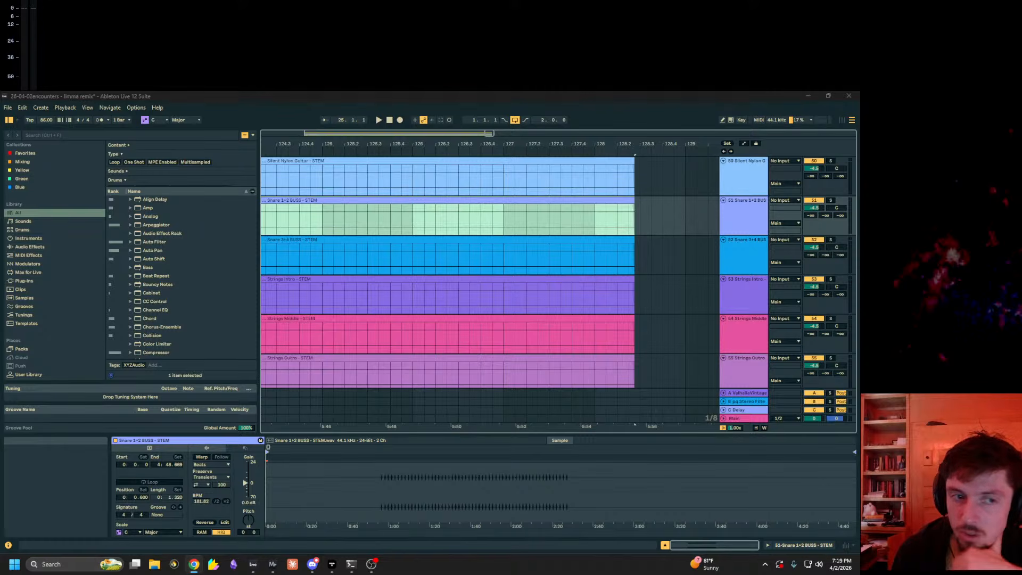
Step: Extend the start edge of the ORGAN Main stem clip to bar 25, in line with the other stems
scroll(719, 232, up, 10)
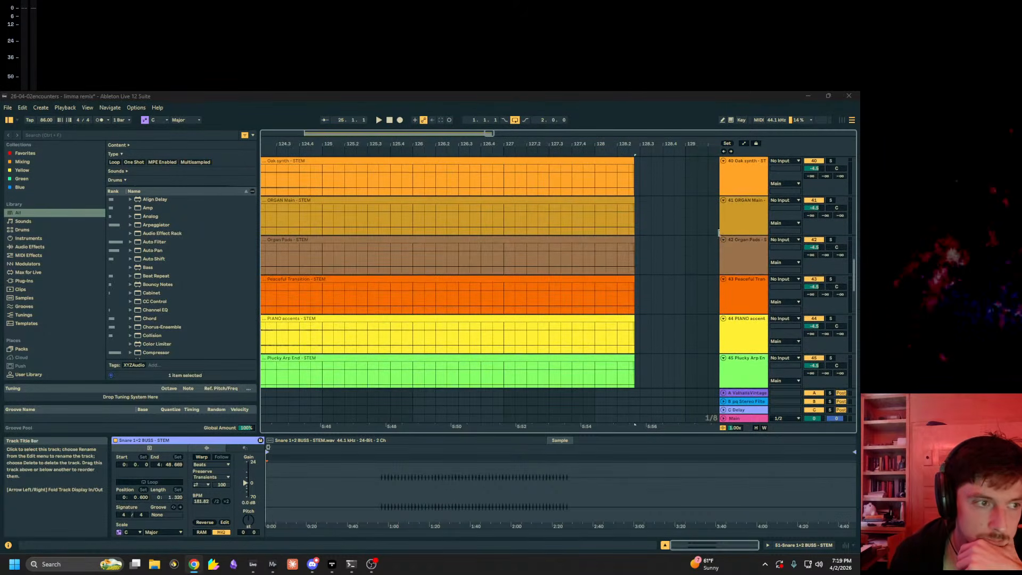
right_click(302, 141)
click(289, 146)
drag(289, 146, 466, 138)
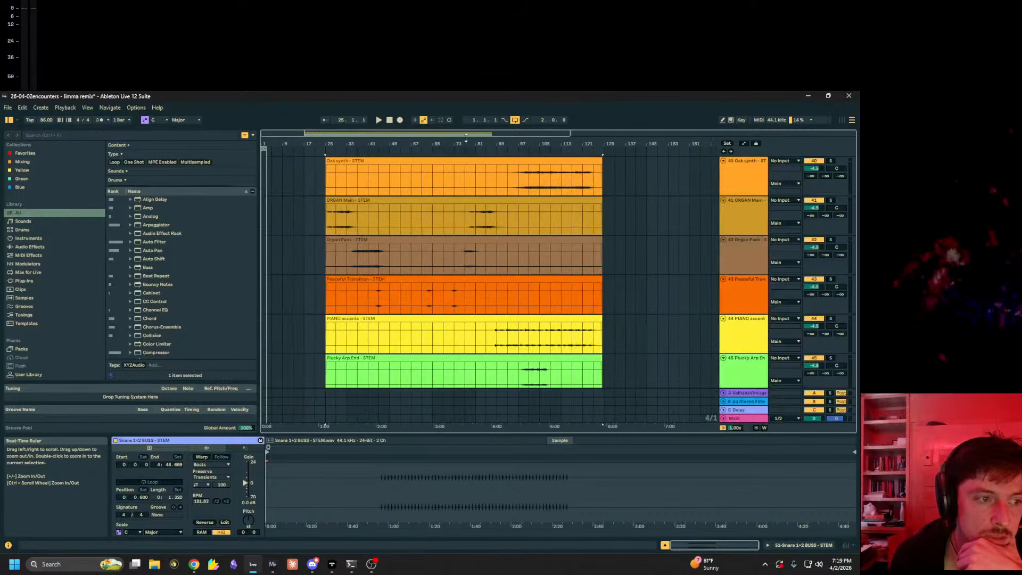
drag(330, 144, 362, 208)
scroll(383, 344, up, 2)
click(329, 288)
drag(326, 280, 301, 281)
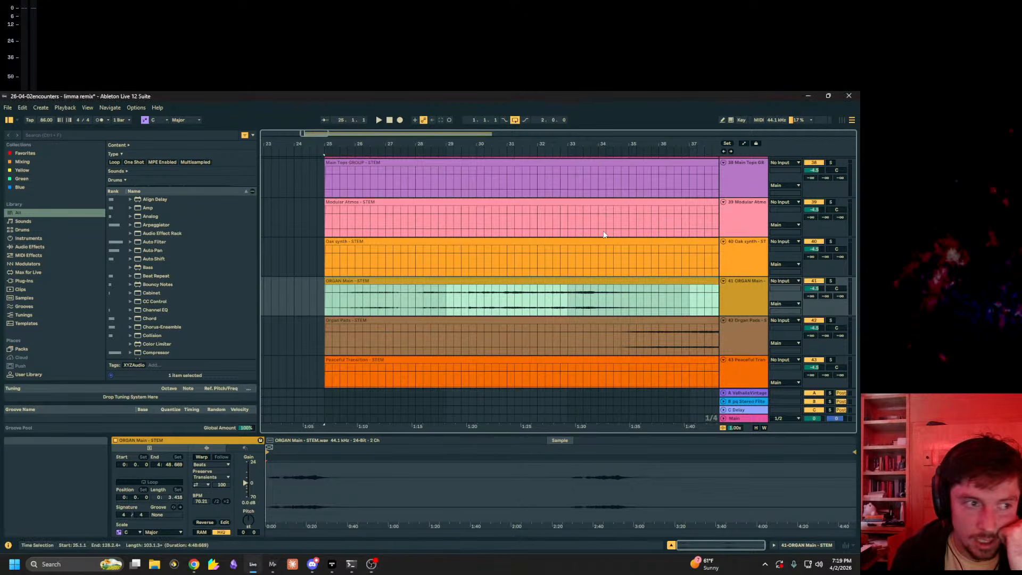
Step: Extend the start edge of the CELLO stem clip on track 25 to bar 25
scroll(454, 263, up, 6)
scroll(418, 274, up, 7)
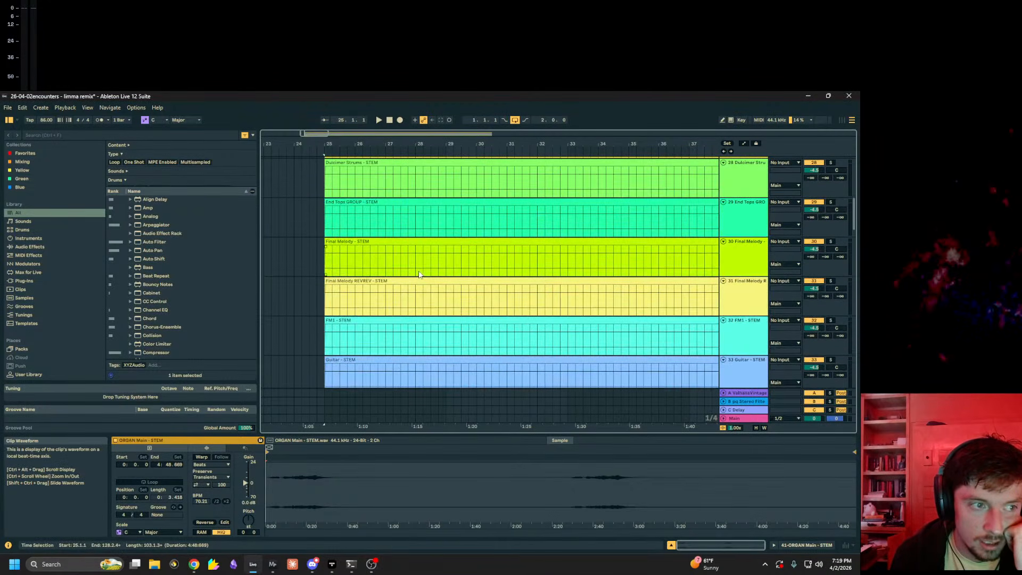
click(421, 275)
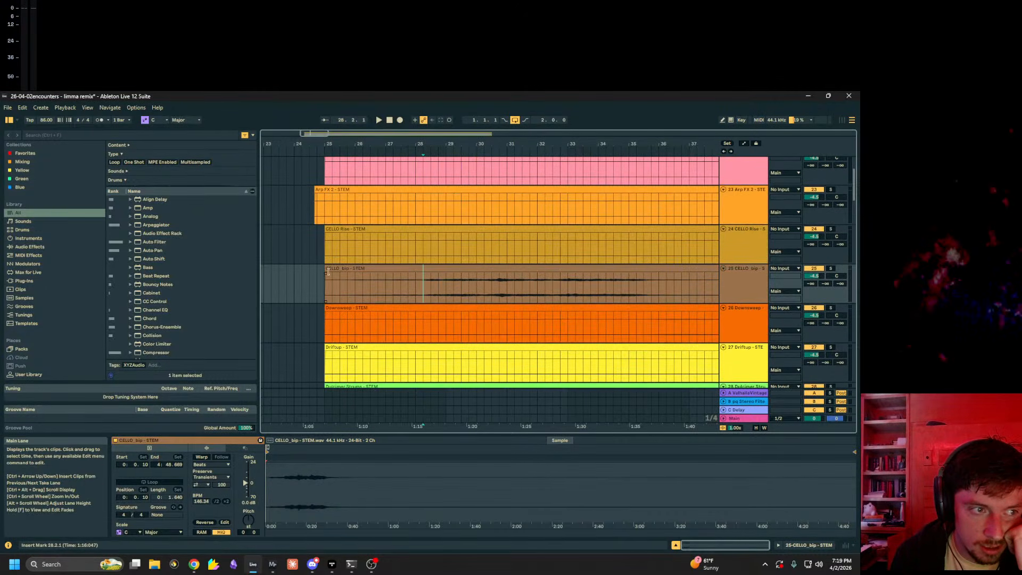
drag(325, 276, 272, 266)
Step: Align the Arp FX 2 - STEM clip with the other stems so it starts at 25.1.1
key(Up)
key(Up)
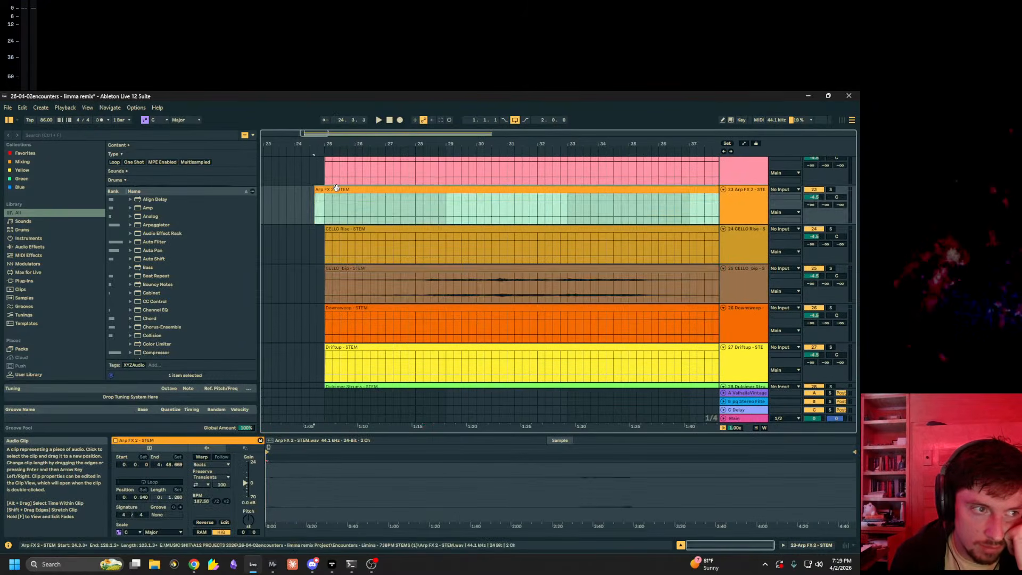
scroll(303, 239, up, 2)
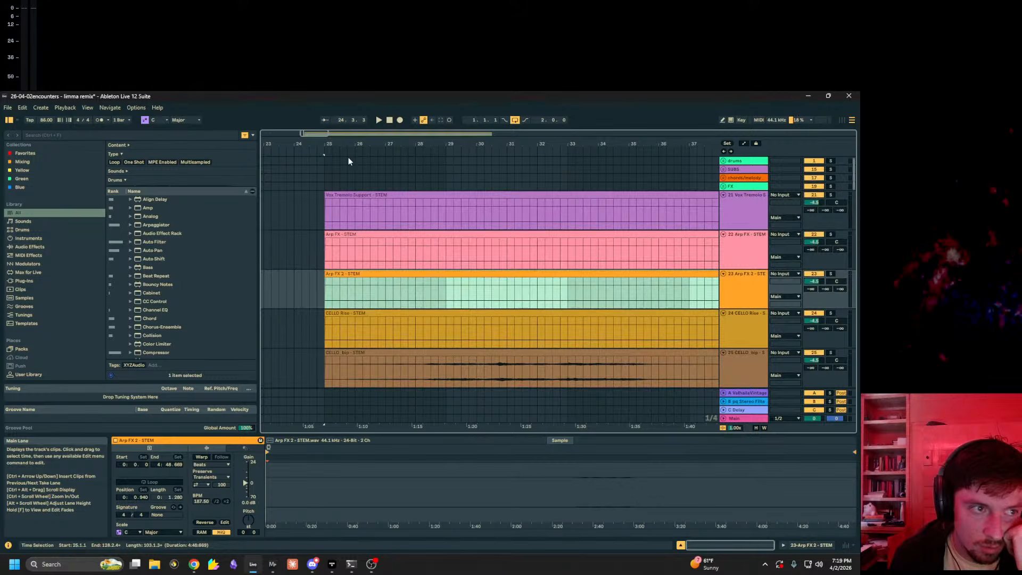
drag(336, 144, 335, 126)
Step: Open the SOLO DRY STEMS folder in File Explorer
click(156, 565)
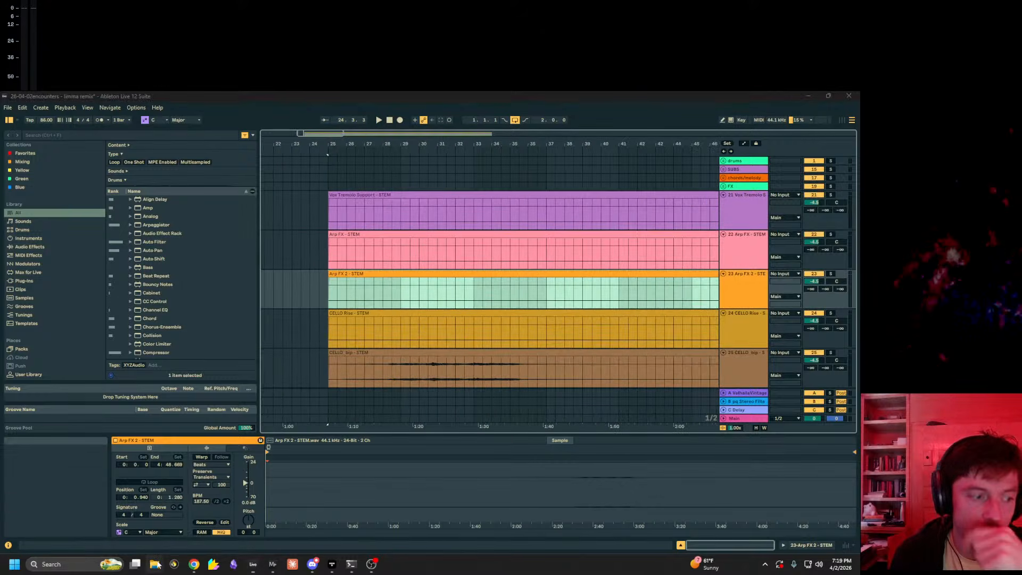
right_click(156, 564)
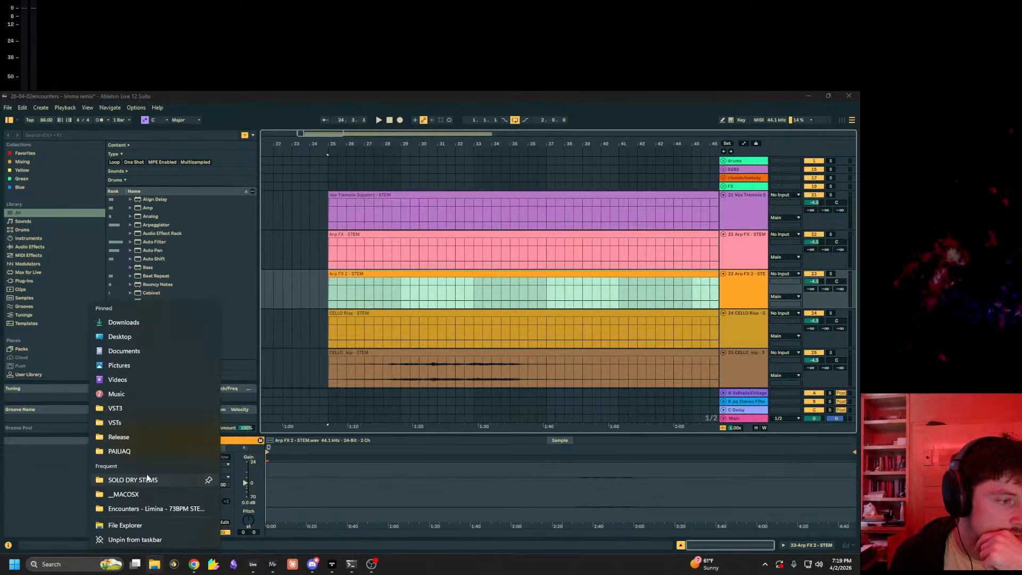
click(151, 480)
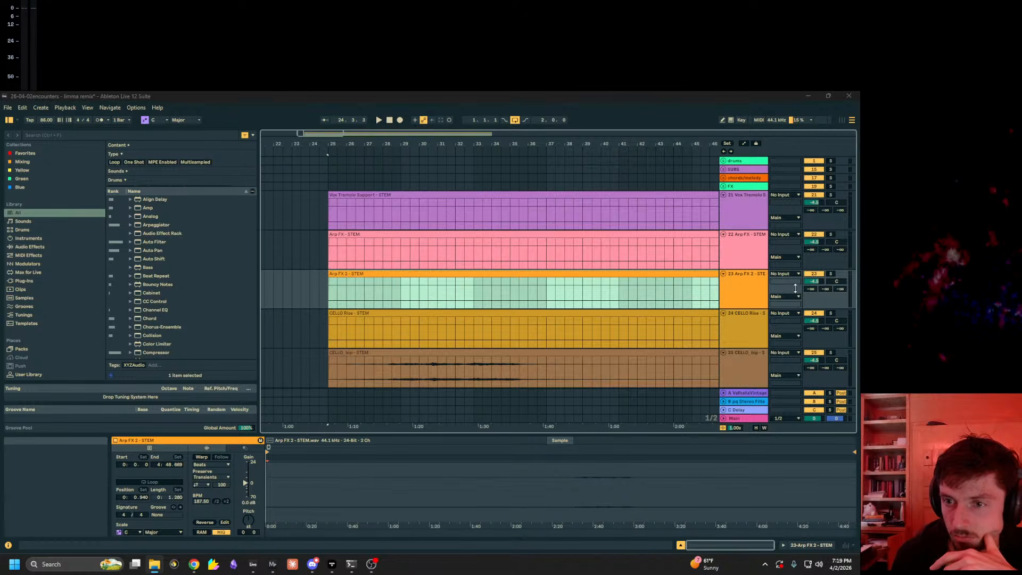
Step: Look through the stem tracks from Arp FX 2 down to the last tracks of the arrangement
scroll(667, 234, down, 3)
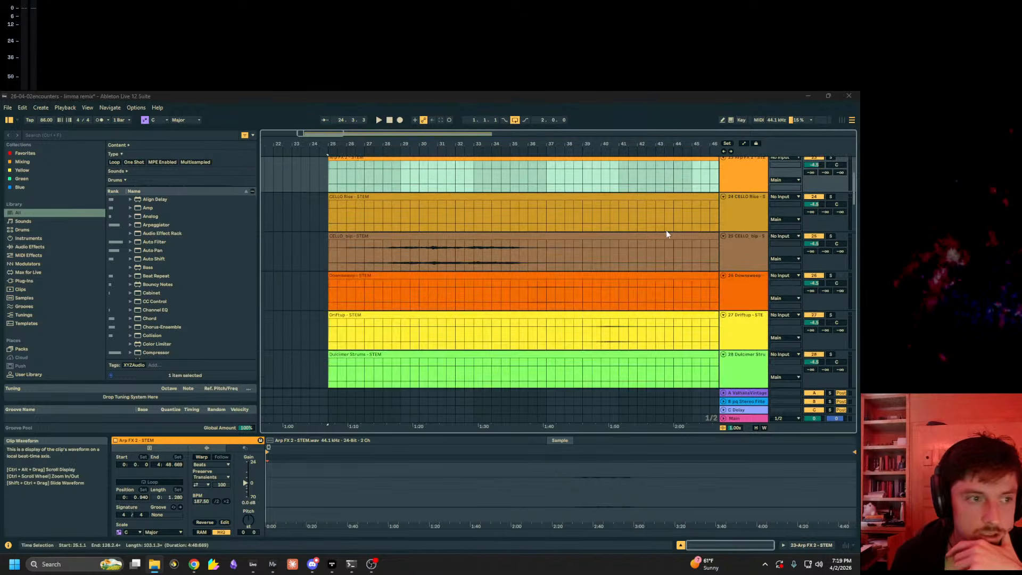
scroll(671, 230, down, 15)
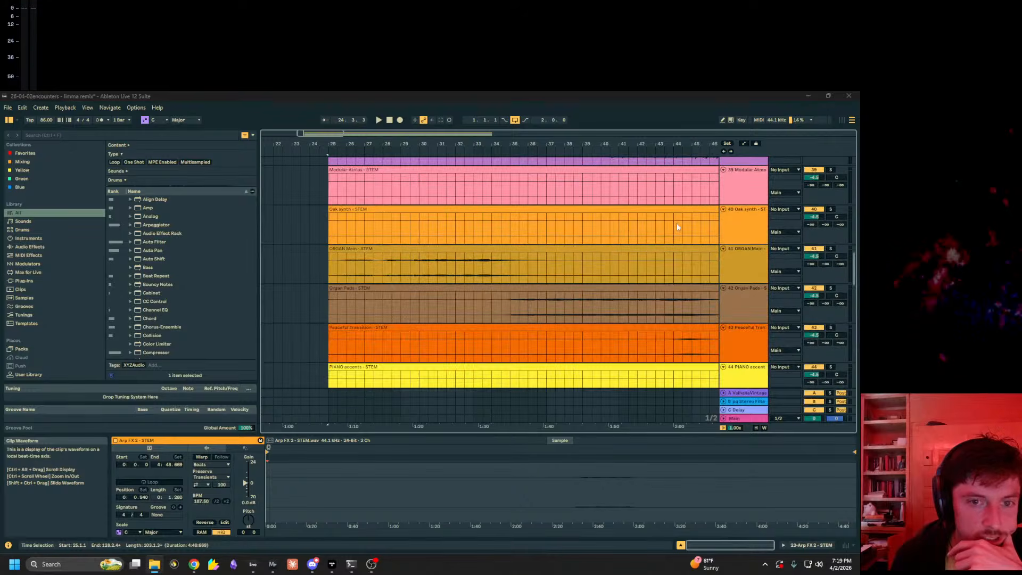
scroll(676, 229, down, 10)
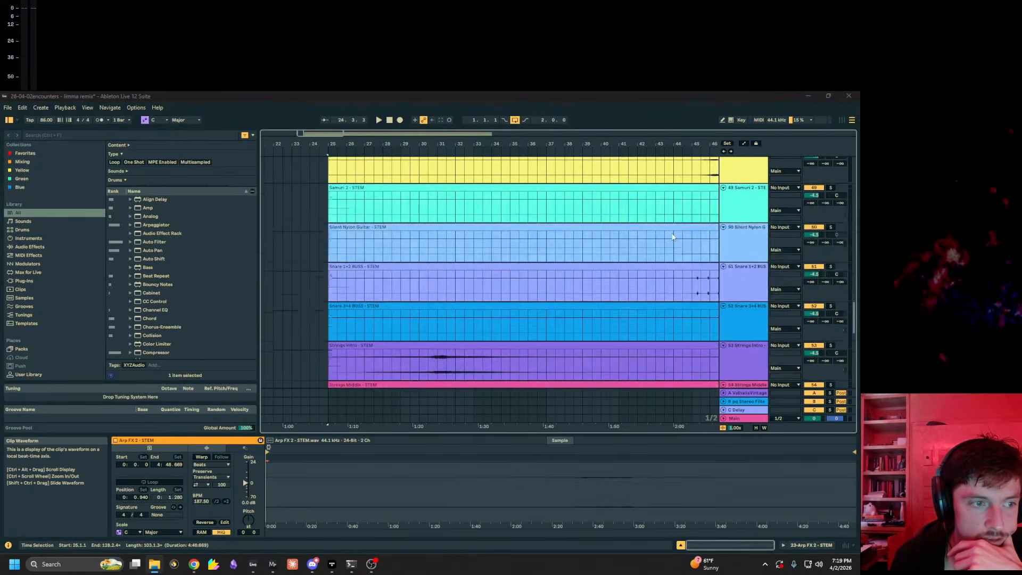
scroll(673, 237, down, 10)
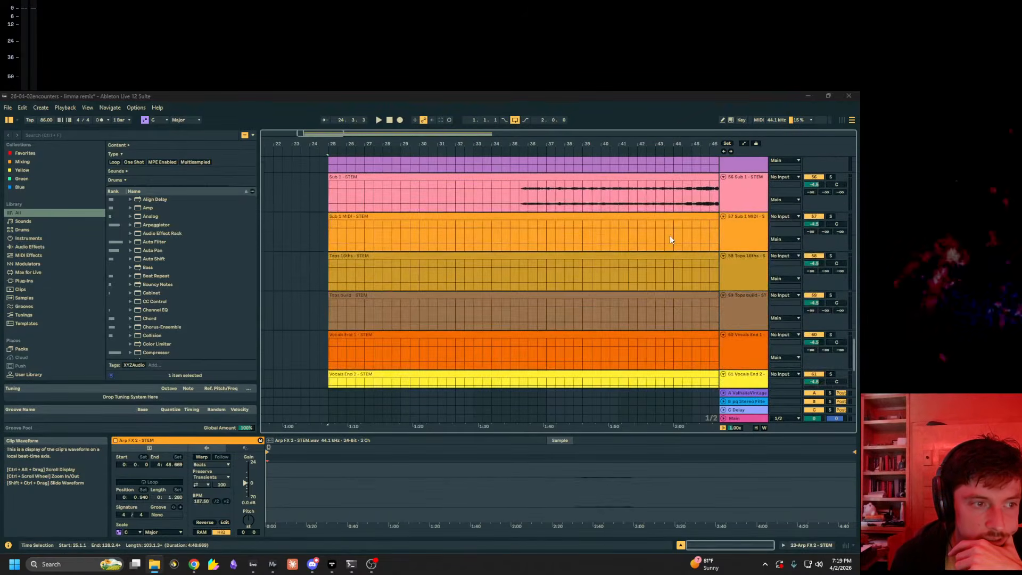
drag(626, 144, 393, 115)
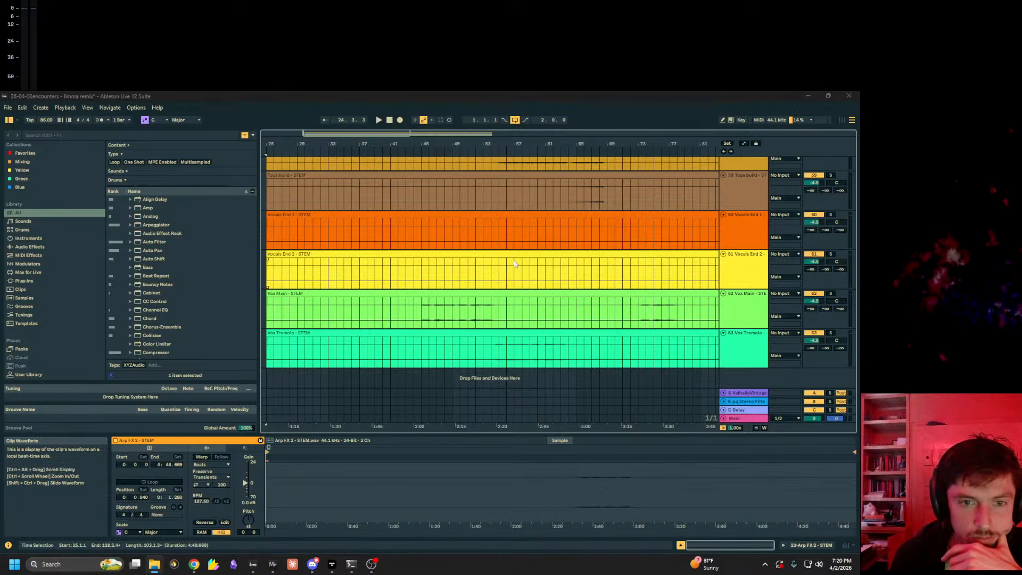
Step: Play the arrangement from bar 25, and jump ahead to bar 35 while checking the Sub and Strings stems
scroll(514, 264, up, 3)
click(298, 265)
click(269, 246)
key(space)
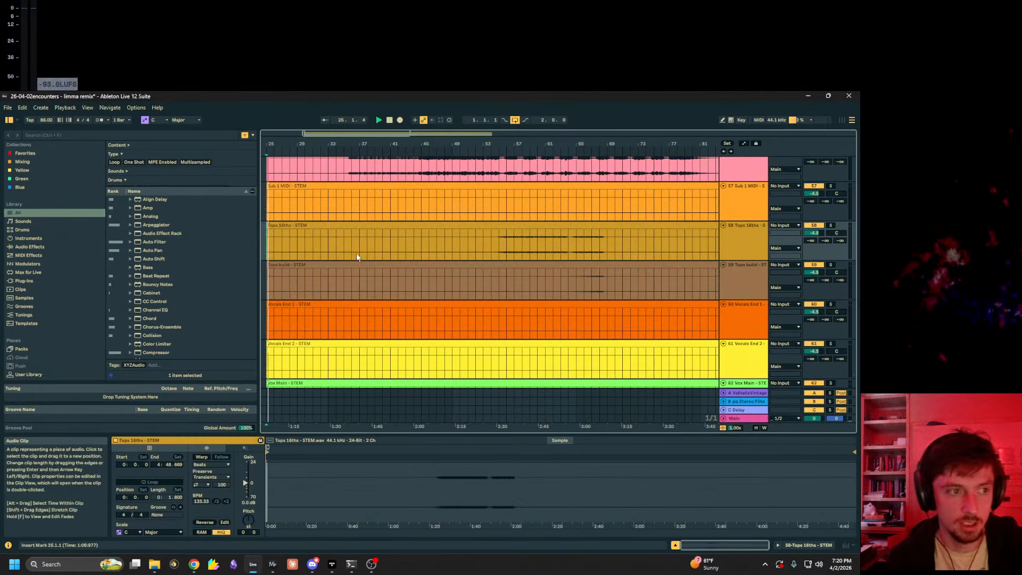
click(347, 243)
scroll(400, 267, up, 3)
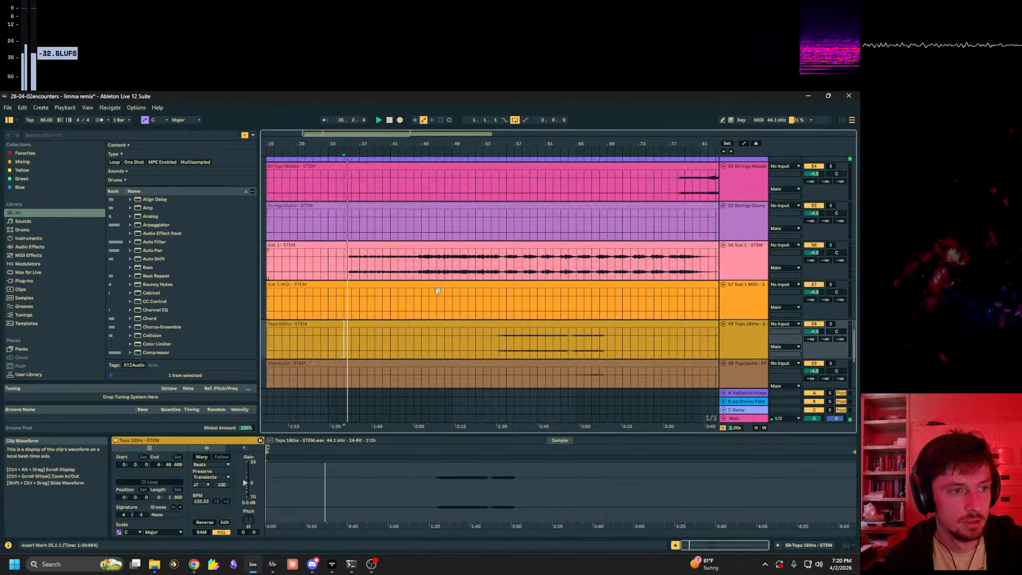
scroll(563, 280, up, 1)
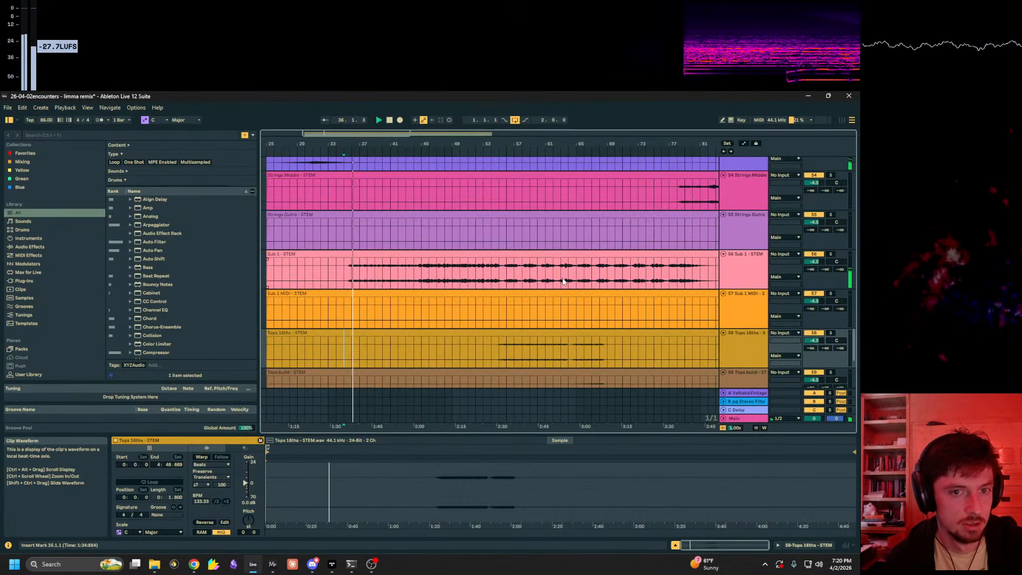
scroll(562, 277, up, 3)
Step: Open Ozone 8 Elements on the Main track and lower the Maximizer threshold to -10.1 dB
click(781, 543)
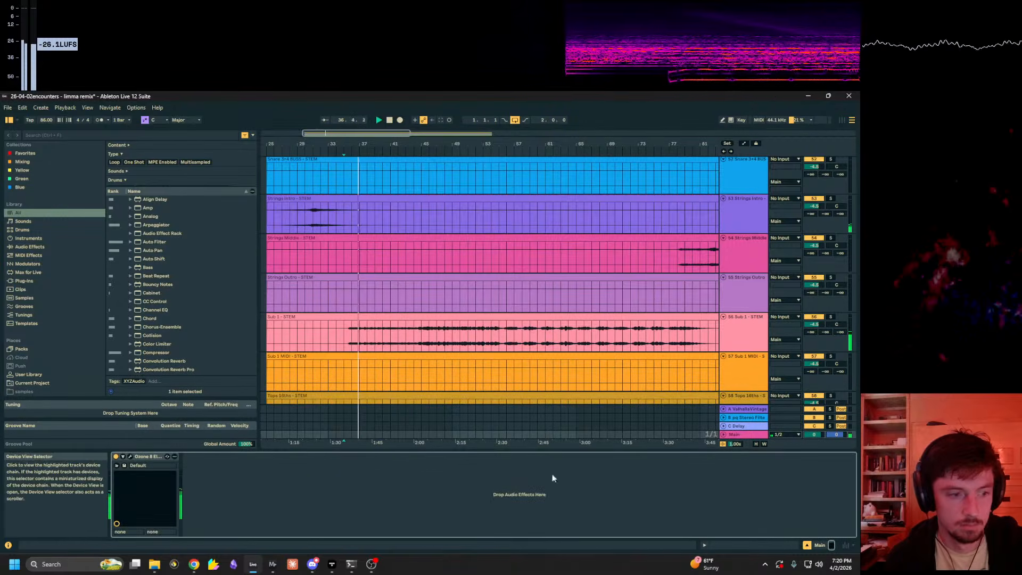
key(ctrl+alt+p)
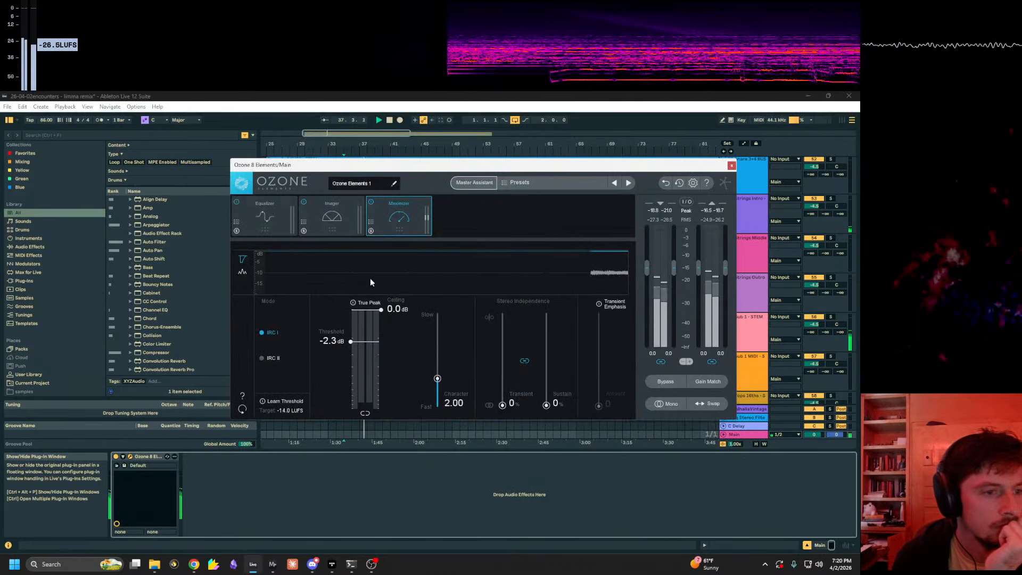
drag(351, 336, 358, 388)
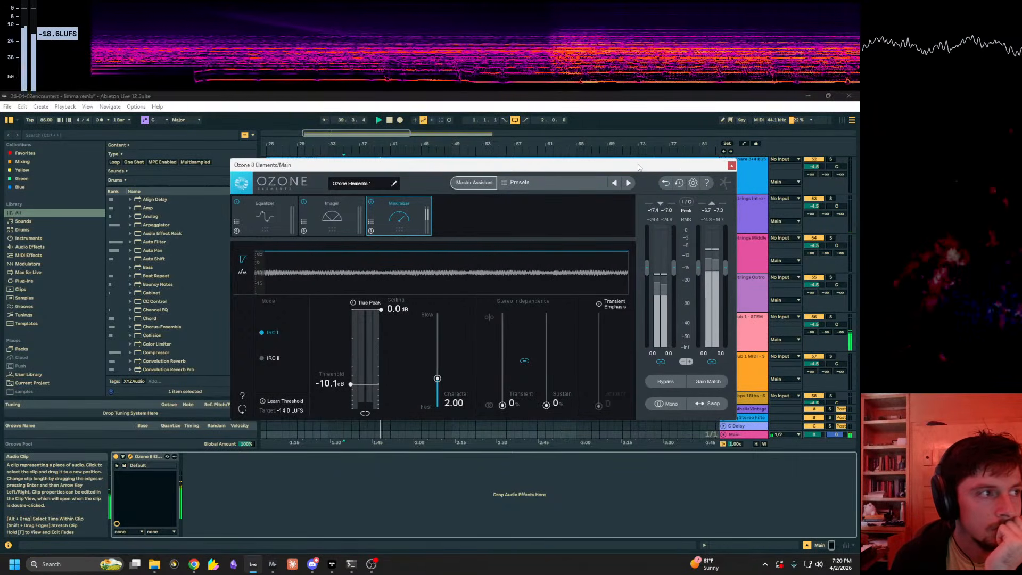
click(371, 564)
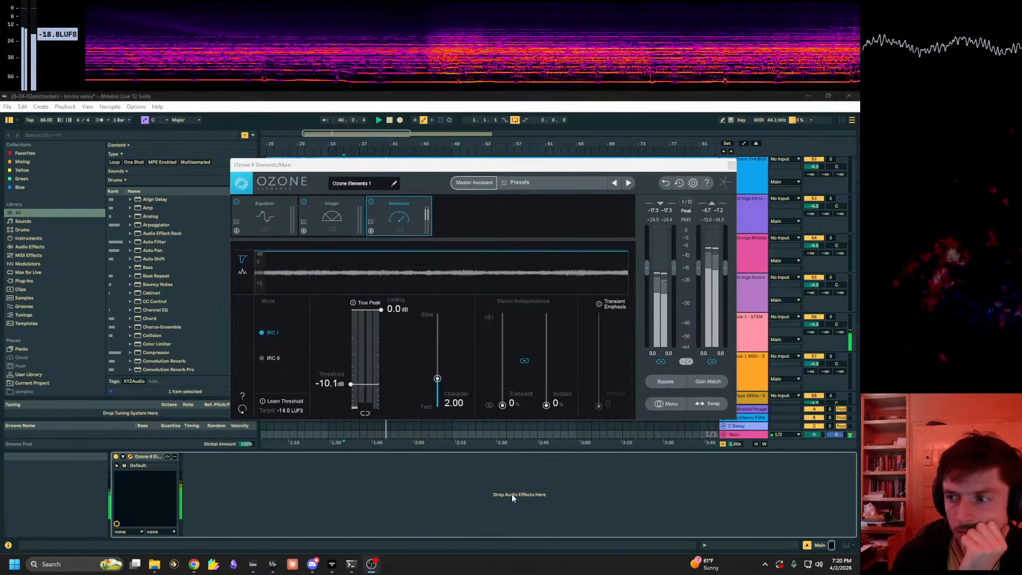
drag(445, 165, 488, 442)
Step: Locate the Snare 1+2 BUSS stem and select its track
click(383, 261)
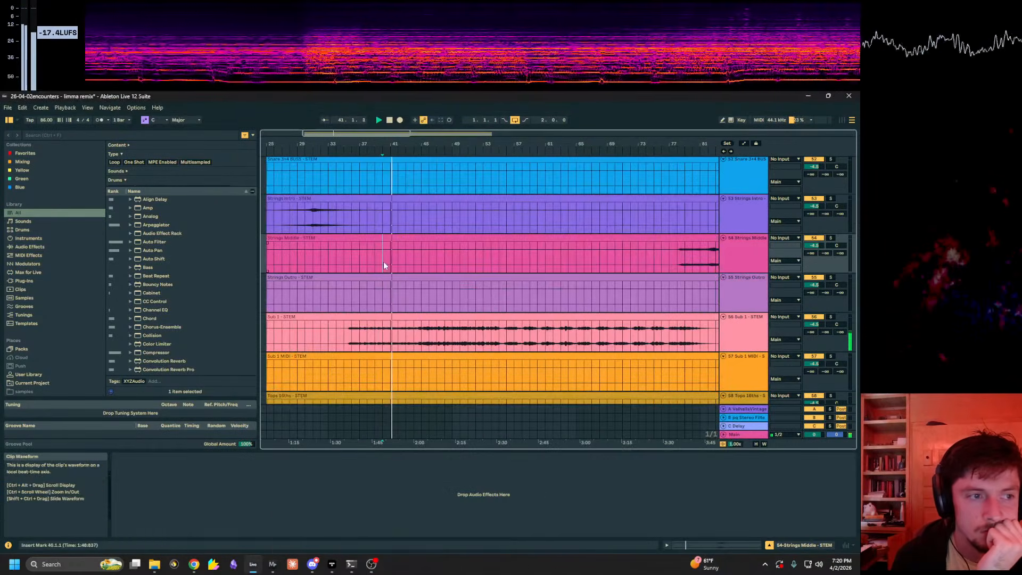
scroll(407, 290, up, 2)
scroll(479, 303, up, 2)
click(746, 291)
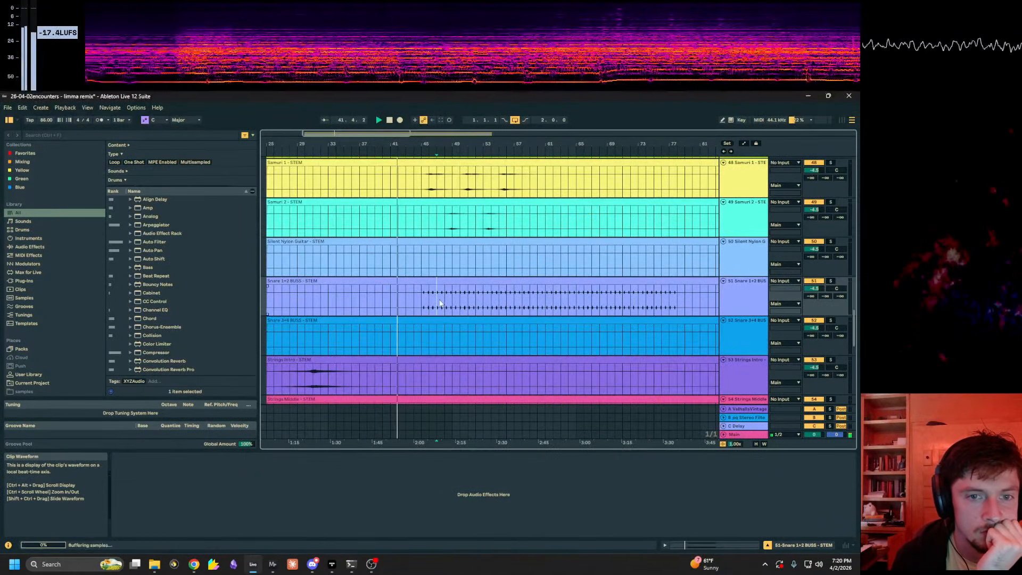
scroll(727, 309, up, 1)
scroll(727, 324, down, 1)
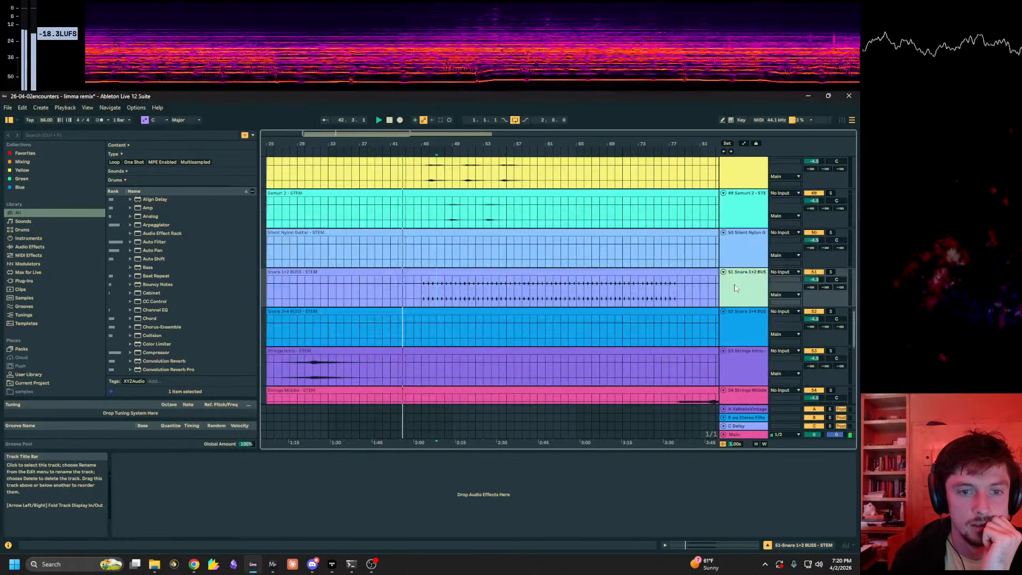
scroll(731, 311, down, 2)
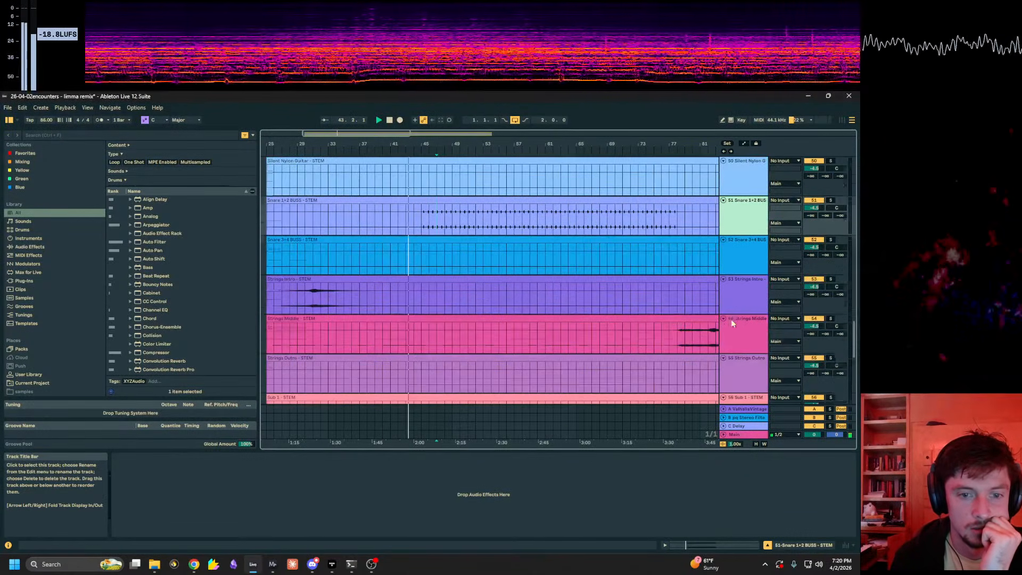
Step: Fold all tracks in the arrangement to their minimum height
drag(346, 144, 346, 166)
drag(288, 145, 288, 160)
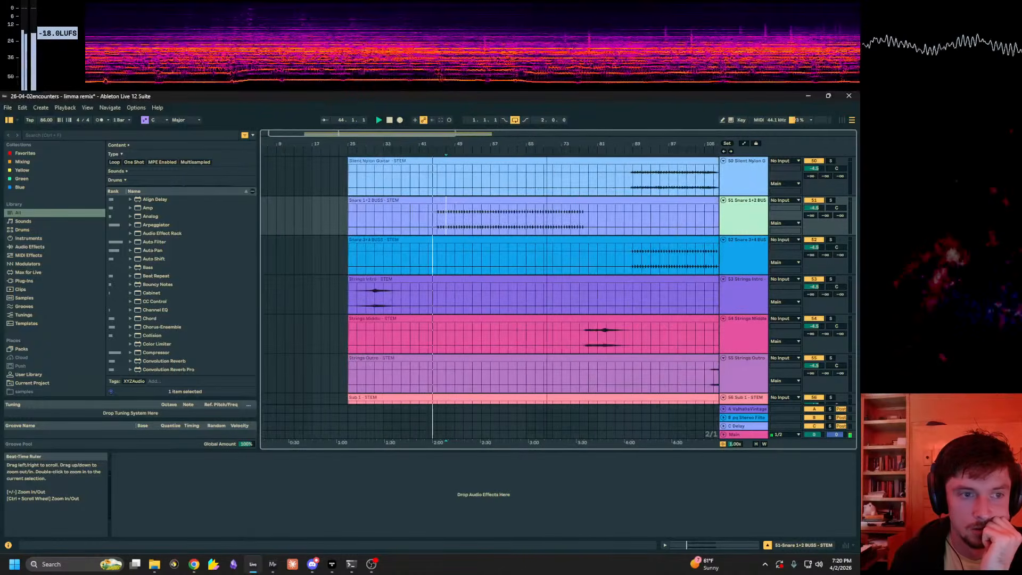
scroll(692, 265, up, 2)
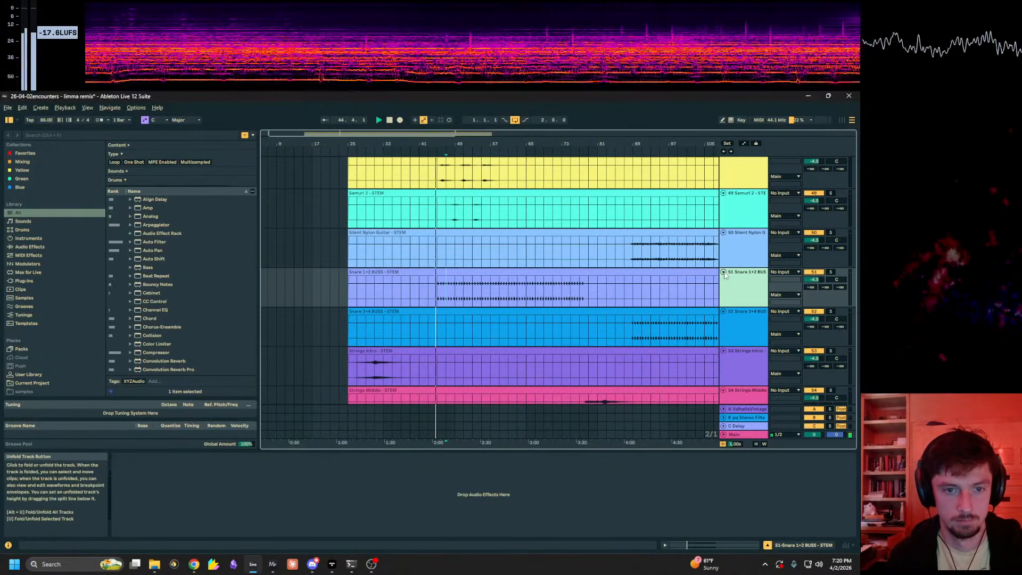
alt+click(724, 273)
scroll(677, 266, up, 3)
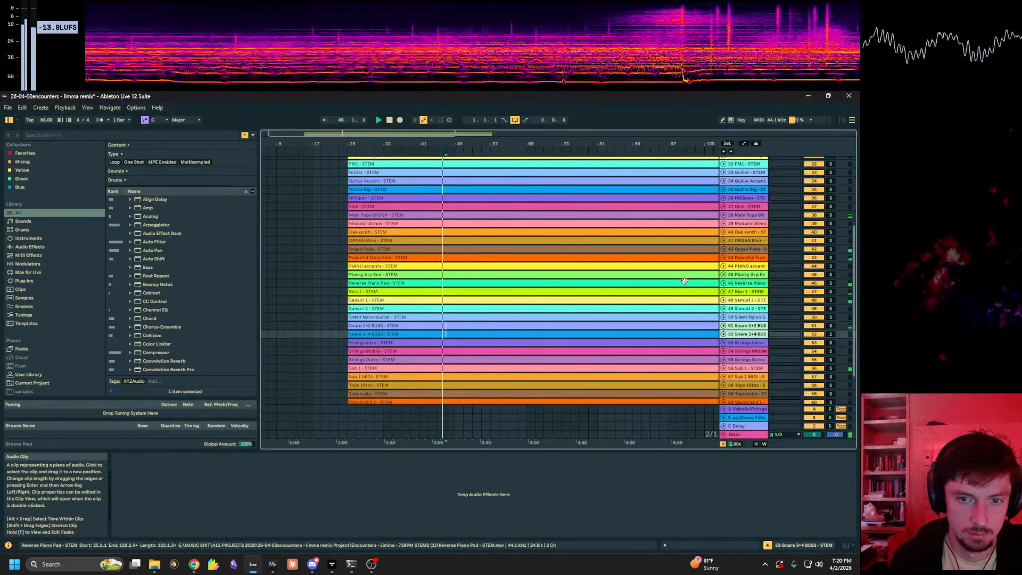
Step: Move the Snare 1+2 BUSS and Snare 3+4 BUSS tracks directly below the Kick track
click(746, 207)
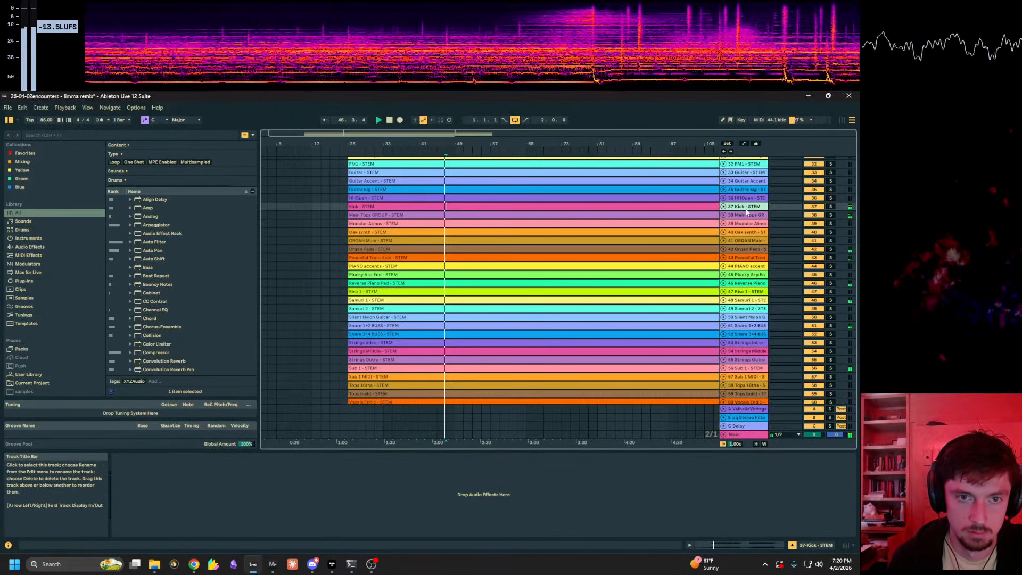
click(745, 327)
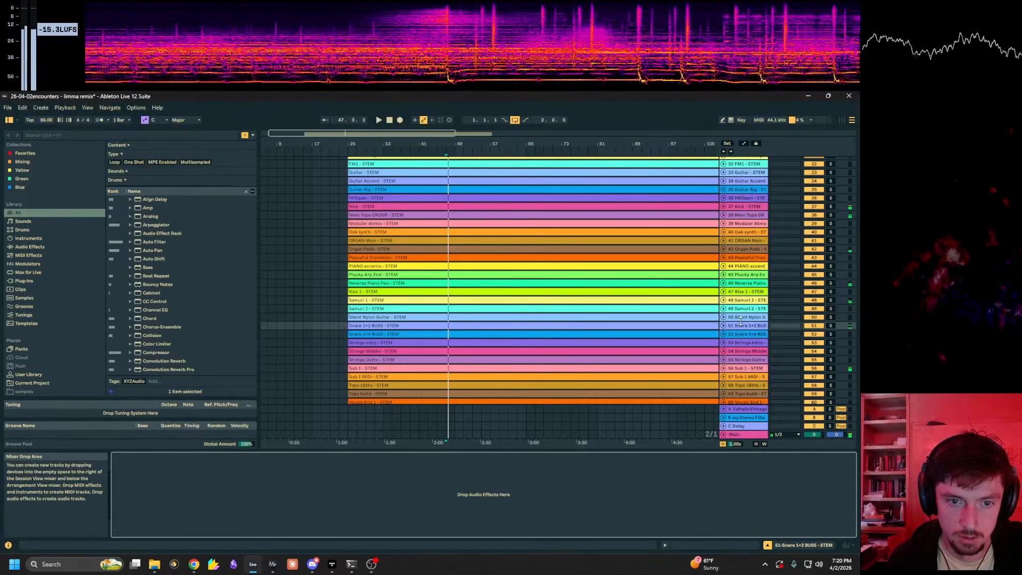
shift+click(744, 334)
drag(744, 334, 748, 214)
click(744, 207)
Step: Start playback from about bar 45 and select the Kick, Snare 1+2 BUSS and Snare 3+4 BUSS tracks together
scroll(693, 286, up, 5)
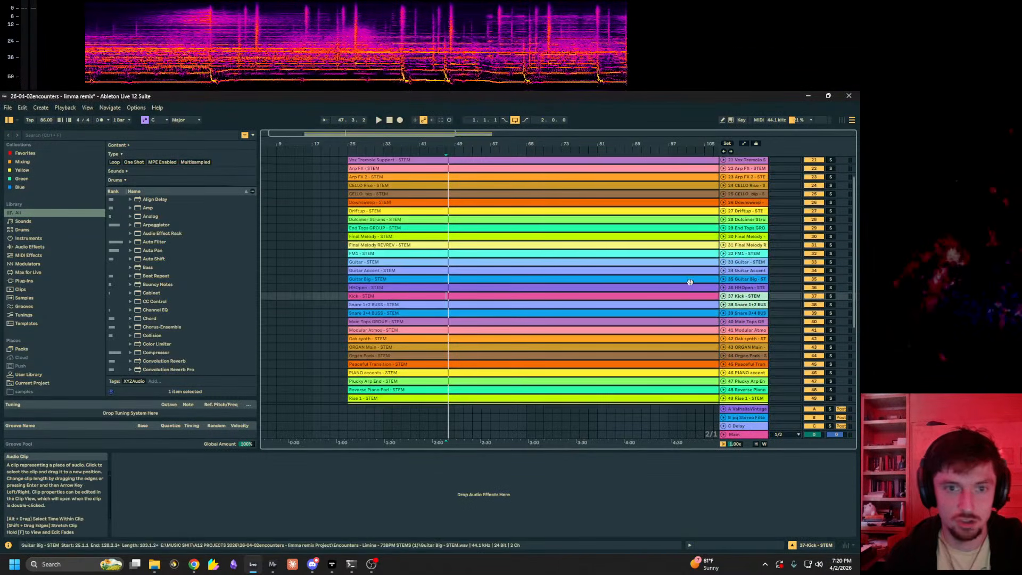
scroll(702, 296, up, 2)
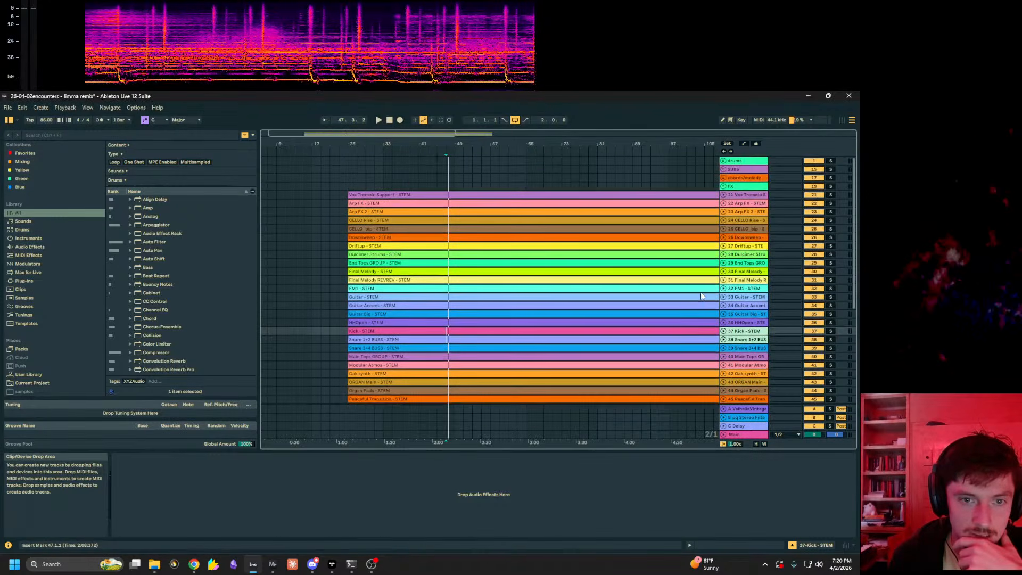
click(741, 323)
shift+click(745, 348)
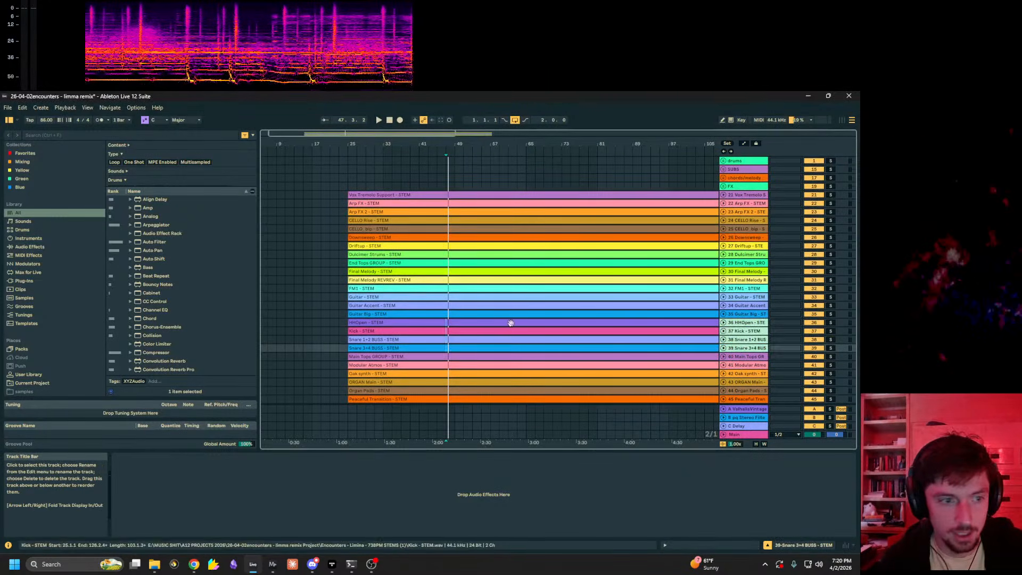
click(444, 177)
click(752, 332)
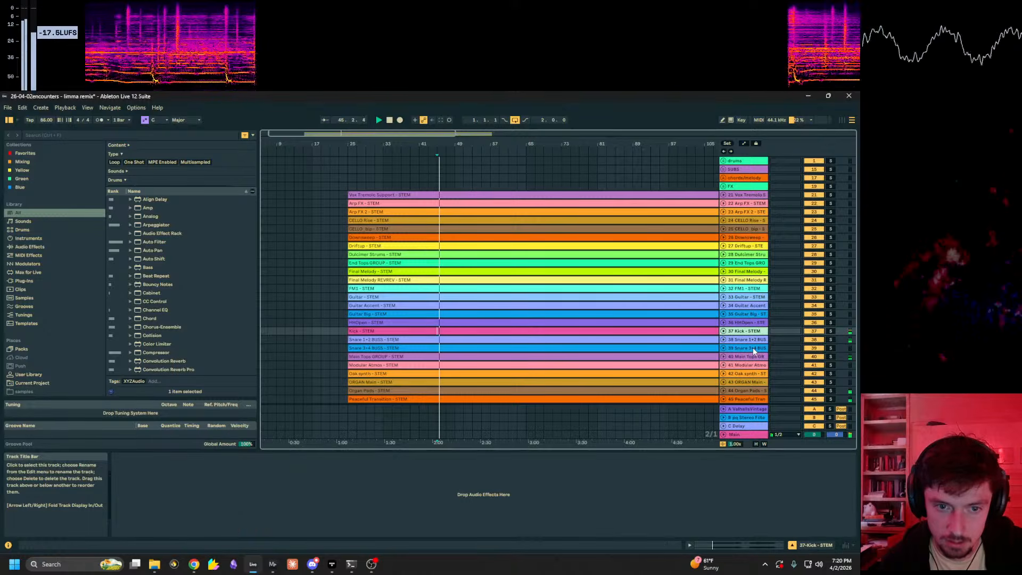
shift+click(755, 350)
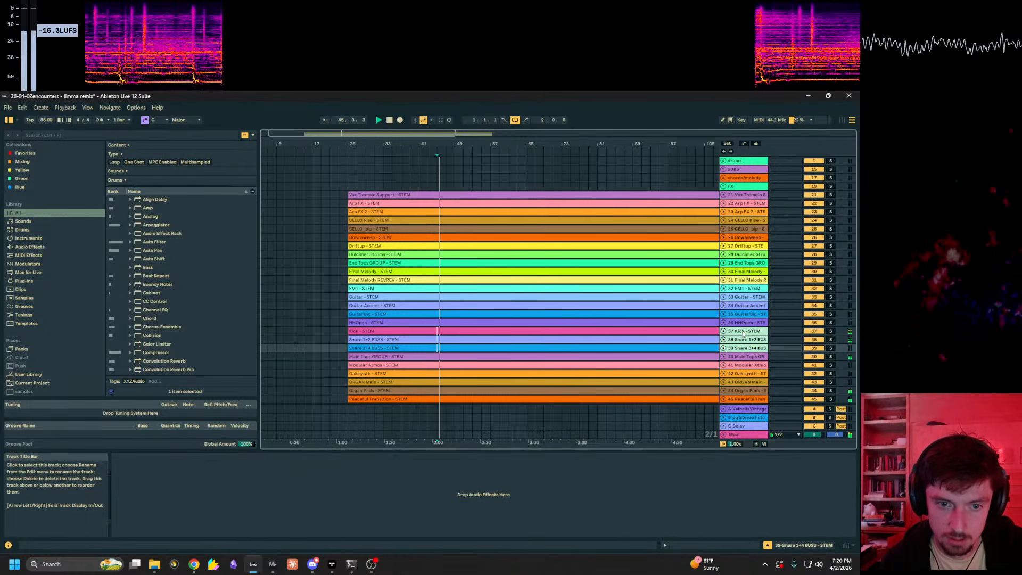
Step: Unfold the drums and KICKSNARE groups and move the Kick stem into the KICKS group
click(723, 161)
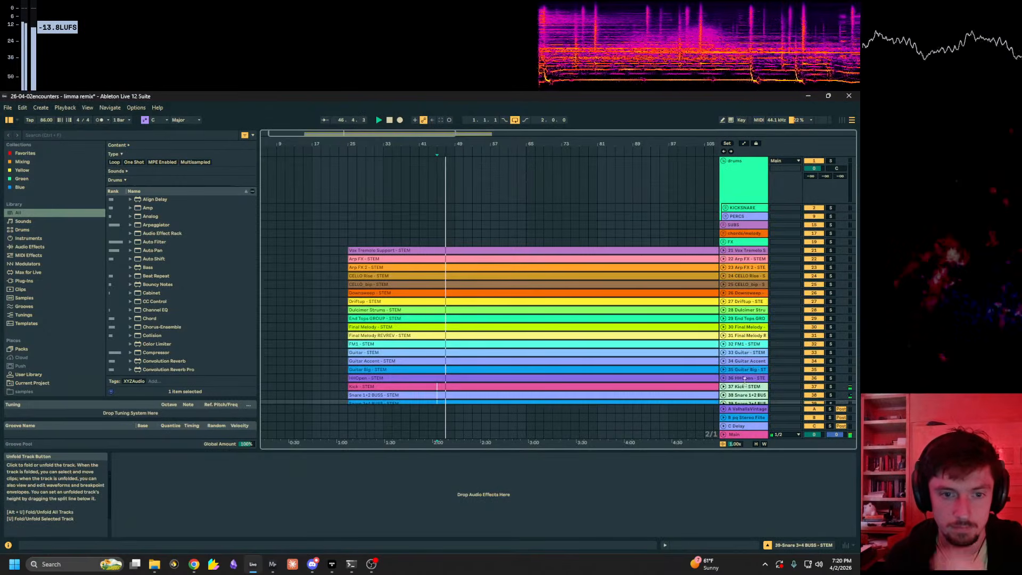
click(744, 387)
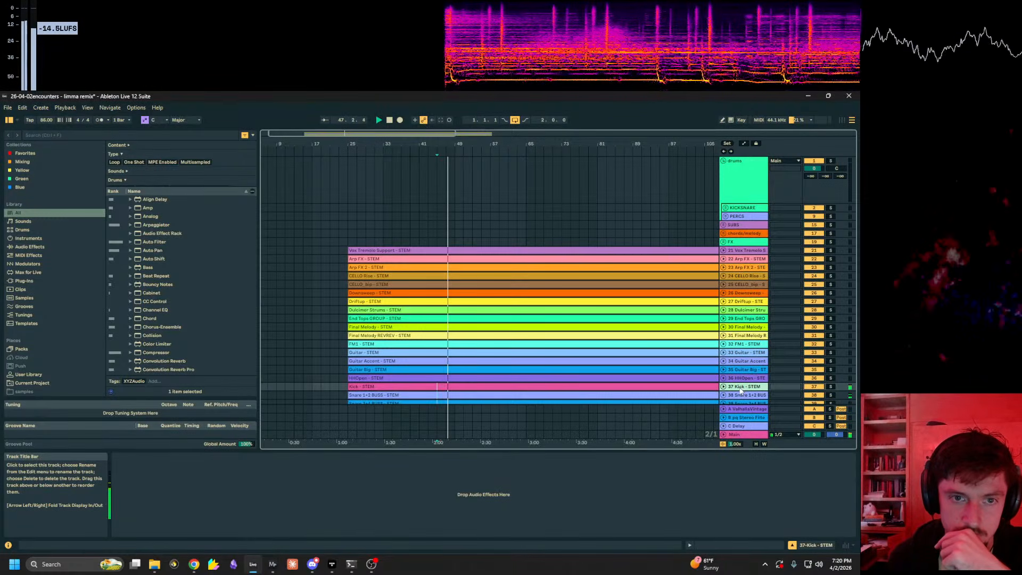
click(726, 207)
alt+click(729, 240)
scroll(729, 242, down, 1)
scroll(730, 245, down, 2)
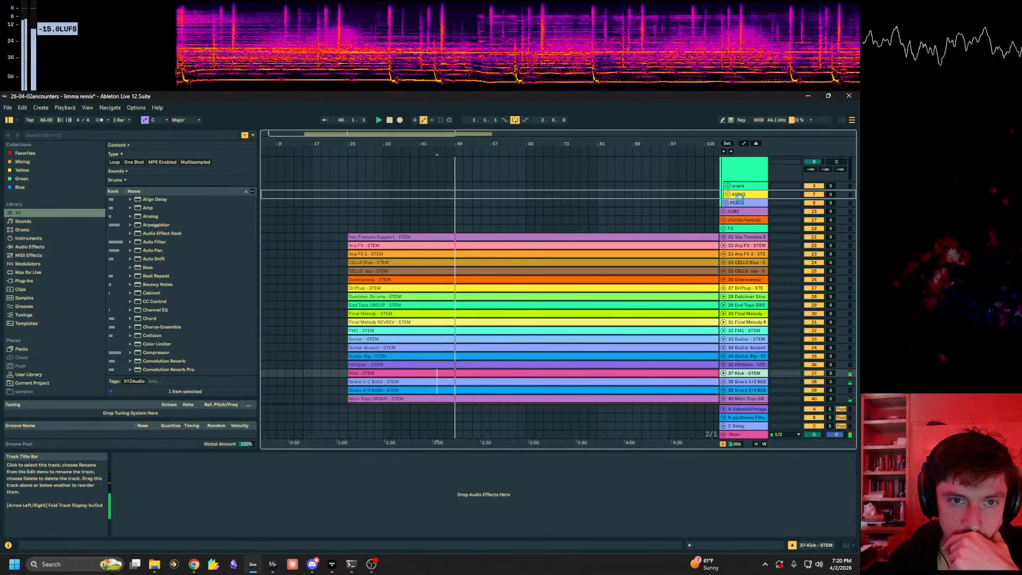
drag(740, 196, 740, 198)
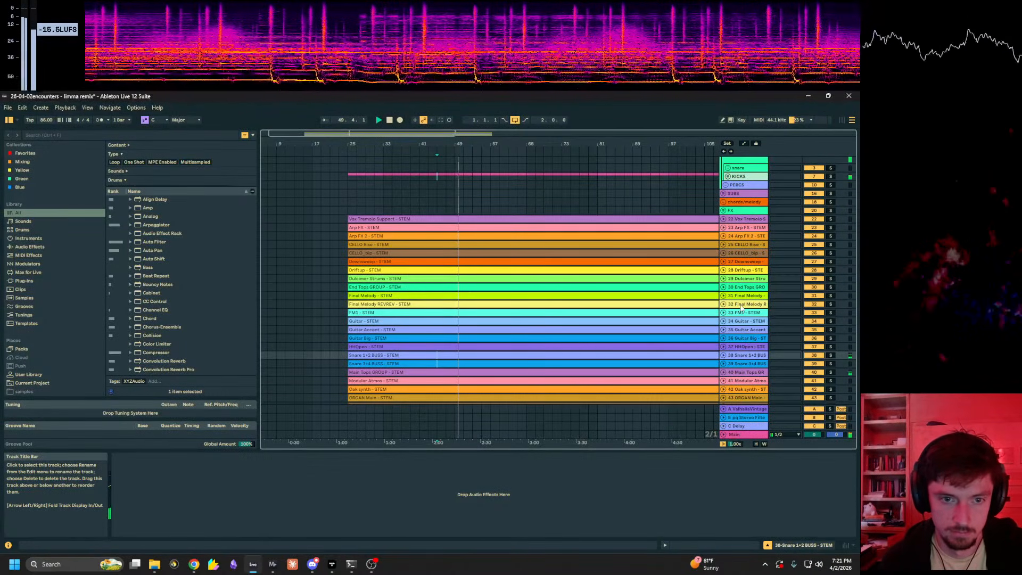
Step: Move the Snare 1+2 BUSS and Snare 3+4 BUSS stems into the snare group
click(742, 356)
shift+click(747, 365)
drag(745, 357, 739, 169)
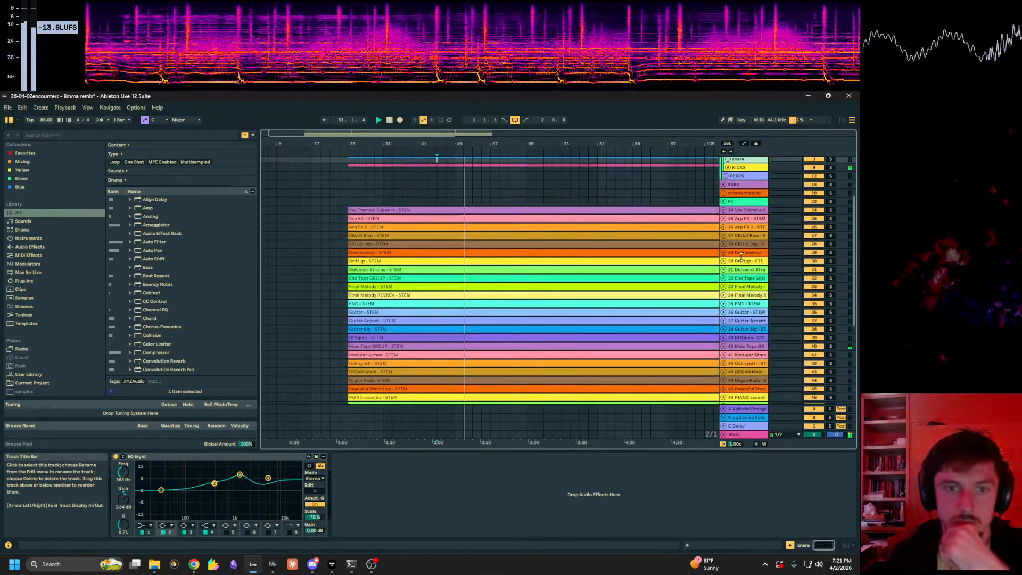
Step: Move the Downsweep stem into the FX group
click(740, 287)
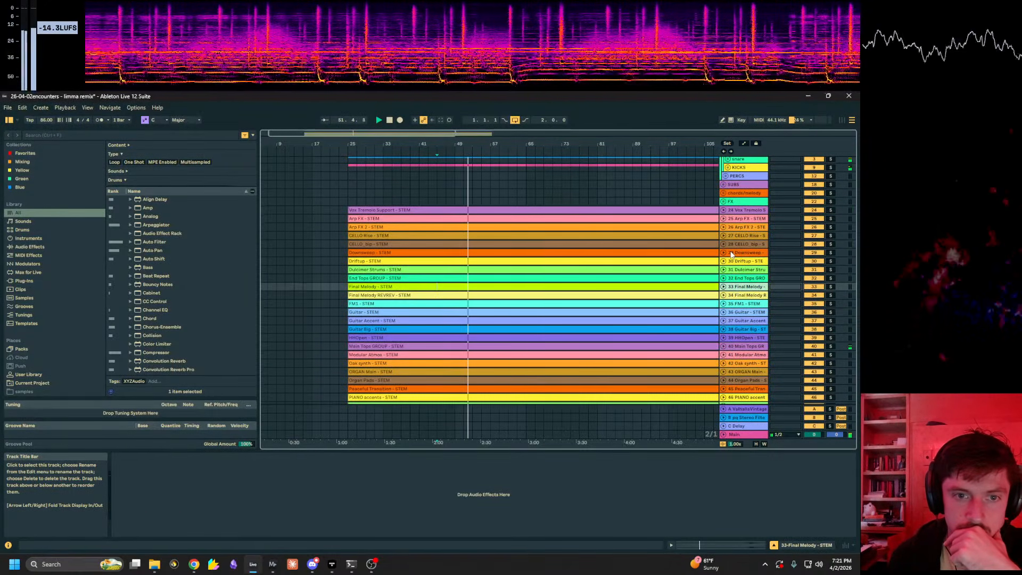
mouse_move(732, 254)
mouse_down()
mouse_move(738, 187)
mouse_move(744, 270)
mouse_up()
Step: Check the Arp FX waveform, then move the Arp FX and Arp FX 2 stems into the FX group
click(742, 292)
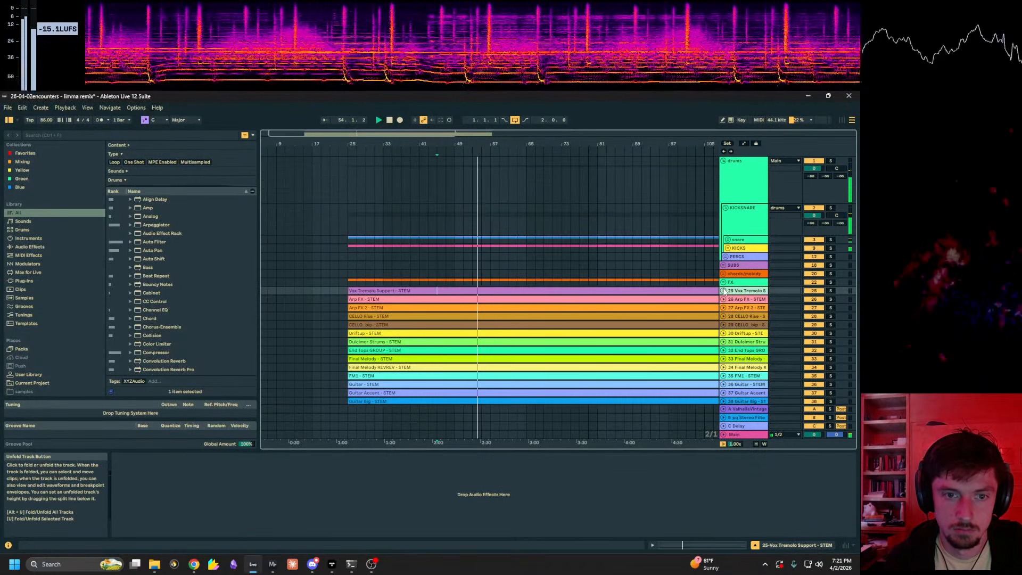
click(724, 299)
click(724, 299)
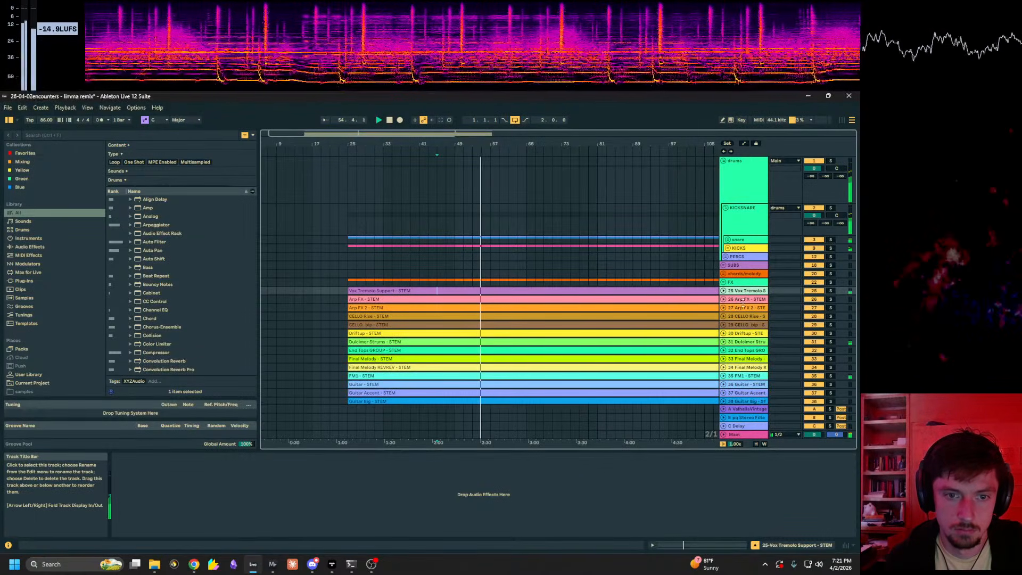
click(745, 308)
shift+click(745, 292)
drag(742, 292, 743, 284)
click(747, 307)
click(747, 300)
shift+click(747, 306)
scroll(741, 282, down, 5)
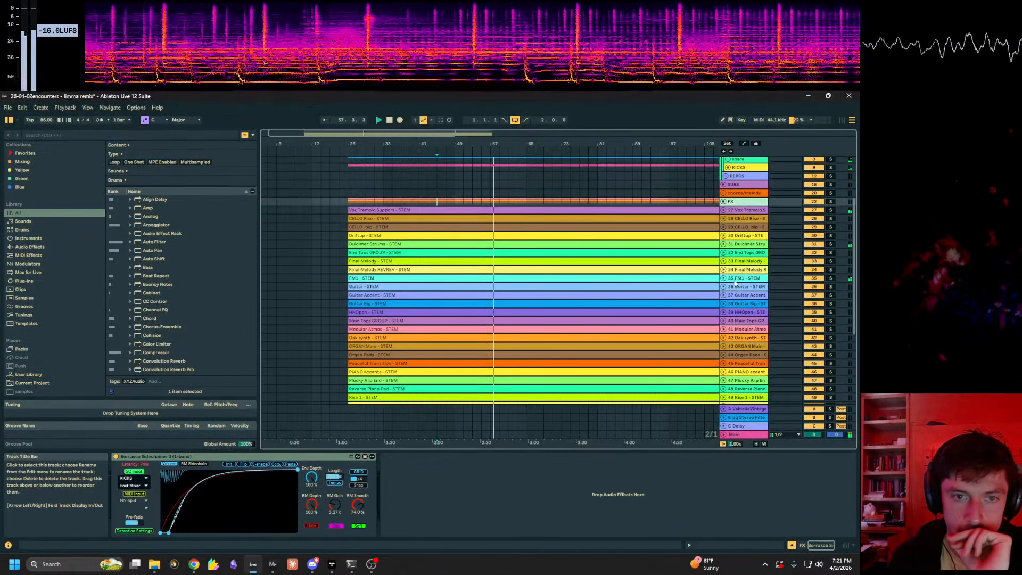
Step: Check the FM1 stem's waveform and move its track into the chords/melody group
click(724, 278)
click(723, 278)
scroll(735, 267, up, 2)
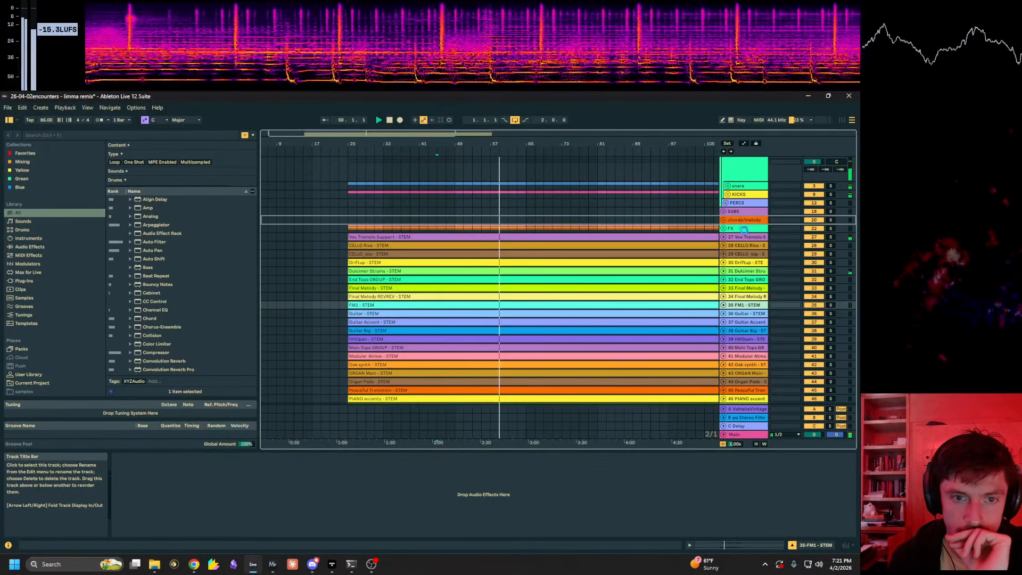
drag(745, 229, 744, 224)
Step: Move the Dulcimer Strums and Guitar stems into the chords/melody group
click(746, 273)
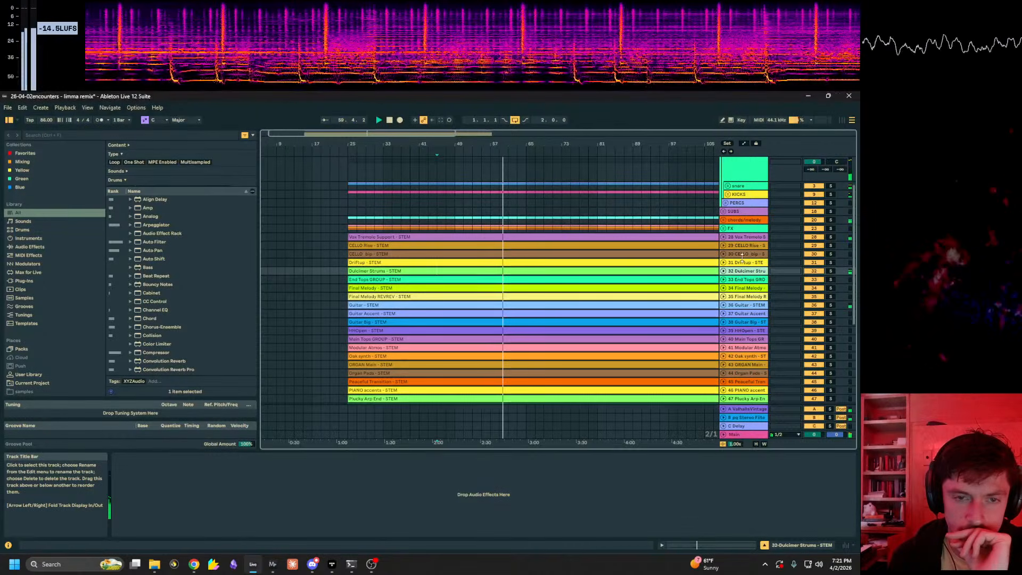
drag(745, 273, 745, 221)
click(745, 297)
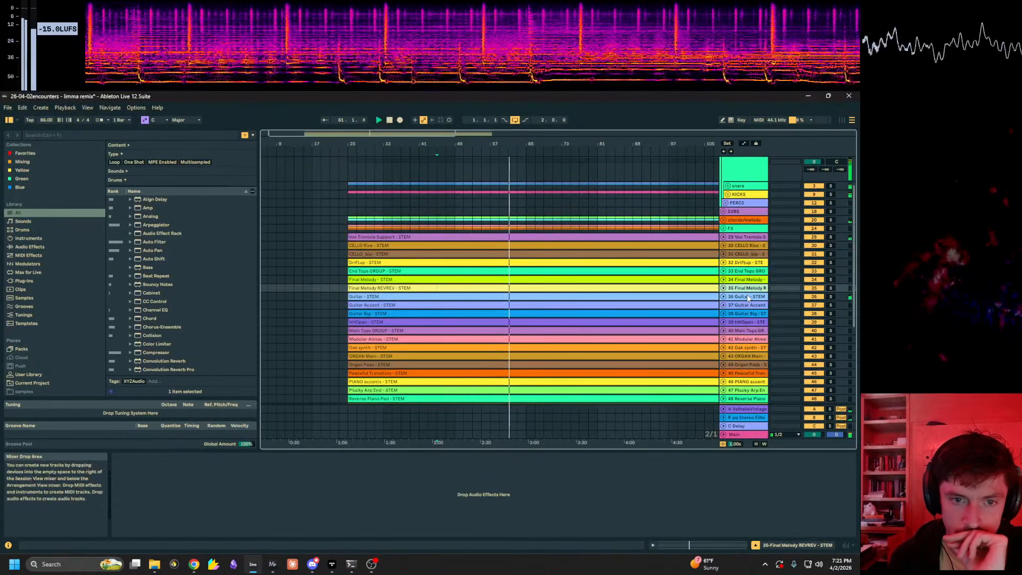
drag(745, 297, 741, 228)
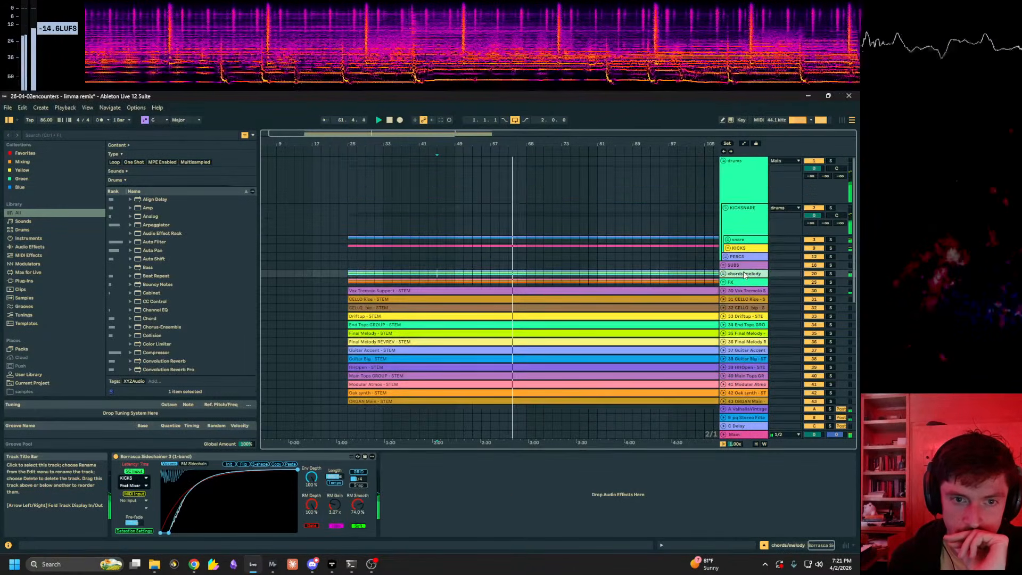
Step: Move the Sub 1, Sub 1 MIDI and Tops 16ths stems together into the SUBS group
scroll(761, 322, down, 5)
click(752, 321)
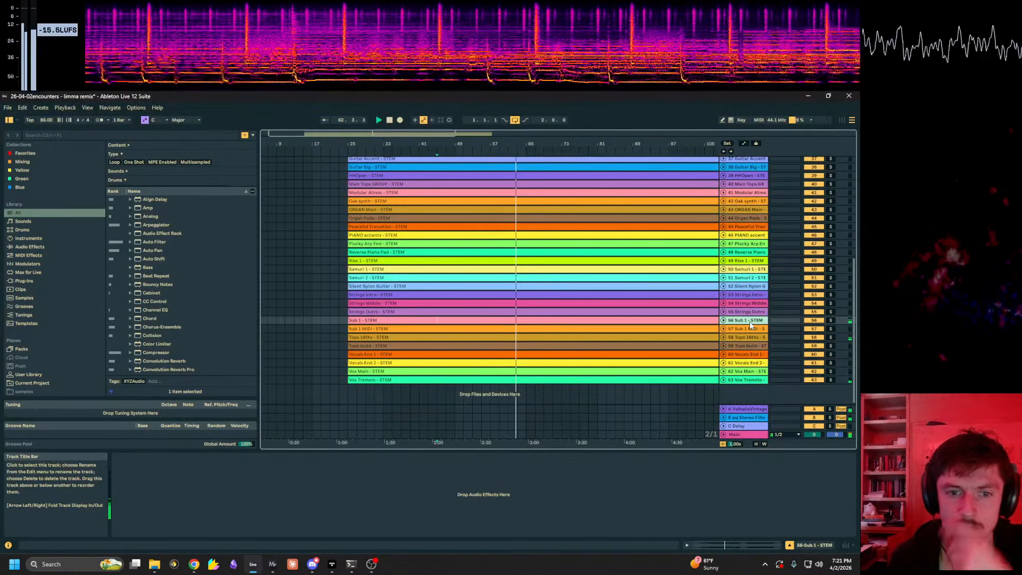
click(752, 327)
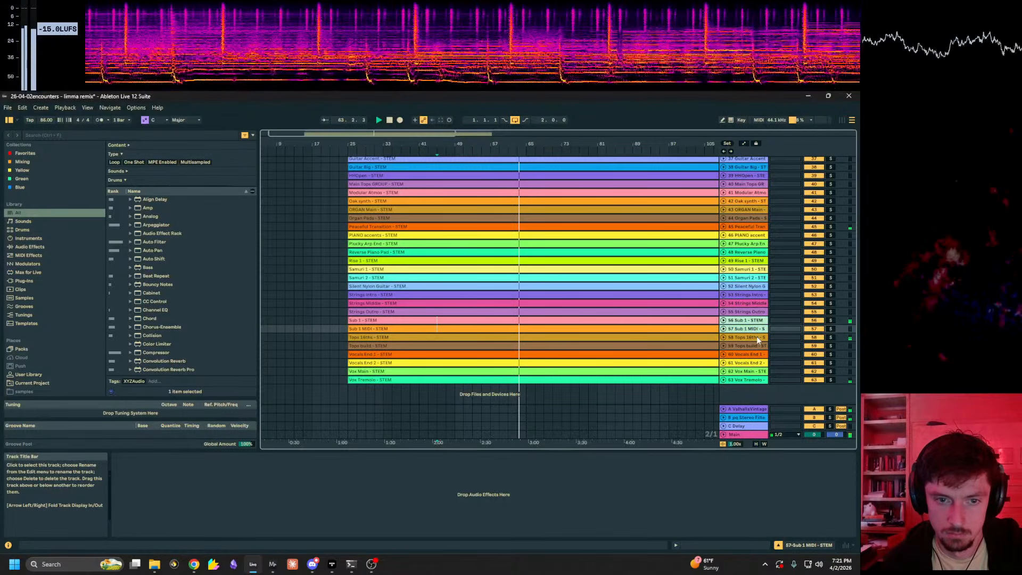
click(752, 338)
scroll(755, 351, up, 3)
click(751, 375)
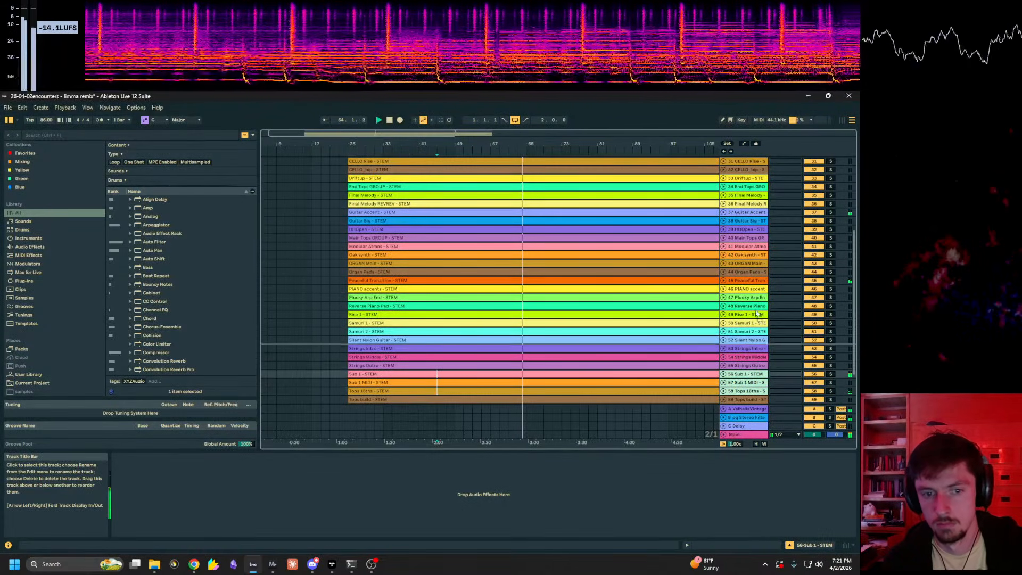
scroll(738, 170, up, 4)
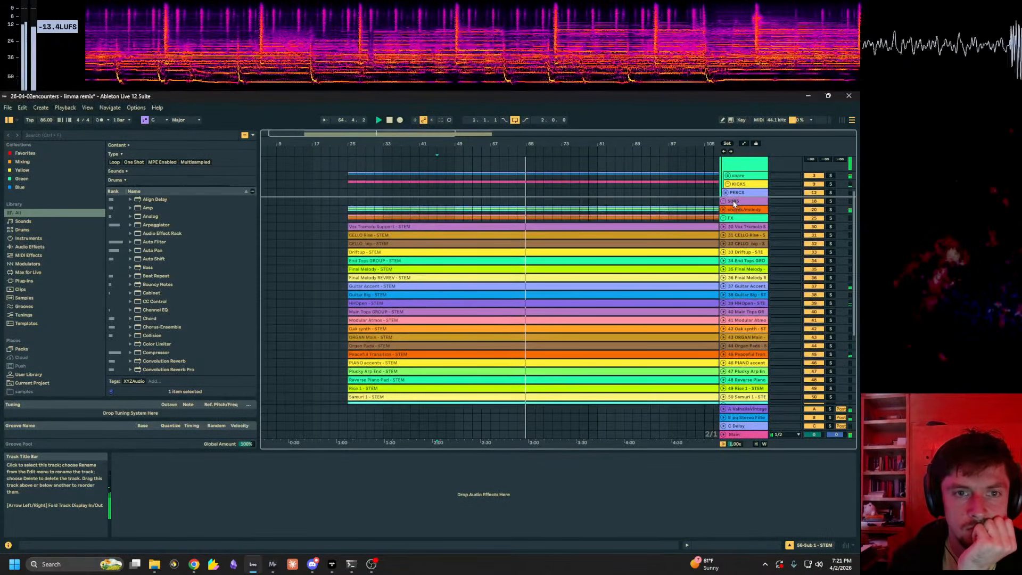
click(733, 201)
Step: Check the Tops build stem's waveform and move its track into the FX group
scroll(747, 220, down, 1)
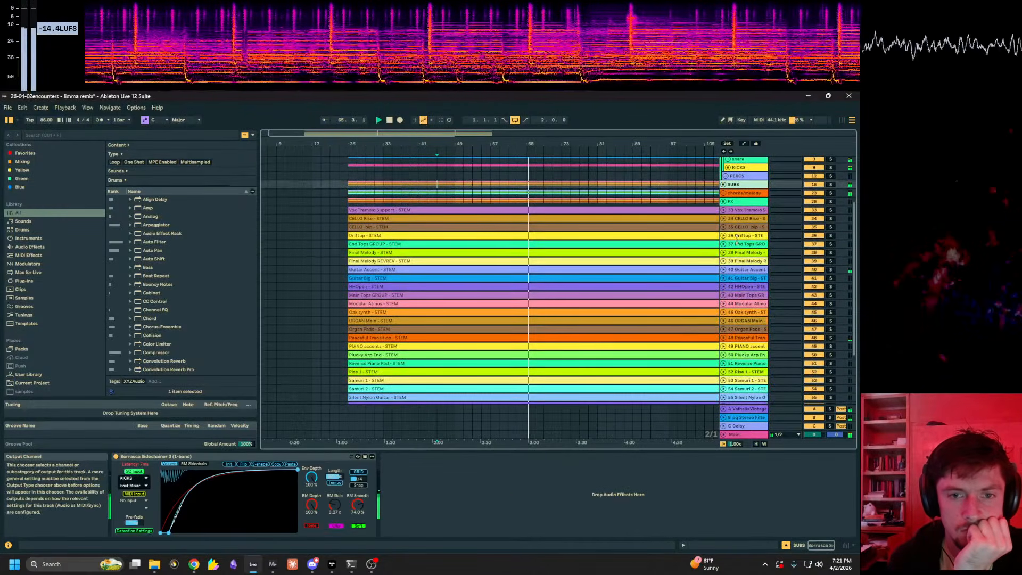
scroll(734, 294, down, 3)
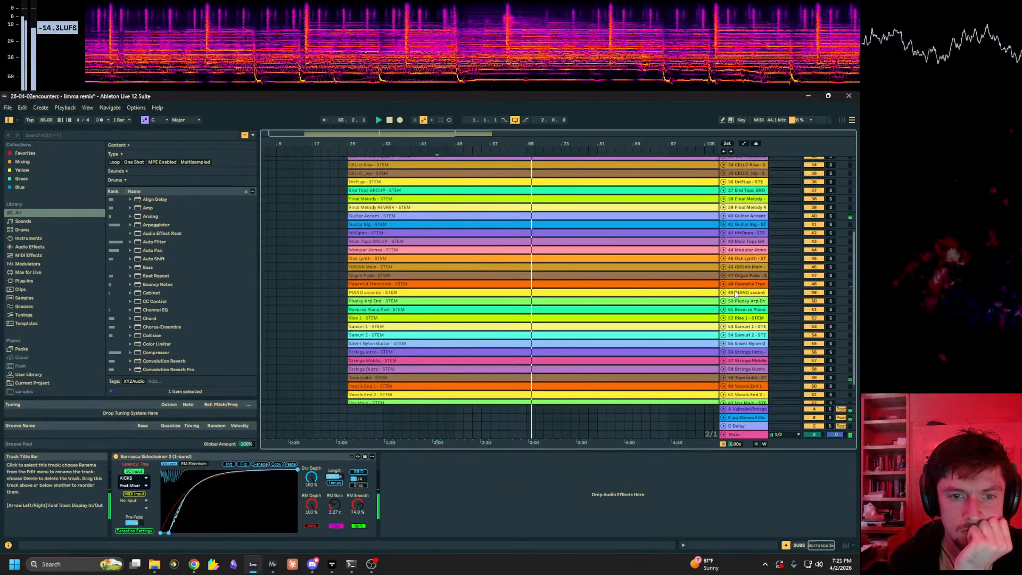
scroll(735, 295, down, 2)
click(743, 348)
click(724, 346)
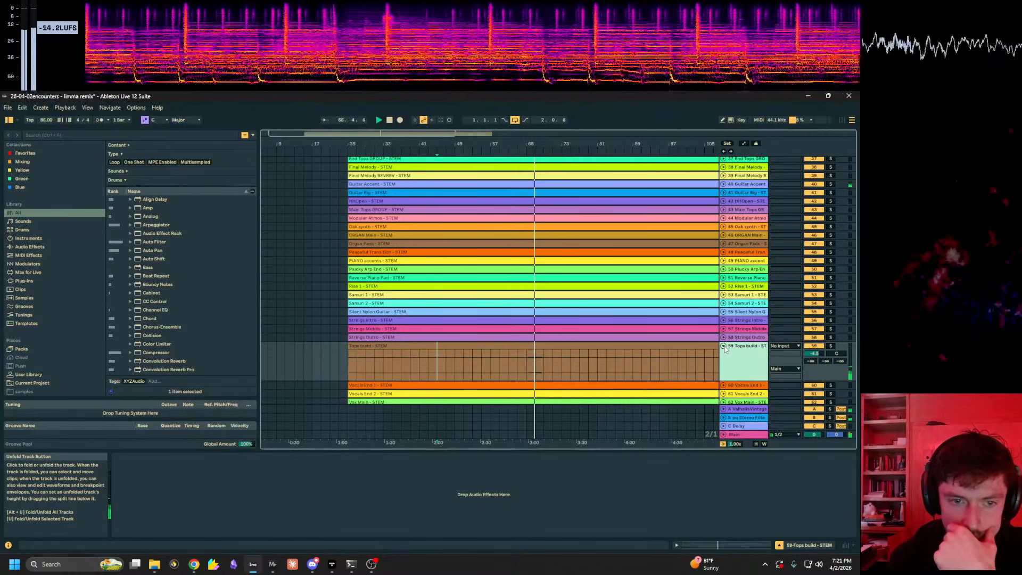
click(724, 346)
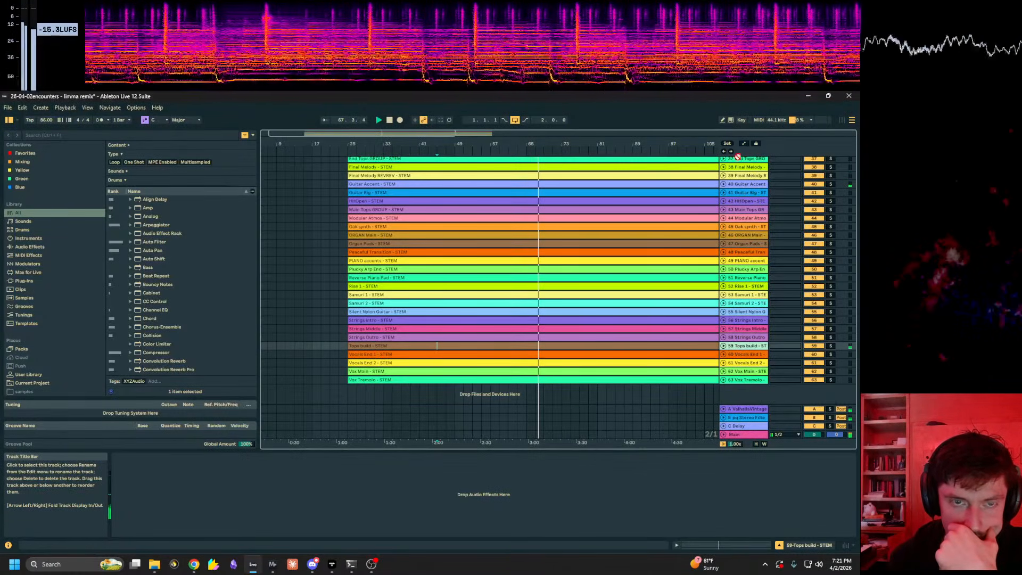
scroll(738, 156, up, 6)
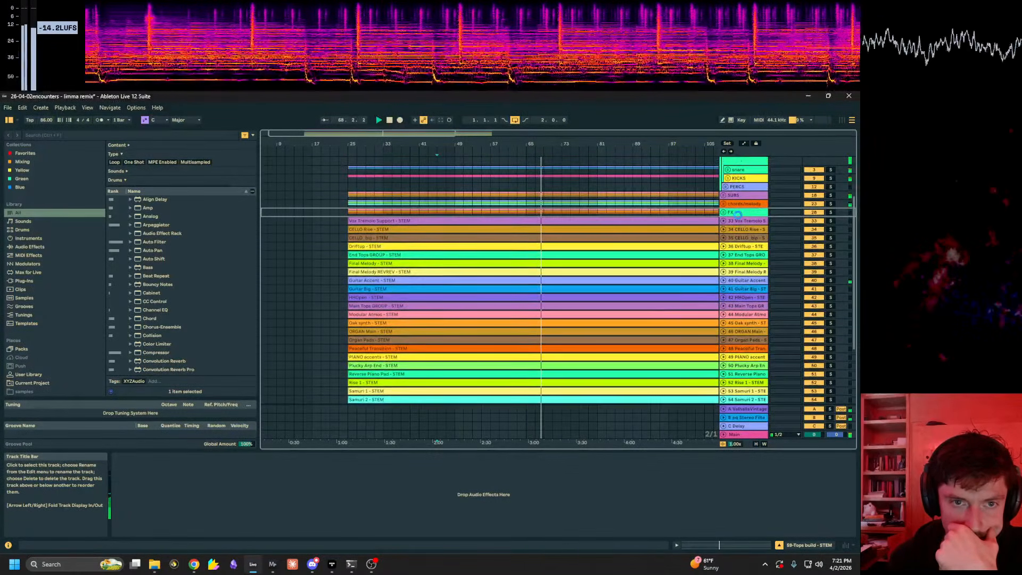
drag(738, 215, 740, 219)
Step: Unfold the FX group and open the Tops build clip to inspect its waveform
scroll(739, 221, down, 4)
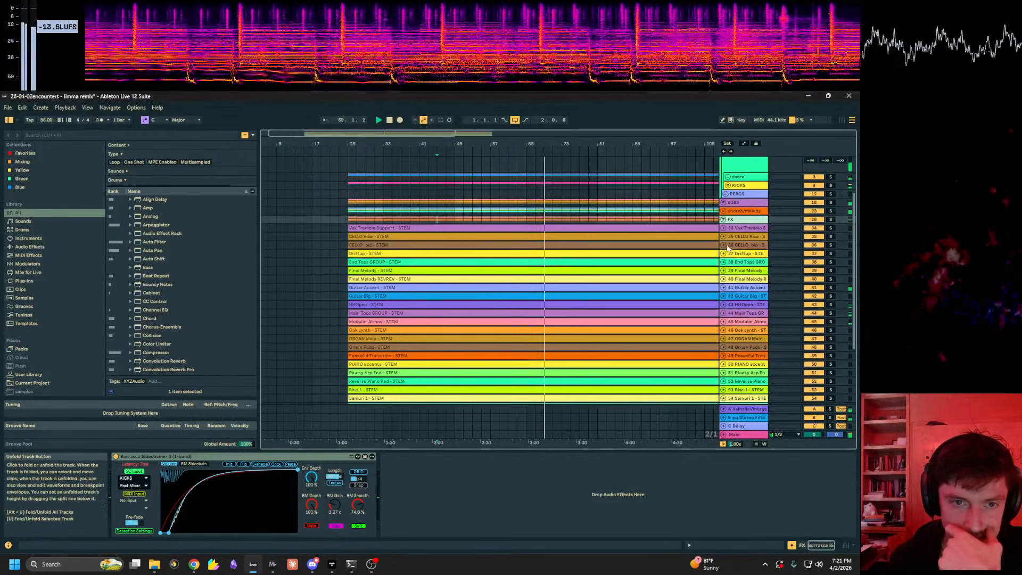
click(723, 220)
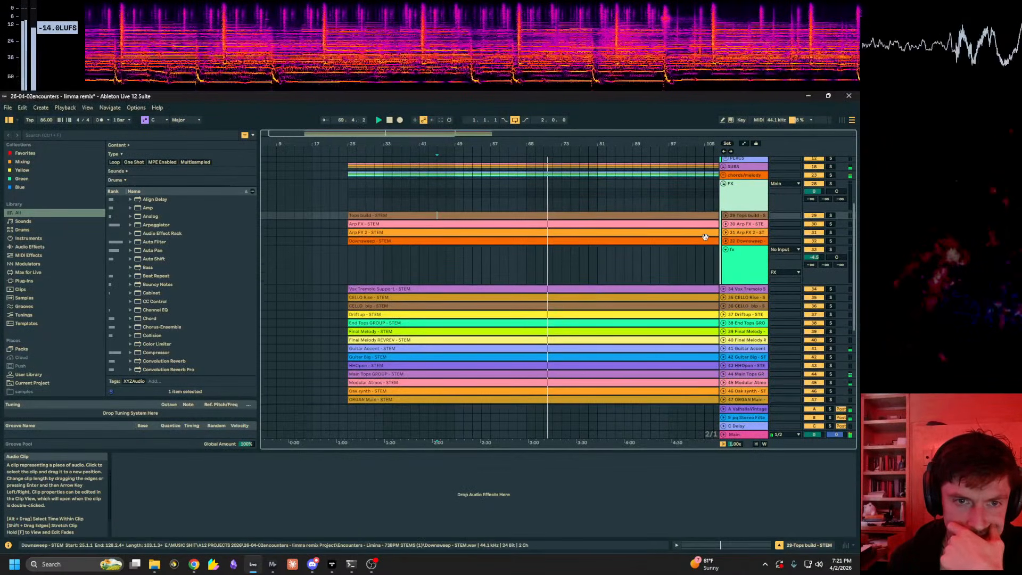
scroll(666, 258, down, 5)
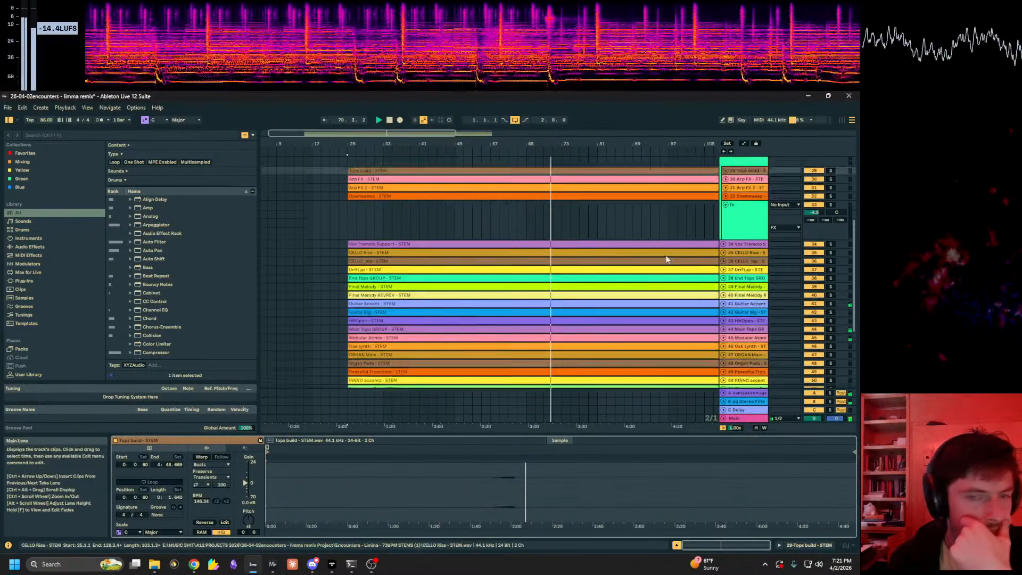
Step: Move the Main Tops GROUP and Modular Atmos stems together into the chords/melody group
click(745, 249)
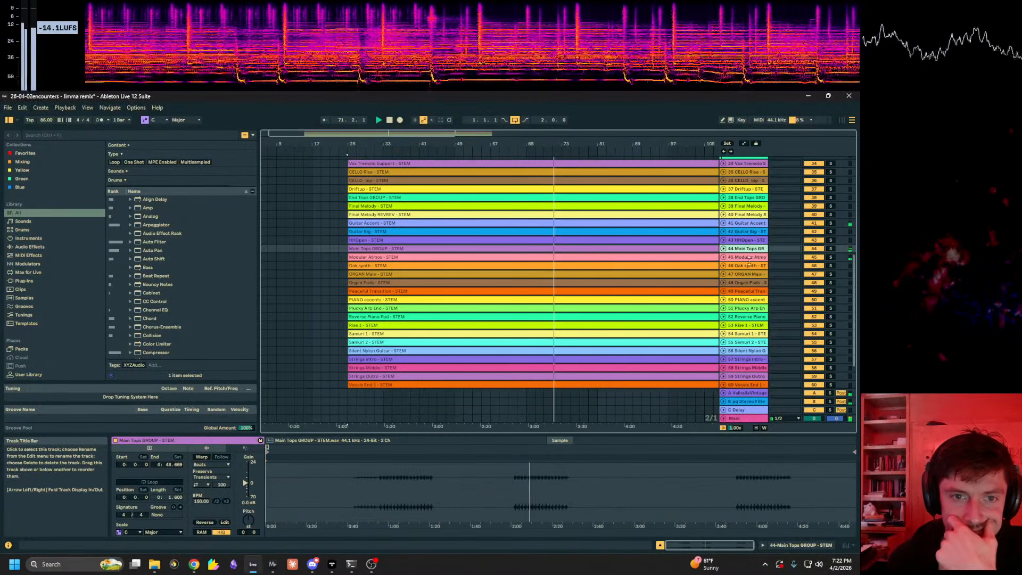
shift+click(744, 258)
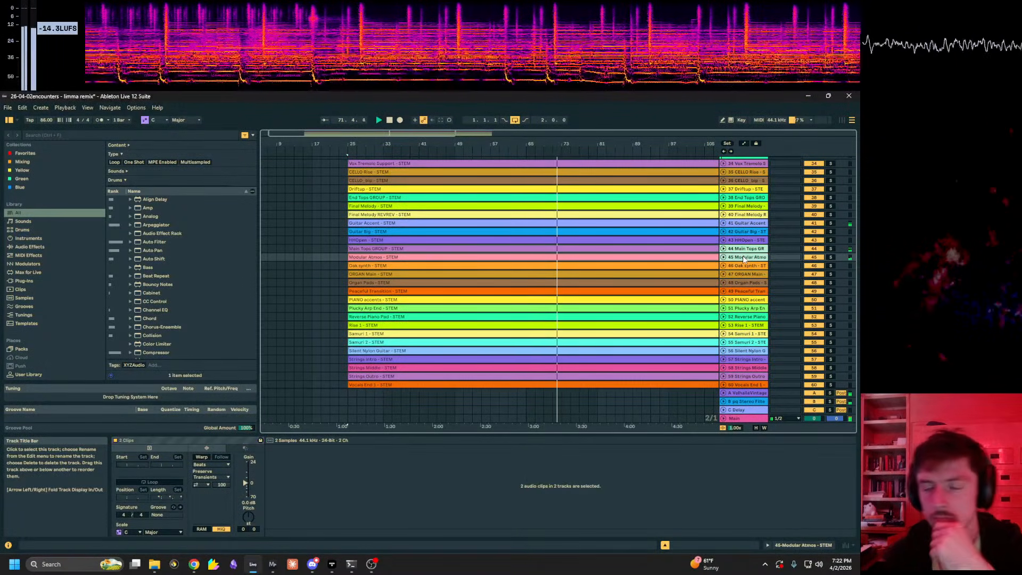
click(723, 260)
click(723, 259)
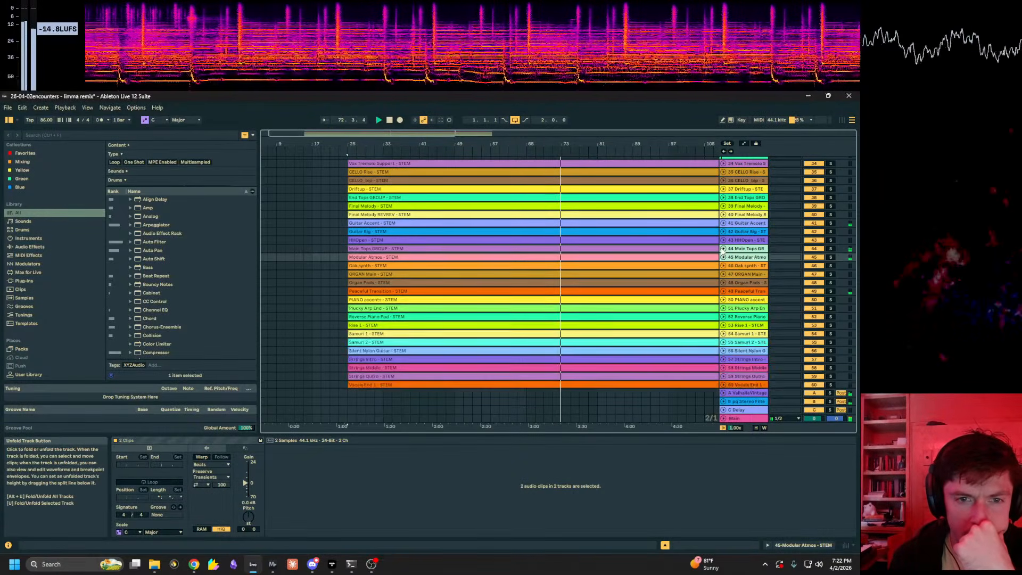
scroll(738, 282, up, 2)
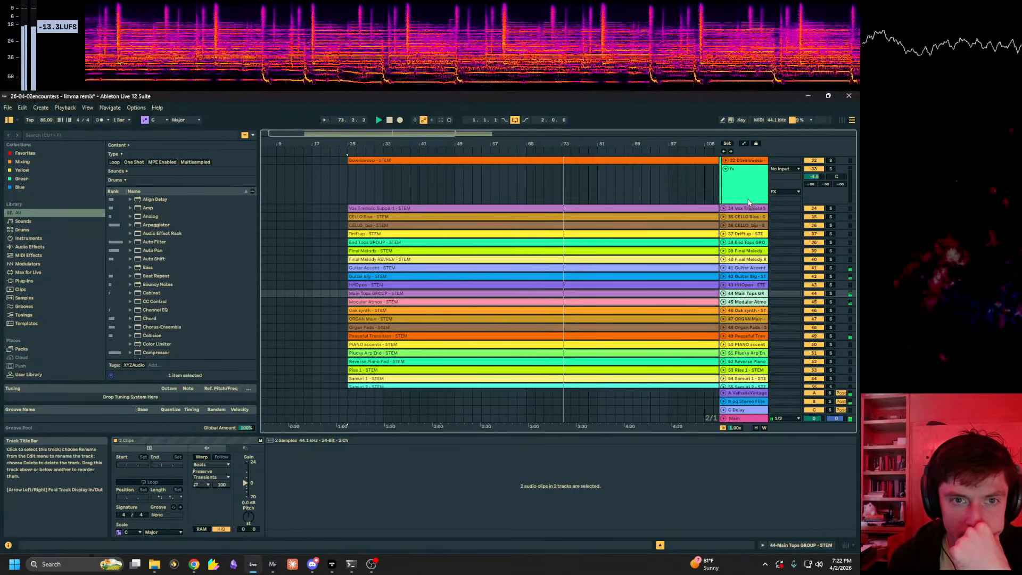
scroll(746, 193, up, 4)
drag(746, 193, 746, 201)
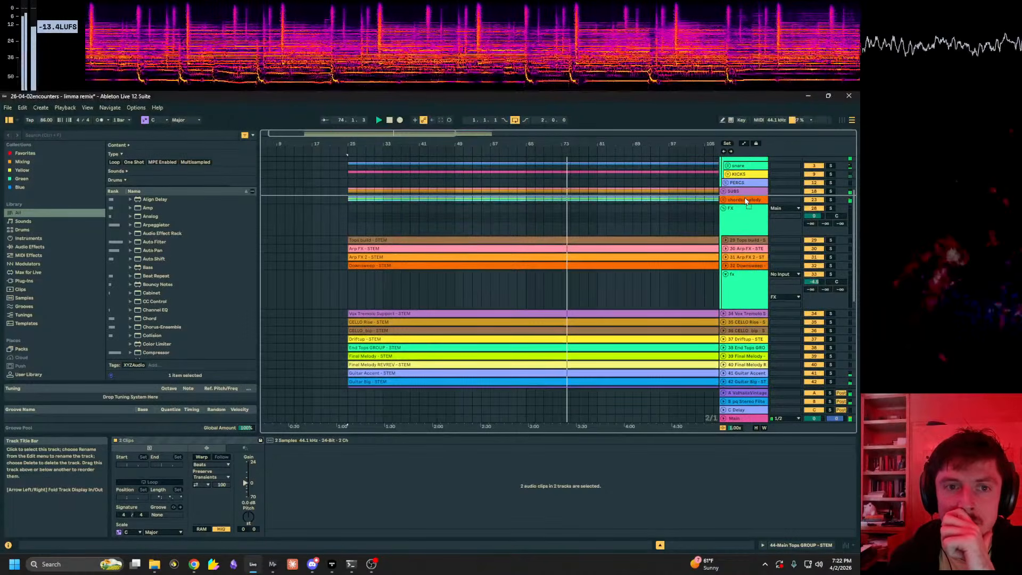
Step: Check the HHOpen stem's waveform and move its track into the PERCS group
scroll(741, 247, down, 6)
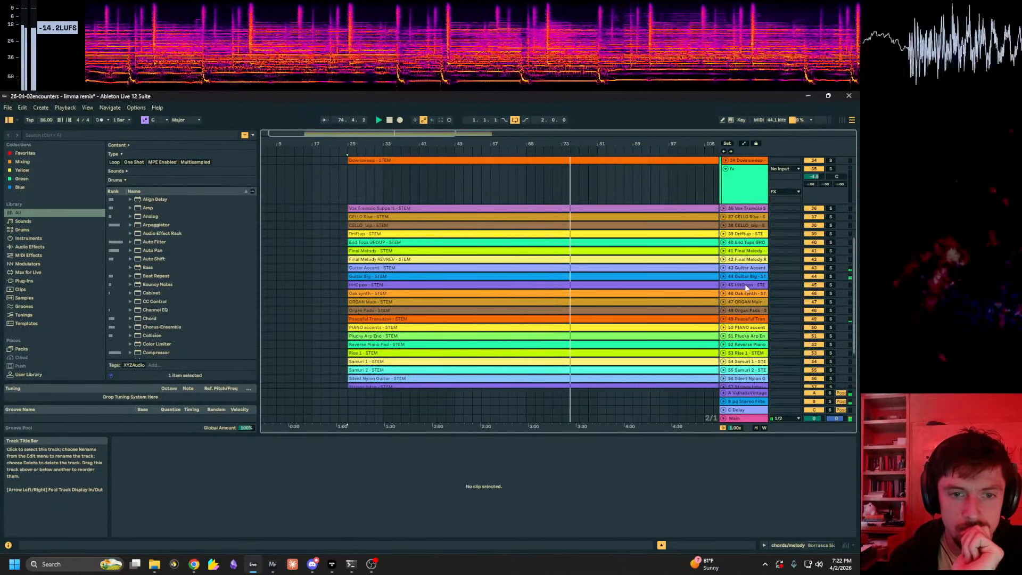
click(745, 286)
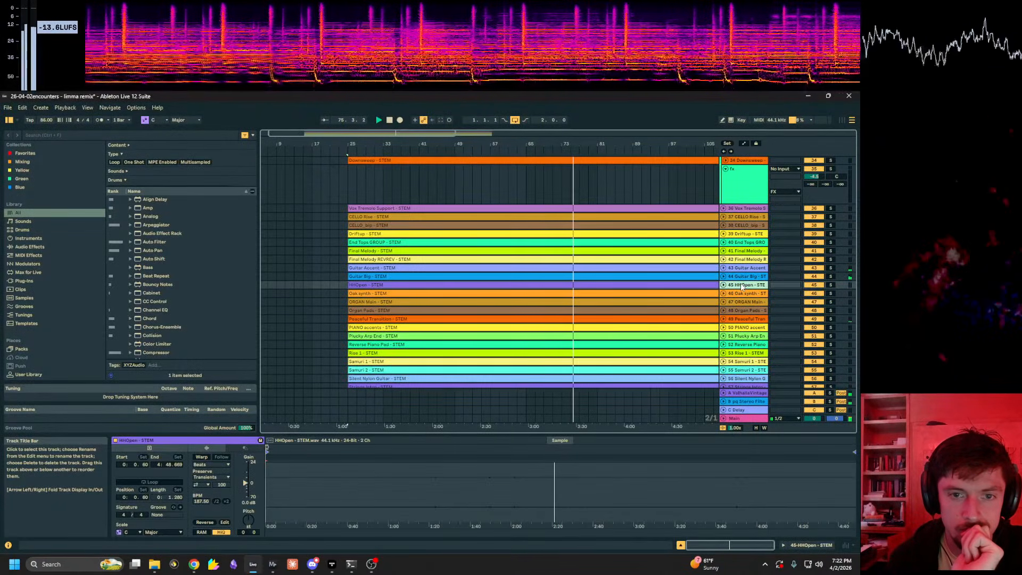
scroll(749, 320, down, 4)
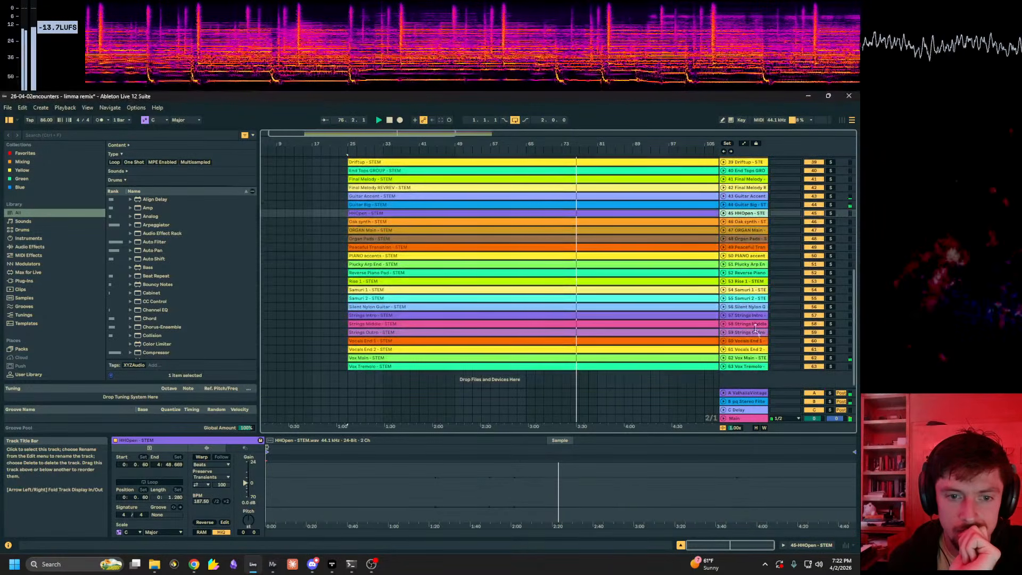
scroll(735, 298, up, 5)
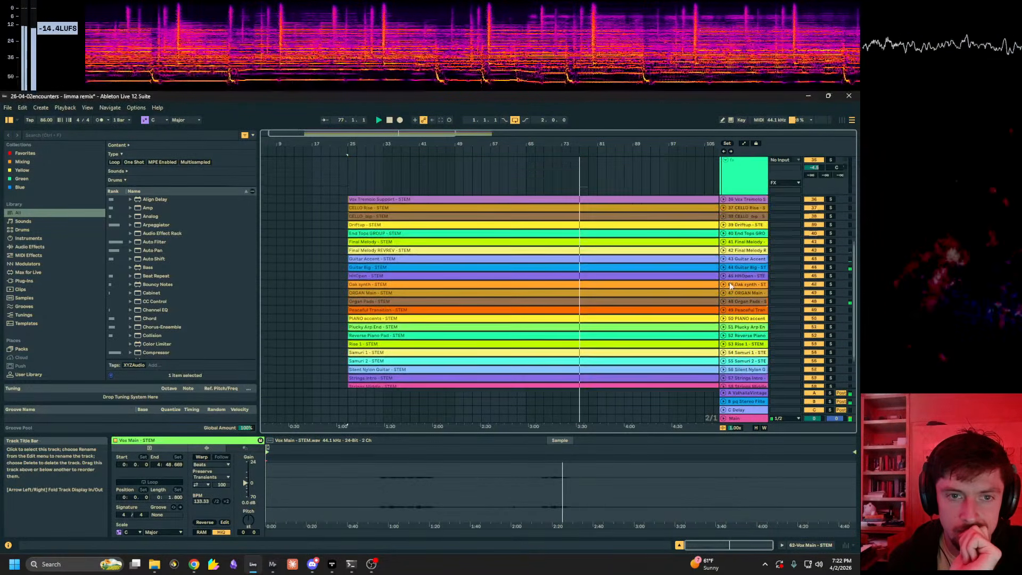
scroll(737, 277, up, 3)
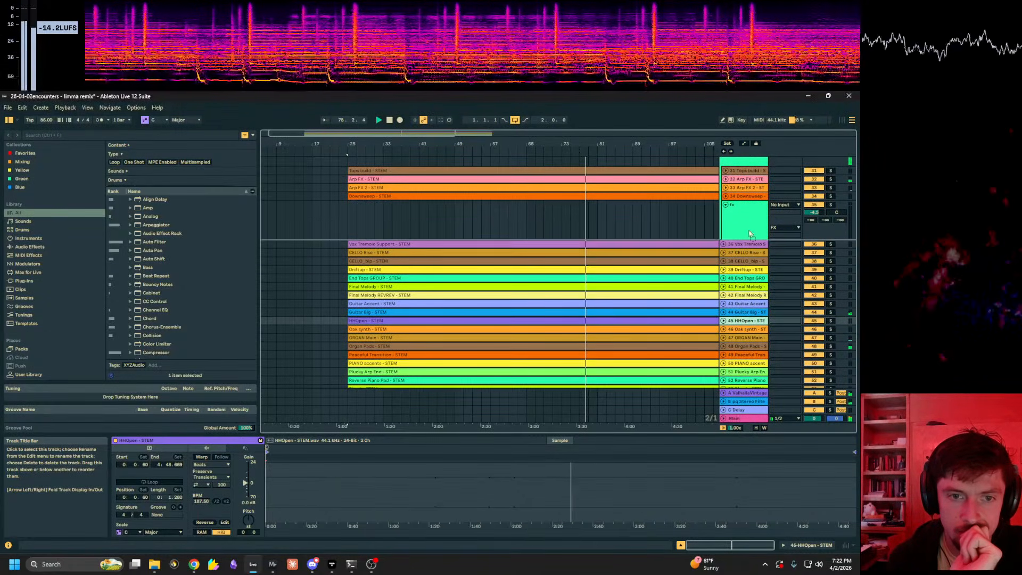
scroll(750, 234, up, 4)
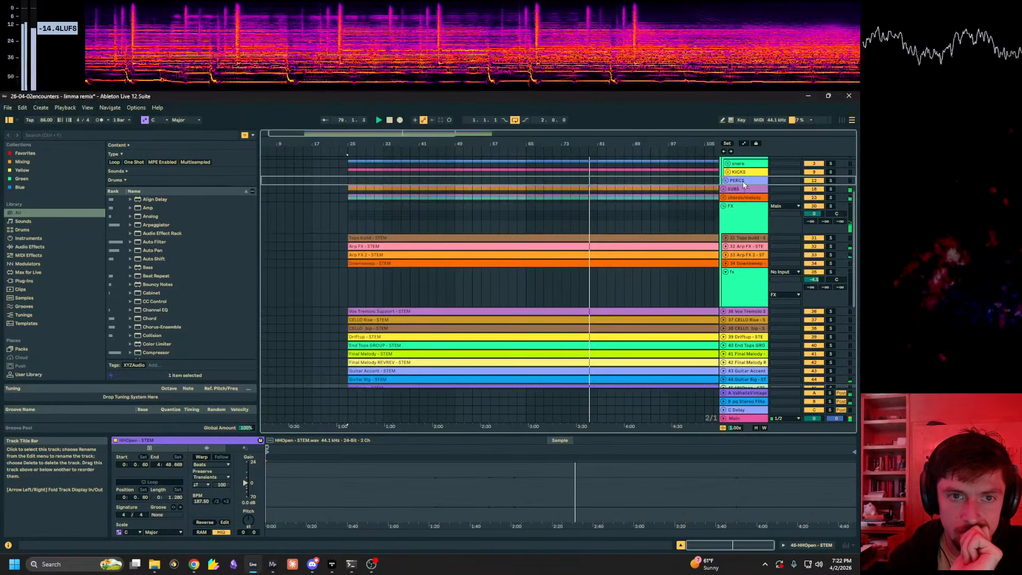
Step: Restart playback from bar 69 of the arrangement
scroll(612, 240, down, 8)
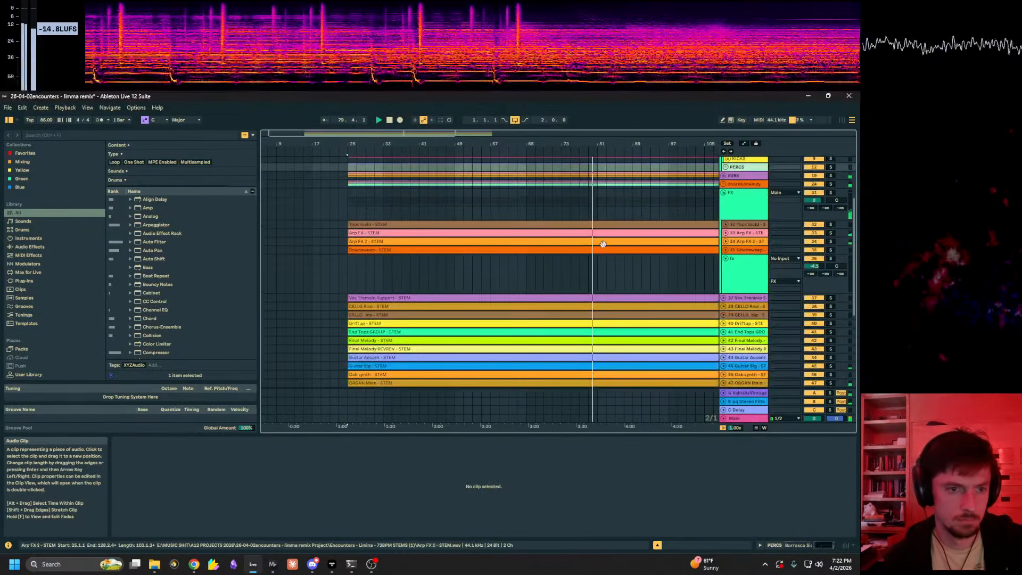
click(545, 191)
key(space)
key(space)
Step: Unfold the Guitar Accent stem to see its waveform and move the track into the chords/melody group
scroll(703, 237, down, 3)
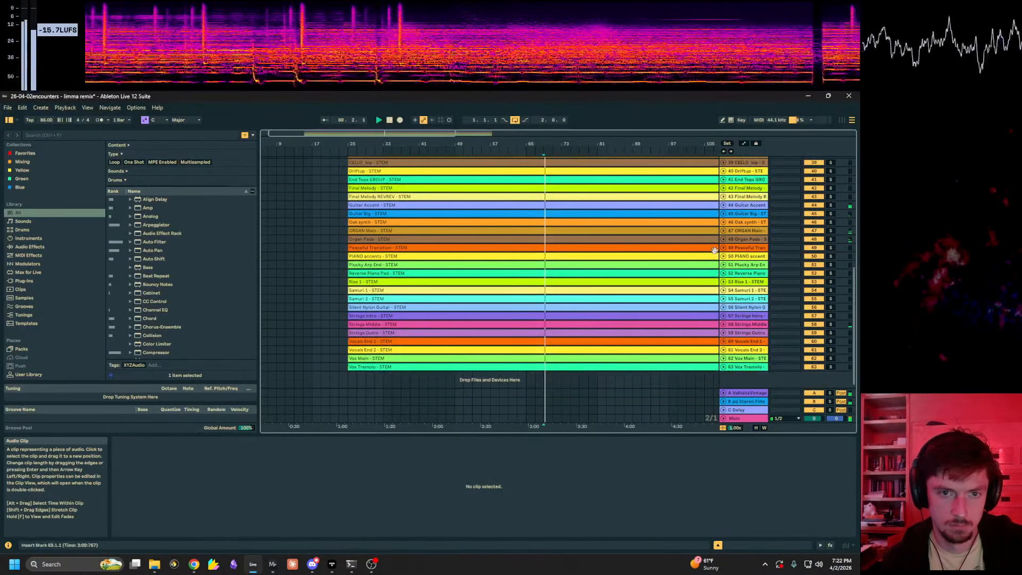
click(724, 206)
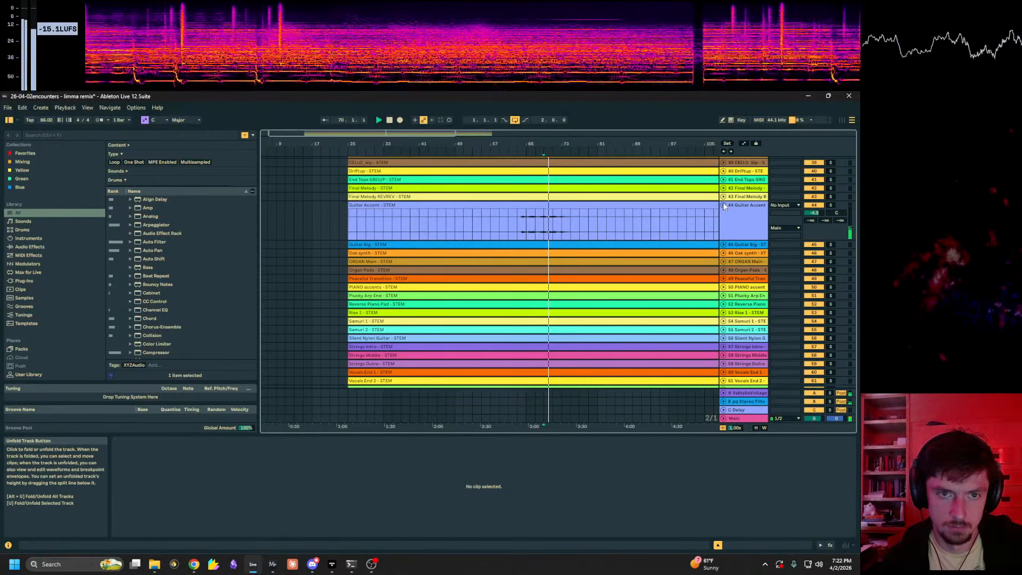
scroll(723, 203, up, 5)
drag(749, 235, 746, 170)
scroll(734, 251, down, 3)
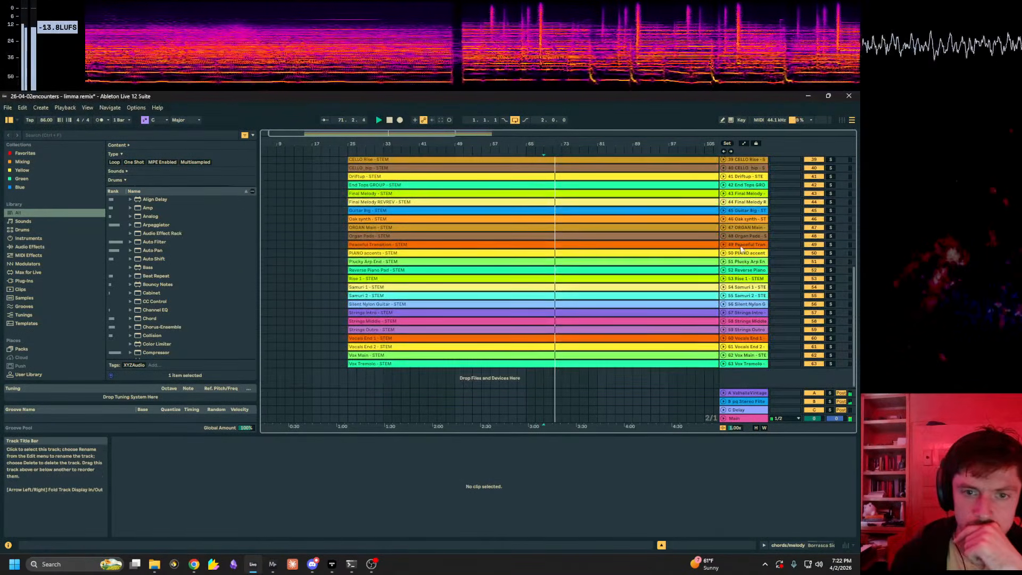
Step: Unfold the chords/melody group and audition the drums and chords/melody groups in solo
scroll(735, 251, up, 6)
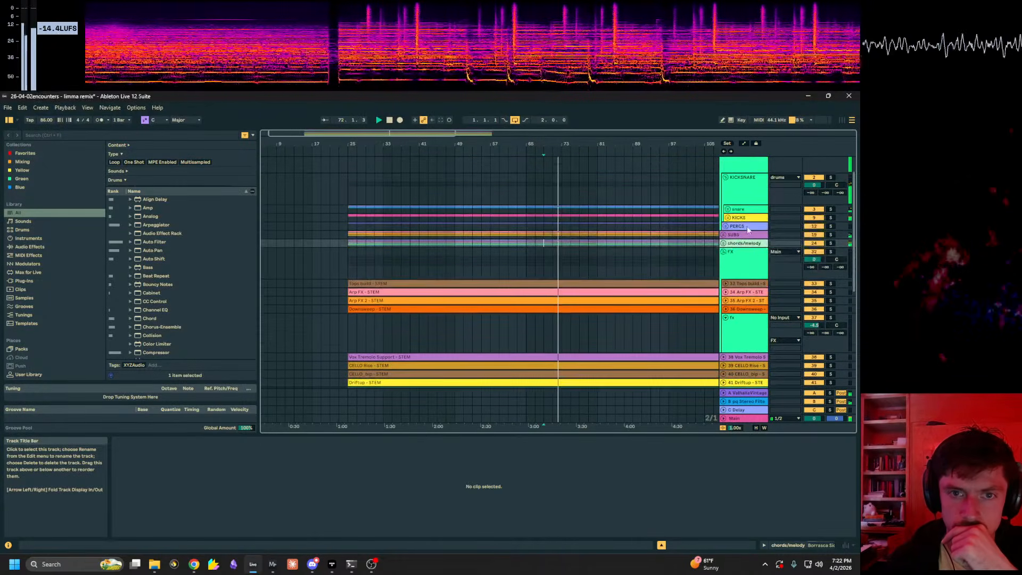
click(830, 161)
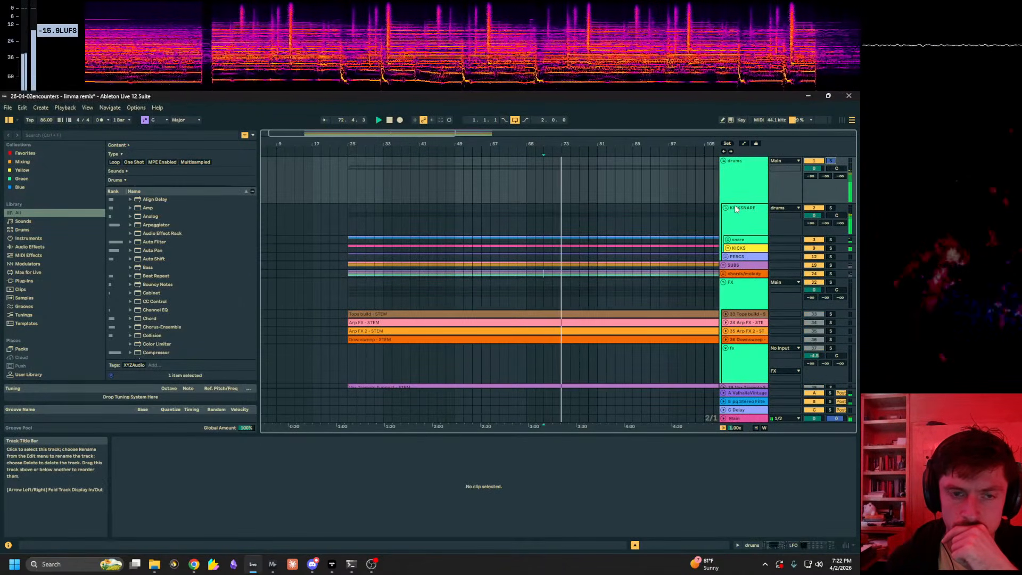
click(723, 273)
scroll(727, 271, down, 2)
click(736, 240)
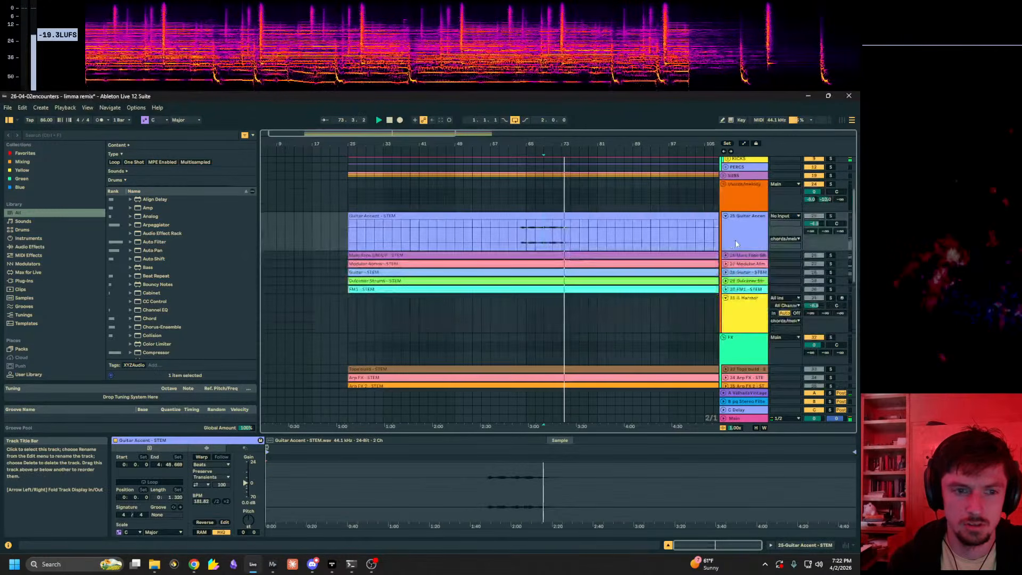
click(548, 196)
click(832, 184)
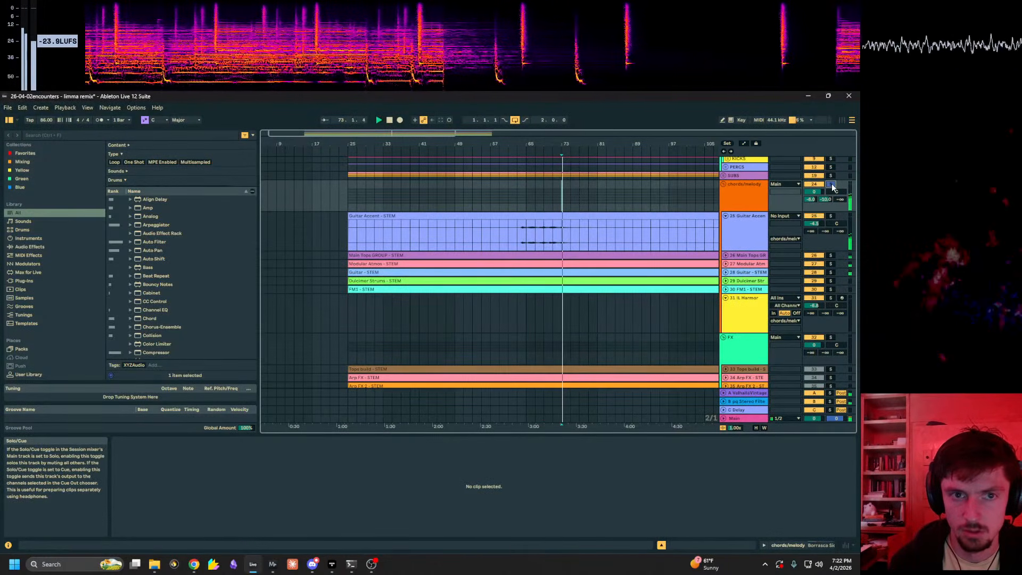
Step: Move the Main Tops GROUP stem out of chords/melody into the PERCS group and unsolo the chords/melody group
click(725, 256)
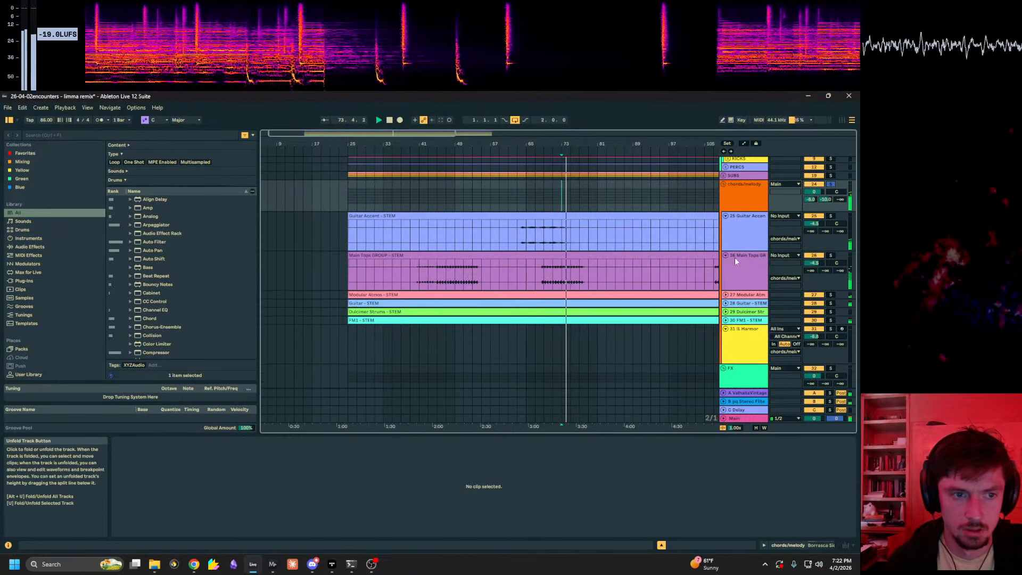
click(736, 261)
scroll(762, 290, up, 2)
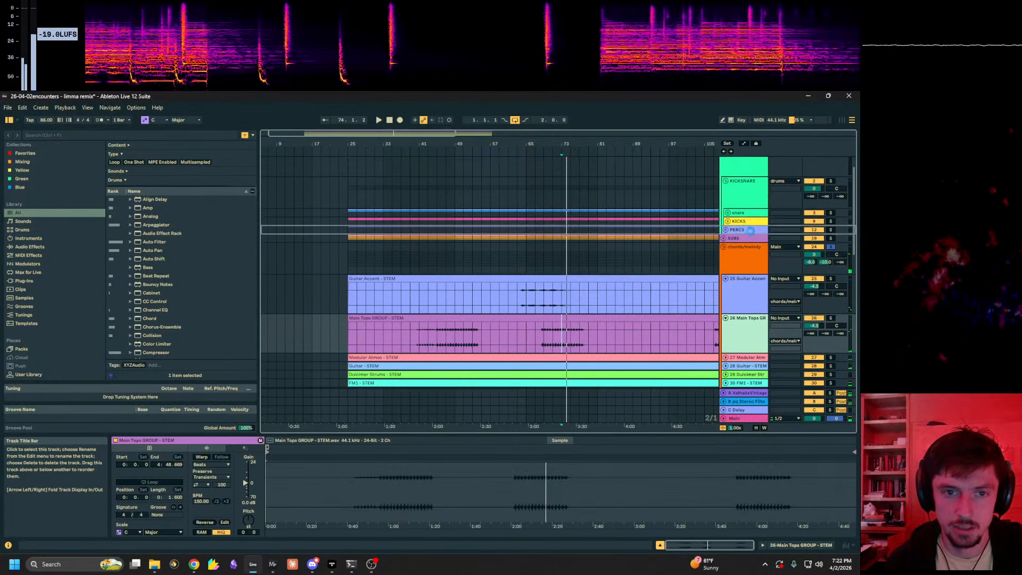
key(space)
scroll(724, 290, down, 10)
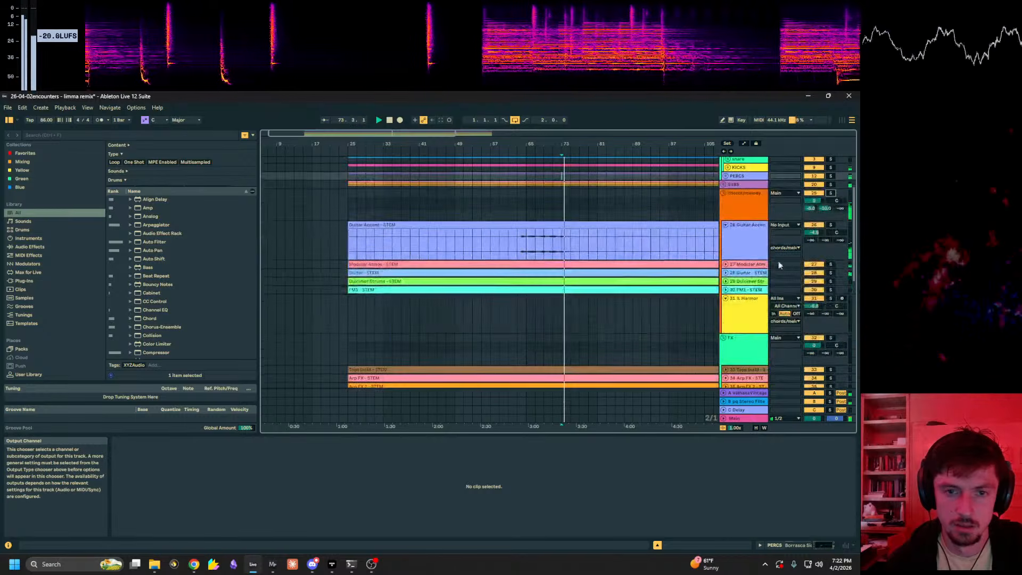
Step: Unfold the Peaceful Transition stem to check its waveform and move the track into the FX group
scroll(725, 292, down, 2)
click(745, 313)
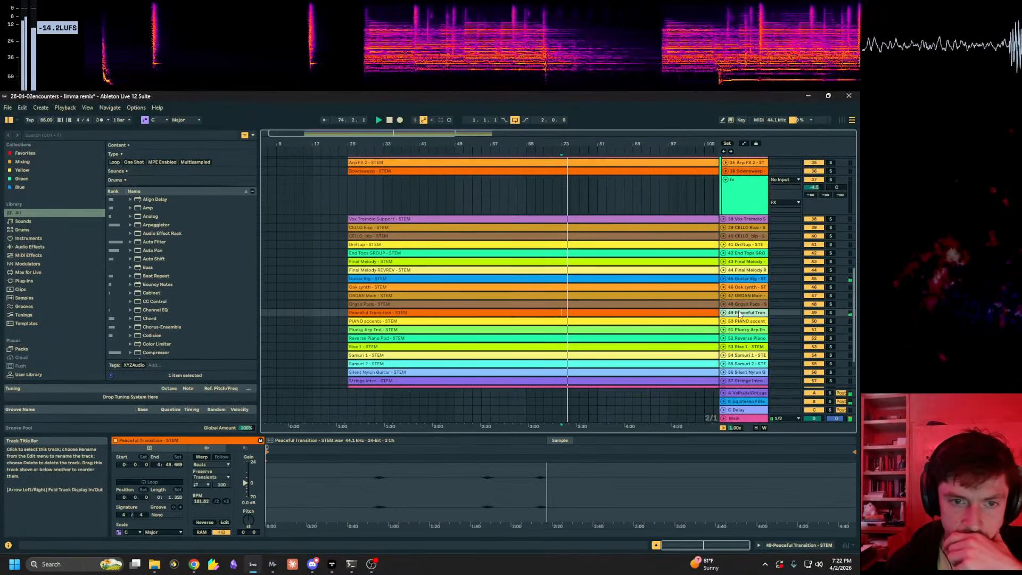
click(724, 313)
scroll(737, 346, up, 3)
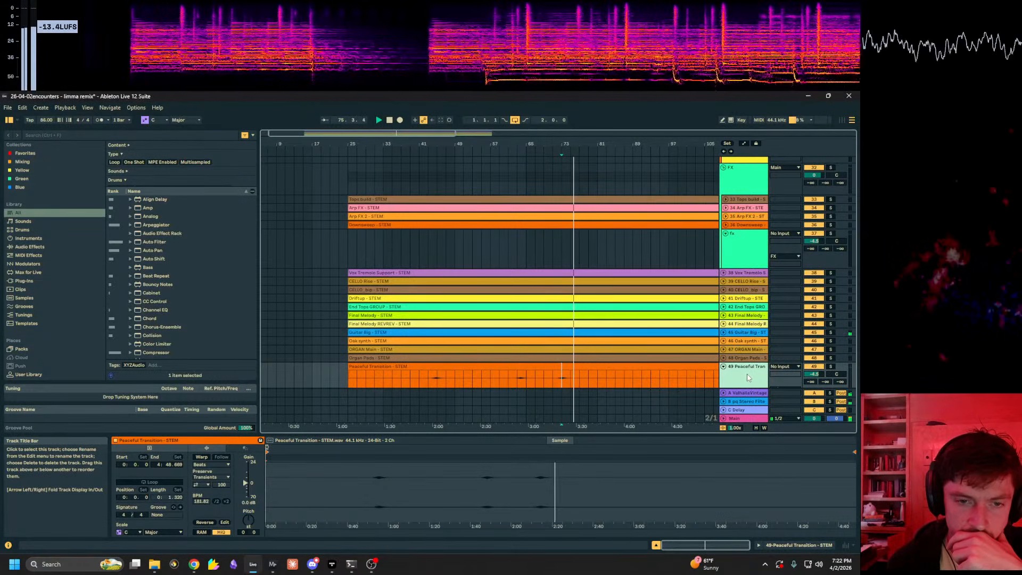
drag(758, 271, 753, 246)
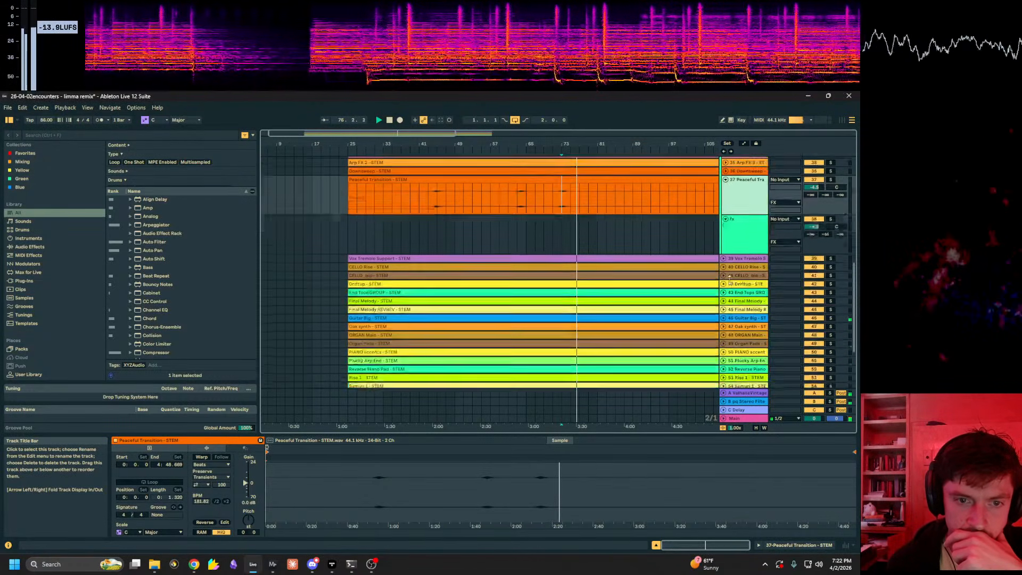
Step: Unfold the Guitar Big stem and move its track into the chords/melody group
scroll(762, 310, down, 3)
click(732, 304)
key(Right)
scroll(743, 346, up, 2)
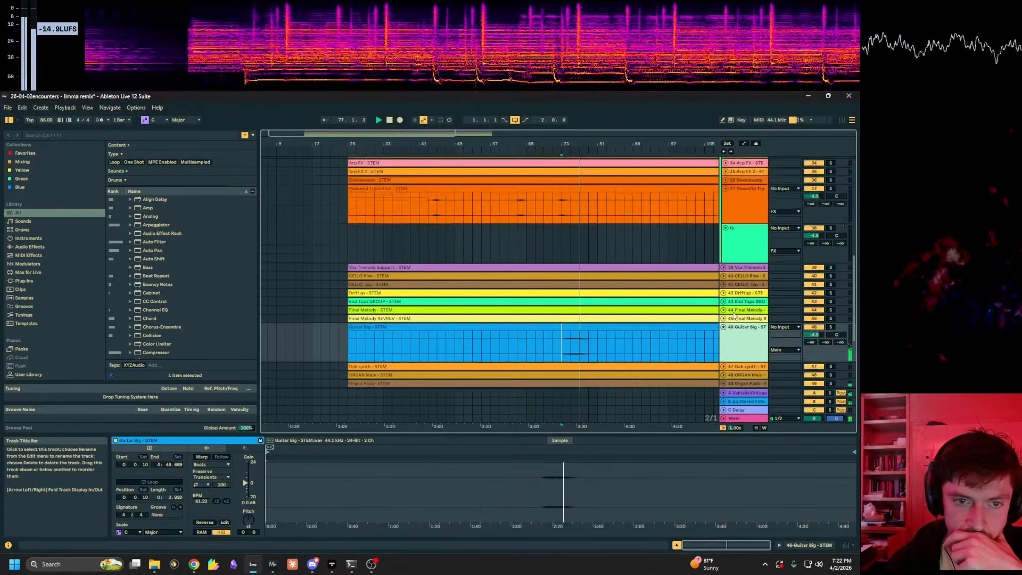
scroll(758, 190, up, 4)
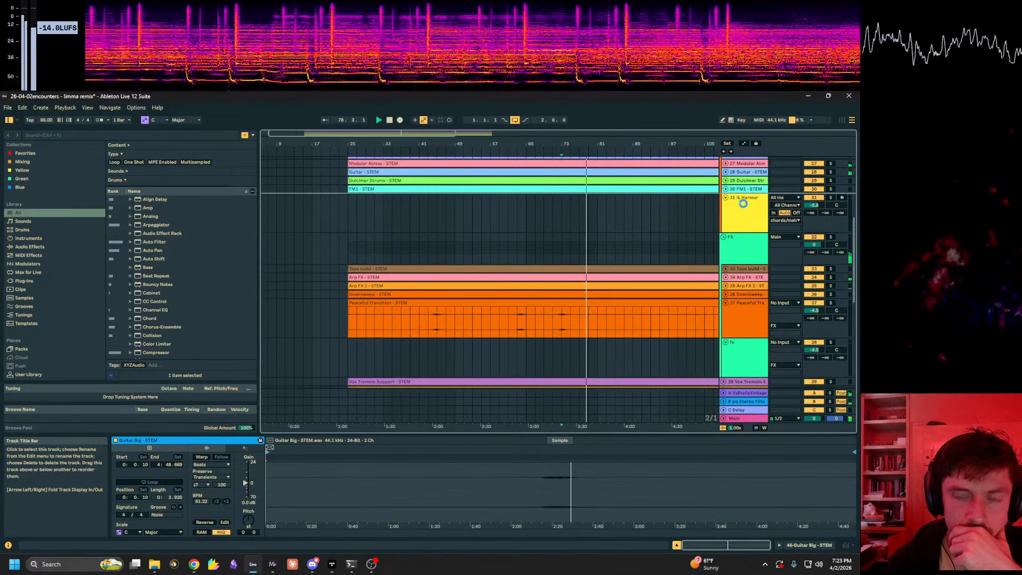
drag(744, 204, 743, 199)
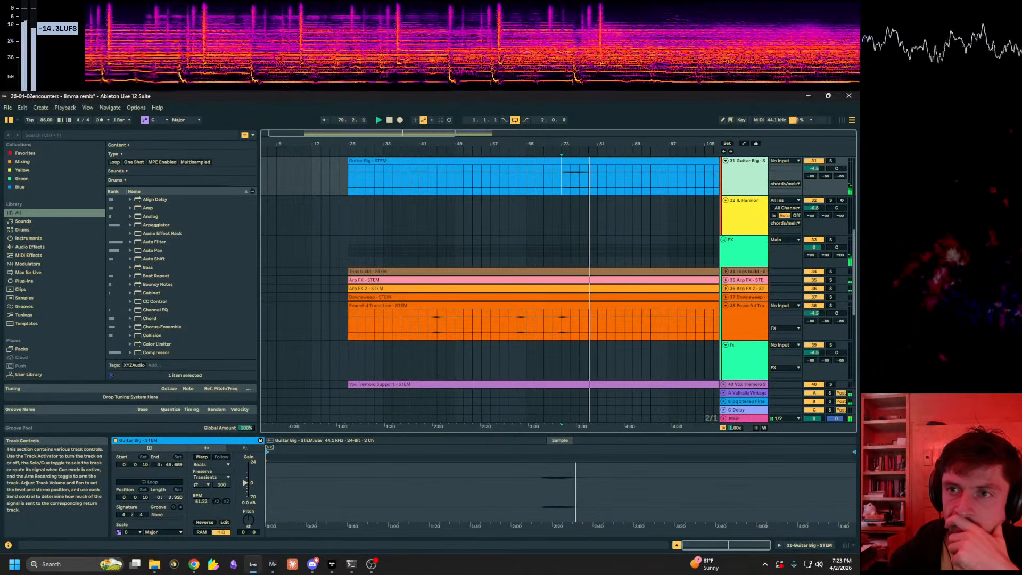
Step: Move the ORGAN Main and Organ Pads stems together into the chords/melody group
scroll(599, 359, down, 8)
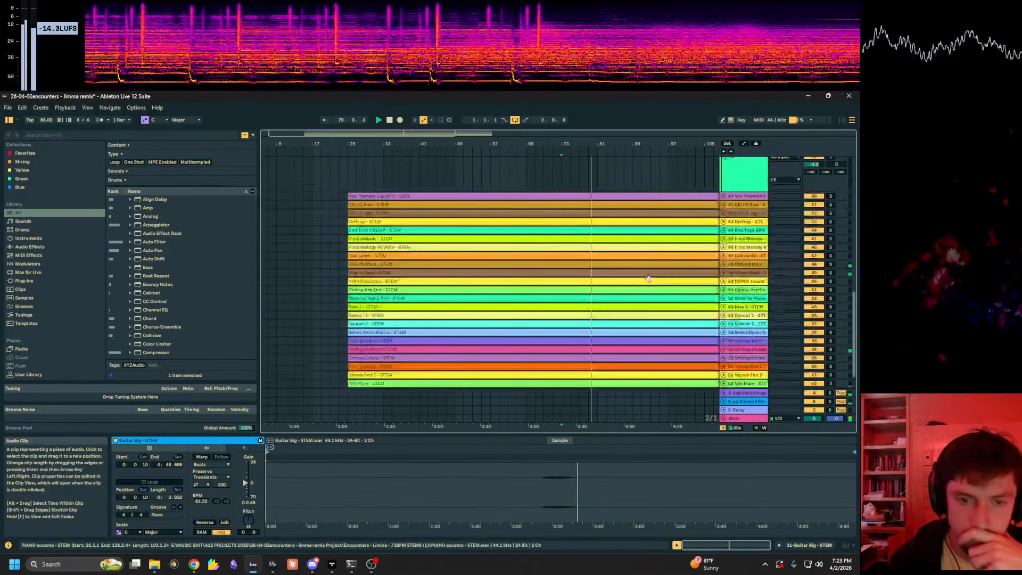
click(746, 275)
scroll(740, 299, up, 3)
shift+click(748, 327)
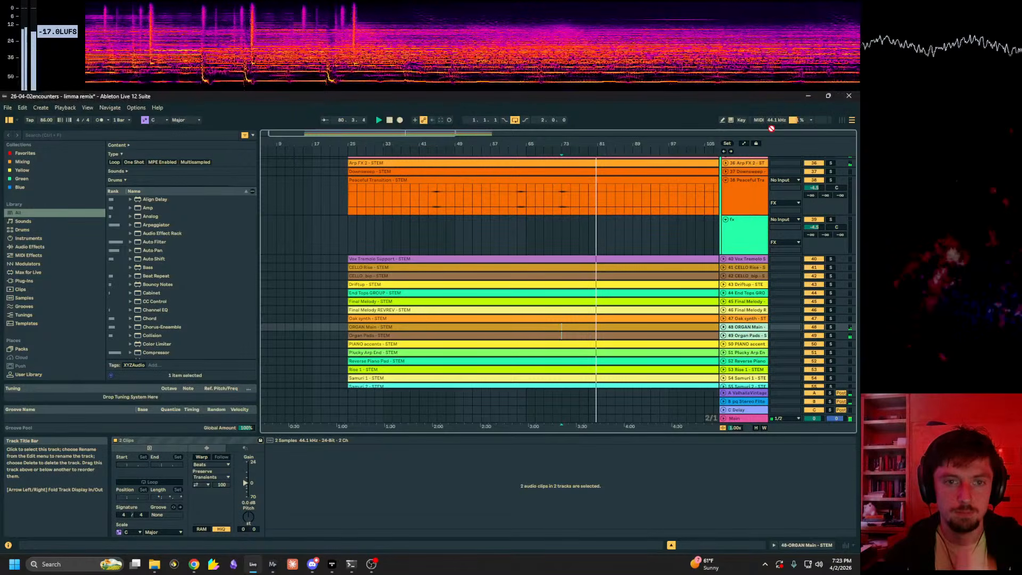
scroll(751, 183, up, 4)
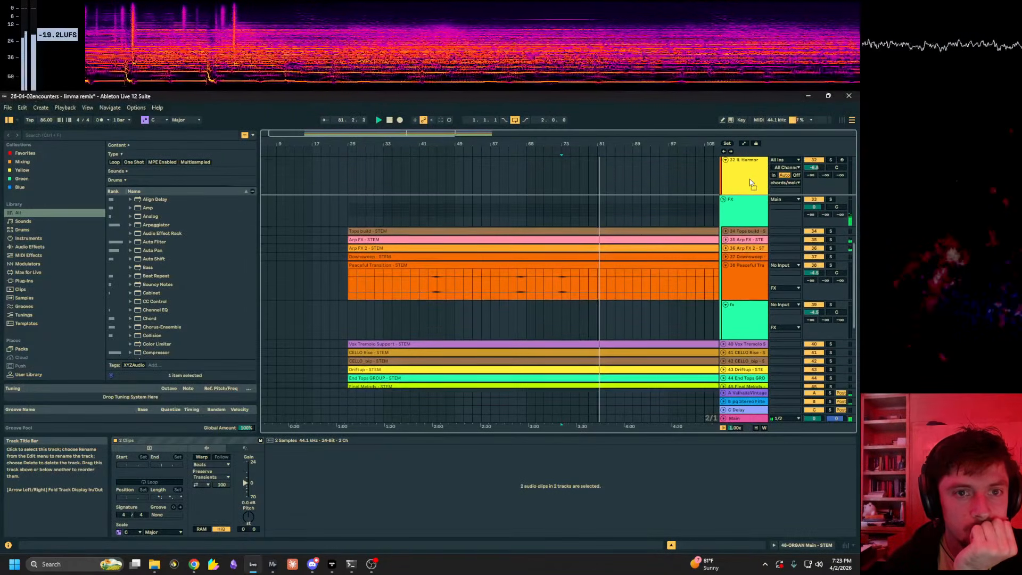
drag(751, 183, 751, 183)
Step: Move the six stems from Samuri 1 through Strings Outro together into the chords/melody group
scroll(751, 240, down, 8)
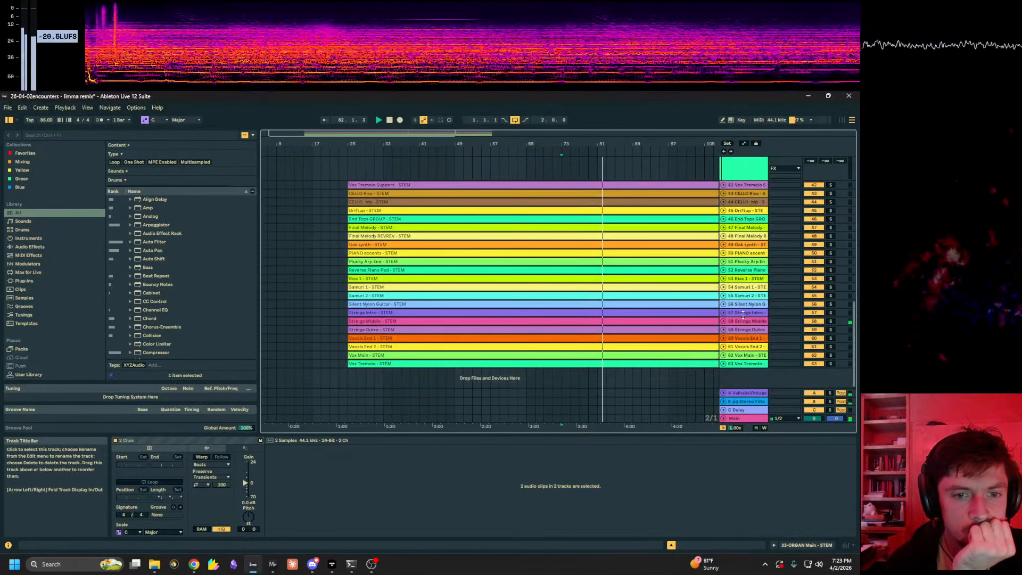
click(747, 329)
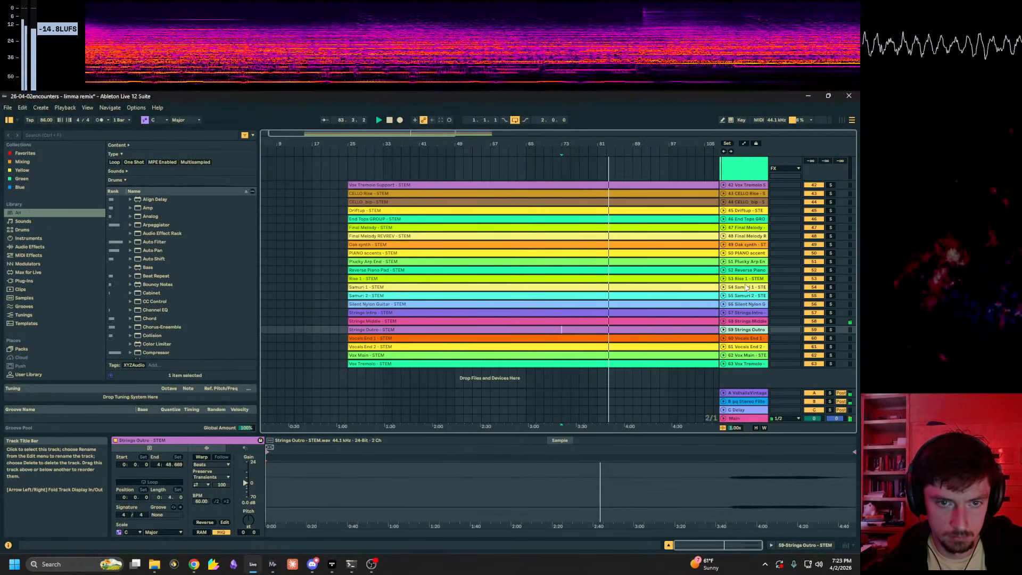
shift+click(747, 287)
scroll(746, 320, up, 3)
scroll(761, 202, up, 7)
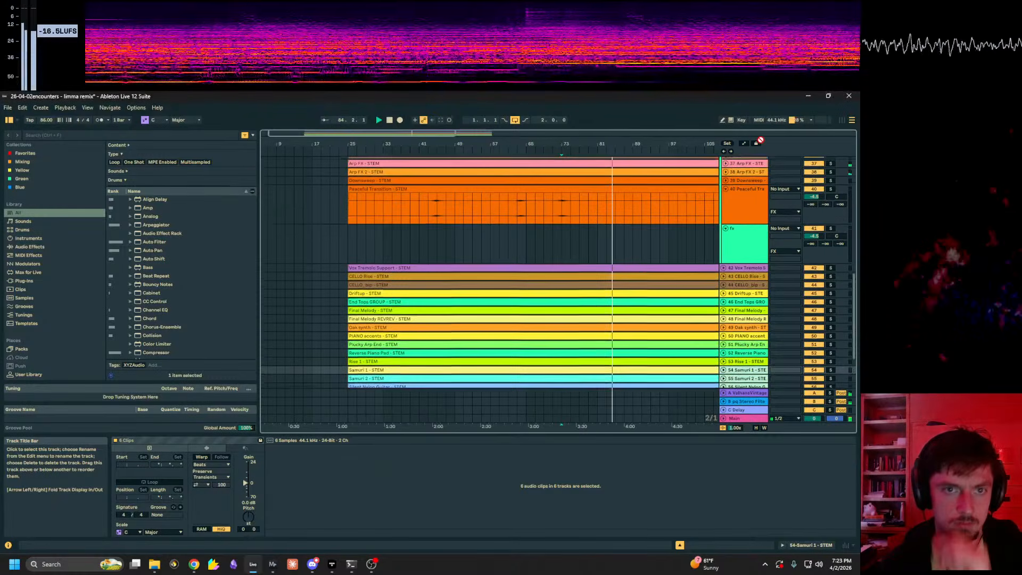
drag(760, 202, 759, 205)
scroll(758, 206, up, 6)
scroll(745, 223, down, 10)
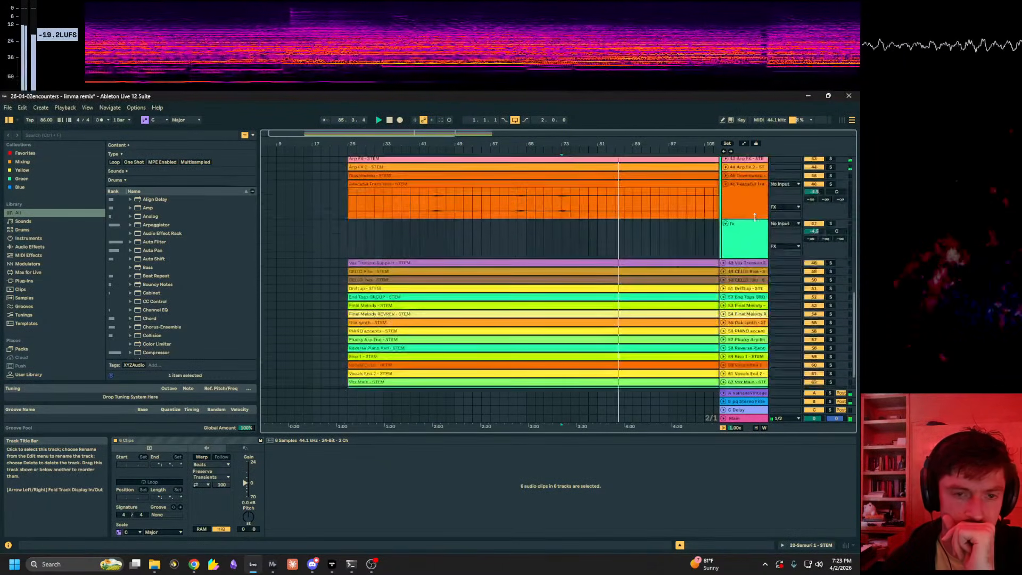
Step: Unfold the Rise 1 stem to check its waveform and move the track into the FX group
click(723, 330)
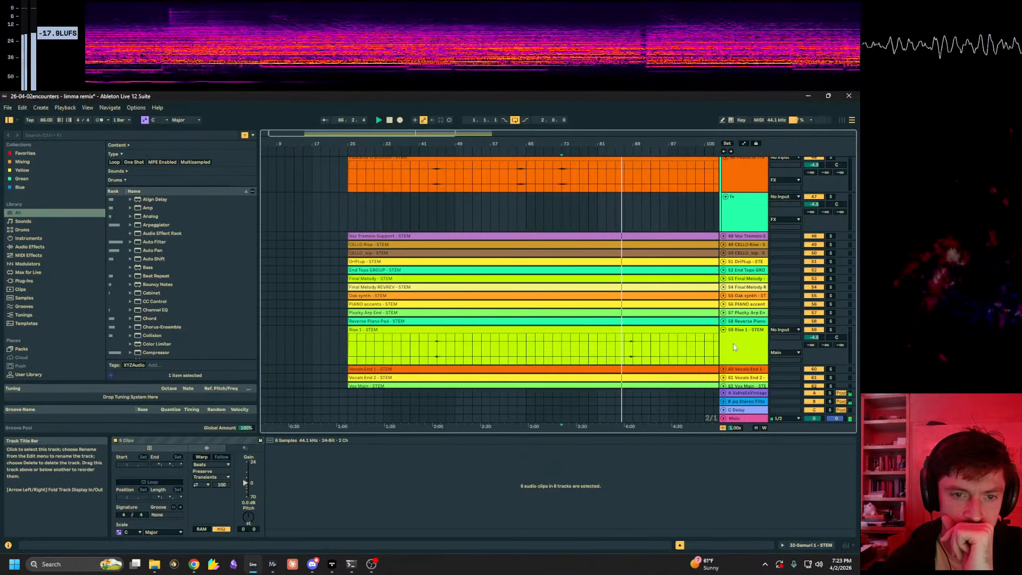
scroll(734, 337, down, 2)
click(726, 339)
click(726, 337)
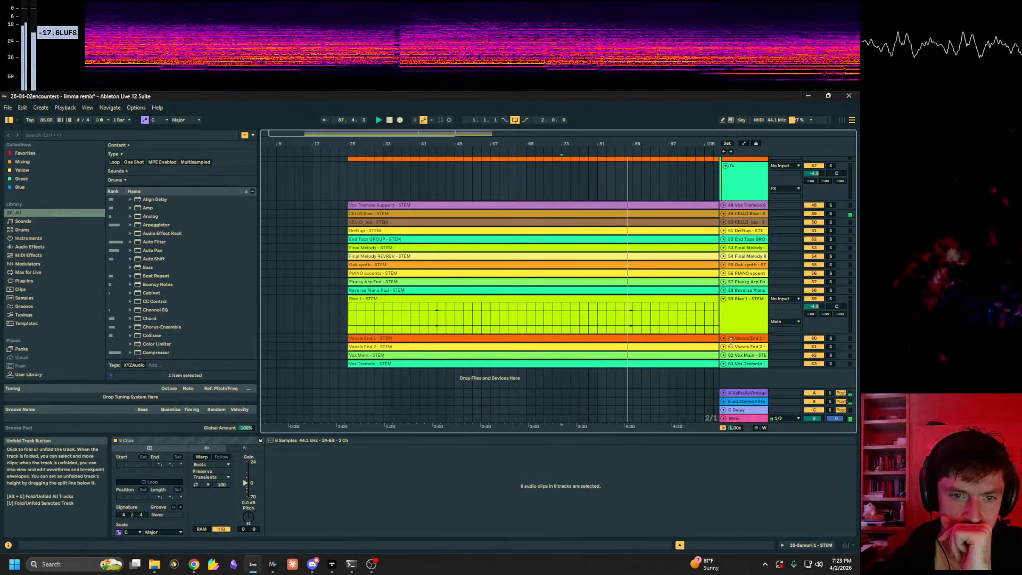
click(748, 319)
scroll(747, 325, up, 2)
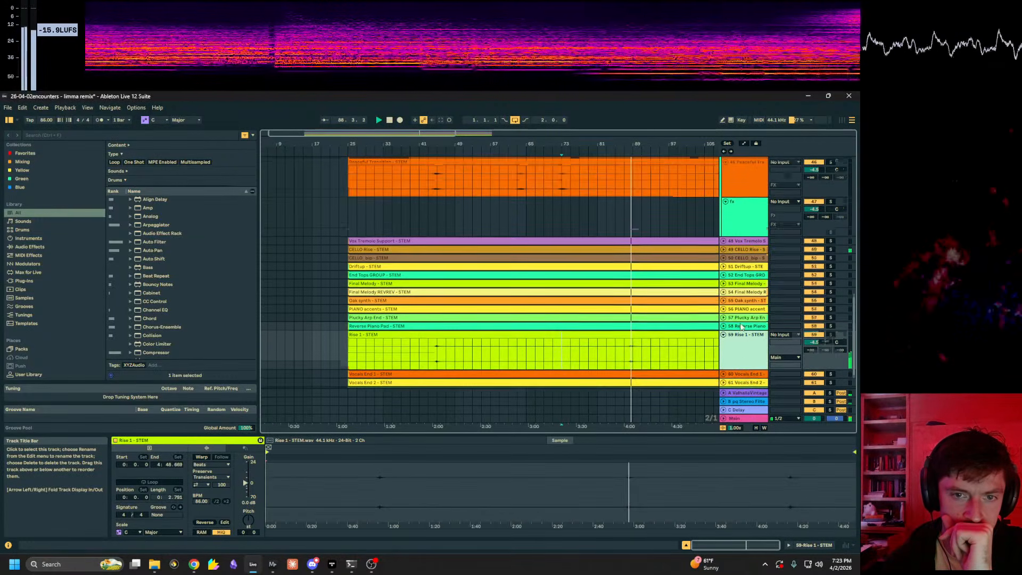
drag(747, 233, 747, 235)
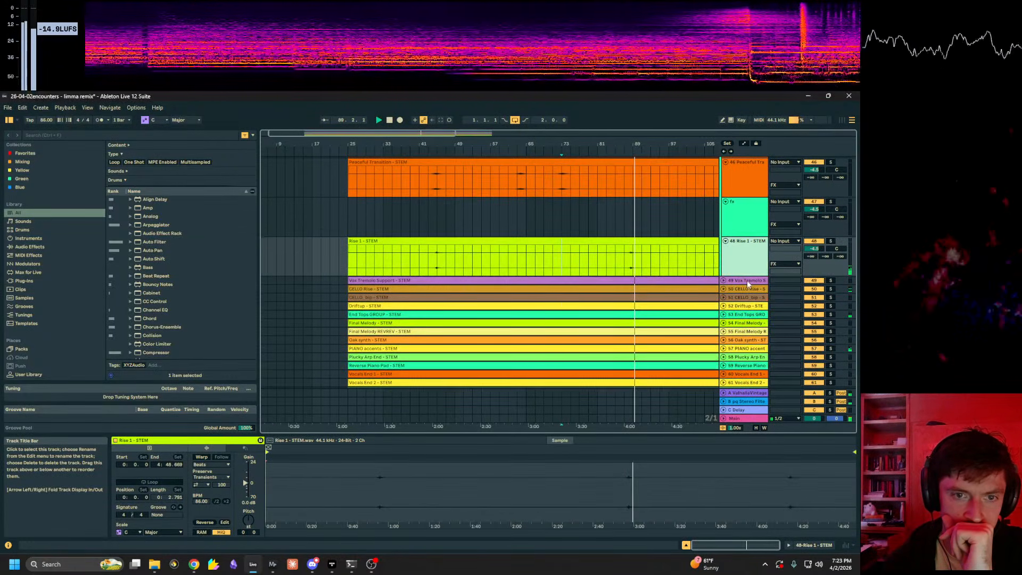
Step: Expand the snare group, unfold the Snare 3+4 BUSS stem and set its track volume to about -7.8 dB
scroll(734, 282, up, 15)
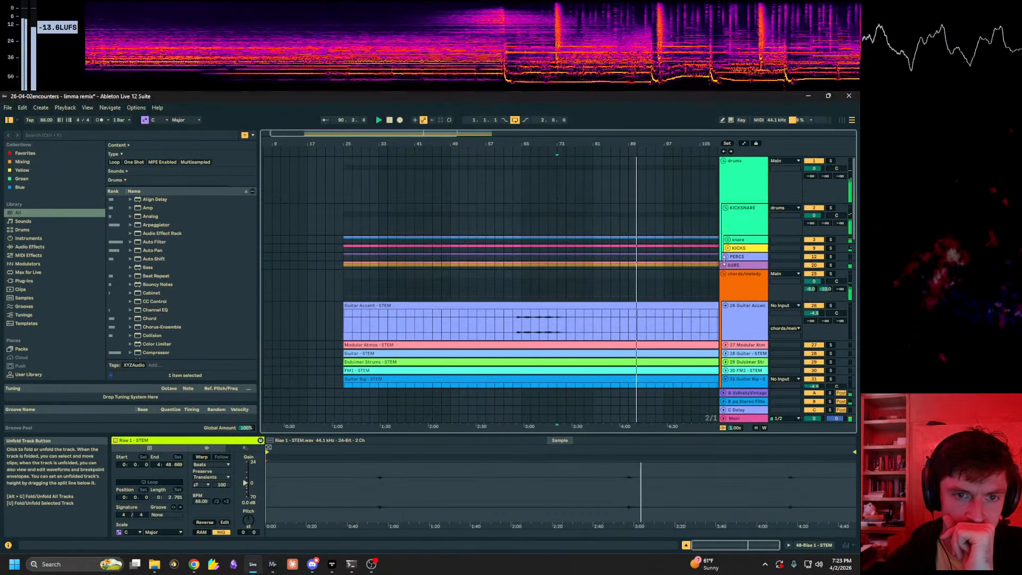
click(728, 240)
scroll(712, 250, down, 3)
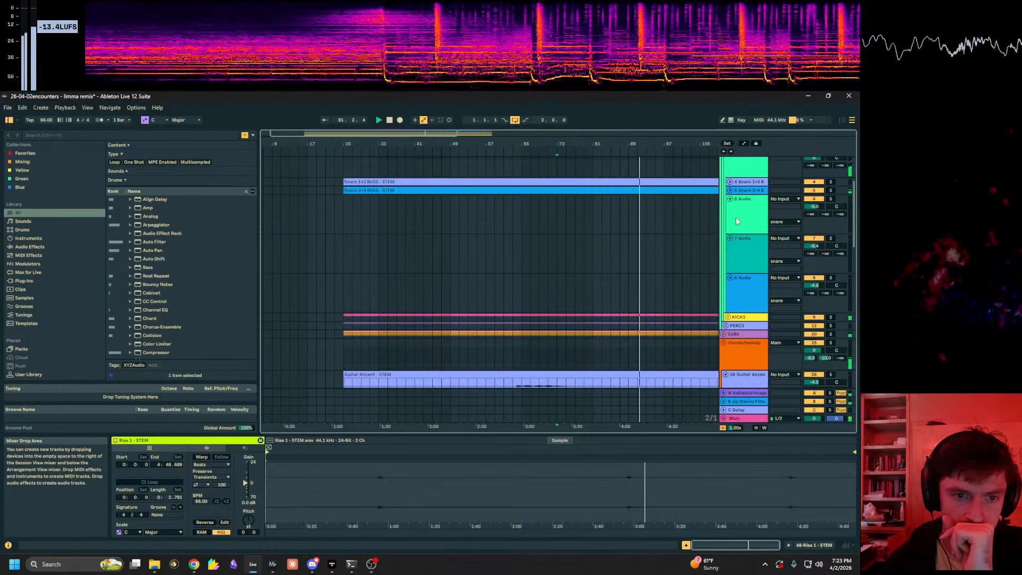
click(731, 190)
click(741, 198)
drag(814, 198, 814, 206)
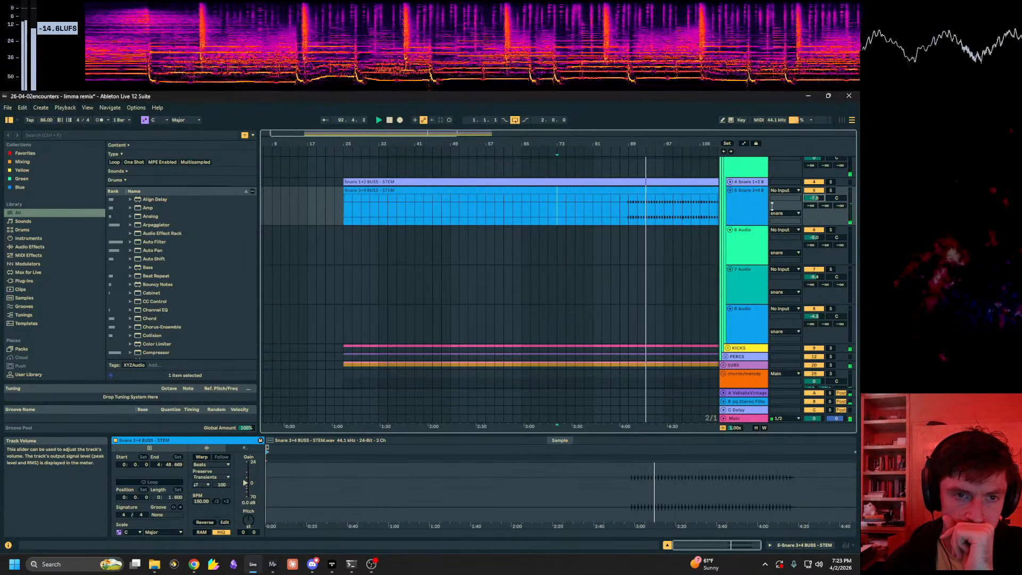
Step: Search the browser for st4b, load the ST4b plug-in on the Snare 3+4 BUSS track and close its window
click(806, 547)
click(68, 135)
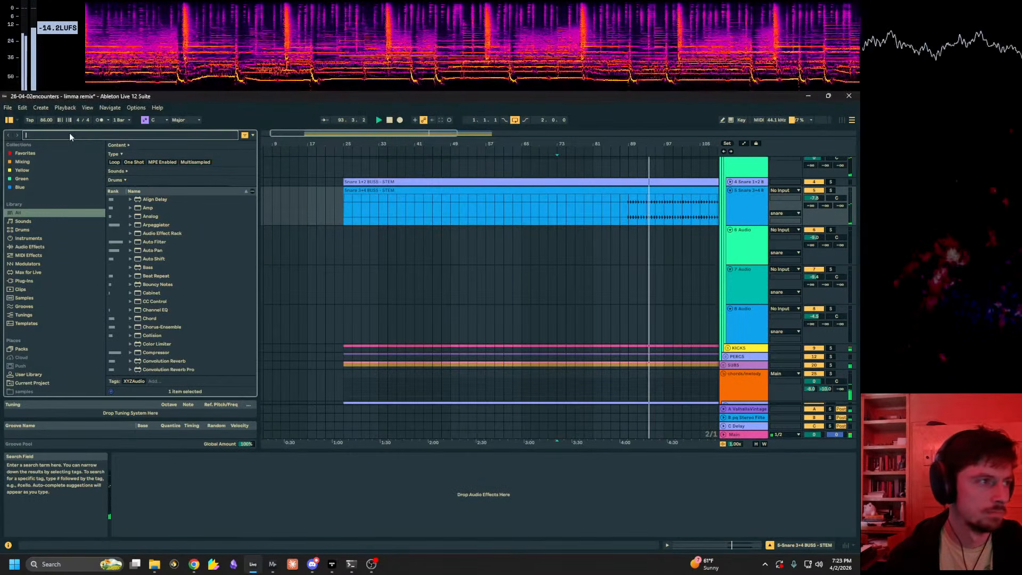
text(st4b)
double_click(146, 216)
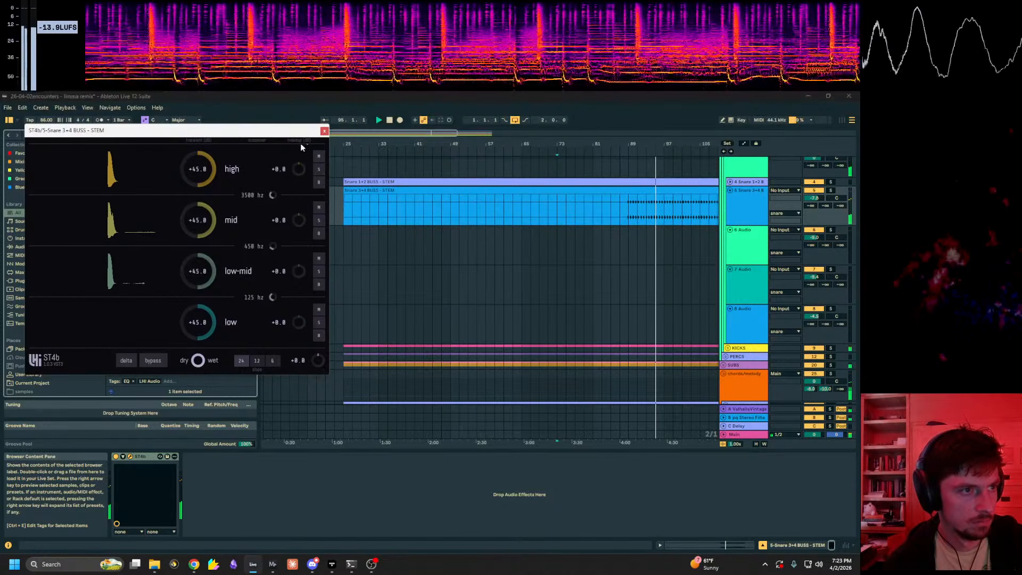
click(324, 131)
click(680, 206)
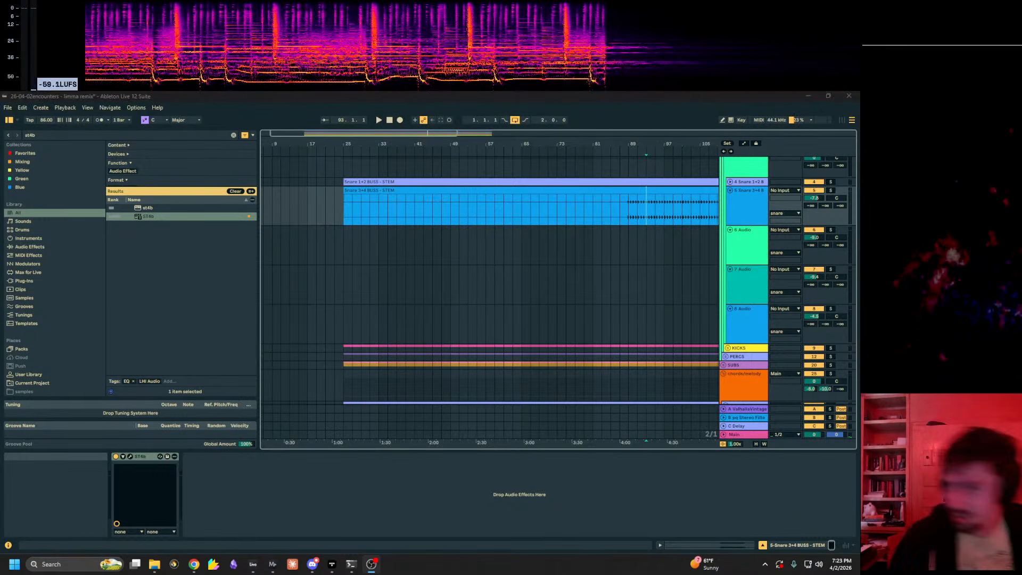
key(alt+Tab)
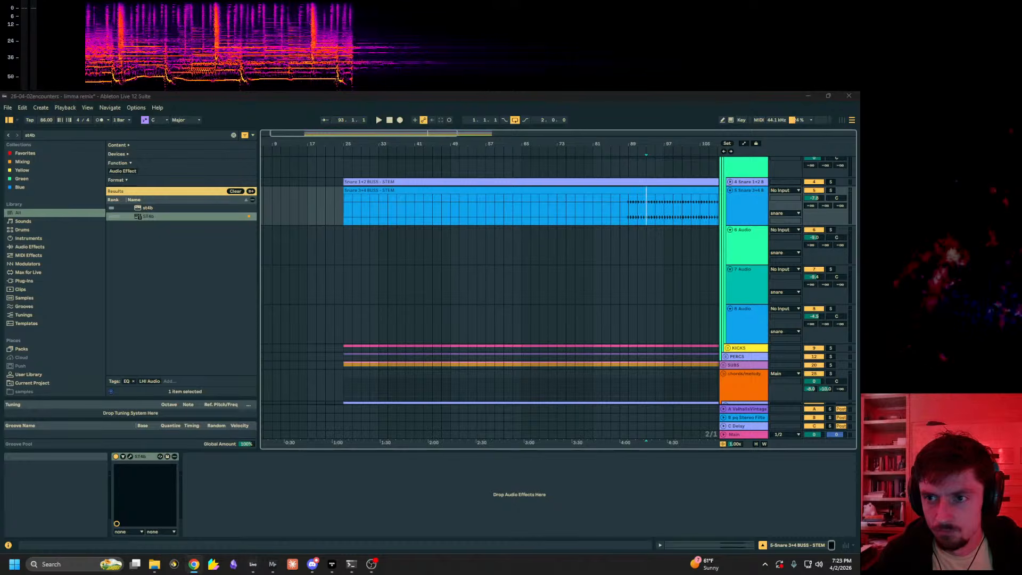
key(alt+Tab)
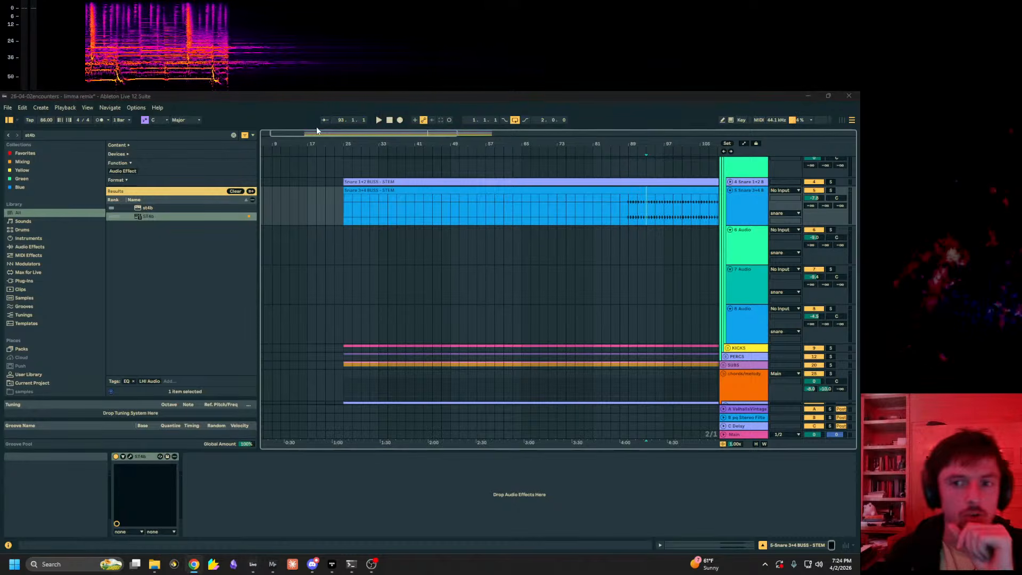
Step: Unfold all remaining ungrouped stems and examine where each waveform has audio, from Vox Tremolo Support to Vox Tremolo
scroll(568, 237, down, 15)
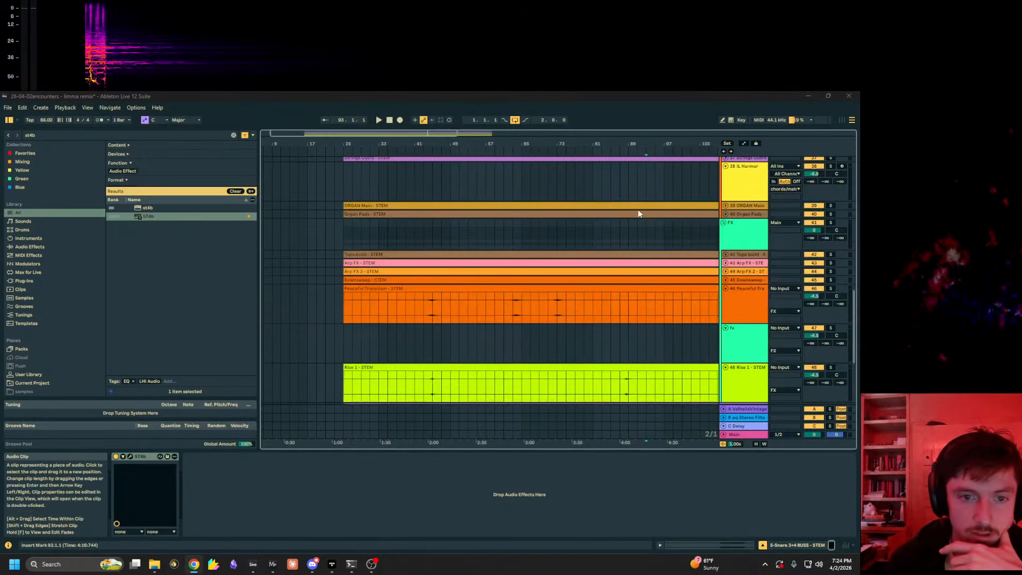
scroll(646, 211, down, 3)
click(740, 321)
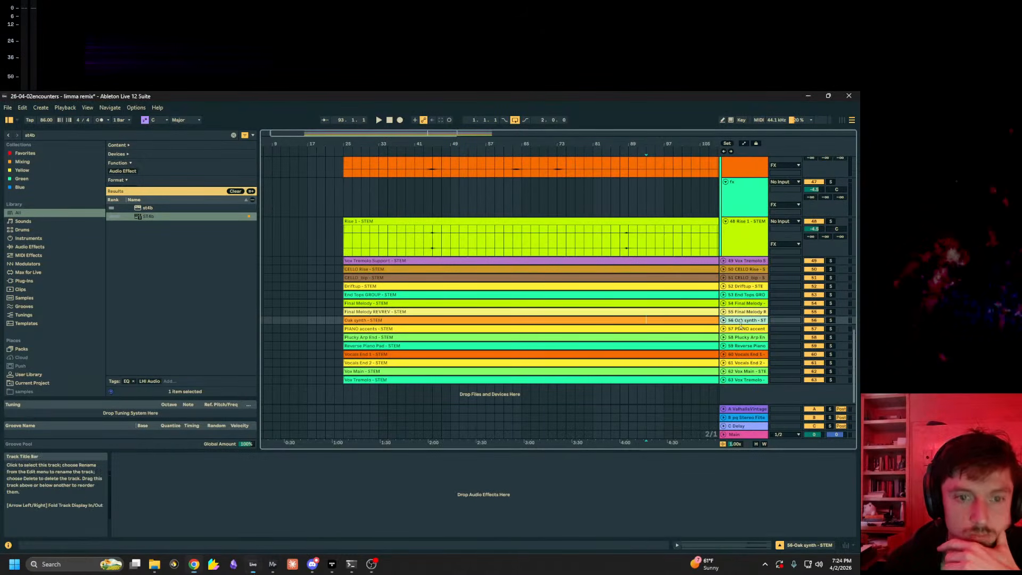
alt+click(724, 320)
scroll(726, 324, down, 6)
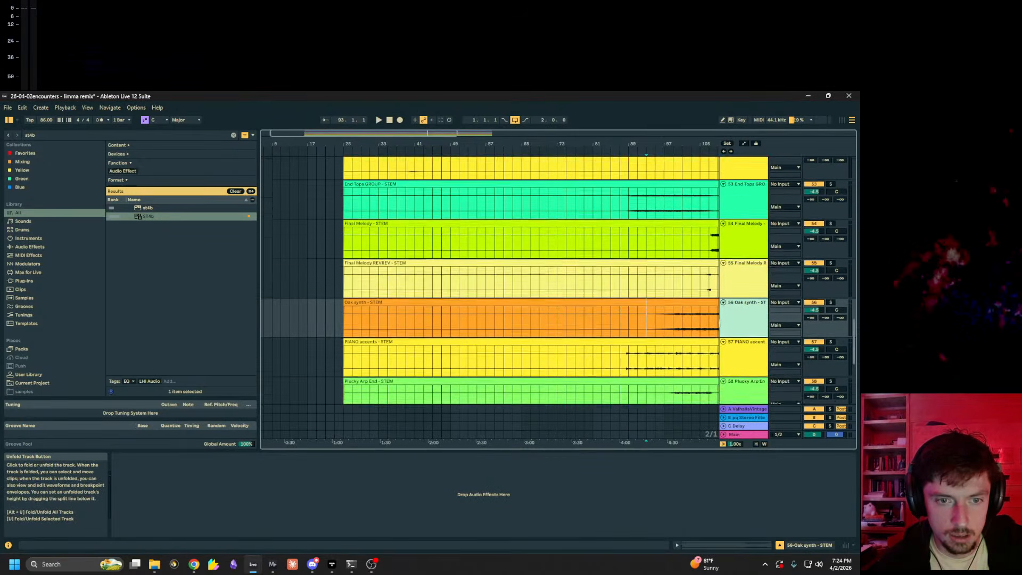
scroll(741, 337, down, 3)
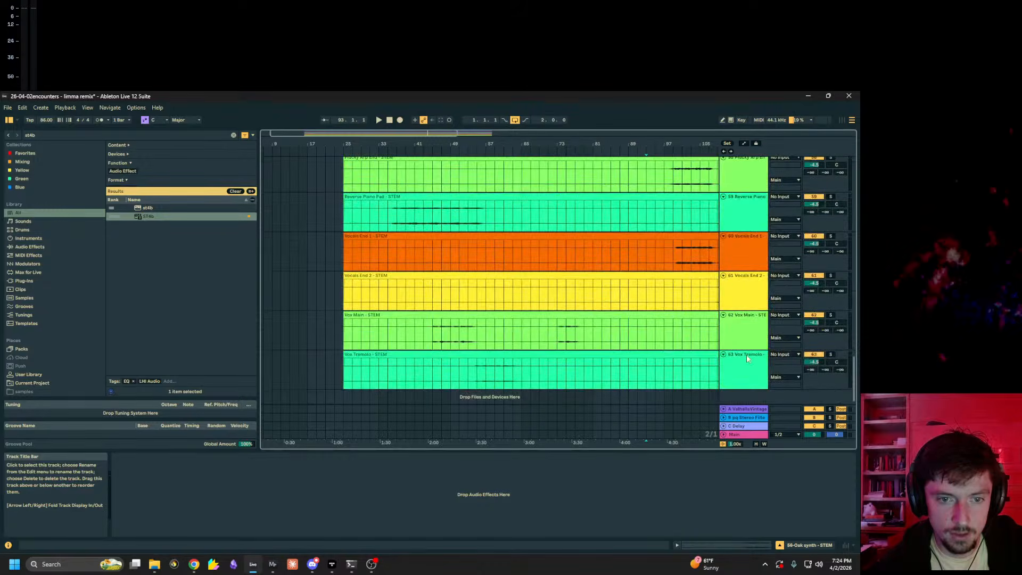
click(741, 354)
scroll(706, 293, up, 3)
scroll(705, 293, up, 5)
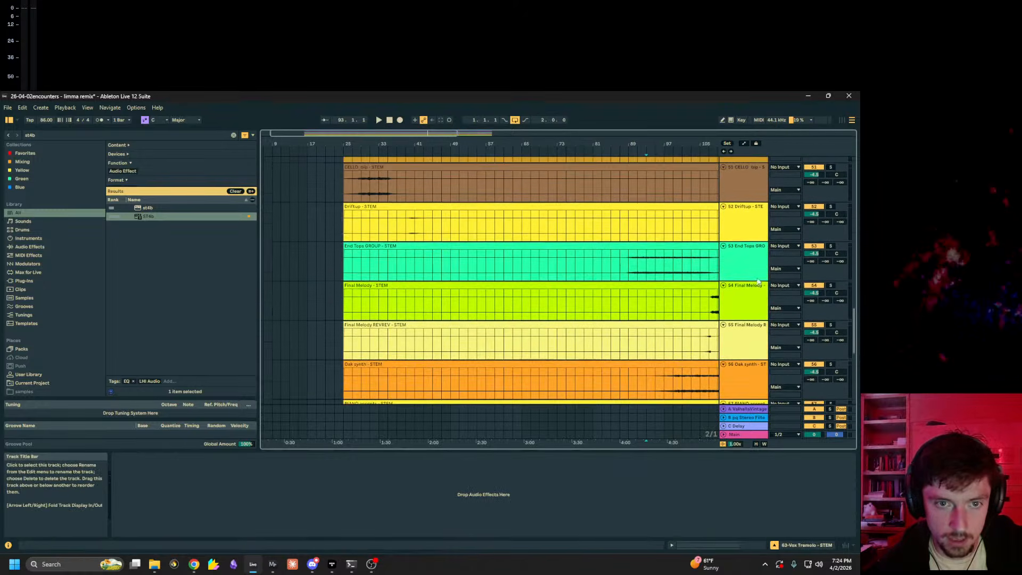
click(753, 314)
scroll(752, 314, up, 2)
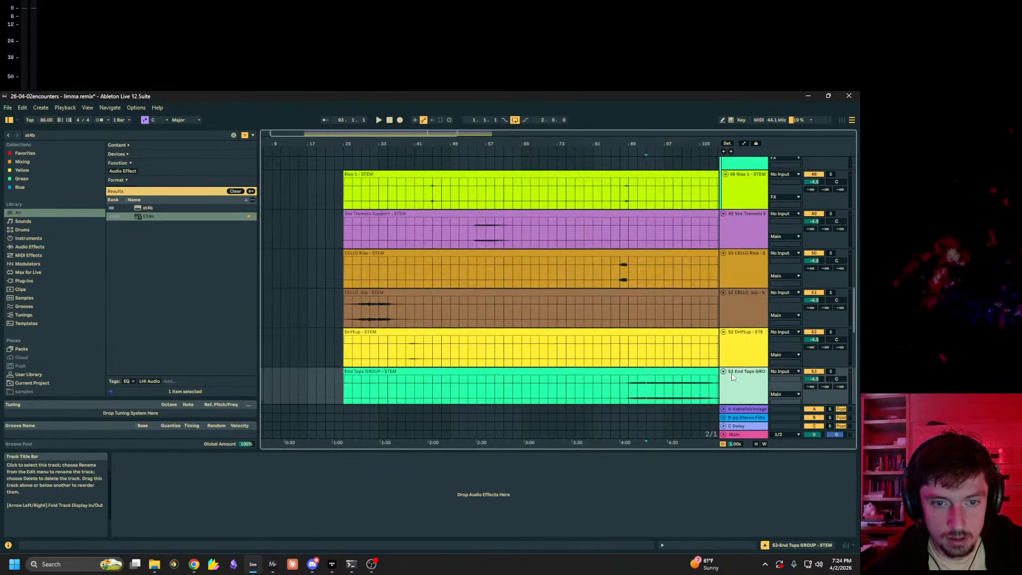
scroll(745, 368, down, 1)
Step: Fold all tracks and move the ten stems from Final Melody through Vox Tremolo together into the chords/melody group
click(745, 351)
scroll(745, 320, down, 6)
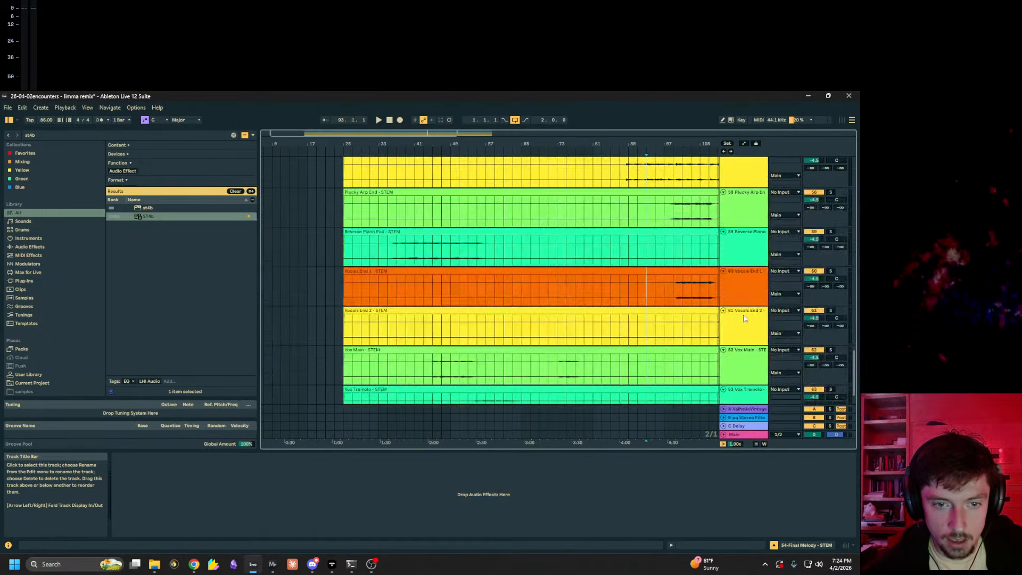
key(alt+u)
click(746, 315)
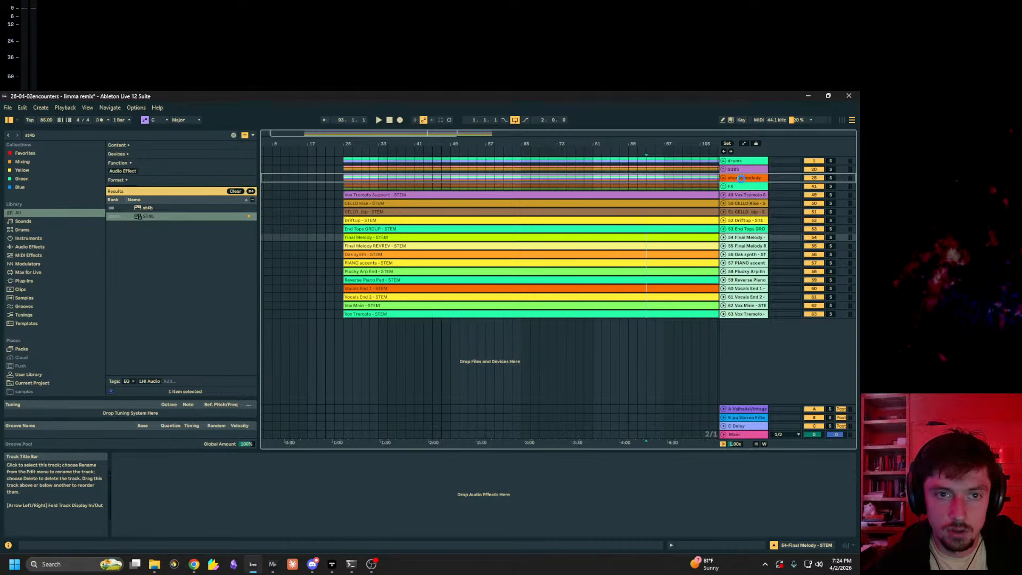
drag(742, 178, 741, 179)
Step: Start playback, expand the drums group, collapse KICKSNARE and move the End Tops GROUP stem into the PERCS group
key(space)
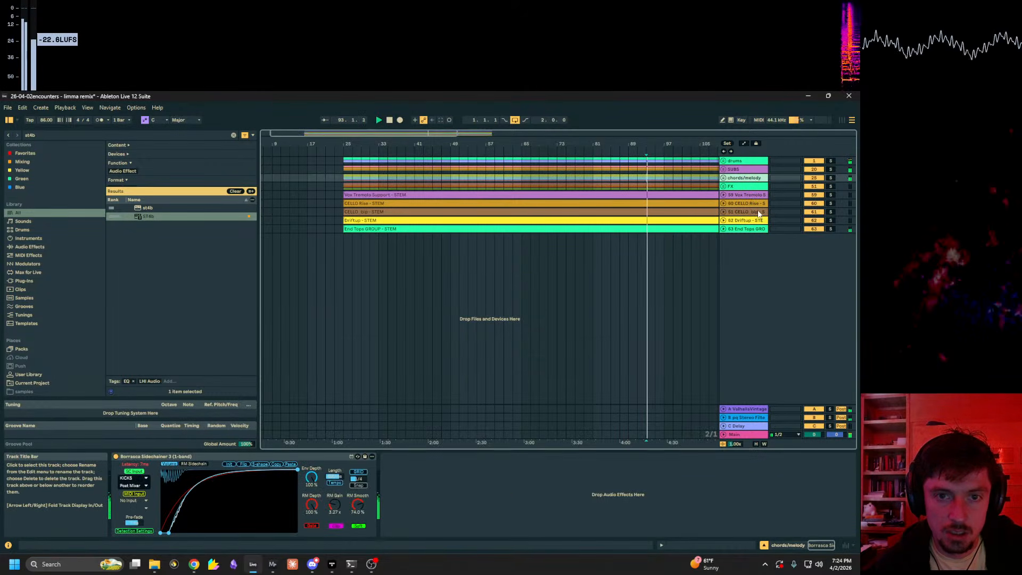
click(723, 161)
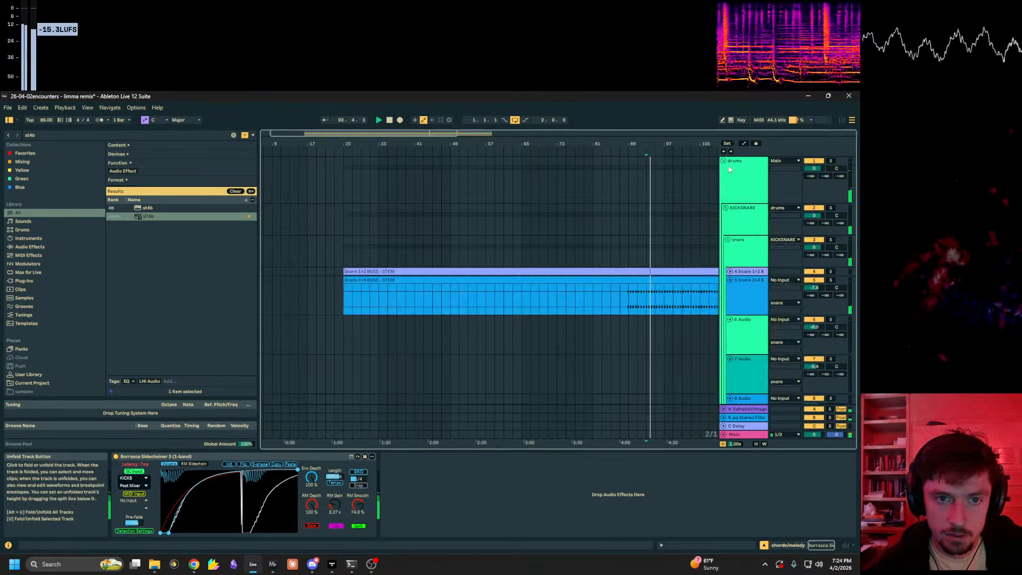
click(726, 208)
drag(747, 307, 740, 218)
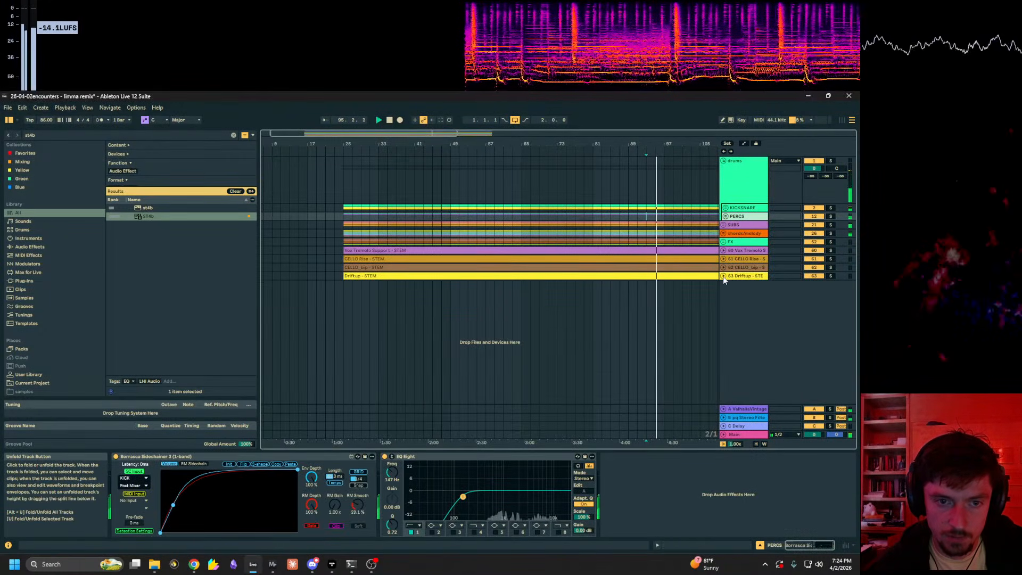
Step: Unfold the Driftup stem, move its track into the FX group and restart playback around bar 97
click(738, 278)
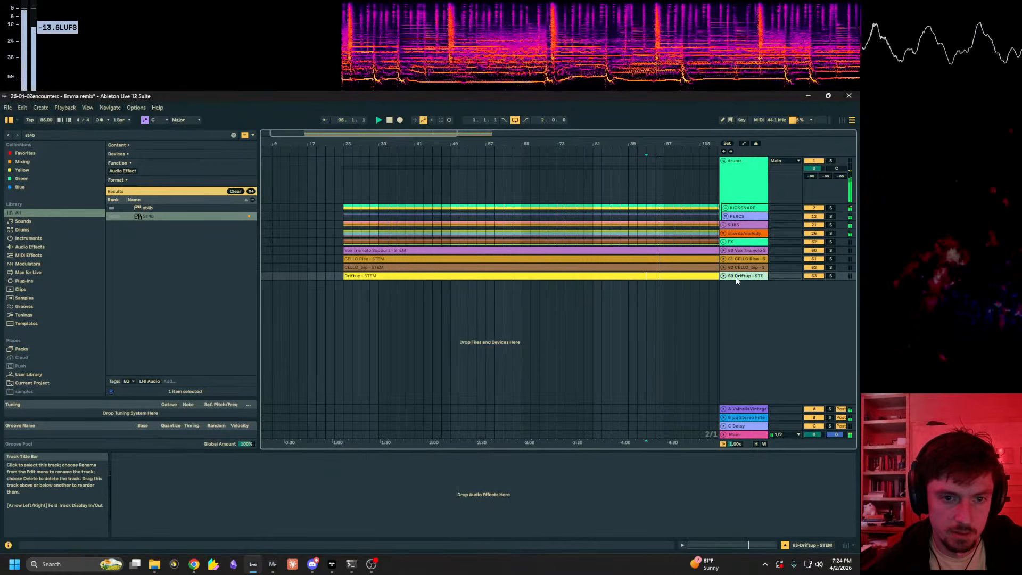
key(Right)
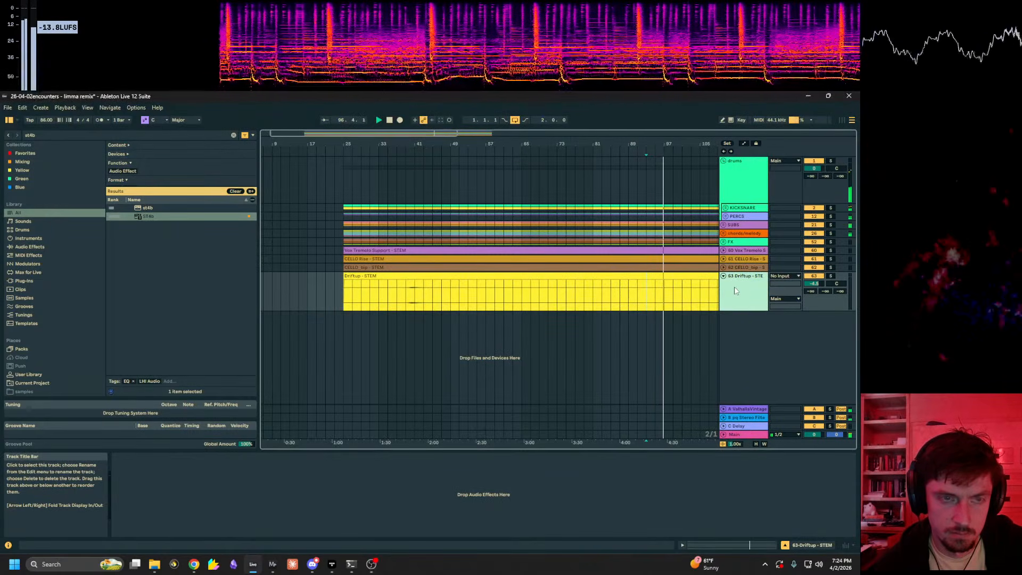
drag(668, 141, 626, 144)
key(space)
drag(747, 283, 739, 243)
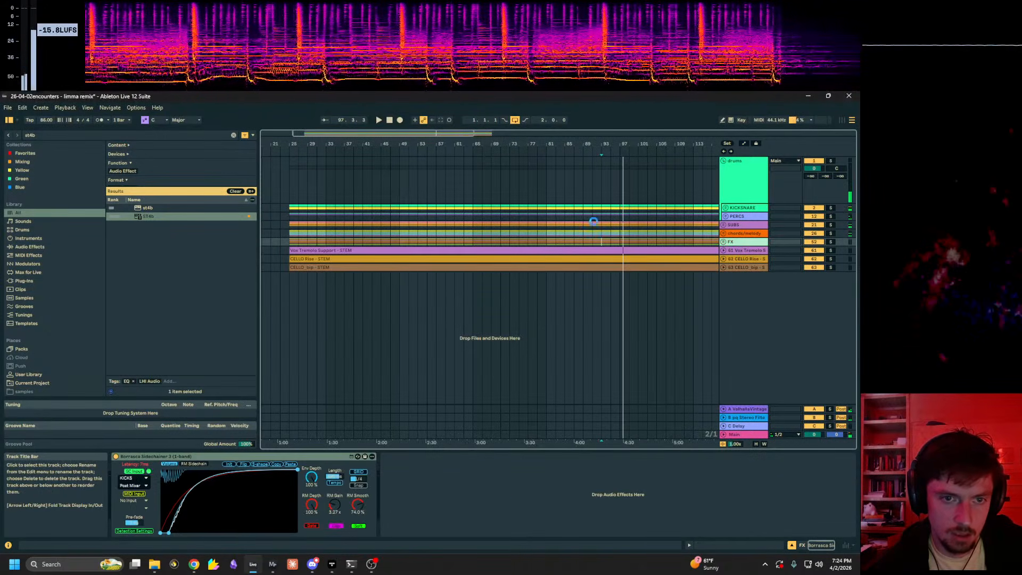
click(625, 190)
key(Down)
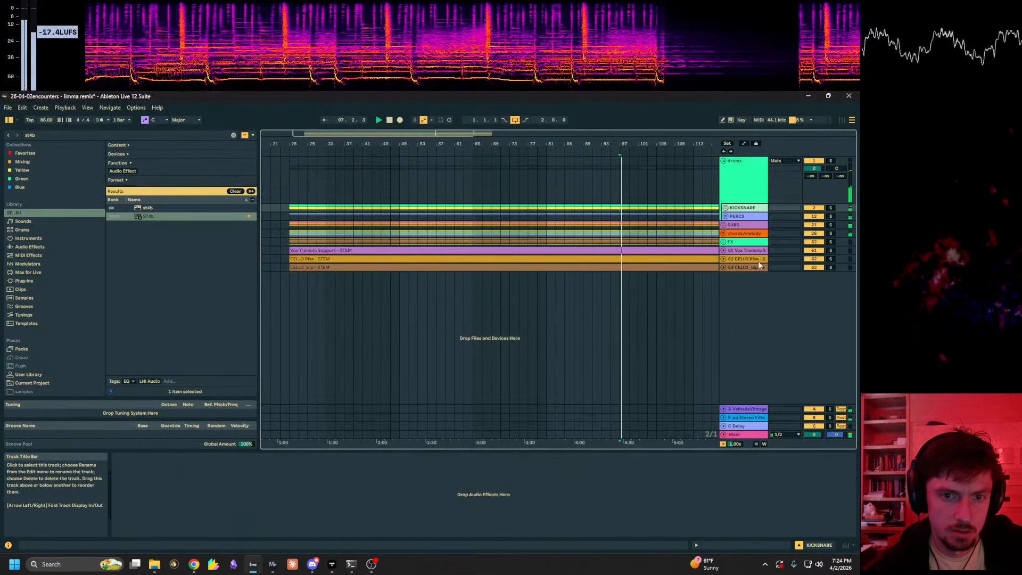
Step: Unfold the two CELLO stems, audition CELLO Rise from bar 87 and move it into the FX group
click(736, 260)
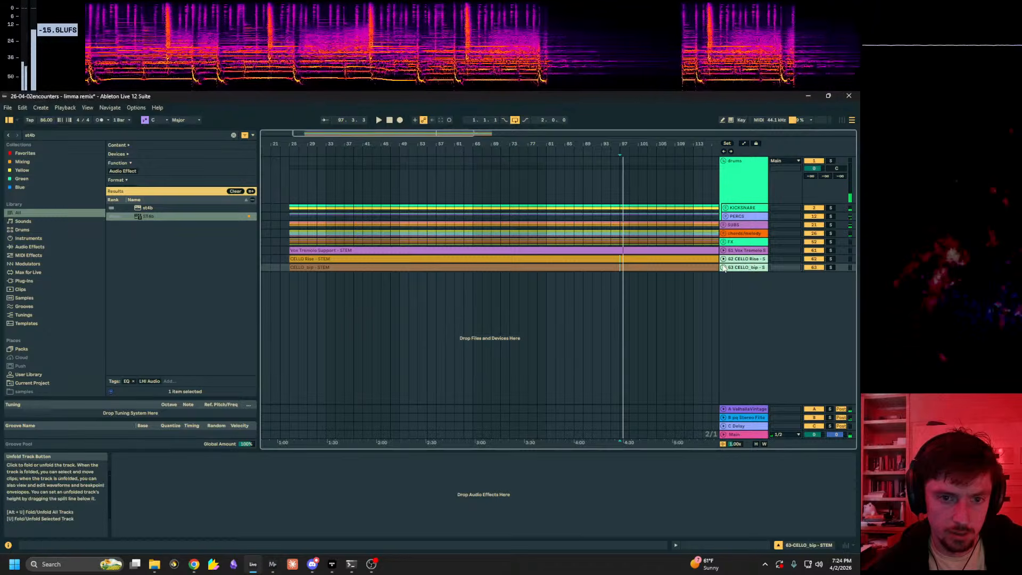
click(724, 267)
click(575, 290)
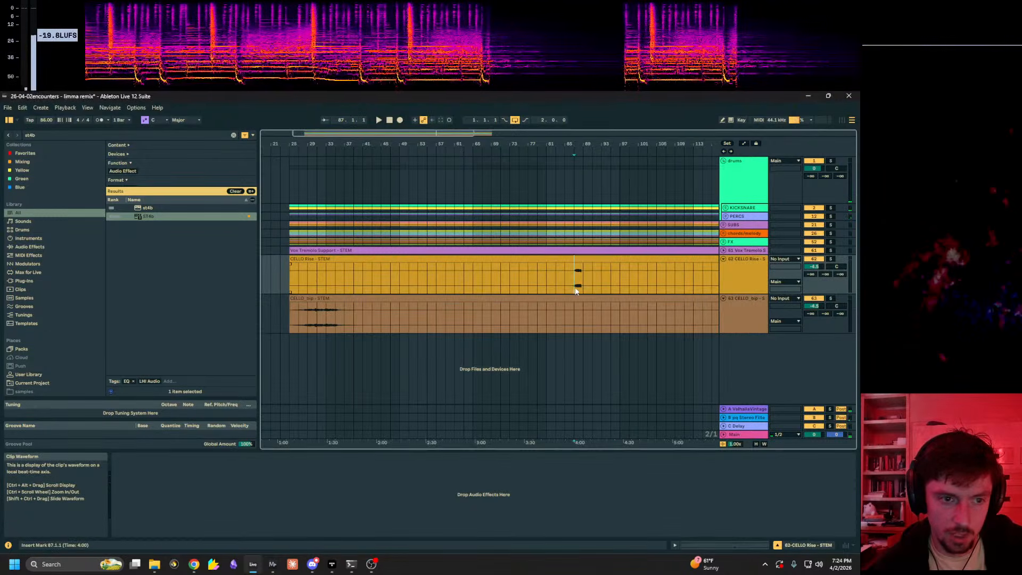
click(831, 259)
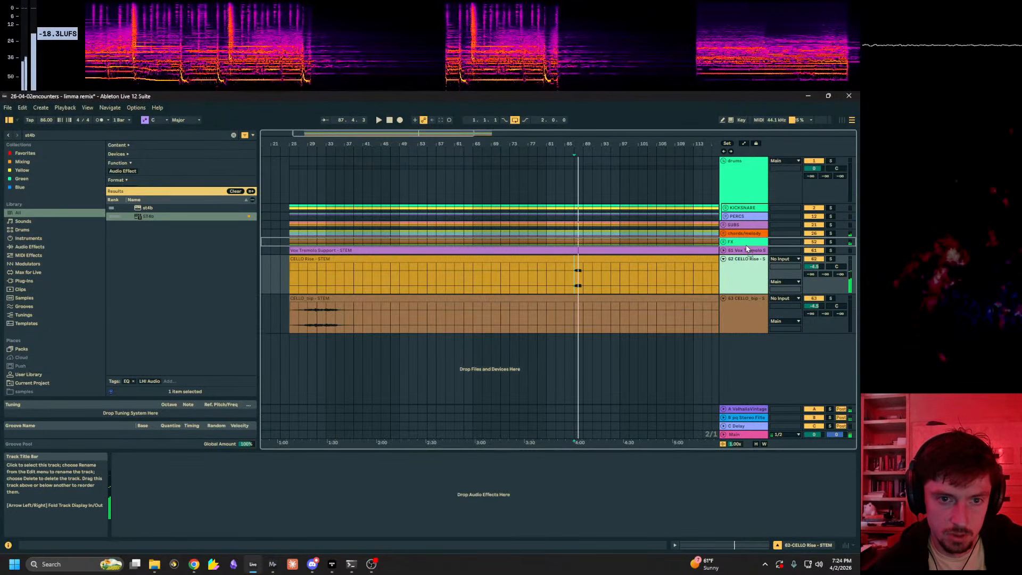
drag(747, 248, 747, 243)
Step: Audition the CELLO_bip stem in solo from bar 31, unsolo it and move it into the chords/melody group
click(746, 260)
click(317, 281)
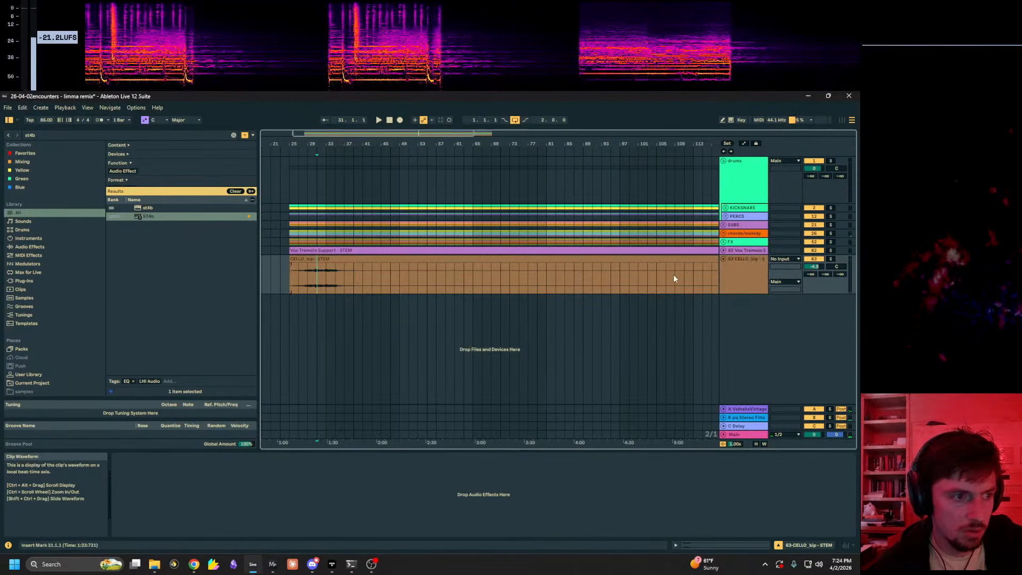
click(831, 259)
key(space)
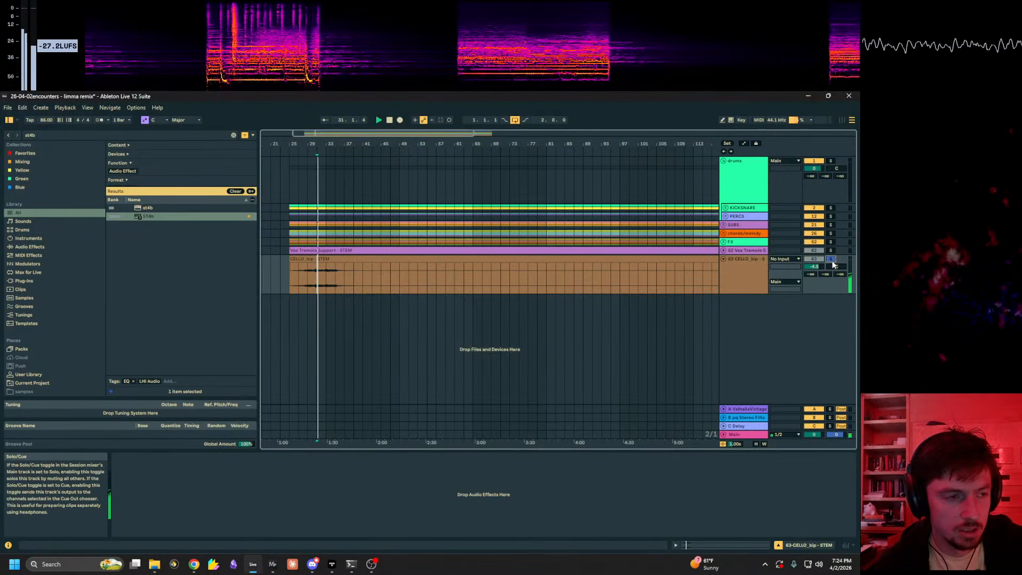
click(831, 260)
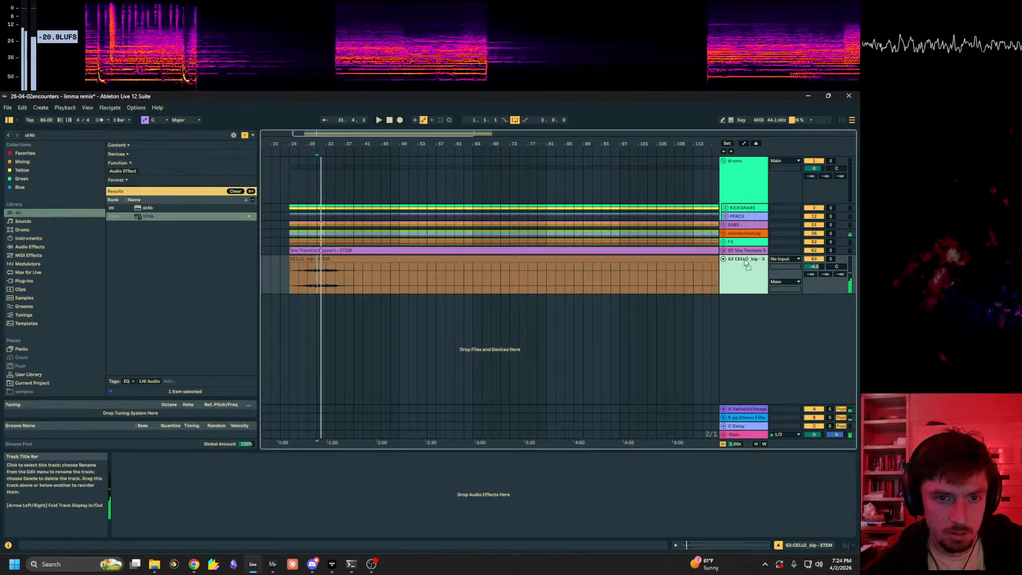
drag(744, 240, 742, 236)
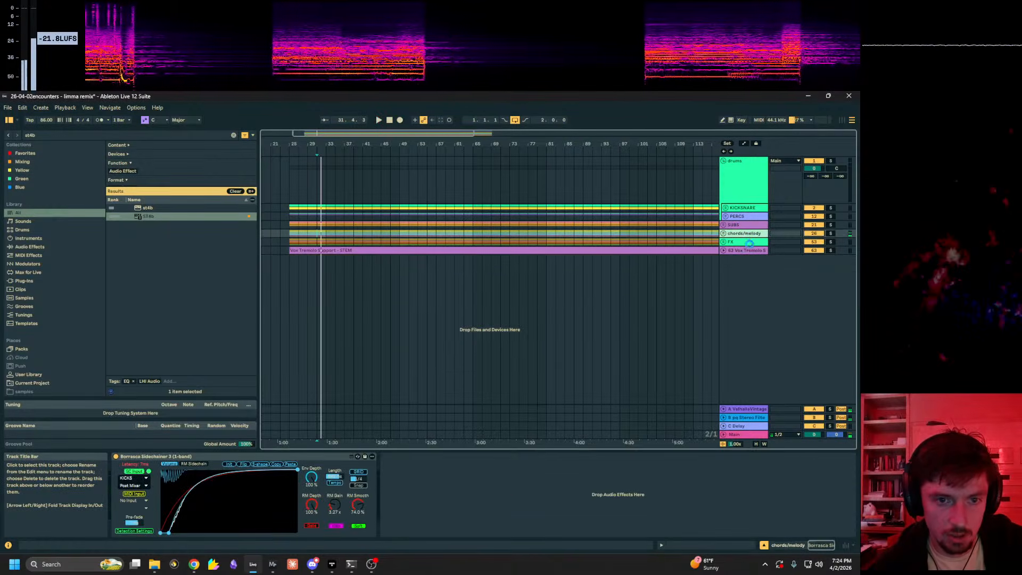
Step: Unfold the Vox Tremolo Support stem, audition it in solo from bar 57, unsolo it and move it into the chords/melody group
click(724, 251)
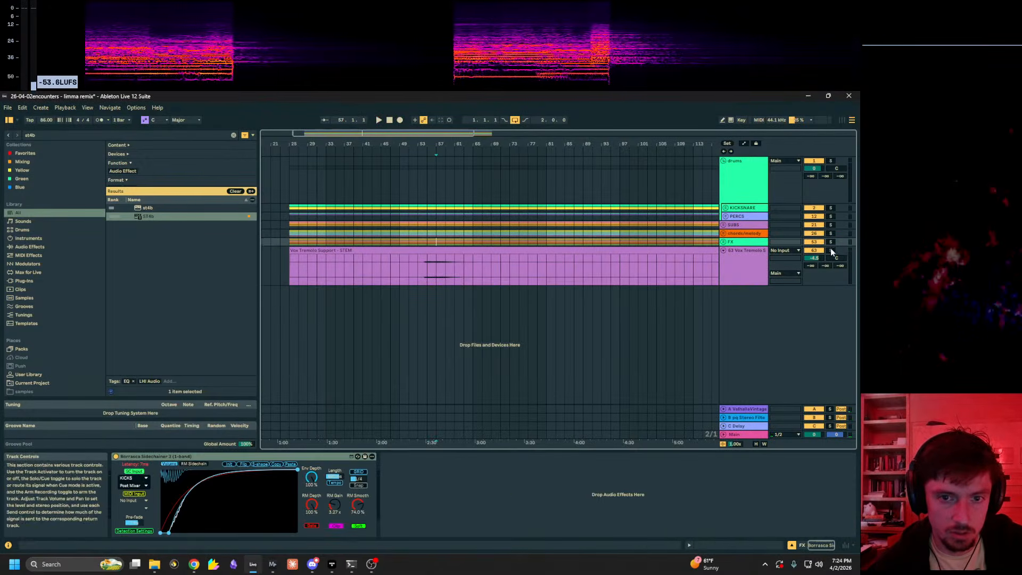
click(831, 251)
key(space)
click(831, 252)
drag(745, 251, 743, 239)
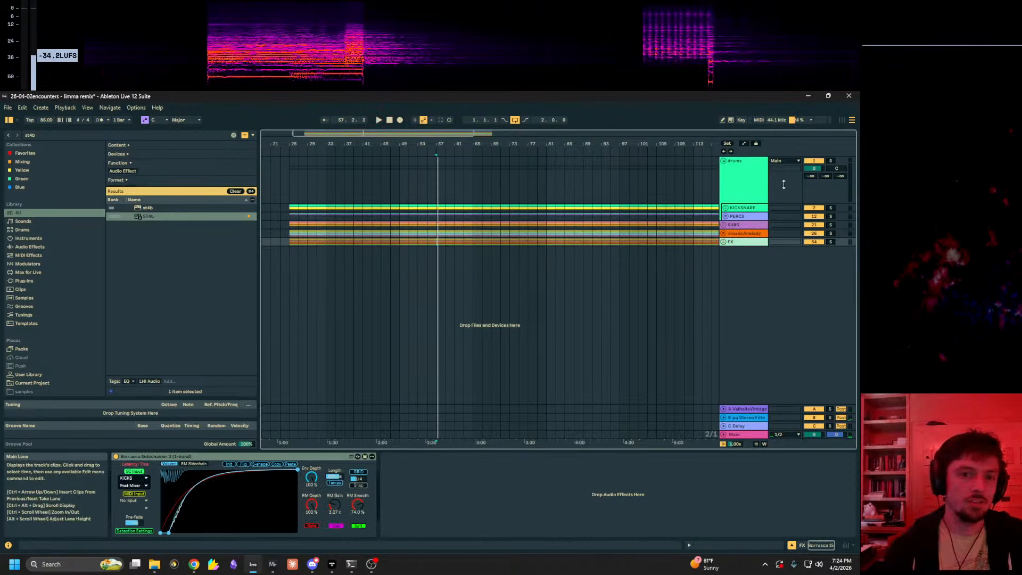
Step: Collapse the drums group and delete the empty time before the stems so the arrangement starts at bar 1
click(729, 170)
click(724, 161)
click(305, 186)
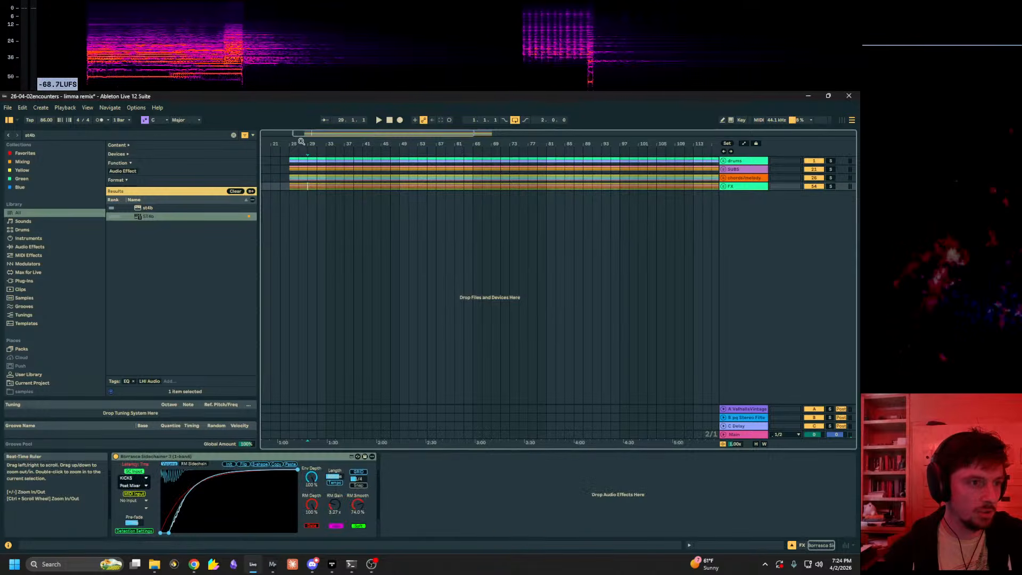
mouse_move(298, 143)
mouse_down()
mouse_move(364, 160)
mouse_move(85, 179)
mouse_up()
key(ctrl+shift+Delete)
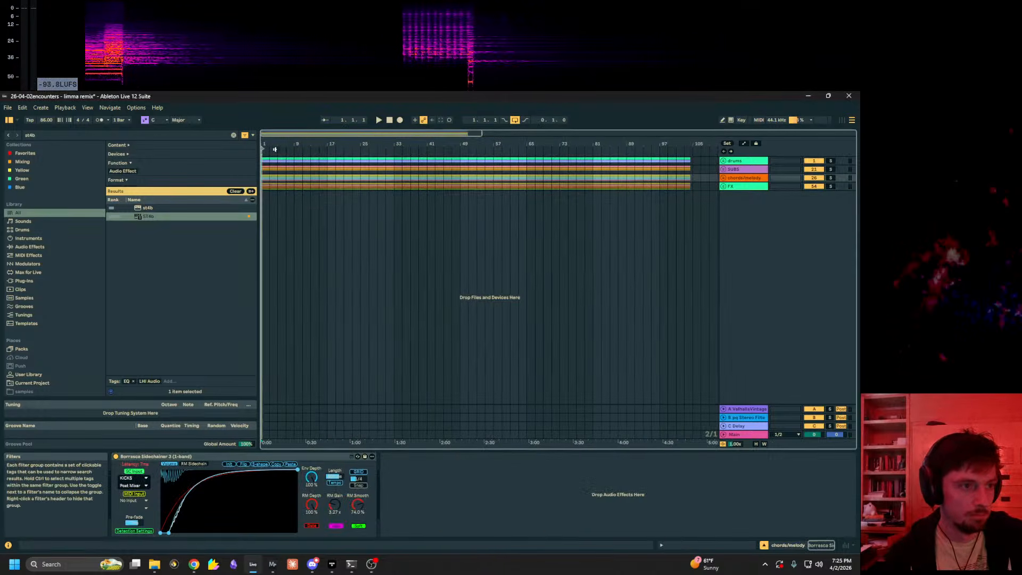
Step: Play the arrangement from bar 1 and select the chords/melody group lane around bar 4
drag(267, 141, 267, 200)
key(space)
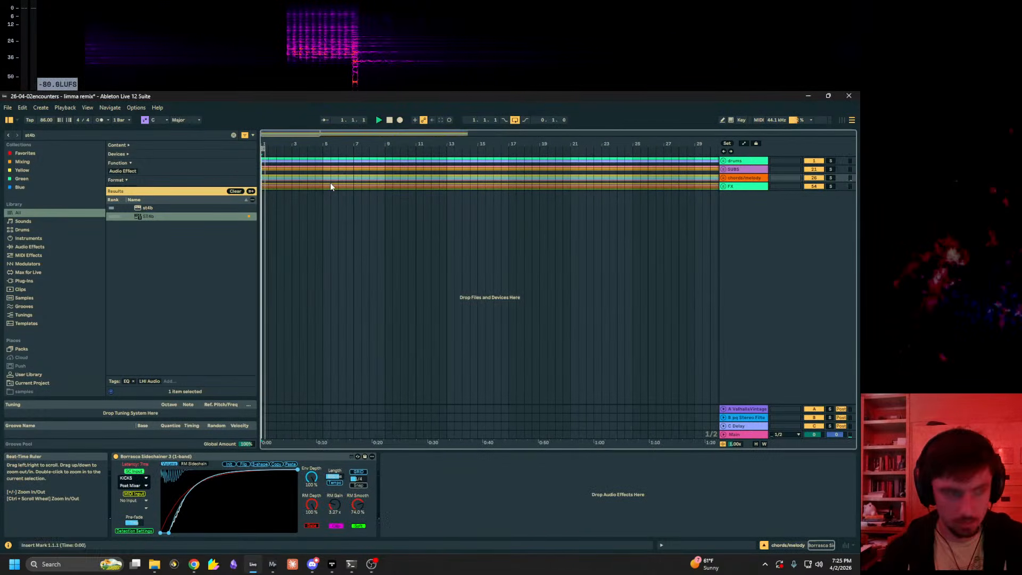
click(322, 168)
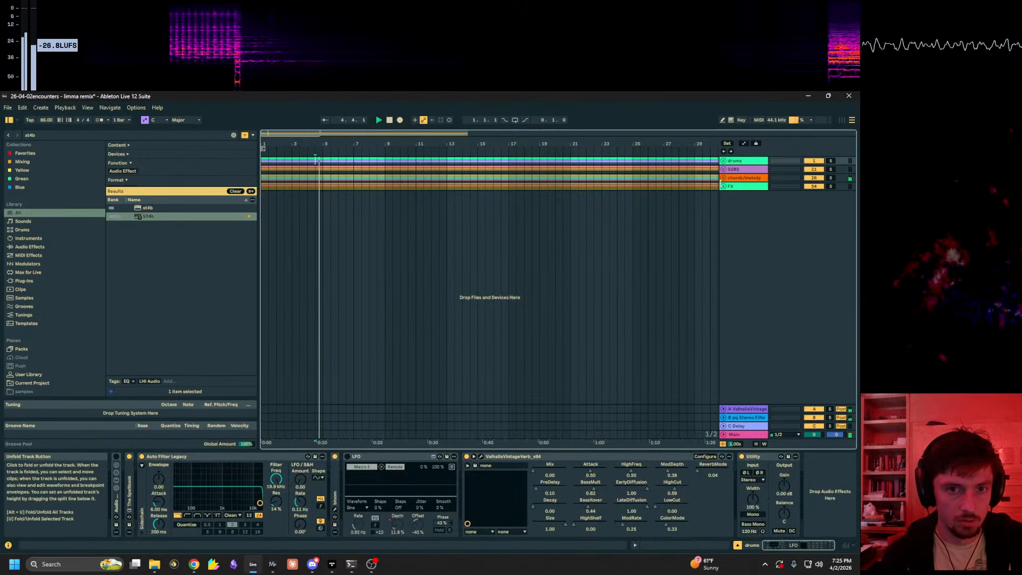
click(316, 178)
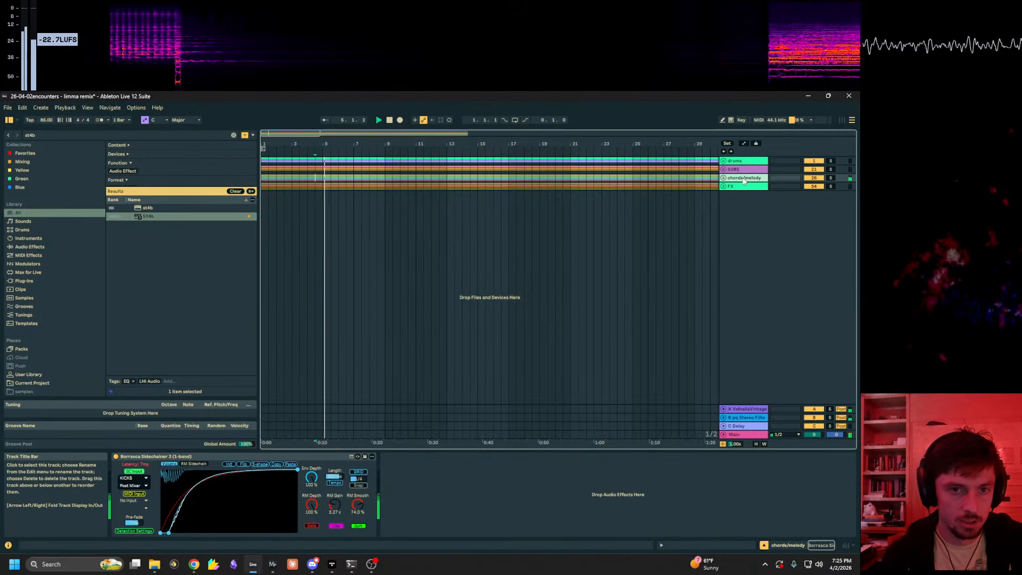
Step: Set the project tempo to 70 BPM, resume playback from bar 17 and unfold all tracks
click(46, 122)
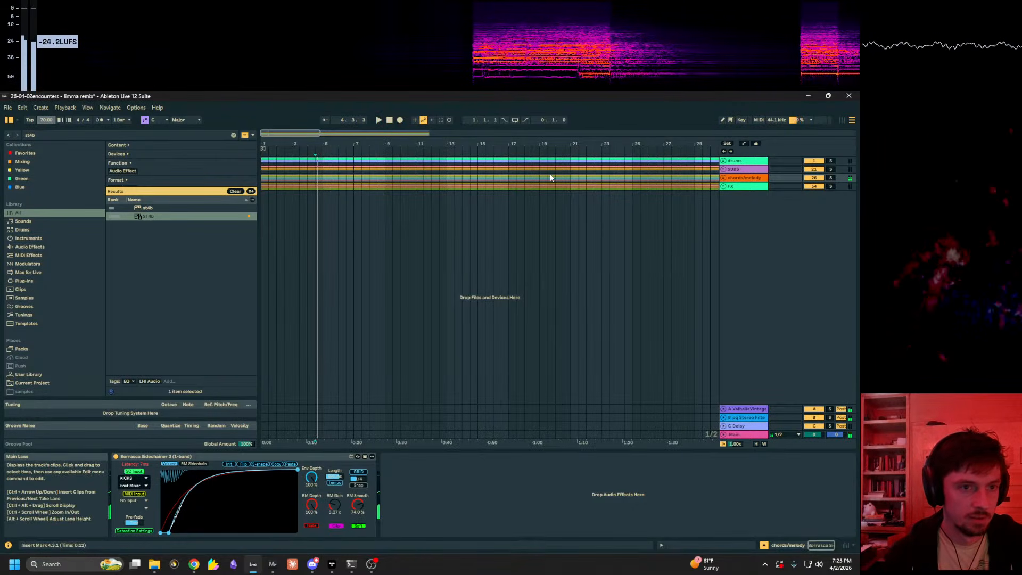
click(510, 176)
key(space)
key(alt+u)
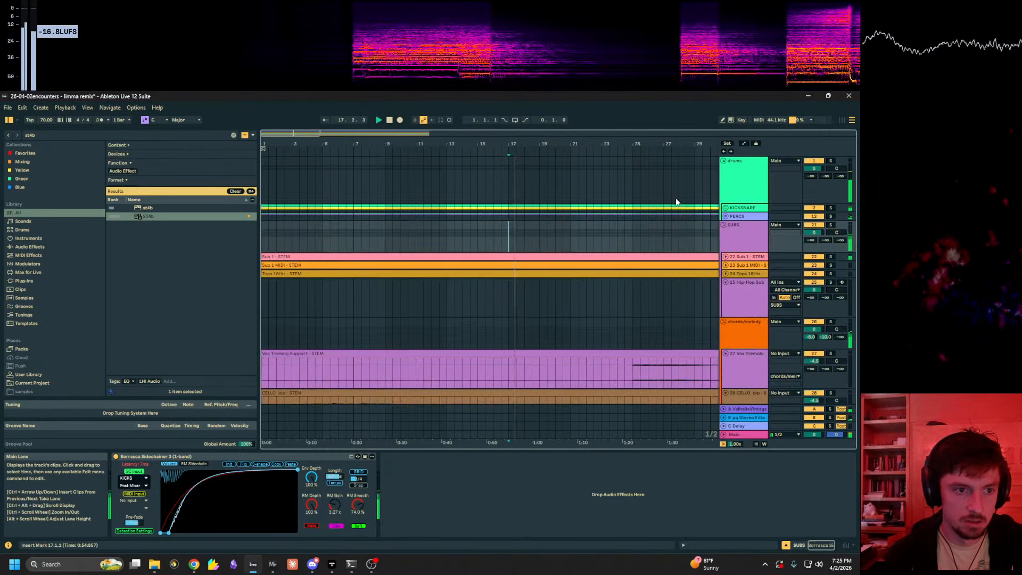
Step: Undo the 70 BPM tempo change, stop playback and try a tempo of 72 BPM instead
key(ctrl+z)
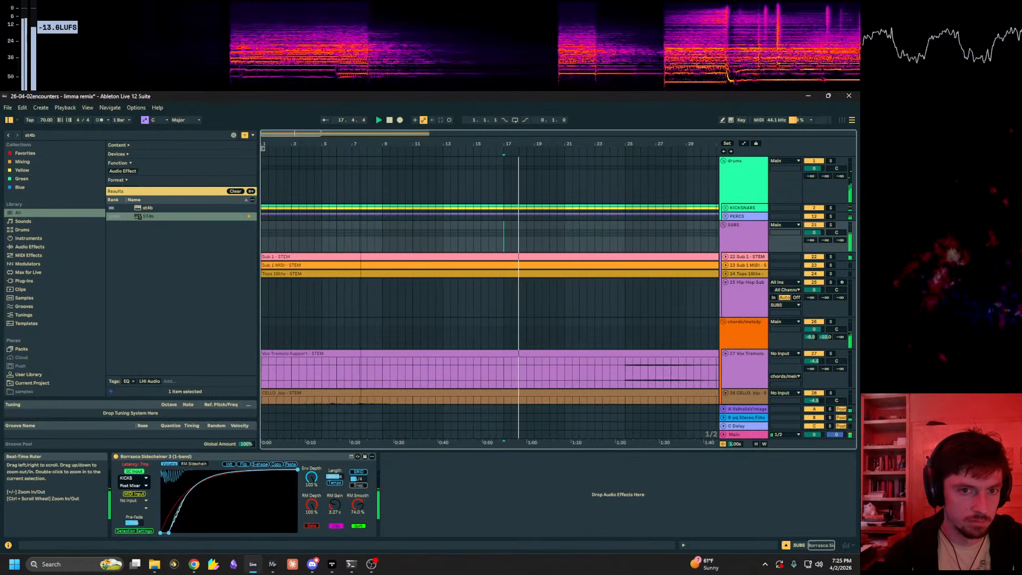
key(space)
drag(362, 143, 295, 144)
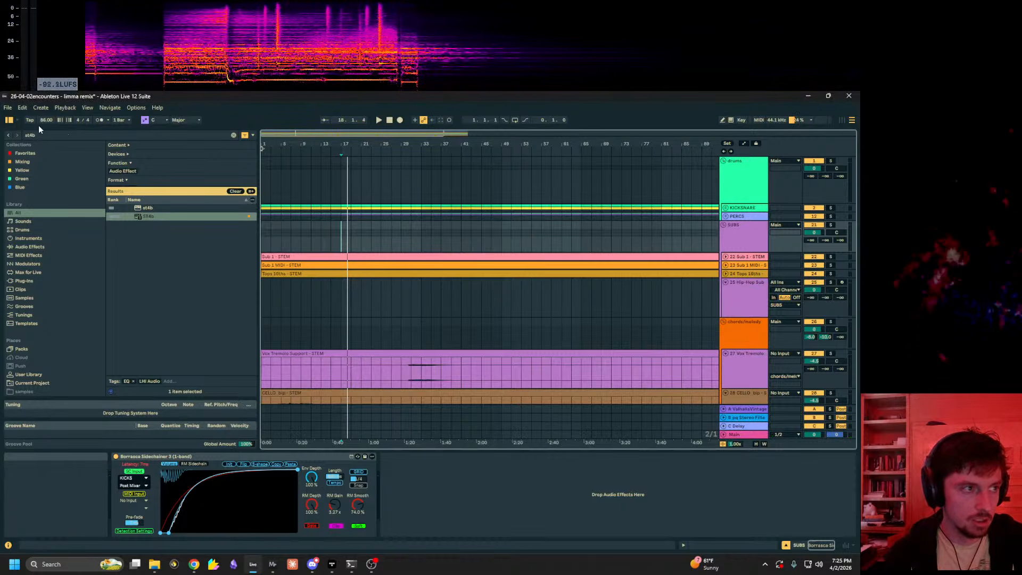
scroll(44, 119, up, 5)
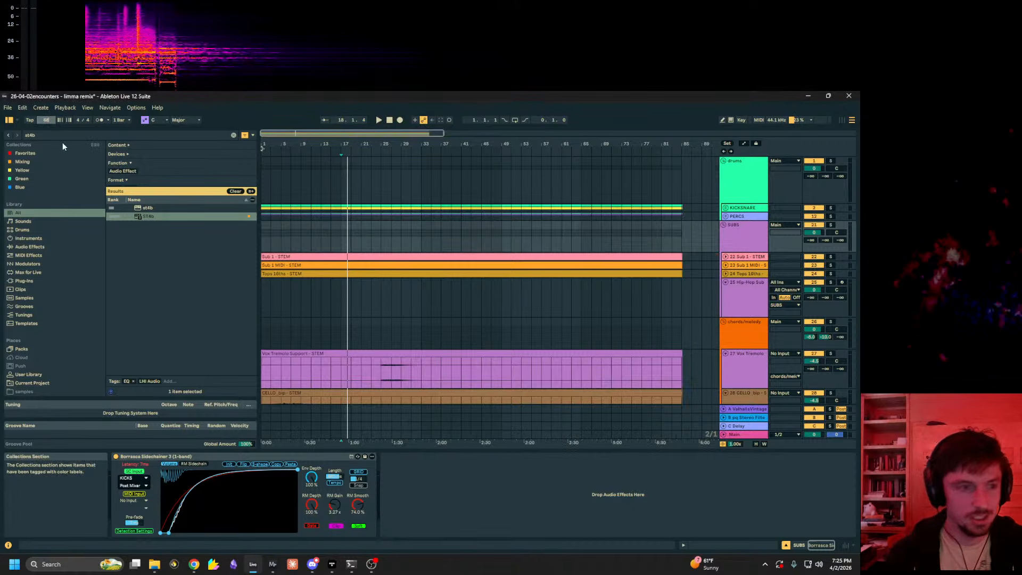
text(68)
key(BackSpace)
key(BackSpace)
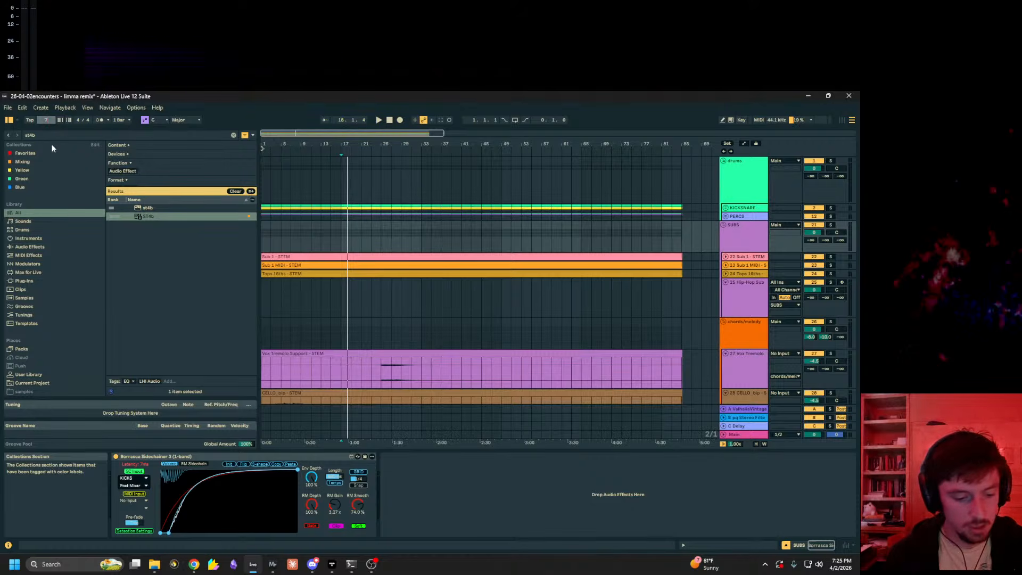
Step: Expand the KICKSNARE and KICKS groups and unfold the Kick stem to show its waveform
click(726, 207)
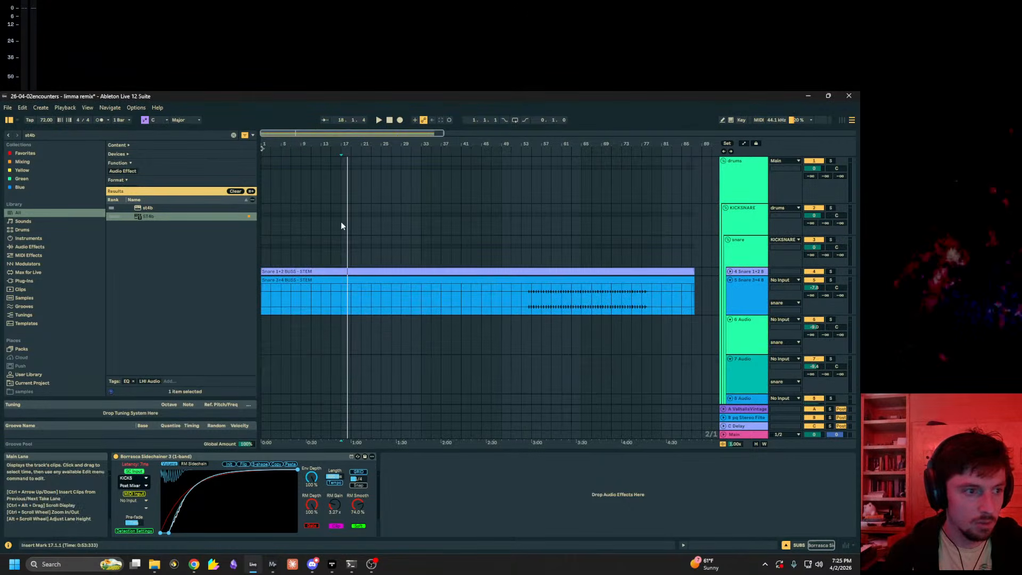
scroll(301, 263, down, 8)
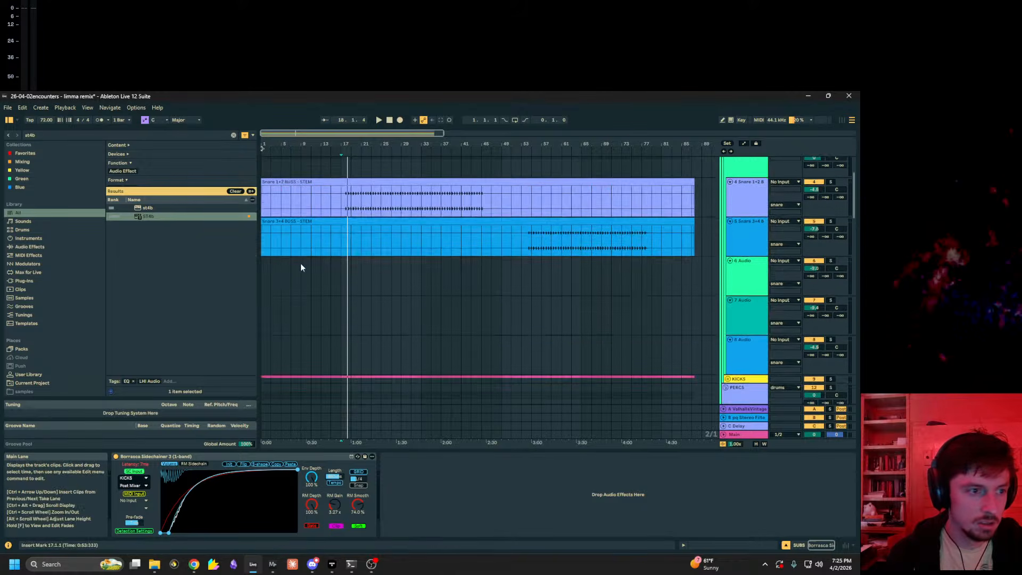
click(728, 254)
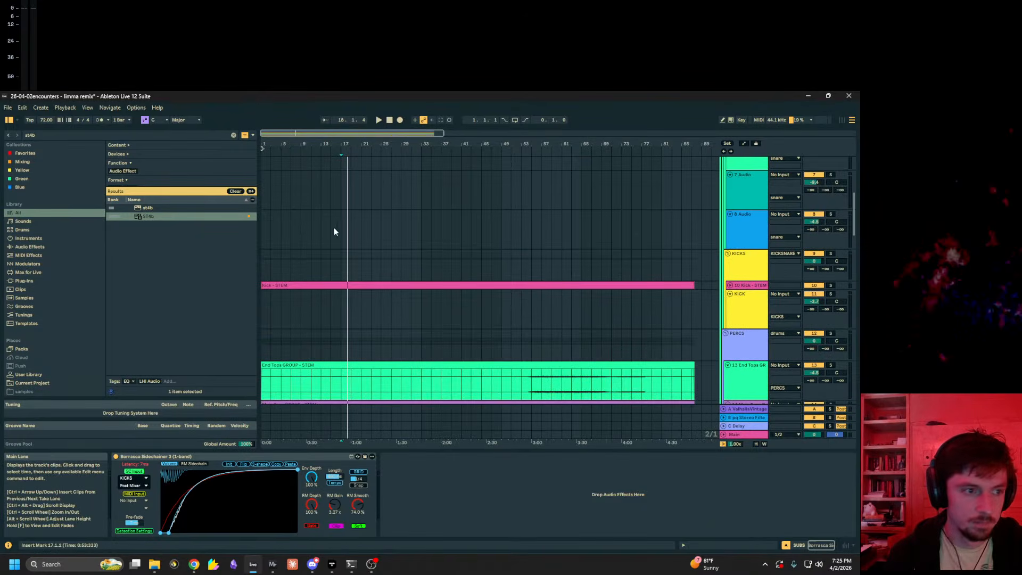
click(732, 286)
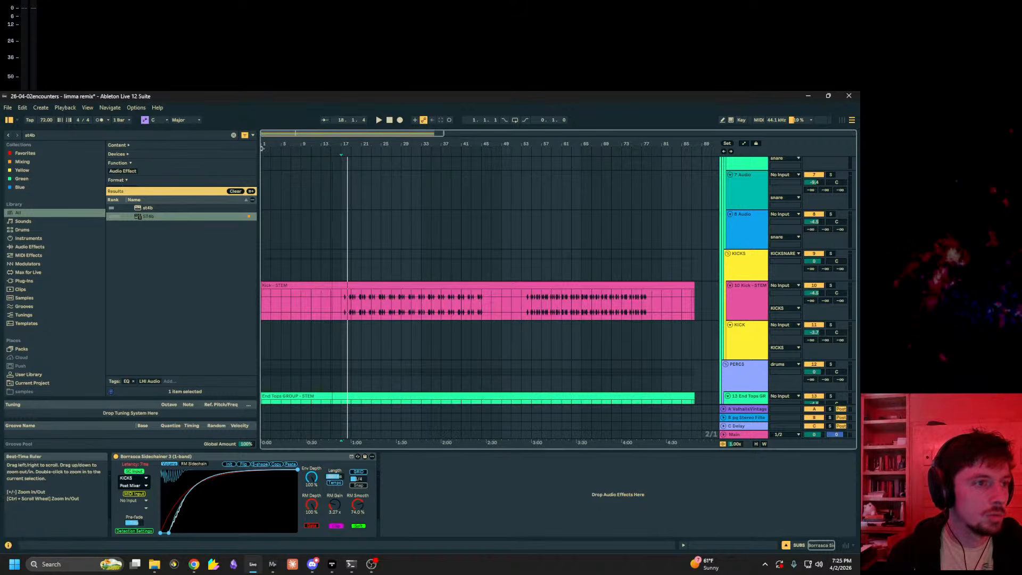
Step: Set the tempo to 69 BPM and compare the kick and tops stems with the grid around bar 17
drag(331, 143, 332, 176)
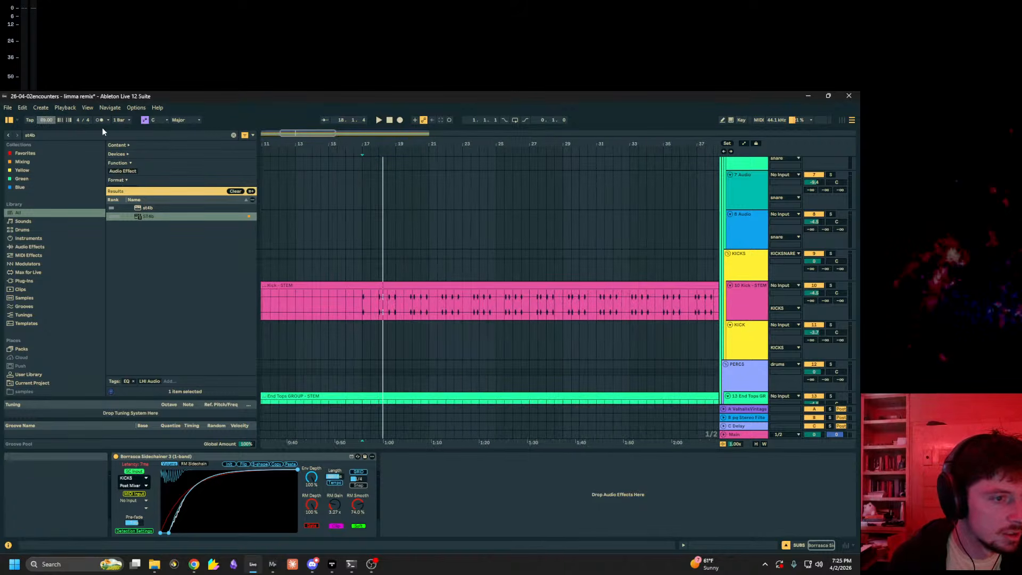
drag(361, 143, 361, 213)
key(Down)
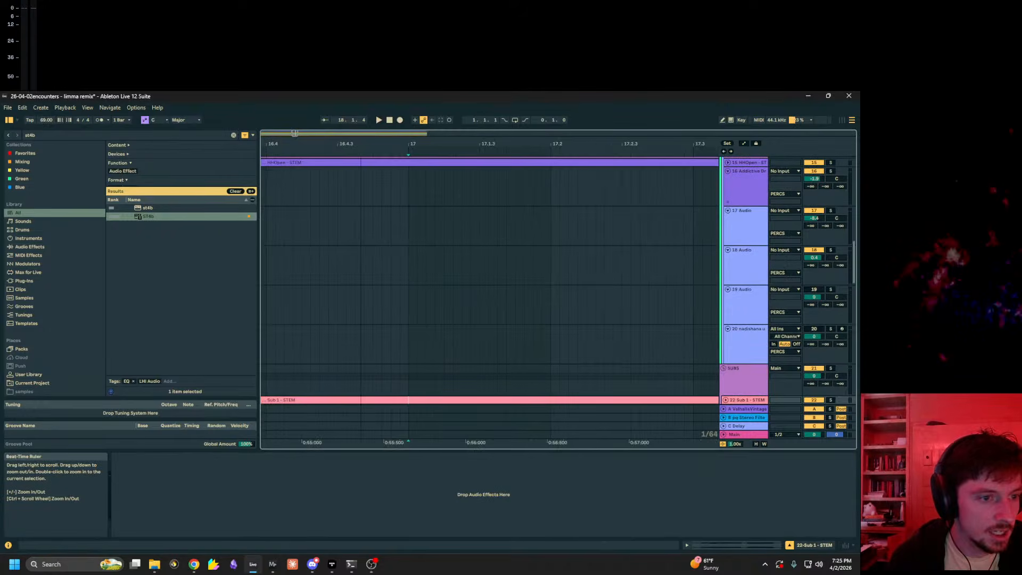
scroll(333, 239, up, 5)
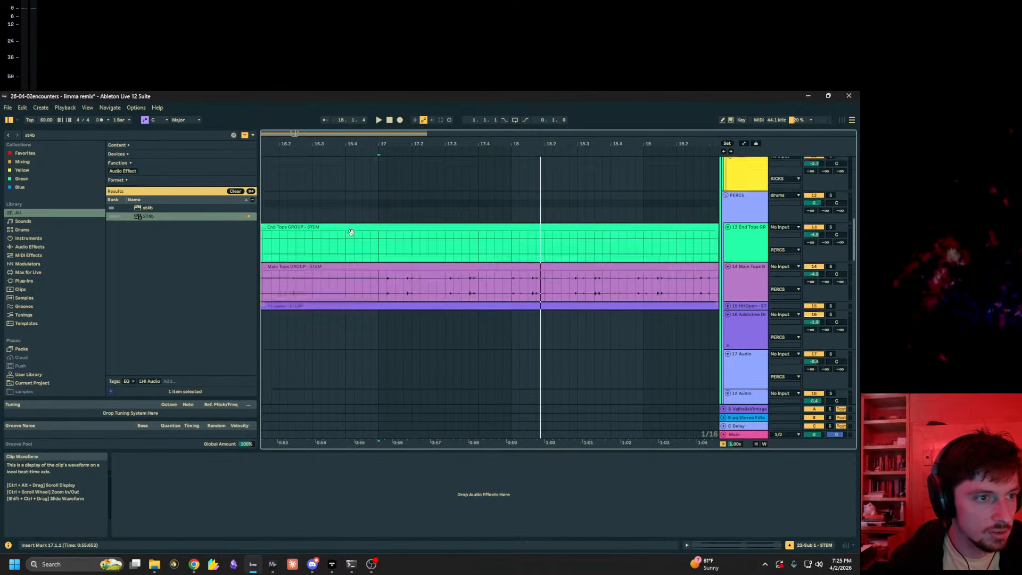
scroll(352, 236, up, 3)
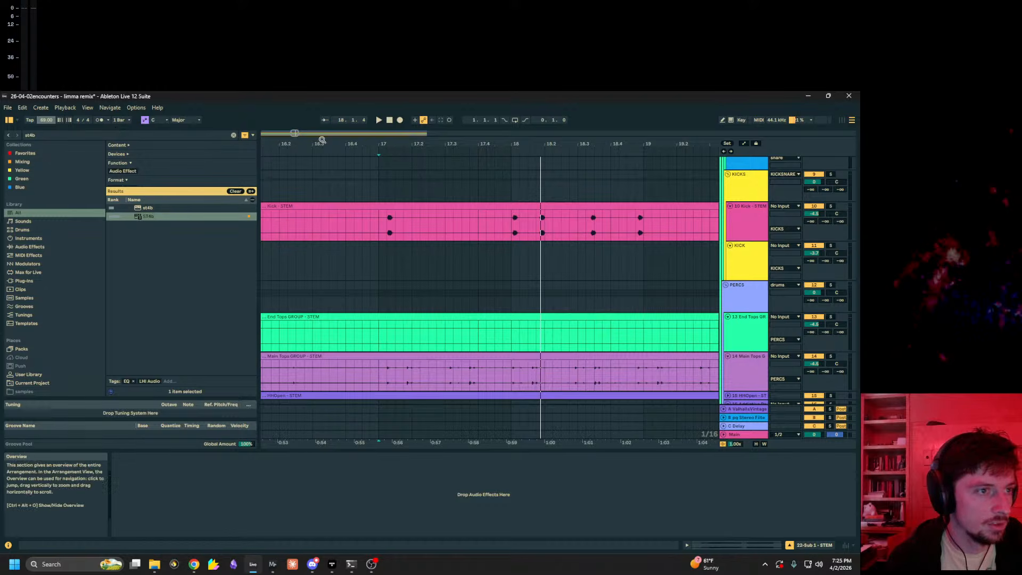
Step: Insert 16 bars of silence at the beginning of the arrangement so all stems start at bar 17
drag(322, 140, 262, 148)
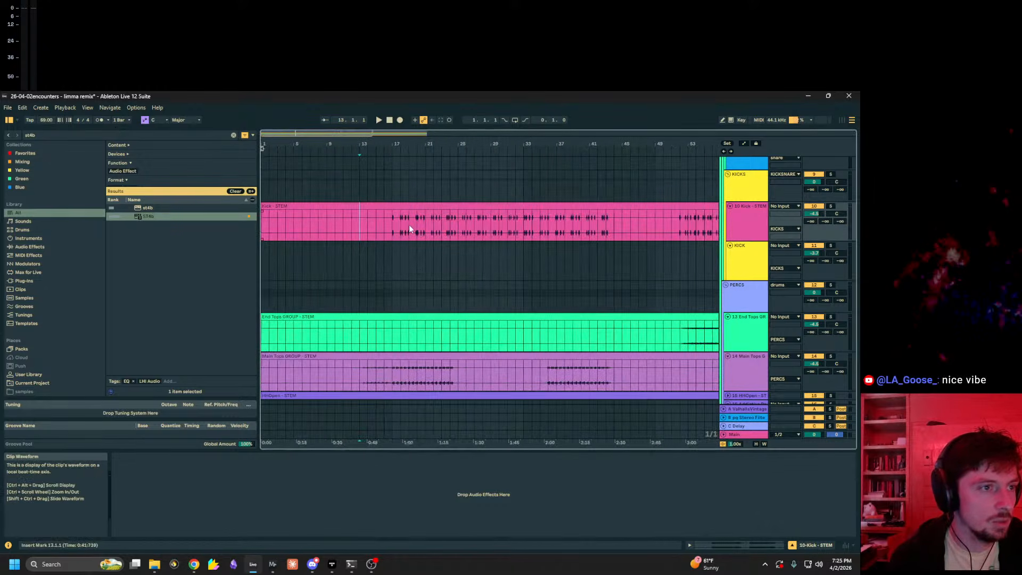
key(ctrl+i)
click(385, 236)
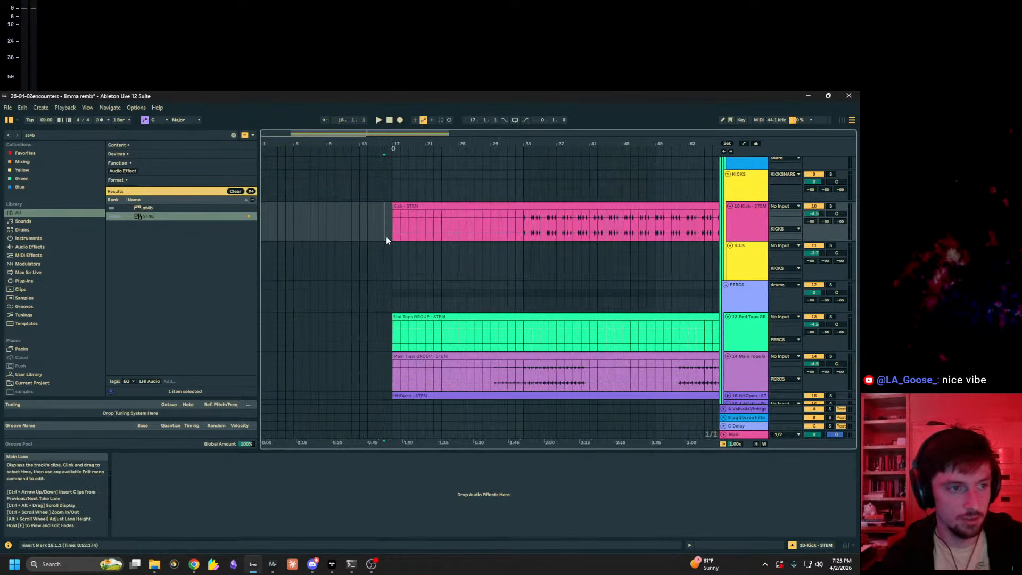
Step: Select the short silence just before the first kick after bar 33 in the Kick stem and set the loop start there
scroll(732, 221, up, 2)
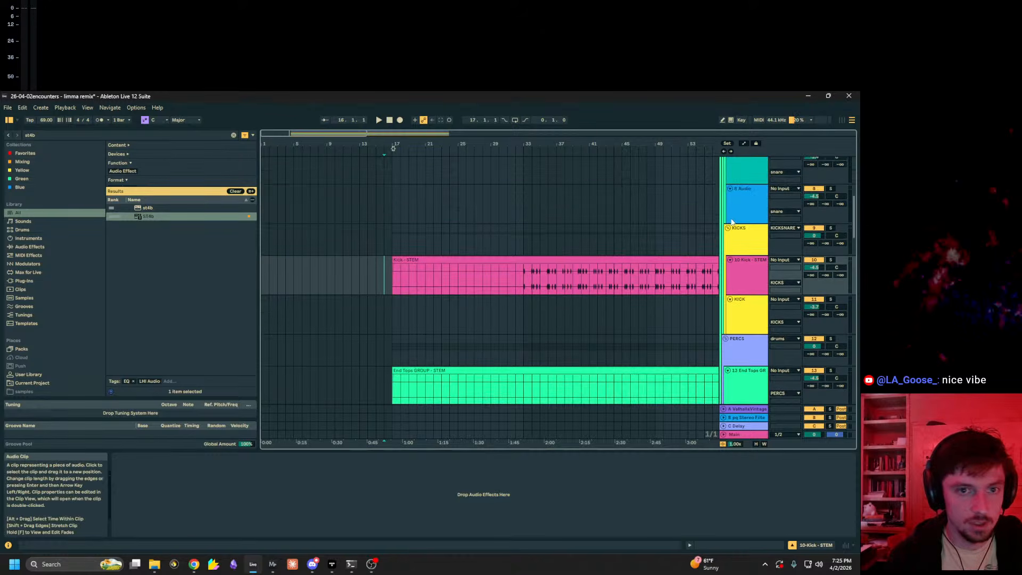
drag(521, 143, 521, 229)
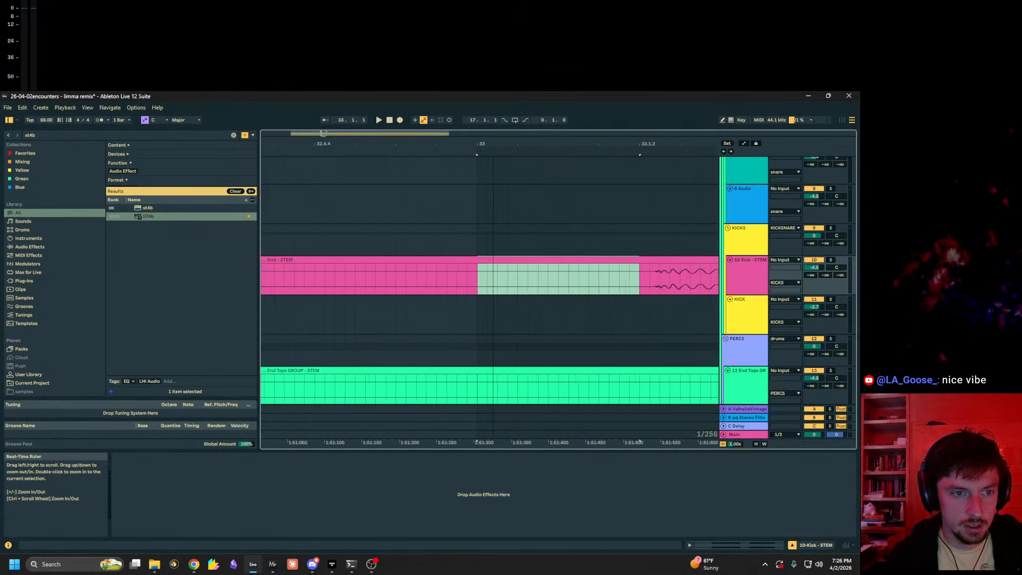
drag(654, 144, 654, 170)
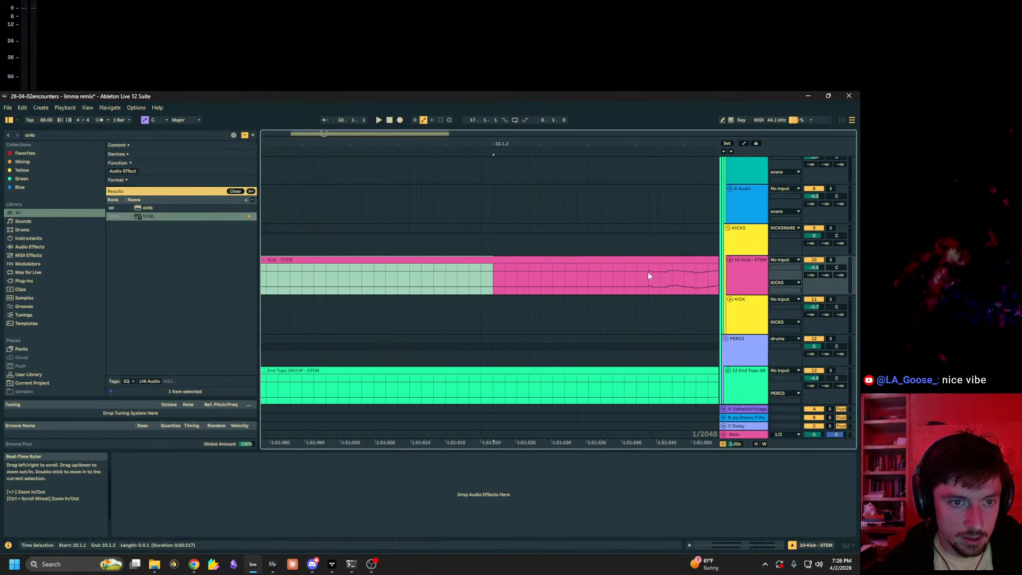
drag(648, 275, 462, 288)
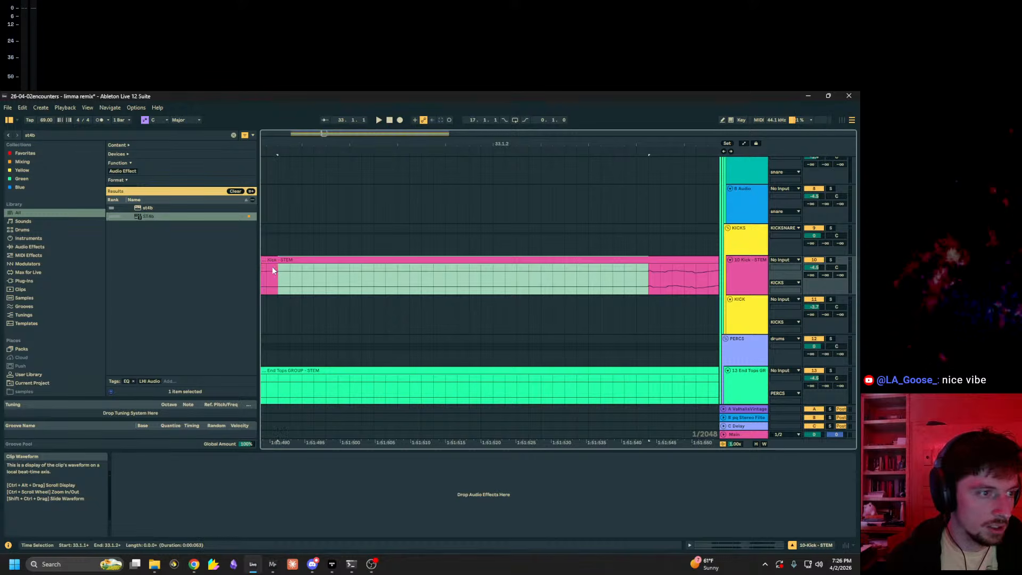
drag(432, 138, 431, 112)
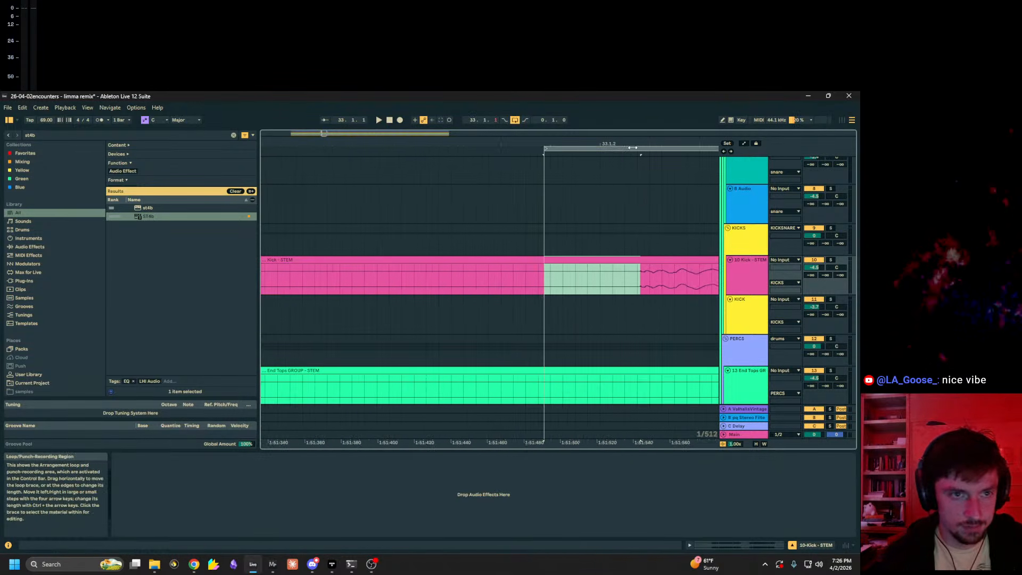
Step: Select the gap between bar 33 and the first kick, and delete that length of time at bar 11
drag(644, 282, 164, 283)
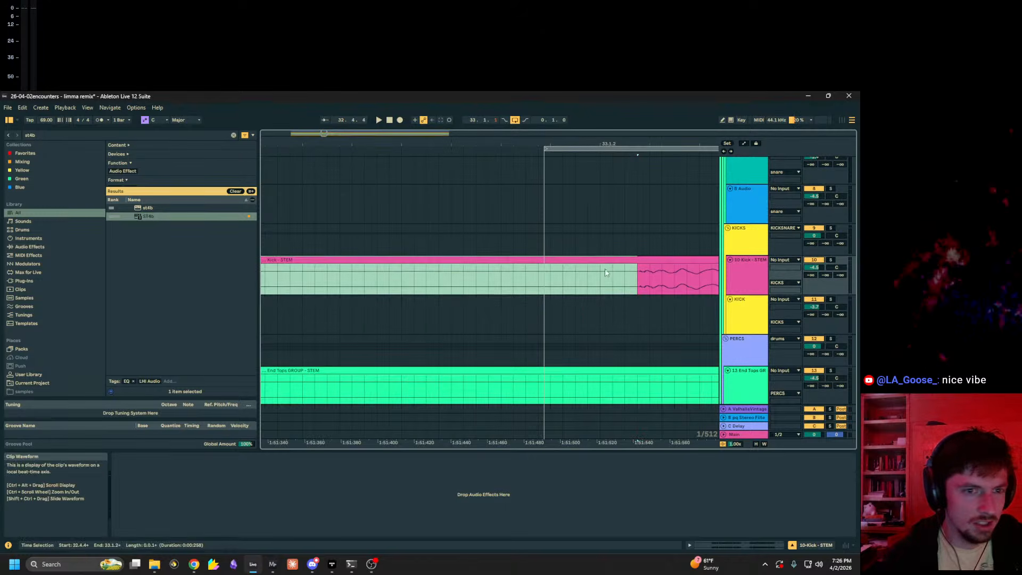
drag(639, 272, 116, 272)
drag(260, 156, 134, 156)
drag(609, 144, 672, 150)
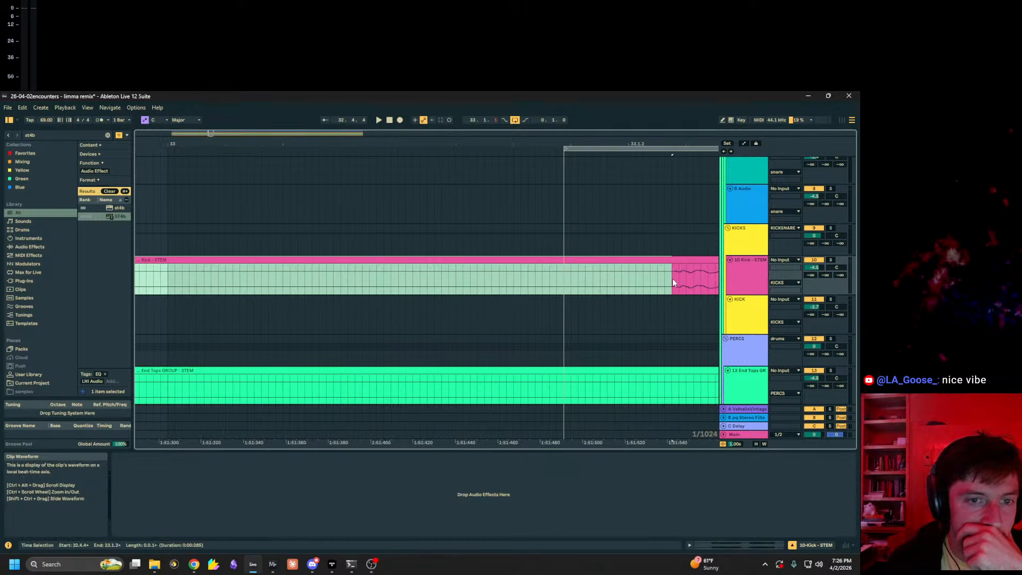
drag(672, 279, 347, 269)
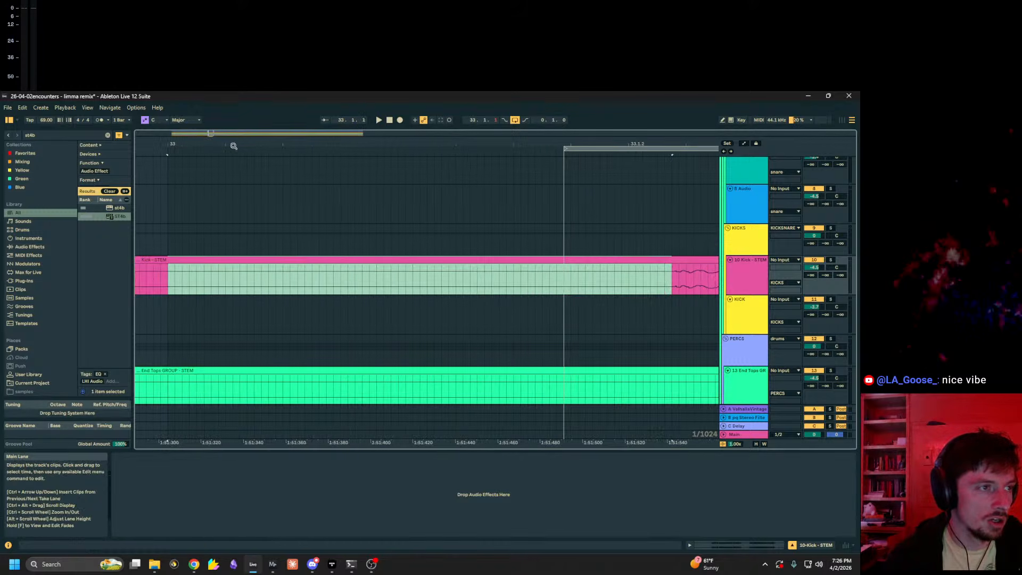
drag(234, 146, 231, 42)
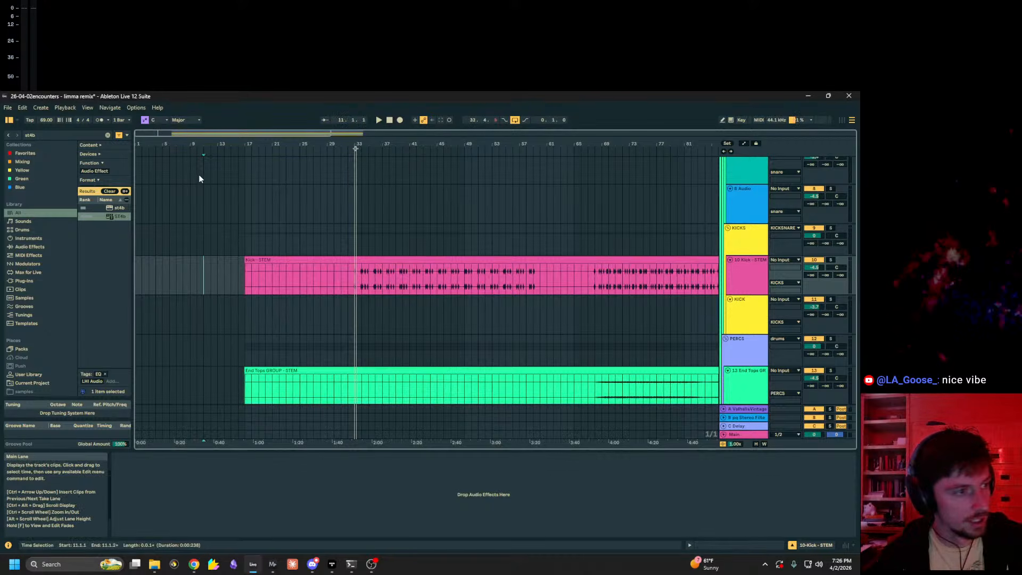
Step: Select the tiny remaining gap between bar 33 and the first kick, and remove that length of time at bar 7
click(307, 247)
click(352, 282)
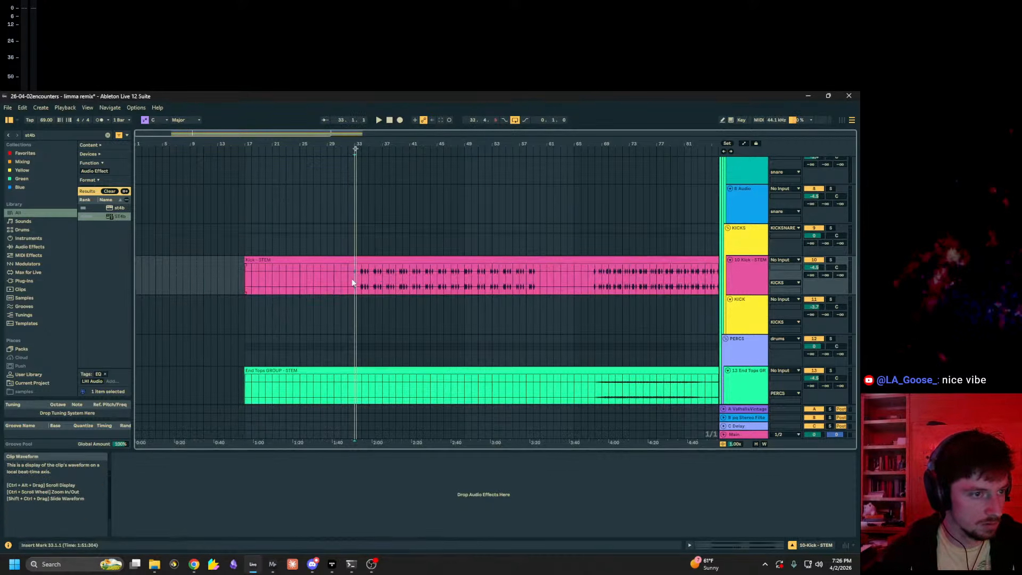
drag(351, 145, 350, 213)
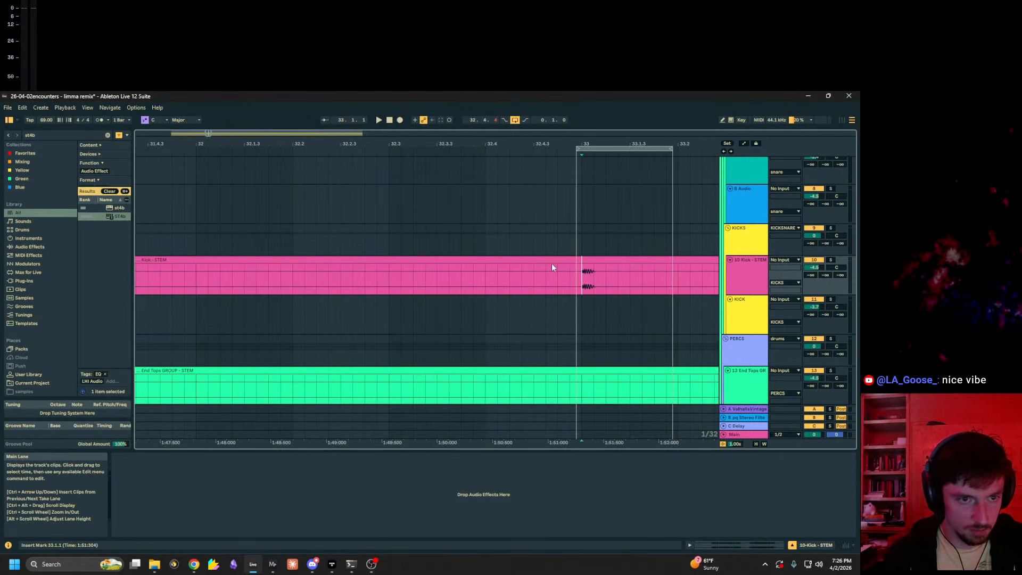
drag(582, 144, 582, 224)
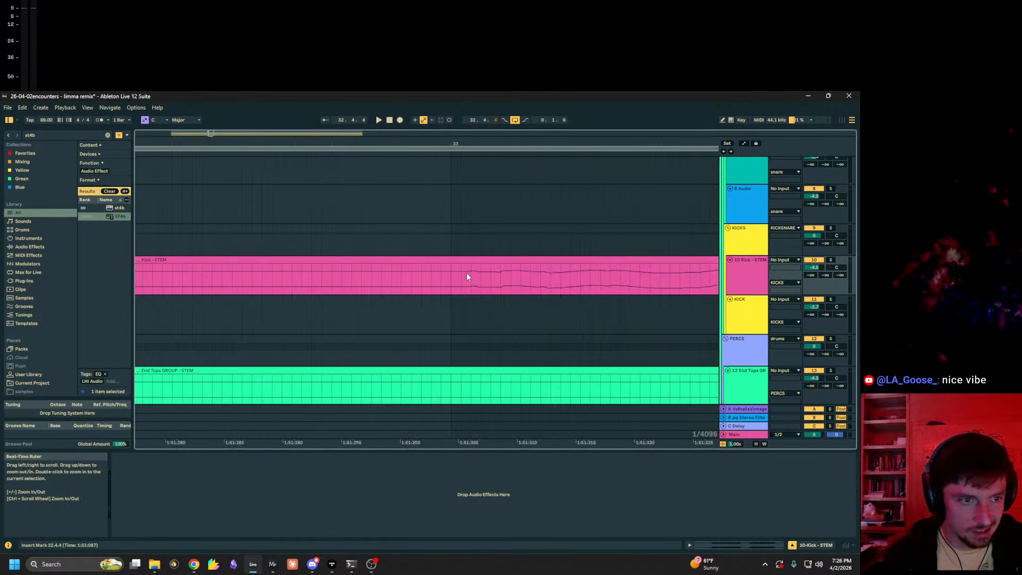
drag(461, 144, 462, 64)
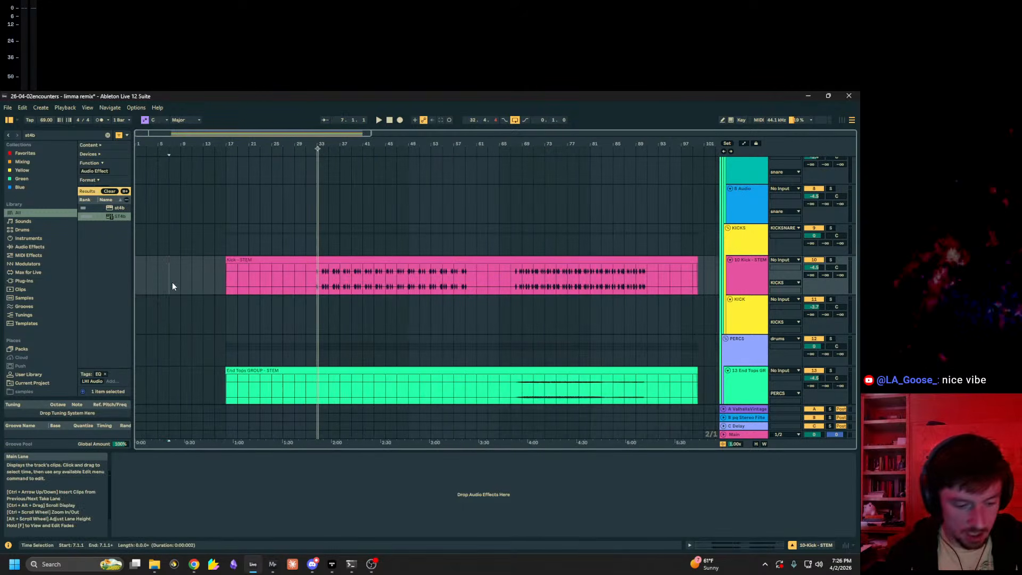
Step: Examine the first kick against the bar 33 grid line and play the Kick stem around that point
click(306, 282)
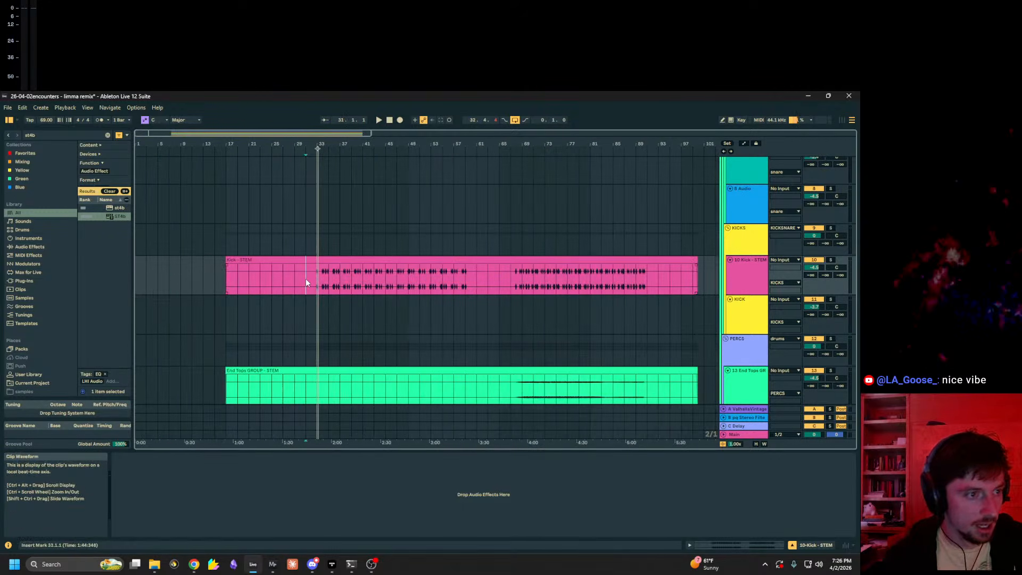
mouse_move(318, 149)
mouse_down()
mouse_move(322, 223)
mouse_move(359, 266)
mouse_up()
click(381, 275)
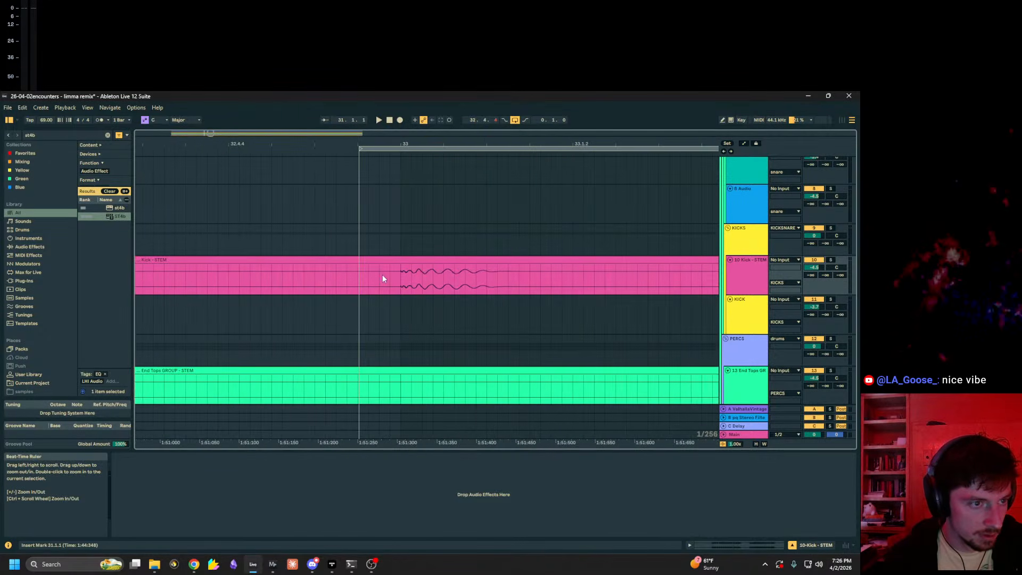
key(space)
click(336, 277)
click(273, 270)
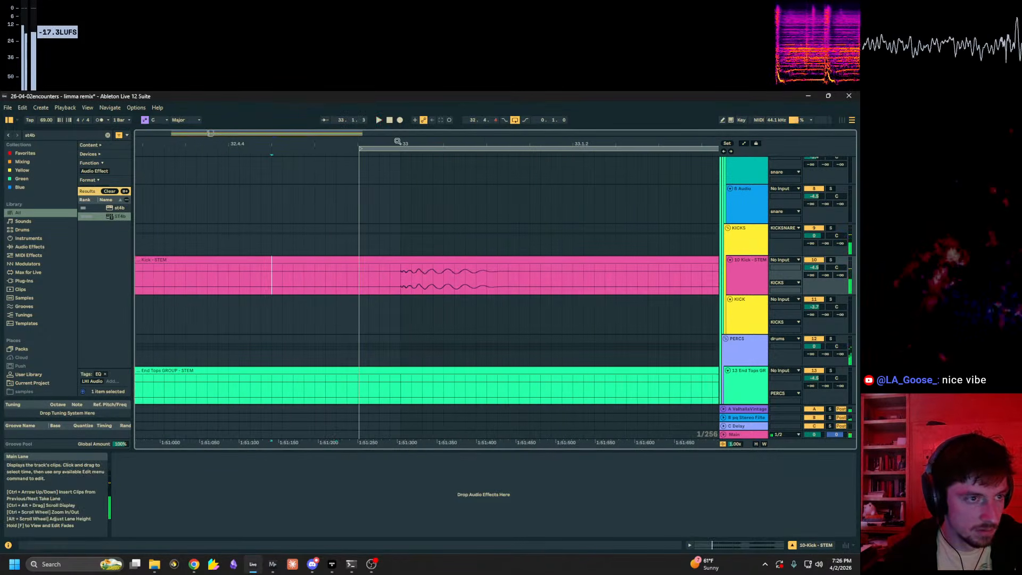
key(space)
Step: Play the Kick stem around bar 49 and compare its hits with the grid
mouse_move(393, 143)
mouse_down()
mouse_move(393, 79)
mouse_move(139, 80)
mouse_move(96, 21)
mouse_up()
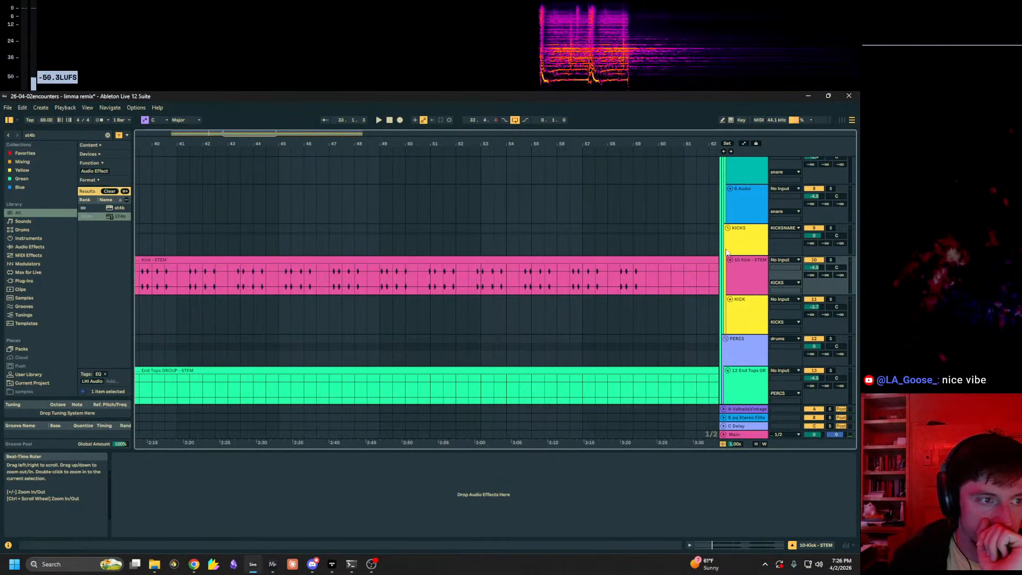
click(484, 291)
key(space)
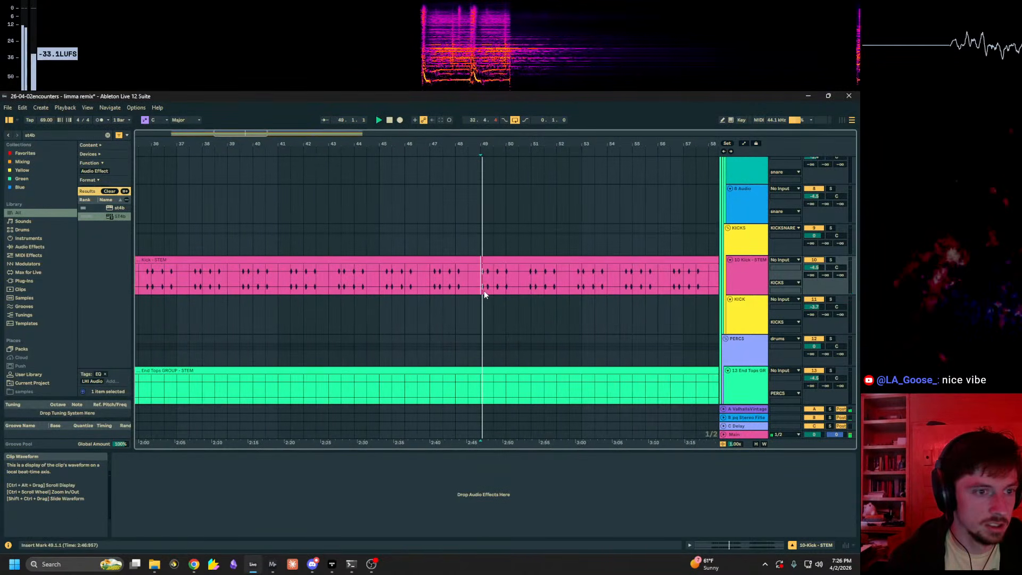
drag(478, 158, 559, 152)
key(space)
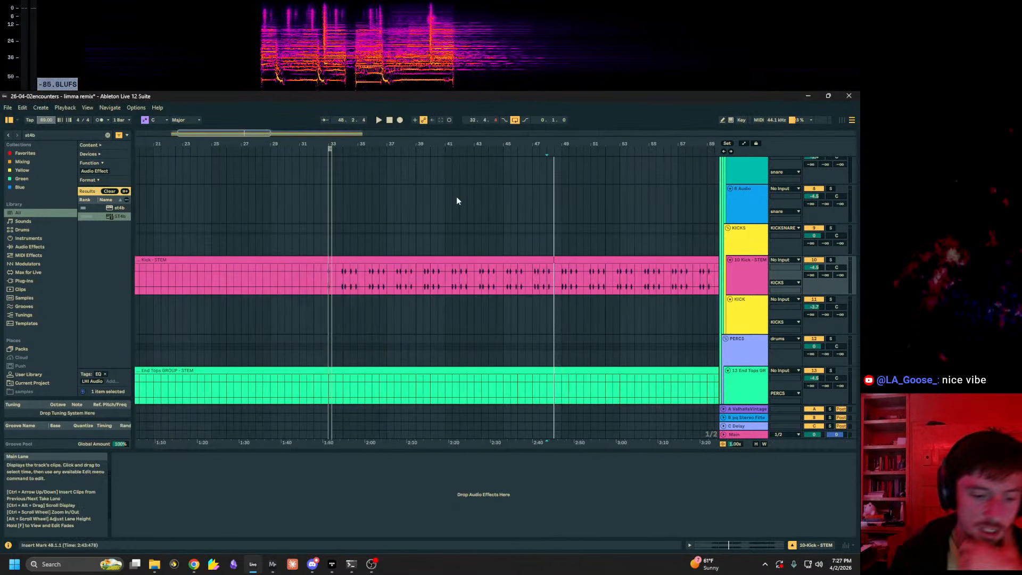
Step: Split the Kick stem clip at bar 33
scroll(319, 236, down, 4)
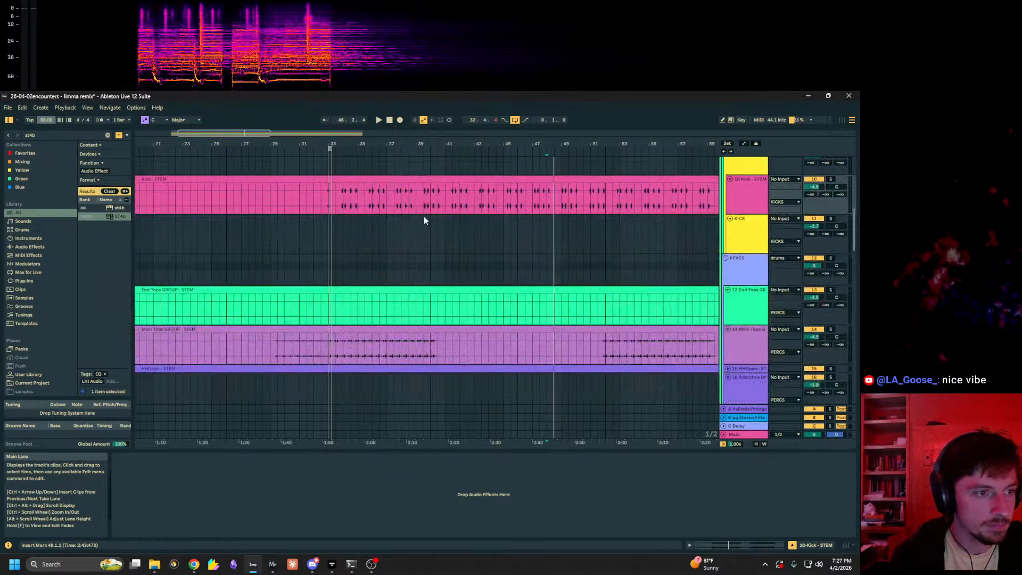
scroll(424, 216, up, 3)
click(329, 260)
key(ctrl+e)
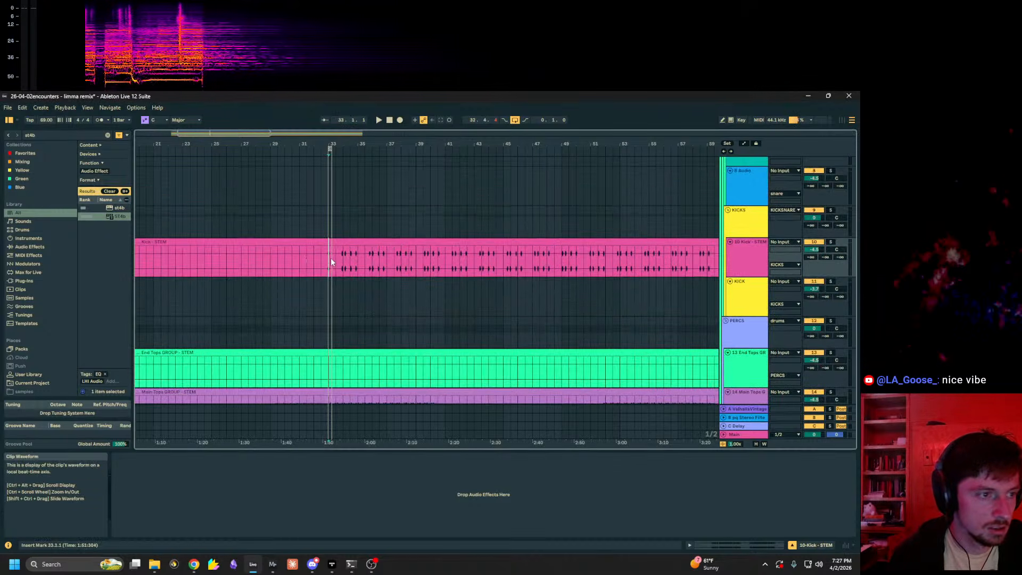
Step: Try a tempo of 138 BPM and play the Kick stem around bars 63 to 65 to compare it with the grid
drag(558, 144, 558, 292)
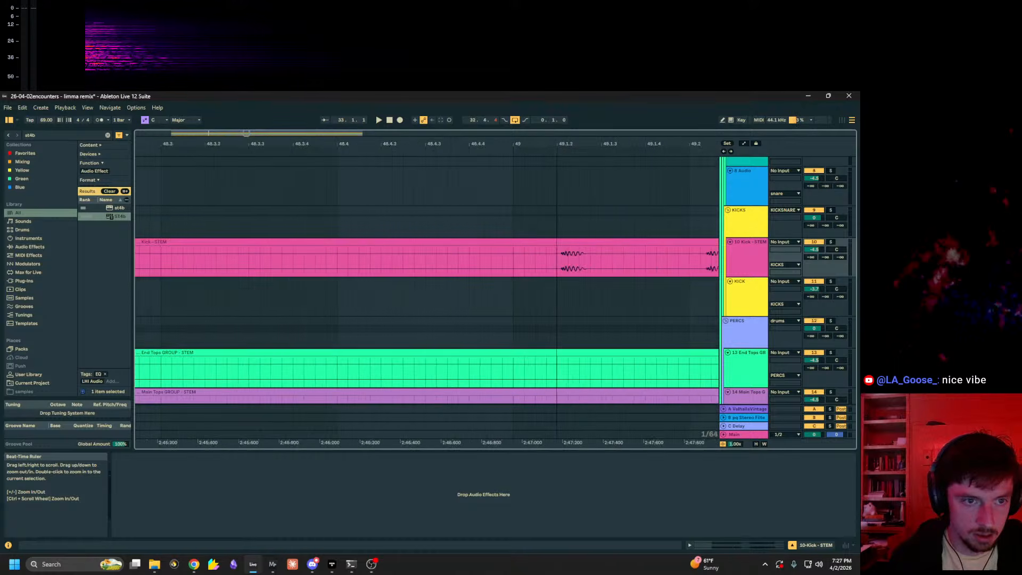
click(45, 122)
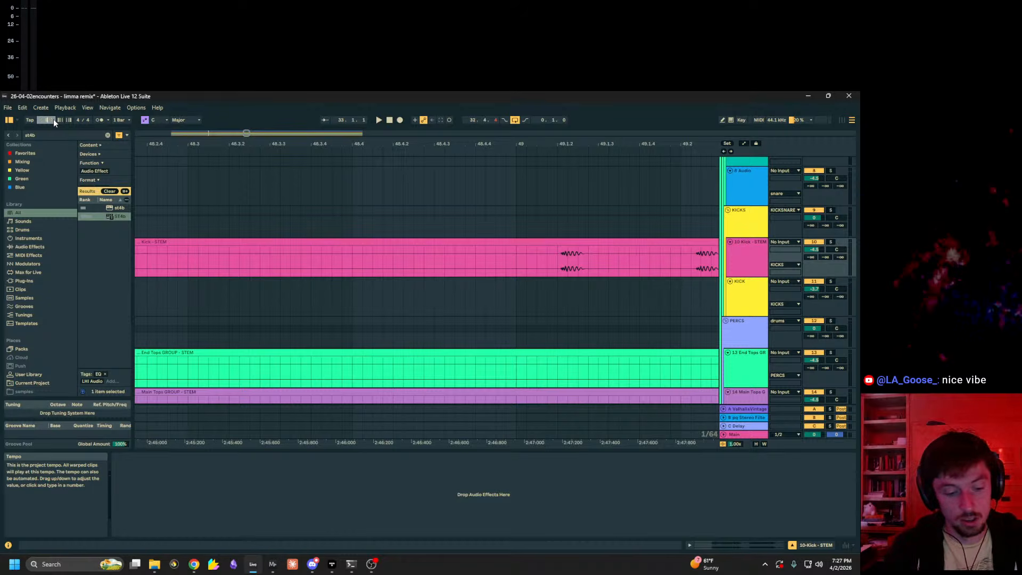
drag(450, 142, 449, 27)
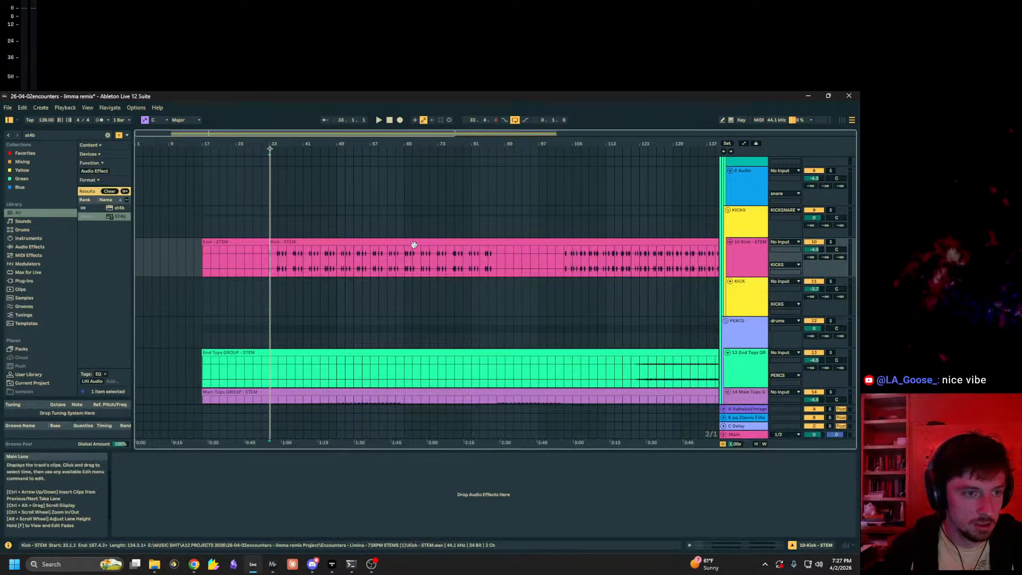
drag(401, 143, 400, 194)
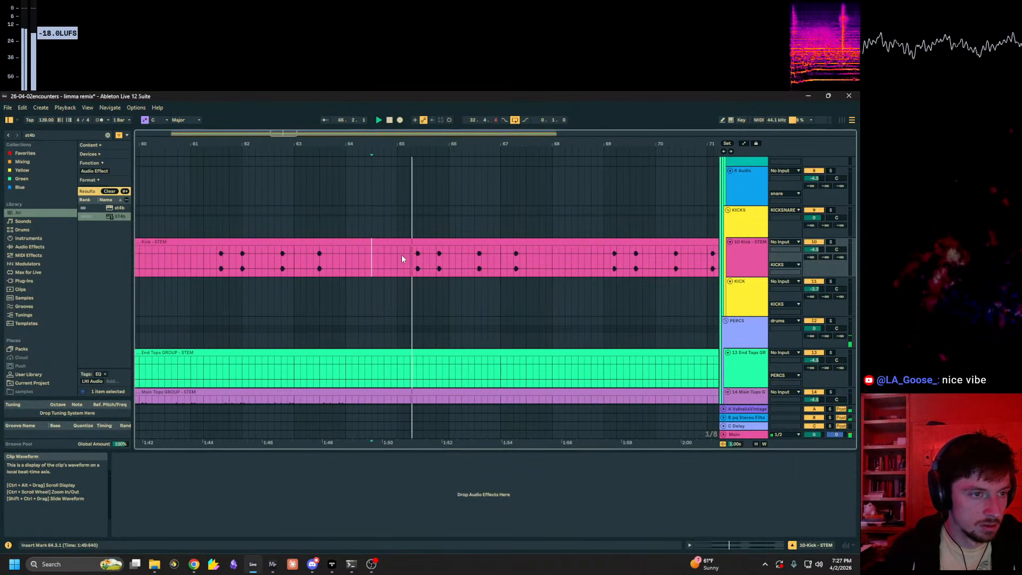
click(386, 258)
key(space)
click(321, 255)
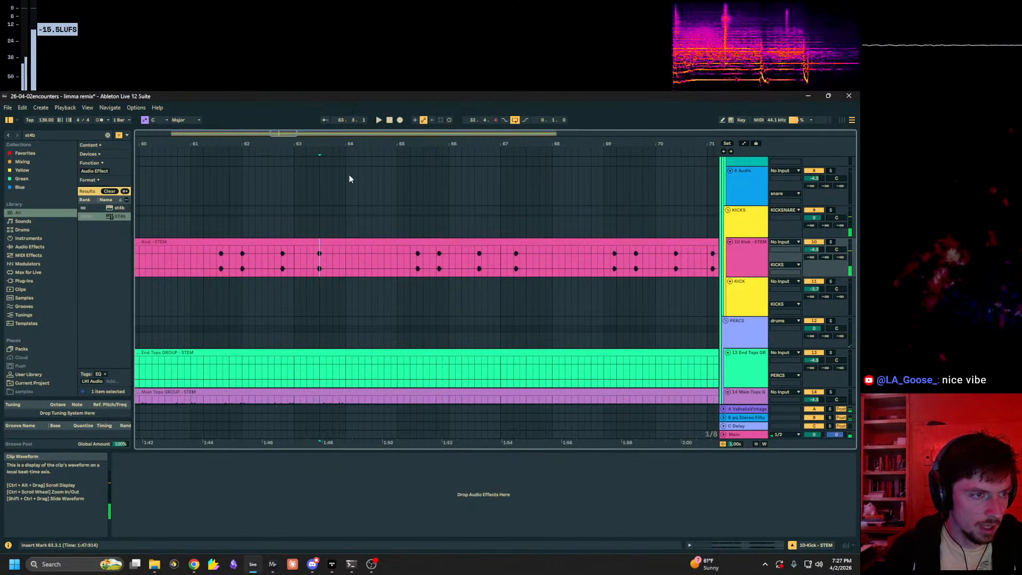
Step: Undo the change to 138 BPM and try a tempo of 69.5 BPM
drag(327, 142, 341, 116)
key(ctrl+z)
drag(288, 143, 287, 117)
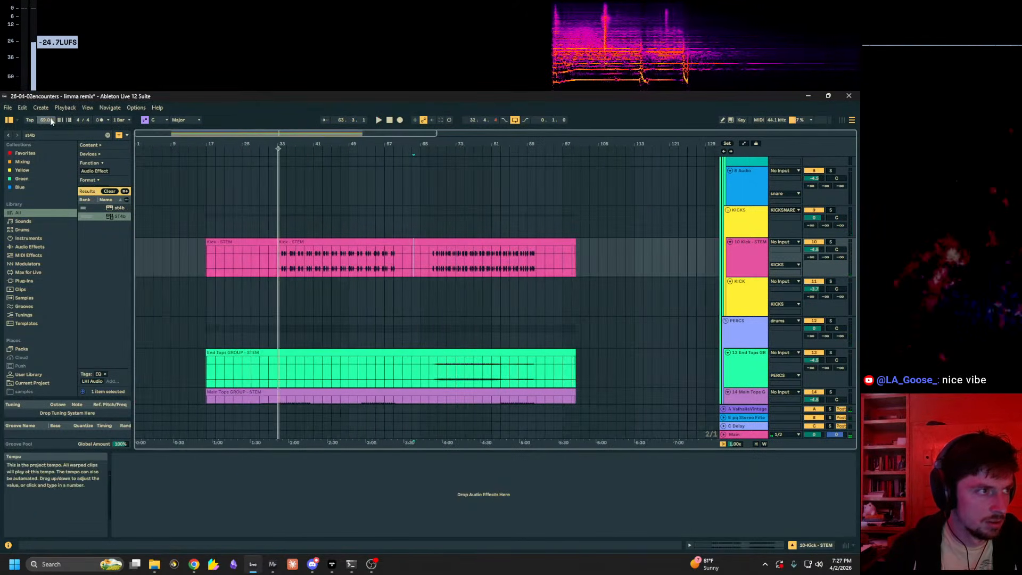
text(69.5)
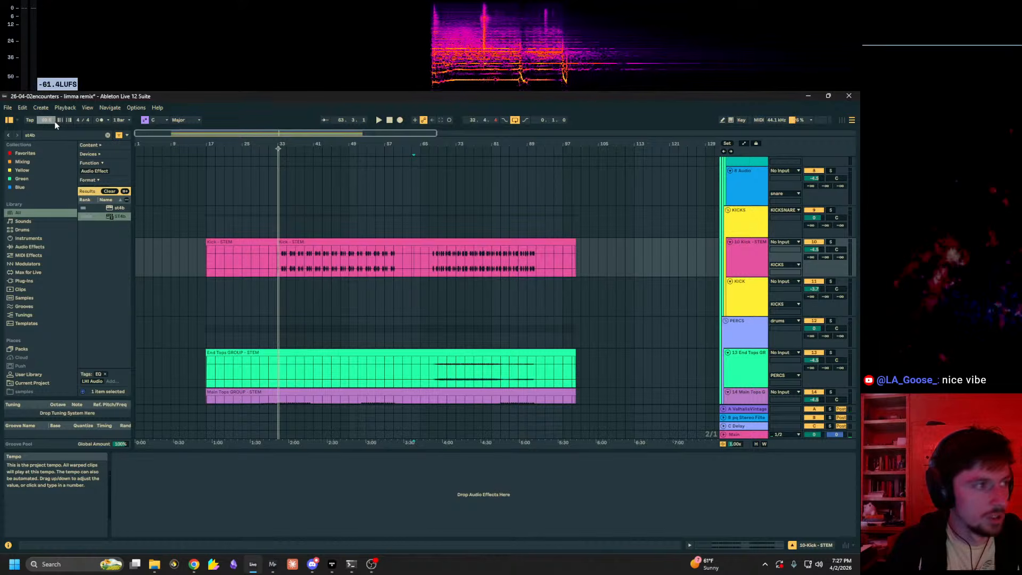
key(Return)
Step: Play the Kick stem around bar 47 and compare the kick hits with the grid
drag(350, 140, 351, 165)
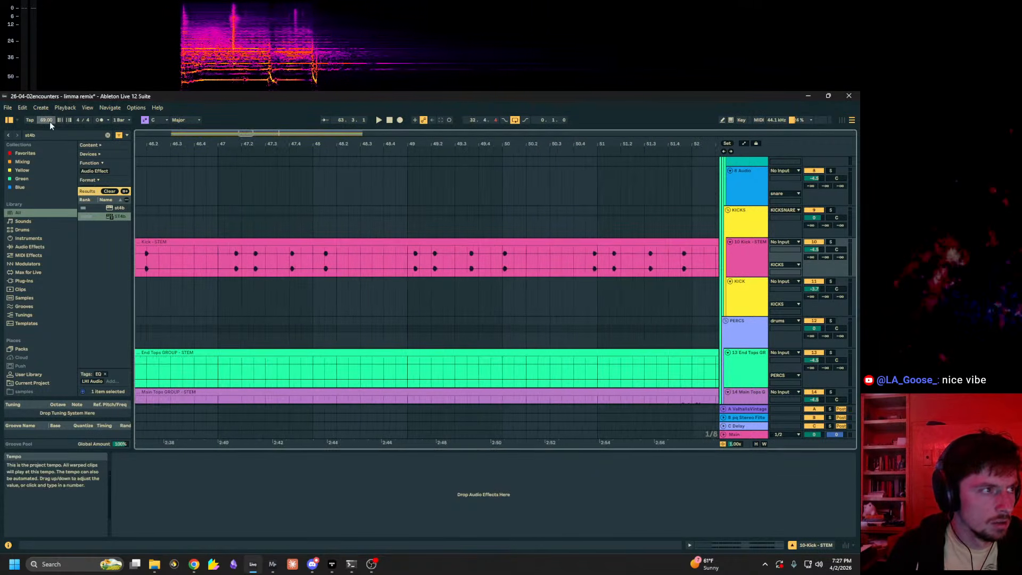
click(314, 246)
key(space)
drag(384, 143, 444, 151)
click(426, 256)
key(space)
key(space)
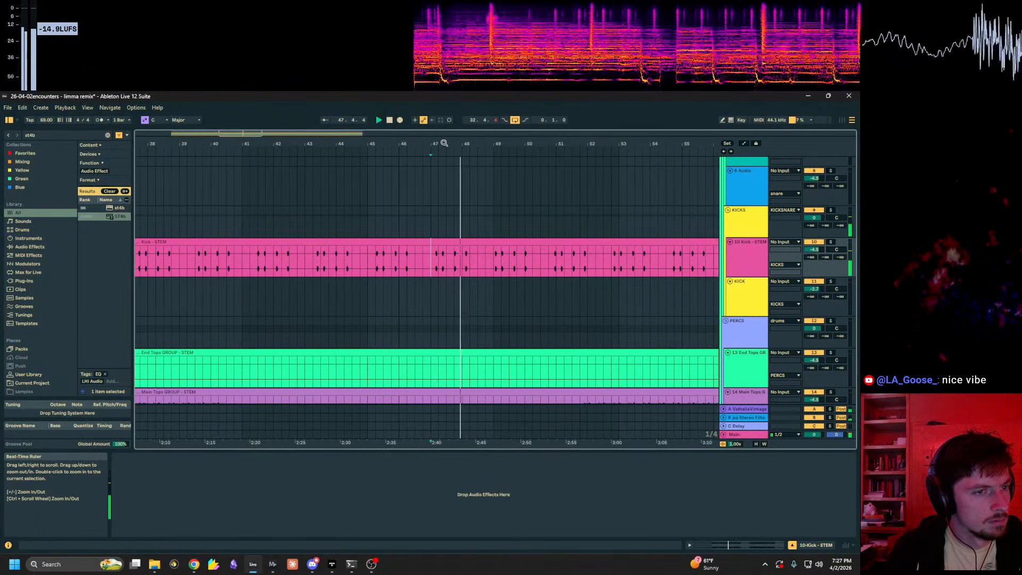
Step: Raise the project tempo step by step to 73 BPM
click(51, 121)
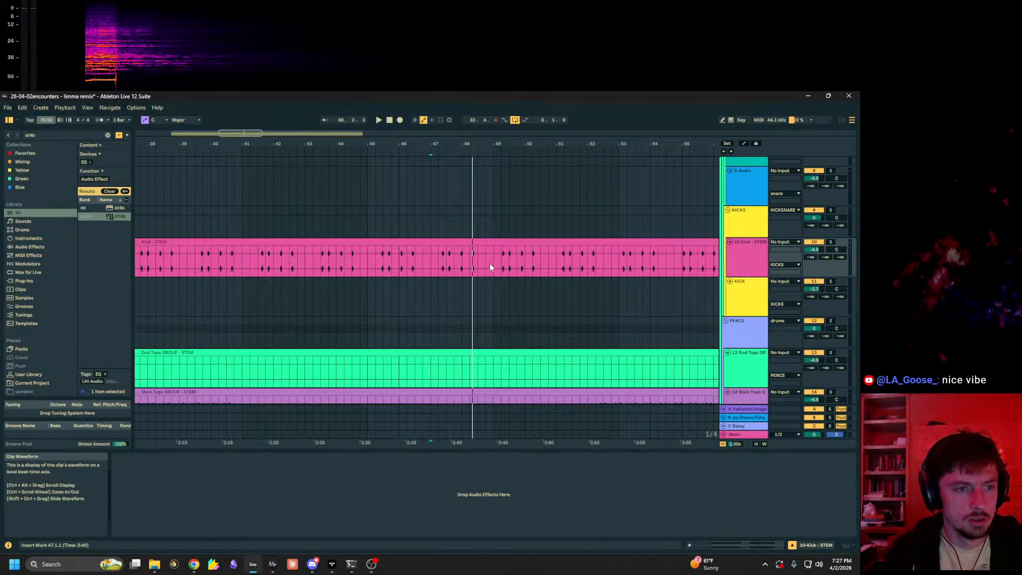
key(Up)
key(Up)
key(Up)
key(Up)
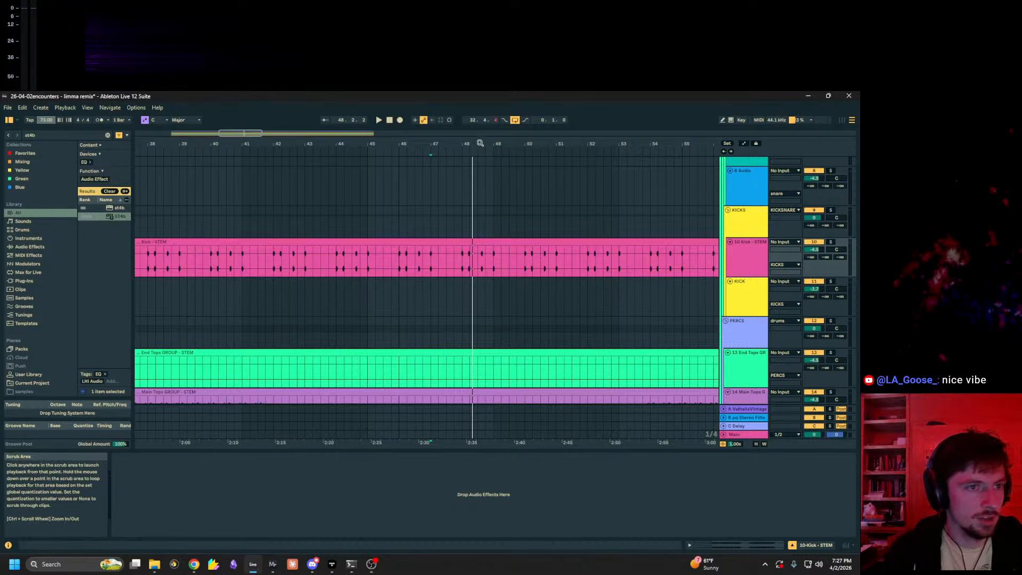
Step: Play from bar 33 and compare the Kick and Main Tops stems with the grid at 73 BPM
drag(491, 144, 599, 119)
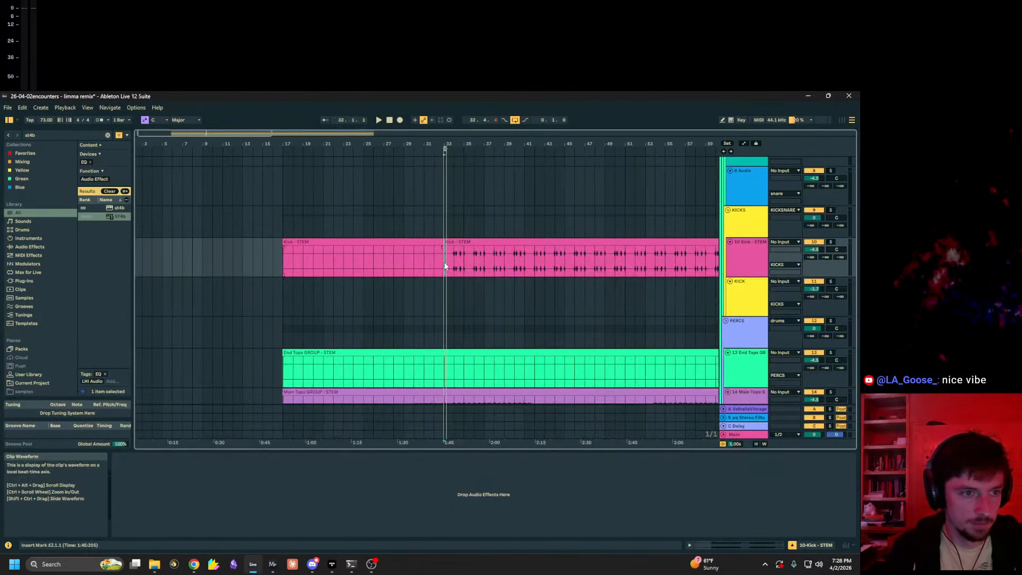
scroll(458, 277, down, 5)
scroll(476, 296, up, 4)
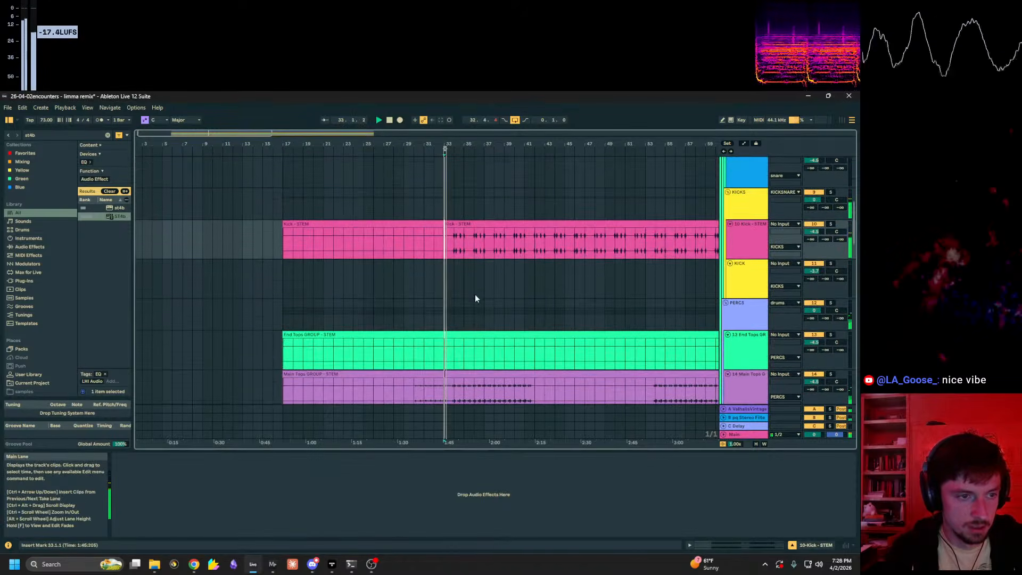
key(space)
scroll(465, 291, down, 4)
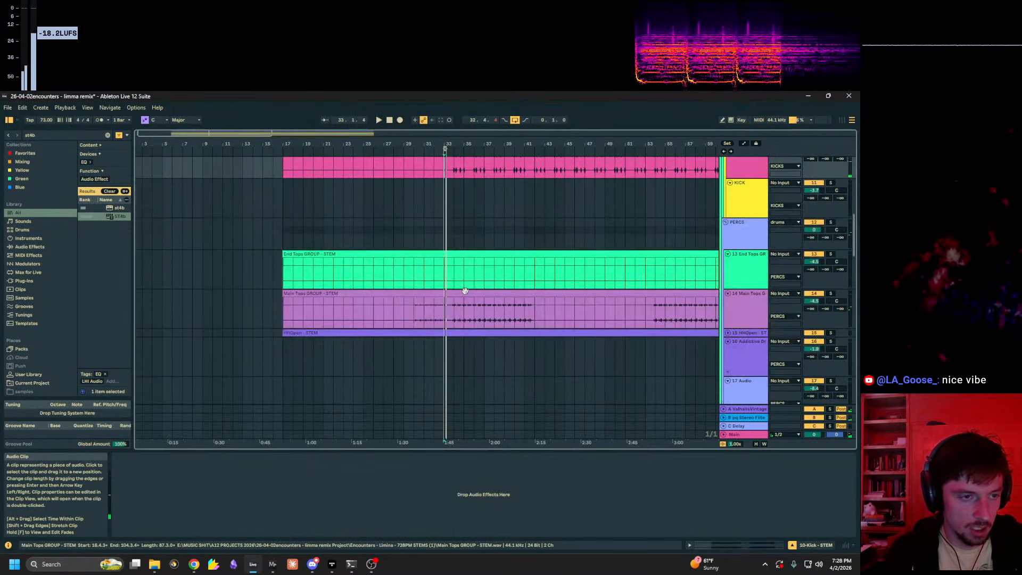
scroll(465, 291, up, 3)
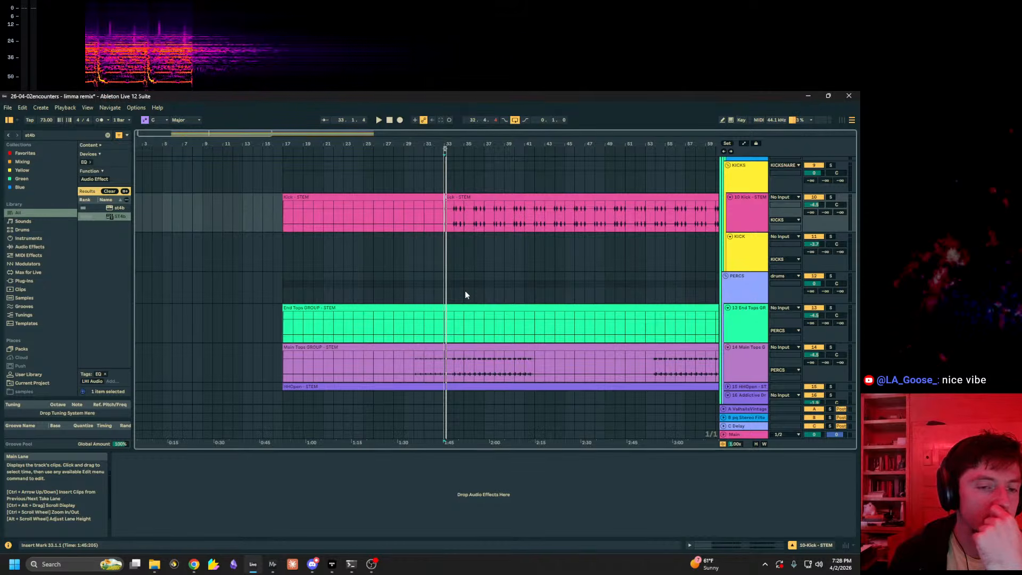
drag(660, 144, 656, 136)
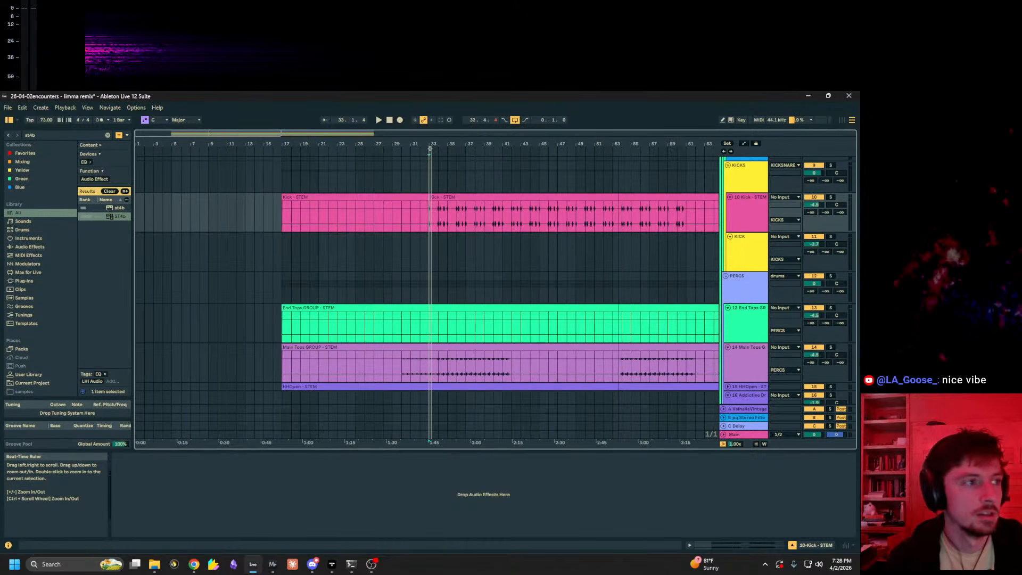
Step: Return the tempo to 69 BPM and extend the start of the second Kick clip back over the first part
drag(46, 119, 47, 117)
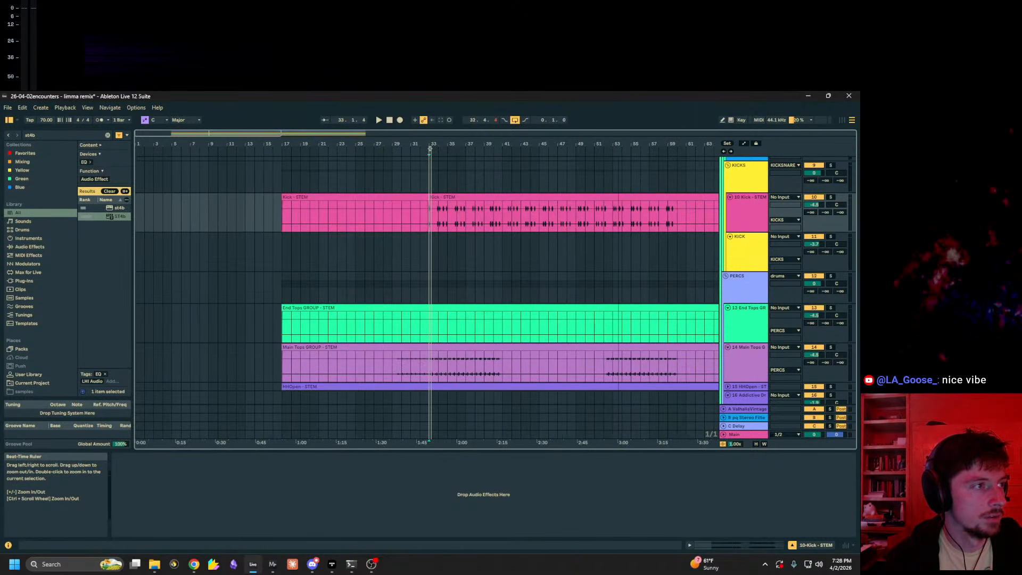
drag(427, 141, 135, 197)
click(421, 197)
drag(352, 142, 258, 106)
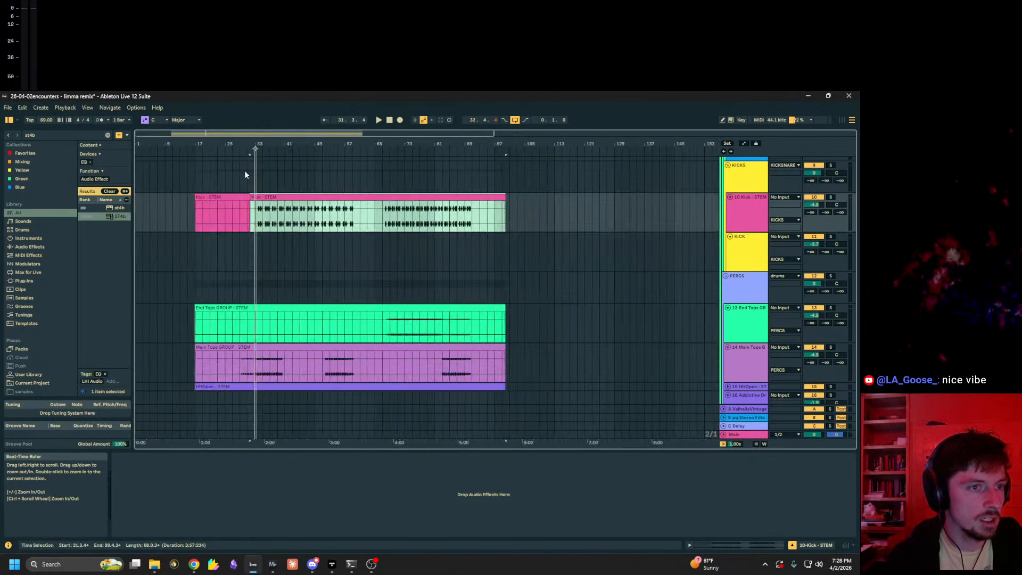
Step: Restore the Kick stem as one clip from its original start and set the tempo to 73 BPM
click(48, 121)
key(Up)
key(Up)
key(Up)
key(Up)
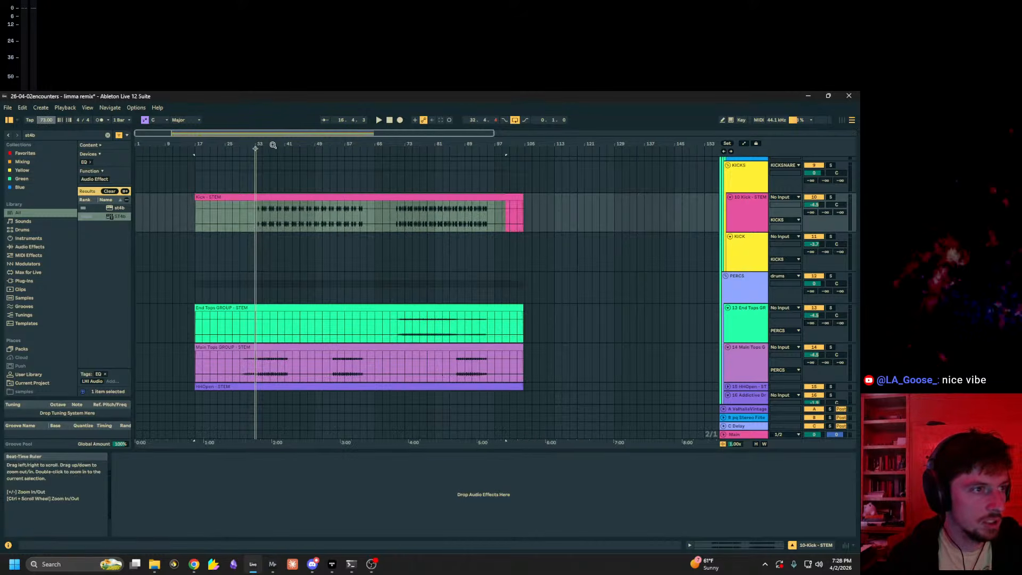
Step: Select the gap between bar 33 and the first kick in the Kick stem, and delete that length of time at bar 10
drag(273, 144, 373, 218)
key(space)
click(382, 180)
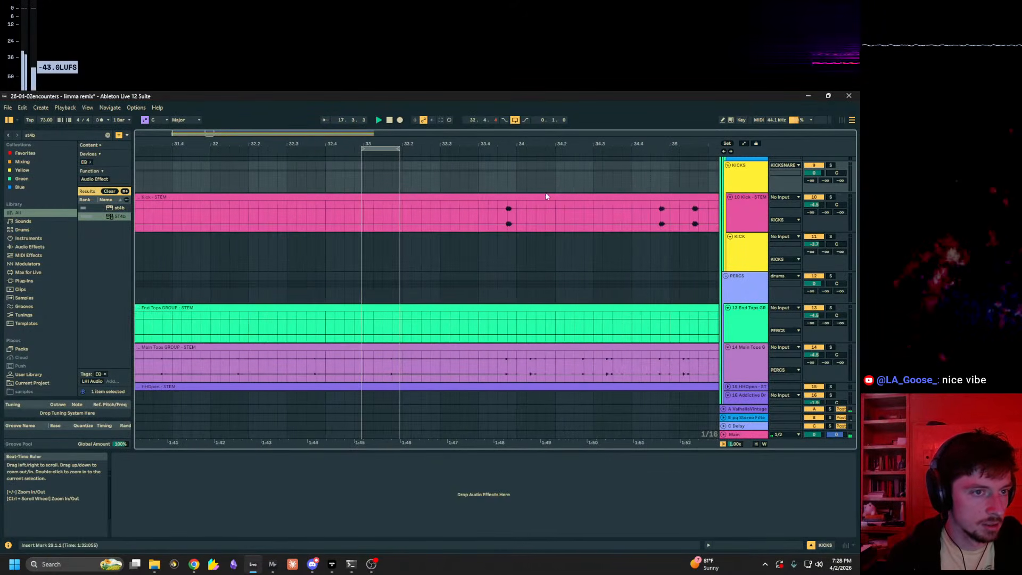
drag(511, 212, 349, 218)
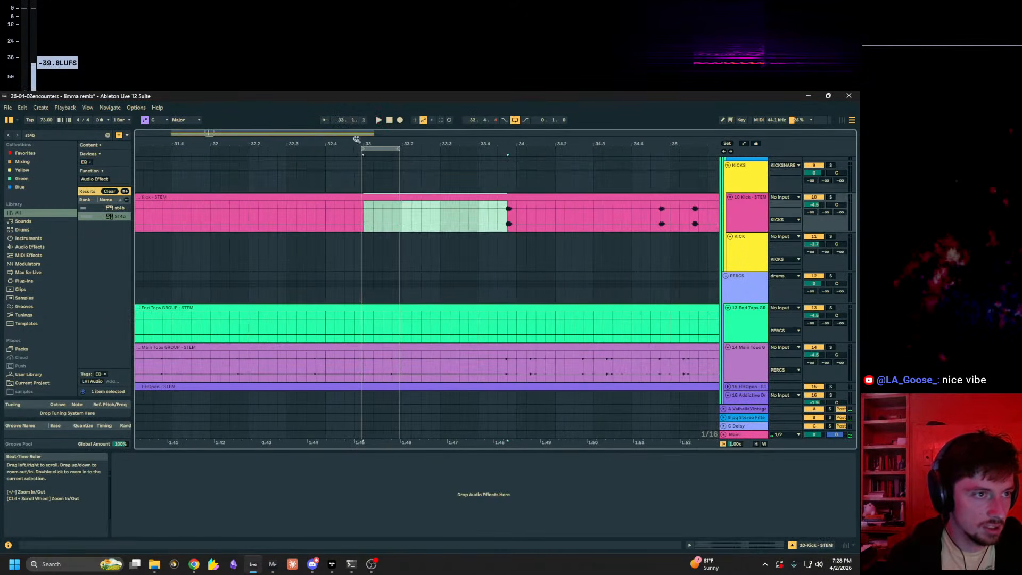
drag(357, 139, 692, 95)
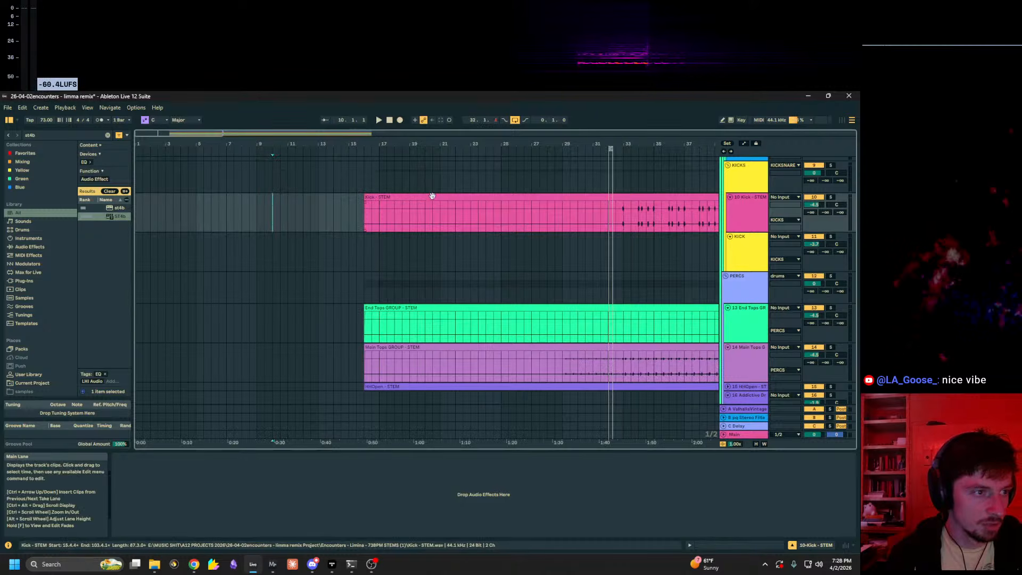
Step: Copy the short stretch from the first kick to bar 33 in the Kick stem, paste it at bar 9 and insert that length of silence
drag(615, 142, 285, 250)
drag(590, 144, 586, 207)
key(space)
drag(580, 153, 543, 221)
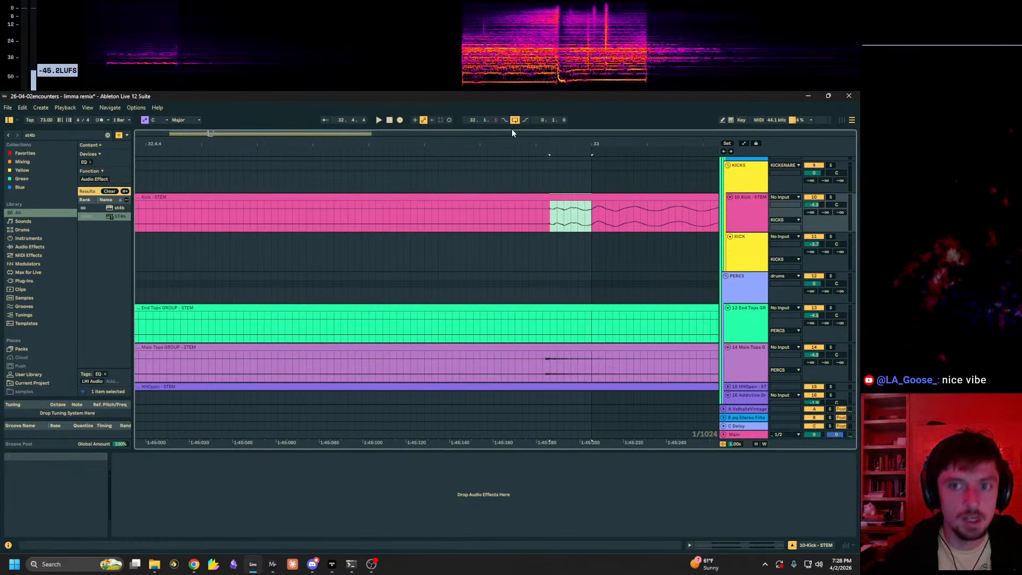
drag(512, 139, 586, 101)
mouse_move(372, 142)
mouse_down()
mouse_move(346, 117)
mouse_move(197, 101)
mouse_up()
click(149, 214)
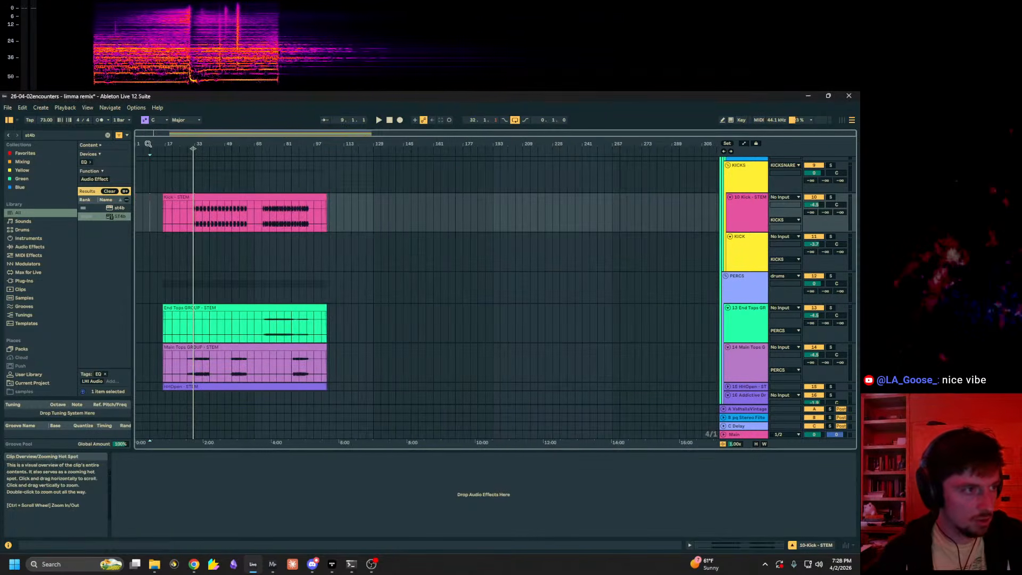
drag(149, 143, 217, 150)
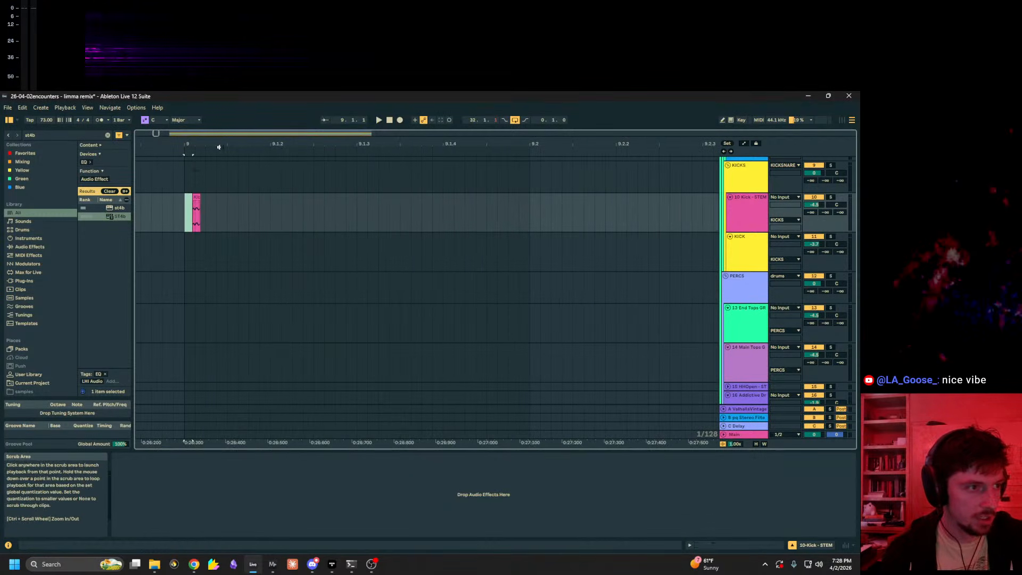
Step: Delete the small leftover Kick clip pasted at bar 9
key(Up)
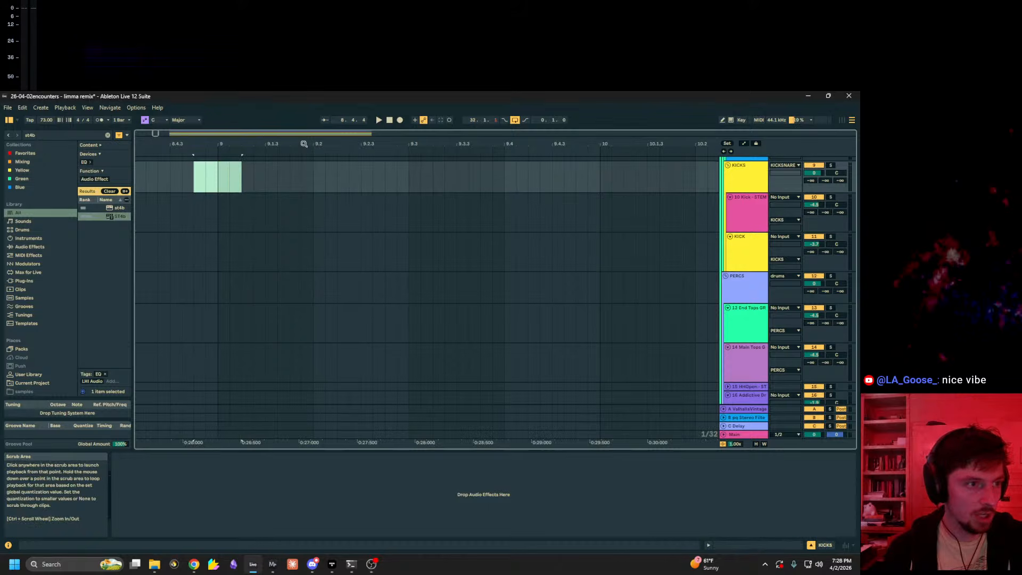
drag(305, 144, 179, 126)
key(Down)
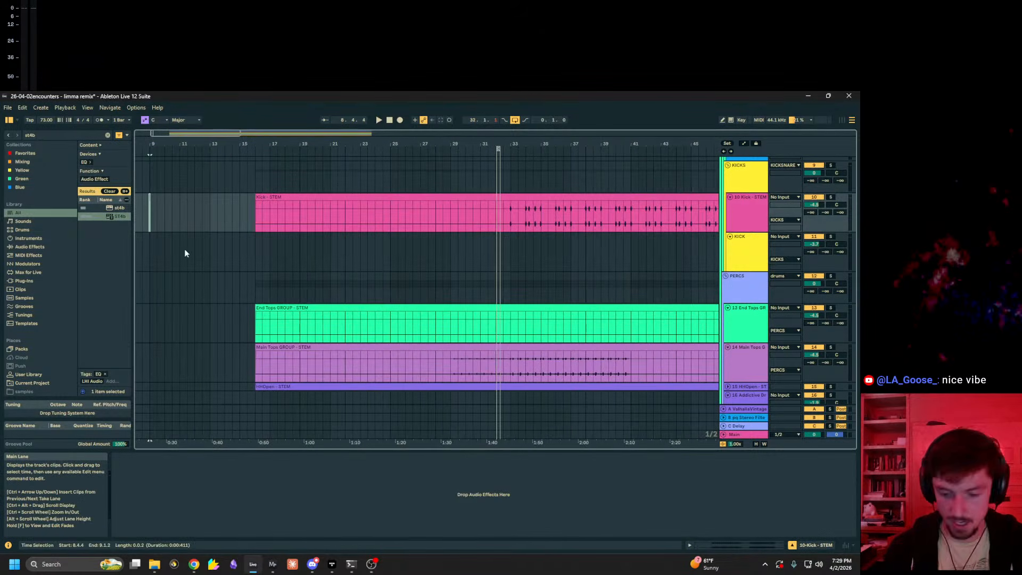
Step: Play from just before bar 33 to check the stems' timing against the grid, and fold the KICKS group
key(space)
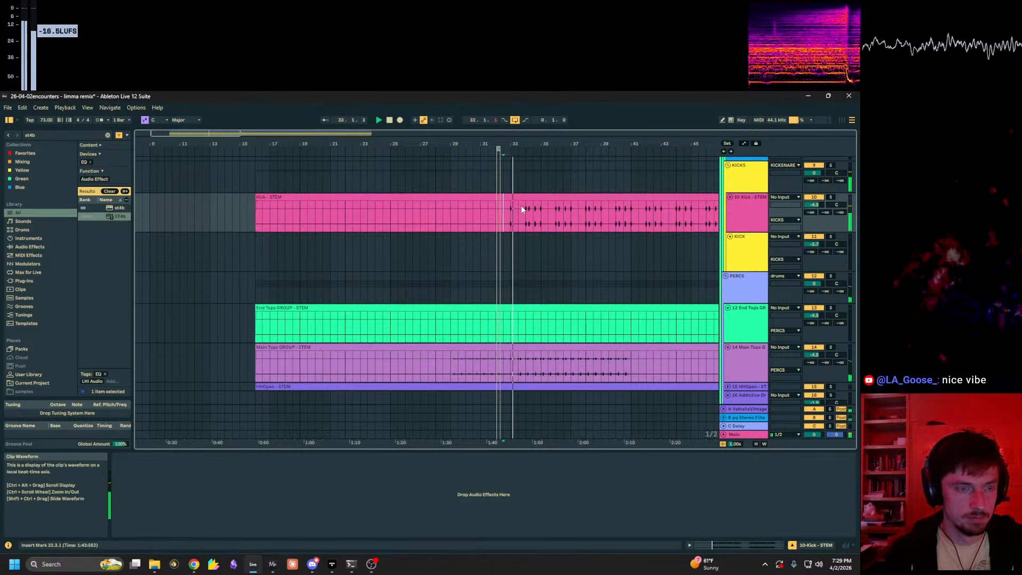
scroll(368, 241, down, 3)
scroll(322, 259, up, 5)
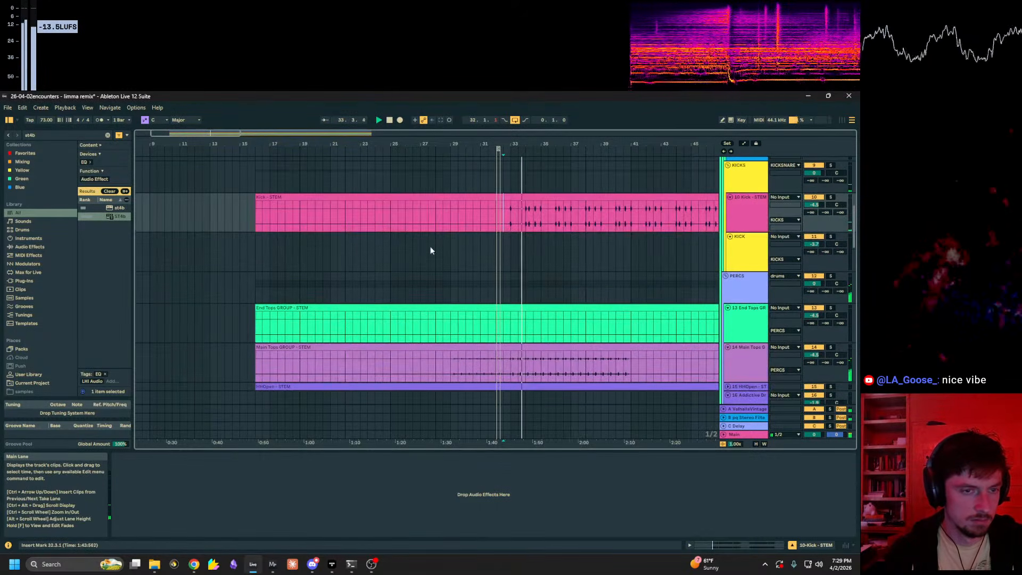
scroll(613, 260, down, 3)
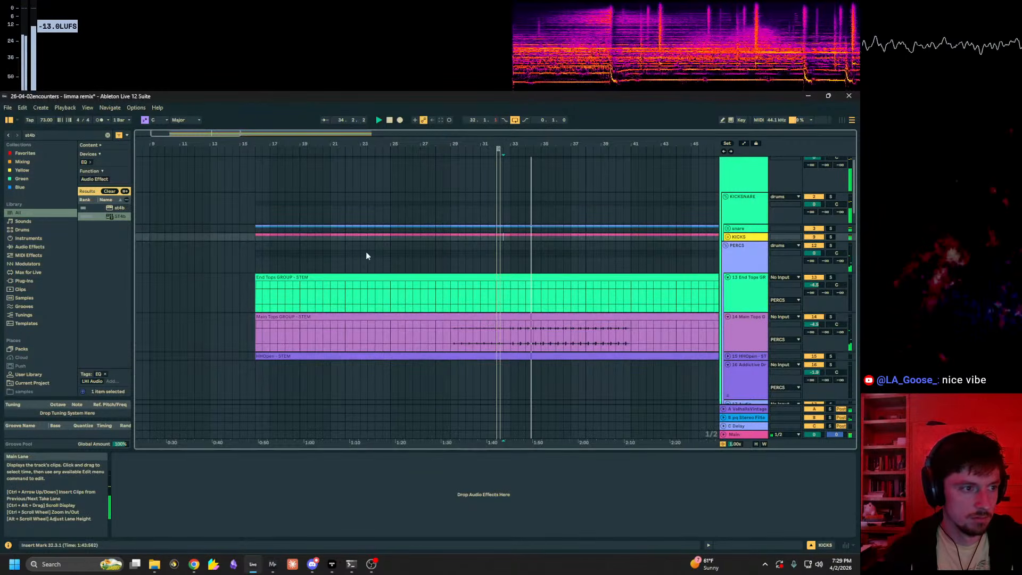
scroll(366, 254, down, 3)
scroll(339, 239, up, 3)
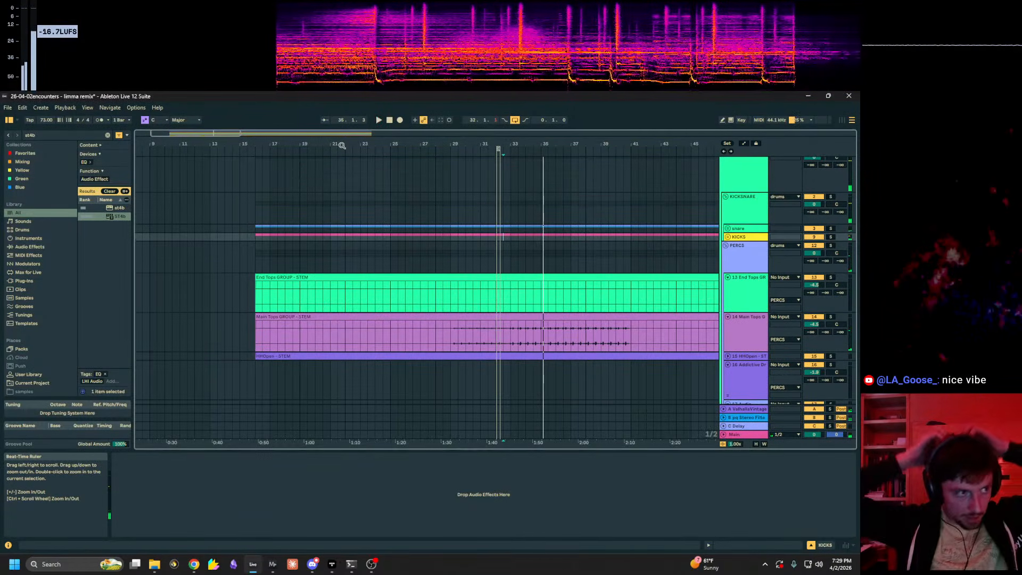
drag(497, 142, 341, 146)
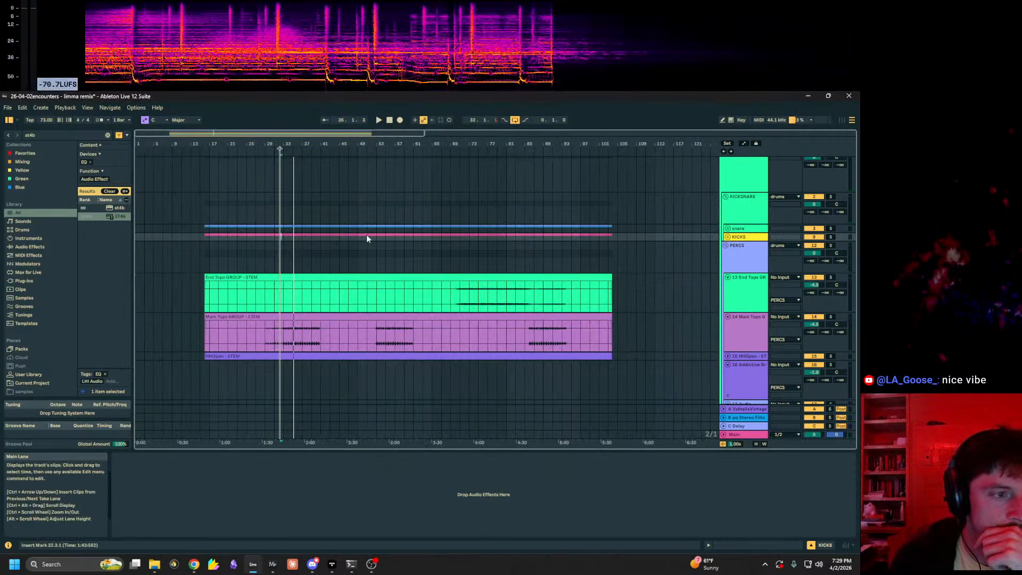
drag(289, 144, 333, 160)
scroll(368, 192, down, 2)
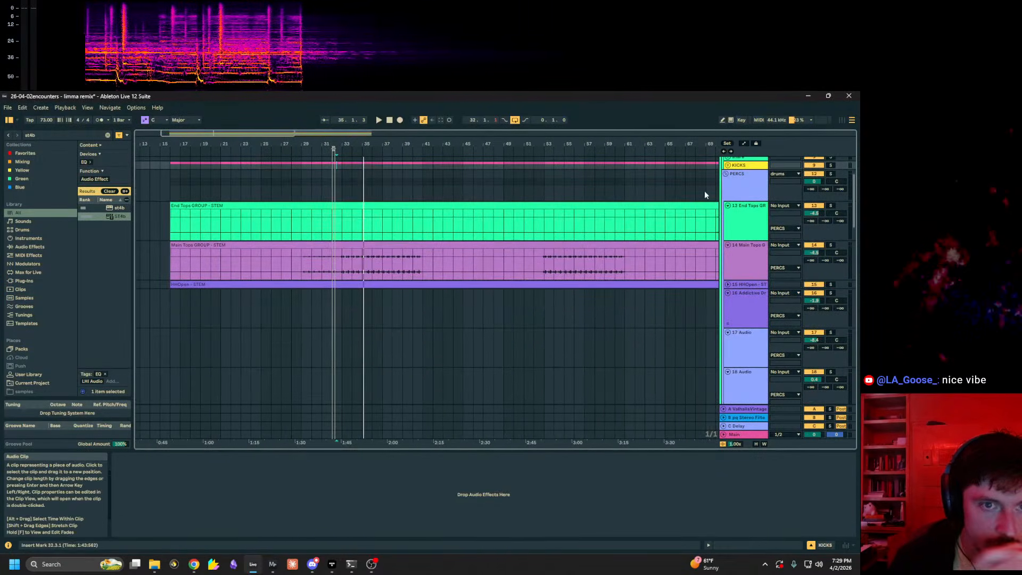
Step: With the drums group folded, add a locator at bar 33 and play the stems from there
click(343, 270)
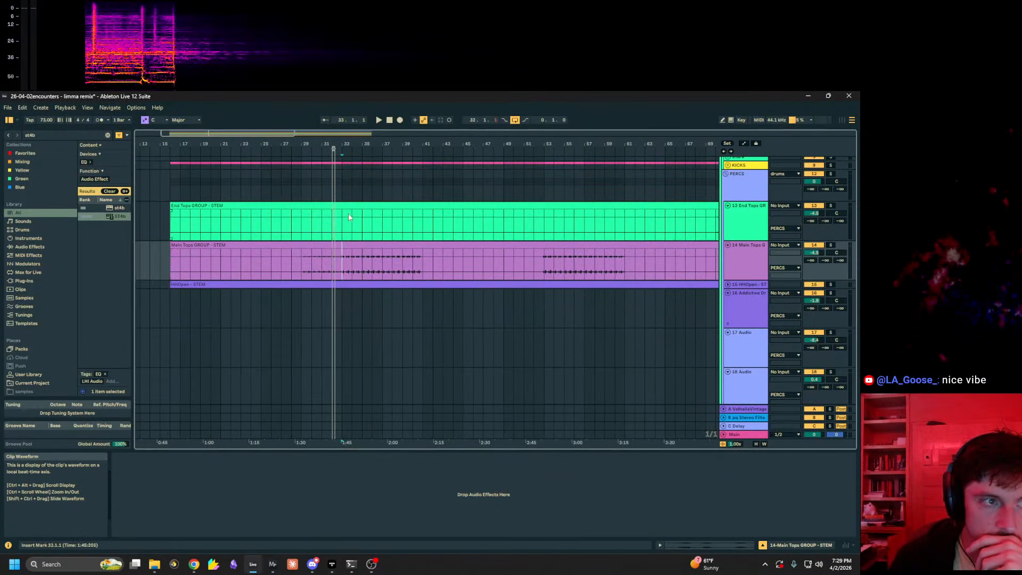
scroll(347, 212, up, 3)
click(724, 161)
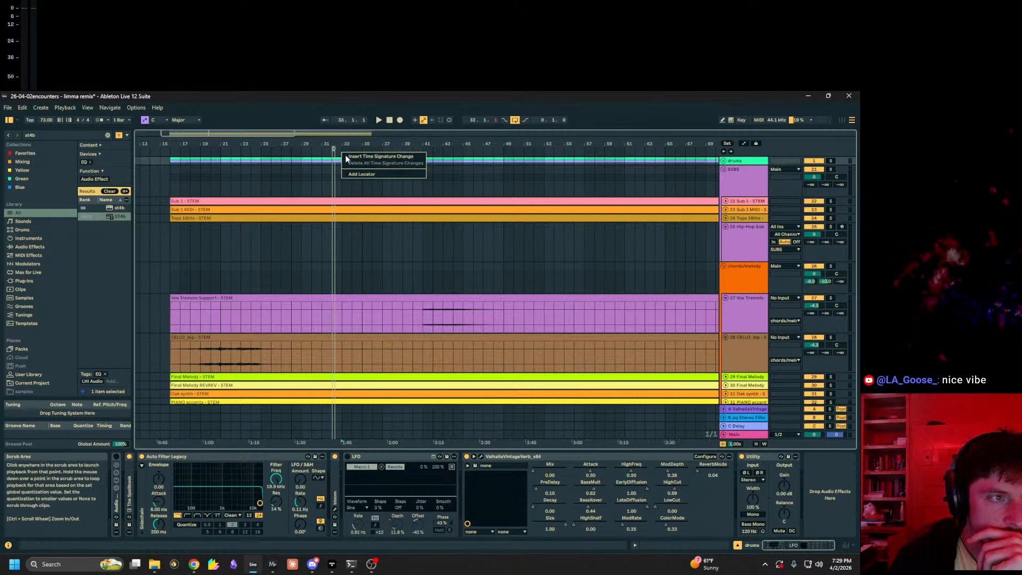
click(343, 181)
key(space)
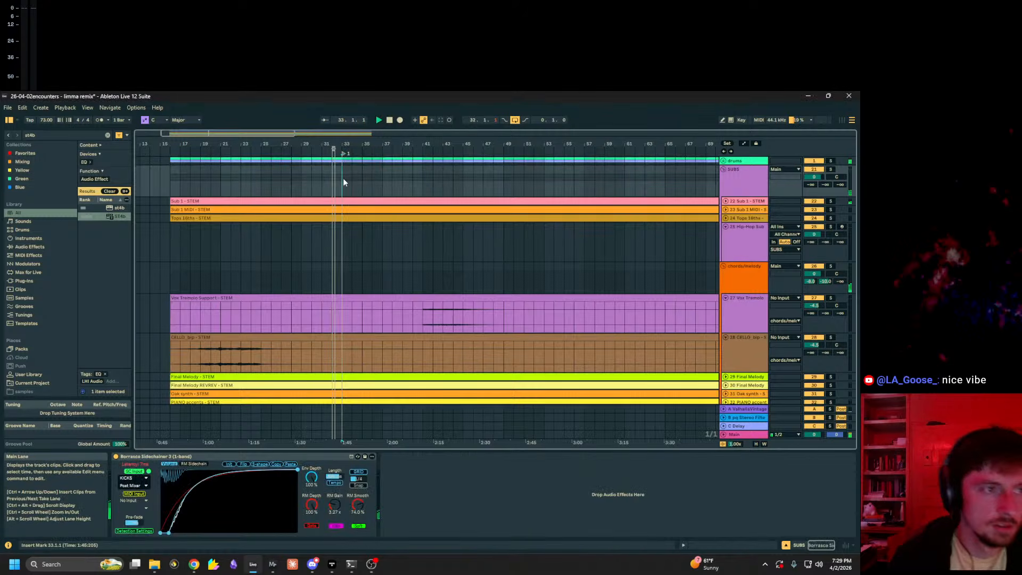
drag(340, 146, 341, 194)
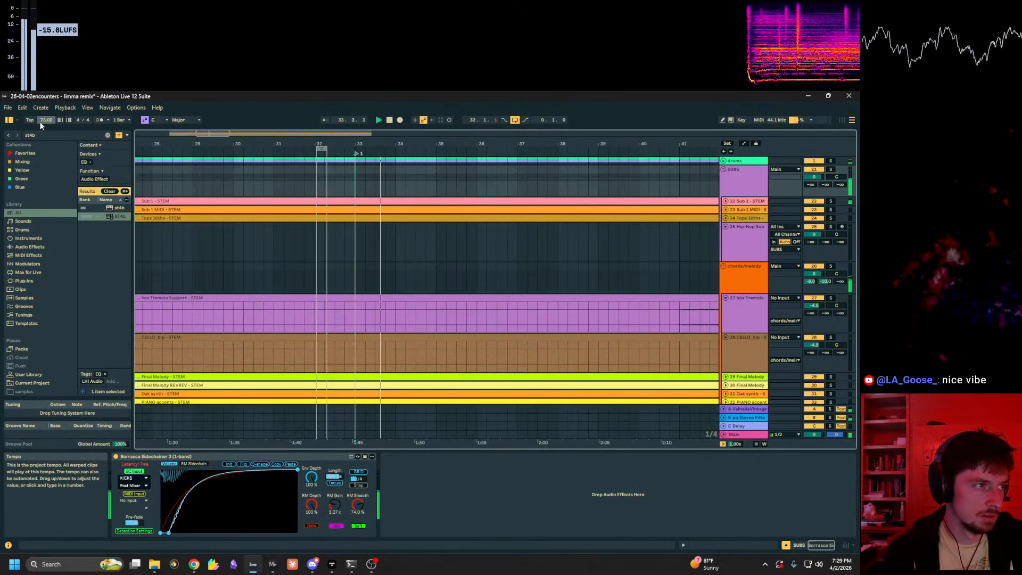
Step: Select all clips, open their shared clip settings and turn on Warp
key(ctrl+a)
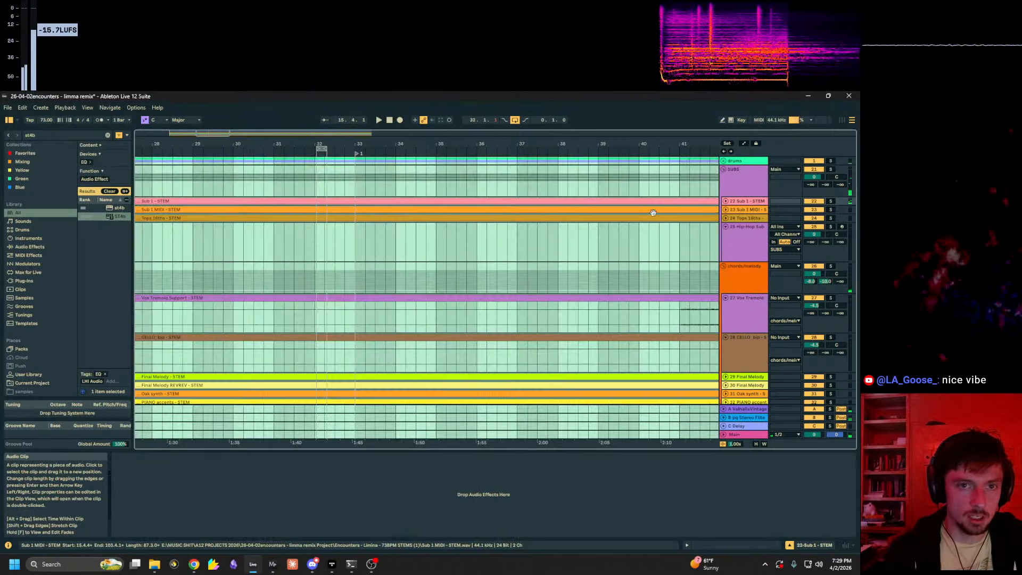
click(727, 542)
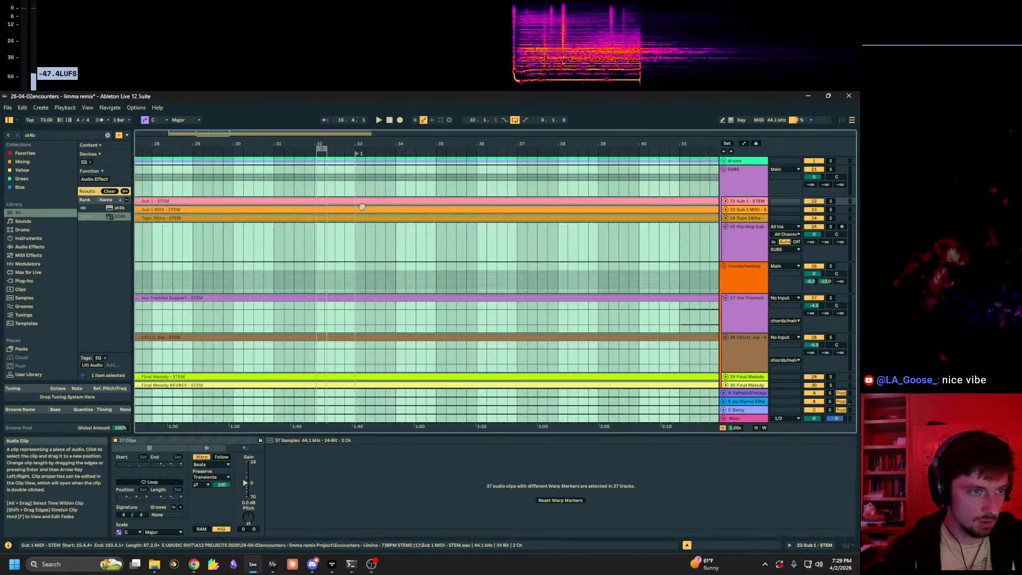
click(381, 317)
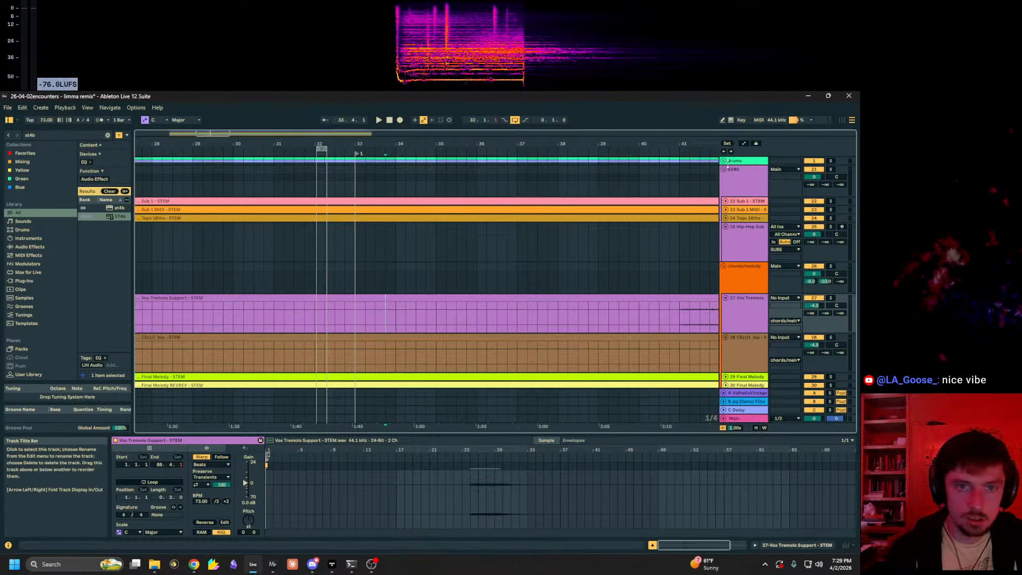
Step: Unfold the drums and snare groups, select all clips again and turn on Warp so the drum stems are included
drag(719, 161, 720, 161)
click(723, 161)
click(426, 289)
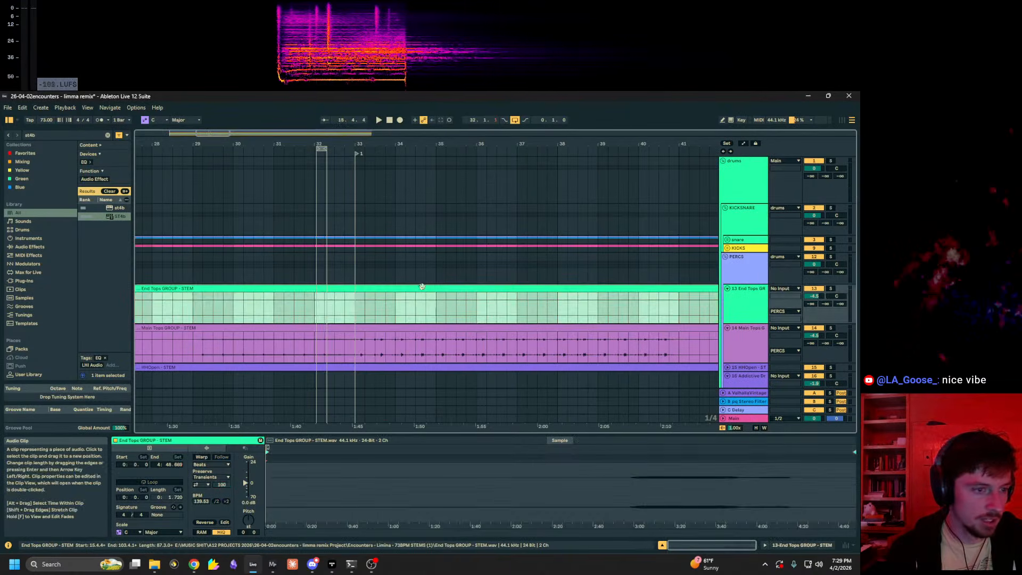
click(729, 240)
scroll(586, 235, down, 4)
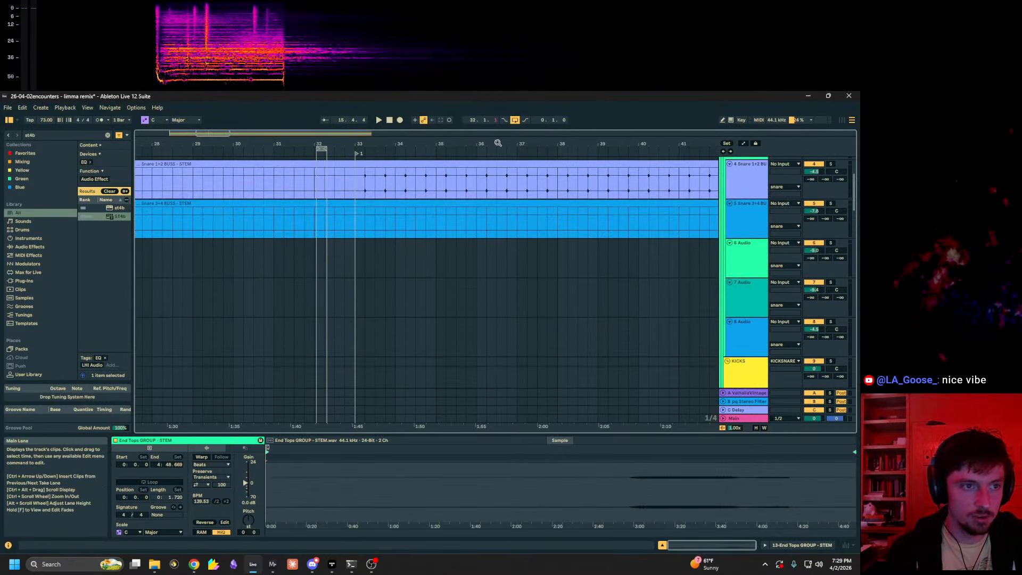
scroll(224, 226, down, 5)
scroll(225, 226, down, 1)
key(ctrl+a)
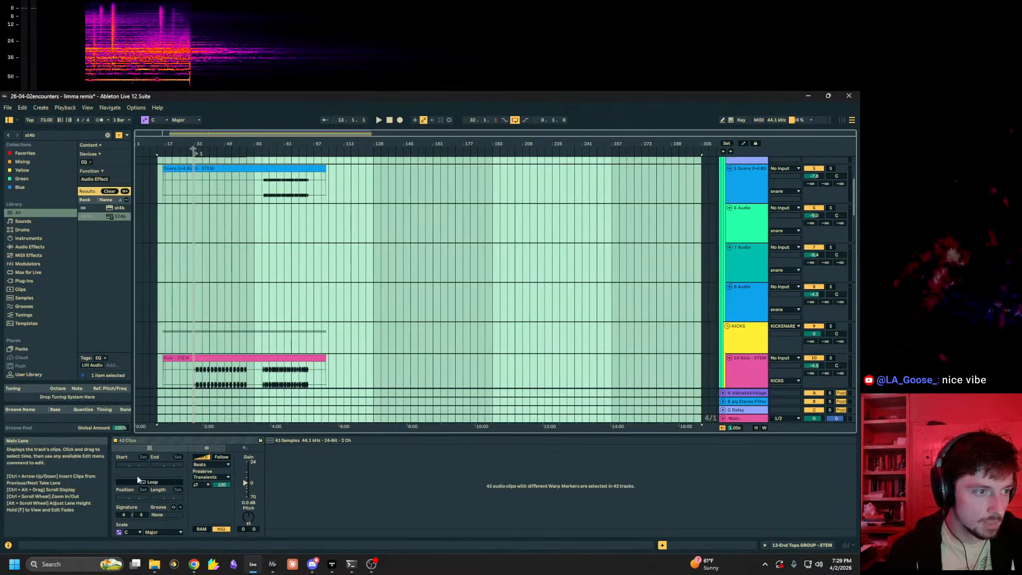
click(207, 471)
Step: Check warping on the remaining stems down to the FX group and set the project tempo to 90 BPM
scroll(356, 222, down, 10)
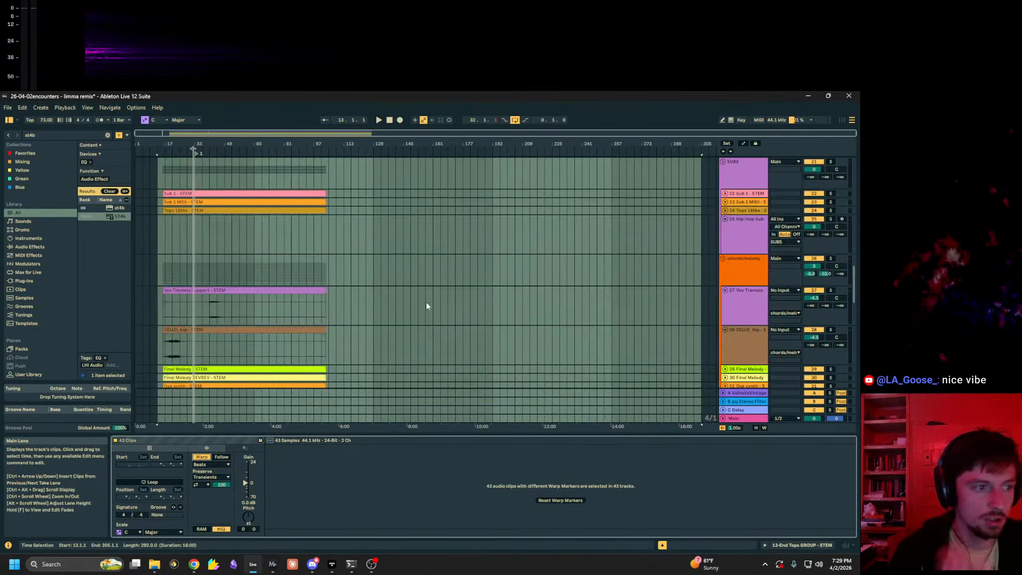
scroll(378, 288, down, 10)
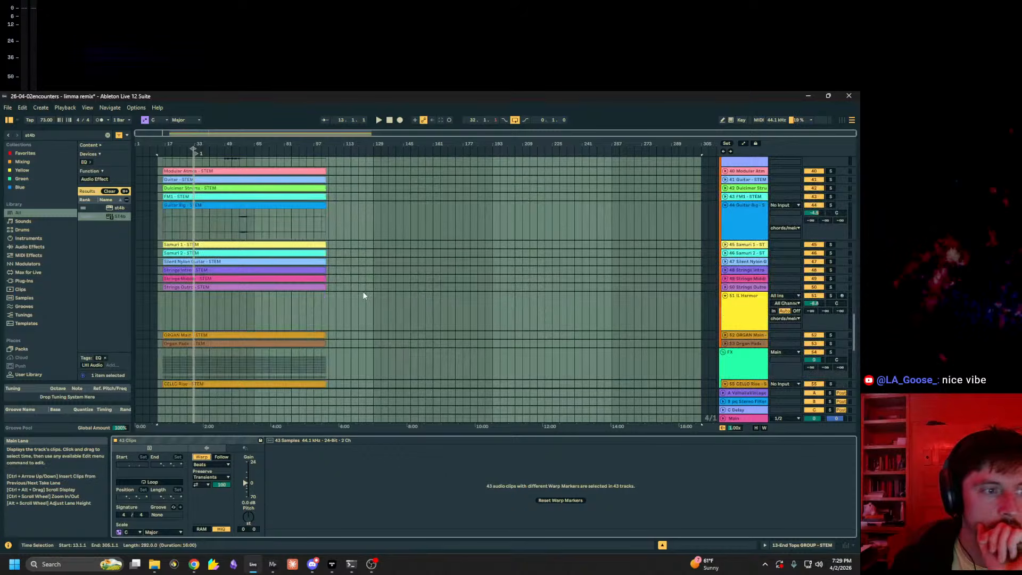
scroll(360, 296, down, 5)
click(291, 271)
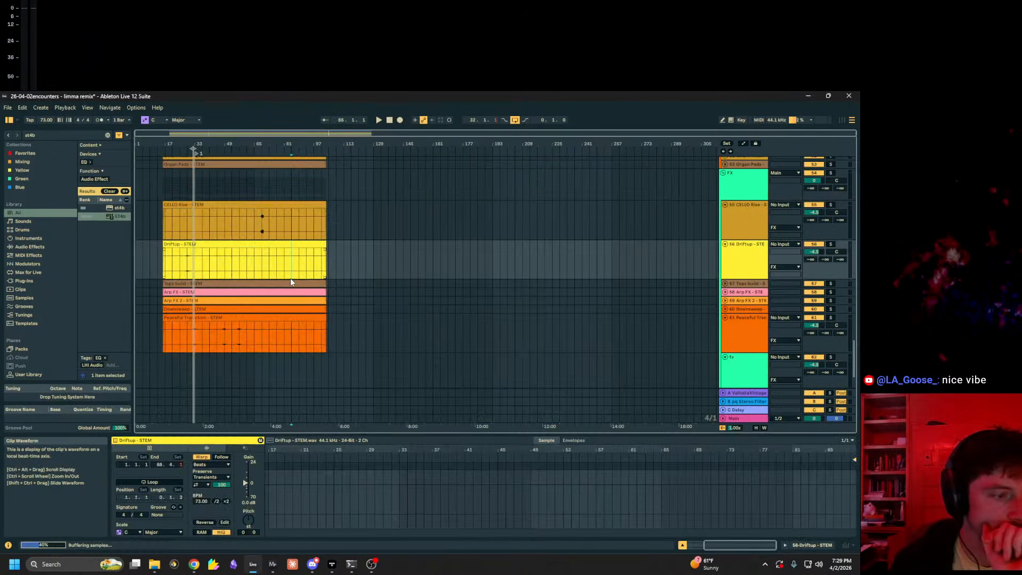
scroll(275, 256, down, 3)
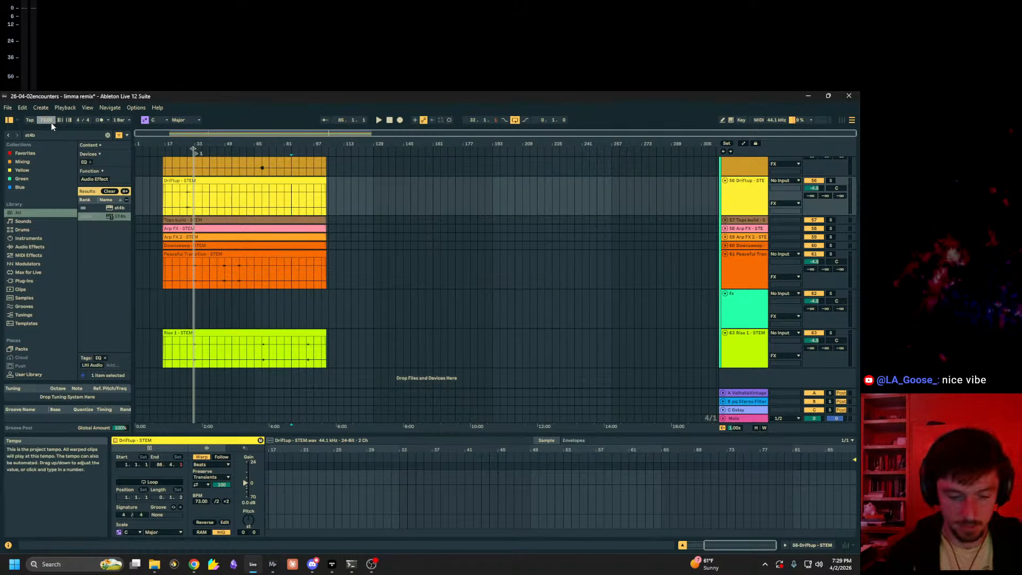
Step: Play from bar 33 at 90 BPM and compare the Kick and Snare stems with the grid
click(201, 199)
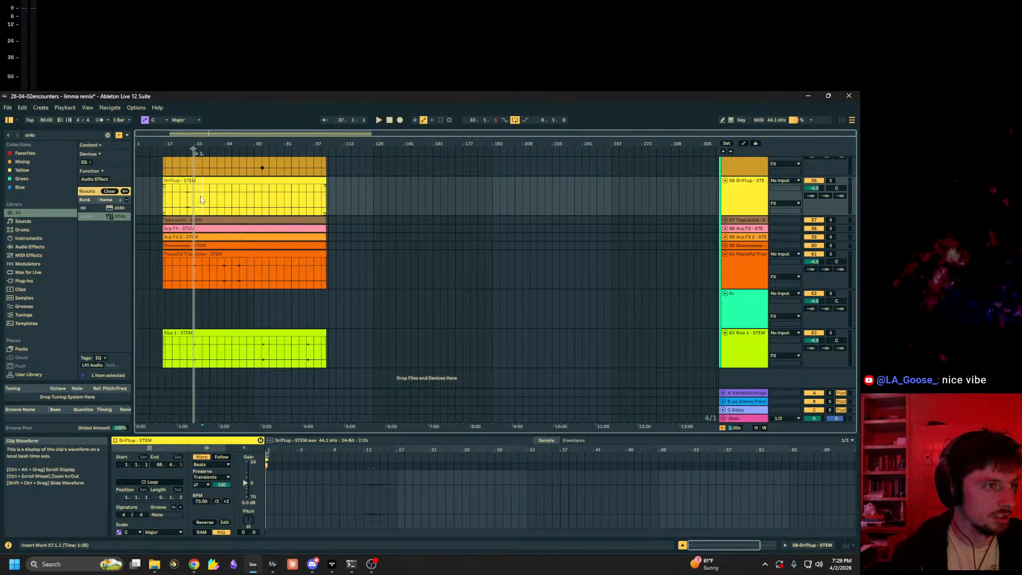
drag(181, 142, 184, 224)
scroll(629, 226, up, 10)
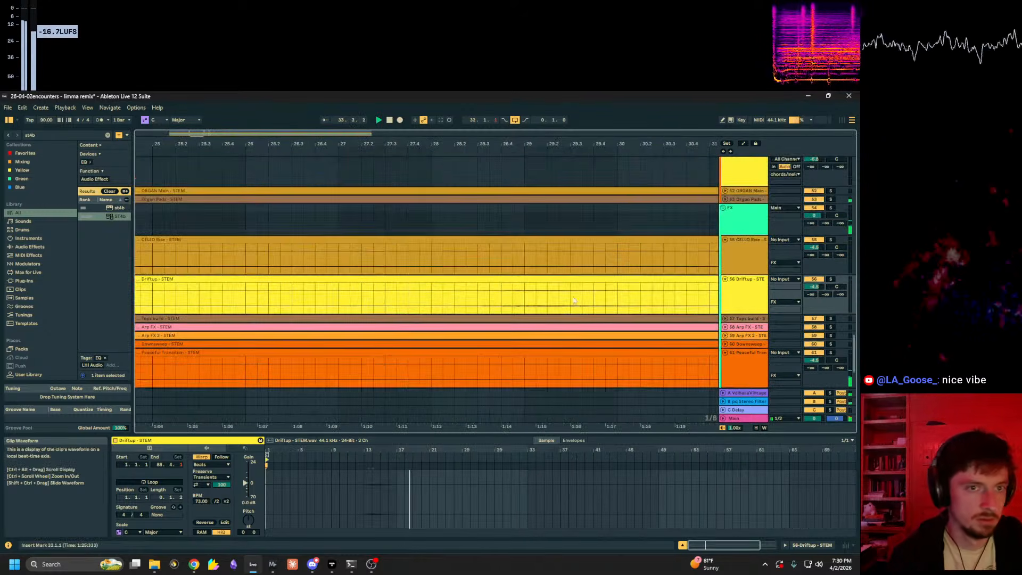
scroll(629, 227, up, 10)
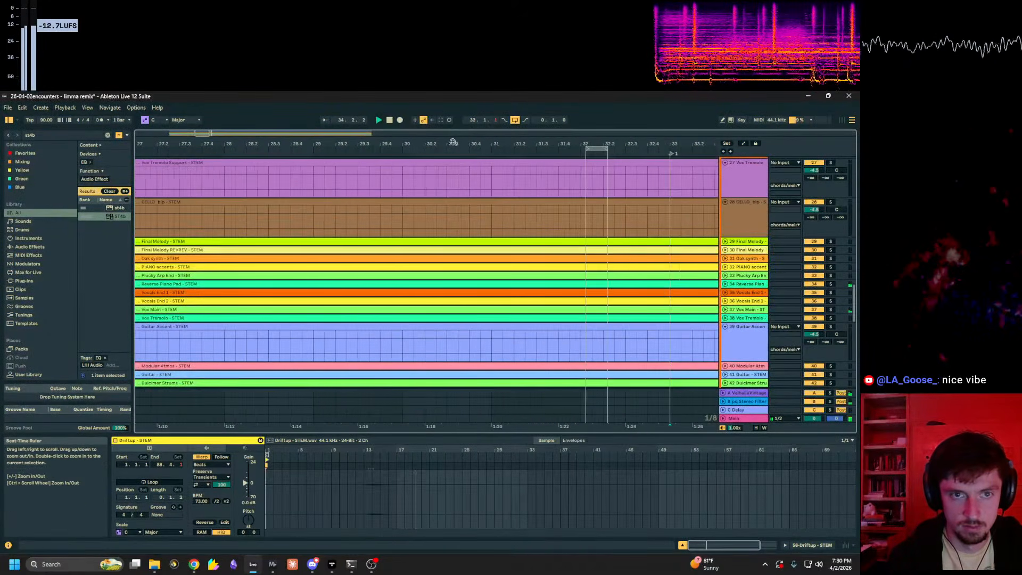
click(682, 259)
scroll(676, 224, up, 10)
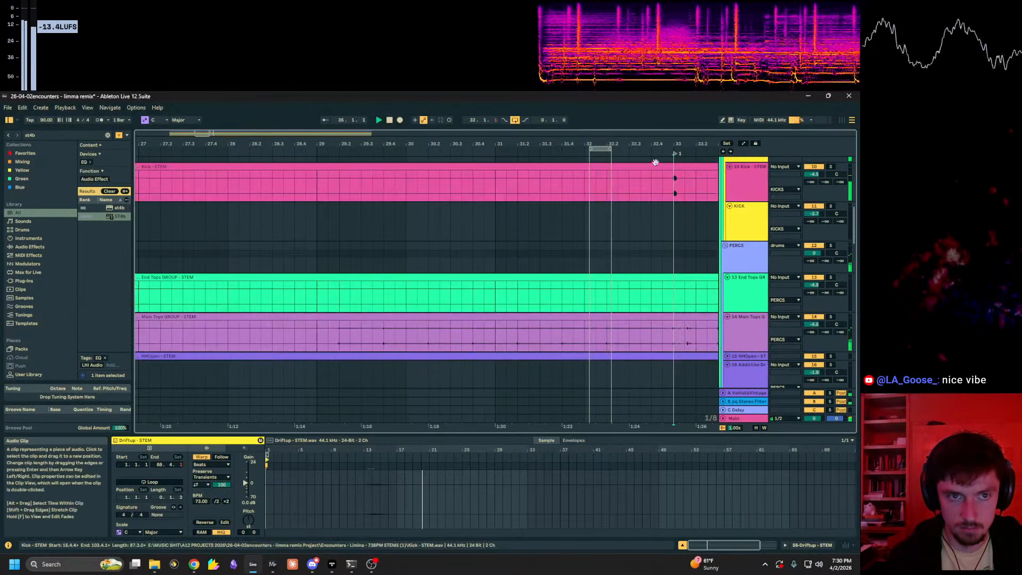
scroll(628, 267, up, 6)
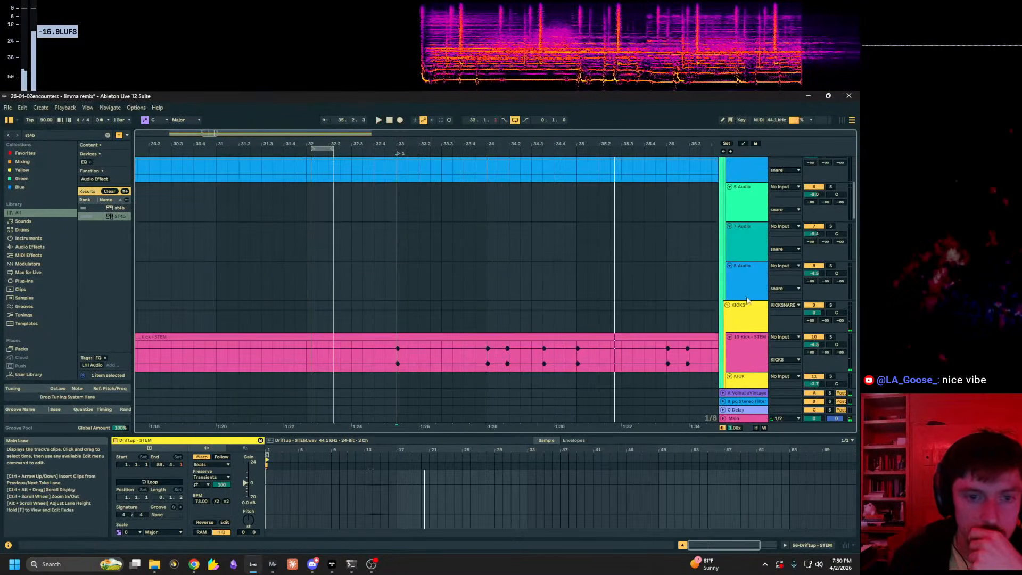
click(738, 244)
scroll(738, 244, down, 2)
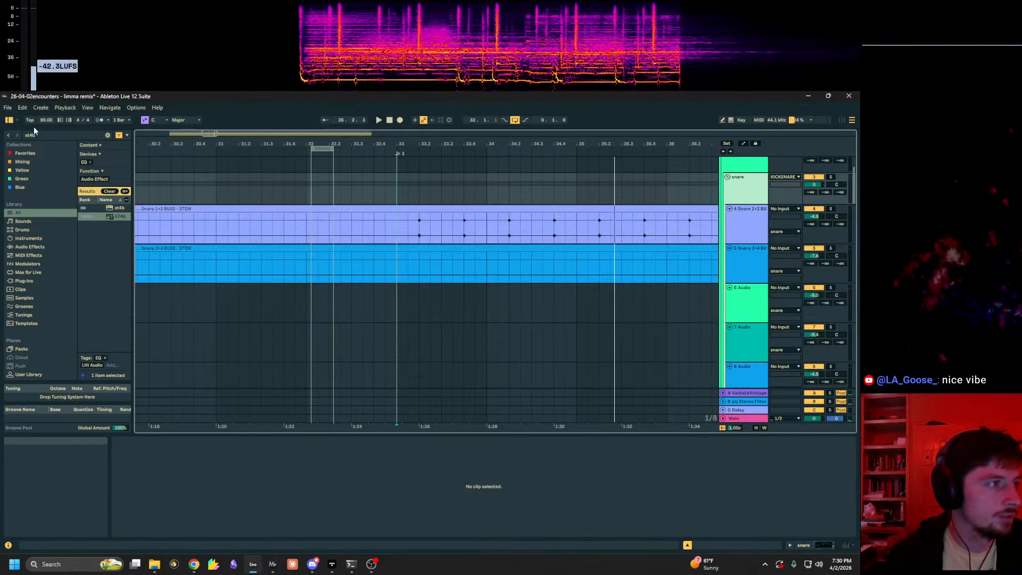
Step: Search the browser for "hi hat" and widen the results so the sample names are readable
key(ctrl+f)
text(hihat)
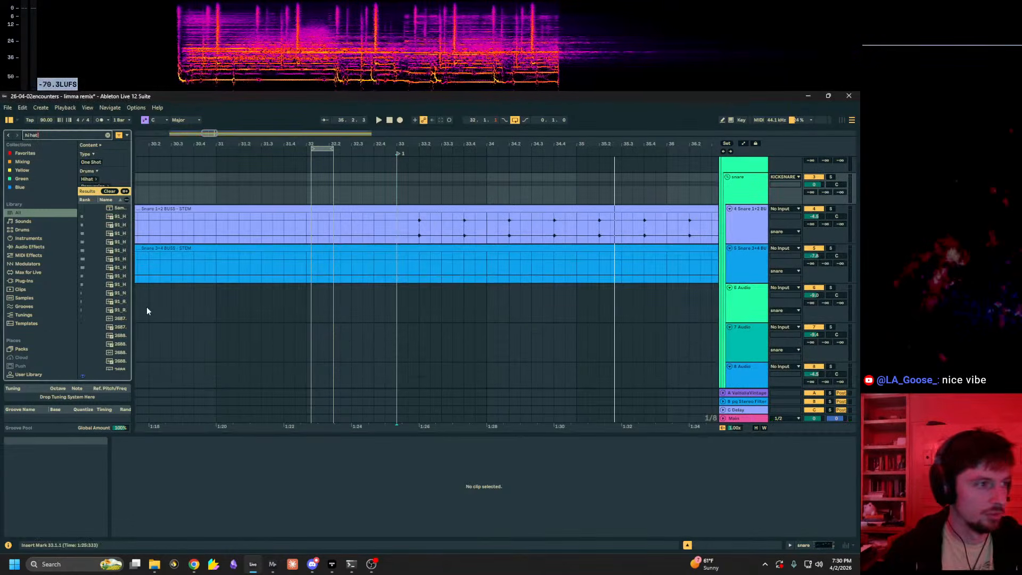
click(230, 242)
scroll(330, 267, down, 3)
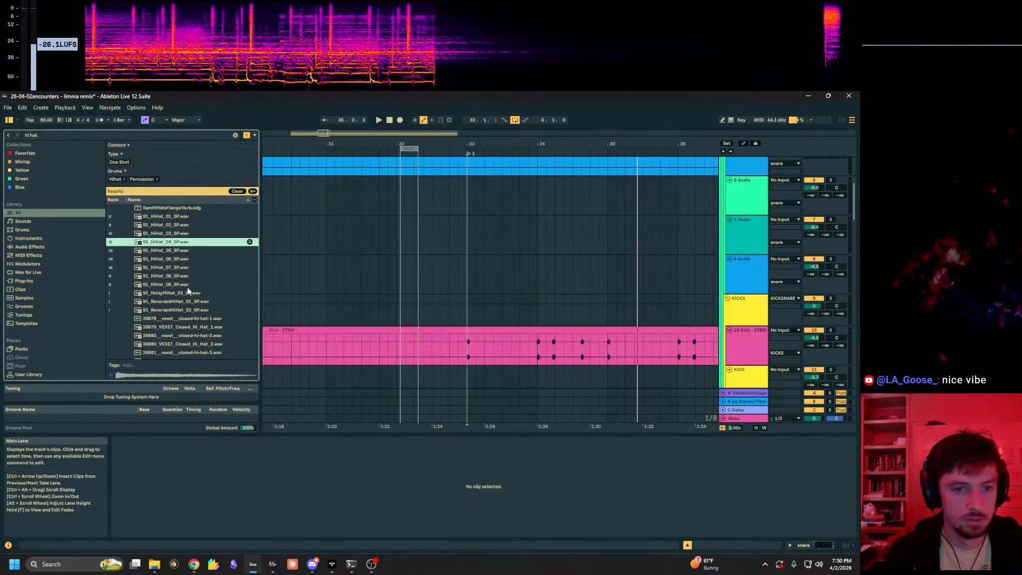
Step: Sort the hi-hat results by rank and preview several samples, ending on 91_HiHat_06_SP.wav
click(188, 292)
click(115, 201)
click(203, 268)
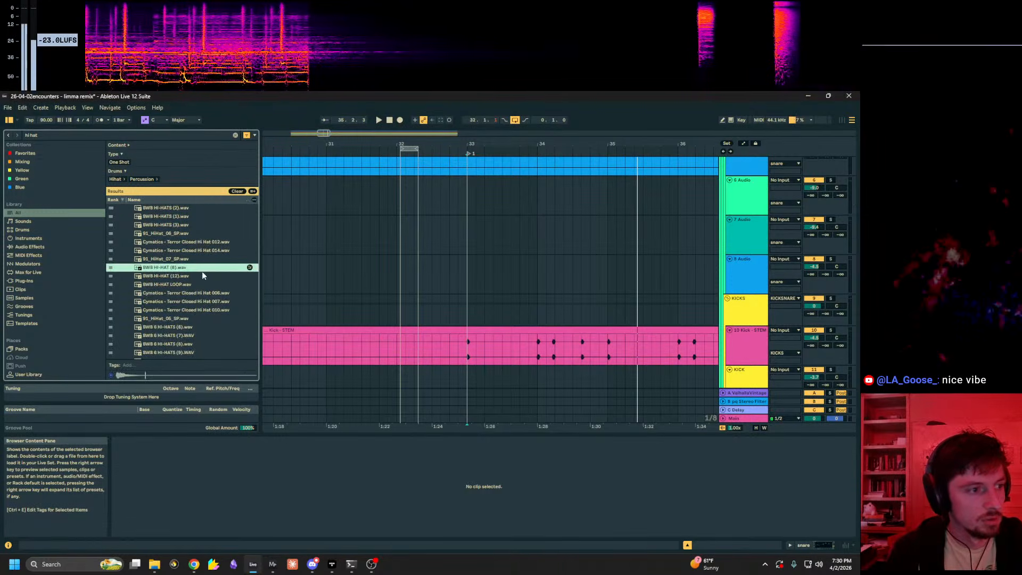
click(197, 235)
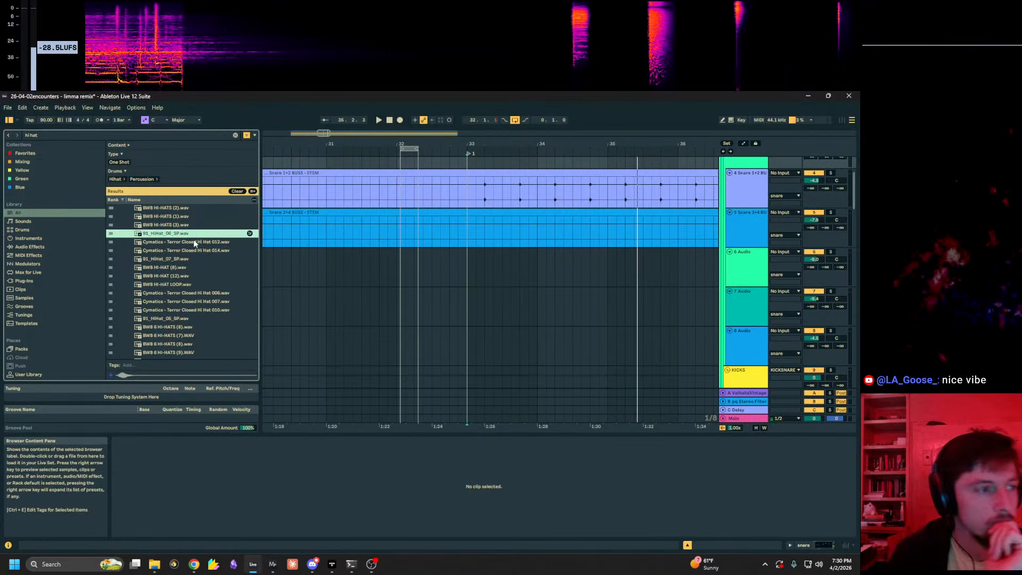
Step: Place 91_HiHat_06_SP.wav on empty audio track 17 in the PERCS group at bar 33 and audition it
scroll(557, 279, down, 3)
scroll(553, 280, down, 8)
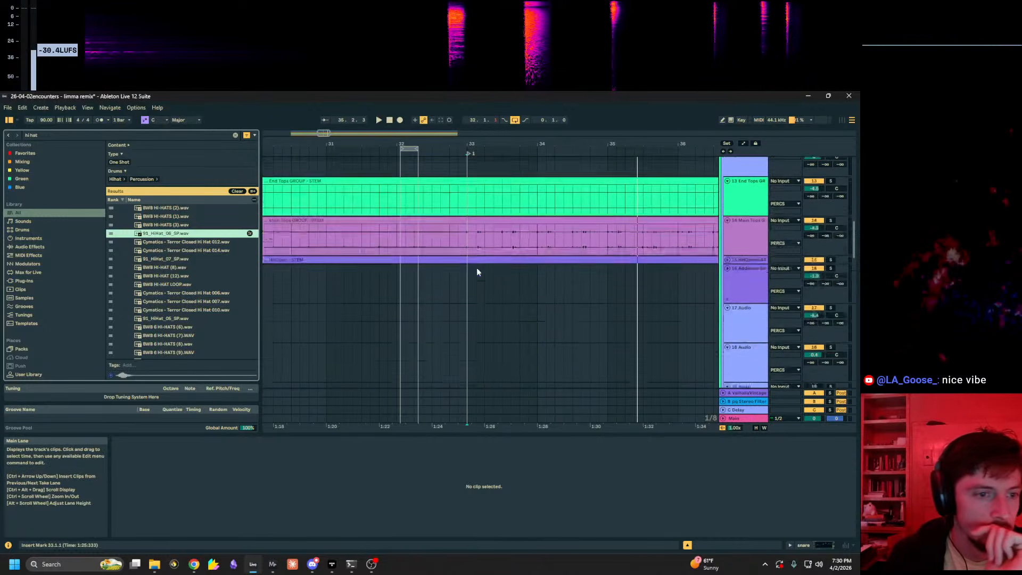
click(742, 257)
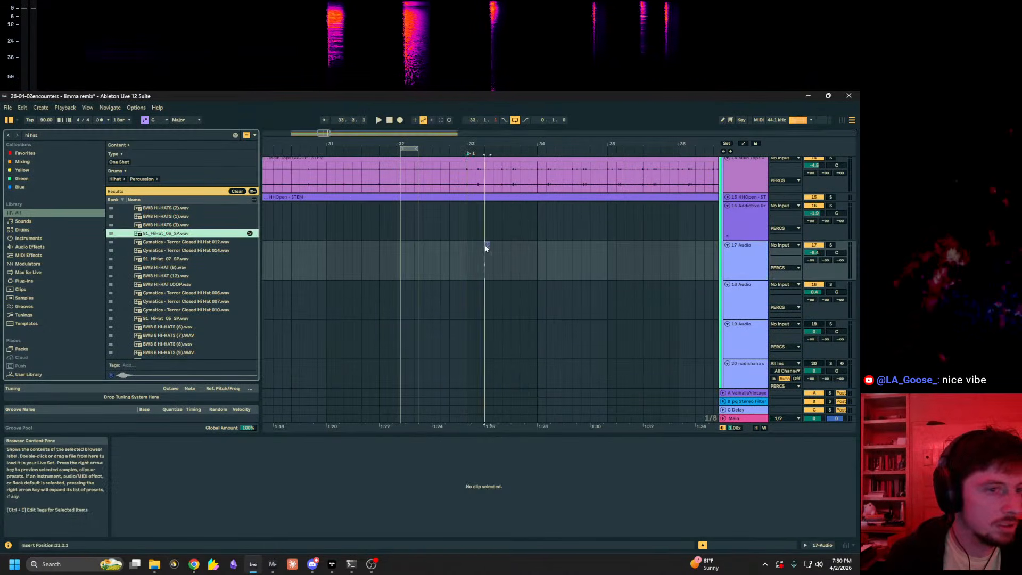
drag(472, 144, 472, 176)
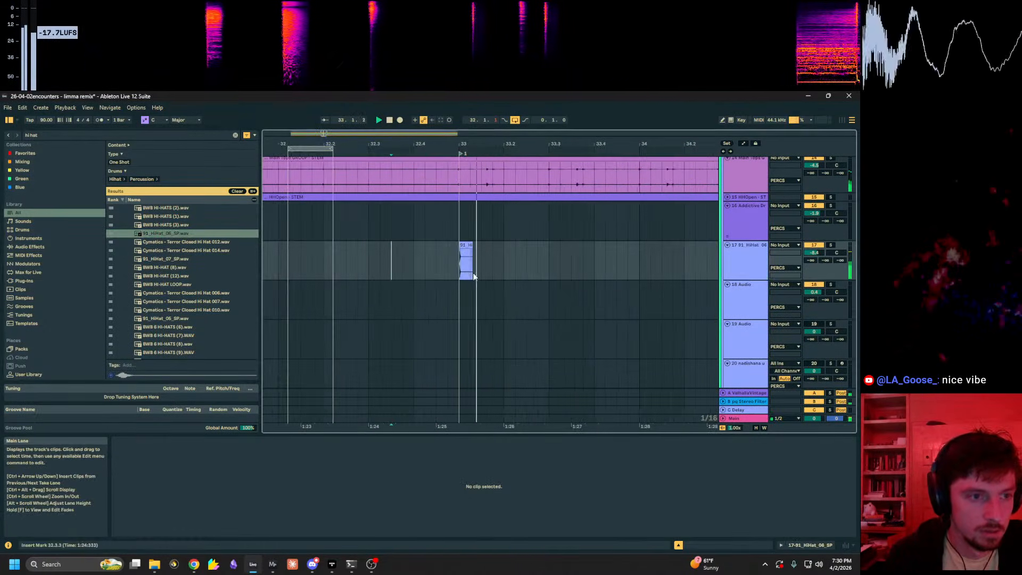
key(space)
Step: Copy the hi-hat clip at bar 33 and paste it at 33.1.3 and 33.2.1 on the same track
click(467, 246)
key(ctrl+c)
click(483, 265)
key(ctrl+v)
click(505, 263)
key(ctrl+v)
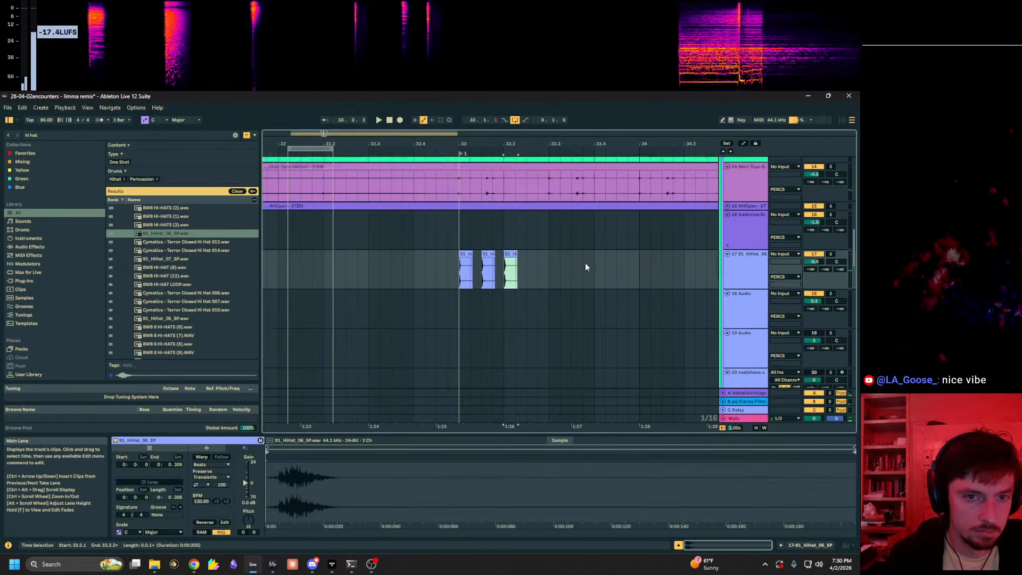
Step: Play from just before bar 33 to hear the three hi-hats against the kick and snare stems
scroll(586, 263, up, 15)
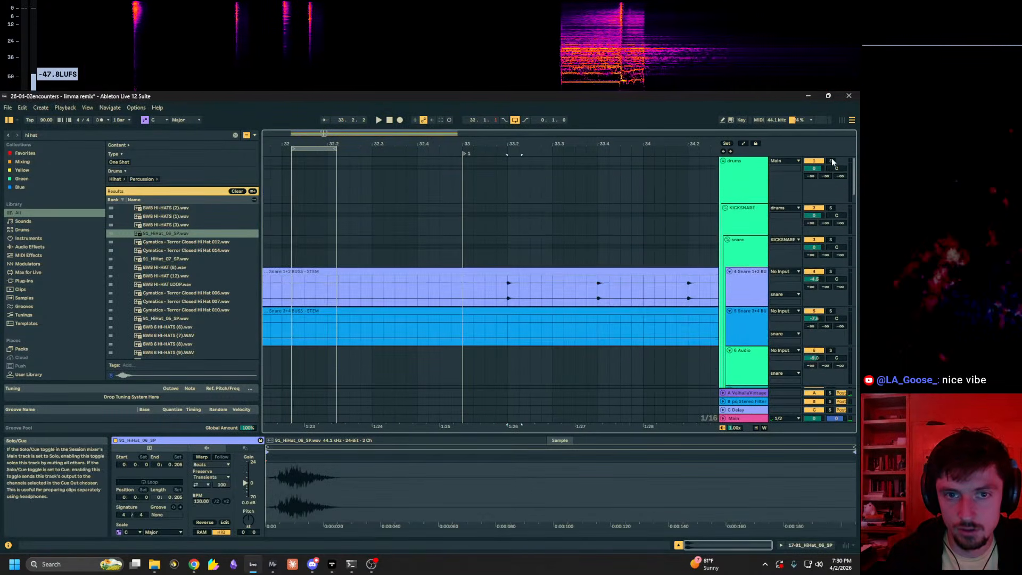
scroll(547, 249, down, 1)
click(455, 259)
key(space)
scroll(490, 272, down, 5)
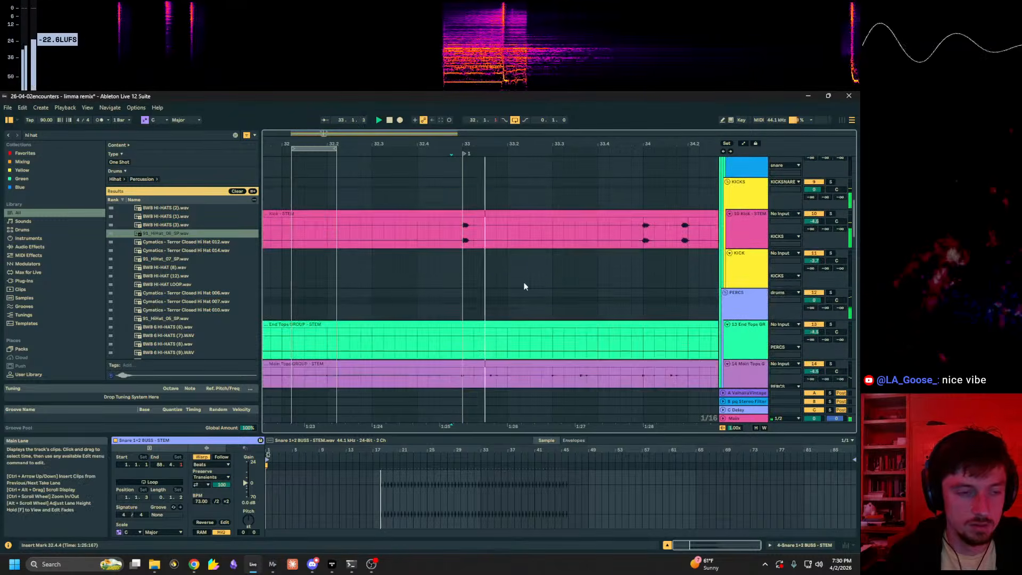
scroll(524, 287, down, 3)
click(486, 281)
key(space)
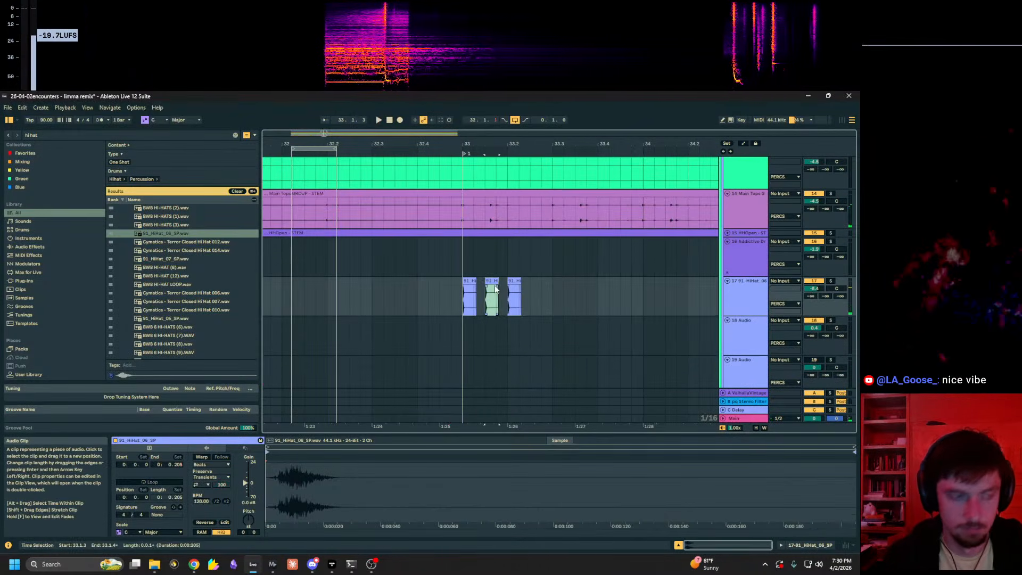
Step: Shift the second hi-hat clip slightly later to line up with the hit in the Main Tops stem, and play it back
scroll(493, 293, up, 4)
key(Down)
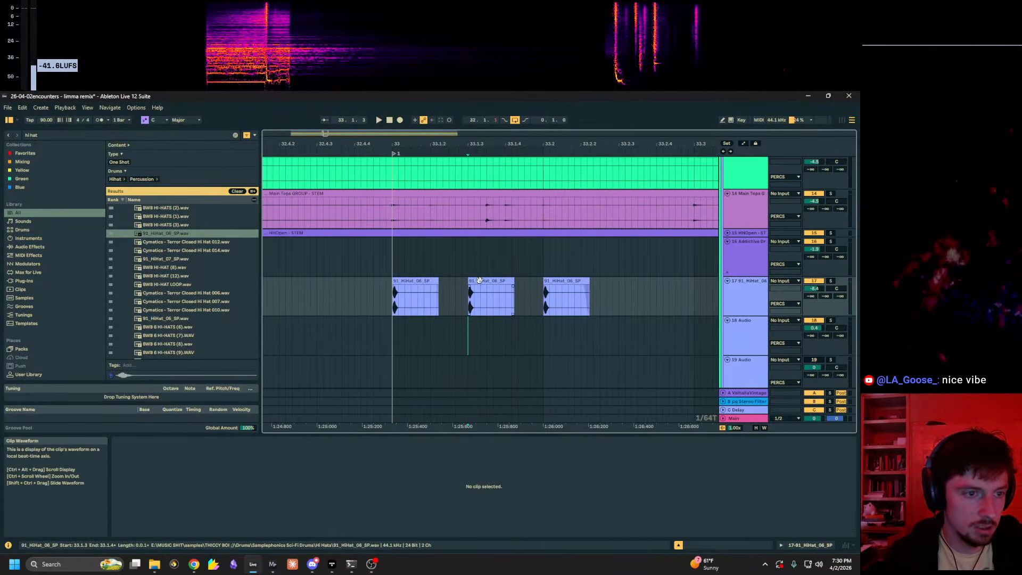
drag(479, 280, 499, 281)
key(space)
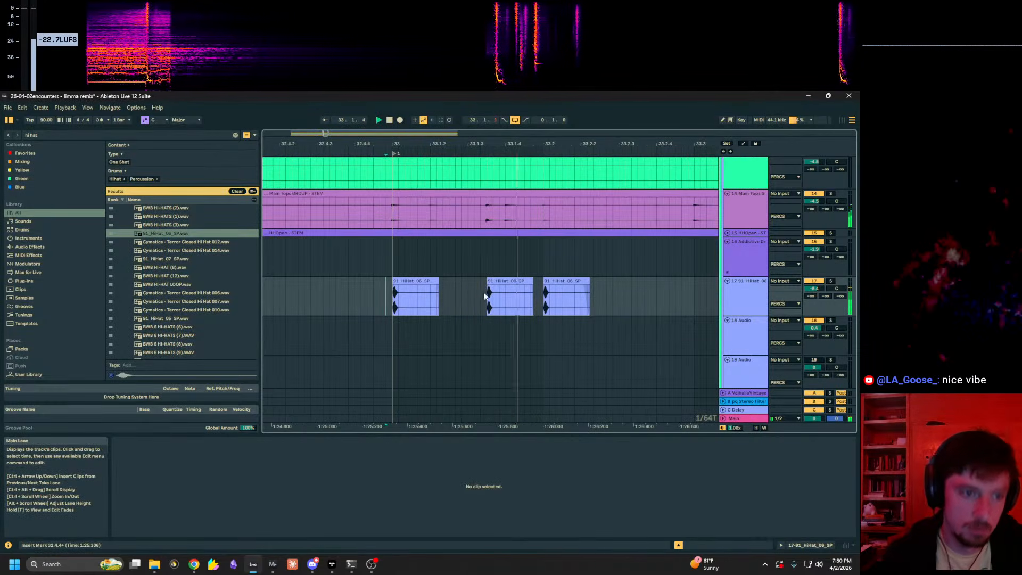
Step: Deactivate the third hi-hat clip at 33.2.1, including its split fragments
click(559, 300)
scroll(551, 310, down, 2)
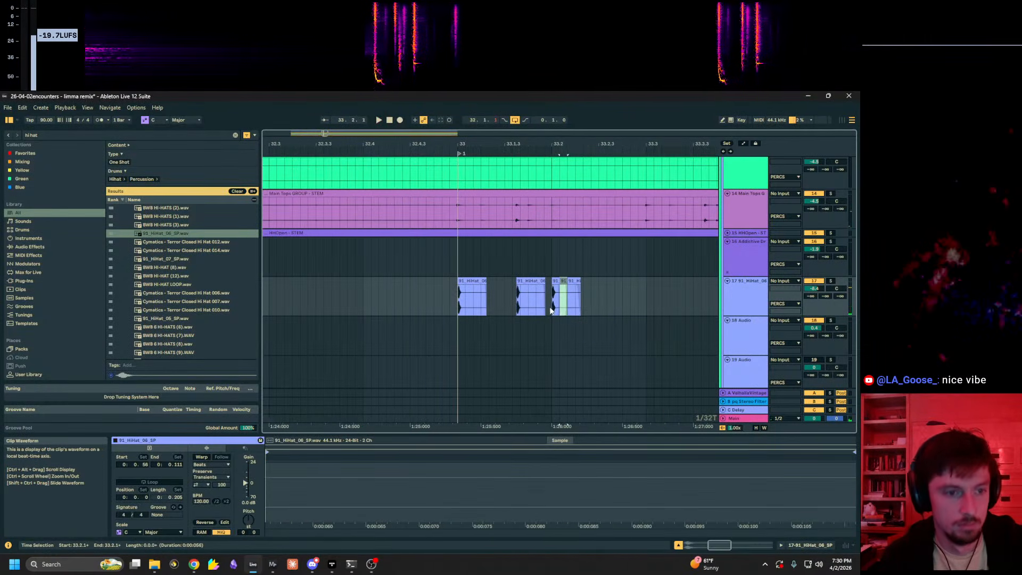
drag(553, 309, 593, 297)
key(0)
click(561, 295)
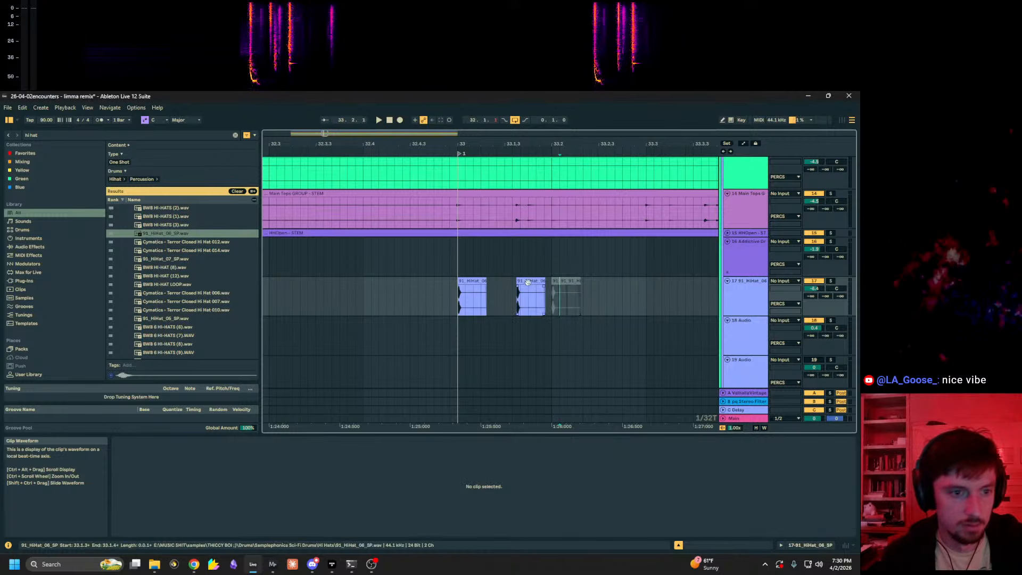
Step: Paste further copies of the hi-hat clip at 33.2.3, 33.3.1 and 33.3.3
click(598, 292)
key(ctrl+v)
click(648, 294)
key(ctrl+v)
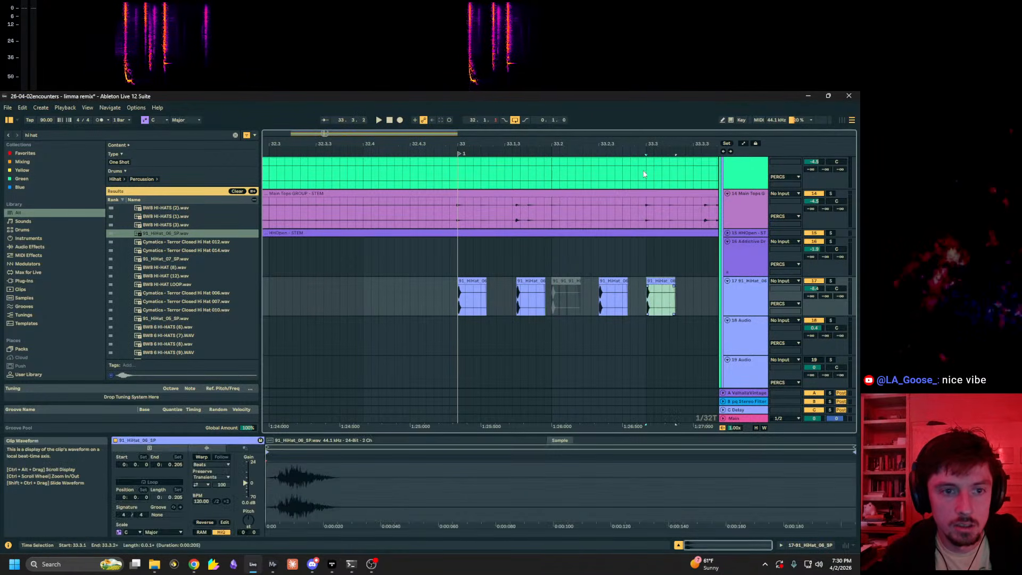
drag(644, 144, 519, 134)
click(560, 298)
key(ctrl+v)
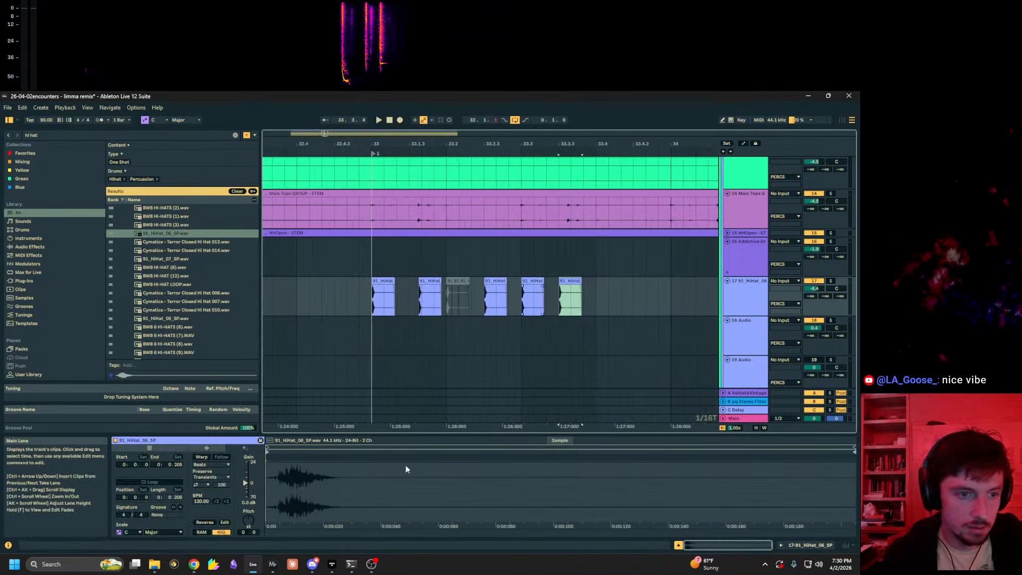
Step: Lower the clip gain of the hi-hats at 33.3.3 and 33.3.1
drag(244, 483, 245, 486)
click(572, 279)
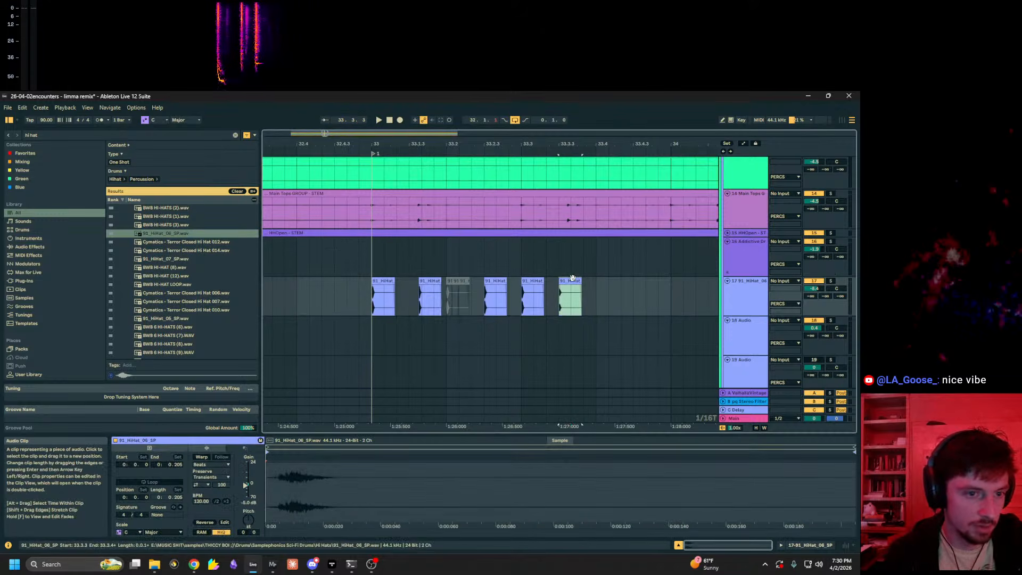
click(516, 285)
click(526, 280)
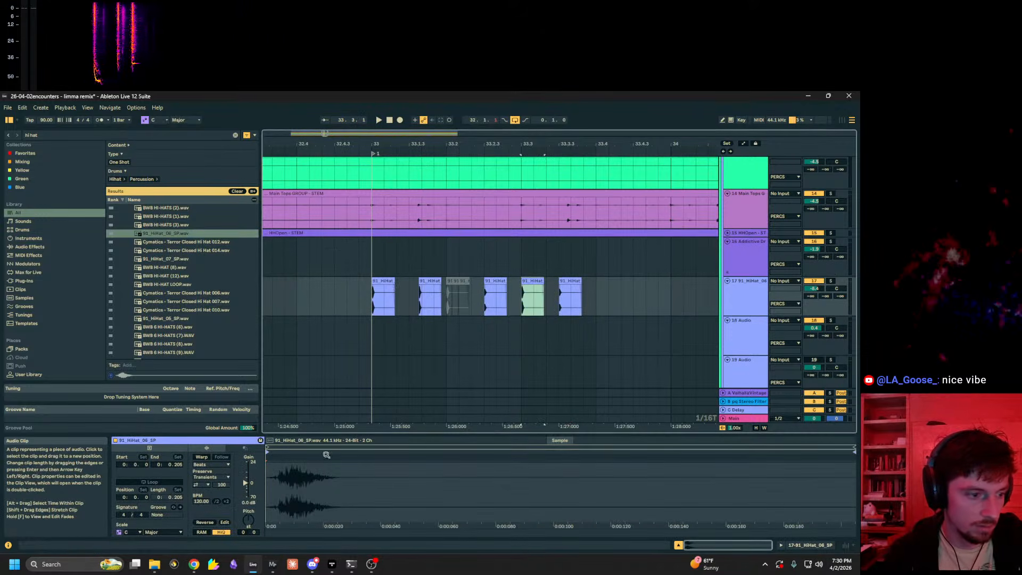
drag(245, 483, 246, 483)
Step: Duplicate the bar 33 hi-hat pattern into bar 34
click(609, 295)
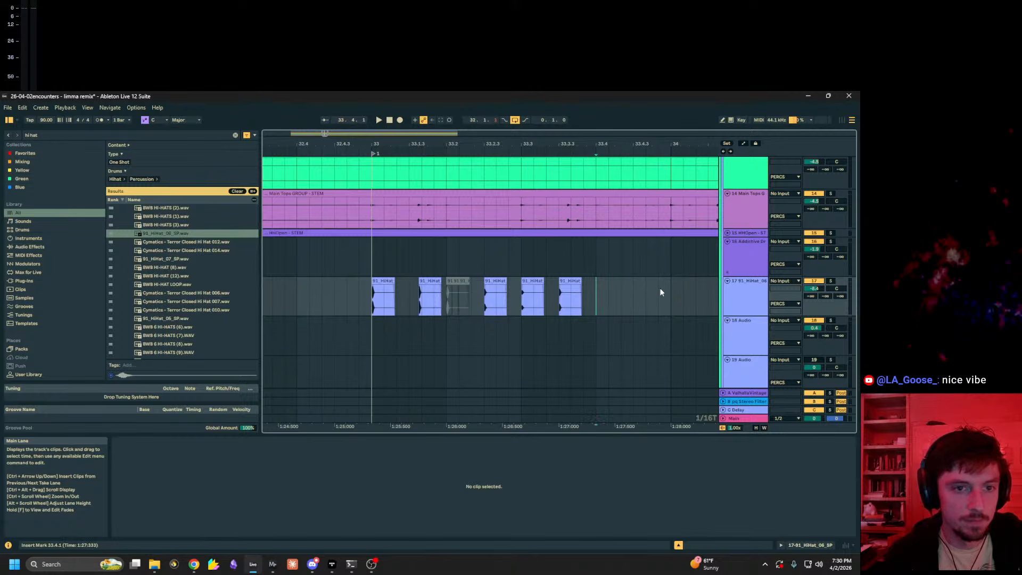
key(ctrl+d)
drag(442, 144, 673, 140)
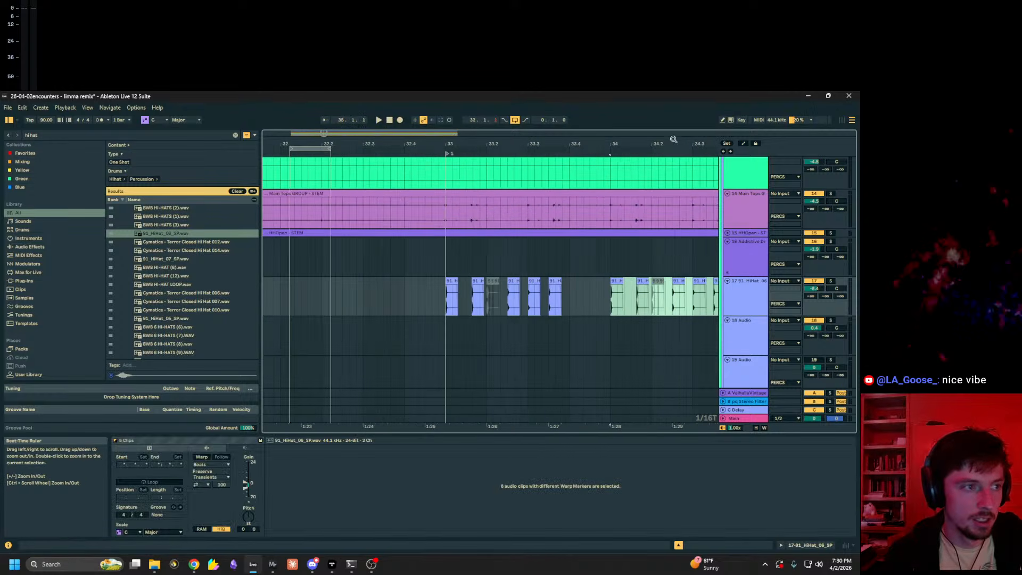
Step: Search the browser for "hoopla", preview the breaks and insert an audio track below the hi-hat track
key(ctrl+f)
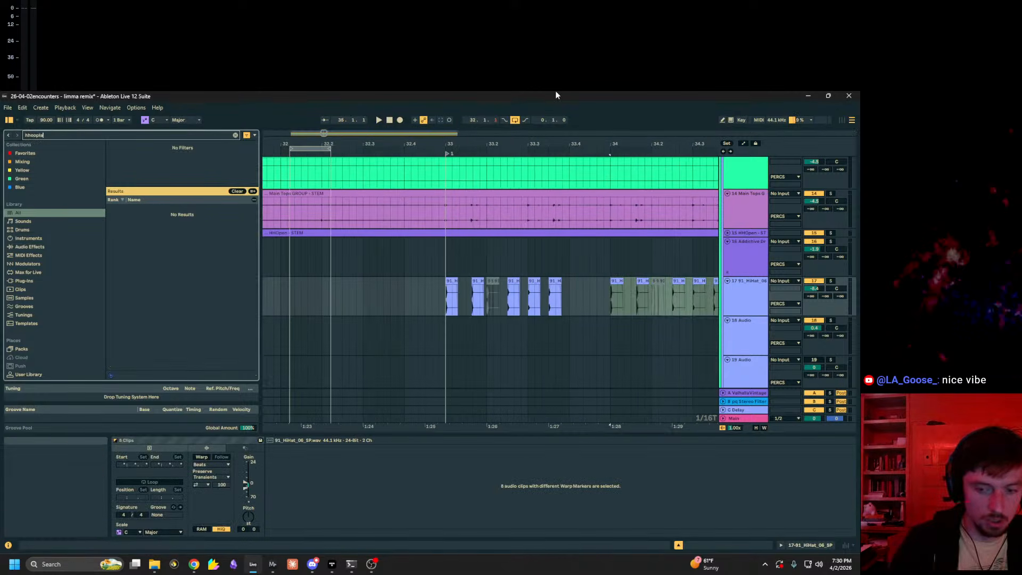
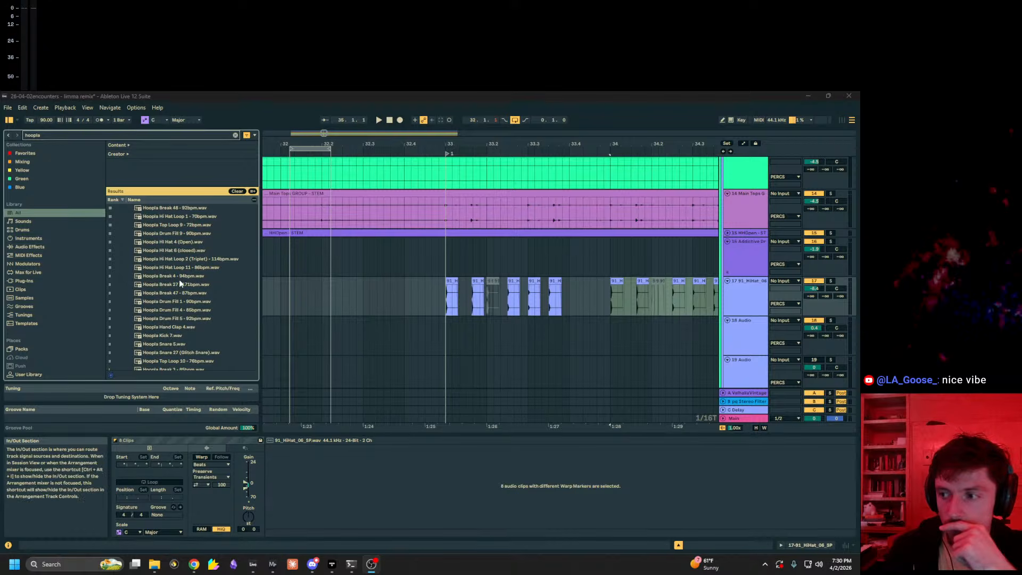
scroll(391, 266, down, 2)
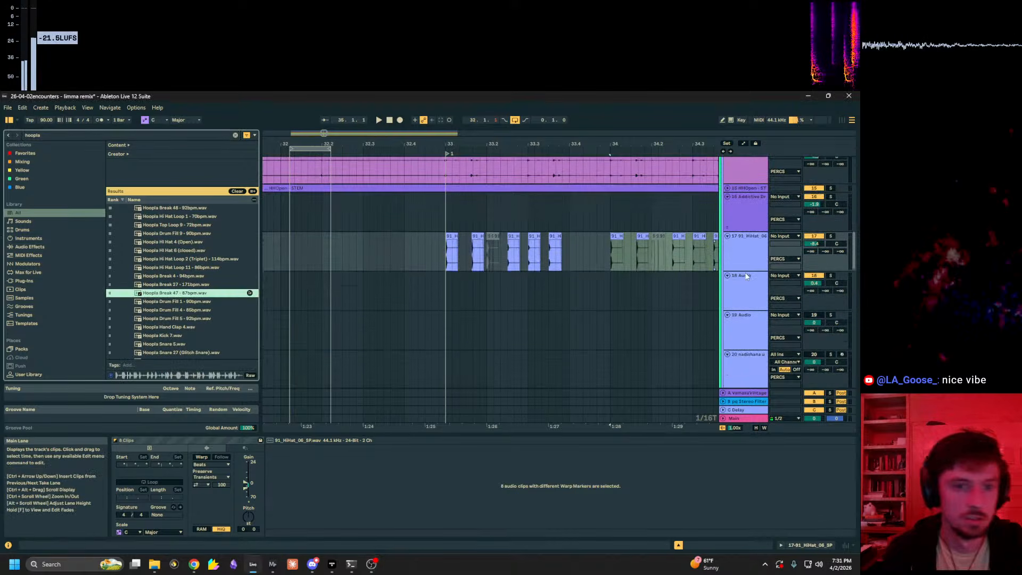
click(748, 242)
key(ctrl+t)
Step: Place Hoopla Break 47 - 87bpm.wav on the new audio track at bar 33 and play it with the hi-hats
drag(157, 302, 276, 307)
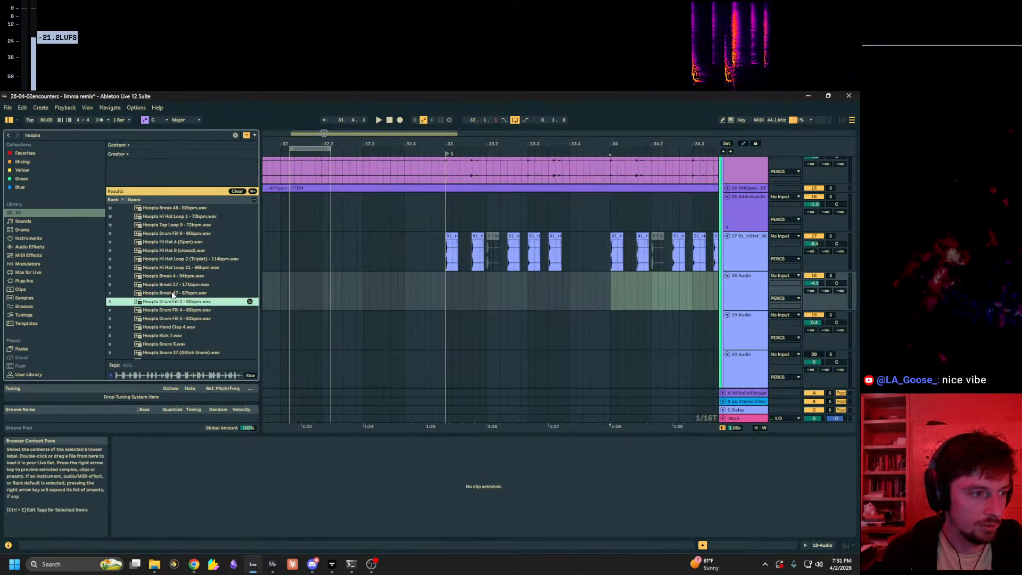
drag(172, 294, 442, 283)
key(space)
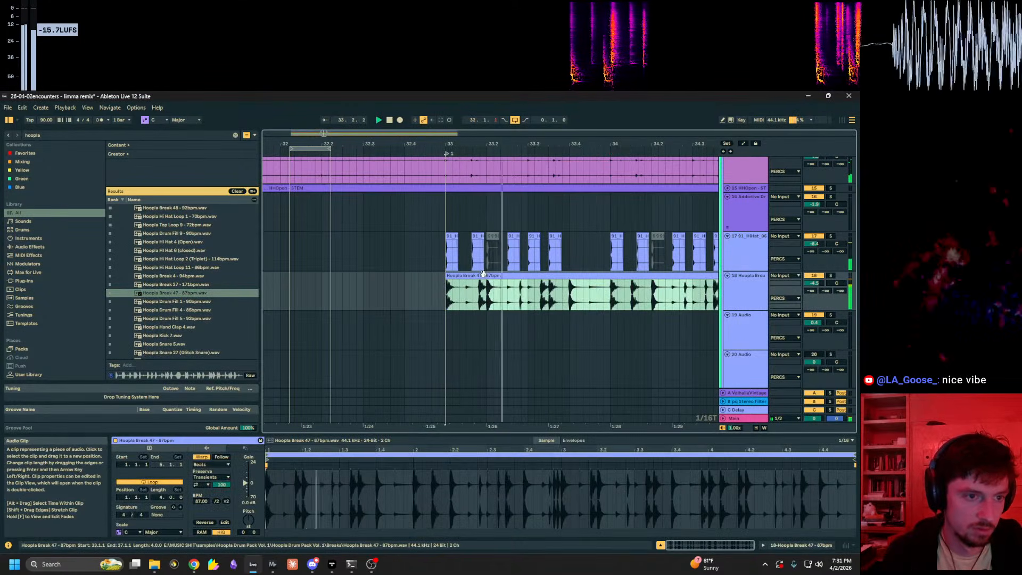
double_click(483, 274)
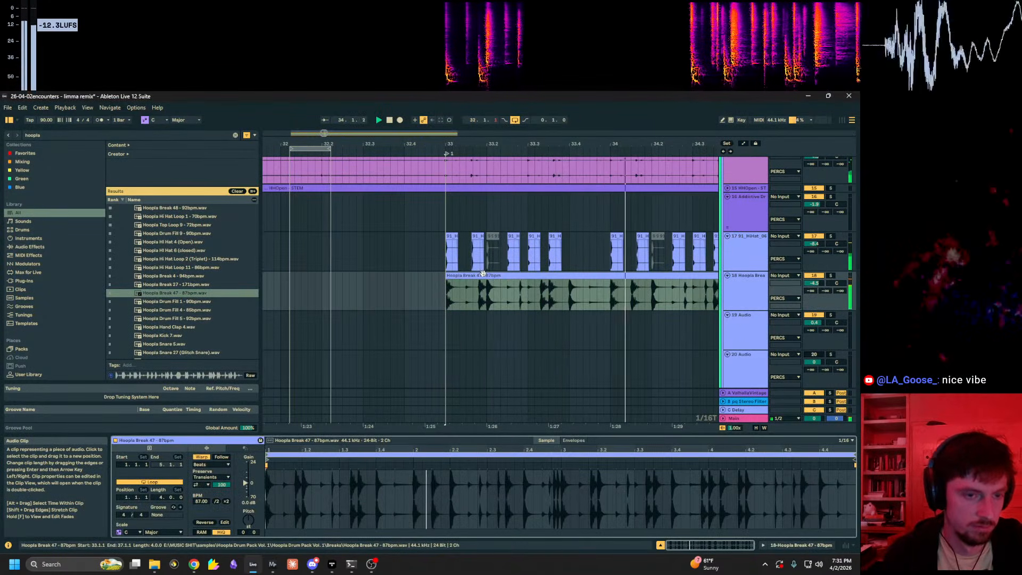
Step: Try to move the break's slice at 33.1.3 later to match the shifted hi-hat, play it, and undo the move
click(638, 243)
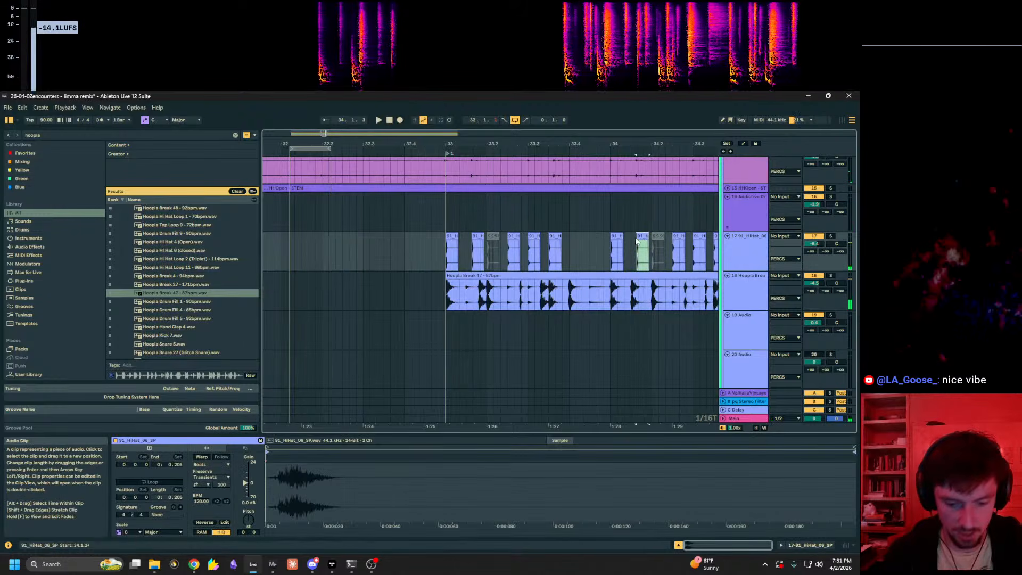
scroll(474, 296, up, 5)
click(481, 296)
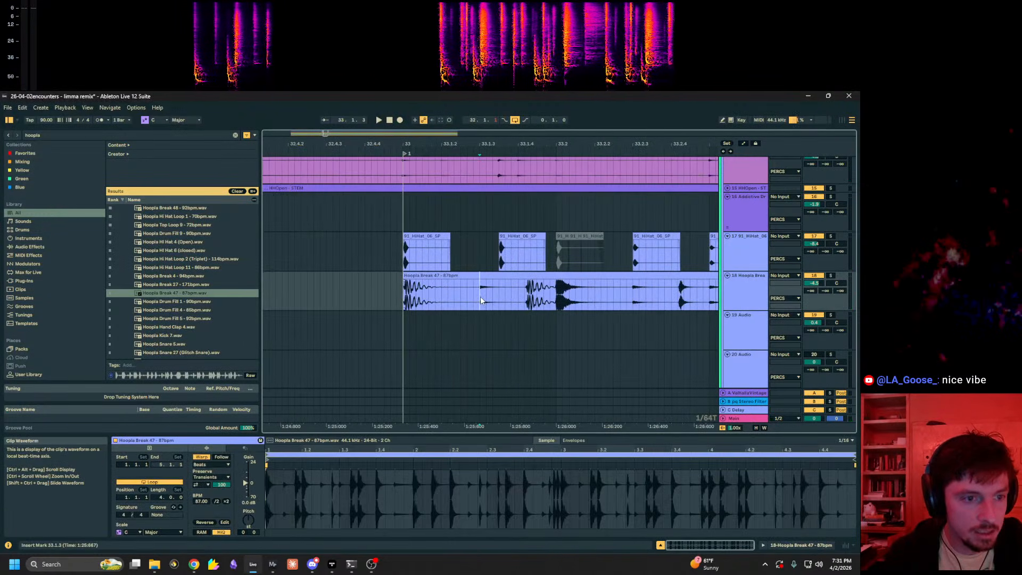
drag(480, 297, 508, 276)
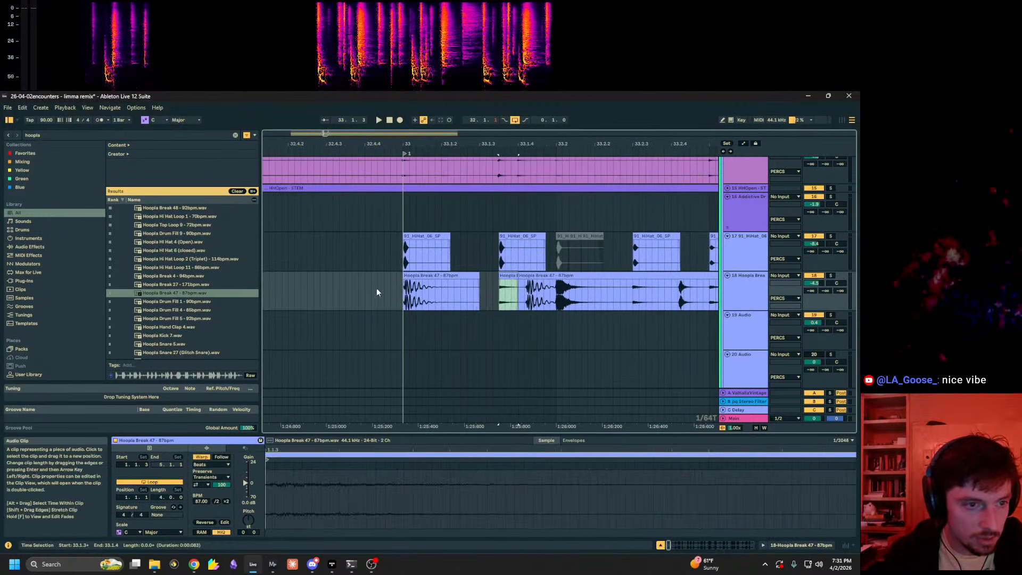
click(359, 292)
key(space)
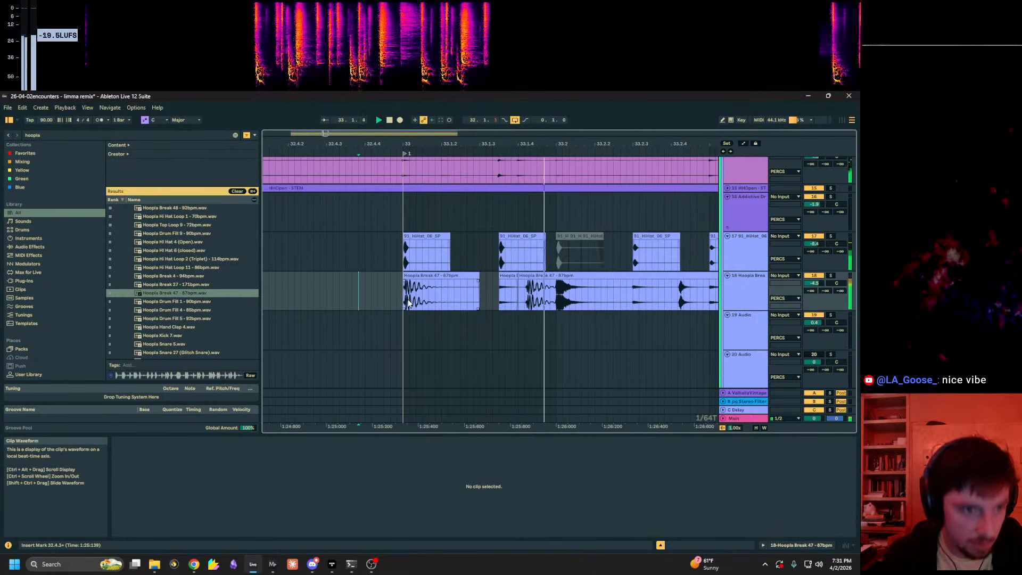
key(ctrl+z)
Step: Turn off the hi-hat track and set the Hoopla Break 47 clip's warp mode to Re-Pitch
click(508, 236)
key(0)
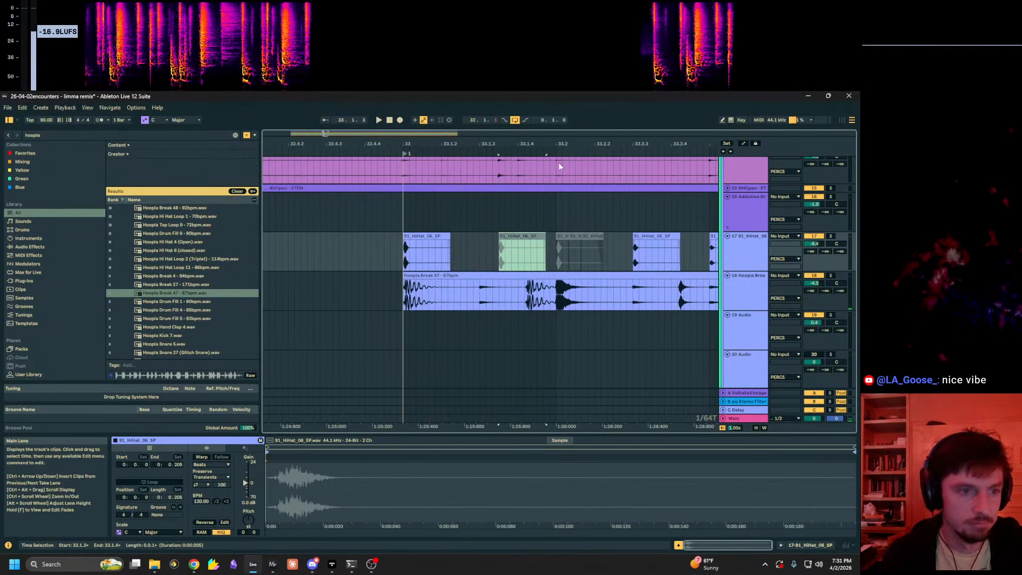
click(448, 276)
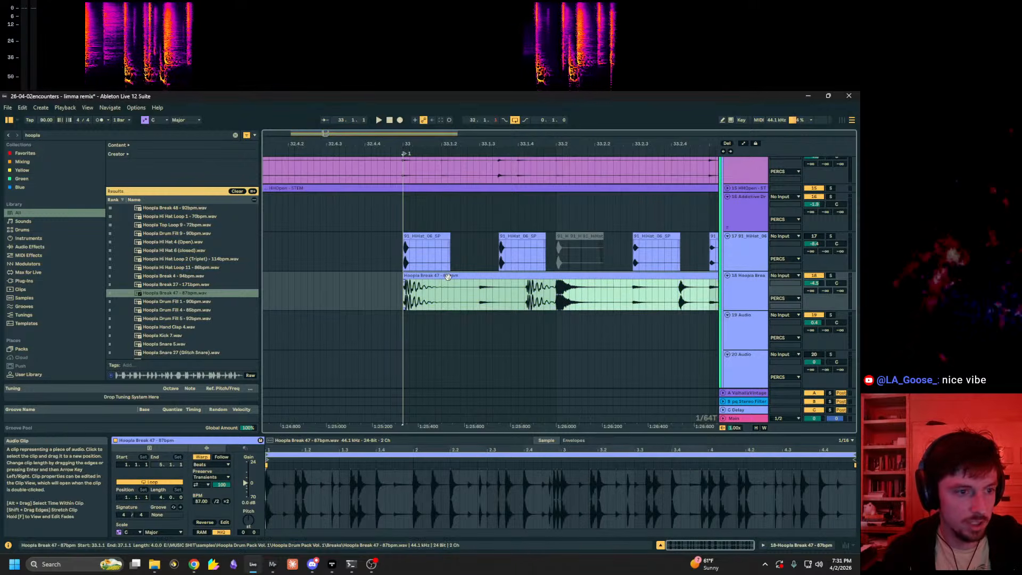
click(203, 458)
click(203, 458)
click(204, 457)
click(203, 457)
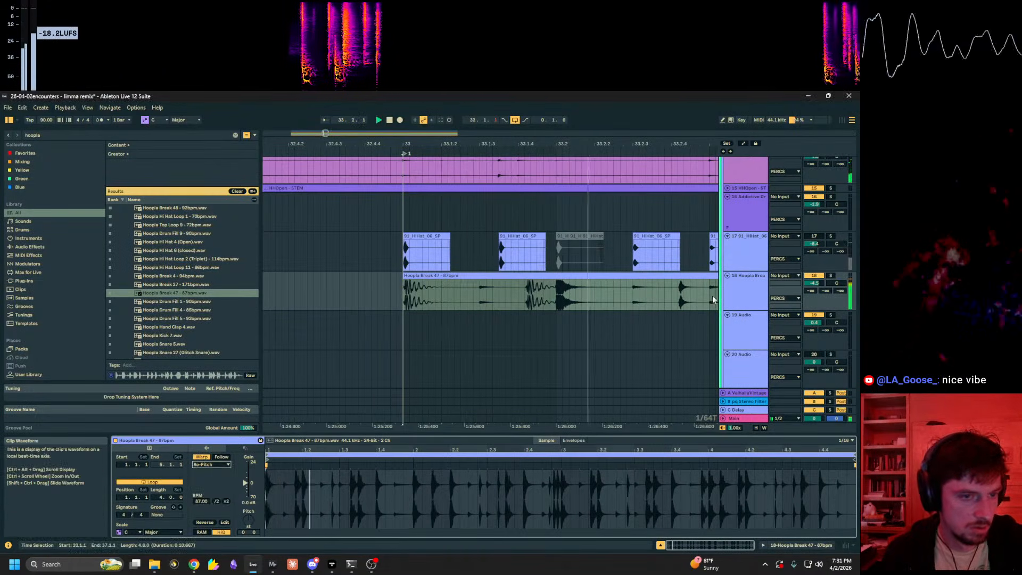
Step: Play the re-pitched break together with the hi-hats and check its hits across bars 33 and 34
click(746, 292)
drag(516, 144, 358, 112)
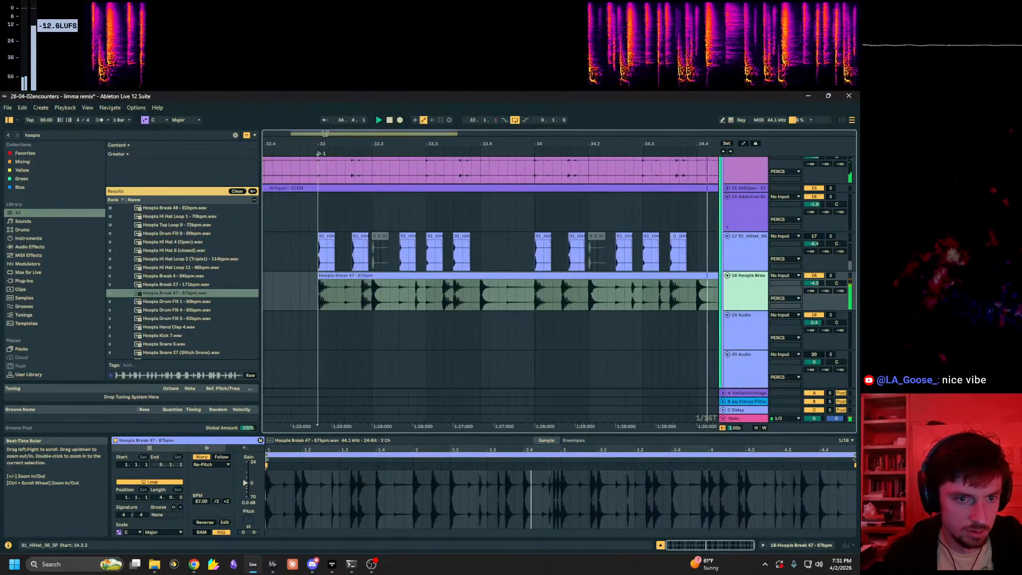
click(632, 305)
drag(652, 300, 634, 292)
drag(427, 295, 409, 294)
click(394, 276)
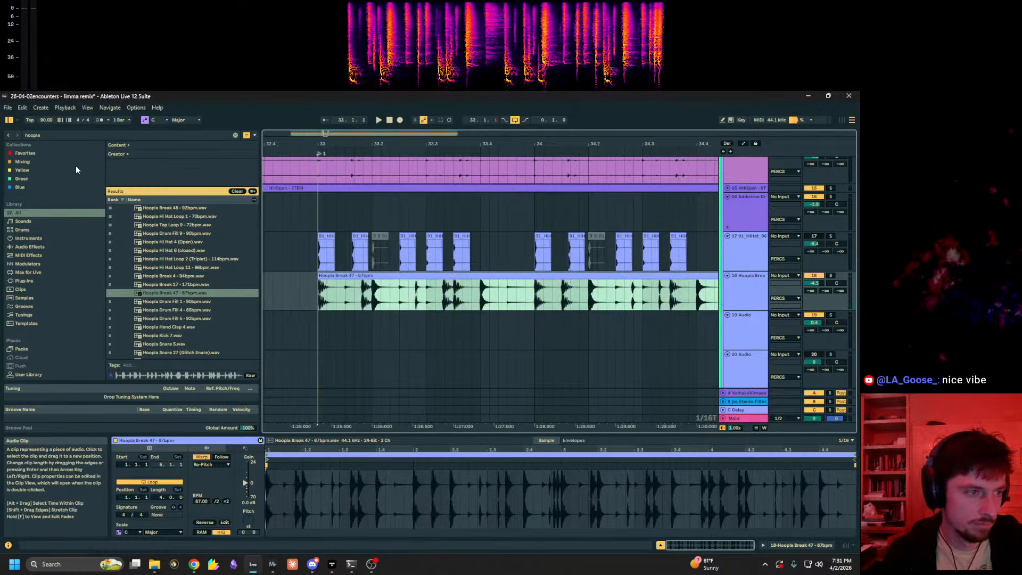
Step: Search the browser for shift, add Shifter to the Hoopla Break track, and play the break through it
click(58, 135)
text(shift)
key(Down)
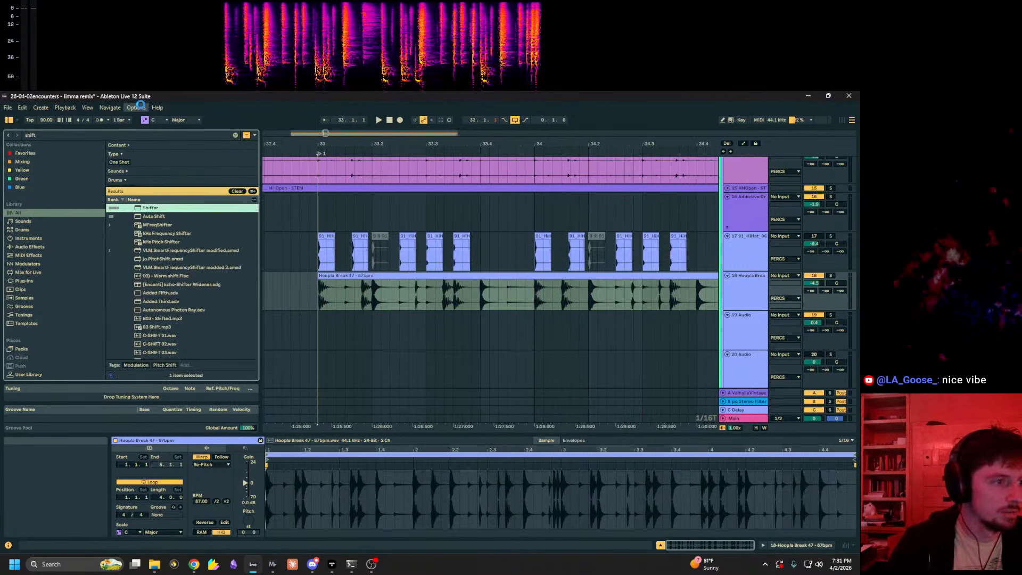
key(Return)
key(space)
click(276, 477)
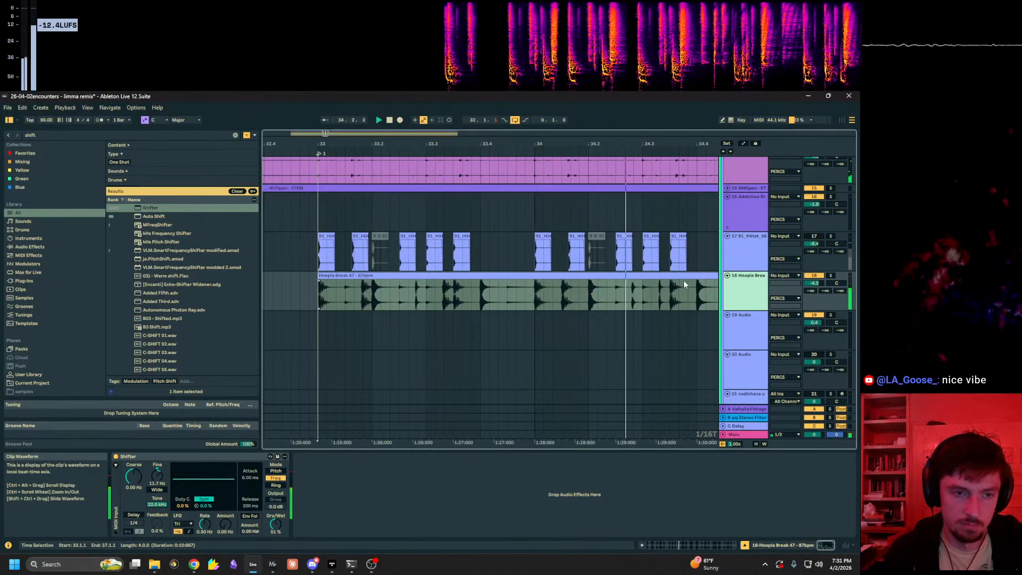
Step: Turn on Wide in the Hoopla Break track's Shifter and play the break with the other percussion
scroll(691, 269, up, 3)
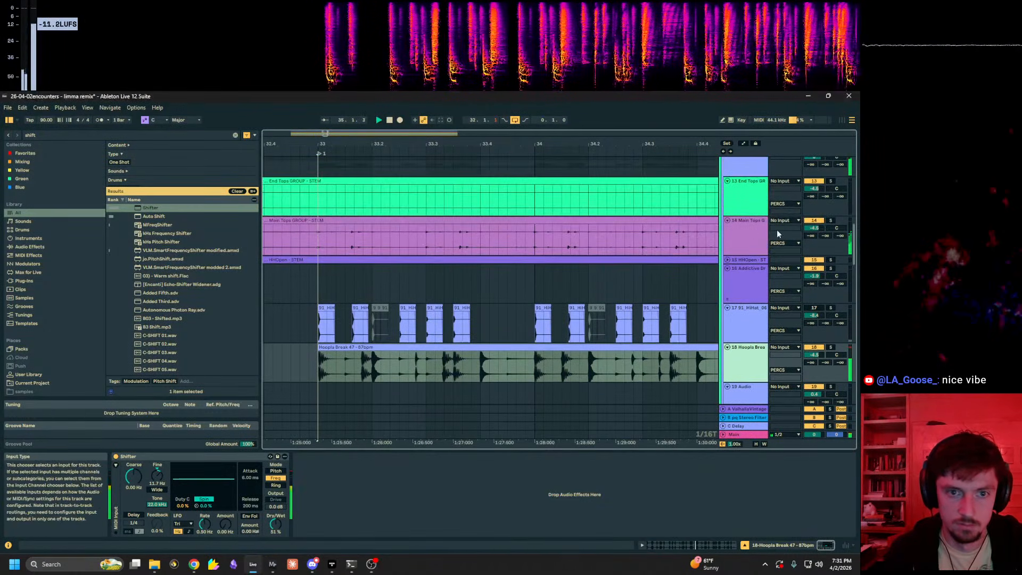
scroll(778, 229, down, 2)
click(743, 284)
click(572, 294)
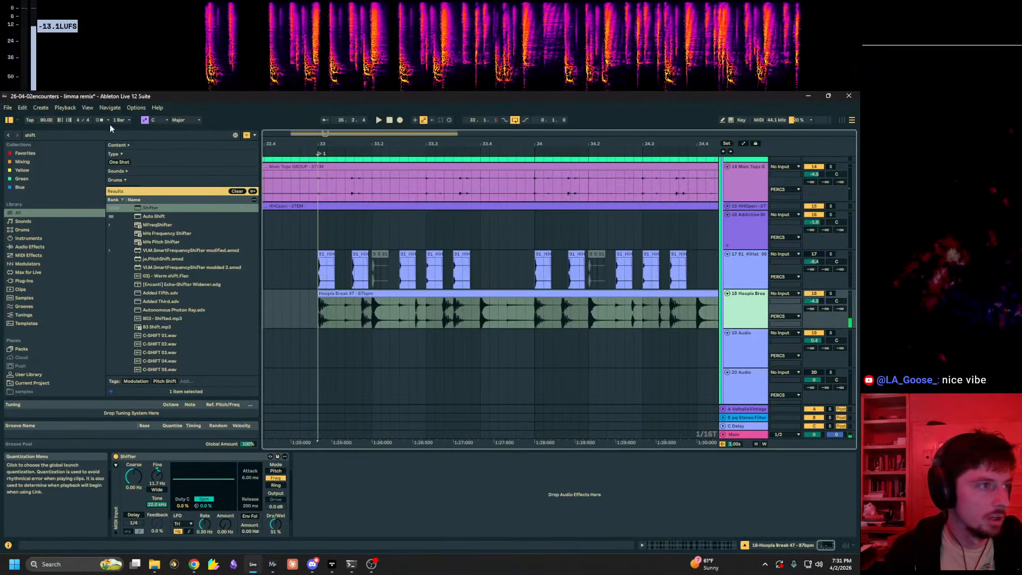
click(157, 489)
key(space)
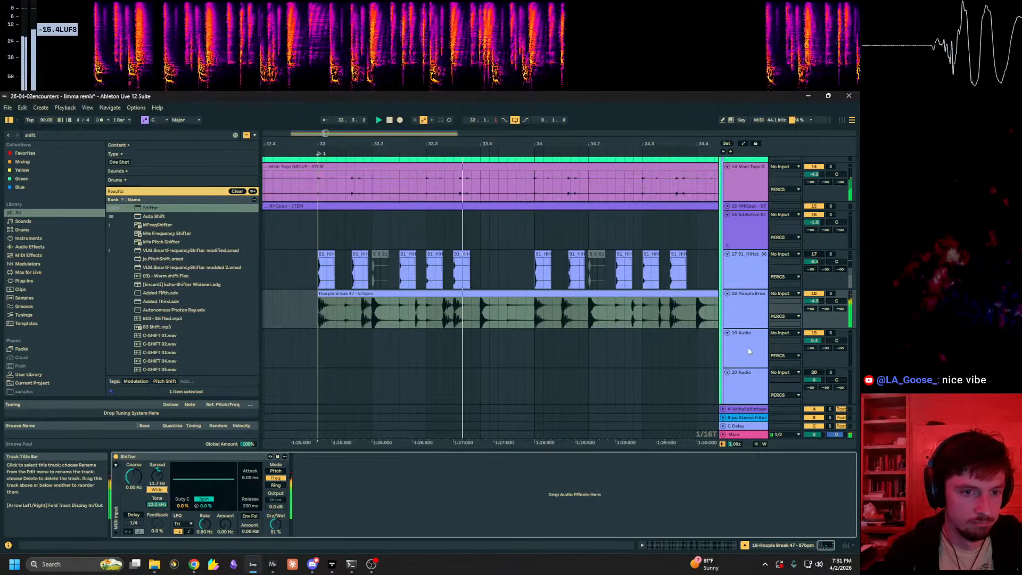
click(761, 313)
key(space)
Step: Add the ST4b plug-in after Shifter on the Hoopla Break track and close its plug-in window
key(ctrl+f)
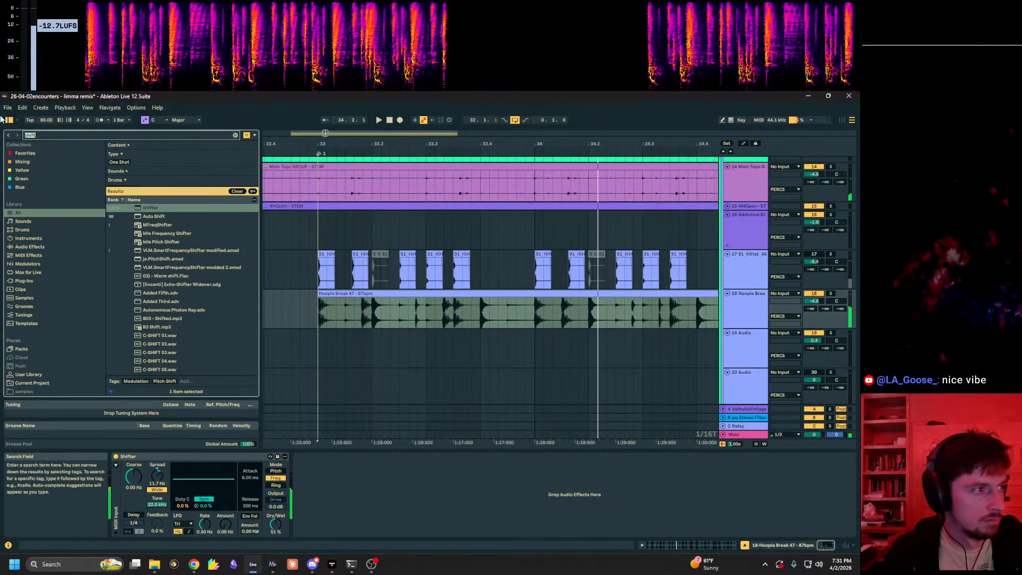
text(st4b)
double_click(149, 207)
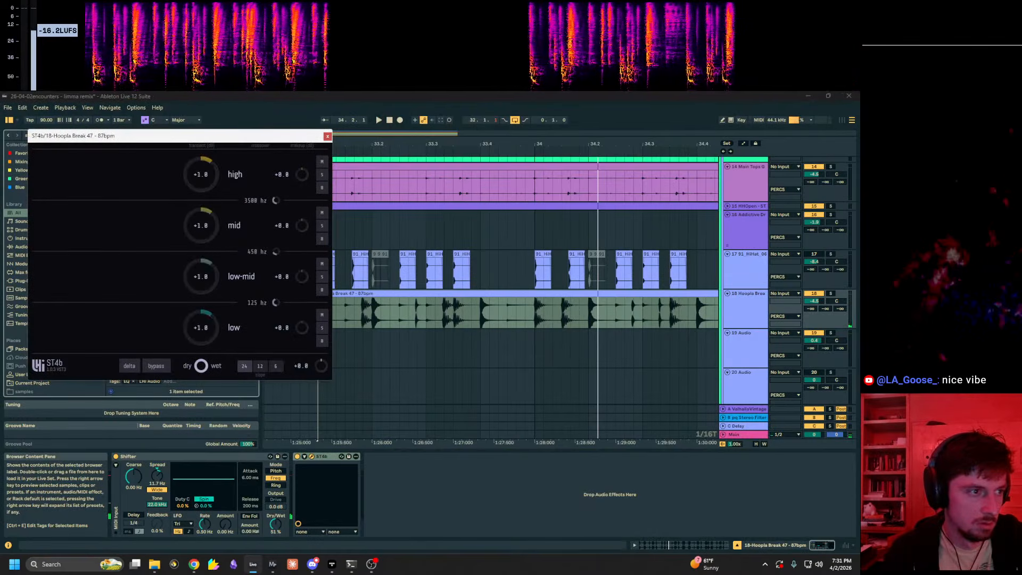
click(327, 137)
Step: Unfold the HHOpen stem track, try the percussion with the Main Tops track turned off, and undo that
click(758, 309)
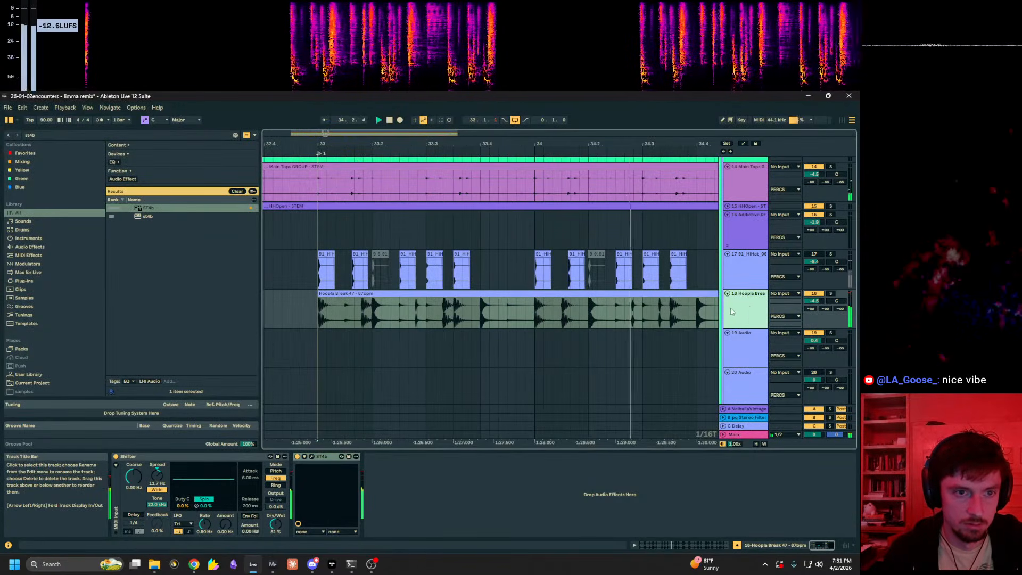
scroll(732, 311, up, 3)
click(728, 278)
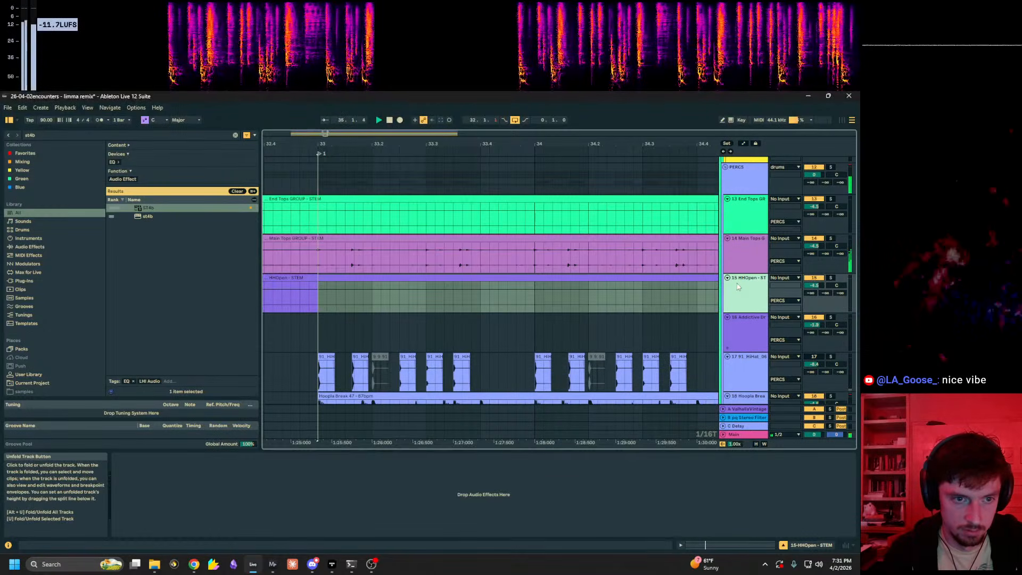
click(715, 257)
scroll(715, 257, down, 2)
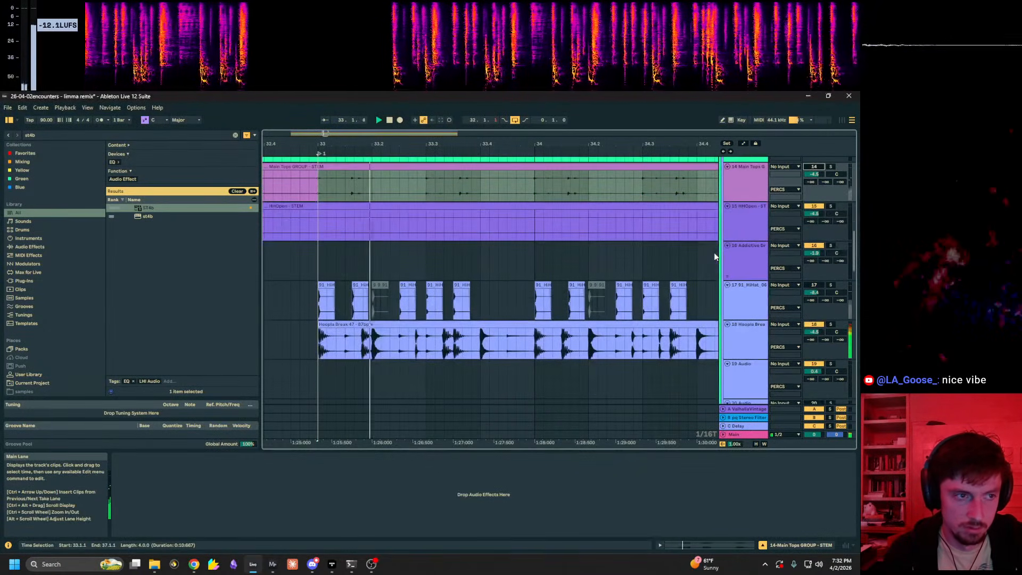
key(ctrl+z)
Step: Add Auto Filter after ST4b on the Hoopla Break track and play the break through it
click(742, 346)
key(space)
key(ctrl+f)
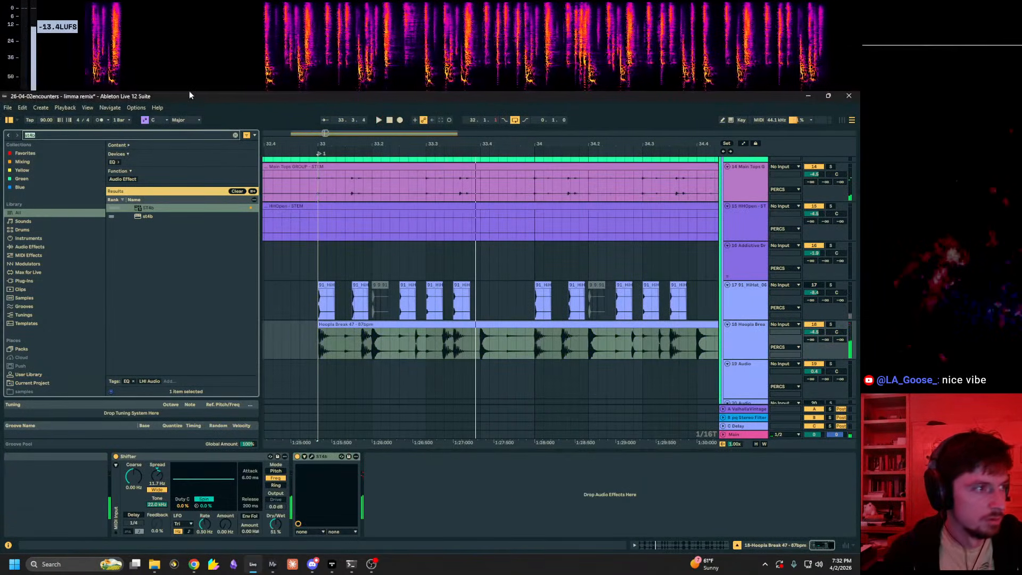
text(autof)
key(BackSpace)
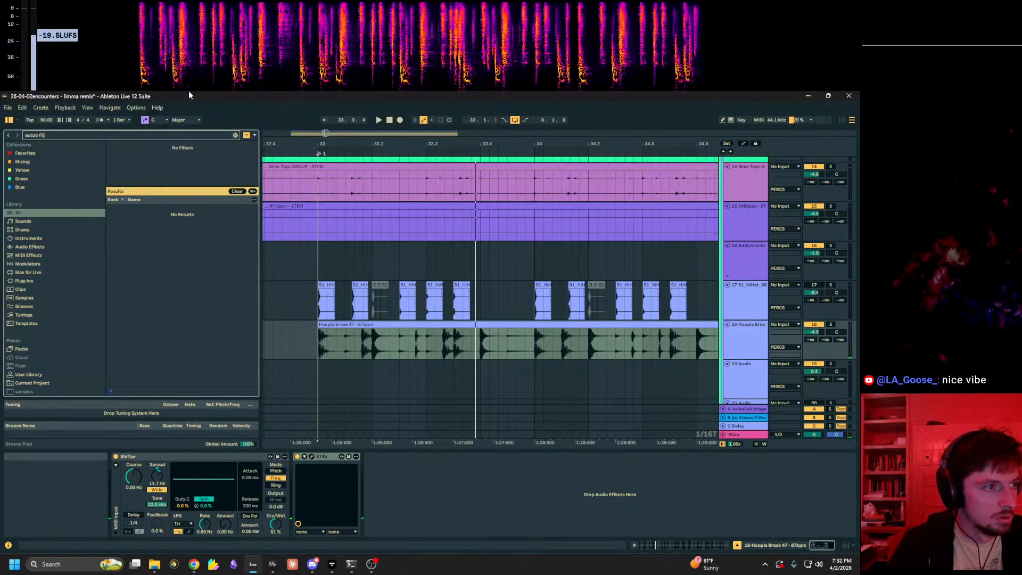
text(fil)
key(Return)
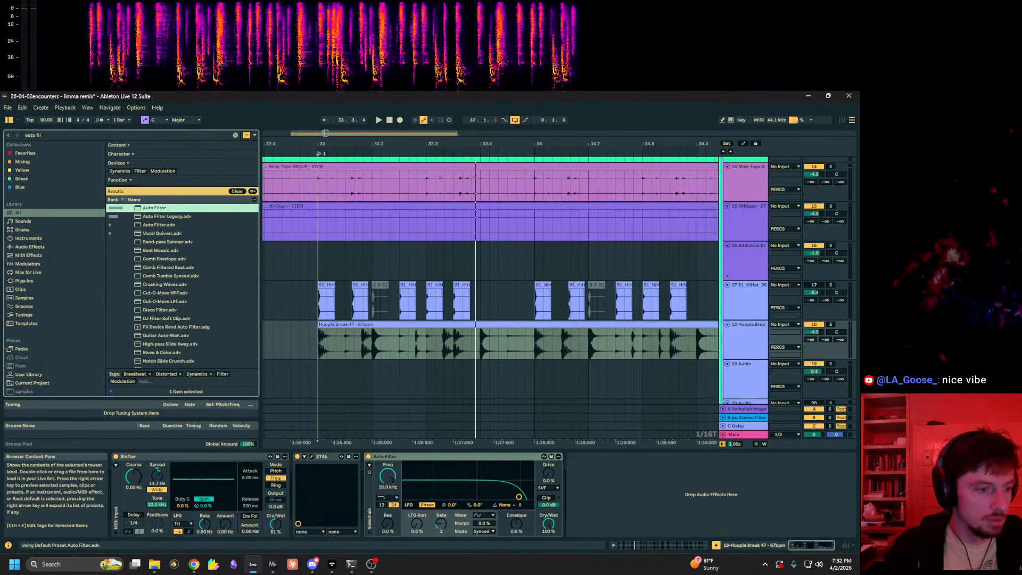
key(space)
right_click(429, 457)
key(Escape)
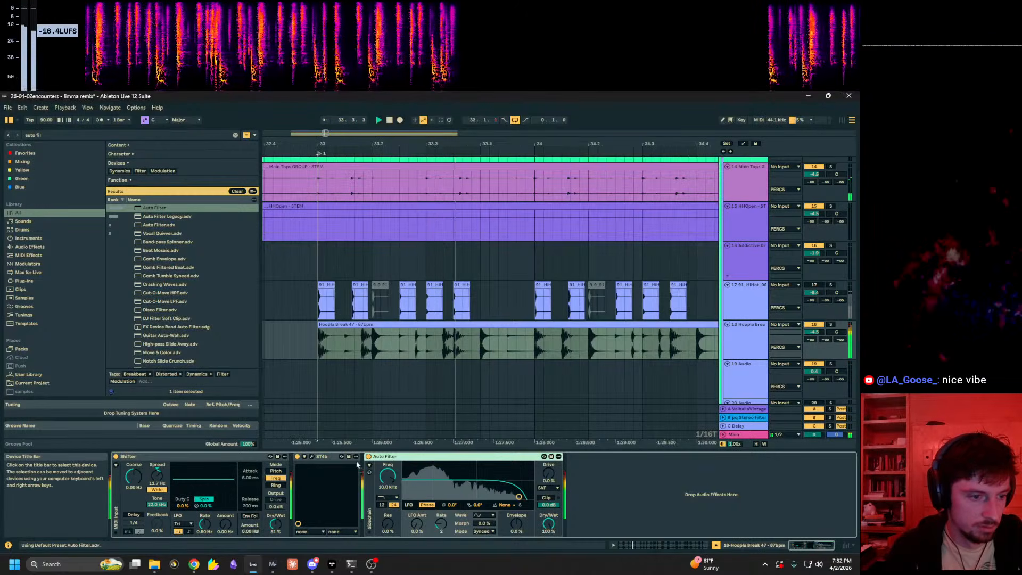
Step: Add Delay to the Hoopla Break track, set both sides to 50.2 ms in Time mode, and lower Dry/Wet to 21%
key(ctrl+f)
text(delay)
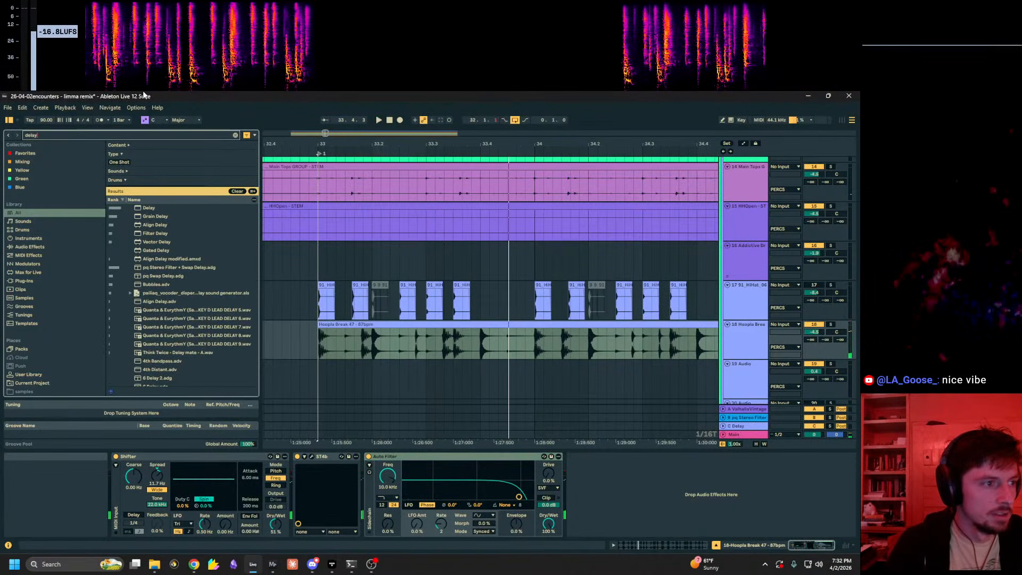
key(Return)
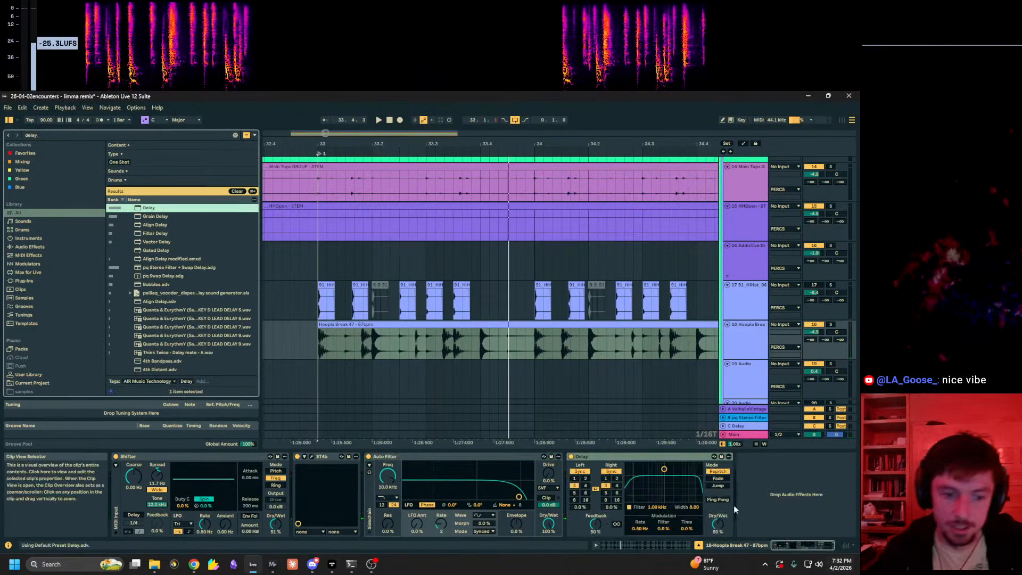
click(611, 471)
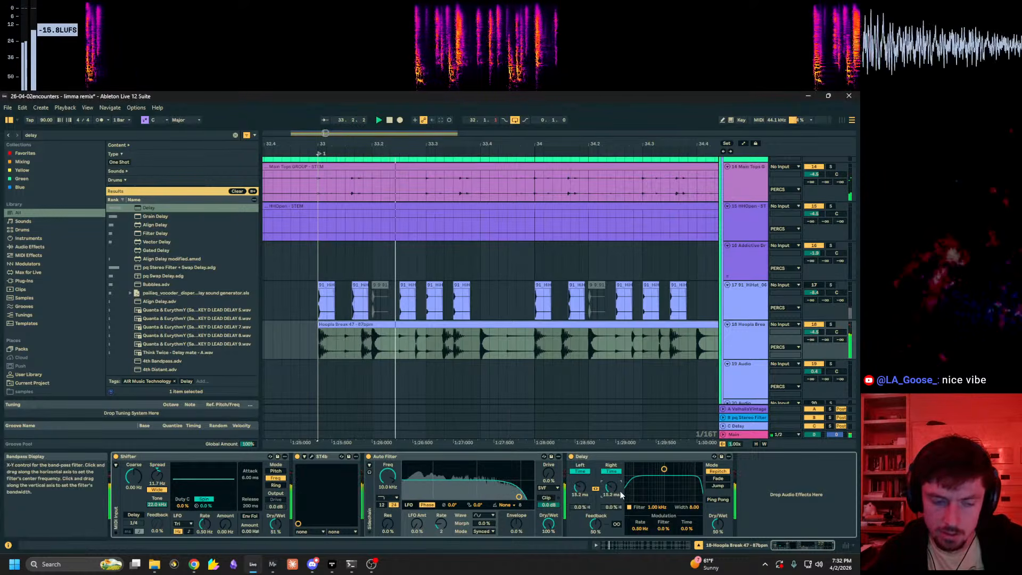
drag(613, 489, 613, 471)
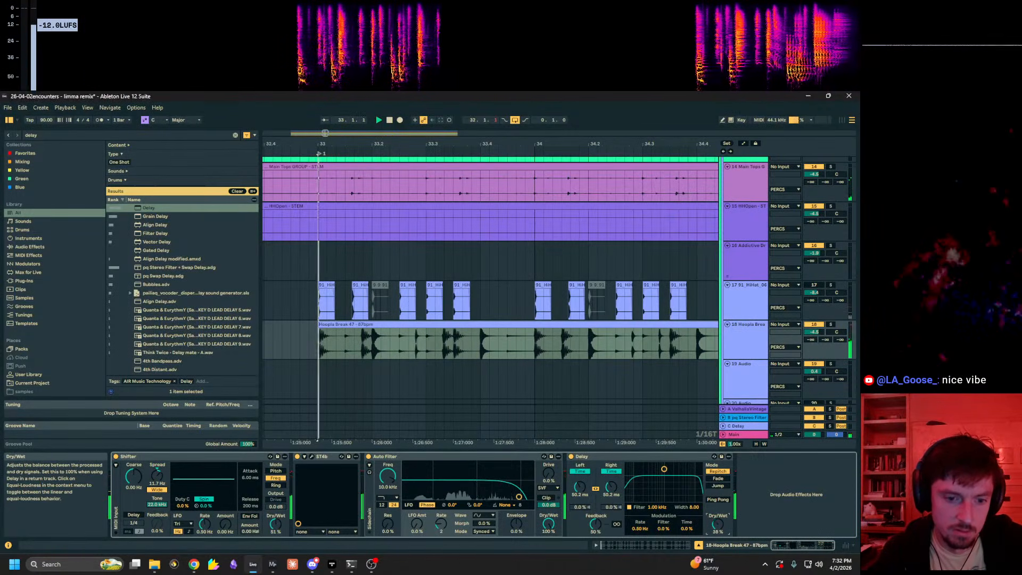
drag(719, 525, 718, 540)
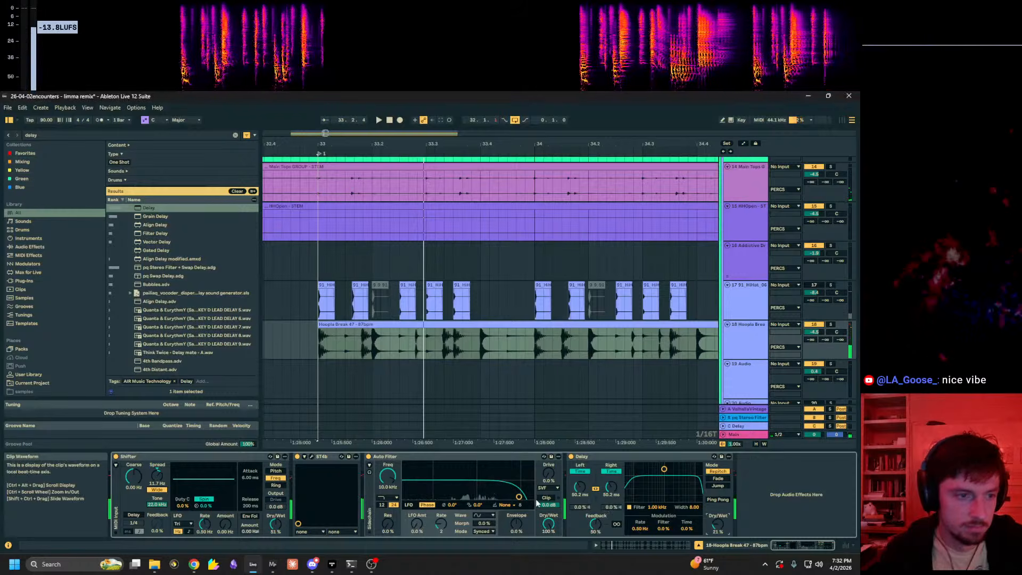
Step: Search the browser for shift and play the processed break from bar 33 with the percussion
click(318, 342)
key(space)
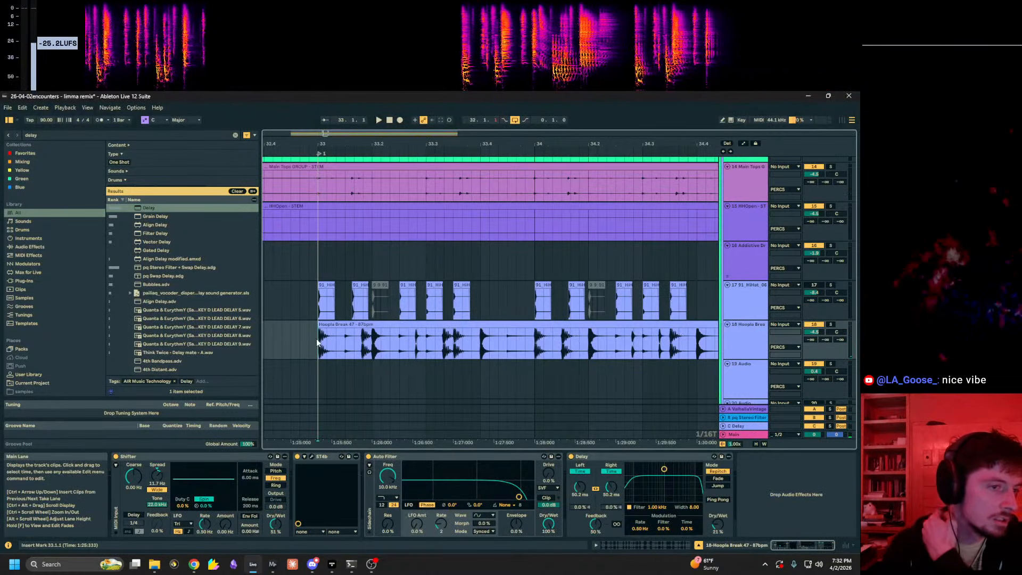
key(ctrl+f)
text(dhift)
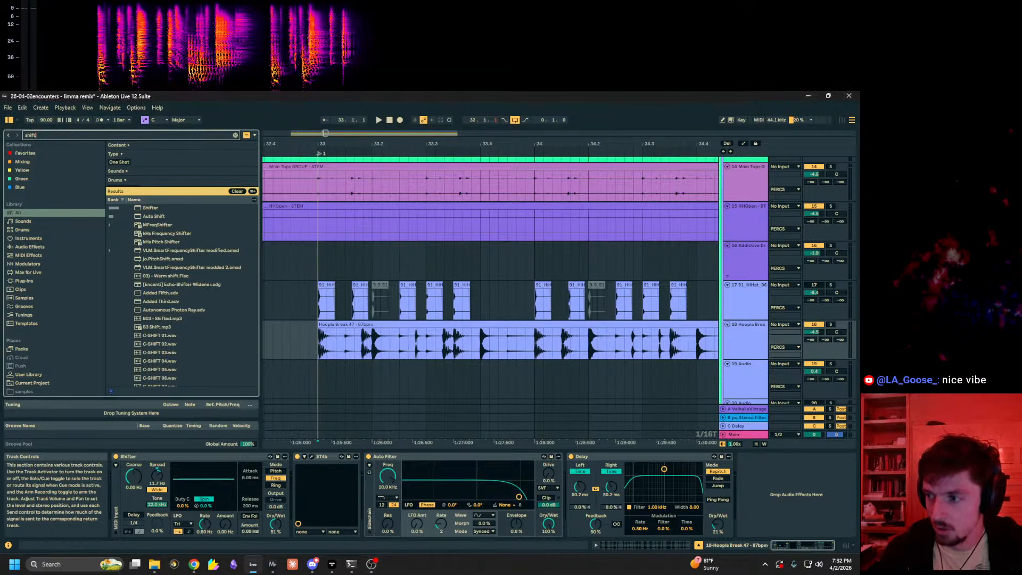
click(321, 348)
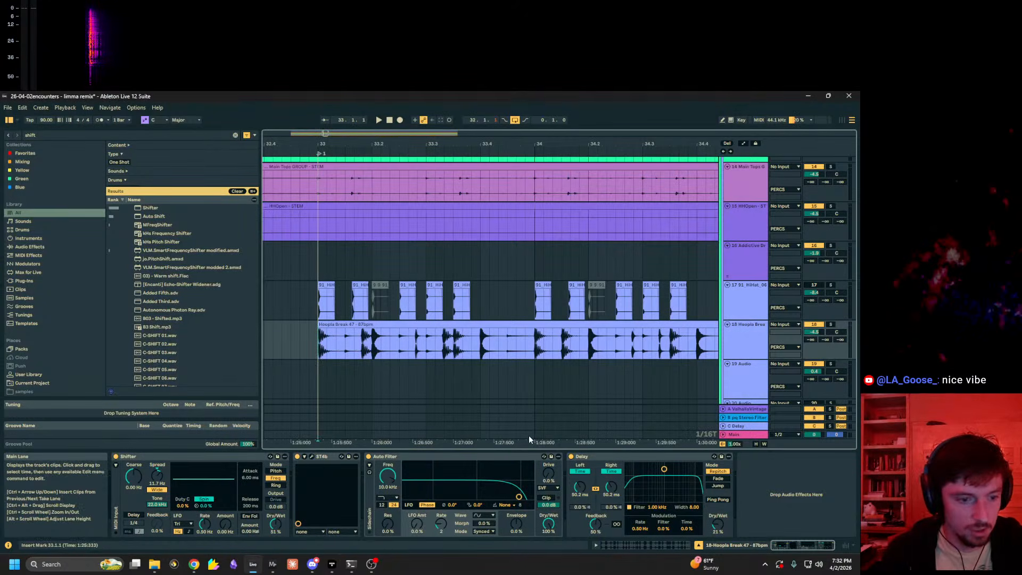
key(space)
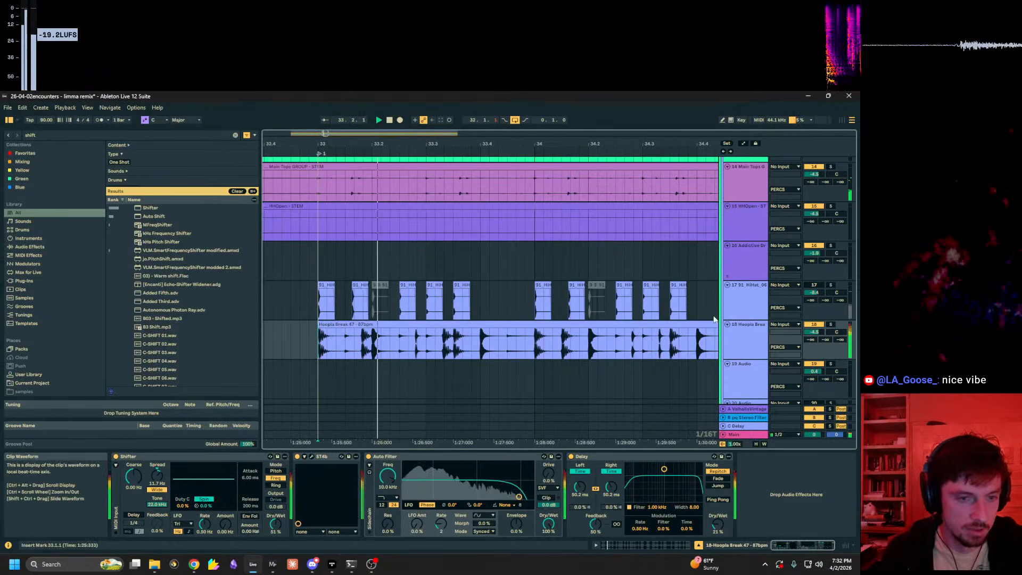
scroll(714, 311, up, 5)
scroll(693, 303, down, 6)
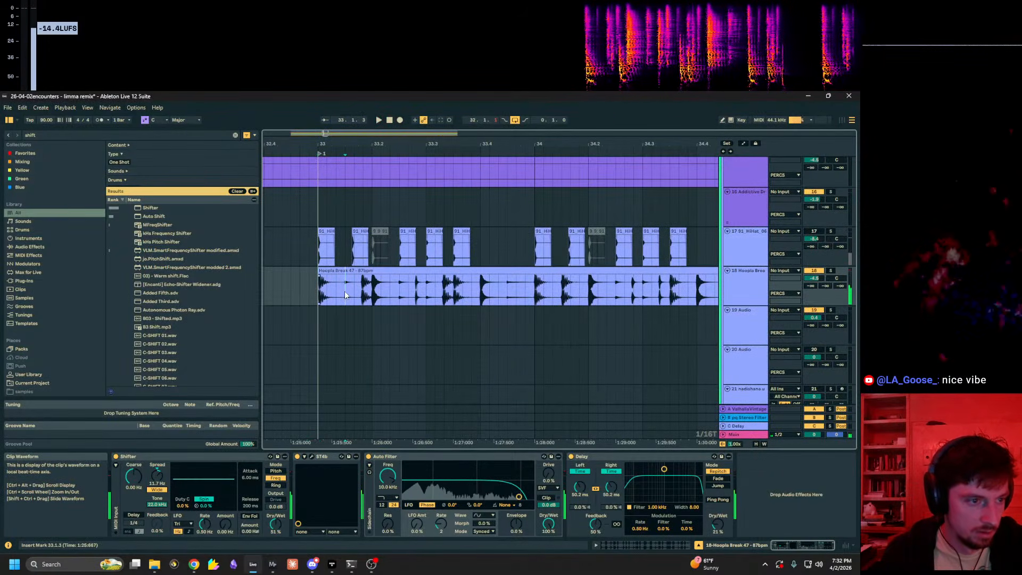
Step: Deactivate the short slice of the break within the first beat of bar 33 and play from there
drag(361, 293, 337, 297)
key(0)
click(310, 287)
key(space)
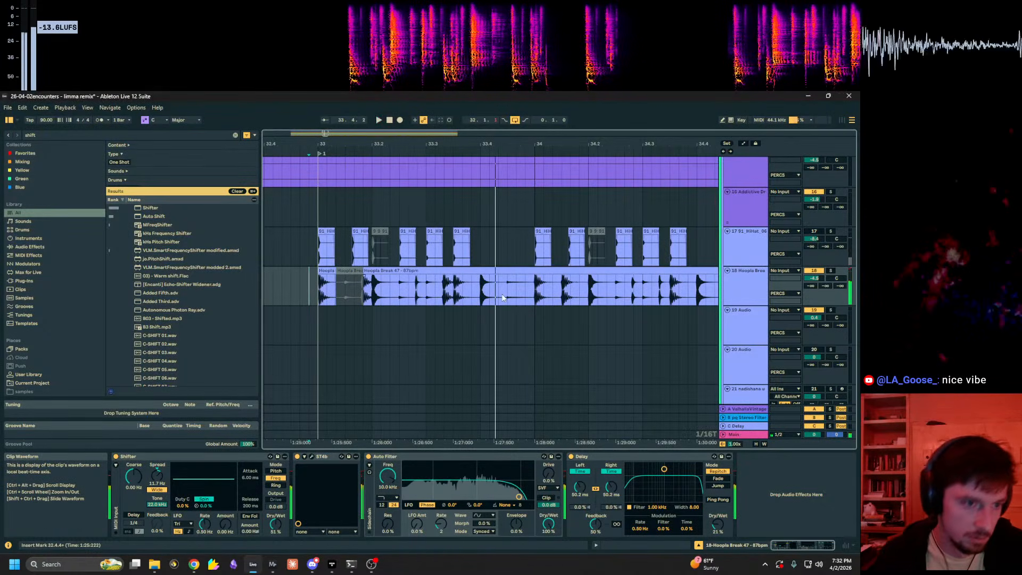
Step: Deactivate the break slice from 33.4.3 to 34.1.1 and play the edited break from bar 33
drag(507, 294, 540, 299)
double_click(539, 298)
key(shift+Tab)
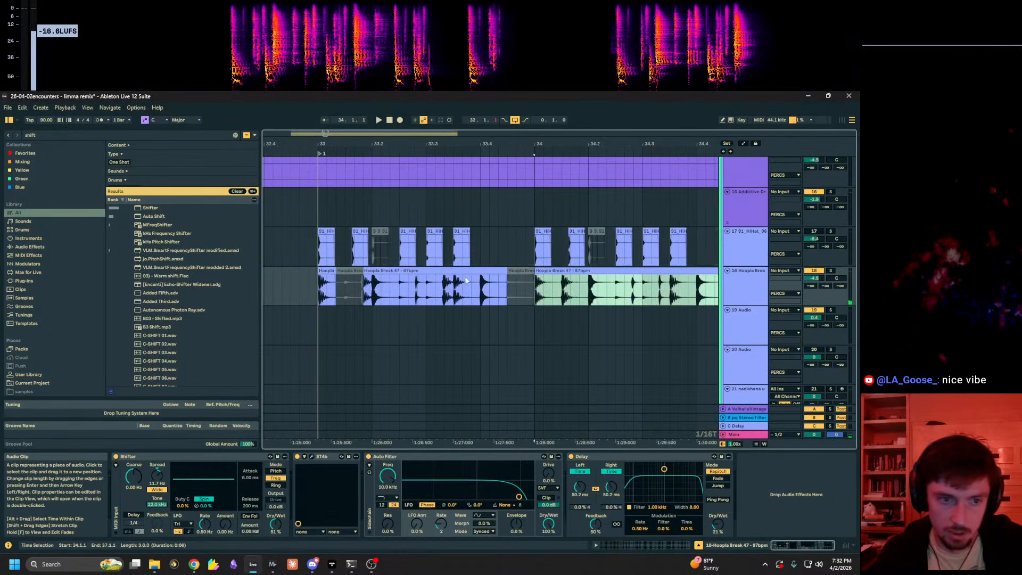
click(313, 290)
key(space)
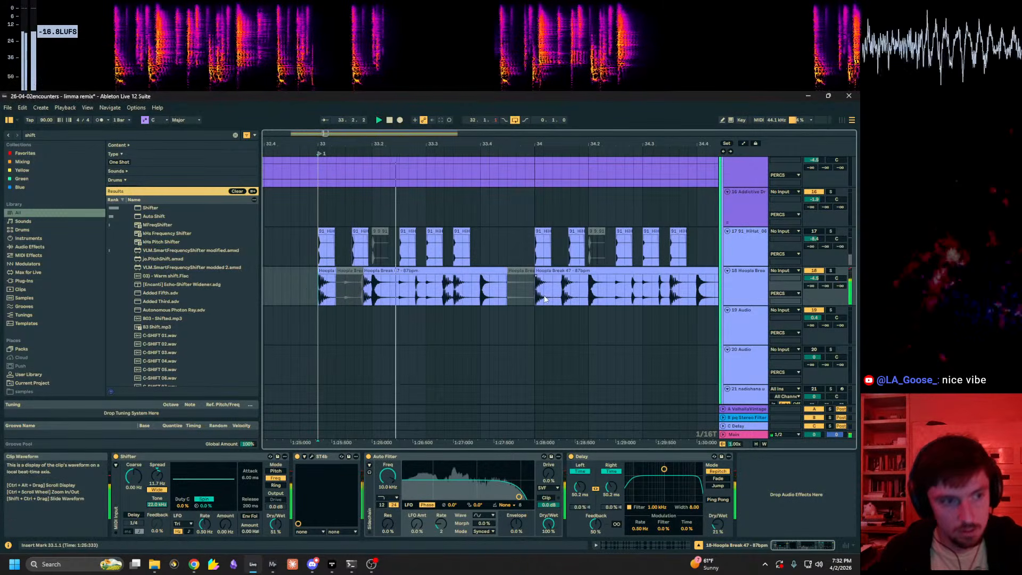
Step: Deactivate two short break slices in bar 35, one ending at 35.3.1 and one in the fourth beat
click(623, 292)
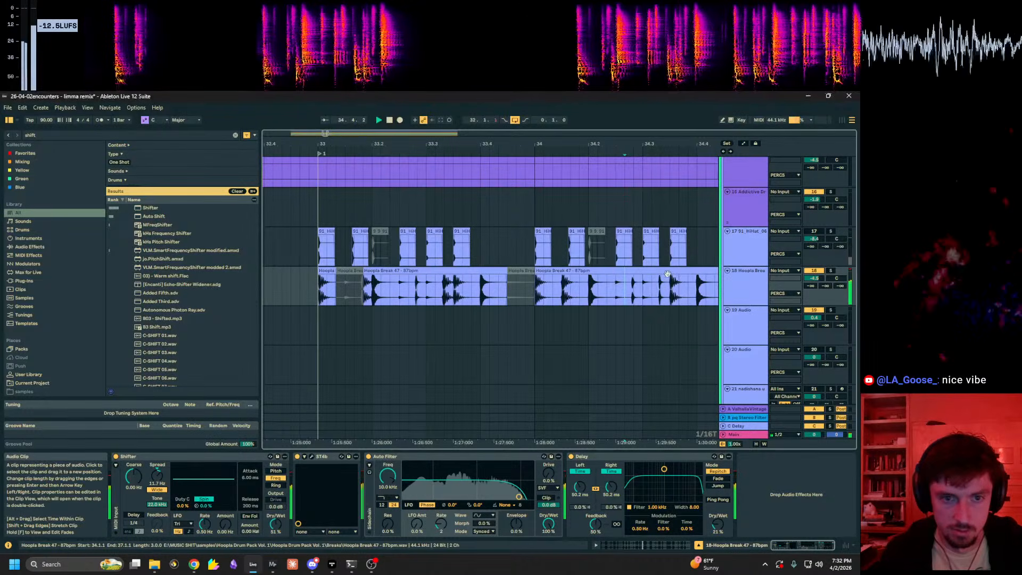
drag(539, 144, 539, 128)
drag(587, 290, 334, 290)
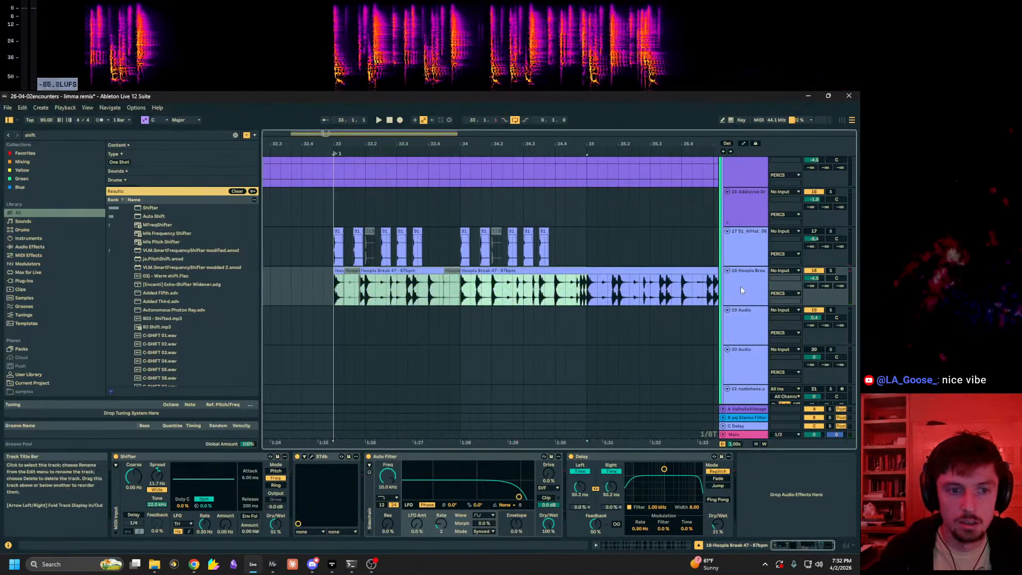
drag(651, 290, 639, 294)
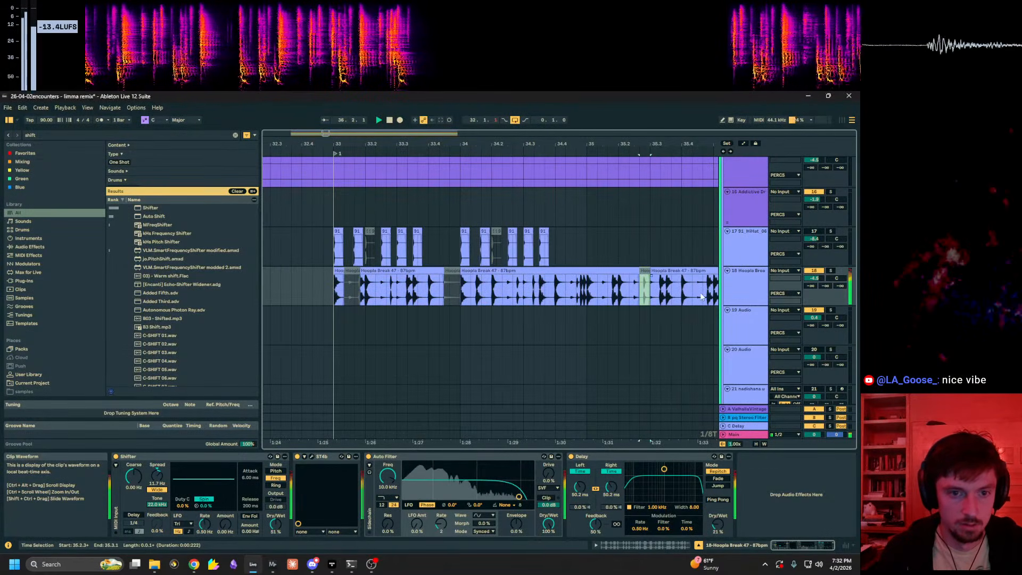
click(680, 153)
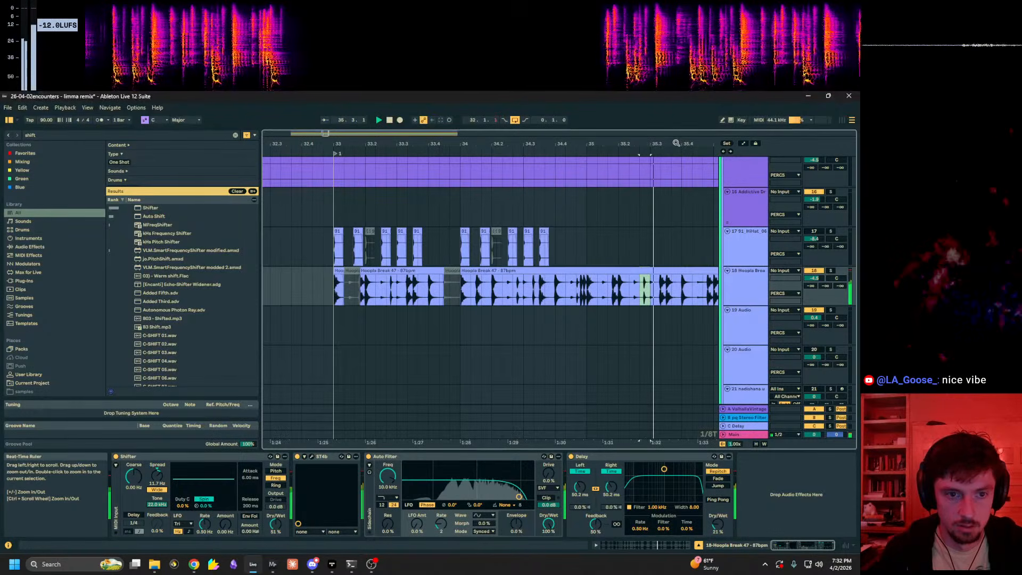
drag(693, 290, 710, 294)
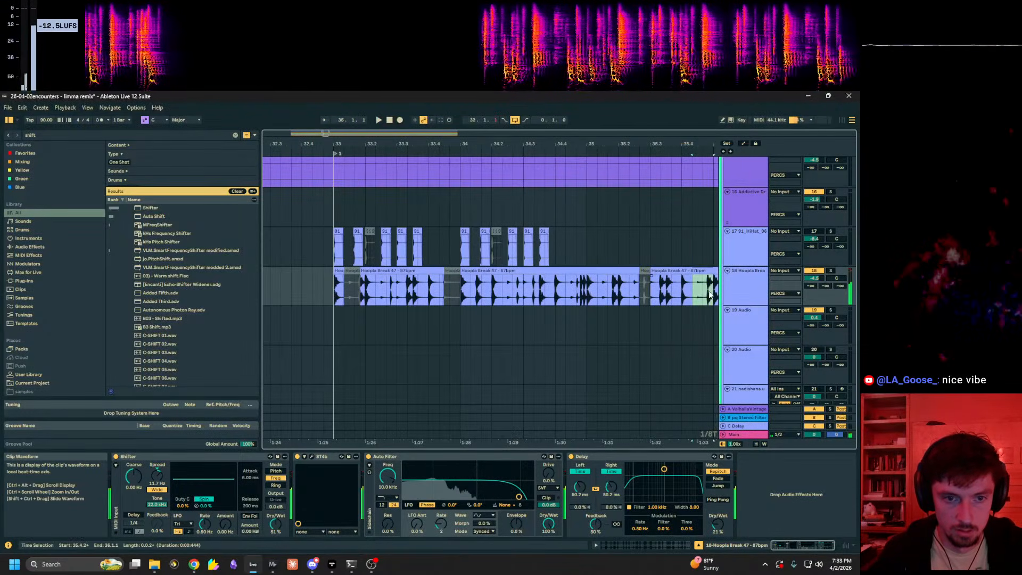
key(minus)
click(589, 290)
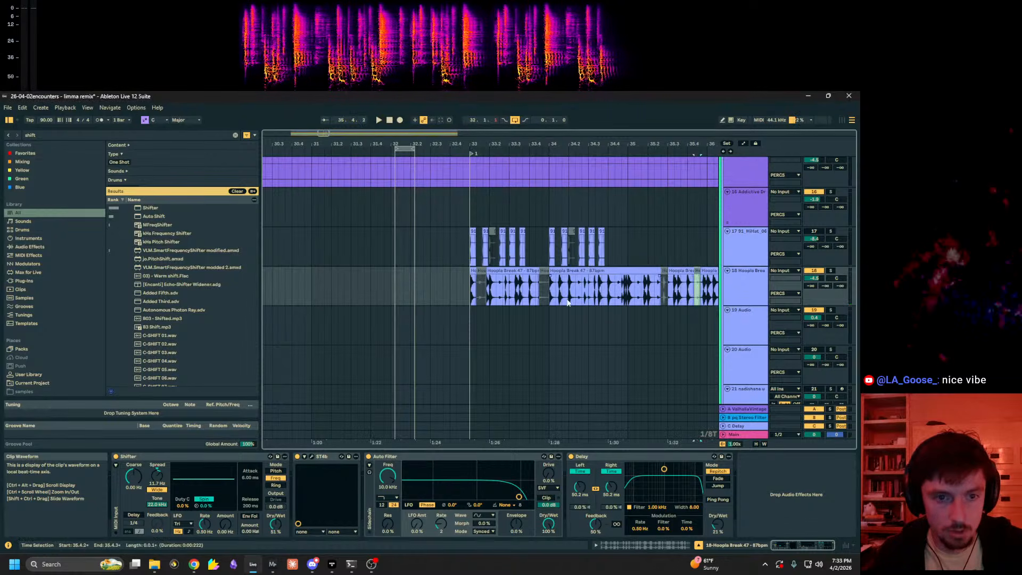
Step: Play the edited Hoopla break from bar 33 and check its gaps against the other percussion
click(468, 289)
key(space)
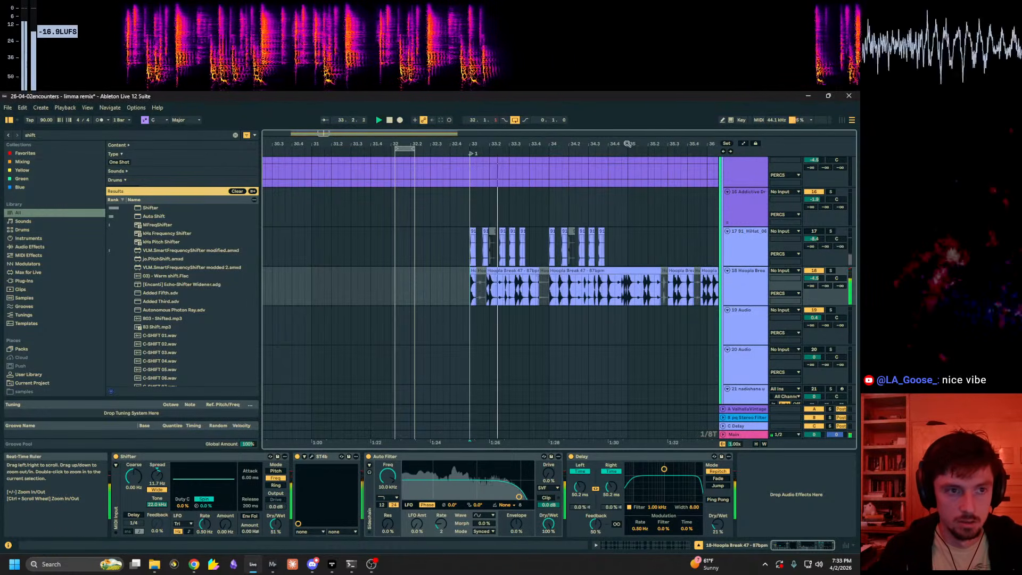
drag(628, 144, 492, 141)
key(space)
click(831, 271)
key(space)
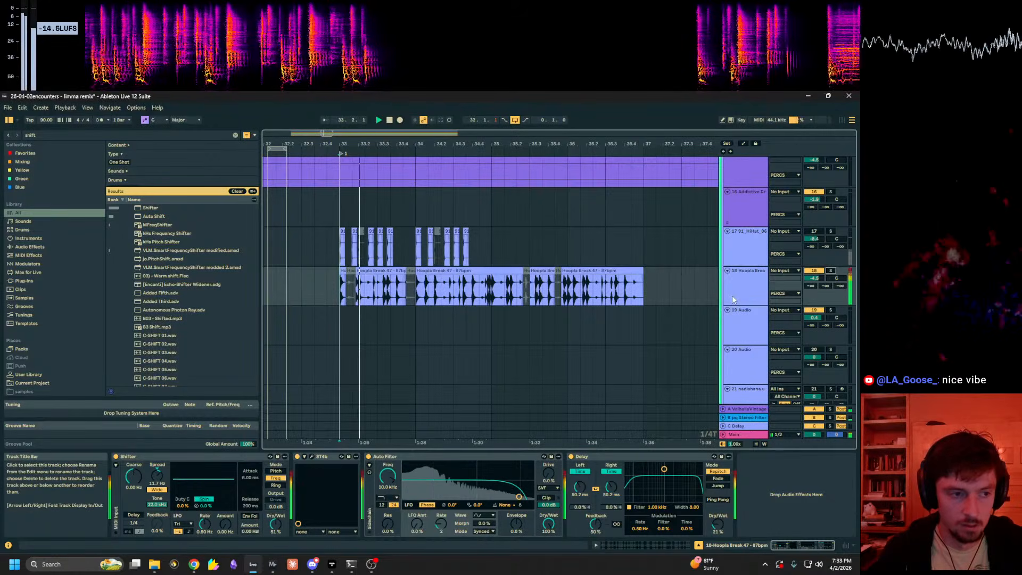
Step: Unfold the Reverse Piano Pad stem track and inspect its waveform from bar 33
scroll(733, 295, up, 3)
scroll(728, 270, down, 5)
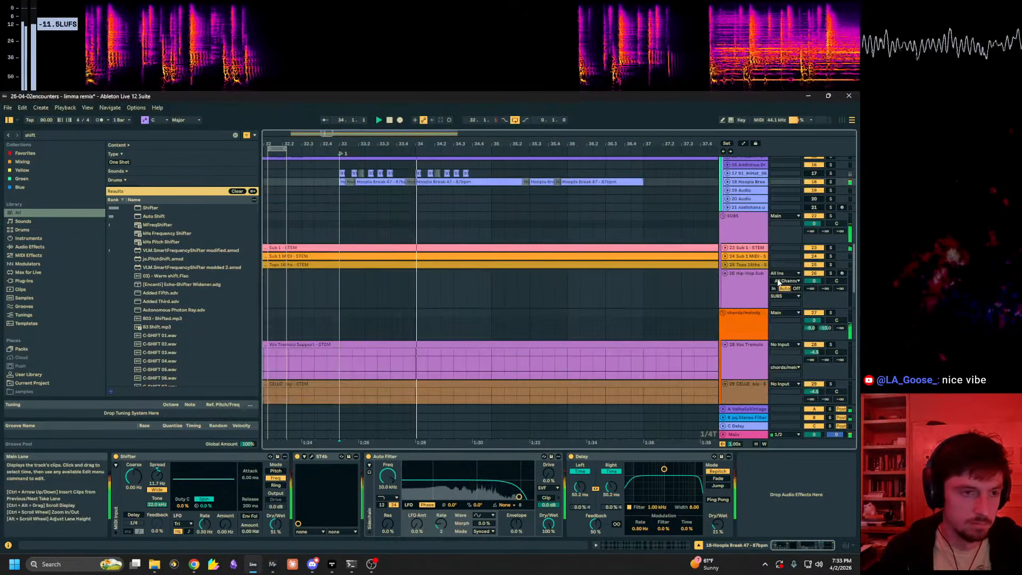
scroll(730, 279, down, 5)
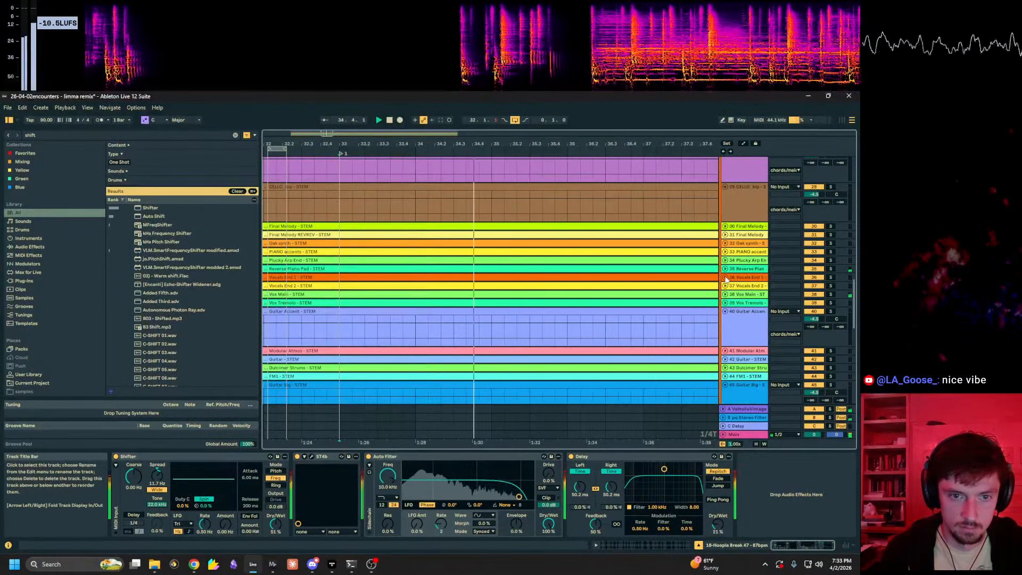
click(740, 269)
click(725, 268)
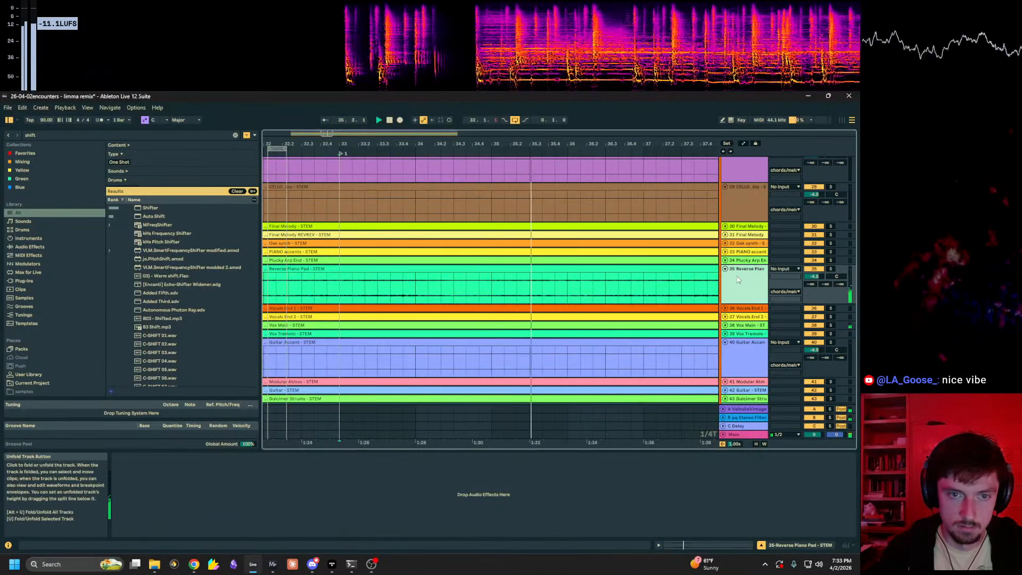
click(352, 288)
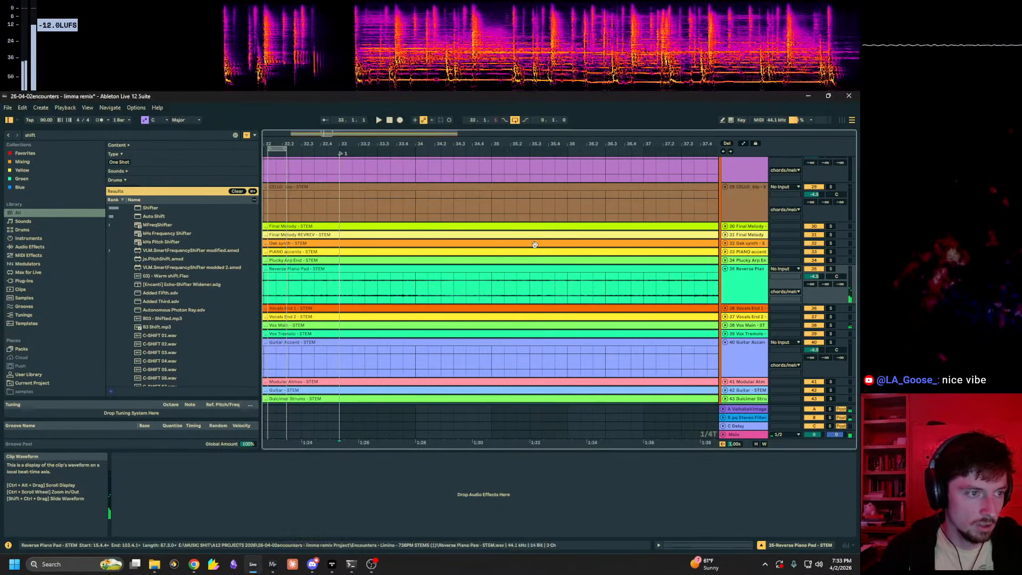
Step: Unfold the Sub 1, Sub 1 MIDI and Tops 16ths stem tracks in the SUBS group to inspect their waveforms
scroll(536, 244, up, 5)
click(735, 211)
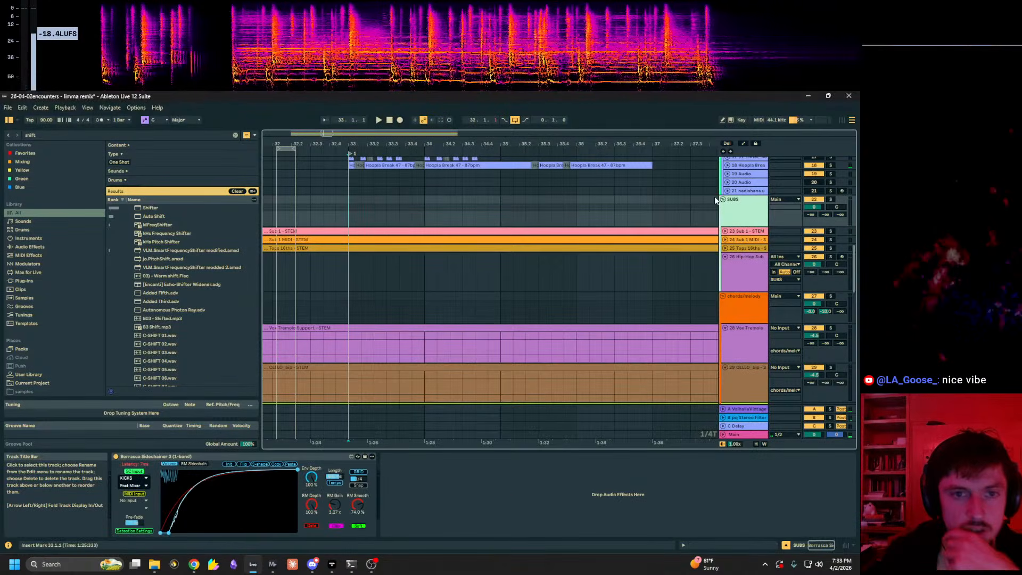
scroll(735, 213, up, 1)
click(730, 249)
click(726, 249)
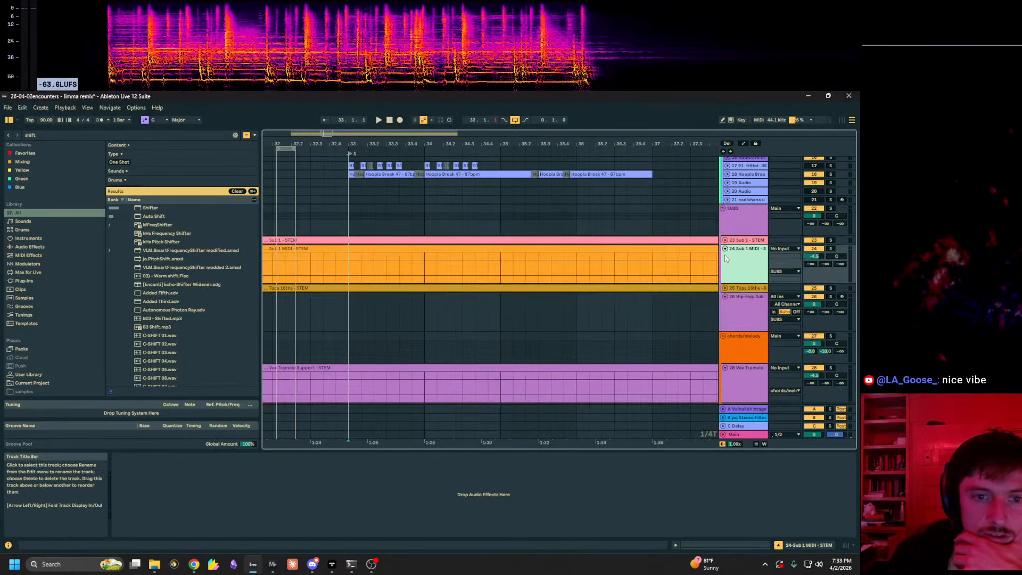
click(726, 288)
click(724, 240)
click(799, 250)
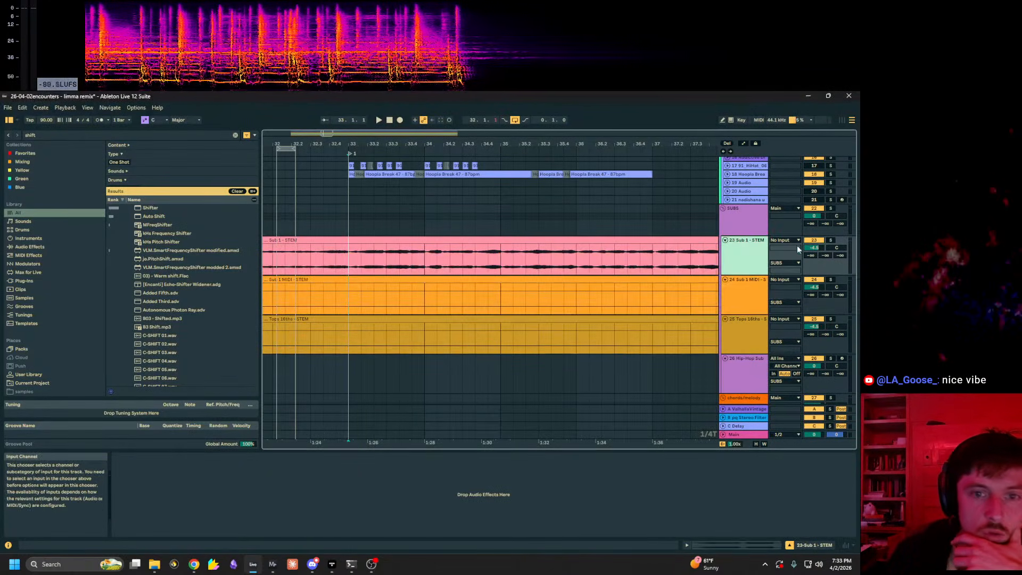
Step: Solo the Sub 1 stem and listen to it from bar 33
key(space)
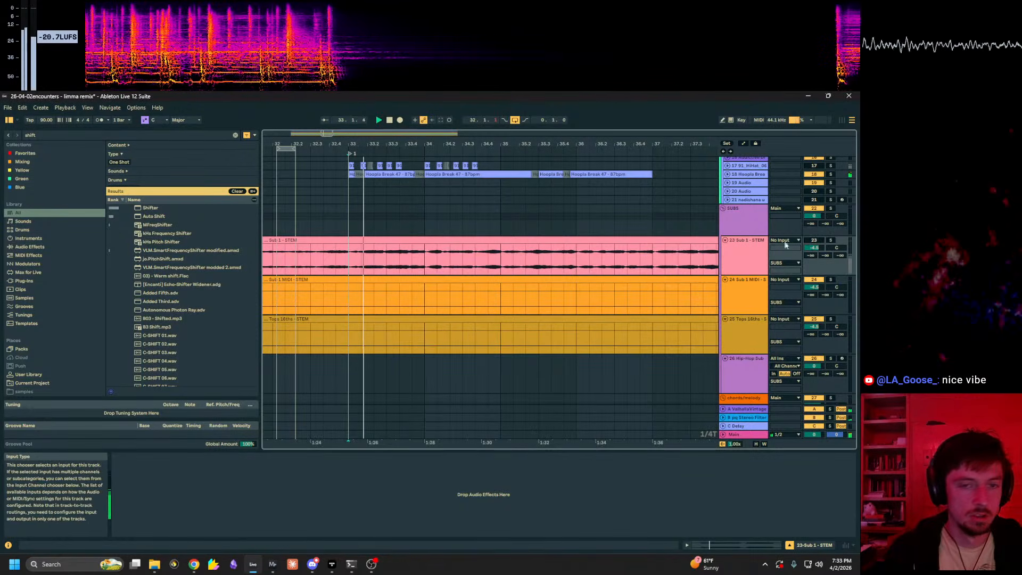
click(715, 251)
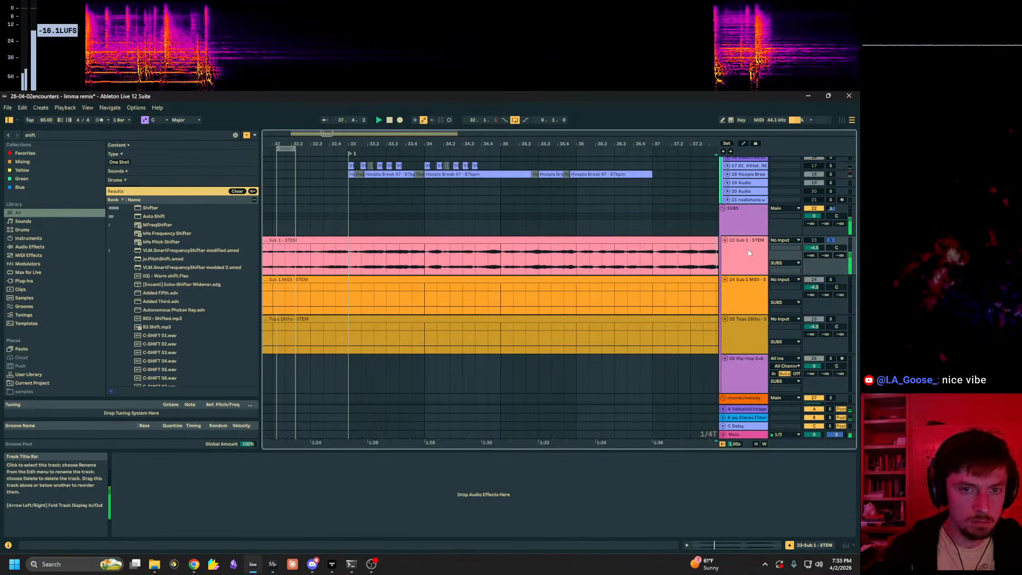
click(347, 266)
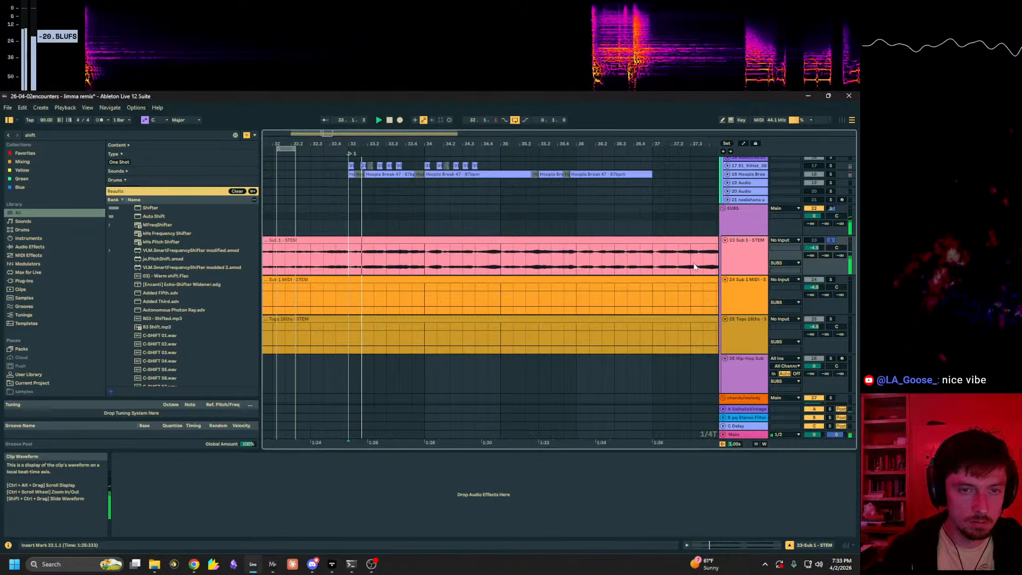
click(734, 260)
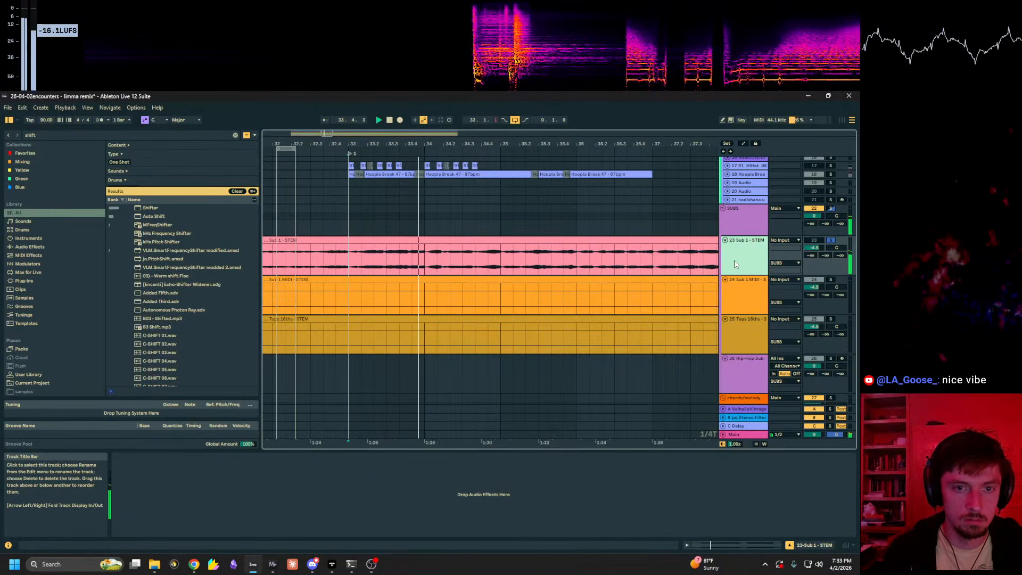
Step: Create a one-bar MIDI clip at bar 33 on the Hip-Hop Sub track and add a sixteenth A#2 note at its start
click(753, 359)
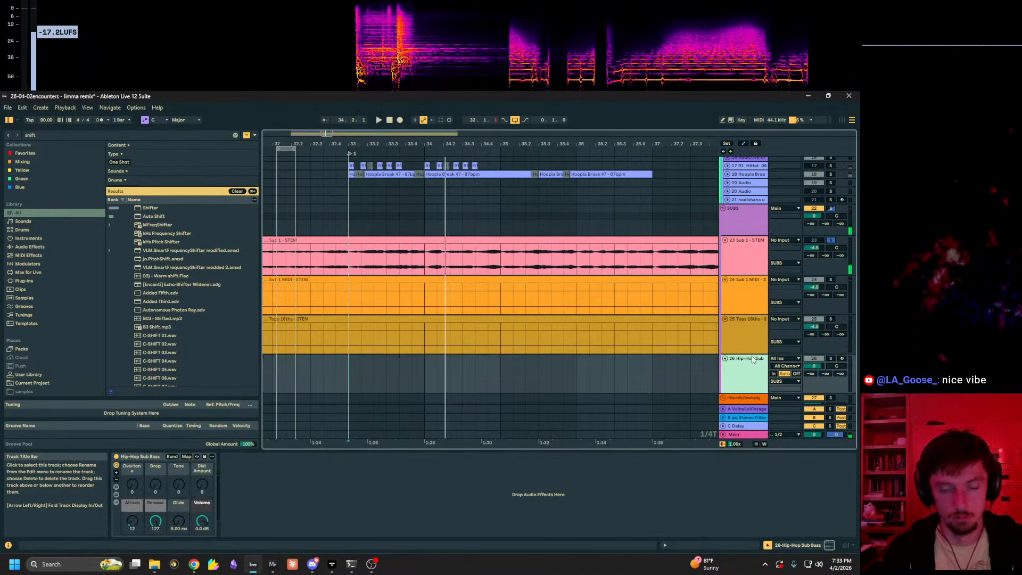
double_click(349, 374)
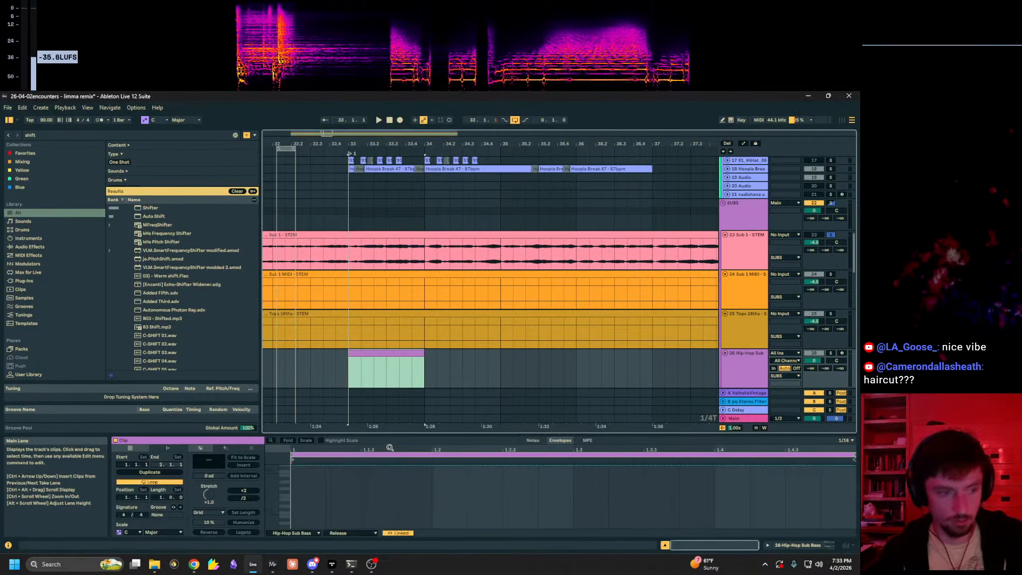
click(533, 441)
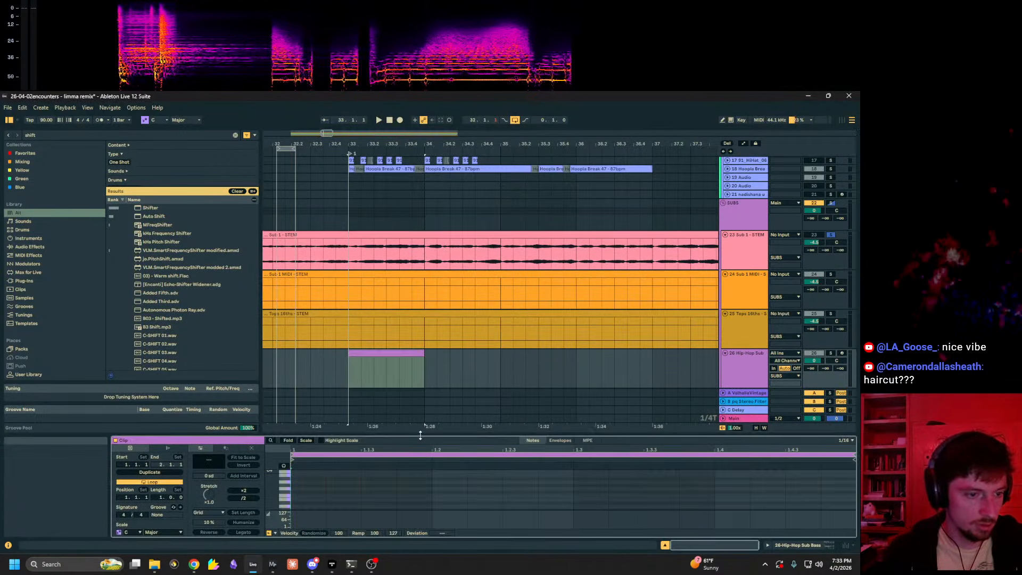
drag(420, 435, 420, 311)
double_click(308, 395)
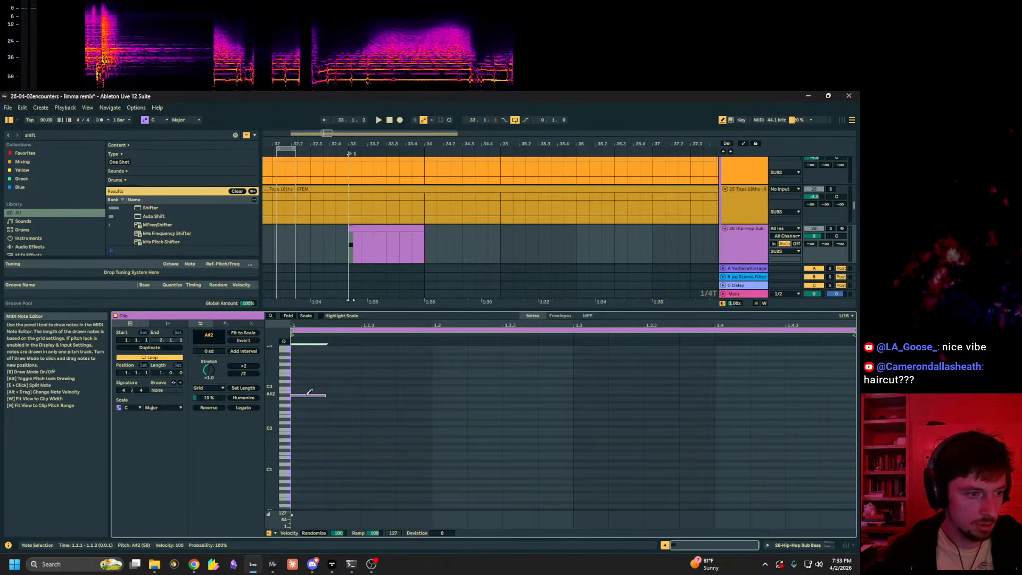
Step: Solo the Hip-Hop Sub track and transpose the clip's note to G1 with note preview enabled
click(825, 232)
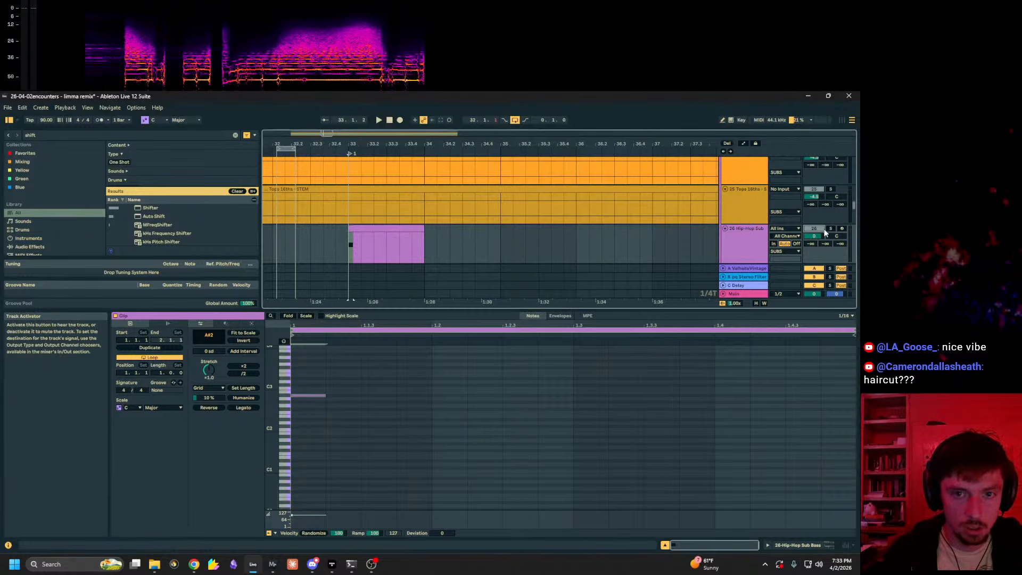
click(283, 345)
key(Down)
key(Down)
key(Down)
key(Down)
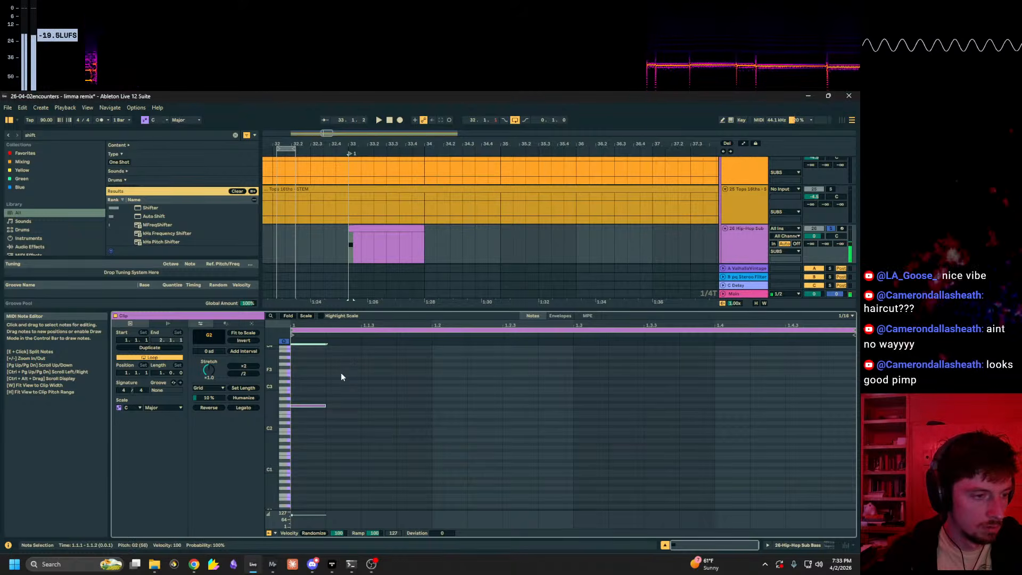
key(Up)
key(Down)
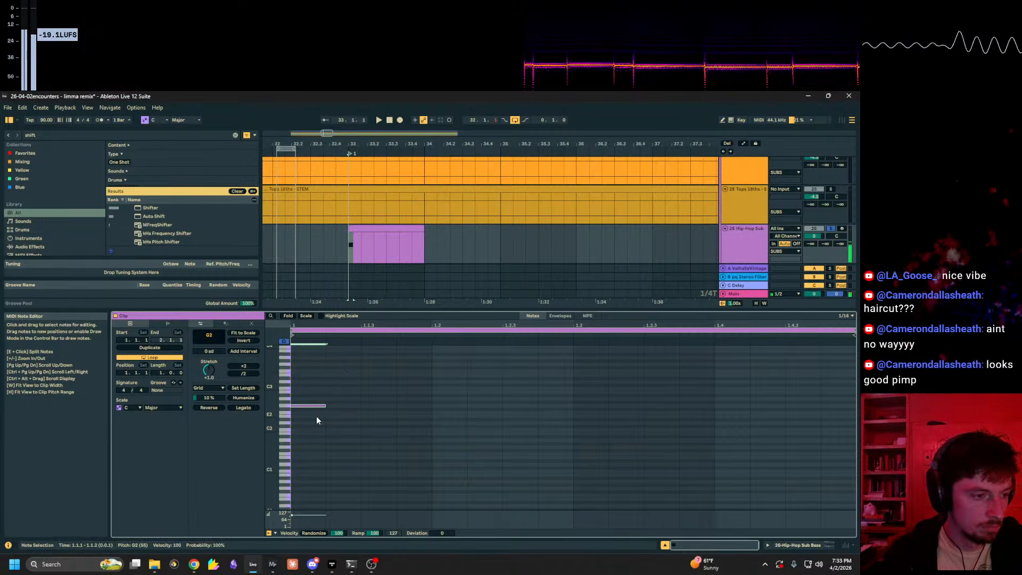
key(shift+Down)
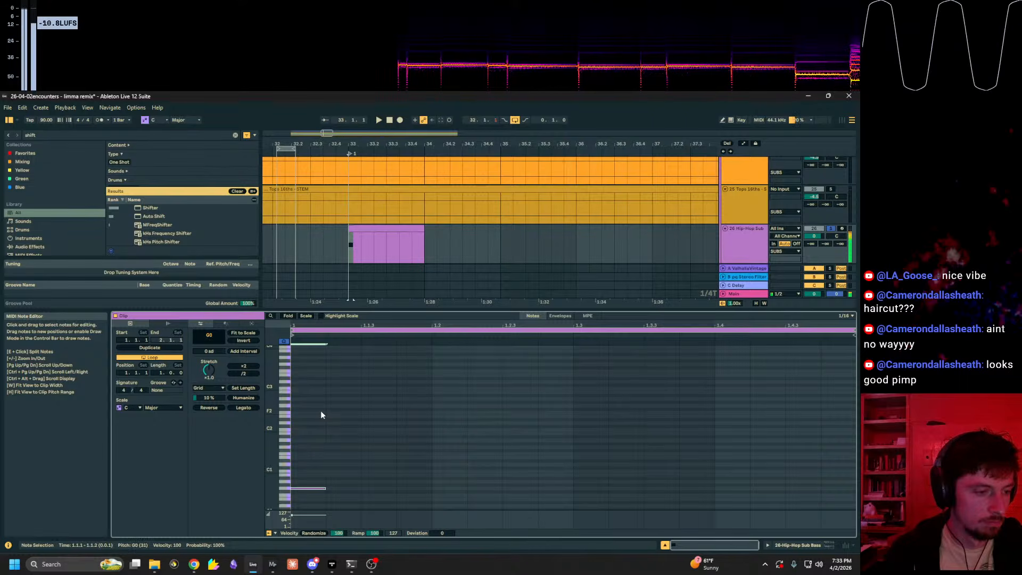
key(space)
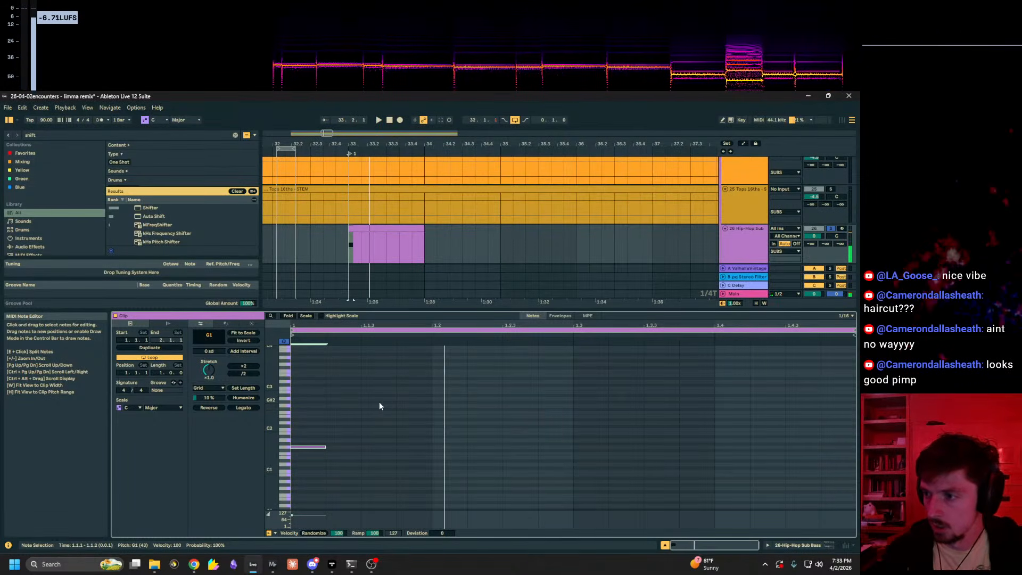
Step: Shorten the G1 note at the clip's start to a stab of about a 1/64 note
key(shift+Right)
key(shift+Right)
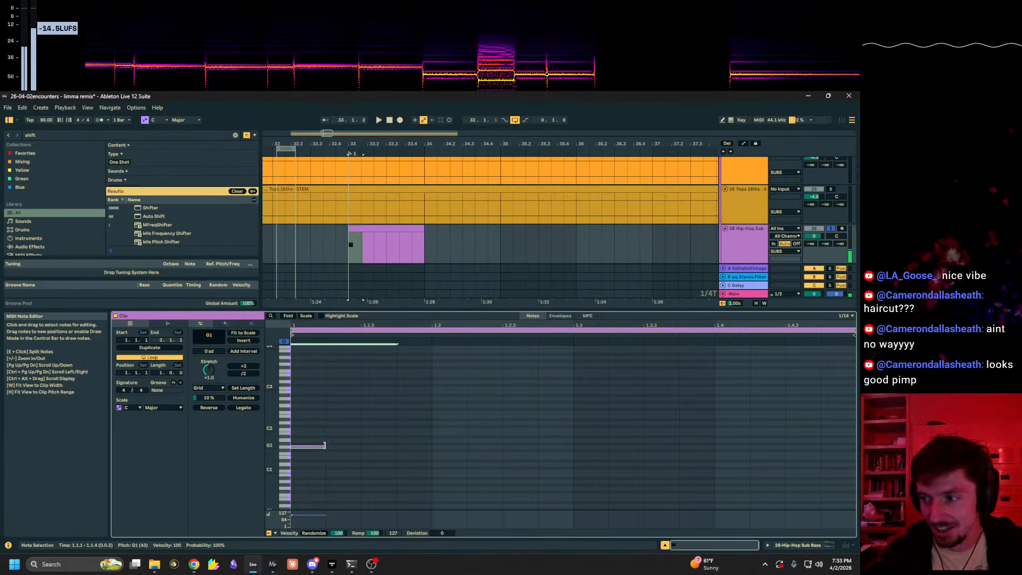
drag(324, 445, 299, 448)
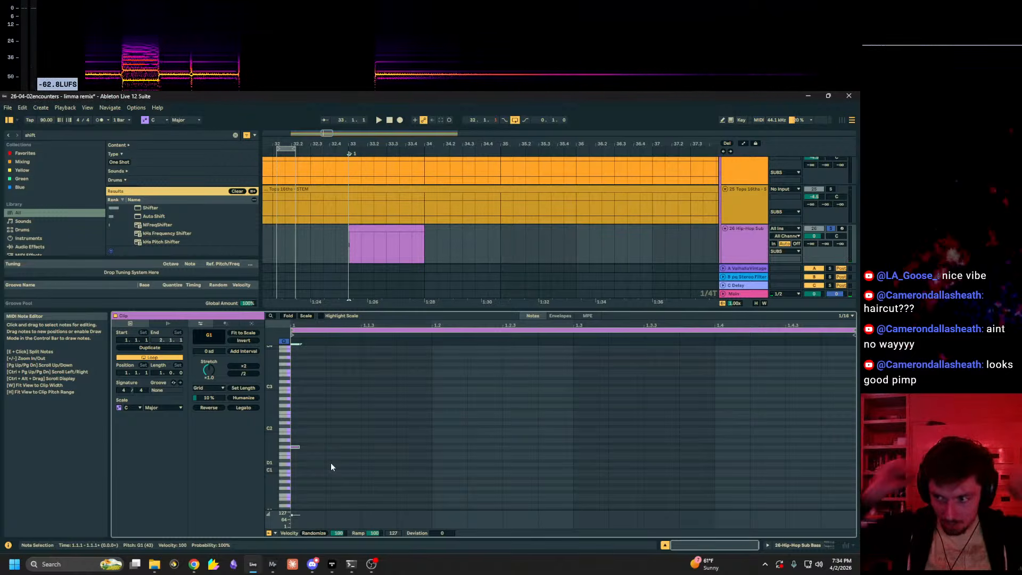
key(ctrl+z)
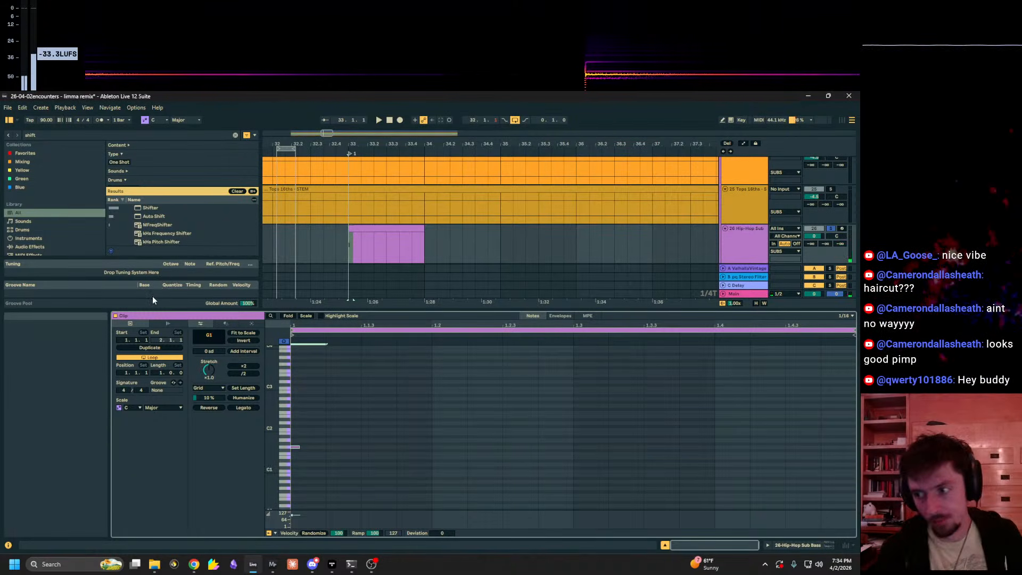
Step: Unsolo the Hip-Hop Sub track and play its short note together with the rest from bar 33
drag(387, 508, 184, 378)
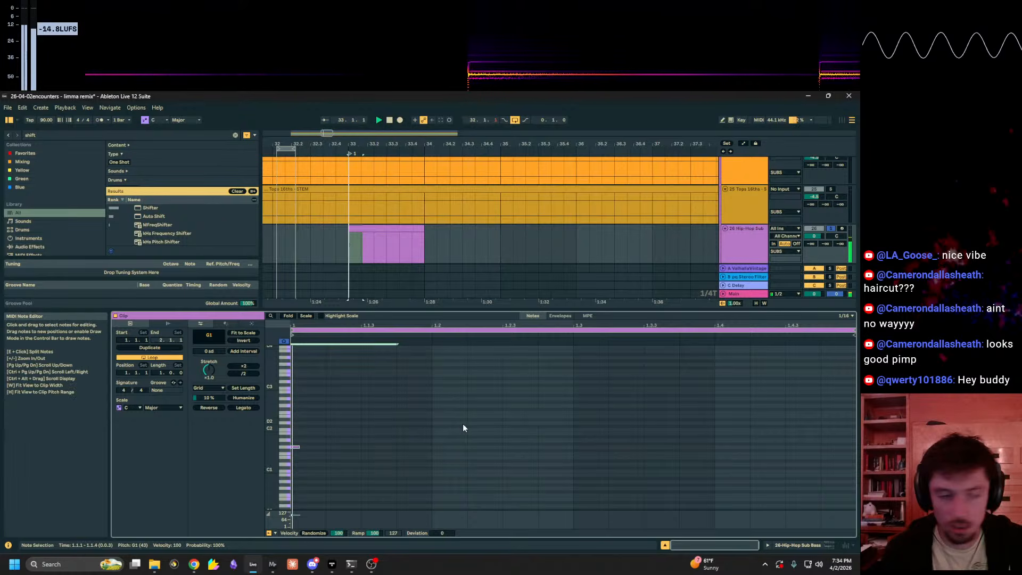
click(831, 229)
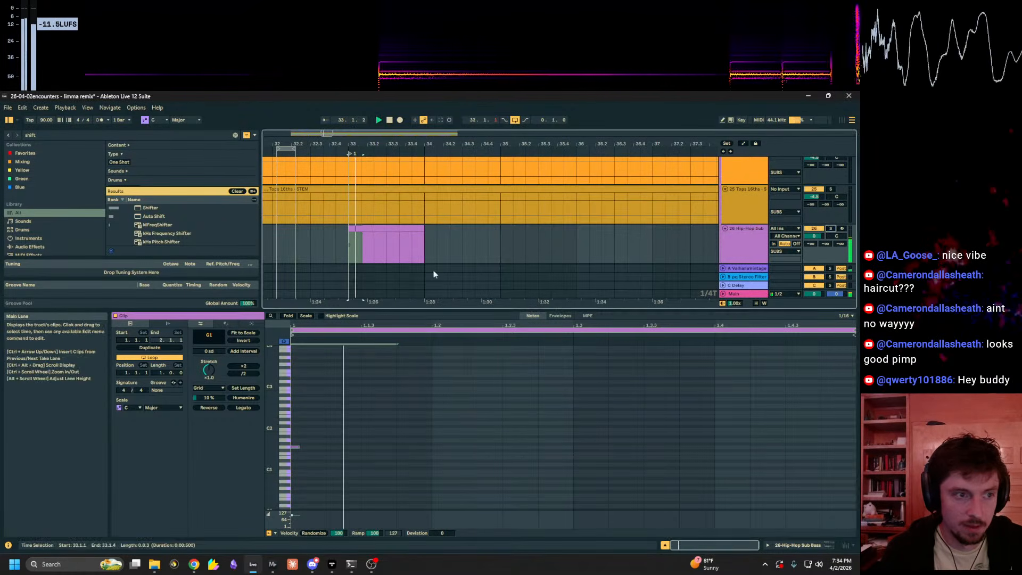
click(374, 229)
drag(386, 409, 258, 361)
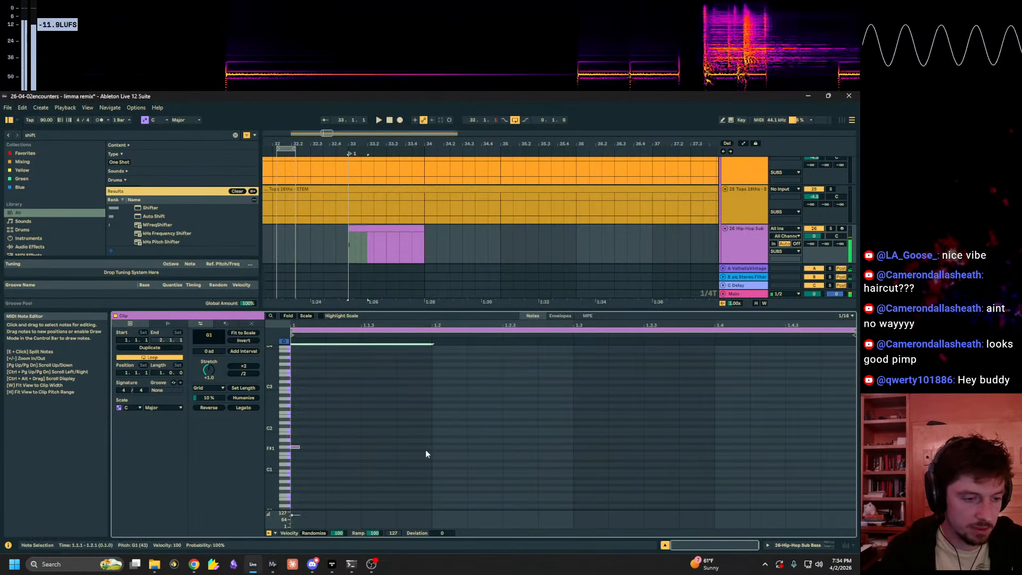
Step: Mute the chords/melody group
drag(673, 310, 662, 506)
scroll(681, 405, down, 2)
click(771, 195)
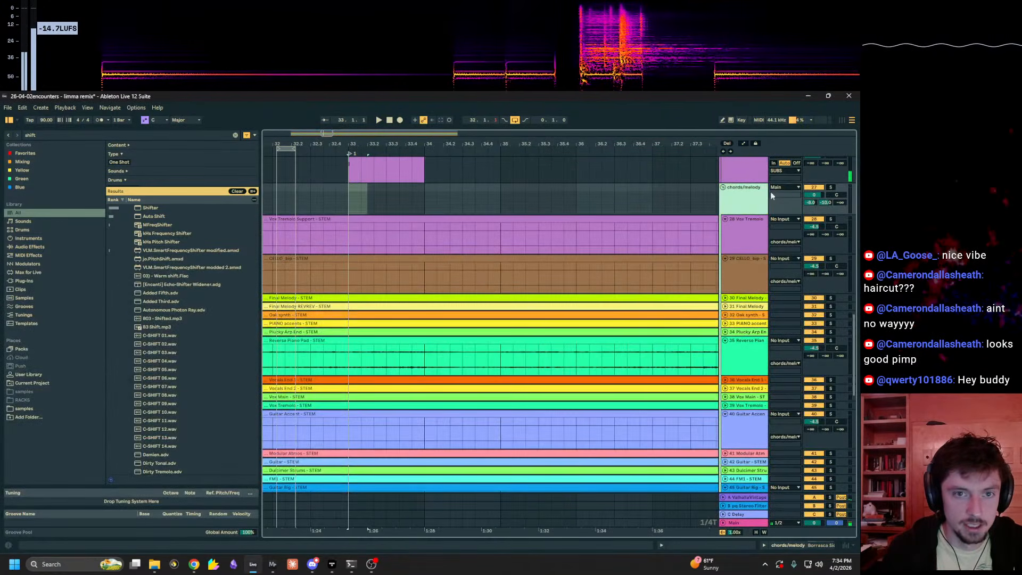
scroll(449, 269, up, 3)
Step: Extend the Hip-Hop Sub clip to just past the start of bar 35 and consolidate it into one clip
click(389, 233)
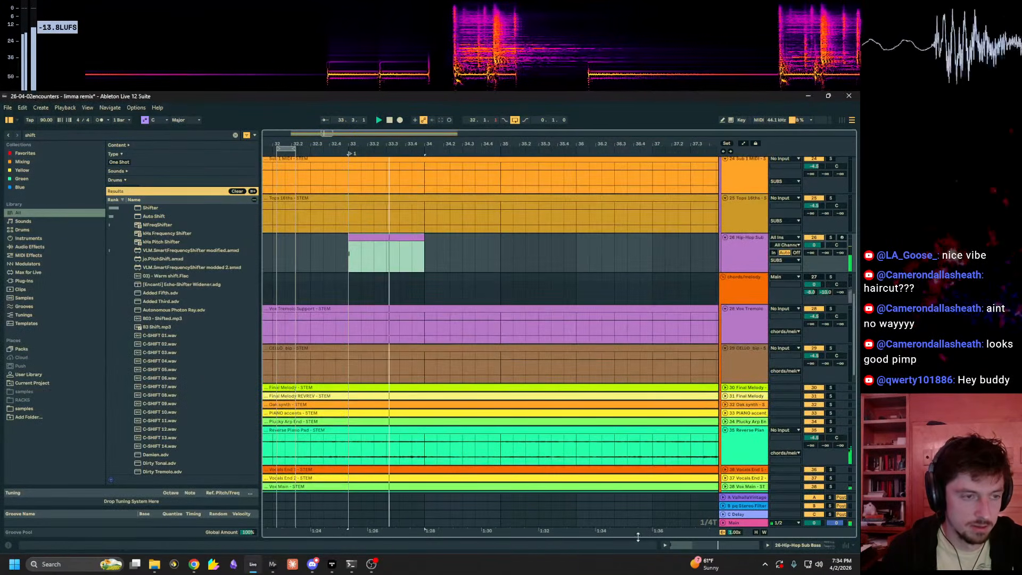
drag(720, 539, 535, 520)
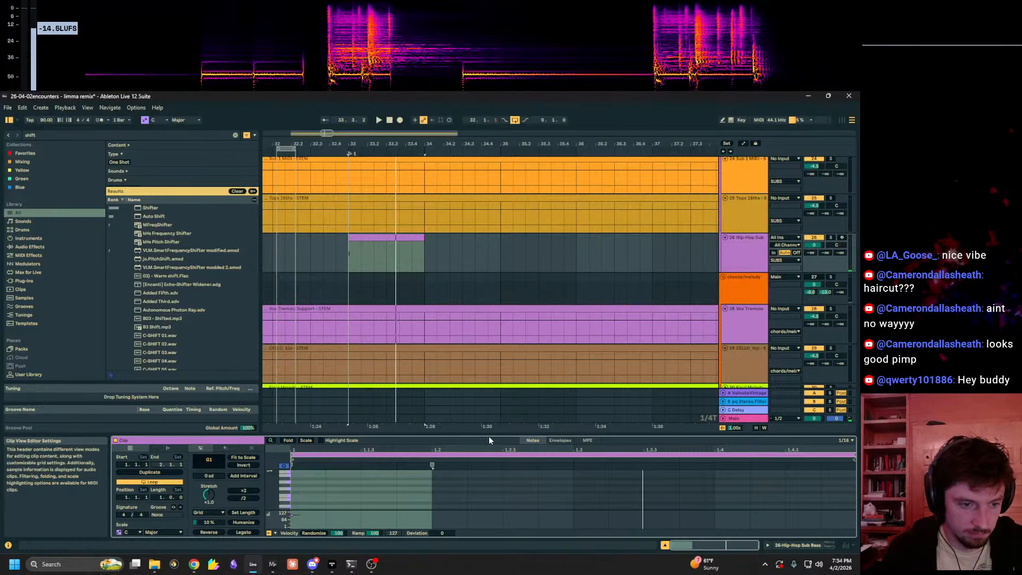
drag(489, 436, 493, 240)
key(space)
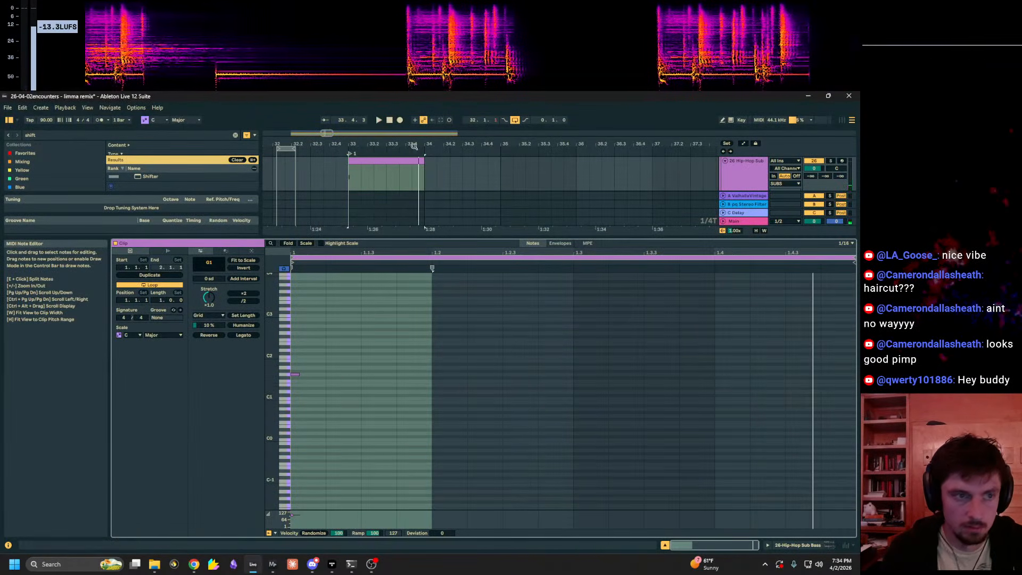
drag(423, 160, 510, 159)
key(ctrl+j)
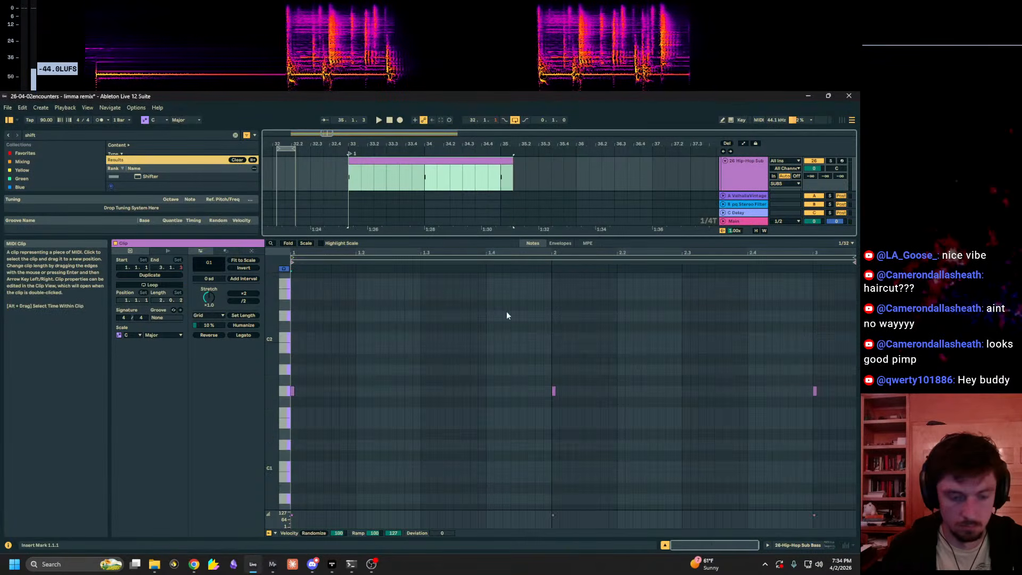
Step: Transpose the short sub note at the start of the clip's second bar to F#1
drag(586, 420, 505, 361)
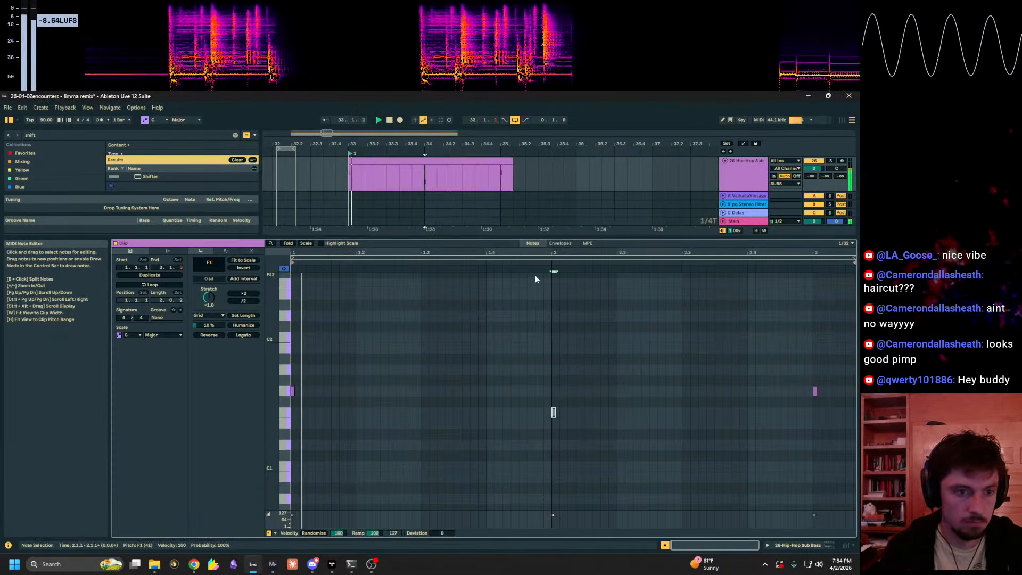
drag(575, 417, 485, 358)
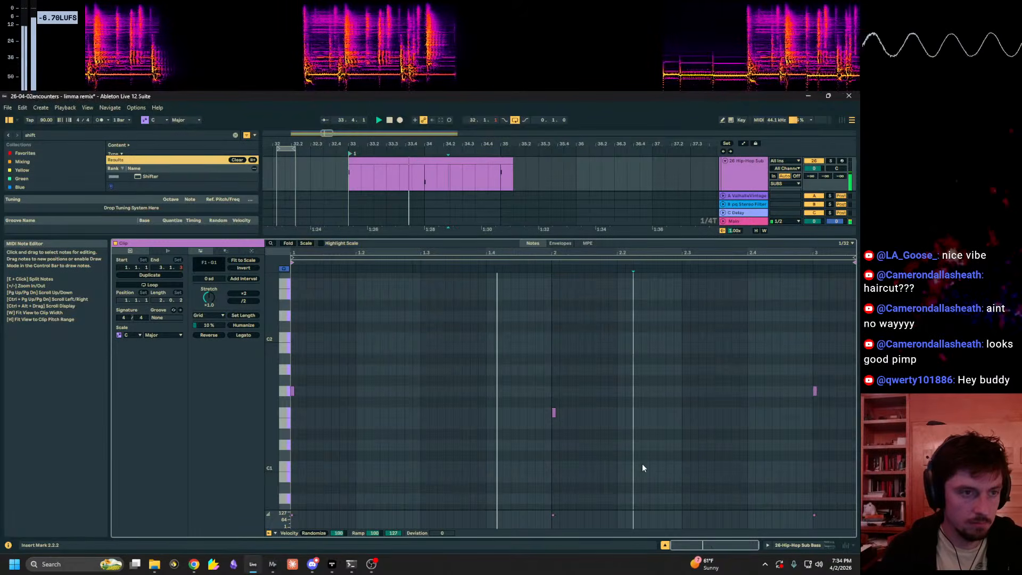
key(Up)
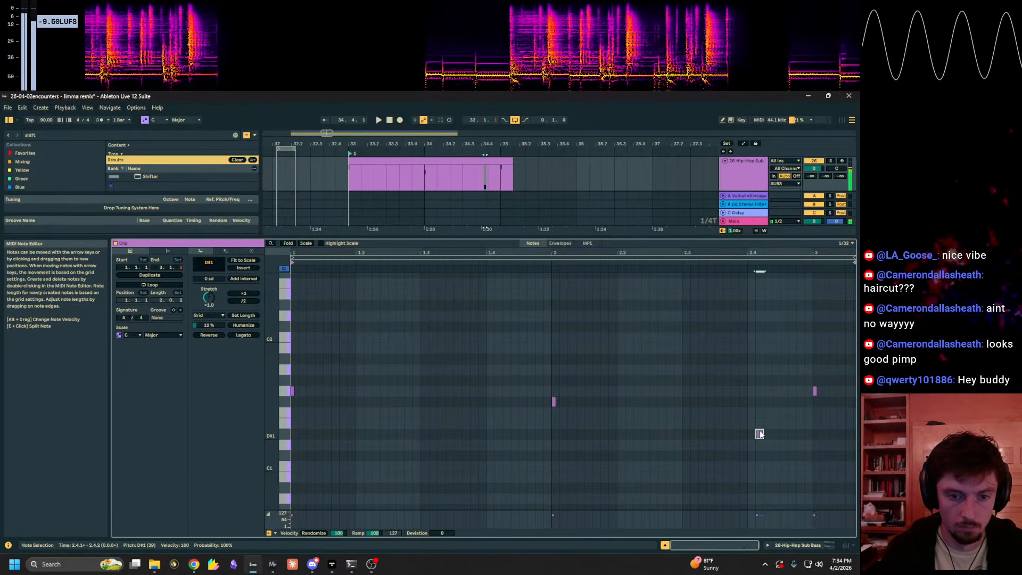
Step: Place a short D#1 note on beat 2.4 and transpose the clip's last note down to G0
key(Left)
drag(819, 432, 820, 362)
key(shift+Down)
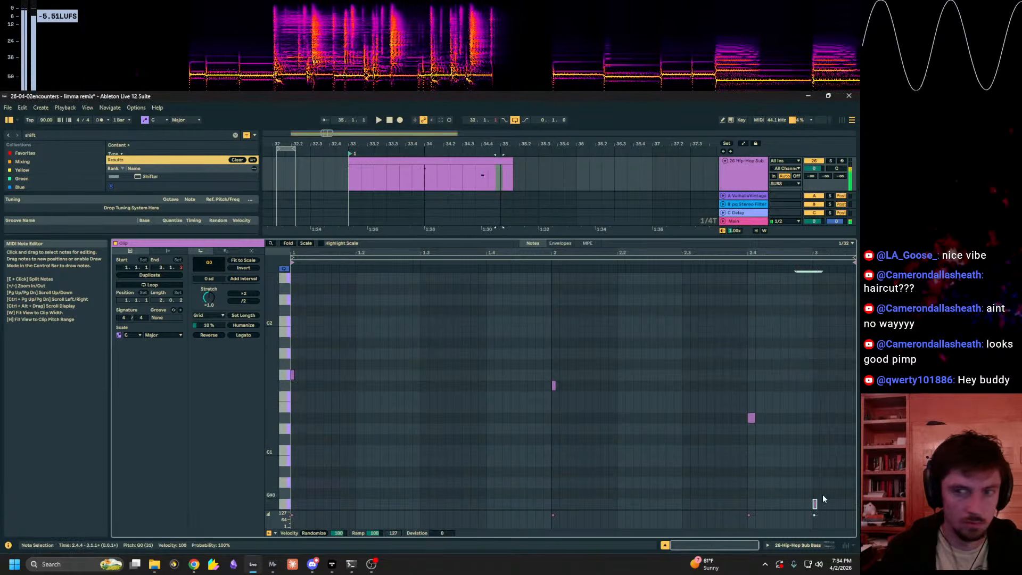
Step: Transpose the Hip-Hop Sub clip's last note up to G#0 and its first note up to G#1
drag(819, 170, 819, 184)
key(space)
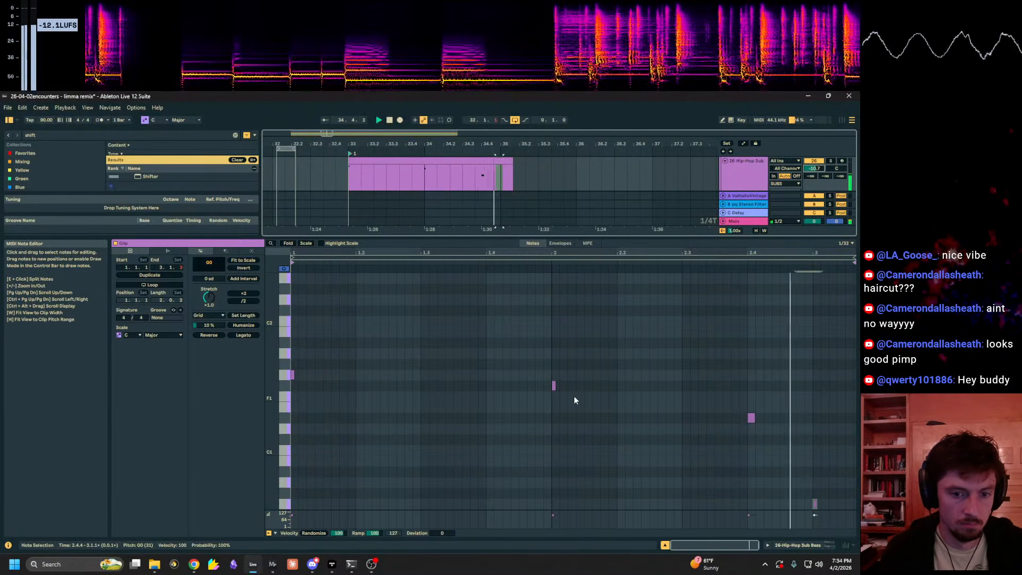
key(space)
drag(824, 482, 792, 520)
key(Up)
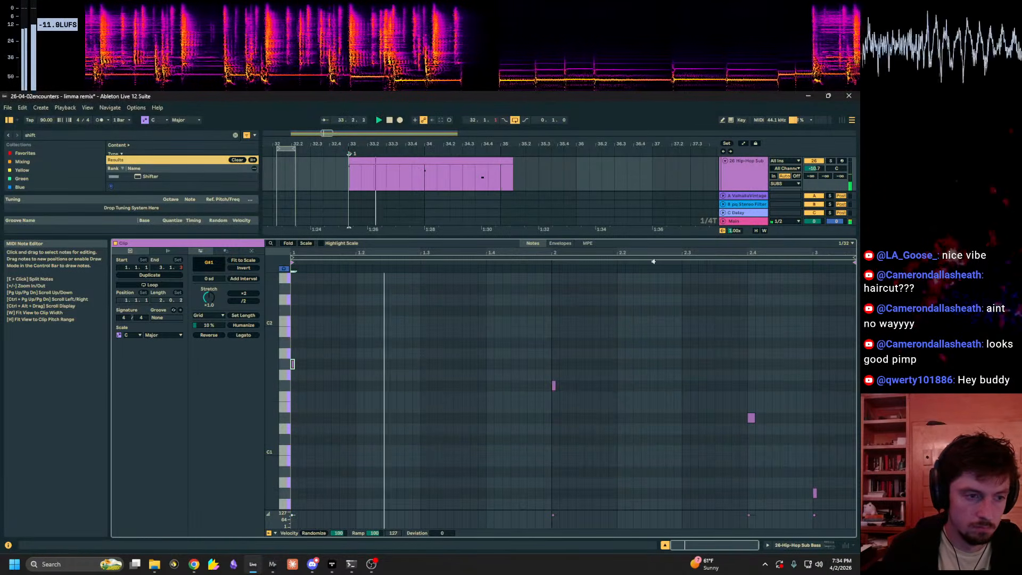
Step: Transpose the short note at the start of the clip's second bar up to G1
click(618, 402)
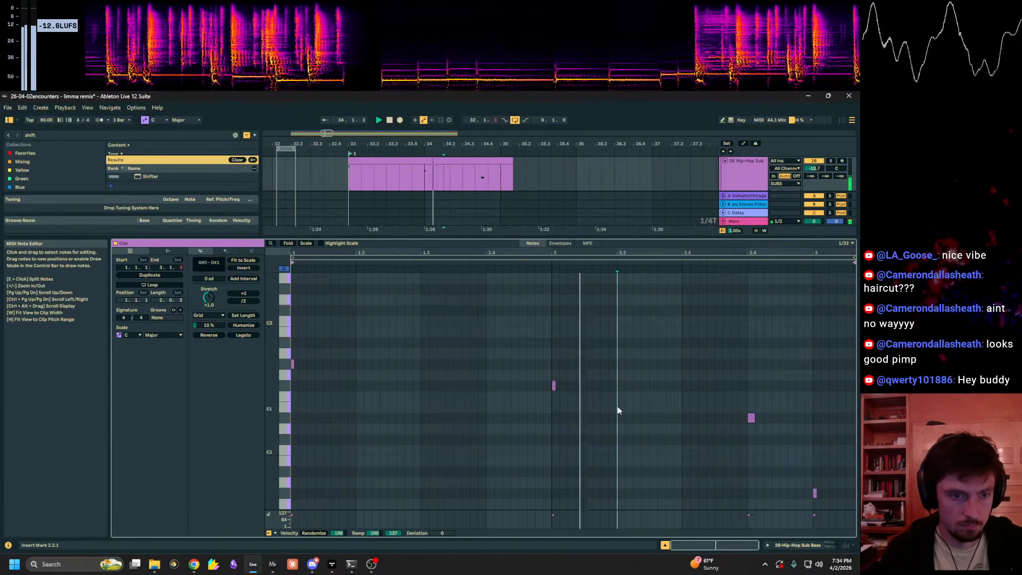
key(space)
drag(606, 408, 503, 359)
key(Up)
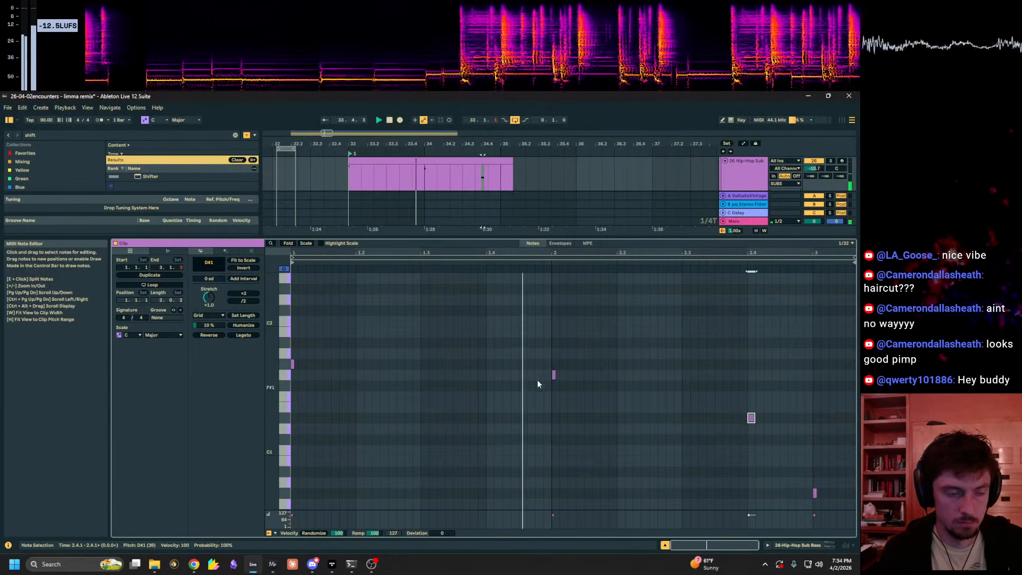
click(641, 386)
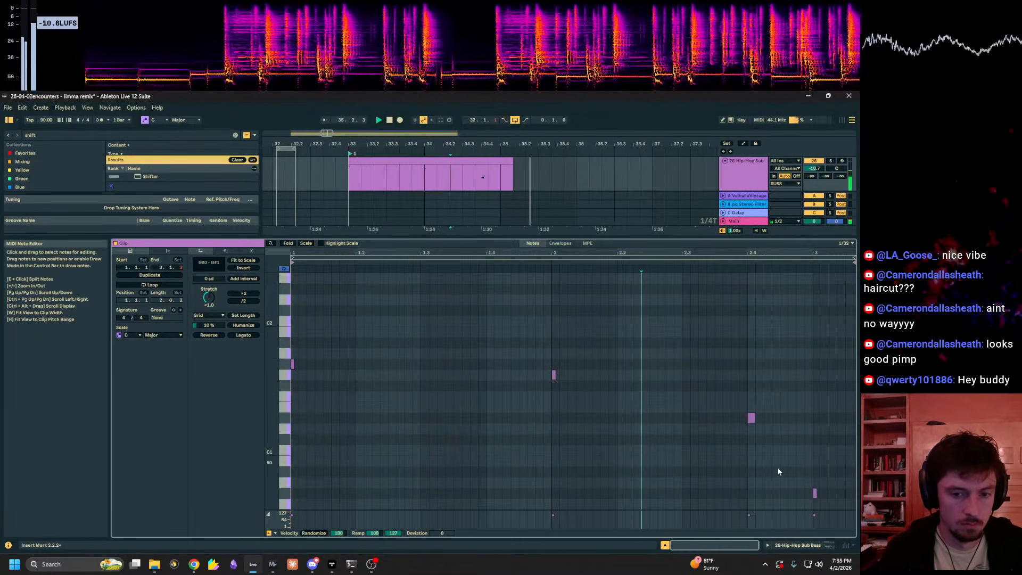
Step: Extend the Hip-Hop Sub clip to about 36.4 and repeat the G#0 note through bars 3 and 4, with bar 3's last repeat at 3.3.3
drag(507, 163, 639, 174)
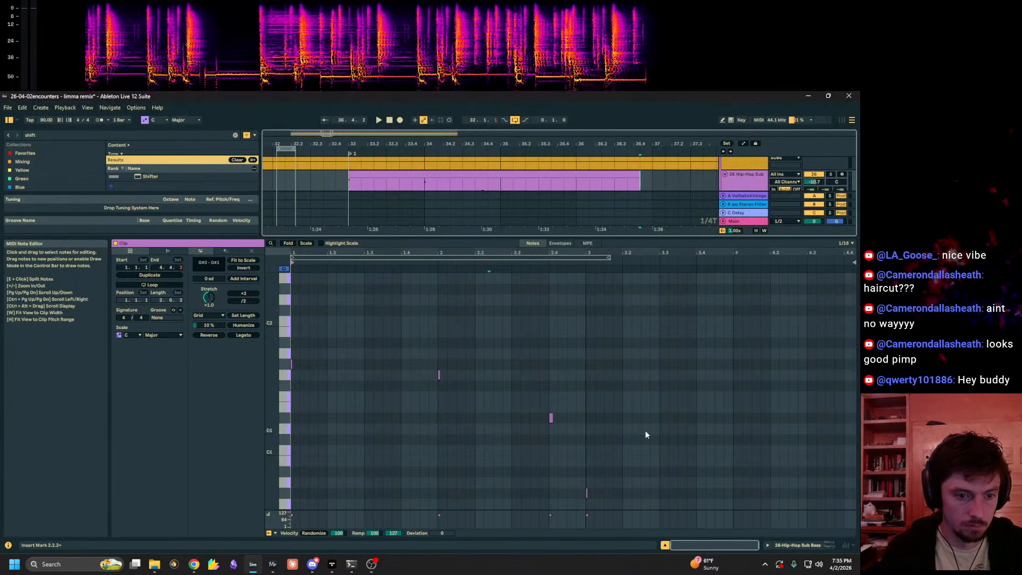
drag(674, 502, 583, 521)
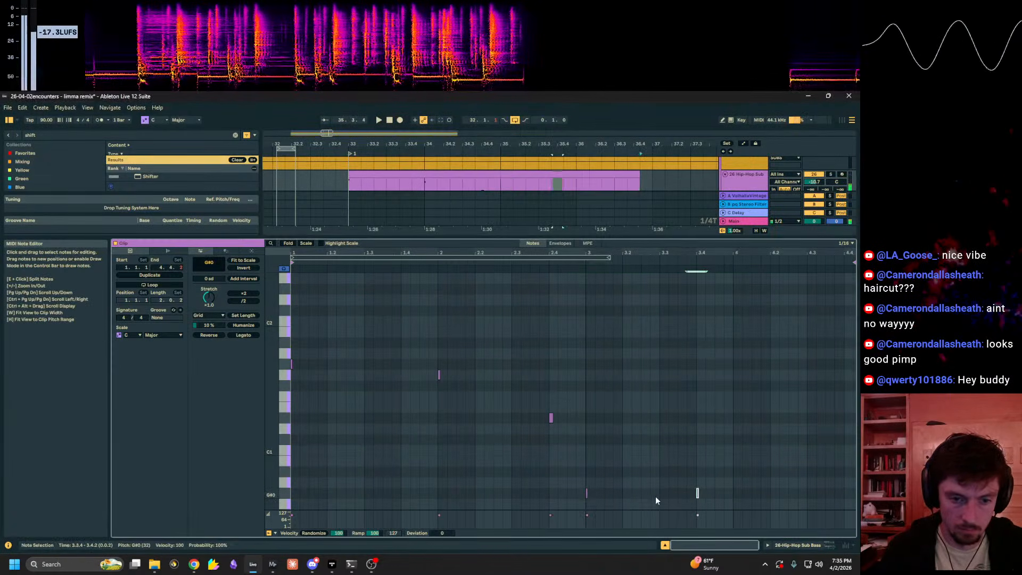
drag(736, 488, 583, 511)
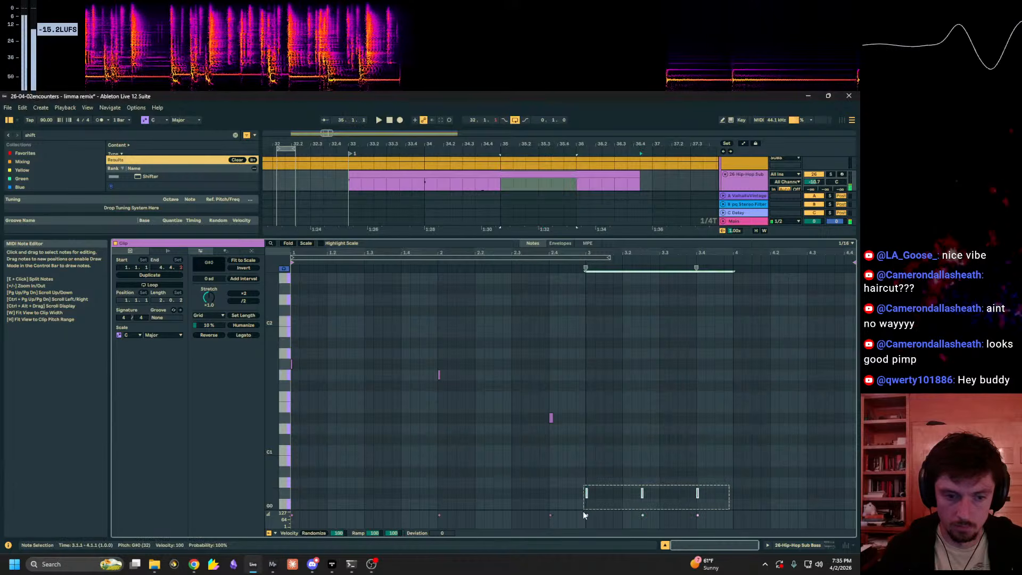
key(ctrl+d)
drag(712, 474, 690, 488)
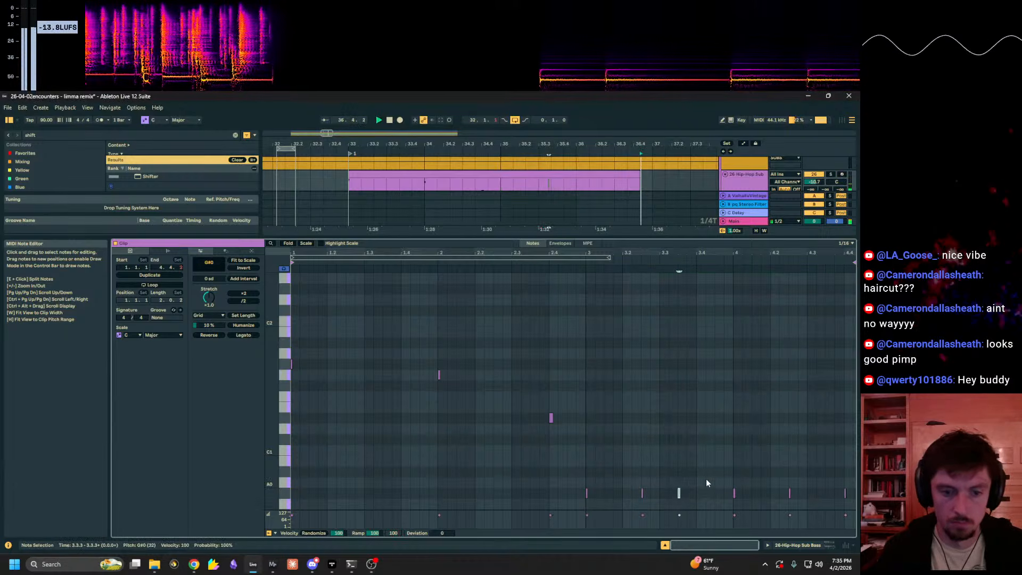
Step: Enlarge the arrangement area and collapse the chords/melody group to reach the FX tracks
click(453, 169)
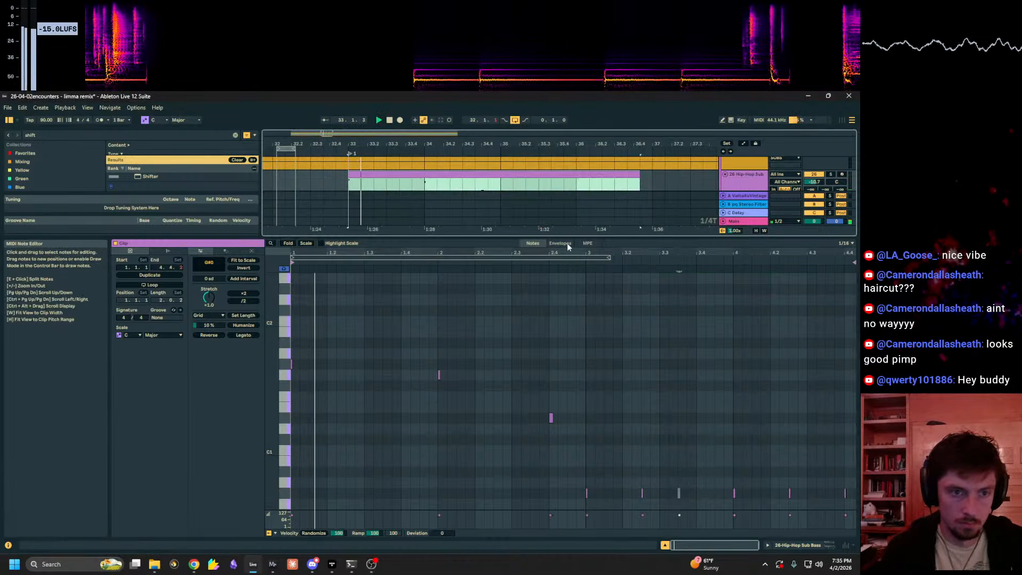
drag(544, 236, 544, 411)
click(576, 245)
scroll(783, 222, up, 2)
click(785, 255)
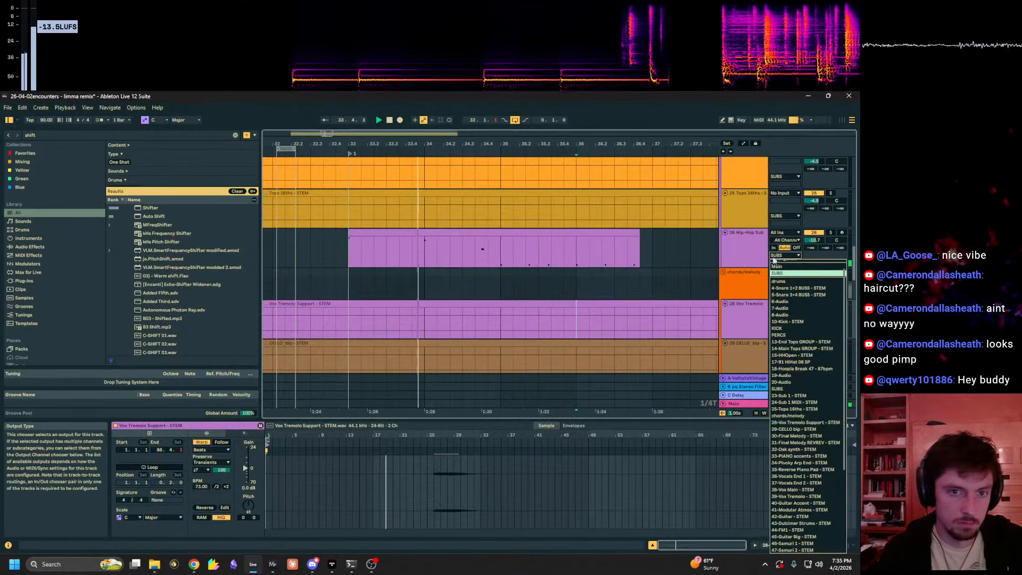
click(738, 275)
click(724, 272)
scroll(725, 273, down, 3)
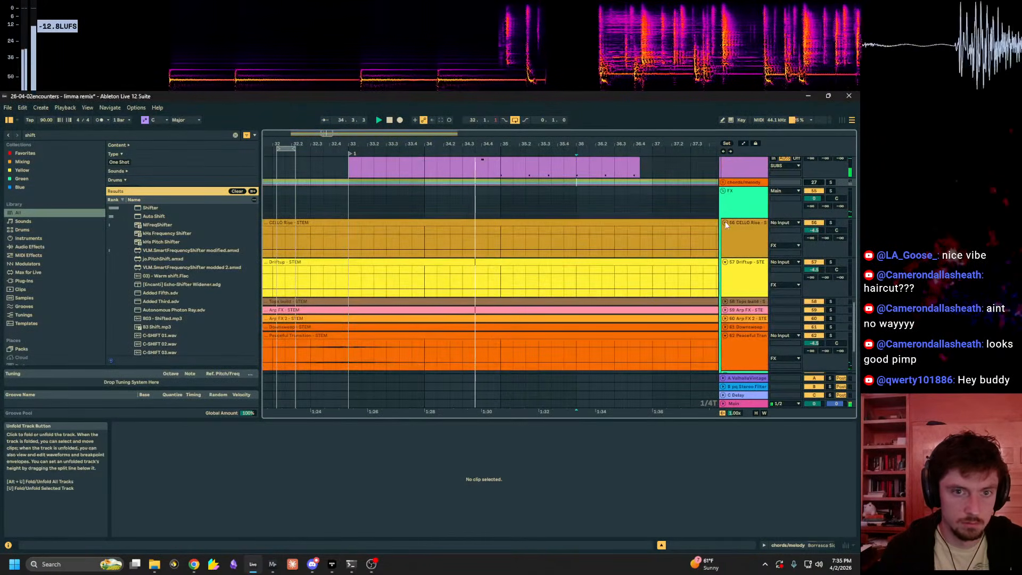
scroll(705, 218, down, 2)
Step: Copy the Peaceful Transition section from just after bar 33 onto a new audio track at bar 35 and reverse it
click(359, 302)
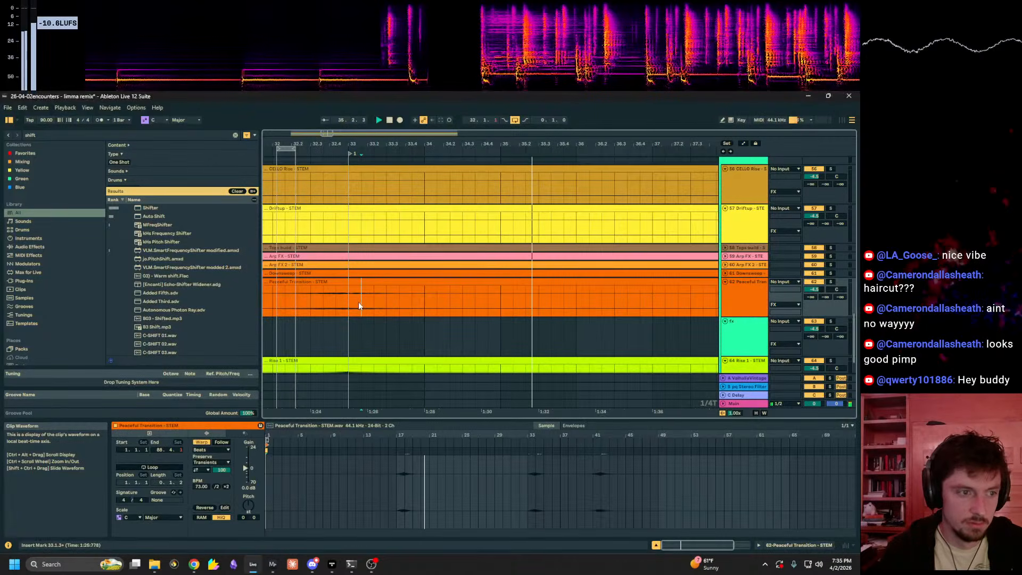
drag(359, 302, 477, 315)
click(756, 290)
key(ctrl+t)
click(505, 336)
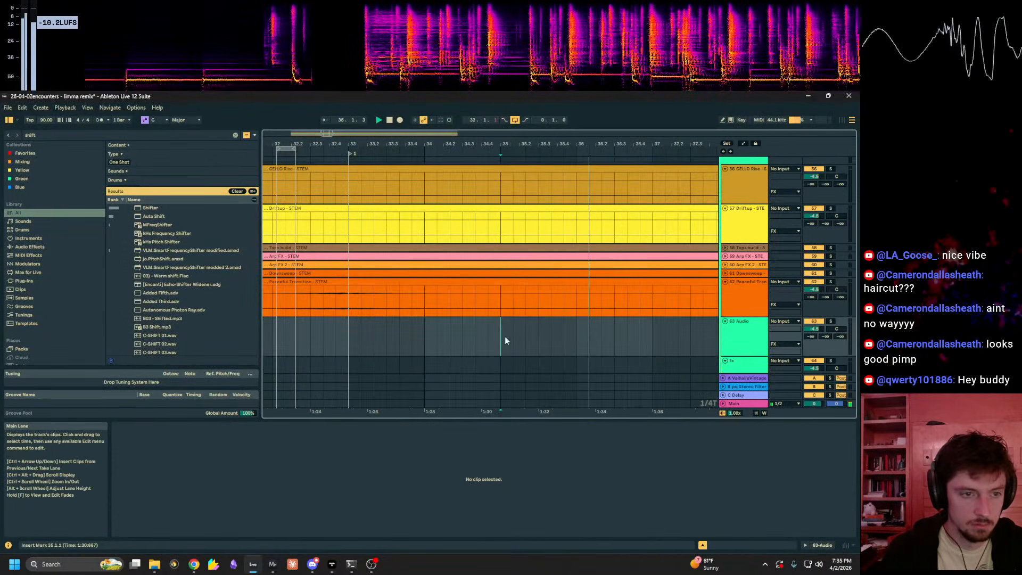
key(ctrl+v)
click(445, 335)
click(526, 320)
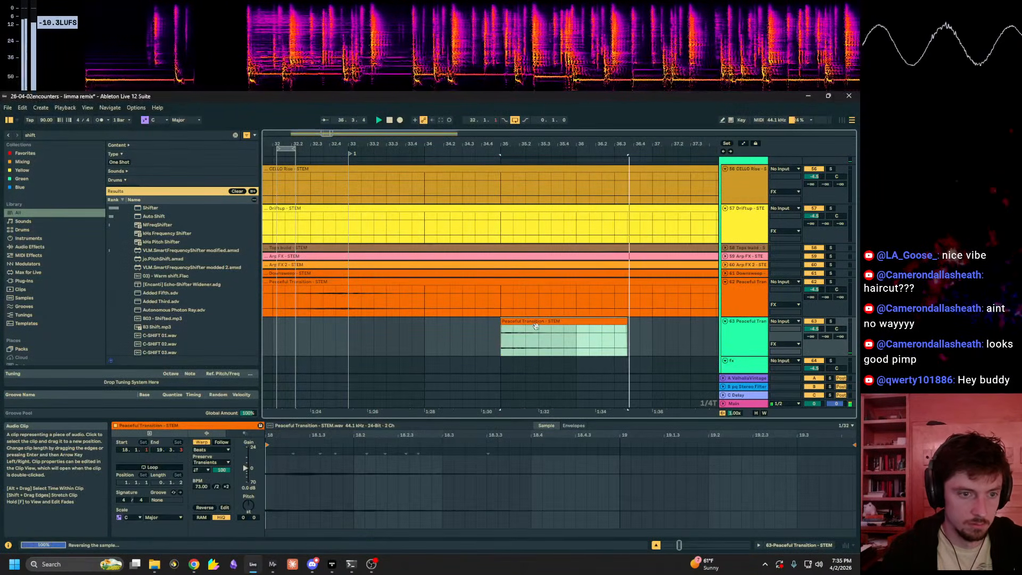
Step: Move the reversed Peaceful Transition clip so it ends at bar 37 and give it a long fade-in
key(space)
drag(567, 322, 594, 334)
key(space)
click(627, 347)
key(space)
key(space)
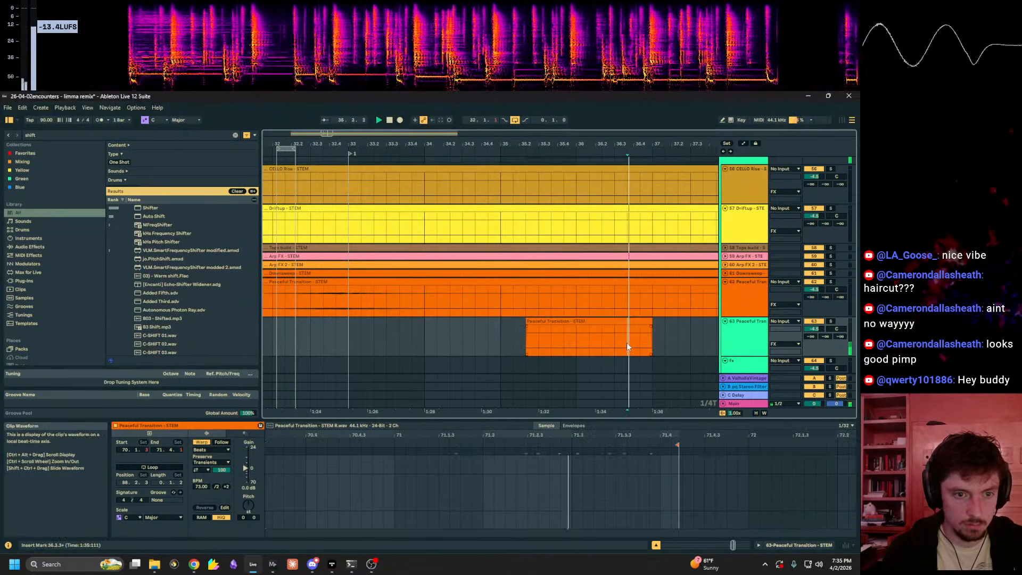
click(623, 322)
key(space)
drag(528, 326, 679, 326)
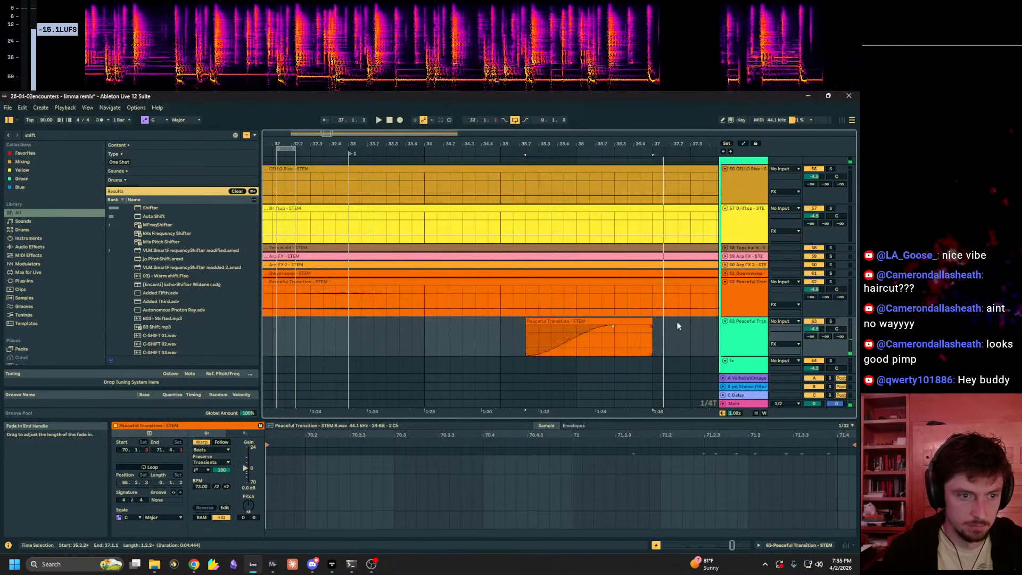
key(space)
drag(400, 333, 388, 333)
Step: Add an empty audio track below the reversed clip and loop playback from bar 33 to bar 37
click(741, 340)
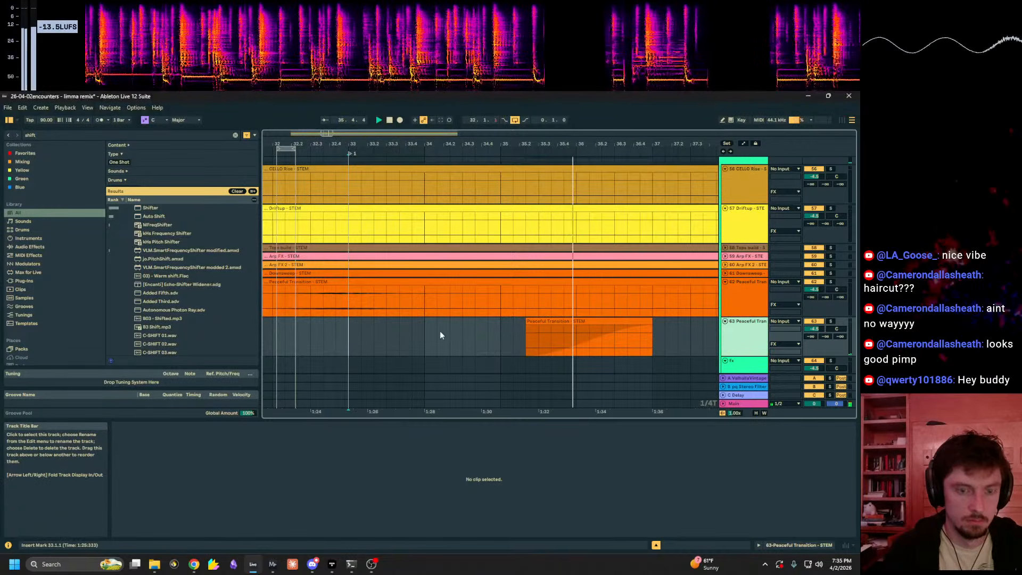
key(ctrl+t)
scroll(394, 324, down, 2)
click(356, 266)
click(356, 285)
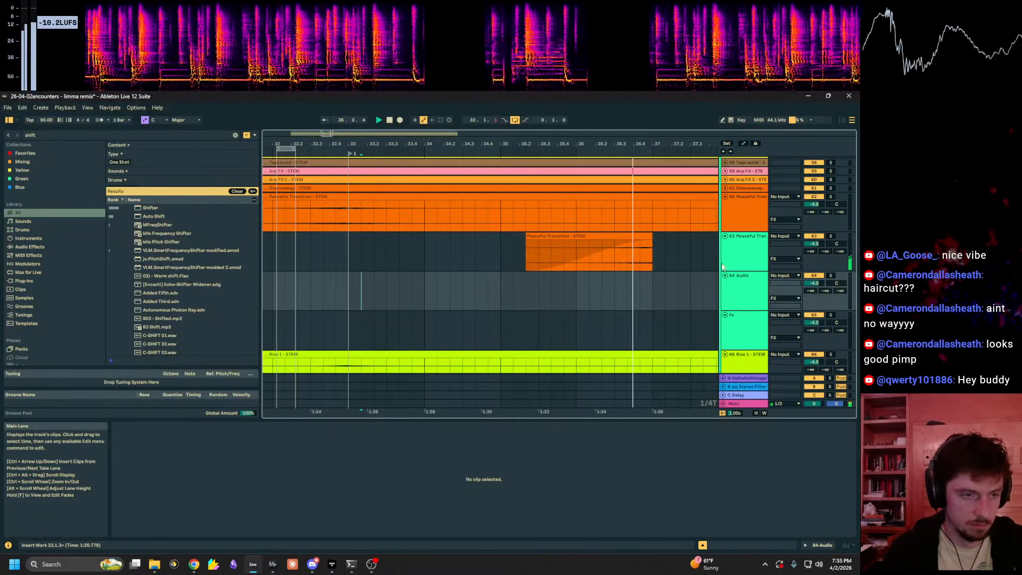
drag(662, 260, 348, 260)
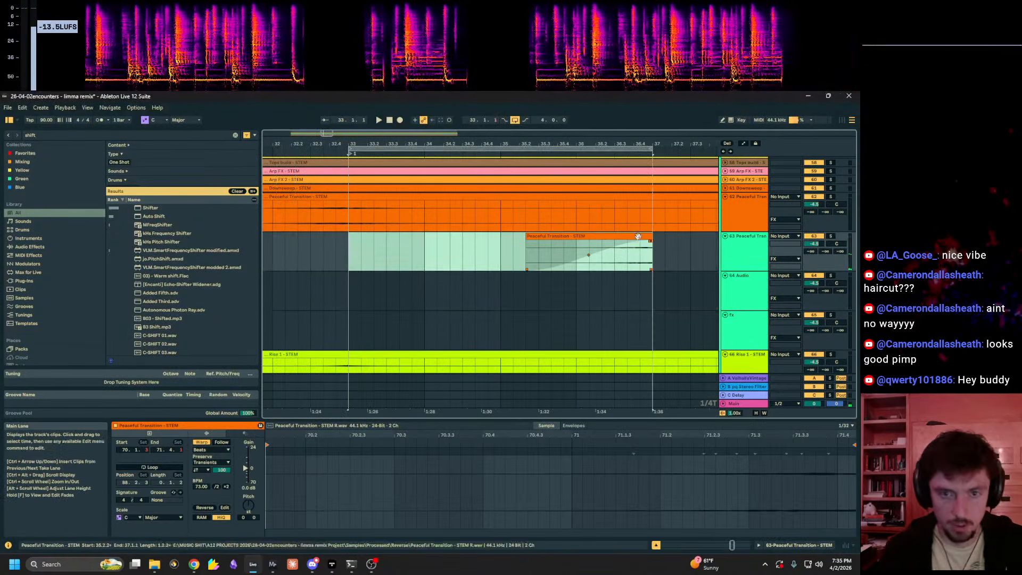
Step: Duplicate bar 33 of the Peaceful Transition stem into bar 34 and transpose the copy by -1 semitone
click(379, 218)
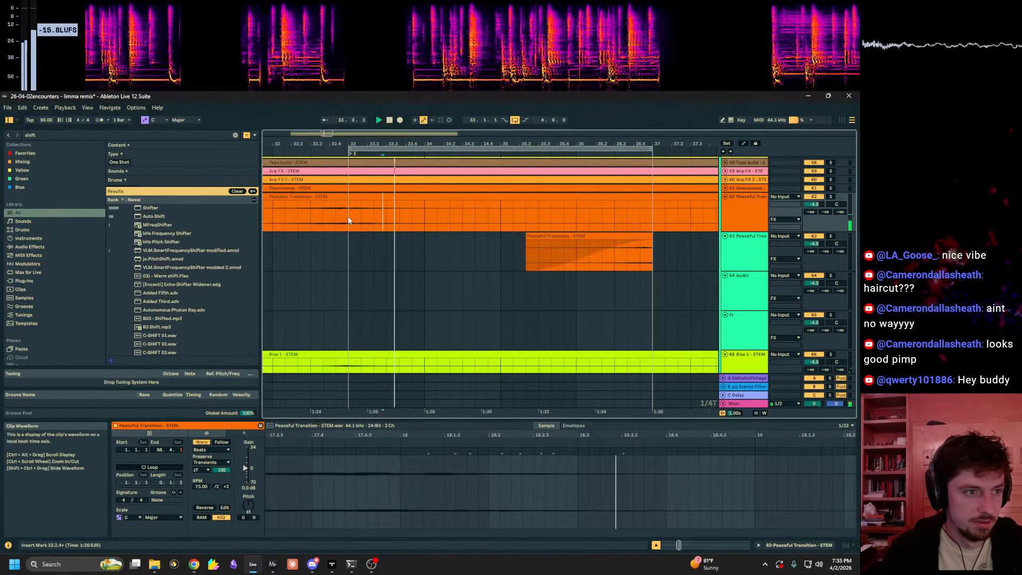
key(space)
drag(428, 218, 343, 224)
key(ctrl+d)
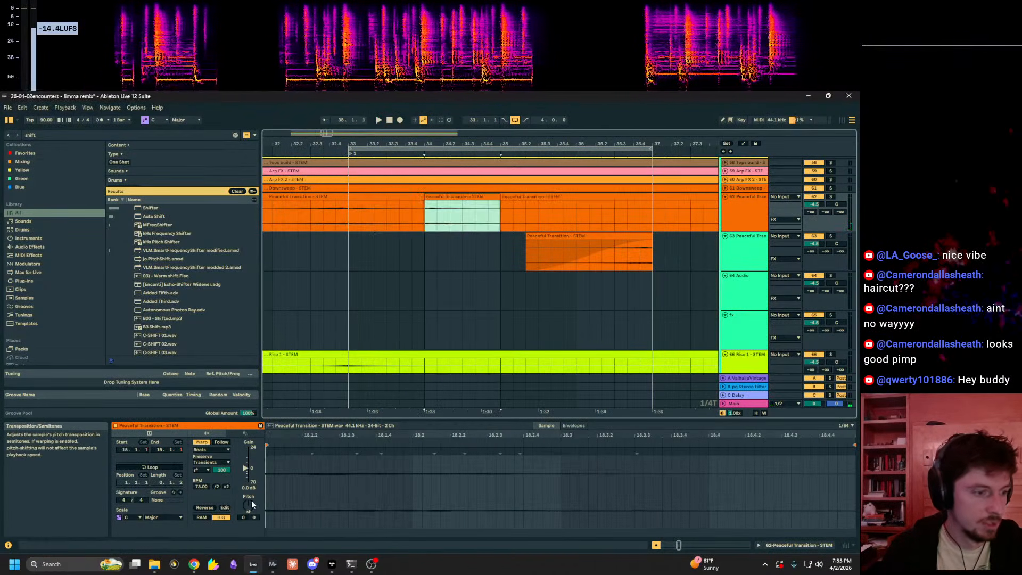
drag(251, 501, 252, 508)
key(space)
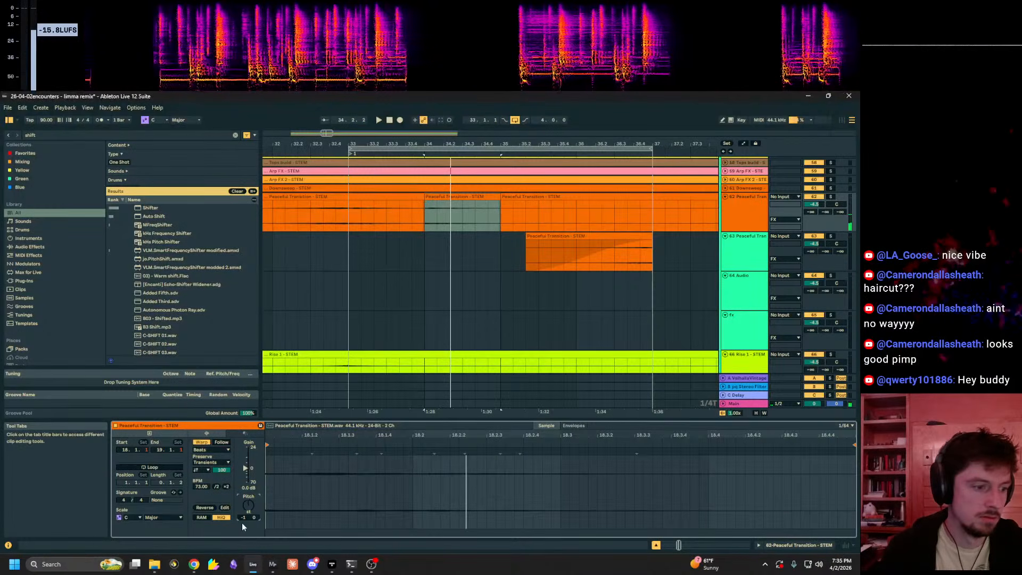
Step: Insert another audio track below the reversed clip and move the transposed bar 34 clip onto it
click(468, 196)
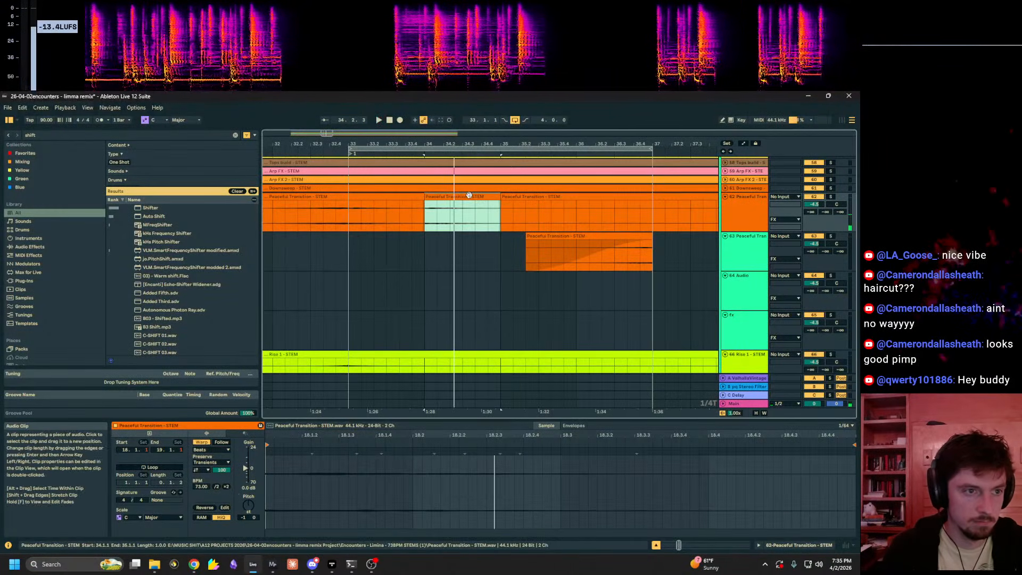
click(756, 252)
key(ctrl+t)
drag(447, 197, 442, 283)
click(412, 285)
key(space)
click(452, 274)
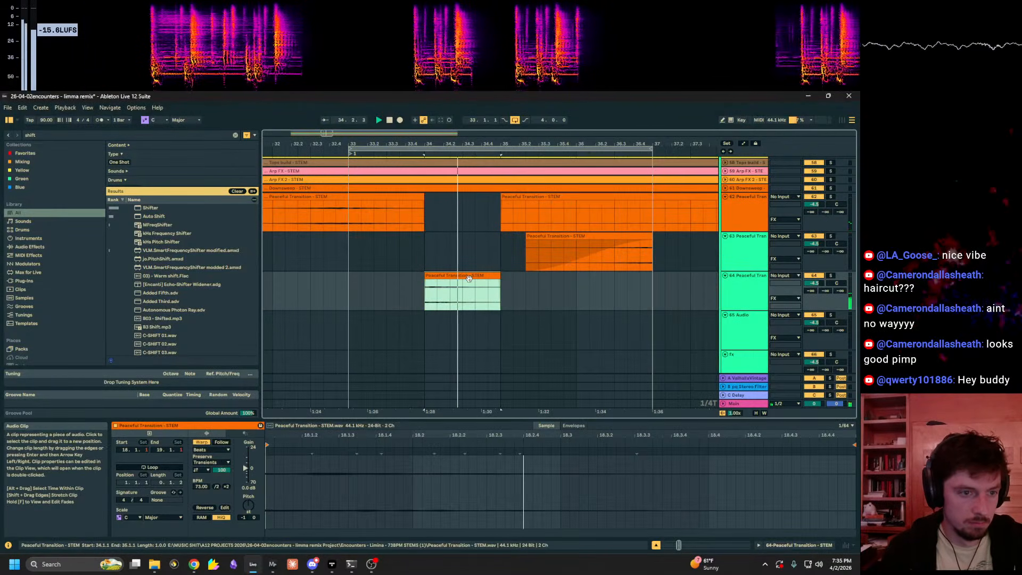
Step: Duplicate the bar 34 clip over its final part, transpose the copy by -5 semitones and trim it to end at bar 35
key(ctrl+d)
key(space)
drag(516, 275, 503, 275)
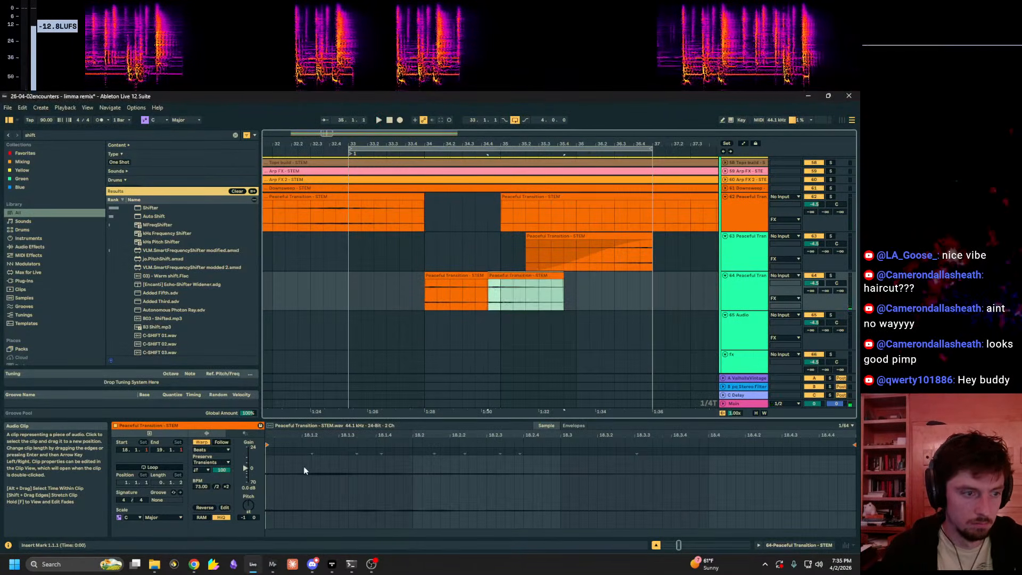
drag(251, 506, 251, 507)
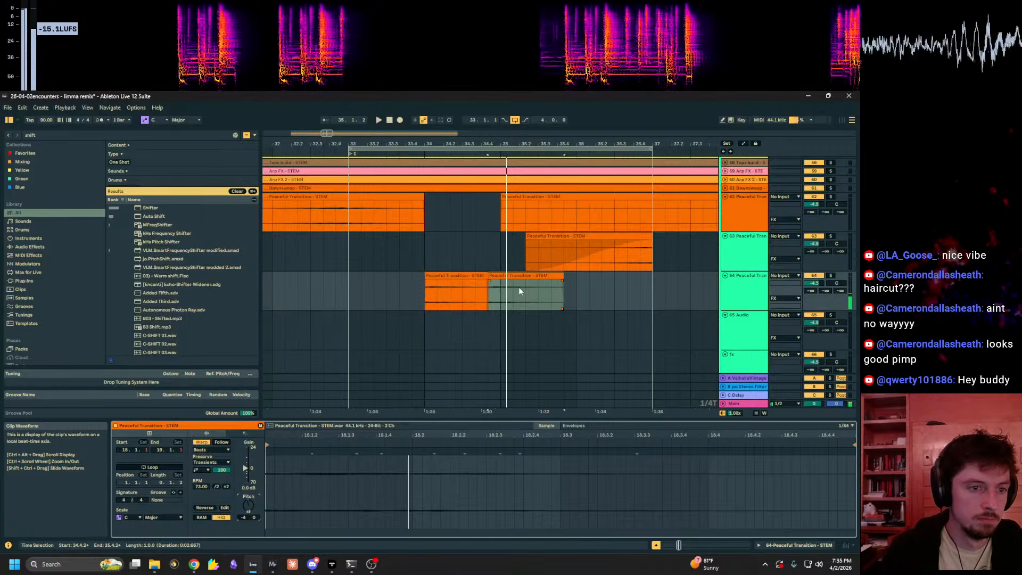
key(space)
drag(562, 293, 501, 293)
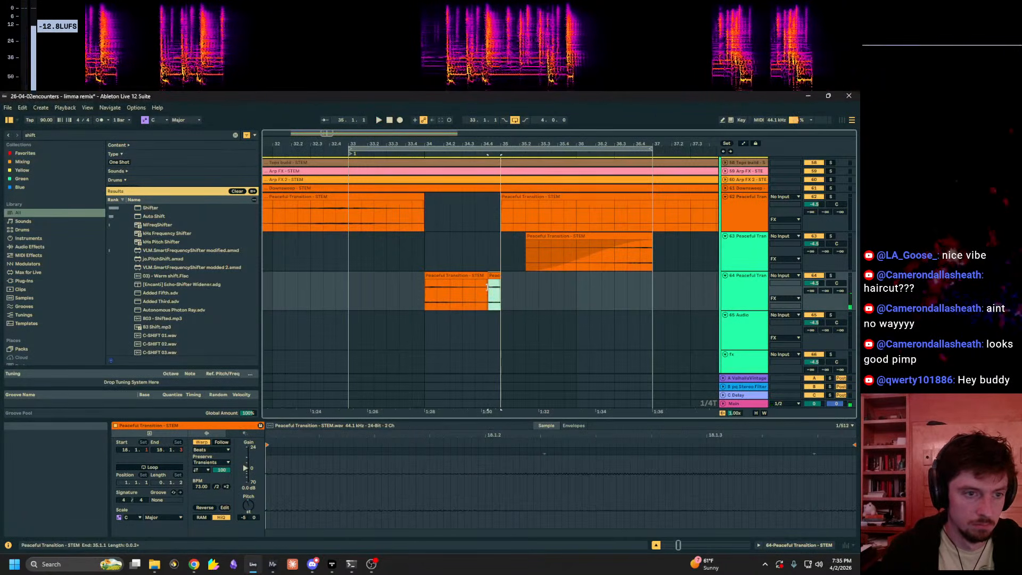
Step: Copy bar 33 of the Peaceful Transition stem and paste it at bar 35 after the transposed clips
drag(349, 216, 429, 220)
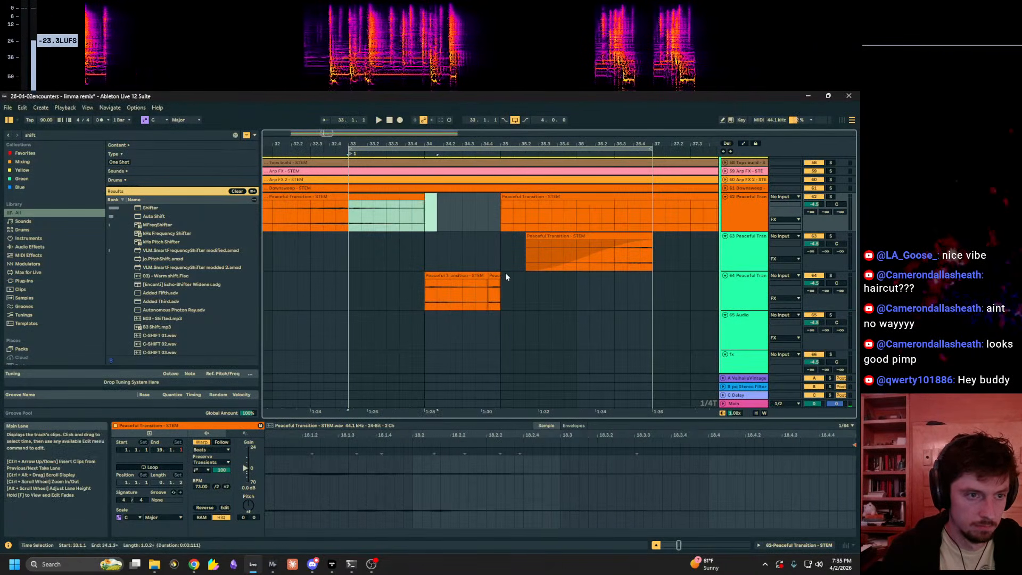
key(ctrl+c)
click(505, 291)
key(ctrl+v)
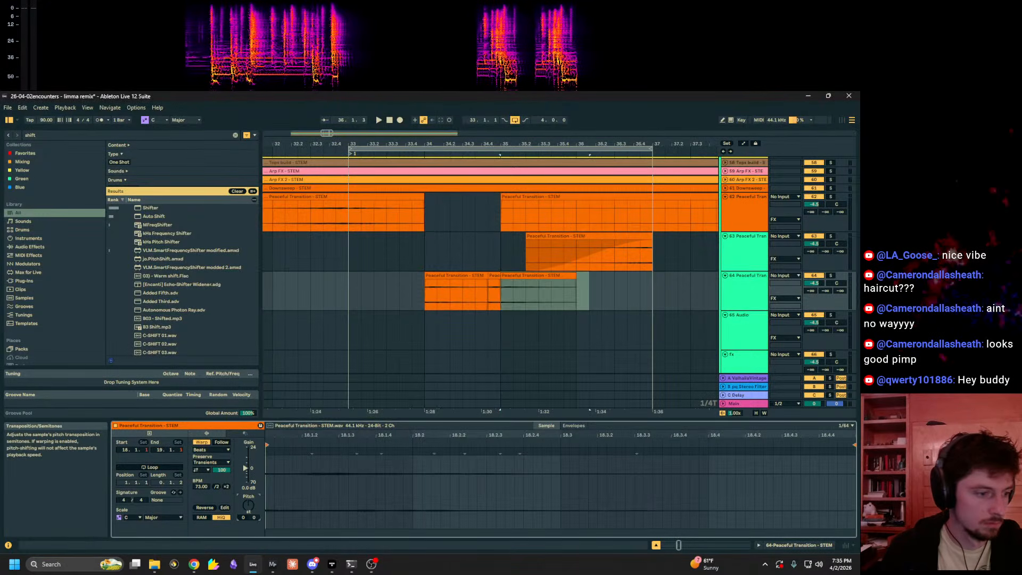
key(space)
click(336, 290)
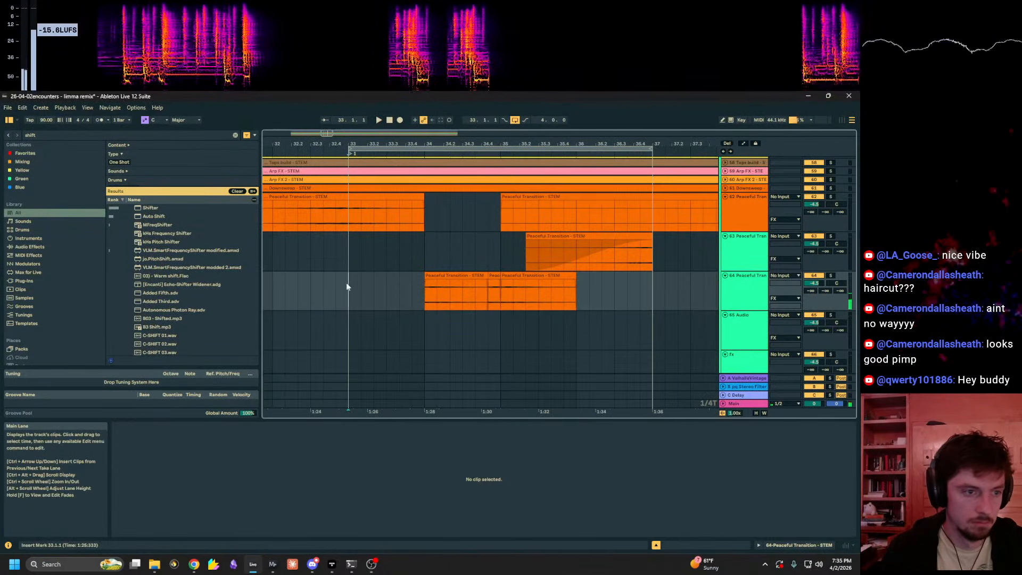
Step: Insert a MIDI track below the transposed Peaceful Transition clips and load the Hyper Field instrument on it
click(747, 283)
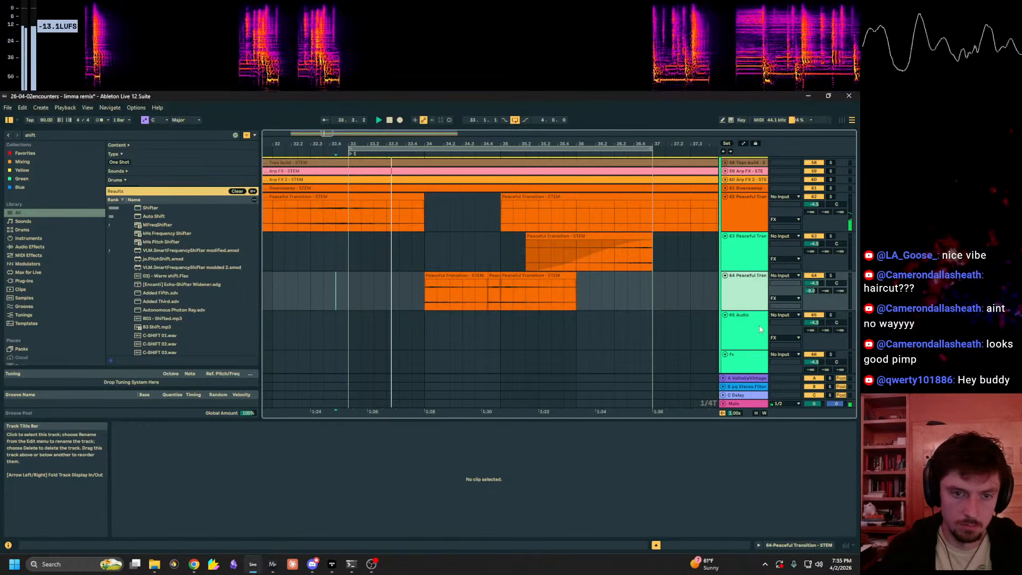
key(ctrl+shift+t)
key(ctrl+f)
text(hyper f)
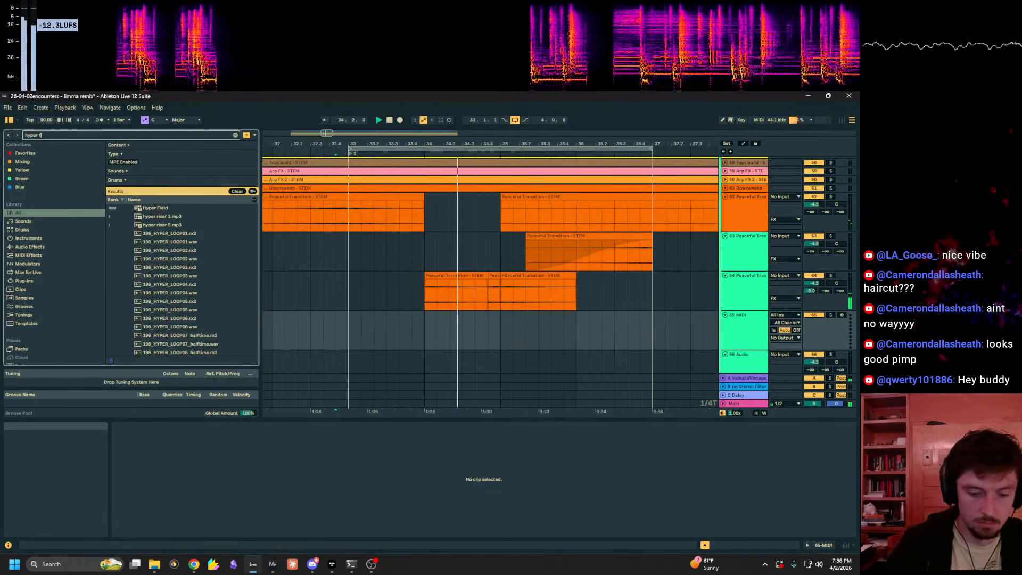
text(iel)
click(149, 208)
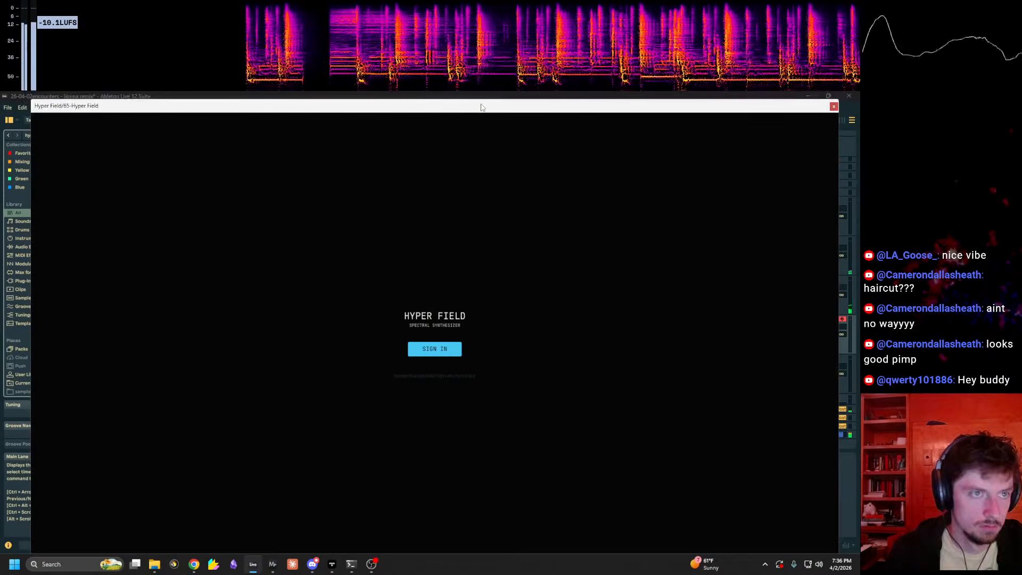
drag(482, 106, 560, 450)
click(494, 280)
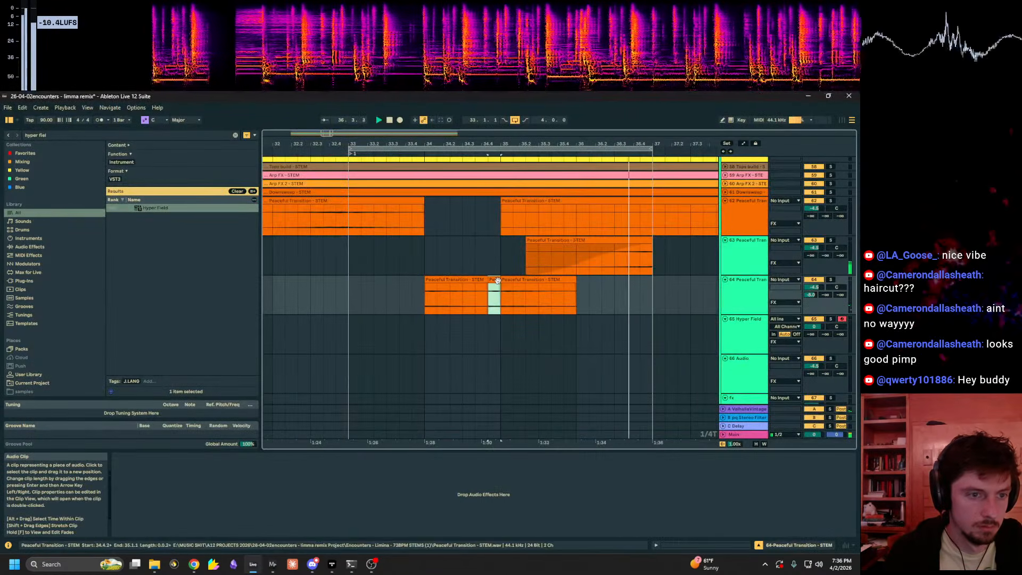
Step: Transpose the Peaceful Transition clip at bar 35 on track 64 to -8 semitones while auditioning the change
drag(496, 143, 463, 301)
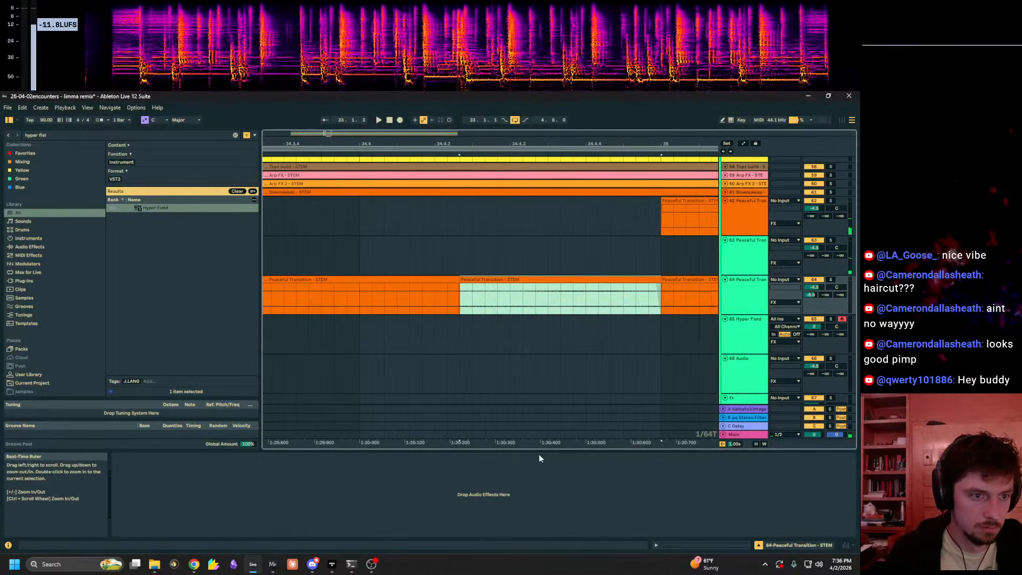
key(space)
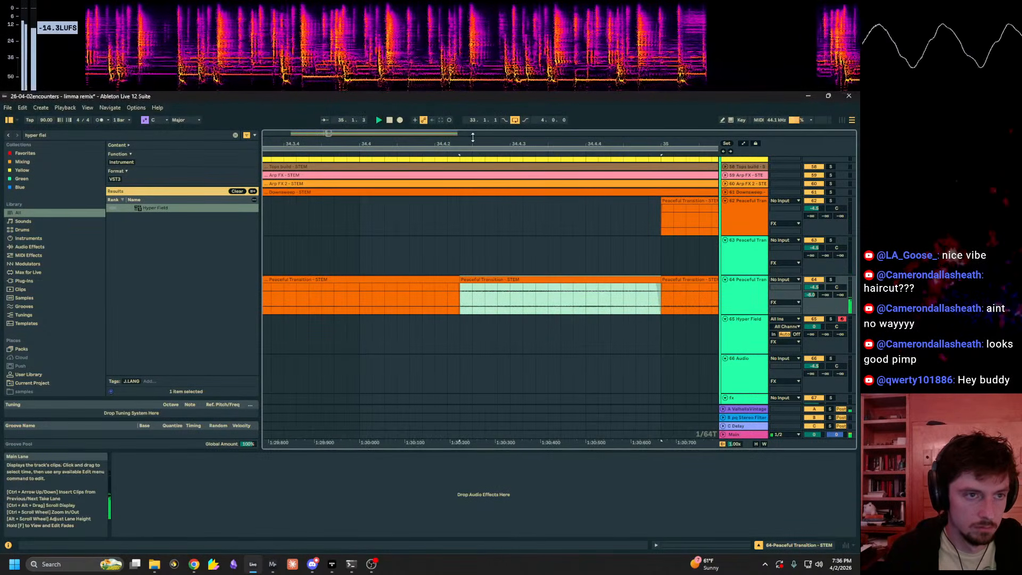
drag(475, 142, 475, 101)
key(space)
click(542, 287)
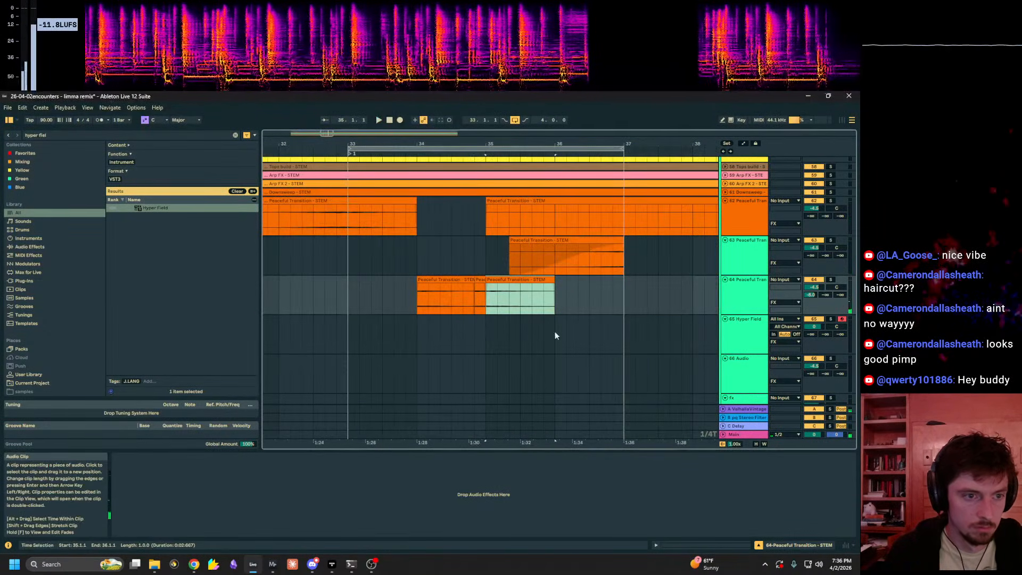
key(shift+Tab)
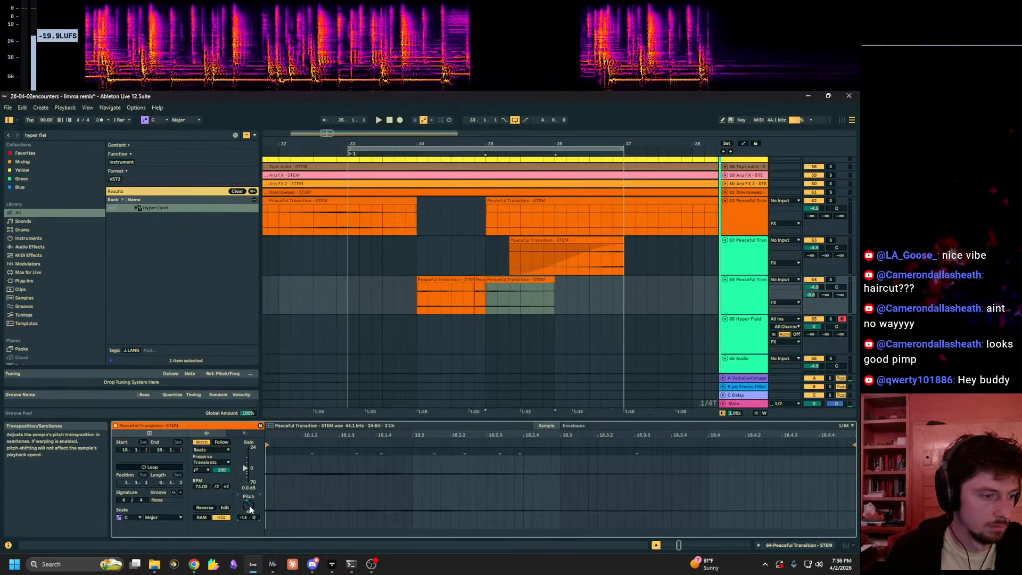
drag(248, 505, 248, 511)
key(space)
scroll(249, 507, down, 1)
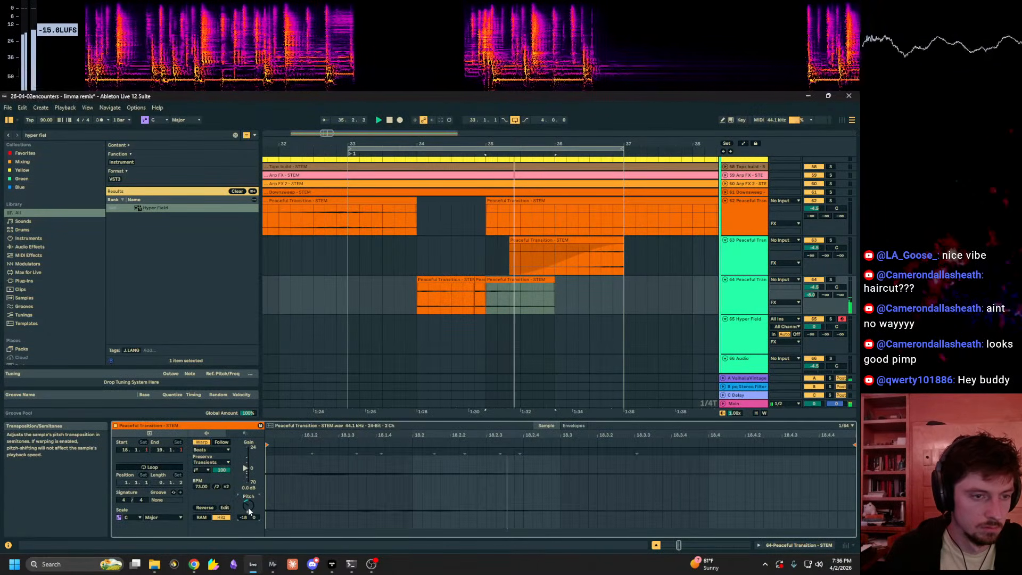
scroll(248, 507, down, 1)
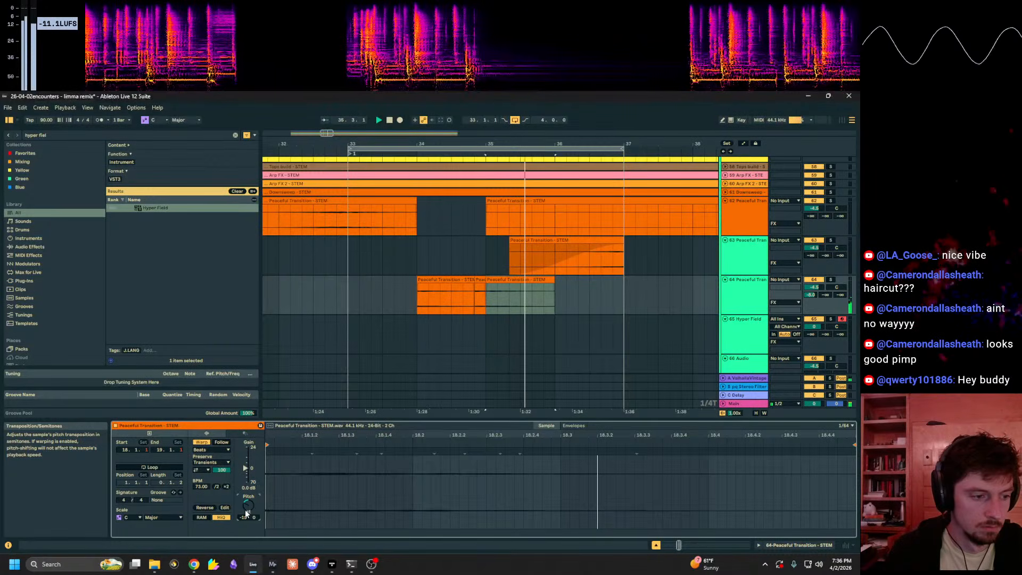
drag(245, 509, 245, 497)
key(space)
key(space)
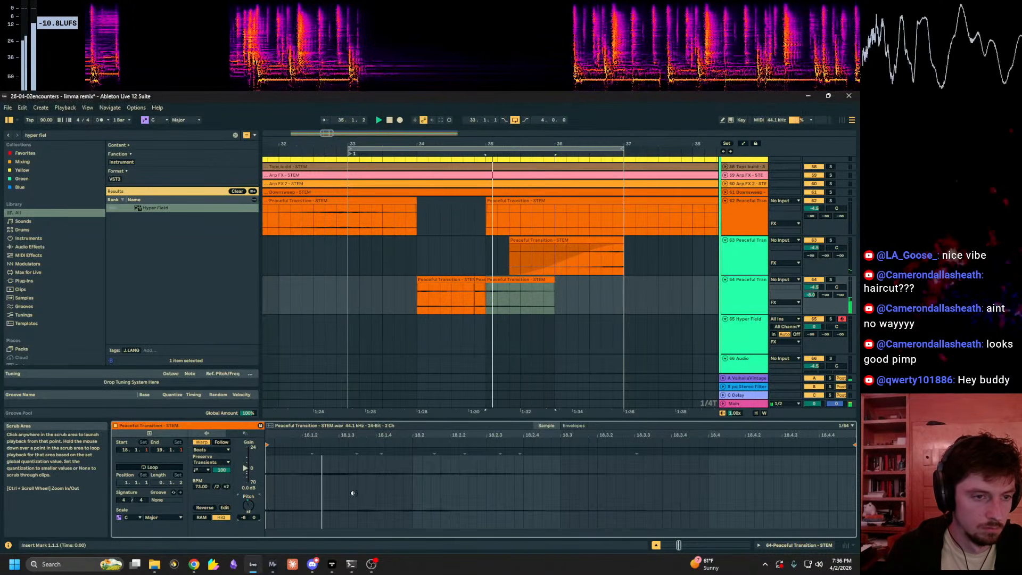
Step: Play from bar 33 and open the Hip-Hop Sub Bass clip's notes in an enlarged editor
click(337, 292)
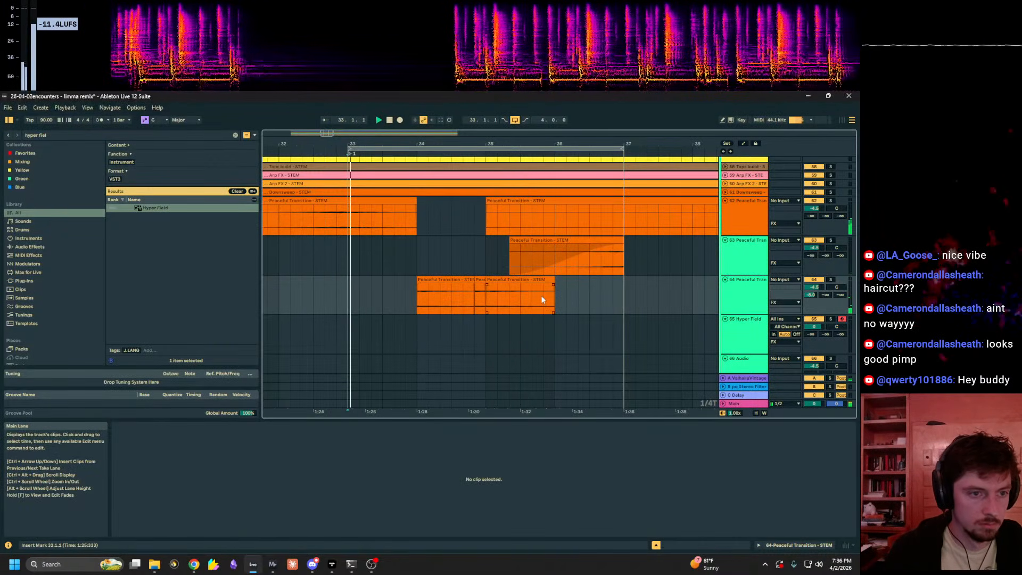
scroll(504, 272, up, 5)
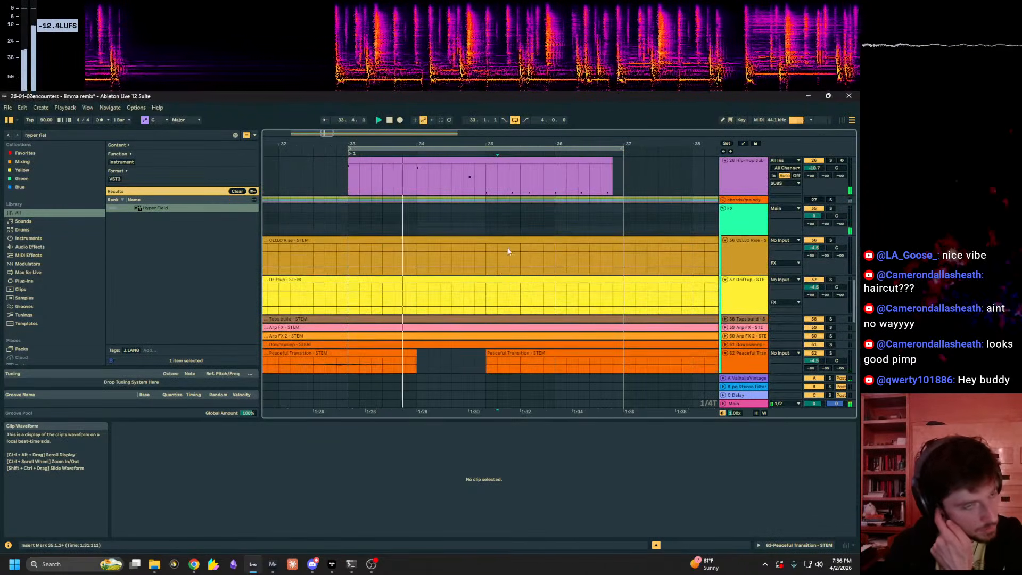
scroll(507, 252, up, 3)
click(509, 247)
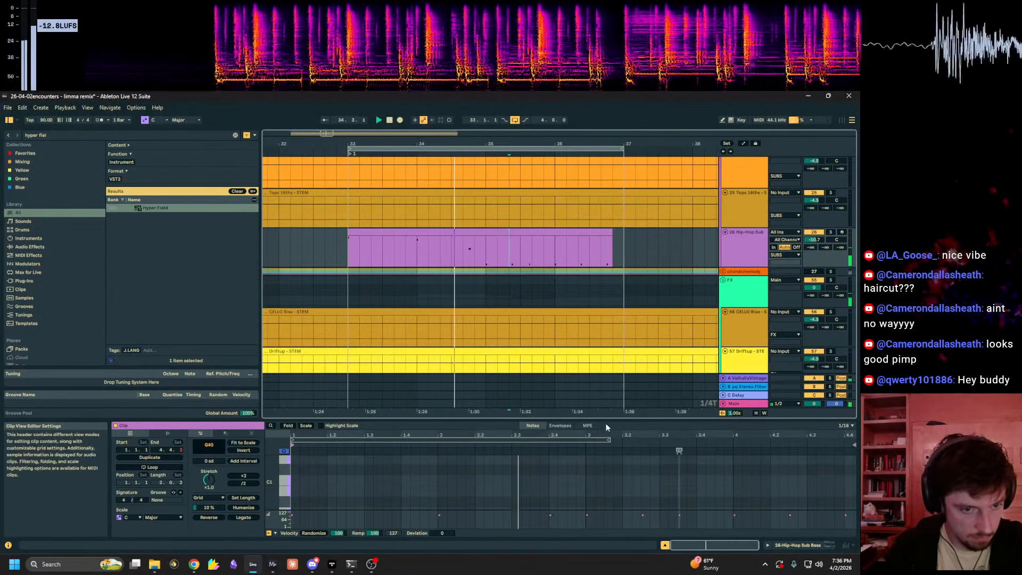
drag(607, 420, 621, 213)
scroll(611, 362, up, 2)
click(610, 384)
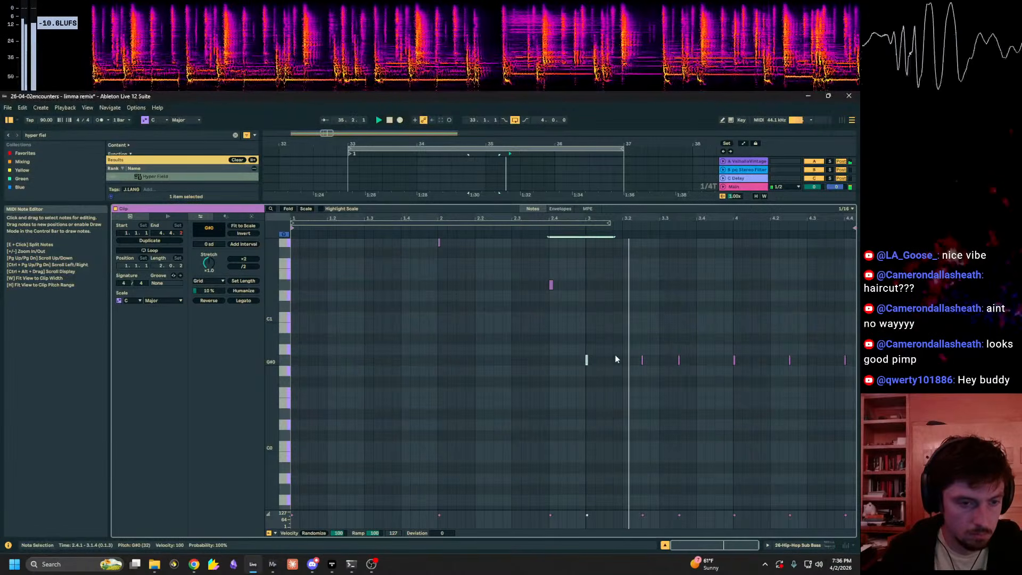
Step: Raise the sub-bass note at the start of the clip's bar 4 by four semitones to C1
scroll(646, 387, up, 2)
drag(755, 423, 692, 354)
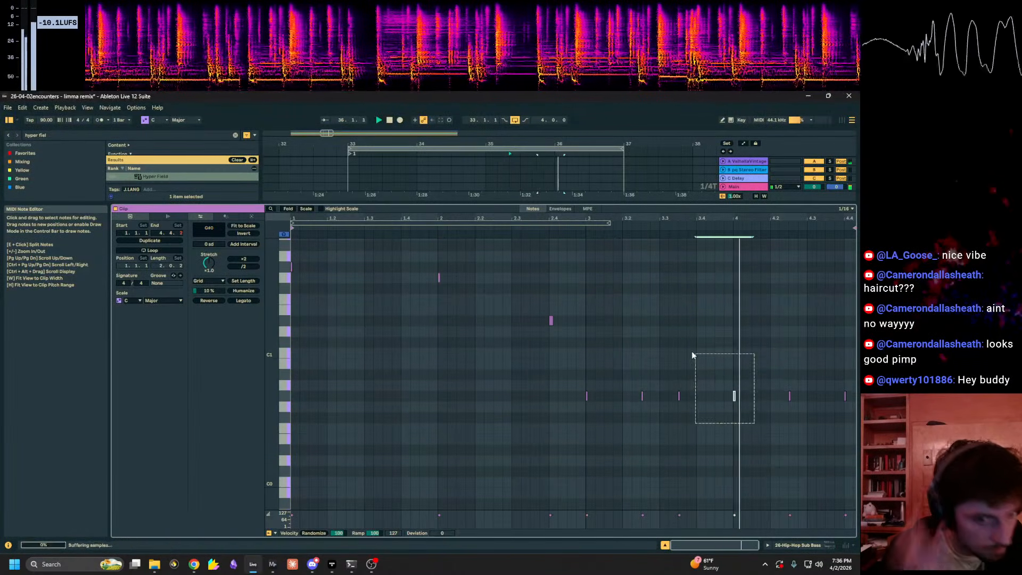
key(Up)
key(Up)
key(Up)
key(Up)
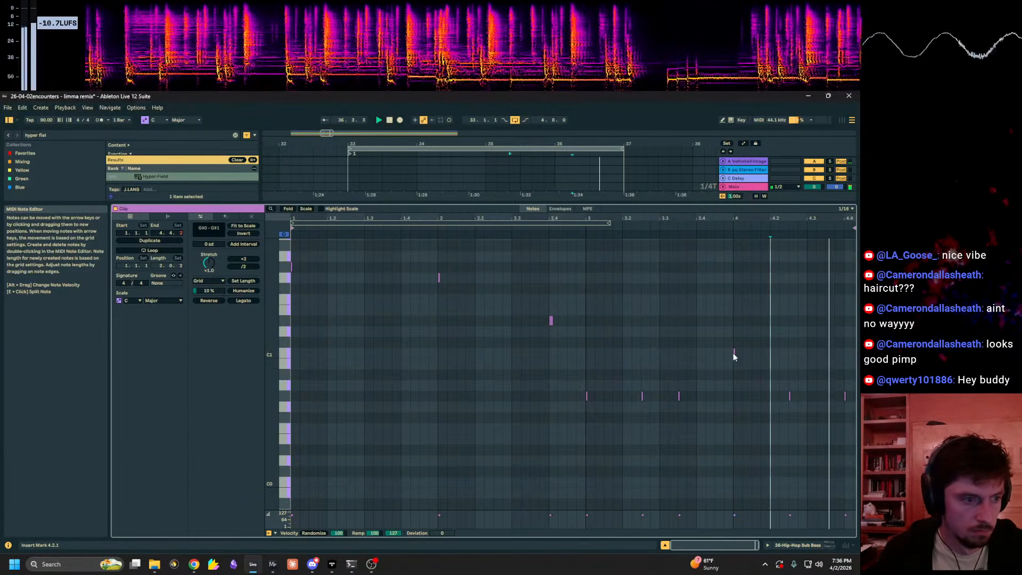
Step: Play the loop and add a short note just before bar 4 in the Hip-Hop Sub Bass clip
key(shift+Tab)
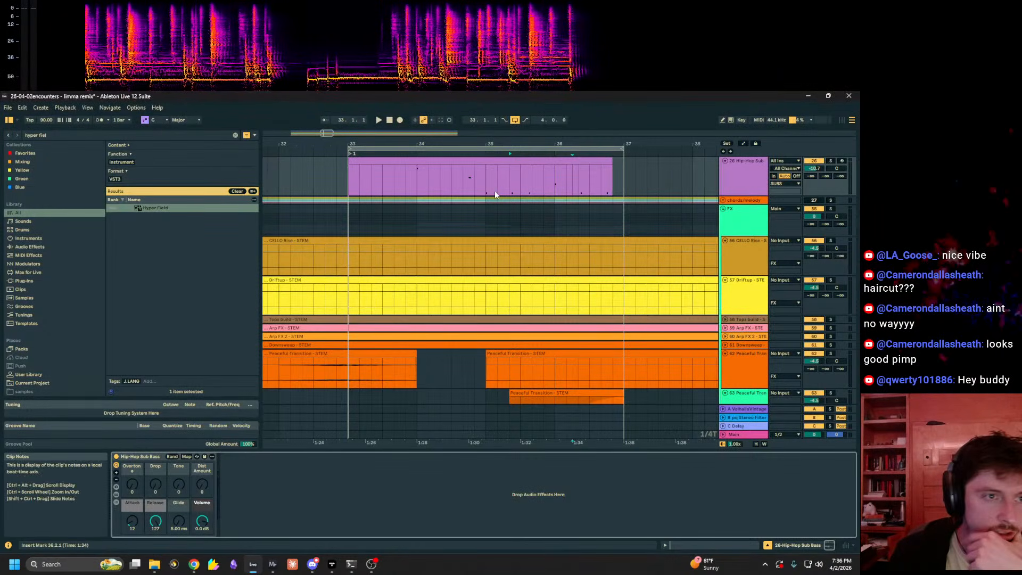
click(558, 155)
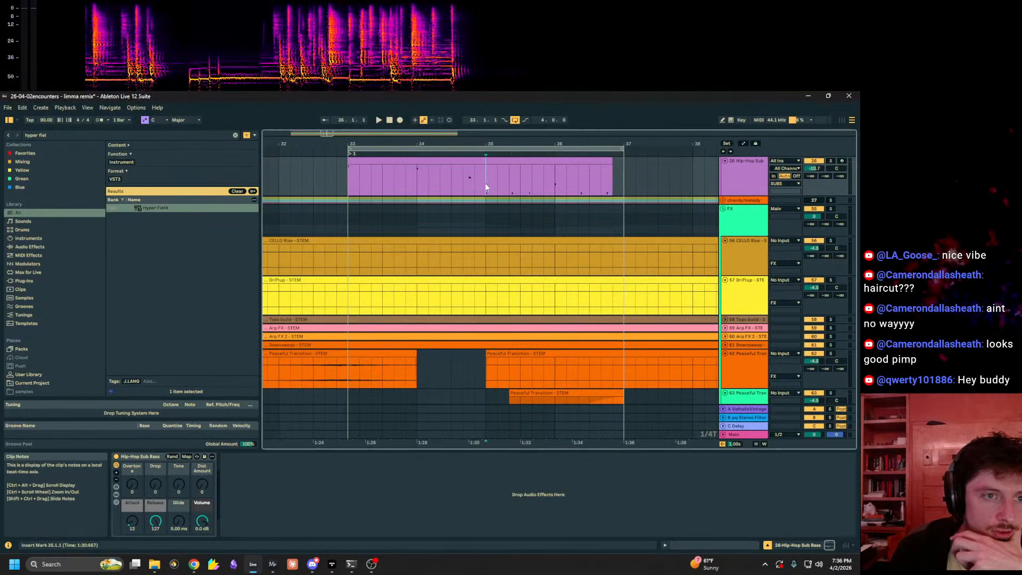
key(shift+Tab)
key(space)
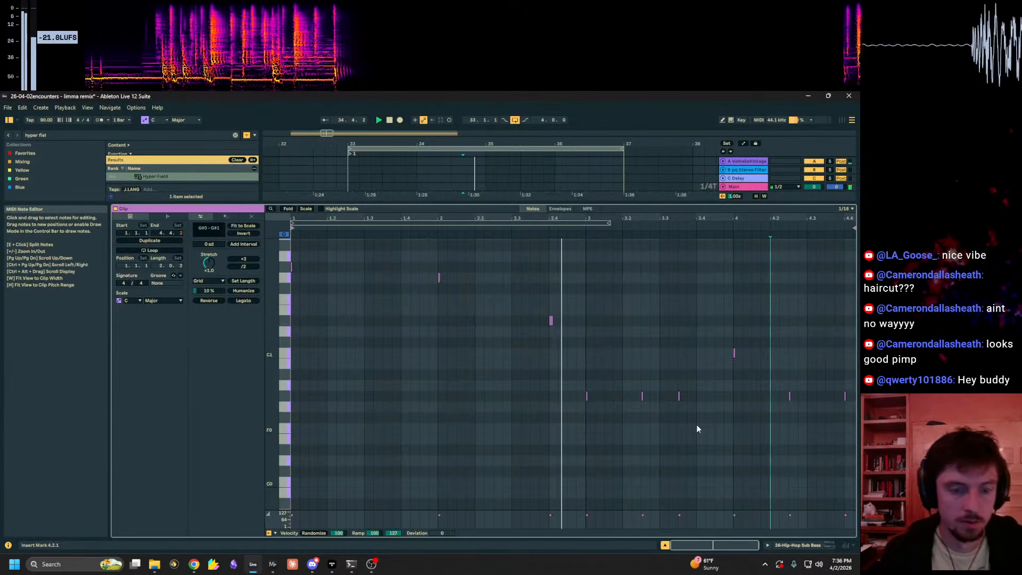
double_click(719, 366)
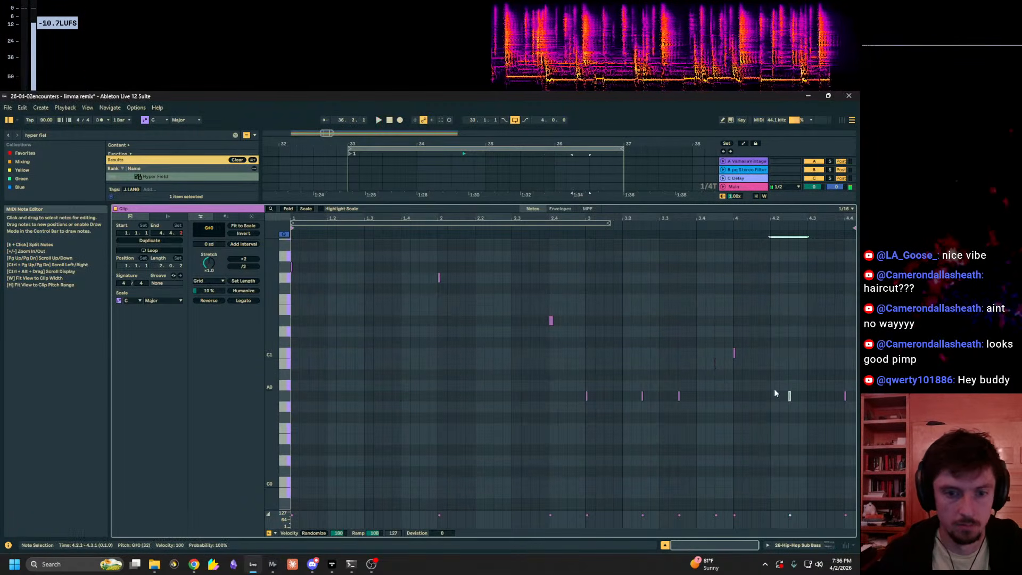
Step: Set the Hip-Hop Sub Bass rack's Drop macro to 30, reveal its Operator device and audition the loop
click(800, 547)
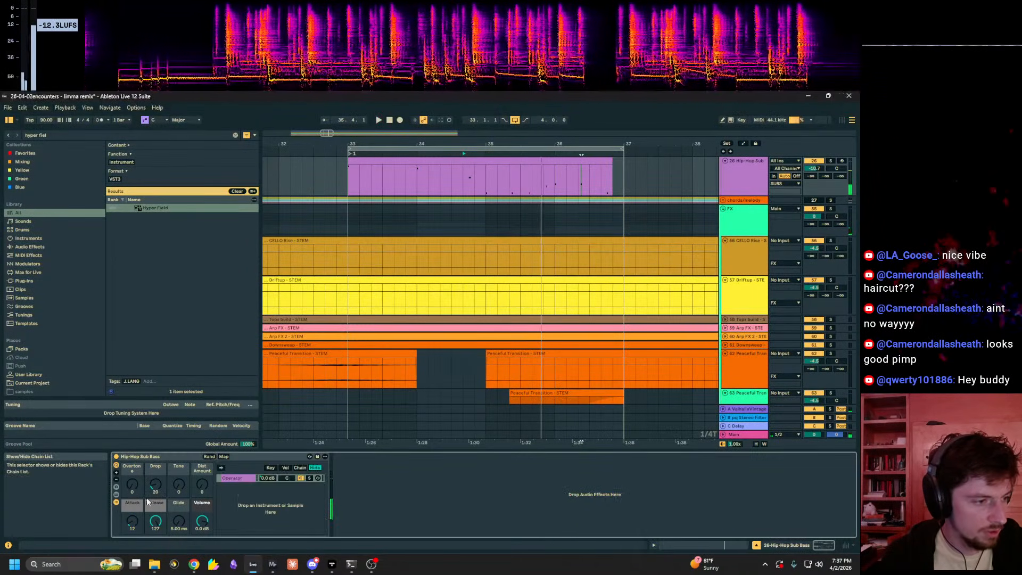
click(116, 502)
click(585, 534)
key(space)
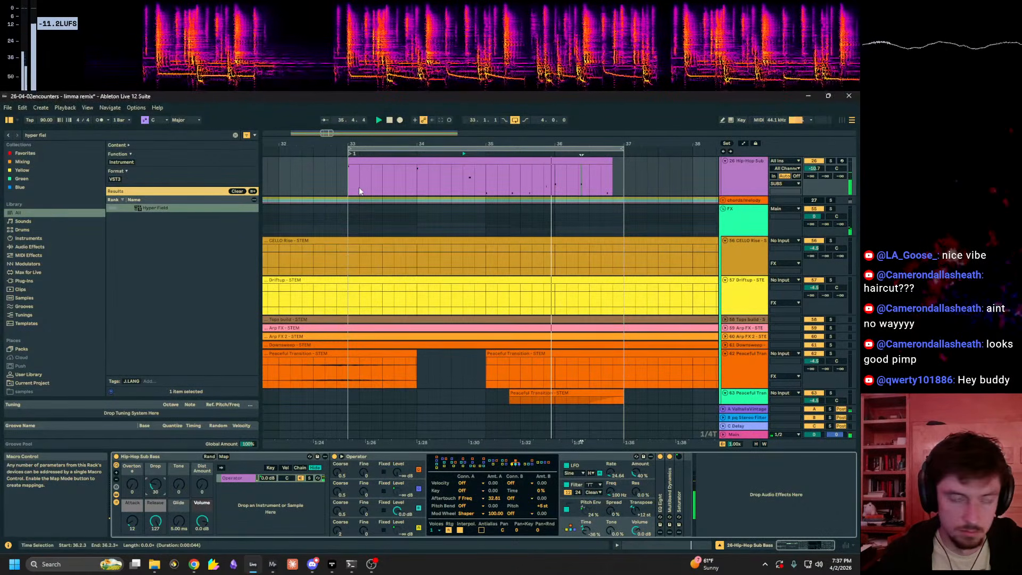
key(space)
Step: Insert a MIDI track below Hip-Hop Sub Bass and paste a copy of the sub-bass clip onto it at bar 33
scroll(383, 234, down, 6)
scroll(416, 264, up, 15)
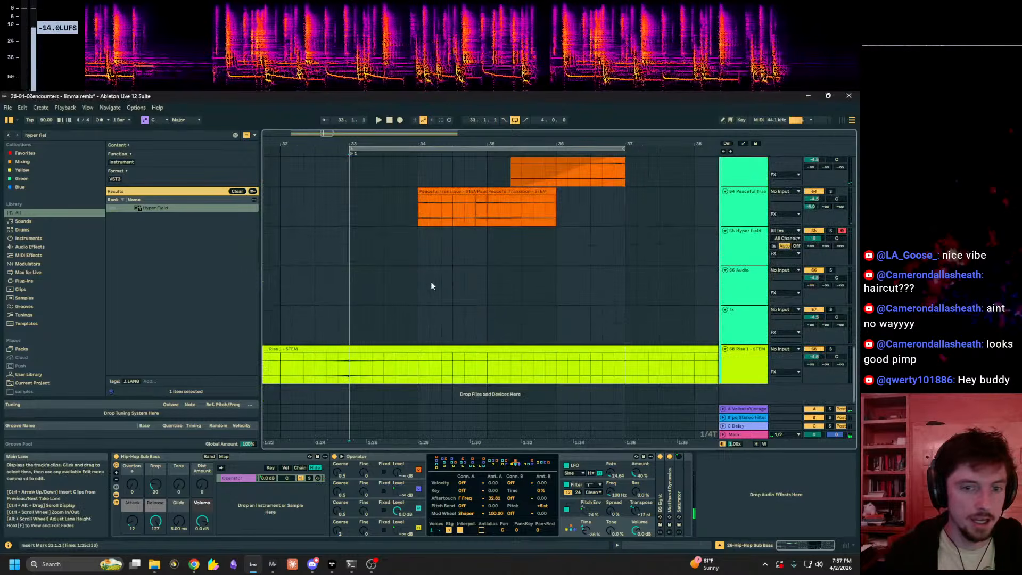
click(488, 279)
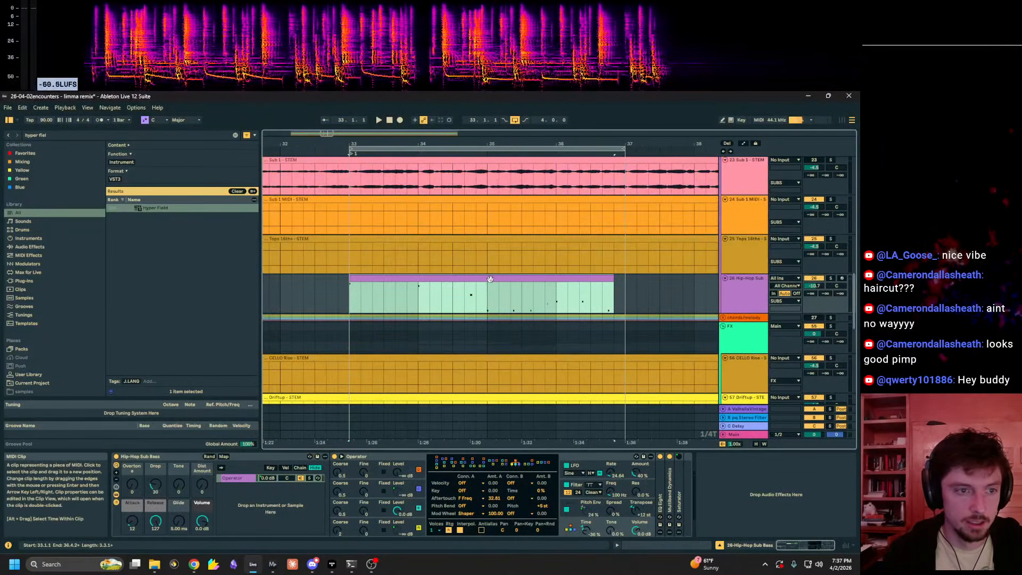
click(756, 305)
scroll(723, 308, down, 1)
key(ctrl+shift+t)
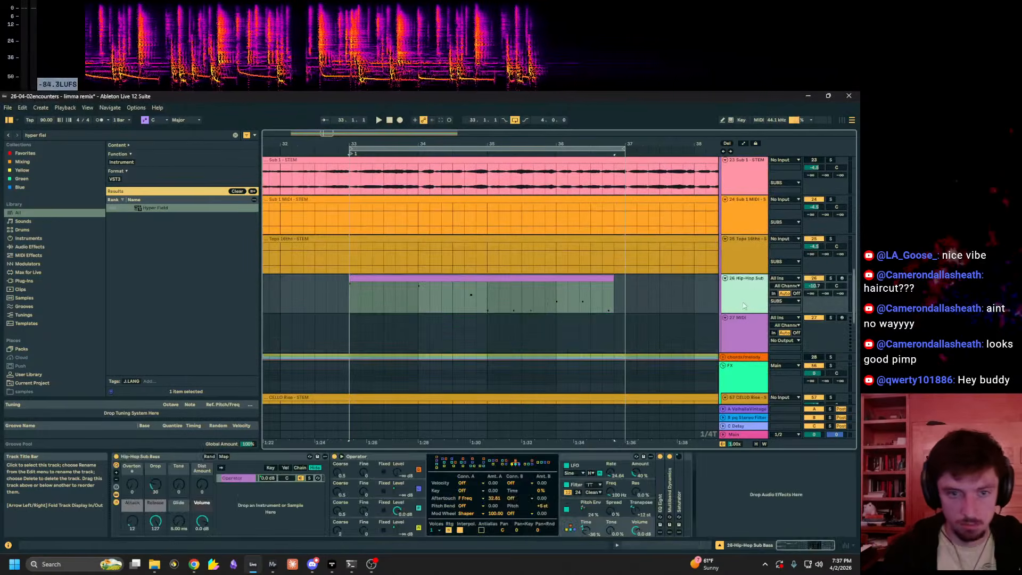
click(353, 335)
key(ctrl+v)
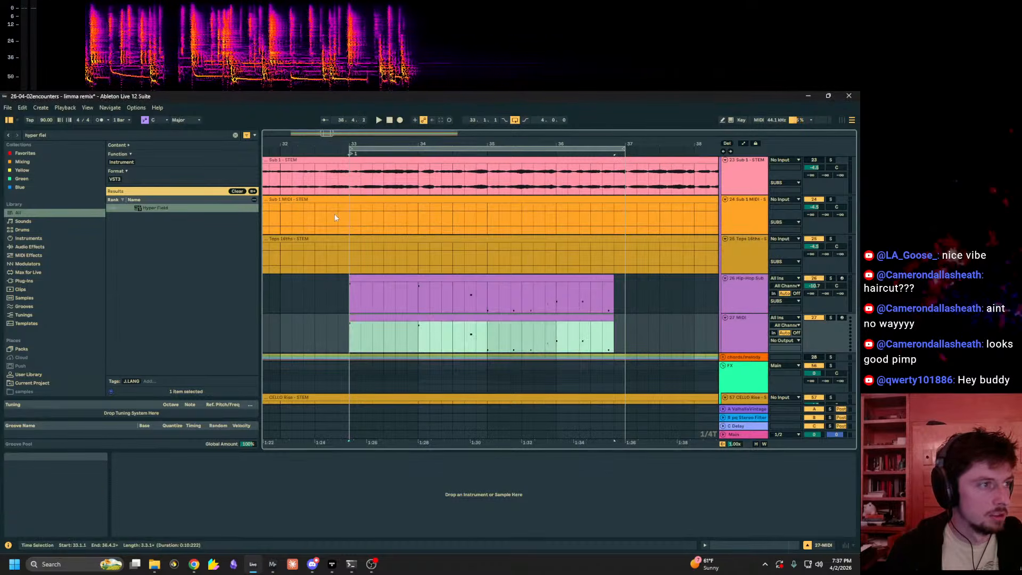
Step: Load the Hyper Field instrument on the new MIDI track and start its sign-in
double_click(160, 207)
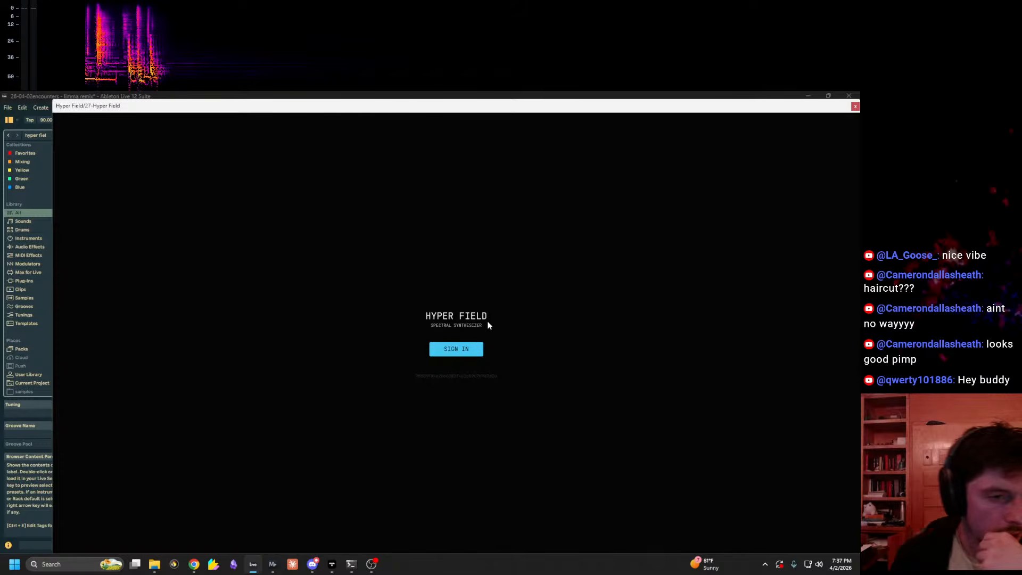
click(458, 349)
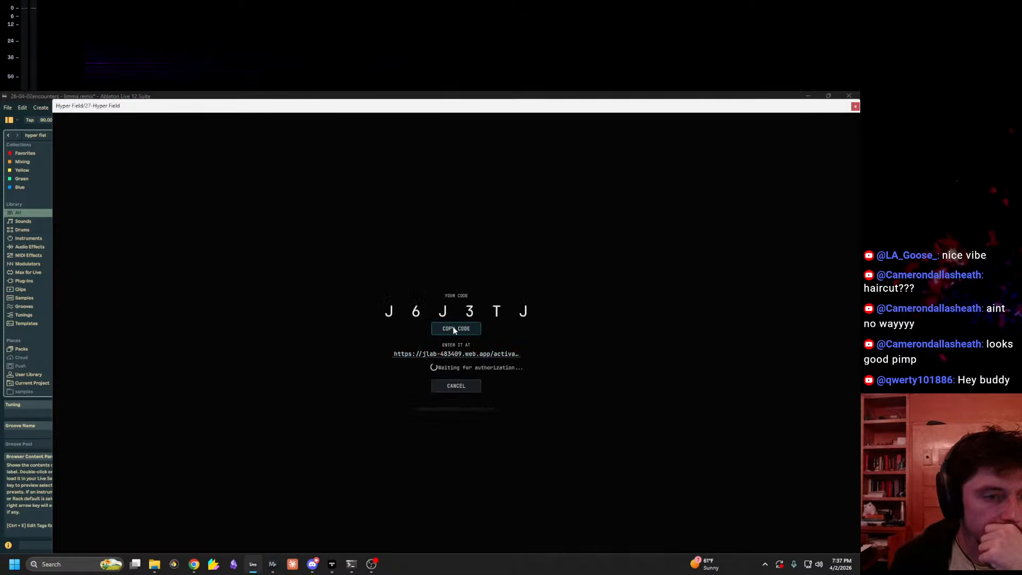
Step: Copy the plugin's activation code, complete the Hyper Field authorization, and start playback
click(454, 329)
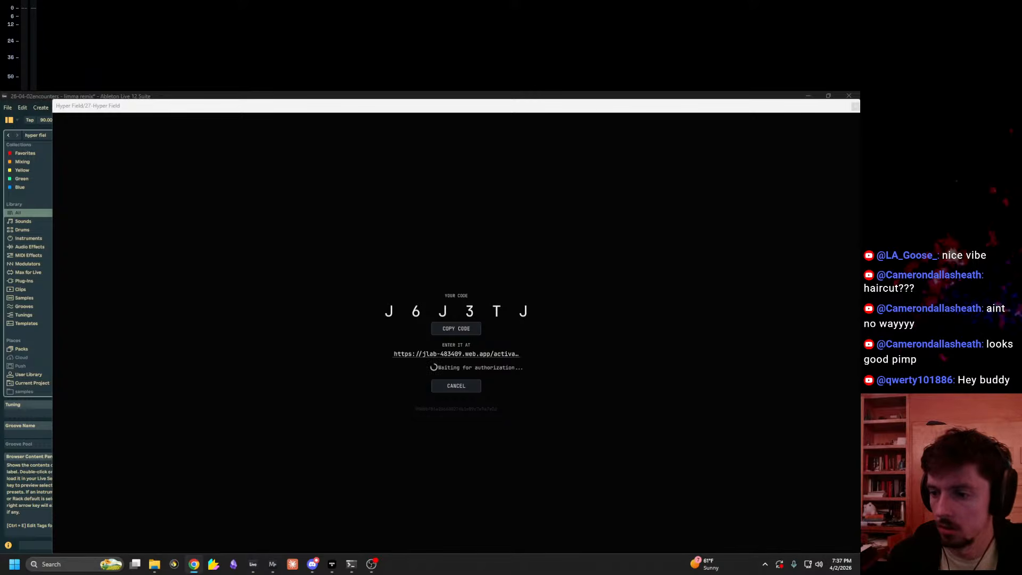
mouse_move(495, 97)
mouse_down()
mouse_move(497, 115)
mouse_move(497, 100)
mouse_up()
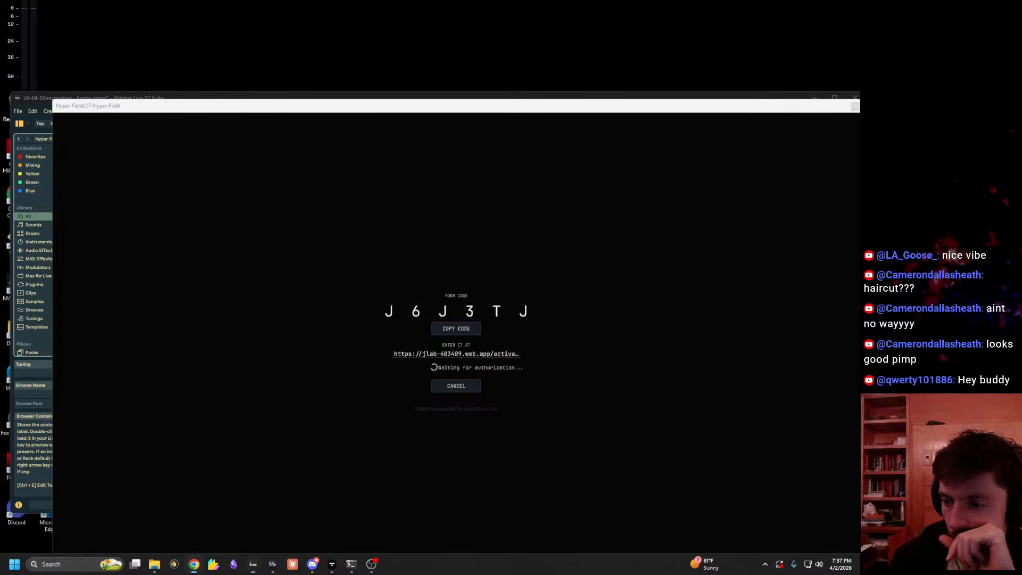
drag(565, 214, 518, 221)
key(space)
Step: Reshape Hyper Field's global amp envelope into a curved decay with a low sustain
drag(480, 109, 461, 345)
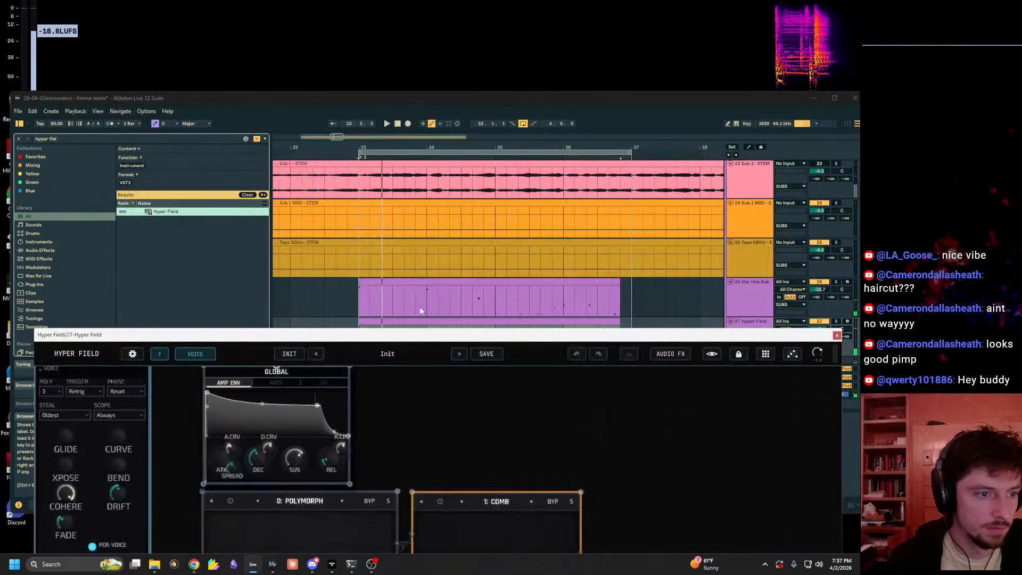
drag(325, 455, 324, 427)
drag(349, 337, 399, 155)
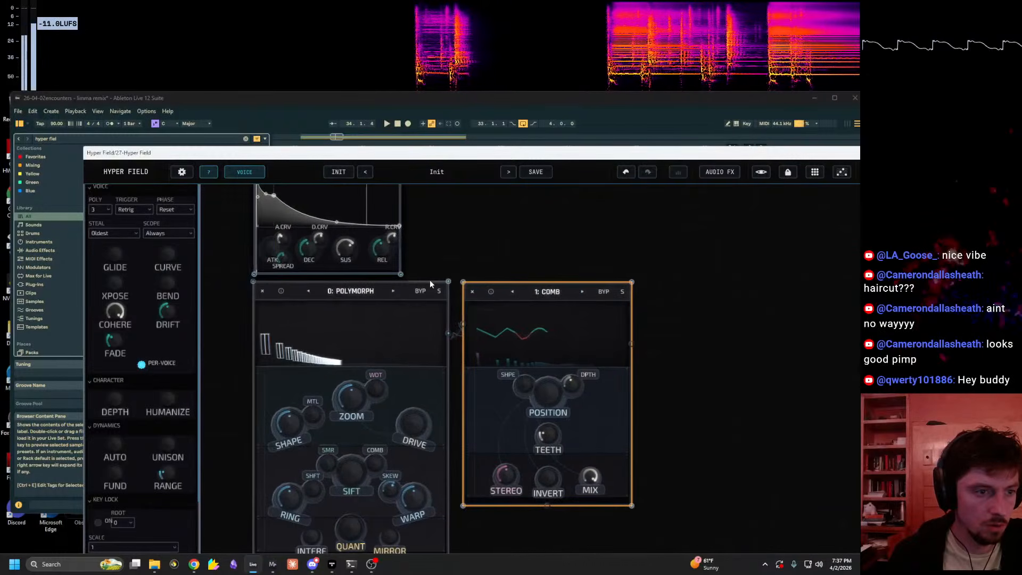
Step: Cycle node 0 through the generator types and try Freak Mod during playback
click(393, 291)
click(392, 292)
click(393, 292)
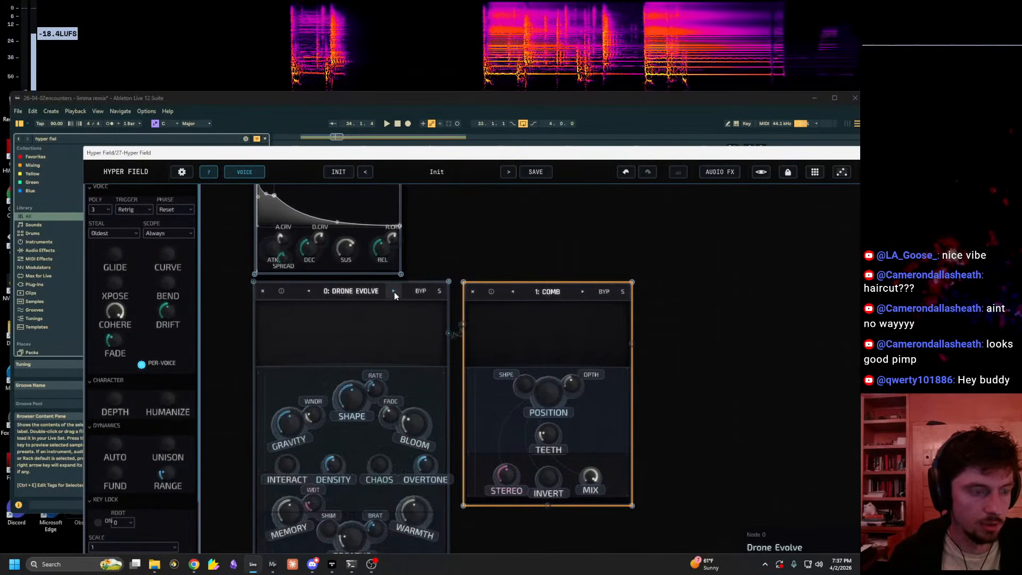
click(394, 292)
click(308, 292)
click(314, 291)
key(space)
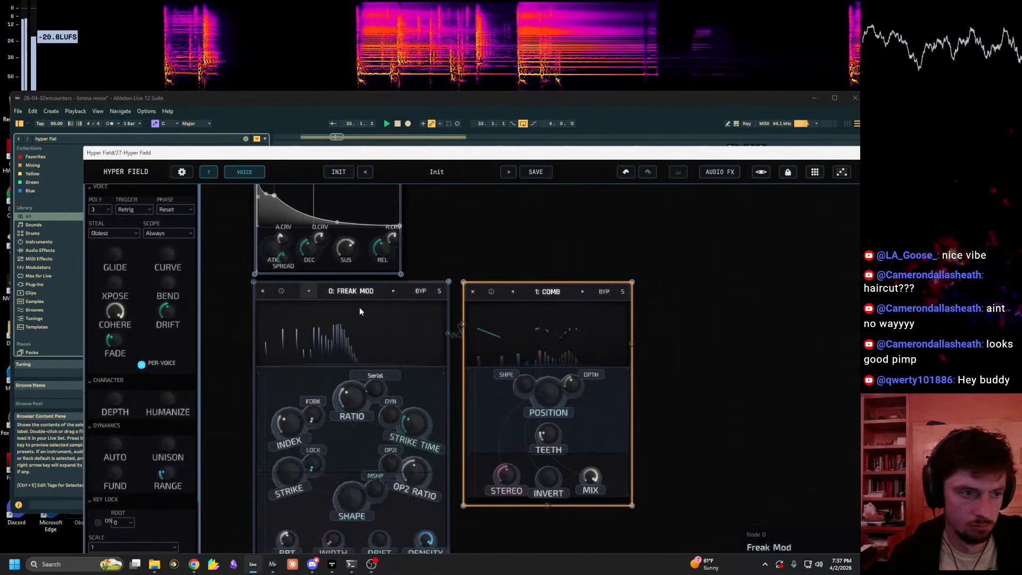
Step: Try lower Ratio and Index settings on the Freak Mod node while auditioning the loop
mouse_move(349, 401)
mouse_down()
mouse_move(334, 452)
mouse_move(330, 429)
mouse_move(347, 413)
mouse_up()
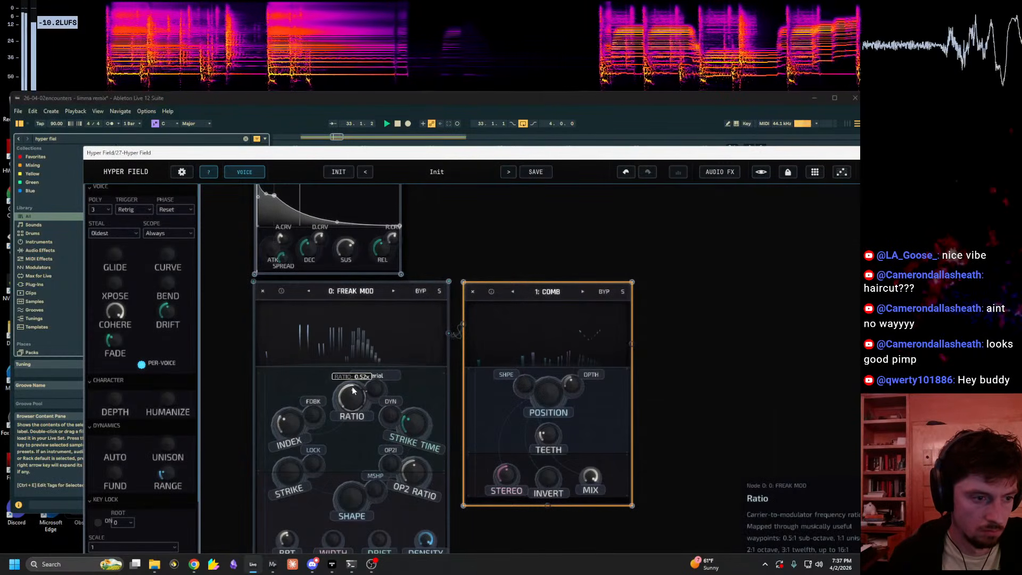
drag(297, 430, 285, 451)
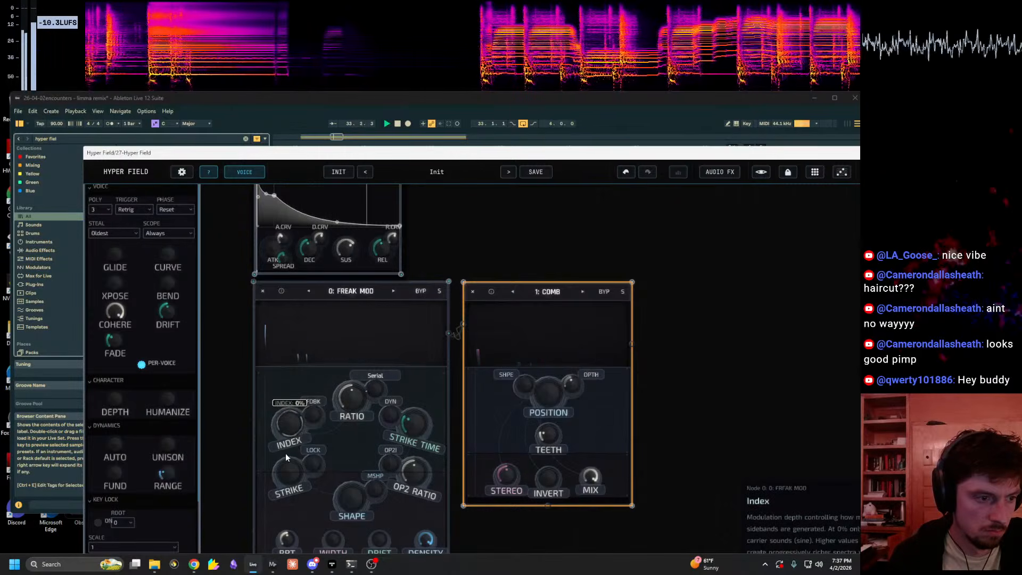
key(space)
key(space)
key(space)
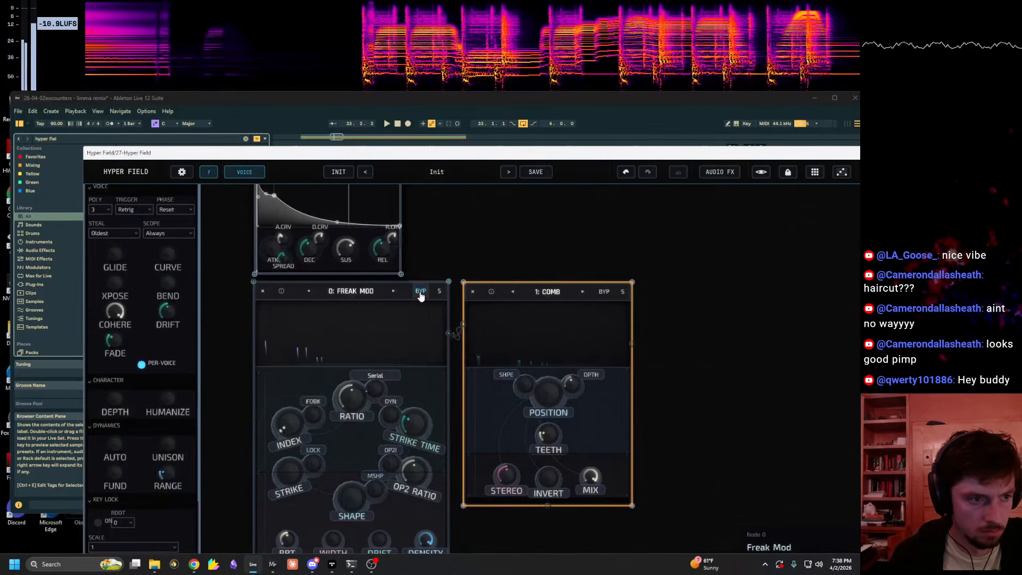
Step: Change node 0 to the Sampler type, leave it unbypassed, and audition it
click(394, 292)
click(394, 291)
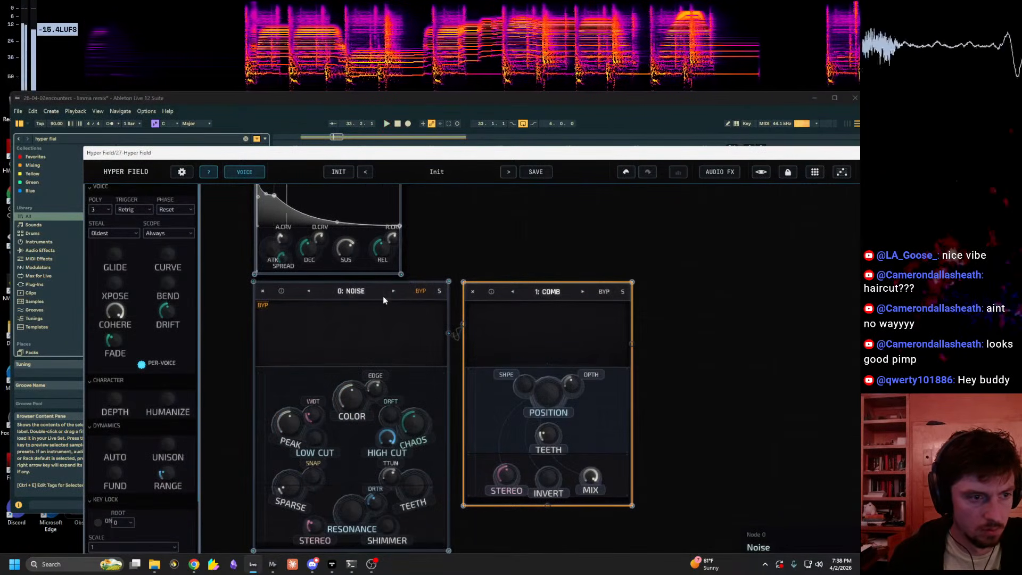
click(393, 291)
click(394, 292)
click(309, 292)
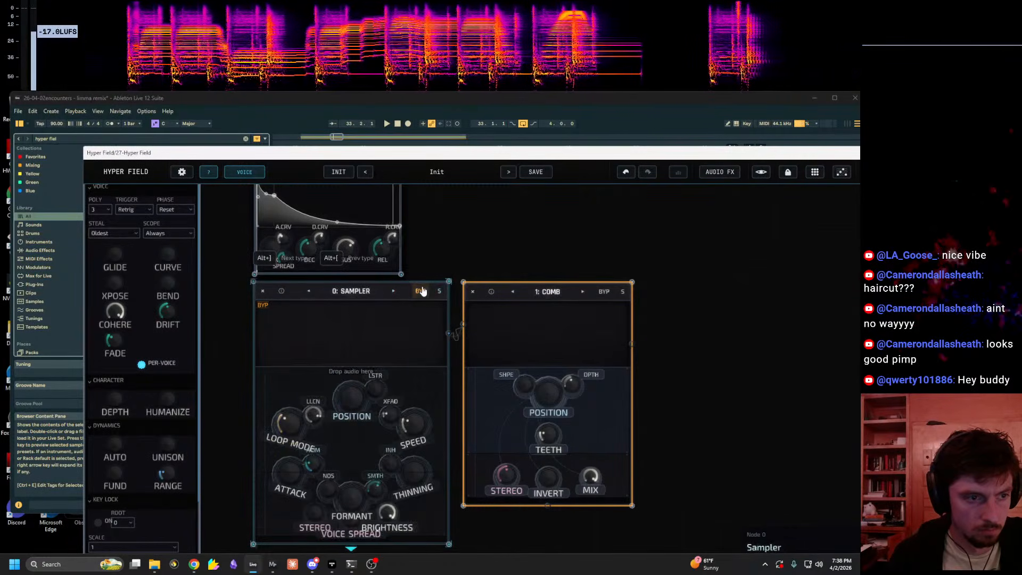
key(space)
key(space)
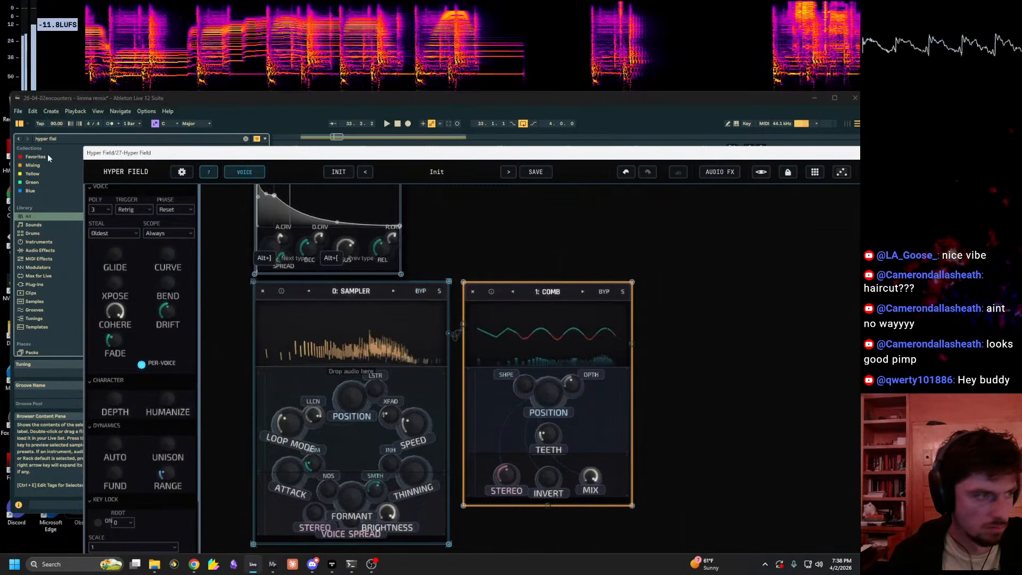
Step: Search the browser for "pajaric" and load pajaric earcandy.mp3 into the Sampler node
click(47, 139)
text(pajaric)
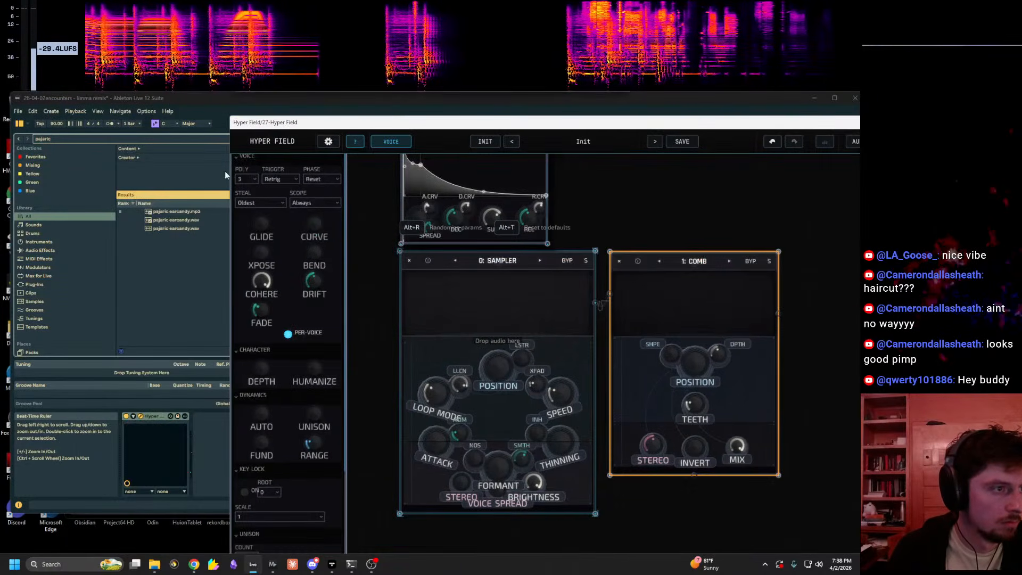
drag(175, 212, 469, 309)
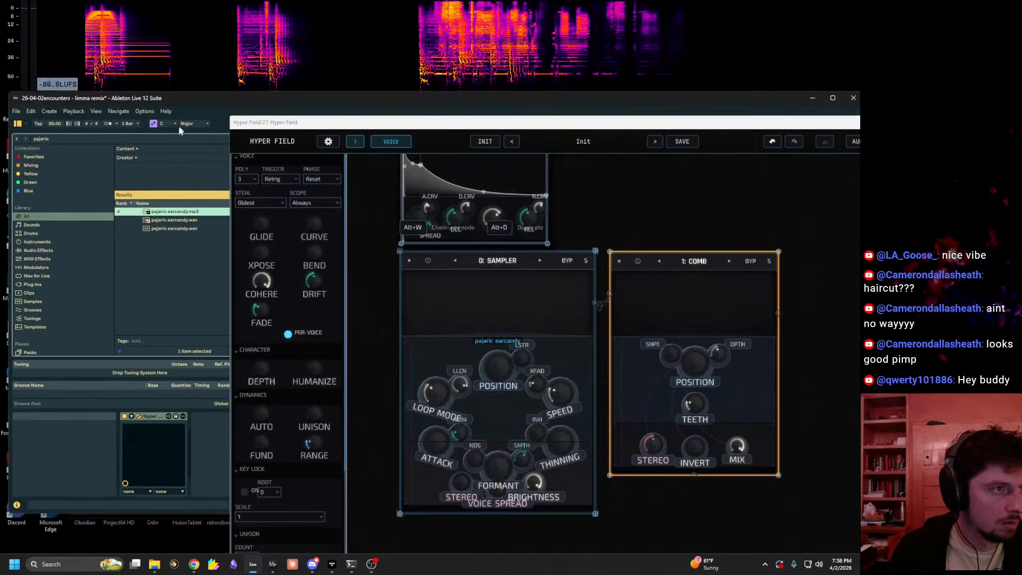
Step: Put Live in full screen and raise the Comb node's Teeth to about 92%
double_click(188, 98)
key(F11)
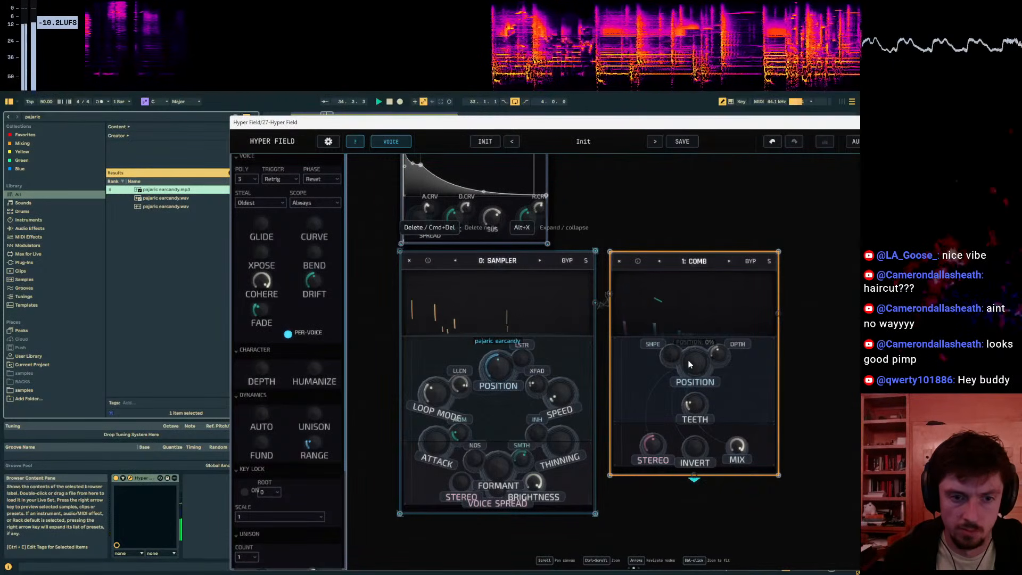
drag(691, 414, 709, 351)
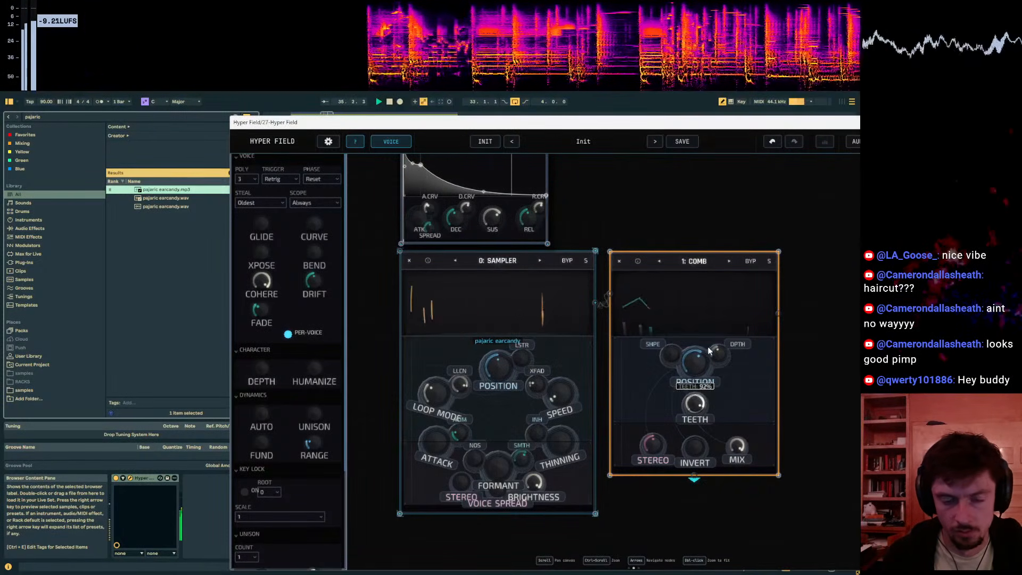
Step: Insert an audio track below Hyper Field, route its input from 27-Hyper Field Post Mixer, and arm it for recording
drag(628, 122, 385, 318)
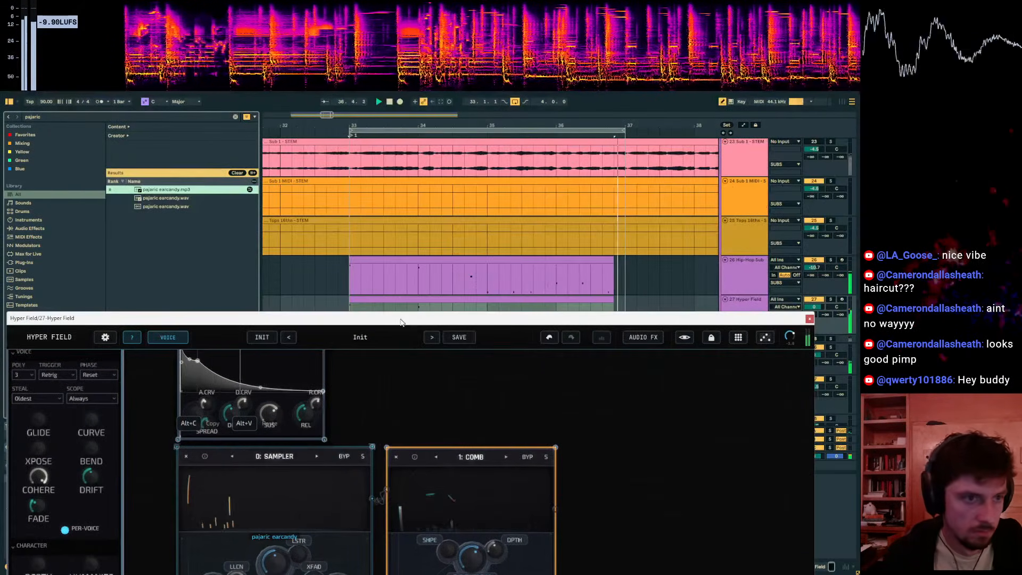
scroll(817, 267, down, 2)
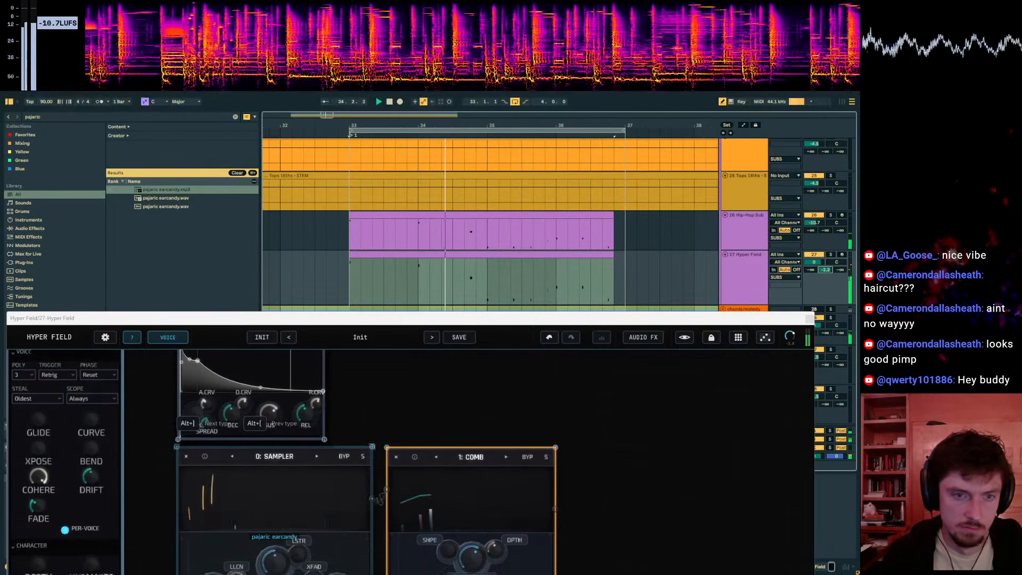
click(744, 309)
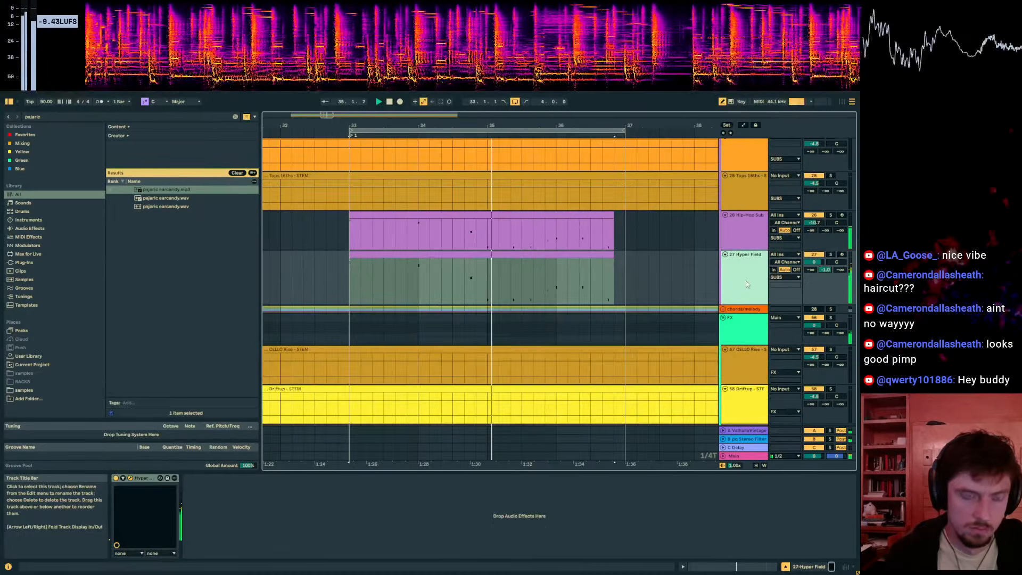
click(784, 309)
click(820, 318)
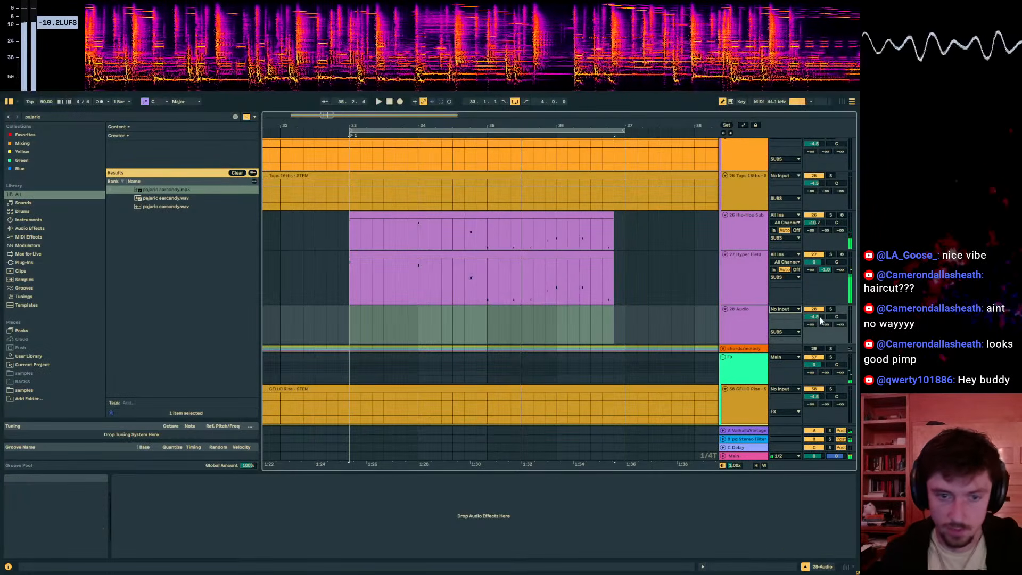
click(841, 309)
Step: Record Hyper Field's output onto the 28 Audio track from 33.1.1 while varying the Sampler's Position
click(354, 312)
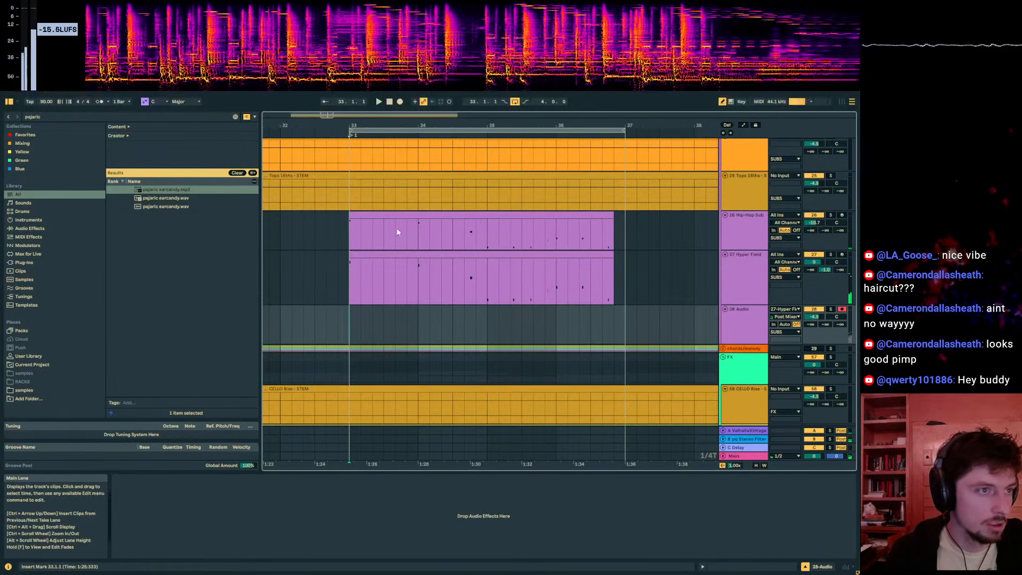
click(401, 102)
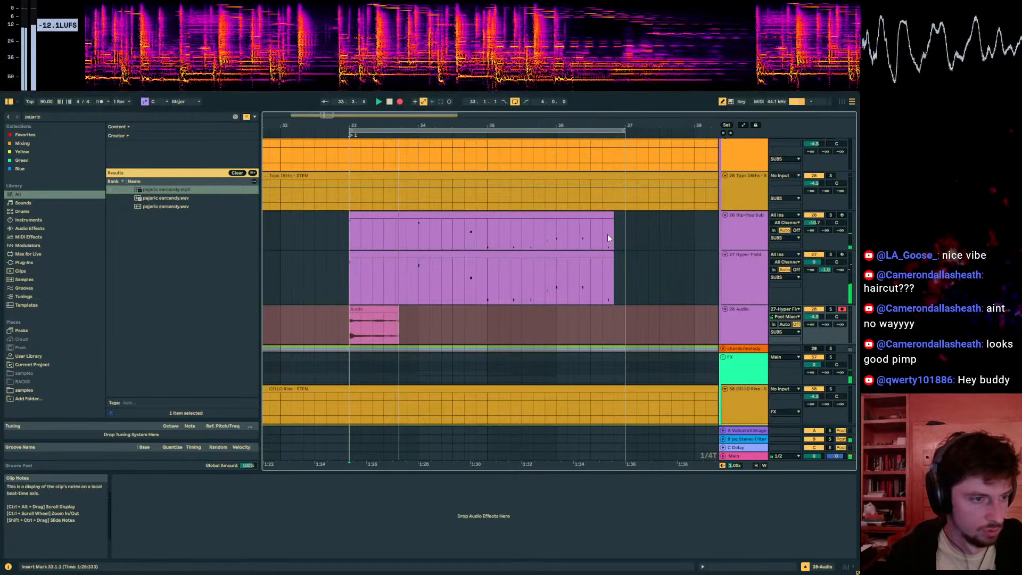
click(743, 286)
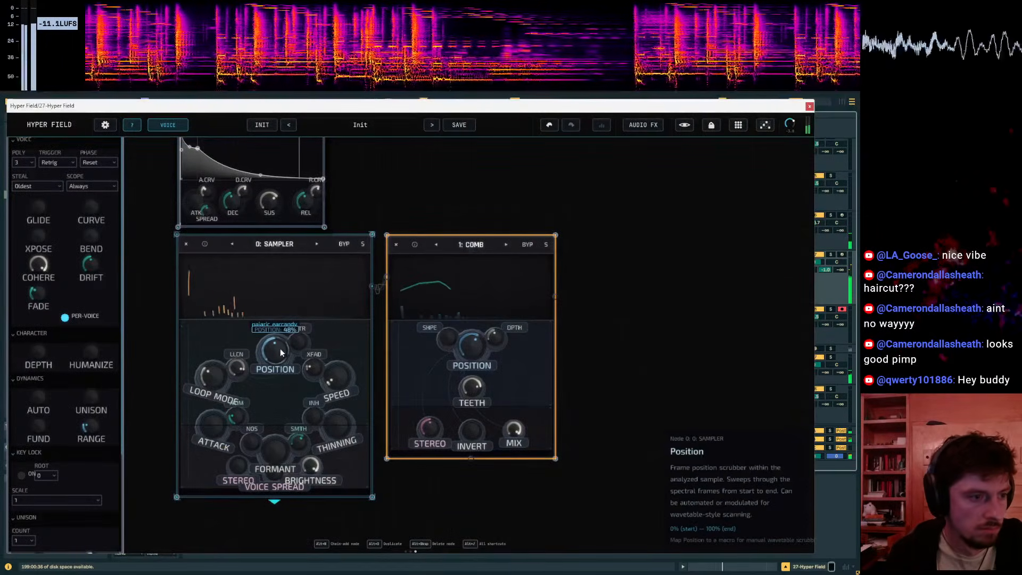
drag(280, 348, 264, 354)
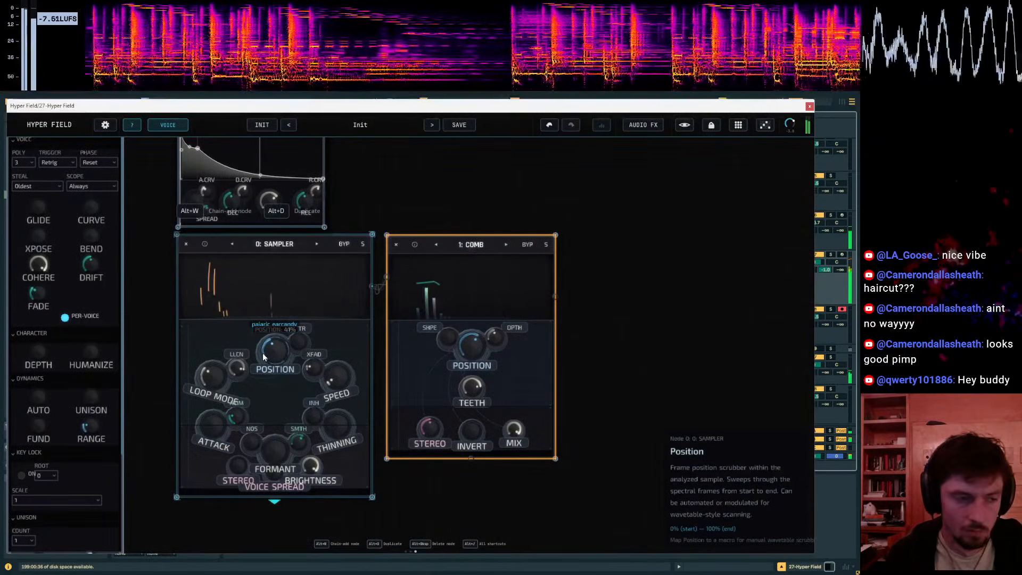
drag(271, 353, 247, 364)
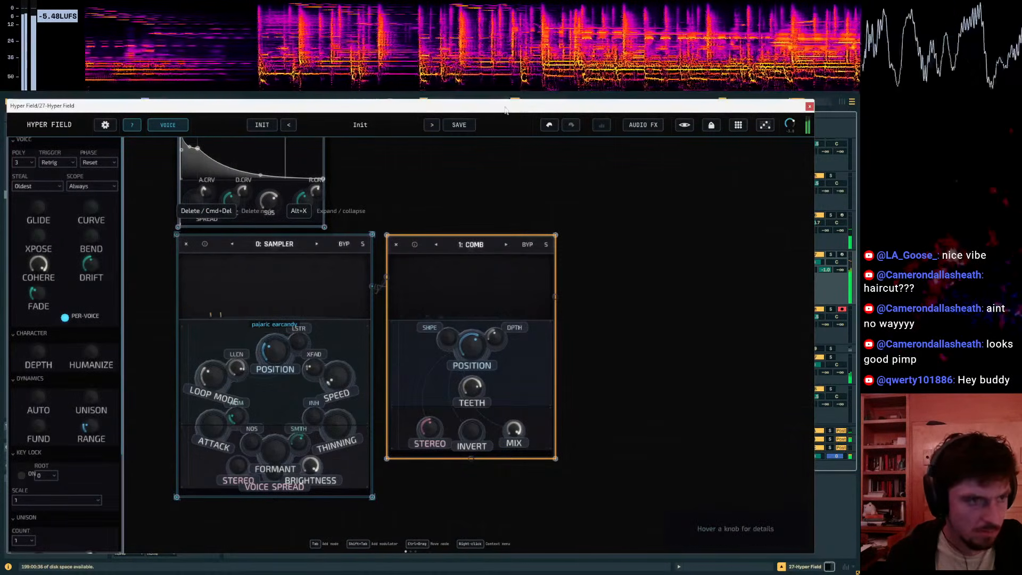
drag(479, 110, 479, 389)
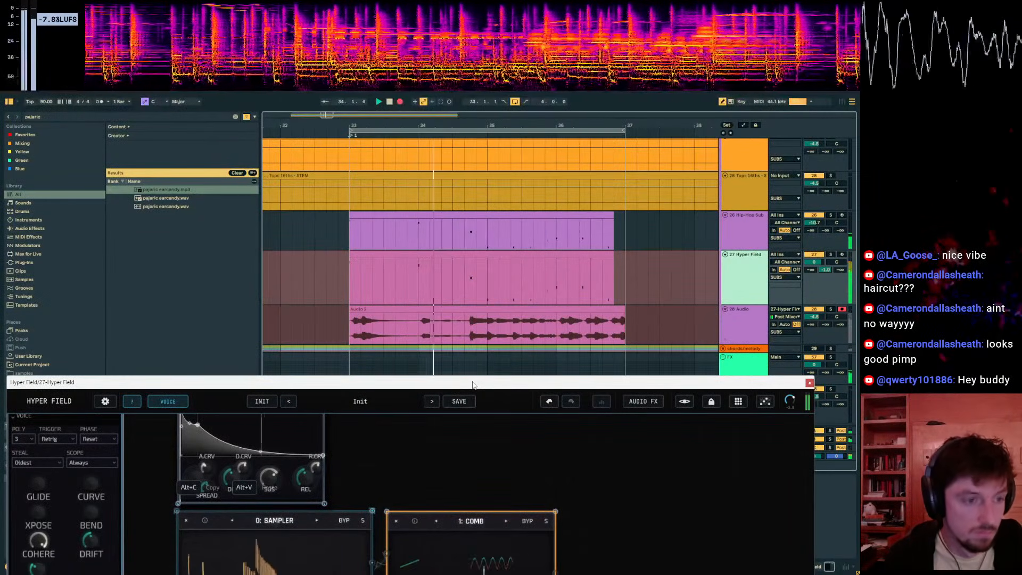
drag(339, 386, 396, 260)
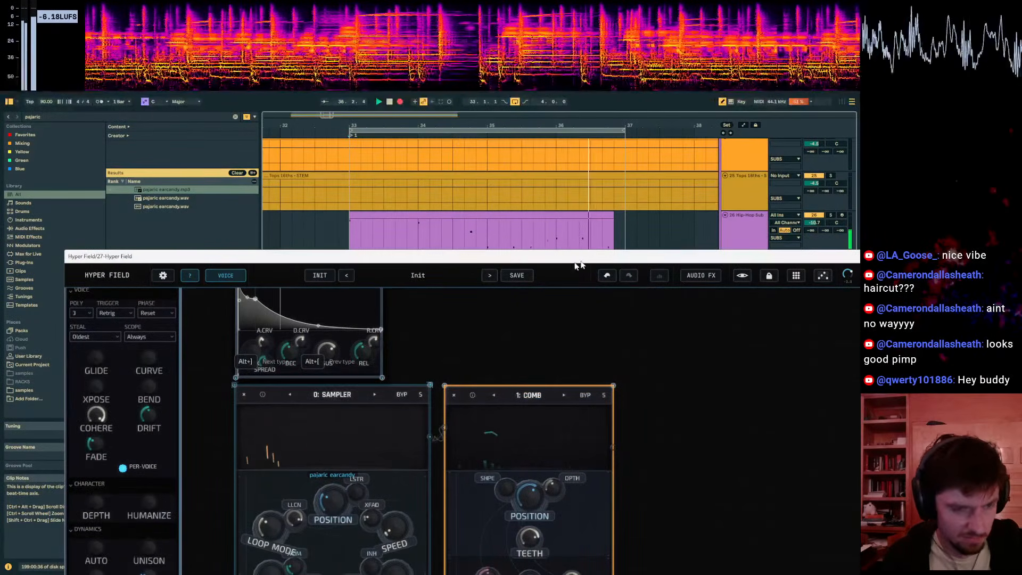
drag(579, 264, 425, 359)
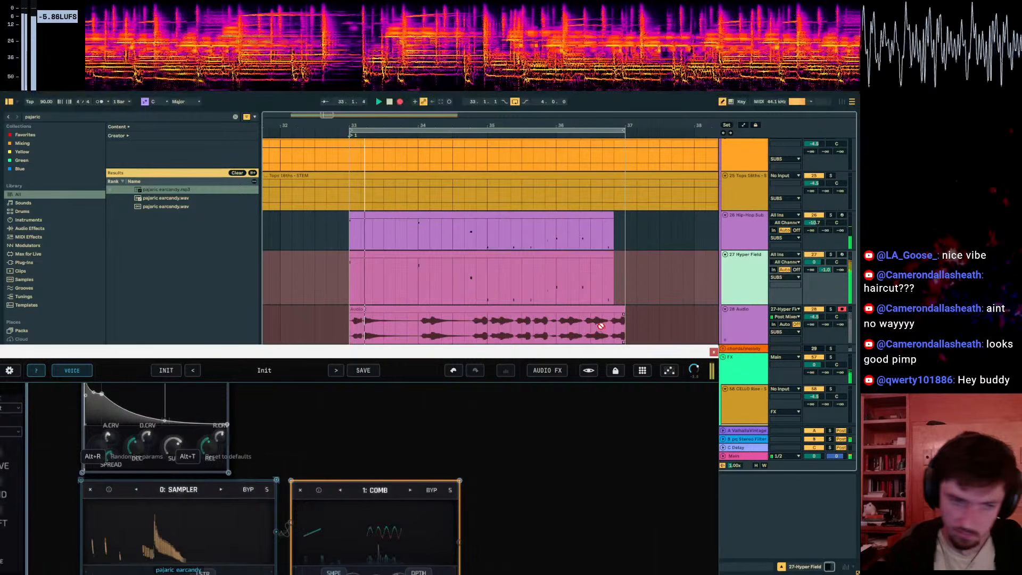
Step: Move the recorded clip to bar 37 and extend its start back to bar 33 to expose the earlier loop passes
click(392, 308)
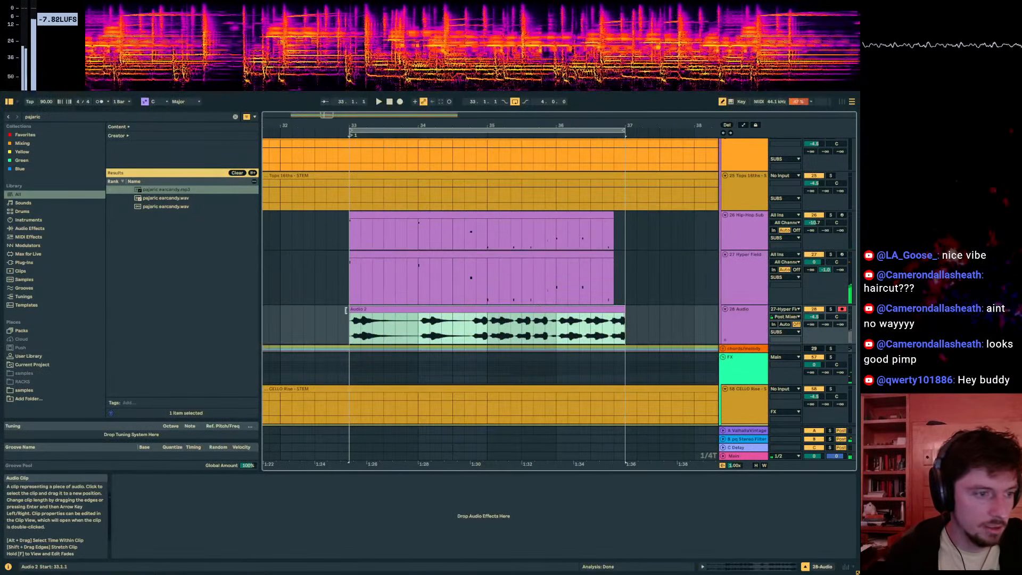
click(380, 308)
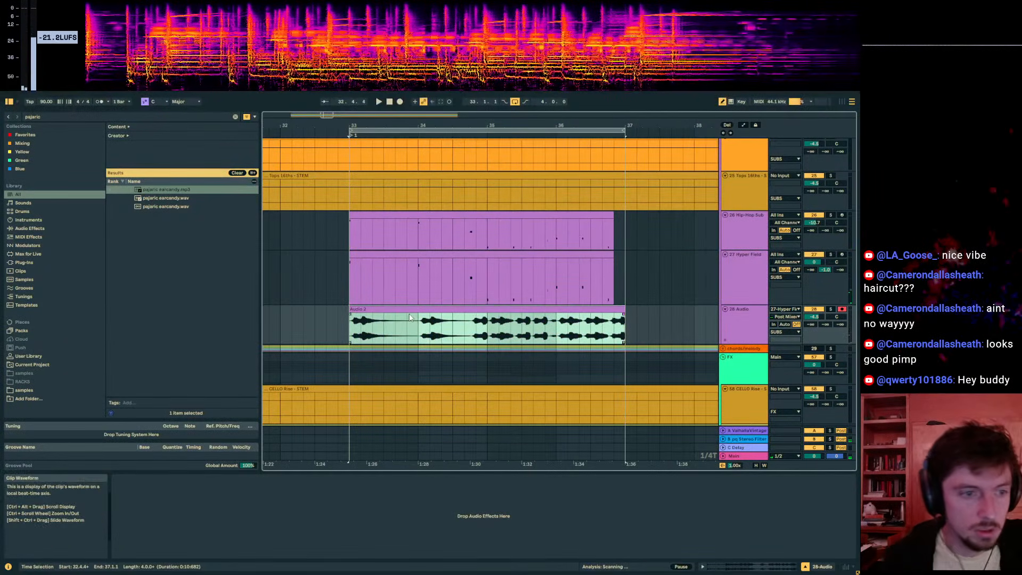
drag(395, 318, 672, 318)
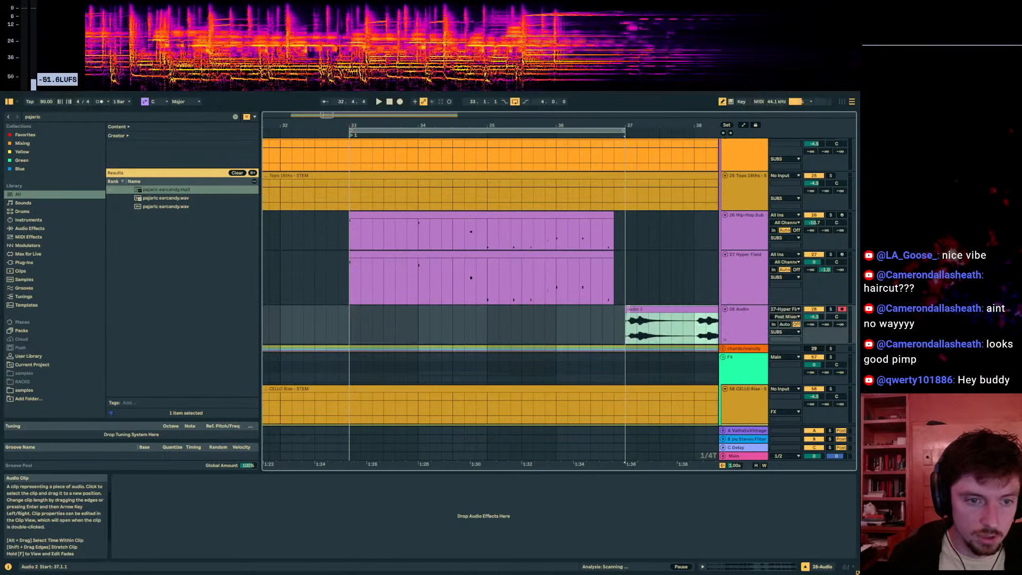
key(ctrl+z)
Step: Mute the 27 Hyper Field track and raise the 28 Audio track's volume to about 4.8 dB while auditioning the recording
key(space)
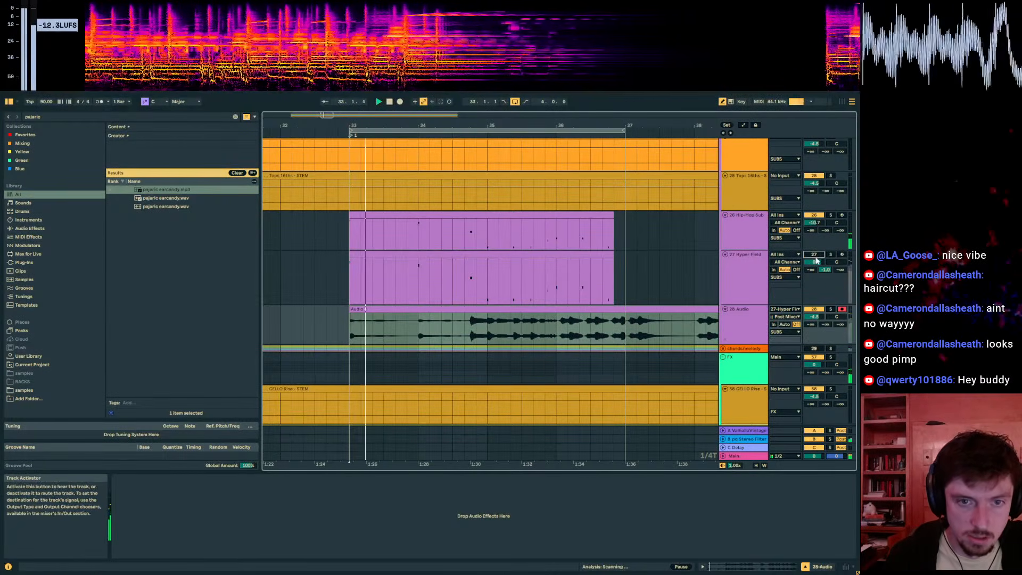
key(space)
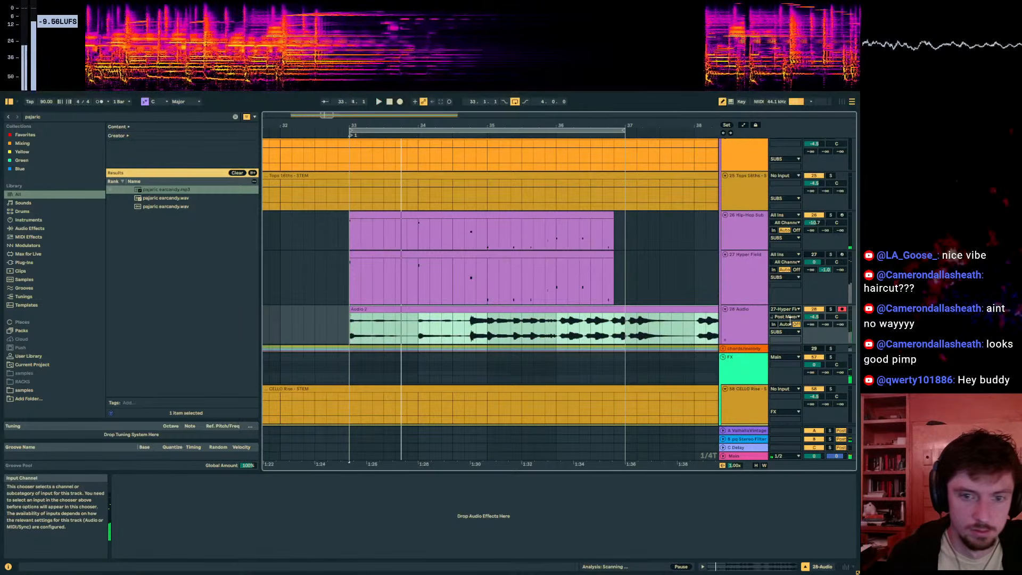
click(815, 317)
drag(813, 326, 814, 320)
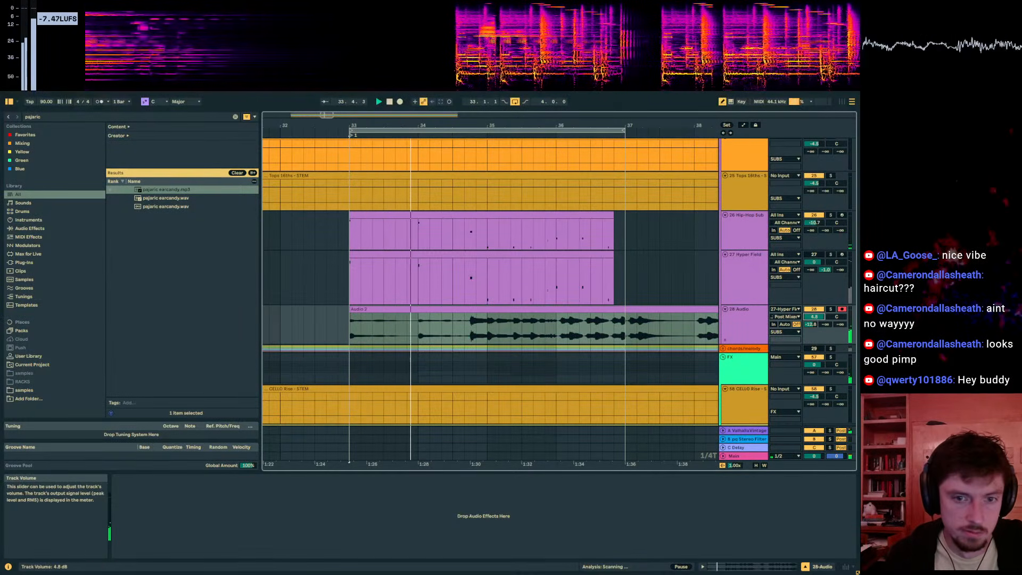
click(414, 318)
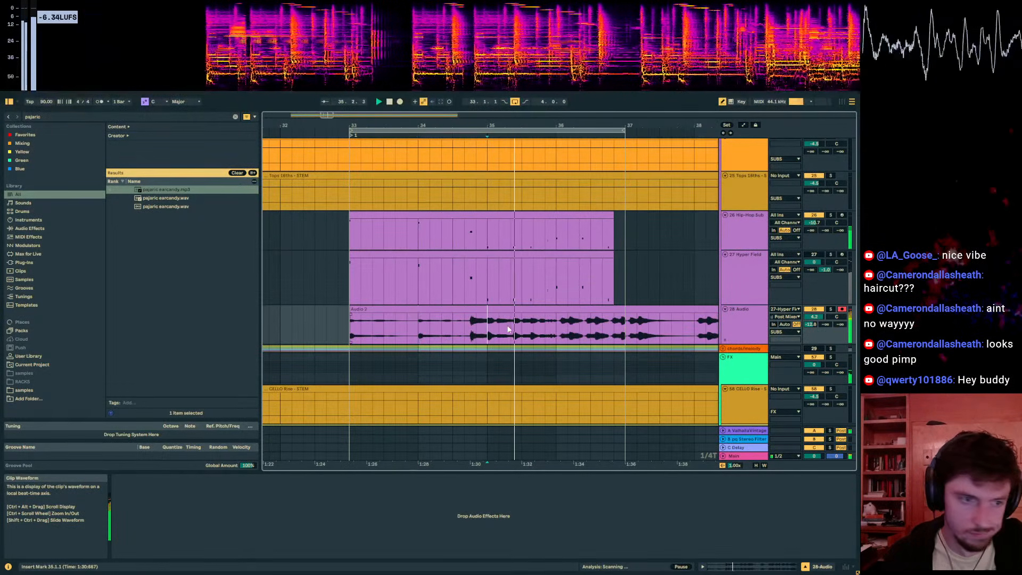
Step: Split the recorded 28 Audio clip at bar 39 and copy its section from bar 39 to 41
drag(567, 127, 454, 101)
click(502, 300)
drag(662, 109, 557, 424)
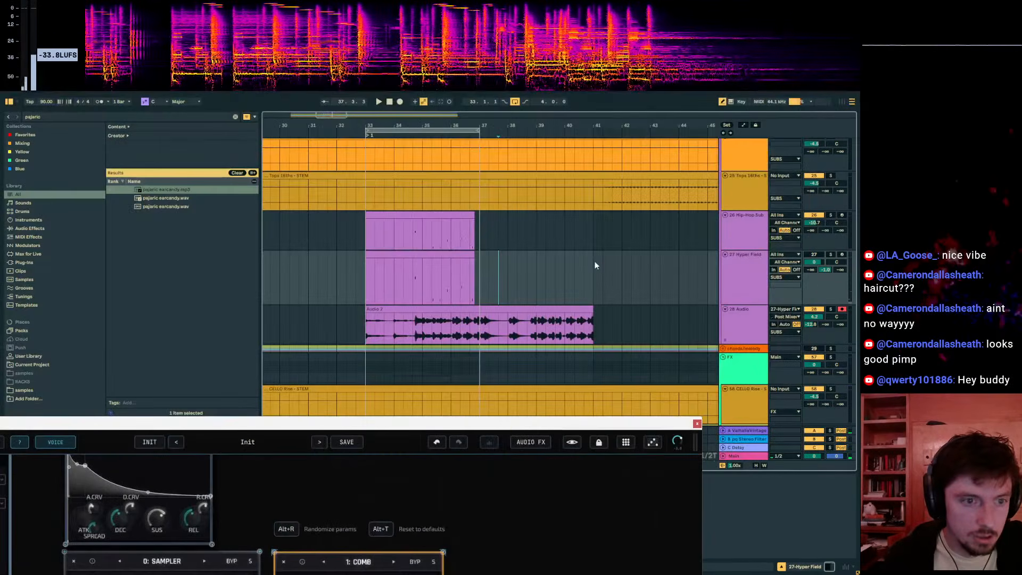
click(540, 326)
key(ctrl+e)
key(ctrl+c)
Step: Insert an audio track below 28 Audio, paste the copied two-bar section at bar 35, and play from bar 33
click(744, 323)
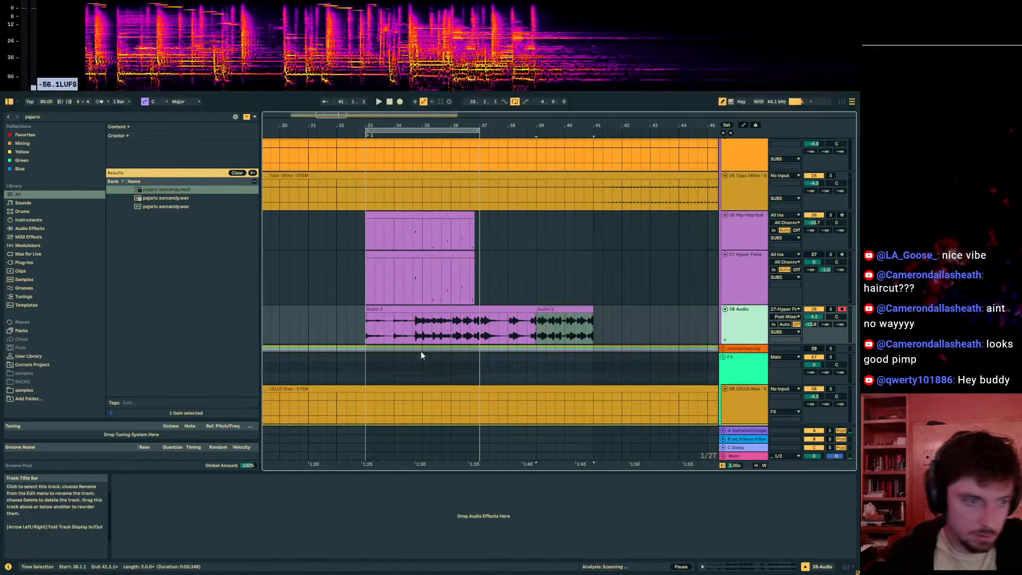
key(ctrl+t)
click(425, 351)
key(ctrl+v)
click(369, 361)
key(space)
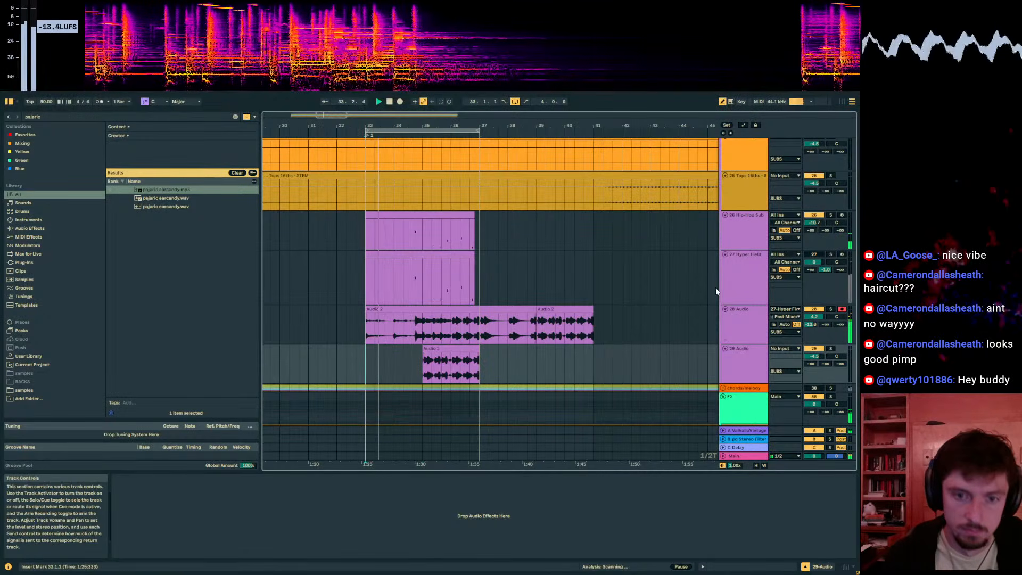
Step: Add an Auto Filter to the 28 Audio track and lower its cutoff frequency to about 3.46 kHz
click(741, 321)
click(181, 190)
click(73, 117)
text(auto filt)
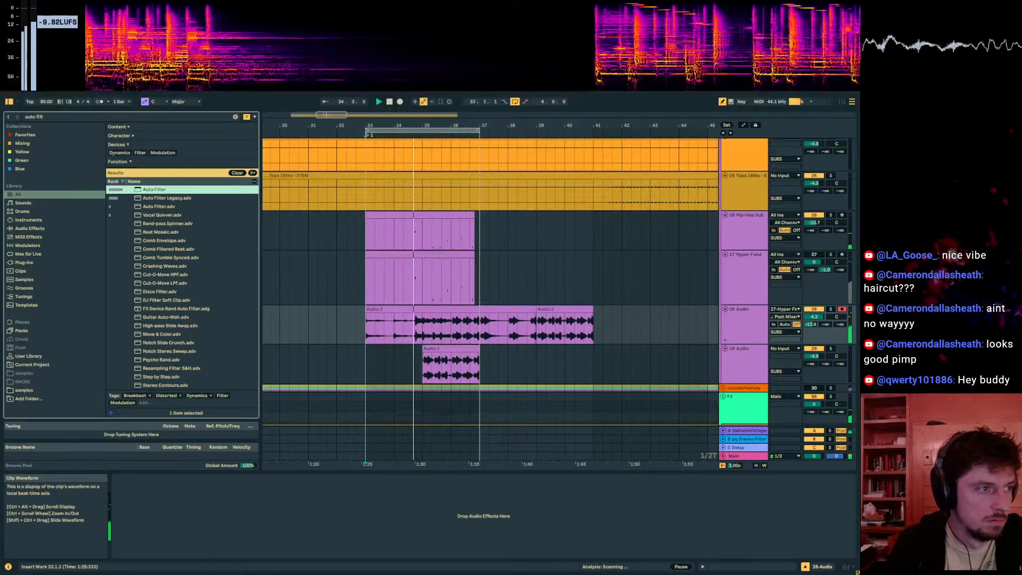
key(Return)
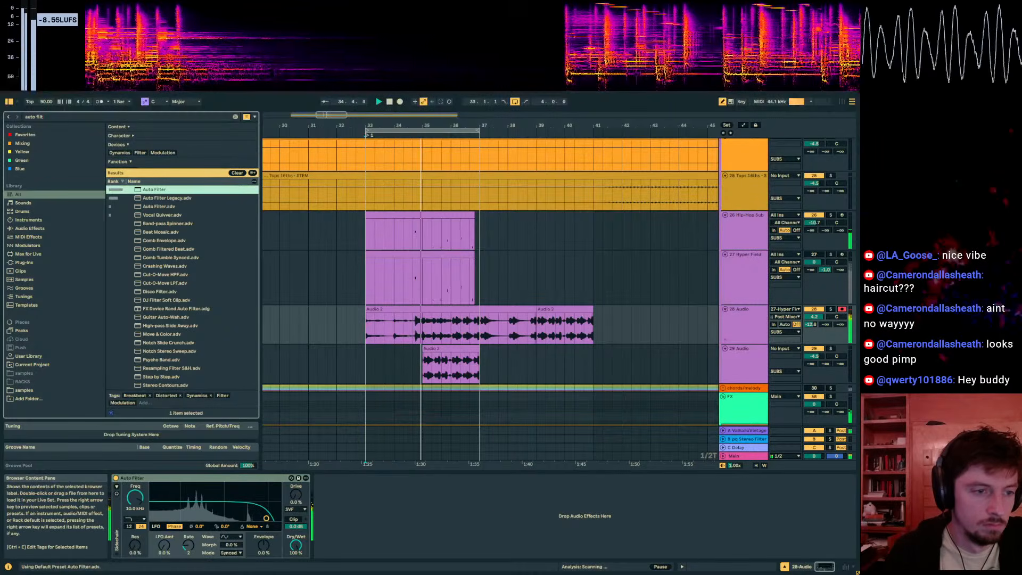
drag(135, 498, 134, 501)
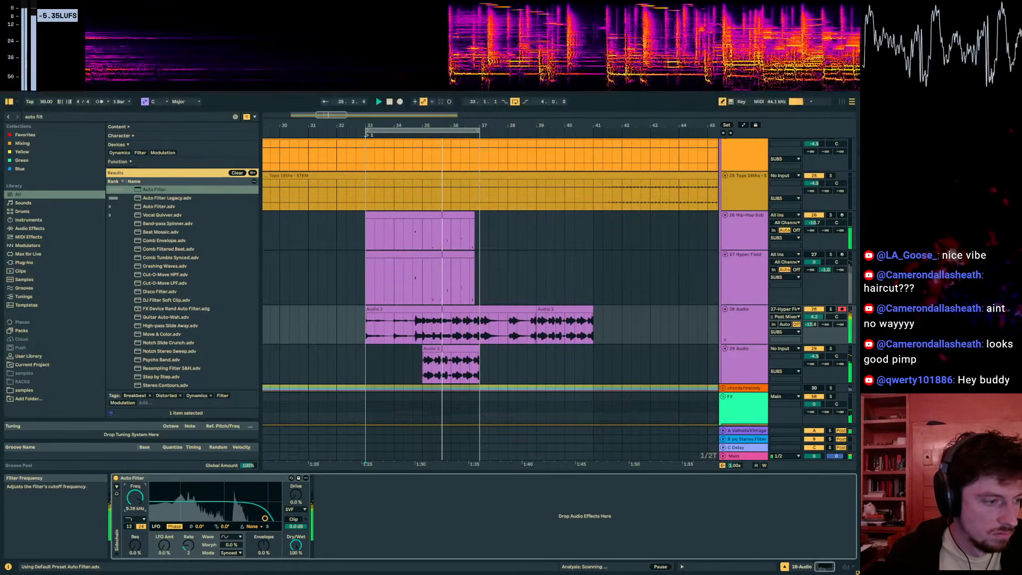
click(441, 329)
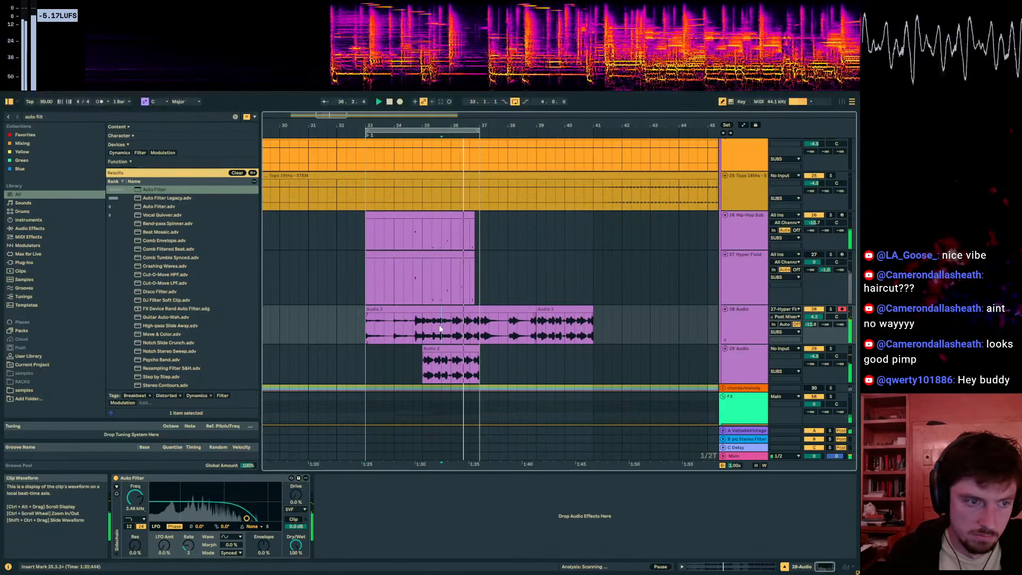
Step: Add the Wider plugin to the 29 Audio track, set its width to 163%, and audition the layer
click(434, 362)
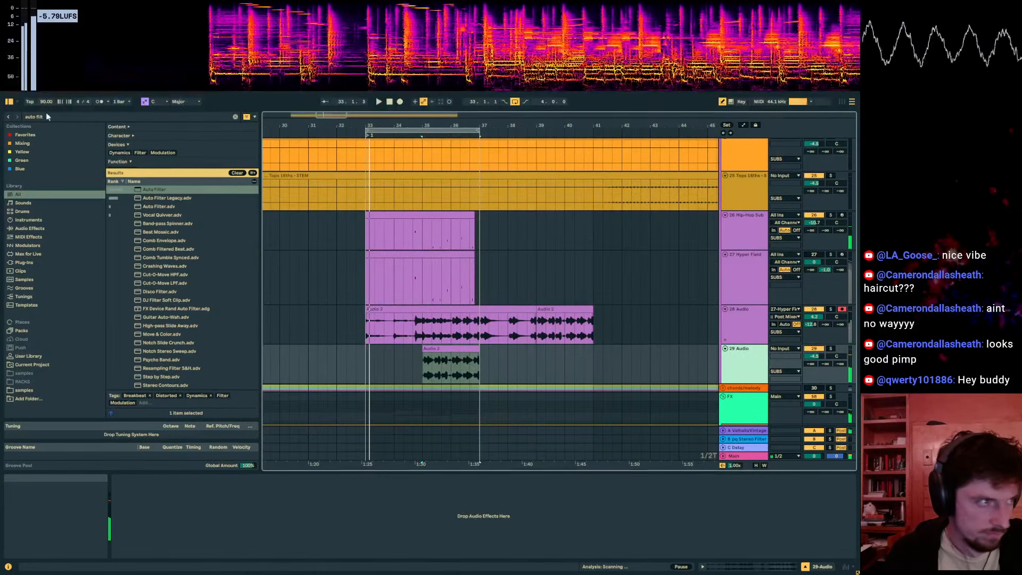
key(ctrl+f)
text(wid)
click(155, 195)
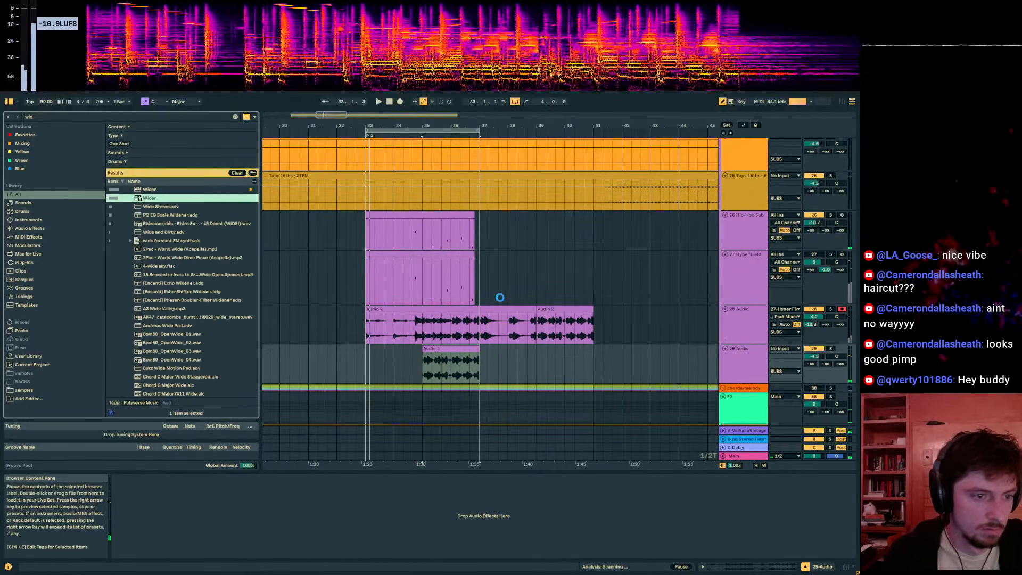
drag(240, 498, 282, 481)
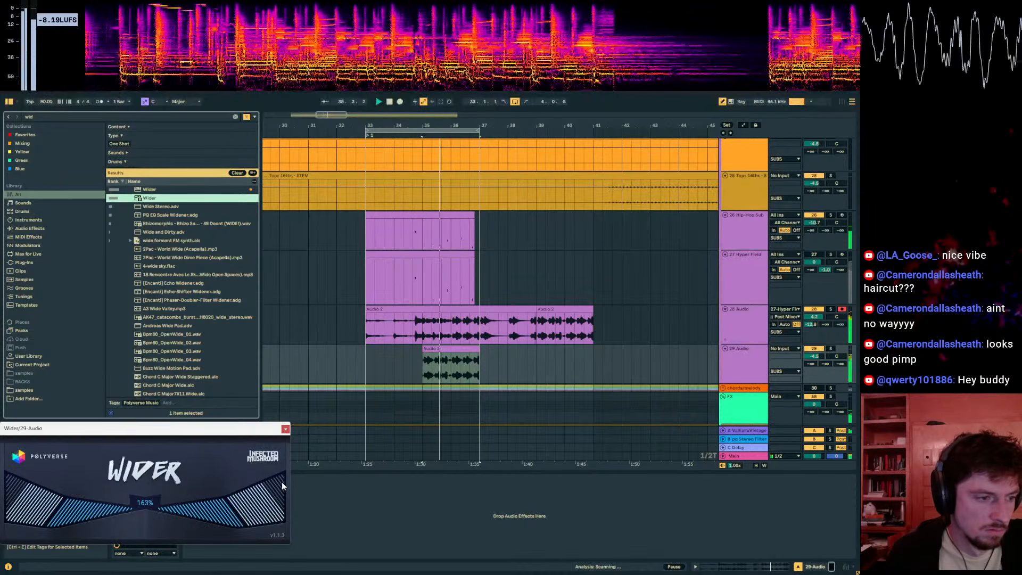
click(461, 372)
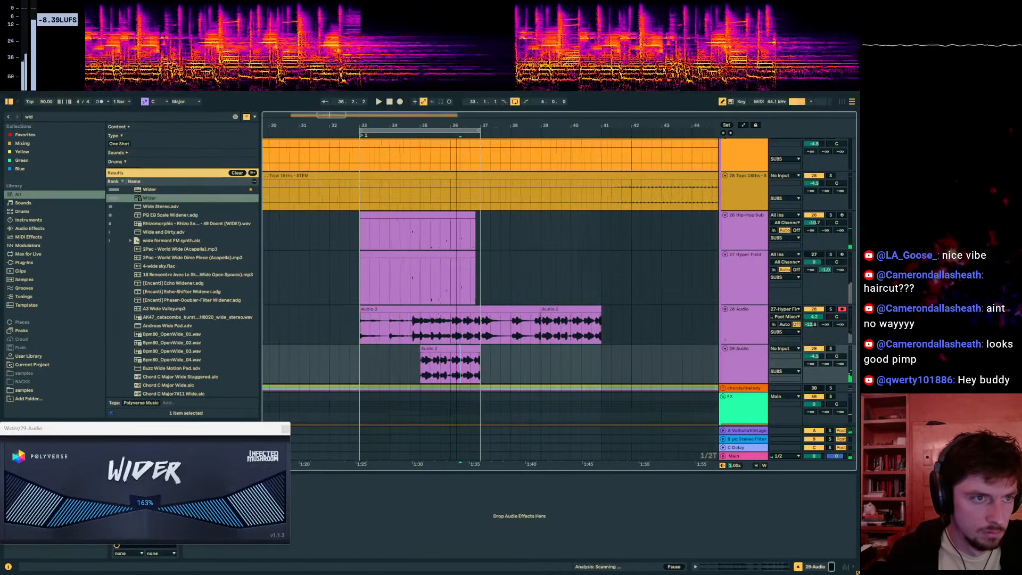
Step: Duplicate short slices of the bass audio around 36.4 on both the 29 Audio and 28 Audio tracks
drag(462, 137, 461, 224)
drag(425, 362, 480, 369)
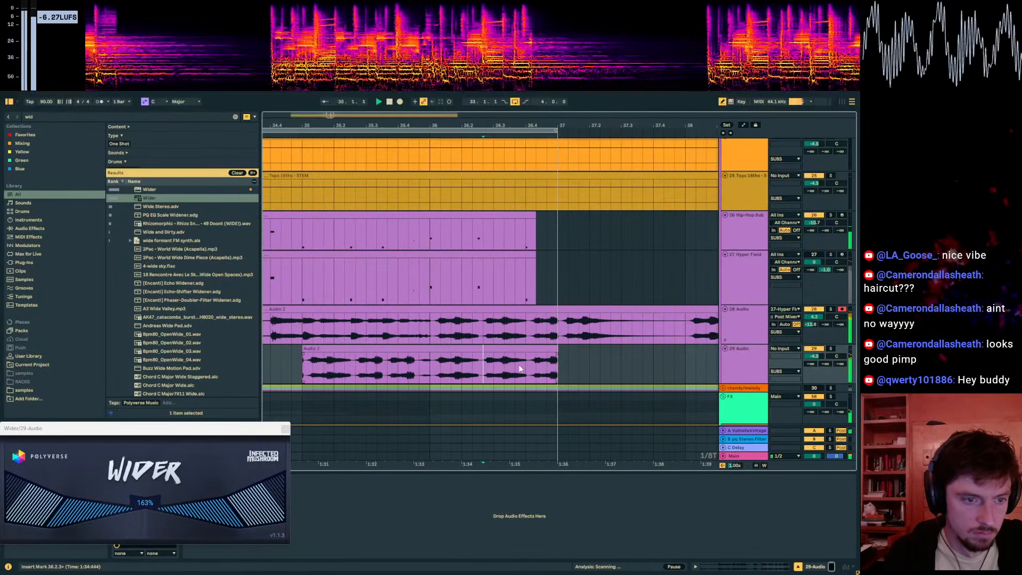
click(411, 371)
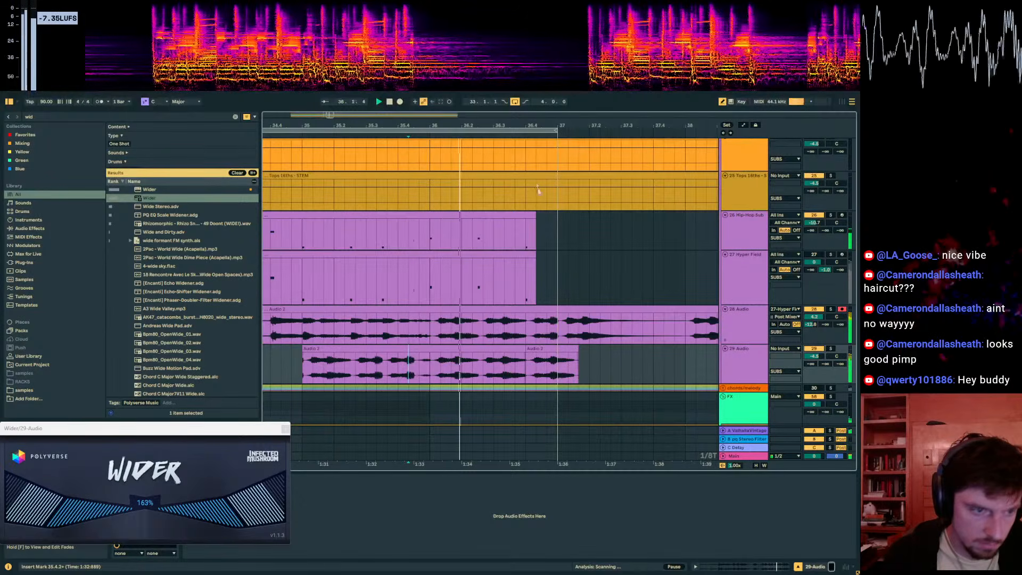
right_click(594, 345)
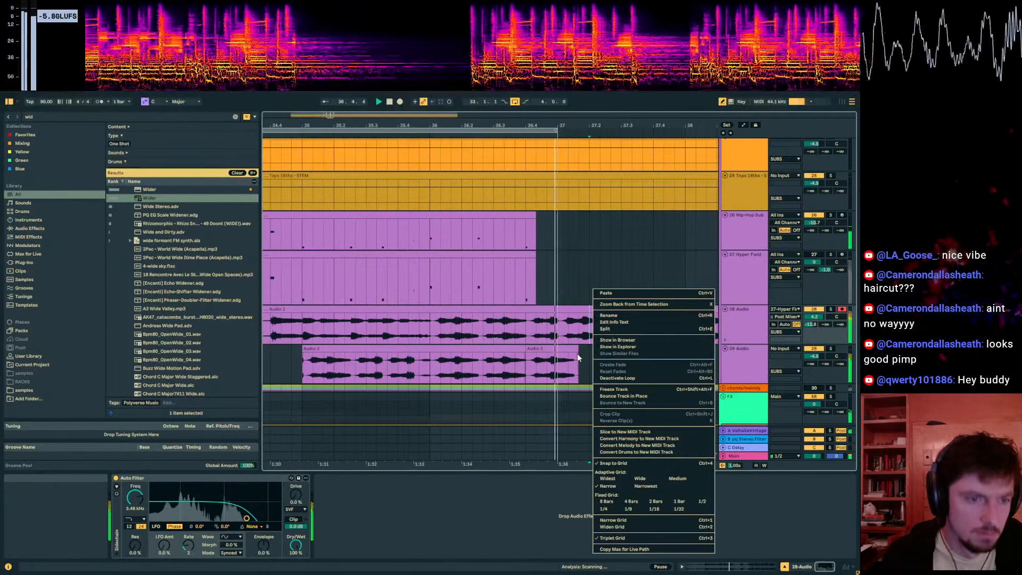
click(590, 325)
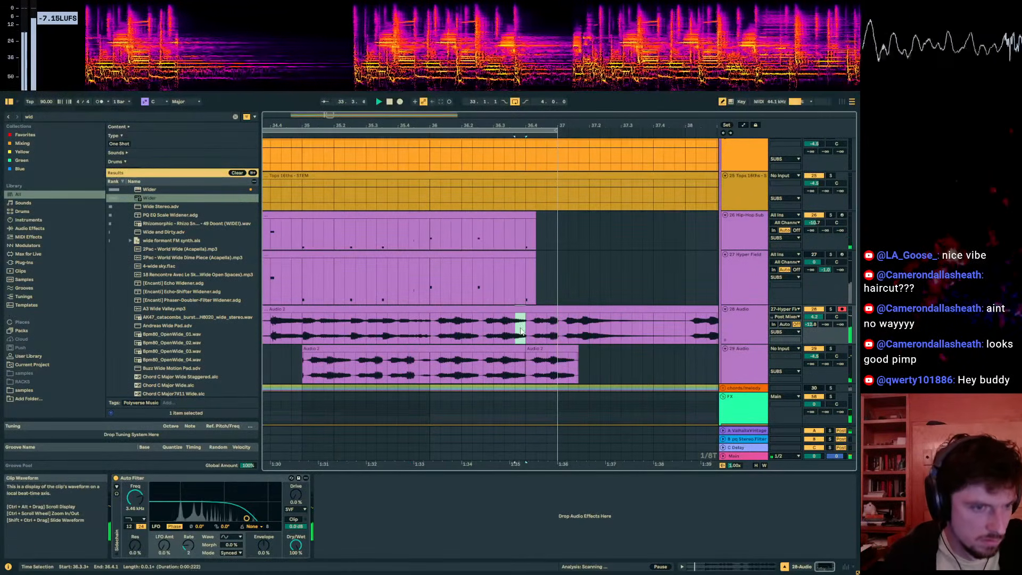
key(ctrl+d)
Step: Reduce the Auto Filter's Dry/Wet on 28 Audio to 64% and slightly lower the 29 Audio track's volume during playback
drag(466, 126, 697, 126)
click(251, 318)
click(282, 332)
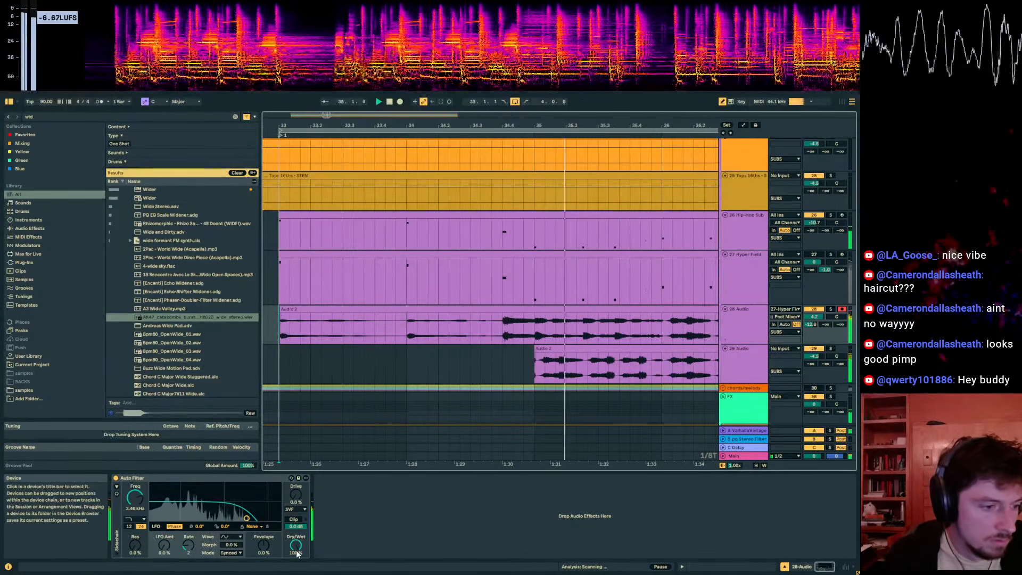
click(633, 373)
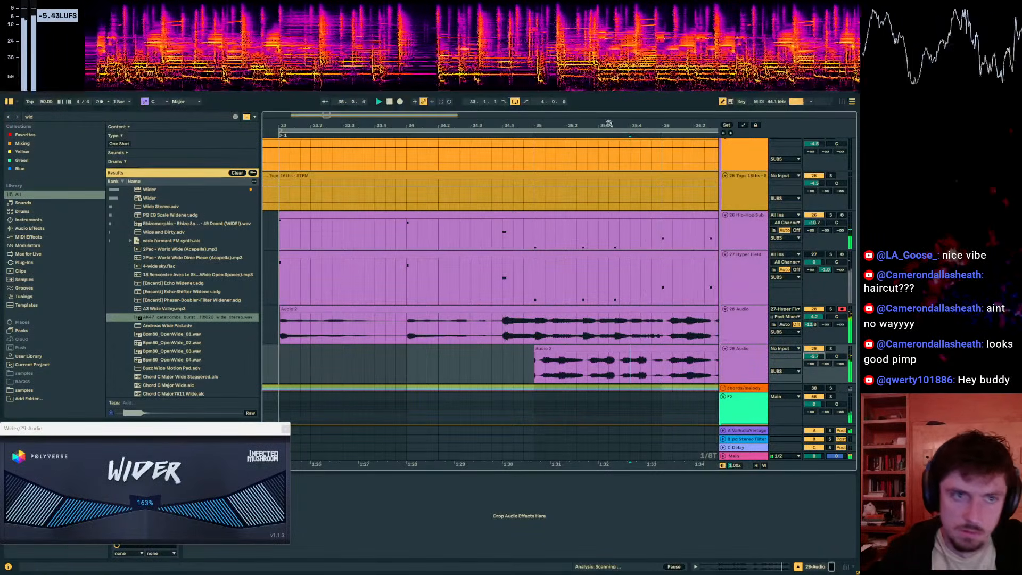
drag(616, 126, 584, 110)
click(465, 315)
key(space)
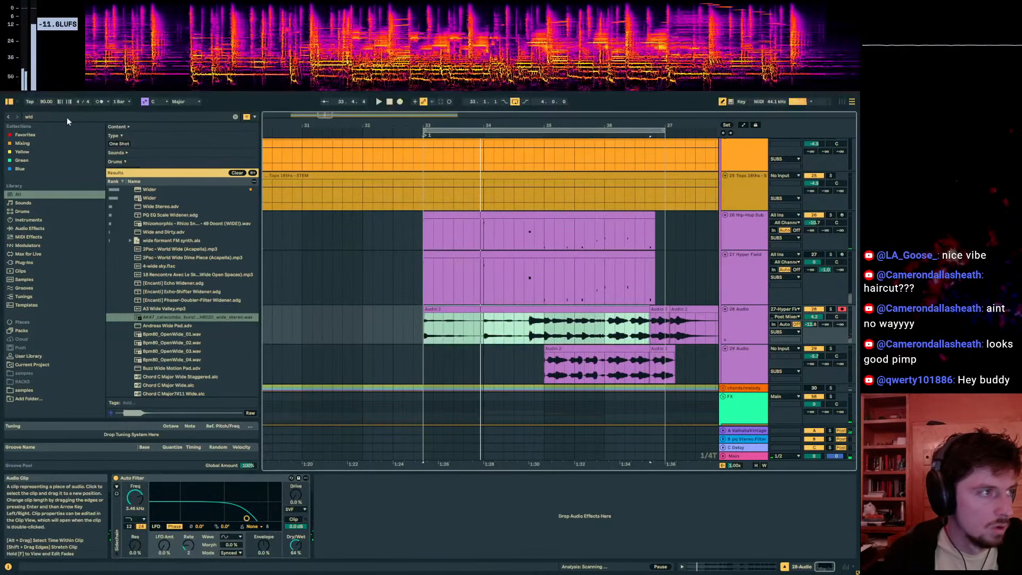
key(ctrl+f)
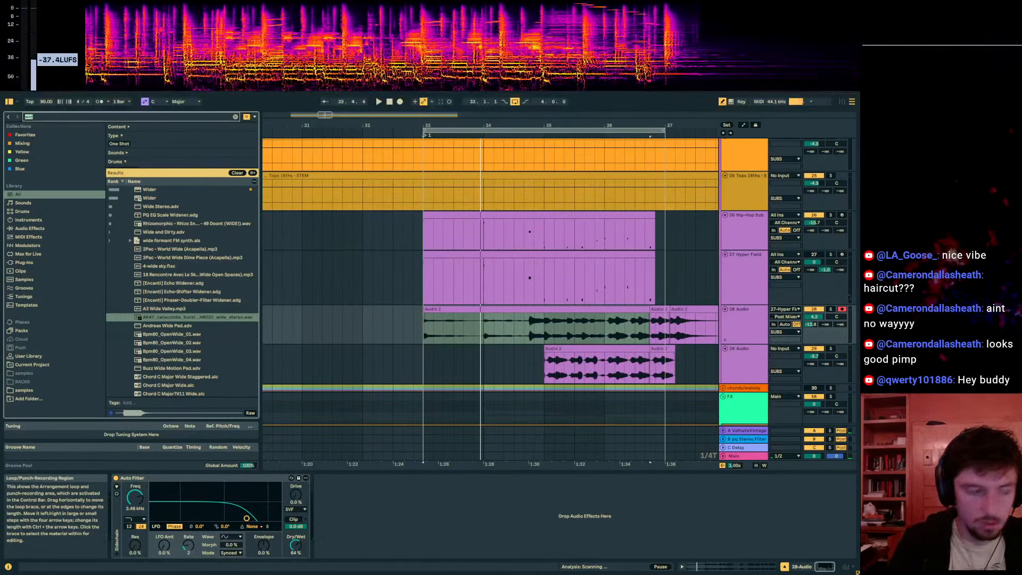
click(524, 294)
drag(538, 106, 466, 371)
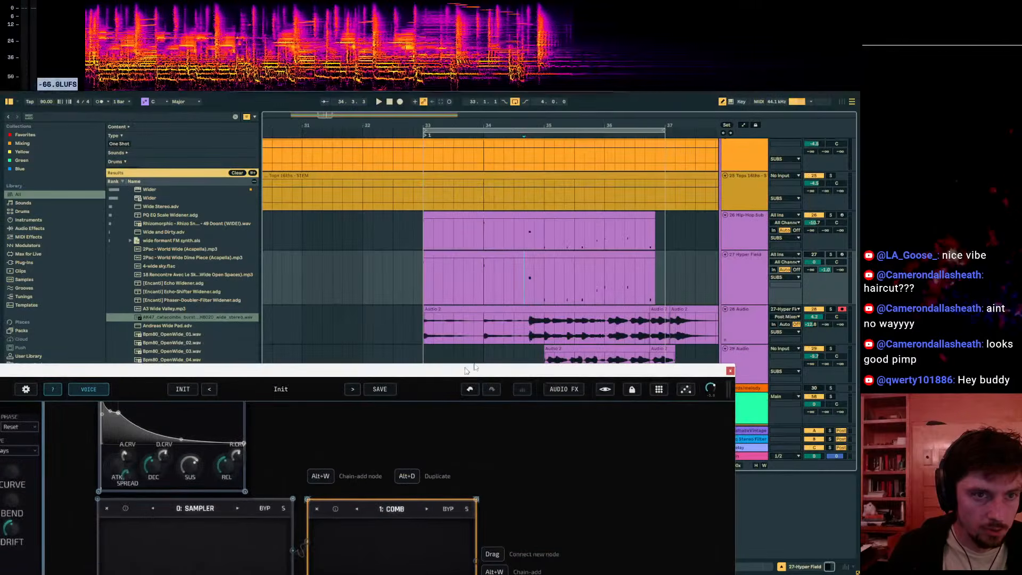
Step: Copy the 28 Audio clips from bar 33 to just past bar 37 onto a new audio track directly below
drag(672, 327, 423, 331)
key(ctrl+t)
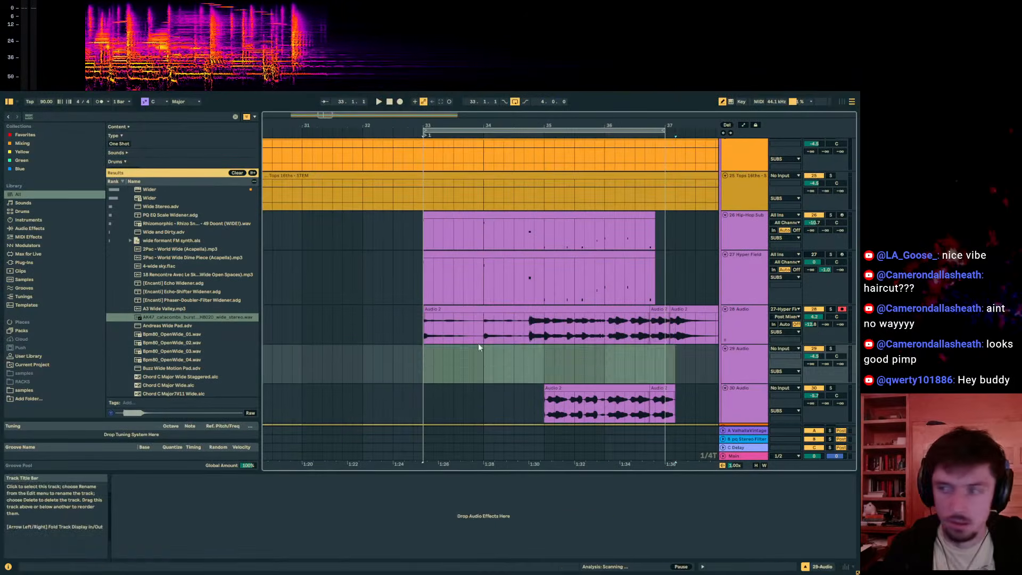
click(423, 366)
key(ctrl+v)
Step: Split the copied clip on 29 Audio at 34.3.3 and transpose everything after it up 12 semitones
click(703, 566)
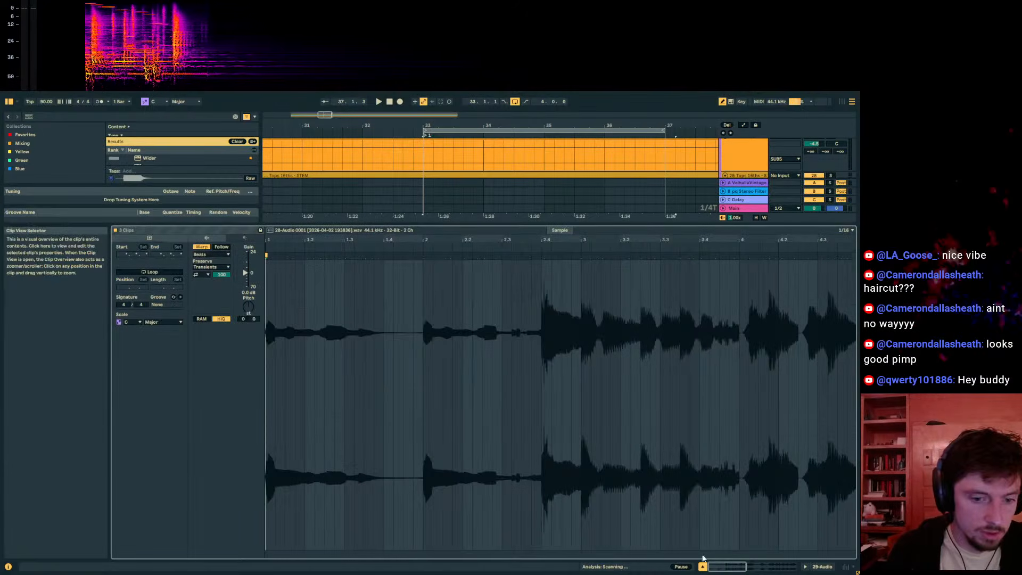
drag(506, 223, 491, 418)
scroll(532, 344, down, 1)
click(522, 313)
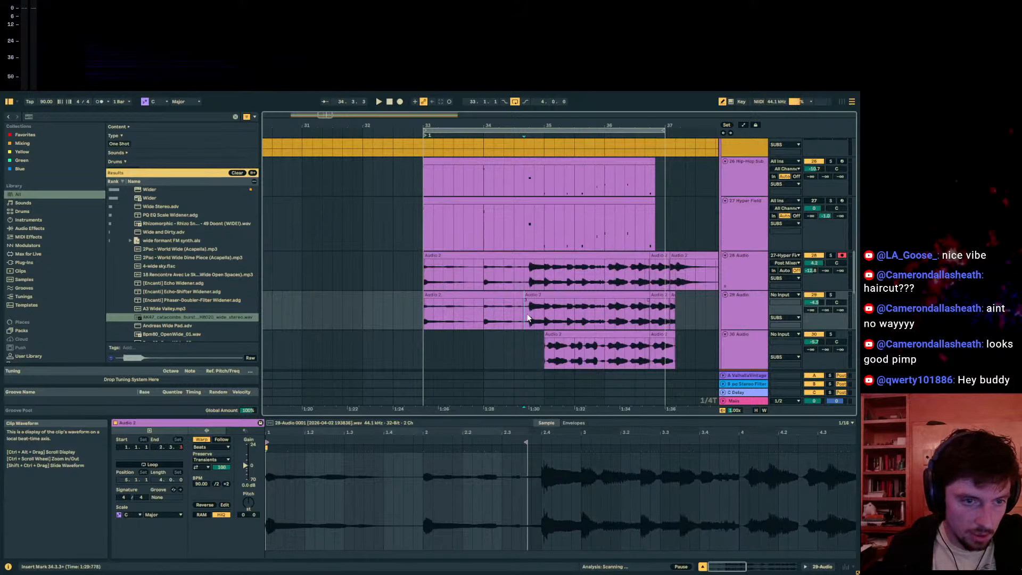
drag(529, 318, 676, 318)
drag(250, 503, 250, 482)
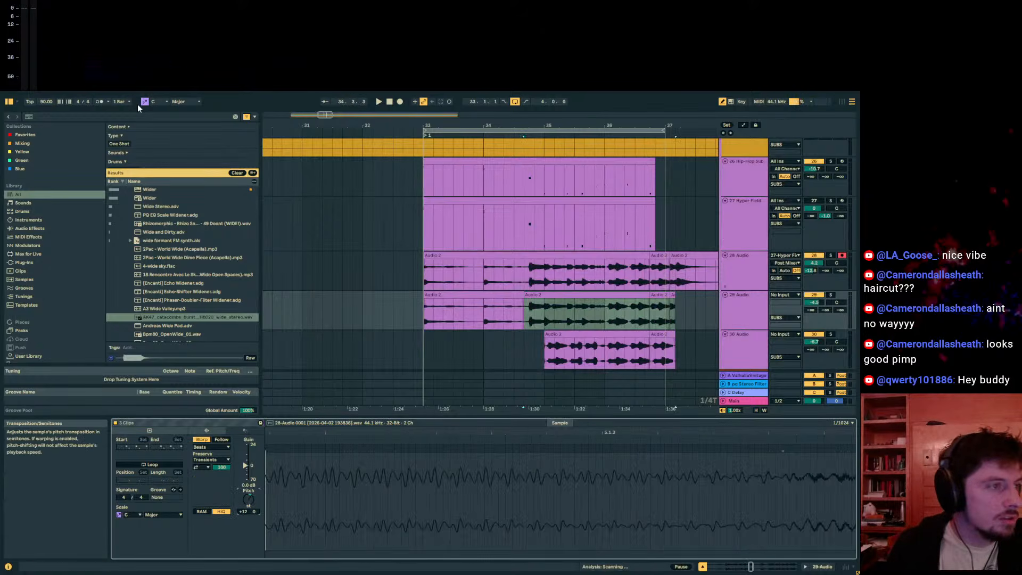
Step: Add an Auto Filter to the new 29 Audio track with a 1.36 kHz cutoff and 33% resonance
key(ctrl+f)
text(auto filt)
key(Down)
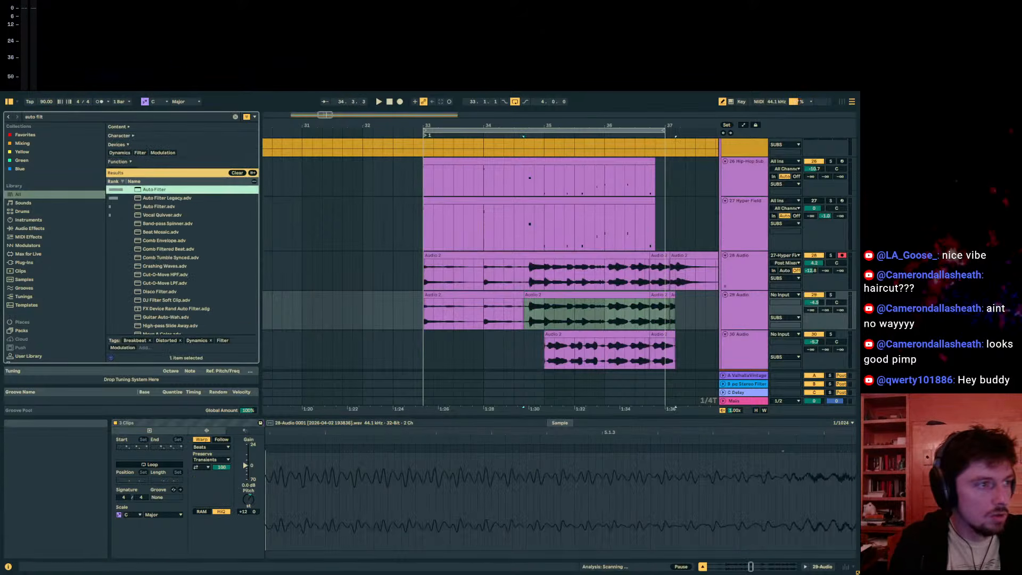
key(Return)
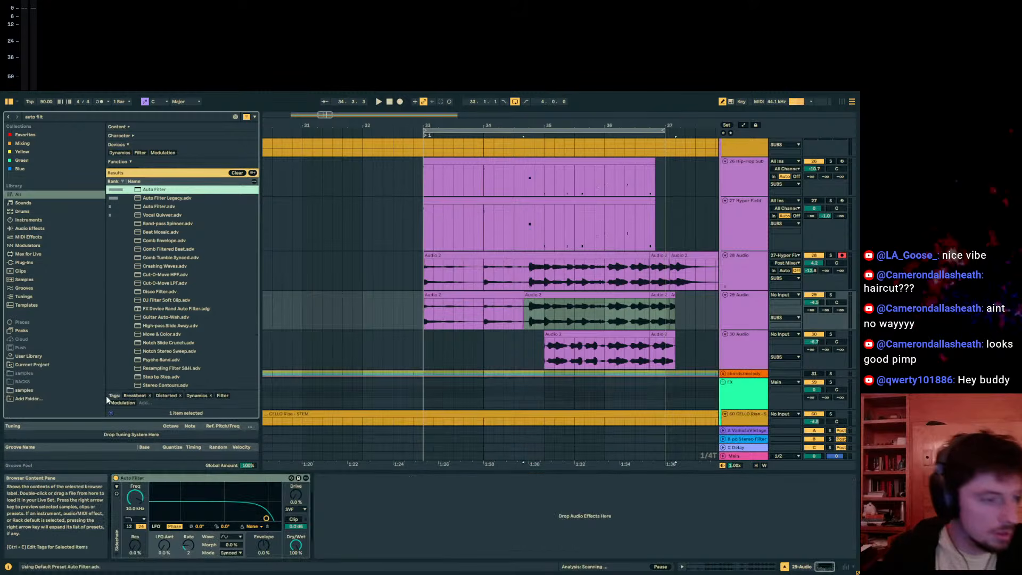
click(142, 519)
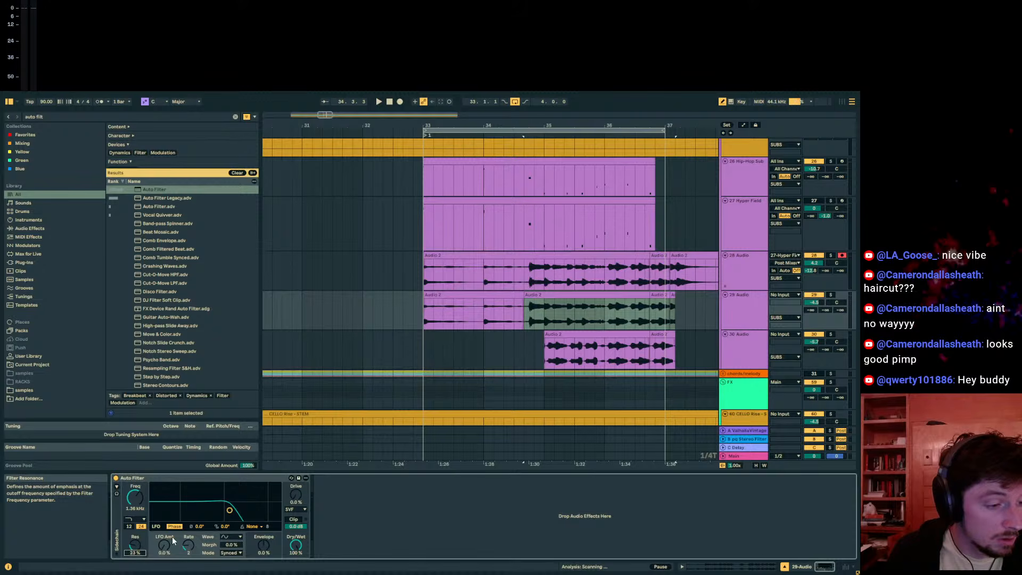
Step: Change the filter's LFO waveform, set its amount to 100% and rate to 1/8, and lower the cutoff during playback
click(229, 538)
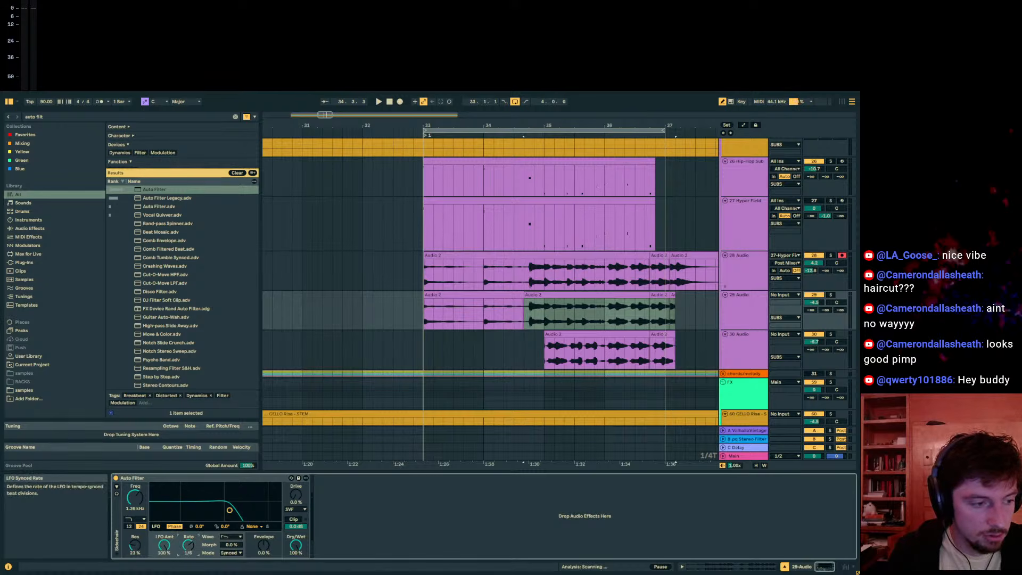
drag(189, 545, 188, 540)
key(space)
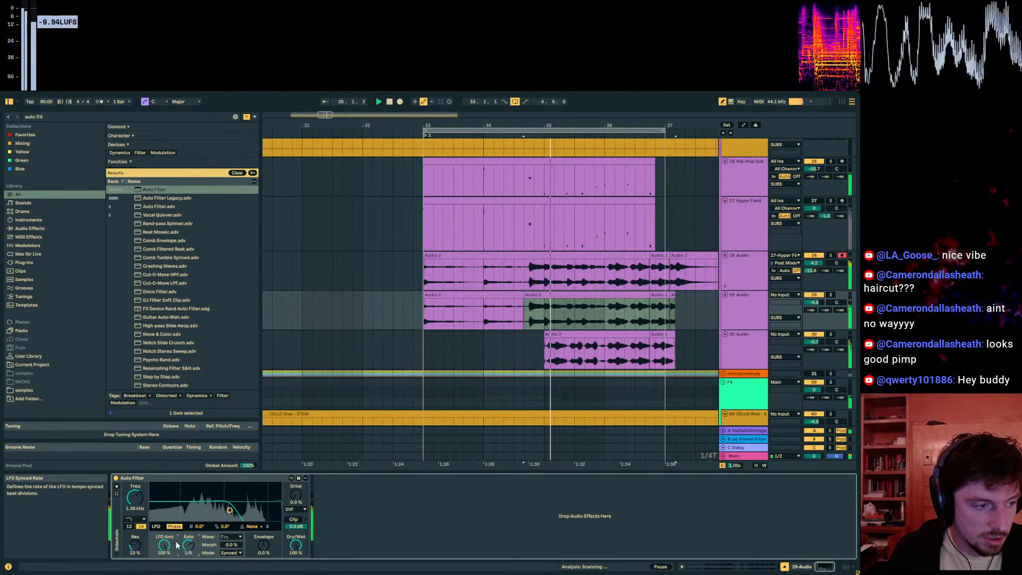
mouse_move(135, 498)
mouse_down()
mouse_move(136, 531)
mouse_move(188, 540)
mouse_up()
key(space)
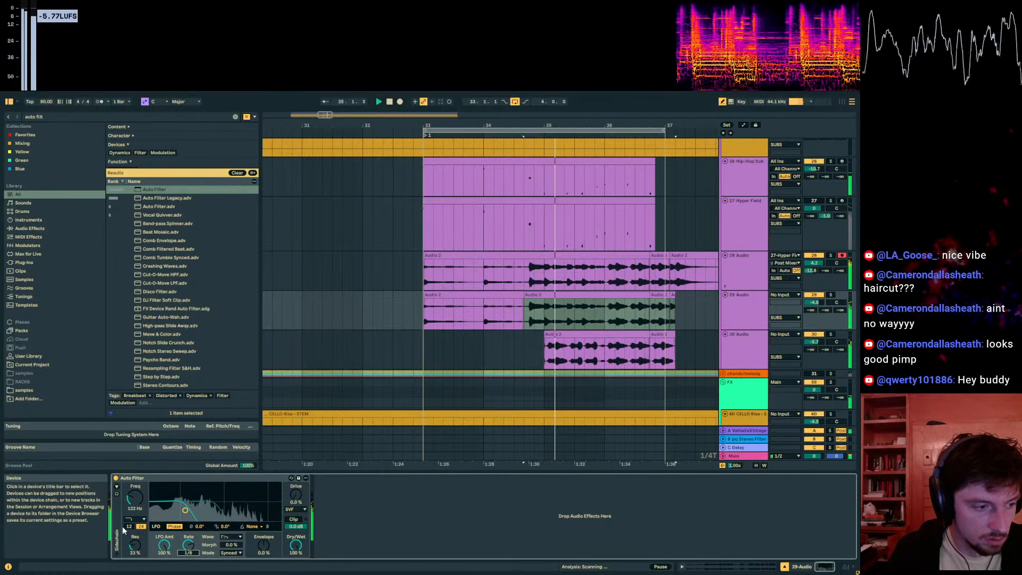
Step: Solo the 29 Audio track, audition its filtered bass layer, and toggle the activator of the 28 Audio track
click(831, 295)
key(space)
key(space)
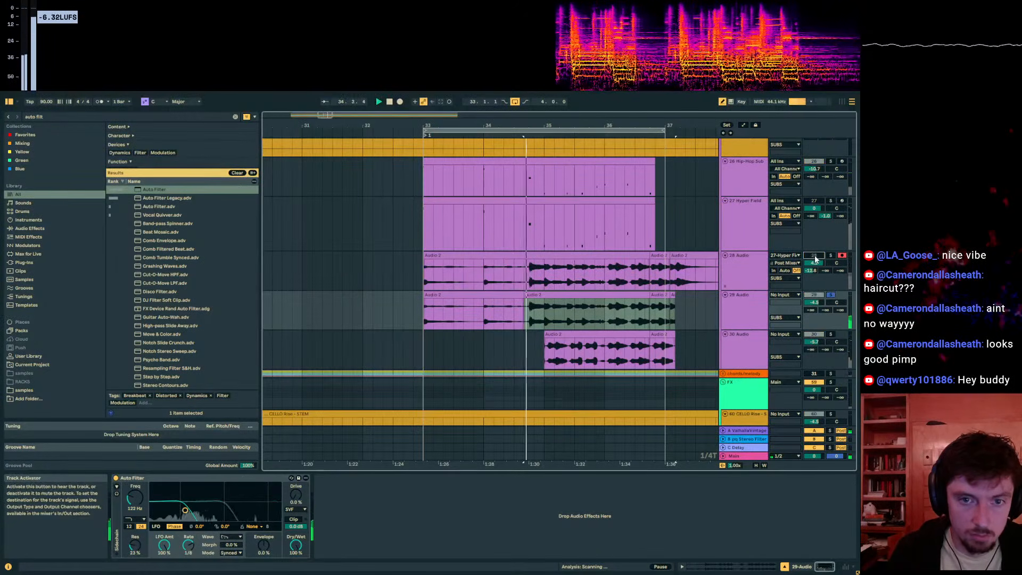
click(815, 255)
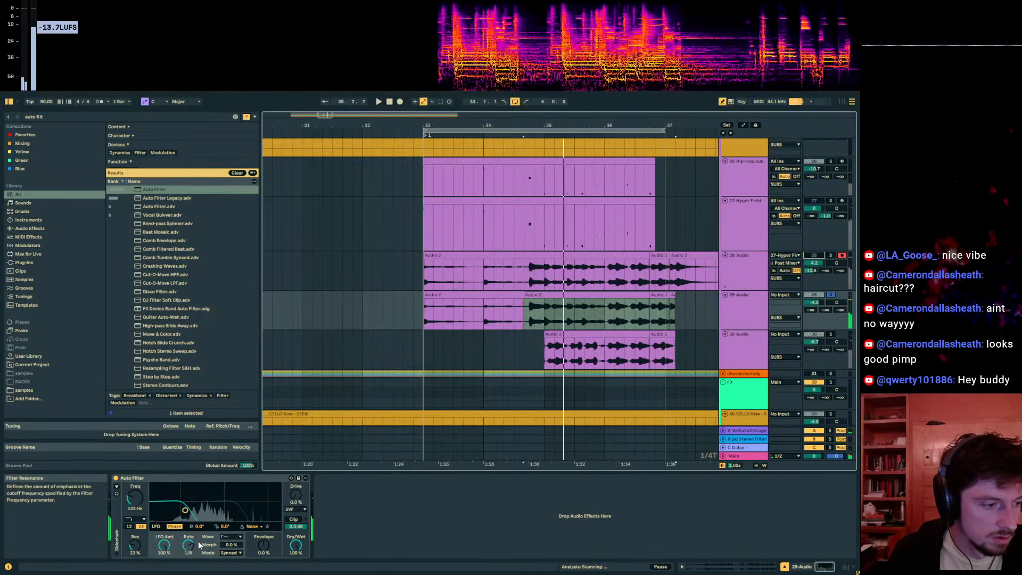
Step: Set the Auto Filter to a 20 Hz cutoff, 60% resonance, 75% LFO amount and 1/16 rate during playback
drag(189, 545, 188, 541)
key(space)
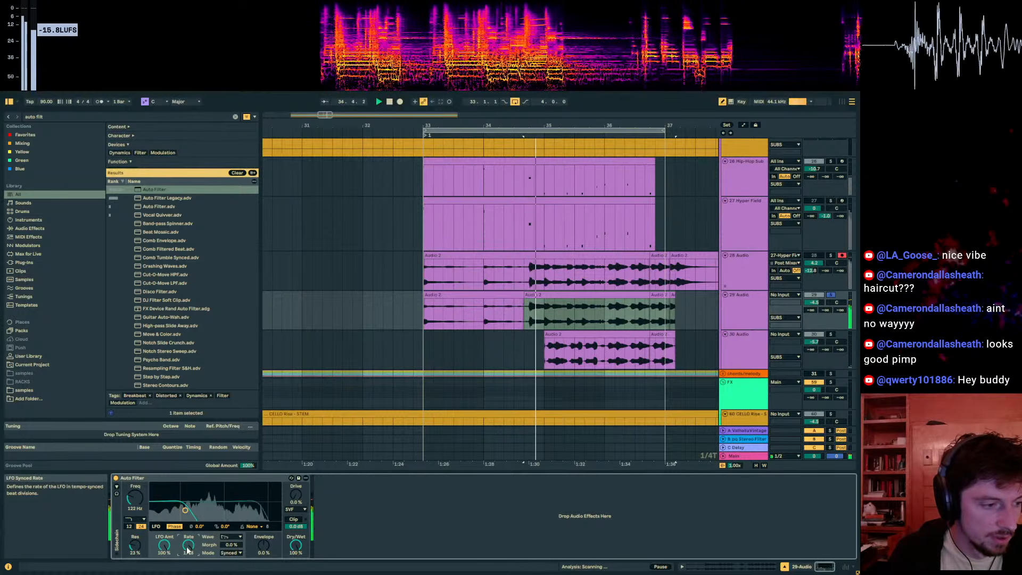
mouse_move(135, 498)
mouse_down()
mouse_move(135, 538)
mouse_move(166, 557)
mouse_up()
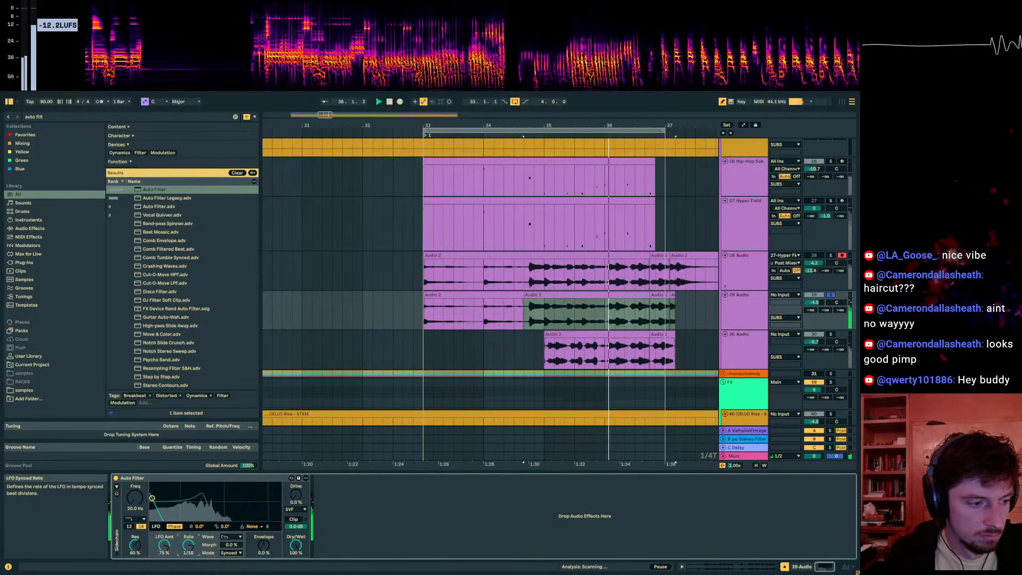
Step: Raise the Auto Filter cutoff on 29 Audio to about 60 Hz and send the track to the ValhallaVintageVerb return
right_click(547, 317)
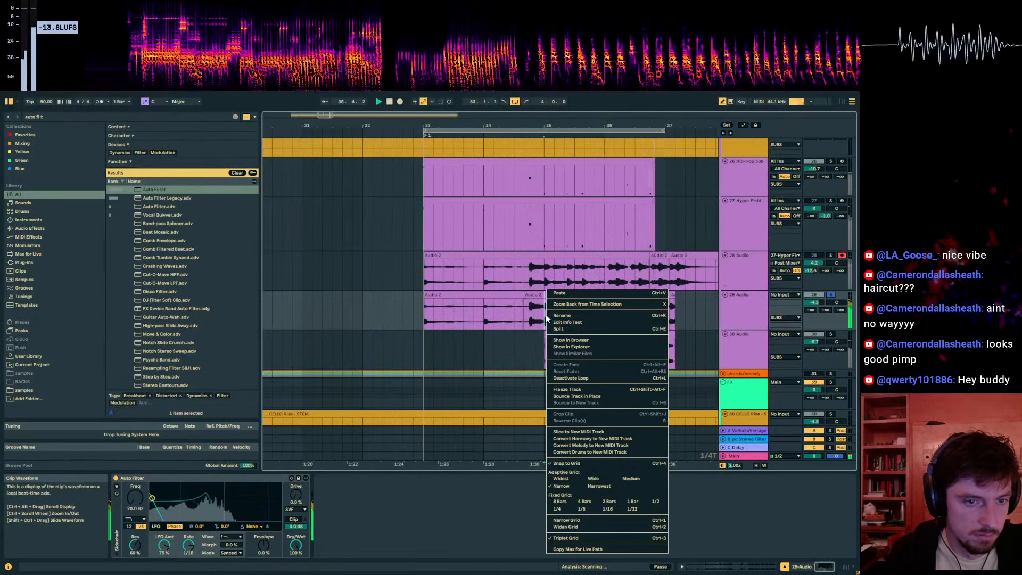
click(136, 497)
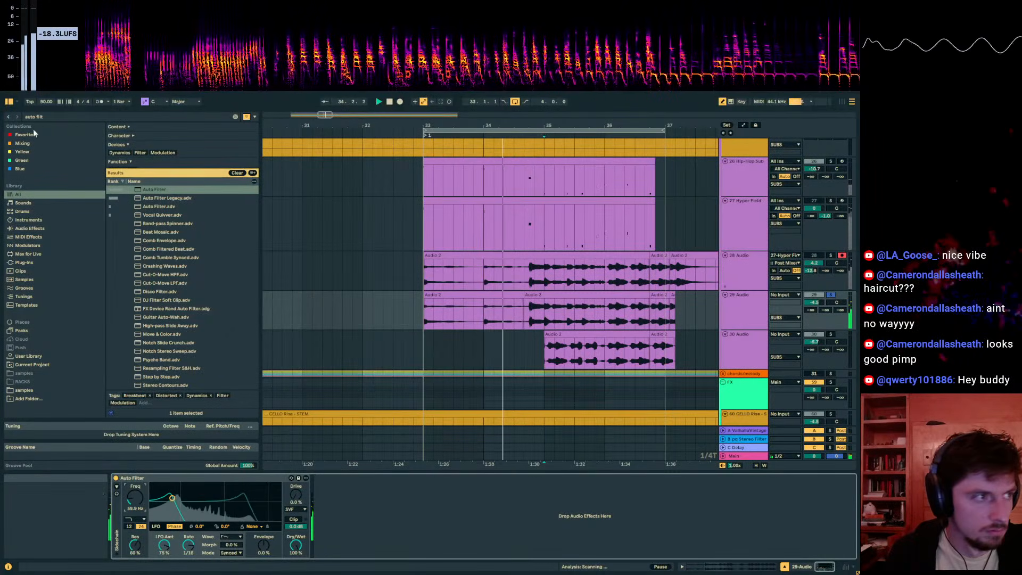
drag(811, 310, 811, 284)
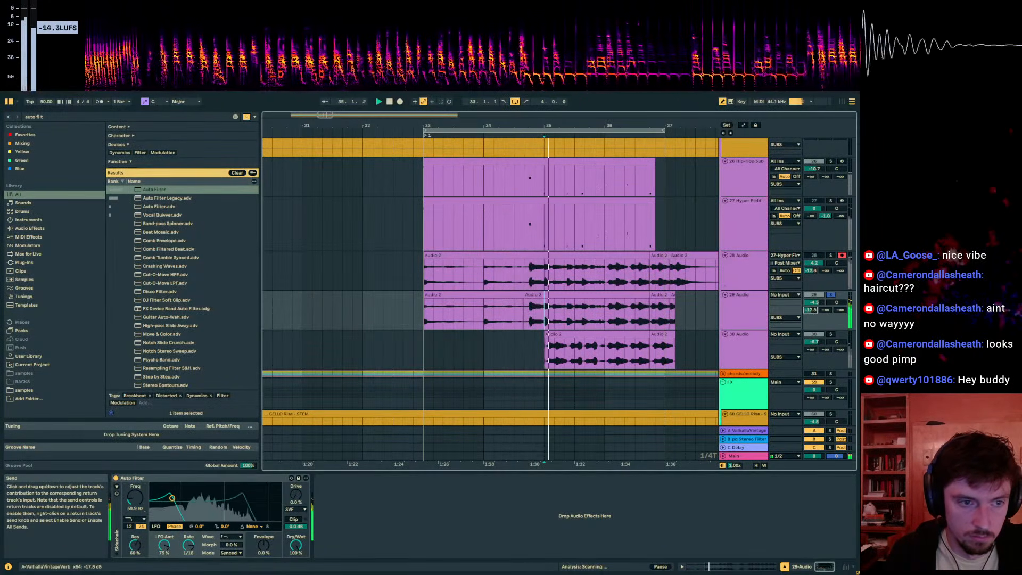
Step: Inspect the sample and pitch settings of the first two clips on 29 Audio during playback, then show the track's devices again
click(552, 295)
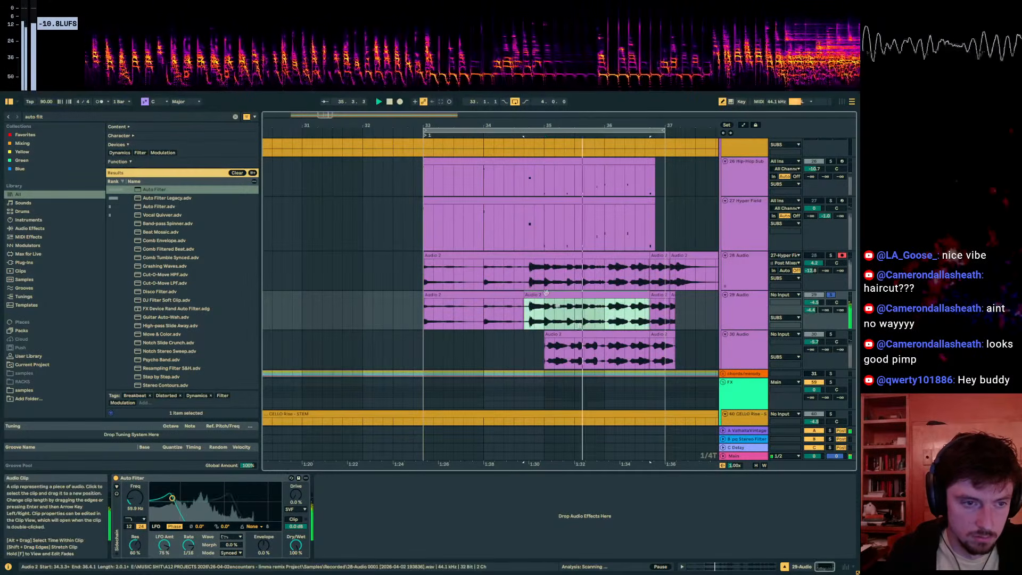
click(752, 568)
key(space)
double_click(247, 499)
key(space)
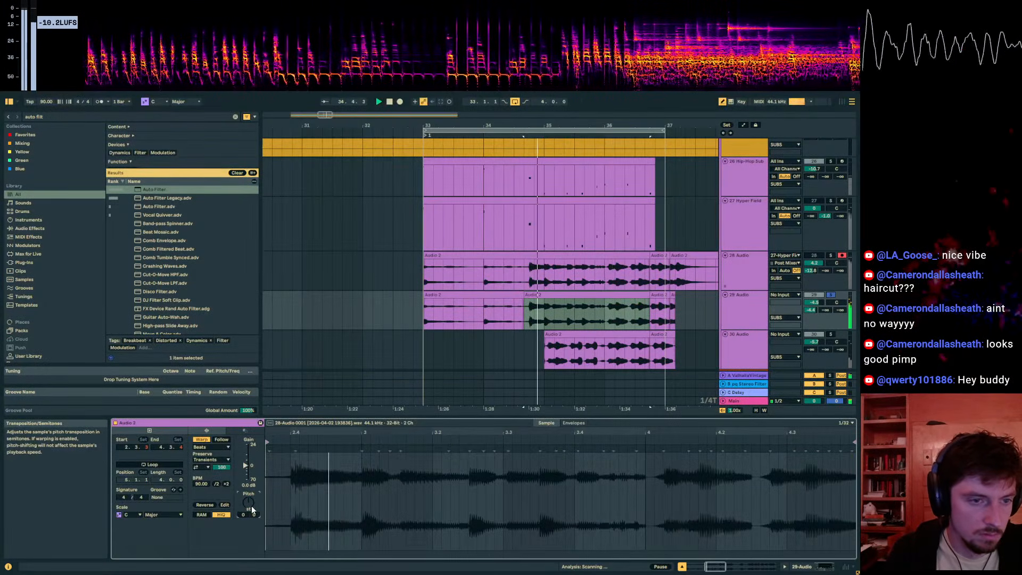
click(487, 293)
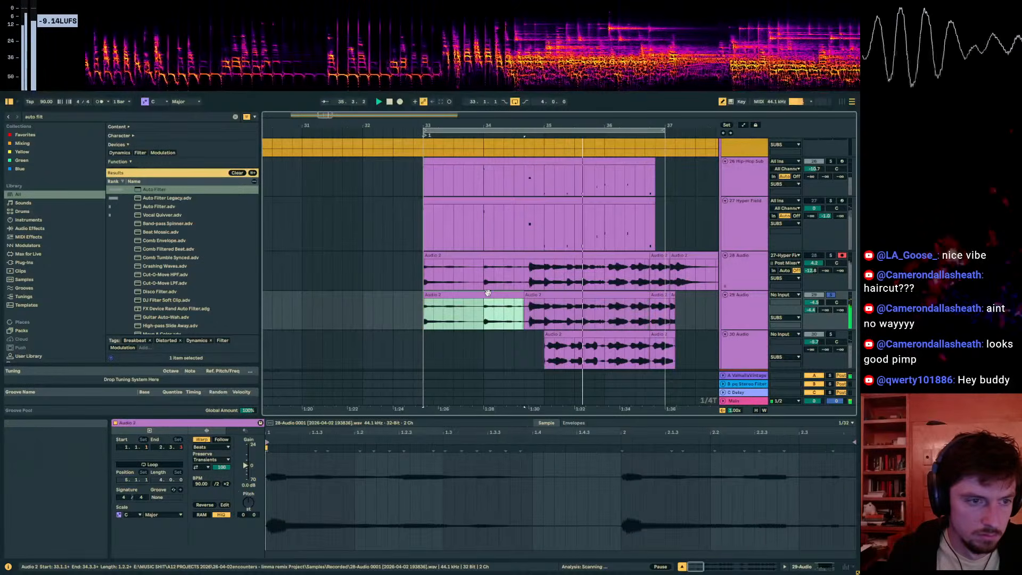
click(740, 302)
click(815, 567)
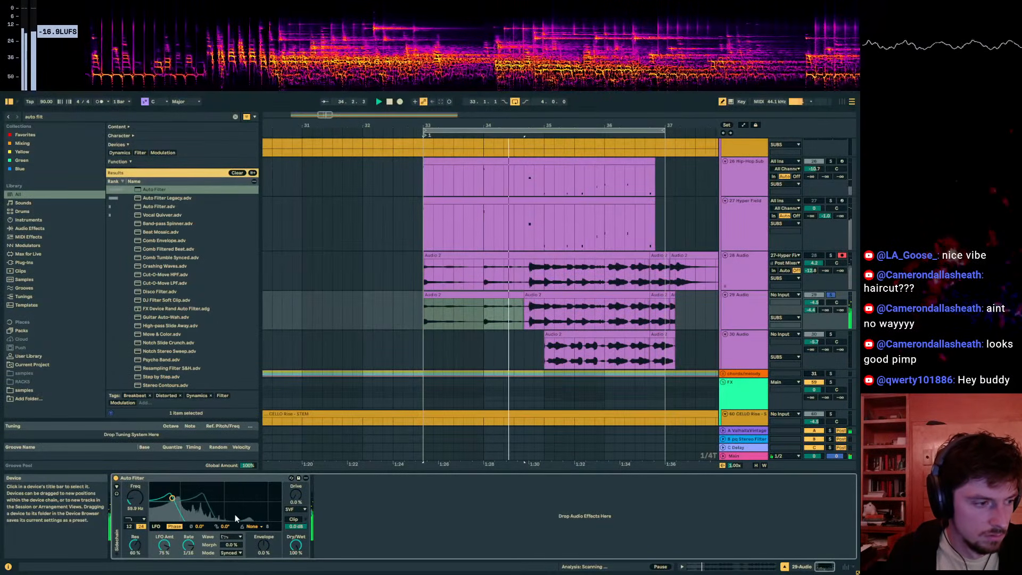
Step: Automate the Auto Filter's LFO Phase on 29 Audio as a ramp from 0° at bar 33 to 360° at bar 35
right_click(363, 532)
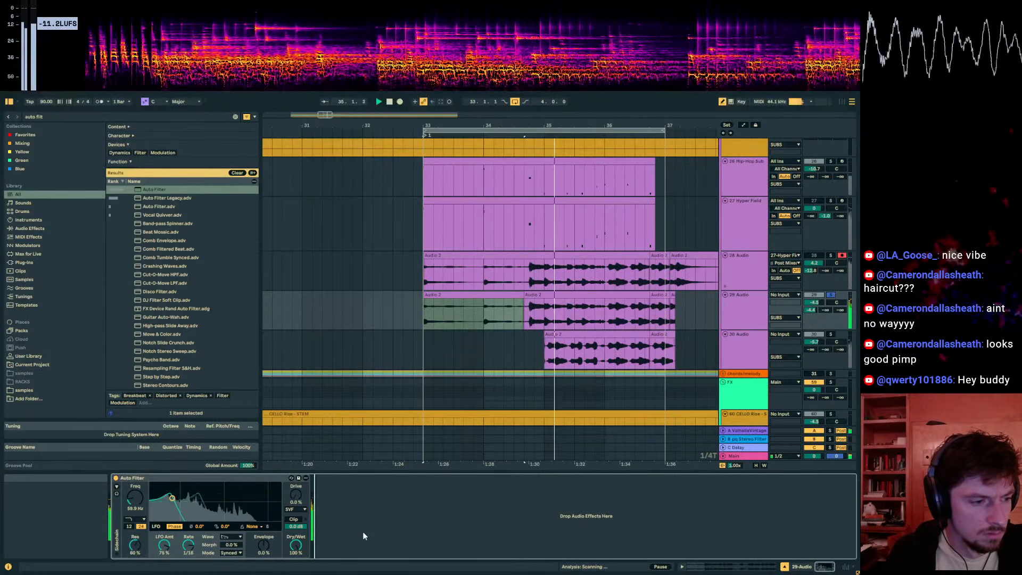
click(353, 534)
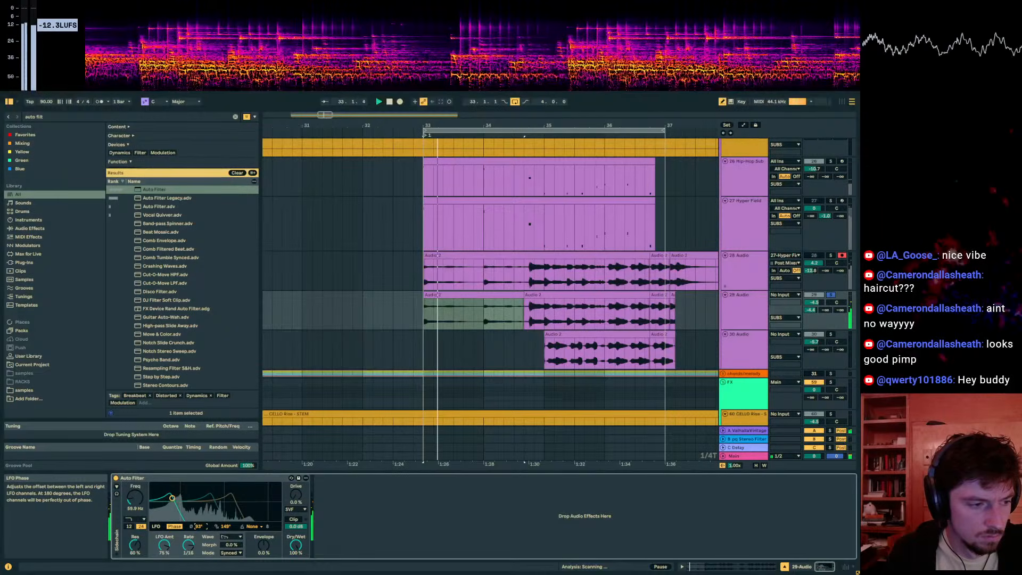
double_click(197, 527)
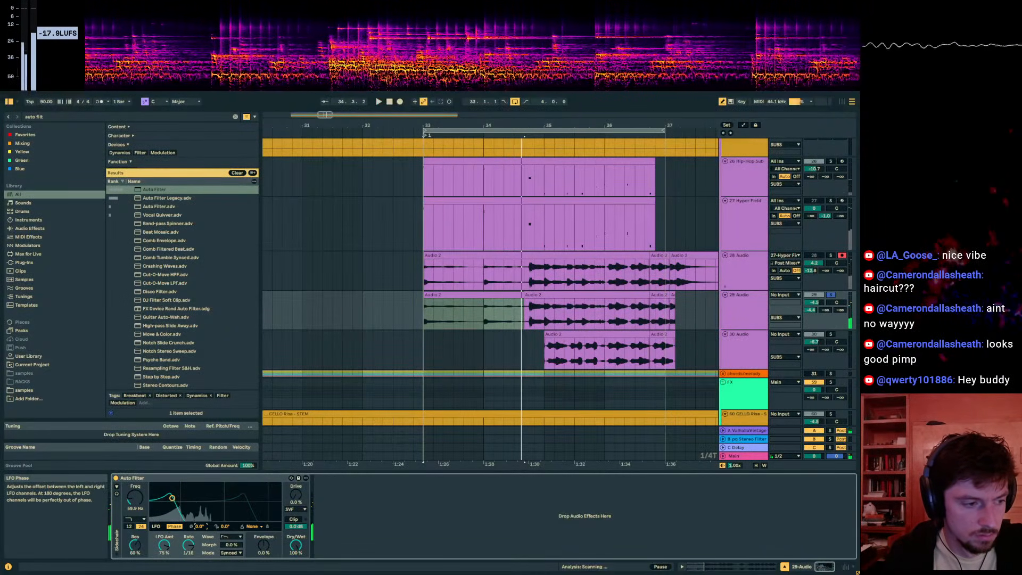
key(a)
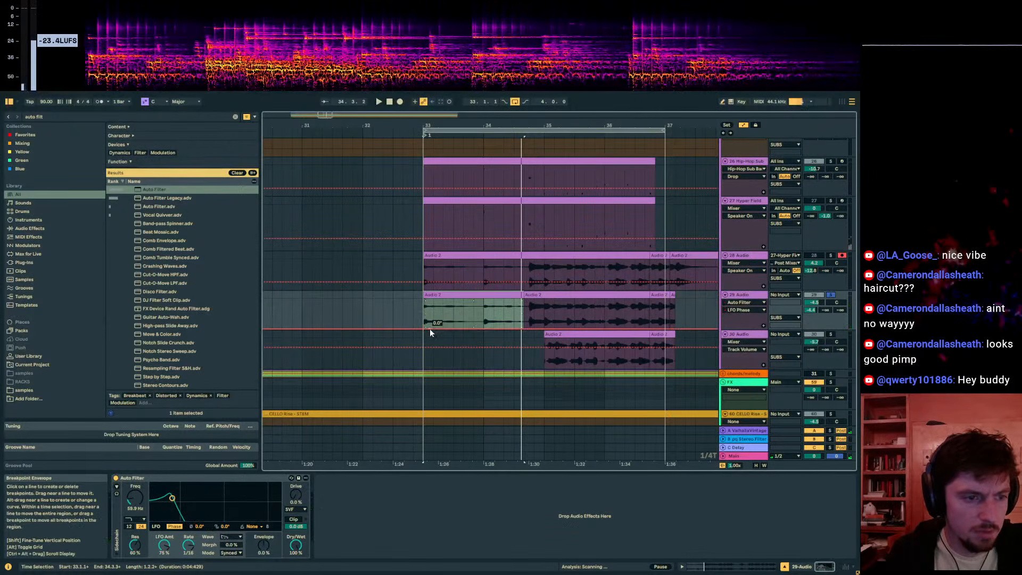
click(426, 329)
drag(432, 329, 544, 299)
key(space)
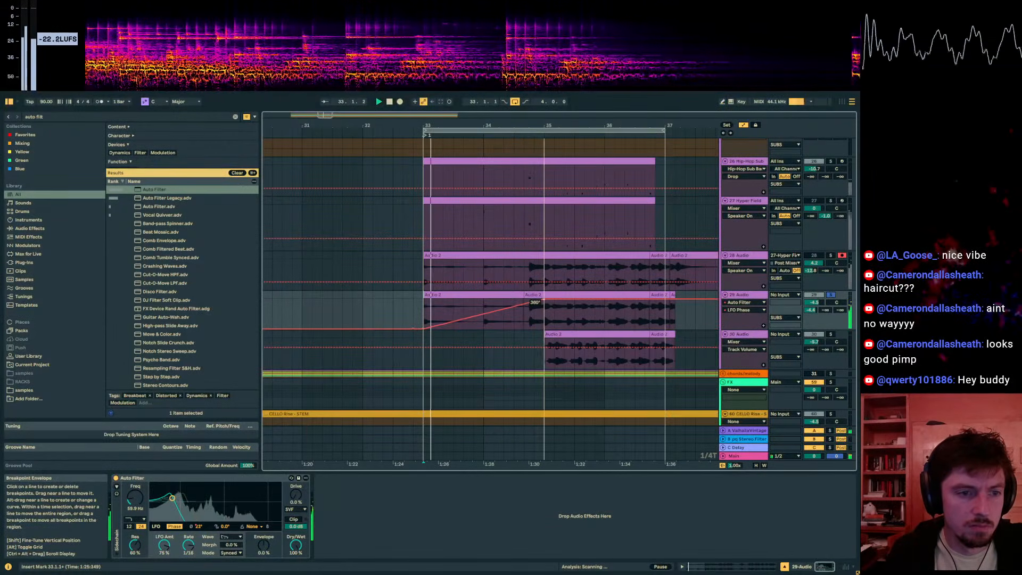
Step: Set the 29 Audio reverb send to -13.0 dB and take the track out of solo during playback
right_click(803, 300)
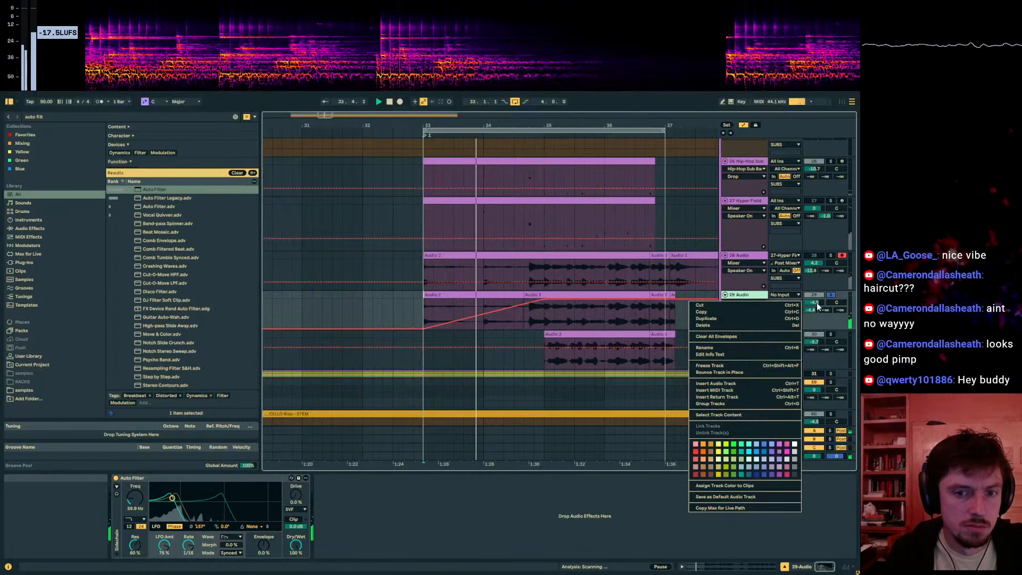
click(806, 313)
scroll(805, 315, up, 1)
drag(805, 315, 805, 323)
click(832, 296)
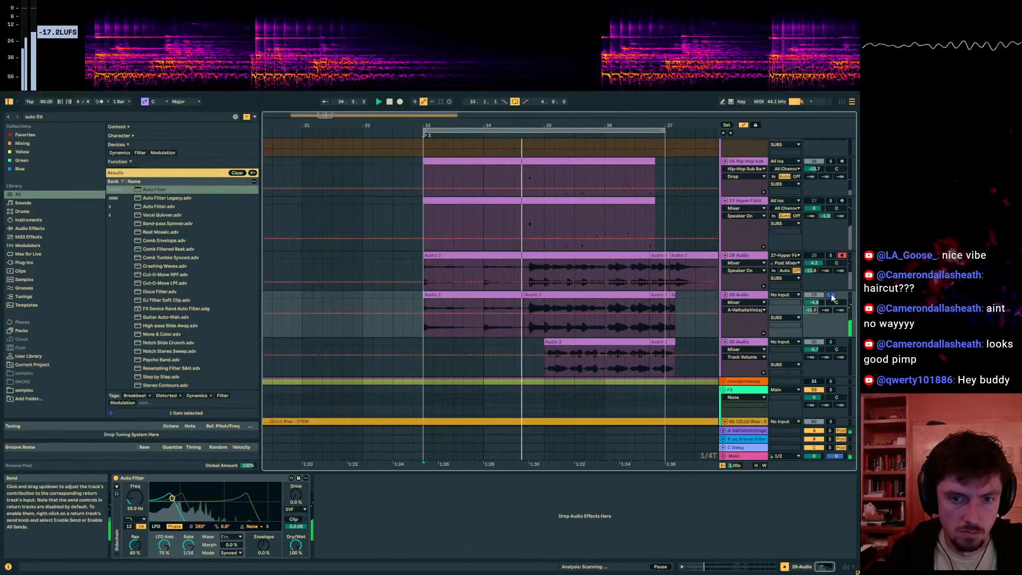
click(831, 295)
key(space)
key(space)
Step: Hide the automation lanes and reactivate the 28 Audio track
key(a)
key(a)
key(a)
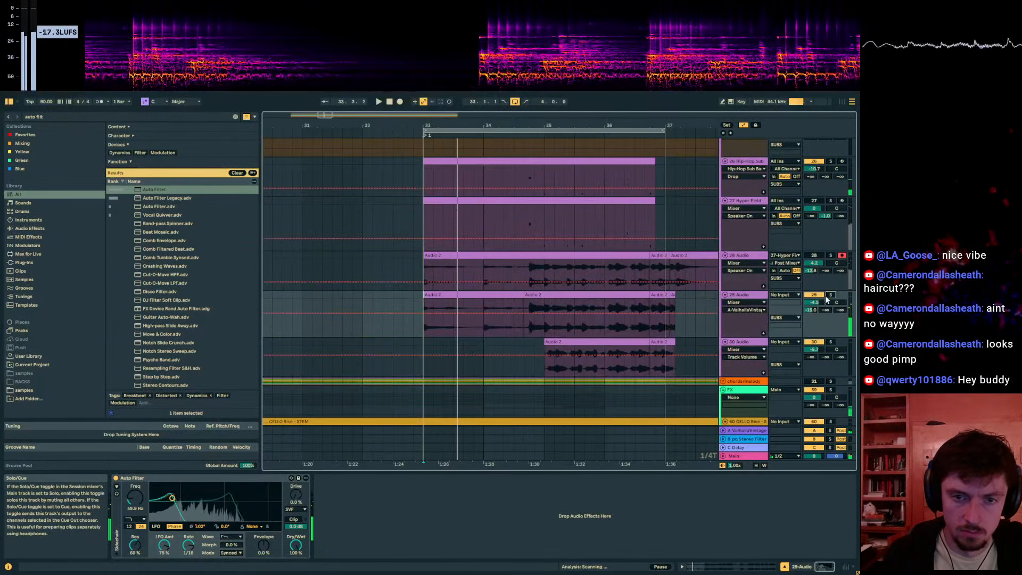
click(476, 327)
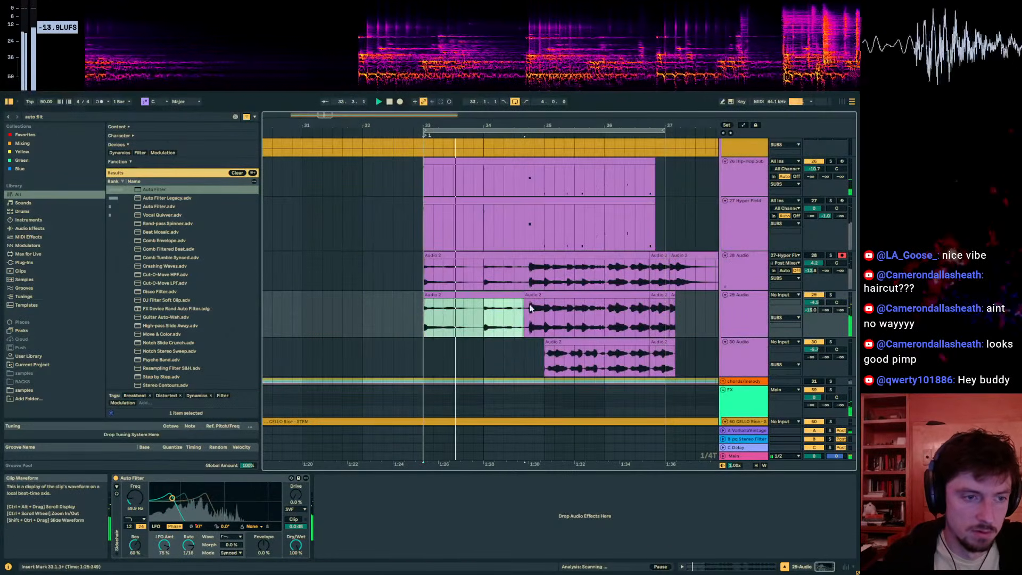
click(814, 255)
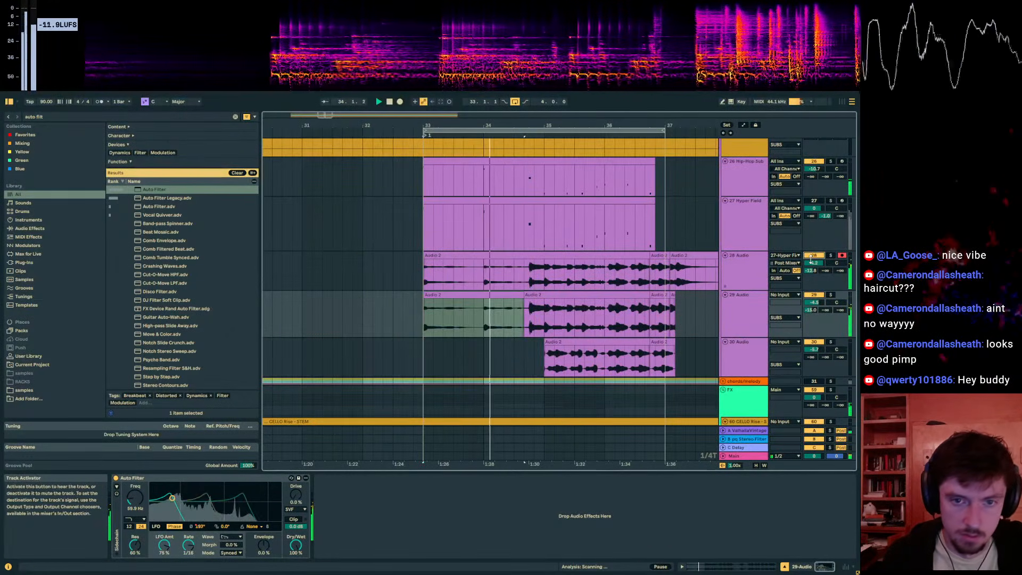
Step: Search for flatline, add the Flatline preset to 28 Audio, and set that track's Auto Filter dry/wet to 63%
click(738, 267)
click(494, 318)
key(ctrl+f)
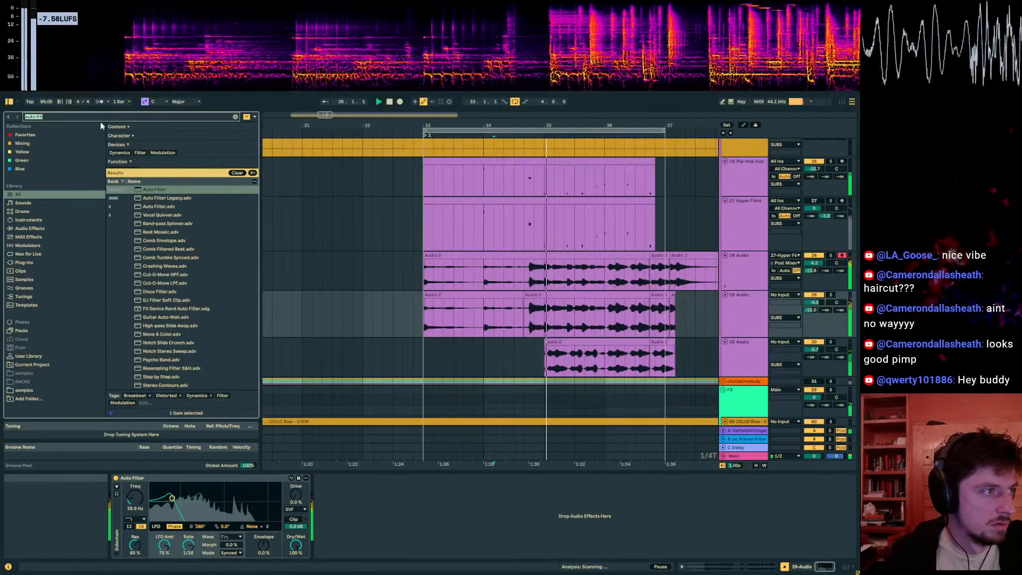
text(flatline)
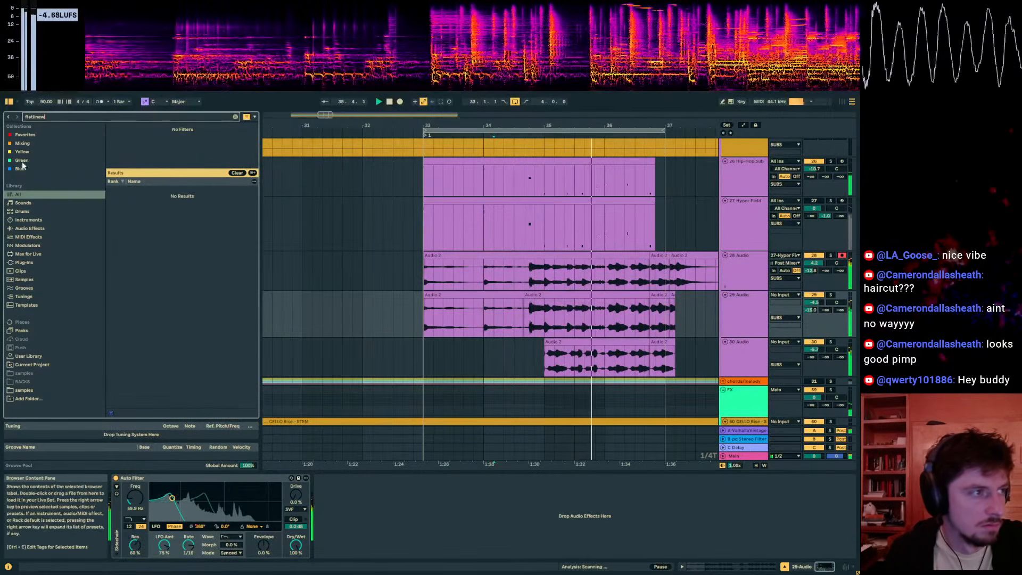
double_click(154, 190)
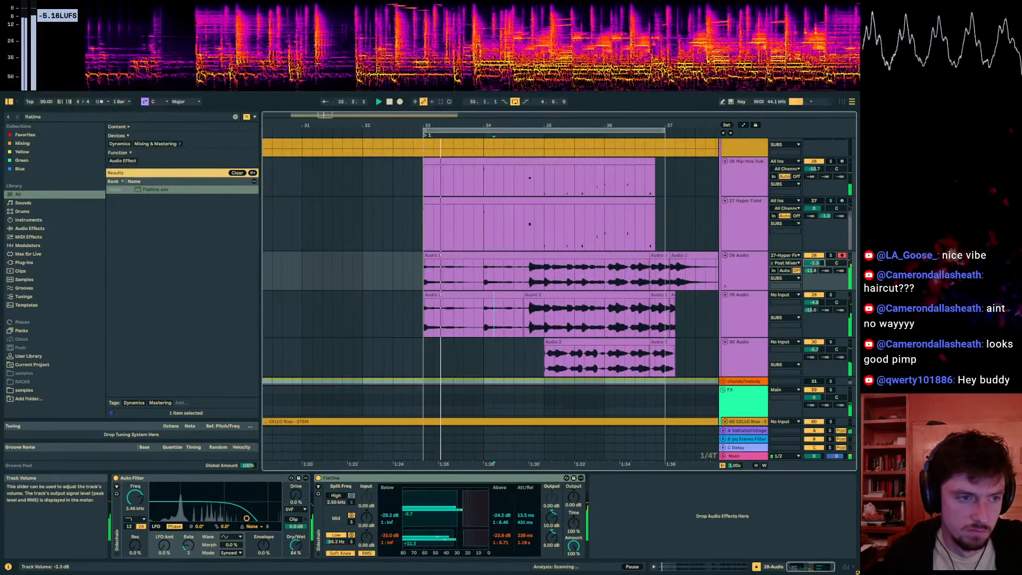
drag(296, 544, 296, 545)
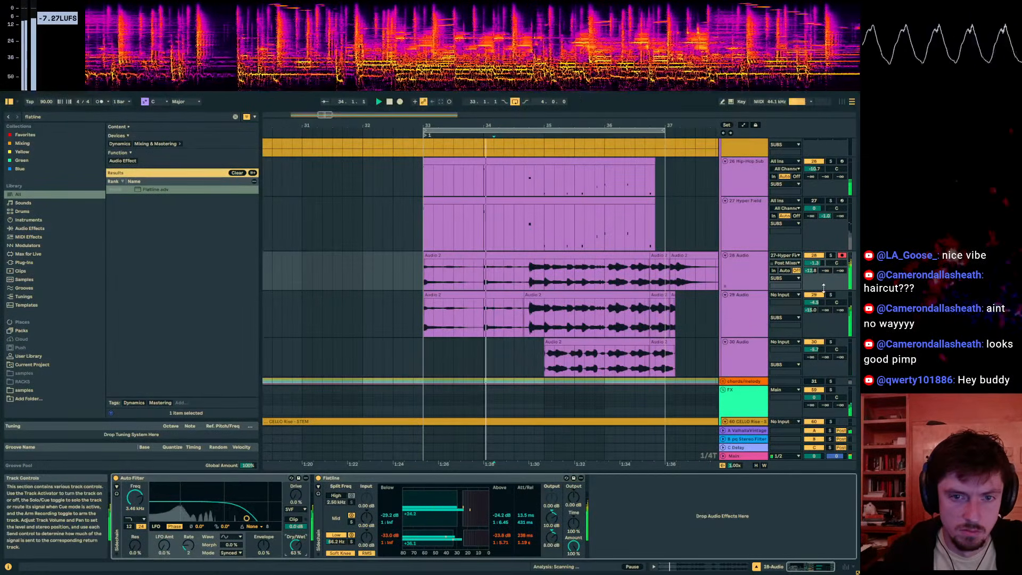
Step: Lower 29 Audio to -5.9 dB and 30 Audio to -7.7 dB, and deactivate the long middle clip on each track
drag(814, 303, 814, 310)
click(630, 295)
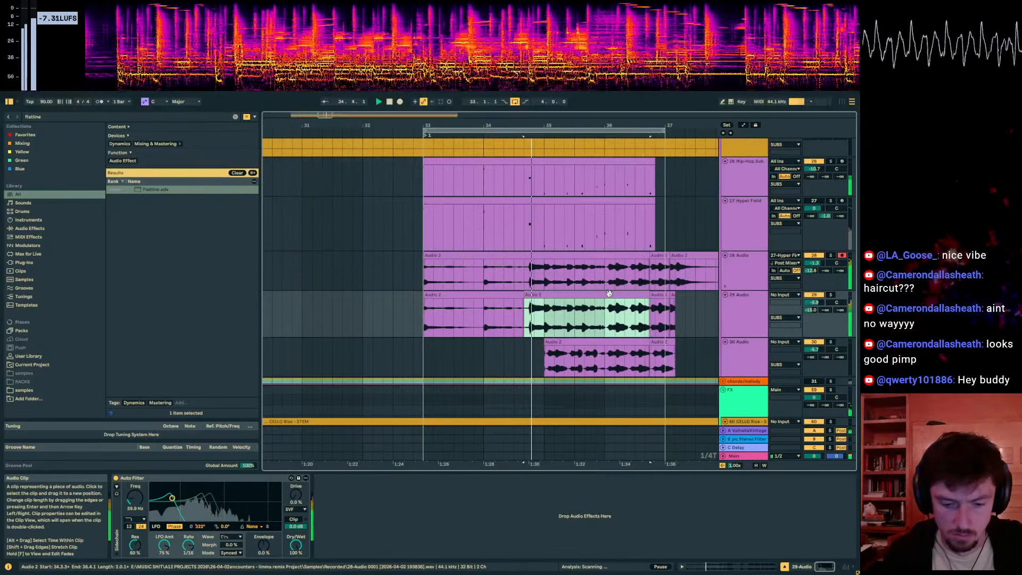
drag(813, 349, 814, 347)
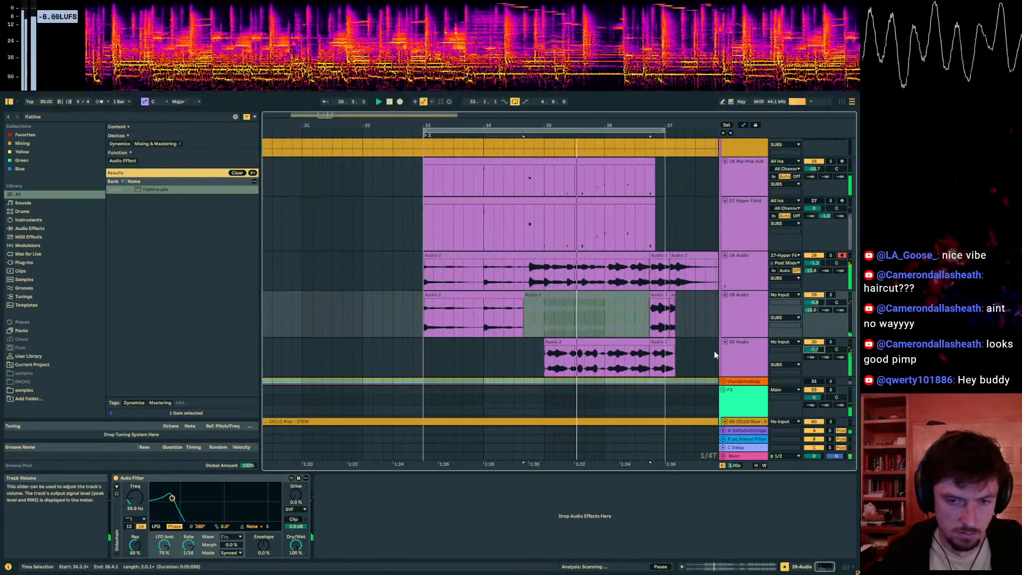
click(597, 355)
key(0)
click(423, 361)
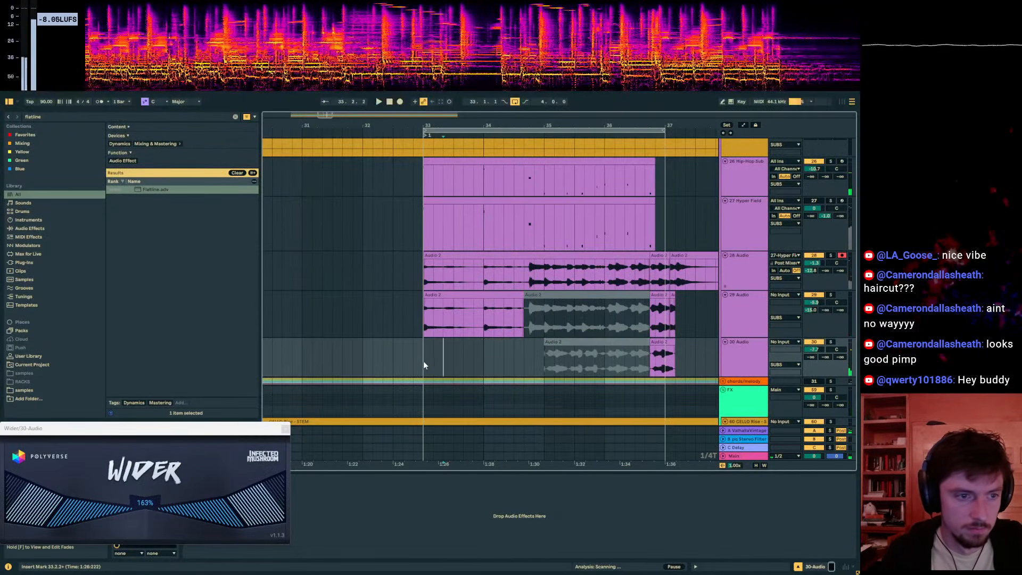
key(space)
Step: Split the Audio 2 clip on 28 Audio at bar 35 and compare it with the neighbouring tracks during playback
click(545, 269)
drag(524, 274, 444, 264)
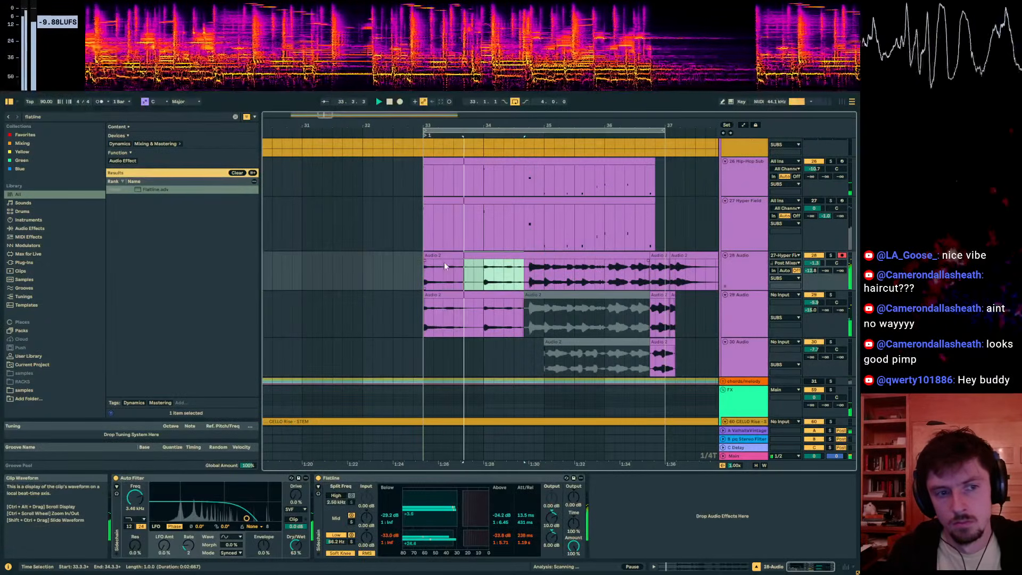
drag(544, 278, 672, 278)
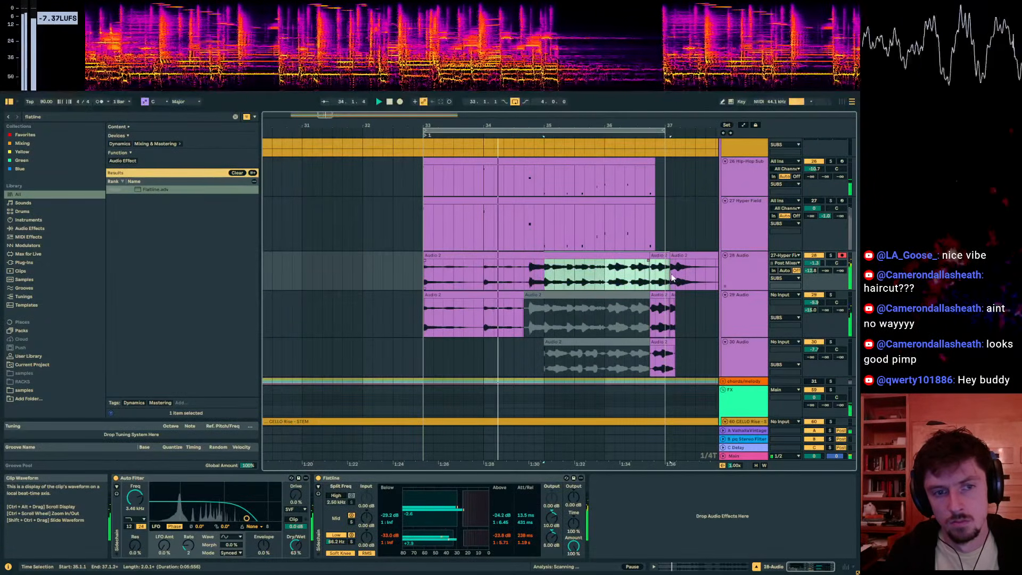
click(553, 370)
click(630, 342)
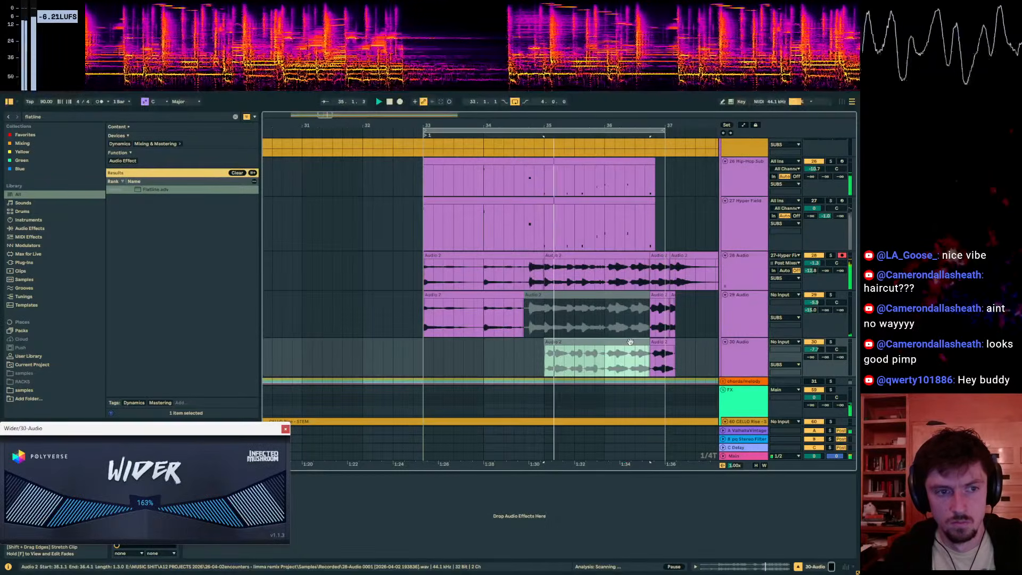
click(568, 255)
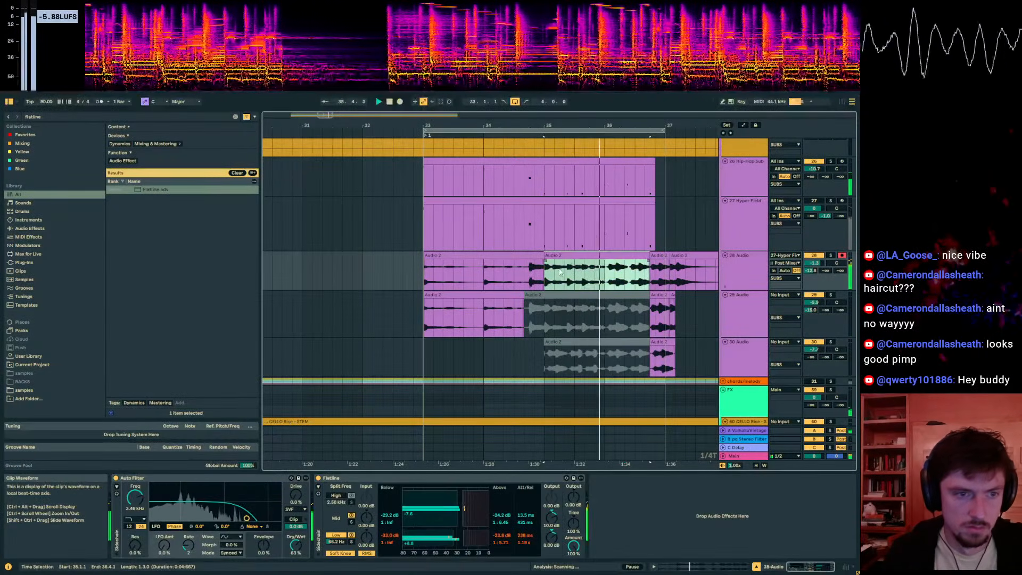
click(593, 234)
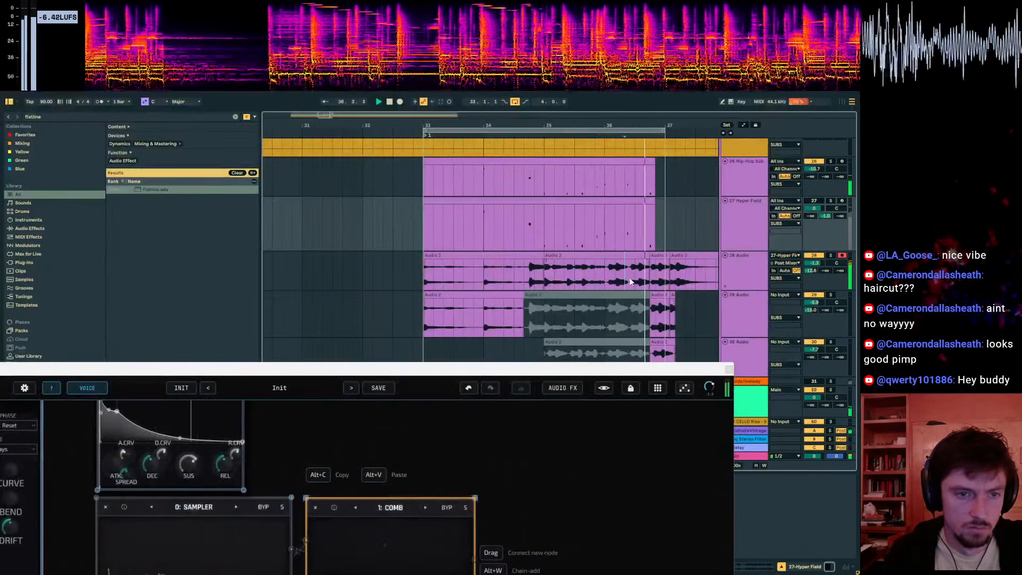
click(628, 275)
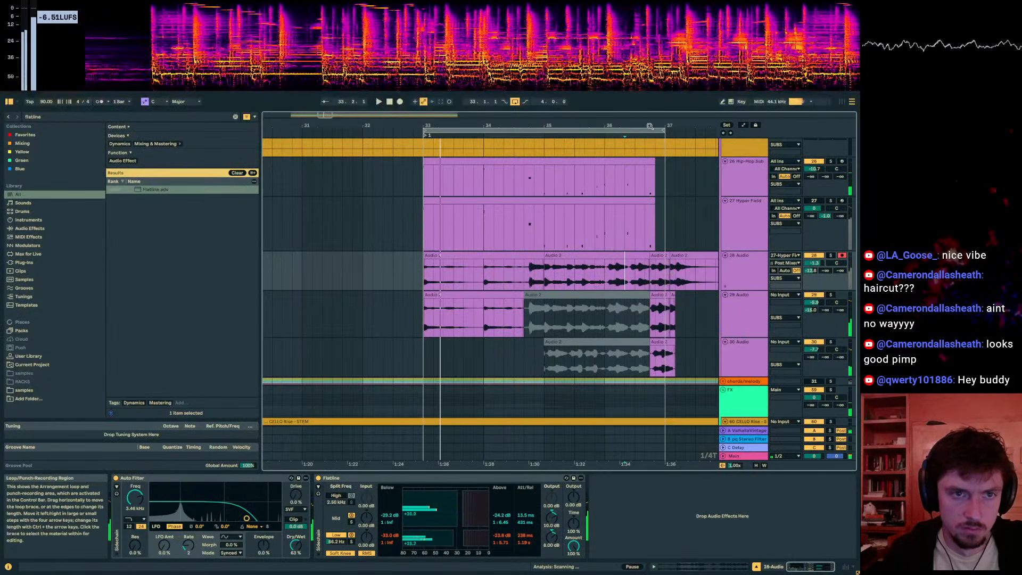
Step: Insert a new MIDI track directly below the 30 Audio track
drag(639, 127, 538, 126)
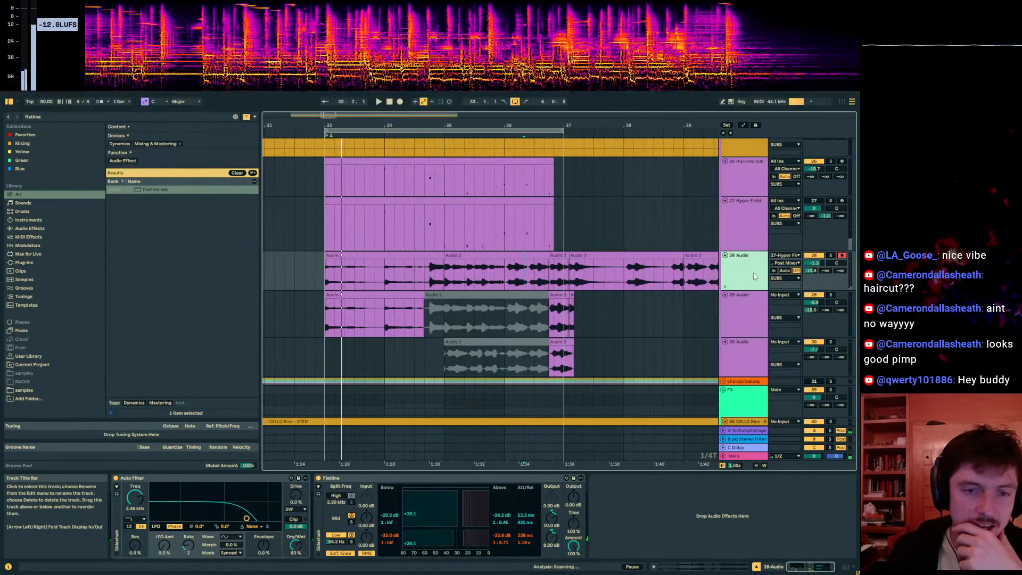
scroll(753, 273, down, 3)
click(755, 268)
scroll(751, 264, down, 2)
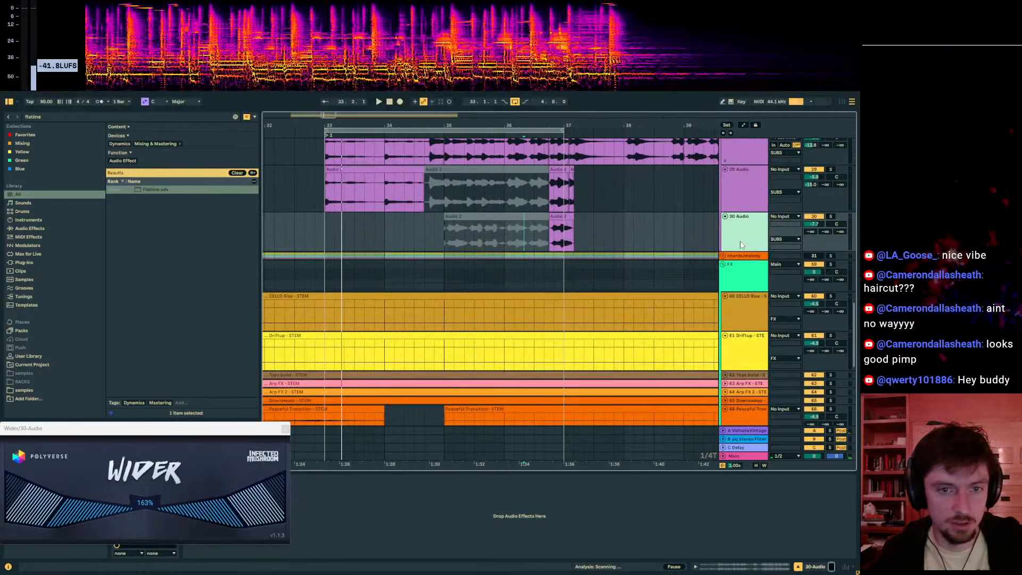
key(ctrl+shift+t)
scroll(666, 274, up, 3)
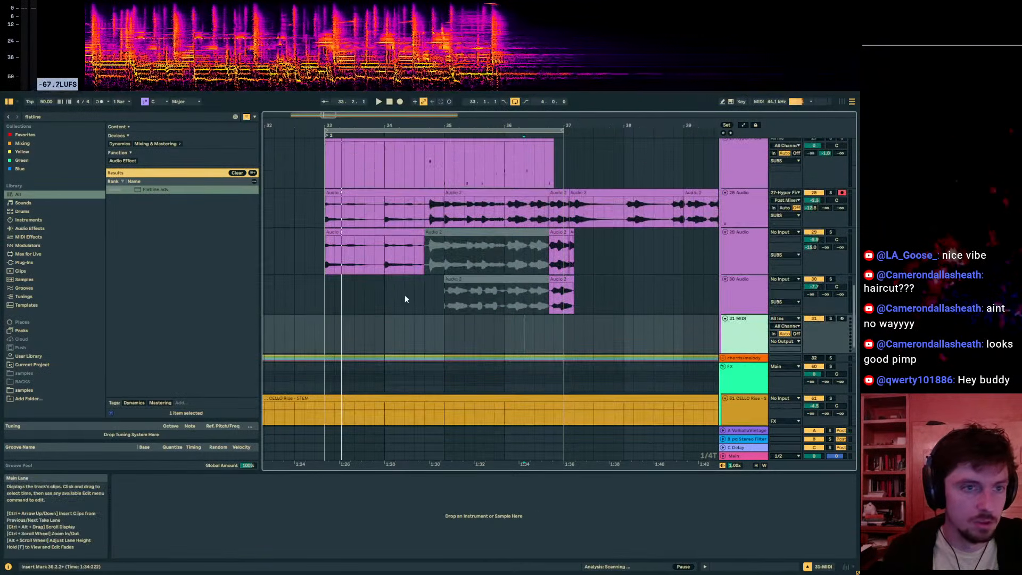
Step: Open the Hyper Field instrument on track 27 and set its voice polyphony to 16
scroll(405, 296, up, 2)
click(410, 226)
drag(393, 99, 403, 314)
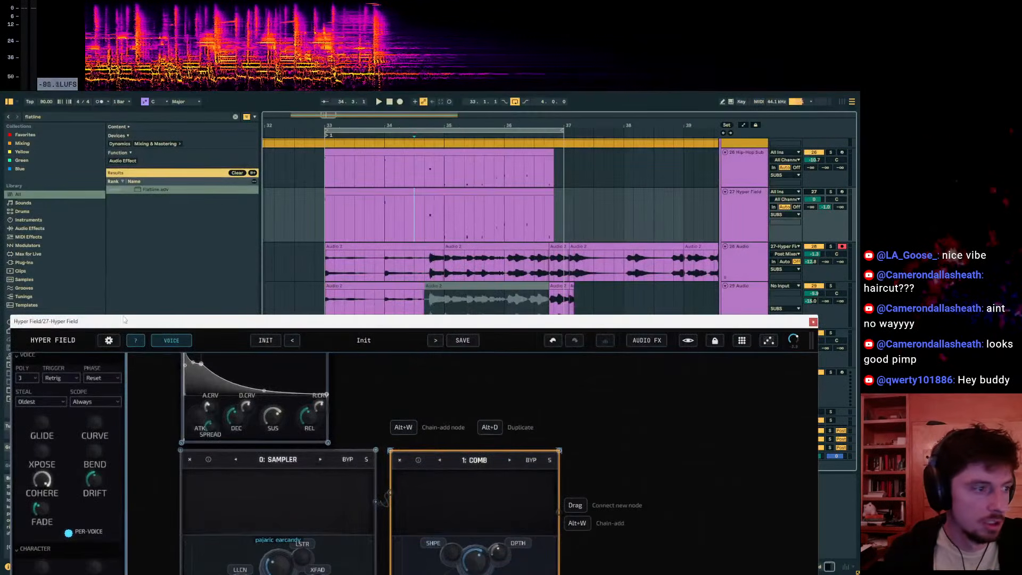
click(164, 300)
drag(127, 329, 161, 344)
click(69, 387)
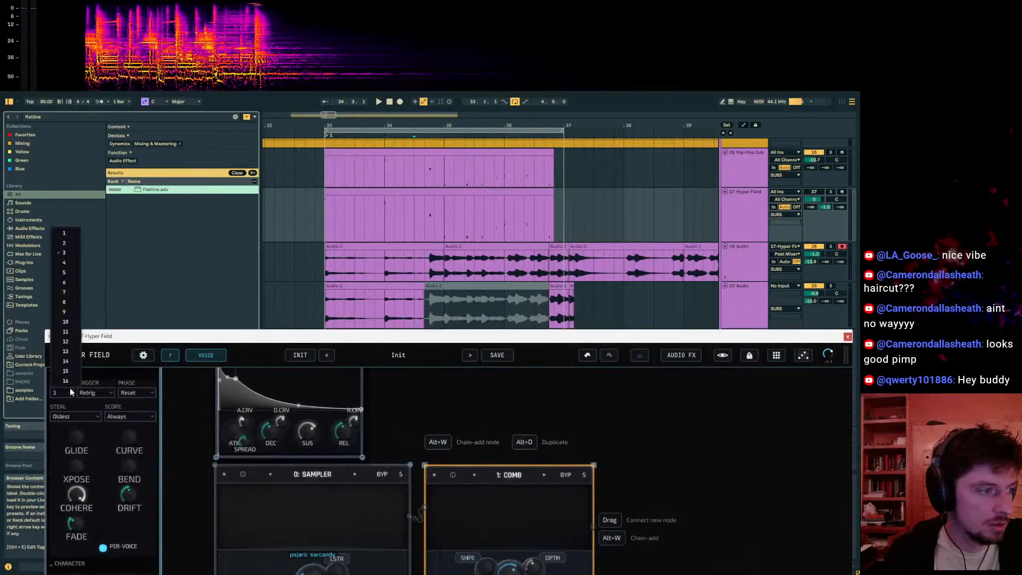
click(67, 346)
Step: Open the 27 Hyper Field MIDI clip in an enlarged note editor and add 1/16 notes at C2 and D#2 at its start
click(374, 200)
click(374, 200)
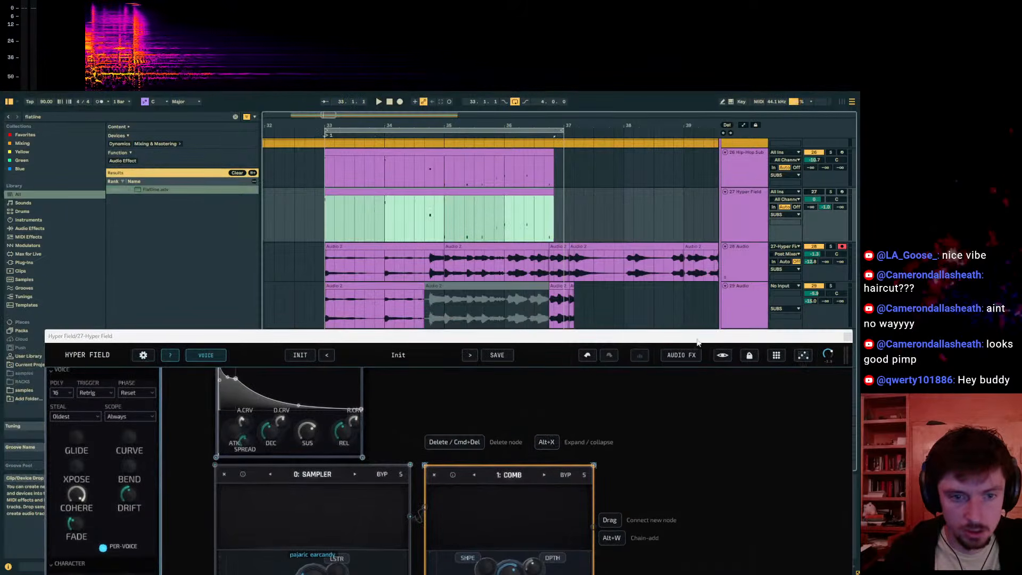
click(848, 336)
key(shift+Tab)
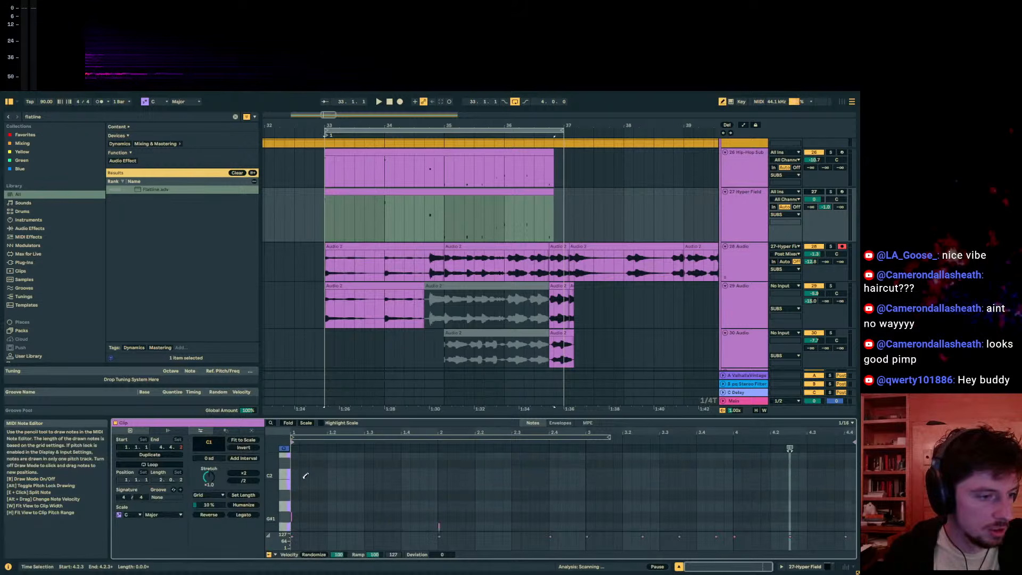
scroll(294, 519, up, 1)
drag(334, 415, 332, 305)
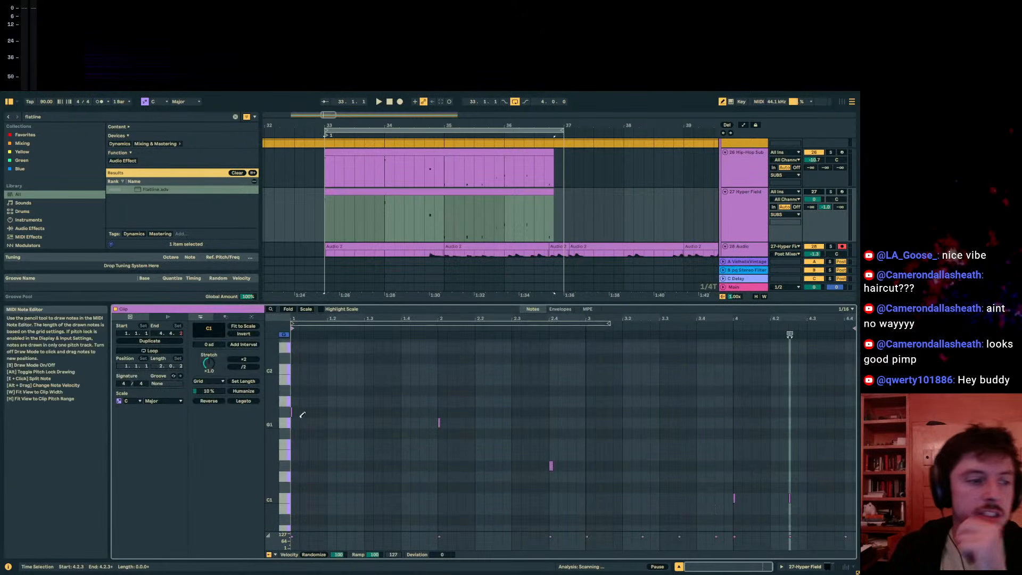
click(295, 370)
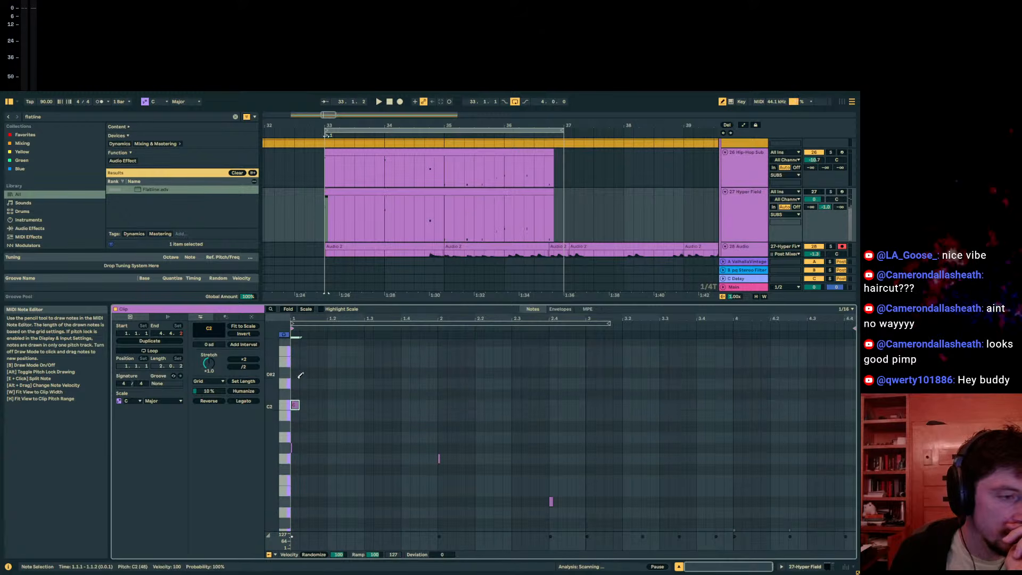
scroll(296, 394, up, 3)
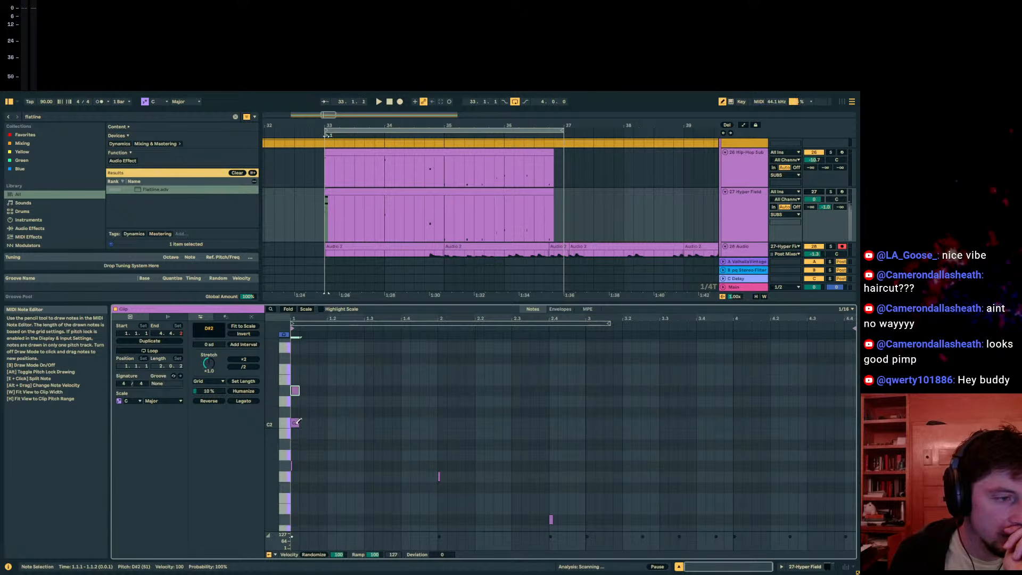
Step: Solo the 27 Hyper Field track and audition it with the instrument's node view open
key(space)
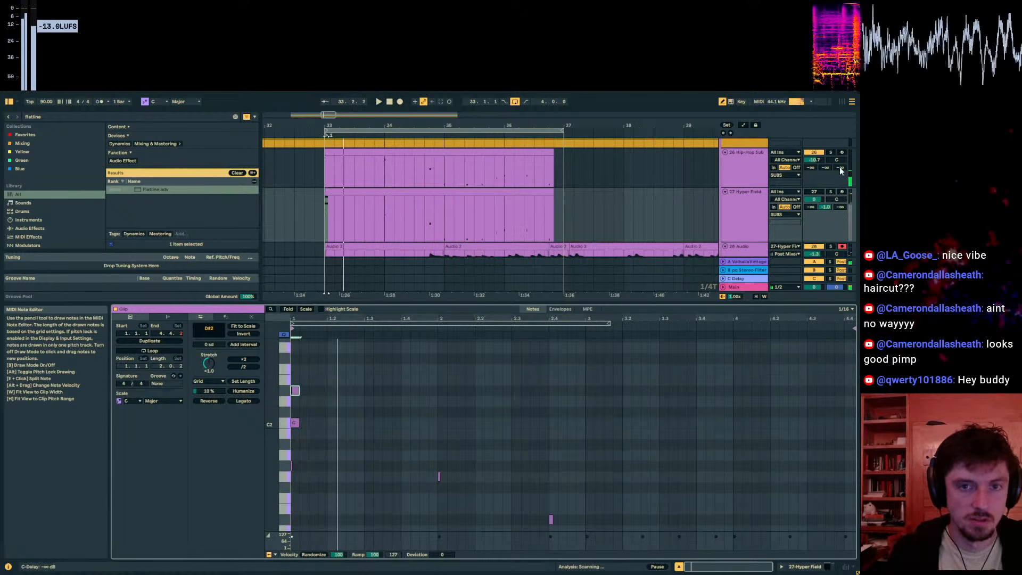
click(831, 192)
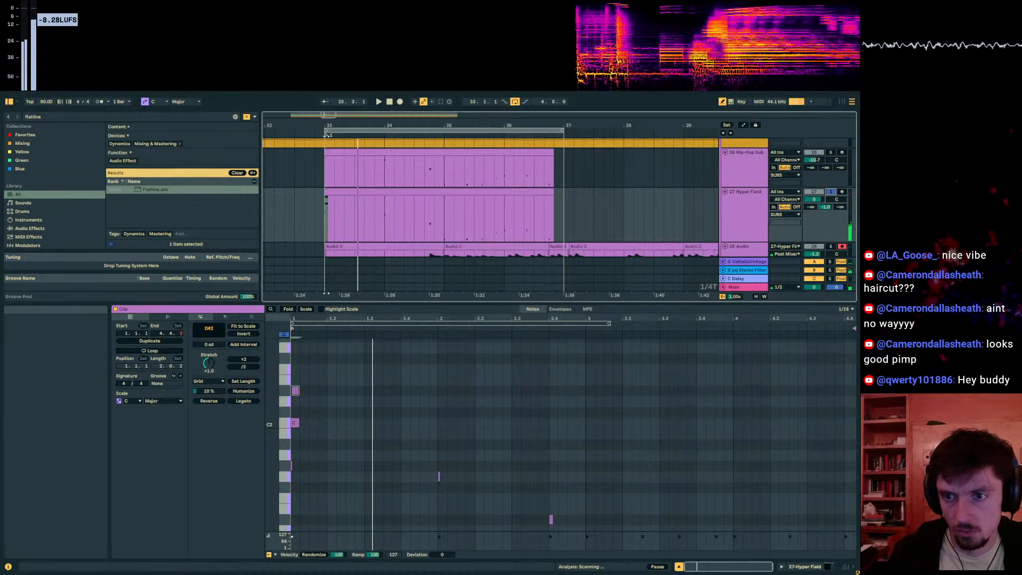
drag(857, 217, 138, 202)
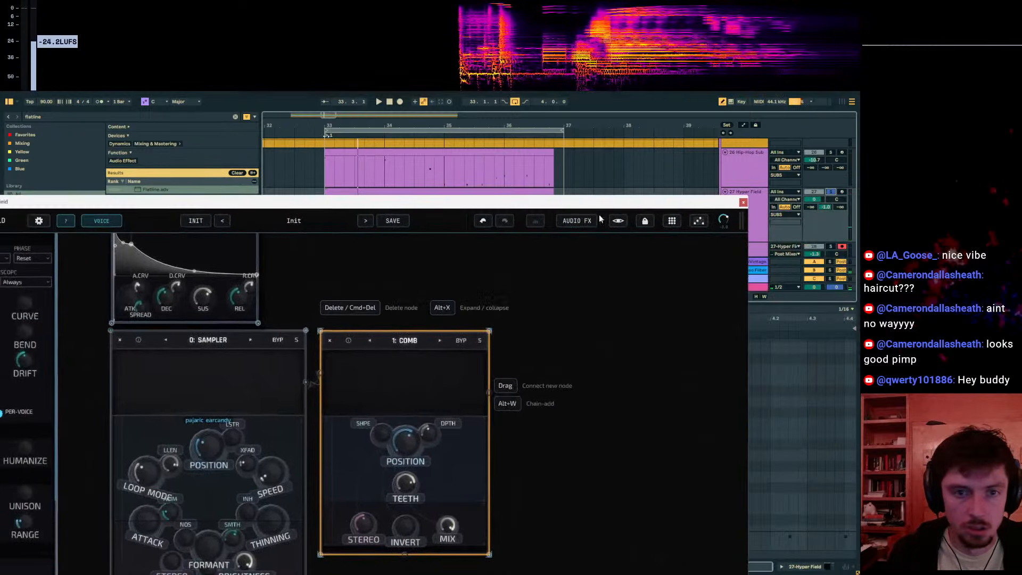
key(space)
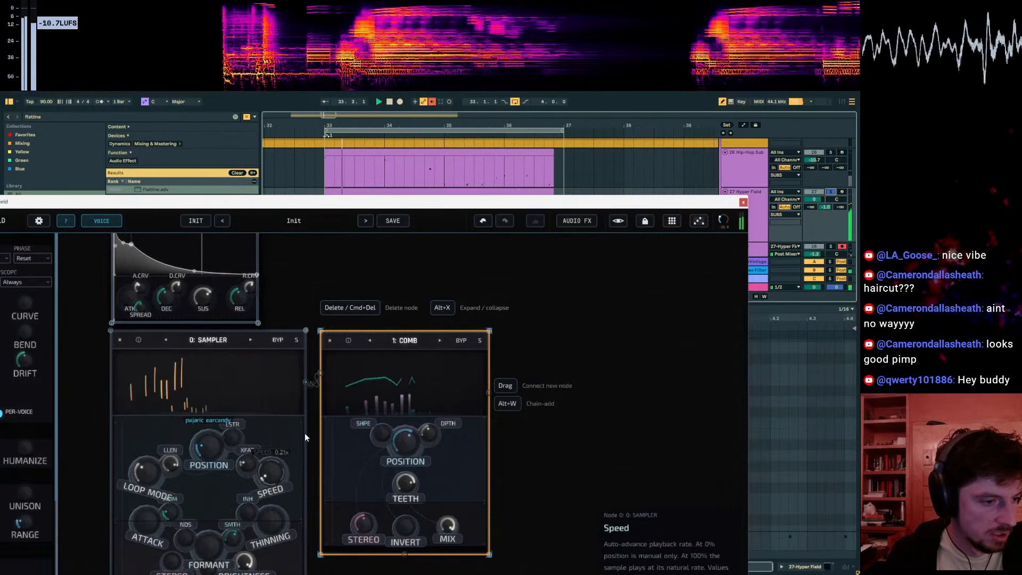
Step: Add a Lattice node to the Hyper Field patch and connect the Comb node's output to it
right_click(669, 438)
text(lattic)
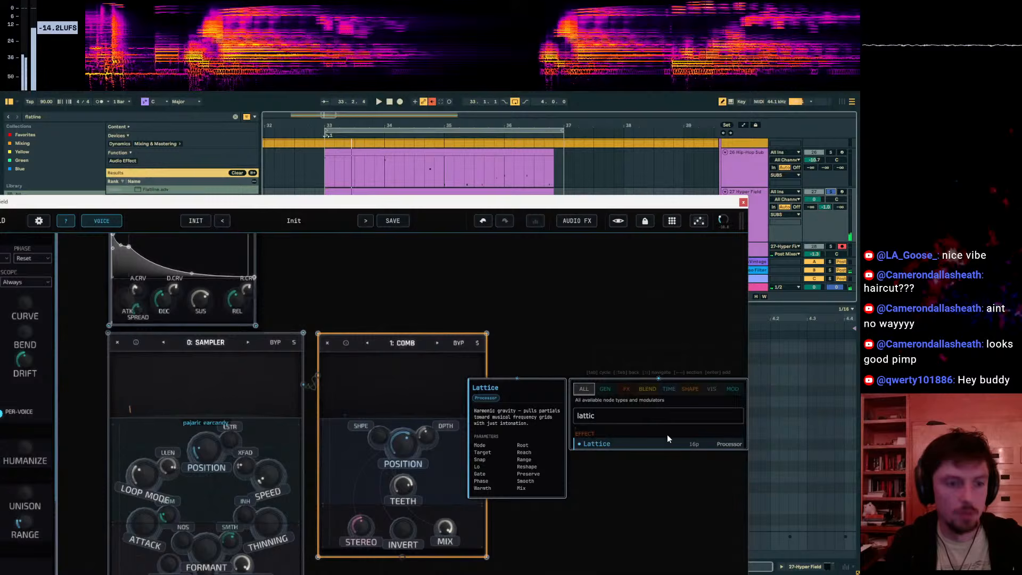
key(Return)
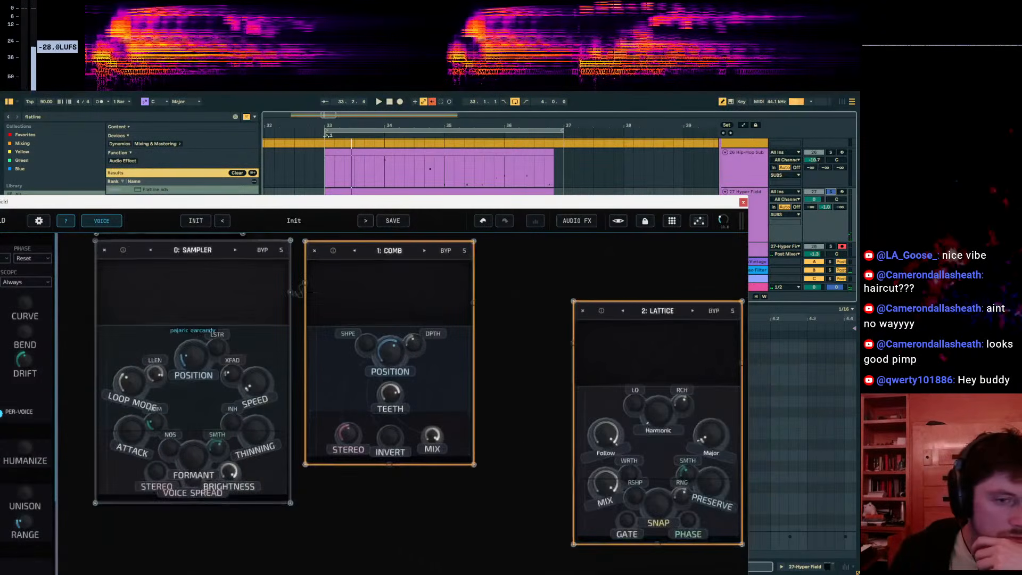
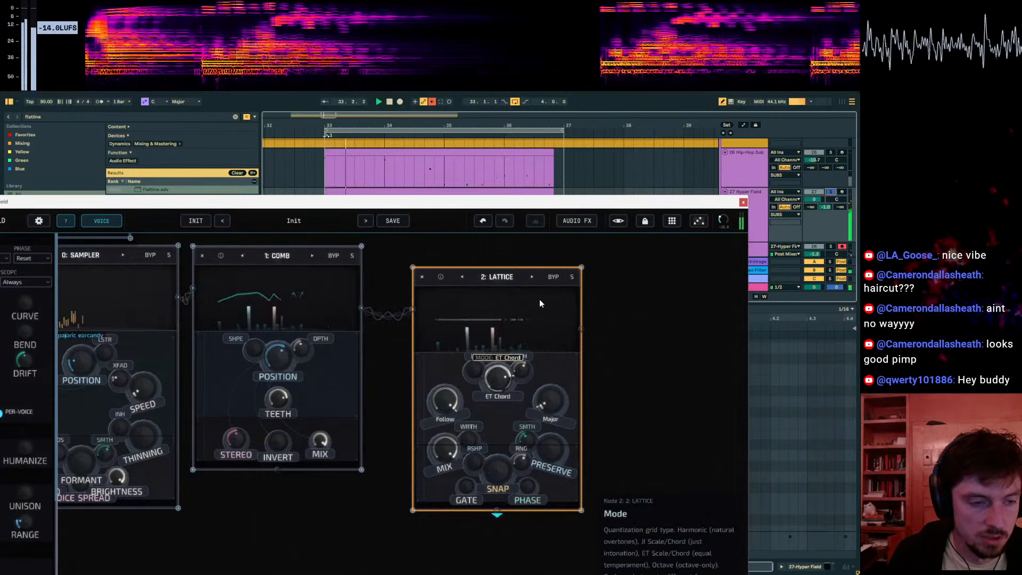
Step: Try the Lattice node in JI Scale mode with a Lydian target and 2% mix, comparing it bypassed and active during playback
scroll(498, 369, down, 1)
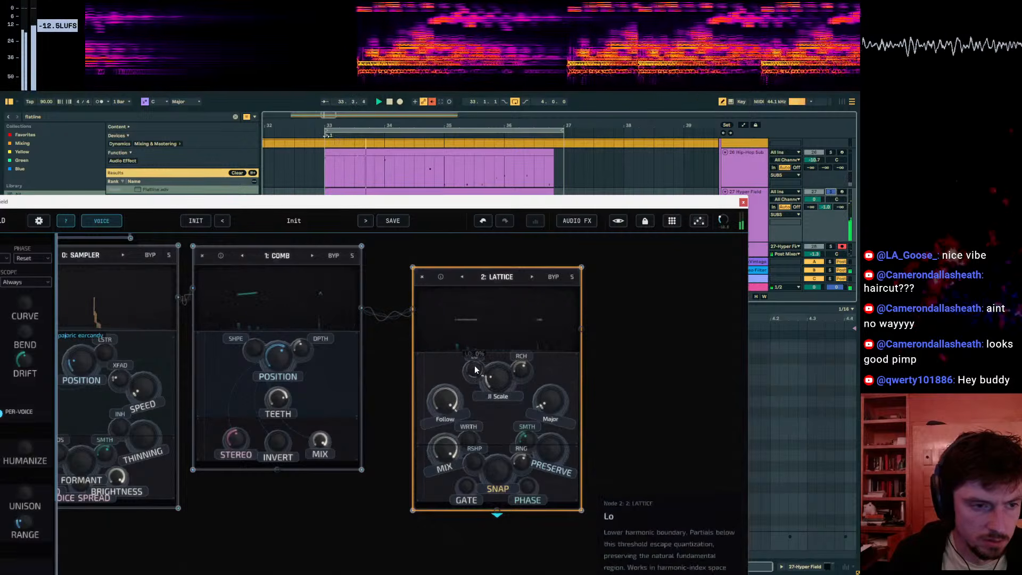
right_click(476, 285)
click(487, 289)
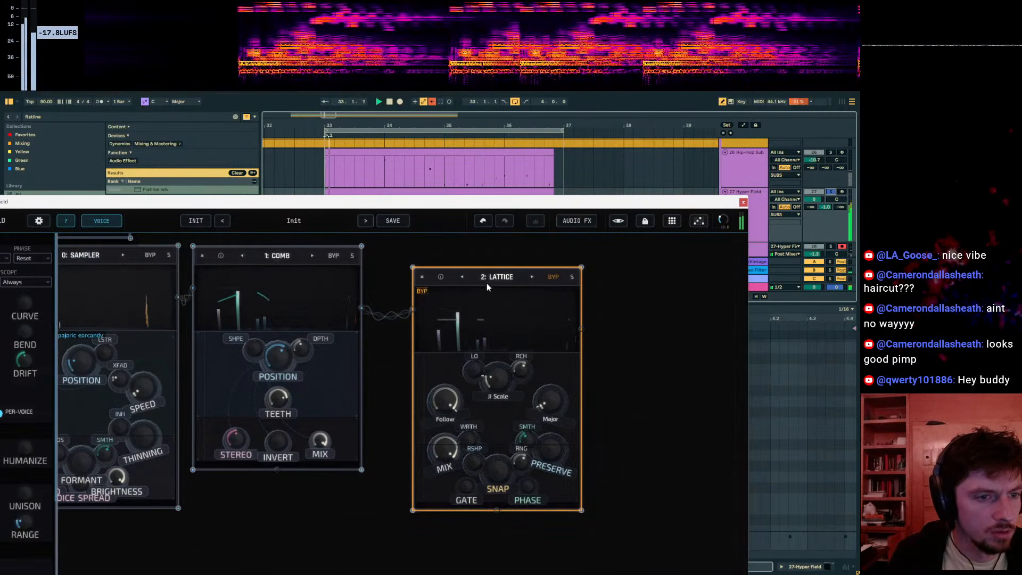
right_click(487, 279)
click(506, 286)
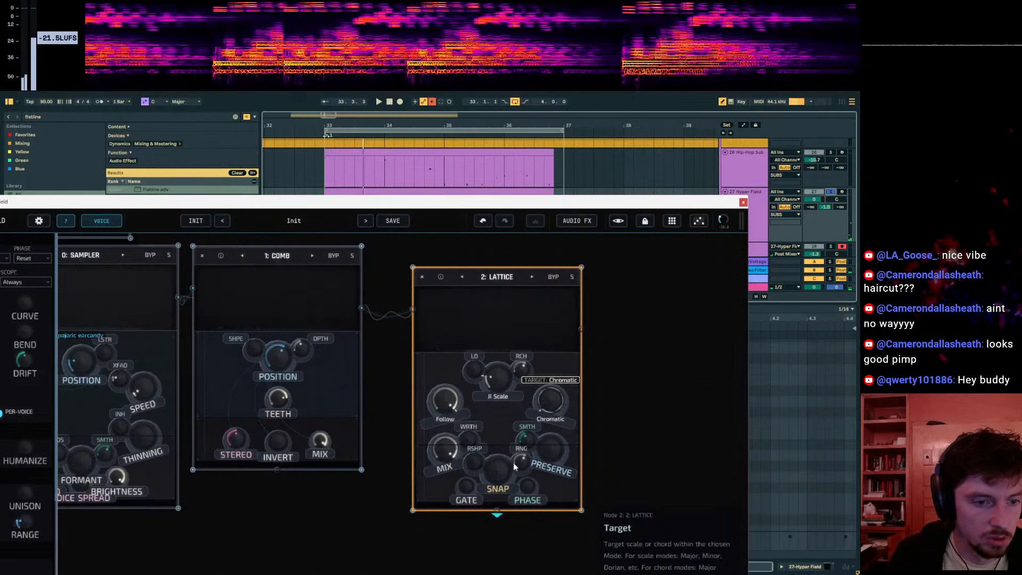
key(space)
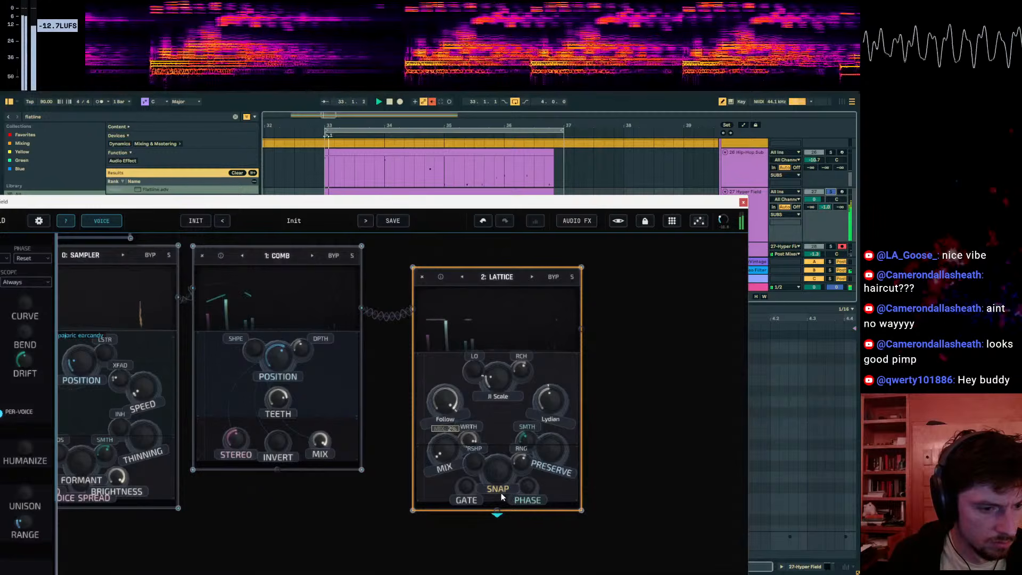
drag(601, 364, 586, 363)
key(space)
Step: Replace the Lattice node with Sculpt, set its target to Freq, and add a curve point slightly below the centre line
right_click(470, 275)
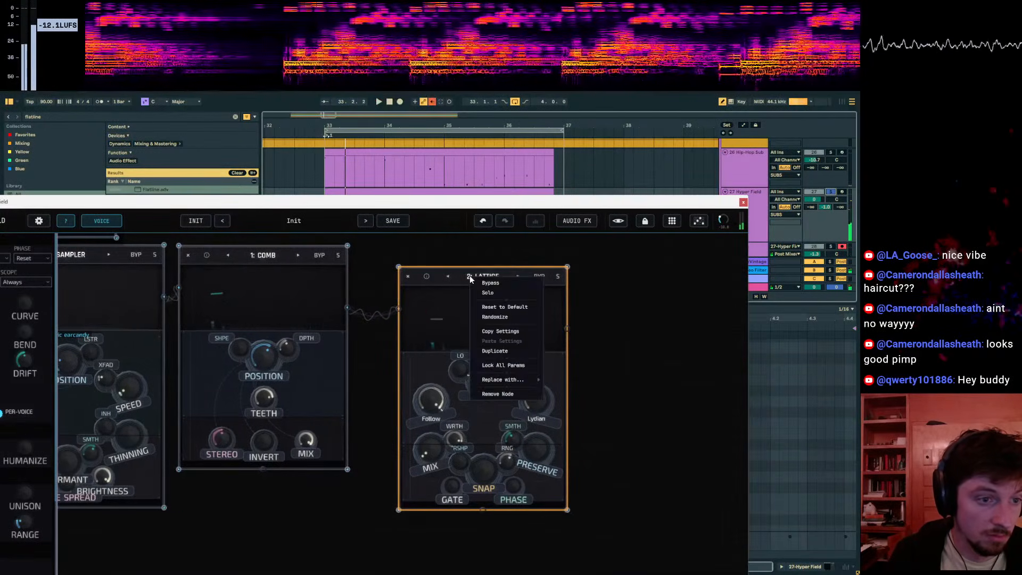
click(512, 276)
click(517, 276)
click(520, 275)
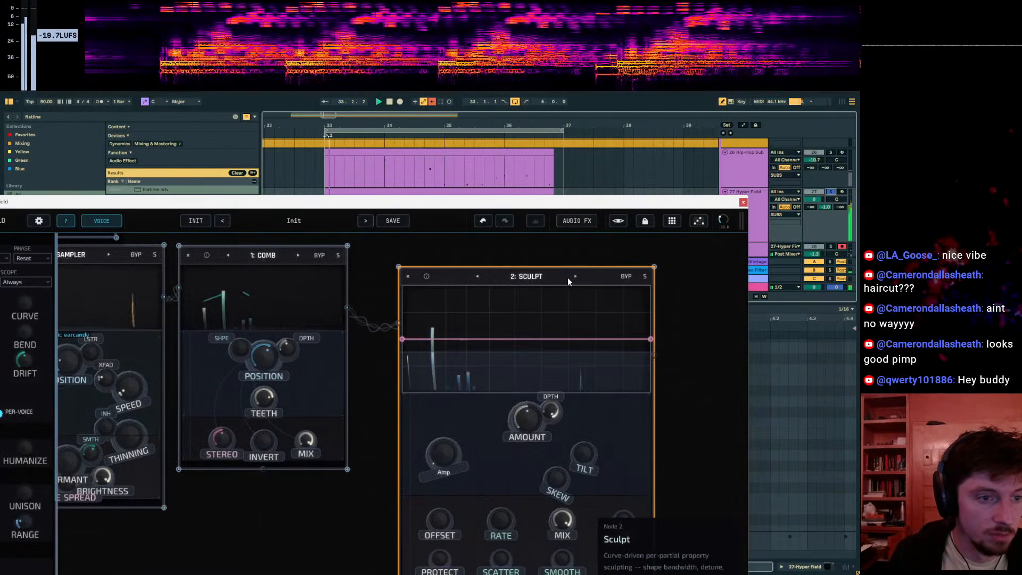
key(space)
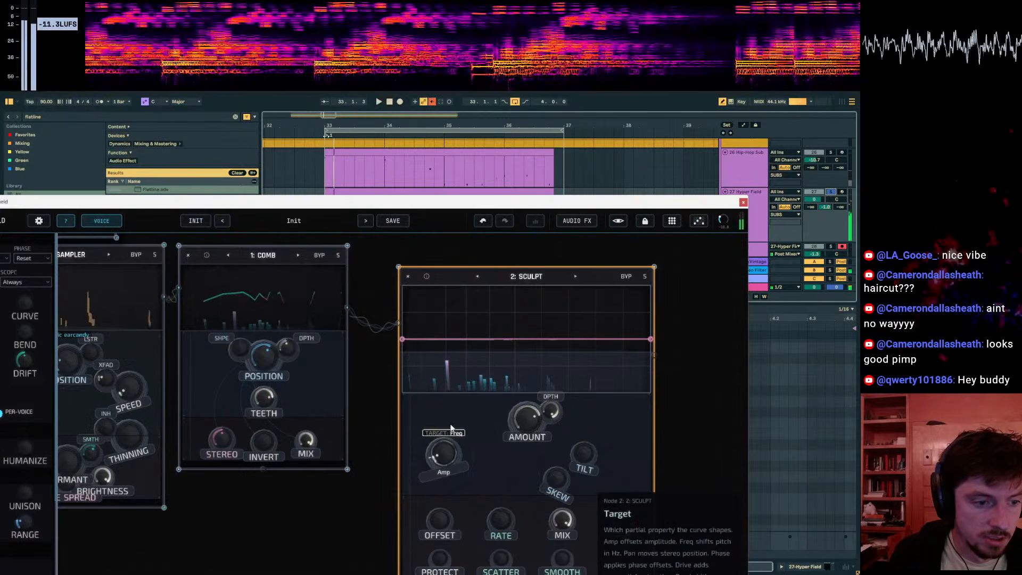
mouse_move(438, 457)
mouse_down()
mouse_move(462, 408)
mouse_move(448, 457)
mouse_up()
key(space)
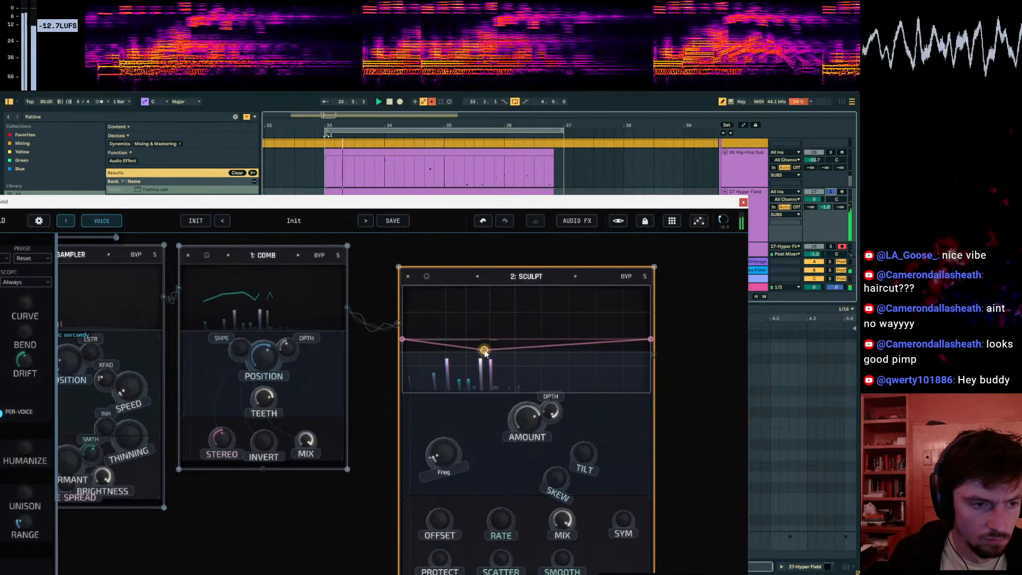
Step: Try a different Sampler position and search the node list for Sampler to alter the source of the patch
drag(365, 290, 599, 291)
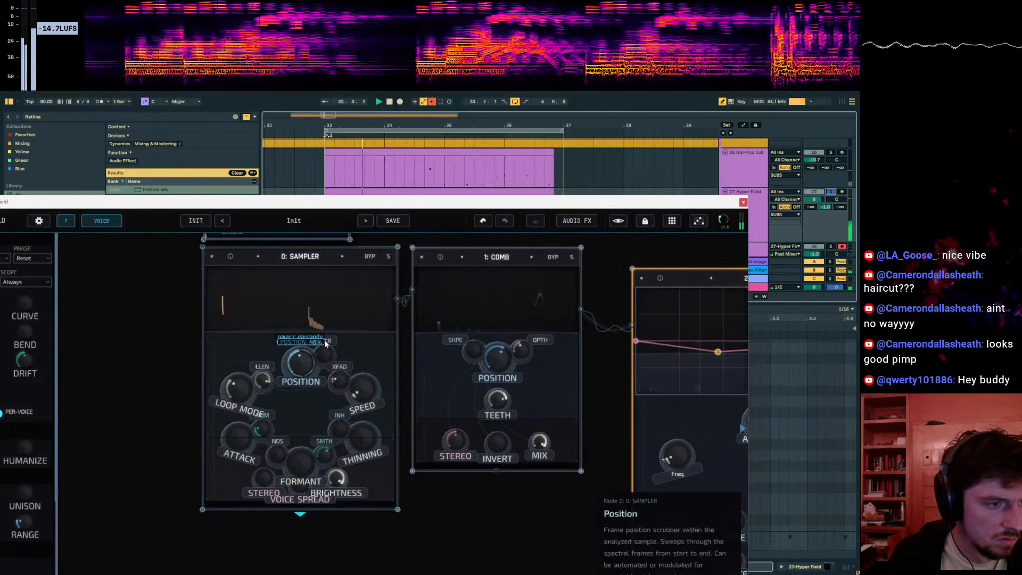
drag(138, 352, 302, 360)
key(Tab)
text(sculpt)
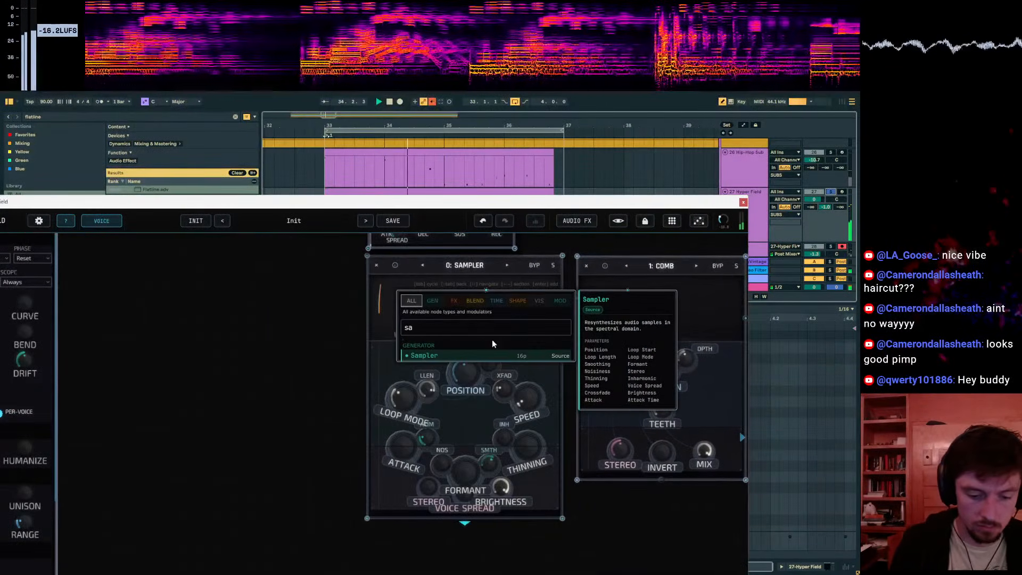
key(Return)
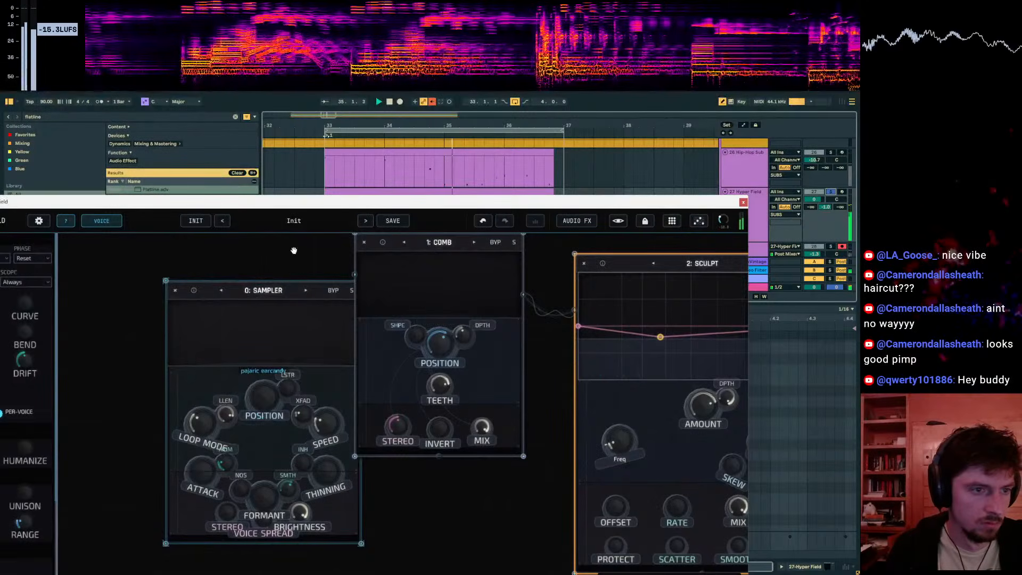
drag(294, 251, 353, 261)
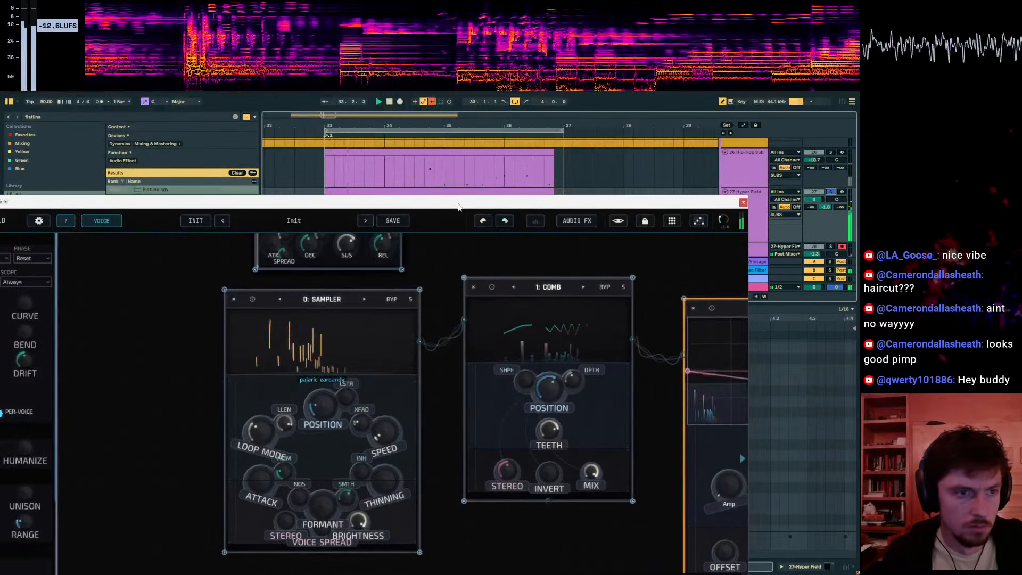
Step: Add a raised point in the middle of the Sculpt curve and set the node's rate to 81%
drag(458, 206, 409, 202)
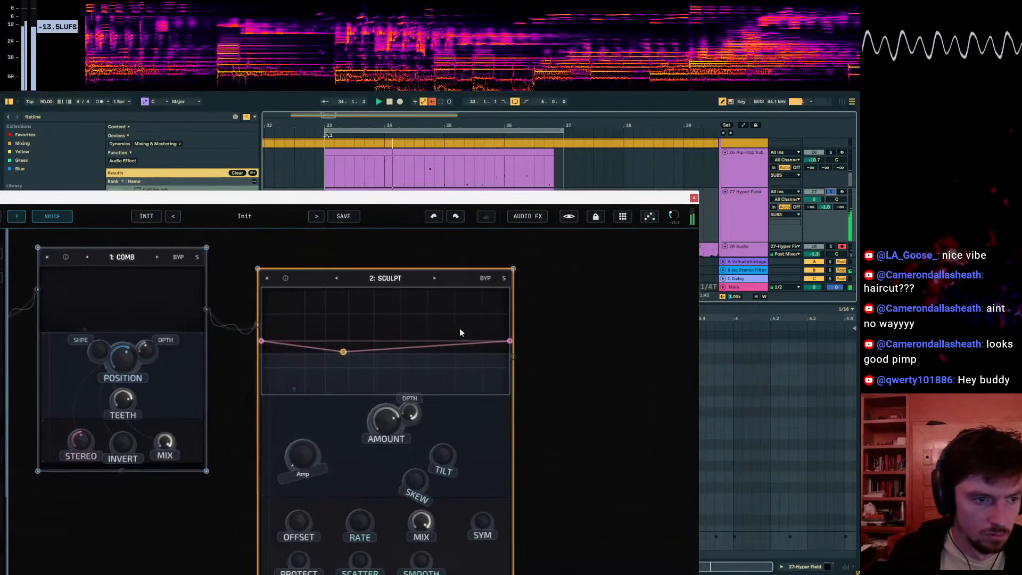
double_click(418, 303)
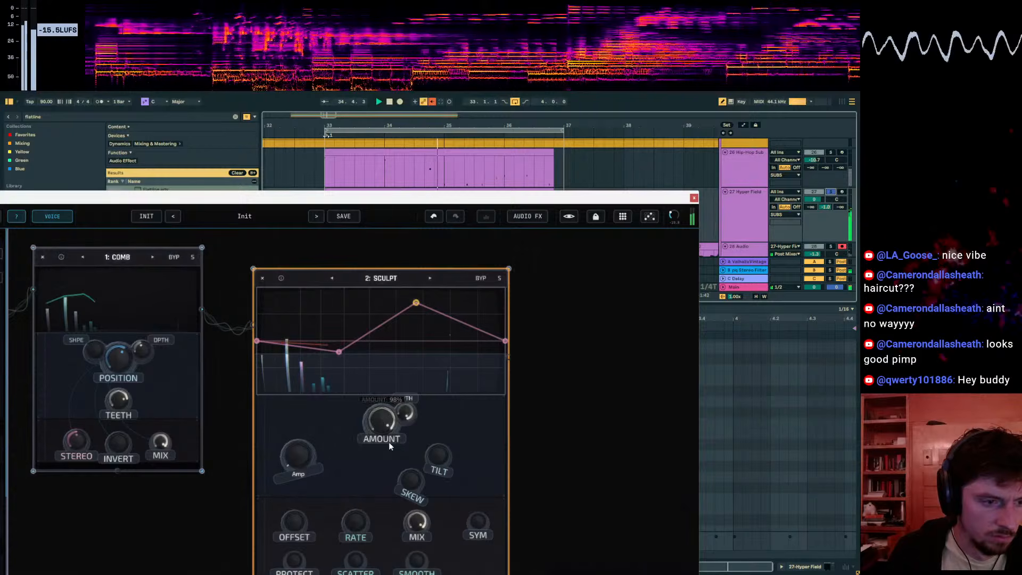
drag(349, 525, 391, 451)
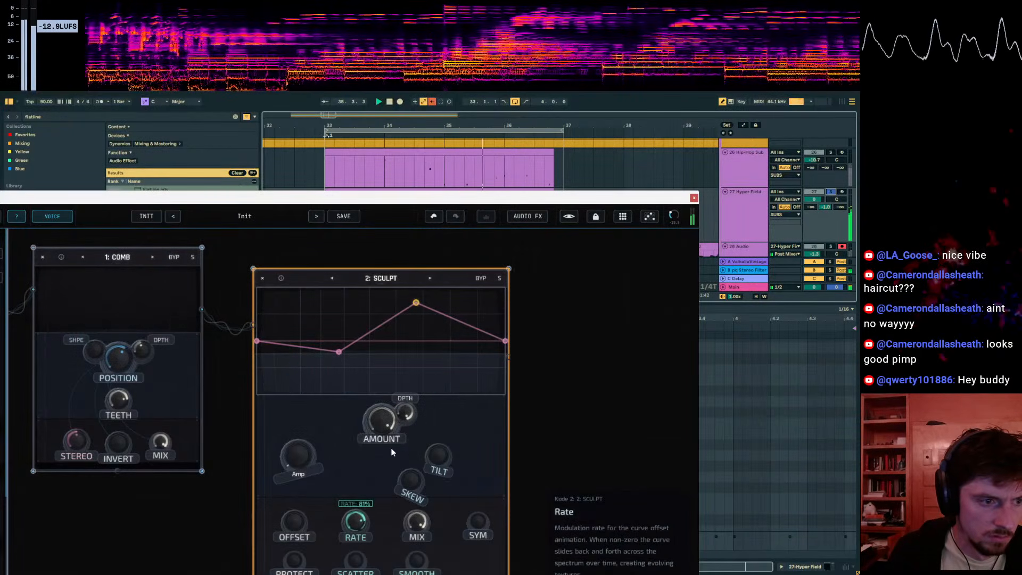
Step: Set the Sculpt target to Freq, lower the raised curve point to about the centre line, and turn down the amount
drag(608, 465, 620, 453)
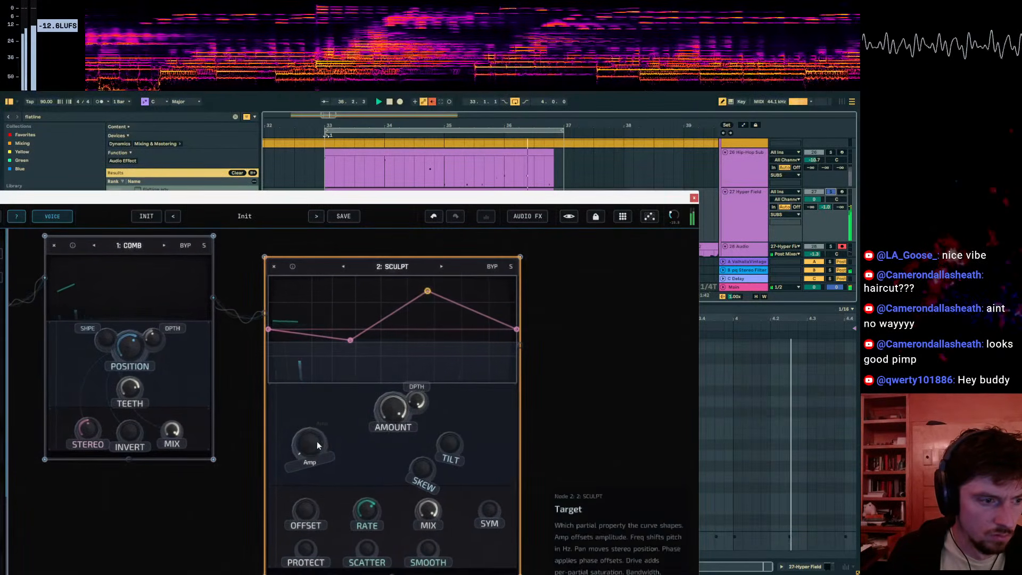
drag(317, 441, 324, 430)
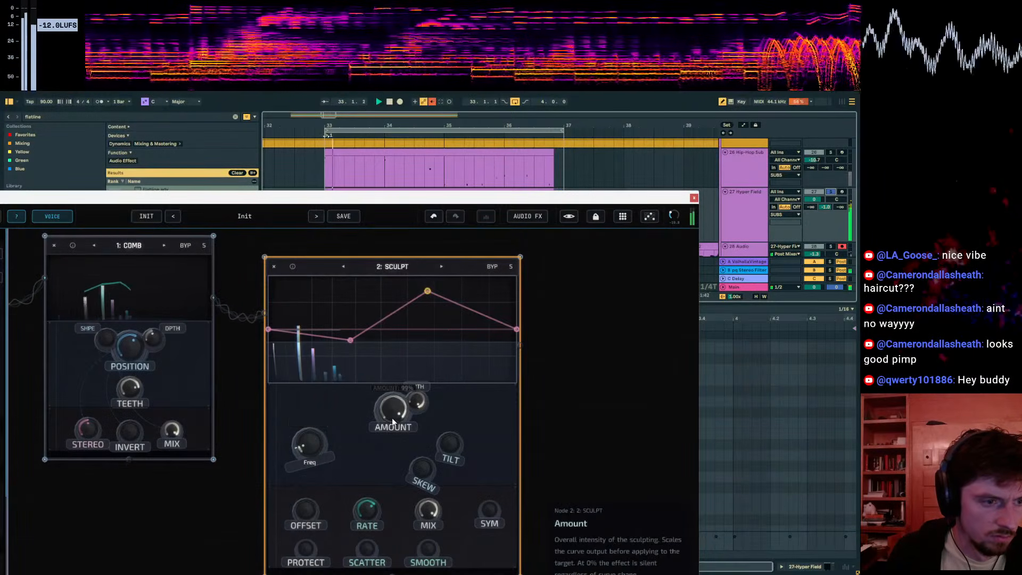
drag(427, 292, 425, 328)
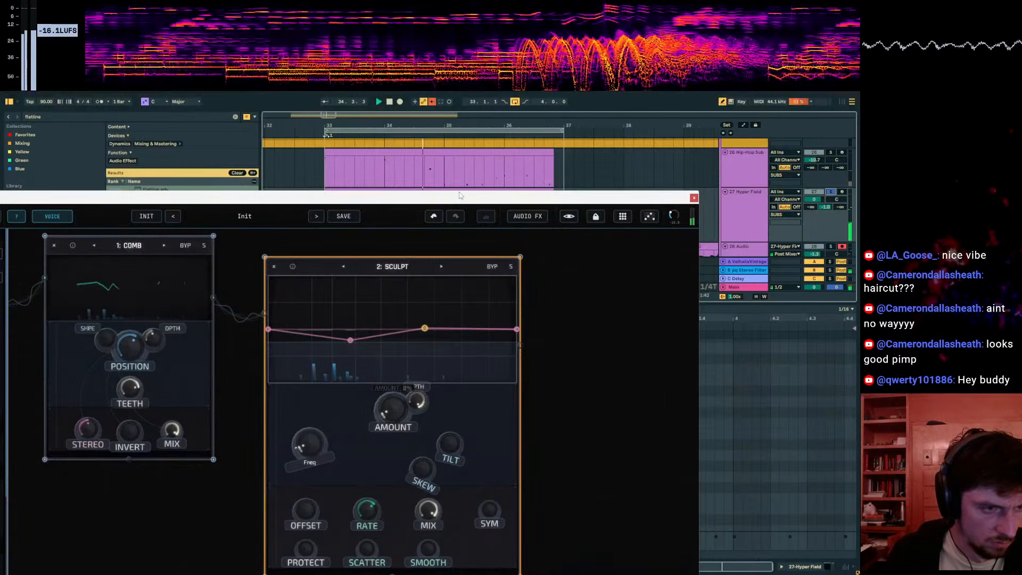
Step: Insert an audio track directly below 27 Hyper Field, set its input to 27-Hyper Field, and arm it for recording
drag(460, 196, 478, 300)
click(755, 219)
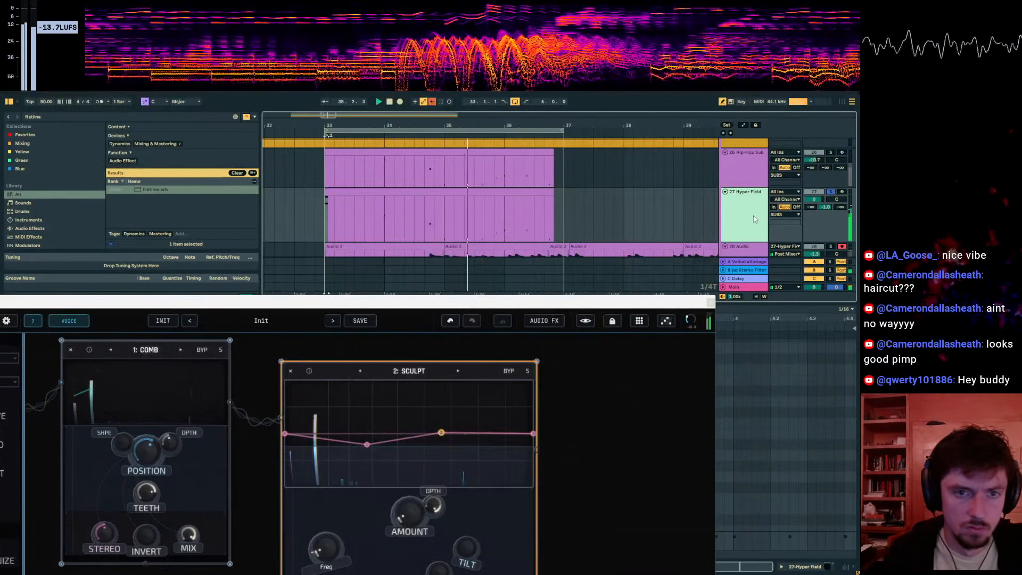
scroll(765, 232, down, 2)
click(789, 222)
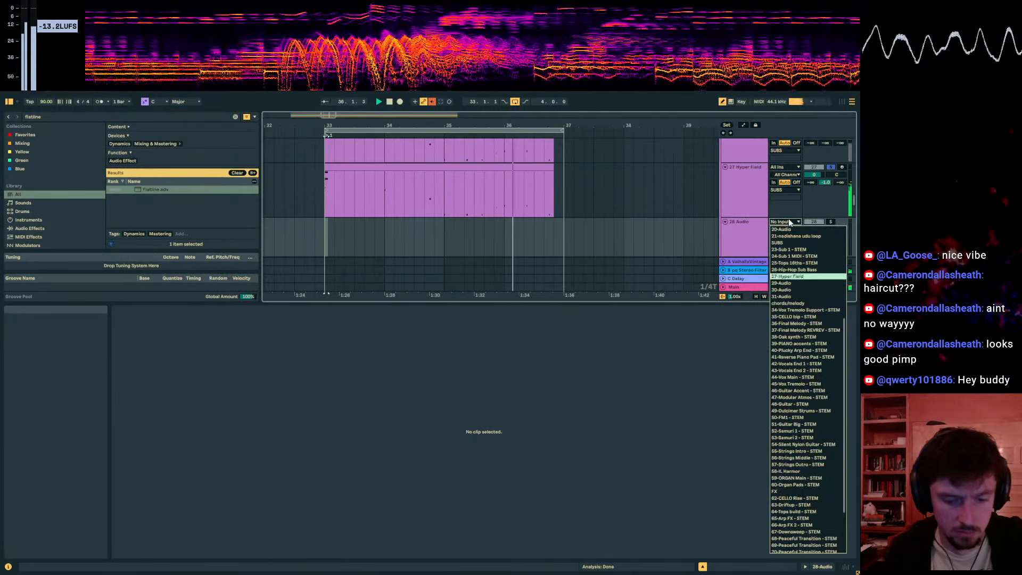
click(788, 276)
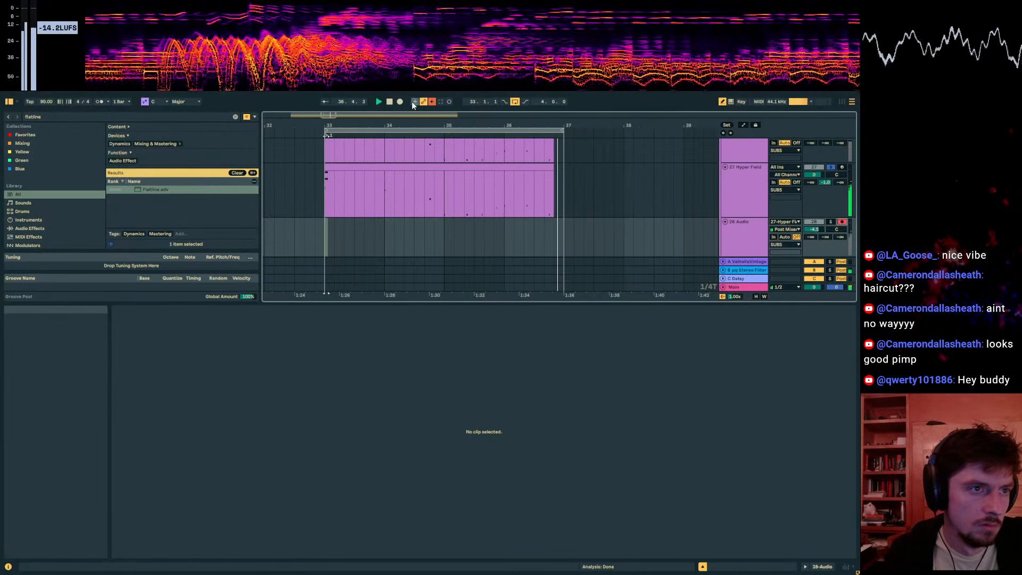
Step: Record the 27 Hyper Field output onto 28 Audio over the looped bars while turning up the Sampler's Inharmonic and Formant amounts
click(401, 102)
click(783, 190)
click(761, 185)
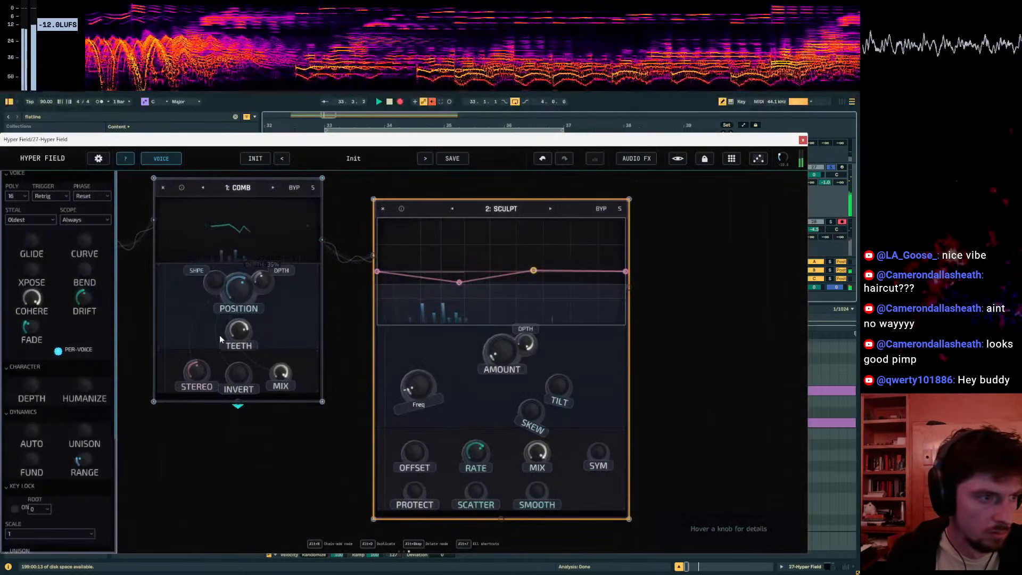
drag(230, 431, 575, 440)
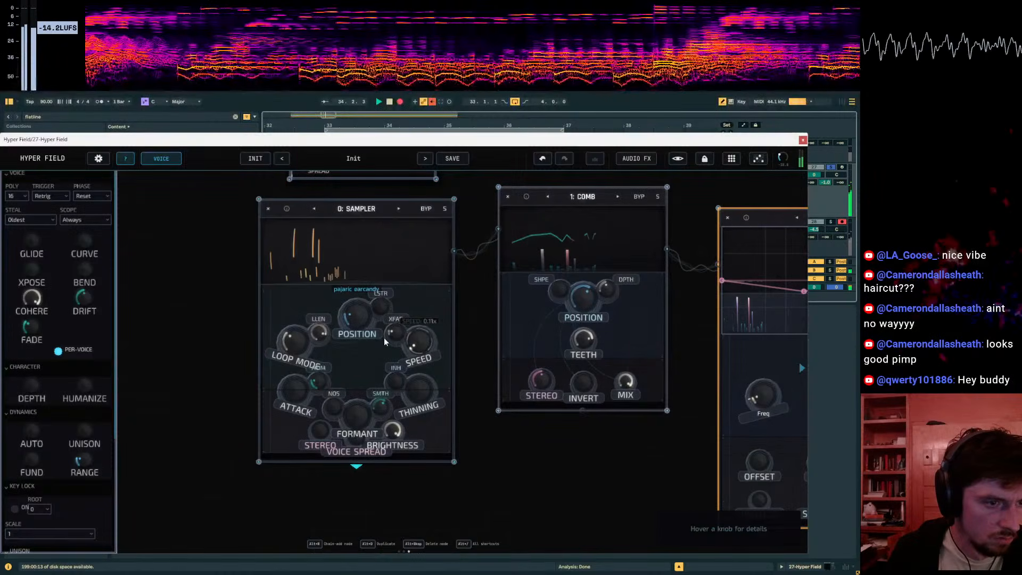
mouse_move(388, 314)
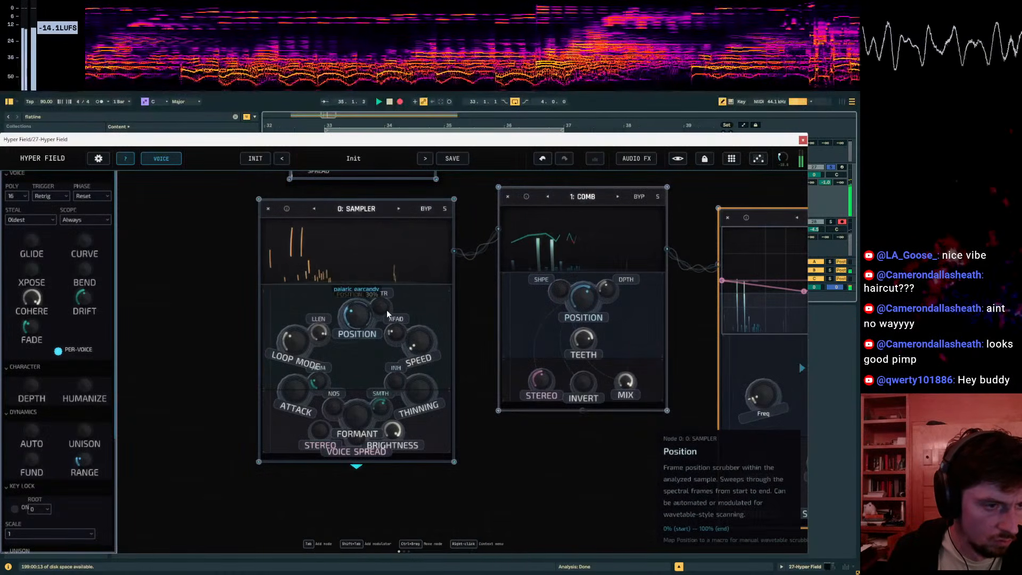
mouse_move(402, 364)
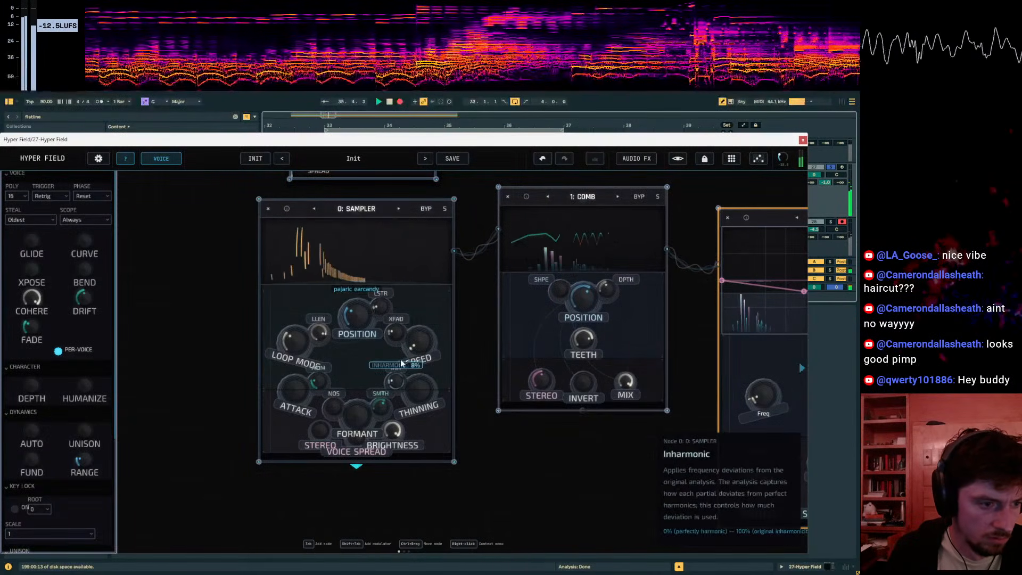
mouse_move(366, 302)
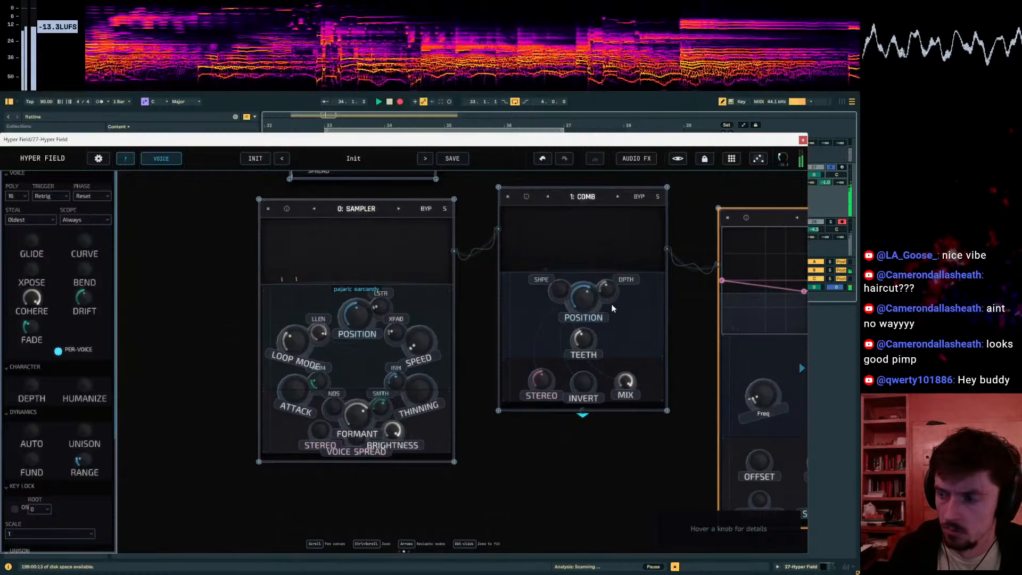
drag(458, 140, 411, 367)
scroll(347, 194, up, 2)
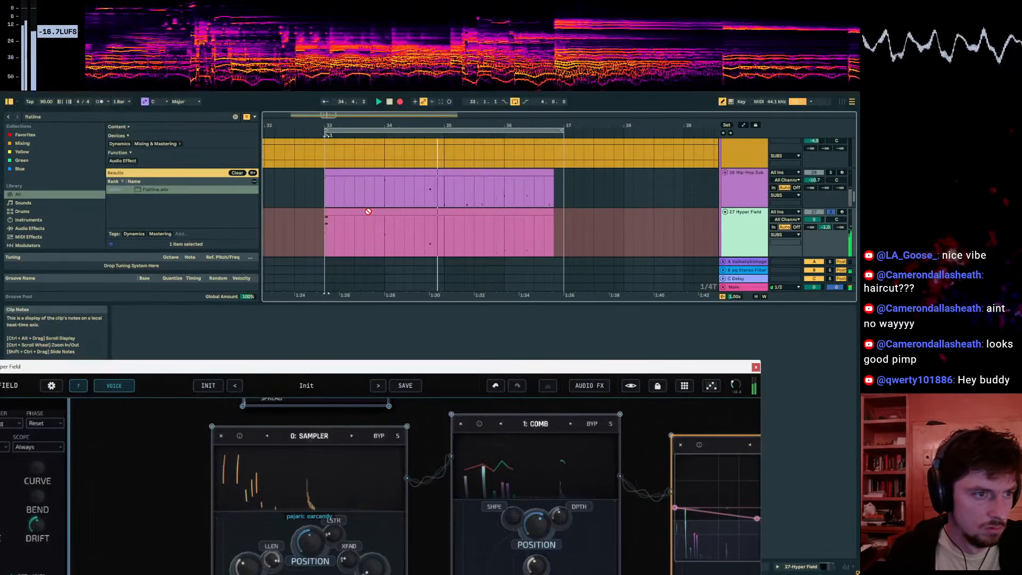
scroll(368, 211, down, 2)
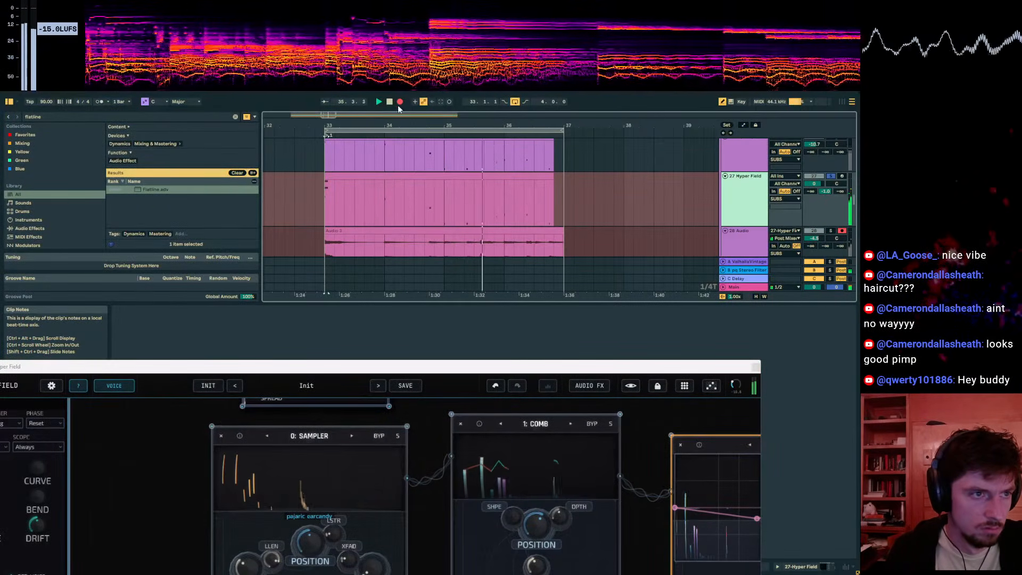
key(F9)
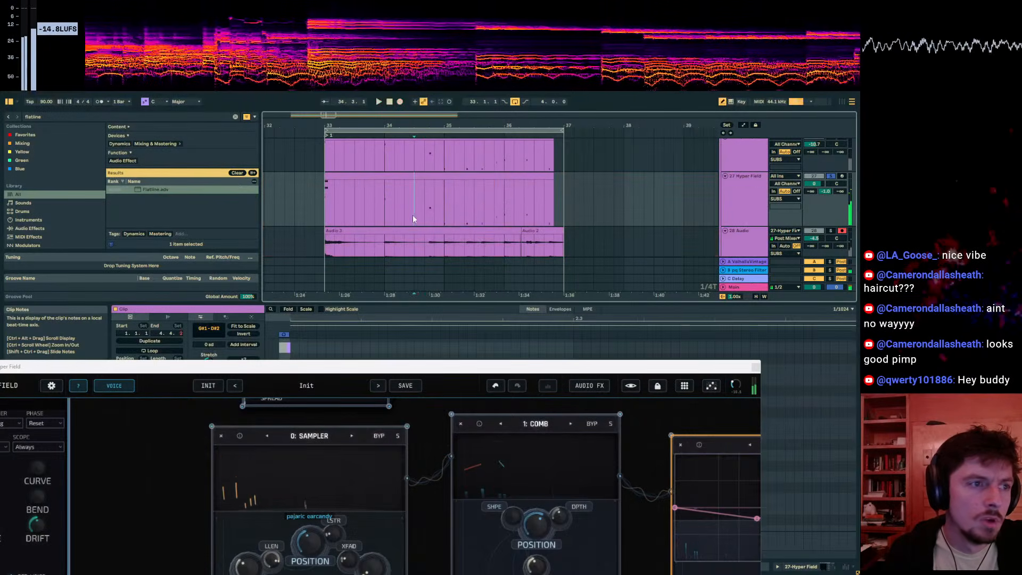
Step: Try a short retake of the Hyper Field part from bar 33 on 28 Audio and inspect the recorded clip
double_click(413, 215)
click(400, 102)
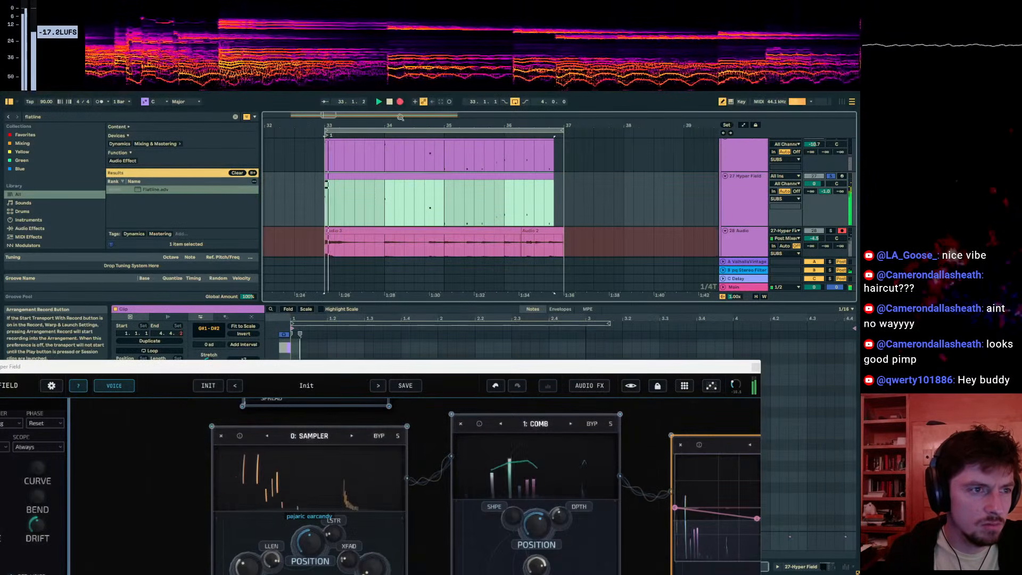
key(space)
double_click(367, 175)
click(336, 231)
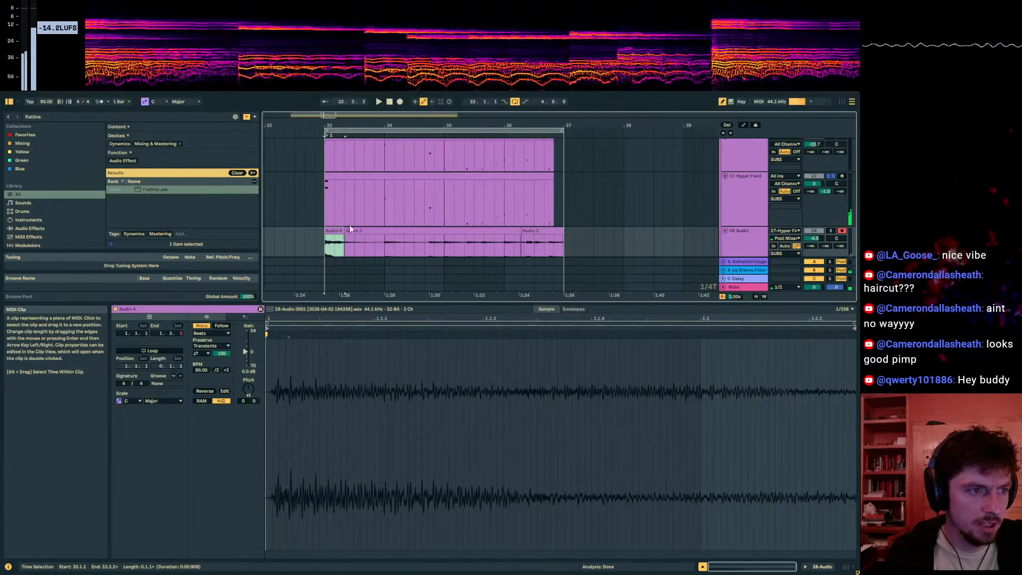
double_click(344, 231)
Step: Record the Hyper Field part again onto 28 Audio from bar 33 to bar 34
click(324, 193)
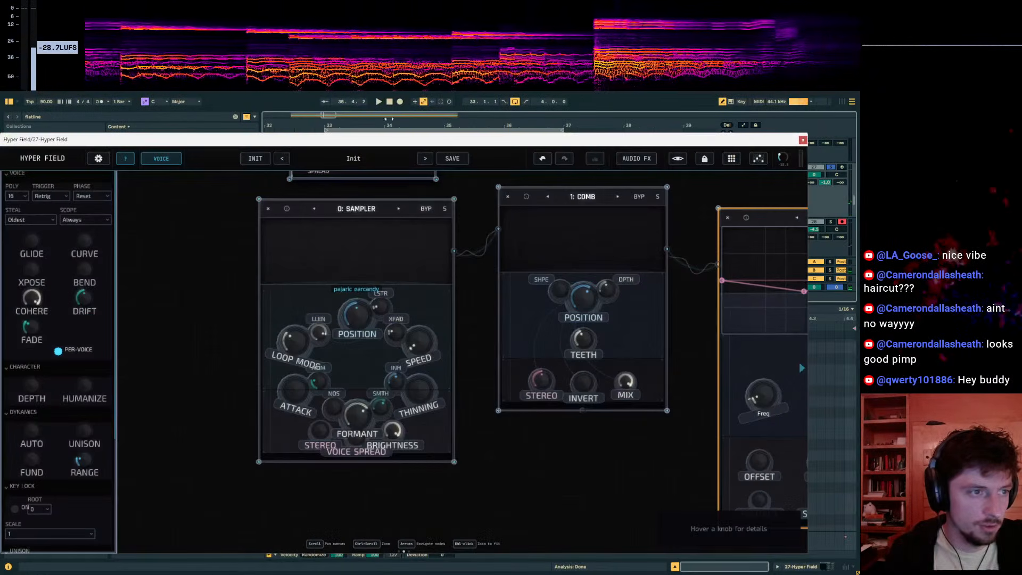
drag(398, 139, 365, 385)
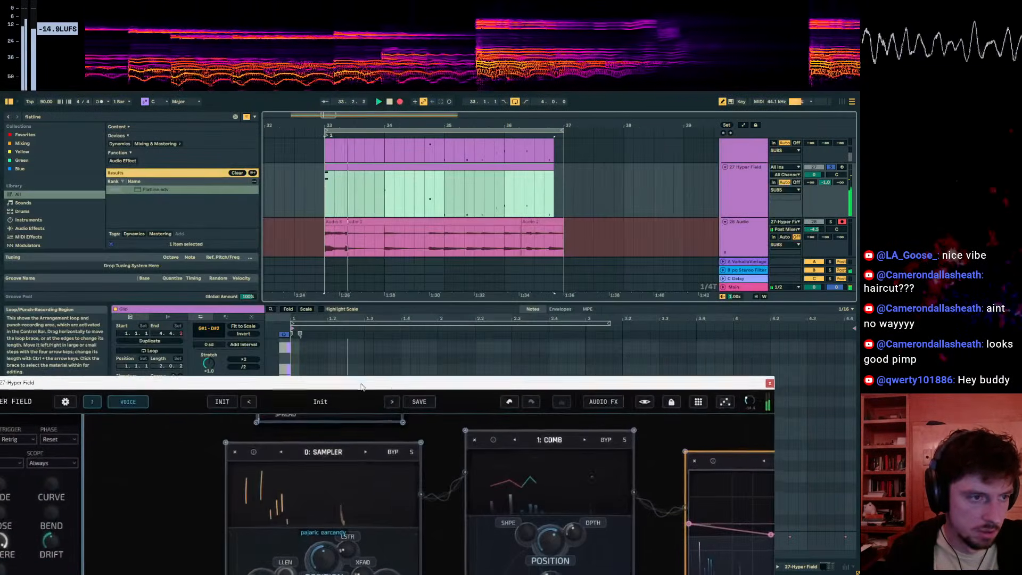
key(space)
click(371, 223)
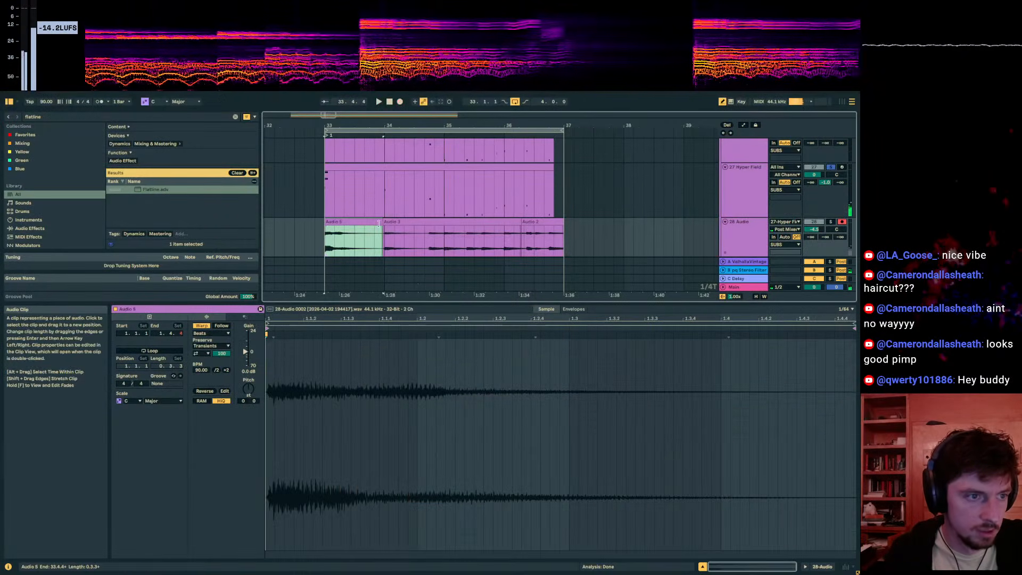
click(352, 181)
drag(363, 140, 407, 421)
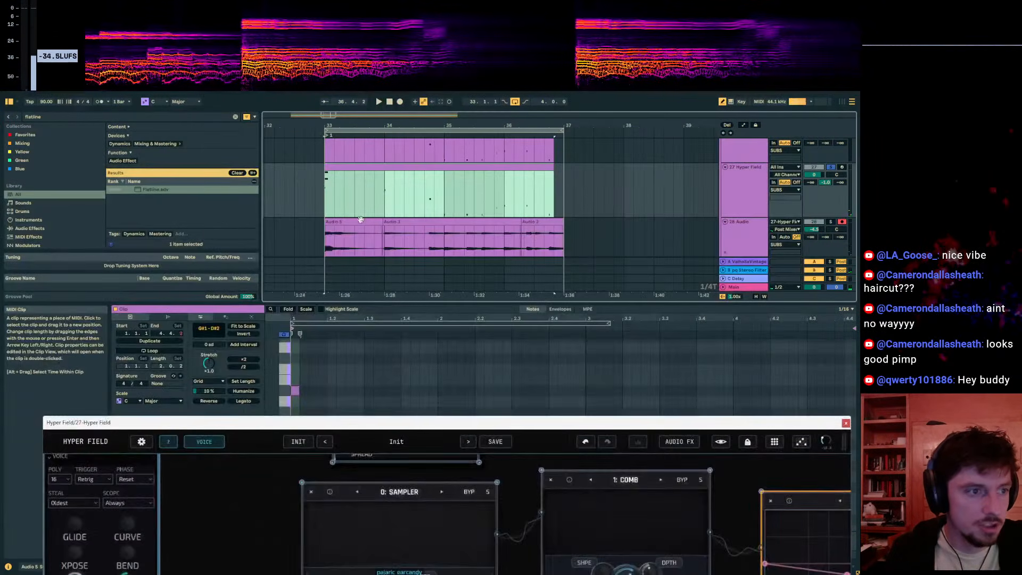
Step: Insert an audio track below 28 Audio and move the new one-bar recording onto it, starting at bar 33
drag(340, 222, 580, 243)
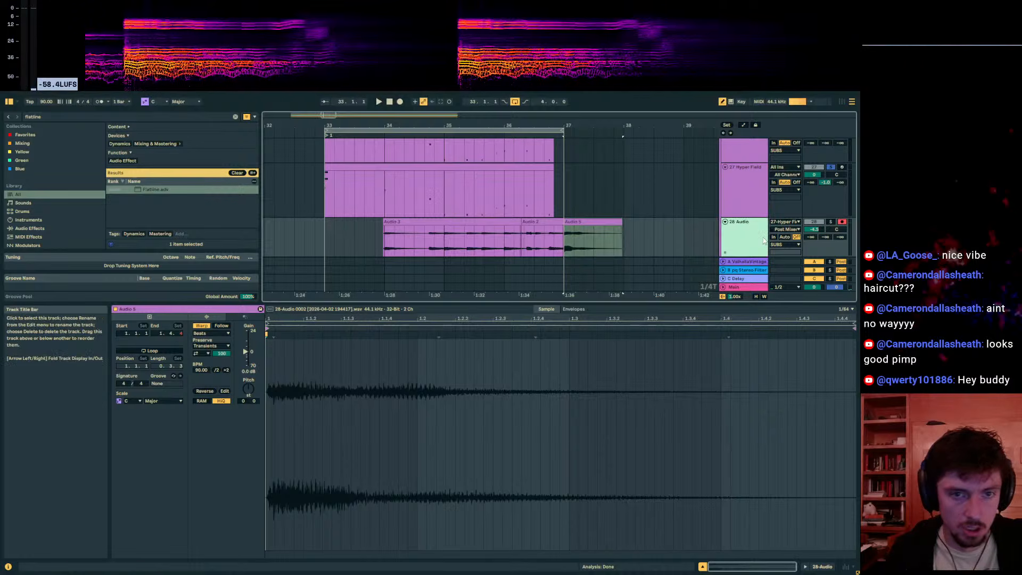
key(ctrl+t)
right_click(579, 181)
click(578, 182)
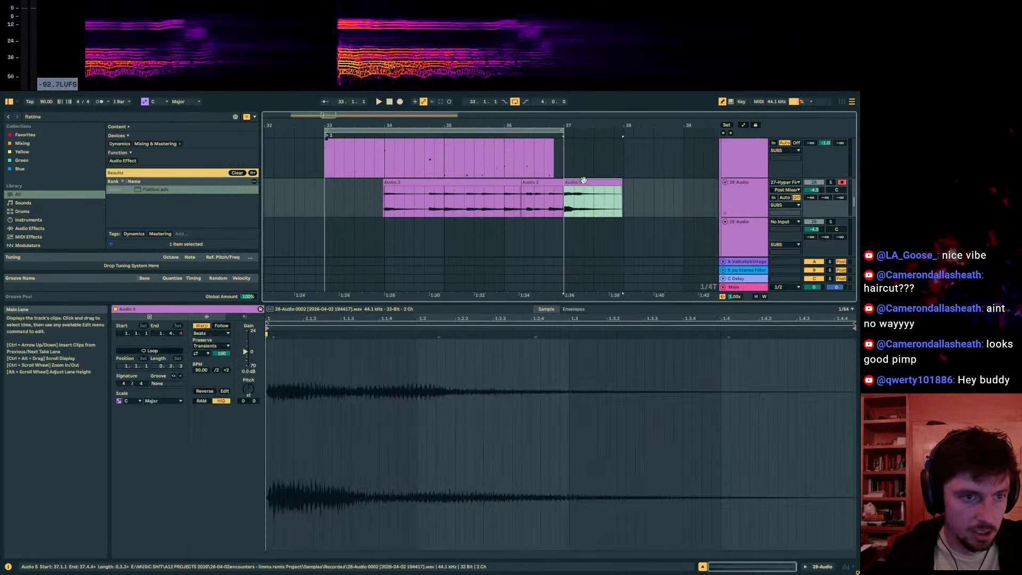
drag(579, 182, 343, 245)
Step: Open the 27 Hyper Field clip's notes around 2.1.1 and turn draw mode off
scroll(373, 218, up, 1)
click(391, 173)
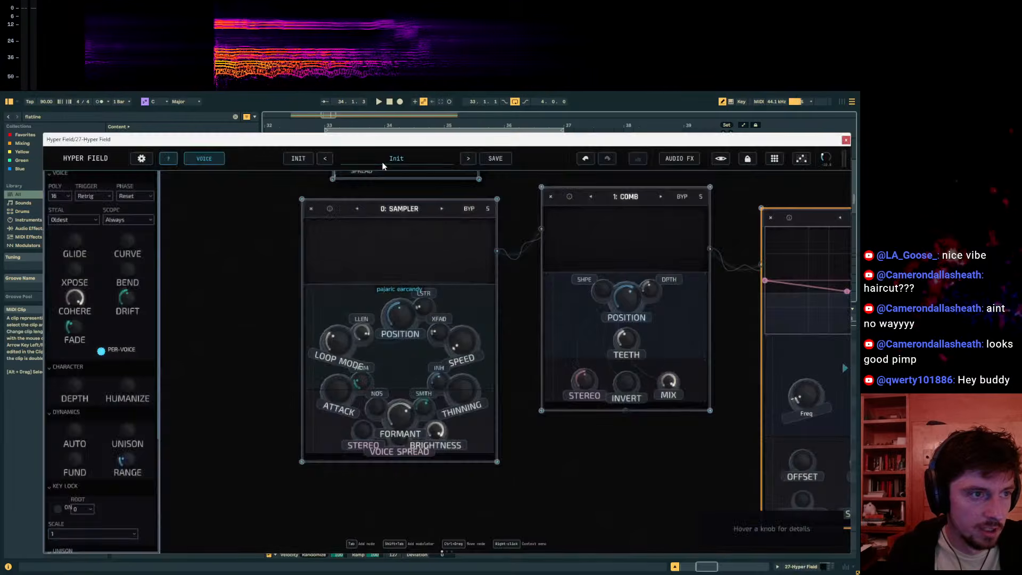
click(384, 160)
mouse_move(434, 139)
mouse_down()
mouse_move(449, 385)
mouse_move(581, 376)
mouse_up()
key(ctrl+alt+p)
click(385, 360)
key(ctrl+z)
scroll(381, 382, up, 3)
key(b)
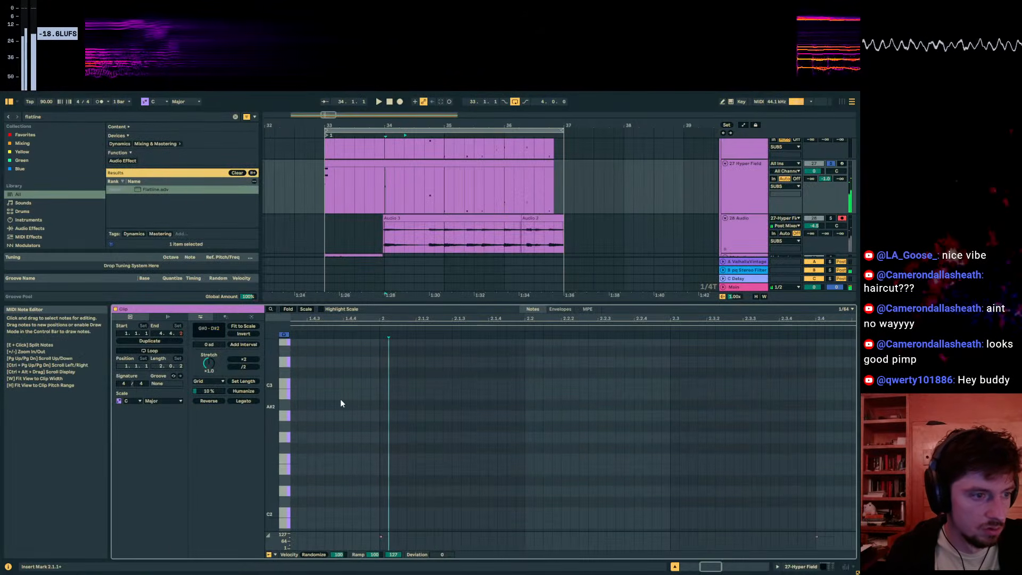
scroll(341, 404, down, 5)
scroll(359, 404, up, 2)
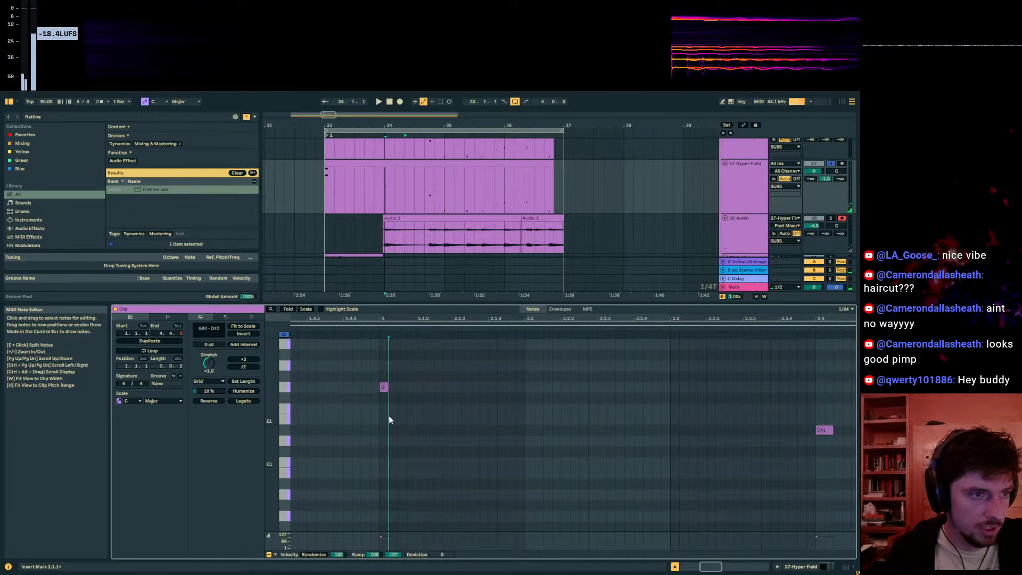
Step: Add sixteenth-length F#2 and D2 notes at 2.1.1 in the 27 Hyper Field clip
scroll(390, 420, up, 3)
key(ctrl+z)
key(ctrl+y)
scroll(391, 166, up, 1)
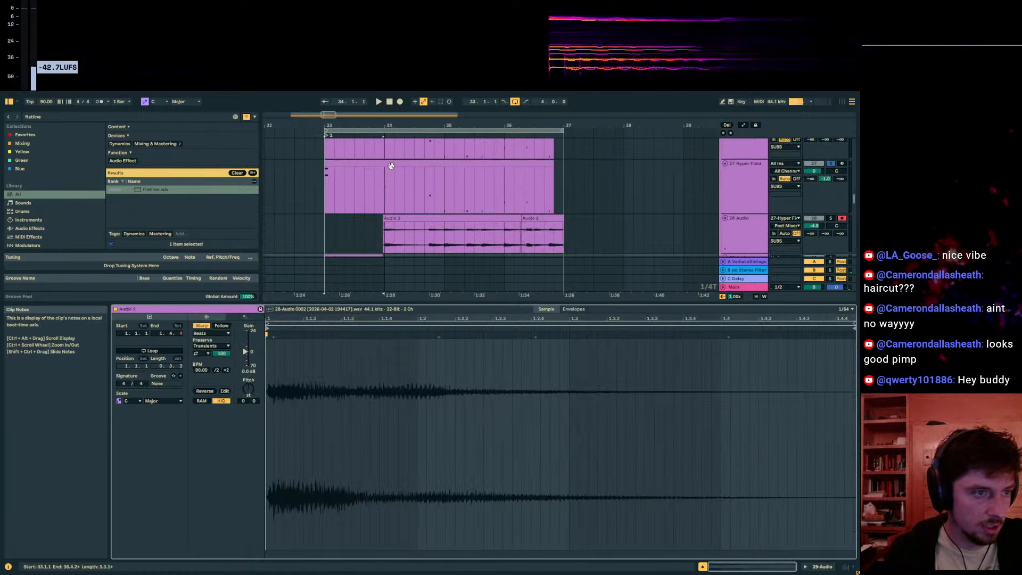
ctrl+click(392, 165)
click(748, 567)
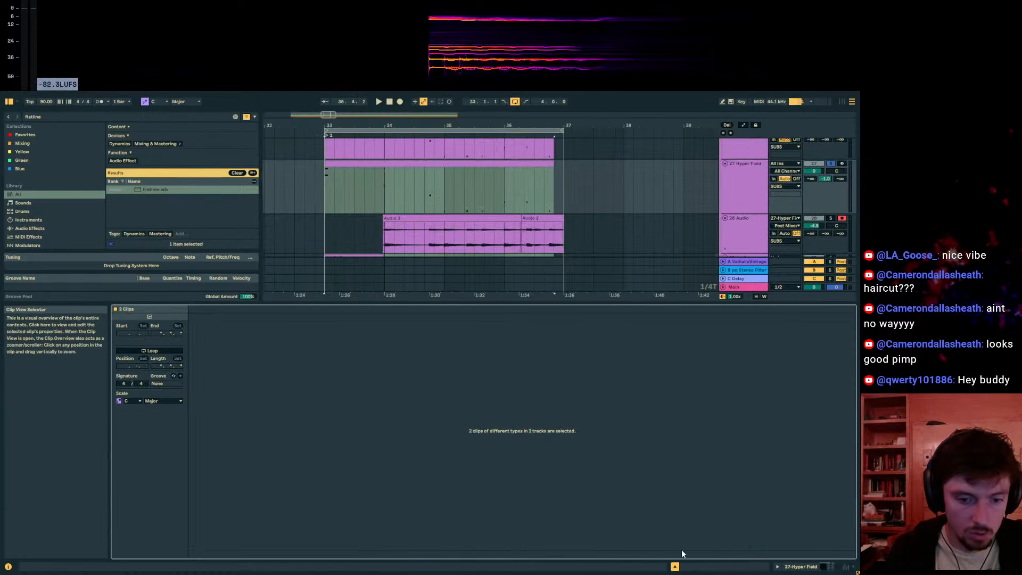
click(475, 176)
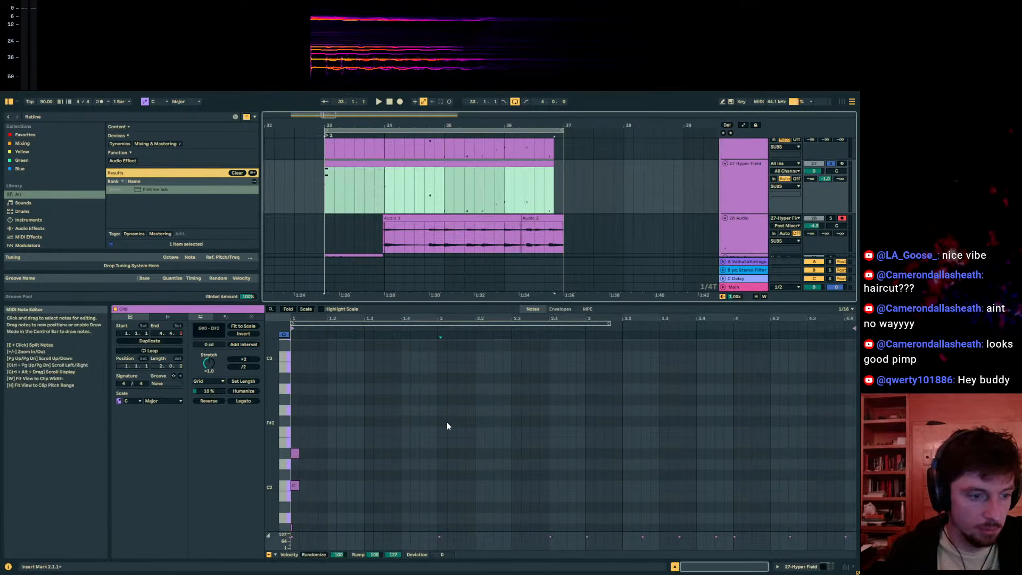
double_click(442, 389)
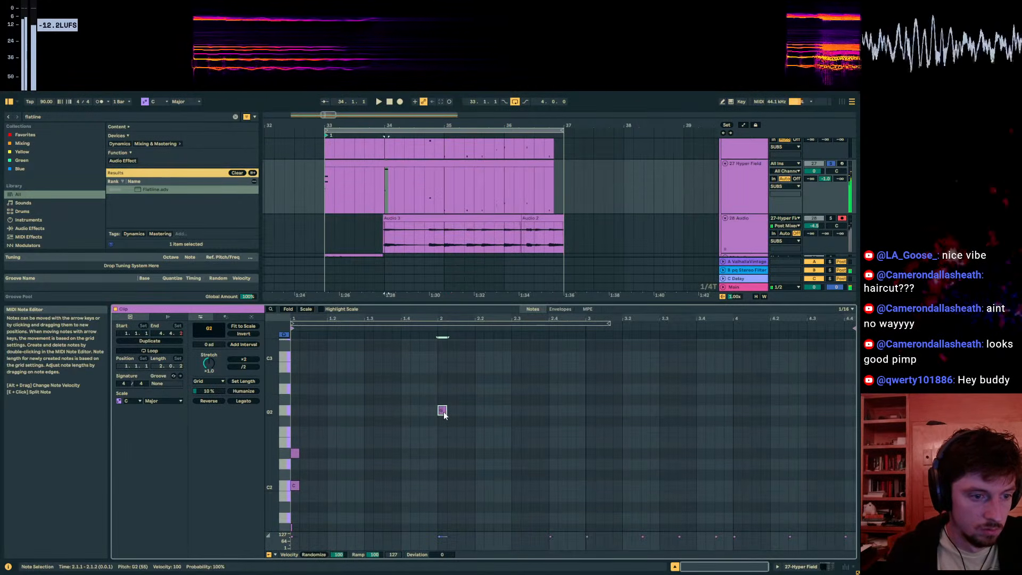
drag(444, 415, 446, 424)
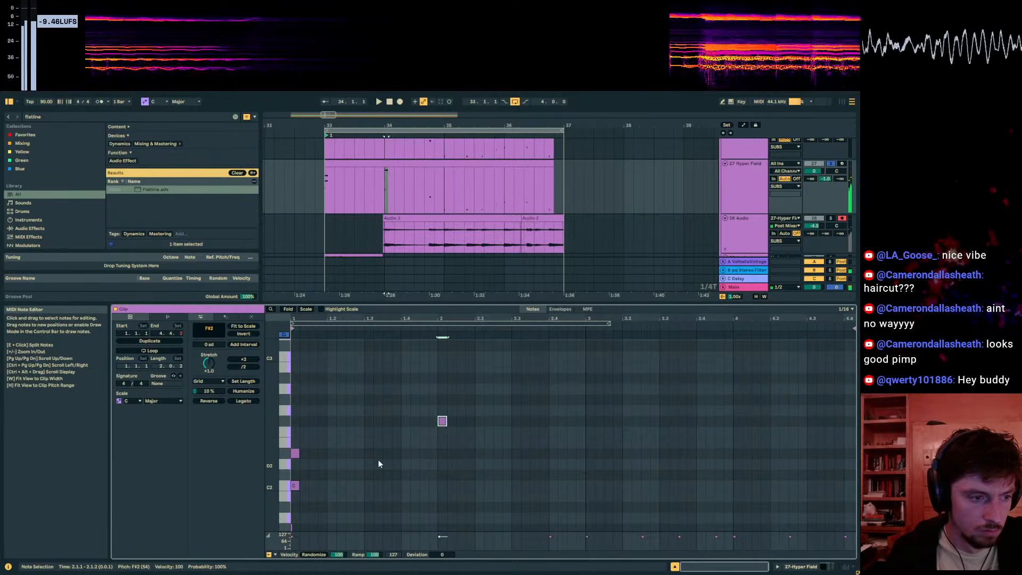
scroll(349, 487, down, 3)
drag(351, 481, 290, 384)
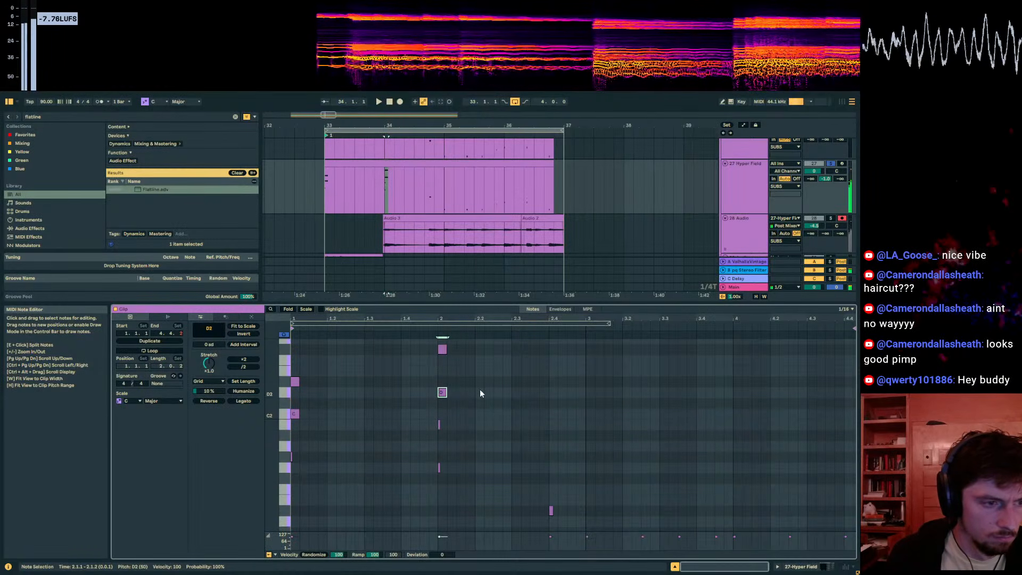
Step: Audition the edited clip, raise the new D2 note by a semitone, and deactivate the D#1 note near 2.4
key(space)
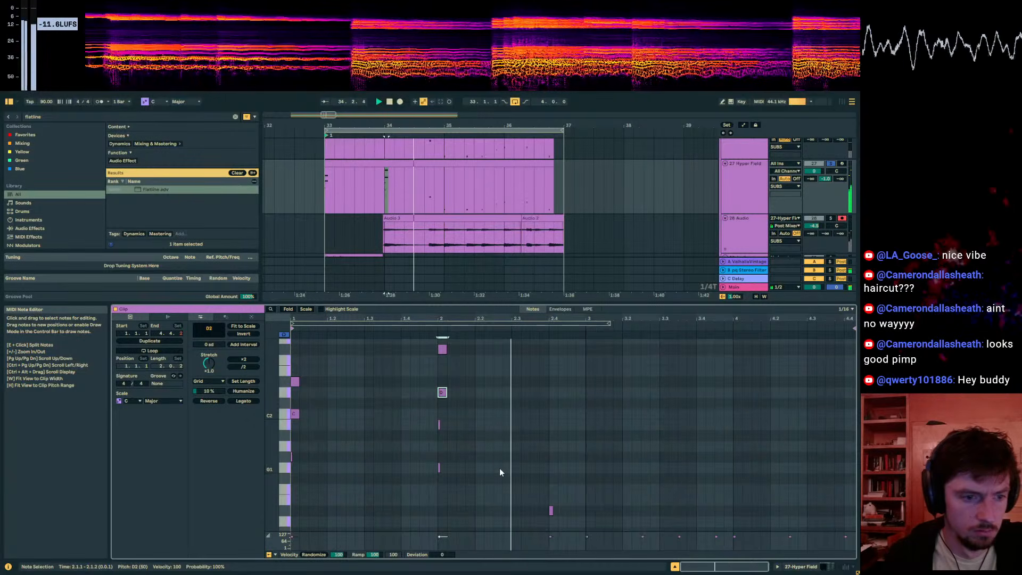
key(space)
click(446, 434)
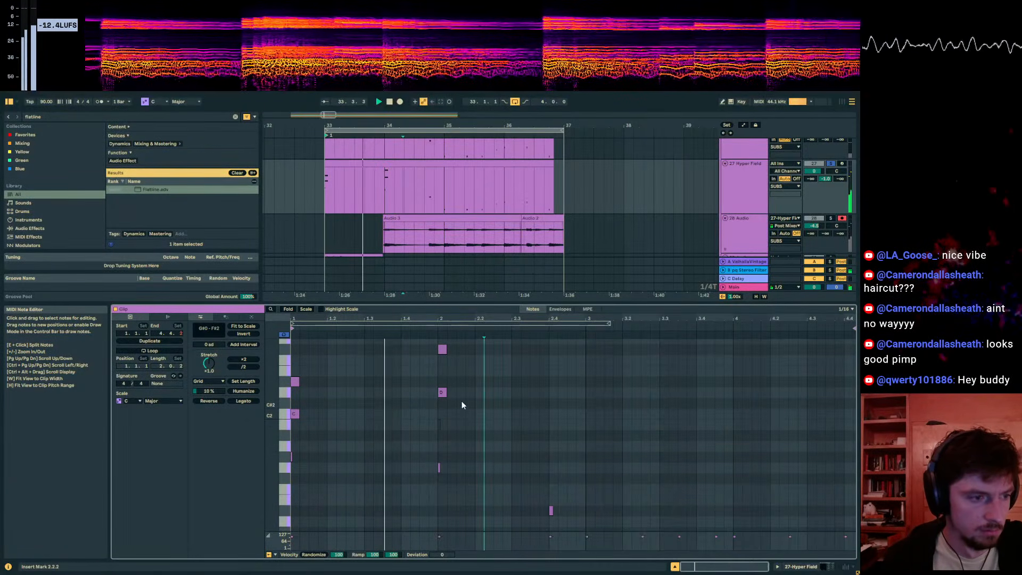
click(443, 393)
key(Up)
scroll(469, 433, down, 3)
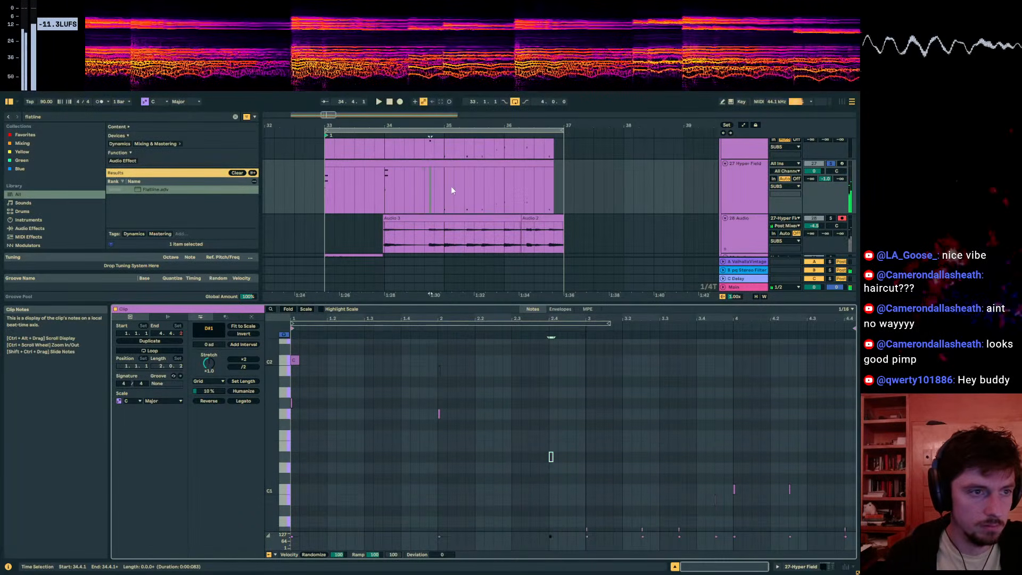
Step: Record the revised Hyper Field part onto 28 Audio from bar 33 until just past bar 36
click(377, 162)
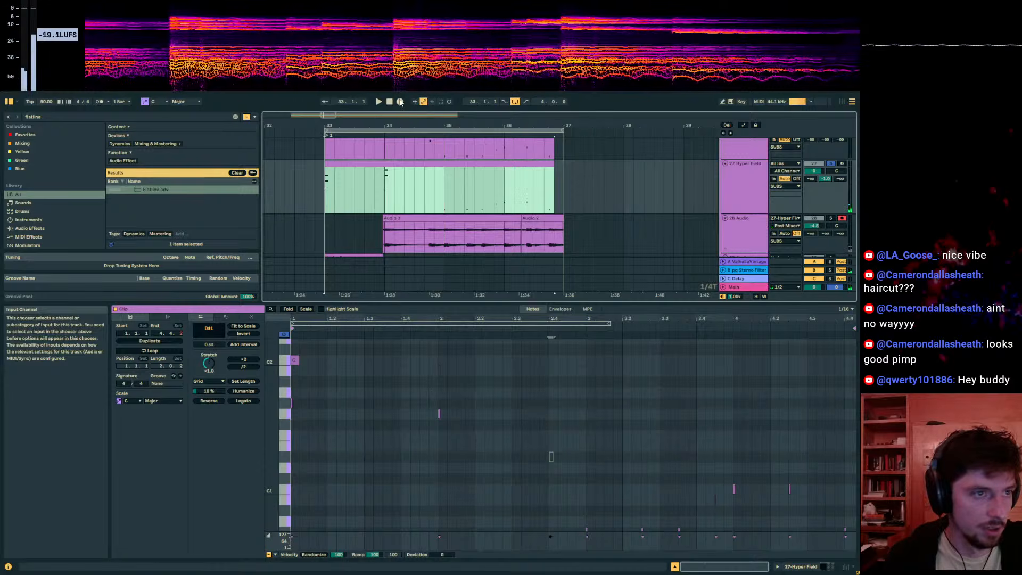
click(400, 102)
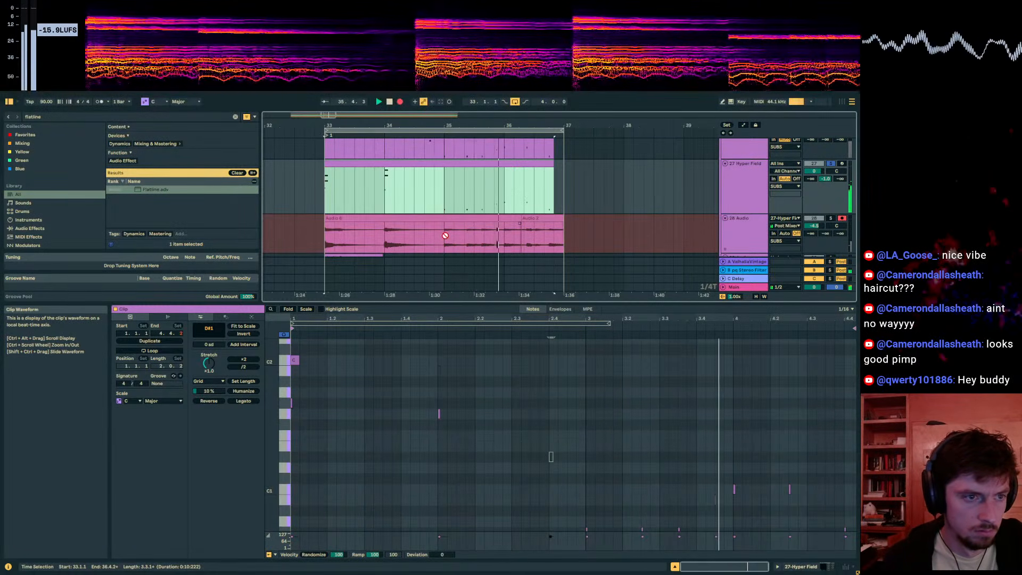
key(space)
click(614, 193)
click(453, 219)
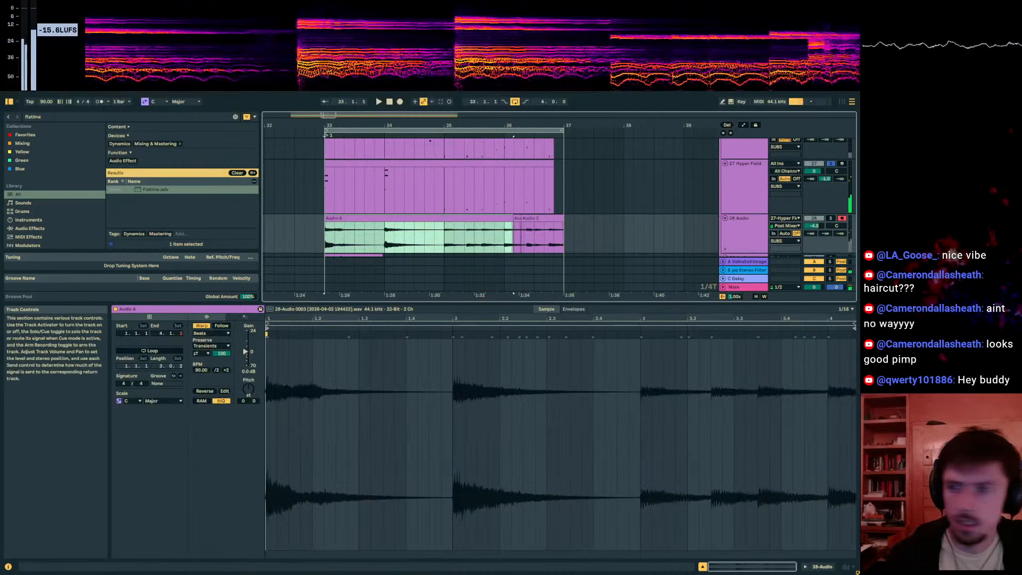
Step: Split the new recording at bar 35 and copy its first two bars to a new audio track below 28 Audio at bar 33
click(443, 233)
key(ctrl+e)
click(440, 230)
key(ctrl+c)
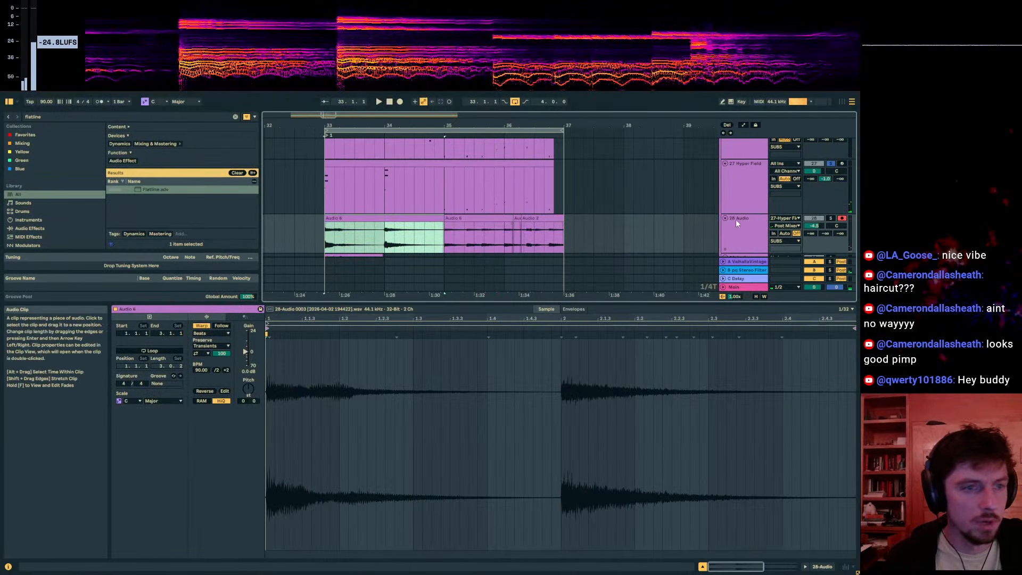
key(ctrl+t)
key(ctrl+v)
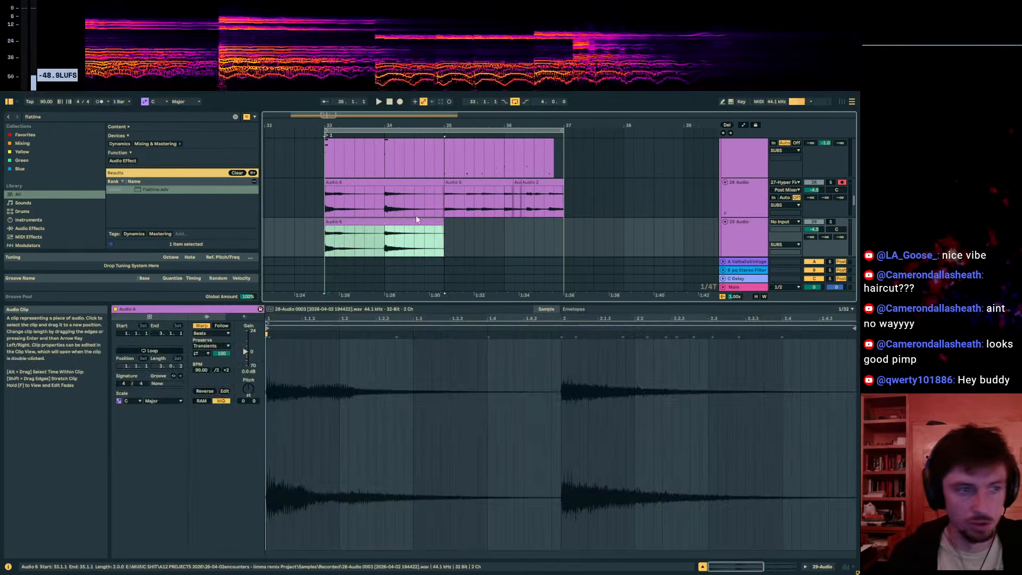
click(404, 199)
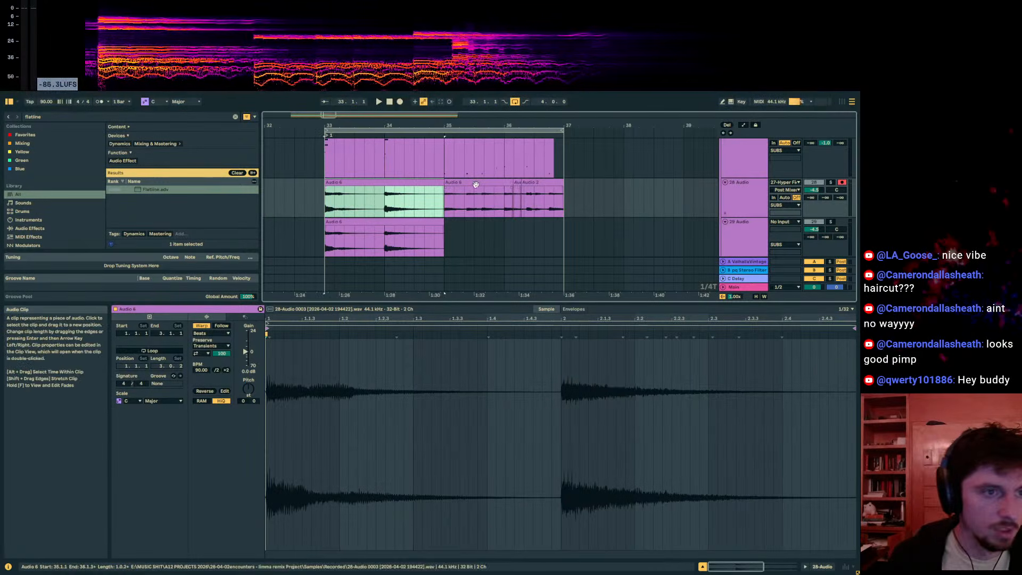
click(410, 188)
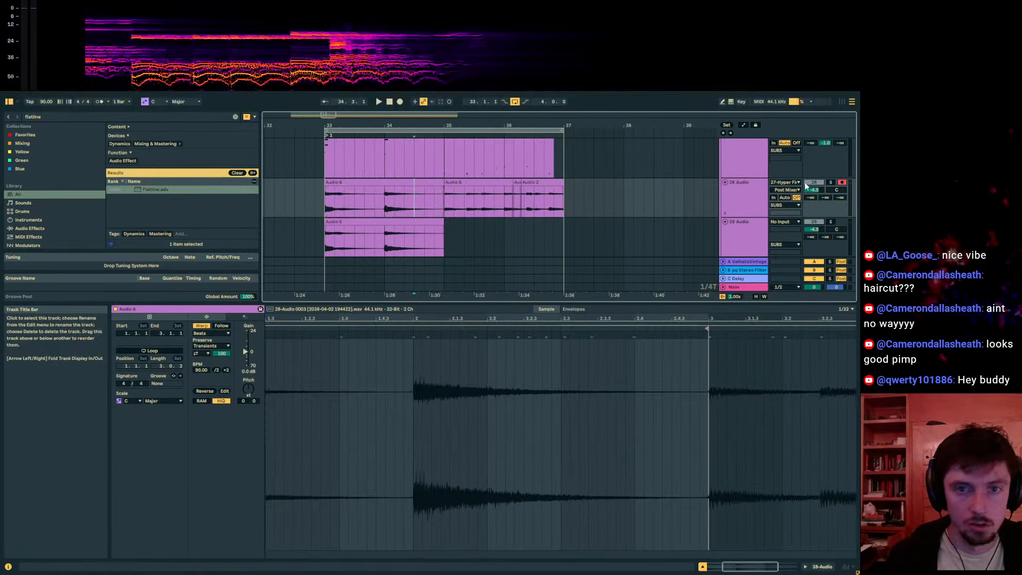
Step: Solo 29 Audio and audition its copied two-bar clip from bar 33
click(333, 222)
scroll(341, 219, up, 2)
click(816, 166)
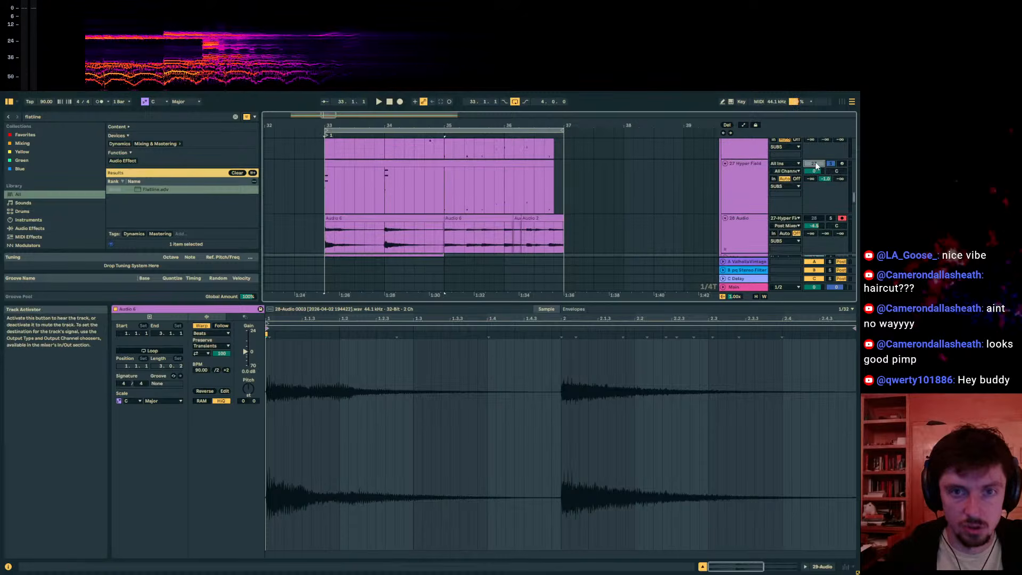
scroll(775, 192, down, 3)
click(830, 177)
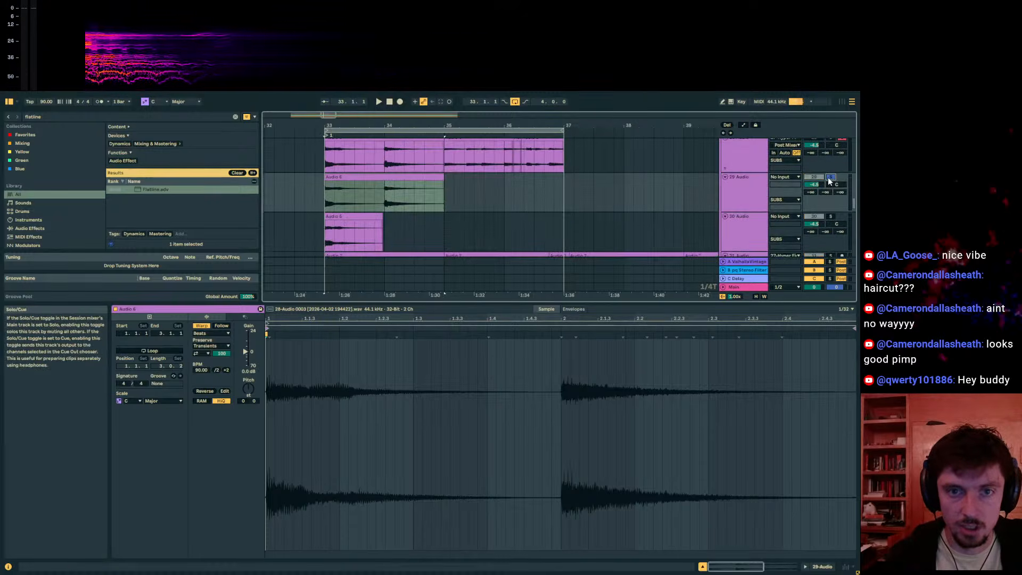
key(space)
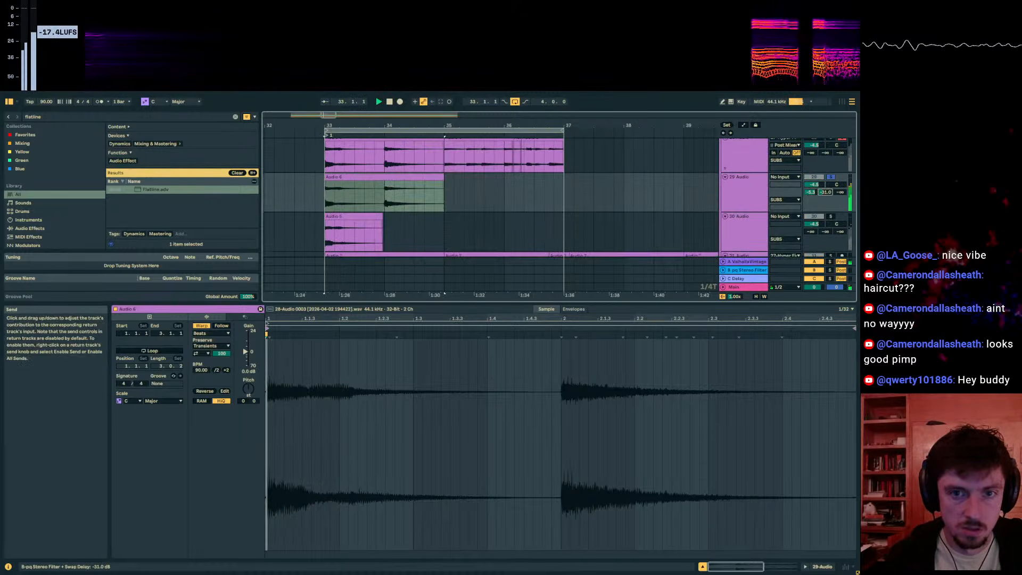
Step: Split the 29 Audio clip at bar 34 and move its second half to bar 36
click(388, 206)
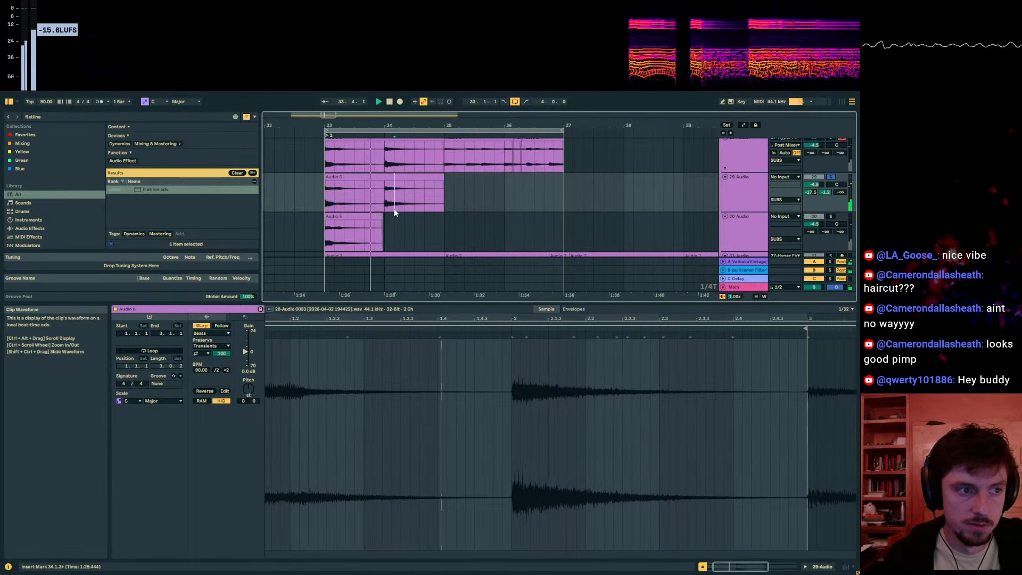
key(ctrl+e)
key(space)
drag(401, 177, 424, 182)
drag(424, 181, 510, 185)
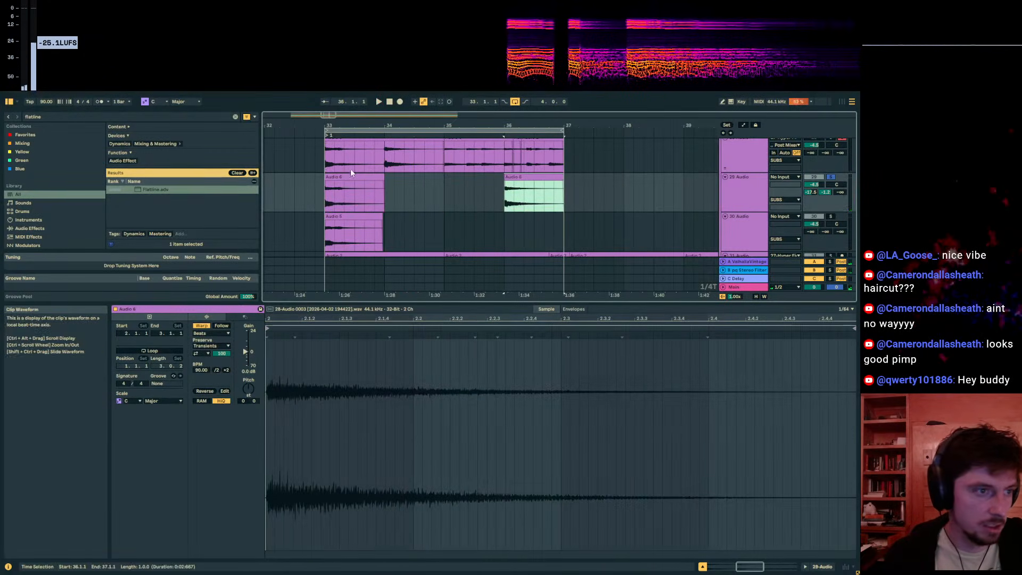
Step: Stretch the bar 33 clip on 29 Audio to two bars at 180 BPM and set its warp mode to Texture
click(351, 184)
click(227, 370)
click(214, 334)
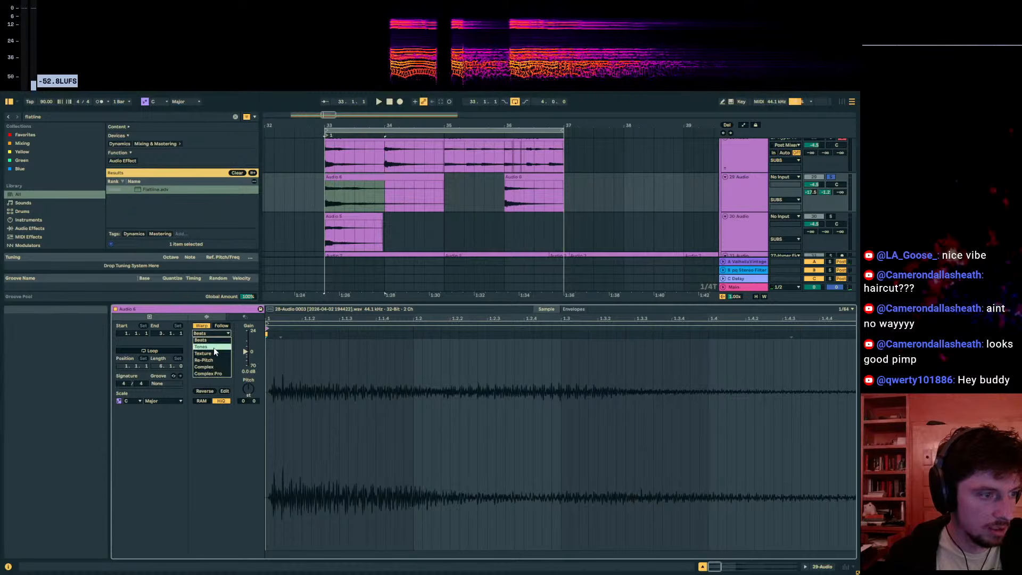
key(space)
Step: Set the stretched clip's gain to 5.0 dB, transpose it up 12 semitones and adjust its texture grain size
drag(245, 352, 245, 343)
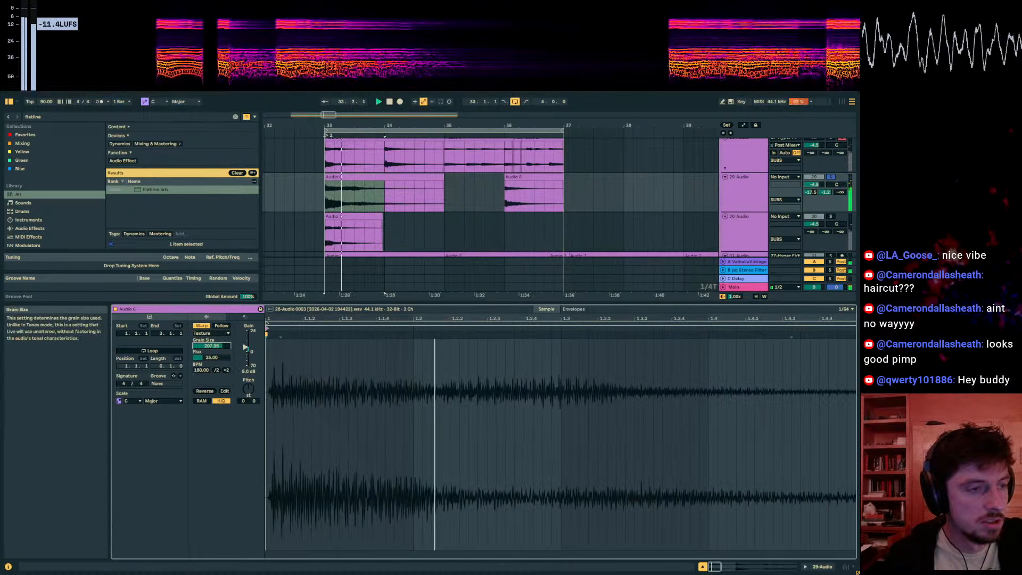
drag(252, 386, 251, 385)
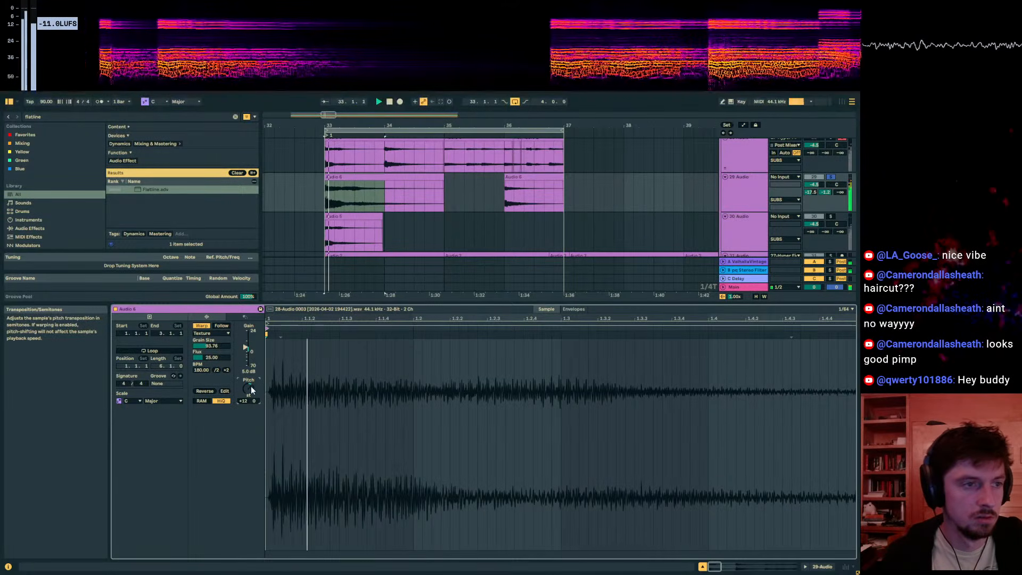
drag(227, 346, 226, 340)
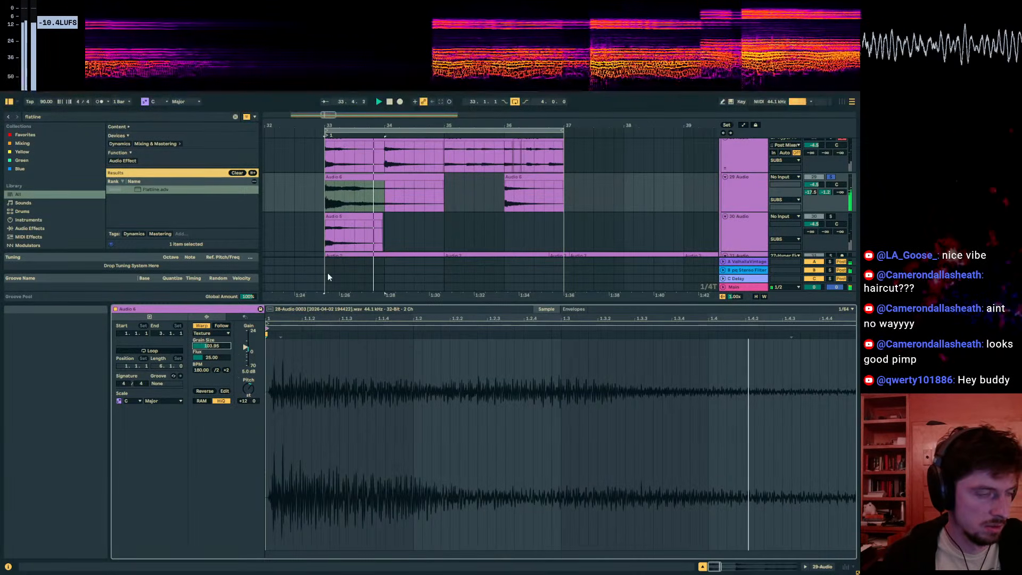
Step: Copy the stretched clip to a new audio track below 29 Audio at bar 33 and fade it in until about 33.3.3
click(340, 177)
click(732, 194)
key(ctrl+t)
click(324, 233)
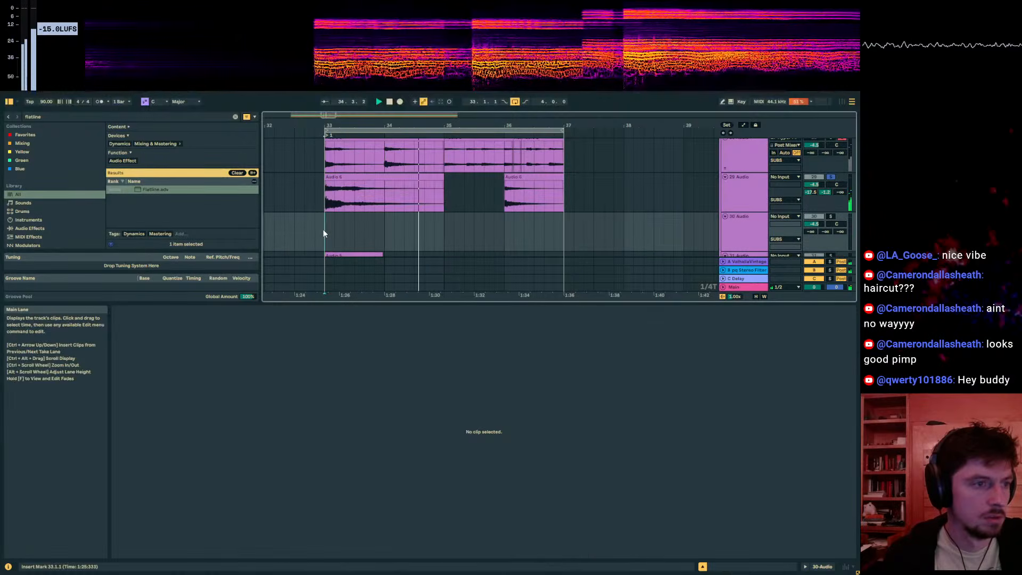
key(ctrl+v)
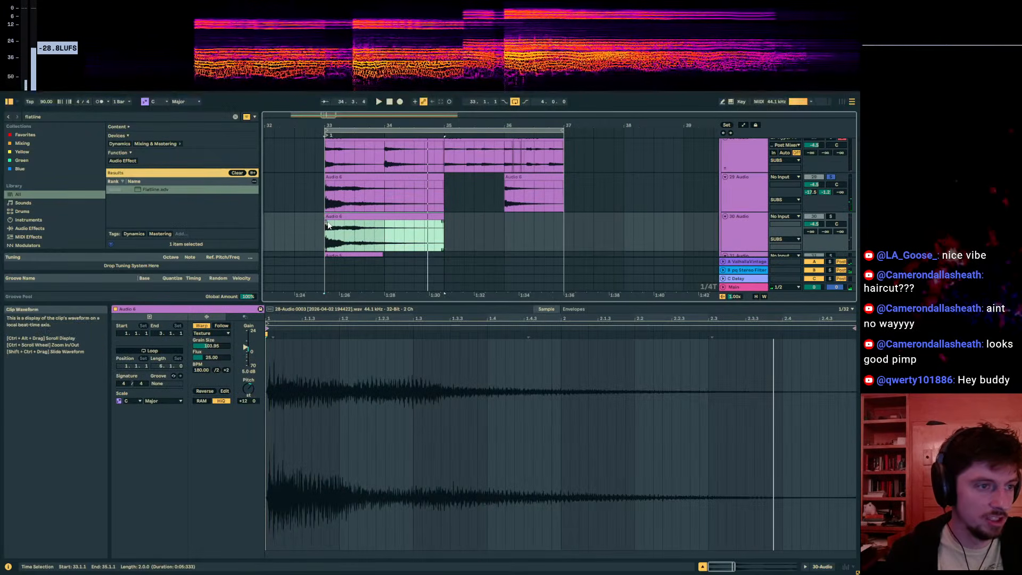
drag(327, 223, 358, 224)
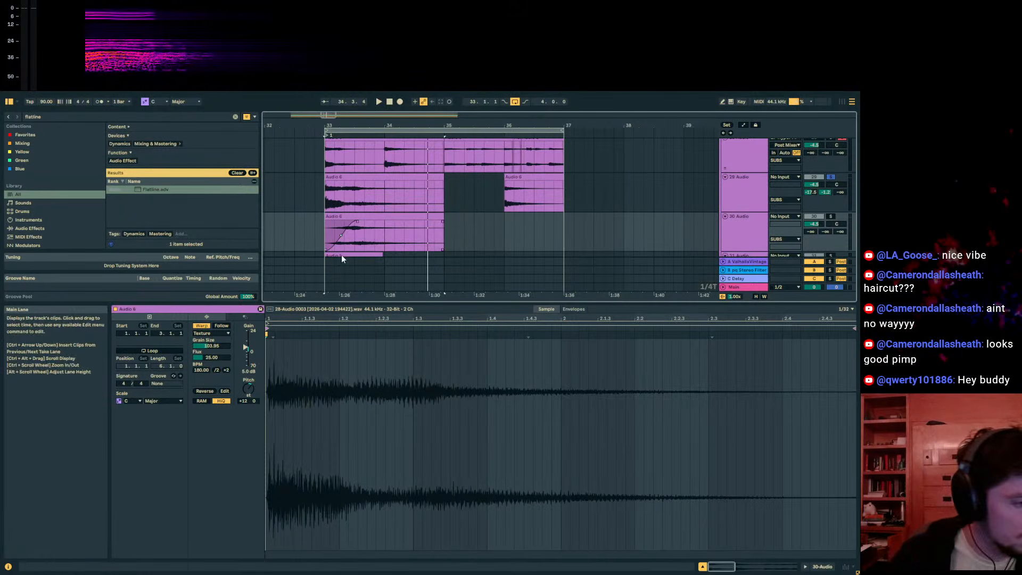
drag(354, 227, 364, 225)
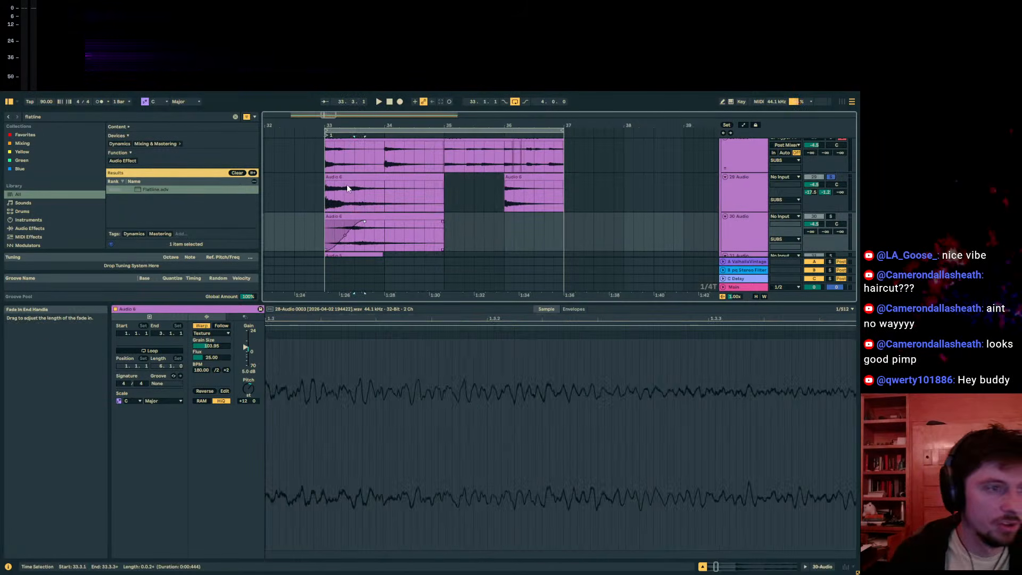
Step: Reset the 29 Audio clip's transposition to 0 and audition it soloed together with 30 Audio
click(341, 175)
double_click(249, 388)
key(space)
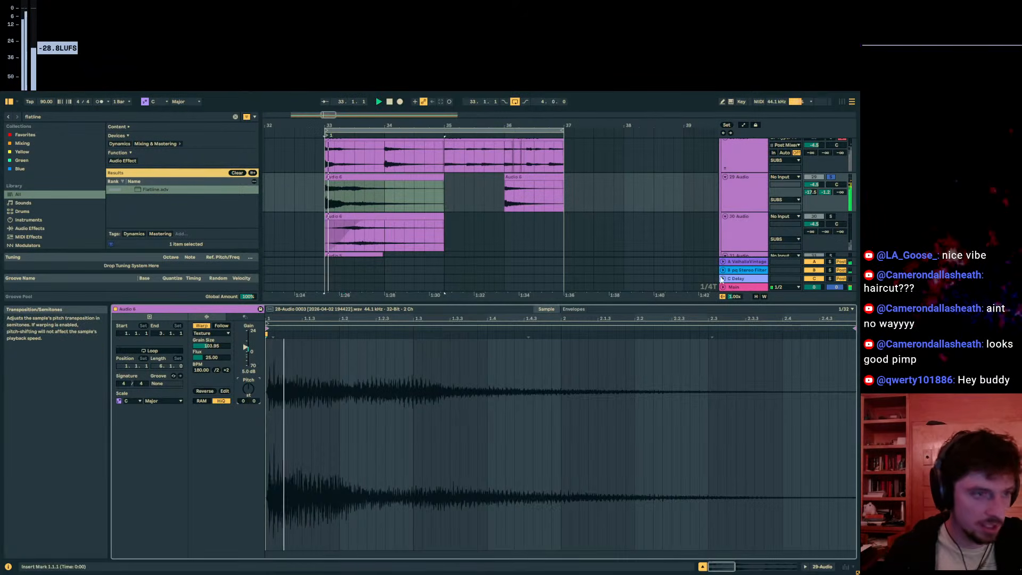
ctrl+click(832, 217)
key(space)
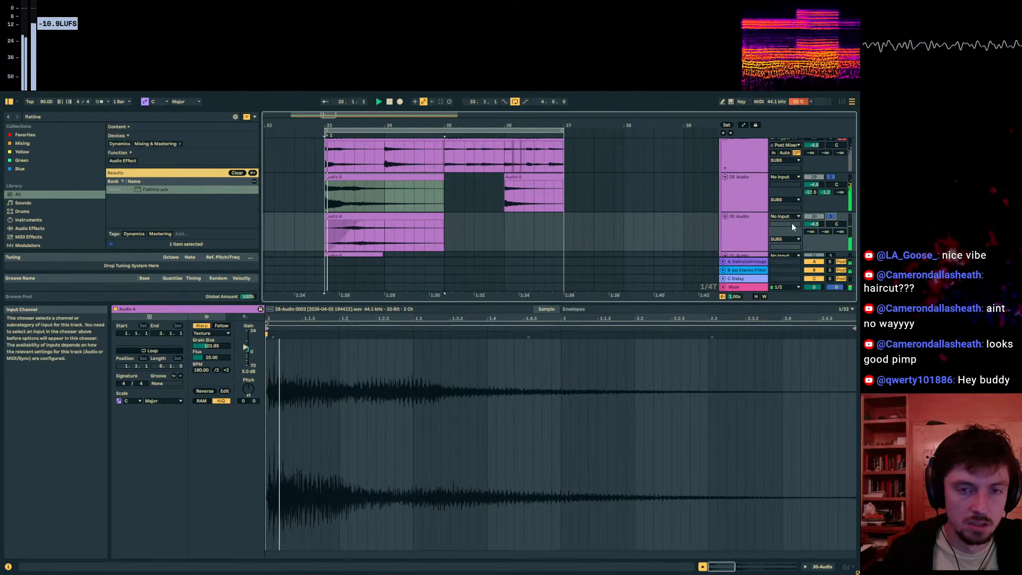
Step: Set the 30 Audio volume to -14.7 dB and raise its sends A and B
drag(809, 225, 809, 245)
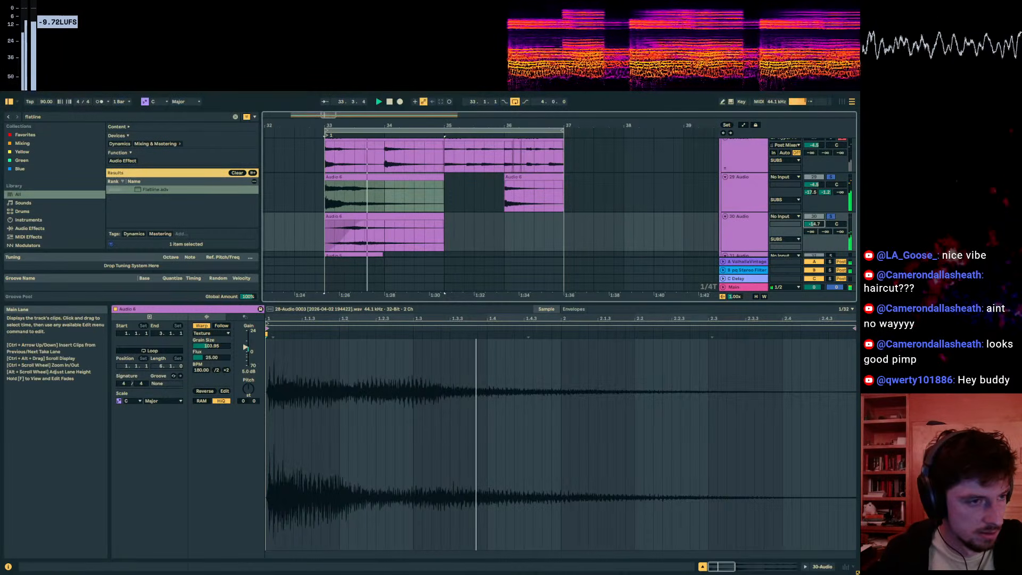
drag(820, 251, 820, 288)
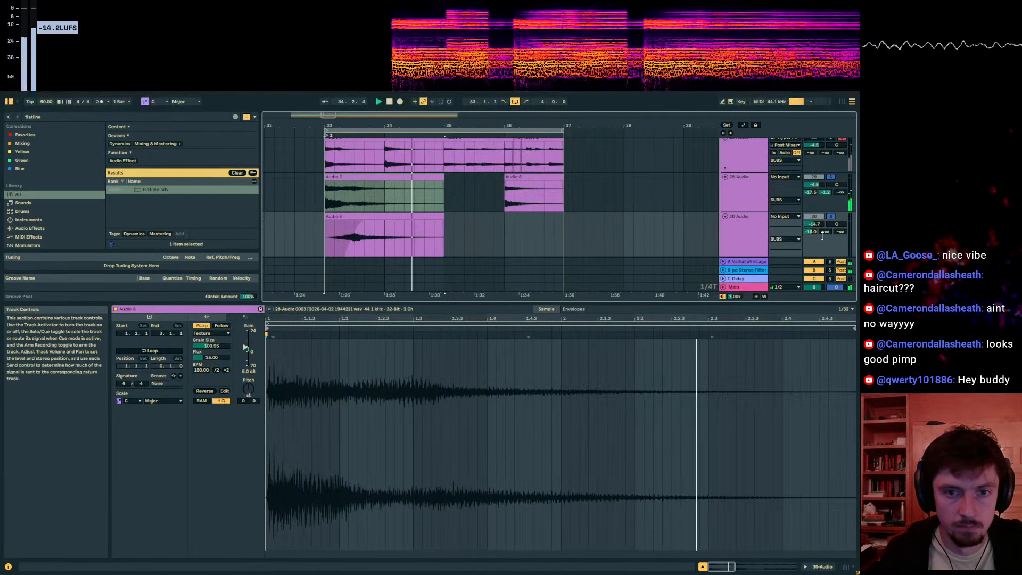
drag(825, 232, 825, 187)
Step: Unsolo both layered tracks and audition them within the full mix from bar 33
click(831, 176)
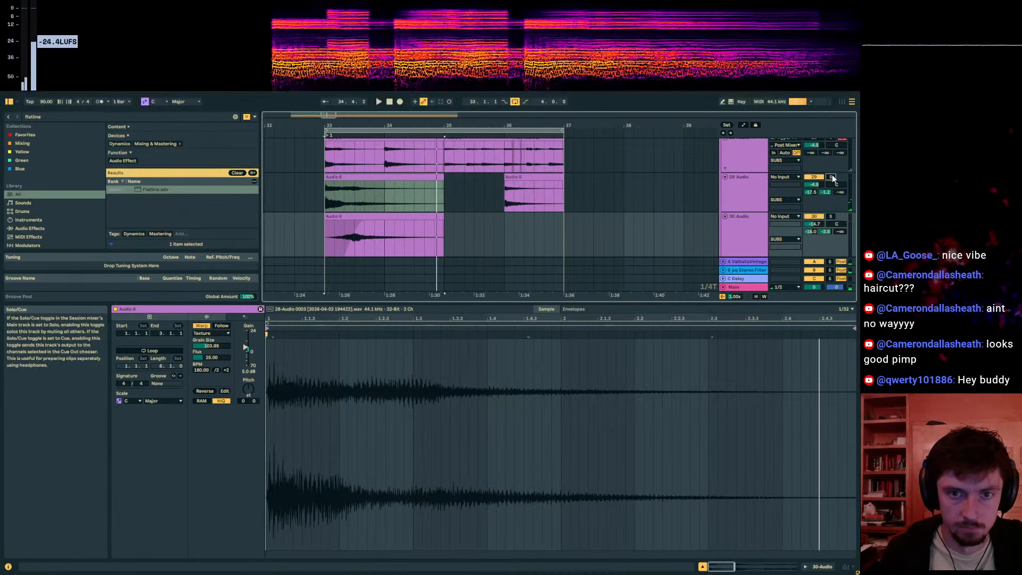
click(280, 190)
click(339, 205)
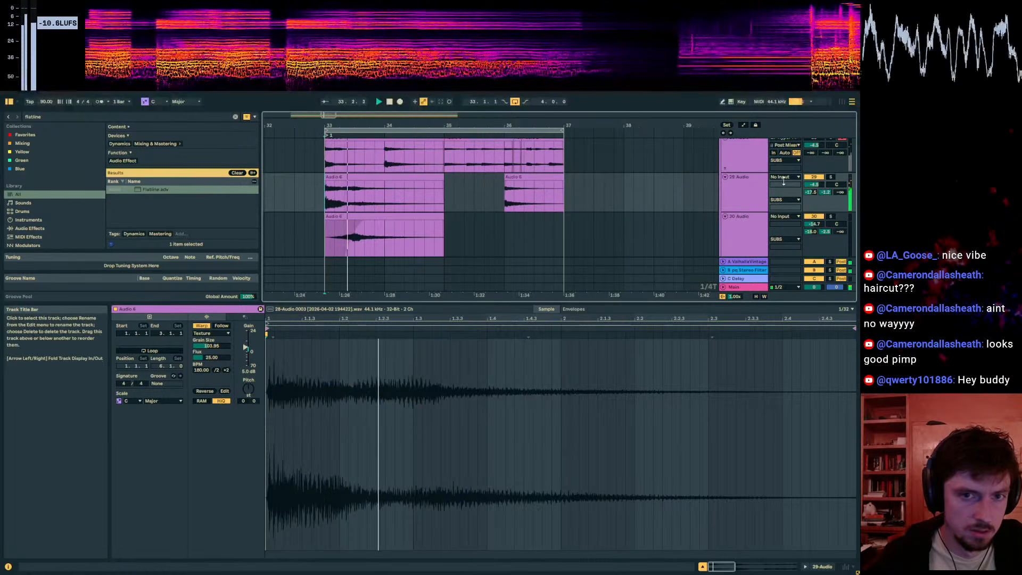
scroll(506, 233, up, 2)
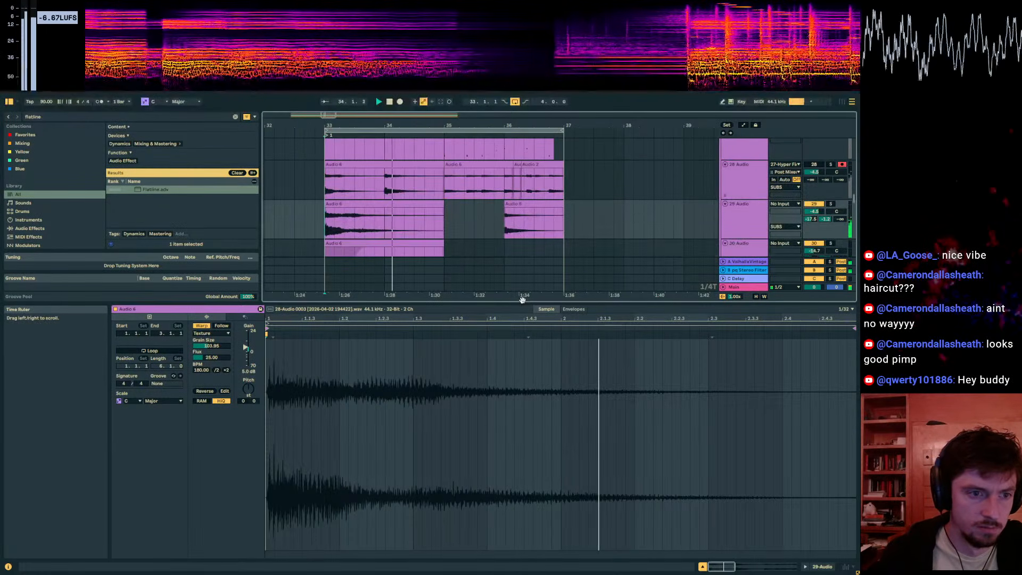
Step: Enlarge the arrangement area and group 29 Audio and 30 Audio under the name "weird chords"
drag(521, 302, 521, 455)
scroll(485, 284, down, 3)
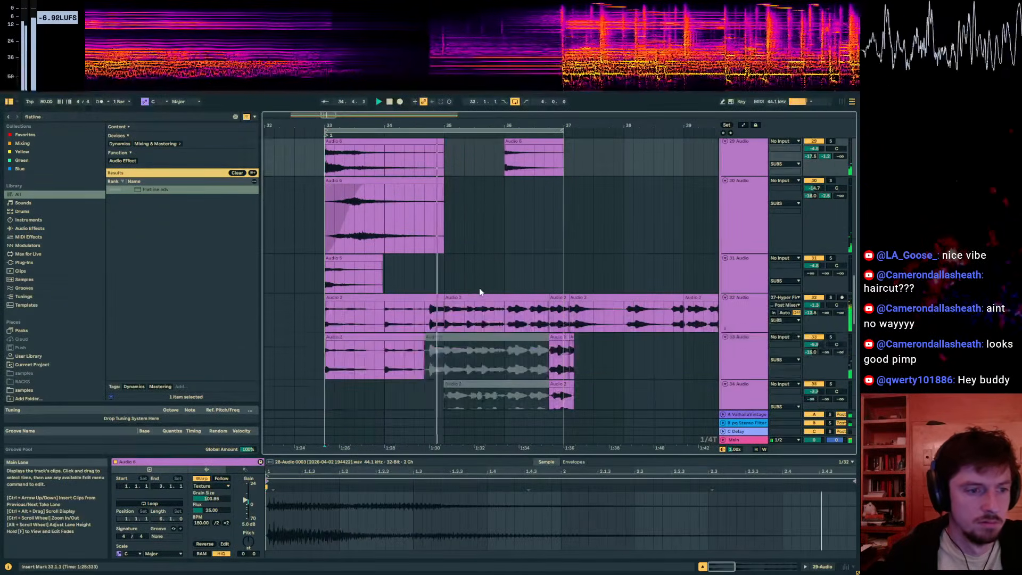
click(465, 298)
scroll(463, 297, up, 3)
drag(446, 302, 328, 230)
click(746, 234)
shift+click(753, 255)
key(ctrl+g)
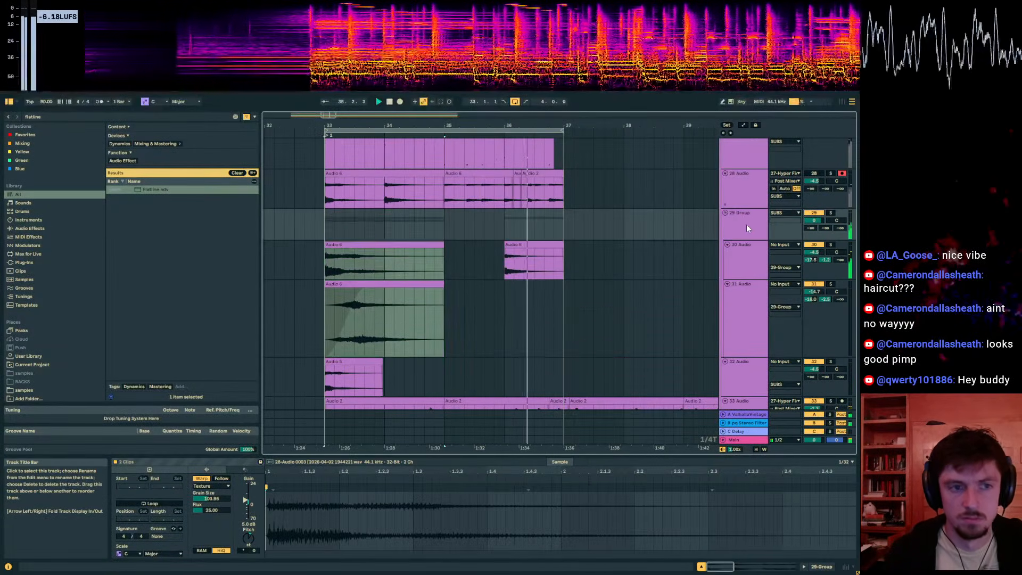
text(weird chords)
key(Return)
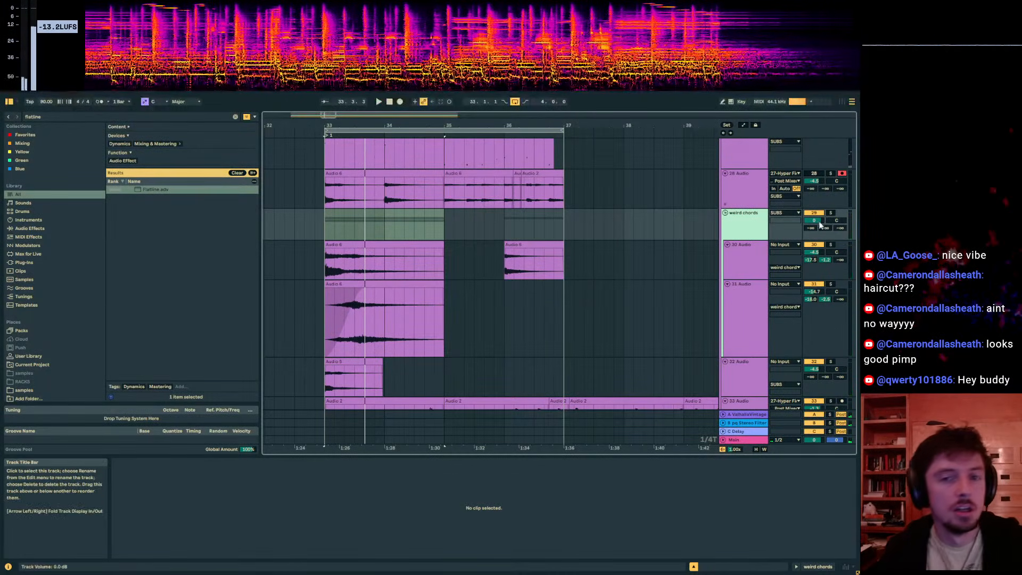
Step: Solo 32 Audio, audition its clip at bar 33 and reverse that clip
scroll(685, 275, down, 5)
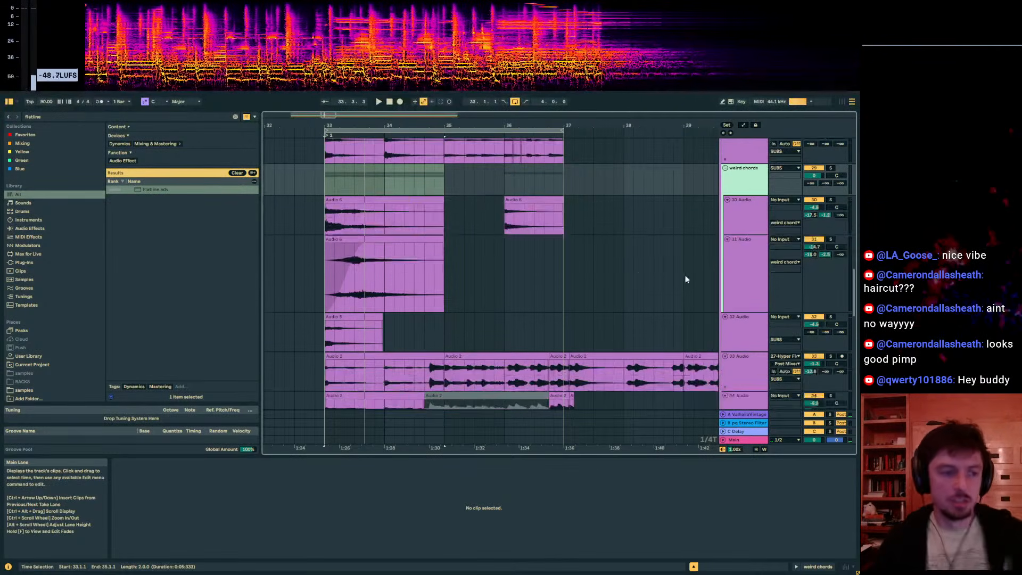
click(737, 238)
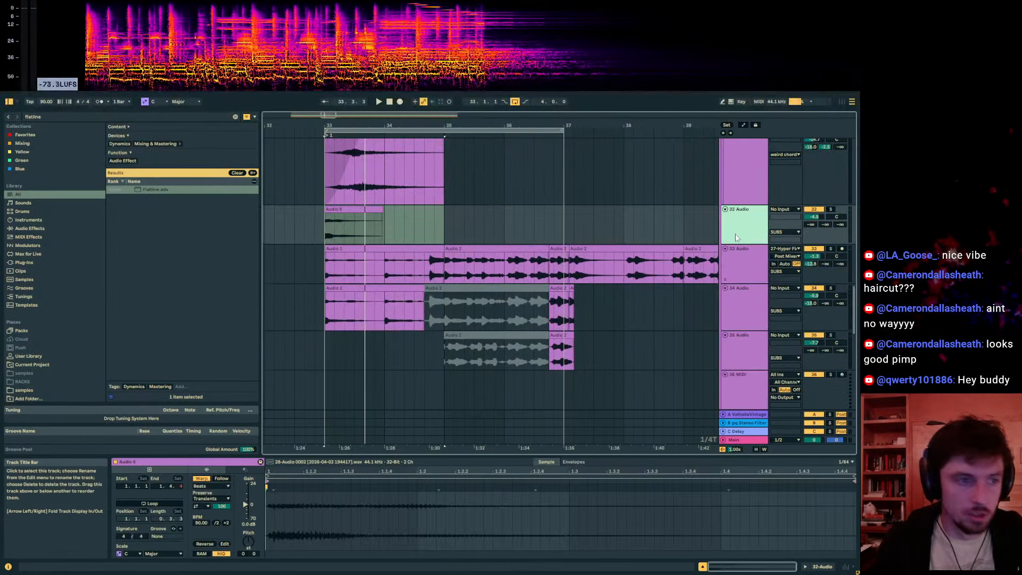
click(831, 209)
key(space)
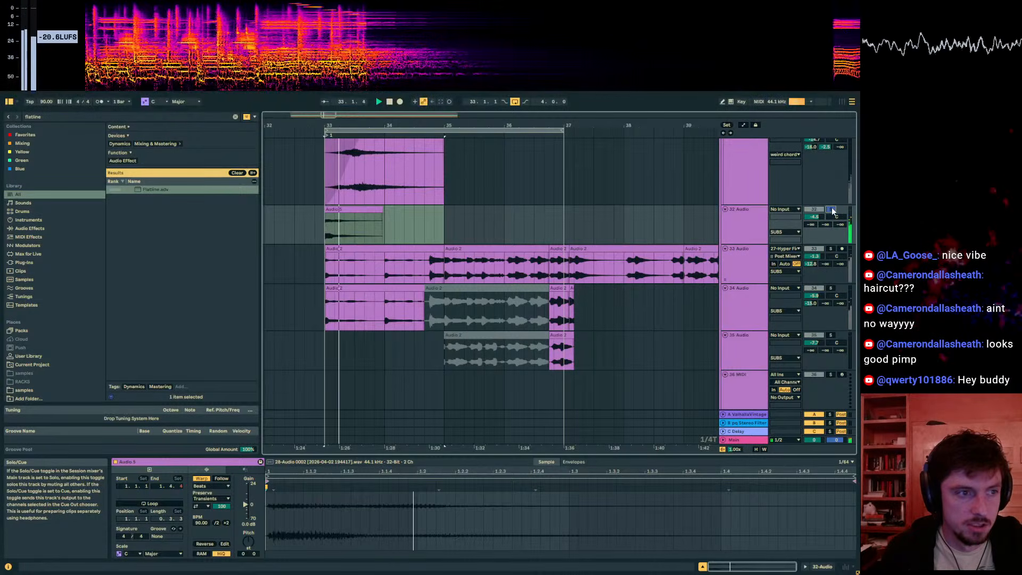
click(338, 210)
key(r)
key(Return)
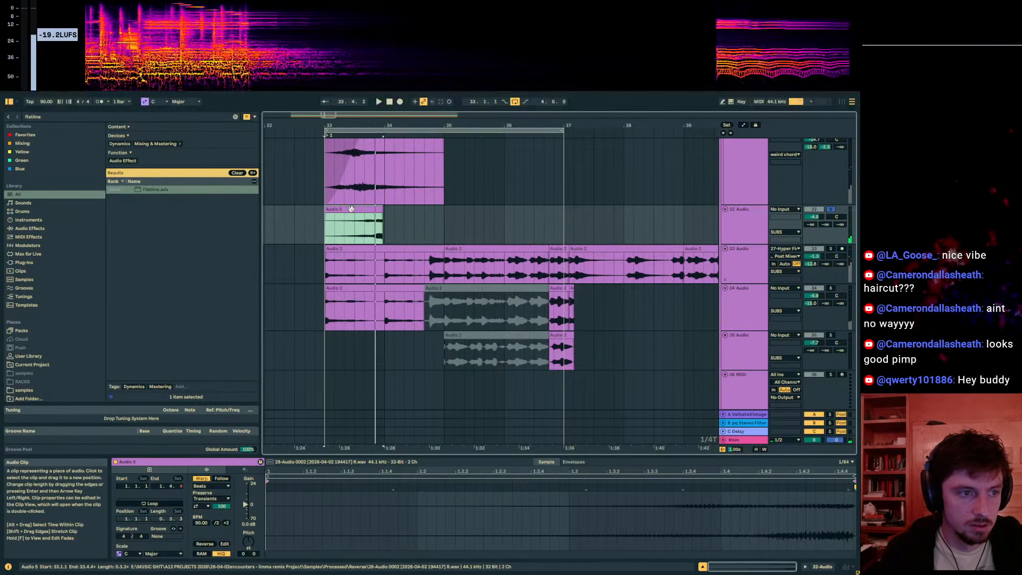
Step: Move the reversed clip on 32 Audio so that it ends at bar 37, with a long fade-in
drag(337, 210, 396, 227)
key(space)
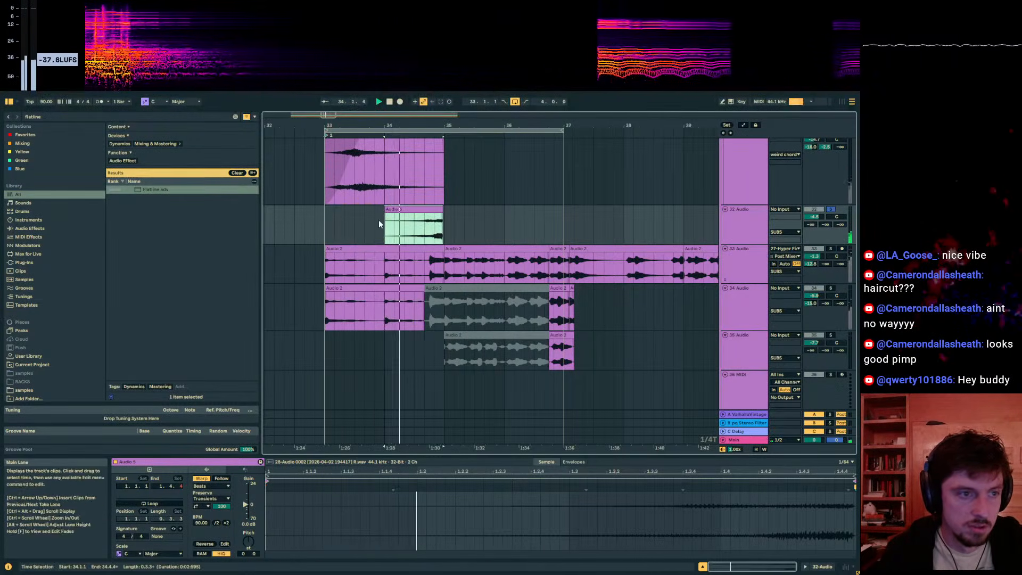
click(439, 211)
drag(437, 211, 557, 211)
drag(566, 128, 557, 160)
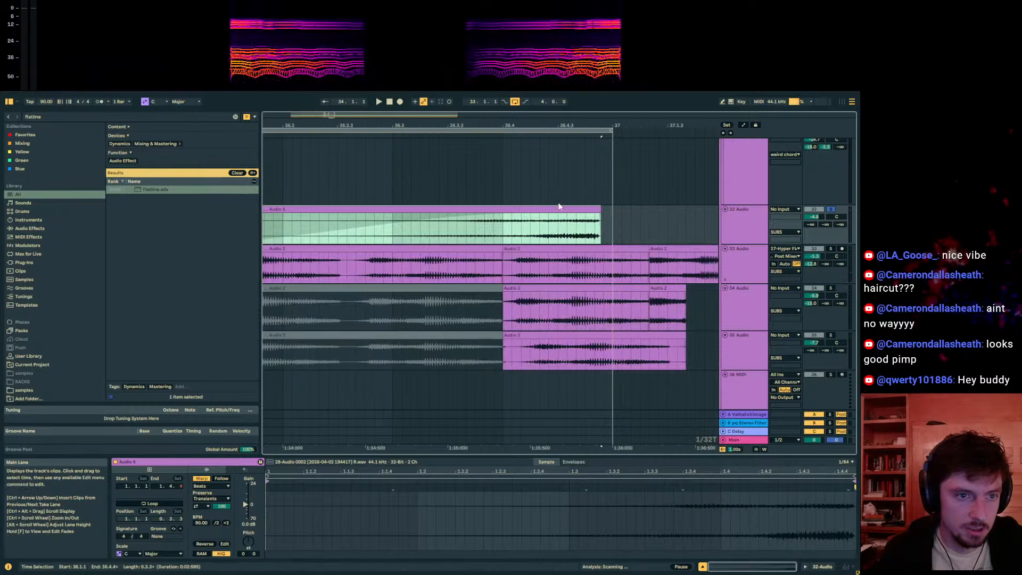
click(561, 207)
drag(563, 209, 613, 209)
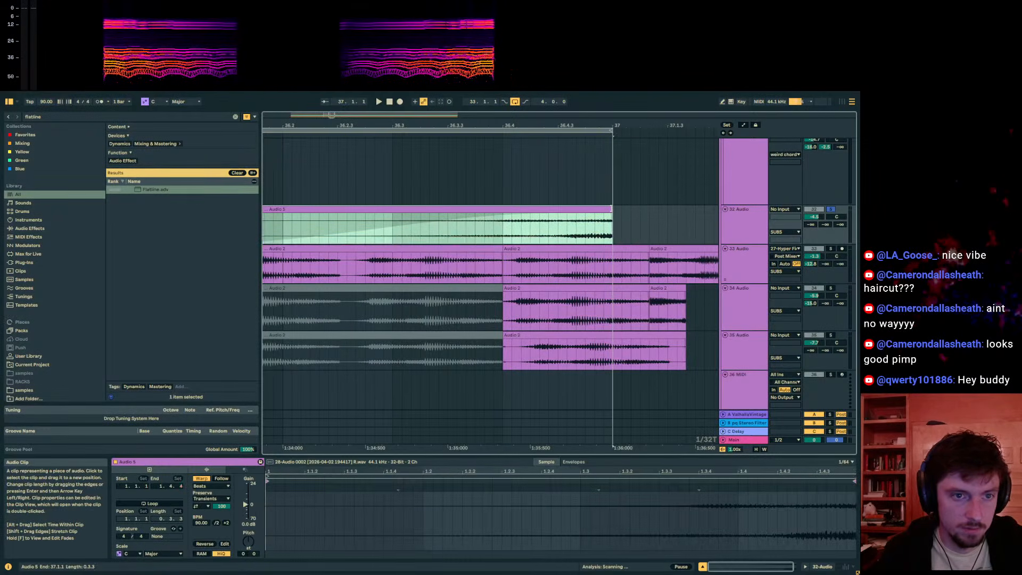
Step: Raise send B on 32 Audio while auditioning the reversed clip, then fold and unsolo the track
key(space)
drag(824, 224, 825, 160)
key(u)
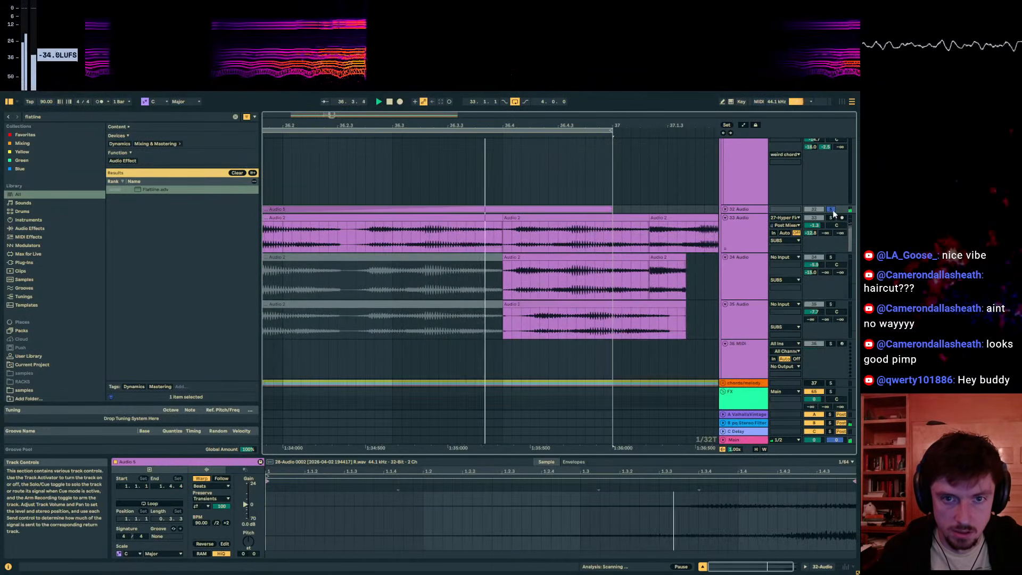
click(831, 209)
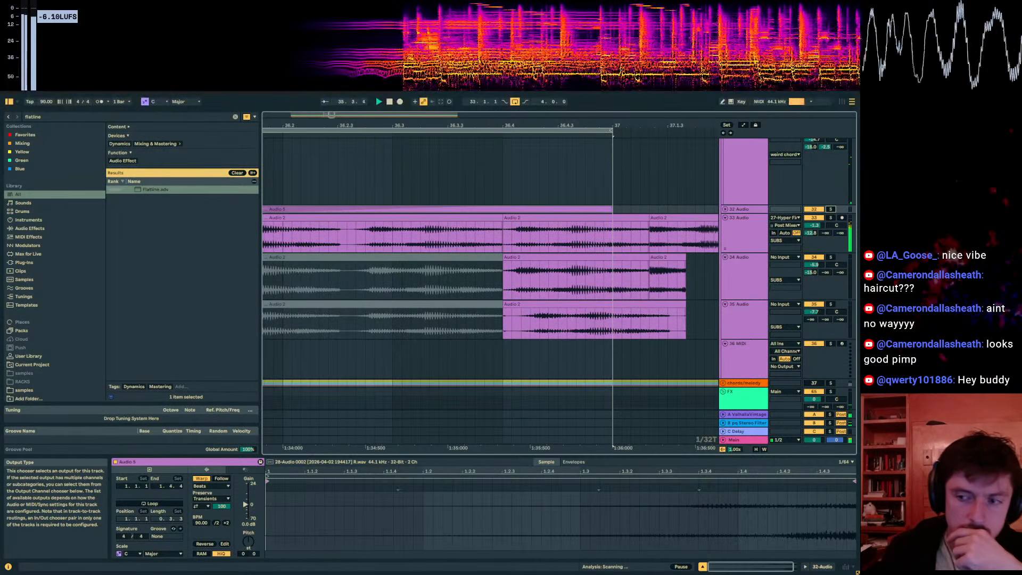
Step: Audition the full mix across bars 33 to 37 and select the weird chords group at bar 34
drag(314, 124, 598, 69)
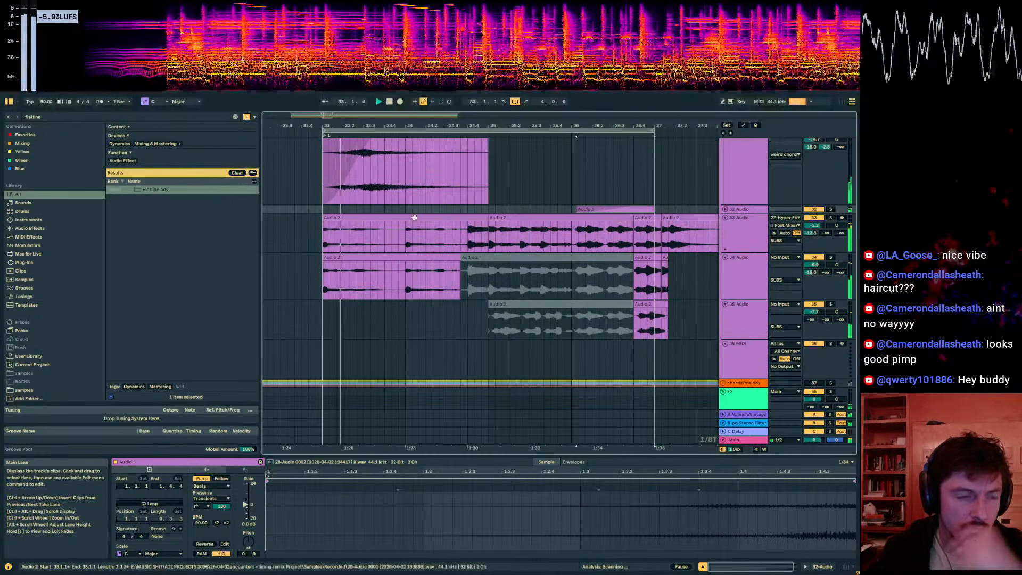
click(403, 229)
key(space)
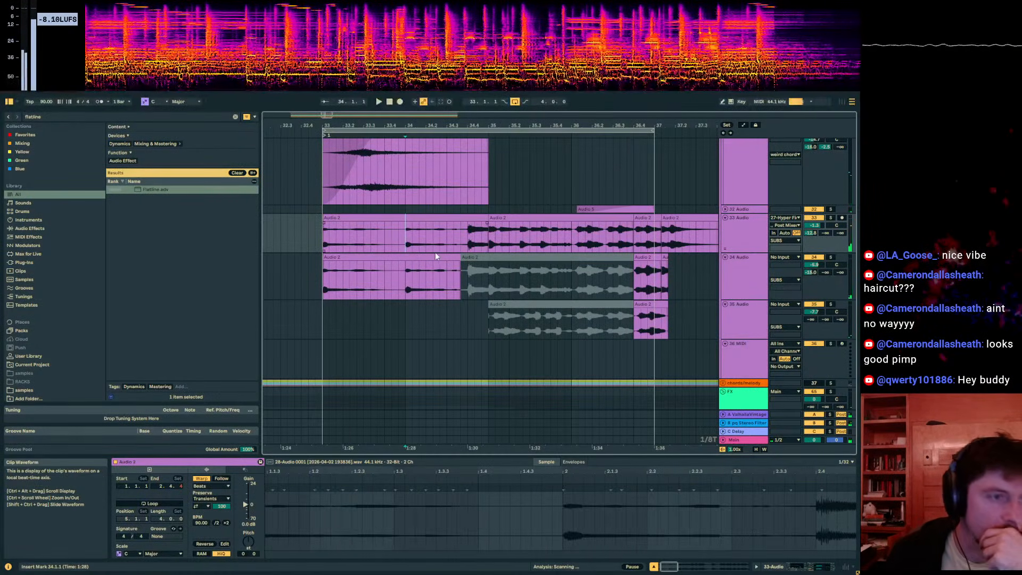
scroll(436, 251, up, 5)
click(739, 273)
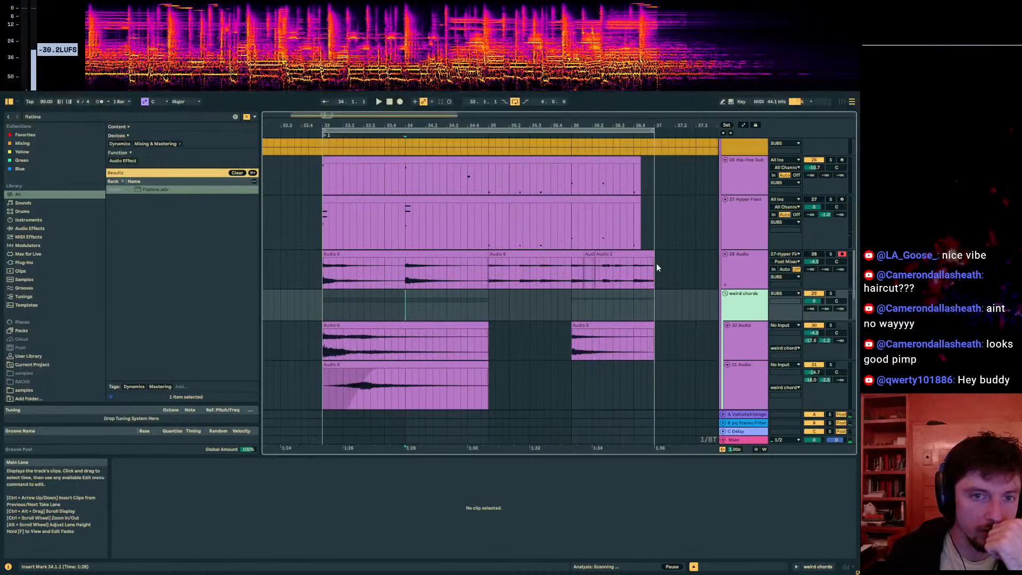
Step: Solo 33 Audio and audition its clips from bar 33
scroll(656, 268, down, 5)
click(392, 228)
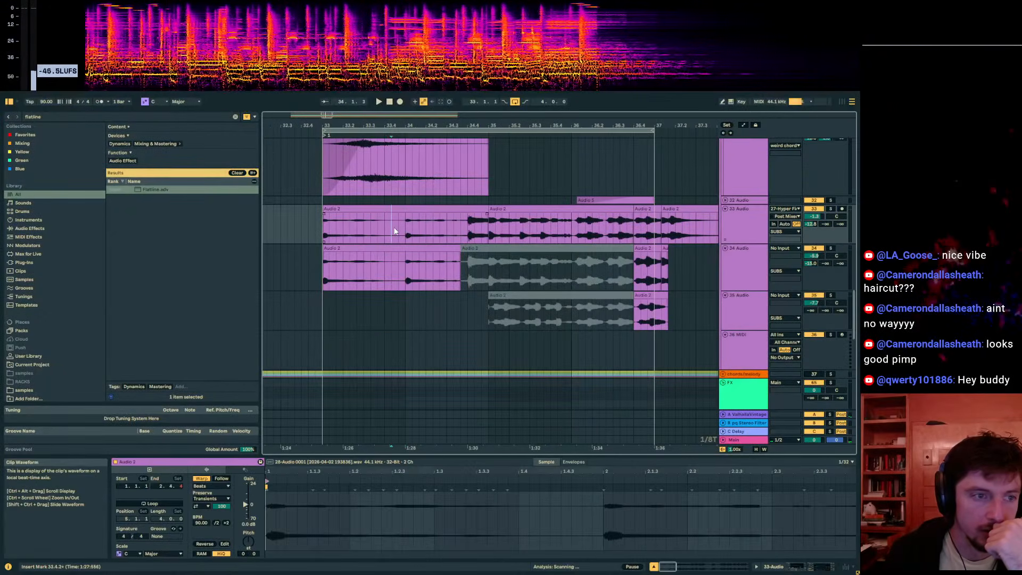
click(831, 210)
click(324, 229)
key(space)
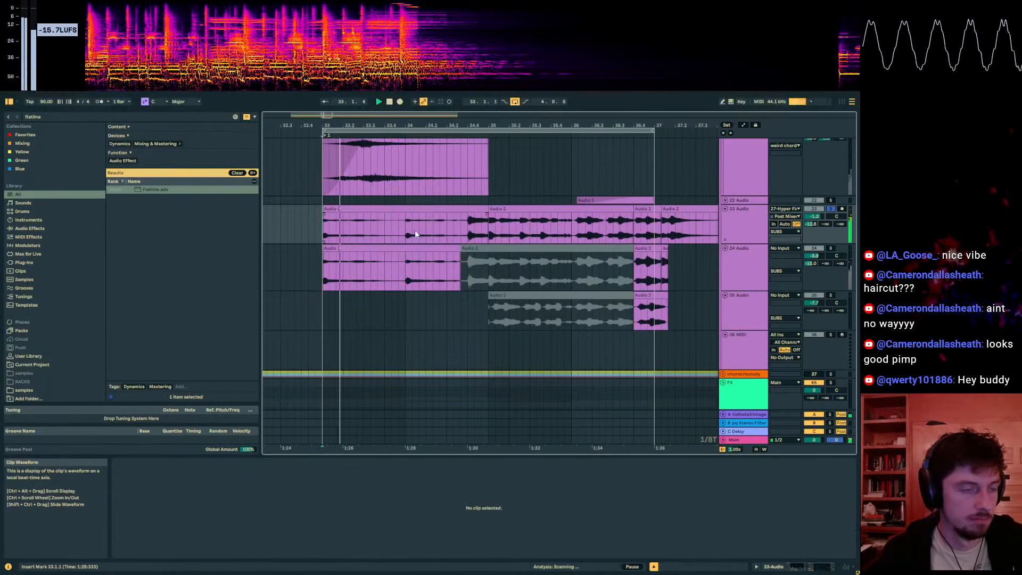
click(459, 226)
key(space)
Step: Add EQ Eight after Flatline on 33 Audio and pull down its upper bands, setting one to 8.61 kHz at -1.61 dB, while auditioning
key(shift+Tab)
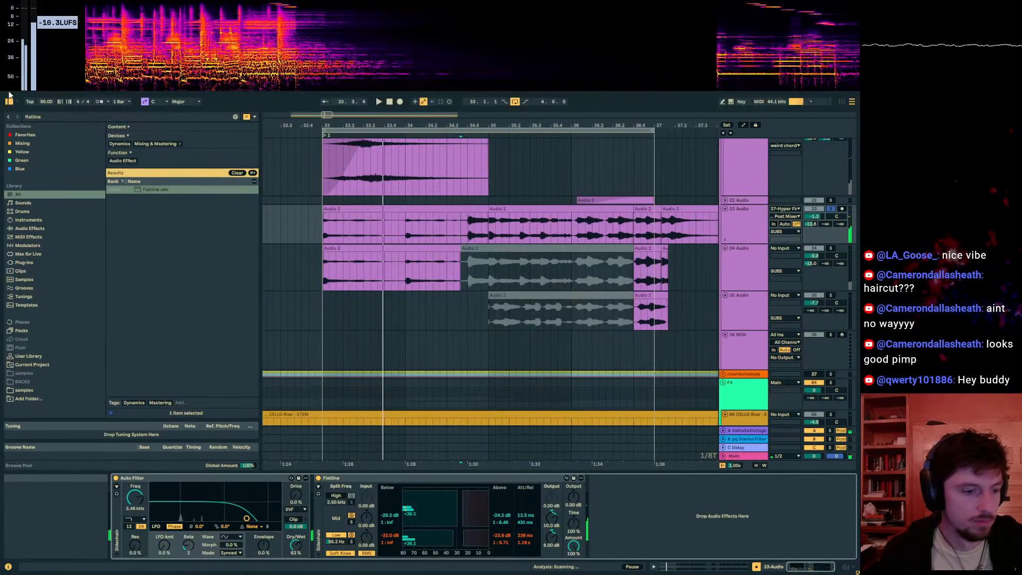
key(ctrl+f)
text(eq 8)
click(144, 191)
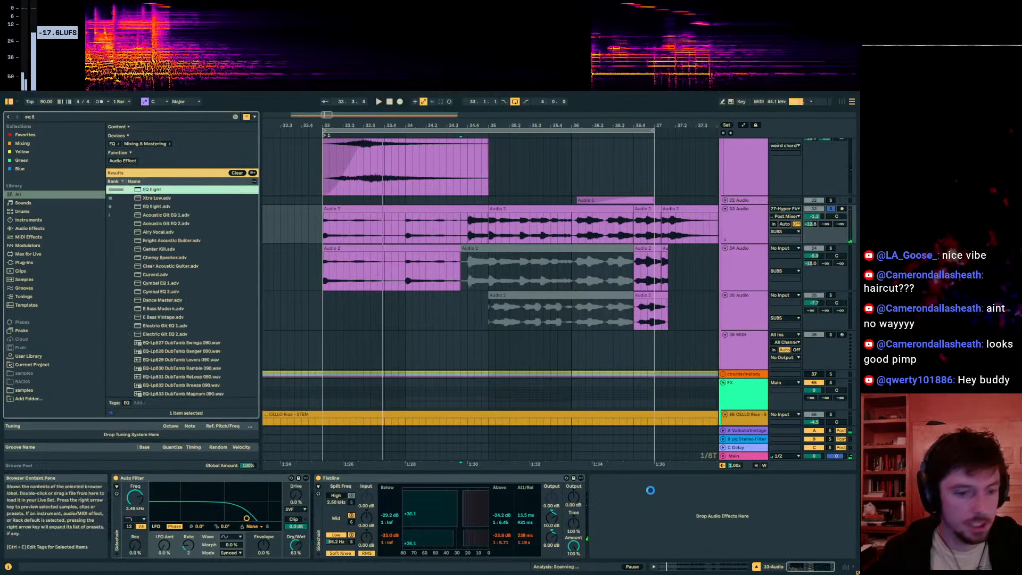
key(space)
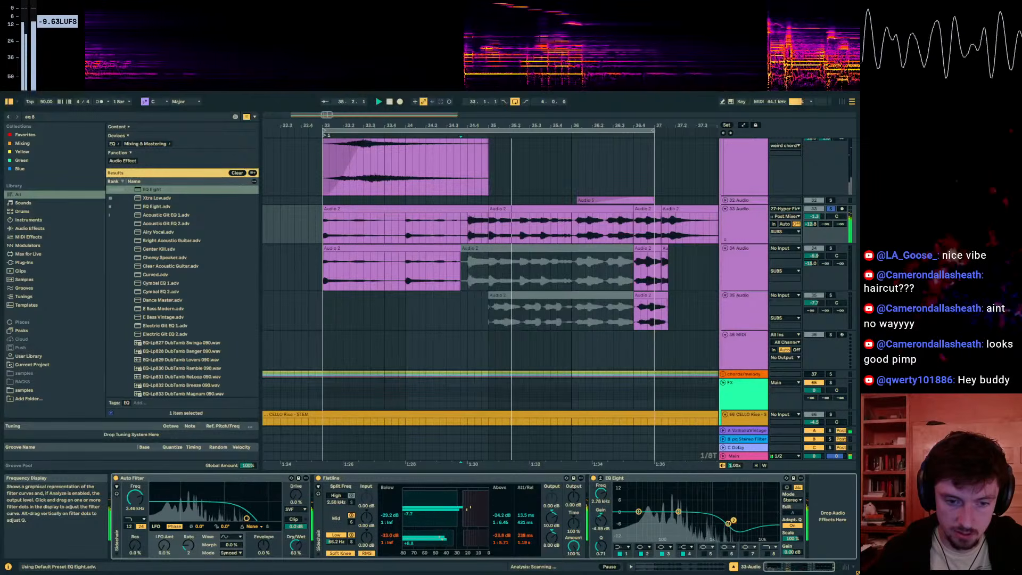
key(space)
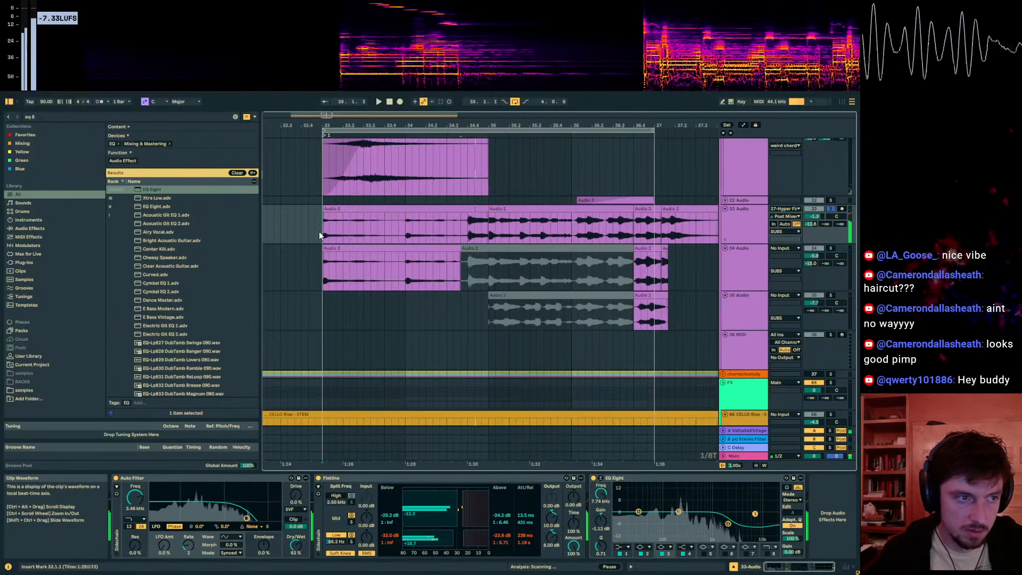
key(space)
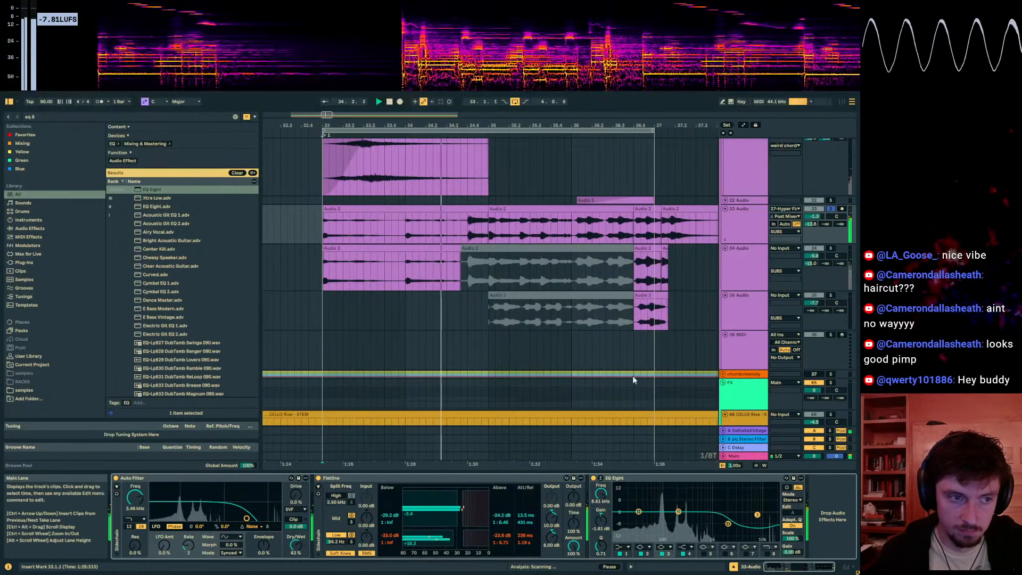
Step: Audition 34 Audio in solo from bar 33, then delete that track and fold 33 Audio
right_click(580, 281)
click(760, 267)
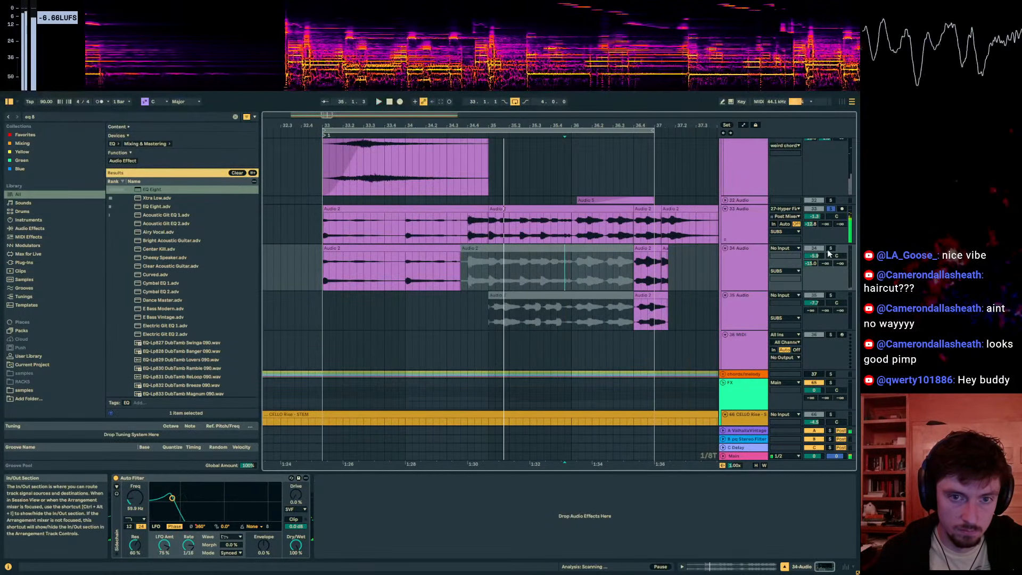
click(377, 249)
key(space)
key(space)
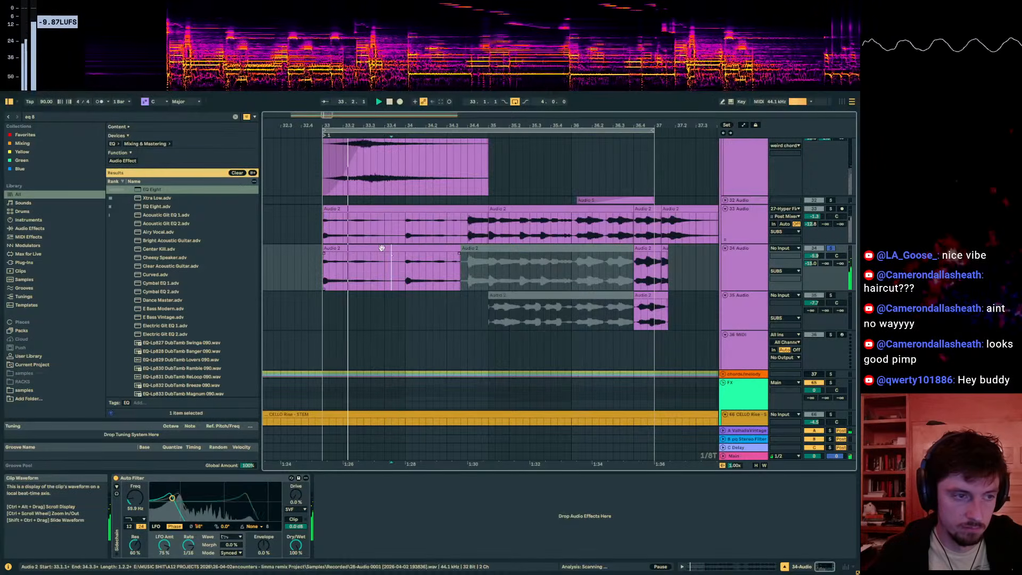
click(831, 249)
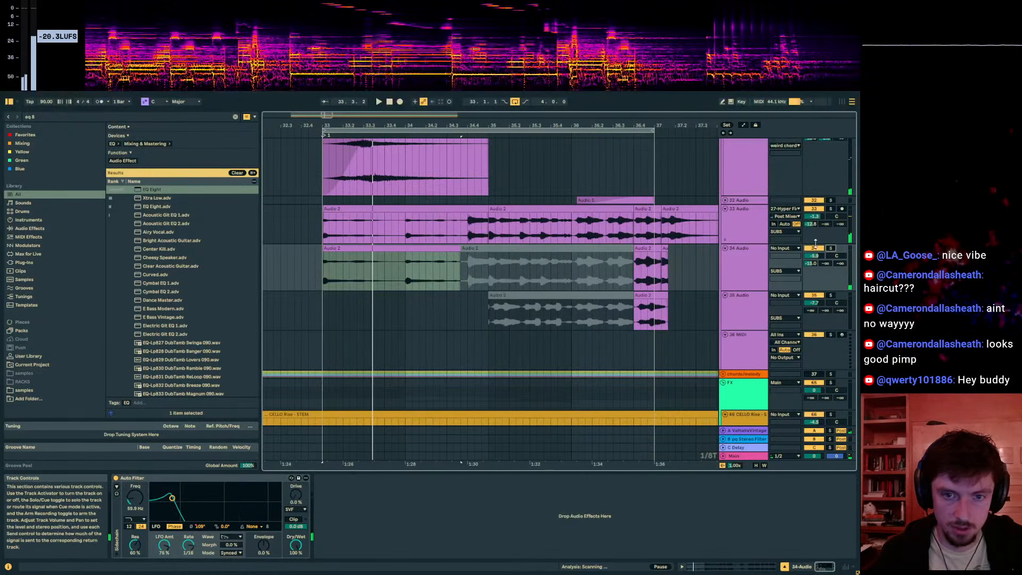
key(Up)
key(Left)
click(740, 233)
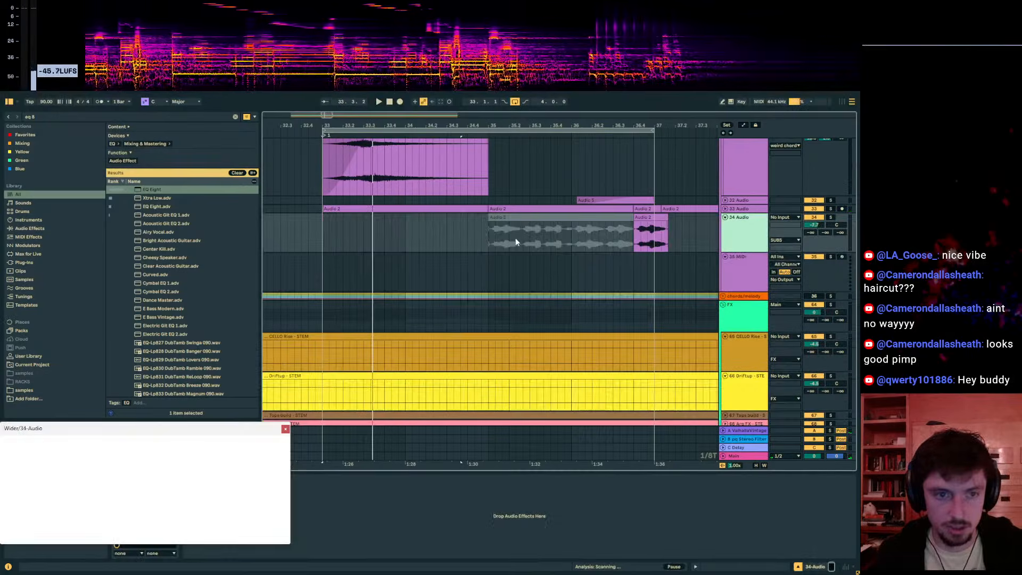
Step: Audition the mix from bar 37 and locate the 33 Audio clips playing past that bar
scroll(563, 231, down, 4)
scroll(450, 241, down, 2)
scroll(585, 244, up, 2)
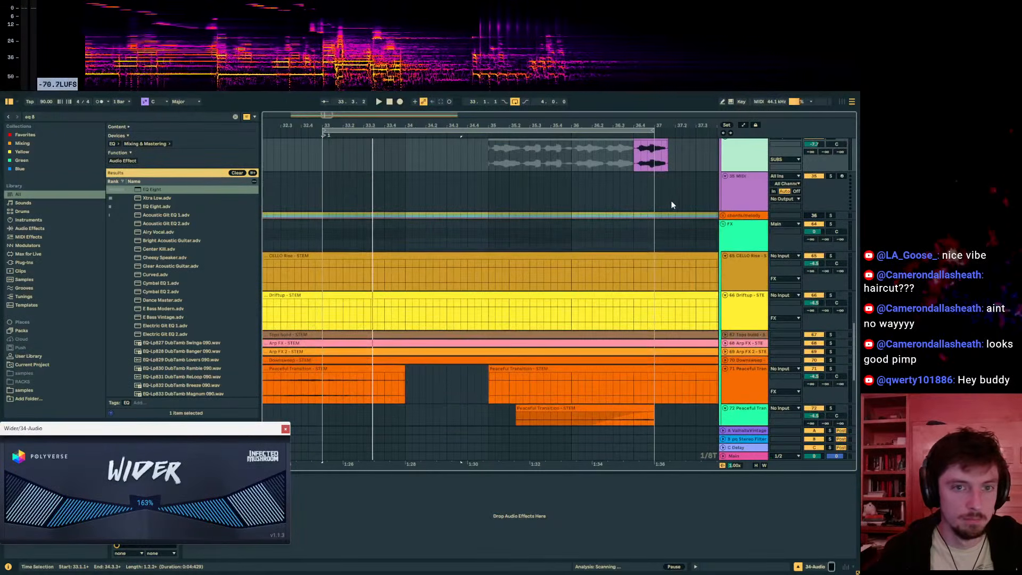
click(657, 197)
key(space)
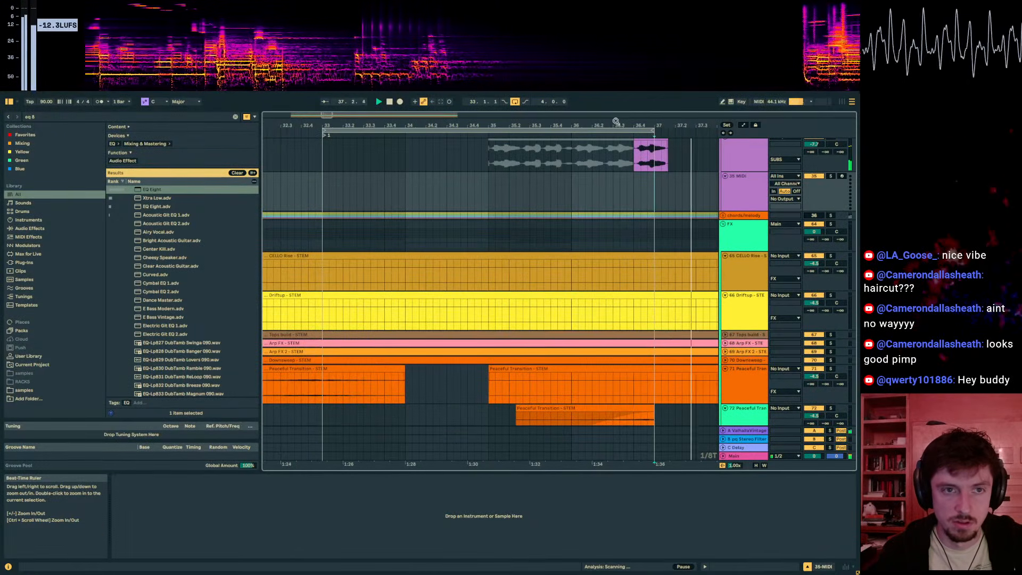
scroll(510, 229, up, 3)
scroll(532, 242, up, 4)
scroll(539, 254, down, 2)
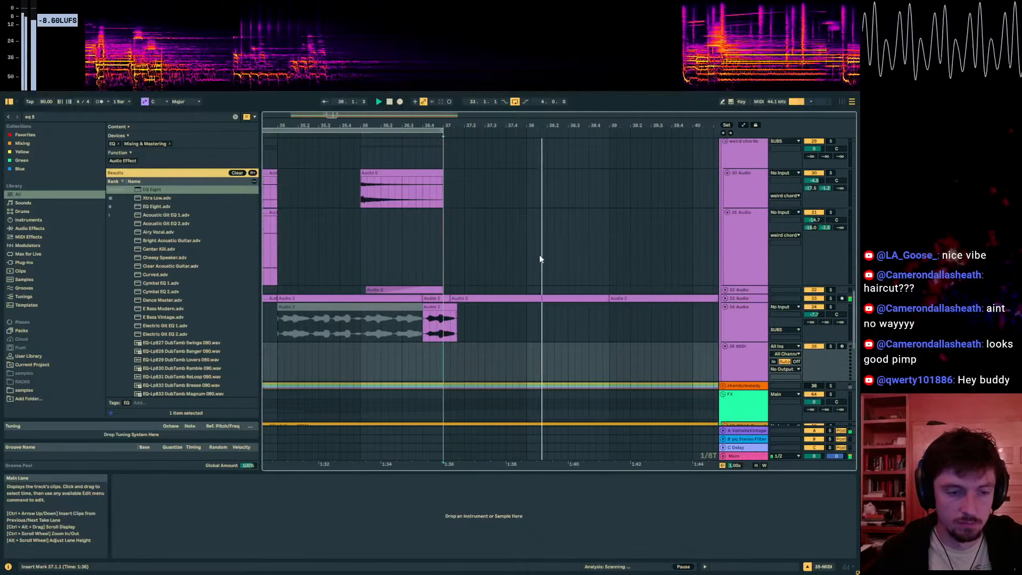
Step: Unfold 33 Audio, deactivate its clips after bar 37 and trim the preceding clip to end at bar 37
click(725, 299)
click(614, 297)
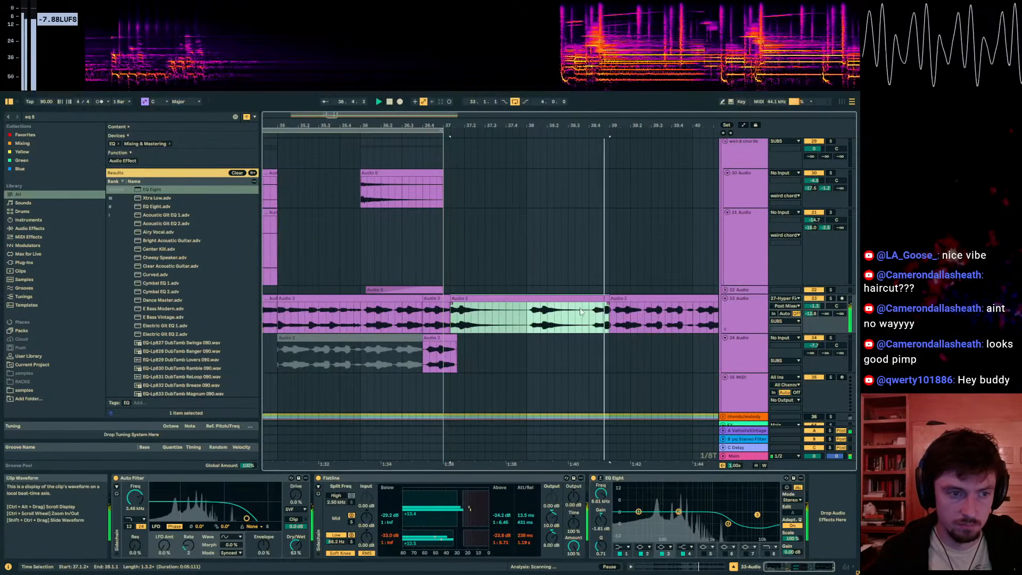
key(0)
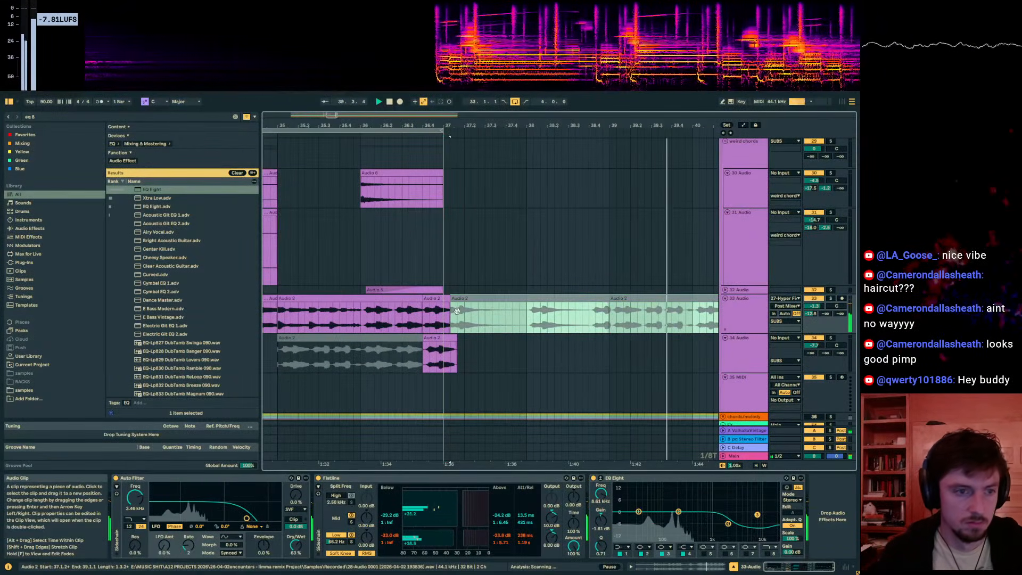
drag(450, 299, 444, 298)
Step: Audition the mix from bar 37 again and unfold the chords/melody group track
scroll(551, 280, down, 5)
scroll(659, 263, down, 4)
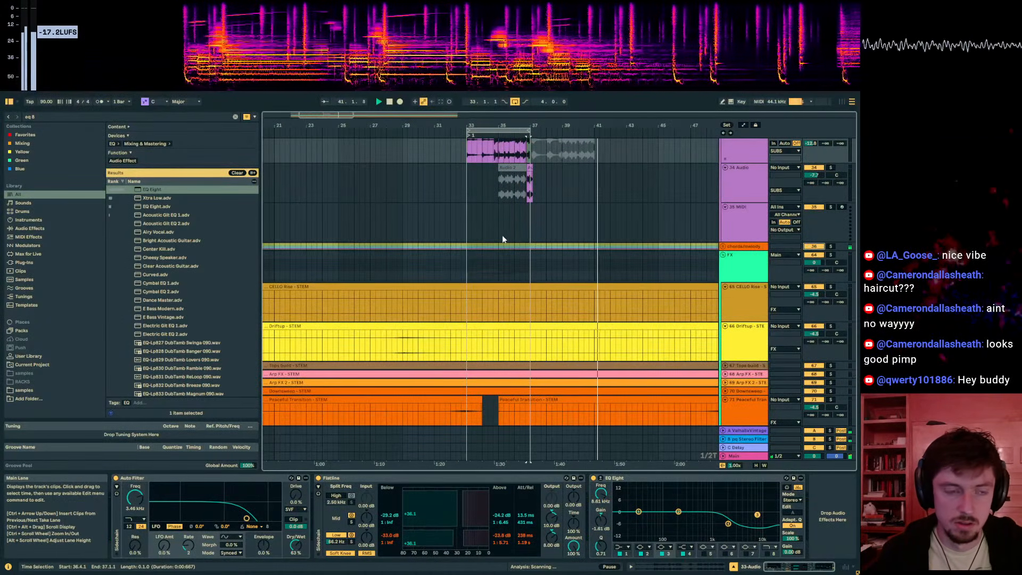
click(527, 246)
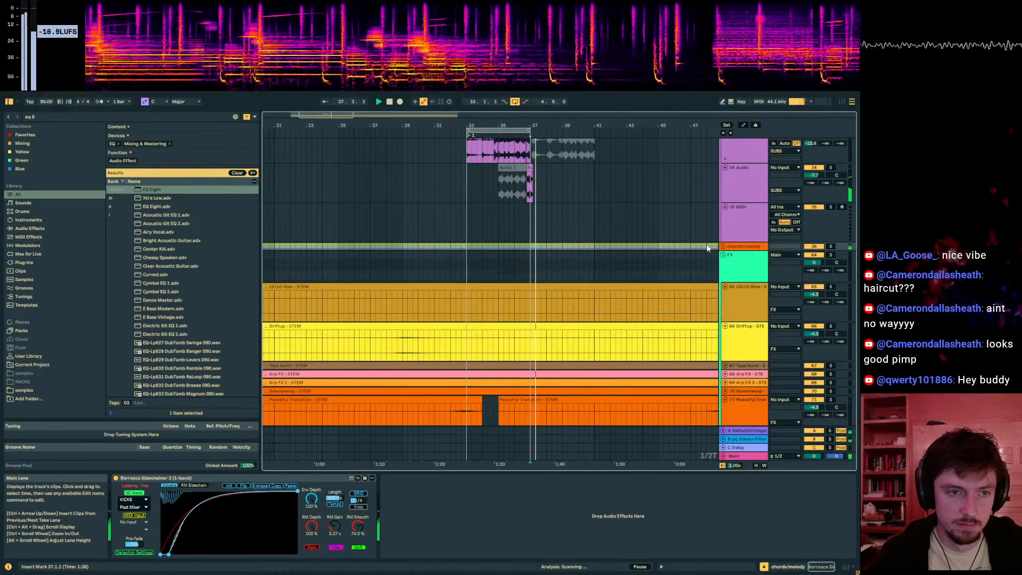
click(723, 247)
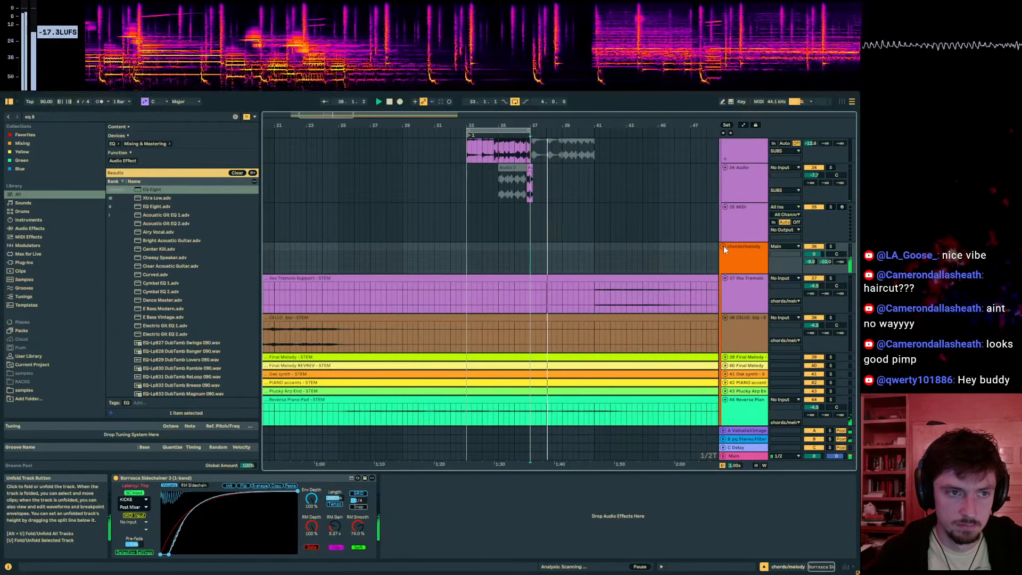
Step: Play the mix from bar 33 and review the SUBS audio tracks against the chords/melody stems
click(529, 169)
click(467, 193)
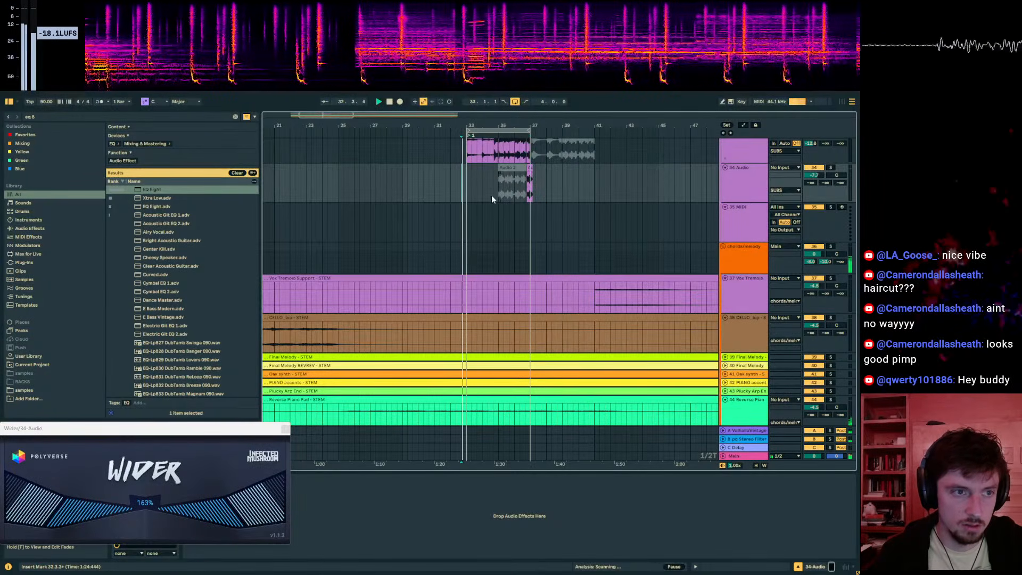
click(466, 189)
scroll(496, 208, up, 3)
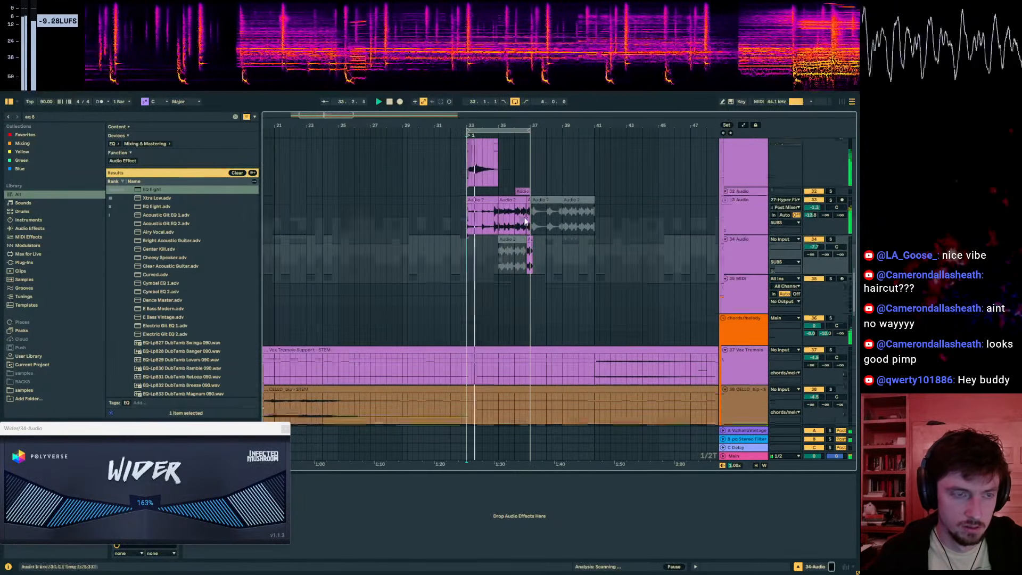
scroll(533, 242, down, 5)
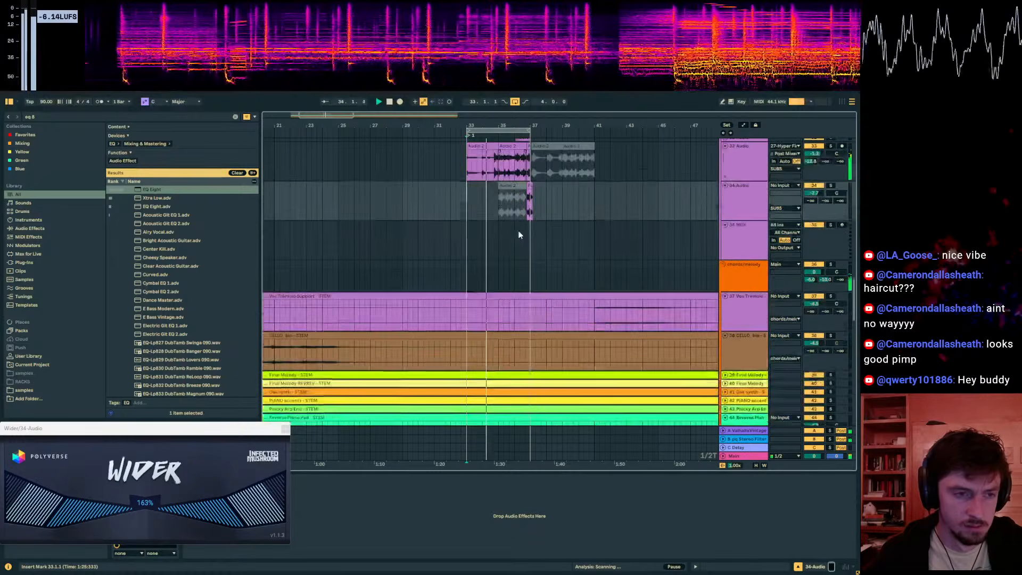
scroll(585, 245, up, 5)
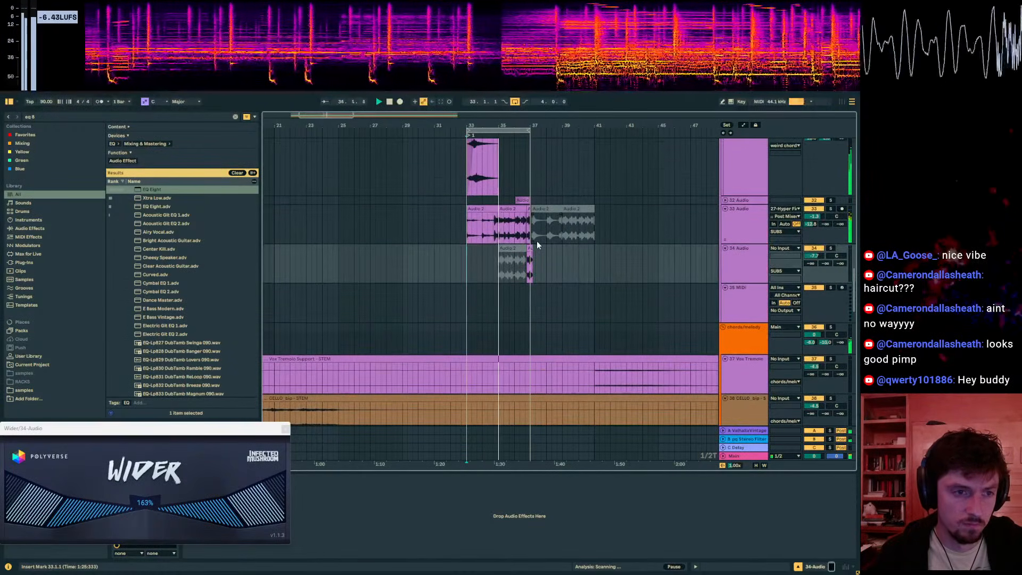
click(515, 228)
scroll(542, 248, down, 3)
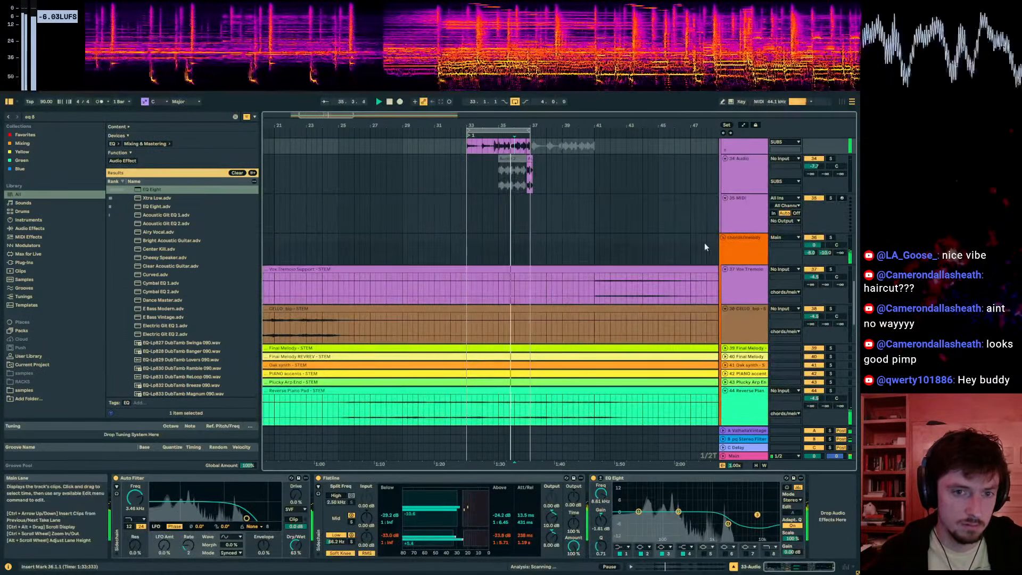
Step: Extend the arrangement loop so that it runs from bar 33 to bar 41
click(741, 245)
click(531, 217)
scroll(530, 157, up, 5)
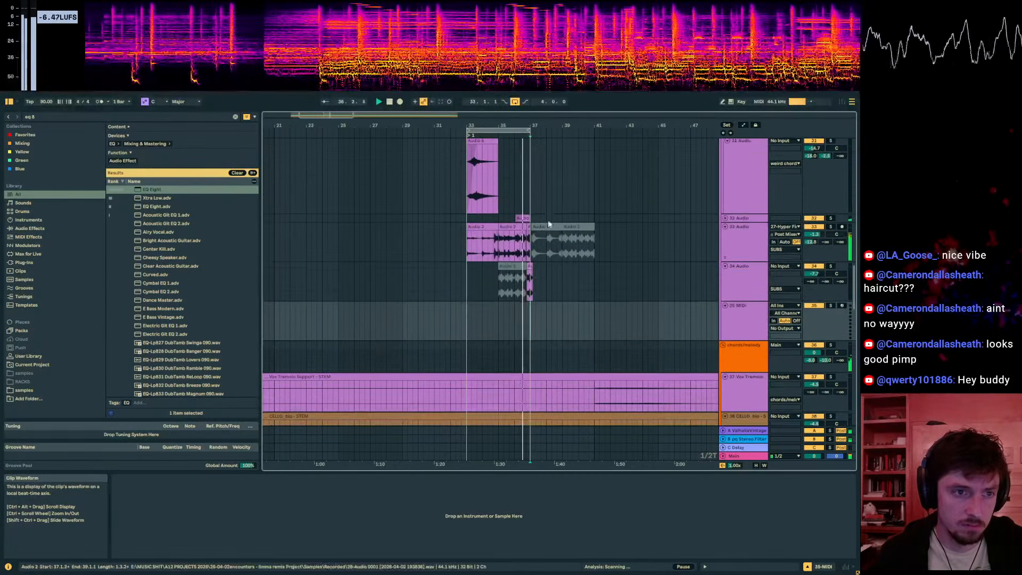
drag(531, 130, 594, 130)
Step: Stop playback and fold all tracks inside the SUBS group
scroll(567, 191, up, 4)
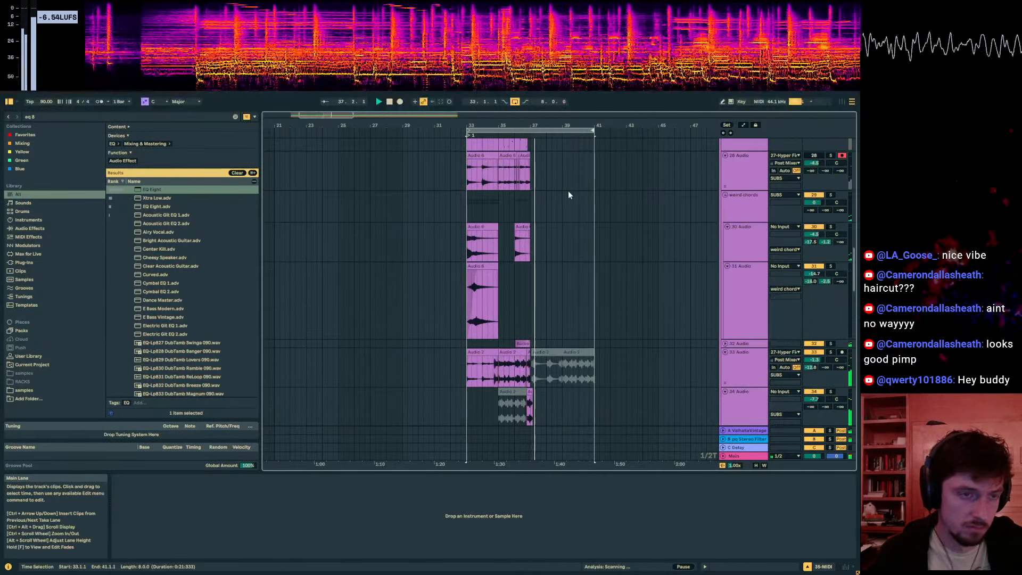
key(space)
alt+click(727, 268)
scroll(538, 250, up, 2)
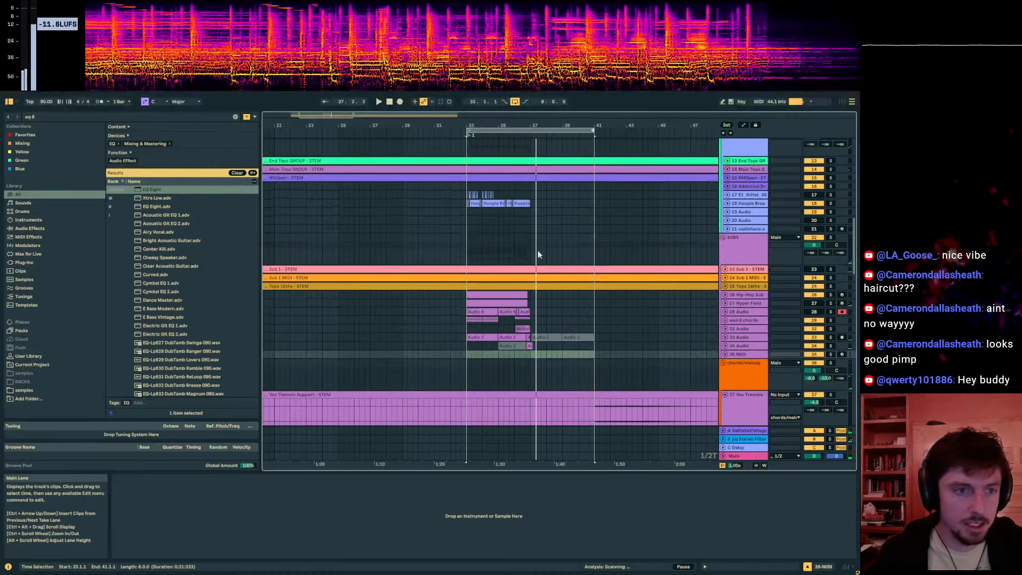
Step: Duplicate the bar 33 to 37 clips on the tracks from 26 Hip-Hop Sub through 34 Audio into bars 37 to 41
drag(530, 248, 468, 350)
click(468, 350)
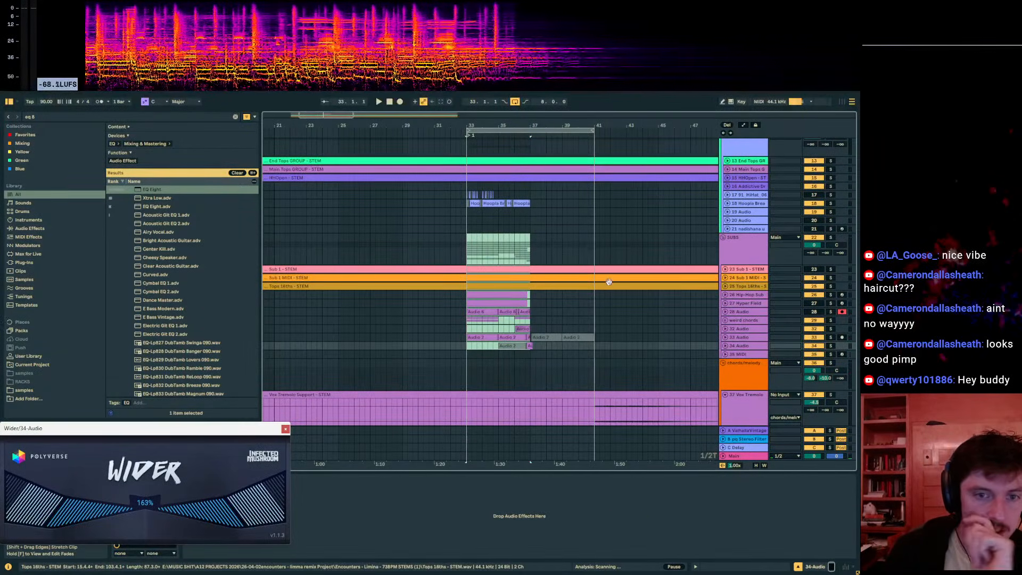
click(726, 286)
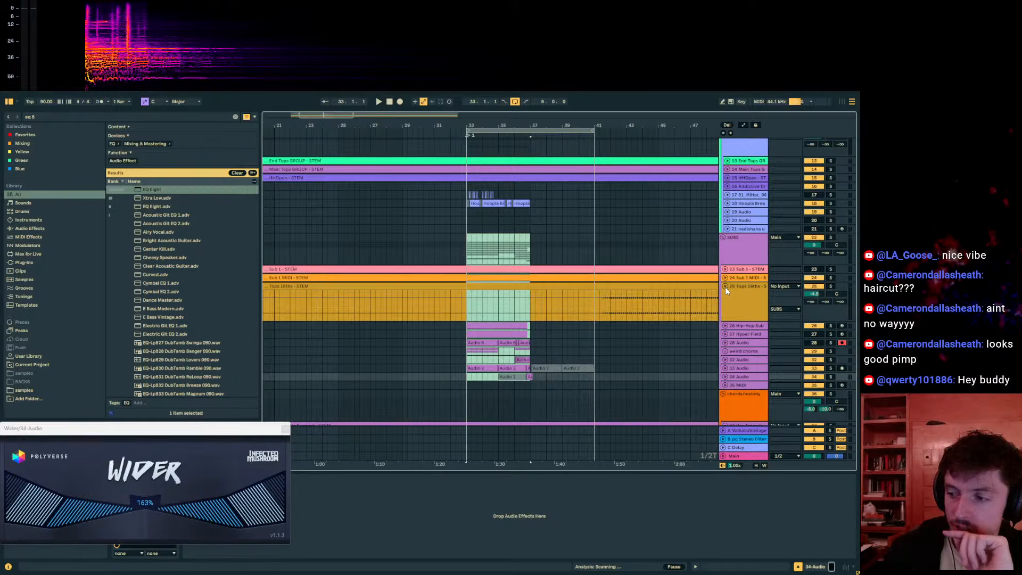
scroll(378, 331, down, 2)
click(527, 307)
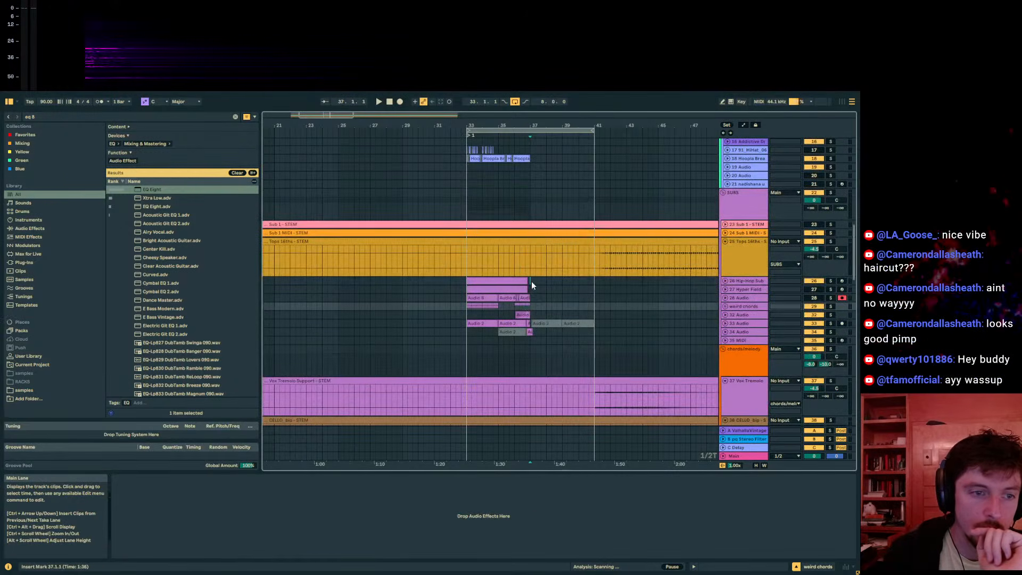
drag(531, 281, 471, 332)
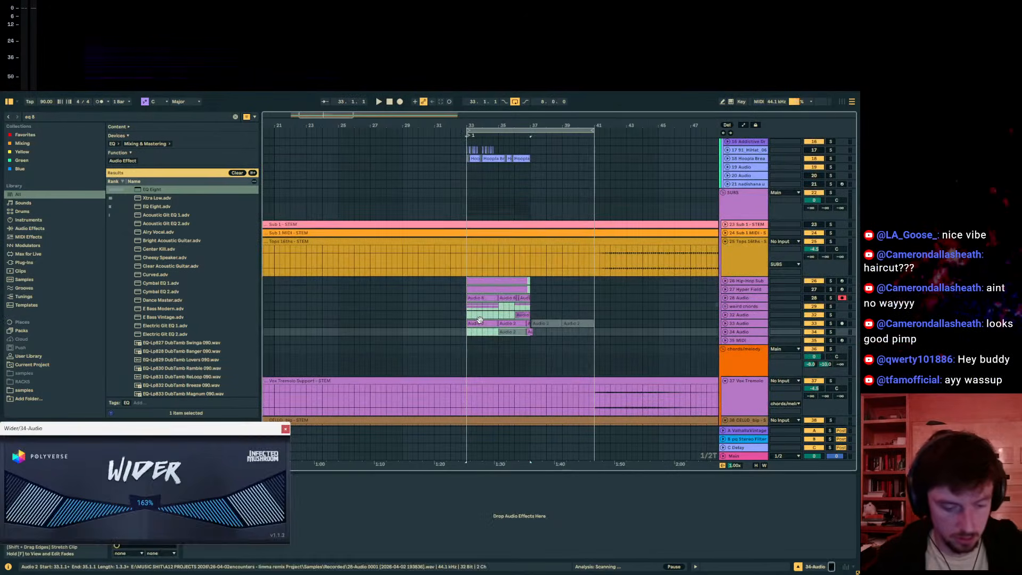
drag(529, 280, 468, 334)
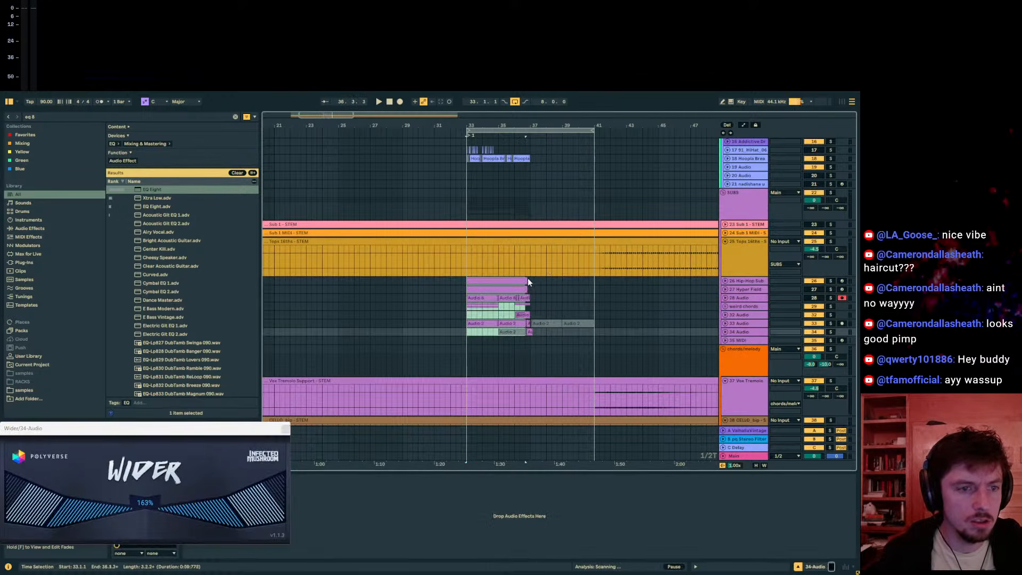
click(528, 279)
key(ctrl+d)
scroll(569, 315, up, 5)
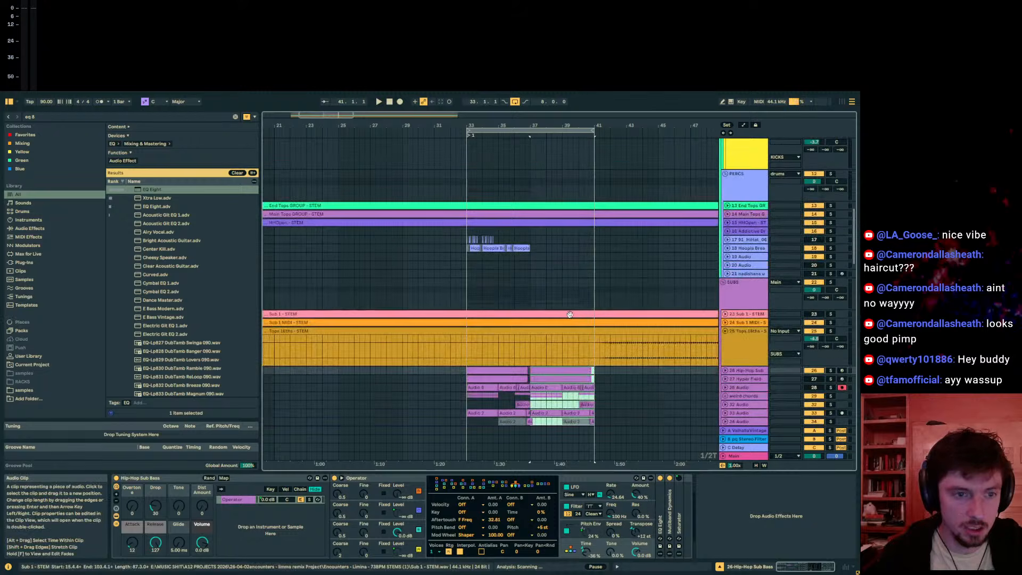
Step: Move the Tops 18ths stem track from SUBS into the PERCS group below track 16 and play from bar 33
click(745, 348)
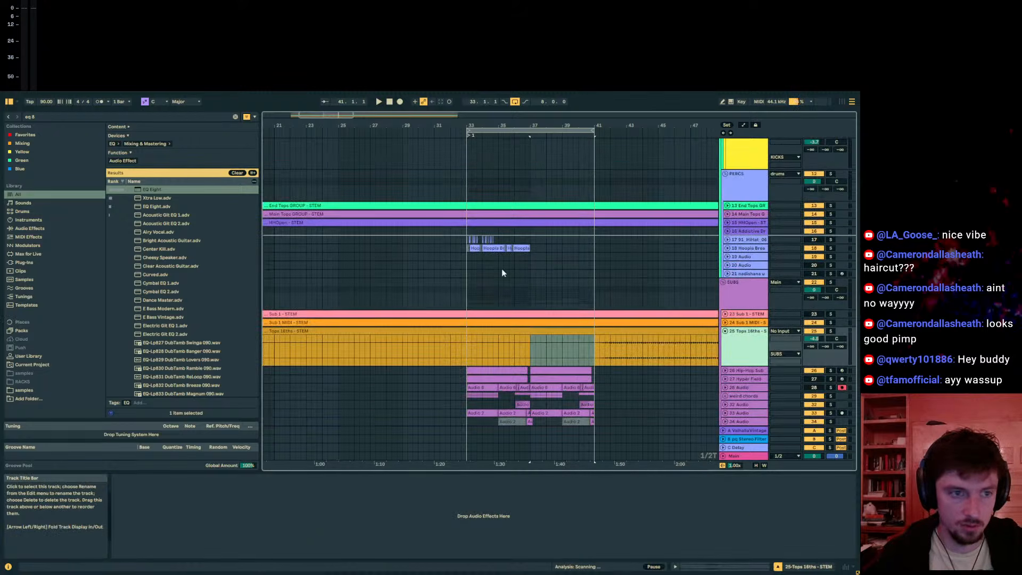
drag(501, 269, 459, 248)
click(467, 250)
key(space)
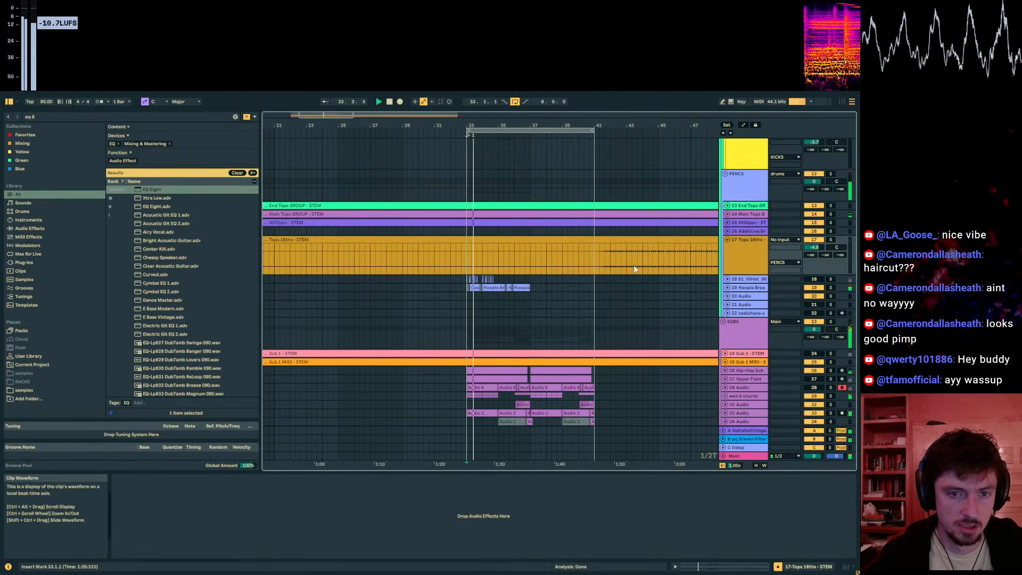
Step: Duplicate the bar 33 to 37 break clips on the 19 Hoopla Break track into bars 37 to 41
click(533, 287)
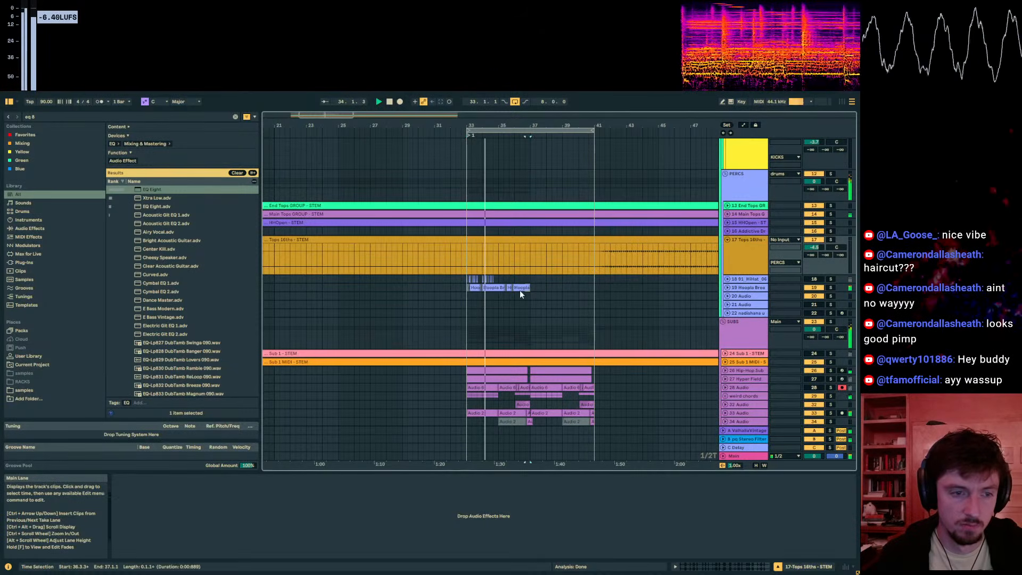
drag(520, 291, 470, 297)
key(ctrl+d)
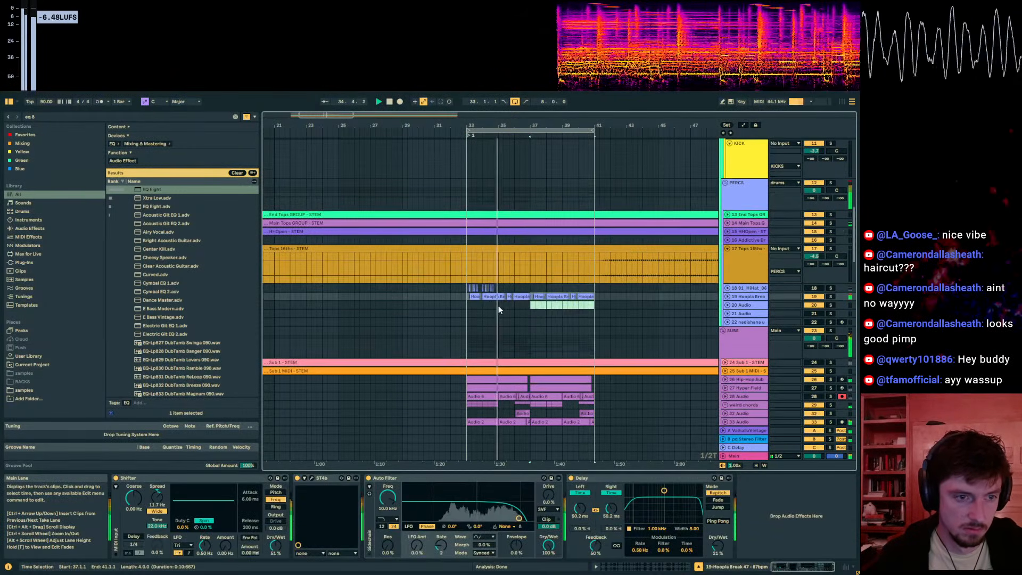
Step: Inspect the 10 Kick stem track and the device chain of the chords/melody group during playback
scroll(532, 301, up, 6)
scroll(740, 307, down, 1)
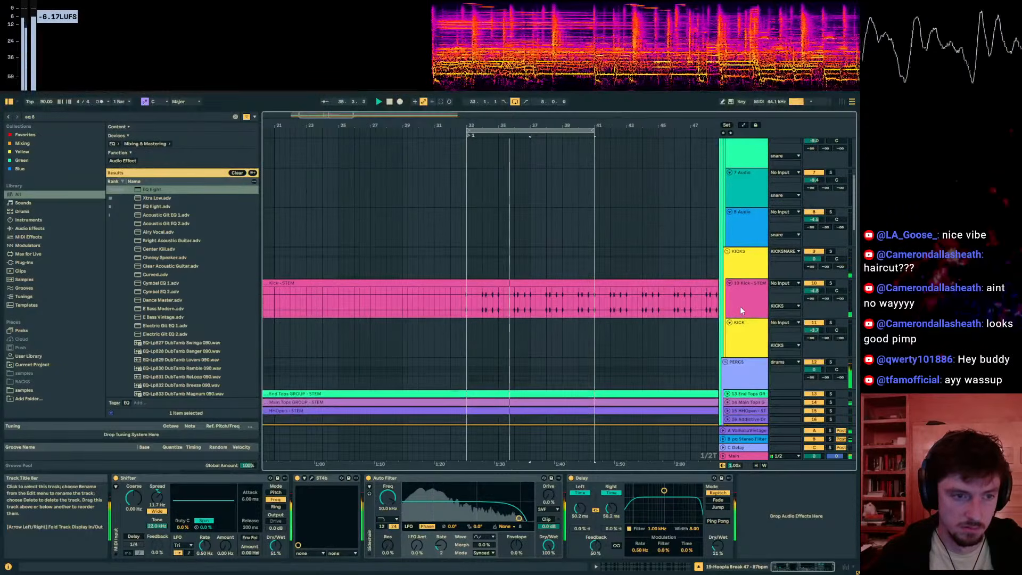
click(741, 305)
scroll(737, 309, down, 15)
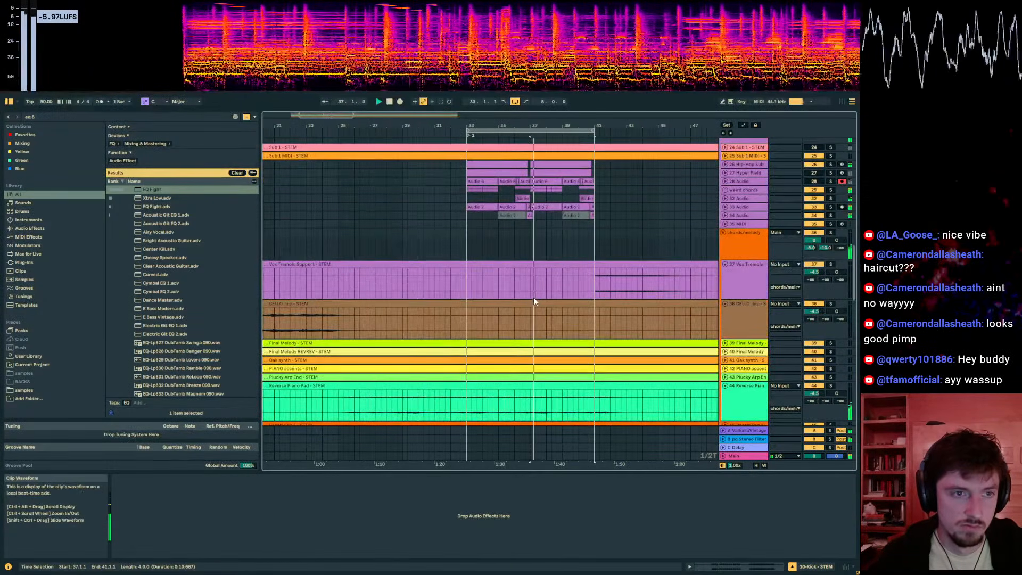
click(730, 244)
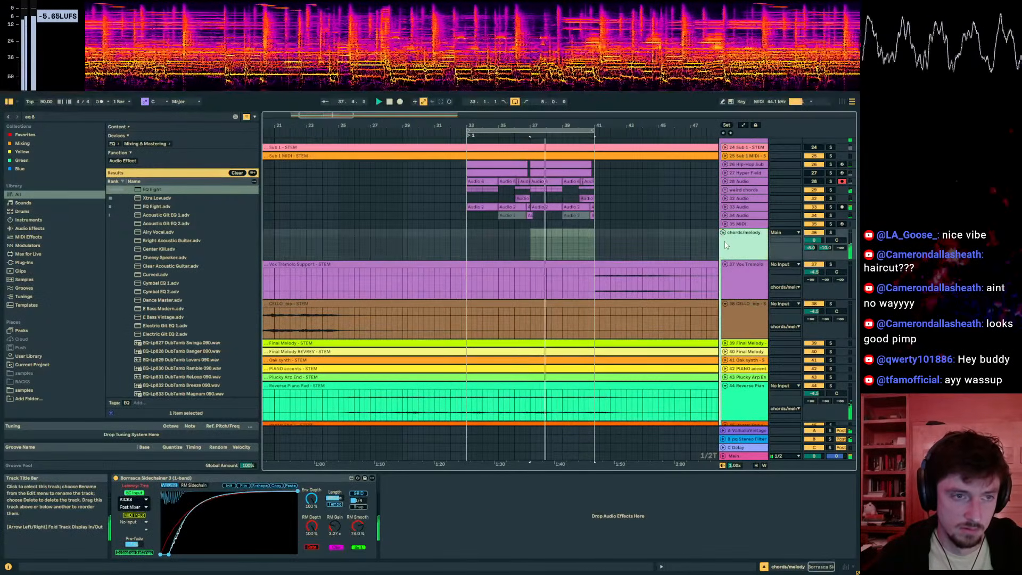
Step: Unfold the 33 Audio track, replay the section from bar 33 and review the percussion and bass tracks
click(727, 208)
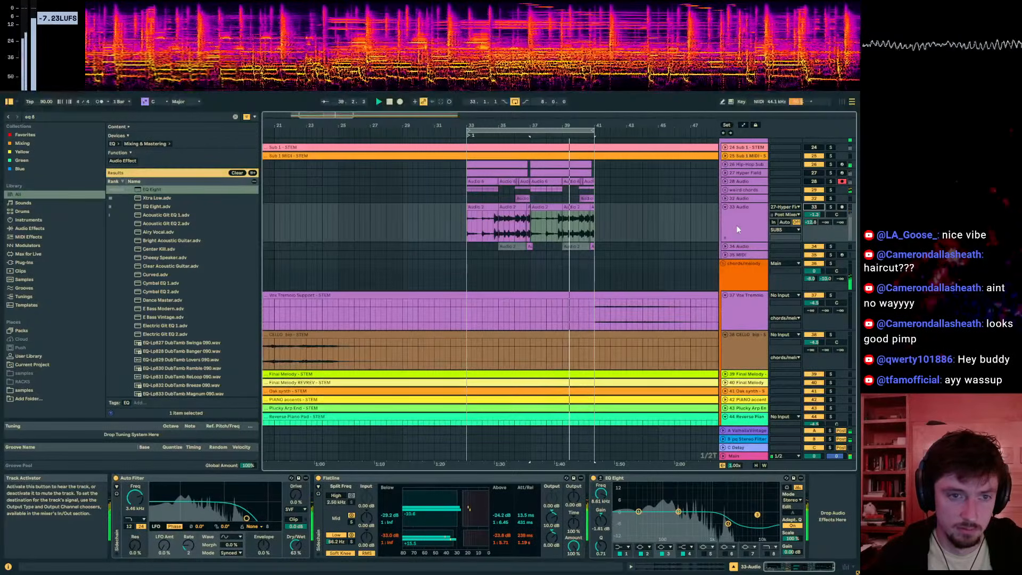
click(471, 227)
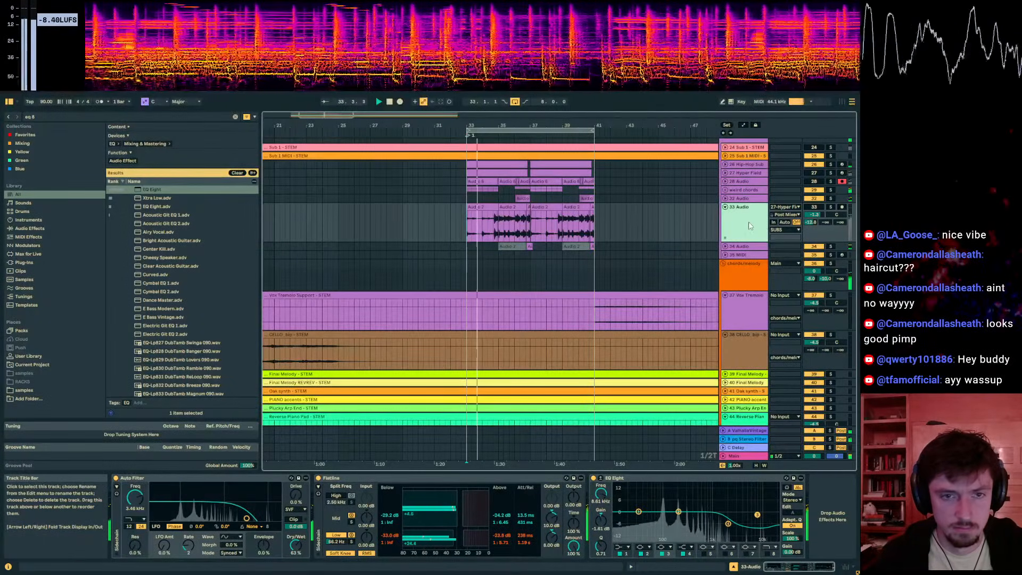
scroll(740, 234, up, 6)
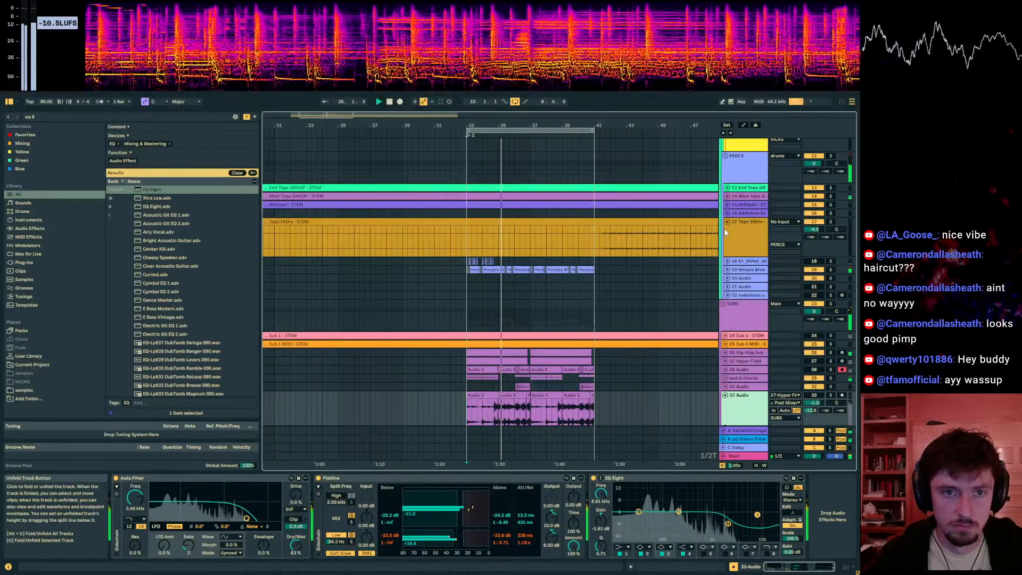
scroll(726, 230, up, 4)
scroll(734, 260, down, 6)
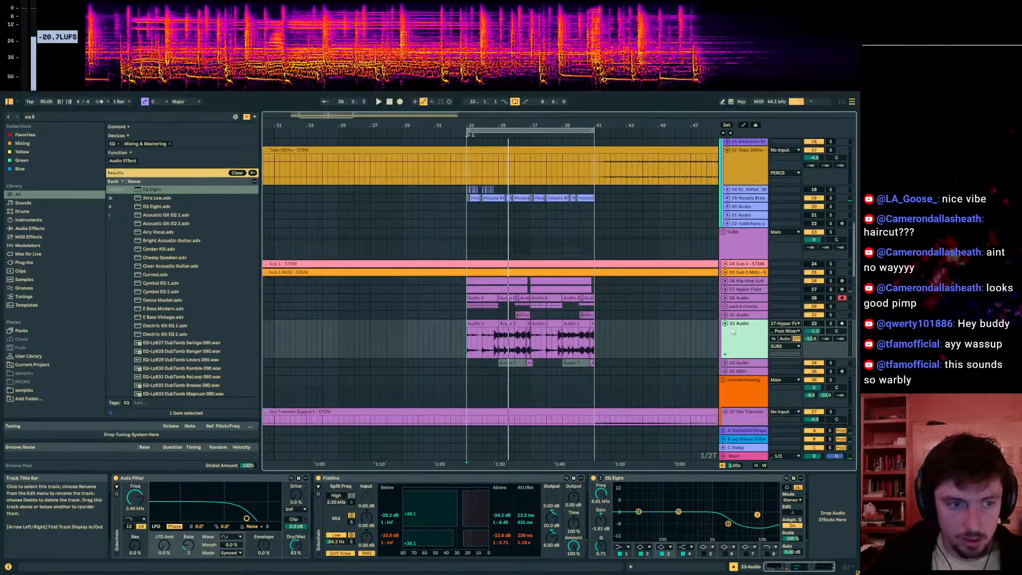
Step: Unfold the 26 Hip-Hop Sub track, raise its volume to about -7.5 dB during playback and show Operator's pitch envelope
click(729, 283)
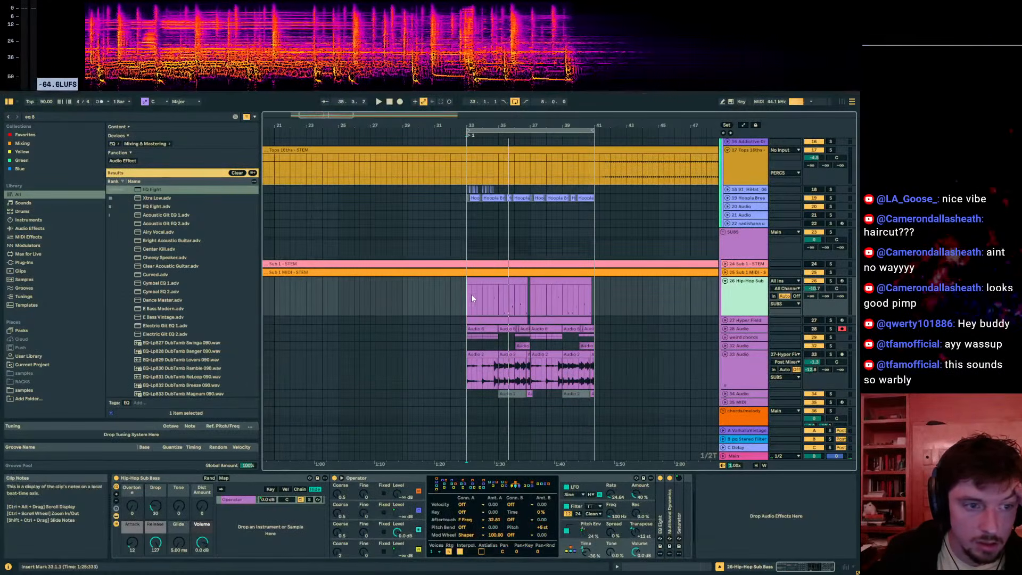
key(space)
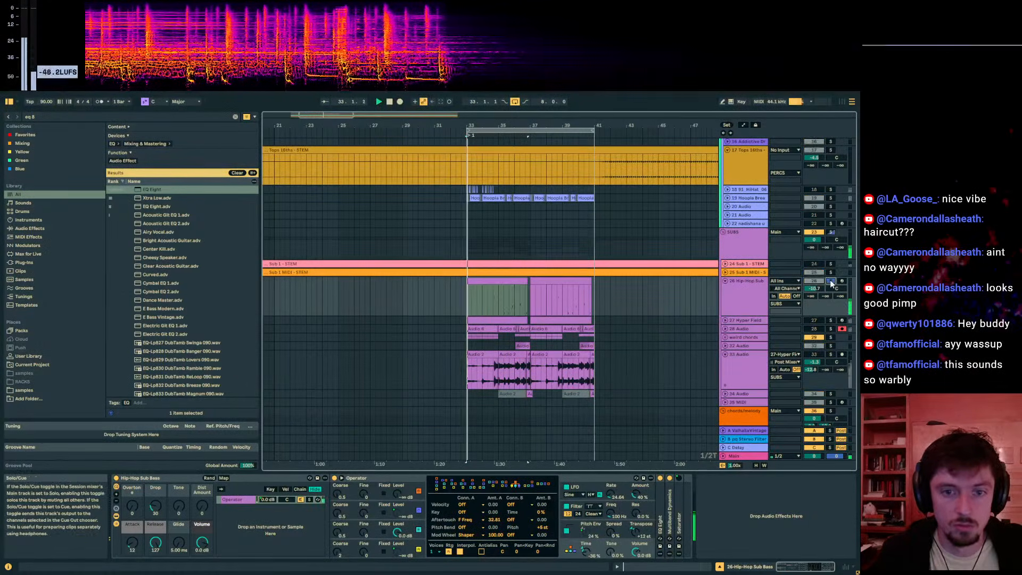
drag(815, 288, 815, 274)
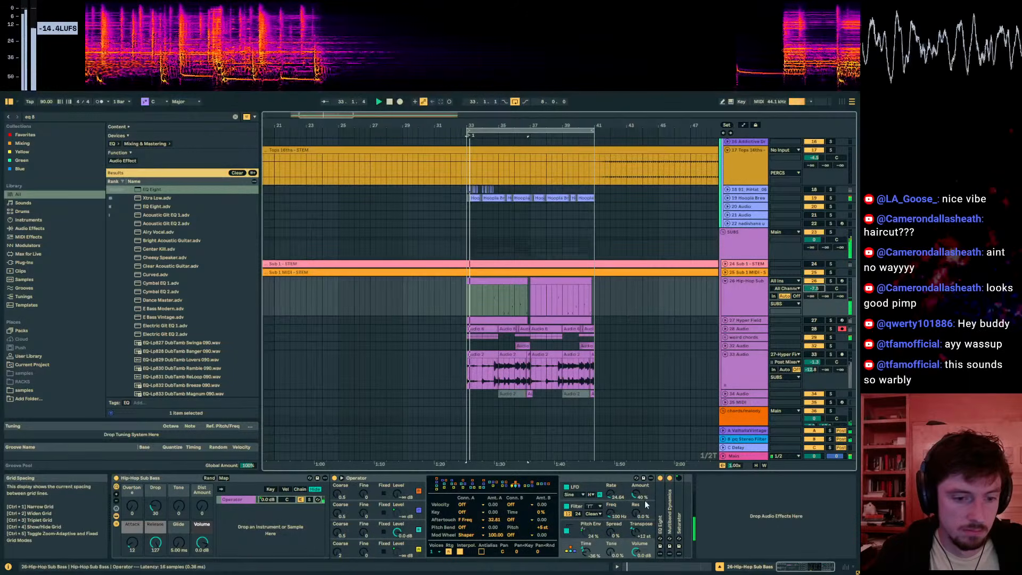
click(631, 537)
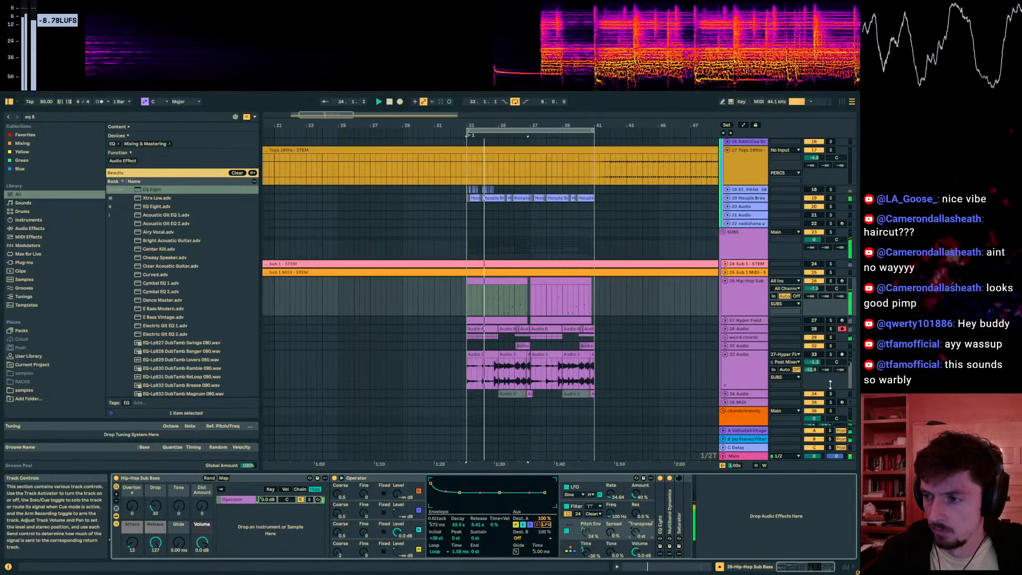
click(740, 300)
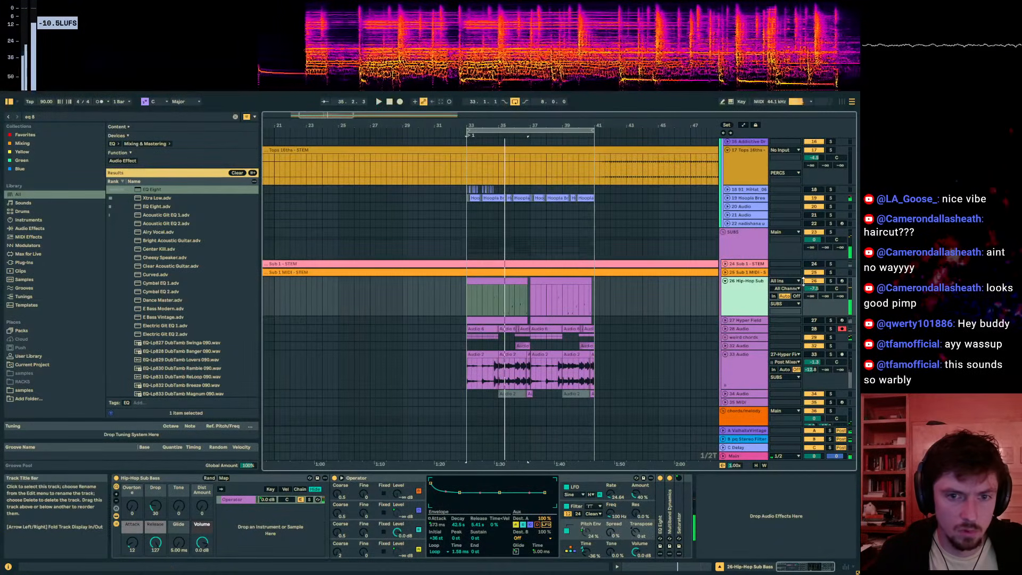
Step: Solo the 26 Hip-Hop Sub track, set Operator's Transpose to 12 st and play its bar 33 clip
click(830, 281)
click(748, 239)
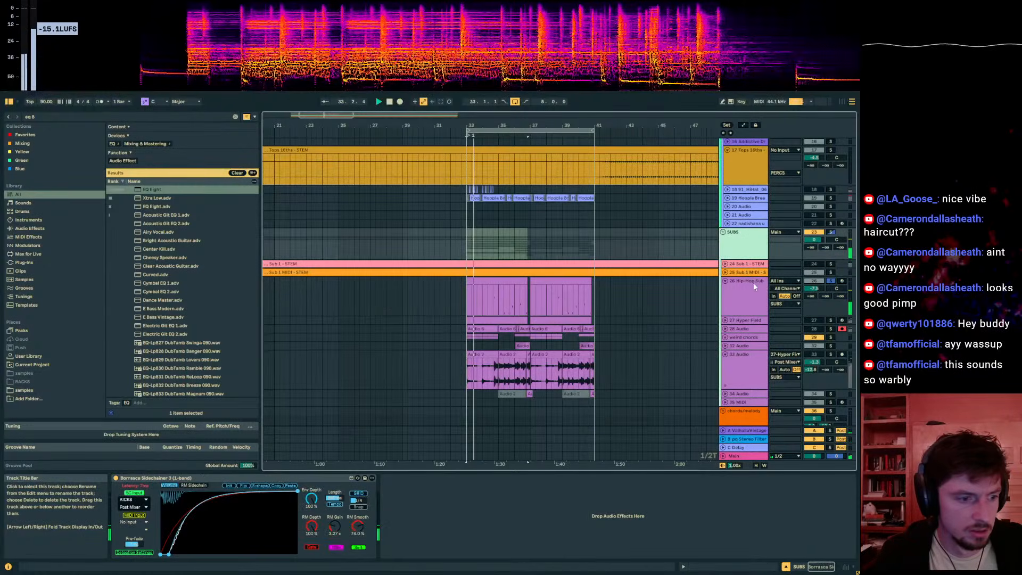
click(336, 550)
click(505, 293)
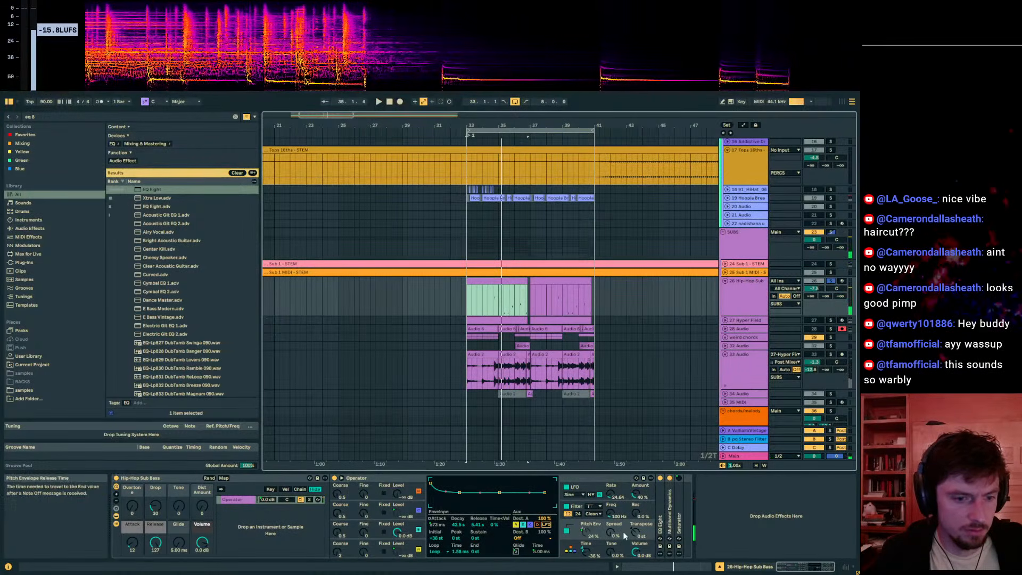
click(646, 537)
text(12)
key(Return)
key(space)
click(650, 556)
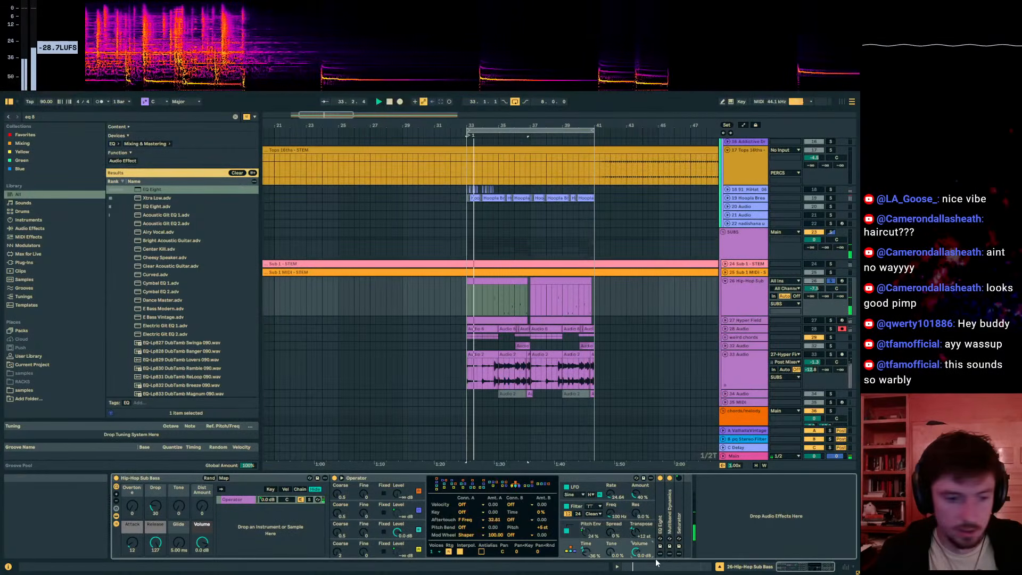
Step: Open the bar 33 Hip-Hop Sub clip in an enlarged note editor and lengthen all its notes to over one beat
click(694, 569)
drag(476, 454, 476, 239)
key(ctrl+a)
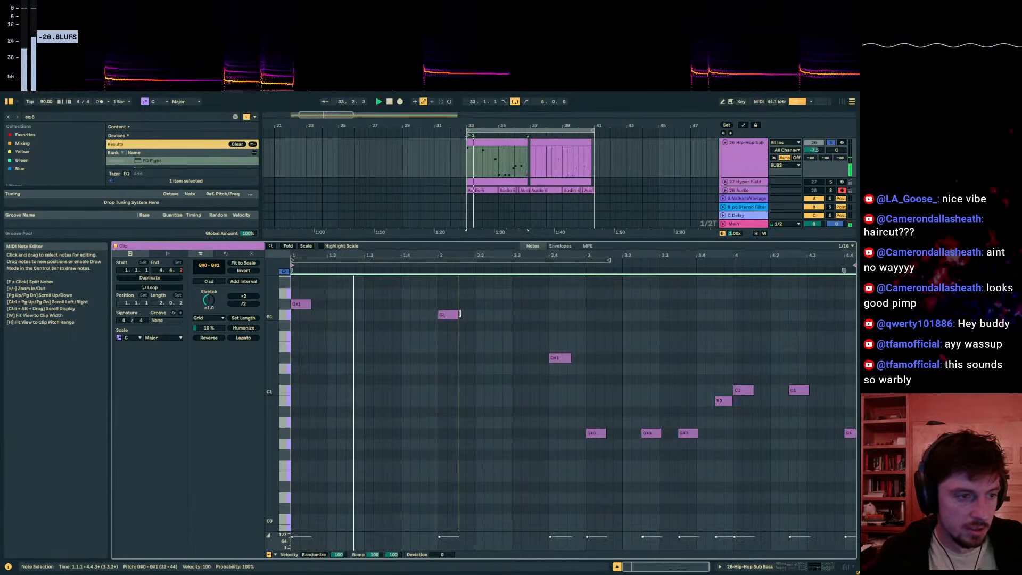
click(494, 330)
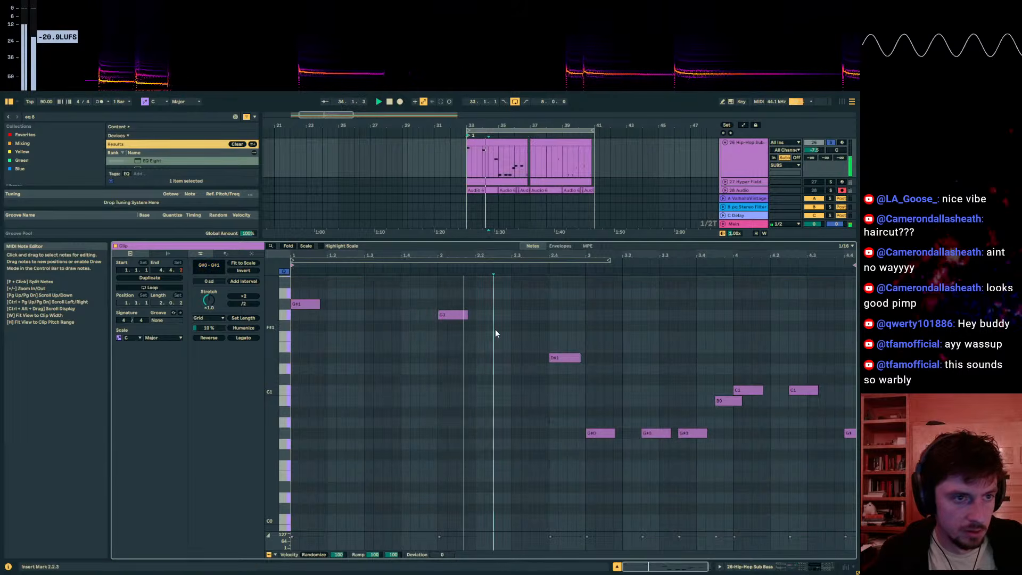
key(ctrl+a)
drag(468, 315, 485, 315)
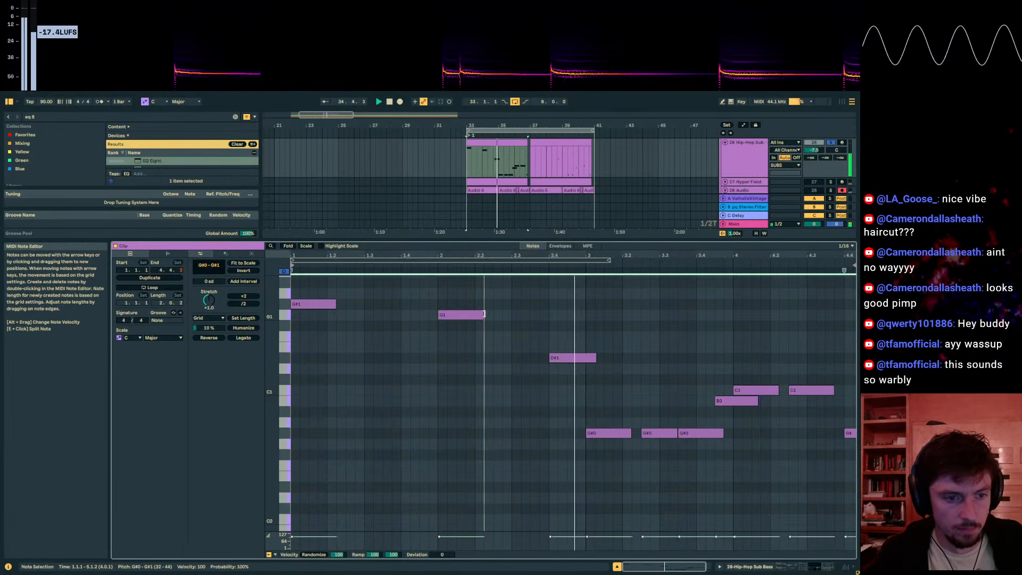
click(659, 338)
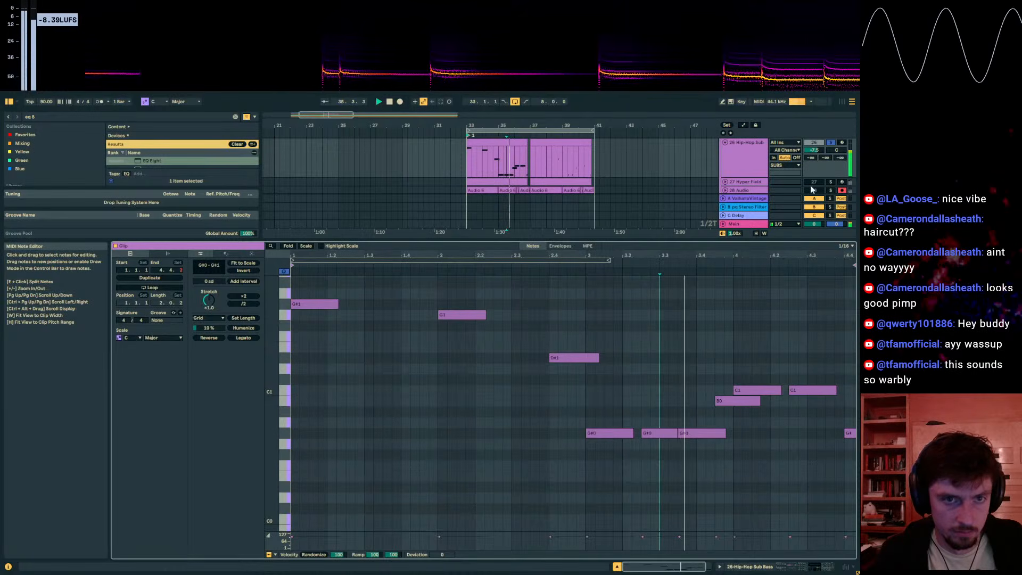
Step: Unsolo the Hip-Hop Sub track, replace its bar 37 clip with a copy of the edited bar 33 clip and shrink the note editor
click(831, 142)
click(705, 289)
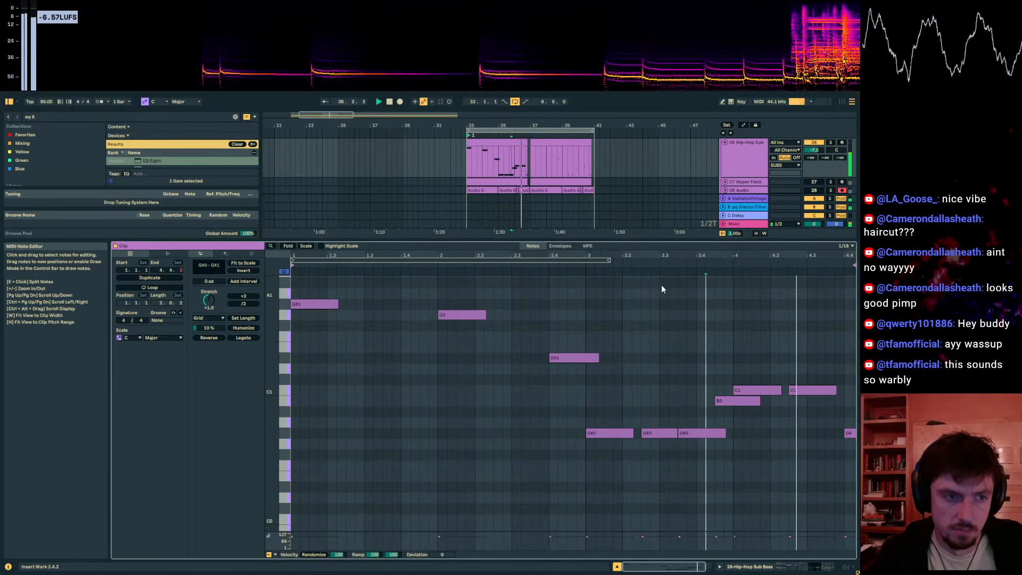
click(505, 143)
click(519, 147)
click(548, 140)
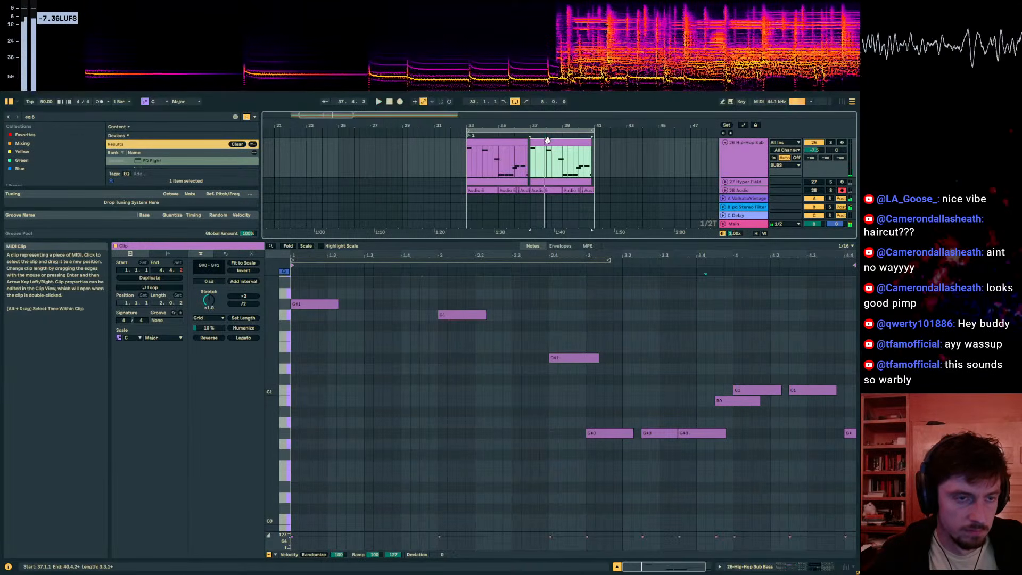
click(732, 160)
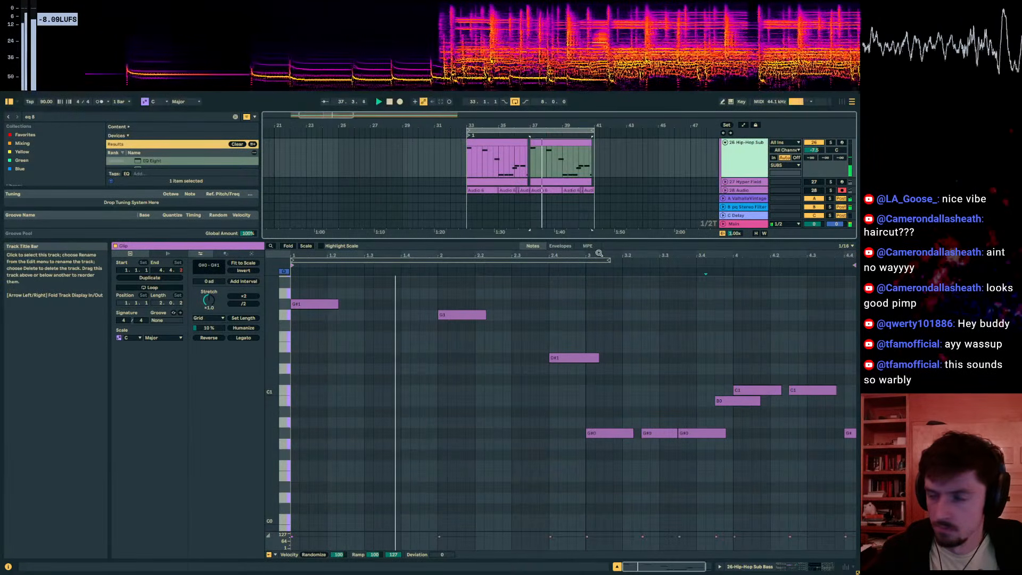
drag(579, 240, 586, 456)
Step: Add an EQ Eight after the sidechainer on the chords/melody group with band 1 as a low cut at about 156 Hz
click(749, 296)
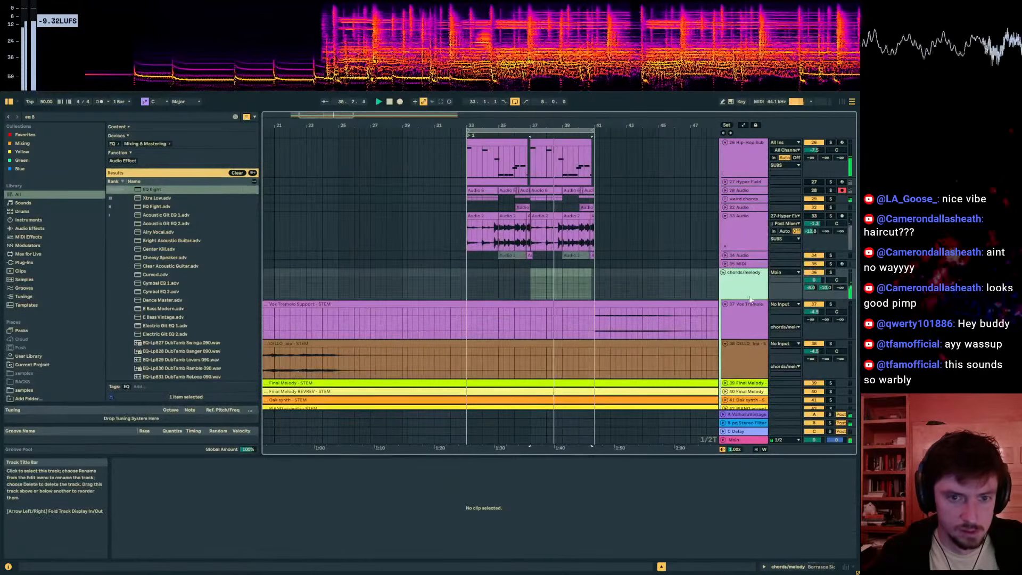
click(798, 572)
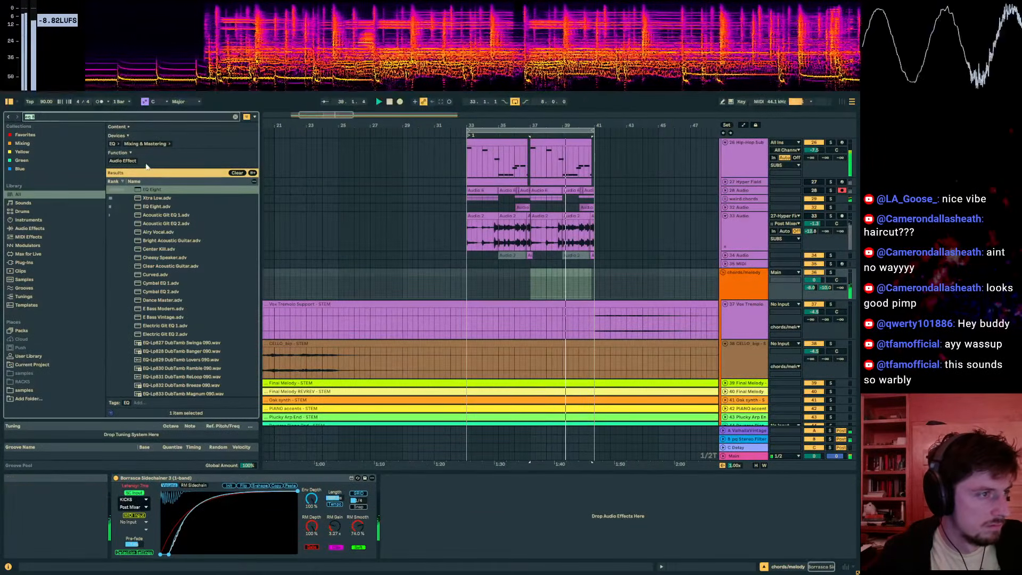
drag(152, 189, 419, 548)
click(419, 549)
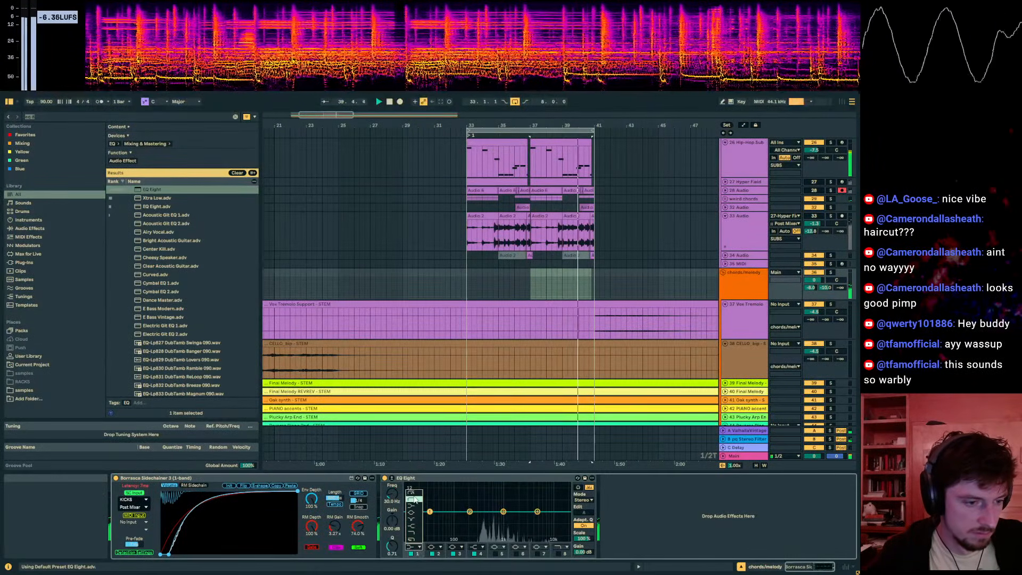
scroll(620, 200, down, 5)
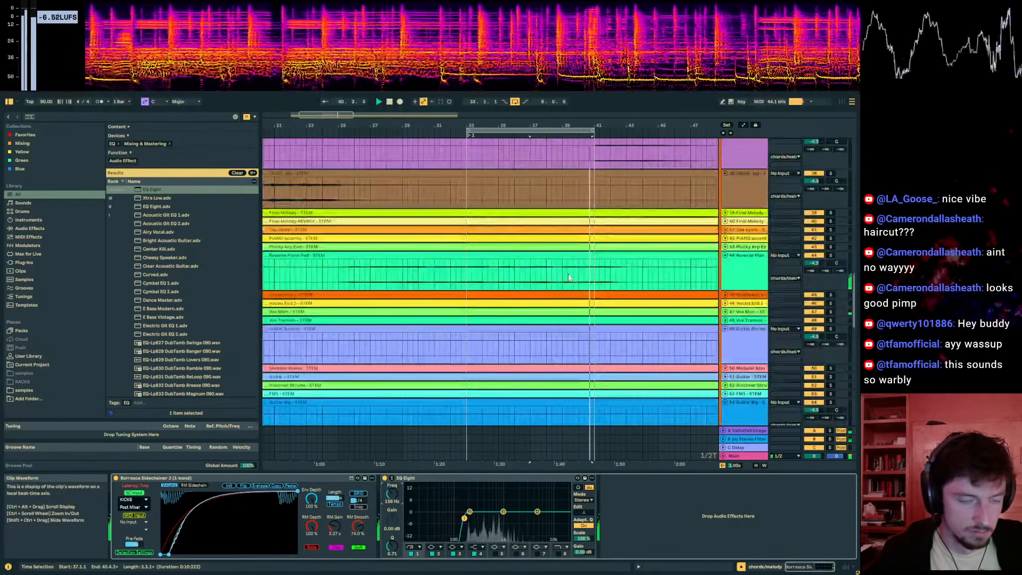
scroll(568, 293, up, 4)
scroll(568, 292, up, 3)
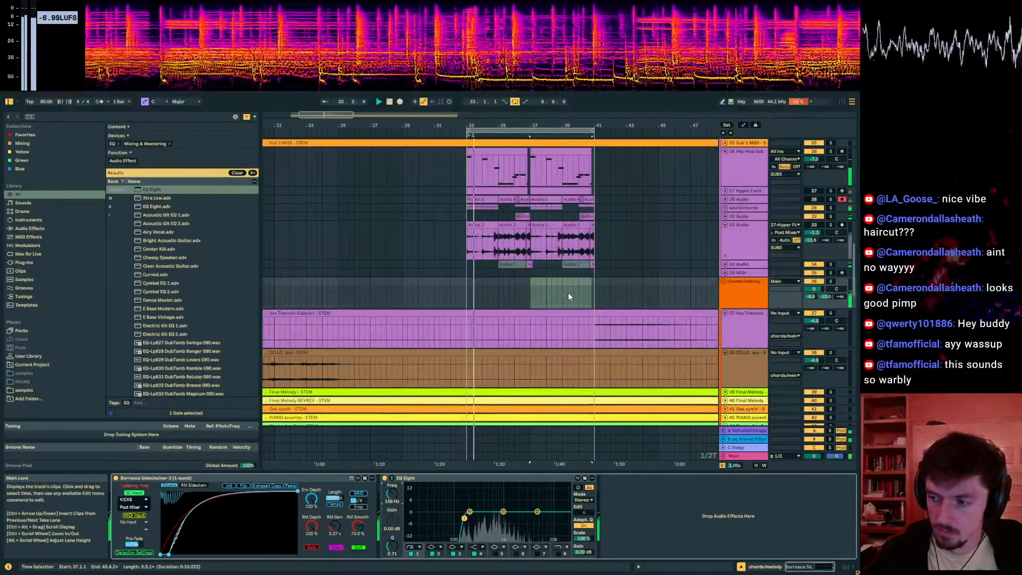
Step: Fold the chords/melody group, stop playback and review the FX stem tracks below it
drag(468, 285, 462, 418)
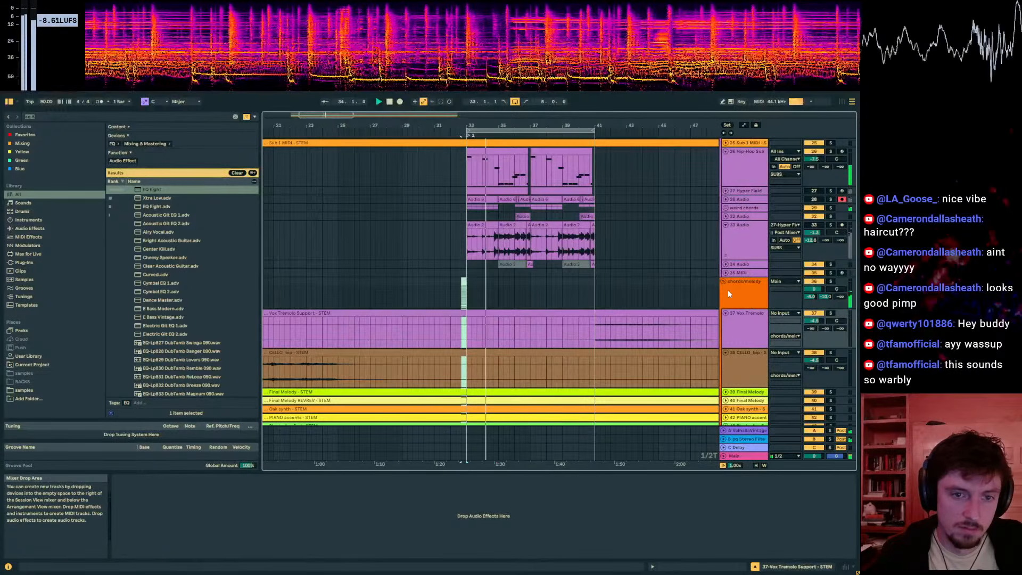
click(724, 283)
click(724, 282)
click(724, 283)
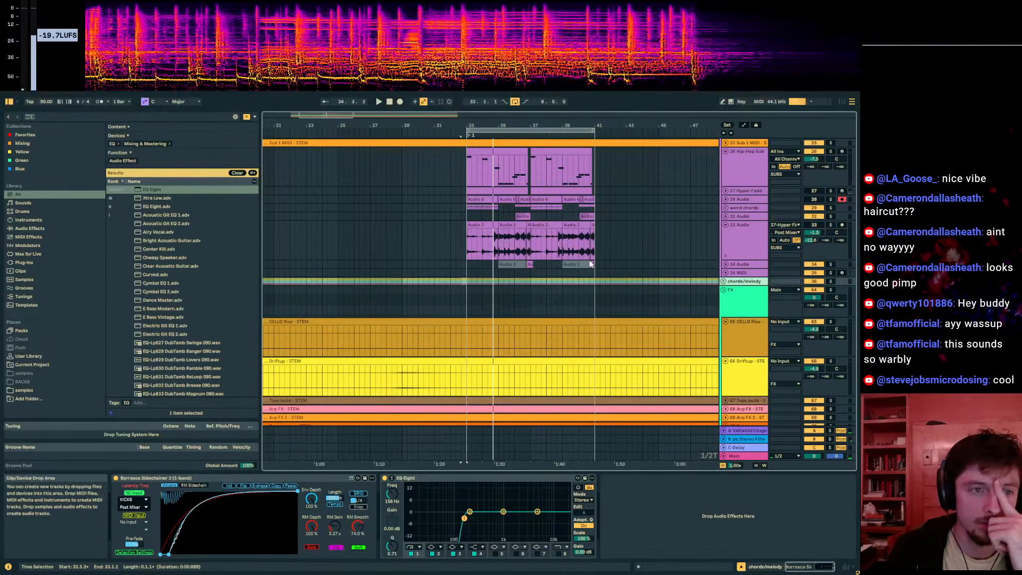
scroll(594, 272, down, 3)
scroll(596, 283, down, 4)
scroll(595, 284, up, 5)
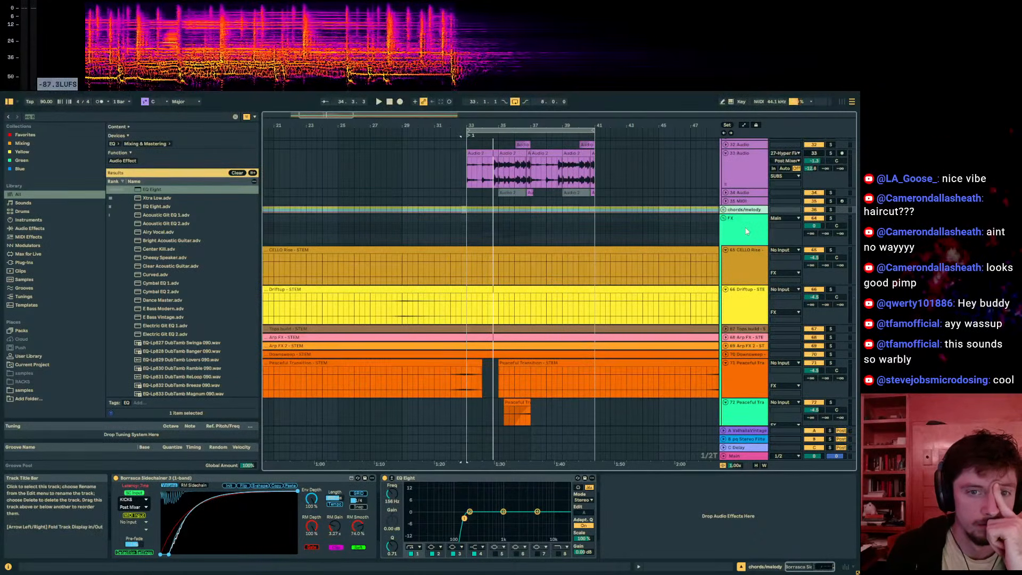
Step: Zoom the arrangement in on bars 33 to 41 and select the 33 Audio track
click(589, 215)
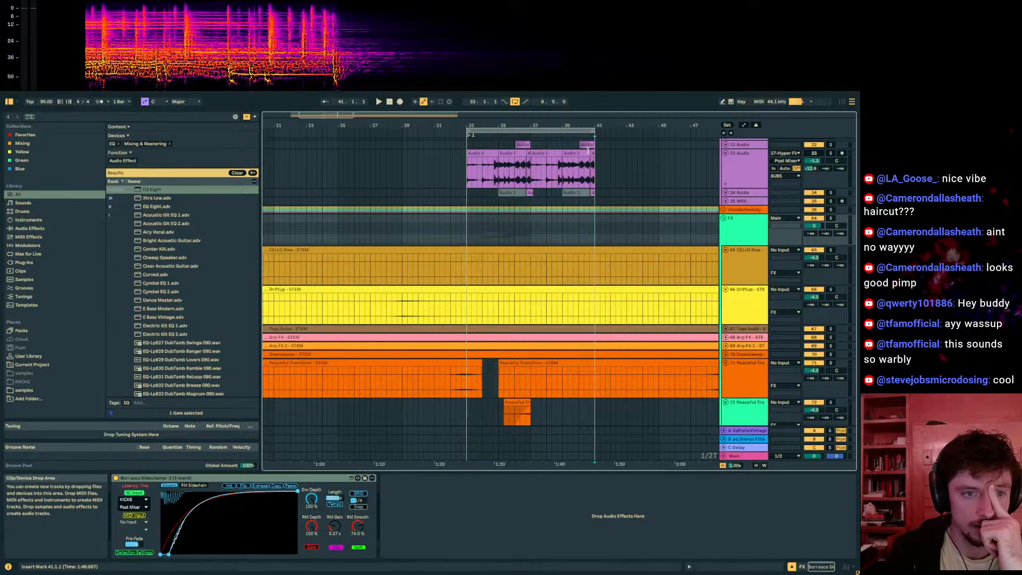
mouse_move(596, 120)
mouse_down()
mouse_move(596, 133)
mouse_move(526, 124)
mouse_move(522, 165)
mouse_up()
click(527, 179)
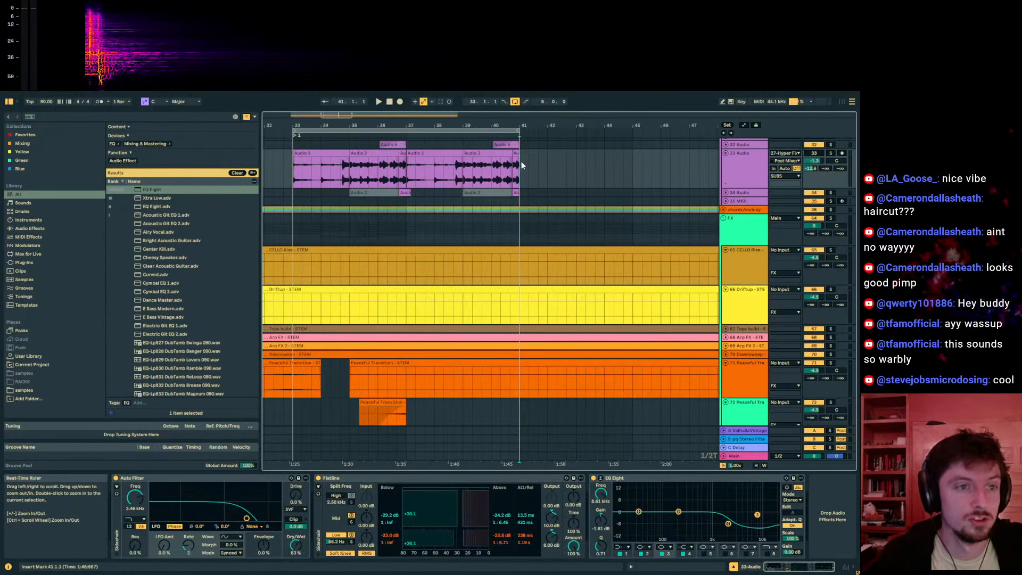
click(728, 183)
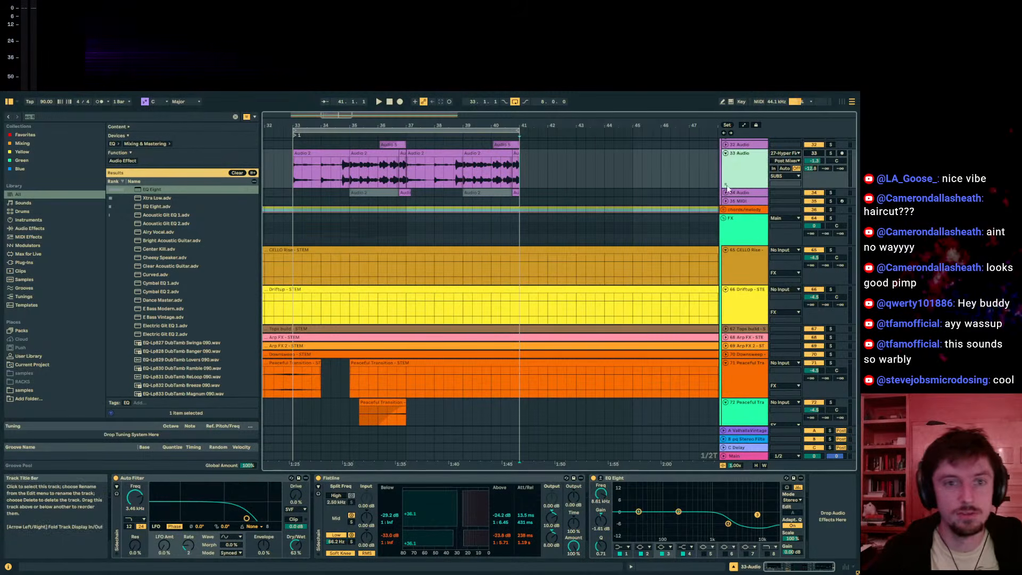
Step: Fold the FX group and expand the chords/melody group track
scroll(728, 185, up, 3)
click(743, 292)
click(741, 247)
click(738, 308)
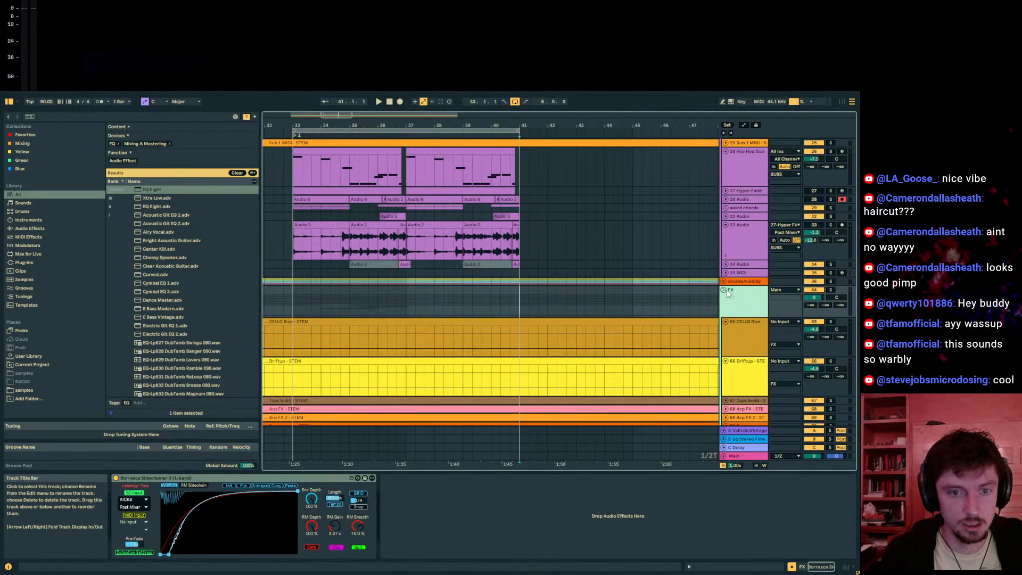
click(724, 290)
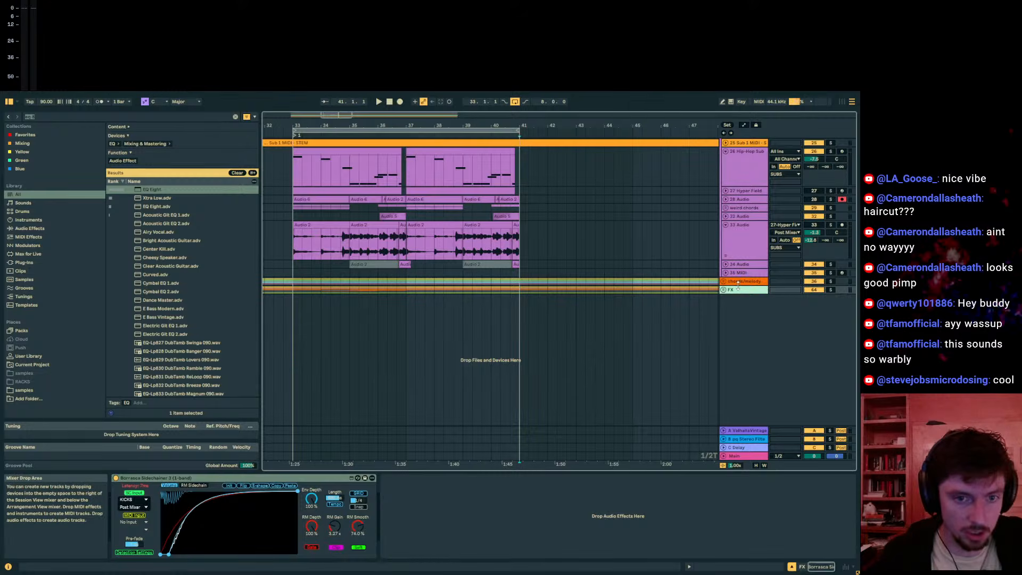
click(738, 282)
click(725, 282)
Step: Duplicate the bar 33–41 clips of the sub tracks and the percussion break tracks into bars 41–49
scroll(522, 261, up, 3)
click(522, 268)
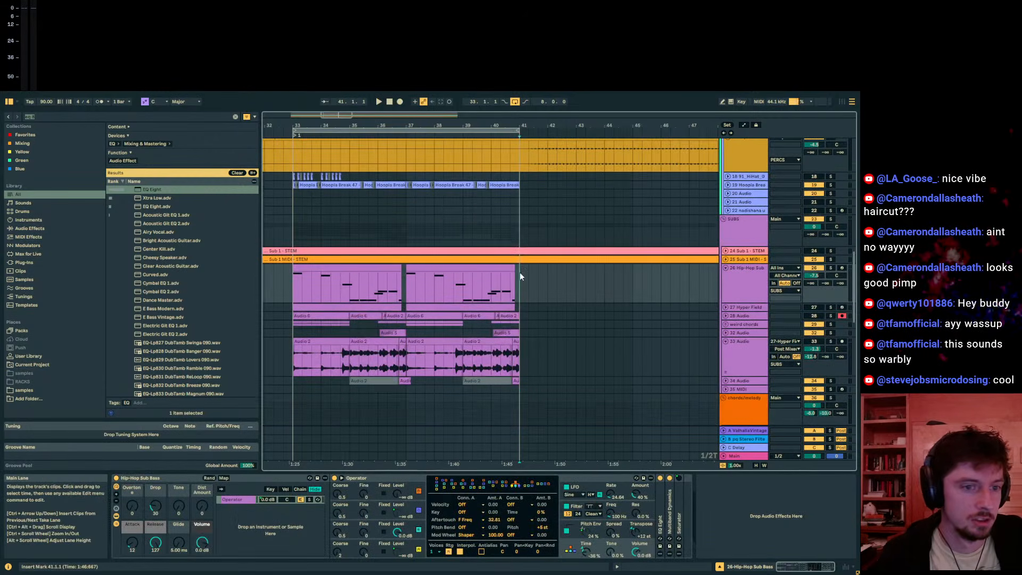
drag(520, 273, 294, 357)
key(ctrl+d)
key(space)
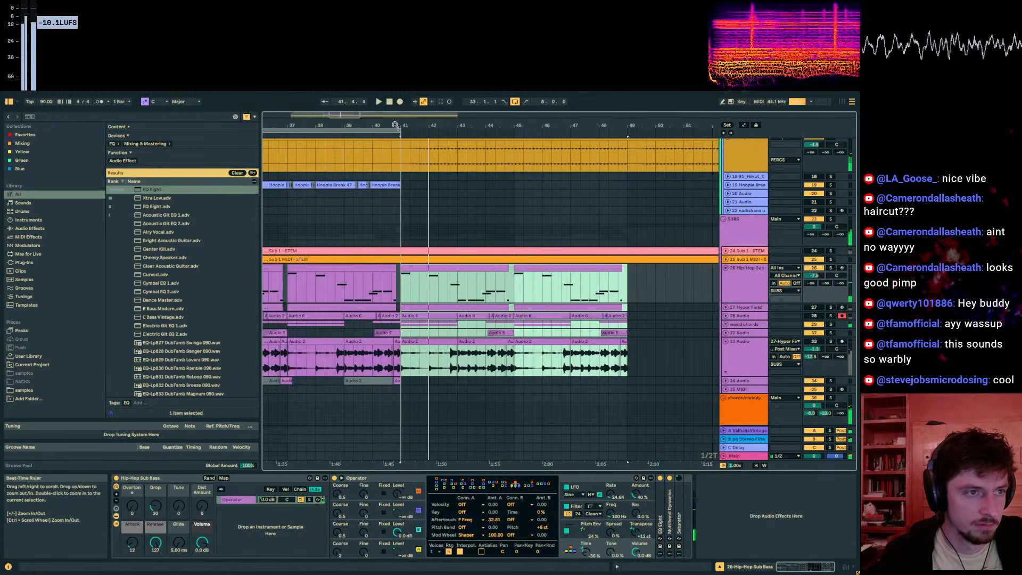
key(space)
drag(428, 168, 305, 240)
key(ctrl+d)
Step: Search the browser for "kick" and place the Quanta & EurythmY 46 08 KICK sample on the KICK track at bar 33
scroll(346, 235, up, 8)
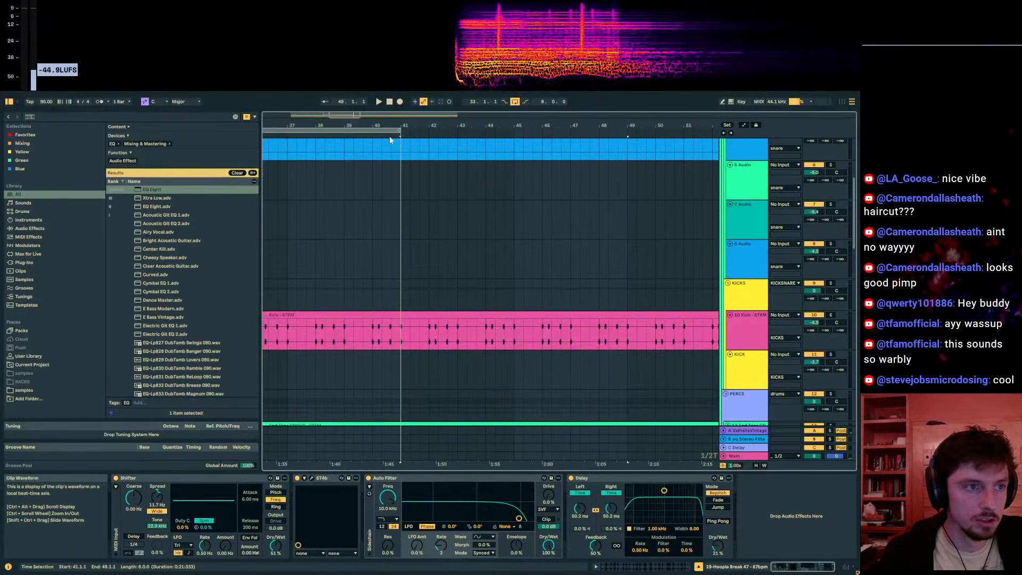
scroll(390, 141, left, 4)
key(ctrl+f)
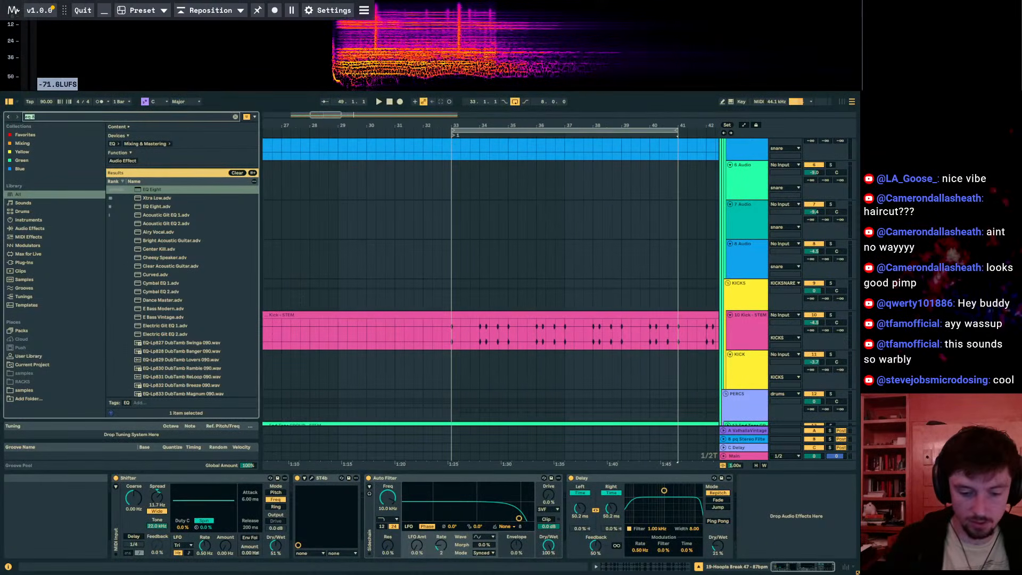
text(kick)
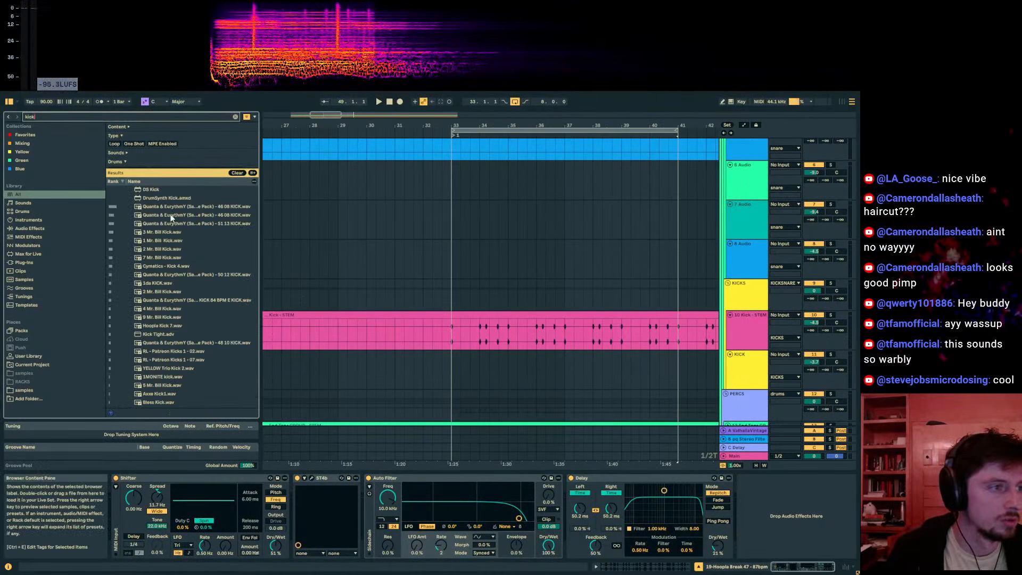
key(Down)
click(455, 376)
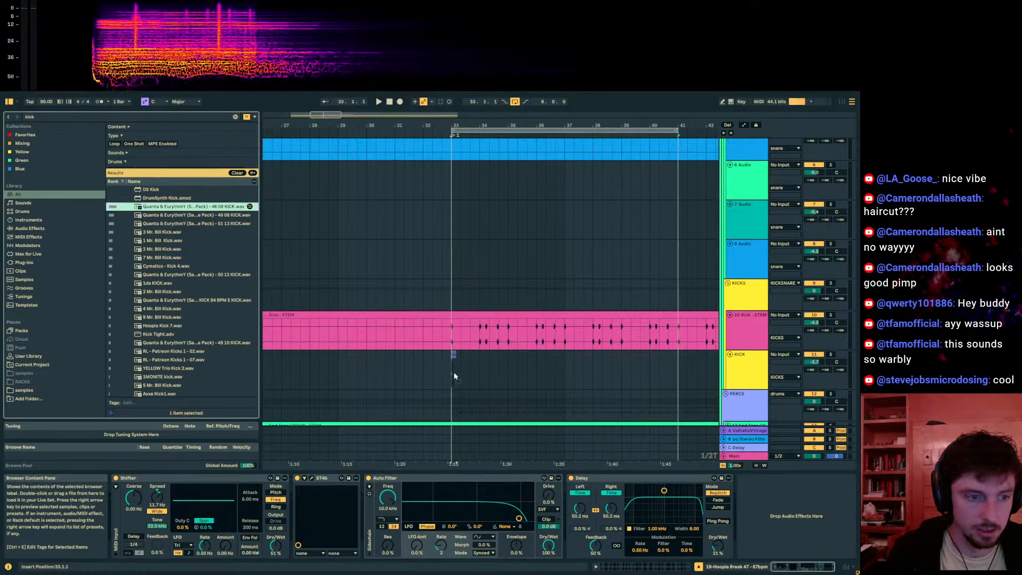
key(Return)
Step: Audition the new kick with the Kick - STEM track muted, and paste a copy of it at bar 34
scroll(776, 202, down, 4)
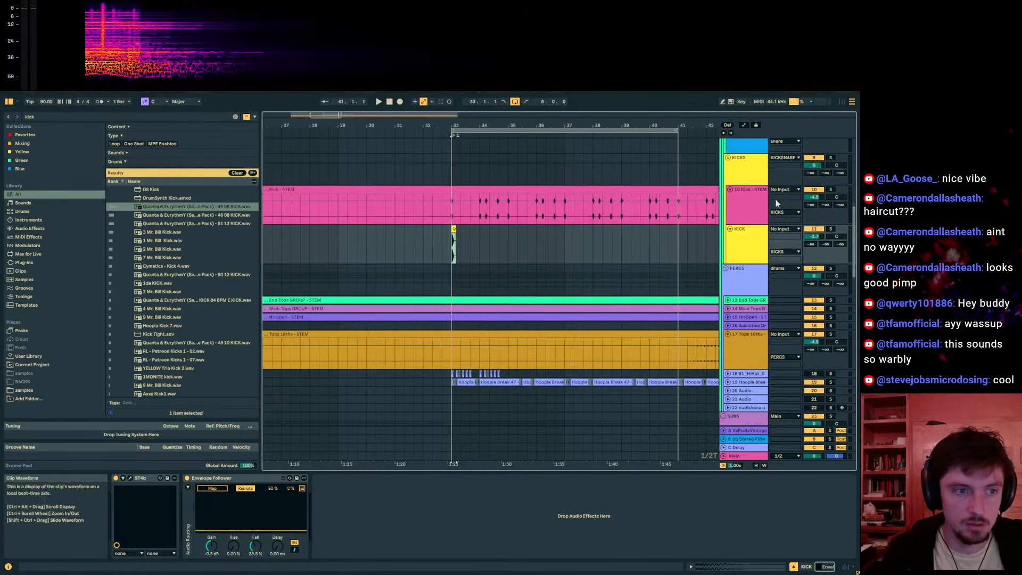
key(space)
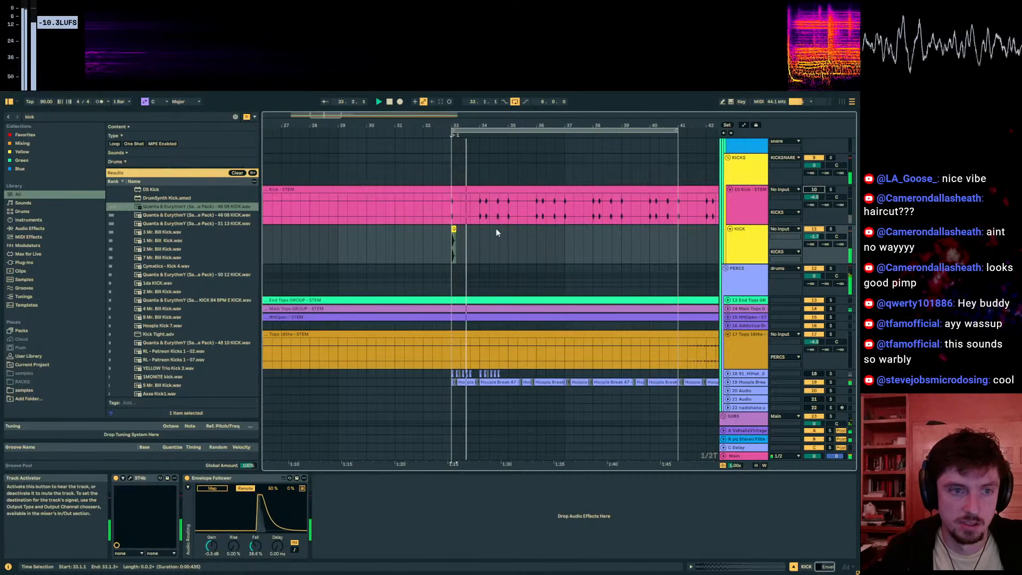
drag(461, 245, 451, 246)
key(space)
drag(470, 125, 522, 251)
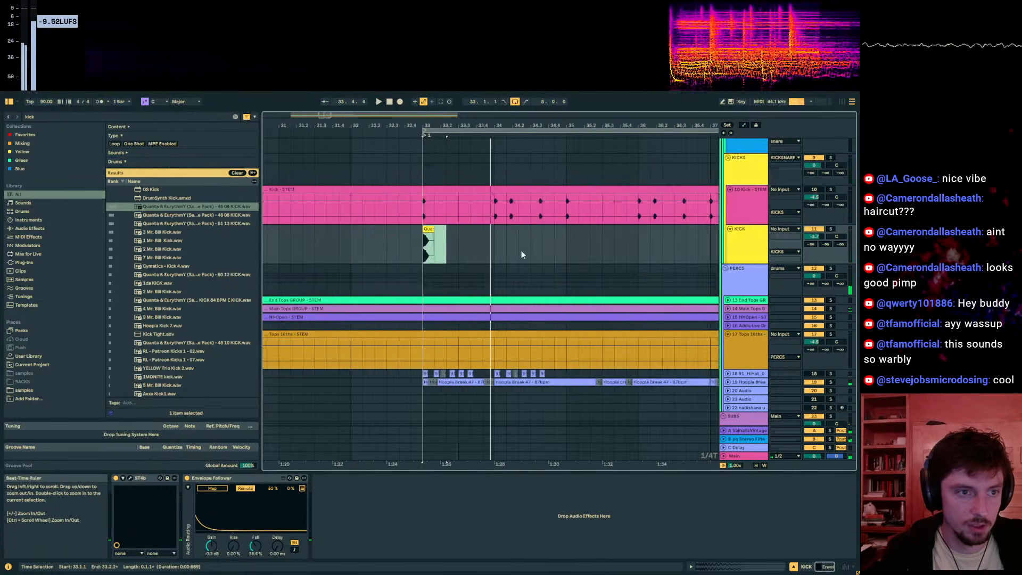
key(ctrl+c)
click(494, 246)
key(ctrl+v)
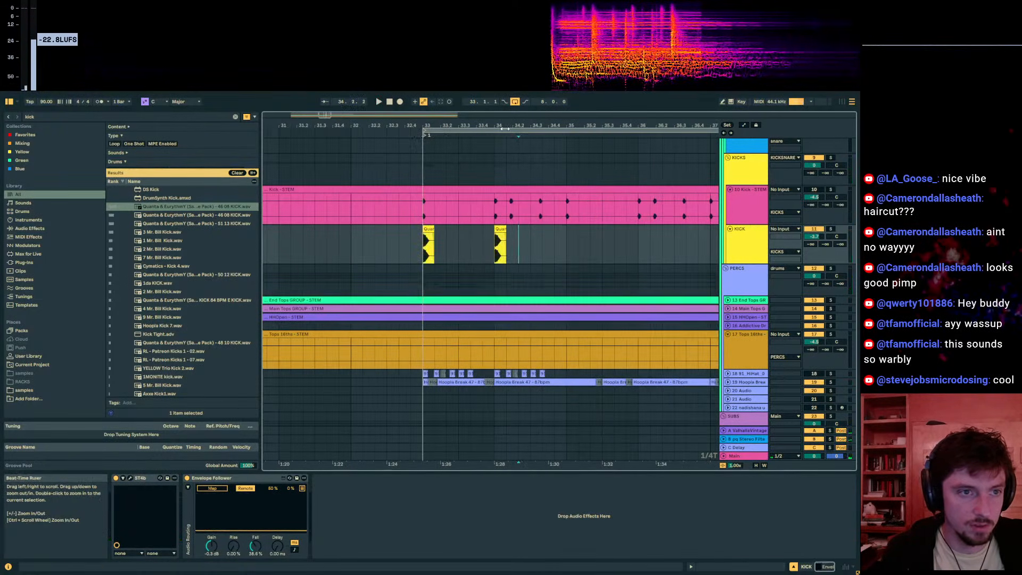
Step: Paste the kick onto the remaining stem kick hits in bar 34 and onto the hit at bar 35
double_click(505, 130)
drag(505, 126, 507, 213)
click(523, 248)
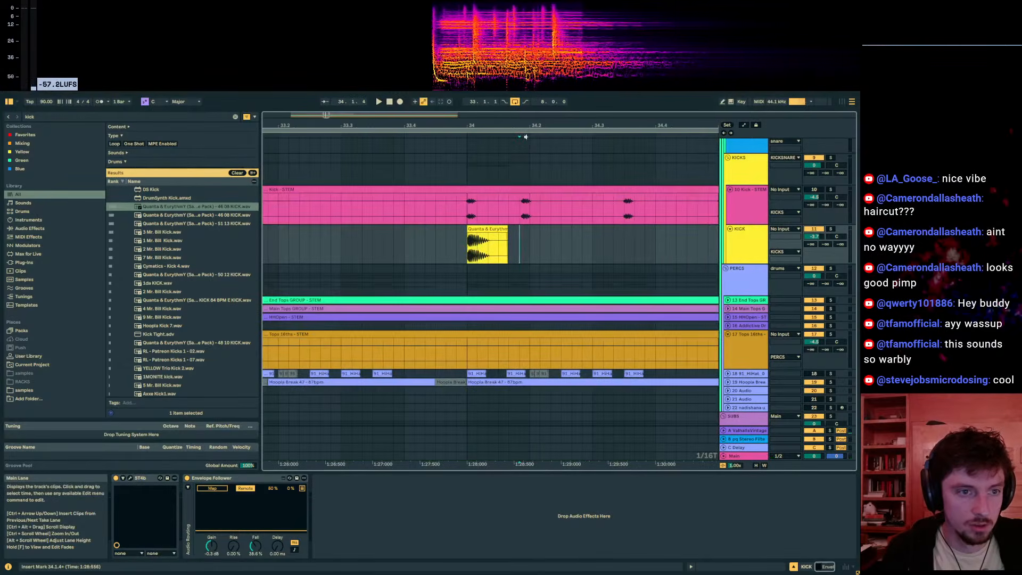
drag(525, 126, 524, 158)
click(513, 239)
key(ctrl+v)
drag(557, 126, 137, 127)
click(445, 245)
key(ctrl+v)
drag(468, 126, 39, 127)
click(339, 245)
key(ctrl+v)
Step: Paste the kick at bar 36 and onto the two following stem kick hits in that bar
drag(524, 128, 160, 127)
click(515, 244)
key(ctrl+v)
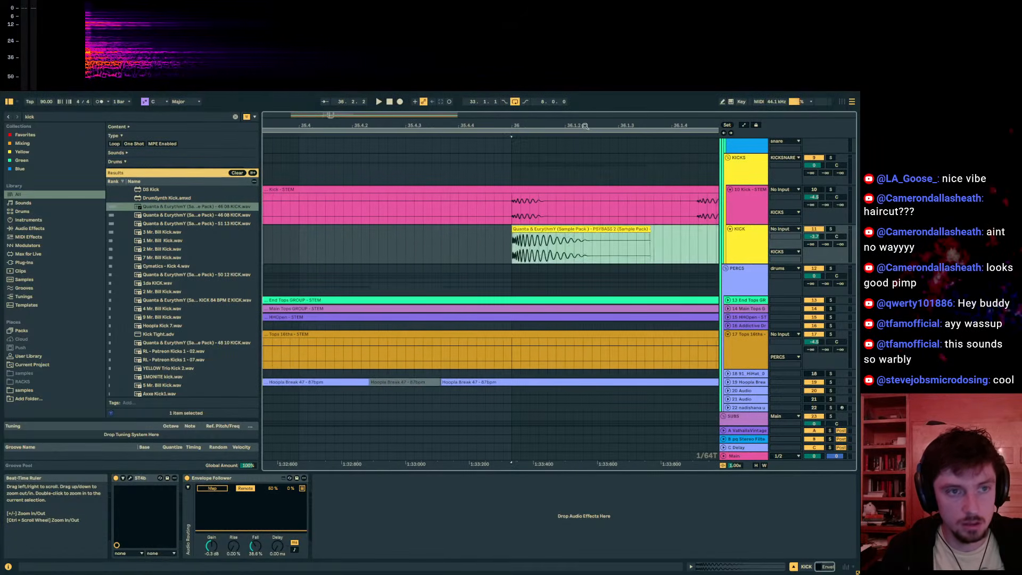
drag(584, 126, 103, 134)
click(506, 238)
key(ctrl+v)
click(446, 139)
click(510, 248)
key(ctrl+v)
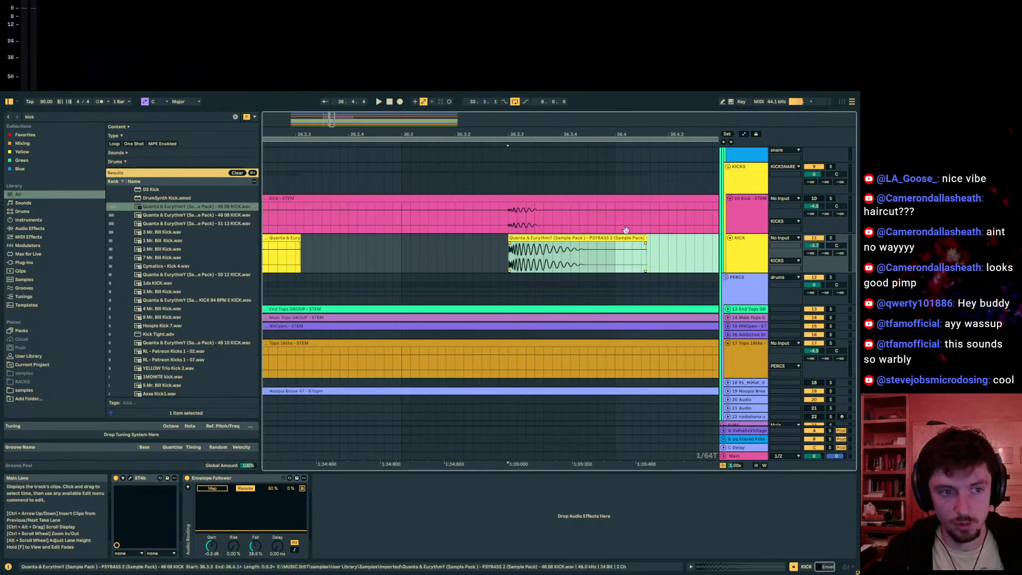
Step: Duplicate the four-bar kick pattern from bars 33–37 into bars 37–41 on the KICK track
scroll(626, 230, right, 5)
click(556, 251)
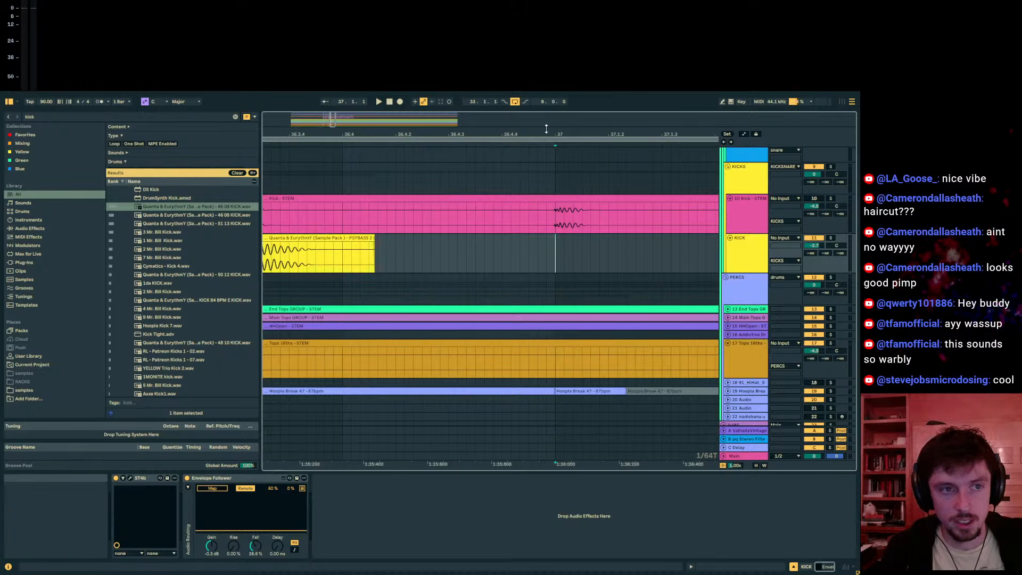
drag(546, 129, 546, 130)
drag(555, 134, 557, 73)
drag(561, 264, 406, 271)
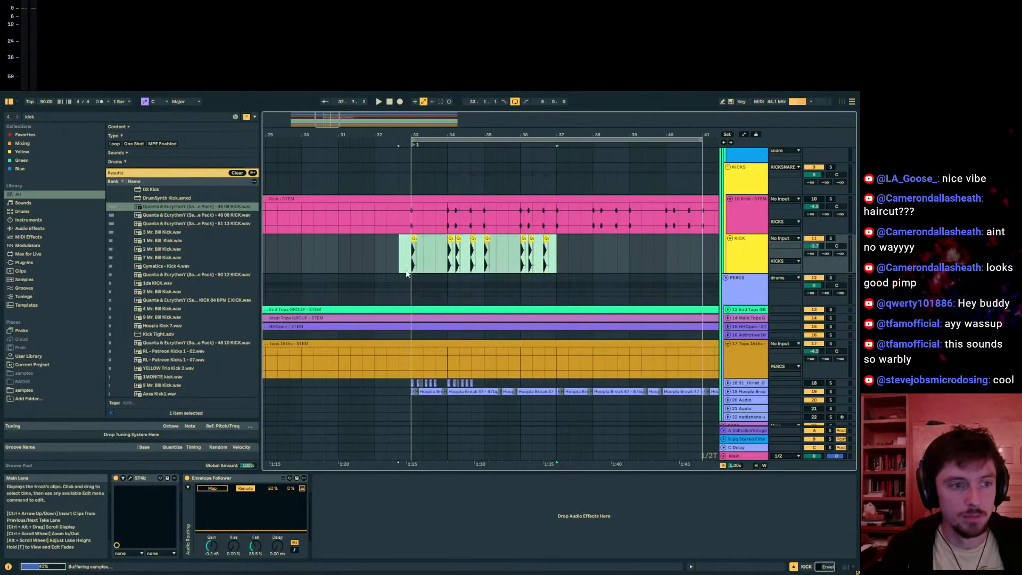
key(ctrl+d)
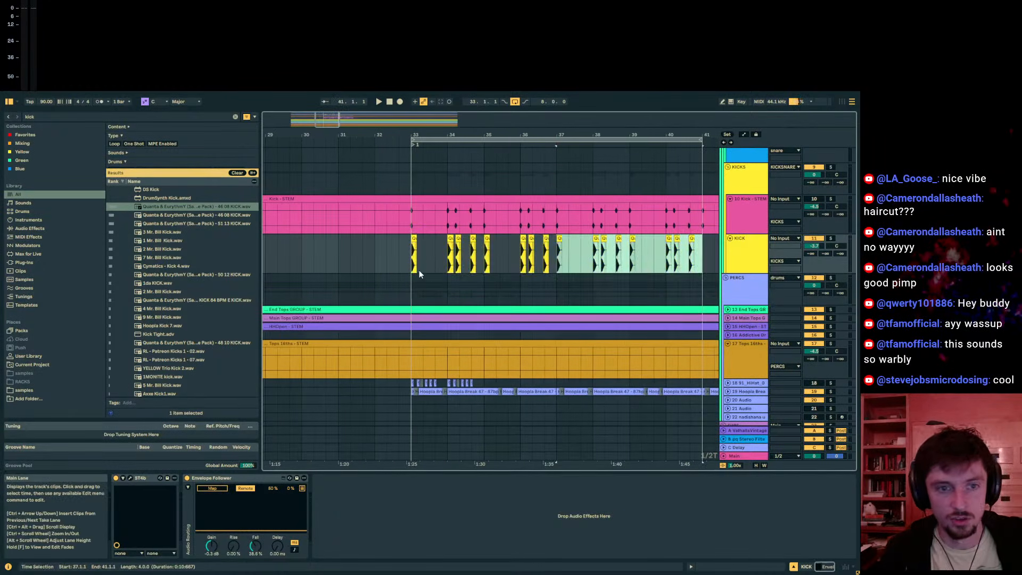
click(388, 264)
right_click(858, 205)
click(387, 256)
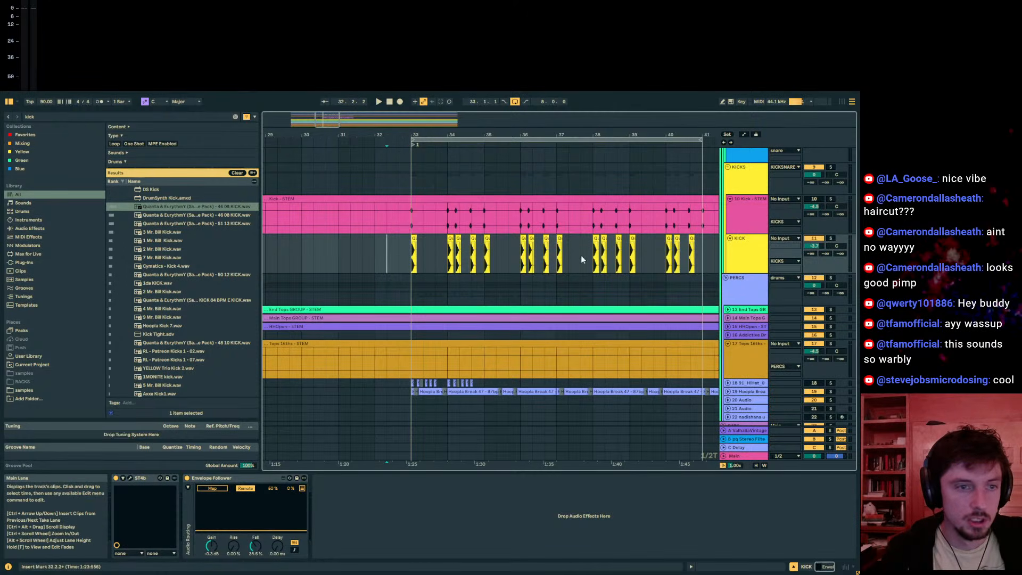
Step: Search the browser for "snare" and place the Rhizomorphic Granny Smack snare on track 6 in bar 33
scroll(597, 260, up, 5)
key(ctrl+f)
text(snare)
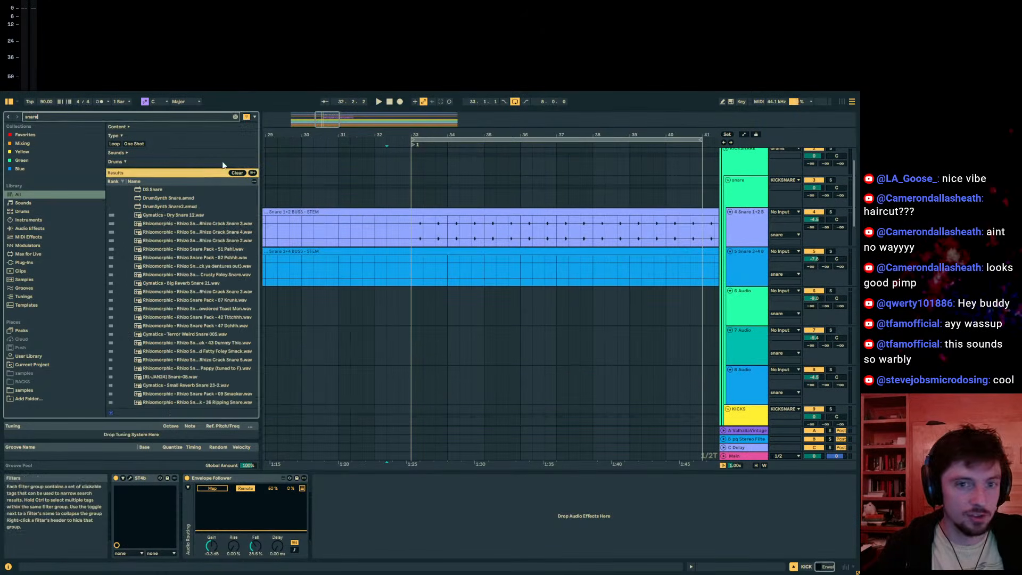
click(170, 233)
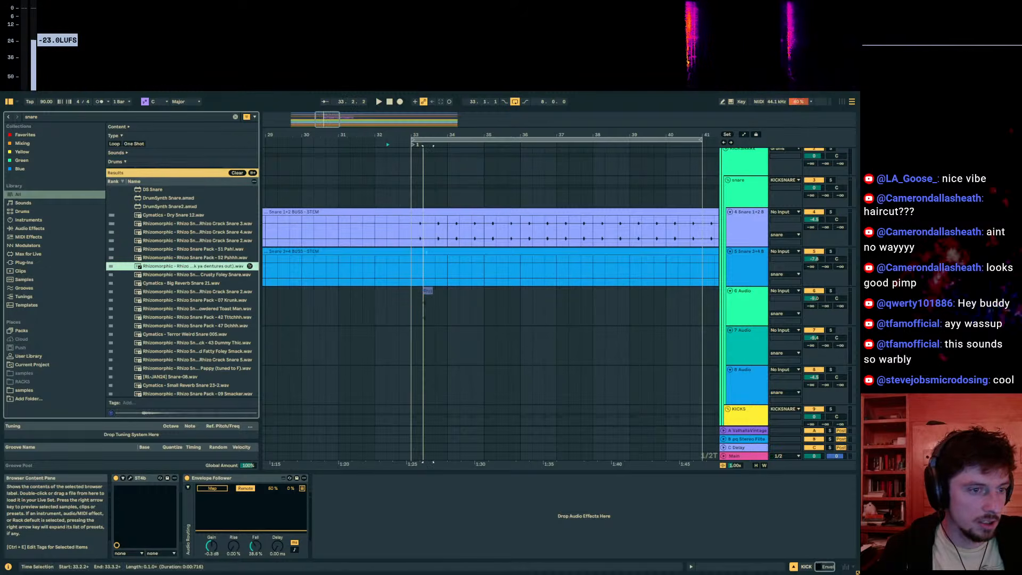
drag(424, 305, 424, 305)
Step: Move the Granny Smack clip onto the stem's snare hit at 33.2 and cut off the silence before its transient
scroll(420, 305, up, 7)
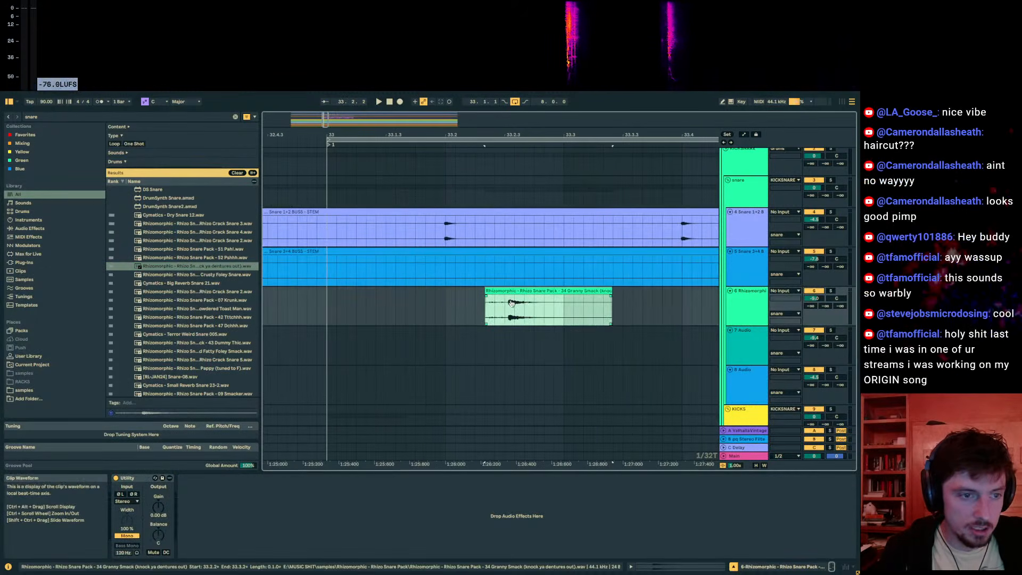
drag(511, 291, 451, 291)
drag(436, 135, 436, 178)
mouse_move(506, 291)
mouse_down()
mouse_move(474, 290)
mouse_move(482, 291)
mouse_up()
click(490, 305)
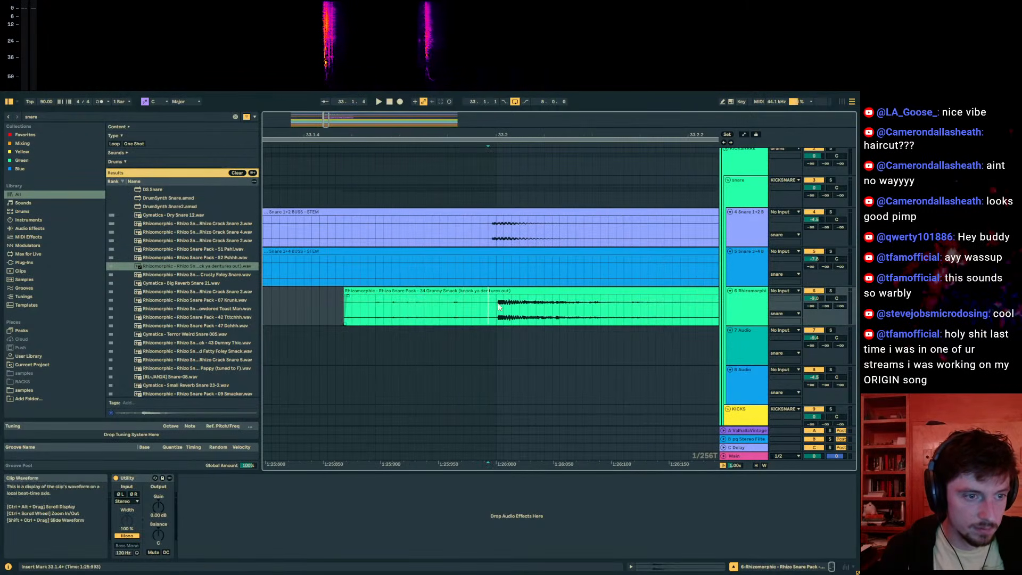
click(444, 297)
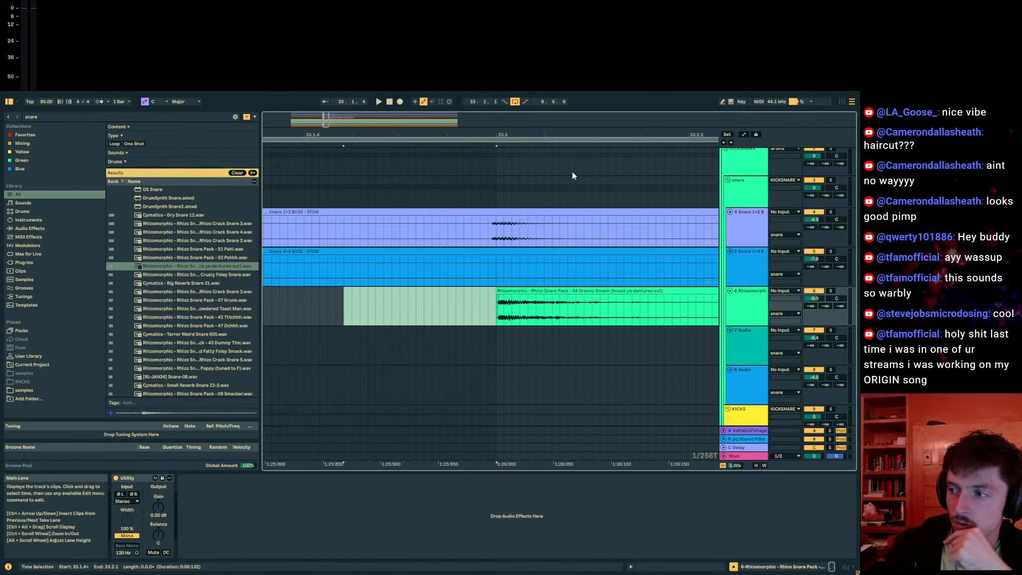
drag(503, 135, 507, 314)
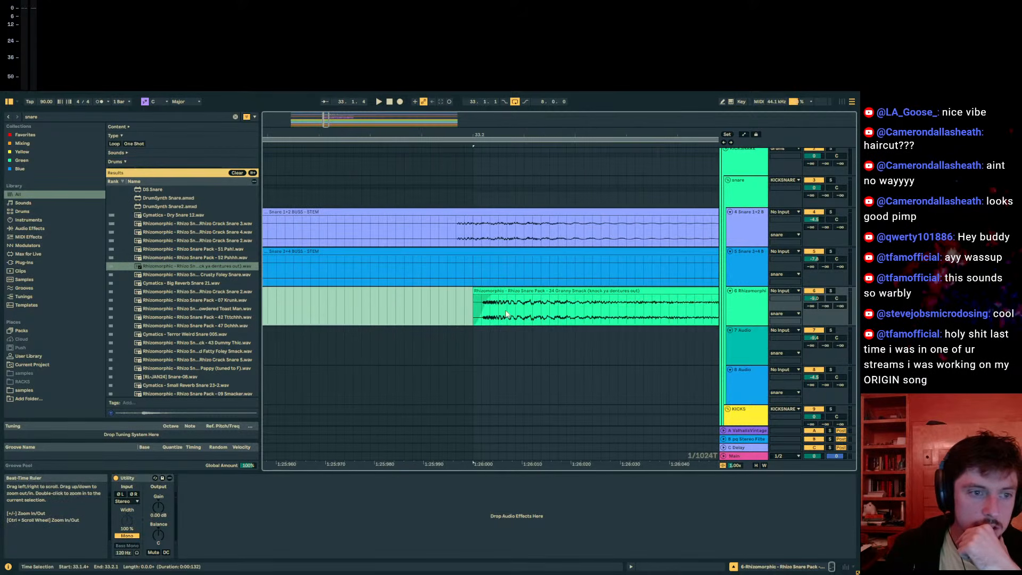
Step: Remove the Granny Smack clip's fade-in and trim its start further, right up to the transient near 33.2
drag(482, 139, 389, 295)
click(484, 299)
click(486, 291)
double_click(464, 291)
click(445, 290)
drag(354, 309, 410, 312)
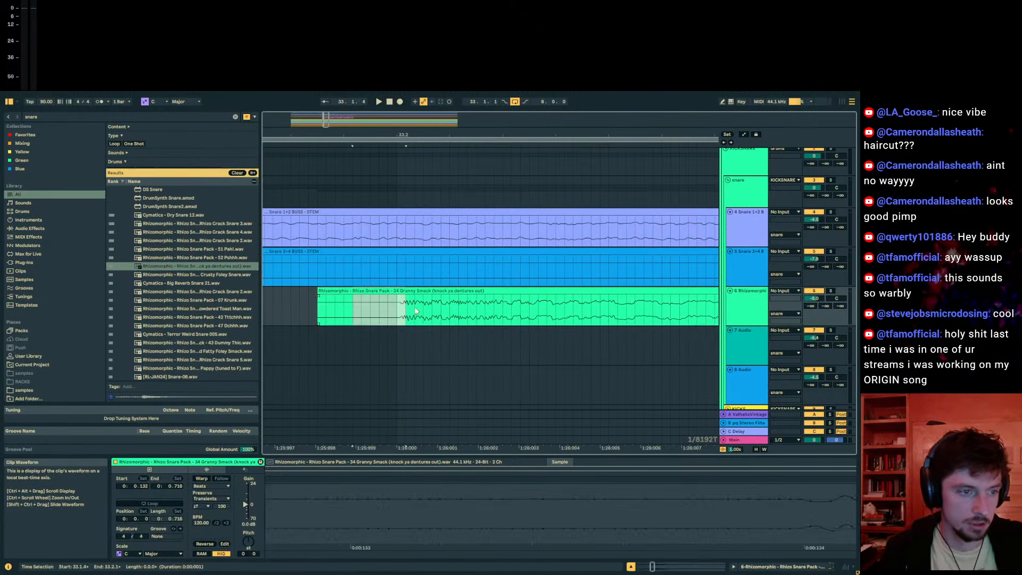
drag(317, 306, 404, 308)
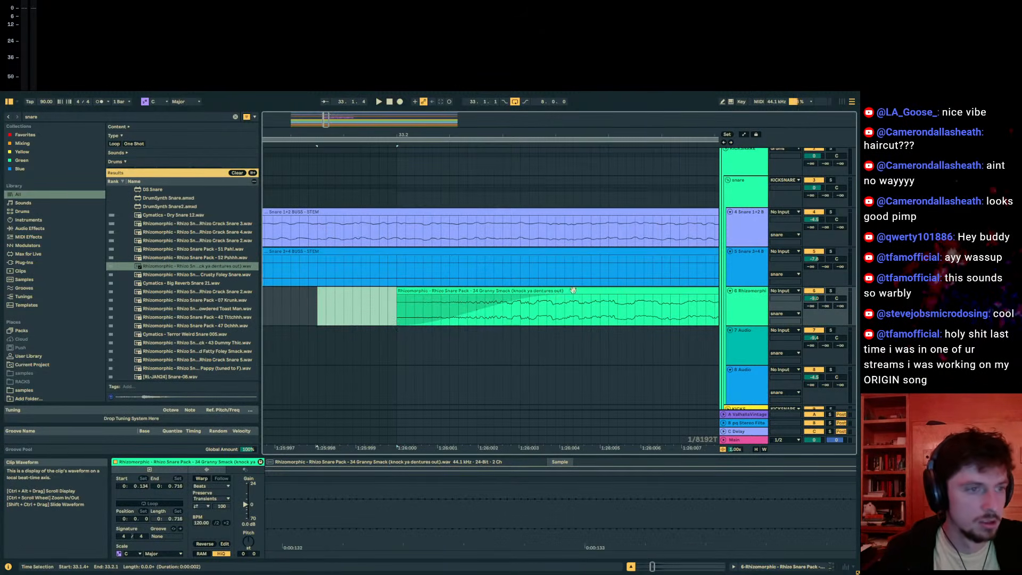
Step: Remove the fade-in from the newly trimmed start of the Granny Smack clip and align the clip with 33.2
drag(560, 296, 292, 290)
drag(399, 134, 399, 150)
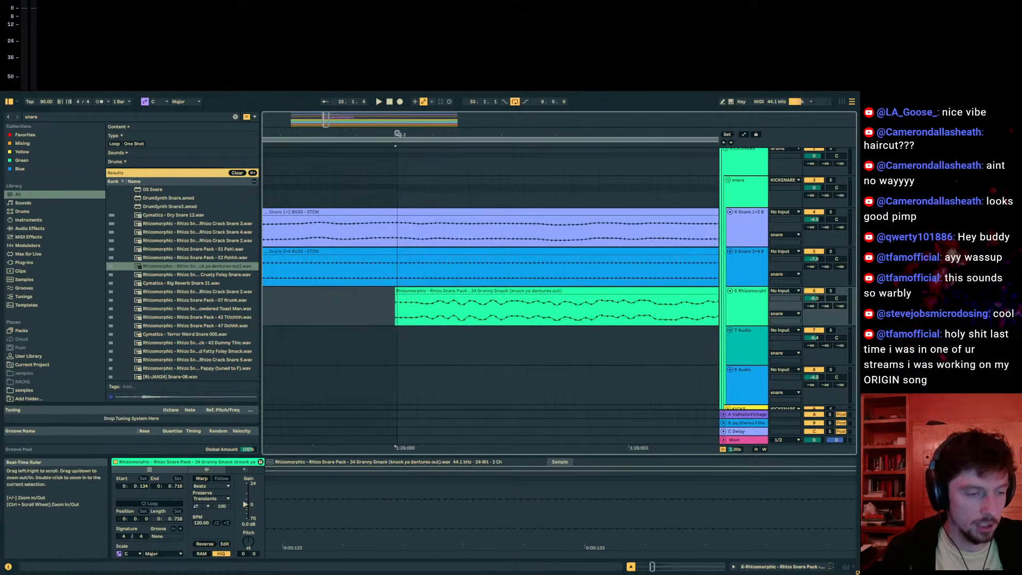
drag(433, 291, 398, 296)
click(348, 291)
drag(393, 146, 410, 146)
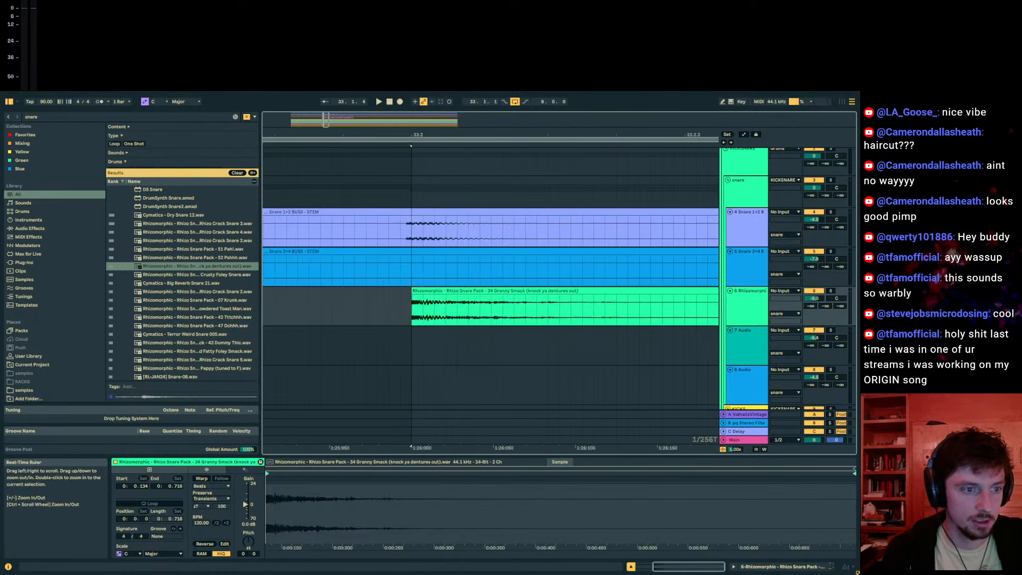
Step: Audition more snares, insert an audio track below track 6 and place Rhizo Crack Snare 5 on it at 33.2
click(180, 284)
scroll(180, 286, down, 3)
click(180, 287)
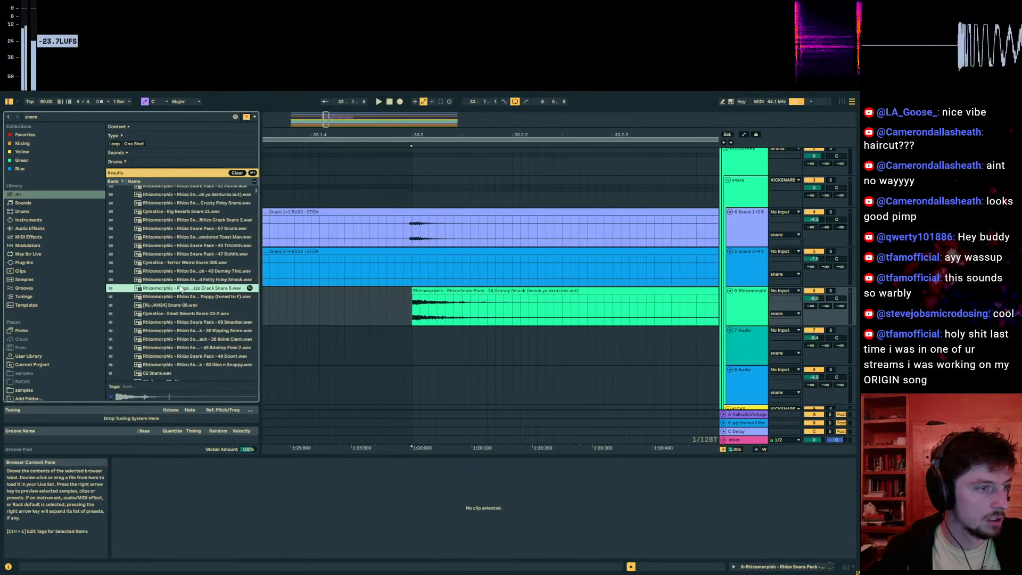
scroll(180, 287, down, 3)
click(498, 291)
key(ctrl+t)
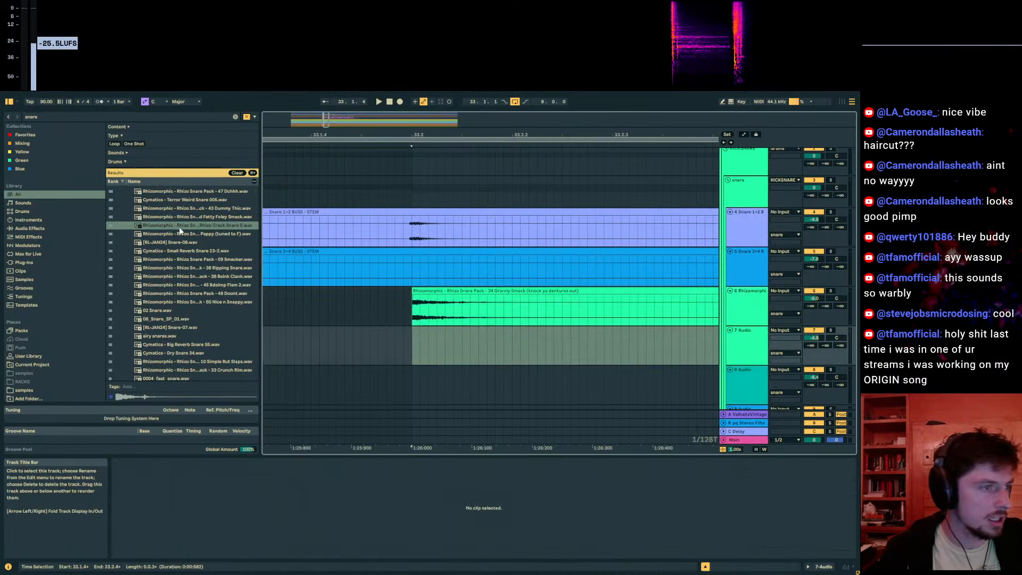
click(170, 227)
drag(168, 231, 655, 346)
Step: Trim the Rhizo Crack Snare 5 clip to a short hit by deleting its tail, and play back the layered snares
click(463, 348)
key(ctrl+e)
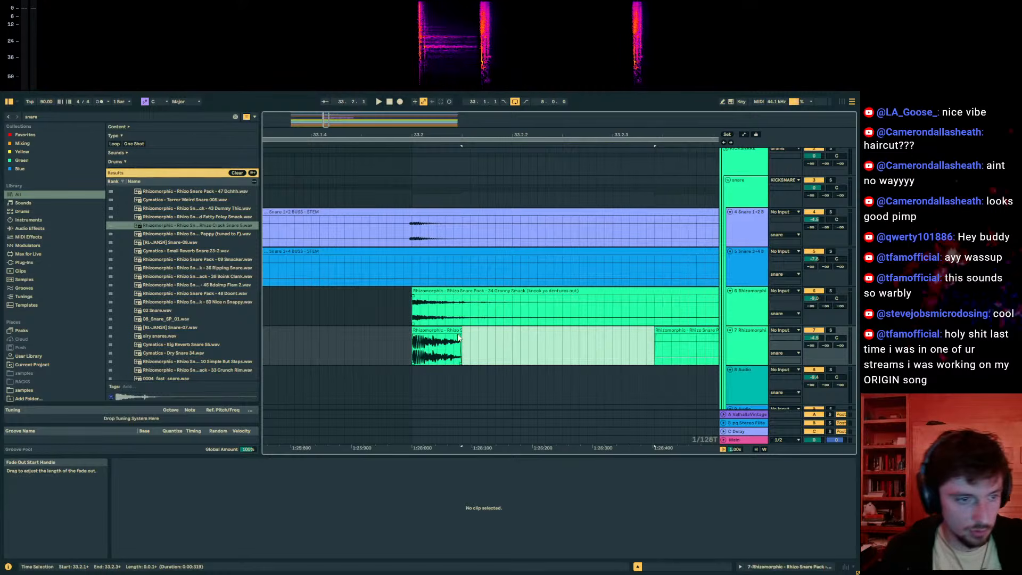
key(Delete)
click(658, 330)
key(Delete)
click(361, 346)
key(space)
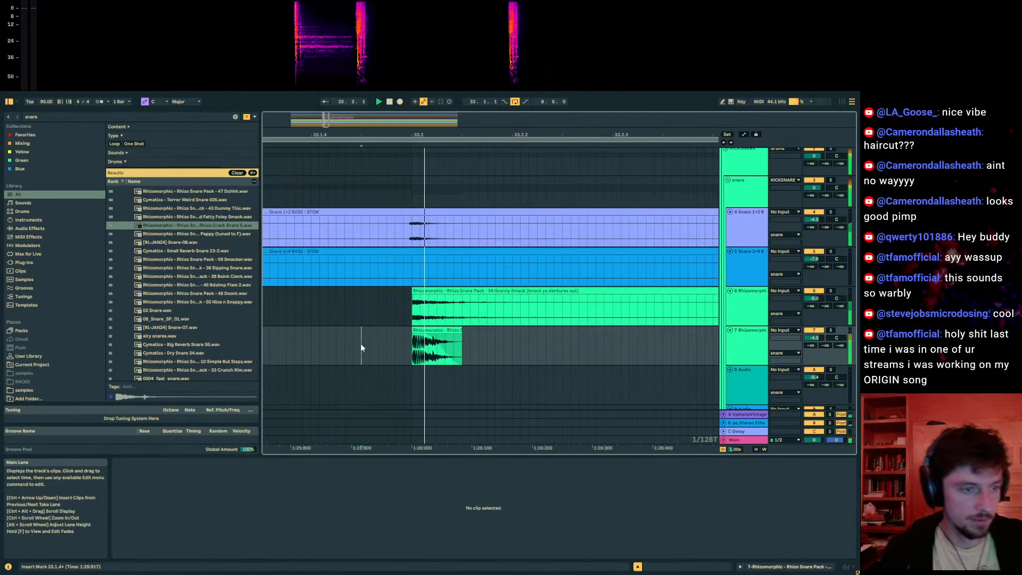
key(space)
Step: Duplicate the two layered snare hits spanning 33.1.1 to 33.3.1 four times and play them back from bar 33
drag(446, 137, 499, 101)
scroll(509, 313, down, 1)
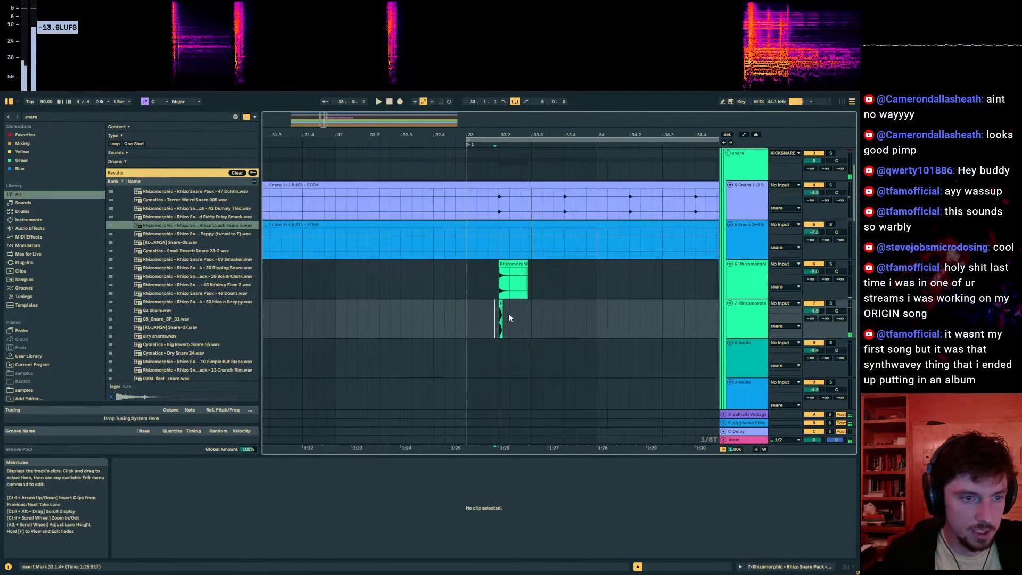
click(527, 287)
right_click(533, 286)
click(535, 280)
drag(533, 280, 462, 324)
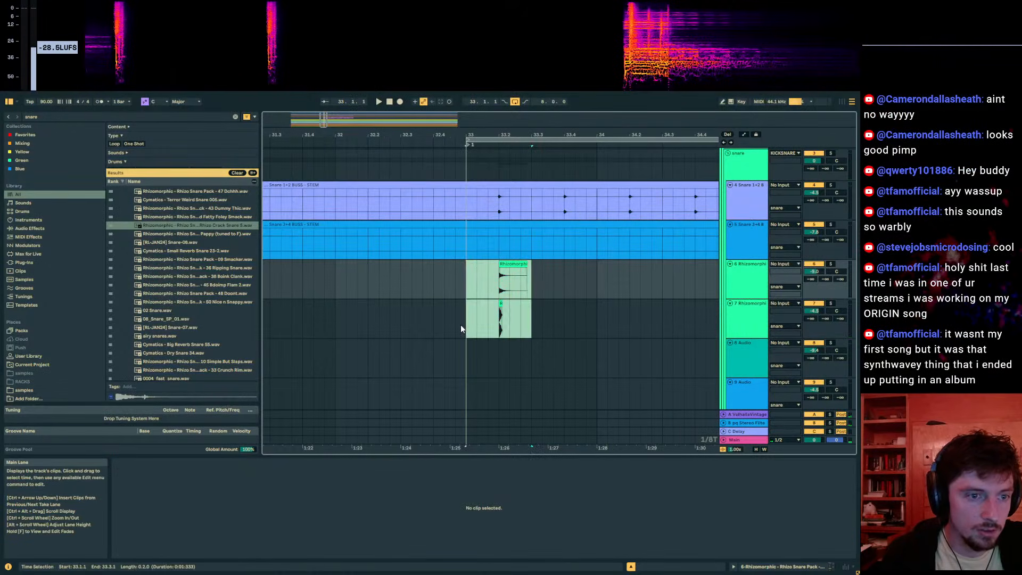
key(ctrl+d)
key(ctrl+d)
key(ctrl+d)
key(ctrl+d)
click(368, 280)
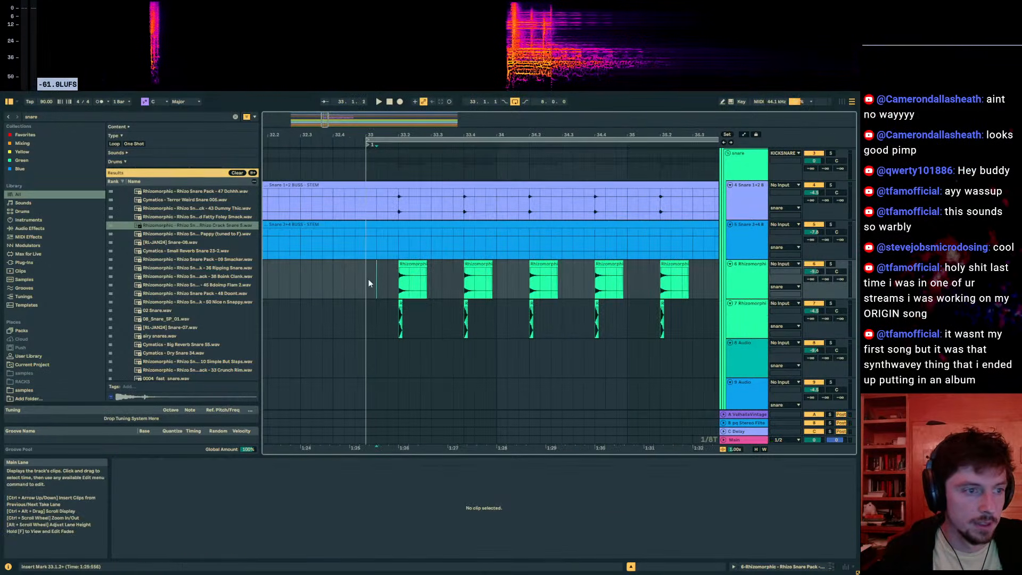
key(space)
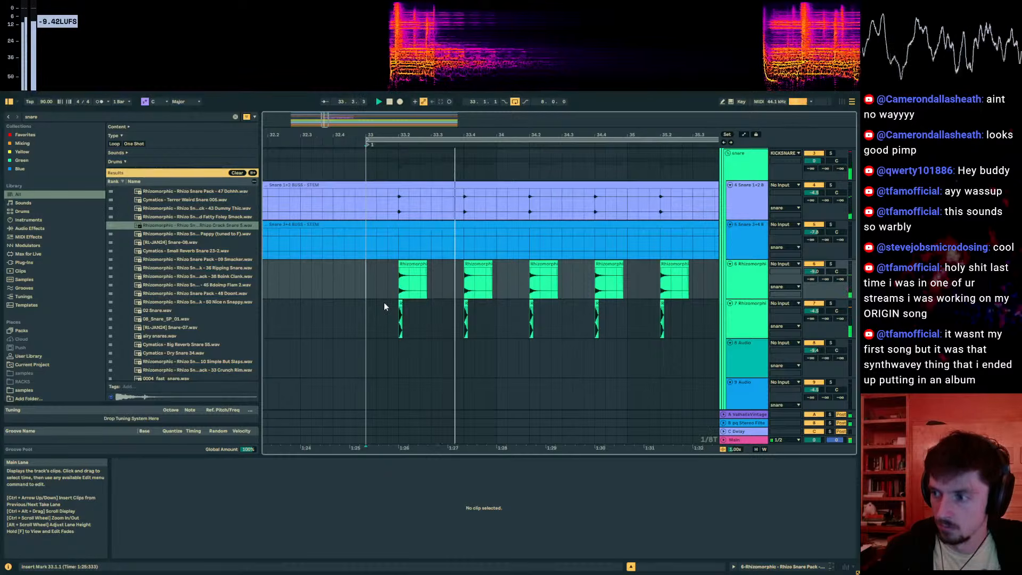
Step: Copy the kick clip at bar 33 and paste it on the KICK track between 33.3 and 33.4, then play it back
scroll(386, 304, down, 5)
scroll(420, 287, down, 2)
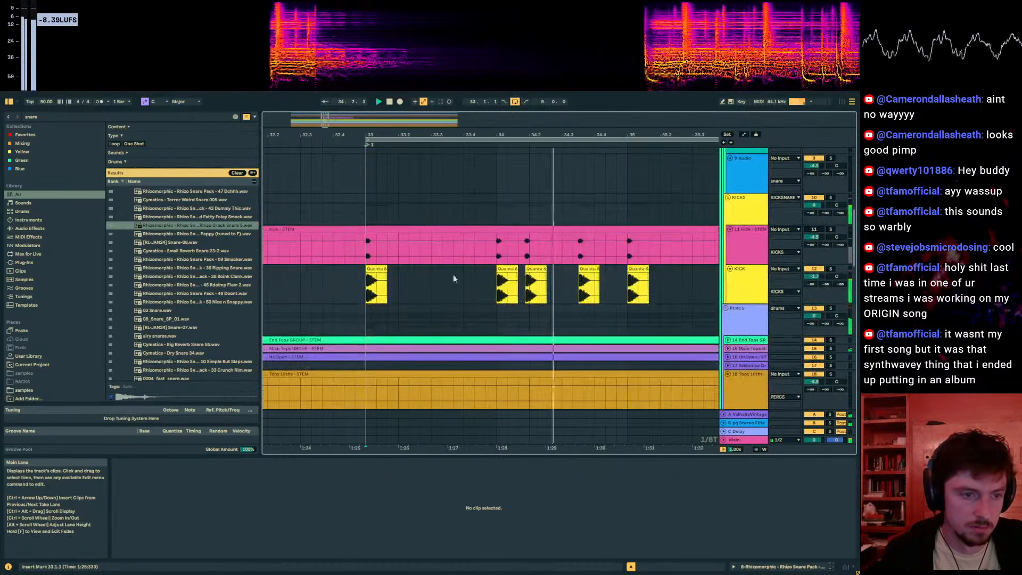
click(538, 276)
click(357, 277)
click(367, 290)
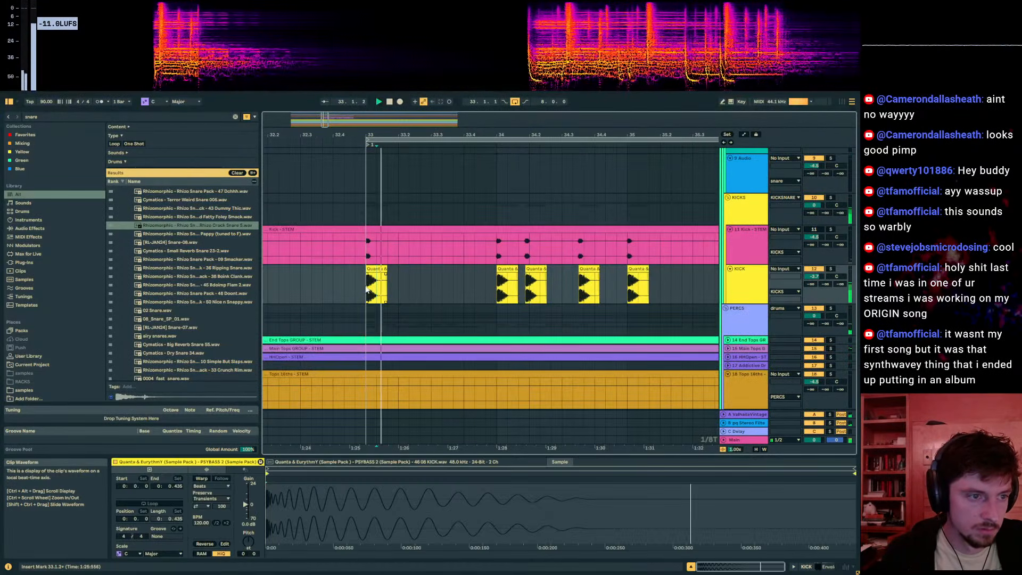
scroll(480, 293, down, 3)
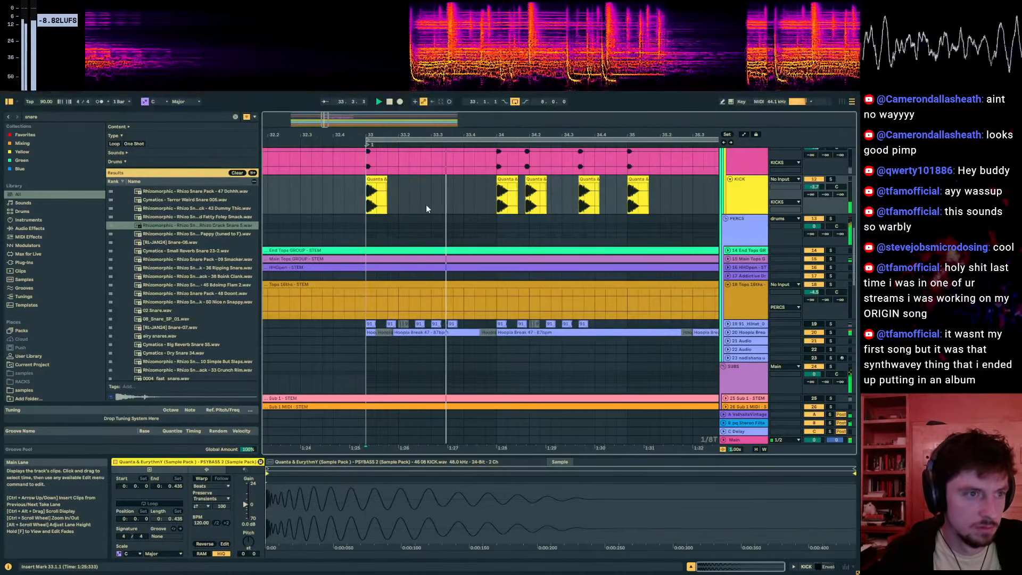
click(445, 198)
key(ctrl+v)
click(346, 213)
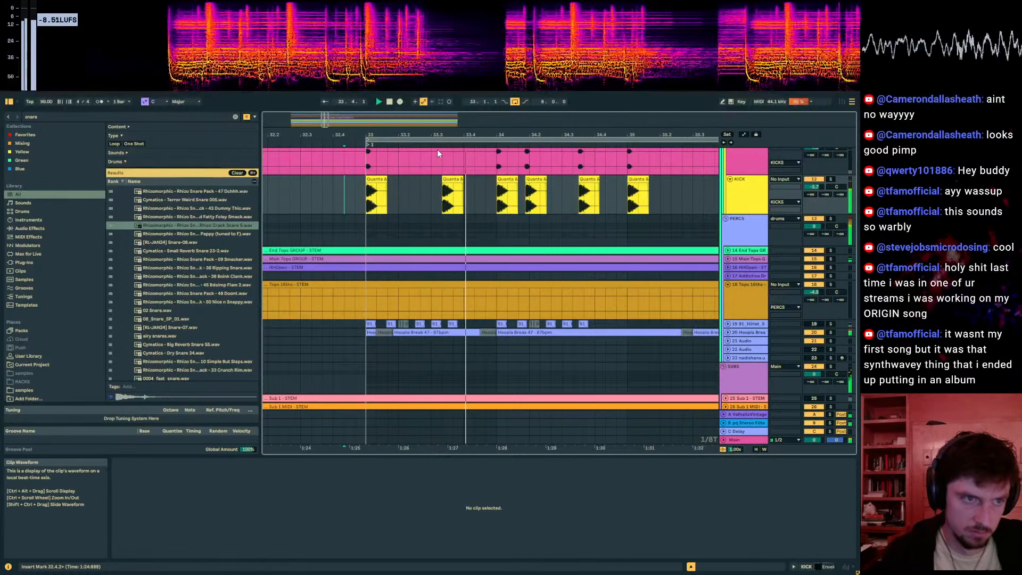
Step: Unfold the Hoopla Break track and move it above the End Tops track, directly under the PERCS group header
drag(428, 133, 428, 163)
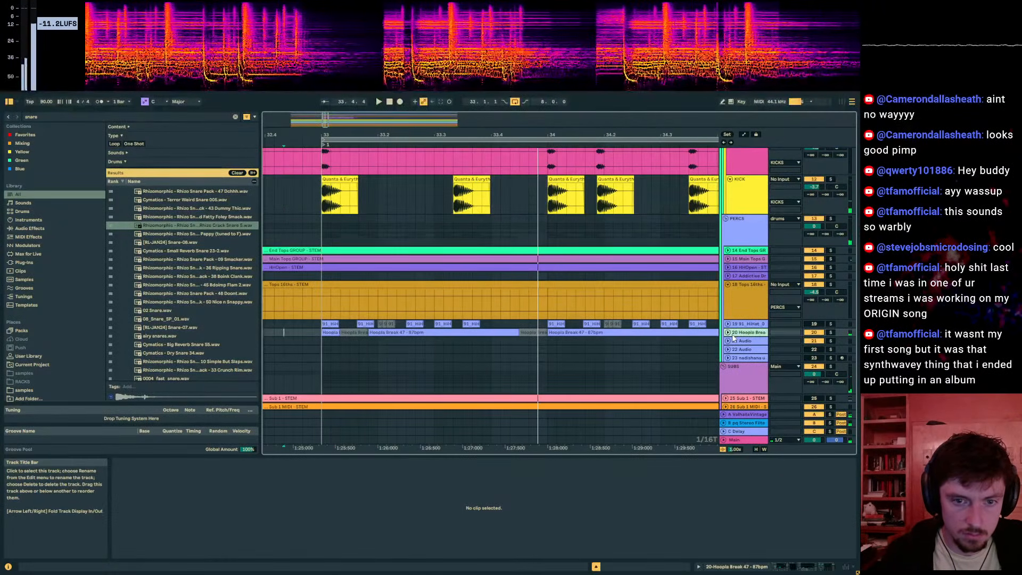
click(734, 333)
drag(455, 136, 453, 165)
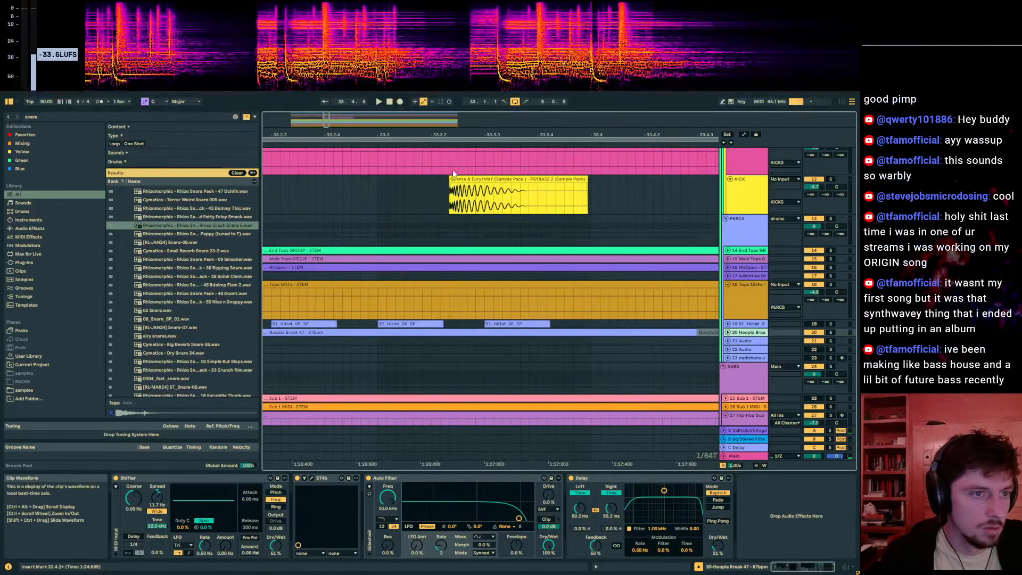
click(452, 190)
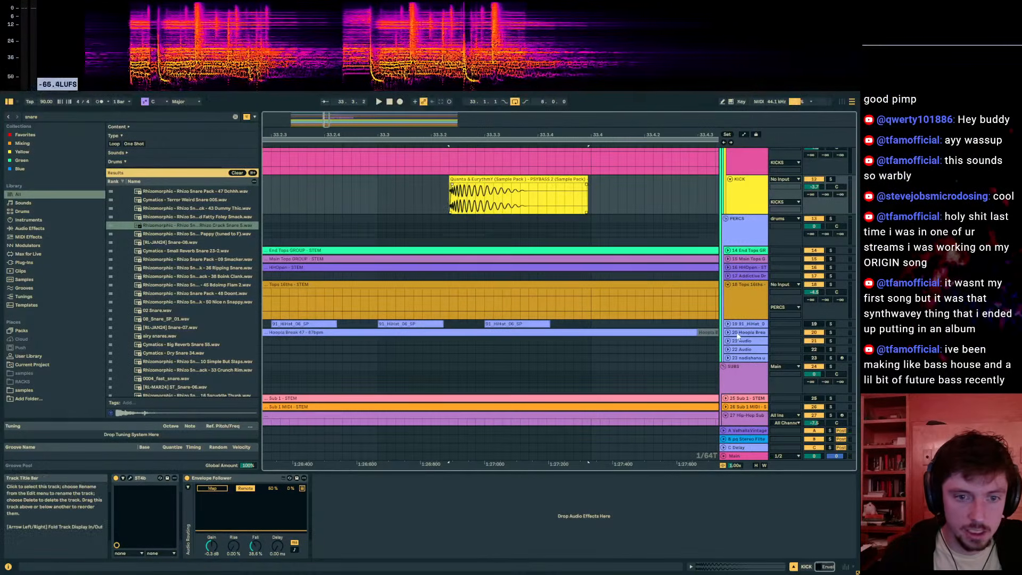
click(745, 332)
click(728, 332)
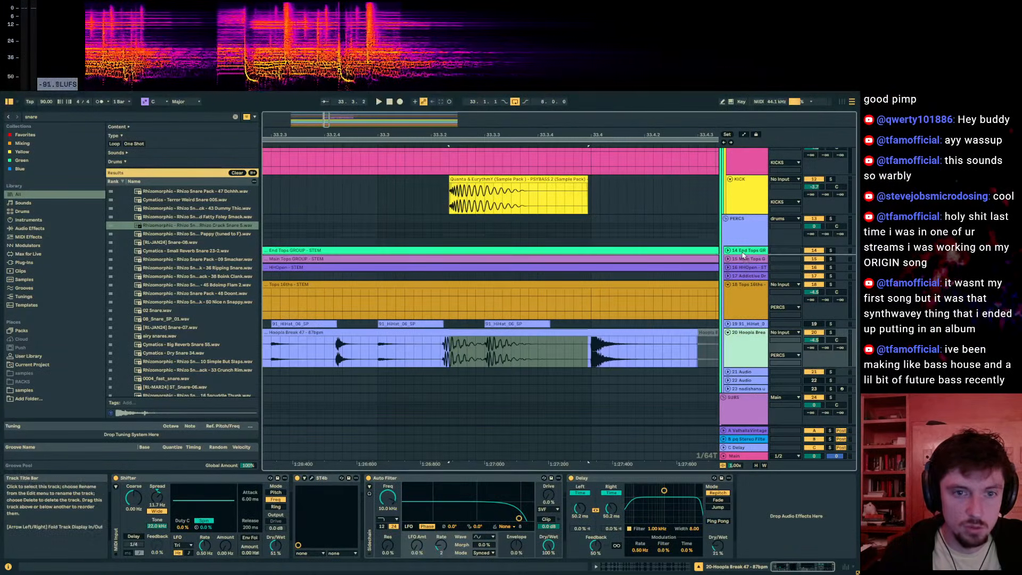
drag(744, 255, 743, 248)
Step: Move the pasted kick slightly earlier to match the break's hit before 33.3.3, and add a second kick at 33.3.3
click(472, 179)
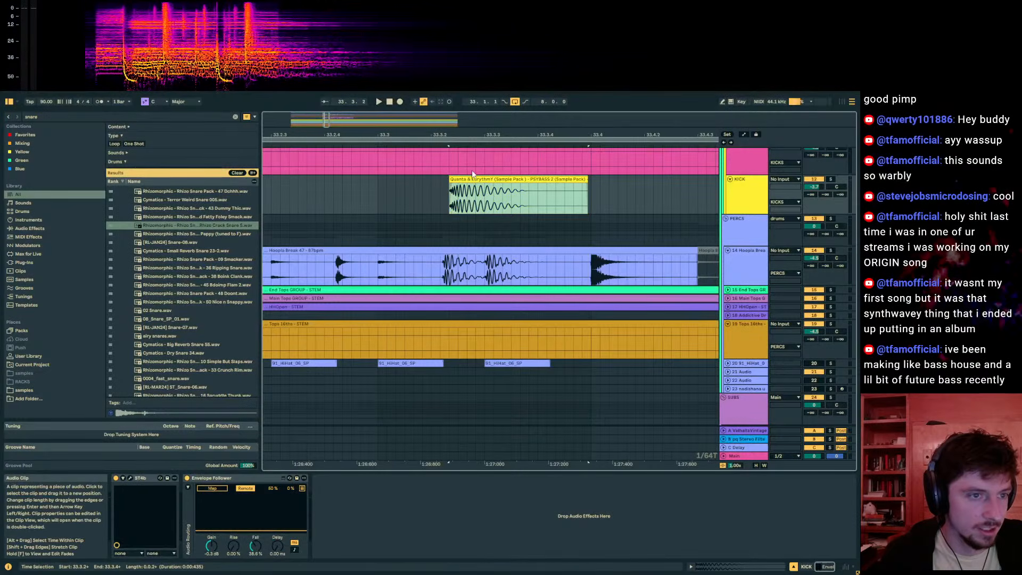
drag(450, 135, 450, 166)
drag(509, 180, 479, 186)
click(619, 214)
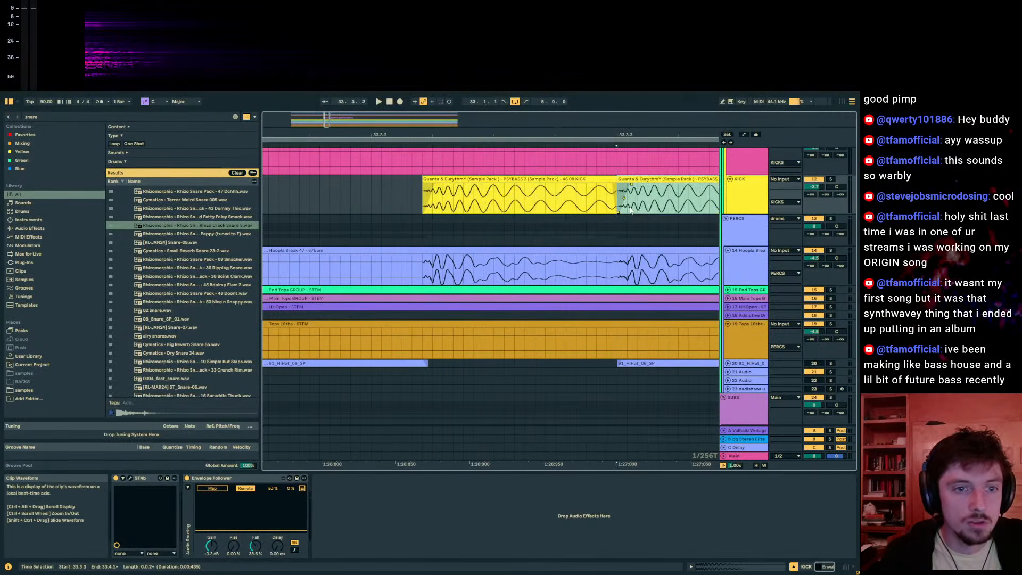
drag(560, 136, 549, 101)
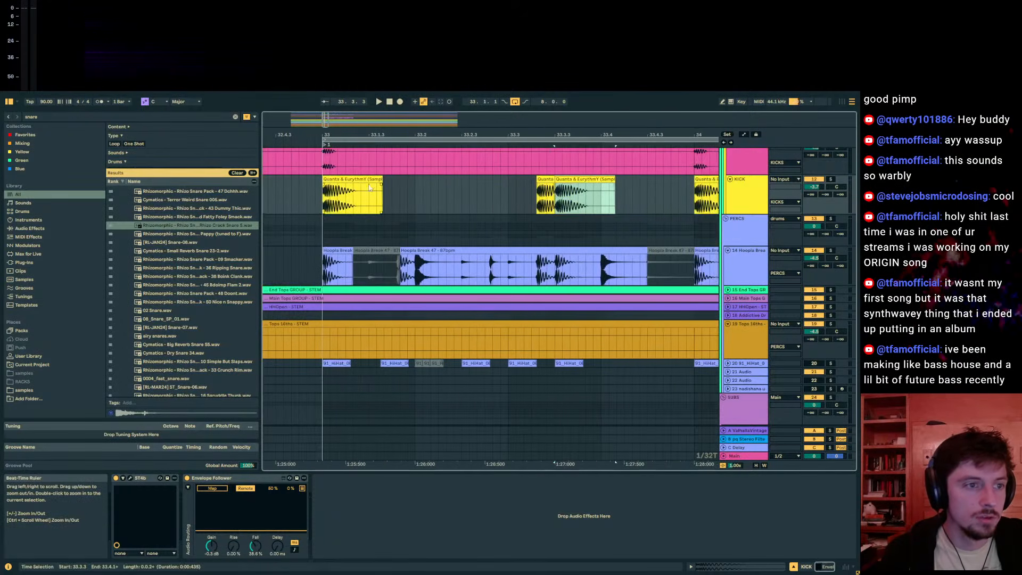
click(407, 250)
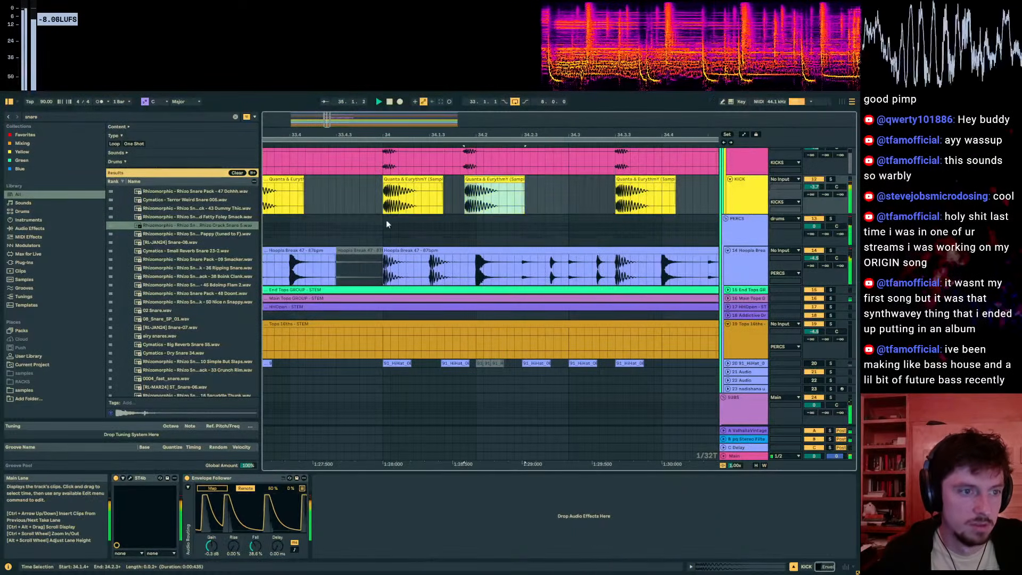
Step: Copy the bar 34 kick to the break's hit at 34.1.3 and deactivate the leftover piece of the following kick
click(386, 219)
click(396, 179)
key(space)
drag(397, 179, 463, 182)
click(490, 181)
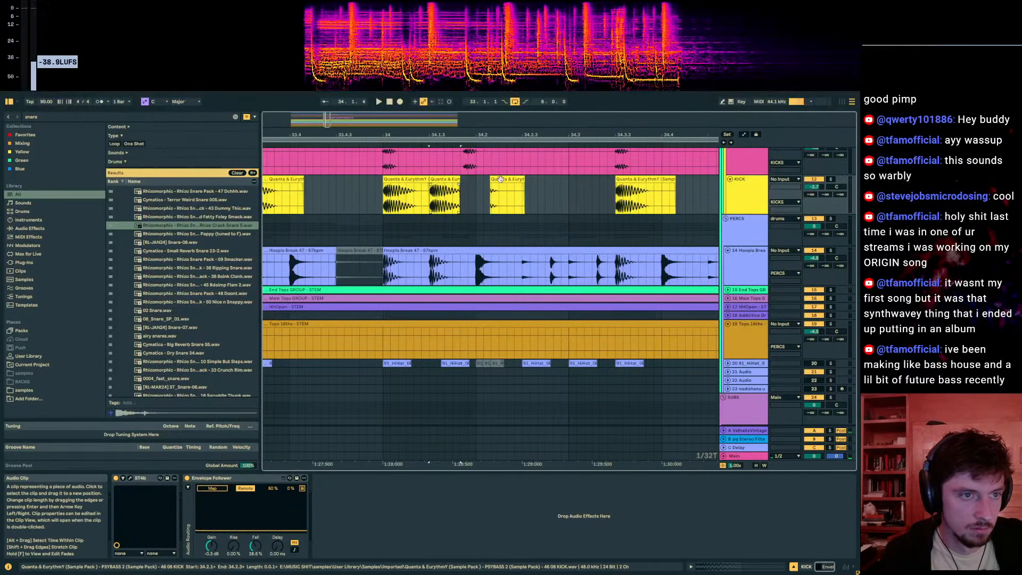
key(Delete)
key(space)
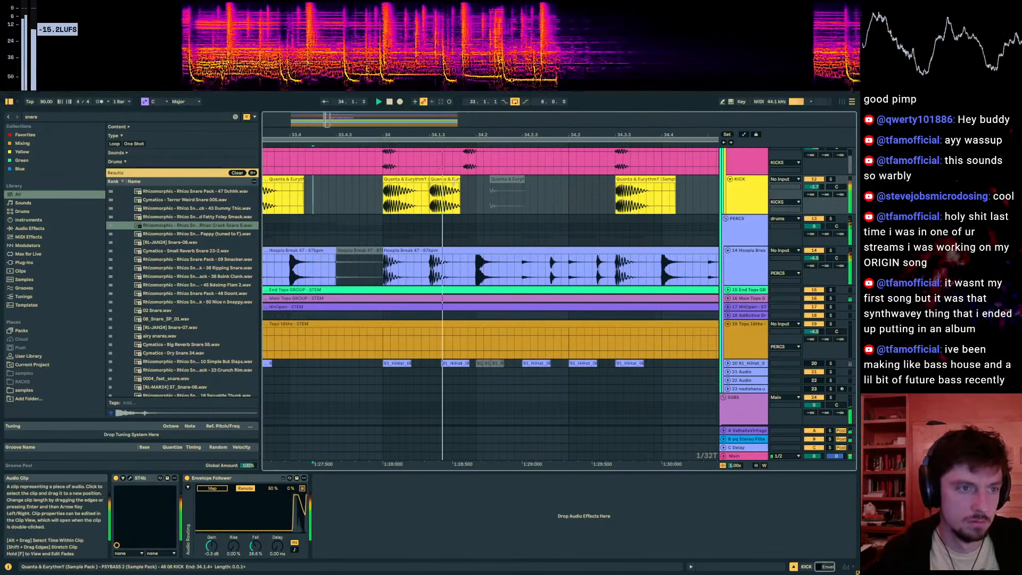
Step: Copy the shortened kick from 34.1.3 onto the kick at 34.3.3 and listen to the passage
drag(451, 181, 626, 178)
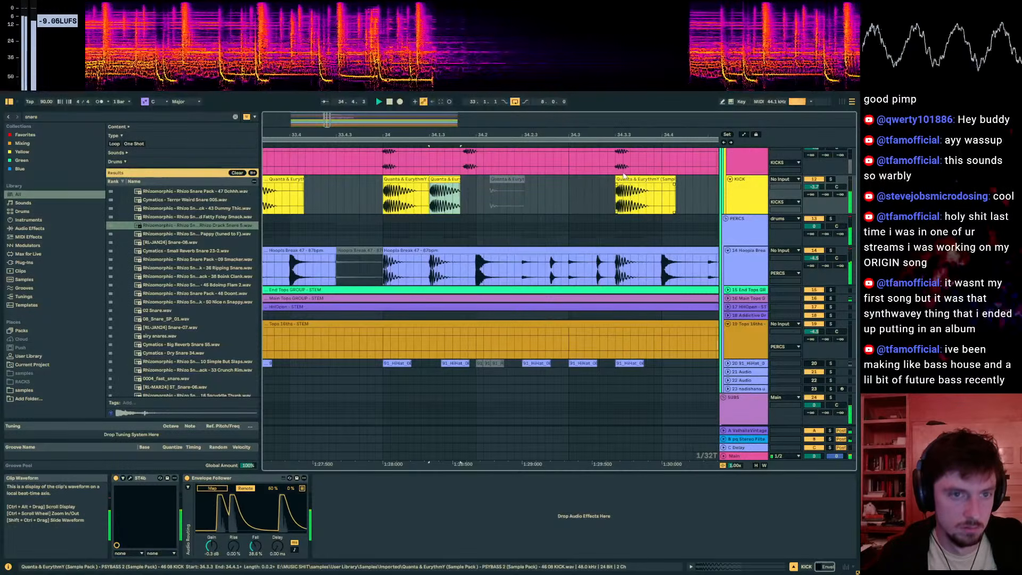
drag(633, 135, 366, 103)
key(space)
Step: Place a short kick just before 35.2 and align it with the hit in the Hoopla Break waveform
click(434, 179)
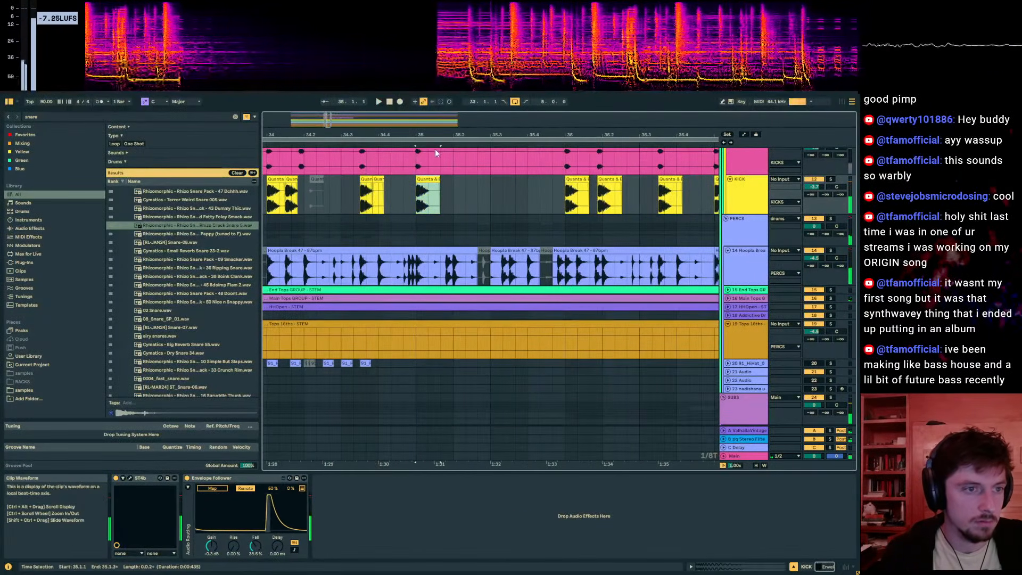
drag(445, 135, 446, 173)
click(442, 183)
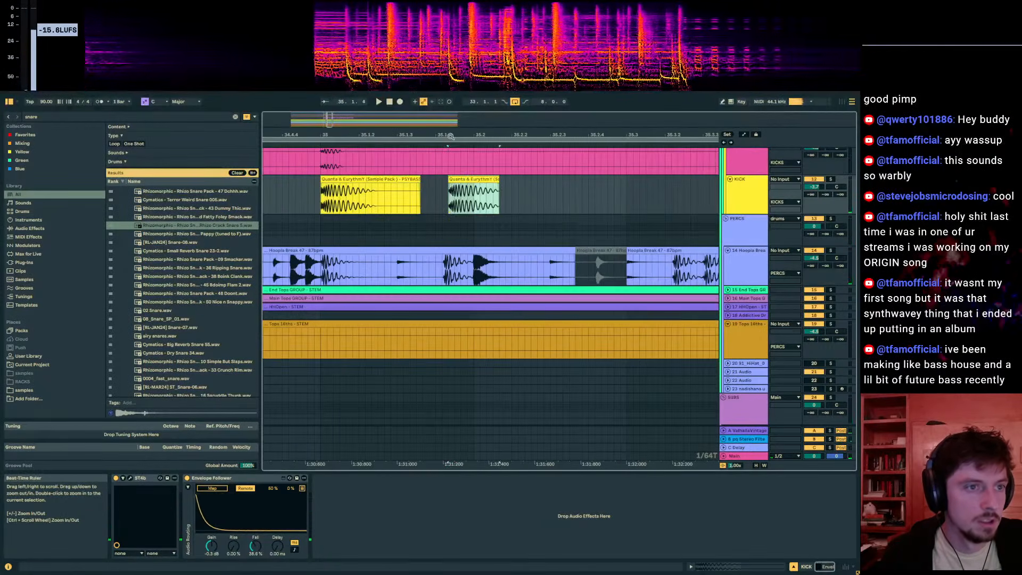
drag(450, 136, 449, 190)
click(436, 194)
Step: Paste the short kick just after 35.3.2 and nudge it into line with the break's hit
drag(436, 142, 290, 106)
click(640, 205)
key(ctrl+v)
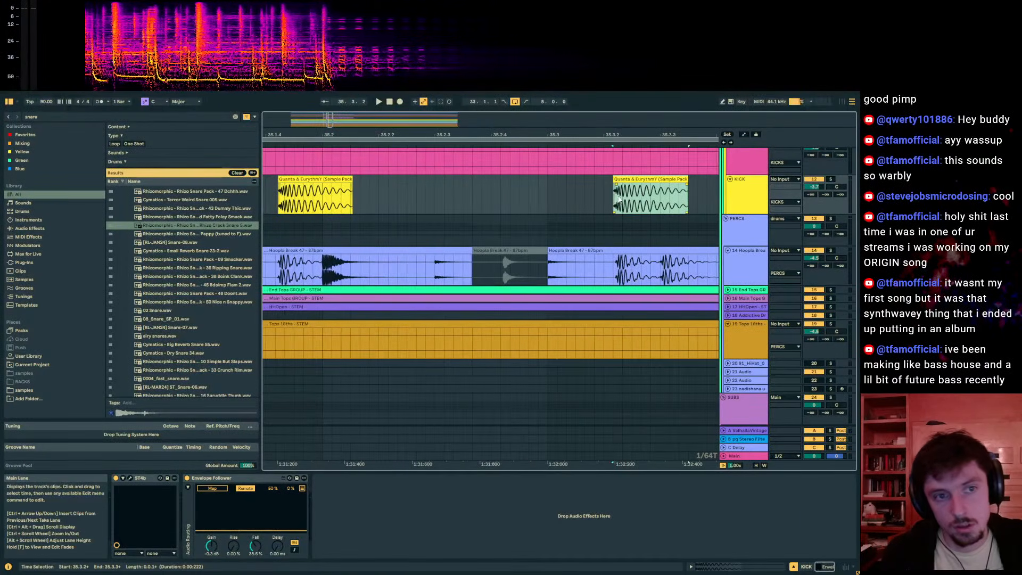
drag(633, 136, 447, 136)
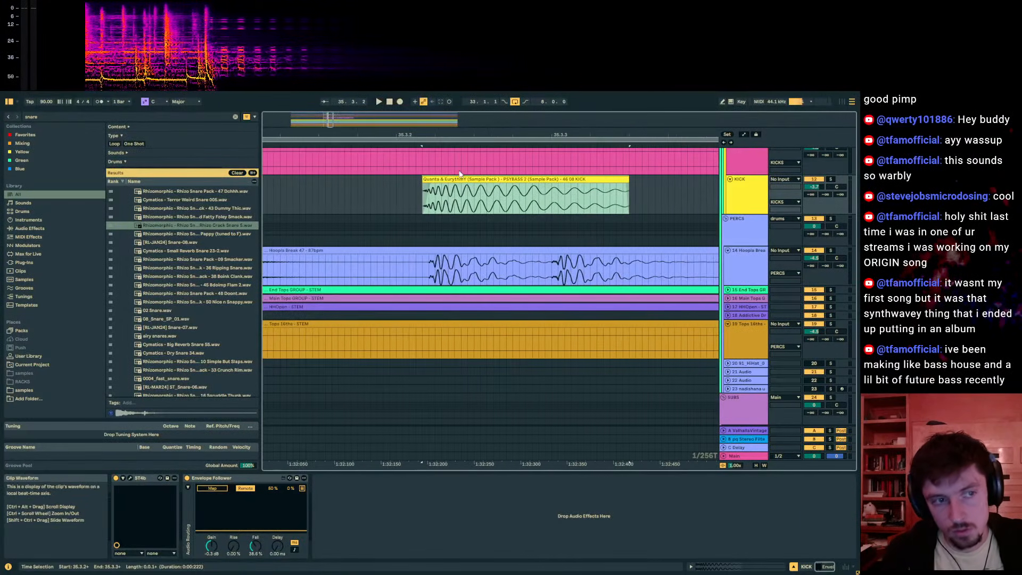
drag(459, 178, 466, 179)
Step: Paste a second short kick at 35.3.3 to match the break's double hit, undoing the misplaced copy
key(ctrl+d)
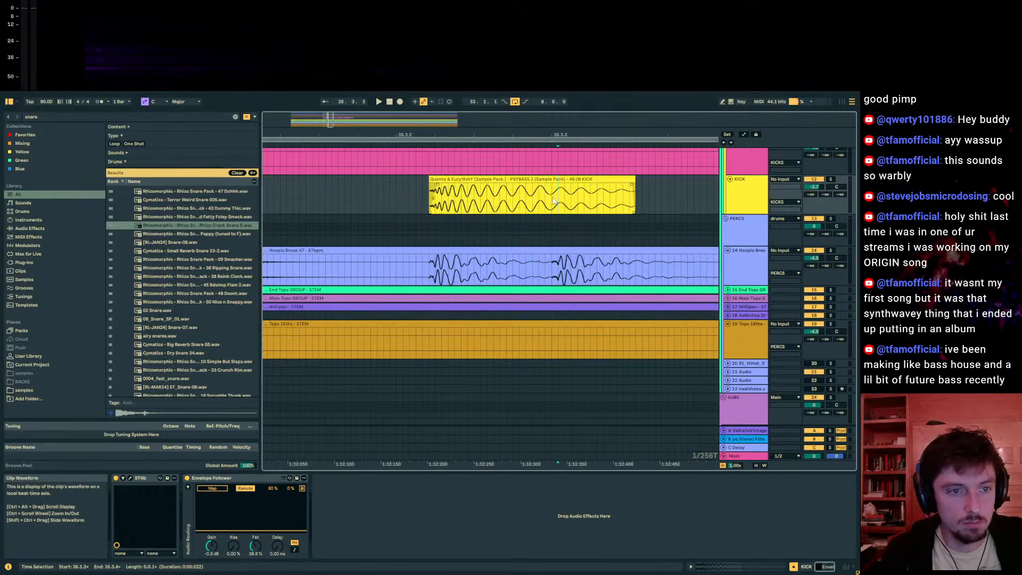
click(553, 201)
key(ctrl+v)
key(ctrl+v)
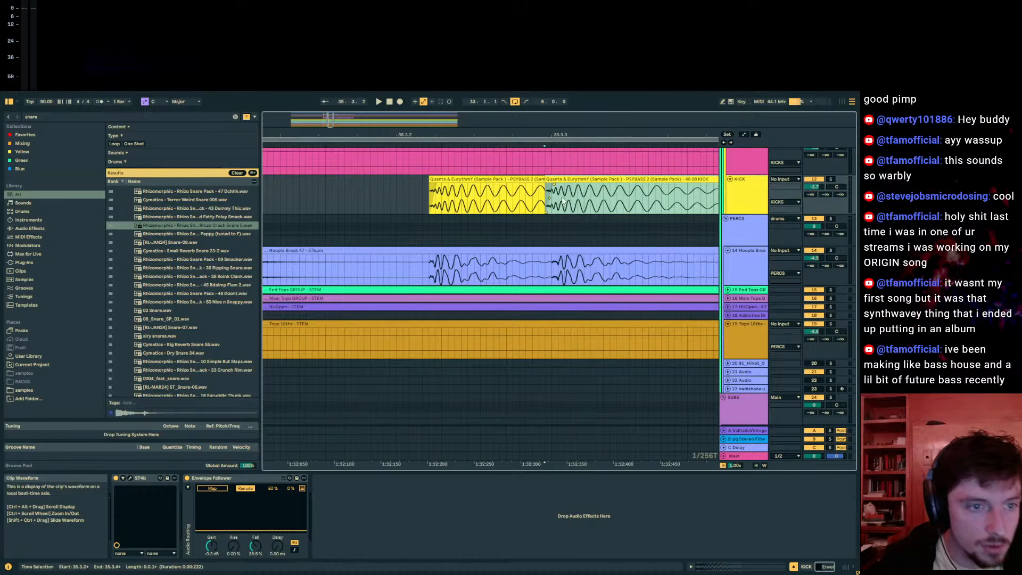
key(ctrl+z)
click(552, 196)
drag(558, 132, 417, 124)
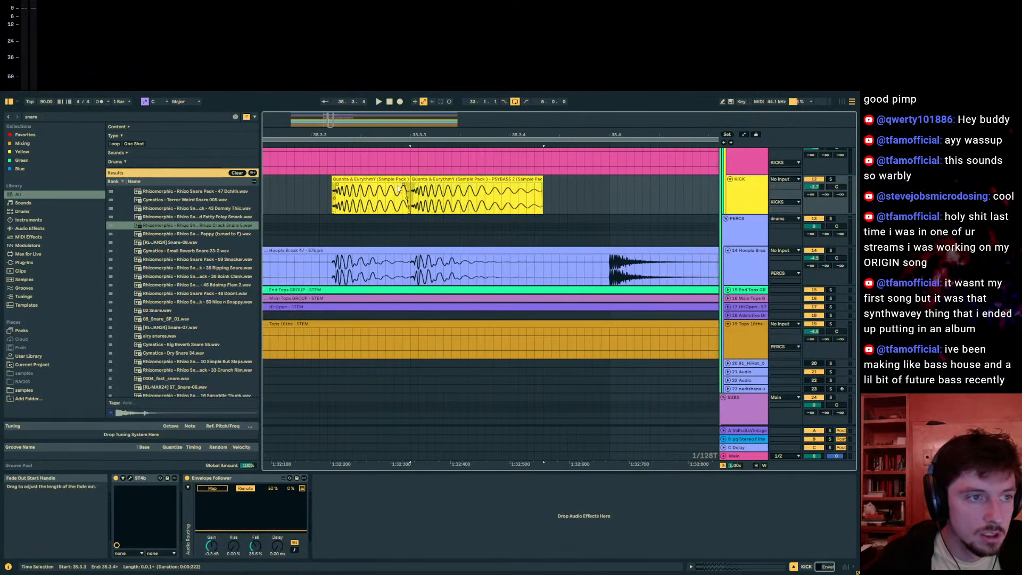
drag(530, 134, 437, 100)
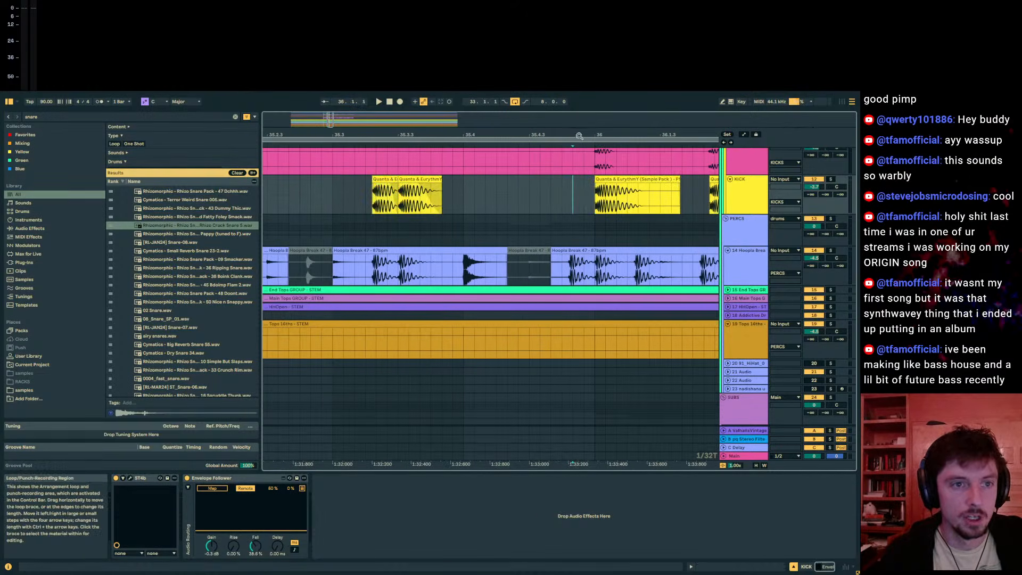
Step: Paste a short kick just after 35.4.4, aligned with the break's hit leading into bar 36
drag(580, 136, 575, 171)
click(542, 184)
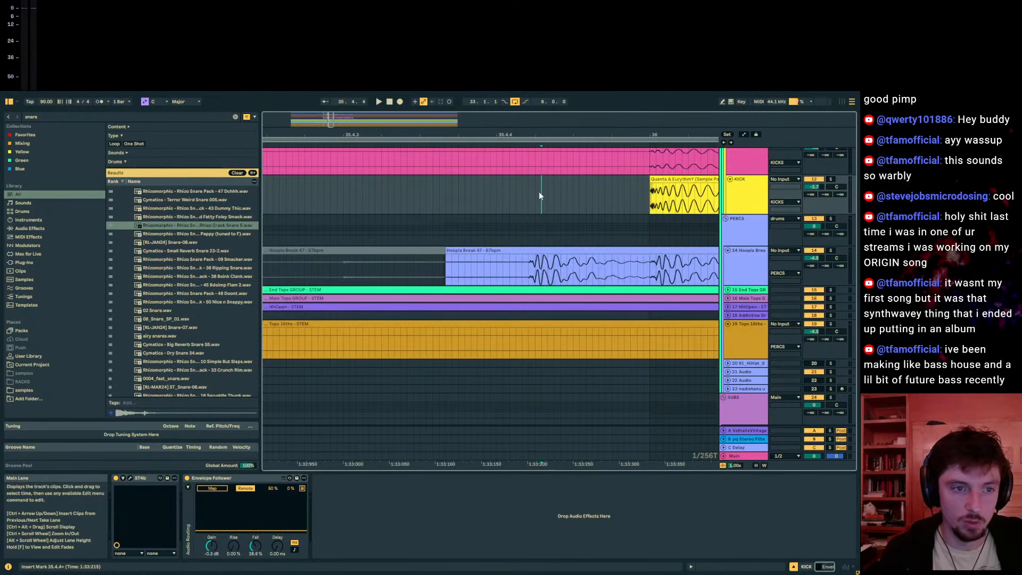
click(535, 195)
key(ctrl+v)
key(ctrl+z)
click(530, 199)
key(ctrl+v)
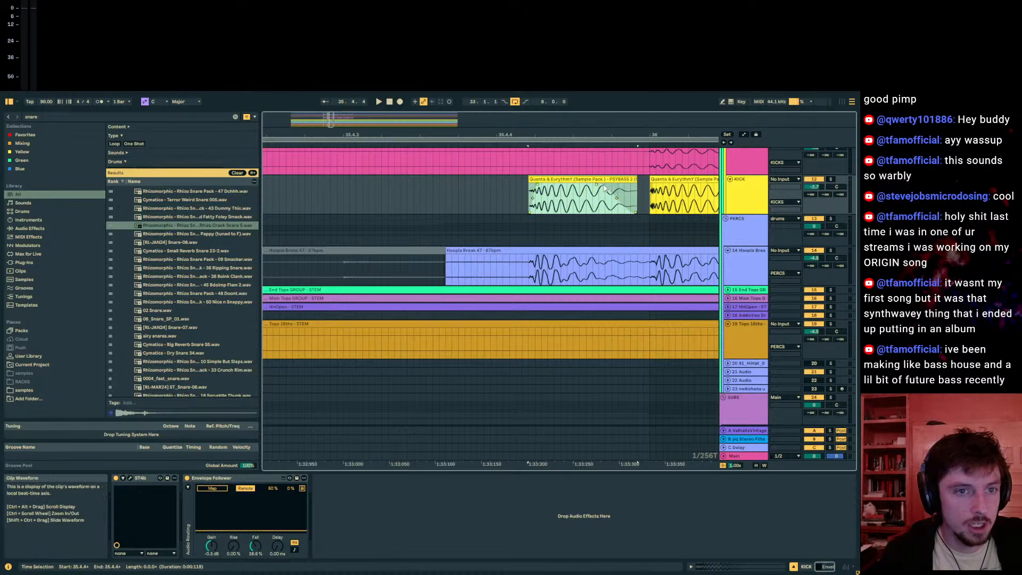
Step: Play the section from bar 33 and set the Delay dry/wet on the Hoopla Break track to 10%
mouse_move(565, 137)
mouse_down()
mouse_move(647, 101)
mouse_move(632, 67)
mouse_up()
click(428, 199)
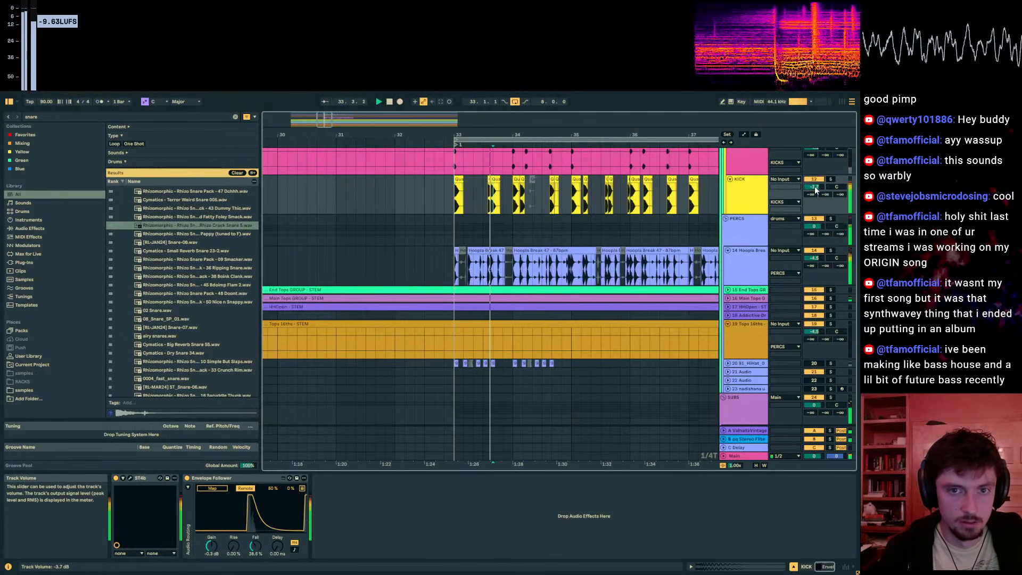
click(749, 250)
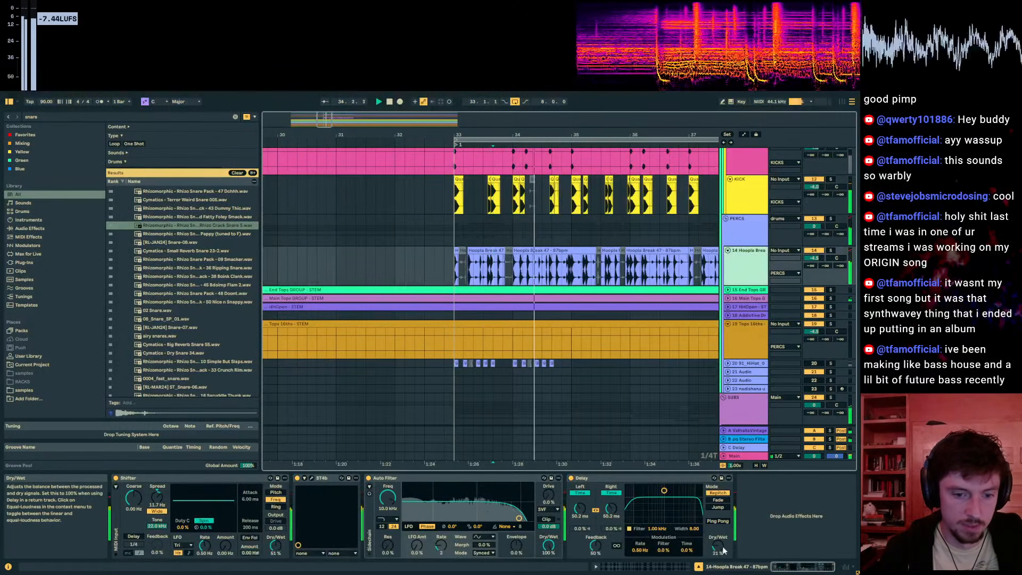
mouse_move(719, 545)
mouse_down()
mouse_move(719, 560)
mouse_move(721, 543)
mouse_up()
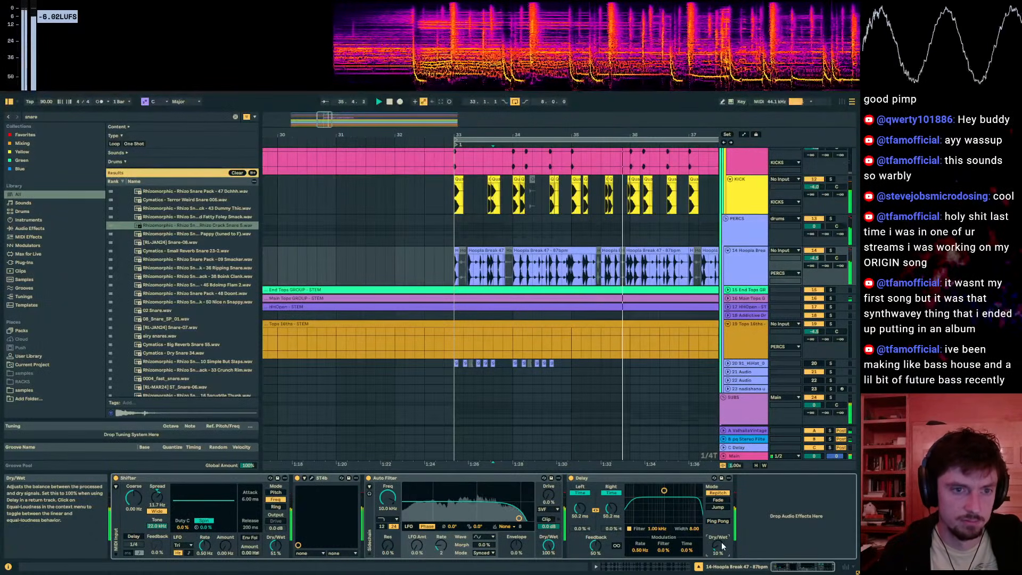
Step: Select the last pair of layered snare hits and duplicate it five times to fill through bar 37
scroll(634, 208, up, 3)
scroll(632, 205, up, 7)
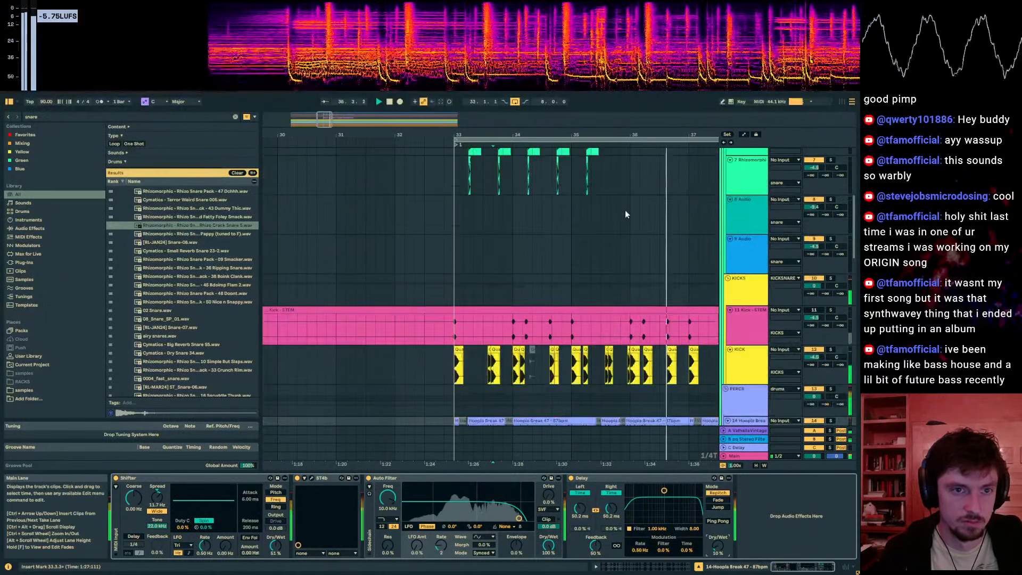
drag(573, 239, 596, 236)
key(ctrl+d)
key(ctrl+d)
key(ctrl+d)
key(ctrl+d)
key(ctrl+d)
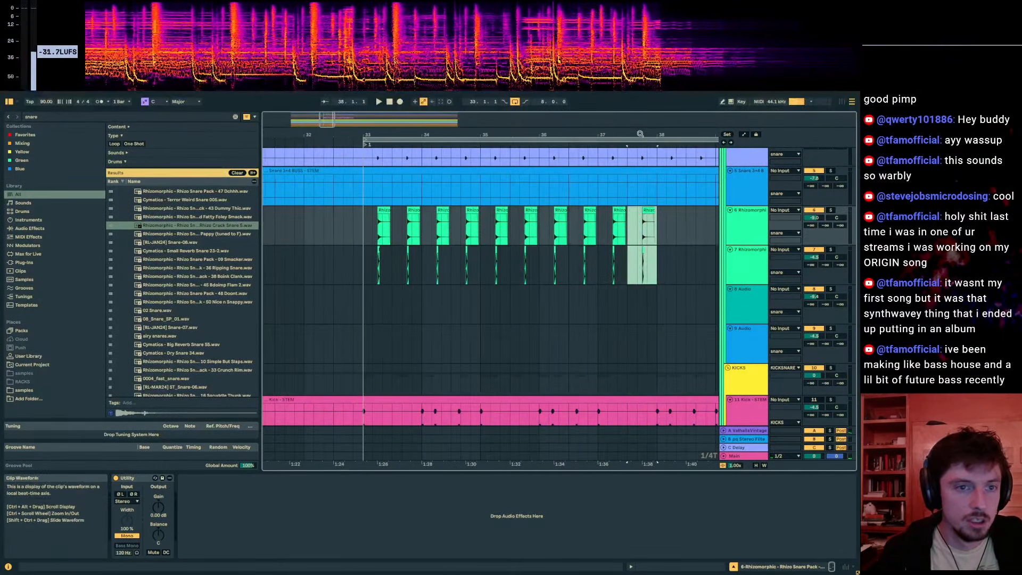
Step: Copy the opening slice of the layered snare hit at 37.2 across both snare sample tracks
scroll(634, 240, up, 8)
drag(532, 263, 511, 233)
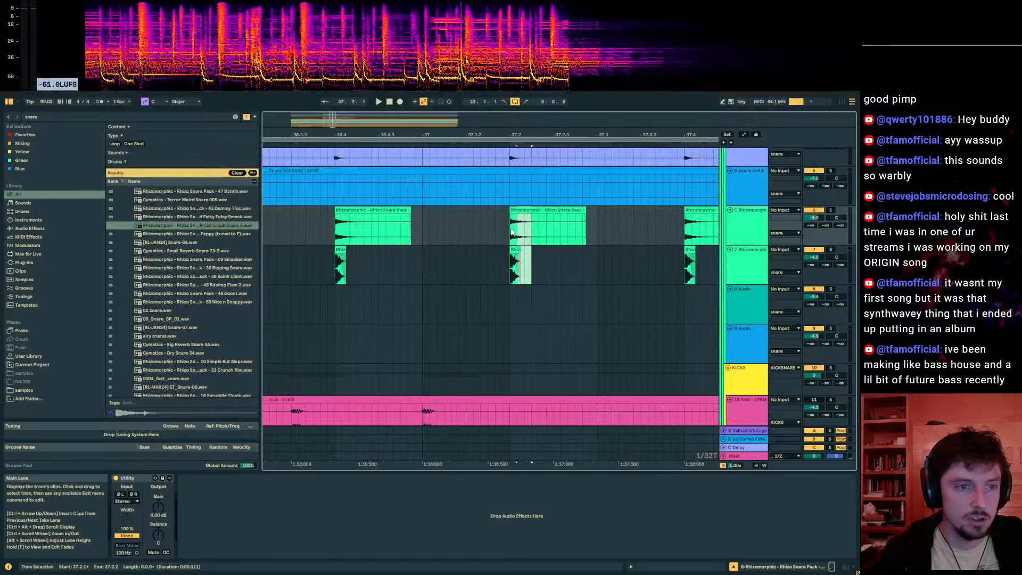
Step: Try pasting the short layered snare slice at 37.2.4, play it, and undo the paste
click(585, 234)
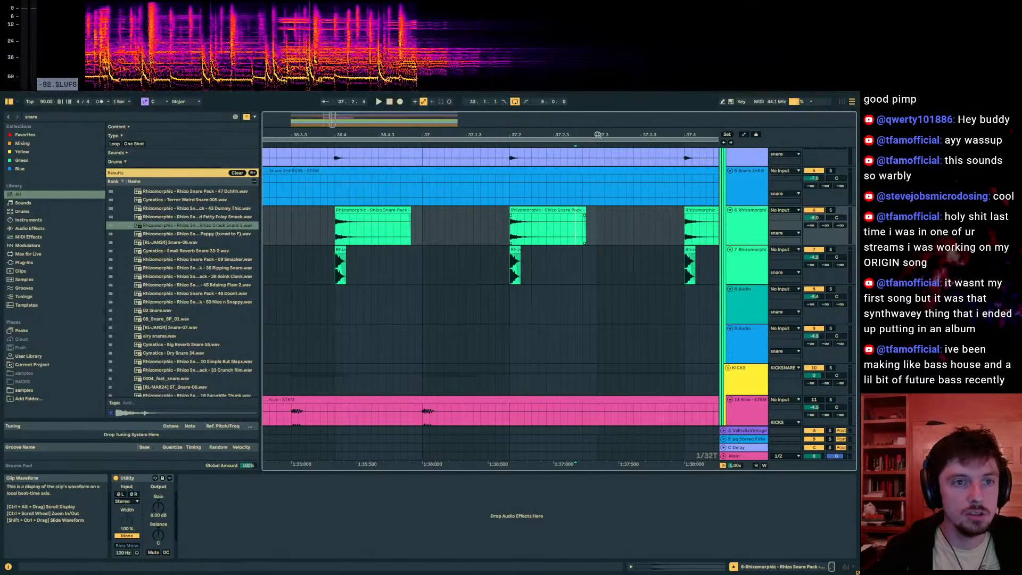
drag(585, 129, 509, 132)
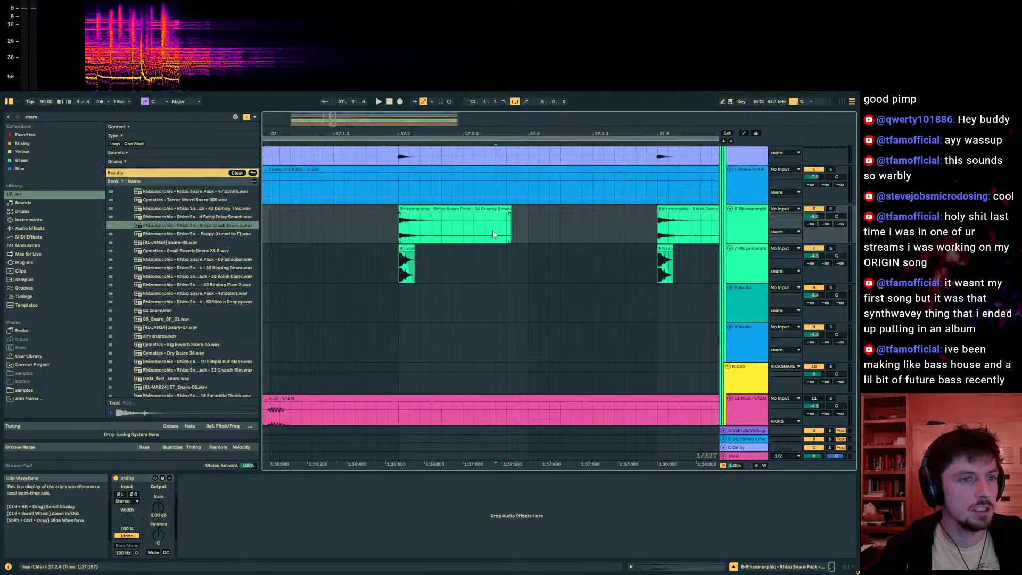
key(ctrl+v)
click(339, 250)
key(space)
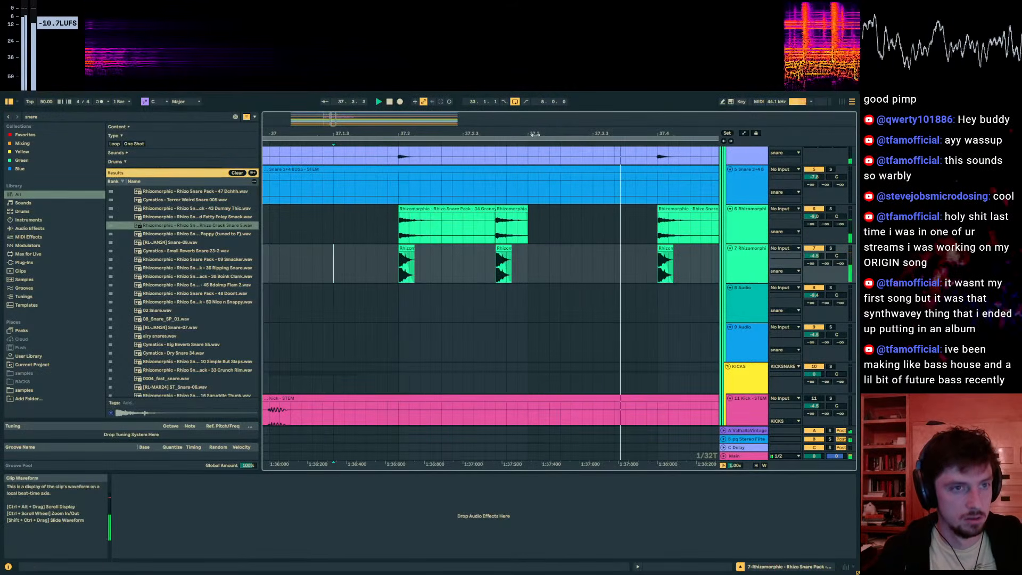
key(space)
drag(476, 134, 578, 176)
key(ctrl+z)
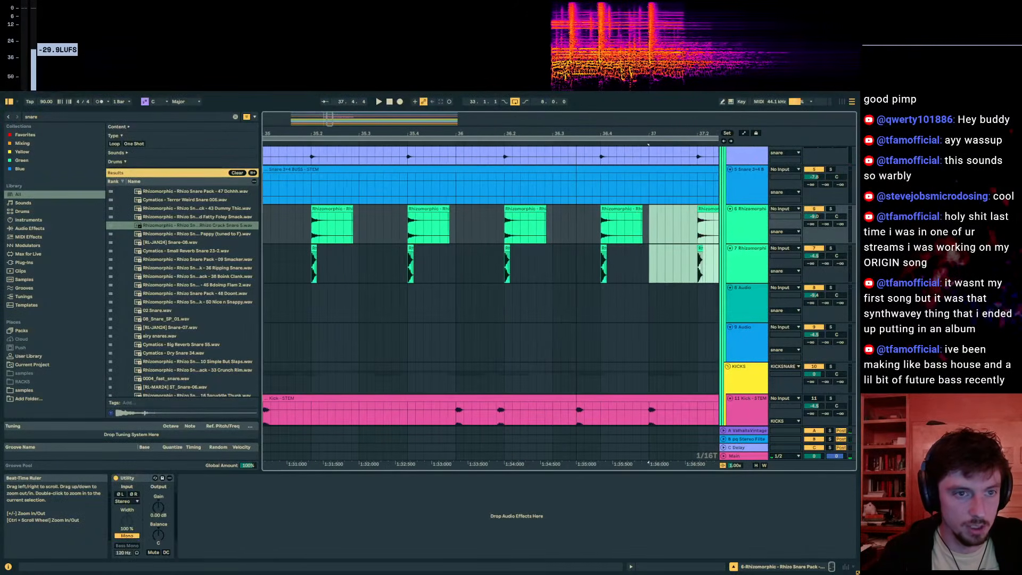
Step: Paste the short layered snare slice at 36.2.4, undoing the earlier placement, and play it from just before 36.2
click(552, 197)
drag(545, 222, 538, 227)
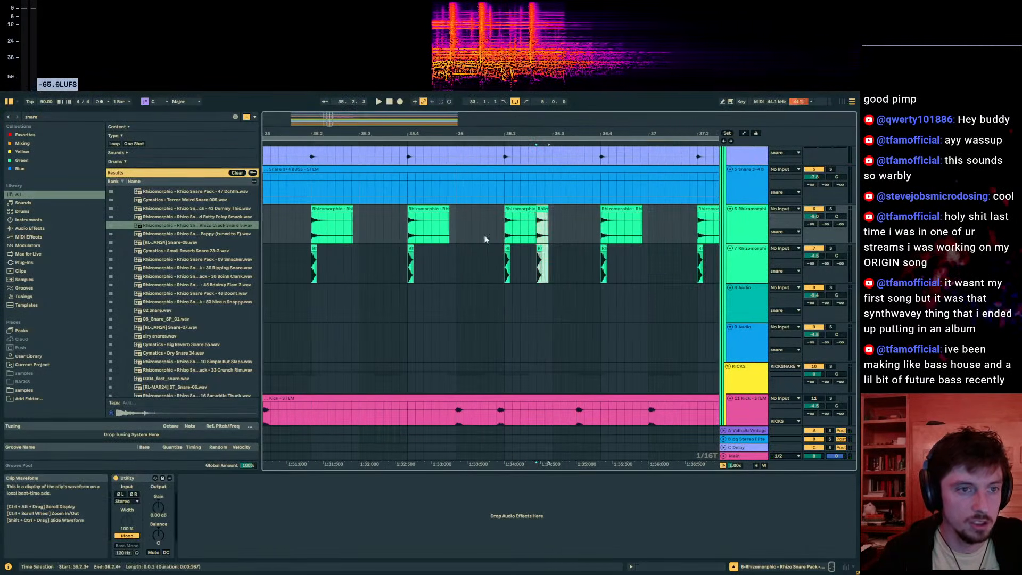
drag(511, 134, 395, 134)
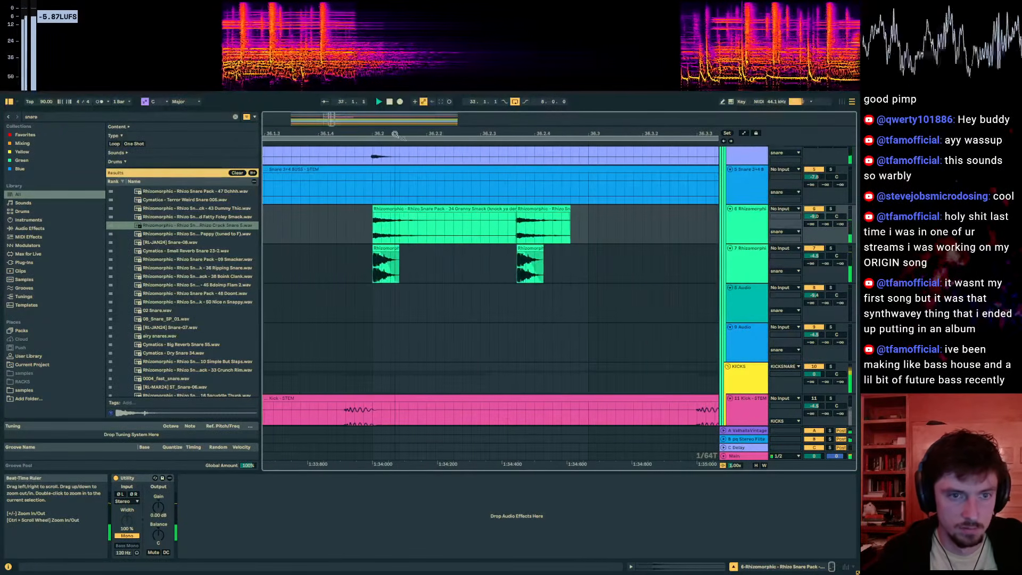
click(540, 232)
key(ctrl+v)
key(ctrl+z)
click(535, 231)
key(ctrl+v)
drag(364, 226, 355, 226)
key(space)
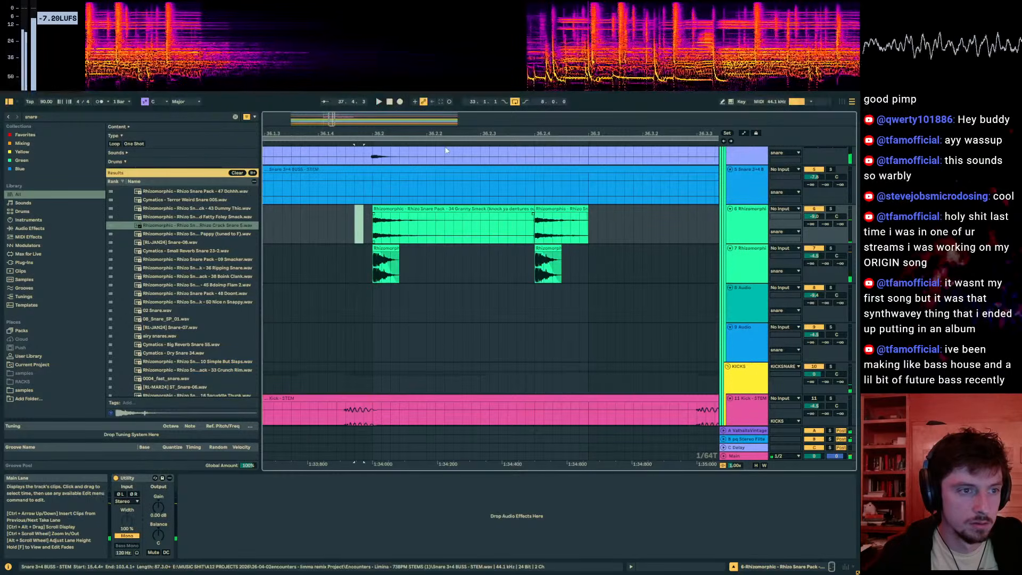
Step: Loop the four bars from bar 33 to bar 37 and play them
drag(452, 131, 587, 107)
scroll(556, 232, down, 8)
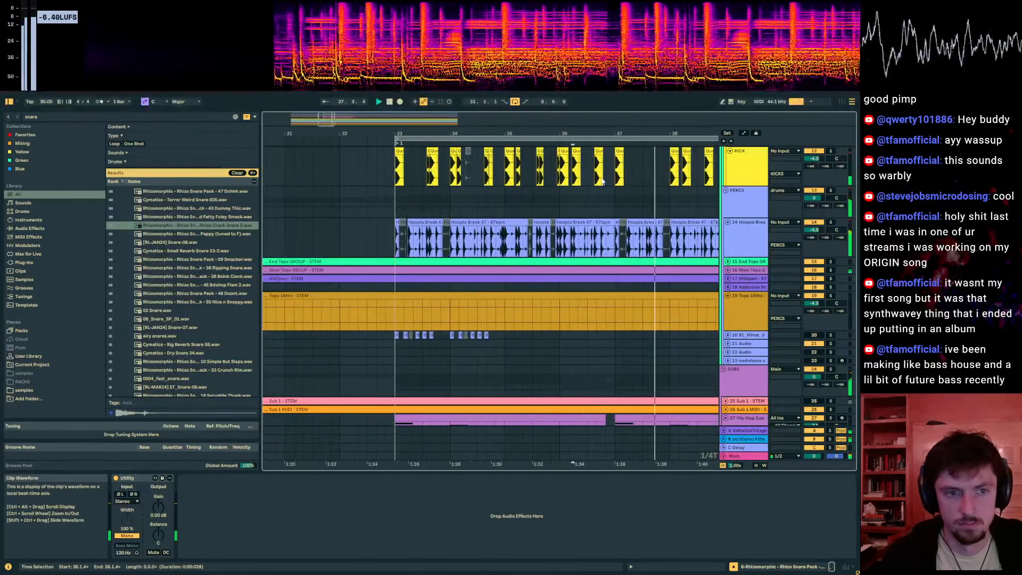
key(space)
scroll(612, 204, up, 3)
scroll(612, 207, up, 3)
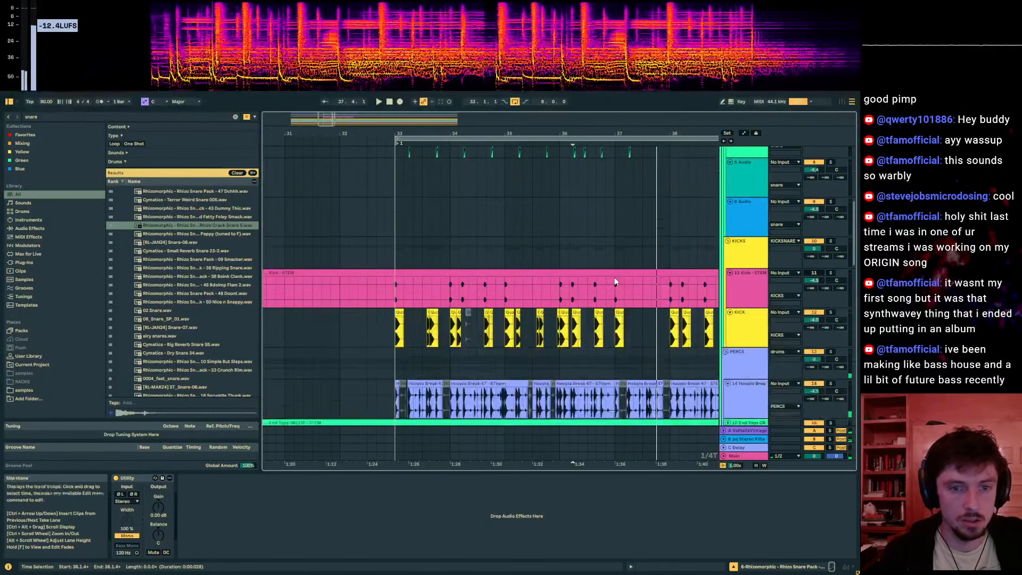
drag(615, 283, 388, 292)
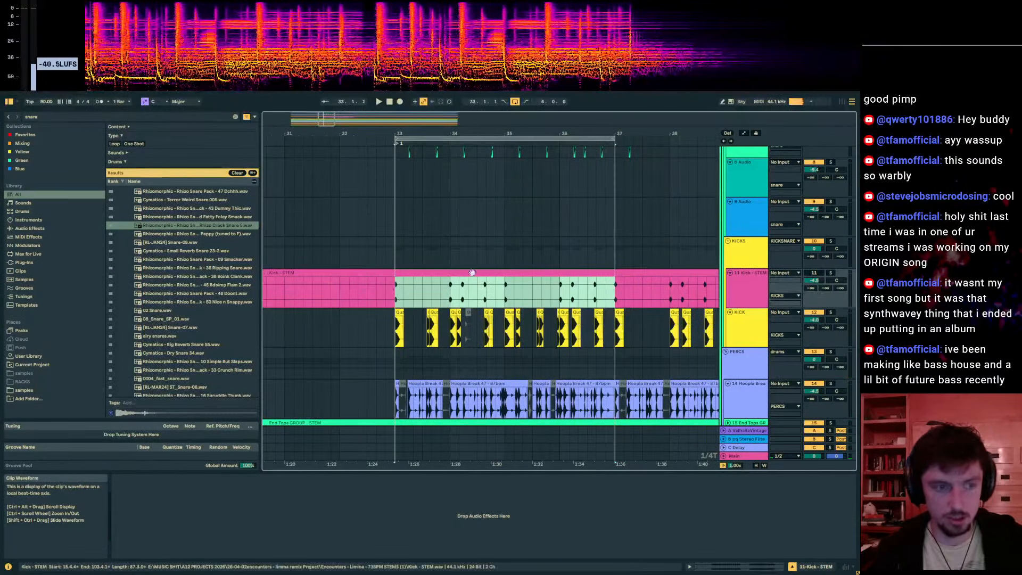
scroll(774, 249, down, 10)
key(space)
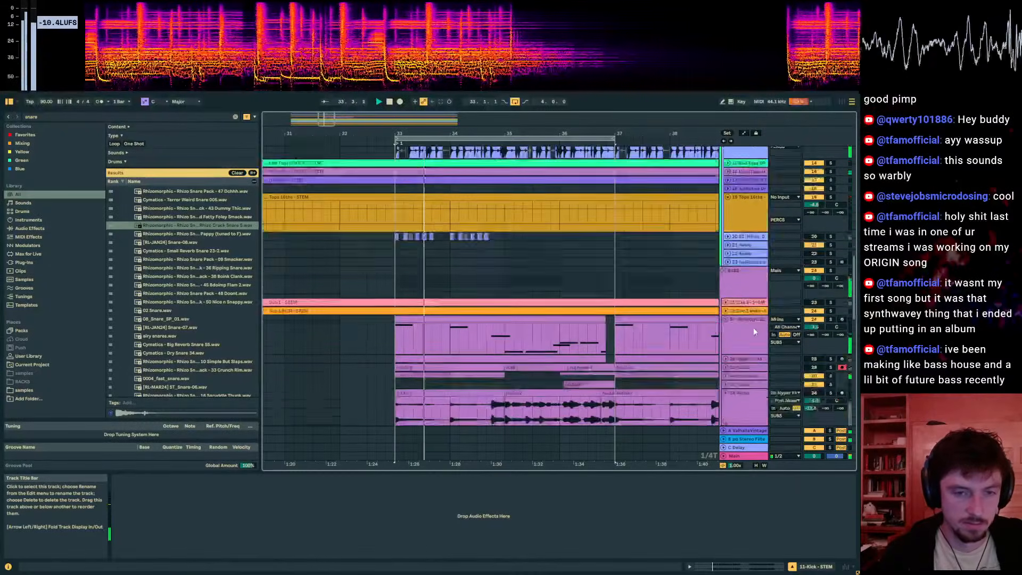
Step: Look through the stem tracks and fold the chords/melody group
scroll(745, 306, down, 15)
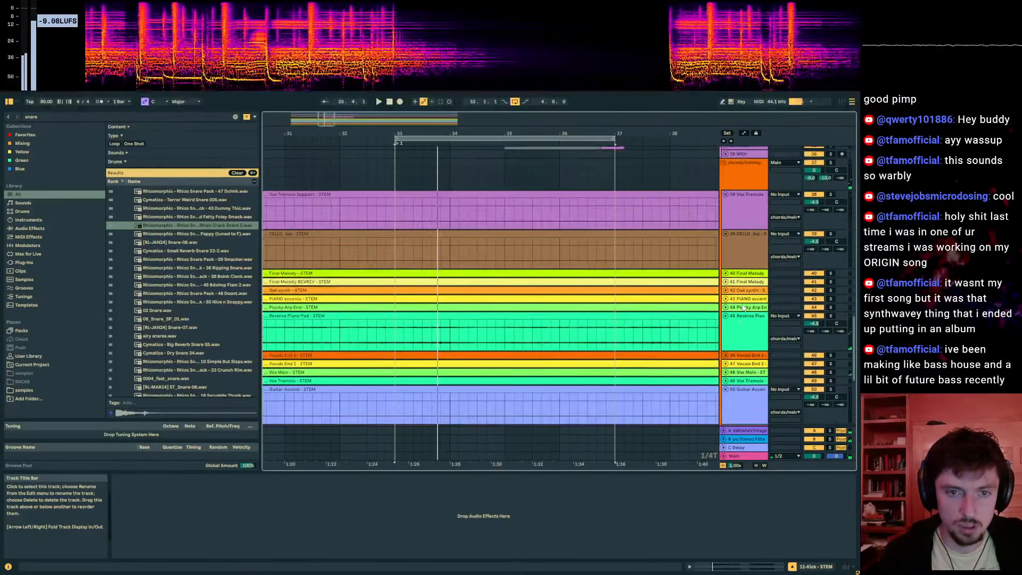
scroll(740, 308, up, 20)
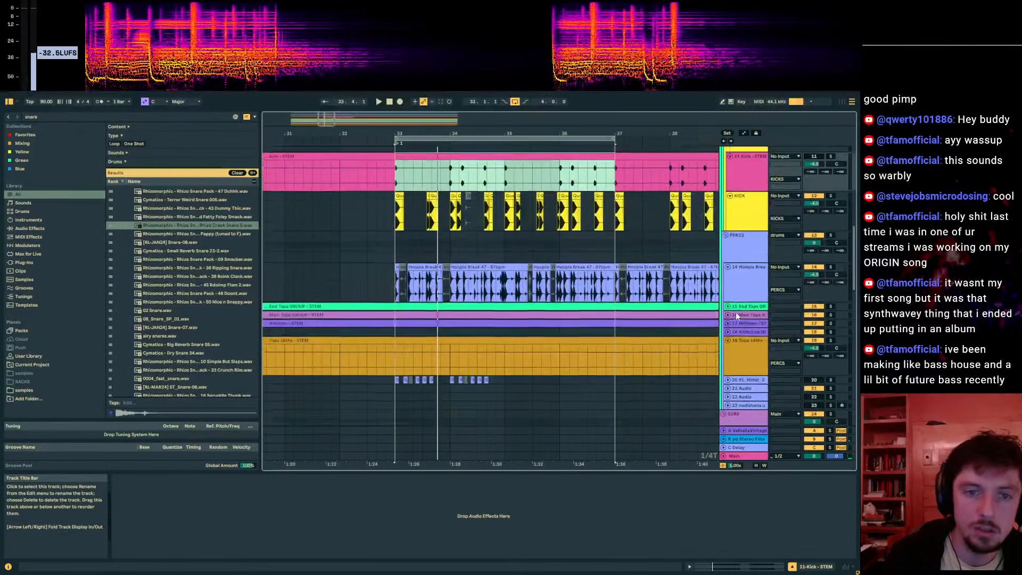
scroll(740, 273, down, 20)
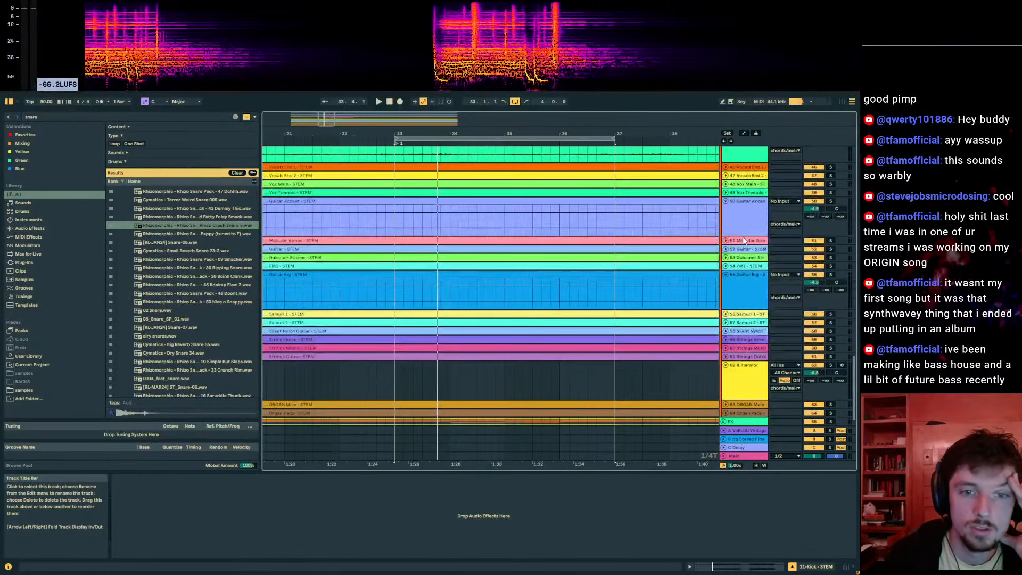
scroll(744, 241, up, 20)
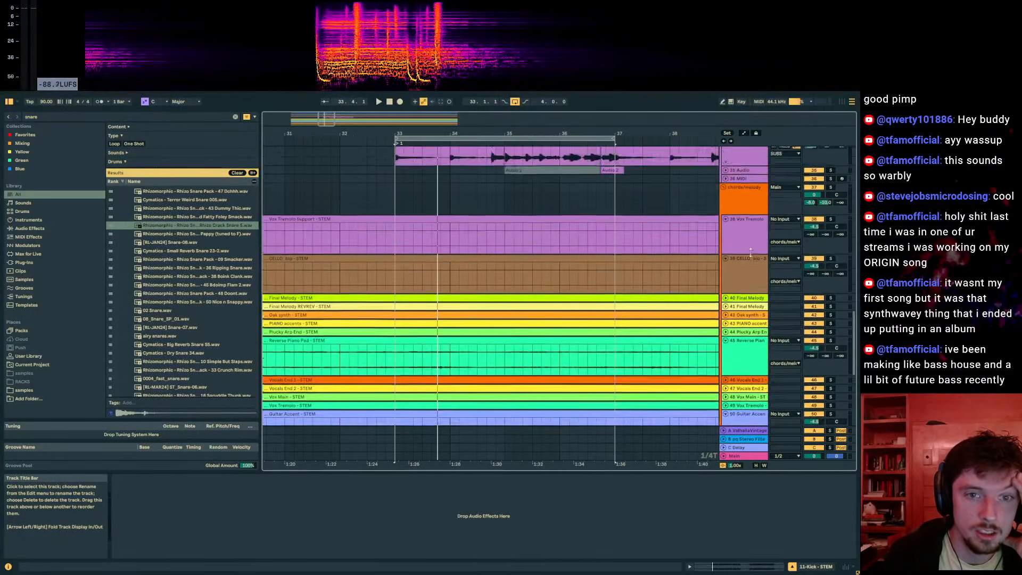
scroll(745, 260, down, 5)
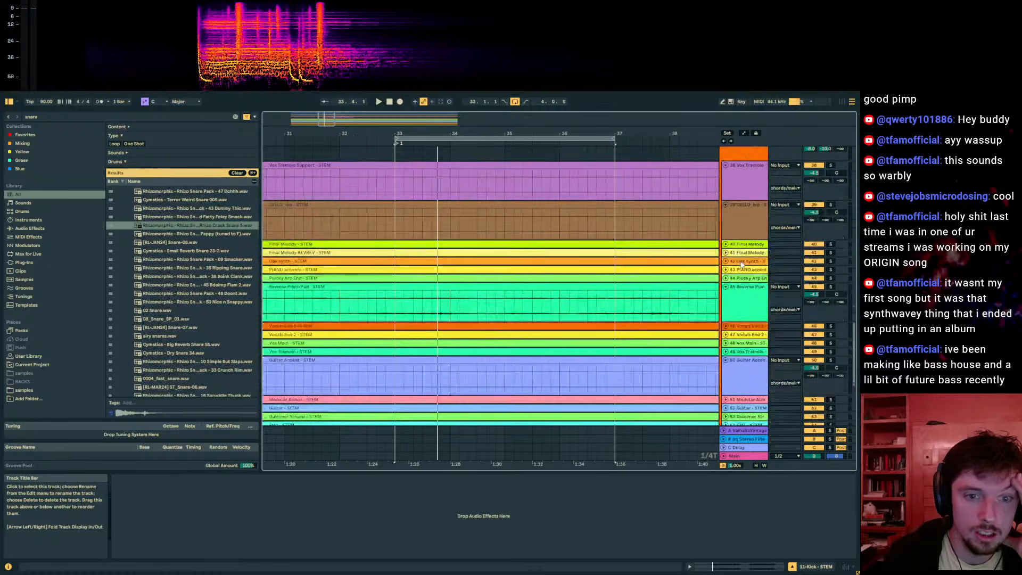
scroll(742, 272, down, 4)
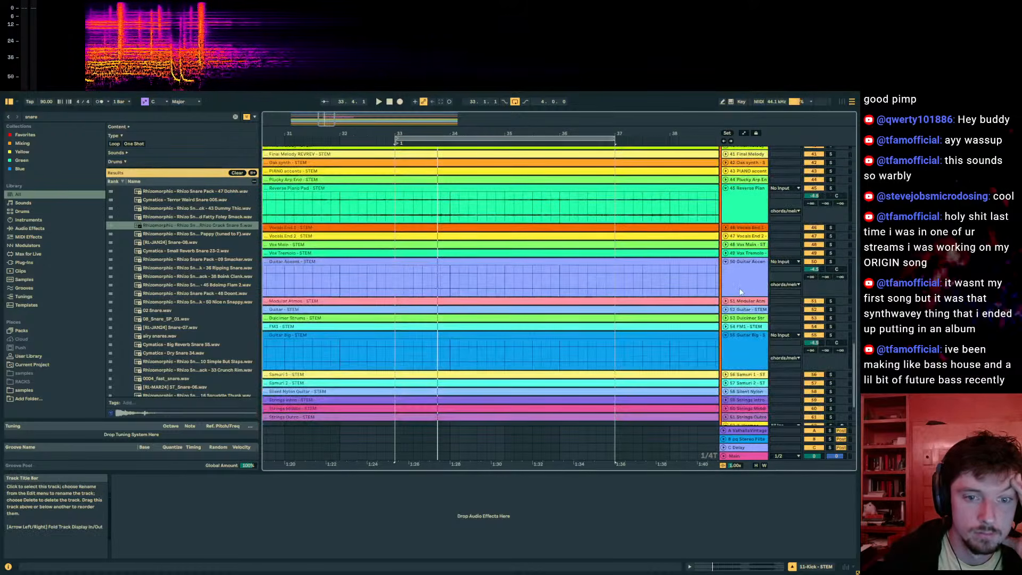
scroll(745, 283, up, 11)
click(723, 286)
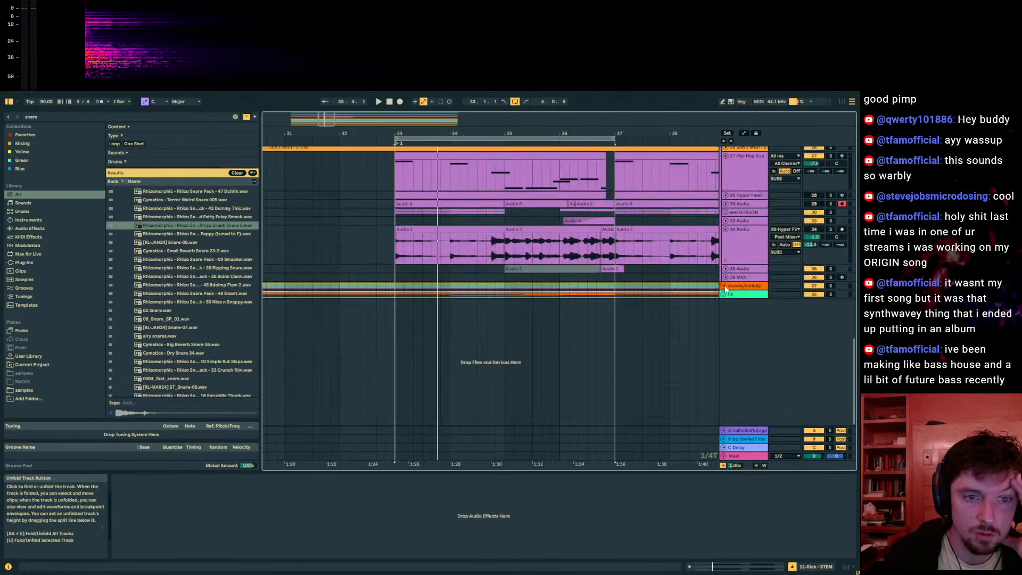
Step: Move the tracks from weird chords through 36 MIDI out of the SUBS group to below the FX group
scroll(725, 289, up, 5)
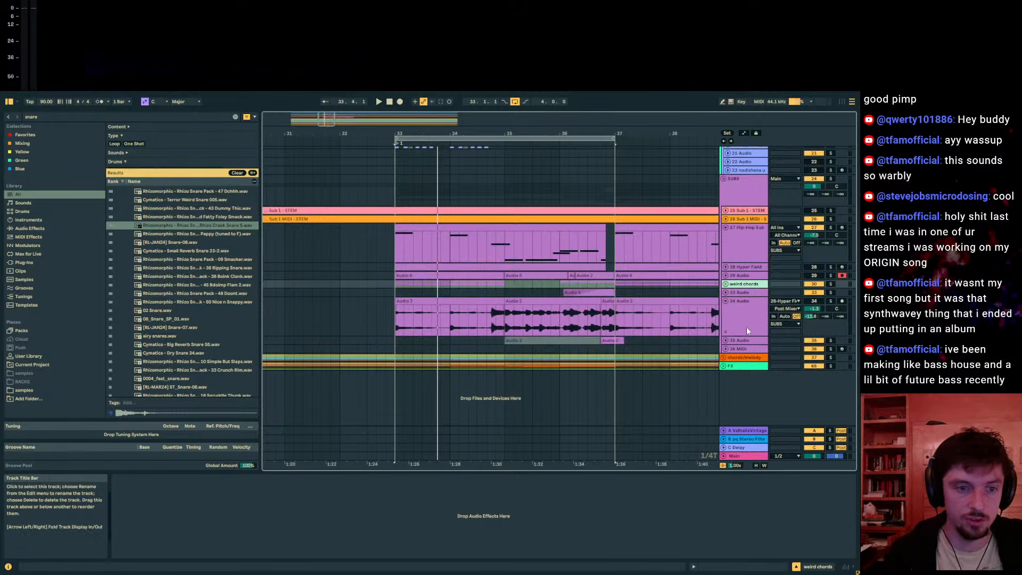
click(745, 340)
shift+click(743, 349)
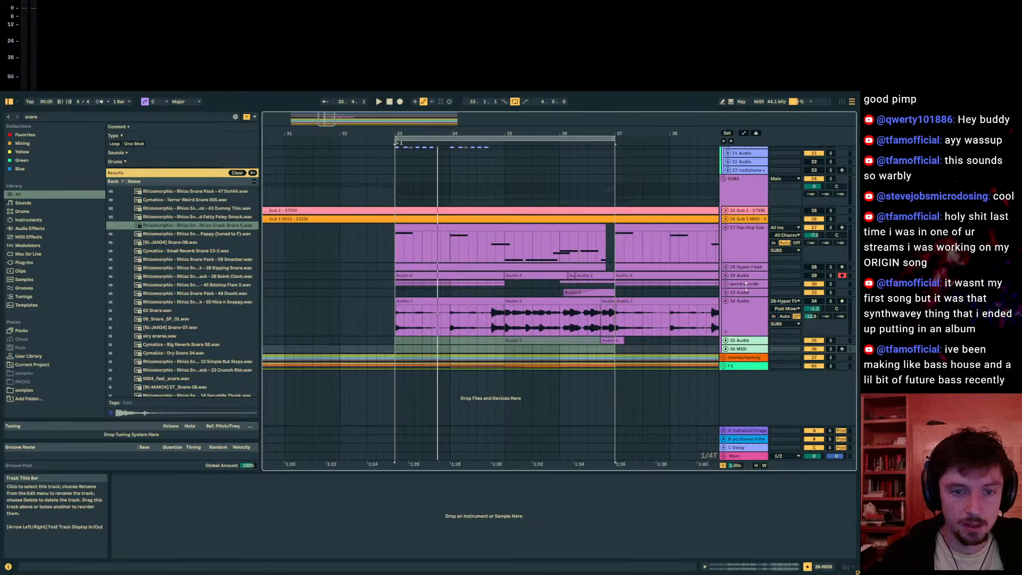
click(745, 285)
shift+click(749, 342)
shift+click(743, 348)
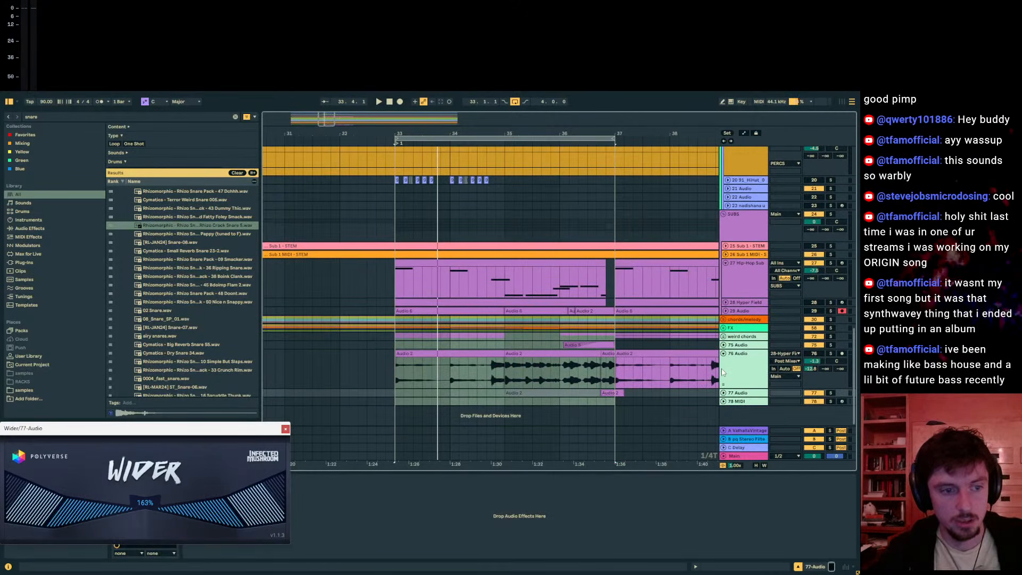
Step: Unfold the weird chords group, clear the return sends on 73 Audio and 74 Audio, and apply sends on the group instead
click(394, 377)
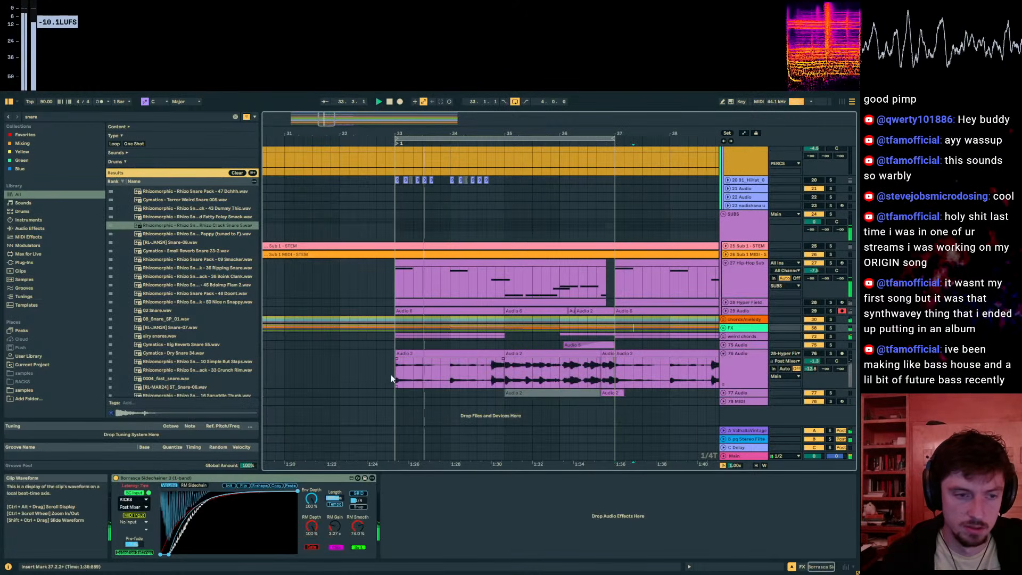
click(403, 344)
click(753, 337)
key(Right)
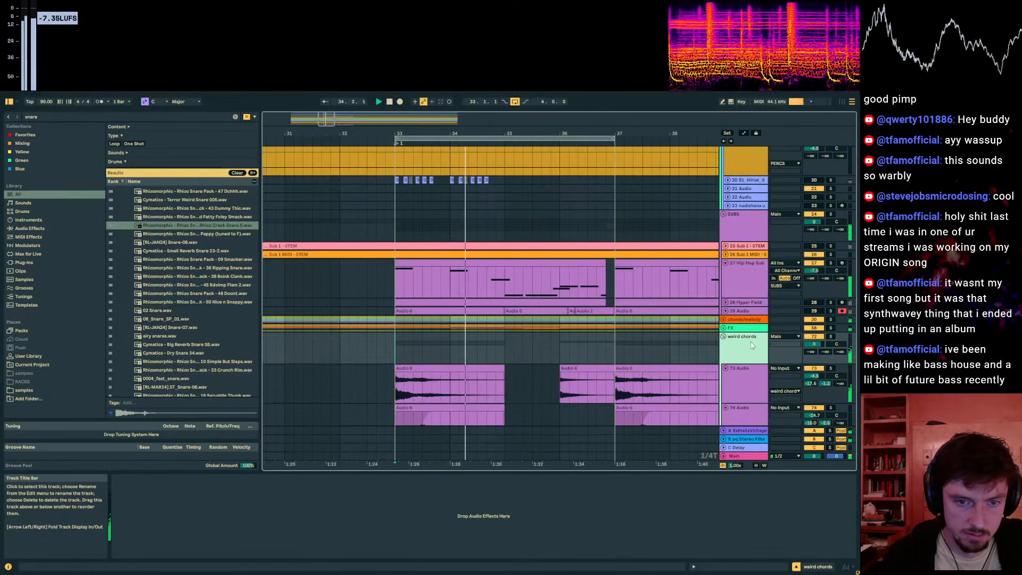
scroll(838, 352, down, 4)
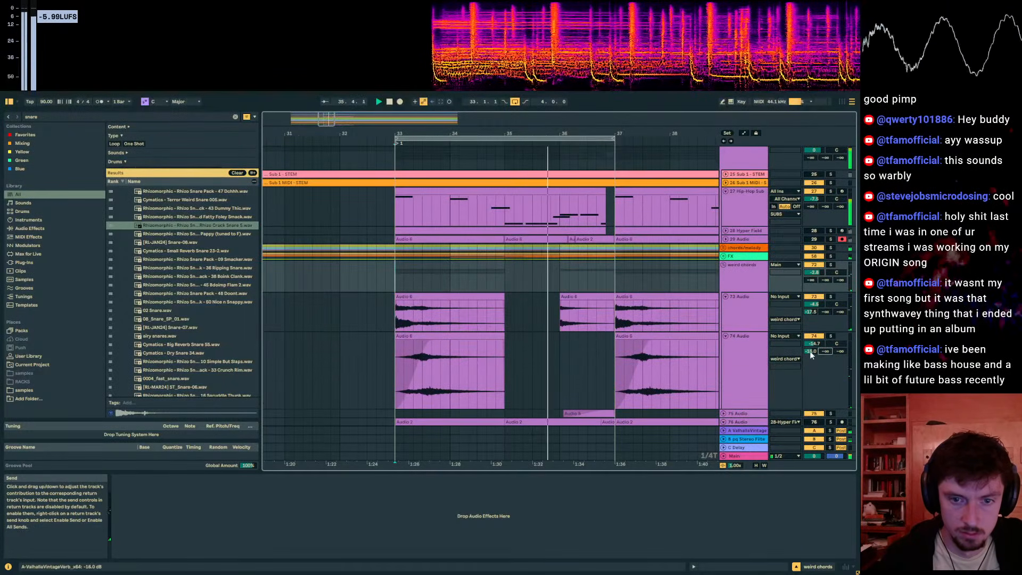
double_click(813, 312)
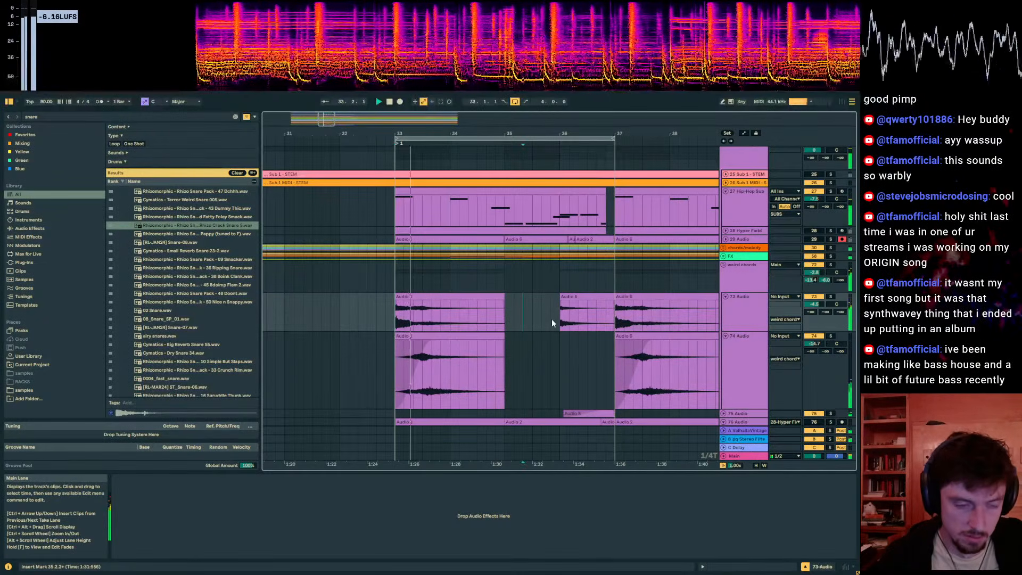
Step: Deactivate the stretch of the 76 Audio clip from early in bar 35 up to bar 36
scroll(552, 322, down, 4)
click(815, 355)
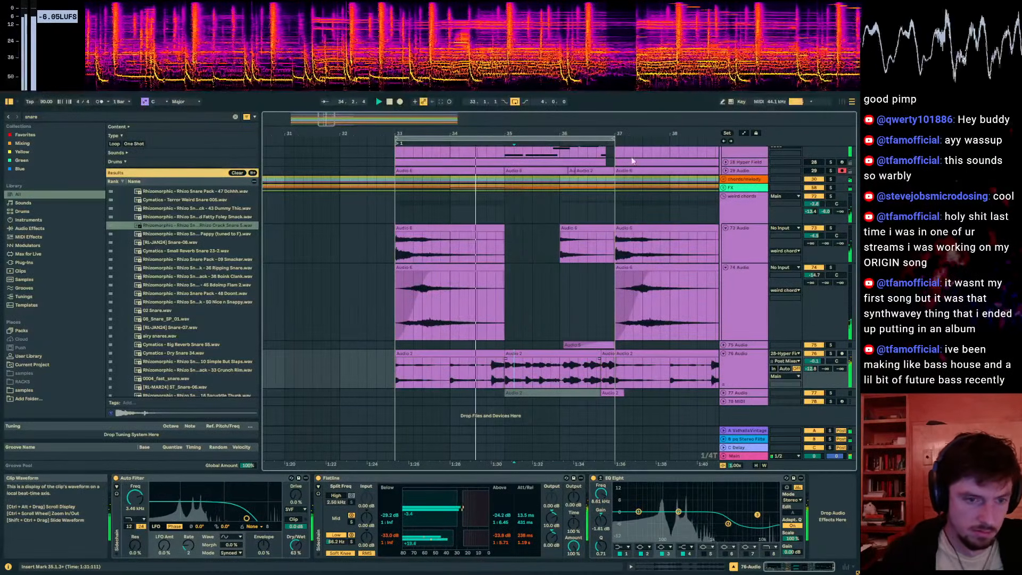
drag(592, 131, 540, 111)
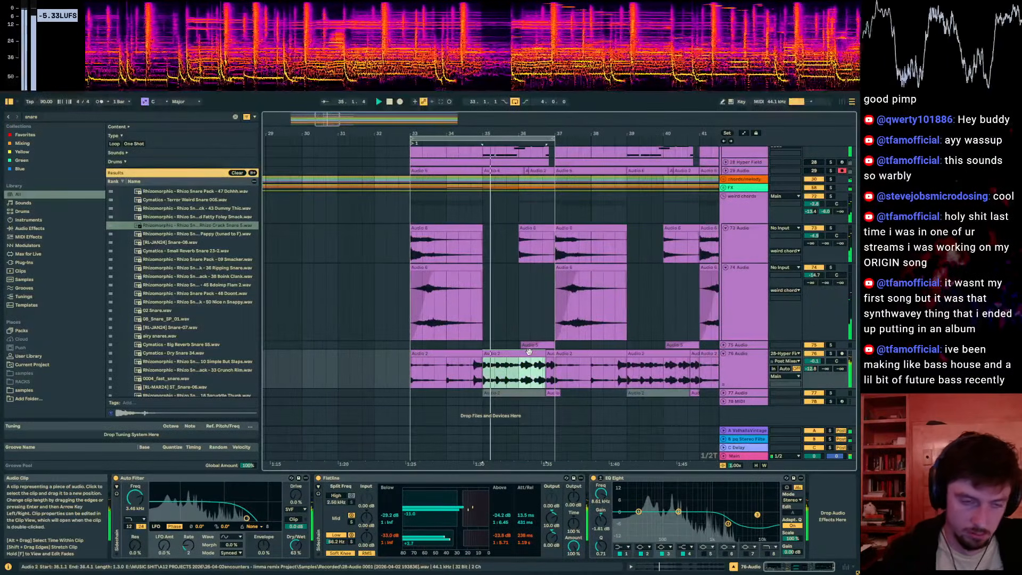
drag(498, 369, 528, 374)
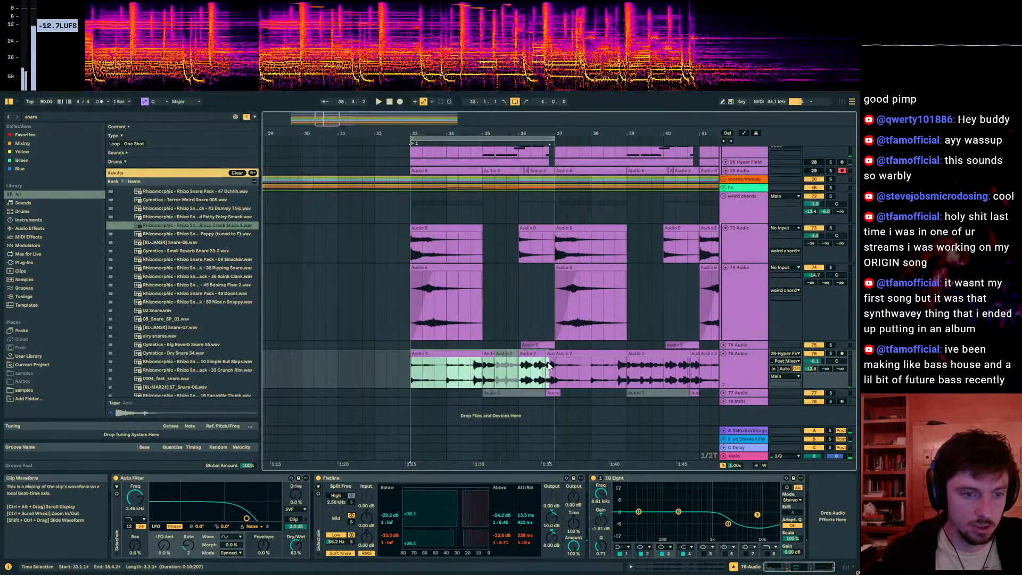
Step: Play from bar 37 to check the repeat of the 76 Audio part against bars 33 to 37
click(537, 138)
drag(532, 133, 530, 121)
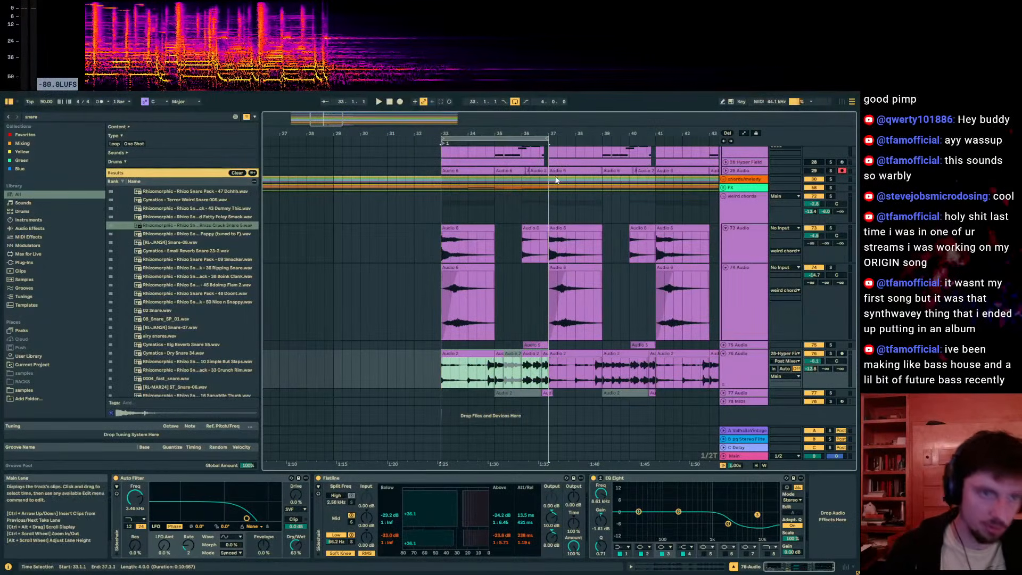
click(618, 354)
click(552, 373)
key(space)
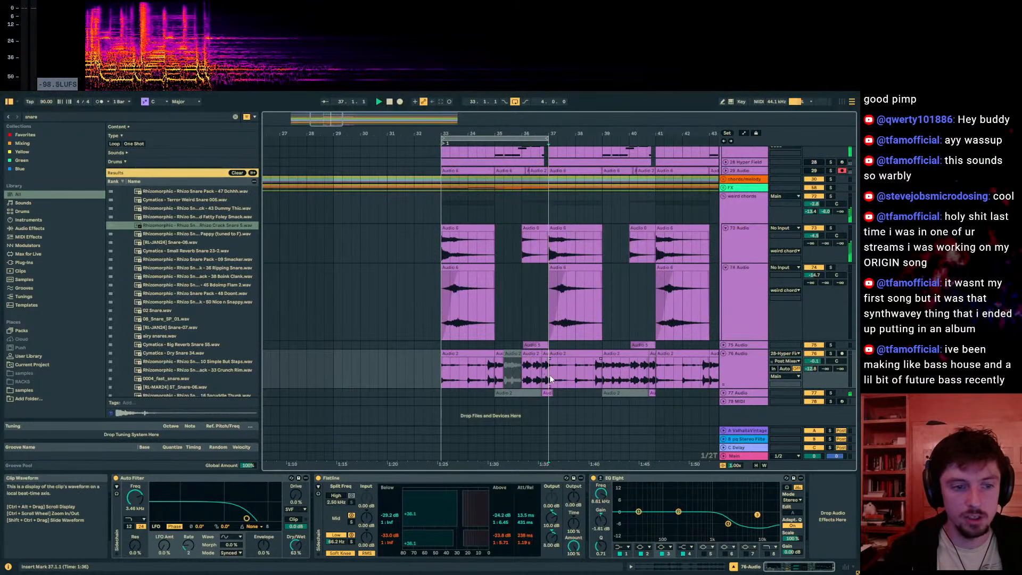
click(657, 369)
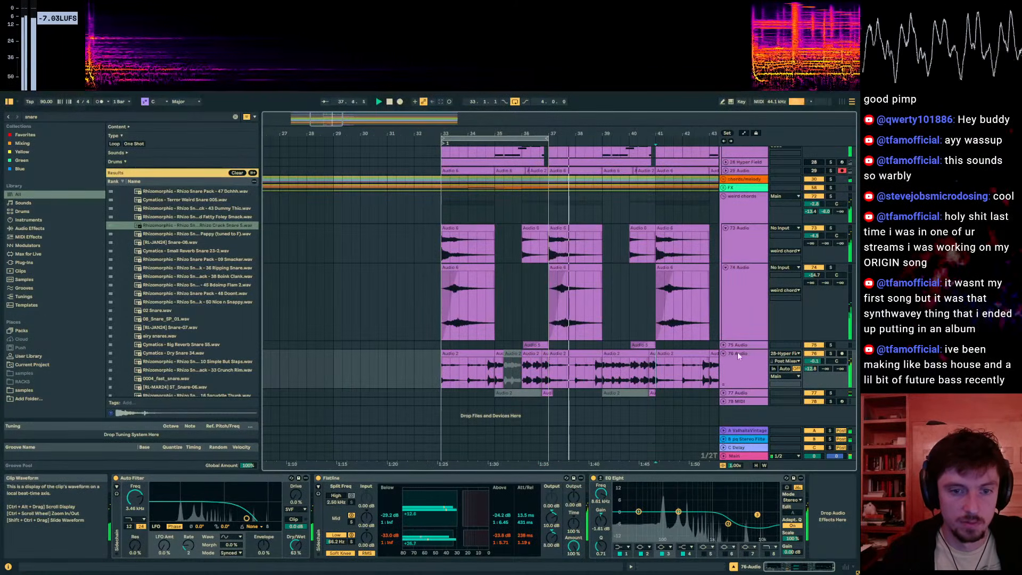
drag(634, 134, 547, 118)
key(space)
Step: Replace the 76 Audio clips after bar 41 with a duplicate of the eight bars from bar 33 to 41
drag(557, 367, 696, 373)
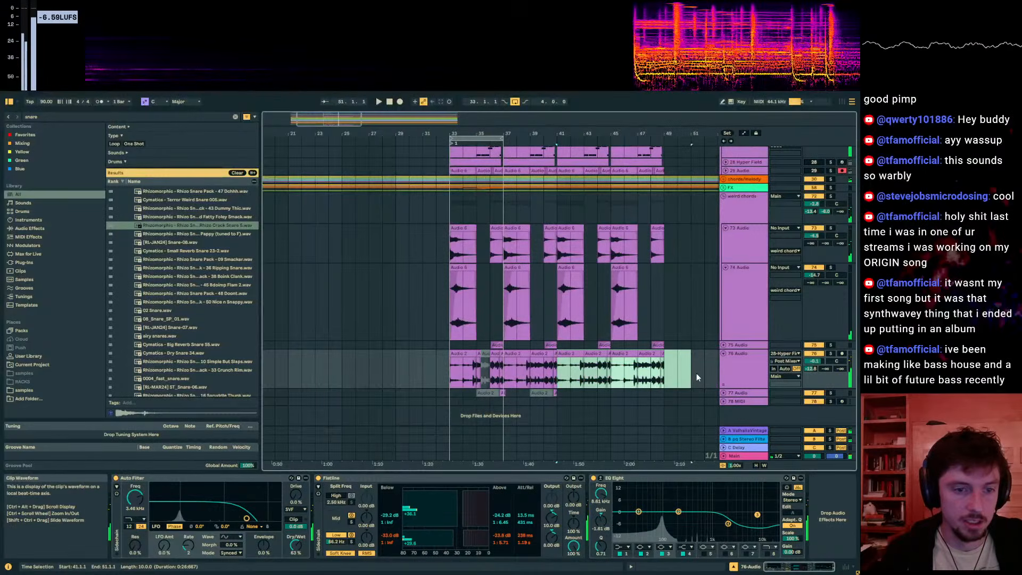
key(Delete)
drag(558, 368, 495, 367)
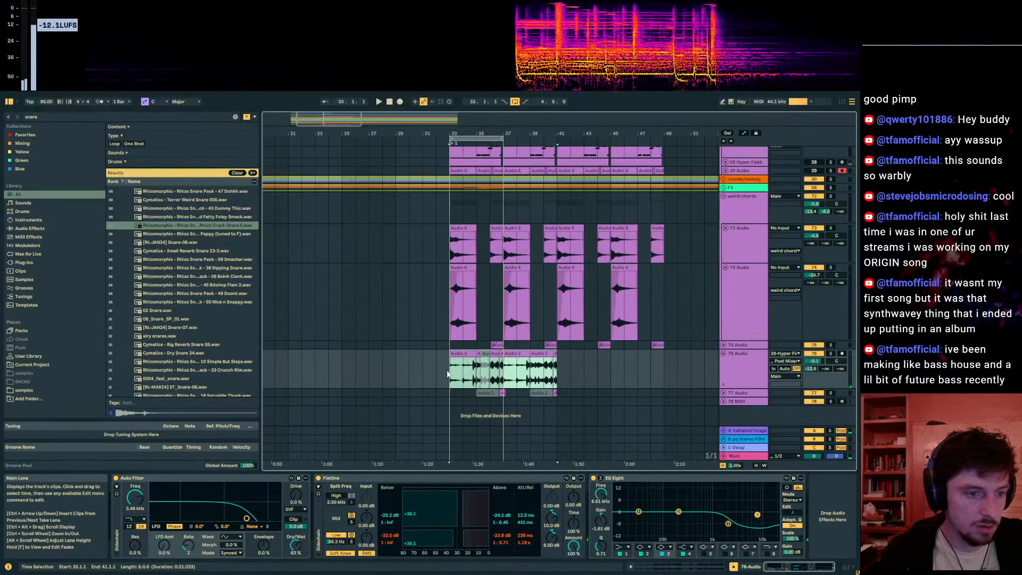
key(ctrl+d)
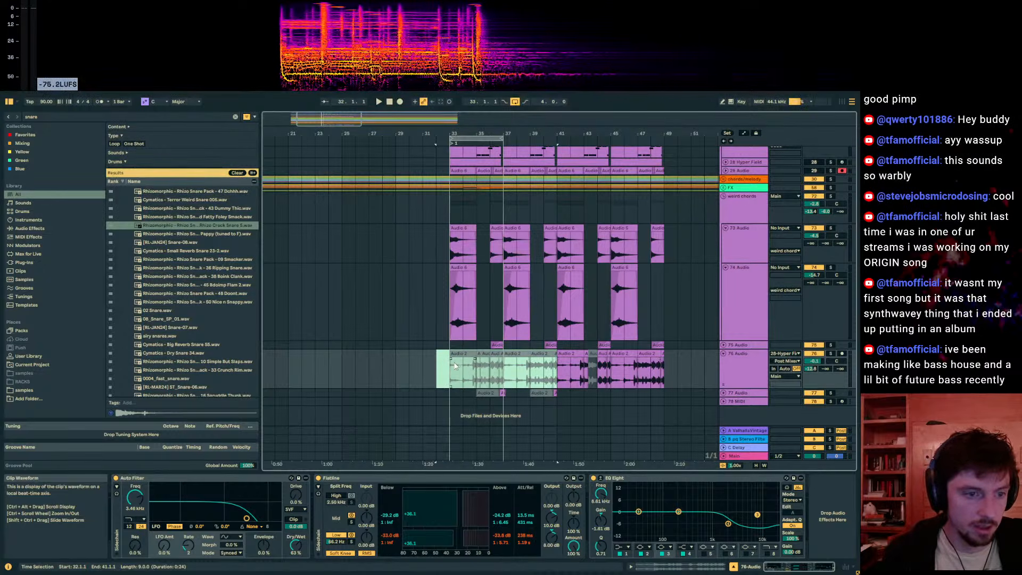
Step: Unfold the FX group and duplicate bars 33 to 37 of the 66 and 67 Peaceful Transition tracks to bars 37 to 41
click(452, 373)
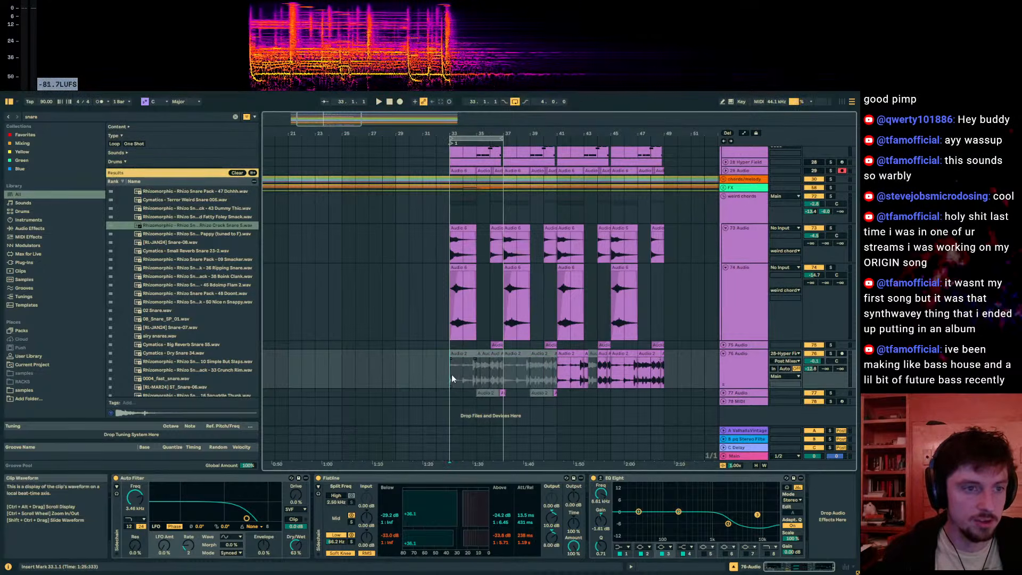
click(731, 190)
click(728, 189)
scroll(591, 271, up, 3)
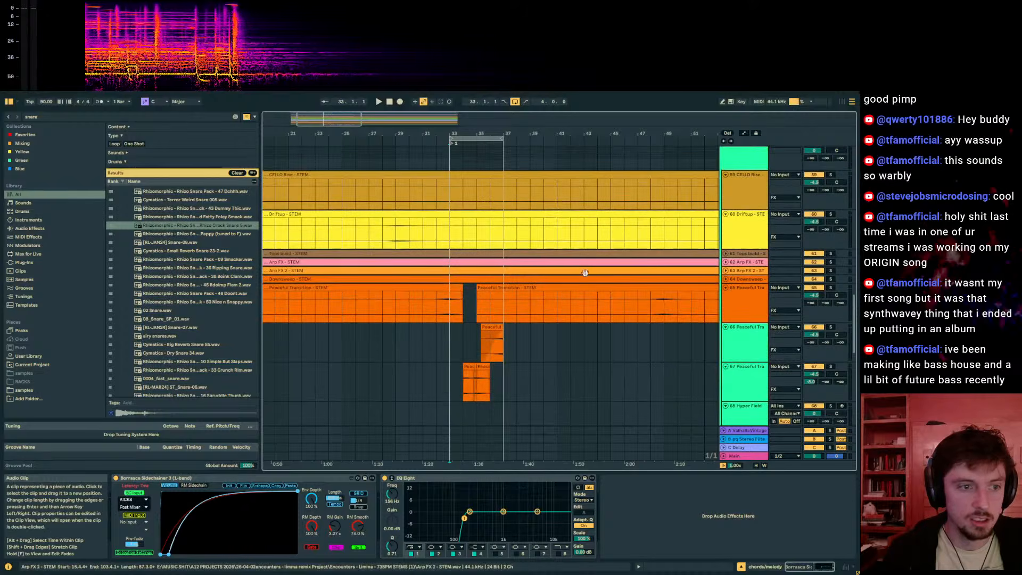
scroll(484, 293, down, 4)
drag(501, 336, 453, 304)
key(ctrl+d)
scroll(484, 305, down, 8)
scroll(586, 312, up, 11)
scroll(660, 317, up, 2)
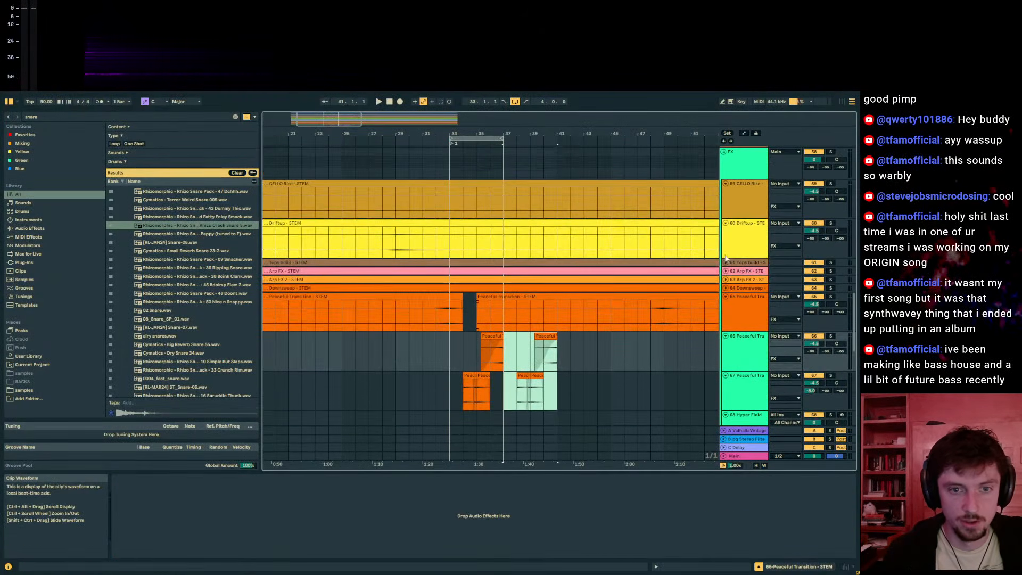
Step: Locate a transition sound further along the 65 Peaceful Transition stem and select it from bar 56 to 58
scroll(398, 463, down, 5)
drag(398, 133, 415, 122)
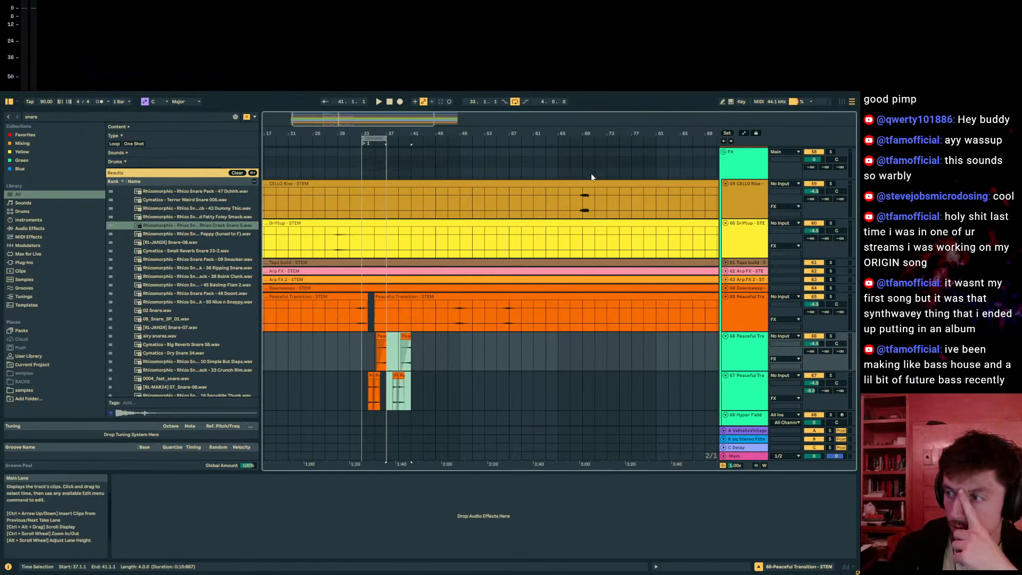
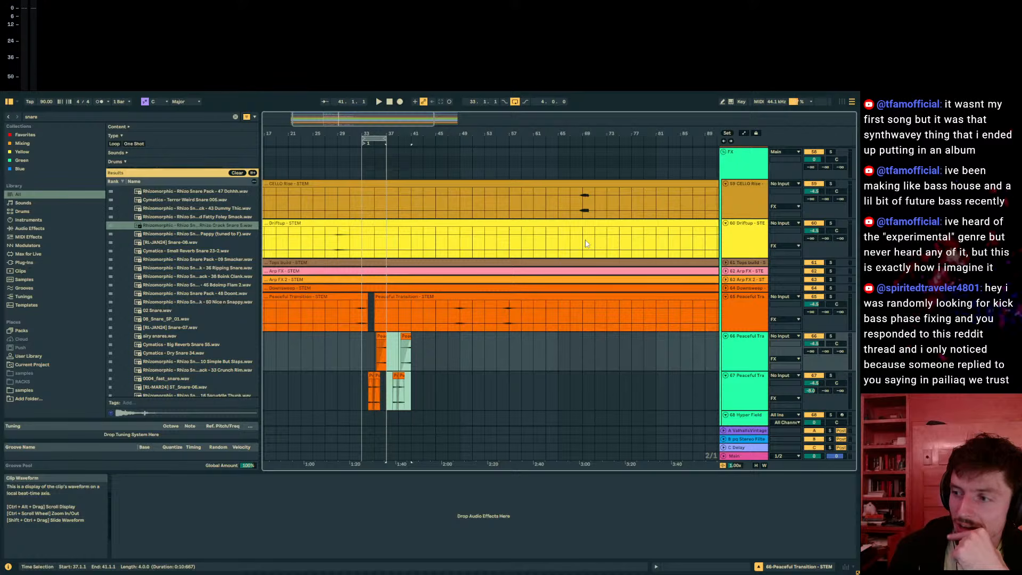
click(497, 317)
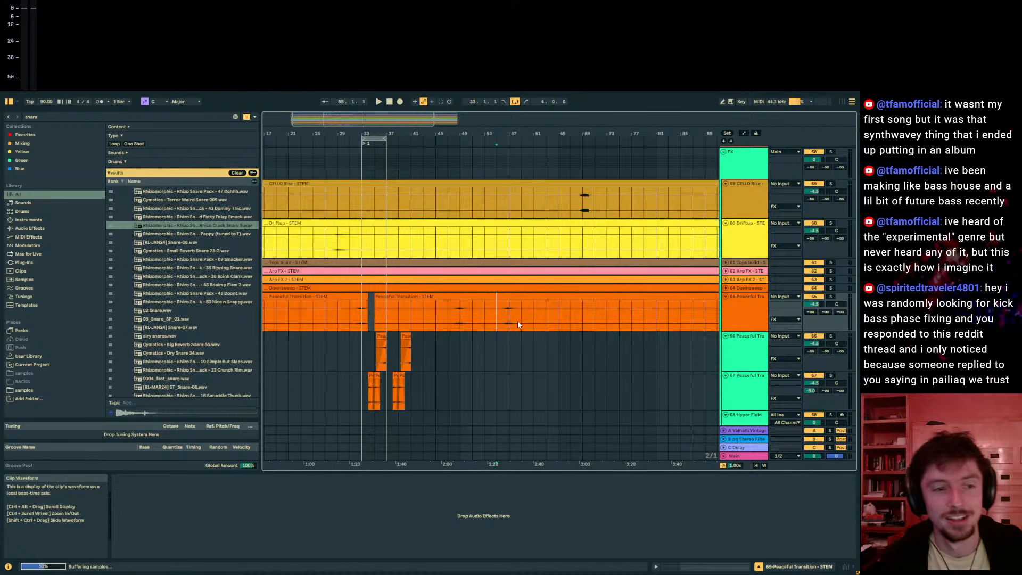
drag(511, 133, 511, 155)
drag(518, 315, 498, 316)
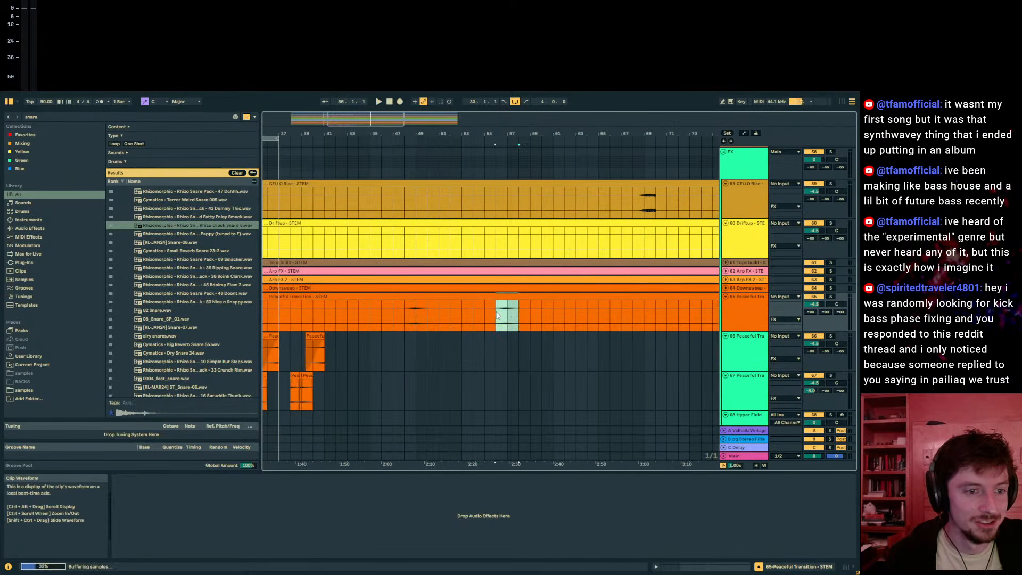
drag(403, 134, 529, 135)
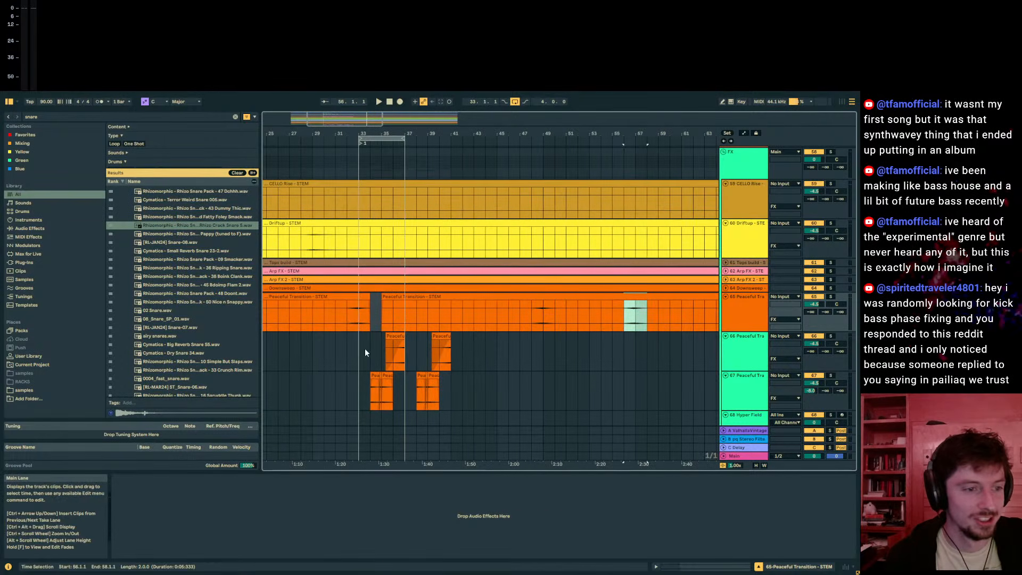
Step: Try to paste the Peaceful Transition section onto the 68 Hyper Field track in bar 35, closing the Hyper Field window
click(394, 352)
drag(394, 135, 392, 160)
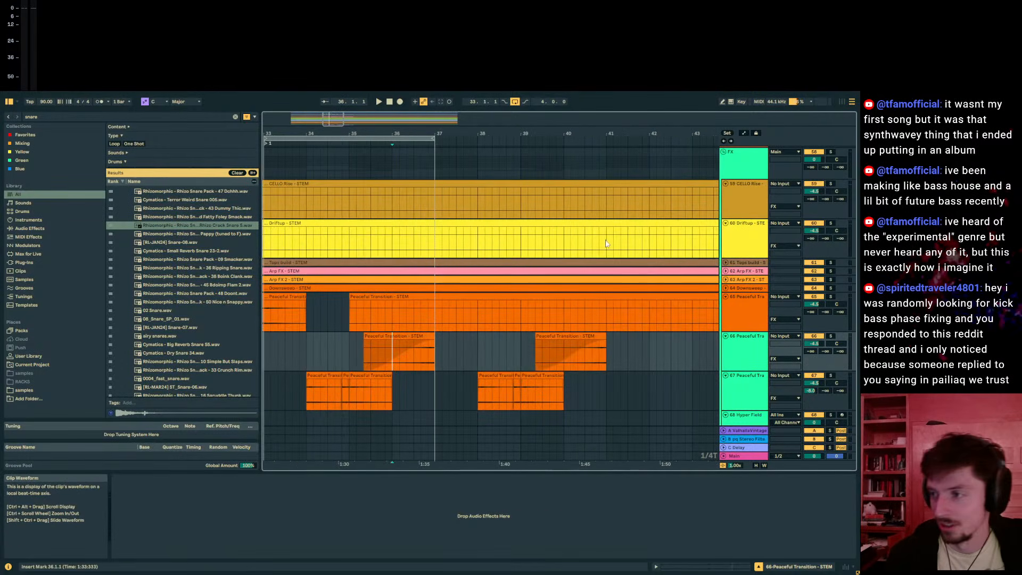
scroll(533, 298, down, 3)
click(381, 364)
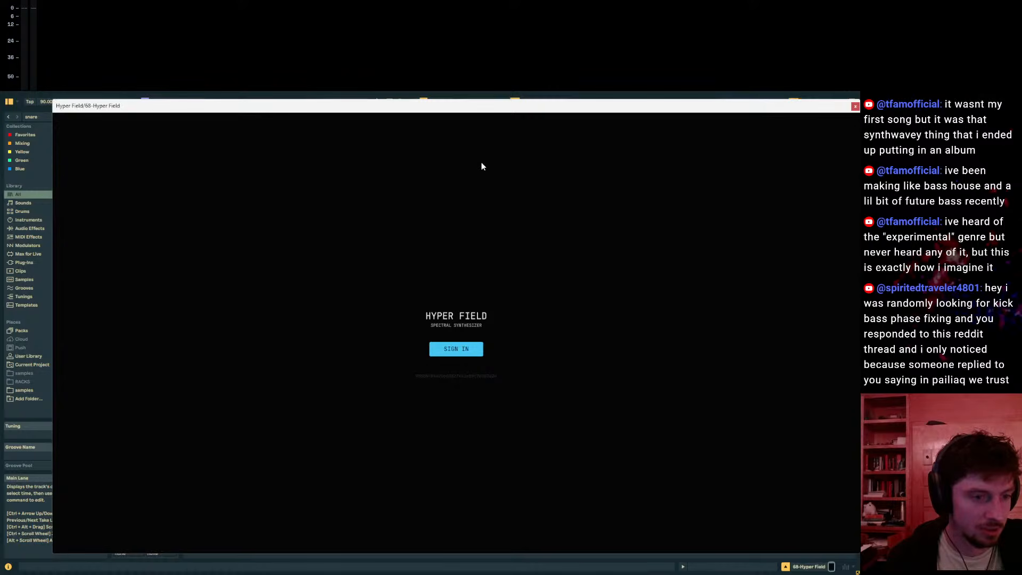
drag(483, 112, 568, 119)
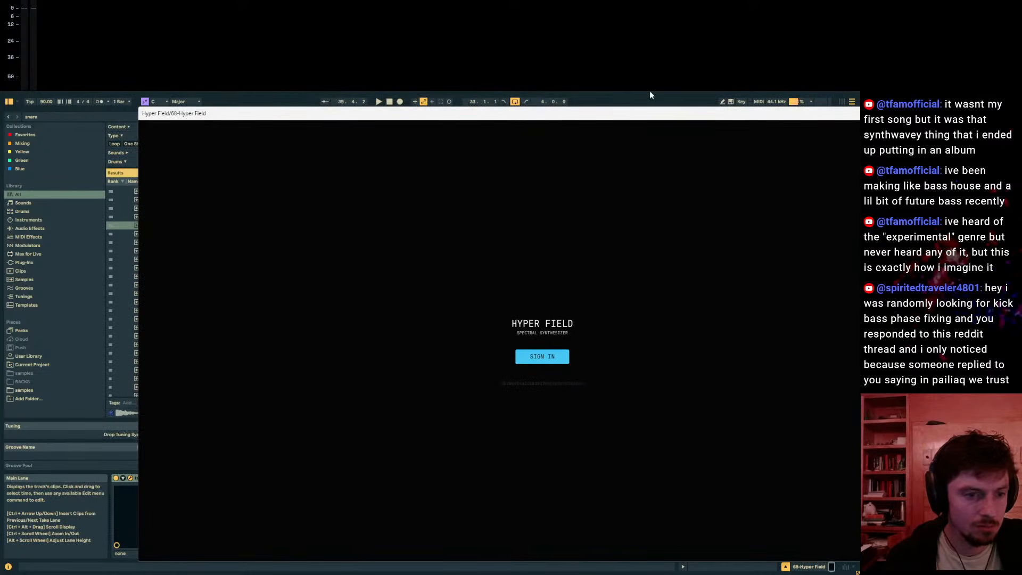
click(130, 478)
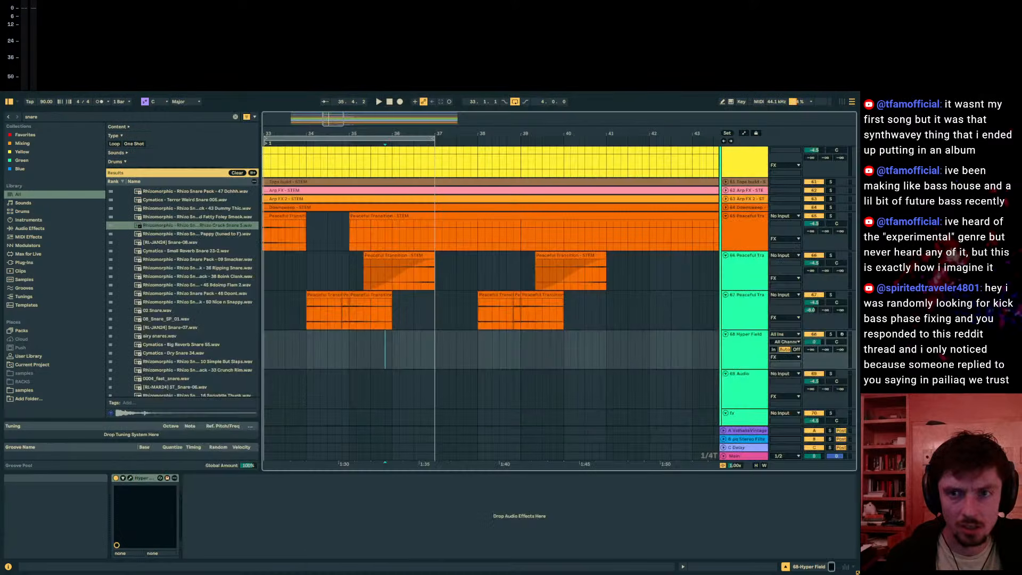
click(407, 375)
click(379, 362)
key(ctrl+v)
click(485, 280)
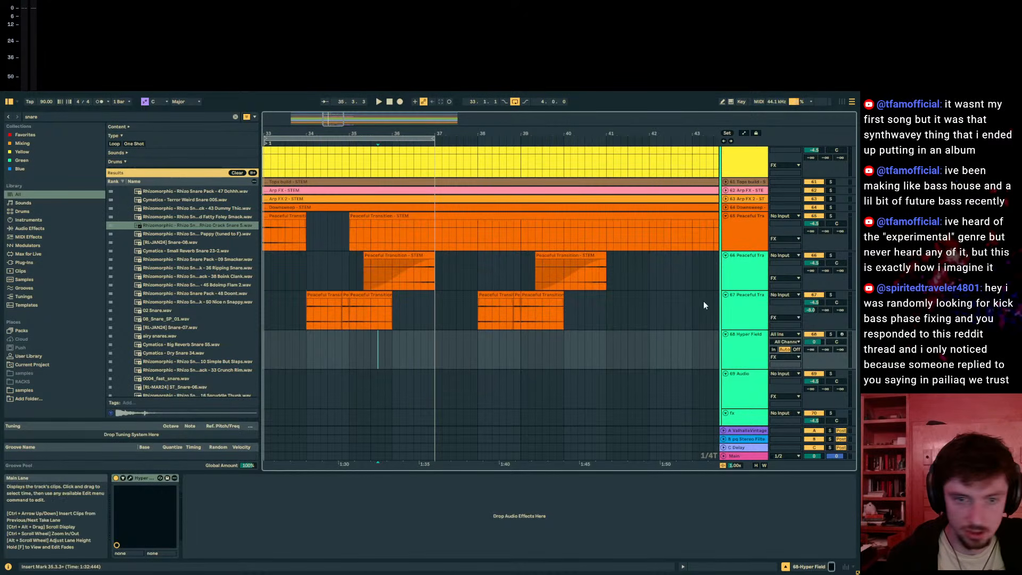
Step: Insert a new audio track directly below 67 Peaceful Transition and play the section from the middle of bar 33
click(705, 305)
key(ctrl+t)
click(292, 359)
key(space)
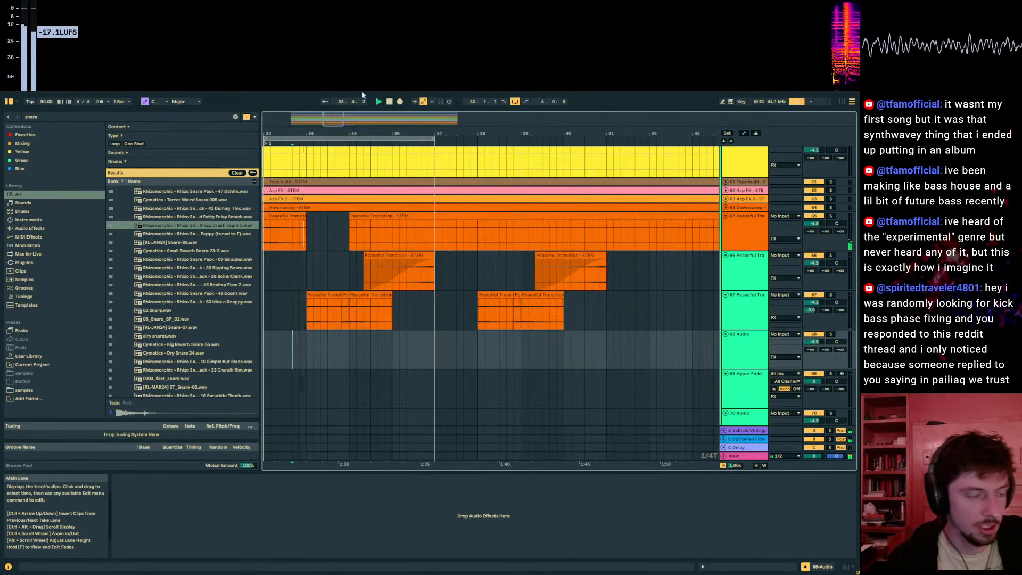
drag(331, 132, 417, 132)
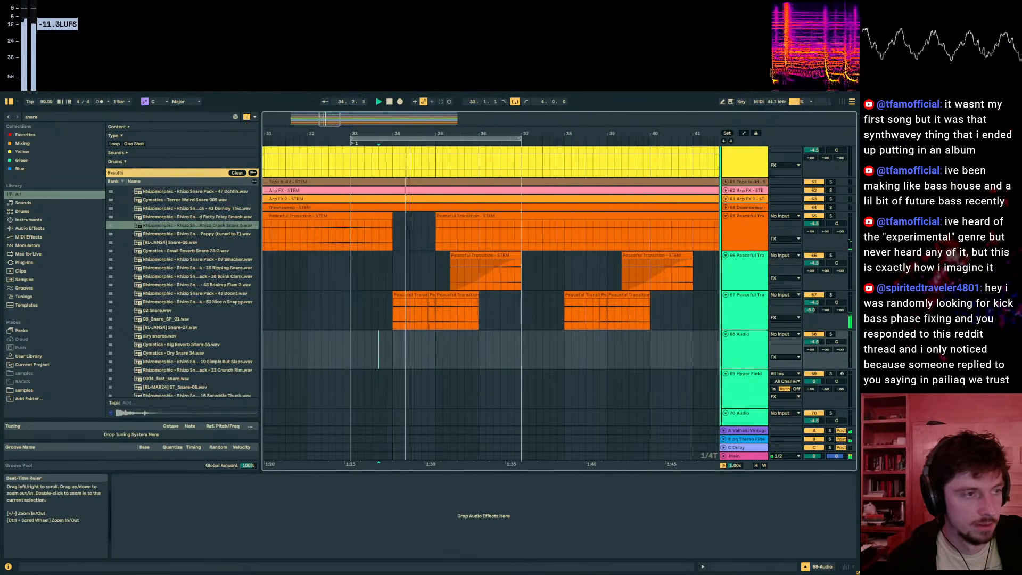
Step: Paste the copied Peaceful Transition clip onto the empty audio track at bar 36 and draw a fade-in on it
click(482, 347)
key(ctrl+v)
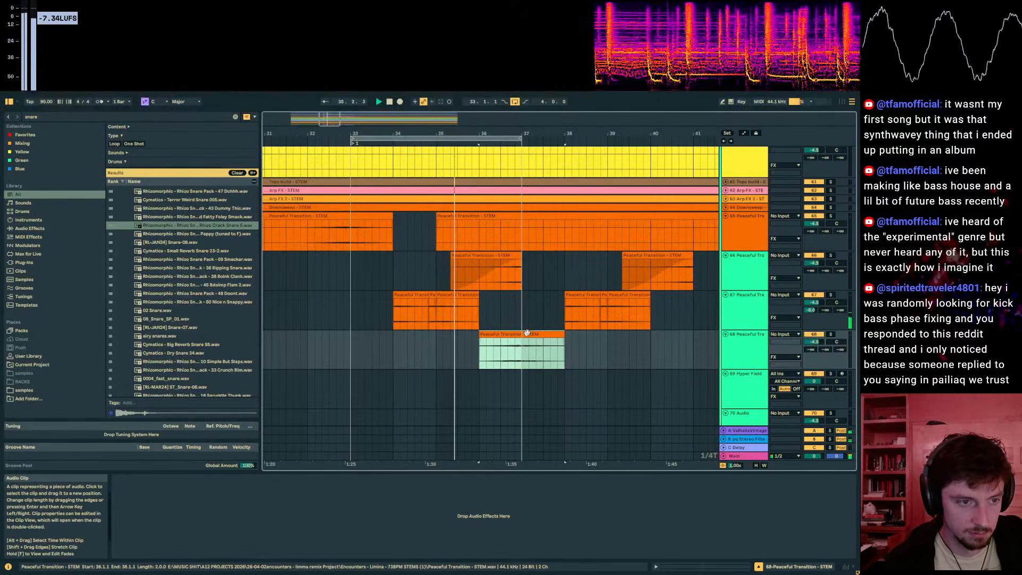
scroll(525, 338, up, 2)
scroll(525, 338, down, 3)
click(523, 289)
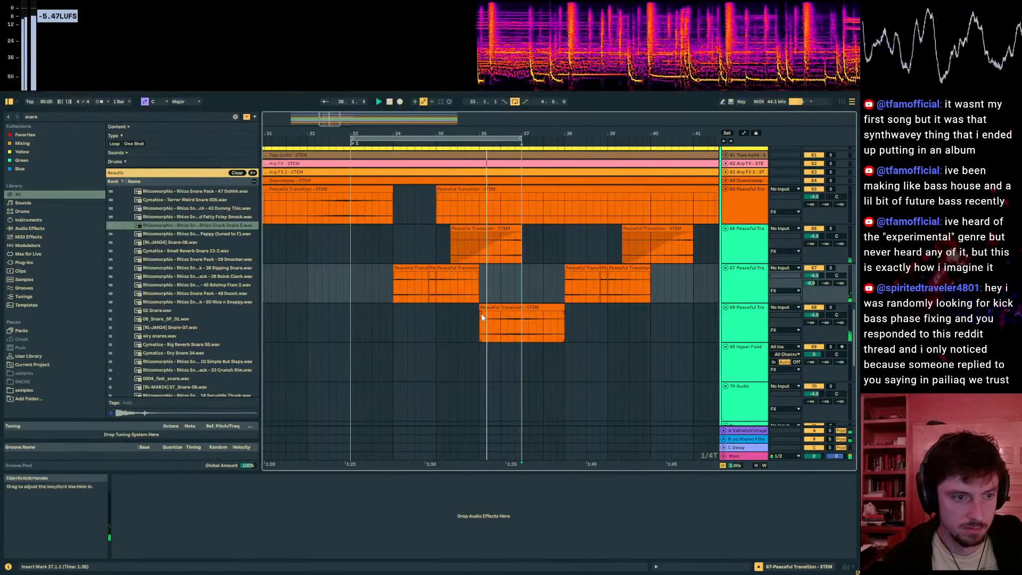
click(486, 317)
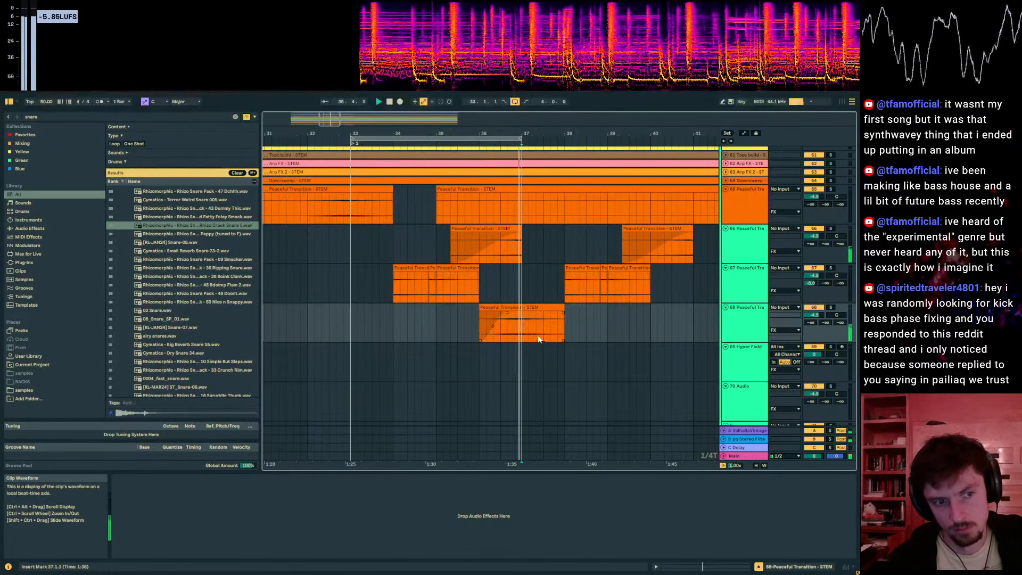
Step: Shorten the pasted Peaceful Transition clip so that it ends at bar 37
click(555, 307)
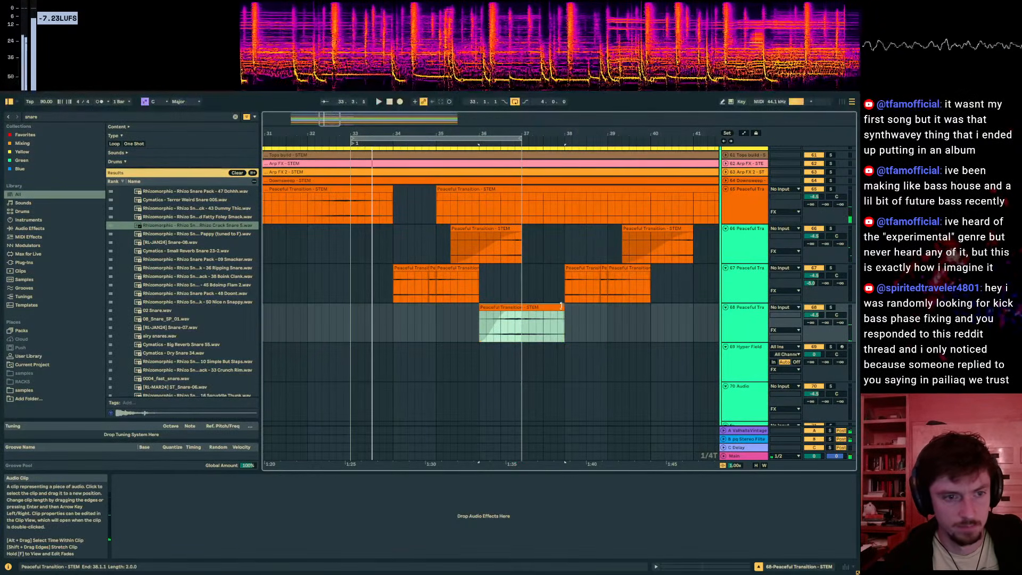
drag(561, 306, 526, 309)
scroll(506, 239, down, 2)
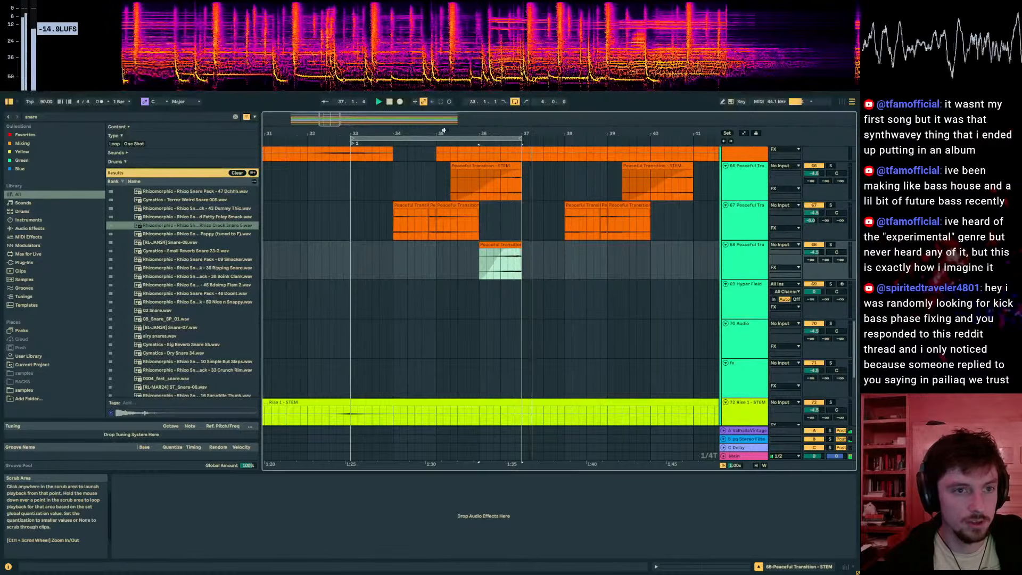
click(675, 263)
Step: Fold the track groups and duplicate bars 33 to 37 of the KICKSHARE and PERCS groups
scroll(615, 286, up, 3)
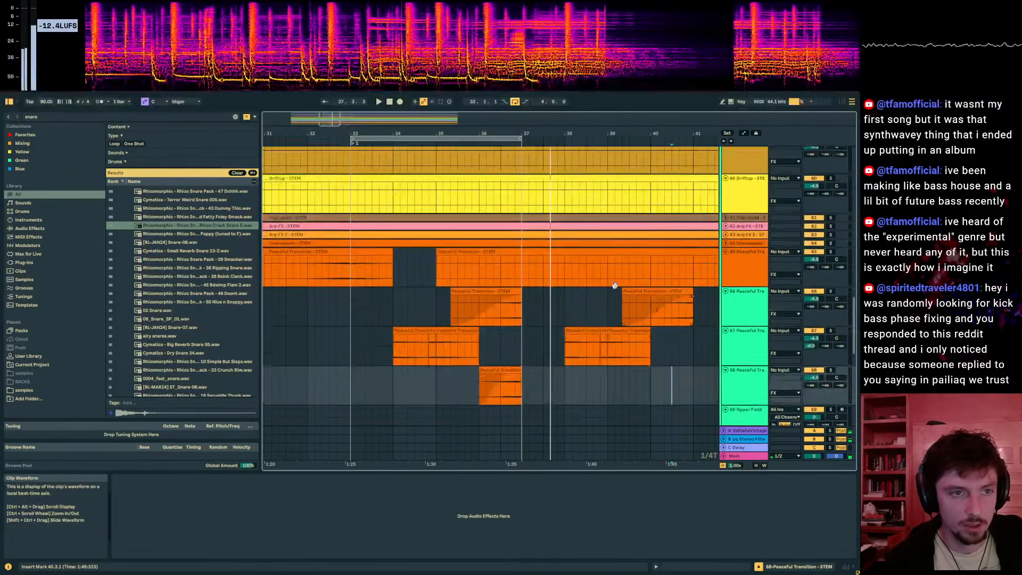
scroll(615, 286, up, 20)
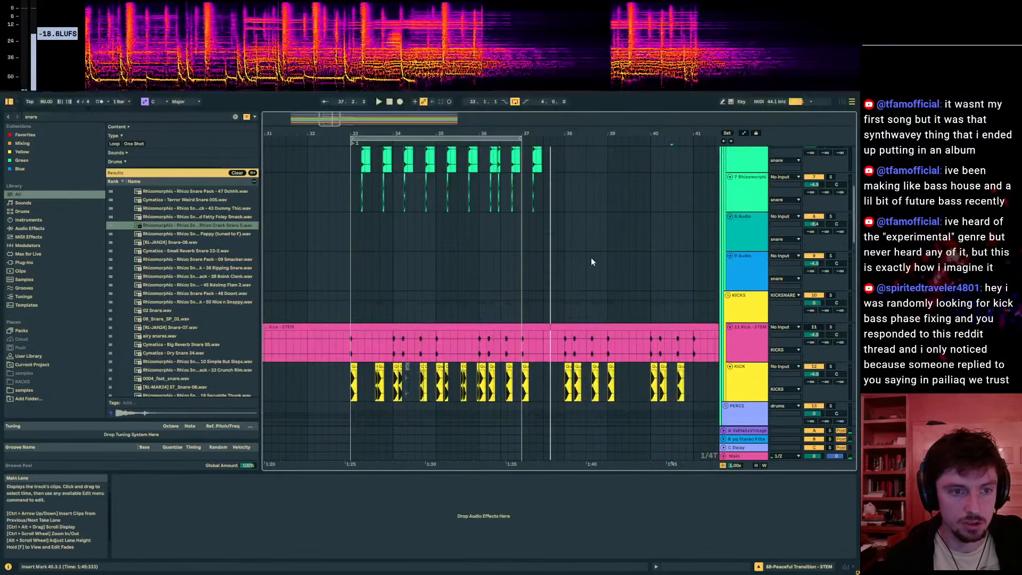
scroll(588, 257, up, 5)
alt+click(726, 192)
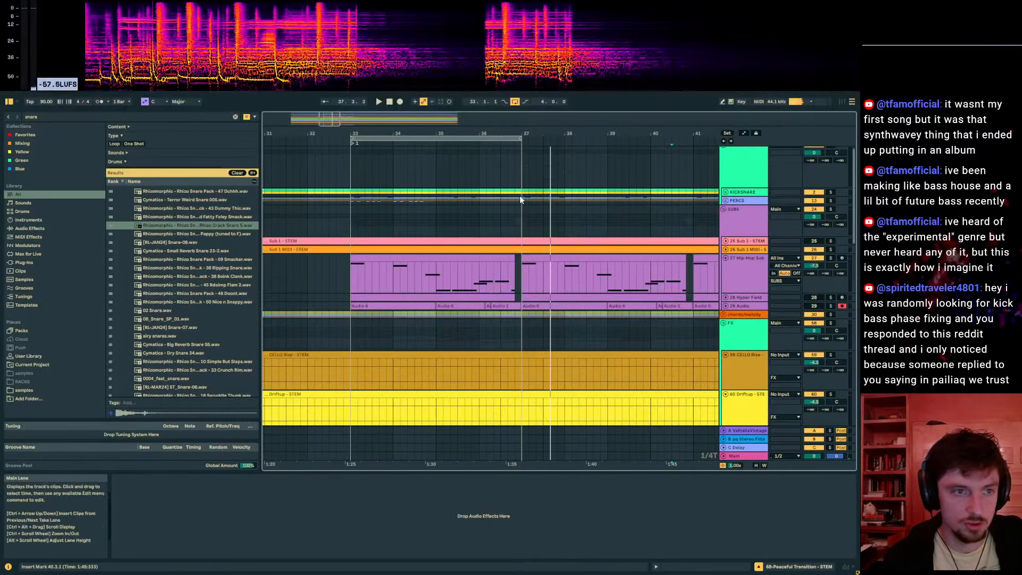
drag(519, 199, 353, 203)
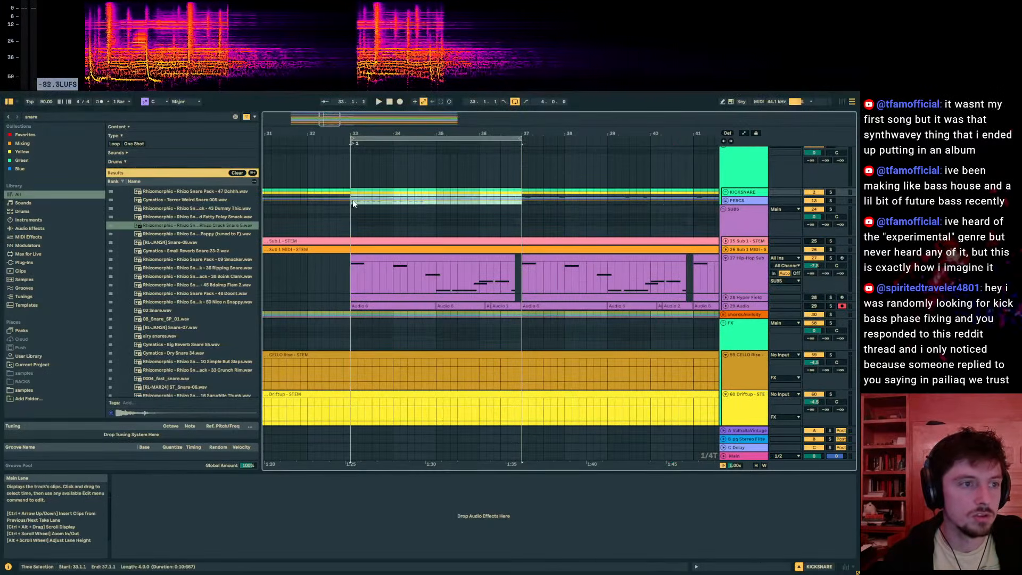
key(ctrl+d)
Step: Duplicate bars 33 to 41 of the KICKSHARE and PERCS groups into bars 41 to 49
click(679, 203)
scroll(679, 206, down, 3)
scroll(679, 206, up, 3)
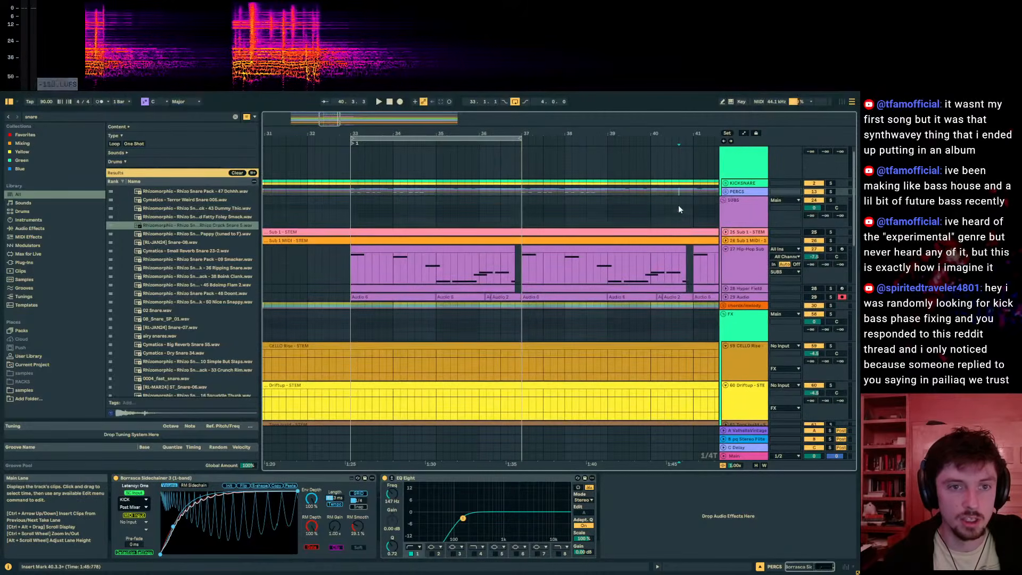
drag(694, 186, 336, 195)
key(ctrl+d)
key(ctrl+d)
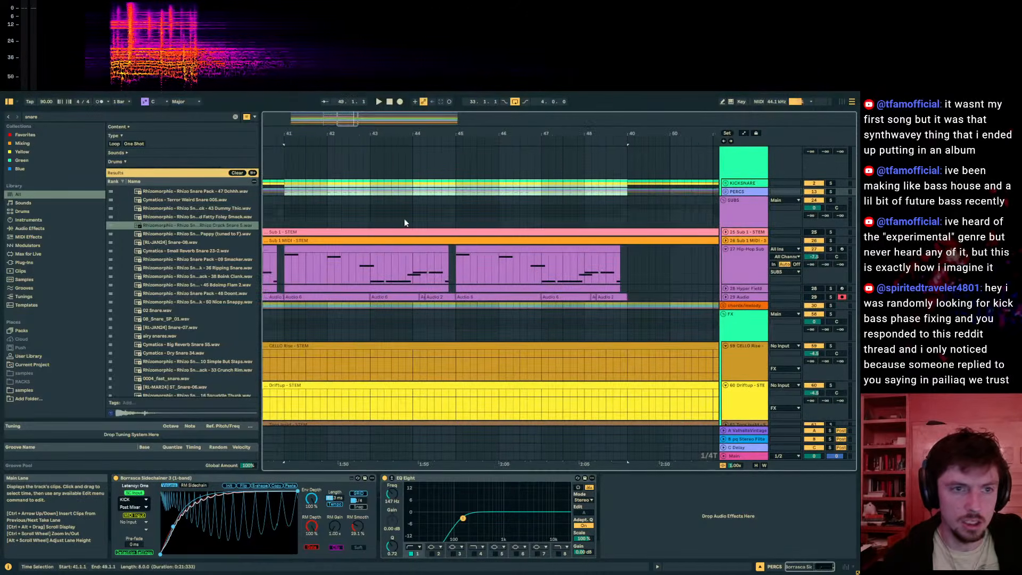
scroll(404, 218, down, 3)
Step: Search the samples folder for "hyper" and expand the PAILIAQ folder
drag(390, 131, 487, 131)
scroll(614, 260, down, 8)
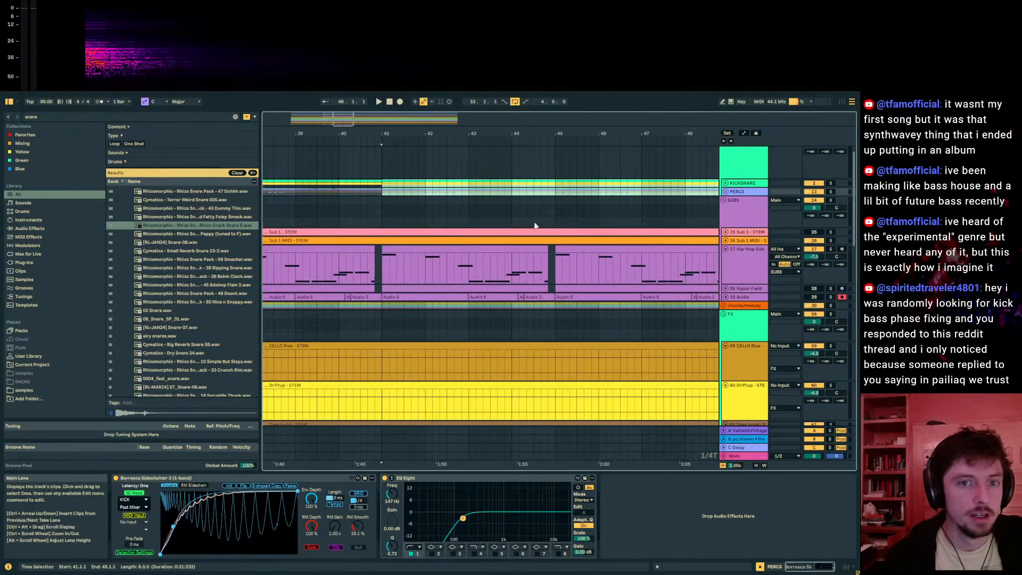
click(744, 317)
key(Down)
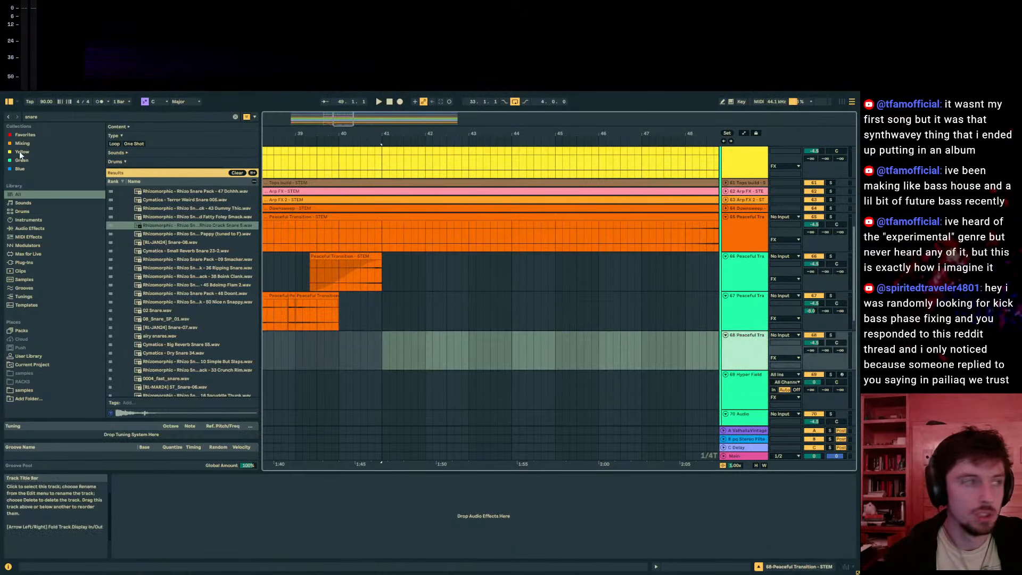
click(107, 117)
text(hyper)
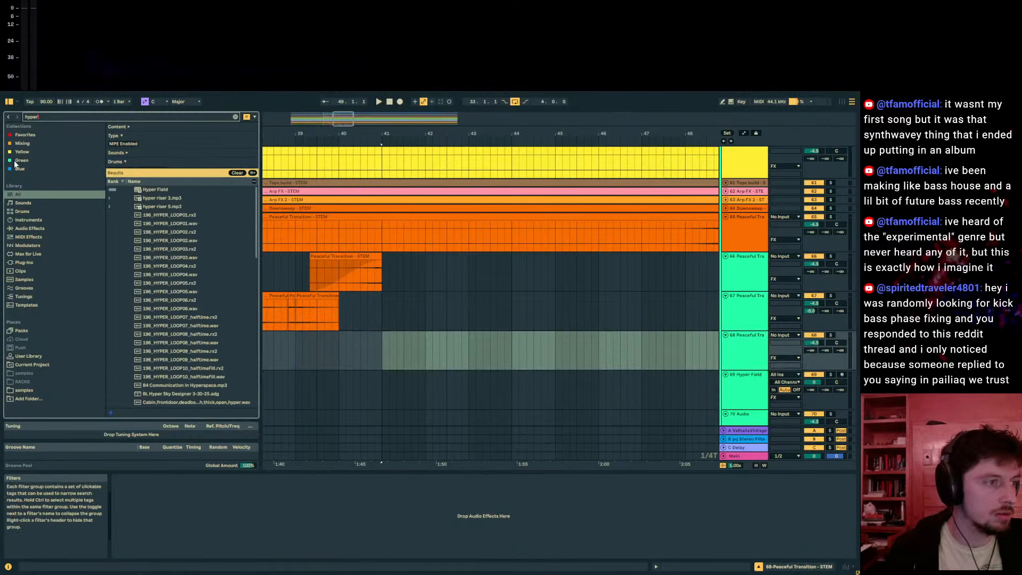
click(17, 392)
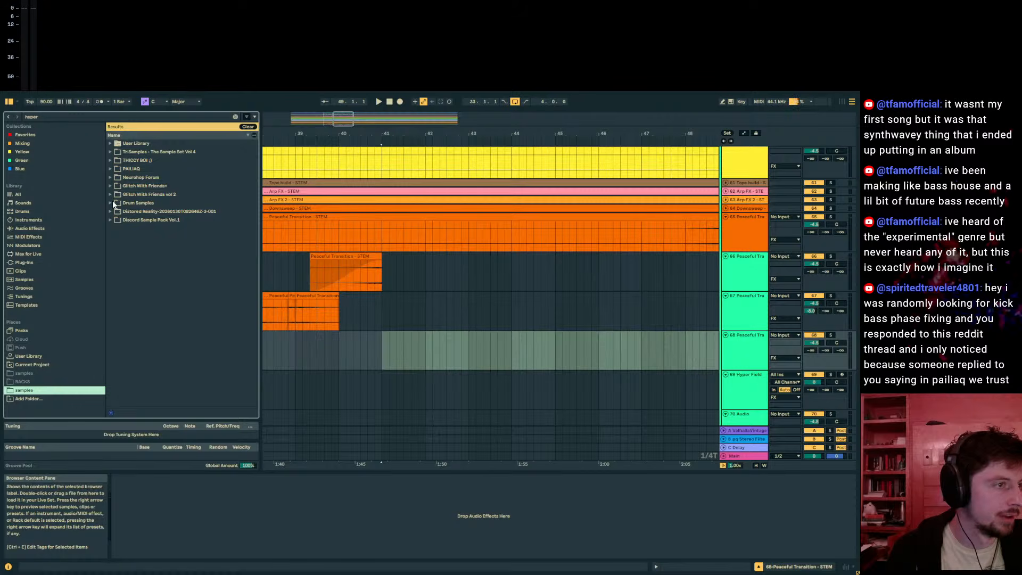
click(112, 170)
Step: Audition hyper riser 4 and hyper riser 3, and place hyper riser 3 on track 68 from the middle of bar 40
click(128, 213)
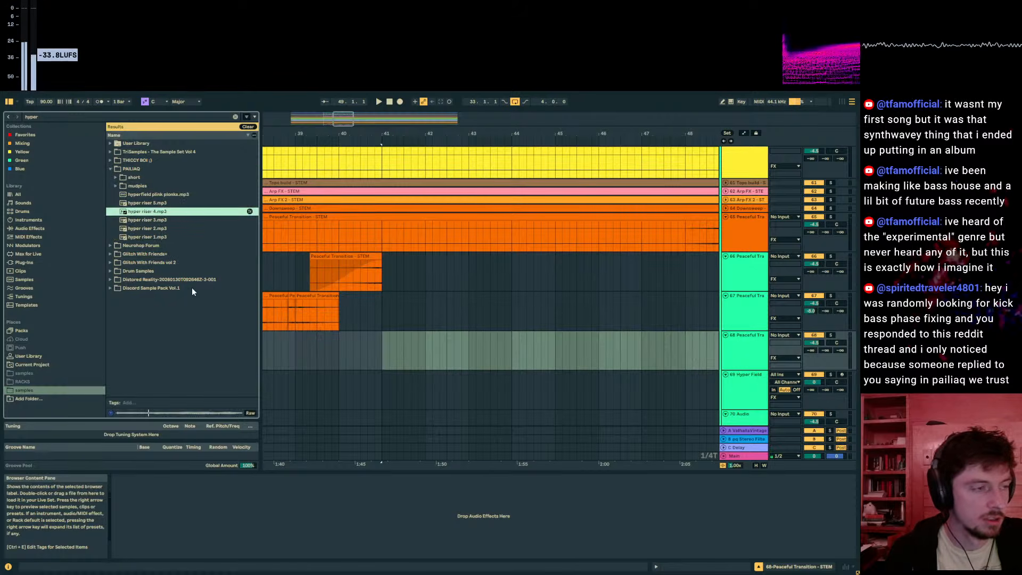
click(151, 220)
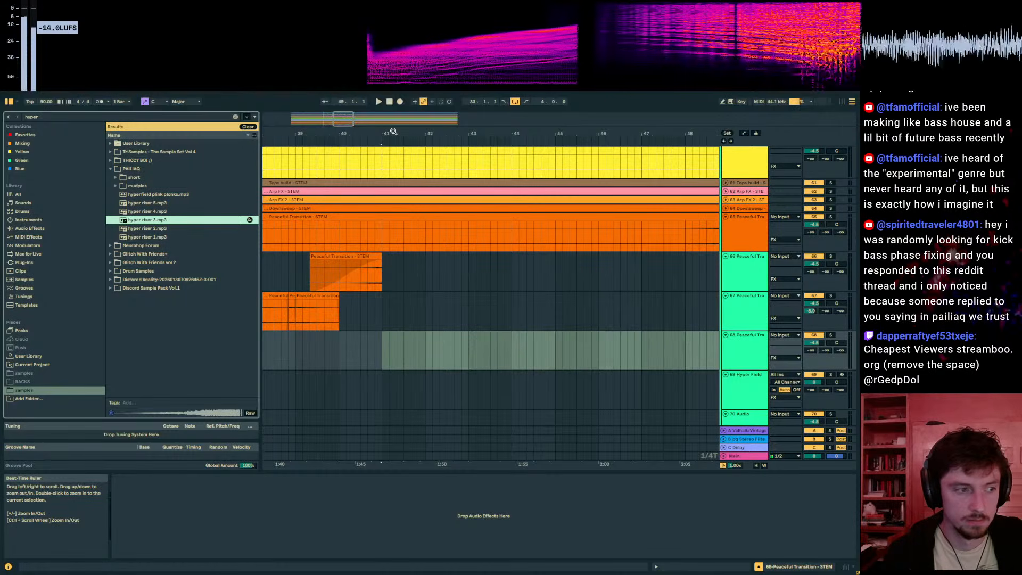
drag(393, 132, 446, 132)
drag(231, 244, 414, 349)
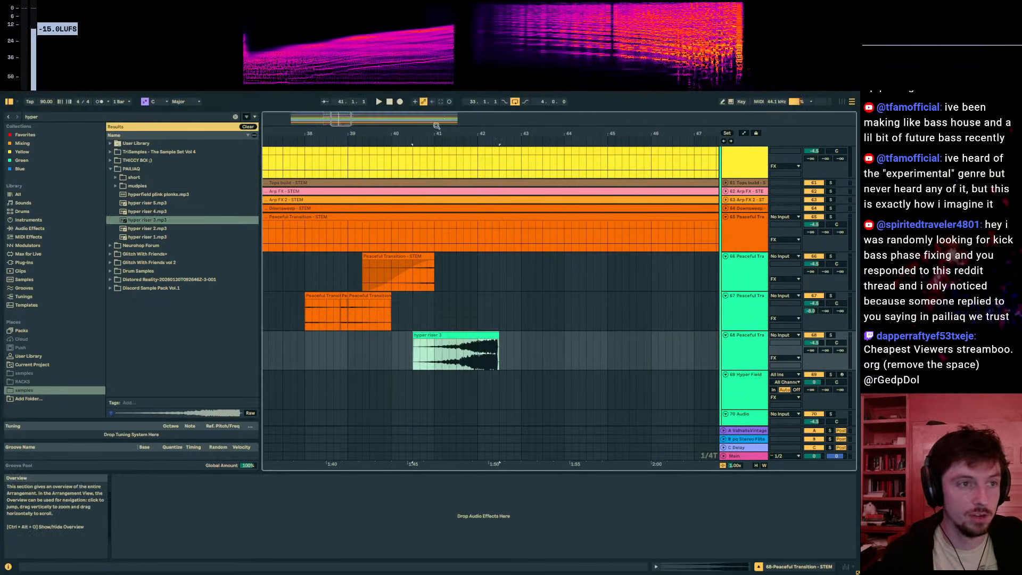
mouse_move(436, 131)
mouse_down()
mouse_move(525, 123)
mouse_move(507, 100)
mouse_move(509, 140)
mouse_up()
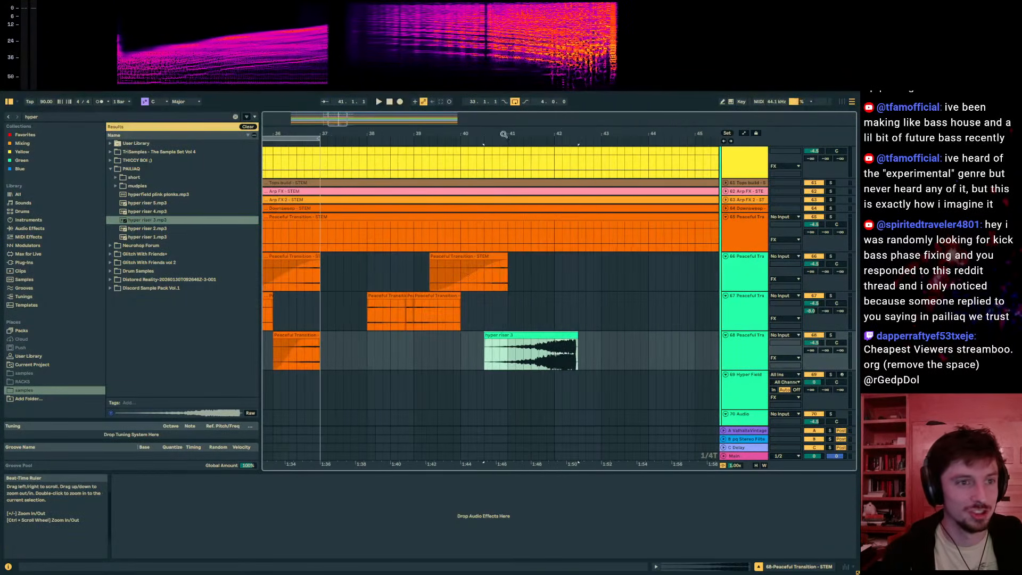
Step: Insert an audio track above Driftup in the FX group and move the hyper riser 3 clip onto it, ending at bar 41
click(539, 319)
scroll(666, 319, up, 5)
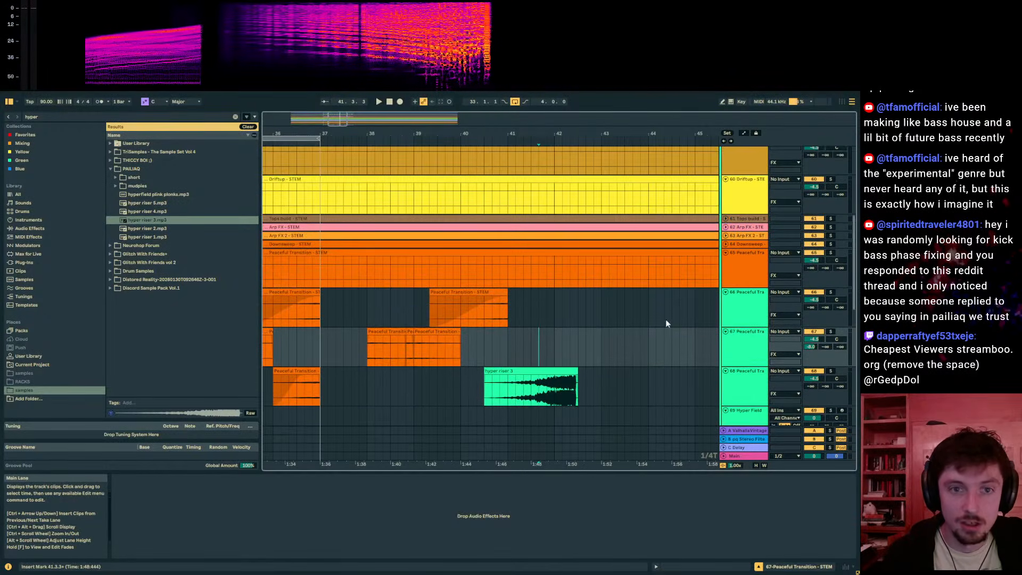
click(757, 261)
key(ctrl+t)
scroll(612, 346, down, 4)
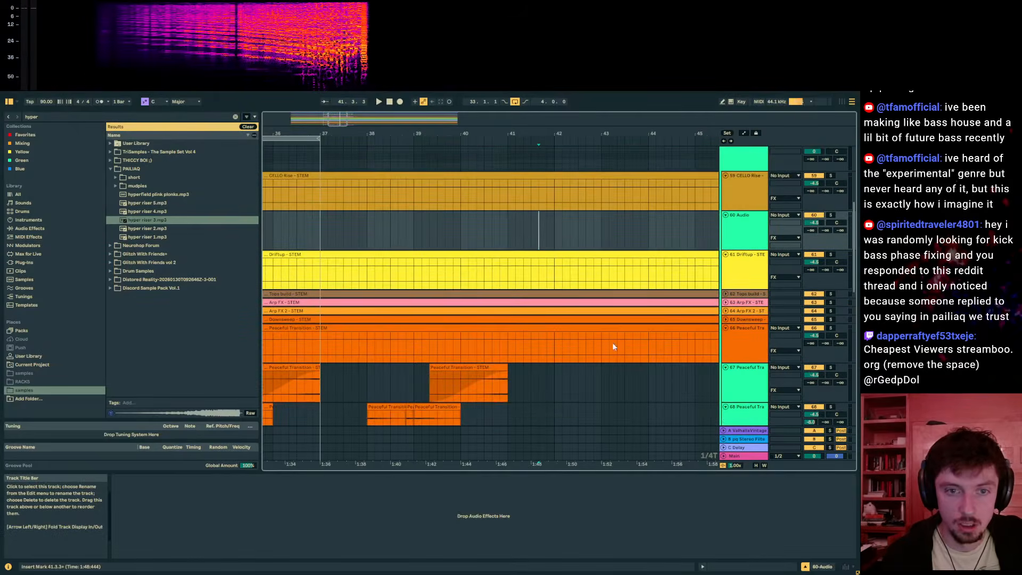
drag(506, 405, 438, 184)
drag(524, 459, 548, 463)
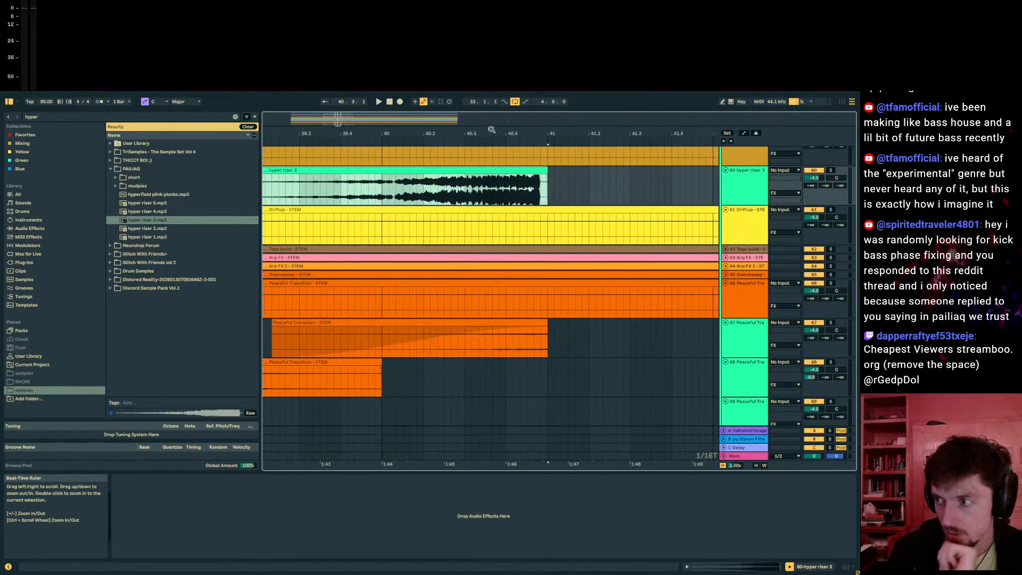
Step: Move the hyper riser 3 track above the CELLO Rise track in the FX group
scroll(503, 213, up, 2)
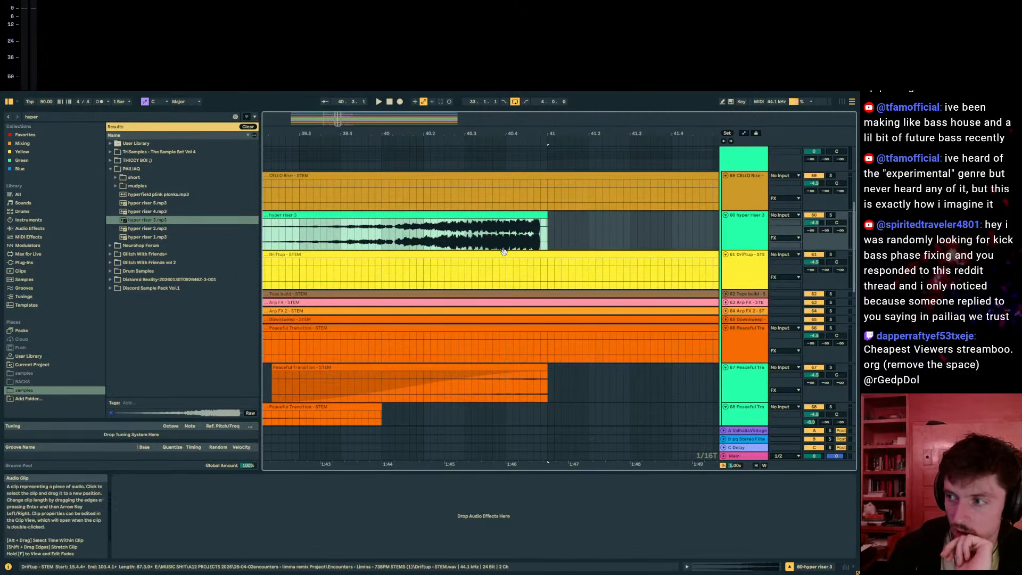
scroll(504, 253, up, 1)
click(739, 250)
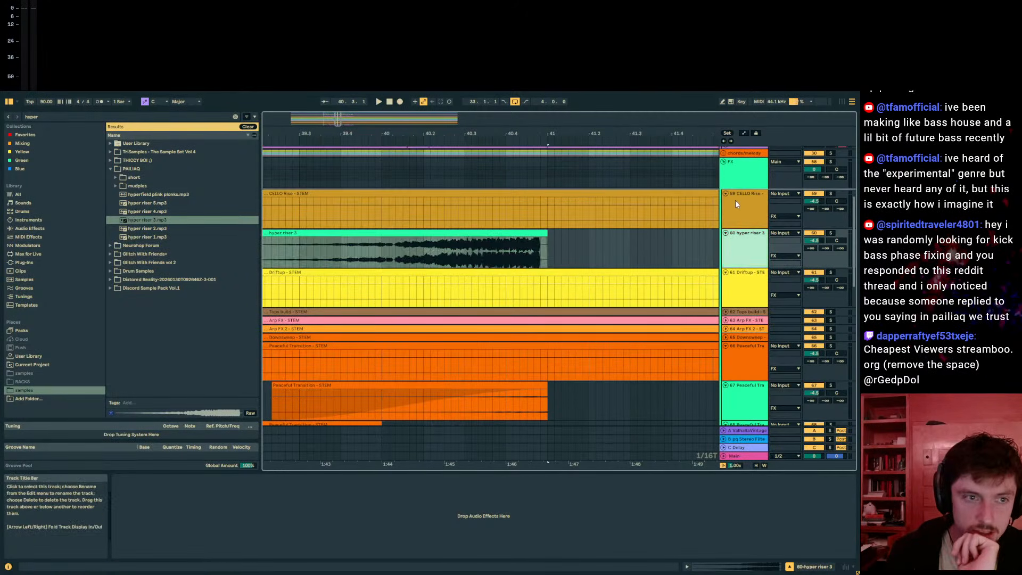
drag(736, 200, 736, 199)
Step: Trim the silent tail off the hyper riser 3 clip and shift the clip so that it ends at 41.1.1
drag(538, 133, 564, 192)
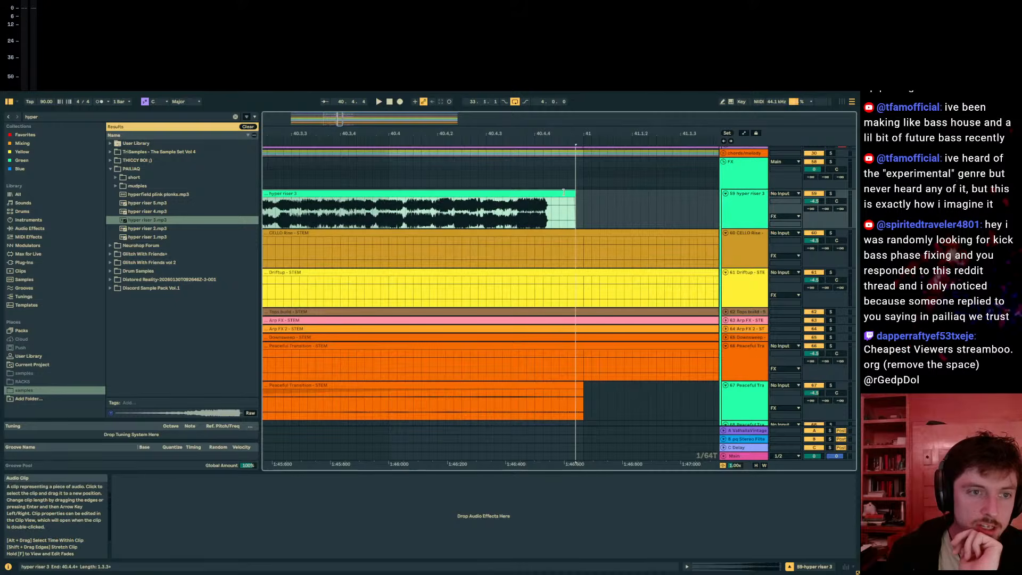
scroll(559, 197, up, 3)
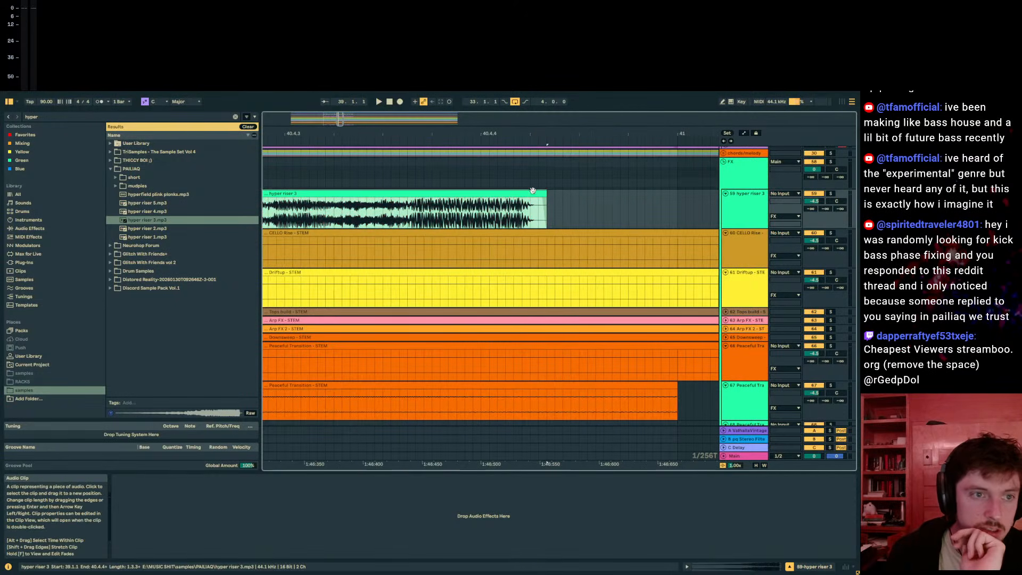
drag(547, 195, 678, 189)
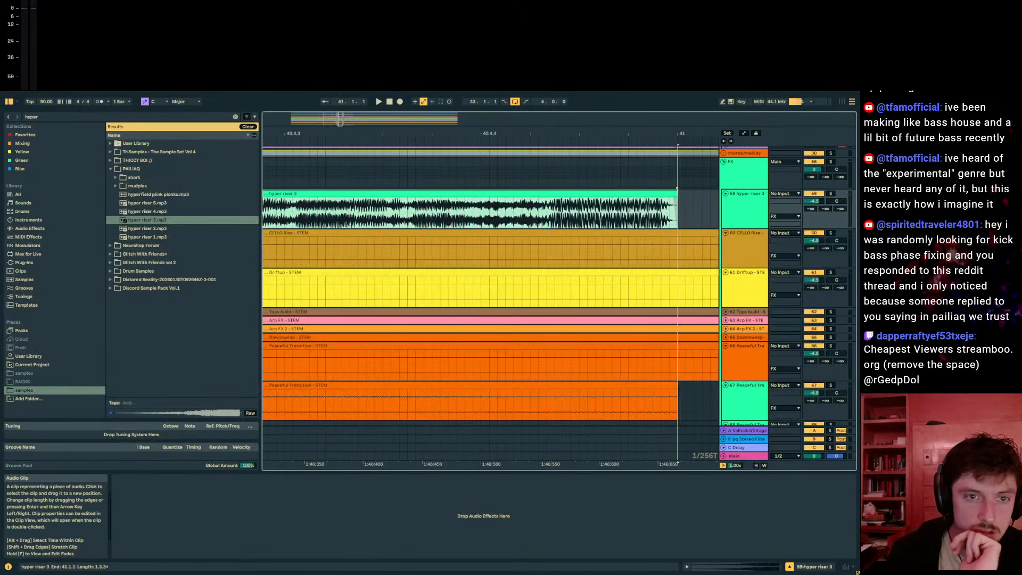
scroll(649, 133, down, 8)
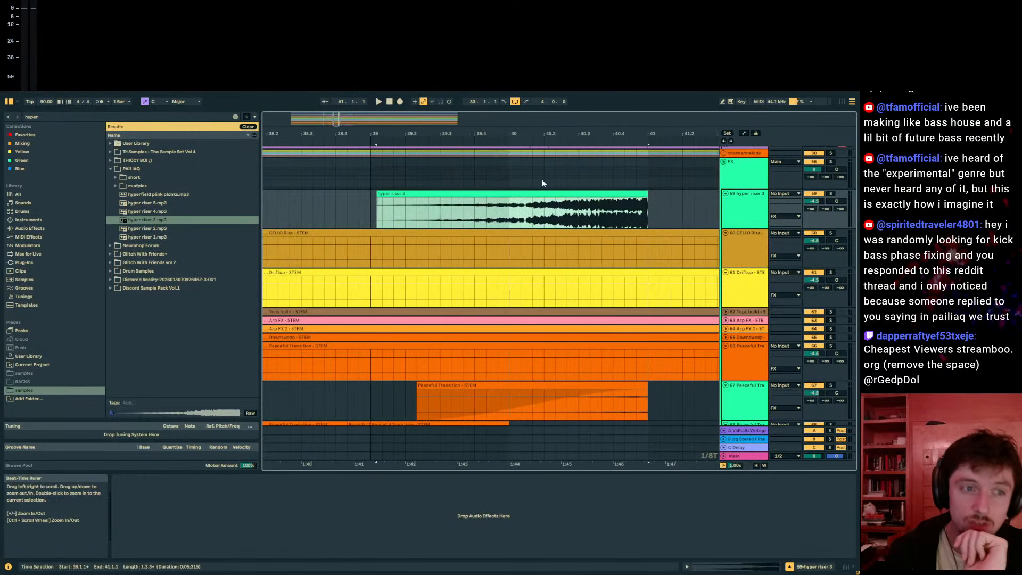
Step: Raise the hyper riser 3 track's send to the B-pq Stereo Filter + Swap Delay return and play the riser back
click(532, 155)
scroll(545, 118, up, 4)
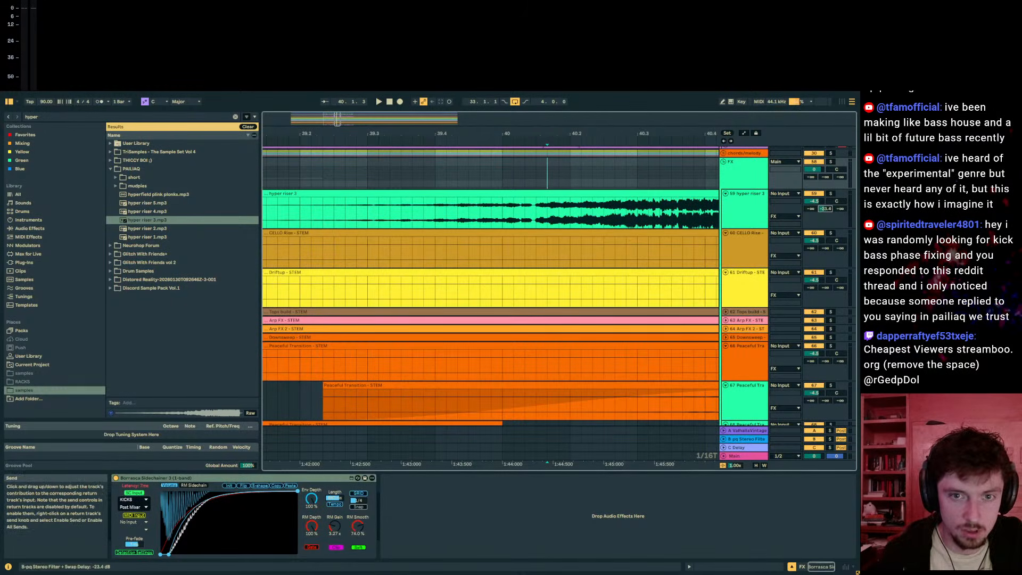
click(267, 214)
drag(347, 133, 377, 140)
click(351, 210)
key(space)
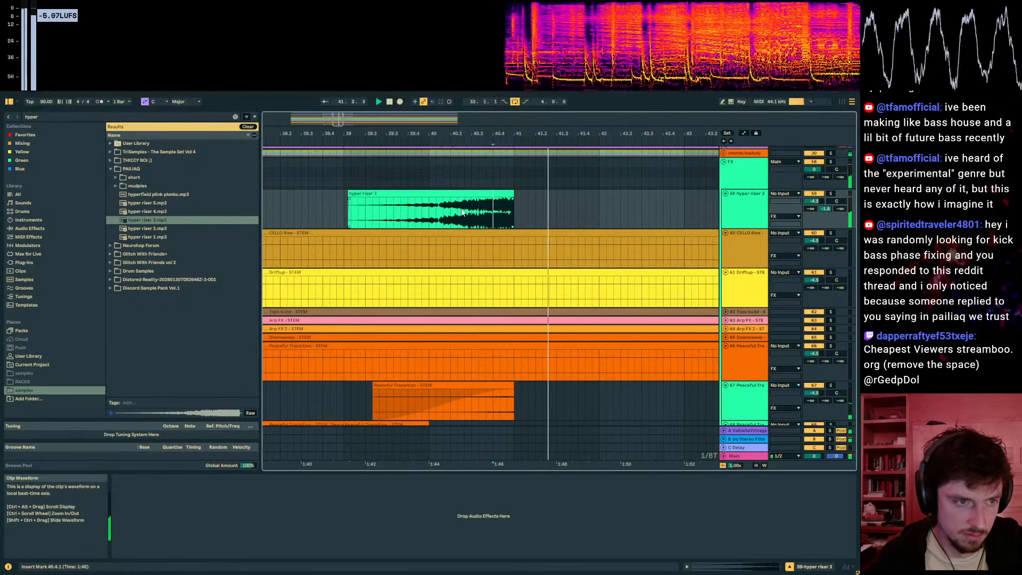
click(436, 210)
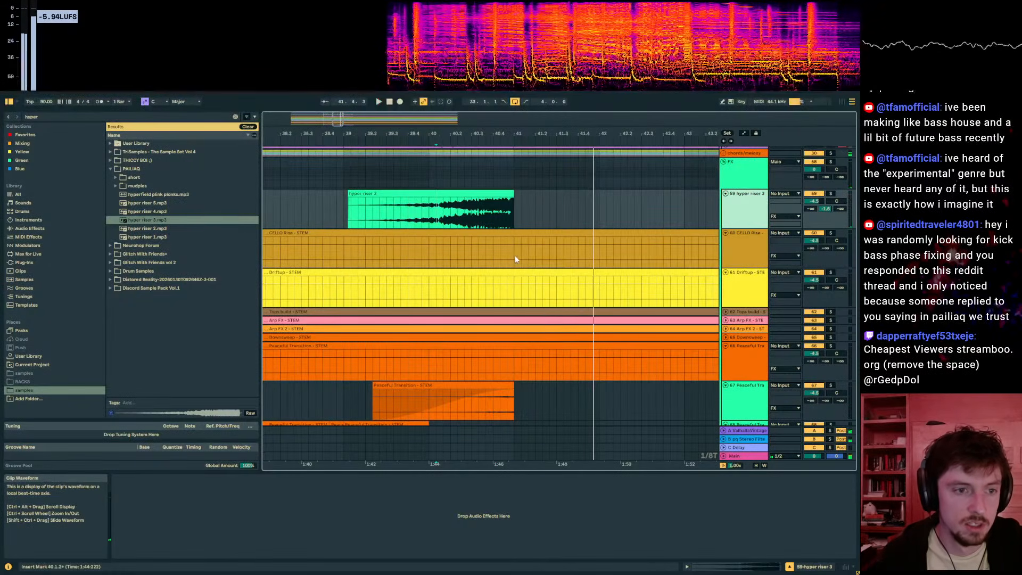
scroll(538, 282, up, 3)
key(space)
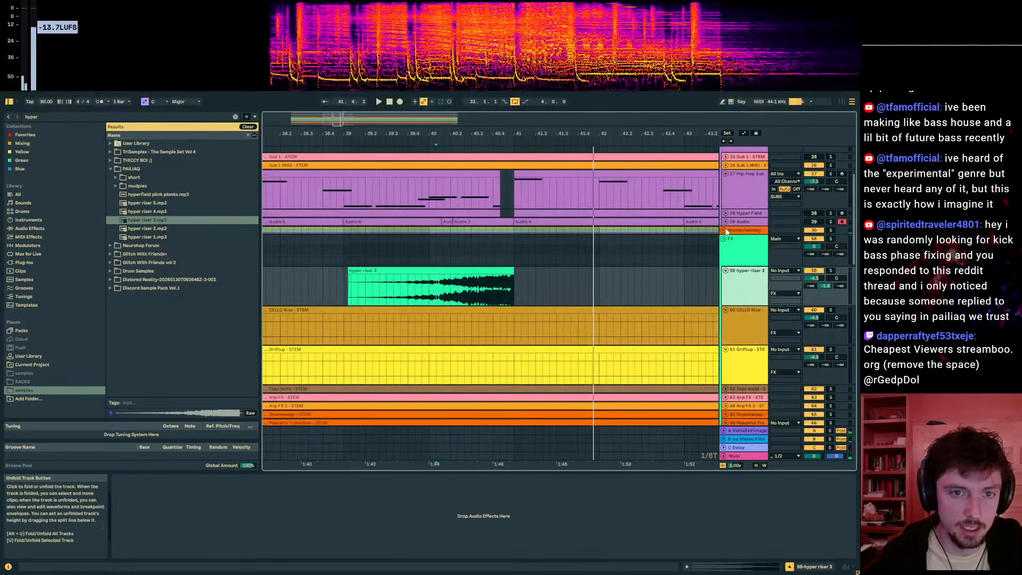
Step: Transpose the hyper riser 3 clip by -12 semitones and play it back from bar 40
click(466, 270)
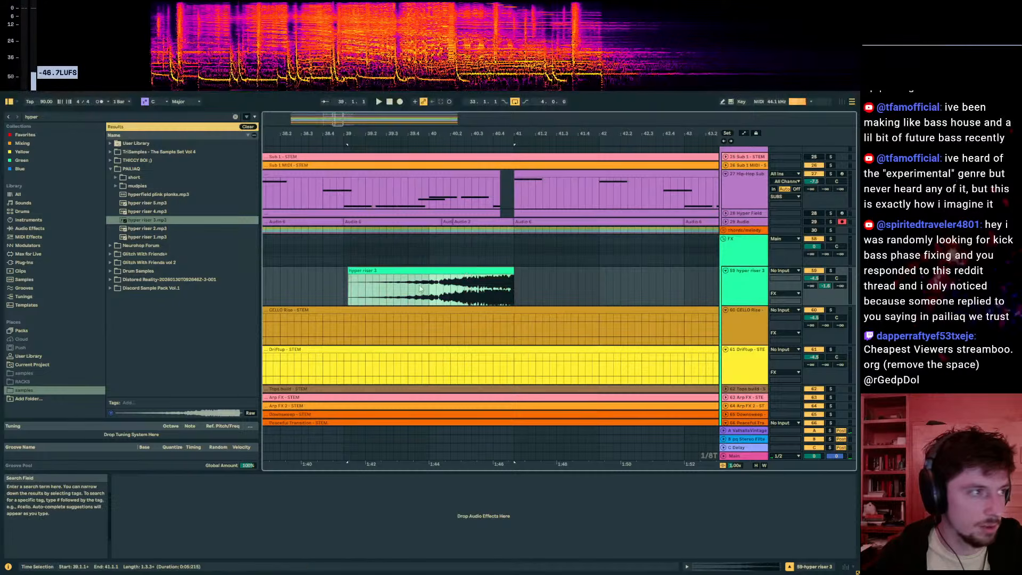
click(687, 566)
drag(252, 541, 252, 561)
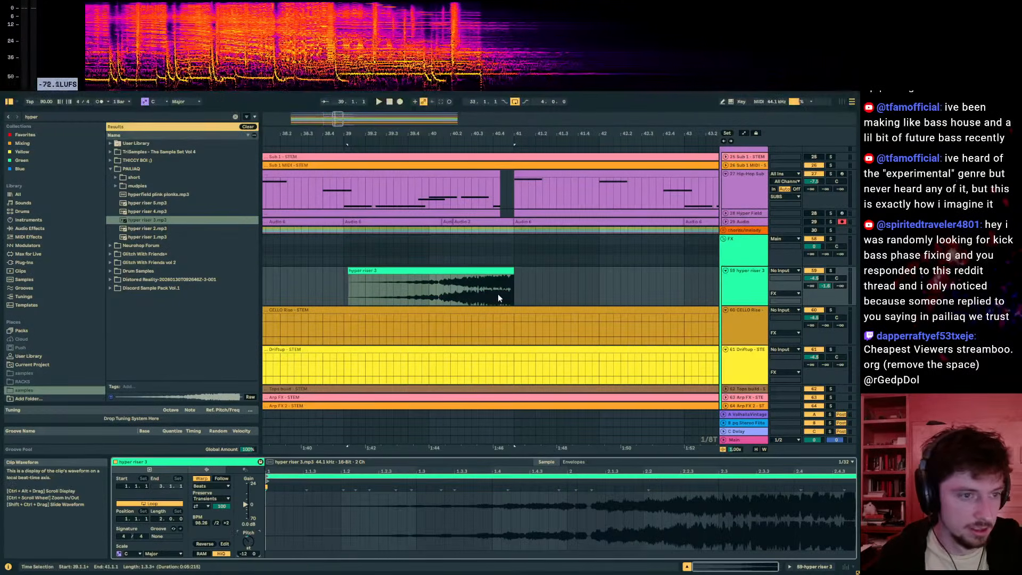
click(458, 293)
key(space)
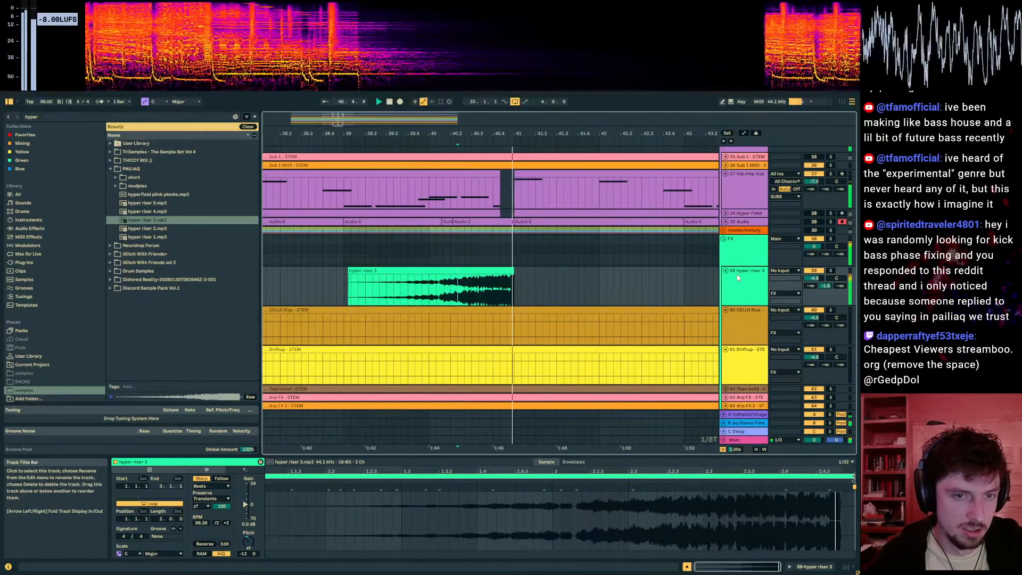
Step: Add a long fade-in to the start of the hyper riser 3 clip leading into bar 41
drag(349, 272, 396, 281)
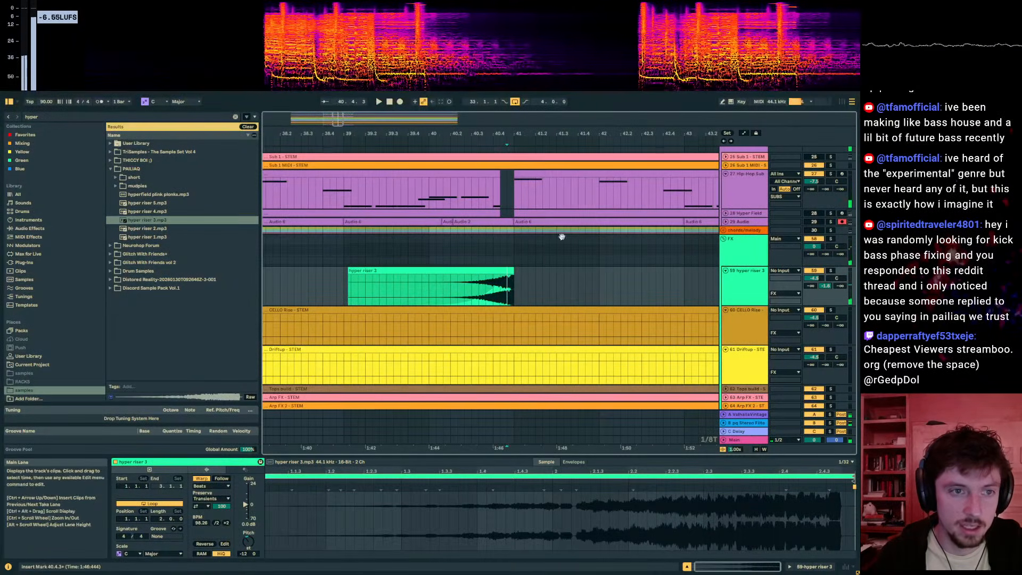
Step: Lower the first note of the Hip-Hop Sub clip at bar 41 by an octave, lengthen it slightly and play it
scroll(561, 237, up, 2)
click(545, 227)
drag(318, 499, 365, 532)
key(shift+Down)
key(shift+Right)
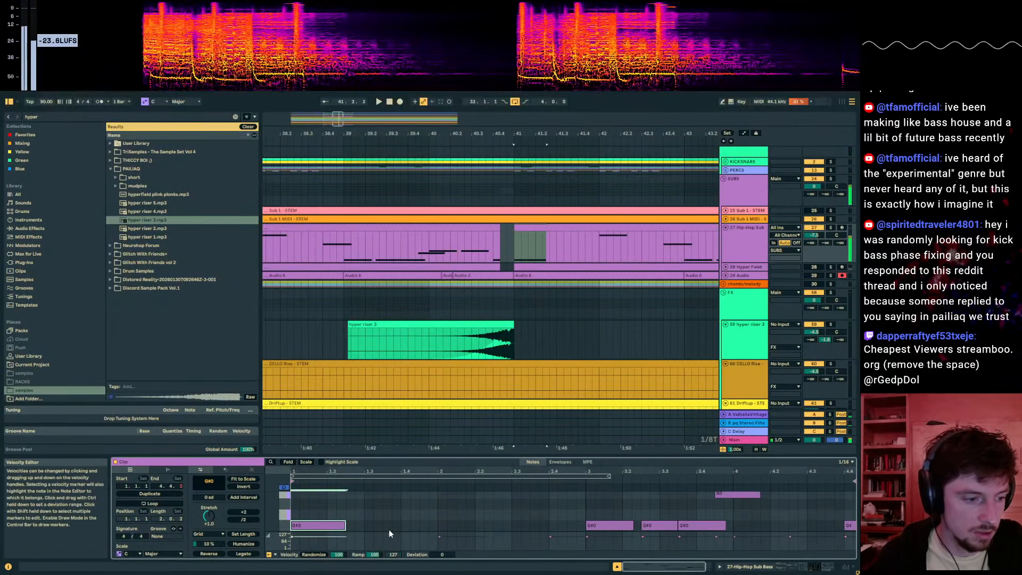
key(space)
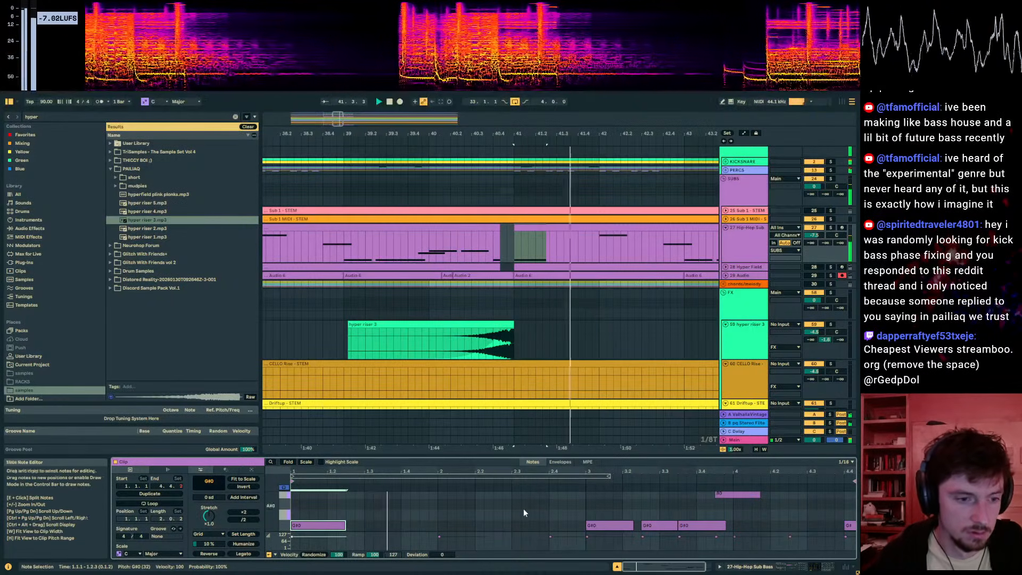
Step: Lower the Hip-Hop Sub note at 42.1.1 by an octave
scroll(522, 509, up, 1)
drag(513, 508, 564, 503)
key(space)
scroll(449, 503, up, 1)
drag(449, 501, 467, 517)
key(shift+Down)
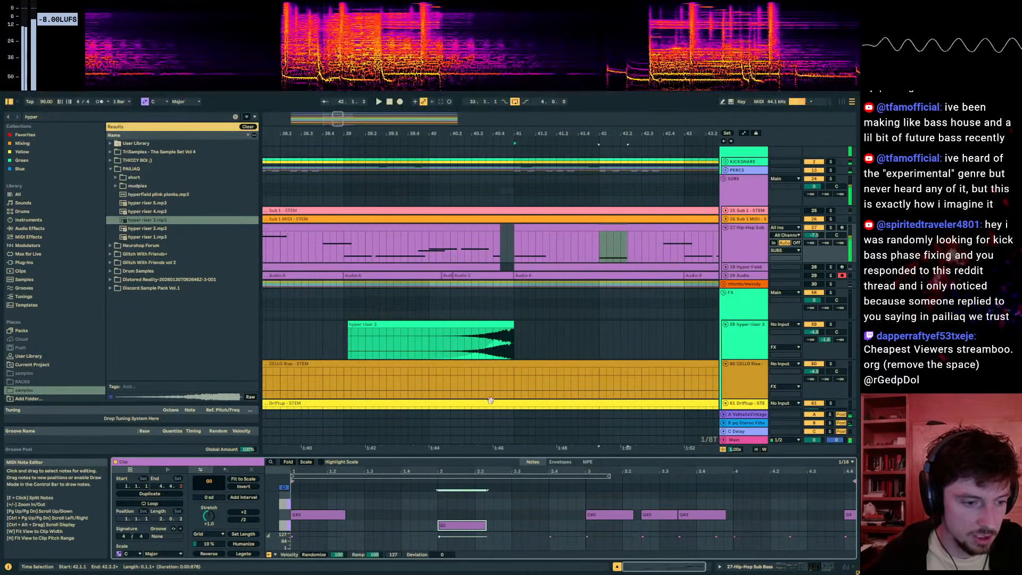
Step: Play the arrangement from bar 33, fold the FX group and look through the chords/melody group's tracks
click(583, 236)
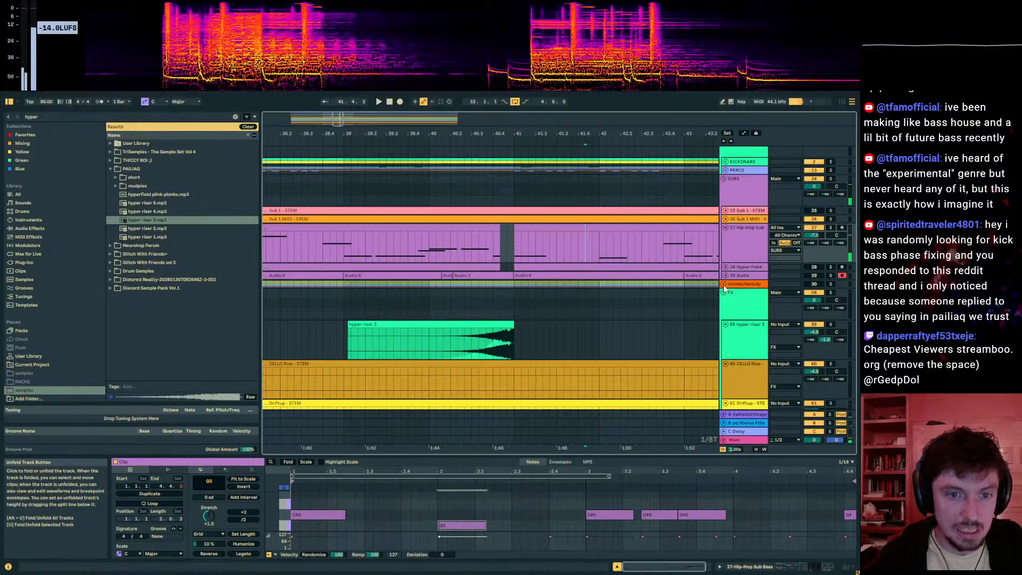
click(723, 284)
scroll(570, 301, down, 2)
scroll(775, 237, up, 1)
click(728, 249)
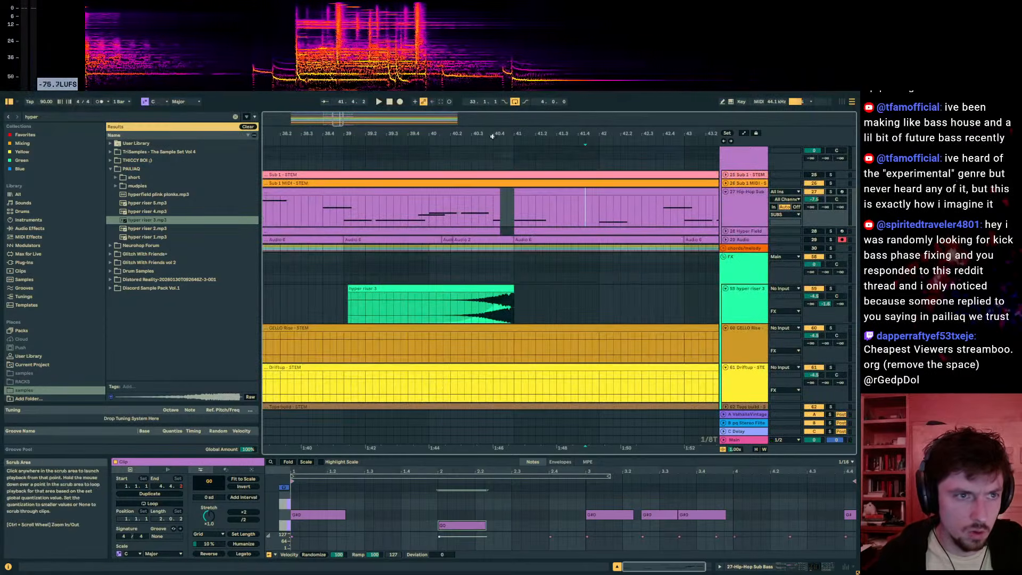
scroll(530, 255, down, 8)
click(391, 251)
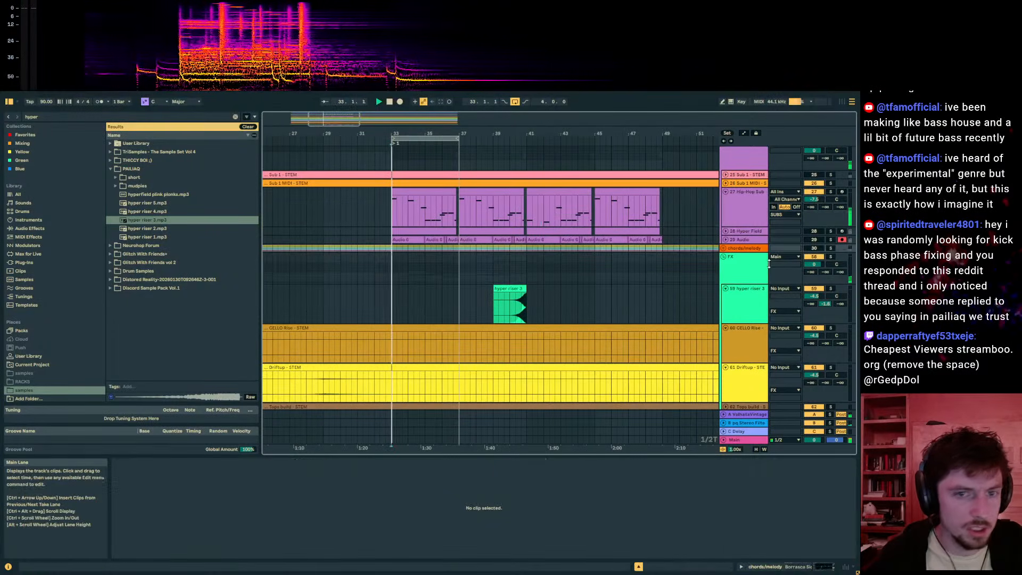
key(space)
click(724, 258)
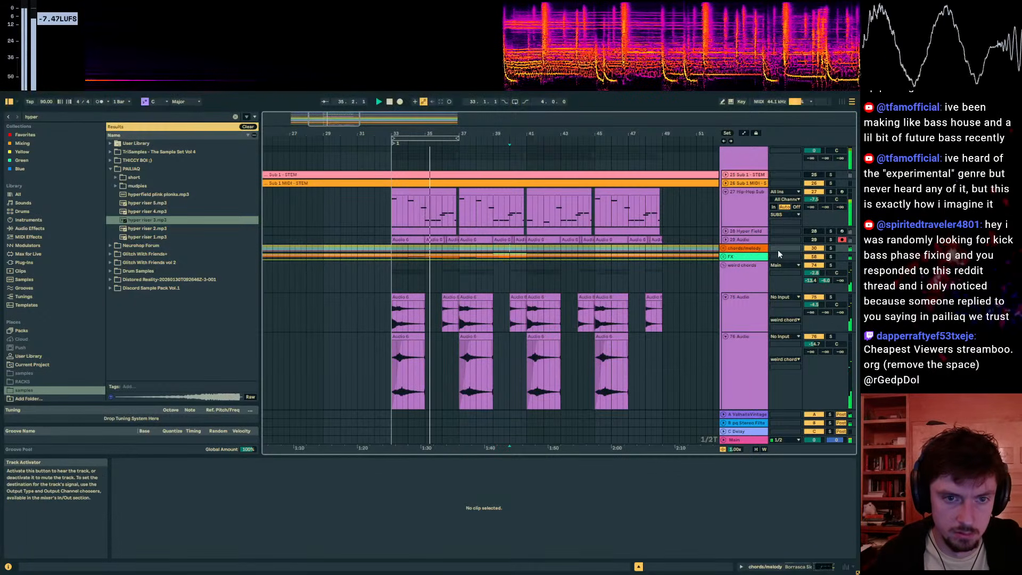
click(725, 248)
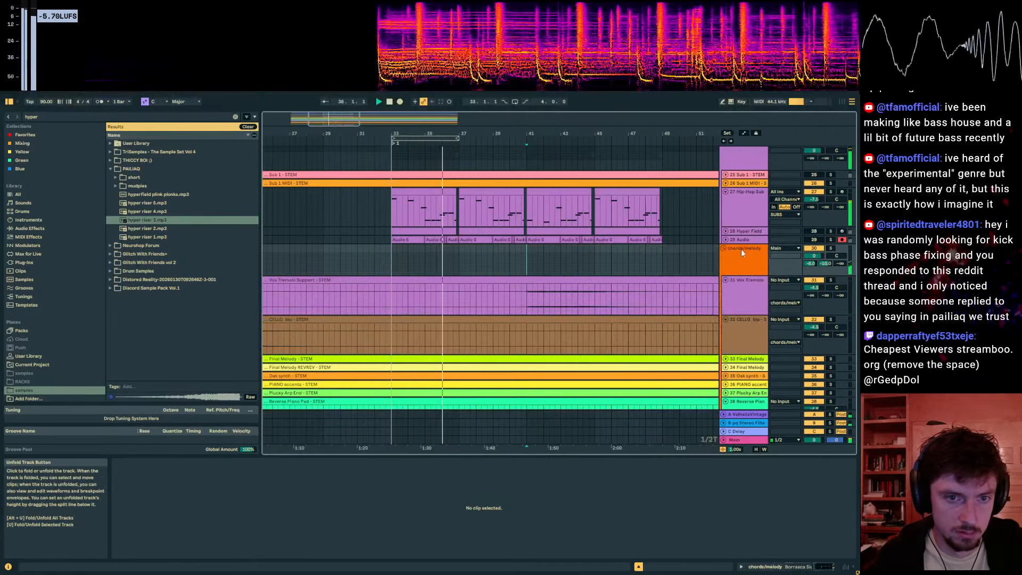
Step: Check the chords/melody automation, refold that group and toggle the weird chords group's activator while playing through bar 41
key(a)
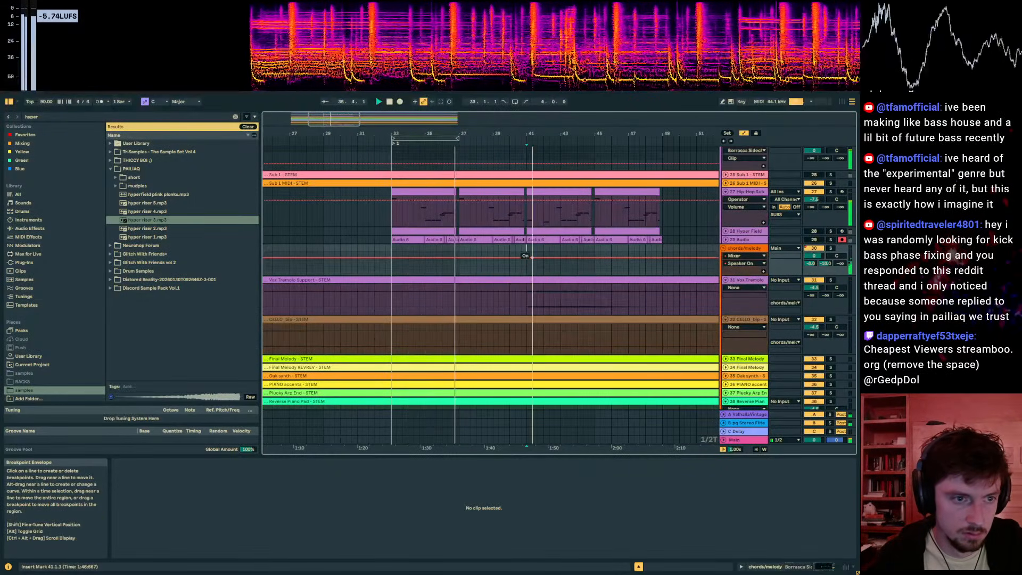
key(a)
key(u)
scroll(542, 274, down, 3)
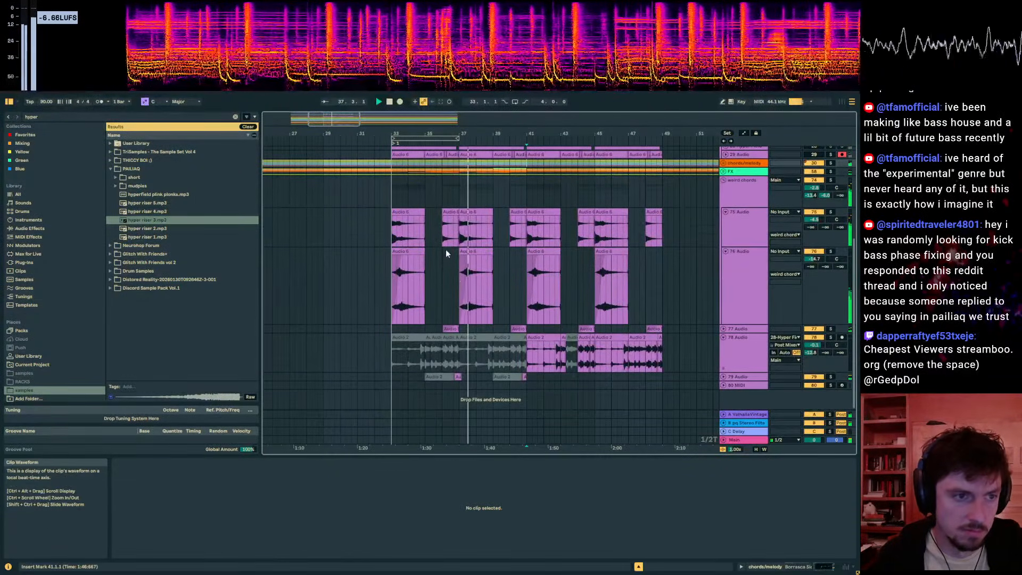
scroll(479, 252, up, 2)
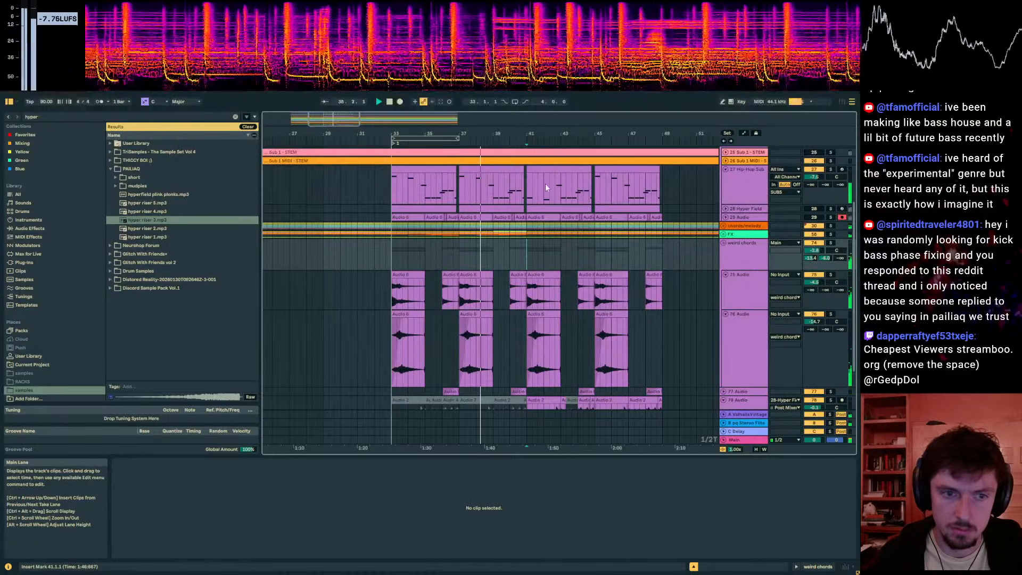
scroll(548, 191, up, 5)
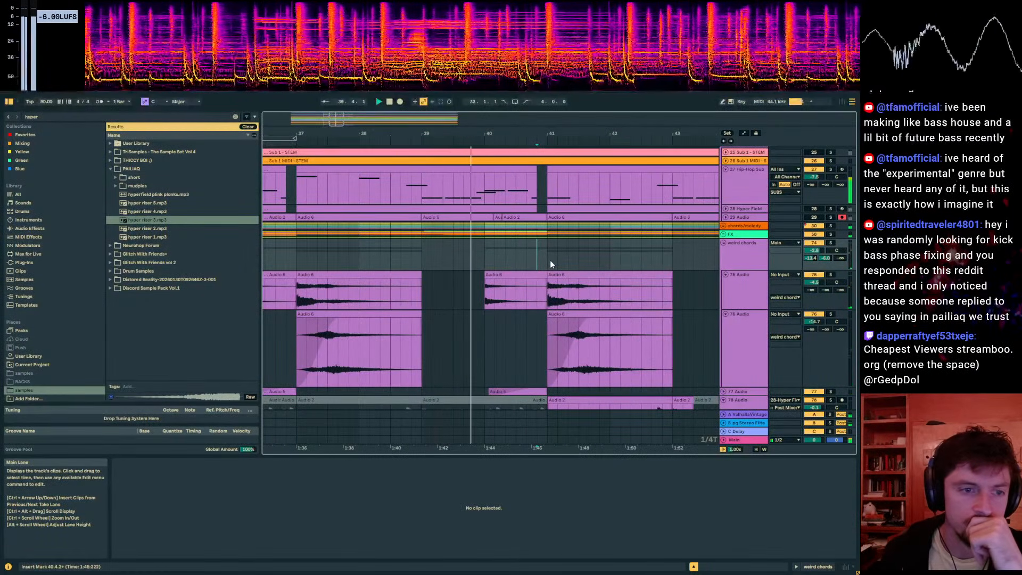
click(816, 245)
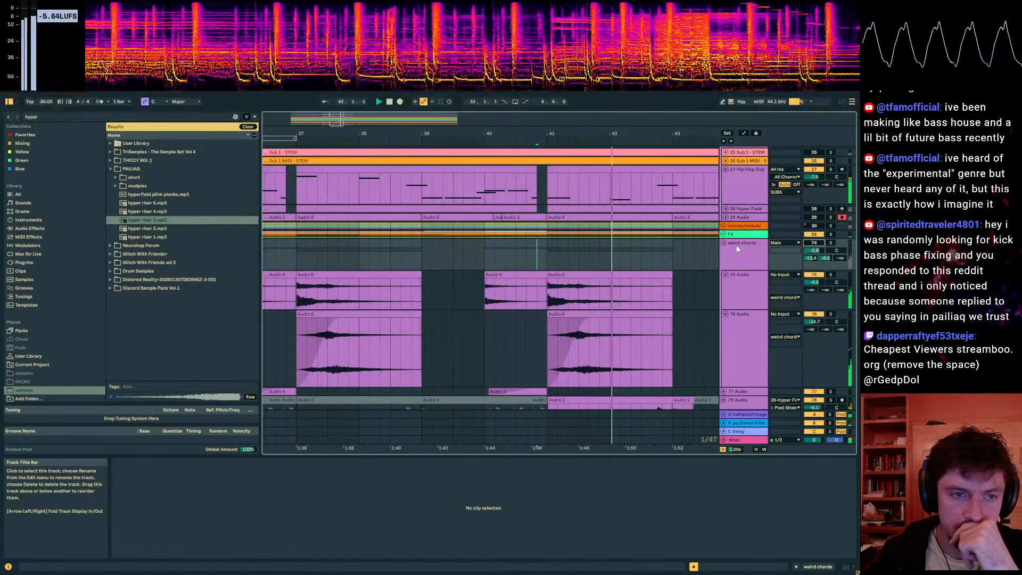
scroll(617, 261, down, 3)
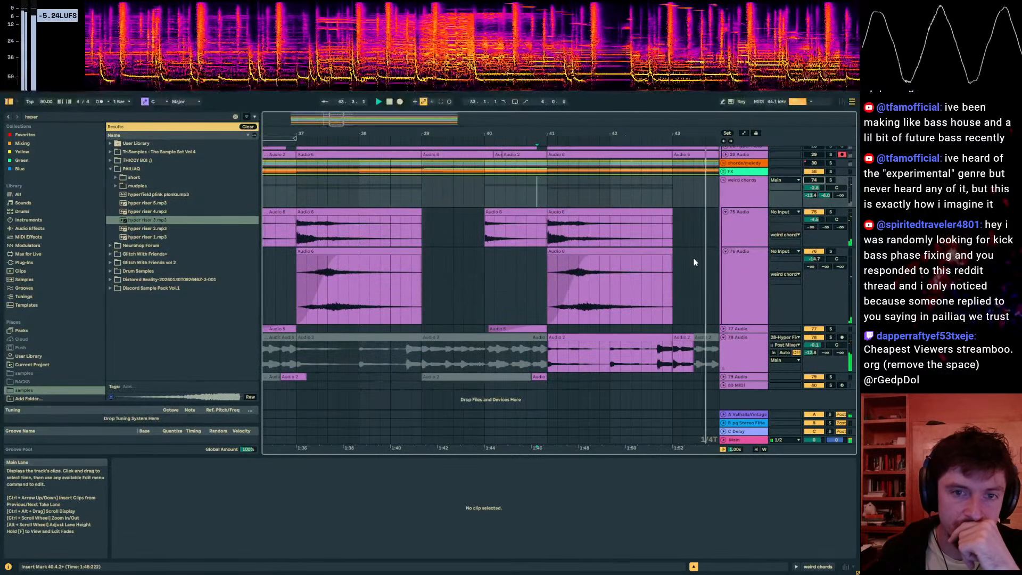
Step: Try activating and reversing the muted Audio 2 clip at 43.2.2 on track 78, trimming its start to 43.3.1
click(555, 338)
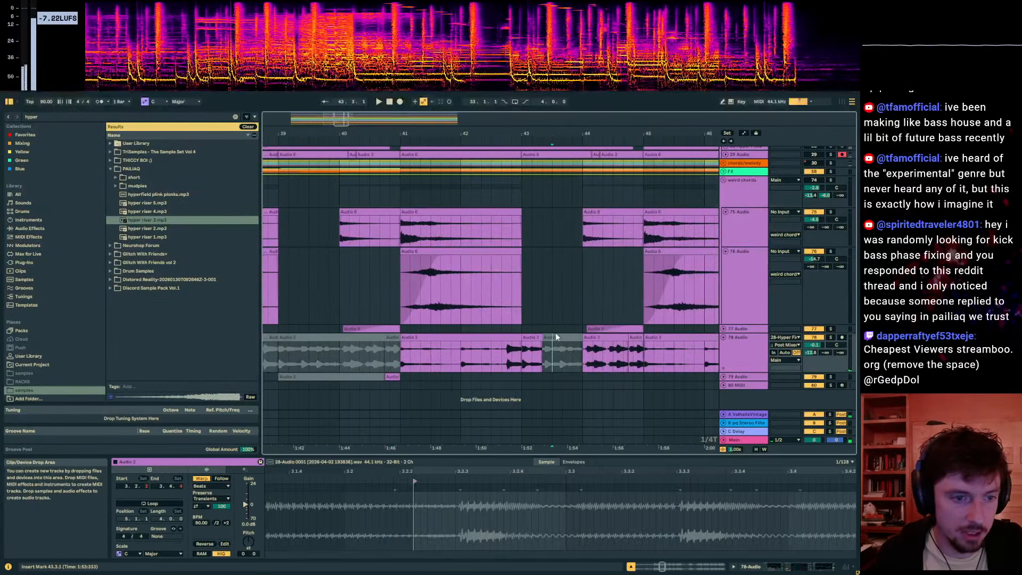
key(space)
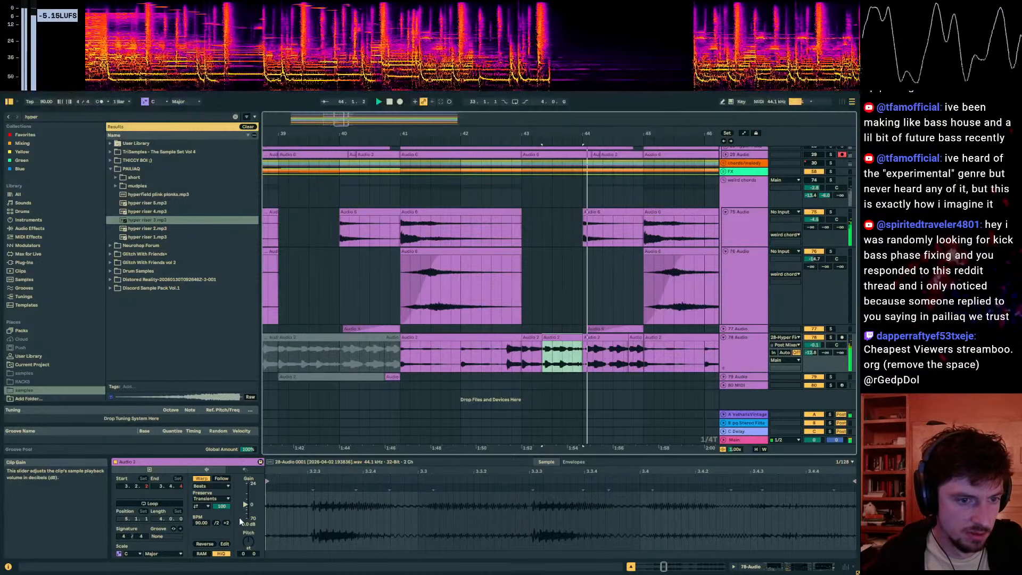
click(205, 543)
key(space)
key(space)
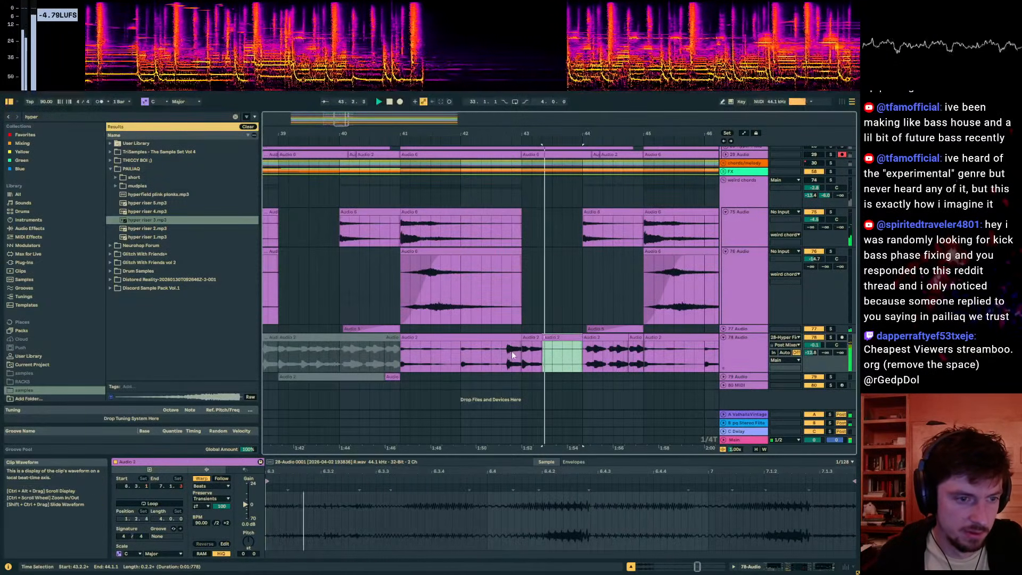
drag(542, 341, 552, 342)
key(space)
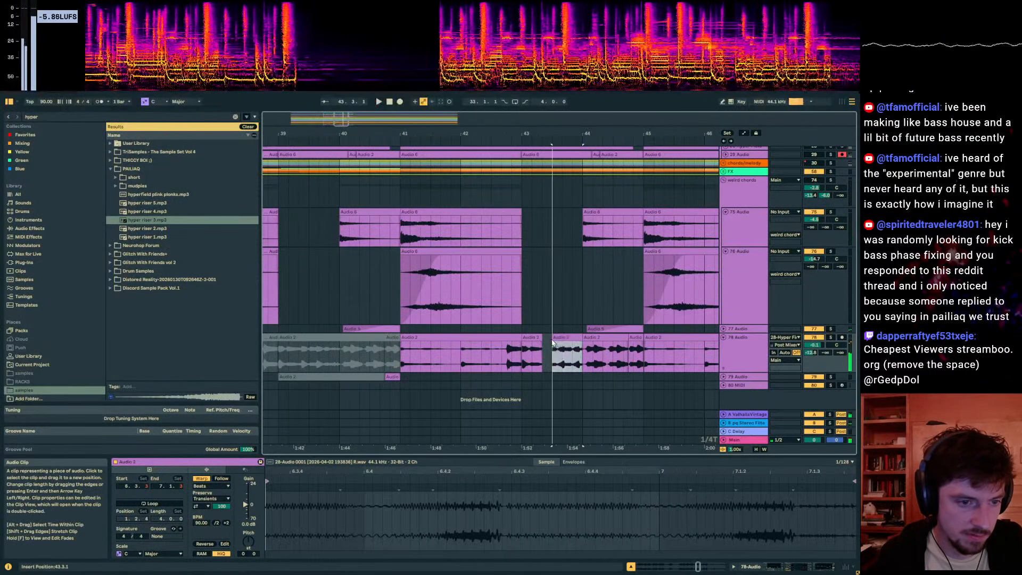
Step: Try the 43.2.2 clip at 180 BPM in Texture warp mode with its pitch raised to +24 semitones, and deactivate the clip again
click(227, 524)
click(213, 486)
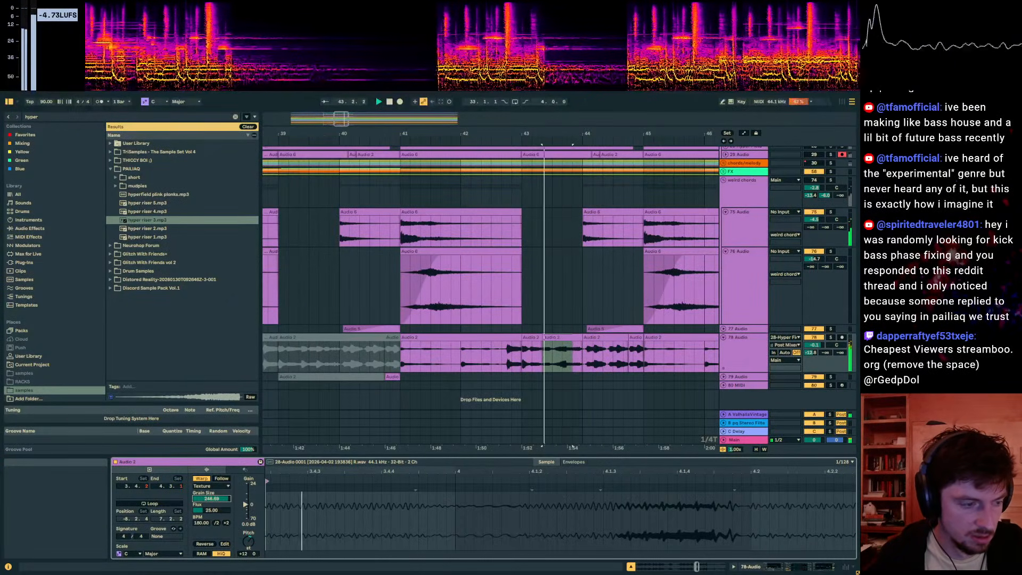
drag(251, 545, 255, 546)
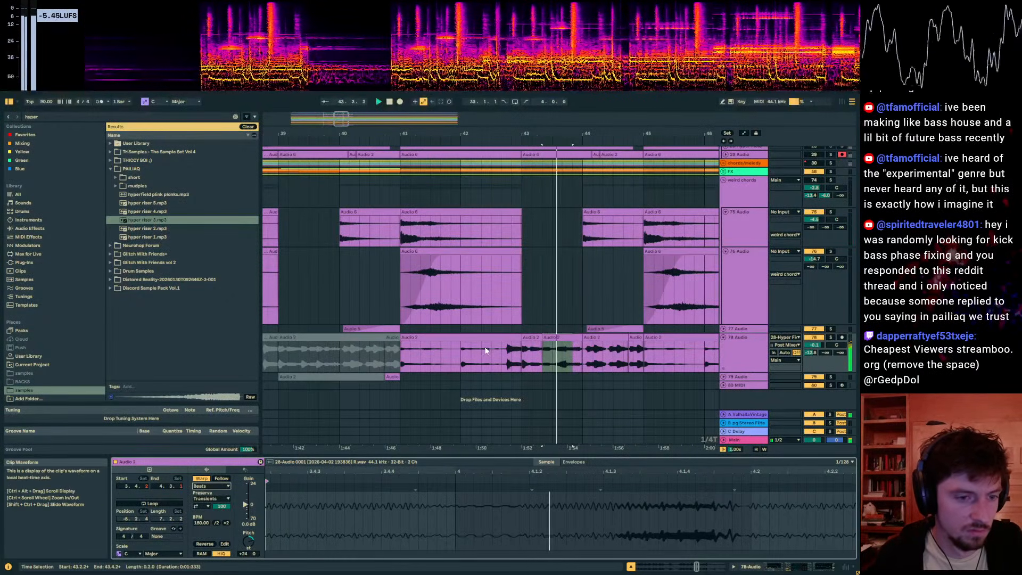
click(560, 337)
key(0)
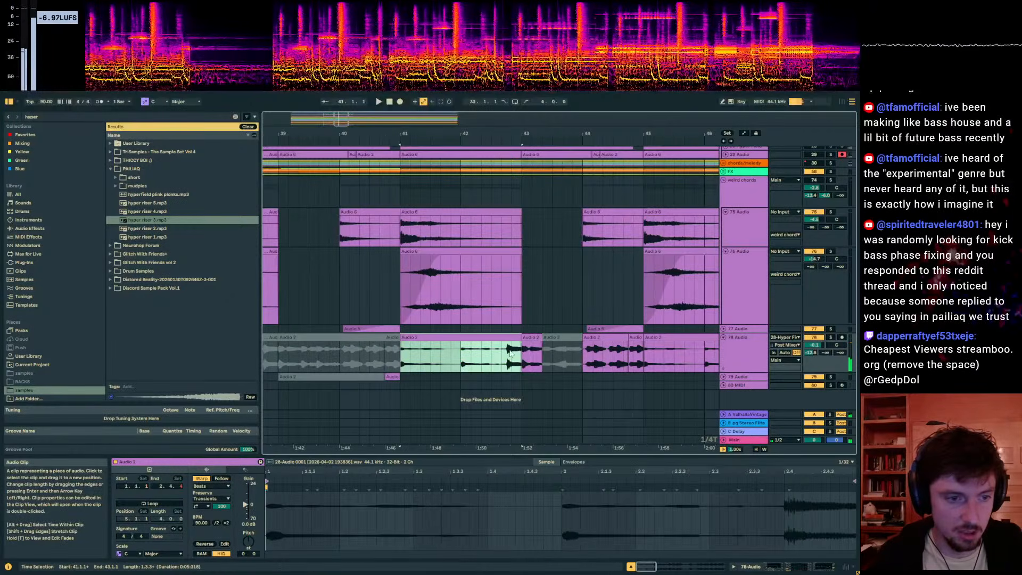
Step: Try extending the Audio 2 clip at 43.1.1 on track 78 to end at 43.3.1, and undo the extension
click(530, 338)
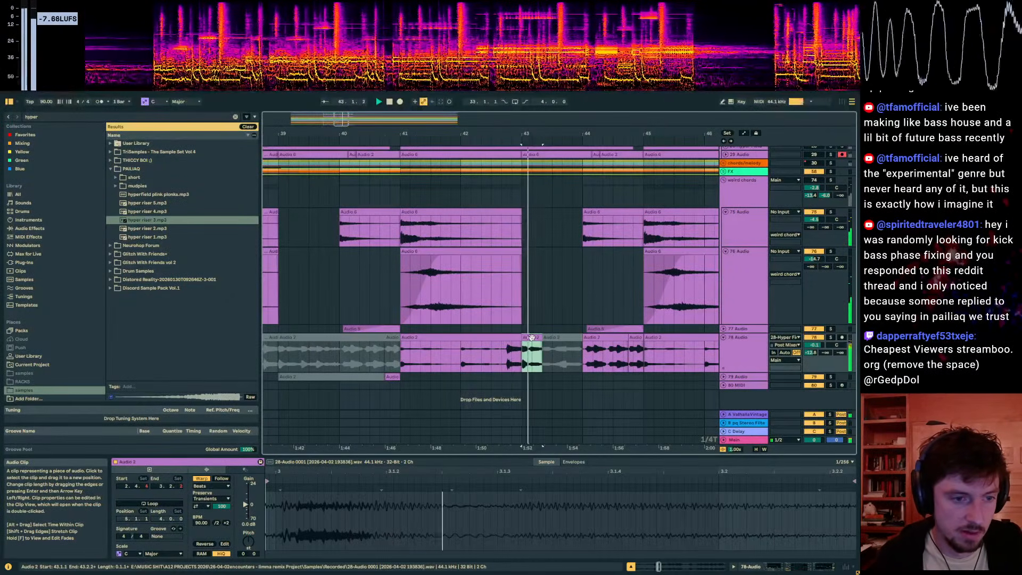
drag(539, 336, 550, 336)
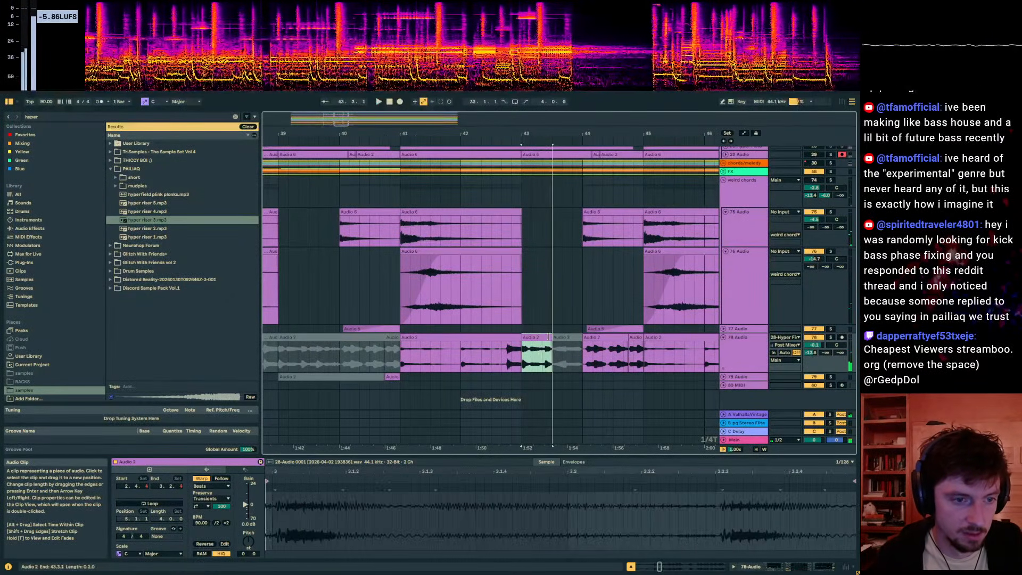
key(ctrl+z)
key(space)
Step: Extend the Audio 2 clip at 43.1.1 on track 78 to end at 43.2.3 and play it
mouse_move(547, 133)
mouse_down()
mouse_move(546, 171)
mouse_move(547, 140)
mouse_up()
key(space)
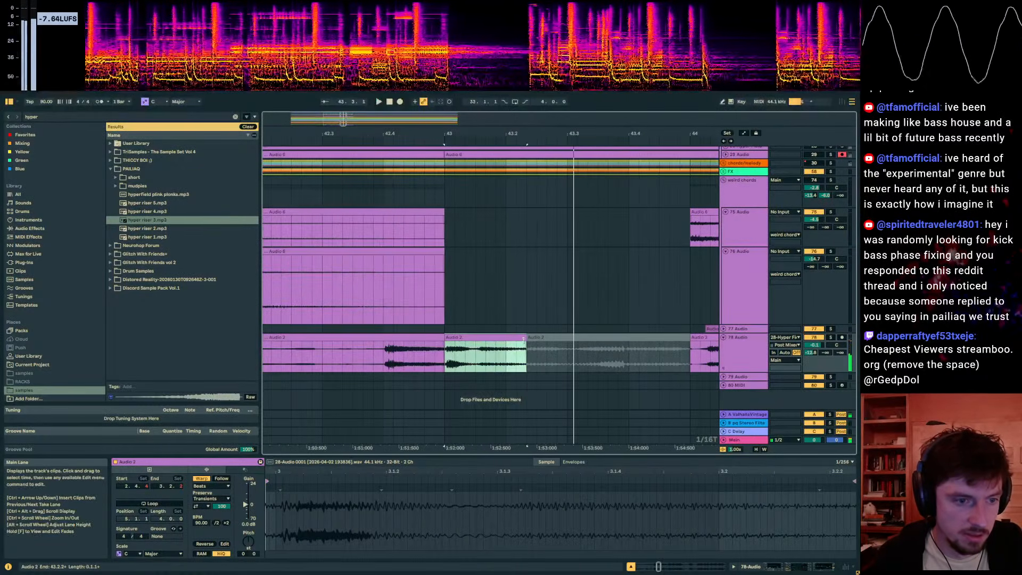
drag(528, 339, 541, 342)
key(space)
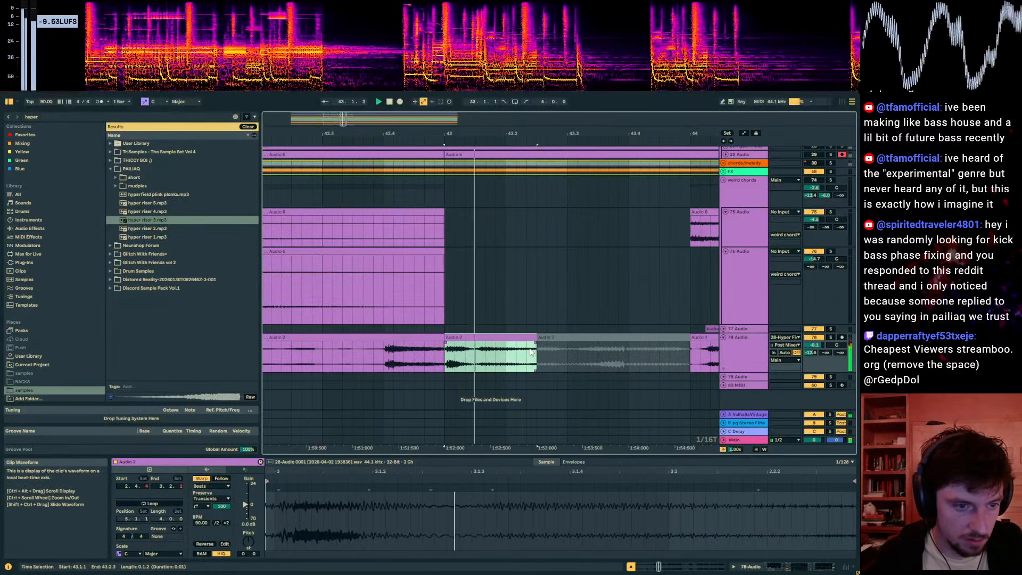
Step: Automate track 78's B-pq Stereo Filter send with a curved rise peaking at 43.2.3 and dropping right back, and play it
click(767, 357)
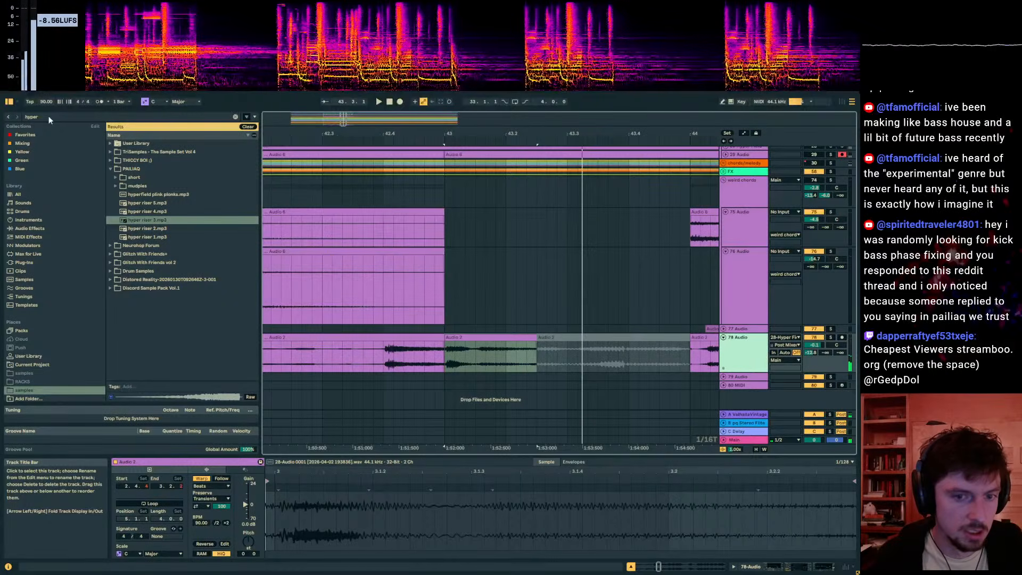
key(a)
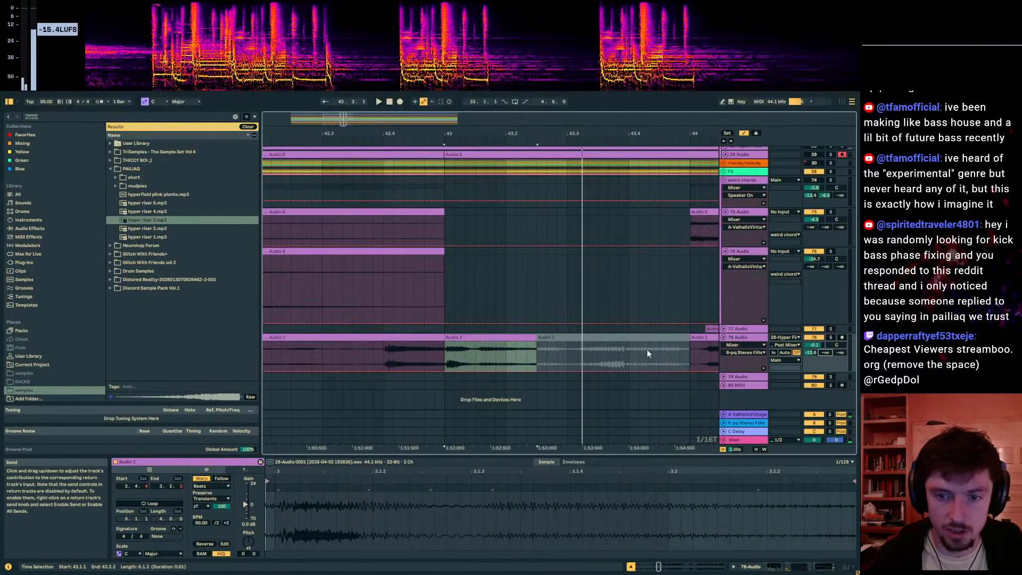
click(485, 374)
click(496, 371)
drag(506, 371, 536, 342)
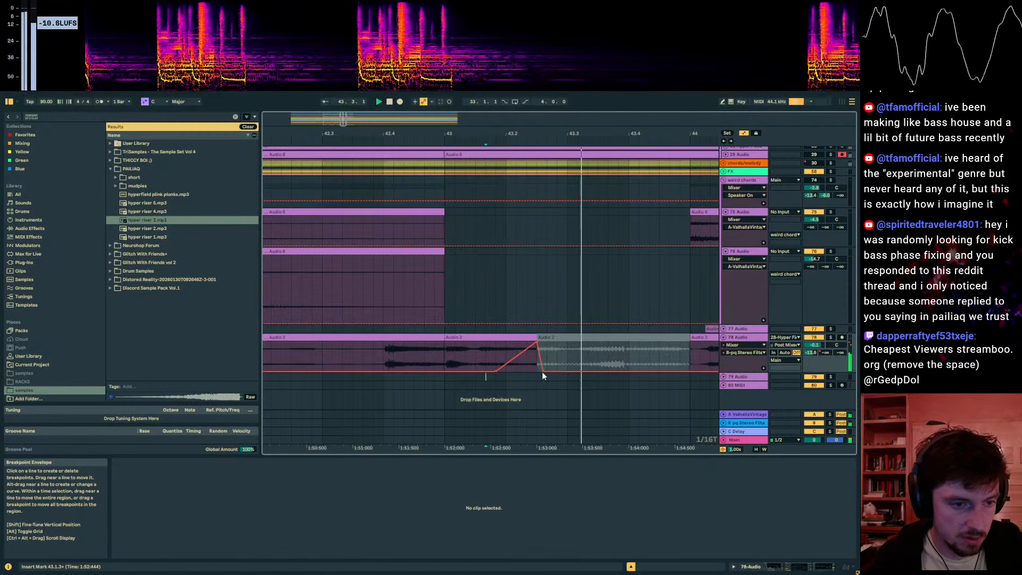
click(446, 348)
key(space)
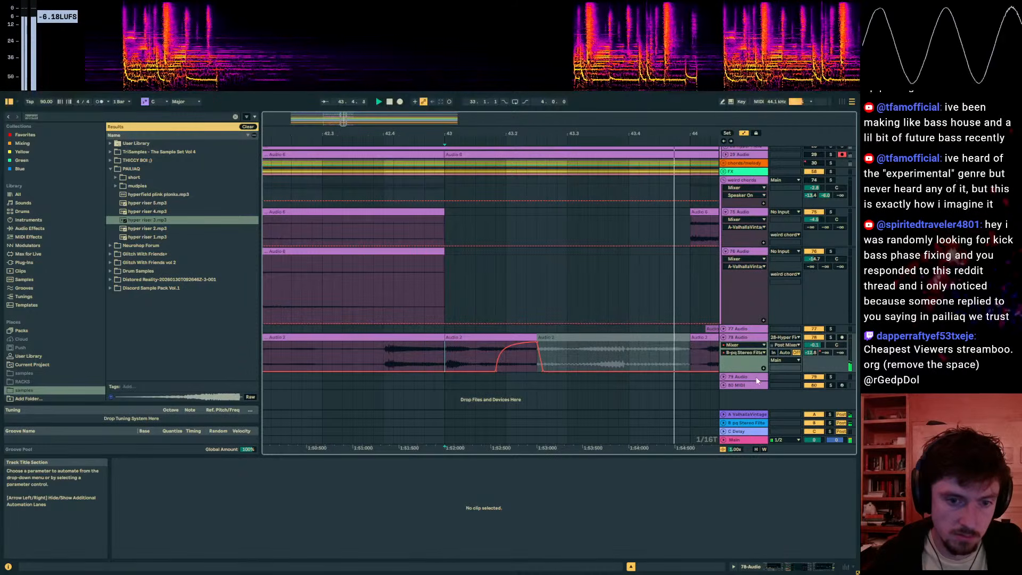
drag(641, 136, 619, 75)
key(a)
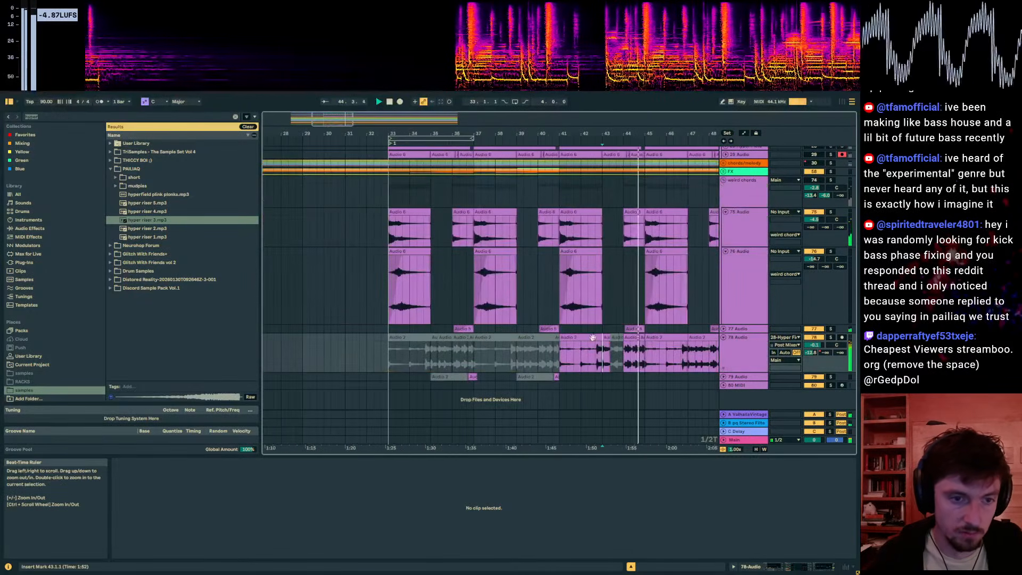
key(space)
Step: Unfold the FX group and insert a new audio track below the hyper riser 3 track
click(538, 364)
scroll(549, 347, up, 5)
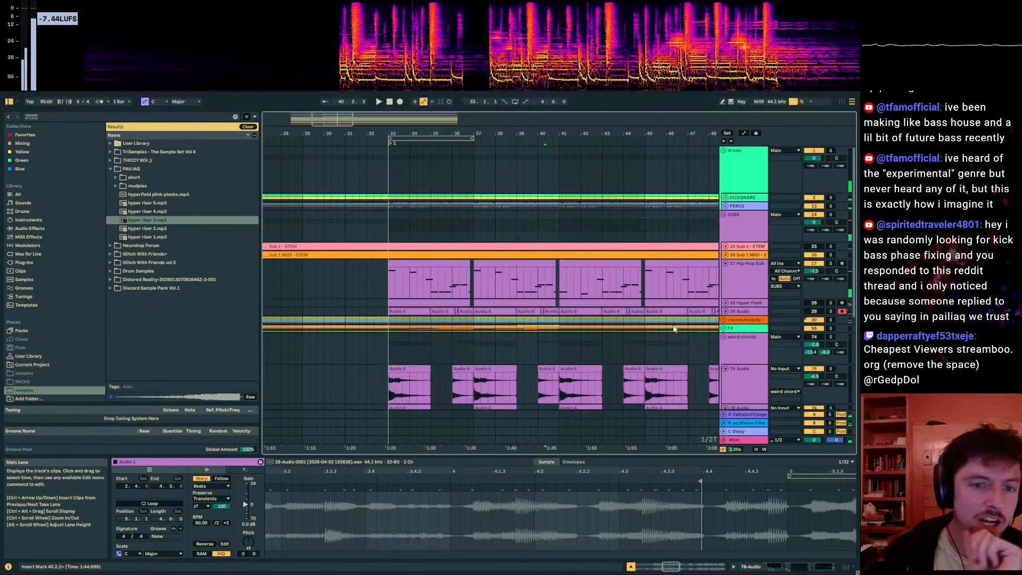
click(725, 328)
scroll(714, 314, down, 3)
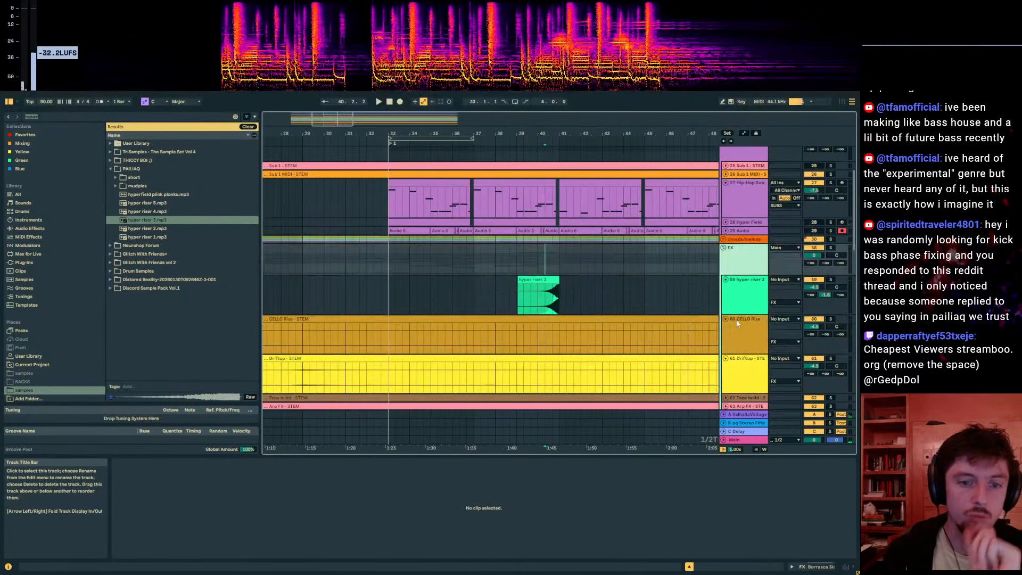
click(711, 300)
key(ctrl+t)
Step: Search the whole browser library for "restor"
key(ctrl+f)
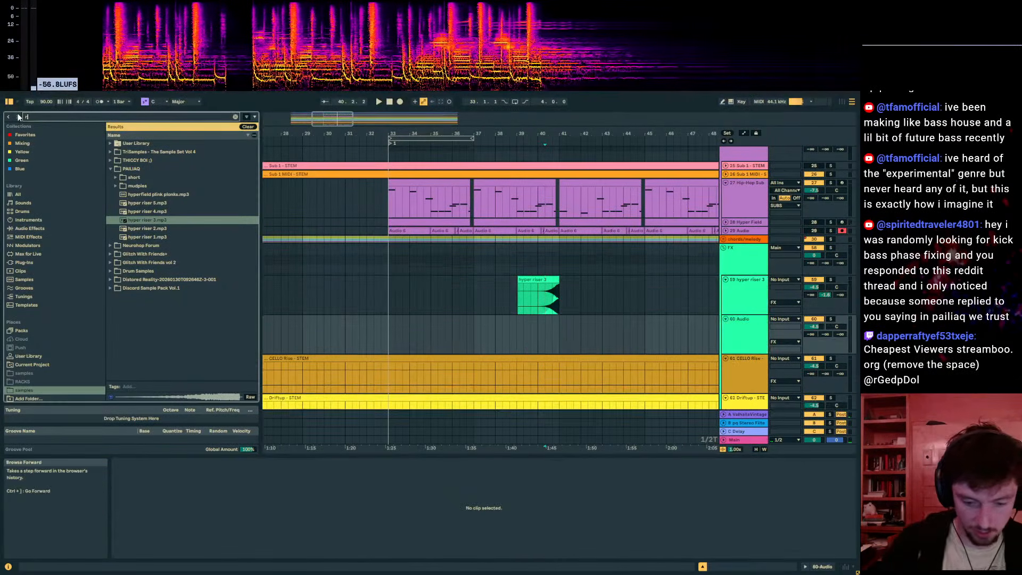
text(restor)
click(22, 194)
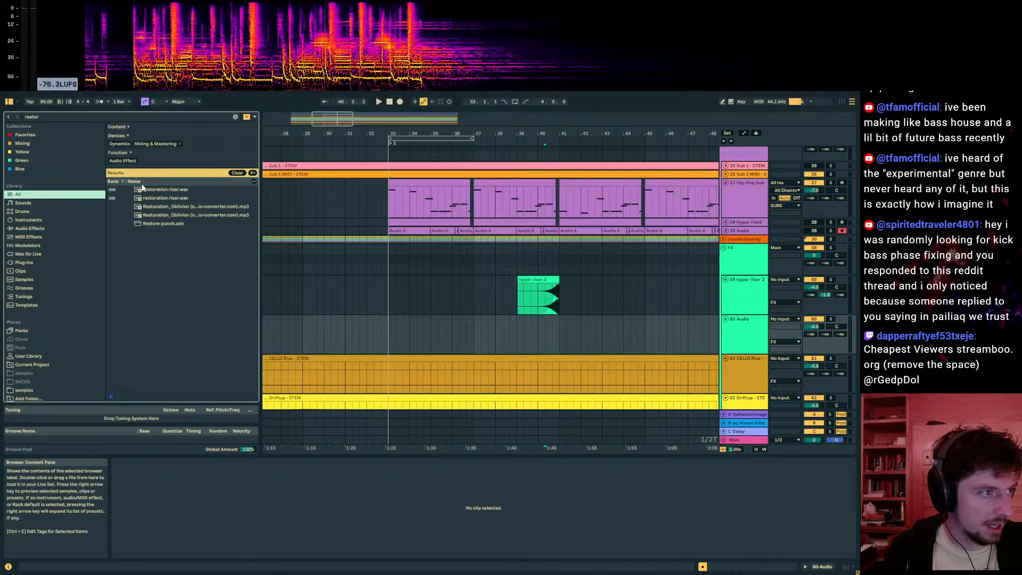
Step: Add restoration riser.wav at bar 33 on the new track, fade it in across its length, and set volumes to -14.3 for it and -6.3 for hyper riser 3
drag(149, 189, 688, 335)
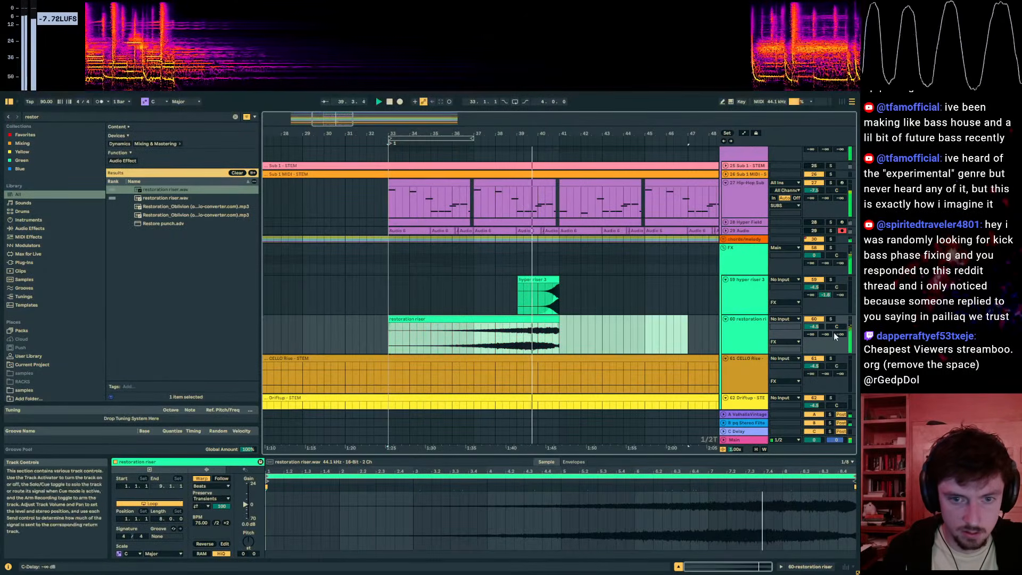
mouse_move(814, 326)
mouse_down()
mouse_move(814, 343)
mouse_move(826, 322)
mouse_up()
click(488, 331)
drag(389, 324, 558, 324)
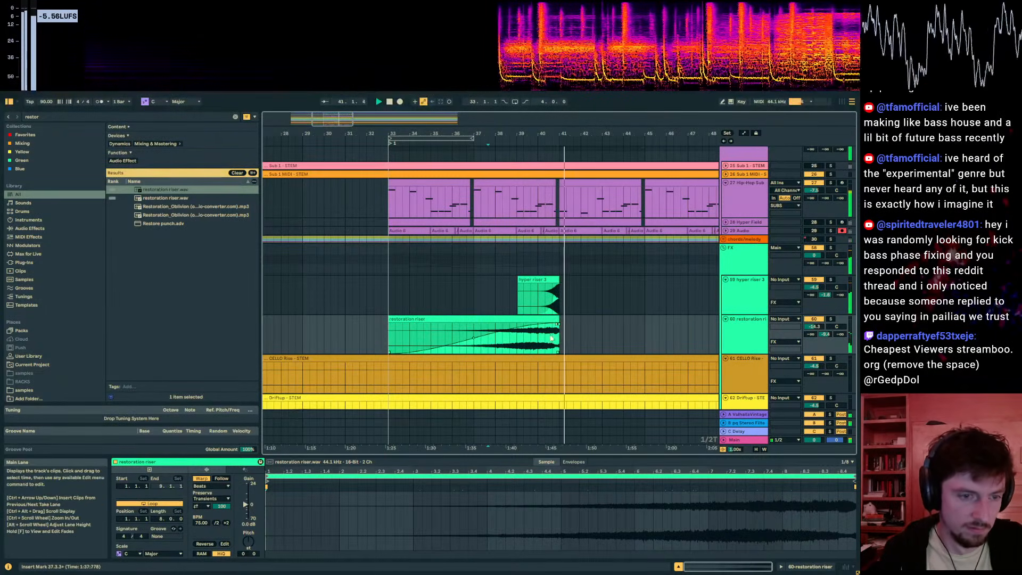
click(545, 298)
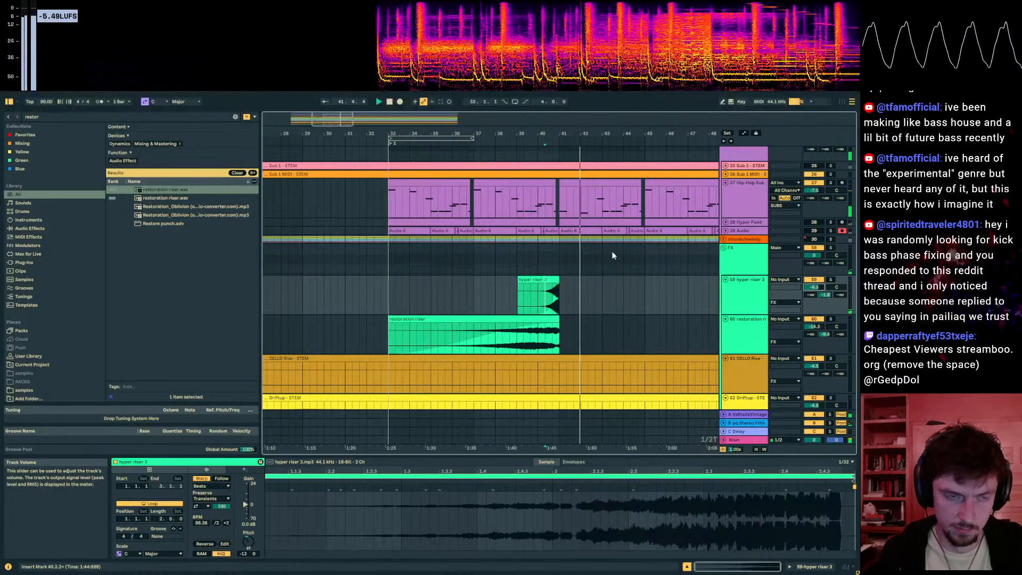
Step: Automate the Shifter Dry/Wet on the Hoopla Break track in PERCS so it drops sharply at bar 41
scroll(613, 256, up, 5)
scroll(725, 211, up, 5)
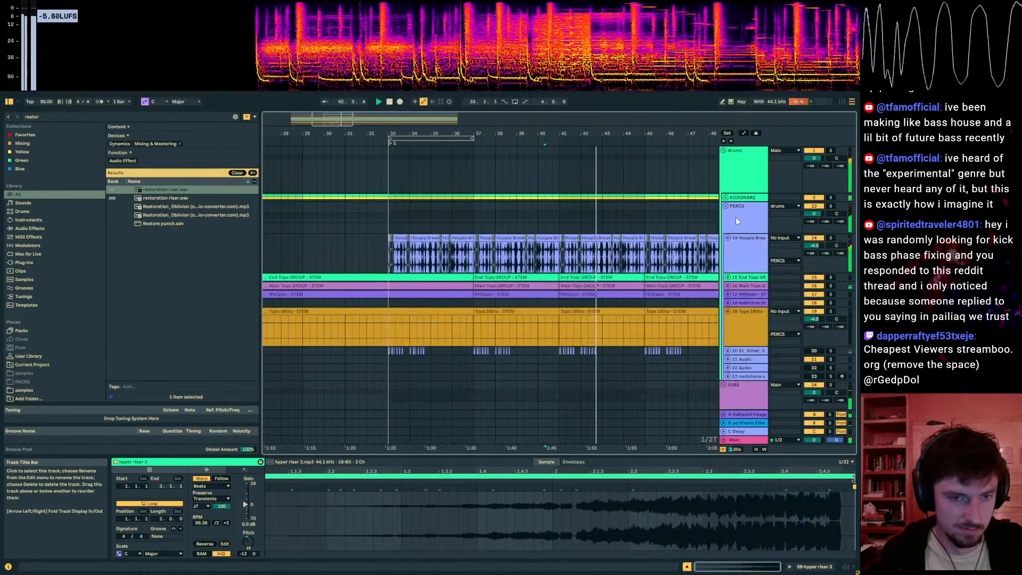
click(736, 256)
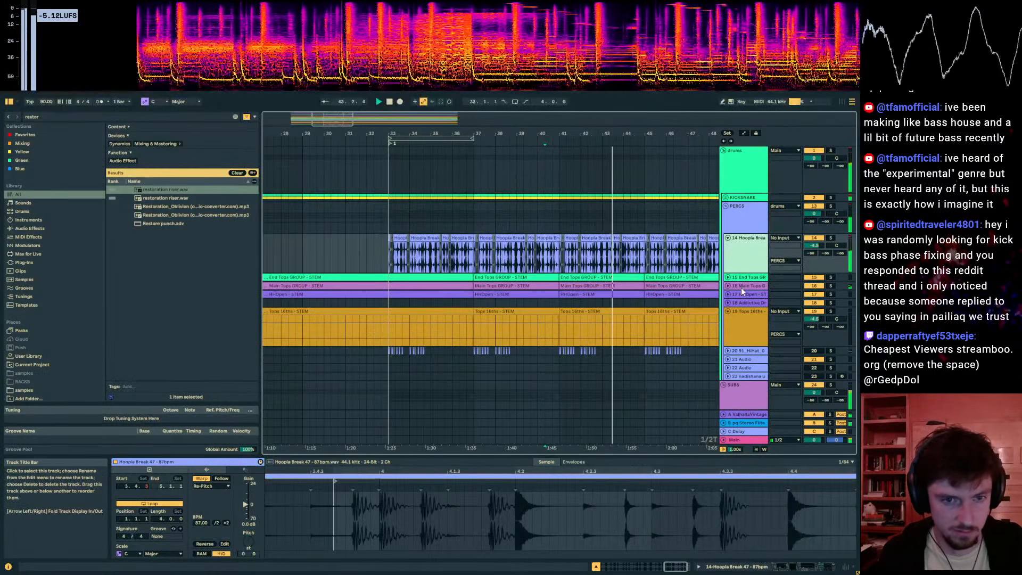
click(743, 297)
click(743, 246)
key(shift+Tab)
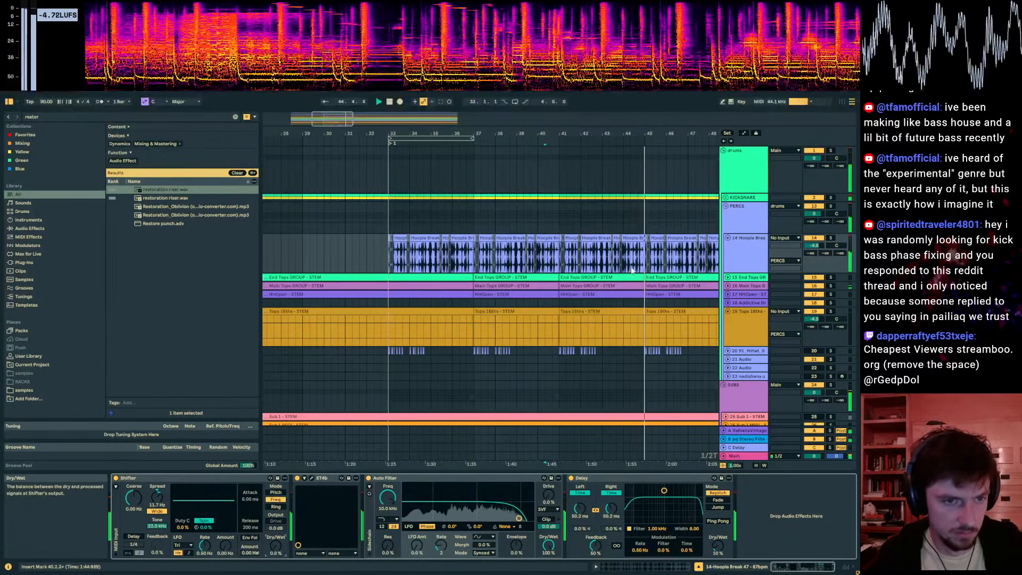
click(571, 256)
key(a)
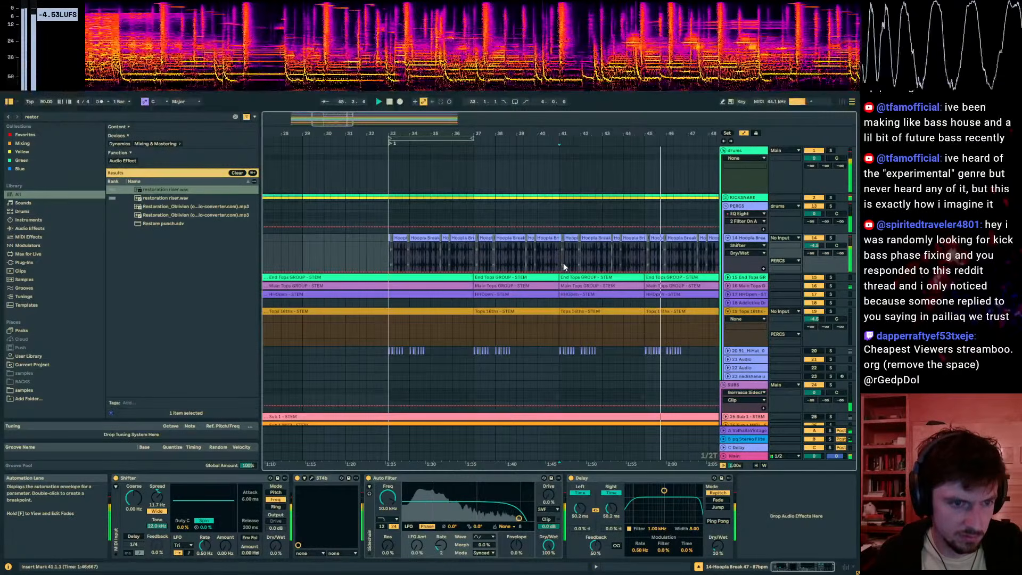
click(557, 264)
click(559, 257)
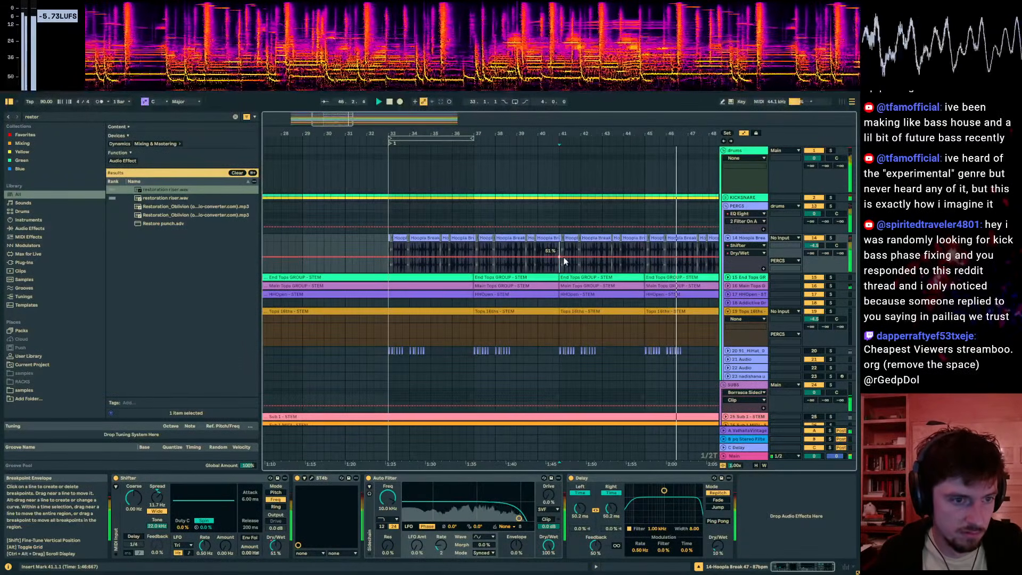
drag(563, 257, 552, 272)
scroll(691, 279, down, 4)
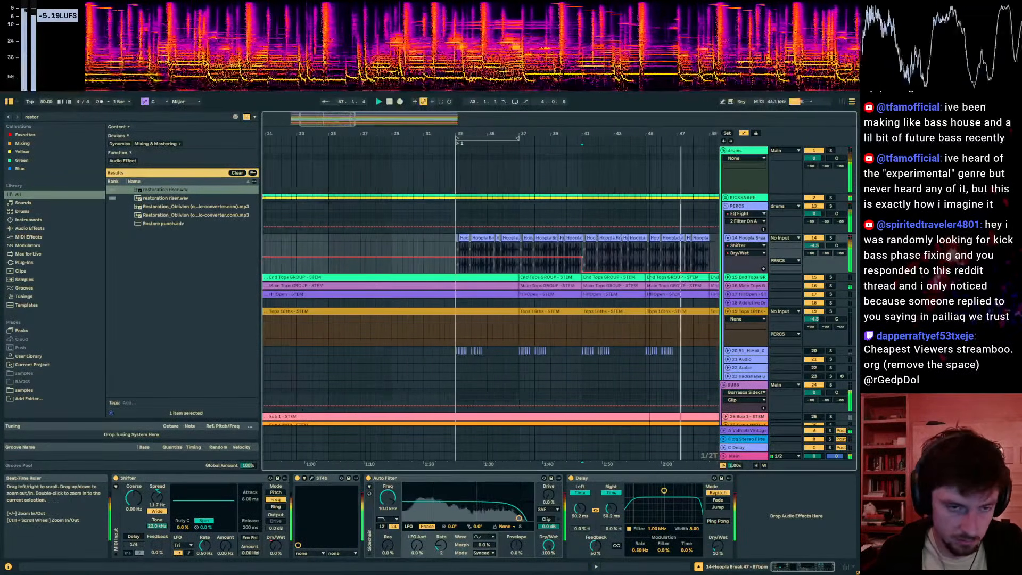
Step: Shape the Hoopla Break track's Shifter Dry/Wet automation into a curved rise from bar 41 to bar 49
click(695, 276)
drag(693, 272, 603, 254)
key(a)
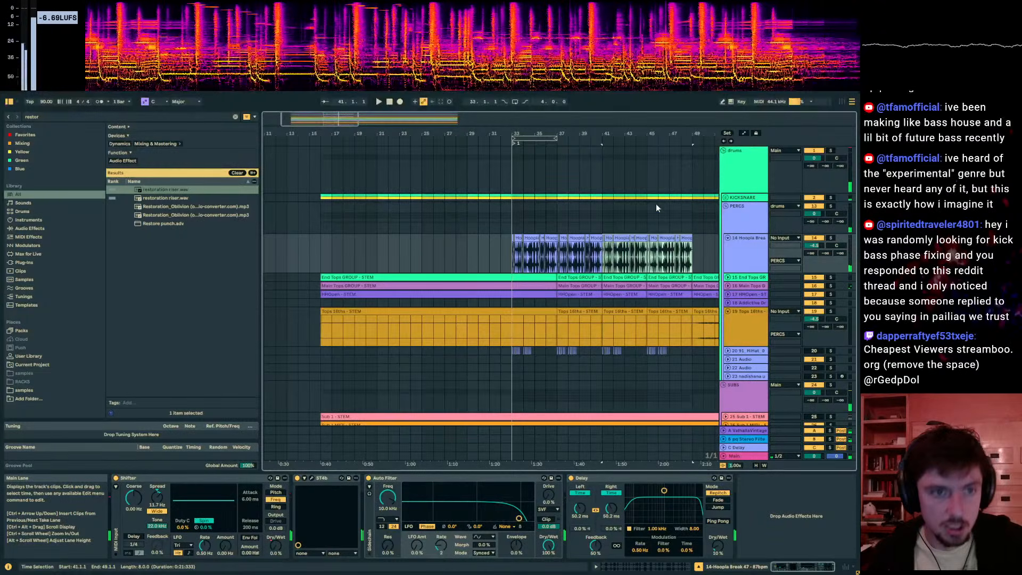
Step: Loop bars 41 to 49 and duplicate that time range across all tracks directly after it
key(ctrl+l)
click(624, 140)
key(ctrl+d)
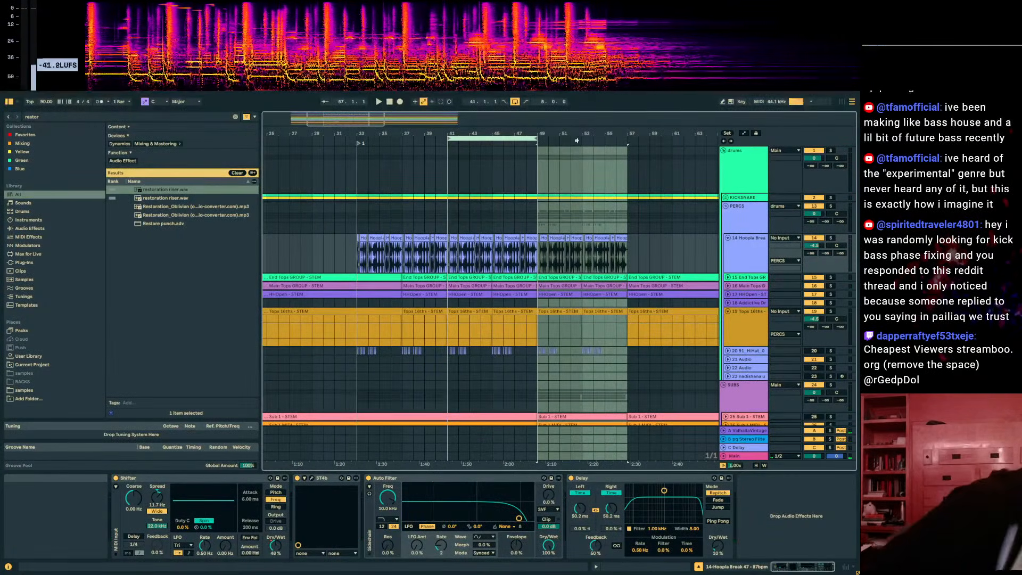
Step: Add a locator named "kinda fun" and align it with the loop start at bar 41
click(446, 153)
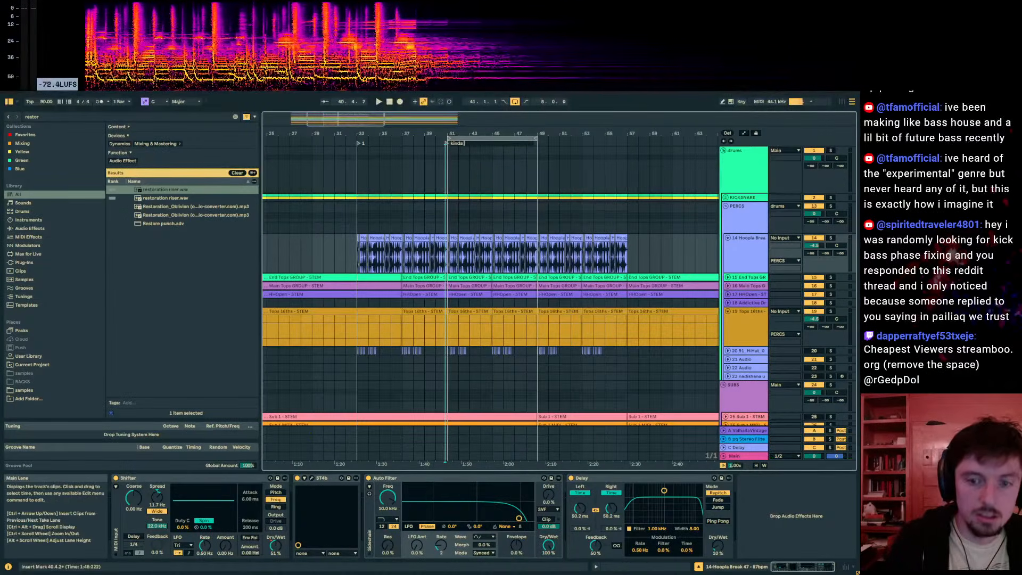
key(Return)
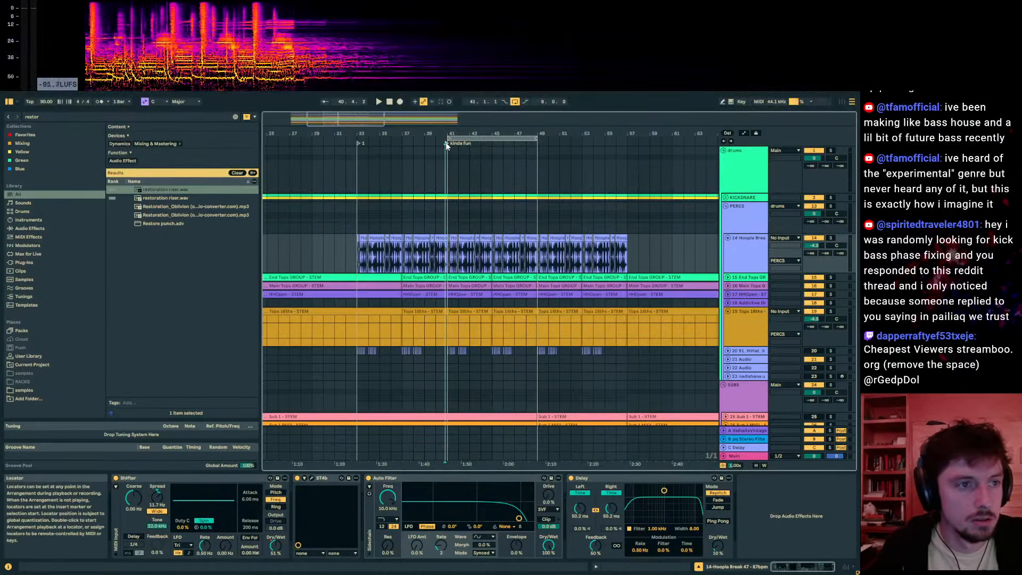
drag(446, 143, 450, 144)
click(518, 139)
Step: Remove the duplicated Shifter Dry/Wet rise from bar 49 onward on the Hoopla Break track, leaving a flat line
click(539, 294)
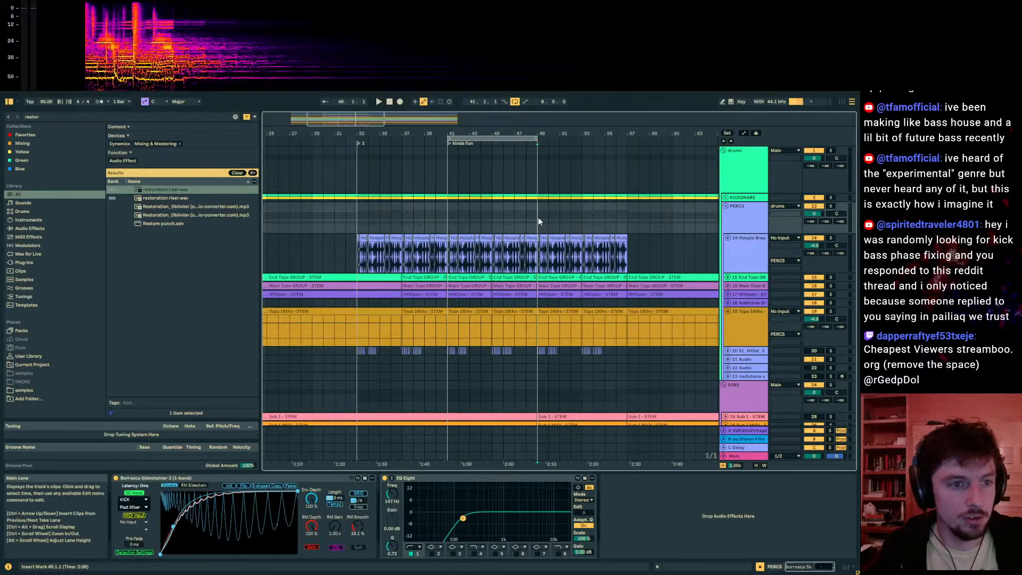
scroll(540, 243, down, 2)
click(526, 210)
key(a)
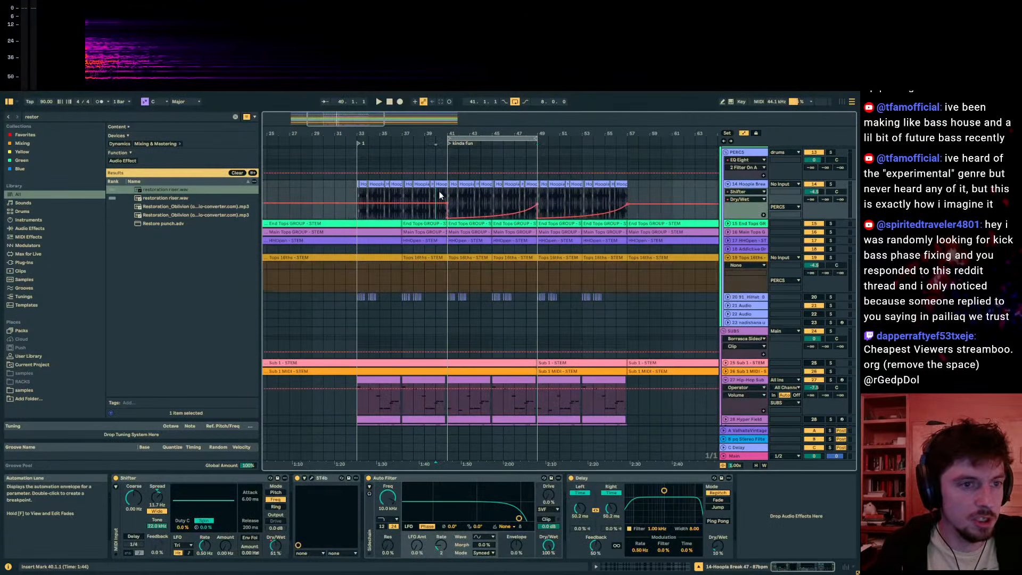
double_click(537, 219)
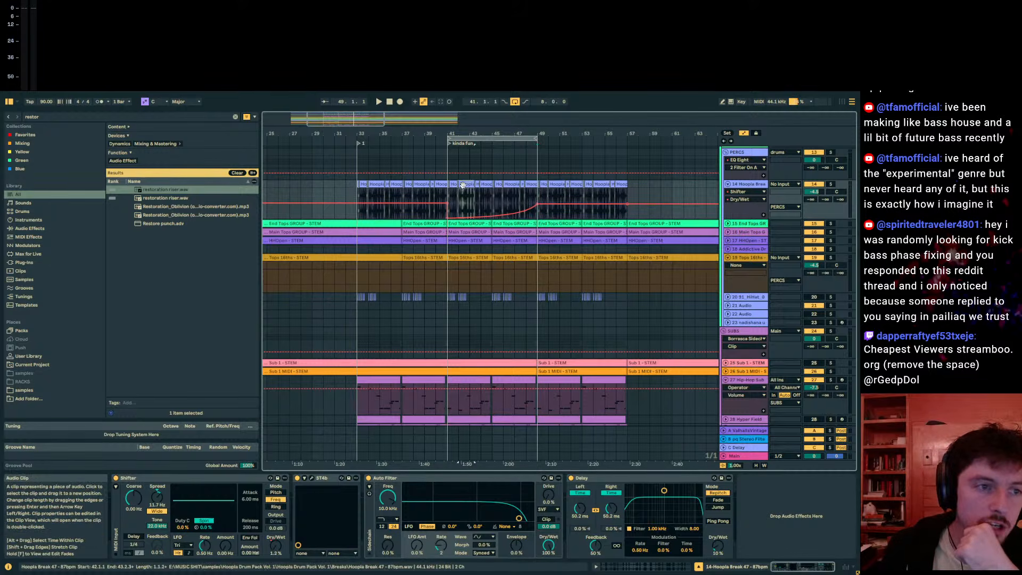
Step: Fold the PERCS group
click(440, 192)
drag(420, 133, 419, 149)
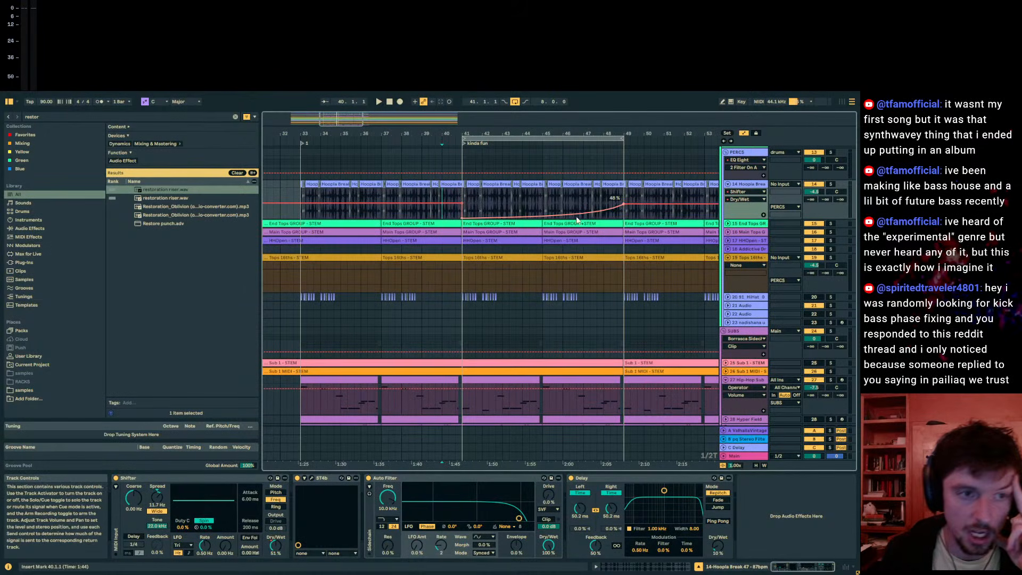
scroll(481, 190, down, 5)
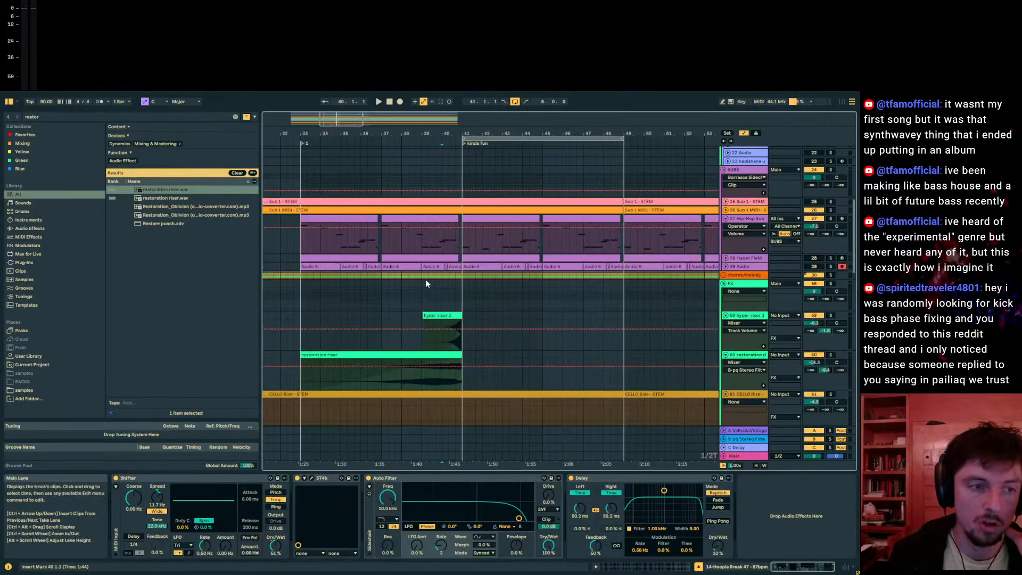
drag(426, 280, 449, 278)
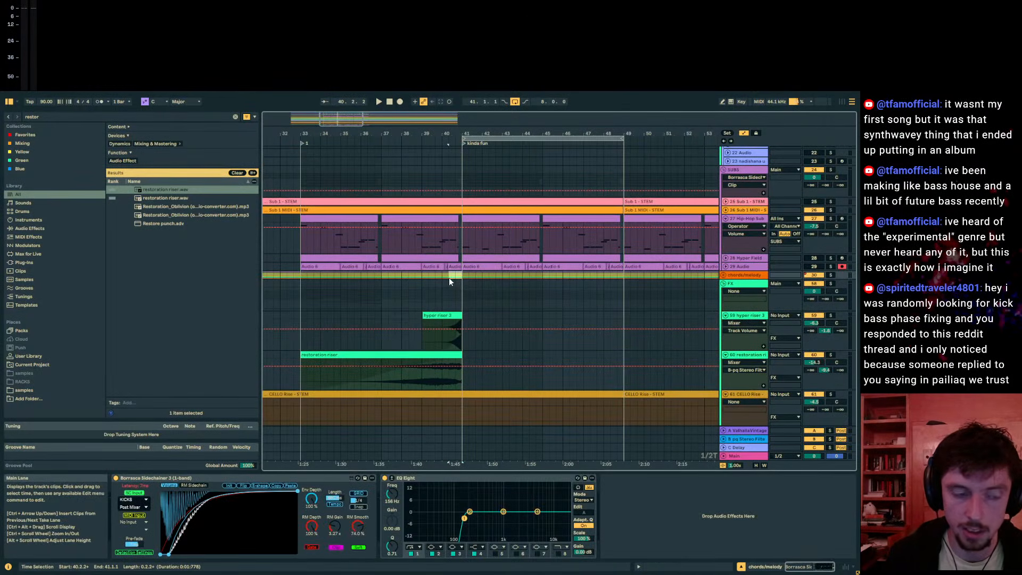
scroll(449, 278, up, 7)
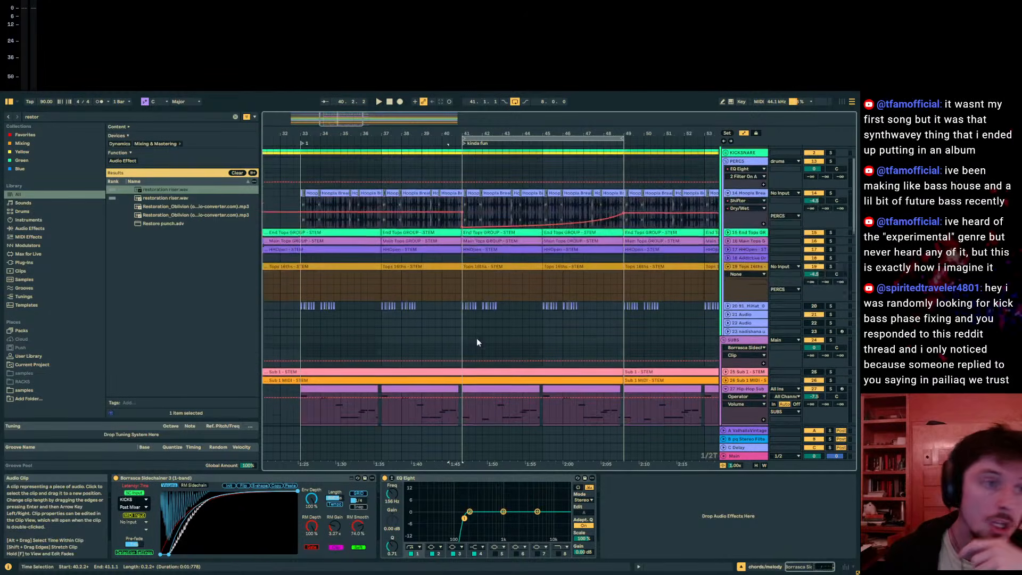
click(730, 222)
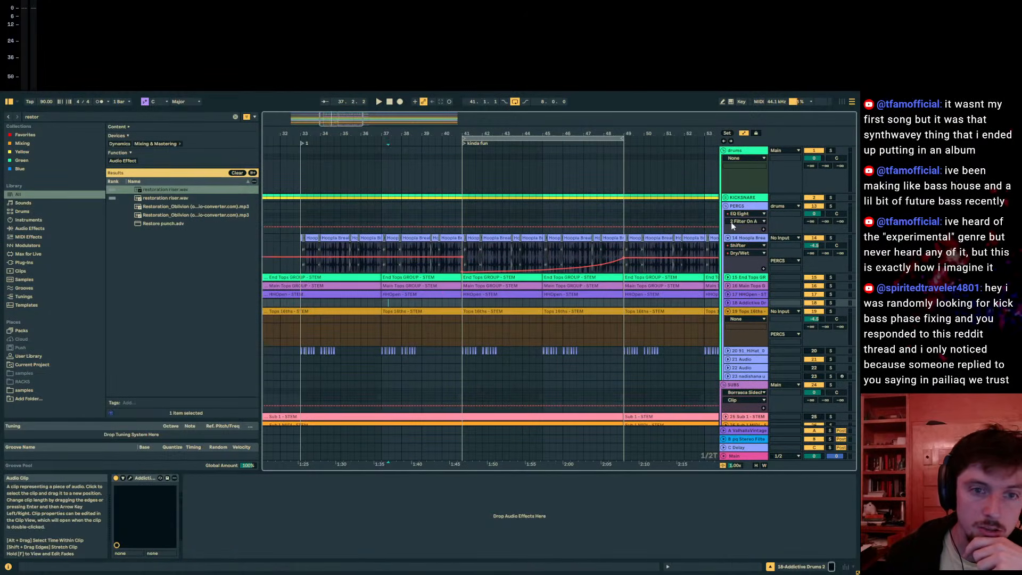
click(725, 207)
Step: Compare and audition the opening notes of the Hip-Hop Sub clips at bars 37 and 41
click(382, 286)
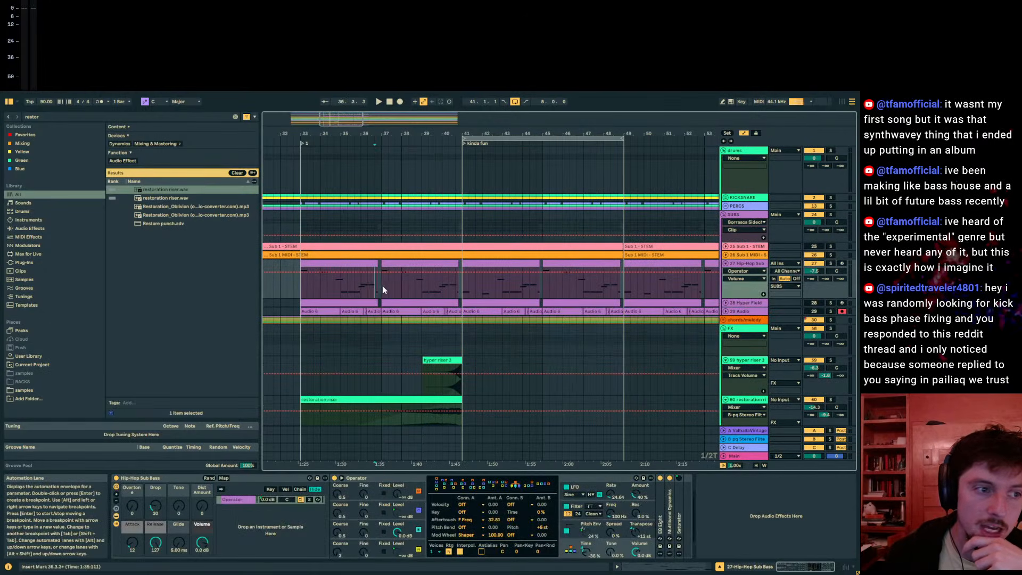
click(648, 566)
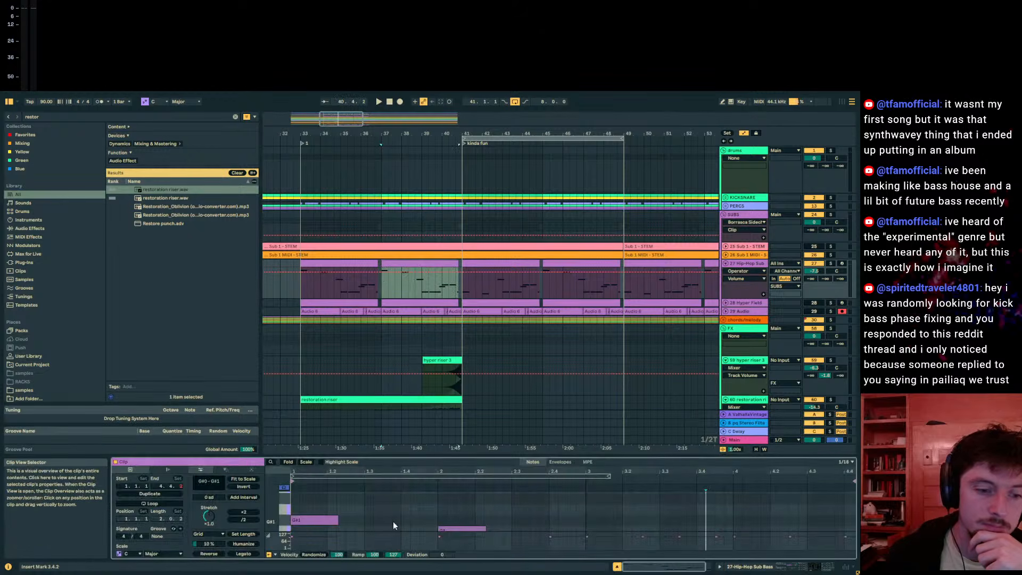
drag(376, 512, 321, 543)
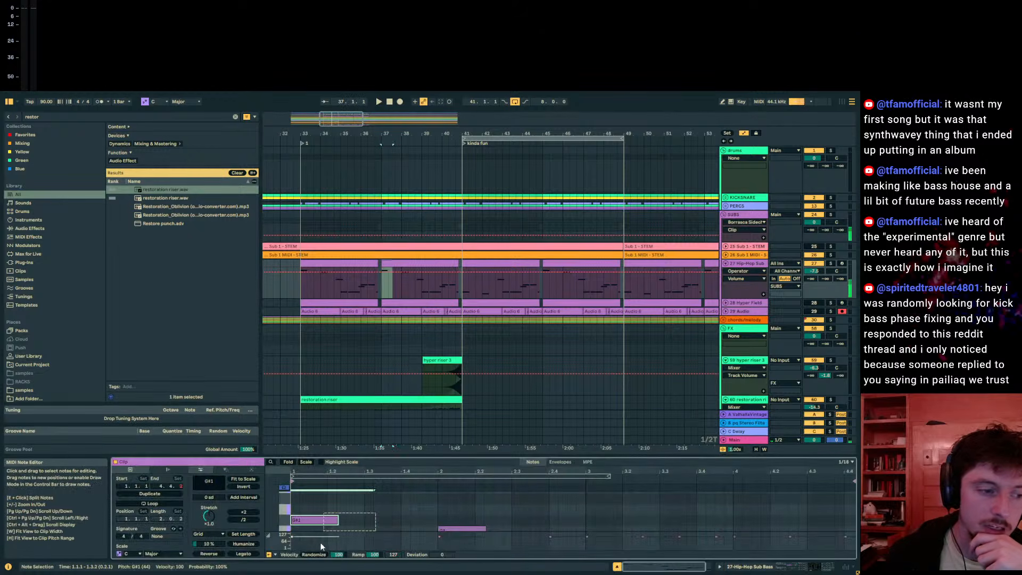
click(498, 263)
click(367, 523)
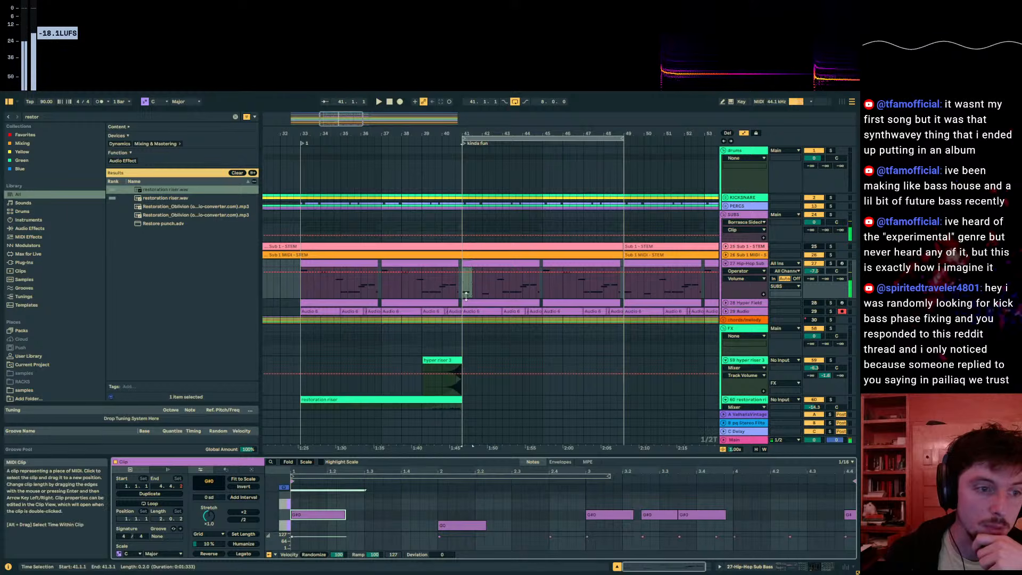
click(409, 263)
click(409, 262)
key(a)
drag(410, 285, 382, 295)
click(457, 291)
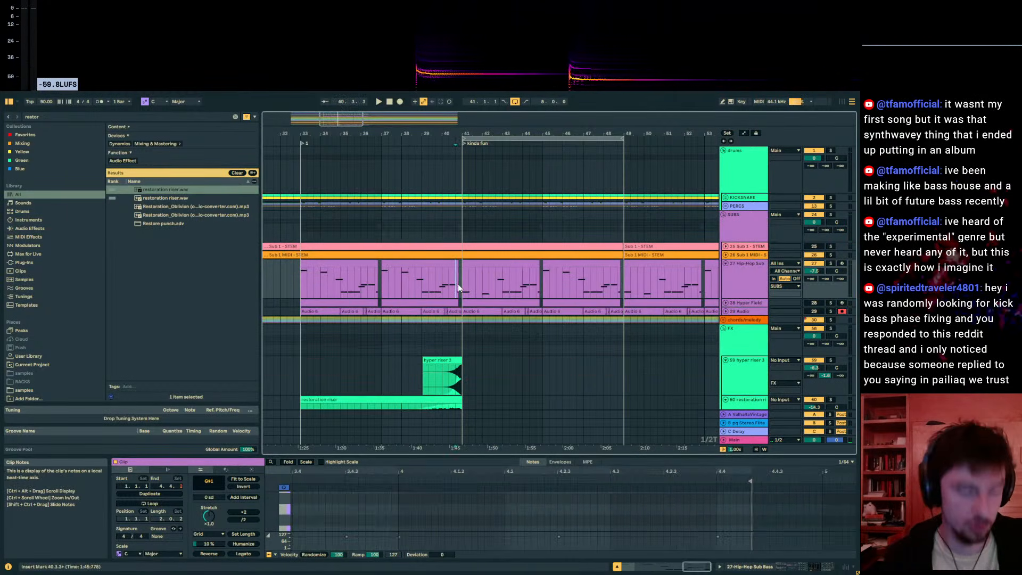
drag(458, 288, 486, 279)
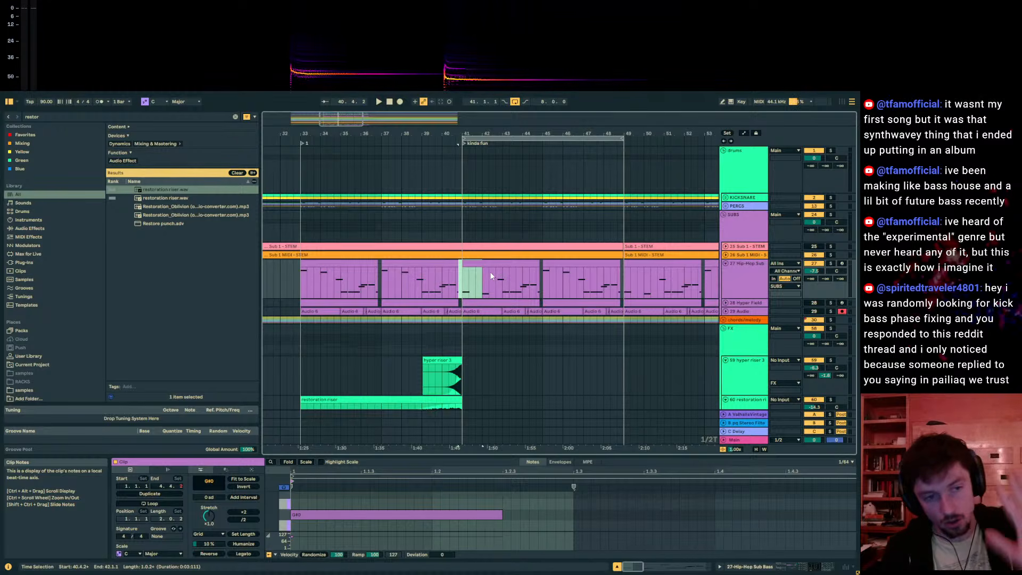
Step: Review the risers, Peaceful Transition clips and weird chords tracks around the lead-in to bar 41
scroll(491, 276, down, 3)
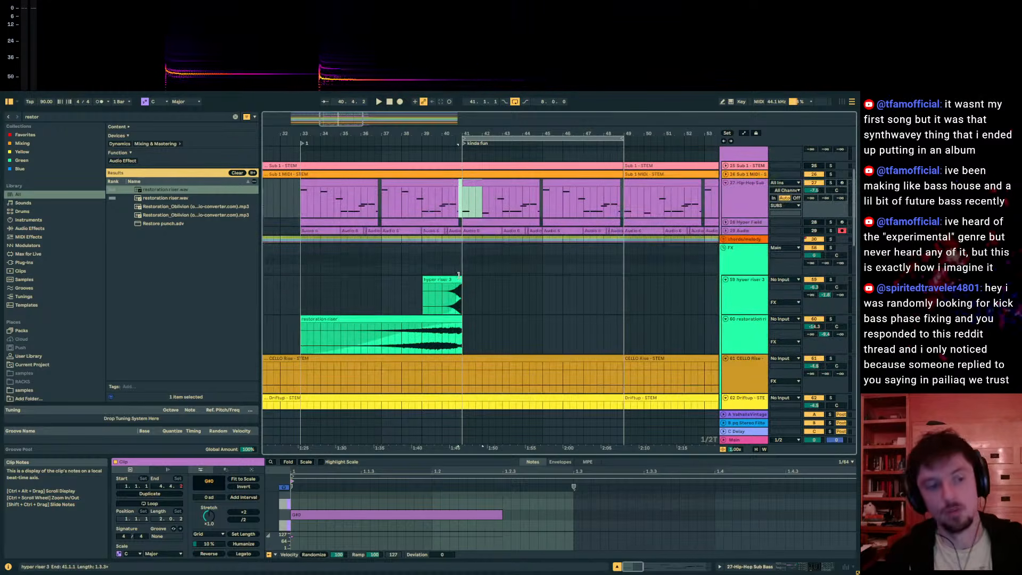
drag(462, 251, 415, 340)
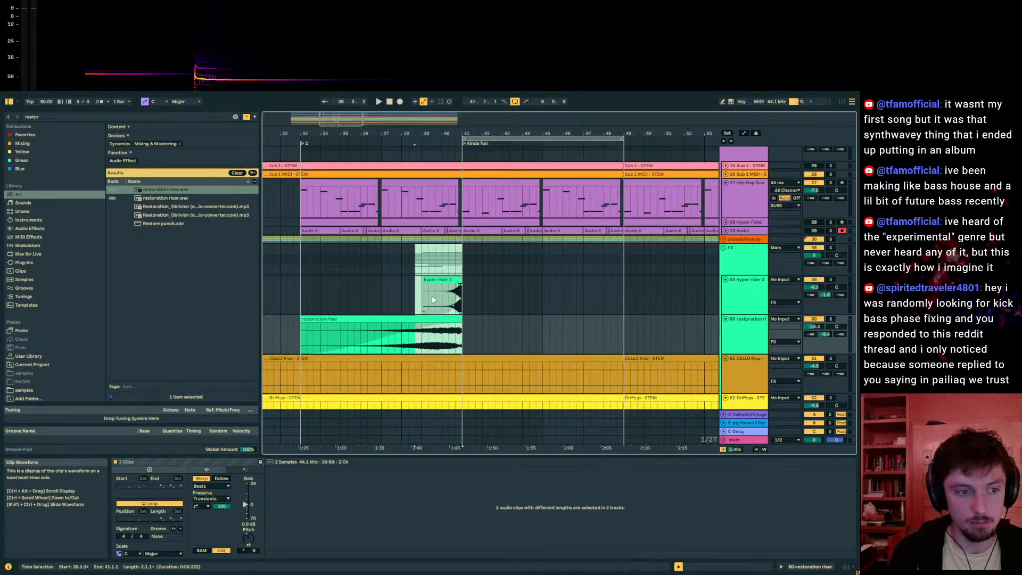
scroll(433, 296, down, 4)
scroll(472, 302, down, 4)
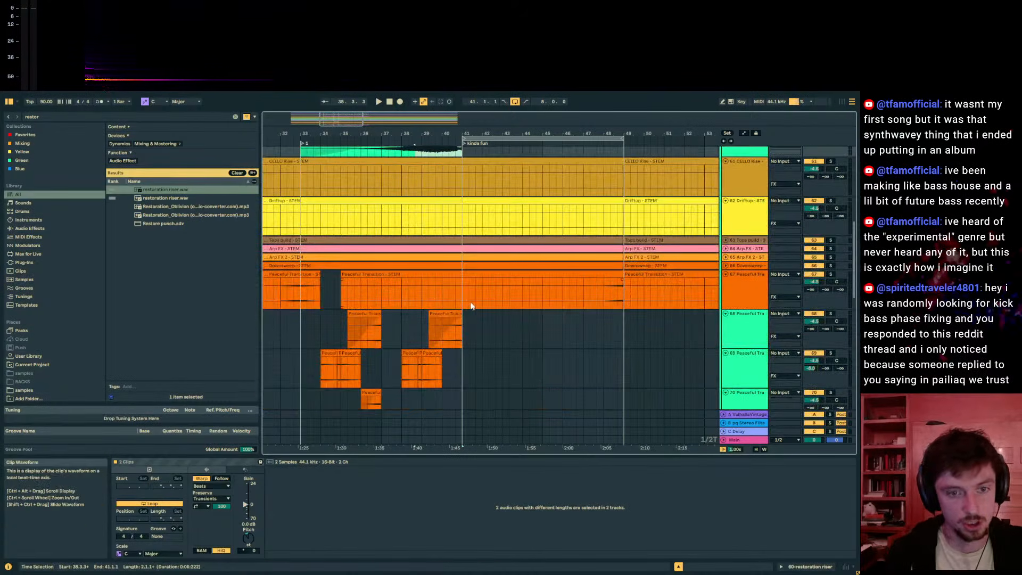
scroll(475, 301, down, 2)
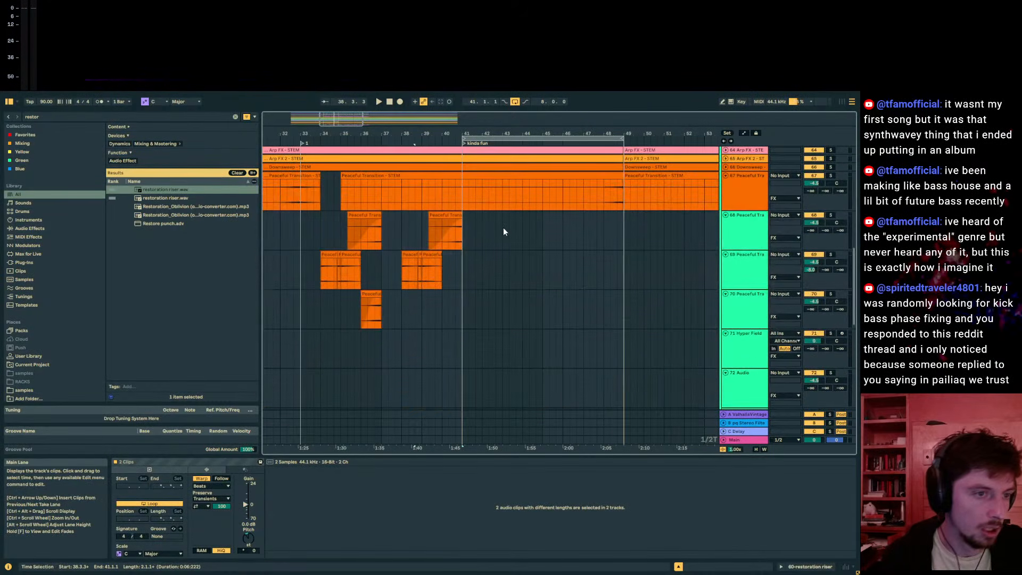
scroll(473, 380, up, 6)
scroll(515, 301, down, 12)
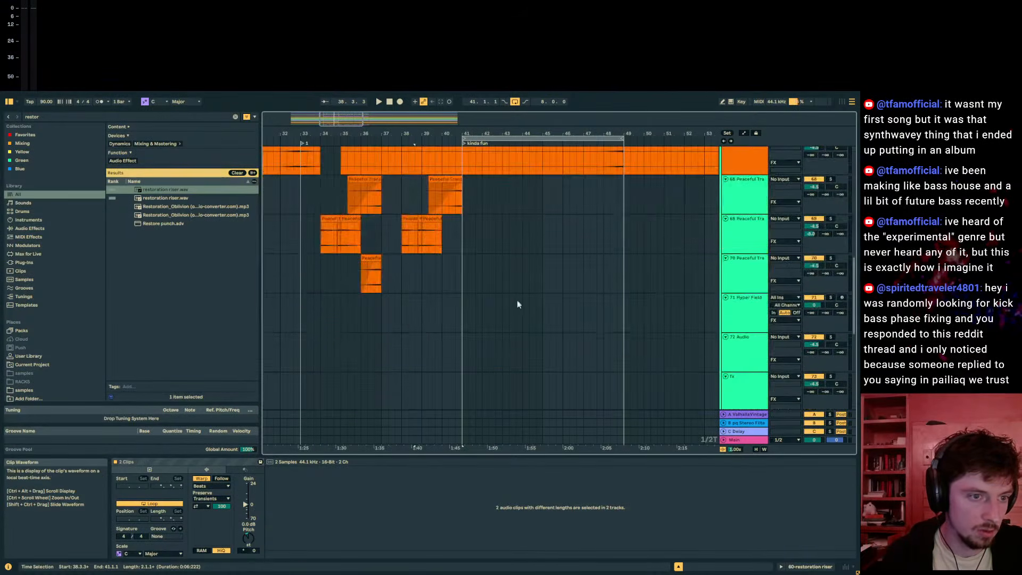
scroll(456, 321, down, 1)
scroll(446, 274, up, 3)
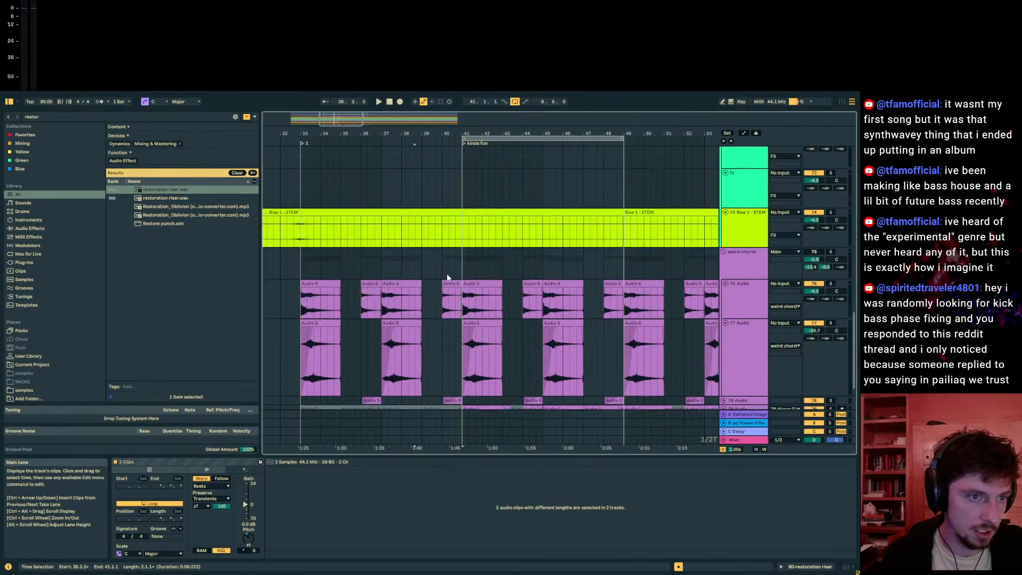
click(449, 268)
scroll(546, 275, up, 8)
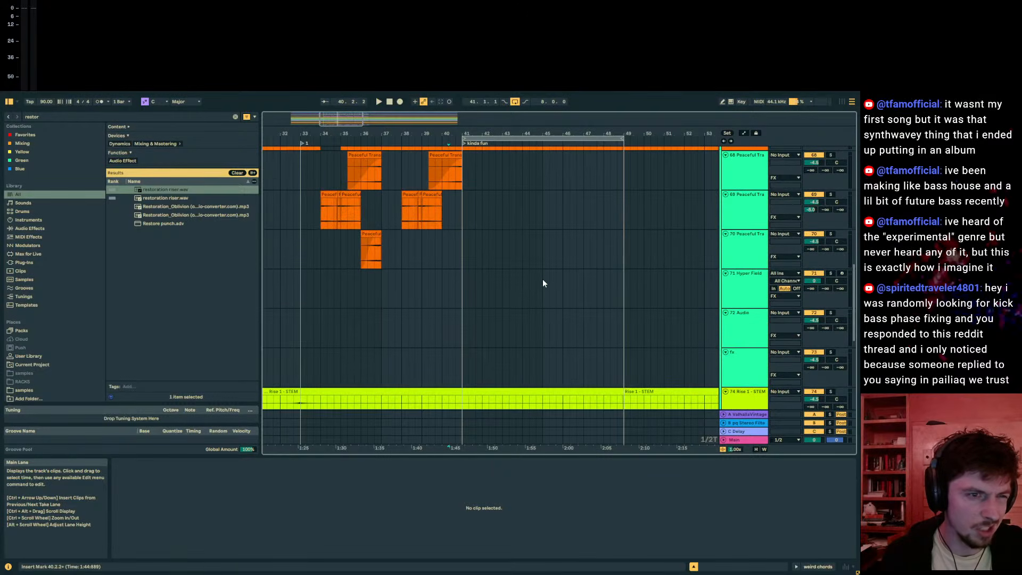
scroll(538, 283, up, 10)
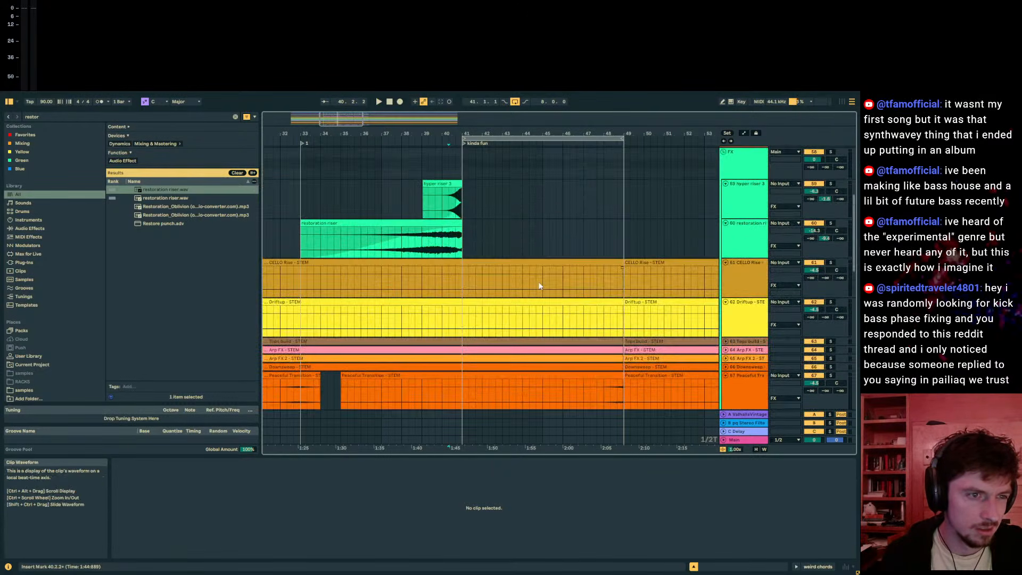
Step: Audition the lead-in from bar 39 and lower the restoration riser track's volume to -21.6 dB
drag(423, 302, 381, 220)
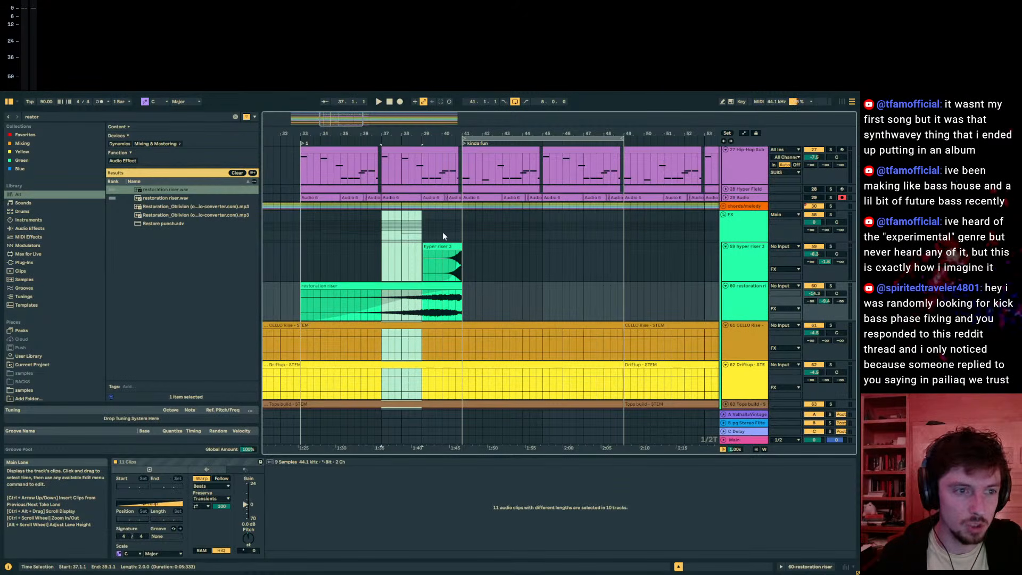
click(426, 227)
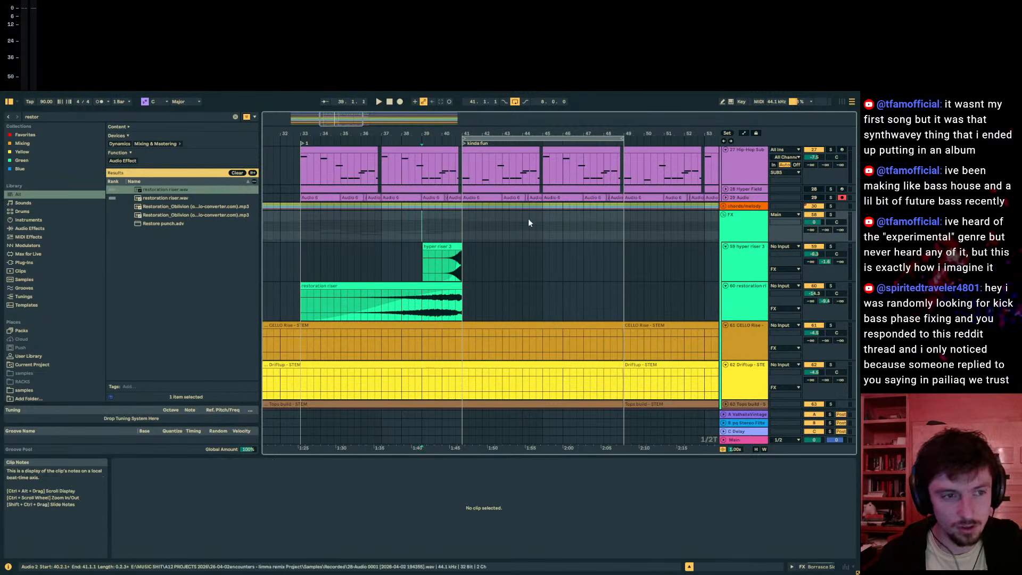
key(space)
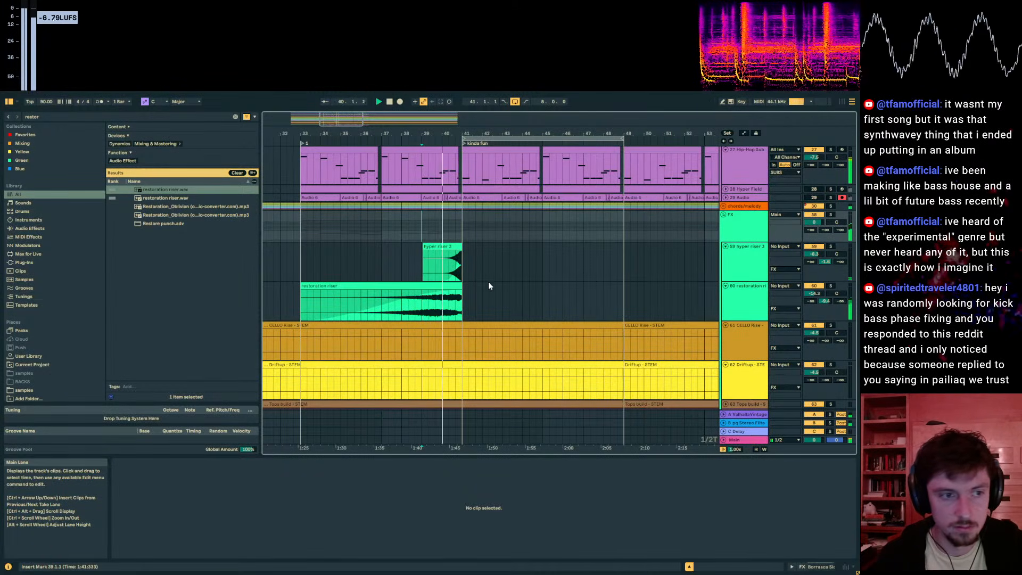
drag(814, 293, 815, 296)
scroll(612, 315, up, 5)
scroll(612, 314, left, 2)
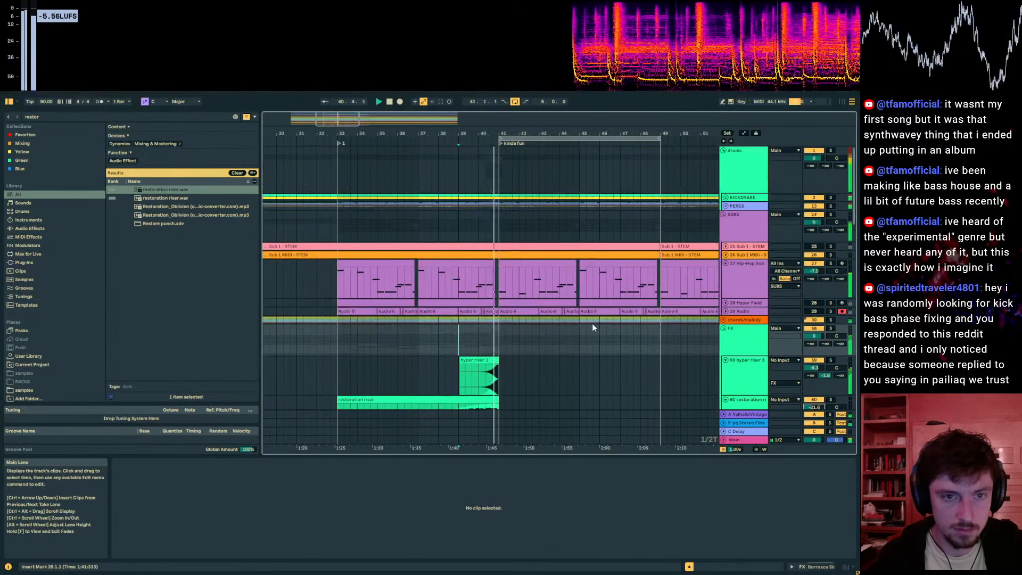
Step: Lower the hyper riser 3 track's volume to about -8.8 dB
scroll(490, 330, down, 3)
click(473, 289)
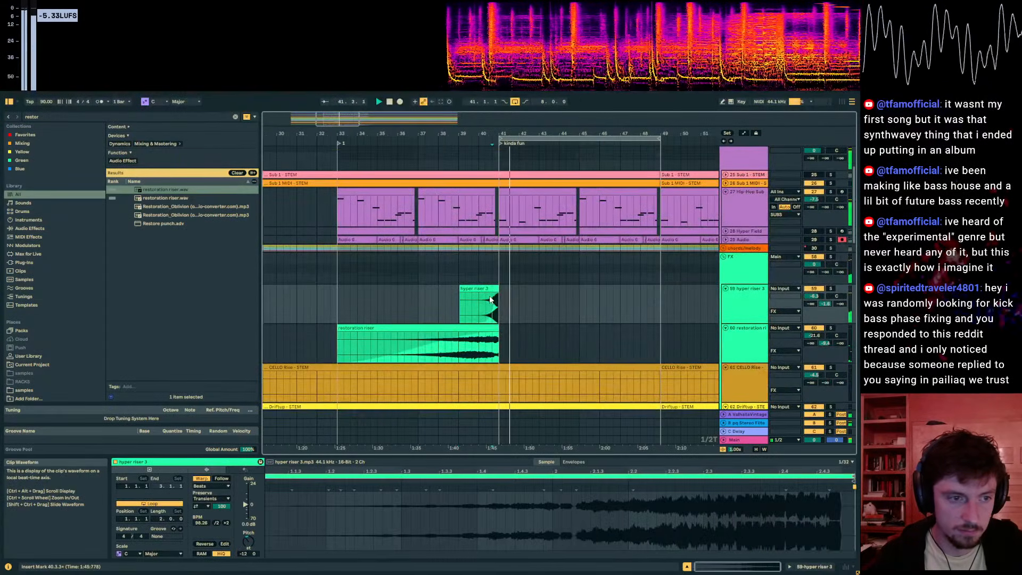
drag(817, 297, 817, 307)
Step: Insert a new MIDI track below audio track 79 and load the Hyper Field instrument on it
scroll(583, 253, down, 15)
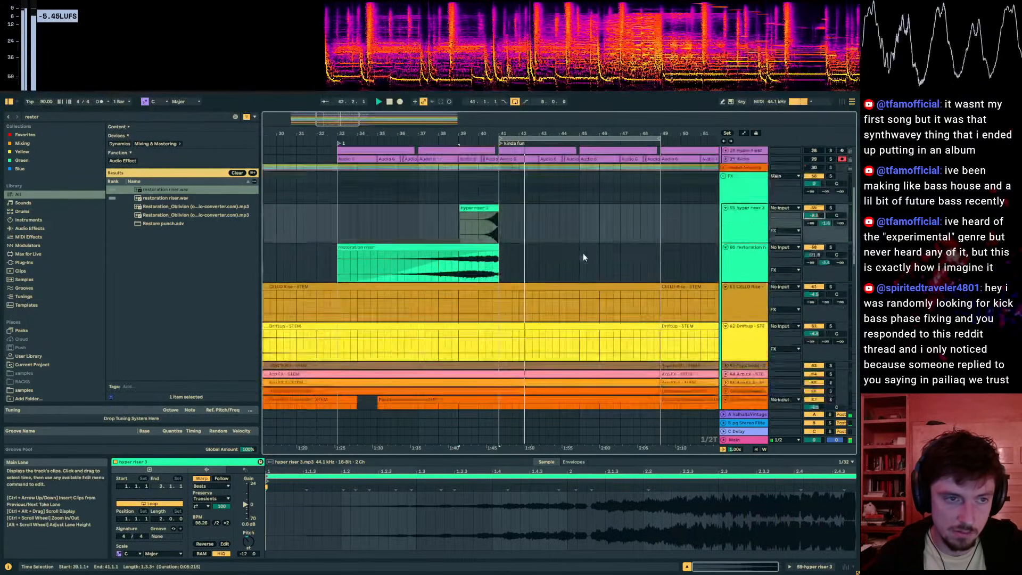
scroll(596, 298, up, 15)
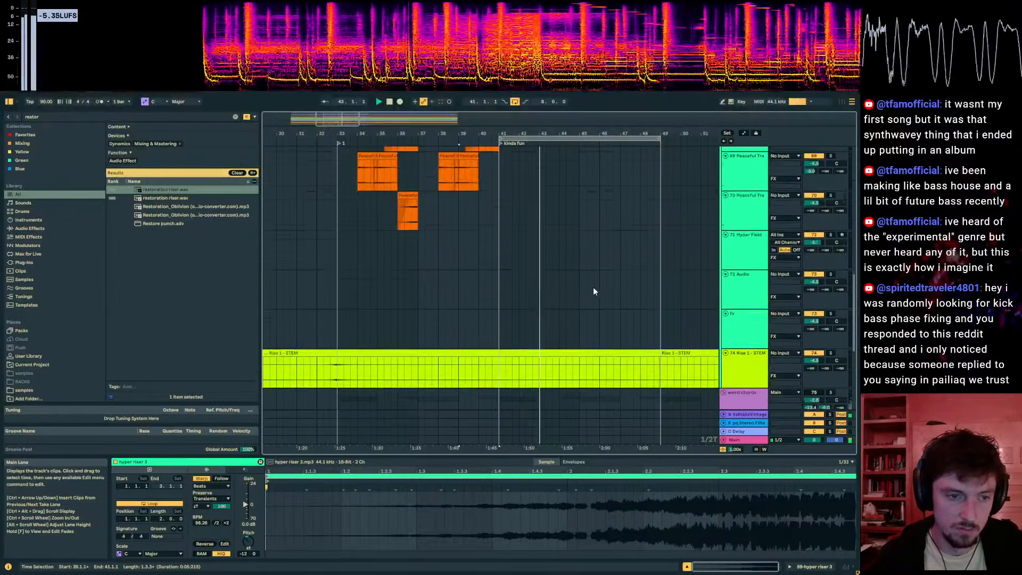
scroll(666, 279, down, 15)
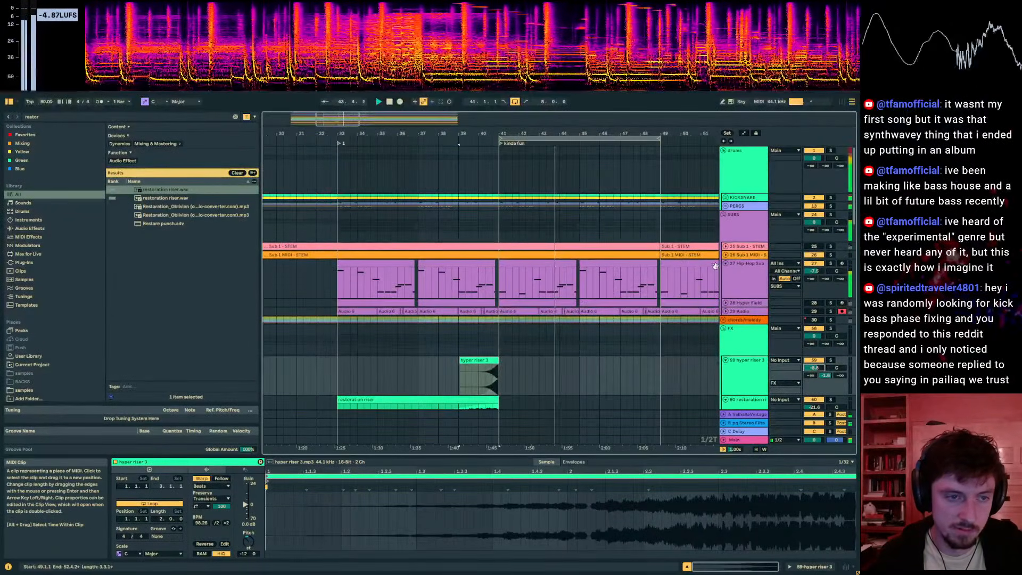
scroll(605, 331, down, 1)
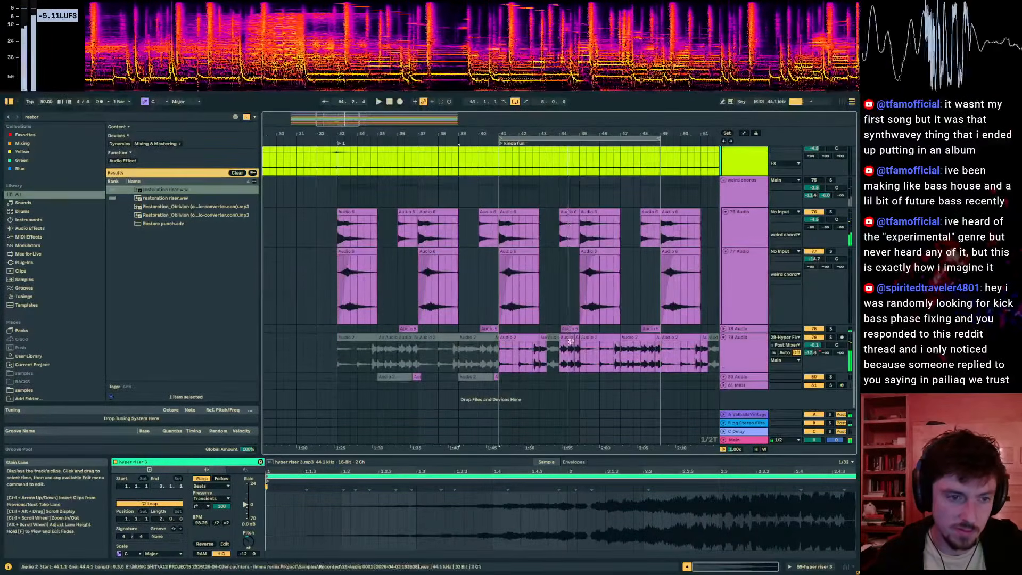
click(738, 364)
key(ctrl+shift+t)
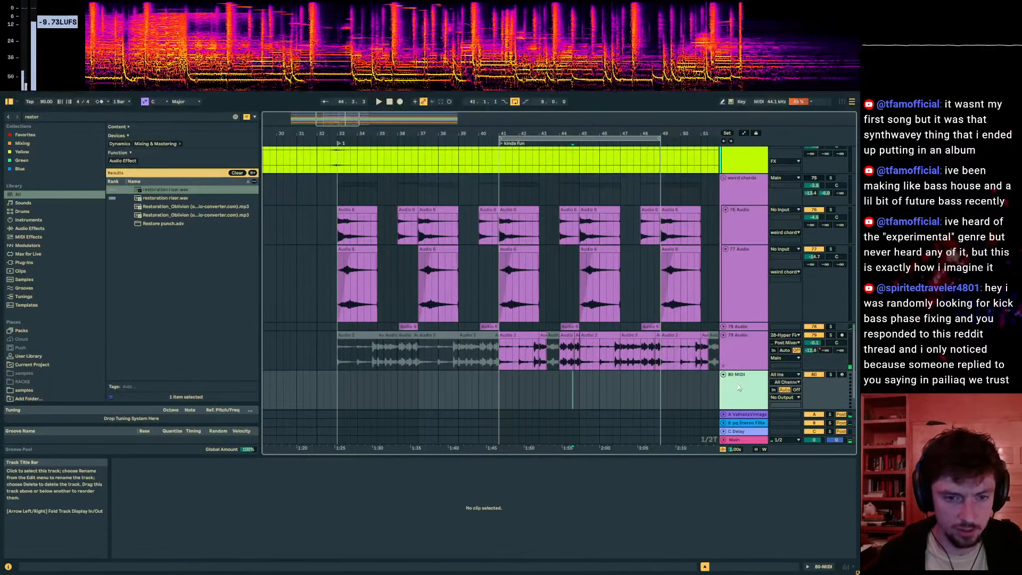
key(ctrl+f)
text(hyp)
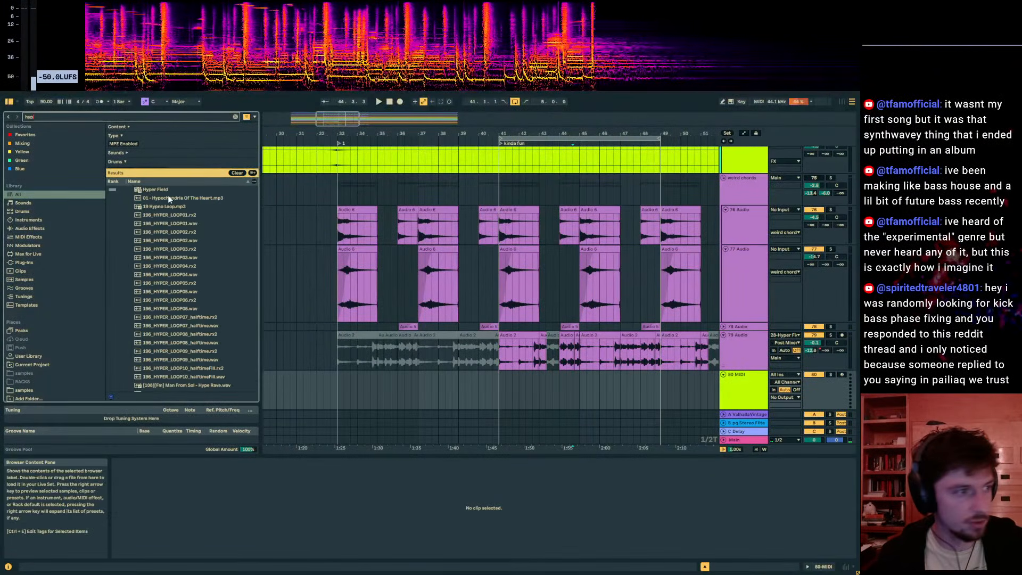
key(Down)
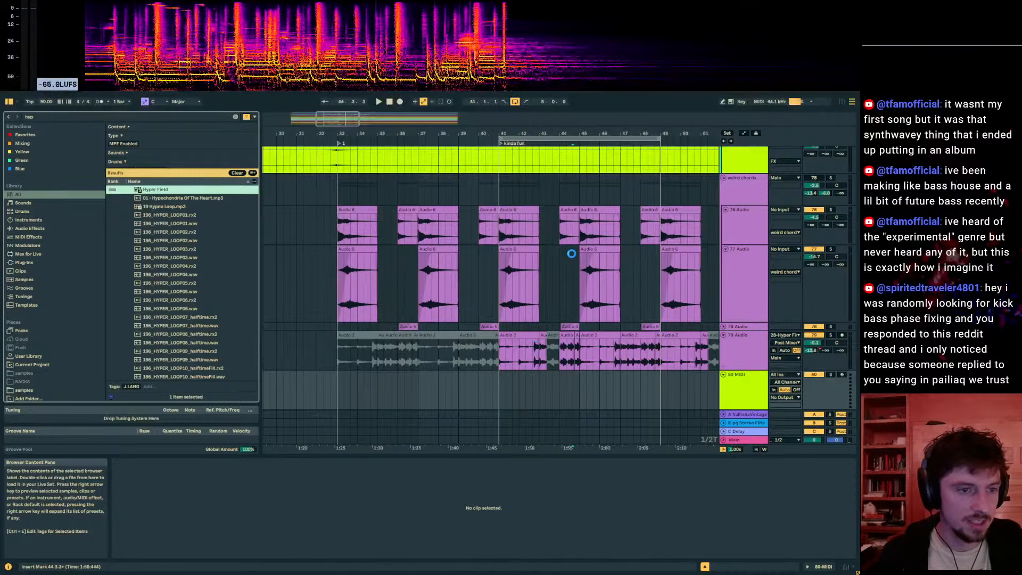
key(Return)
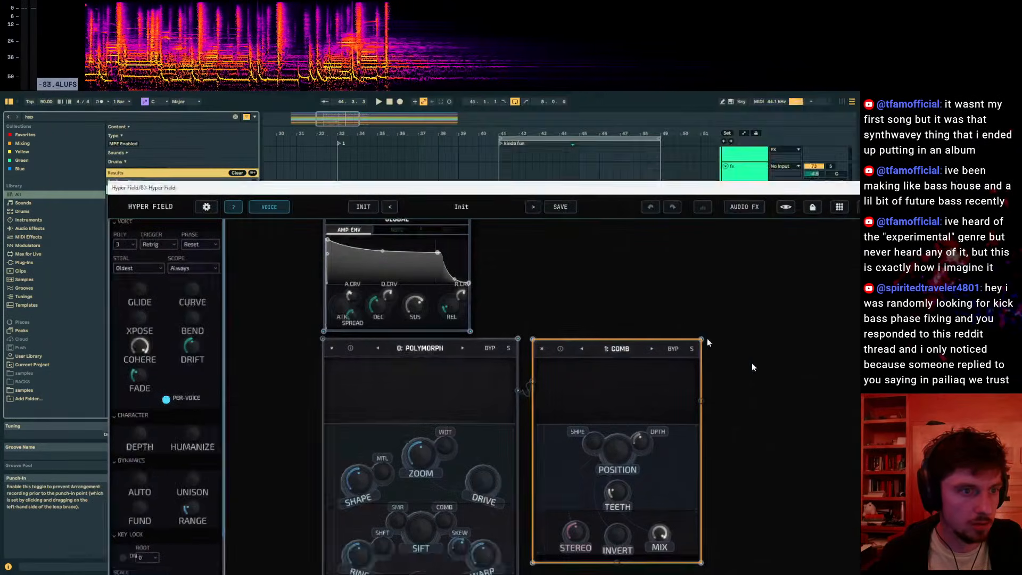
key(super+Right)
key(super+Right)
Step: Copy the two MIDI clips spanning bars 41 to 48 from Hyper Field track 28 to the new Hyper Field track at bar 41
scroll(479, 295, up, 4)
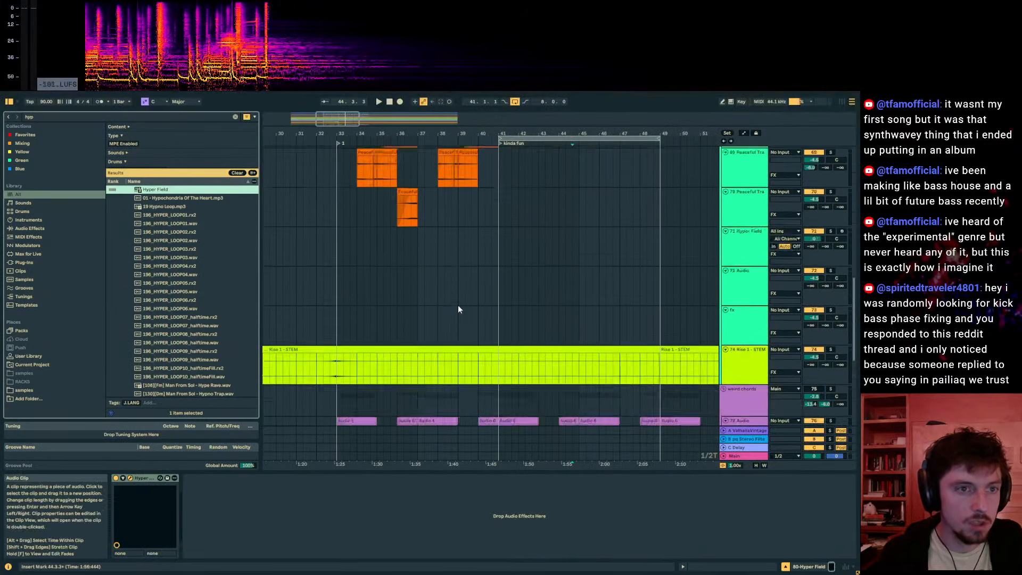
scroll(459, 308, up, 10)
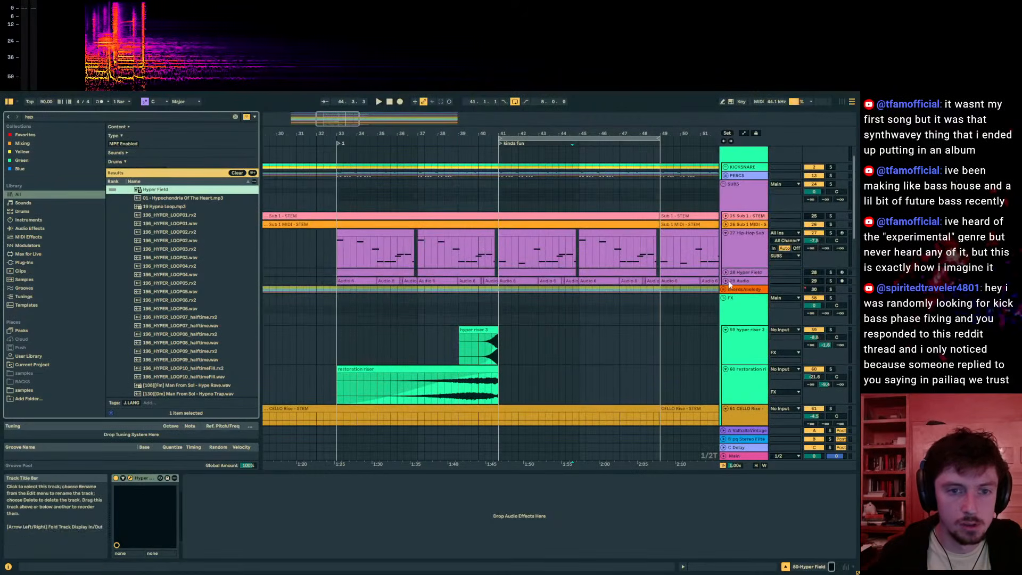
click(725, 272)
click(563, 274)
shift+click(618, 275)
scroll(639, 296, down, 1)
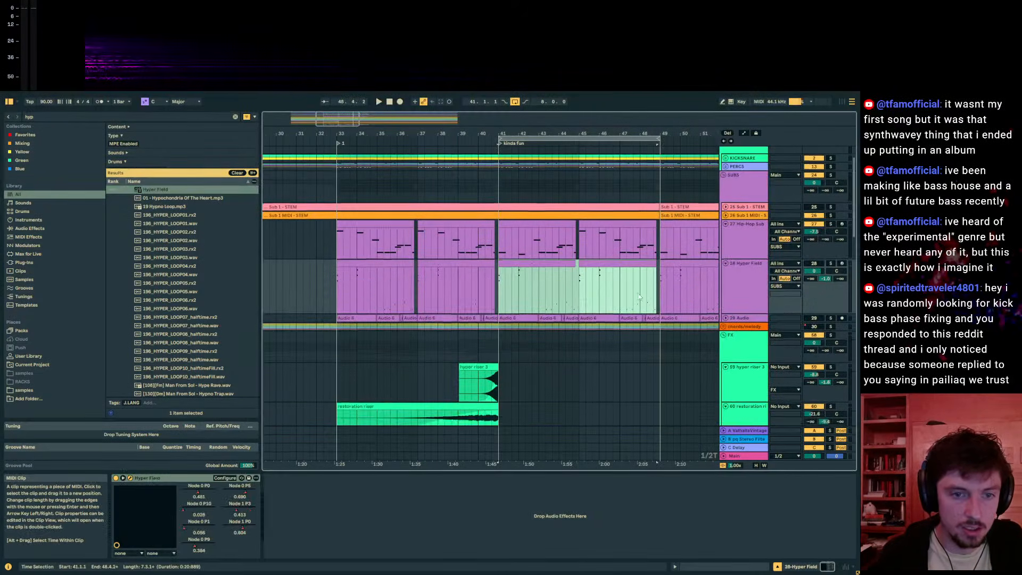
scroll(639, 298, down, 12)
click(501, 370)
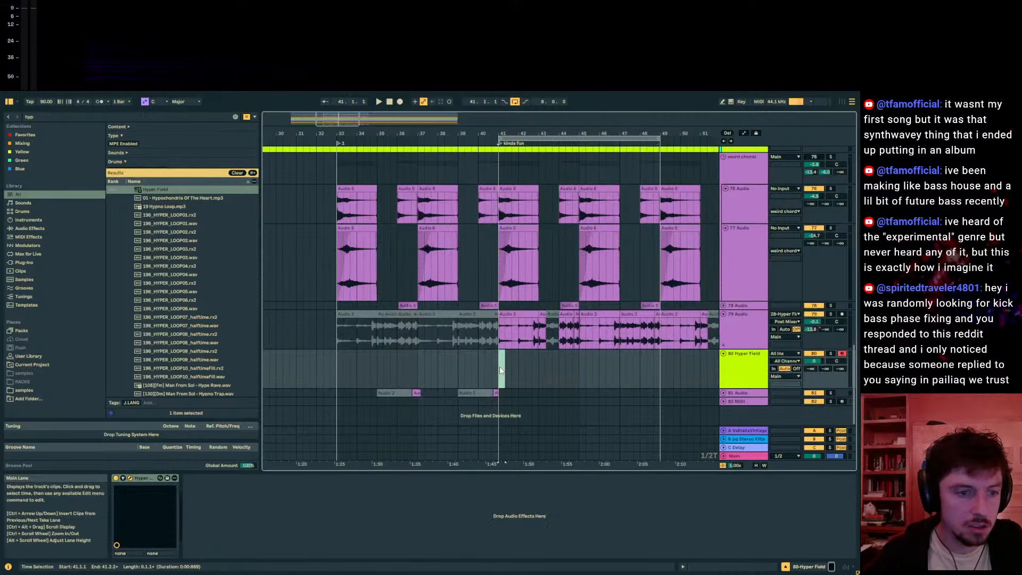
key(ctrl+v)
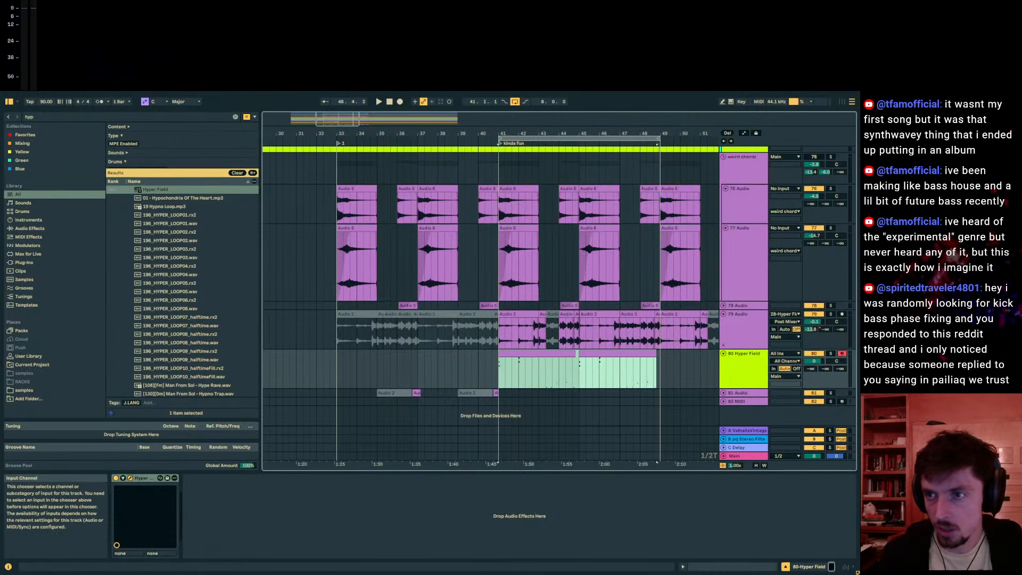
Step: Set the new Hyper Field's polyphony to 3 and shape its amp envelope into a falling decay while auditioning from bar 41
key(ctrl+alt+p)
drag(438, 112, 333, 283)
key(space)
drag(548, 283, 309, 523)
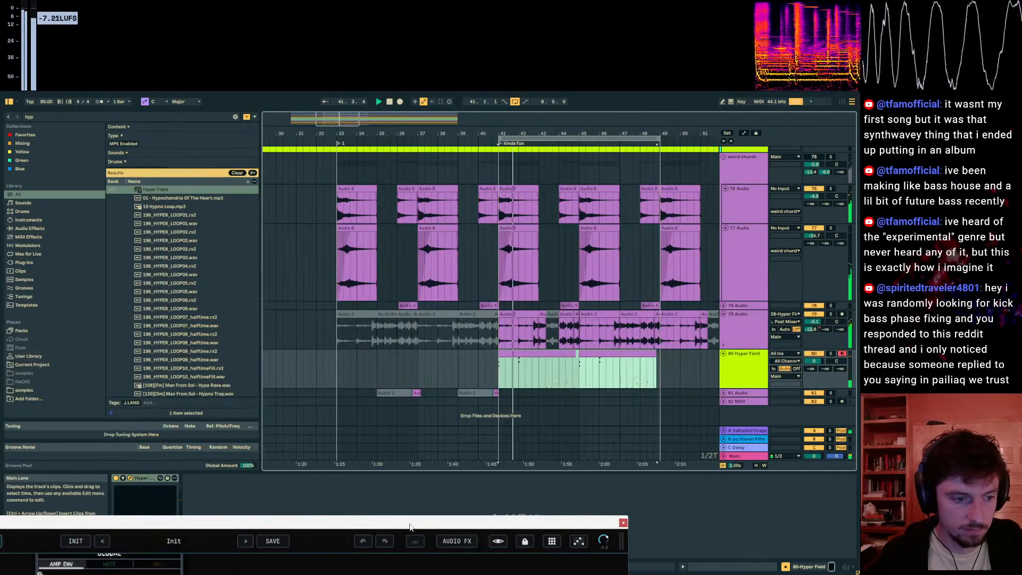
drag(410, 528, 528, 162)
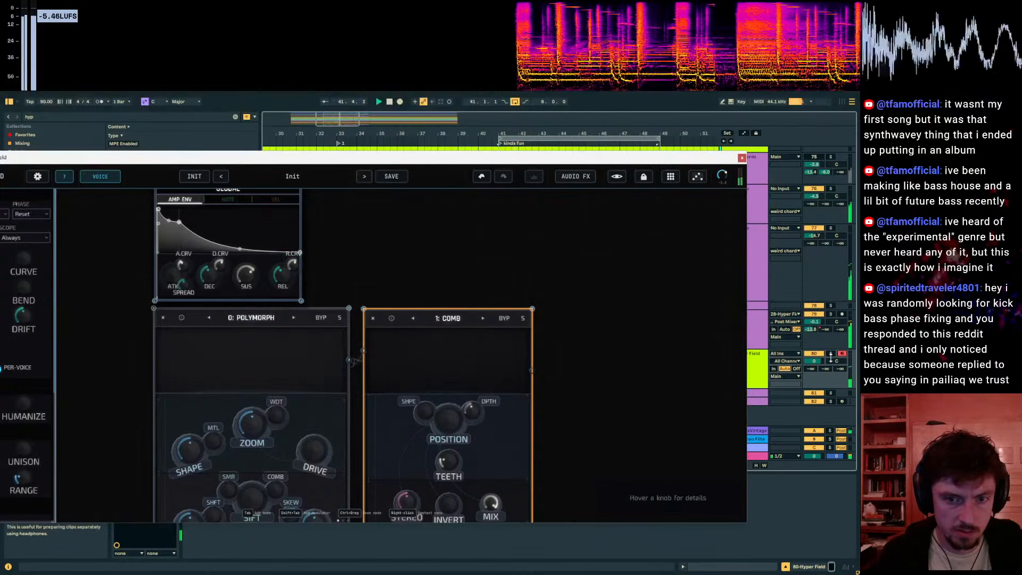
drag(451, 158, 860, 210)
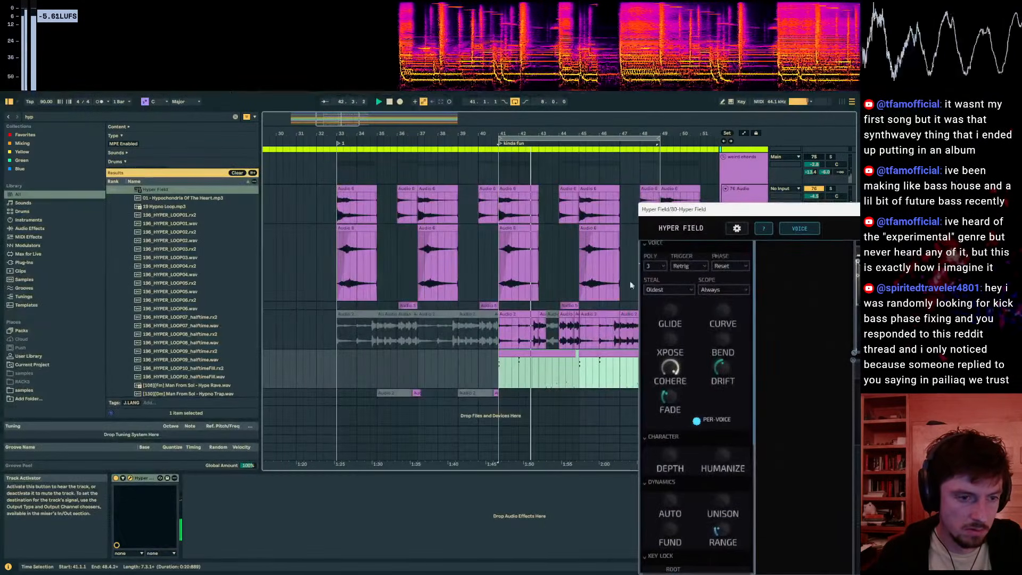
click(744, 192)
Step: Open the copied clip at bar 41 and move the top note of its second chord to G2 while auditioning
click(524, 354)
key(space)
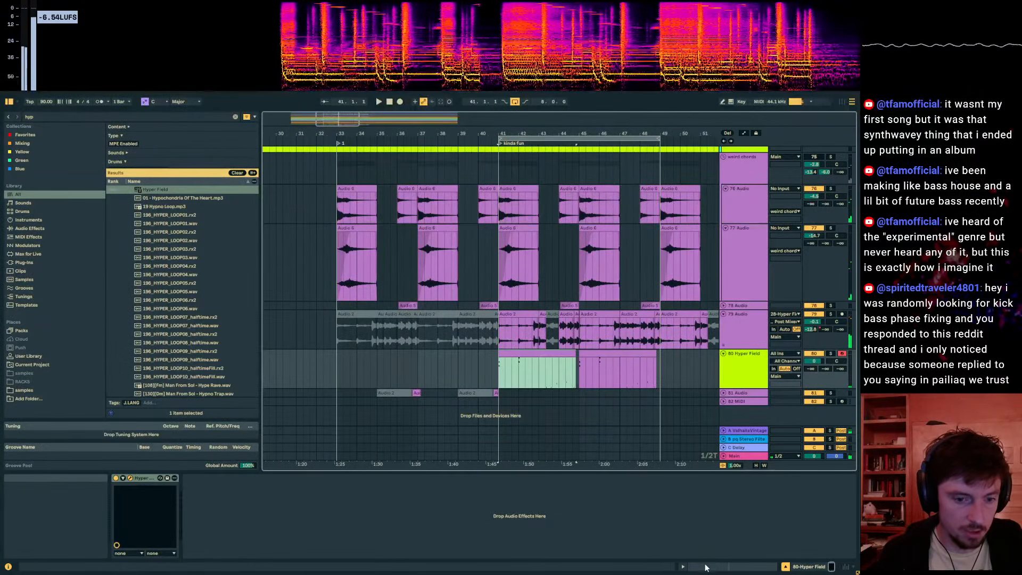
click(706, 568)
drag(425, 458, 436, 319)
key(space)
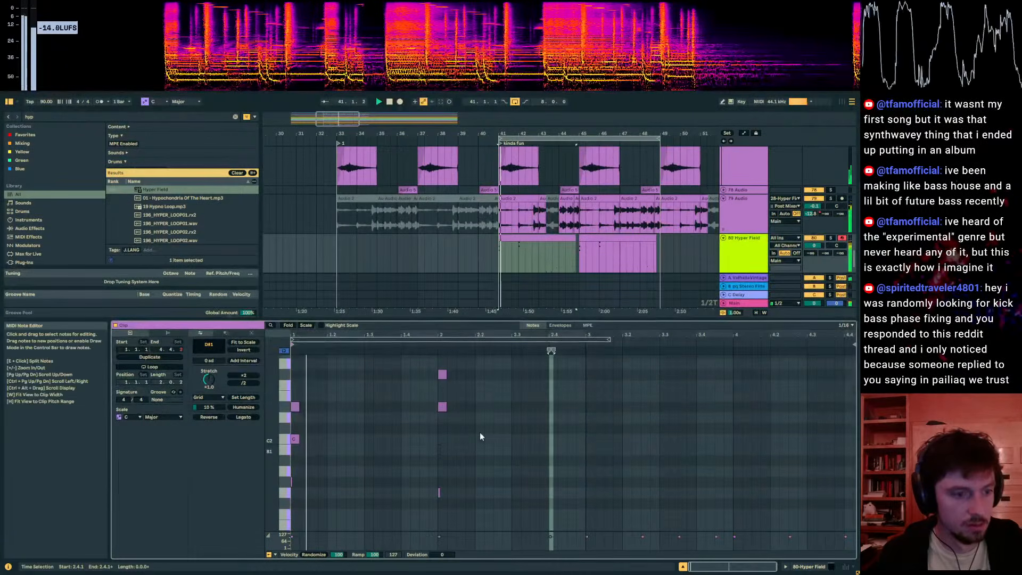
drag(459, 423, 443, 403)
click(442, 375)
key(Down)
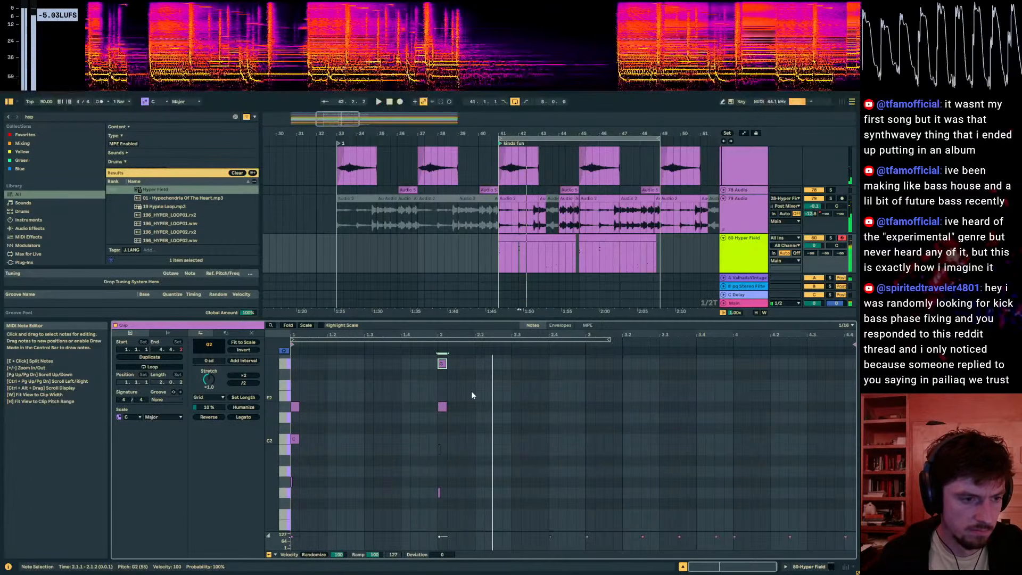
key(space)
drag(442, 385, 444, 367)
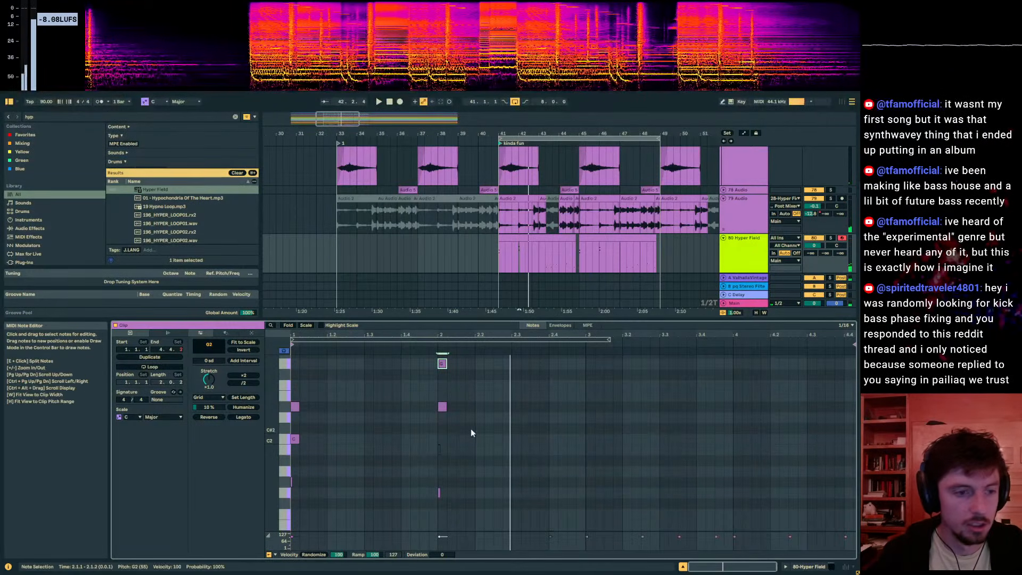
Step: Lower the new Hyper Field track's volume to -11.3 dB
drag(494, 433, 400, 348)
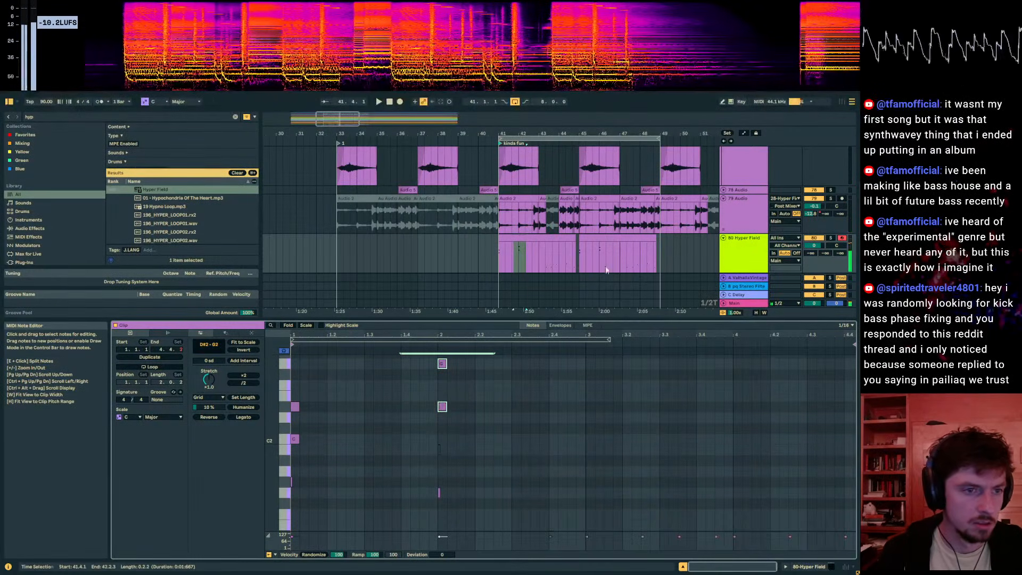
right_click(814, 220)
drag(816, 245, 816, 247)
Step: Shift all notes in the bar 41 clip an eighth note later and duplicate its first two chords onto the following offbeats
click(538, 244)
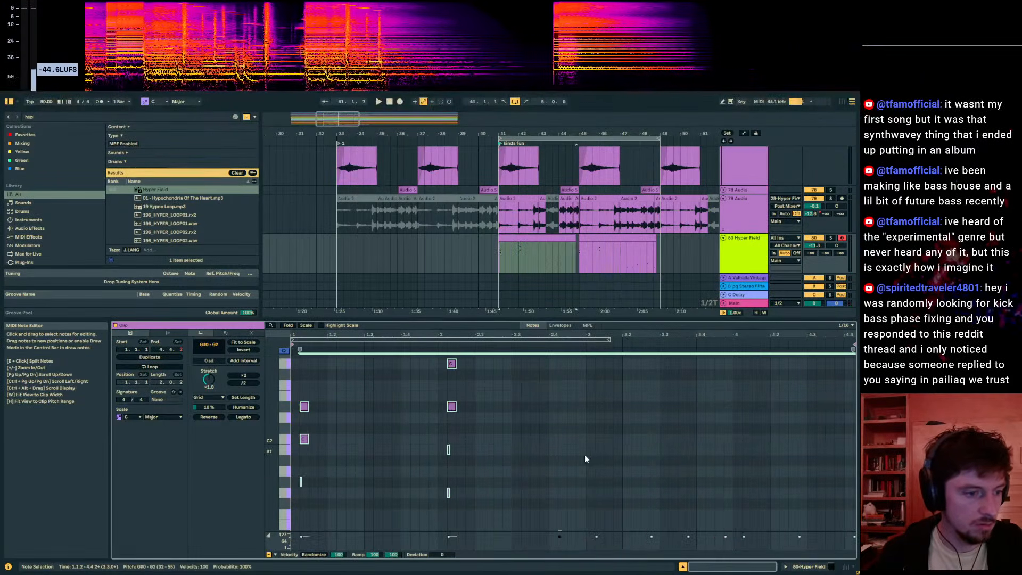
drag(316, 335, 325, 335)
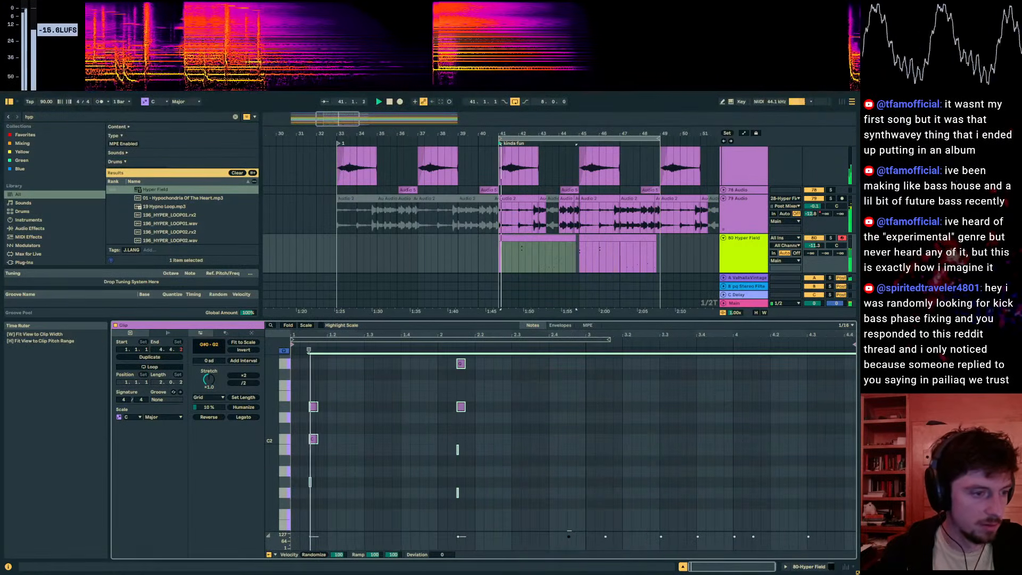
key(ctrl+d)
key(ctrl+d)
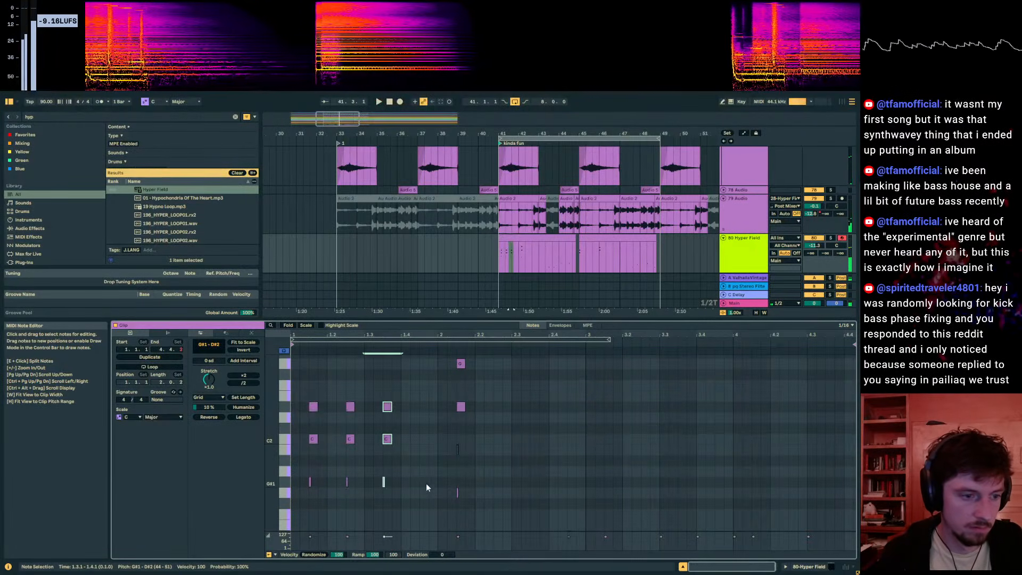
key(ctrl+d)
key(ctrl+d)
key(ctrl+d)
key(ctrl+d)
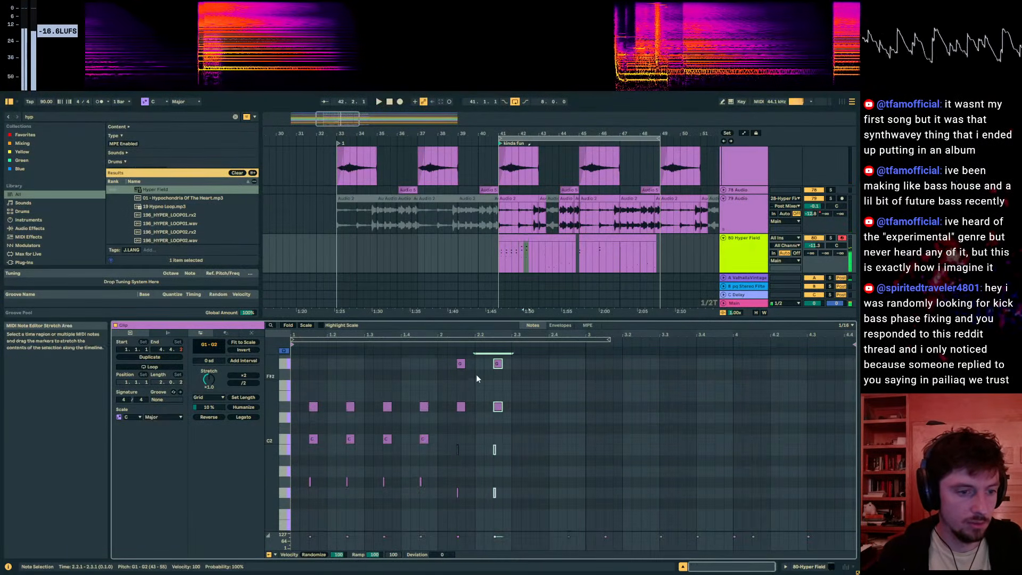
Step: Set the Metal amount of Hyper Field's Polymorph node to about 23% while auditioning the chords
drag(858, 180, 478, 169)
drag(502, 308, 503, 330)
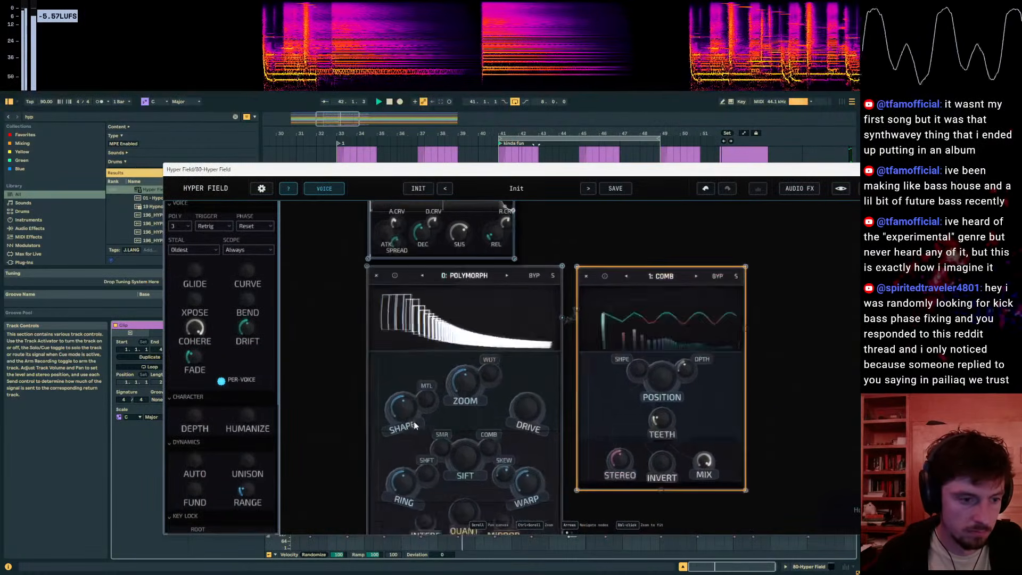
scroll(414, 420, down, 5)
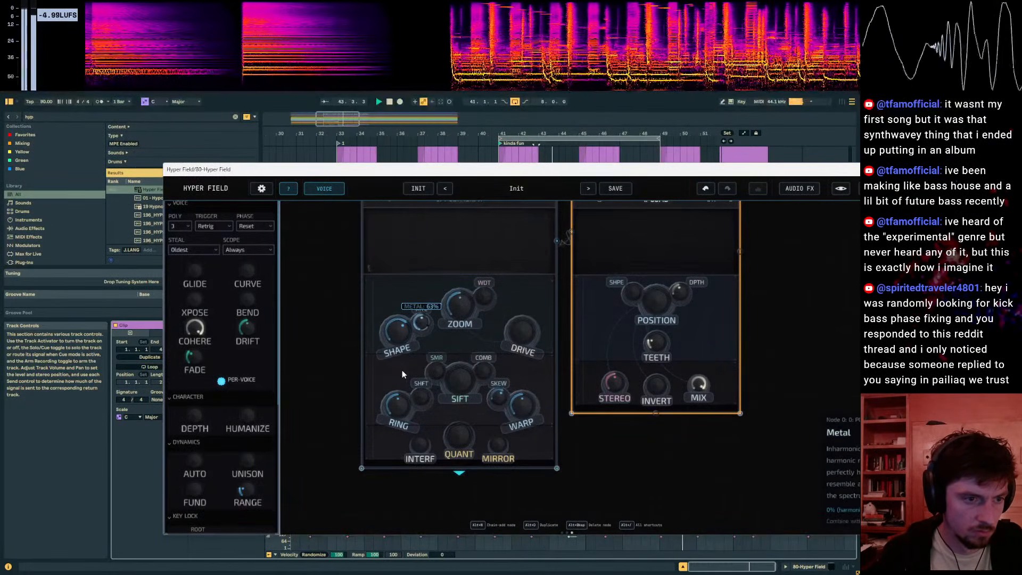
drag(468, 169, 465, 190)
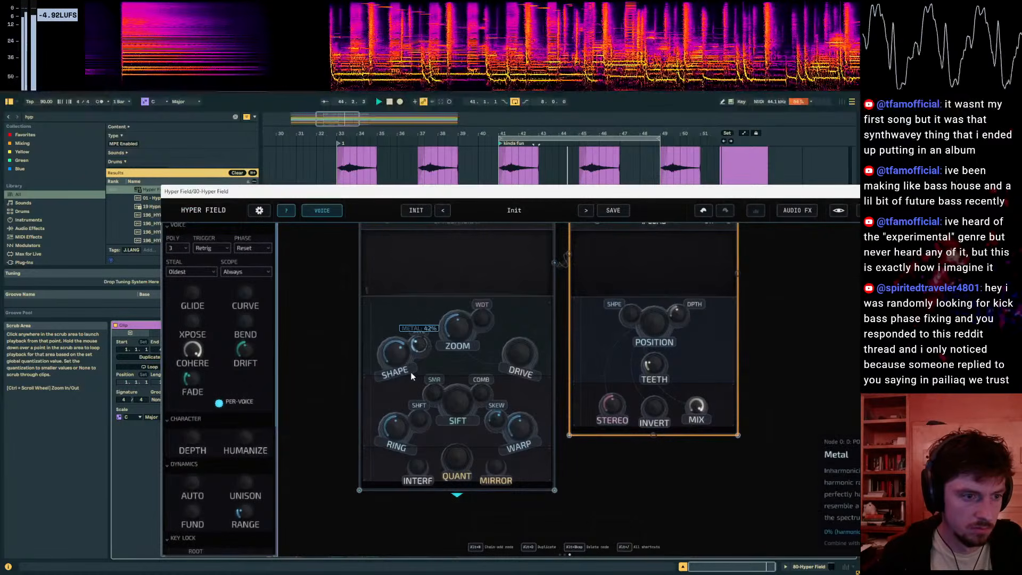
key(space)
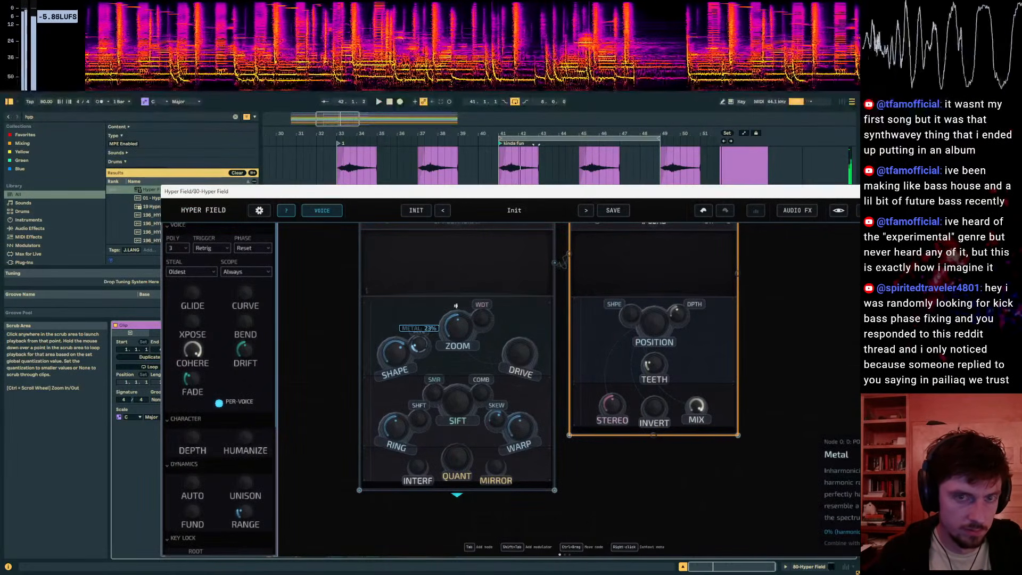
drag(439, 197, 344, 235)
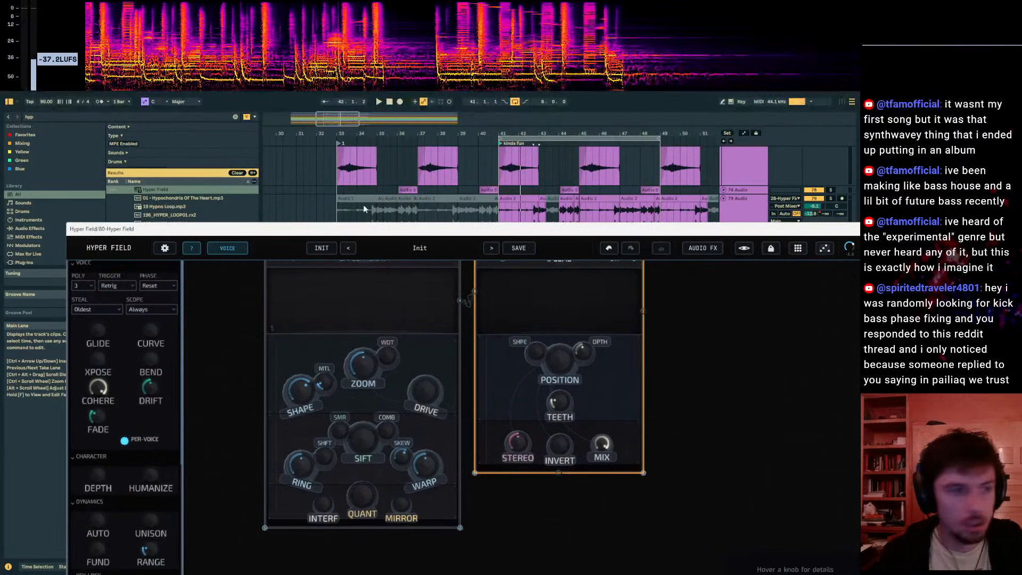
Step: Close the Hyper Field plugin window and show the device chain of the new Hyper Field track
drag(386, 231, 384, 203)
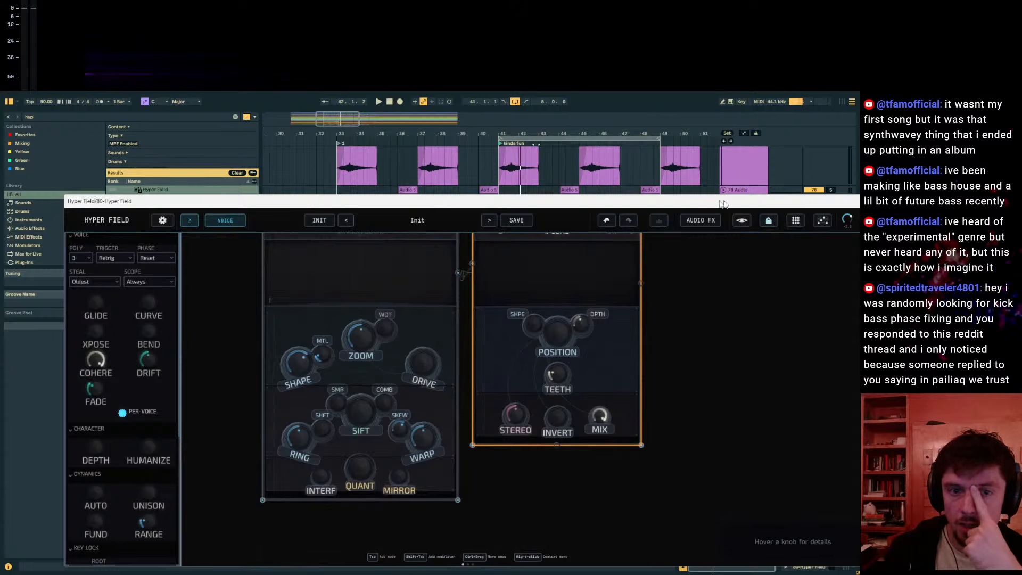
drag(723, 203, 553, 213)
click(698, 211)
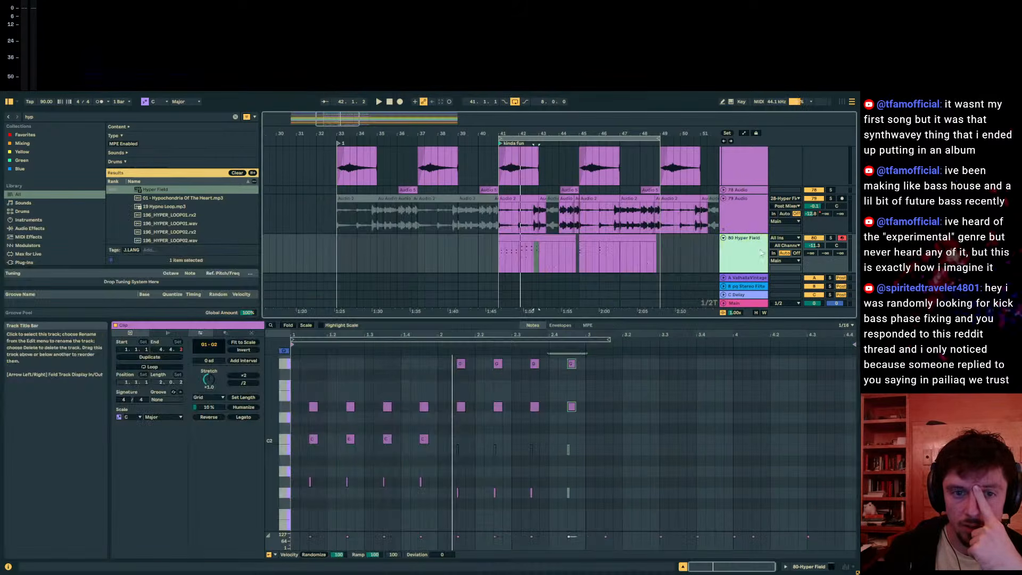
click(802, 565)
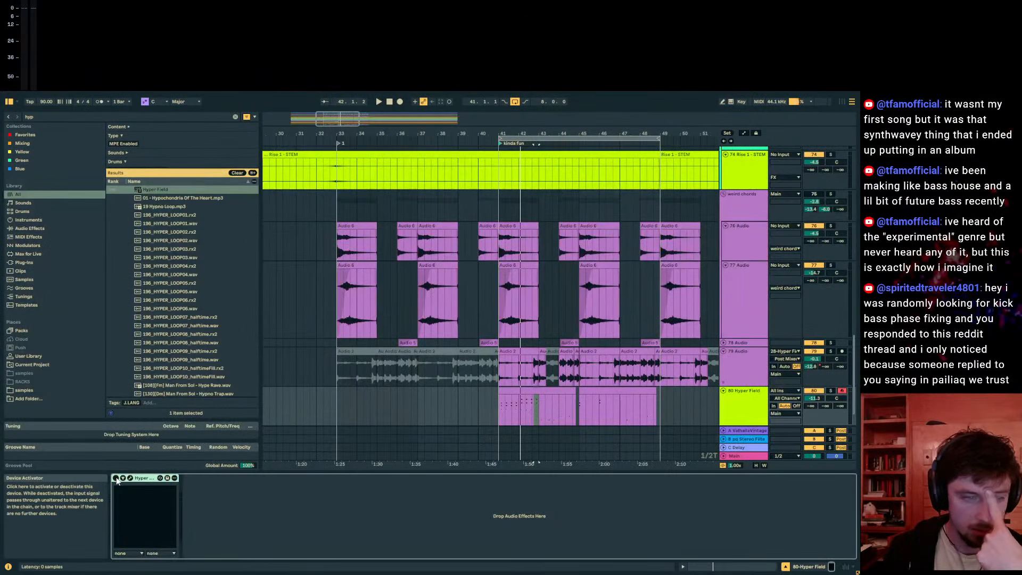
Step: Play the arrangement from just before bar 41 to hear the new Hyper Field chords in context
scroll(525, 267, up, 5)
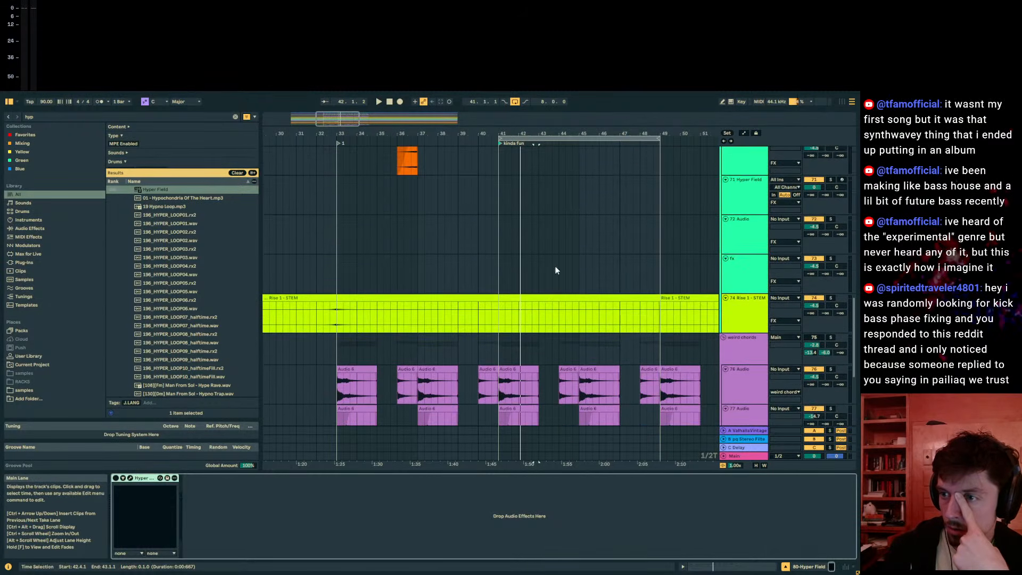
scroll(622, 245, up, 3)
scroll(622, 245, down, 3)
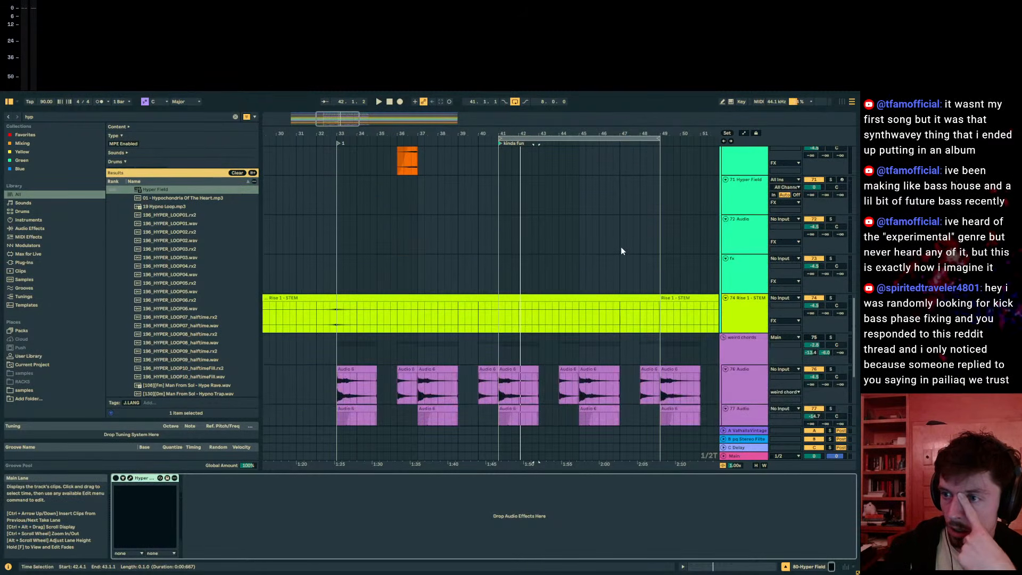
scroll(621, 250, down, 3)
scroll(654, 236, up, 5)
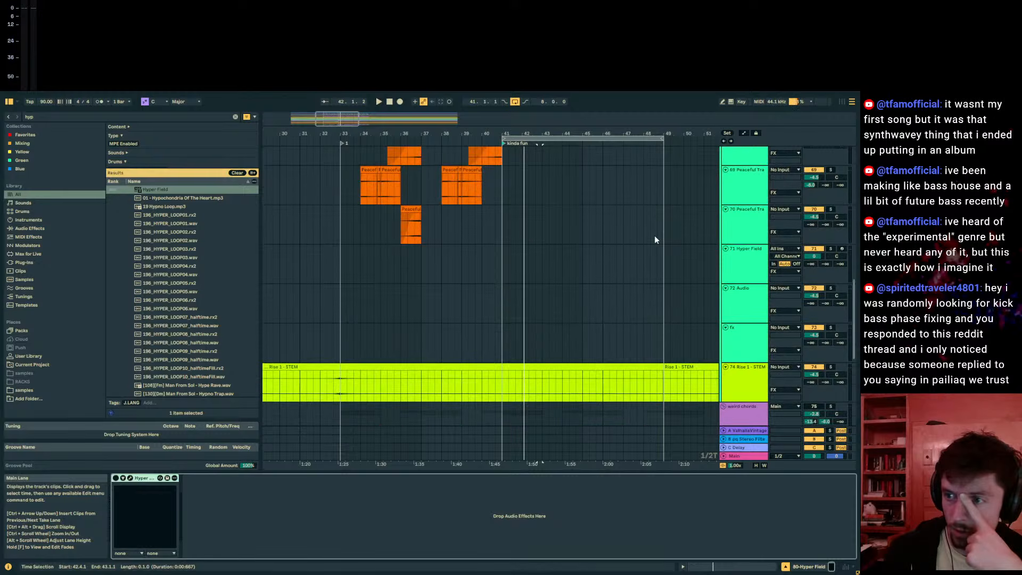
scroll(654, 235, down, 7)
scroll(496, 215, down, 2)
click(492, 374)
key(space)
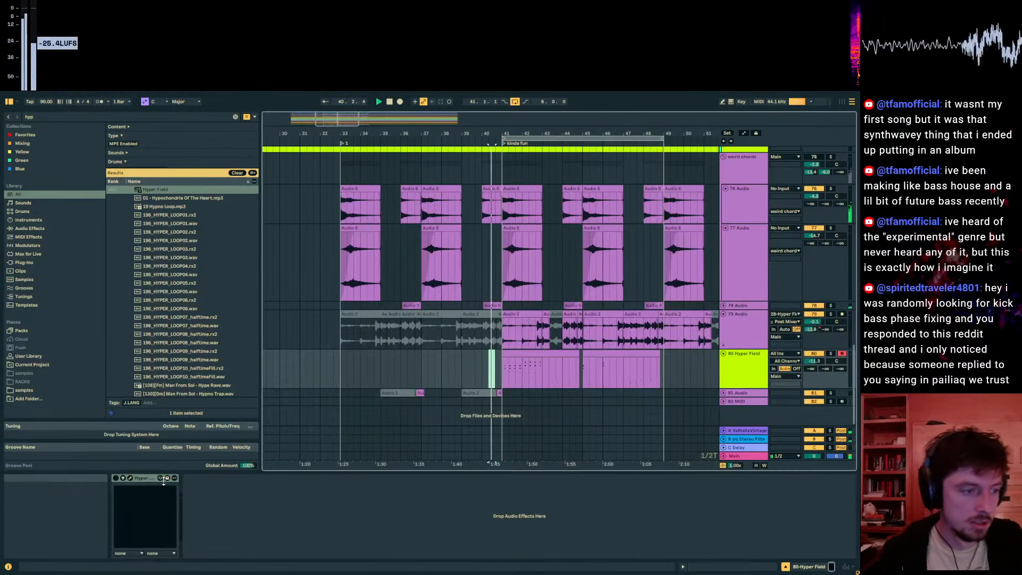
click(143, 481)
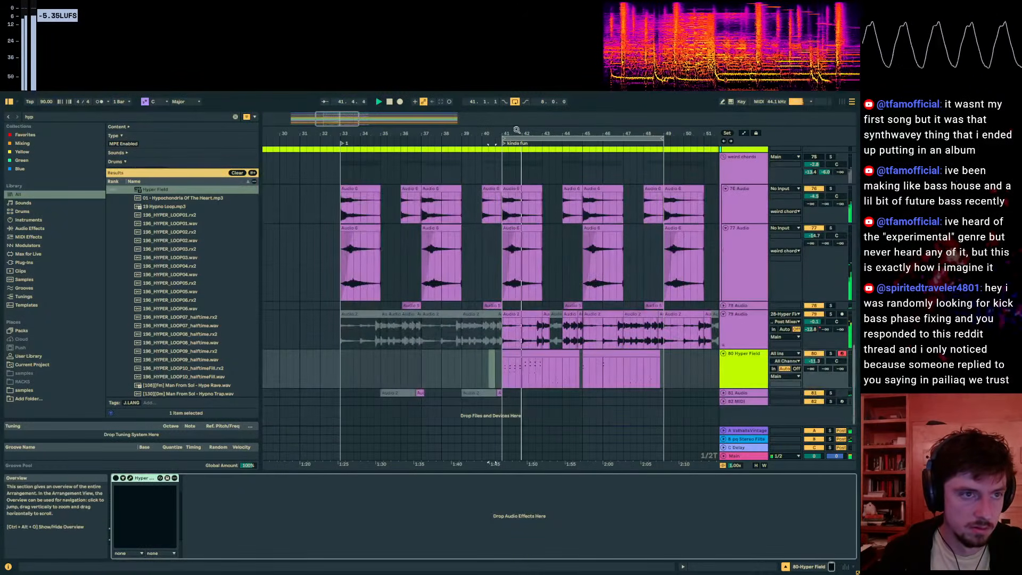
drag(517, 131, 516, 176)
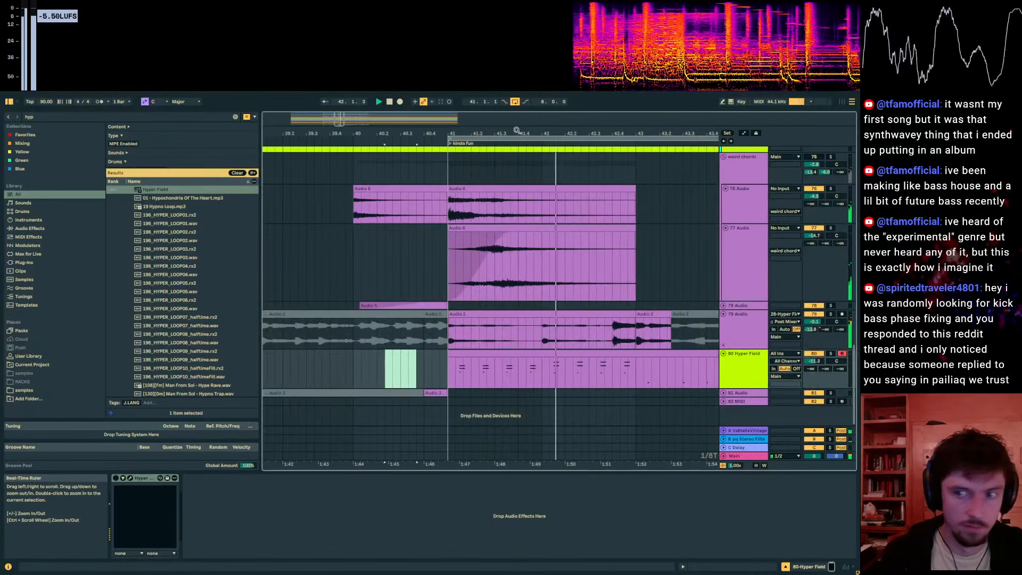
Step: Reopen Hyper Field and set the Polymorph node's Metal amount to about 16% while auditioning
click(125, 481)
click(124, 479)
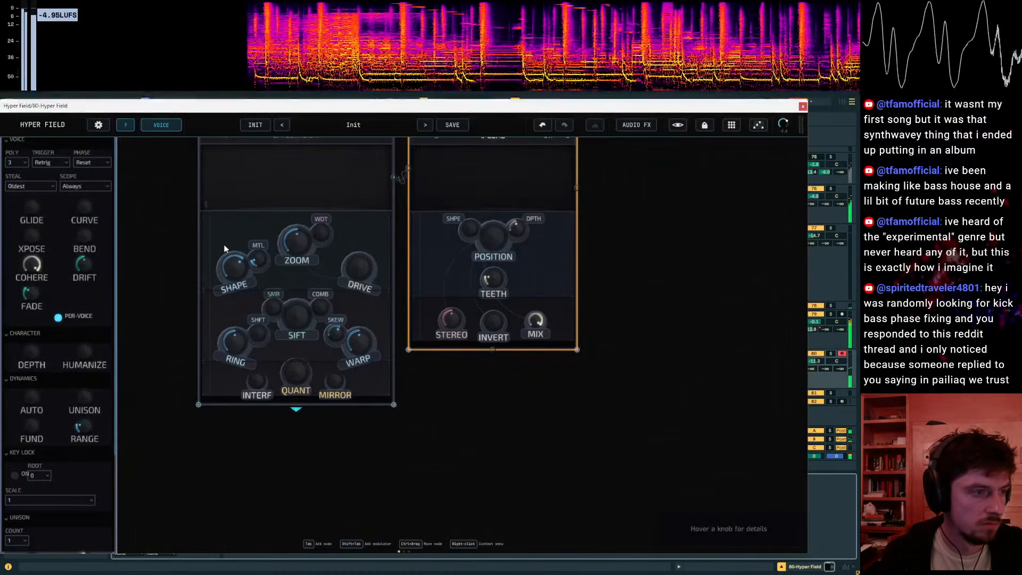
scroll(258, 330, up, 3)
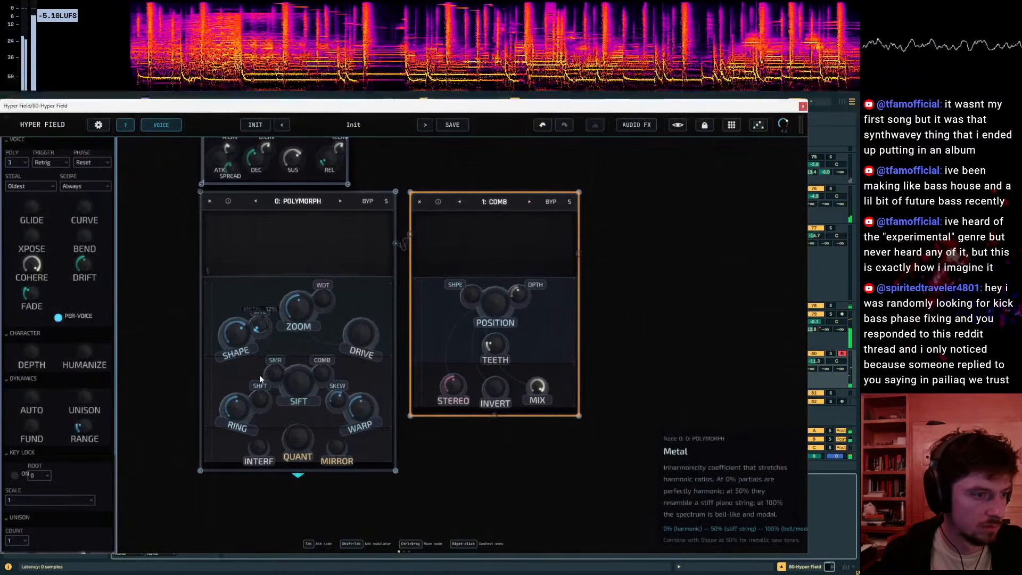
drag(235, 230, 299, 515)
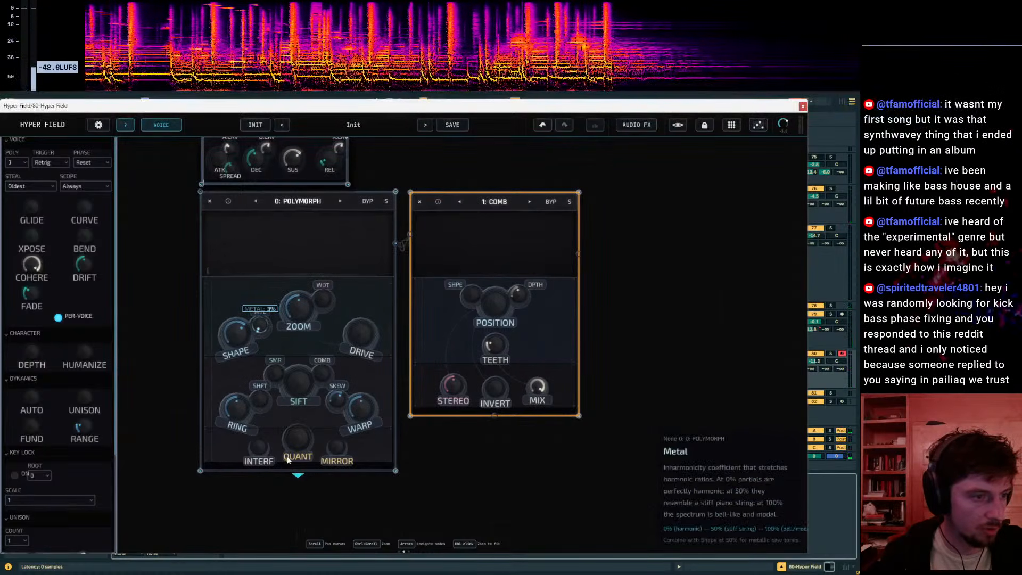
drag(504, 458, 245, 406)
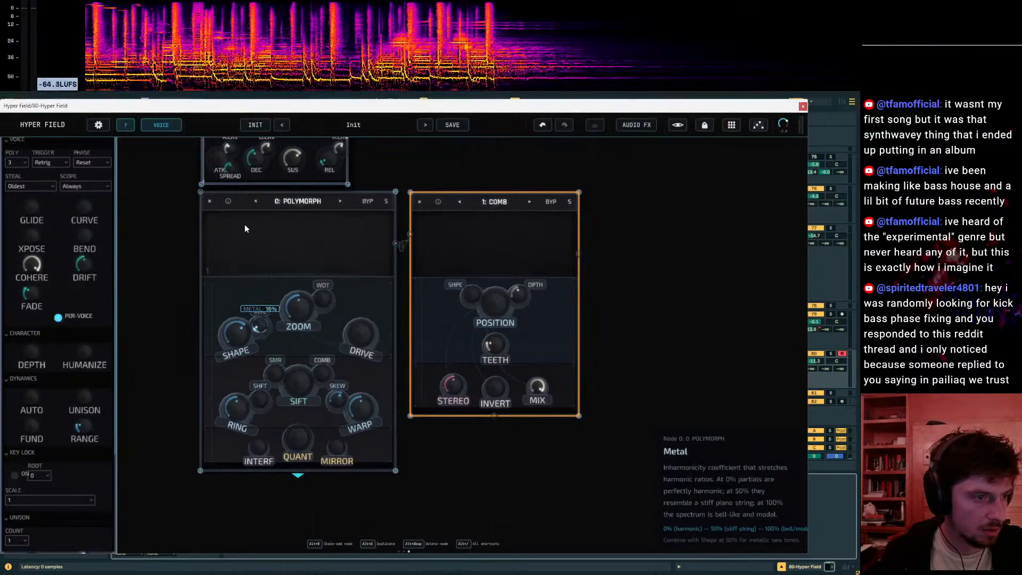
Step: Try Chord Cloud, Resonator, Drone Evolve and Freak Mod in place of the Polymorph node
click(339, 201)
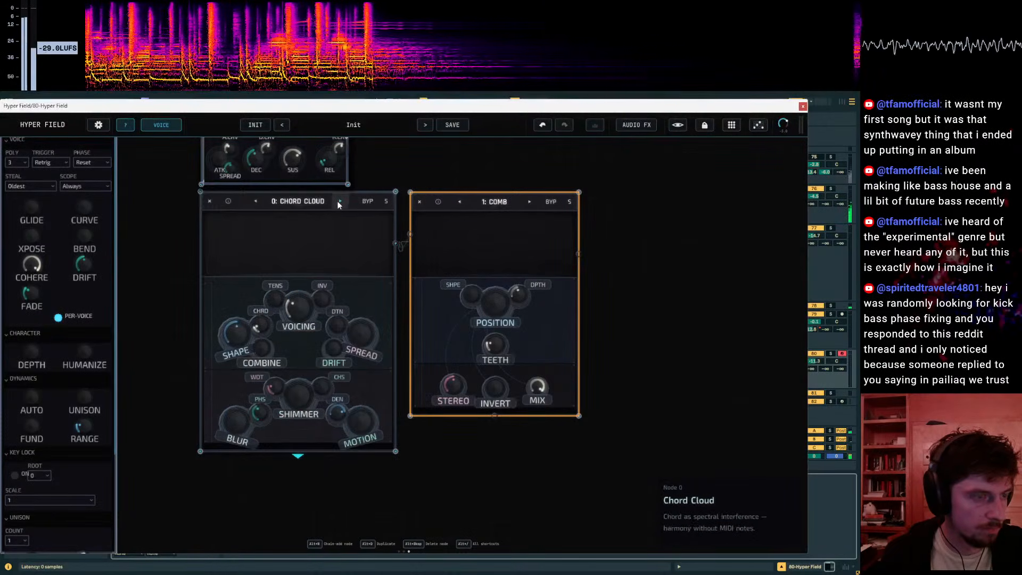
drag(359, 106, 466, 204)
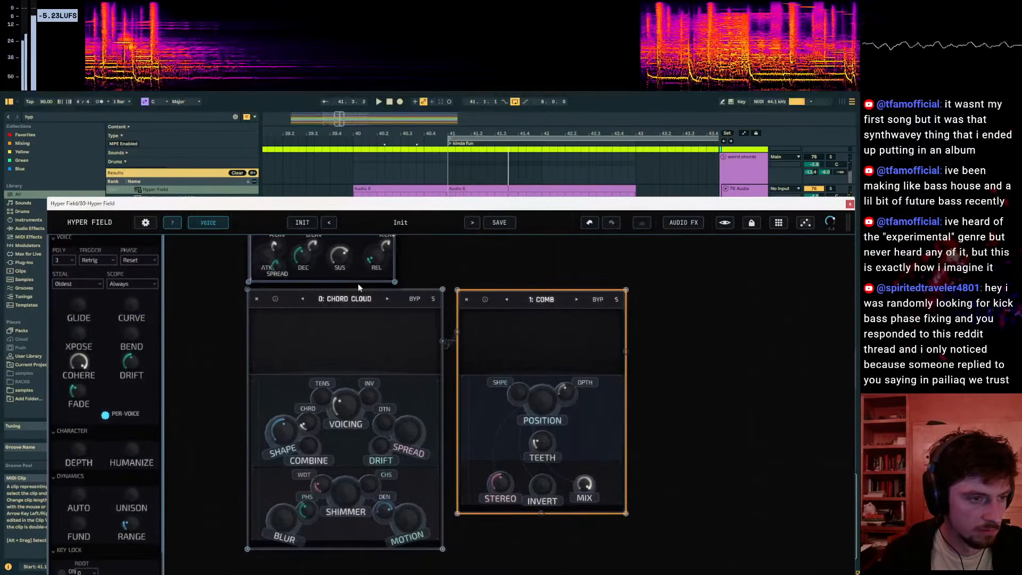
click(381, 299)
click(381, 300)
click(301, 300)
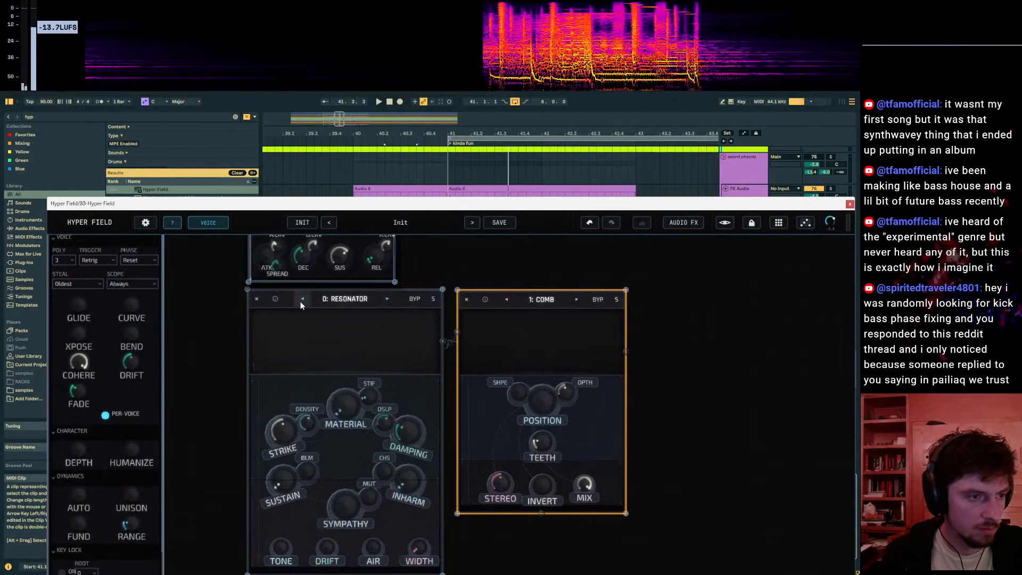
right_click(382, 298)
click(383, 299)
click(383, 299)
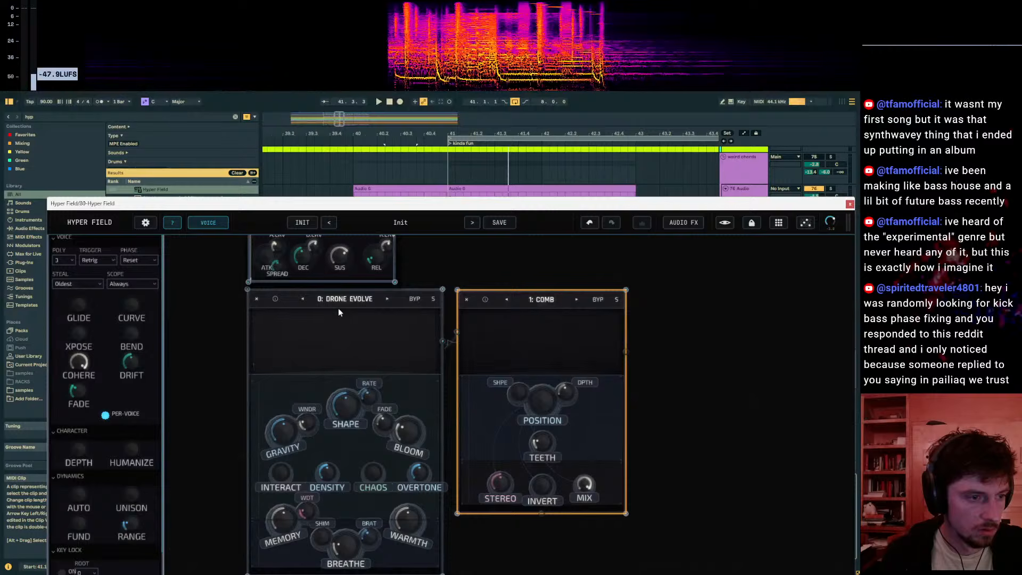
click(303, 299)
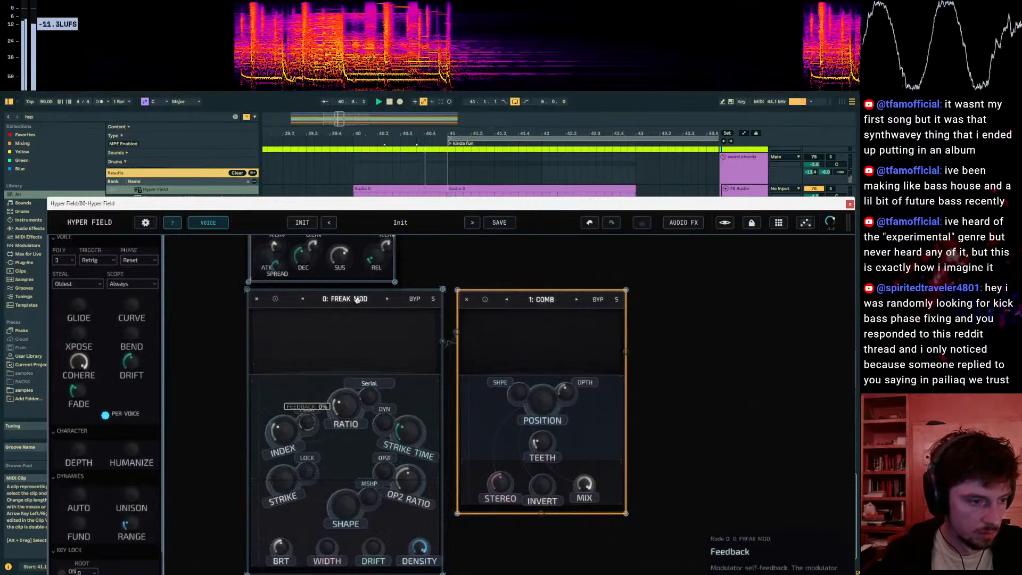
Step: Solo the Hyper Field track, audition its bar 41 clip with the Freak Mod node, and close the plugin window
drag(410, 203, 337, 507)
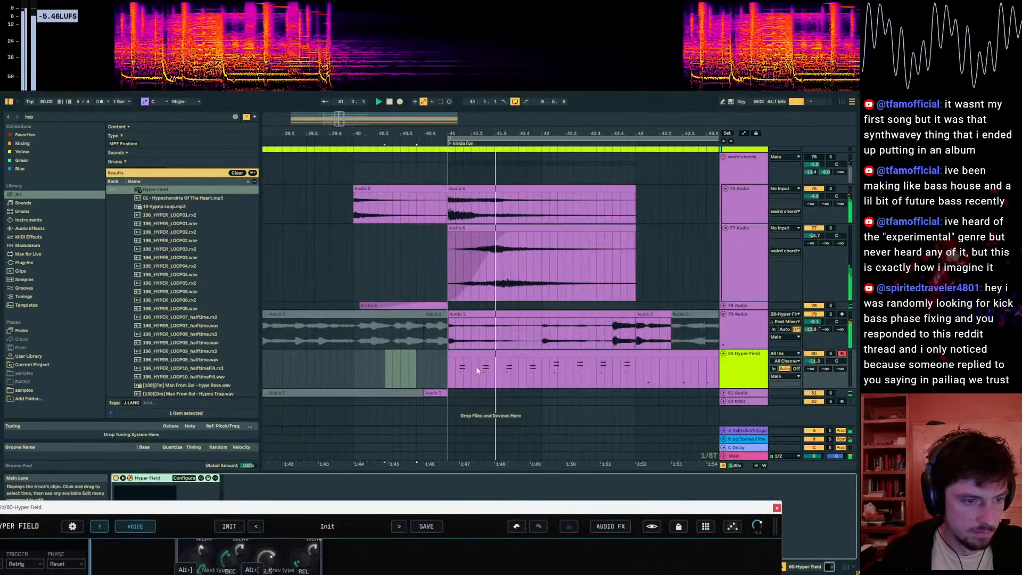
click(456, 372)
key(space)
click(831, 354)
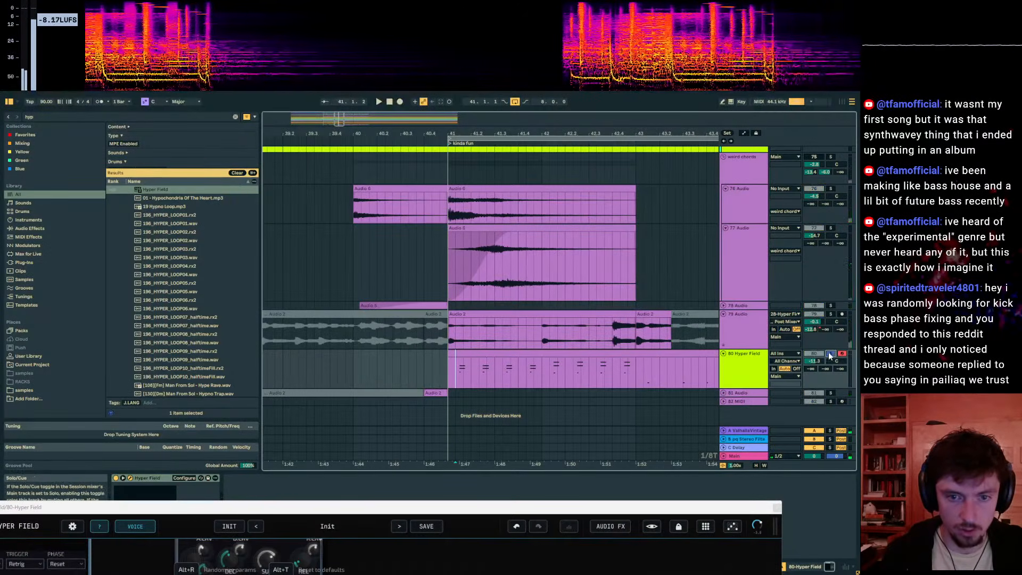
drag(578, 509, 585, 166)
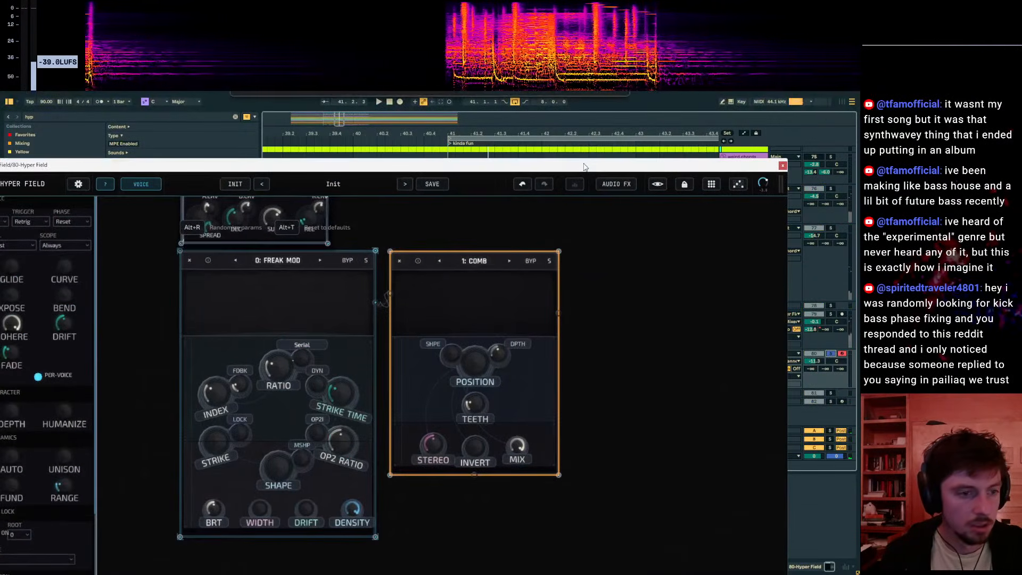
click(783, 165)
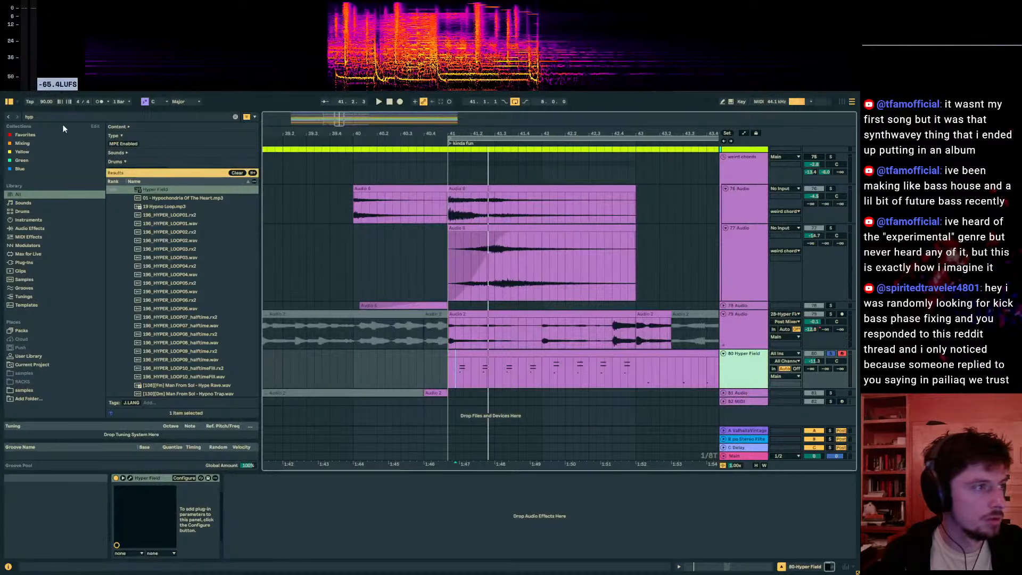
Step: Search the browser for Operator and load it on the chord track in place of Hyper Field
key(ctrl+f)
text(op)
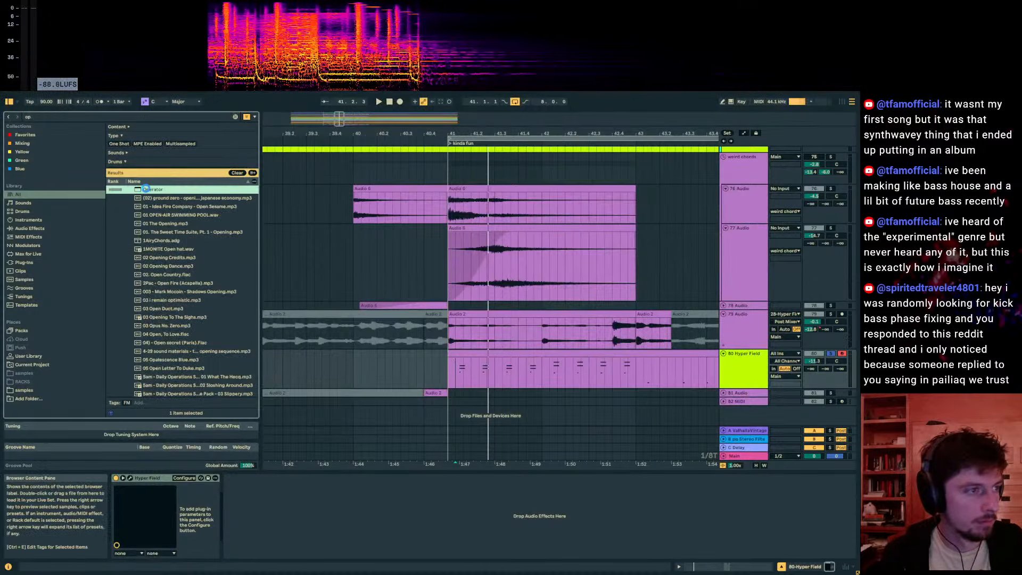
double_click(145, 189)
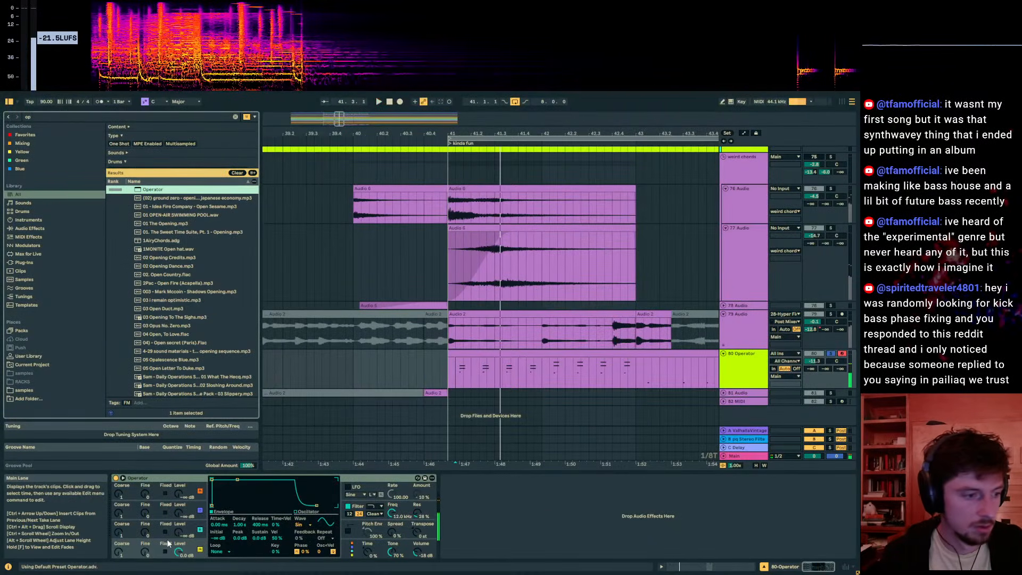
Step: Set Operator's oscillator B to 0 dB, Coarse 3 and Fine 313, with a decay of about 276 ms
click(446, 368)
drag(180, 531, 179, 463)
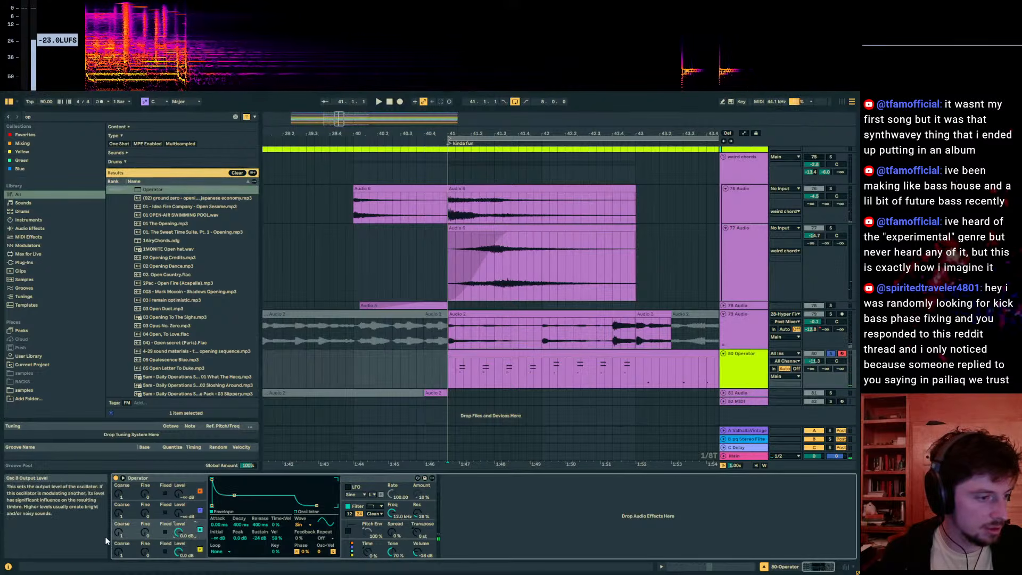
drag(120, 533, 119, 539)
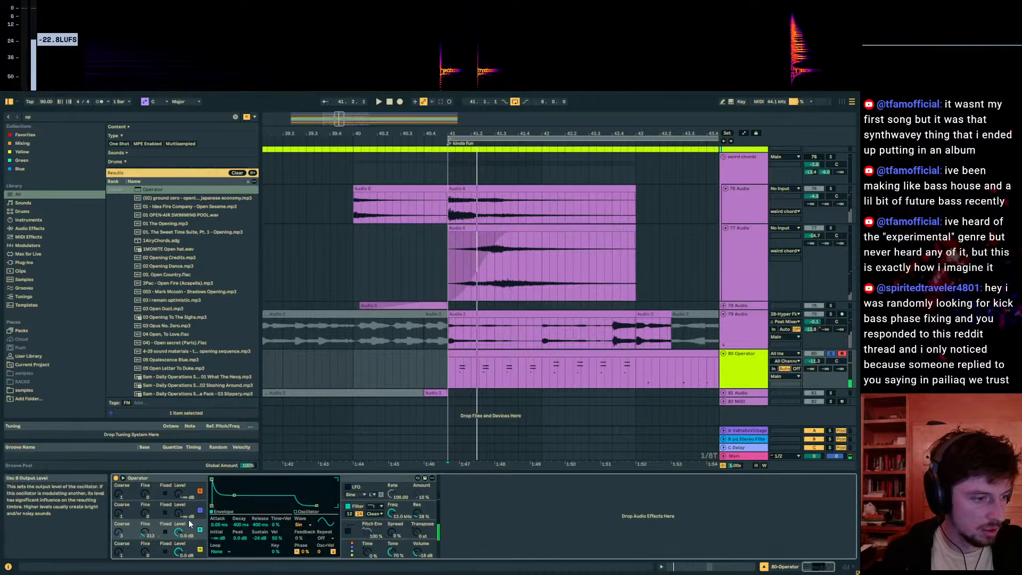
drag(228, 505, 233, 505)
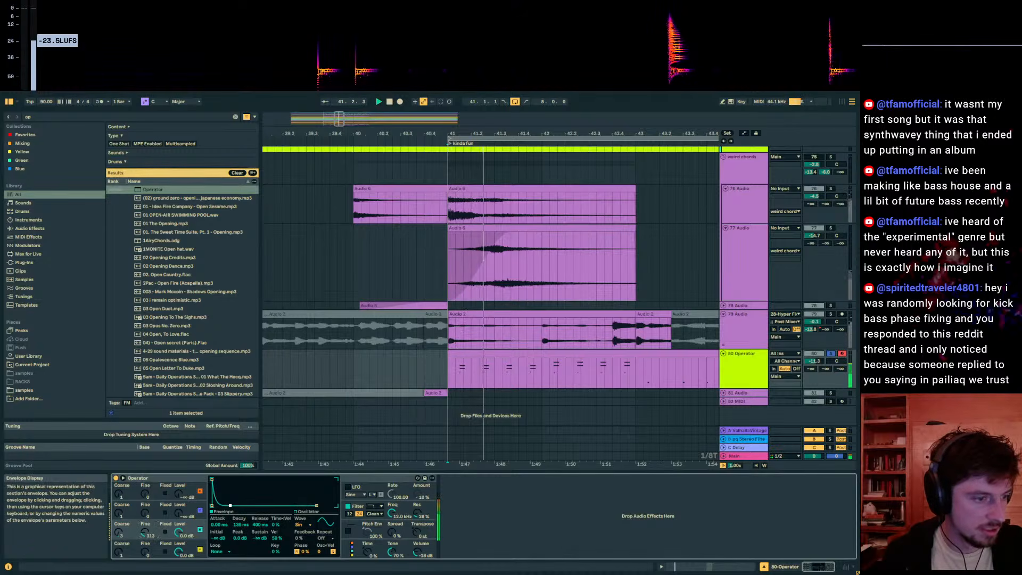
key(space)
key(space)
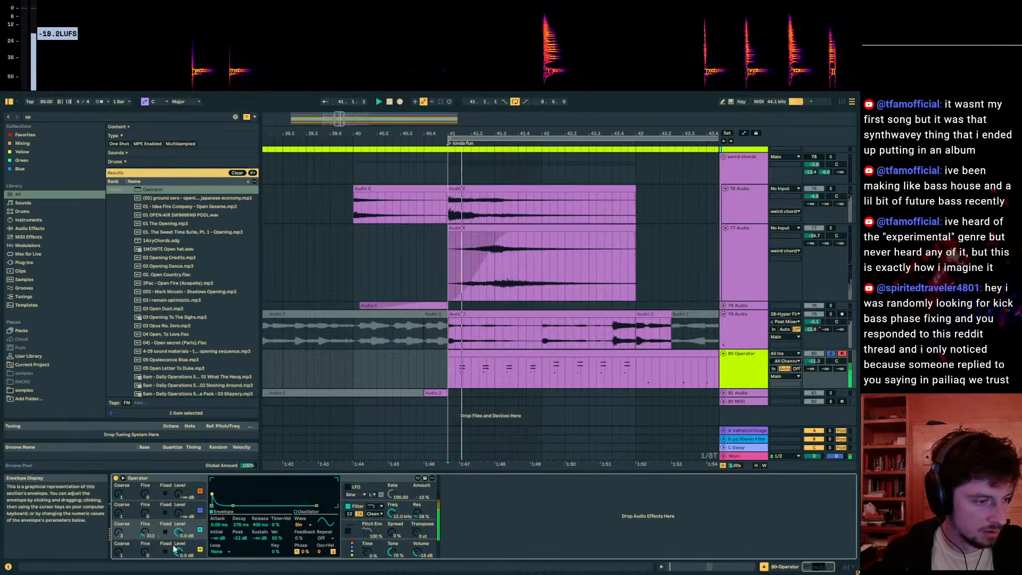
Step: Shape oscillator A's envelope with a decay of about 2.11 s, a sustain of -44 dB and a longer release
click(177, 546)
key(space)
drag(238, 479, 240, 502)
key(space)
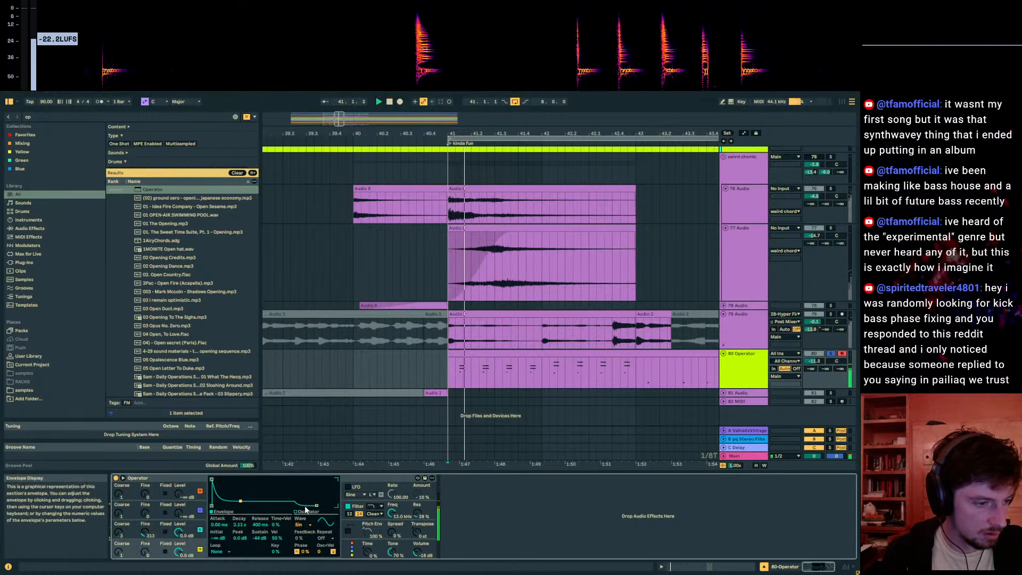
drag(317, 505, 322, 505)
key(space)
key(space)
key(space)
Step: Raise oscillator A's Coarse tuning to 4 while auditioning the chords
mouse_move(119, 552)
mouse_down()
mouse_move(119, 541)
mouse_move(119, 555)
mouse_up()
key(space)
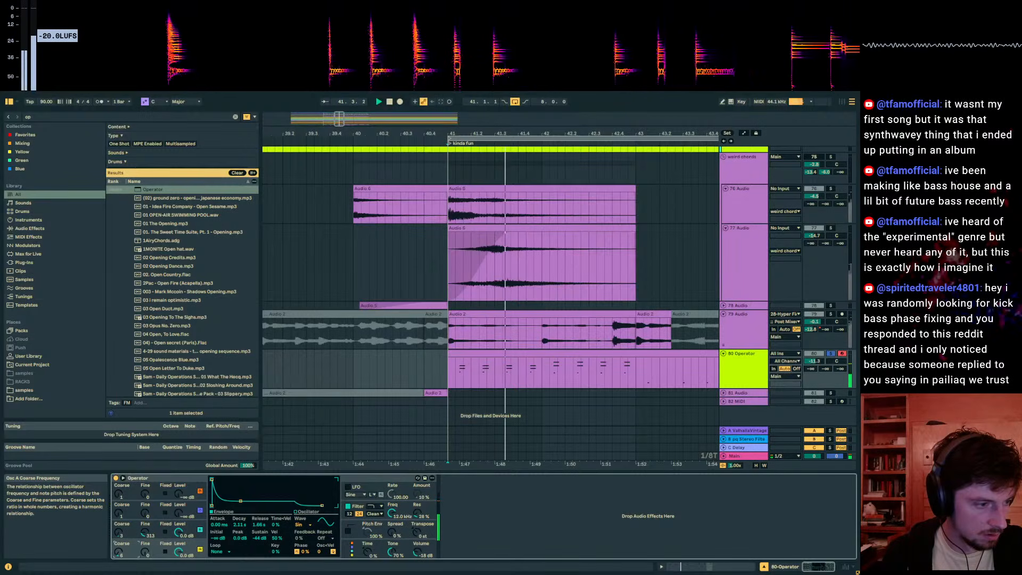
key(space)
key(space)
key(space)
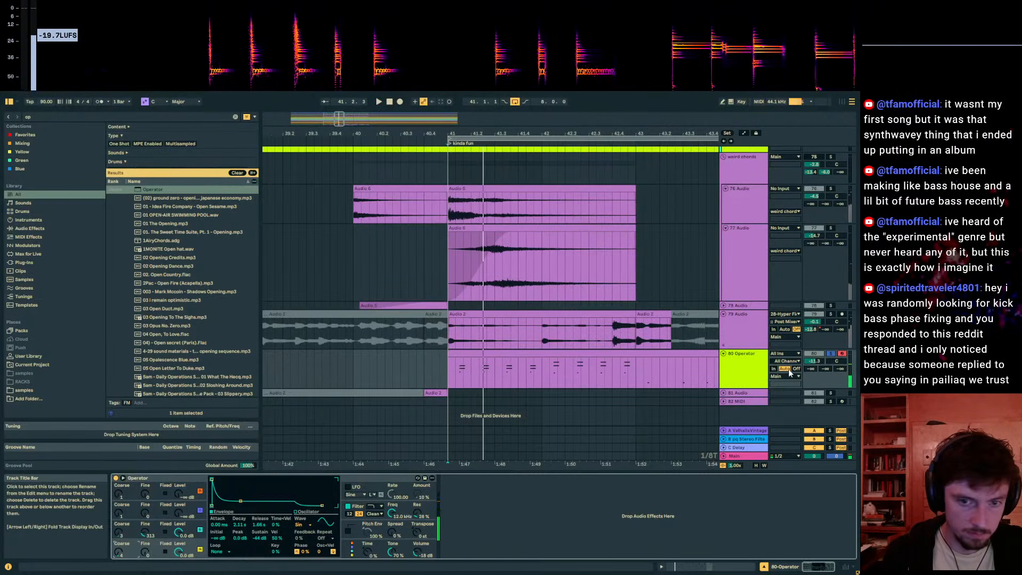
Step: Lower the Operator track's volume to -11.7 dB and shorten oscillator A's release
drag(814, 361, 814, 363)
drag(260, 524, 260, 538)
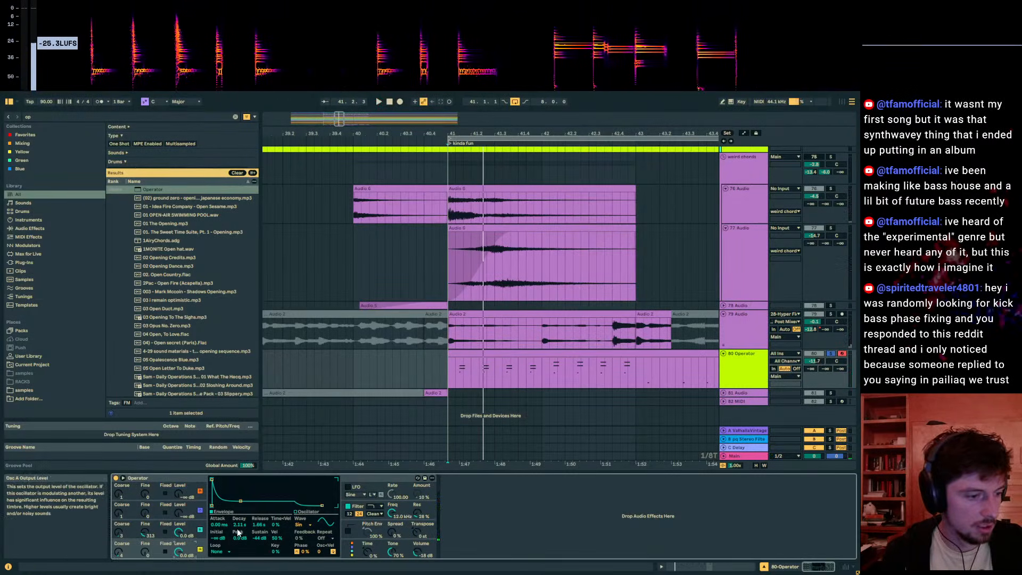
key(space)
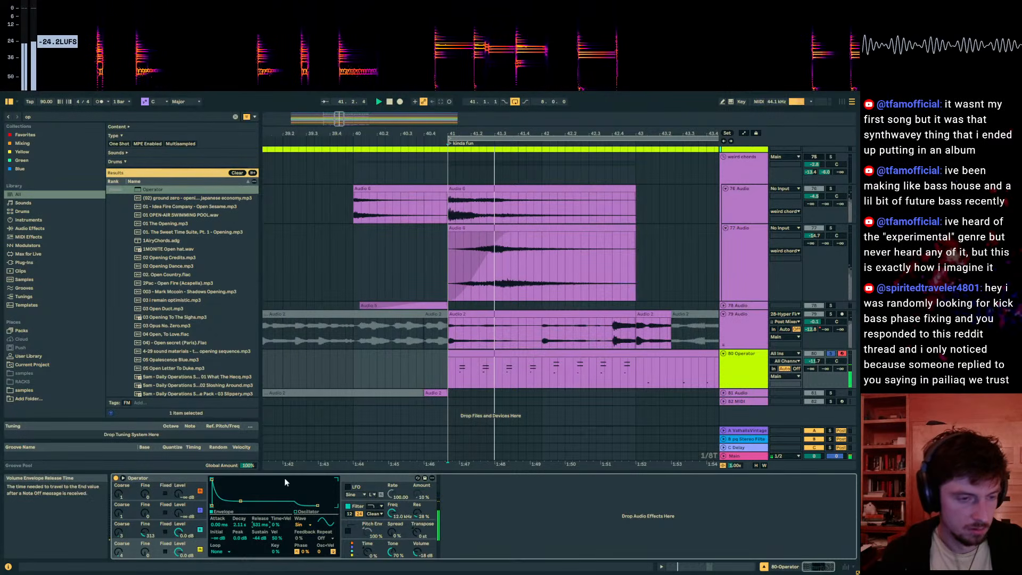
Step: Unsolo the Operator track and pan it to about 18L while the full mix plays
click(829, 353)
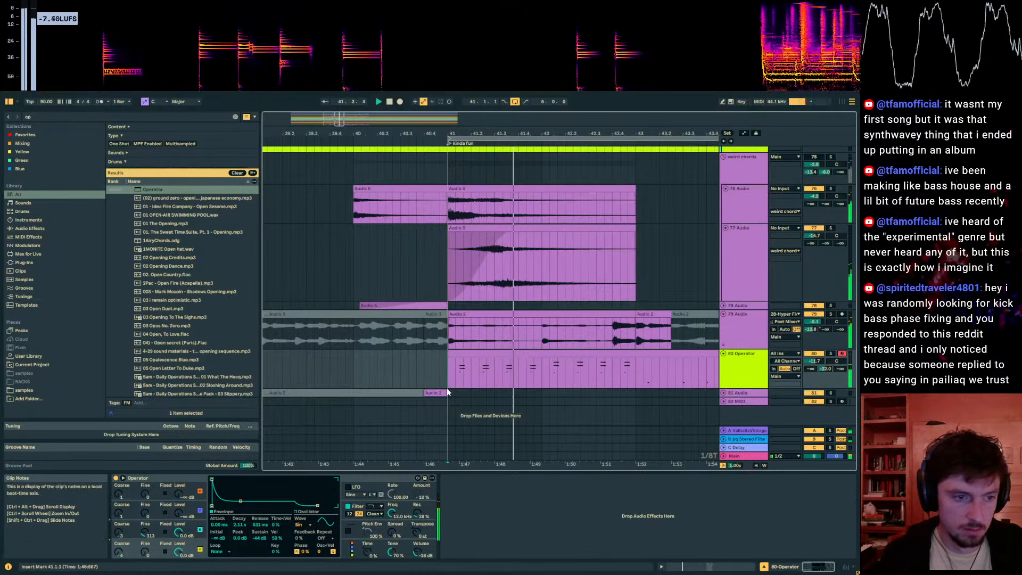
click(727, 391)
click(743, 366)
drag(837, 361, 837, 371)
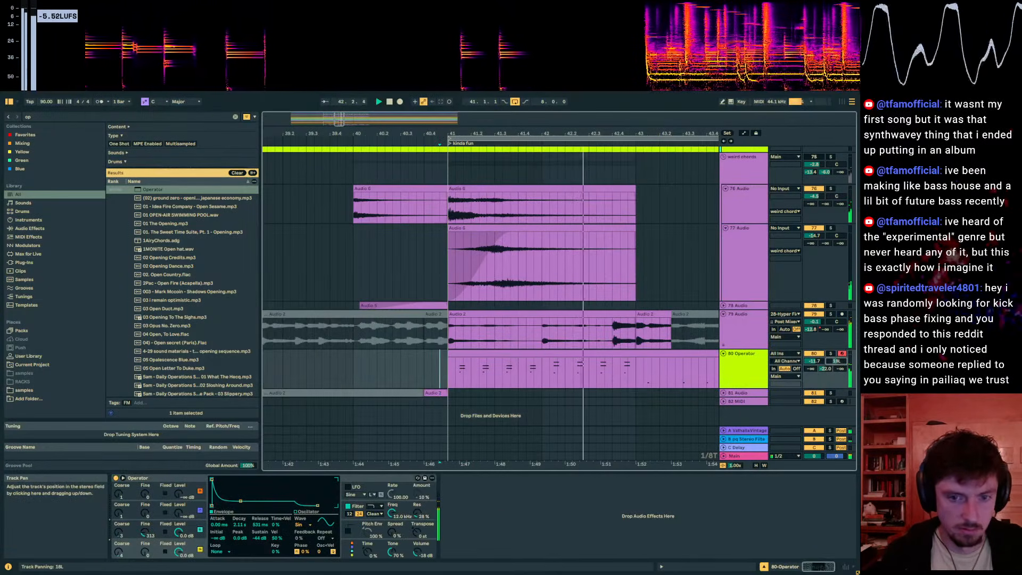
Step: Duplicate the Operator track's chord clip from bars 41–43 onto bars 43–45
click(626, 354)
drag(634, 375, 454, 371)
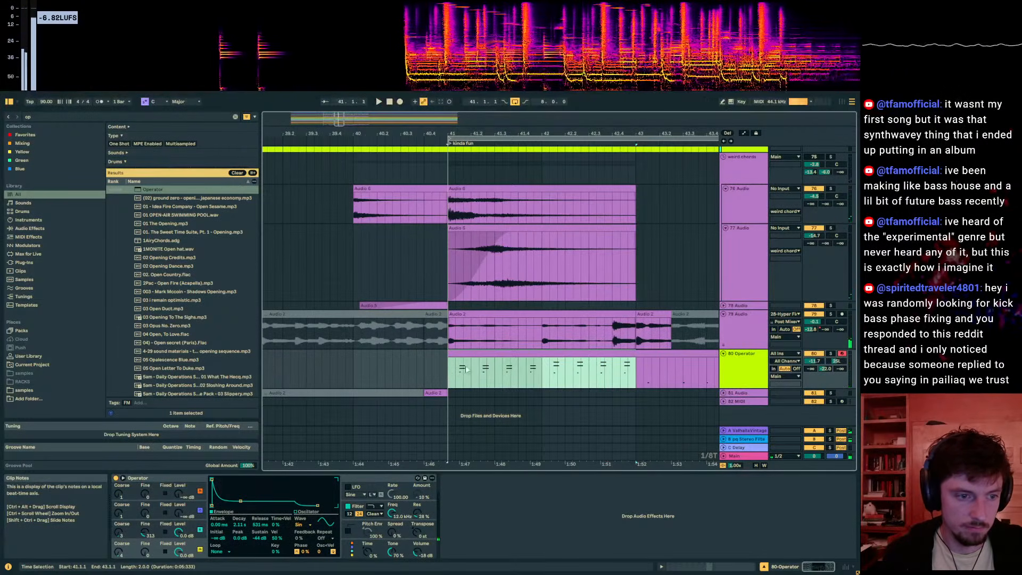
click(531, 361)
click(491, 352)
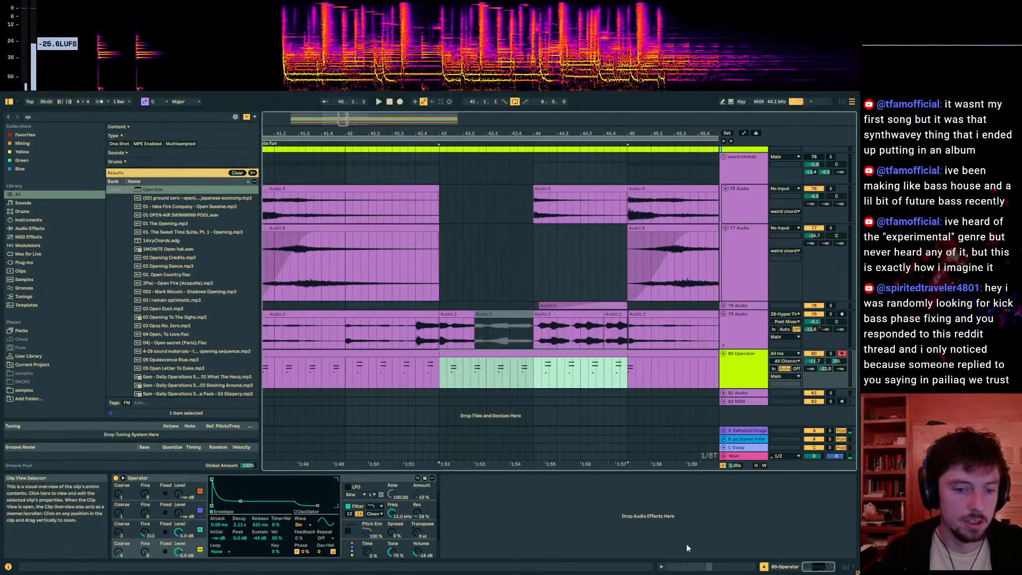
Step: Transpose all chord notes in the Operator clip at bars 43–45 down one octave
click(694, 569)
drag(307, 388, 599, 449)
scroll(602, 413, up, 4)
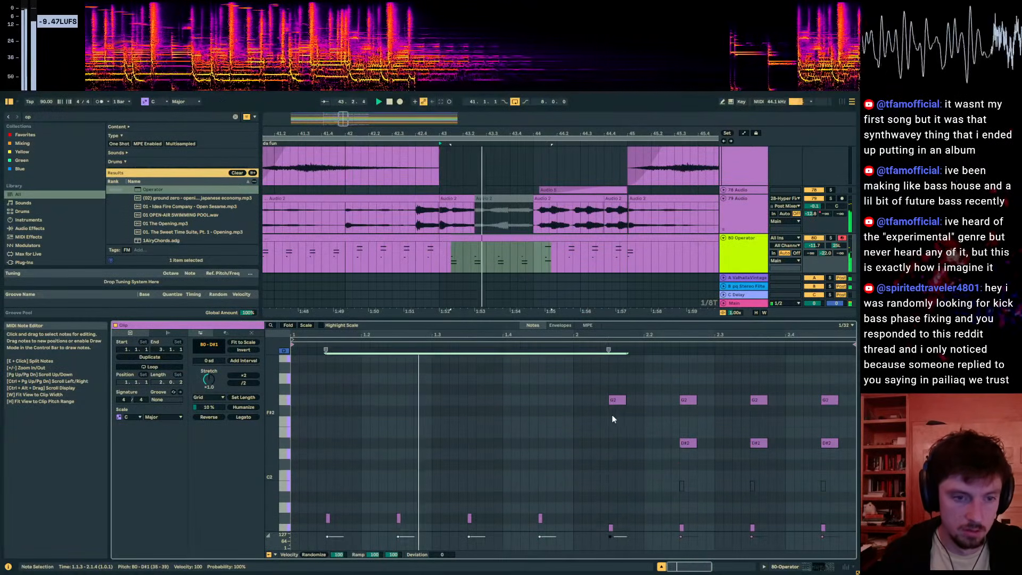
drag(580, 381, 847, 452)
key(shift+Down)
scroll(673, 465, down, 4)
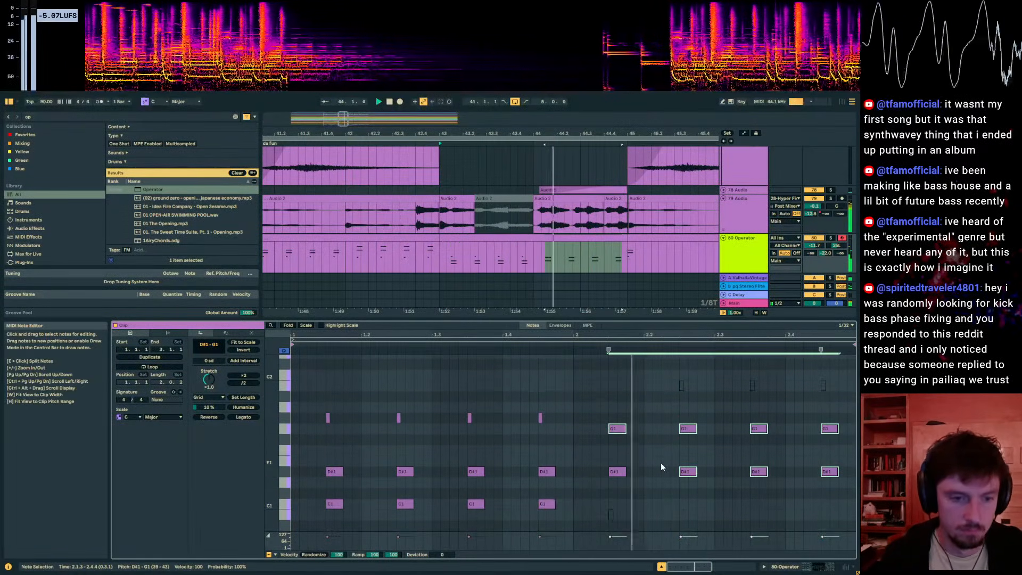
Step: Duplicate the two Operator clips spanning bars 41–45 onto bars 45–49
scroll(652, 463, up, 2)
click(541, 238)
click(421, 238)
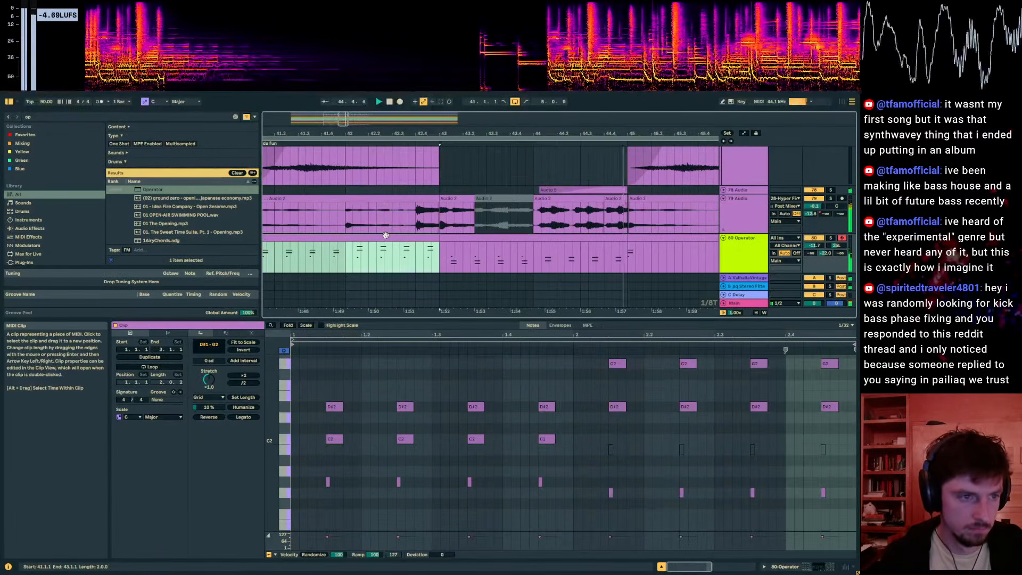
shift+click(512, 238)
key(ctrl+d)
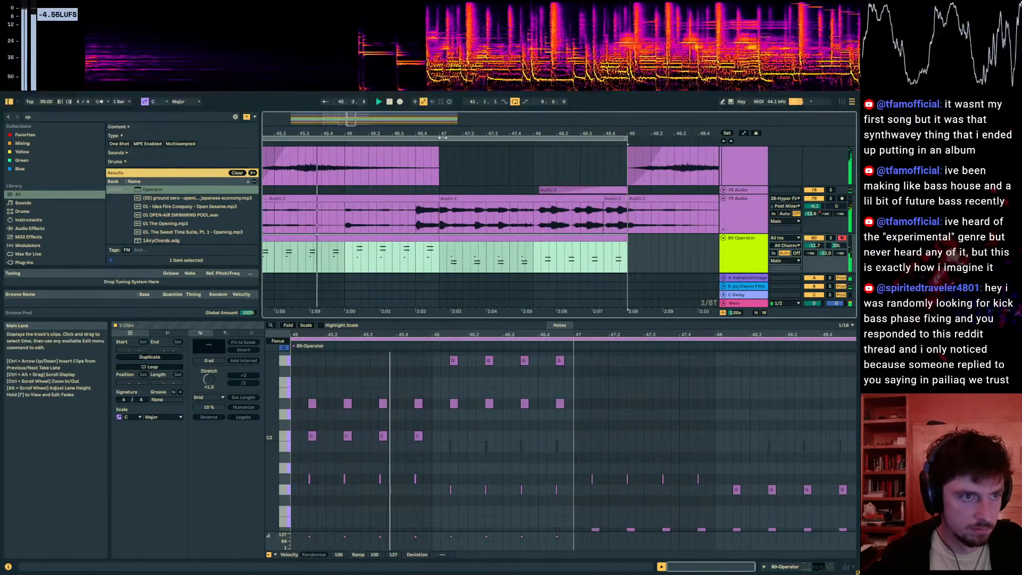
Step: Duplicate the whole Operator track with its clips and pan the copy to 31R
drag(506, 133, 681, 101)
click(725, 262)
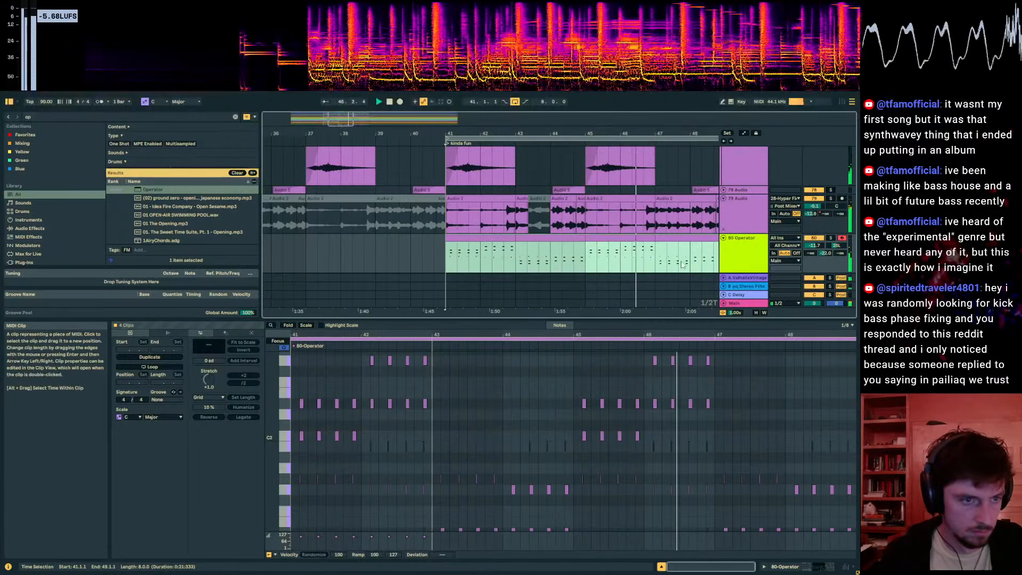
key(ctrl+d)
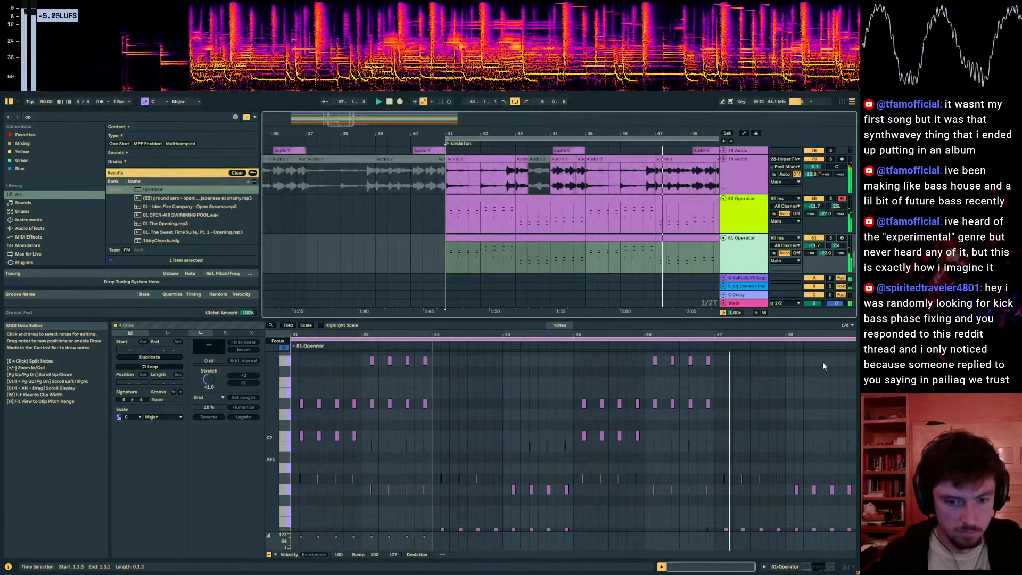
drag(836, 245, 836, 229)
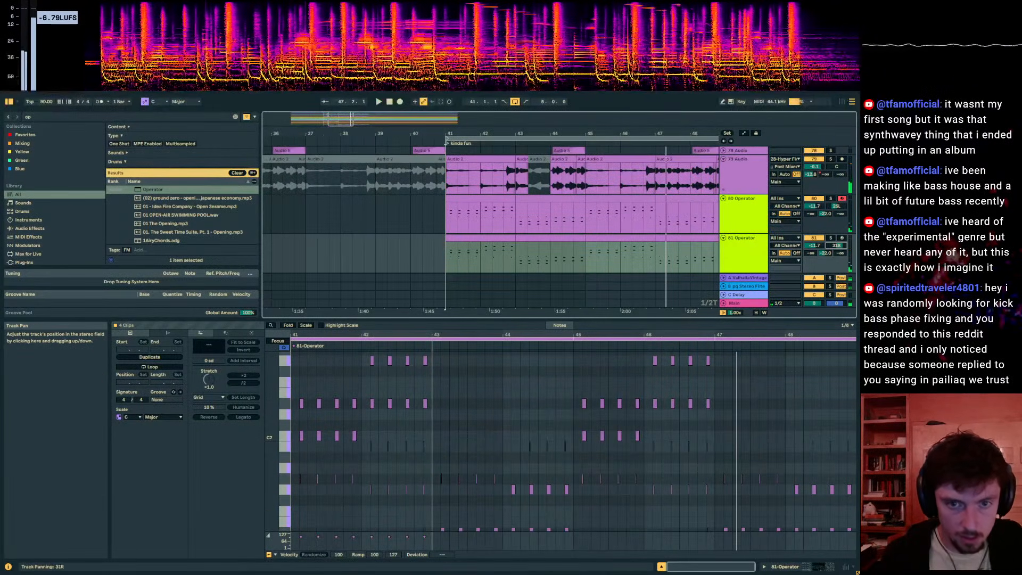
Step: Draw custom harmonics for oscillator A on the duplicated Operator track and lower that track's volume to -16.0 dB
click(805, 567)
click(297, 512)
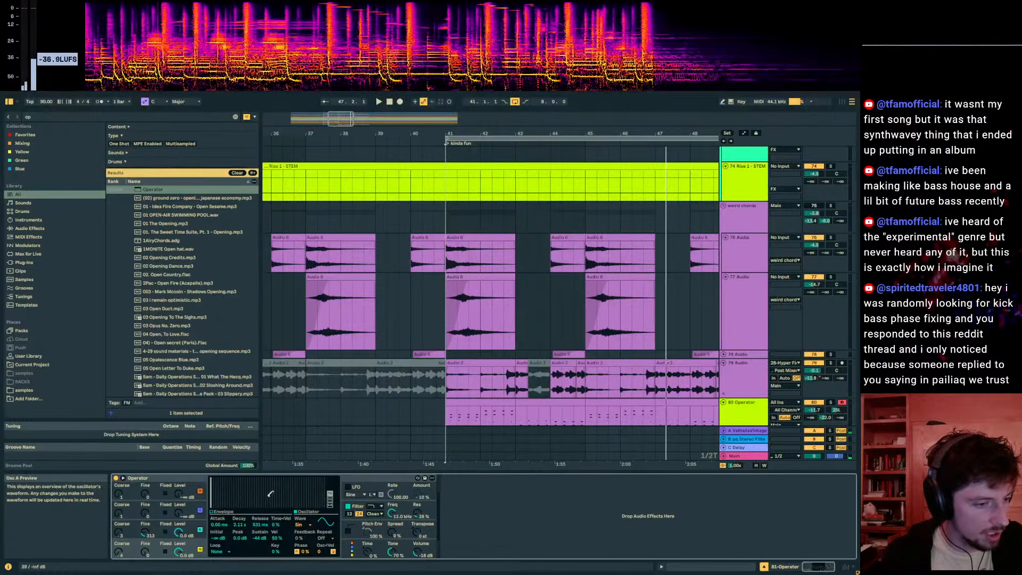
click(217, 490)
key(space)
scroll(831, 394, down, 2)
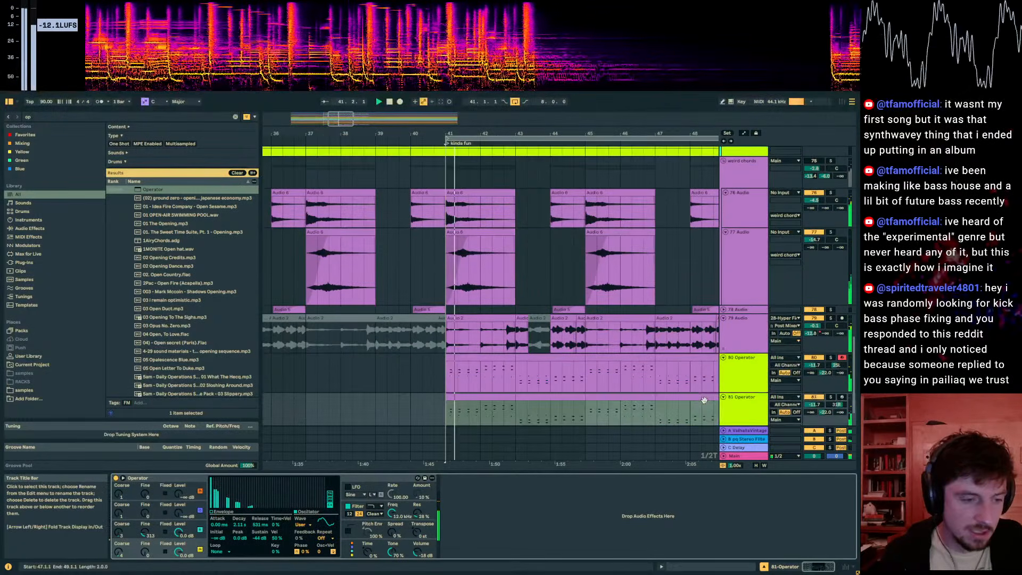
drag(815, 404, 815, 421)
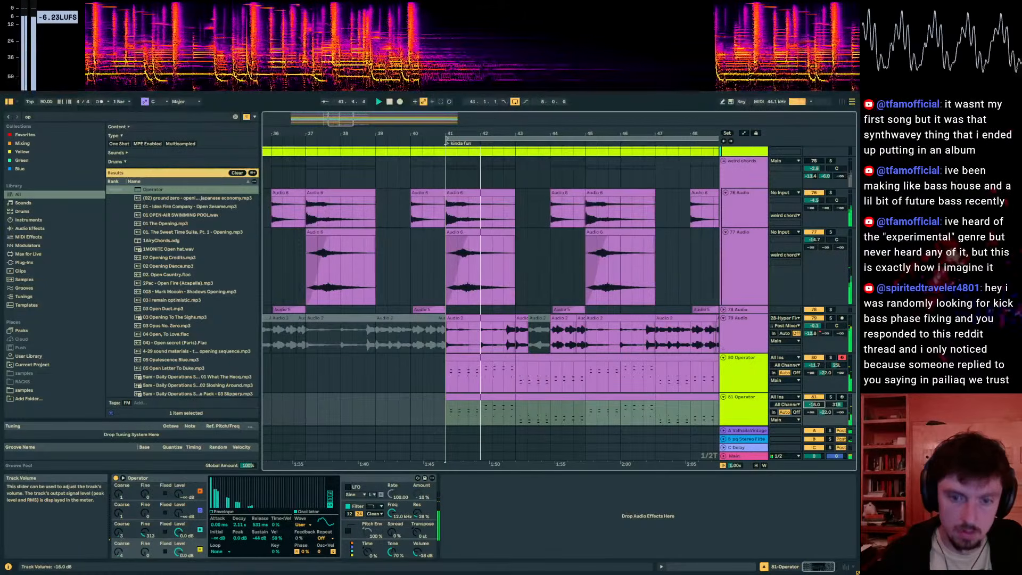
Step: Find the Formant device by searching for "formant", add it after the duplicated Operator, and set its Formant amount to about 1.84
click(34, 120)
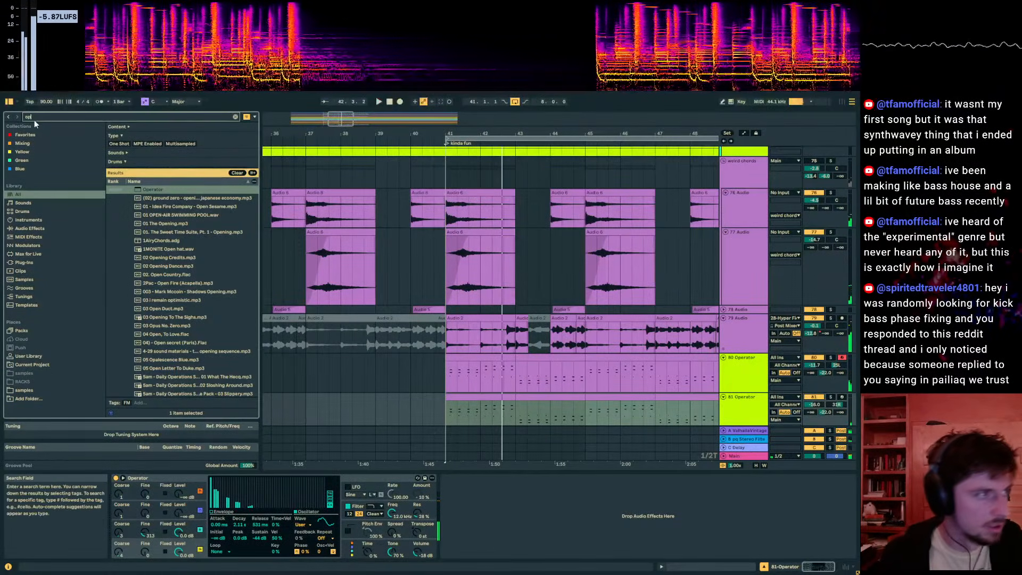
text(formant)
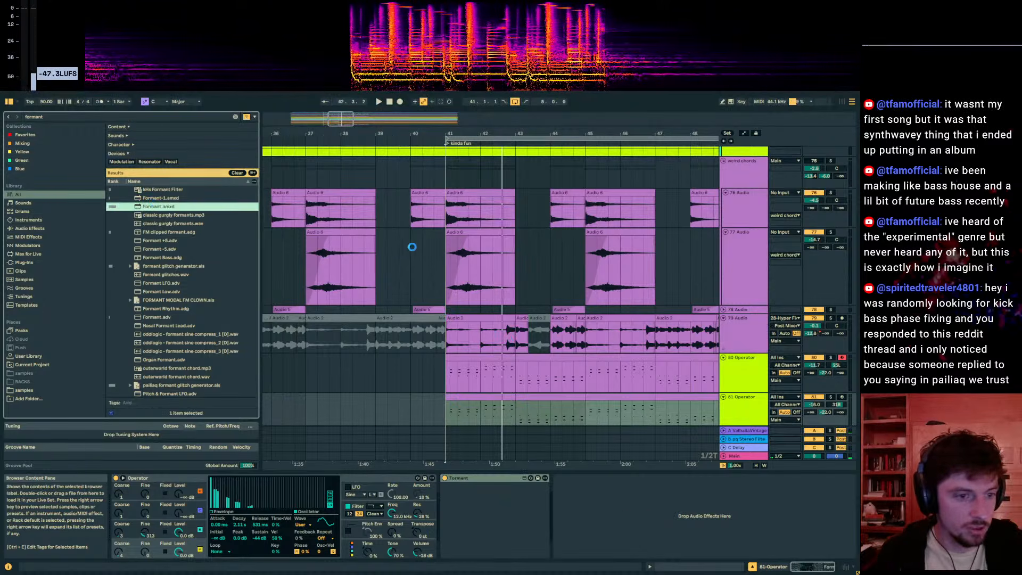
drag(456, 529, 455, 526)
key(space)
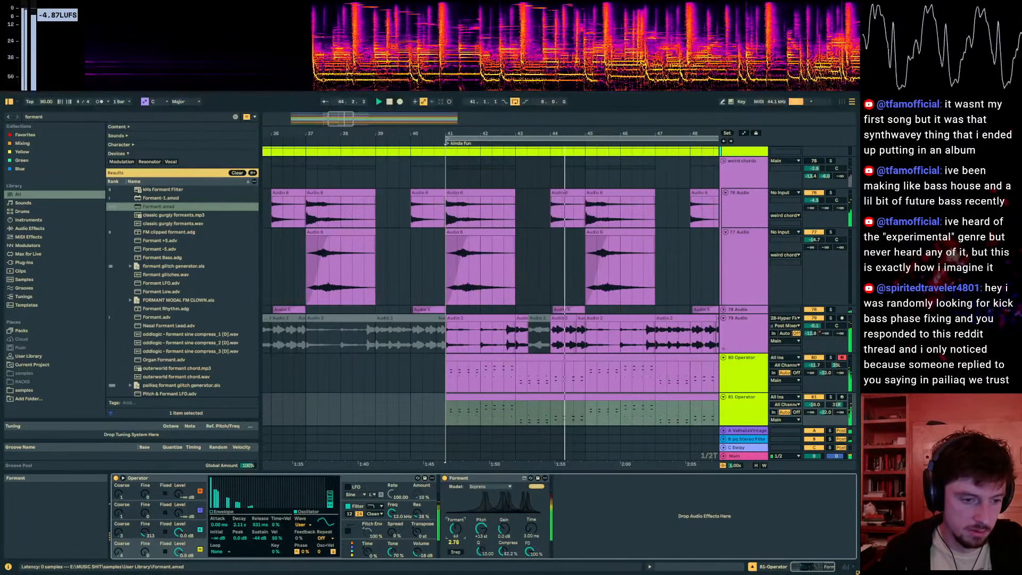
drag(455, 529, 456, 540)
key(space)
Step: Draw a freehand wavy Formant automation curve with the grid off across bars 41–45 on the duplicated Operator track
key(a)
scroll(466, 434, down, 2)
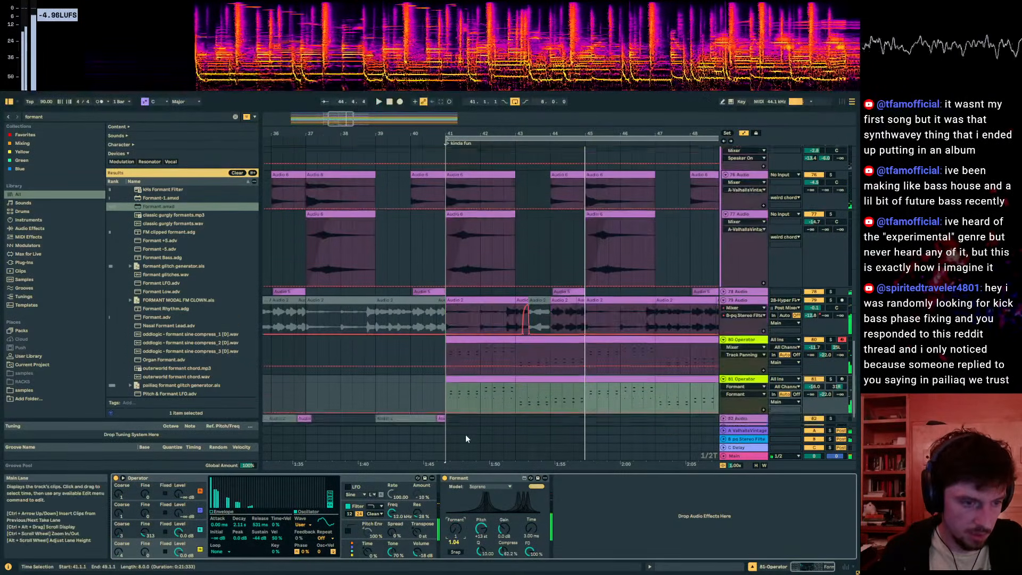
click(449, 369)
key(ctrl+4)
key(b)
mouse_move(447, 373)
mouse_down()
mouse_move(486, 385)
mouse_move(575, 371)
mouse_up()
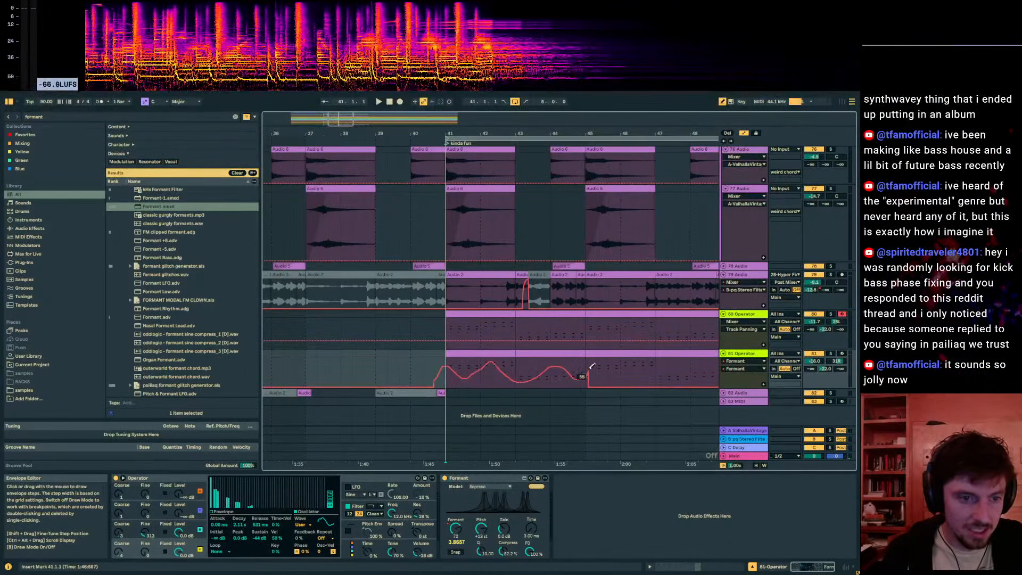
Step: Duplicate the Formant automation from bars 41–45 onto bars 45–49 while the mix plays
key(space)
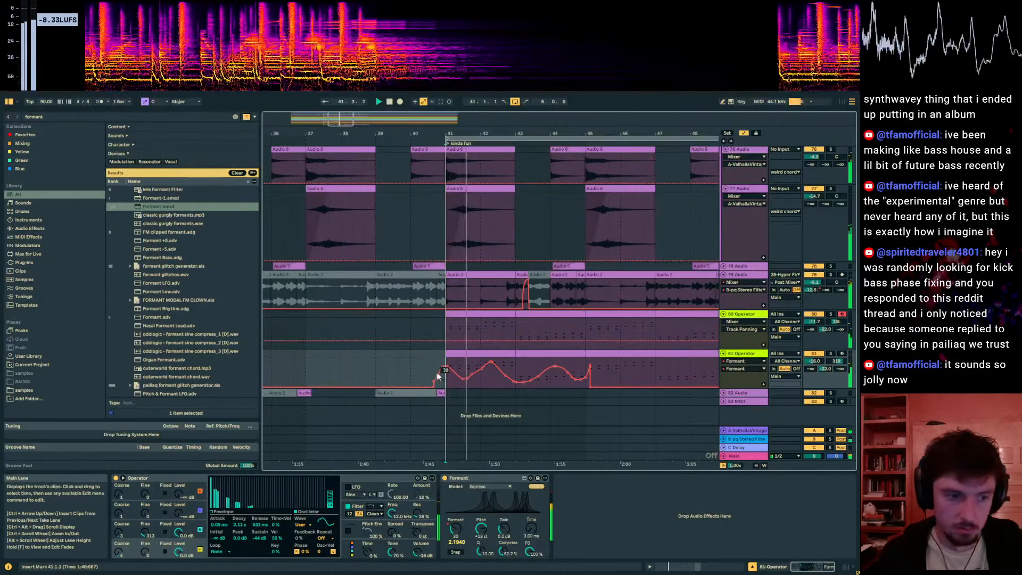
drag(445, 369, 586, 375)
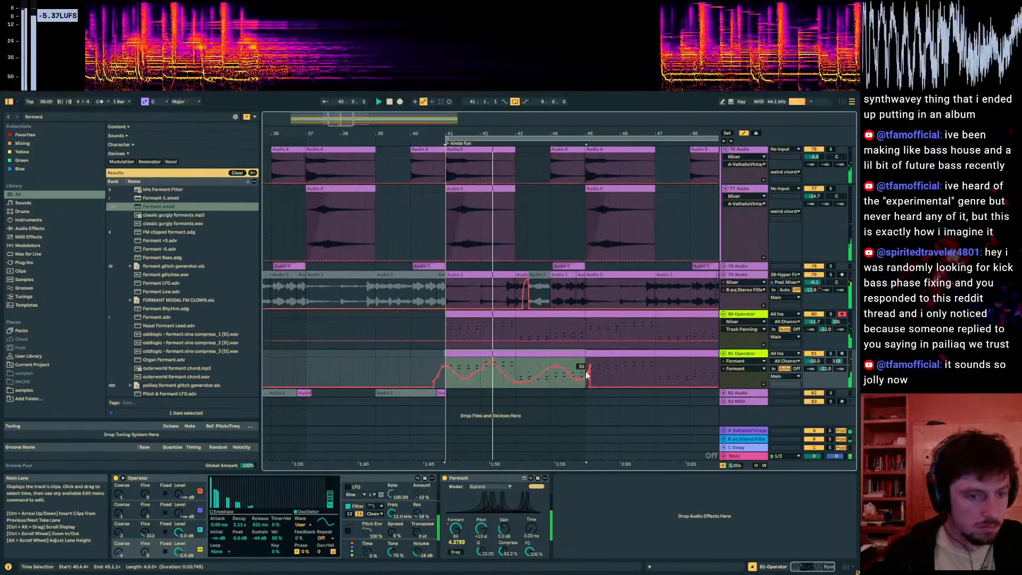
key(ctrl+d)
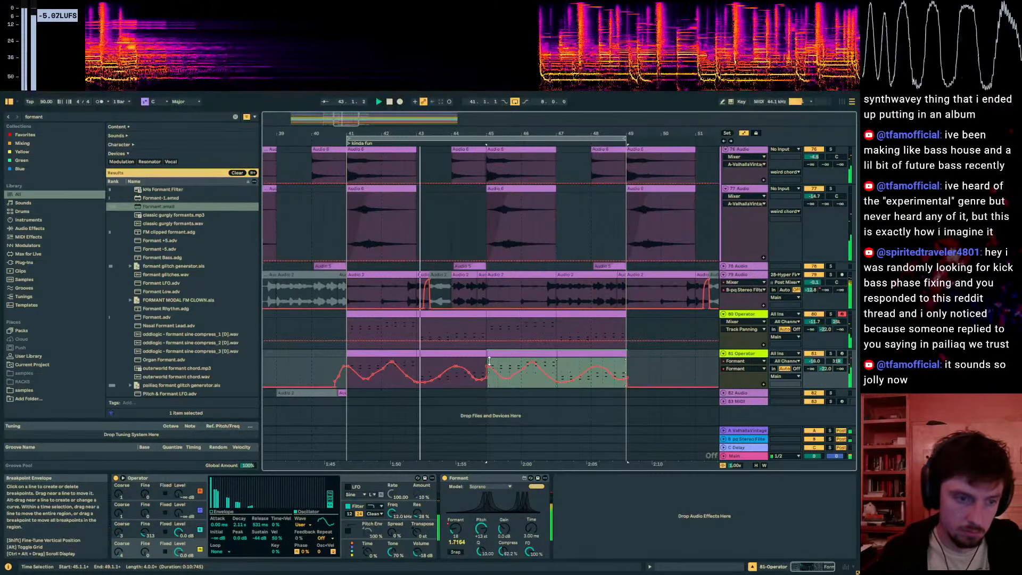
key(a)
Step: Automate the Formant device's Compress at 53.2% leading up to bar 43, and repeat bars 41–45 over bars 45–49
click(390, 381)
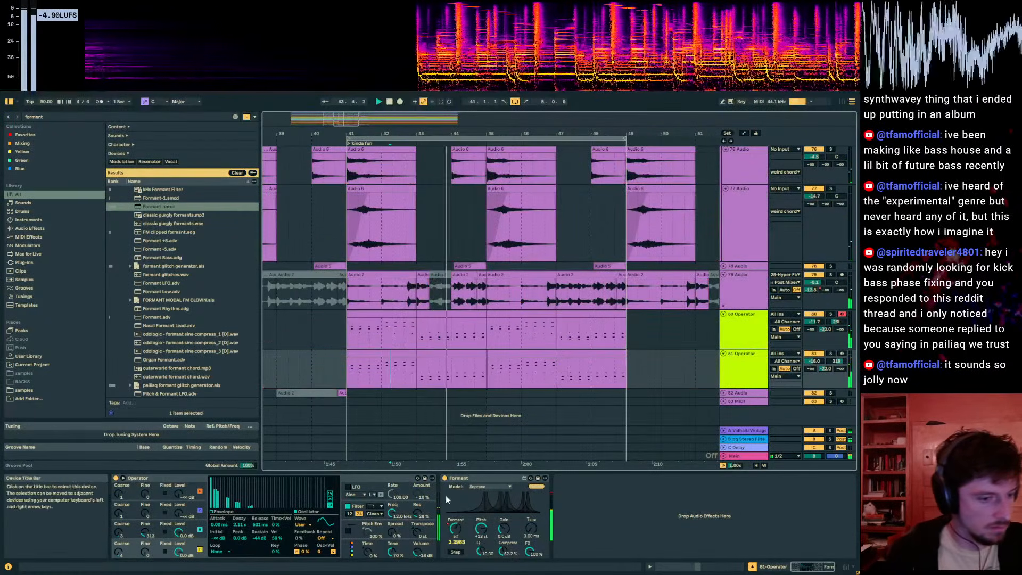
click(502, 556)
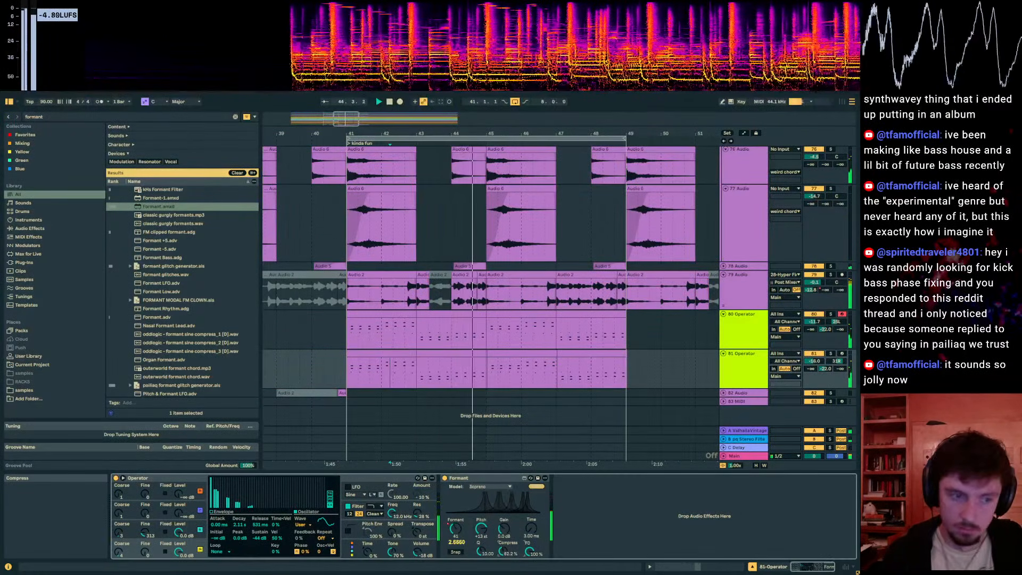
key(a)
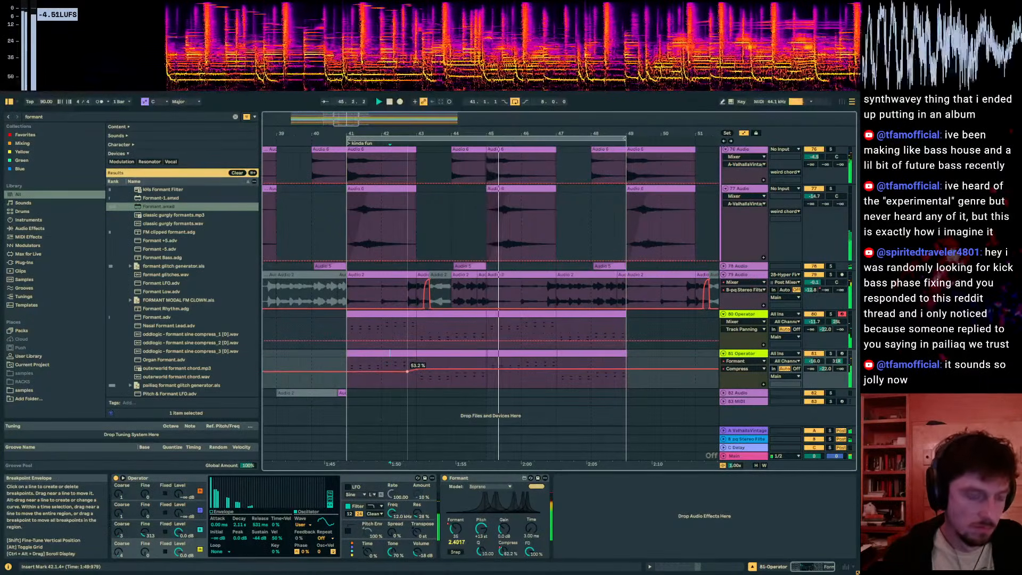
key(a)
click(484, 382)
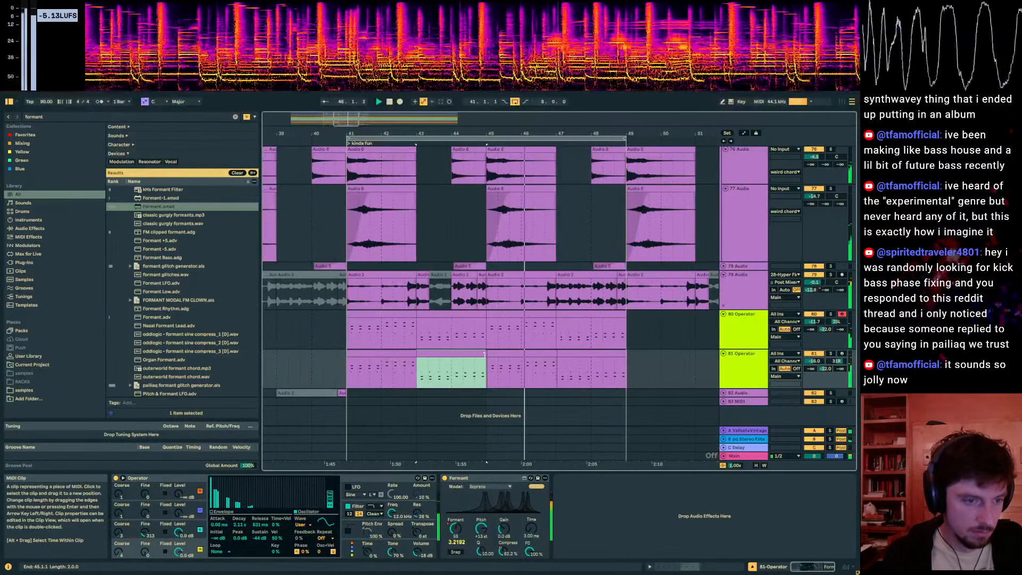
click(402, 355)
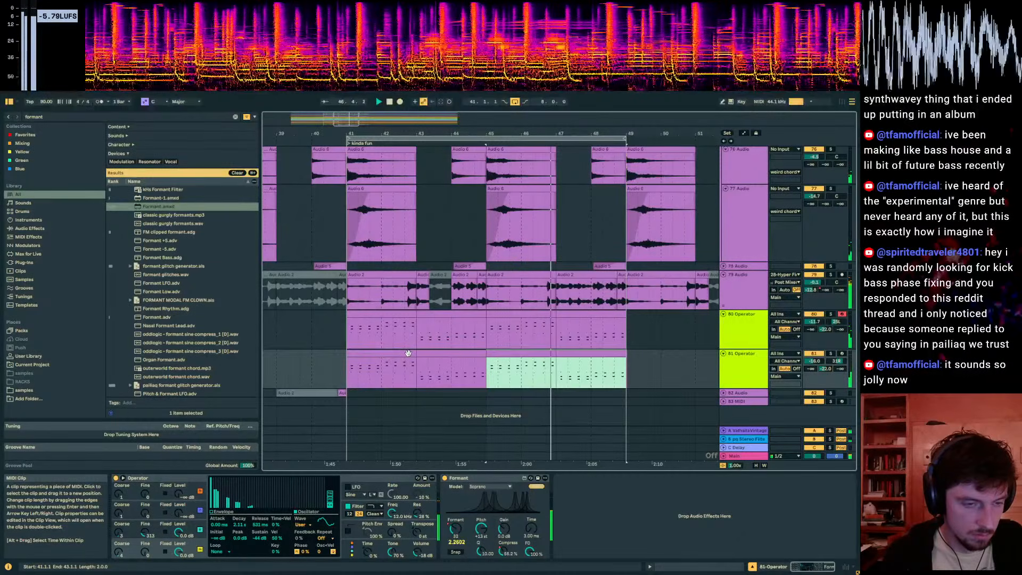
Step: Transpose all notes in the duplicated Operator track's clip at bars 45–47 down one octave
click(425, 345)
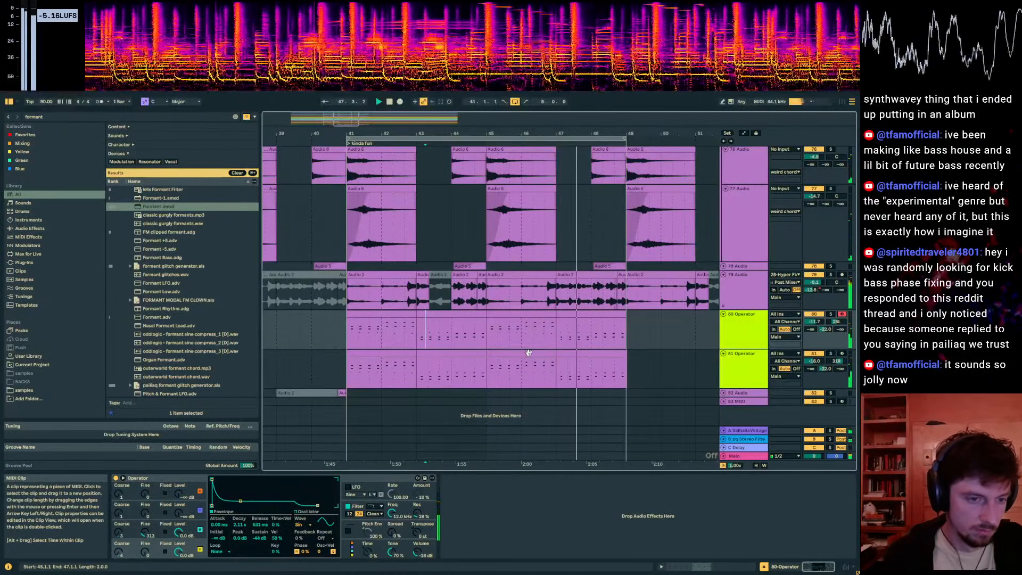
click(528, 353)
click(714, 567)
click(596, 505)
key(ctrl+a)
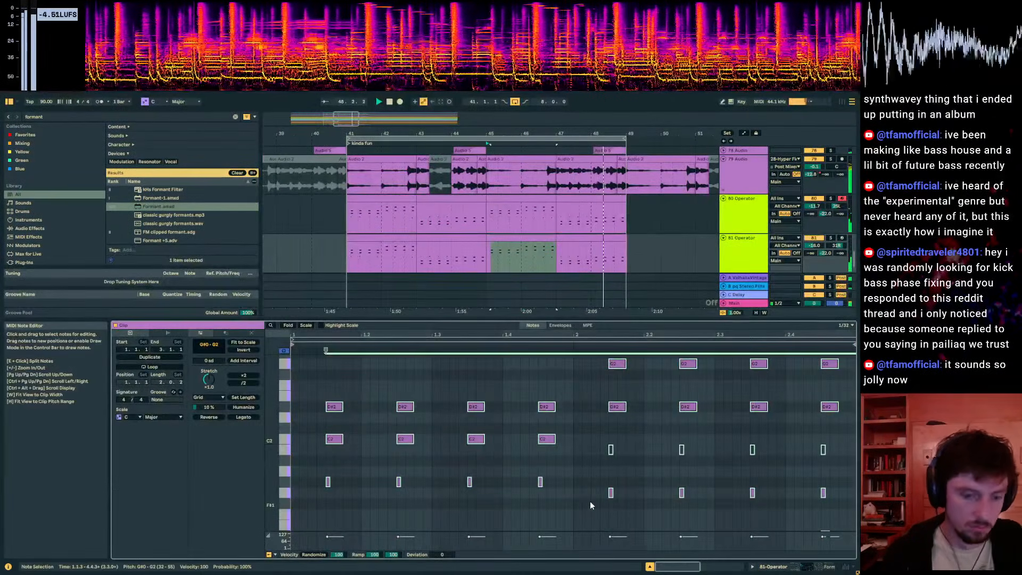
key(shift+Down)
key(space)
key(space)
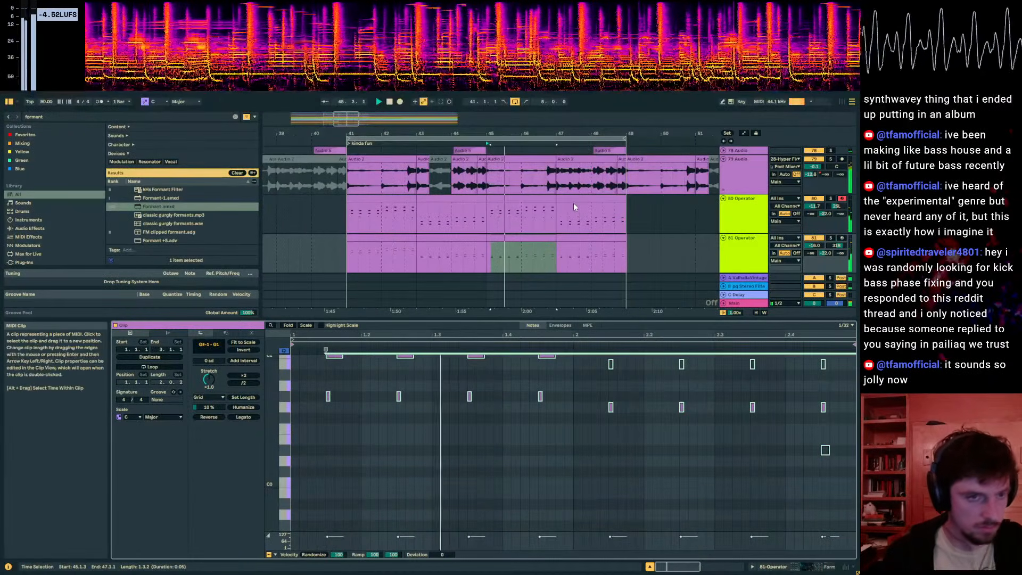
Step: Transpose all notes in the original Operator track's clip at bars 47–49 up one octave
click(573, 207)
click(558, 411)
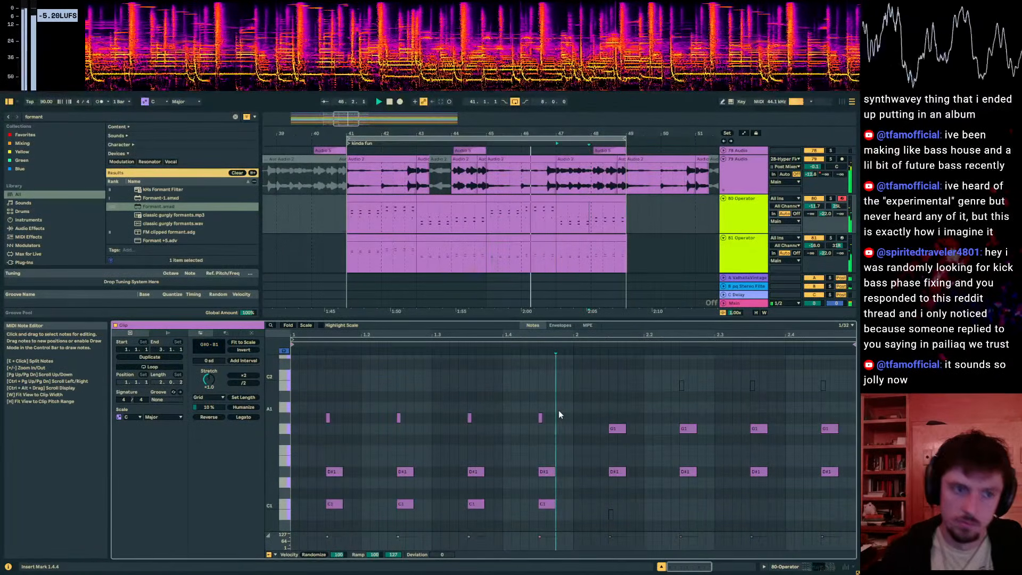
key(a)
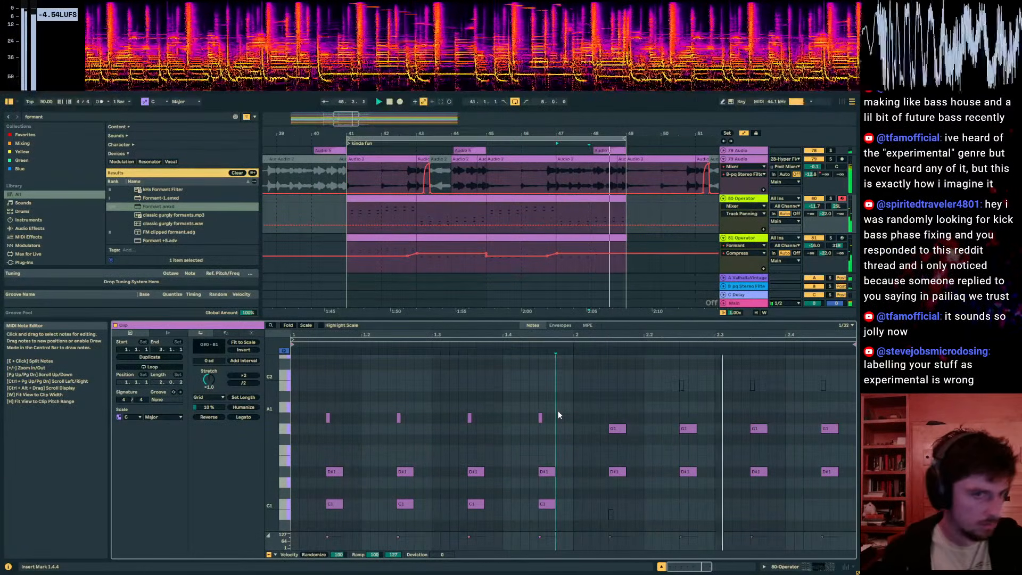
key(ctrl+a)
key(shift+Up)
key(space)
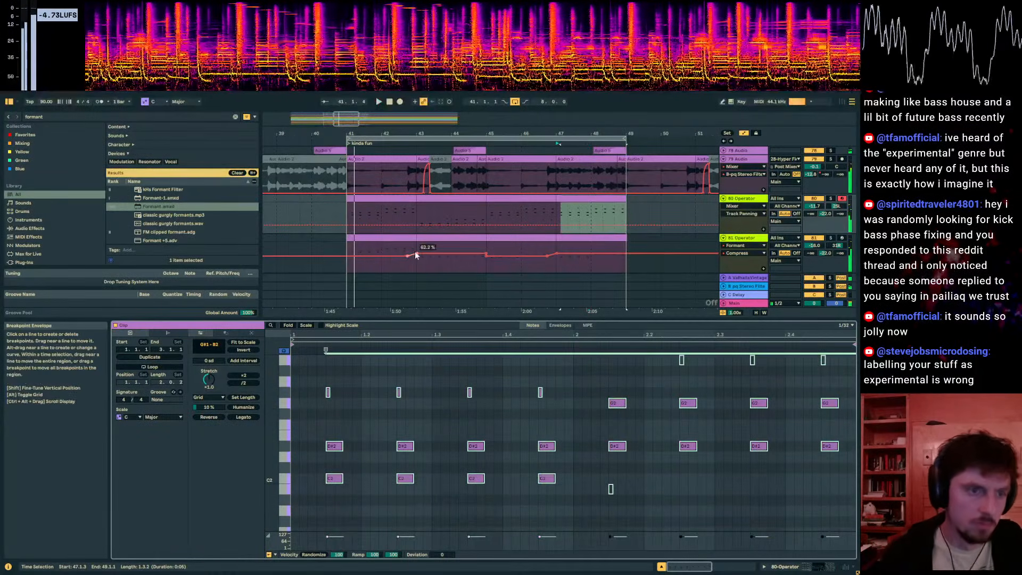
Step: Replace the original Operator track's clip at bars 43–45 with a copy of its bars 47–49 clip
key(a)
click(573, 199)
click(447, 199)
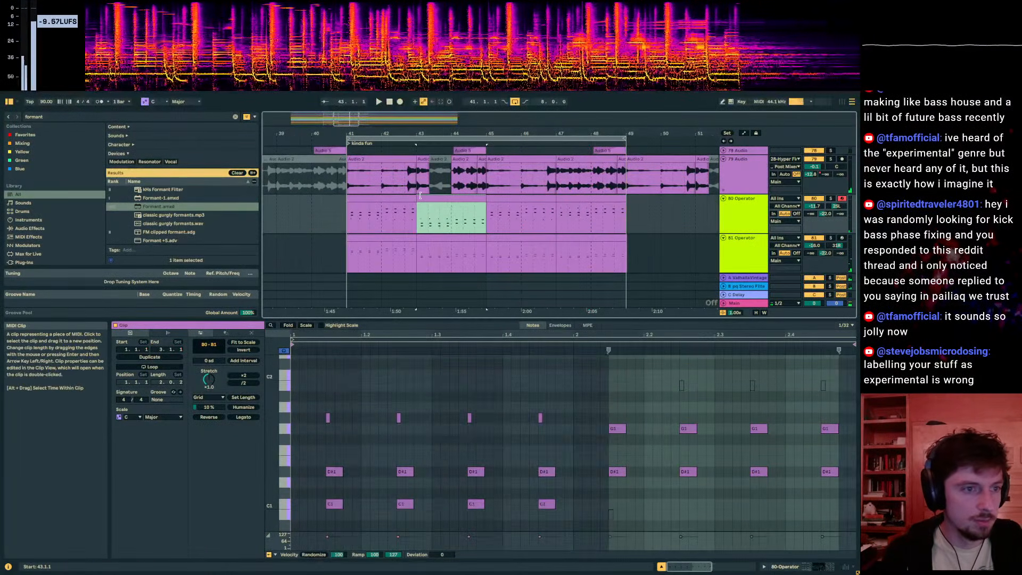
key(ctrl+v)
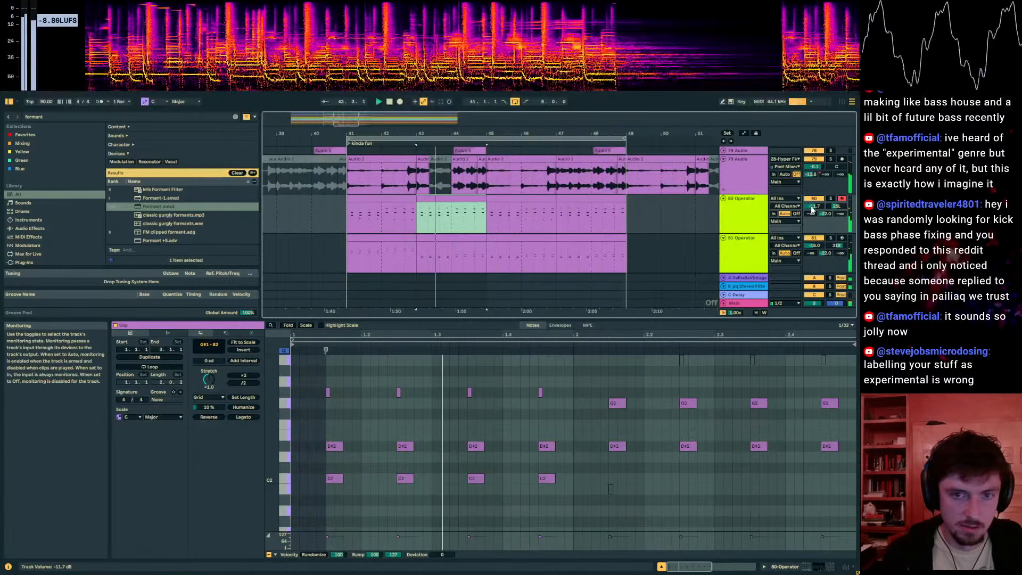
Step: Raise the original Operator track's volume to -10.7 dB and select the track
drag(814, 206, 814, 201)
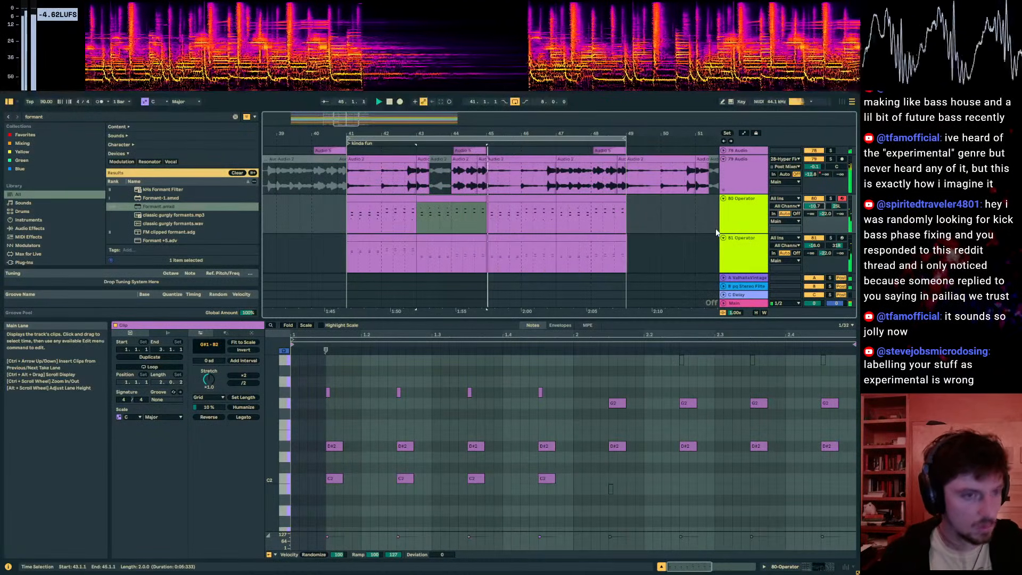
click(737, 223)
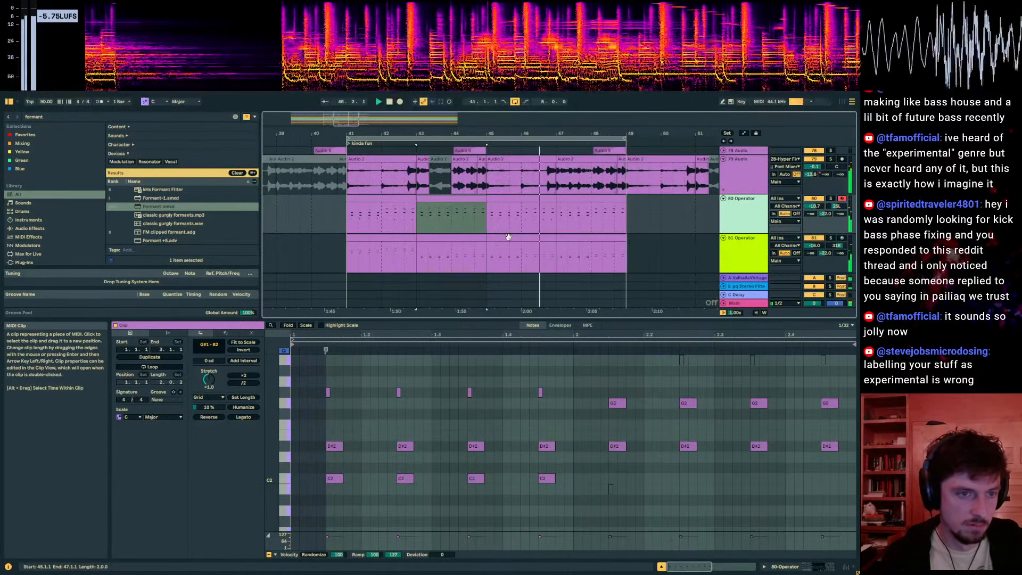
Step: Lower the Formant Compress automation on the duplicated Operator track over bars 45–47 and audition it from just before bar 45
click(508, 237)
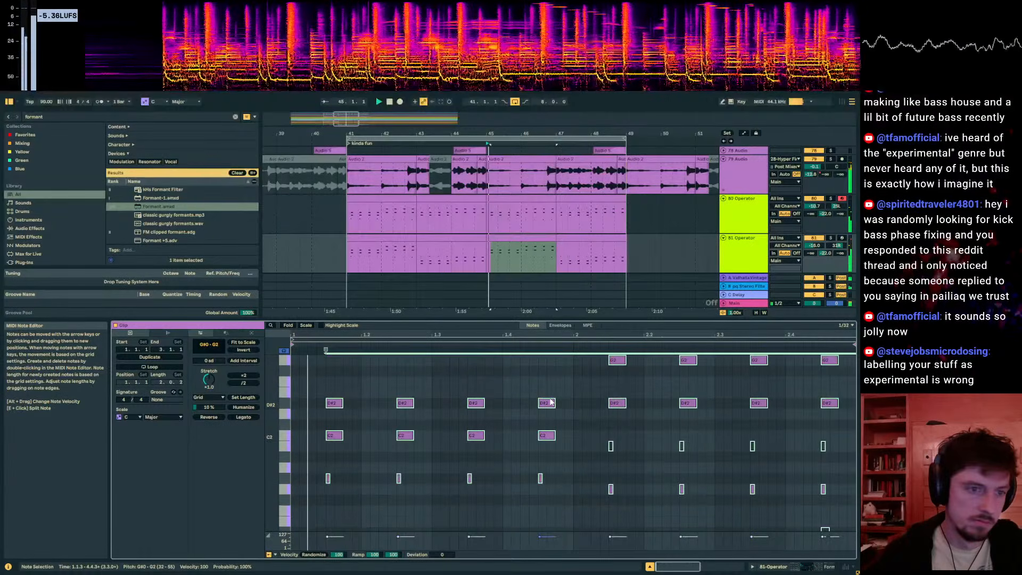
click(325, 249)
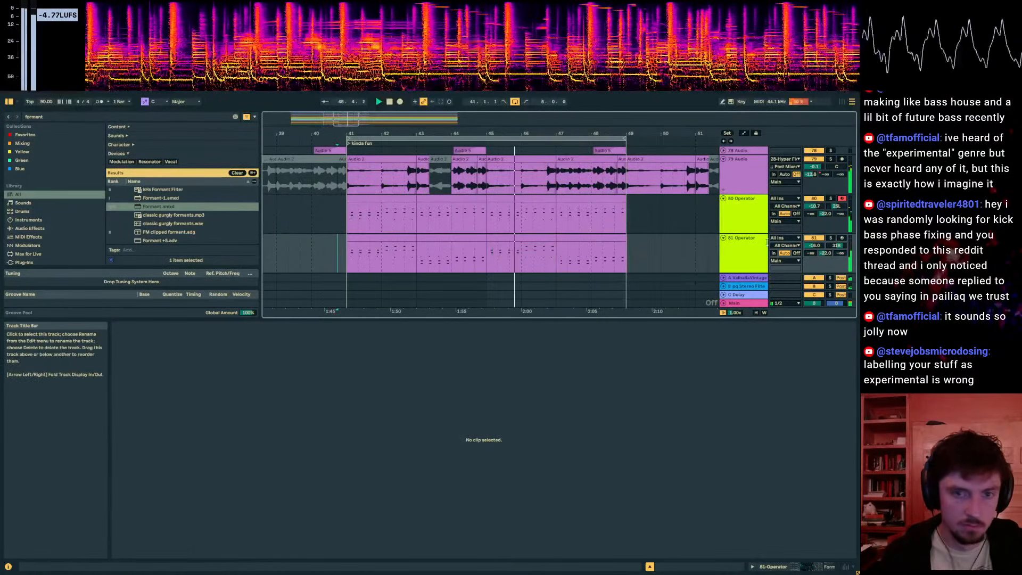
click(744, 245)
click(774, 566)
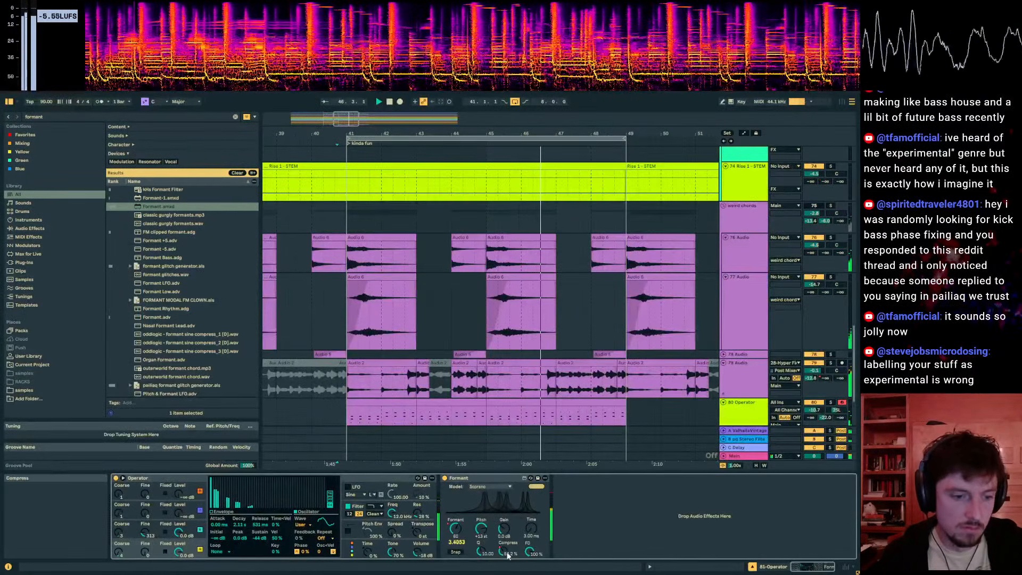
key(a)
scroll(524, 432, down, 3)
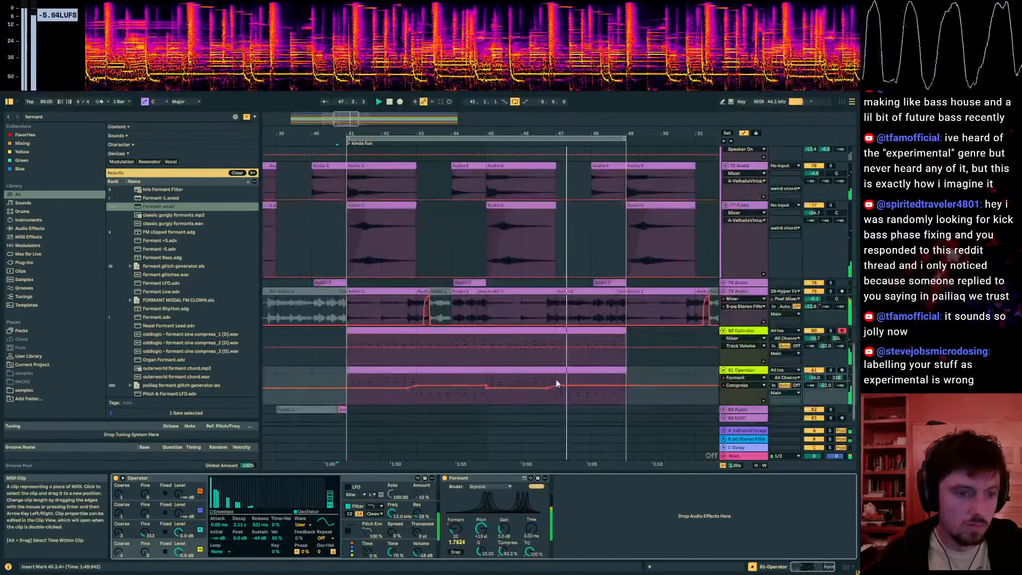
drag(545, 391, 547, 398)
click(482, 376)
key(space)
key(space)
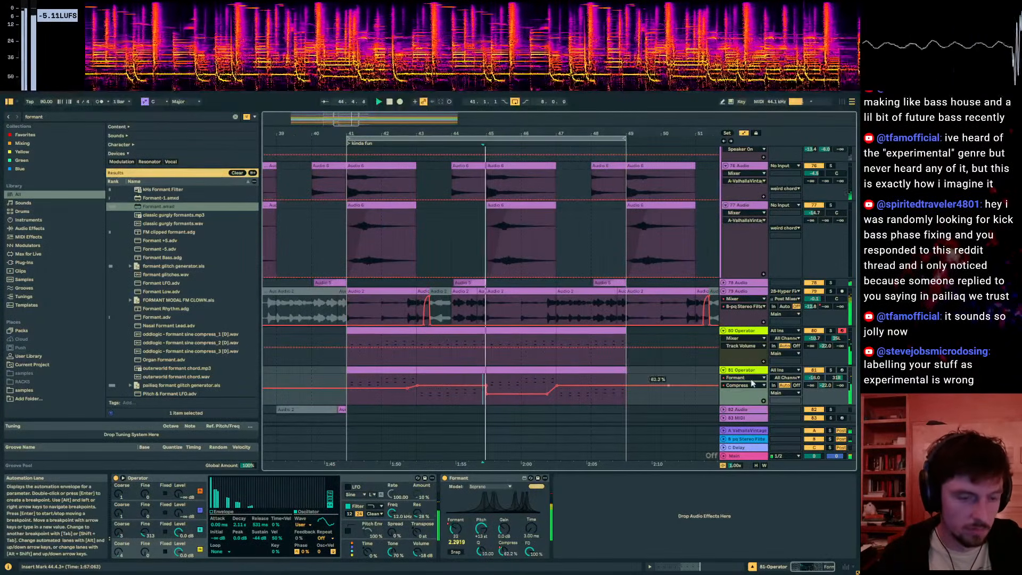
Step: Lower the duplicated Operator track's volume to about -19 dB and group it with the original Operator track
drag(815, 378, 815, 381)
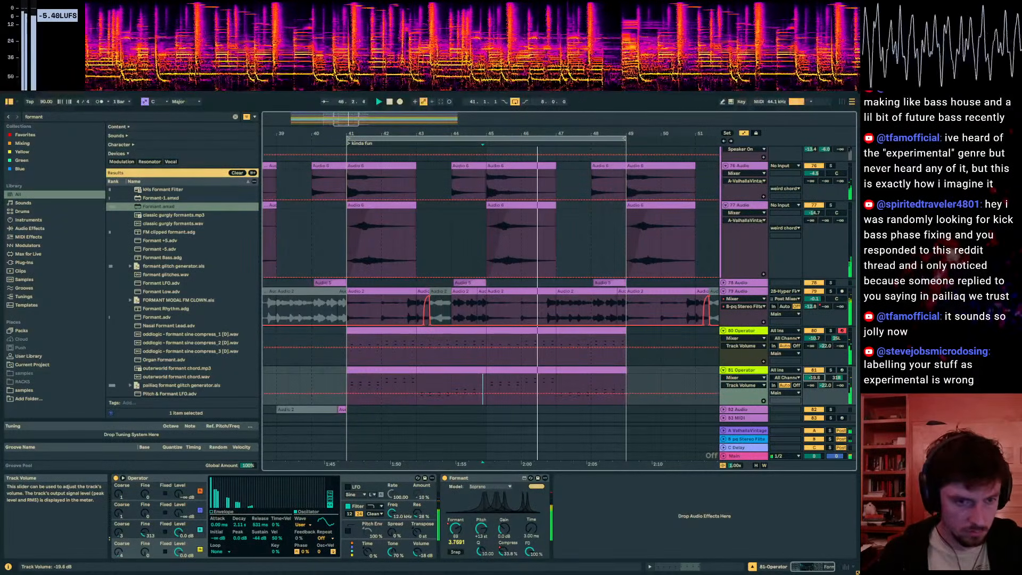
key(a)
click(731, 359)
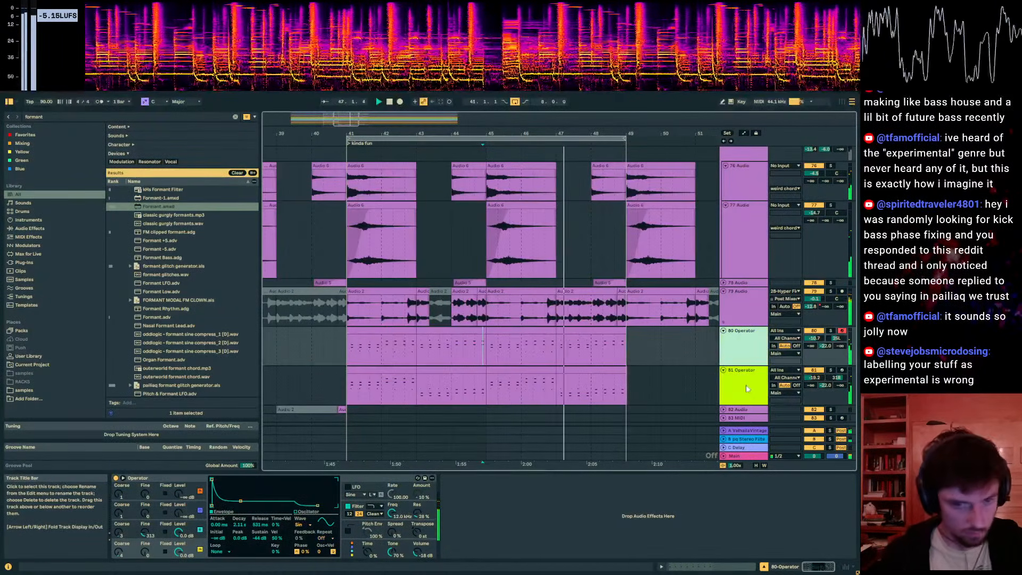
shift+click(748, 389)
key(ctrl+g)
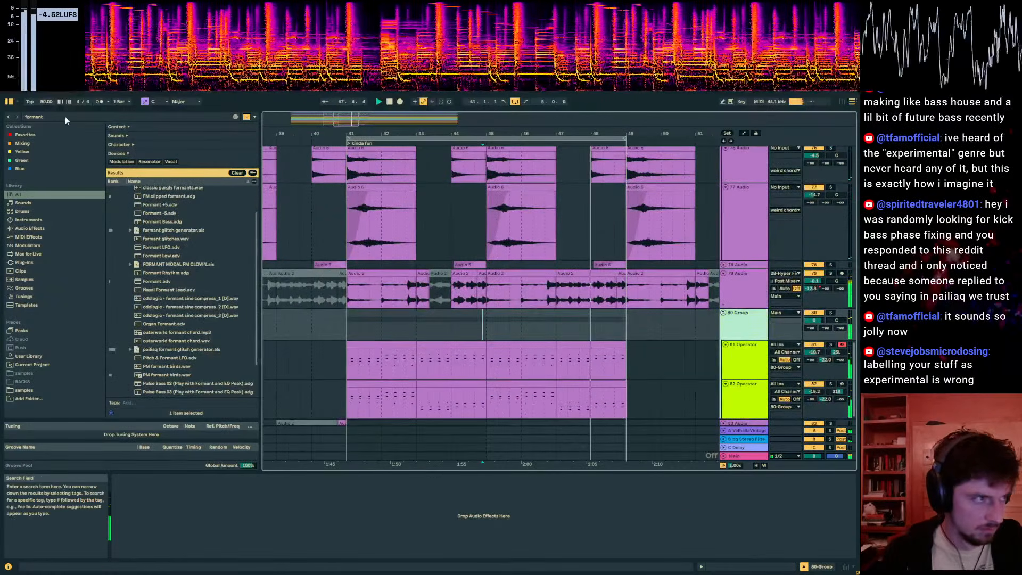
Step: Add a Compressor to the new Operator group and lower its threshold to about -33.4 dB
click(65, 117)
text(comp)
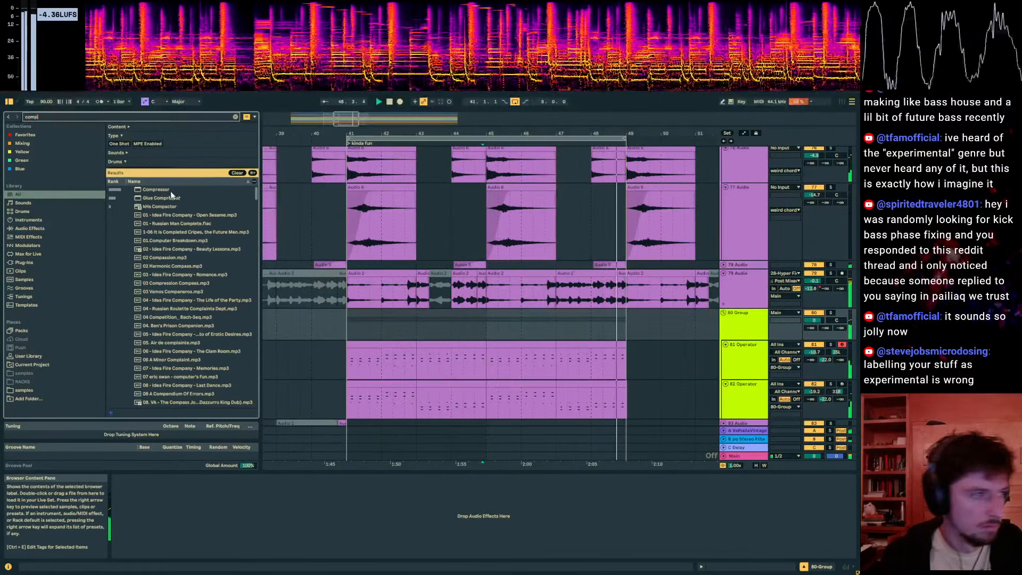
double_click(168, 190)
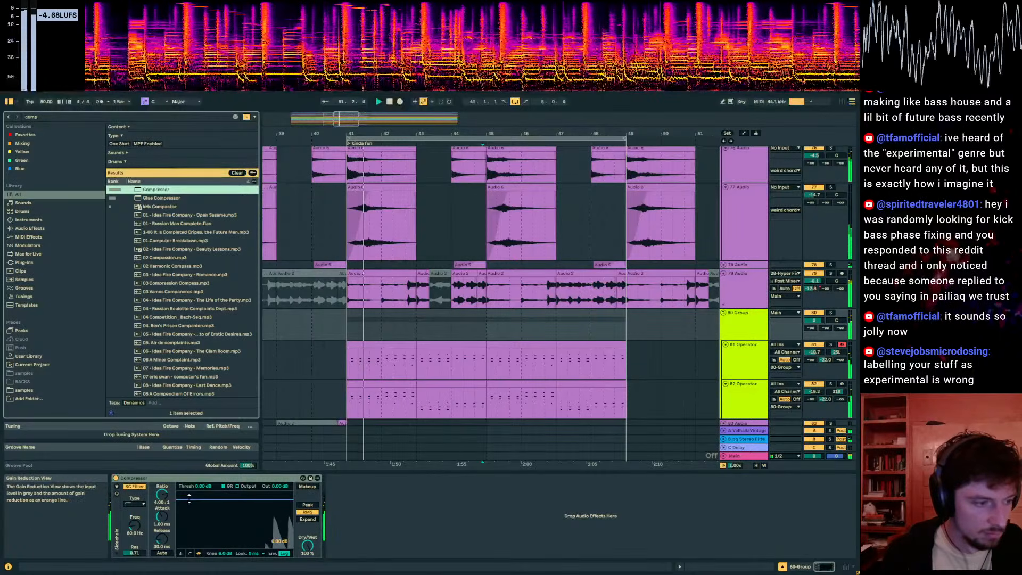
drag(189, 499, 189, 532)
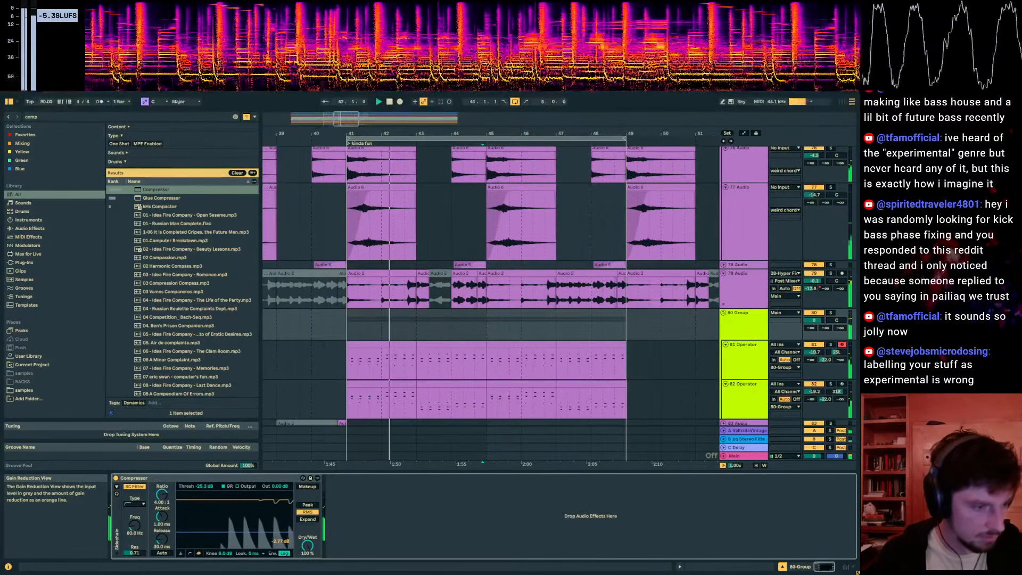
Step: Try soloing the Operator group while playing the arrangement from just before bar 33
click(323, 360)
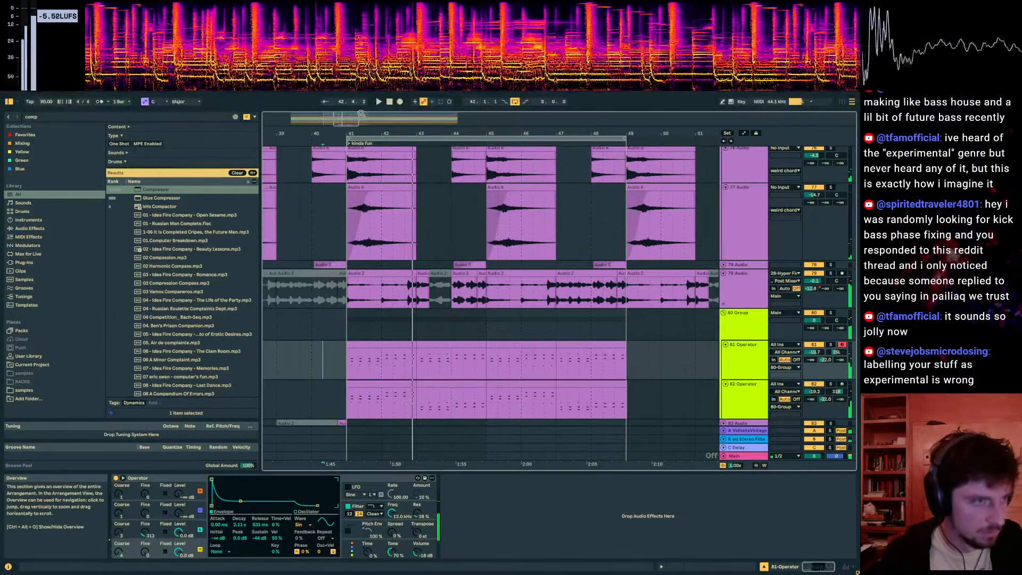
drag(363, 133, 593, 124)
click(388, 368)
key(s)
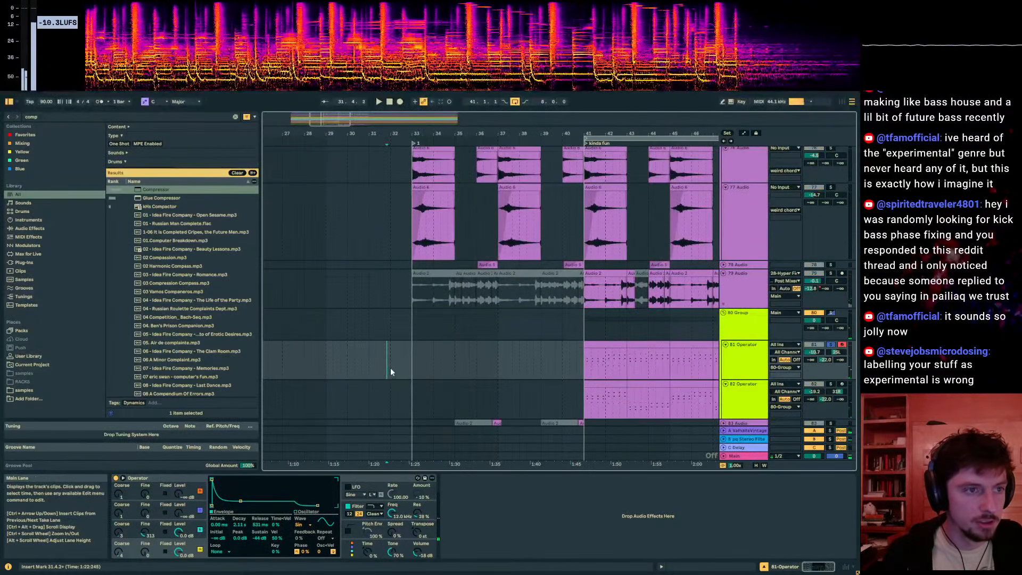
key(space)
click(822, 323)
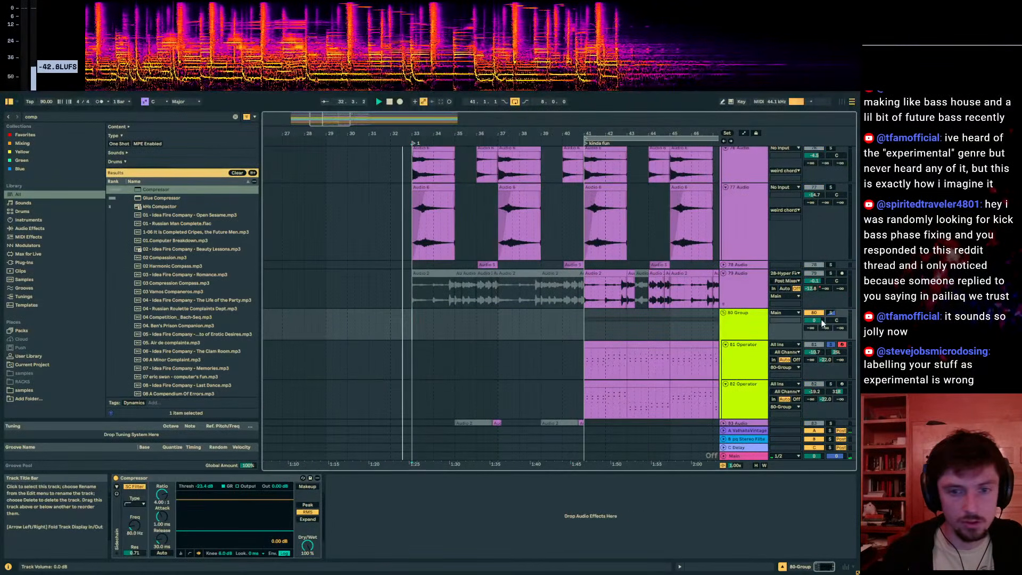
Step: Play the arrangement from bar 33 and review the tracks above the Operator group up to the weird chords group
scroll(579, 344, up, 15)
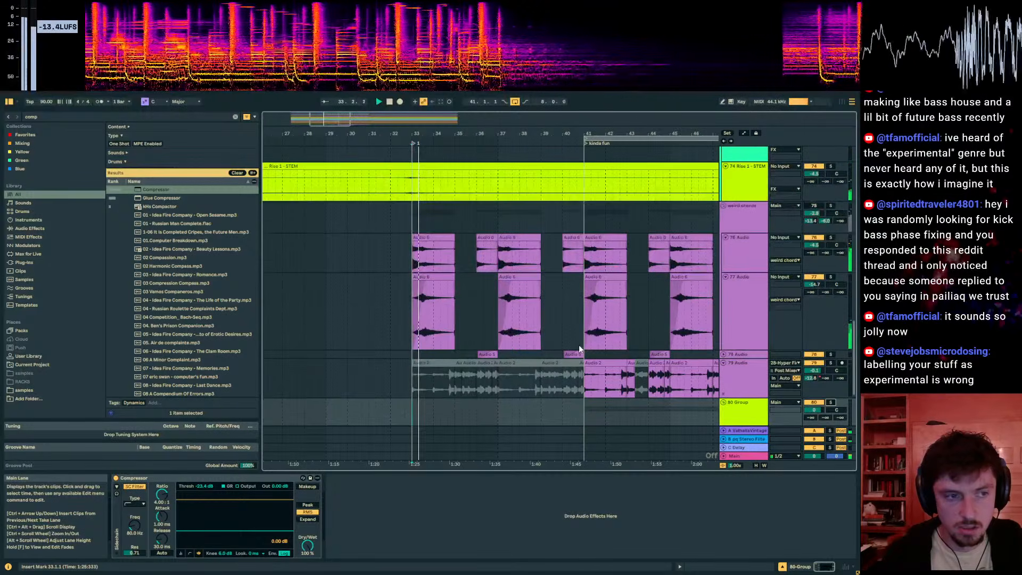
scroll(579, 344, up, 15)
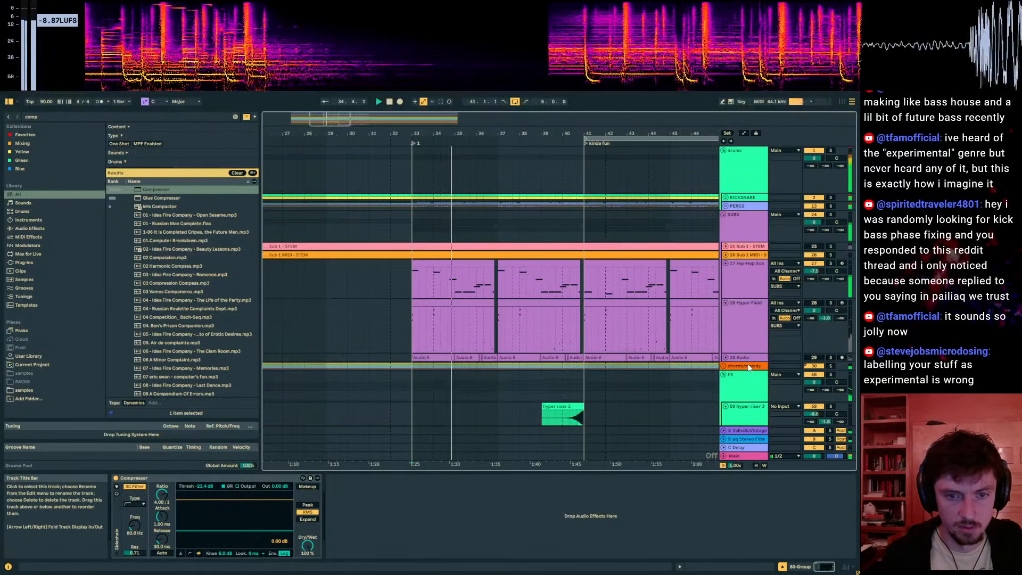
scroll(717, 322, down, 20)
scroll(762, 316, down, 4)
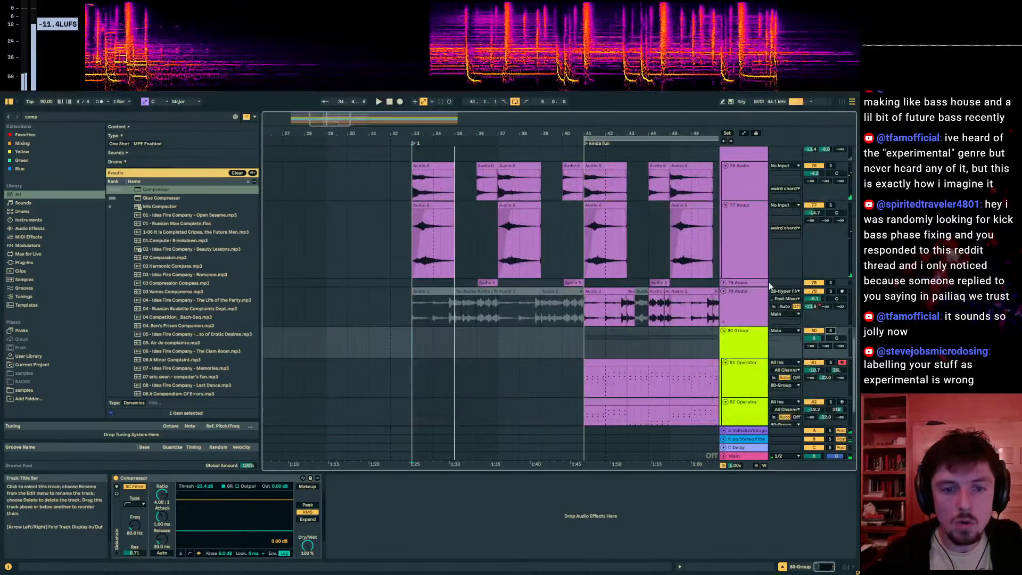
scroll(799, 256, up, 2)
click(813, 197)
key(space)
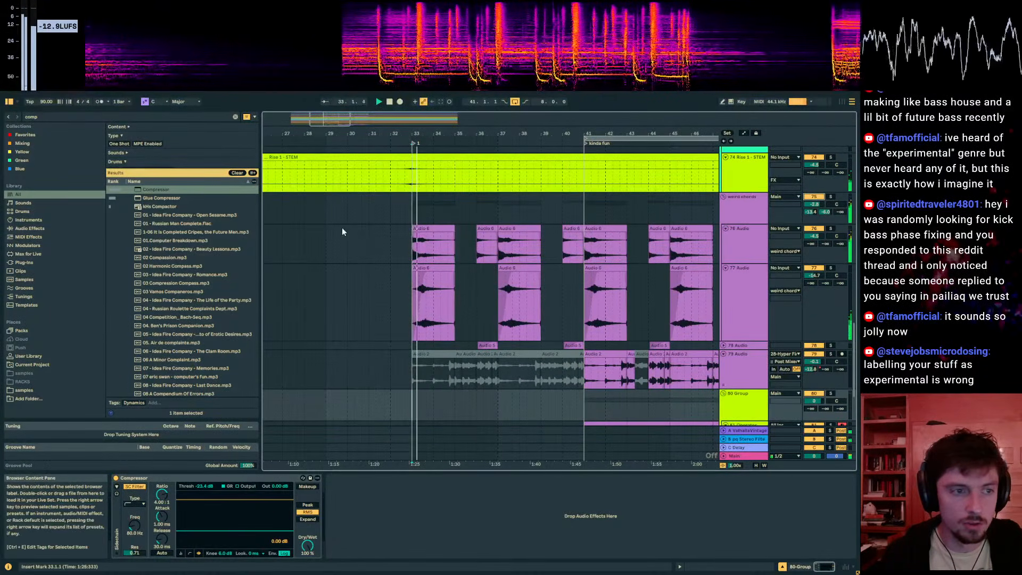
click(414, 216)
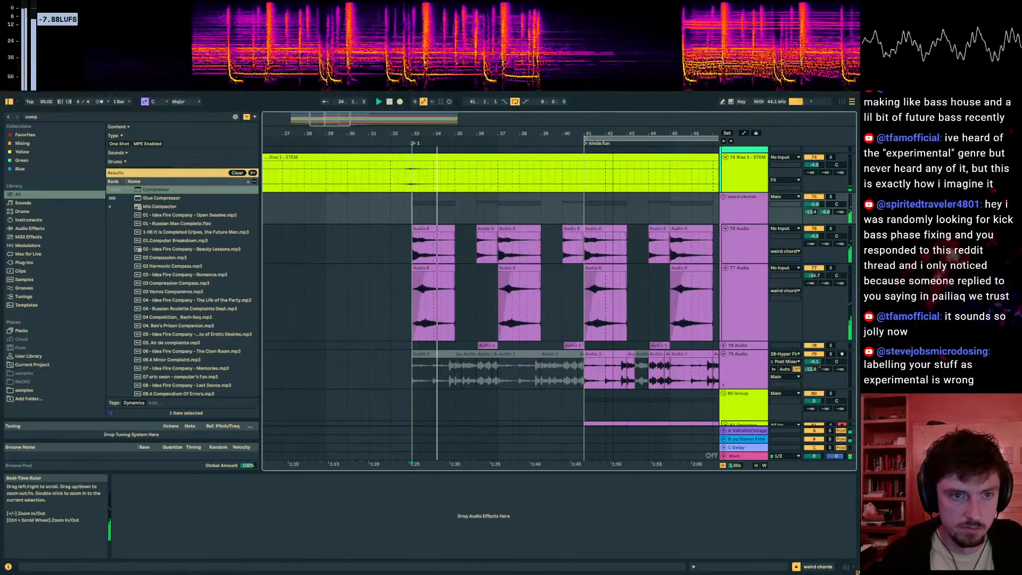
Step: Add an Auto Filter to the weird chords group, set its frequency to 20 kHz, and inspect the frequency's automation lane
drag(607, 127, 515, 129)
click(741, 207)
key(ctrl+f)
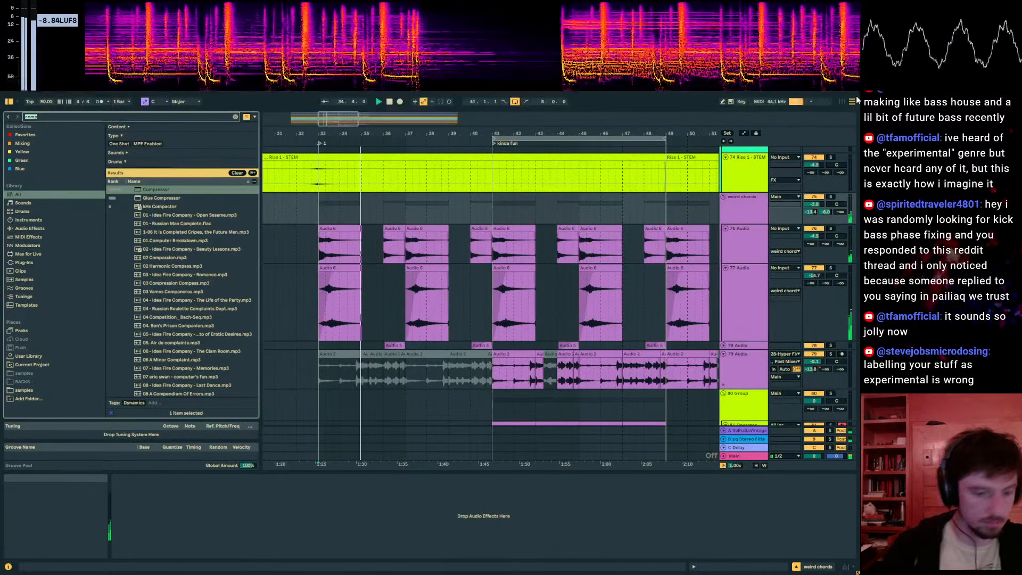
text(auto filt)
key(Return)
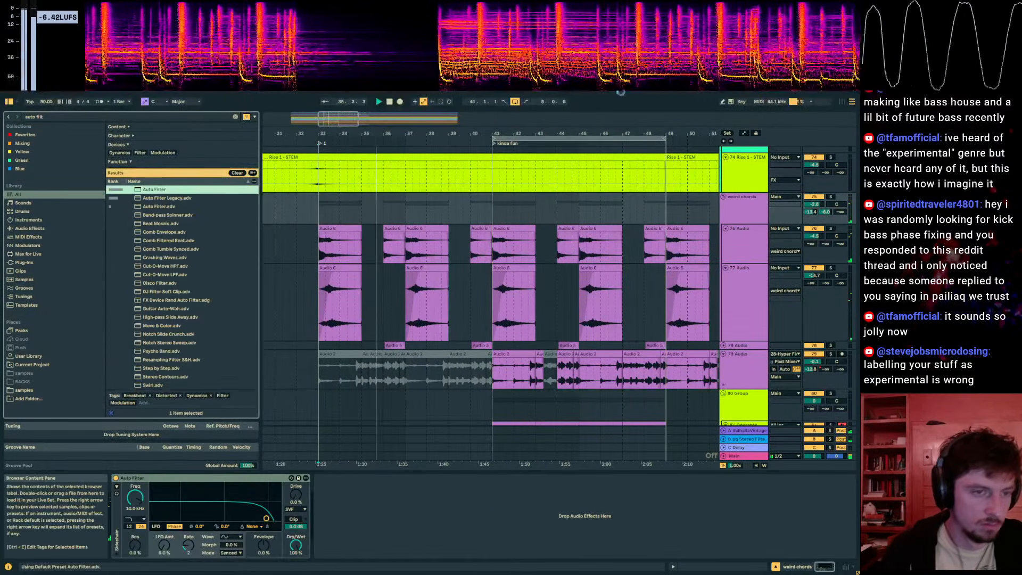
click(135, 497)
key(a)
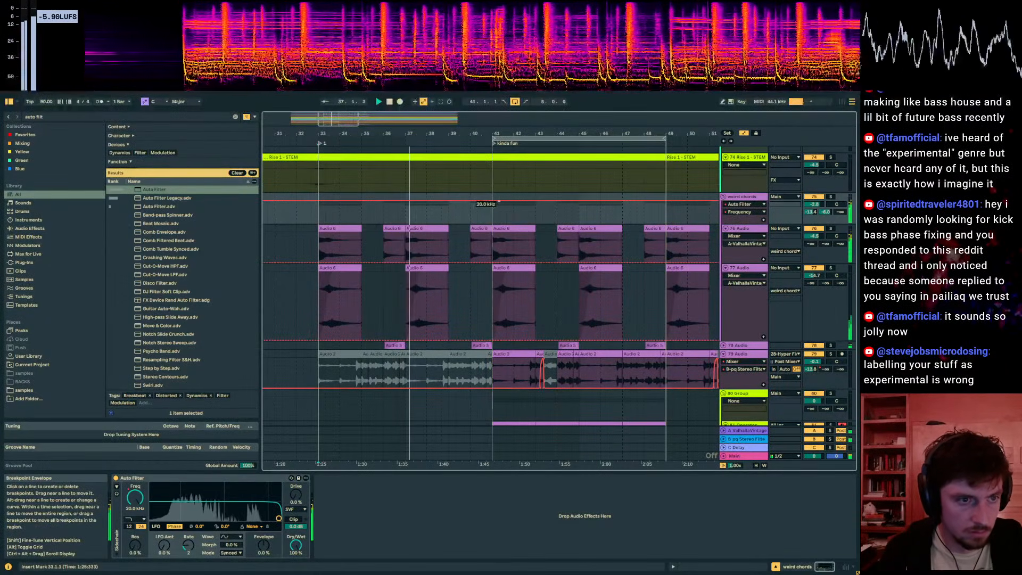
key(a)
Step: Unfold audio track 78 and deactivate the short clip on audio track 83 around bar 37
scroll(368, 269, down, 3)
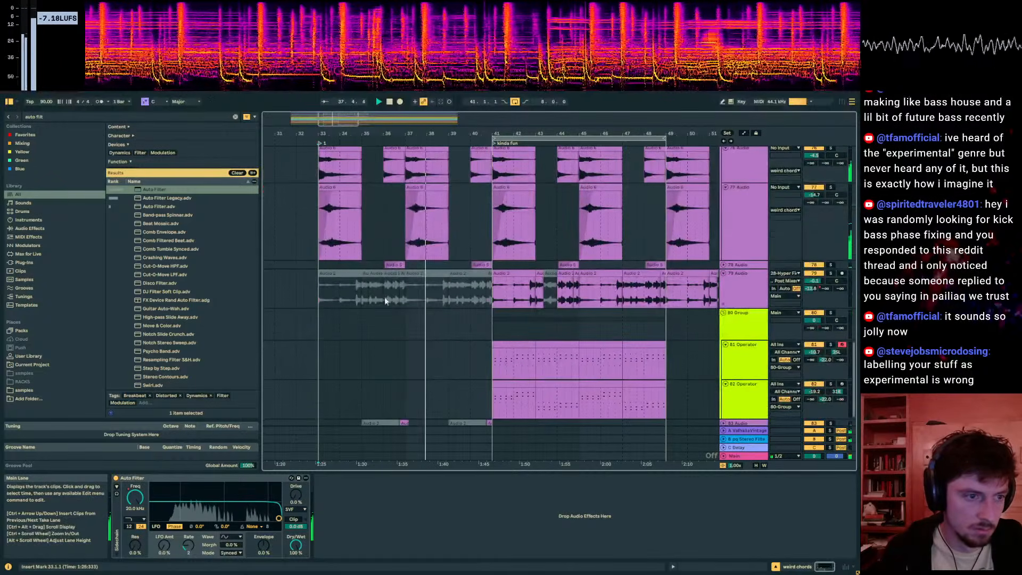
click(393, 265)
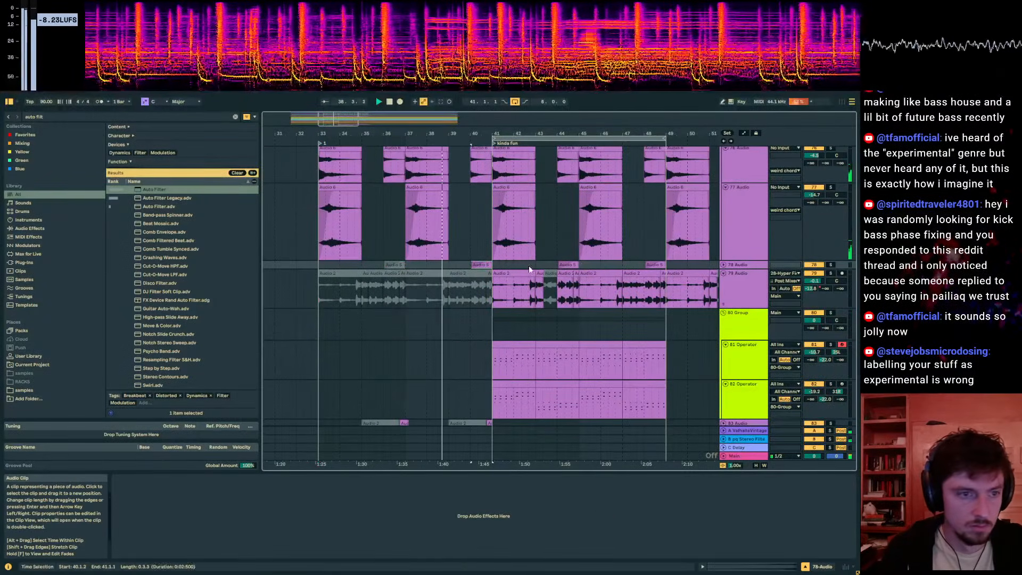
click(724, 264)
click(482, 279)
click(482, 283)
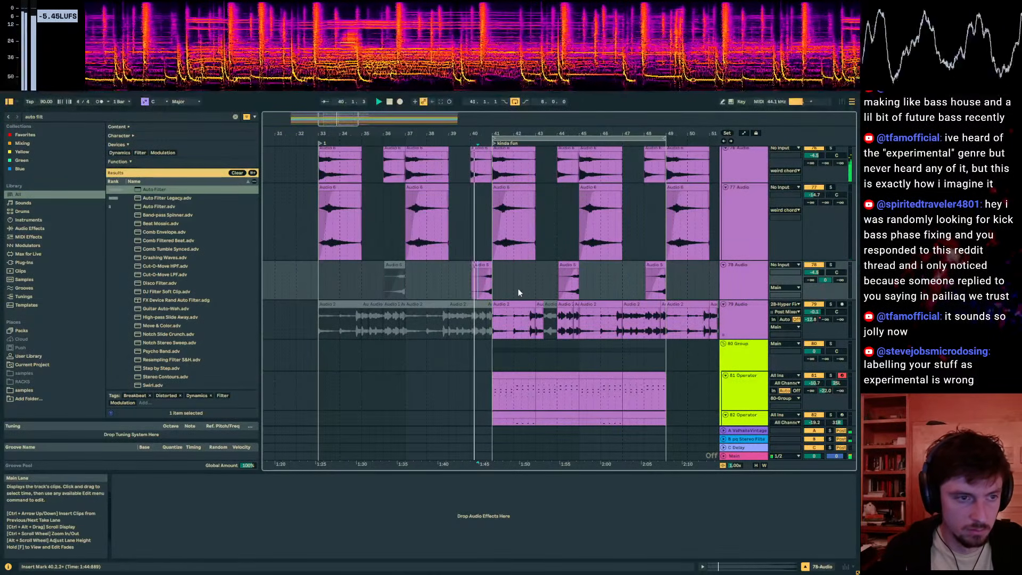
scroll(521, 287, down, 3)
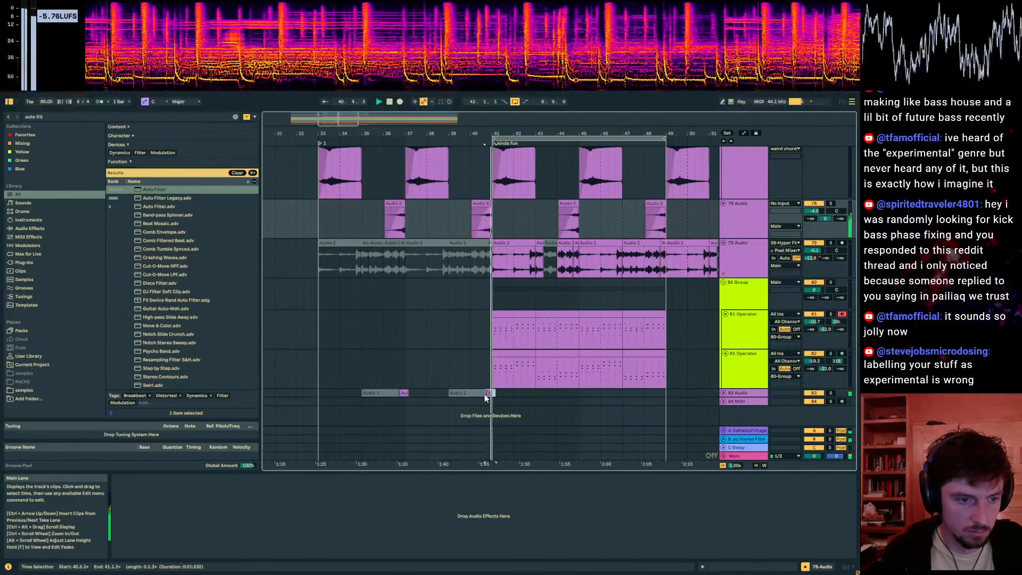
click(404, 392)
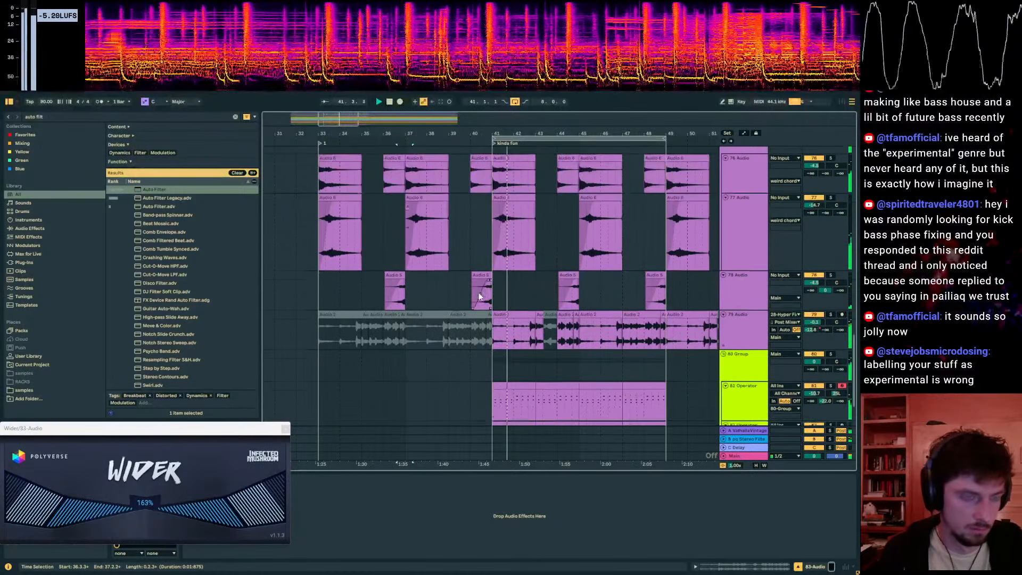
Step: Duplicate the clips at bars 41–49 on both Operator tracks to bars 49–57
click(494, 308)
click(497, 321)
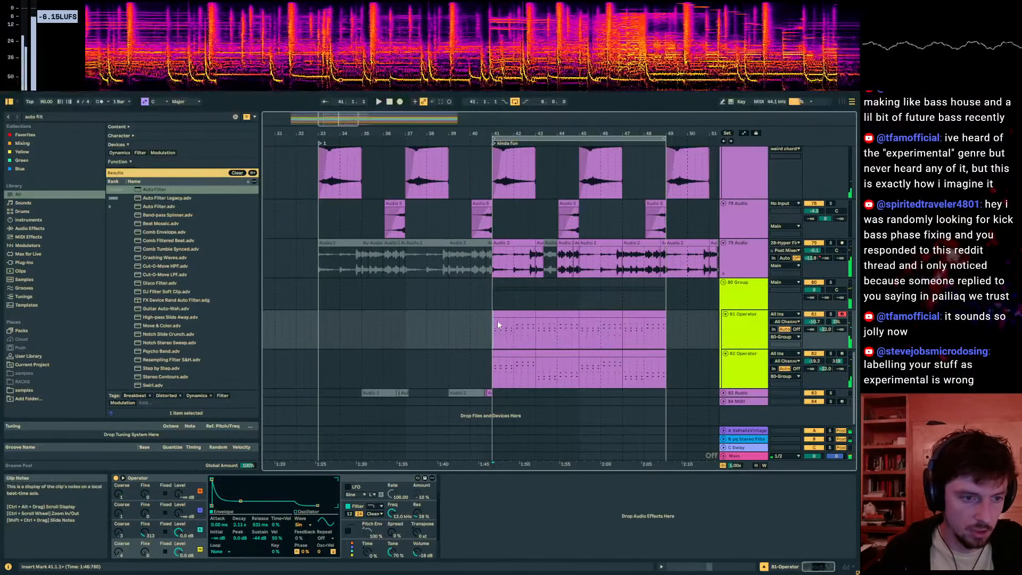
shift+click(613, 363)
key(ctrl+d)
Step: Turn on grid snapping and deactivate the clips at bars 41–49 on both Operator tracks
key(ctrl+4)
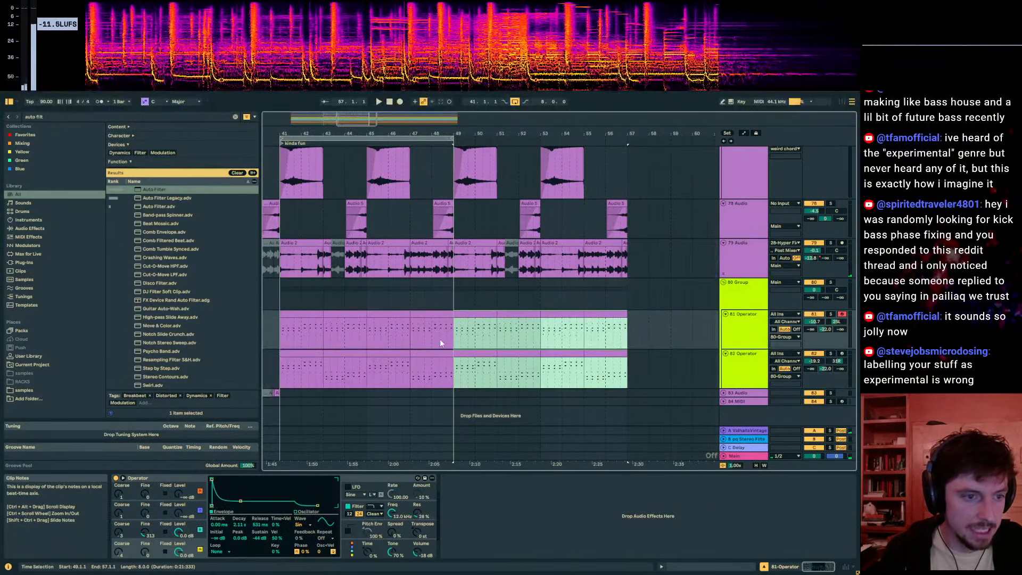
drag(452, 341, 347, 362)
click(459, 330)
drag(455, 333, 277, 383)
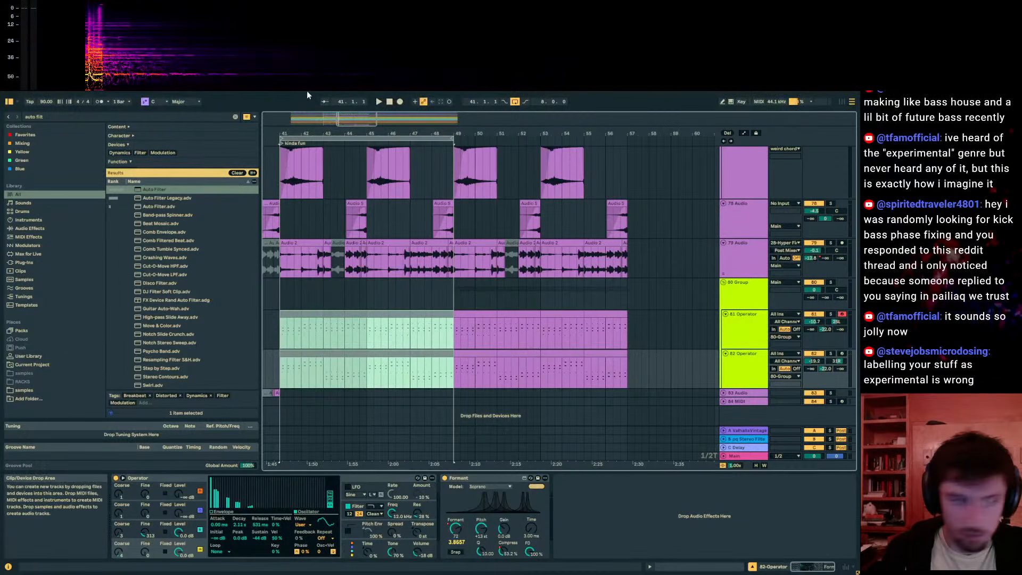
drag(333, 133, 394, 163)
click(413, 315)
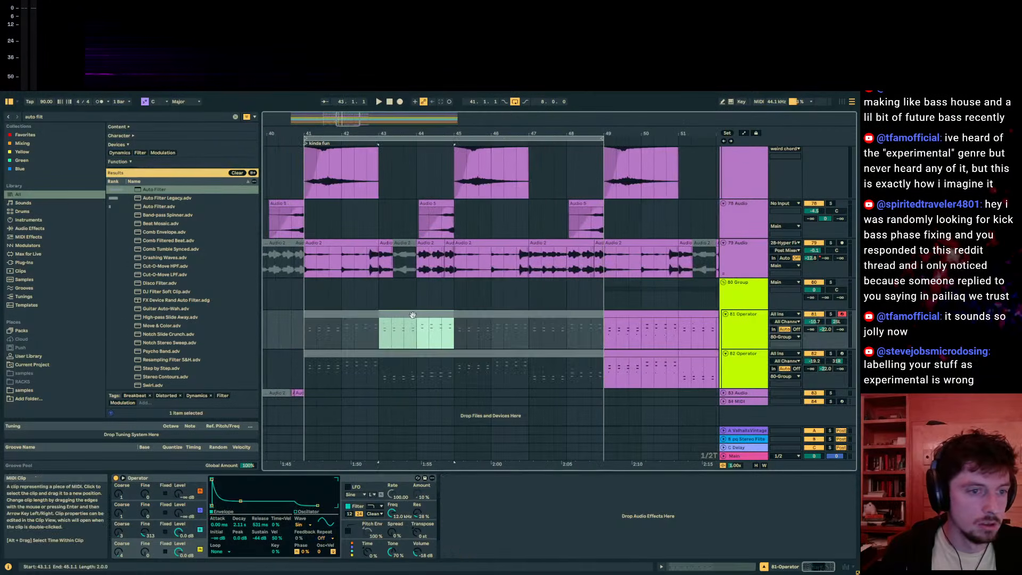
click(279, 299)
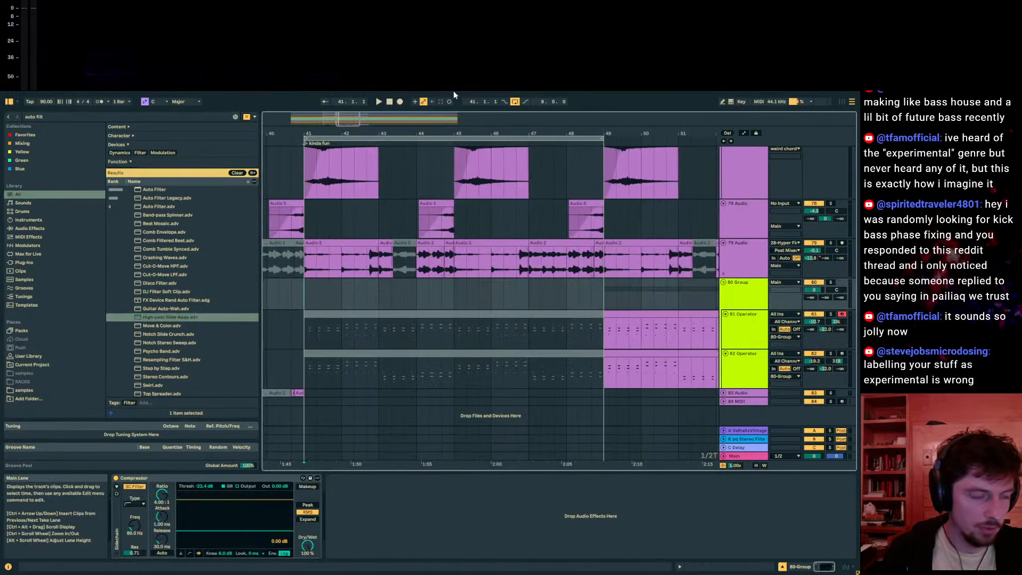
Step: Select the weird chords group and collapse all groups and tracks in the arrangement
drag(322, 133, 378, 139)
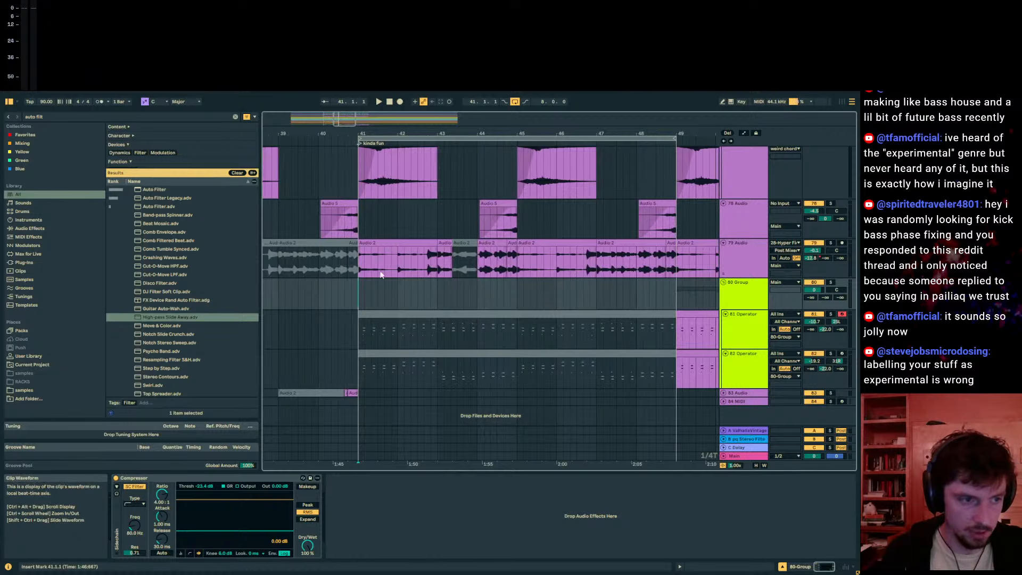
scroll(374, 424, up, 10)
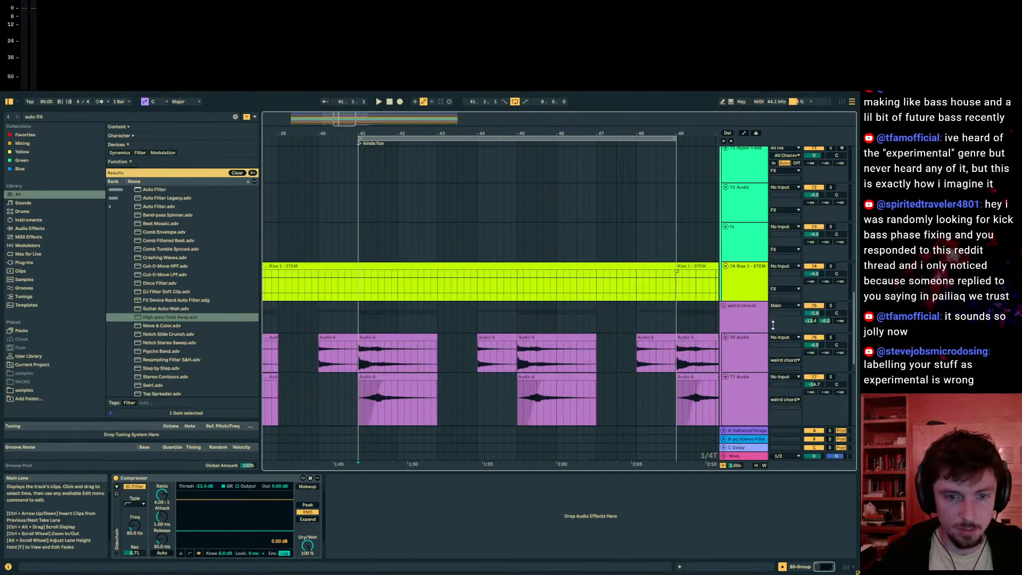
click(732, 313)
alt+click(723, 306)
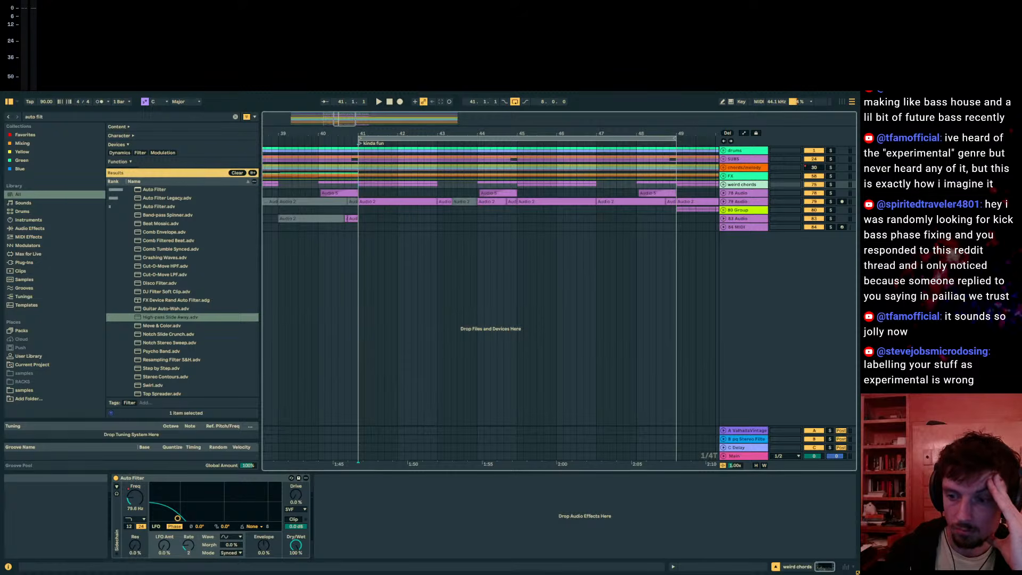
Step: Play the arrangement from the middle of bar 40 and unfold the weird chords group
click(338, 227)
key(space)
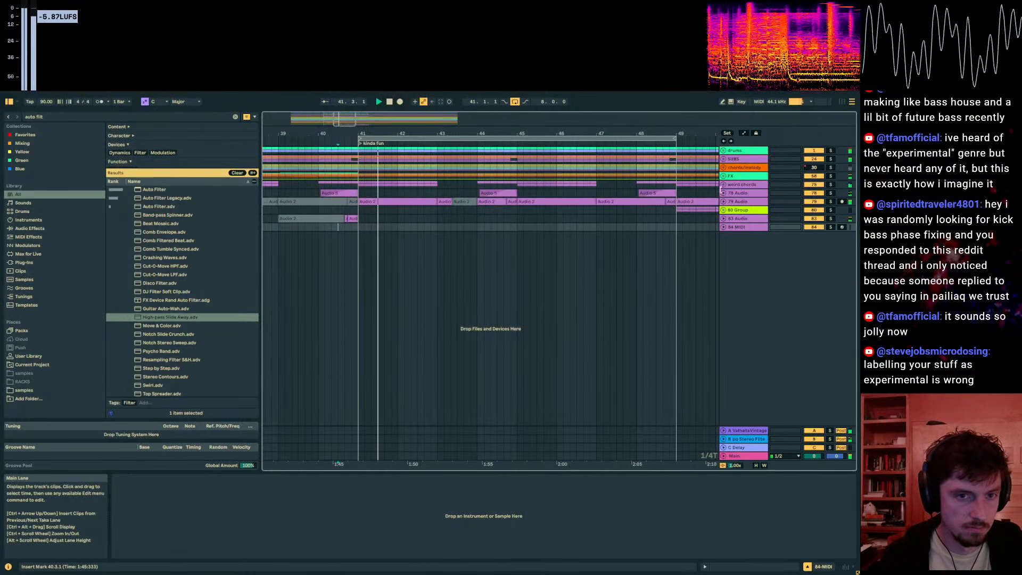
click(724, 184)
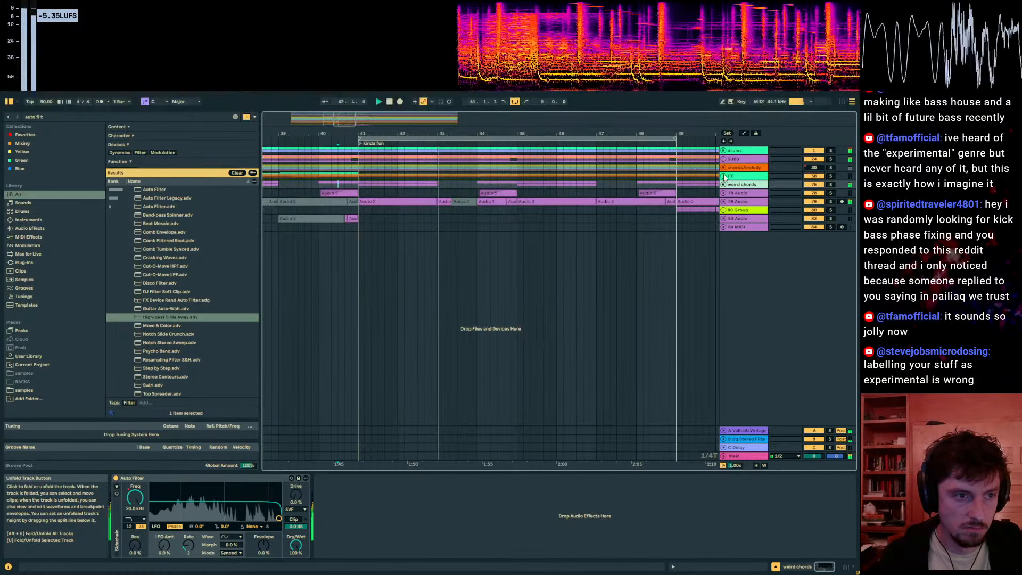
click(723, 185)
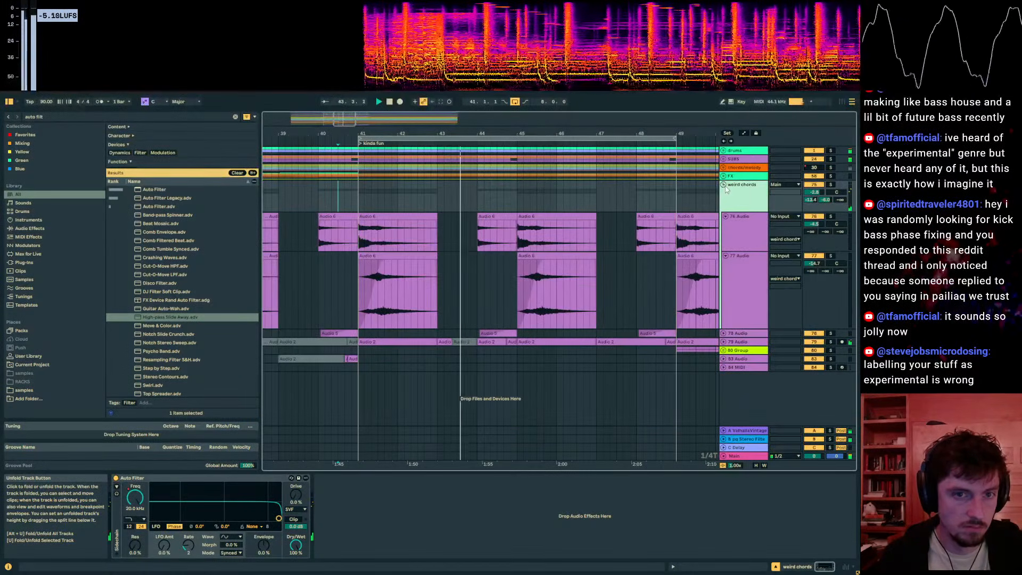
Step: Deactivate the clips at bars 41–43 on audio tracks 76 and 77
click(396, 219)
key(ctrl+b)
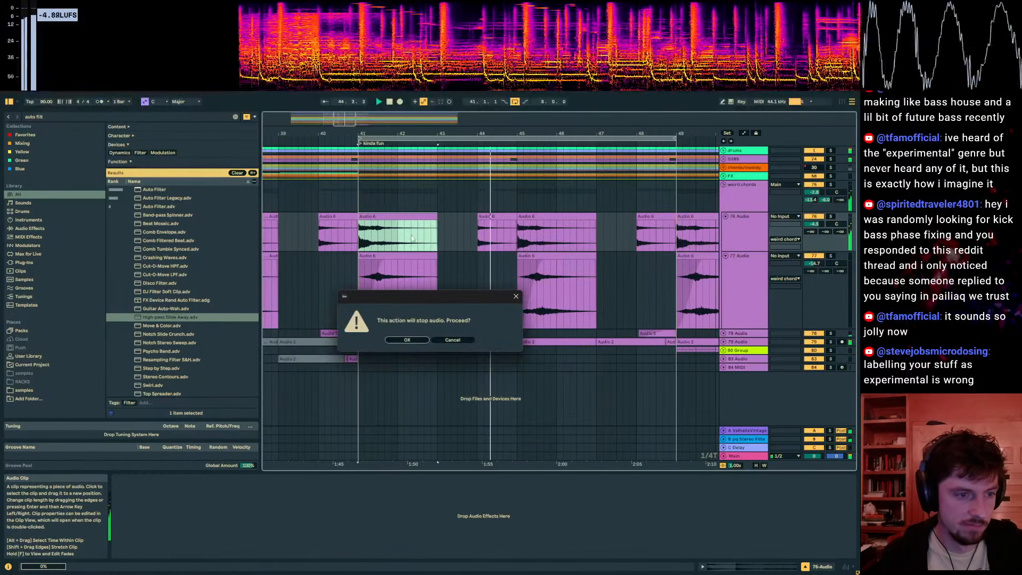
click(516, 297)
shift+click(414, 257)
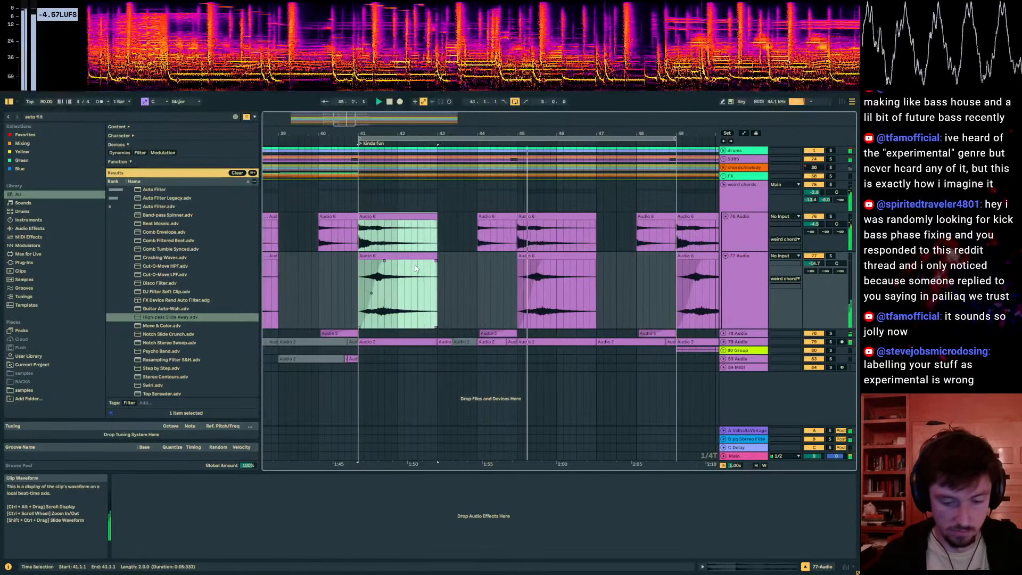
Step: Automate the weird chords group's Auto Filter frequency to dip to about 2.40 kHz at bar 45 and ramp back up by bar 47
click(743, 206)
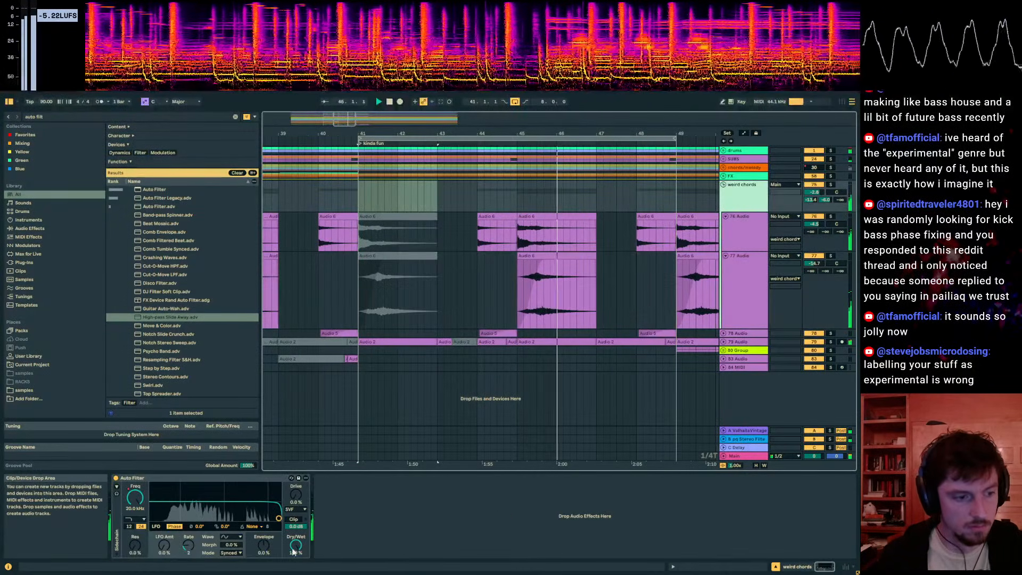
key(a)
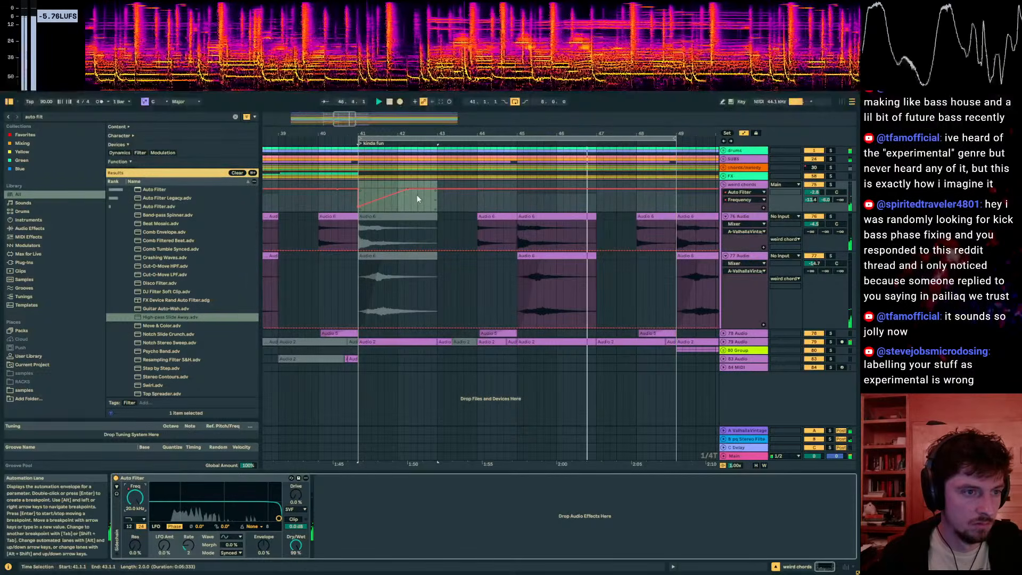
click(557, 201)
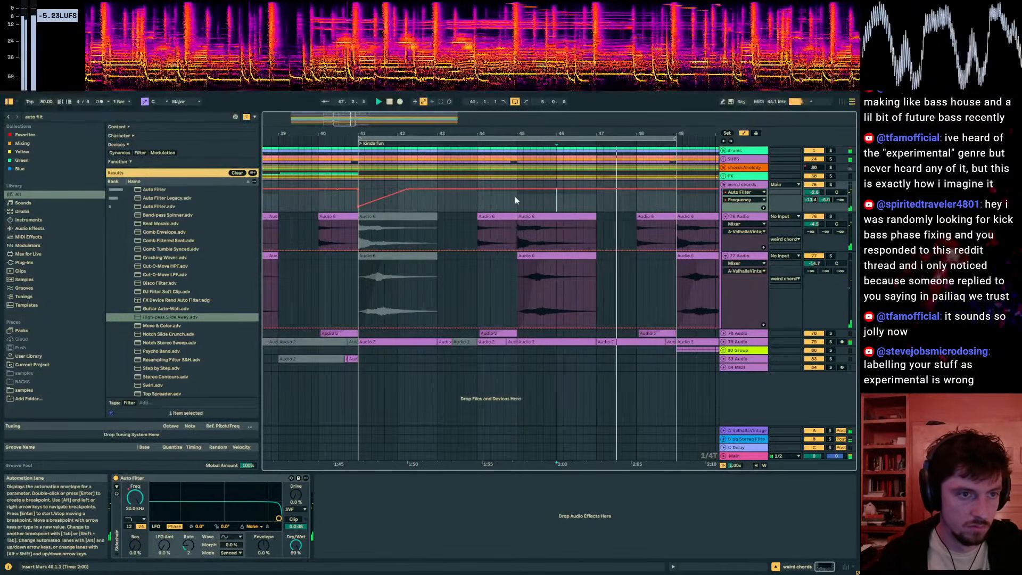
drag(517, 190, 597, 189)
key(space)
key(space)
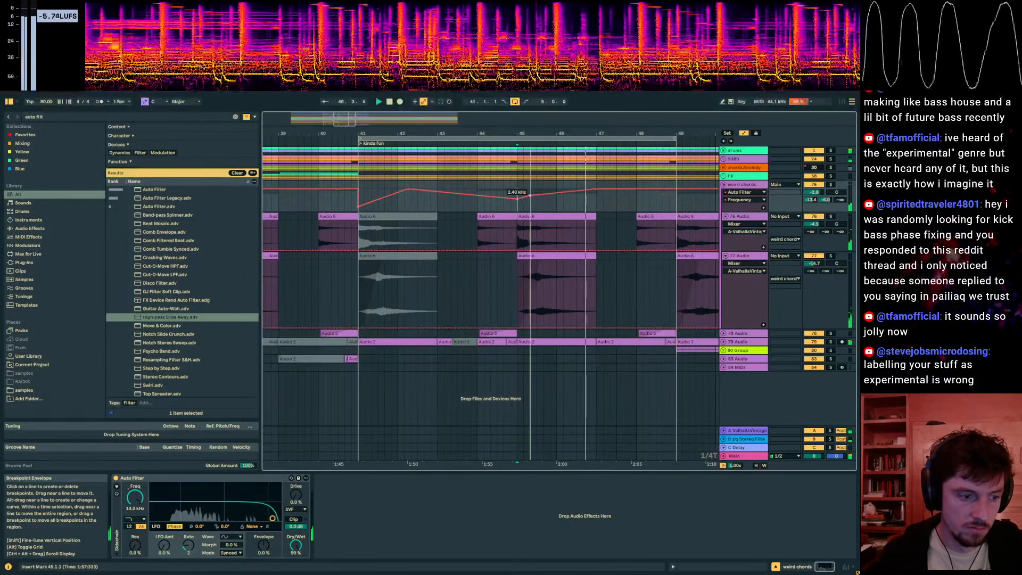
Step: Lower the dry/wet amount of the weird chords group's Auto Filter, hide the automation lanes and turn off the arrangement loop
drag(296, 545, 296, 552)
key(space)
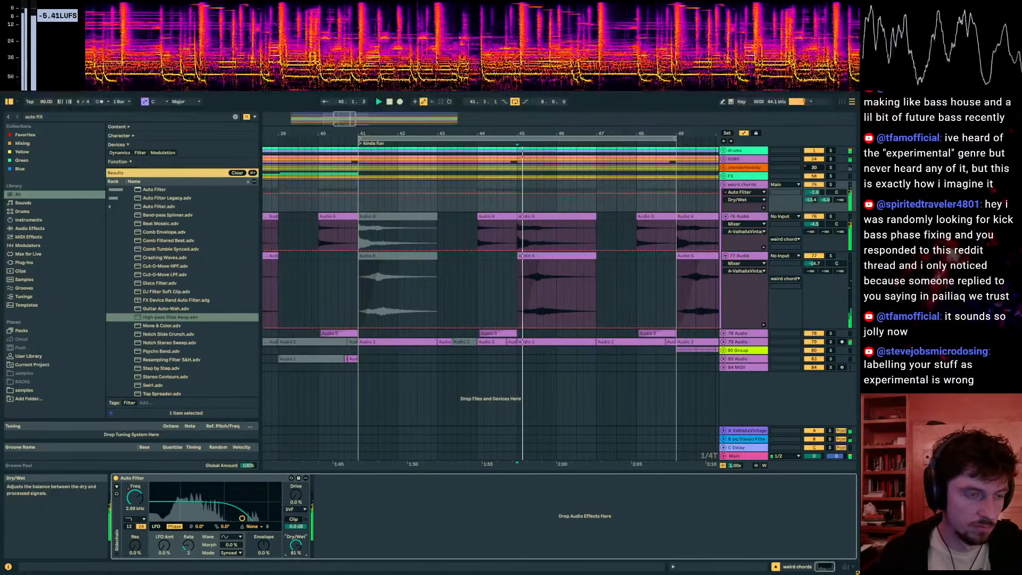
key(a)
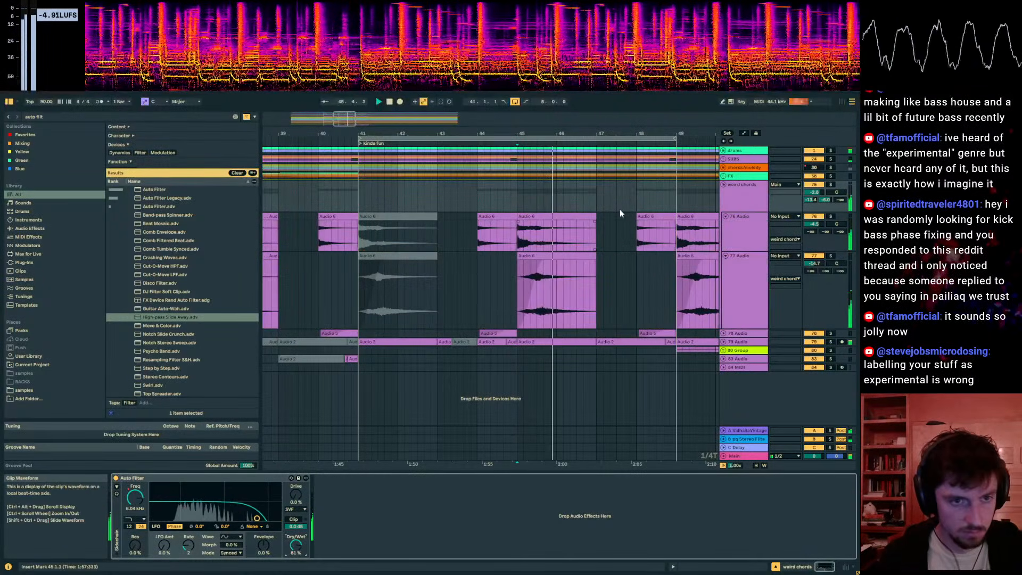
key(a)
click(638, 211)
key(a)
key(ctrl+l)
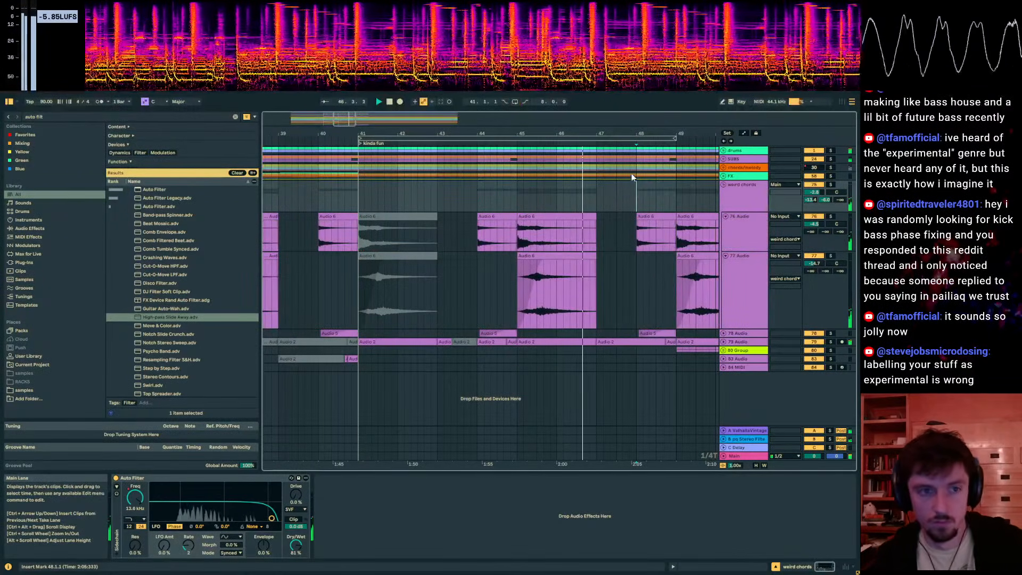
Step: Transpose the bar 48 clip on audio track 76 up 12 semitones and give it a fade-in reaching about its middle
drag(633, 134, 369, 134)
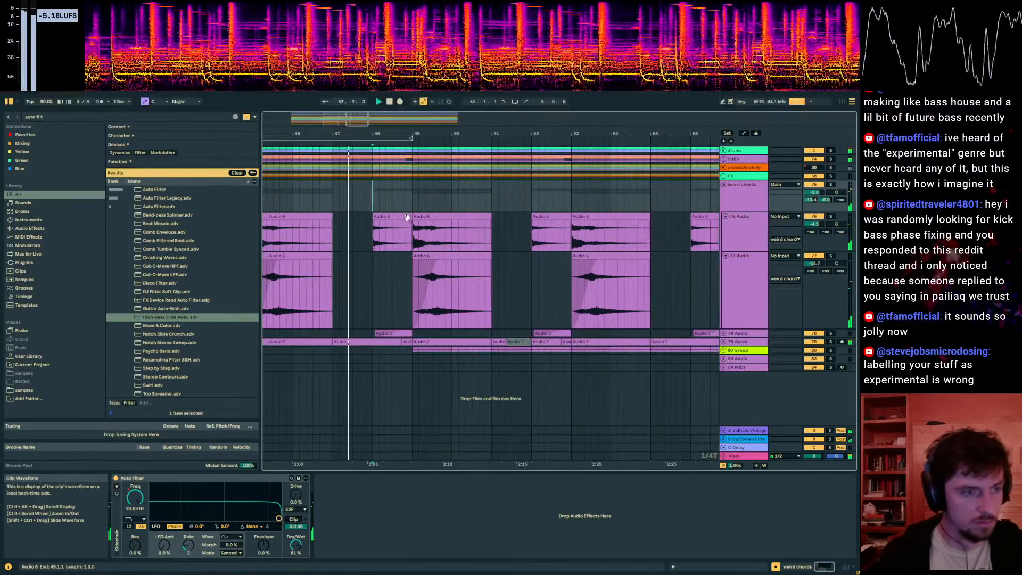
click(758, 287)
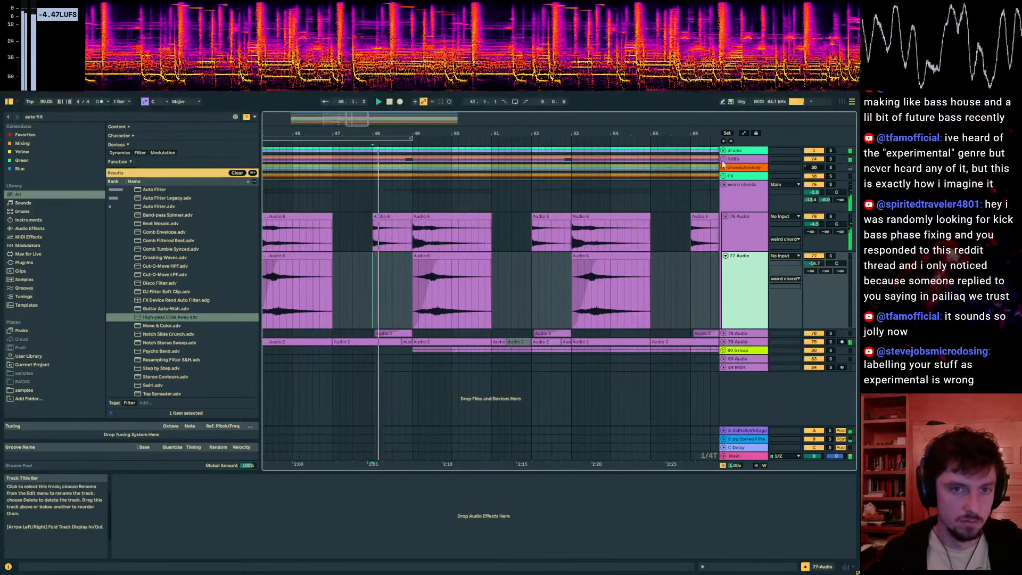
click(723, 151)
click(380, 272)
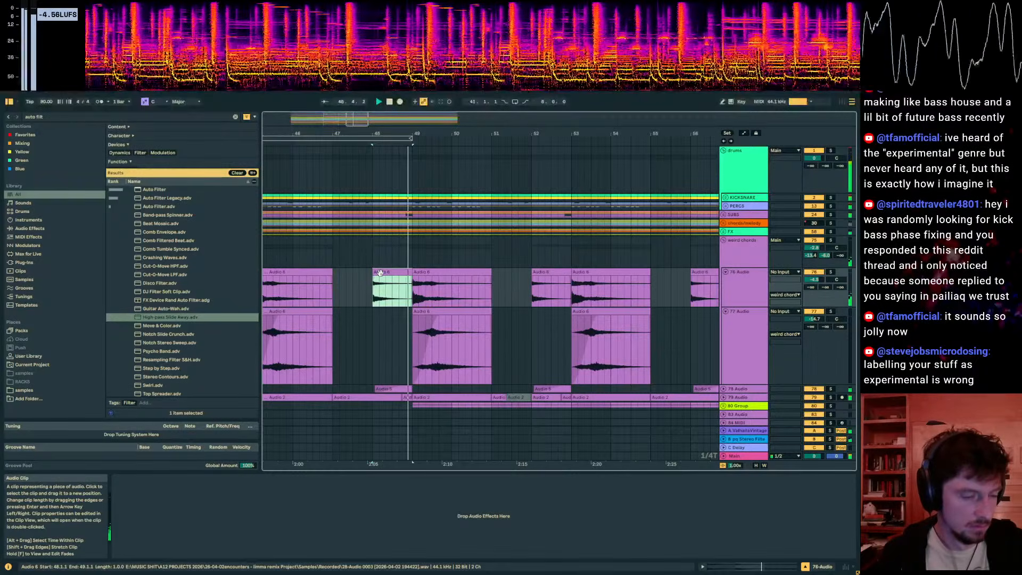
double_click(381, 273)
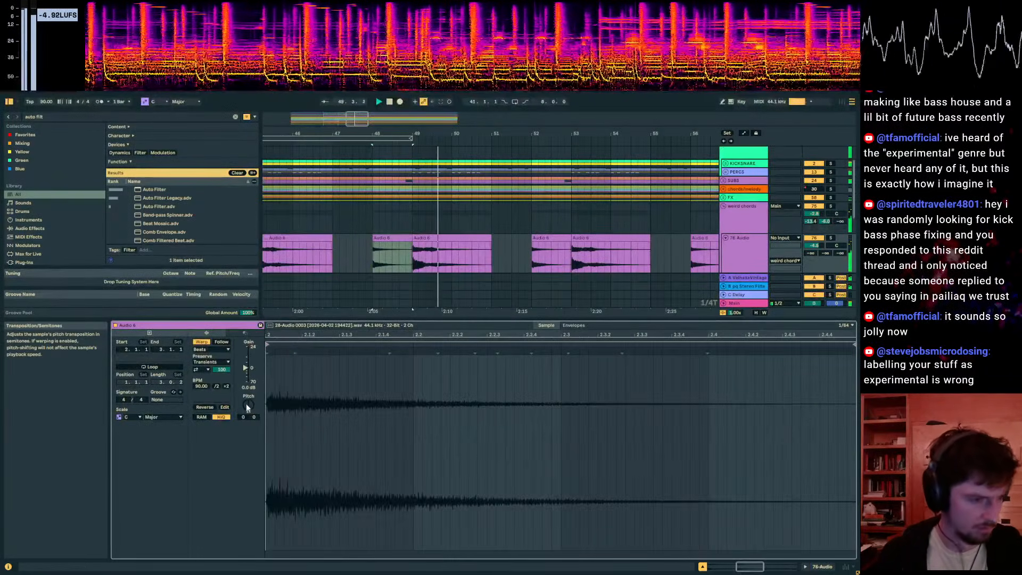
key(space)
key(space)
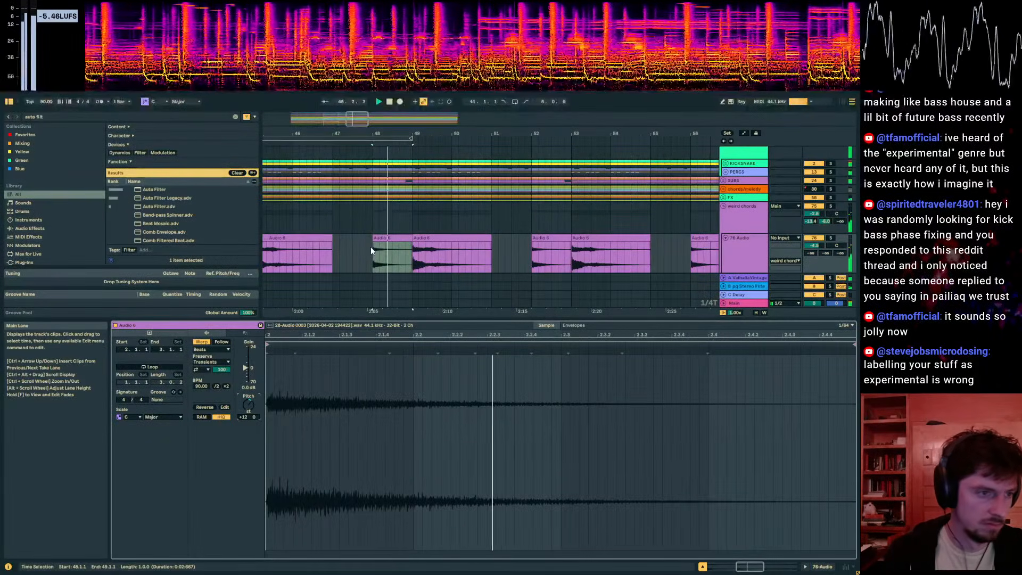
drag(375, 243, 398, 242)
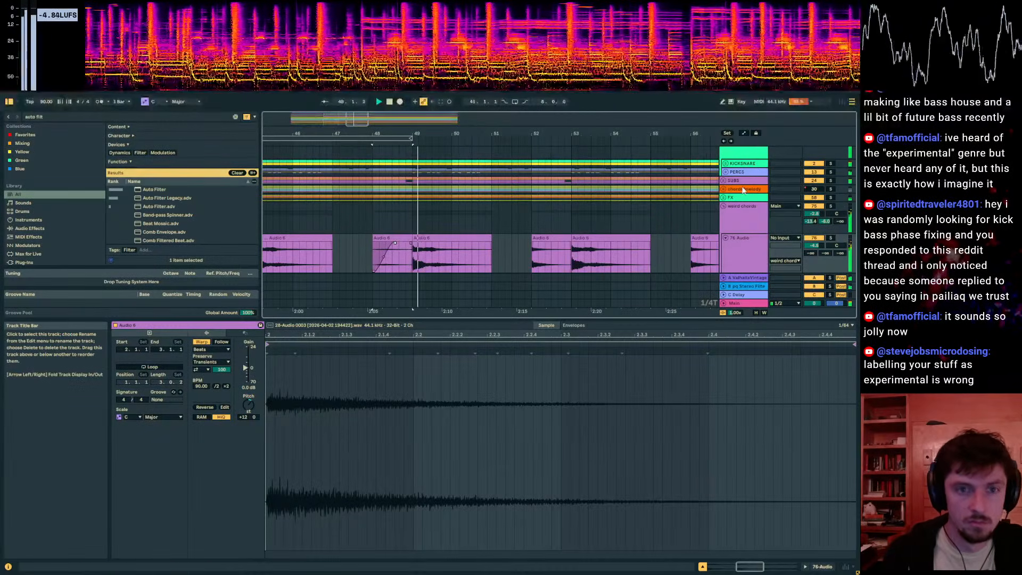
Step: Select the chords/melody group and reduce the height of the clip view to enlarge the arrangement
click(736, 184)
key(Down)
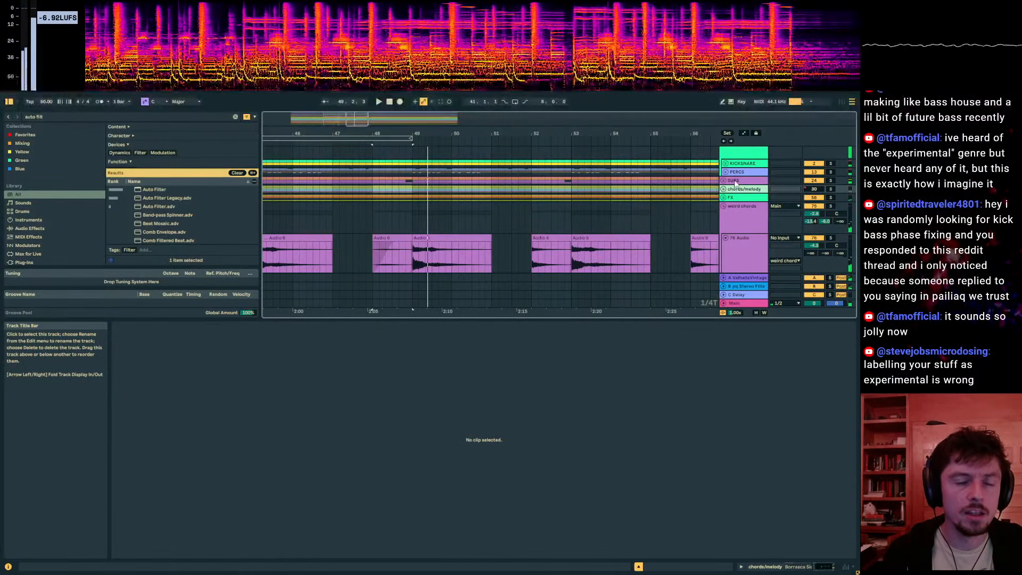
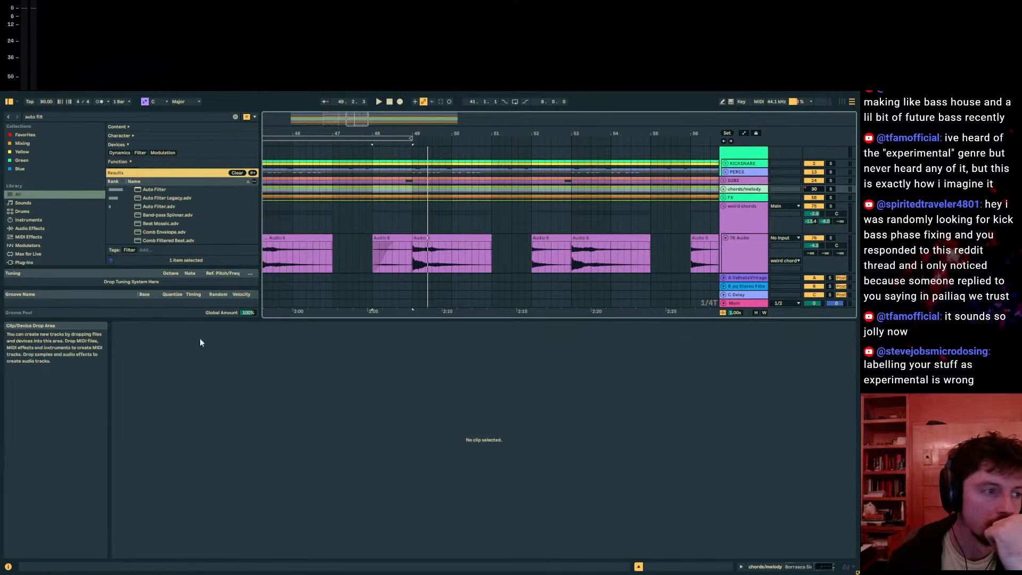
drag(189, 321, 189, 450)
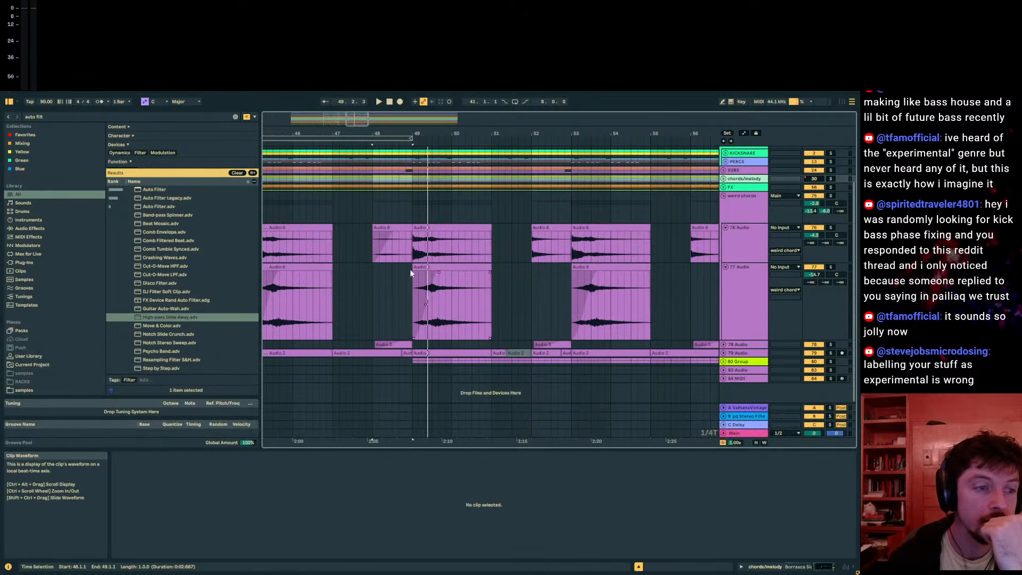
scroll(410, 269, down, 1)
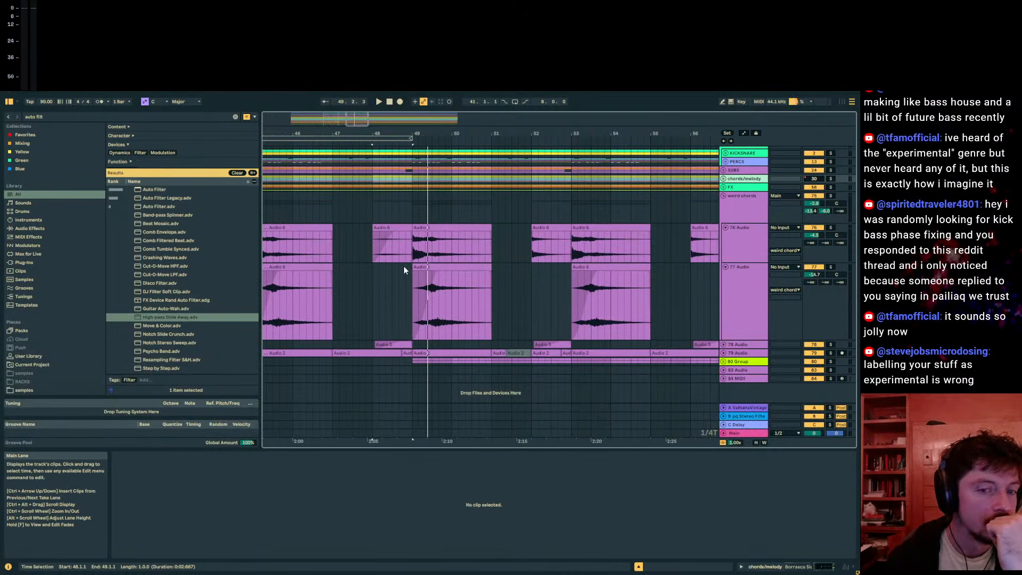
scroll(32, 346, down, 1)
click(24, 382)
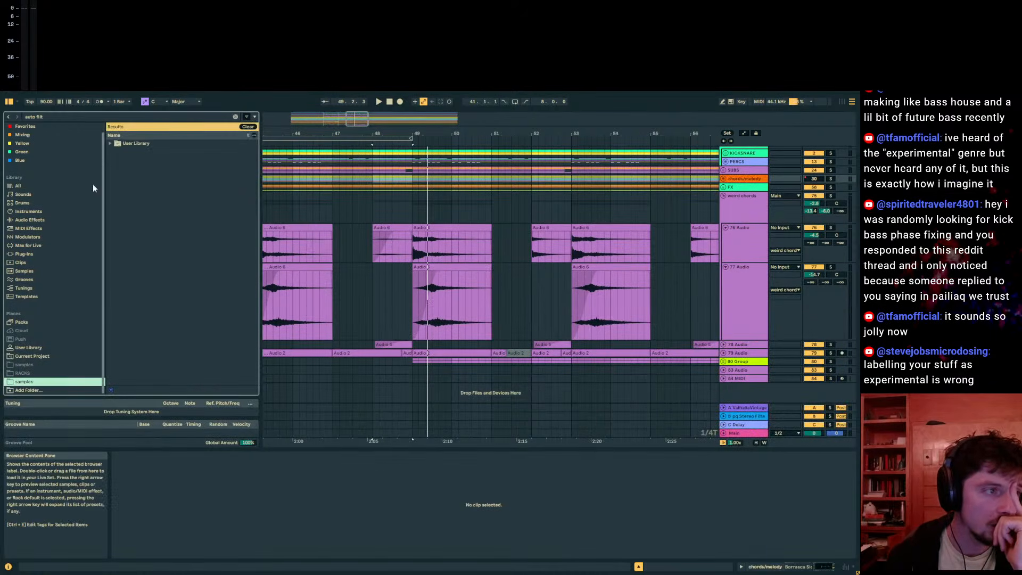
click(17, 186)
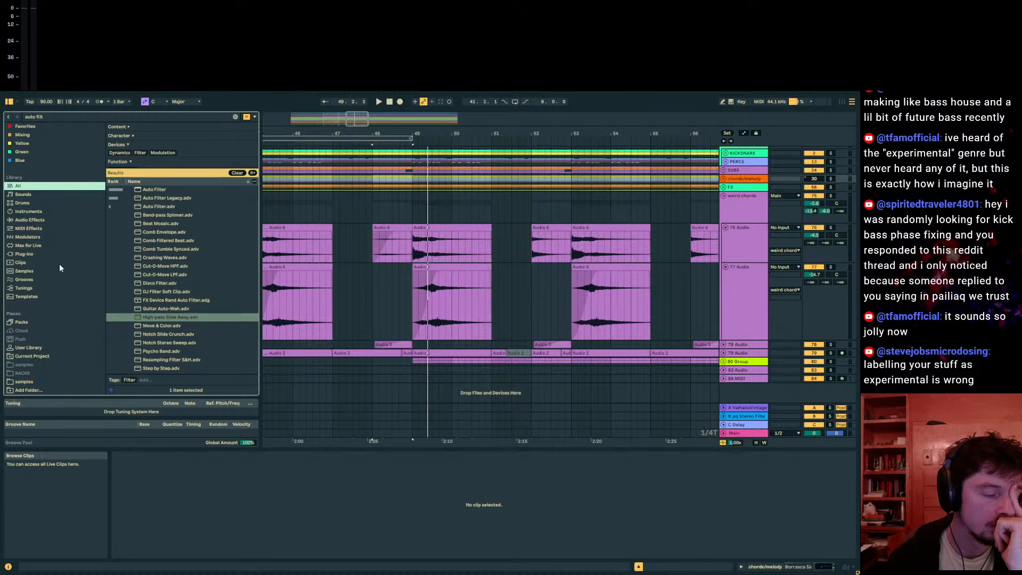
Step: Listen to the arrangement from around bar 45 and place the insert marker at the end of bar 48
click(270, 204)
key(alt+space)
click(276, 210)
key(space)
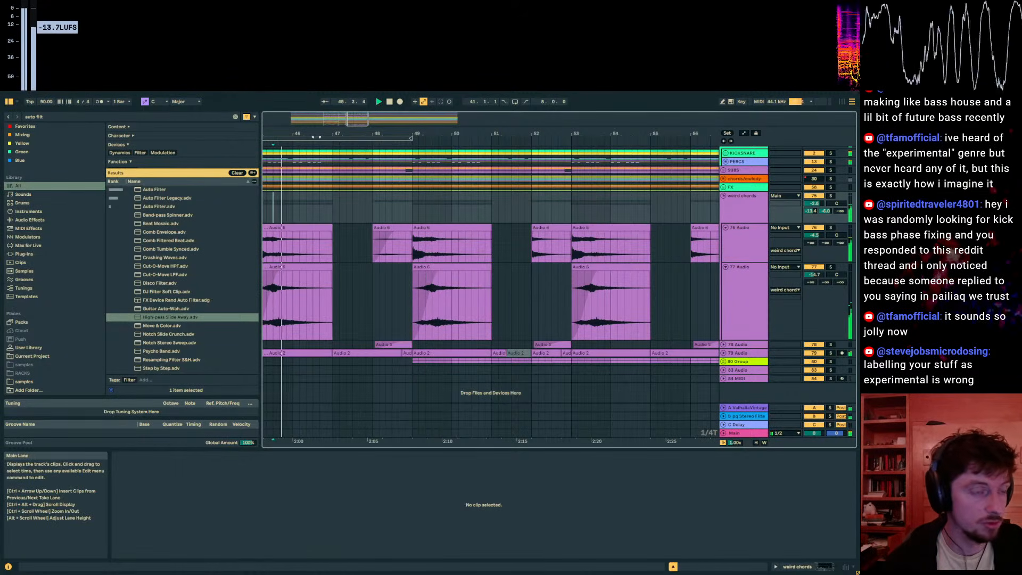
drag(317, 134, 453, 133)
key(space)
click(582, 202)
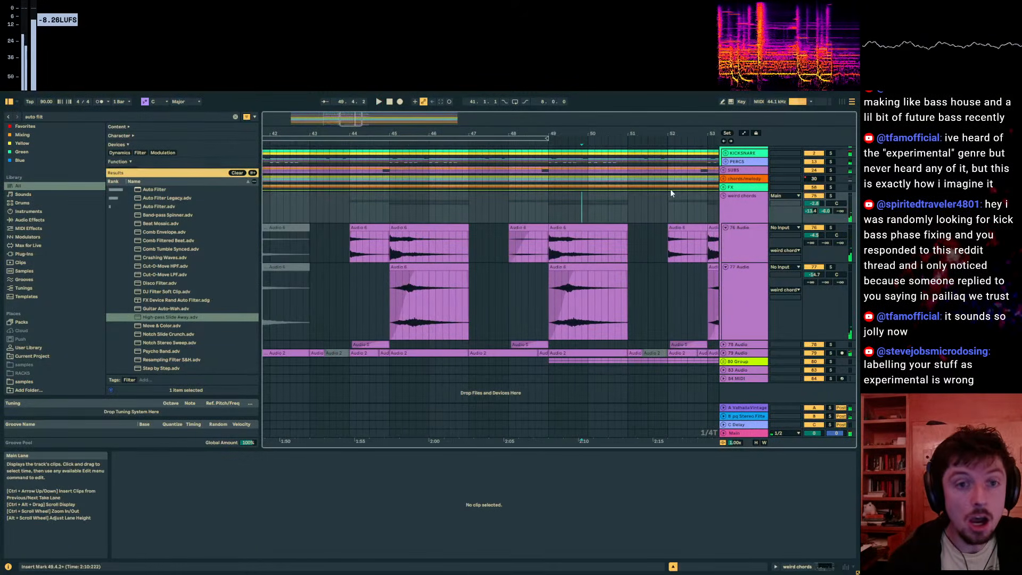
Step: Unfold the PERCS group and insert a new audio track directly below track 19
scroll(672, 193, up, 2)
click(737, 206)
click(724, 205)
scroll(739, 213, down, 3)
click(739, 213)
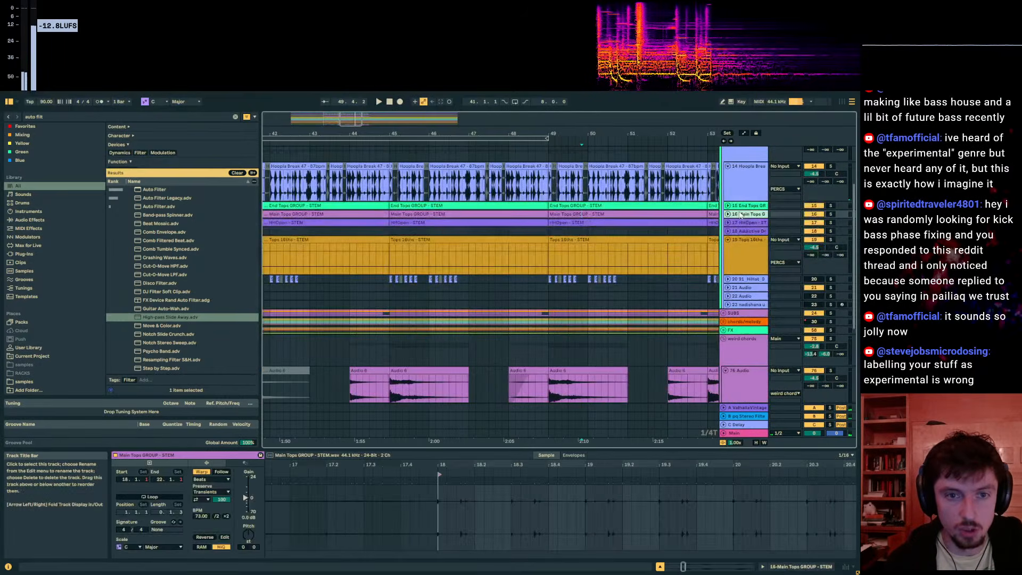
click(746, 251)
key(ctrl+t)
Step: Search the samples folder for "fill" and preview rethink fill 4.wav from the PAILIAQ drum fills folder
click(35, 118)
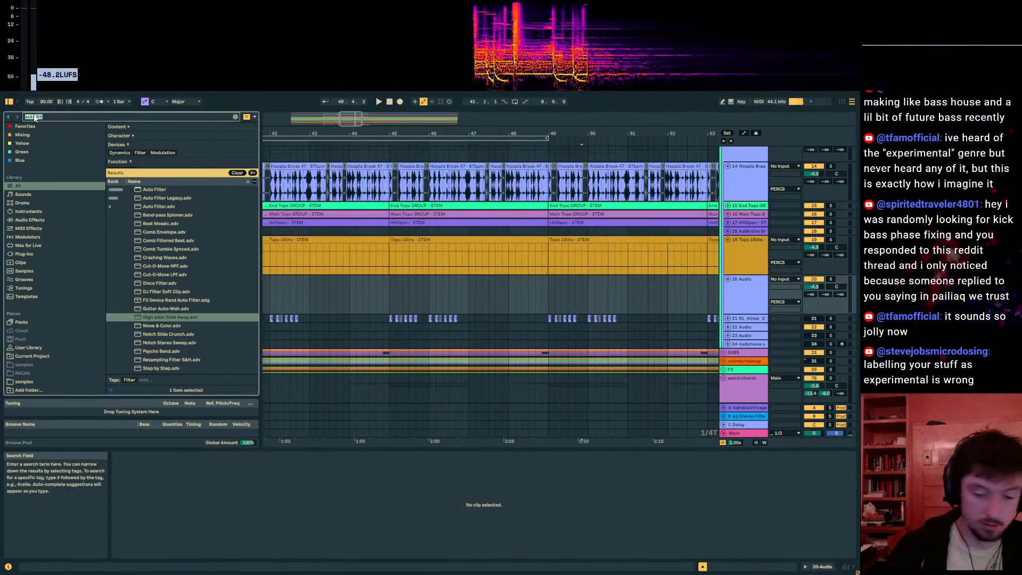
text(fill)
click(36, 382)
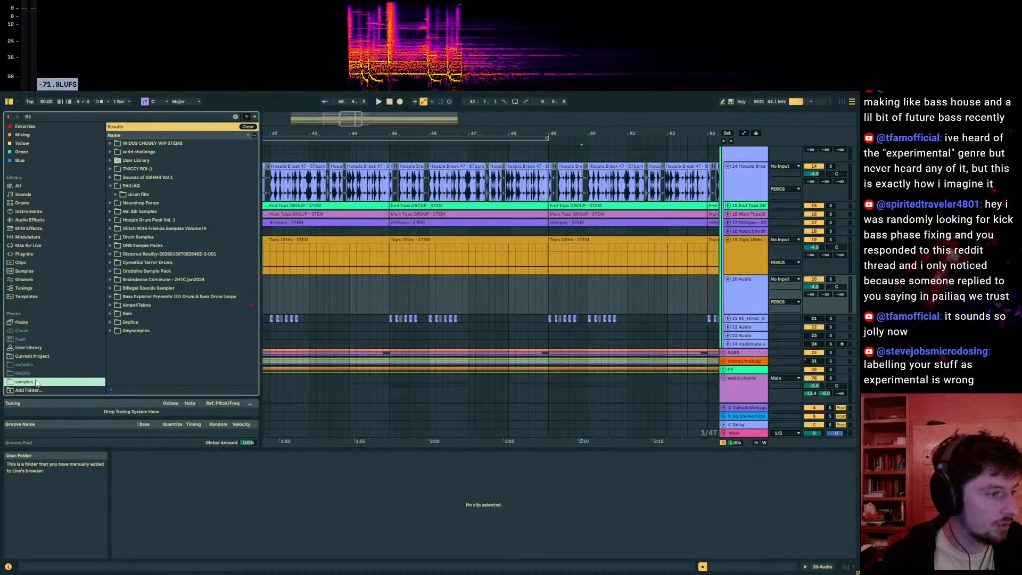
click(115, 194)
click(152, 273)
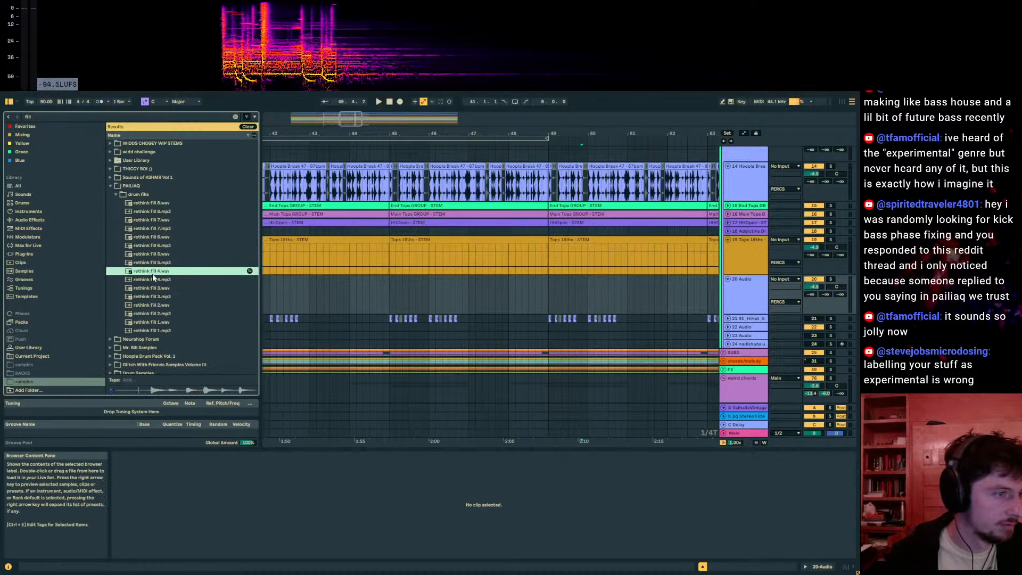
Step: Place rethink fill 4.wav on the new track 20 and nudge it to end just before bar 49
drag(152, 274, 530, 282)
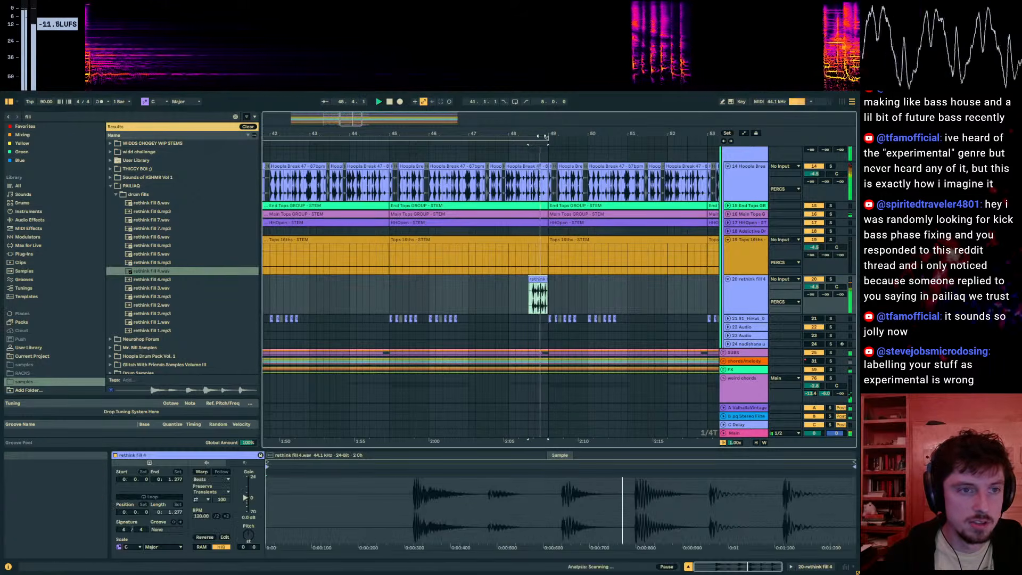
ctrl+scroll(538, 282, up, 5)
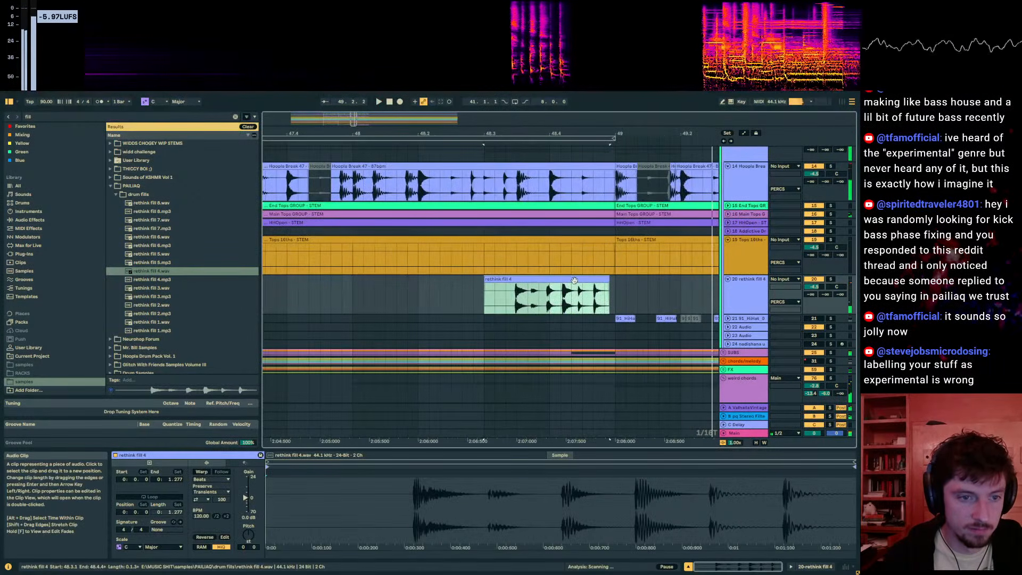
mouse_move(595, 126)
mouse_down()
mouse_move(593, 282)
mouse_move(606, 279)
mouse_up()
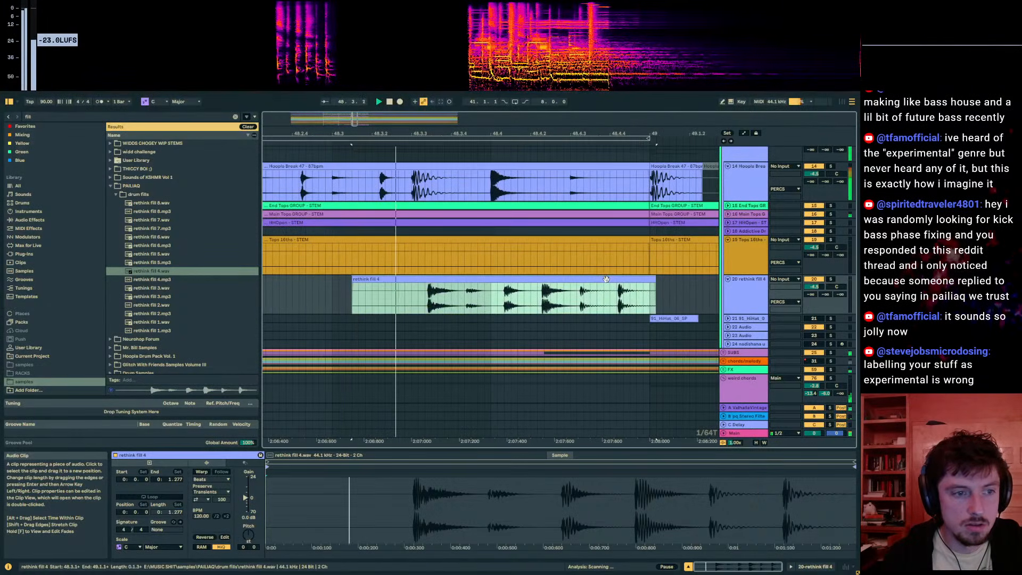
key(space)
key(Left)
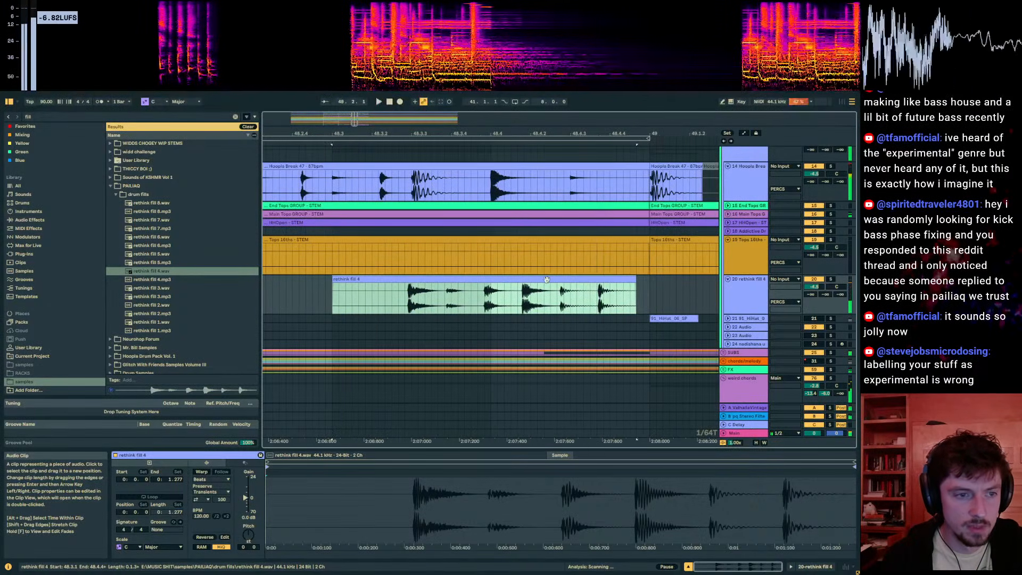
key(Right)
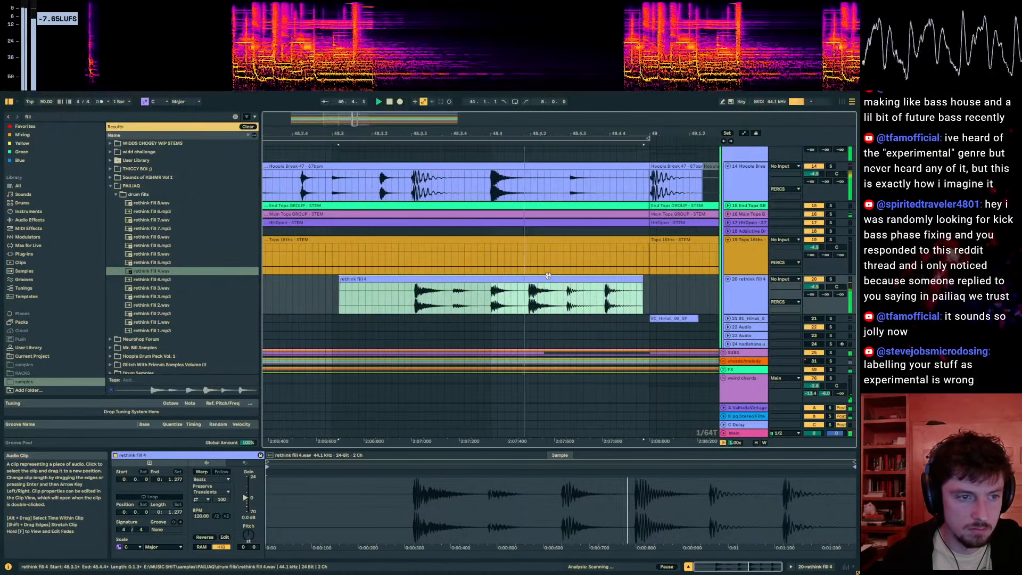
Step: Lower the volume of the rethink fill 4 track and pan it to 23L
scroll(791, 245, down, 2)
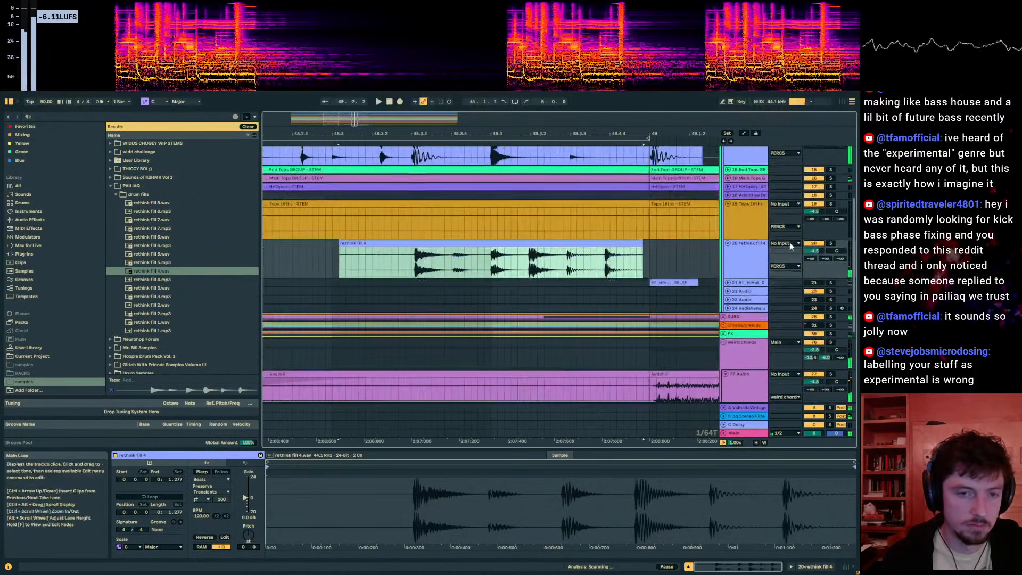
scroll(791, 245, down, 1)
drag(836, 242, 841, 245)
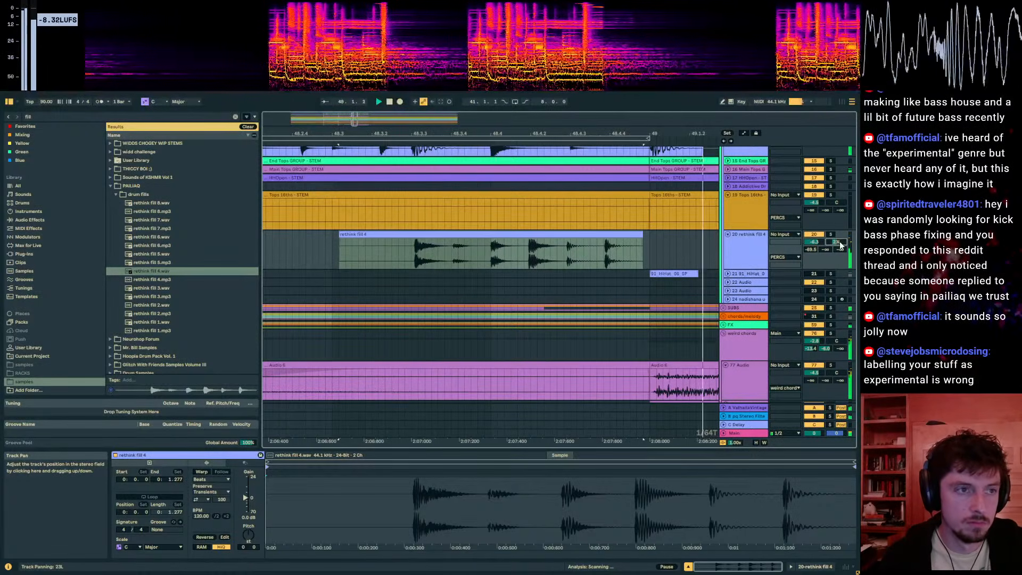
Step: Preview other rethink fills from the drum fills folder and place rethink fill 1.mp3 on a new track below track 20
click(154, 281)
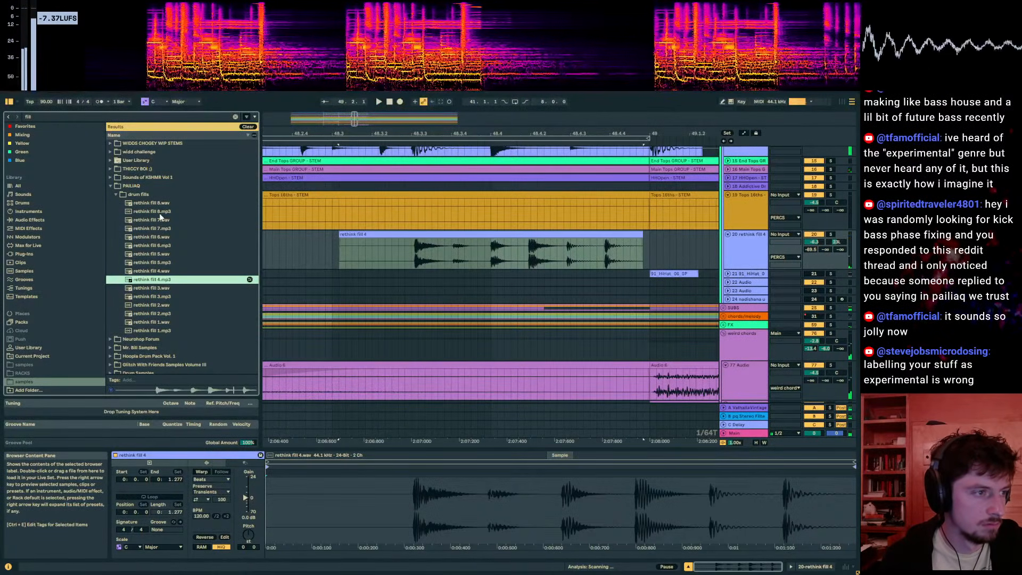
click(161, 213)
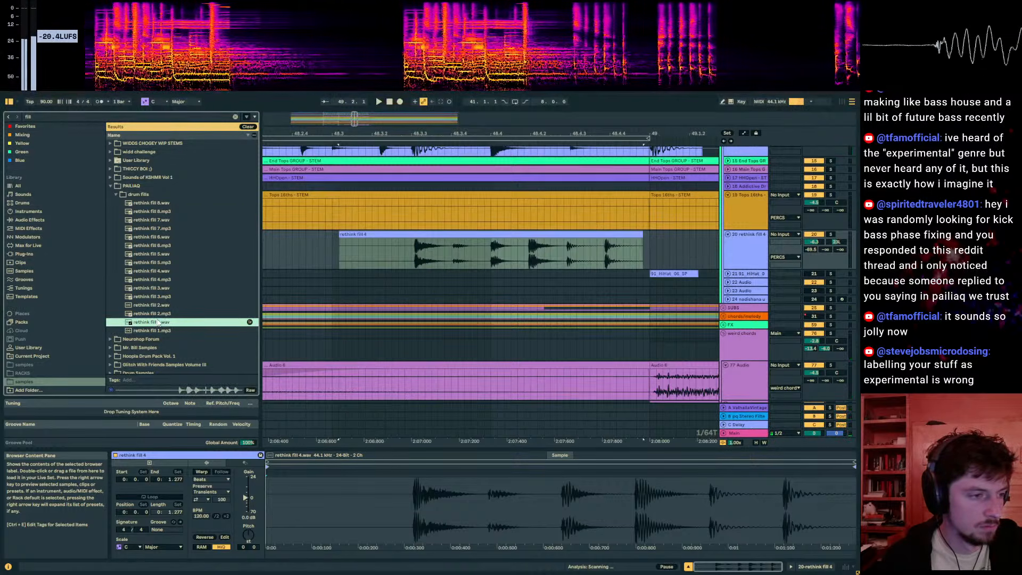
click(623, 248)
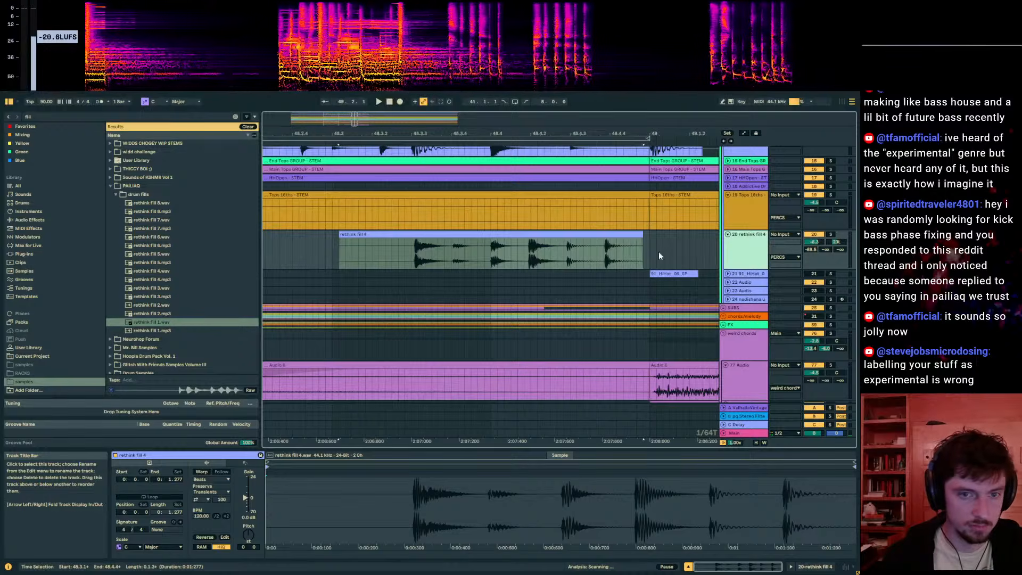
drag(152, 331, 325, 290)
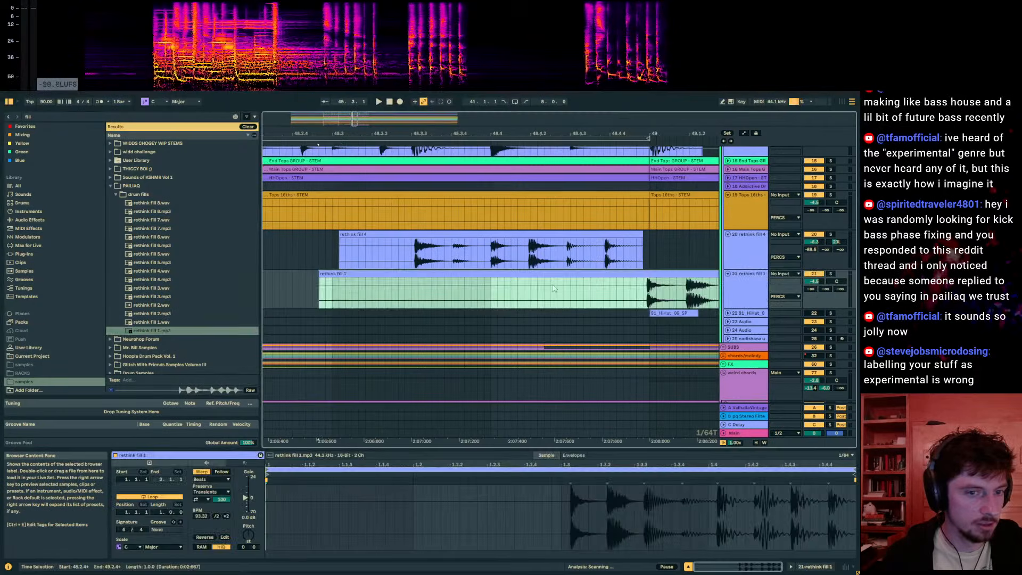
Step: Reposition the rethink fill 1 clip so it ends just before bar 49, deactivate the rethink fill 4 clip, and listen back
click(554, 289)
click(647, 273)
drag(648, 279, 489, 278)
click(589, 273)
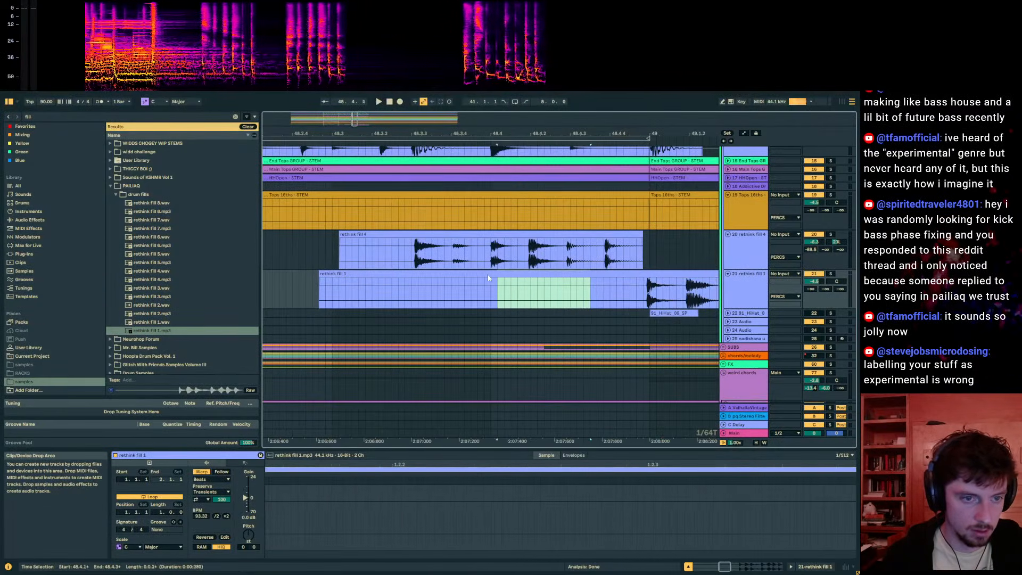
drag(559, 274, 328, 276)
key(space)
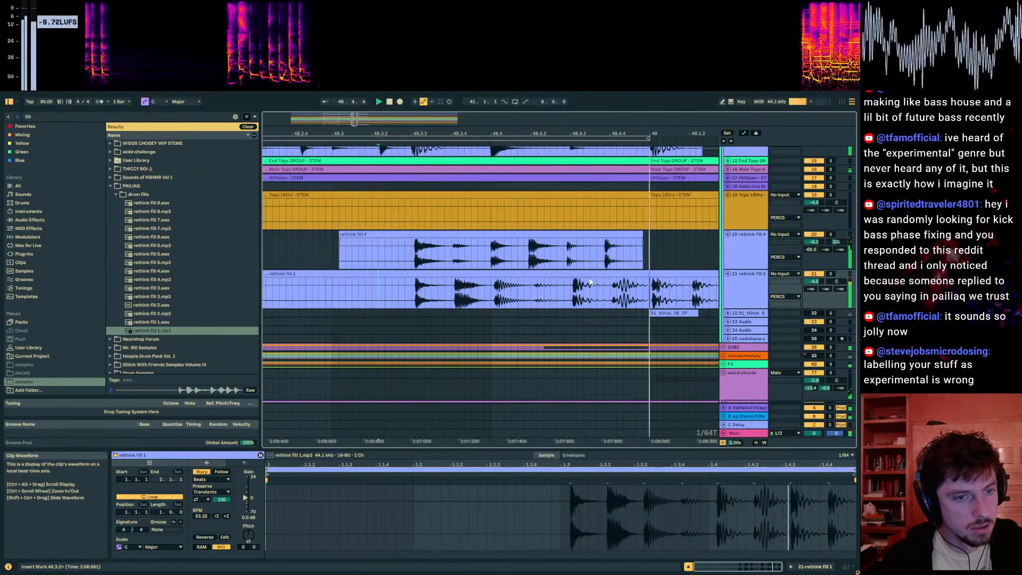
drag(590, 282, 530, 276)
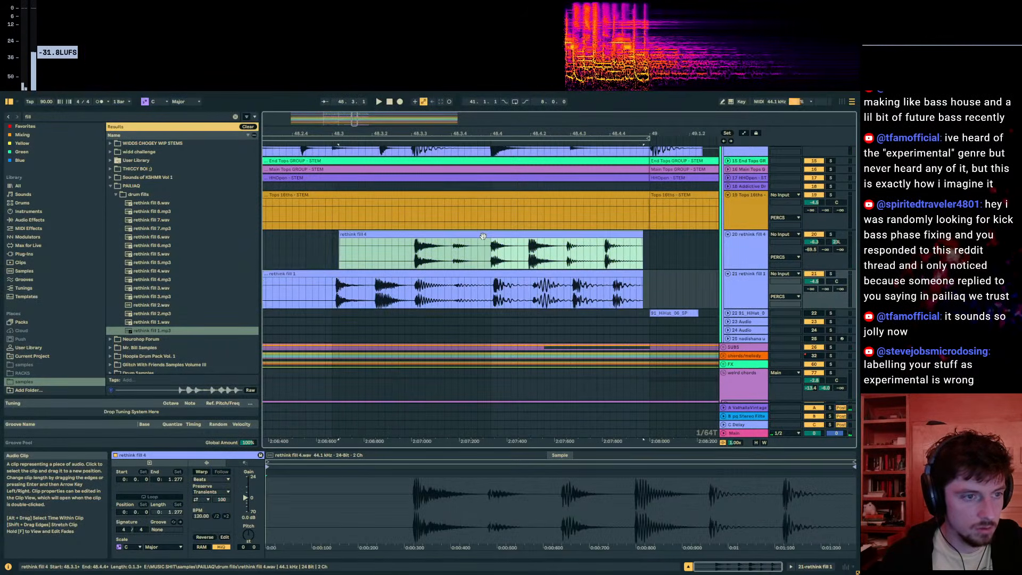
click(285, 253)
key(space)
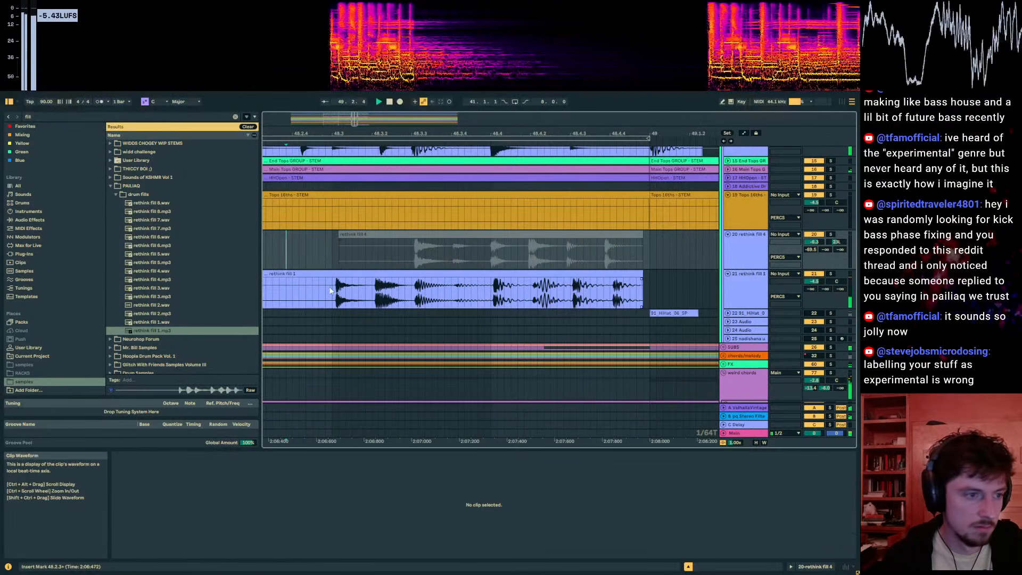
Step: Split rethink fill 1 just before its first hit, deactivate the silent part, and give the remaining clip a long fade-in
click(328, 280)
key(ctrl+e)
drag(348, 131, 446, 106)
click(395, 258)
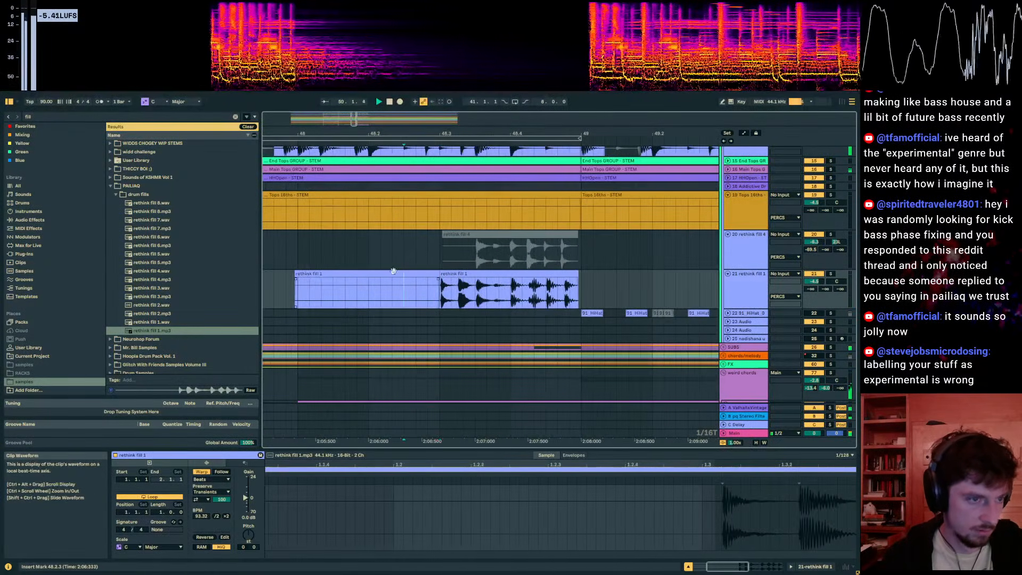
click(422, 274)
key(Delete)
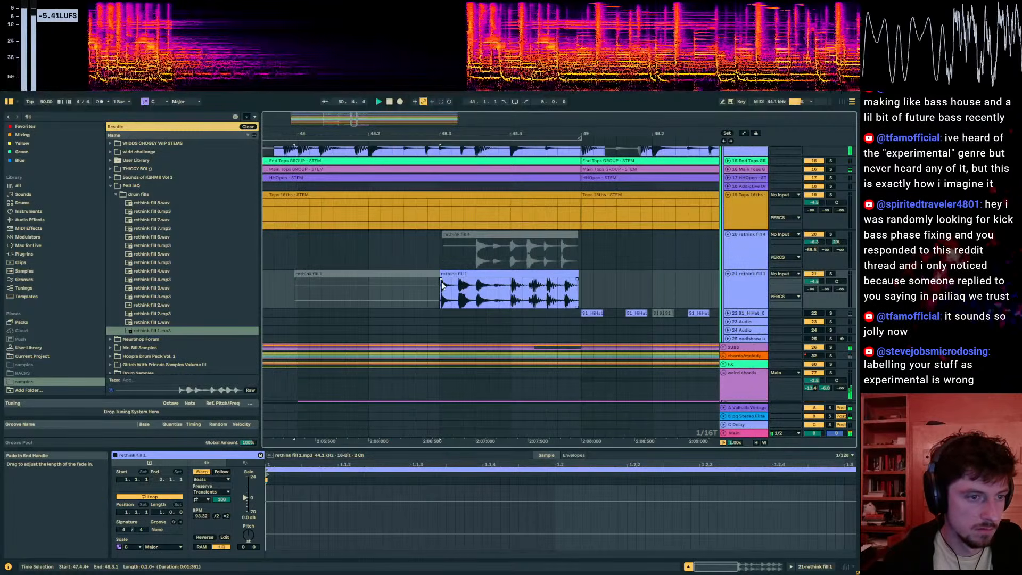
click(442, 281)
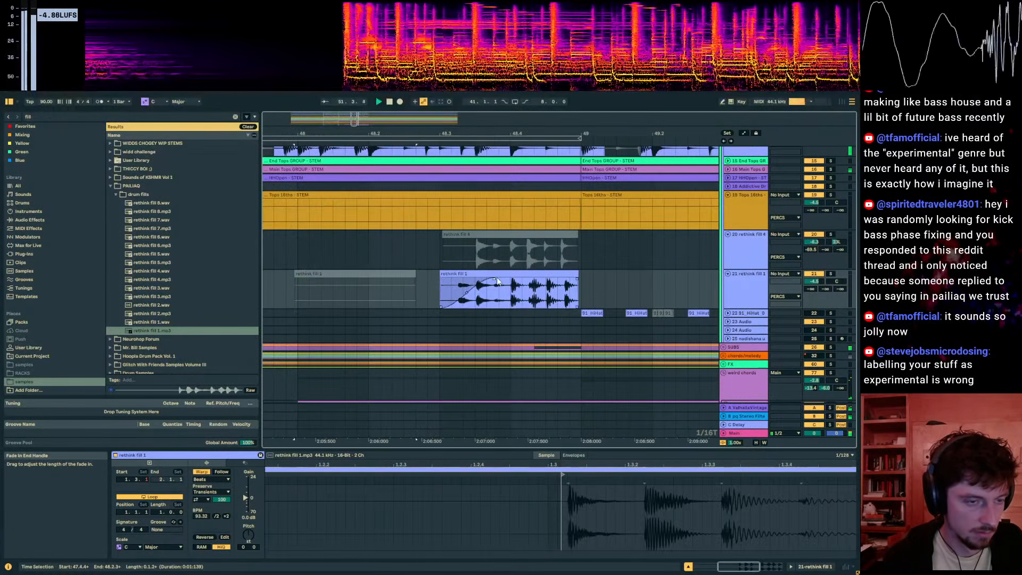
Step: Deactivate the one-bar Audio 6 clips at bars 48, 52 and 56 on track 78 in the weird chords group
drag(487, 134, 302, 96)
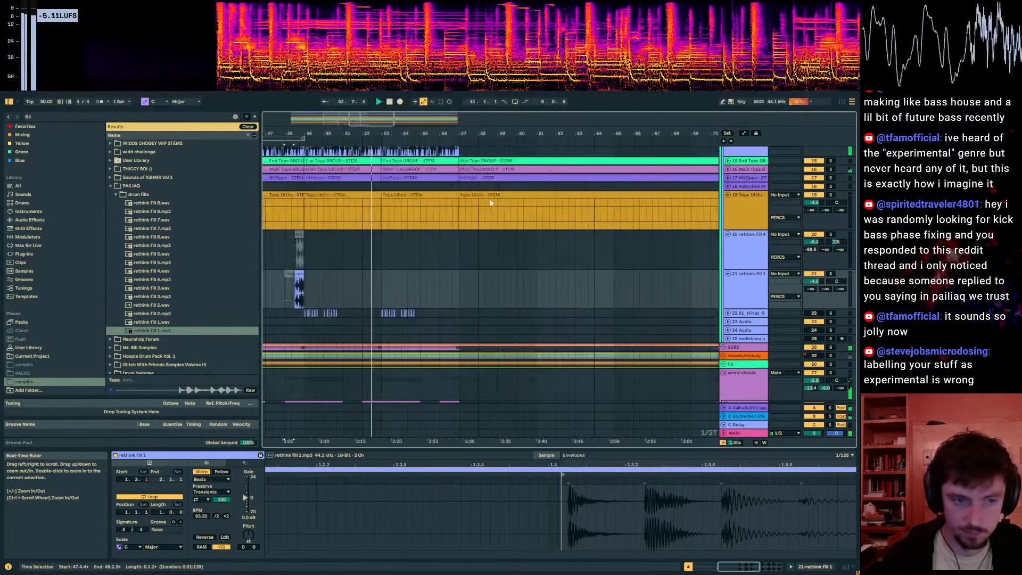
scroll(479, 207, down, 5)
click(374, 225)
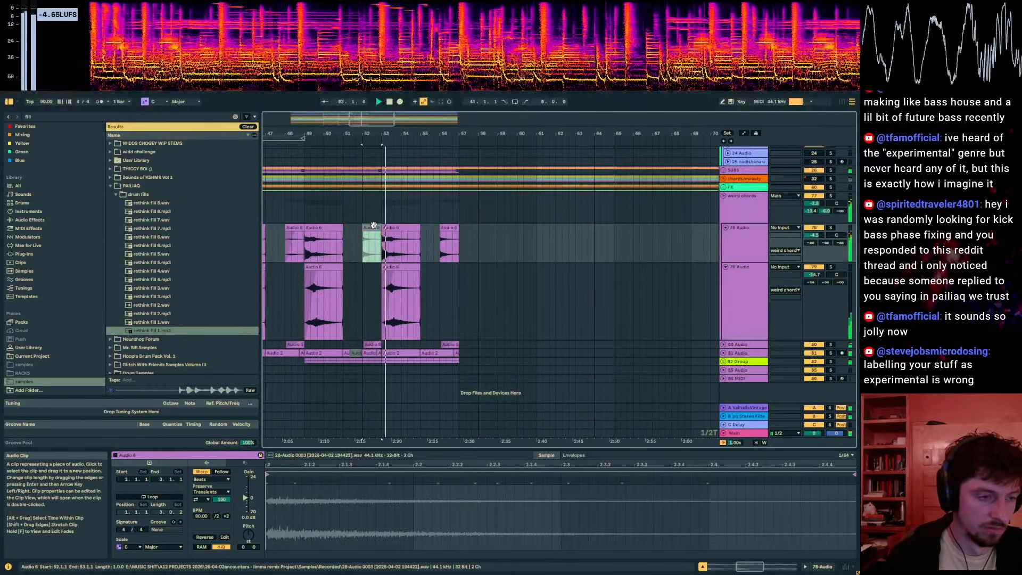
key(0)
click(448, 244)
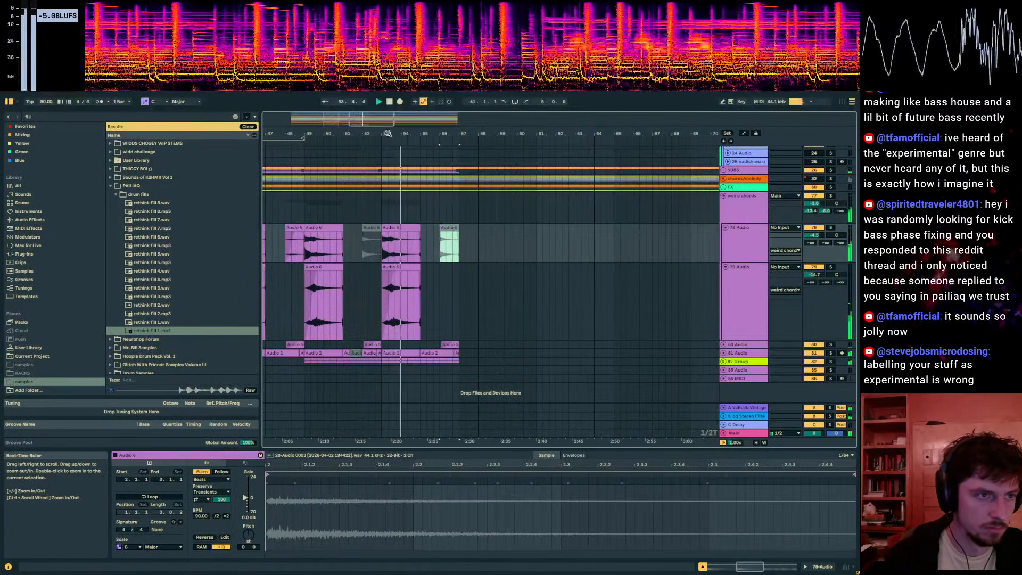
drag(388, 134, 469, 132)
key(0)
click(378, 222)
click(378, 228)
key(0)
drag(489, 251, 477, 252)
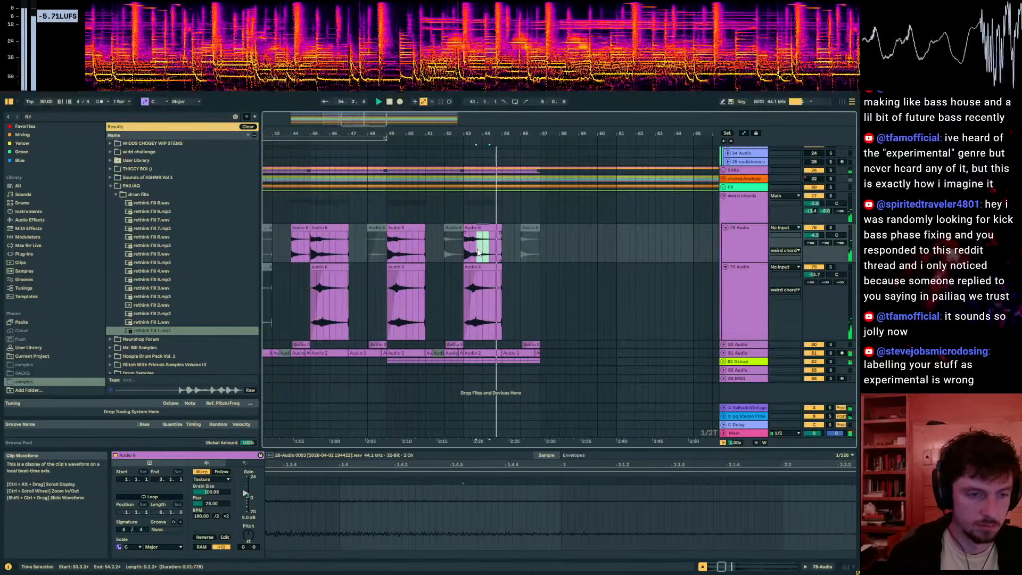
click(537, 303)
Step: Unfold the chords/melody group and solo it
scroll(543, 305, up, 4)
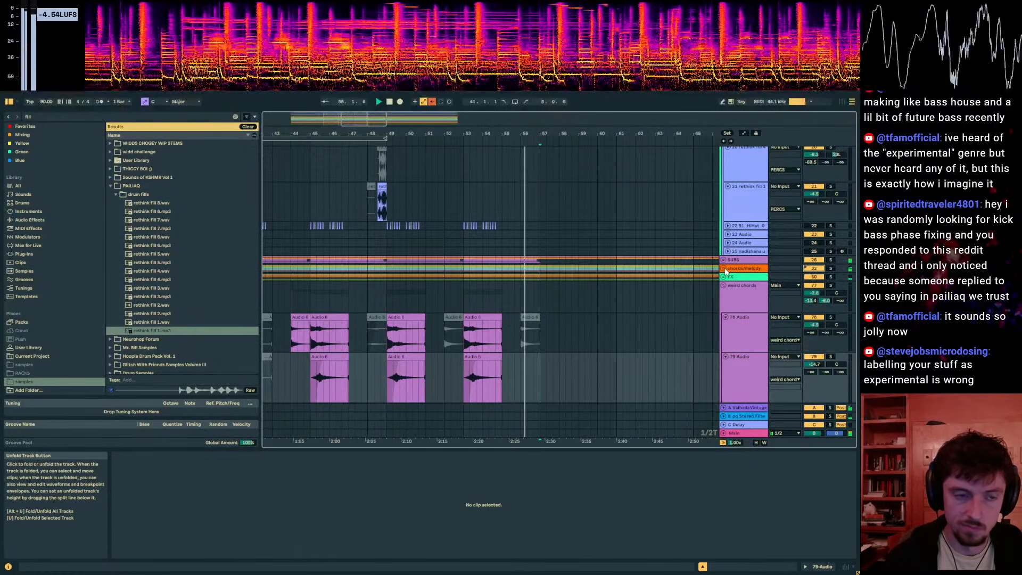
click(727, 269)
scroll(727, 267, down, 3)
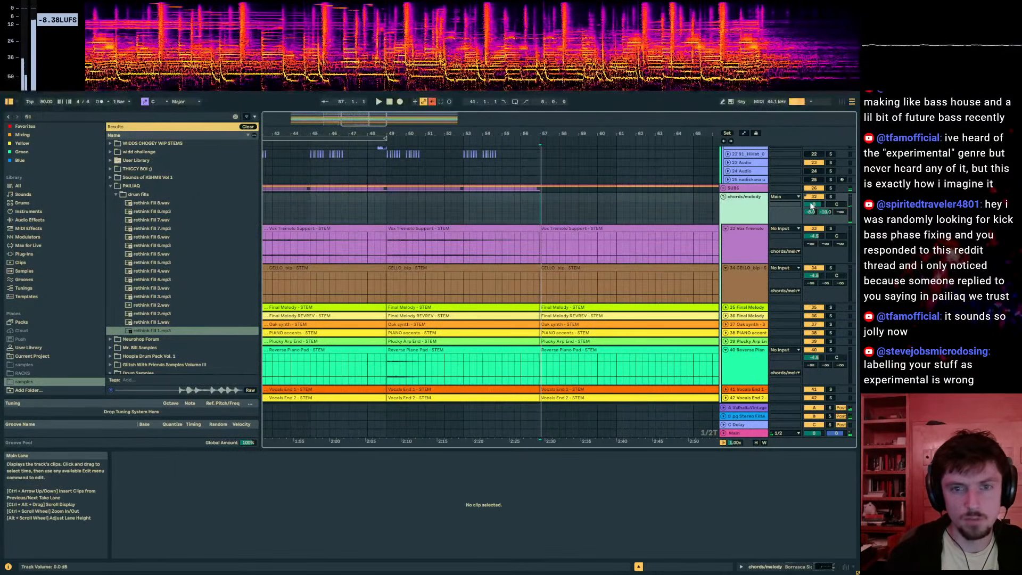
click(839, 205)
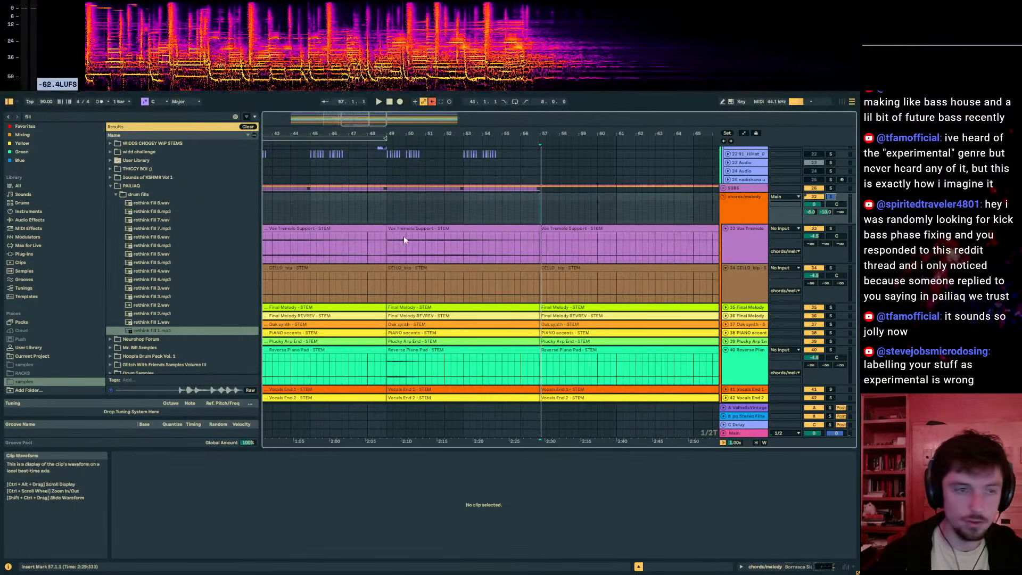
Step: Audition the soloed chords/melody stems from bar 53 and unfold the FM1 - STEM track
scroll(471, 214, down, 10)
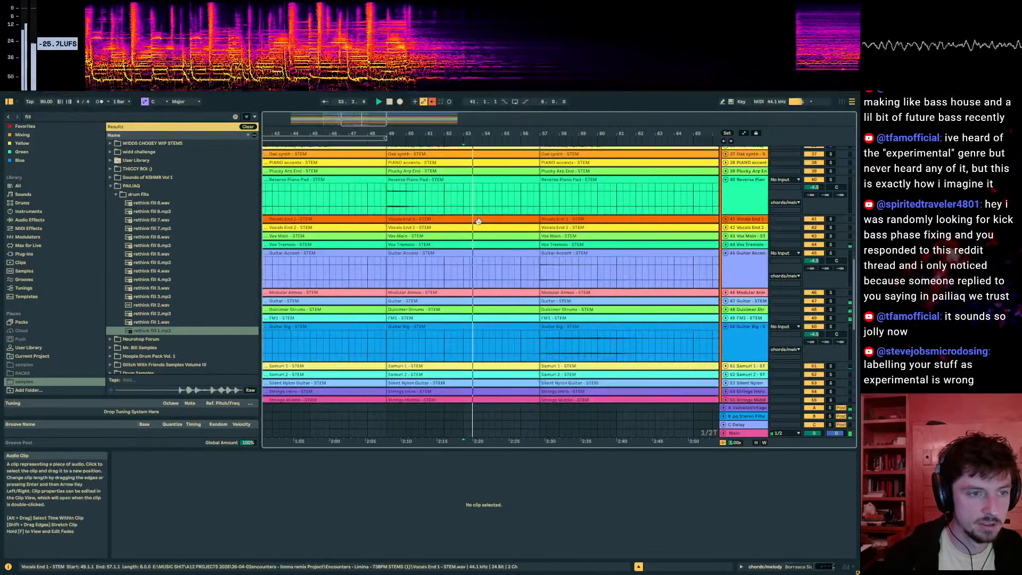
scroll(480, 236, up, 10)
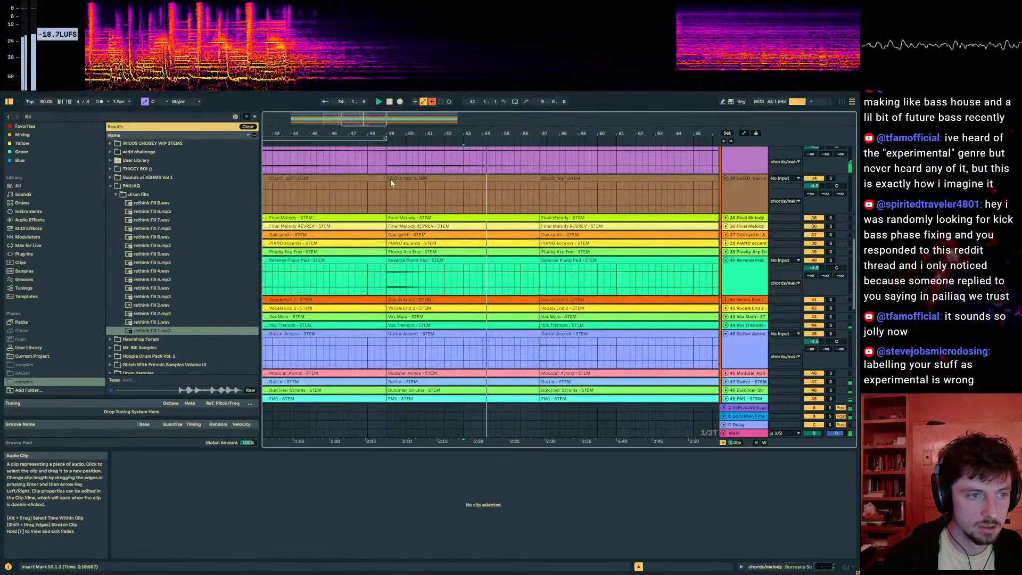
scroll(470, 201, down, 3)
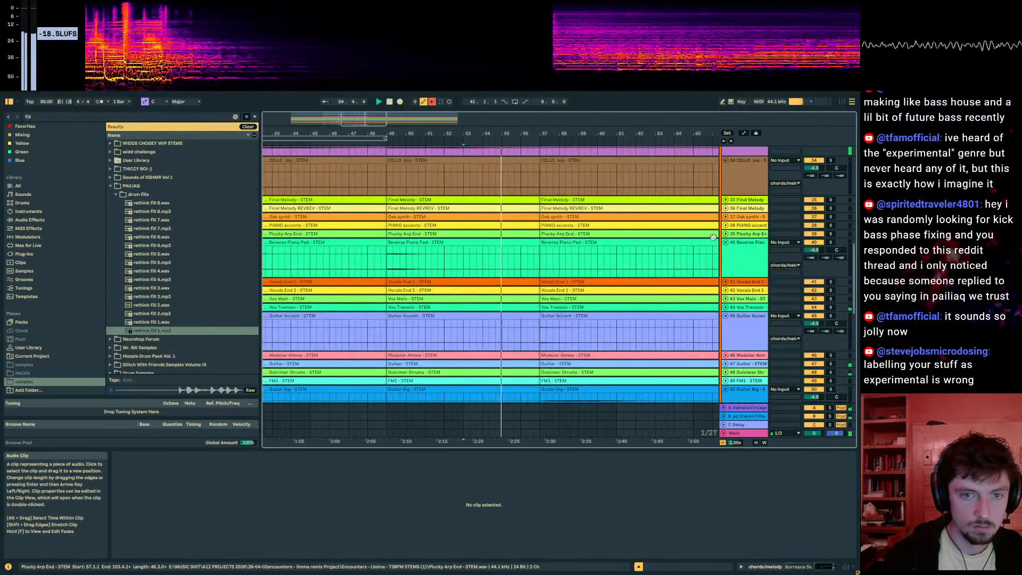
scroll(715, 239, down, 3)
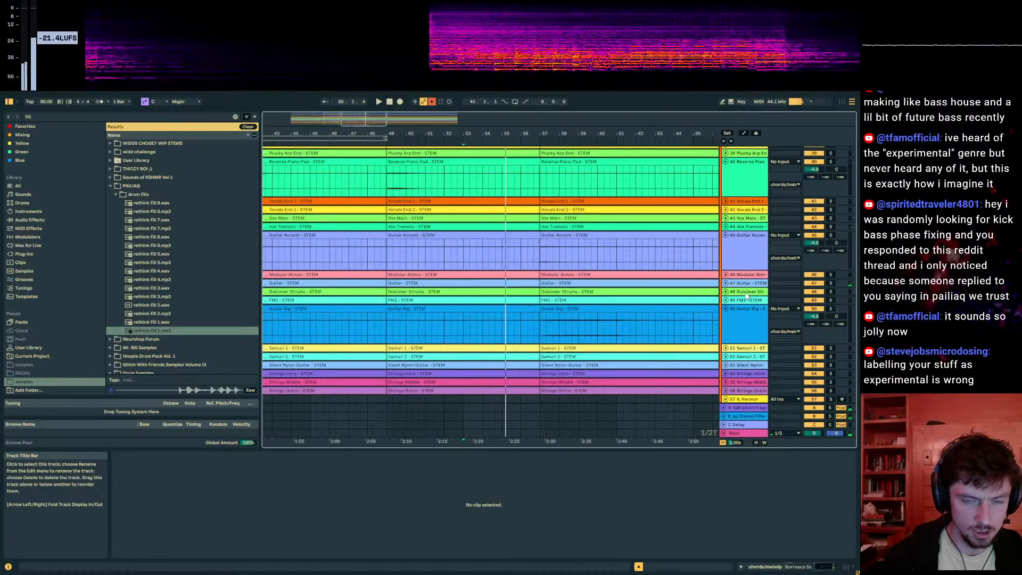
scroll(731, 299, down, 3)
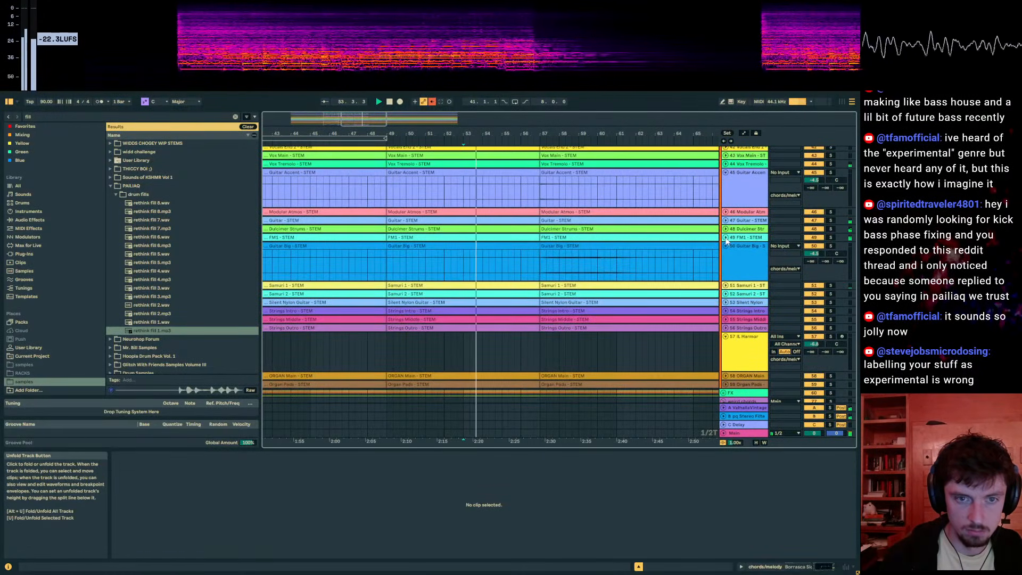
scroll(738, 264, up, 2)
scroll(738, 264, up, 1)
click(752, 356)
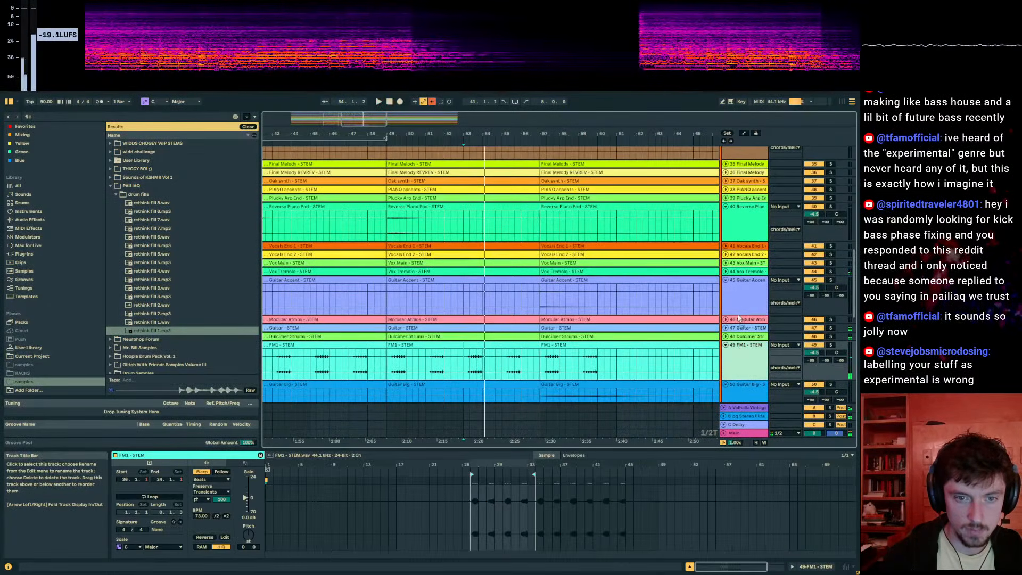
Step: Move the FM1 - STEM track out of the chords/melody group into the SUBS group, directly below the Hyper-Field track
scroll(559, 277, up, 5)
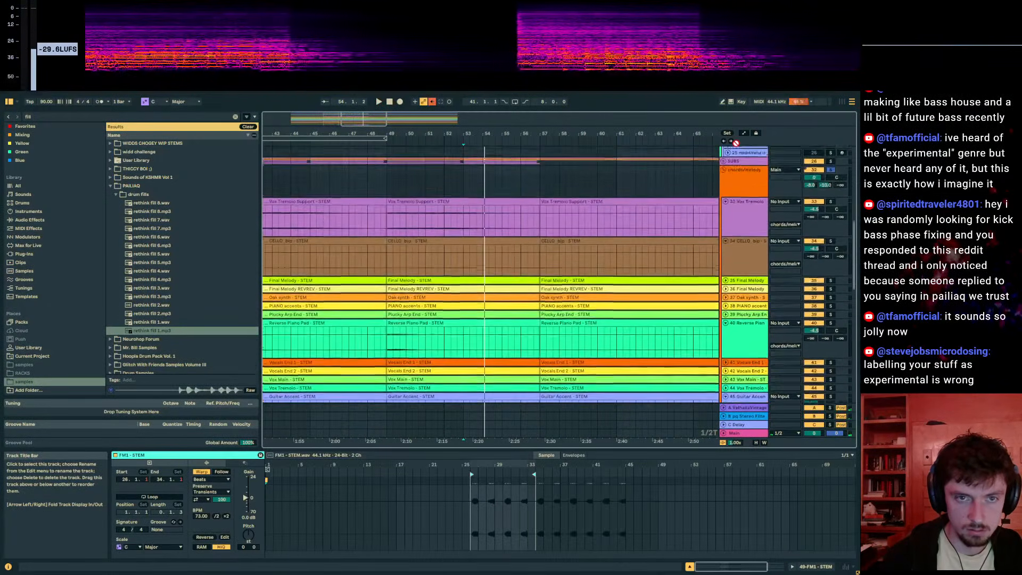
scroll(740, 254, up, 1)
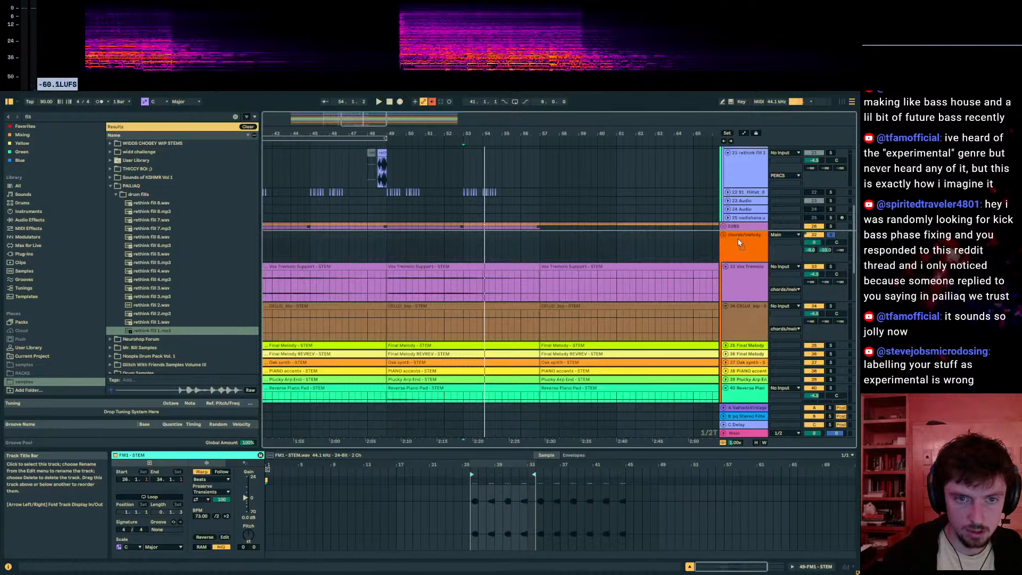
drag(738, 240, 736, 237)
scroll(731, 222, up, 2)
click(724, 205)
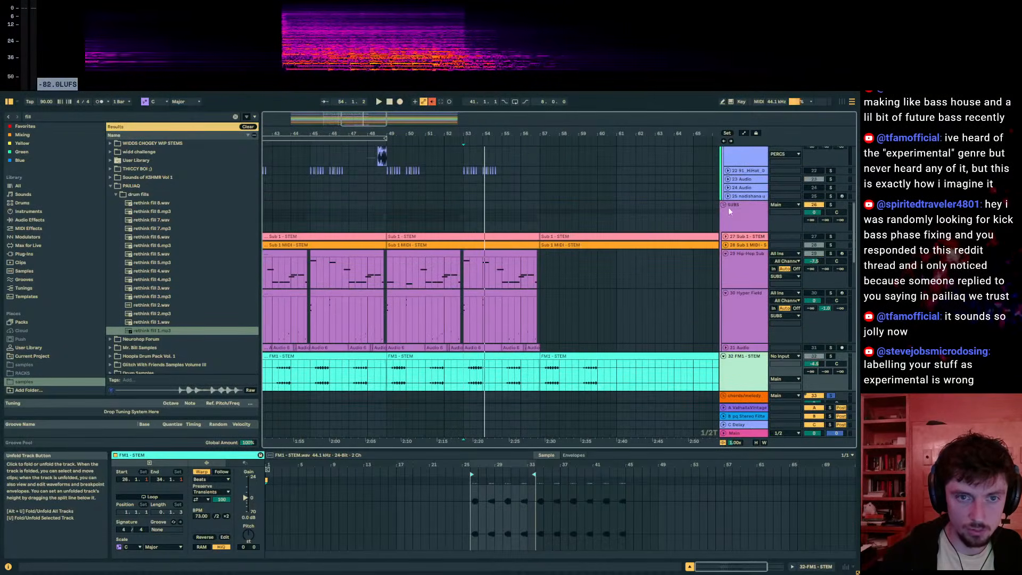
scroll(730, 224, down, 4)
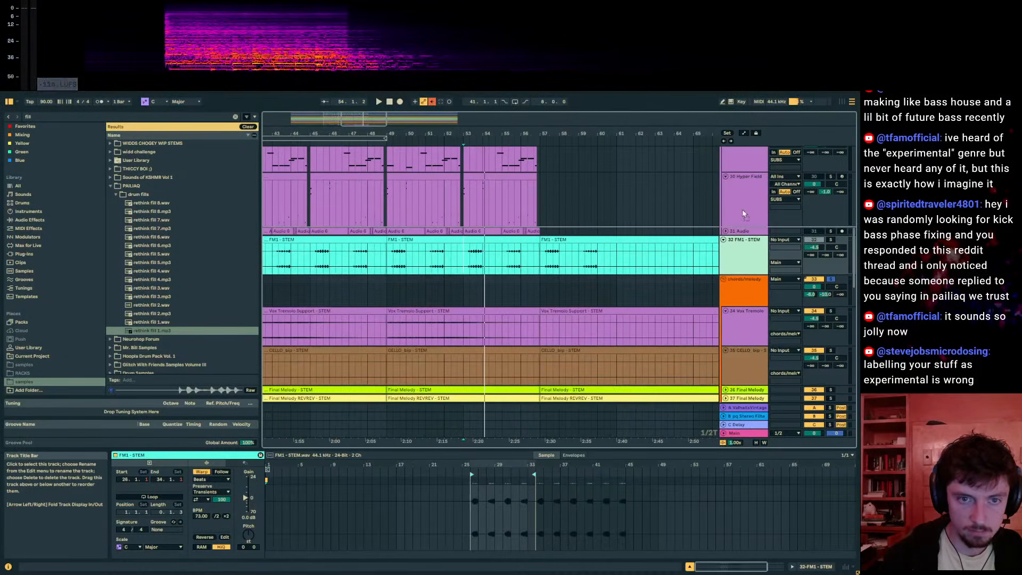
drag(744, 213, 767, 233)
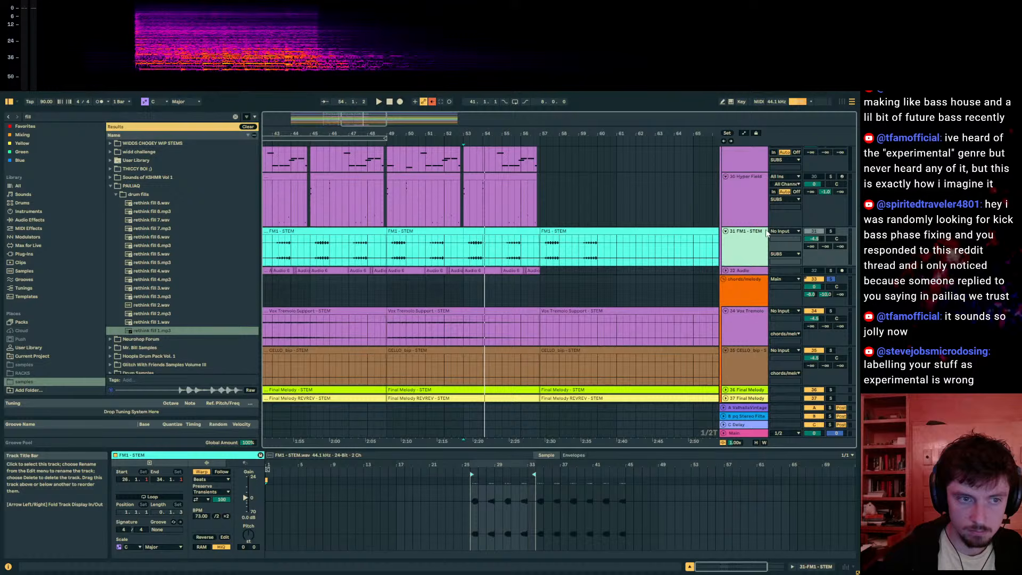
Step: Split out the section of the FM1 - STEM clip from bar 41 to bar 49 and deactivate it
click(832, 280)
key(space)
drag(457, 132, 452, 104)
click(401, 254)
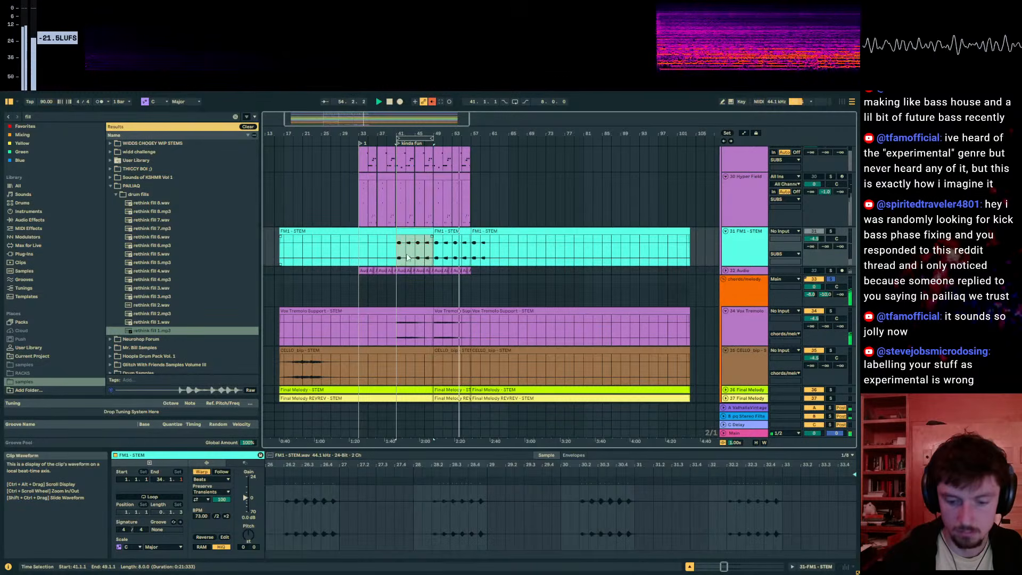
key(ctrl+e)
key(0)
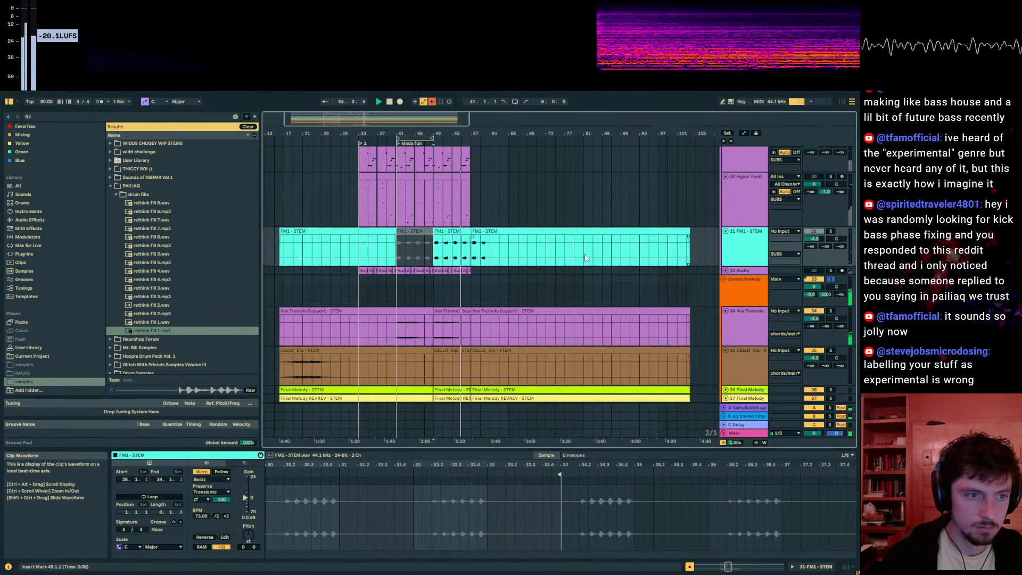
Step: Turn off the solo on the chords/melody group and select the group track
click(830, 281)
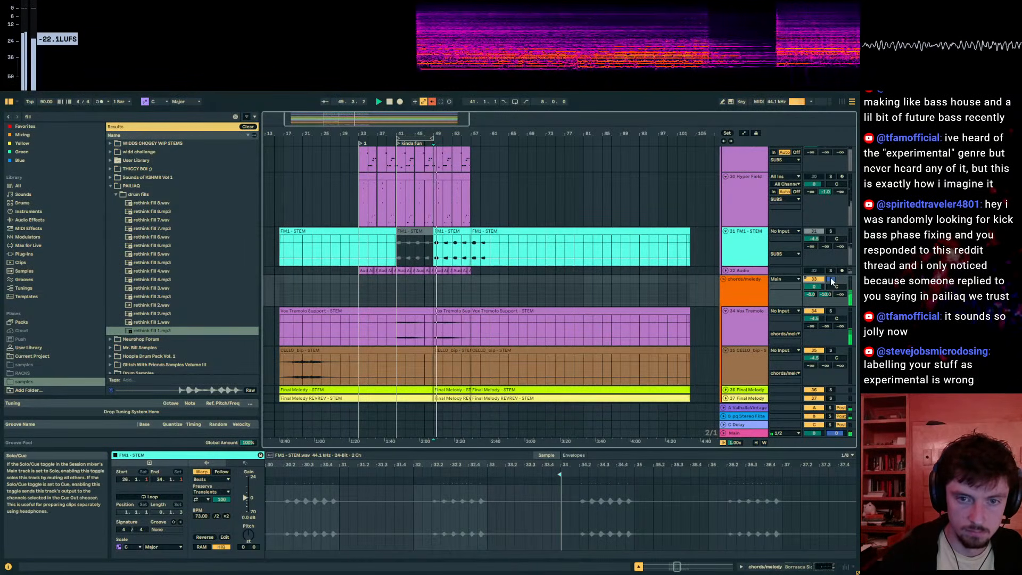
scroll(740, 234, down, 3)
click(735, 230)
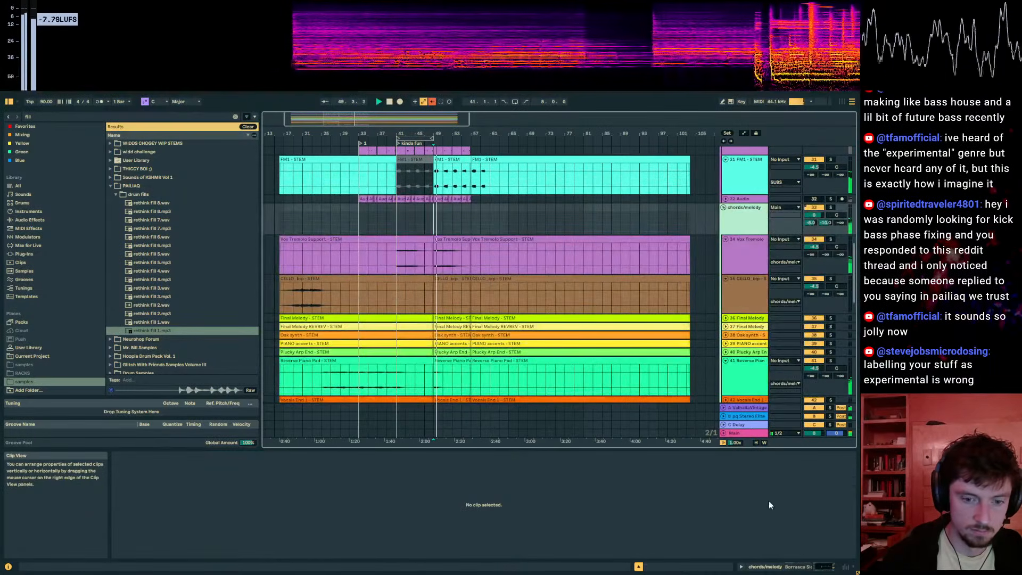
Step: Look through the chords/melody group's devices and its stems around bar 49 to find the clips that are sounding
click(778, 568)
click(744, 215)
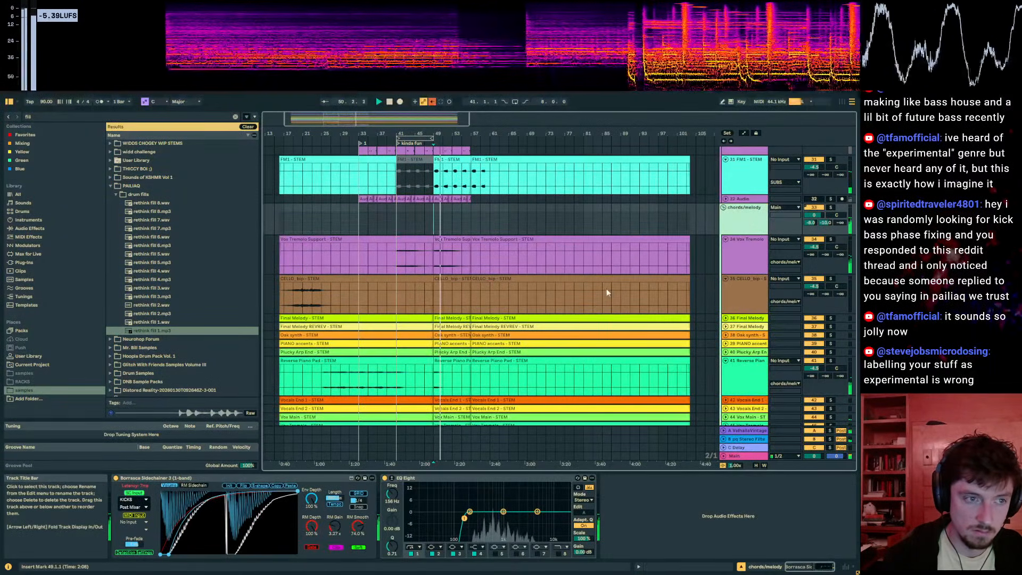
scroll(608, 292, down, 5)
right_click(515, 286)
click(455, 335)
scroll(450, 332, down, 13)
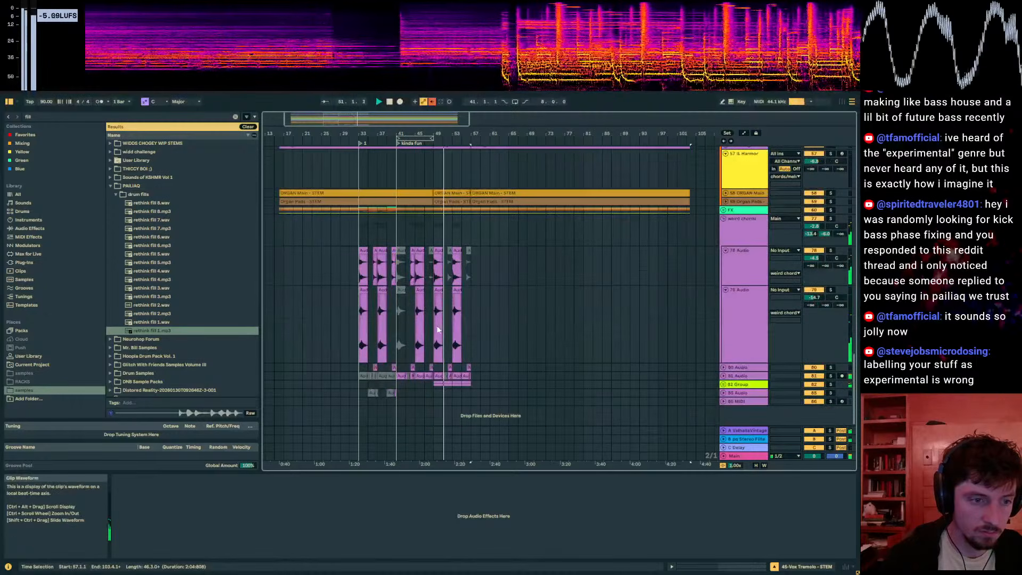
click(432, 324)
scroll(434, 322, up, 10)
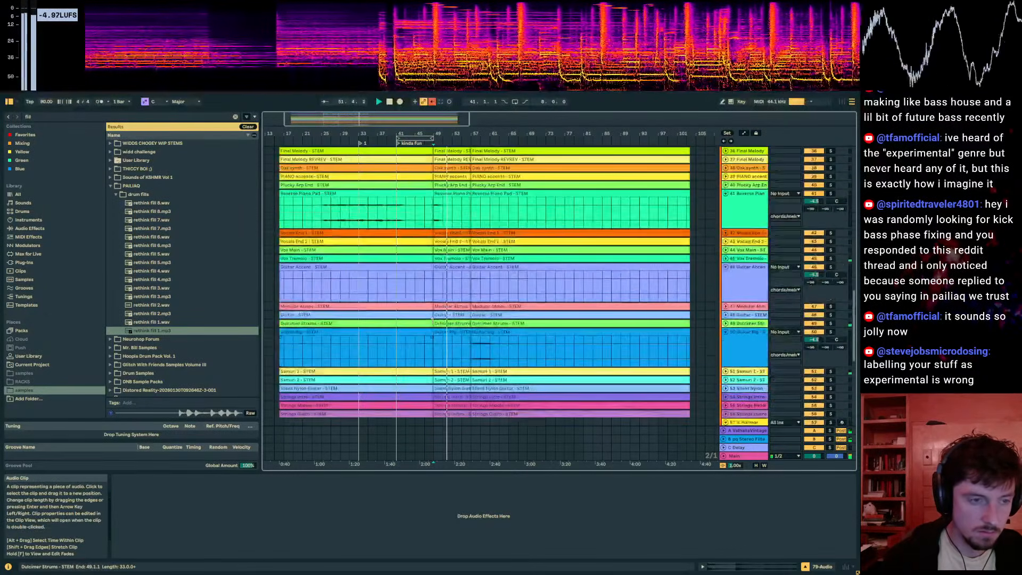
drag(467, 123, 464, 266)
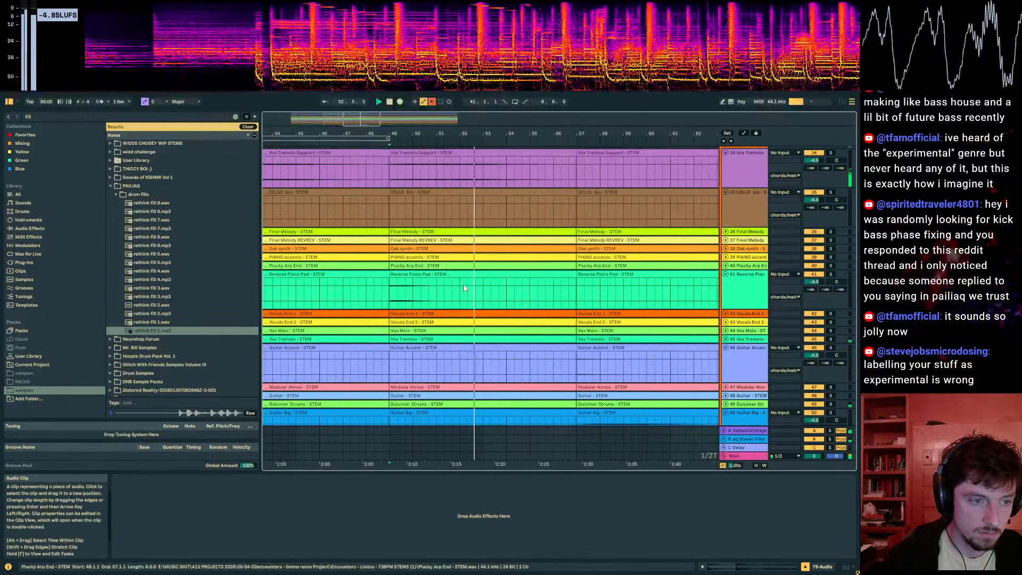
Step: Unfold the Vox Tremolo track and deactivate its clip from bar 49 to bar 57
click(725, 340)
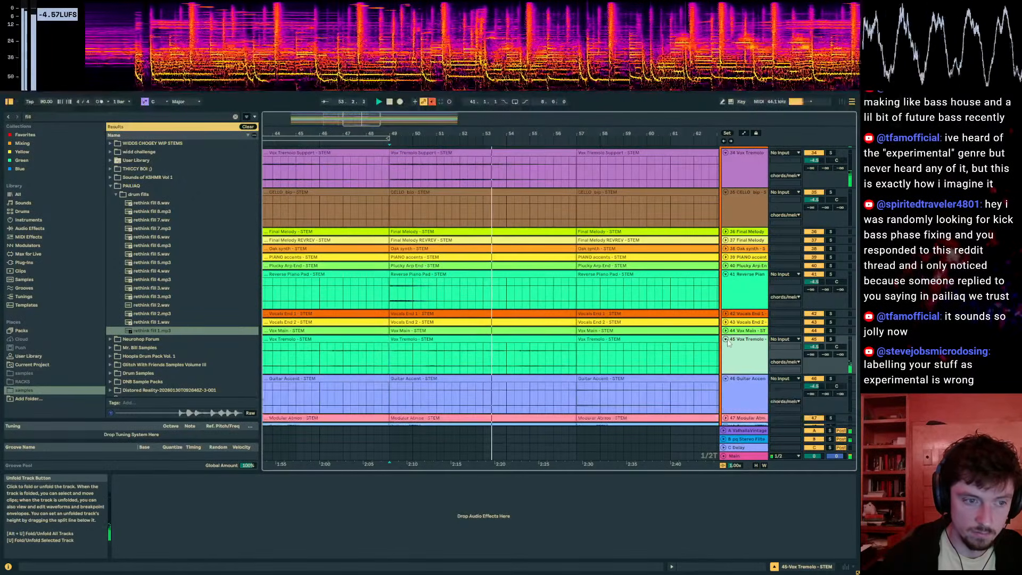
click(465, 314)
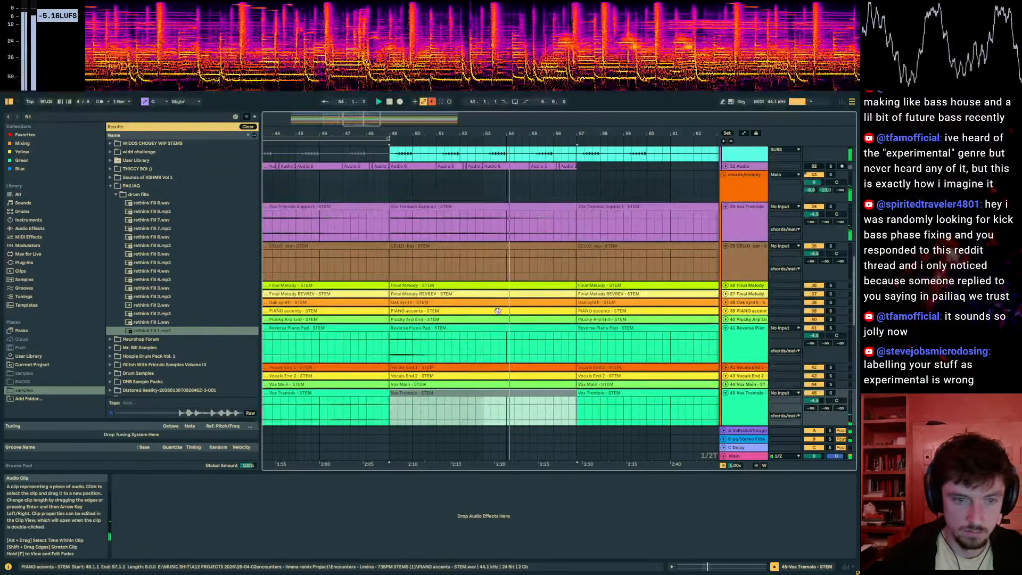
scroll(744, 298, up, 1)
key(0)
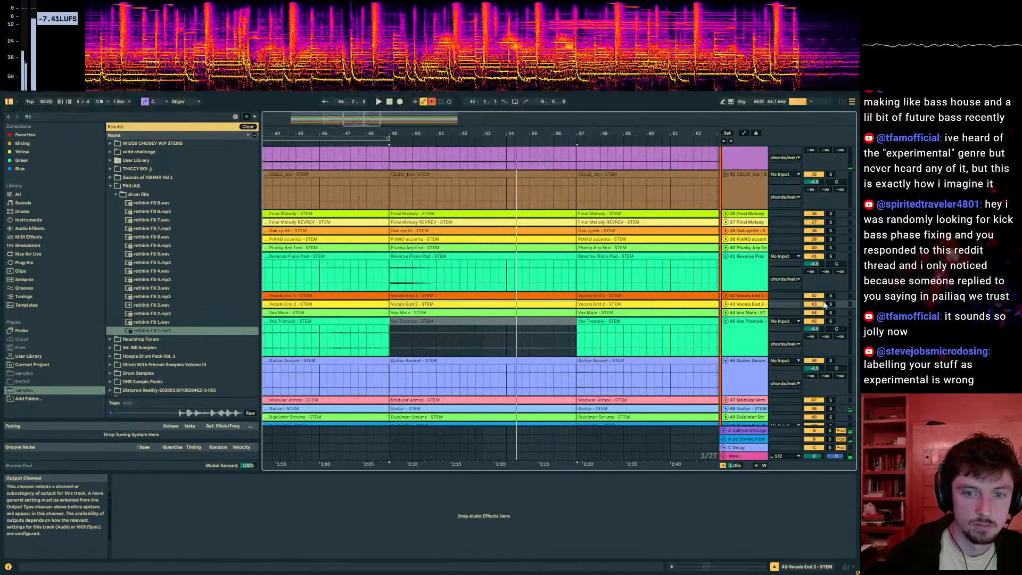
Step: Audition the Vocals End 2 track soloed from bar 49 and unfold all tracks to show their waveforms
click(830, 305)
key(space)
click(725, 304)
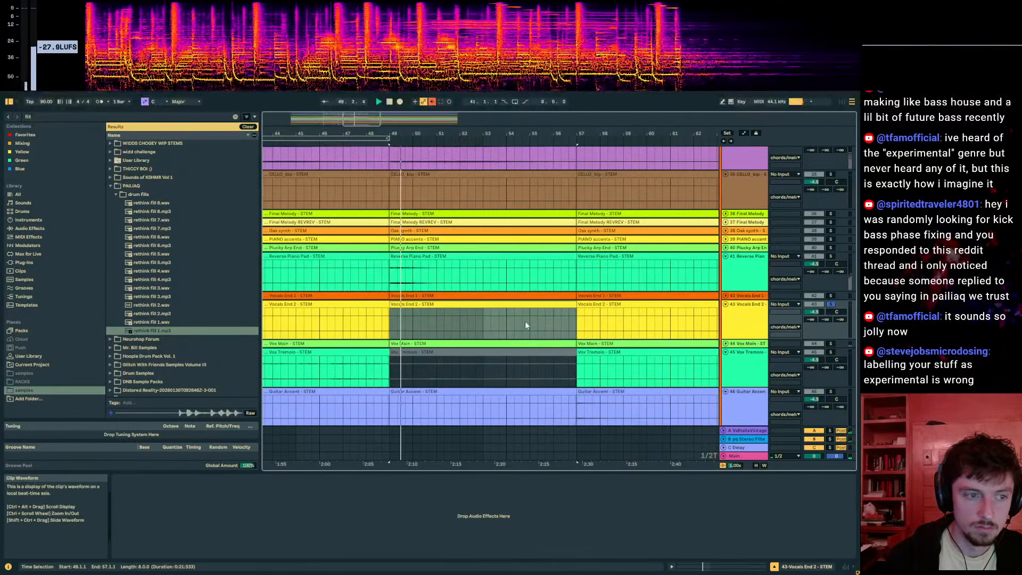
alt+click(725, 295)
scroll(724, 295, up, 2)
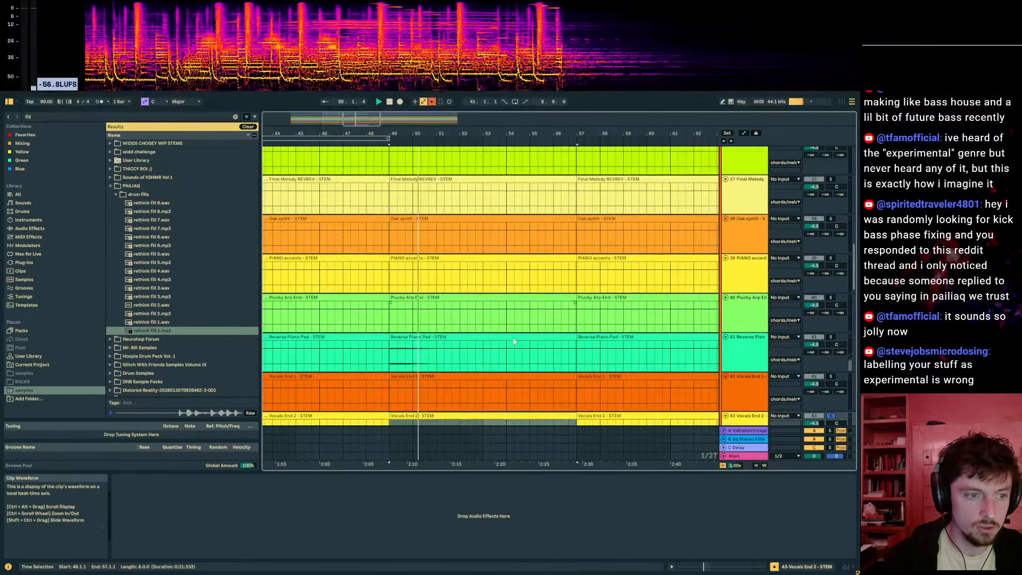
click(481, 338)
key(space)
Step: Delete the Plucky Arp End, PIANO accents and Oak synth clips between bars 49 and 57
click(495, 301)
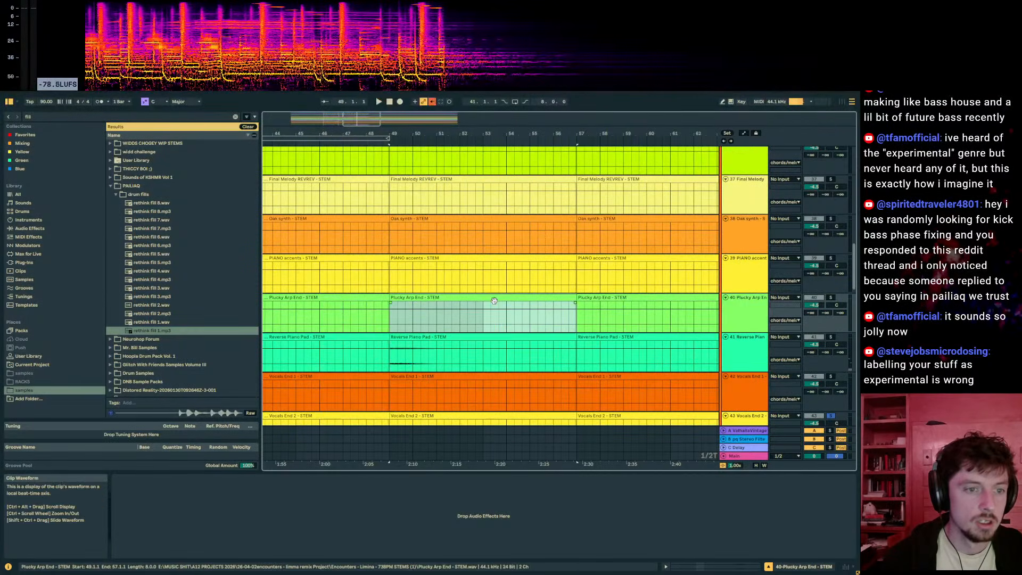
key(Delete)
click(466, 257)
key(Delete)
click(446, 218)
key(Delete)
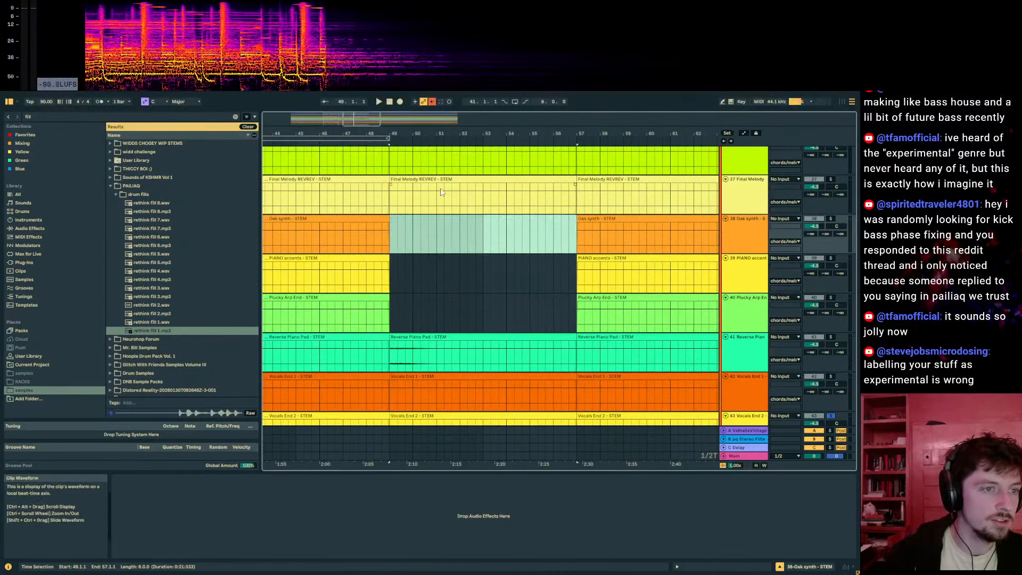
Step: Delete the Final Melody REVREV, Final Melody and CELLO clips between bars 49 and 57
click(437, 180)
scroll(440, 184, up, 2)
key(Delete)
click(473, 219)
key(Delete)
click(455, 180)
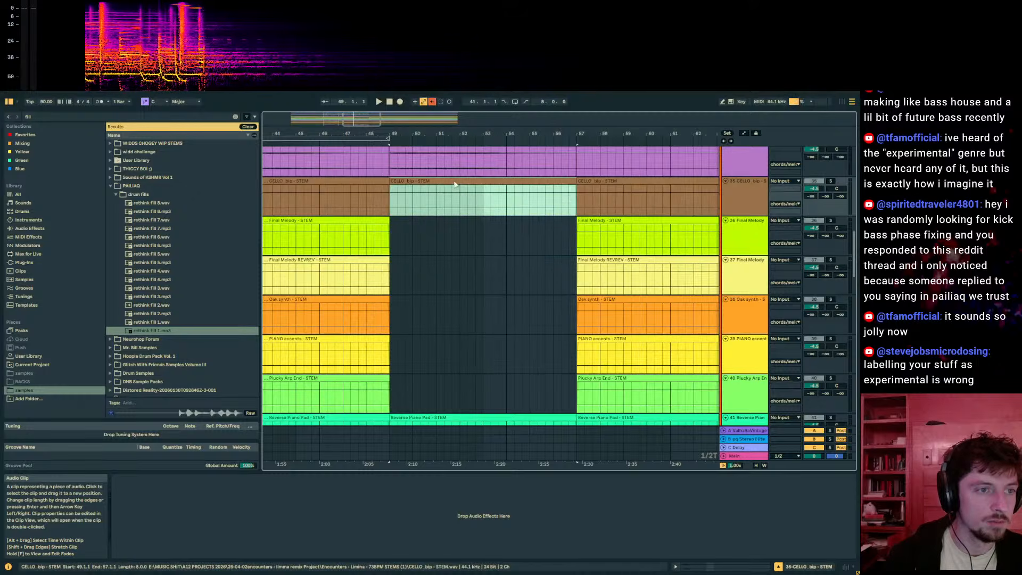
key(Delete)
Step: Delete everything before bar 57 on the tracks from Final Melody down to Plucky Arp End
scroll(454, 213, up, 2)
scroll(452, 235, down, 3)
scroll(450, 226, down, 8)
scroll(426, 207, up, 2)
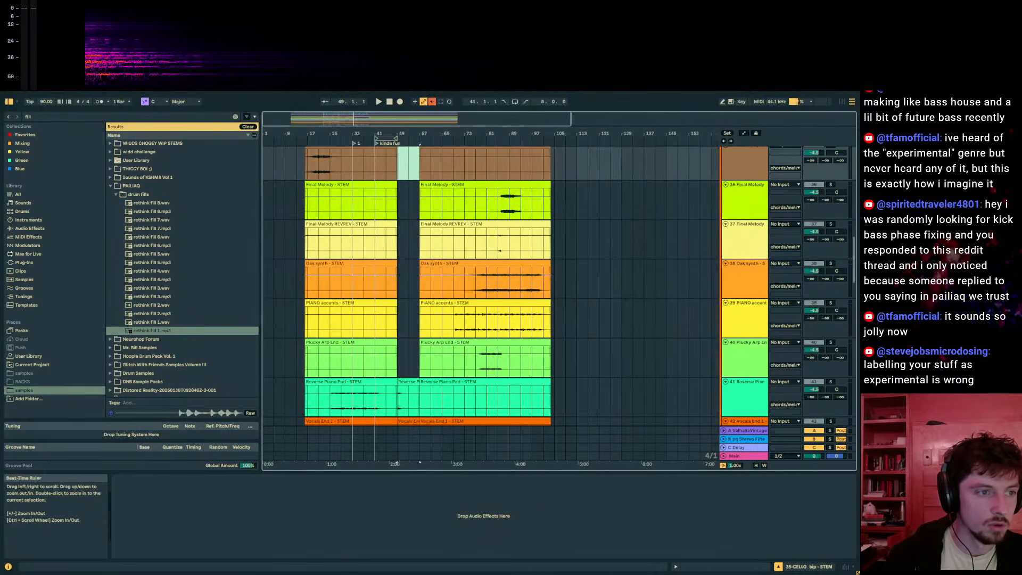
drag(416, 203, 272, 367)
scroll(371, 345, down, 5)
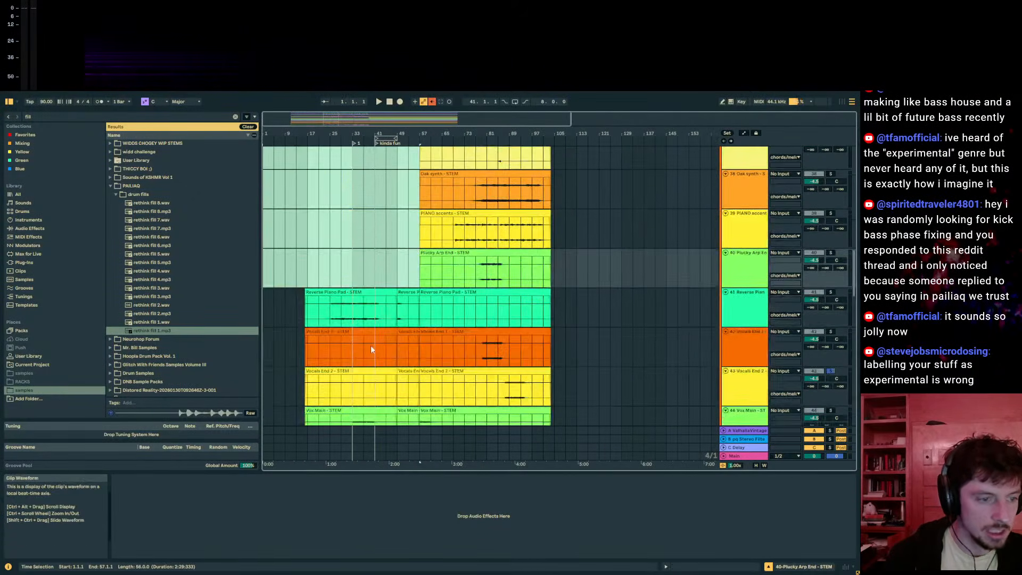
Step: Clear the Vocals End 1 and Vocals End 2 tracks before bar 57
drag(421, 270, 297, 308)
key(Delete)
scroll(373, 293, down, 1)
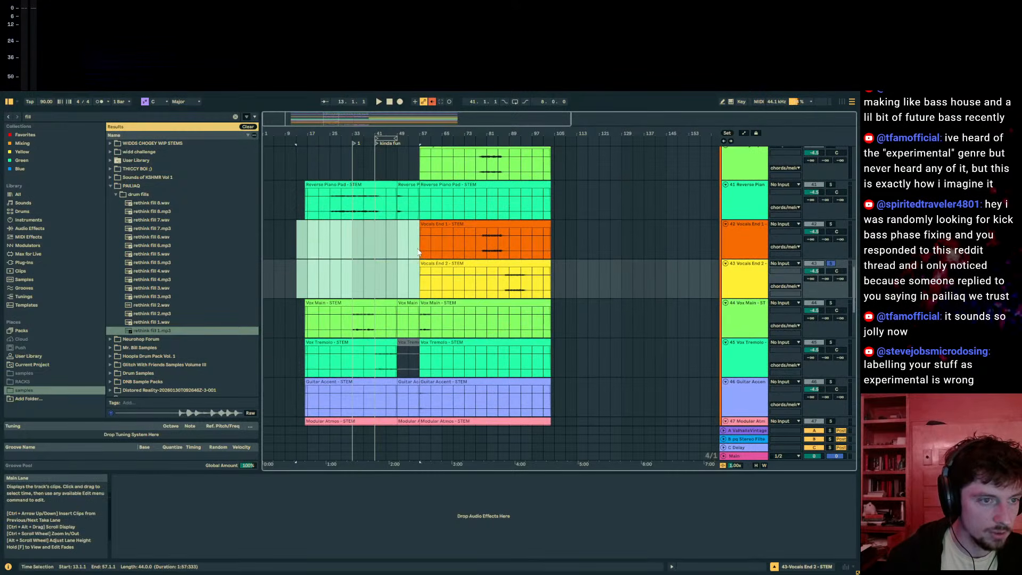
Step: Trim the remaining Vocals End clips to their audible parts, Vocals End 1 ending at bar 89 and Vocals End 2 spanning bars 85 to 97
drag(420, 242, 506, 266)
key(Delete)
click(477, 262)
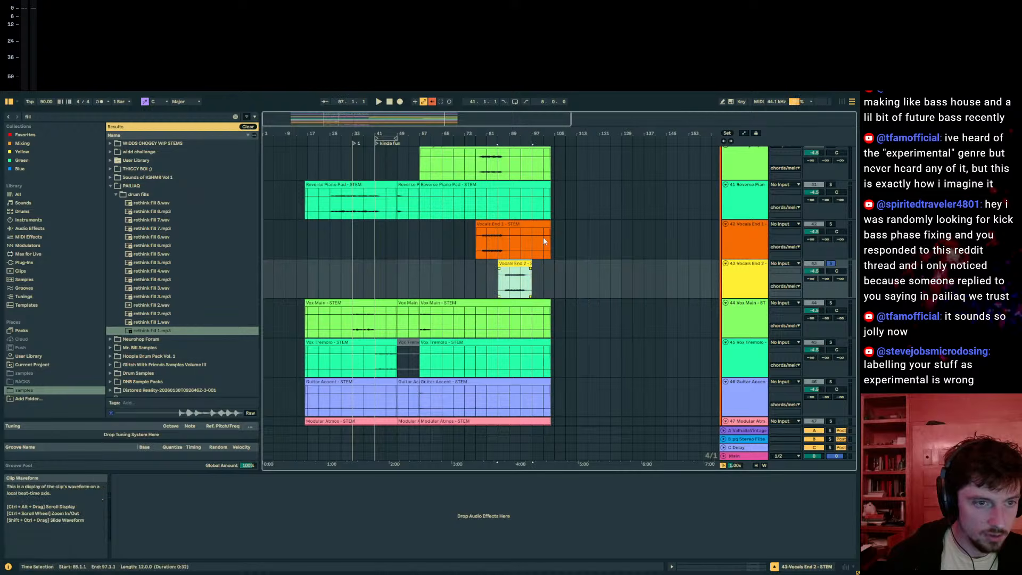
click(515, 245)
Step: Delete everything from bar 65 onward on the Vox Main, Vox Tremolo and Guitar Accent tracks
scroll(532, 245, down, 3)
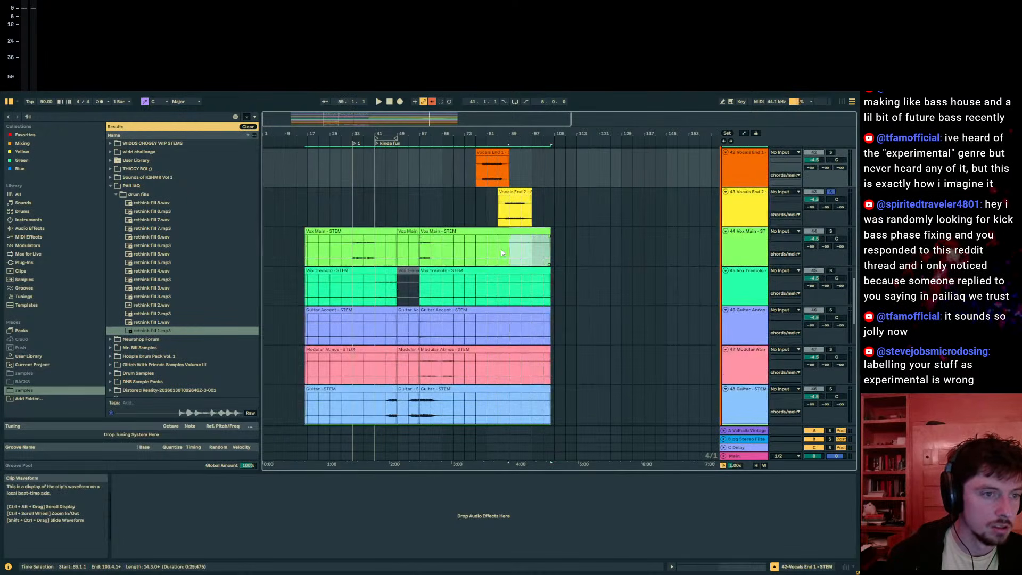
drag(445, 295, 447, 313)
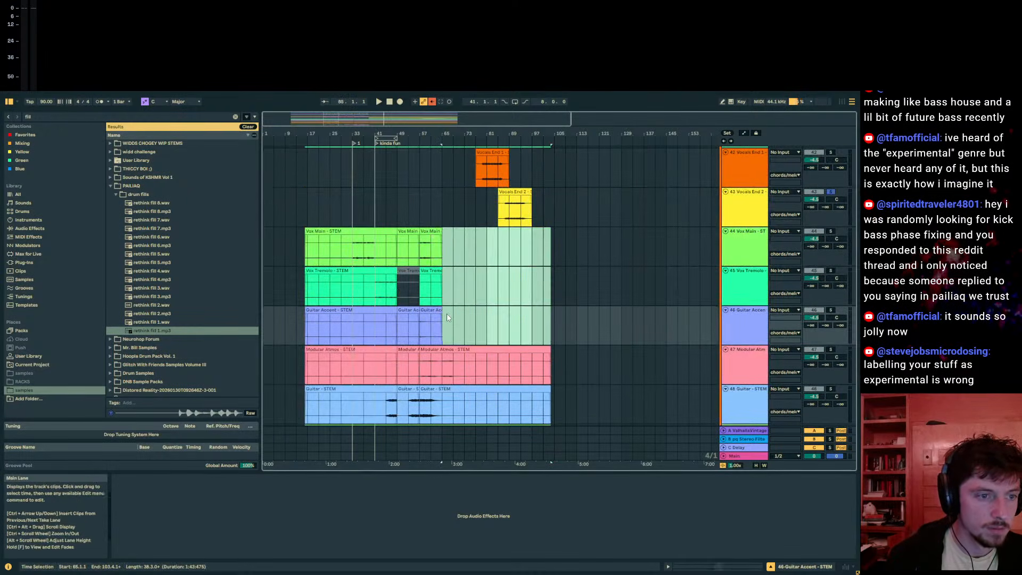
scroll(447, 314, down, 2)
key(Delete)
Step: Delete everything from bar 69 onward on the Modular Atmos, Guitar and Dulcimer Strums tracks
drag(554, 305, 492, 381)
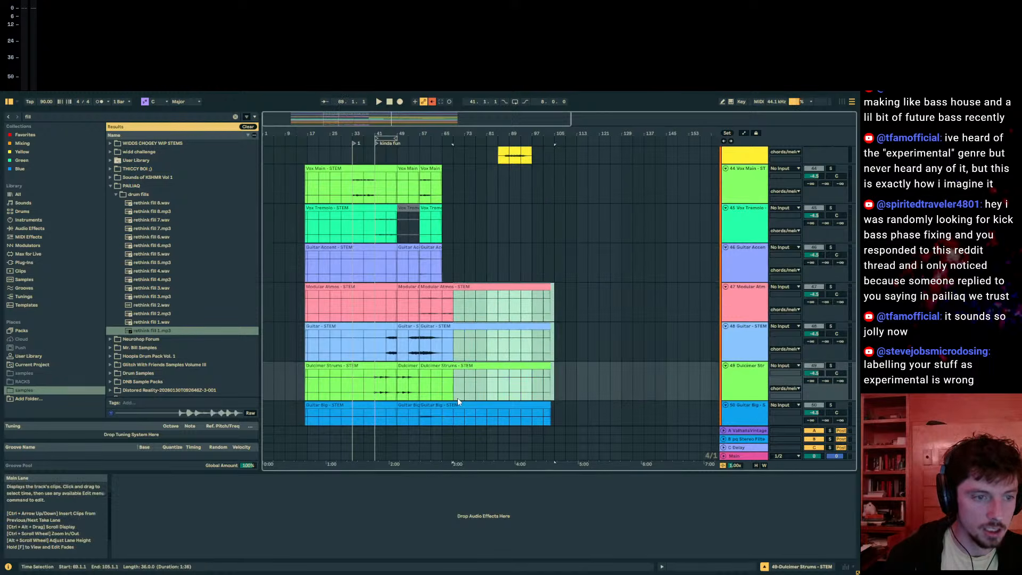
scroll(461, 397, down, 2)
key(Delete)
Step: Cut the Guitar Big and Samuri 1 stems from bar 65 onward, and Dulcimer Strums from bar 57 onward
drag(567, 340, 442, 400)
key(Delete)
drag(453, 315, 422, 315)
key(Delete)
scroll(443, 334, down, 2)
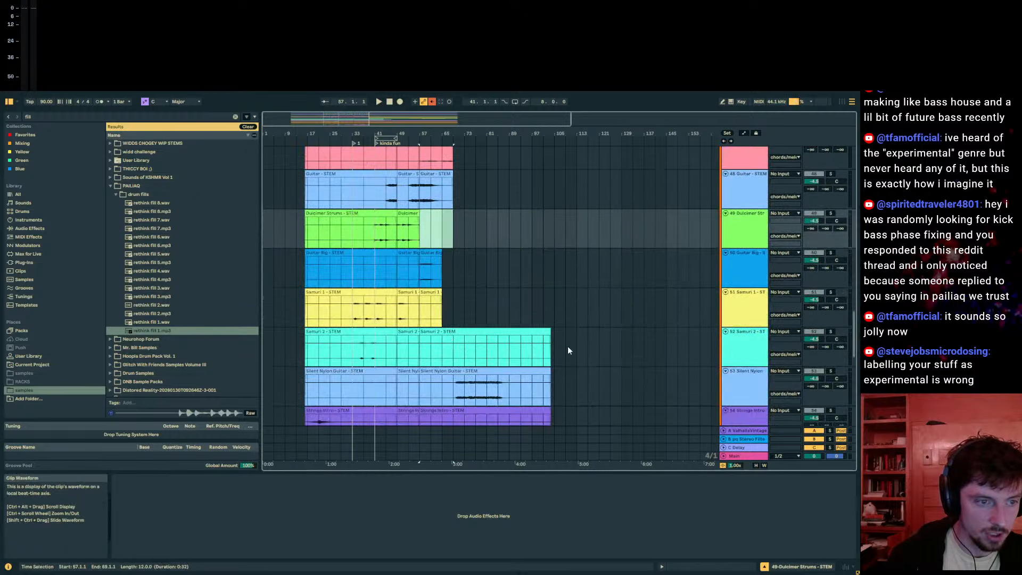
Step: Remove the Samuri 2 stem after bar 57 and the silent parts of Samuri 1 and Samuri 2 before bar 33
drag(568, 350, 419, 349)
scroll(421, 349, down, 2)
key(Delete)
click(315, 250)
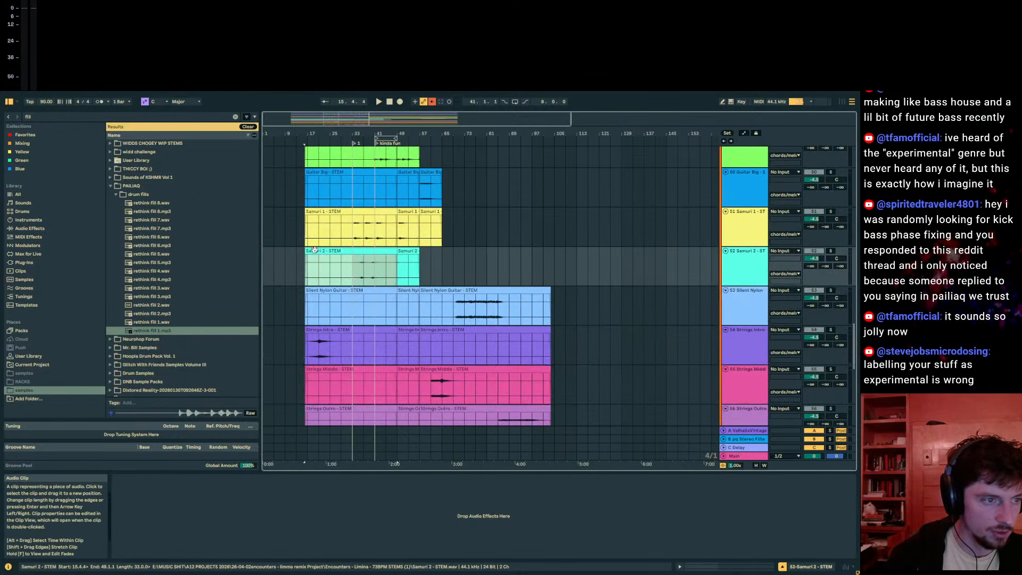
drag(352, 275, 318, 277)
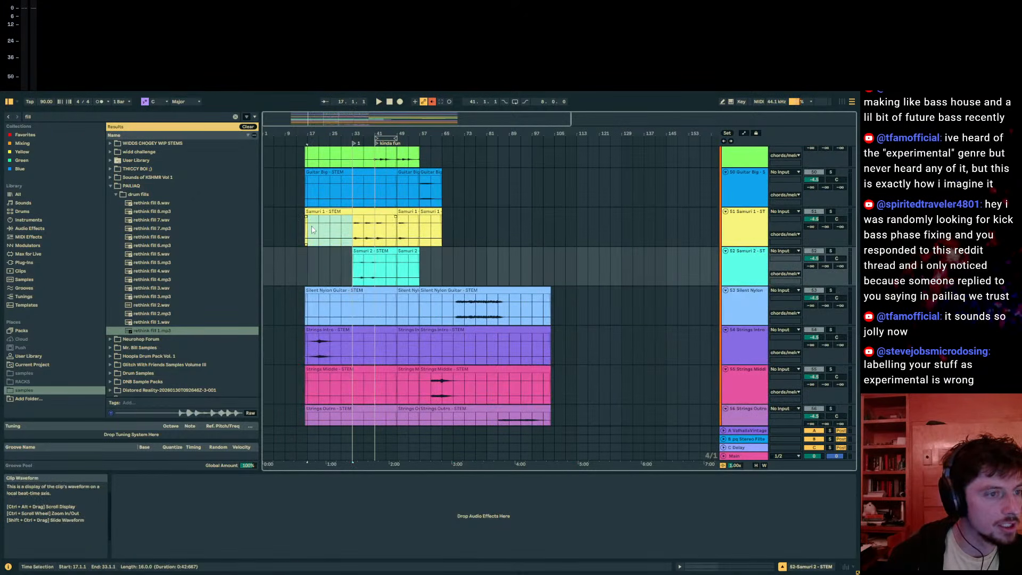
key(Delete)
scroll(356, 238, up, 2)
Step: Delete the silent start of Guitar Big before bar 49 and of Dulcimer Strums before bar 41
click(396, 238)
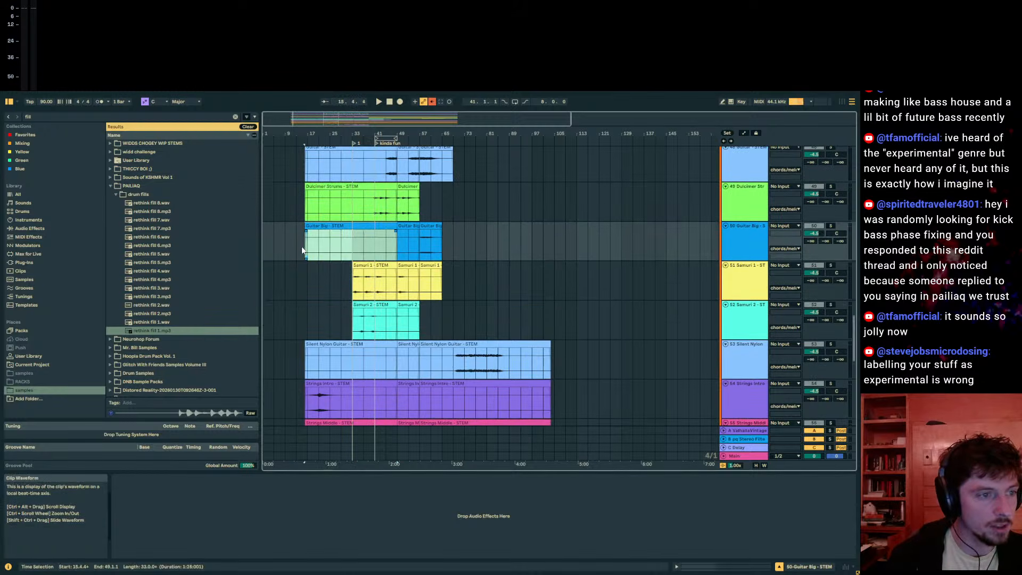
drag(301, 247, 297, 247)
key(Delete)
scroll(314, 250, up, 3)
drag(375, 268, 304, 269)
key(Delete)
scroll(351, 269, up, 2)
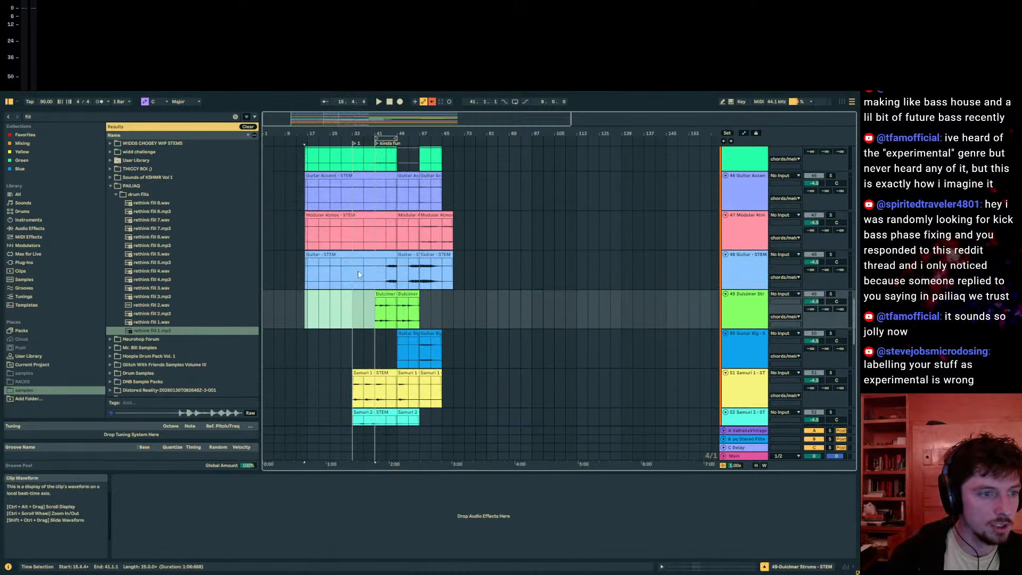
Step: Delete the silent start of the Guitar stem before bar 41 and of Modular Atmos before bar 49
drag(375, 276, 287, 274)
key(Delete)
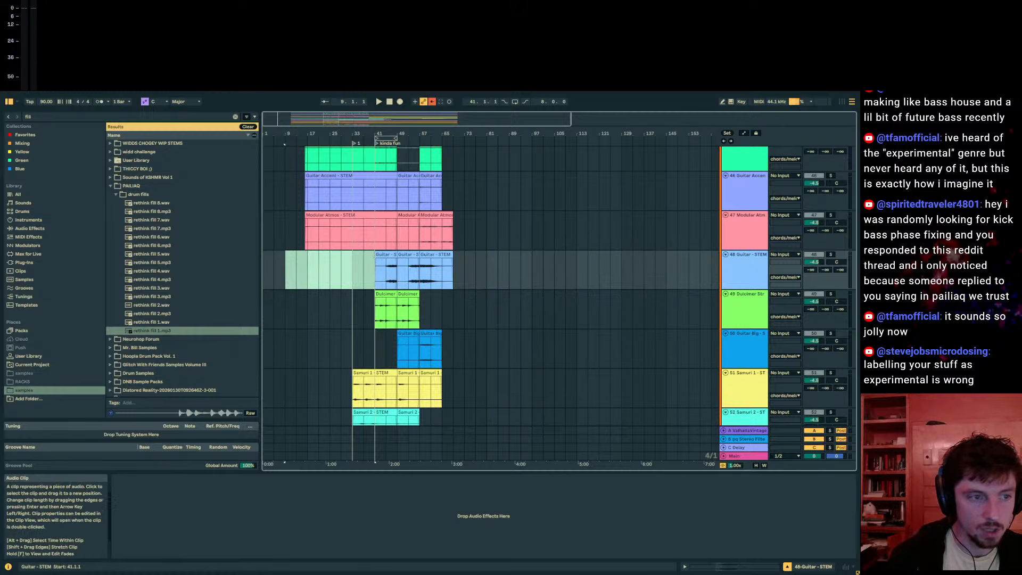
scroll(380, 266, up, 3)
click(380, 267)
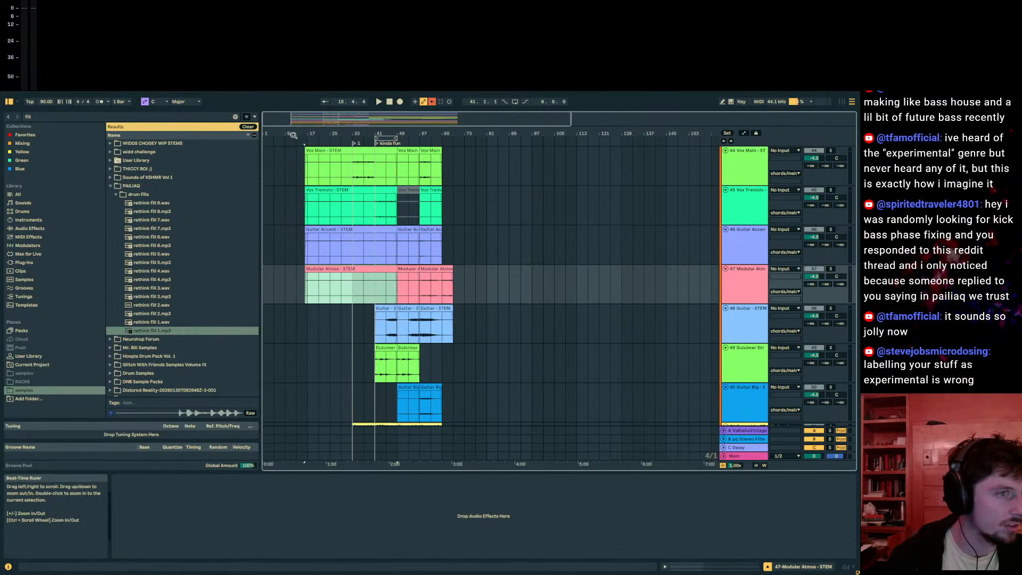
drag(294, 135, 450, 211)
key(Delete)
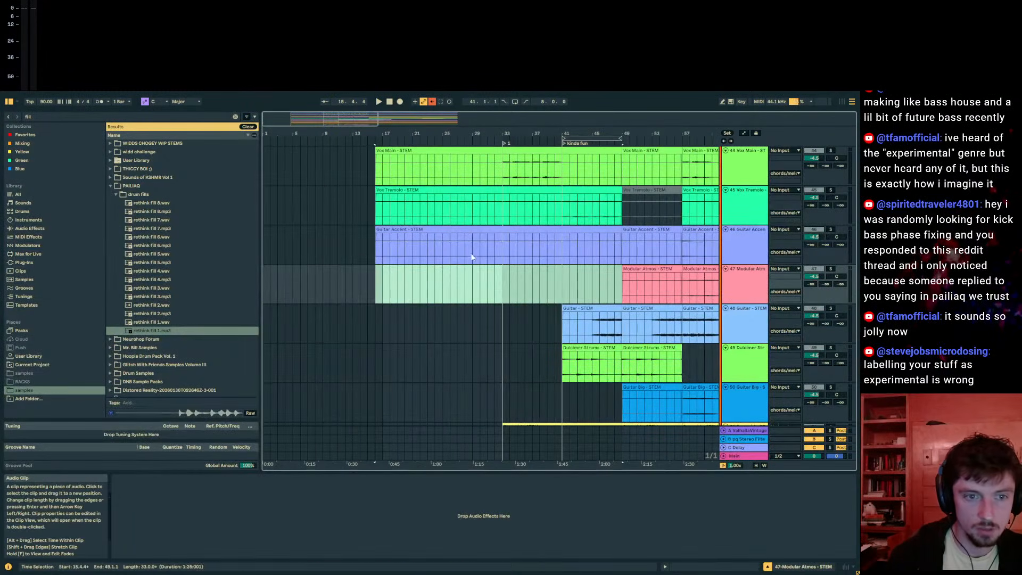
Step: Delete the silent start of Guitar Accent before bar 49 and of Vox Tremolo before bar 40
click(475, 230)
key(Delete)
click(483, 190)
scroll(488, 213, up, 1)
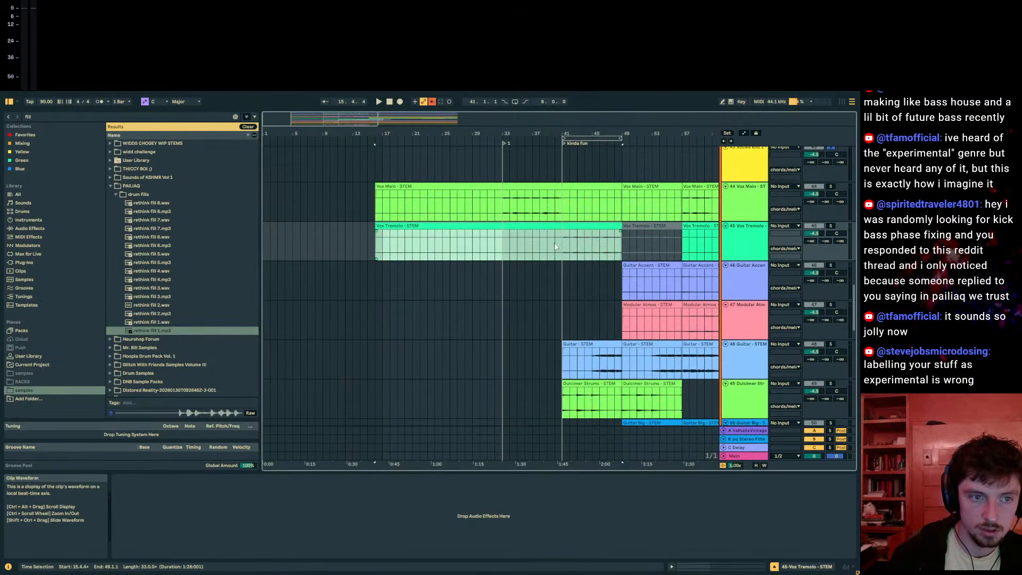
drag(554, 246, 354, 246)
key(Delete)
Step: Delete the silent start of the Vox Main stem before bar 32
scroll(480, 245, up, 1)
drag(495, 245, 475, 245)
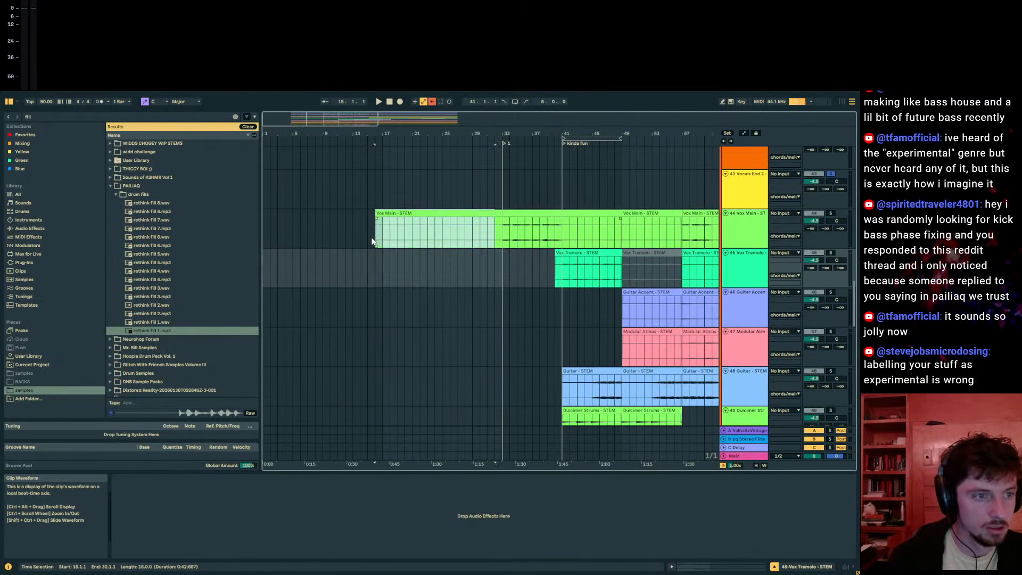
key(Delete)
Step: Audition Vox Main from bar 33 soloed and with the full mix, and select its section from bar 33 to bar 41
click(486, 228)
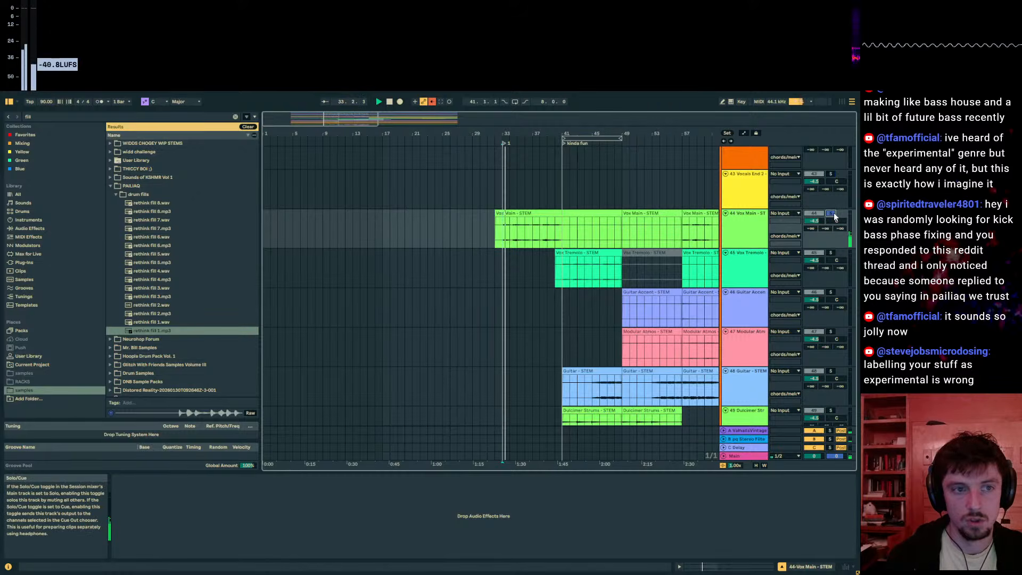
click(831, 213)
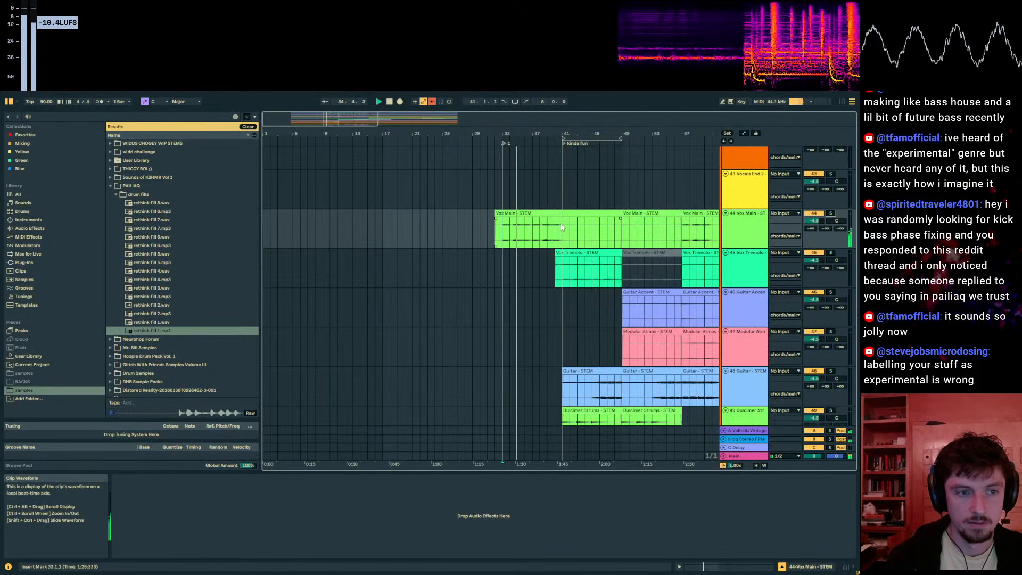
drag(634, 132, 544, 160)
click(421, 197)
drag(416, 234, 310, 238)
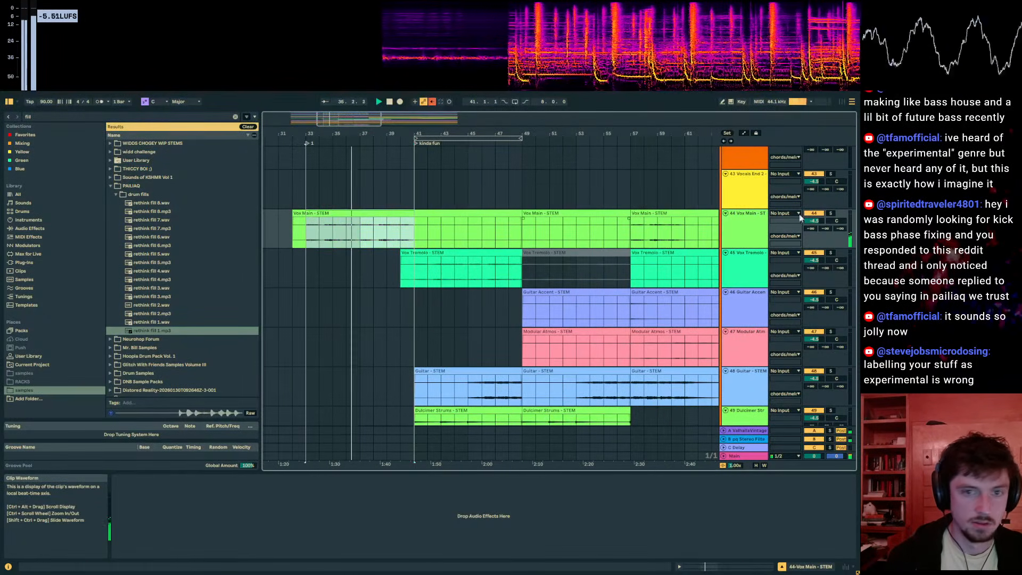
Step: Raise the Vox Main track's volume and fine-tune its level against the mix while playing from bar 38
drag(815, 220, 815, 207)
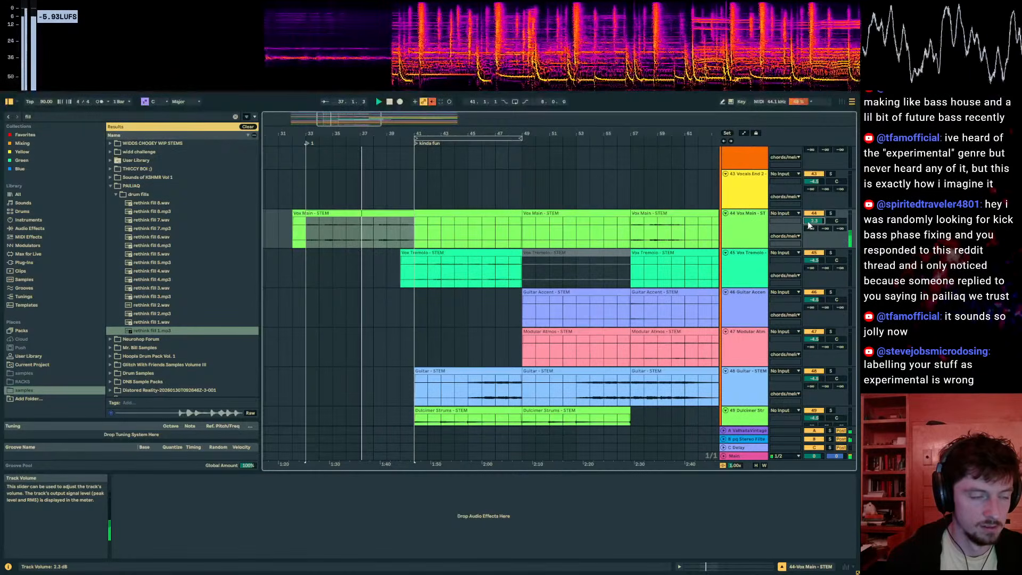
click(376, 234)
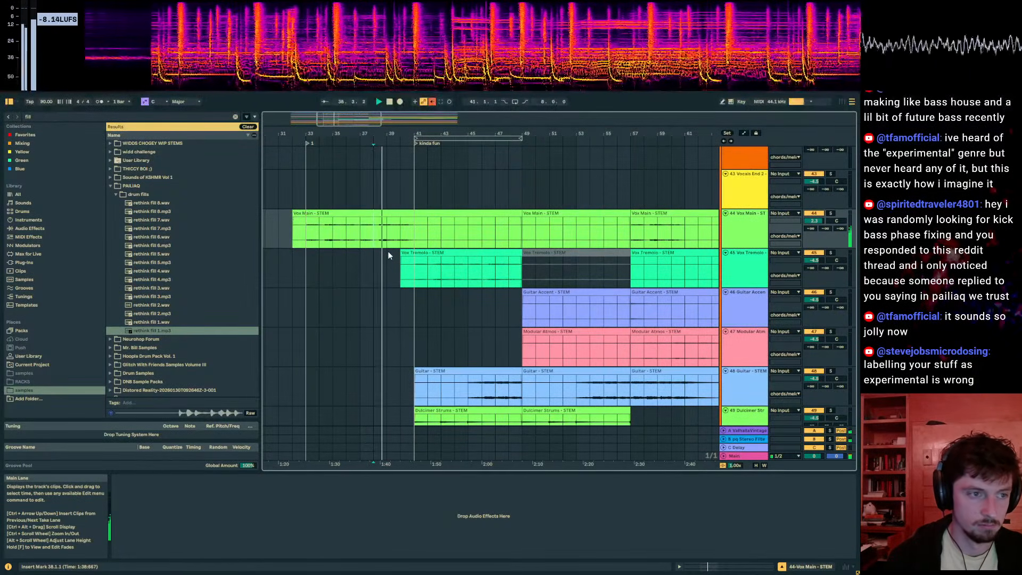
drag(814, 221, 814, 230)
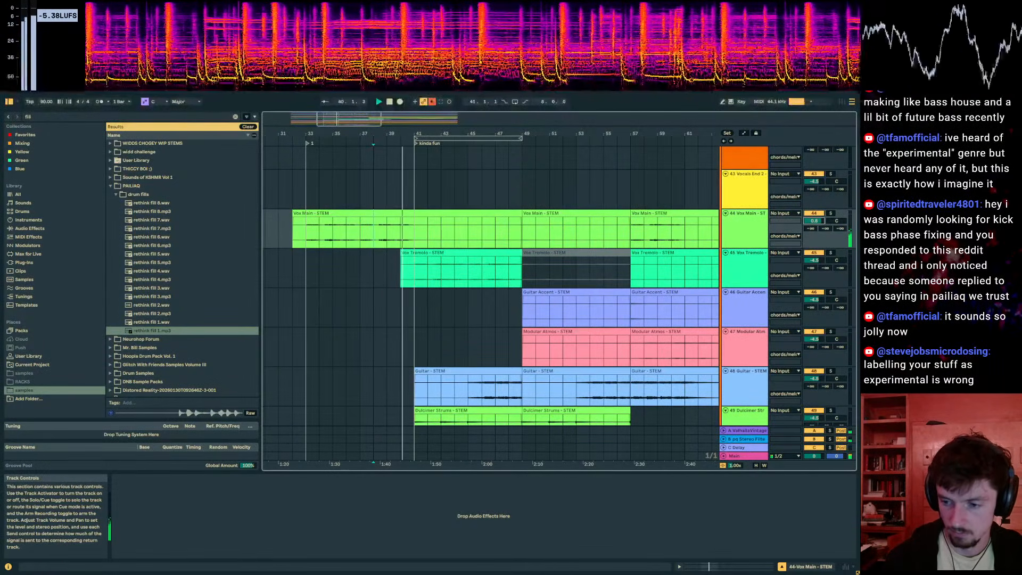
Step: Deactivate the Vox Tremolo clip from bar 40 to bar 49
scroll(407, 253, down, 5)
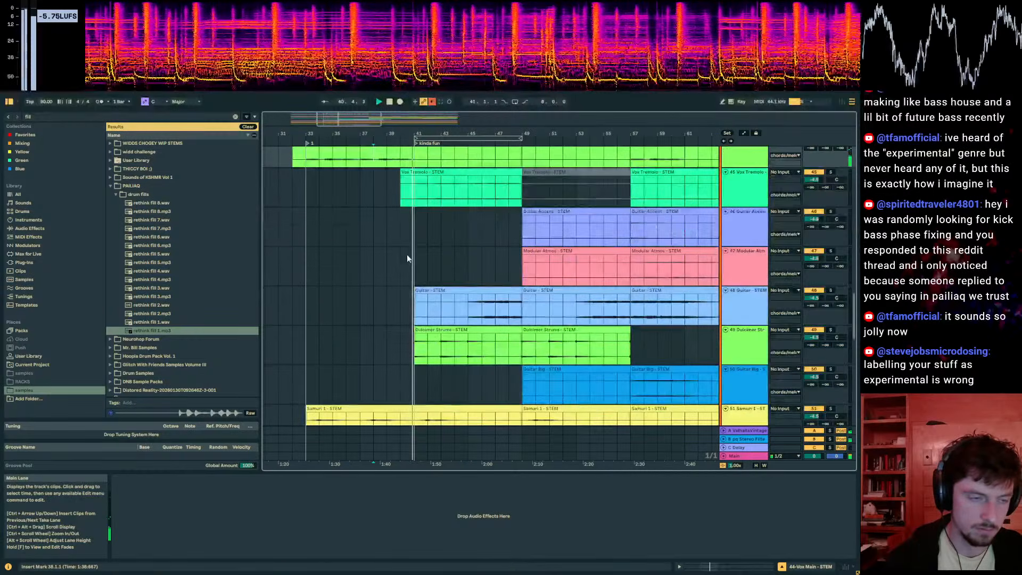
scroll(405, 254, up, 4)
scroll(415, 223, up, 5)
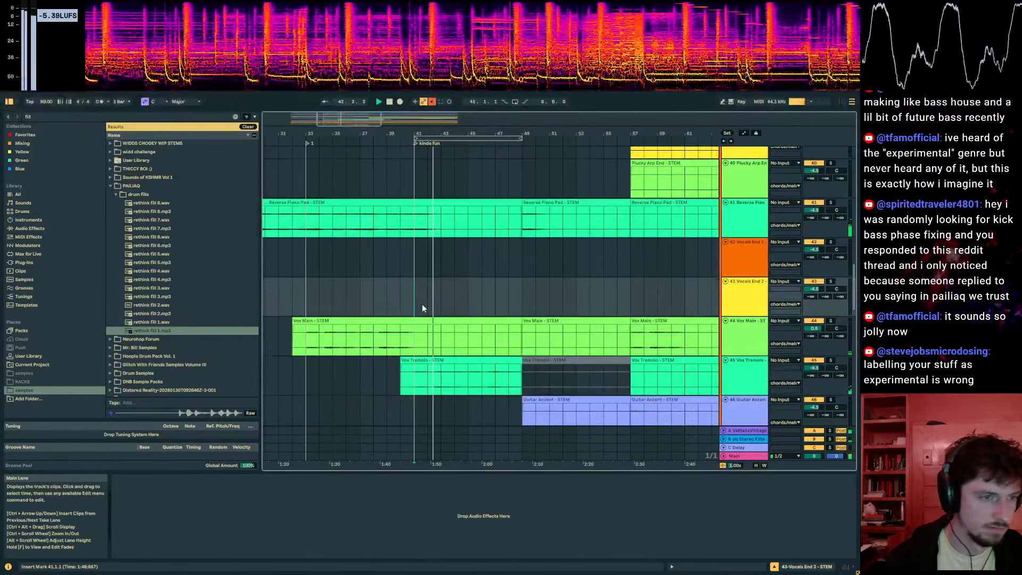
scroll(421, 325, down, 1)
click(441, 333)
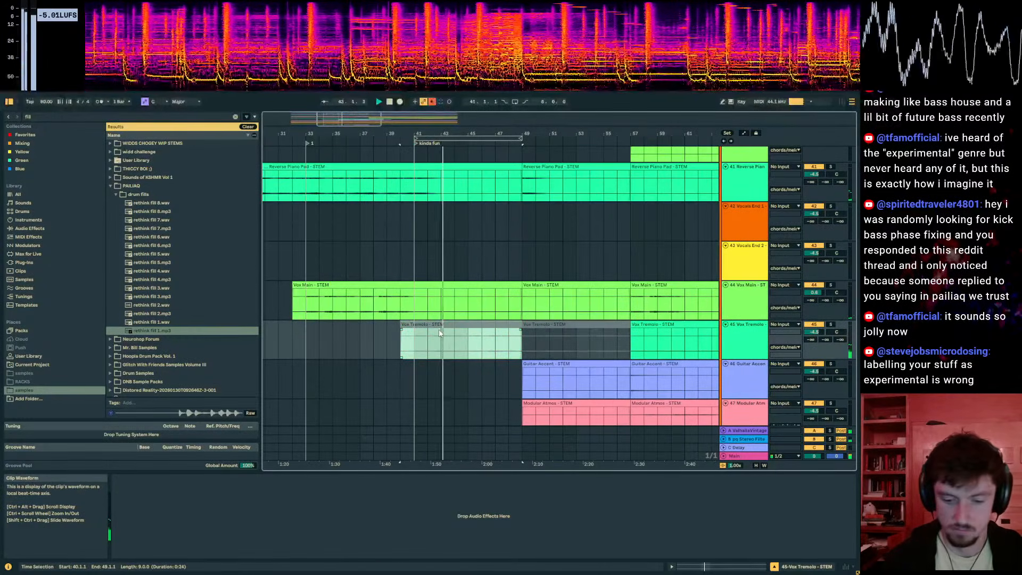
Step: Deactivate the silent start of the Strings Middle and Strings Outro stems up to bar 61
scroll(434, 318, down, 6)
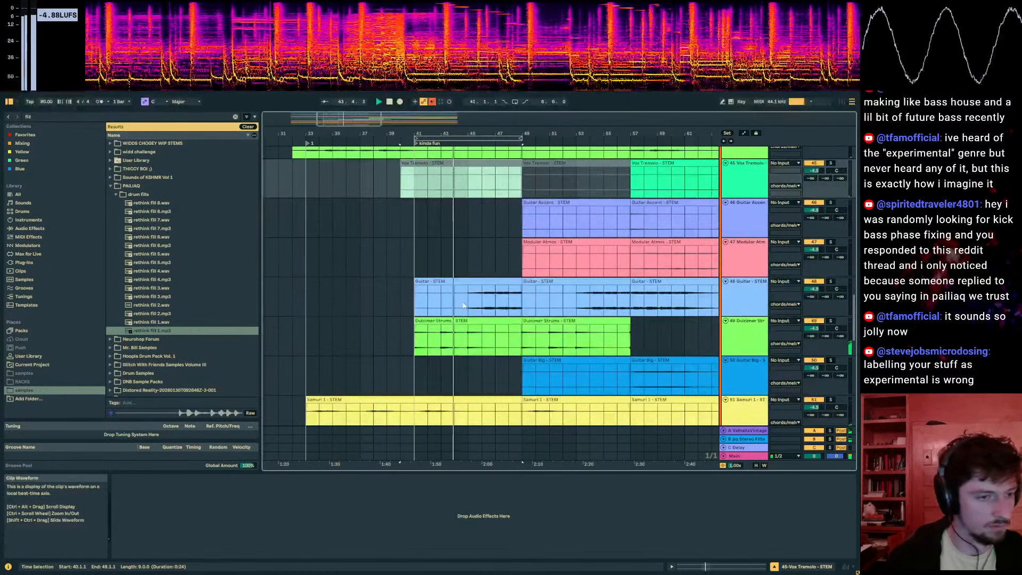
scroll(438, 323, down, 3)
click(445, 325)
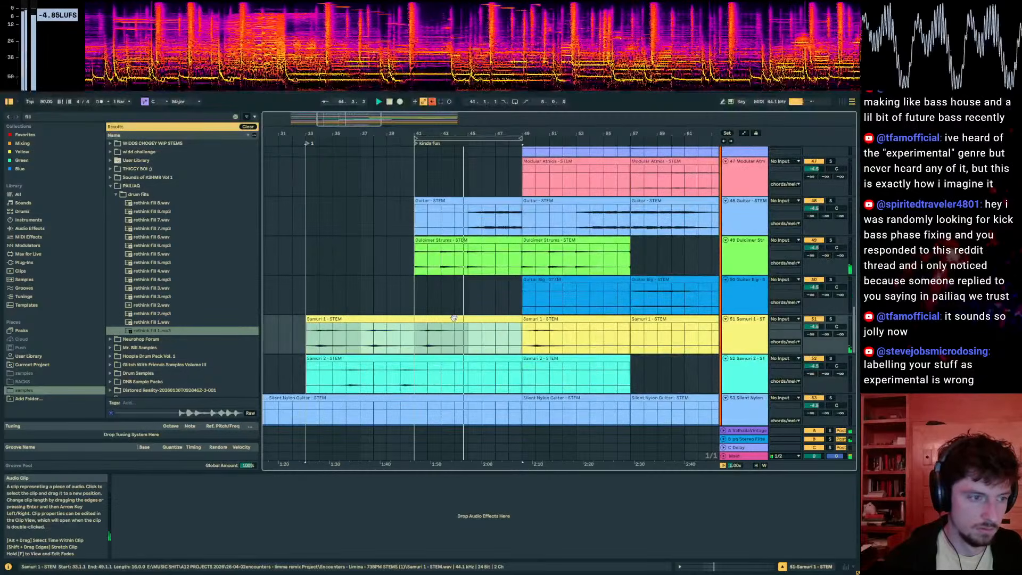
scroll(447, 320, down, 5)
scroll(455, 323, down, 3)
drag(523, 289, 433, 221)
drag(453, 134, 374, 130)
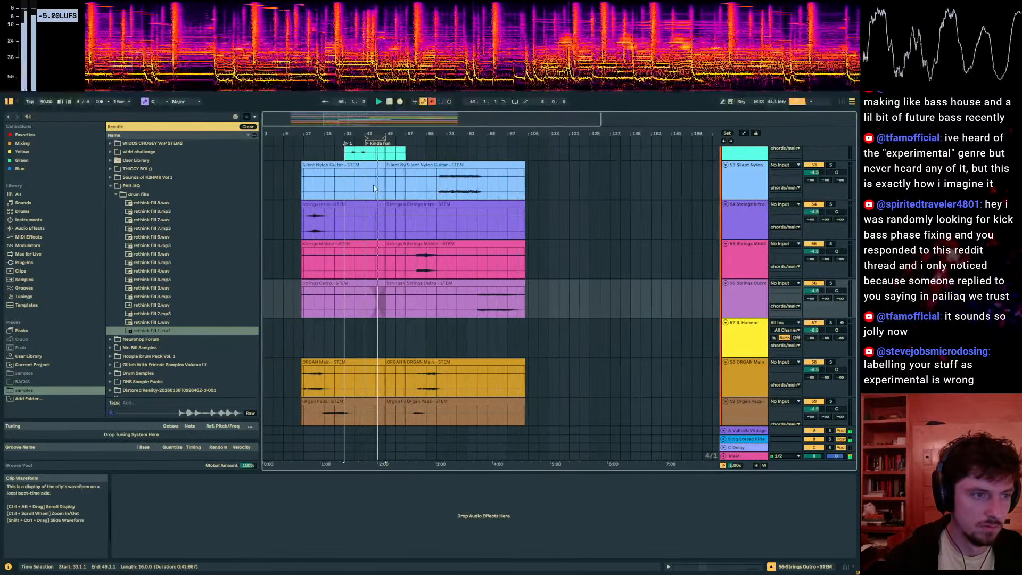
drag(415, 254, 305, 306)
scroll(305, 306, up, 2)
key(0)
Step: Deactivate Silent Nylon Guitar up to bar 65 and the Samuri 2 section from bar 41 to bar 49
drag(386, 234, 426, 231)
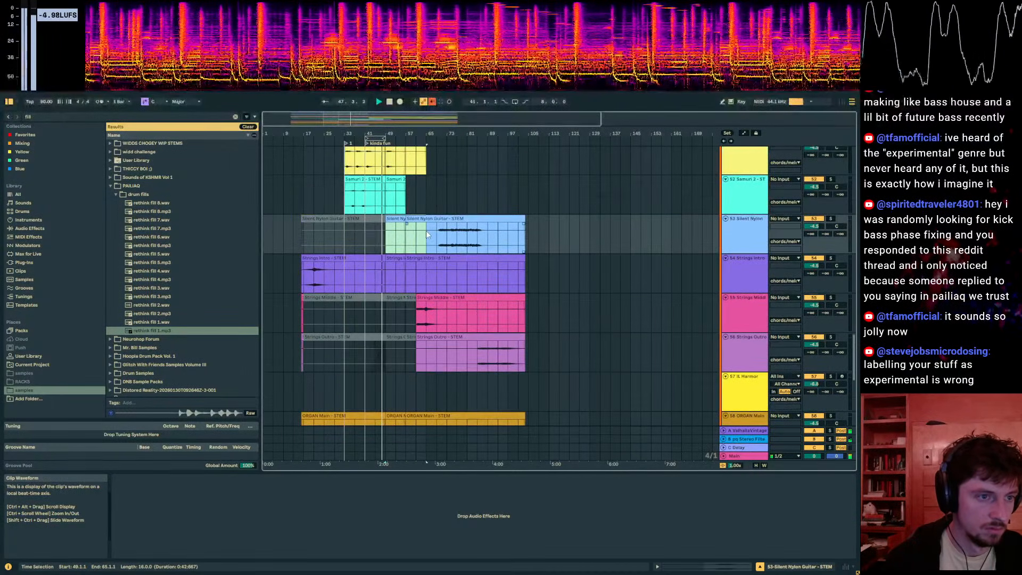
key(0)
drag(376, 198, 365, 199)
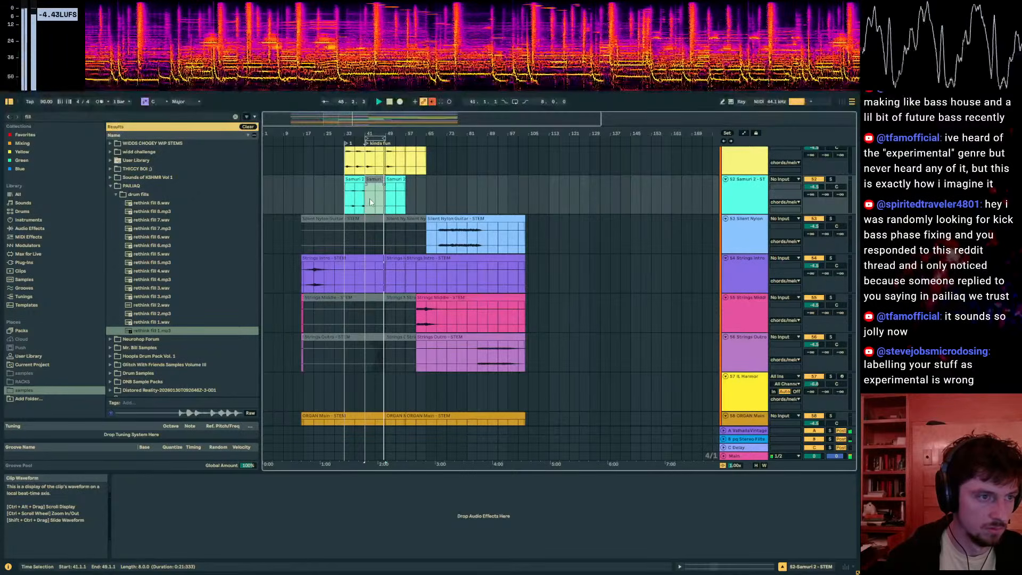
Step: Select bars 41 to 49 of ORGAN Main and Organ Pads, and unfold the FX group to check its stems
scroll(381, 254, down, 8)
drag(367, 229, 367, 227)
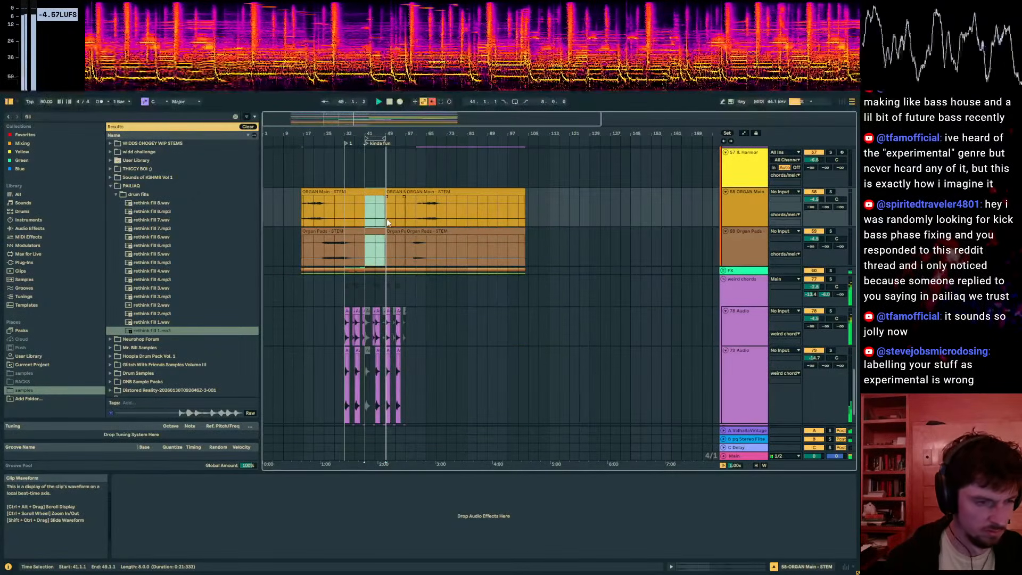
scroll(412, 230, up, 3)
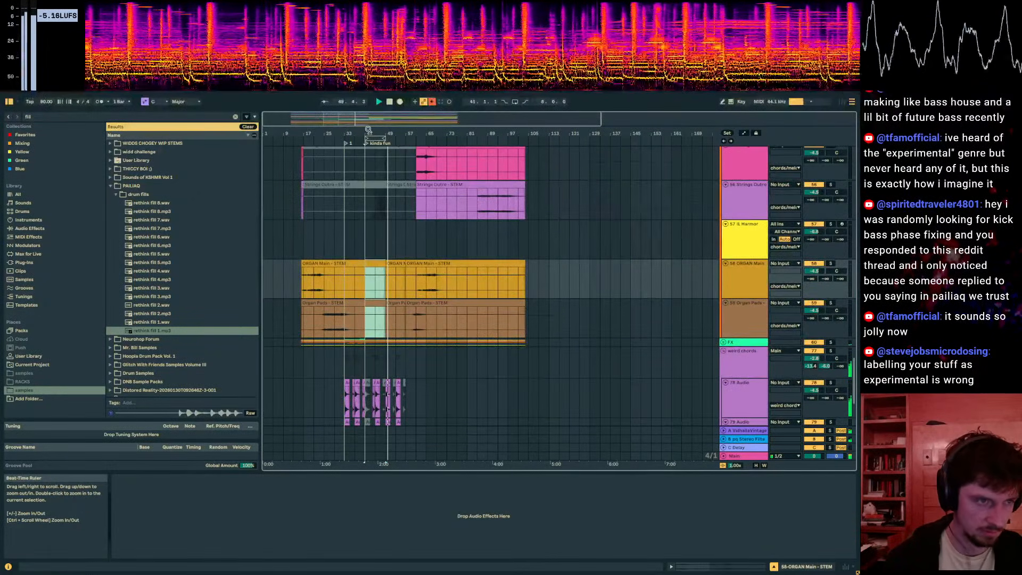
drag(368, 130, 363, 183)
click(724, 342)
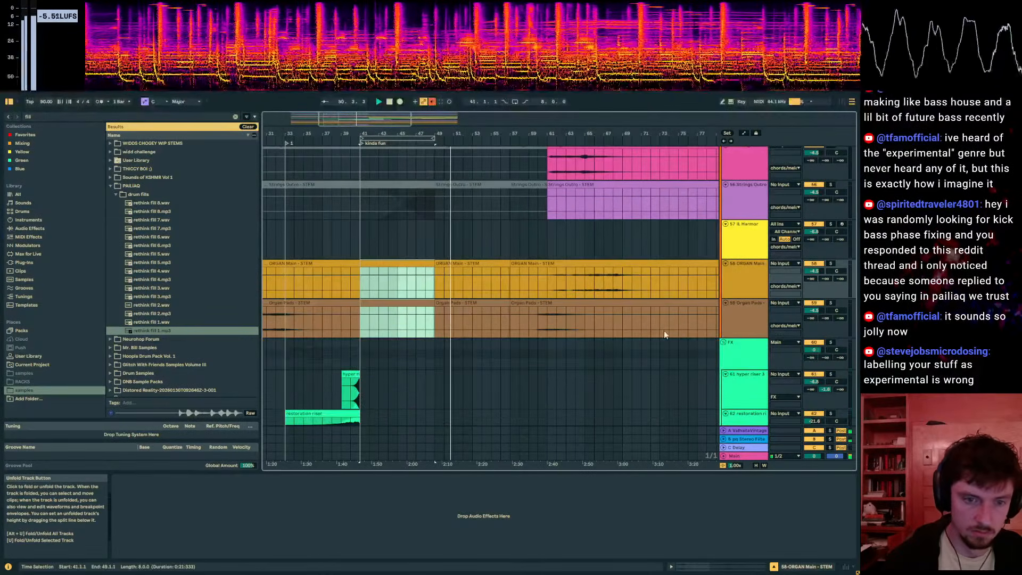
scroll(461, 350, down, 8)
key(space)
scroll(452, 316, up, 7)
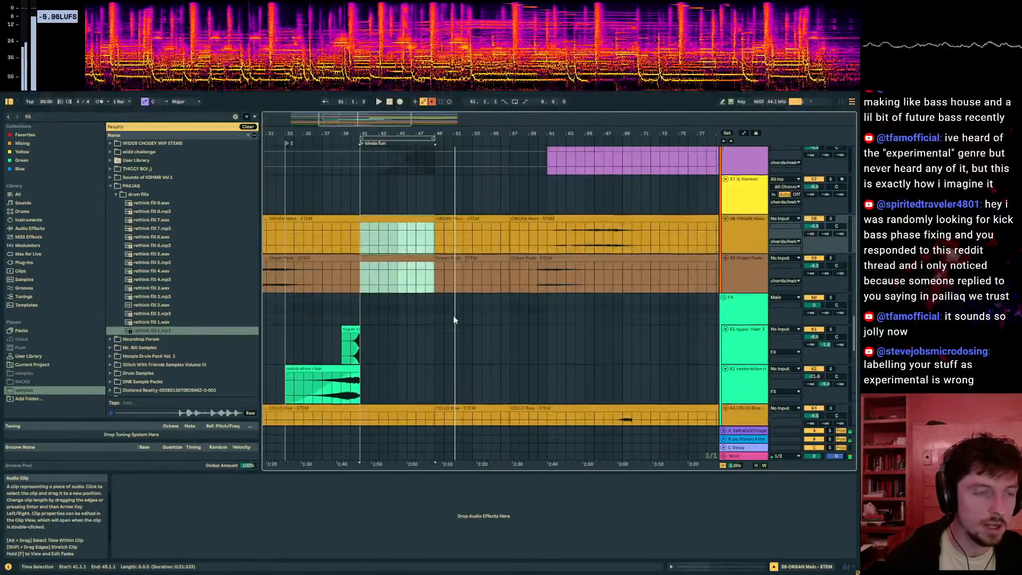
Step: Deactivate the Vox Tremolo Support section from bar 49 to bar 57 and play the arrangement from bar 40
scroll(454, 320, up, 12)
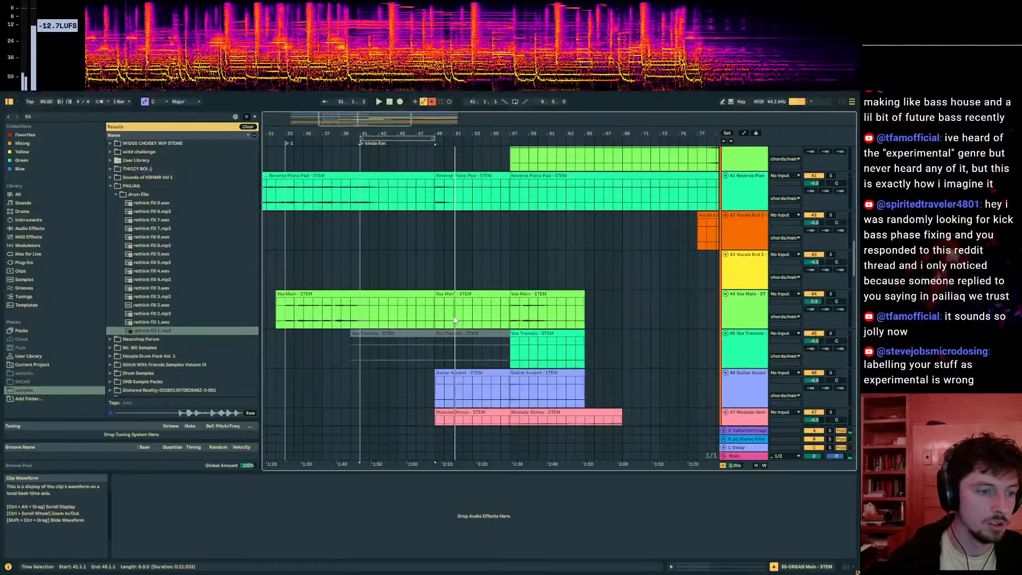
scroll(454, 320, up, 8)
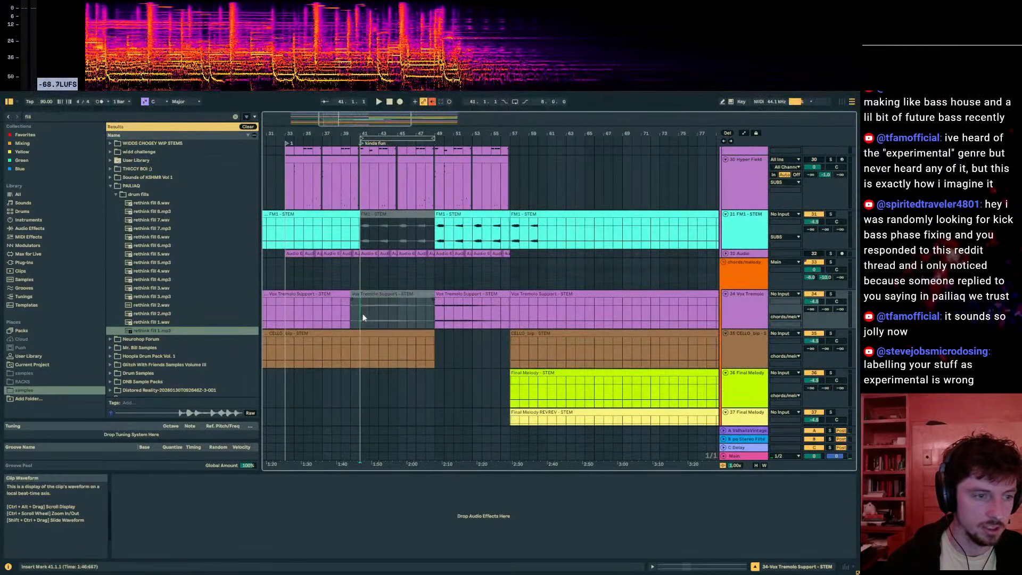
click(352, 313)
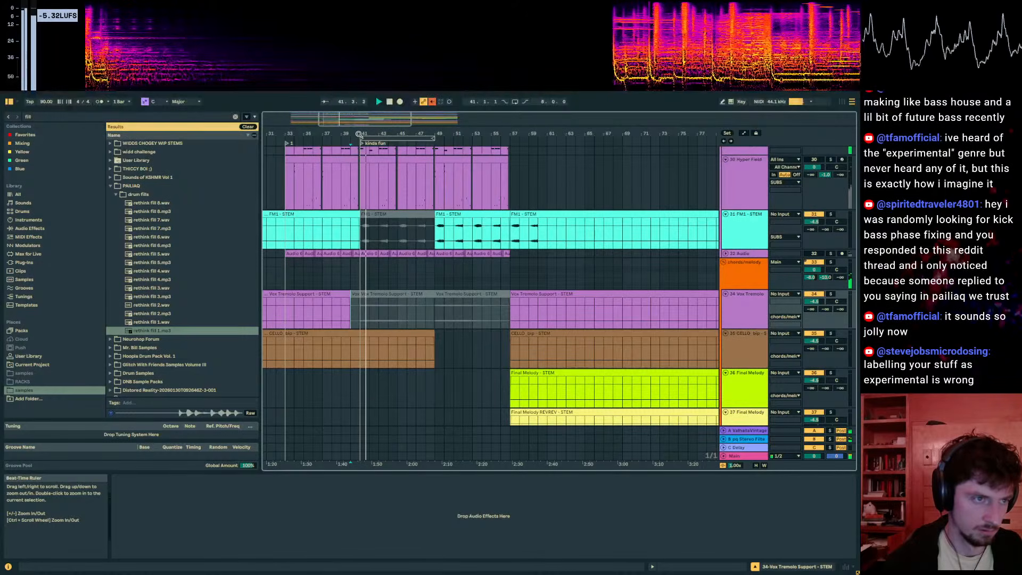
drag(359, 134, 348, 134)
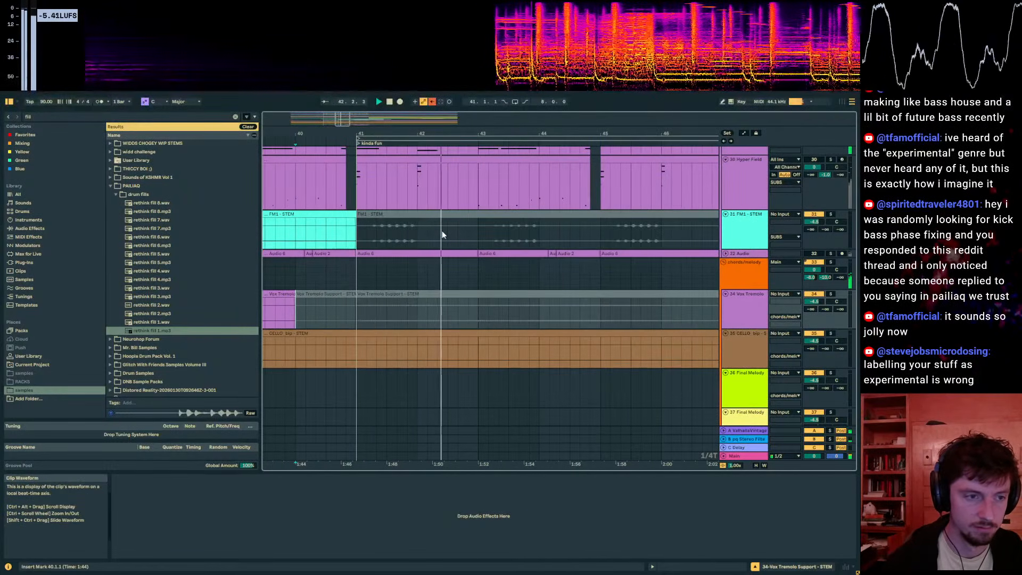
Step: Show the chords/melody group's effects and search the browser for "auto filt"
scroll(429, 245, down, 5)
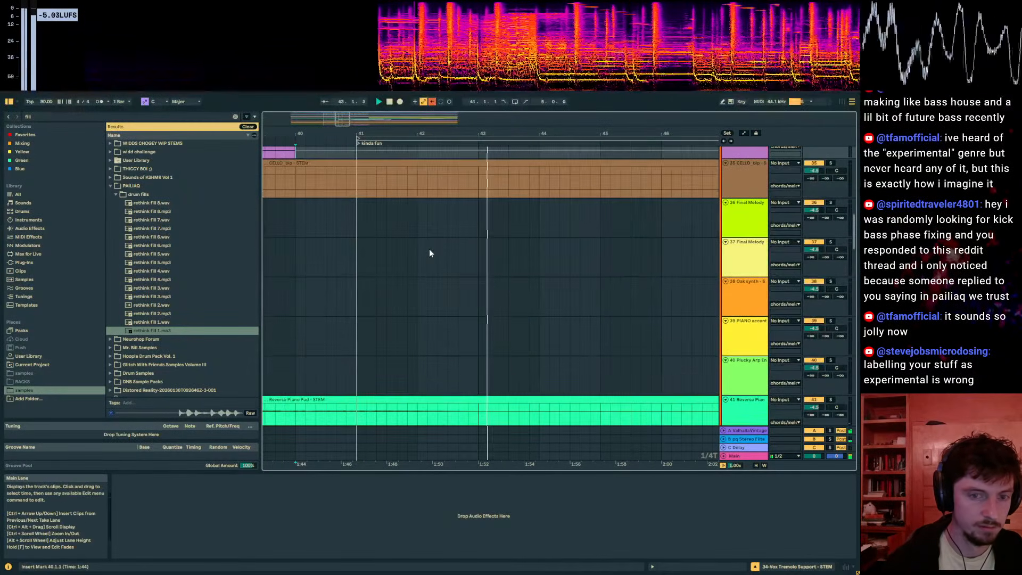
scroll(661, 269, up, 5)
click(752, 250)
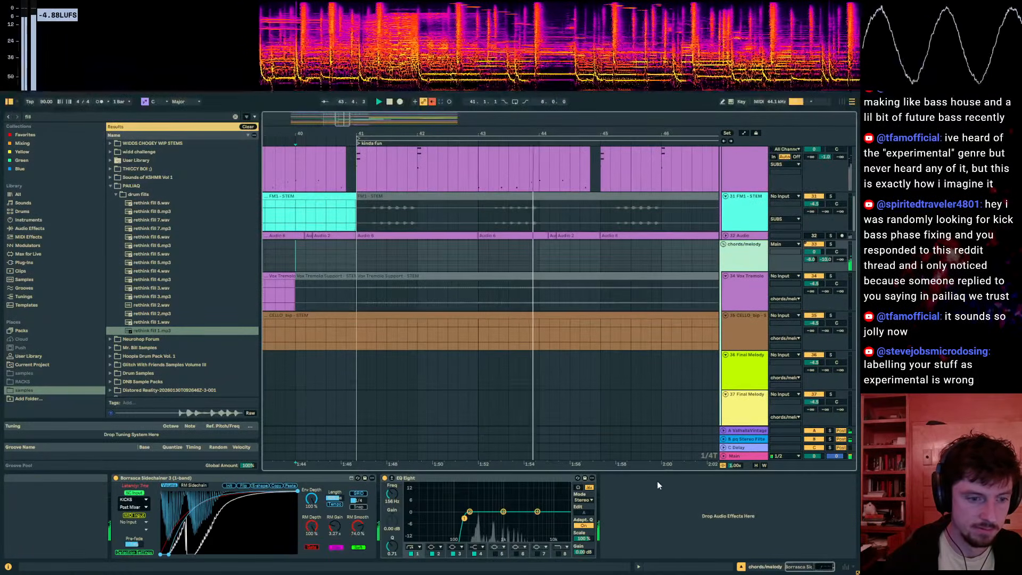
click(53, 117)
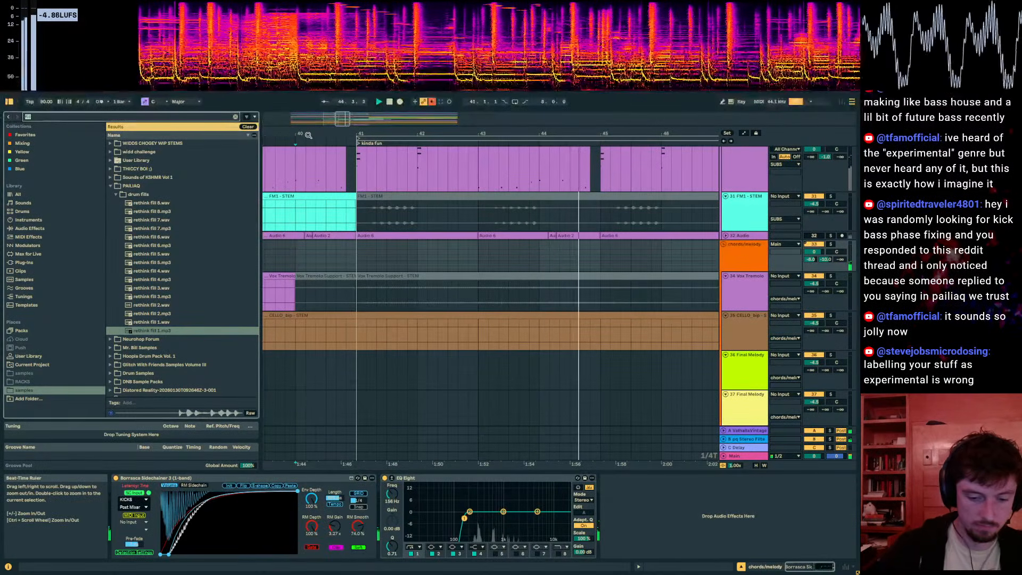
text(auto filt)
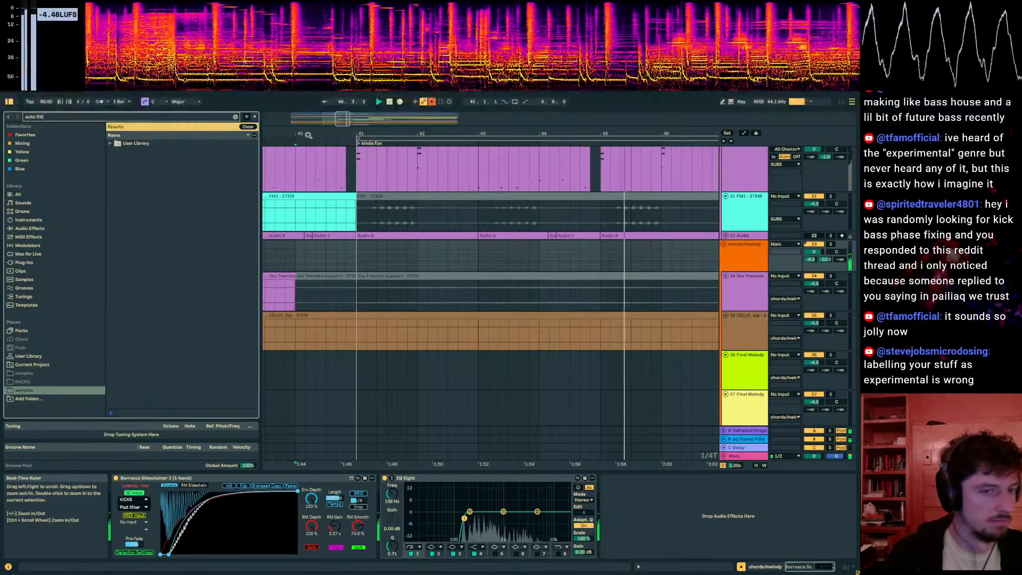
Step: Open the pq Stereo Filter + Swap Delay return track and collapse its Audio Effect Rack to inspect The Spellbook device
scroll(561, 205, down, 5)
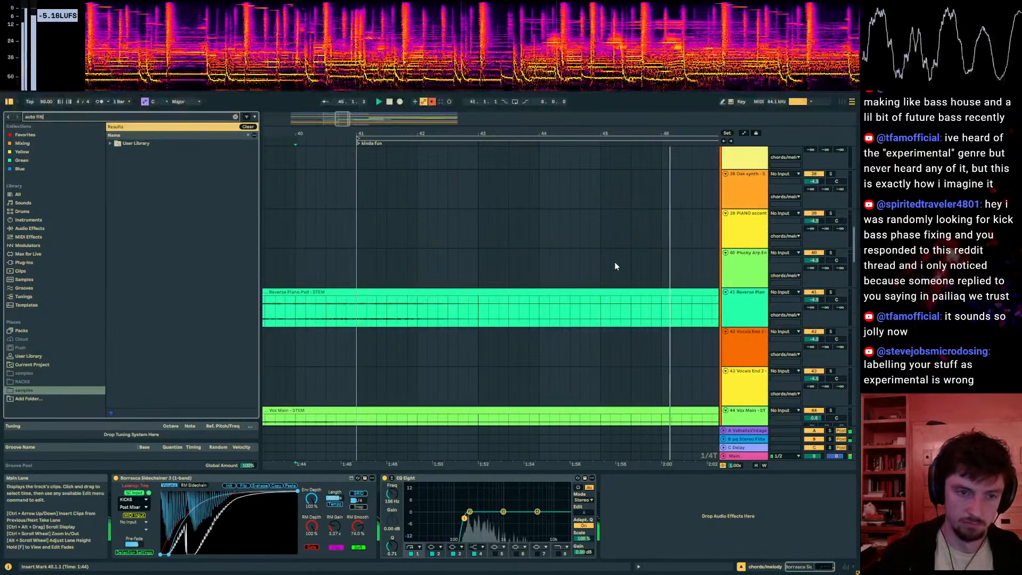
scroll(617, 264, down, 3)
click(748, 439)
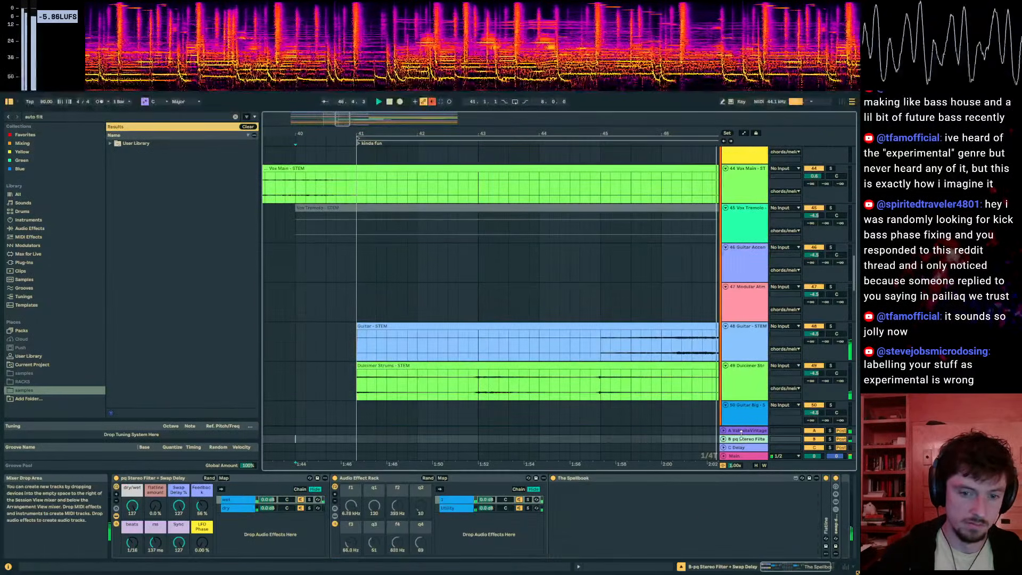
double_click(373, 478)
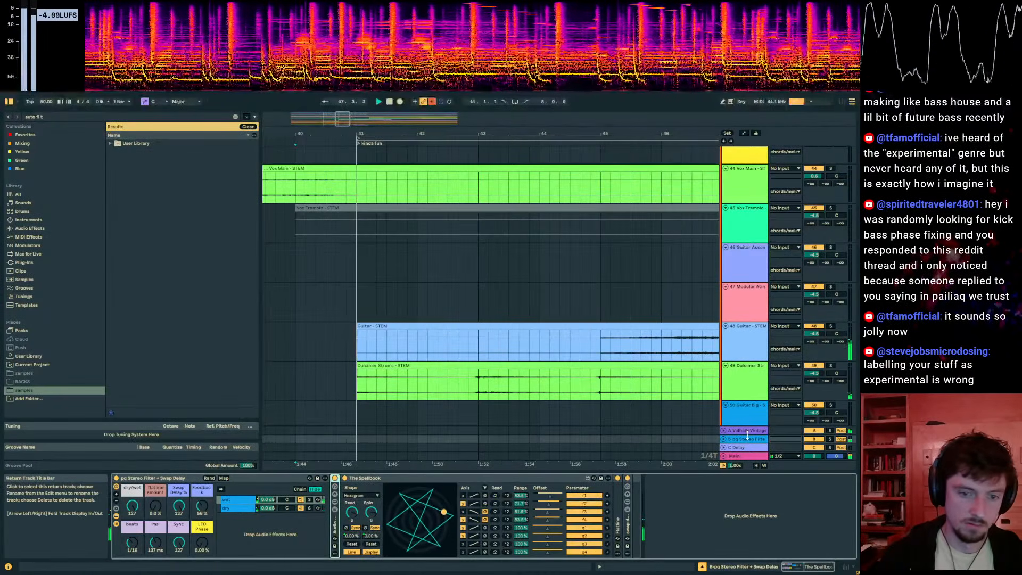
Step: Select the Dulcimer Strums section from bar 49 to bar 57 and look through the remaining tracks around bar 49
scroll(656, 266, up, 2)
drag(676, 134, 379, 133)
scroll(513, 291, down, 2)
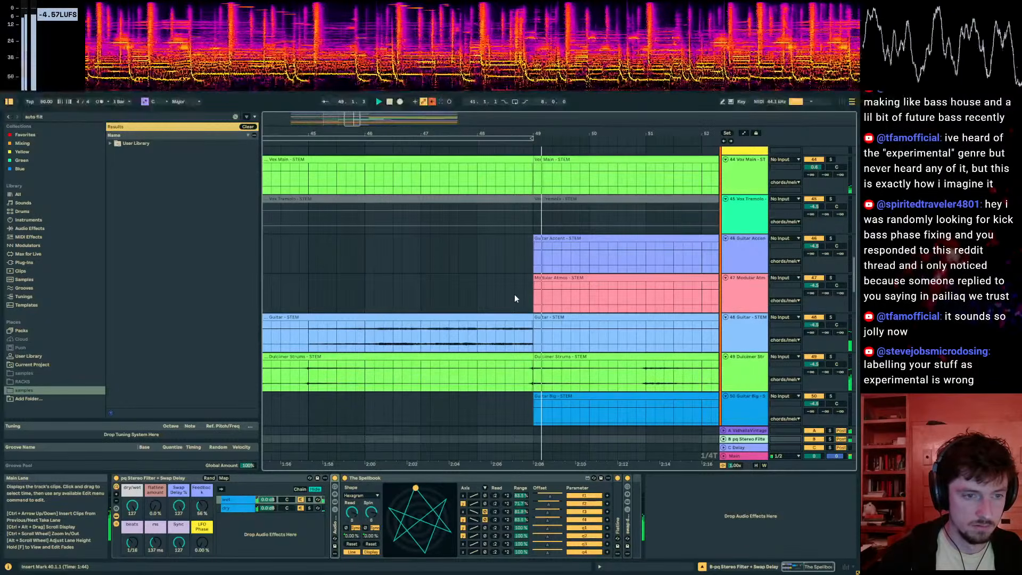
click(552, 356)
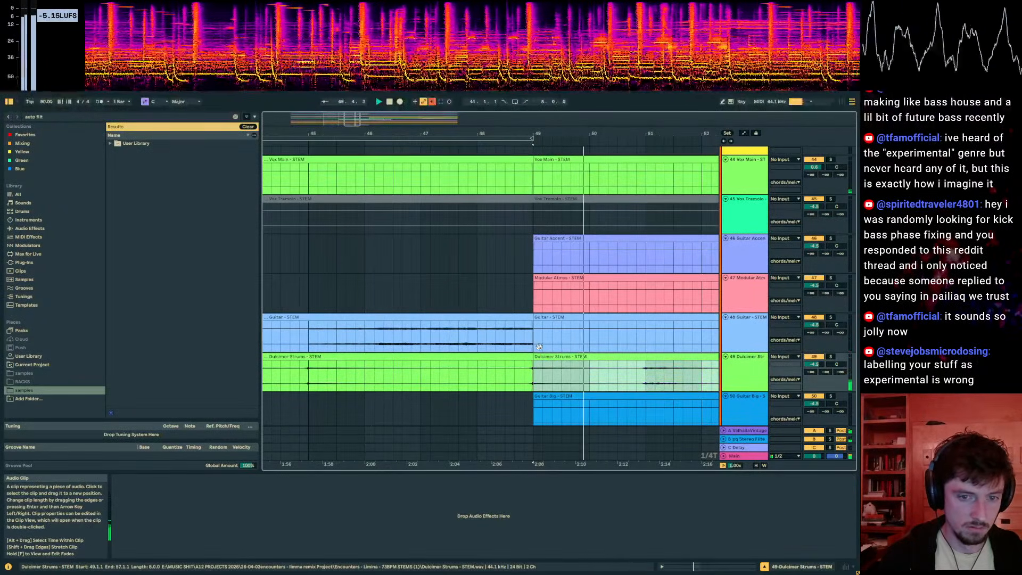
scroll(539, 346, down, 15)
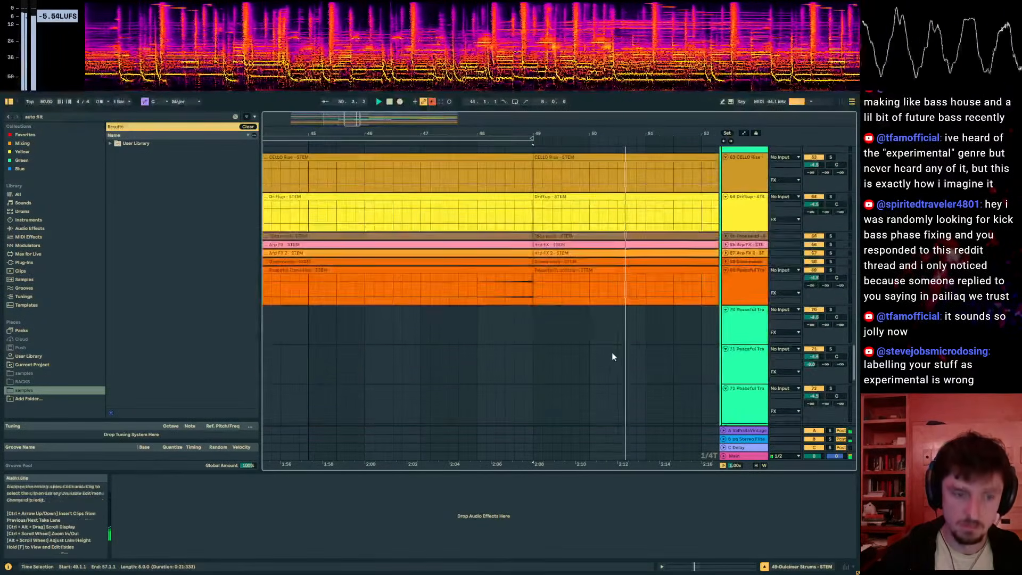
scroll(612, 353, down, 8)
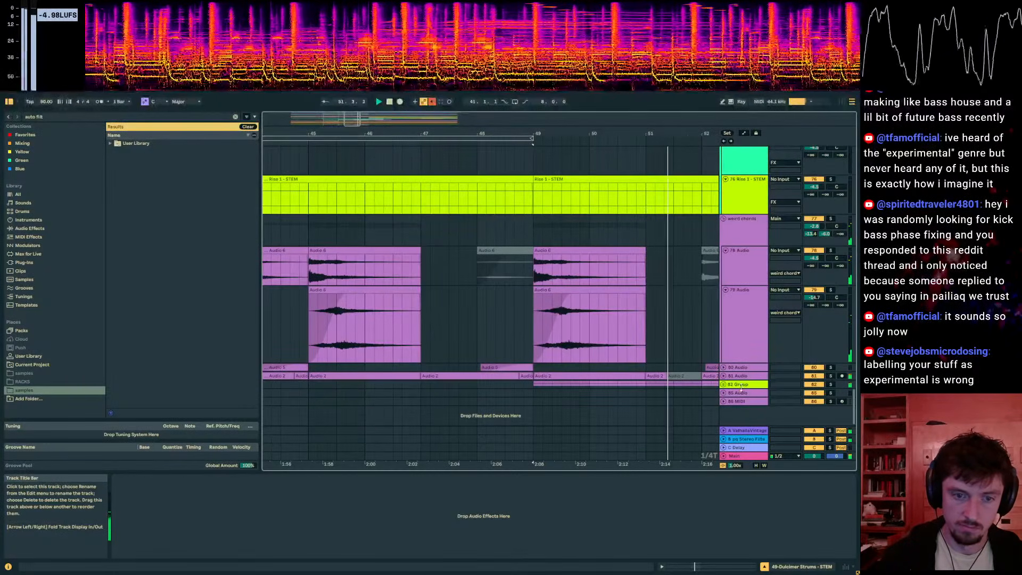
Step: Unfold the 82 Group containing the Operator tracks and lower its volume
click(741, 385)
click(723, 384)
drag(814, 329, 815, 333)
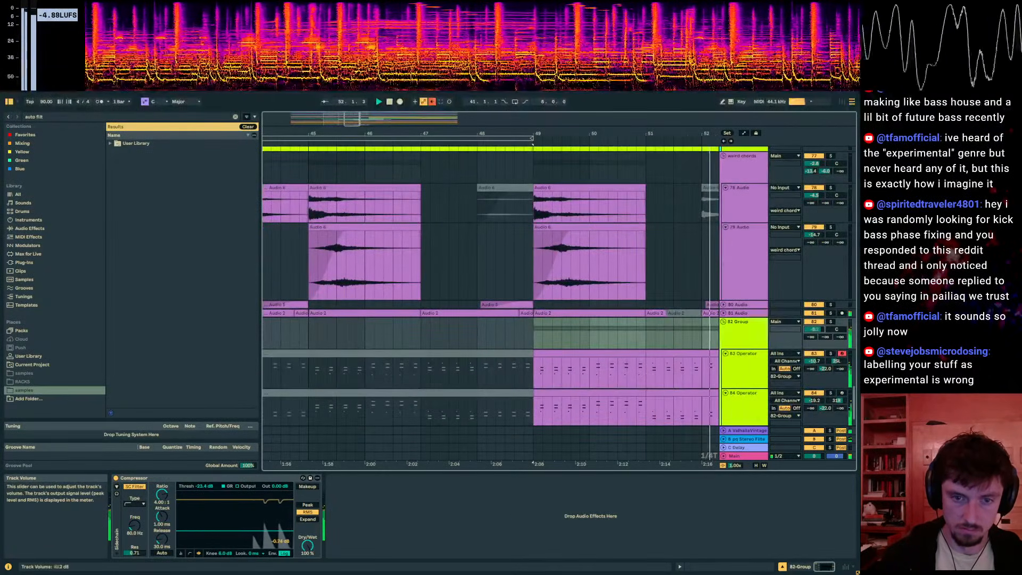
Step: Search the whole browser library for "delay" and add the Delay effect after the Compressor on the 82 Group
key(ctrl+f)
text(de)
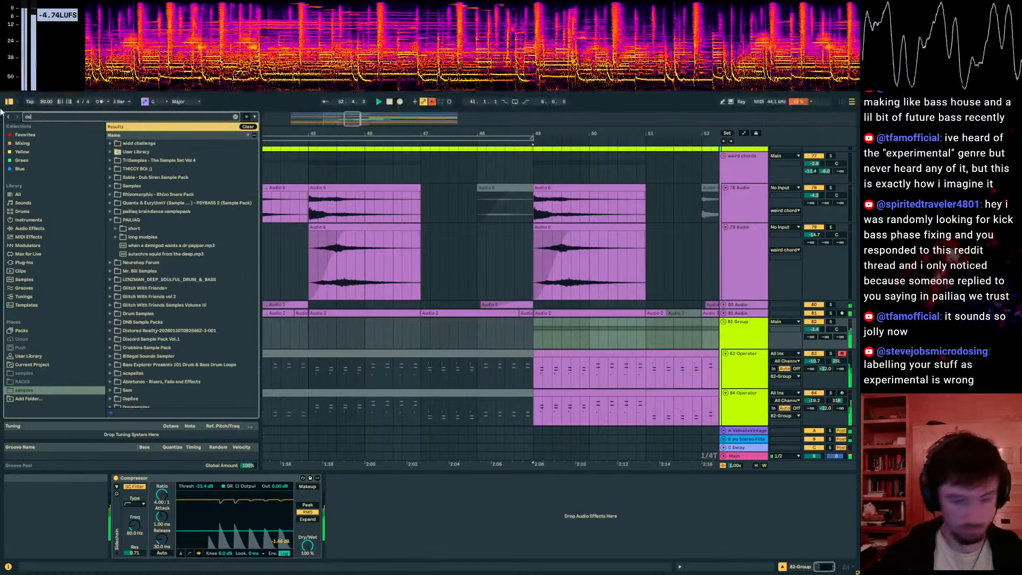
text(lay)
click(29, 194)
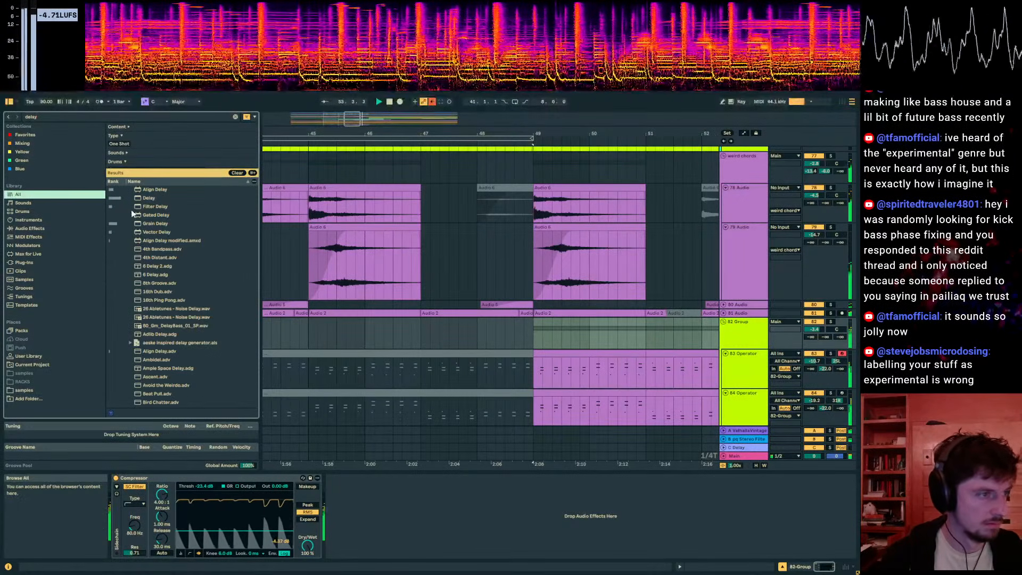
drag(145, 200, 304, 486)
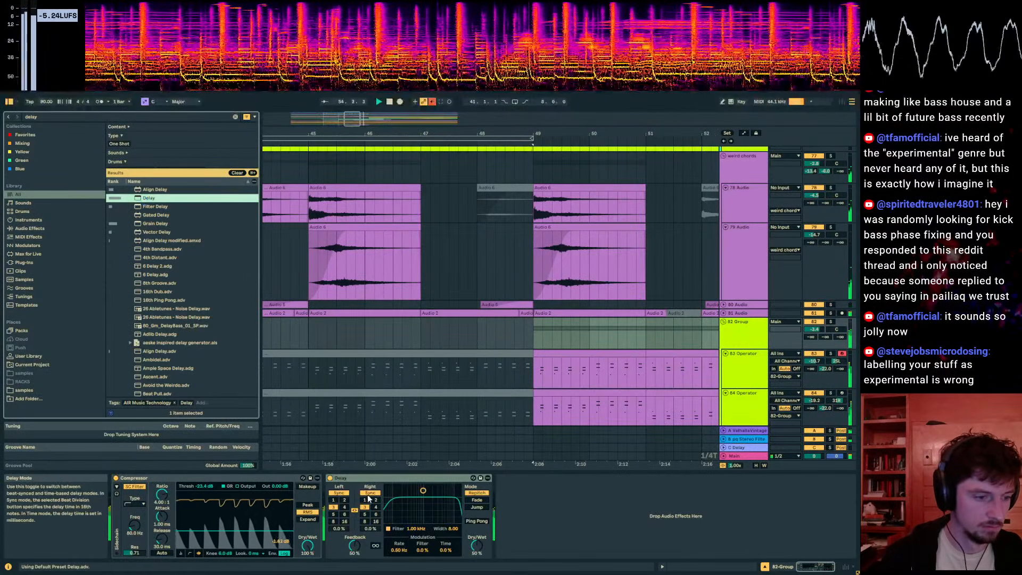
Step: Set both Delay channels to 1 sixteenth with -33% offset, feedback 78% and dry/wet 21%, and raise the 82 Group's volume slightly
click(366, 499)
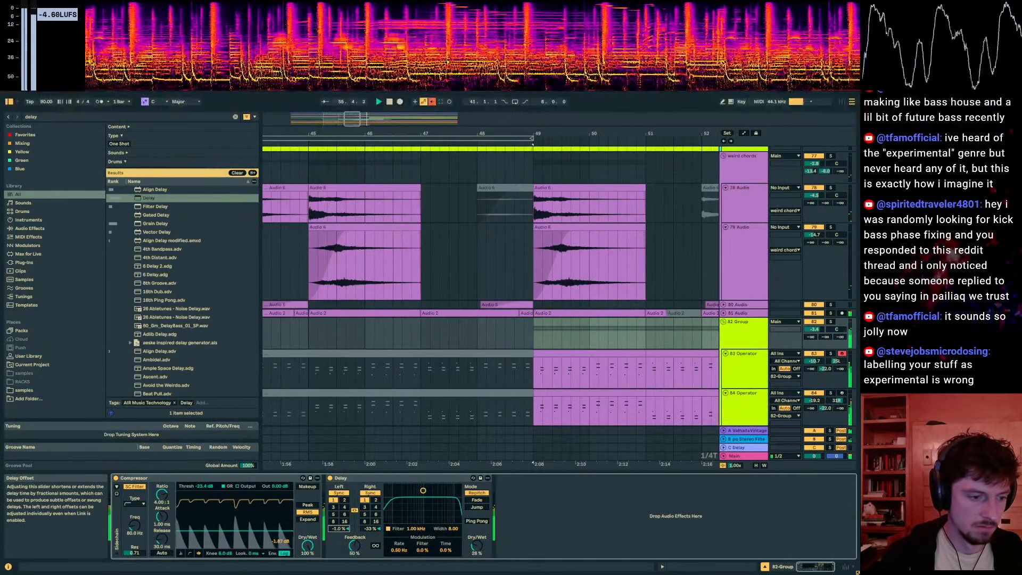
drag(814, 329, 814, 326)
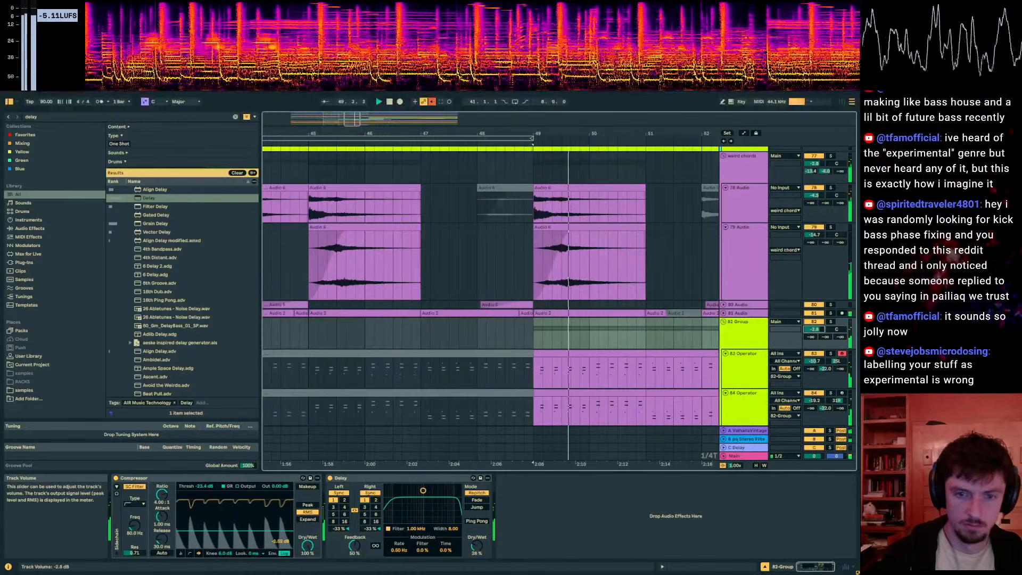
drag(354, 546, 355, 526)
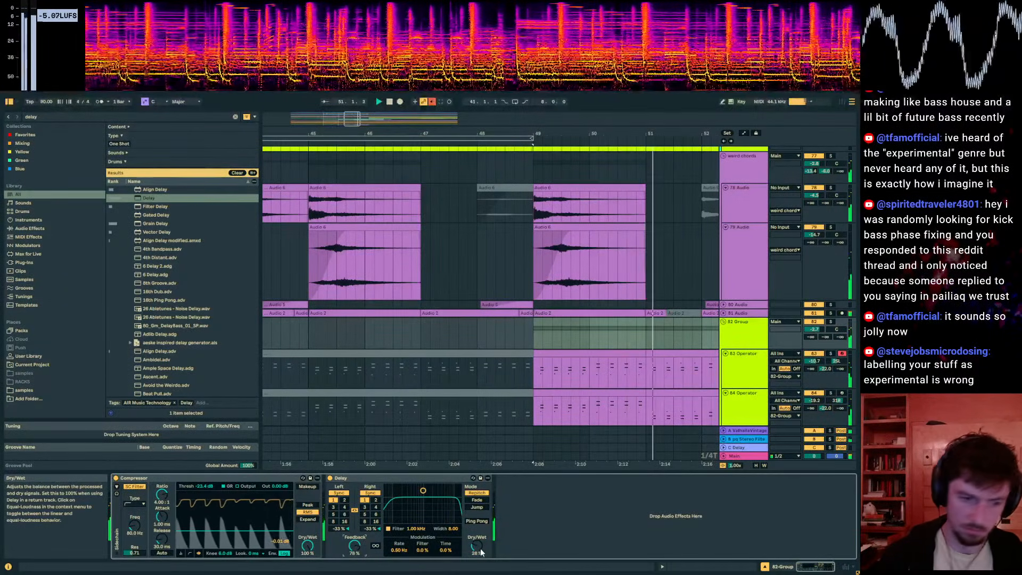
drag(478, 546, 477, 550)
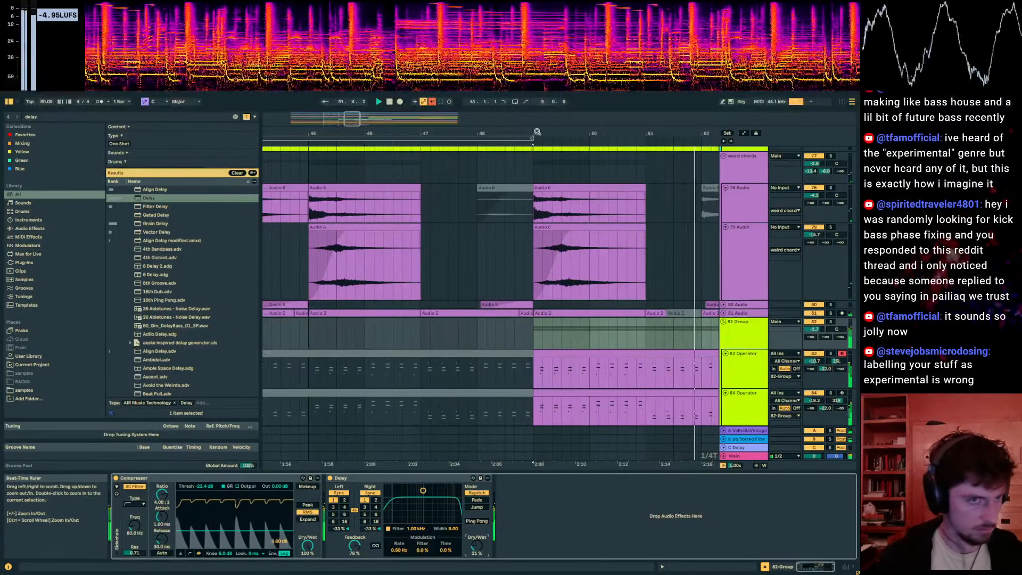
Step: Unfold the Tops build, Arp FX, Arp FX 2 and Downsweep stem tracks
drag(532, 136, 525, 132)
scroll(569, 319, up, 10)
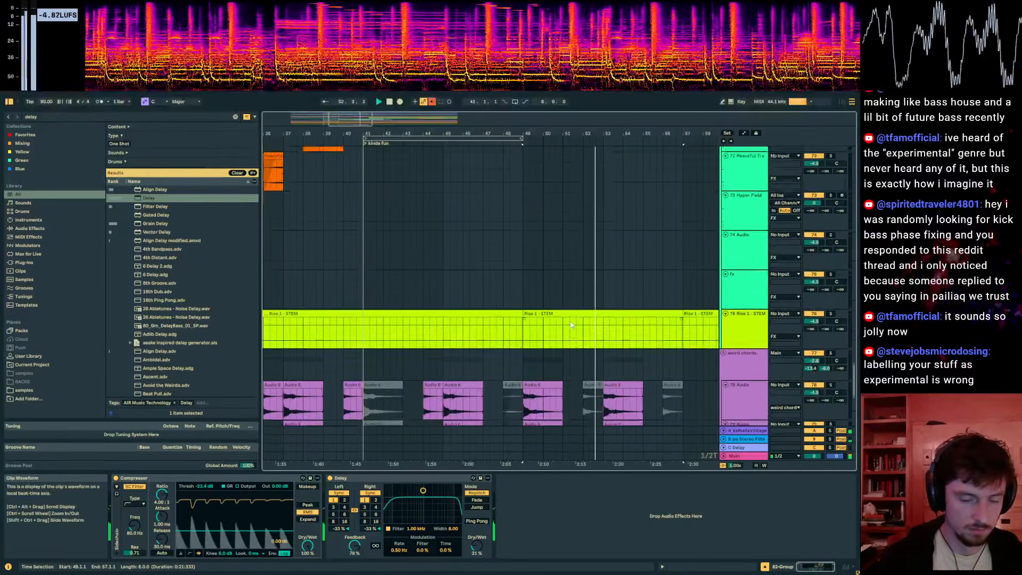
scroll(570, 320, up, 3)
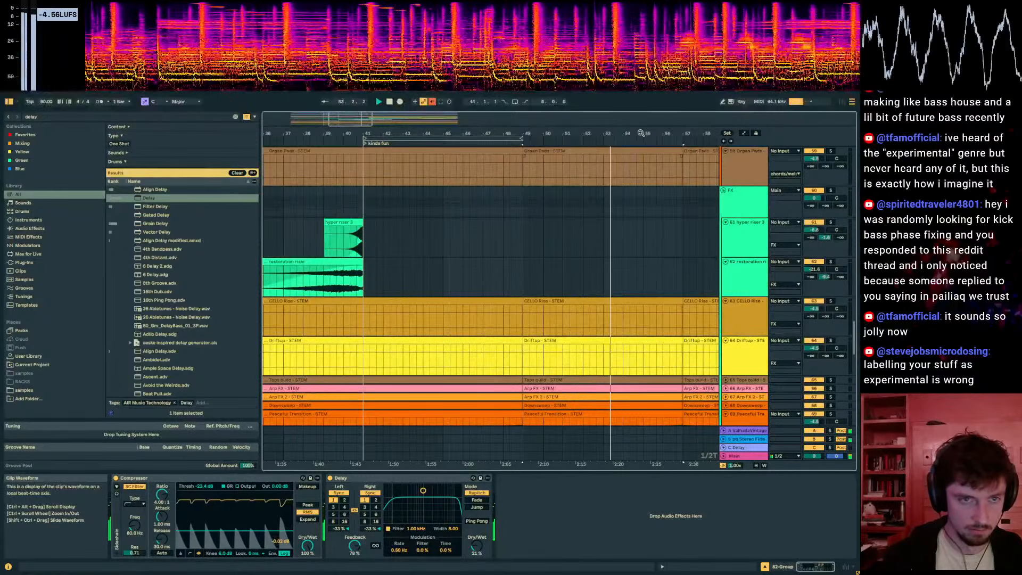
drag(641, 134, 513, 135)
scroll(576, 266, down, 5)
scroll(572, 274, up, 2)
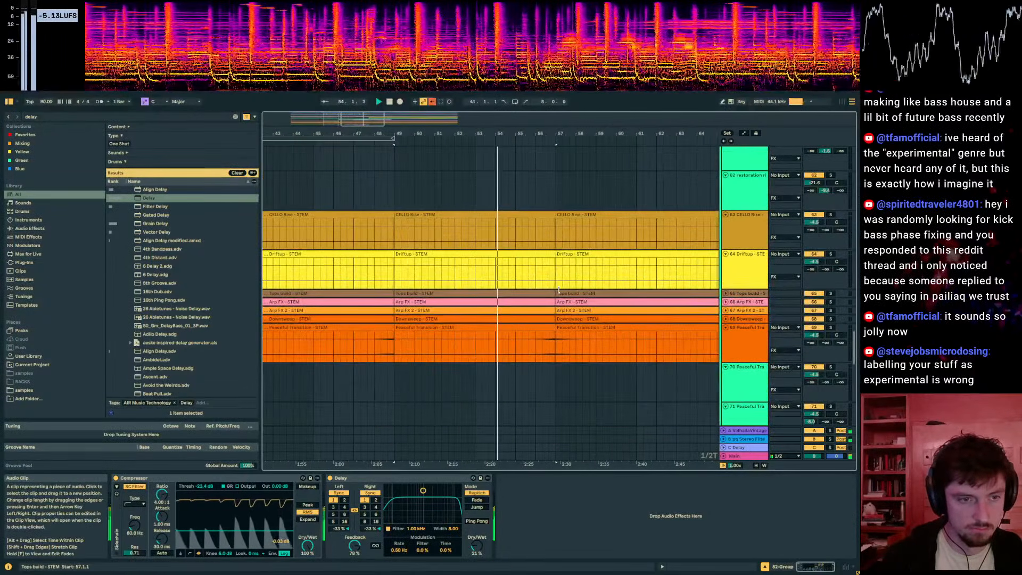
key(u)
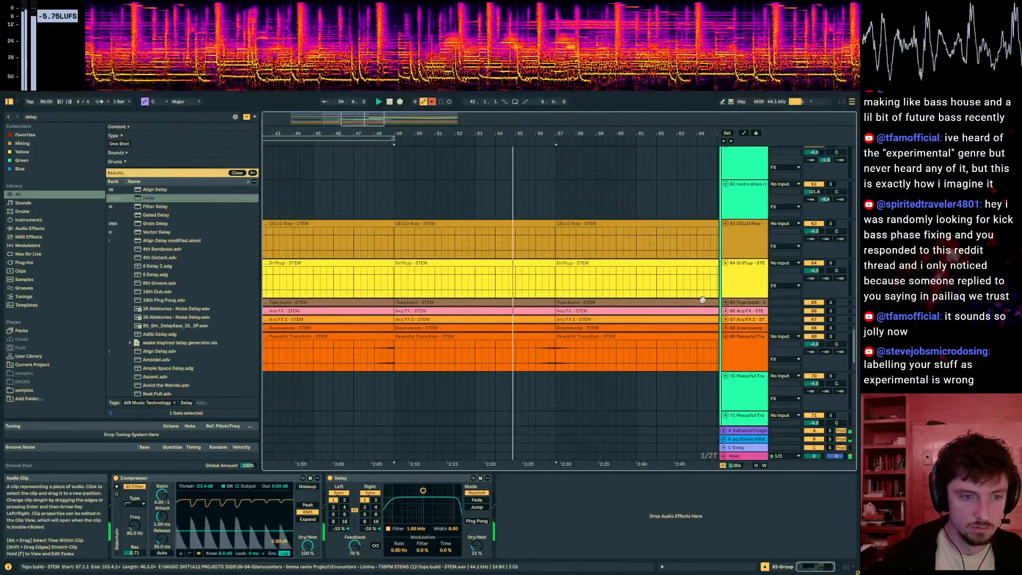
scroll(582, 303, down, 1)
scroll(580, 298, up, 1)
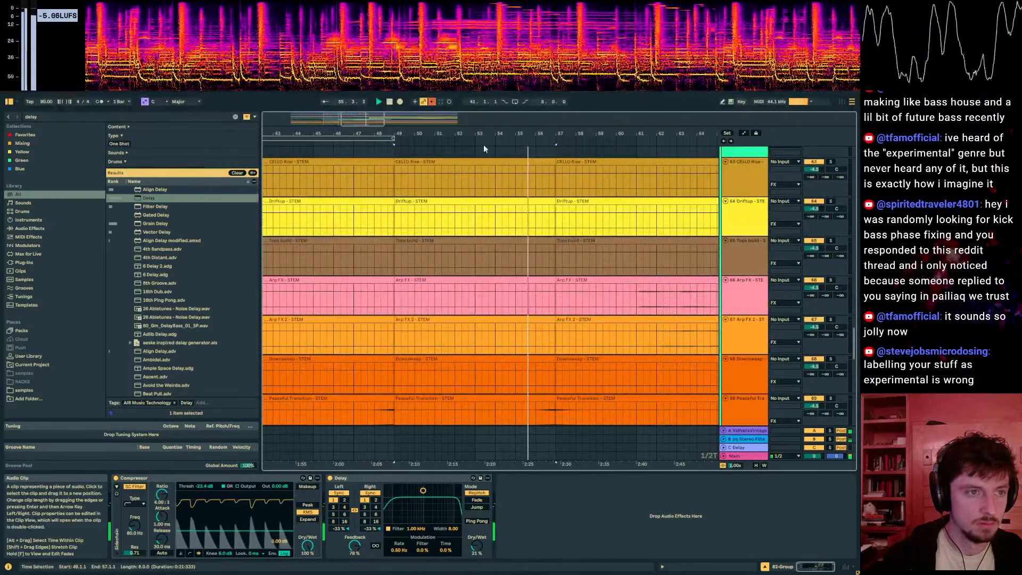
Step: Delete bars 41 to 57 on the CELLO Rise through Downsweep stems and the Peaceful Transition clip starting at bar 57
drag(484, 134, 484, 92)
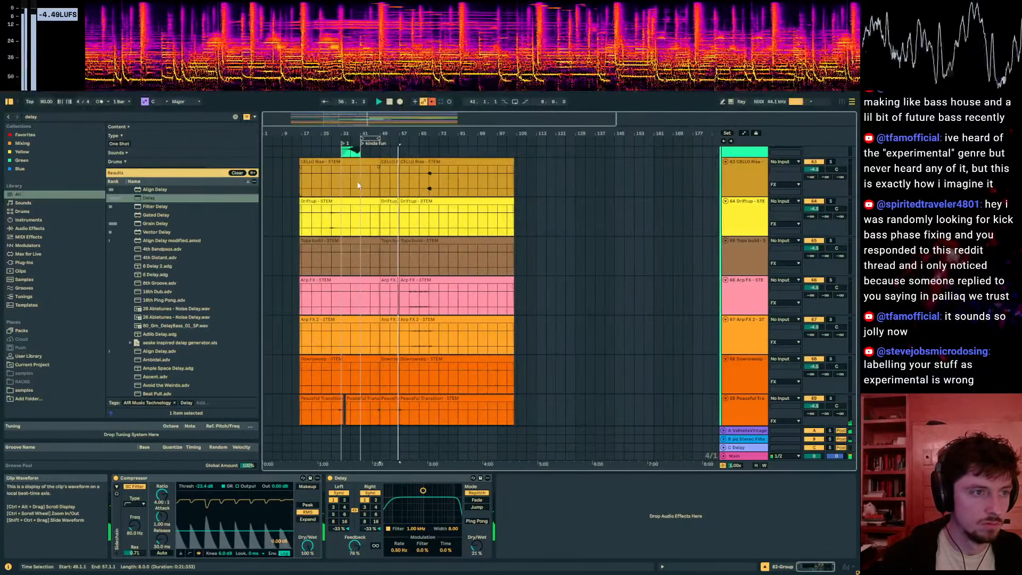
drag(360, 182, 402, 364)
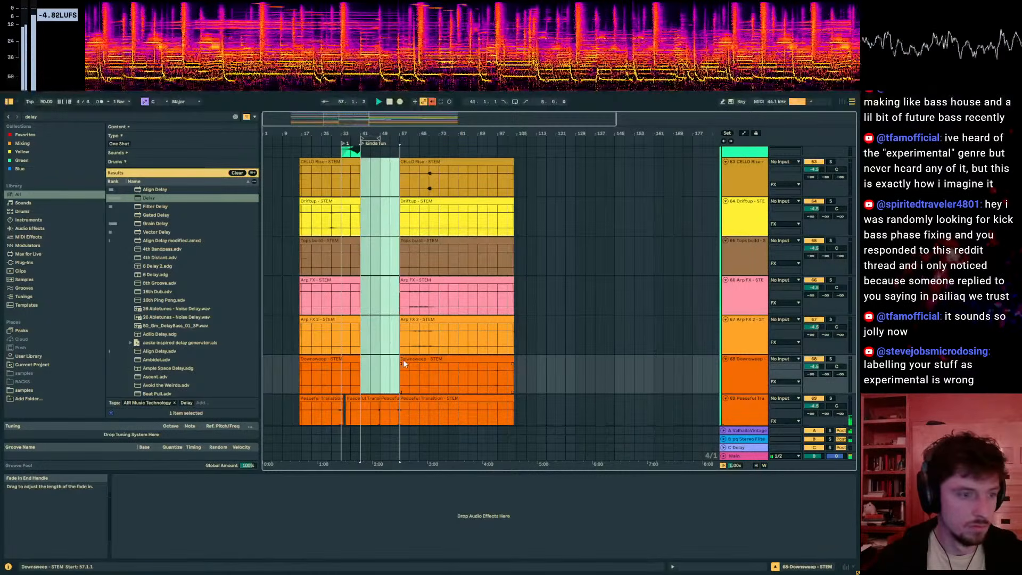
scroll(402, 351, down, 2)
click(406, 339)
key(Delete)
scroll(396, 332, up, 2)
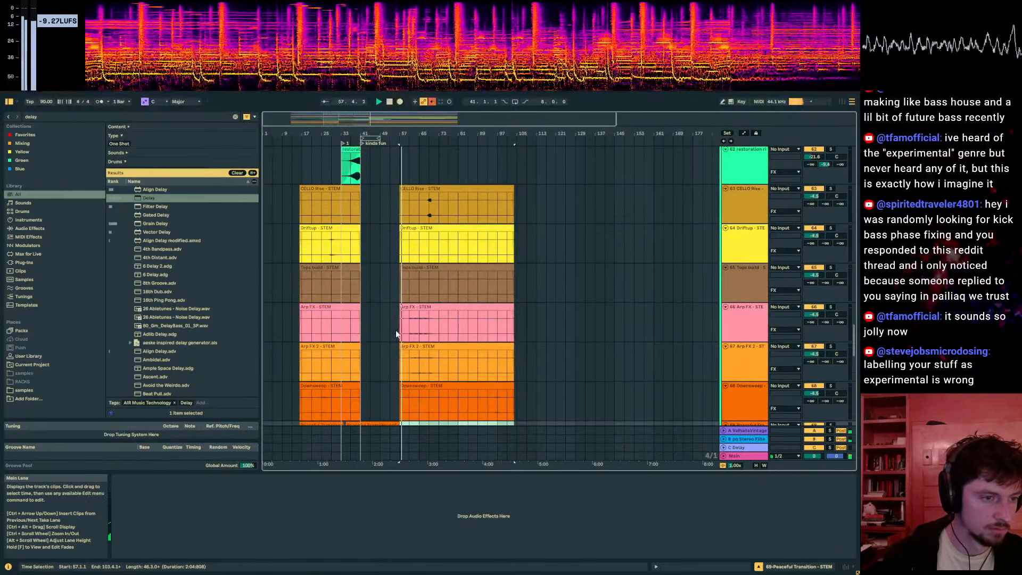
Step: Delete the Downsweep stem clip that starts at bar 57
click(422, 387)
scroll(383, 310, up, 3)
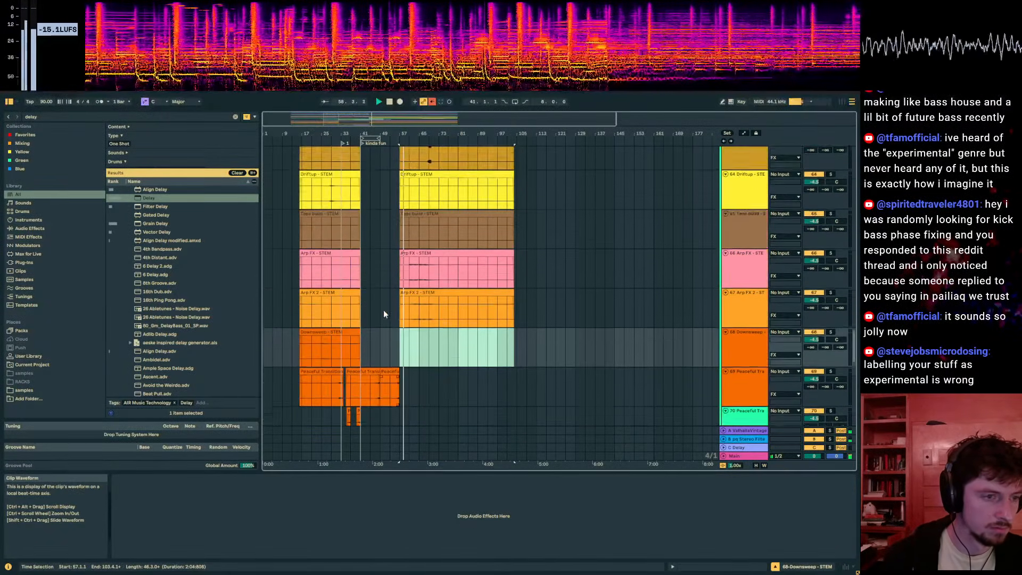
drag(387, 124, 386, 176)
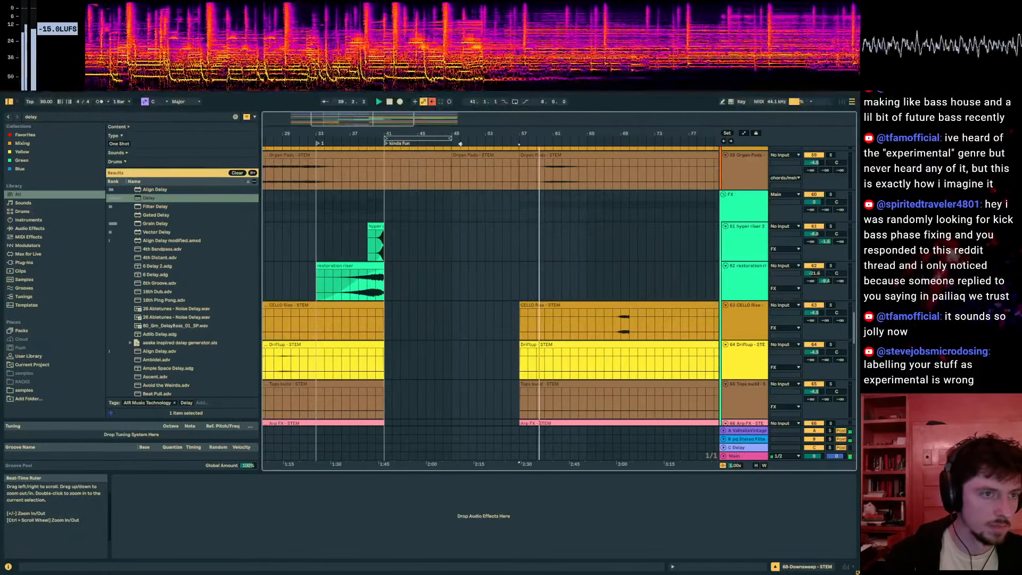
Step: Delete the Organ Pads stem between bars 57 and 59 and the Organ Main stem between bars 33 and 57
scroll(535, 225, up, 2)
scroll(535, 239, down, 1)
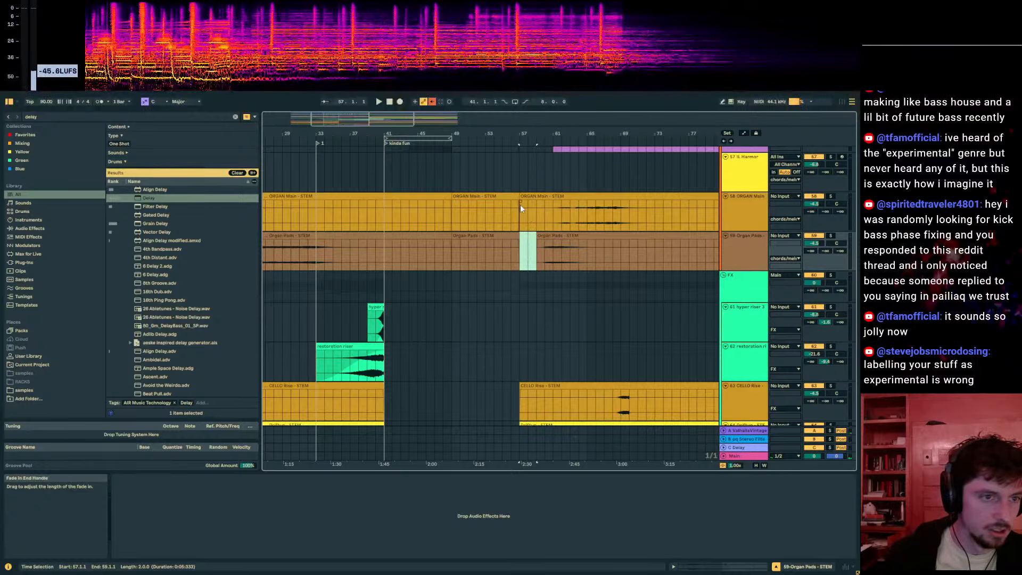
drag(519, 213, 318, 217)
key(Delete)
Step: Play the arrangement from bar 47 and select the Peaceful Transition clip that ends at bar 49
drag(381, 134, 424, 159)
click(381, 213)
click(441, 209)
key(space)
scroll(445, 205, down, 6)
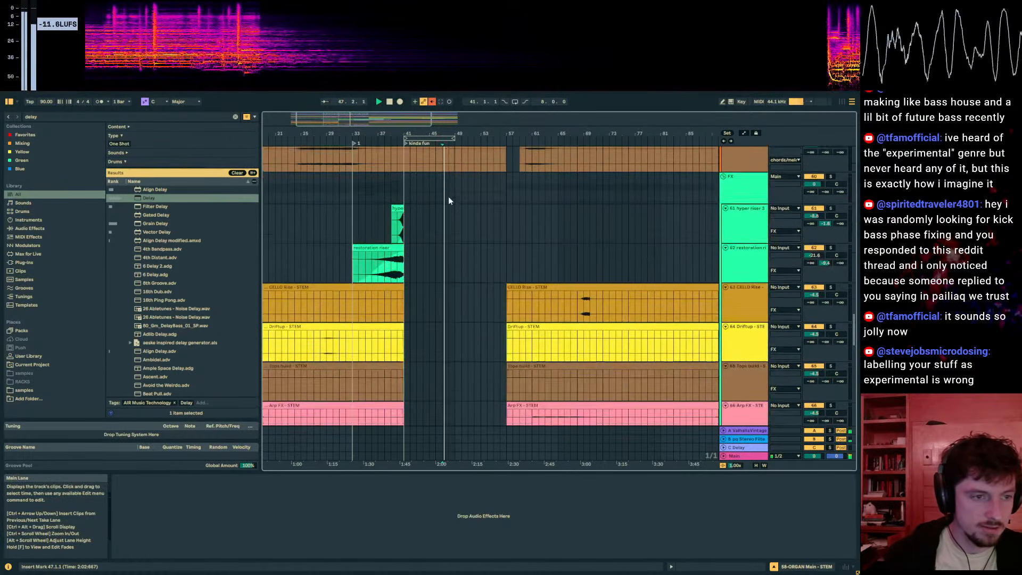
scroll(449, 200, up, 3)
drag(450, 133, 449, 176)
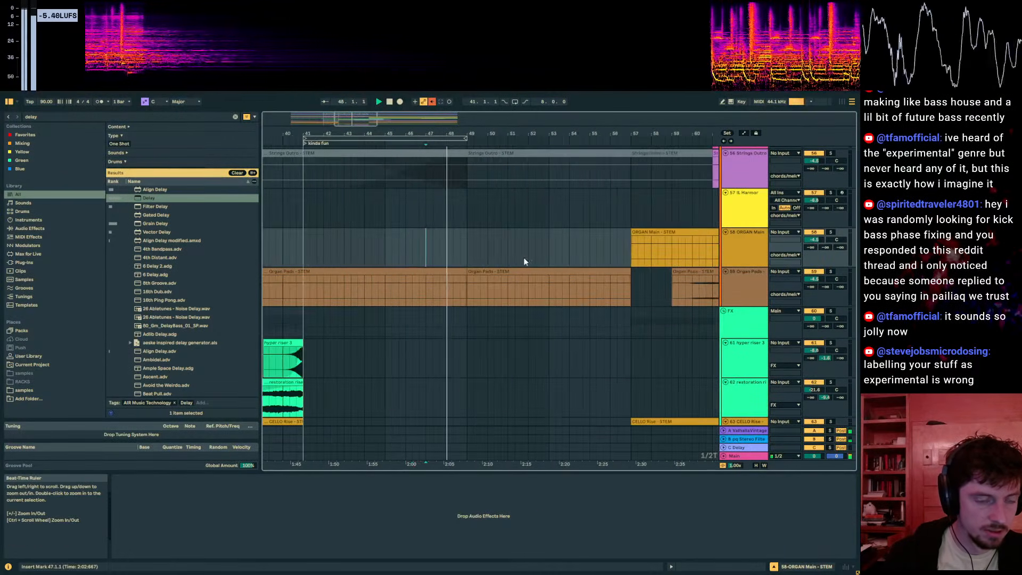
scroll(506, 261, down, 9)
click(447, 273)
click(447, 264)
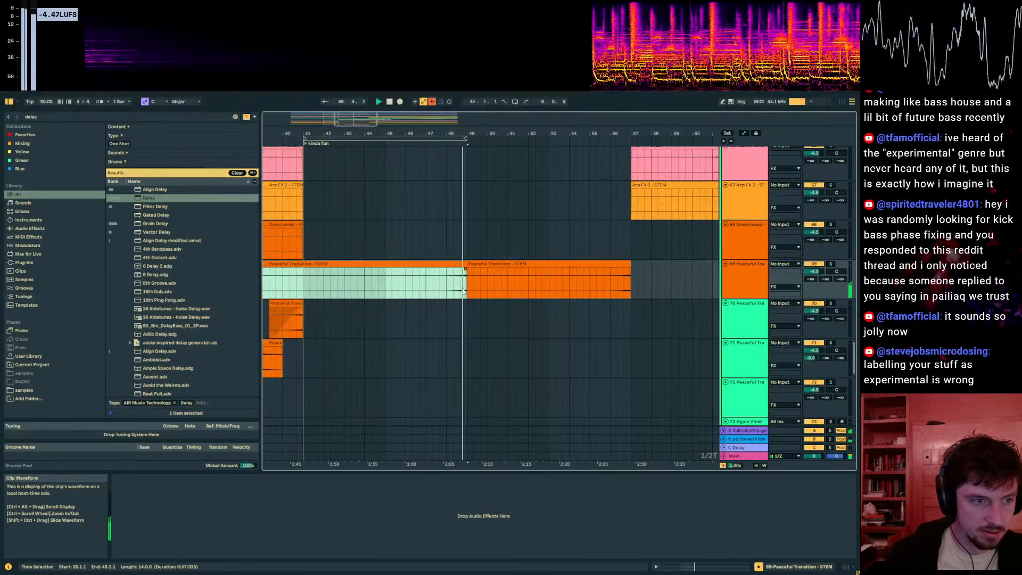
Step: Play from bar 56 to hear the transition into bar 57, reviewing the melodic, bass and drum tracks
scroll(522, 287, up, 2)
click(613, 307)
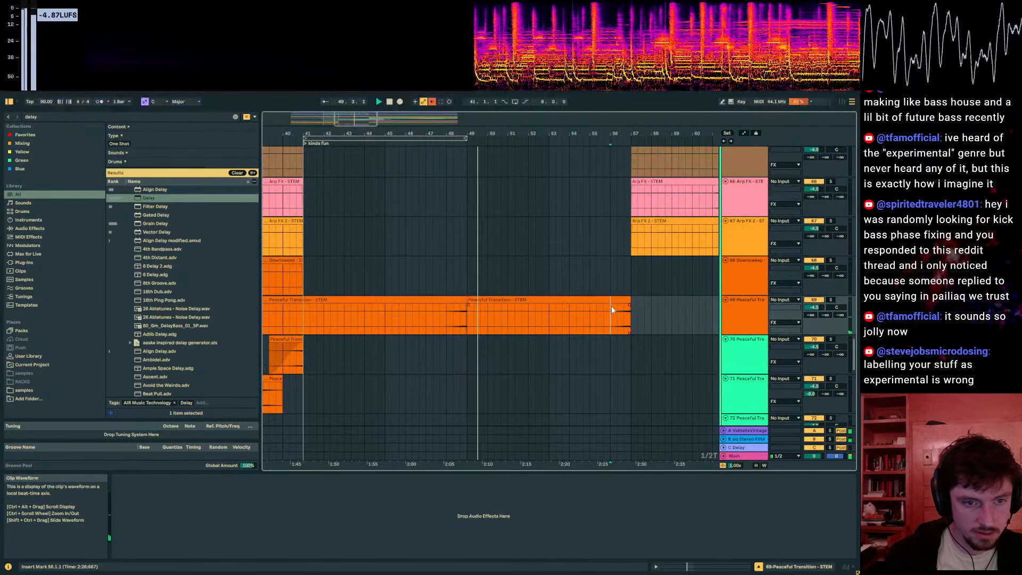
key(space)
key(space)
scroll(682, 287, up, 10)
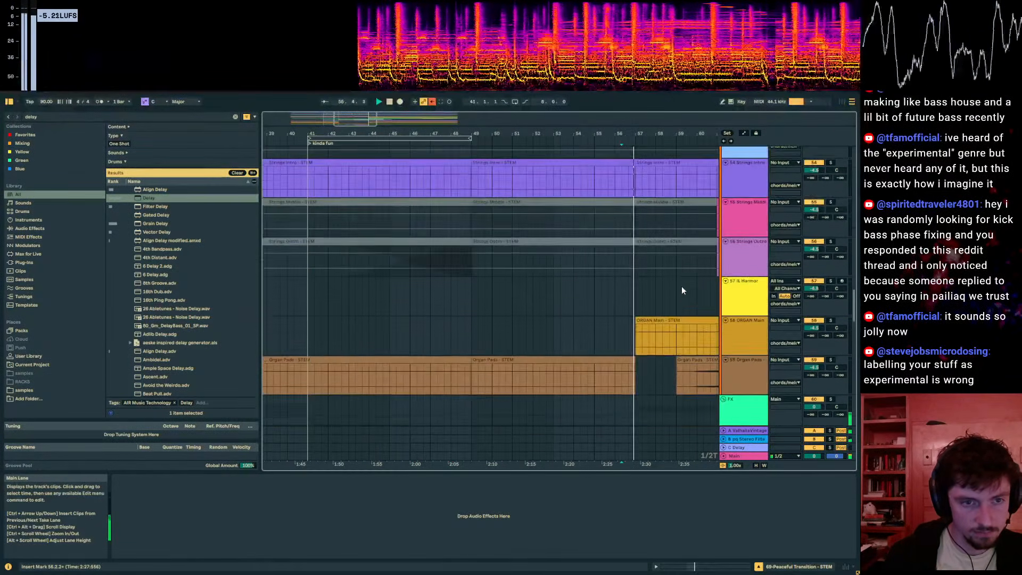
scroll(671, 239, up, 15)
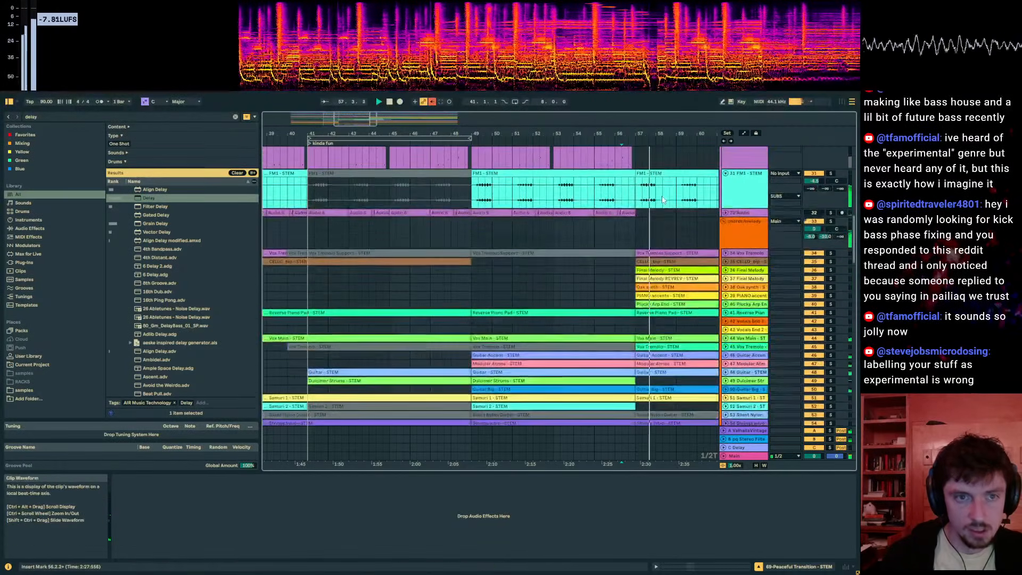
scroll(663, 199, up, 12)
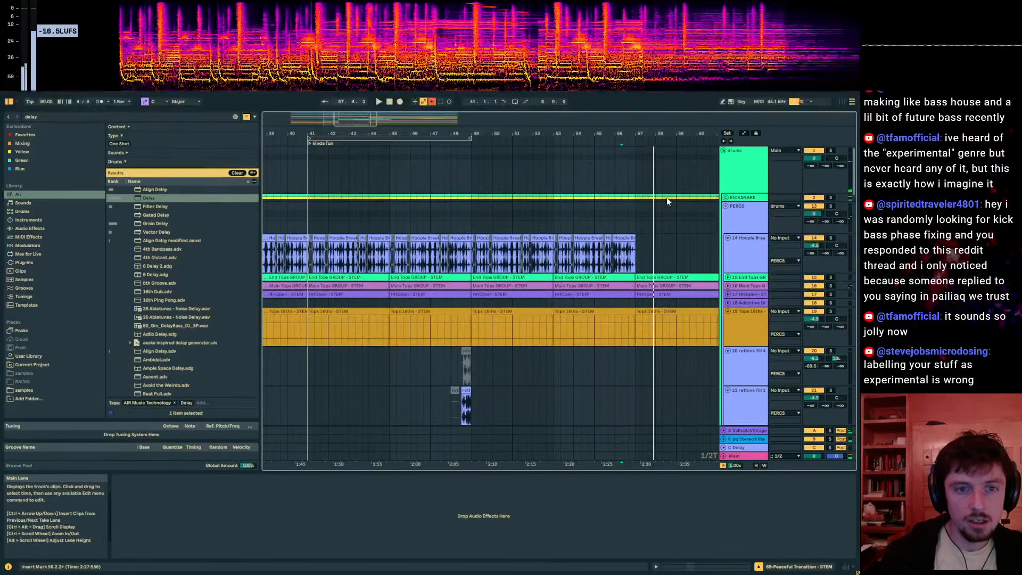
click(724, 151)
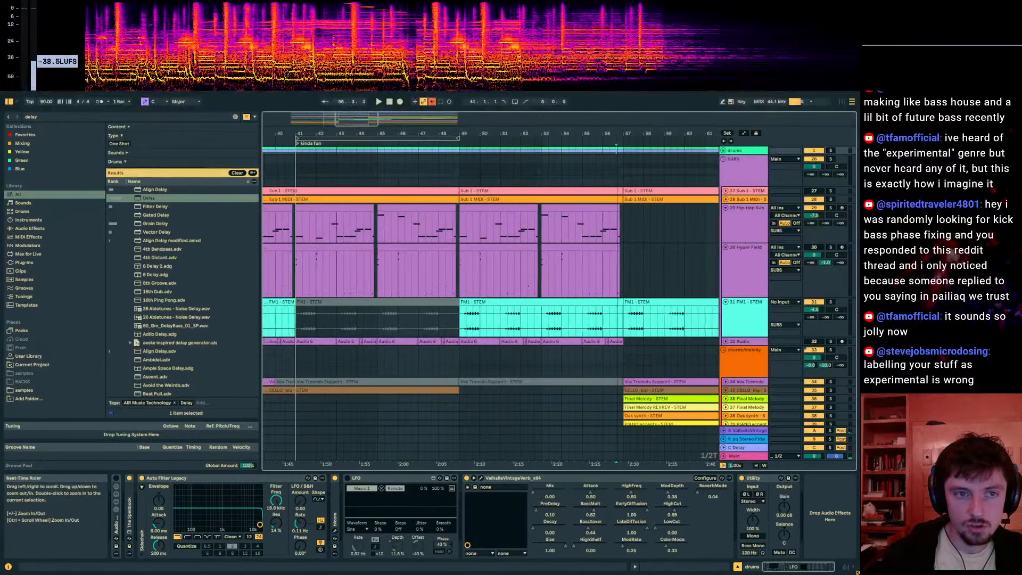
key(space)
drag(350, 133, 434, 145)
click(725, 151)
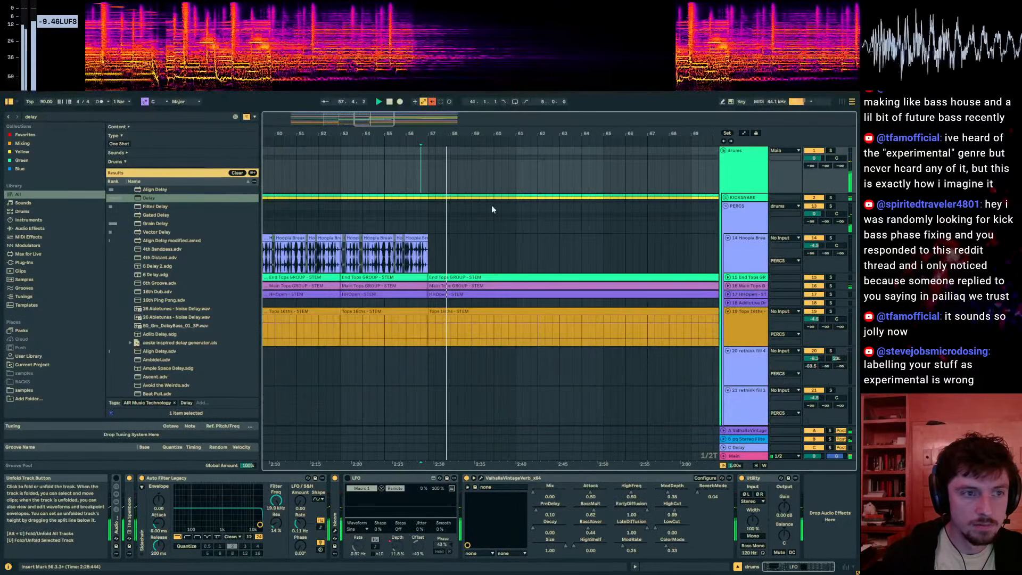
Step: Delete about ten bars of the KICKSNARE group starting at bar 57
click(433, 198)
drag(433, 200, 657, 197)
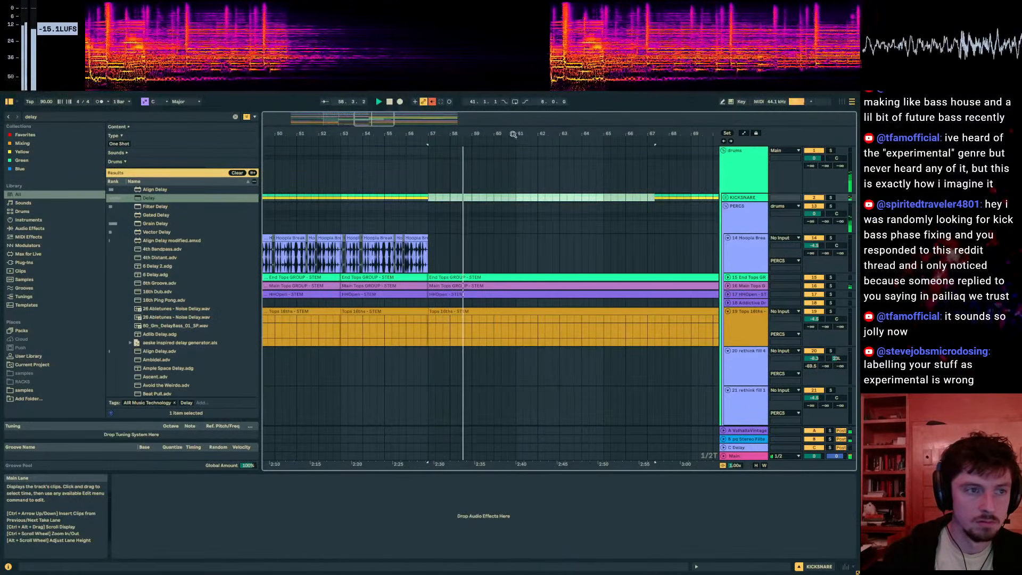
drag(514, 134, 513, 115)
key(Delete)
drag(567, 200, 690, 202)
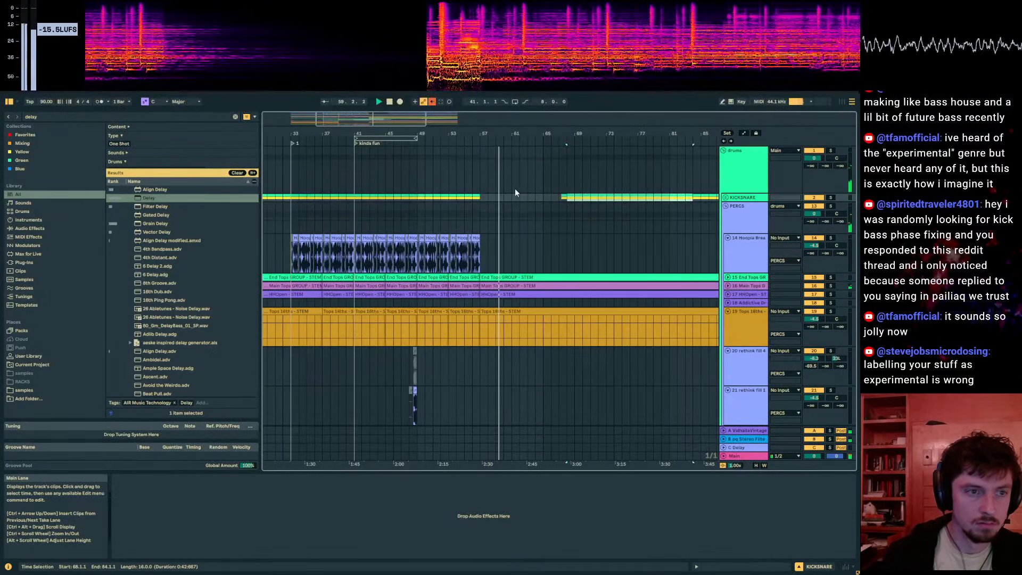
Step: Duplicate the whole drums group's section from bars 41 to 57 so the copy fills bars 57 to 73
drag(477, 197, 370, 197)
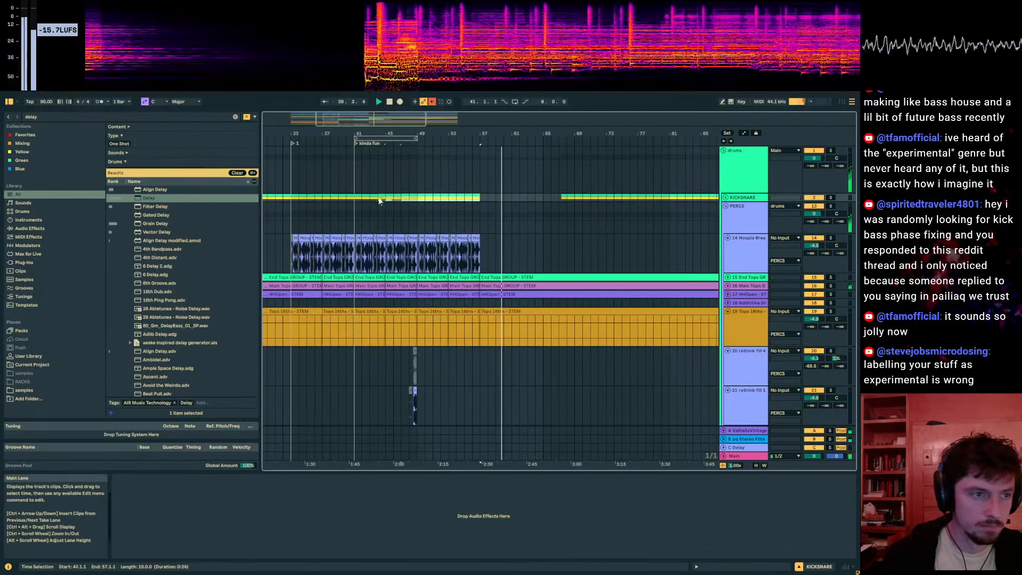
click(723, 151)
drag(354, 152, 480, 146)
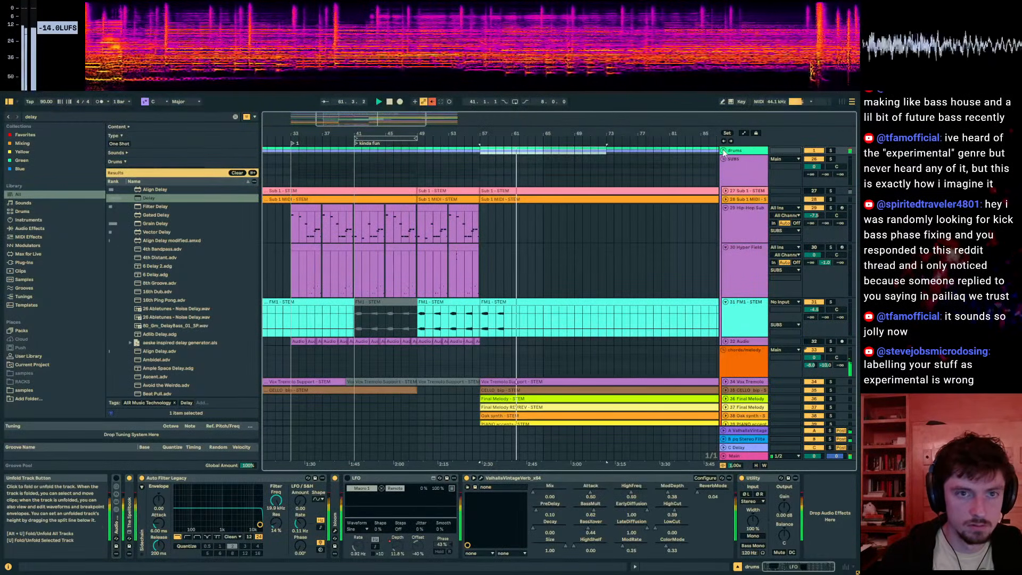
Step: Lower the drums group's Auto Filter frequency to 583 Hz and automate it fully open until bar 57, where it drops
drag(260, 525, 217, 525)
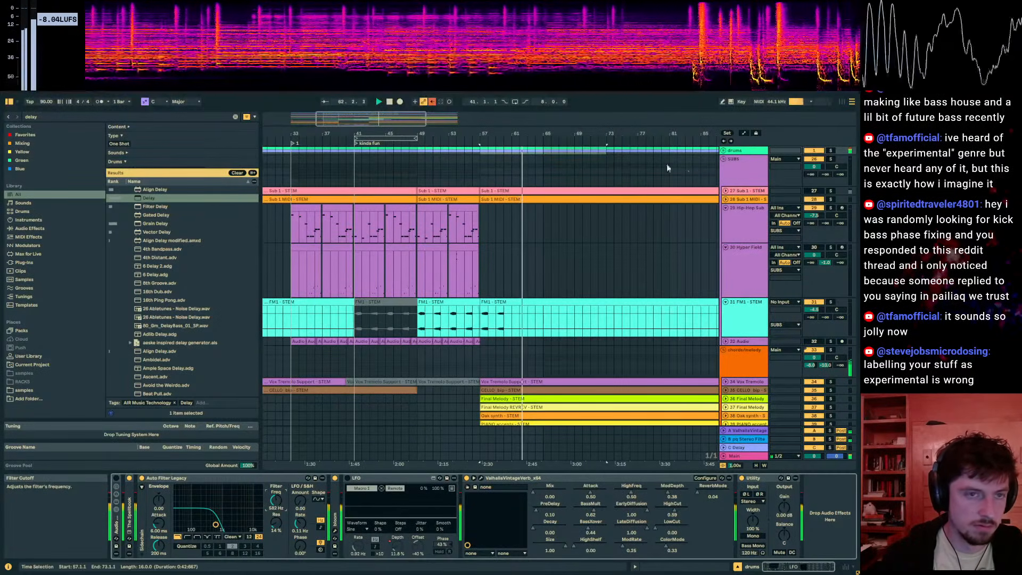
click(724, 151)
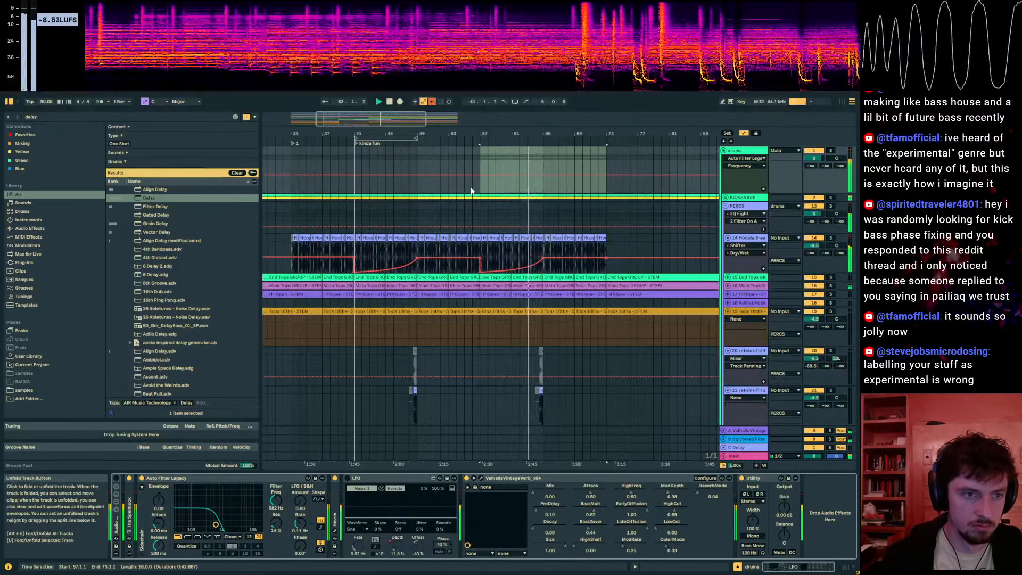
click(476, 173)
drag(471, 174, 471, 155)
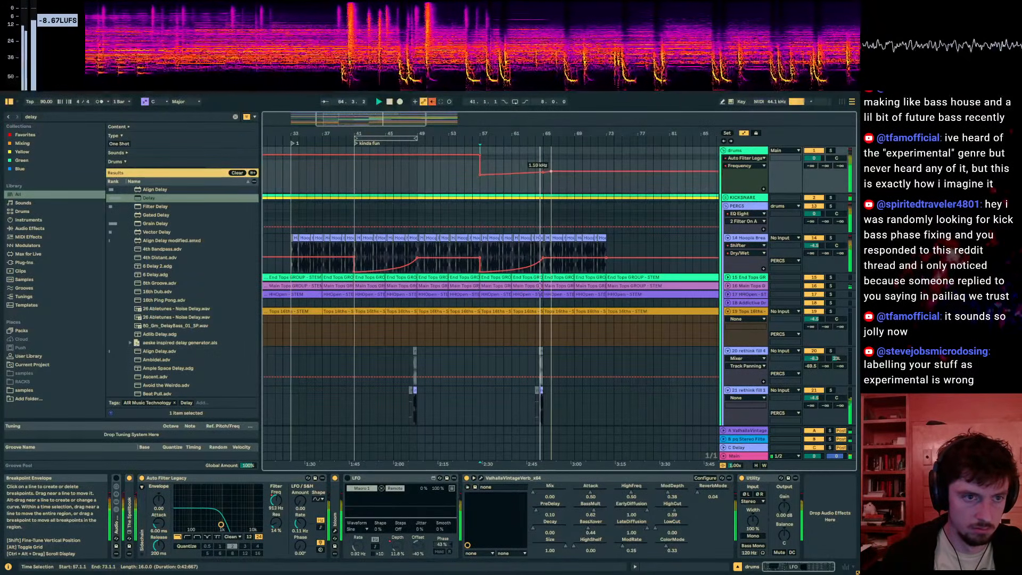
Step: Shape the drums filter frequency automation to rise slowly to bar 65 and reach 7.17 kHz at bar 73 before opening fully
drag(551, 170, 606, 155)
click(574, 181)
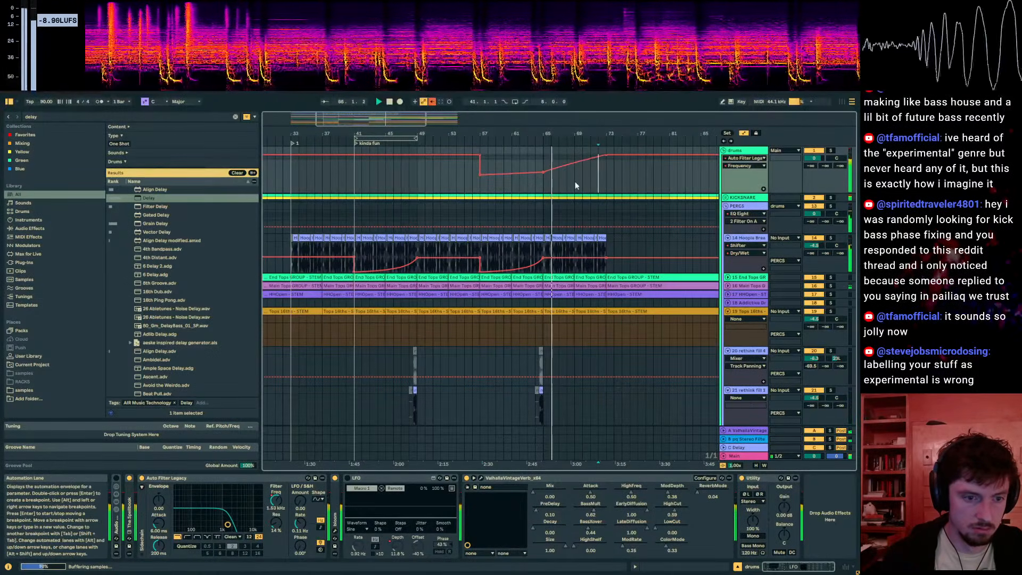
drag(597, 158, 607, 161)
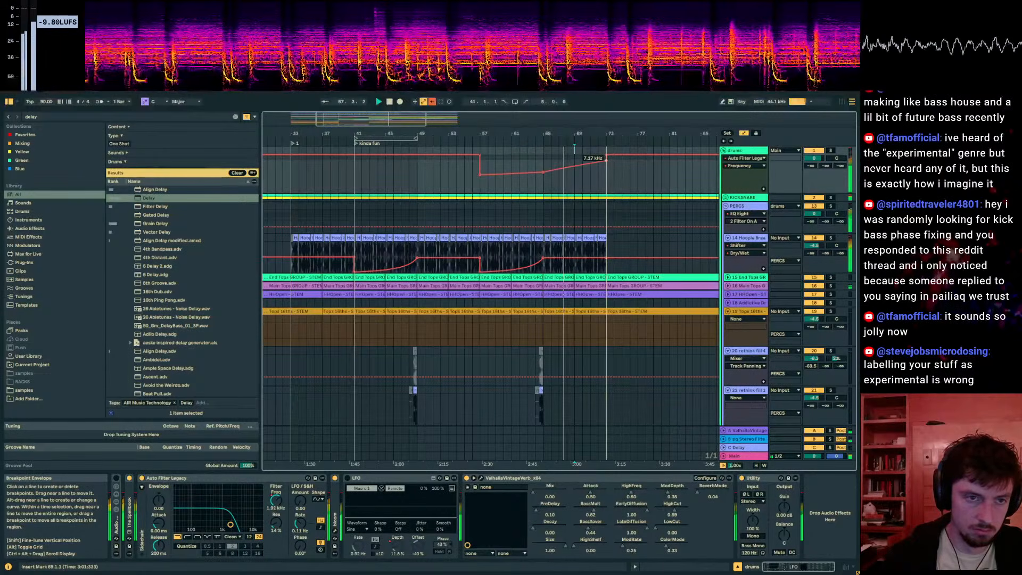
Step: Collapse all tracks in the arrangement and unfold only the FX group
scroll(599, 191, down, 15)
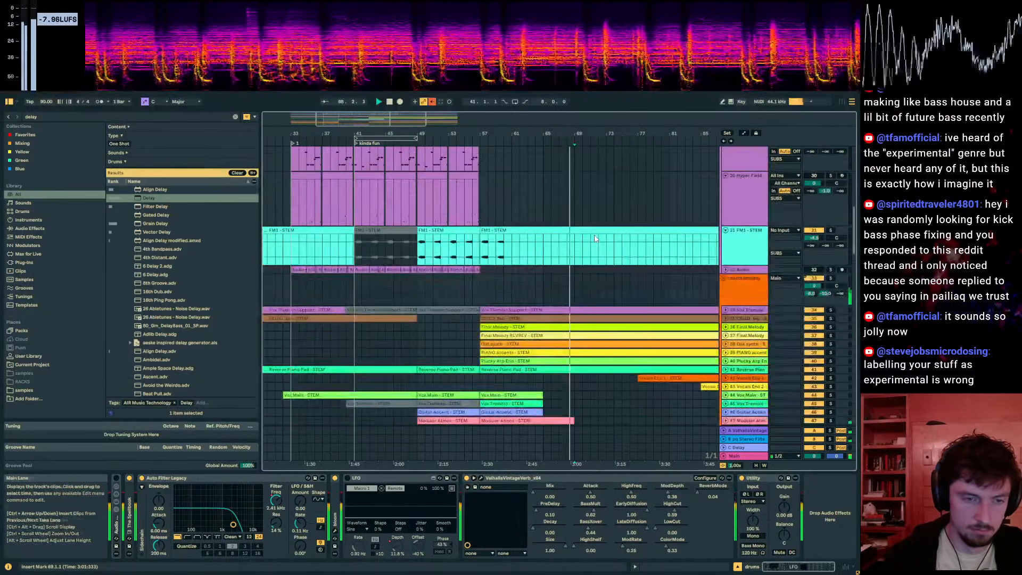
scroll(616, 244, up, 6)
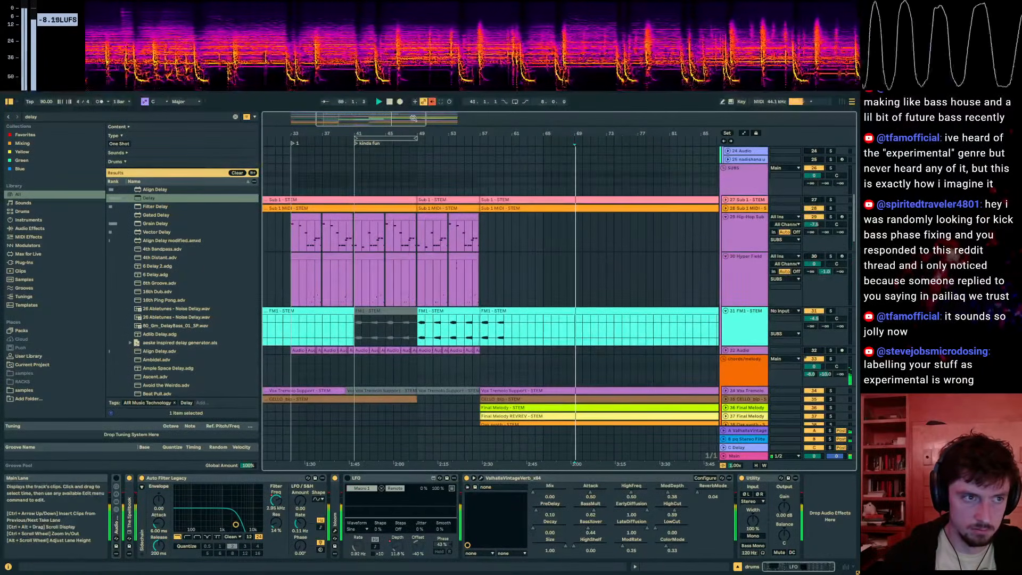
drag(413, 118, 382, 118)
scroll(597, 213, up, 2)
alt+click(725, 222)
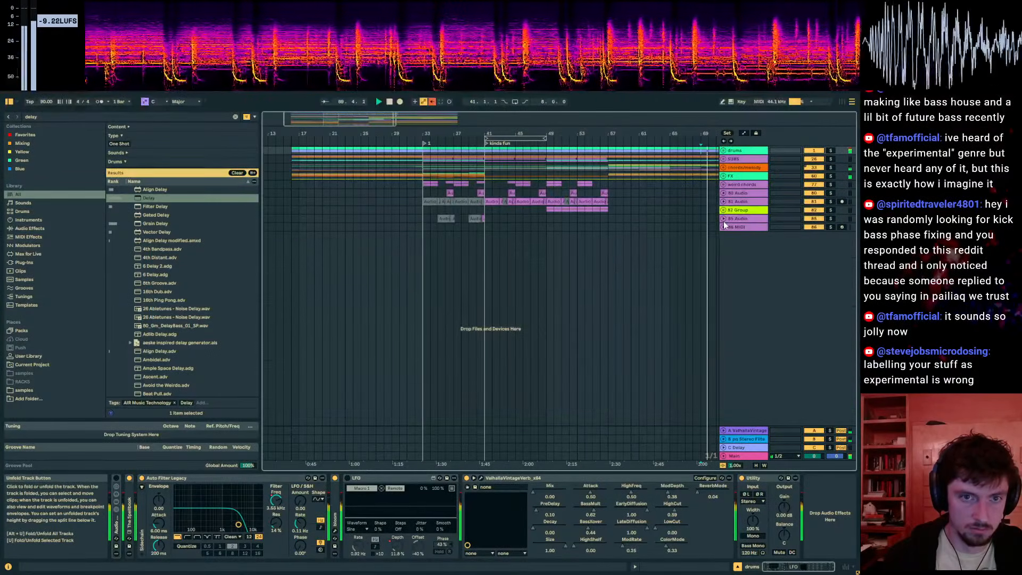
click(725, 177)
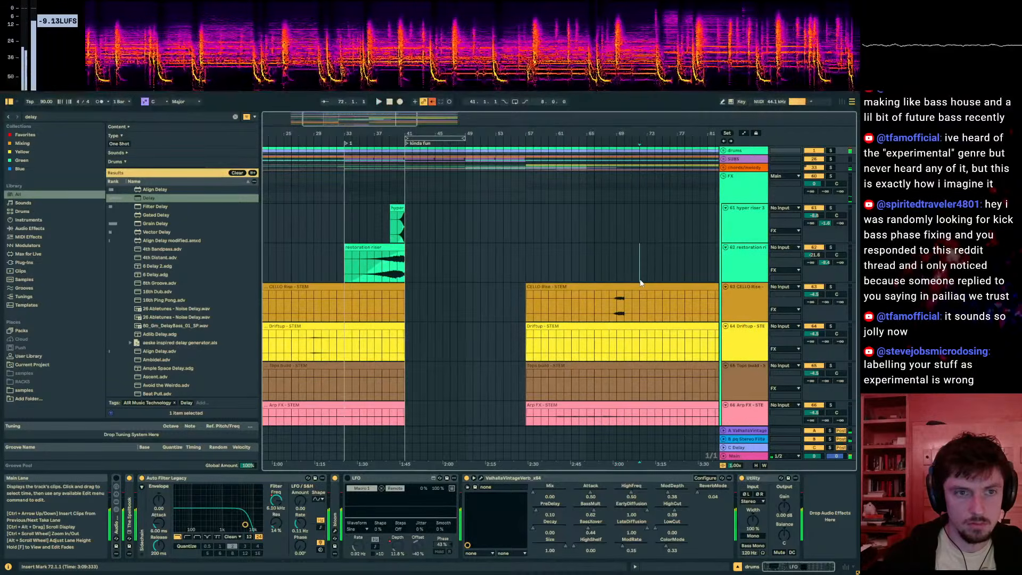
click(628, 304)
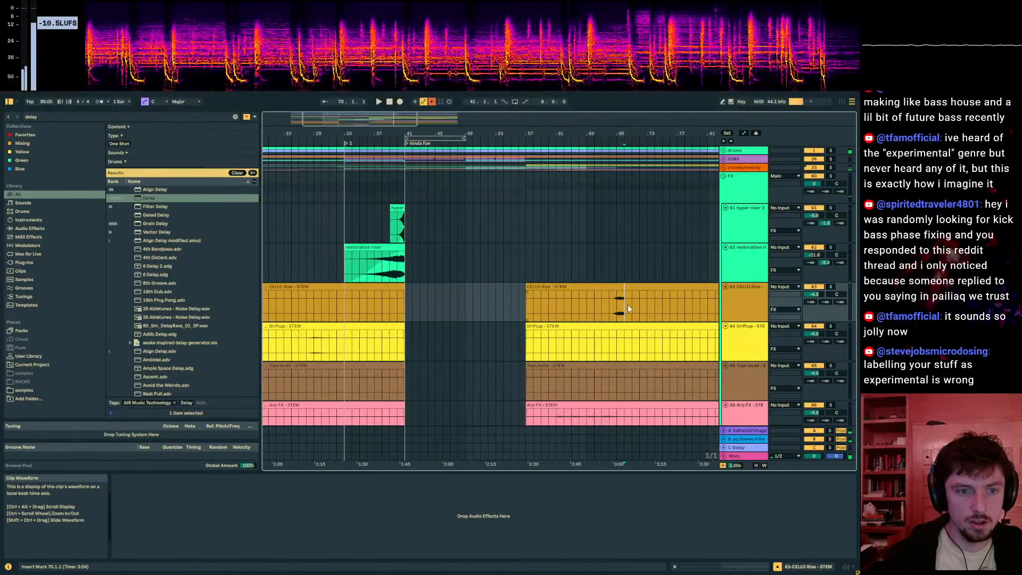
click(616, 214)
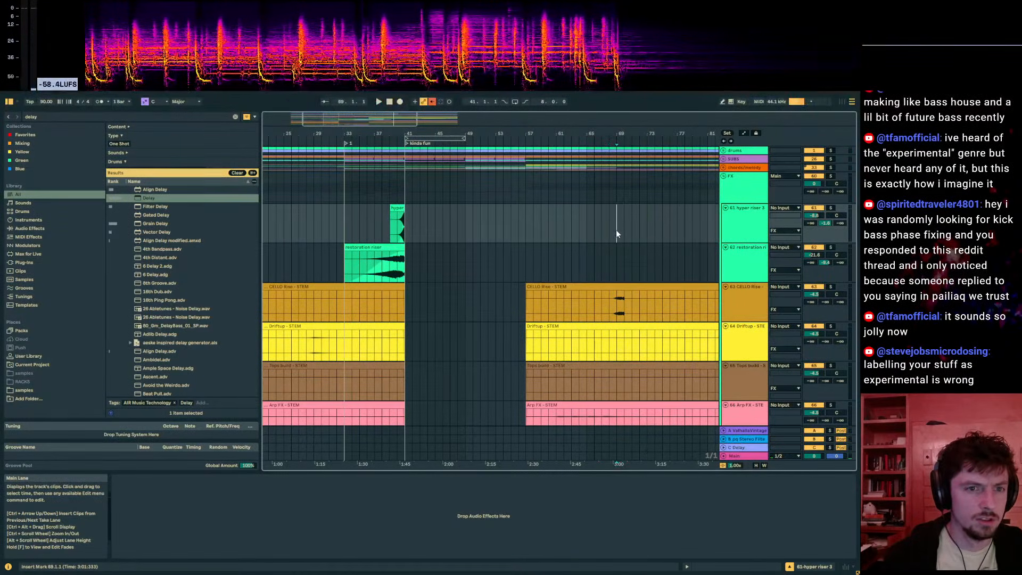
click(532, 189)
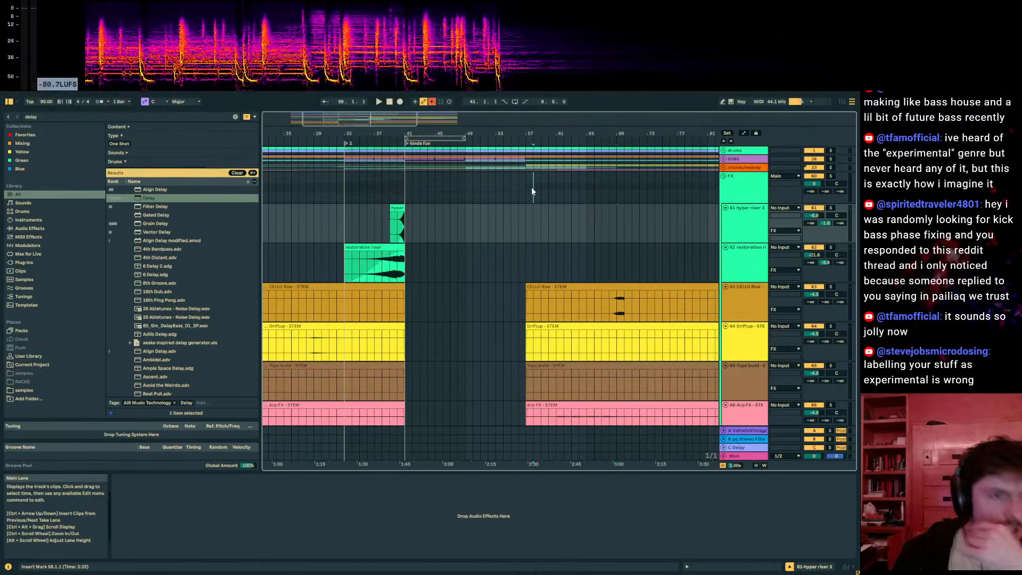
drag(532, 188, 615, 198)
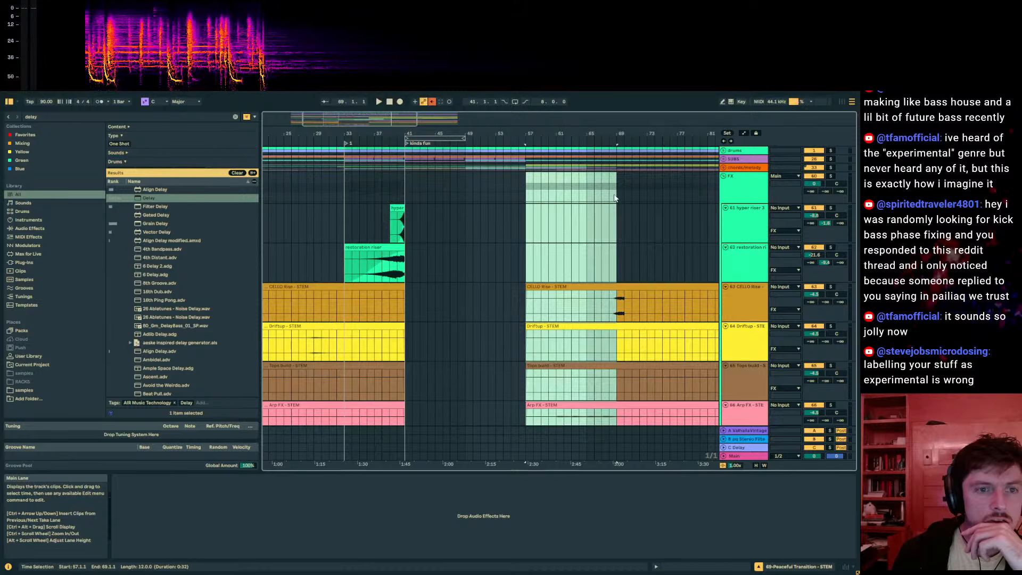
key(ctrl+z)
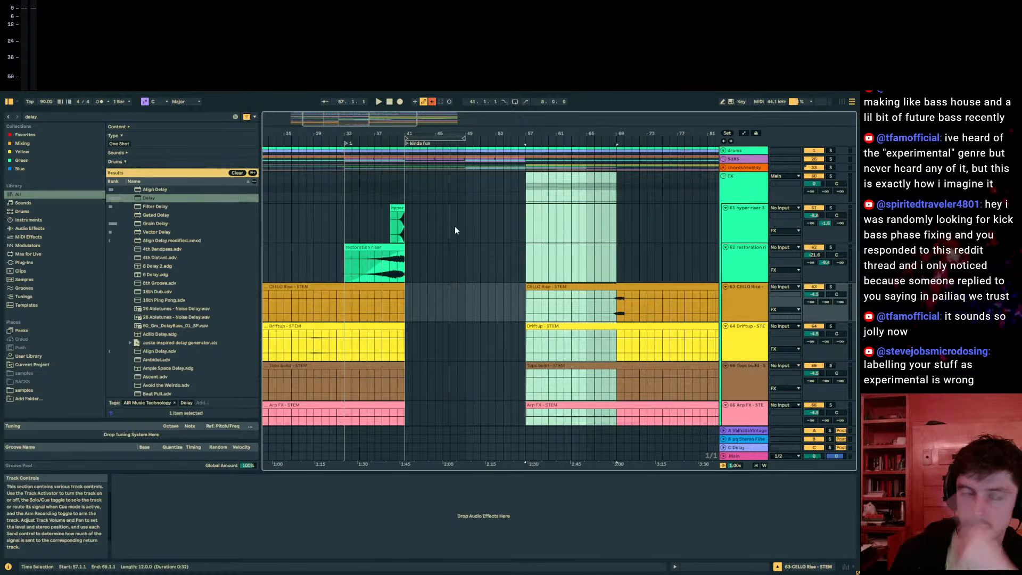
Step: Play the section from around bar 58 and review the FX group's stem and riser tracks
click(532, 258)
key(space)
click(601, 268)
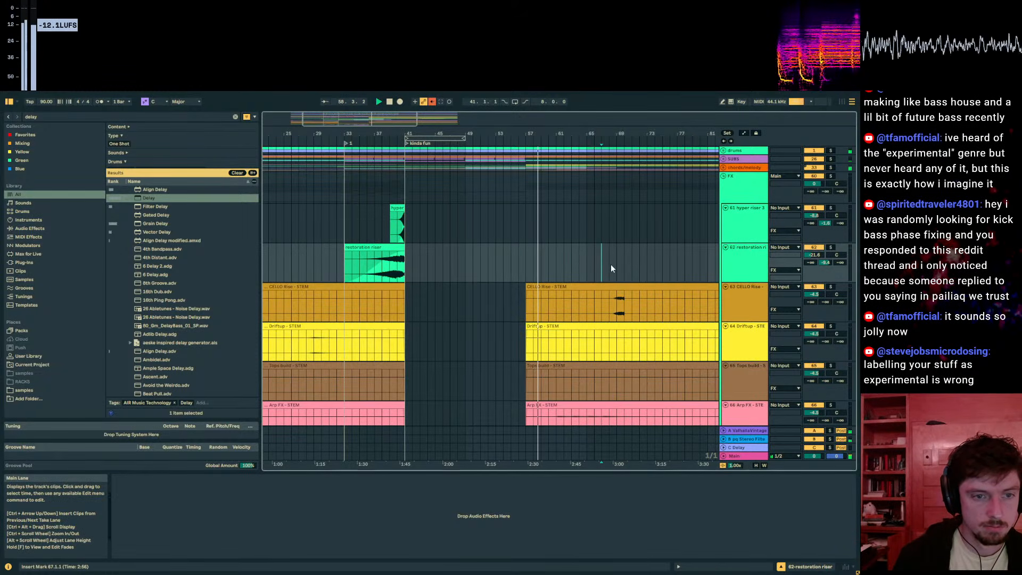
scroll(625, 280, down, 6)
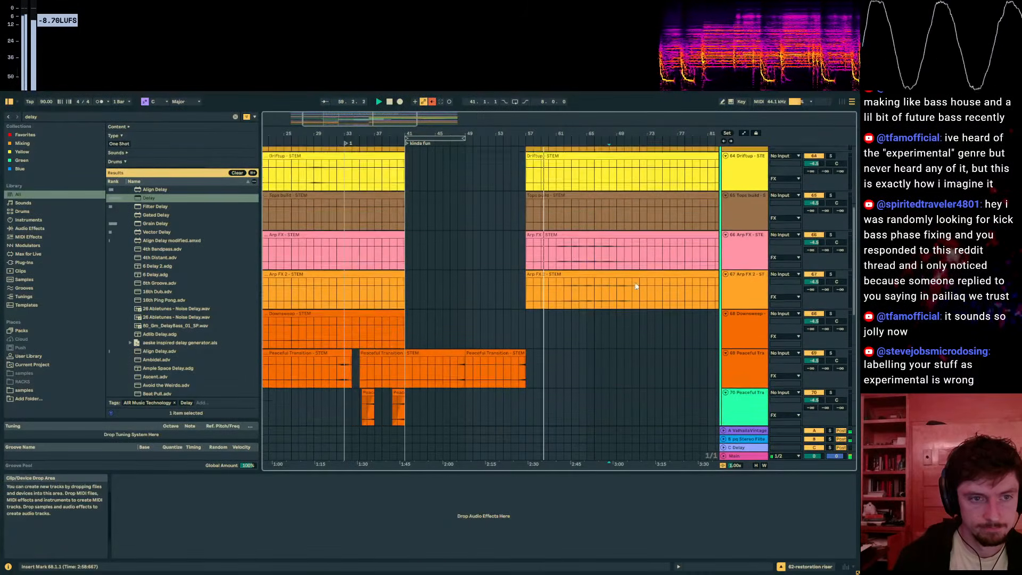
scroll(633, 282, up, 4)
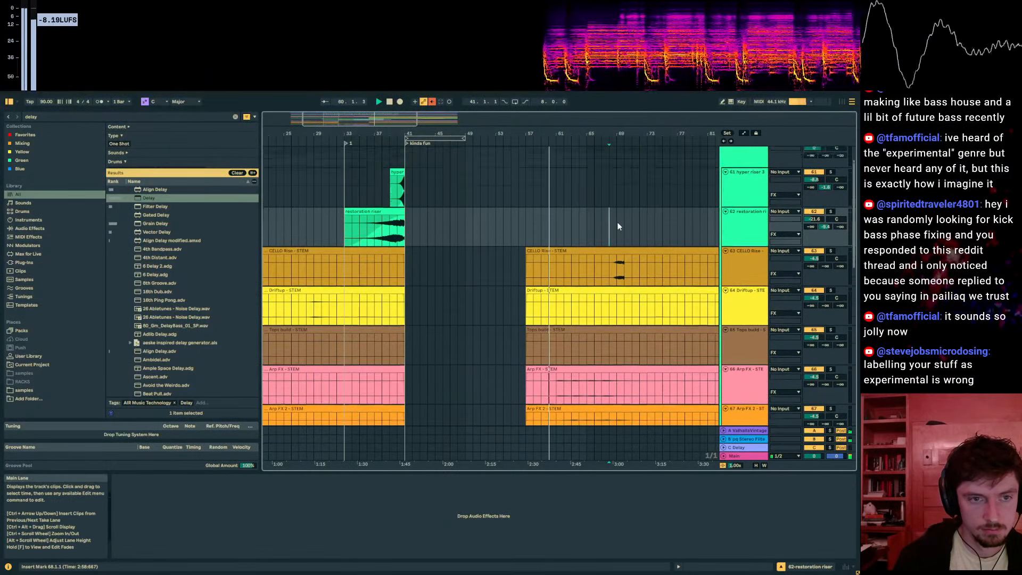
Step: Show the automation lanes and examine the drums filter curve and the hyper riser and restoration riser volume lanes
key(a)
scroll(692, 181, up, 2)
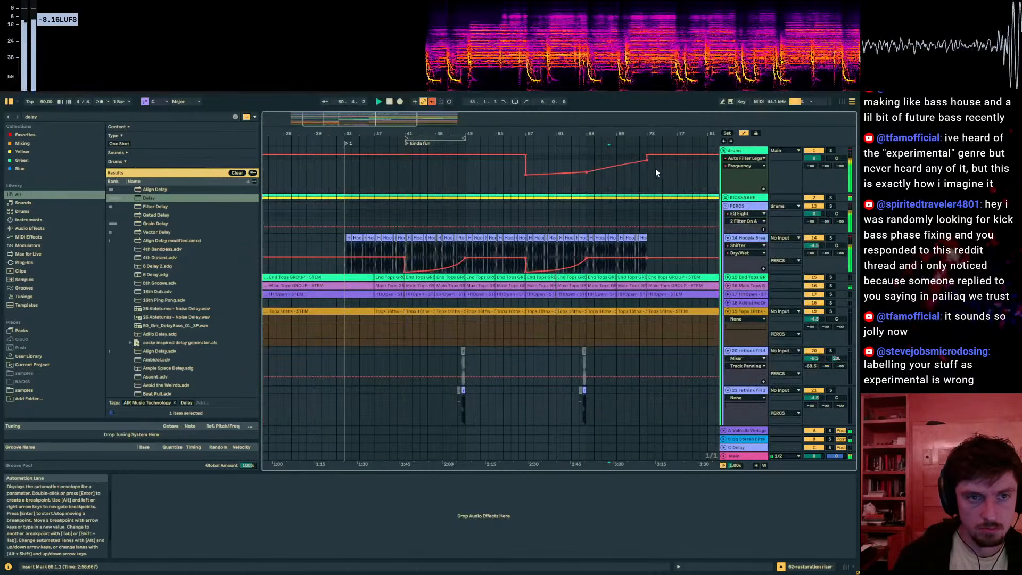
scroll(649, 177, down, 3)
scroll(644, 208, down, 5)
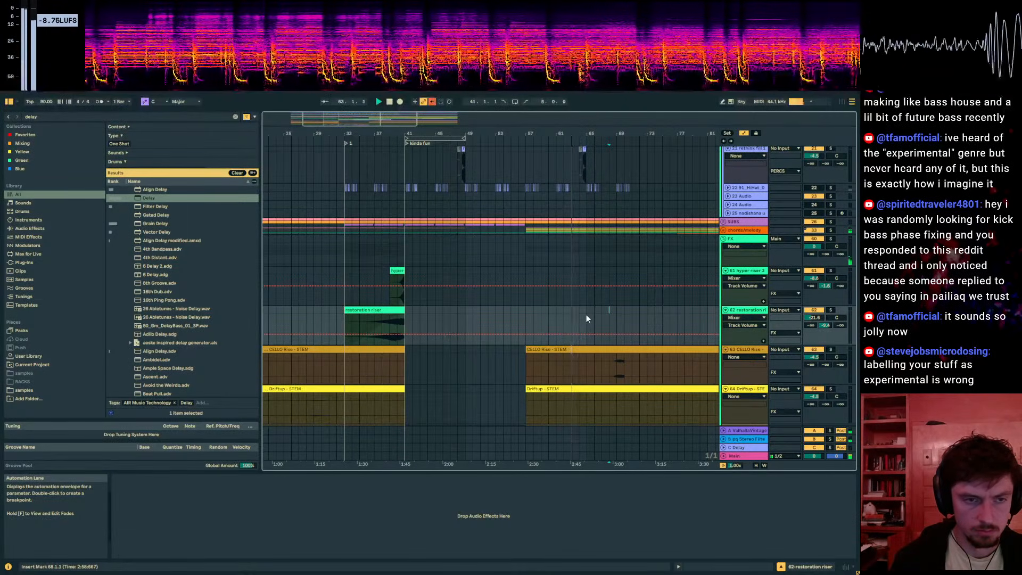
Step: Mark bars 65 to 70 on the restoration riser track and play the arrangement from bar 67
drag(526, 319, 625, 330)
click(584, 321)
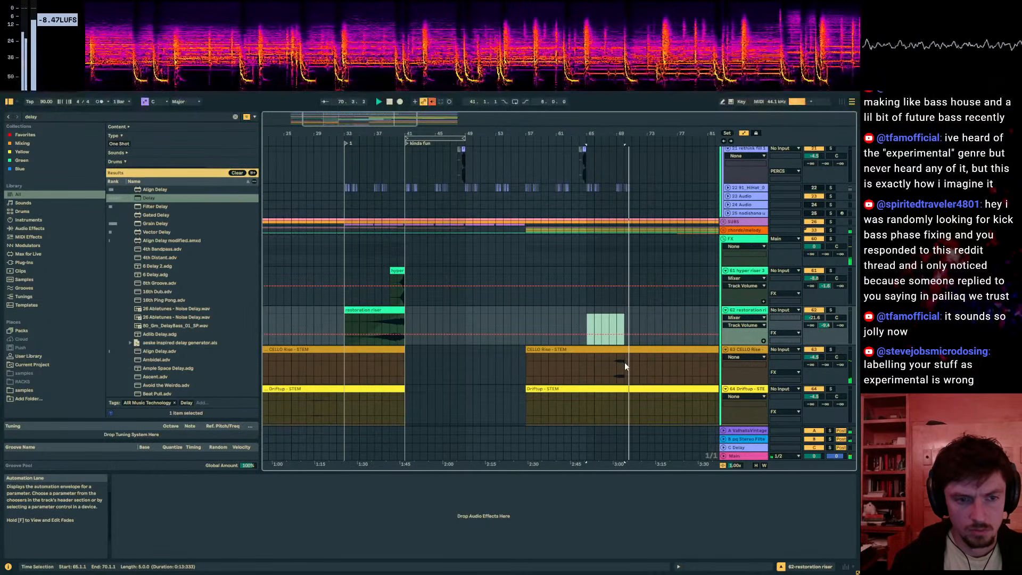
drag(618, 322, 604, 288)
scroll(622, 322, down, 1)
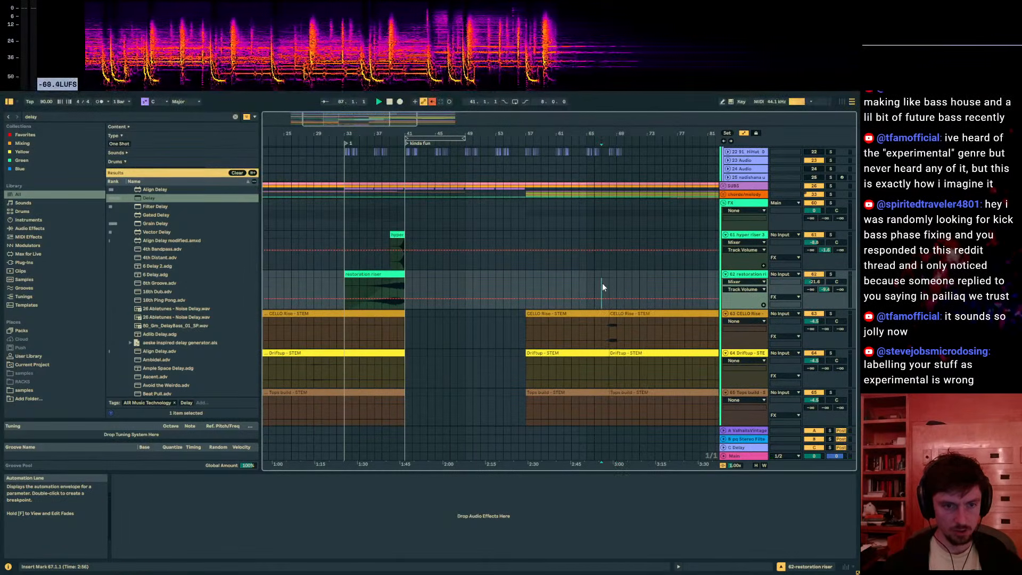
key(space)
scroll(607, 287, up, 10)
key(a)
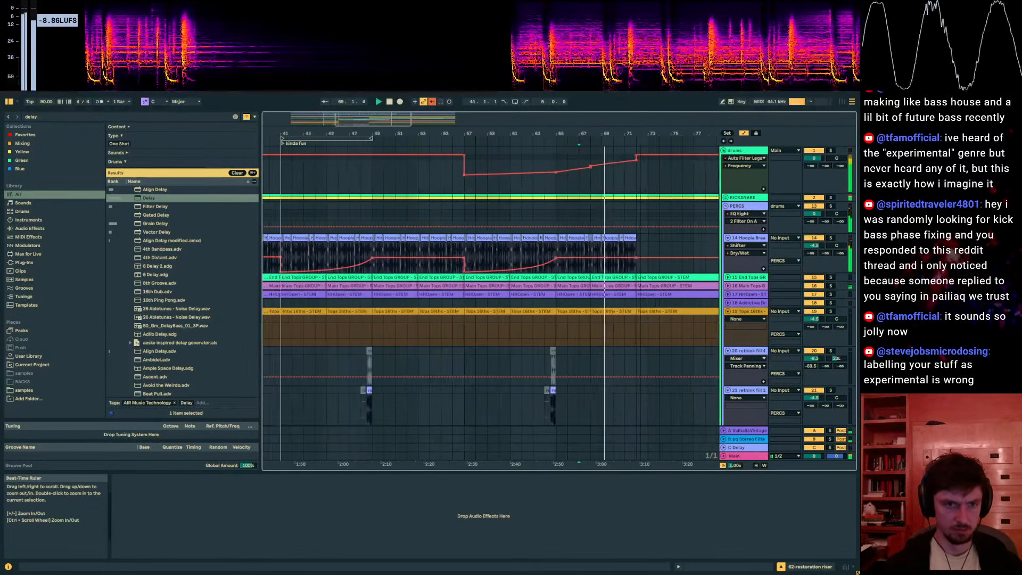
Step: Listen through bar 73, comparing the drums filter curve with the percussion and FX tracks
drag(643, 129, 613, 160)
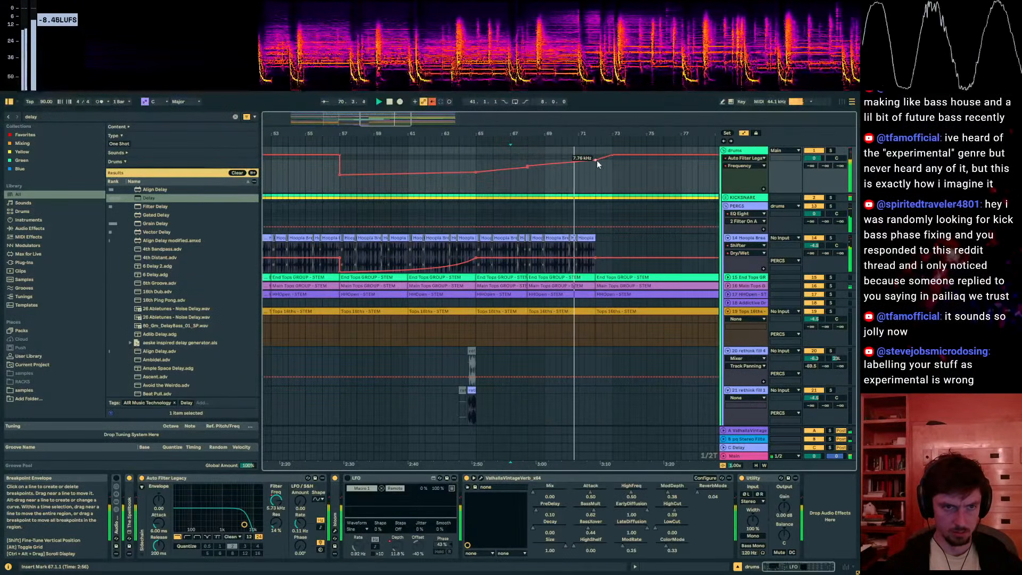
key(a)
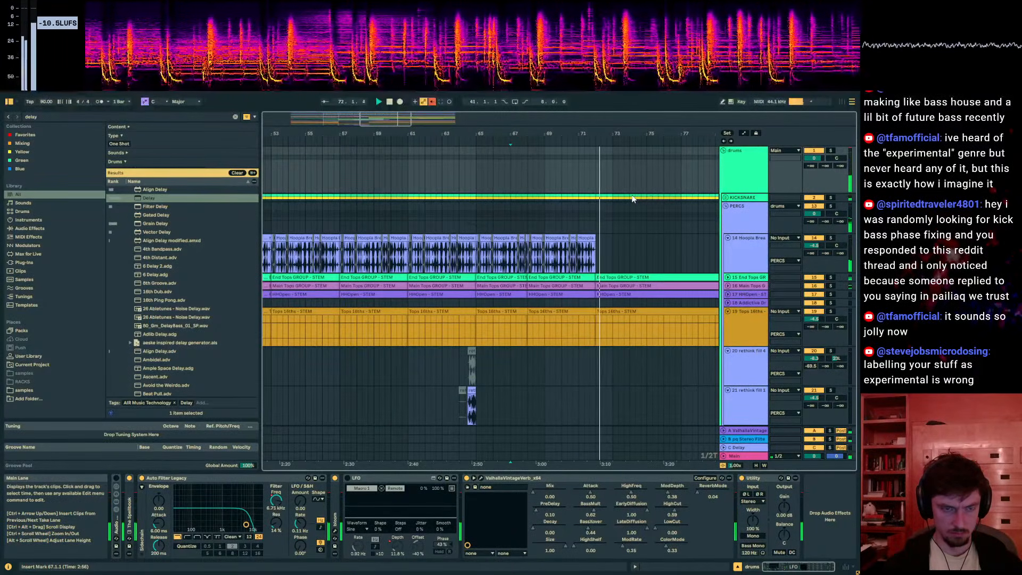
scroll(633, 199, down, 4)
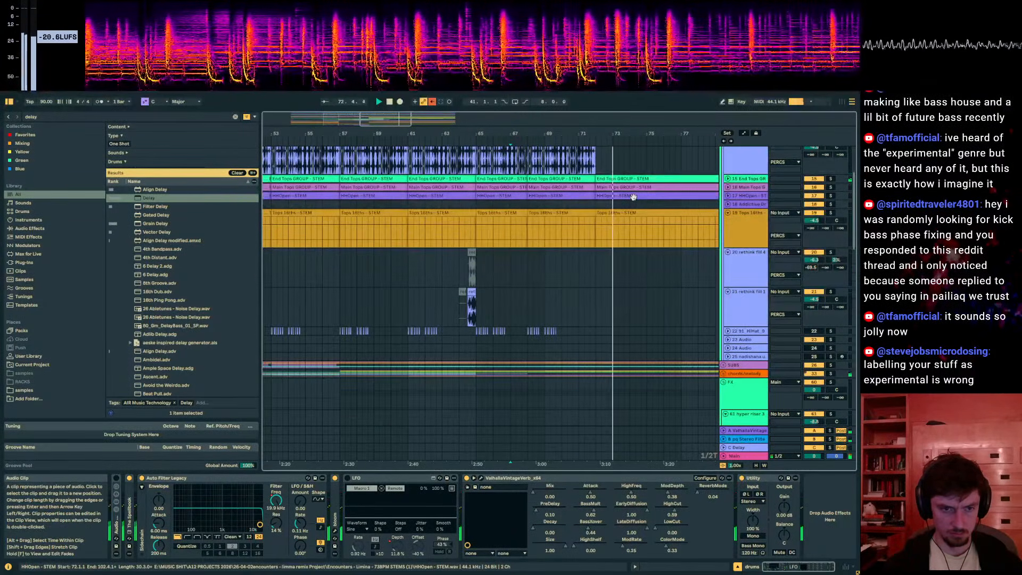
key(a)
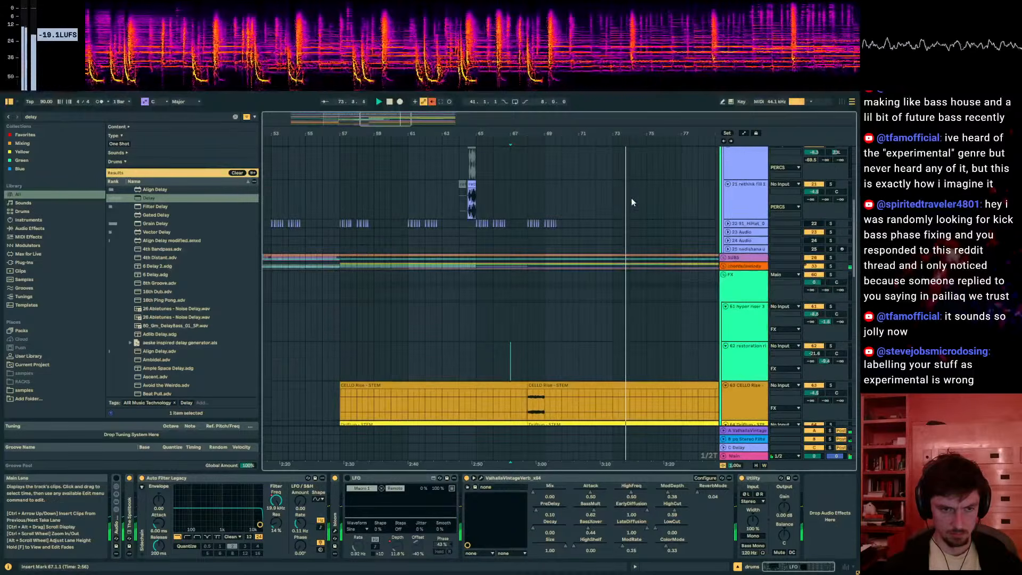
scroll(631, 192, up, 1)
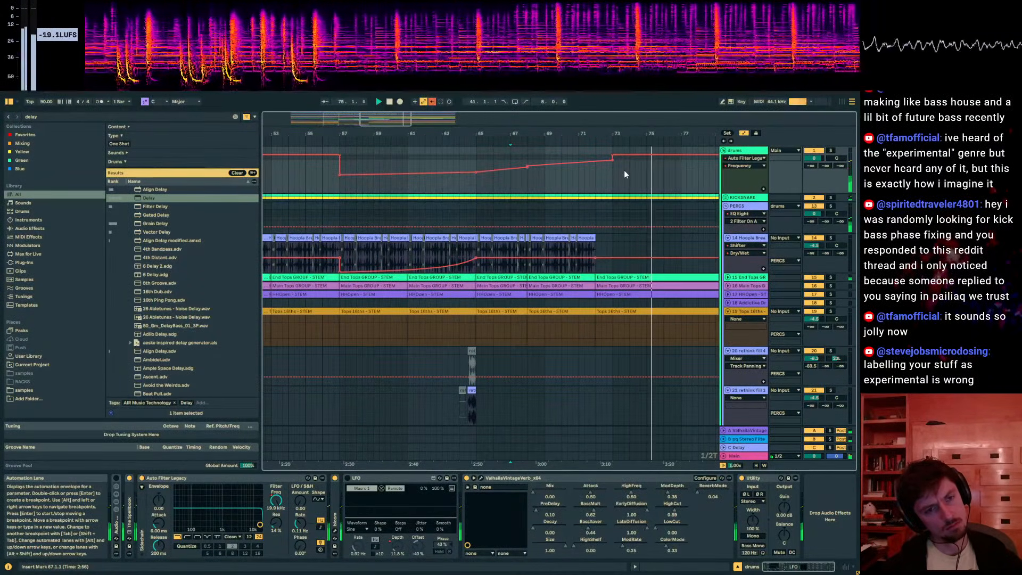
scroll(624, 176, down, 8)
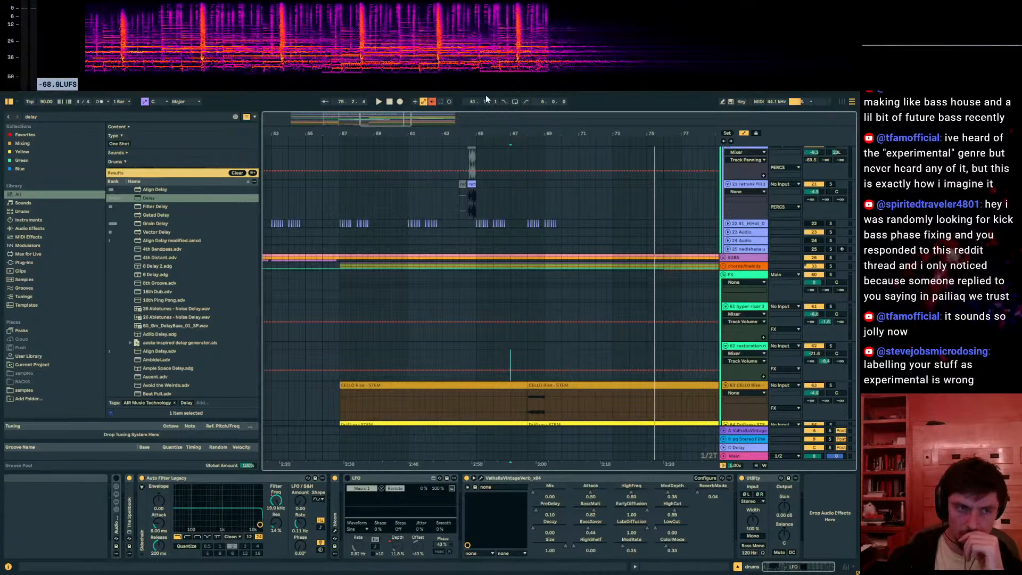
Step: Lower the drums filter frequency breakpoint at bar 68 to 2.65 kHz and place the insert marker at bar 73
drag(479, 133, 592, 104)
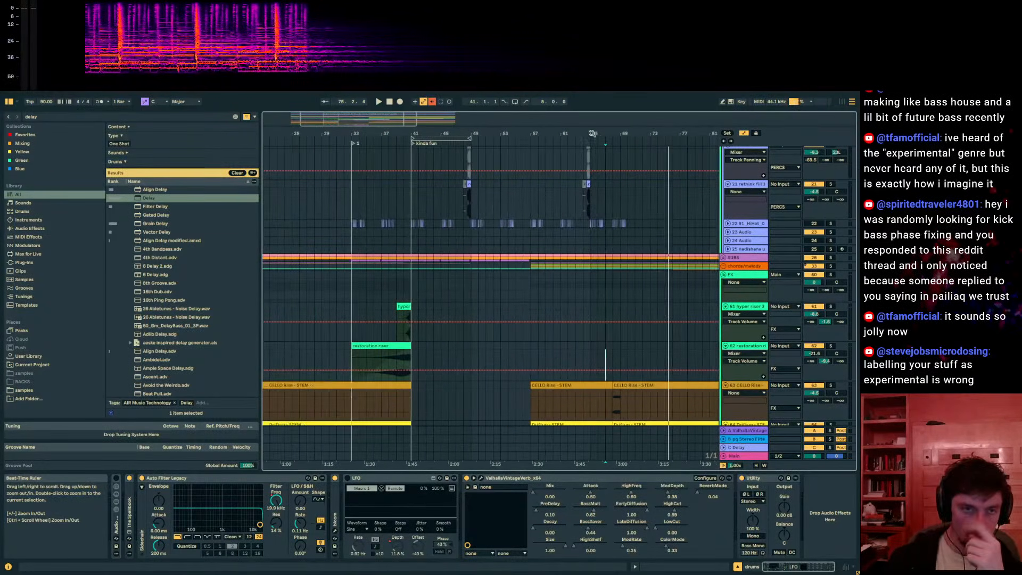
scroll(663, 322, up, 5)
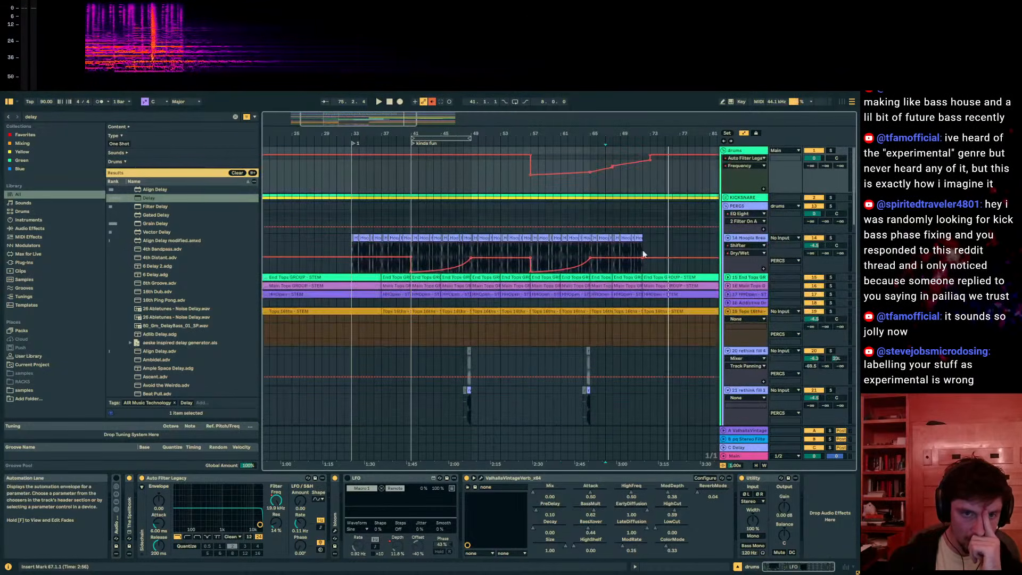
drag(613, 170, 613, 167)
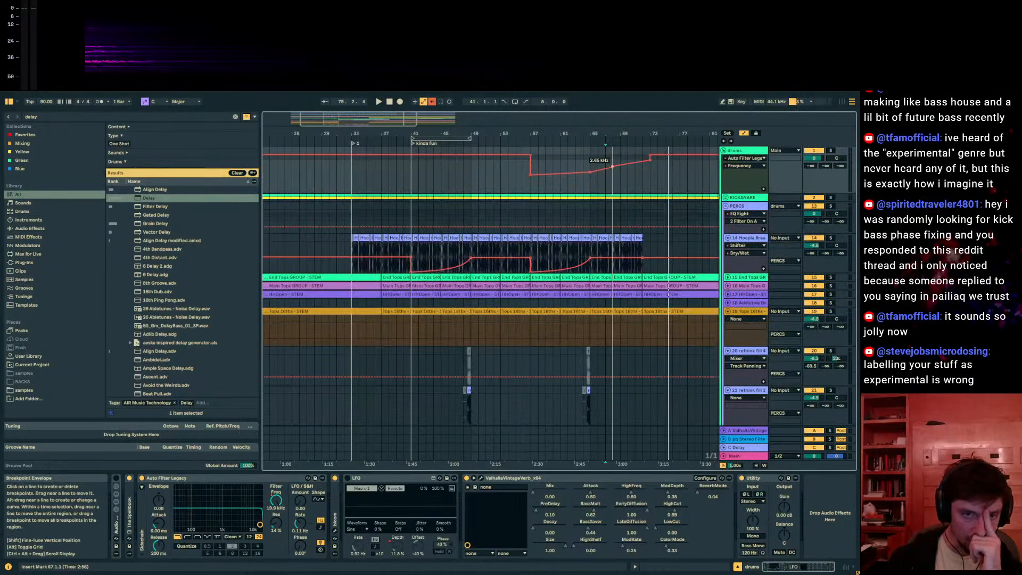
click(656, 179)
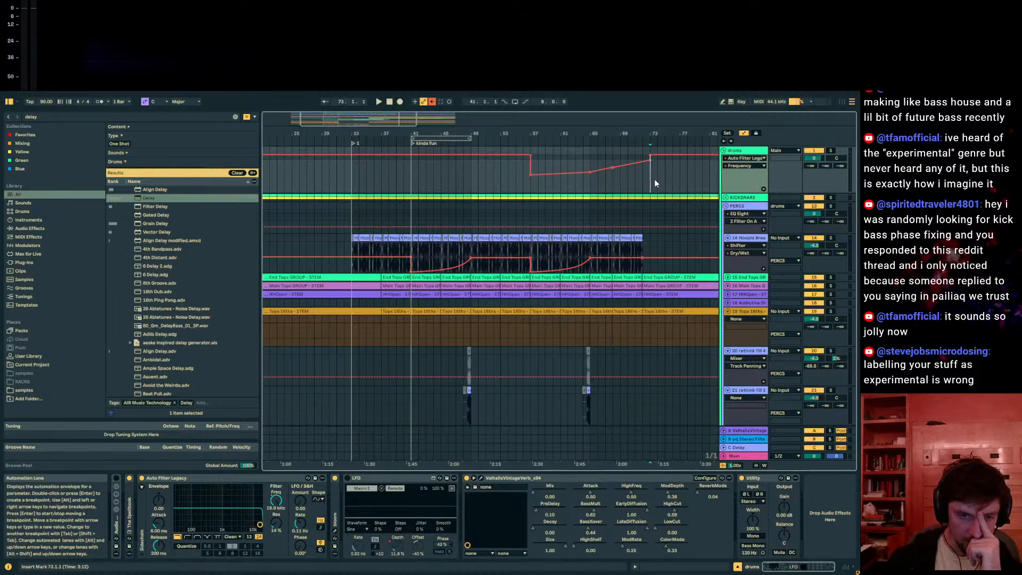
scroll(654, 179, down, 3)
scroll(655, 198, up, 3)
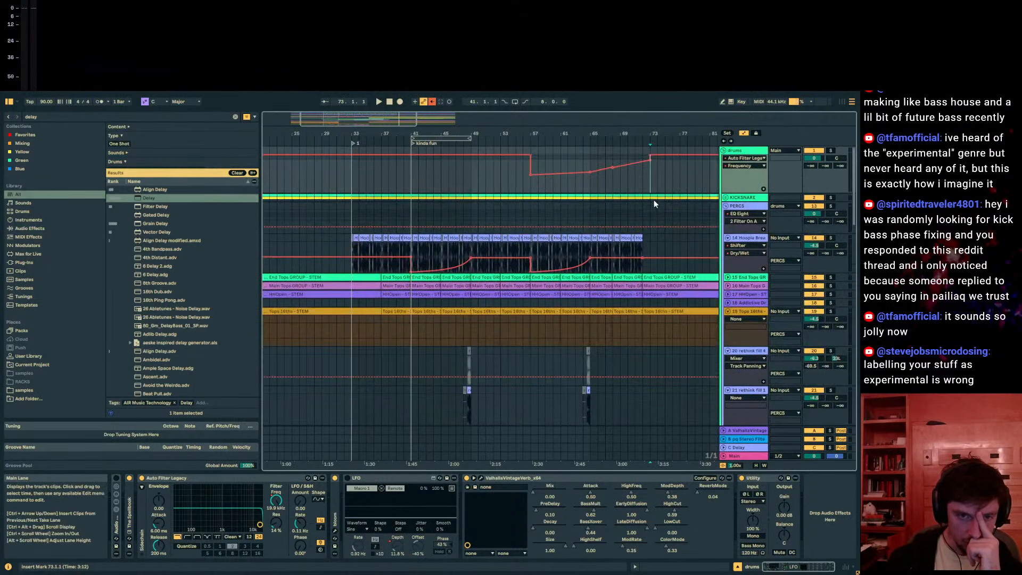
Step: Unfold the chords/melody group and all of its stem tracks, with the automation lanes hidden
drag(653, 134, 574, 176)
scroll(640, 228, down, 15)
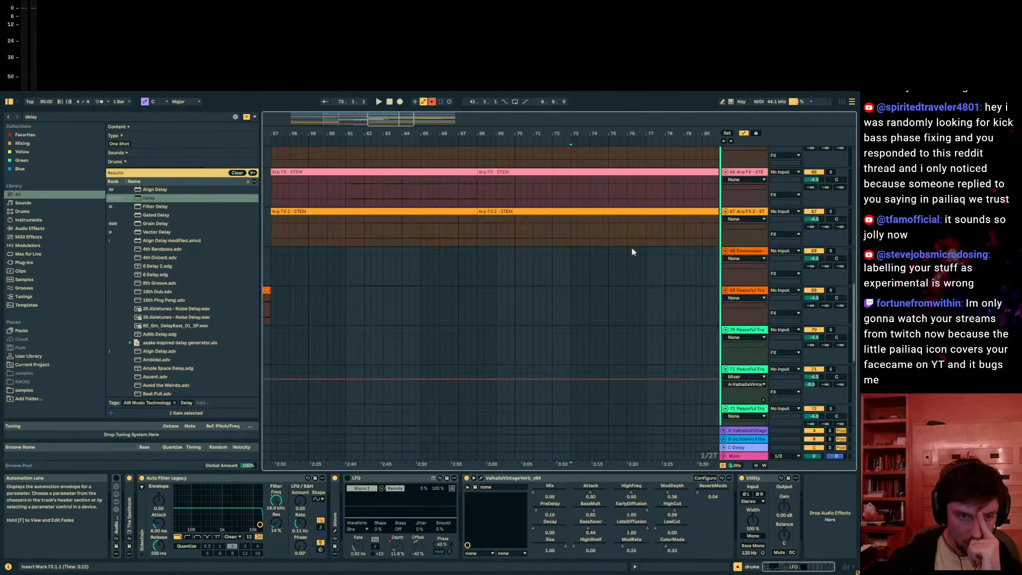
scroll(632, 251, down, 4)
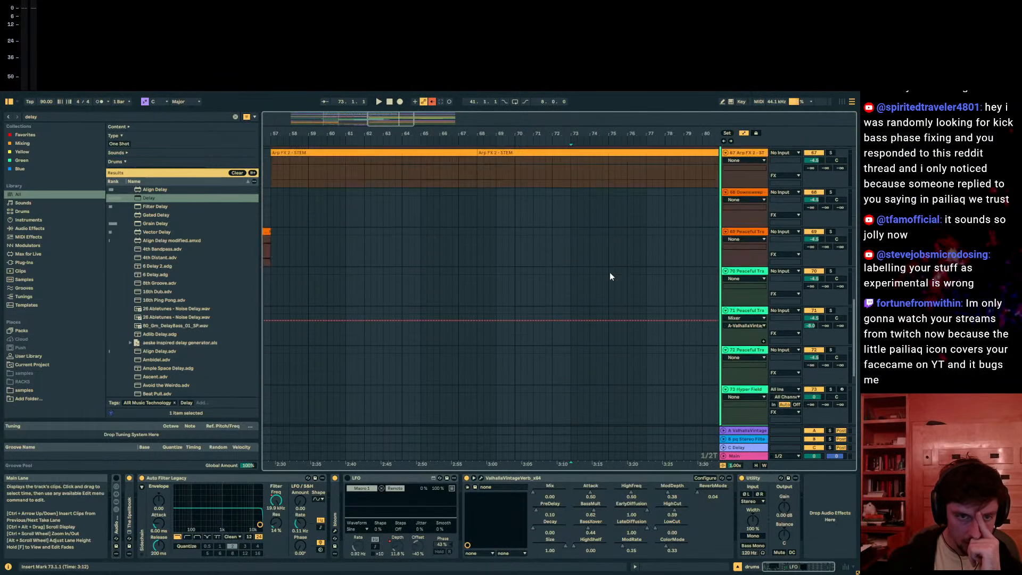
scroll(611, 276, up, 15)
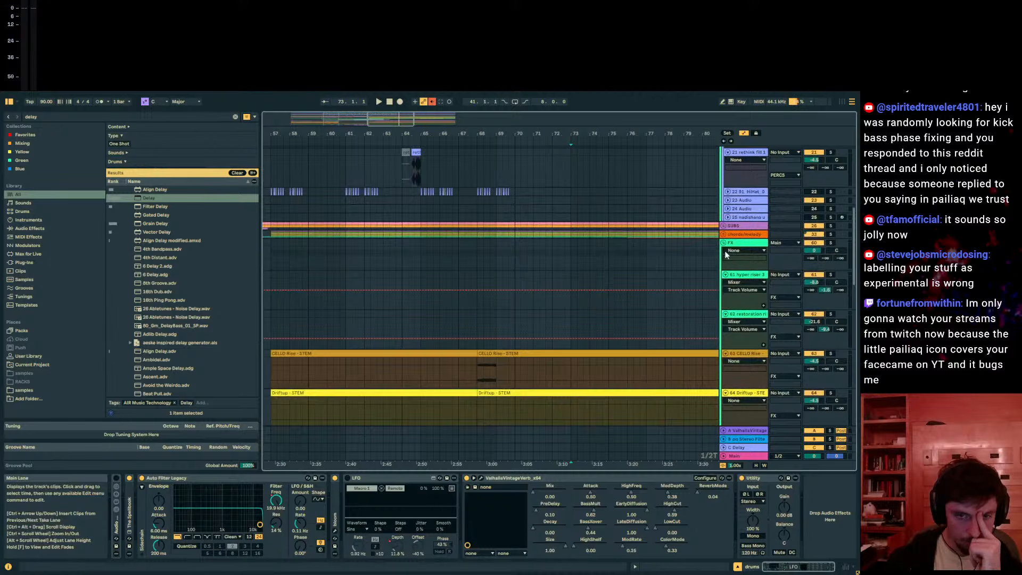
click(744, 235)
click(725, 235)
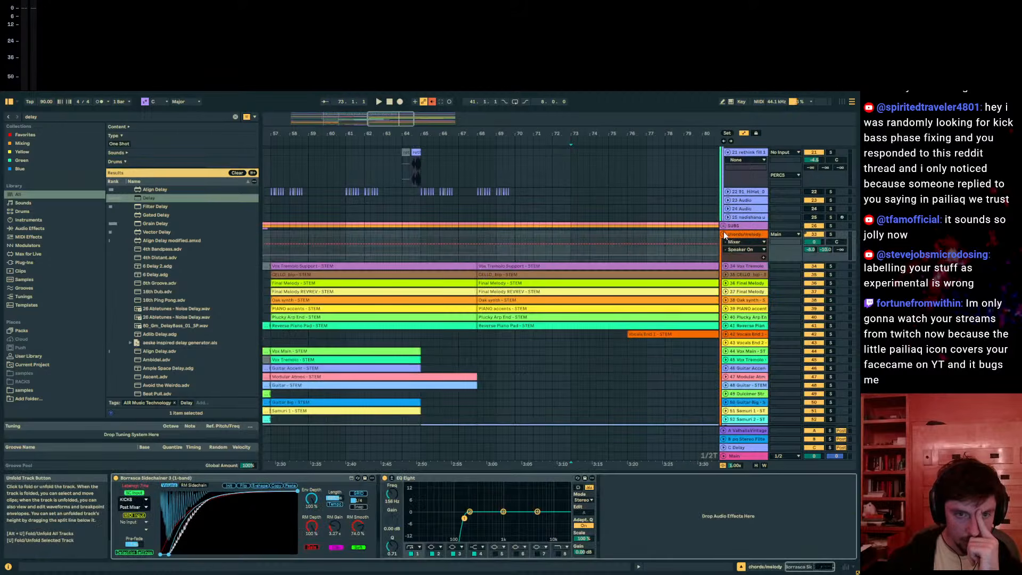
click(725, 293)
click(725, 282)
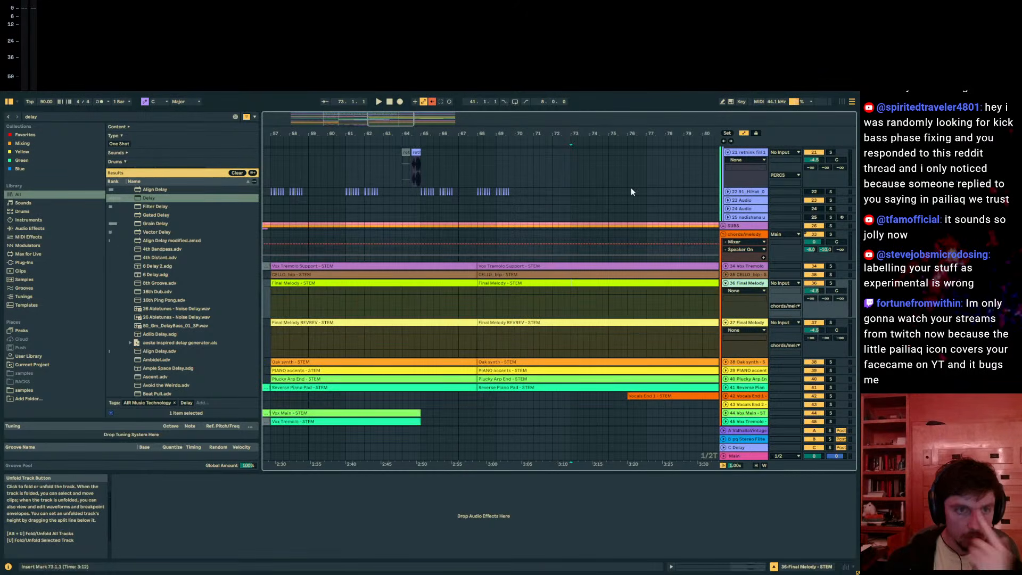
alt+click(725, 275)
scroll(667, 245, down, 3)
key(a)
scroll(623, 213, up, 1)
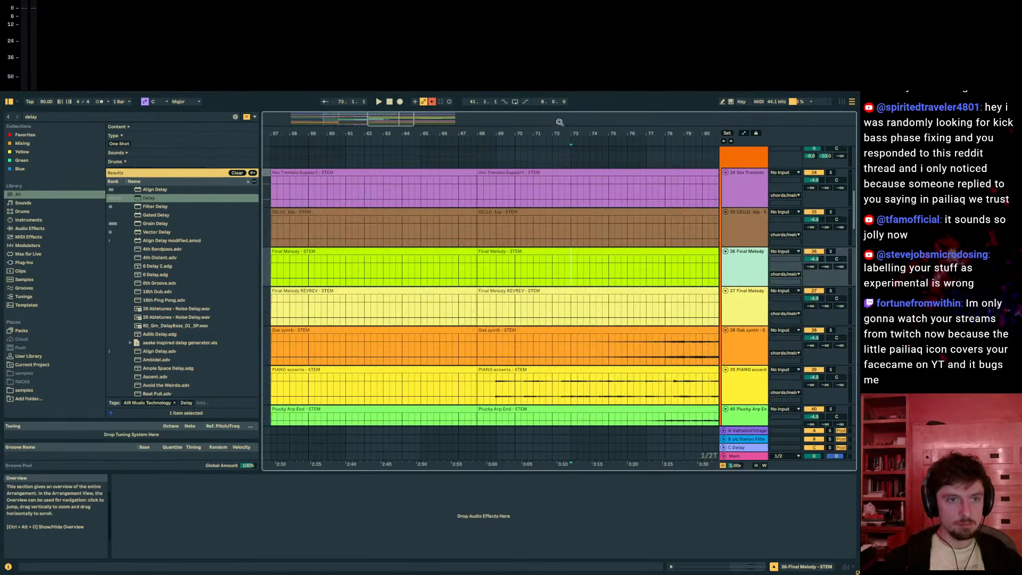
Step: Delete the silent parts of the Vox Tremolo Support, CELLO, Final Melody and Final Melody REVREV stems ahead of the ending melody
drag(563, 129, 558, 88)
drag(552, 199, 376, 284)
scroll(387, 240, down, 1)
key(Delete)
key(Delete)
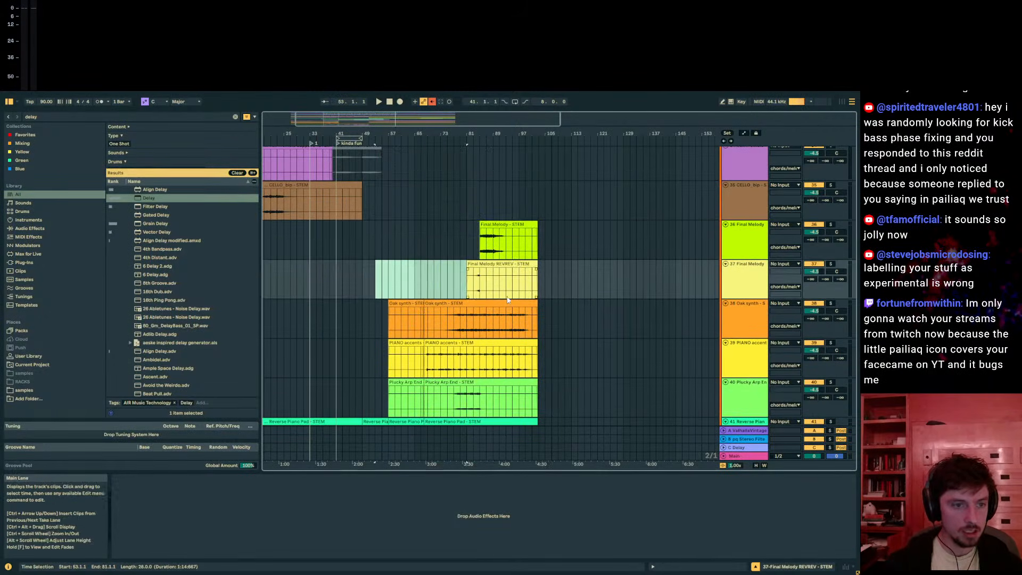
Step: Cut the silent tail of Final Melody REVREV, Oak synth before bar 73 and PIANO accents before bar 68
drag(539, 288, 388, 264)
key(Delete)
scroll(498, 307, down, 2)
key(Delete)
drag(425, 296, 369, 296)
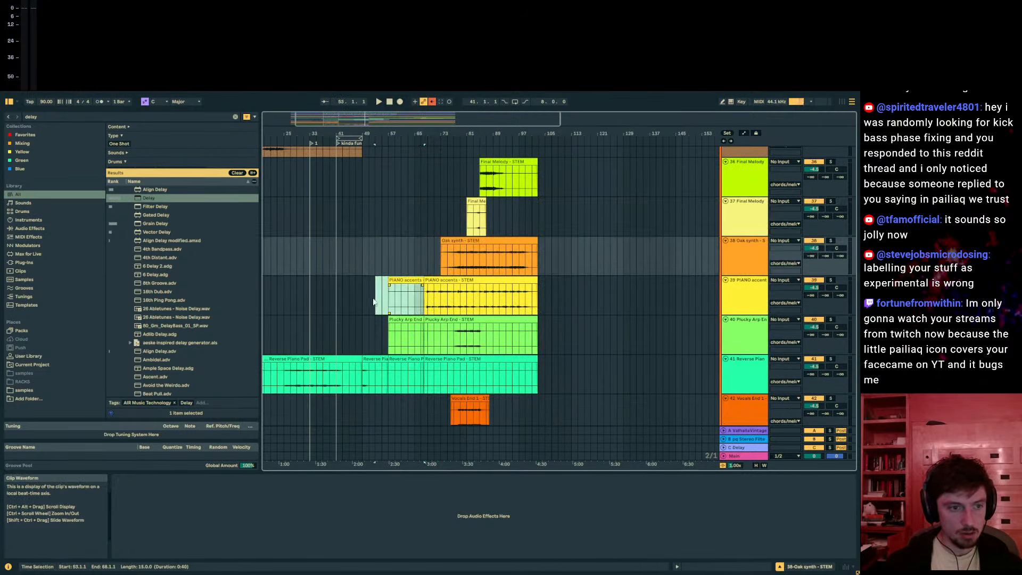
key(Delete)
Step: Reduce Plucky Arp End to its audible part and delete Reverse Piano Pad from bar 51 onward
drag(448, 338, 381, 338)
key(Delete)
drag(486, 337, 369, 366)
key(Delete)
scroll(426, 362, down, 3)
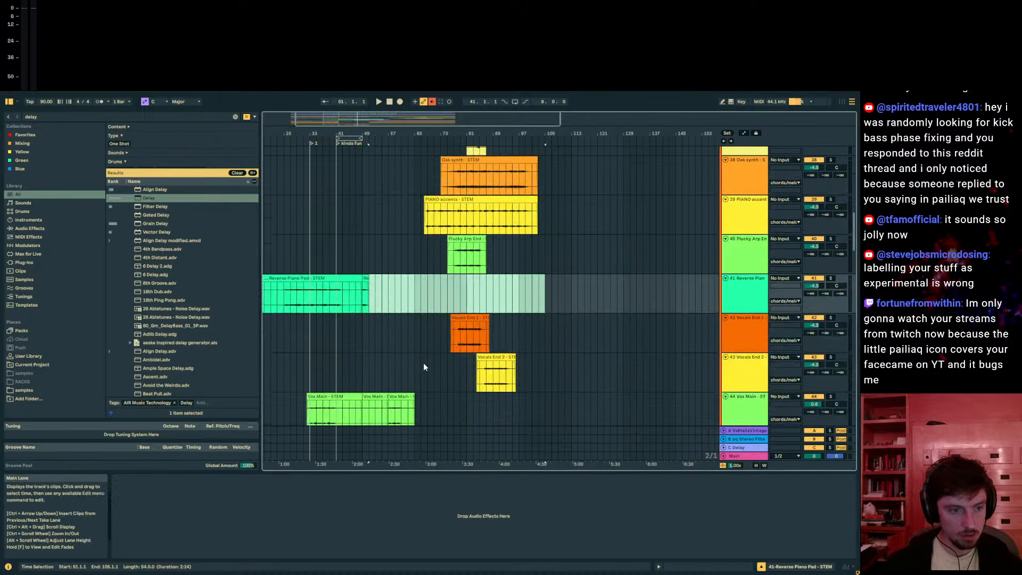
Step: Delete the Modular Atmos, Guitar Accent and Vox Main clips at bars 49 to 57, and shorten the first Vox Main clip to bar 43
scroll(458, 337, down, 3)
click(369, 327)
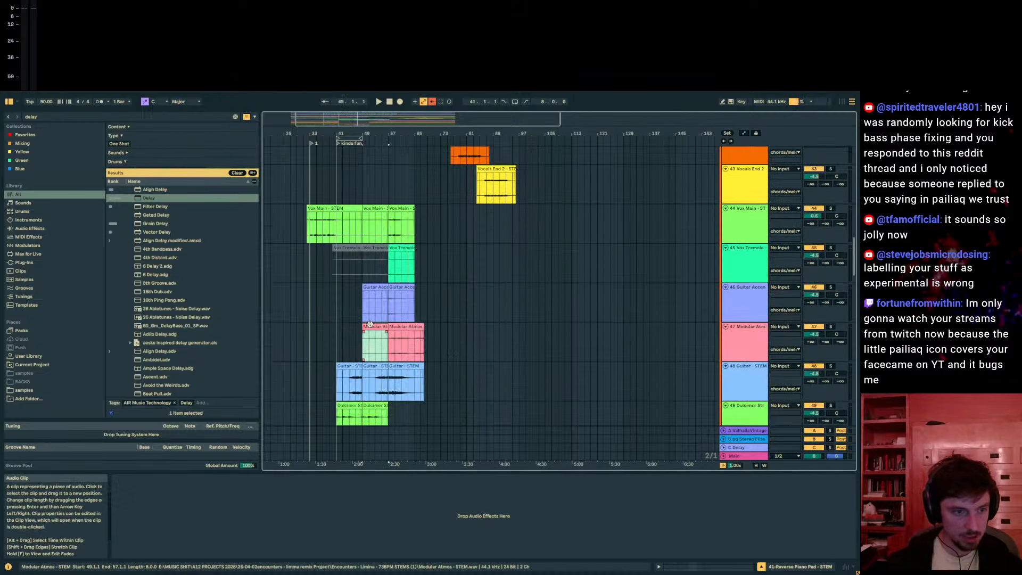
key(Delete)
click(369, 288)
key(Delete)
scroll(381, 245, up, 1)
click(374, 254)
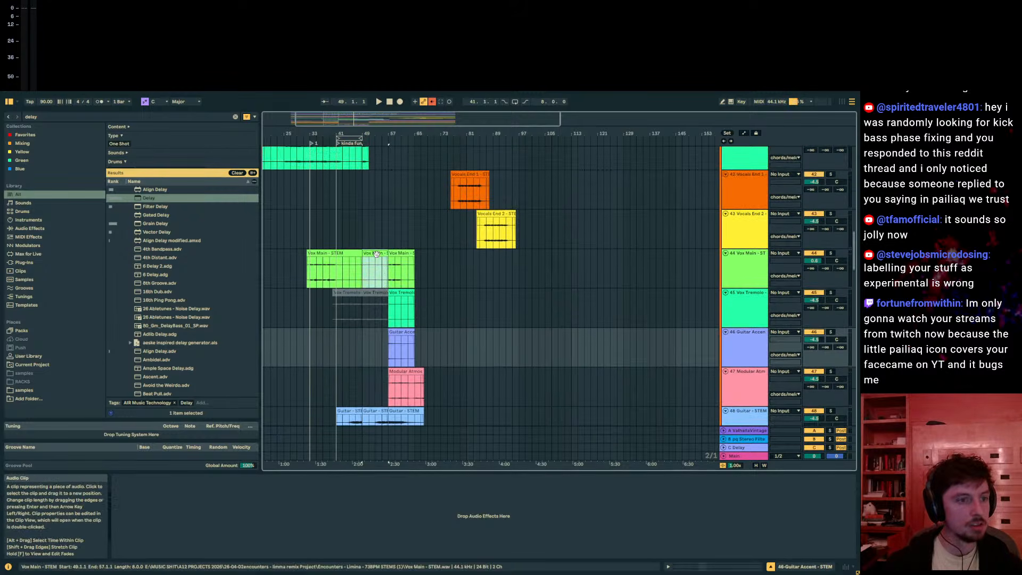
key(Delete)
drag(362, 255, 342, 264)
Step: Find the Silent Nylon Guitar stem, play it from bar 69 and mark bars 69 to 74
scroll(452, 332, up, 15)
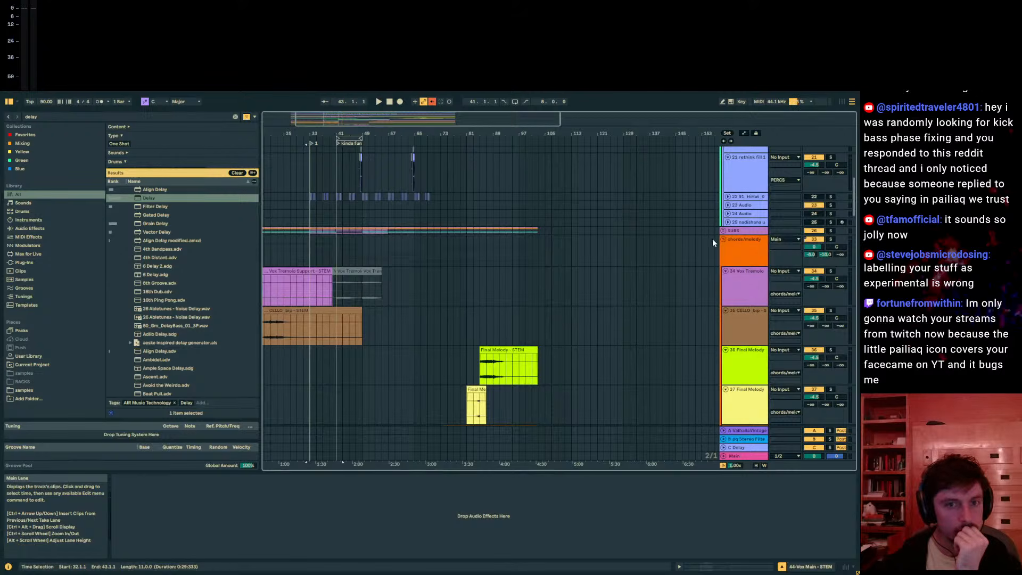
scroll(708, 248, down, 12)
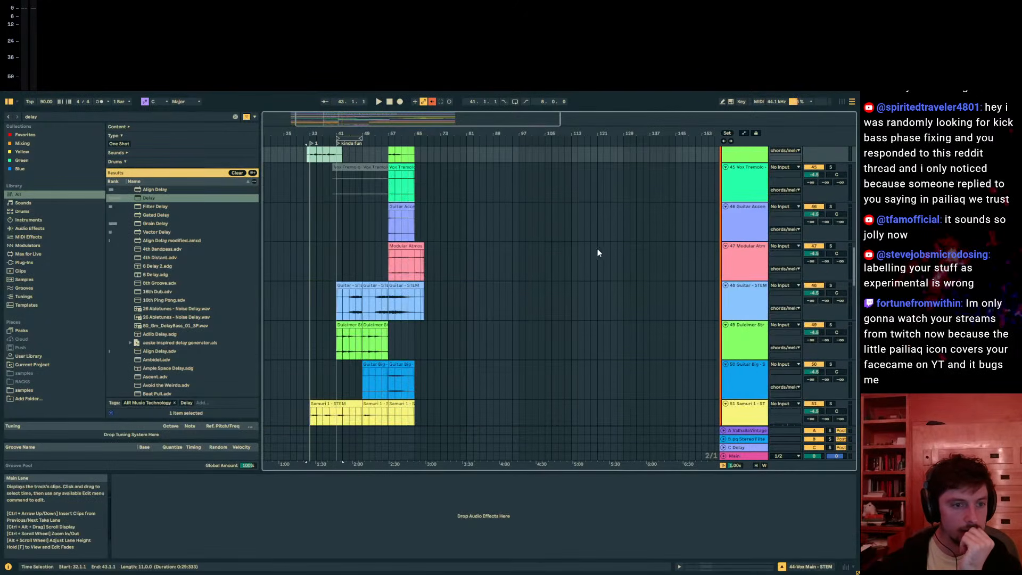
scroll(597, 253, down, 7)
click(459, 240)
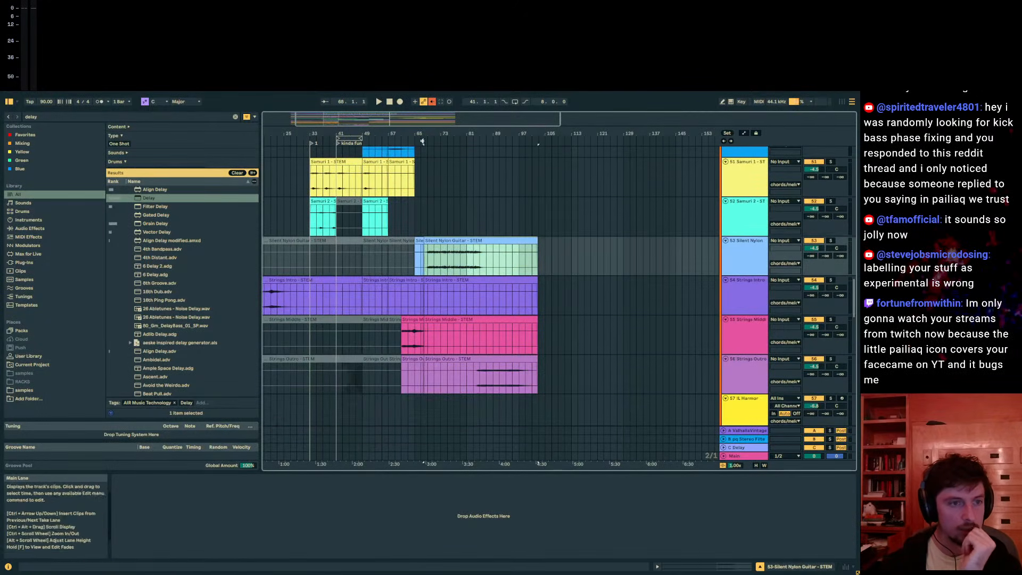
drag(423, 134, 421, 211)
click(445, 264)
key(space)
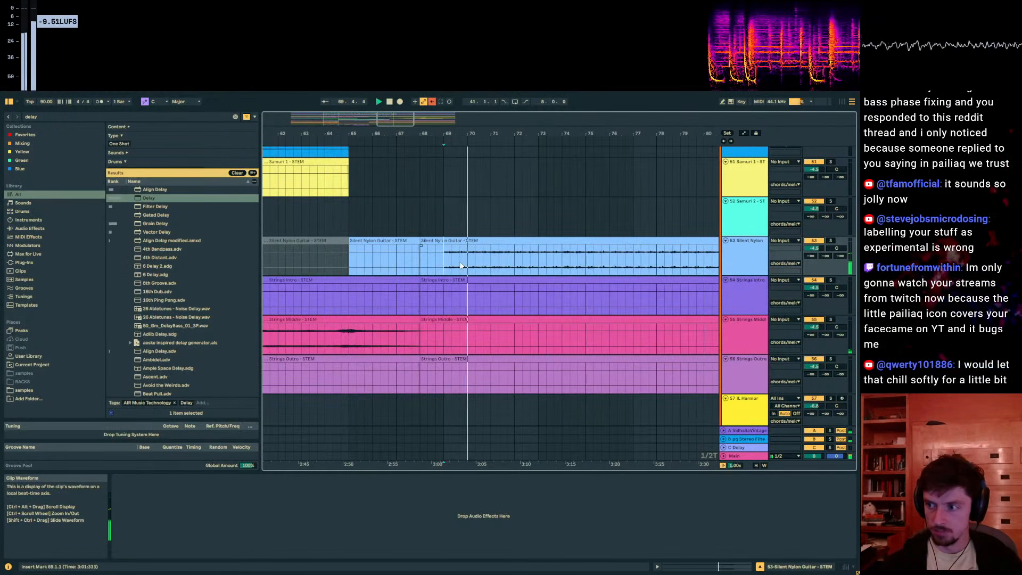
scroll(480, 269, up, 2)
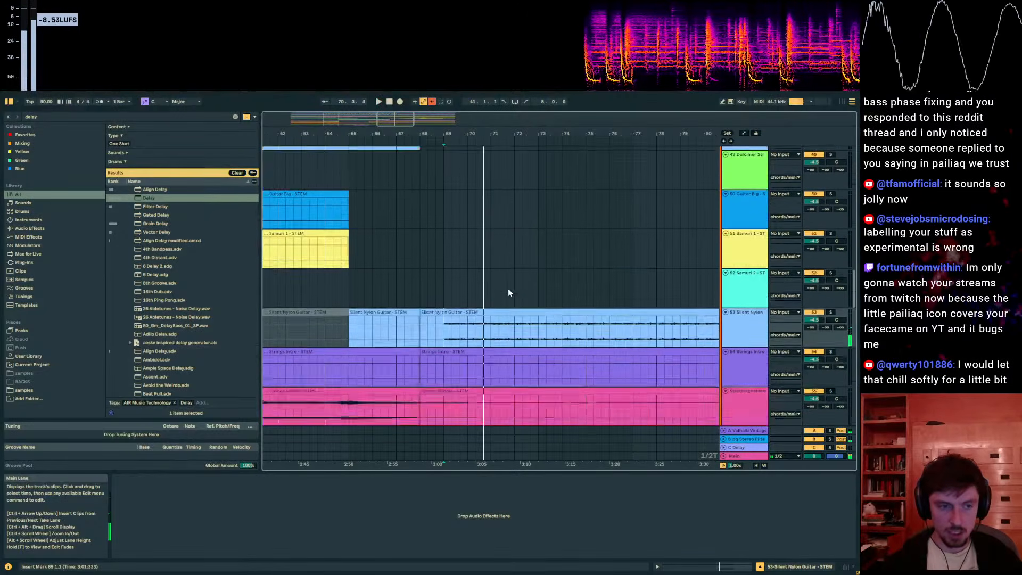
scroll(508, 293, down, 1)
key(space)
drag(445, 293, 564, 296)
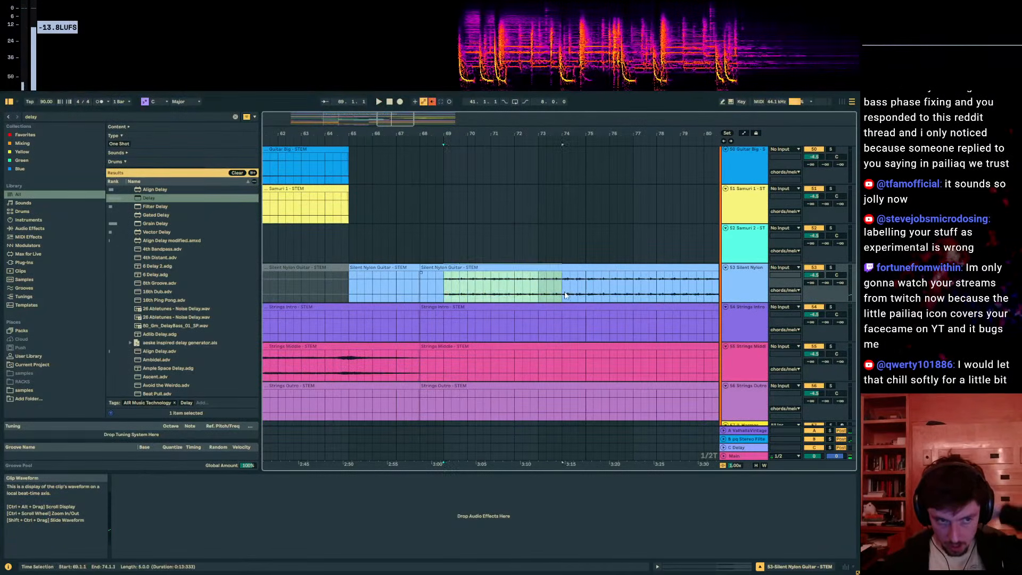
scroll(566, 296, up, 2)
Step: Play the arrangement from bar 49 and review the guitar, dulcimer and Samuri stems
drag(495, 132, 590, 69)
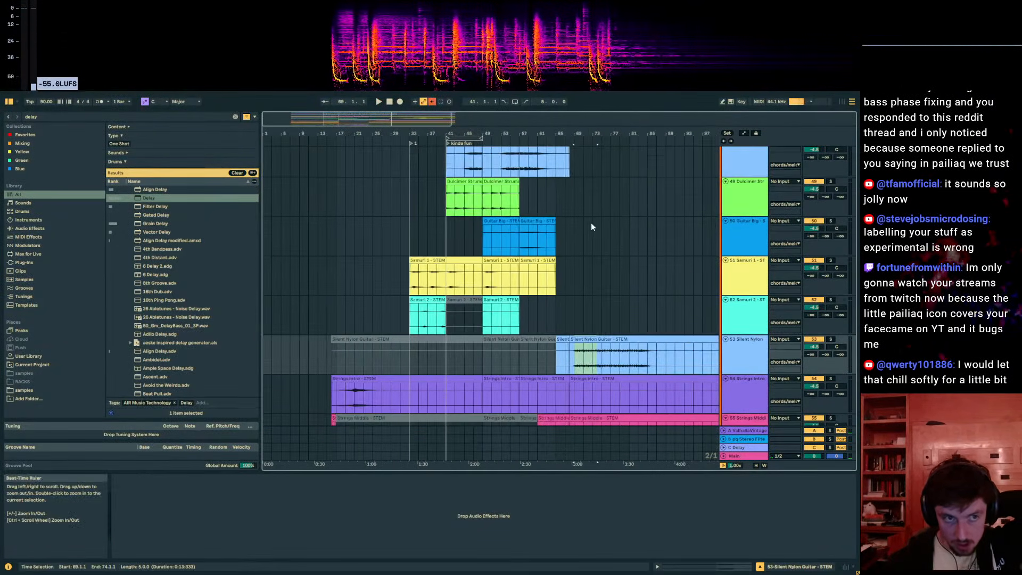
scroll(590, 225, up, 2)
scroll(575, 230, down, 3)
click(483, 304)
key(space)
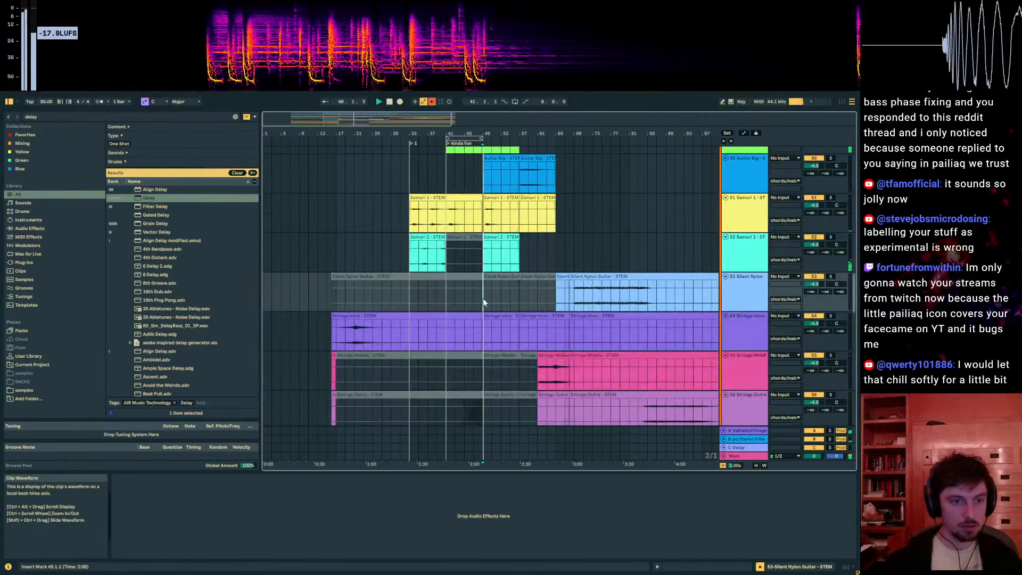
scroll(484, 303, up, 2)
Step: Jump playback to bar 57, stop it and add a locator at that bar
click(517, 139)
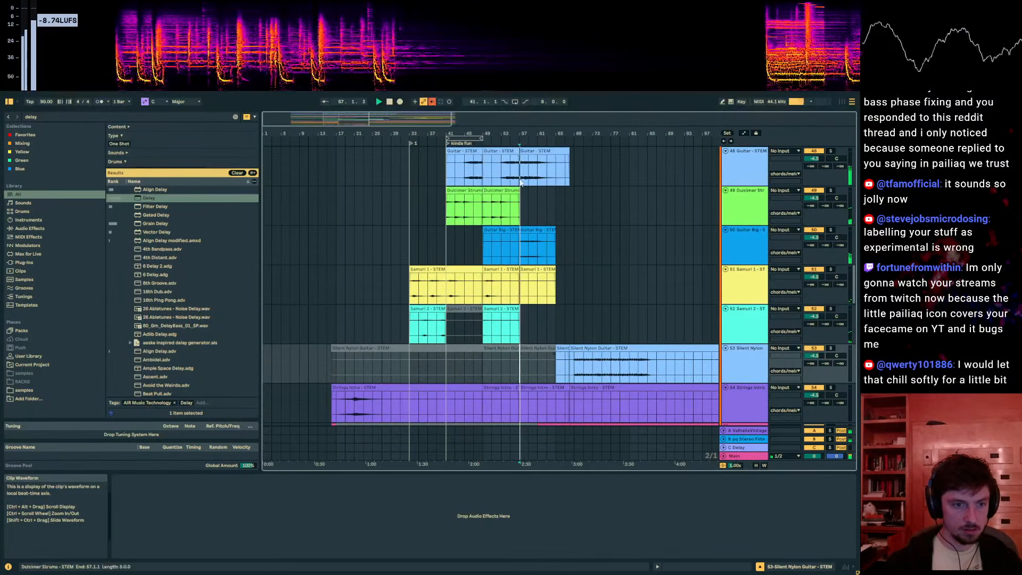
key(space)
right_click(518, 140)
click(534, 162)
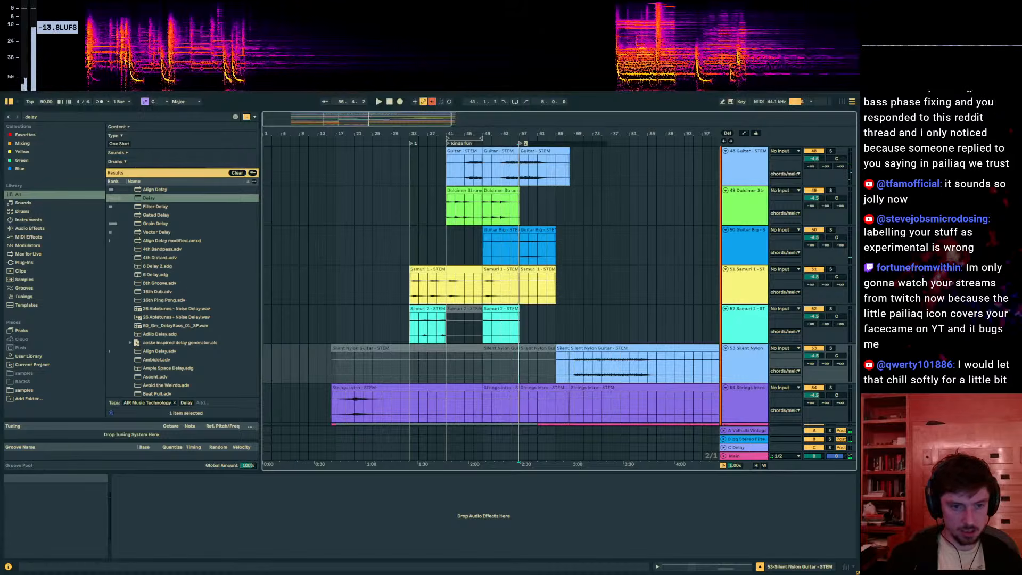
Step: Name the locator at bar 57 "breakdown" and delete the time between bars 65 and 69 across all tracks
text(breakdown)
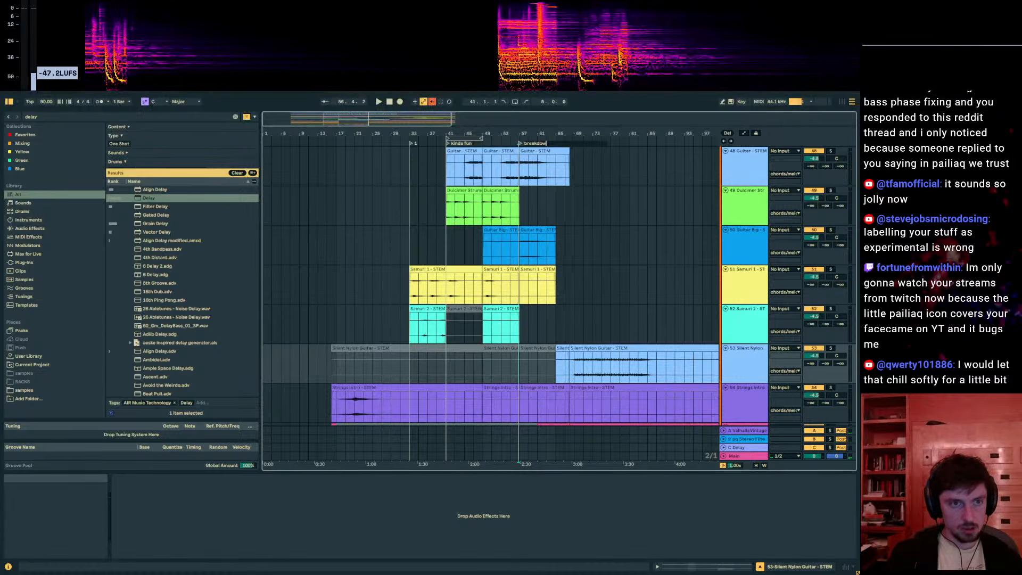
click(574, 325)
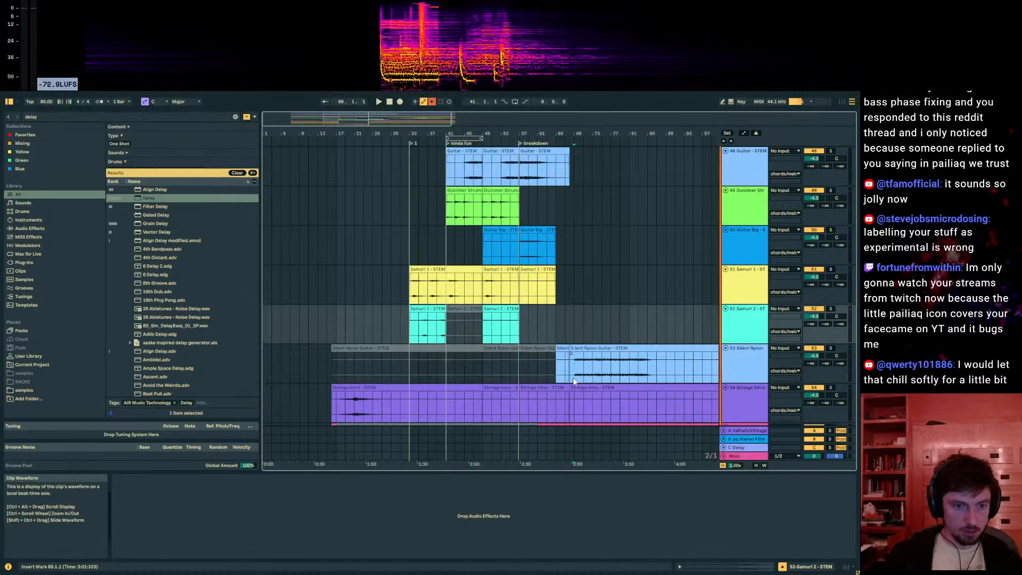
drag(574, 379, 556, 377)
key(ctrl+shift+Delete)
Step: Play the arrangement from bar 63 and review the vocal, guitar and strings stems around bar 65
click(546, 376)
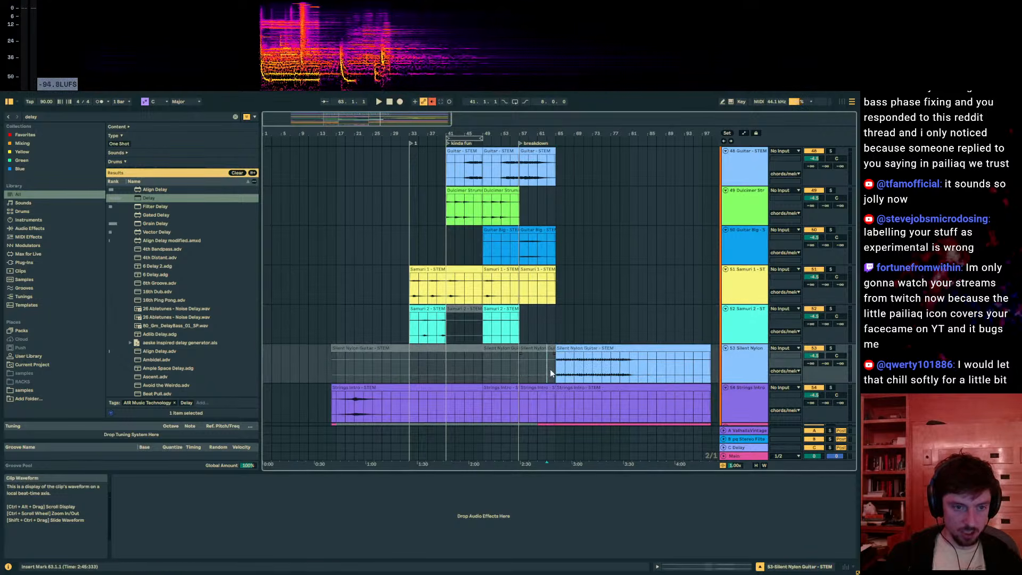
key(space)
scroll(570, 346, down, 3)
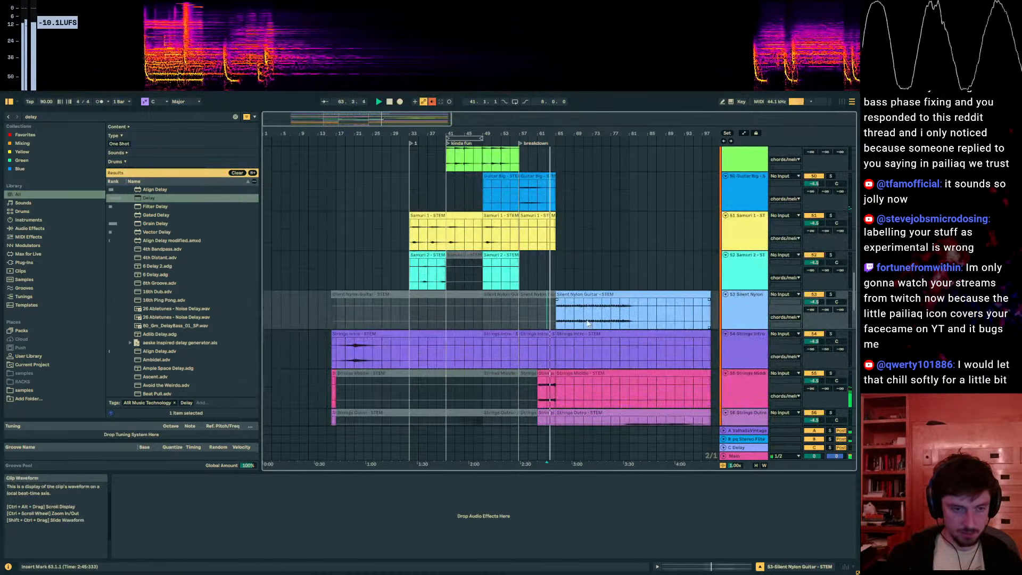
scroll(586, 326, up, 10)
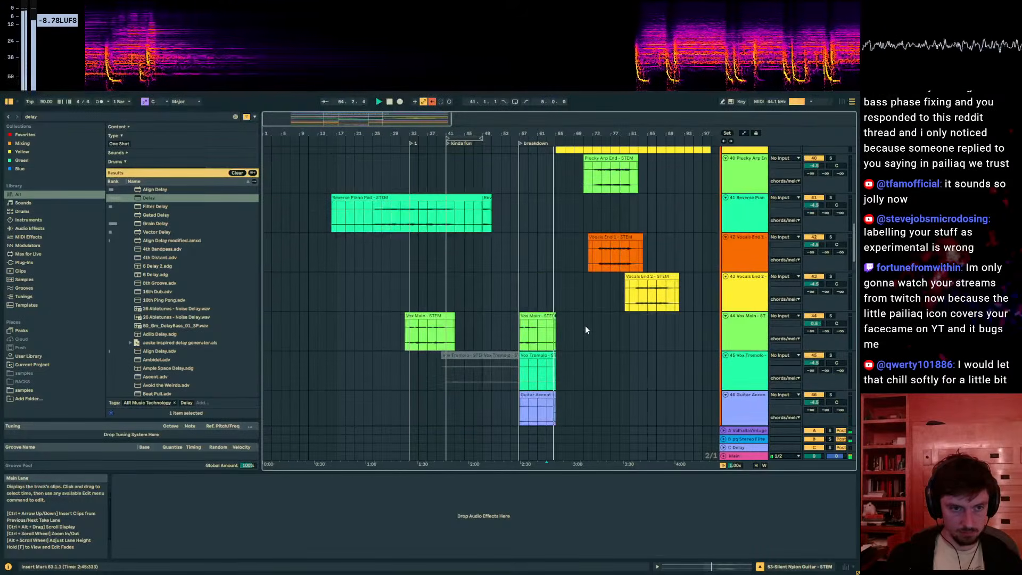
scroll(586, 325, down, 10)
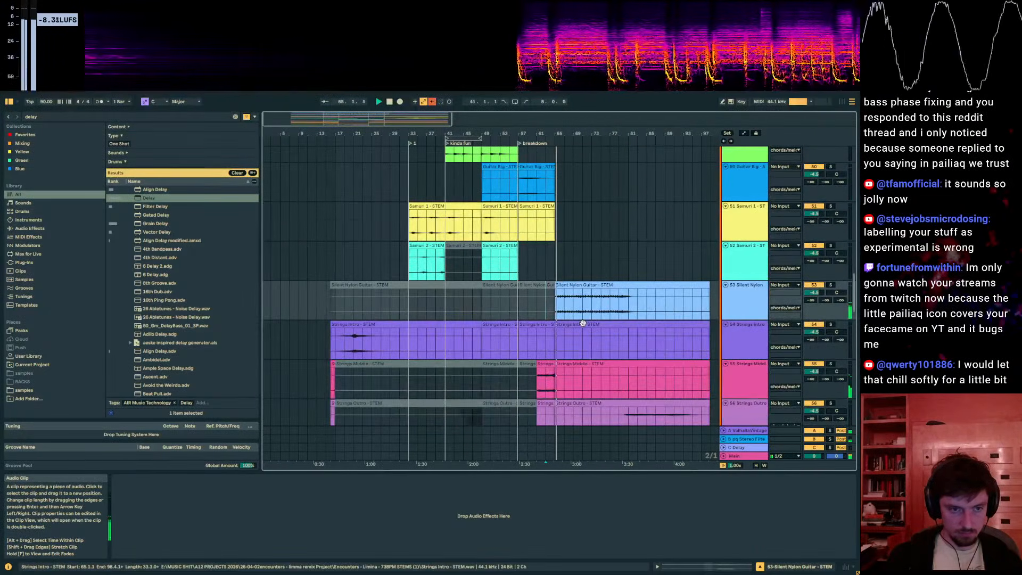
Step: Insert a new MIDI track directly below the Silent Nylon Guitar track
click(591, 298)
scroll(593, 287, down, 2)
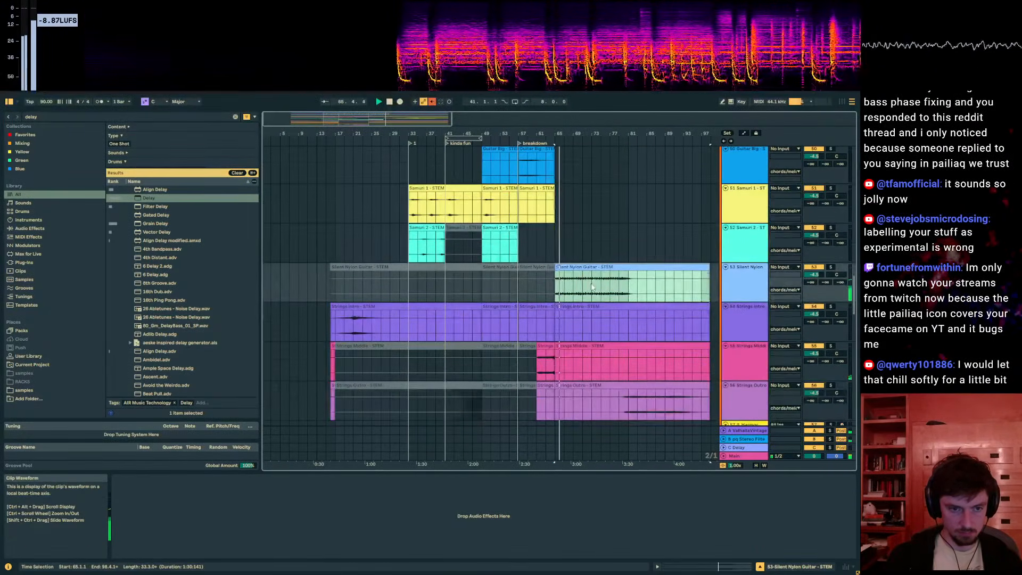
click(730, 269)
key(ctrl+shift+t)
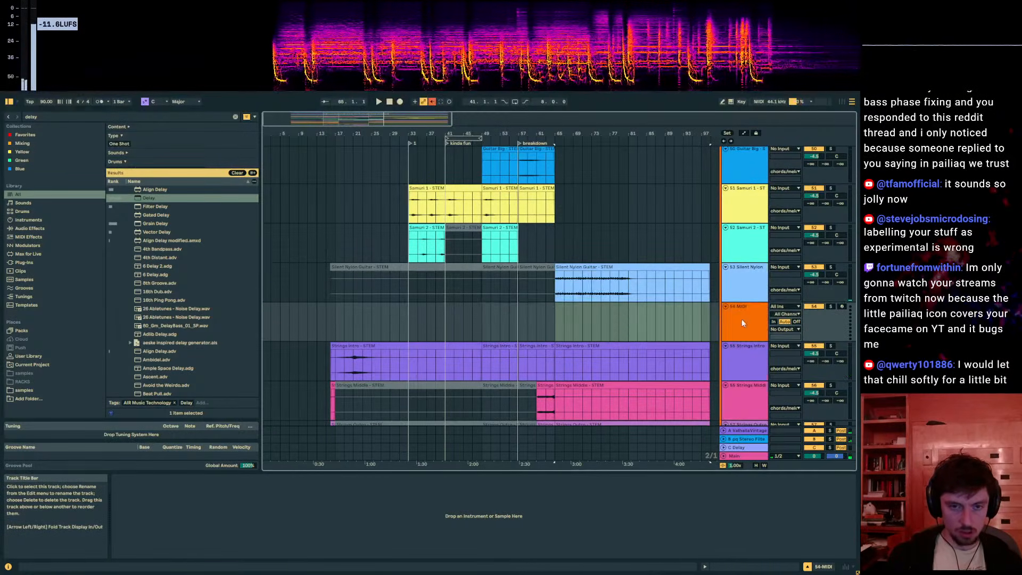
Step: Convert the Silent Nylon Guitar clip starting at bar 65 to MIDI on the new track, using the Harmony conversion
drag(558, 315, 565, 308)
key(ctrl+shift+m)
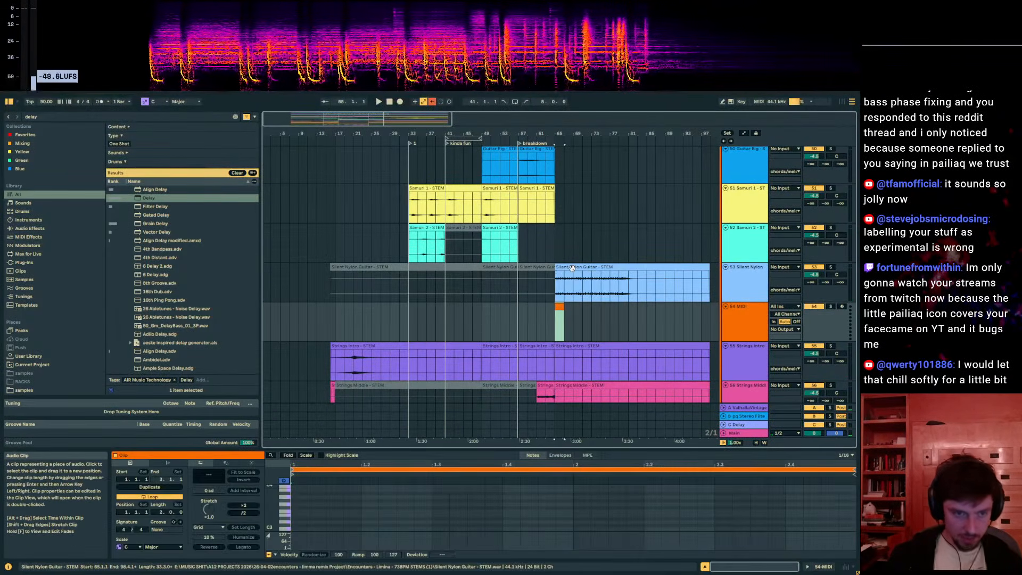
drag(572, 268, 573, 308)
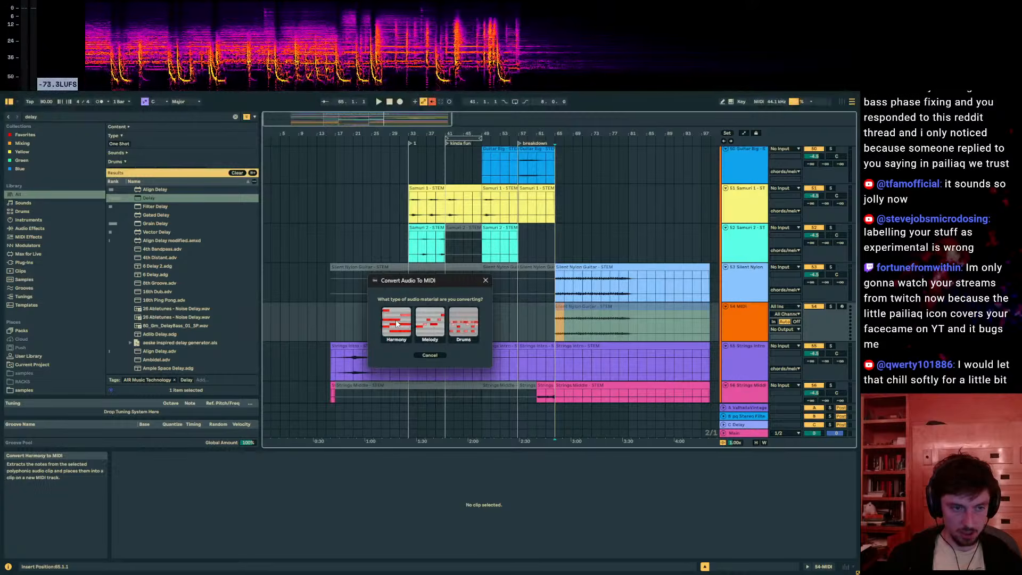
click(396, 323)
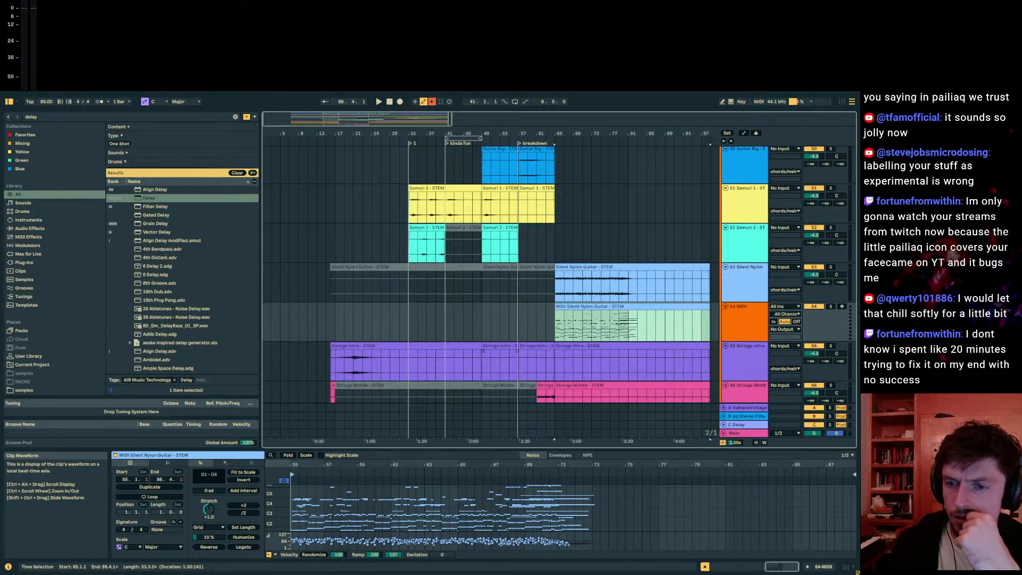
Step: Switch to the browser, read the GameFAQs thread about the channel icon in the fullscreen YouTube app, and put the window away
drag(1012, 234, 482, 184)
scroll(483, 253, down, 3)
scroll(479, 308, up, 2)
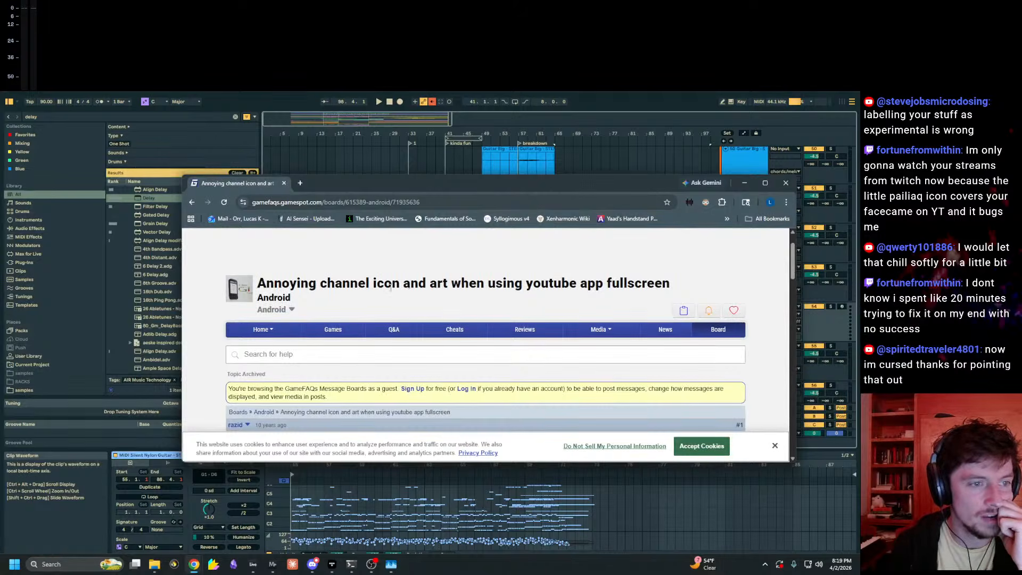
scroll(397, 289, down, 2)
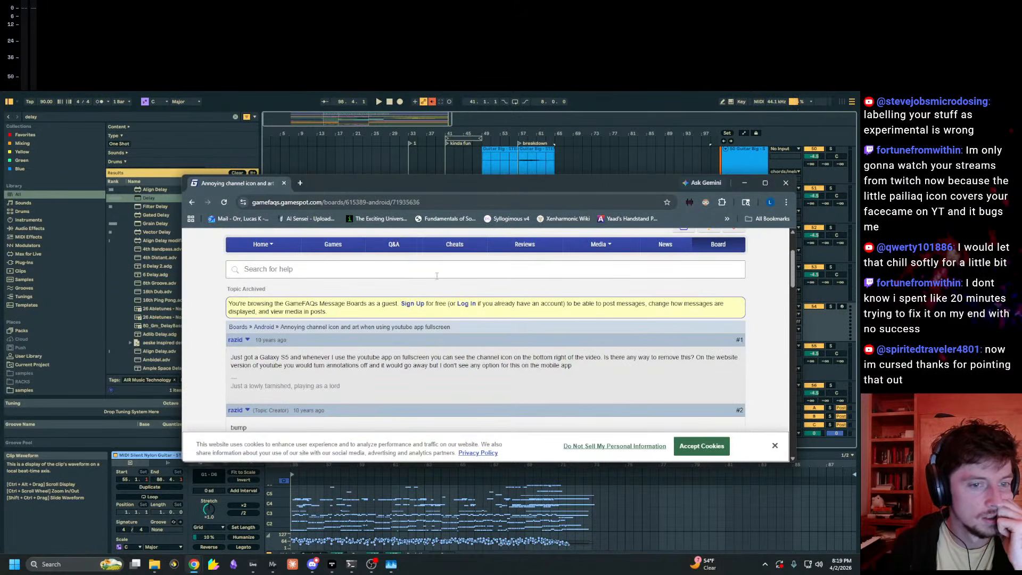
scroll(374, 356, down, 4)
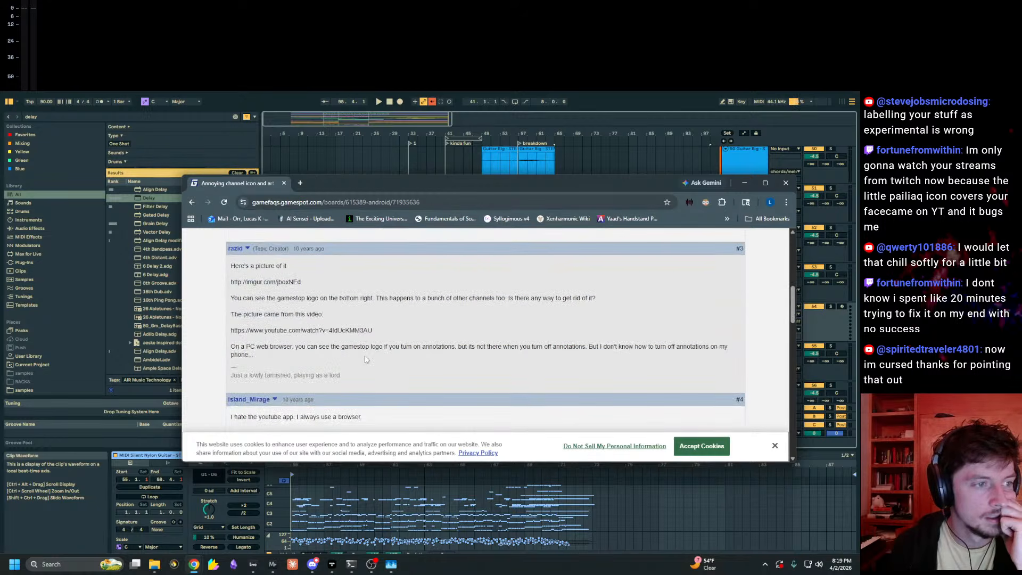
click(192, 202)
drag(342, 184, 859, 192)
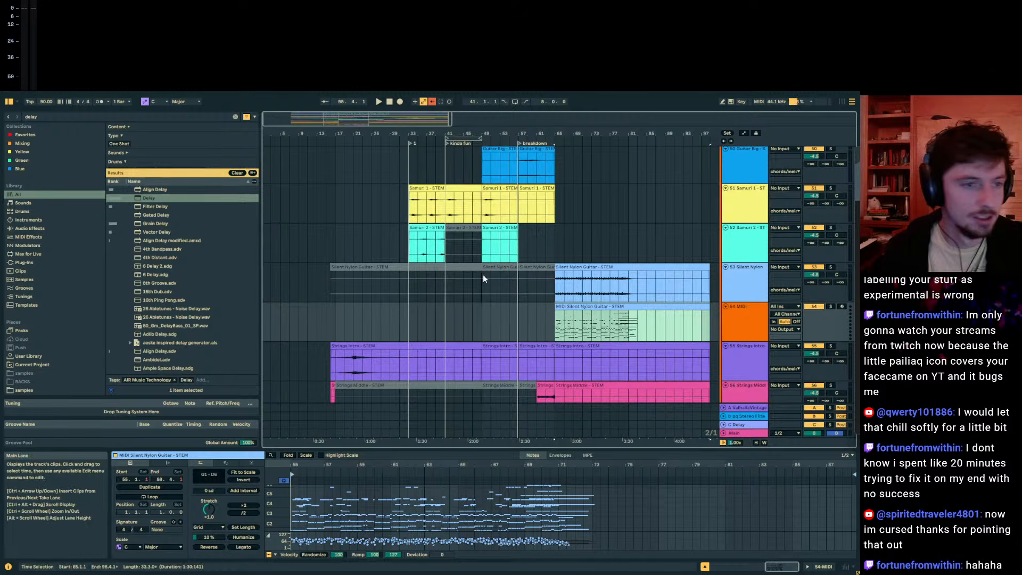
Step: Play the breakdown from bar 57 and replay its start from bar 56 to hear the transition
click(500, 322)
key(space)
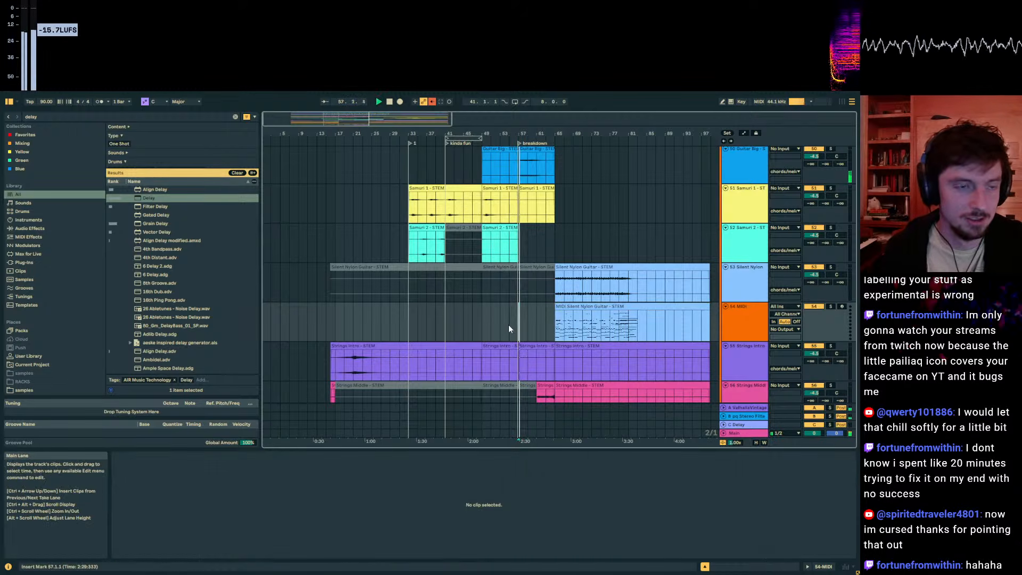
drag(519, 134, 489, 134)
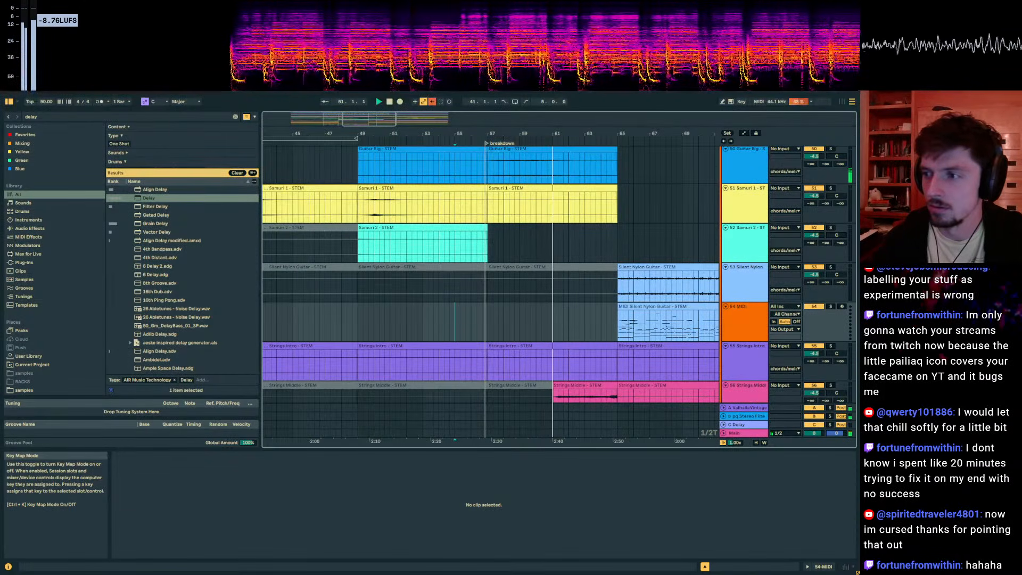
click(548, 242)
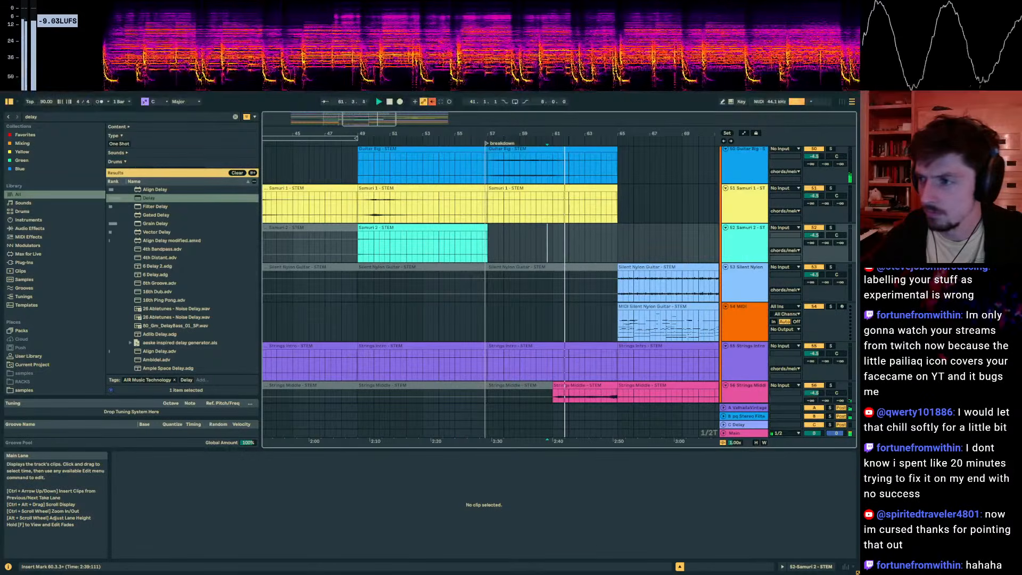
key(space)
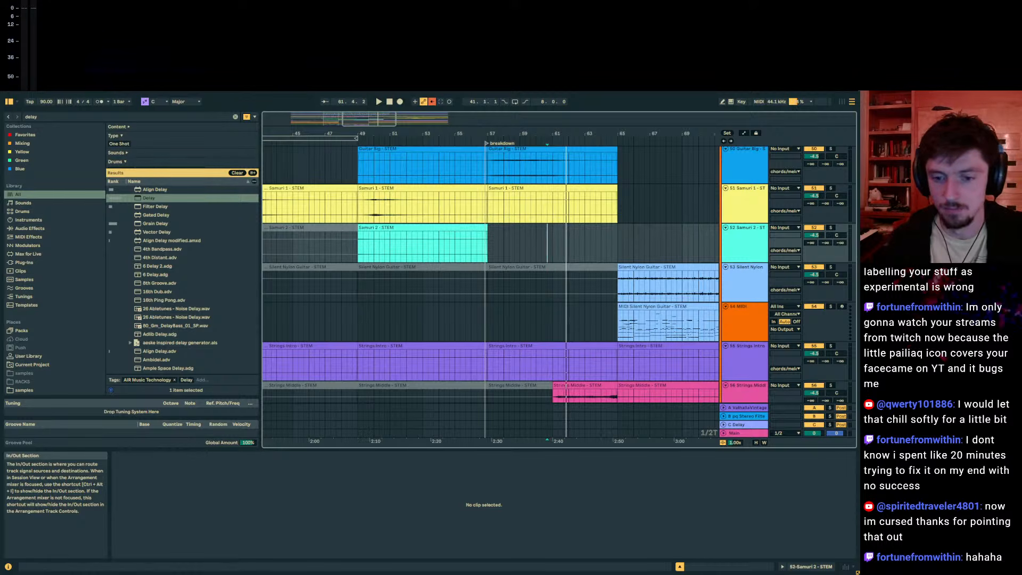
click(483, 322)
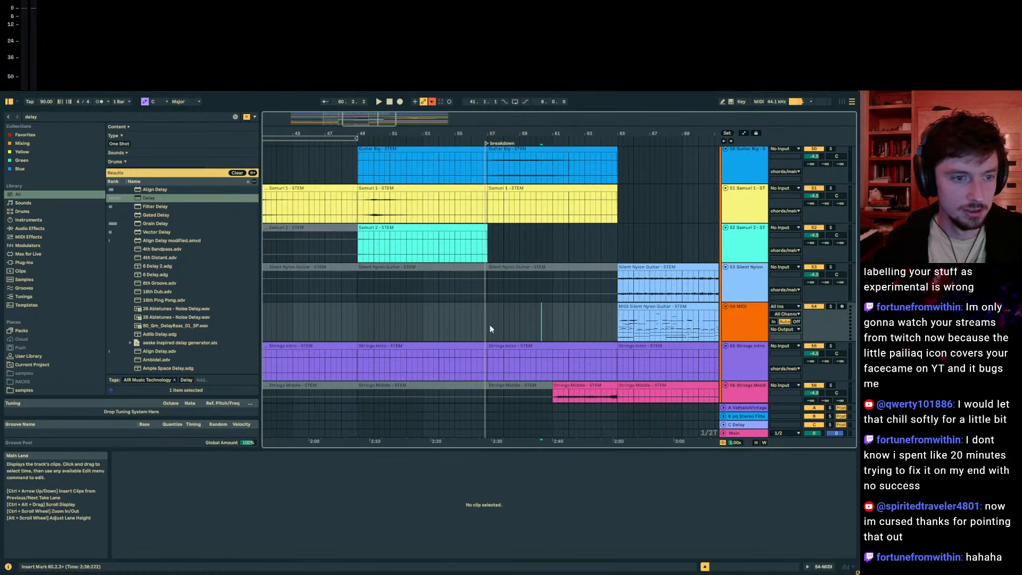
key(space)
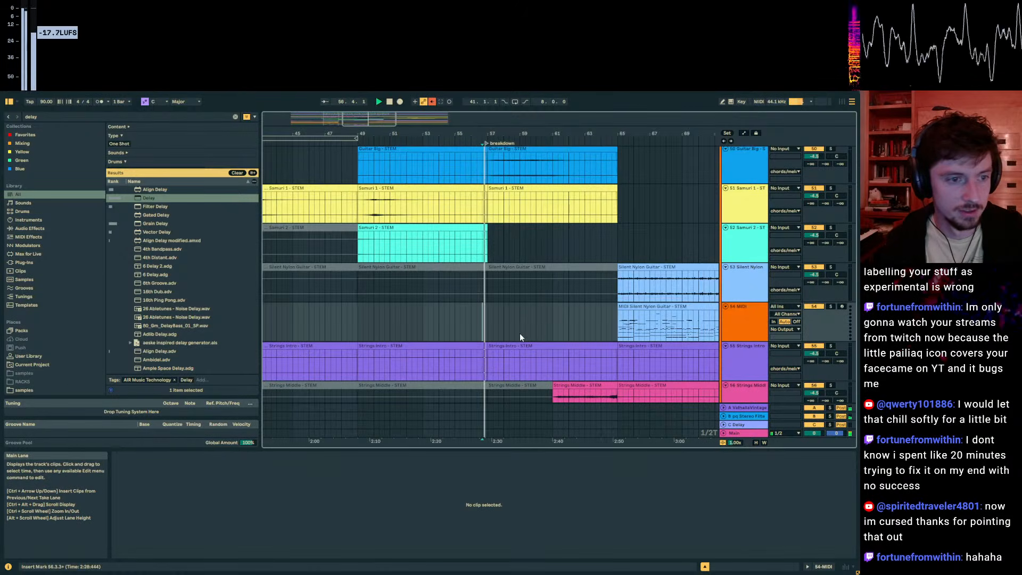
click(347, 322)
Step: Load Operator onto the MIDI track below Silent Nylon Guitar, solo it and play the converted clip from bar 65
click(666, 323)
key(space)
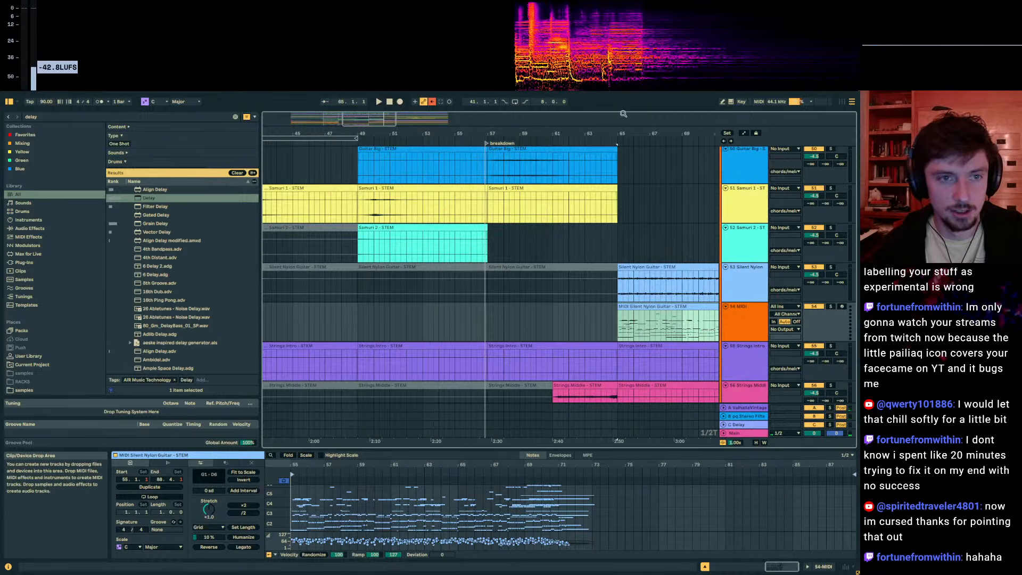
drag(670, 129, 591, 129)
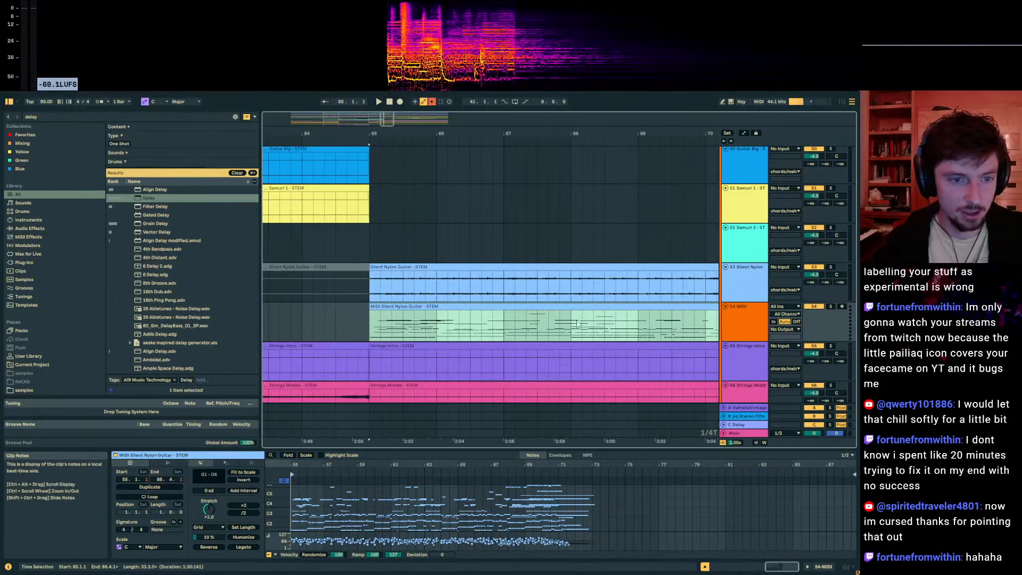
key(ctrl+f)
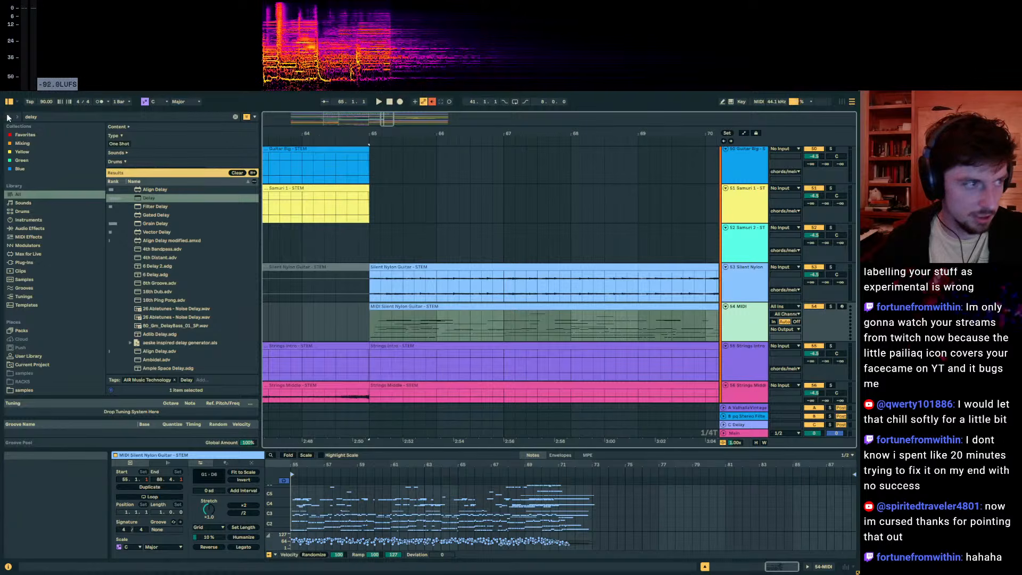
text(op)
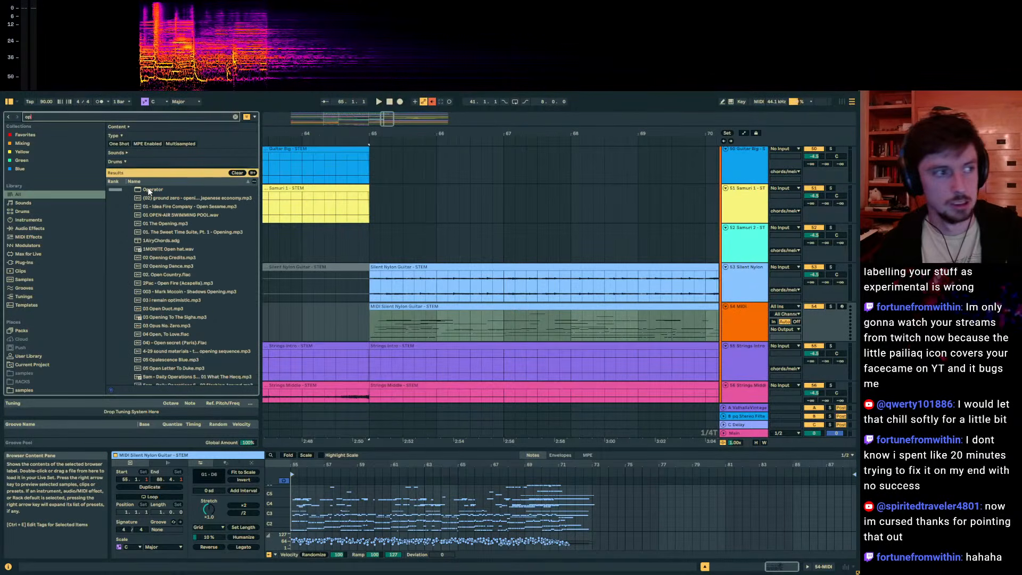
key(Return)
key(space)
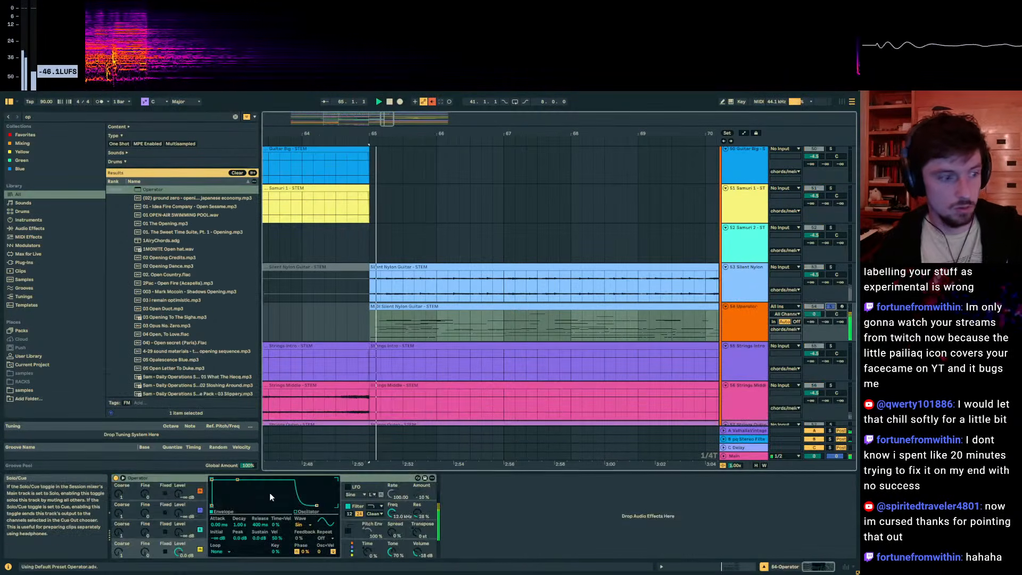
Step: Shape Operator's oscillator envelope into a pluck with sustain at minimum and decay at 810 ms
click(145, 552)
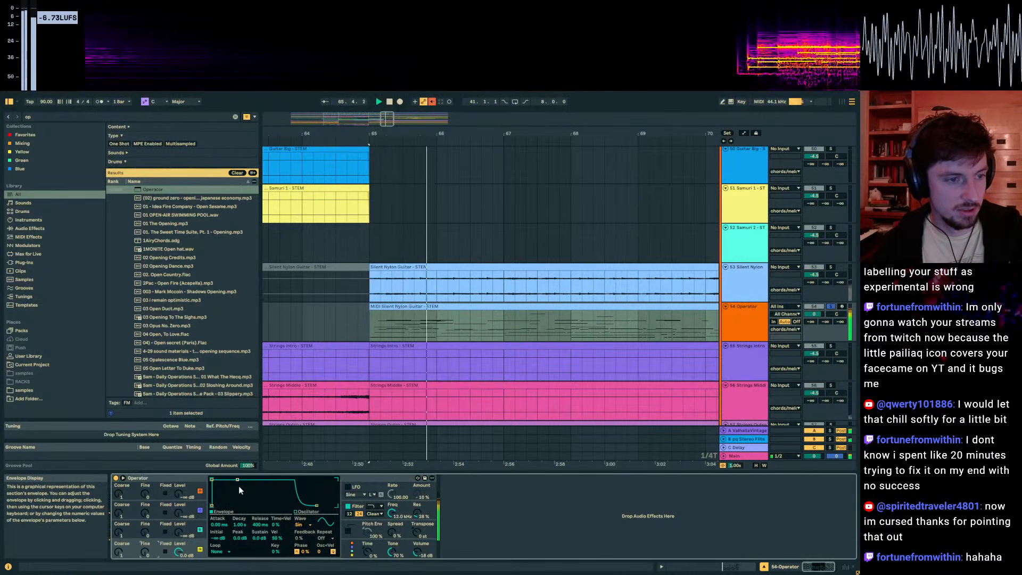
drag(239, 486, 239, 491)
key(space)
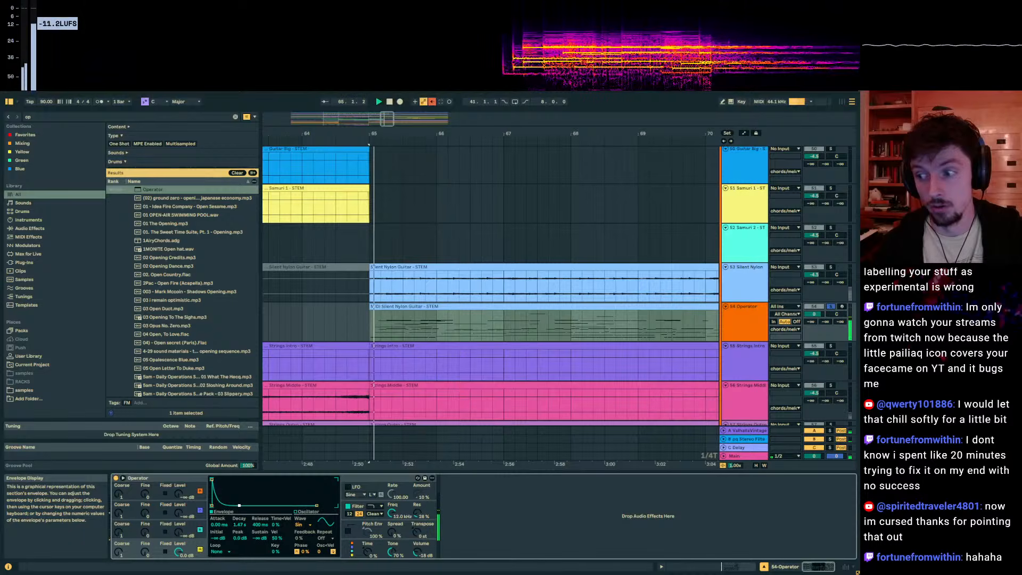
drag(240, 505, 236, 505)
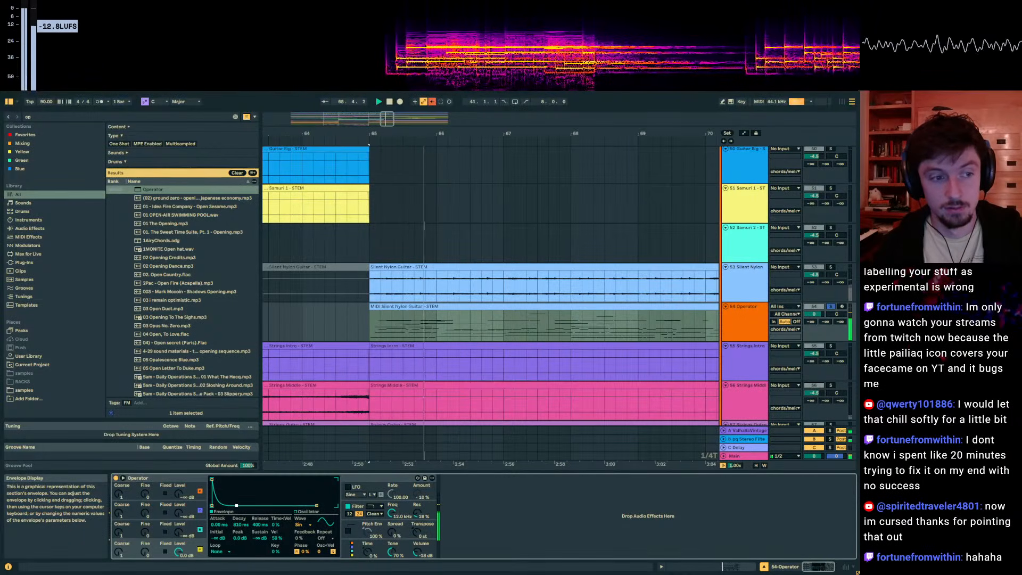
Step: Unsolo the Operator track, replay bar 65 with the full arrangement and raise Operator's Spread
click(832, 307)
key(space)
key(space)
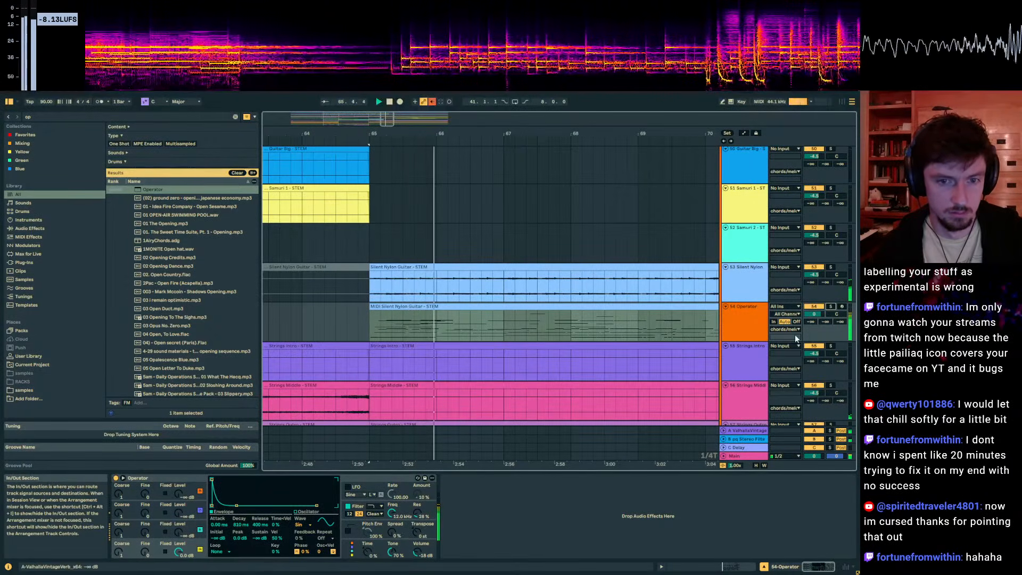
drag(395, 532, 395, 520)
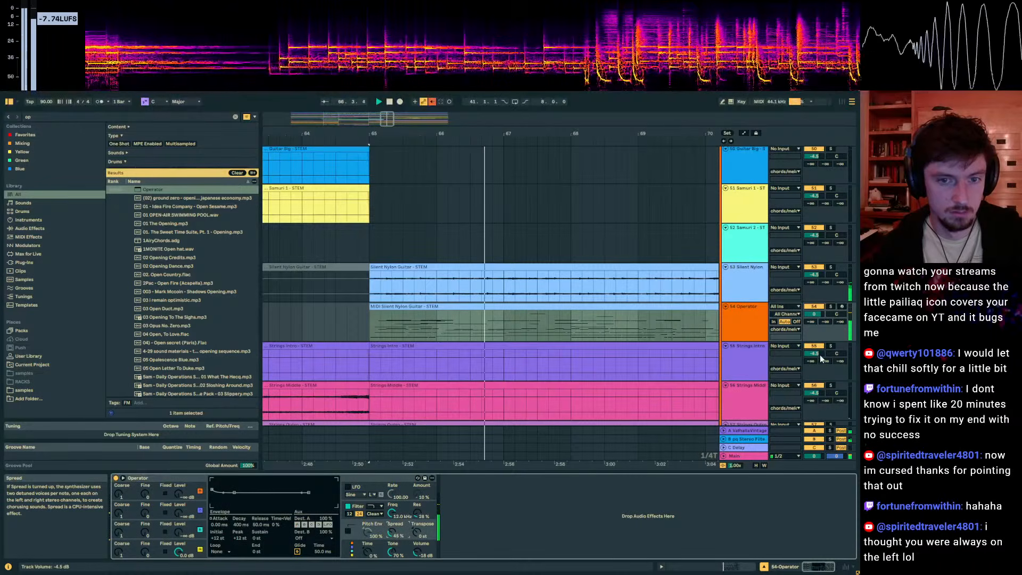
Step: Deactivate the Silent Nylon Guitar track and set the Operator track's ValhallaVintageVerb send to about -22 dB
click(821, 318)
key(space)
key(space)
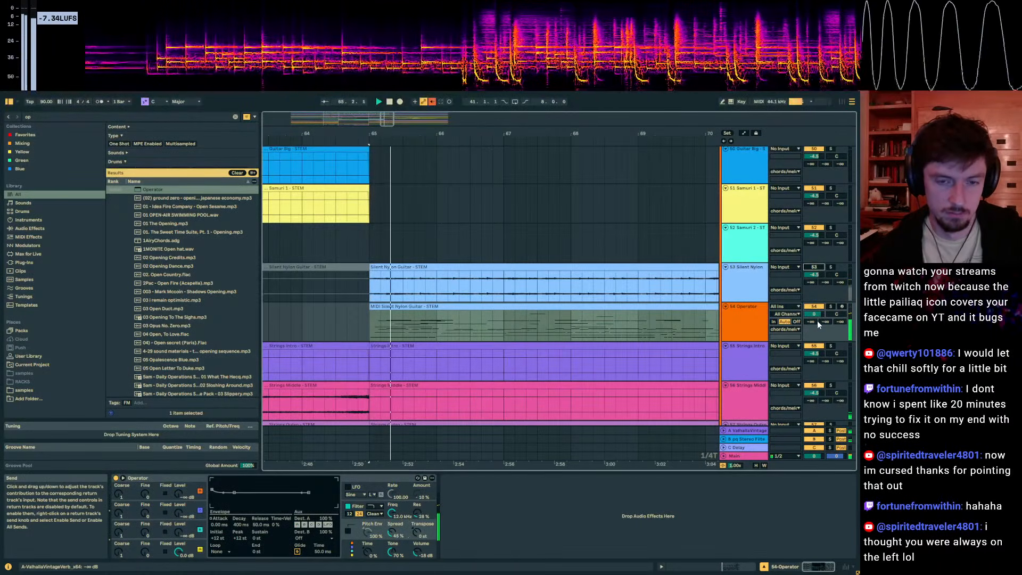
mouse_move(813, 322)
mouse_down()
mouse_move(813, 303)
mouse_move(812, 322)
mouse_up()
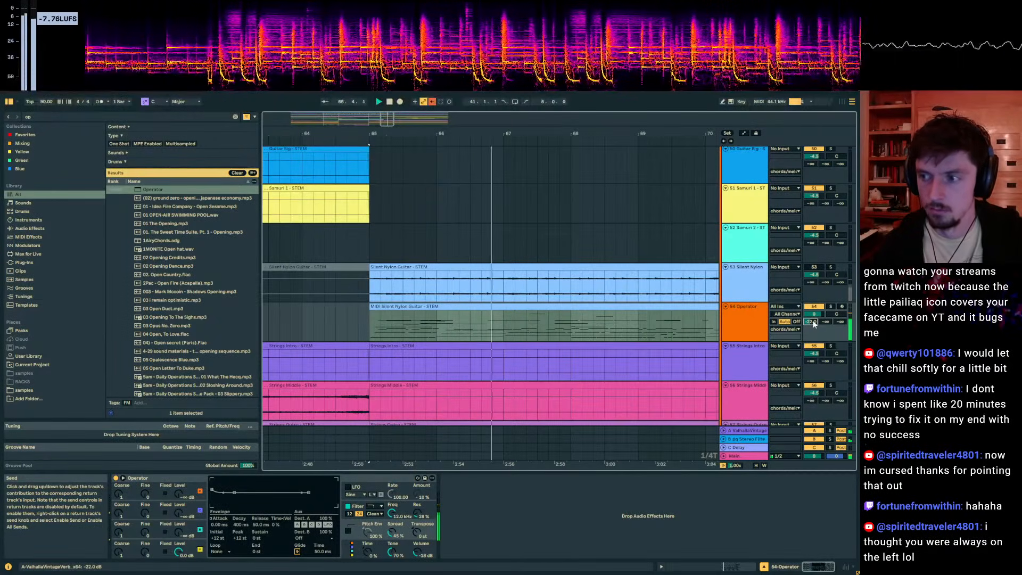
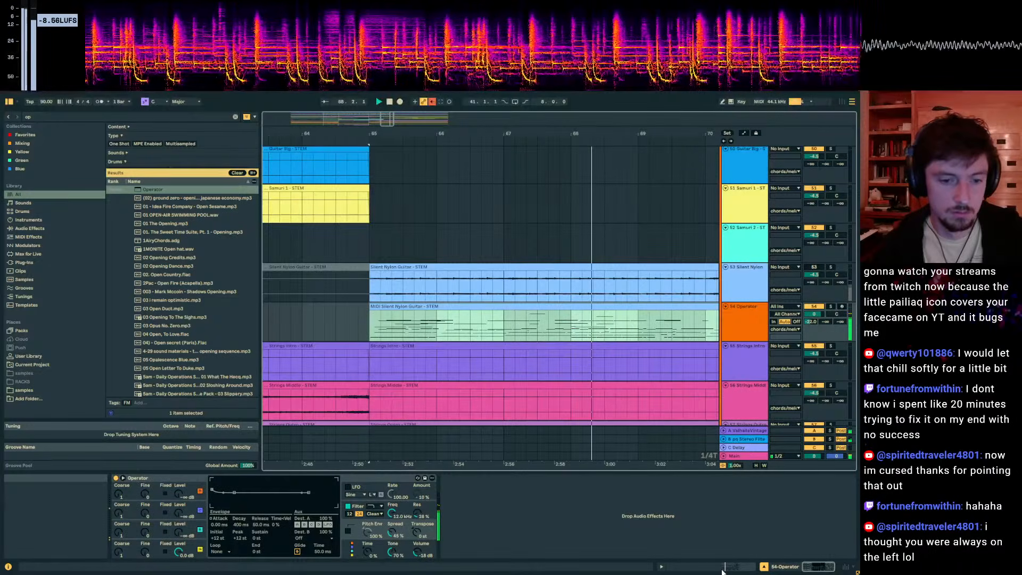
Step: Open the Operator track's MIDI clip from bar 65 in an enlarged note editor, focused on its highest notes
click(639, 323)
mouse_move(618, 134)
mouse_down()
mouse_move(611, 101)
mouse_move(601, 125)
mouse_up()
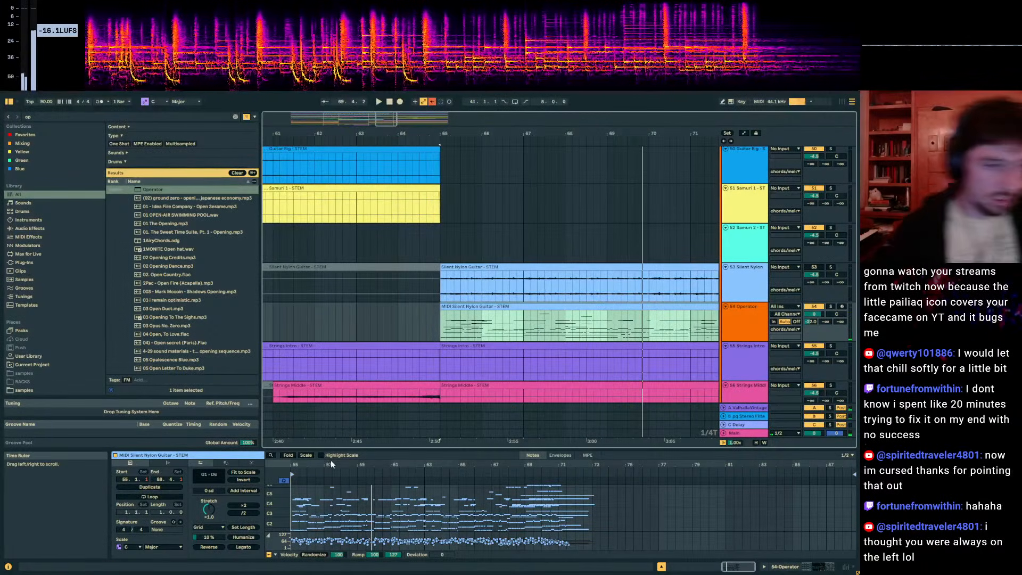
drag(368, 441, 363, 311)
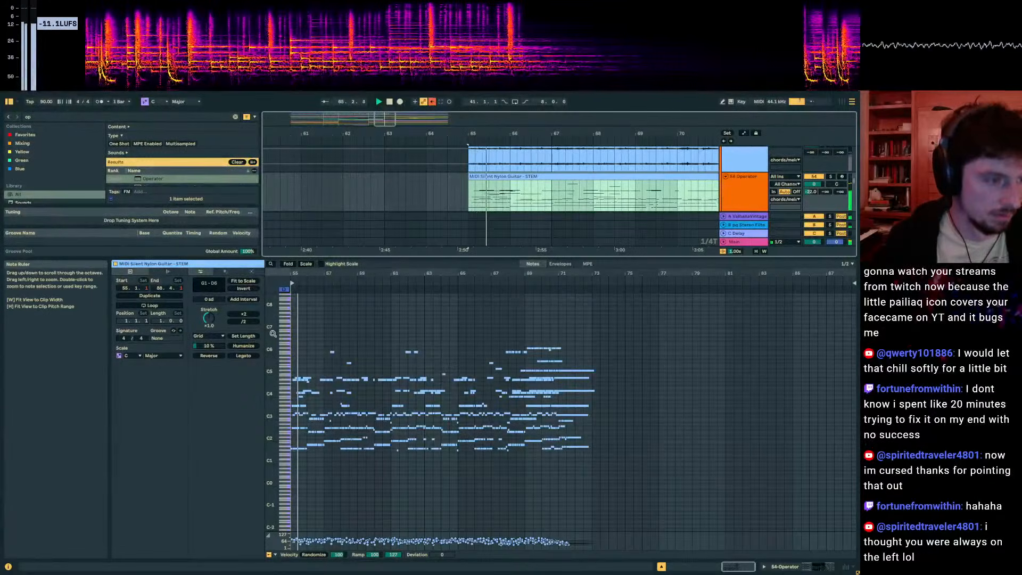
drag(270, 334, 296, 352)
scroll(328, 403, down, 3)
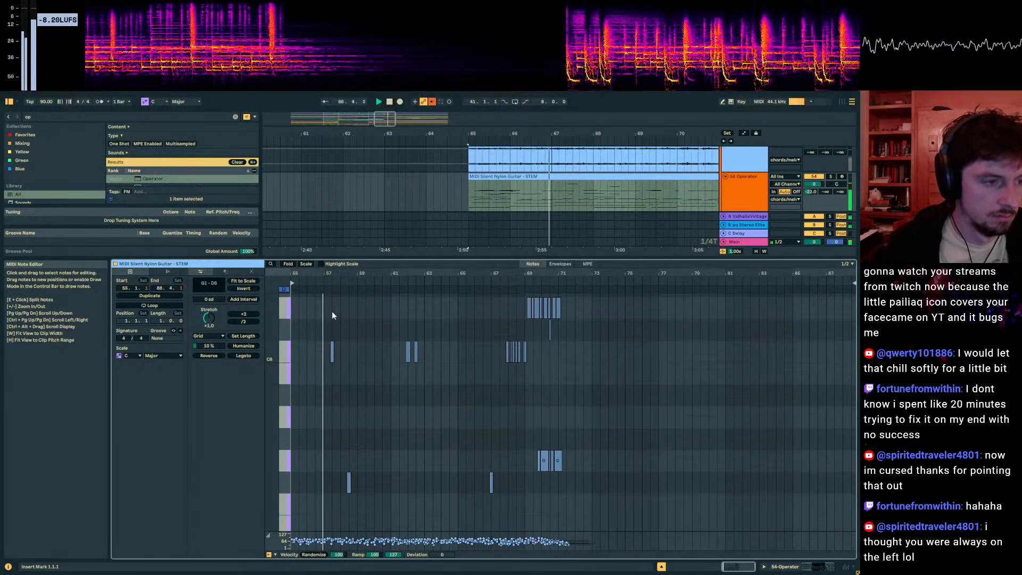
Step: Add a note at A#5 starting around 57.4 between the C6 and F#5 notes, and play back the passage
double_click(346, 373)
drag(334, 272, 434, 354)
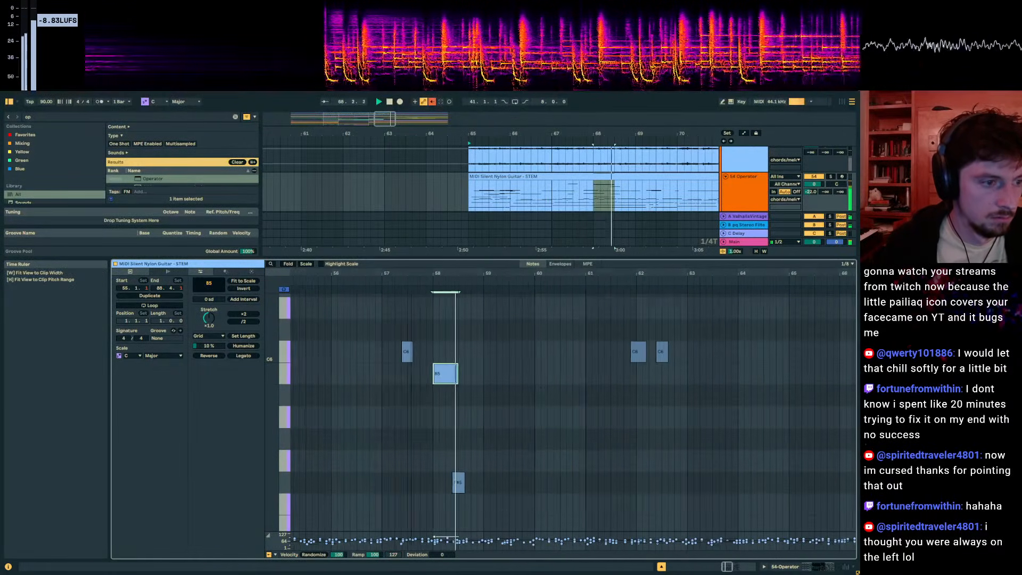
key(Down)
key(Left)
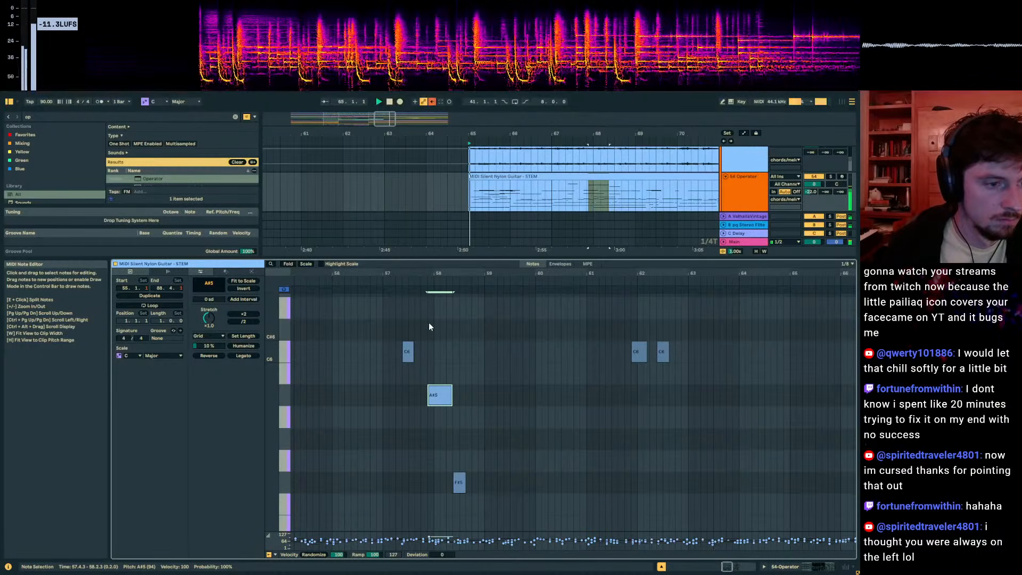
click(421, 285)
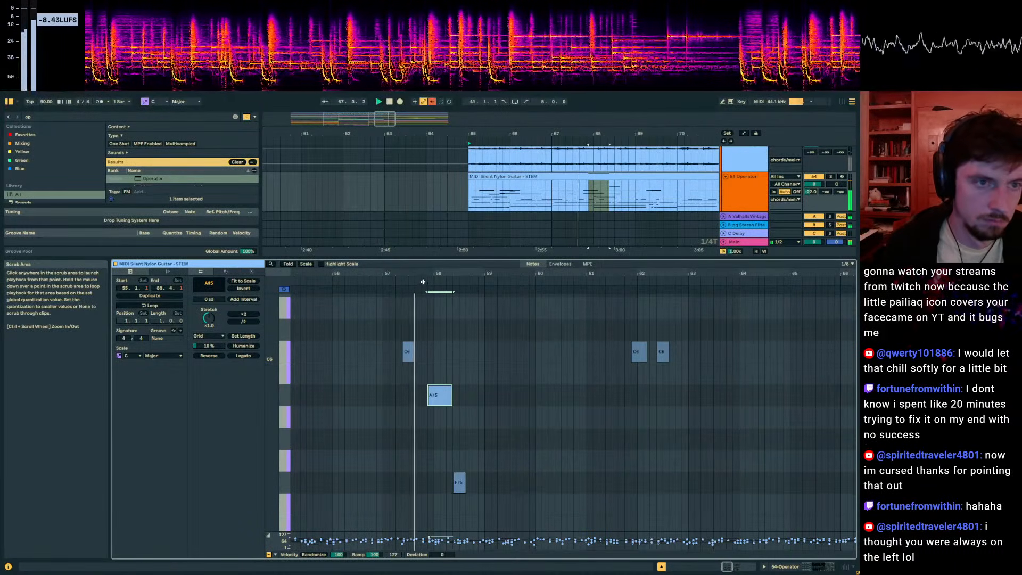
key(Left)
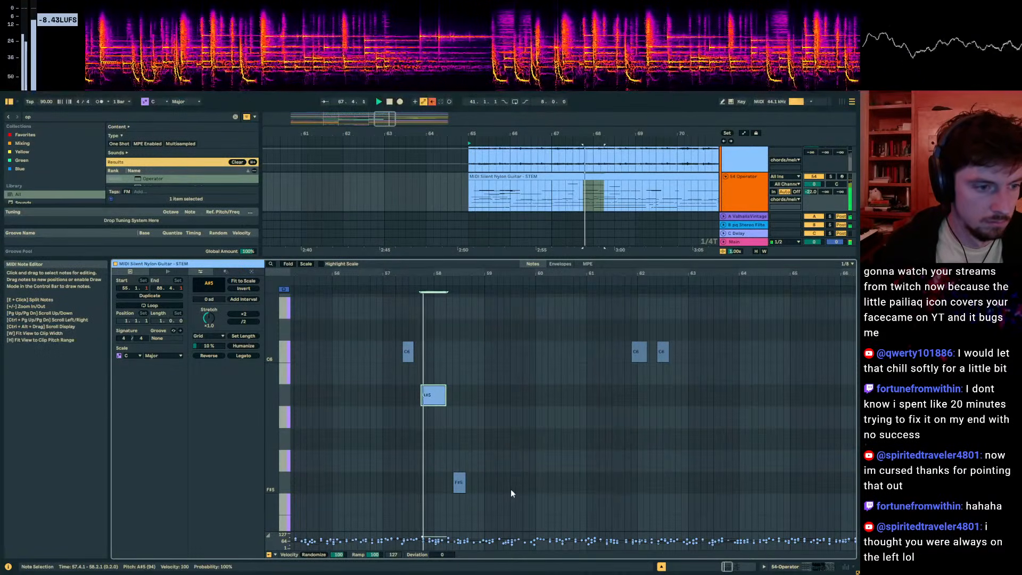
Step: Lower the F#5 note that follows the new A#5 note to D5
drag(459, 482, 459, 504)
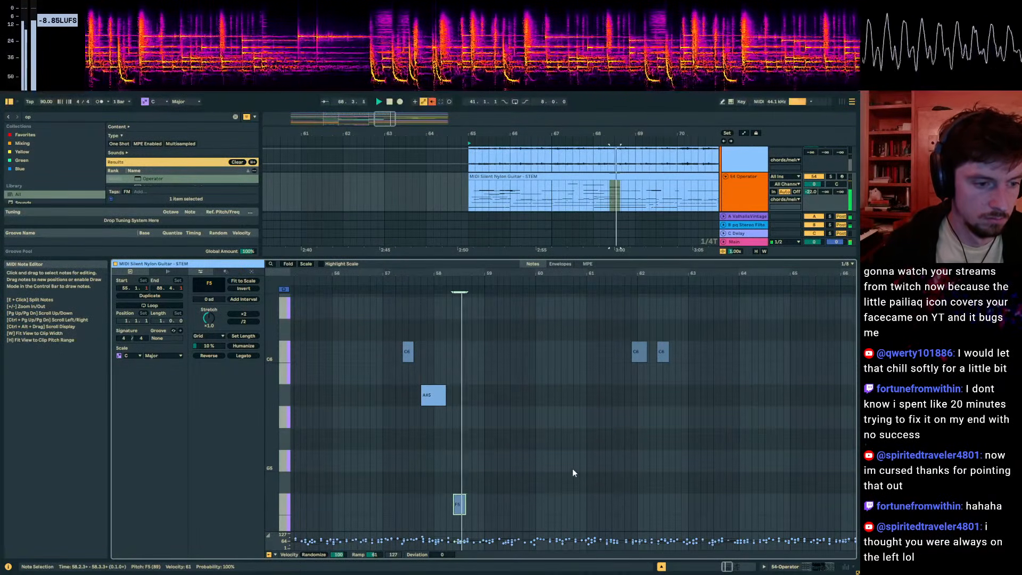
scroll(548, 463, down, 2)
key(Down)
key(Down)
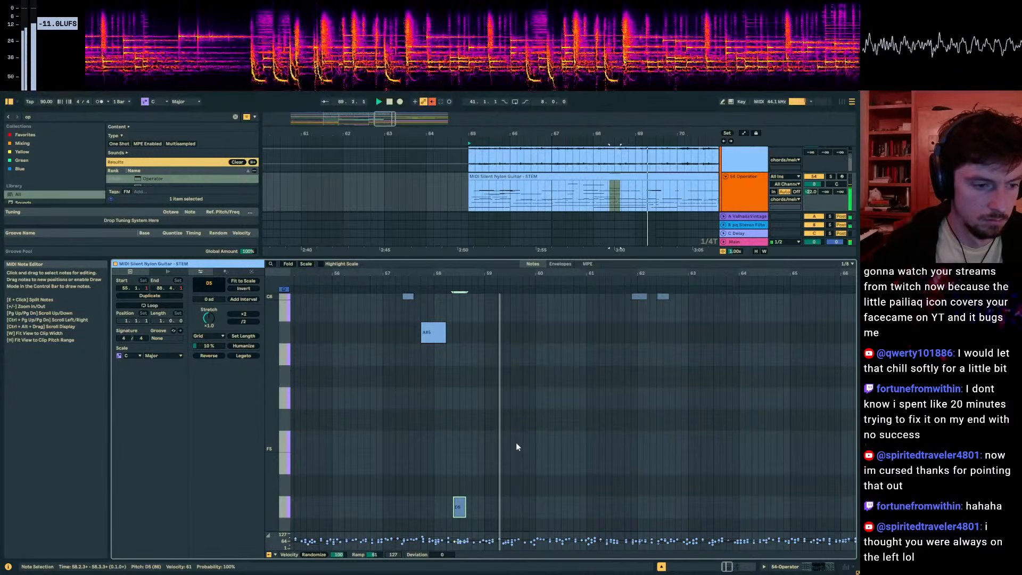
scroll(478, 353, up, 2)
scroll(478, 353, up, 1)
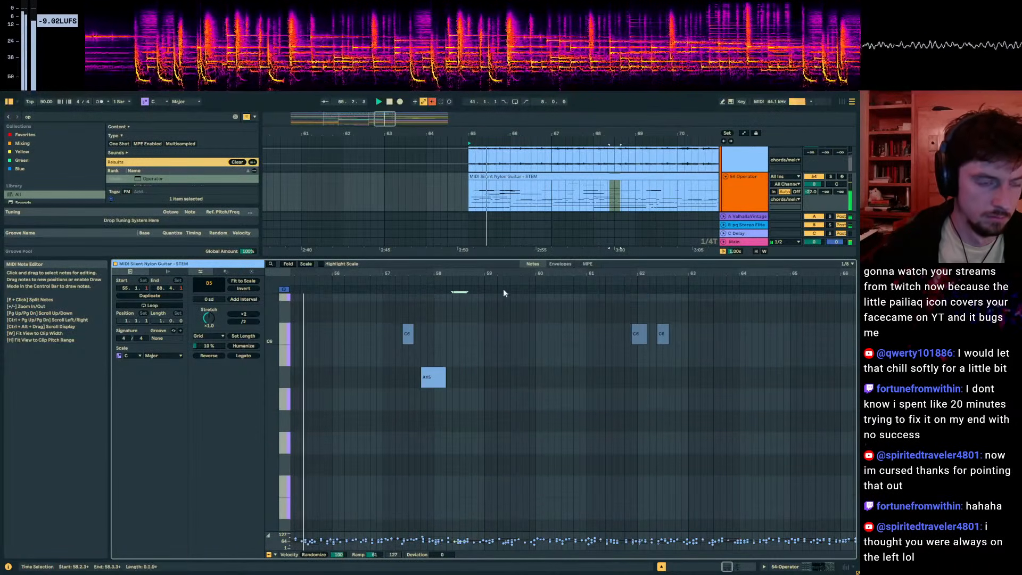
Step: Raise the Operator track's send to return B to about -12 dB
click(819, 566)
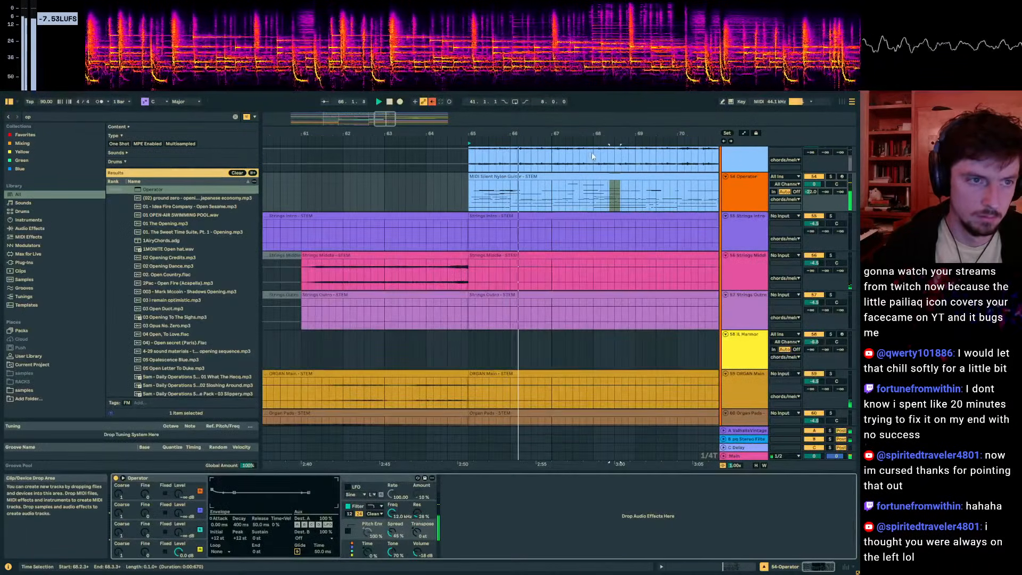
drag(563, 134, 483, 134)
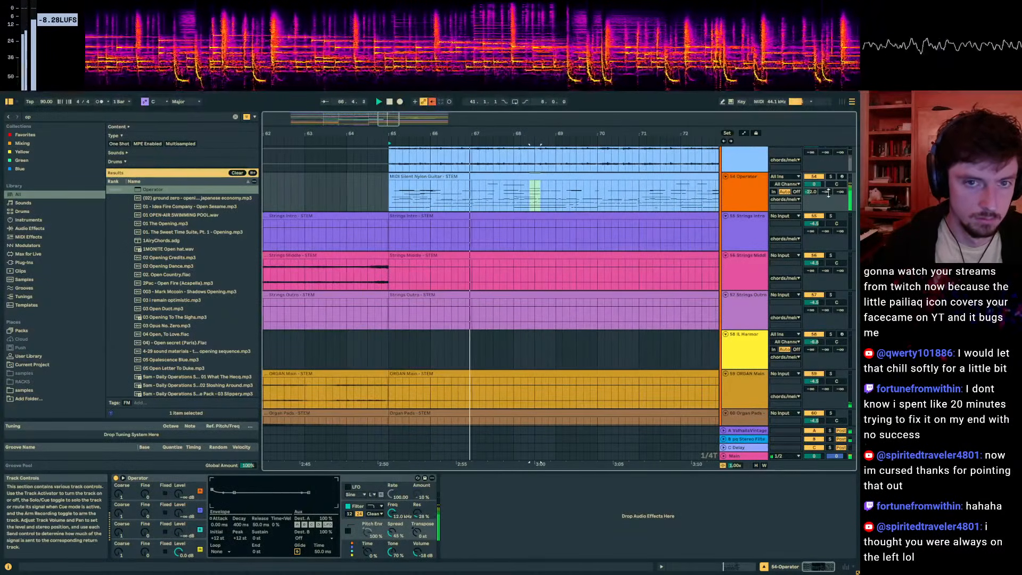
drag(825, 192, 825, 152)
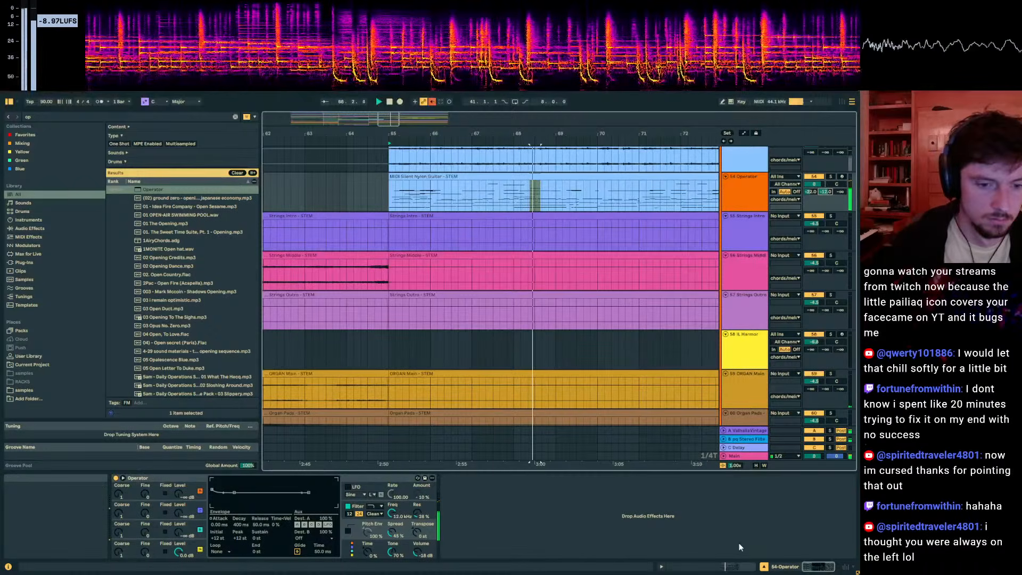
Step: Try a short extra note after the D5 note, auditioning it at C#5 and D#5 around bar 59
click(687, 566)
key(space)
click(465, 409)
double_click(463, 405)
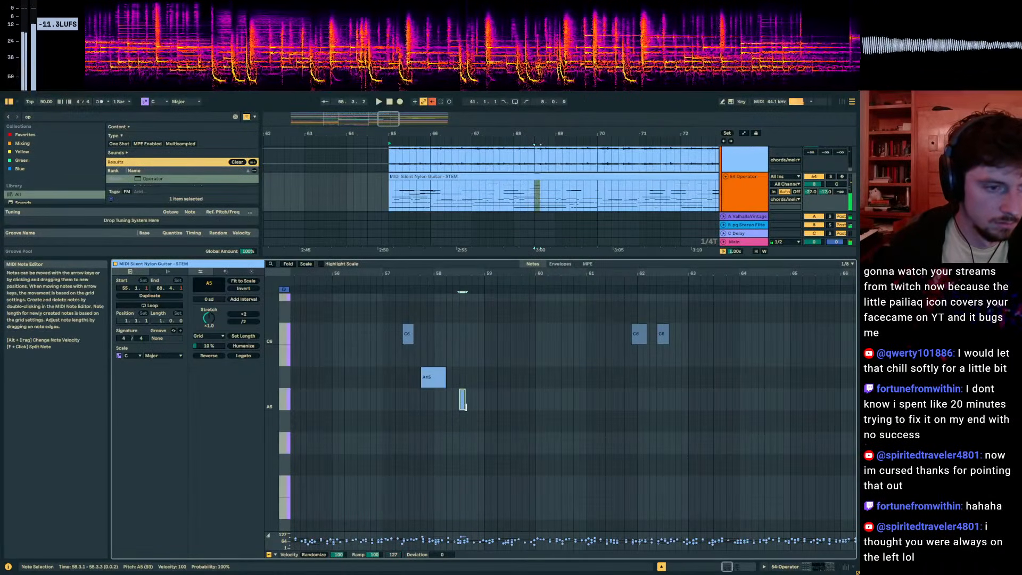
key(Left)
key(Down)
key(Down)
scroll(467, 407, down, 1)
scroll(467, 407, down, 1)
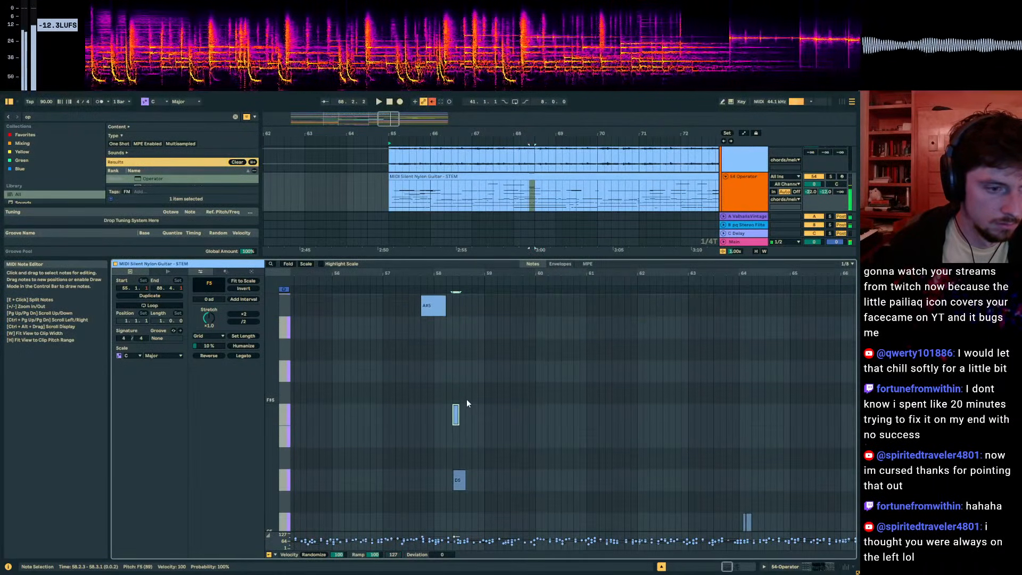
key(Down)
key(Down)
key(Down)
key(Down)
key(Down)
key(Right)
key(Right)
key(Right)
key(Right)
key(Right)
key(Down)
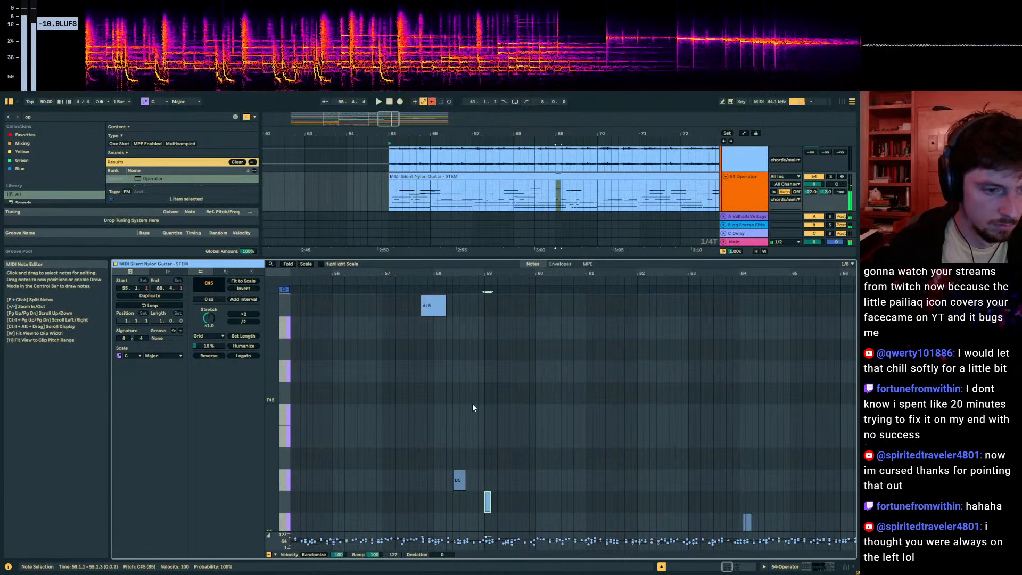
key(Down)
key(Up)
key(space)
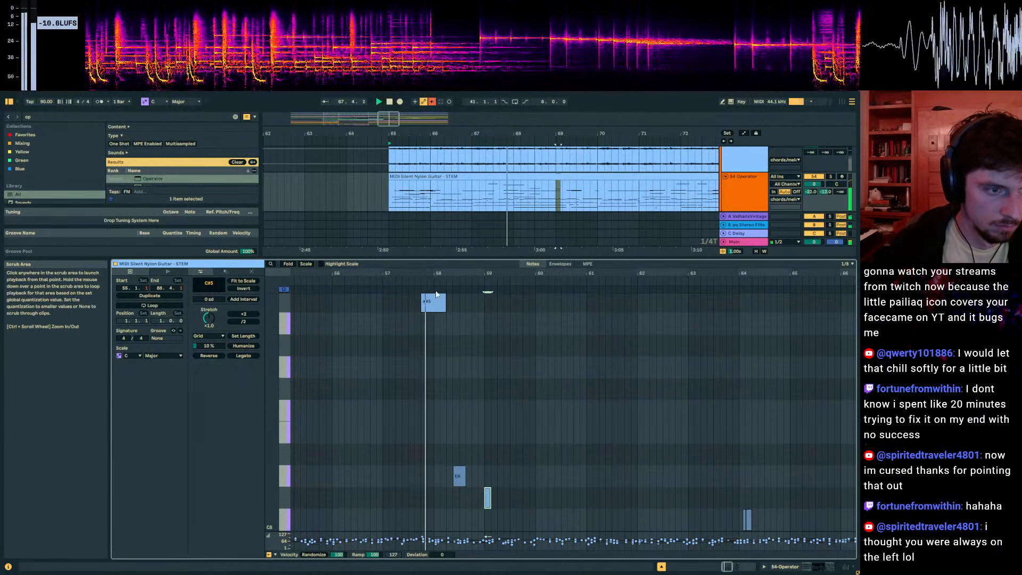
key(Up)
key(Up)
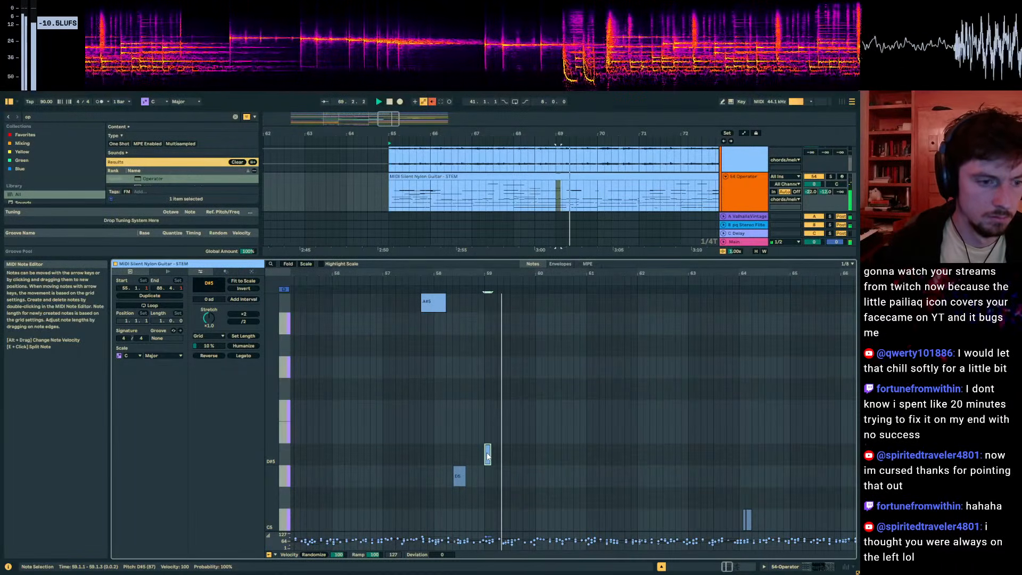
double_click(487, 453)
Step: Duplicate bars 65 to 69 of the Operator MIDI clip onto bar 69 and open the bar 65 clip's notes
scroll(539, 434, down, 3)
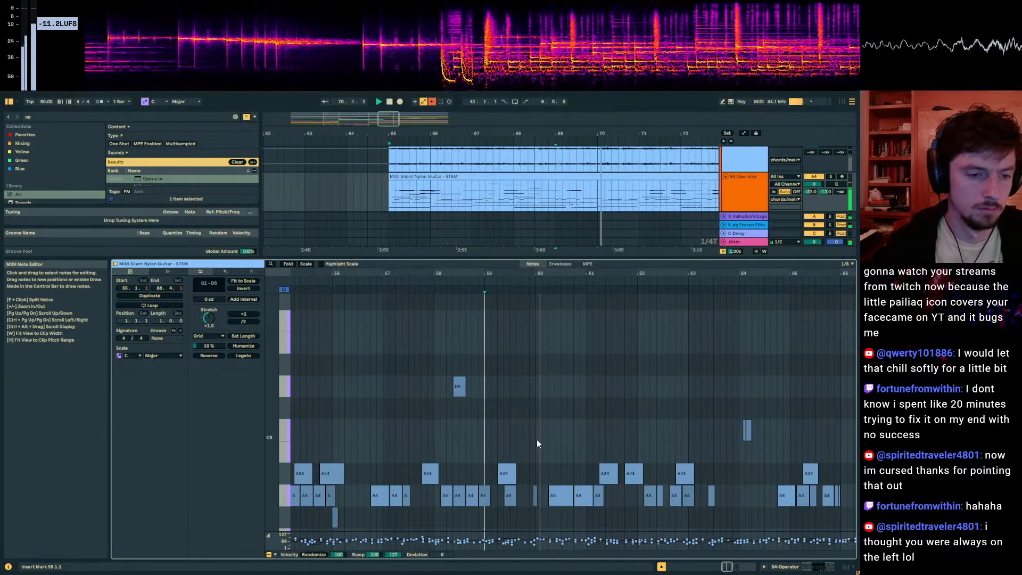
scroll(511, 386, up, 5)
drag(558, 198, 389, 201)
key(space)
key(space)
key(ctrl+d)
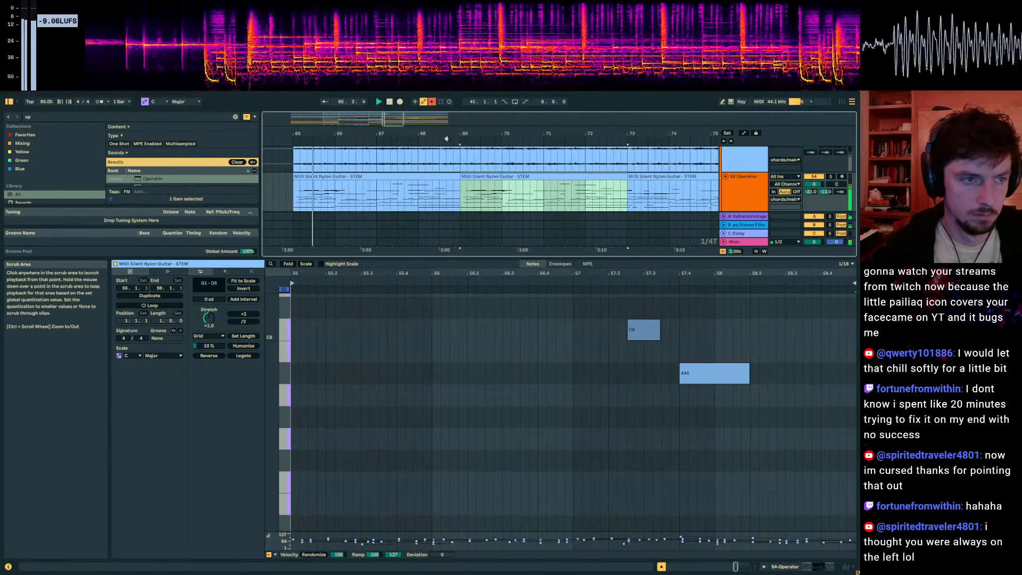
scroll(436, 193, down, 2)
double_click(437, 193)
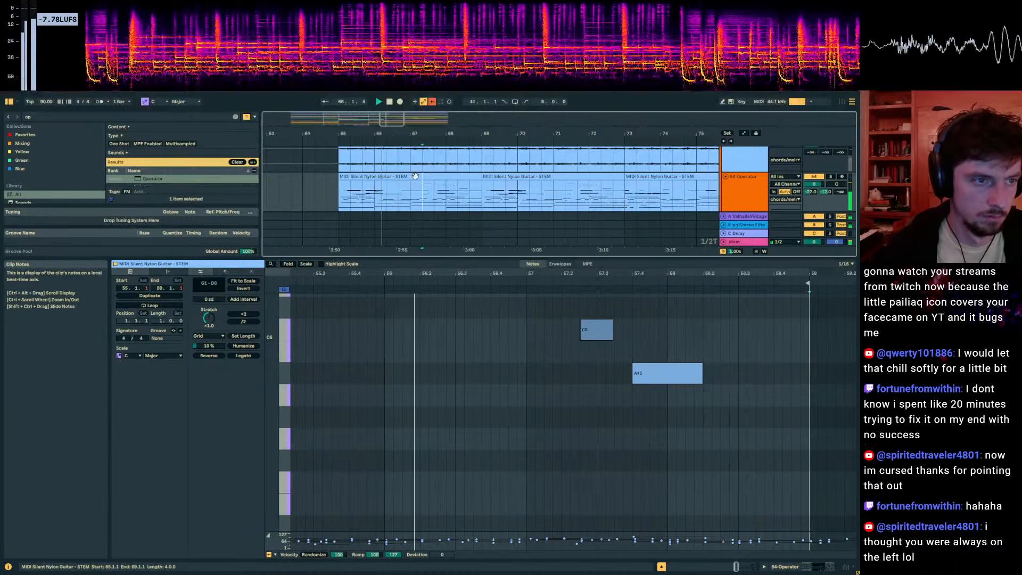
Step: Try transposing the C6 and A#5 notes down an octave
drag(754, 436, 550, 296)
key(shift+Down)
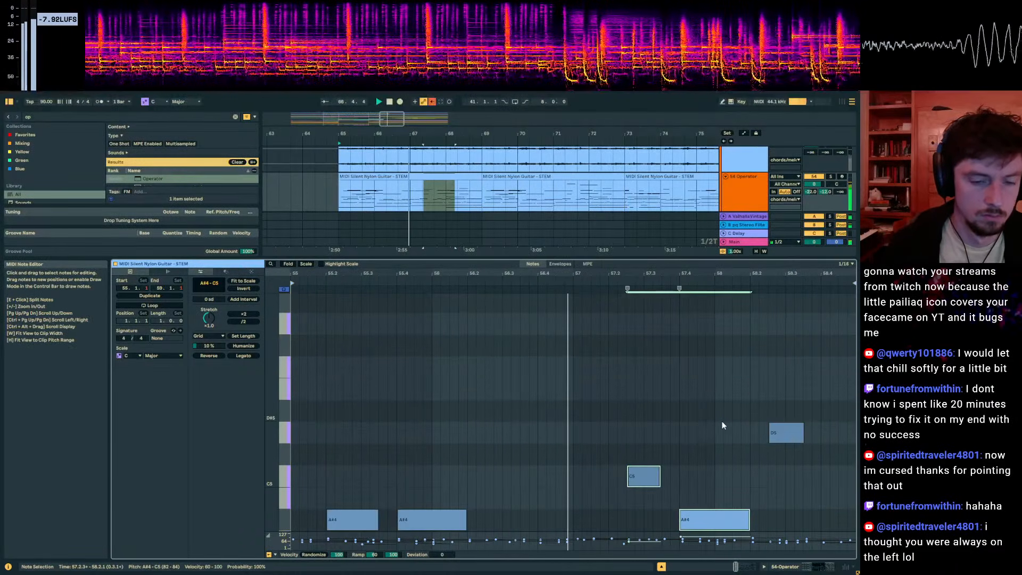
scroll(722, 425, down, 2)
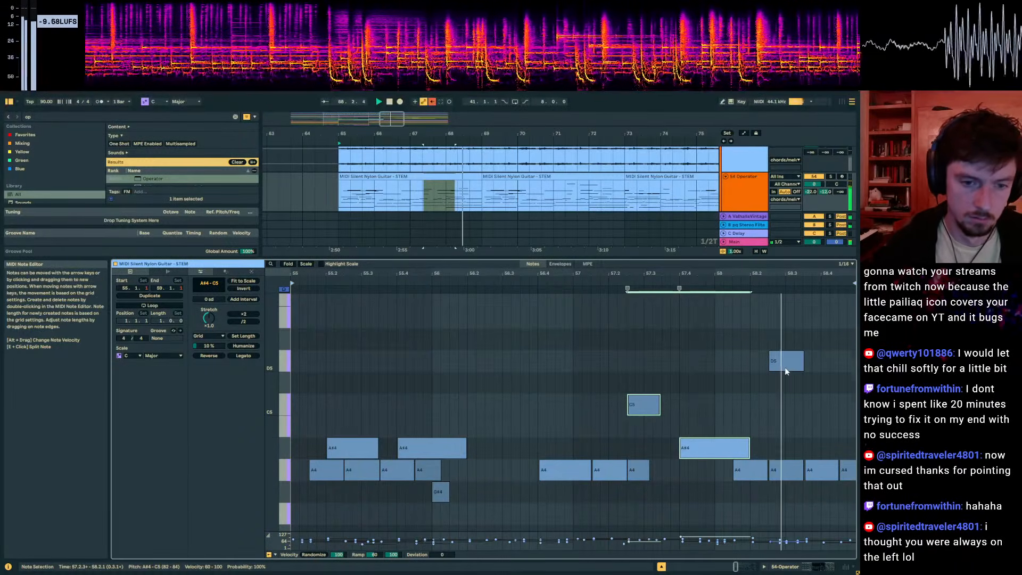
key(shift+Up)
Step: Delete the A4 note beneath the D5 note at 58.2.3 and replay the passage
scroll(743, 406, down, 3)
click(790, 430)
scroll(788, 431, down, 2)
key(space)
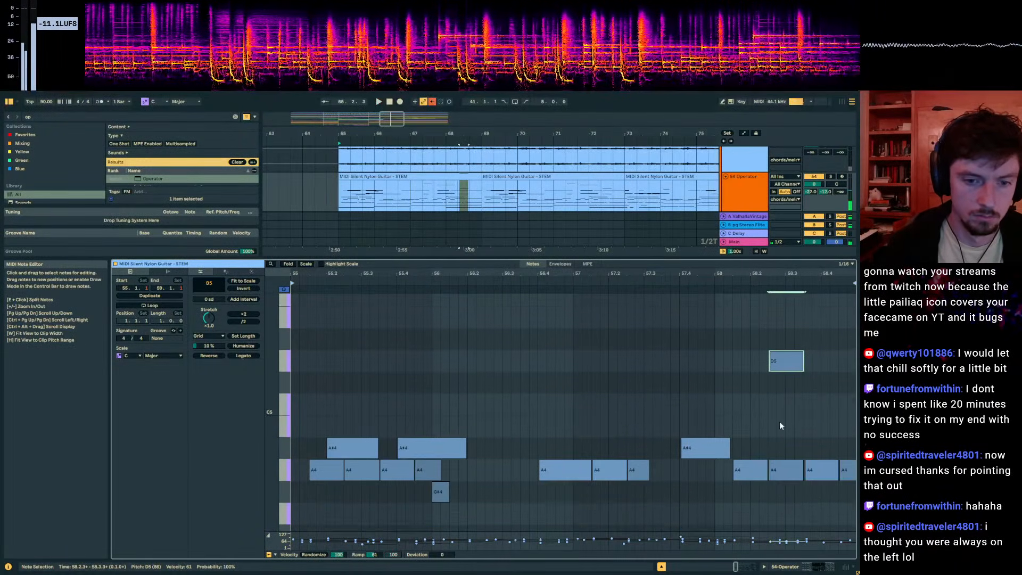
scroll(780, 421, down, 2)
double_click(777, 423)
key(space)
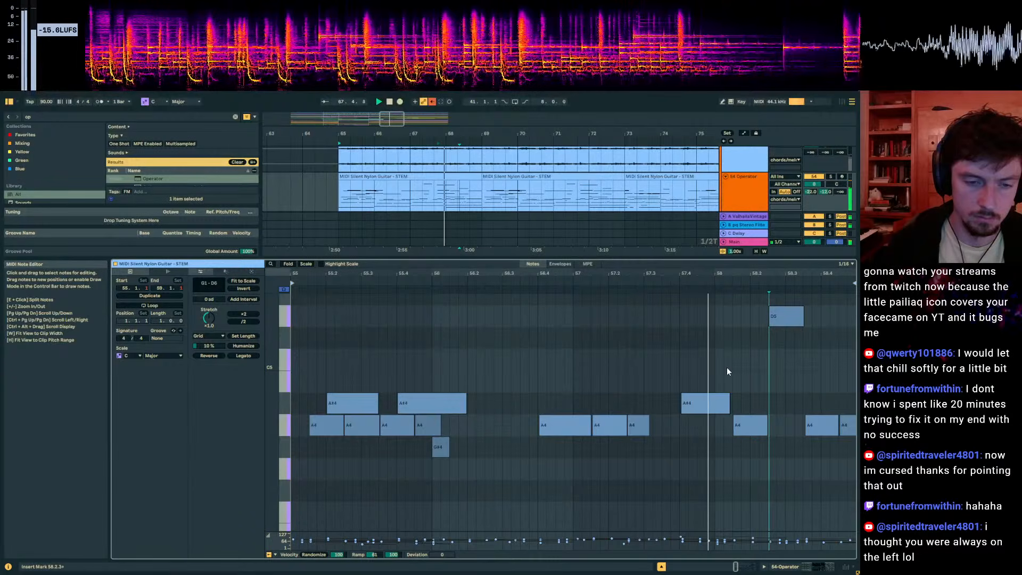
scroll(757, 386, down, 3)
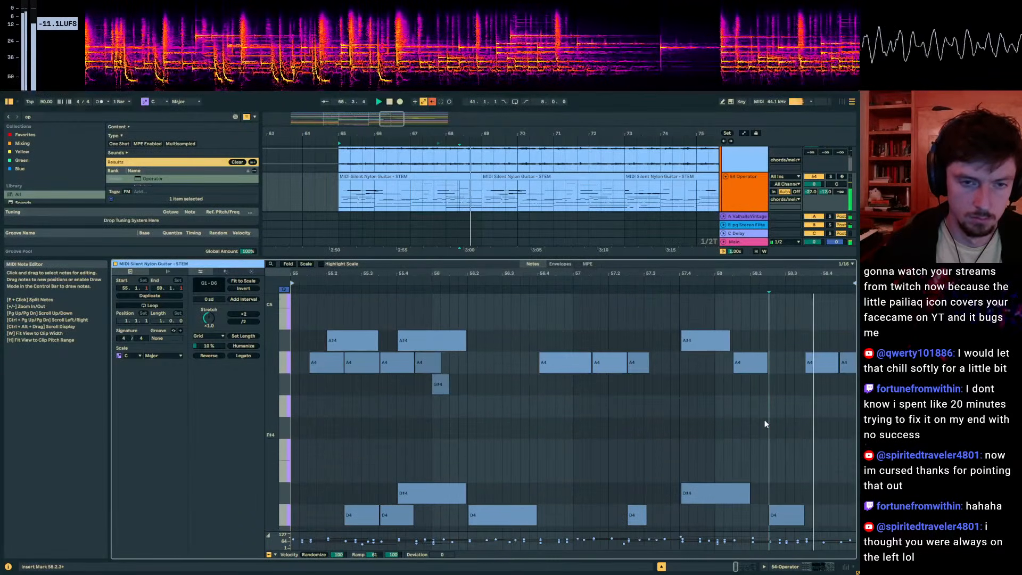
Step: Lower the D5 note at 58.2.3 to F4 and replay the passage
scroll(765, 421, up, 3)
click(787, 315)
key(space)
key(Down)
key(Down)
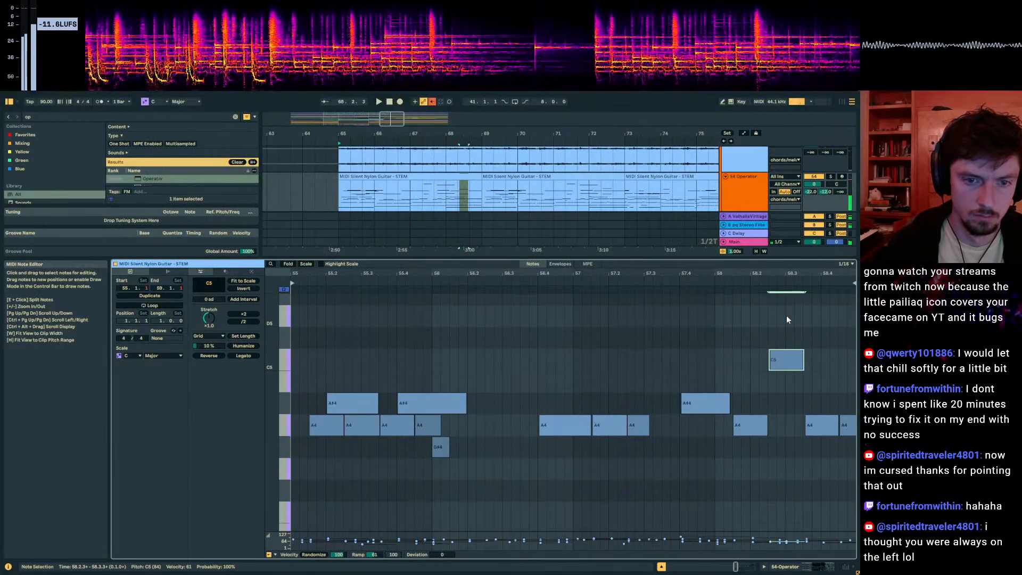
key(Down)
key(Down)
key(Down)
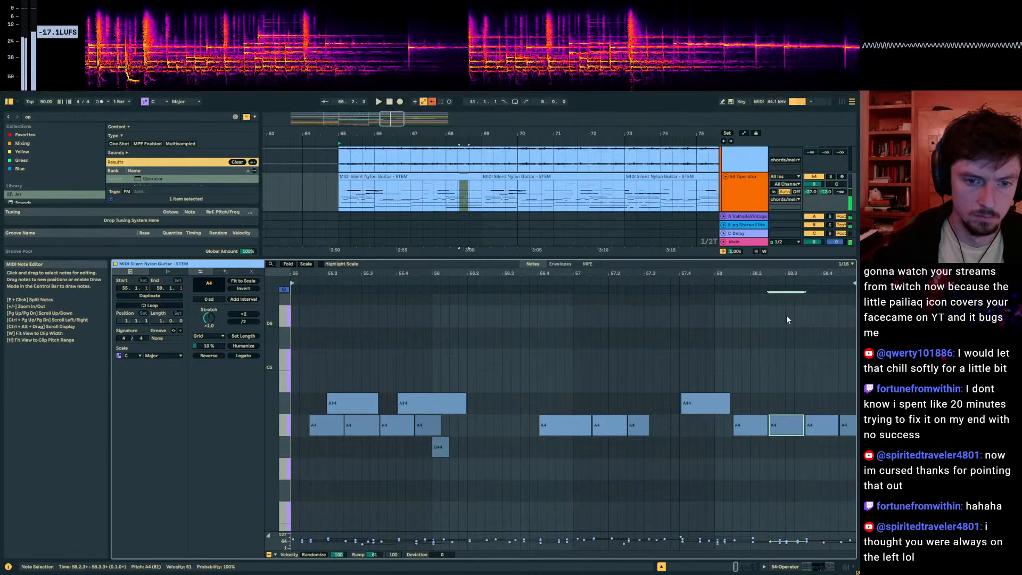
key(Down)
key(Down)
key(Down)
key(Down)
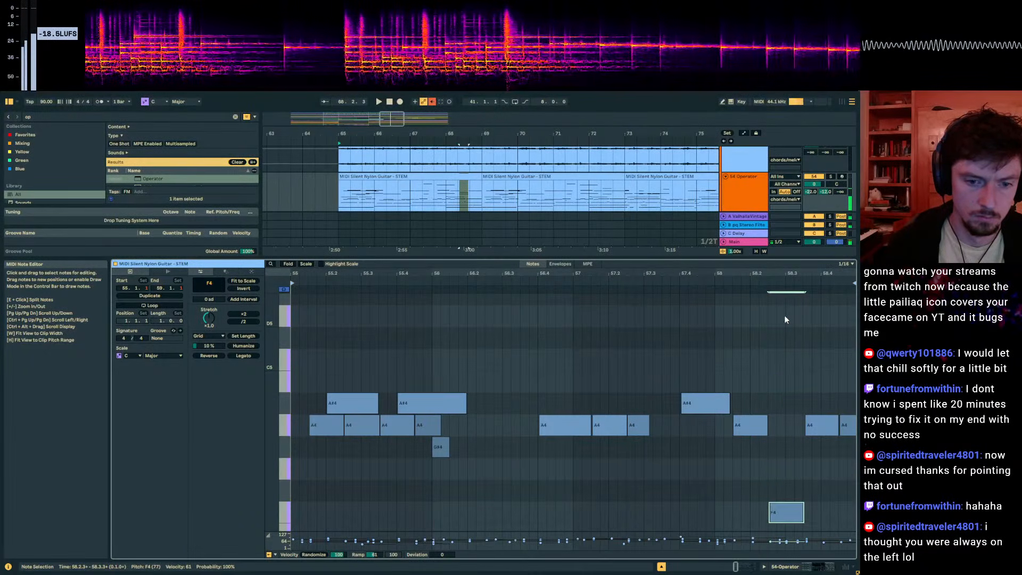
click(702, 278)
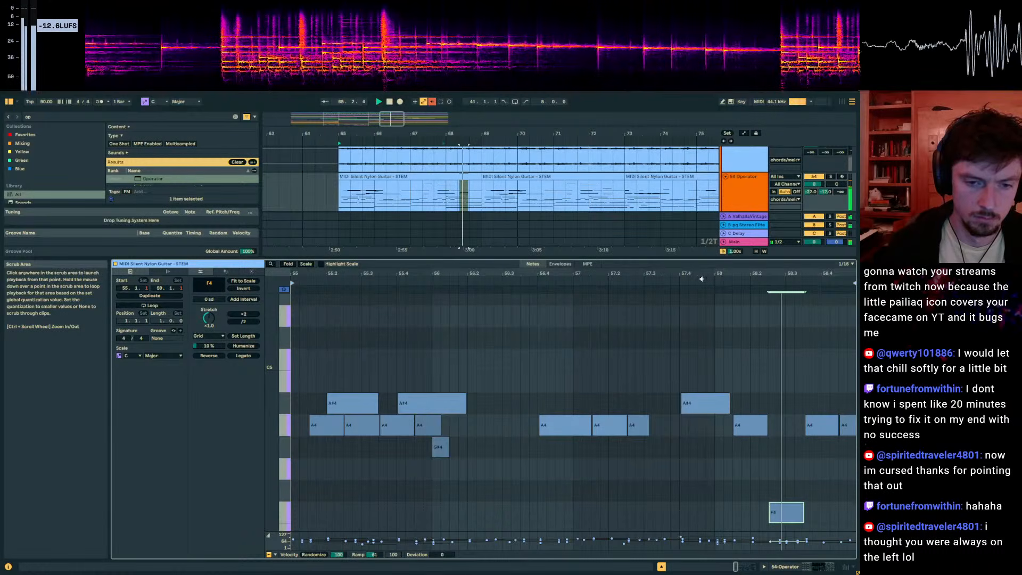
key(space)
Step: Delete the A4 note right after the F4 note and replay from 57.4.3
click(818, 427)
key(Delete)
click(695, 292)
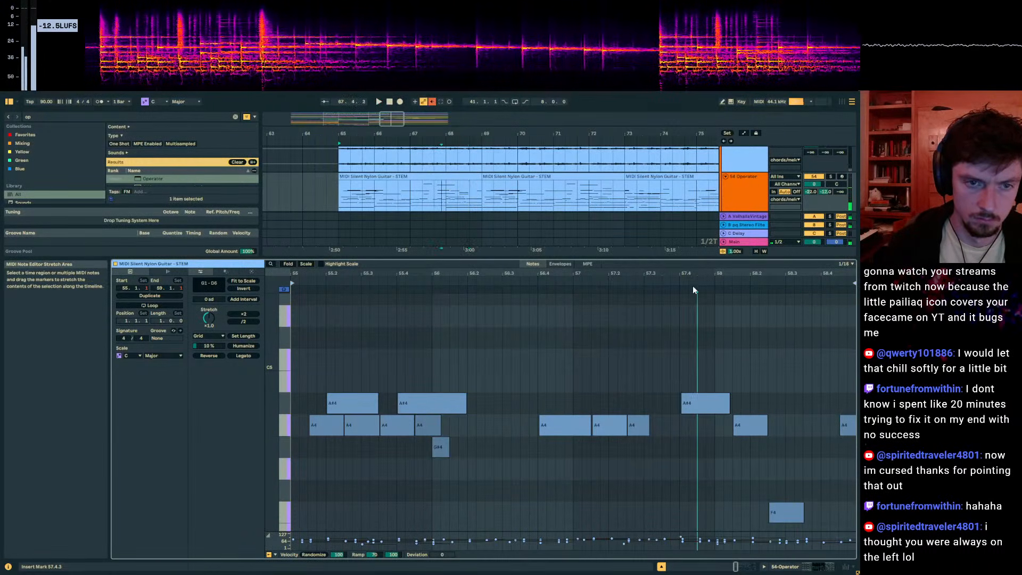
key(space)
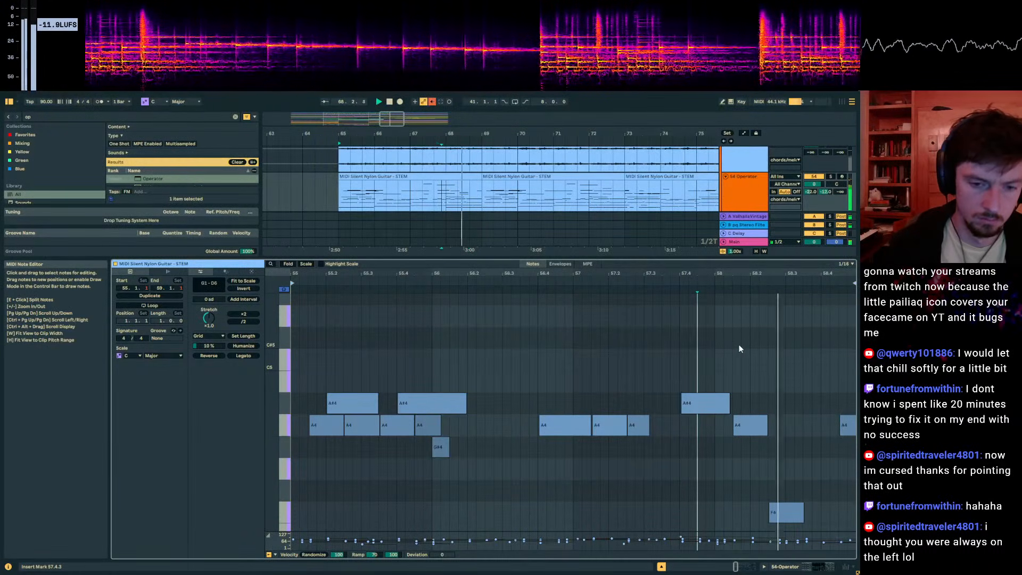
Step: Deactivate the D#3 notes from about 58.3 onward, select the bar 65 clip and return to the full arrangement view
scroll(739, 345, down, 8)
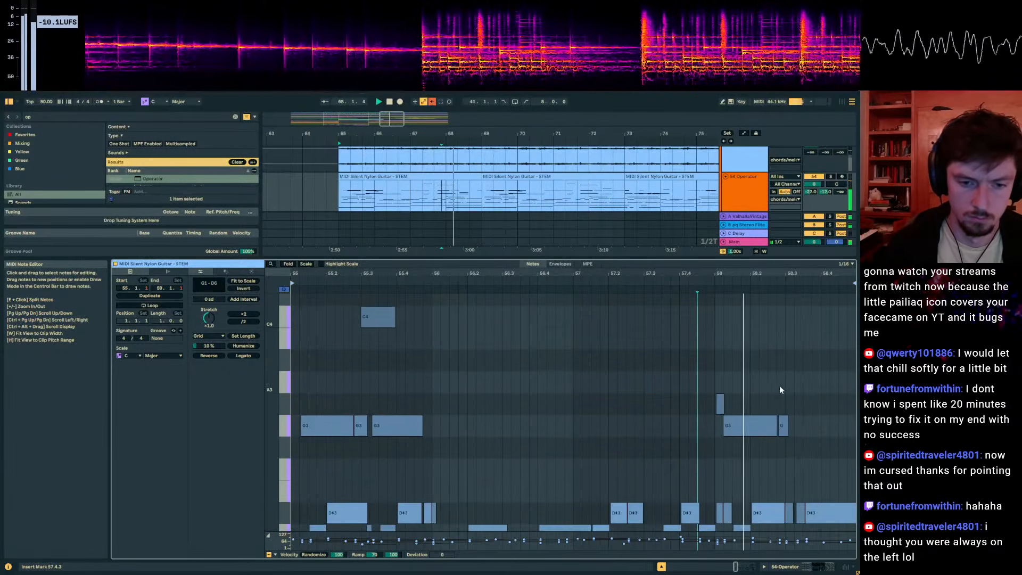
scroll(781, 391, down, 3)
drag(829, 465, 790, 438)
key(0)
click(468, 175)
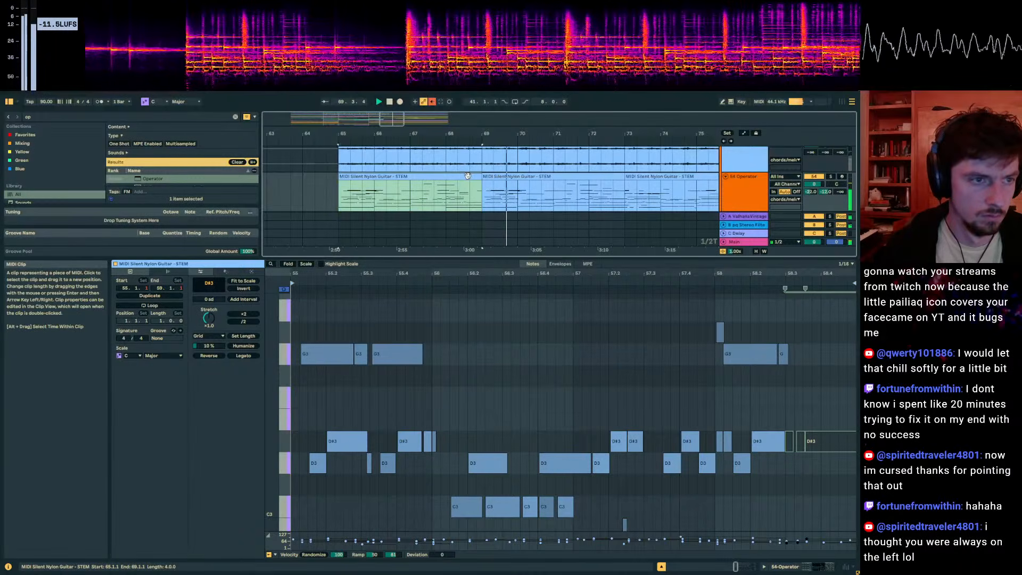
drag(483, 257, 477, 525)
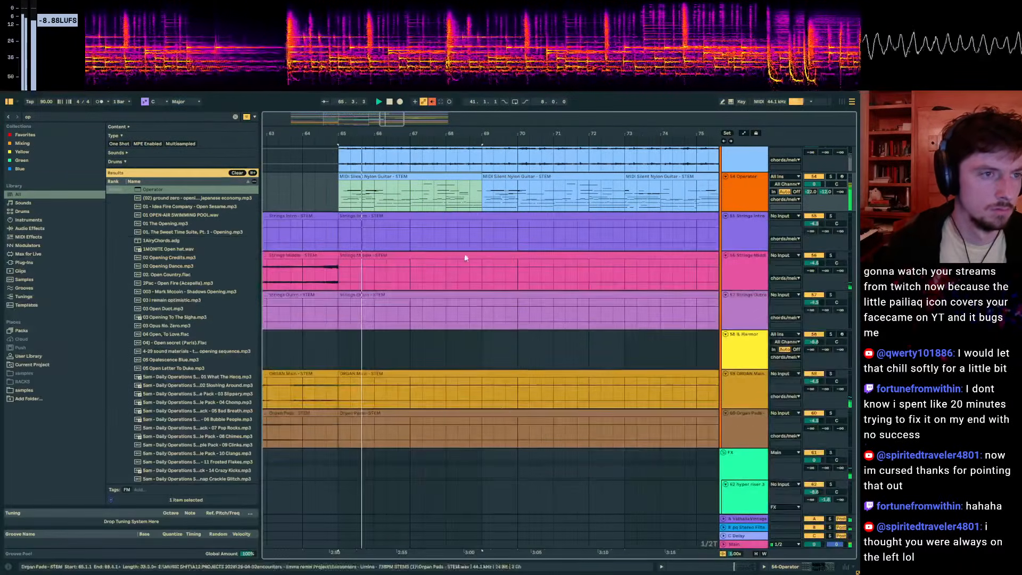
Step: Duplicate the drums group's material from bars 61–65 into bars 65–69
scroll(466, 258, up, 5)
scroll(496, 289, up, 15)
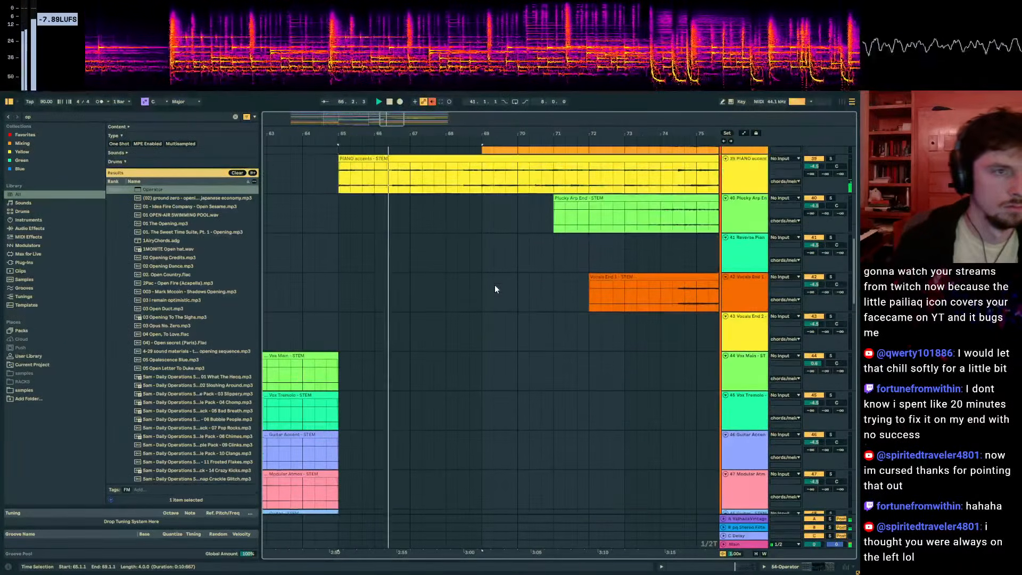
scroll(495, 289, up, 5)
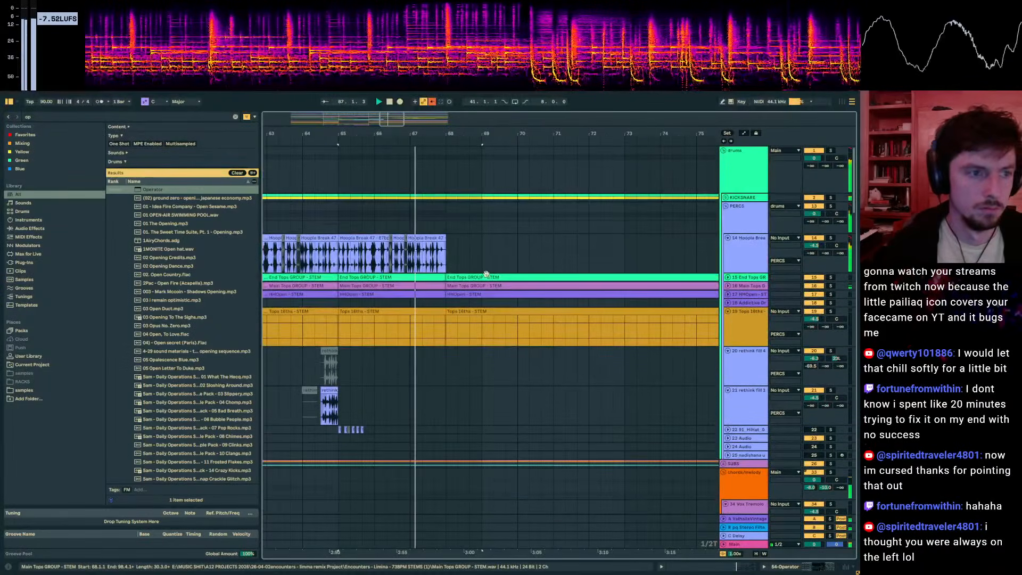
drag(421, 130, 517, 125)
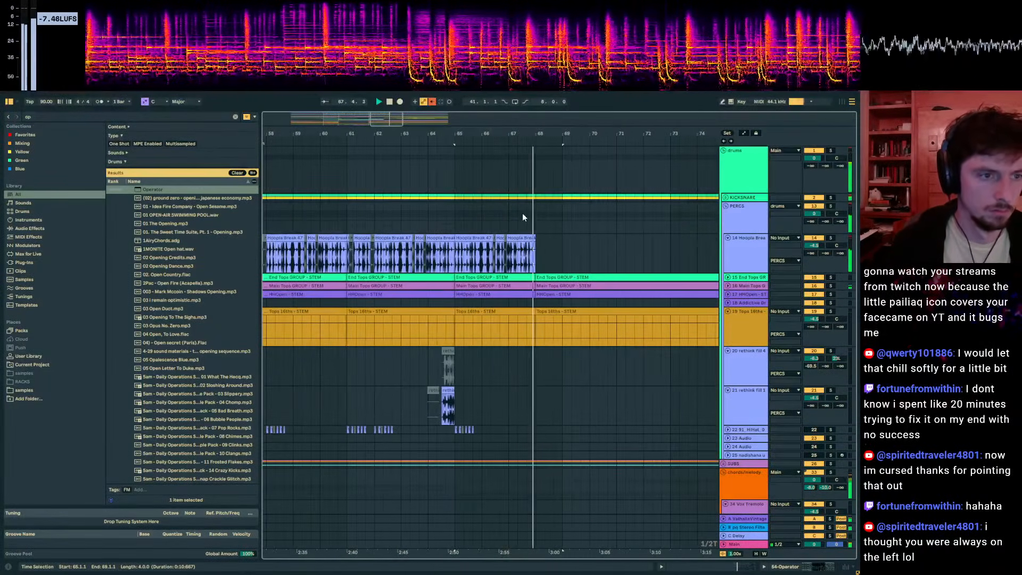
drag(458, 258, 343, 259)
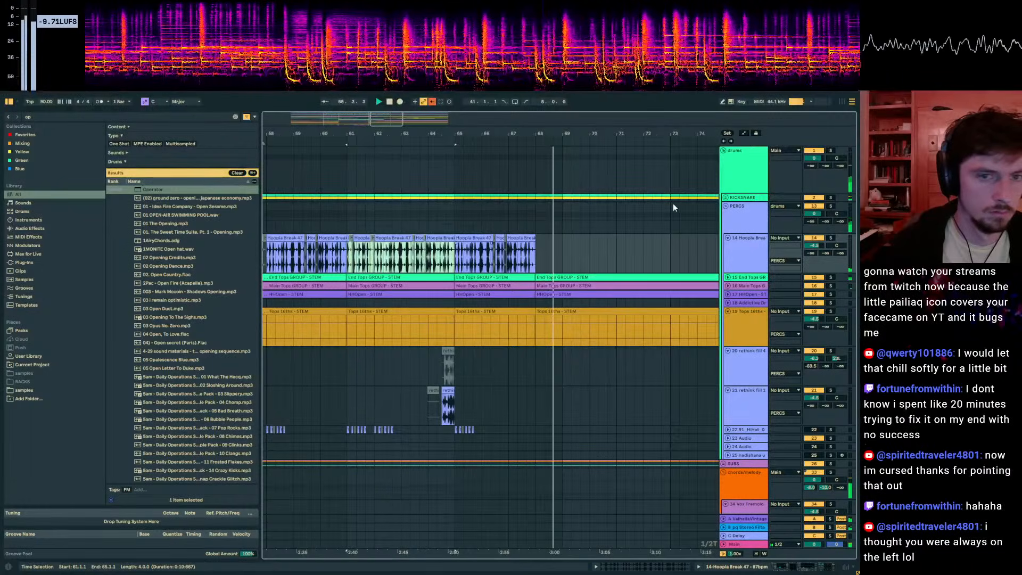
click(724, 151)
key(space)
drag(449, 153, 563, 156)
key(space)
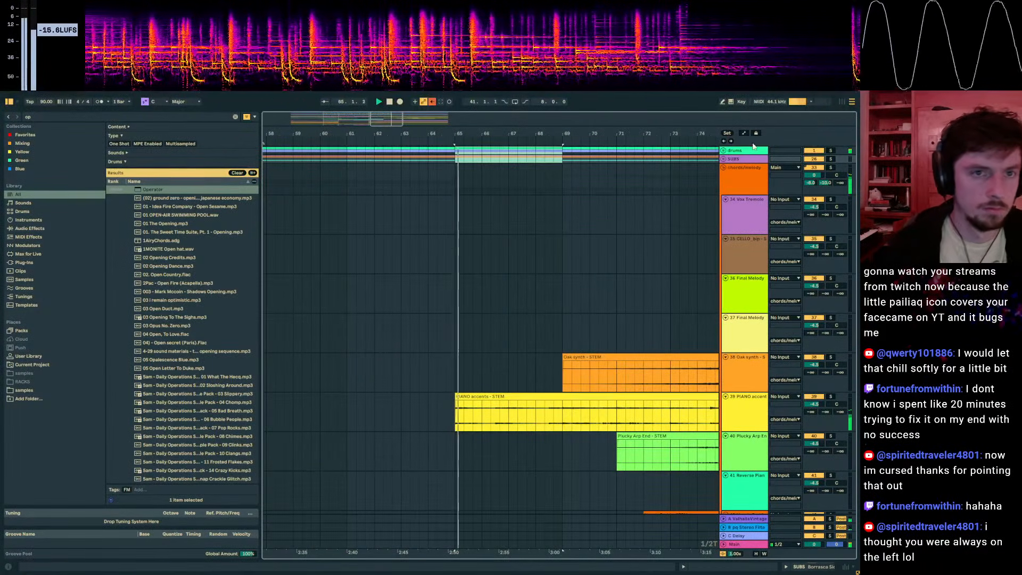
Step: Show the drums group's automation and raise the Auto Filter frequency breakpoint where the ramp ends at bar 69
click(724, 153)
key(a)
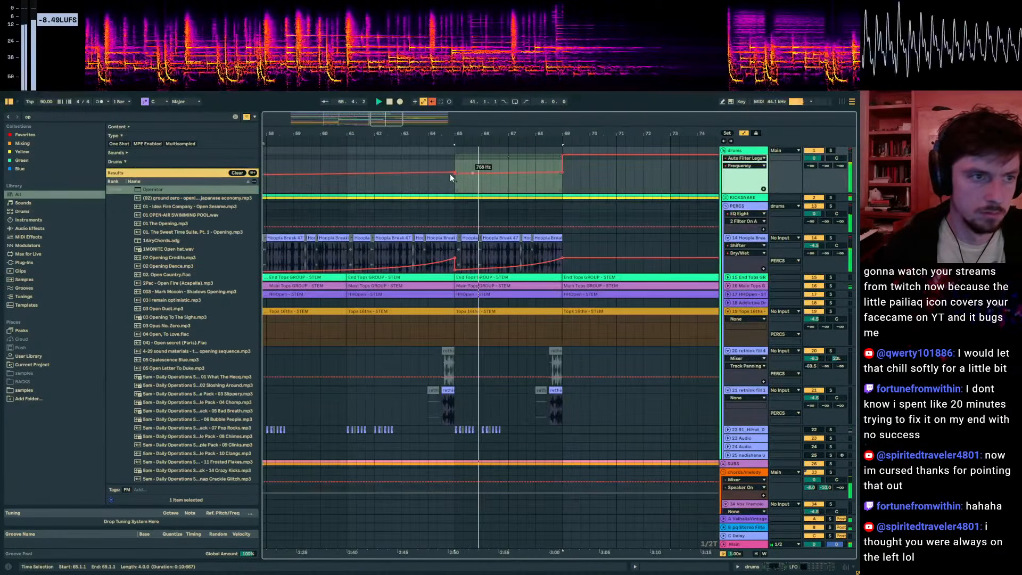
click(472, 176)
drag(564, 173, 563, 167)
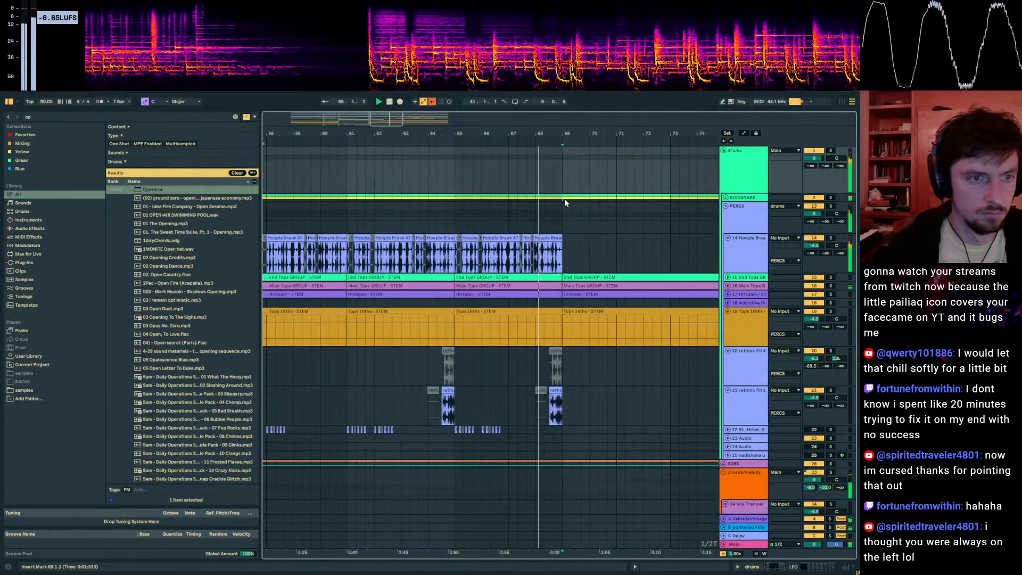
Step: Open the bar 65 Operator clip's notes, raise the G2 note at 58.3.2 to G#2 and replay the passage
scroll(554, 234, down, 4)
scroll(542, 274, down, 15)
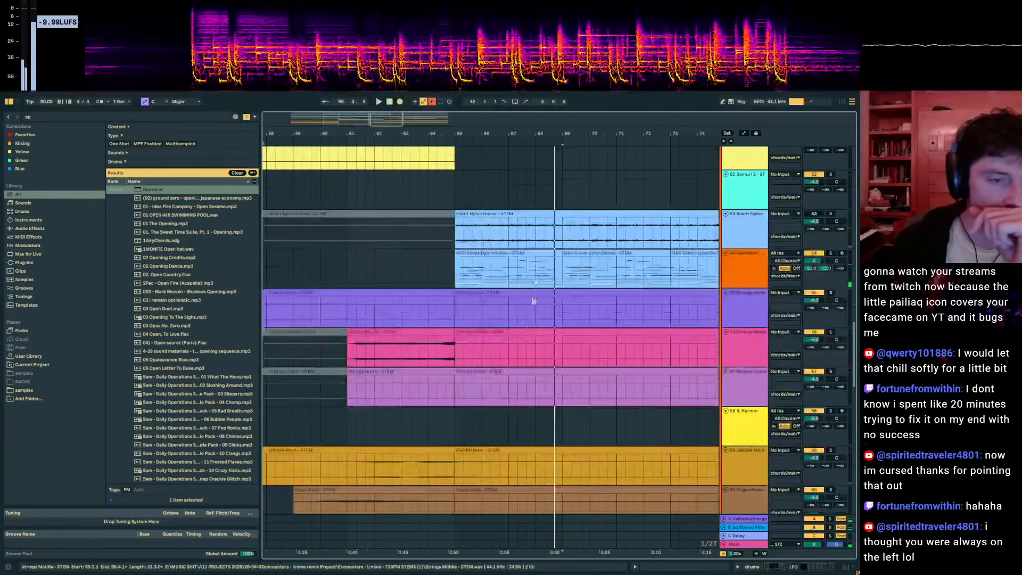
click(524, 277)
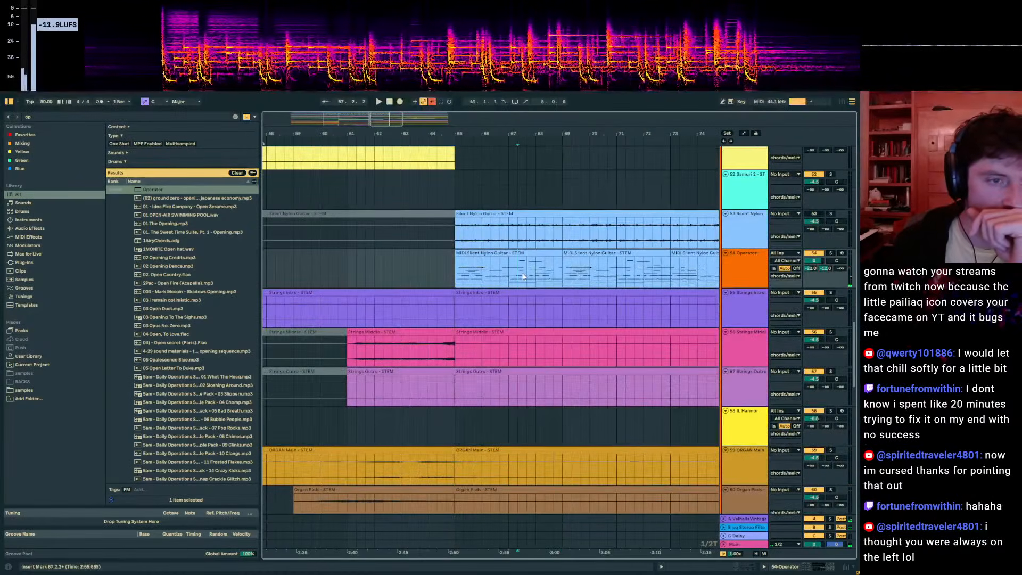
click(710, 569)
drag(650, 464, 638, 147)
scroll(592, 296, down, 6)
drag(273, 264, 237, 263)
key(space)
scroll(747, 235, up, 5)
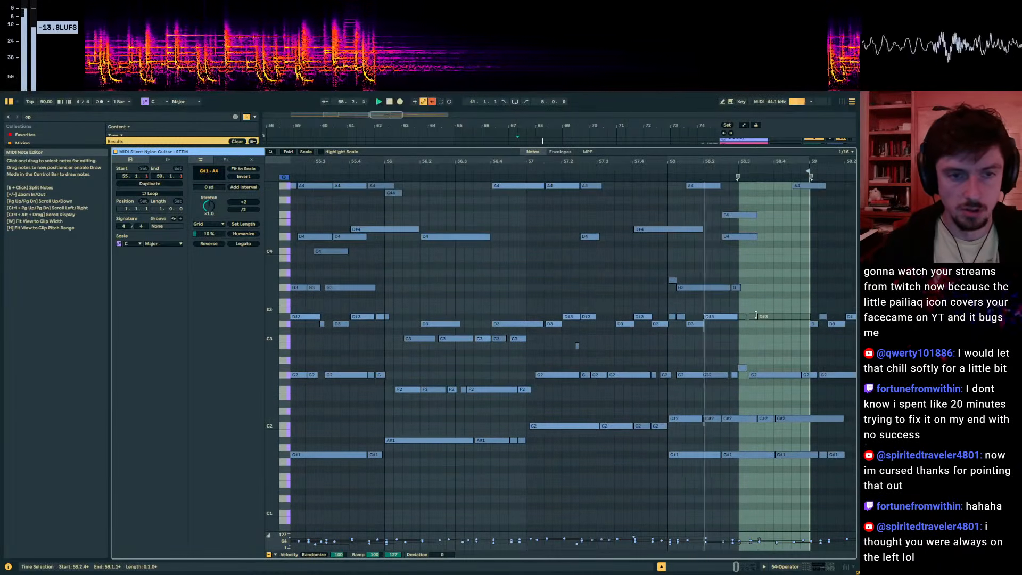
scroll(773, 327, up, 2)
click(767, 411)
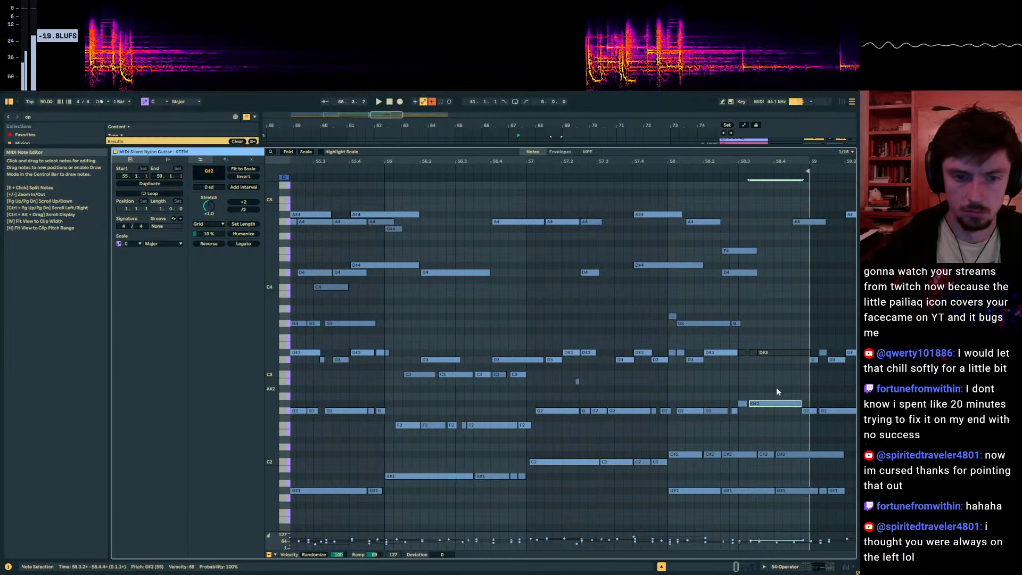
drag(773, 476, 796, 500)
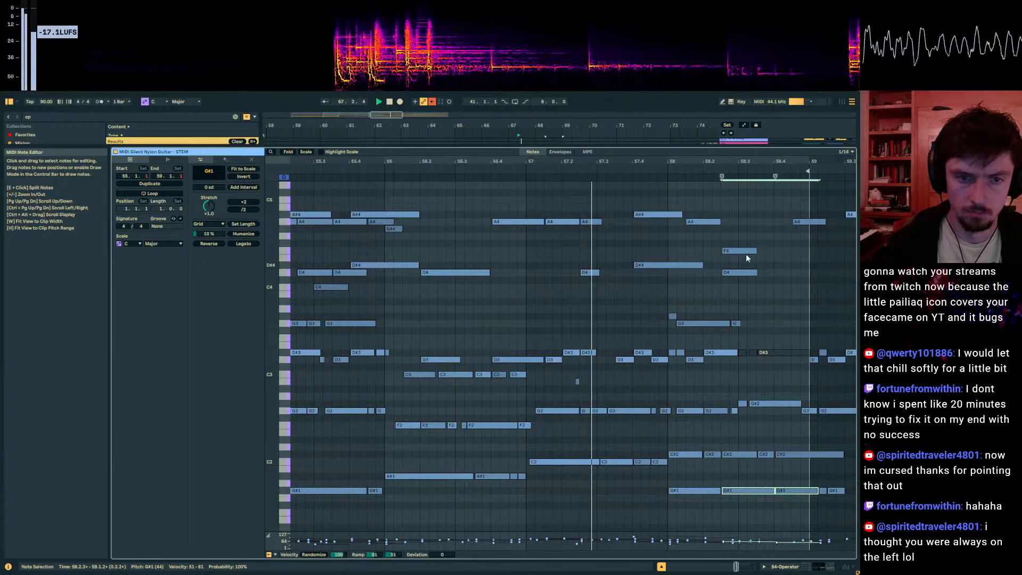
Step: Replace the last A4 note before bar 59 with a short G4 note at 58.4.2, replay it and nudge it slightly earlier
scroll(764, 298, up, 3)
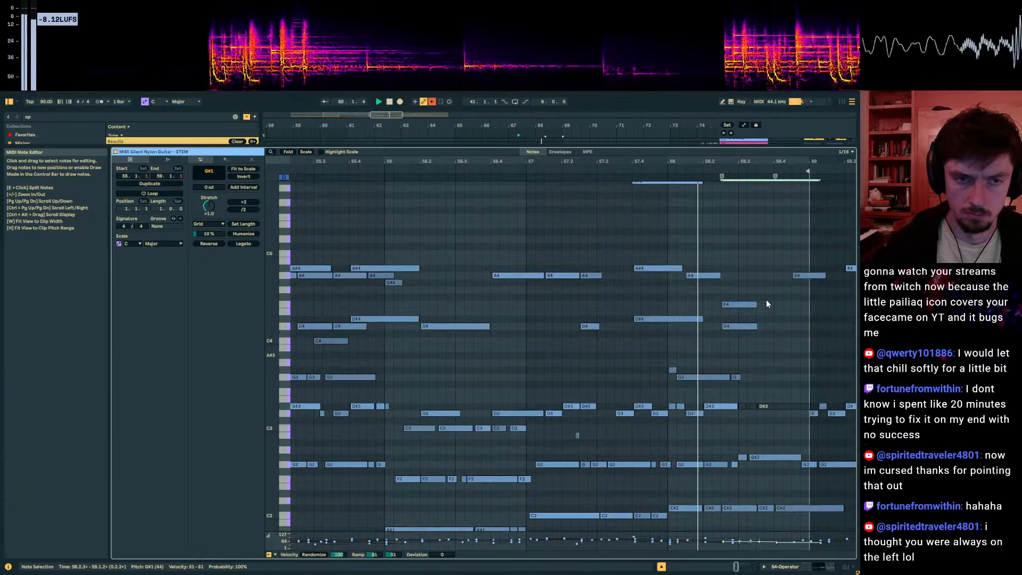
scroll(766, 303, up, 3)
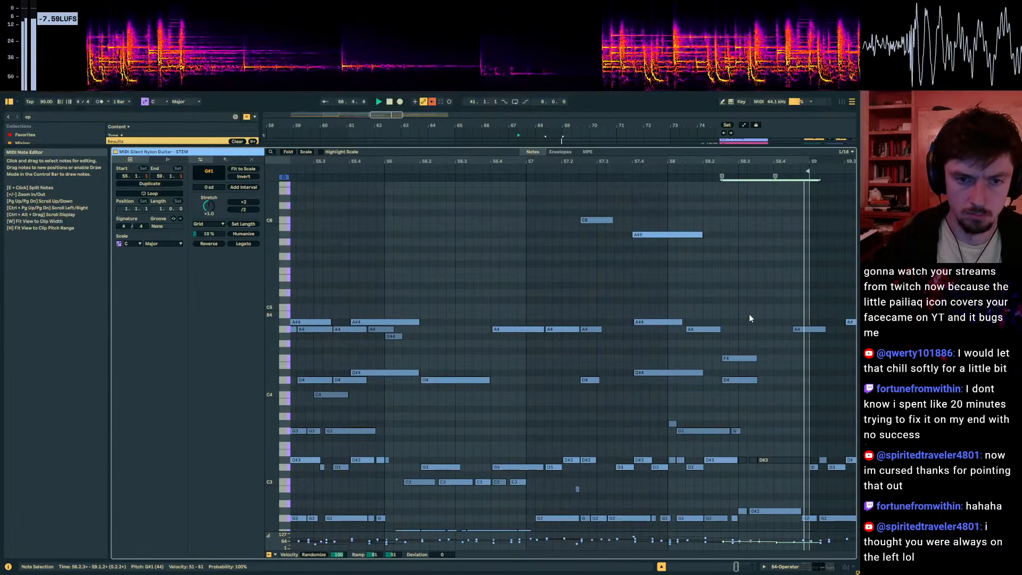
double_click(796, 329)
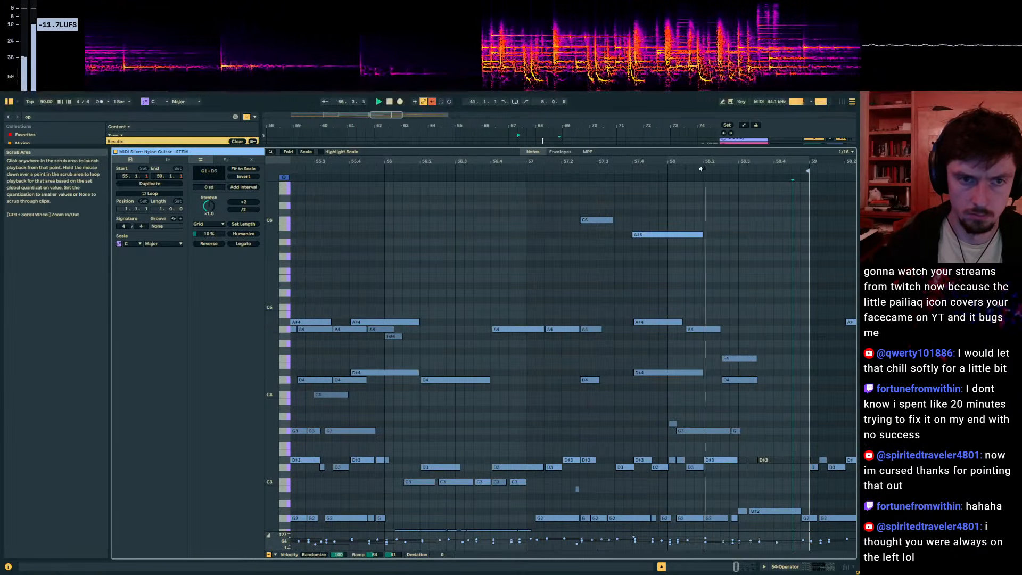
double_click(787, 344)
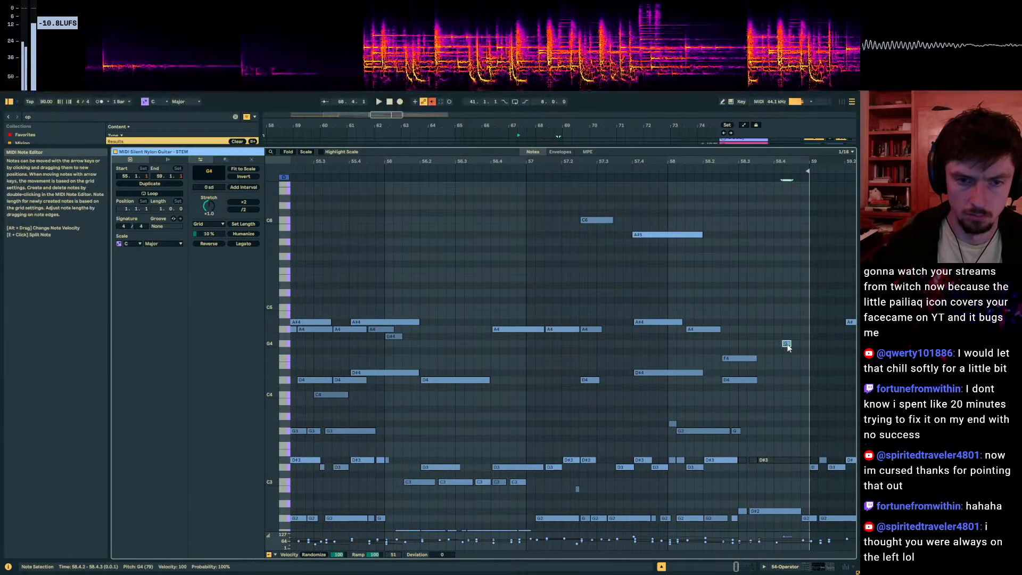
click(716, 177)
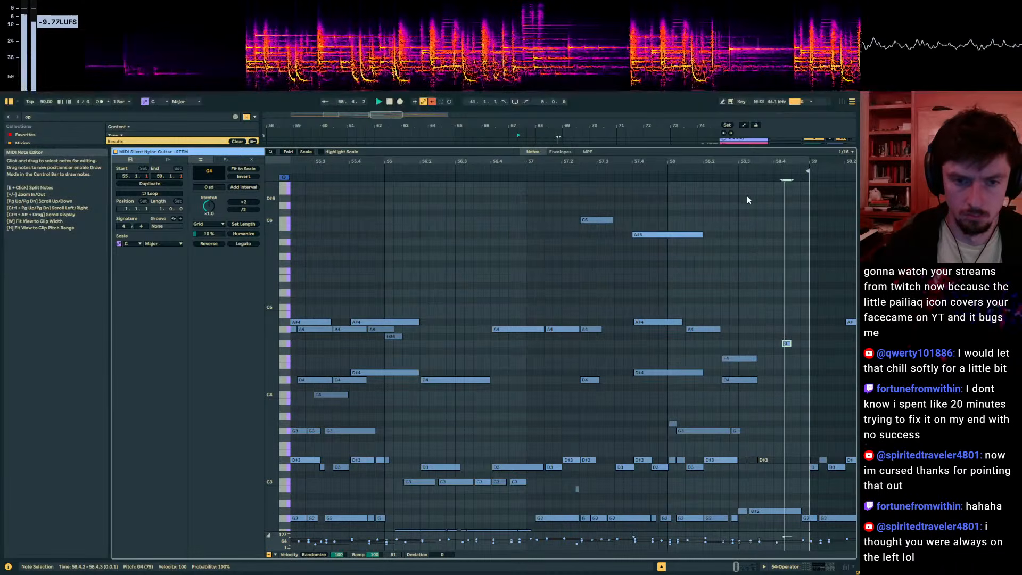
key(Left)
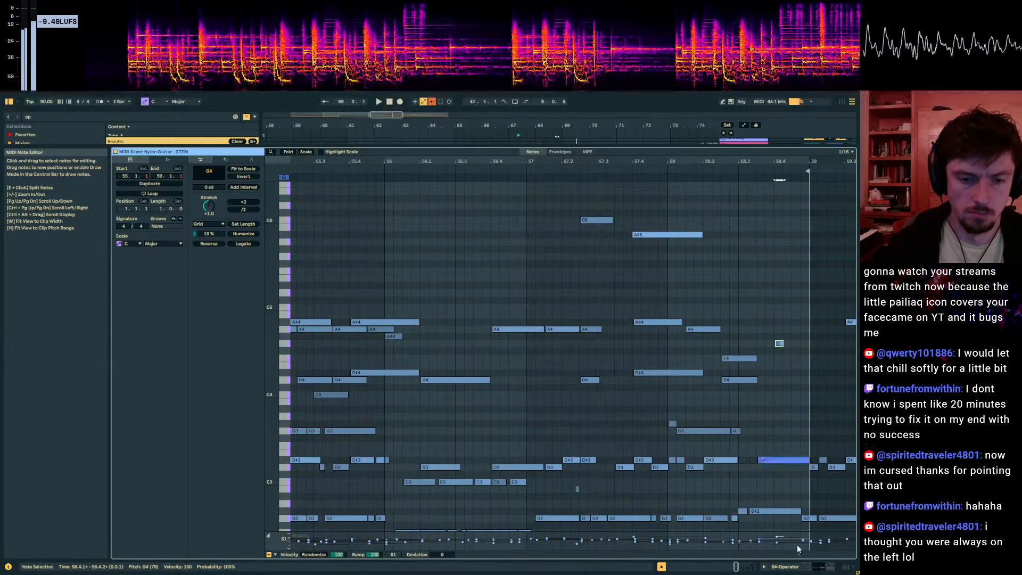
Step: Return to the arrangement, audition it from just before bar 65 and around the Operator clip at bar 69, and stop playback
click(785, 566)
click(446, 166)
key(space)
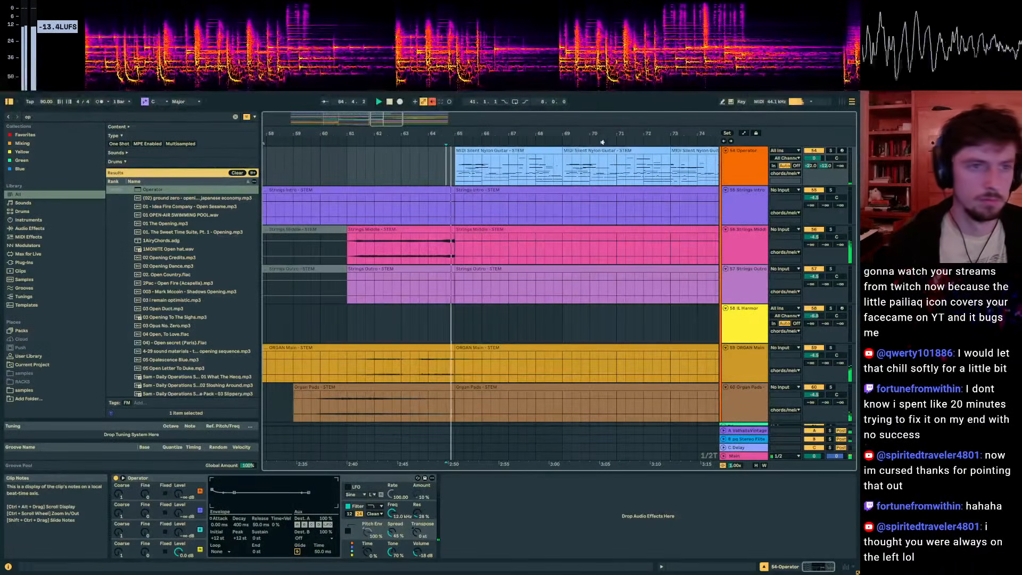
click(603, 151)
click(604, 143)
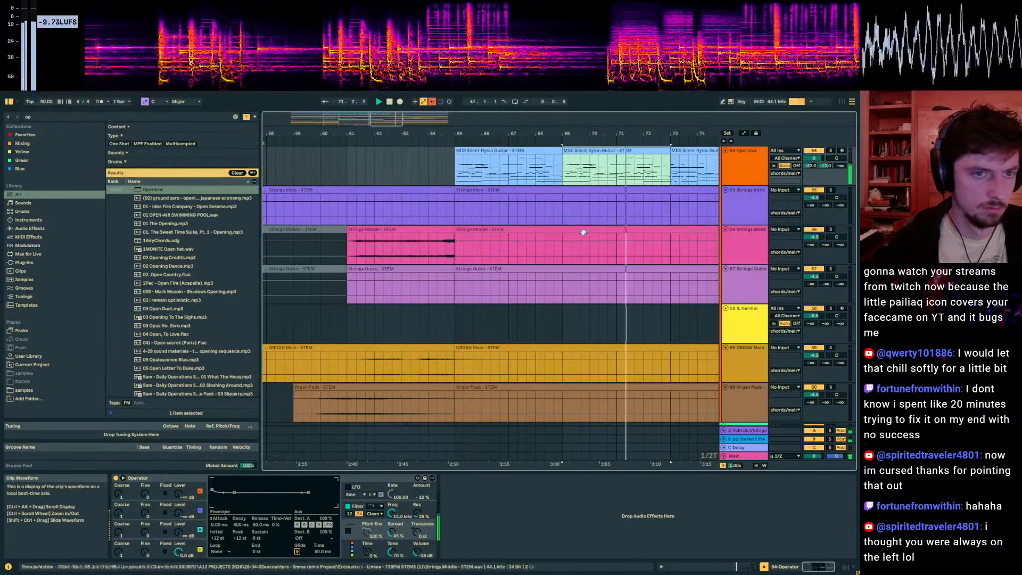
scroll(584, 232, up, 10)
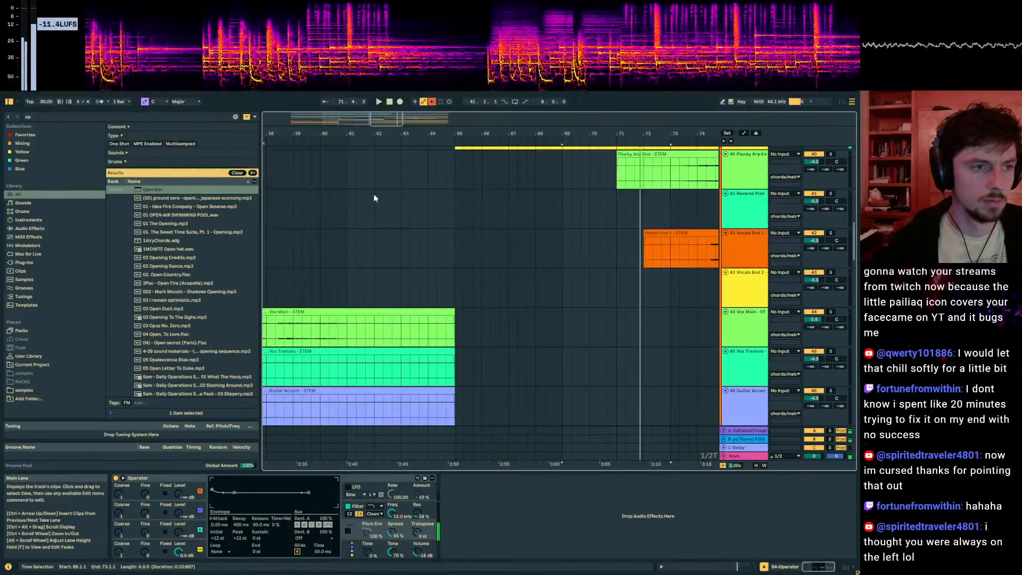
click(374, 198)
key(space)
Step: Unfold the collapsed tops and hi-hat stem tracks in the PERCS group
scroll(467, 217, up, 5)
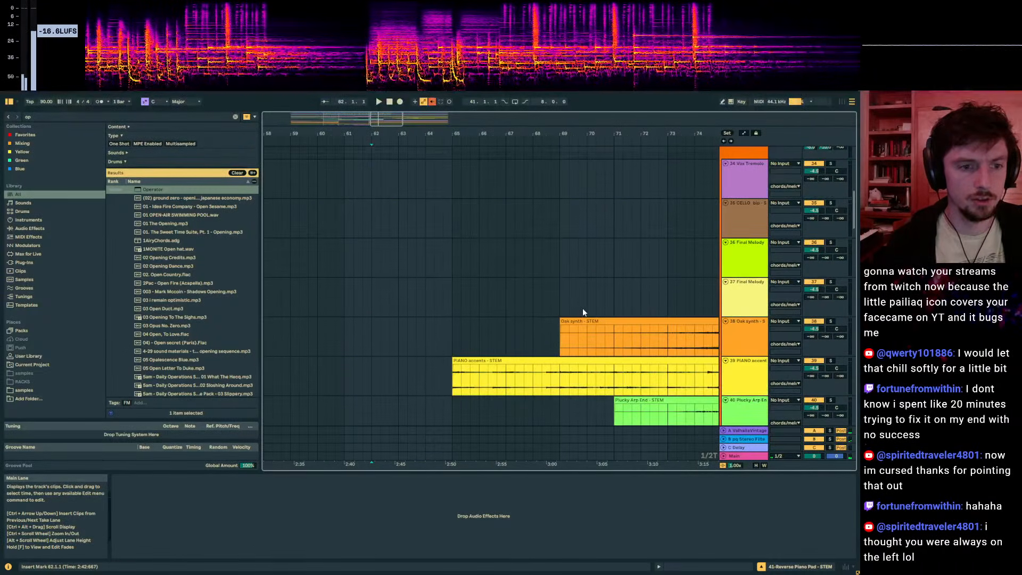
scroll(597, 299, up, 10)
scroll(665, 288, up, 5)
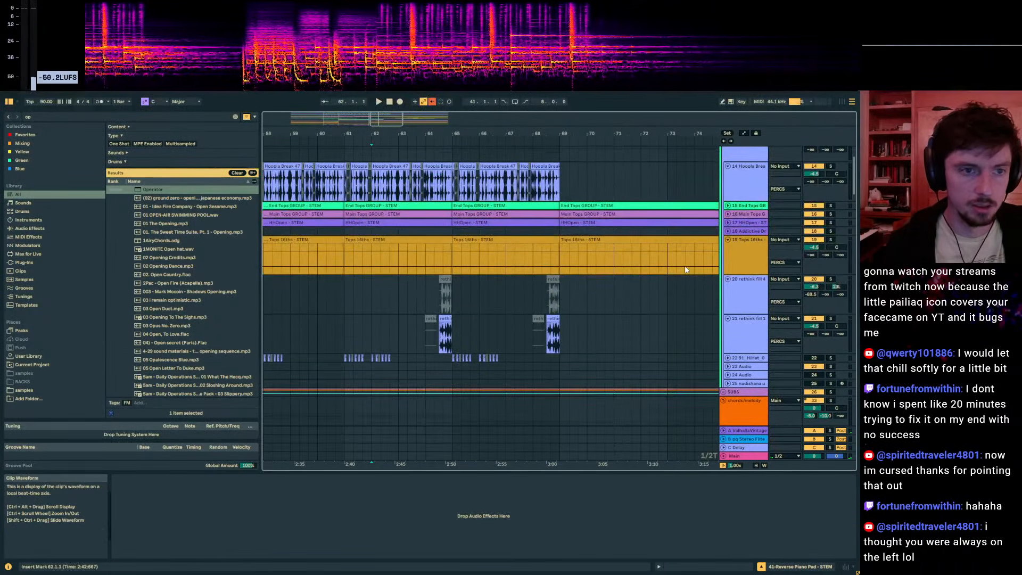
click(729, 221)
alt+click(727, 214)
scroll(598, 224, up, 1)
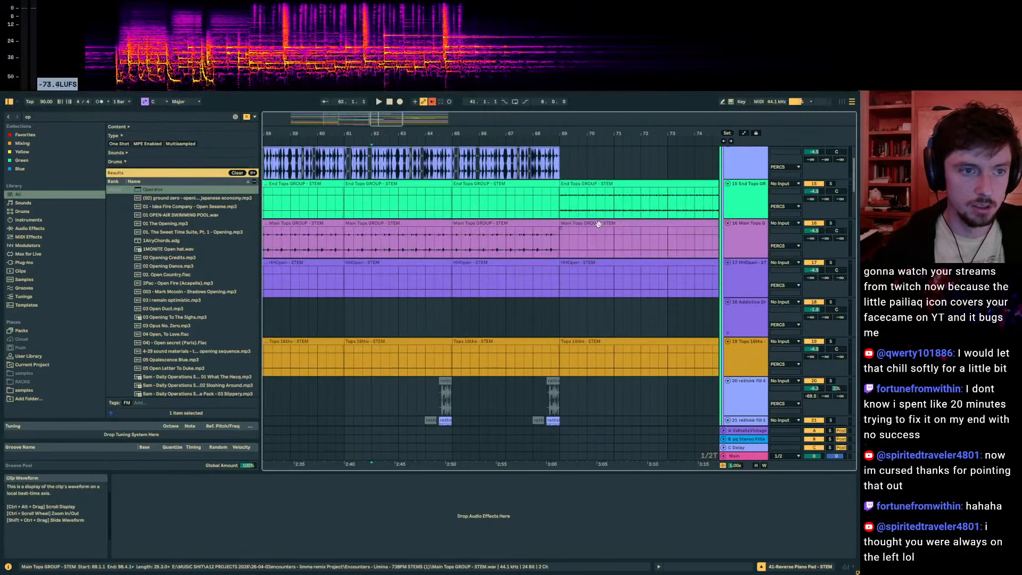
Step: Trim the HHOpen stem so only bars 79 to 85 remain, deleting everything before and after
click(598, 224)
drag(556, 134, 532, 155)
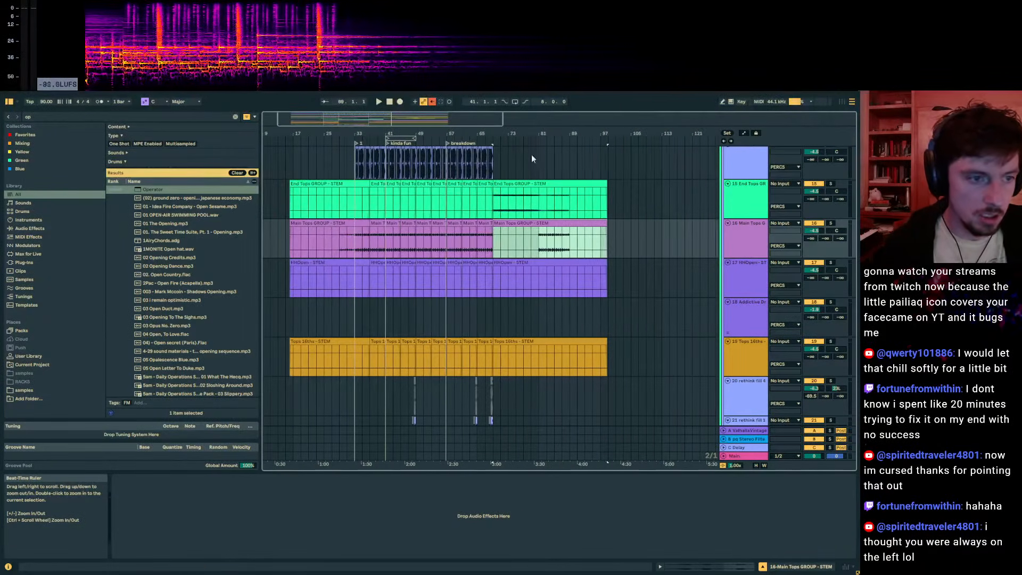
drag(531, 277, 271, 277)
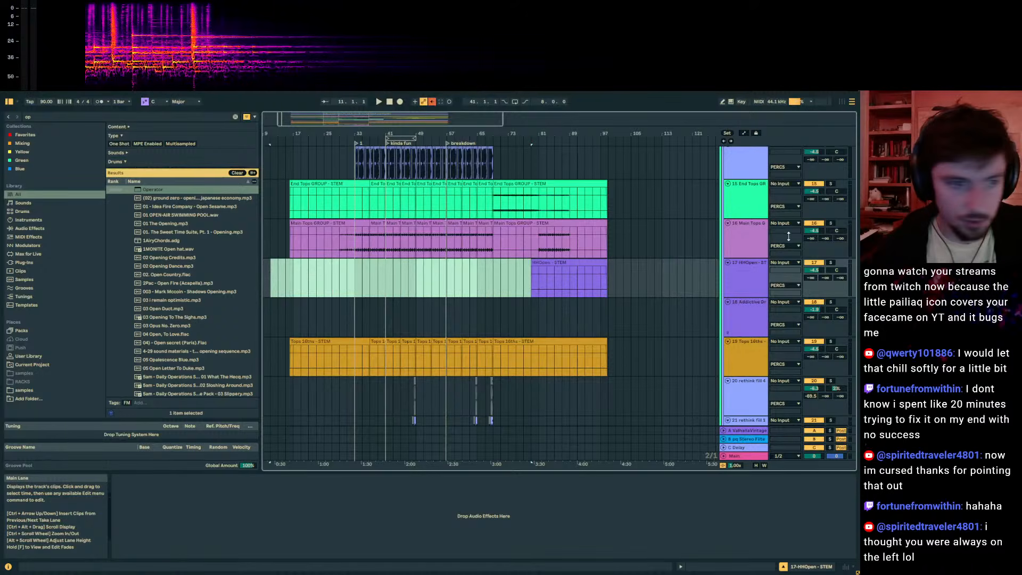
drag(630, 301, 562, 285)
mouse_move(537, 134)
mouse_down()
mouse_move(537, 208)
mouse_move(536, 145)
mouse_up()
drag(655, 284, 596, 283)
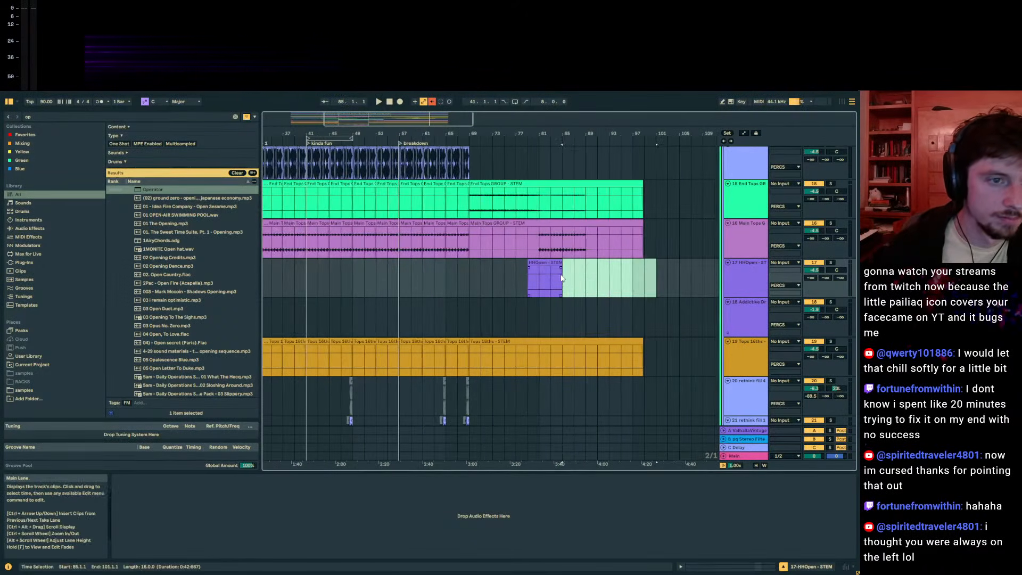
Step: Replace Main Tops bars 69–77 with two copies of its bar 65 clip, and move the last End Tops clip to start at bar 65
drag(515, 238, 466, 235)
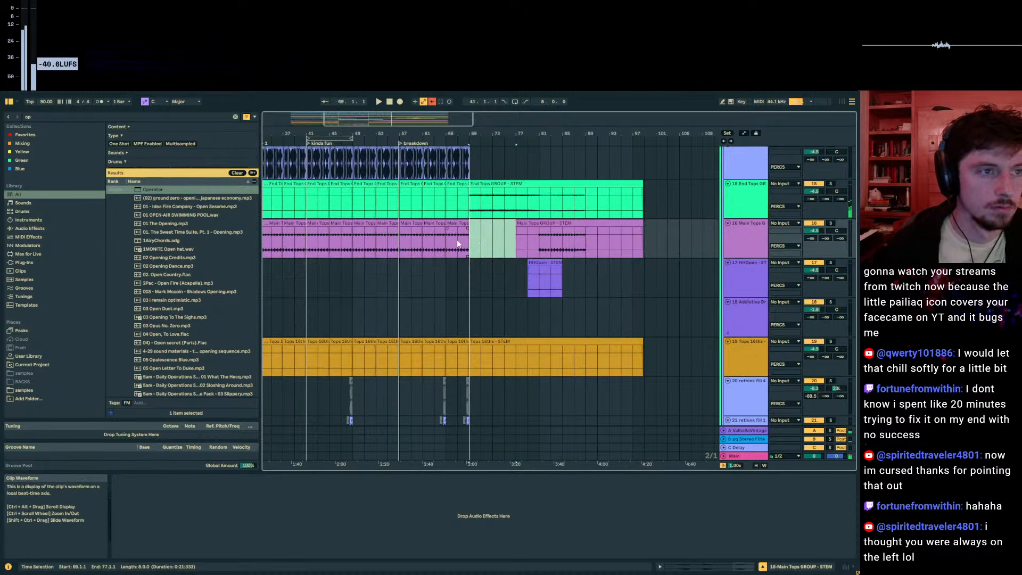
click(433, 245)
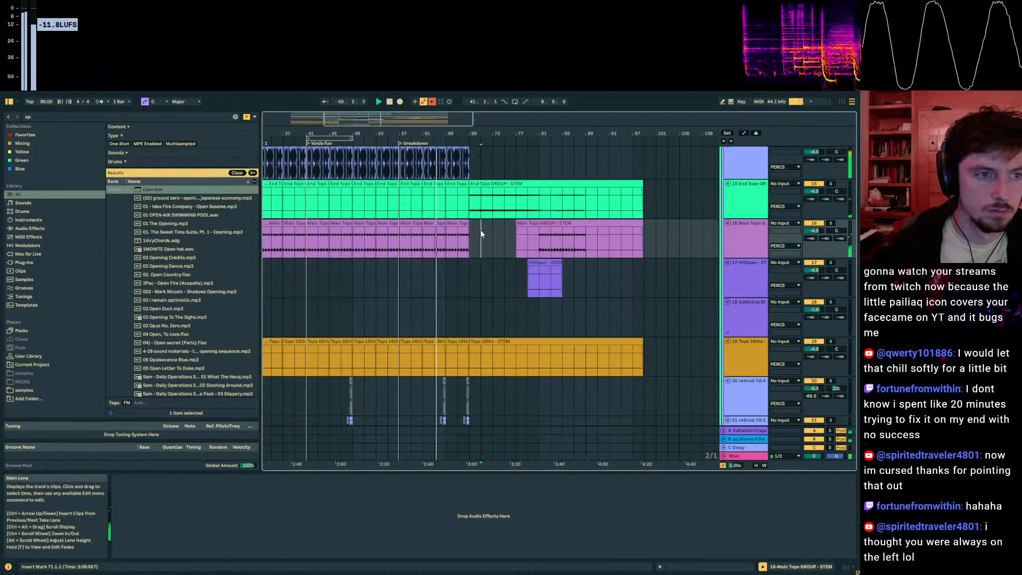
drag(495, 192, 472, 192)
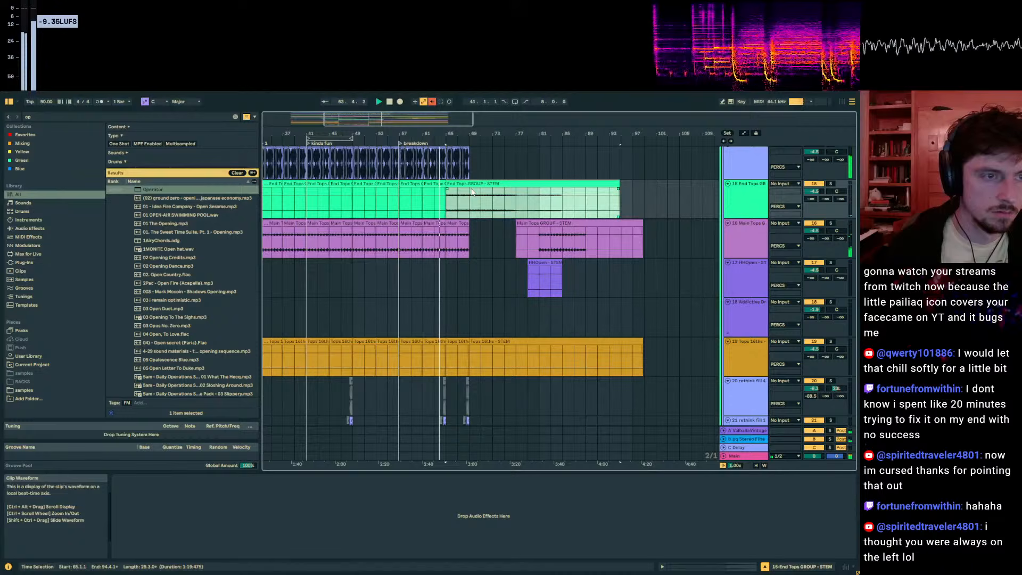
click(462, 232)
key(ctrl+d)
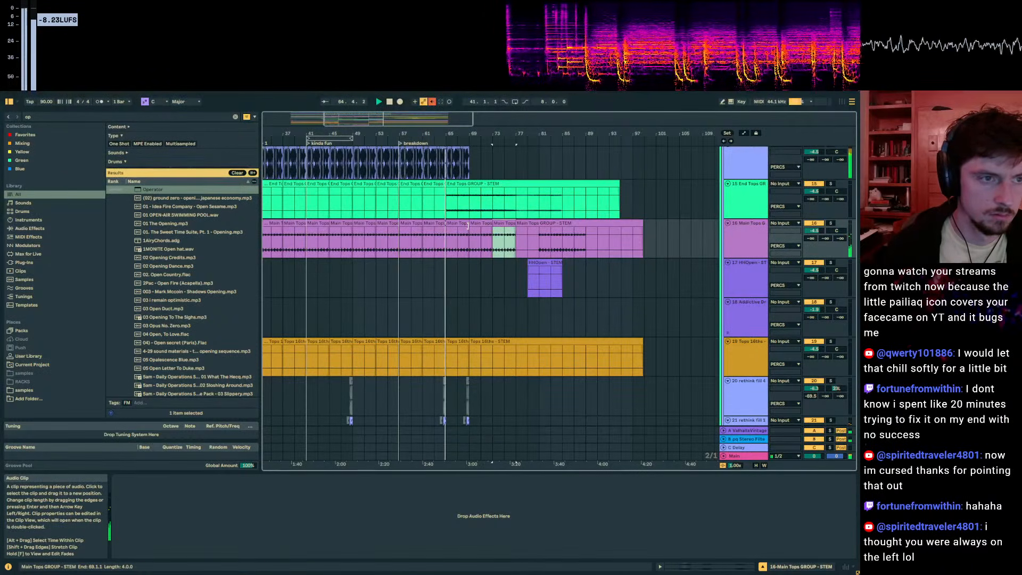
Step: Show automation and raise the drums group's Auto Filter frequency breakpoint at bar 69 to about 14.9 kHz
scroll(469, 225, up, 2)
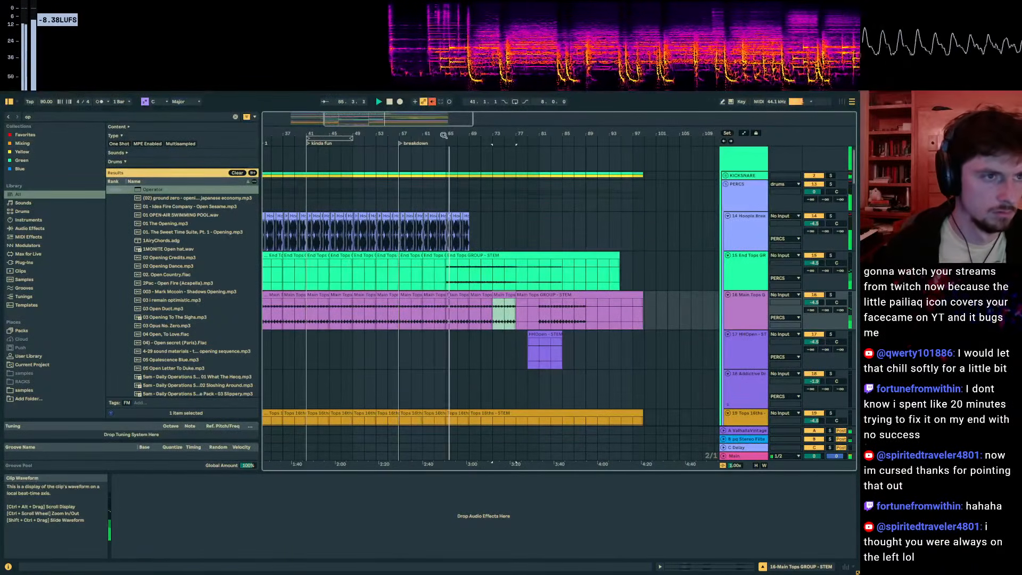
drag(418, 134, 418, 157)
key(a)
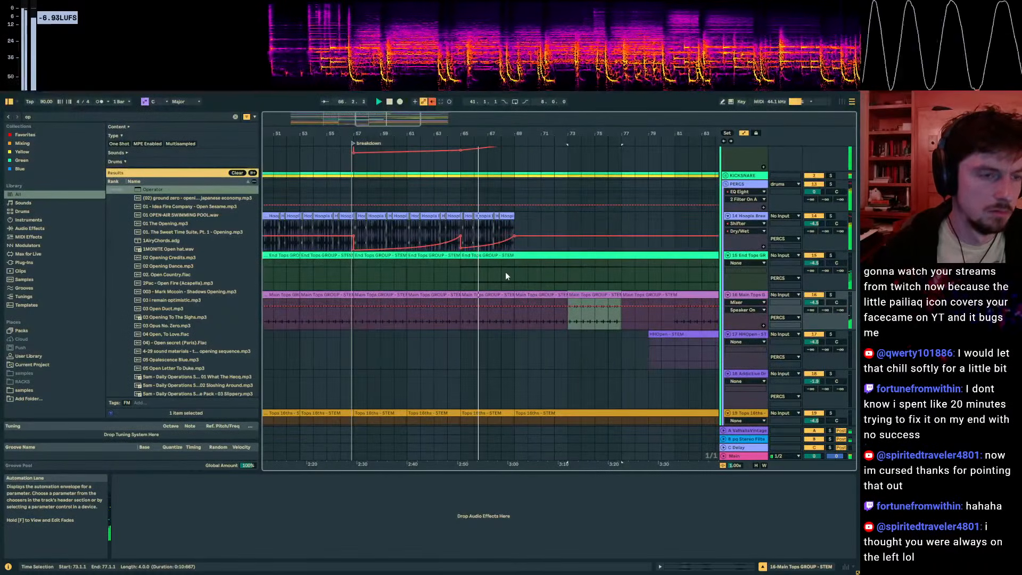
scroll(516, 245, up, 1)
click(526, 182)
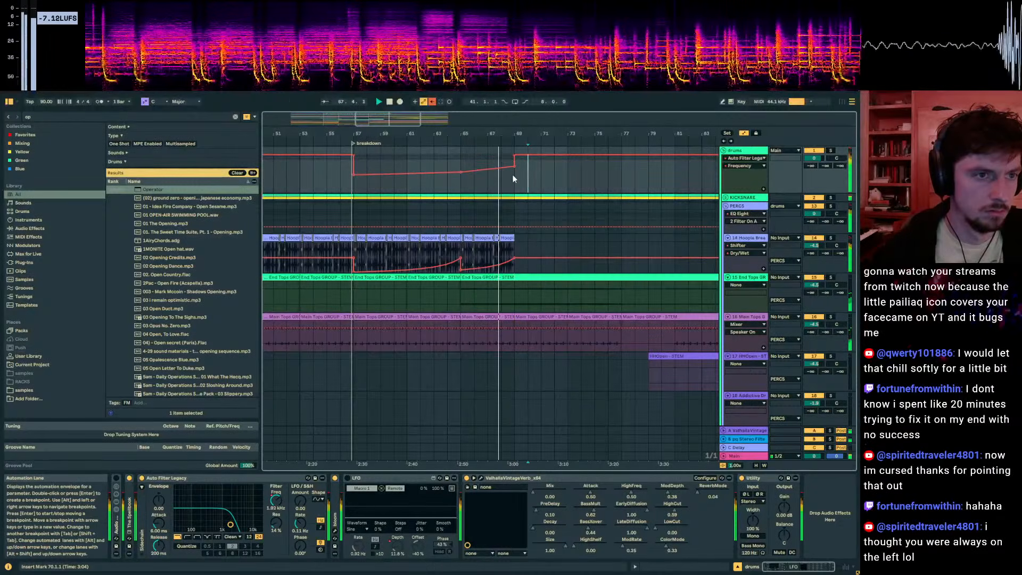
drag(516, 171, 514, 158)
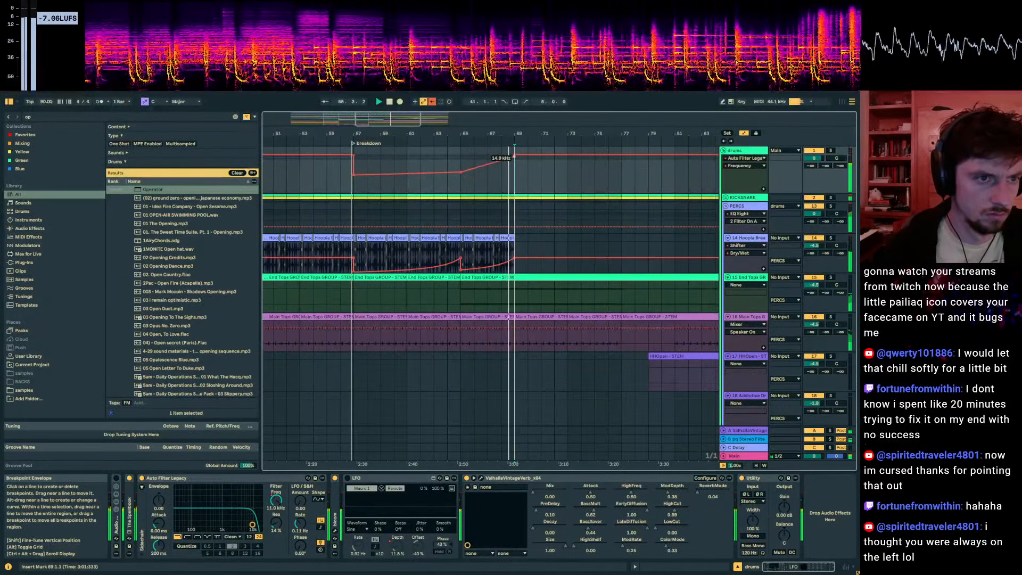
Step: Hide automation and duplicate bars 65–69 of the Hoopla Break, End Tops and Main Tops tracks twice, up to bar 77
key(a)
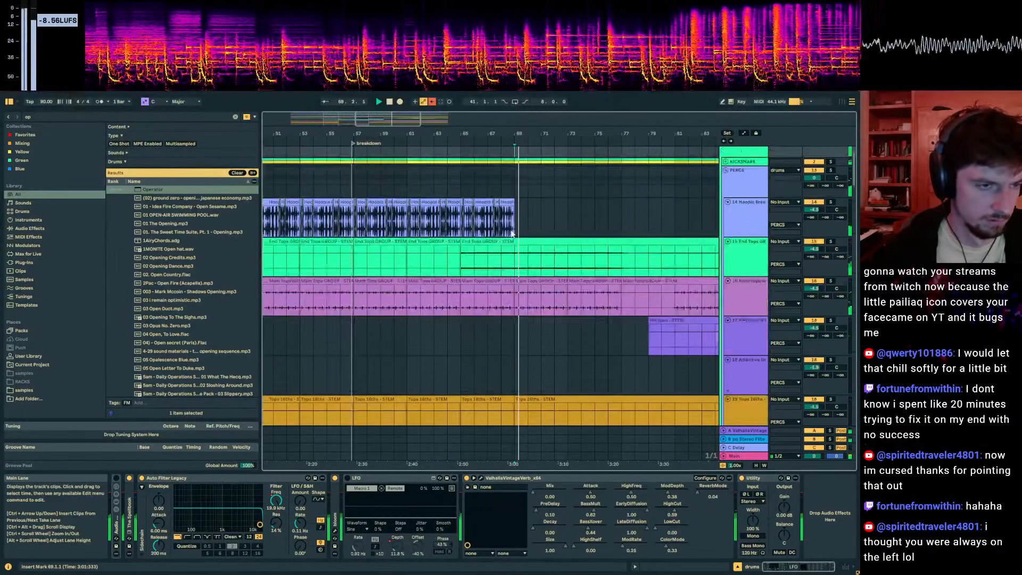
drag(515, 258, 463, 333)
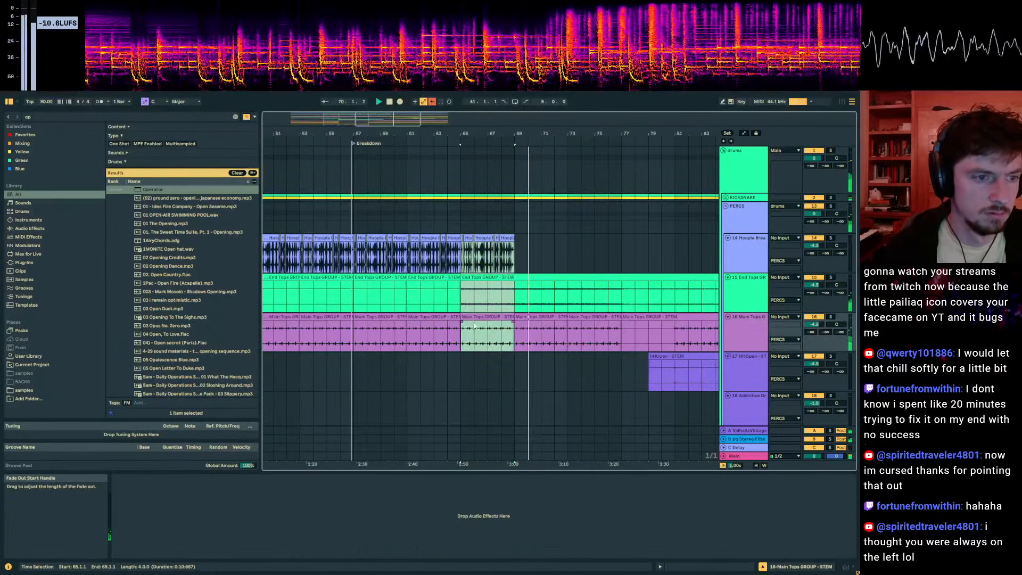
key(ctrl+d)
key(ctrl+d)
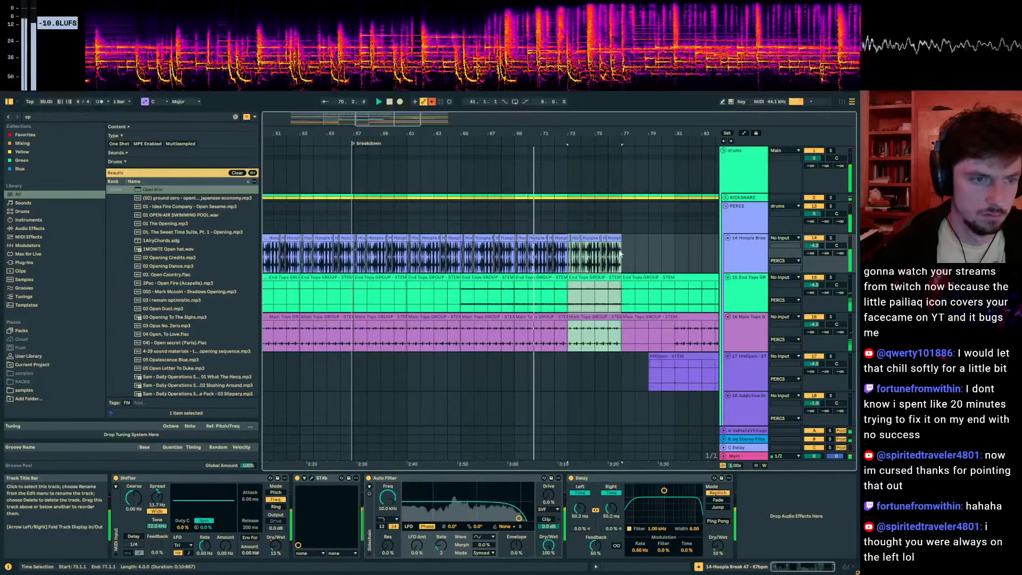
Step: Unfold the KICKSNARE group and try duplicating bars 65–69 of its snare stem and Rhizomorphic tracks
click(725, 198)
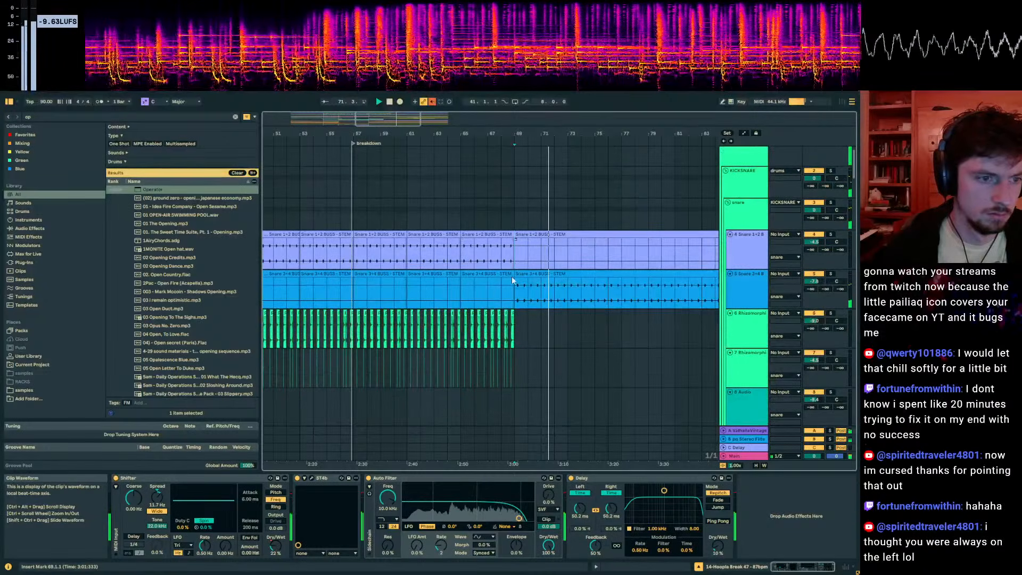
drag(512, 276, 462, 388)
key(ctrl+d)
scroll(461, 362, down, 1)
key(ctrl+z)
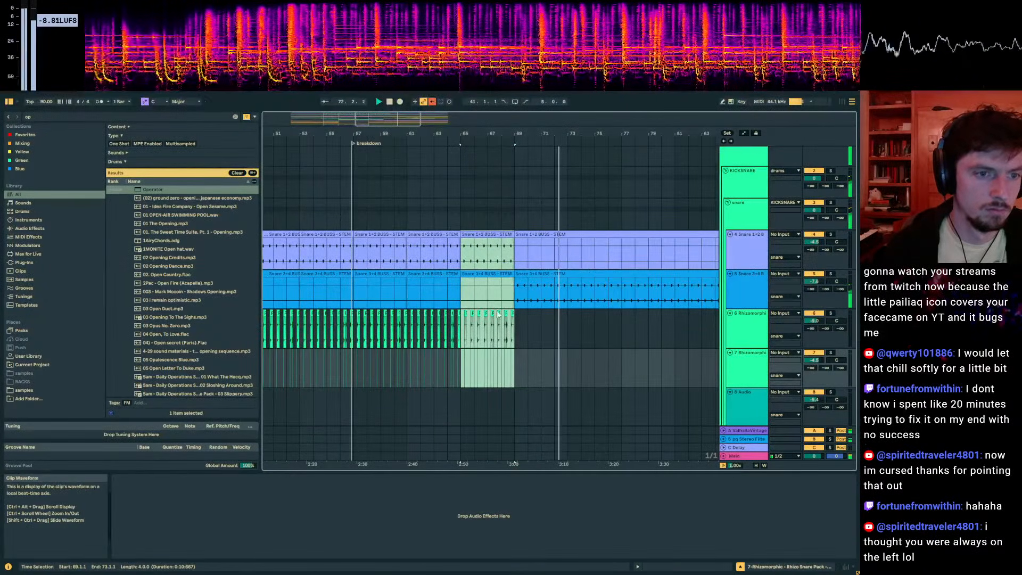
Step: Fold the snare group and duplicate bars 65–69 of the KICKS group twice so the kicks run to bar 77
click(727, 203)
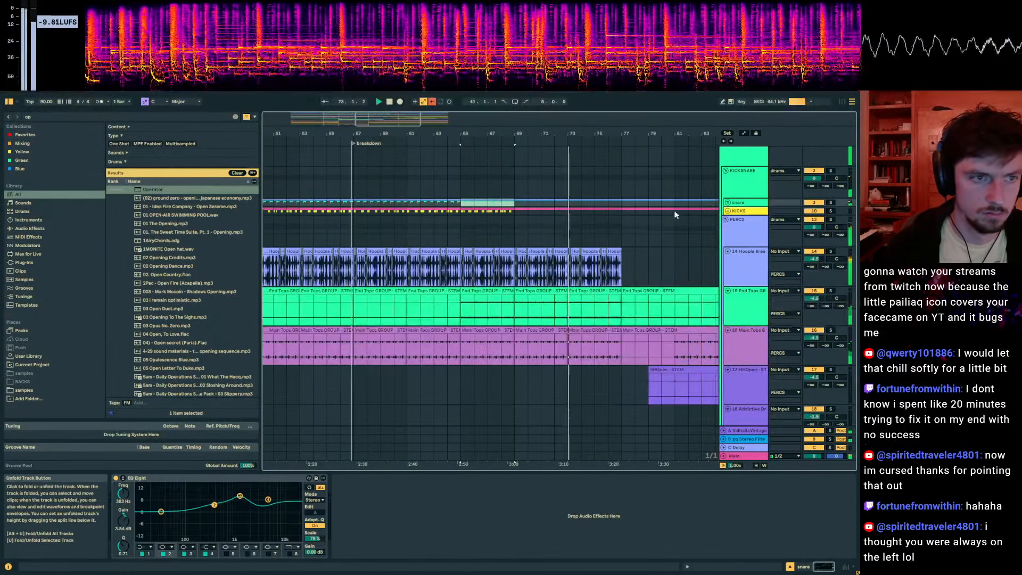
key(ctrl+d)
key(ctrl+d)
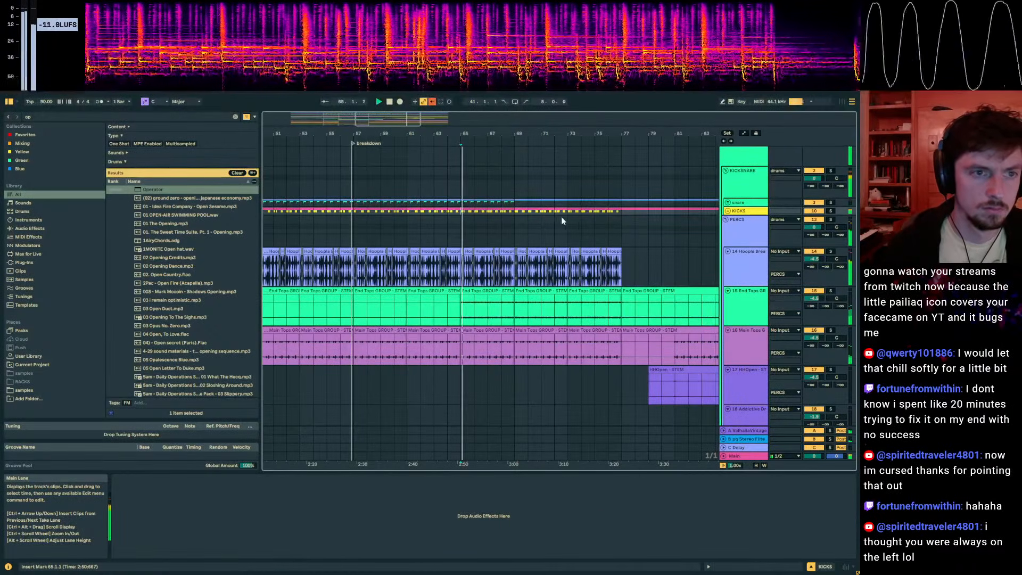
Step: Unfold the snare group and duplicate bars 65–69 of the two Rhizomorphic snare tracks twice, up to bar 77
click(727, 203)
drag(506, 290, 476, 306)
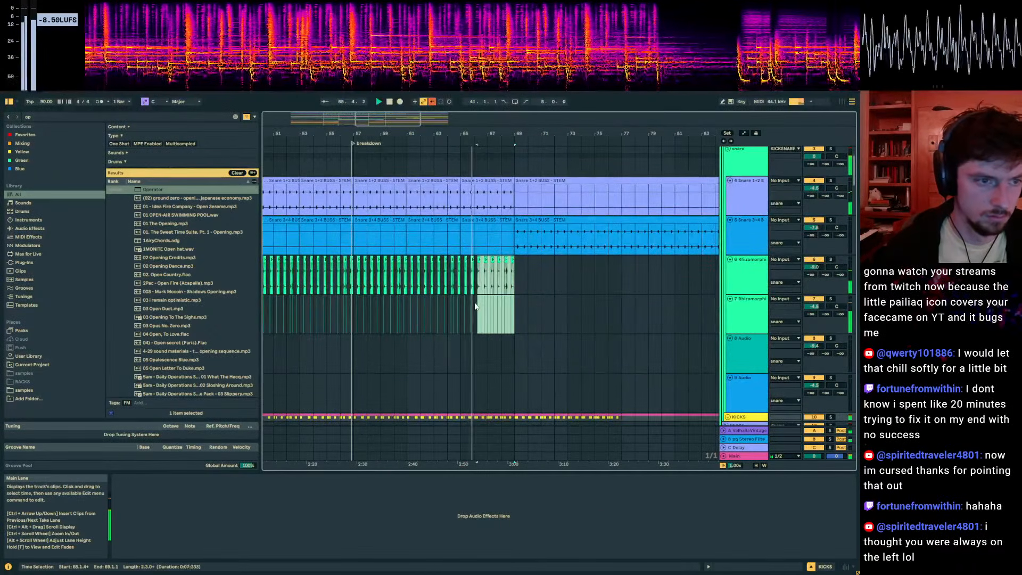
key(ctrl+d)
key(ctrl+d)
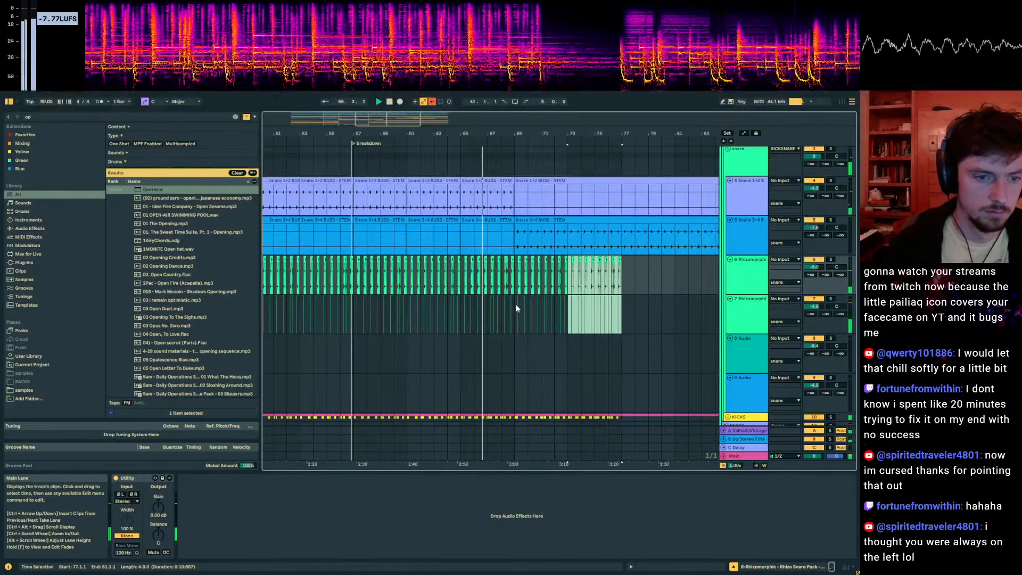
Step: Look through the percussion, melody, vocal and guitar tracks to check what plays after bar 69
scroll(532, 274, down, 2)
scroll(532, 274, down, 3)
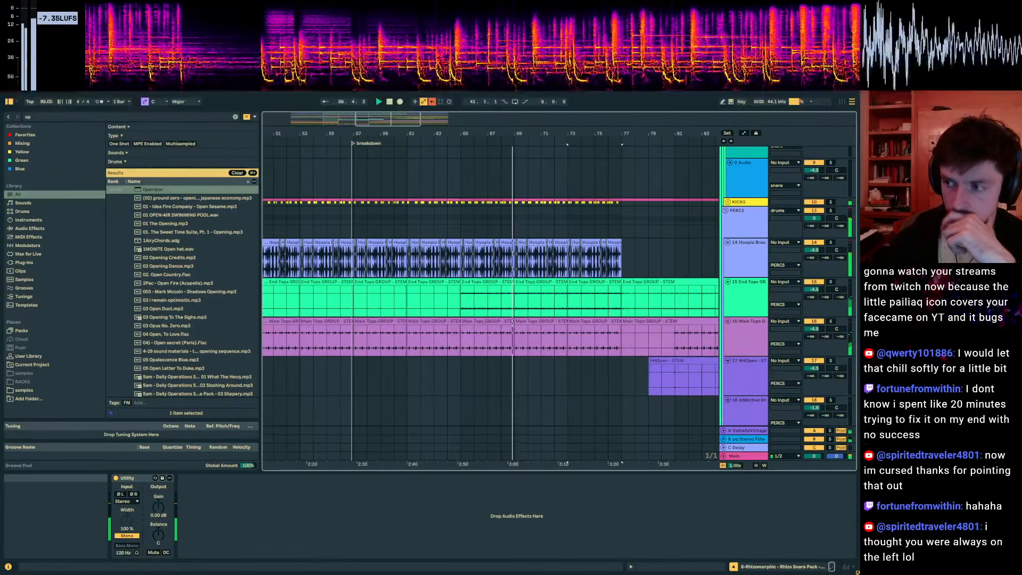
scroll(544, 272, down, 4)
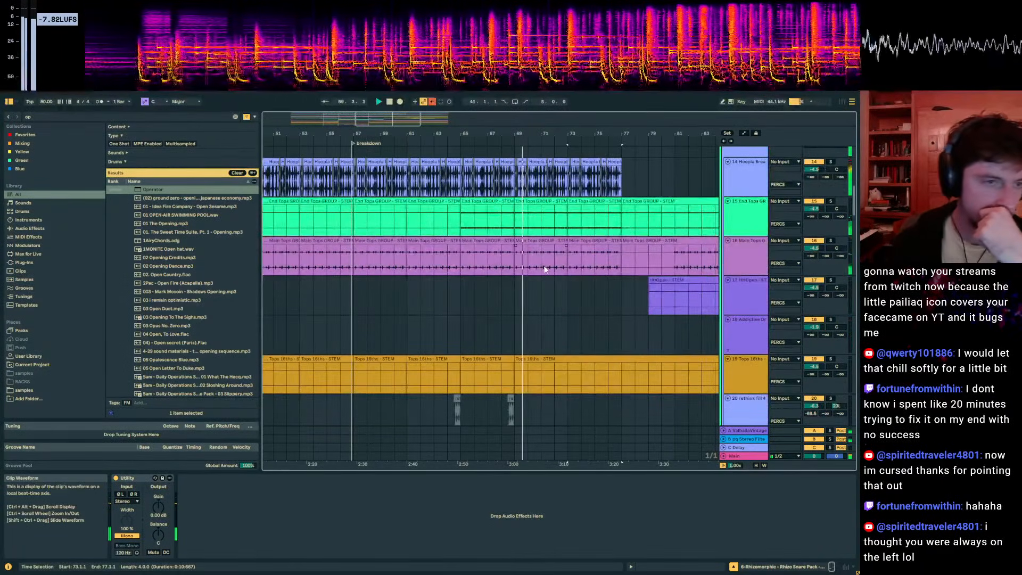
scroll(544, 272, down, 14)
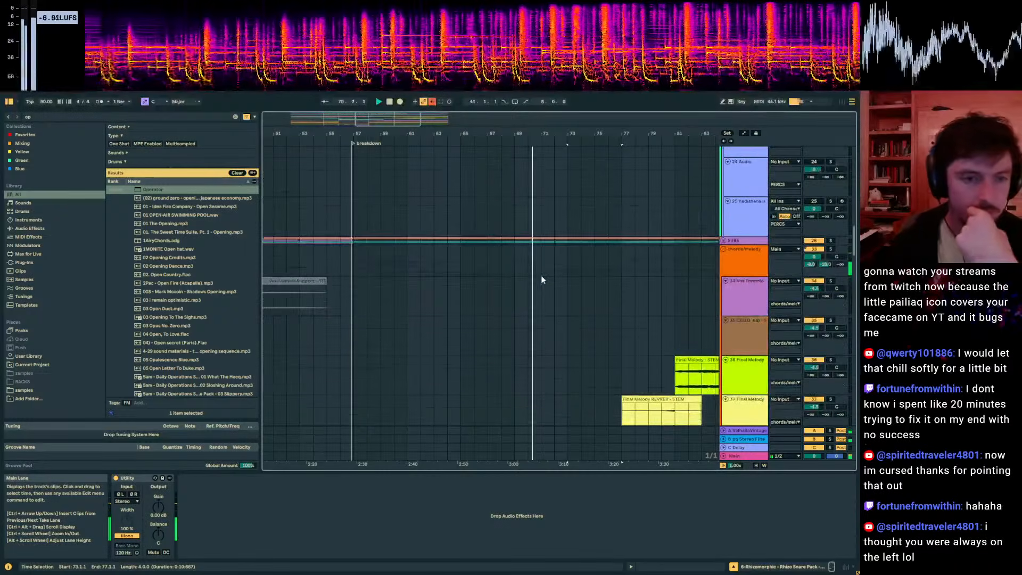
scroll(540, 277, down, 7)
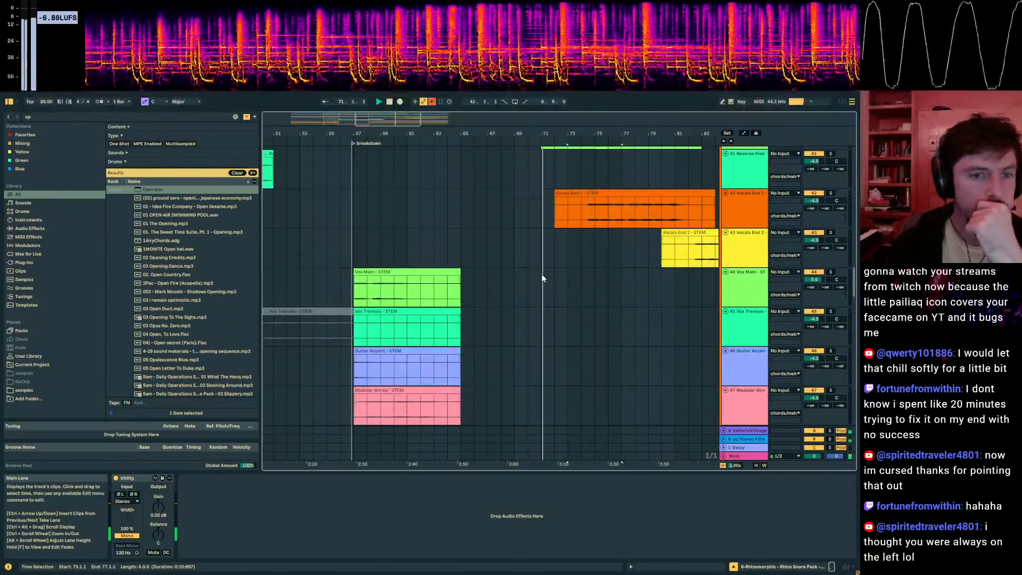
scroll(546, 282, up, 15)
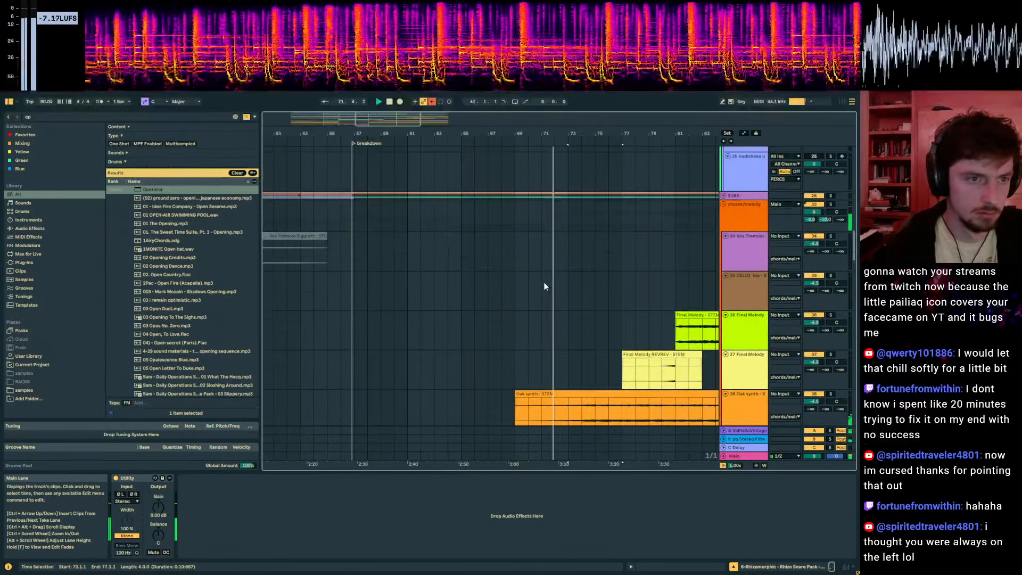
scroll(545, 285, up, 6)
scroll(537, 285, down, 7)
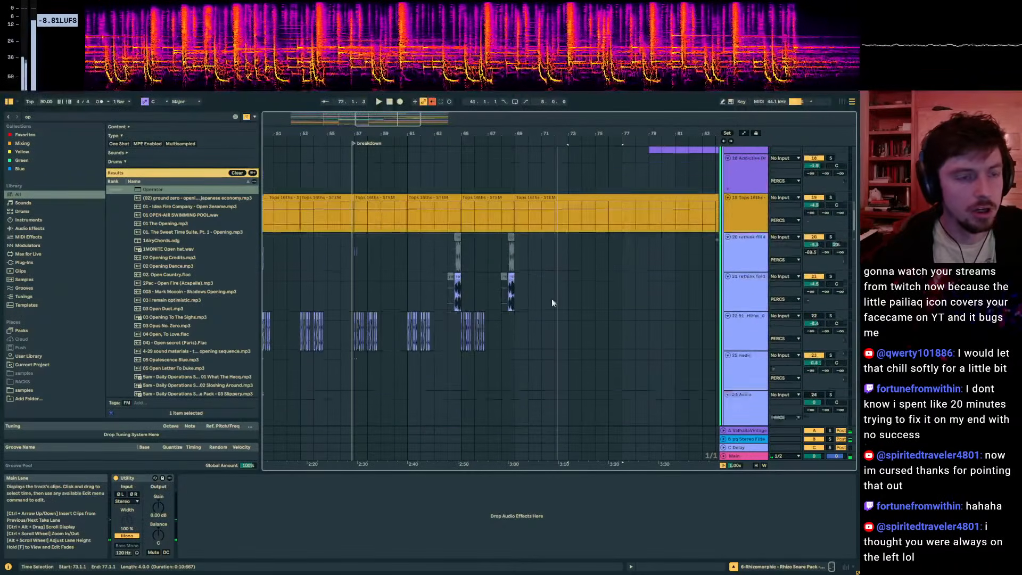
scroll(753, 302, down, 18)
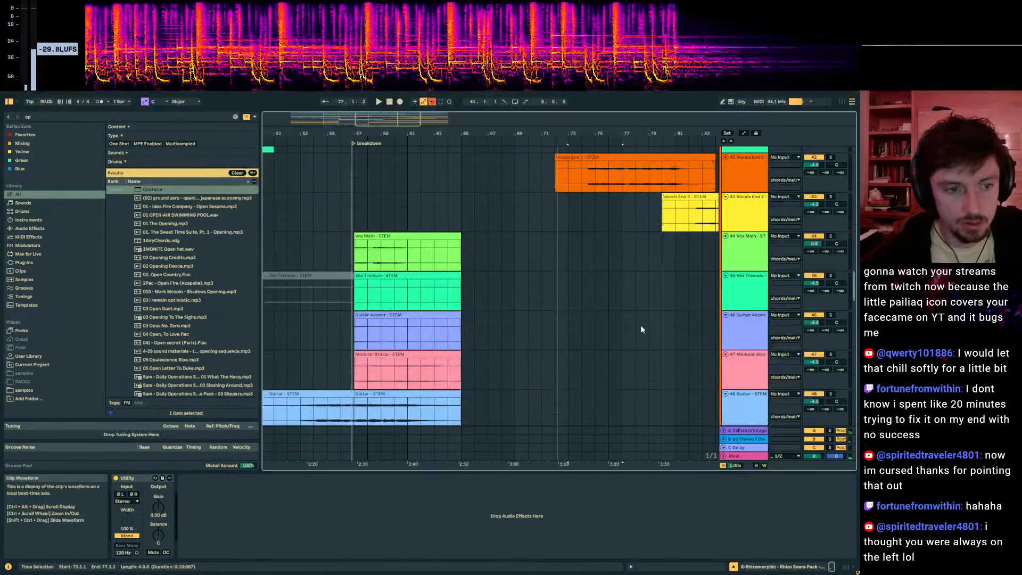
Step: Open the Operator clip at bar 69 and transpose its two highest notes around 57.3 and 57.4 to F5 and D#5
scroll(657, 316, down, 3)
click(551, 237)
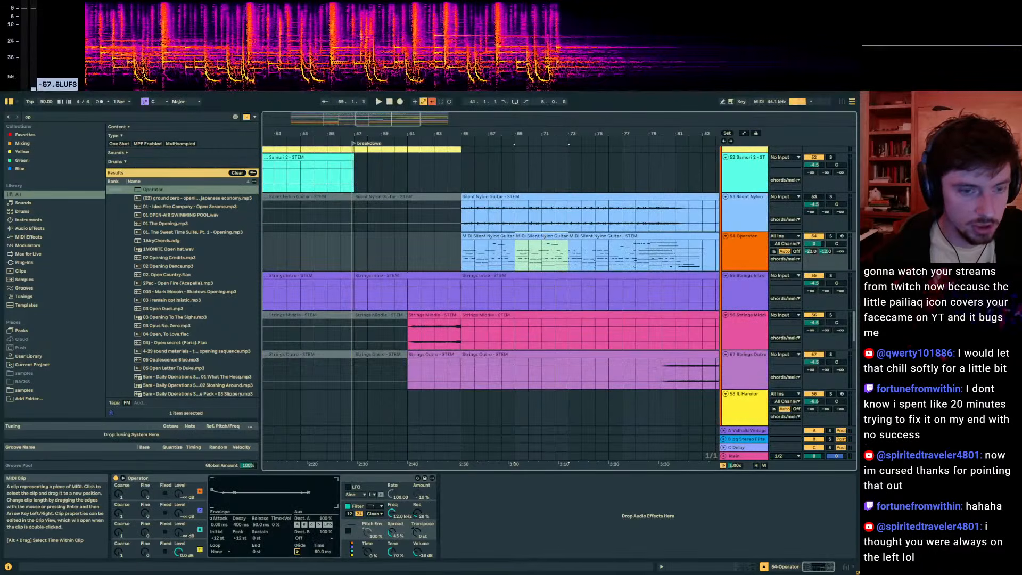
click(713, 565)
drag(755, 299, 603, 179)
key(shift+Down)
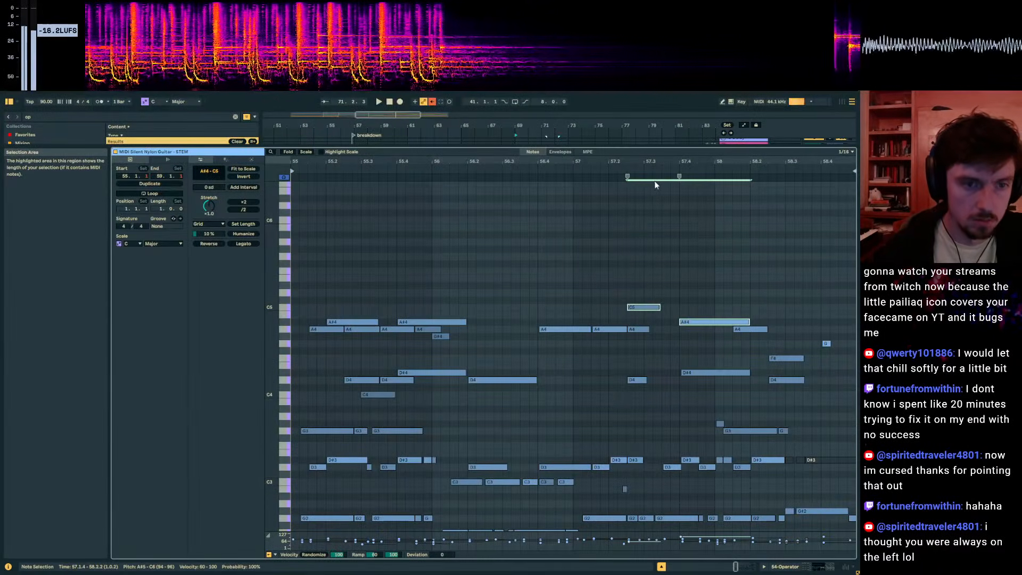
key(shift+Up)
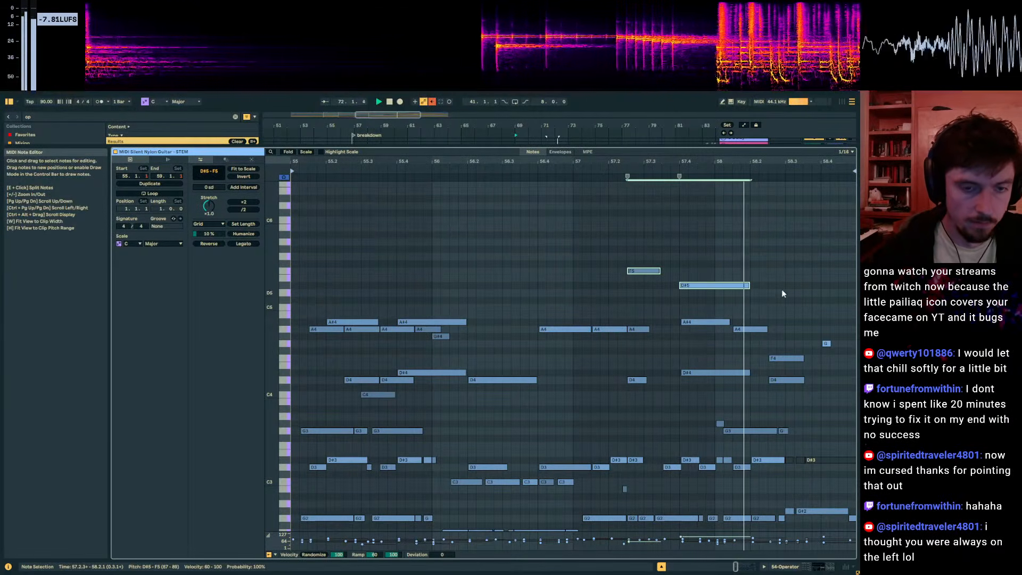
Step: Add a short G5 note at 58.2.2 in the Operator clip and play the phrase from 57.3
double_click(764, 271)
drag(768, 276, 768, 260)
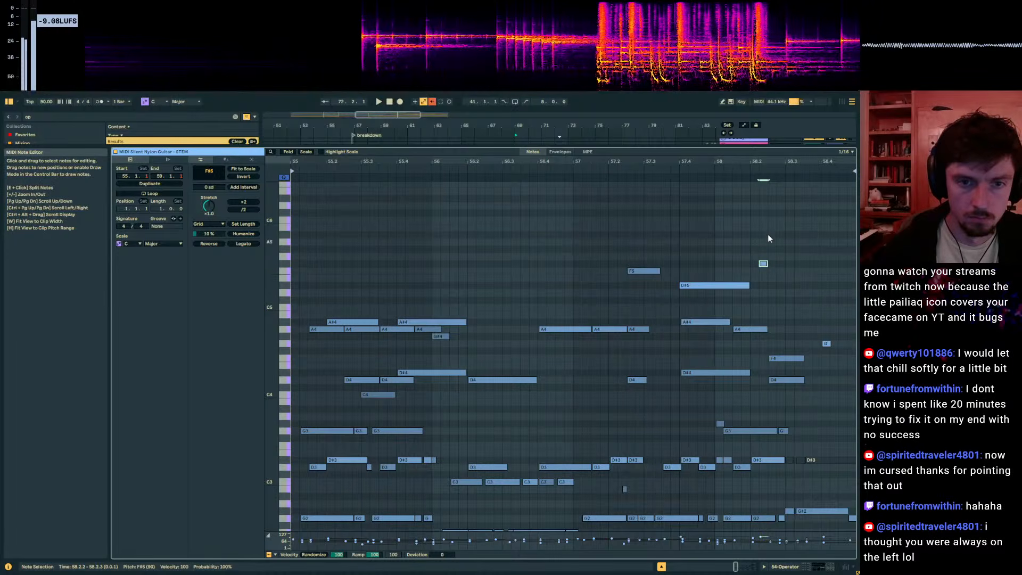
key(space)
click(624, 171)
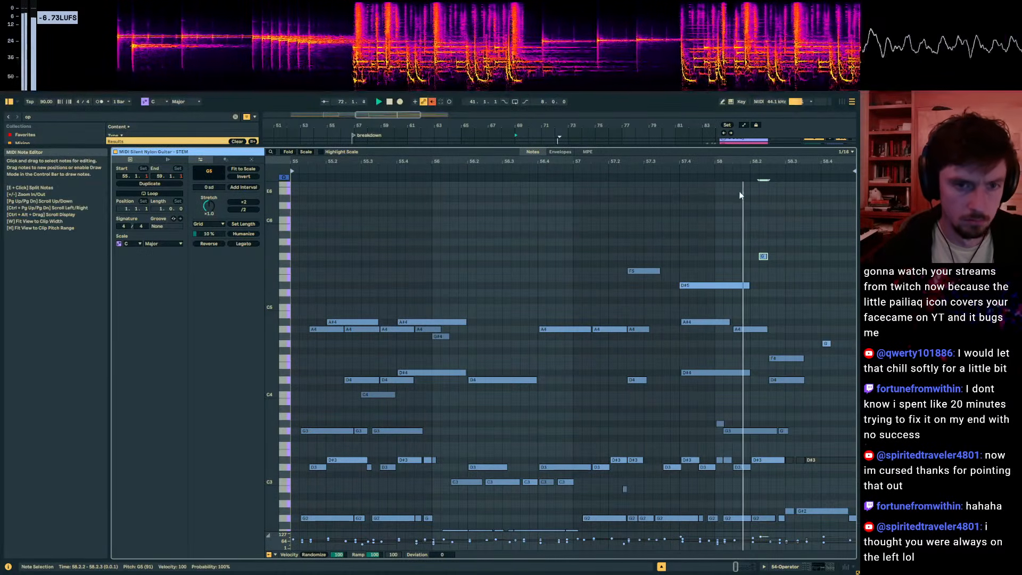
Step: Shift the new G5 note to 58.4.1, above the short G4 note
key(Right)
key(Right)
key(Right)
key(Right)
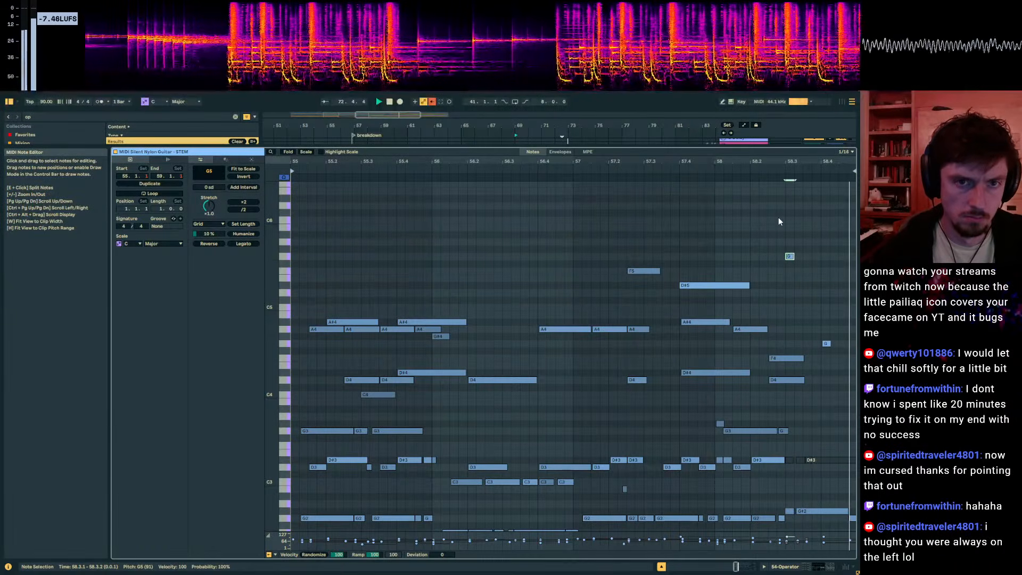
key(Right)
key(Right)
key(Right)
key(Right)
key(Right)
key(Left)
key(Left)
click(842, 351)
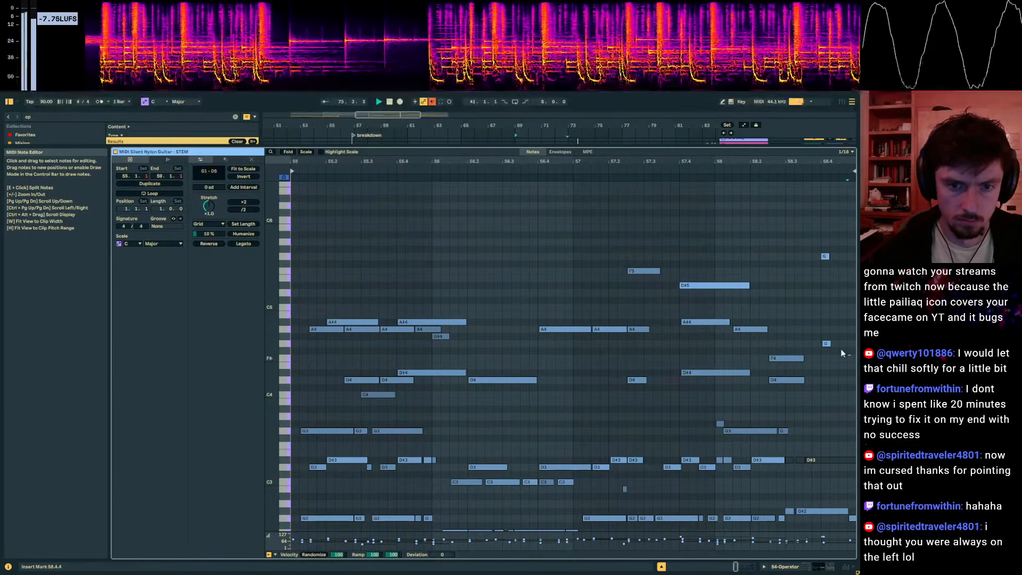
Step: Delete the A4 note at 58.1 and add an octave copy of the F4 note at 58.2.3 on F5
click(630, 164)
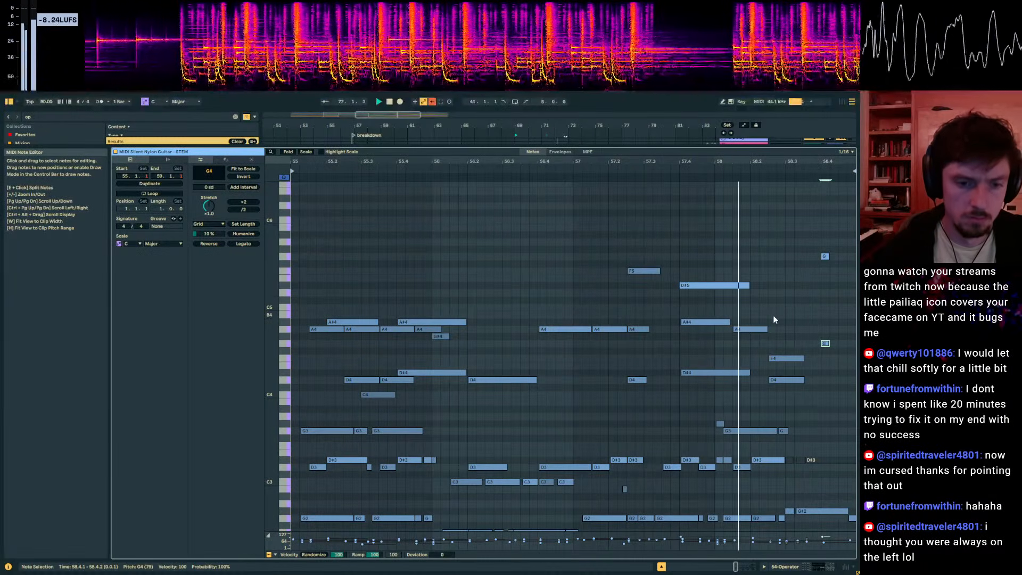
click(736, 332)
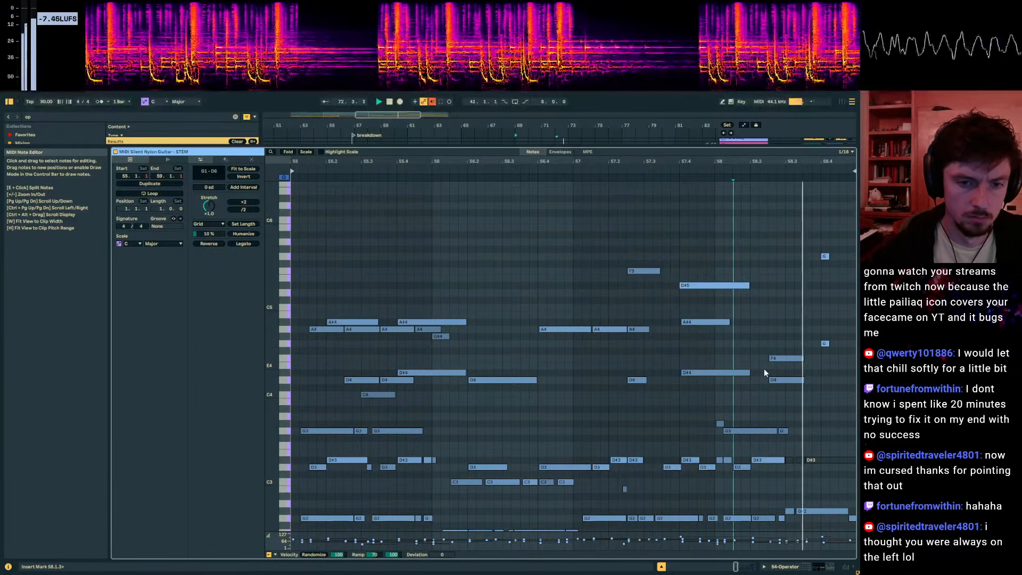
click(825, 256)
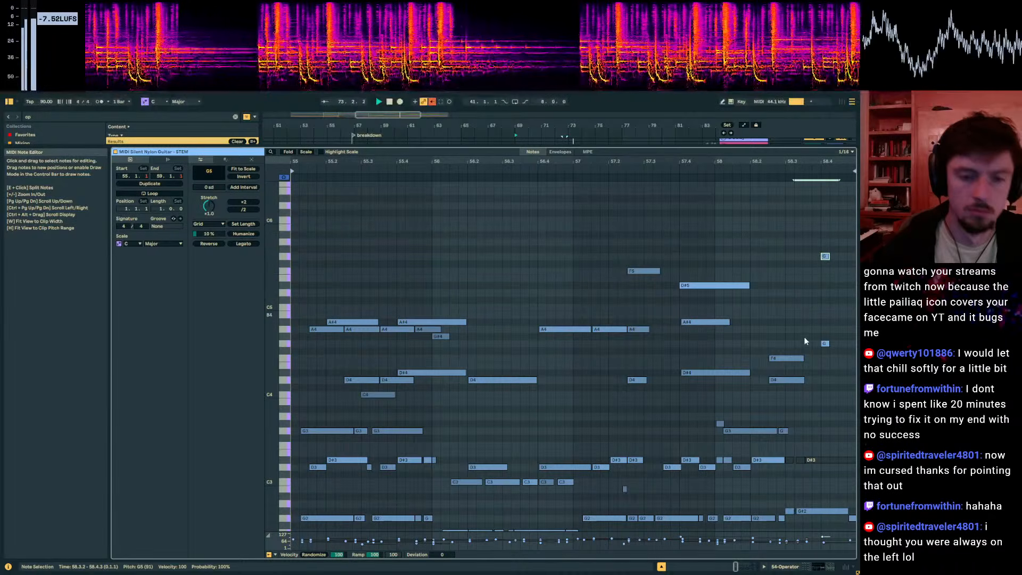
click(787, 358)
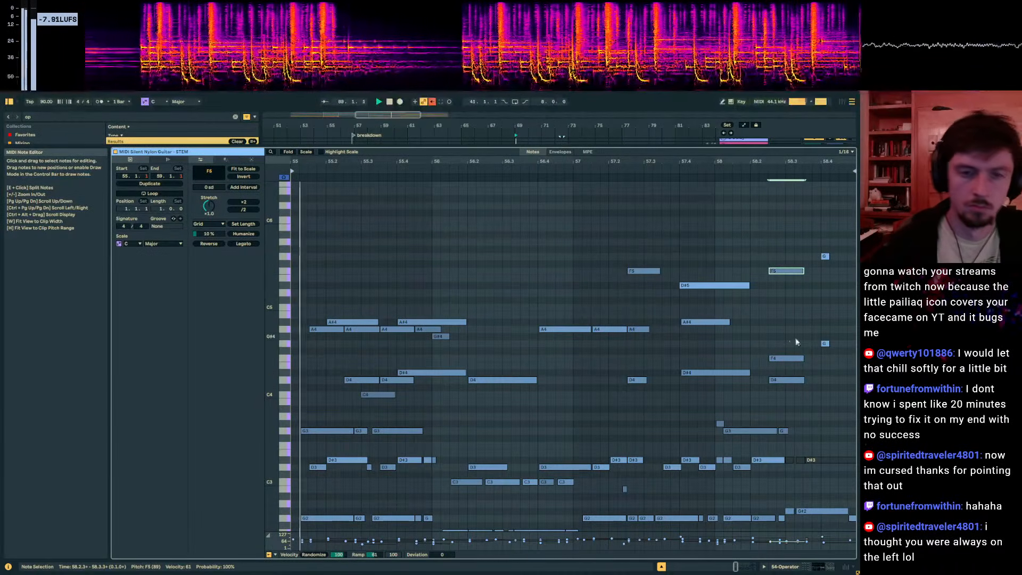
Step: Close the note editor, stop playback and duplicate the two Operator clips at bars 65 and 69 to fill bars 73–81
click(785, 567)
key(space)
click(749, 172)
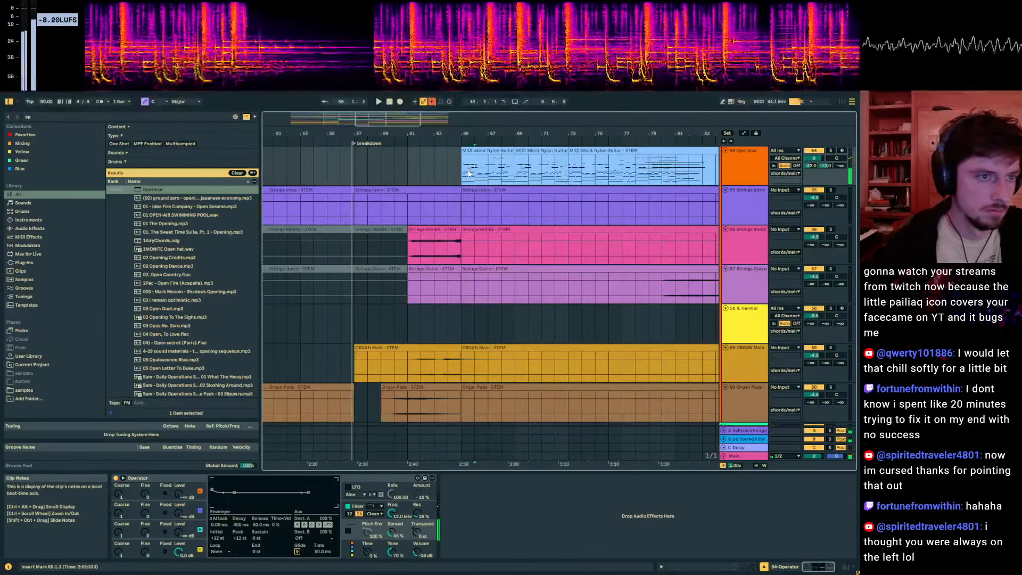
click(748, 172)
click(539, 151)
shift+click(487, 152)
key(ctrl+d)
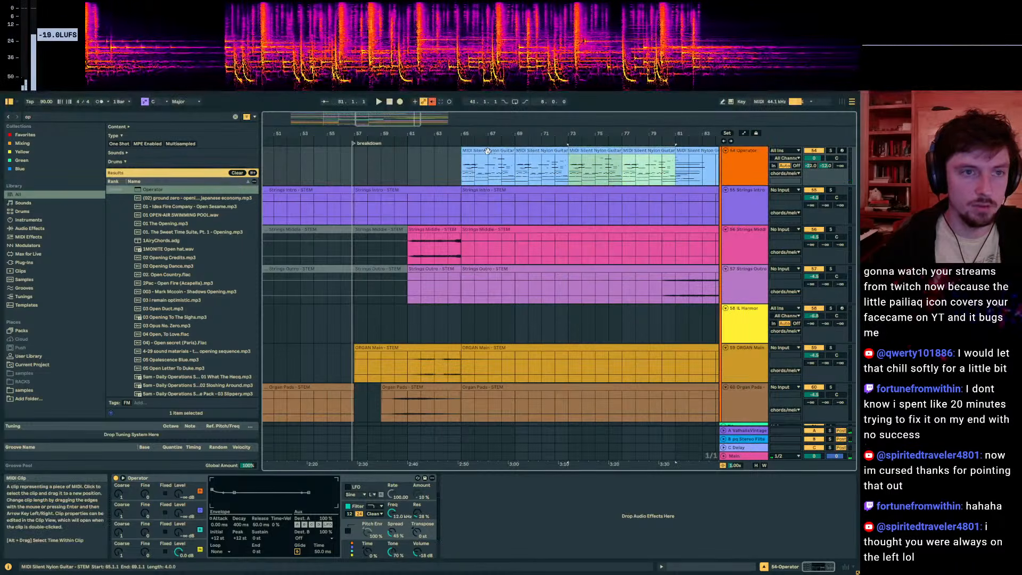
Step: Insert a new MIDI track below Operator and paste copies of the Operator clips from bars 65–81 onto it
click(742, 177)
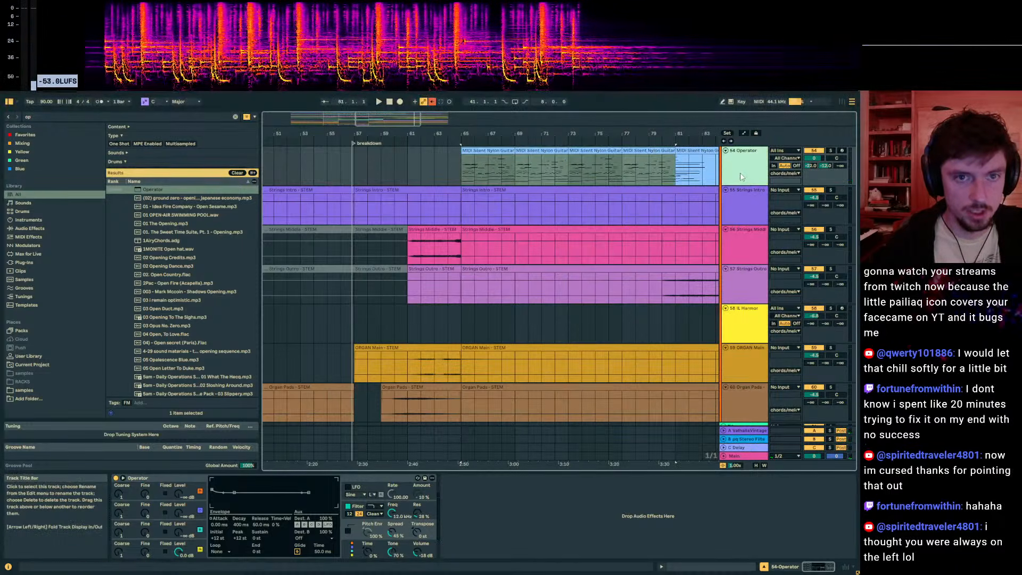
key(ctrl+shift+t)
click(461, 205)
key(ctrl+v)
Step: Search the browser for "hyp" and load the Hyper Field instrument on the new MIDI track
drag(49, 117, 2, 99)
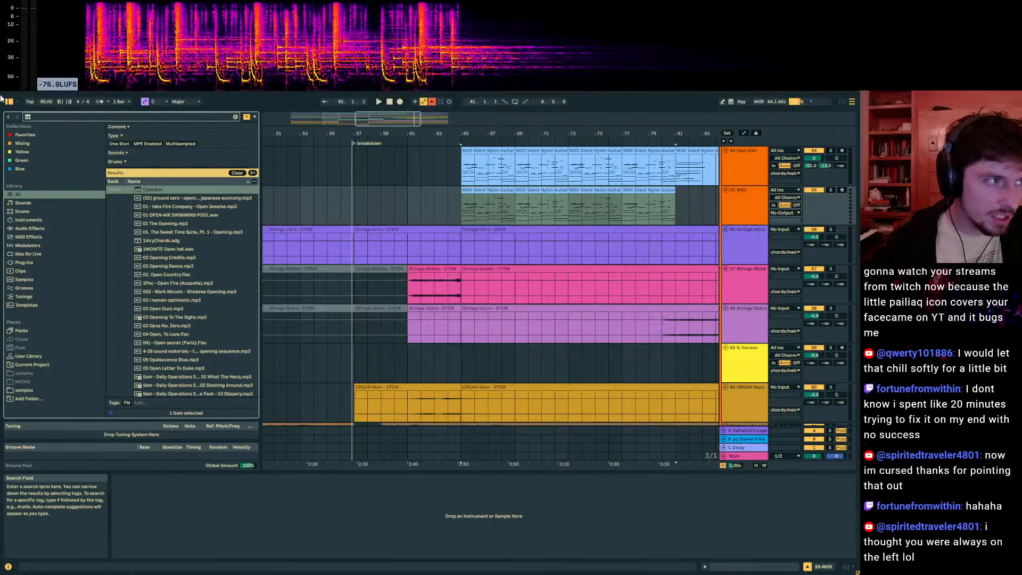
text(hyp)
double_click(229, 189)
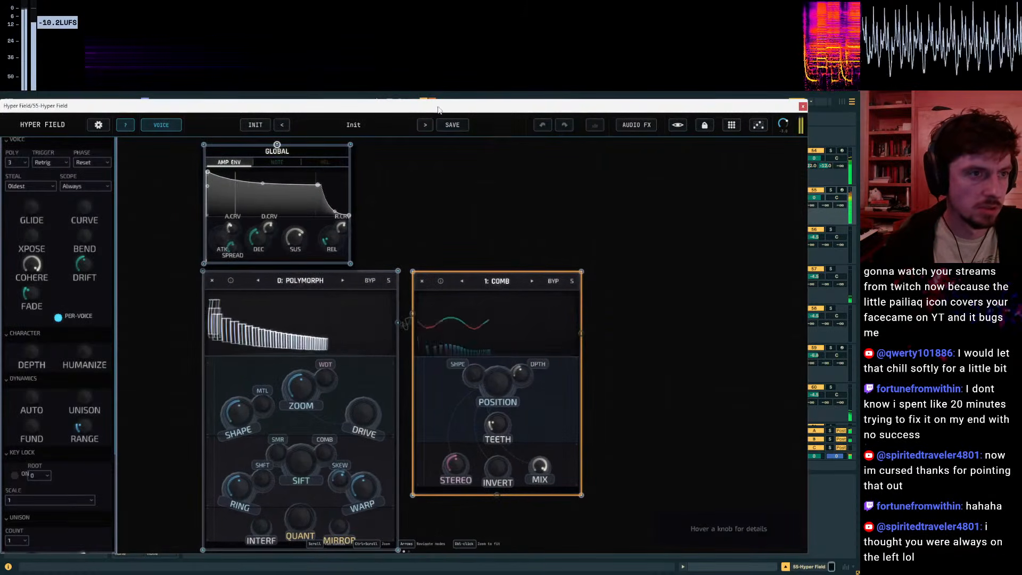
Step: Raise Hyper Field's polyphony, pull the amp envelope's sustain down to zero with a shorter decay, and move its window off the track headers
drag(438, 110, 537, 104)
click(17, 162)
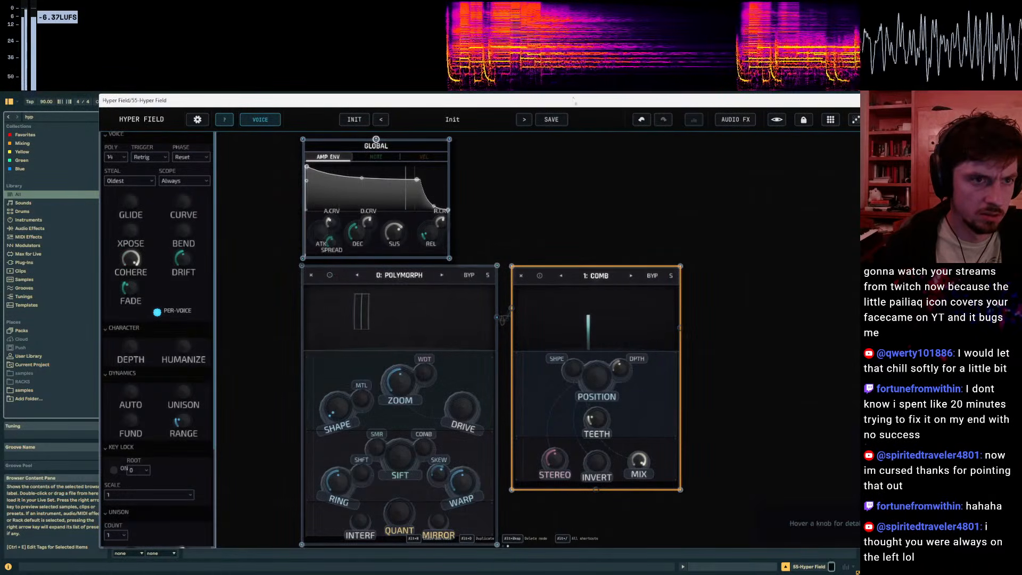
drag(415, 183, 396, 210)
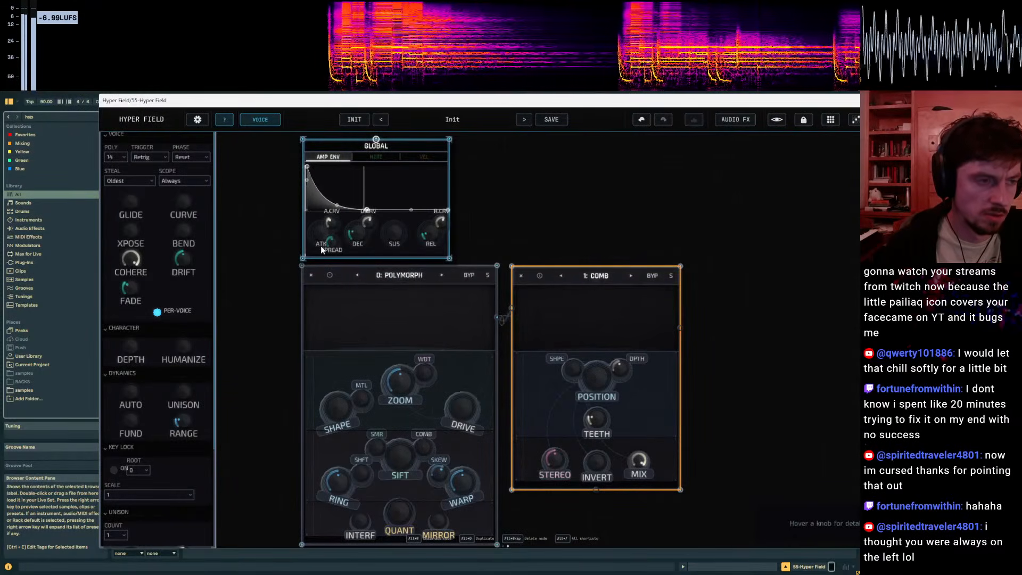
drag(471, 101, 285, 190)
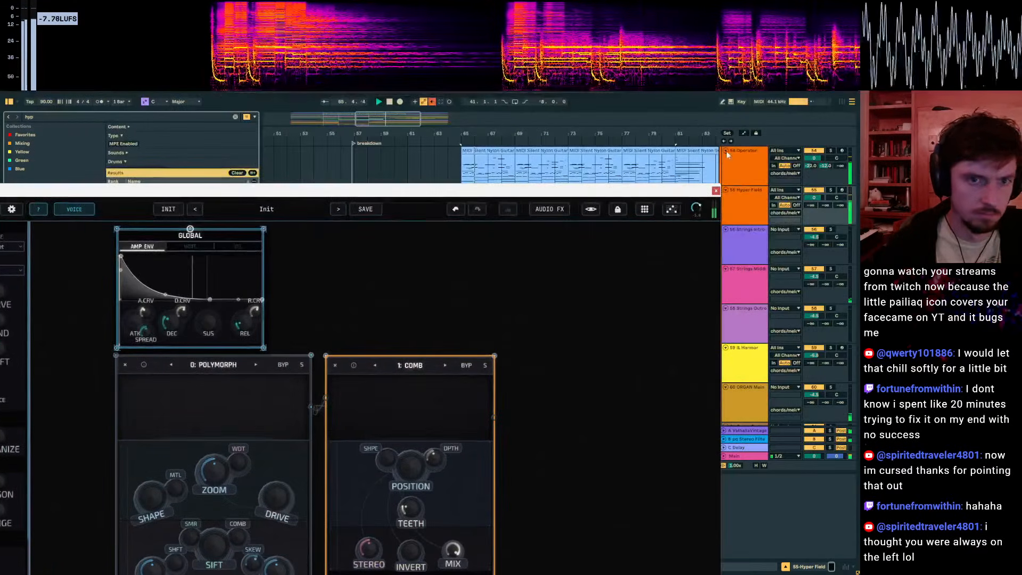
Step: Solo the Hyper Field track, raise the Comb node's position and teeth to 65%, and increase Polymorph's shape and metal to 27%
click(831, 151)
click(831, 190)
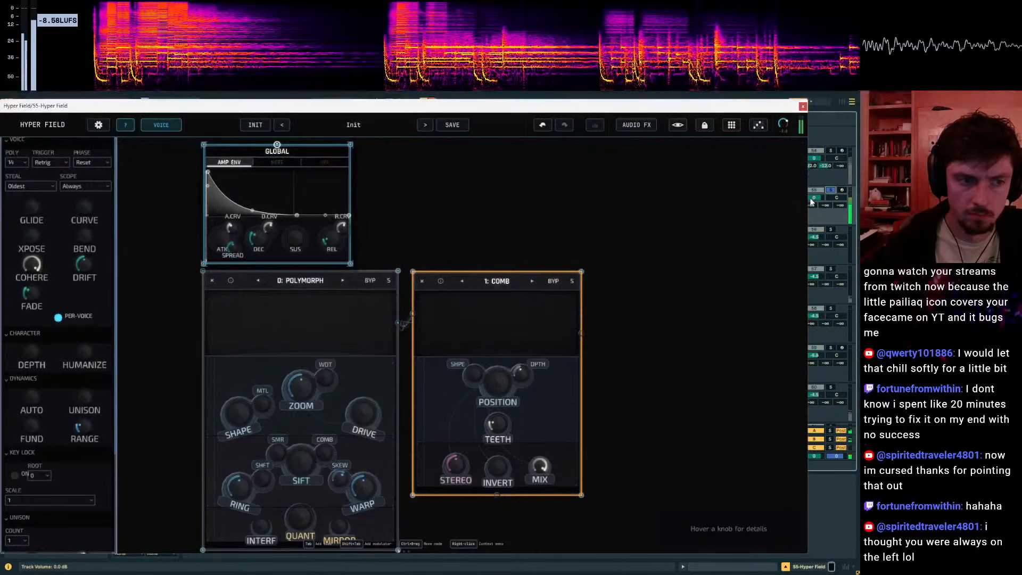
drag(535, 258, 508, 212)
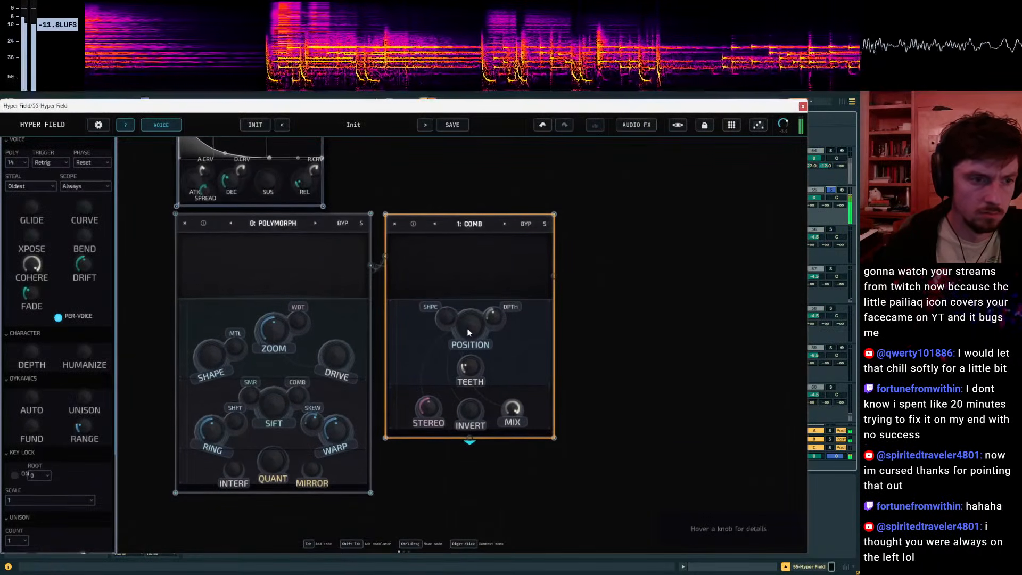
mouse_move(471, 373)
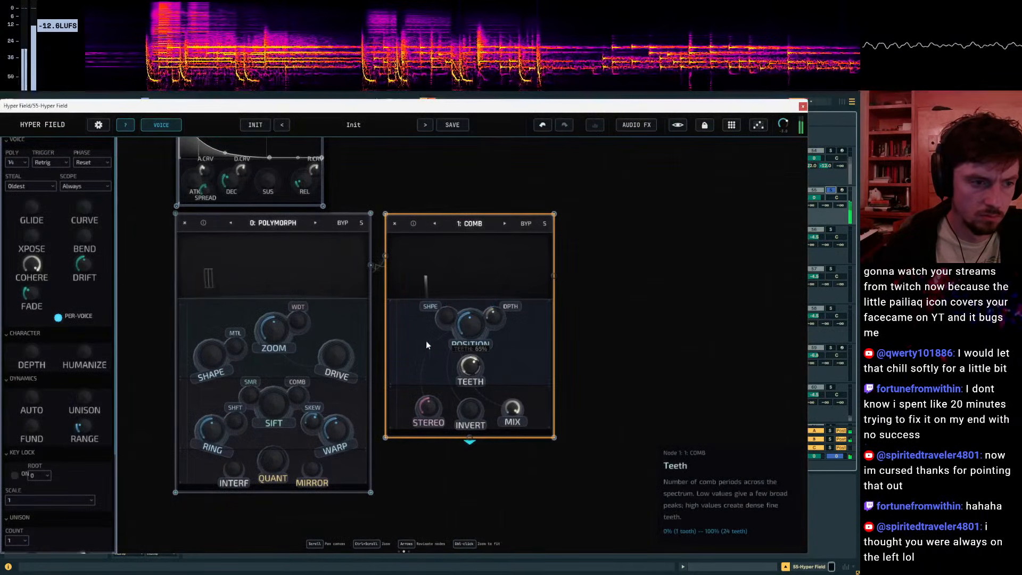
mouse_move(234, 350)
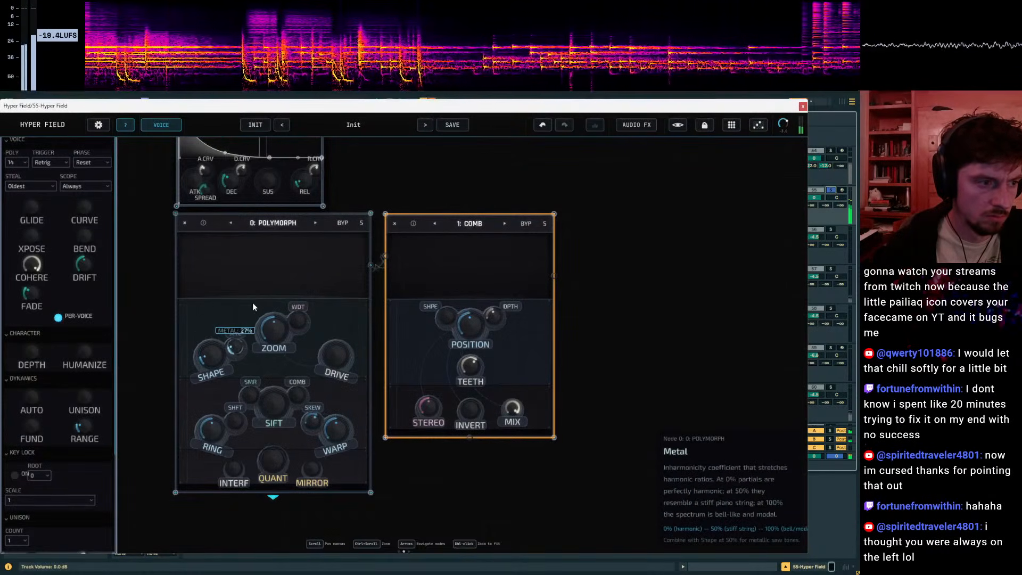
drag(254, 307, 269, 272)
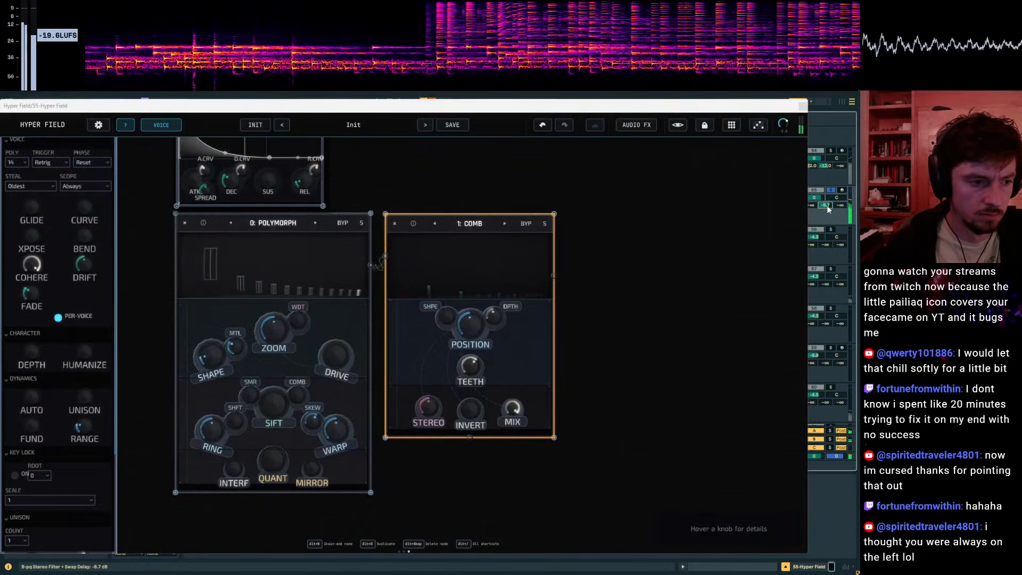
Step: Select the Hyper Field clip at bar 65, lower the track's volume against the full mix, and close the instrument window
drag(740, 118, 665, 382)
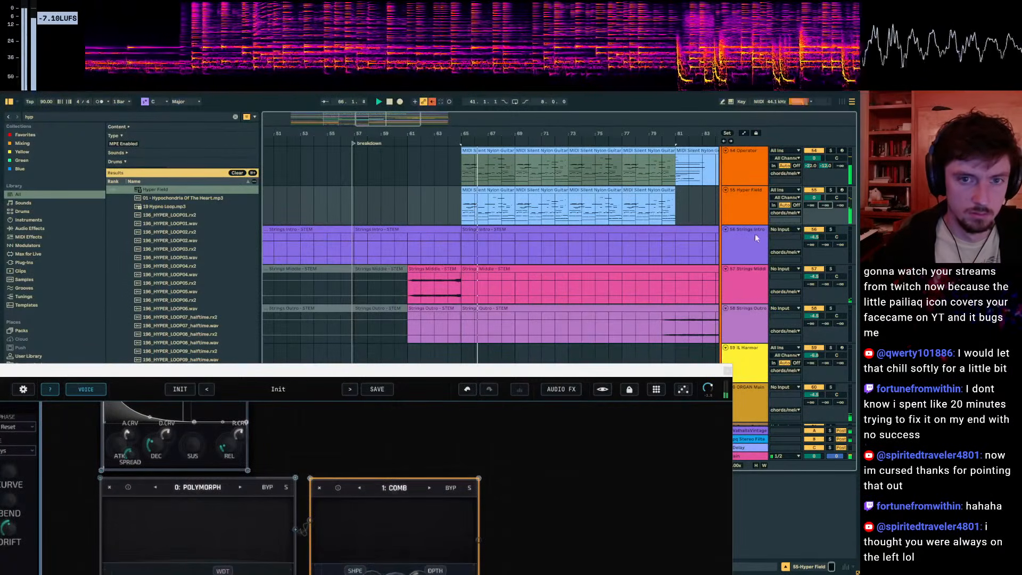
click(478, 198)
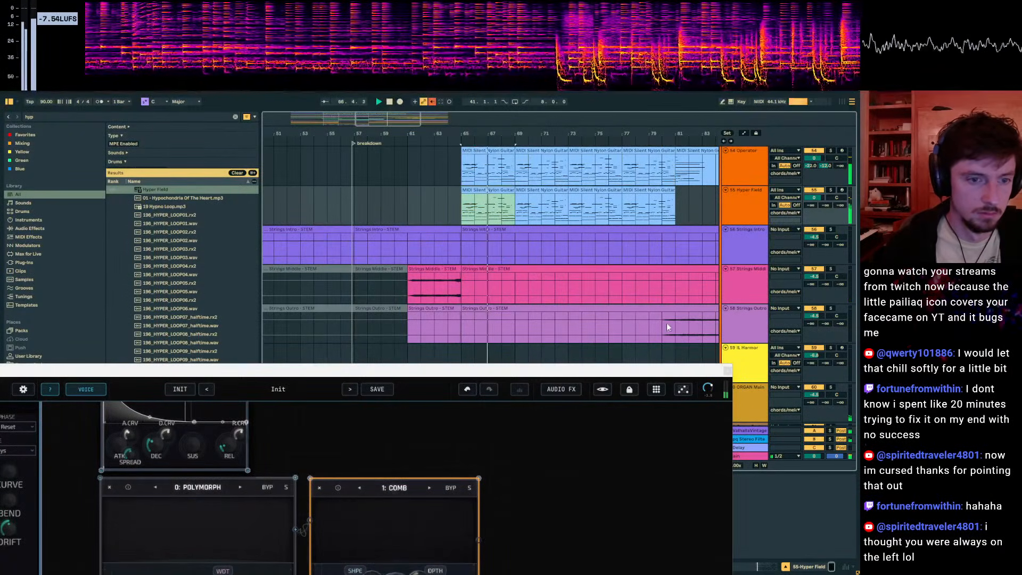
drag(814, 197, 813, 214)
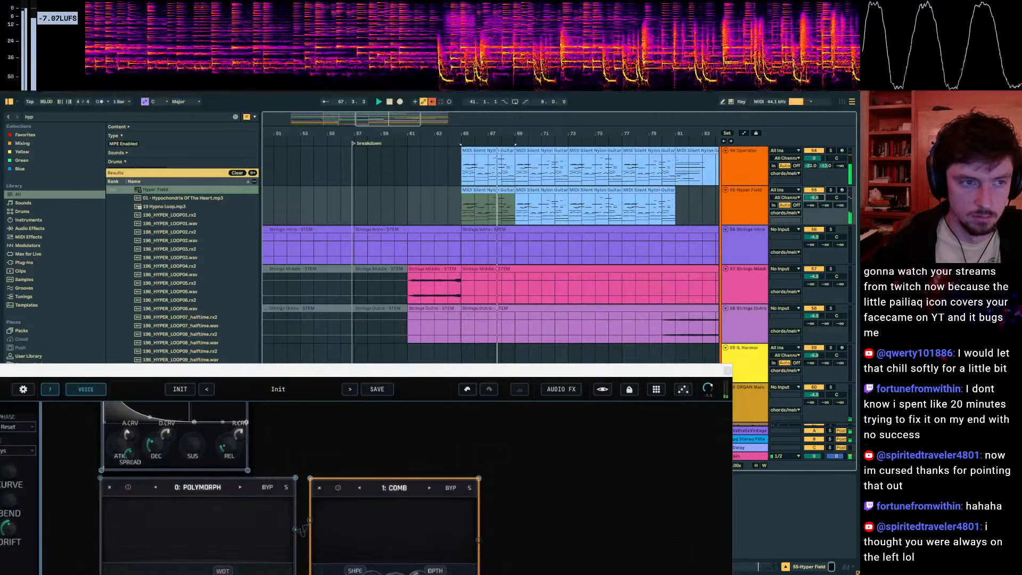
drag(414, 381, 489, 194)
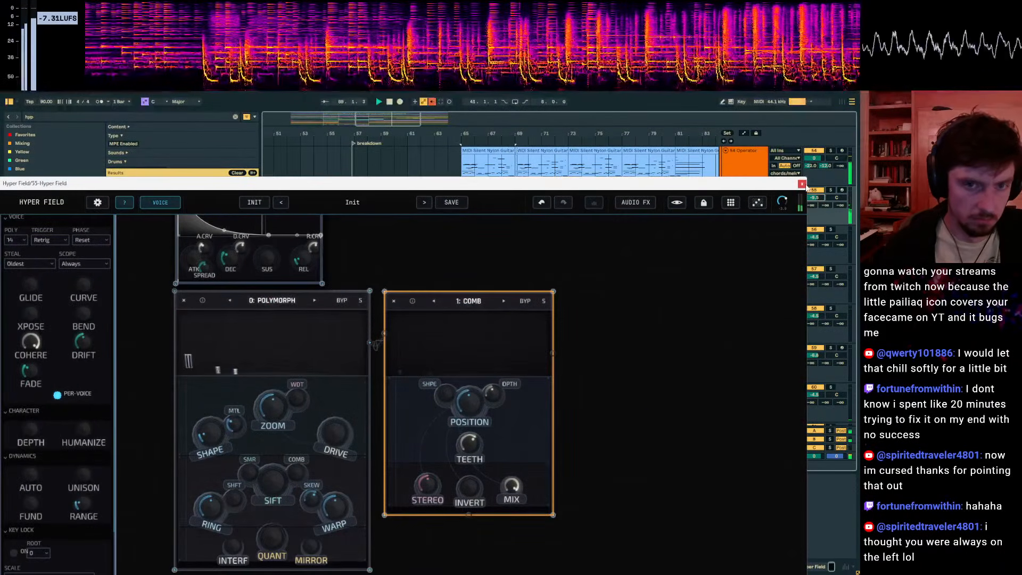
click(803, 184)
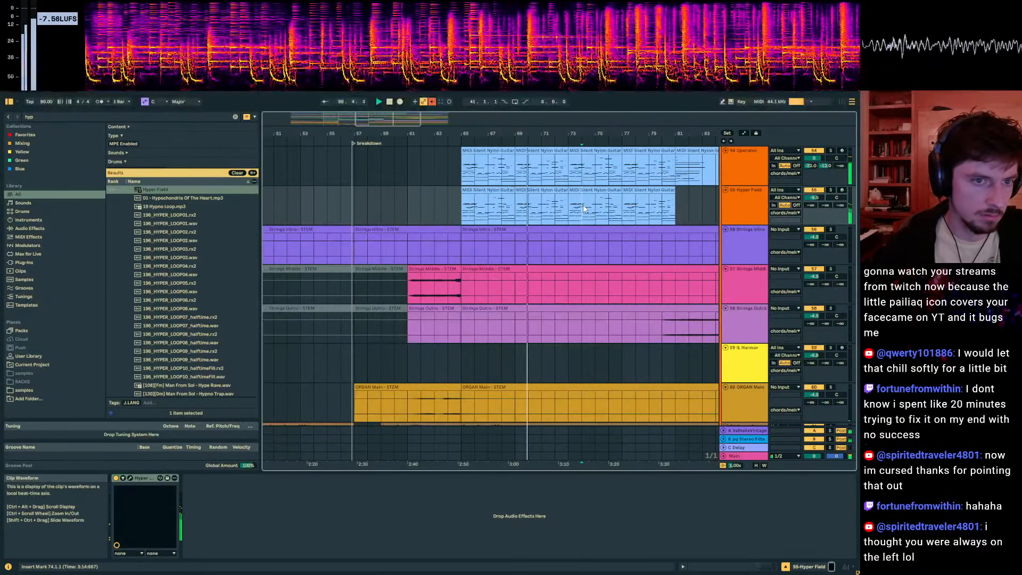
Step: Reopen Hyper Field, add a Sculpt node and place it after the Comb node in the signal chain
key(ctrl+alt+p)
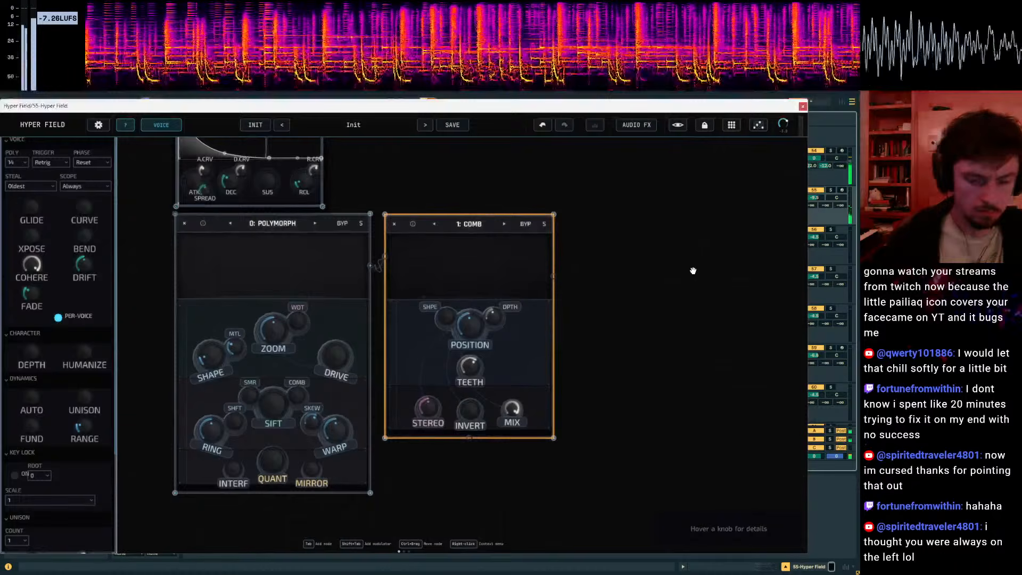
right_click(693, 270)
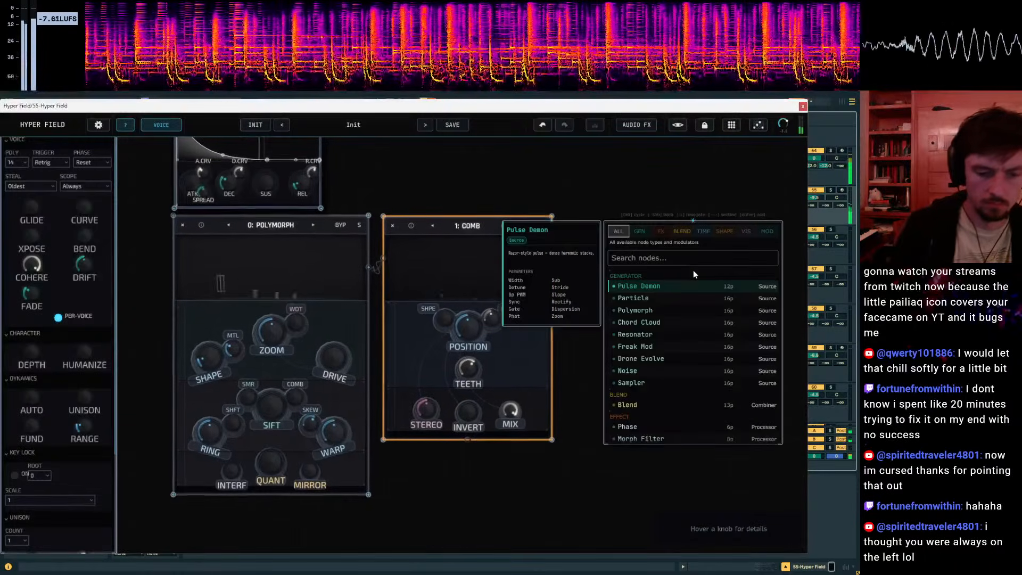
text(sculpt)
key(Return)
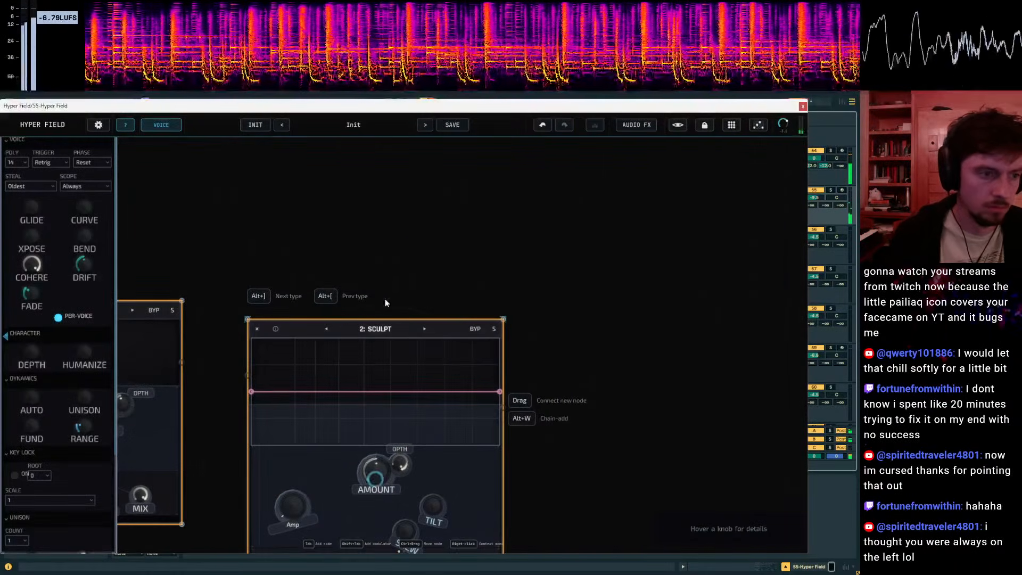
mouse_move(315, 324)
mouse_down()
mouse_move(250, 300)
mouse_move(368, 287)
mouse_up()
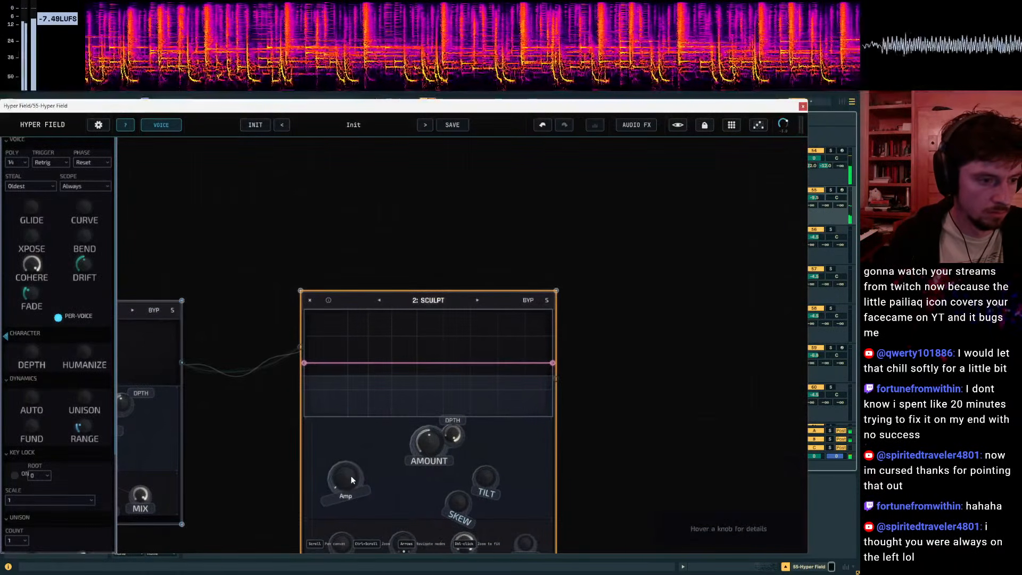
Step: Switch Sculpt to Freq mode, solo the track and shape its curve with an early high peak followed by a shallow dip
scroll(351, 475, up, 1)
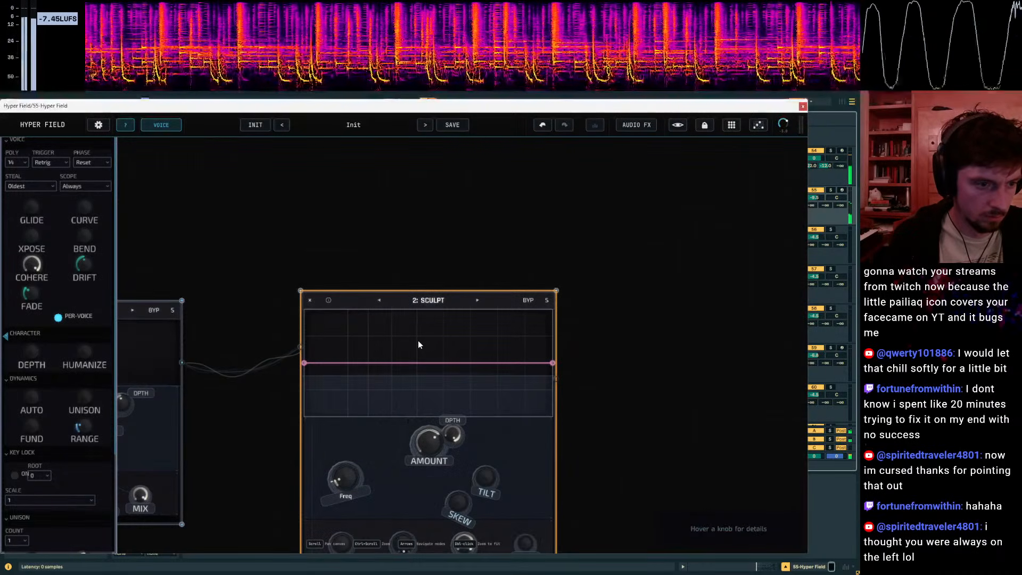
click(413, 332)
click(427, 371)
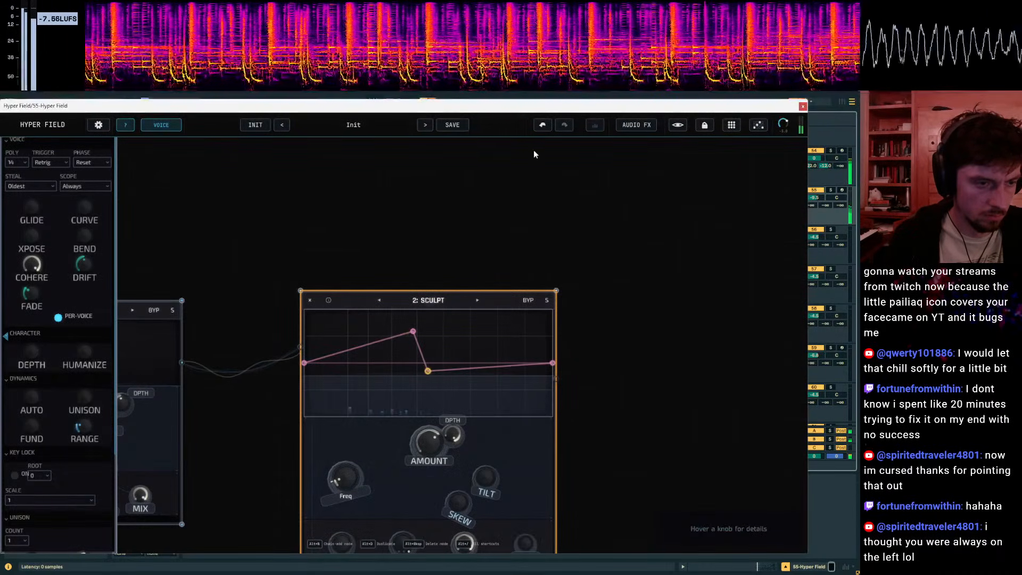
drag(482, 108, 570, 179)
click(530, 189)
click(830, 190)
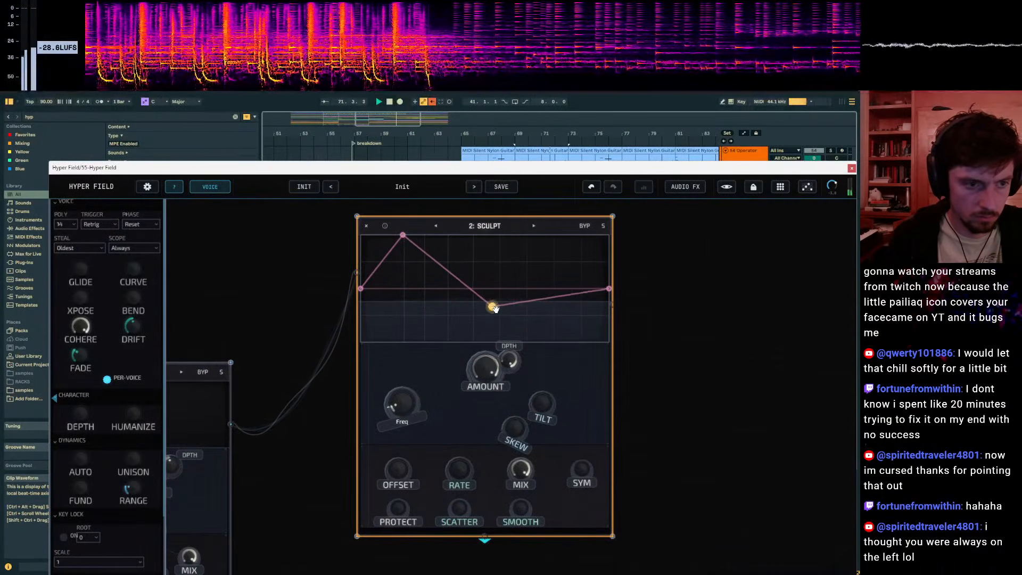
Step: Add a Phaser node after Sculpt, raise its offset and set its resonance to 60%
drag(696, 283, 623, 352)
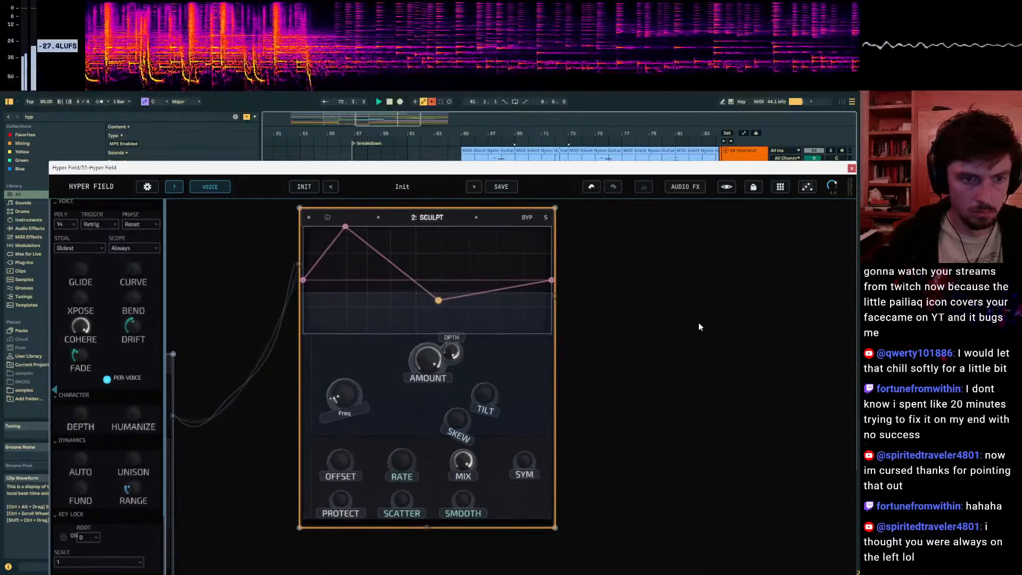
right_click(701, 324)
text(psycho)
key(BackSpace)
key(BackSpace)
key(BackSpace)
key(BackSpace)
key(BackSpace)
key(BackSpace)
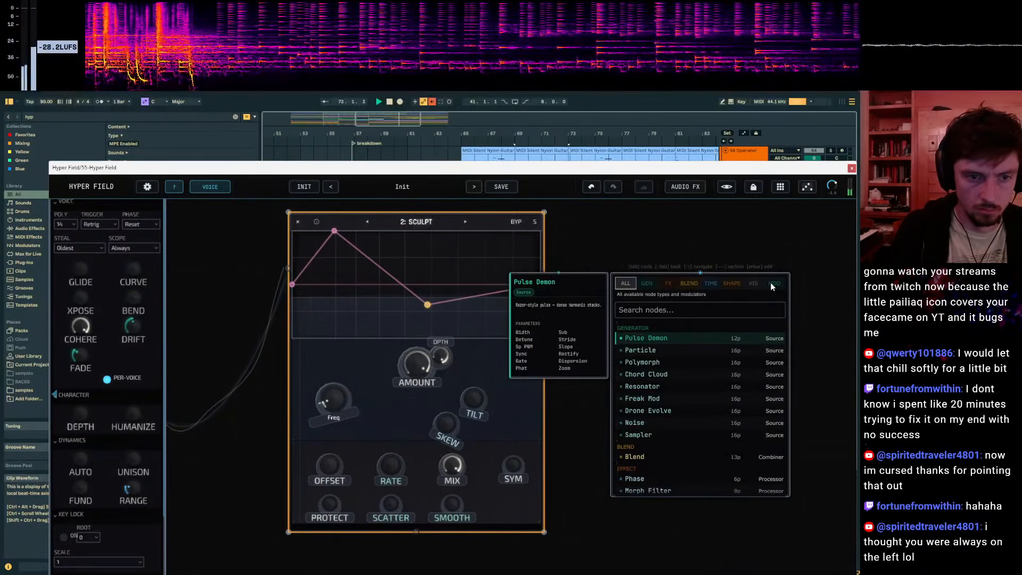
text(phase)
key(Down)
key(Return)
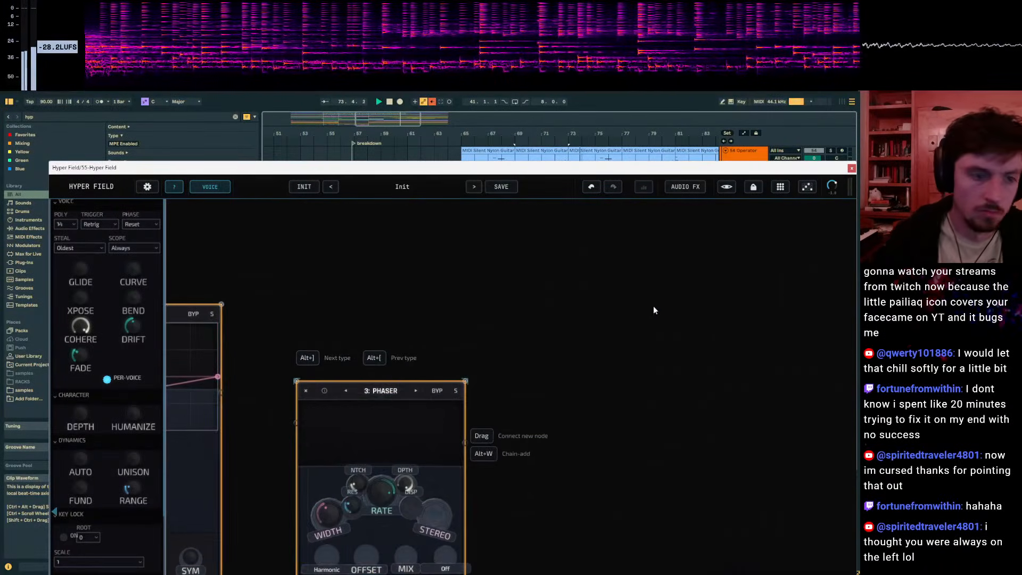
drag(382, 390, 386, 334)
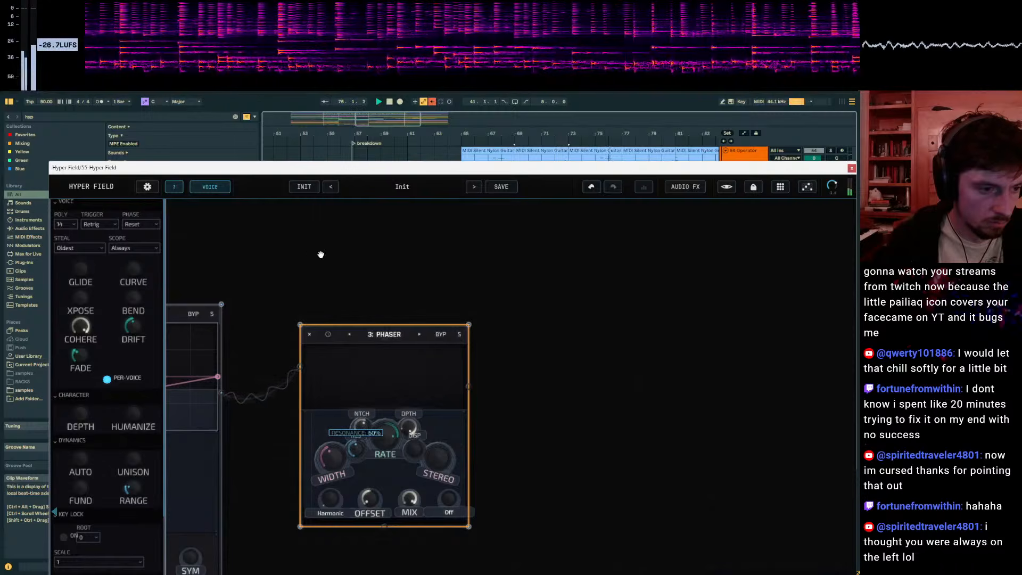
Step: Check the Global amp envelope at the start of the node chain and hide the Hyper Field window
drag(309, 254, 788, 305)
scroll(316, 384, down, 4)
drag(278, 354, 503, 349)
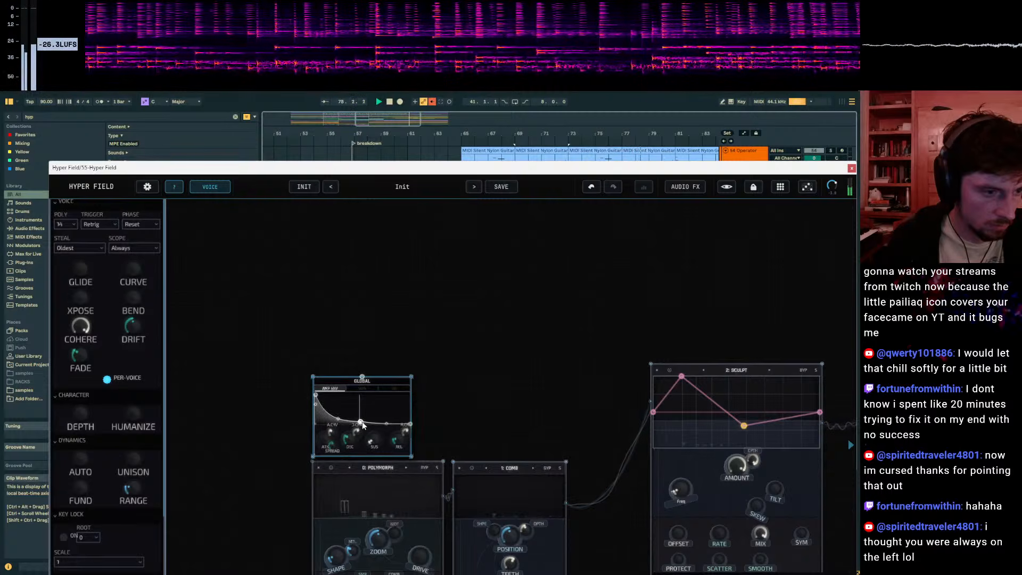
drag(477, 174, 389, 362)
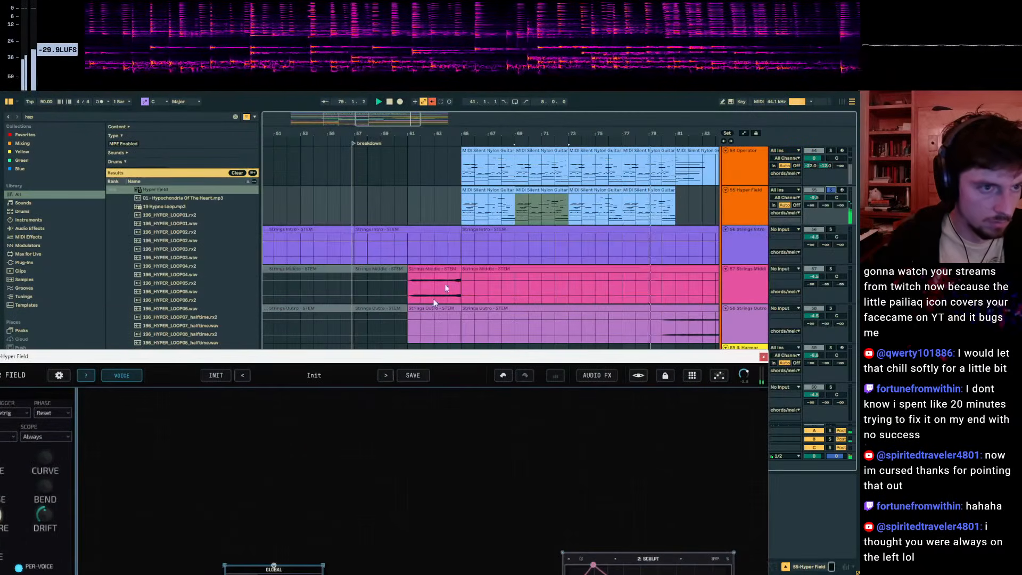
key(ctrl+alt+p)
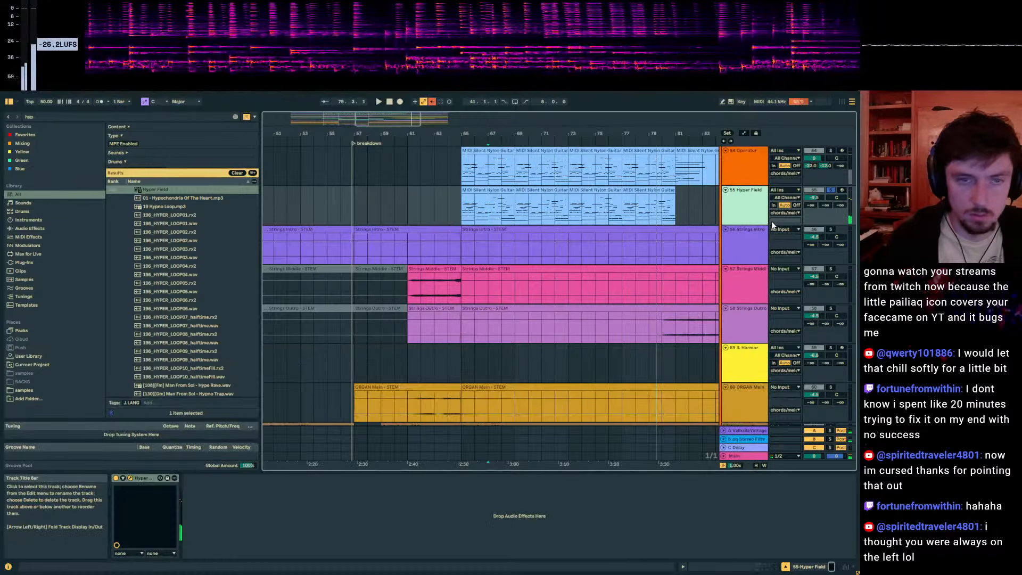
Step: Insert an audio track below Hyper Field and choose the Snare 3+4 track as its audio input
key(ctrl+t)
click(787, 232)
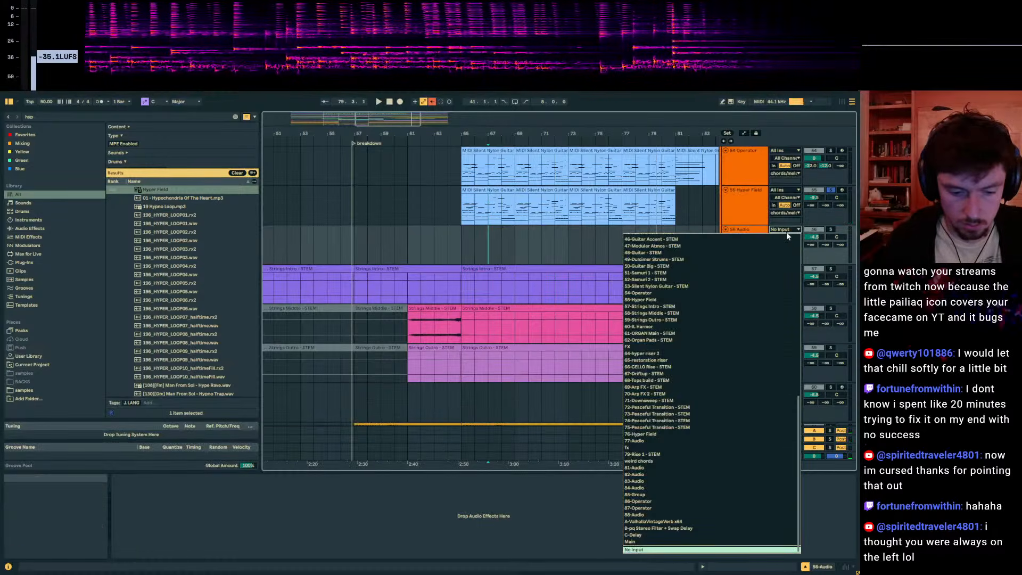
click(787, 232)
Step: Reopen Hyper Field, adjust the amp envelope's release and audition the clip at bar 65
click(749, 193)
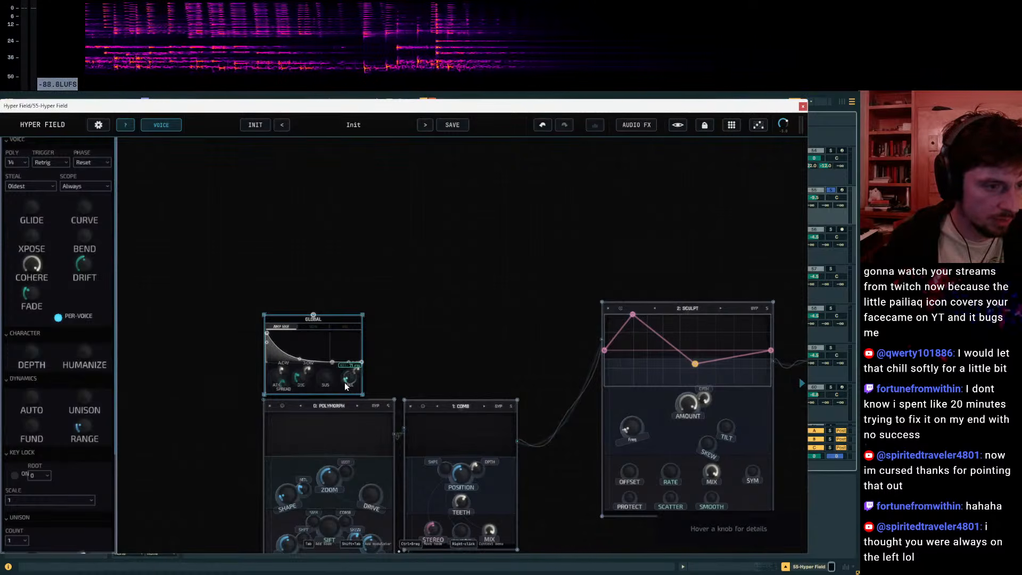
drag(417, 106, 344, 303)
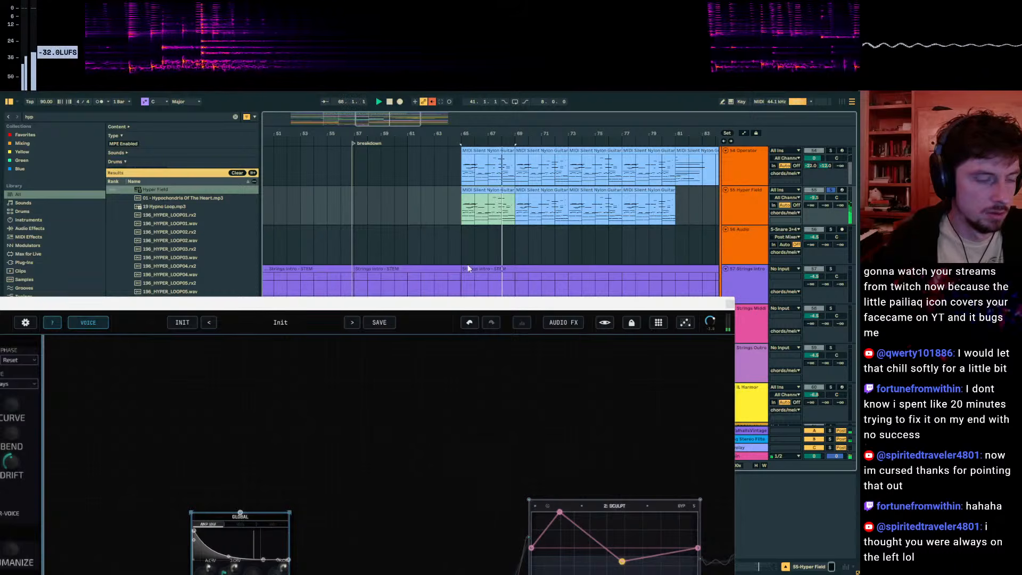
drag(566, 309, 531, 227)
Step: Refine the Phaser node: adjust resonance and offset, set stereo to 85%, turn its Off switch to On and raise dispersion
drag(525, 353, 172, 310)
scroll(456, 481, up, 3)
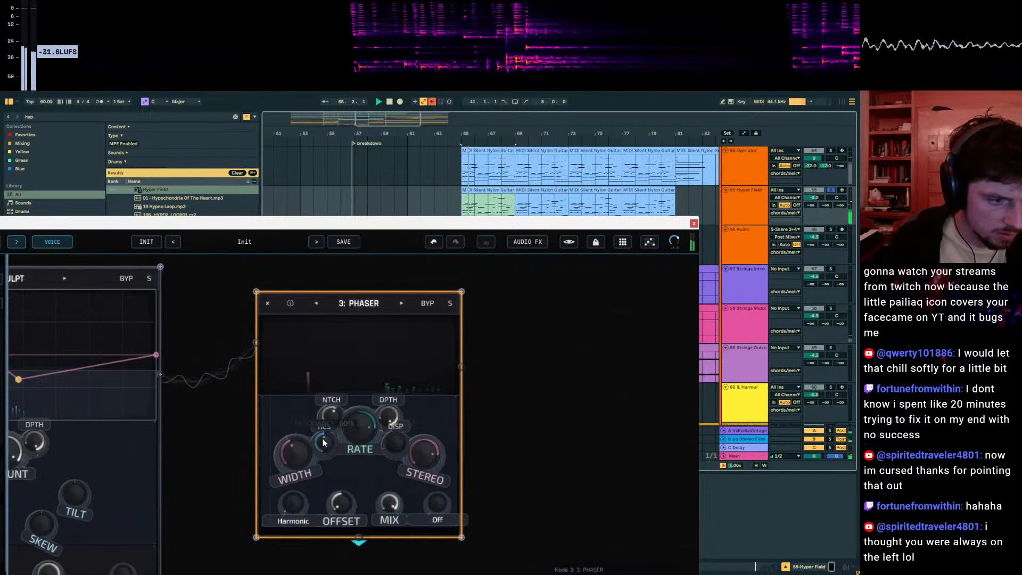
mouse_move(319, 447)
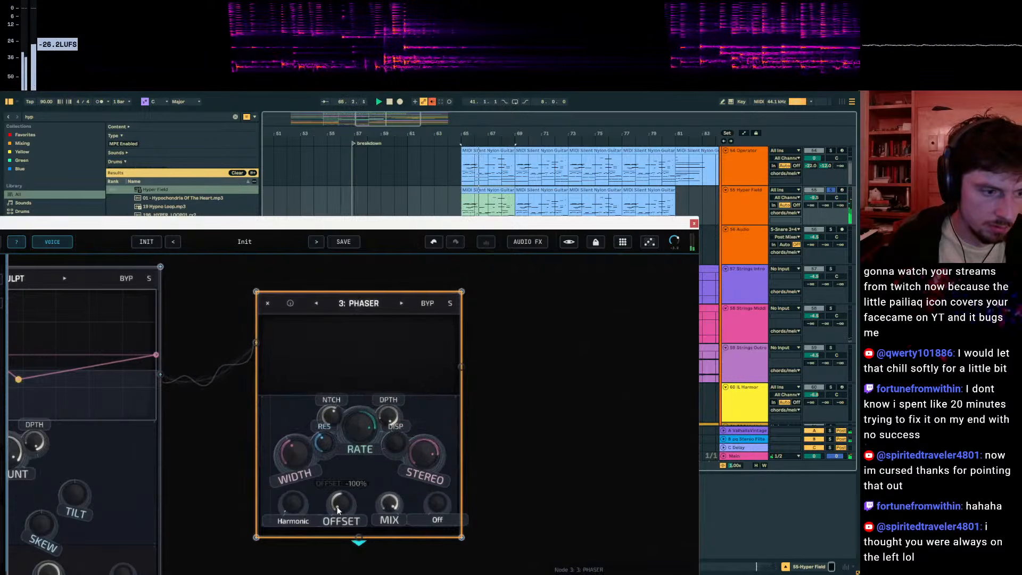
mouse_move(437, 506)
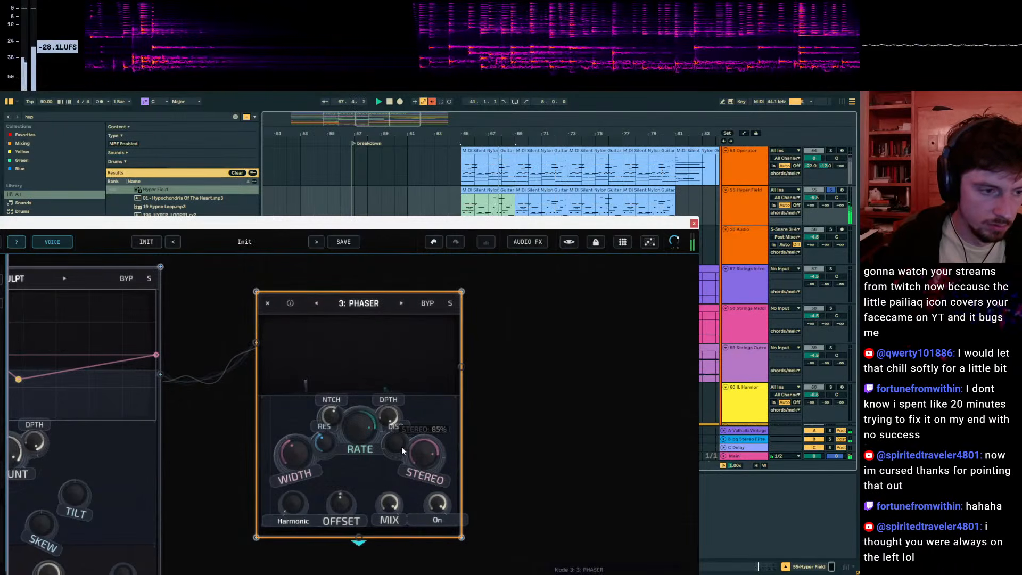
drag(337, 522, 358, 415)
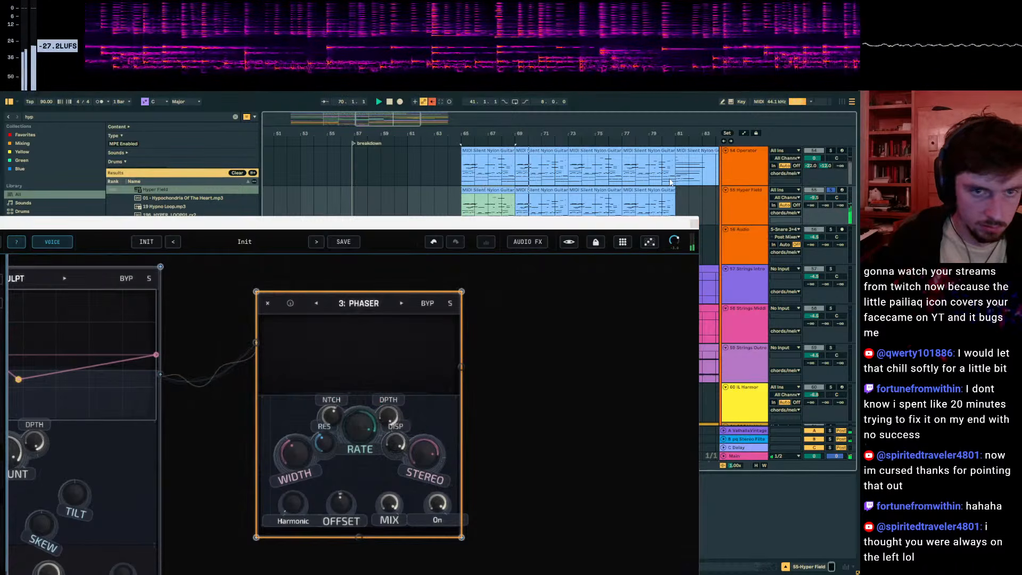
right_click(736, 197)
click(741, 202)
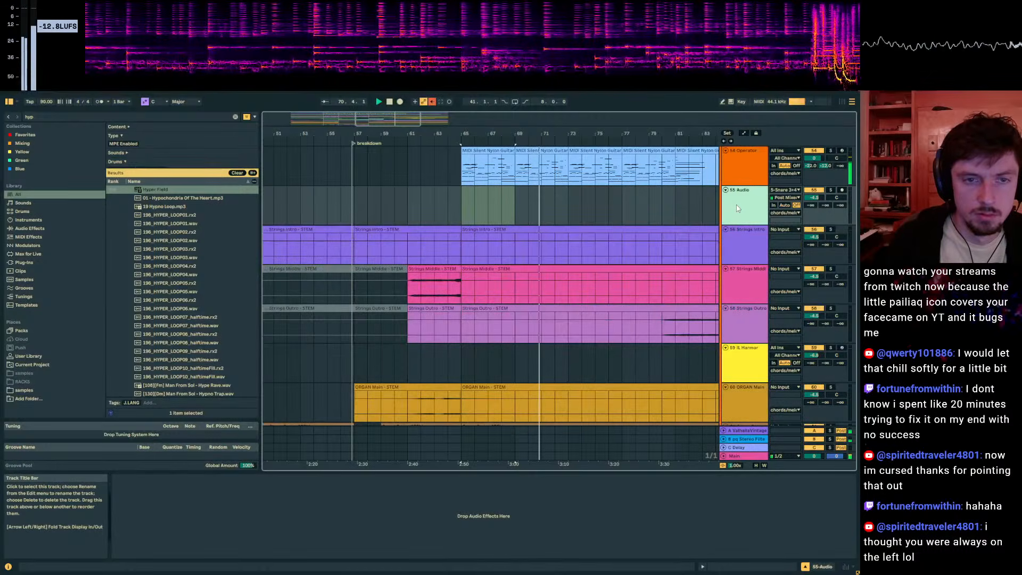
scroll(732, 204, up, 3)
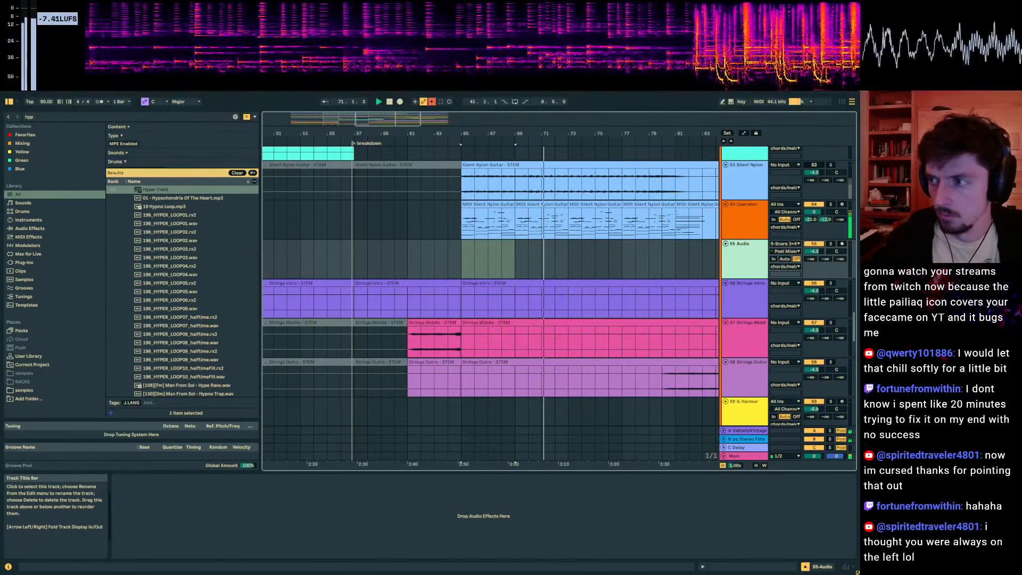
key(ctrl+v)
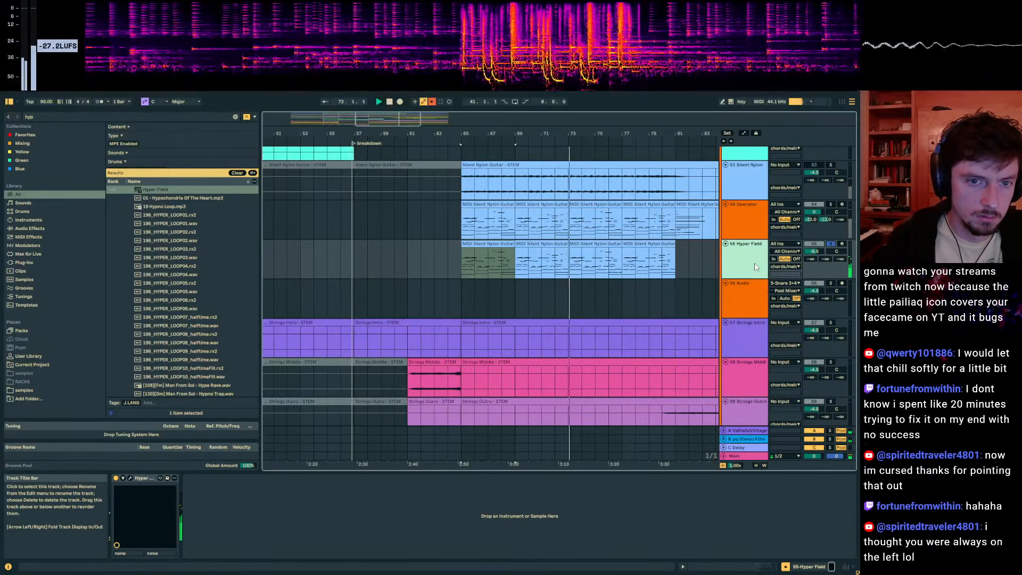
Step: Set the new audio track's input to 55-Hyper Field
click(785, 283)
click(786, 287)
key(5)
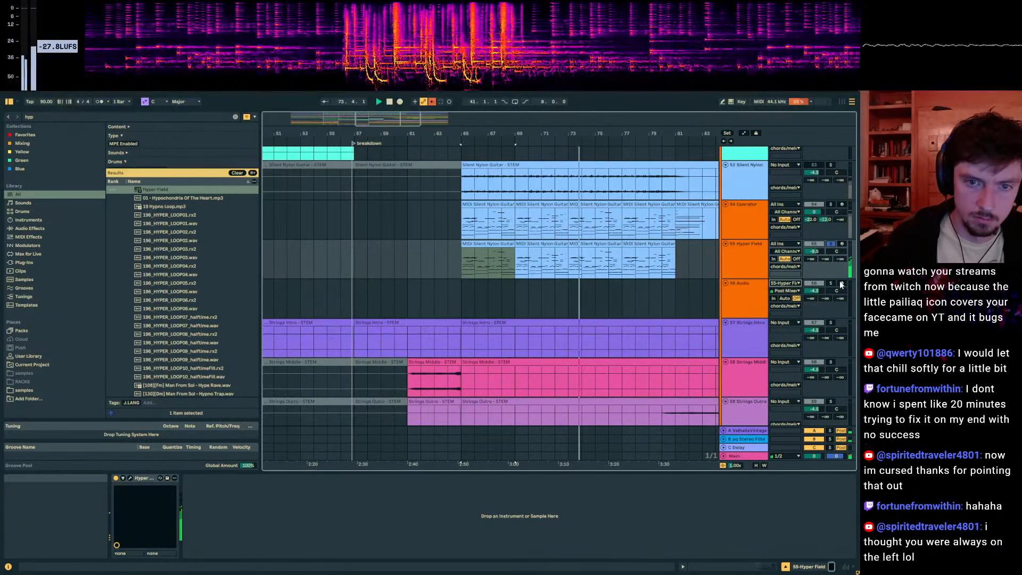
Step: Arm the 56-Audio track and record Hyper Field's output into it from bar 65 to just past bar 73, clearing Hyper Field's solo
click(842, 284)
key(space)
click(401, 102)
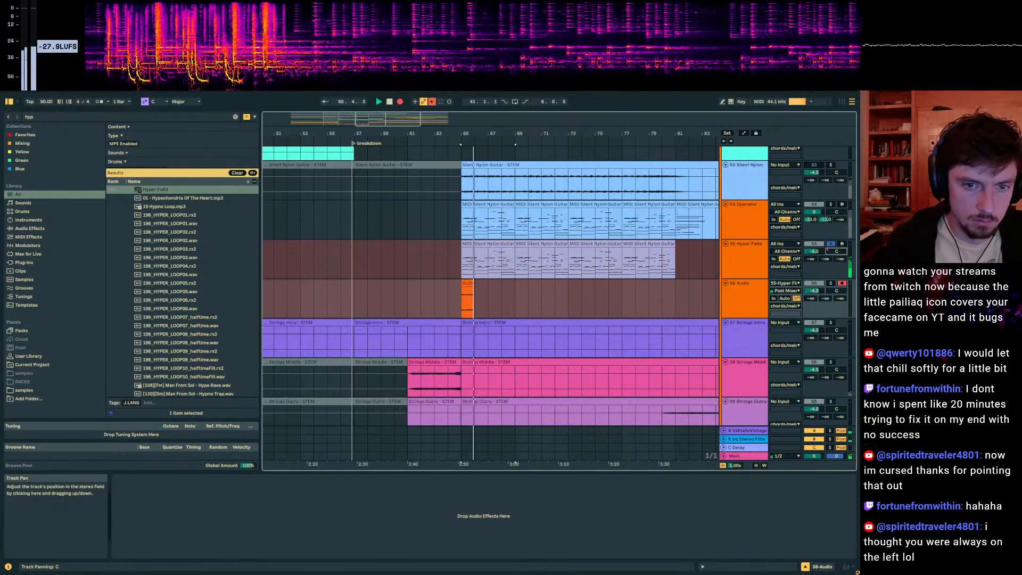
click(831, 245)
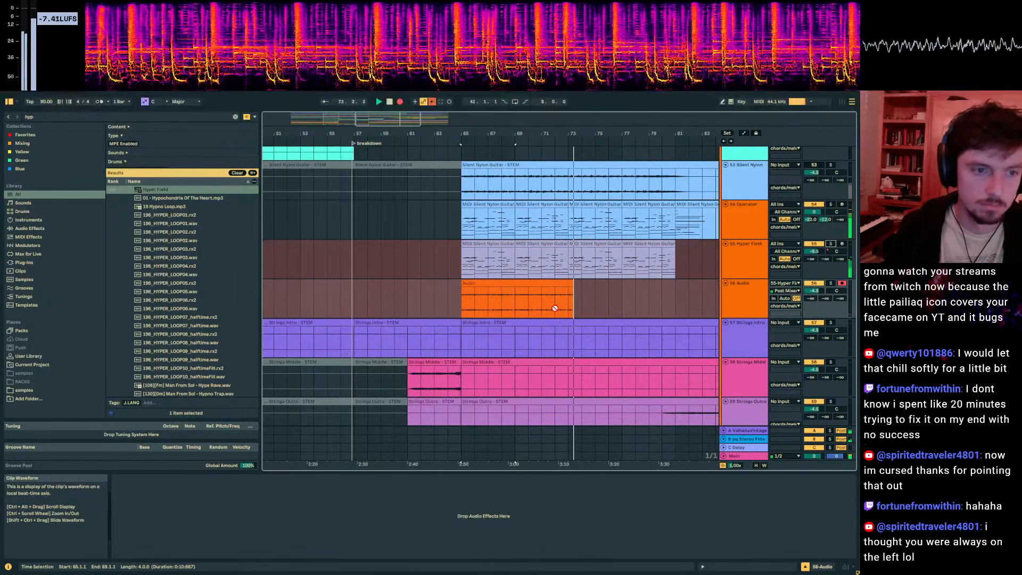
key(space)
Step: Split the recorded clip at bar 73, deactivate the leftover piece and switch off the Hyper Field device
click(568, 299)
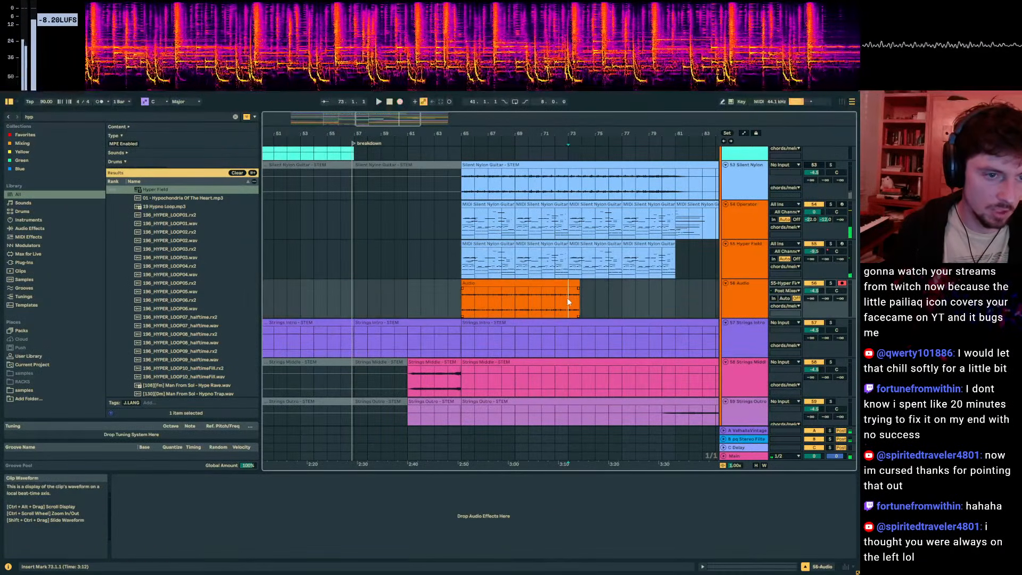
key(ctrl+e)
click(726, 255)
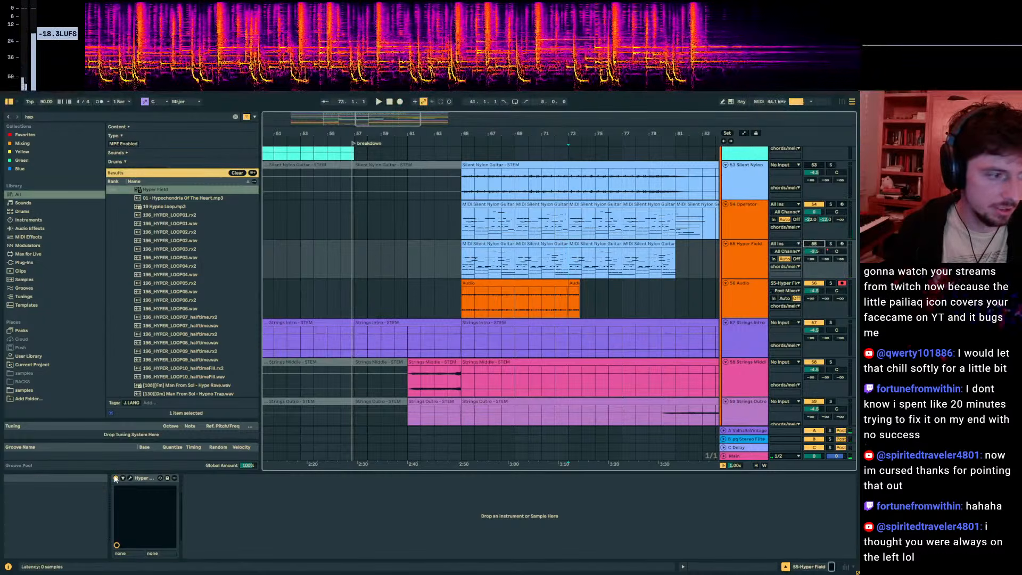
click(115, 478)
click(572, 284)
key(0)
Step: Solo the recorded audio track, play its bar 65 clip and transpose the clip up 12 semitones
click(555, 284)
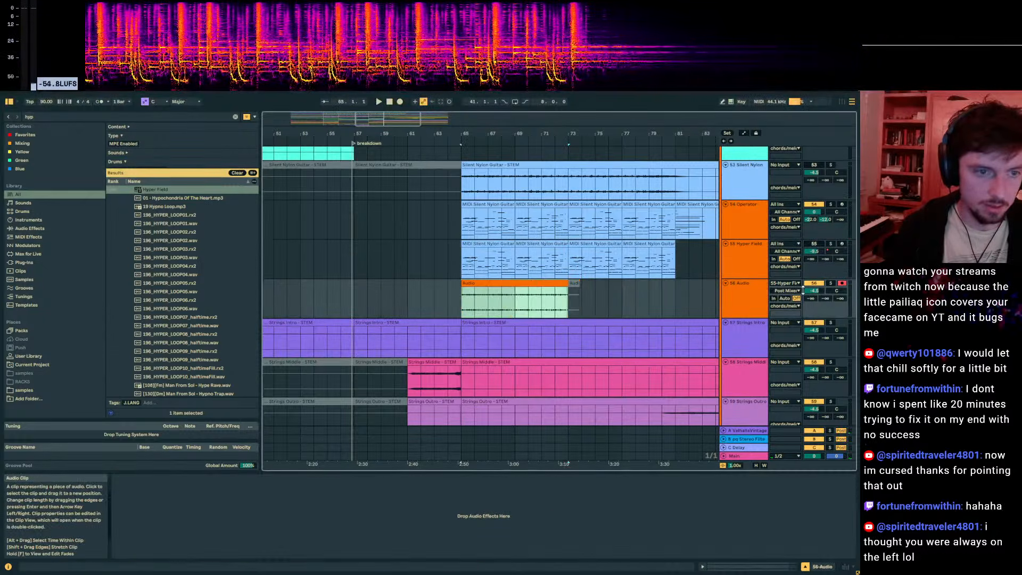
key(0)
key(space)
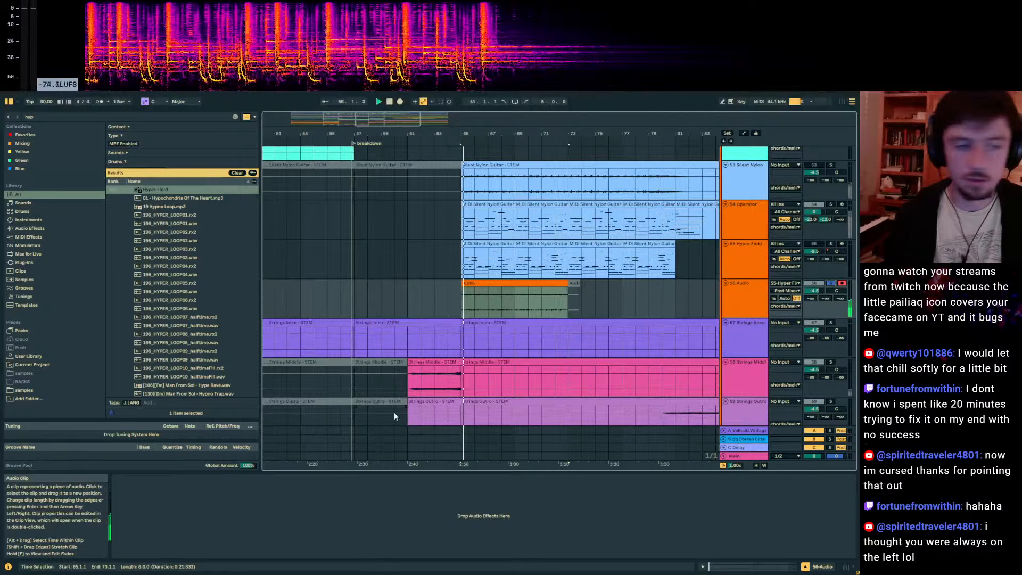
click(745, 568)
key(space)
key(space)
drag(248, 233, 249, 208)
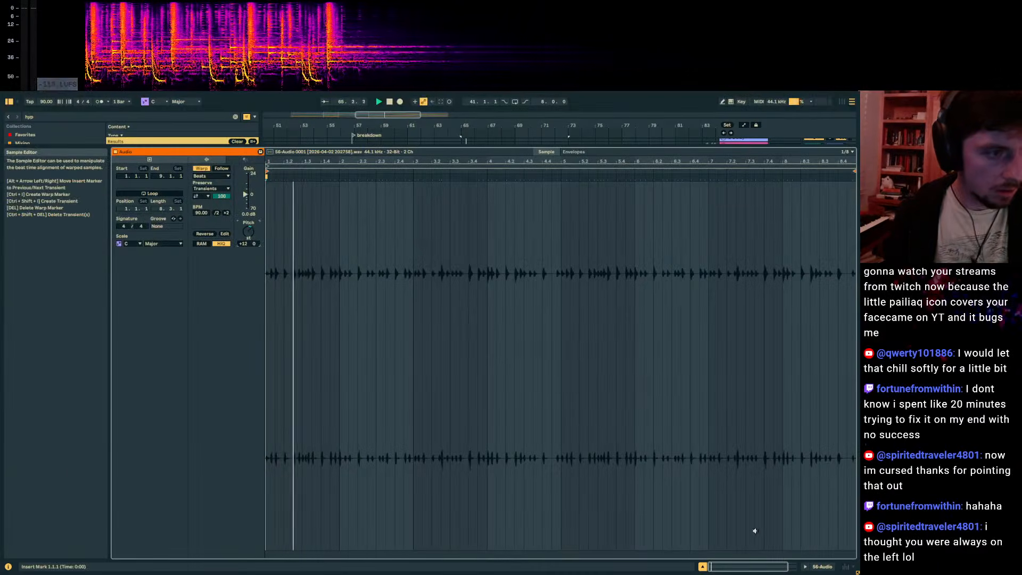
click(823, 567)
Step: Fold the chords/melody tracks, activate the muted chords/melody group and replay the soloed recording from bar 65
scroll(780, 281, up, 2)
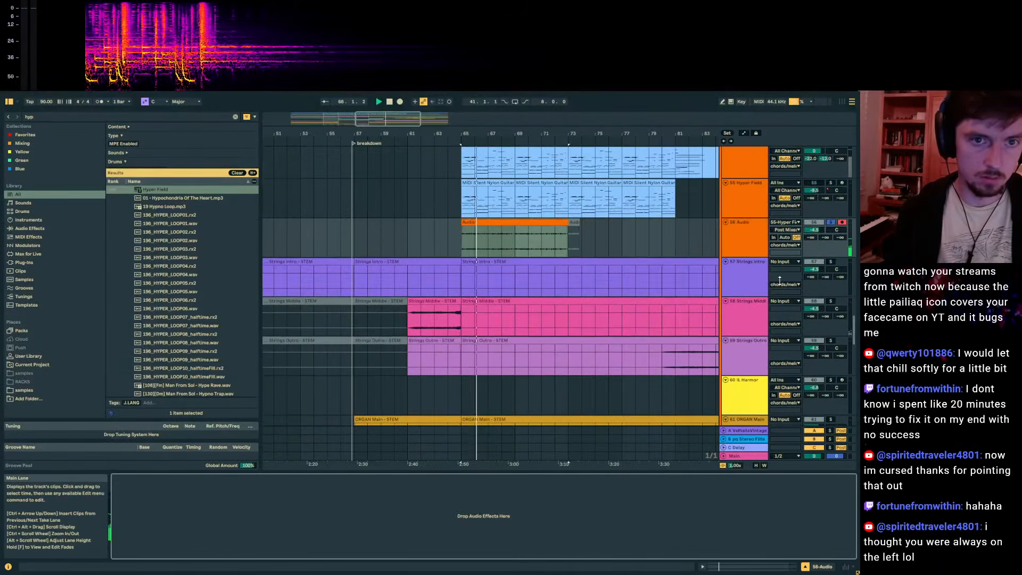
scroll(780, 281, up, 3)
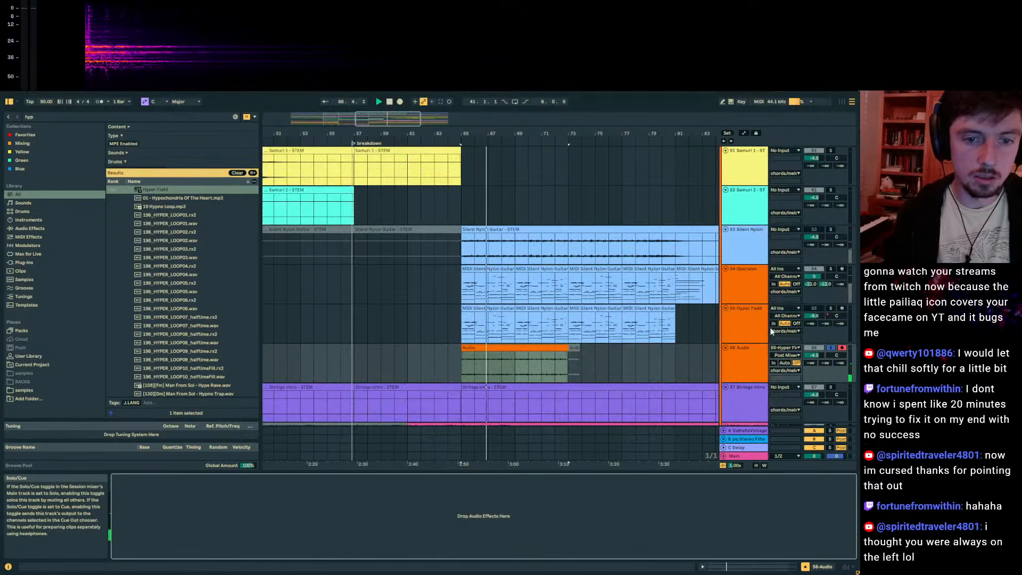
scroll(772, 332, up, 10)
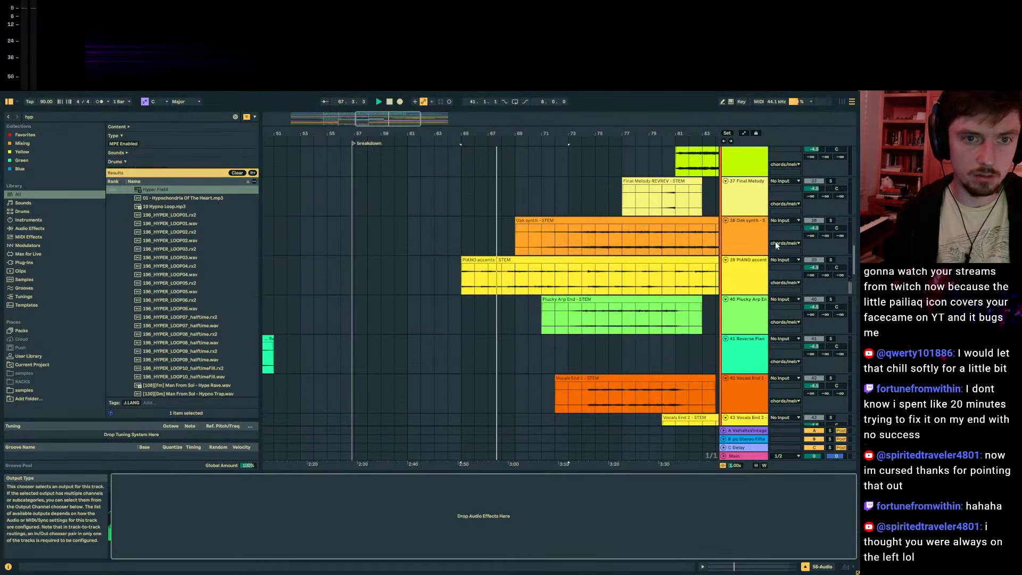
alt+click(726, 221)
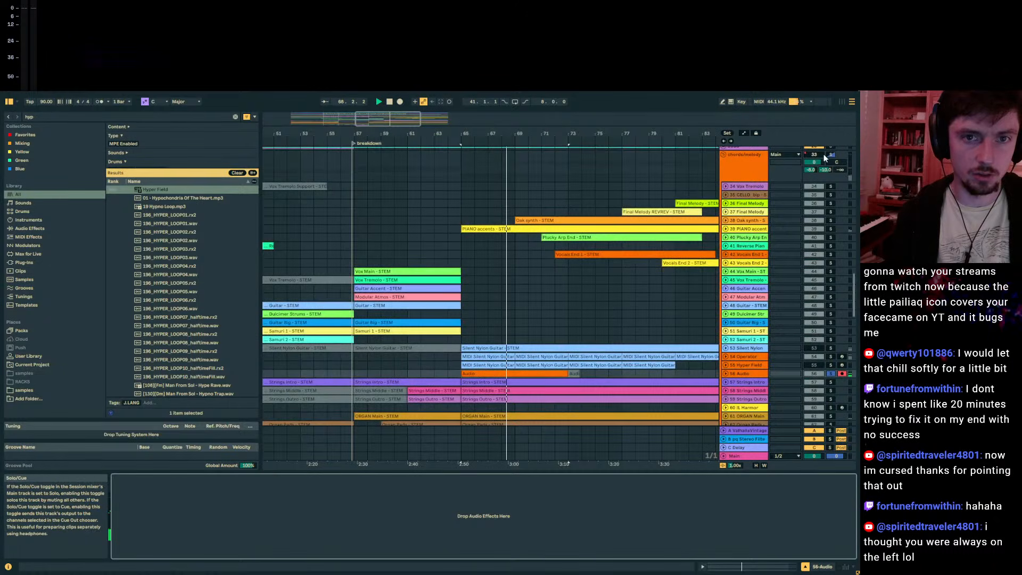
click(809, 155)
key(space)
key(space)
scroll(688, 286, down, 3)
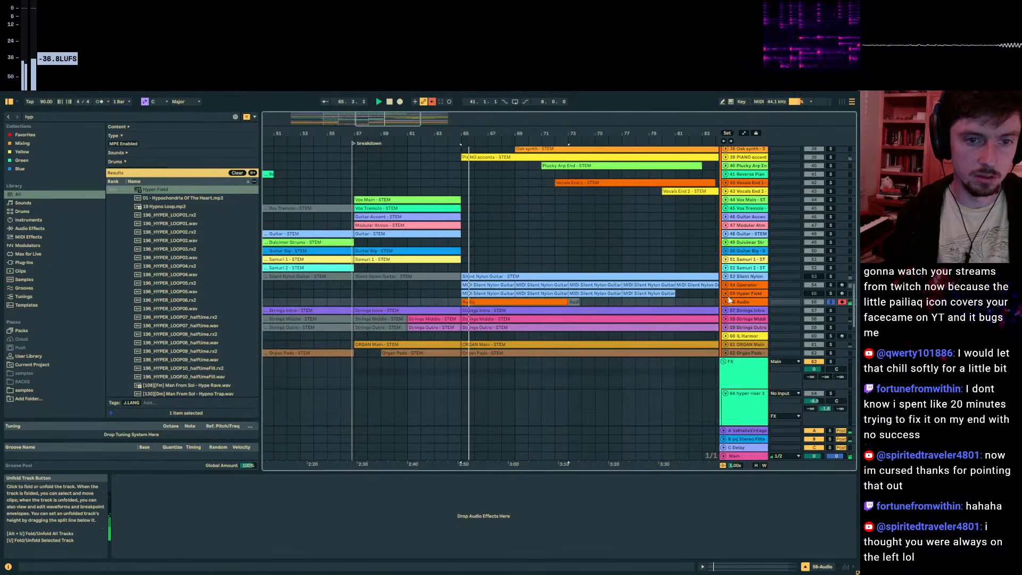
Step: Unfold the Hyper Field track and clear the solo to hear the section from bar 65 in the full mix
scroll(623, 234, up, 3)
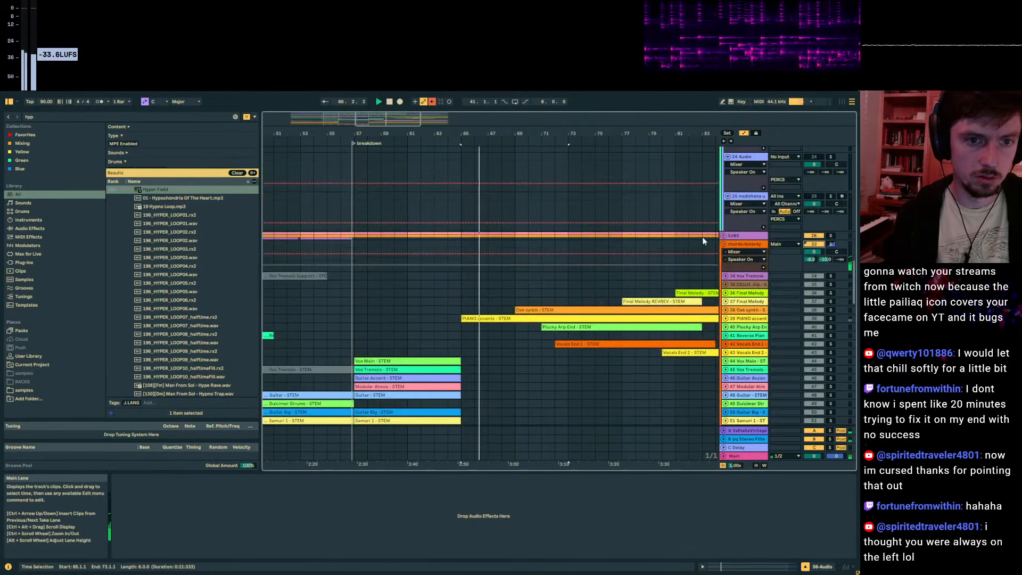
scroll(666, 238, down, 1)
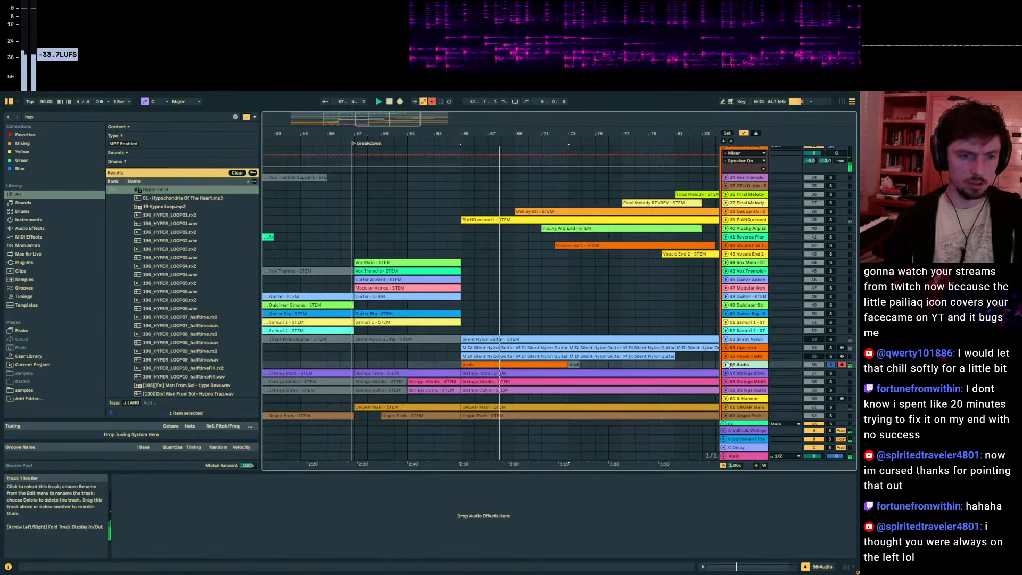
click(745, 356)
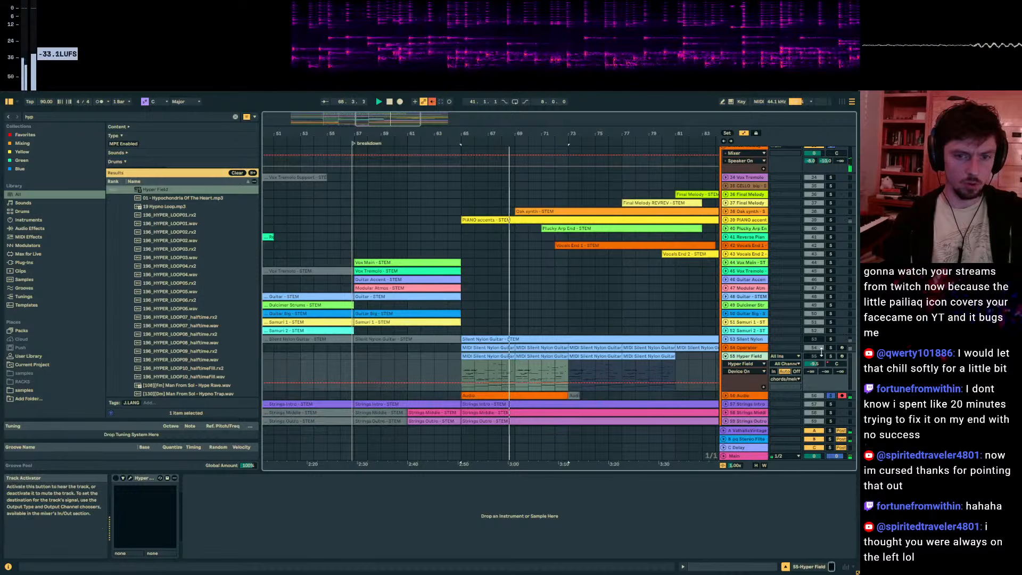
click(831, 356)
Step: Set the chords/melody group's Speaker On automation to On from bar 49 onward and play through towards the breakdown
scroll(779, 276, up, 3)
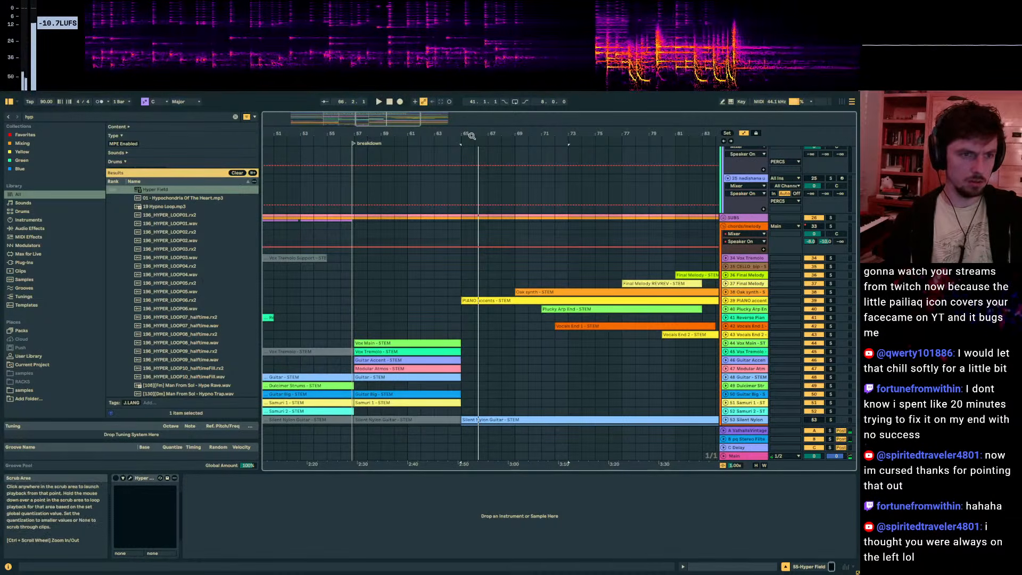
drag(469, 134, 471, 92)
drag(449, 245, 450, 235)
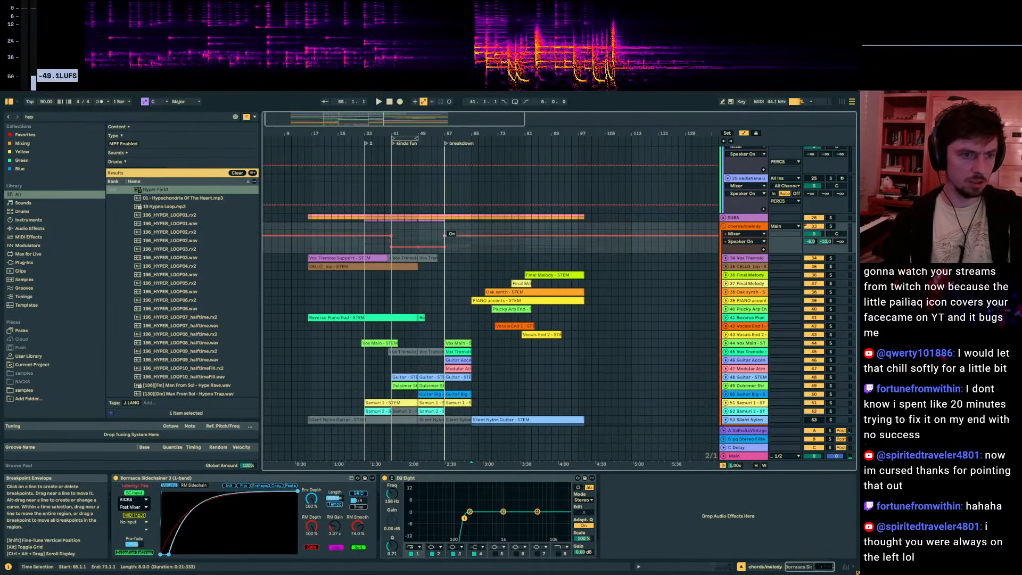
click(419, 230)
key(a)
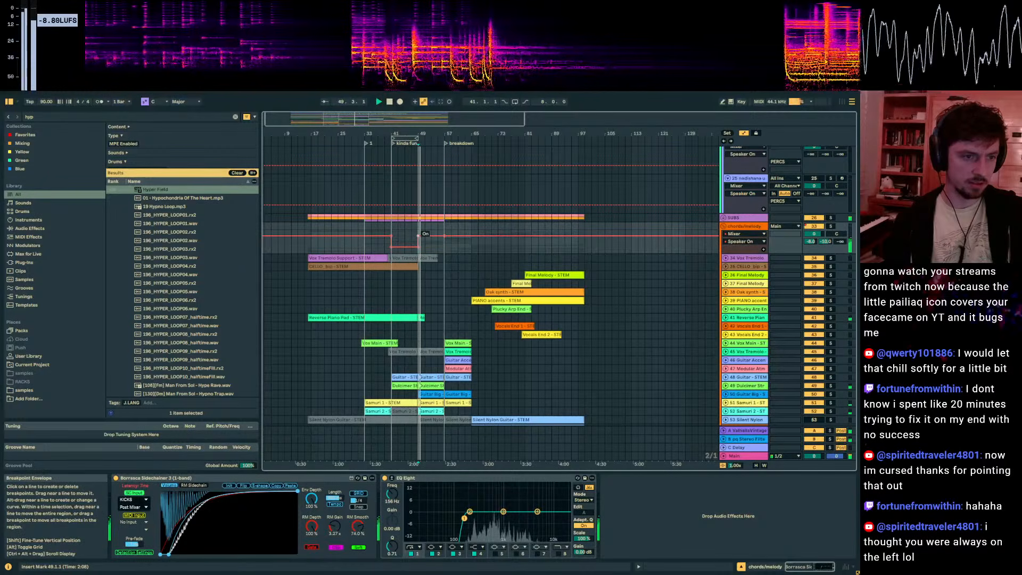
click(444, 249)
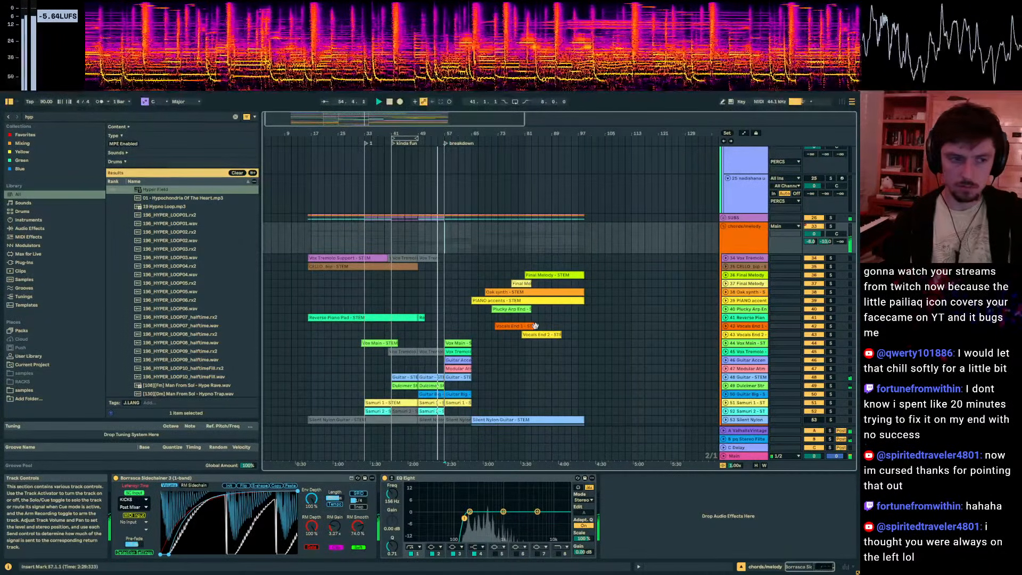
drag(446, 148, 448, 234)
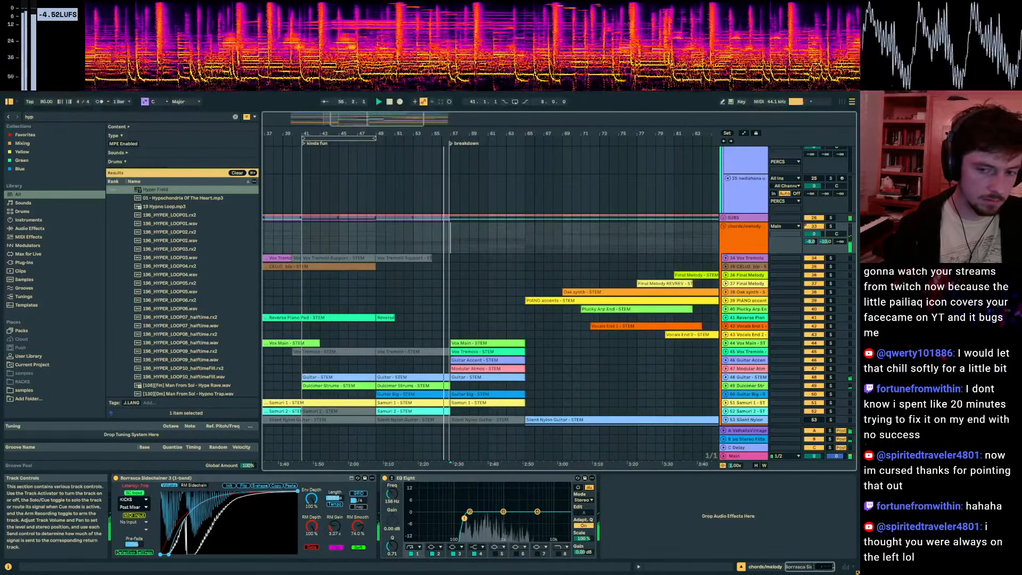
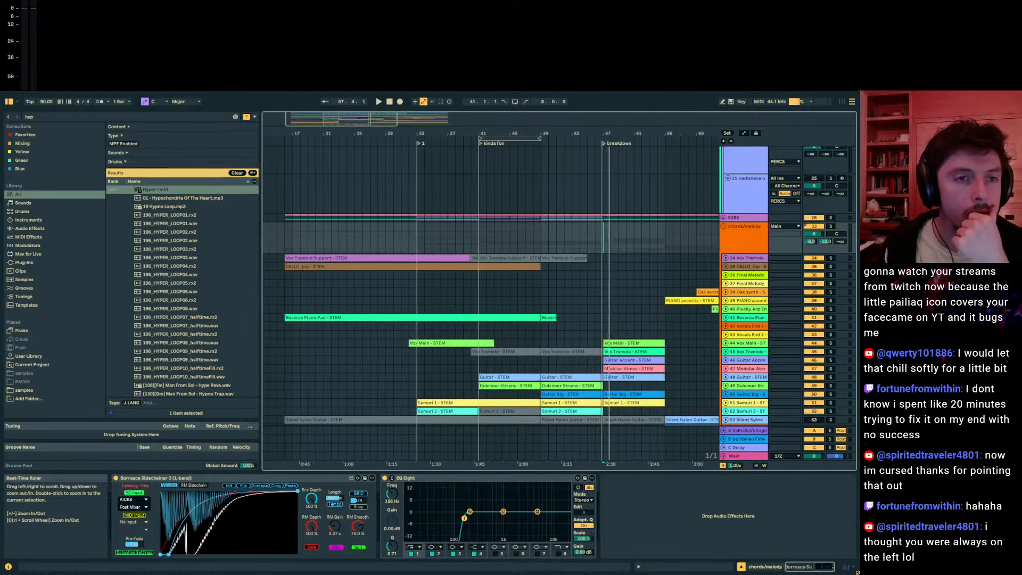
Step: Play the arrangement from bar 32 and look through the tracks down to the weird chords group
scroll(529, 298, up, 5)
scroll(527, 295, up, 6)
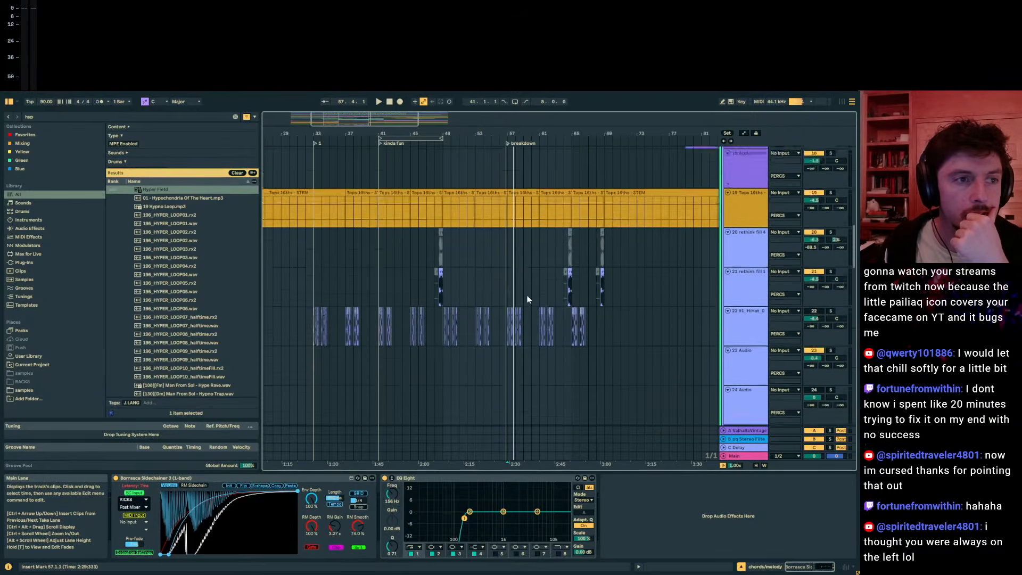
click(305, 278)
key(space)
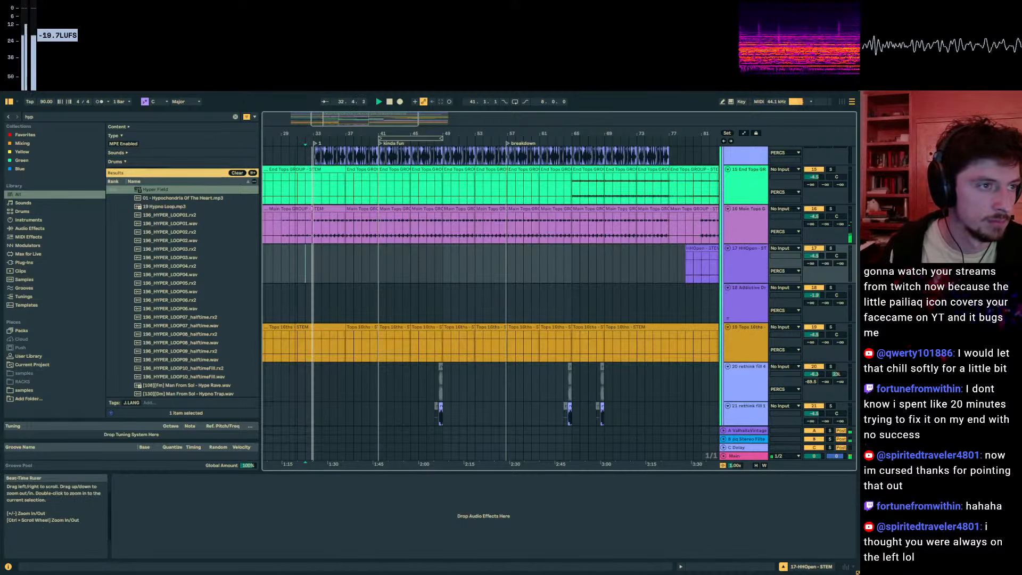
drag(305, 137, 404, 260)
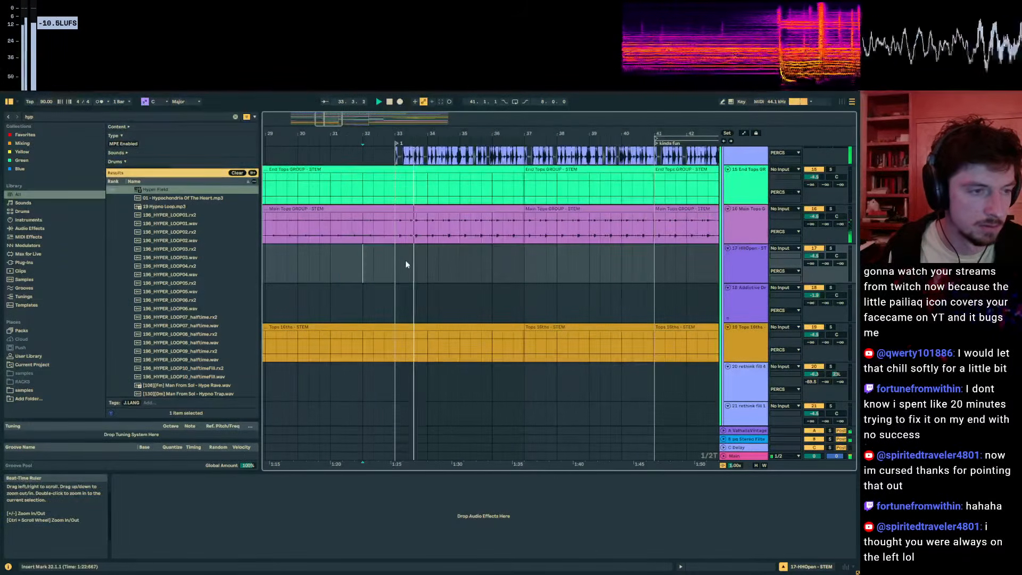
scroll(404, 261, down, 10)
scroll(432, 250, down, 8)
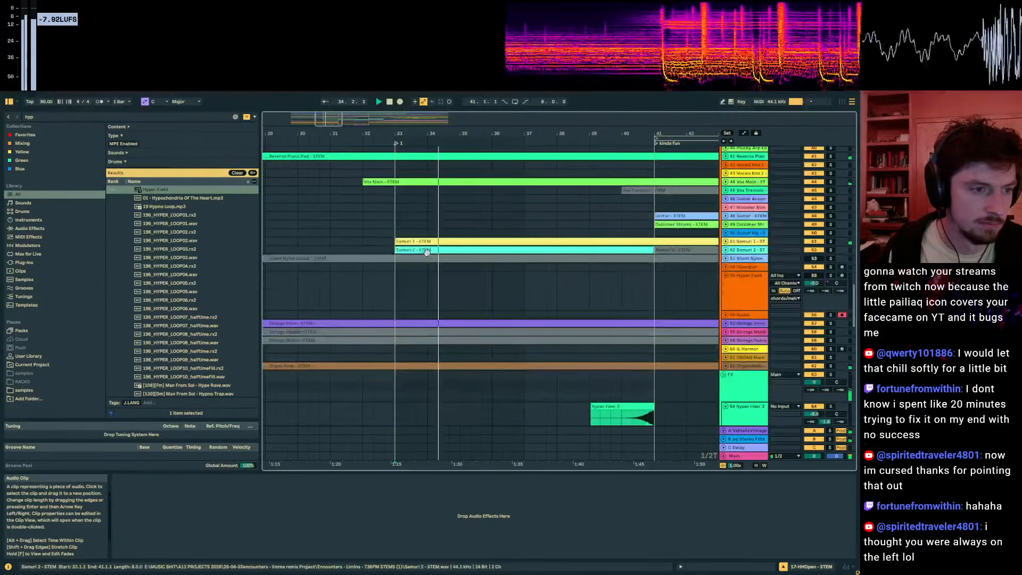
scroll(711, 193, down, 15)
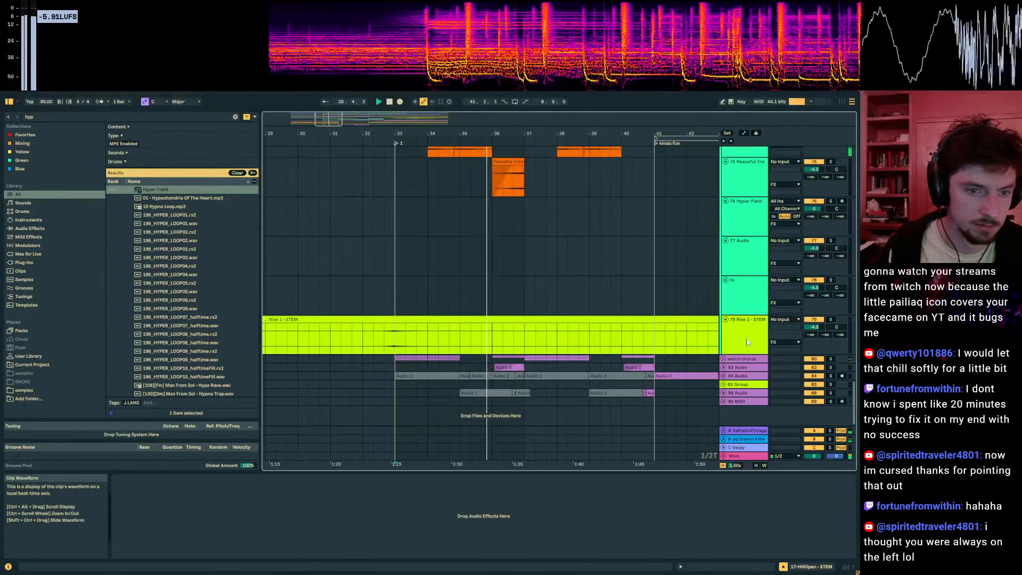
Step: Unfold the weird chords group and examine its Audio 6 clips between bars 33 and 41
click(723, 359)
scroll(548, 345, down, 3)
click(505, 294)
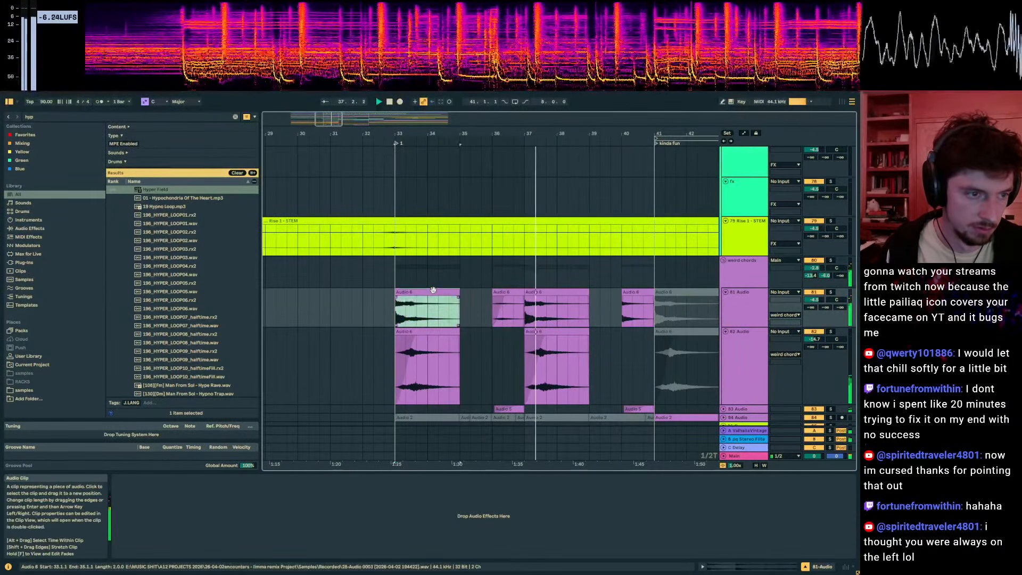
click(320, 308)
scroll(450, 321, down, 2)
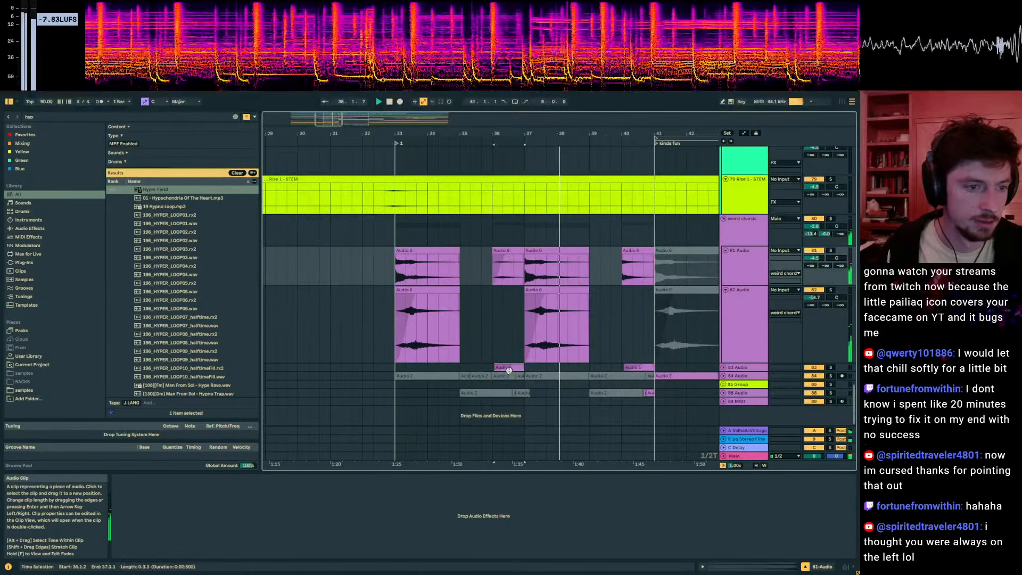
Step: Shift the Audio 5 clip on track 83 to start exactly at bar 36 and paste a copy at bar 32
drag(508, 368, 506, 368)
key(ctrl+c)
click(365, 368)
key(ctrl+v)
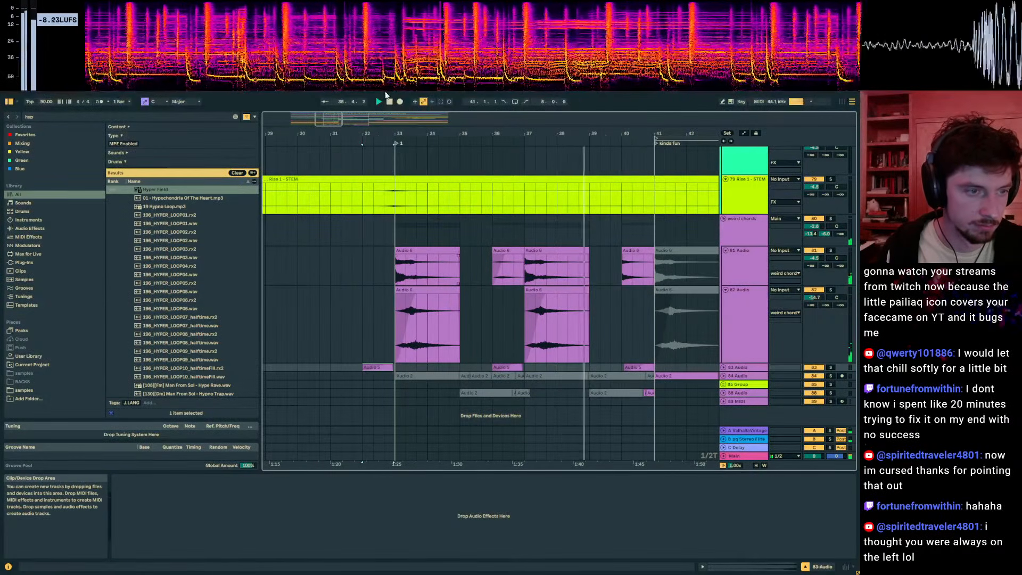
Step: Unfold track 83 and set its first send to -17.0, listening on into the kinda fun section
click(724, 368)
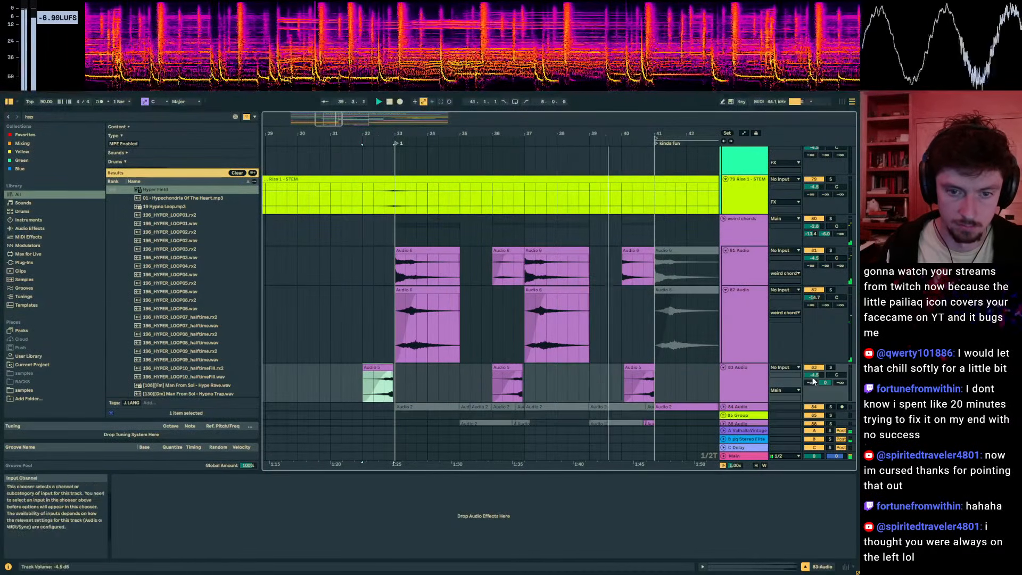
click(627, 264)
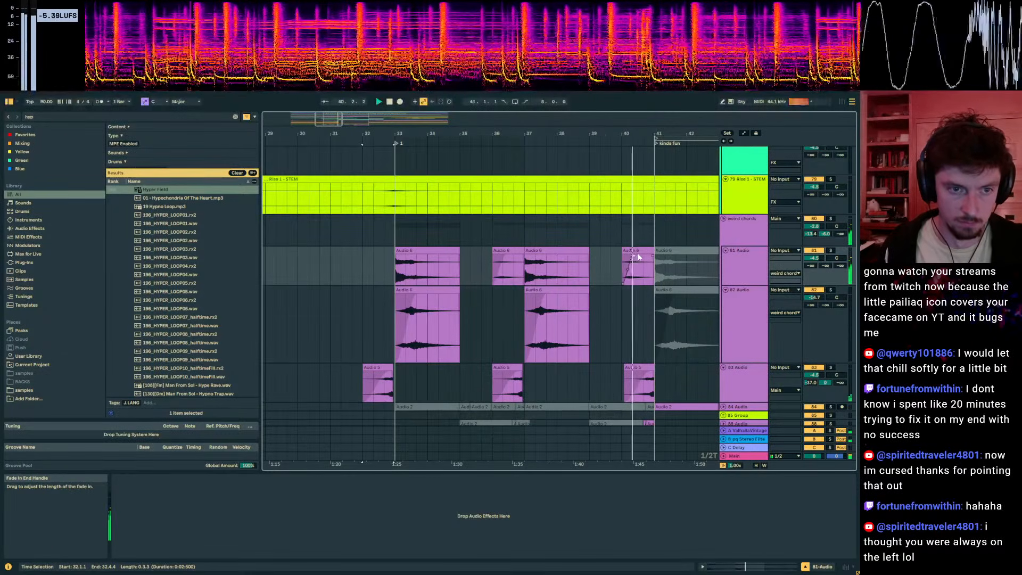
drag(639, 133, 431, 136)
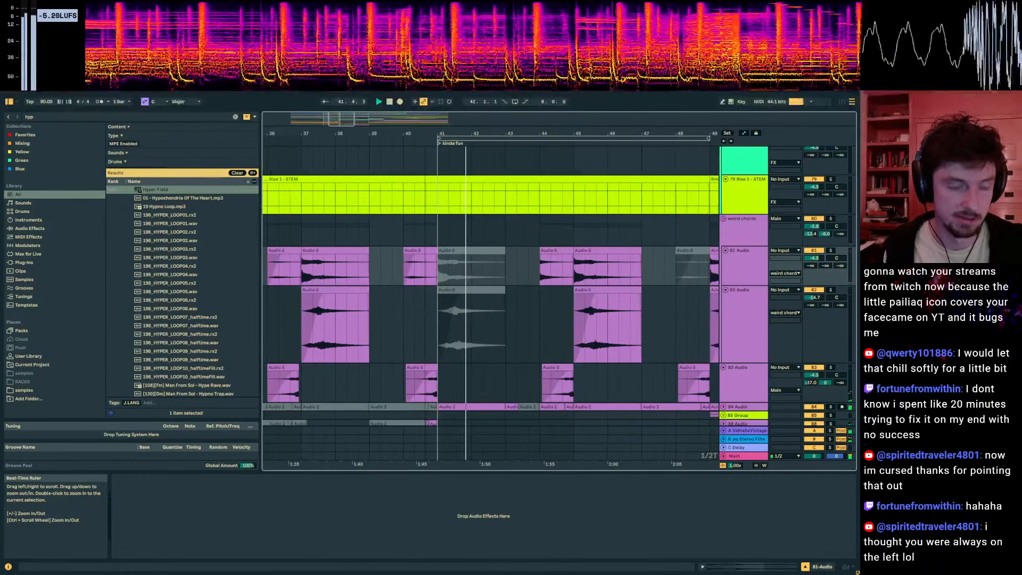
Step: Return to the chords/melody group and select it to show its device chain
scroll(548, 233, up, 10)
scroll(545, 232, up, 15)
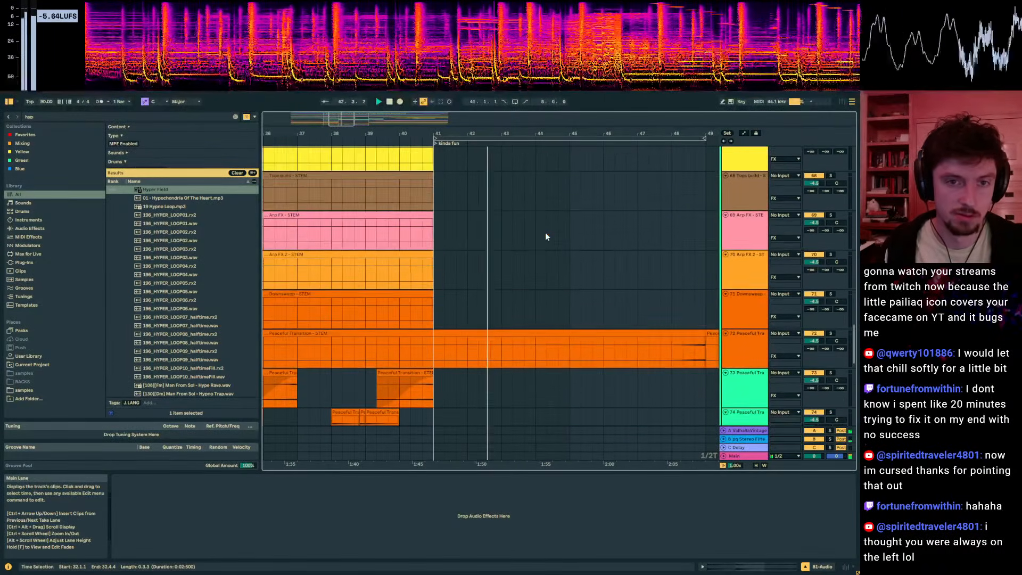
scroll(753, 268, up, 10)
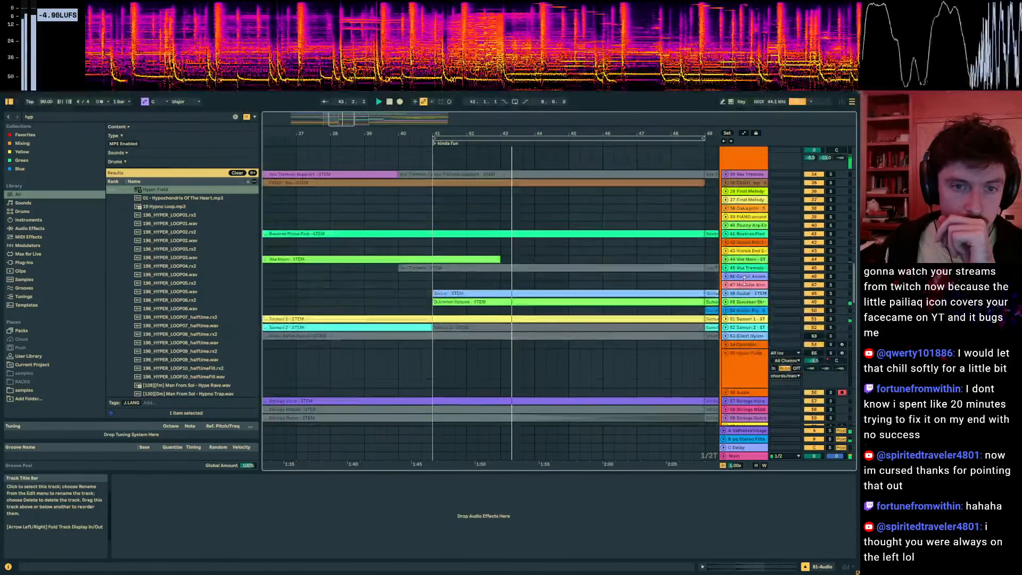
click(753, 266)
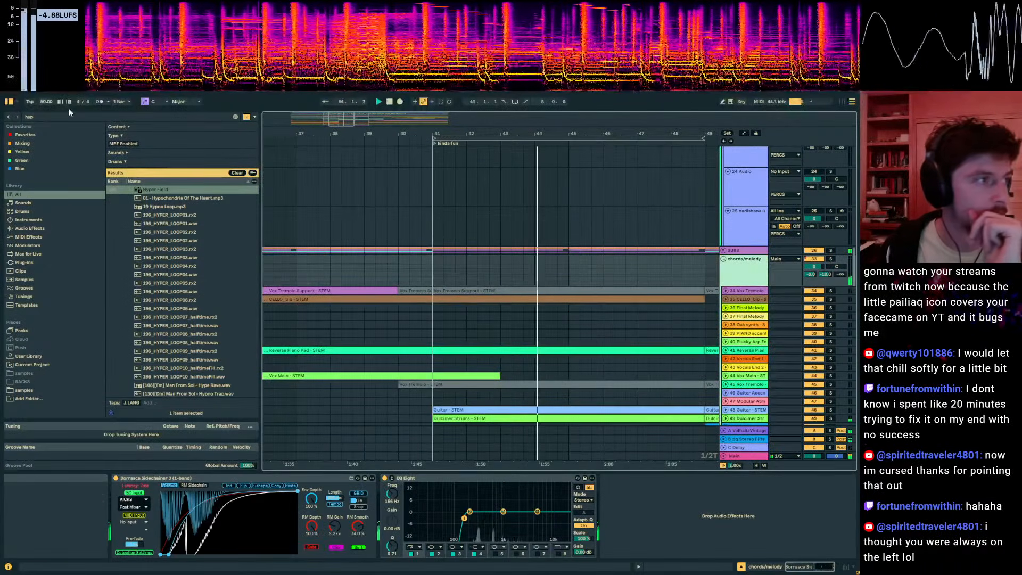
Step: Add an Auto Filter after the EQ Eight on the chords/melody group and lower its cutoff frequency
key(ctrl+f)
text(auto)
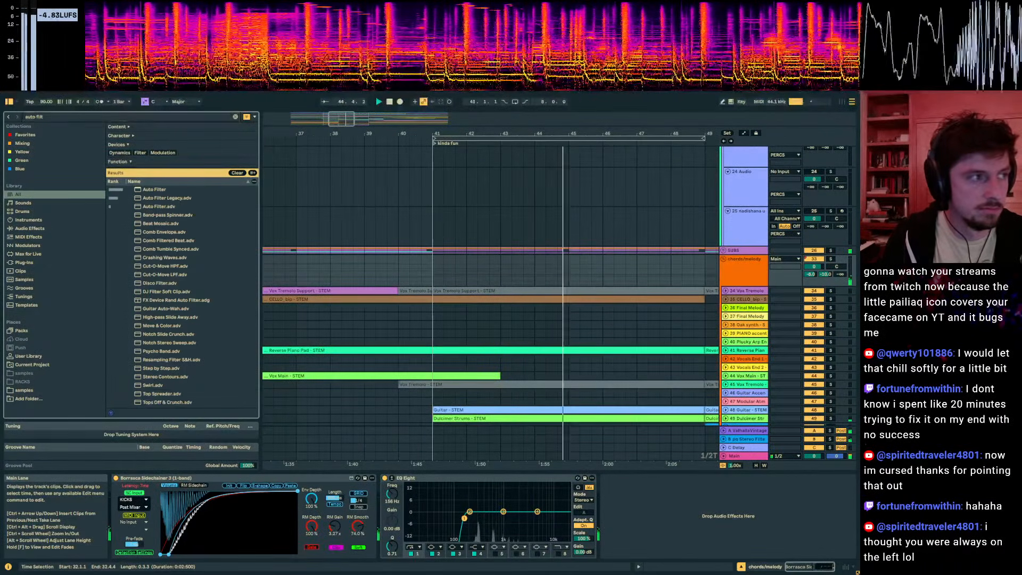
text( filt)
key(Return)
drag(627, 496, 626, 528)
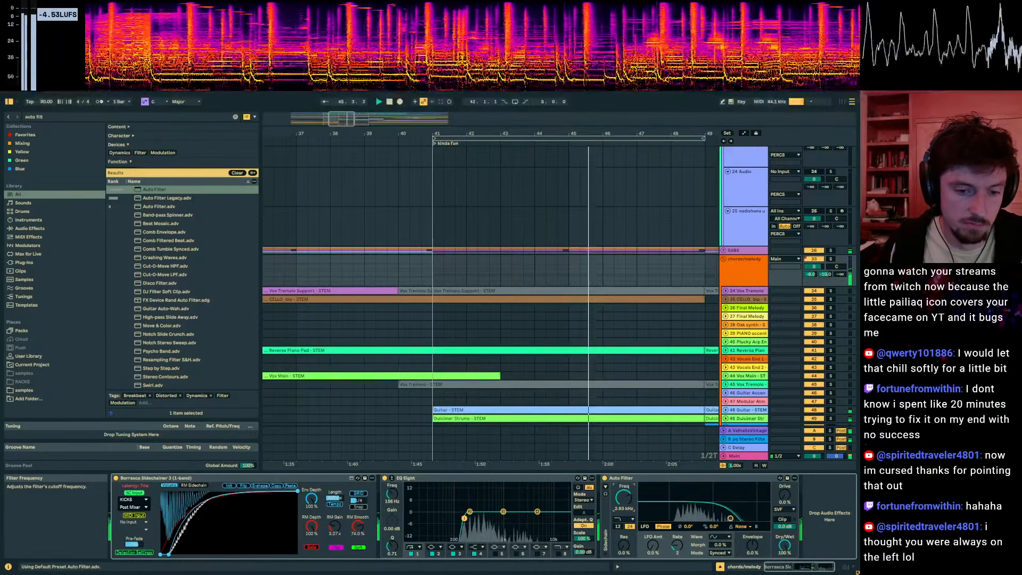
Step: Automate the chords/melody group's filter frequency to dip just before bar 41 and rise steadily back to fully open by bar 49
key(a)
click(433, 273)
mouse_move(425, 273)
mouse_down()
mouse_move(424, 263)
mouse_move(432, 276)
mouse_up()
drag(534, 275, 706, 263)
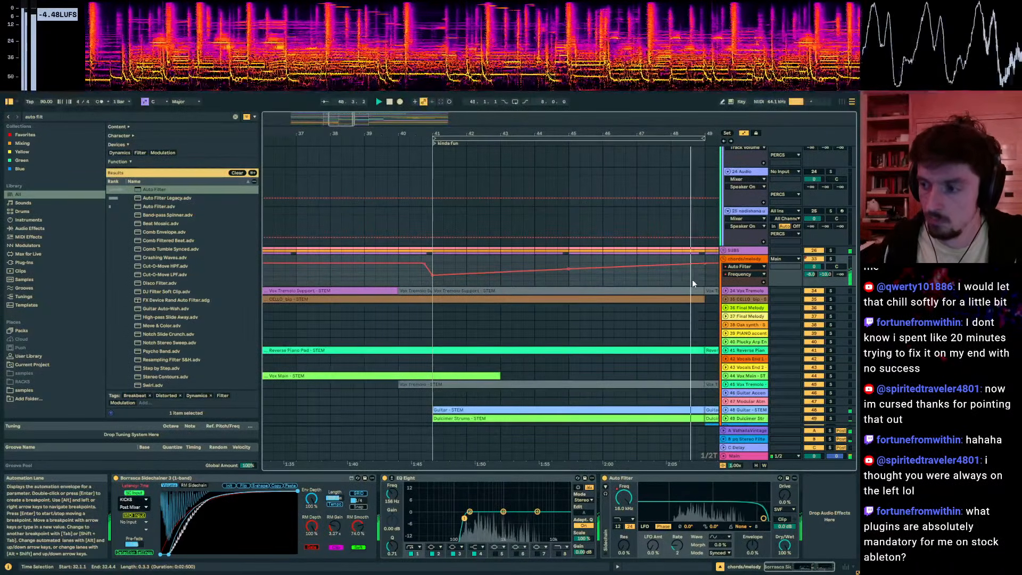
click(693, 280)
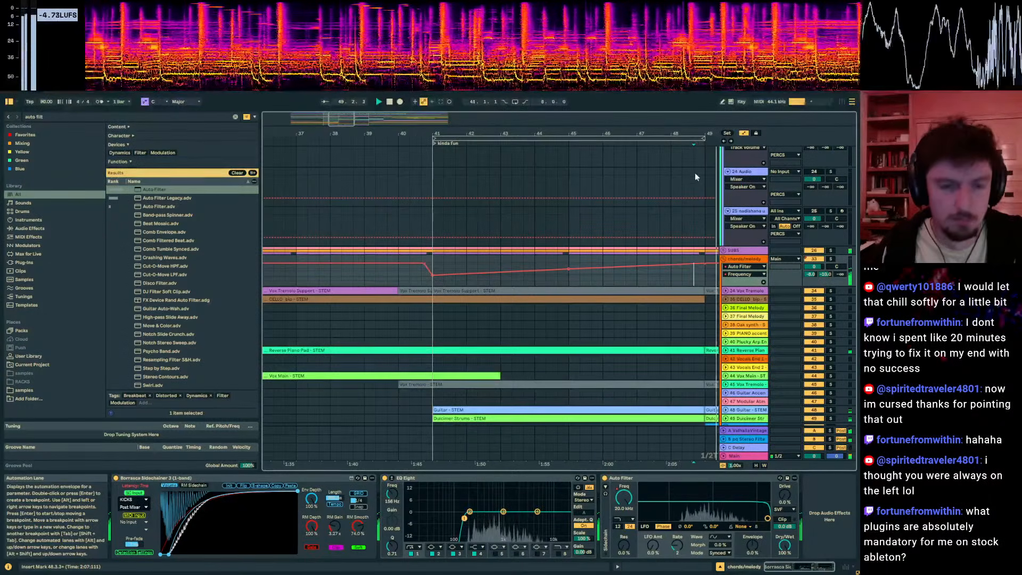
Step: Draw a curved filter drop to 20 Hz at bar 51 rising back by bar 53, and duplicate the four-bar shape up to bar 57
drag(696, 134, 456, 130)
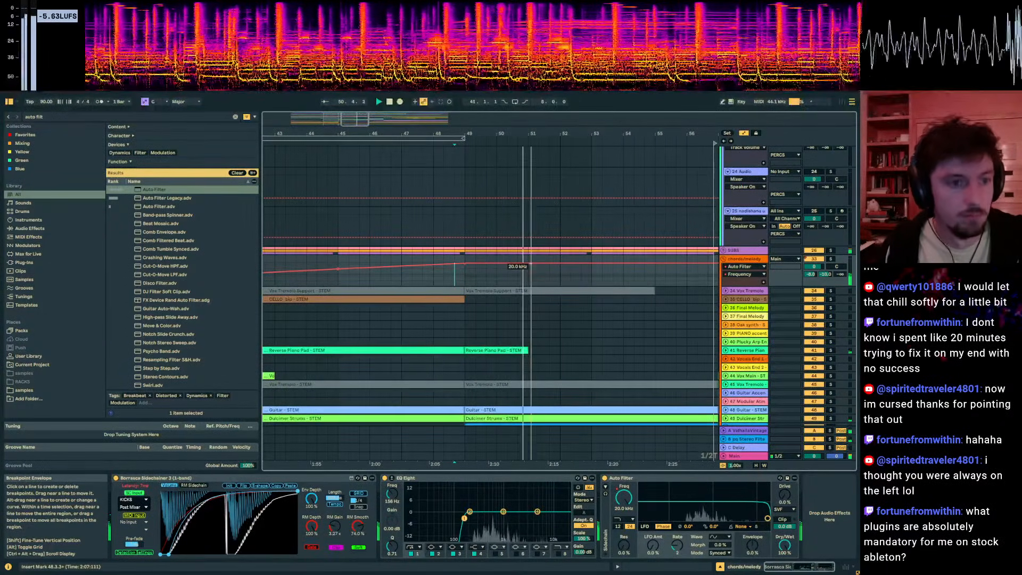
drag(515, 267, 530, 284)
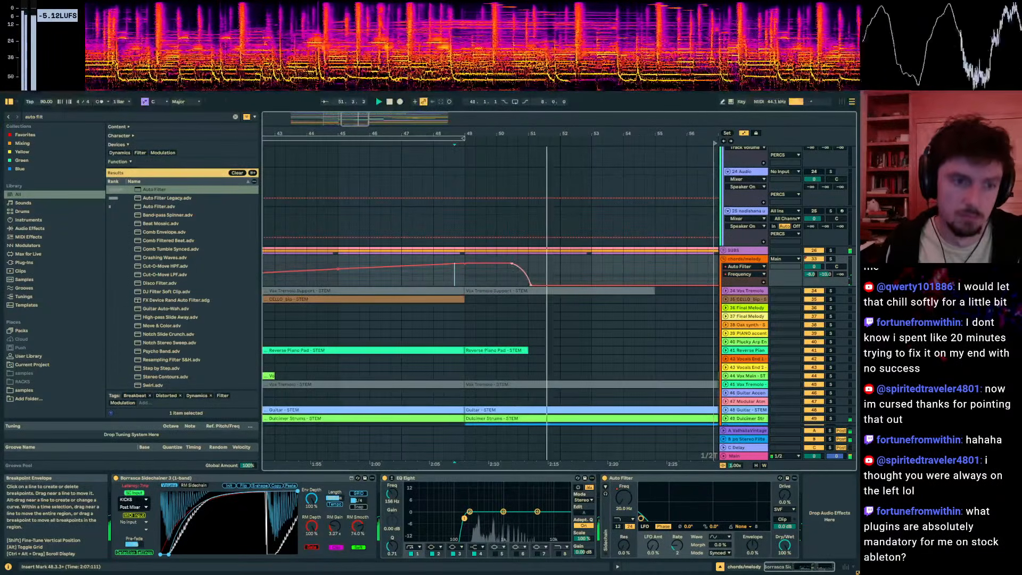
drag(602, 285, 473, 274)
key(ctrl+d)
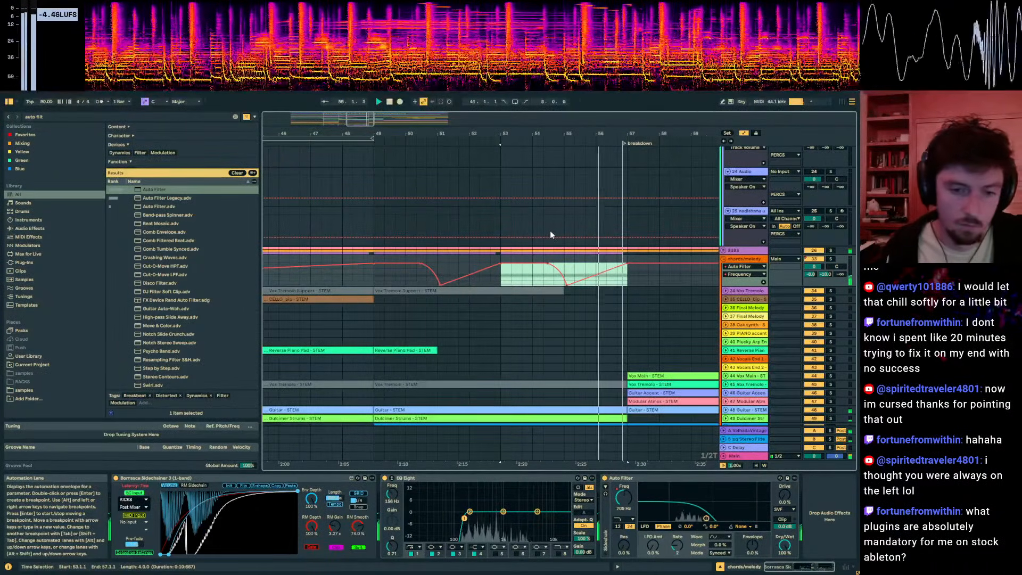
Step: Move the breakdown locator to start exactly at bar 57 and stop playback
click(628, 275)
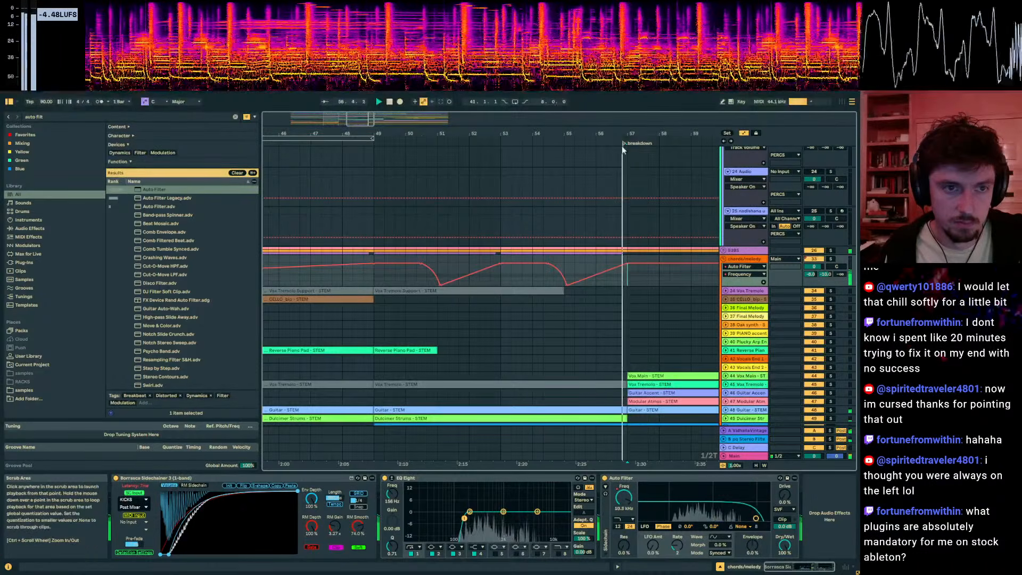
drag(626, 144, 630, 144)
key(space)
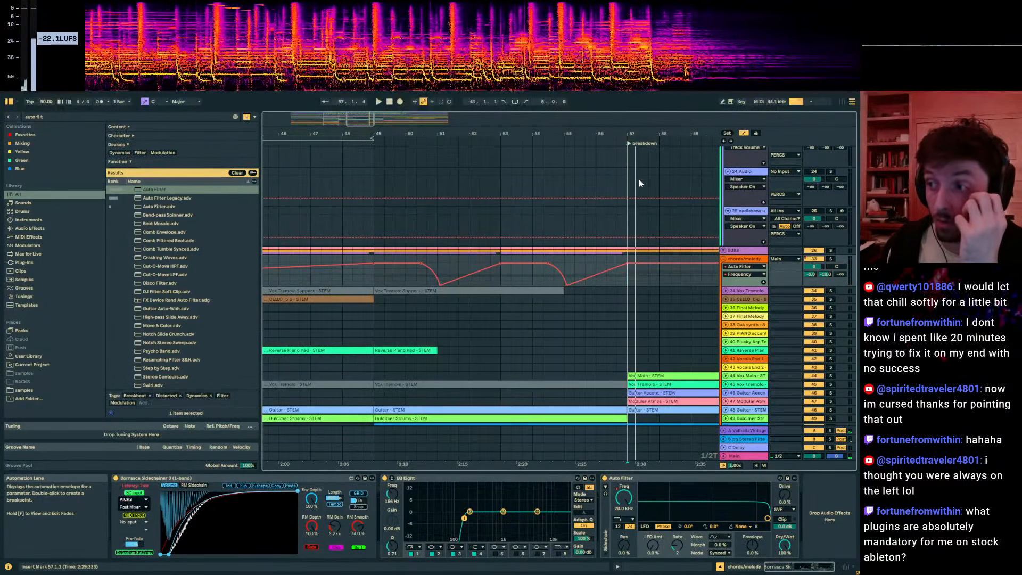
Step: Open Ozone 8 Elements on the Main track and look through its Equalizer, Imager and Maximizer modules
click(742, 457)
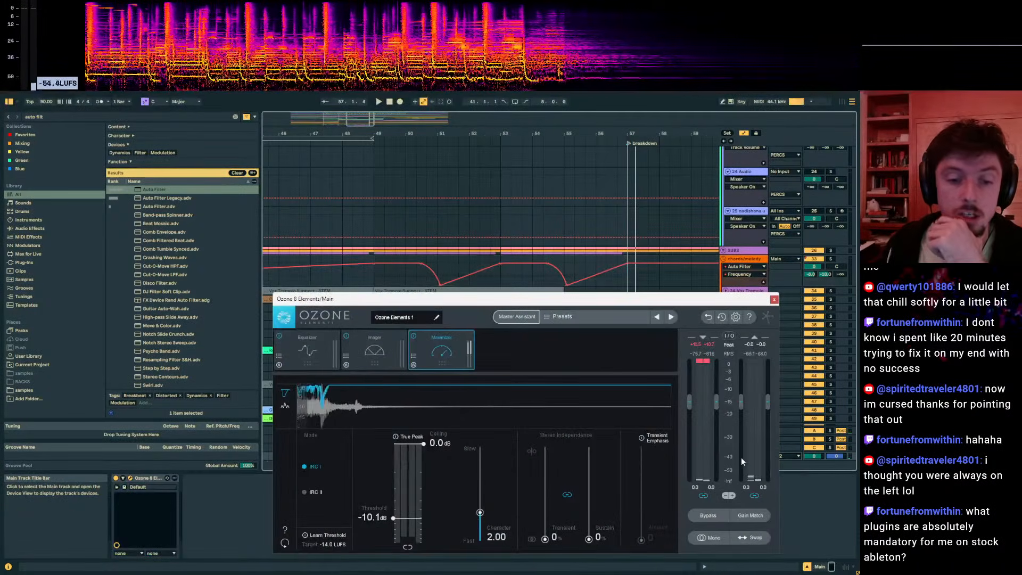
drag(570, 298, 571, 180)
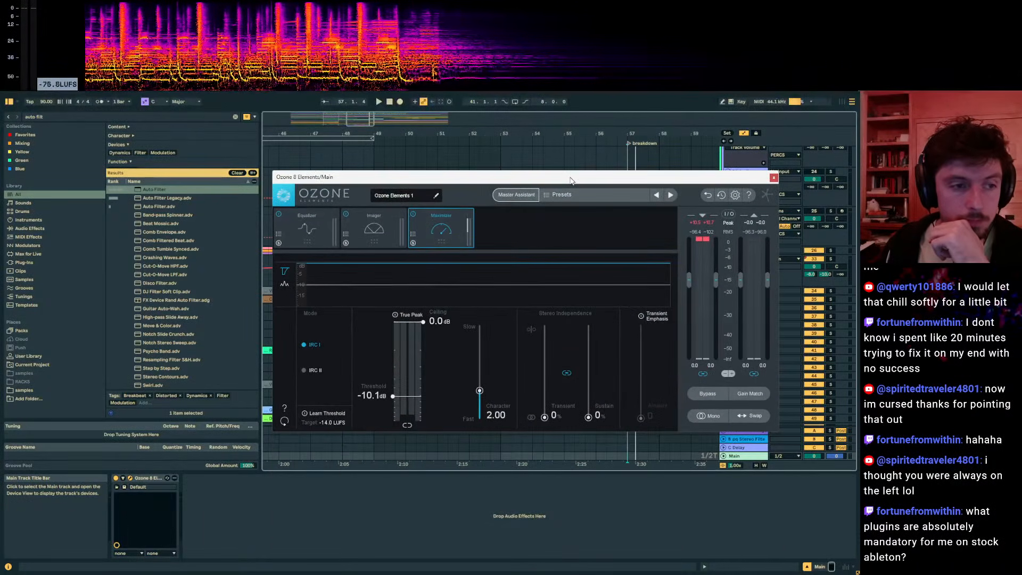
drag(329, 182, 279, 163)
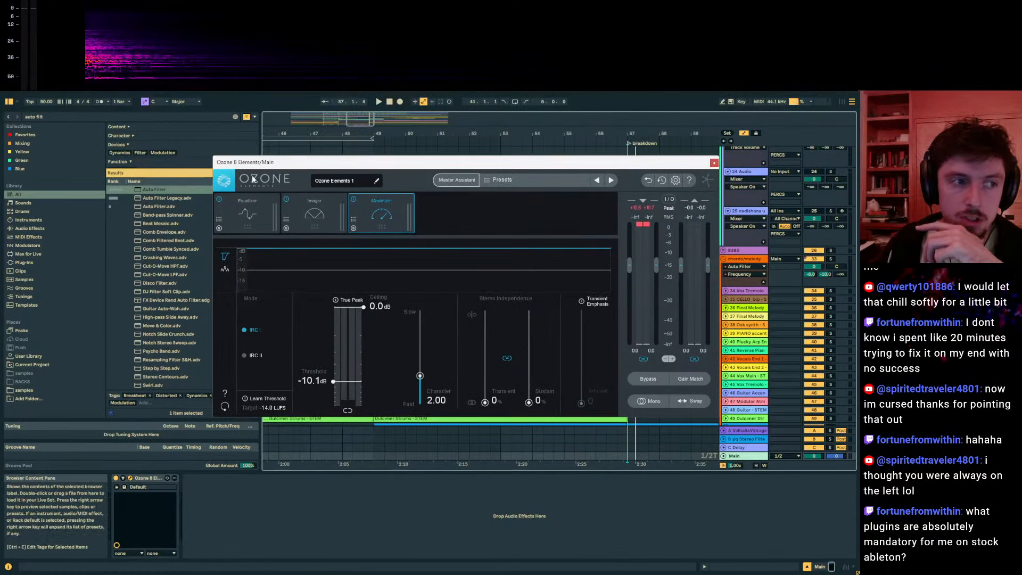
click(247, 214)
click(343, 215)
click(376, 224)
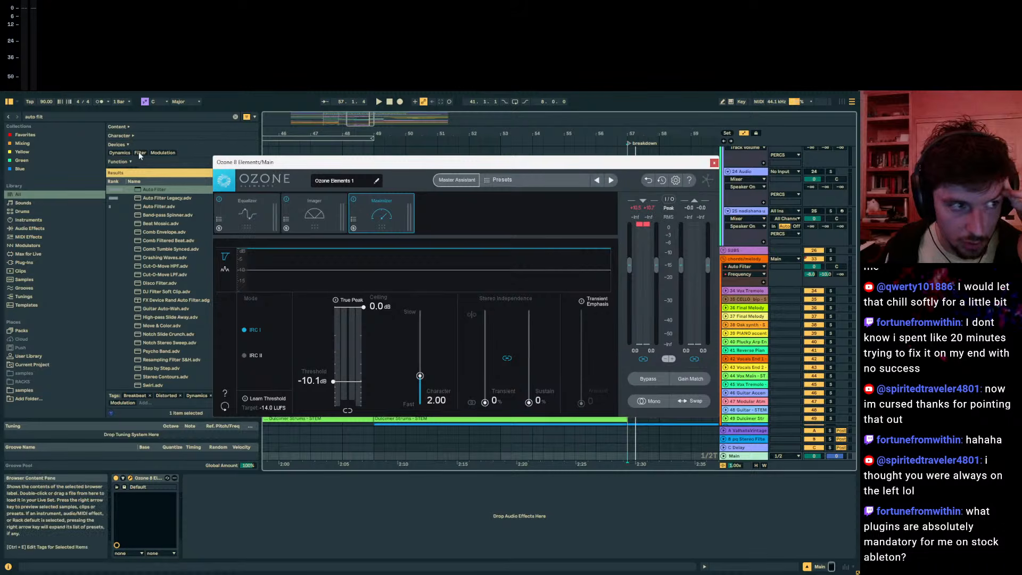
Step: Search the browser for "limit" and close the Ozone window
click(83, 118)
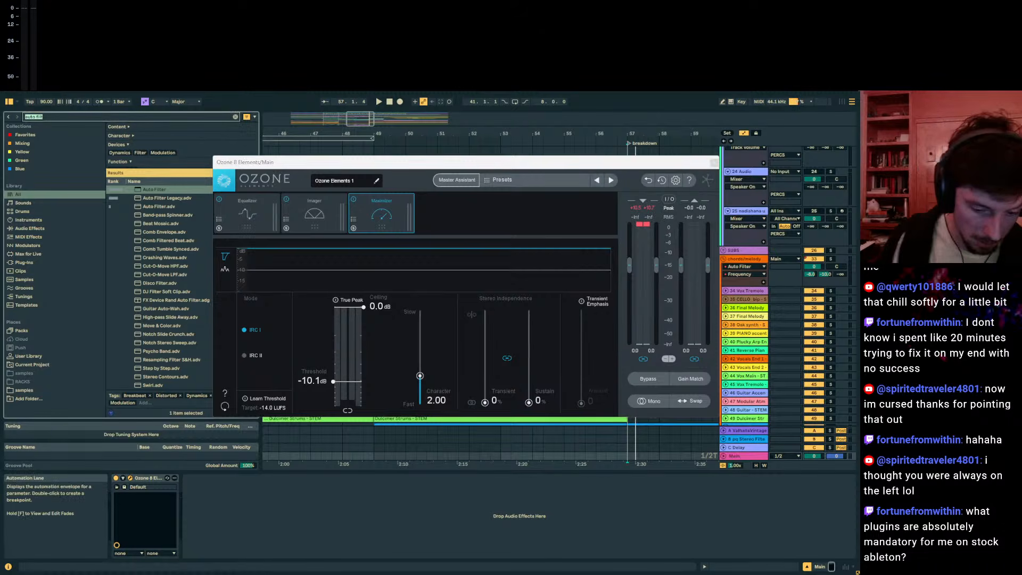
text(limit)
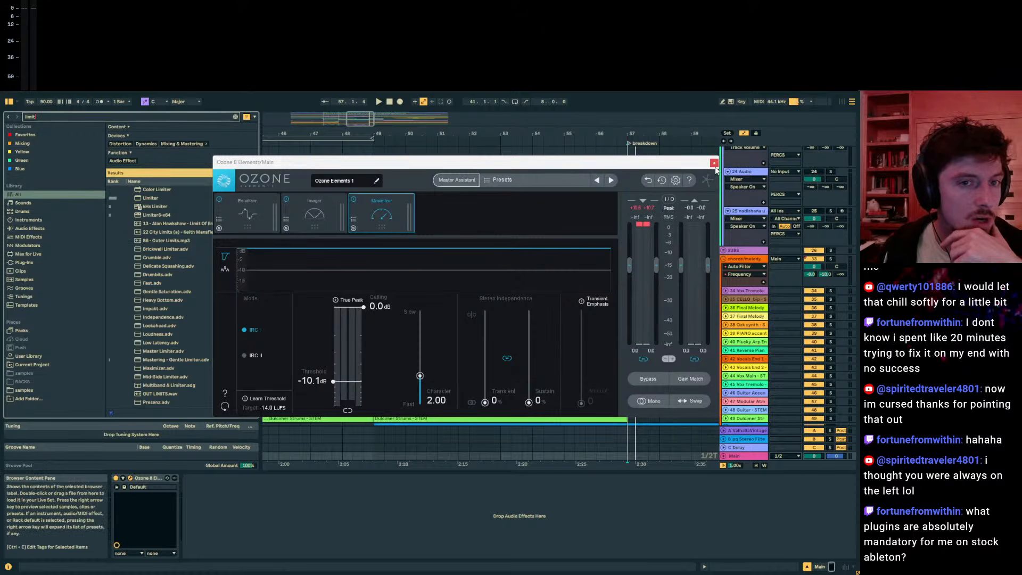
click(715, 163)
Step: Clear the browser search and open ValhallaVintageVerb on return track A to examine its reverb settings
click(748, 431)
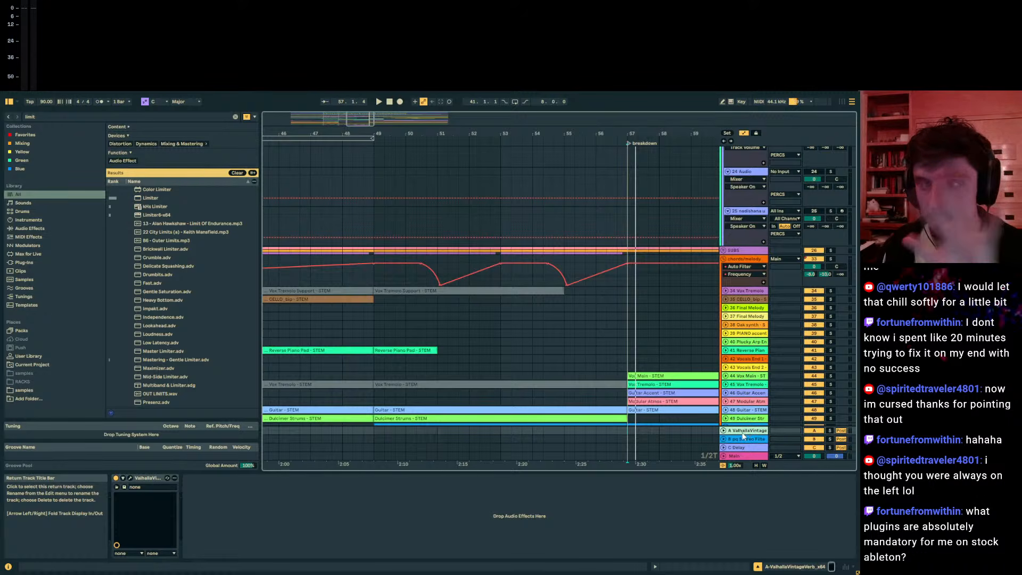
drag(97, 117, 1, 97)
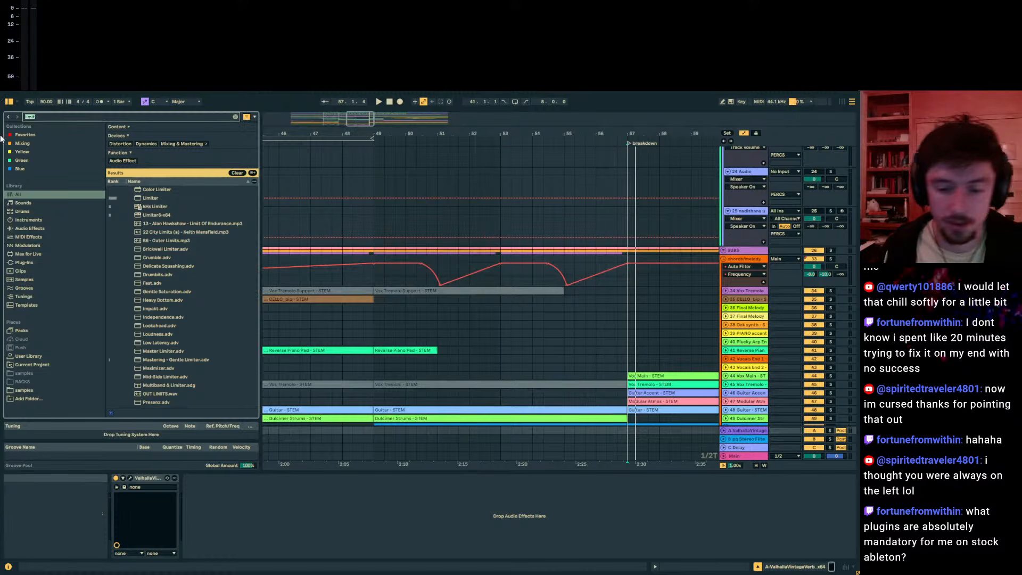
key(BackSpace)
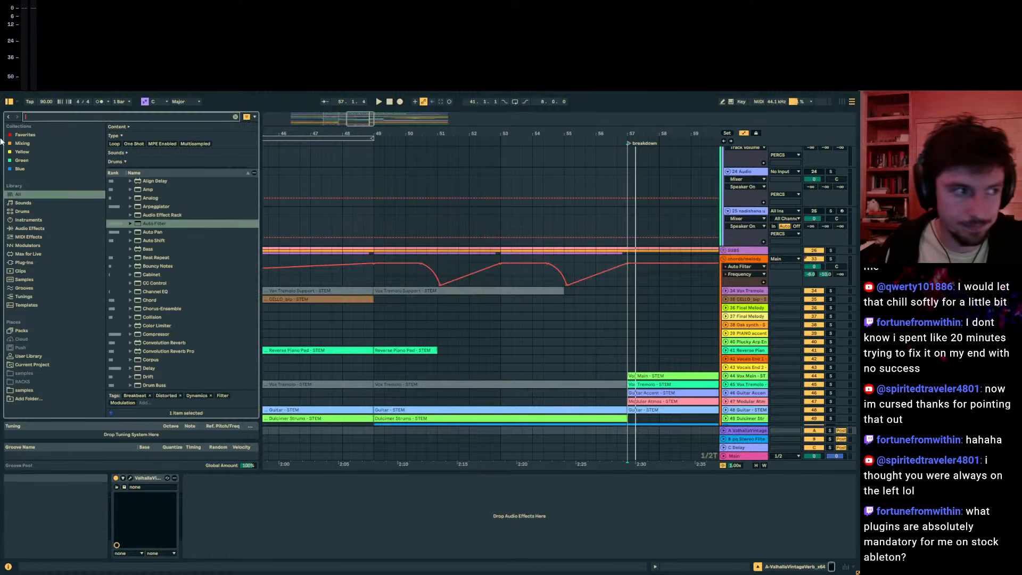
click(748, 431)
click(130, 478)
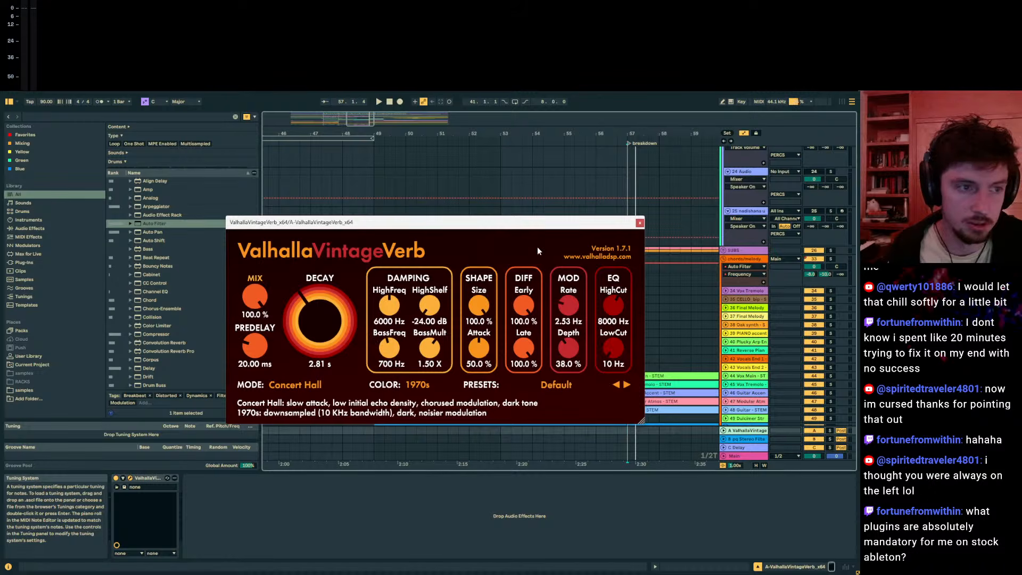
drag(390, 222, 456, 212)
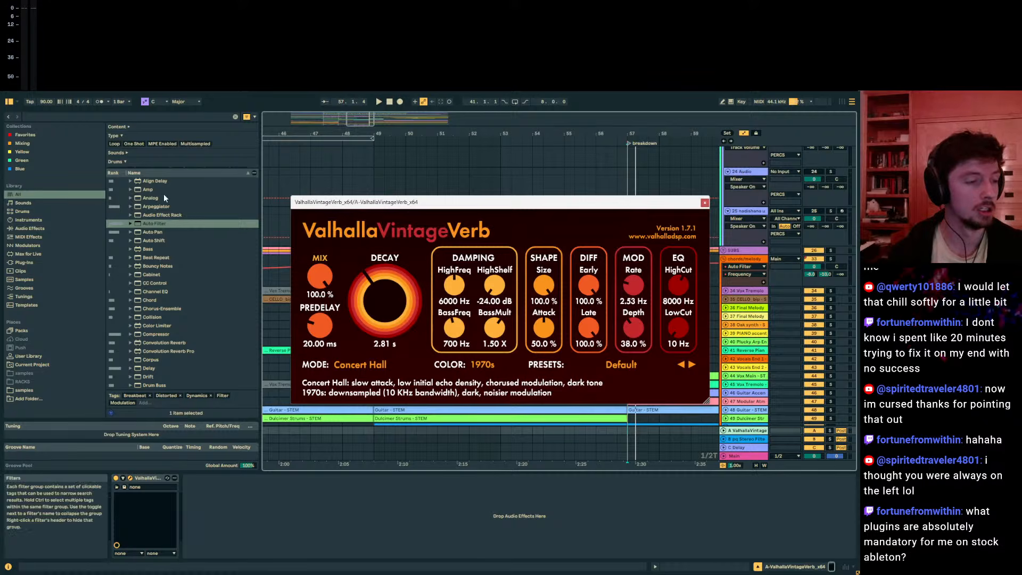
Step: Look through the stock audio effects, close the reverb window and return to the arrangement around the breakdown
scroll(154, 266, down, 7)
click(30, 228)
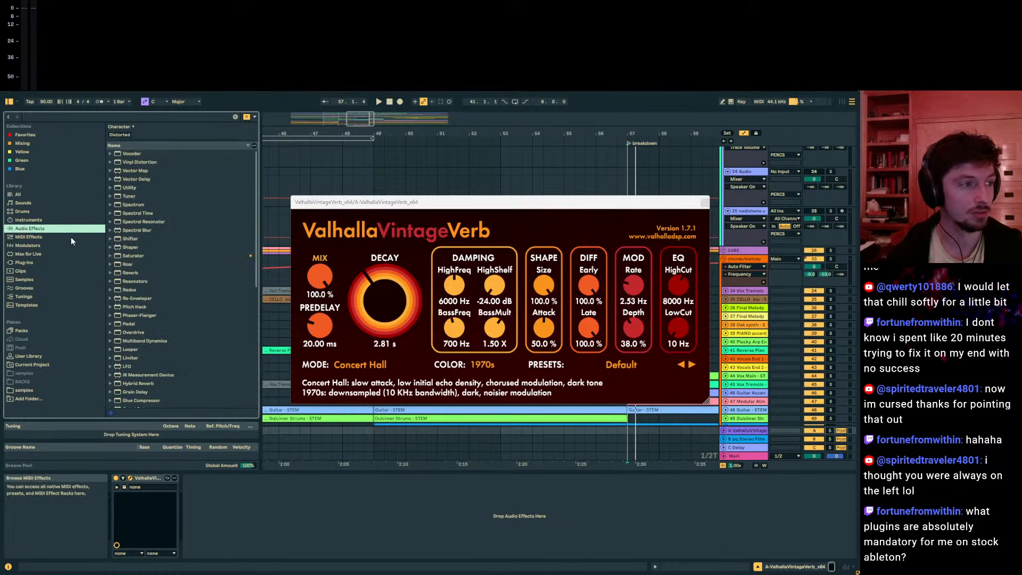
scroll(155, 254, down, 10)
scroll(155, 241, down, 3)
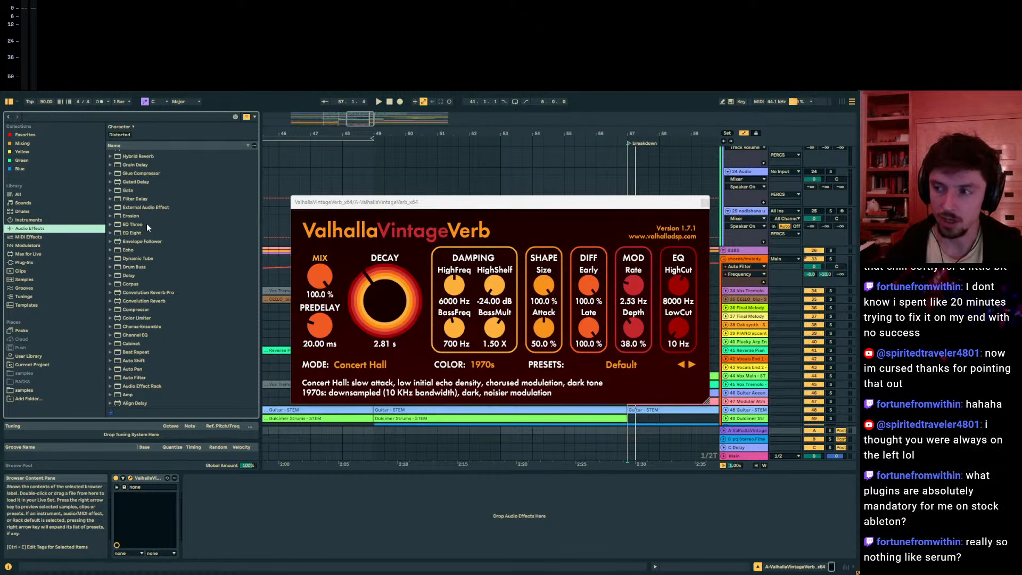
click(705, 203)
scroll(704, 210, up, 3)
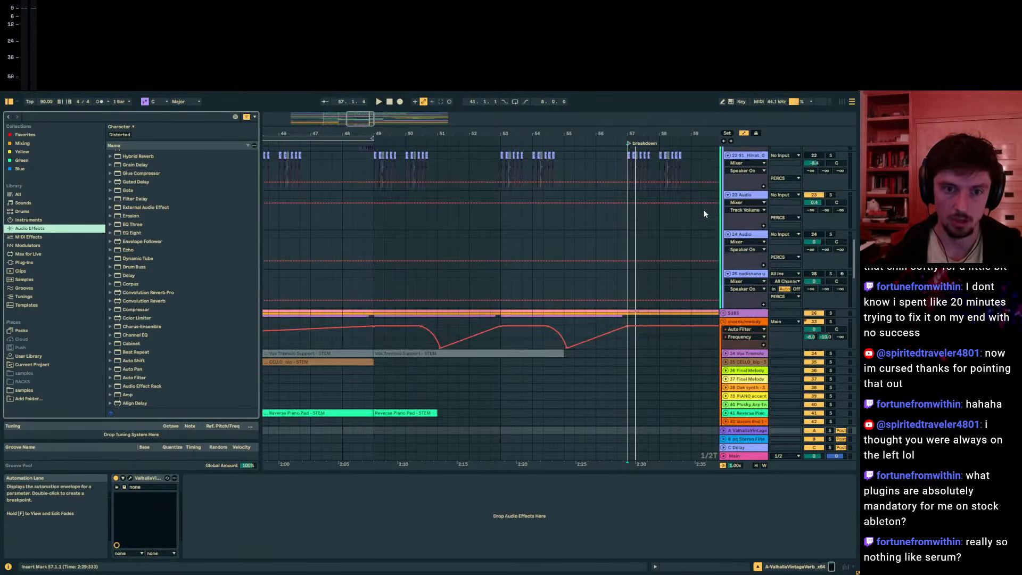
scroll(704, 213, down, 4)
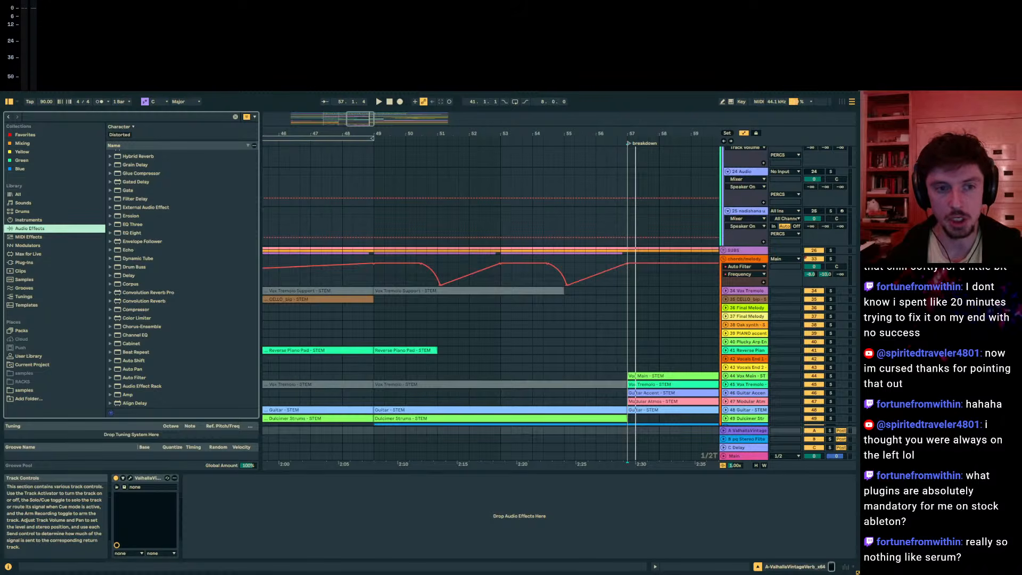
drag(620, 133, 546, 133)
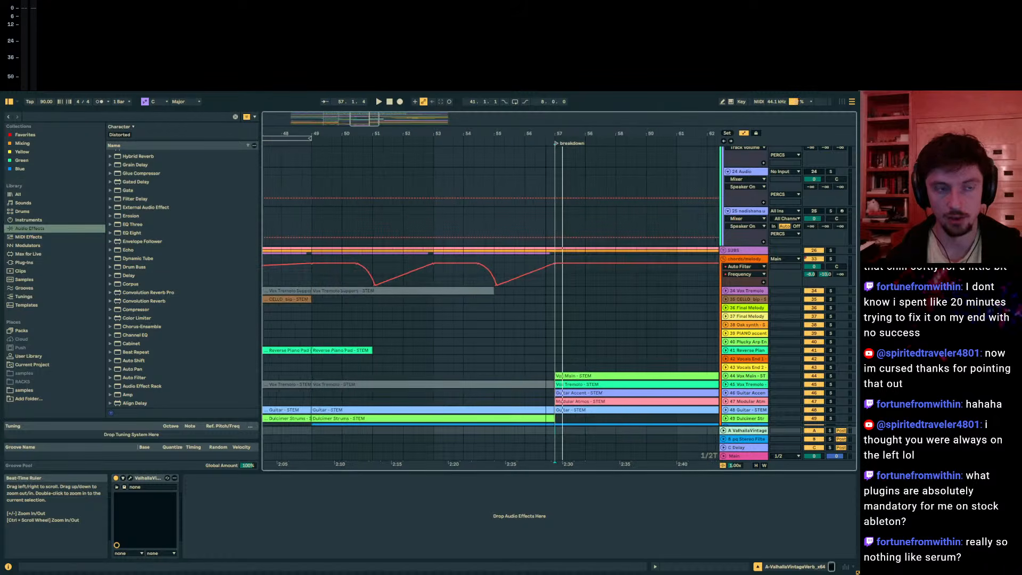
Step: Fold the chords/melody, FX and weird chords groups
click(62, 117)
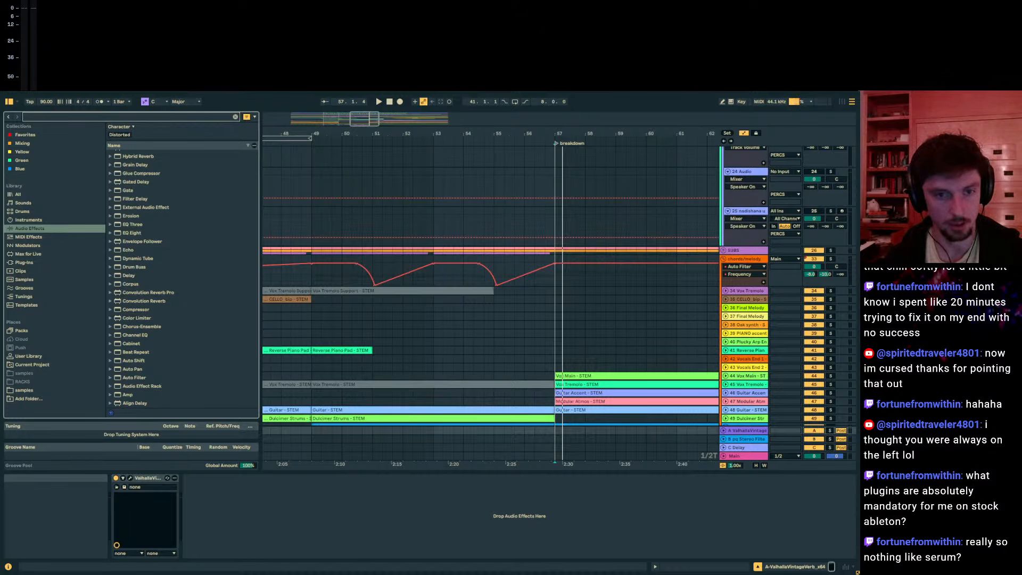
click(724, 258)
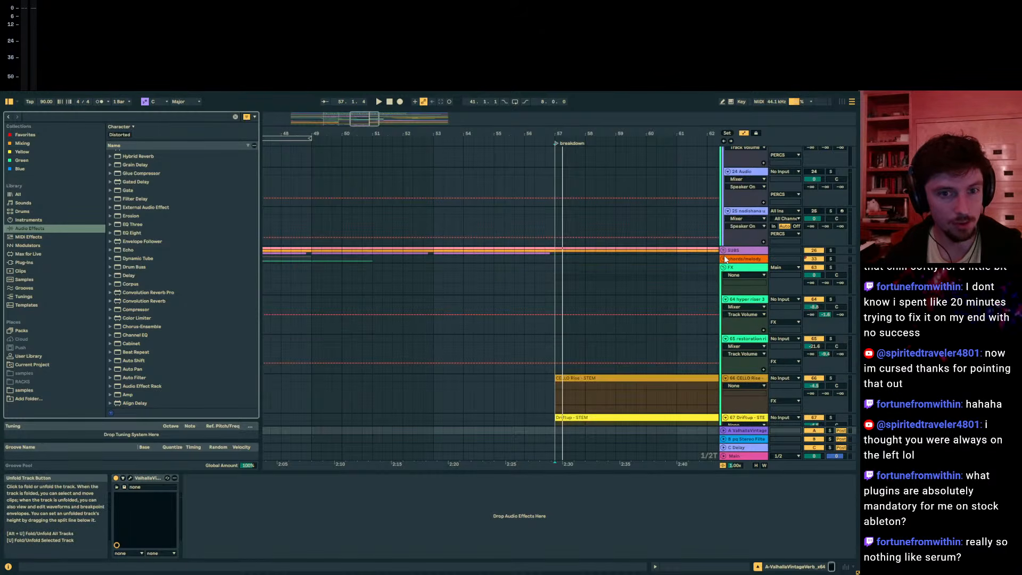
click(725, 259)
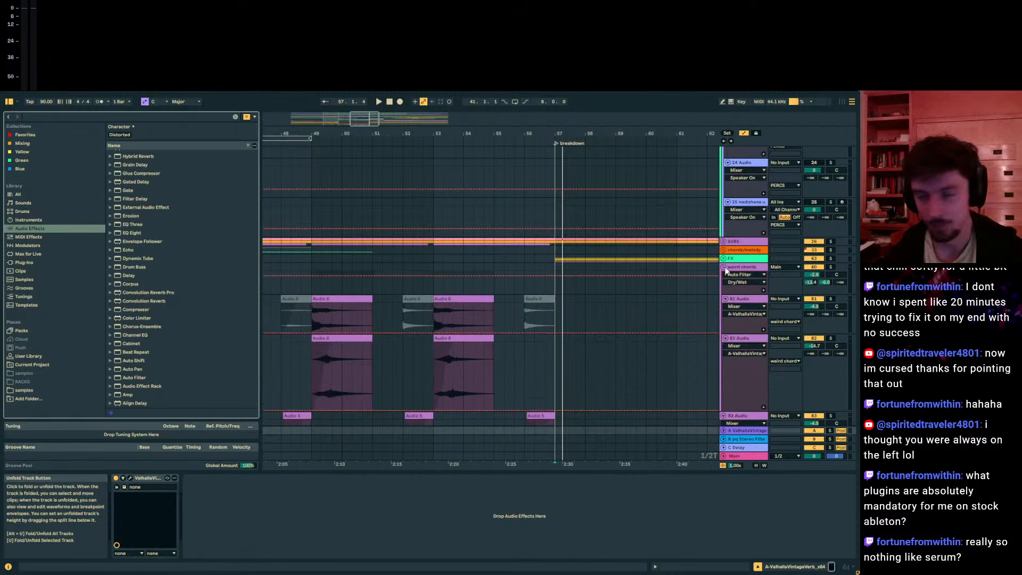
click(725, 268)
scroll(727, 270, up, 5)
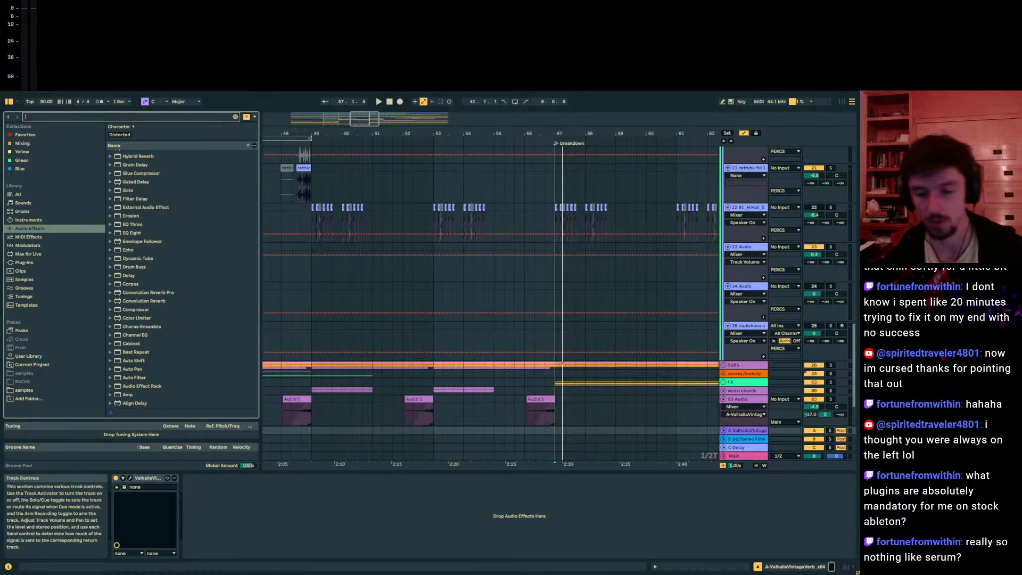
Step: Find Wavetable in the full library, add it on a new track, and insert an empty two-bar MIDI clip at bar 57
text(wv)
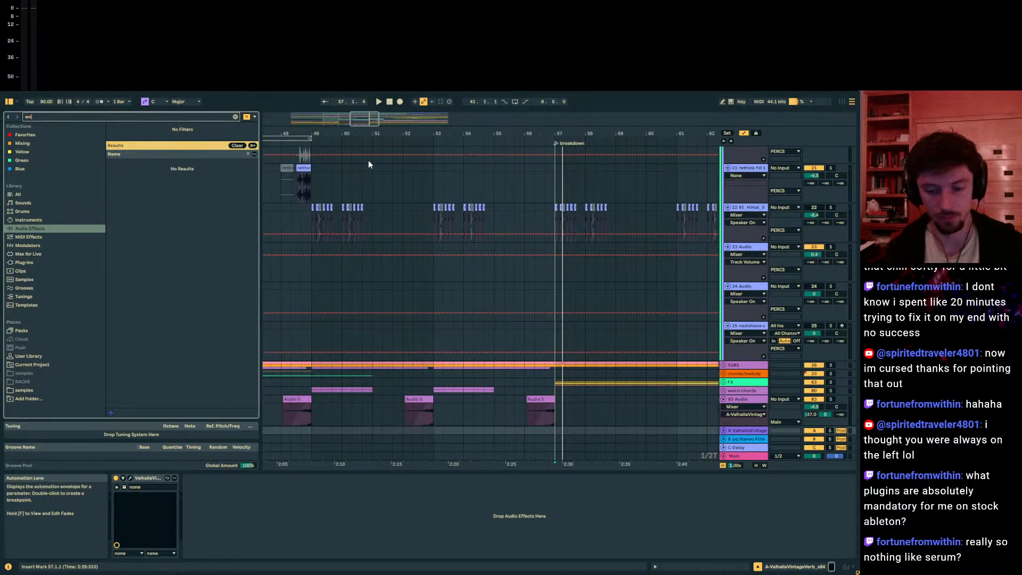
key(BackSpace)
text(avetab)
click(55, 196)
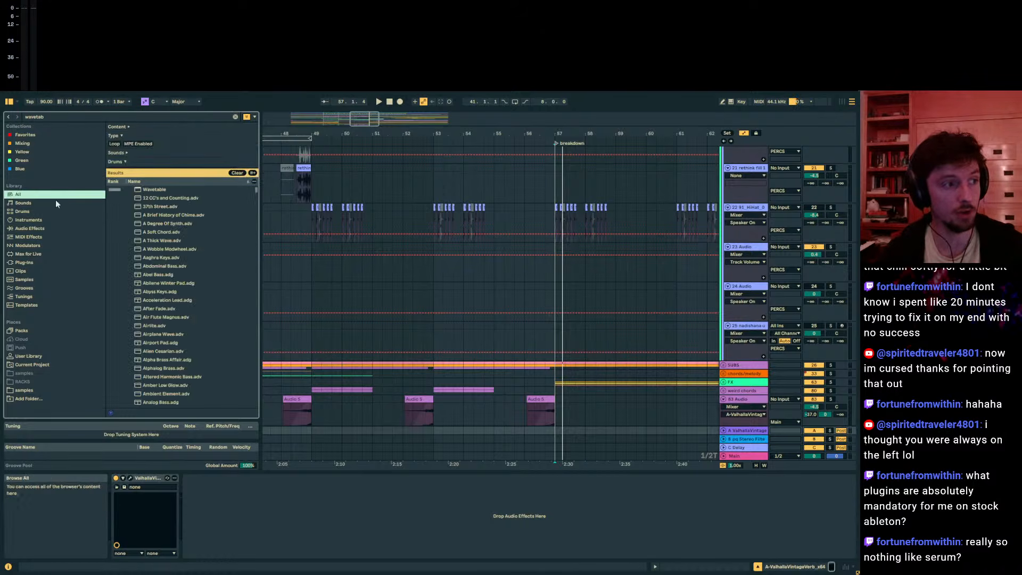
scroll(454, 264, down, 3)
drag(158, 190, 626, 419)
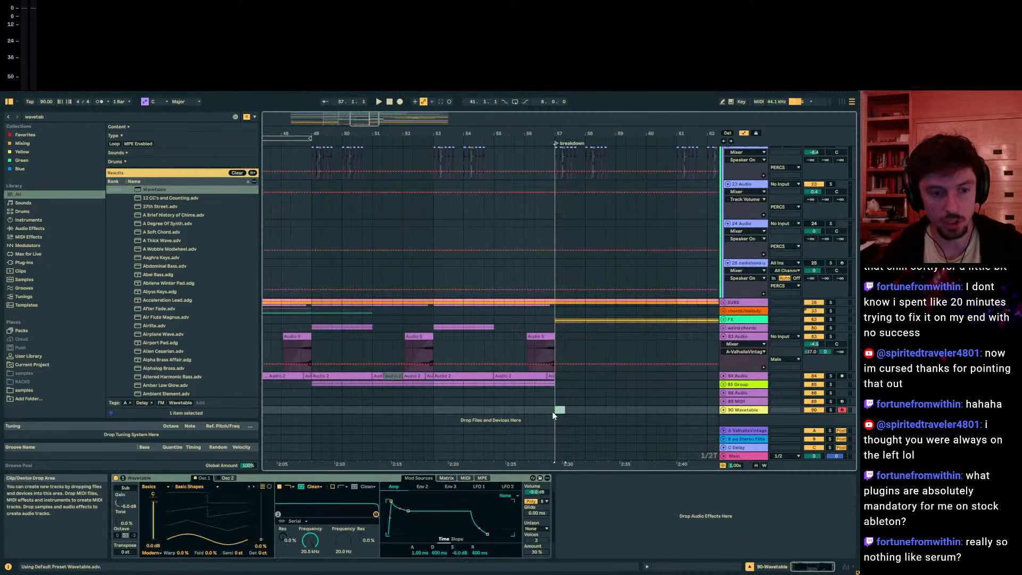
drag(558, 411, 613, 413)
key(ctrl+shift+m)
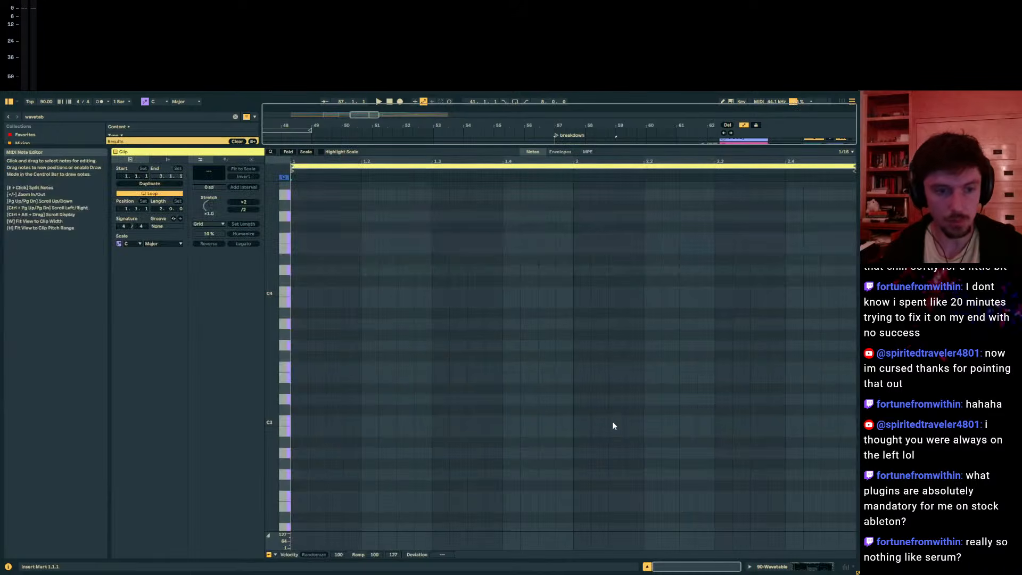
Step: Set Wavetable oscillator 1's position to 65% and switch its effect mode to Fm with an amount of 72%
click(805, 567)
drag(261, 538, 261, 511)
drag(210, 553, 182, 520)
click(152, 553)
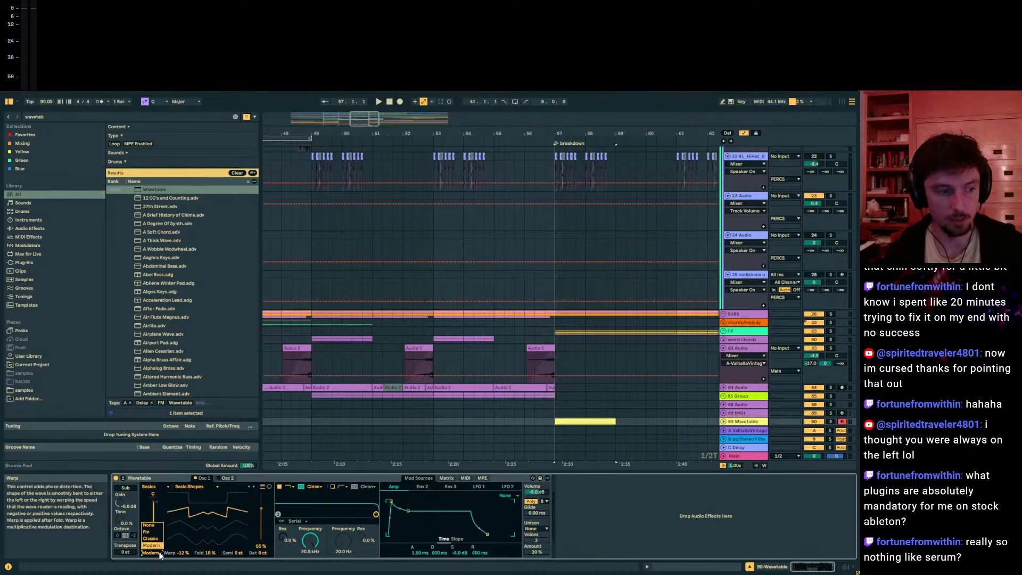
click(151, 536)
mouse_move(210, 553)
mouse_down()
mouse_move(210, 527)
mouse_move(178, 532)
mouse_move(178, 511)
mouse_move(199, 562)
mouse_up()
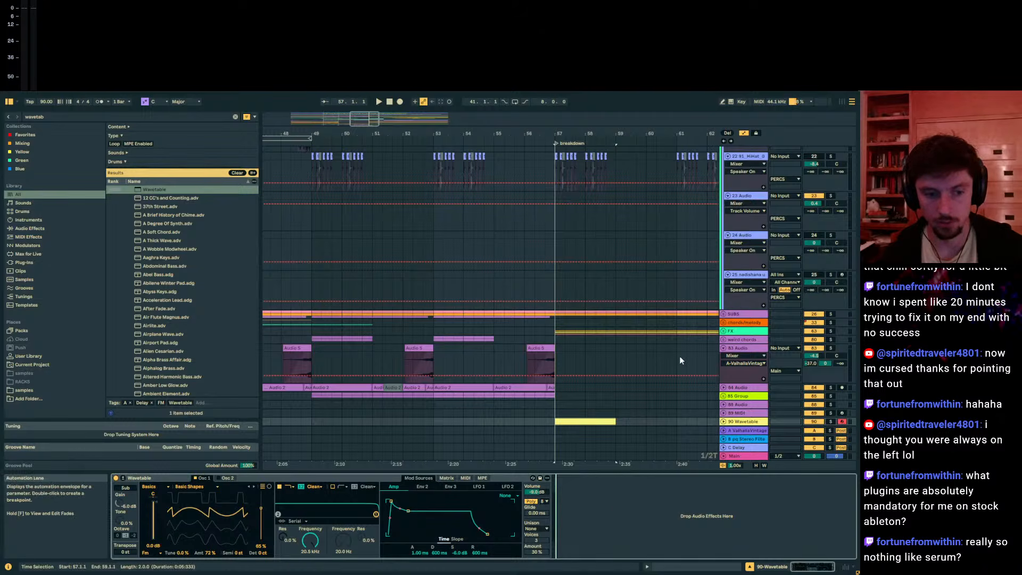
Step: Remove Wavetable from its track and delete the whole track together with its empty MIDI clip
click(294, 481)
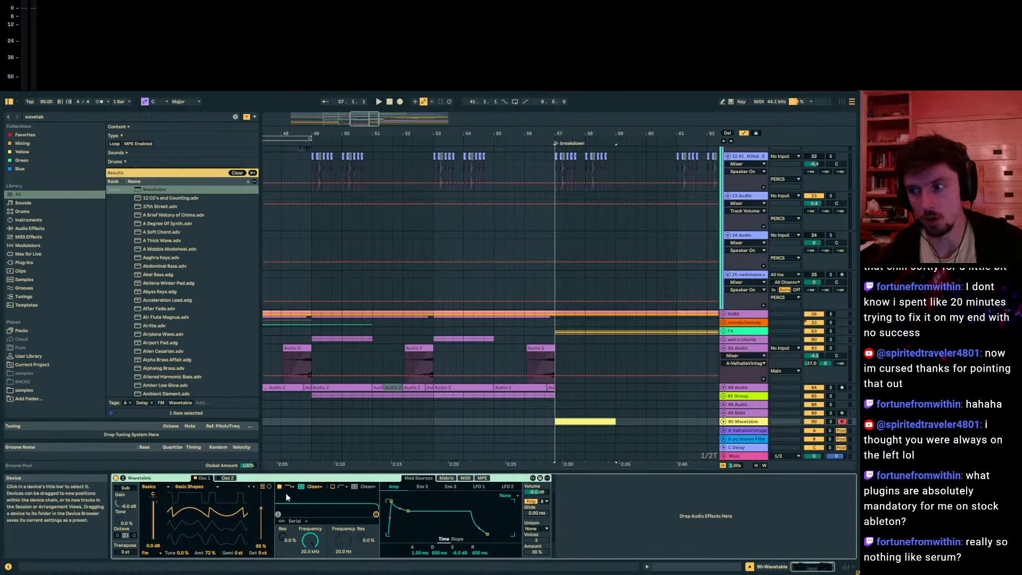
scroll(501, 401, down, 2)
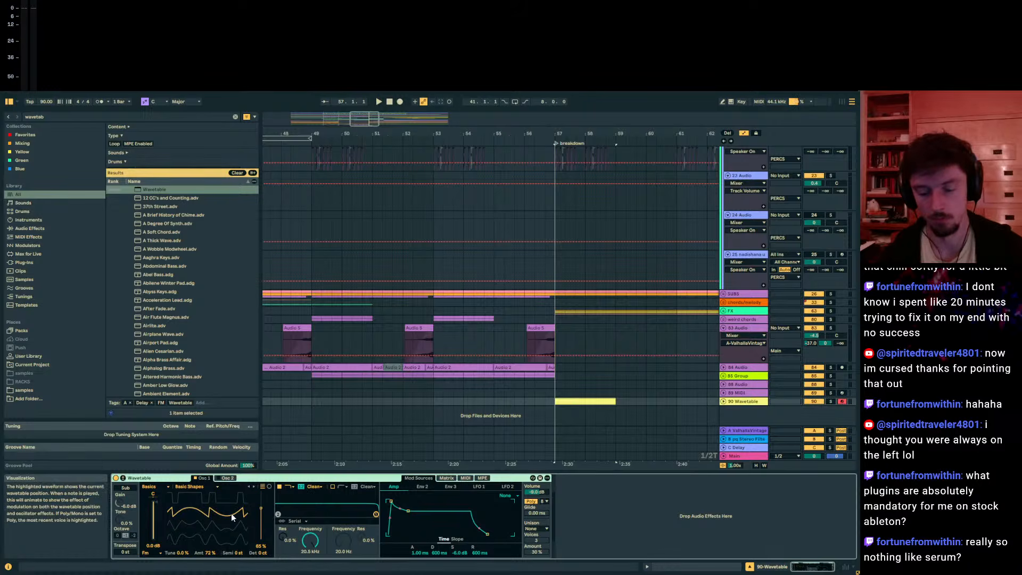
key(Delete)
click(728, 402)
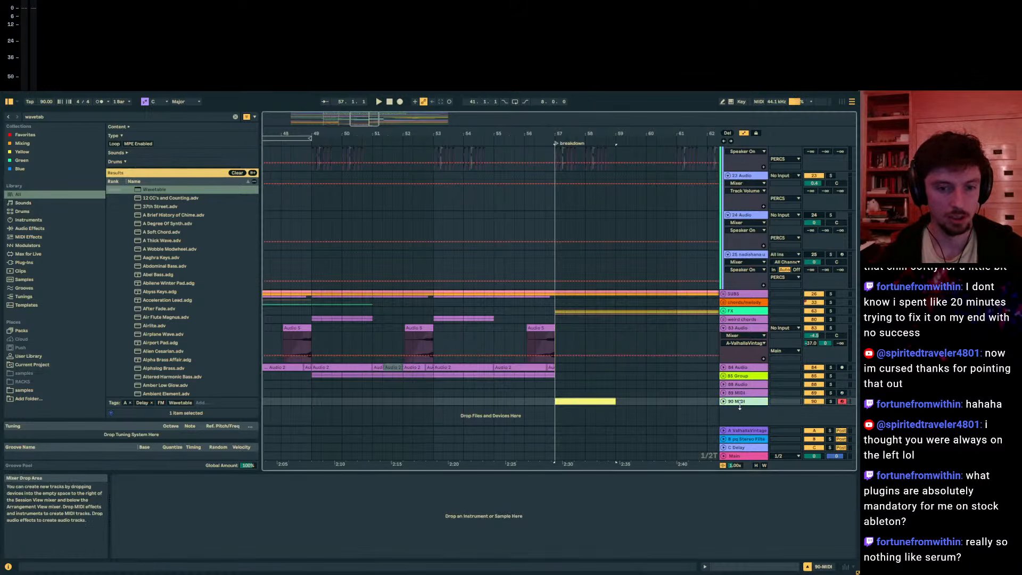
click(724, 402)
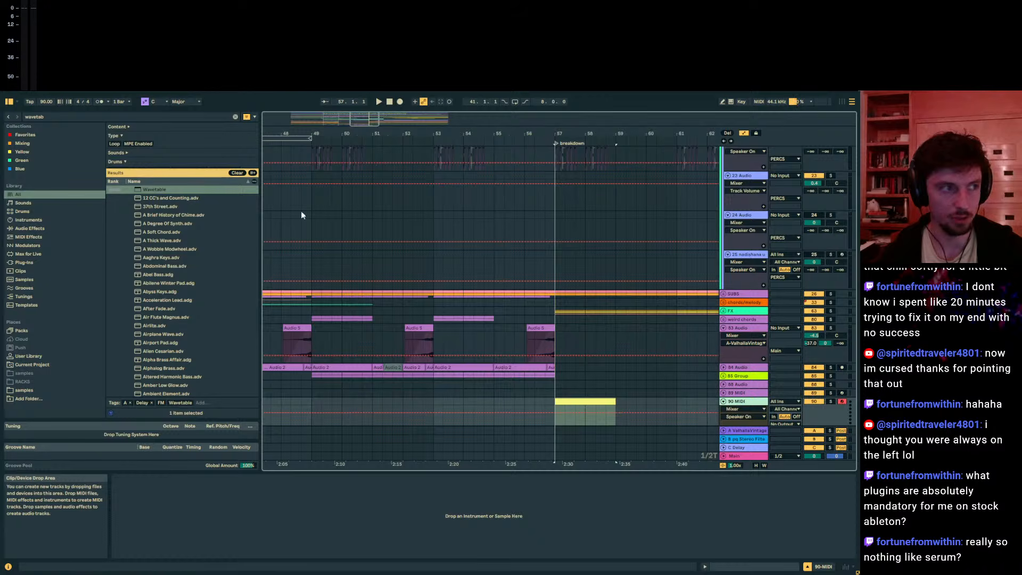
key(ctrl+Delete)
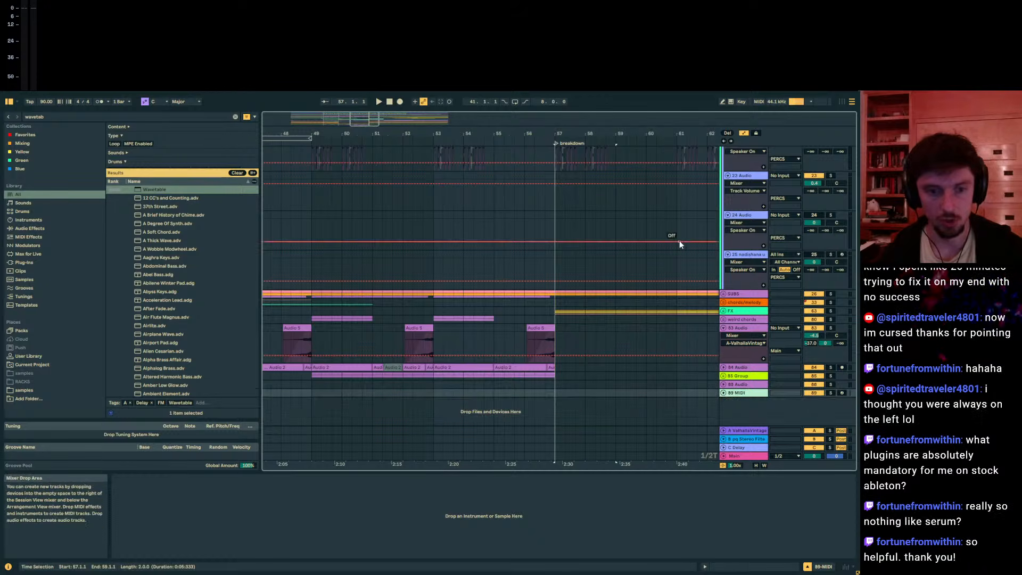
Step: Hide the arrangement's automation, search the library for Operator and load it onto the empty MIDI track 89
scroll(680, 245, up, 3)
scroll(658, 213, up, 10)
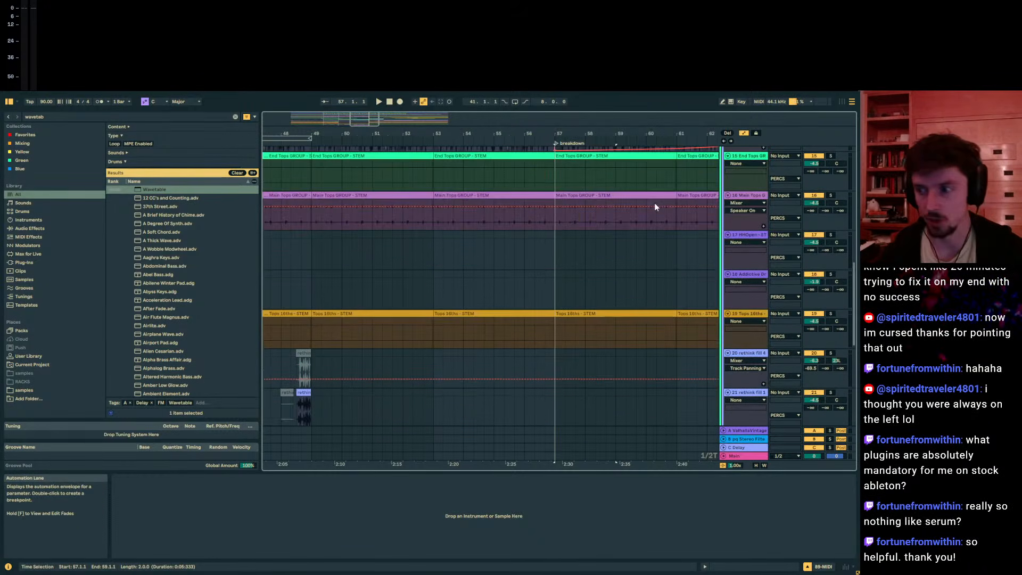
scroll(652, 204, up, 3)
scroll(651, 213, down, 4)
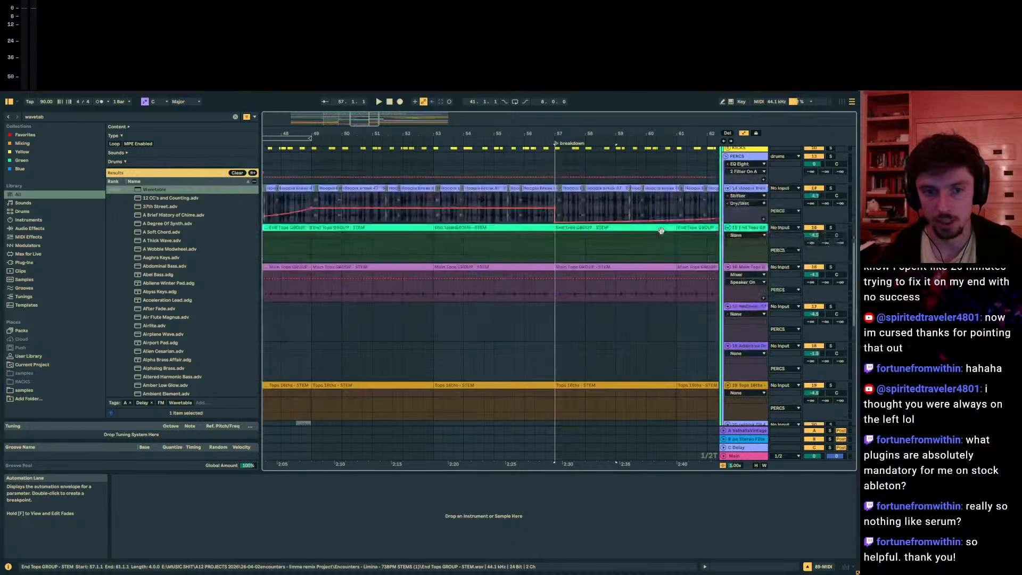
scroll(662, 230, down, 15)
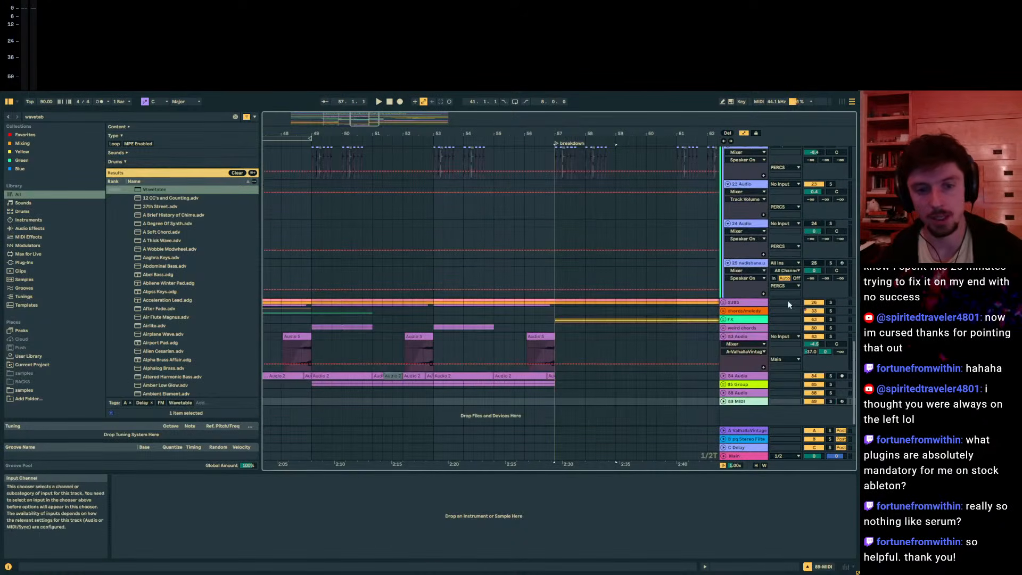
click(741, 402)
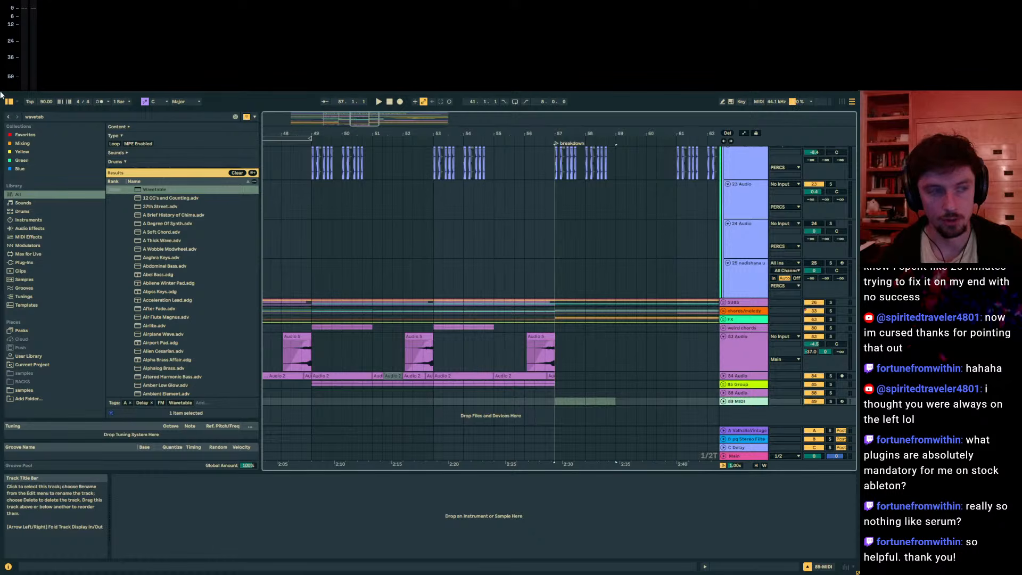
key(ctrl+f)
text(op)
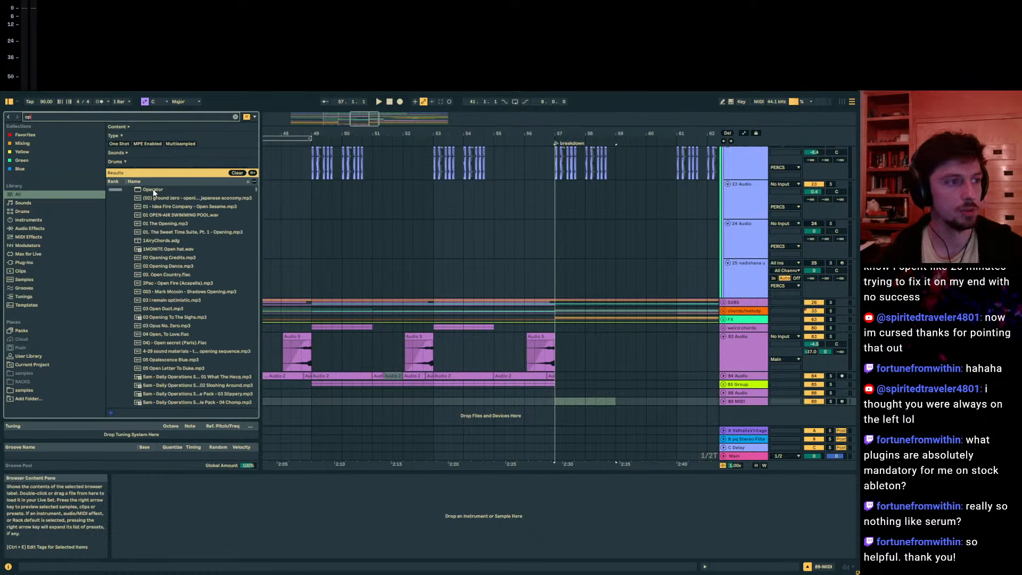
drag(152, 190, 553, 403)
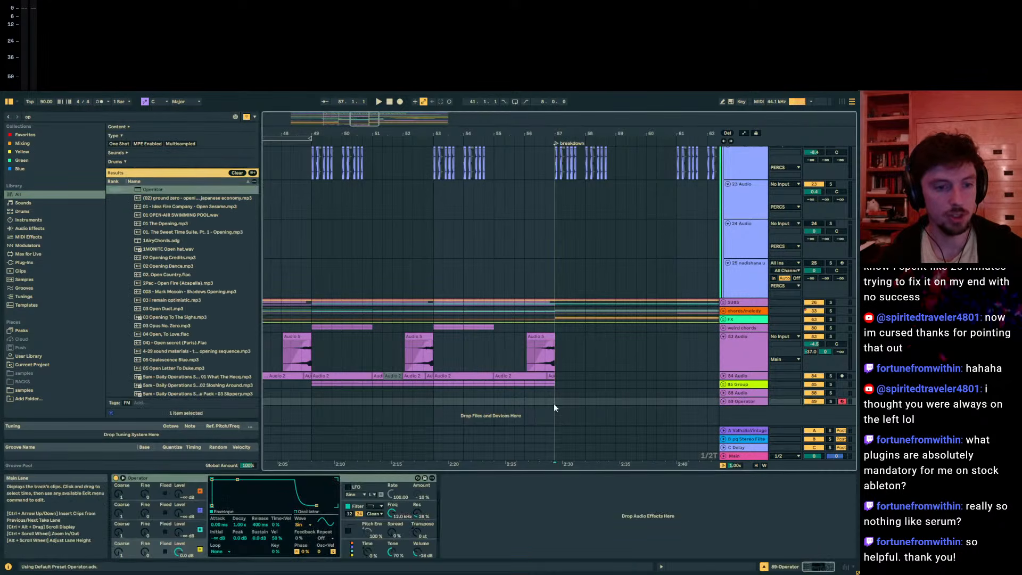
Step: Raise Operator's oscillator B level to -28 dB, unfold its track and select bar 57 on it
click(192, 527)
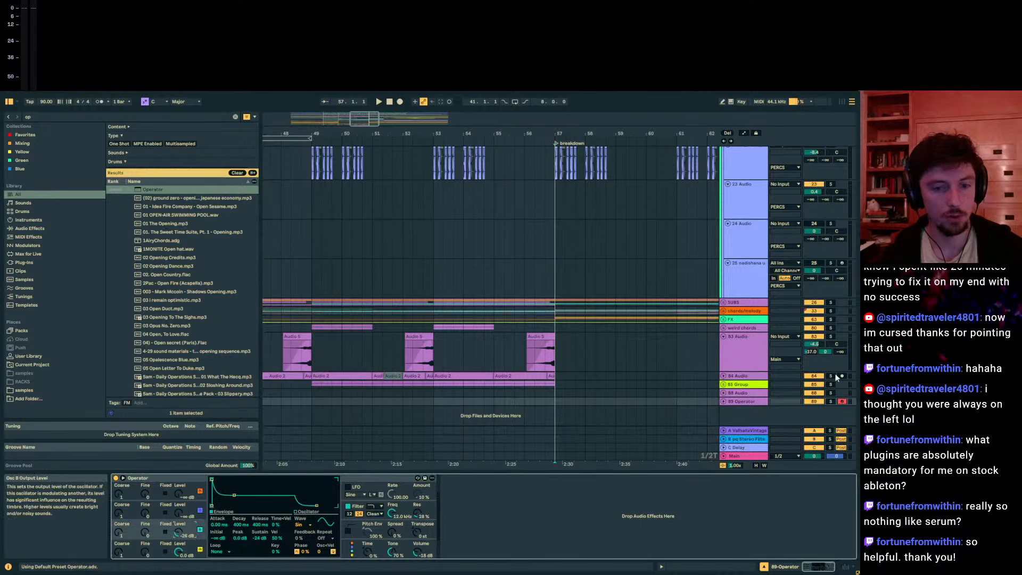
click(723, 402)
drag(556, 375, 586, 378)
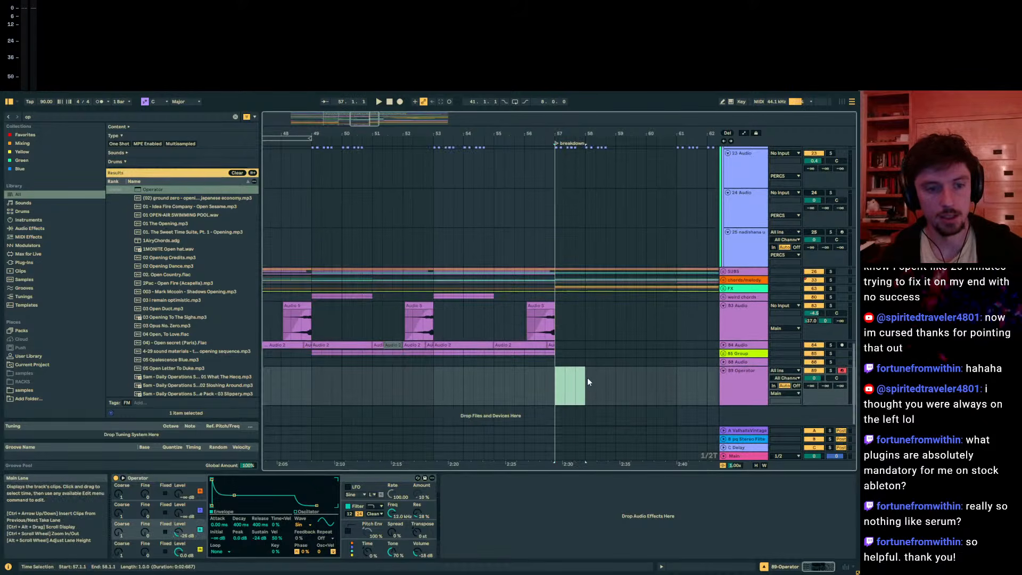
Step: Enable the computer MIDI keyboard, lower its octave range to start at C1 and play low test notes
click(731, 101)
key(z)
key(z)
key(a)
key(a)
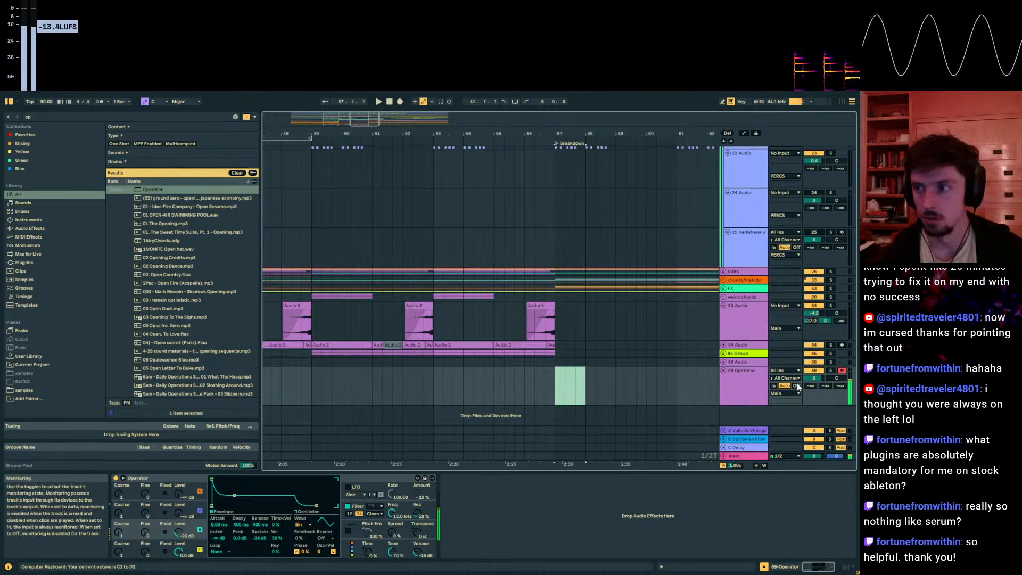
Step: Play repeated notes on Operator while fine-tuning oscillator B's level to about -29 dB
click(192, 531)
key(a)
key(a)
key(a)
key(a)
key(a)
key(a)
key(a)
key(a)
mouse_move(179, 531)
mouse_down()
mouse_move(179, 509)
mouse_move(179, 546)
mouse_move(179, 532)
mouse_up()
key(a)
key(a)
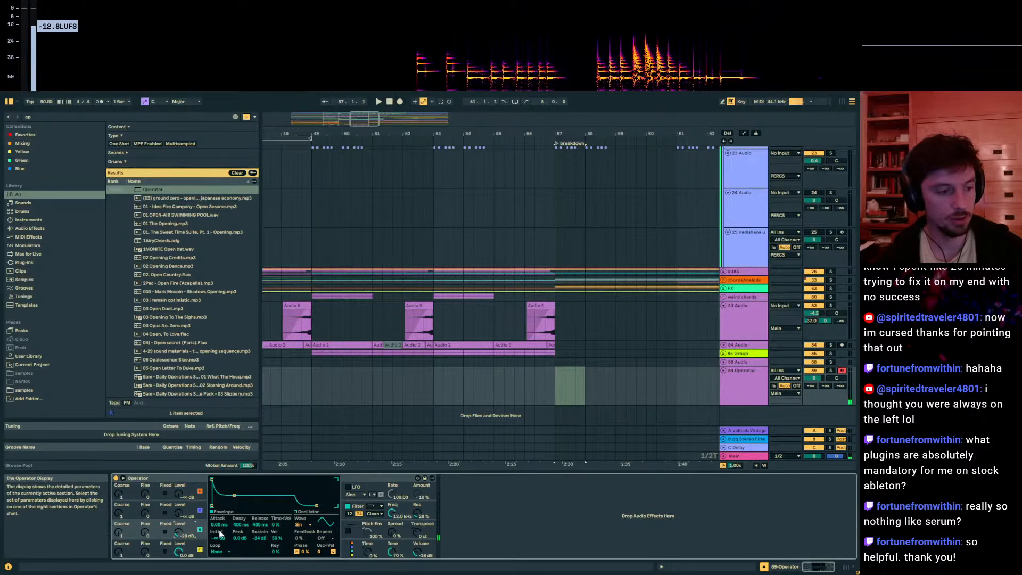
key(a)
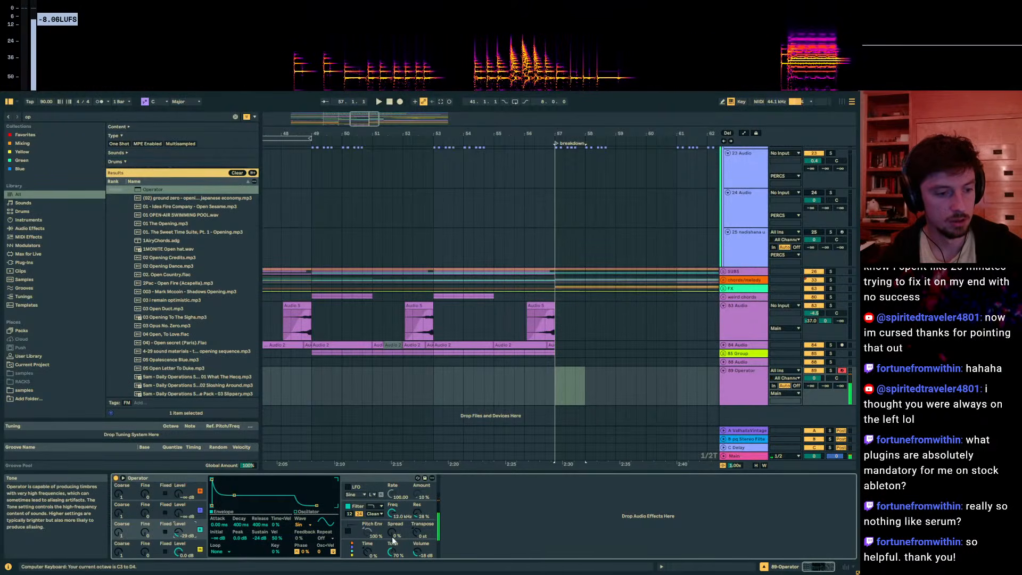
Step: Raise oscillator B's level to -18 dB while playing and lower the Operator track's volume to -7.0 dB
drag(234, 495, 254, 483)
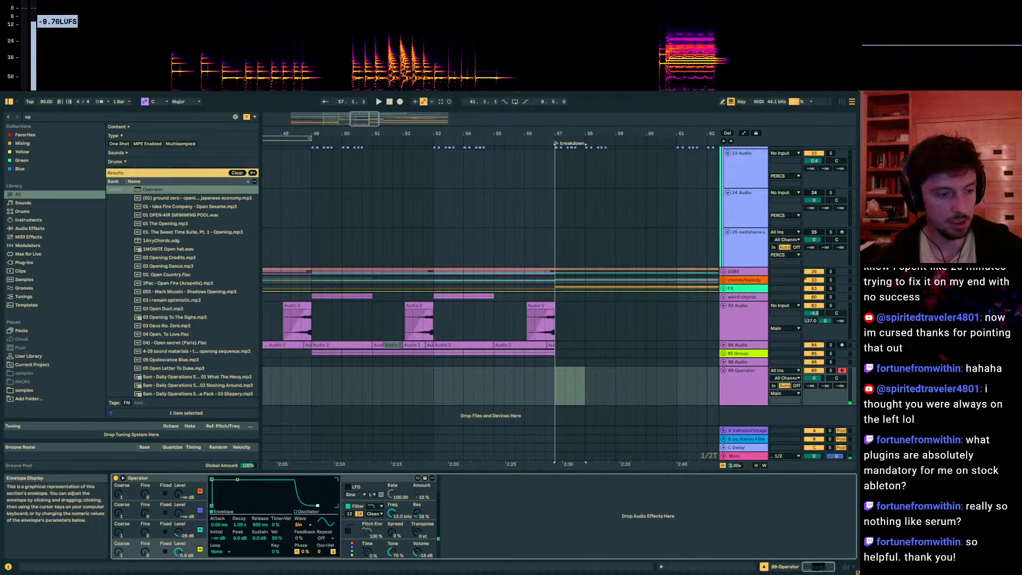
key(a)
drag(179, 533, 179, 539)
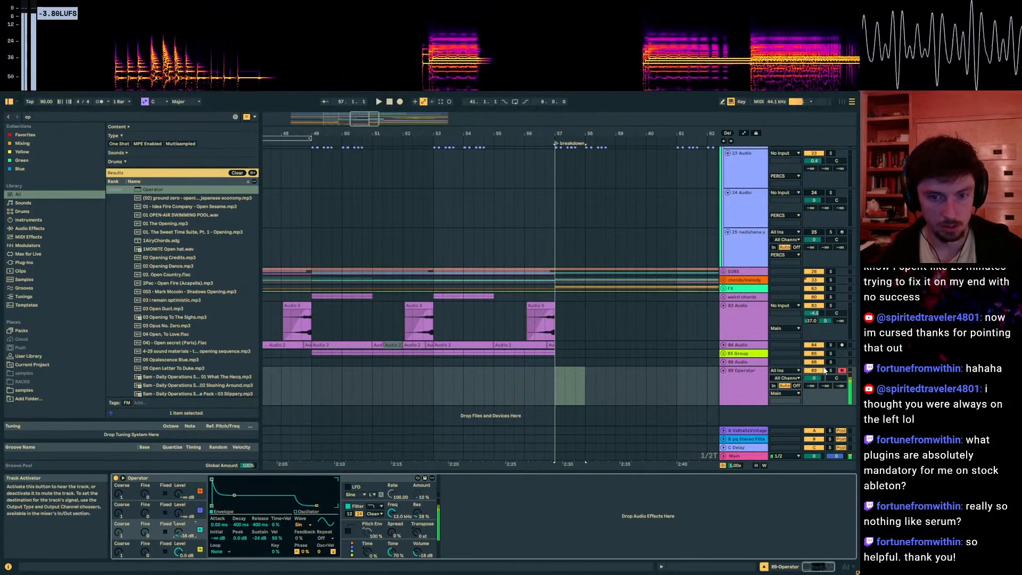
drag(814, 378, 814, 379)
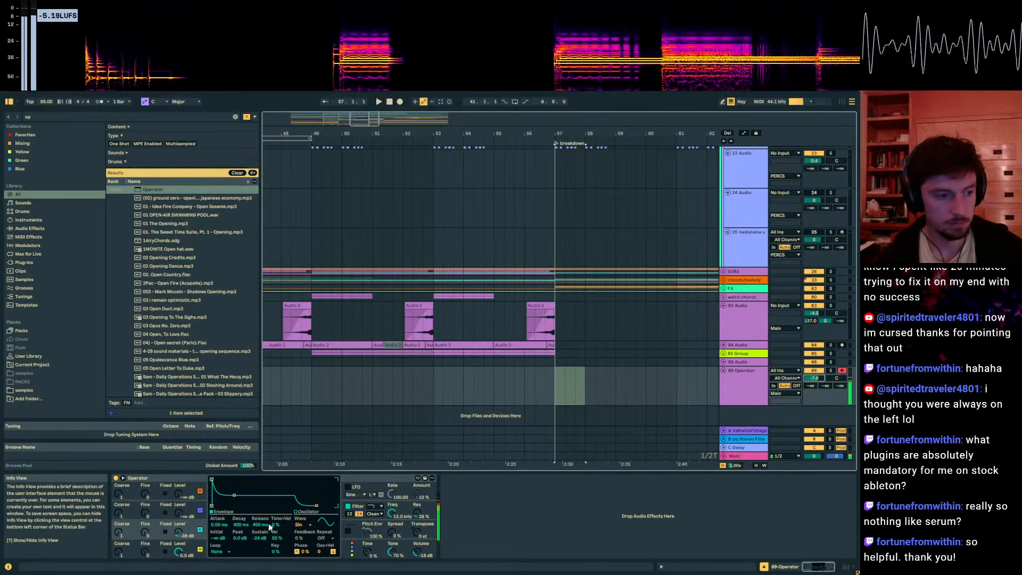
Step: Shape oscillator A's envelope with a 5.49 s decay, -inf dB sustain and 2.98 s release
click(173, 547)
drag(225, 481, 244, 504)
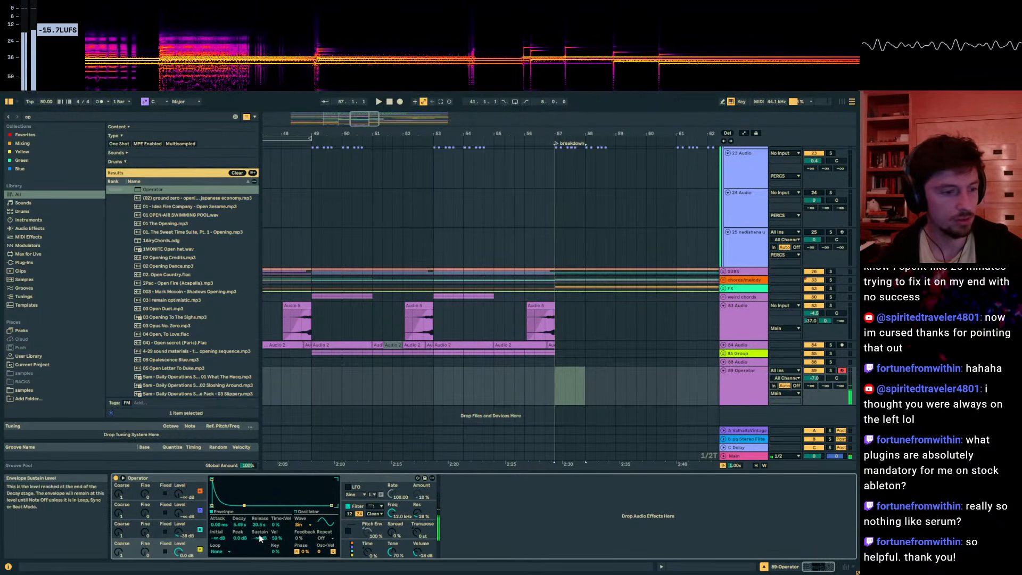
drag(260, 525, 259, 538)
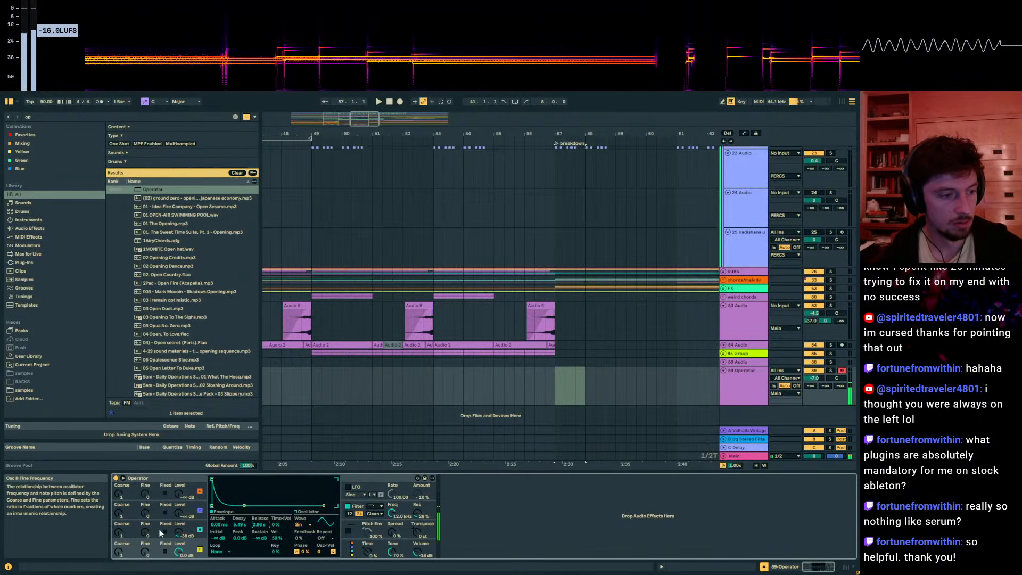
Step: Set oscillator B's coarse frequency to 4 and its level to -27 dB, and play notes an octave higher
drag(183, 534, 195, 523)
drag(117, 534, 117, 522)
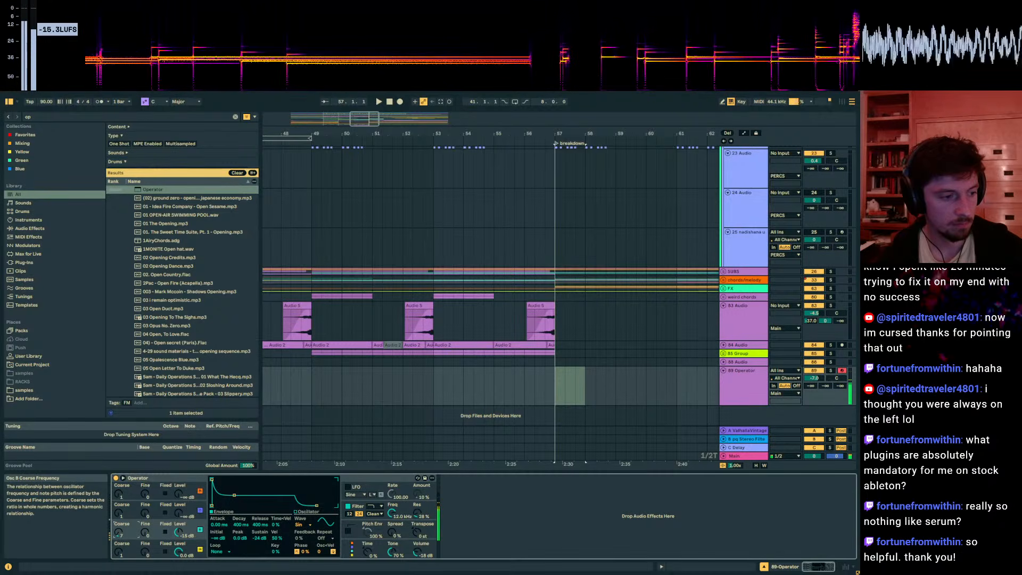
drag(179, 533, 179, 536)
key(x)
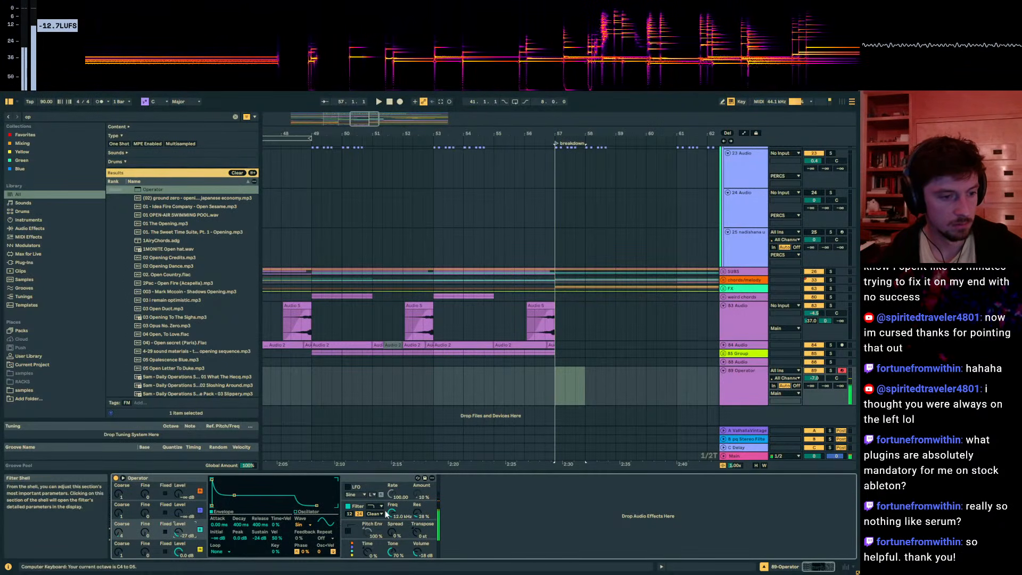
Step: Lower Operator's filter frequency to 1.12 kHz and raise the track's return sends while auditioning higher octaves
mouse_move(390, 513)
mouse_down()
mouse_move(390, 528)
mouse_move(391, 506)
mouse_up()
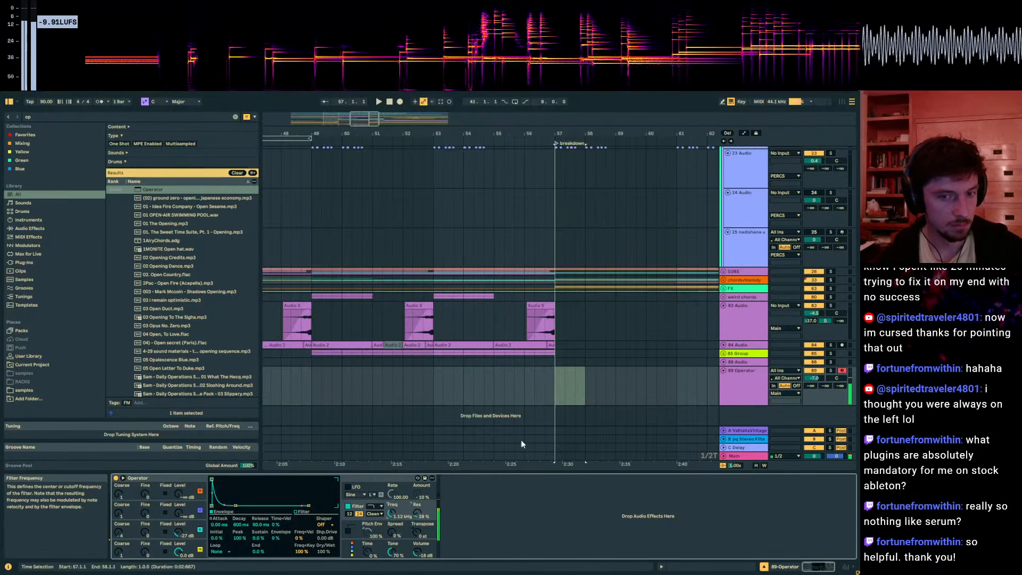
mouse_move(811, 386)
mouse_down()
mouse_move(811, 376)
mouse_move(826, 377)
mouse_move(810, 384)
mouse_up()
key(x)
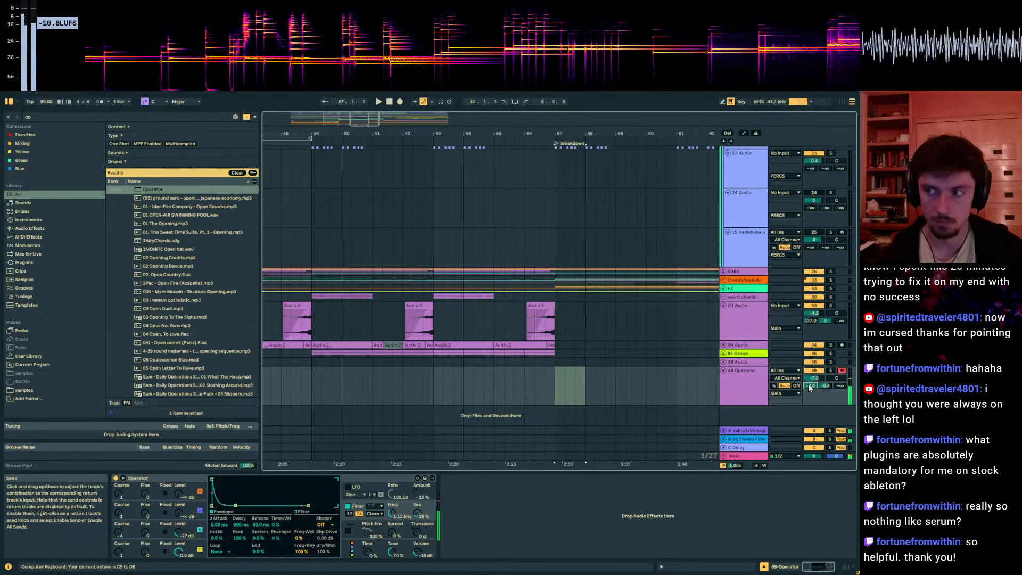
key(x)
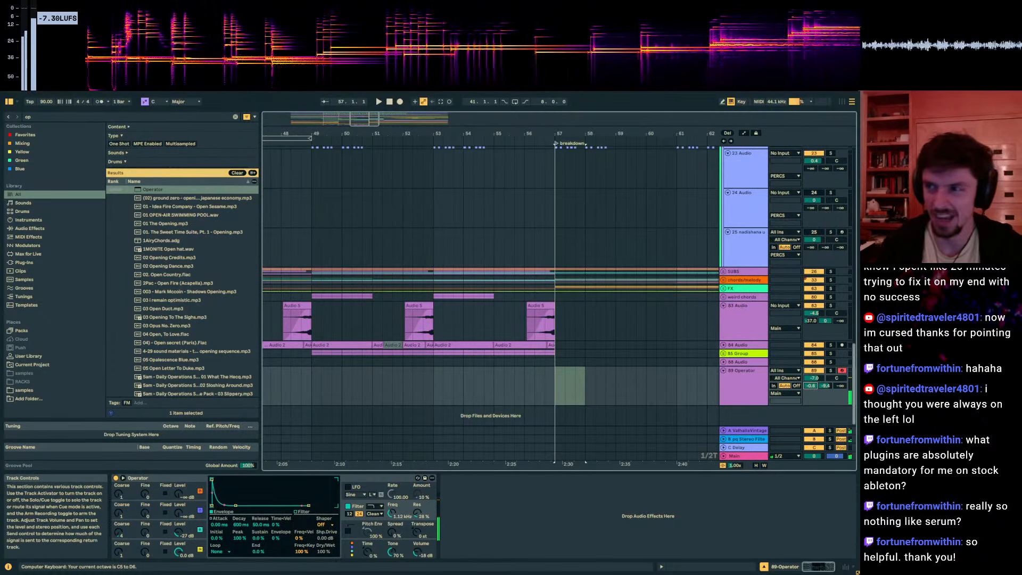
Step: Set oscillator B's coarse frequency to 3 and its level to -23 dB, and play in a lower octave range
click(121, 531)
drag(174, 536, 174, 532)
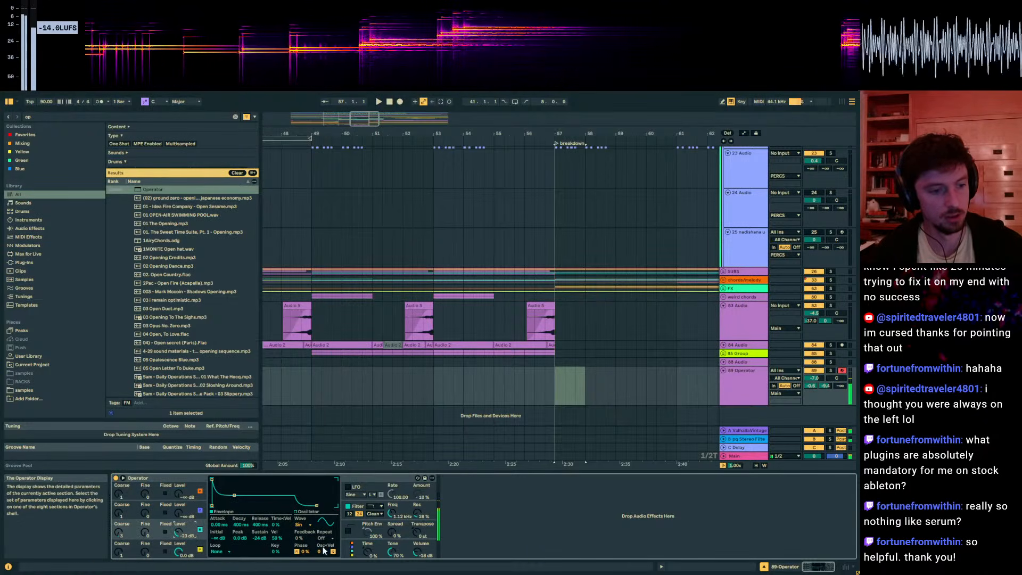
key(z)
key(z)
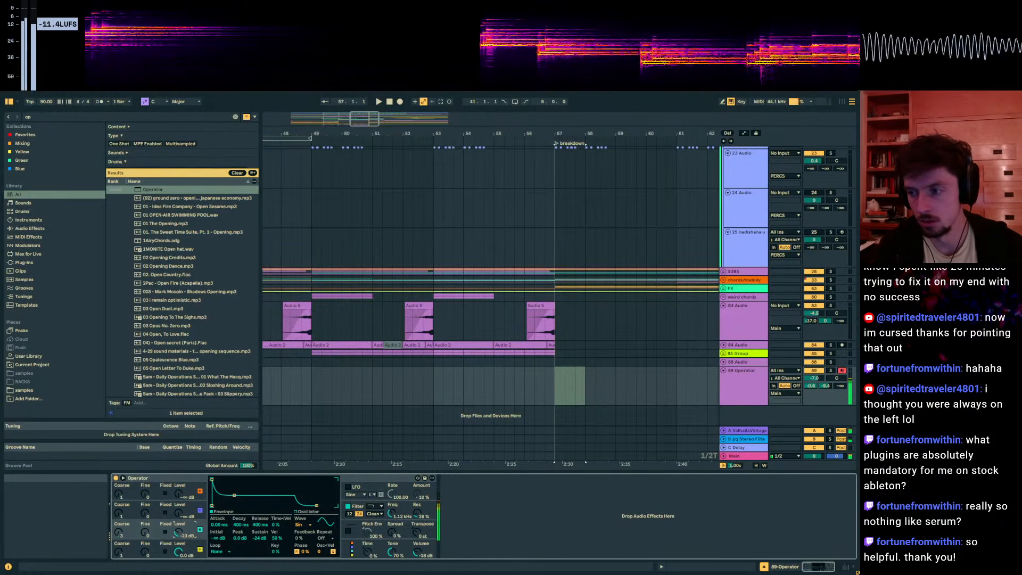
Step: Turn on Operator's pitch envelope with an amount of -67% and audition it in a lower octave
click(348, 532)
drag(367, 533, 368, 572)
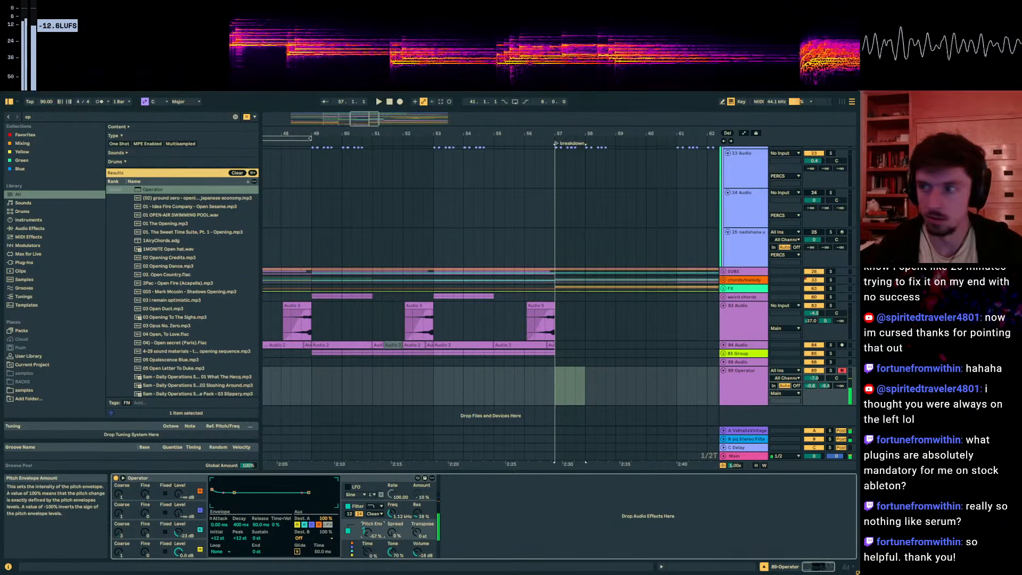
key(z)
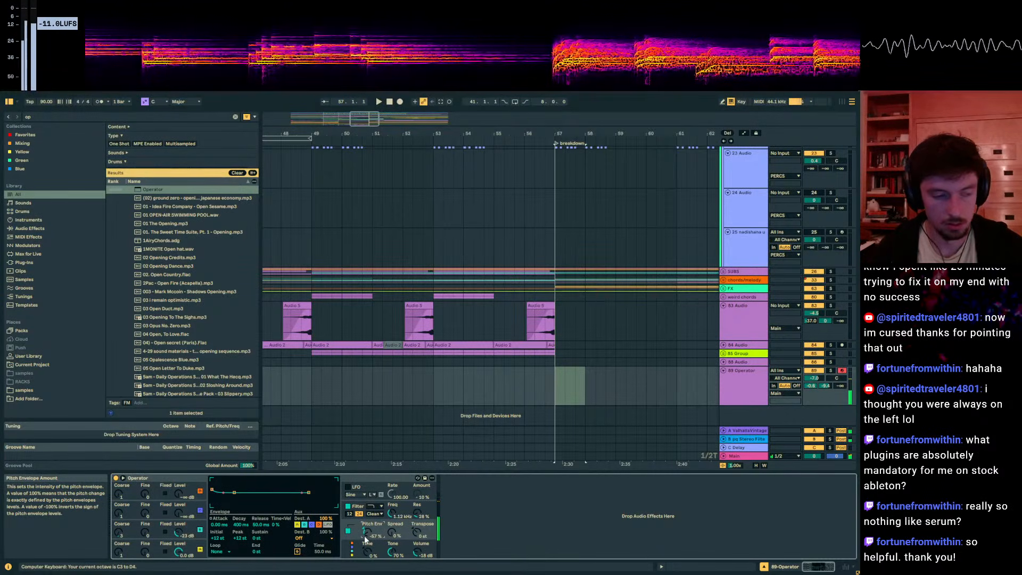
Step: Raise oscillator A's coarse frequency, return oscillator B's coarse to 1 and turn oscillator B's level down to -inf dB
click(191, 545)
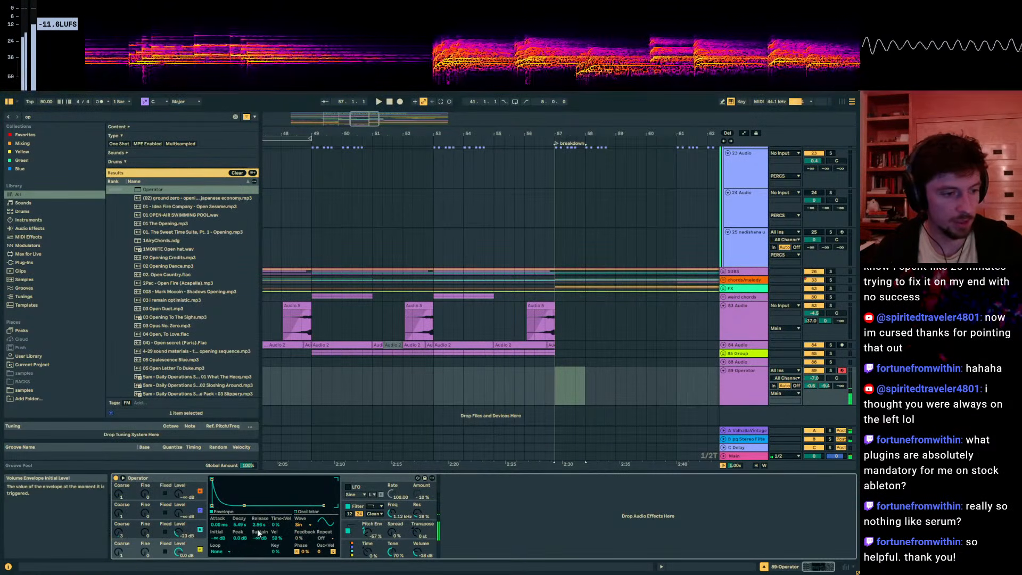
drag(117, 560, 116, 556)
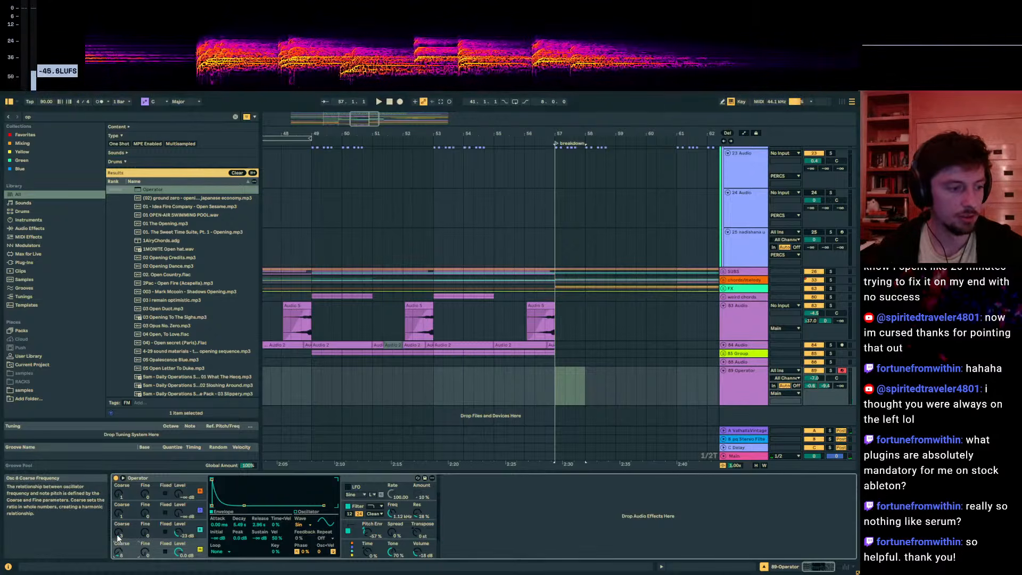
click(118, 537)
click(541, 443)
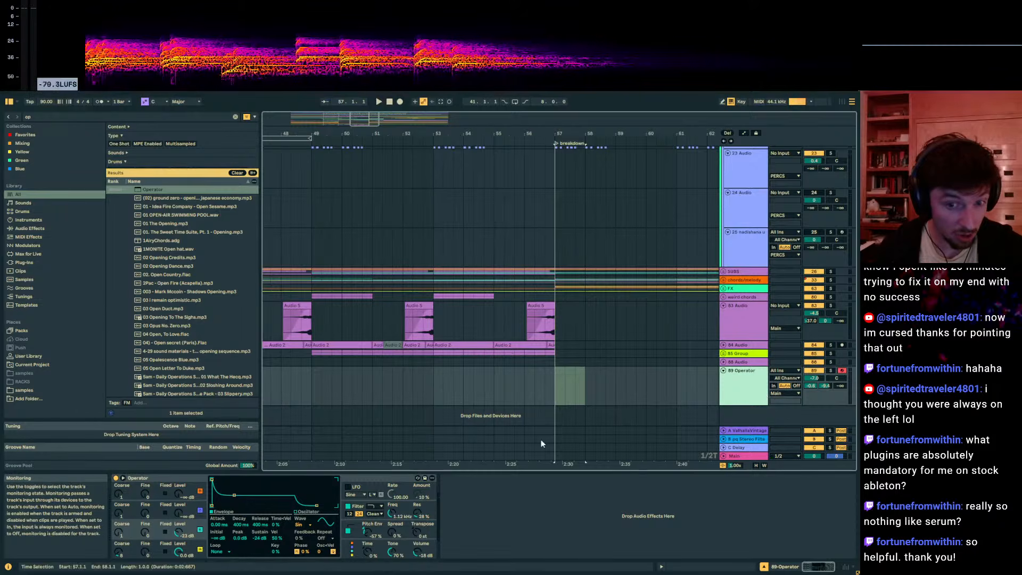
click(119, 554)
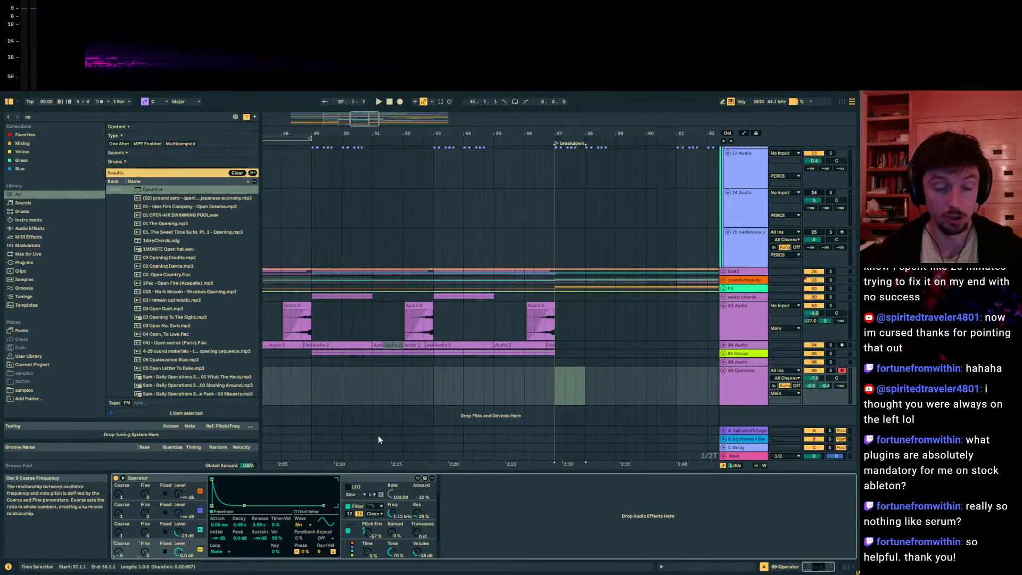
drag(174, 531, 180, 535)
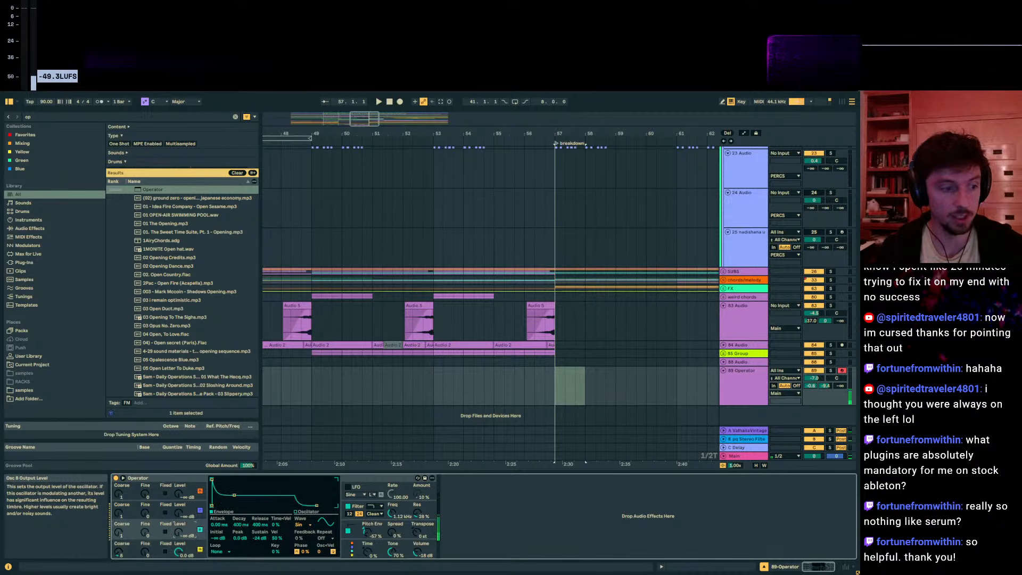
Step: Set Operator's filter frequency to 5.44 kHz and oscillator B's coarse to 14, level to -4.4 dB and sustain to 0.0 dB
drag(408, 513, 408, 496)
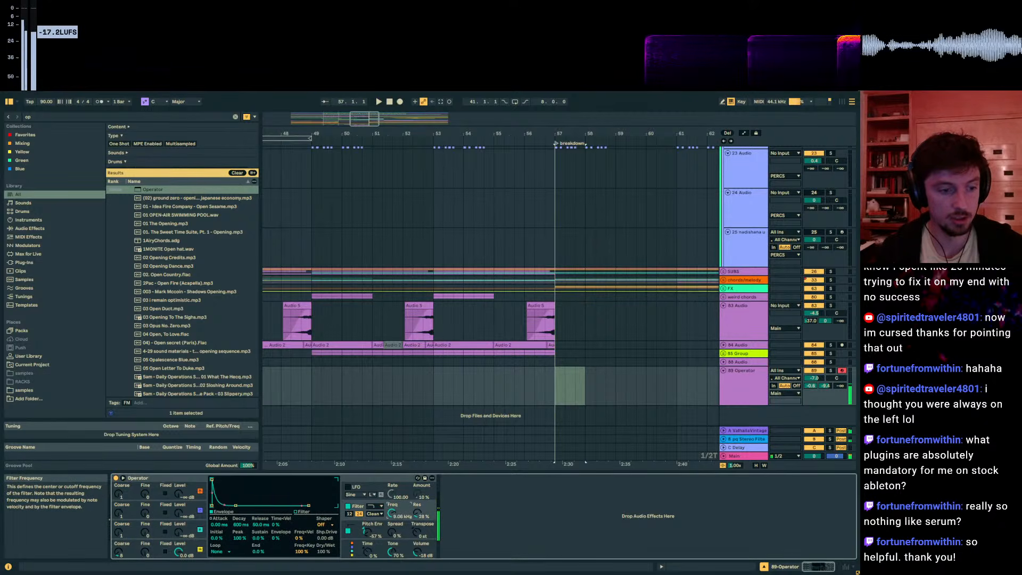
drag(190, 538, 190, 527)
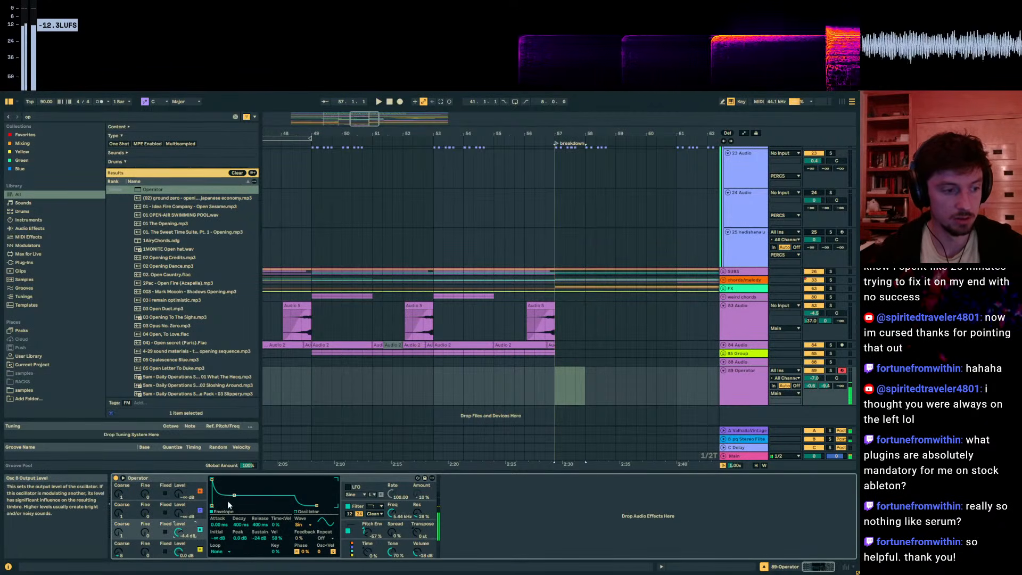
drag(235, 496, 235, 480)
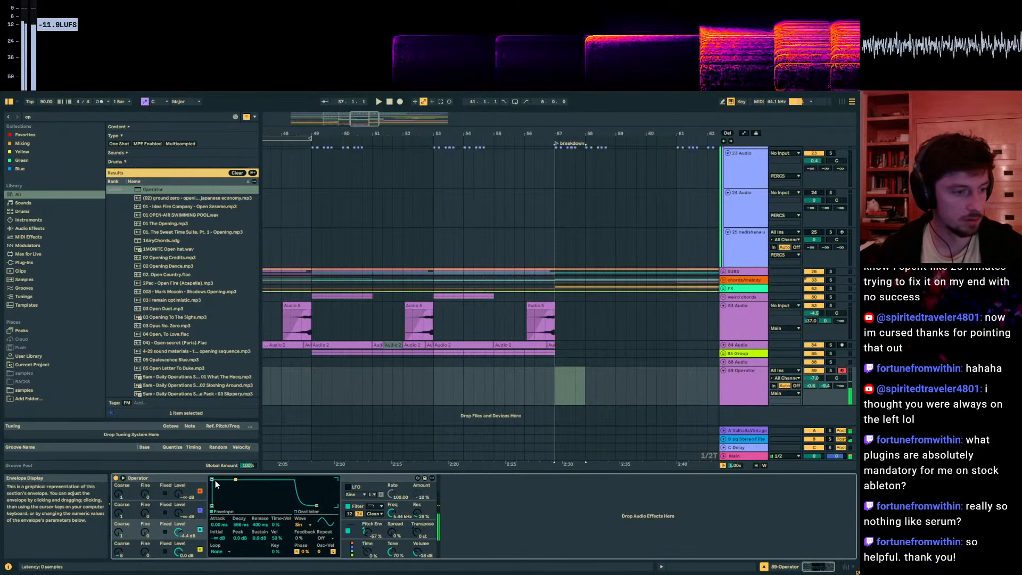
drag(119, 531, 119, 524)
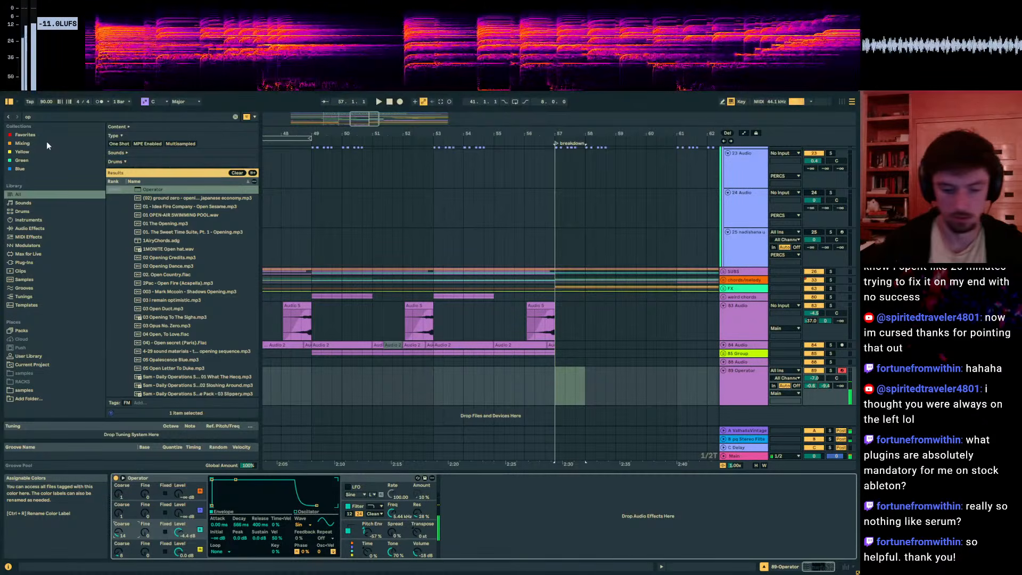
Step: Audition Operator two octaves lower and set the 89 Operator track's volume to -6.2 dB
key(z)
key(z)
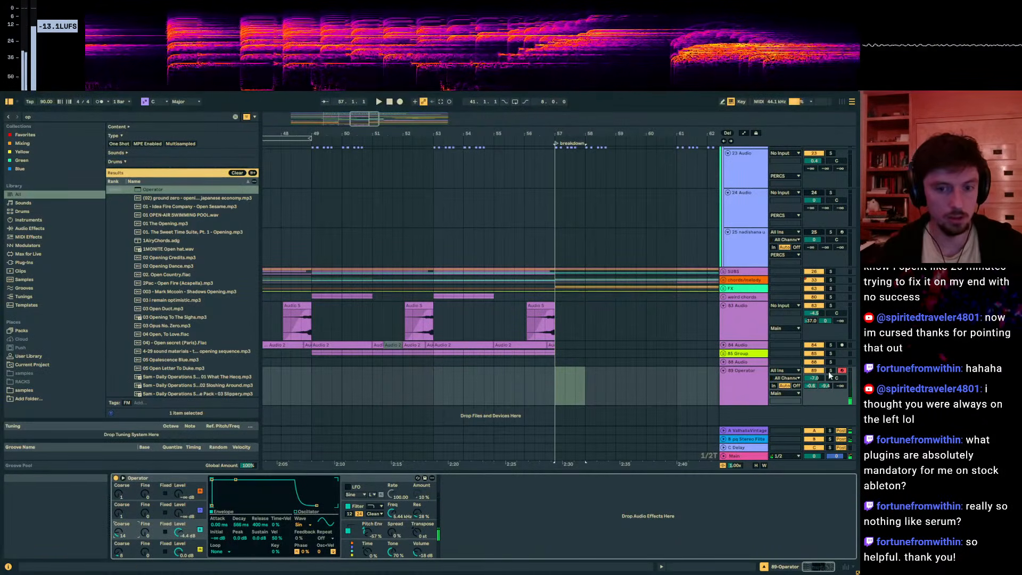
click(813, 380)
drag(814, 380, 813, 376)
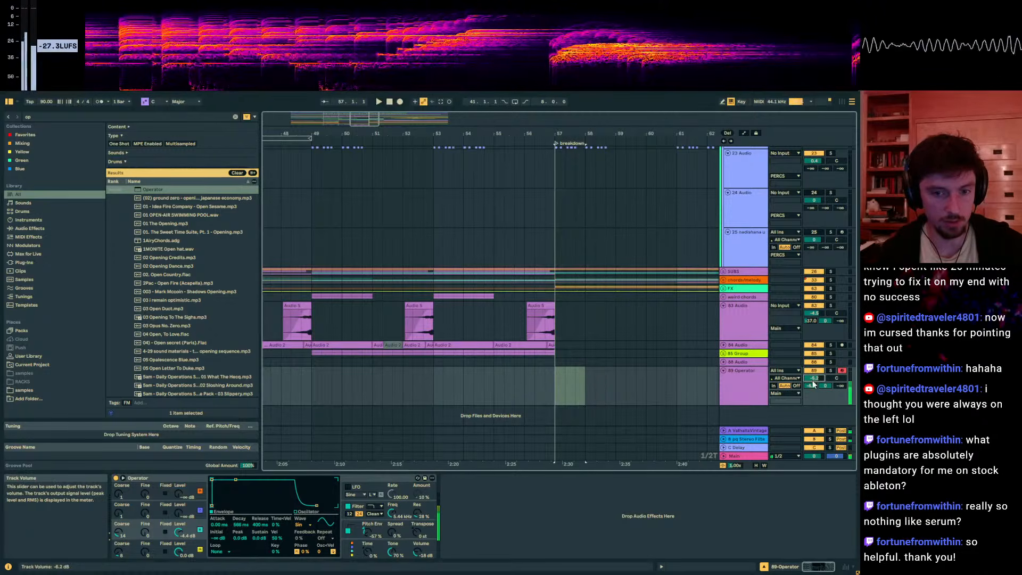
Step: Raise Operator's spread and enable its LFO with an amount of 21%
click(606, 521)
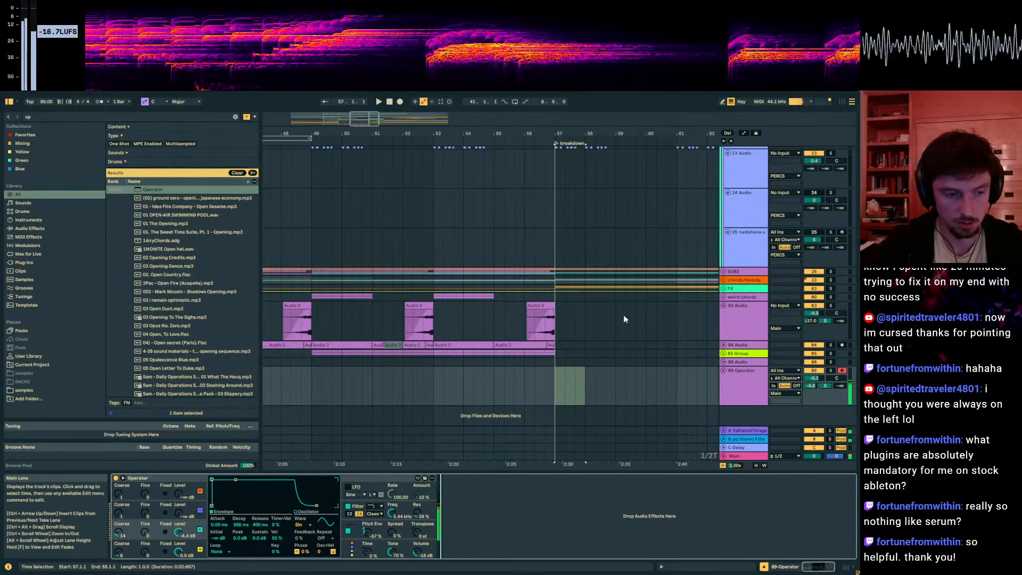
drag(393, 535, 393, 506)
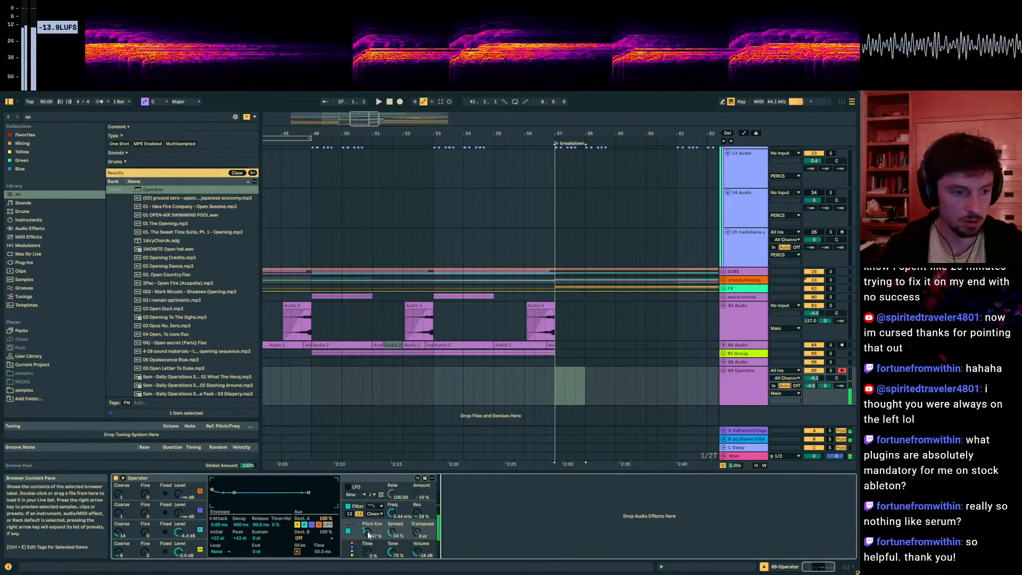
drag(418, 493, 417, 487)
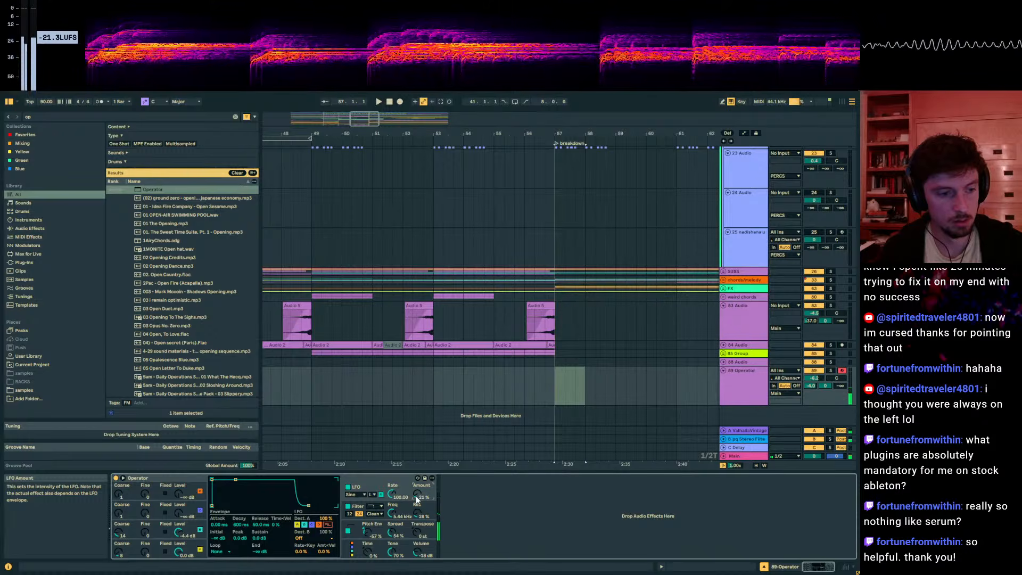
Step: Examine Operator's filter, LFO, global routing, pitch and oscillator A and B sections
click(365, 506)
click(372, 490)
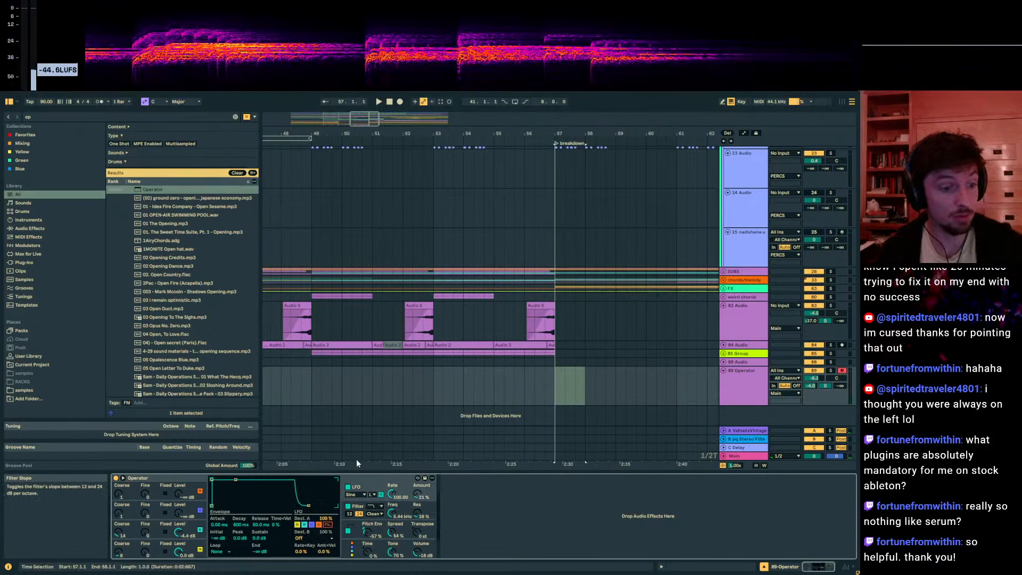
click(364, 508)
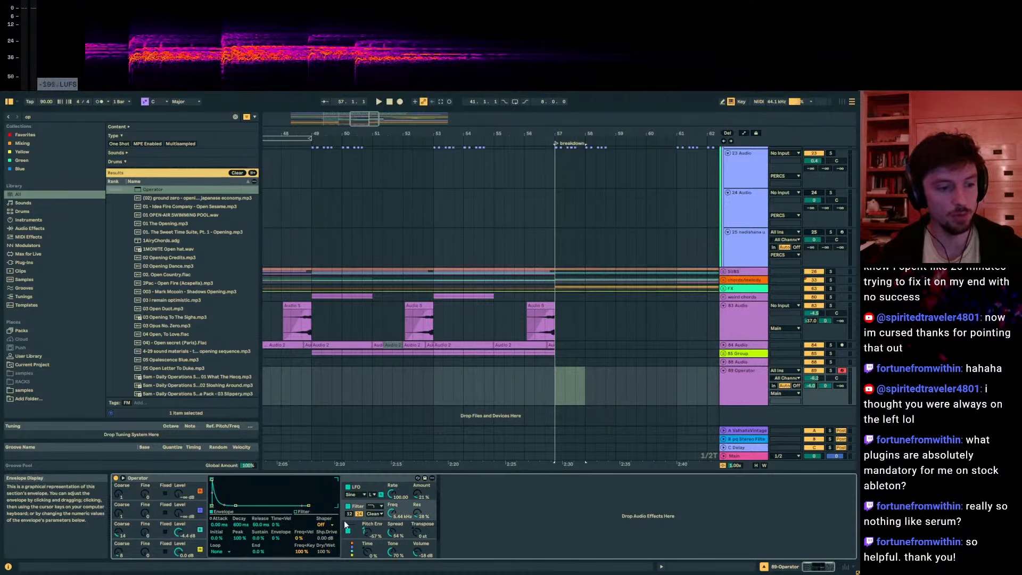
click(348, 555)
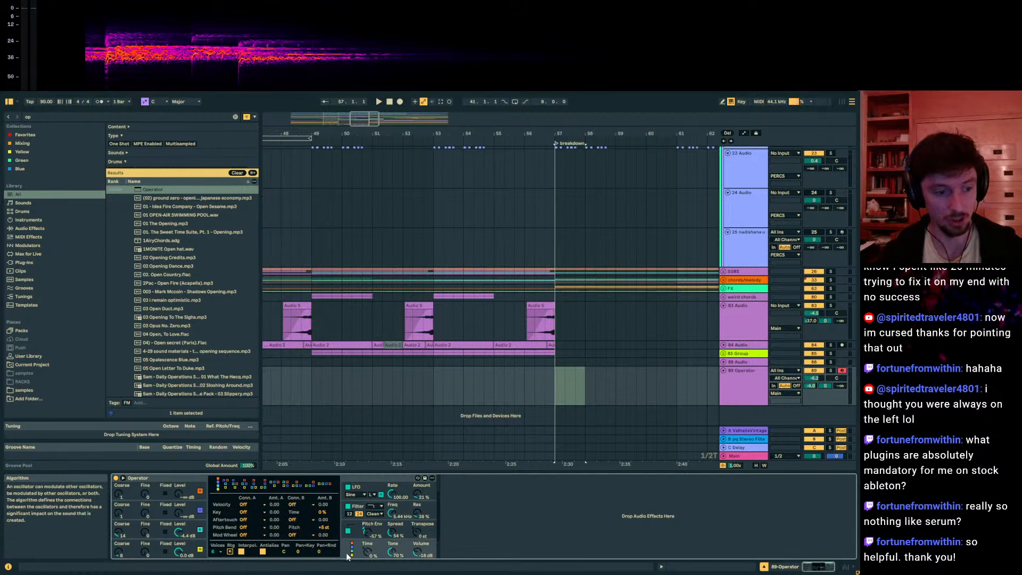
click(352, 538)
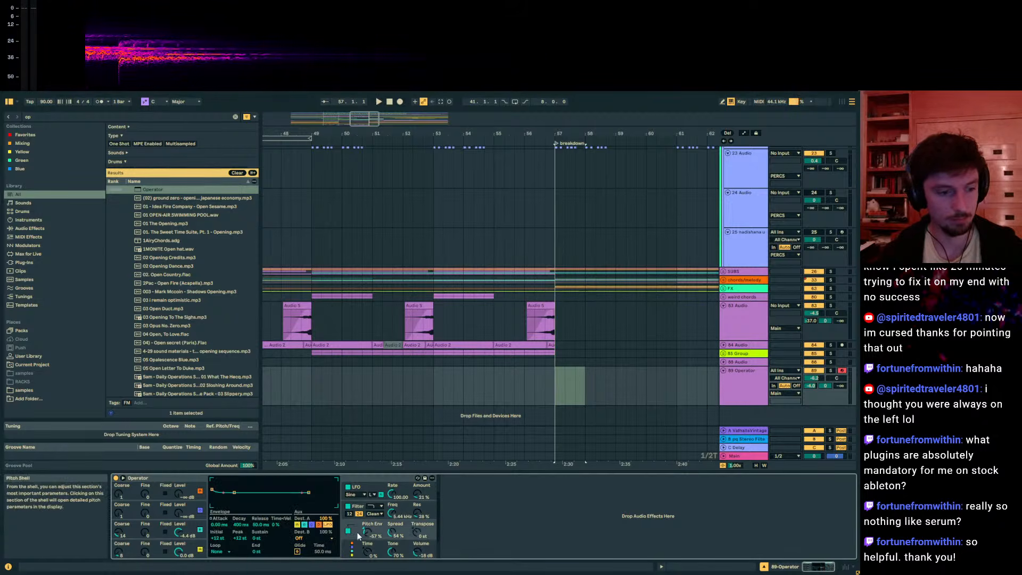
click(165, 551)
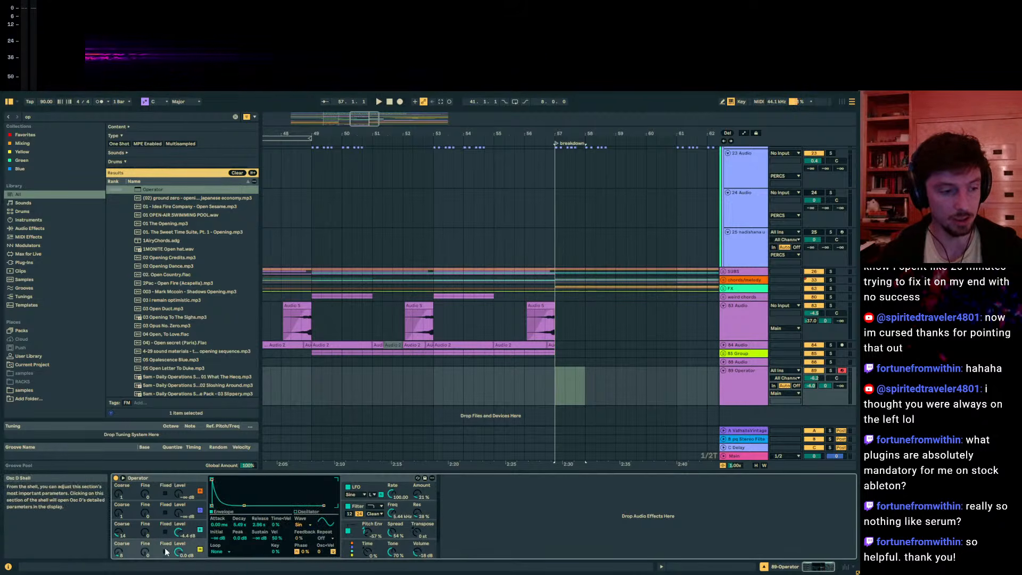
click(156, 526)
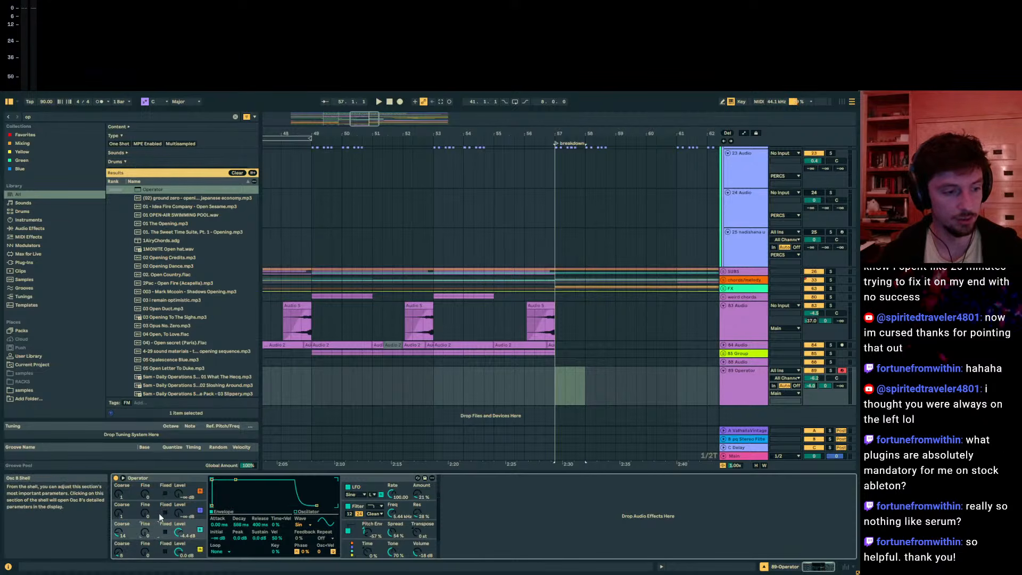
Step: Try fixed-frequency mode on oscillator A and switch it back off
click(165, 551)
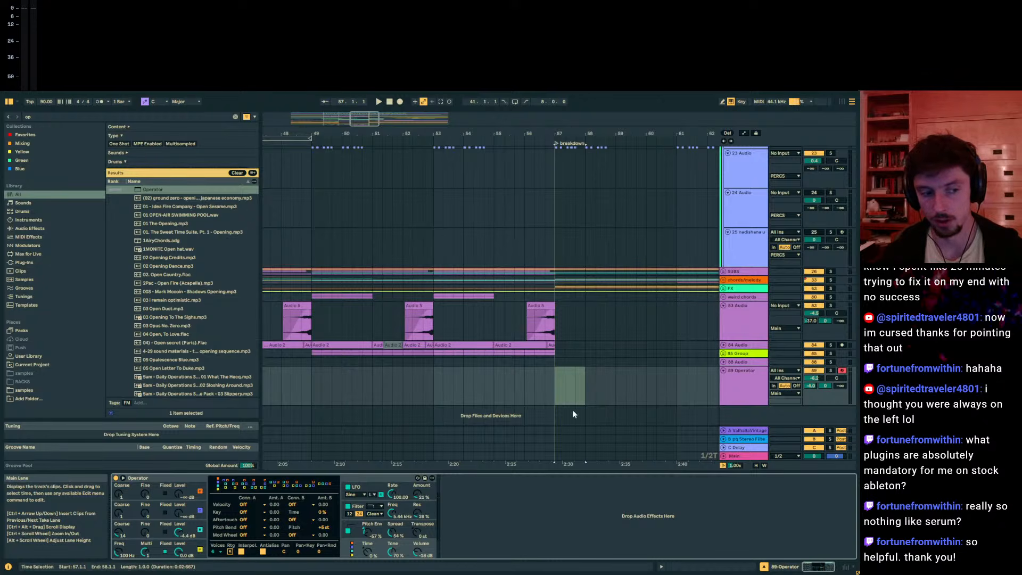
click(158, 546)
click(165, 552)
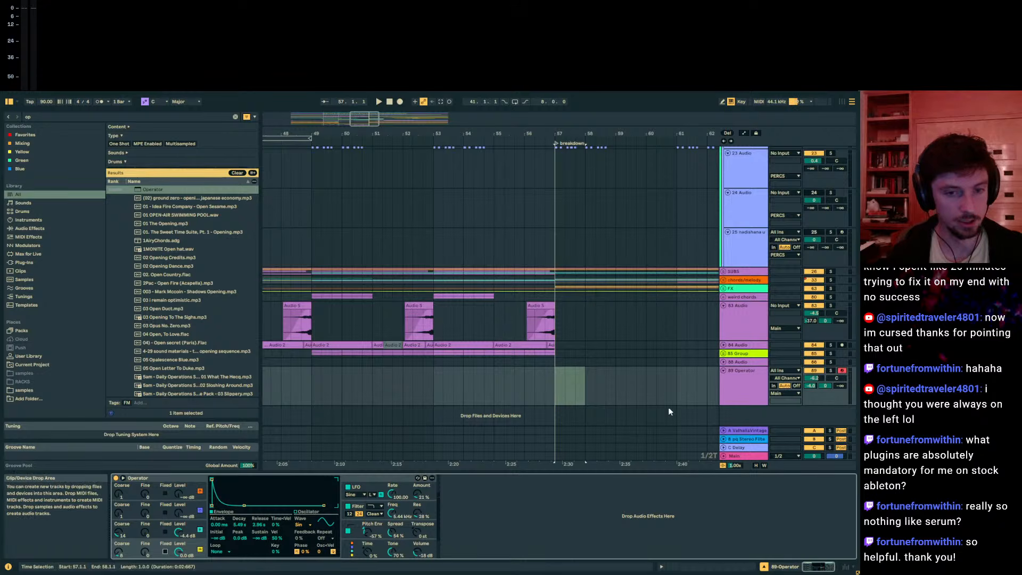
Step: Select a short range on the 89 Operator track just before the breakdown and audition the sound in the C2 to D3 octave
click(736, 391)
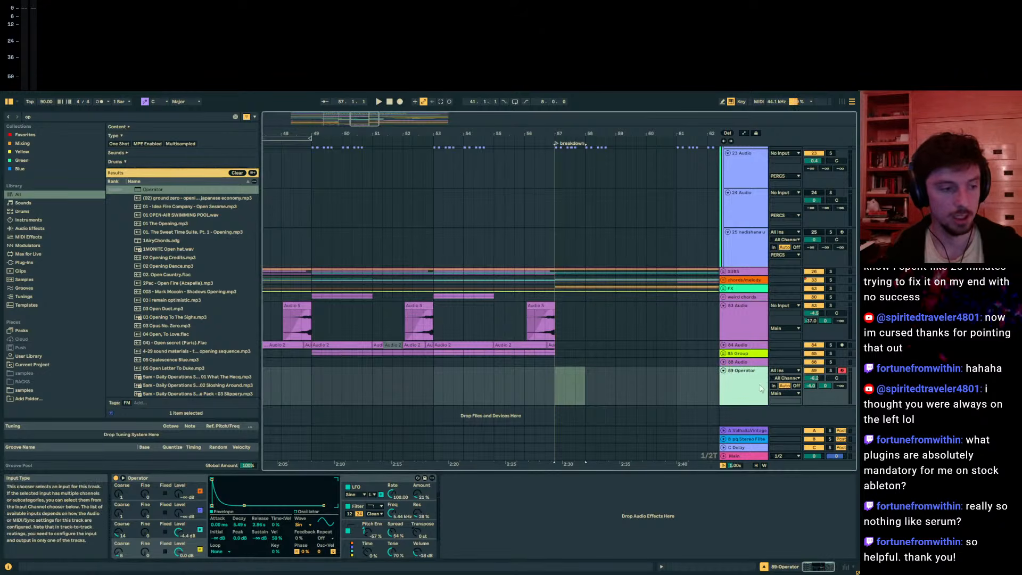
click(687, 393)
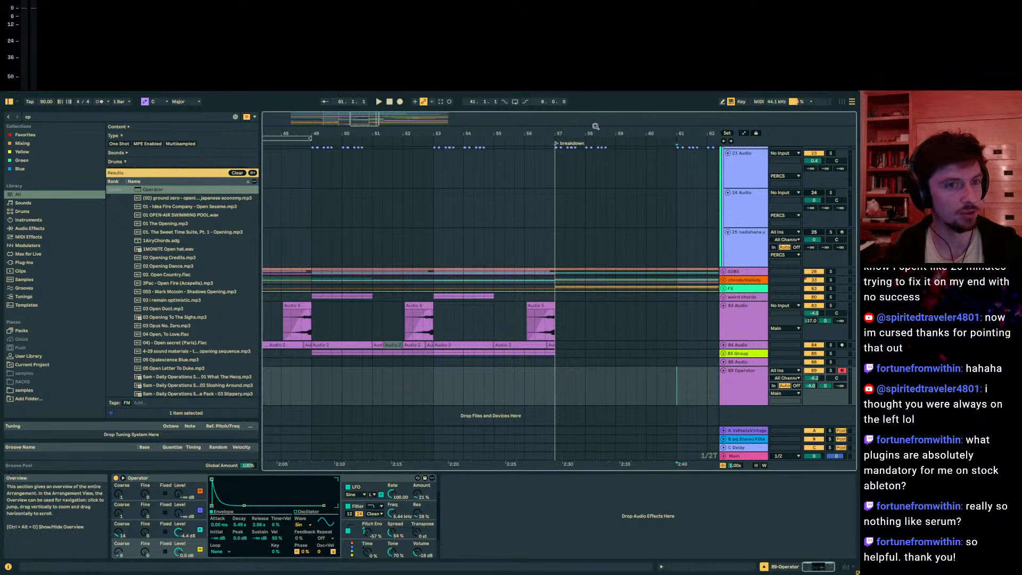
scroll(491, 298, right, 3)
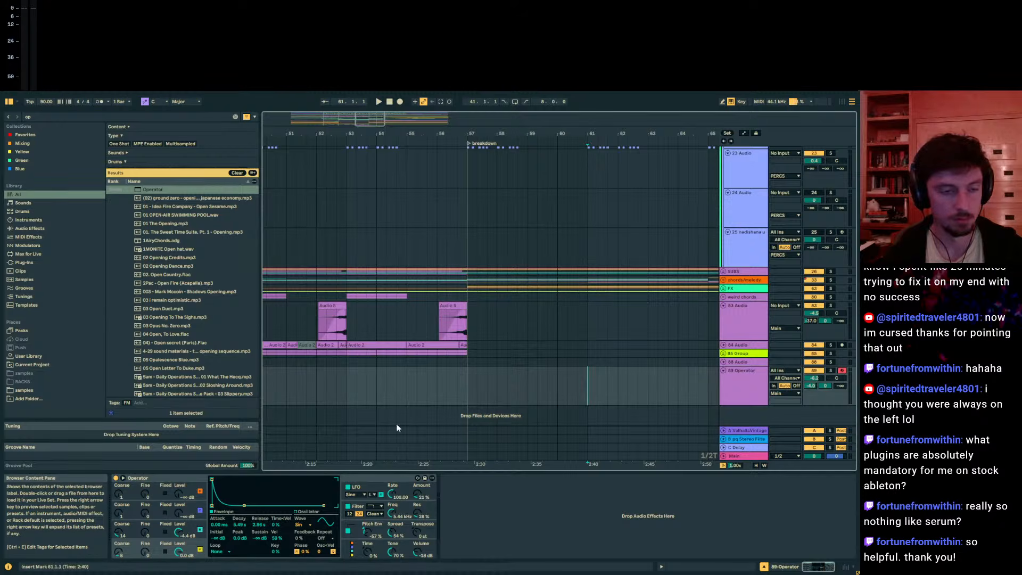
drag(449, 397, 457, 396)
key(x)
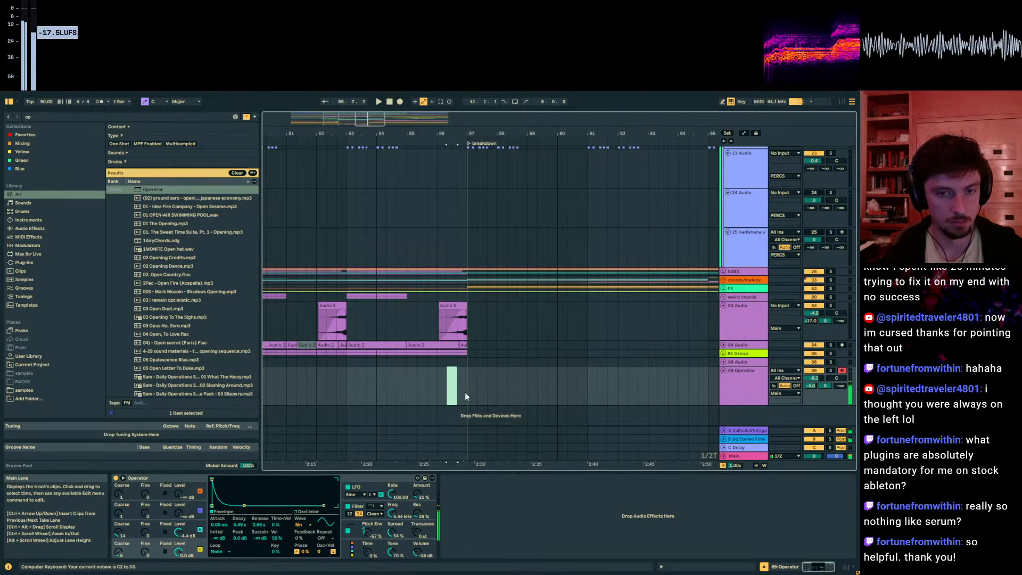
Step: Shorten oscillator B's envelope release to 1.00 ms and audition Operator in a lower octave
click(168, 528)
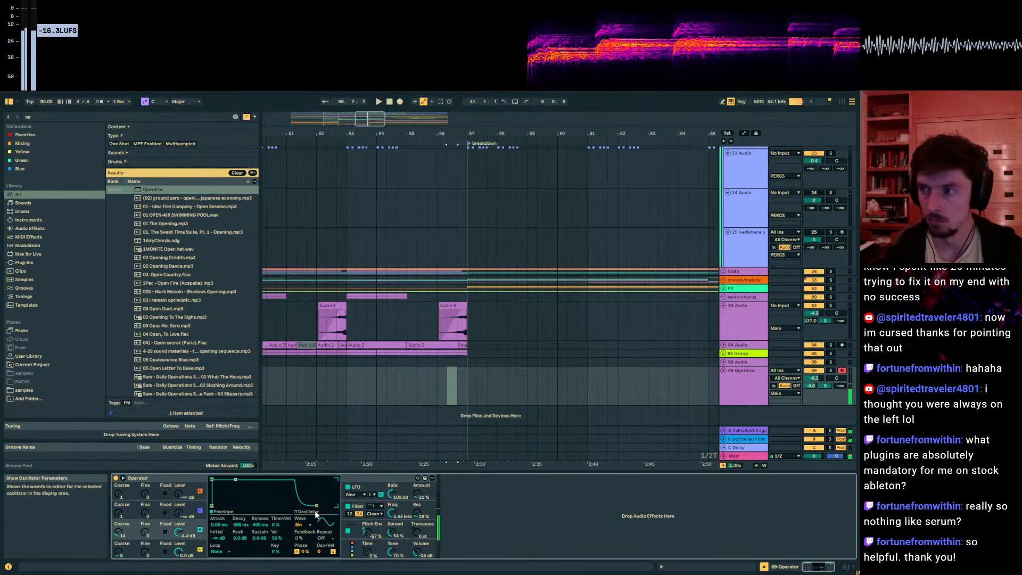
drag(316, 506, 289, 509)
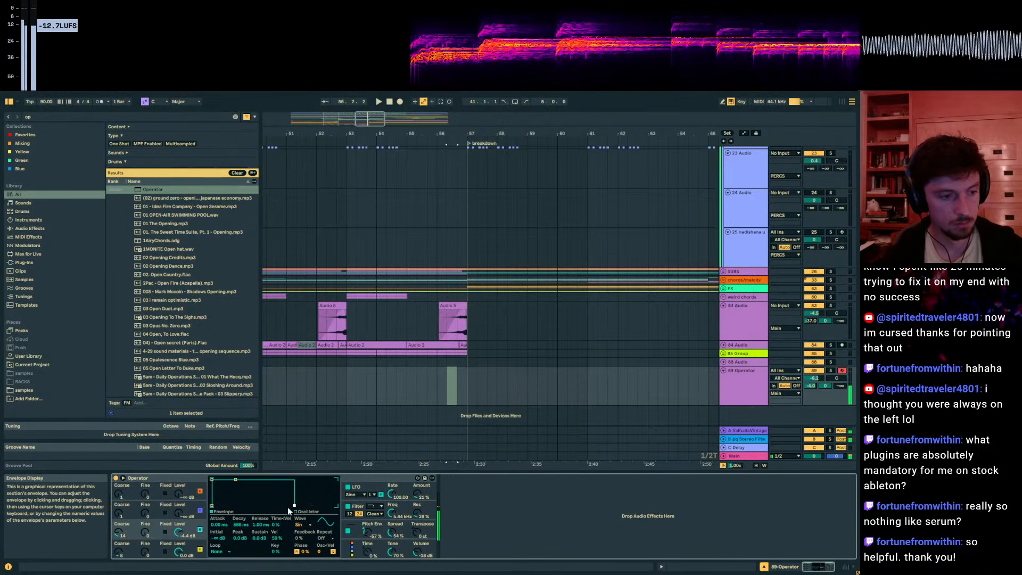
key(z)
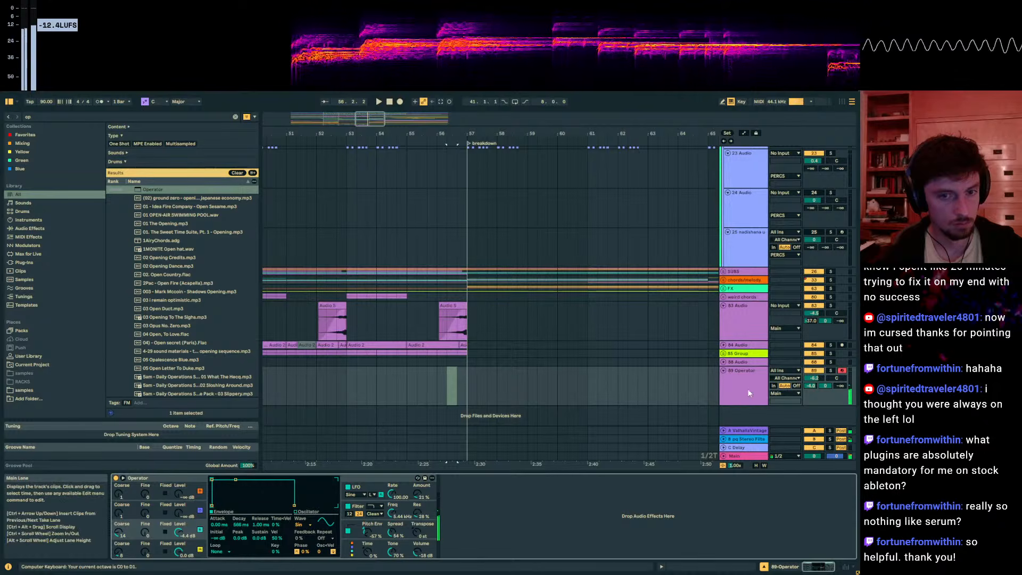
Step: Check the 89 Operator track's solo state and play the arrangement from bar 52
click(814, 370)
click(830, 371)
click(831, 371)
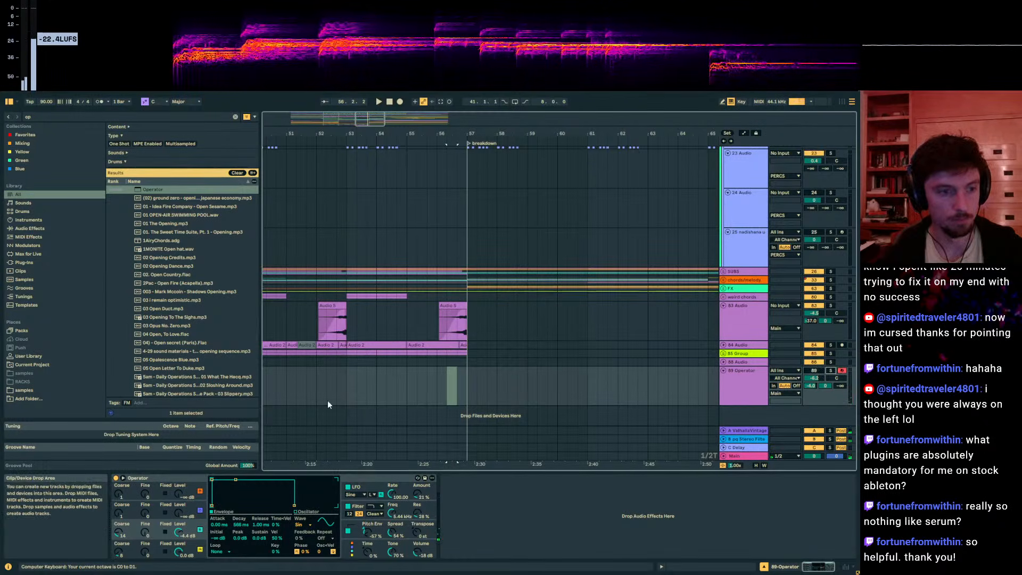
click(327, 400)
drag(345, 133, 542, 133)
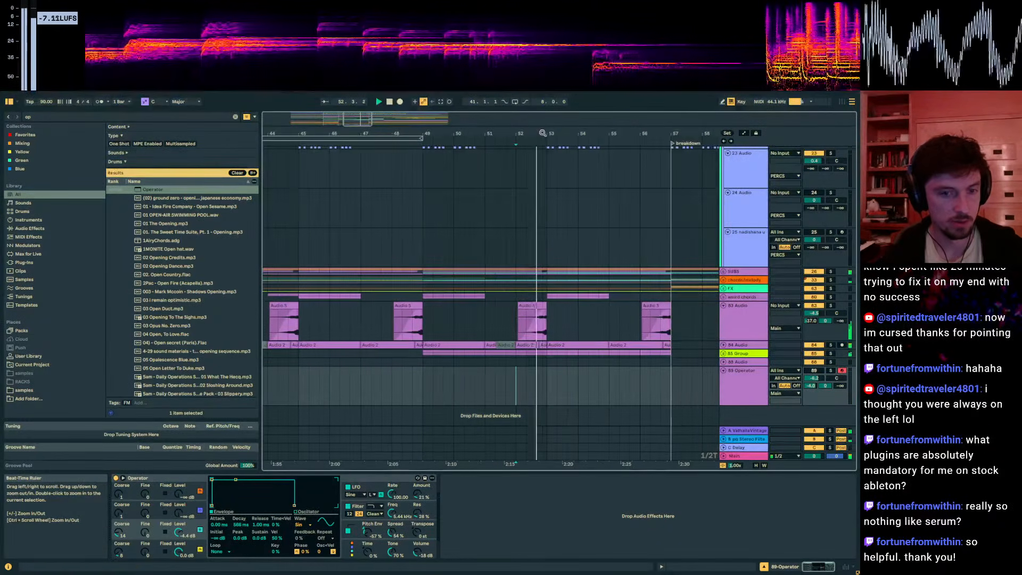
Step: Expand the 85 Group and copy its Operator MIDI notes from bars 53 to 57 onto the 89 Operator track at bar 53
click(724, 354)
scroll(516, 309, down, 3)
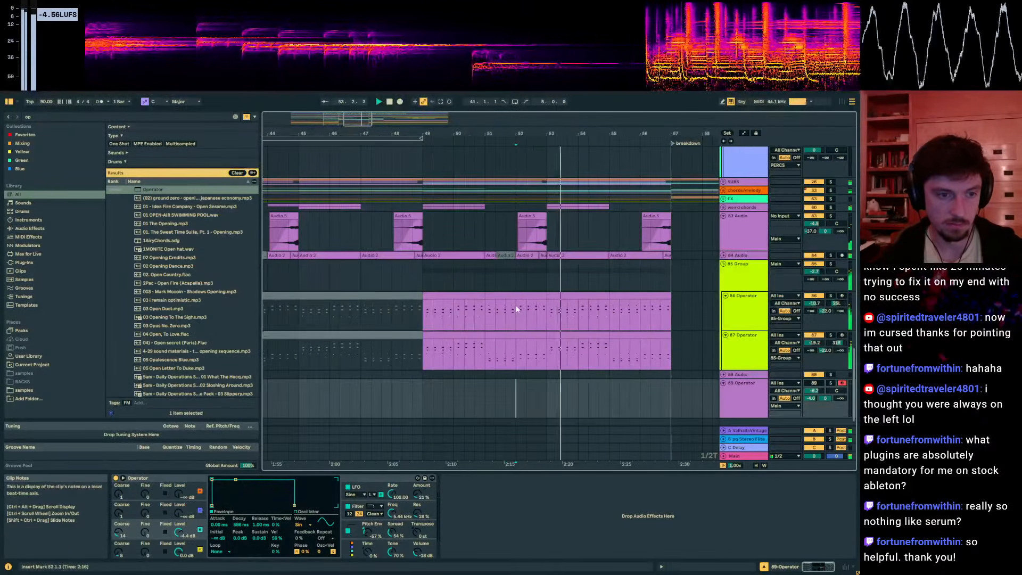
drag(551, 304, 661, 337)
scroll(629, 354, down, 1)
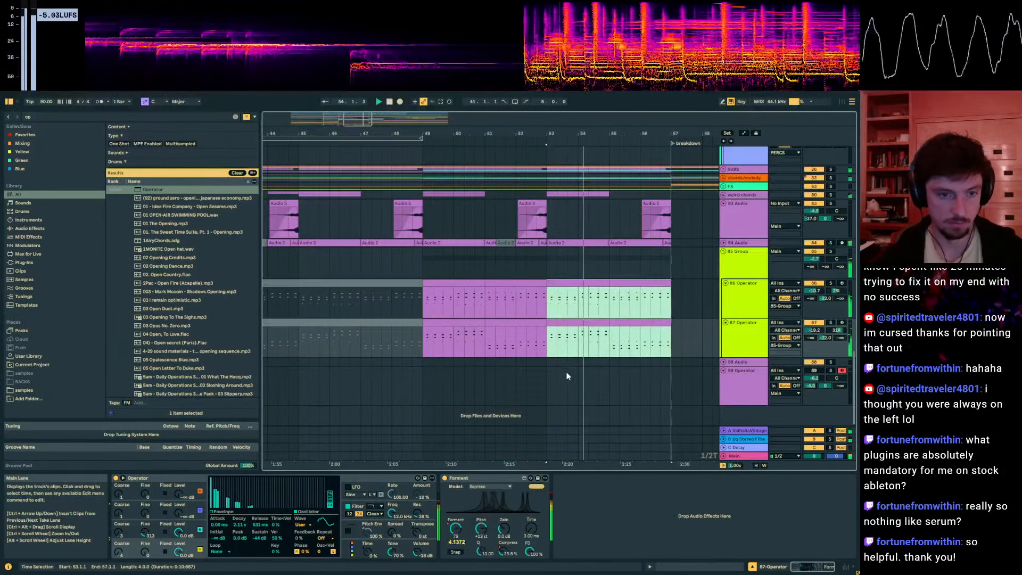
click(545, 387)
key(ctrl+v)
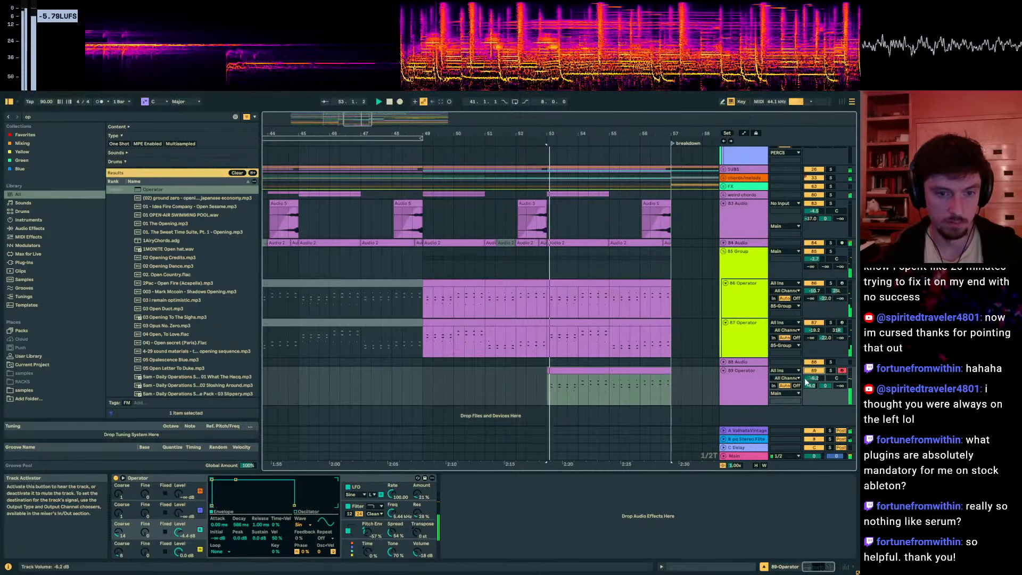
Step: Solo the 89 Operator track, play the pasted clip and lower its second return send to -24.4 dB
click(831, 371)
key(space)
drag(825, 386, 811, 453)
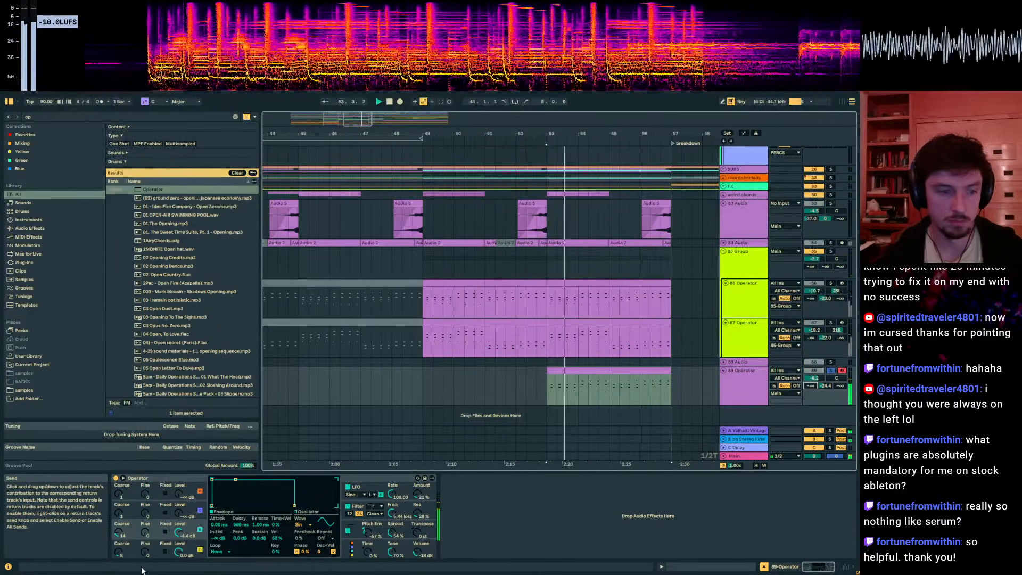
Step: Lengthen oscillator B's envelope release and shorten oscillator A's while replaying the soloed clip
click(186, 526)
key(space)
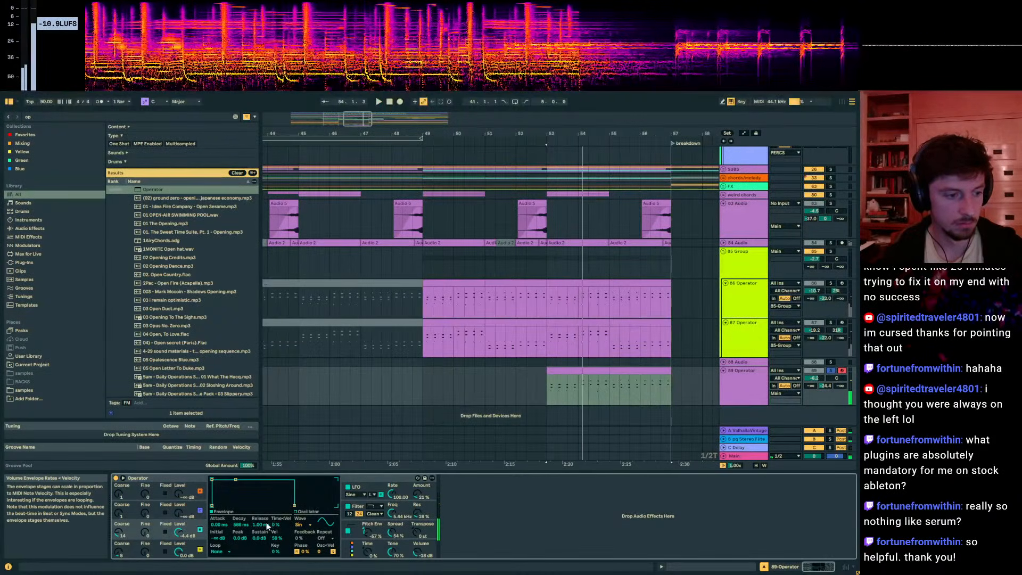
key(space)
drag(267, 527, 260, 508)
click(189, 556)
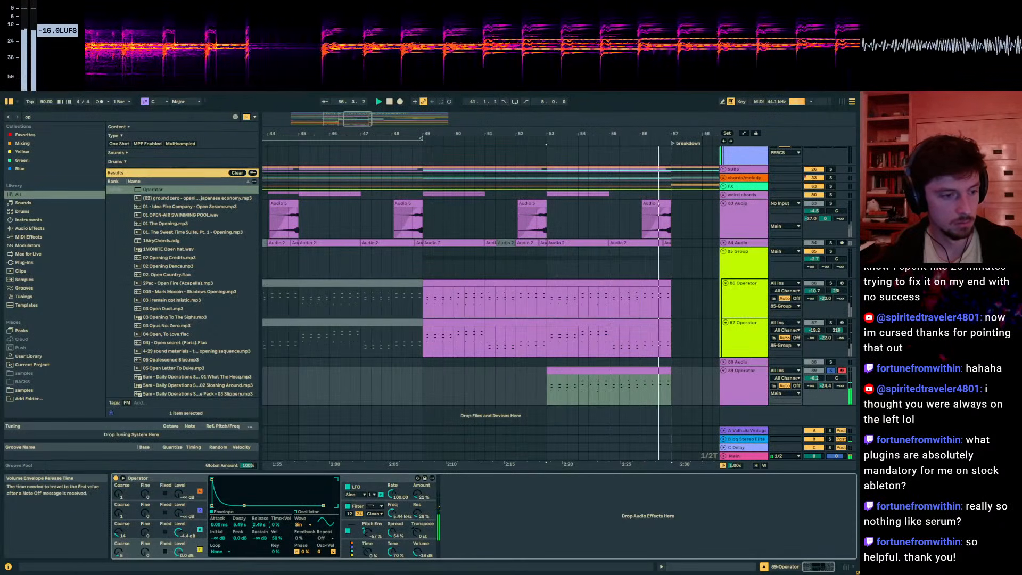
drag(260, 525, 260, 559)
key(space)
key(space)
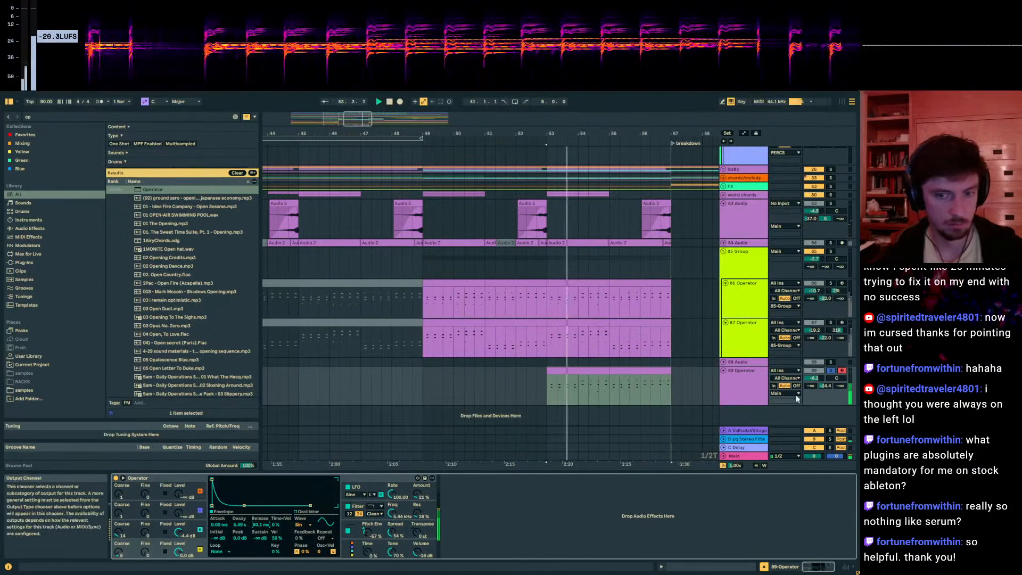
Step: Replay the pasted clip unsoloed in the full mix and raise Operator's spread to 70%
click(797, 398)
key(space)
key(space)
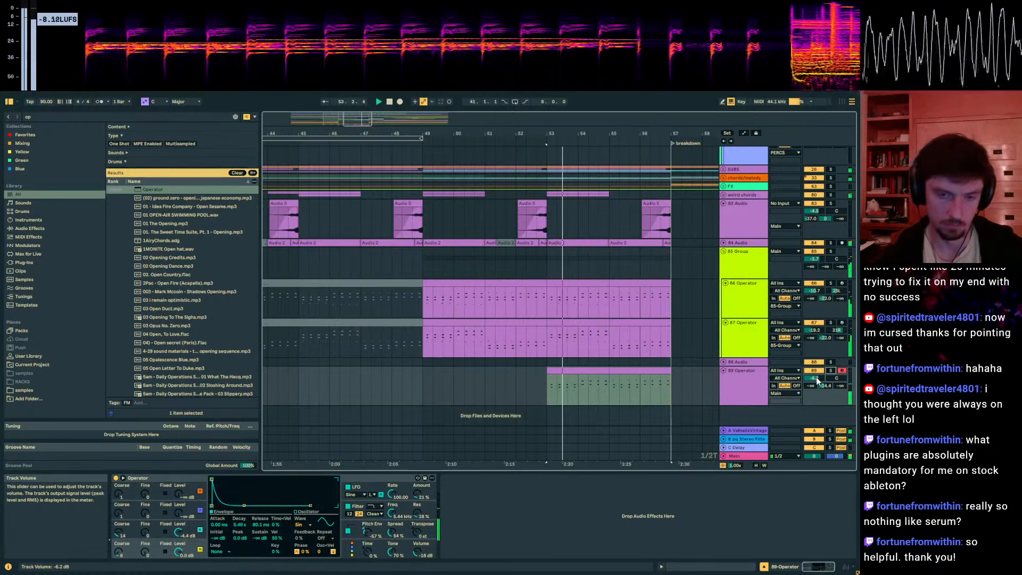
click(397, 531)
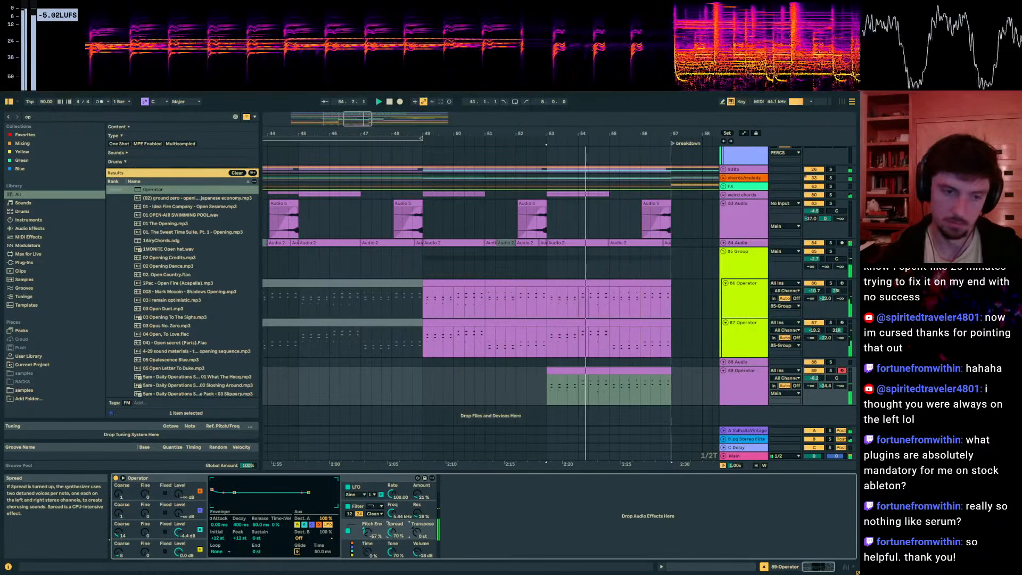
Step: Reduce the 89 Operator's spread to 54% and set its LFO amount and pitch envelope amount to 0%
drag(397, 531, 397, 540)
drag(419, 494, 418, 513)
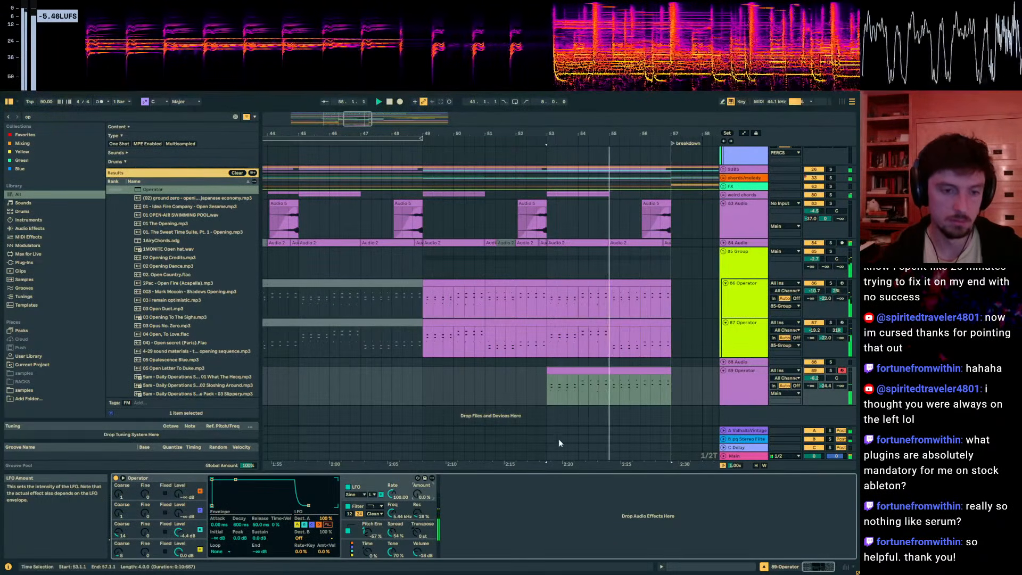
click(559, 443)
click(362, 525)
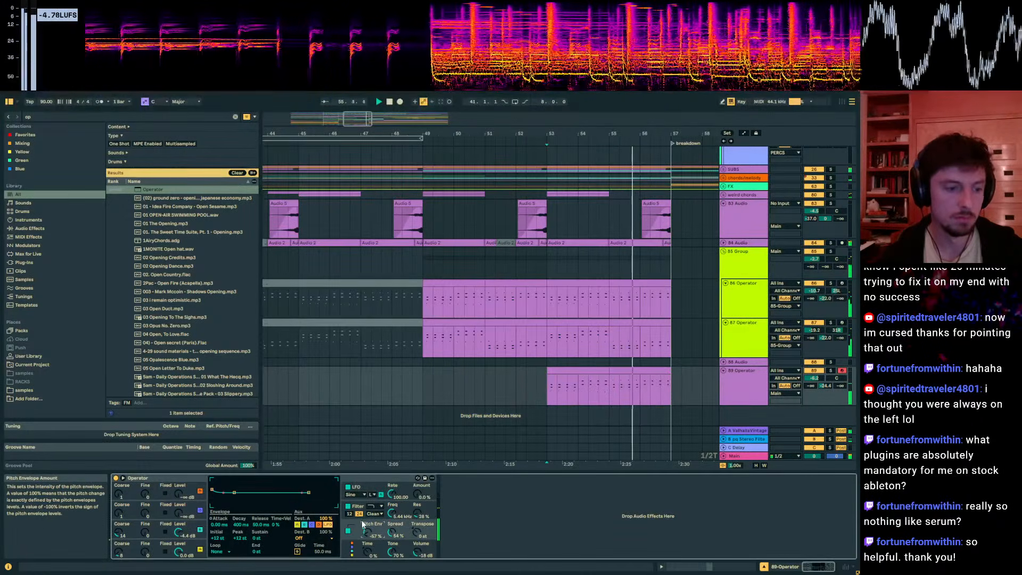
key(Delete)
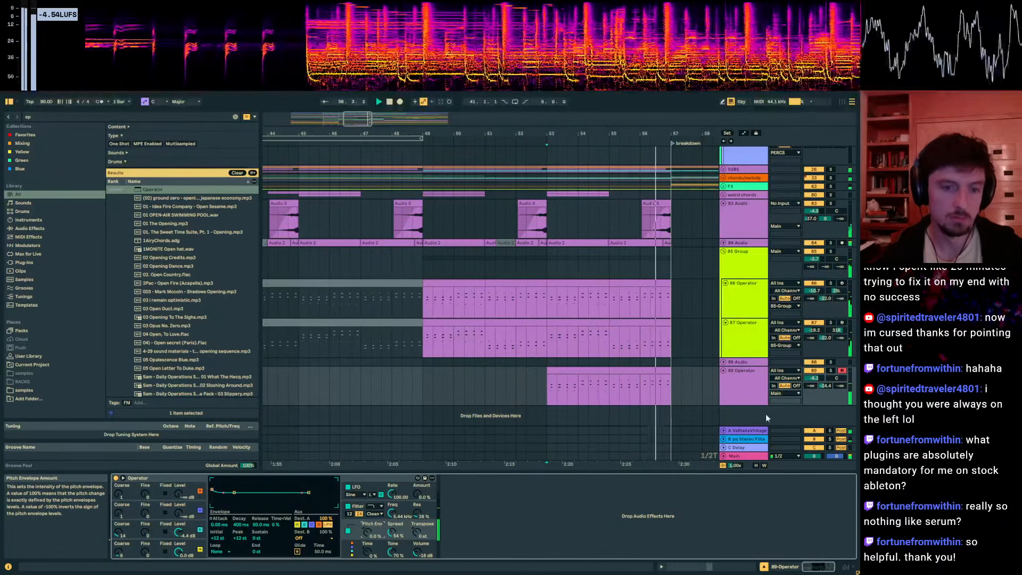
Step: Replay the arrangement from bar 53 and adjust the 89 Operator track's volume in the mix
key(space)
key(space)
mouse_move(818, 379)
mouse_down()
mouse_move(811, 362)
mouse_move(816, 385)
mouse_up()
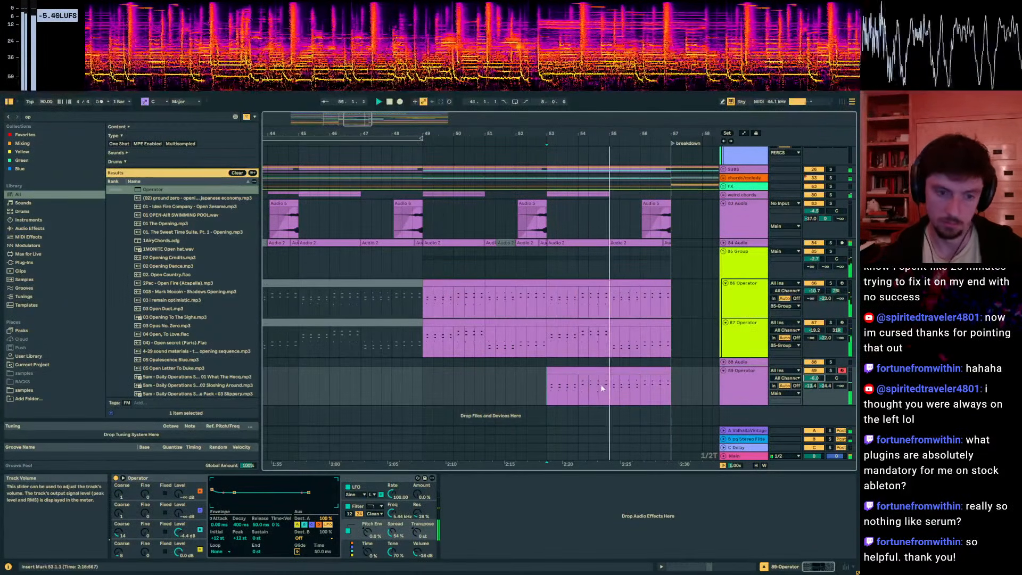
Step: Transpose all notes in the 89 Operator clip down one octave and return to its device view
double_click(602, 388)
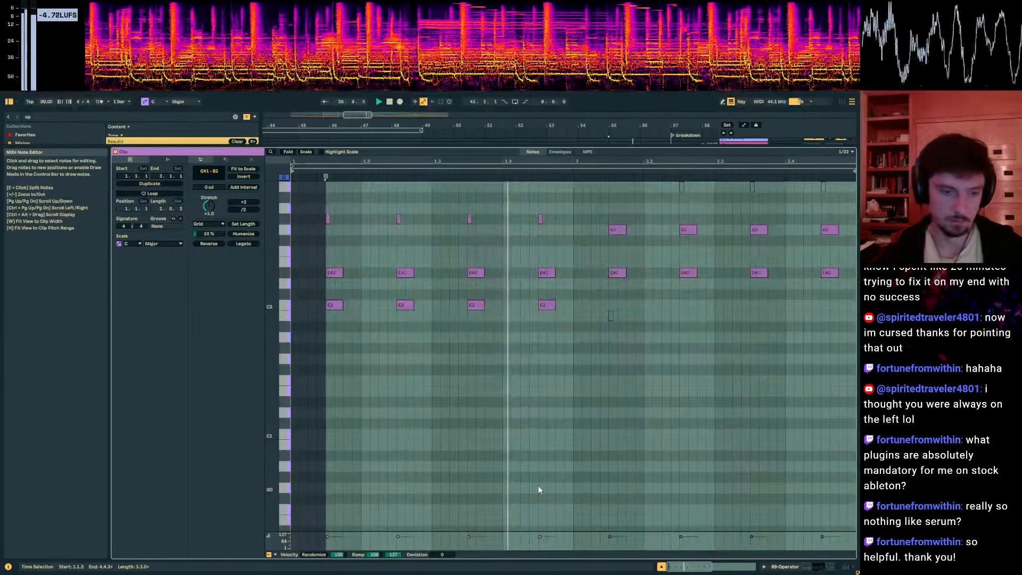
key(ctrl+a)
key(shift+Down)
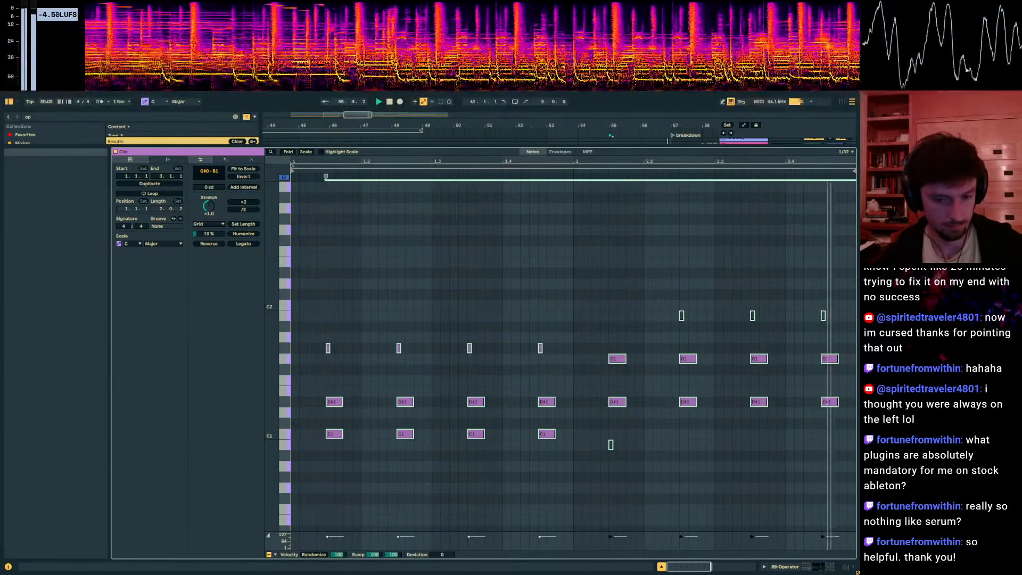
key(shift+Tab)
Step: Select the Operator tracks' clips across bars 49 to 57, and place the insert marker at 57.2.3 on the 86 Operator track
drag(673, 402, 427, 324)
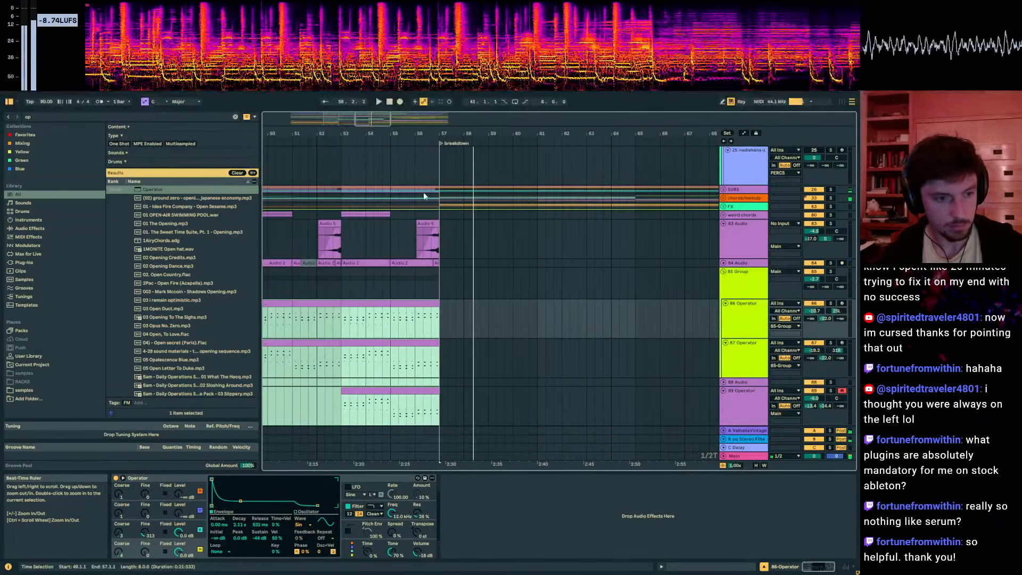
click(449, 321)
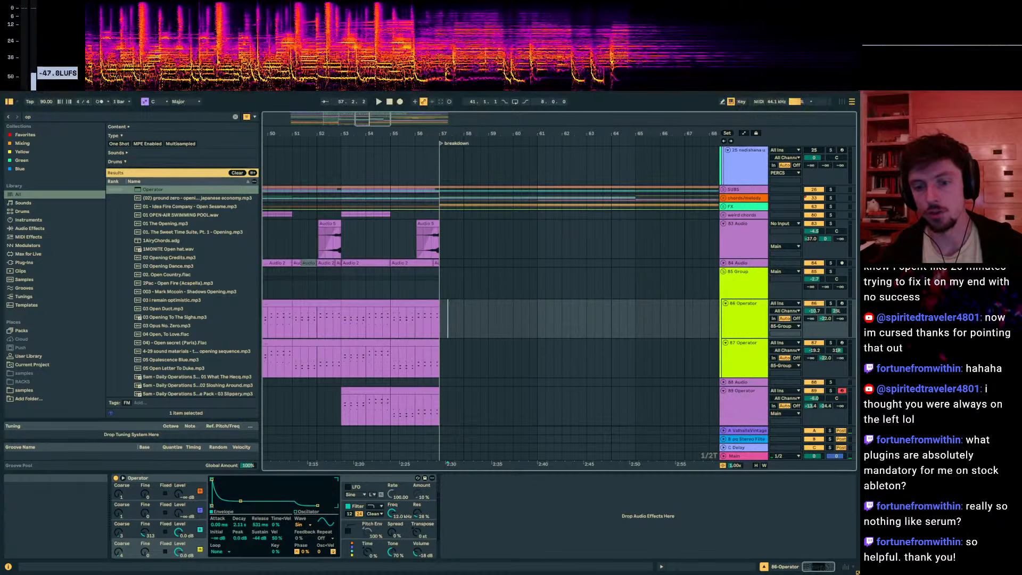
scroll(550, 375, down, 2)
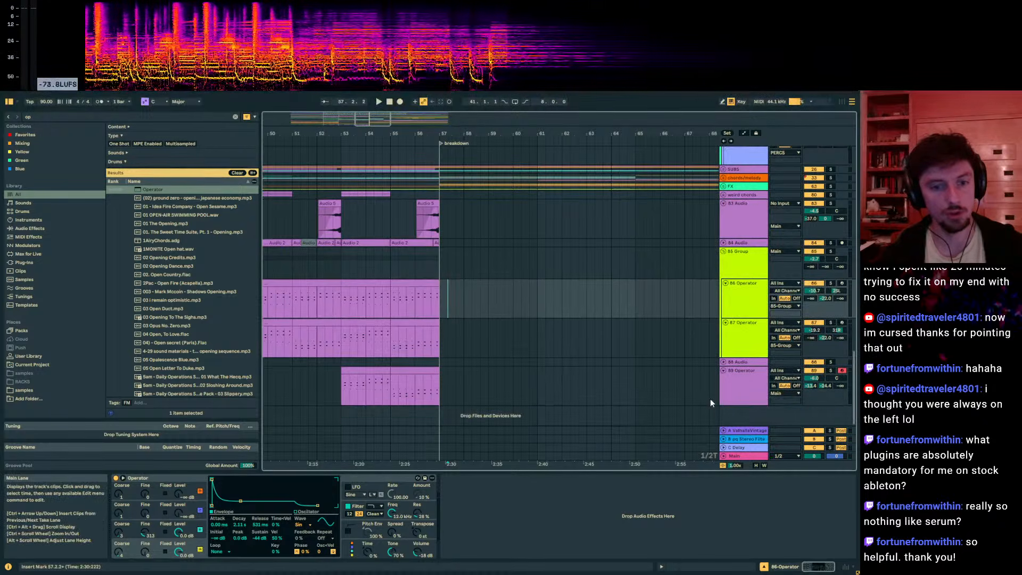
Step: Clear the browser search and look through the instrument, modulator and plug-in lists, examining the installed plug-in vendors
click(742, 390)
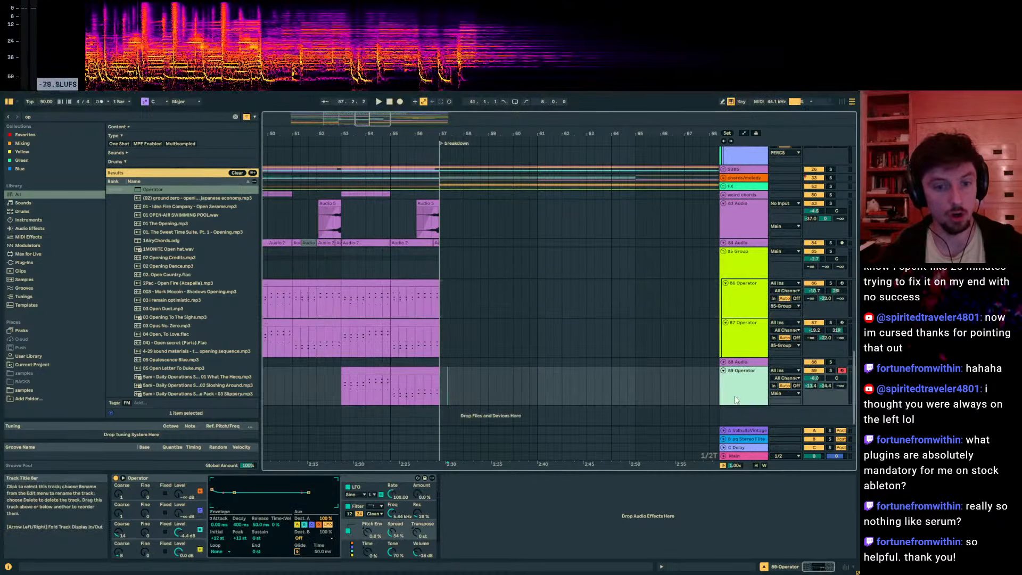
click(24, 262)
click(571, 373)
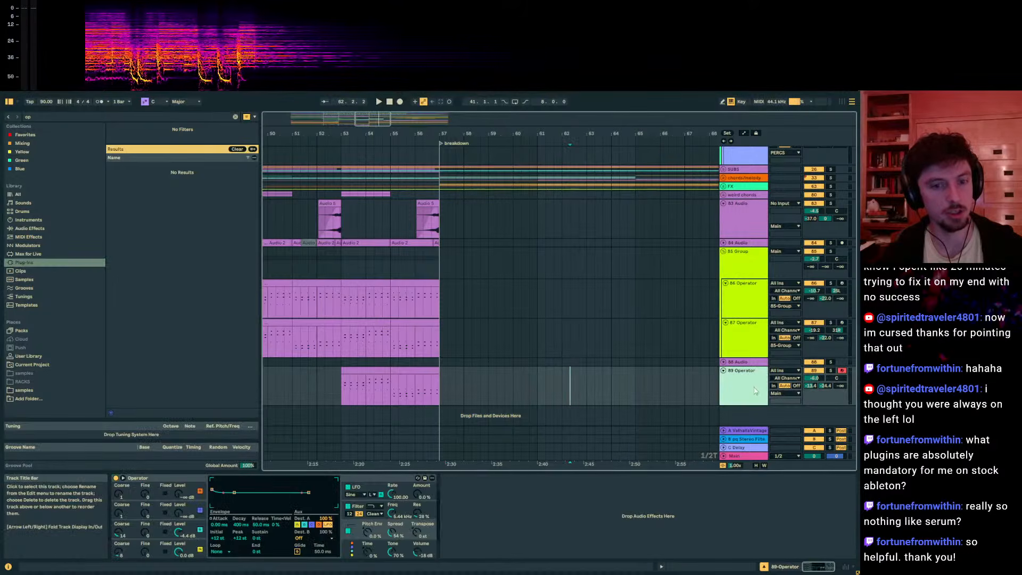
click(37, 116)
key(BackSpace)
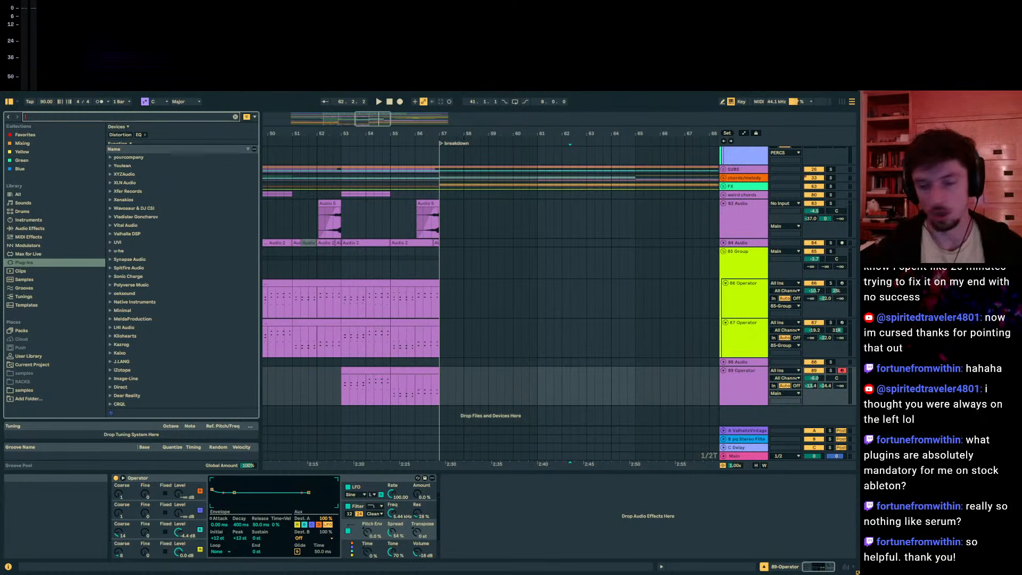
click(27, 220)
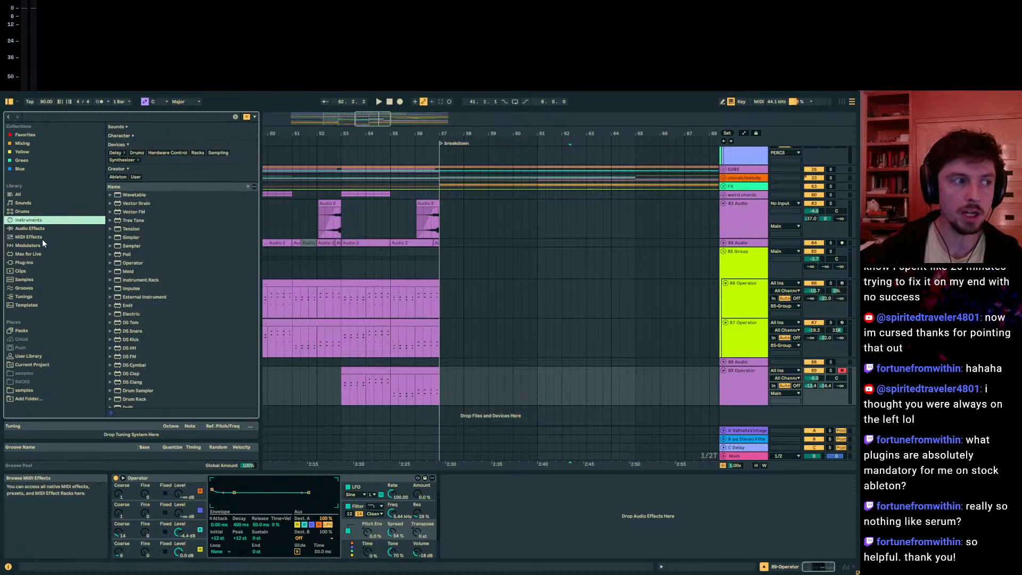
click(34, 247)
click(31, 263)
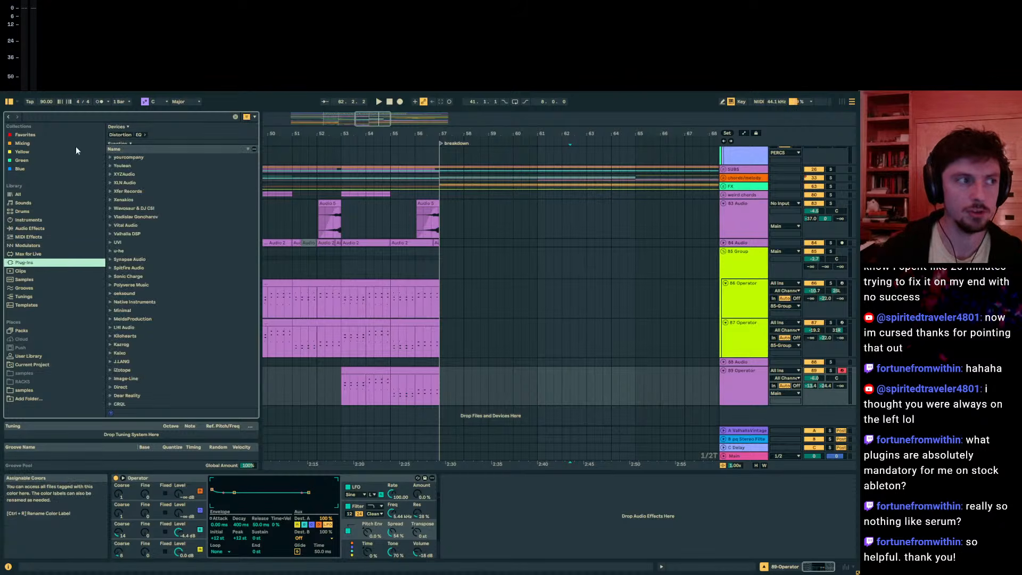
click(82, 115)
scroll(151, 257, down, 2)
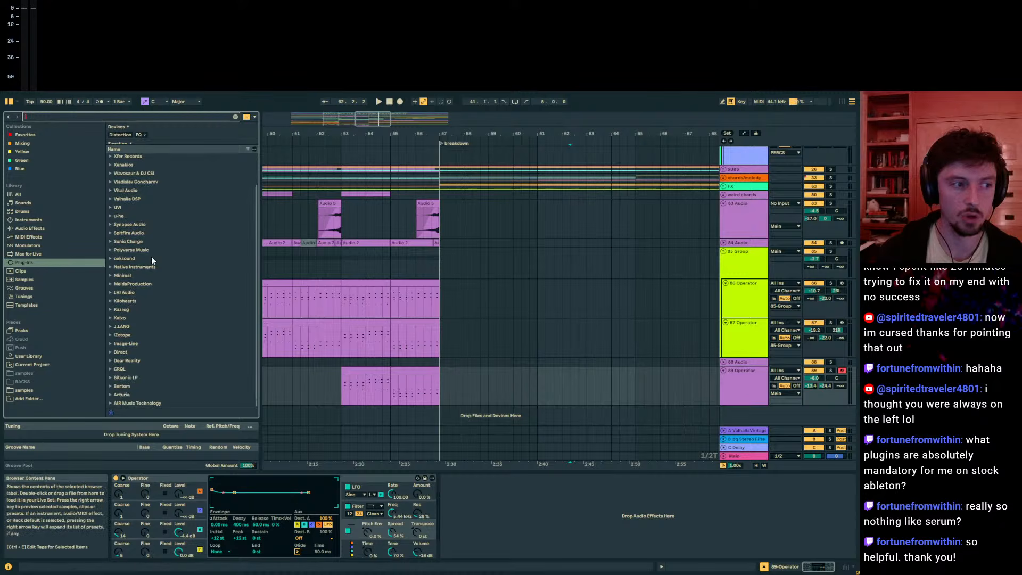
scroll(123, 204, up, 2)
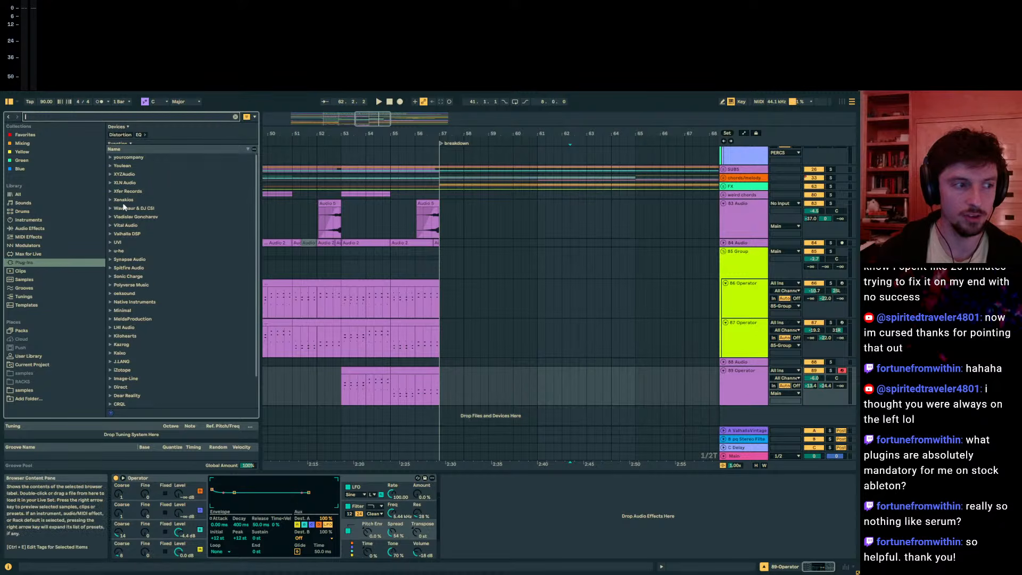
click(442, 373)
click(563, 398)
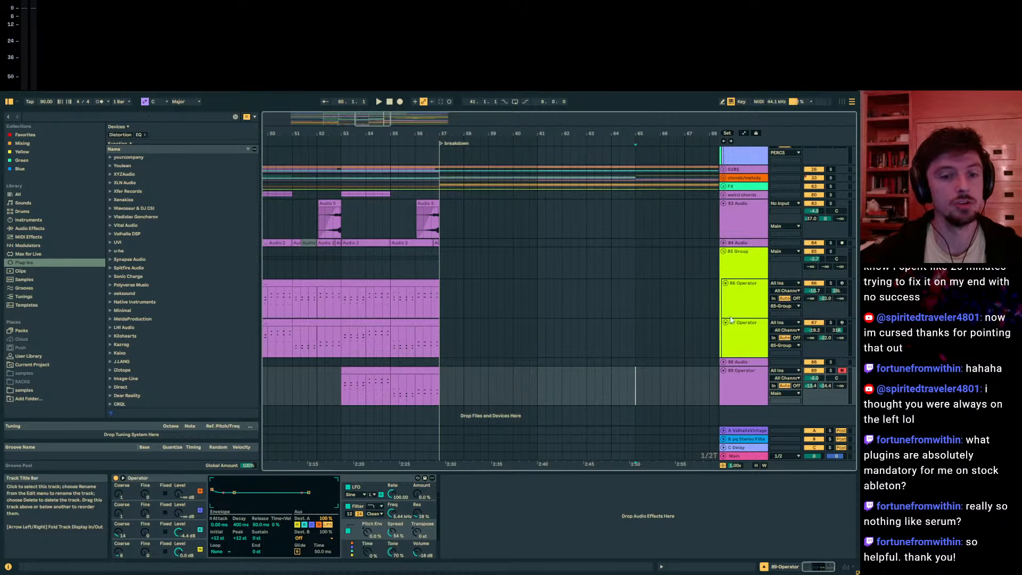
Step: Search the plug-ins for "zebra", add Zebra3 as a new instrument track below the last Operator track, and save the set
click(29, 114)
text(zebr)
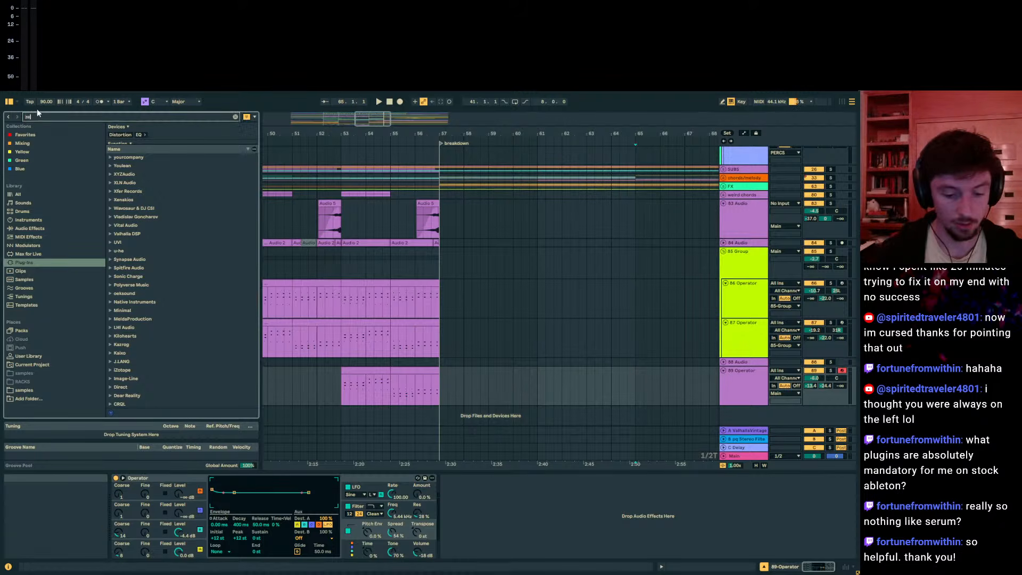
text(a)
drag(130, 166, 533, 418)
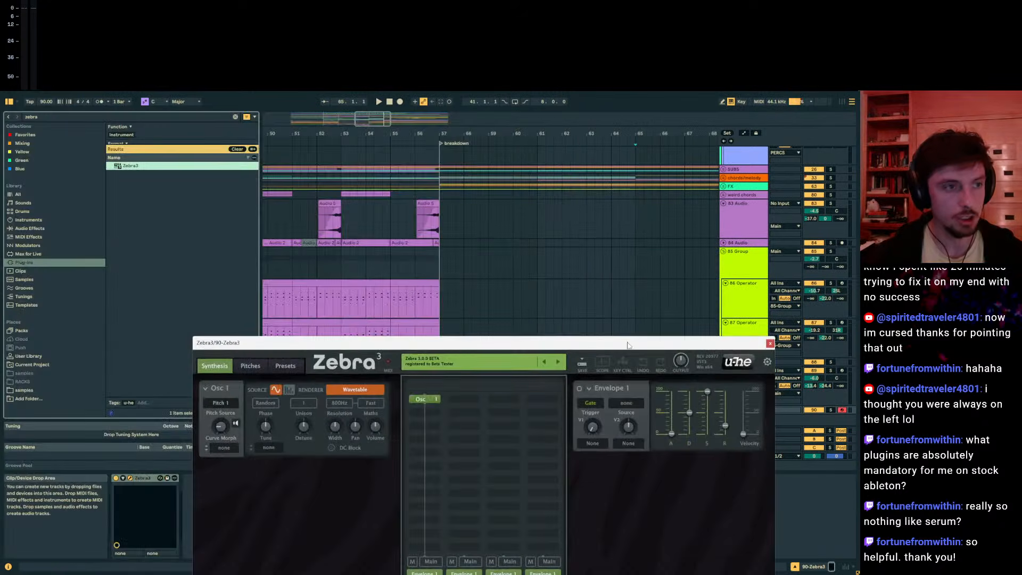
click(612, 295)
key(ctrl+s)
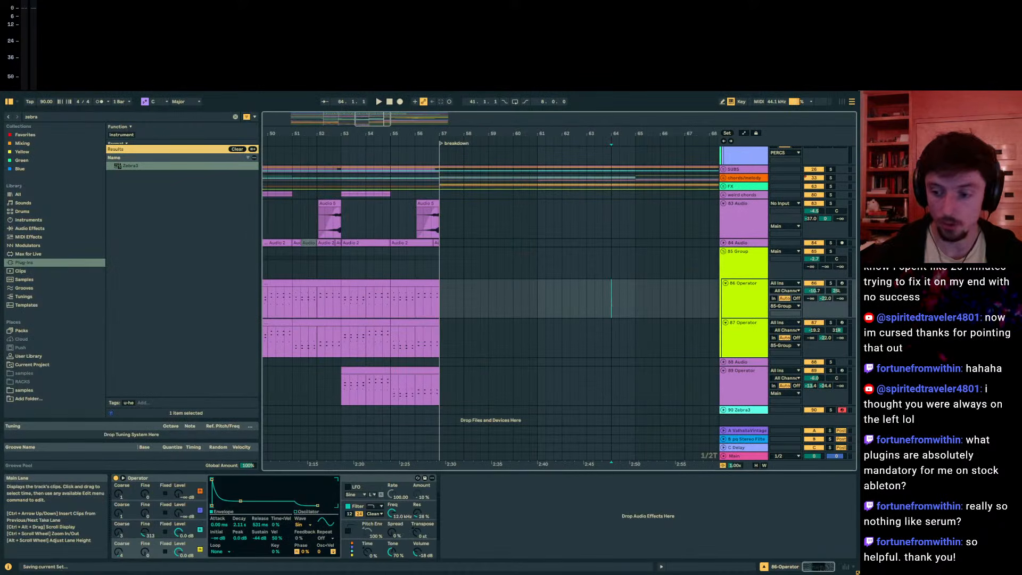
Step: View the Zebra3 track's plug-in window, close it, and delete that track from the arrangement
click(737, 411)
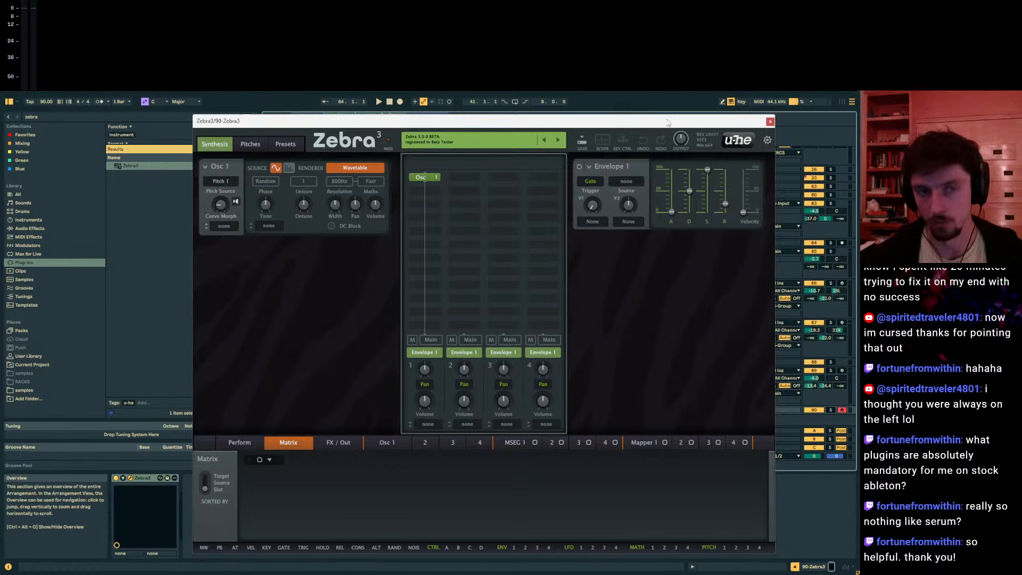
click(770, 121)
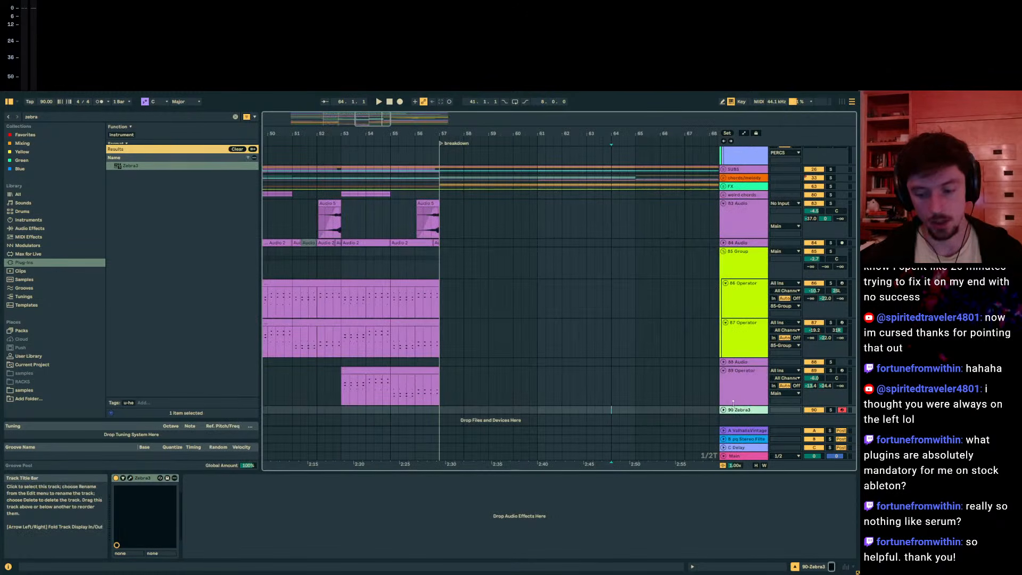
key(Delete)
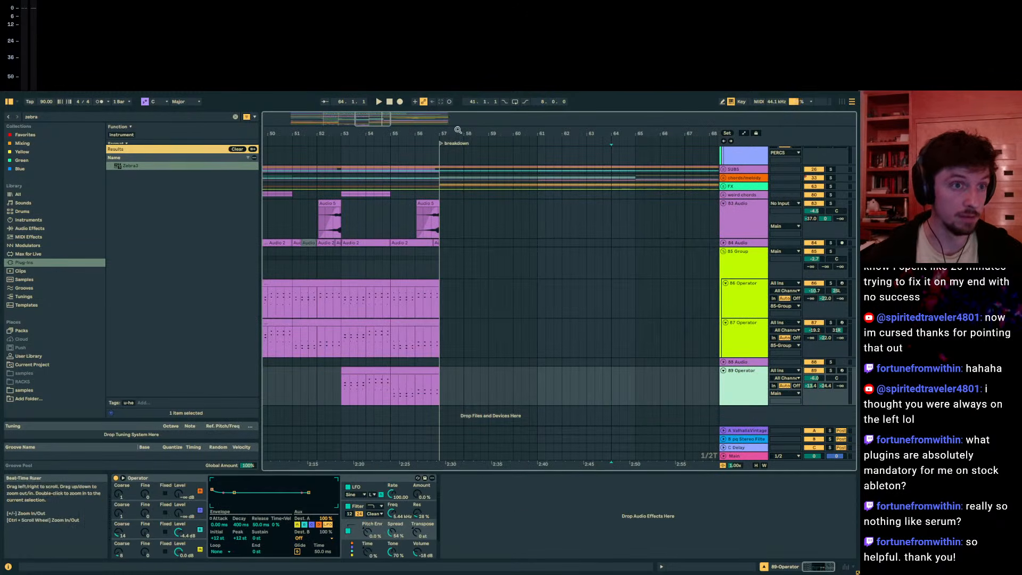
Step: Select the Operator device on the last Operator track, clear the browser search, and list the audio effects
drag(456, 132, 636, 96)
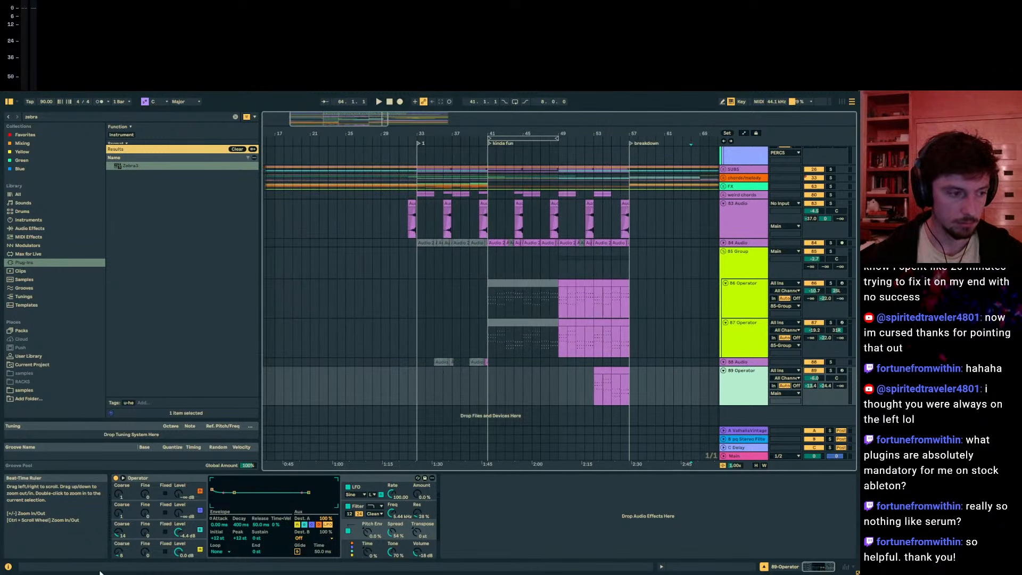
click(142, 480)
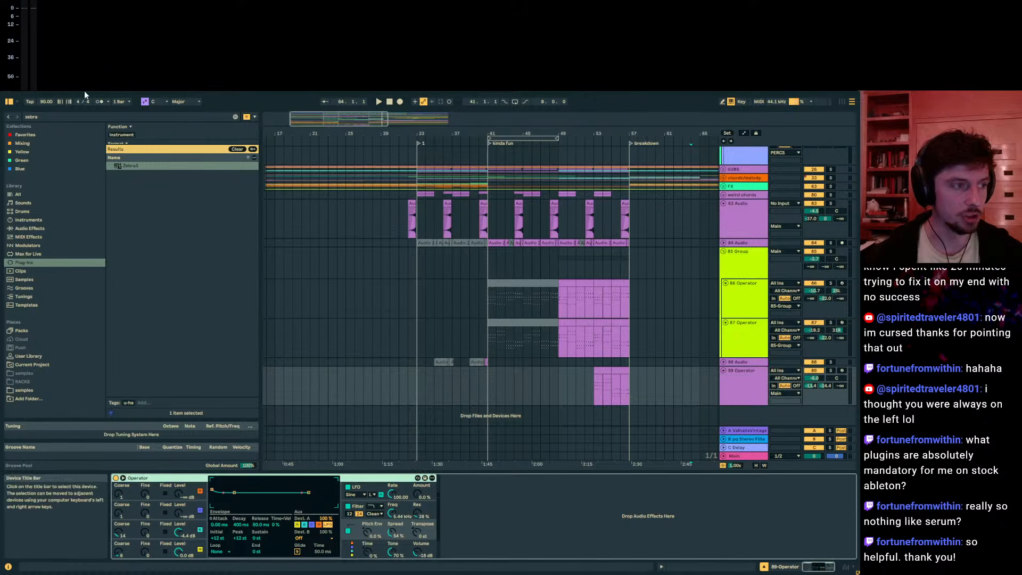
click(51, 117)
key(BackSpace)
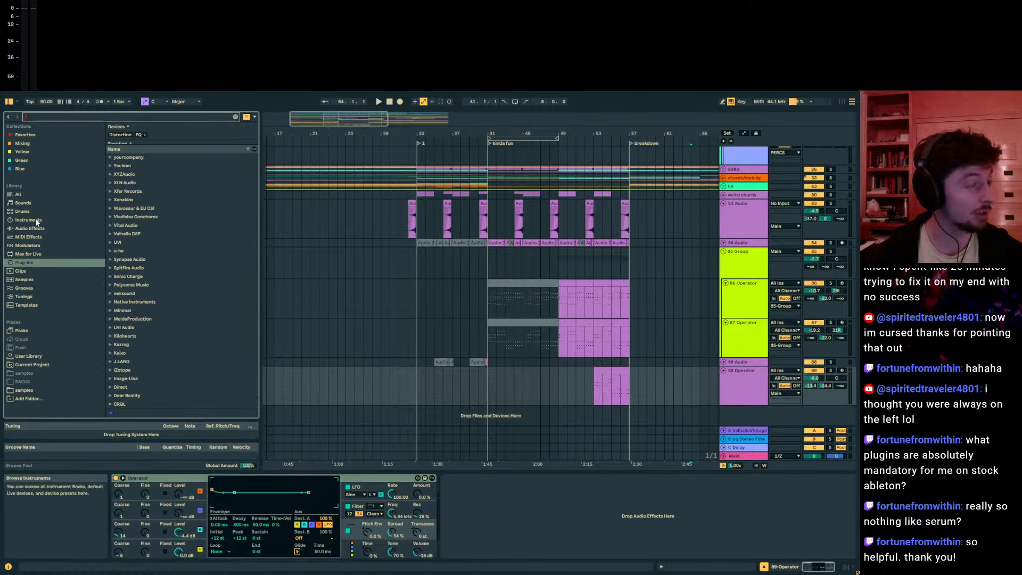
click(33, 227)
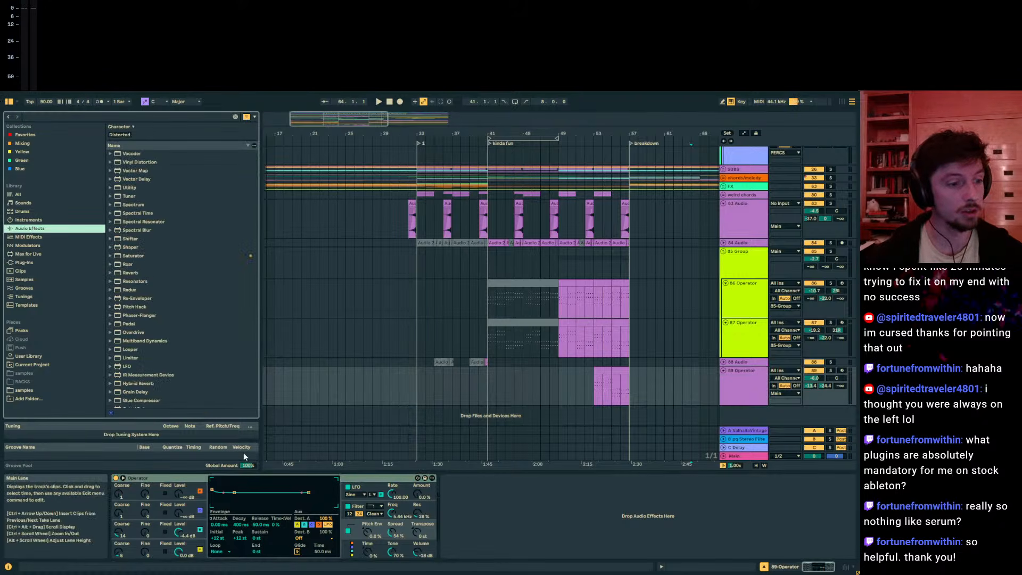
click(447, 510)
click(474, 514)
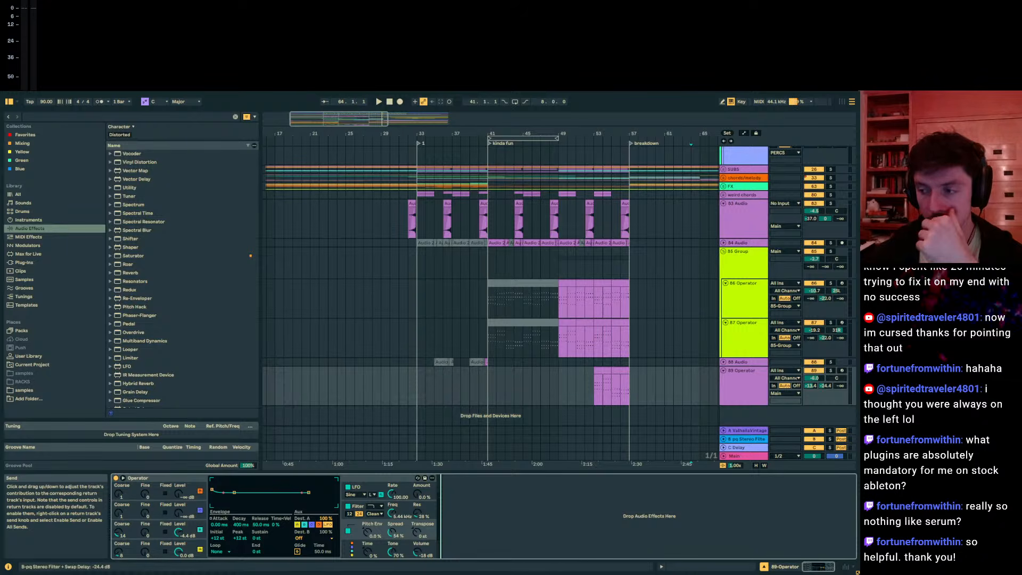
click(595, 384)
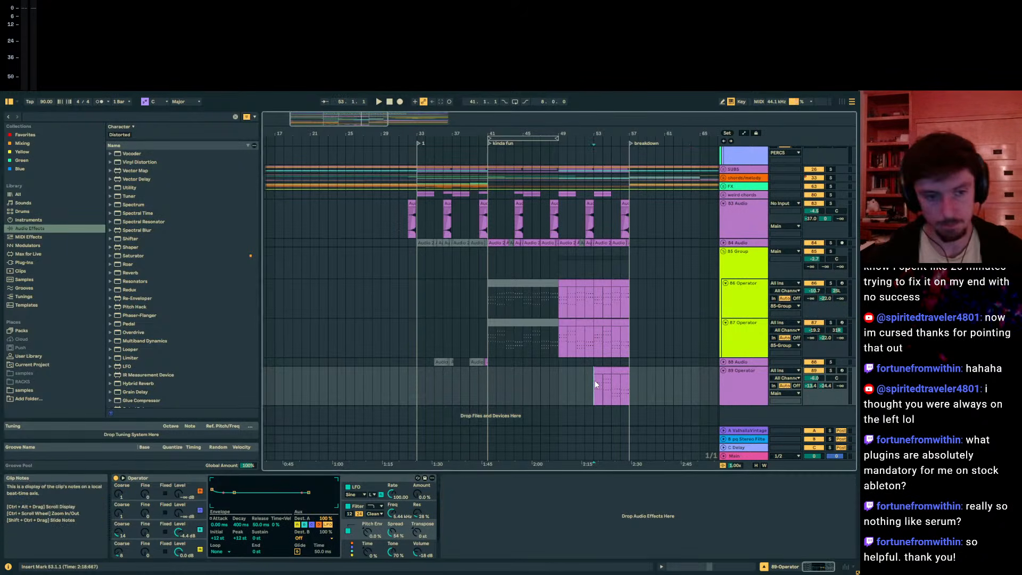
click(621, 372)
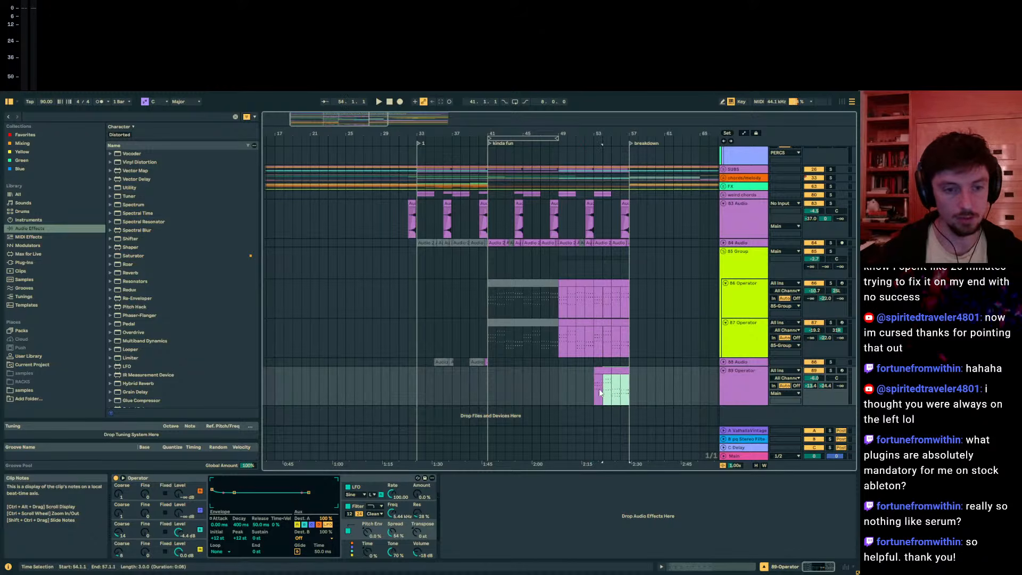
click(596, 393)
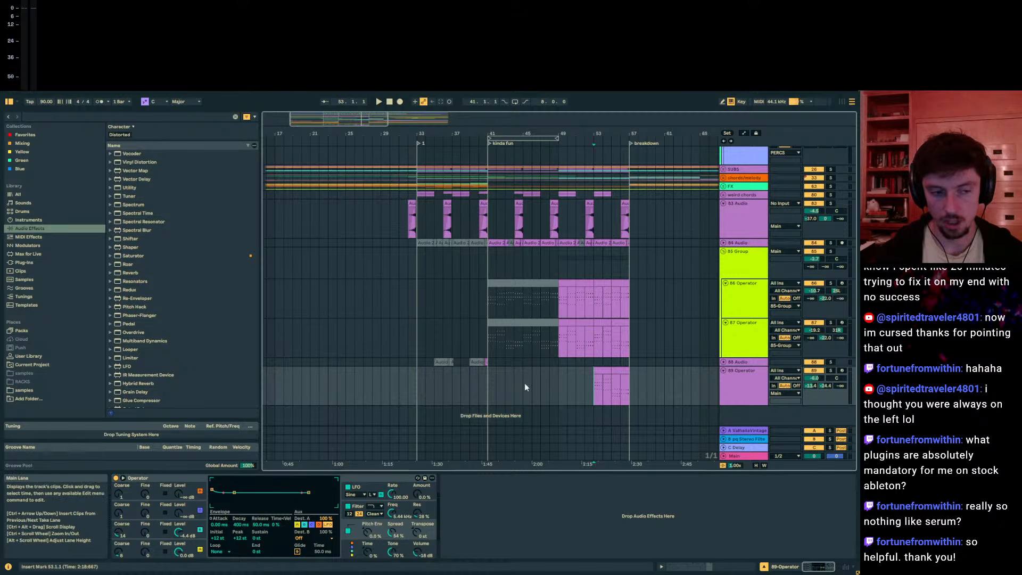
click(480, 490)
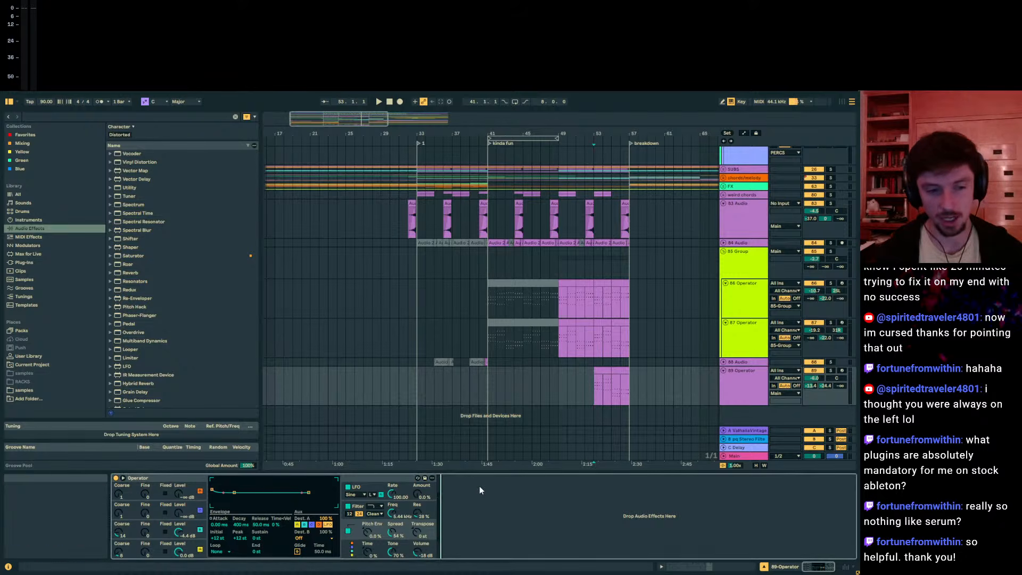
click(596, 388)
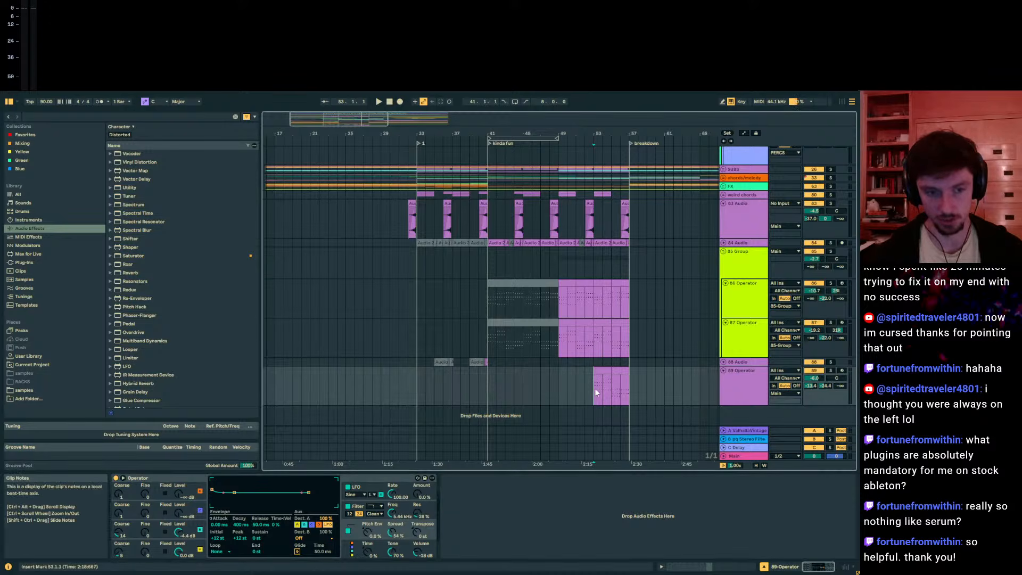
drag(607, 133, 543, 176)
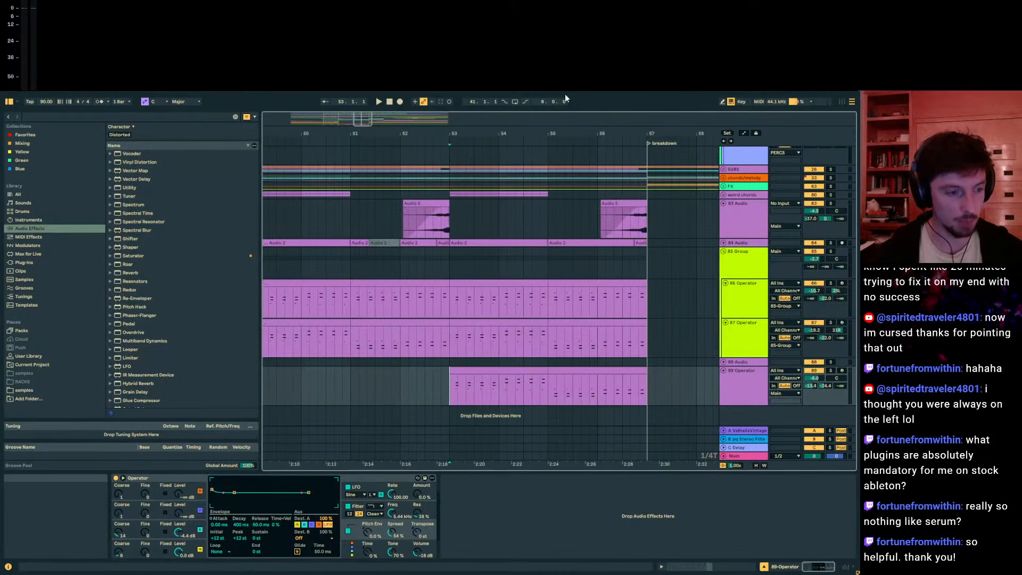
click(151, 477)
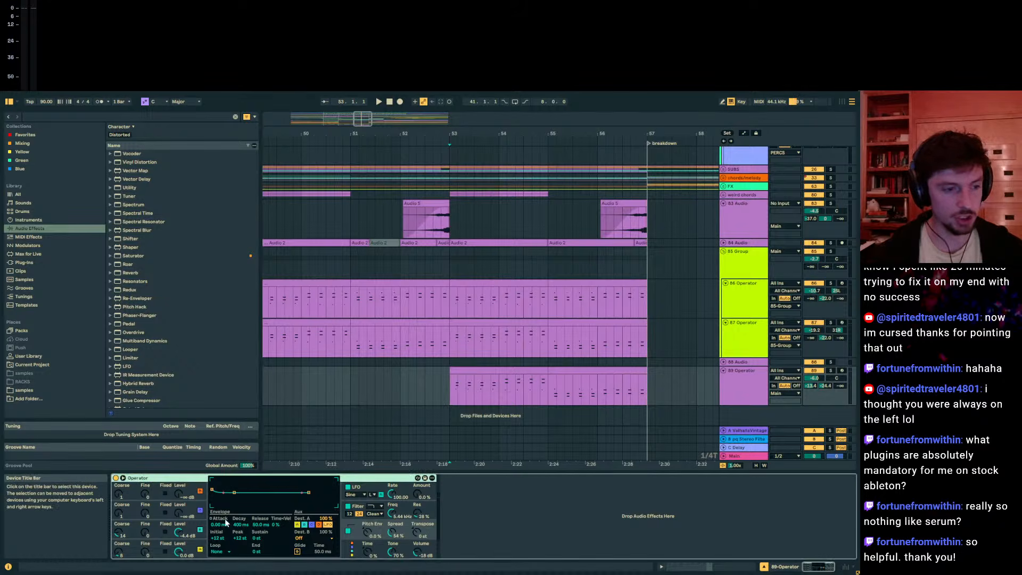
click(58, 114)
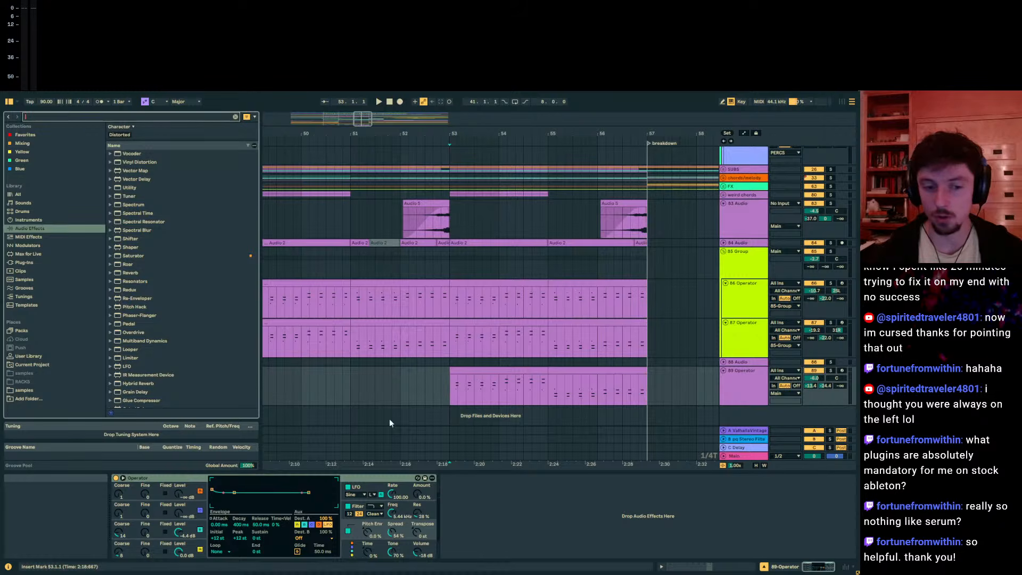
click(566, 496)
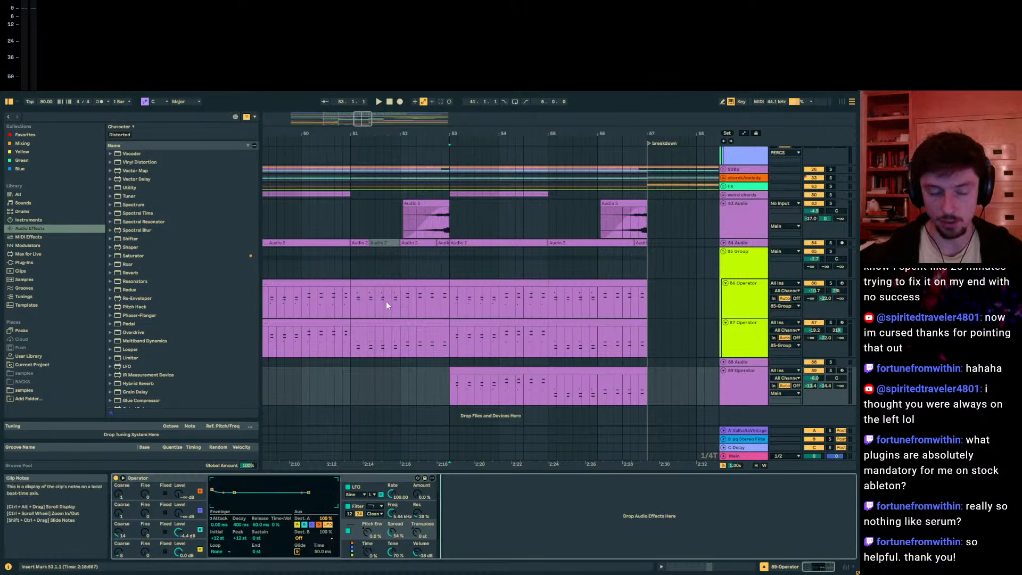
mouse_move(500, 136)
mouse_down()
mouse_move(722, 135)
mouse_move(527, 110)
mouse_up()
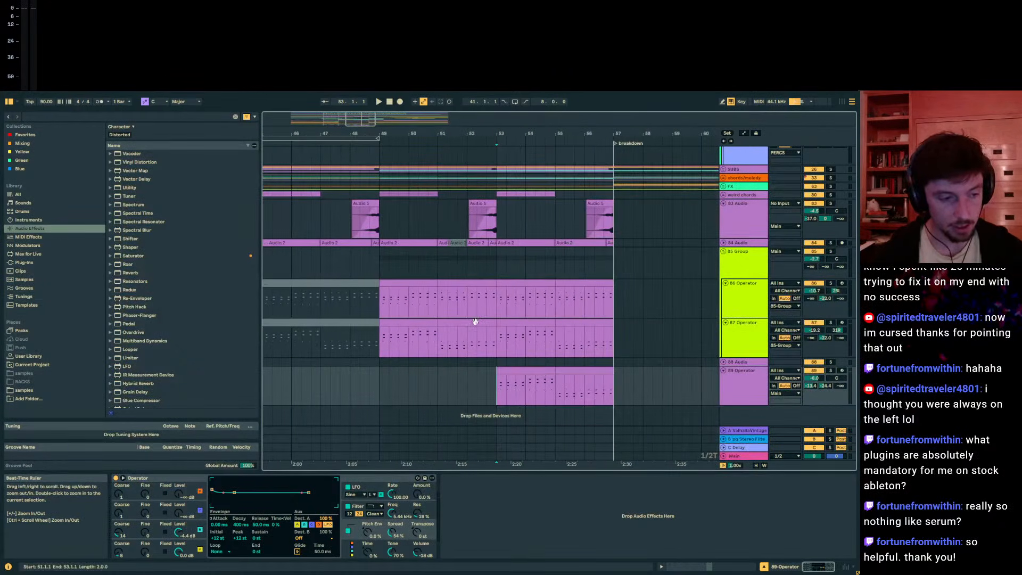
click(387, 390)
click(379, 391)
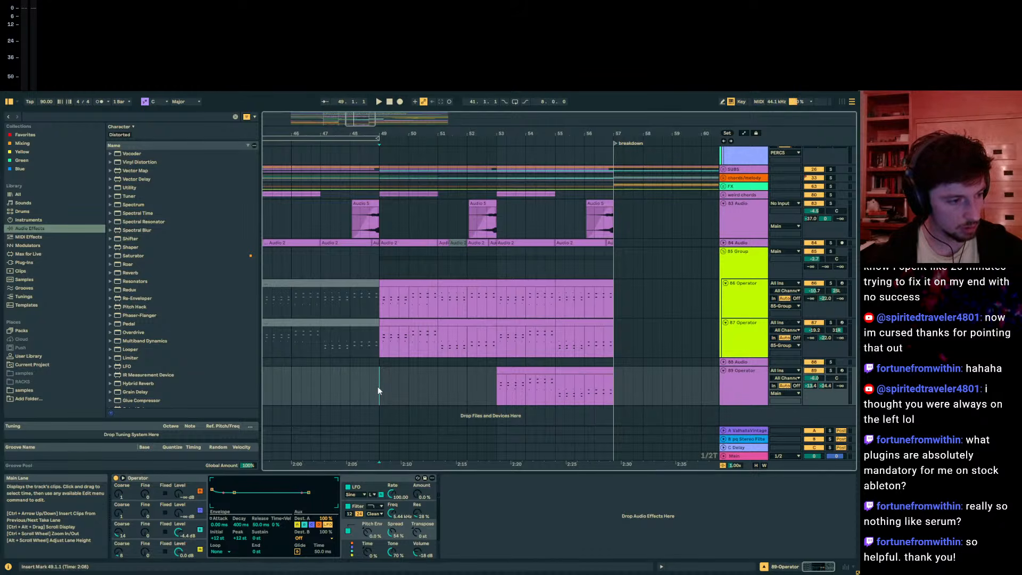
drag(439, 395, 478, 399)
click(456, 403)
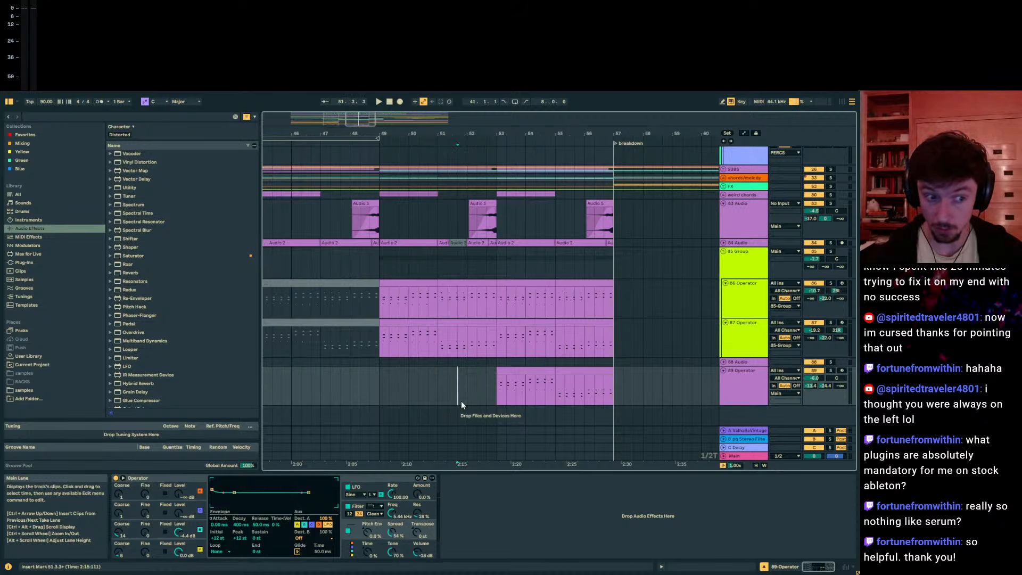
click(465, 399)
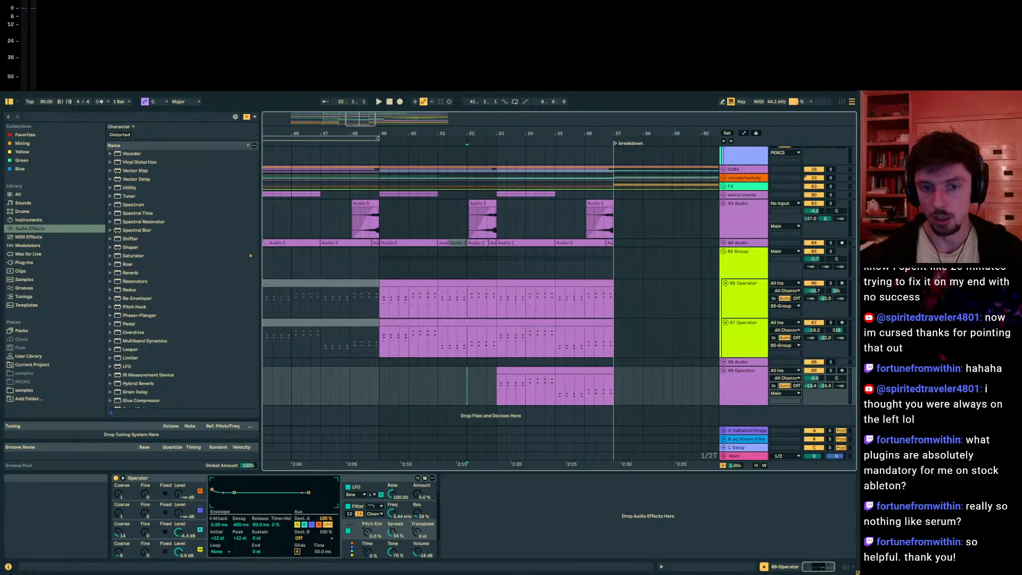
click(757, 403)
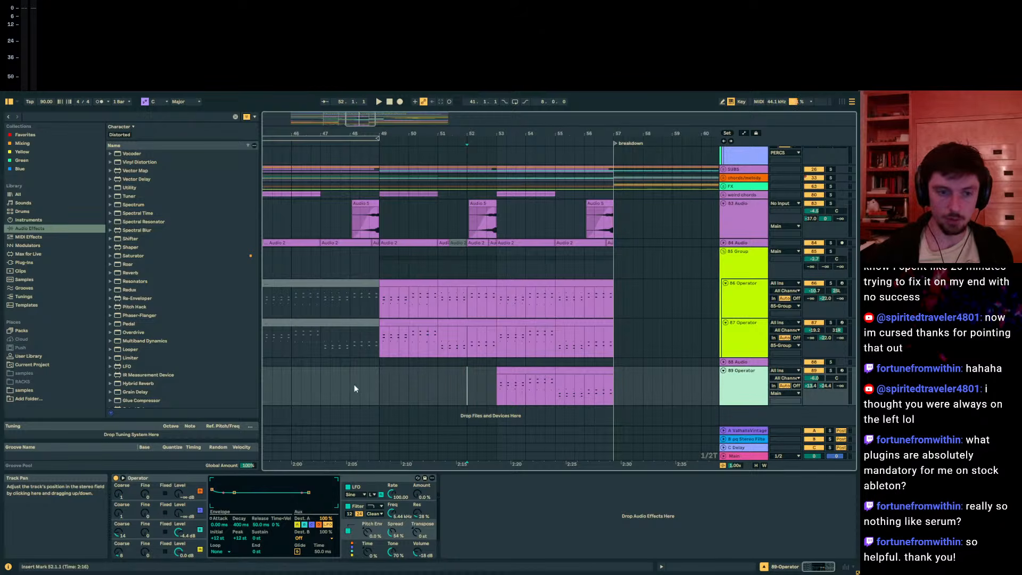
click(385, 378)
click(379, 379)
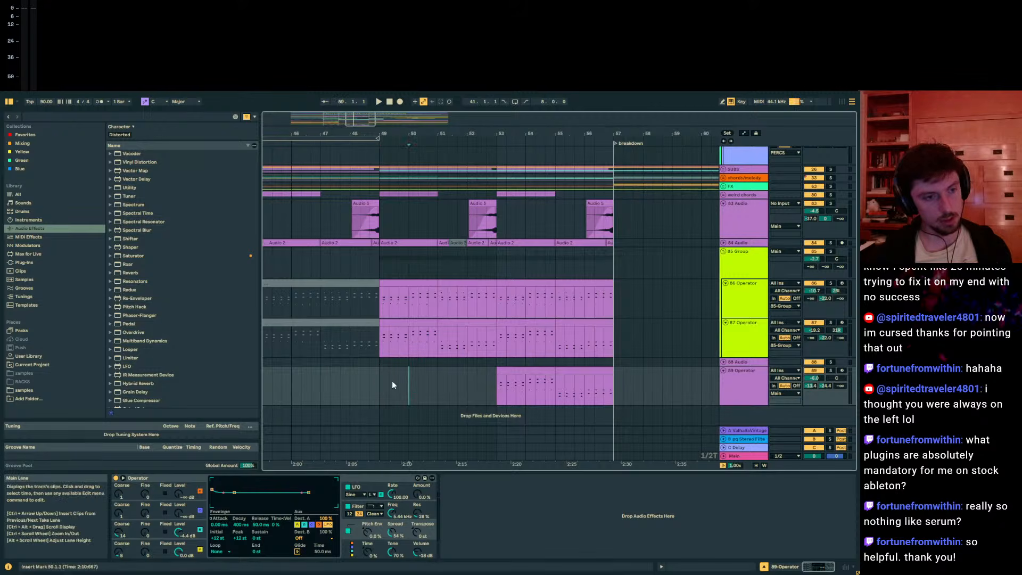
click(78, 115)
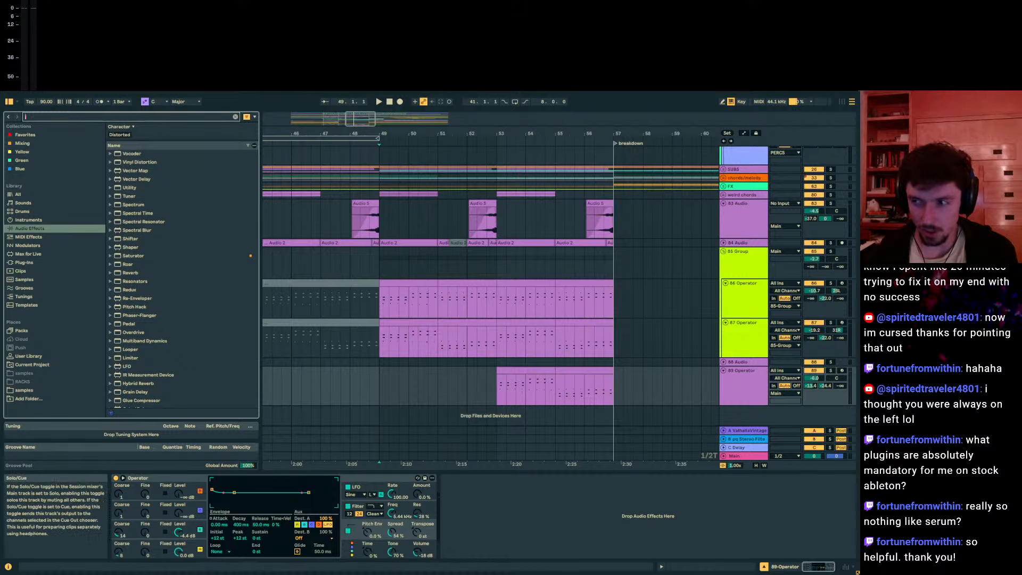
click(497, 392)
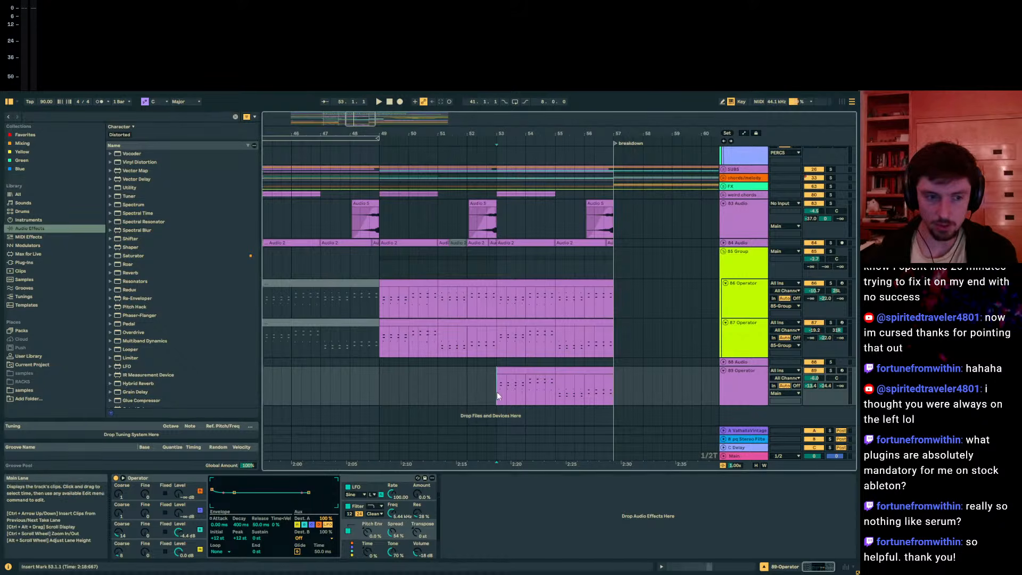
Step: Solo the last Operator track, select the opening beat of its clip at bar 53, and turn the solo off again
click(831, 371)
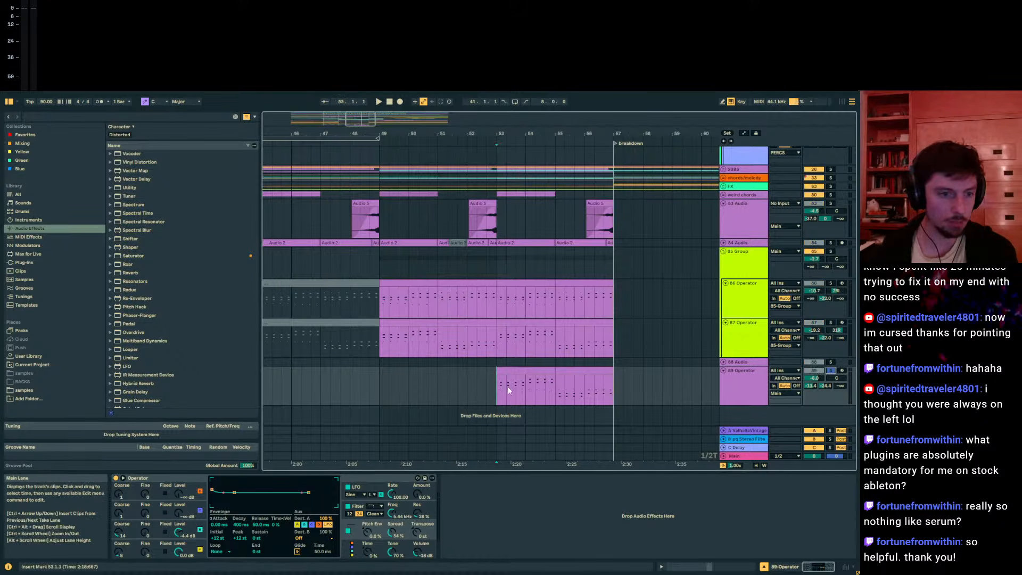
click(479, 508)
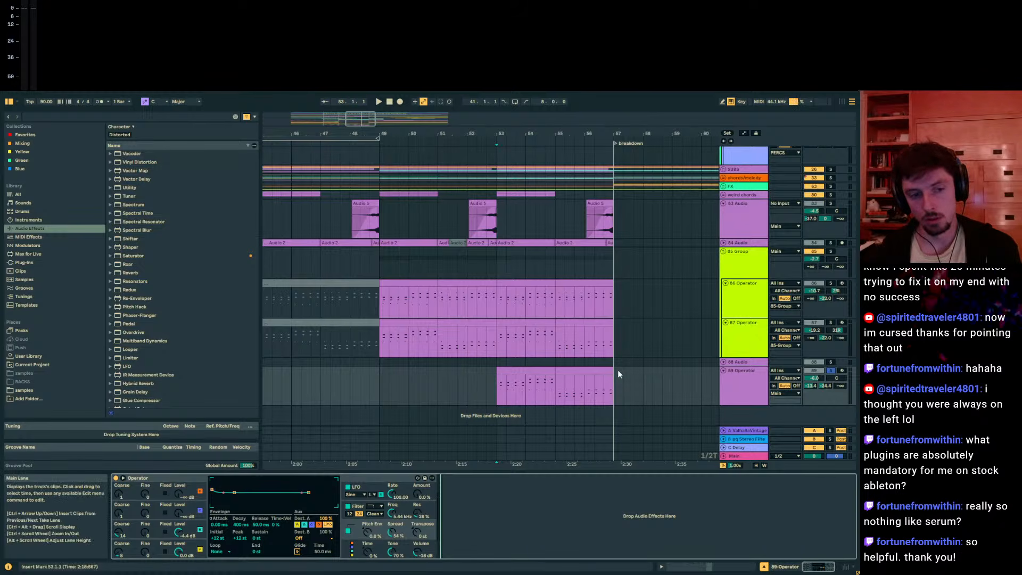
click(499, 380)
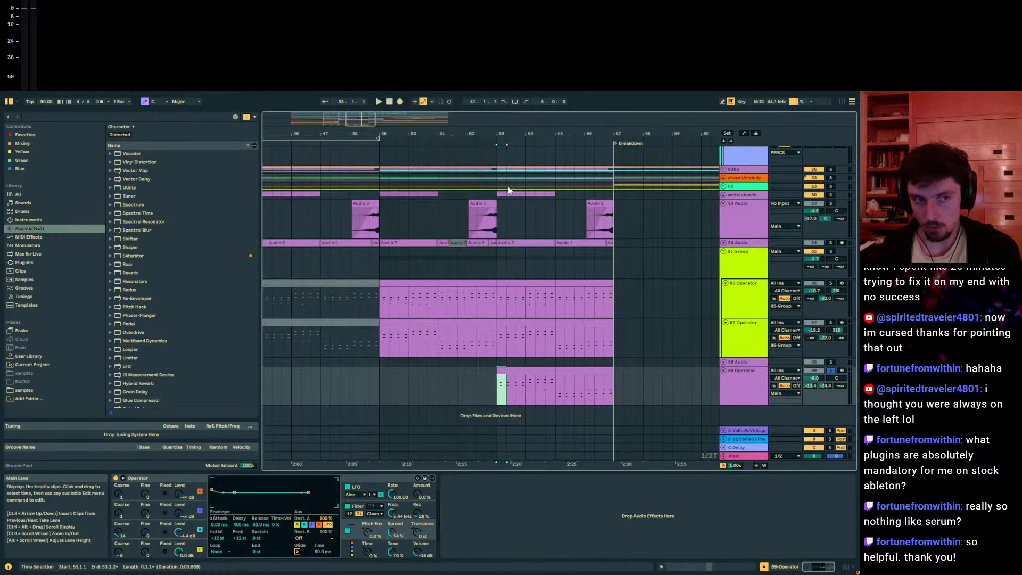
drag(500, 464, 499, 485)
mouse_move(500, 133)
mouse_down()
mouse_move(495, 154)
mouse_move(480, 158)
mouse_move(492, 120)
mouse_up()
click(343, 388)
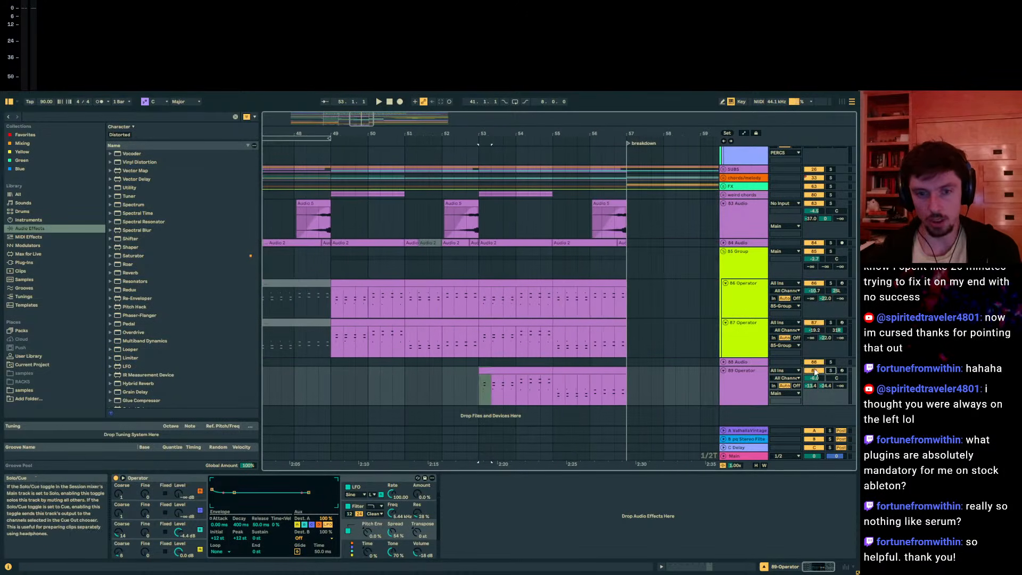
Step: Audition the entry of the last Operator layer by playing from just before bar 53, and stop playback inside its clip
click(469, 388)
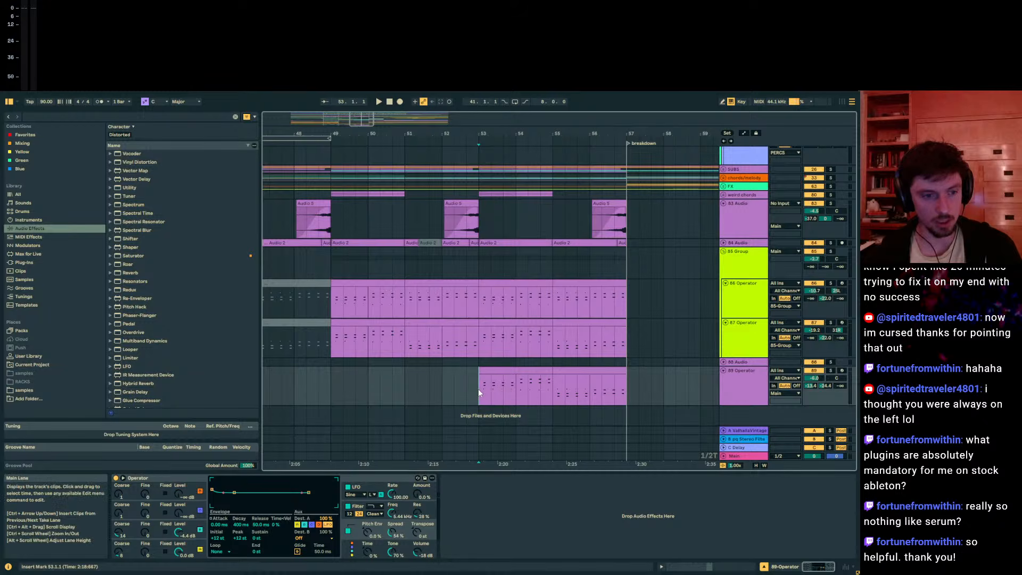
key(space)
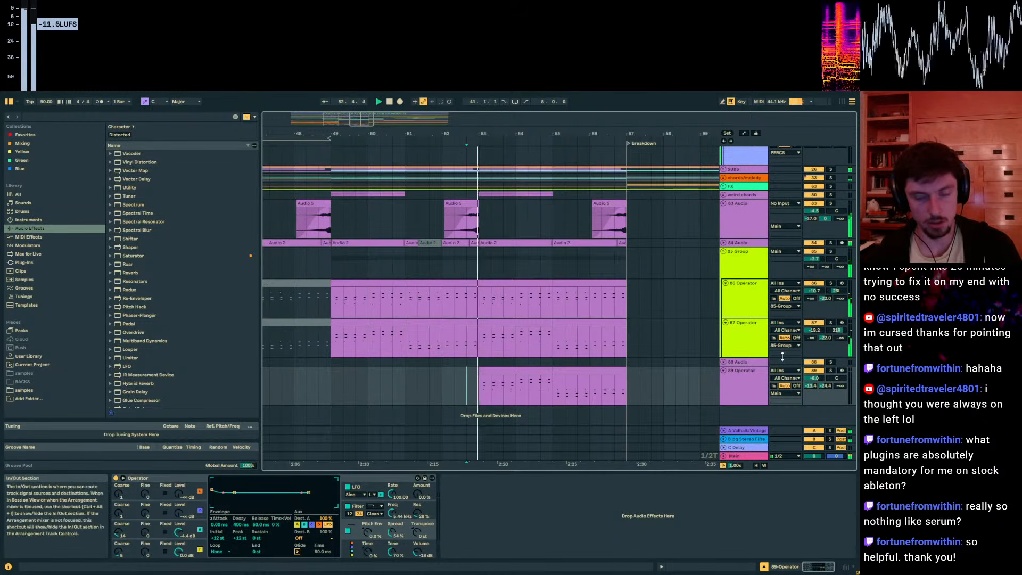
click(543, 382)
key(space)
click(533, 385)
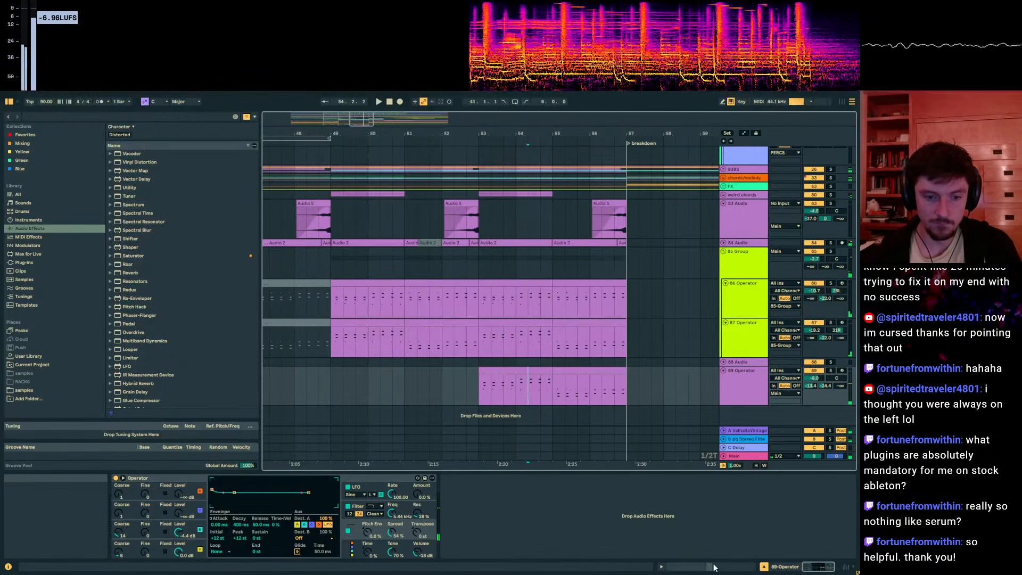
Step: Open the last Operator track's MIDI clip in the note editor, audition it, and bring the notes around 2.3.3 into focus
click(713, 568)
scroll(788, 298, up, 3)
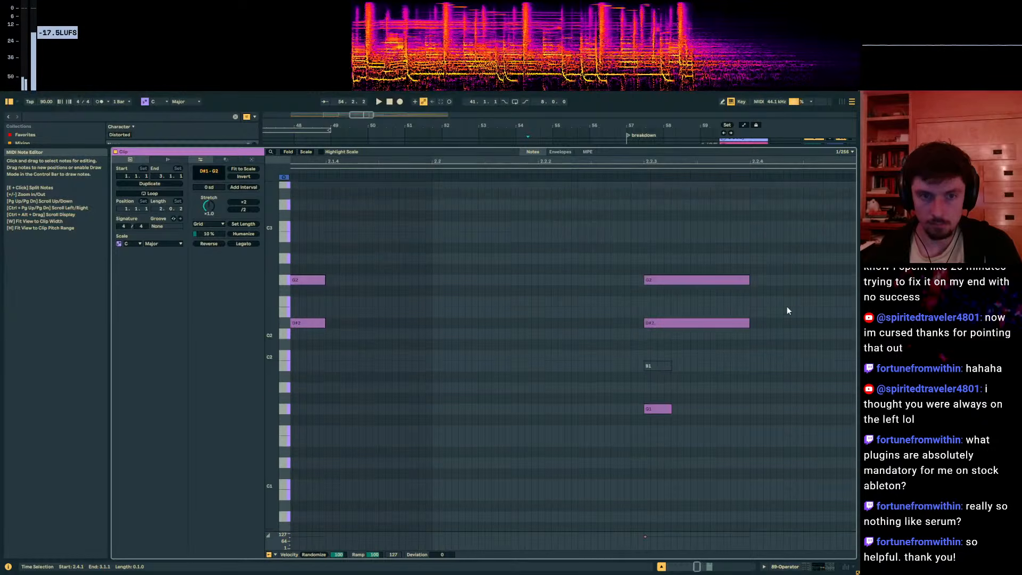
key(space)
drag(766, 162, 458, 154)
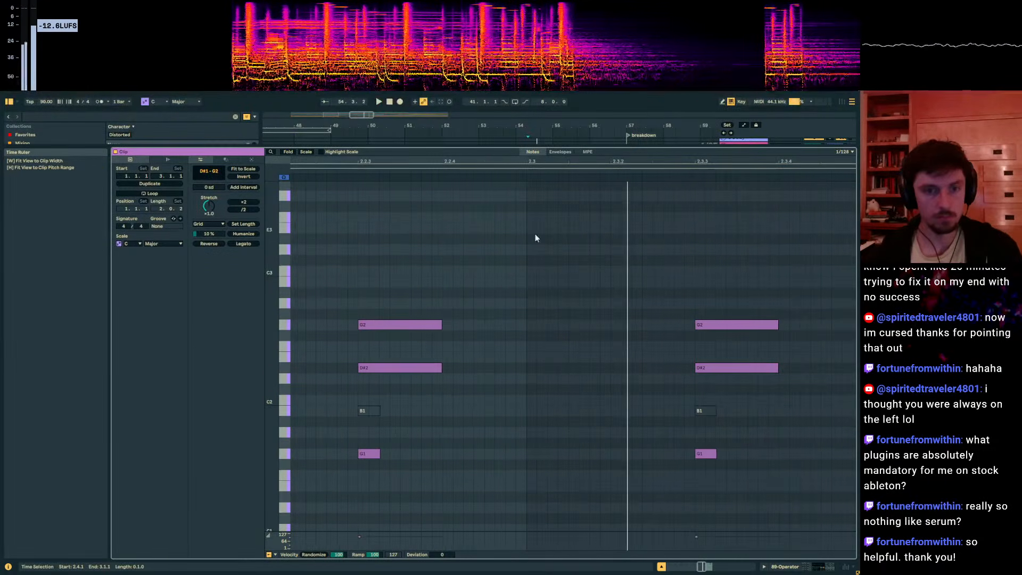
Step: Try raising the G2 note at 2.3.3 to G#2, audition the chord, and lower the note back to G2
drag(563, 245, 697, 337)
key(Up)
key(space)
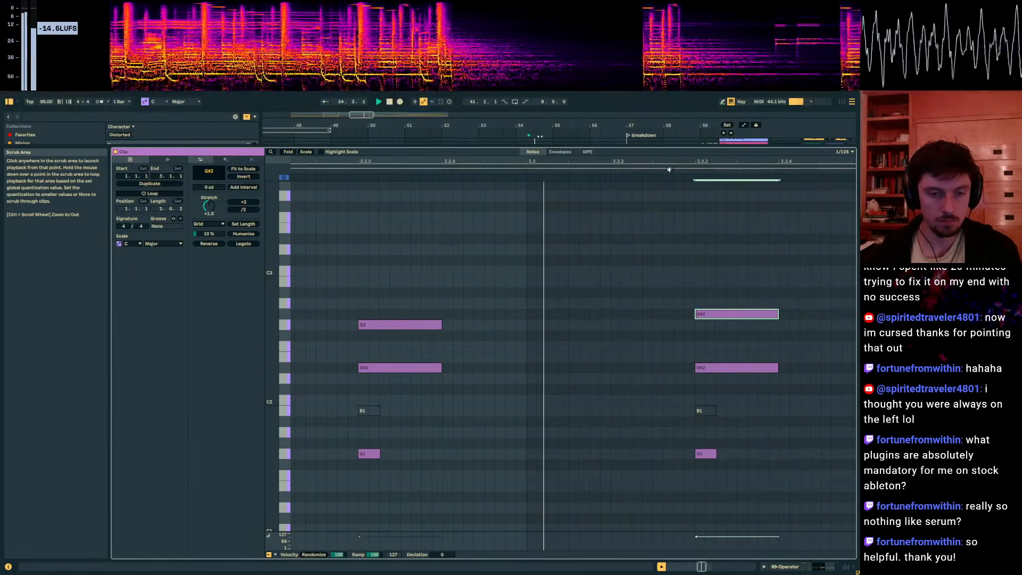
key(space)
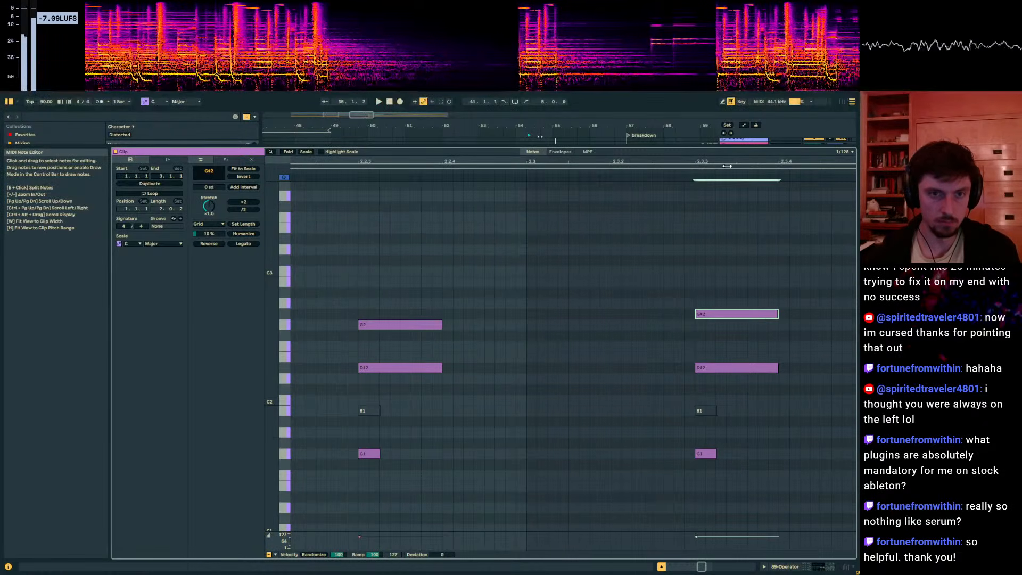
drag(726, 163, 501, 163)
key(Down)
Step: Raise the G2 note at 2.4.3 to G#2, play the arrangement to hear it, and return to the Operator device view
drag(808, 302, 828, 341)
key(Up)
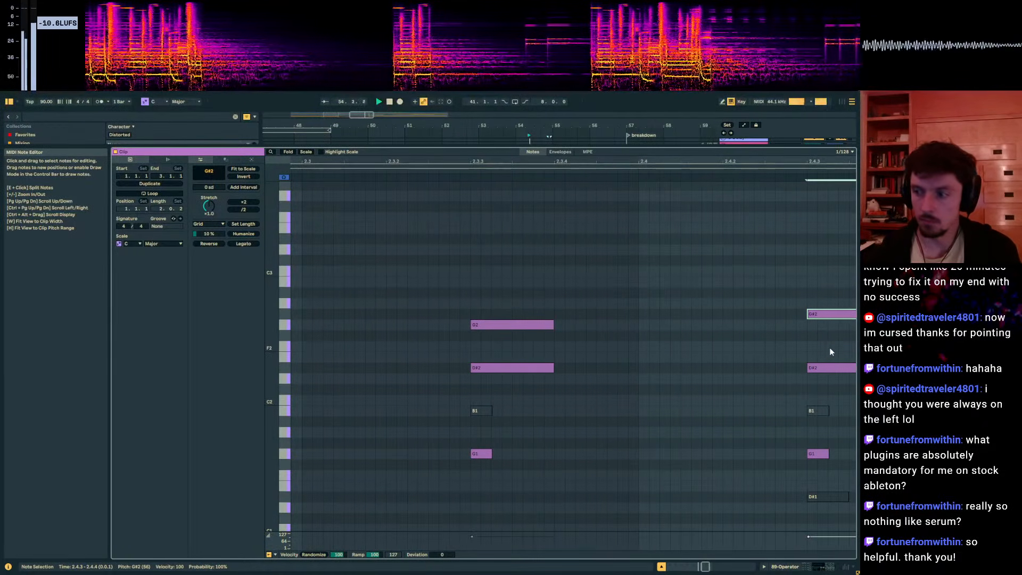
key(space)
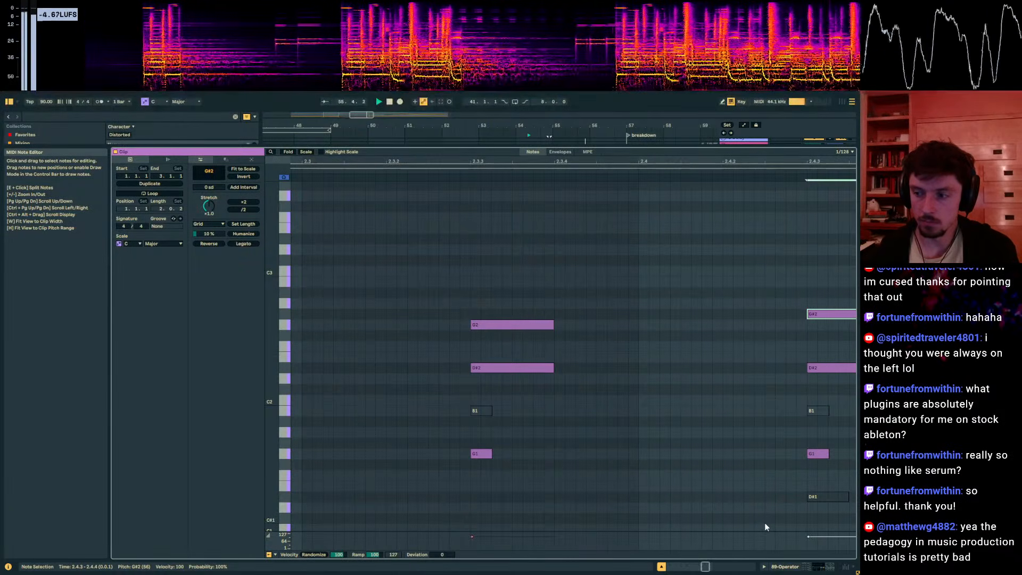
click(791, 567)
key(space)
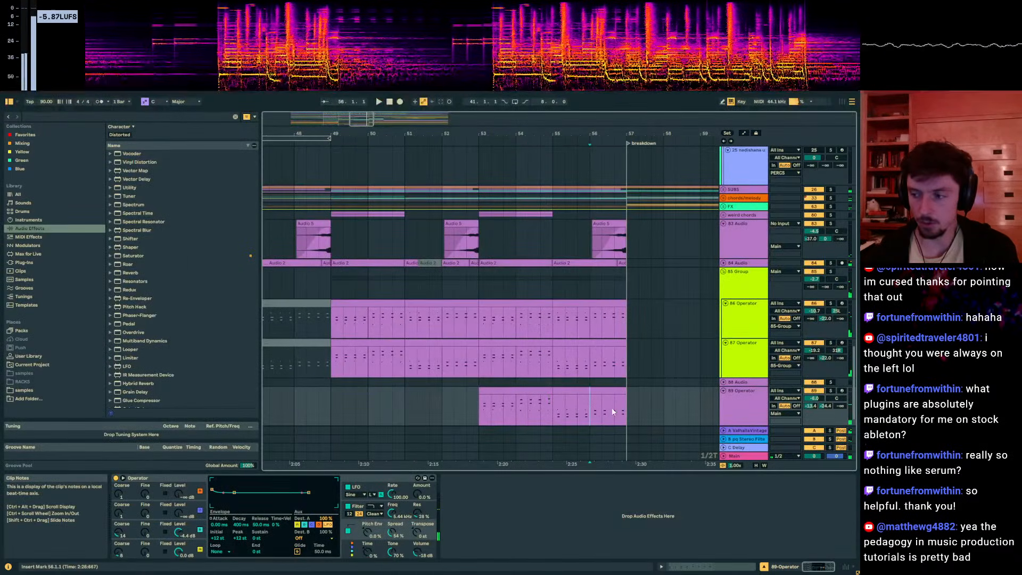
click(489, 420)
drag(488, 420, 554, 420)
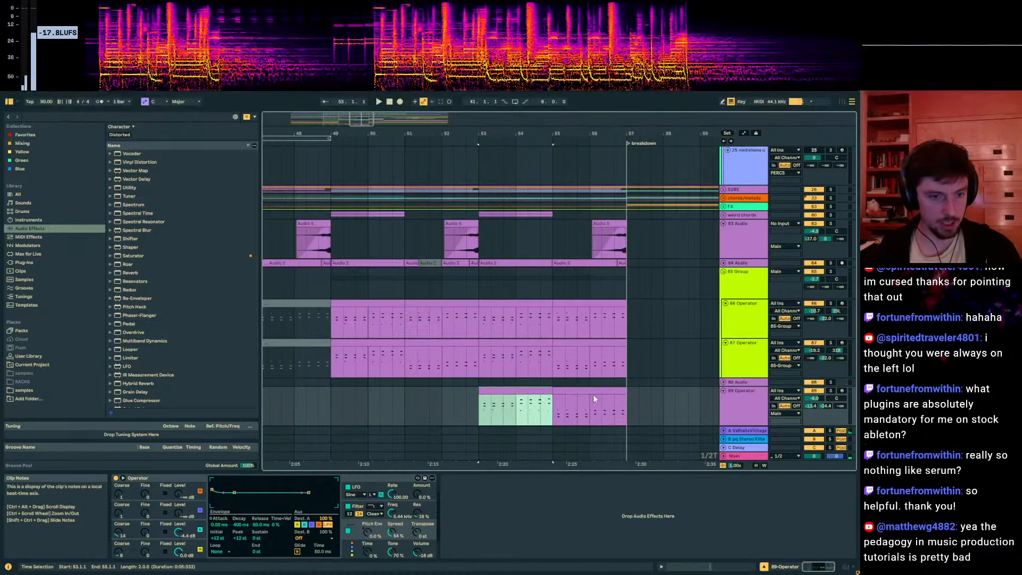
click(467, 409)
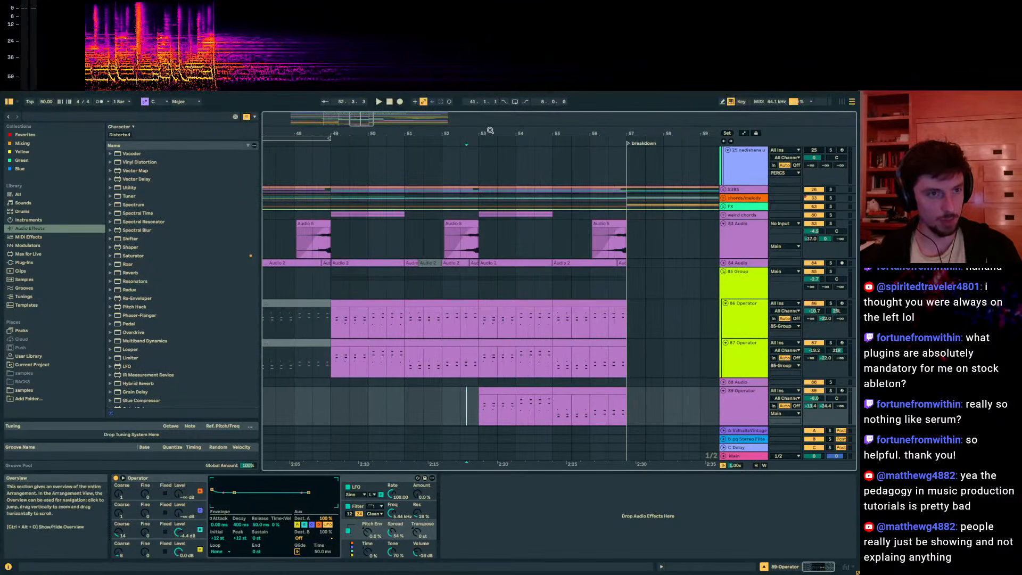
mouse_move(490, 132)
mouse_down()
mouse_move(482, 161)
mouse_move(477, 130)
mouse_up()
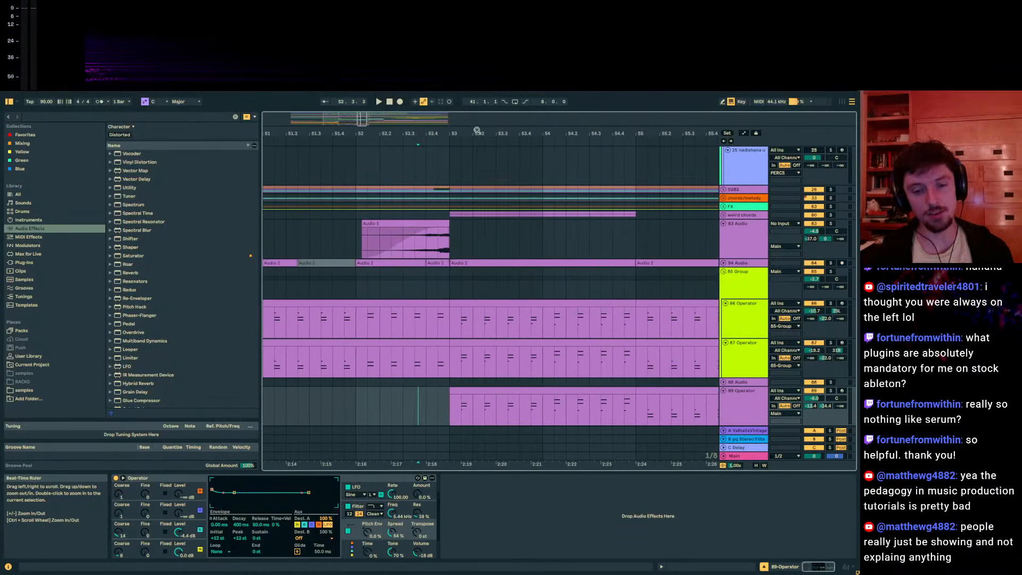
mouse_move(477, 130)
mouse_down()
mouse_move(463, 140)
mouse_move(471, 143)
mouse_move(458, 131)
mouse_up()
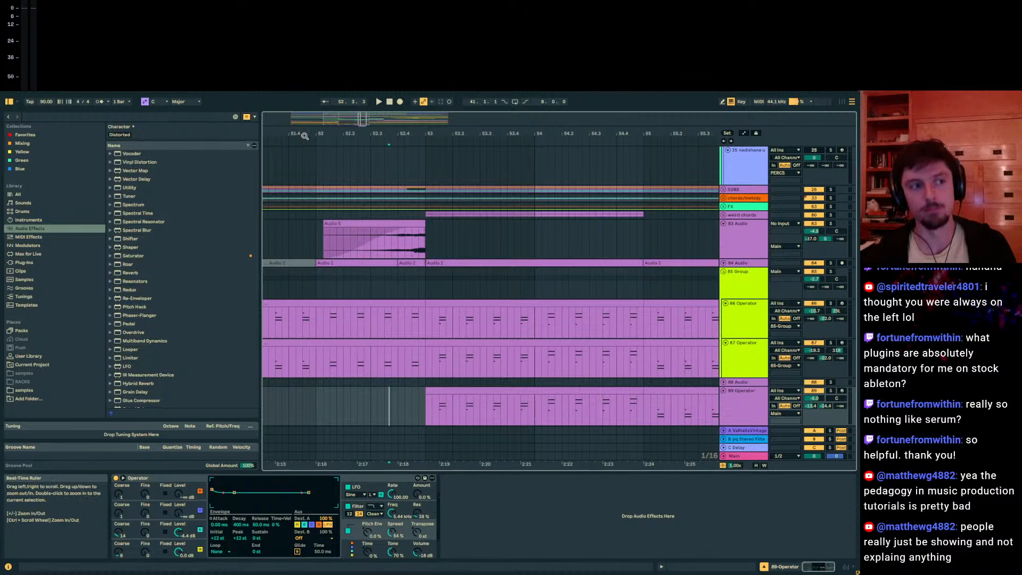
drag(305, 135, 526, 113)
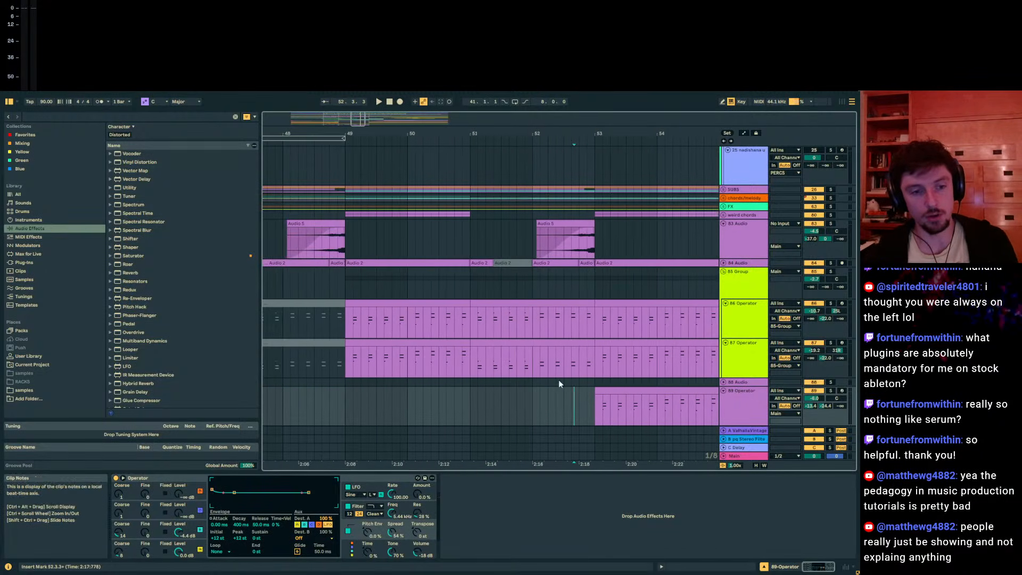
click(561, 408)
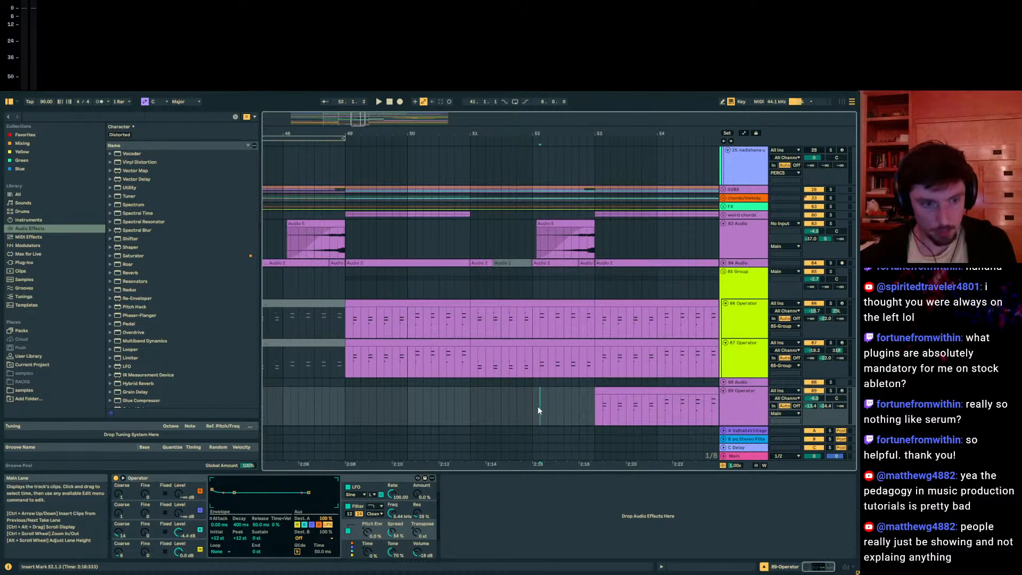
mouse_move(538, 407)
mouse_down()
mouse_move(598, 401)
mouse_move(465, 401)
mouse_move(533, 409)
mouse_up()
click(463, 400)
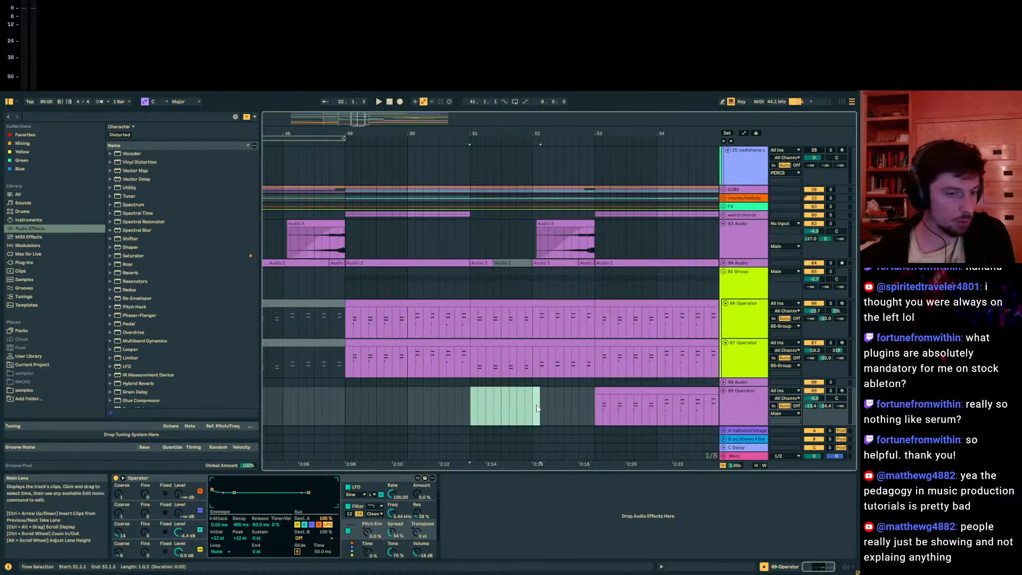
click(532, 410)
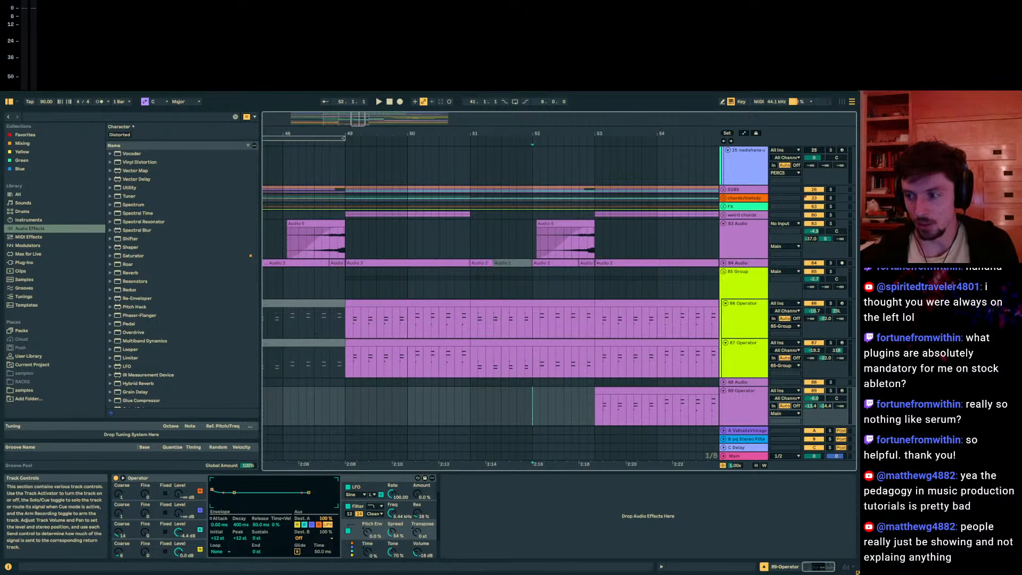
Step: Play the arrangement from 52.4.1 into the last Operator clip, stop, and place the insert marker at 54.3.1
click(580, 402)
key(space)
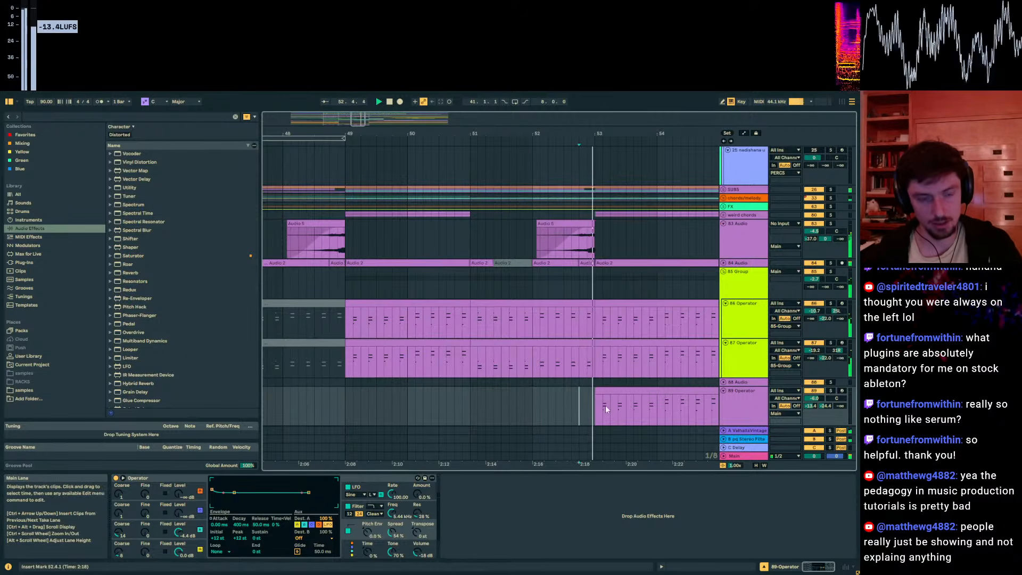
drag(601, 134, 366, 134)
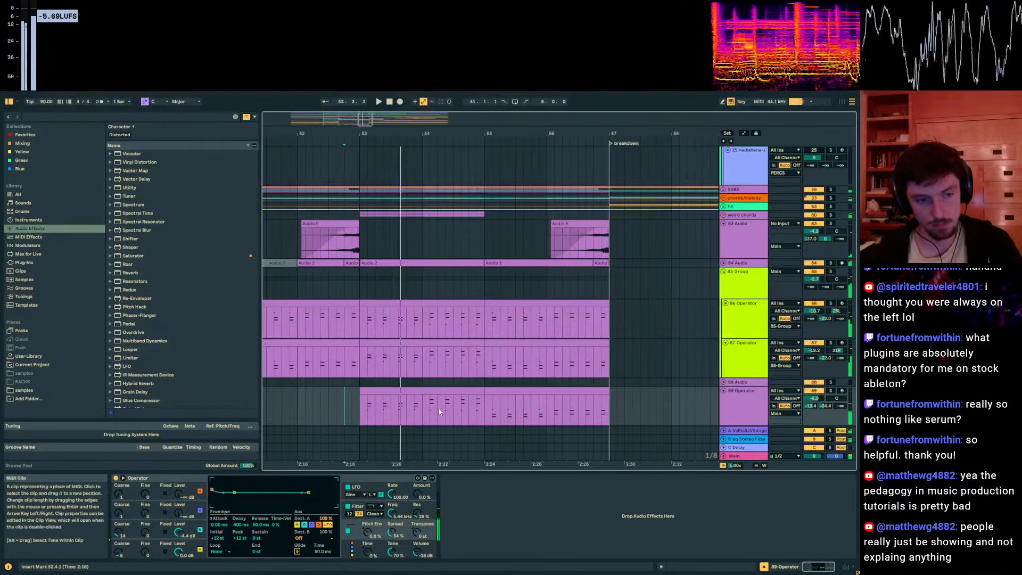
key(space)
click(475, 410)
click(453, 411)
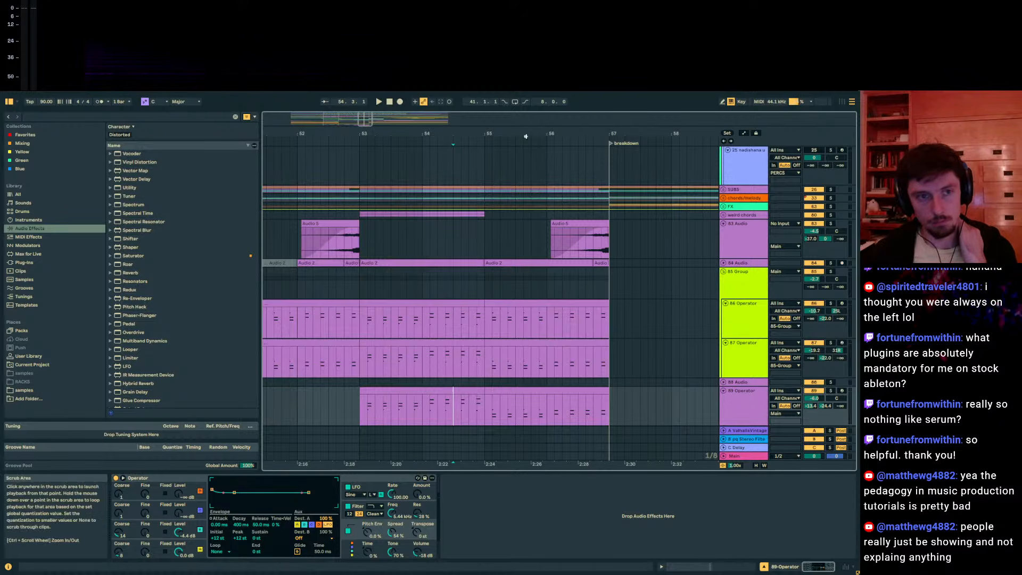
drag(496, 135, 544, 121)
scroll(544, 242, down, 2)
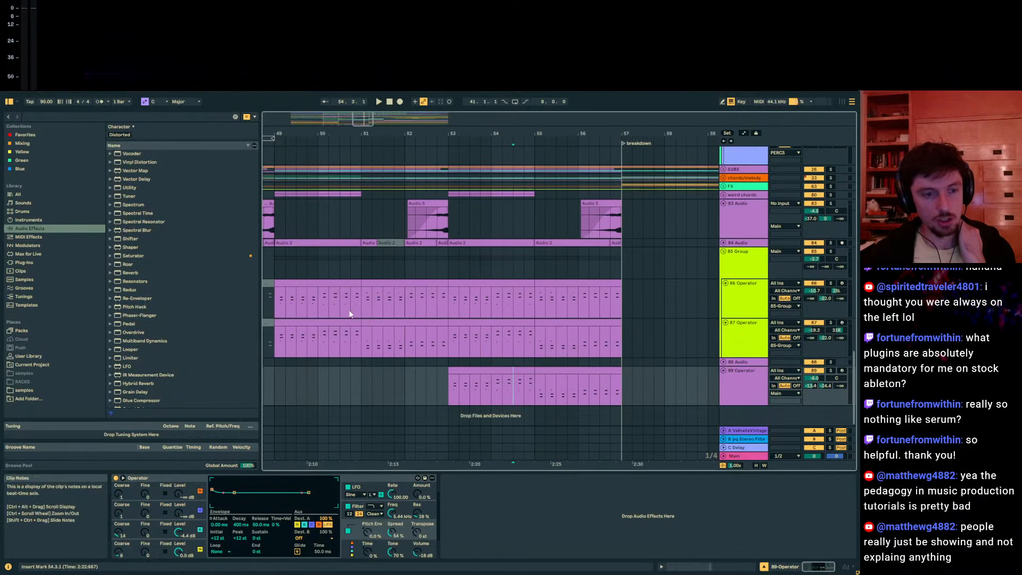
click(362, 382)
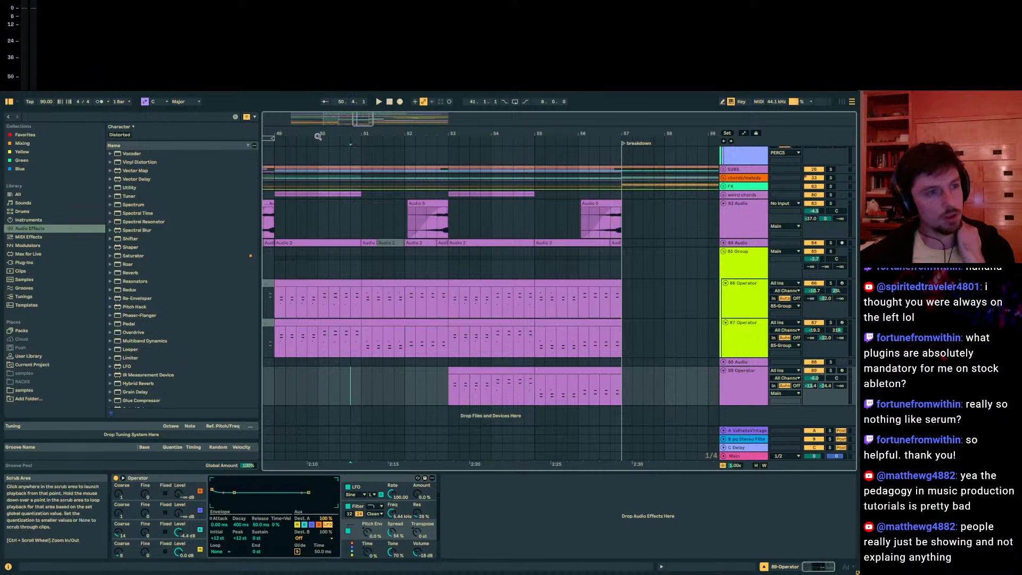
drag(318, 136, 382, 141)
click(348, 381)
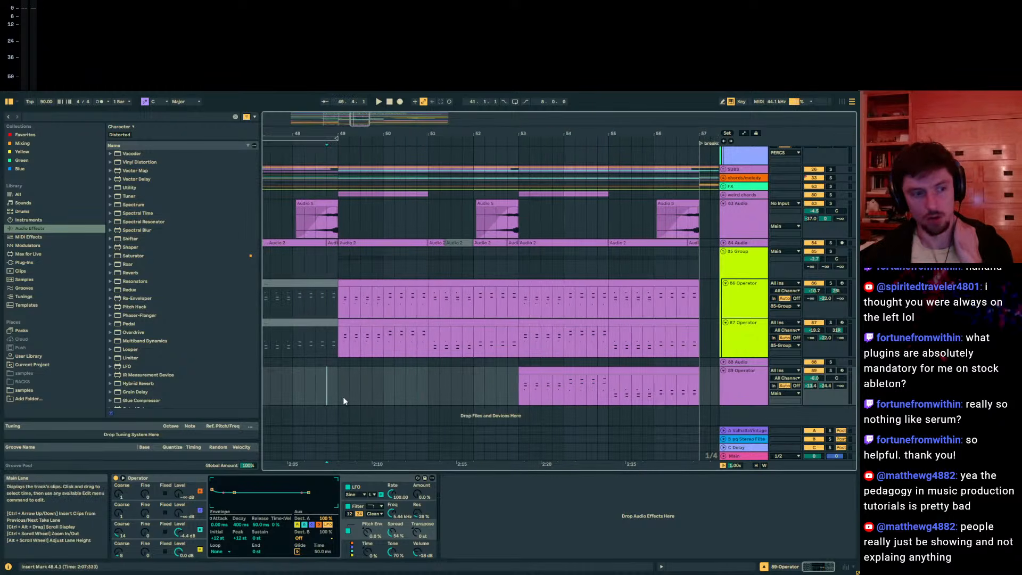
click(339, 400)
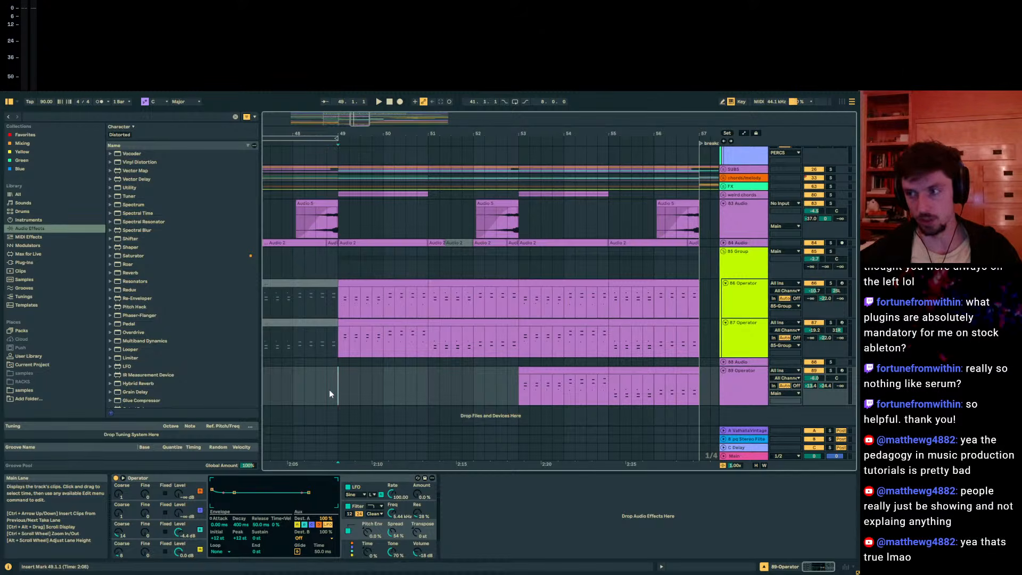
click(329, 394)
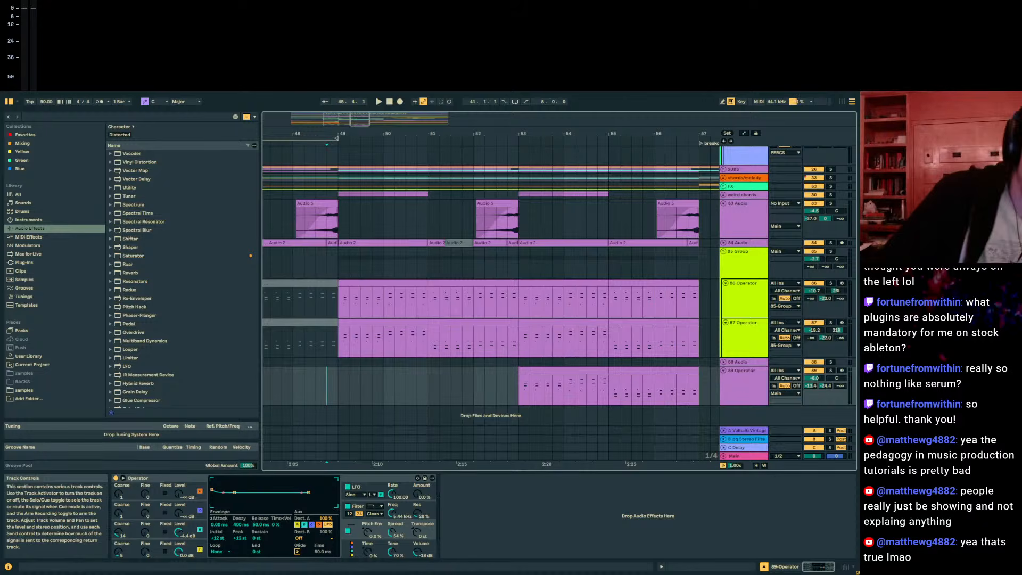
click(508, 386)
click(517, 390)
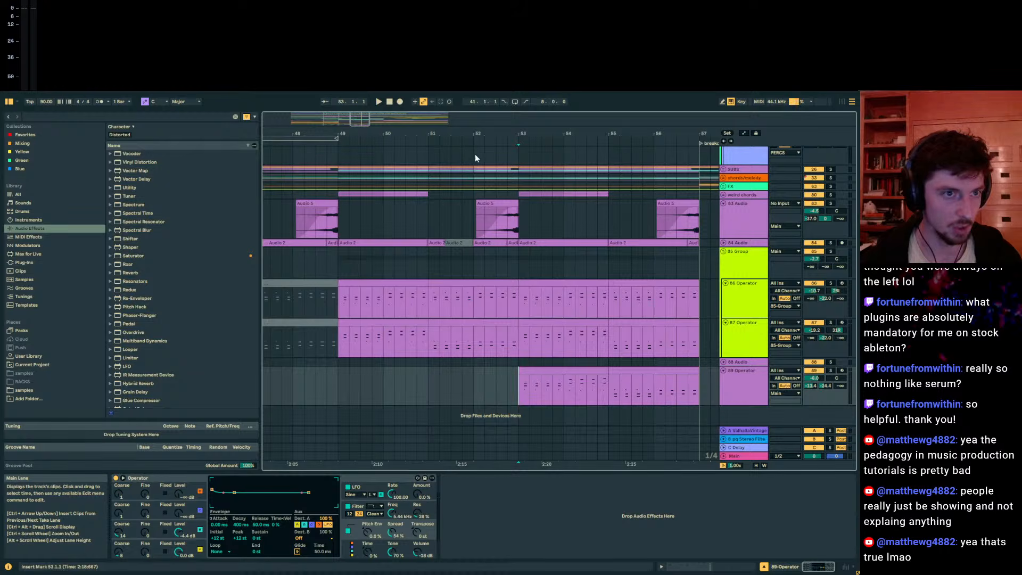
Step: Look back through the layers before the breakdown and select 37.1.1 to 37.3.1 on the last Operator track and the 88 Audio track
drag(486, 133, 415, 133)
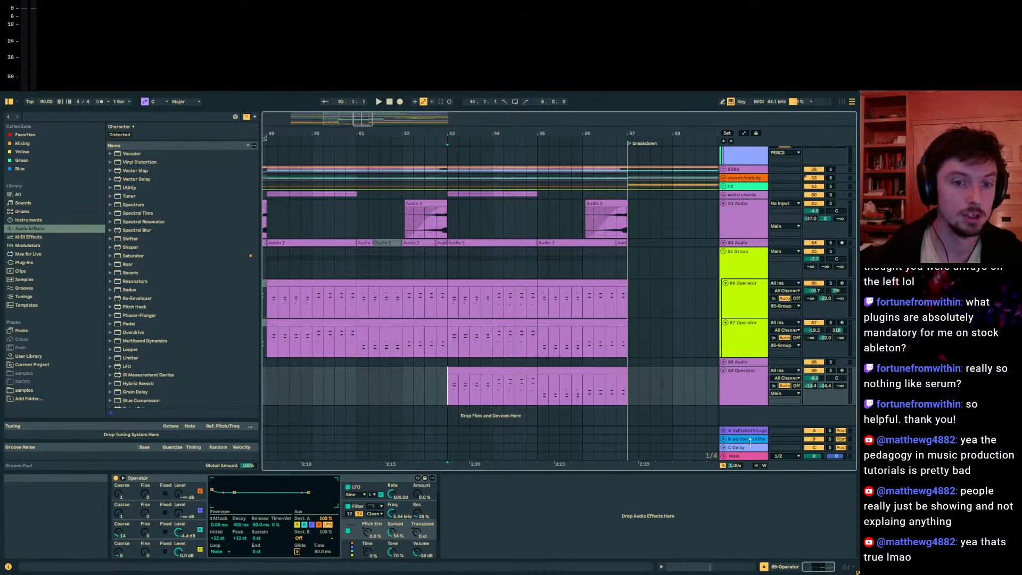
click(750, 376)
drag(462, 132, 747, 101)
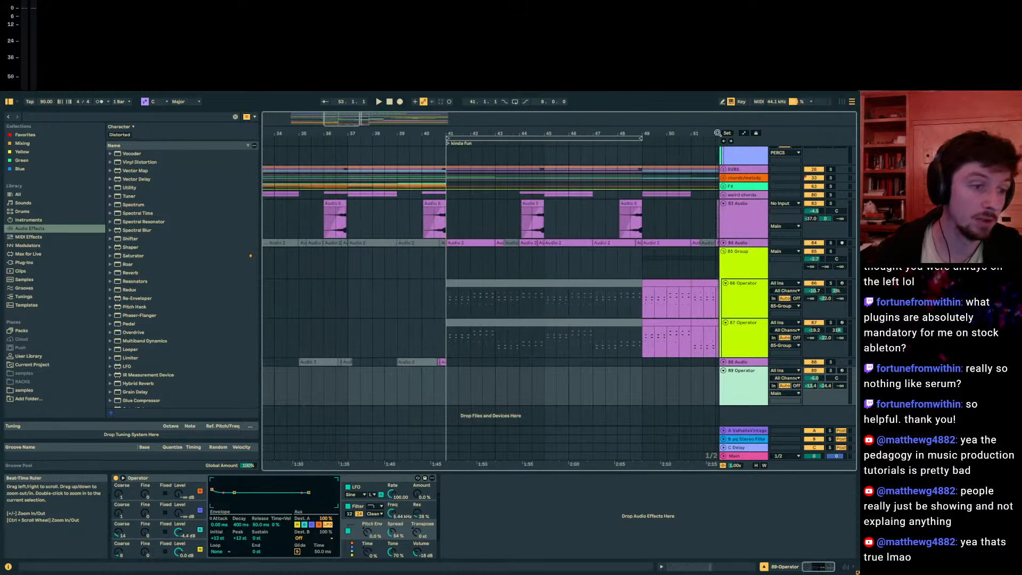
click(348, 393)
drag(358, 134, 516, 134)
drag(503, 392, 506, 370)
key(Up)
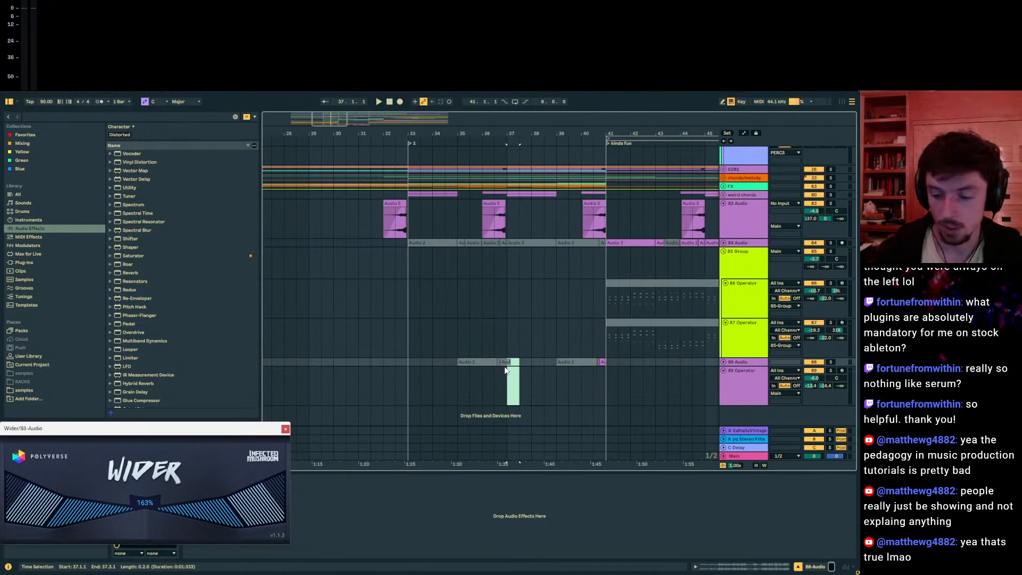
Step: Review the arrangement from bar 33 to the breakdown and place the insert marker at 49.1.1 on the last Operator track
drag(524, 133, 486, 133)
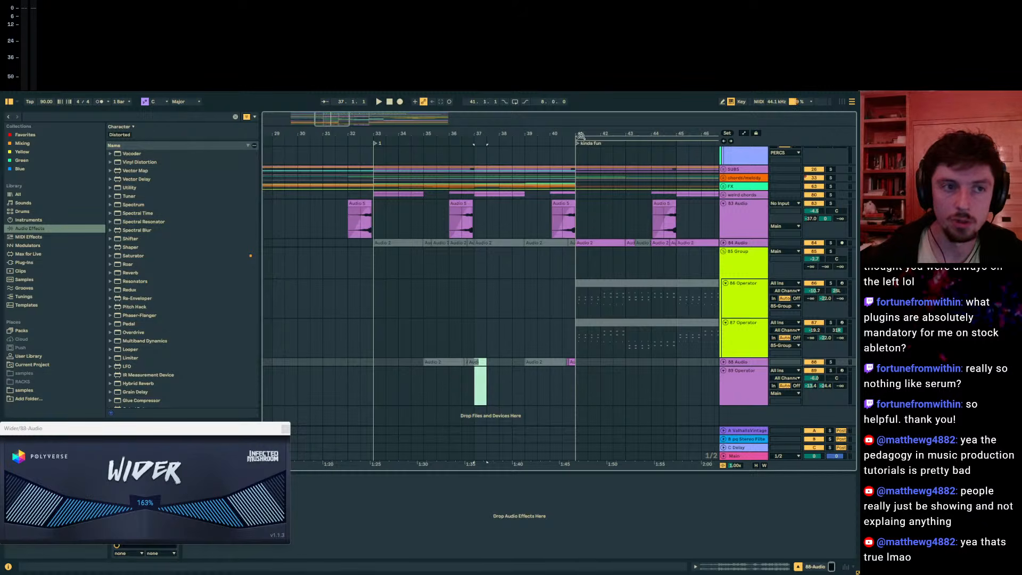
drag(514, 133, 466, 128)
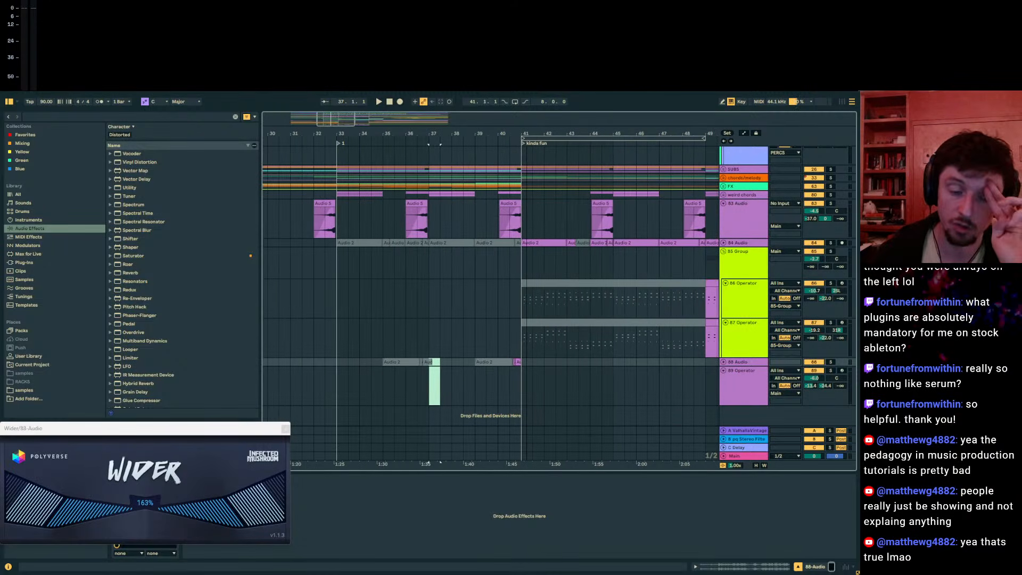
drag(533, 133, 286, 133)
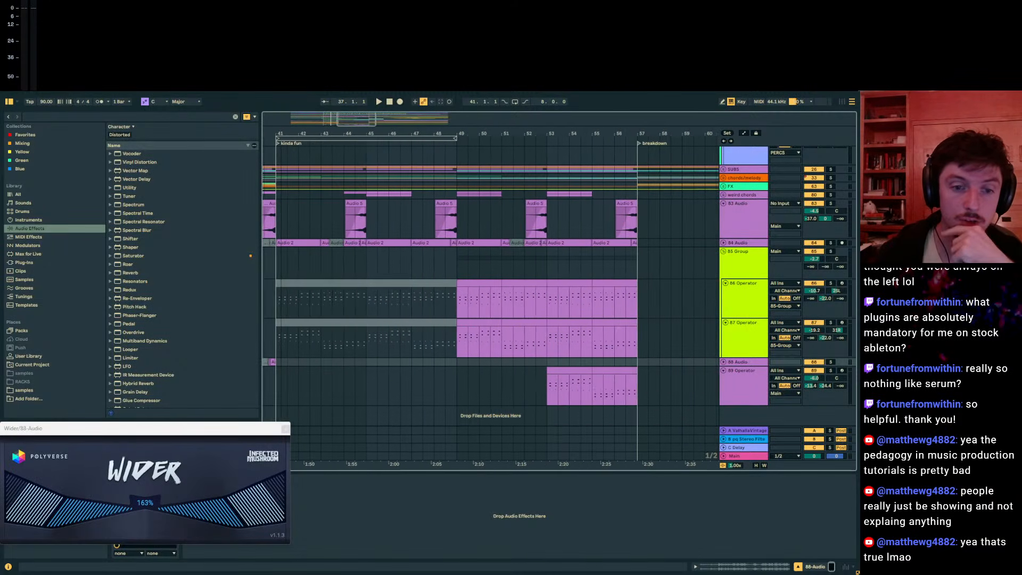
click(452, 375)
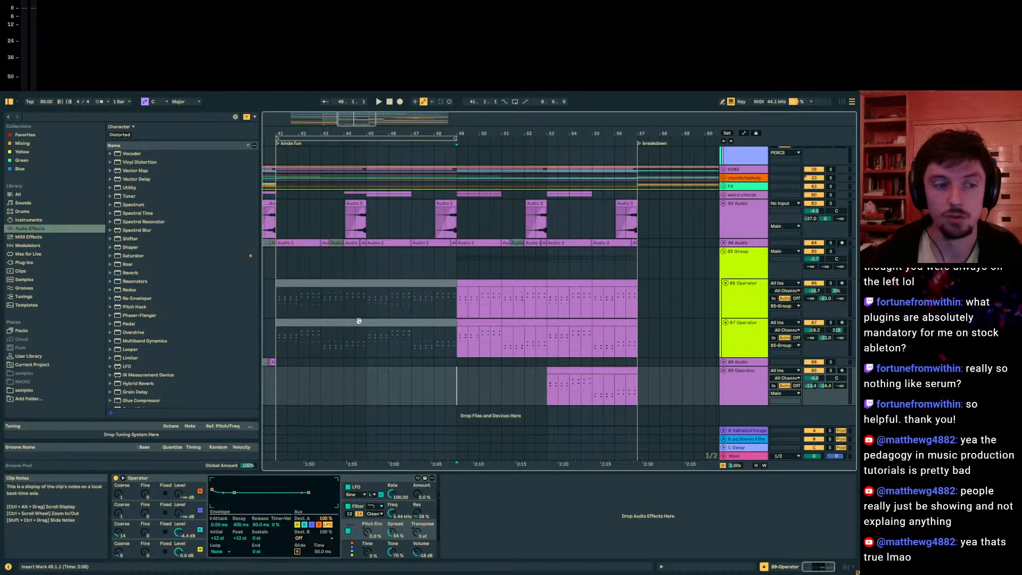
scroll(618, 346, down, 5)
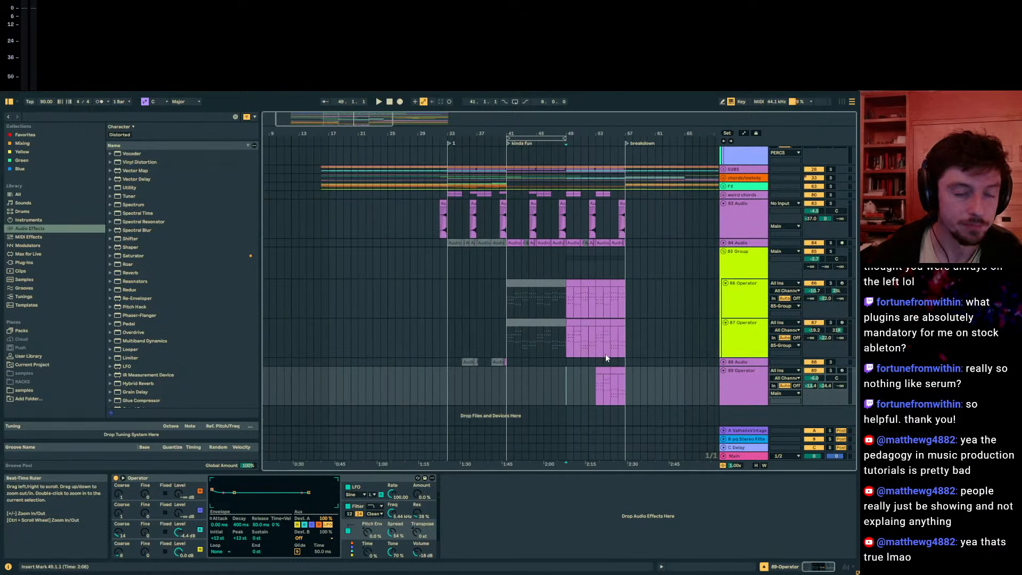
Step: Play the arrangement from 33.1.1, stop at 35.1.1 on the last Operator track, and select that track
click(447, 390)
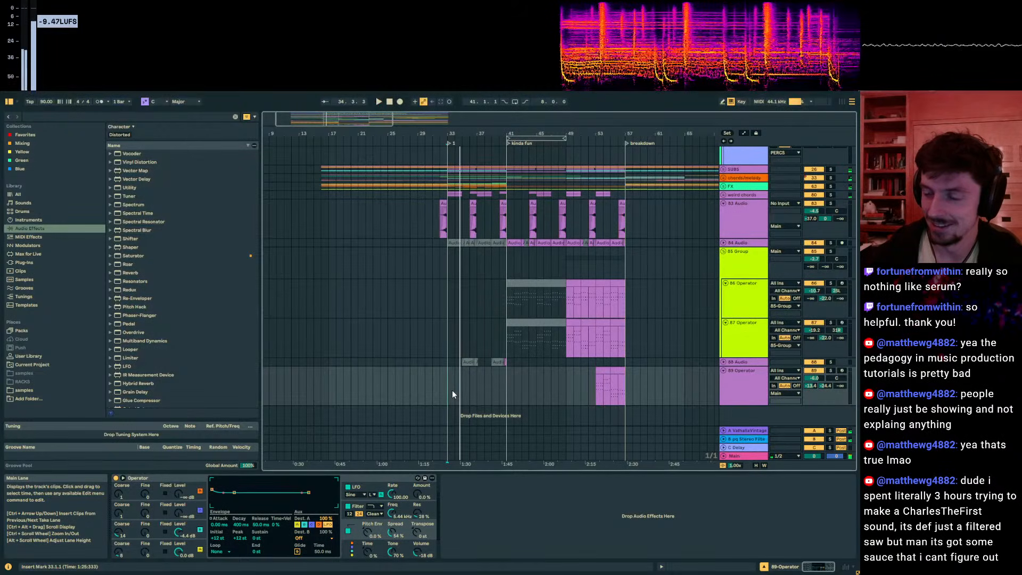
key(space)
click(463, 393)
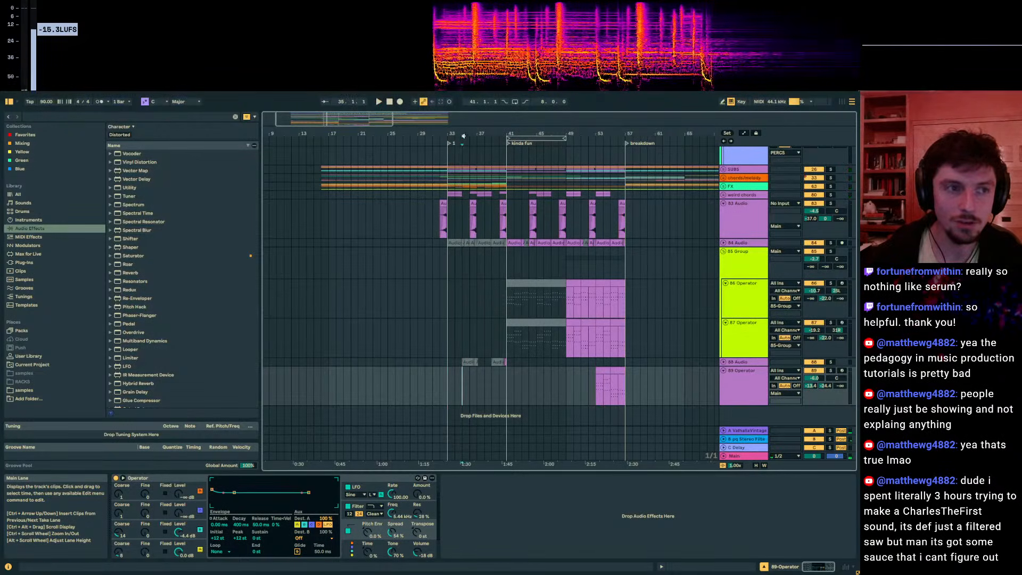
drag(463, 134, 465, 191)
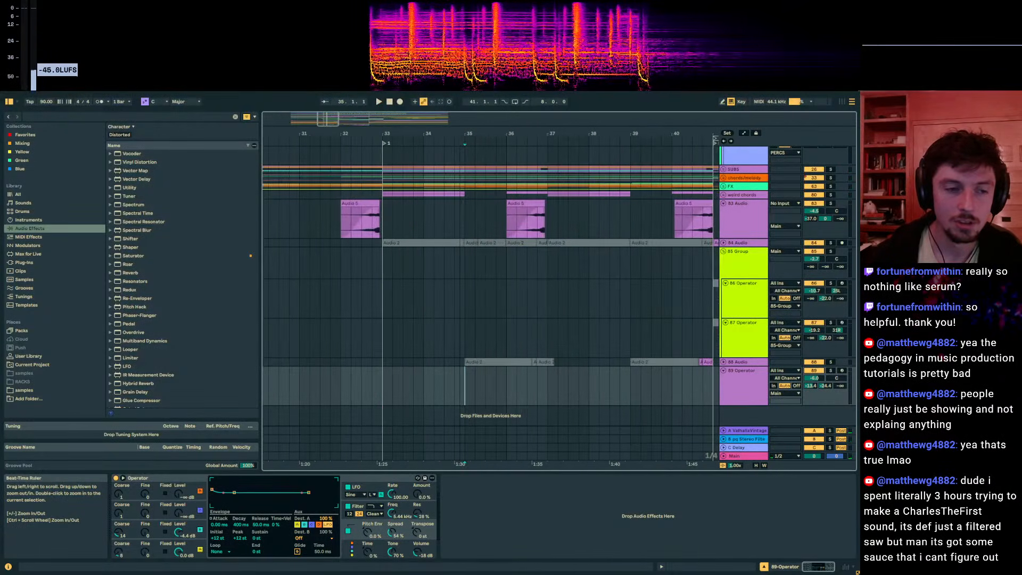
click(740, 396)
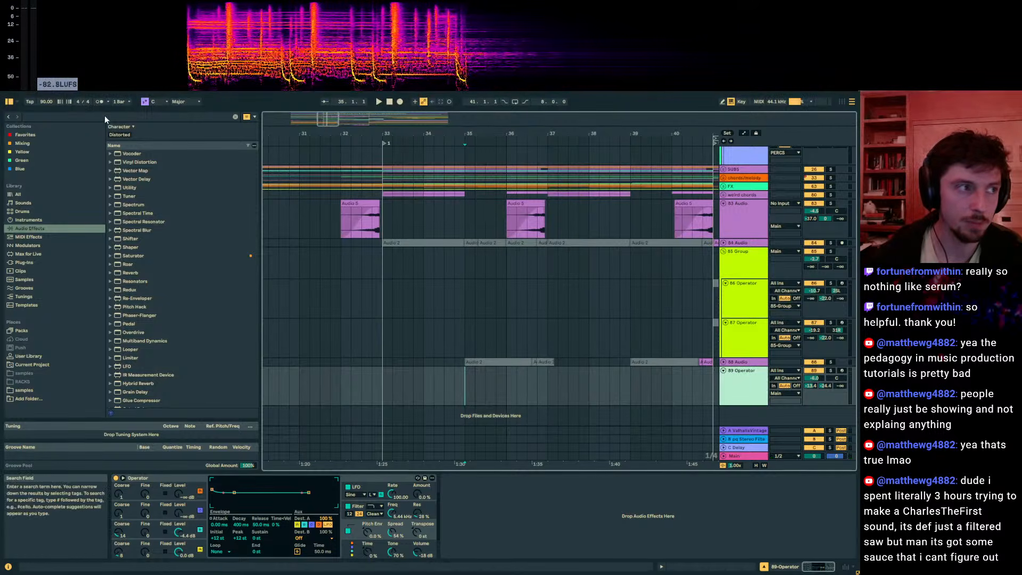
Step: Browse the long mudpies folder of the samples, preview "343 angel beep boop session.wav", and place the insert marker at 40.4.1
key(ctrl+f)
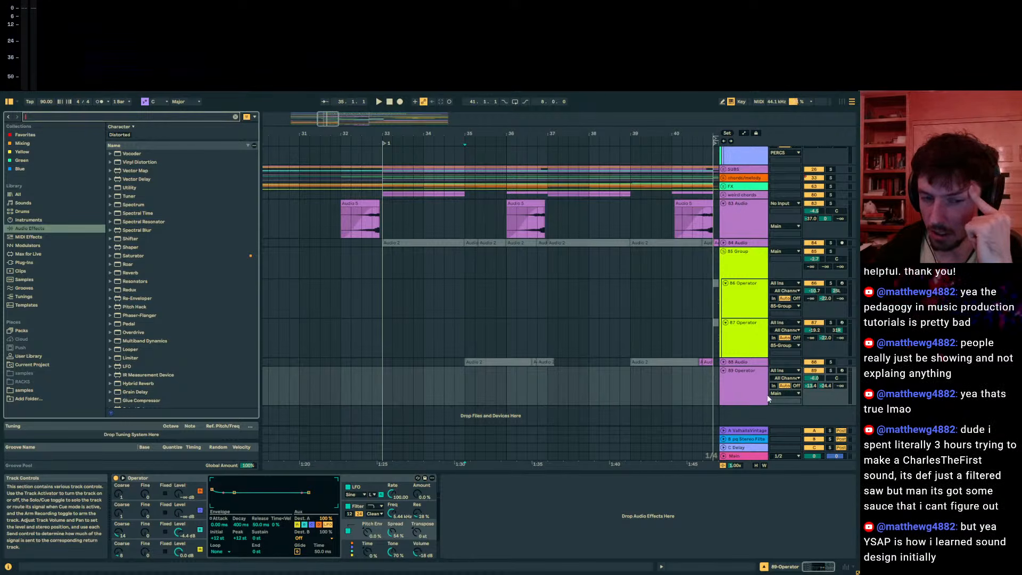
click(747, 387)
drag(478, 132, 345, 133)
click(33, 391)
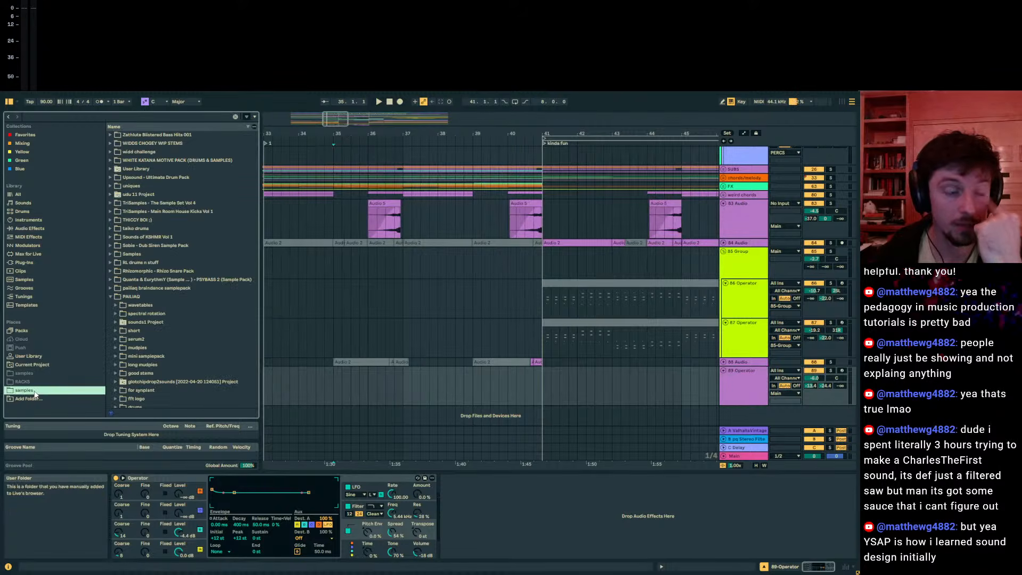
click(115, 364)
scroll(170, 331, down, 10)
scroll(171, 330, down, 5)
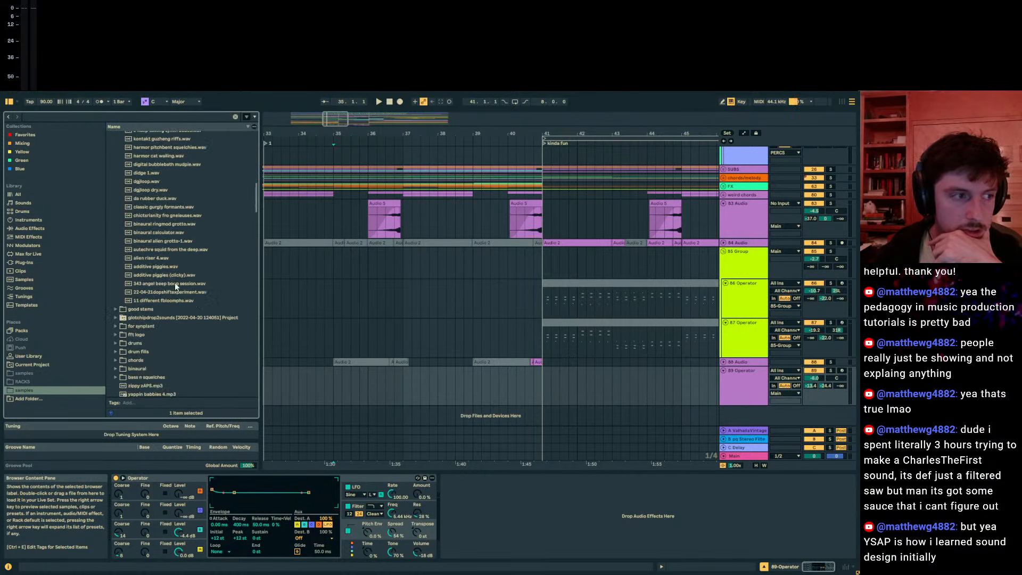
click(174, 284)
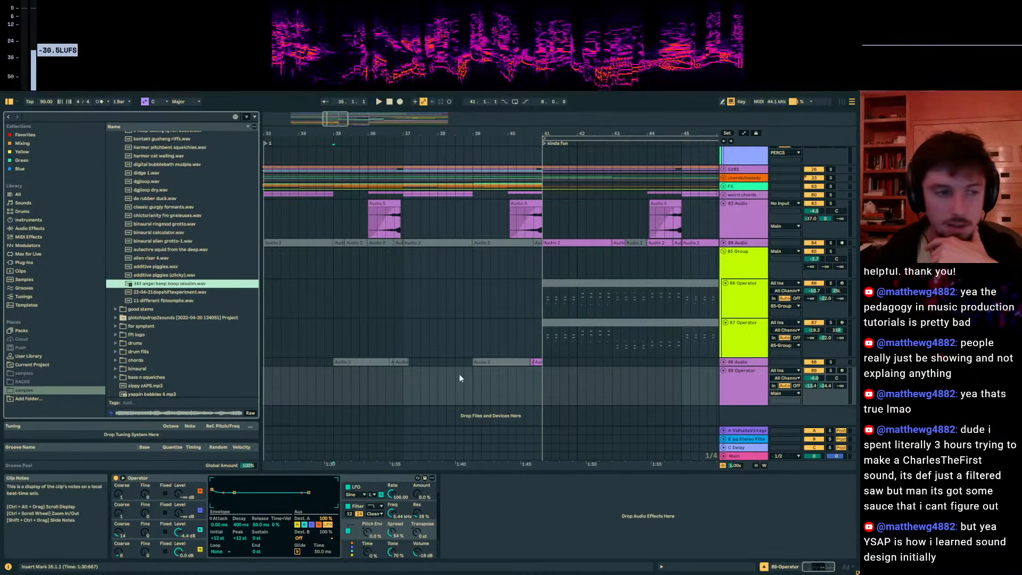
click(534, 381)
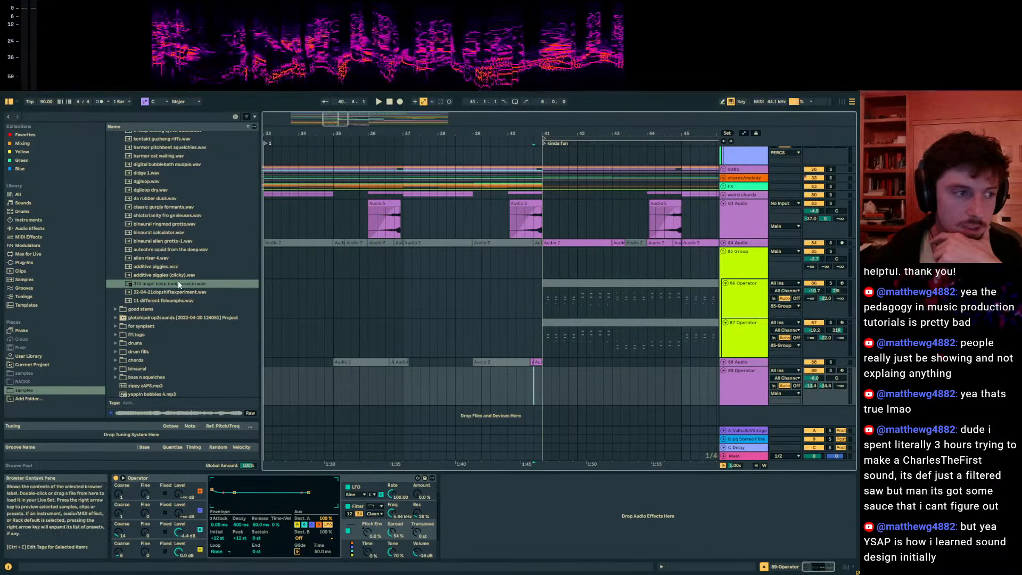
drag(508, 132, 399, 133)
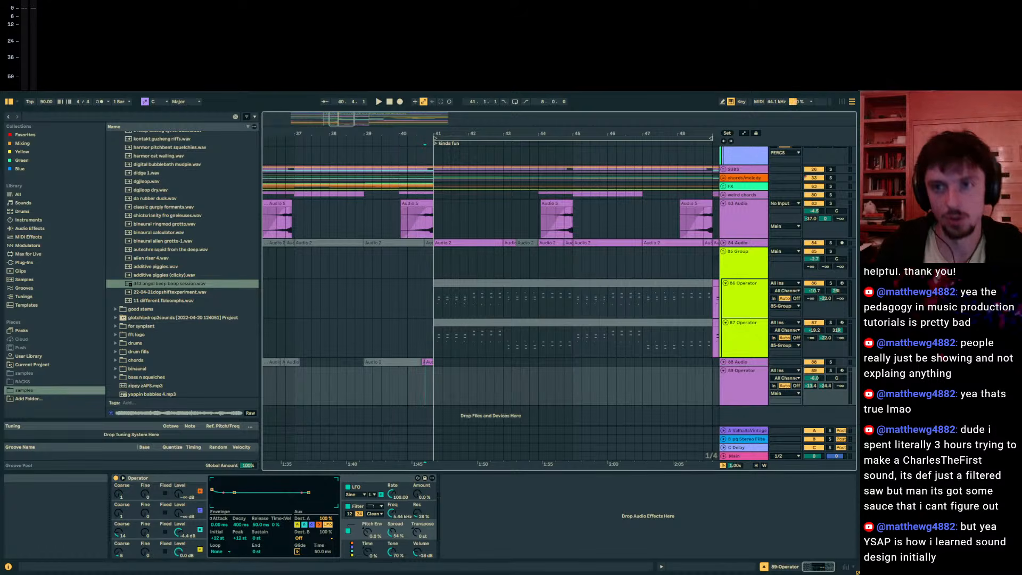
Step: Play the arrangement through the end of the last Operator clip into the breakdown
click(669, 383)
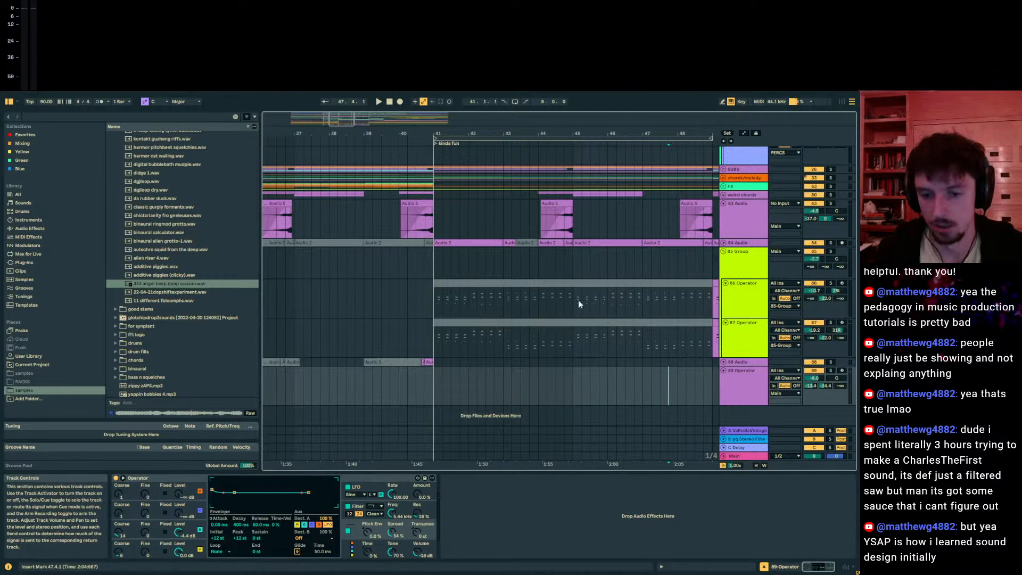
drag(549, 134, 453, 131)
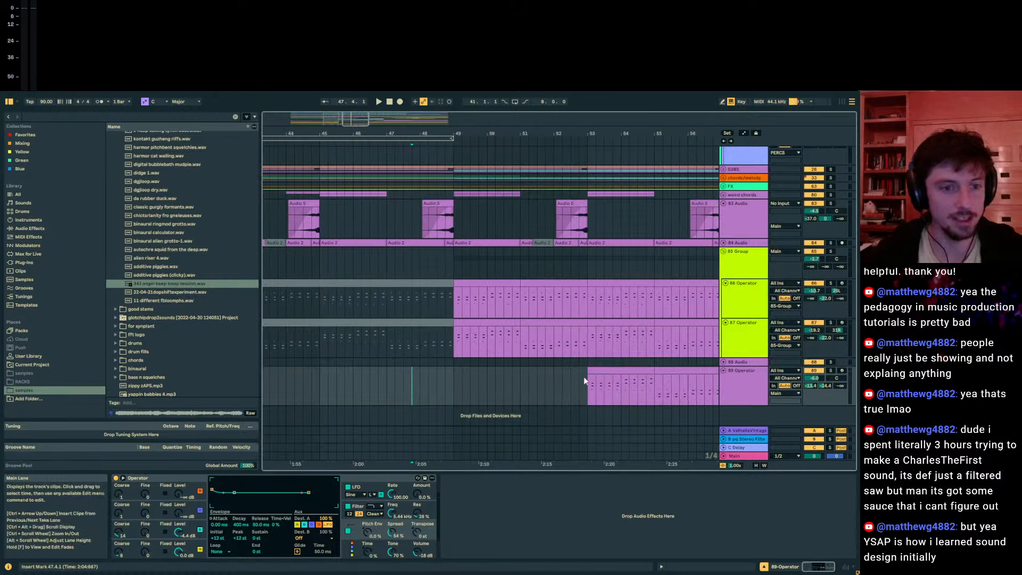
click(585, 378)
key(space)
drag(648, 137, 436, 138)
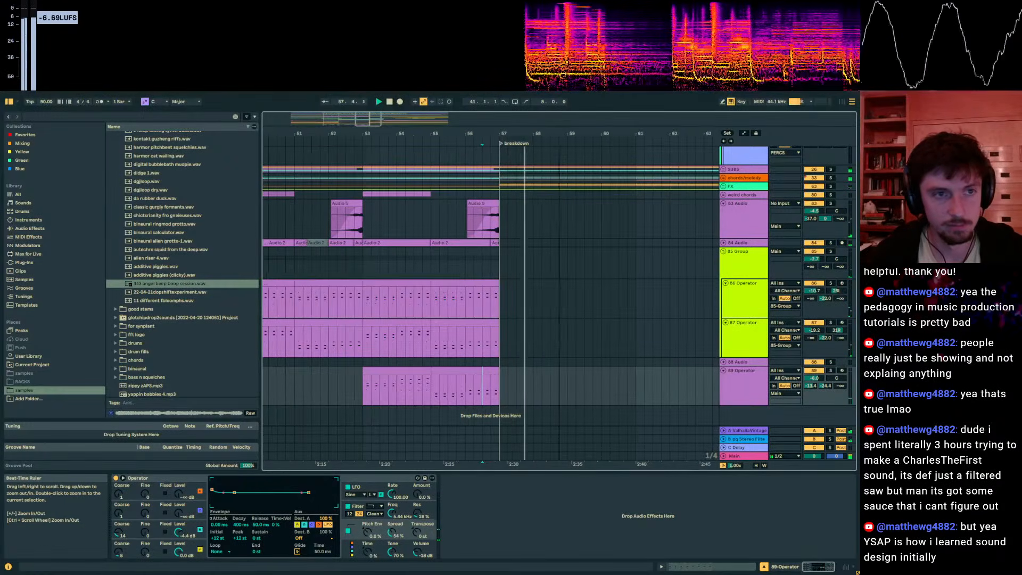
Step: Check the SUBS group's devices, unfold the chords/melody group, and bring up its device chain during playback
scroll(639, 213, up, 3)
scroll(650, 219, up, 3)
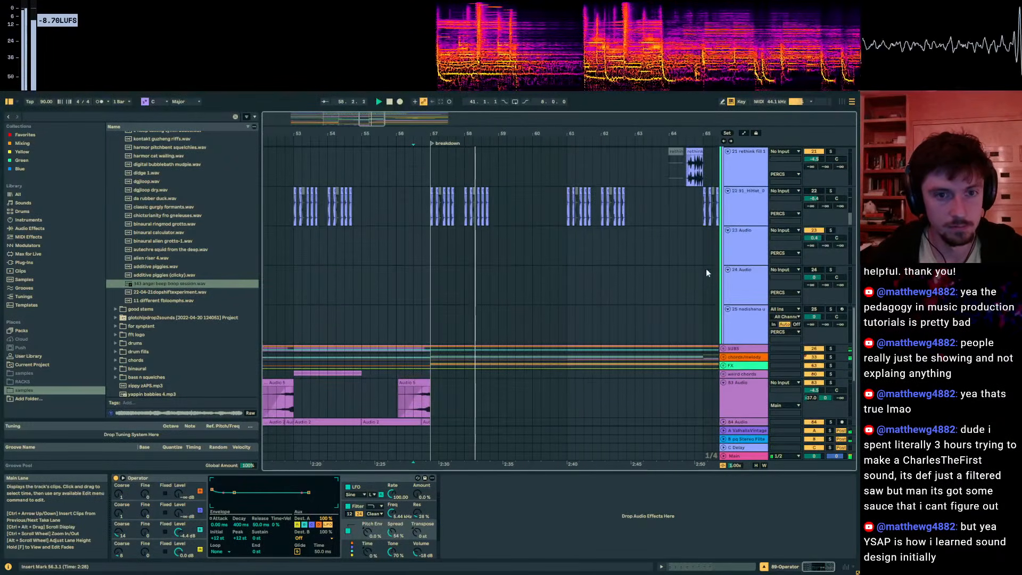
click(733, 348)
click(724, 357)
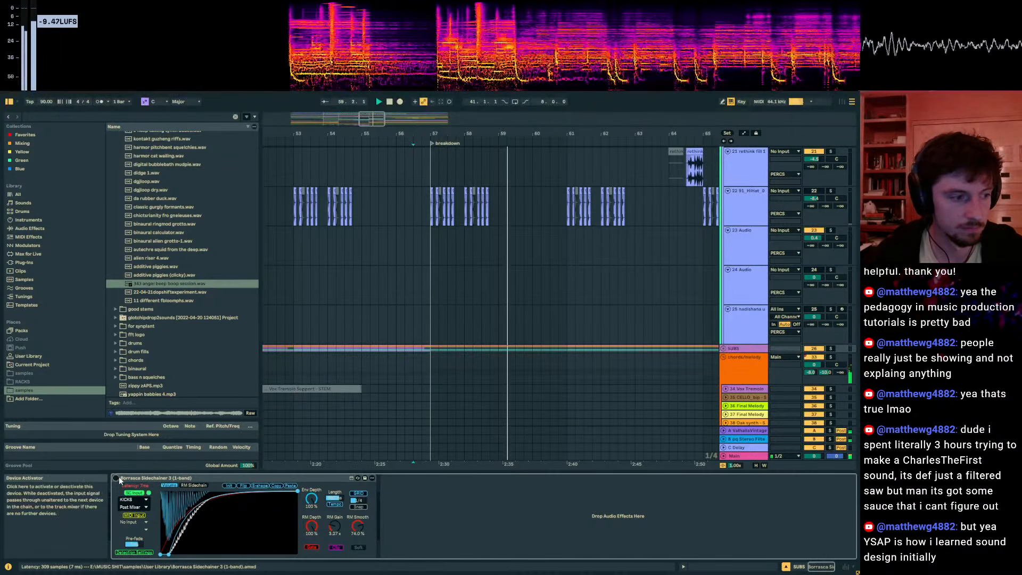
scroll(744, 337, down, 2)
click(729, 317)
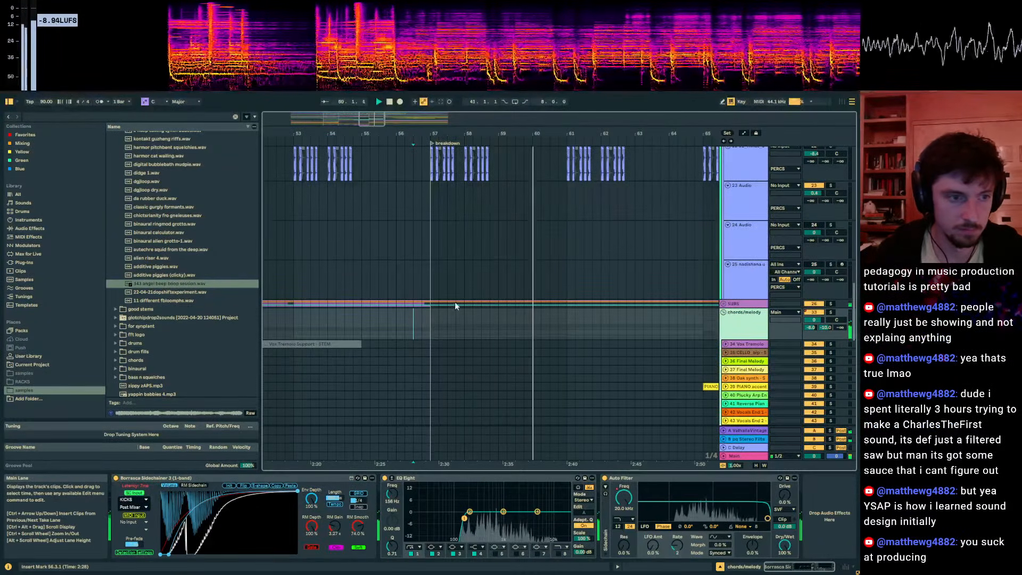
Step: Automate the Borrasca Sidechainer on the chords/melody group to switch off at the start of the breakdown, bar 57
key(a)
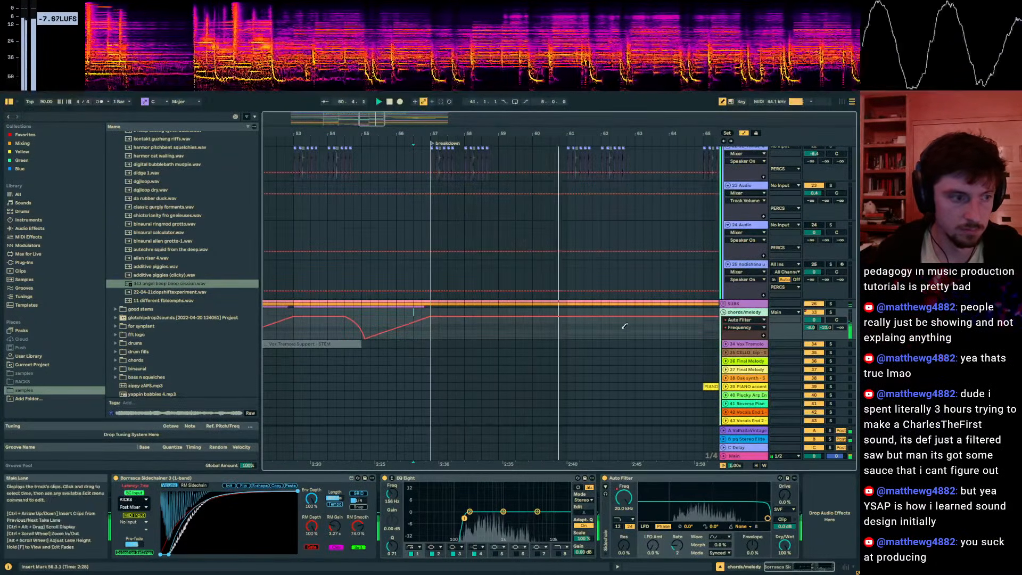
click(439, 312)
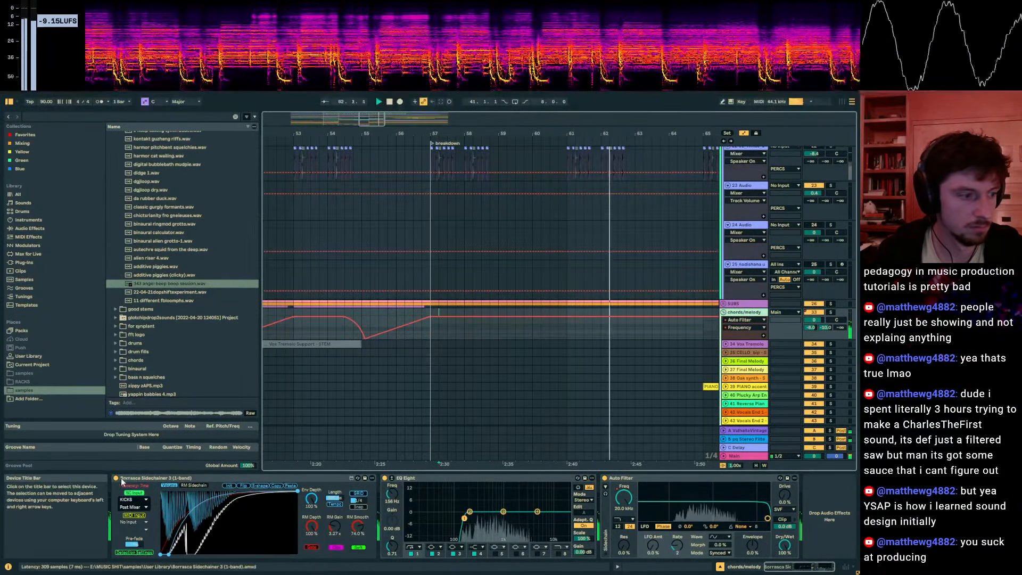
click(115, 478)
click(430, 333)
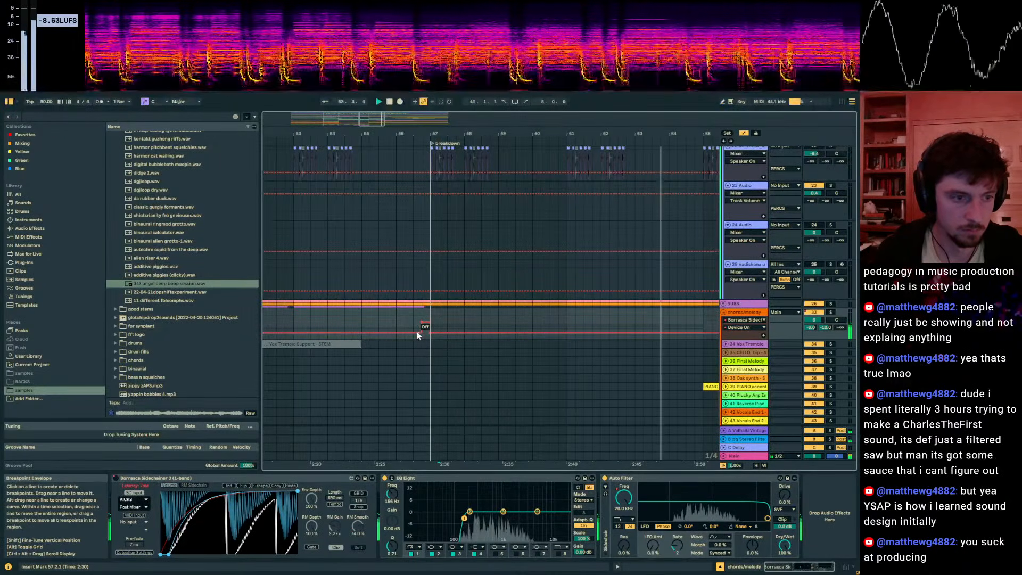
key(a)
Step: Check the percussion tracks around bar 65 and automate the chords/melody sidechainer to switch back on at bar 69
drag(447, 134, 415, 133)
scroll(622, 268, up, 15)
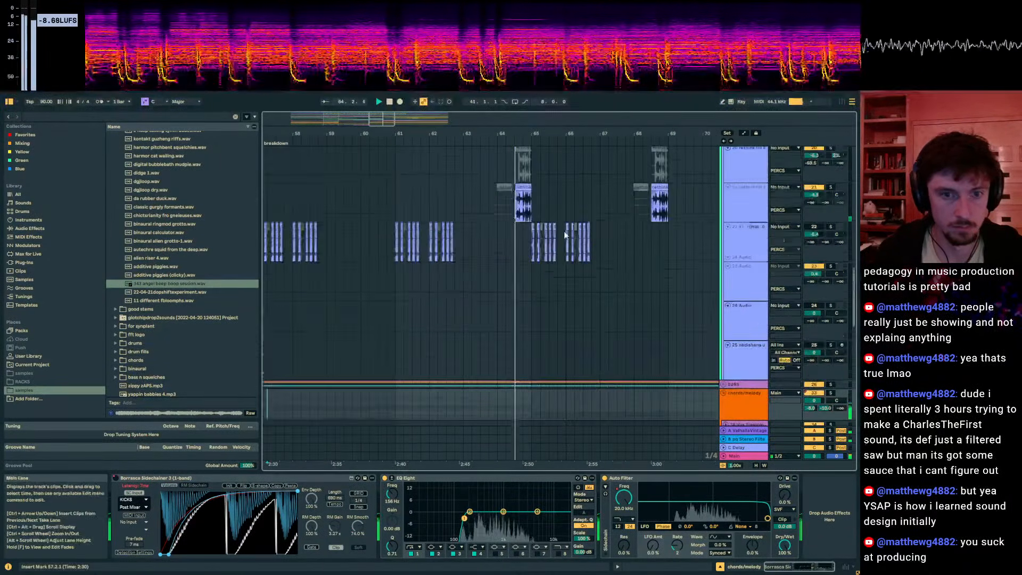
scroll(622, 269, down, 15)
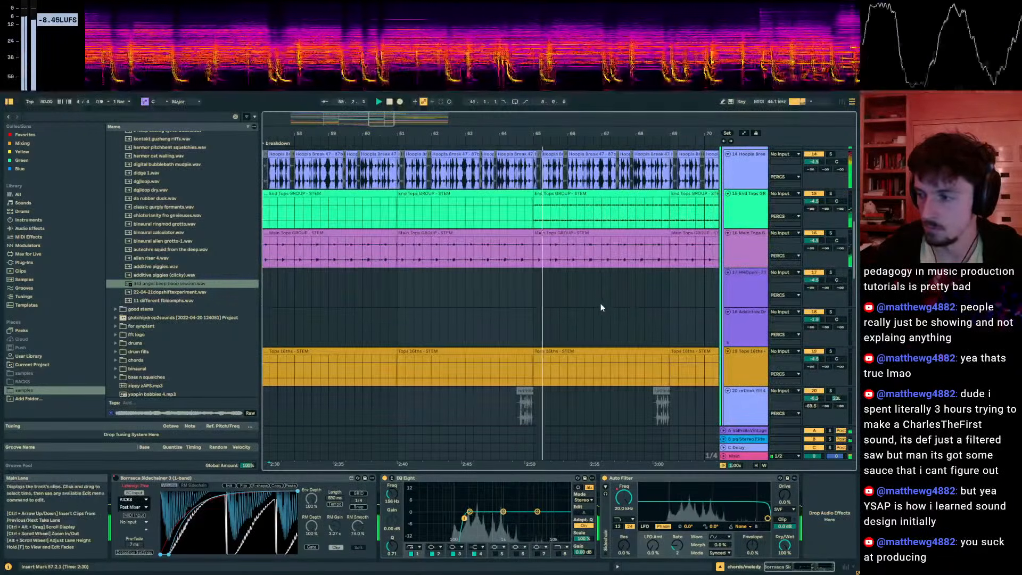
key(a)
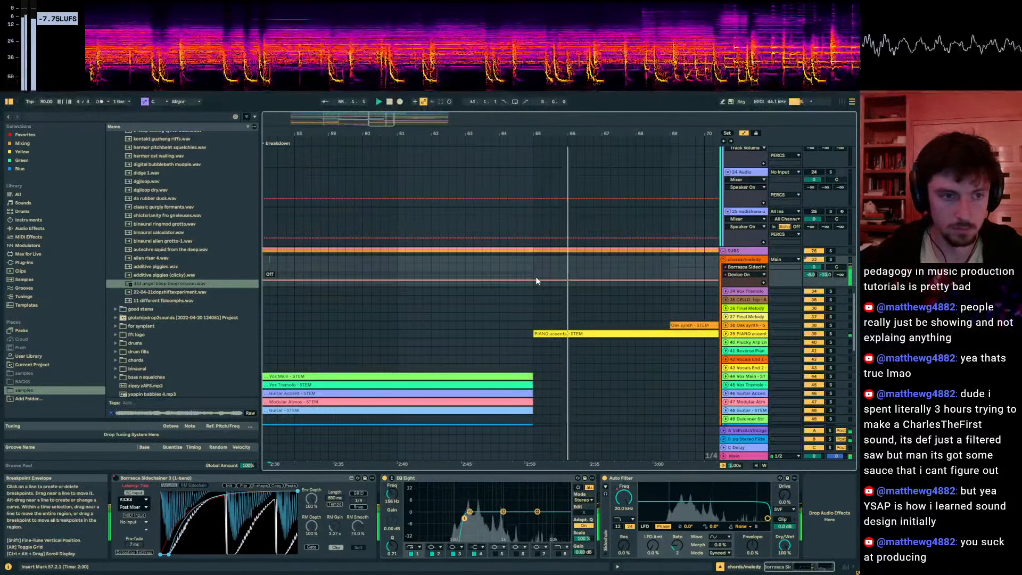
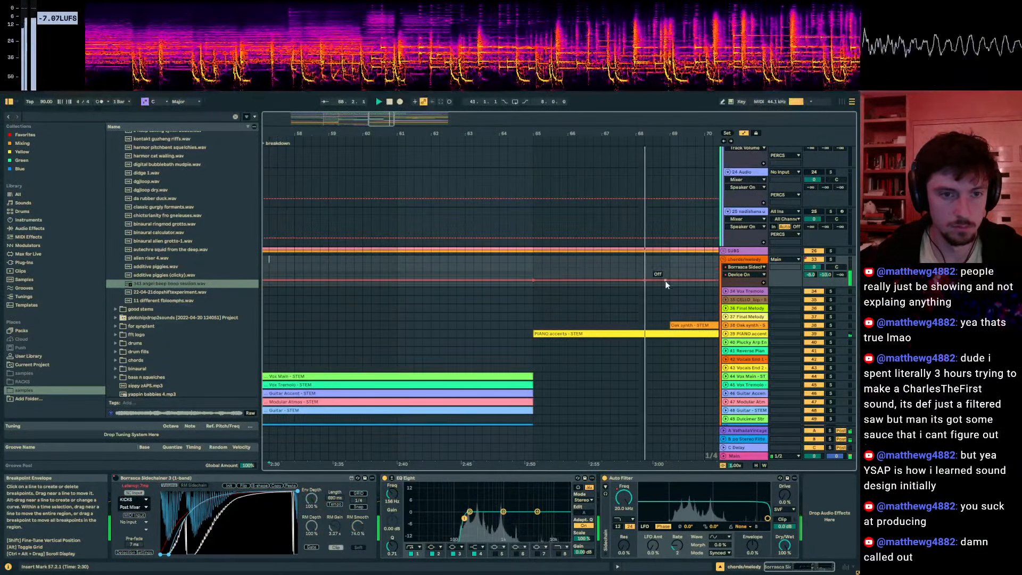
key(a)
Step: On the Snare 3+4 BUSS and two Rhizomorphic snare tracks, copy the 69.2 hit half a beat earlier and later, deactivating the original Rhizomorphic hits
scroll(695, 260, up, 15)
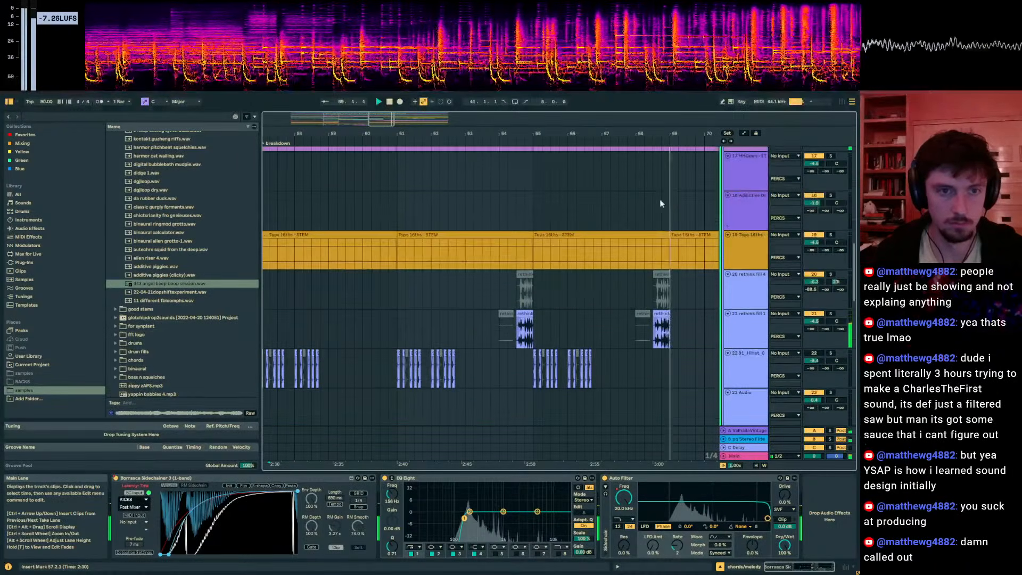
scroll(647, 231, up, 2)
click(670, 220)
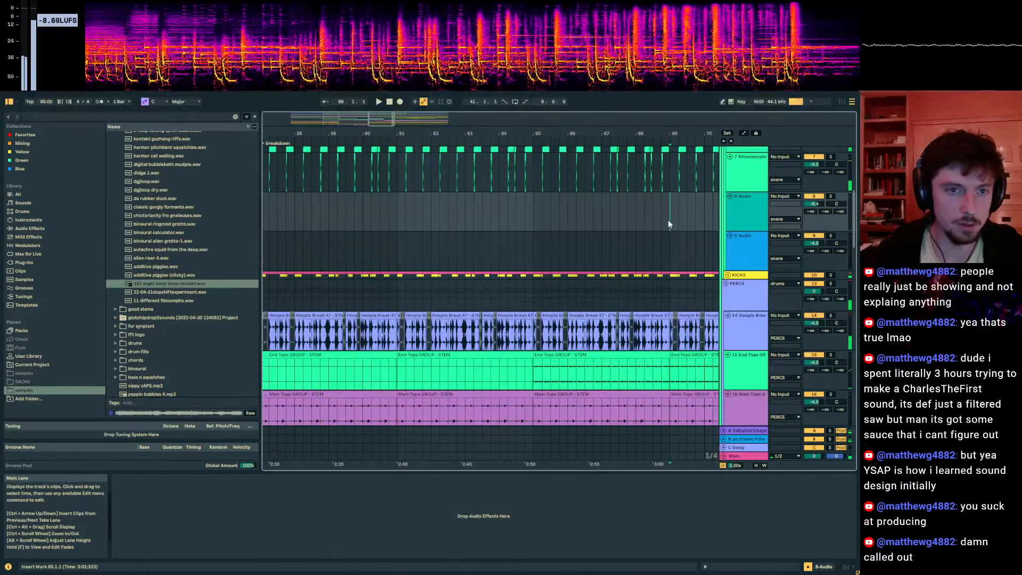
drag(672, 134, 518, 250)
scroll(554, 261, up, 3)
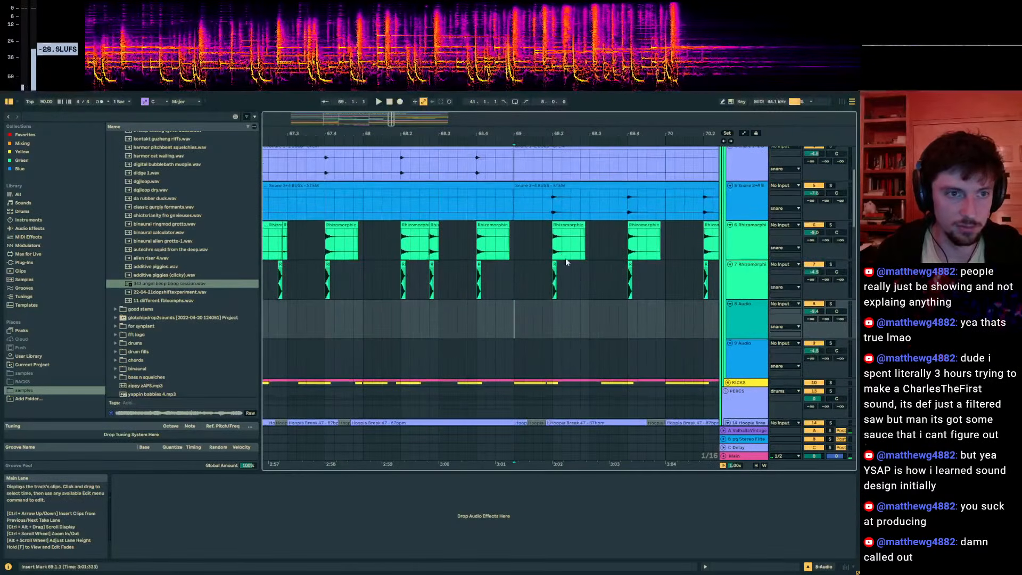
drag(551, 213, 538, 215)
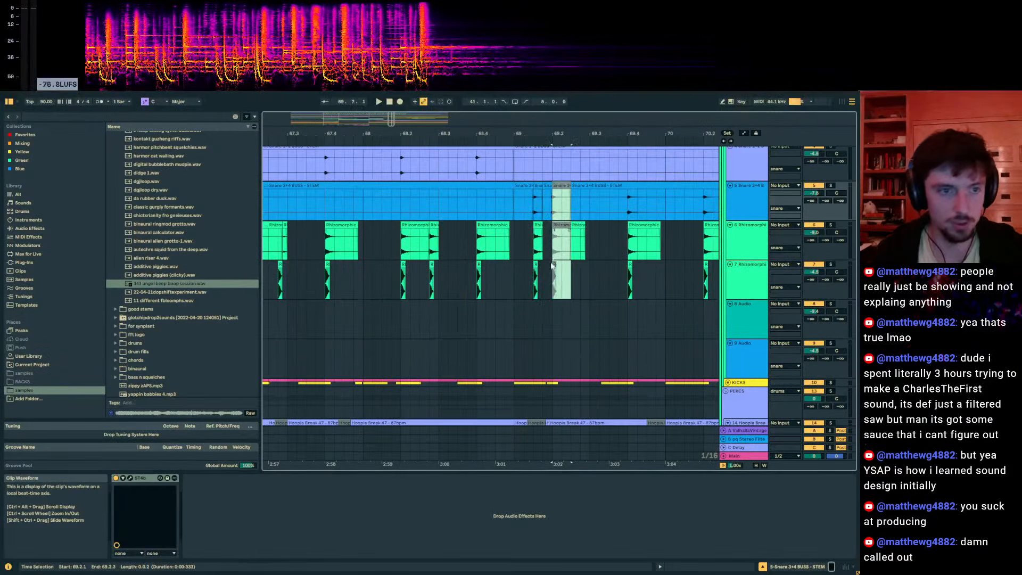
drag(551, 265, 514, 206)
key(ctrl+d)
Step: Play the new snare pattern from bar 69 and duplicate it in half-bar repeats up to bar 71 on the three snare tracks
key(space)
click(516, 211)
key(space)
key(space)
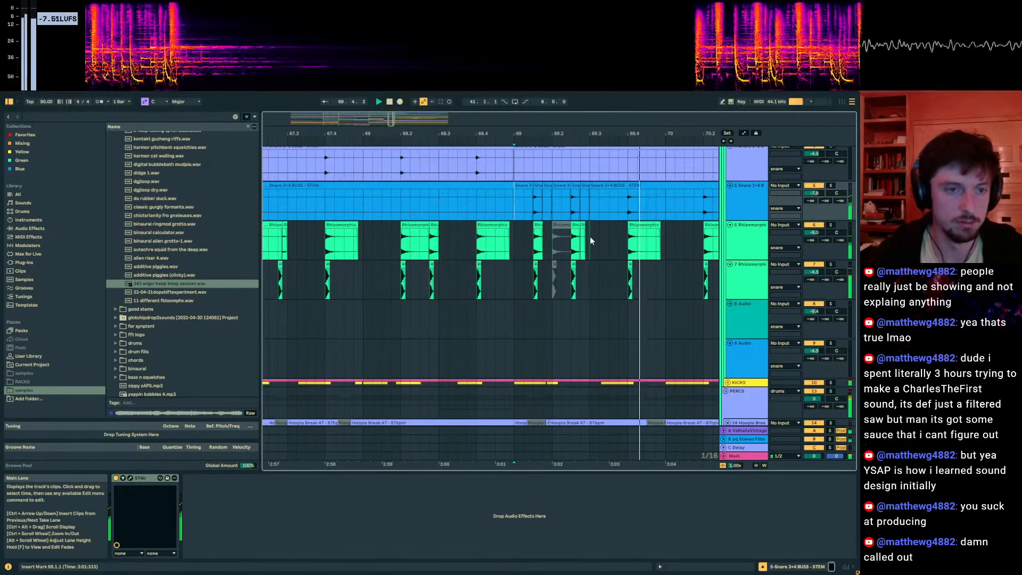
scroll(590, 240, up, 2)
key(space)
click(589, 346)
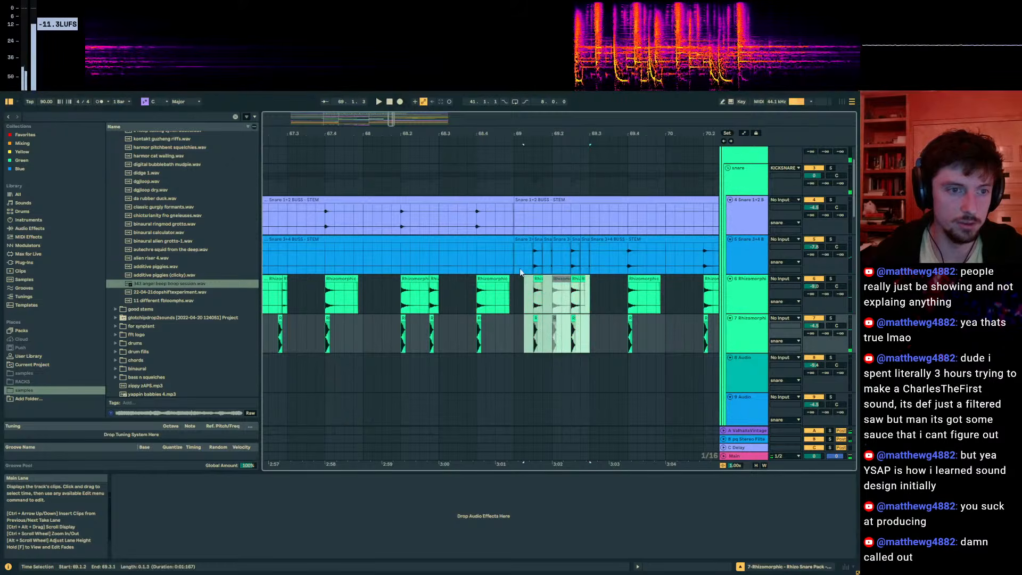
key(ctrl+d)
key(ctrl+d)
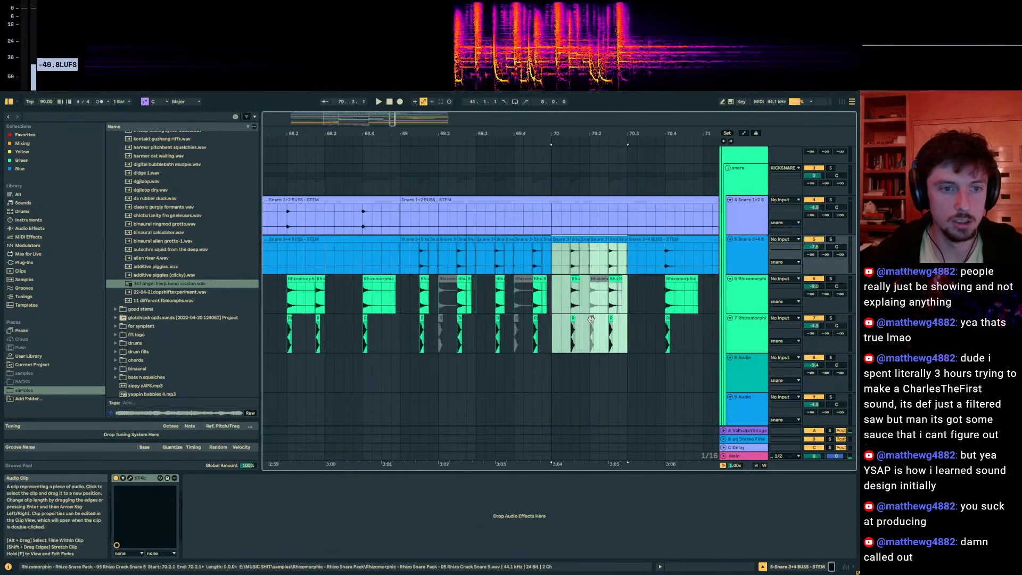
key(ctrl+d)
Step: Deactivate the Hoopla Break slices on the percussion track from bar 69 to bar 71
scroll(732, 369, down, 4)
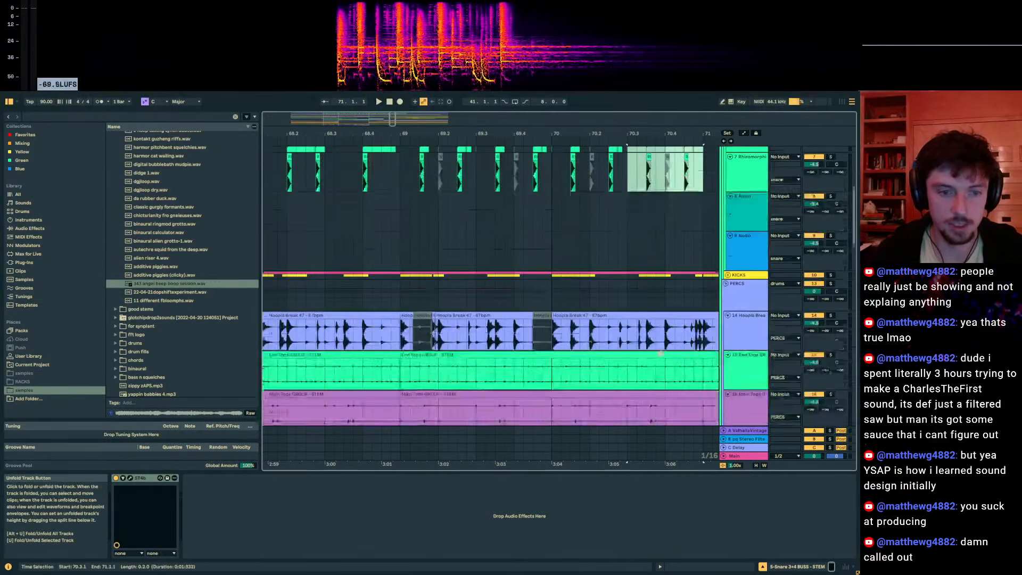
scroll(444, 298, down, 2)
click(444, 290)
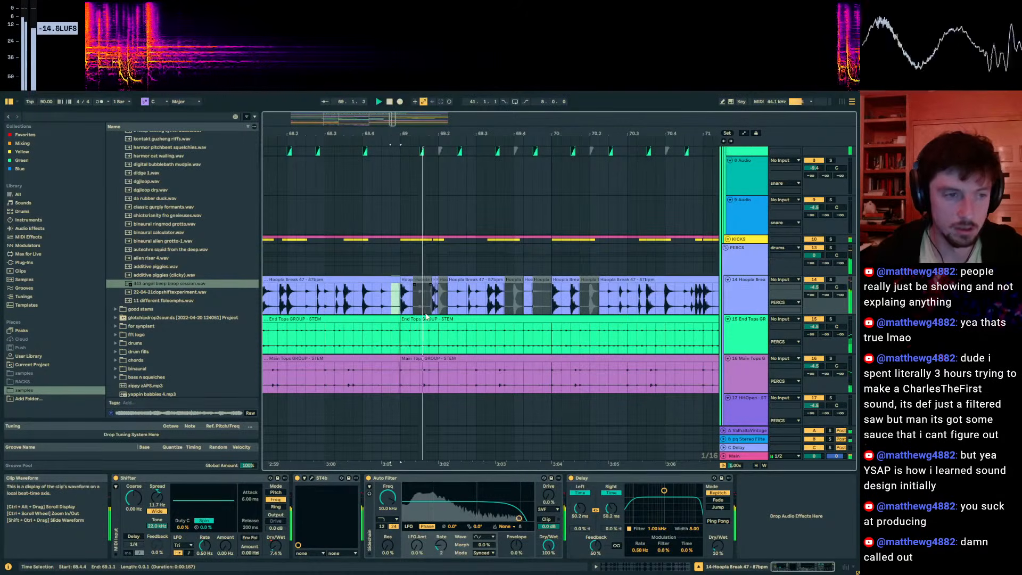
drag(454, 308, 718, 303)
Step: Duplicate the two-bar snare pattern starting at bar 69 on the three snare tracks so it extends to bar 73
scroll(477, 276, up, 4)
scroll(477, 277, up, 3)
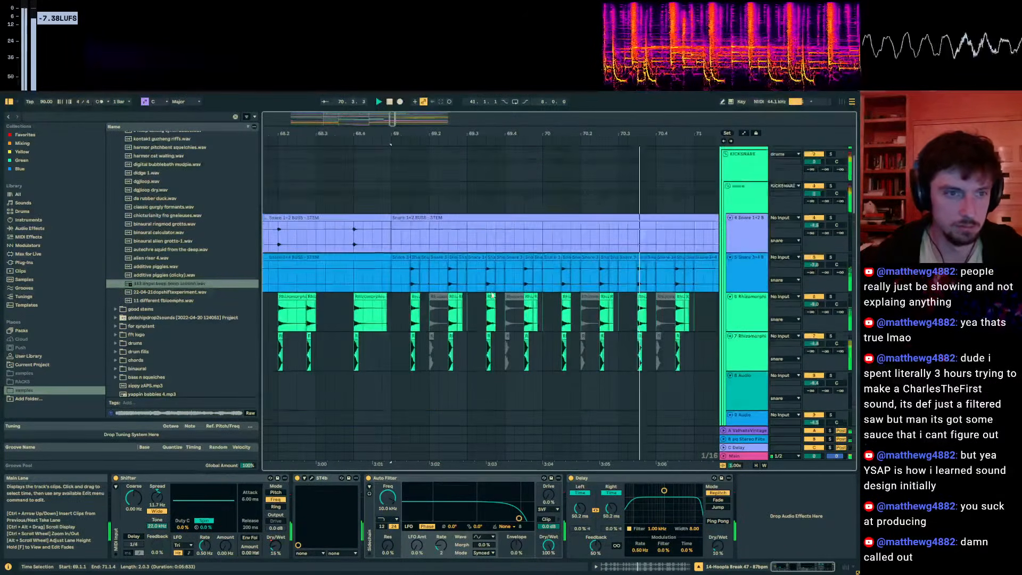
drag(694, 251, 393, 279)
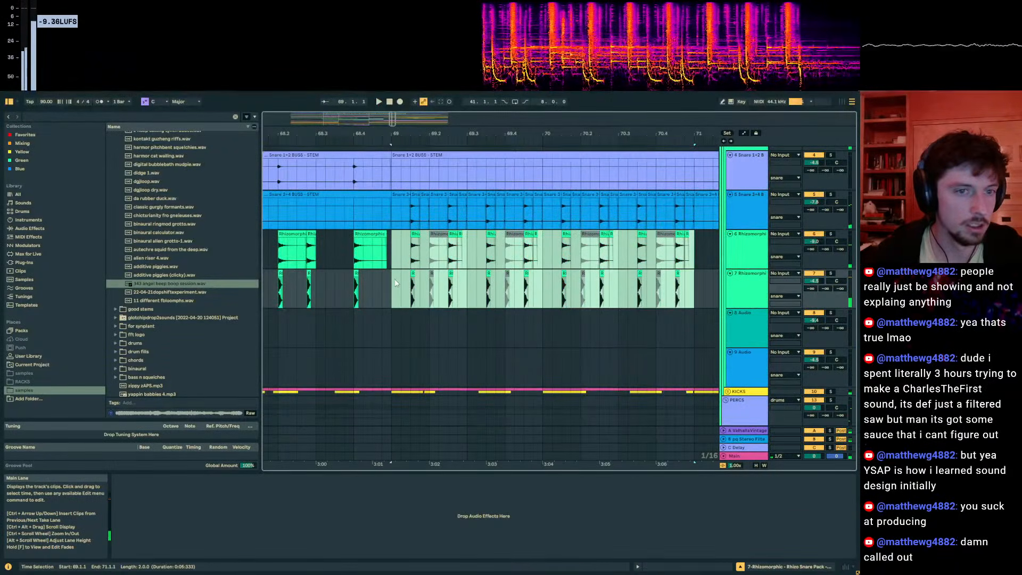
key(ctrl+d)
drag(517, 136, 641, 109)
Step: Transpose all snare clips from bar 69 to bar 73 up 12 semitones on the three snare tracks and play them back
drag(526, 209, 341, 203)
key(ctrl+d)
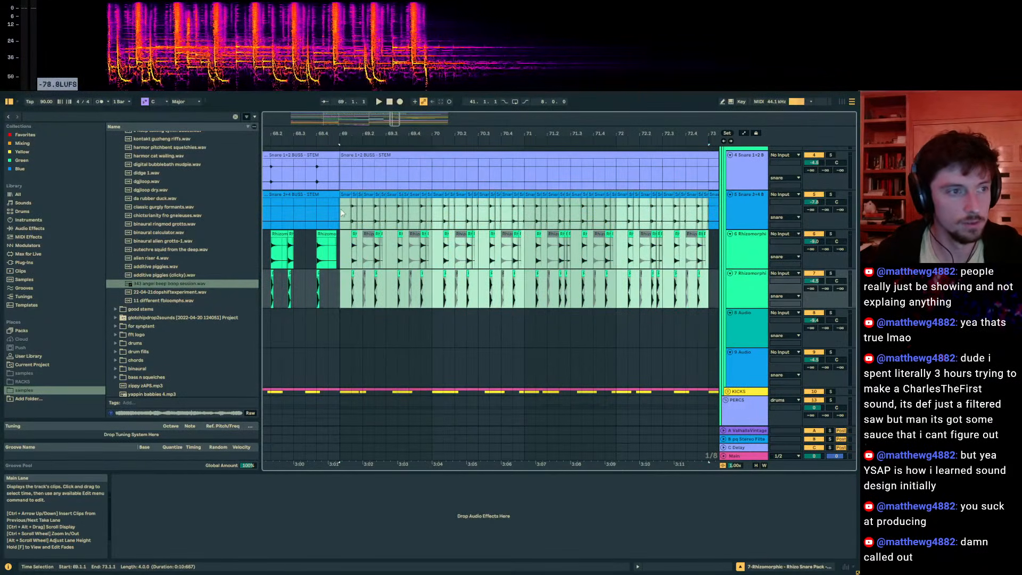
click(684, 566)
click(252, 228)
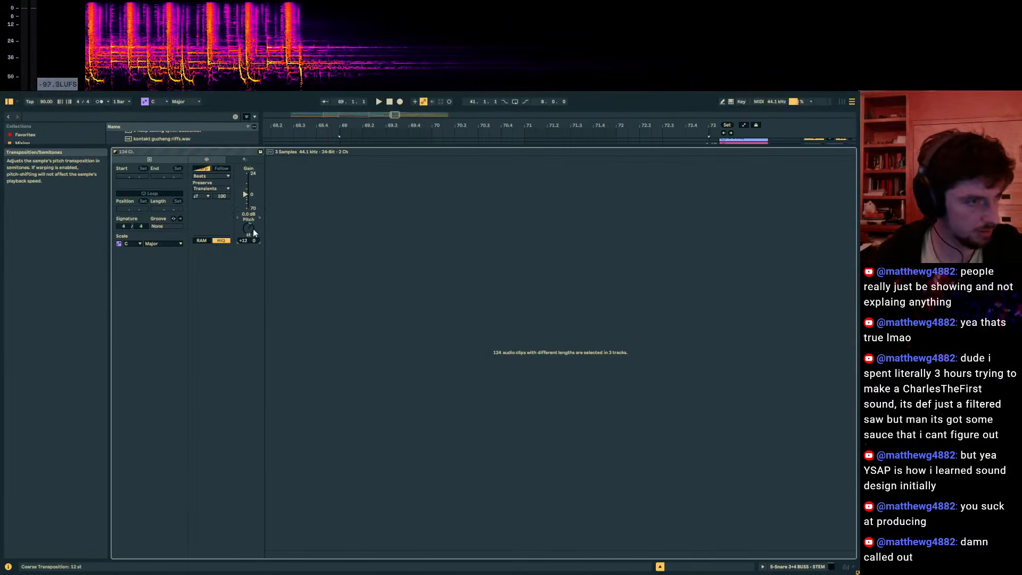
text(12)
key(Return)
key(space)
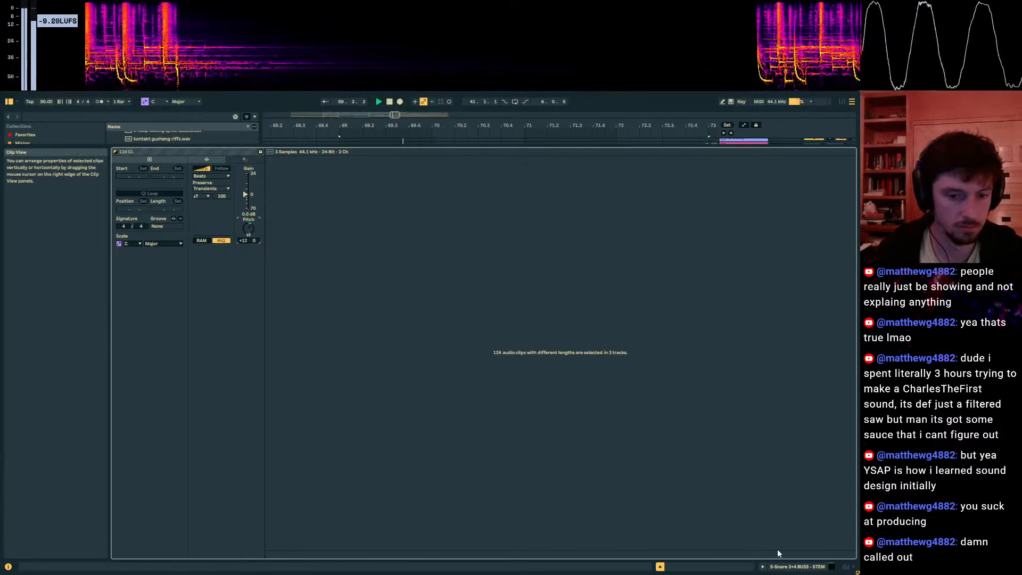
click(801, 567)
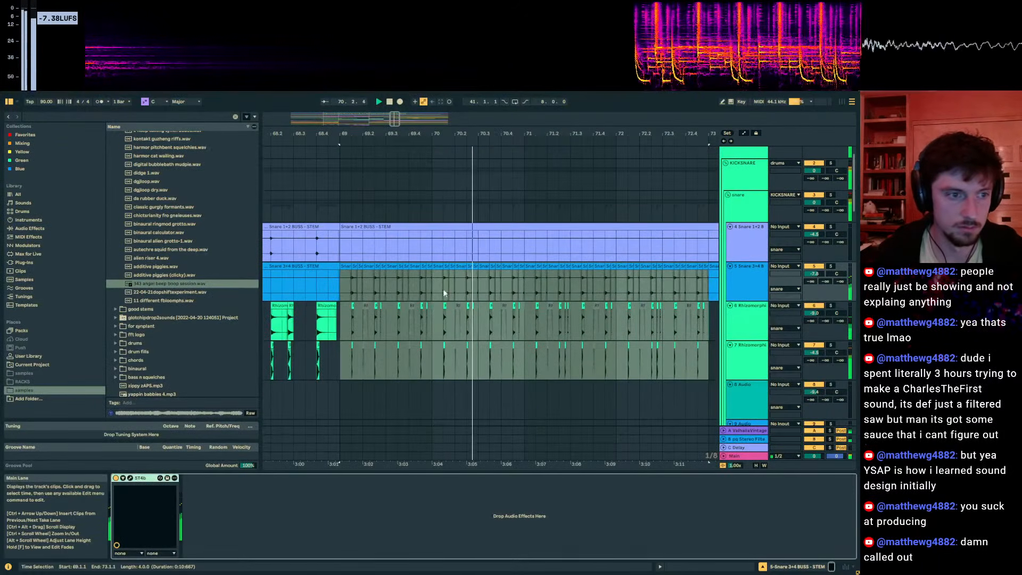
Step: On the Snare 3+4 BUSS track, deactivate the sixteenth-note slice before 69.2 and repeat the one-beat pattern up to bar 73
drag(354, 135, 348, 165)
click(376, 267)
key(space)
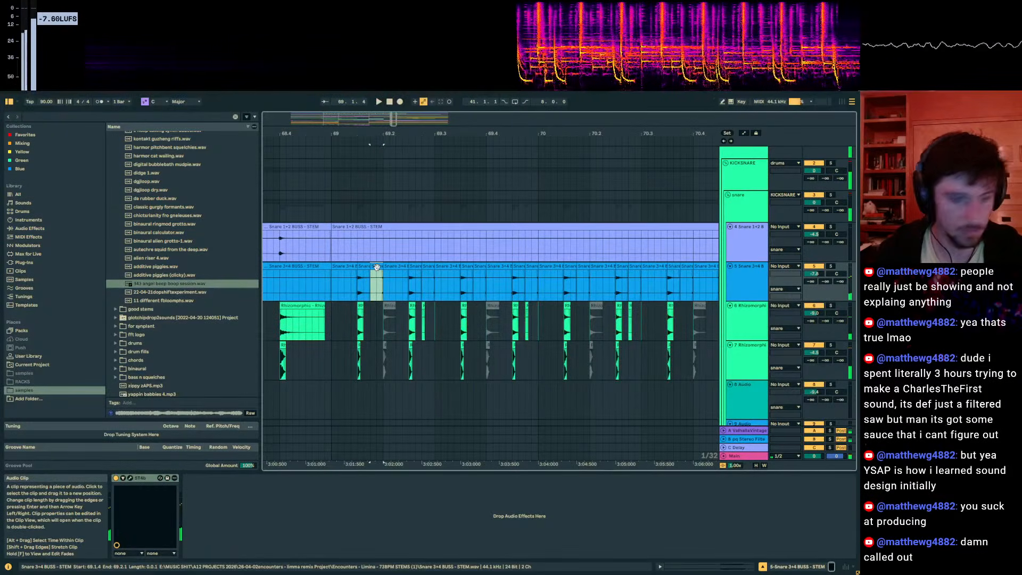
key(ctrl+d)
key(ctrl+d)
key(ctrl+d)
key(ctrl+d)
key(ctrl+d)
key(ctrl+d)
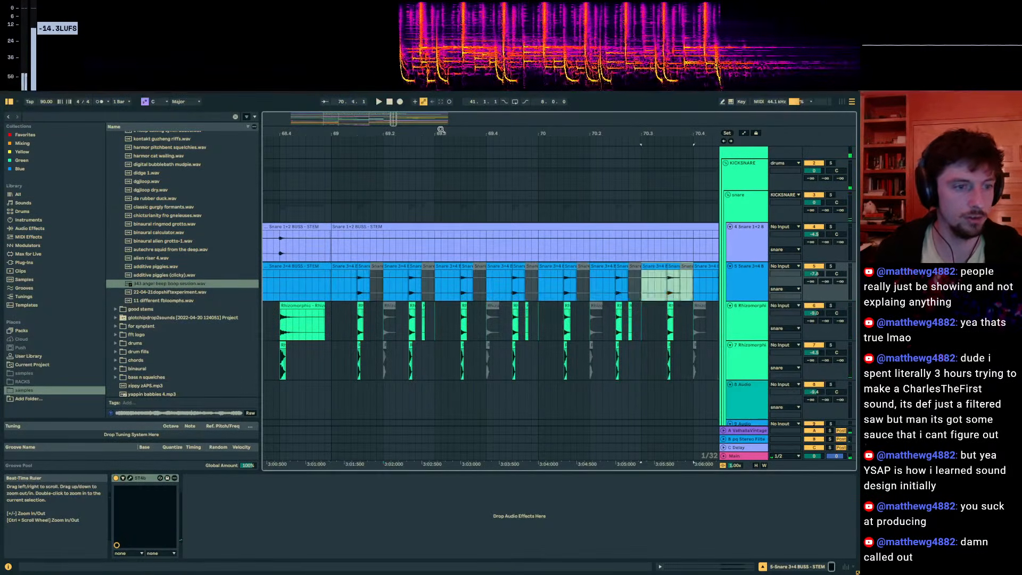
drag(438, 134, 438, 114)
key(ctrl+d)
key(ctrl+d)
key(ctrl+d)
key(ctrl+d)
key(ctrl+d)
key(ctrl+d)
key(ctrl+d)
key(ctrl+d)
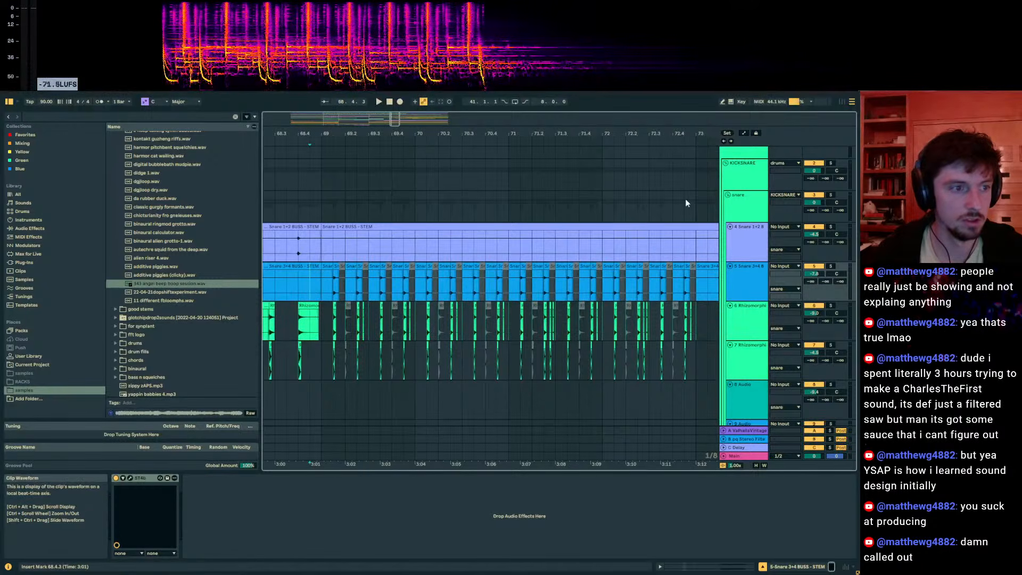
Step: Automate the EQ Eight Scale on the snare group to drop to about -82 % at bar 69
click(742, 203)
key(space)
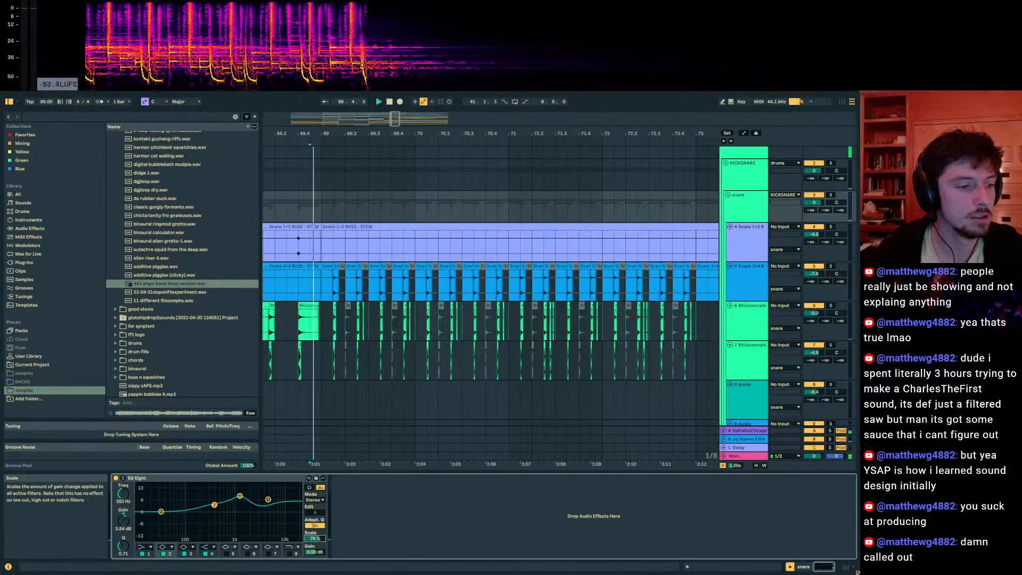
drag(314, 538, 314, 570)
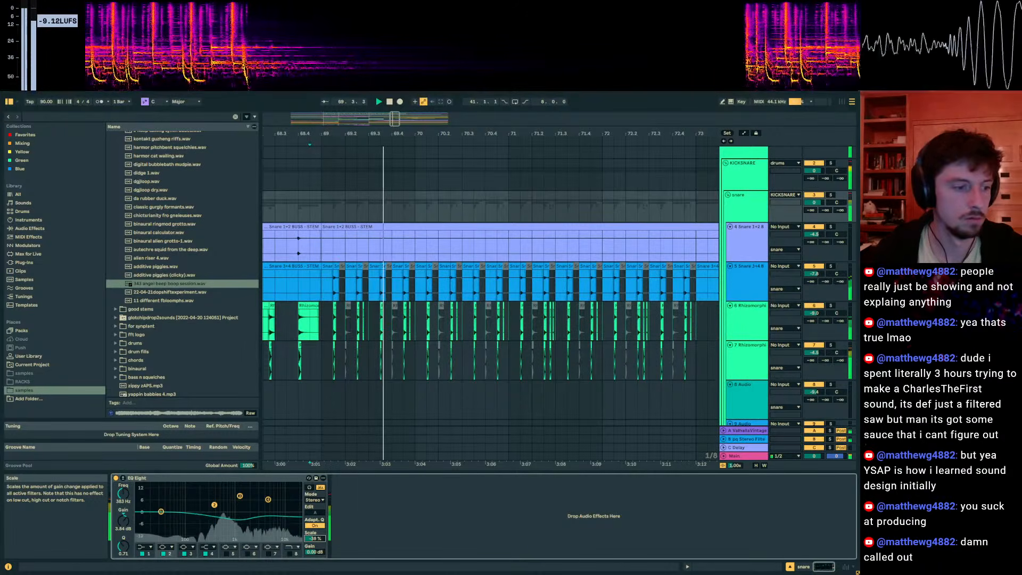
key(a)
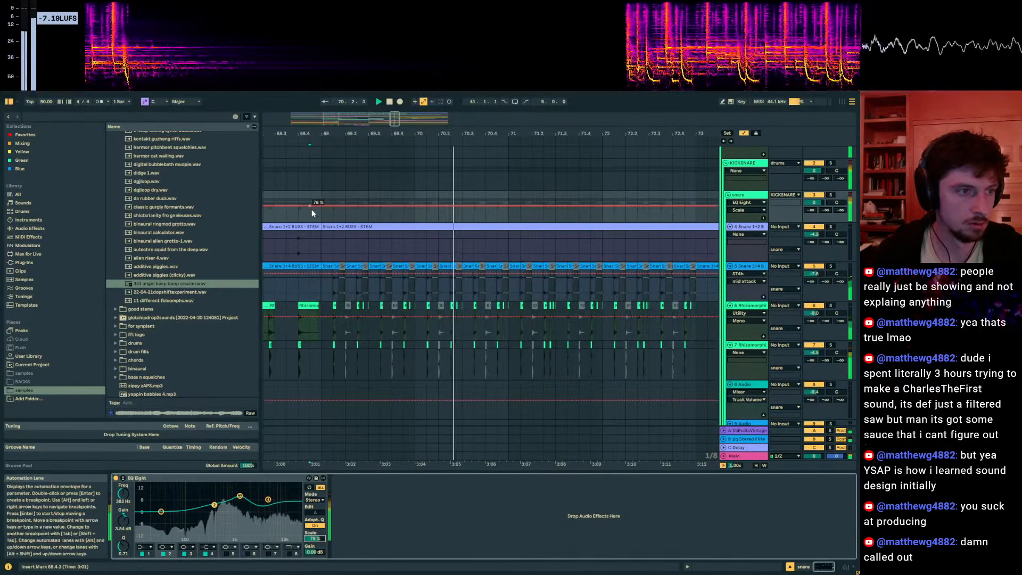
click(312, 207)
drag(322, 207, 321, 212)
key(a)
Step: Check the Hoopla Break clips between bars 71 and 72 during playback and stop the transport
scroll(430, 256, down, 6)
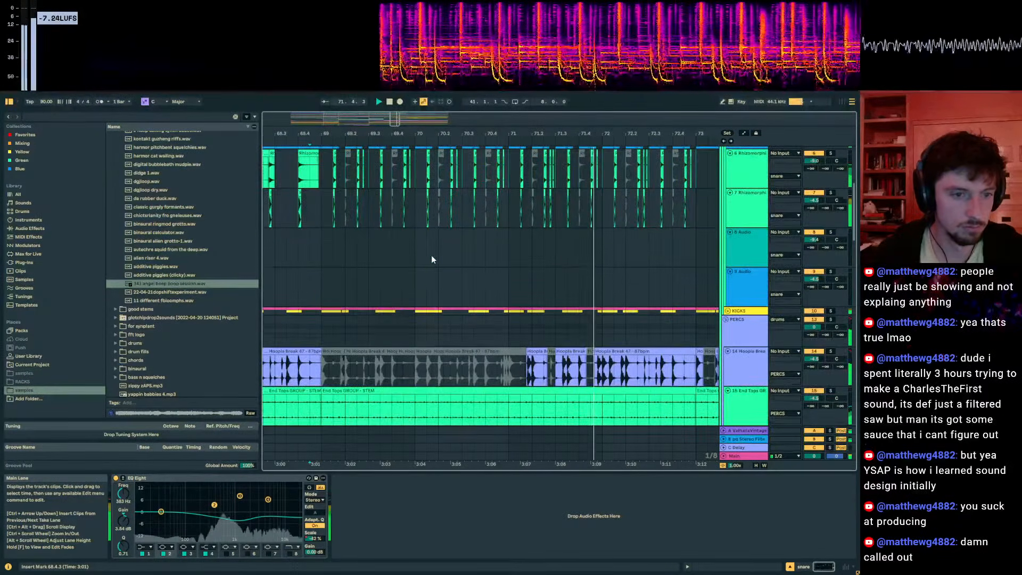
click(590, 287)
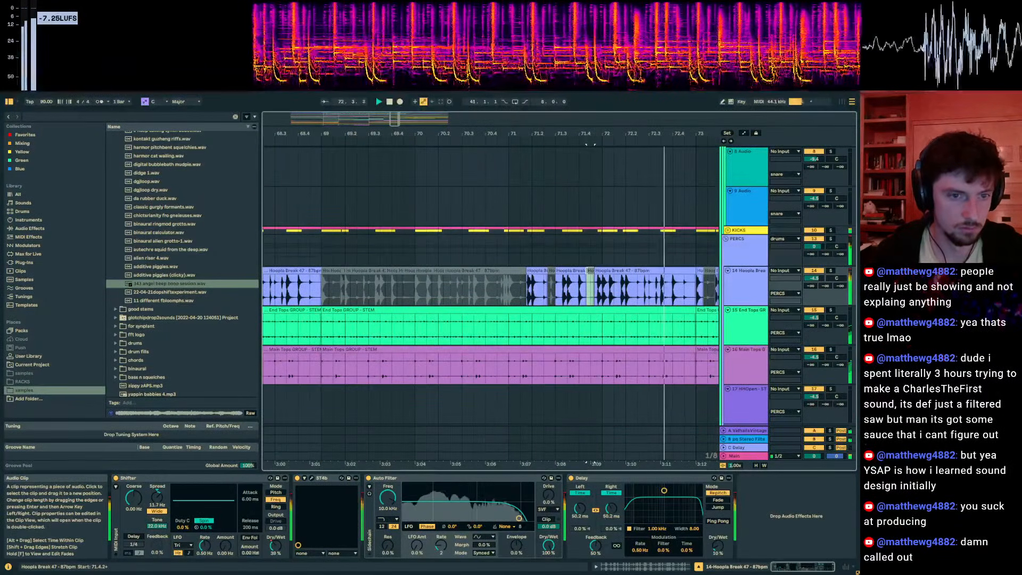
click(571, 271)
key(space)
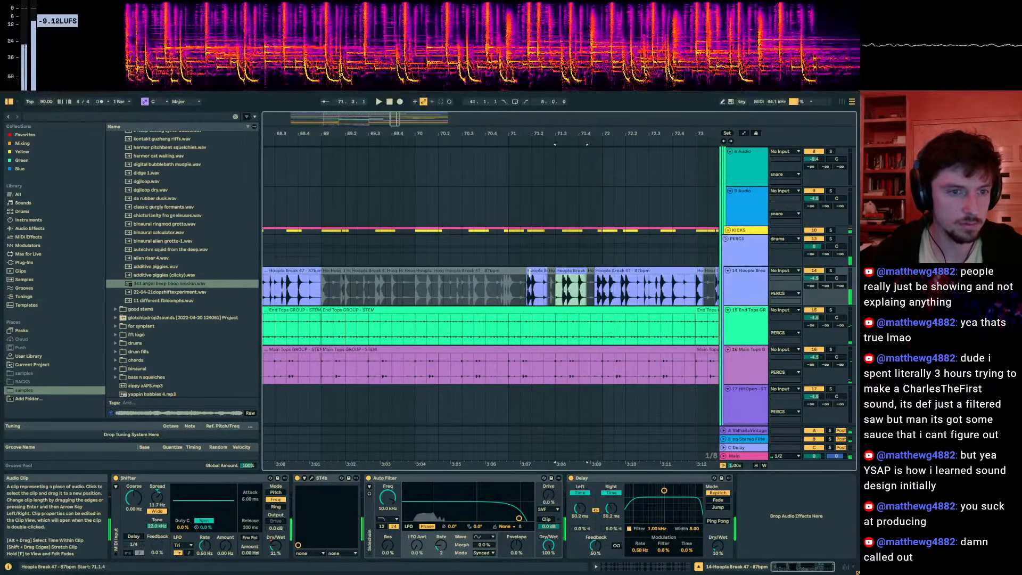
scroll(523, 276, up, 3)
scroll(523, 275, down, 3)
Step: Lower the Auto Filter frequency automation on the Hoopla Break track around bar 71
click(536, 262)
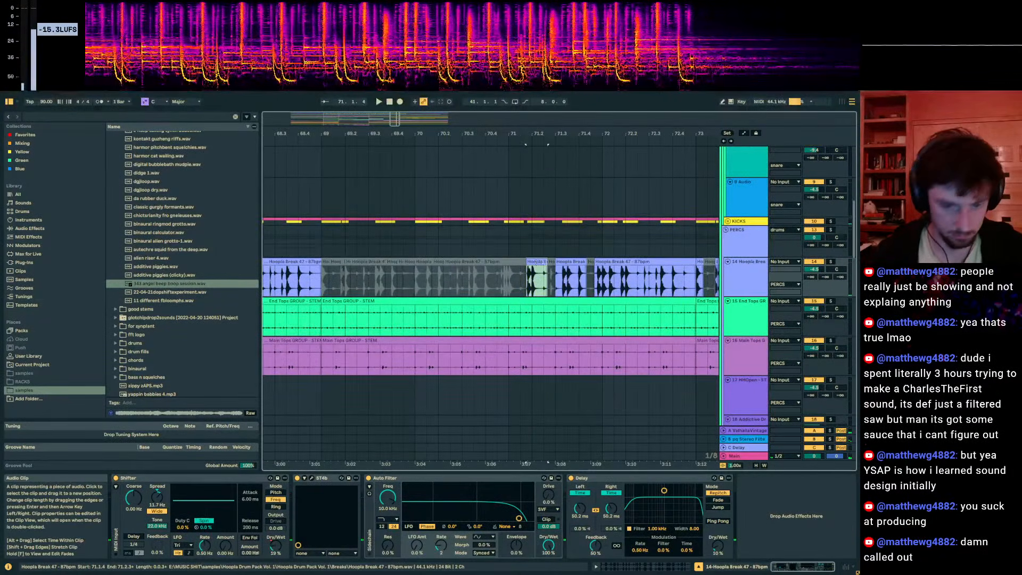
shift+click(567, 260)
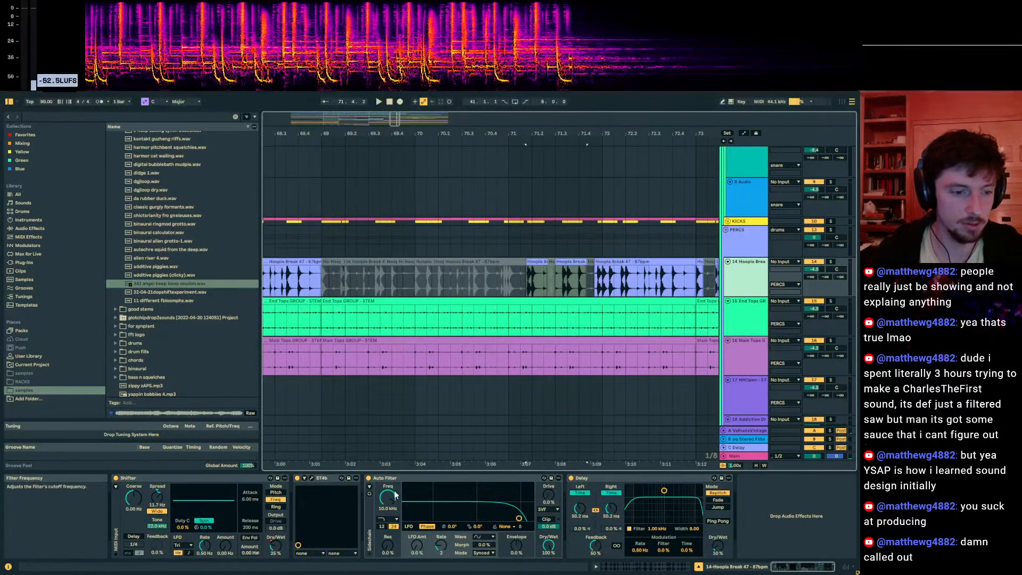
key(a)
click(696, 270)
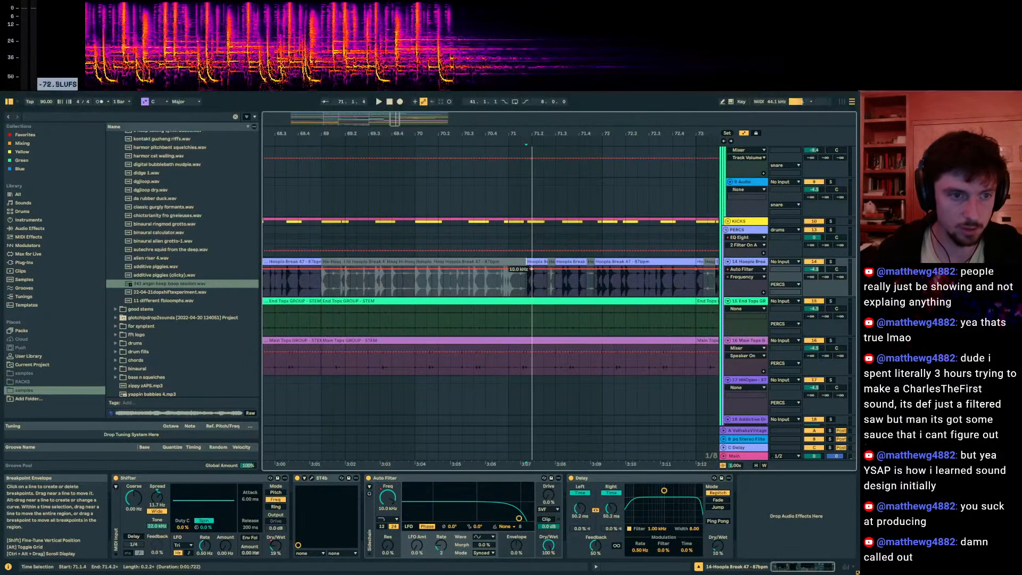
click(515, 263)
click(509, 270)
drag(512, 270, 509, 295)
key(a)
Step: Unfold the KICKS group and lower the gain of the KICK clips from bar 69 to bar 73 to about -9 dB
scroll(508, 230, up, 5)
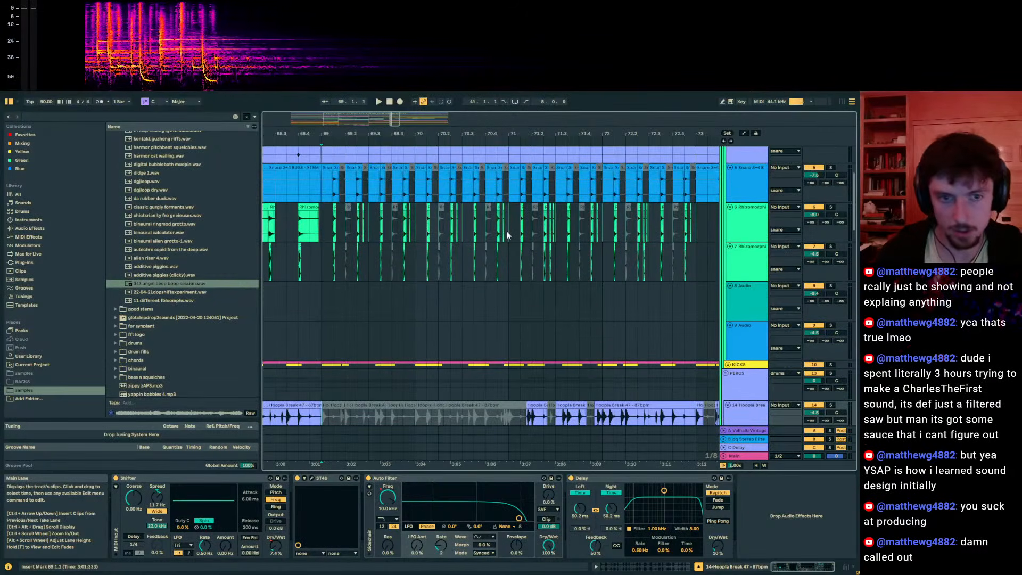
scroll(509, 233, down, 2)
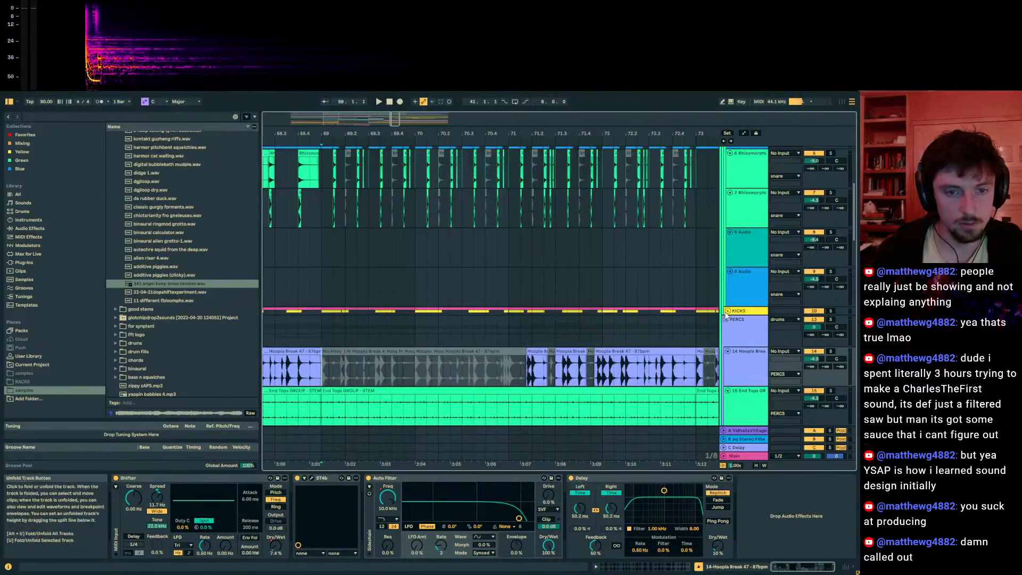
click(728, 311)
scroll(759, 264, down, 4)
click(744, 304)
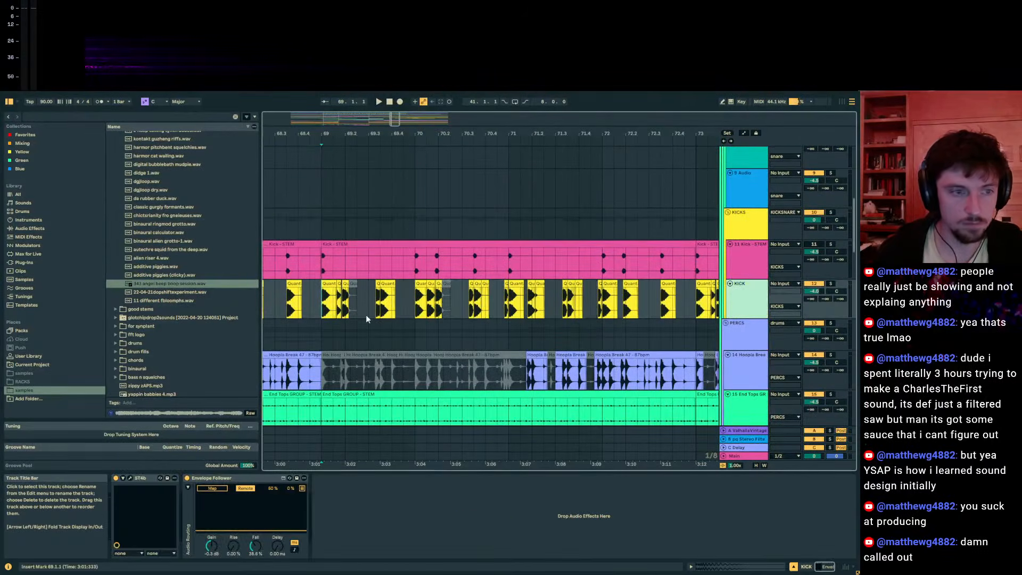
drag(339, 313, 585, 301)
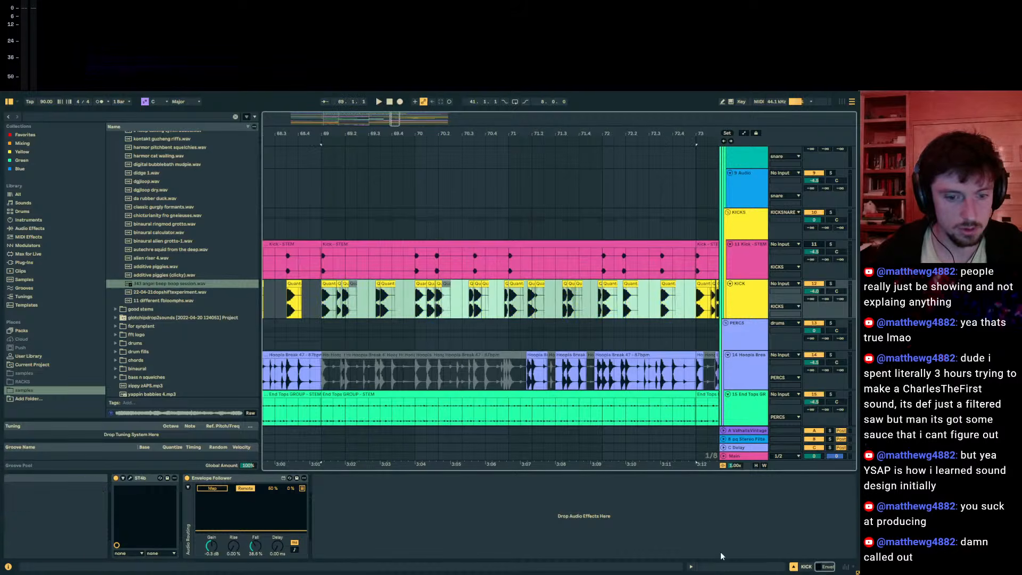
click(720, 566)
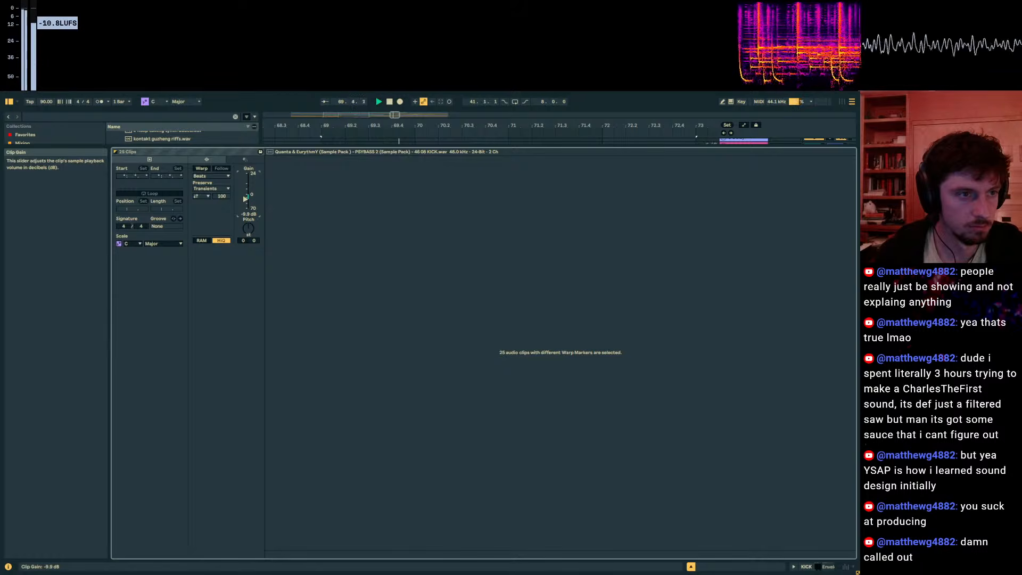
click(813, 565)
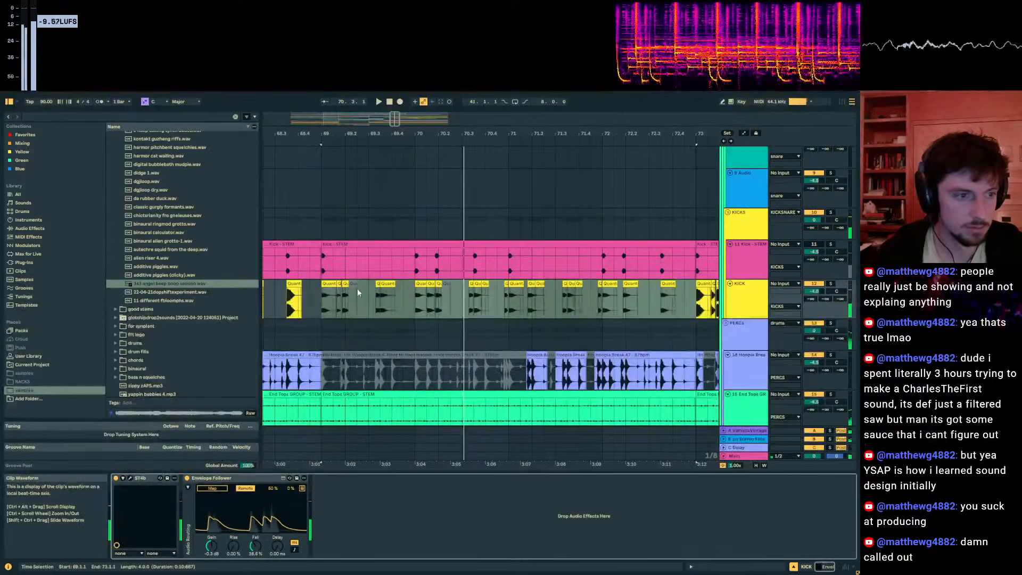
Step: Deactivate the second KICK clip after bar 69 and play the section from bar 69
key(space)
click(329, 283)
key(space)
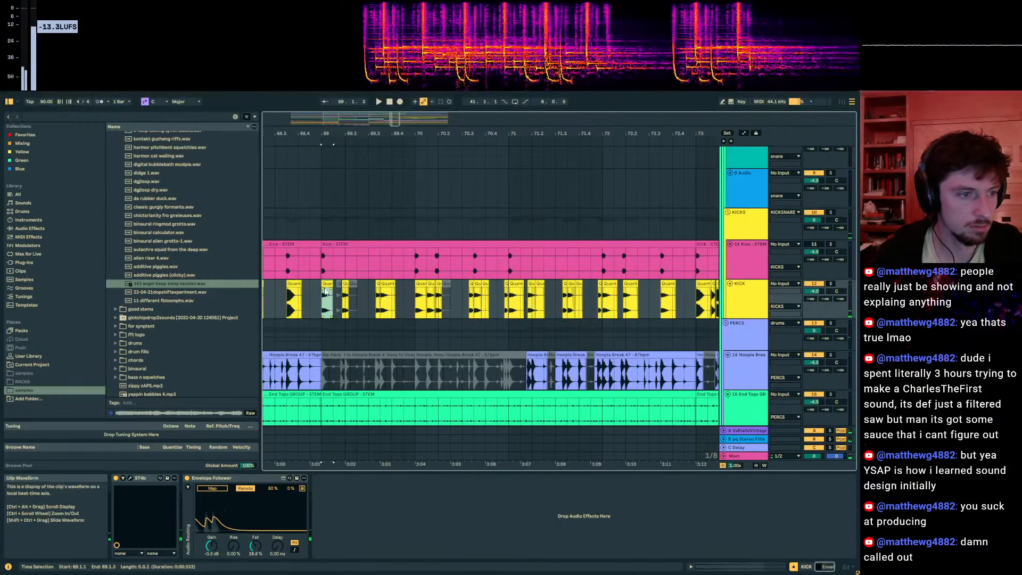
key(space)
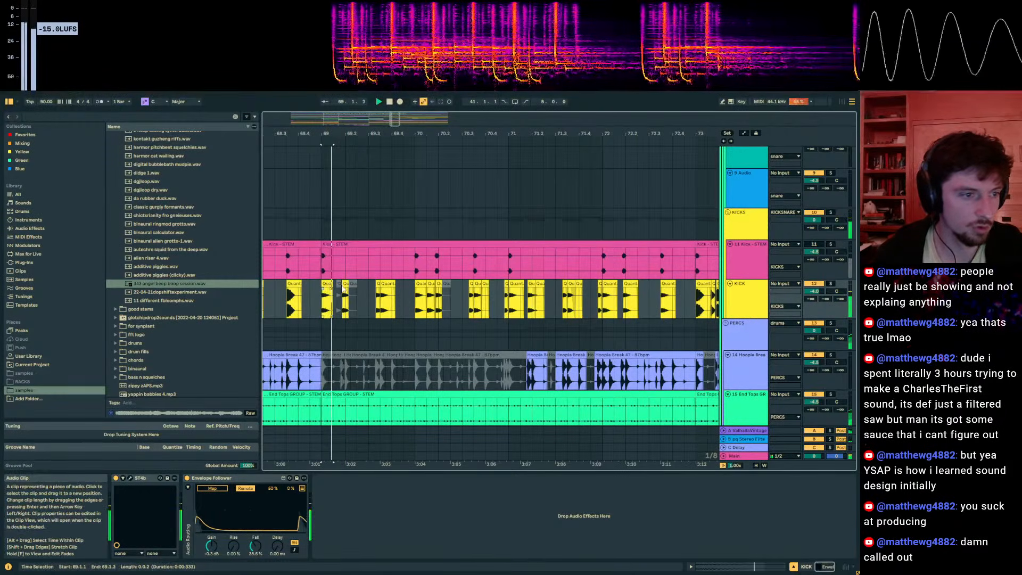
Step: Deactivate the KICK clips following 69.3 and 70.1.4, then locate the kick hits at the start of bar 71
click(376, 286)
click(333, 296)
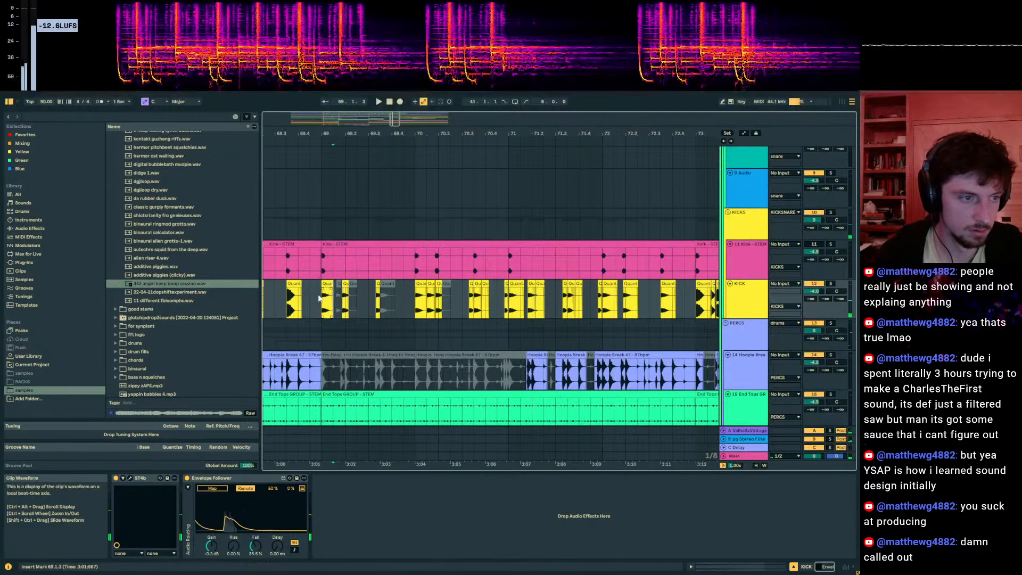
drag(358, 134, 429, 134)
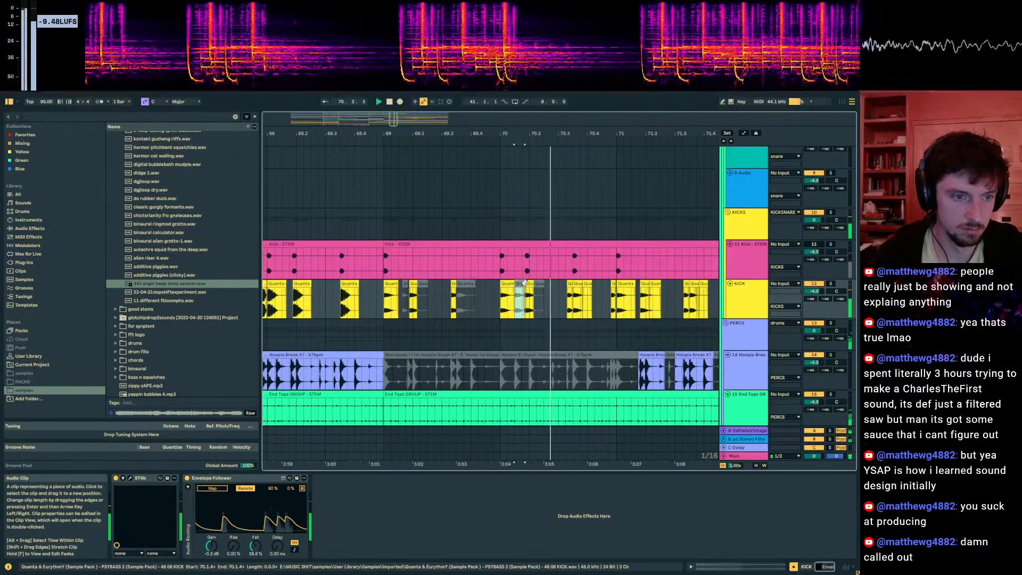
click(621, 285)
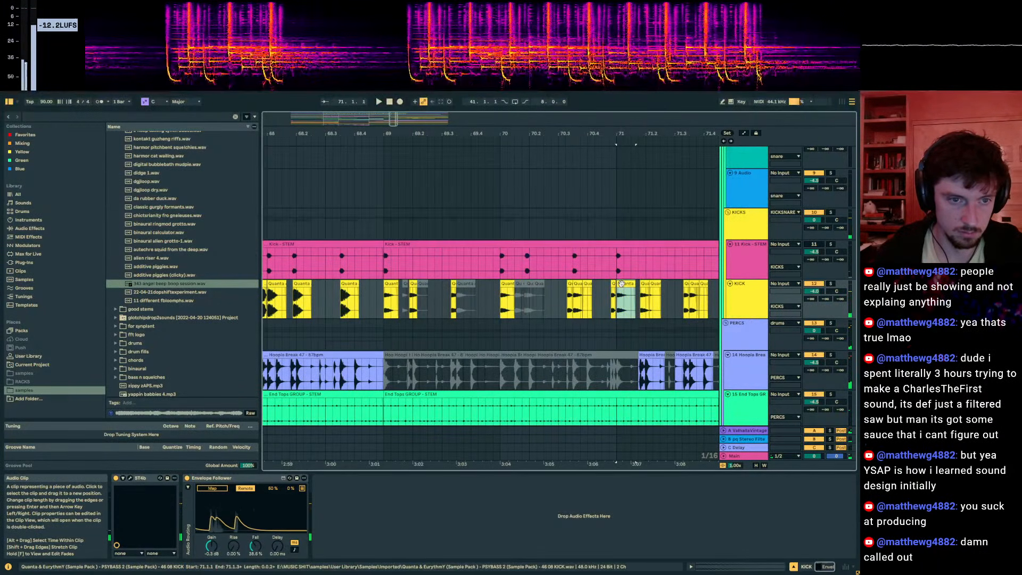
drag(622, 134, 621, 223)
click(549, 301)
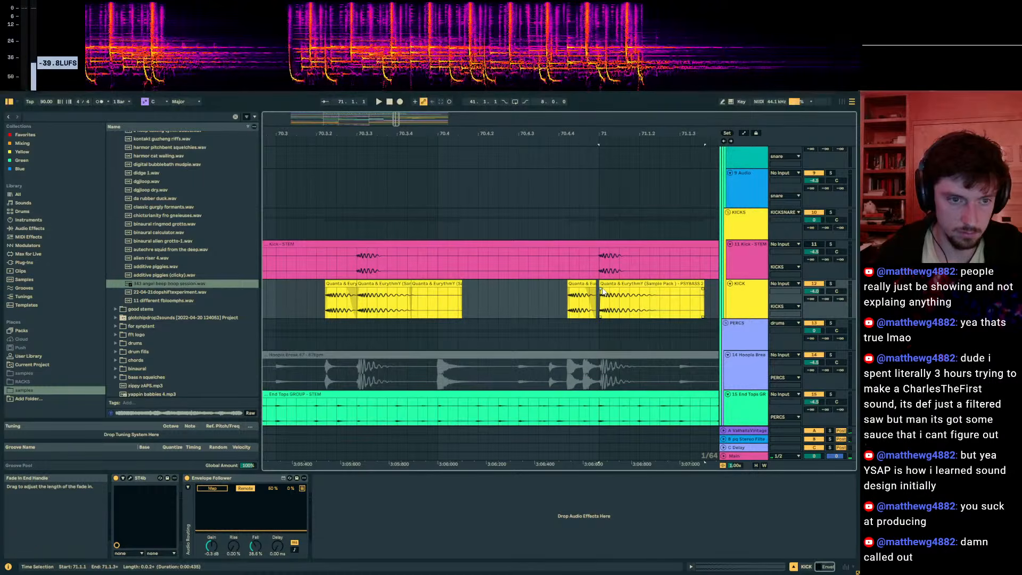
Step: Deactivate the short KICK clip at 71.3.3 and select the kick hit just after bar 72
key(space)
drag(600, 134, 418, 66)
key(space)
click(525, 282)
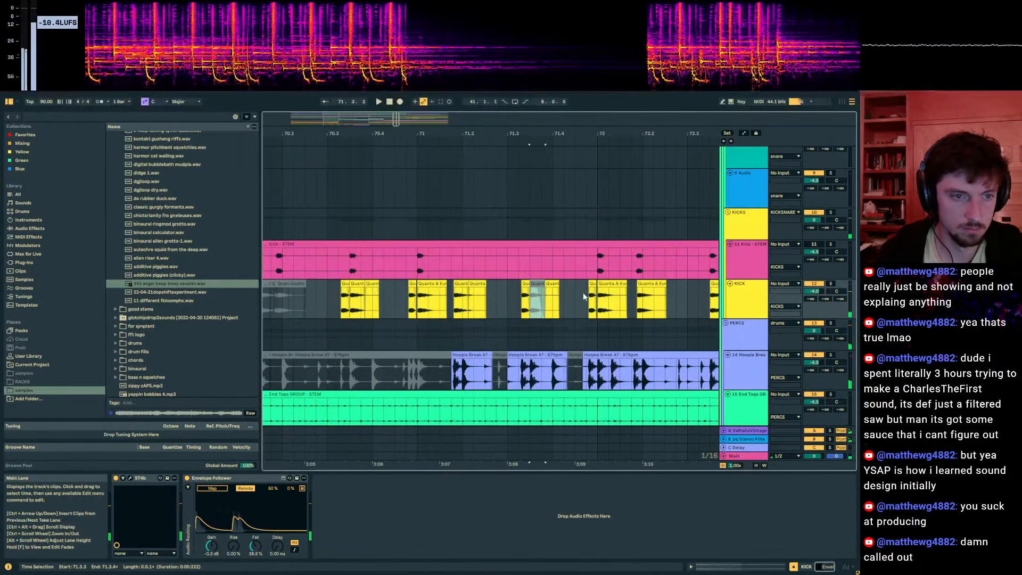
click(605, 286)
drag(588, 134, 557, 96)
click(584, 288)
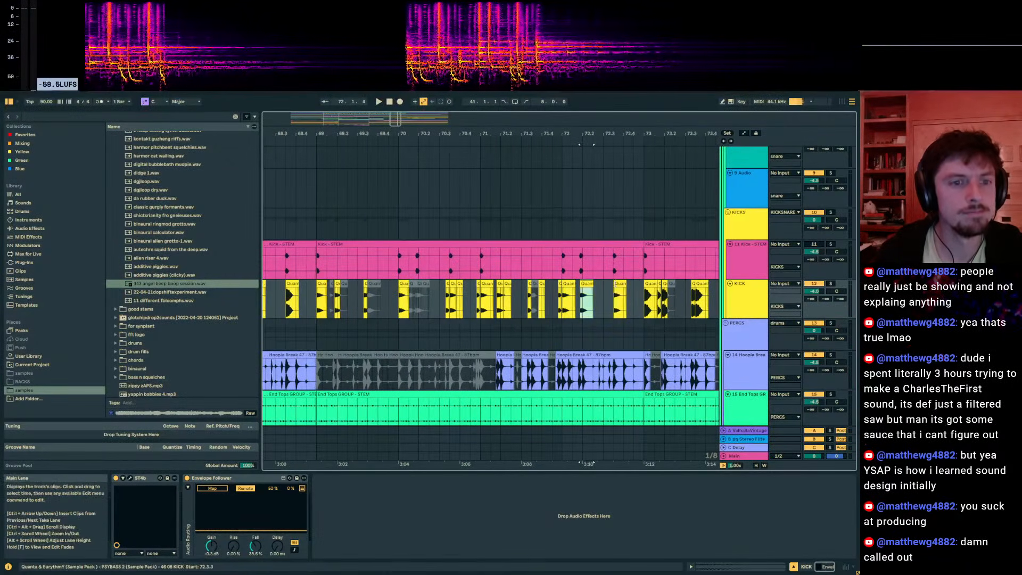
Step: Play the section from 68.3.1 to check the thinned kicks against the snare tracks, stopping in bar 71
drag(641, 297, 366, 301)
click(292, 316)
key(space)
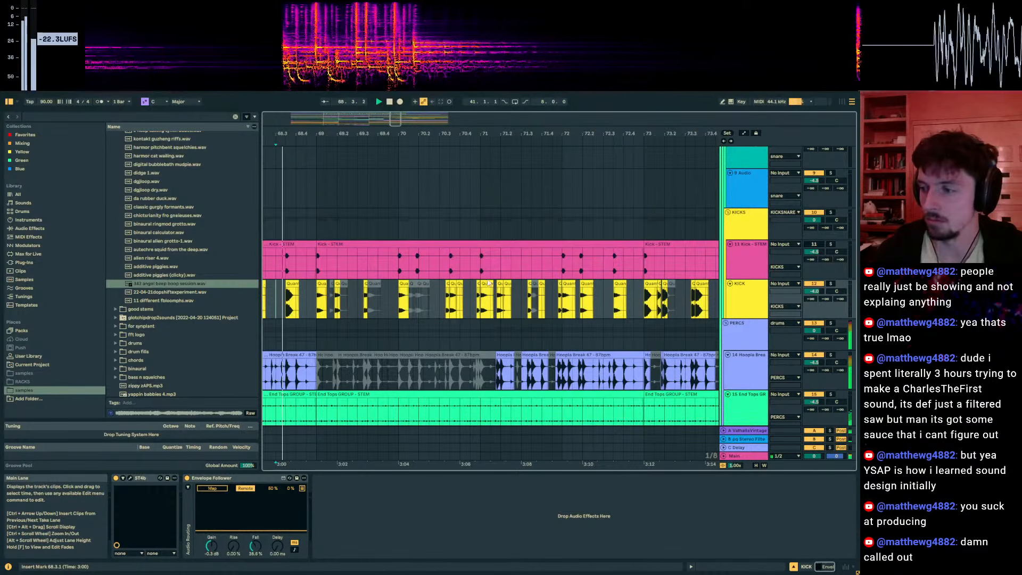
scroll(456, 255, up, 4)
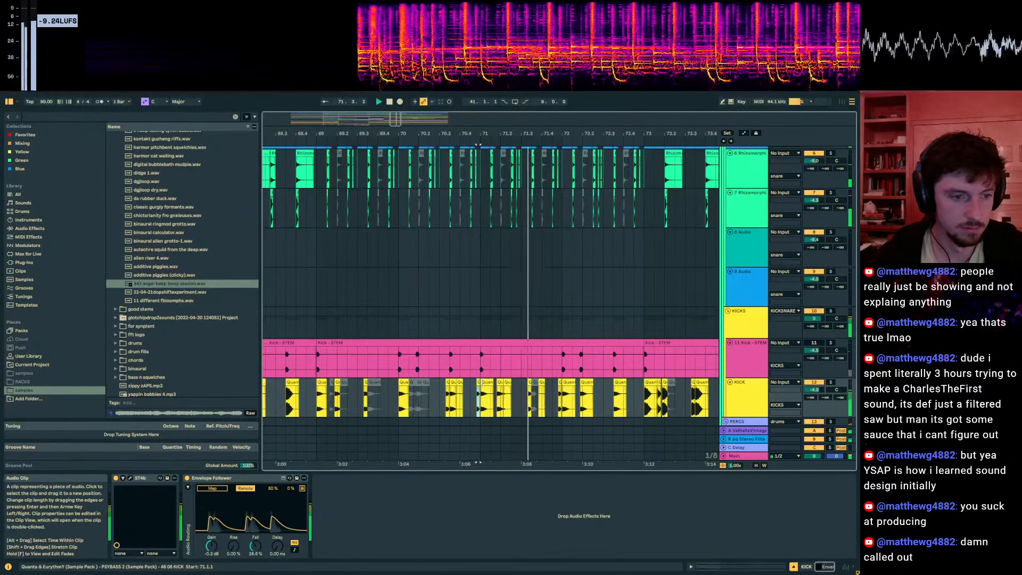
scroll(481, 382, up, 3)
click(510, 261)
key(space)
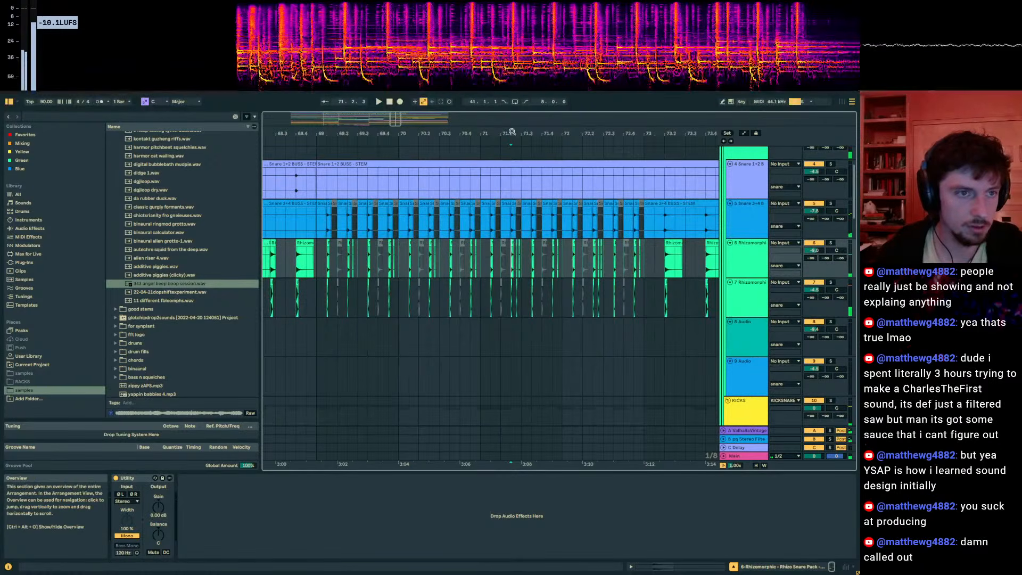
Step: Deactivate the extra Rhizomorphic snare clips just before 71.3 on both snare tracks and play from bar 71
drag(511, 131, 567, 296)
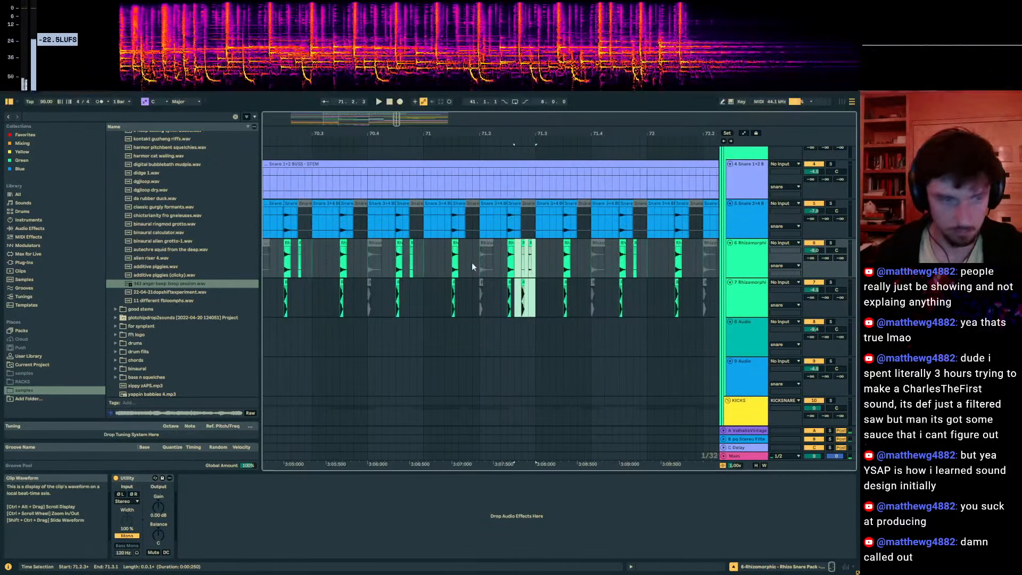
key(minus)
drag(534, 131, 473, 82)
scroll(551, 181, down, 5)
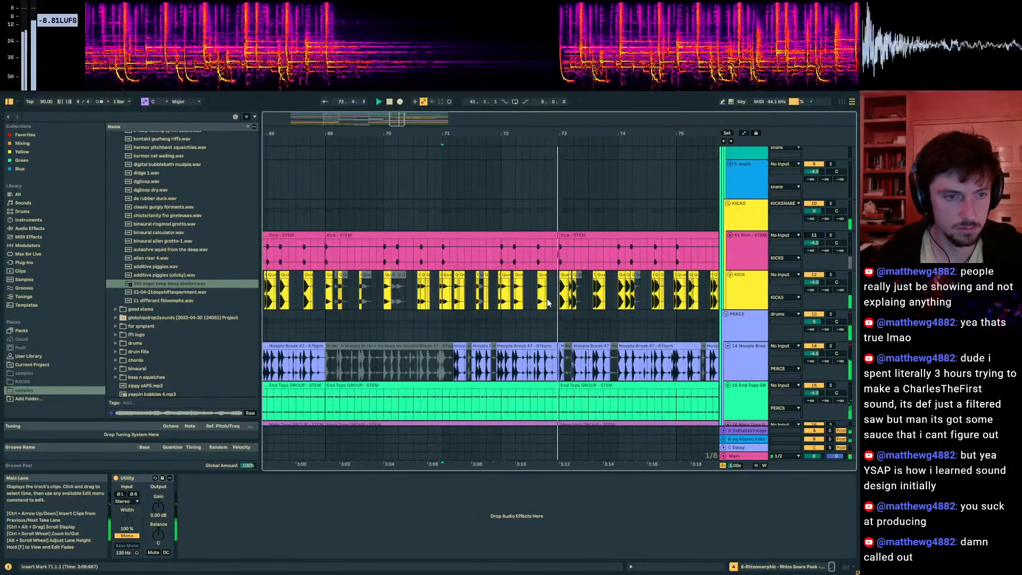
Step: Deactivate the extra Rhizomorphic snare clip right after the hit at 72.4 and play from about 72.3
scroll(552, 277, up, 5)
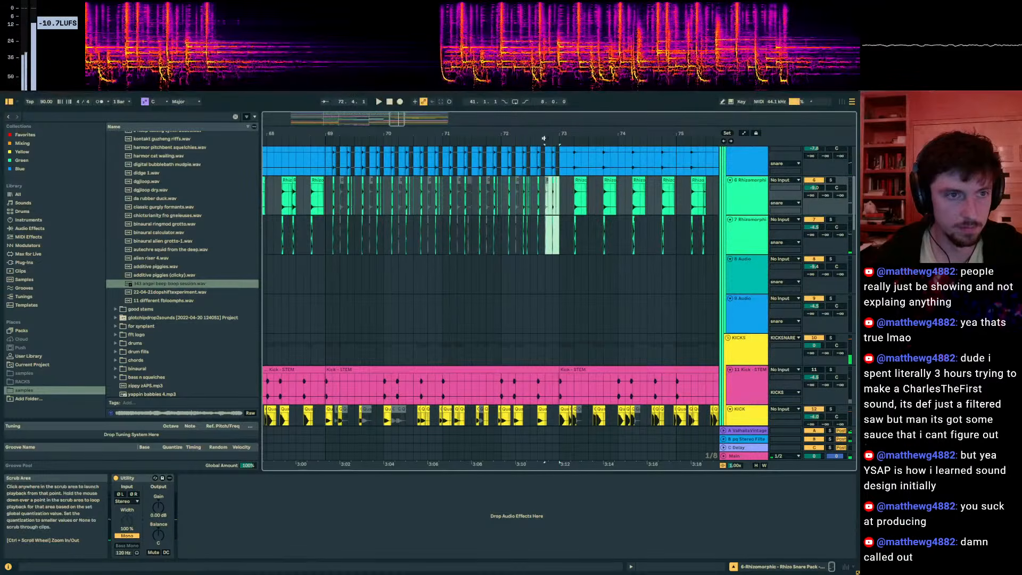
scroll(546, 138, up, 10)
scroll(547, 160, up, 2)
drag(701, 281, 515, 200)
click(328, 244)
key(space)
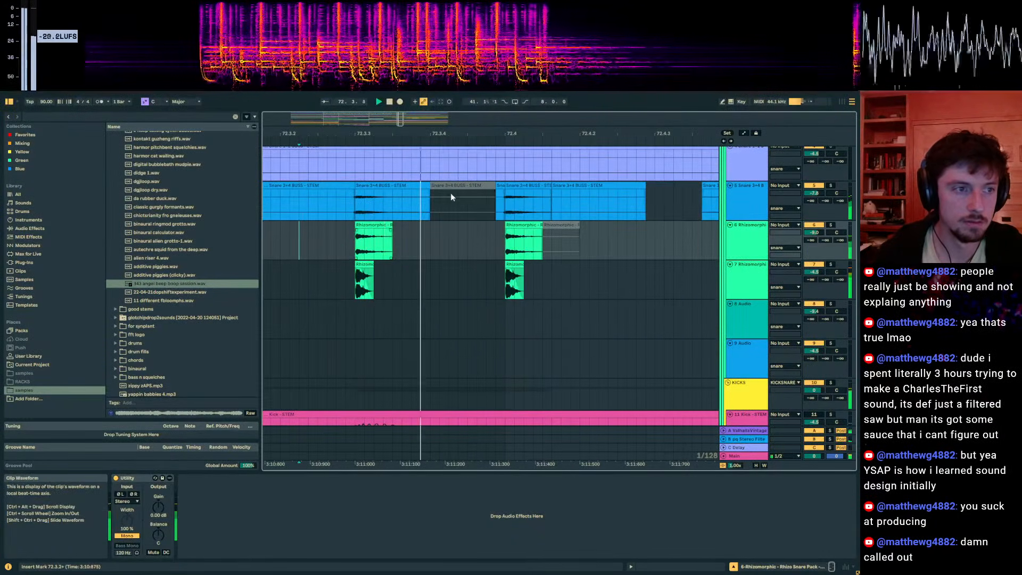
Step: Duplicate the edited snare clips of bars 69 to 73 on the snare tracks into bars 73 to 77
drag(453, 134, 524, 69)
drag(678, 226, 397, 203)
key(Delete)
key(ctrl+d)
scroll(501, 262, down, 3)
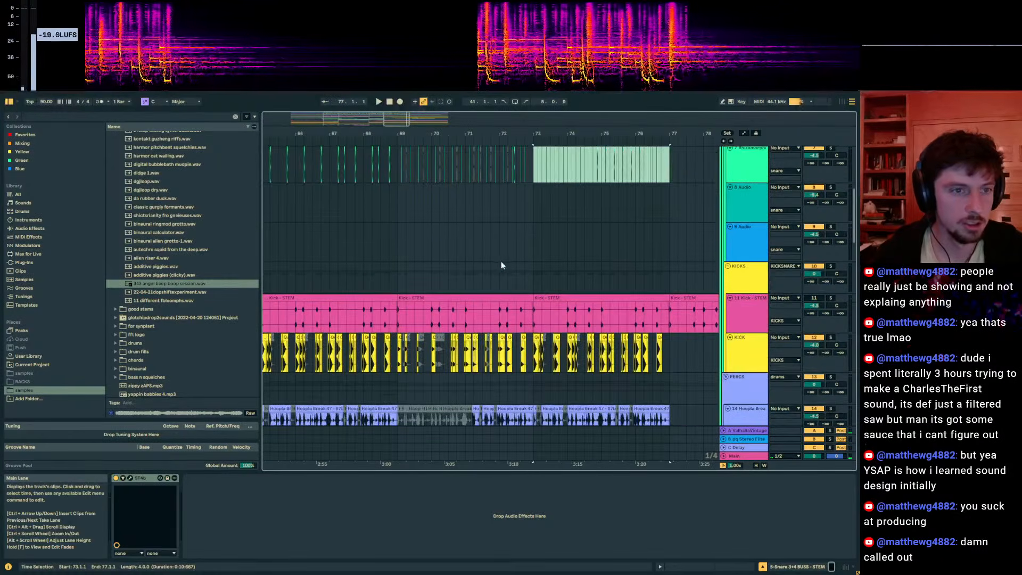
Step: Try one continuous Hoopla Break clip from bar 73 to 77 with its BPM halved to 43.50, and audition it
scroll(503, 271, down, 5)
click(642, 264)
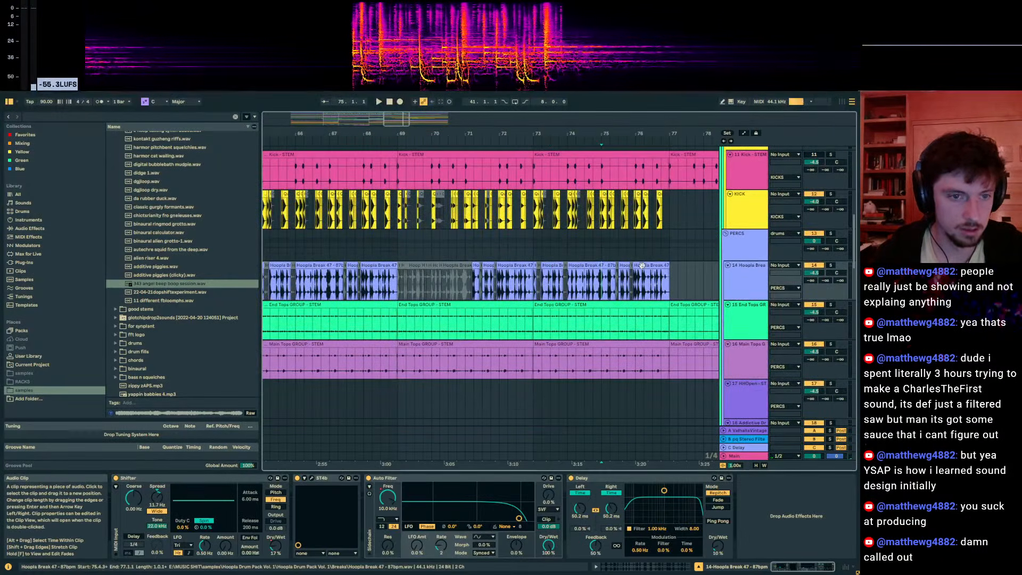
drag(628, 282, 525, 282)
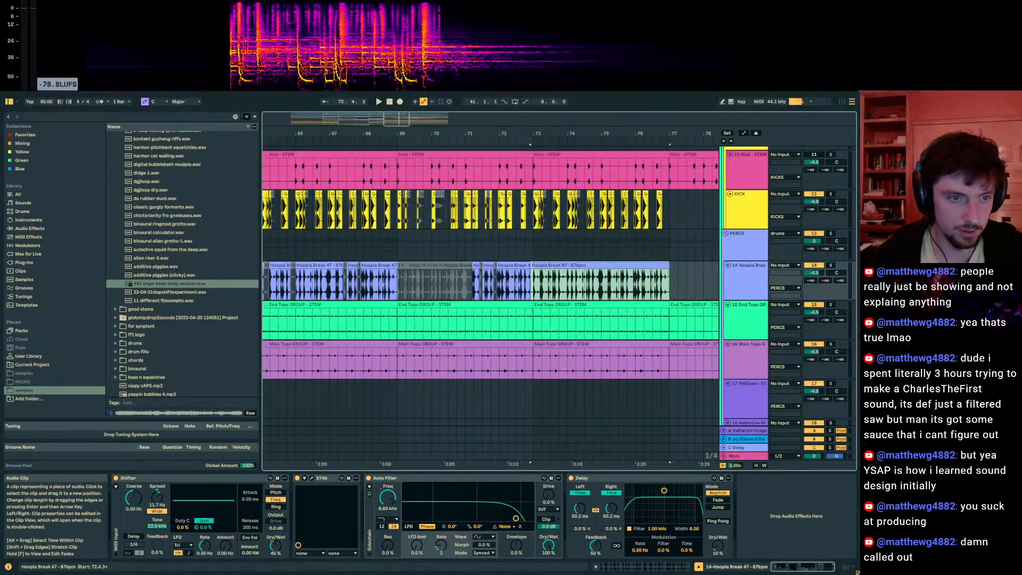
click(626, 566)
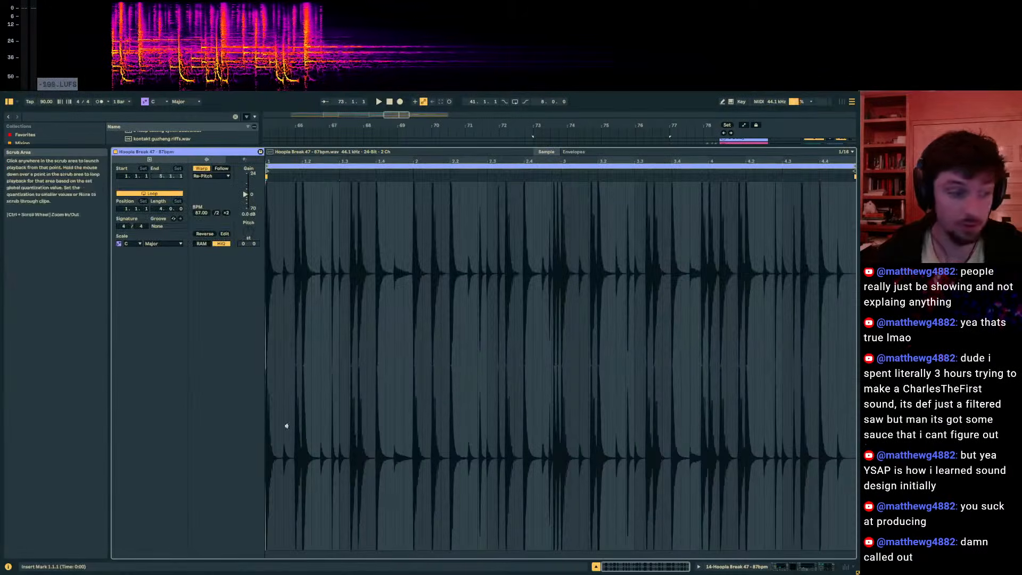
click(219, 213)
key(space)
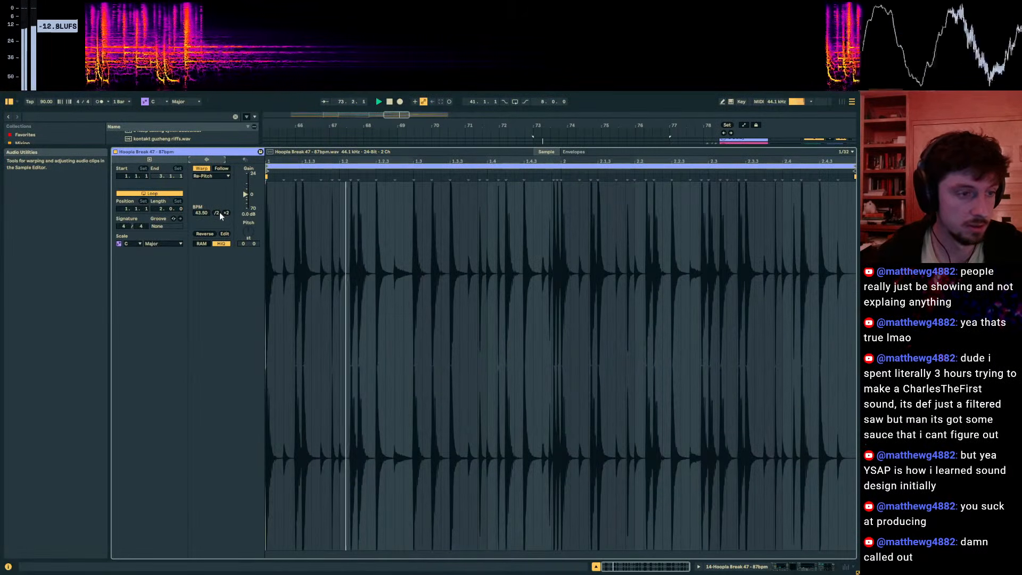
click(761, 566)
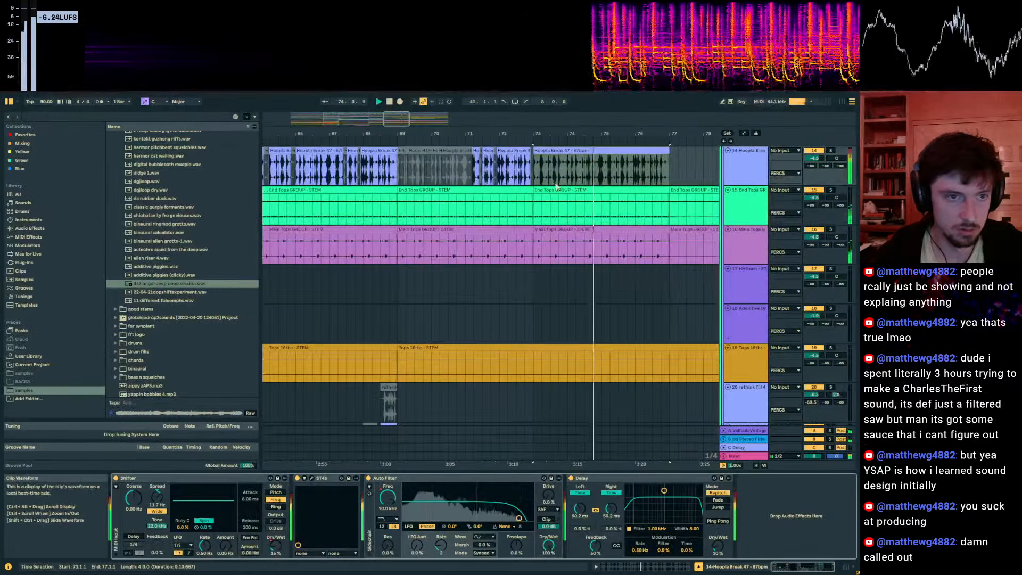
scroll(575, 250, up, 1)
key(space)
Step: Duplicate the Hoopla Break clips of bars 69 to 73 into bars 73 to 77
drag(536, 216, 396, 217)
key(ctrl+d)
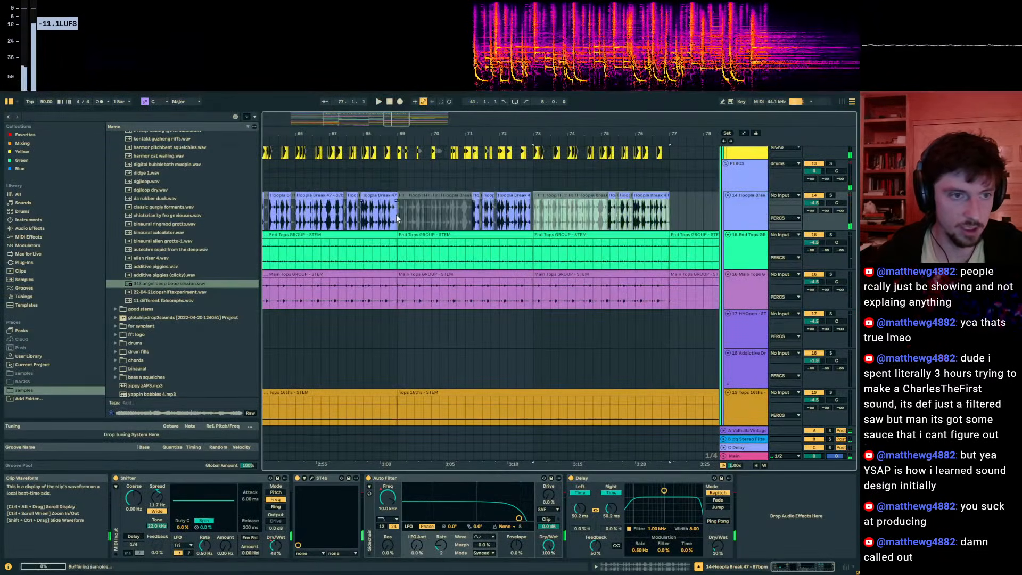
click(397, 216)
Step: Insert a new audio track directly below the Hoopla Break track
scroll(692, 234, up, 1)
click(743, 246)
key(ctrl+t)
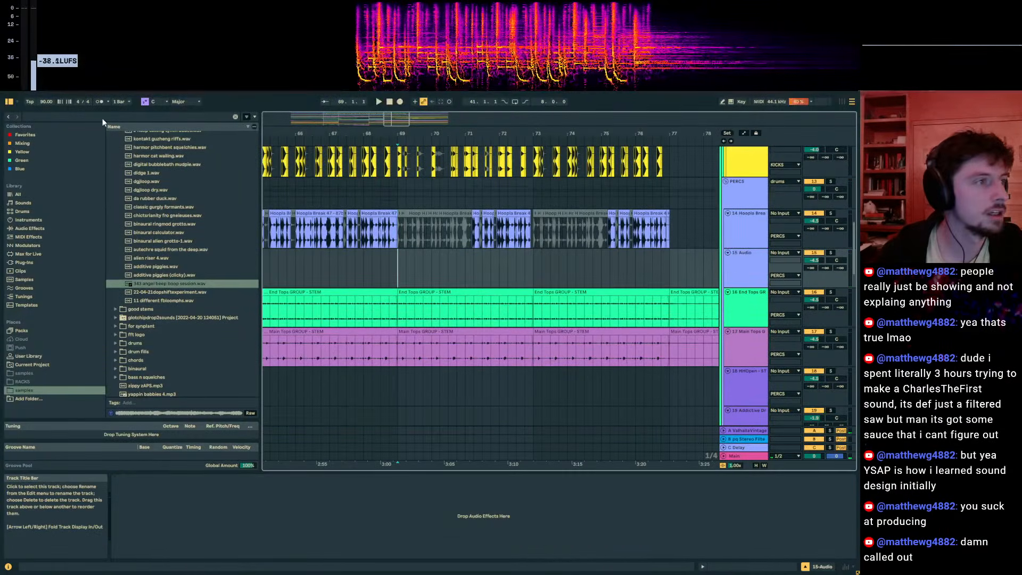
Step: Search the entire sample library for "hi hat" and audition the 91_HiHat and VEXST closed hat samples
click(102, 118)
text(hi hat)
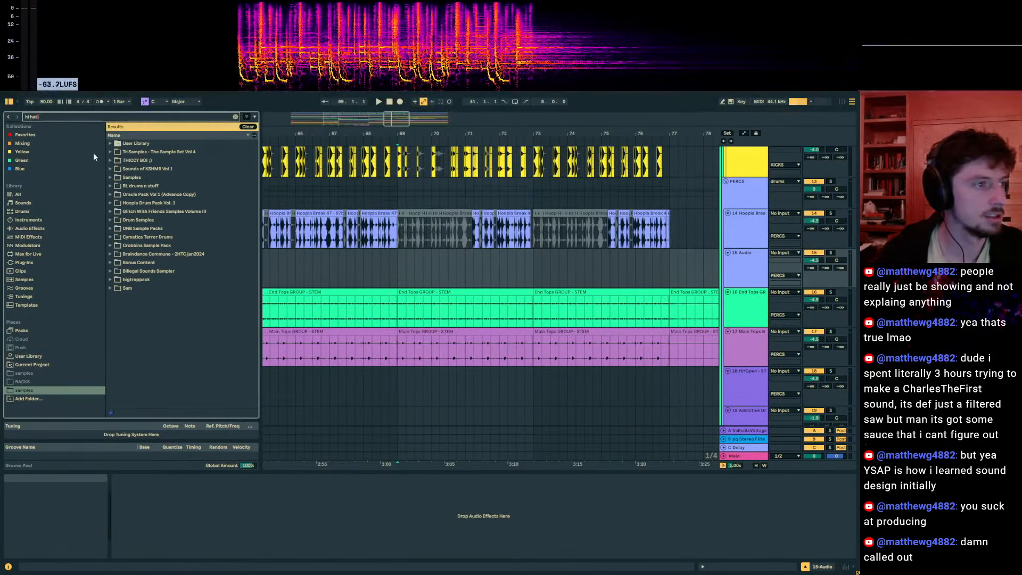
click(18, 194)
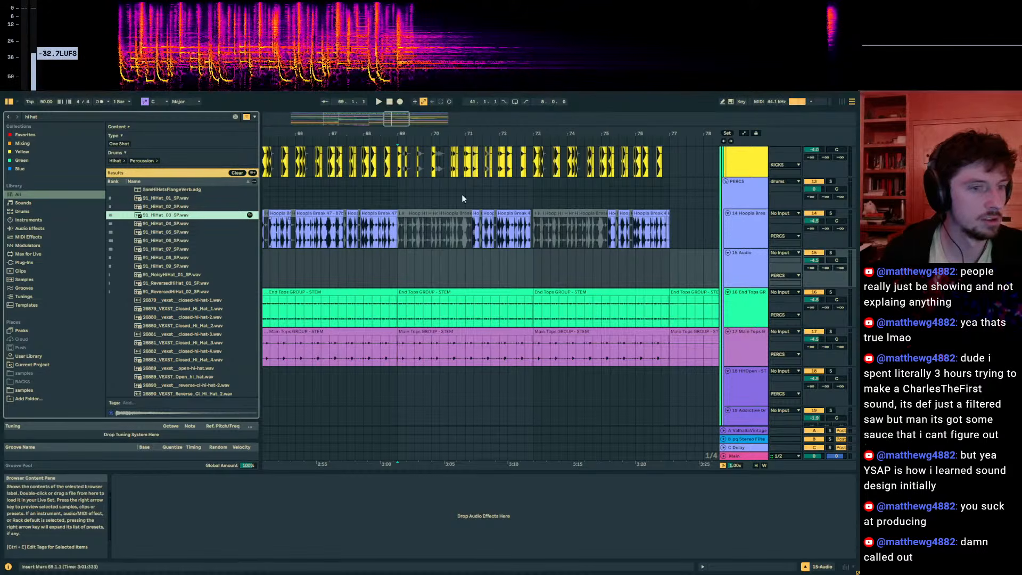
drag(539, 133, 539, 208)
click(180, 319)
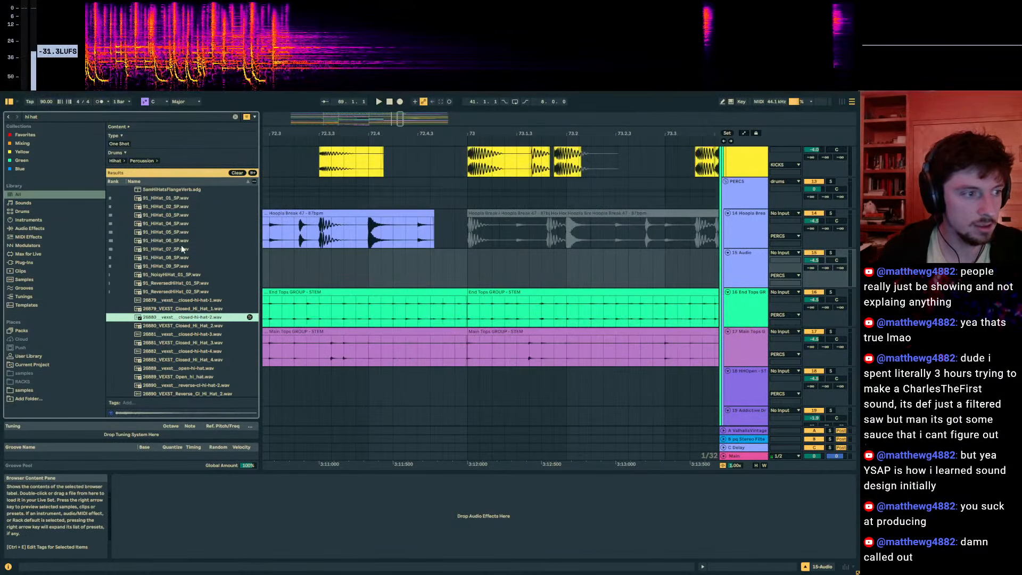
click(164, 198)
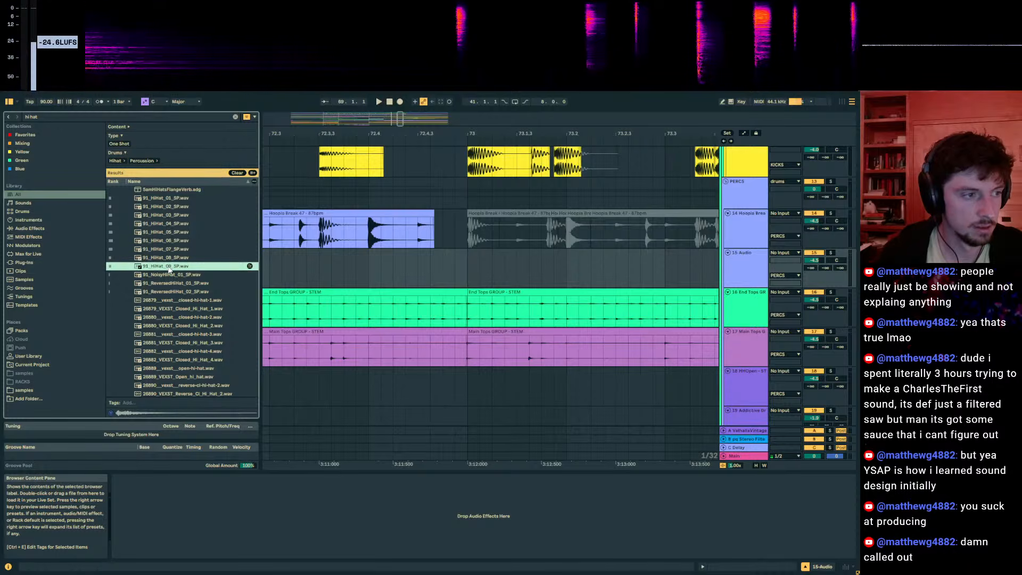
Step: Audition further hats and place the ten Abletunes FBD Taster - Hi Hats samples on the new audio track at bar 73
scroll(167, 288, down, 5)
click(172, 302)
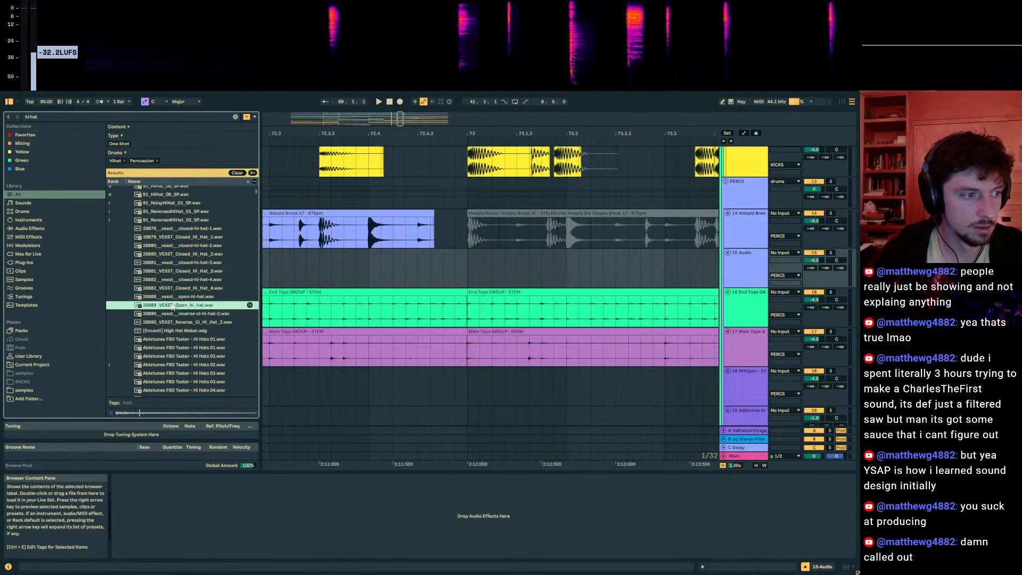
scroll(172, 306, down, 3)
click(172, 265)
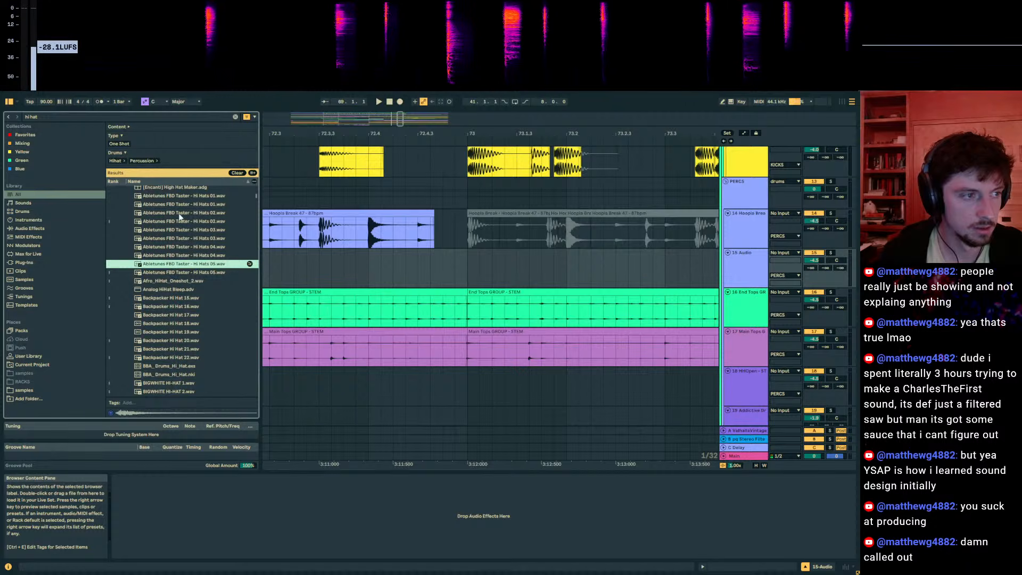
shift+click(193, 272)
drag(193, 272, 468, 265)
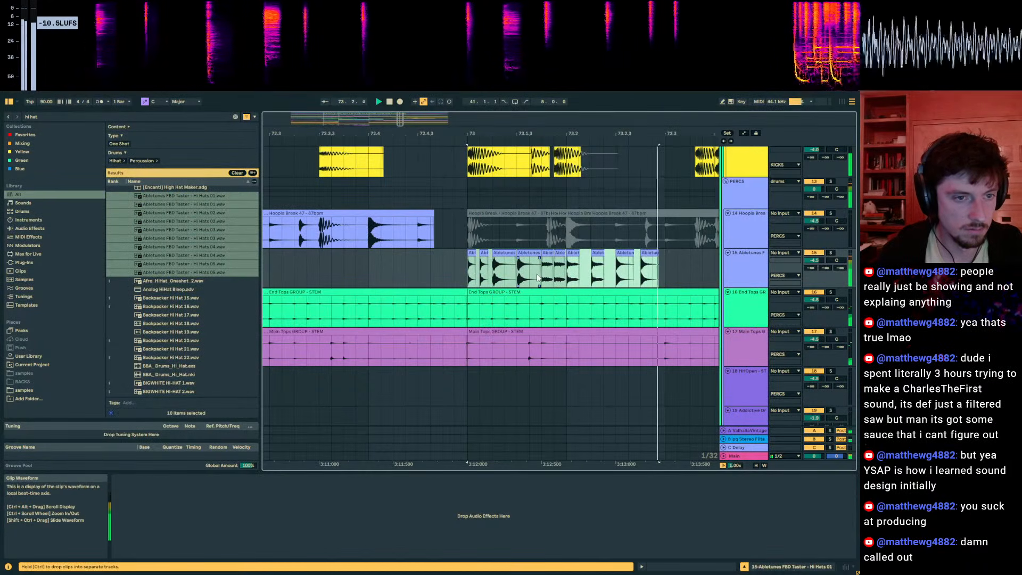
Step: Replace the fifth hi-hat clip, at 73.1.4, with the clip that follows it and audition the result from 72.4.4
click(548, 253)
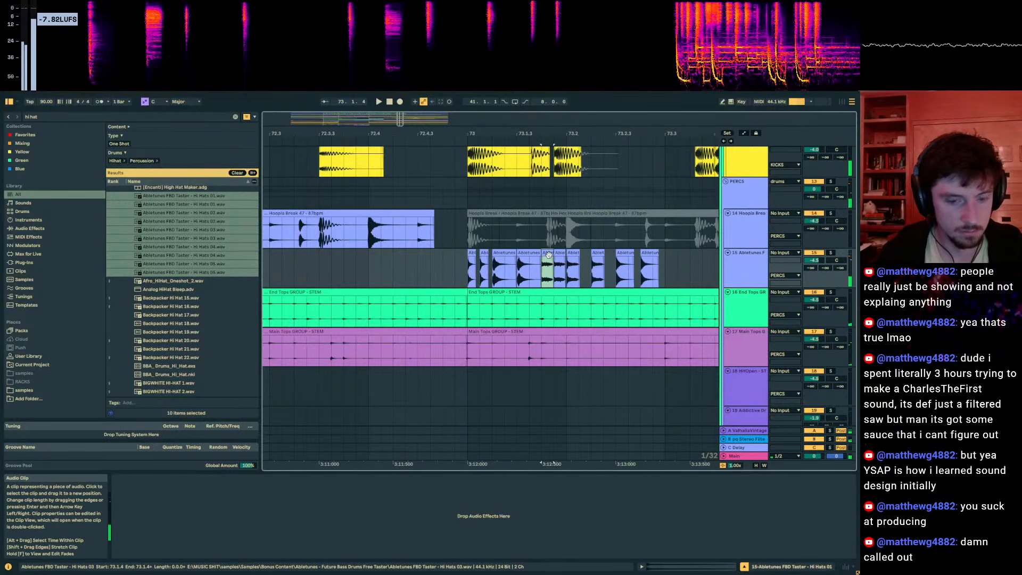
key(0)
click(473, 252)
key(space)
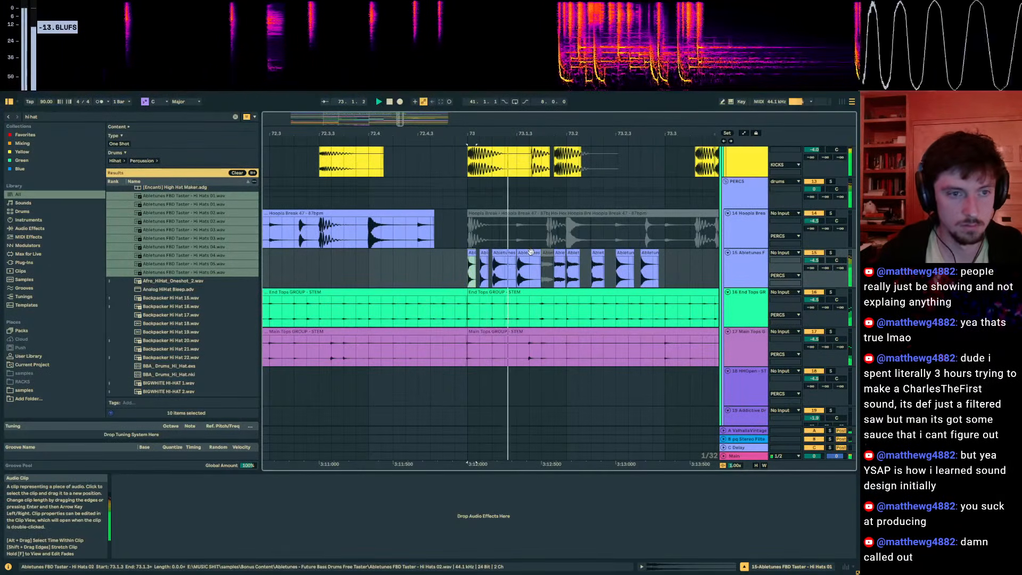
key(space)
drag(559, 253, 547, 254)
click(443, 269)
key(space)
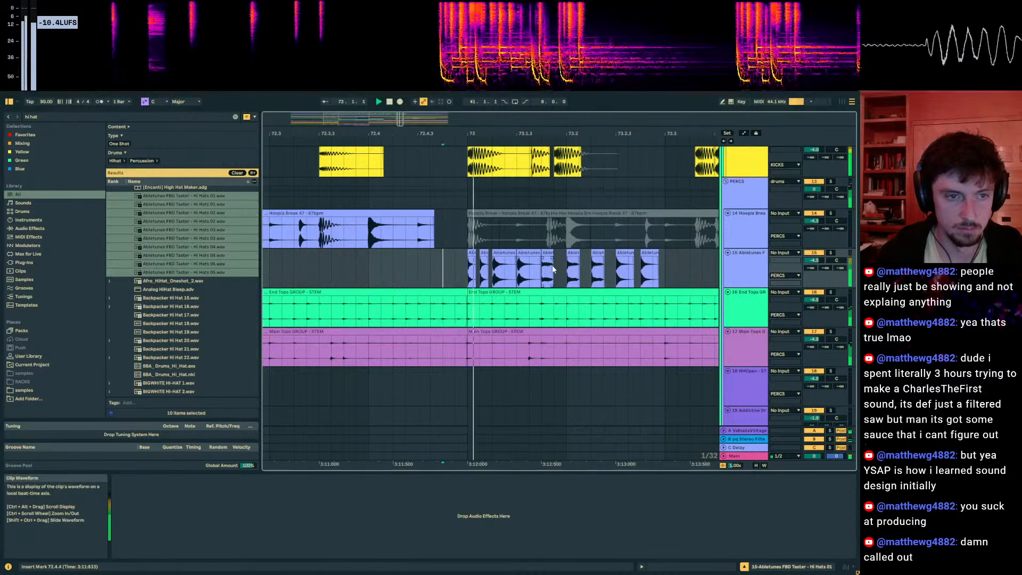
key(space)
Step: Deactivate the hi-hat clip at 73.2 and the one half a beat after it, and play from 72.4.4
click(573, 253)
key(0)
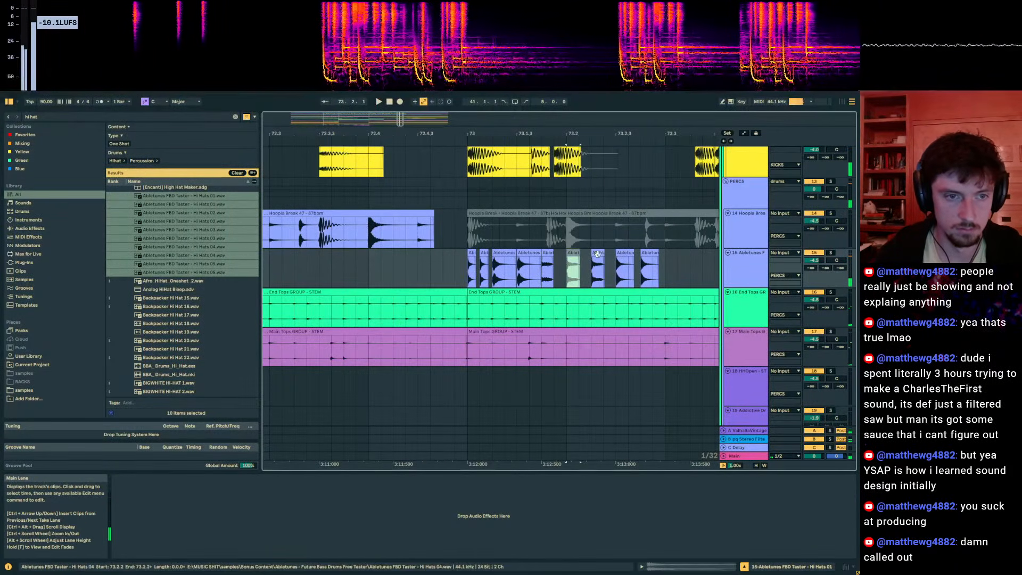
click(624, 253)
click(443, 270)
key(space)
Step: Duplicate the half-beat hi-hat pattern starting at 73.2 onto the next half beat and replay from 72.4.4
drag(616, 270, 568, 276)
key(ctrl+d)
key(space)
click(443, 277)
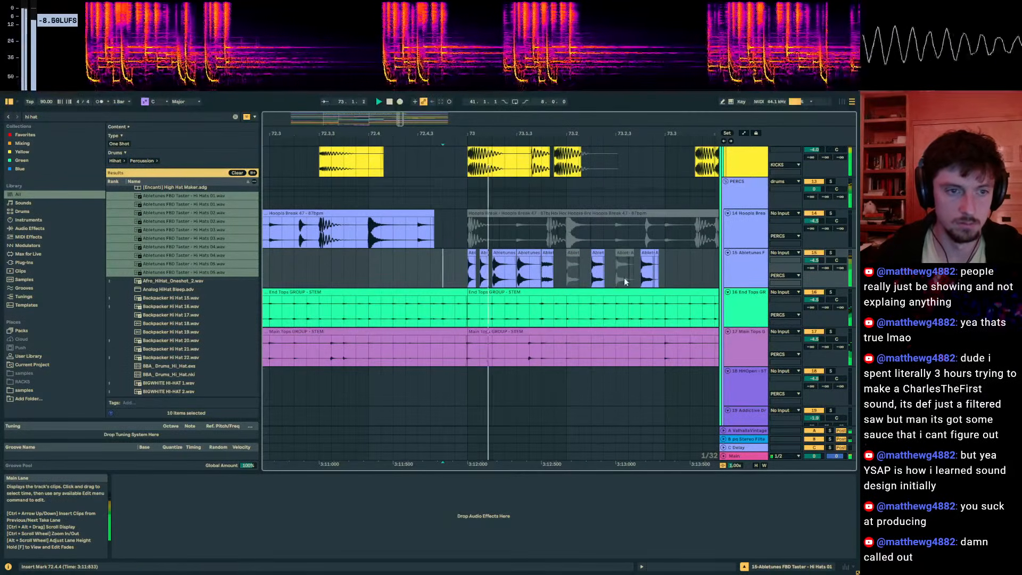
Step: Duplicate the one-beat hi-hat pattern starting at 73.2 repeatedly into bar 74 and stop playback
drag(665, 284, 570, 279)
key(ctrl+d)
key(ctrl+d)
key(ctrl+d)
key(ctrl+d)
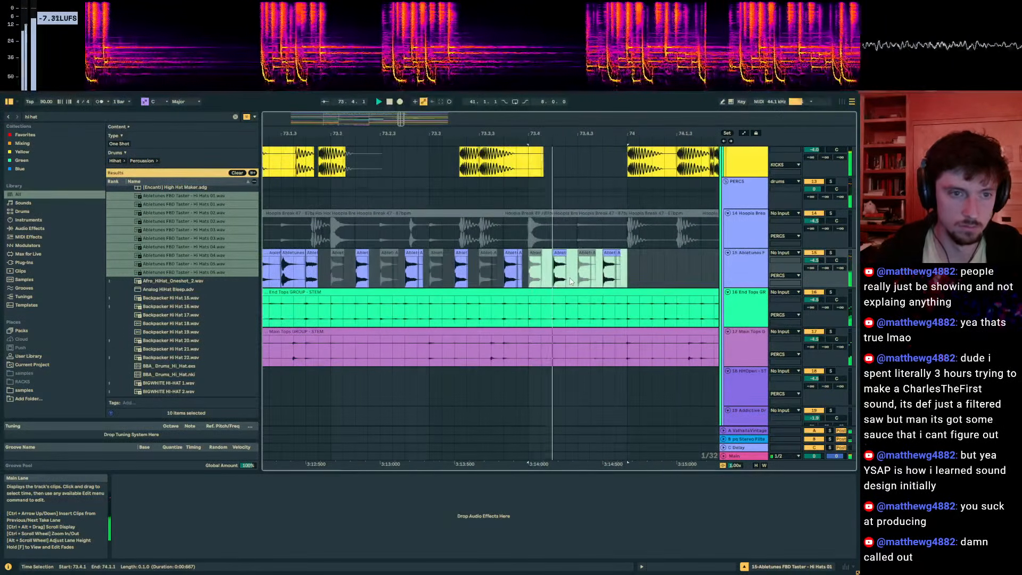
key(space)
Step: Copy the repeating hi-hat pattern spanning 73.2.1 to 74.3.2 onto a new audio track at bar 73 and play it
drag(584, 131, 619, 91)
drag(645, 274, 458, 280)
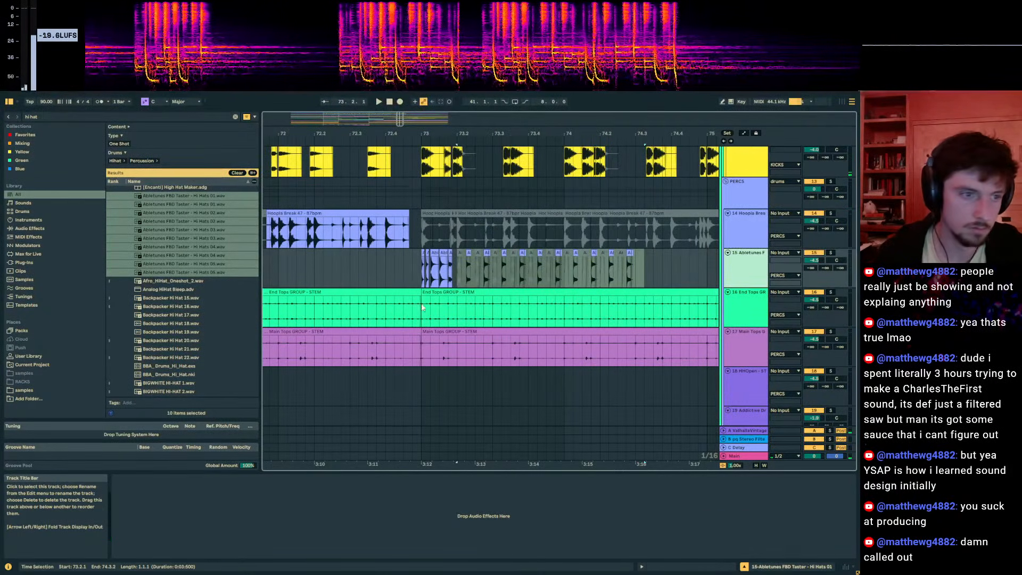
key(ctrl+t)
click(418, 300)
key(ctrl+v)
key(space)
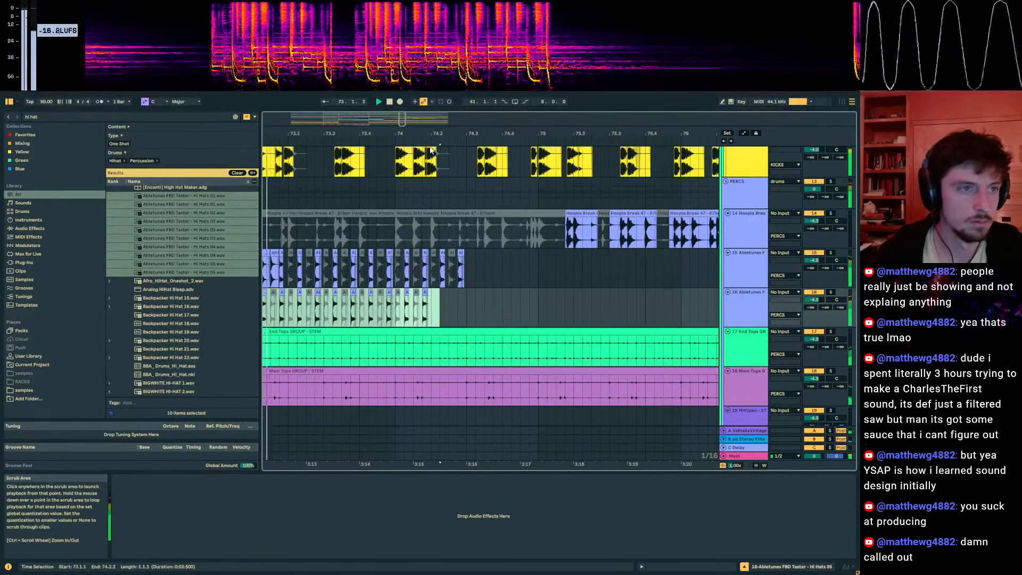
Step: Delete the repeating pattern that follows the opening four clips on the original hi-hat track
key(space)
drag(584, 277, 401, 276)
key(Delete)
Step: Duplicate the one-bar pattern from bar 73 on the new hi-hat track three times, up to bar 77, and audition it
drag(365, 312, 502, 313)
key(ctrl+d)
key(ctrl+d)
key(ctrl+d)
click(376, 143)
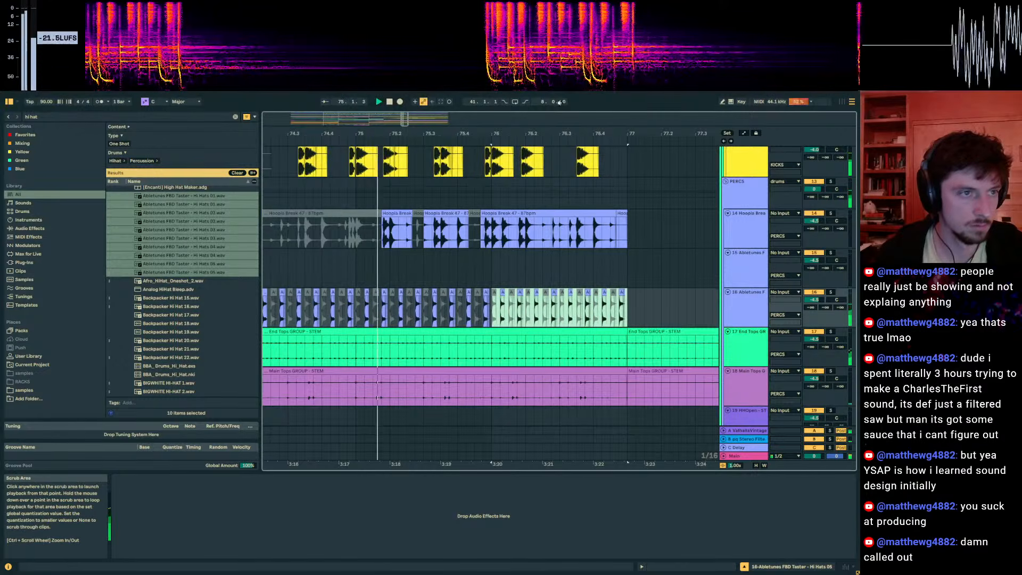
Step: Copy the opening four hi-hat clips from bar 73 to bar 74 on the original hi-hat track and audition them
key(space)
click(295, 274)
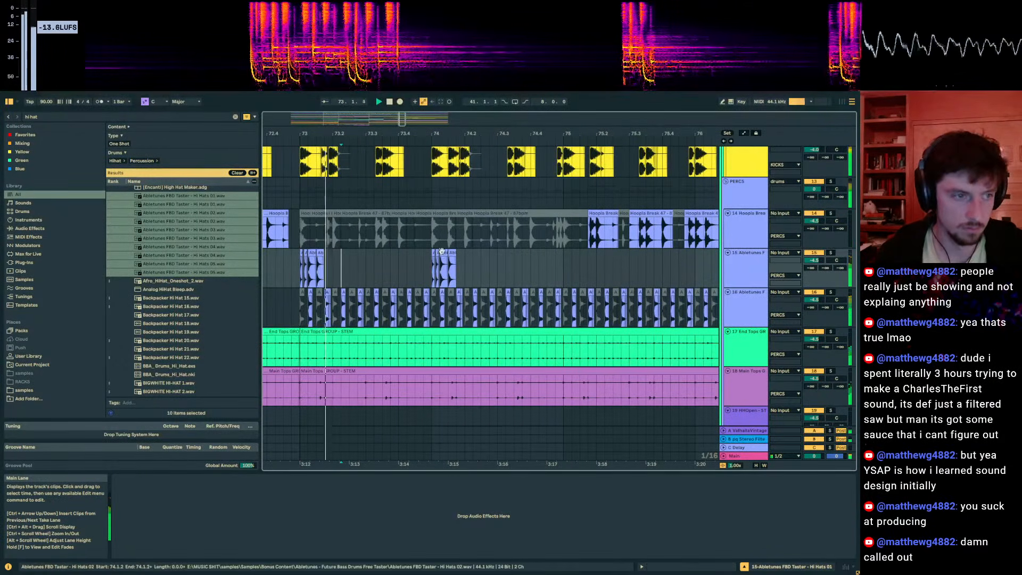
drag(455, 273, 434, 272)
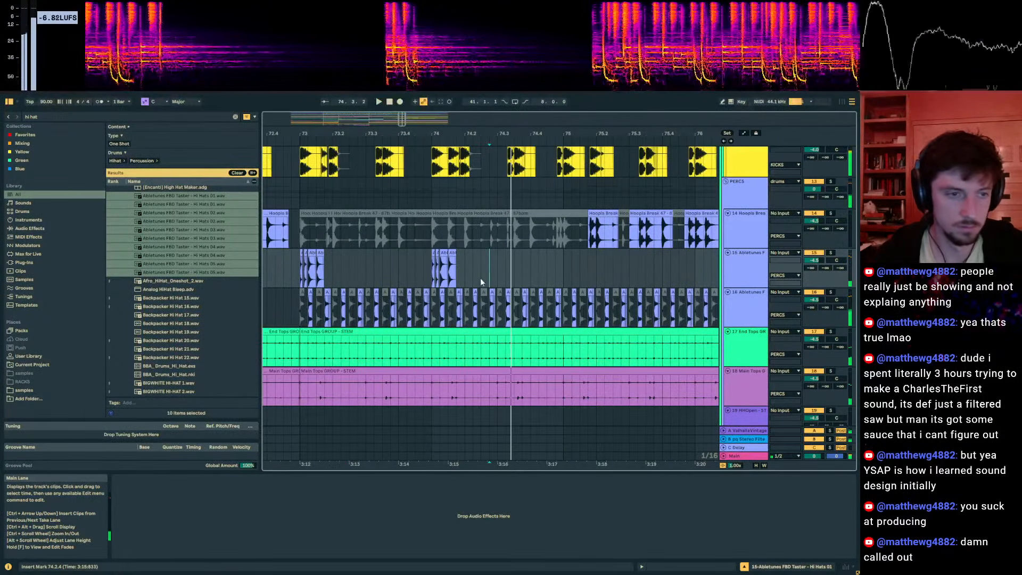
key(Delete)
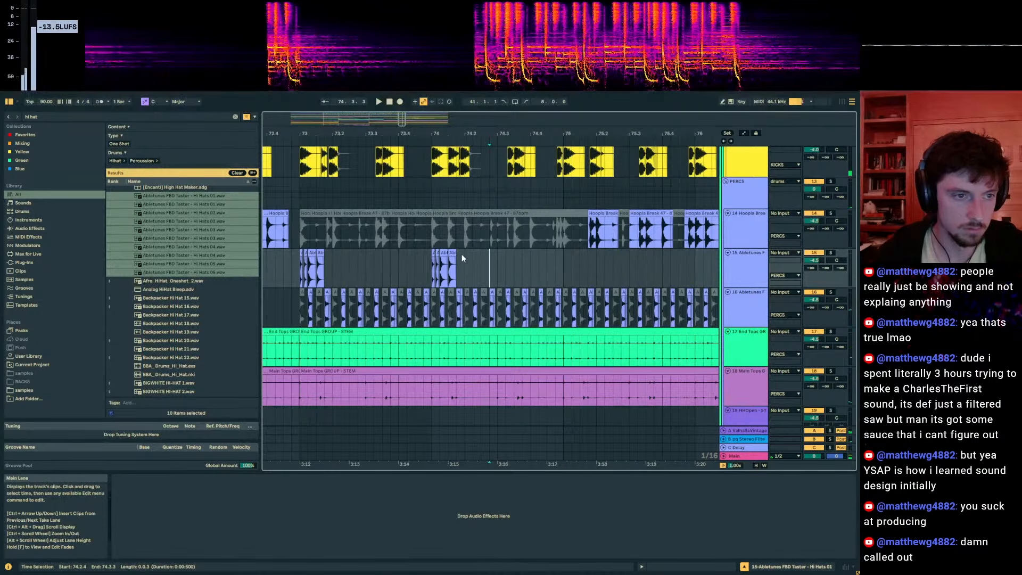
Step: Place the sample Backpacker Hi Hat 19 at 74.2.3 on the original hi-hat track and trim its end to 75.1.1
click(174, 331)
shift+click(172, 300)
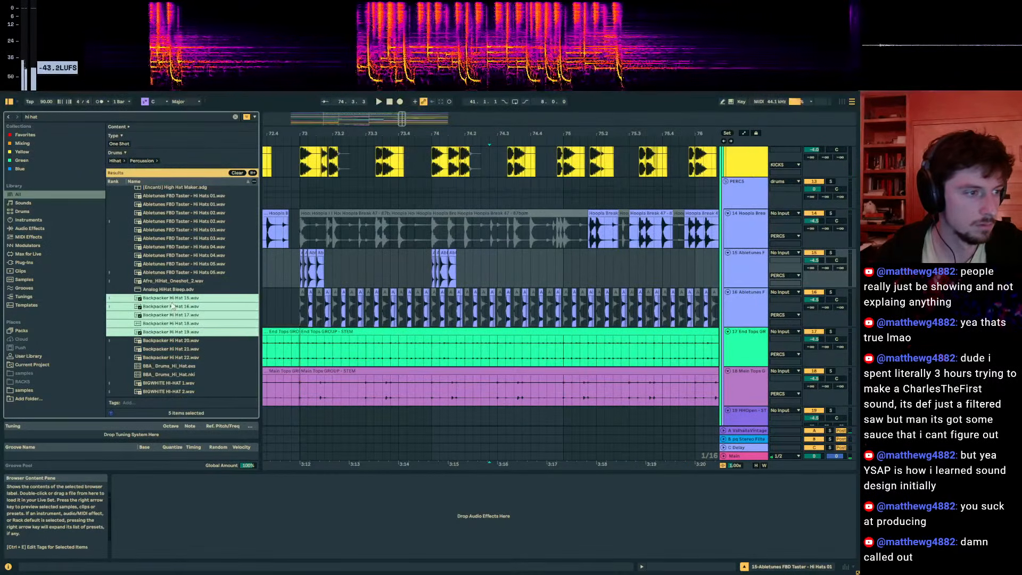
drag(160, 333, 522, 270)
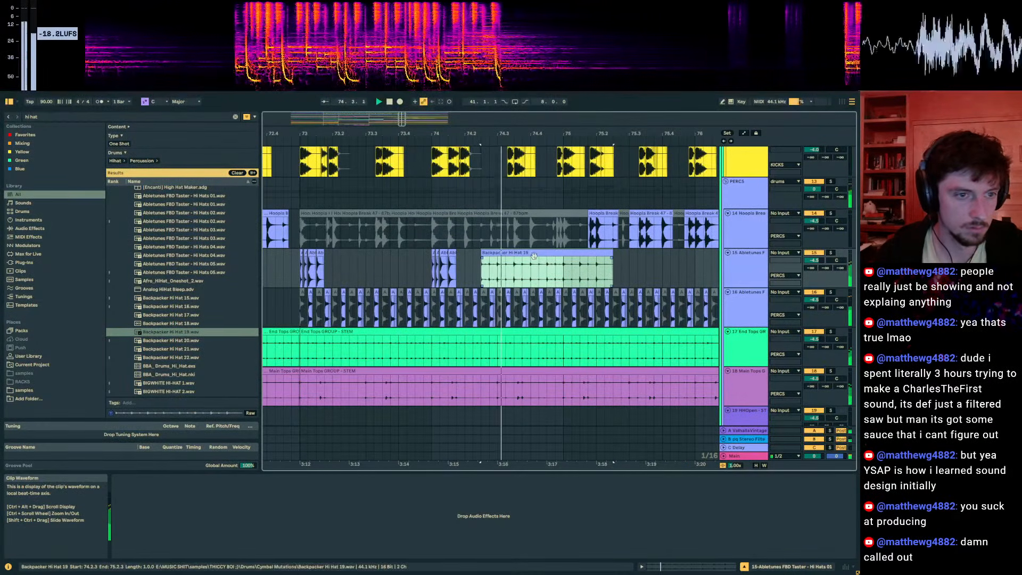
drag(612, 257, 556, 256)
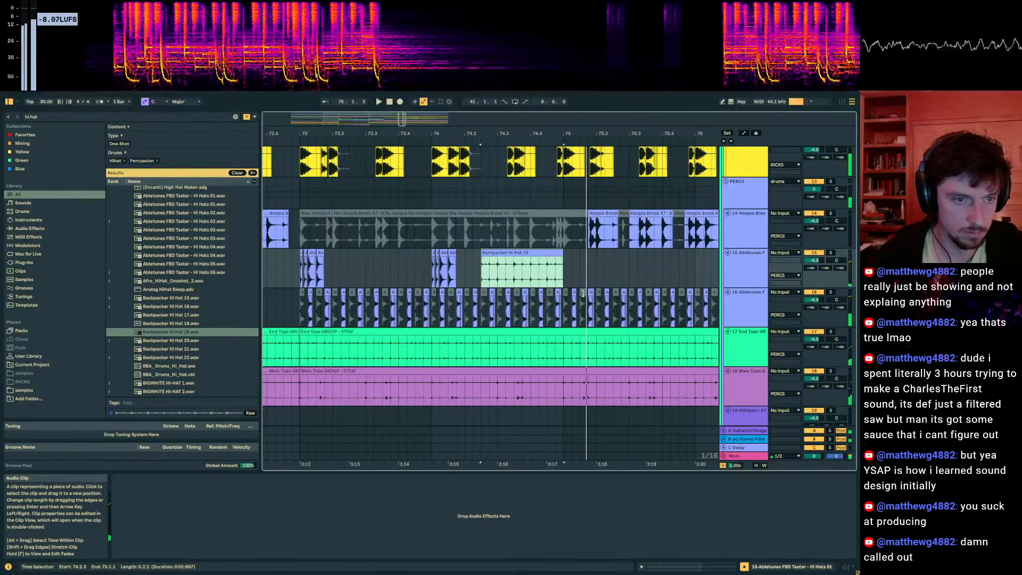
Step: Raise the clip gain of Backpacker Hi Hat 19 to about 18 dB while auditioning it
click(712, 572)
key(space)
drag(245, 194, 245, 177)
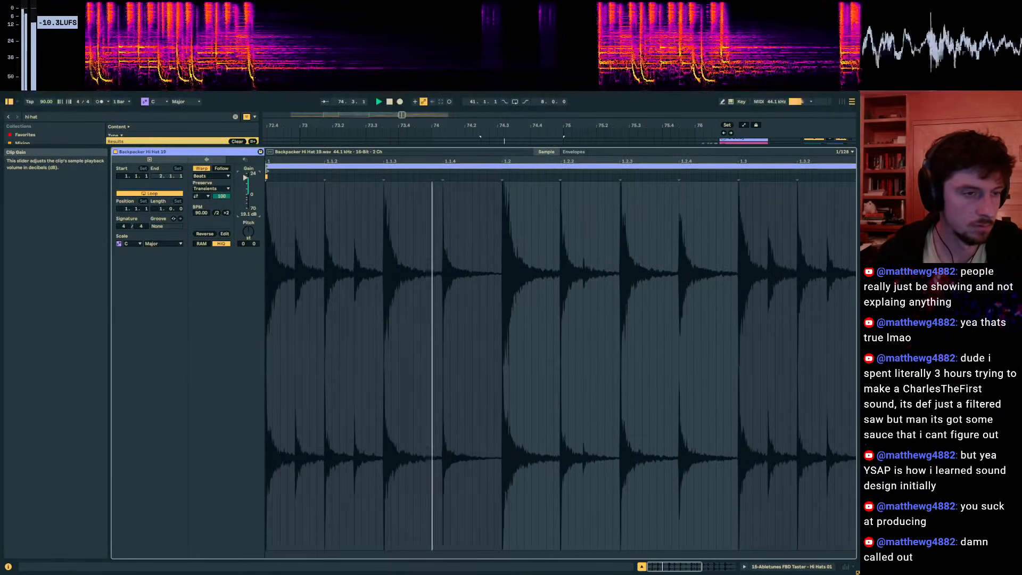
click(798, 570)
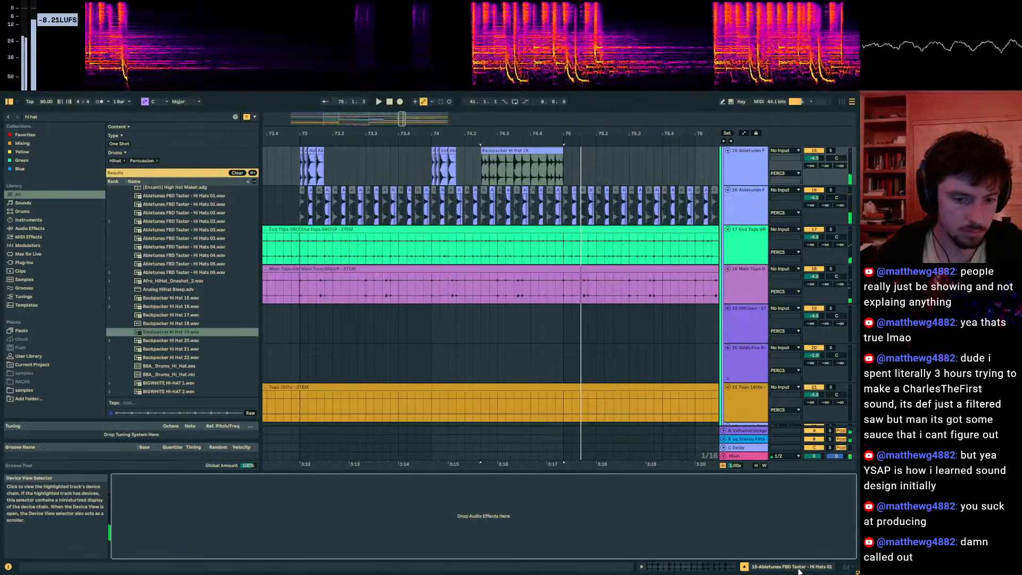
Step: Add a long fade-in to the Backpacker Hi Hat 19 clip before bar 75 and audition it
scroll(504, 146, up, 2)
mouse_move(481, 184)
mouse_down()
mouse_move(459, 188)
mouse_move(489, 186)
mouse_up()
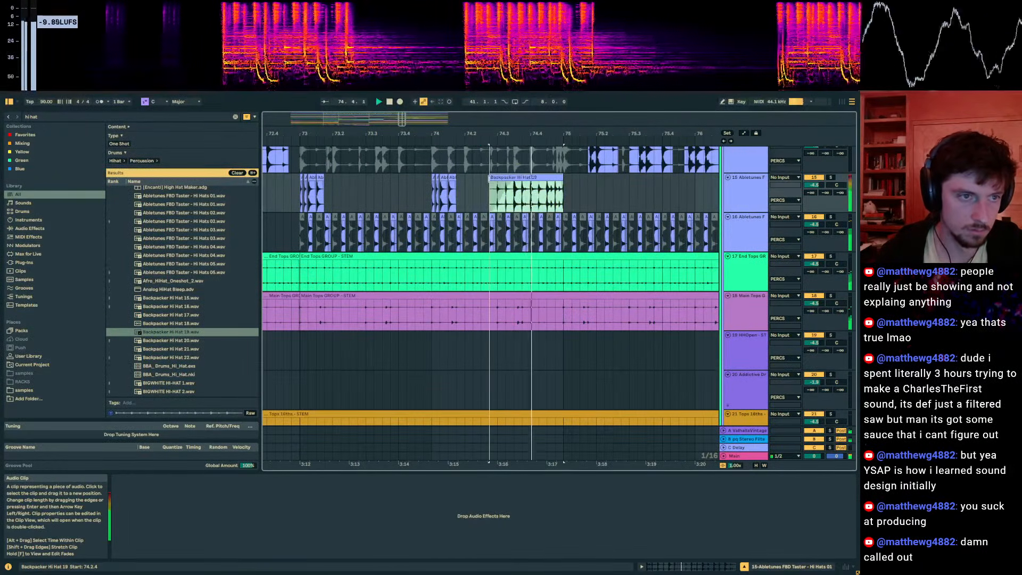
key(space)
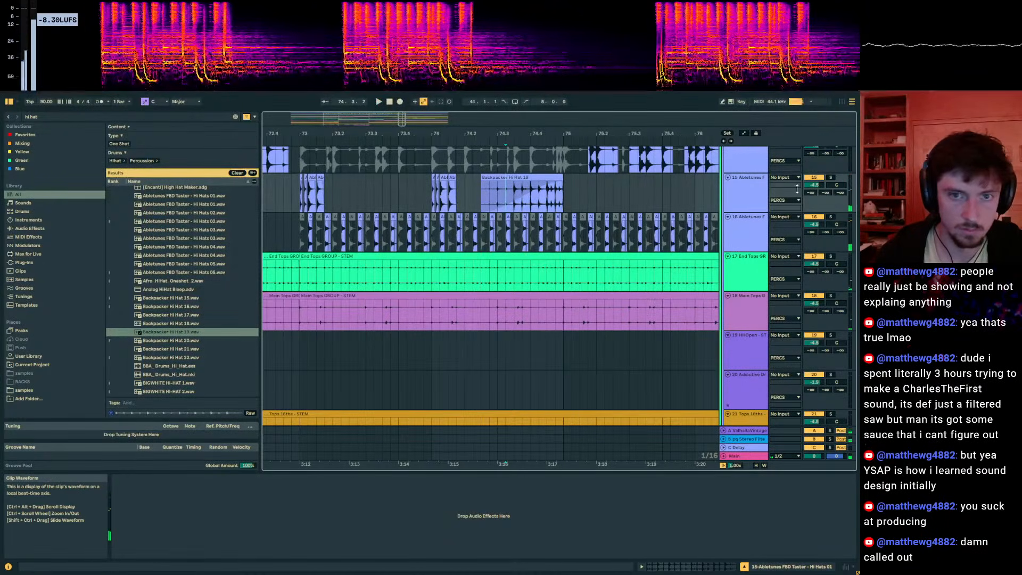
Step: Automate send B on the original hi-hat track to ramp up to about -2.4 dB towards bar 75
key(a)
key(b)
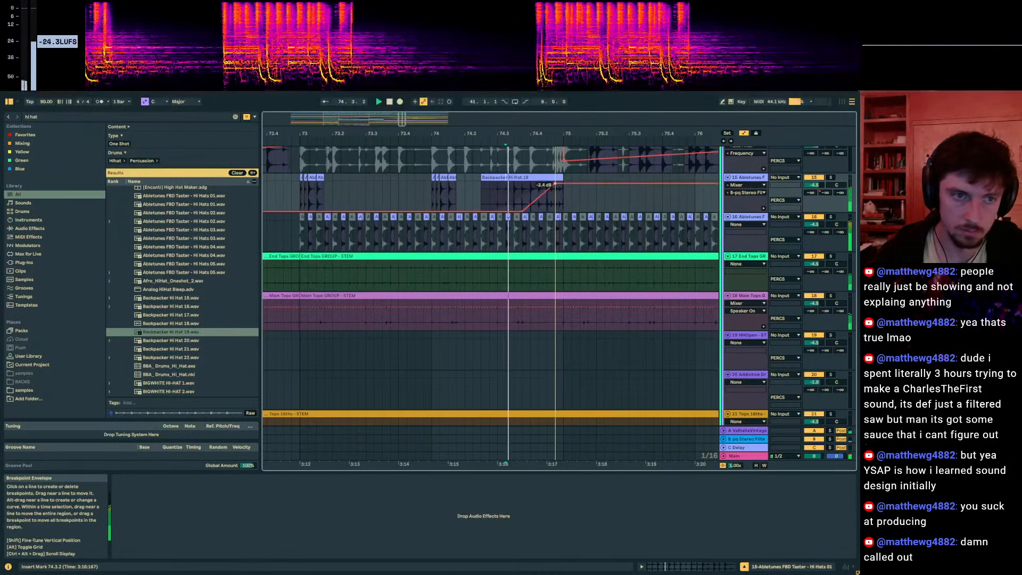
key(a)
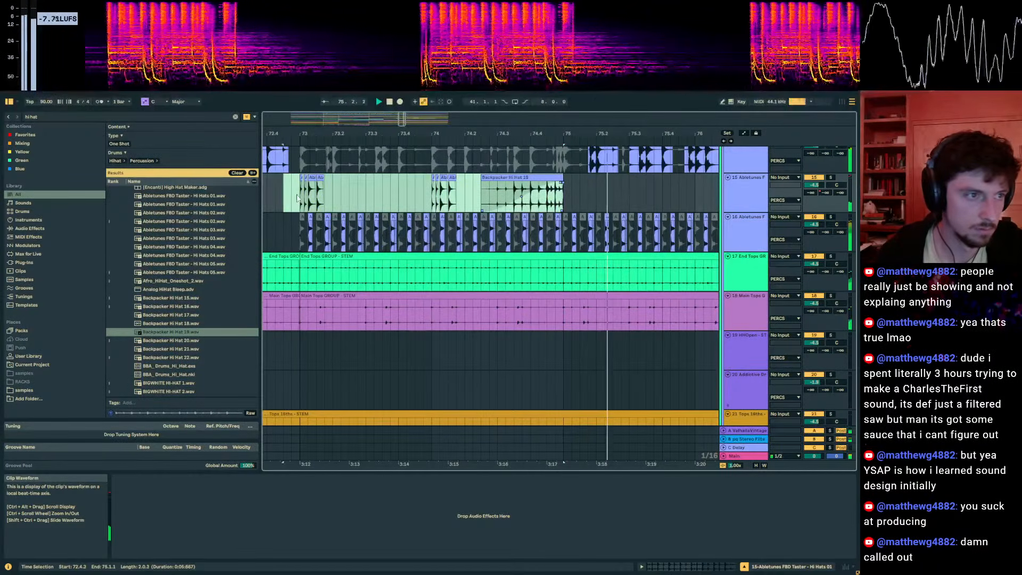
Step: Duplicate the two-bar phrase from bar 73 to bar 75 on the original hi-hat track and play from 72.4.3
key(space)
drag(350, 134, 565, 128)
drag(310, 198, 317, 200)
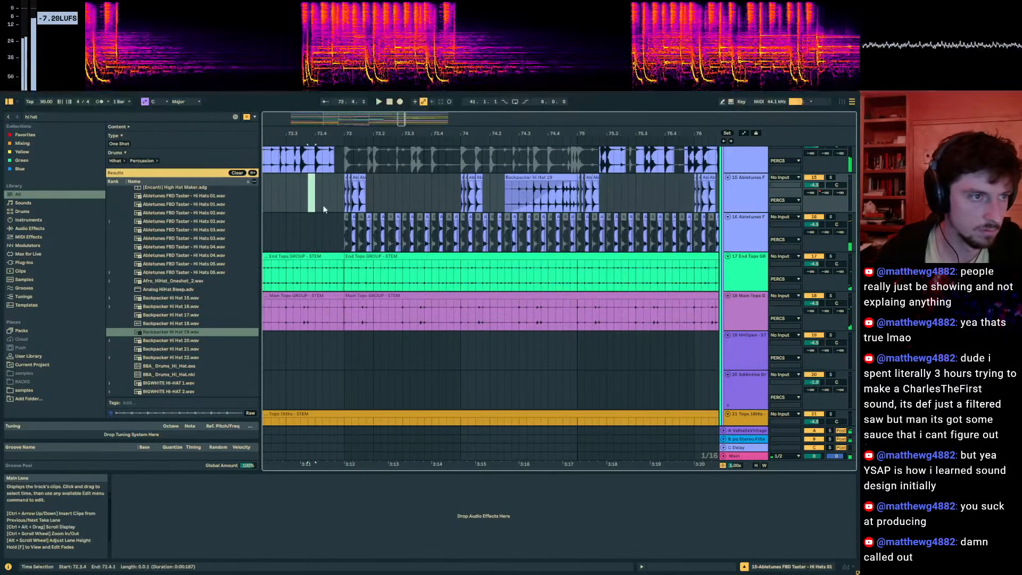
key(space)
click(328, 195)
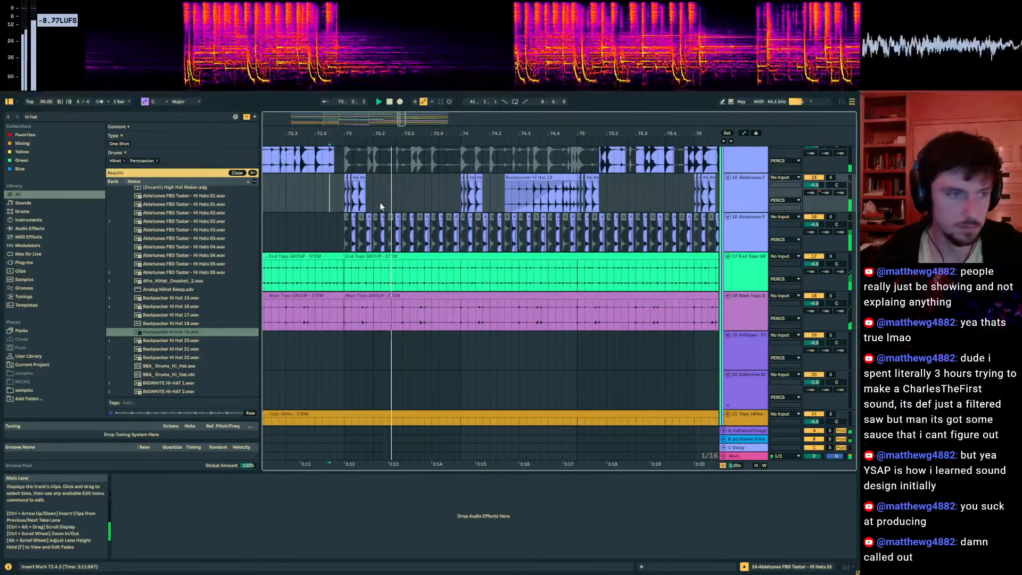
scroll(394, 219, up, 3)
scroll(395, 220, up, 2)
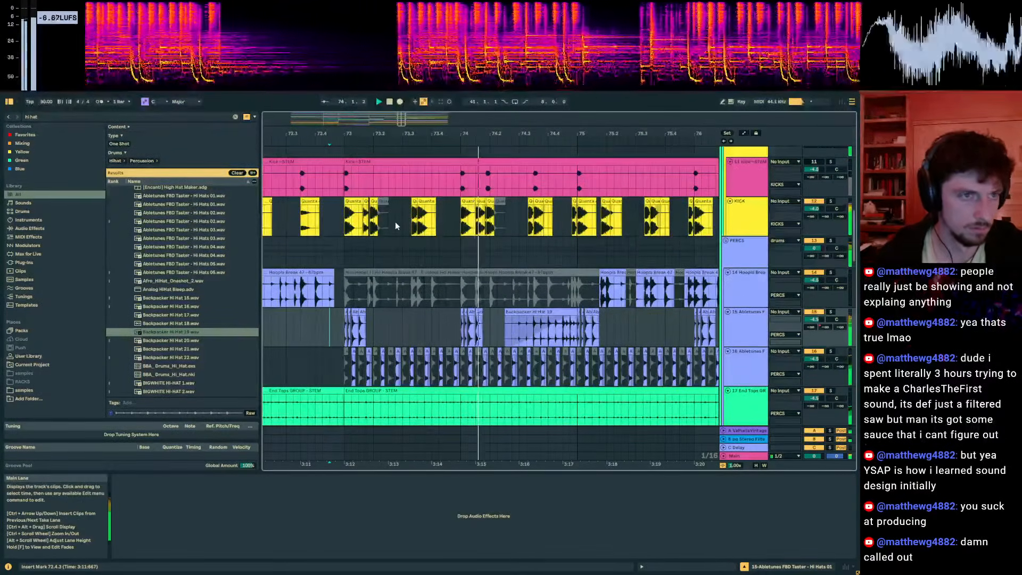
Step: Replace the kick clips in bars 73 to 77 with a duplicate of the four-bar kick pattern starting at bar 69
drag(402, 133, 490, 140)
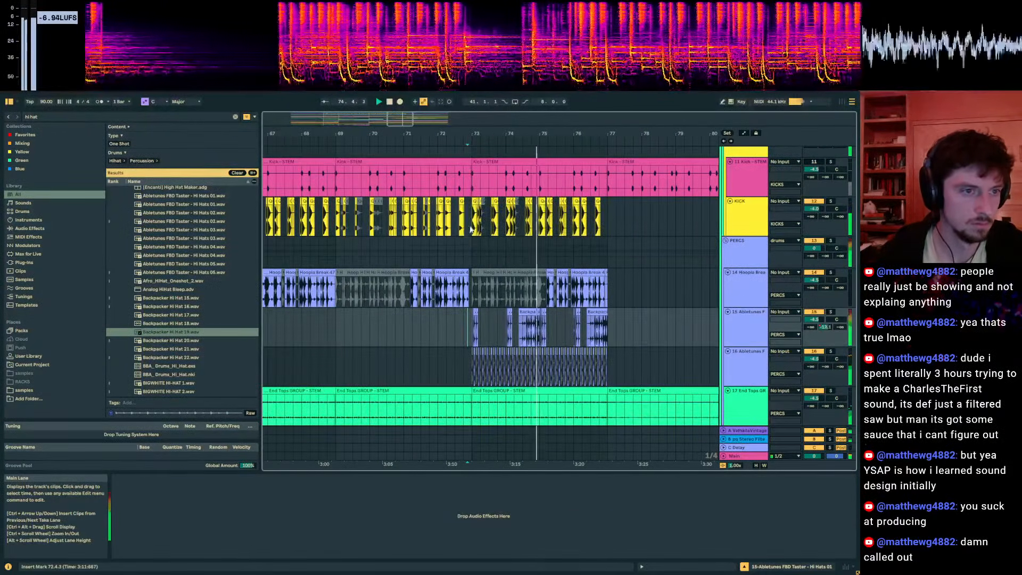
key(Delete)
mouse_move(471, 230)
mouse_down()
mouse_move(716, 230)
mouse_move(337, 226)
mouse_move(484, 219)
mouse_up()
click(335, 227)
key(ctrl+d)
scroll(534, 277, down, 3)
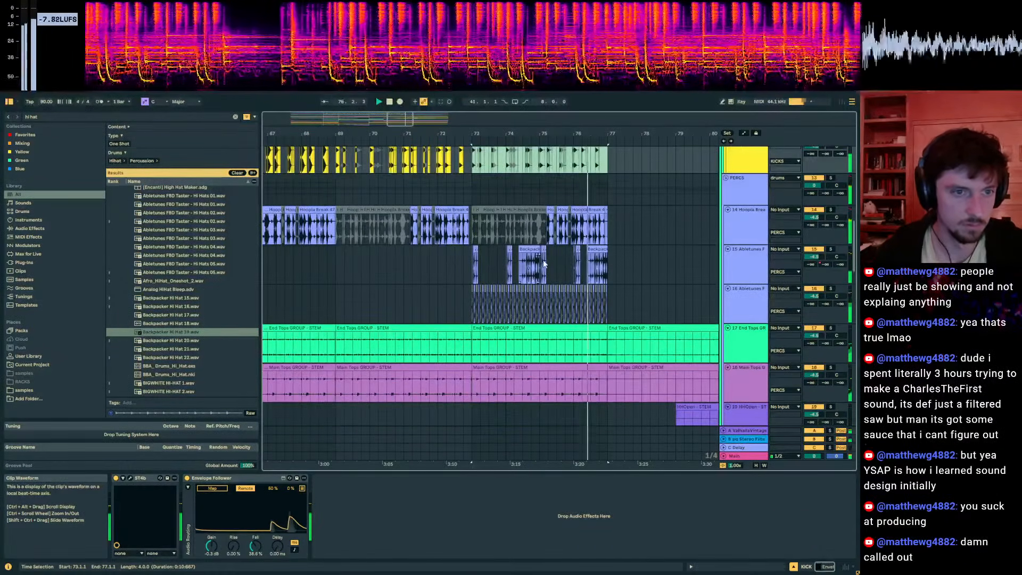
Step: Insert an audio track below the original hi-hat track, copy the Backpacker Hi Hat 19 clip onto it at bar 75 and play
click(544, 242)
key(a)
key(a)
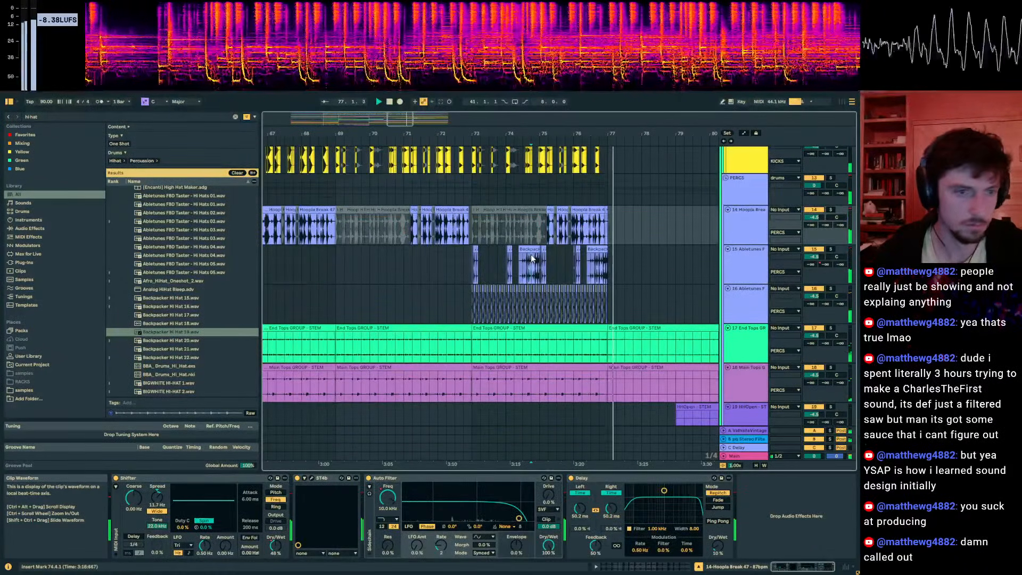
click(532, 258)
click(737, 272)
drag(512, 289, 541, 293)
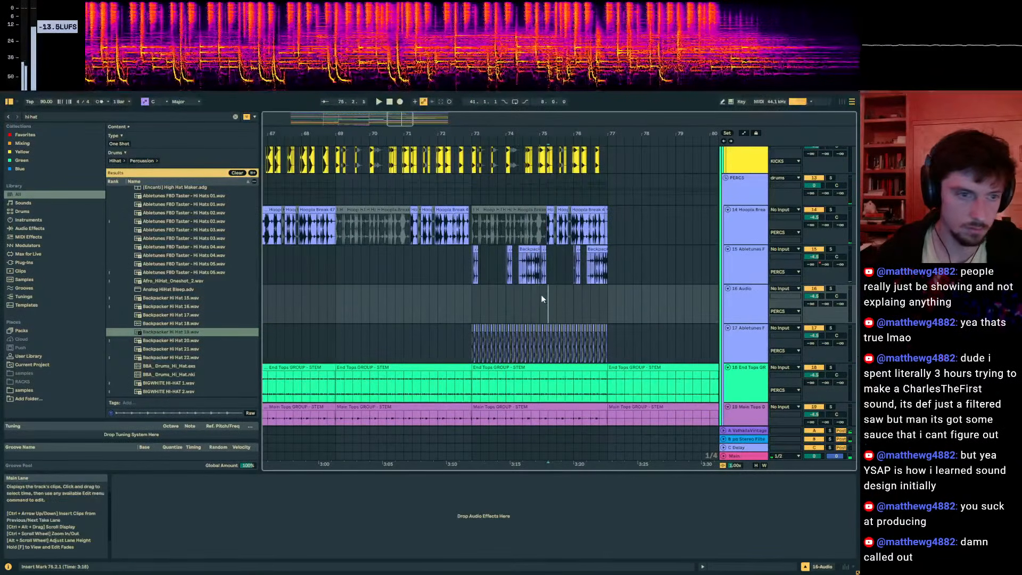
key(space)
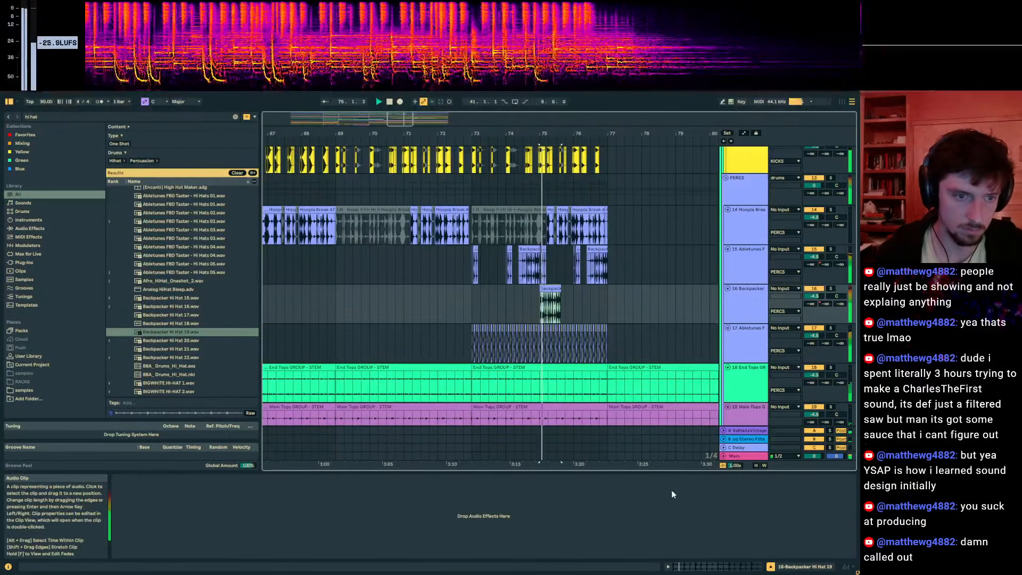
Step: Transpose the Backpacker Hi Hat 19 clip at bar 75 by -12 semitones and set its warp mode to Complex
click(712, 567)
drag(250, 233, 250, 255)
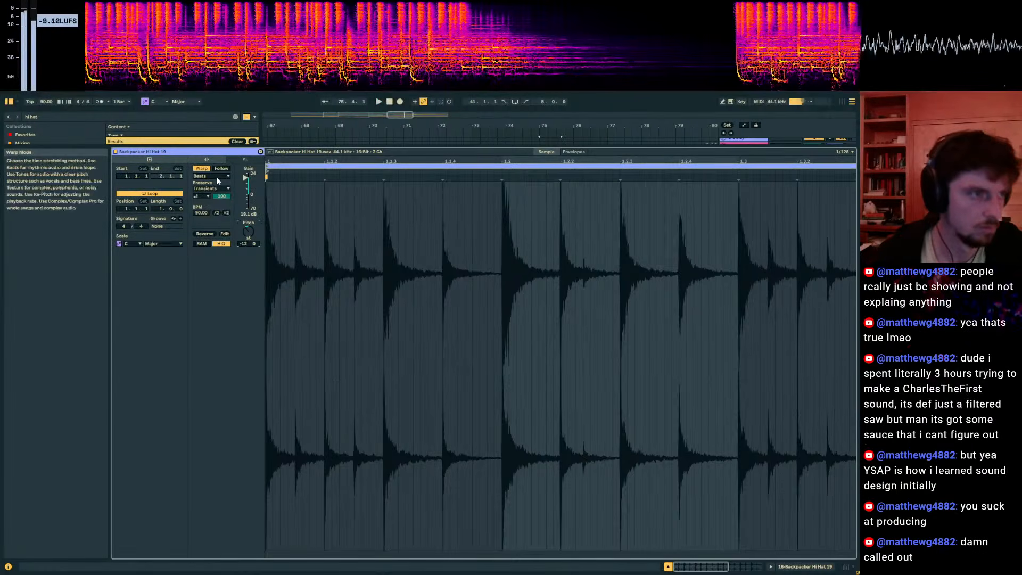
click(216, 176)
click(216, 209)
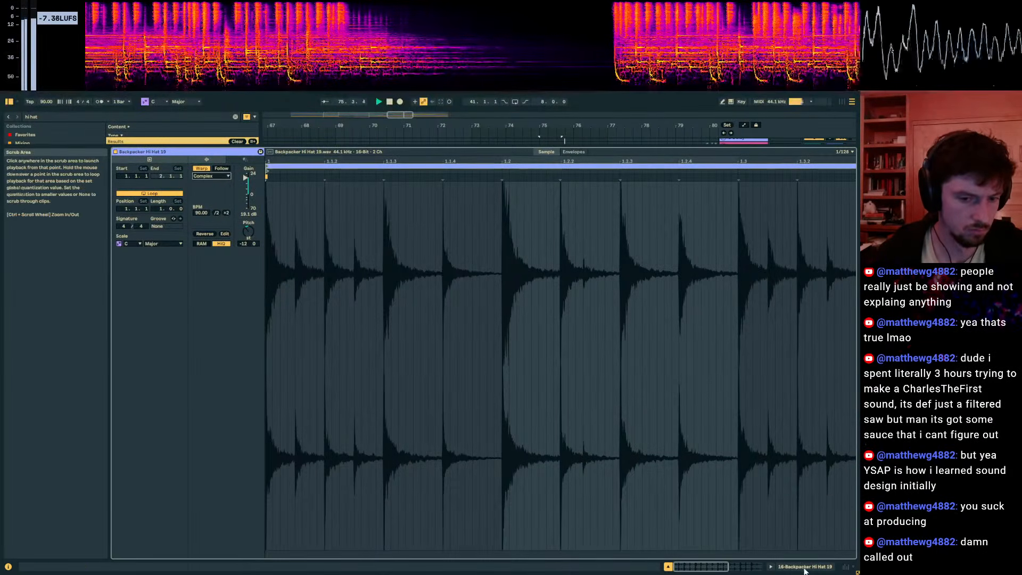
key(shift+Tab)
Step: Extend the transposed Backpacker Hi Hat 19 clip to 77.1.1 and play the section from bar 73
scroll(575, 213, up, 2)
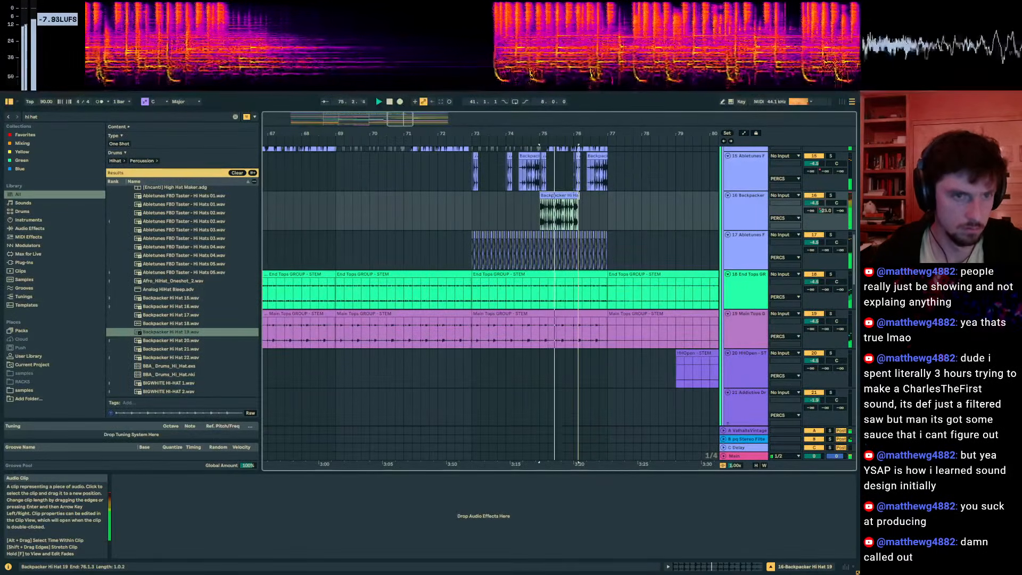
drag(575, 195, 608, 197)
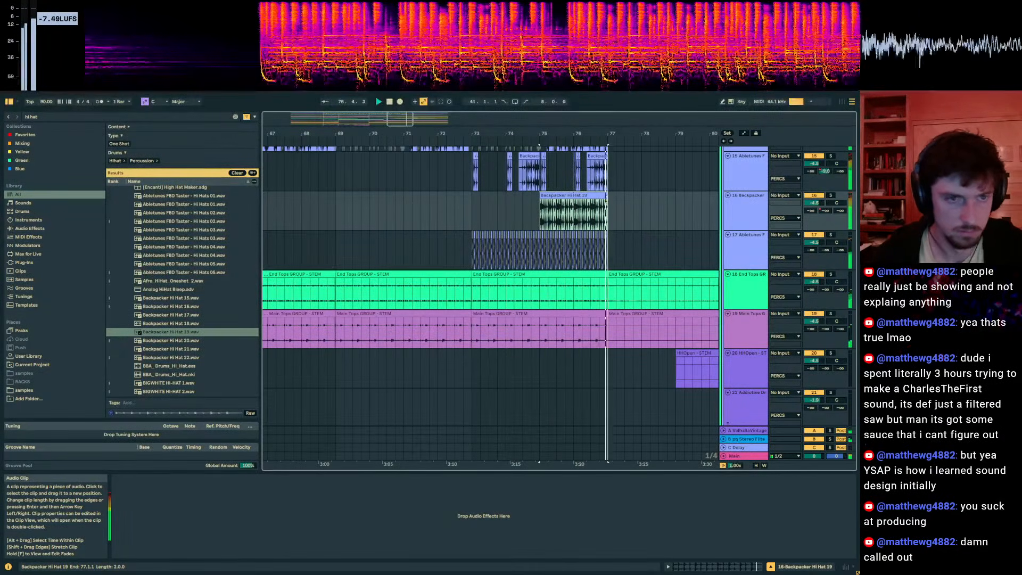
key(space)
drag(541, 136, 542, 160)
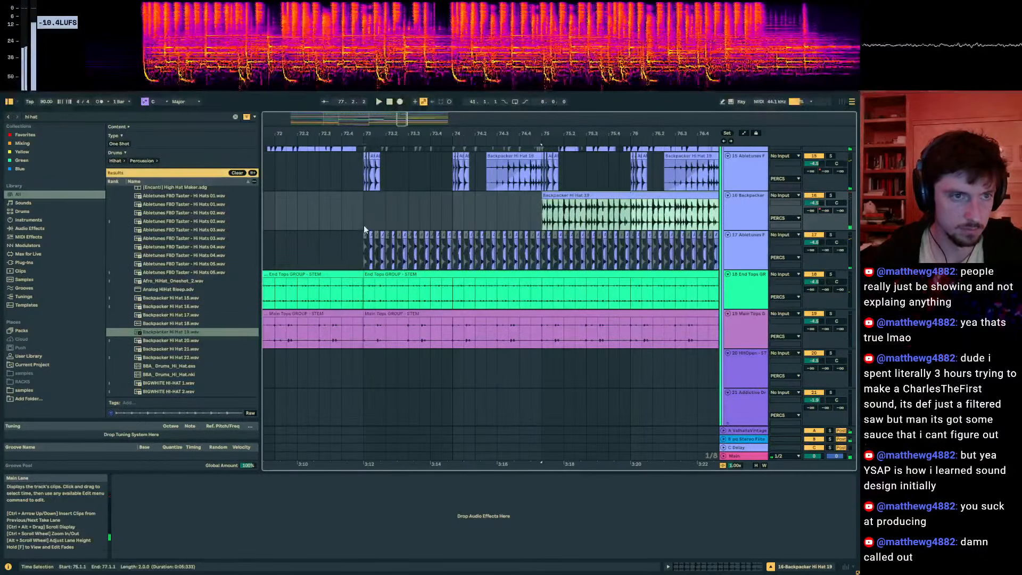
click(363, 225)
key(space)
Step: Find Auto Filter in the browser and add it to the track with the transposed Backpacker Hi Hat 19 clip
drag(547, 196, 538, 197)
click(43, 115)
text(auto filt)
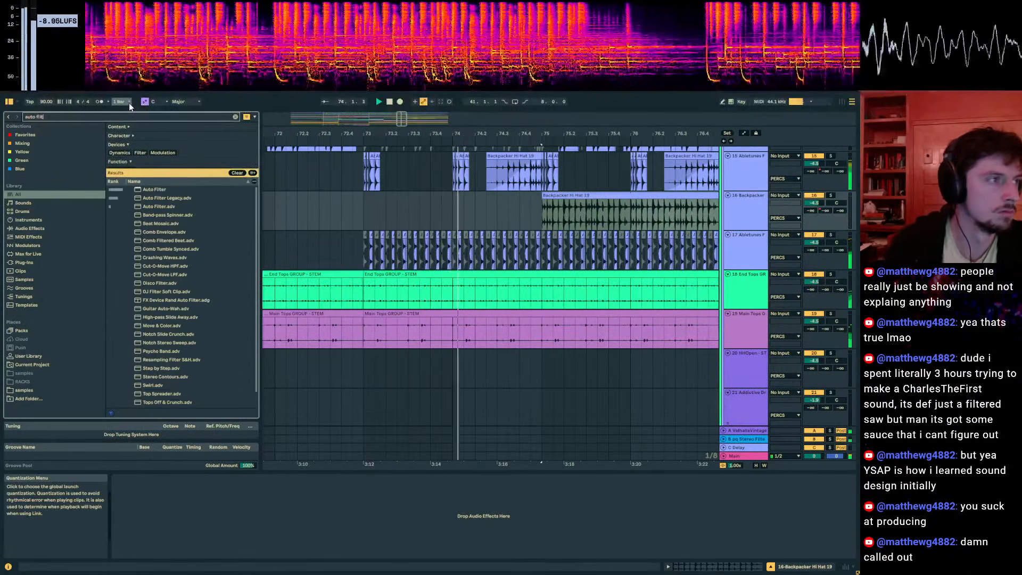
key(Down)
key(Return)
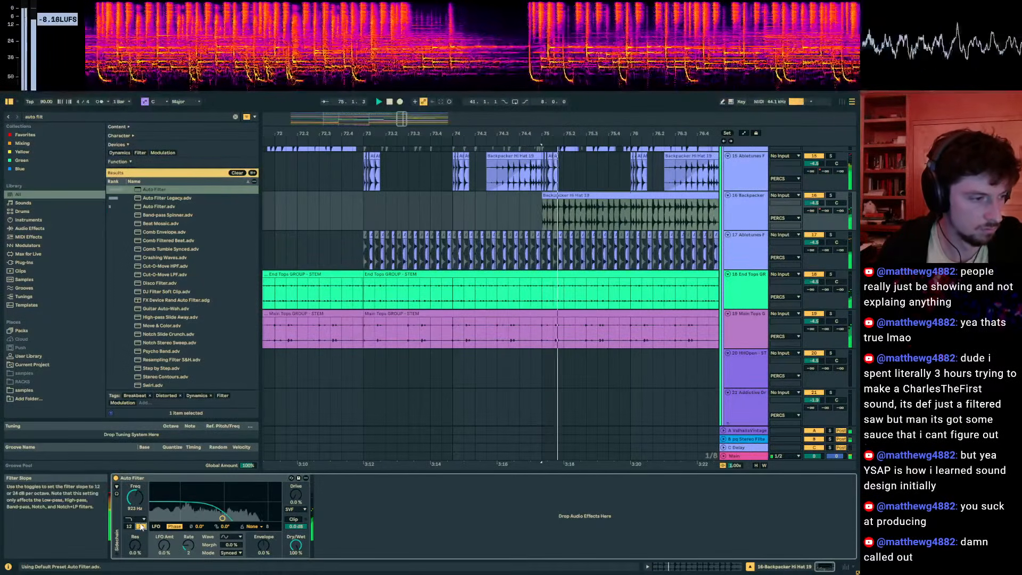
Step: Make the Auto Filter a resonant band-pass at 1.81 kHz with a small amount of phase-shifted LFO modulation
click(135, 517)
click(142, 465)
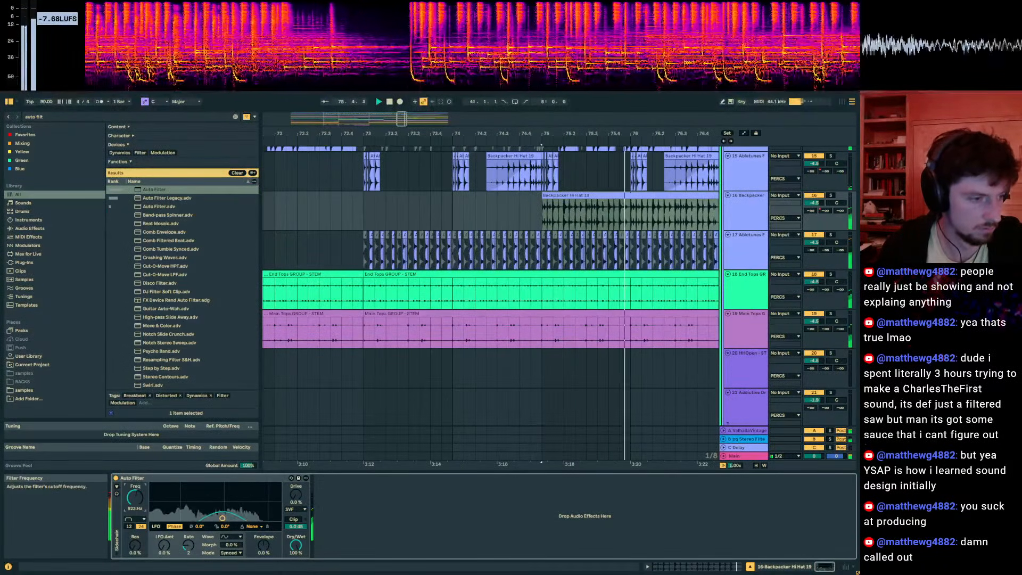
drag(224, 517, 232, 501)
drag(164, 545, 200, 502)
key(space)
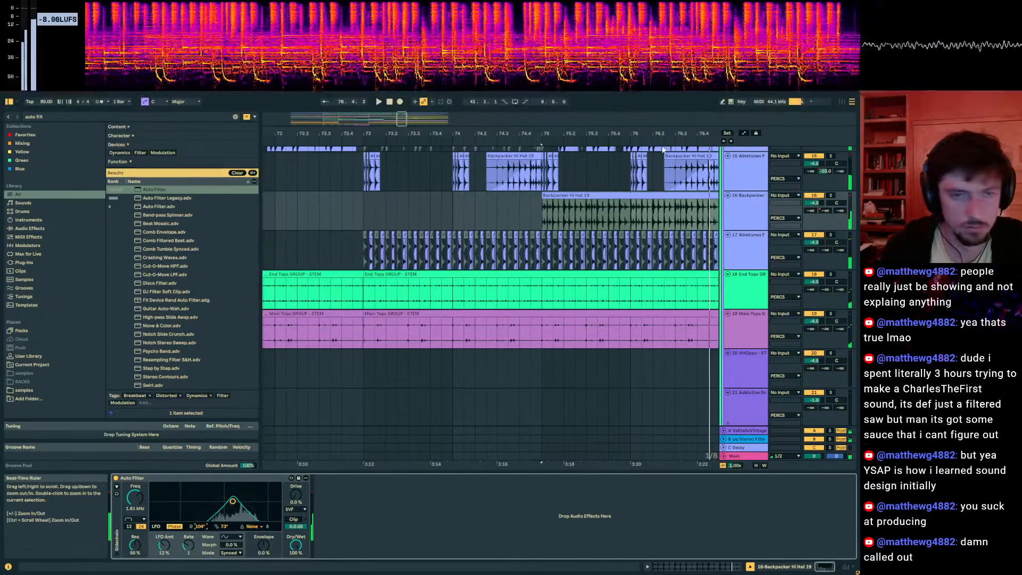
Step: Transpose the four short hi-hat clips at bar 76 by -12 semitones and play them from bar 76
click(546, 178)
scroll(645, 266, up, 3)
drag(655, 282, 632, 282)
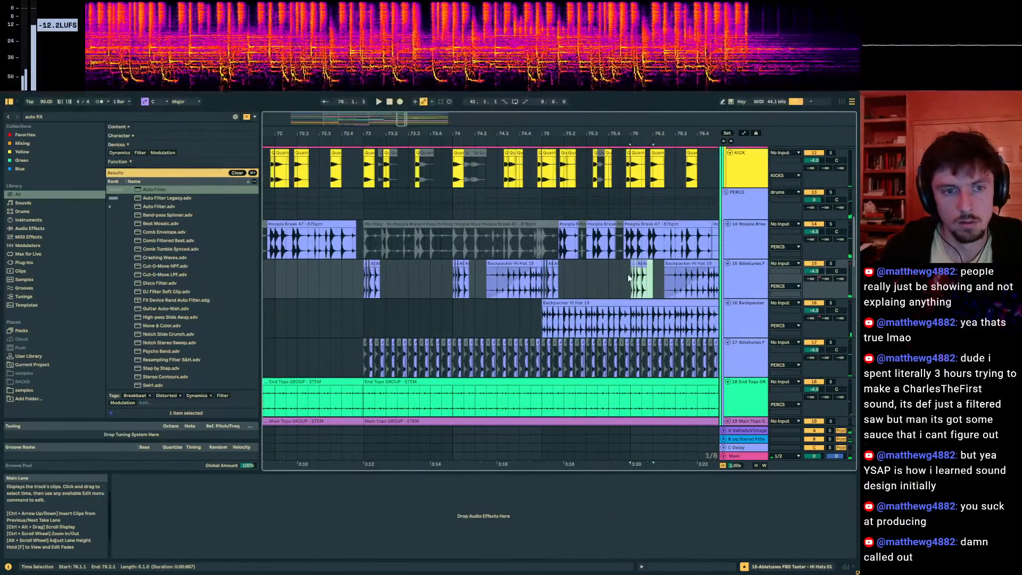
click(726, 566)
drag(250, 229, 250, 243)
key(space)
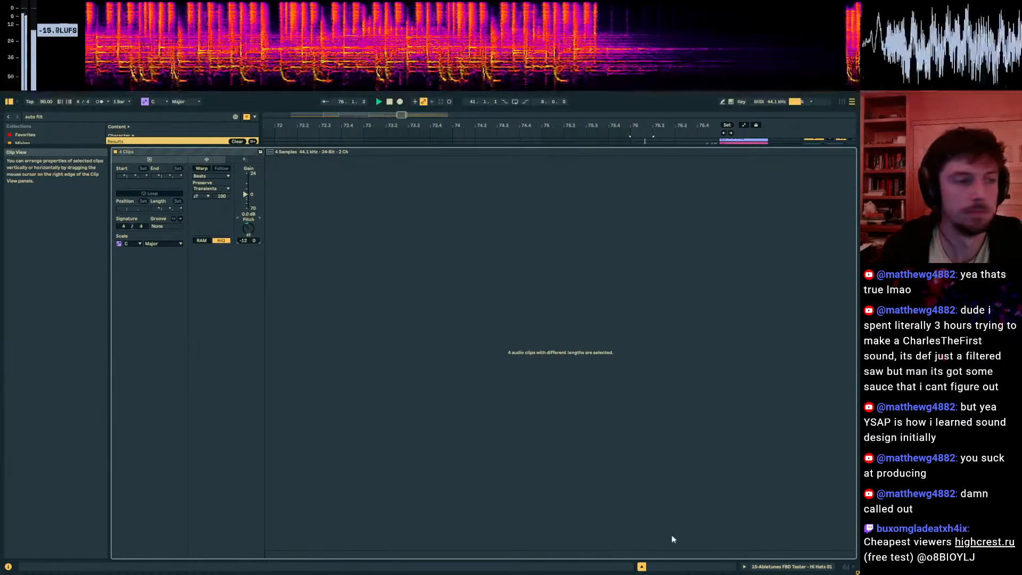
click(771, 572)
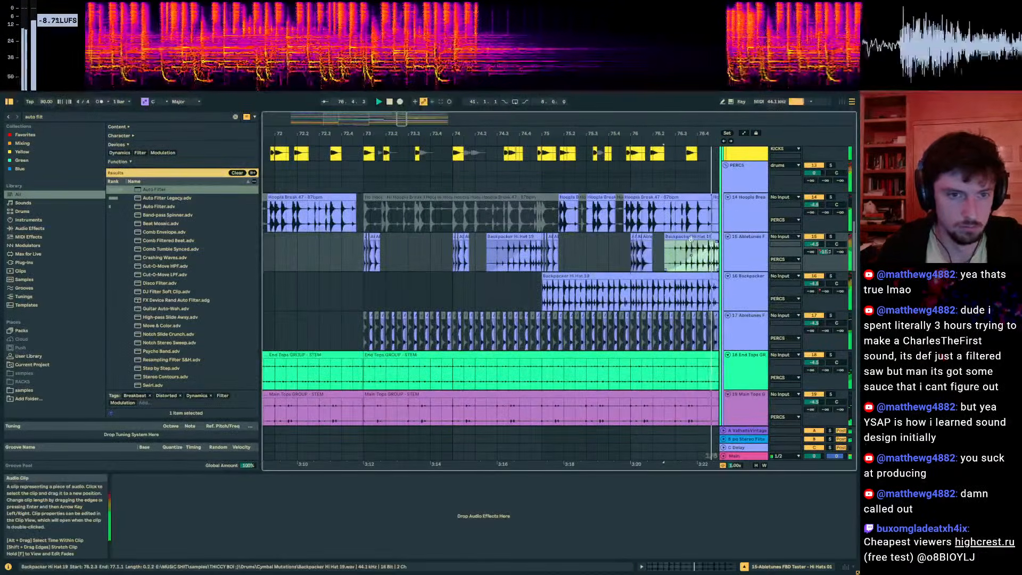
Step: Turn on Warp in Beats mode for the four short hi-hat clips at bar 76 and shorten their transient envelope to about 19
click(675, 563)
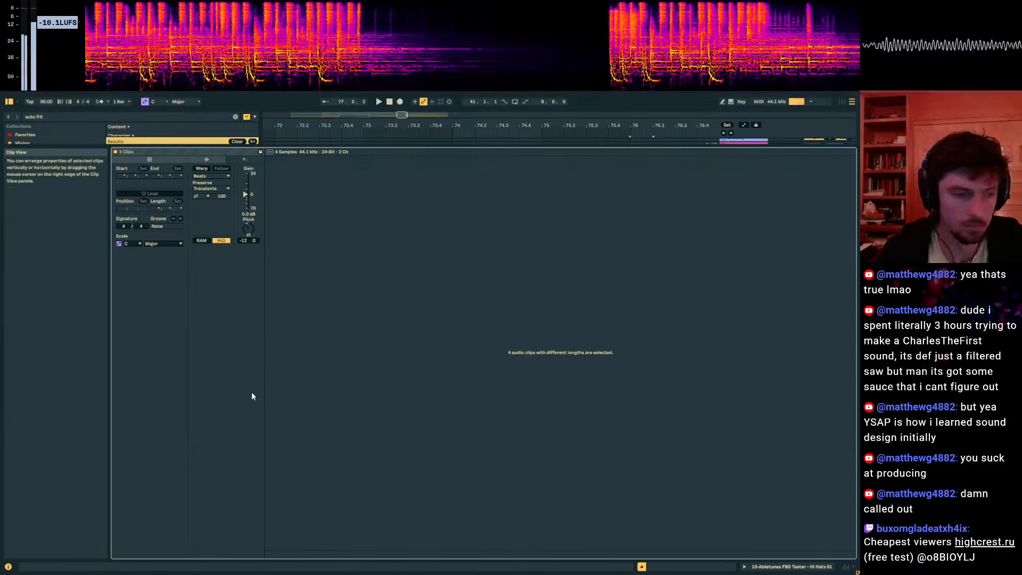
click(201, 169)
click(202, 176)
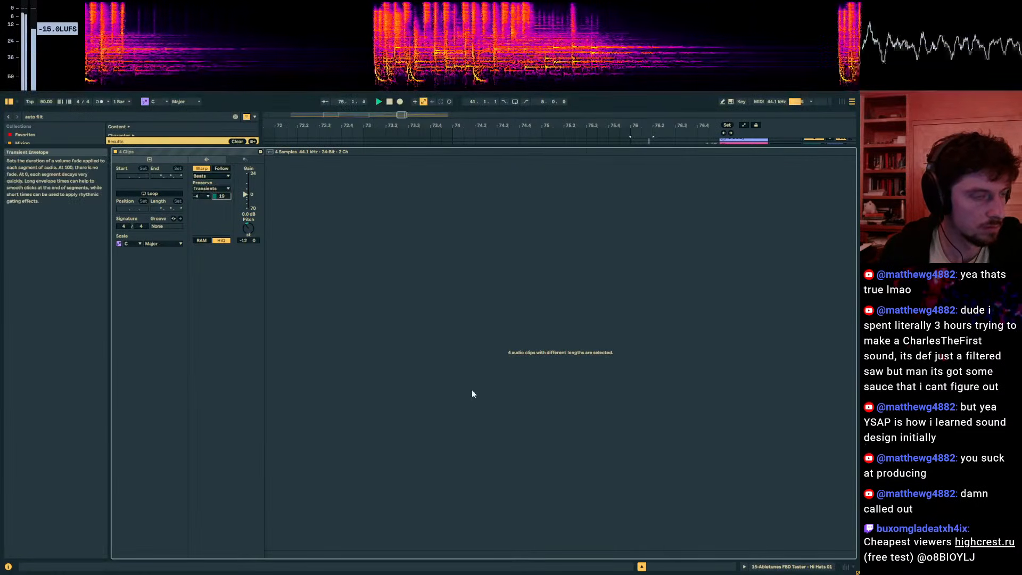
click(793, 568)
Step: Play the arrangement from the breakdown marker at bar 57
drag(532, 134, 591, 69)
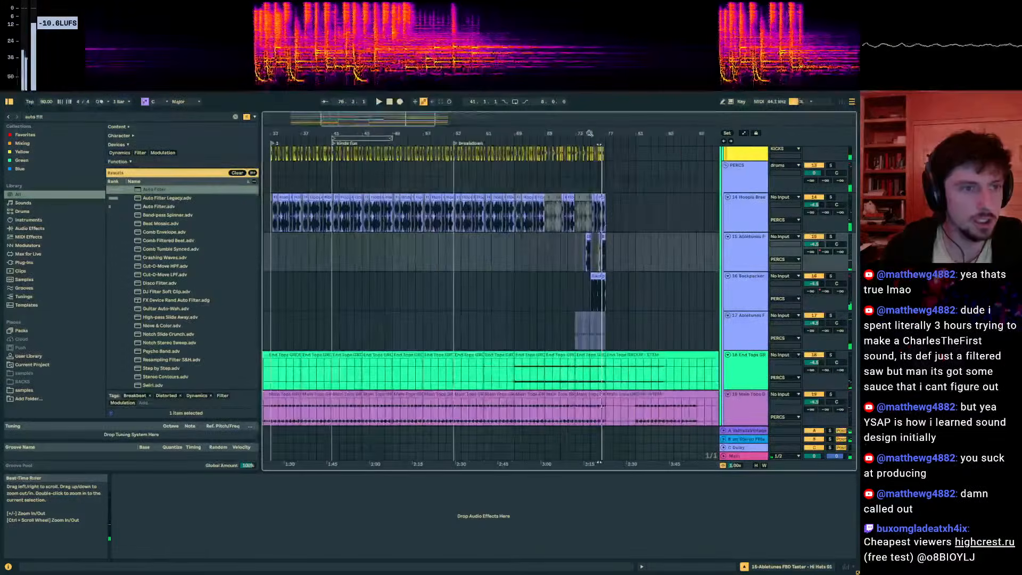
click(418, 226)
click(417, 246)
click(450, 251)
key(space)
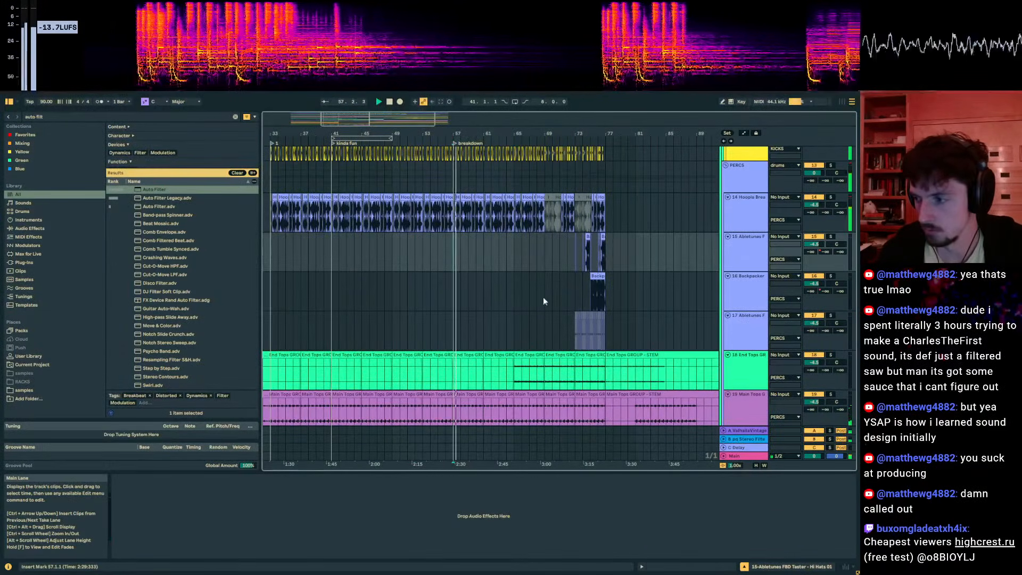
scroll(527, 255, down, 3)
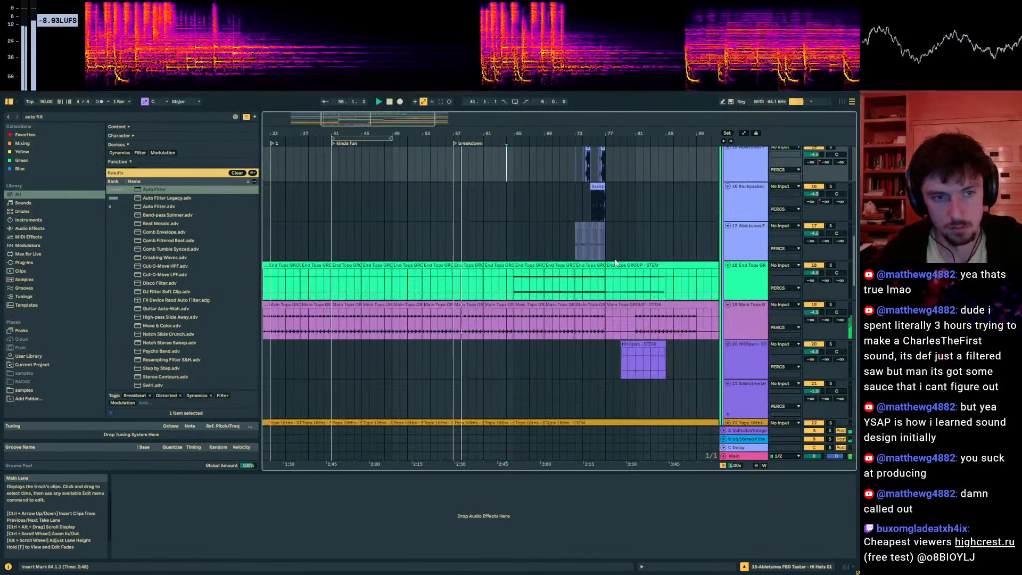
Step: Select the KICK track's clips from bar 73 to 77 and loop that four-bar range
click(601, 260)
drag(608, 131, 607, 196)
scroll(618, 218, up, 9)
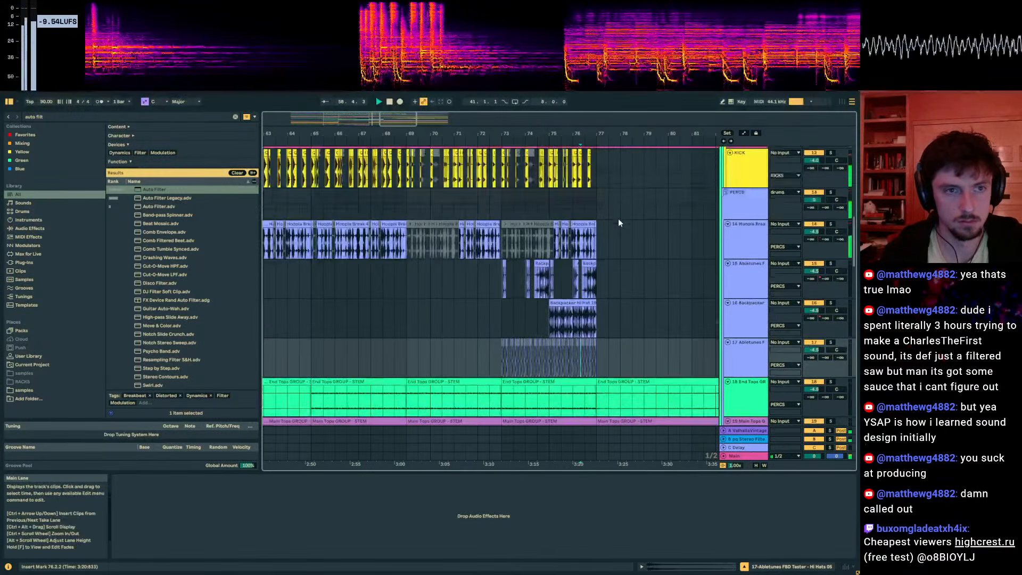
scroll(602, 240, down, 3)
drag(597, 258, 409, 261)
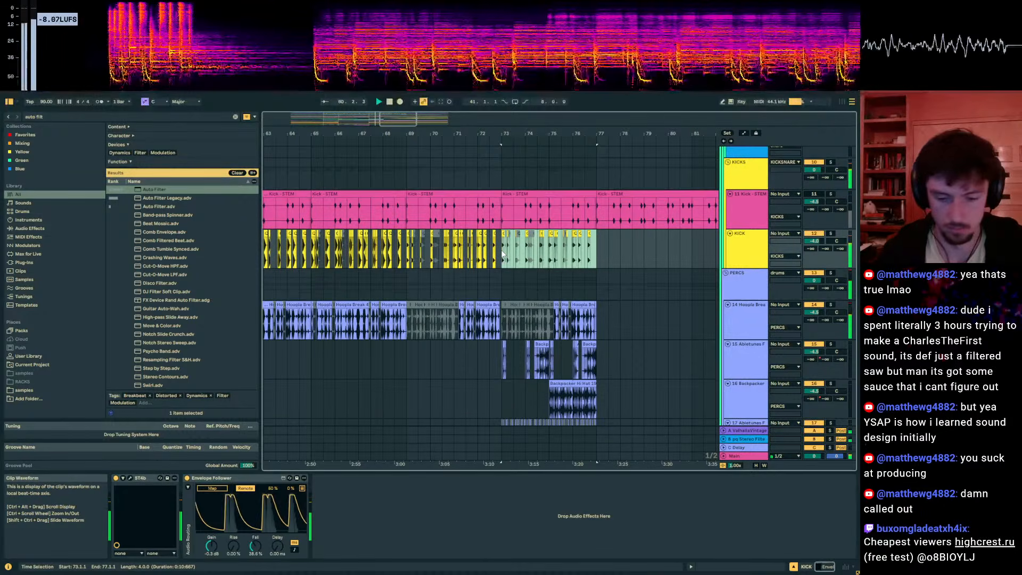
key(ctrl+l)
Step: Fold the drums group to review the chord and melody stems, and place the insert marker at bar 65
scroll(709, 203, up, 6)
alt+click(730, 179)
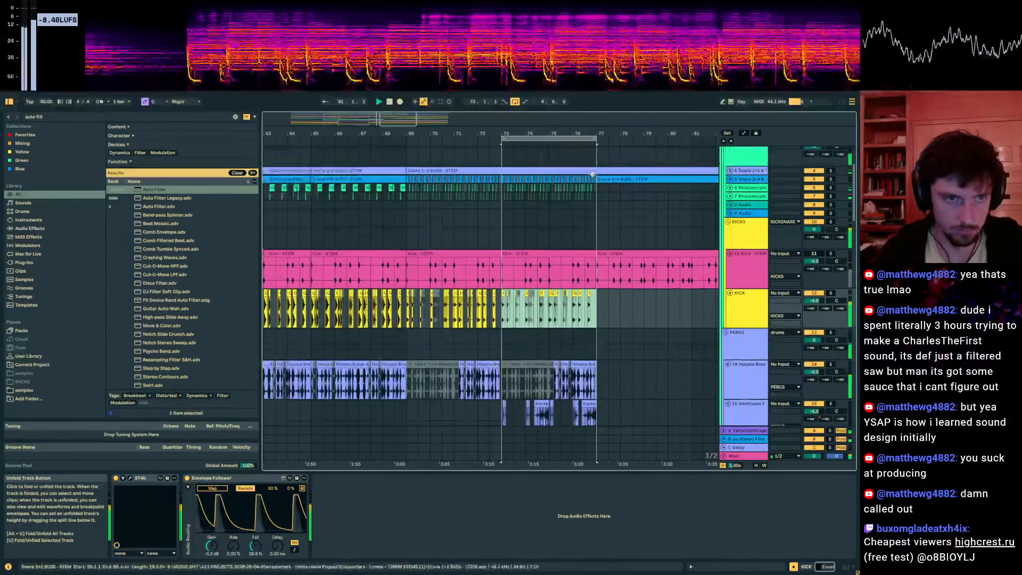
scroll(644, 191, up, 4)
click(724, 151)
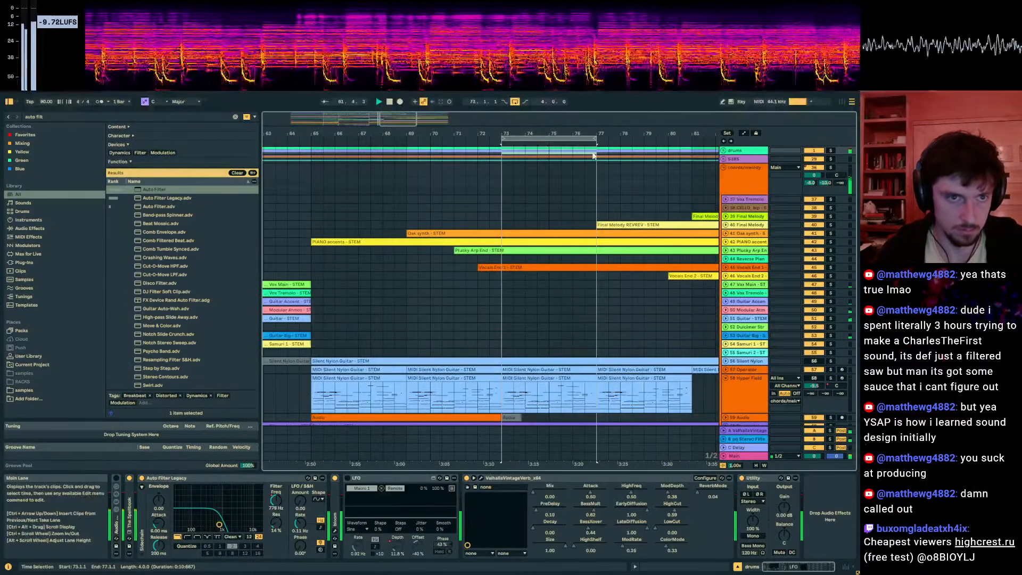
drag(575, 131, 574, 109)
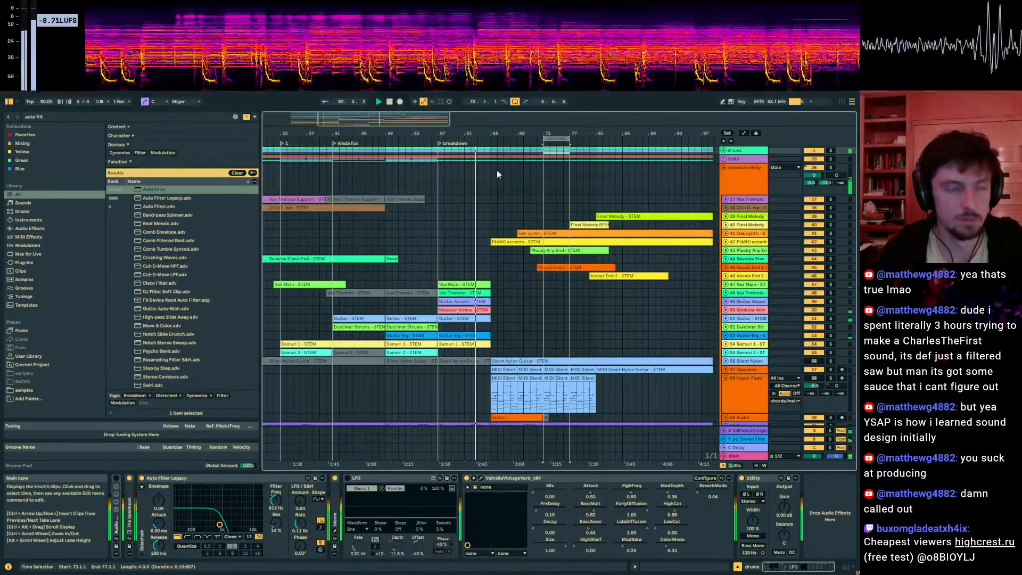
click(491, 184)
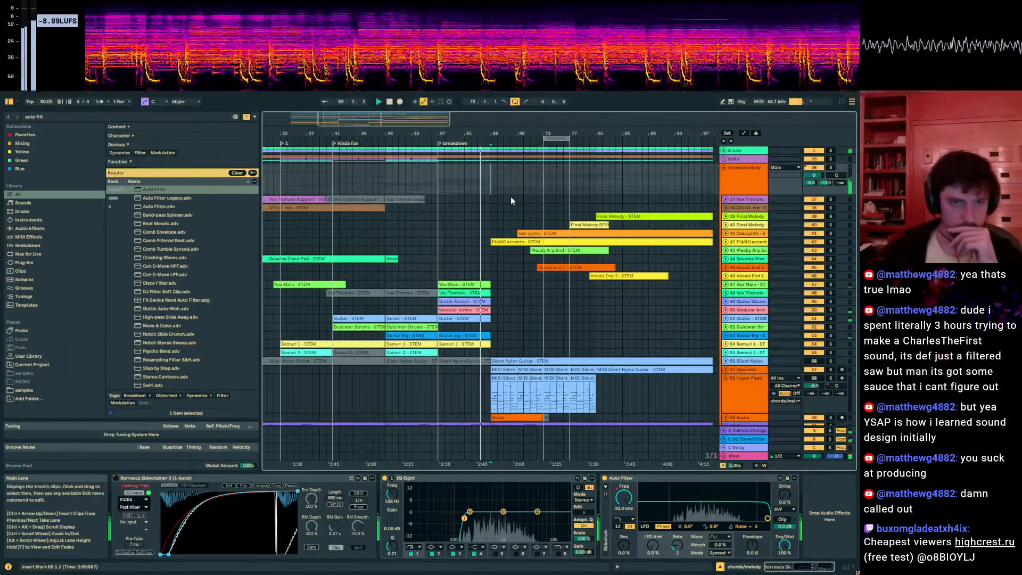
Step: Unfold the drums group, find Utility in the browser and add it to the KICK track after the Envelope Follower
click(724, 151)
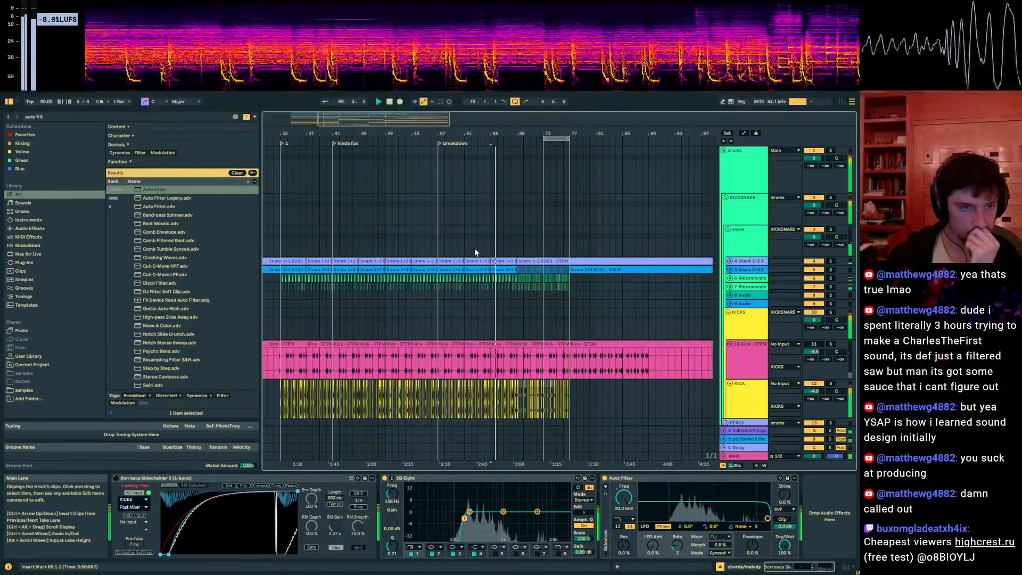
scroll(476, 253, down, 3)
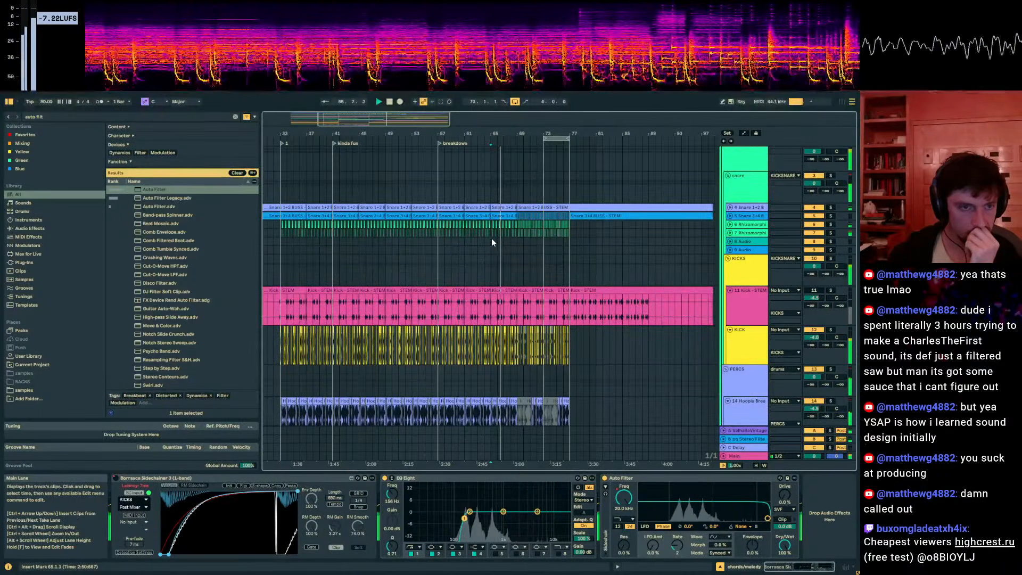
click(491, 242)
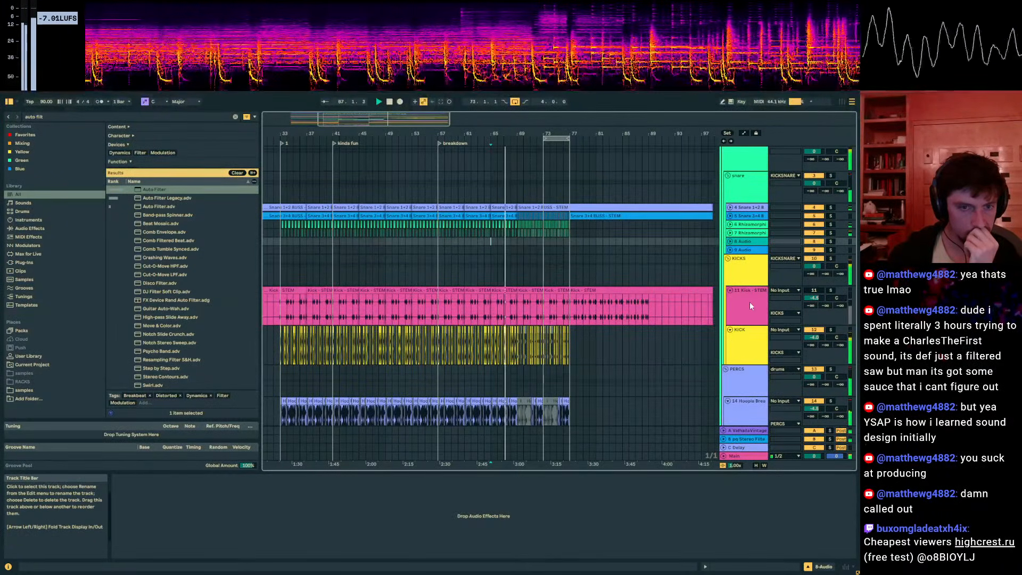
click(746, 344)
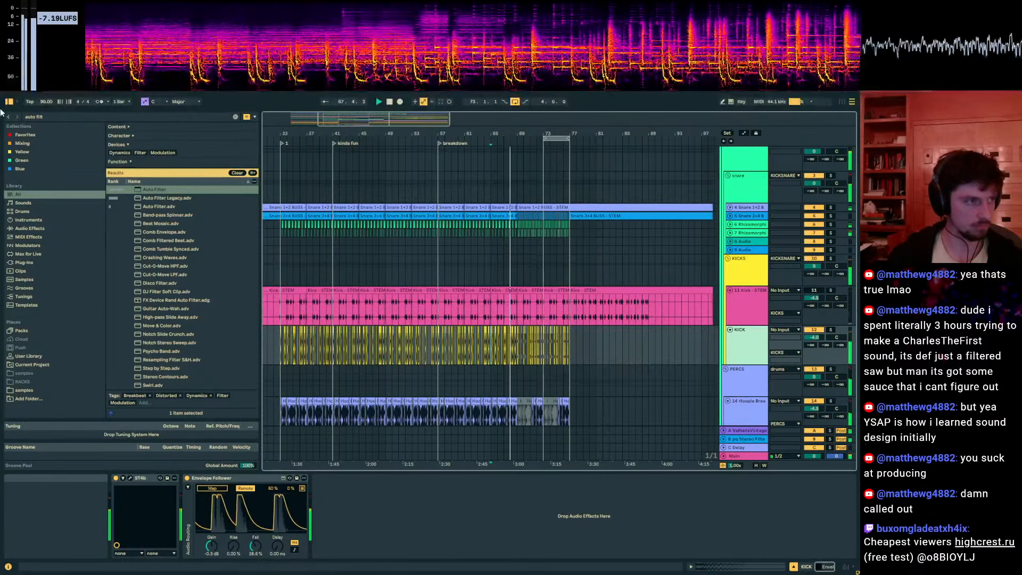
key(ctrl+f)
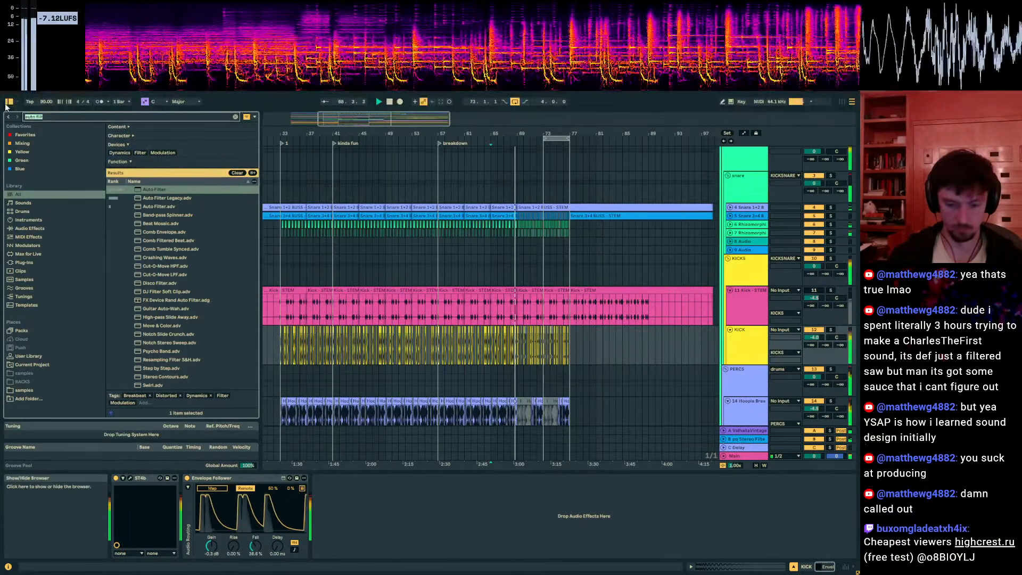
text(uti)
click(449, 536)
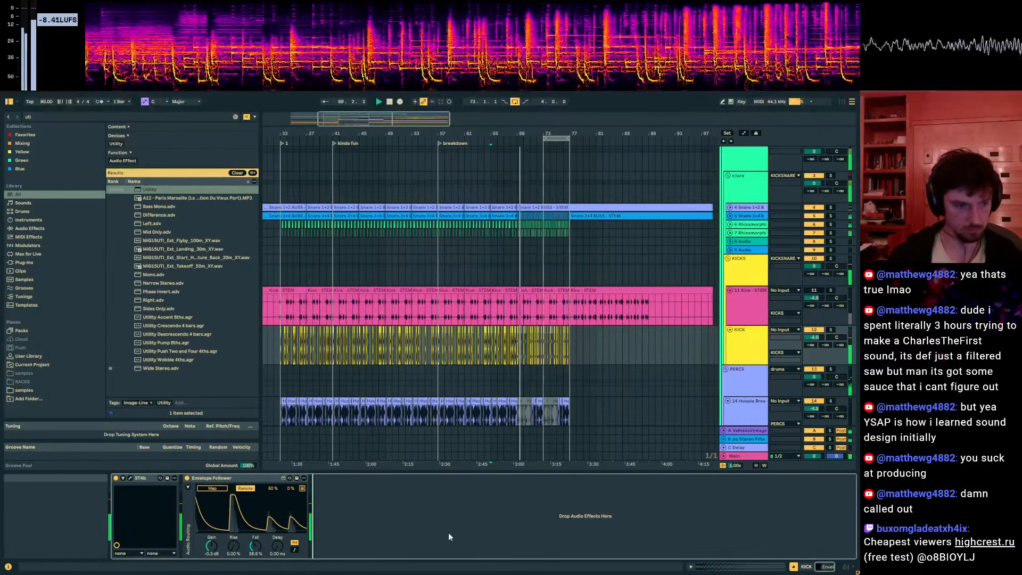
click(466, 270)
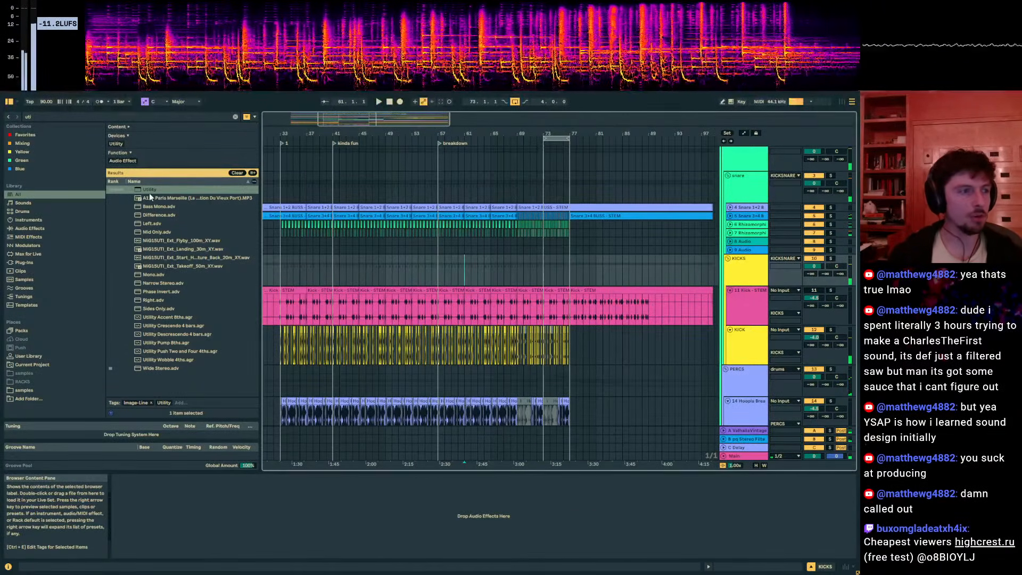
mouse_move(149, 190)
mouse_down()
mouse_move(473, 355)
mouse_move(499, 342)
mouse_up()
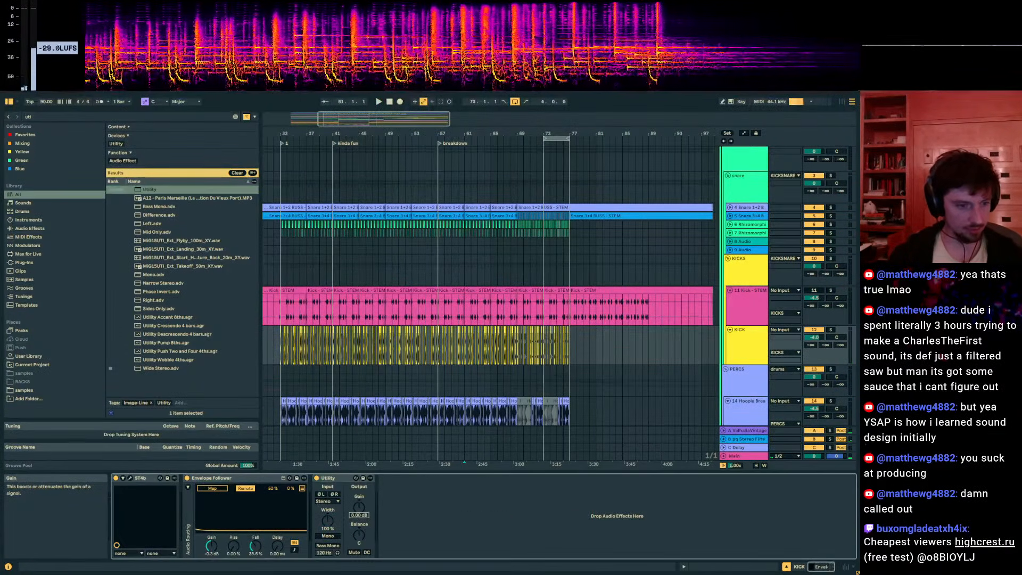
Step: Automate the KICK track's Utility gain with a curved rise from bar 65 to 69 and play it back
key(a)
drag(517, 133, 518, 205)
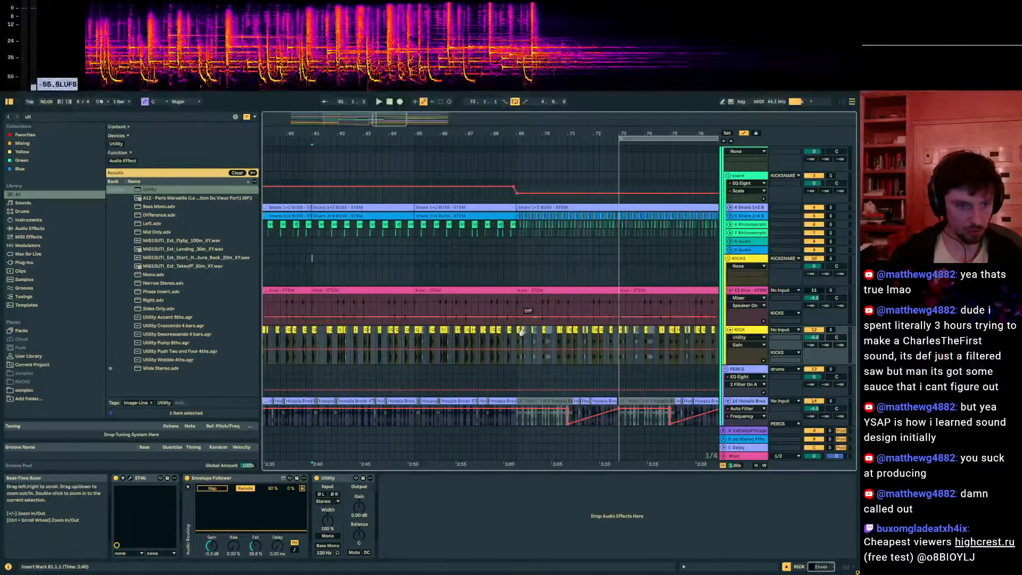
click(517, 350)
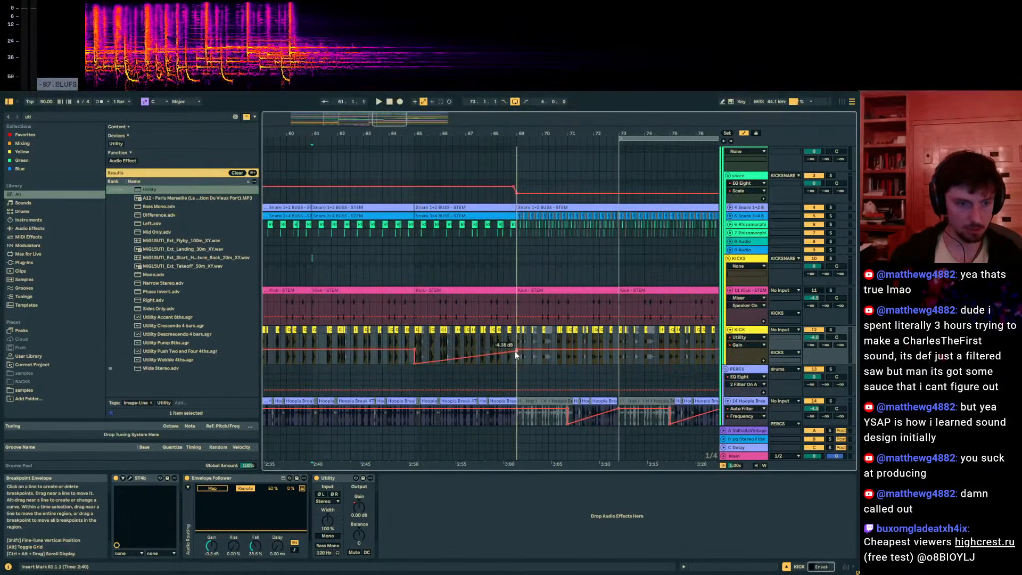
key(space)
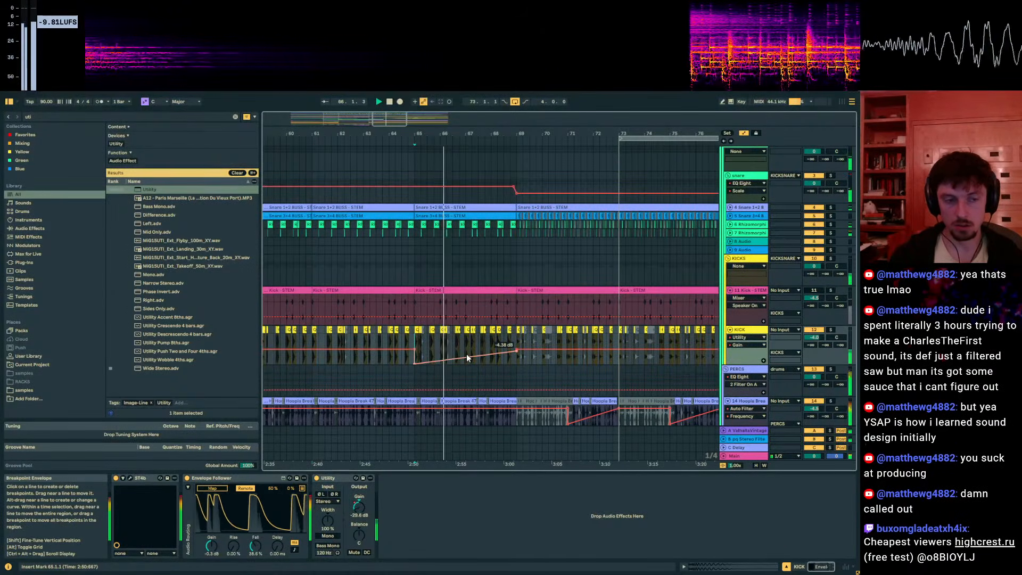
drag(467, 355, 467, 345)
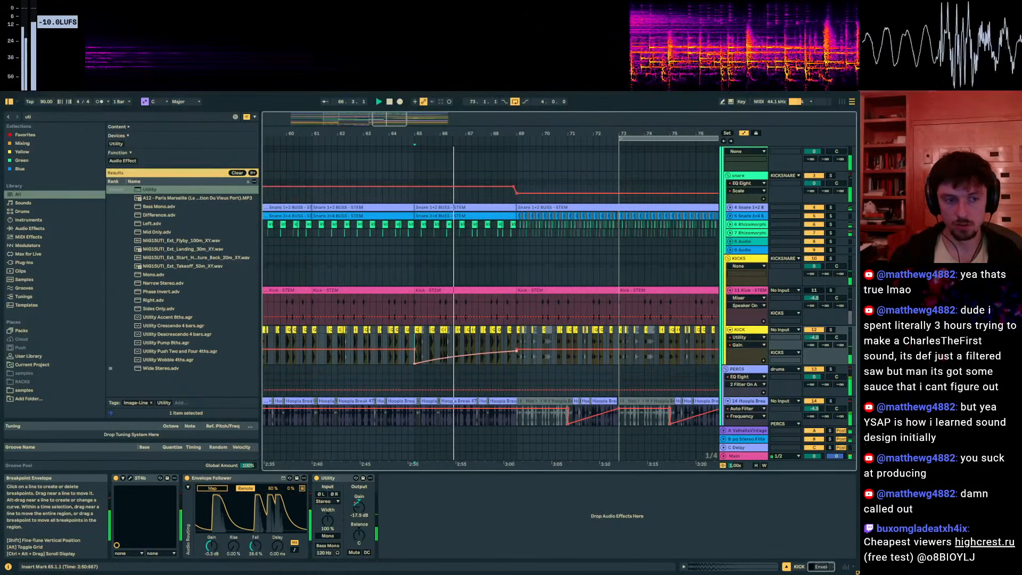
click(510, 352)
key(space)
Step: Play the looped section from 75.2.1 to check the drums and hi-hats
drag(520, 136, 390, 139)
click(571, 340)
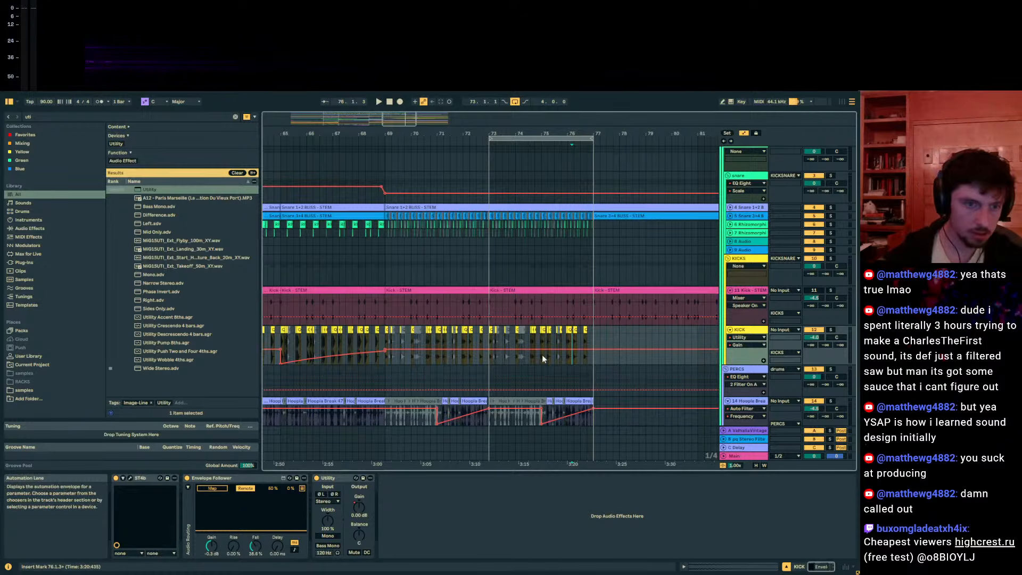
click(549, 379)
key(space)
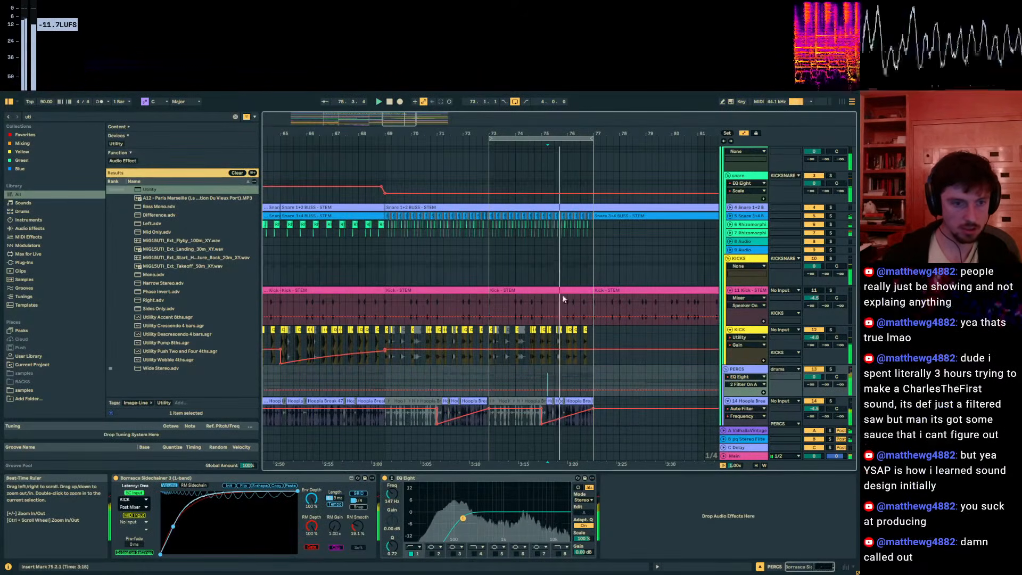
scroll(540, 337, down, 5)
Step: Add EQ Eight to track 17 with the Hi Hats 05 clips and lower its high shelf about 6.33 dB at 4.85 kHz
click(542, 322)
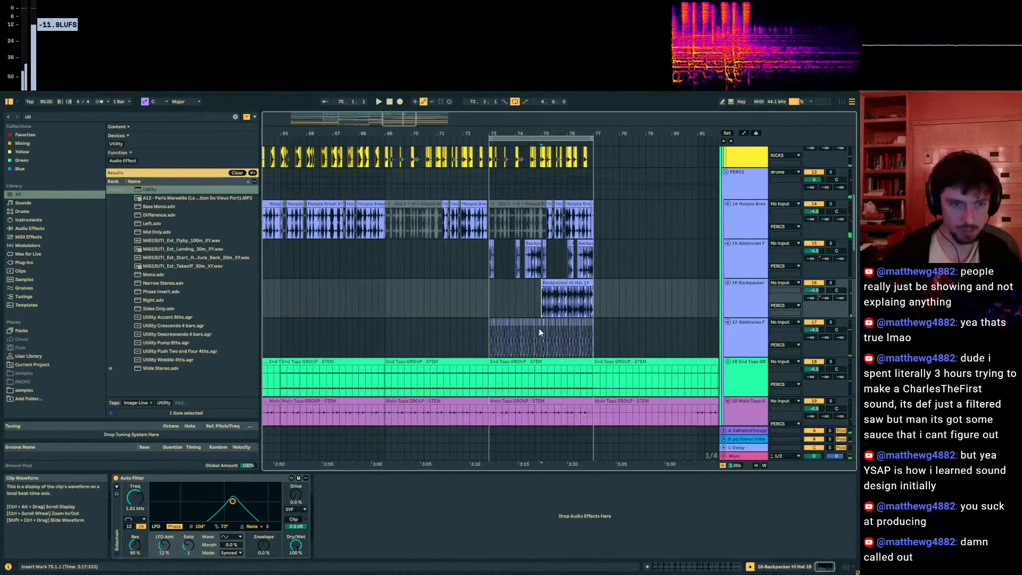
key(ctrl+f)
text(eq)
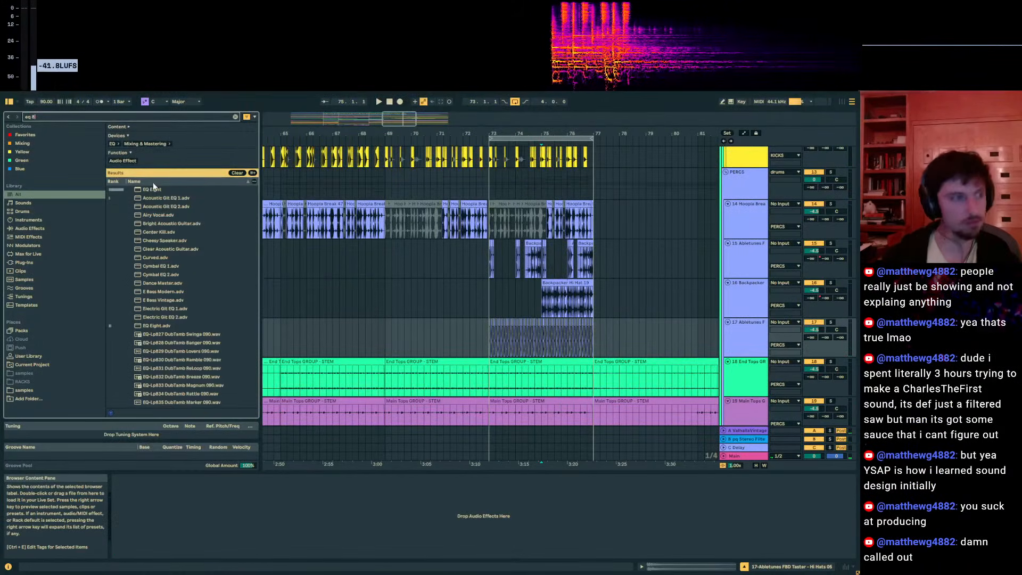
text( 8)
click(138, 188)
double_click(139, 188)
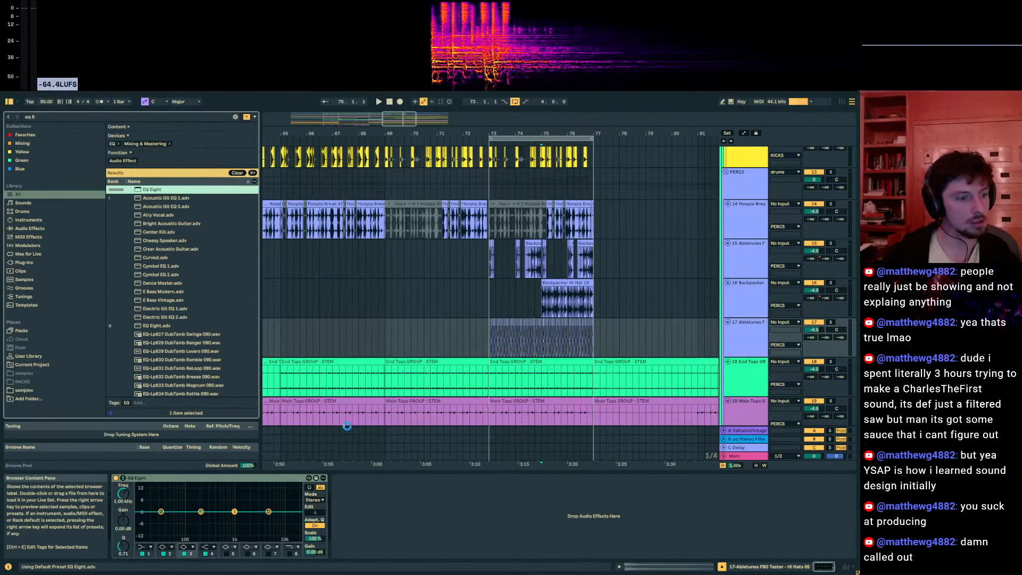
key(space)
drag(269, 512, 265, 523)
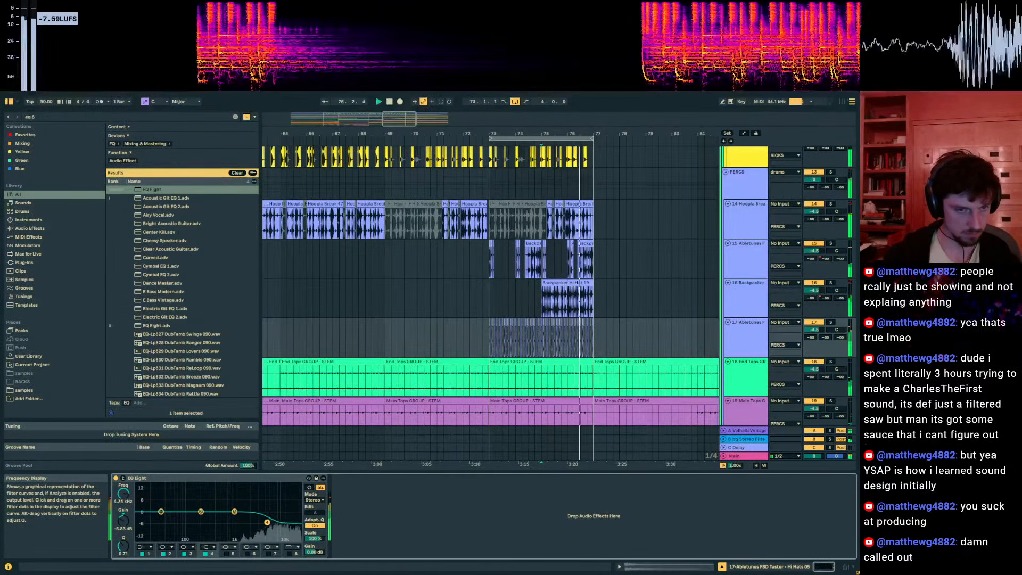
Step: Stop playback and deactivate the short hi-hat clips from 76.1.1 to 76.2.3 on track 15
click(576, 258)
key(space)
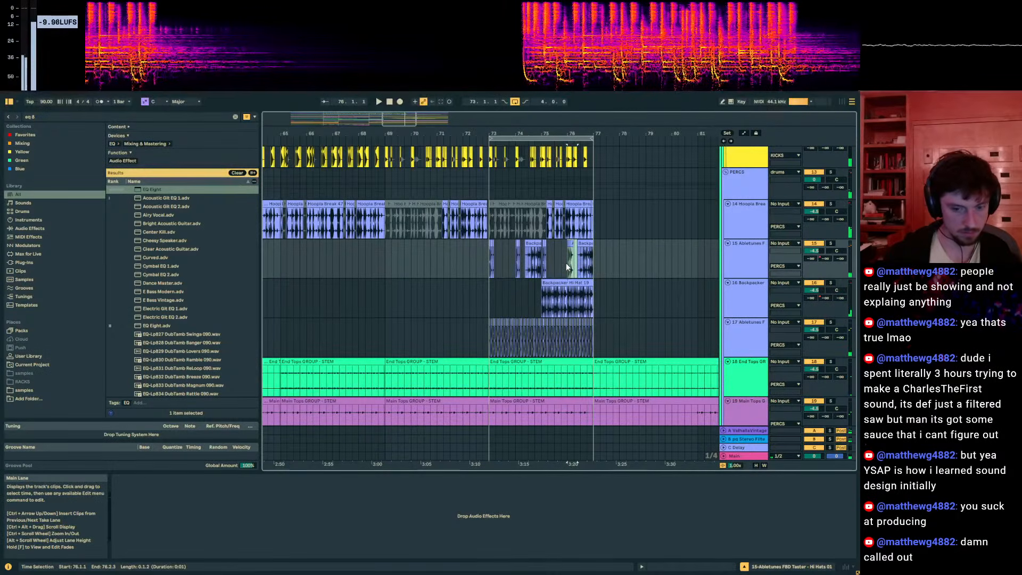
click(554, 323)
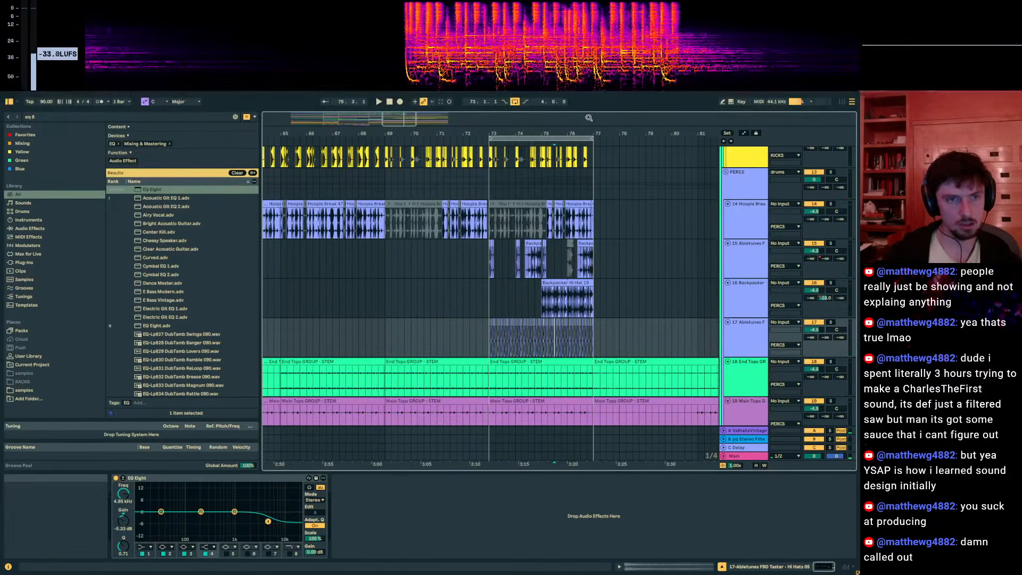
drag(589, 117, 591, 91)
click(469, 331)
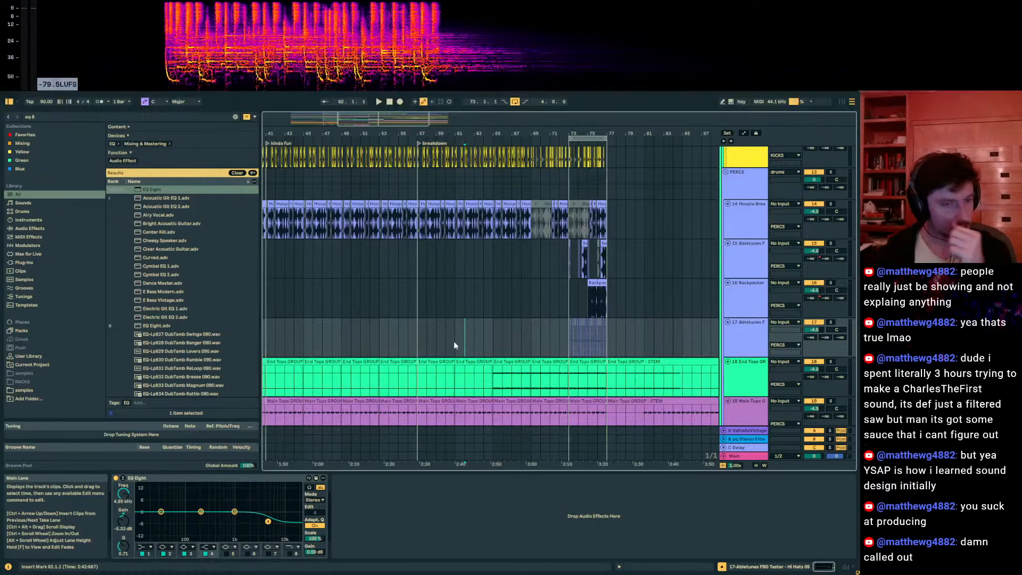
scroll(455, 340, down, 2)
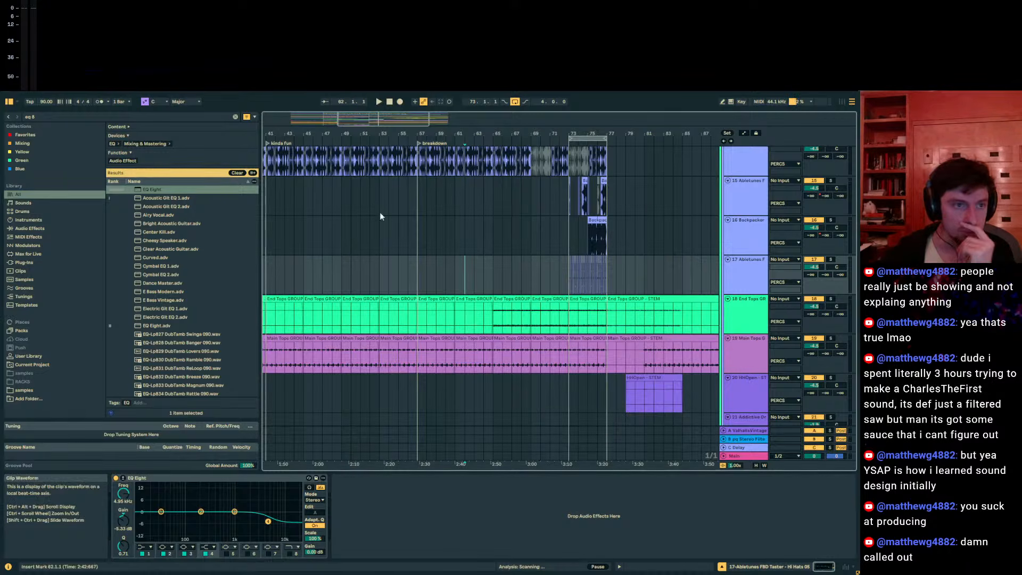
click(389, 226)
drag(402, 136, 670, 136)
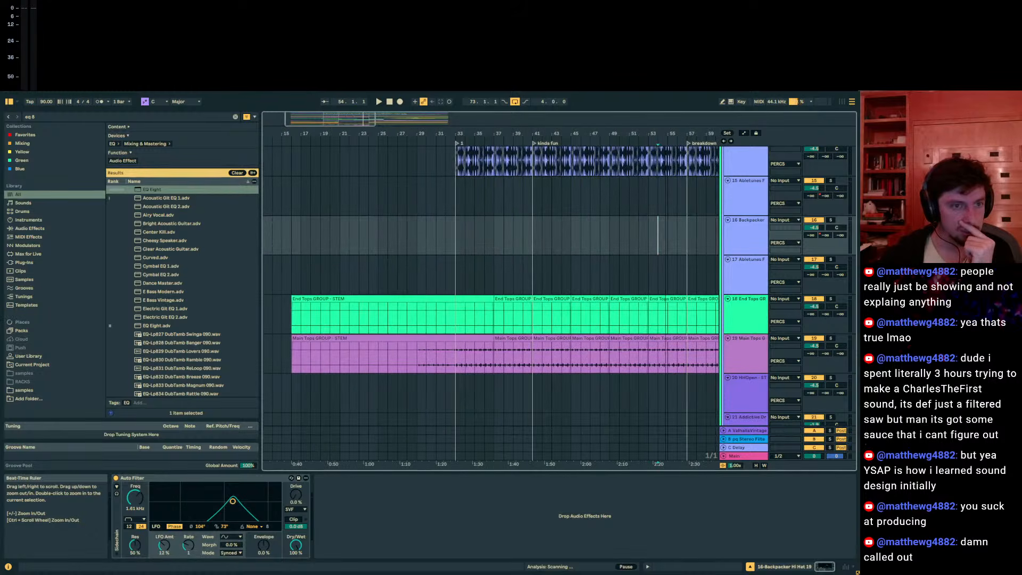
scroll(422, 327, up, 10)
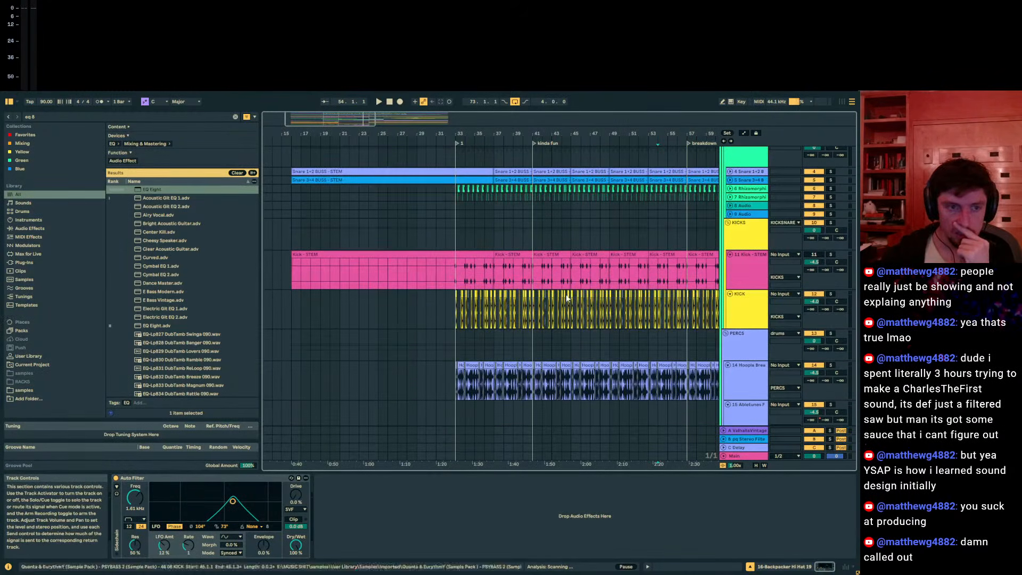
Step: Try pasting the weird chords and track 86 audio section from bars 32 to 35 at bar 72, and play it
scroll(609, 289, down, 10)
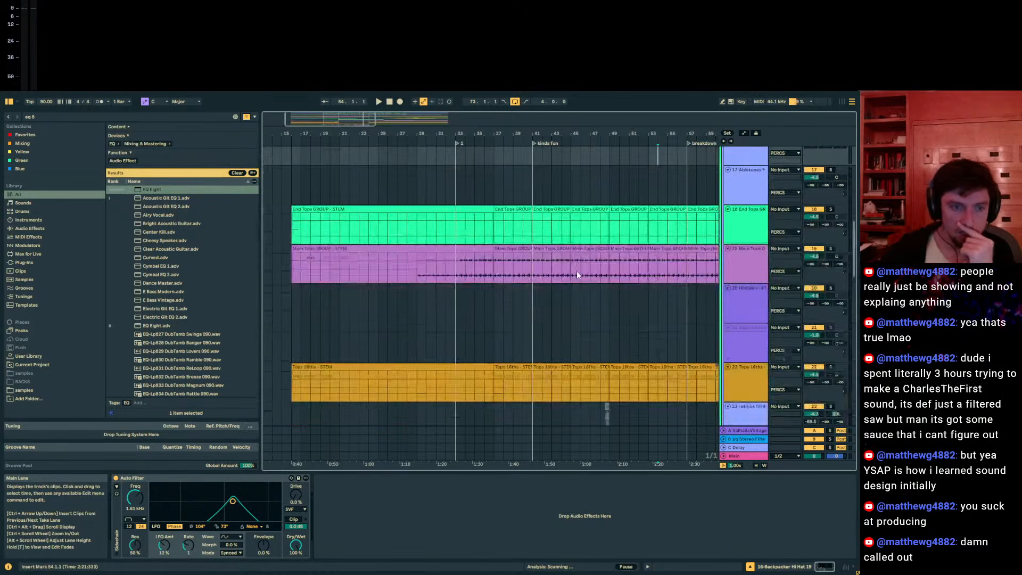
scroll(586, 302, down, 10)
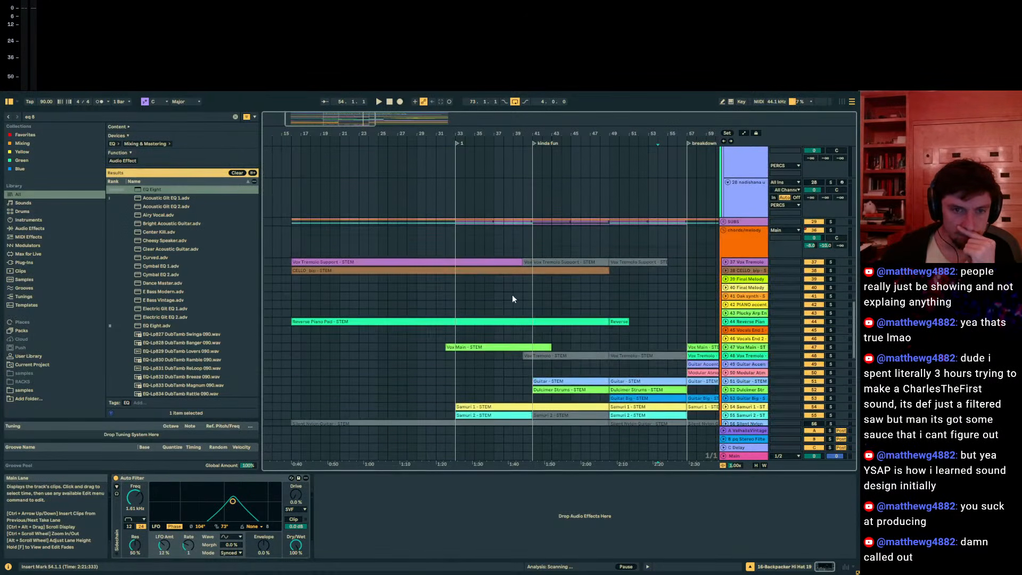
scroll(513, 296, down, 15)
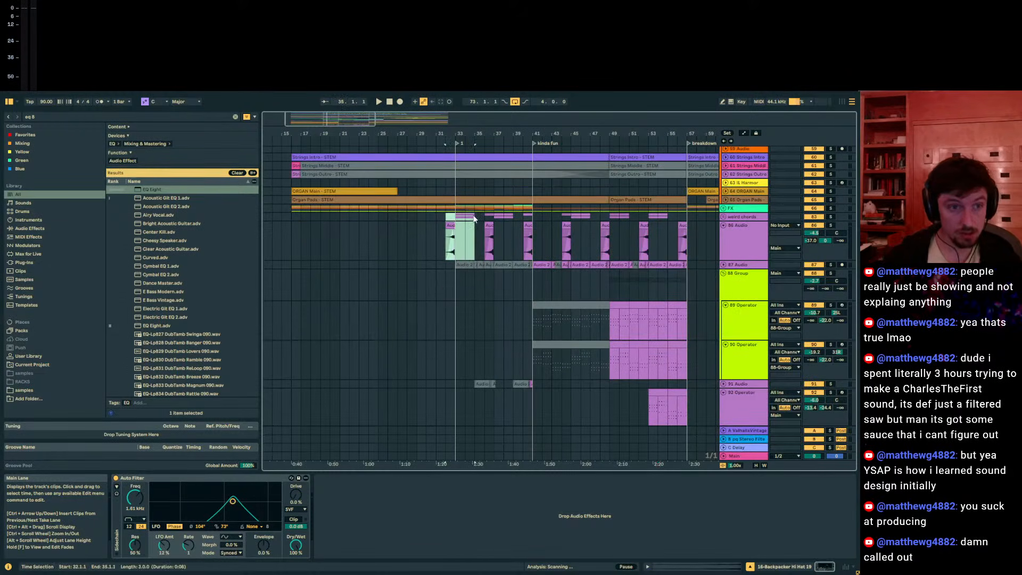
drag(551, 130, 265, 133)
click(546, 208)
click(547, 217)
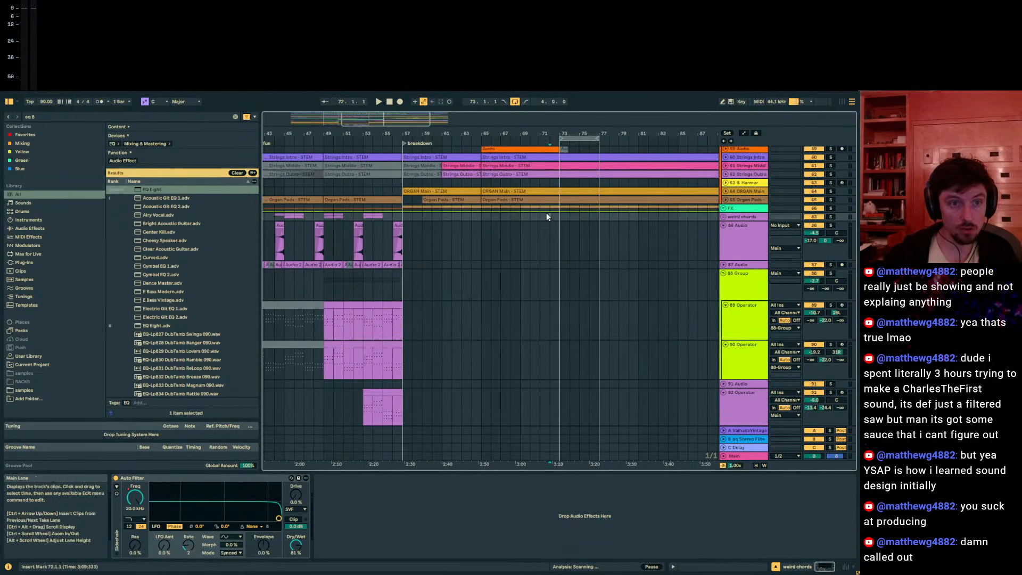
key(ctrl+v)
key(space)
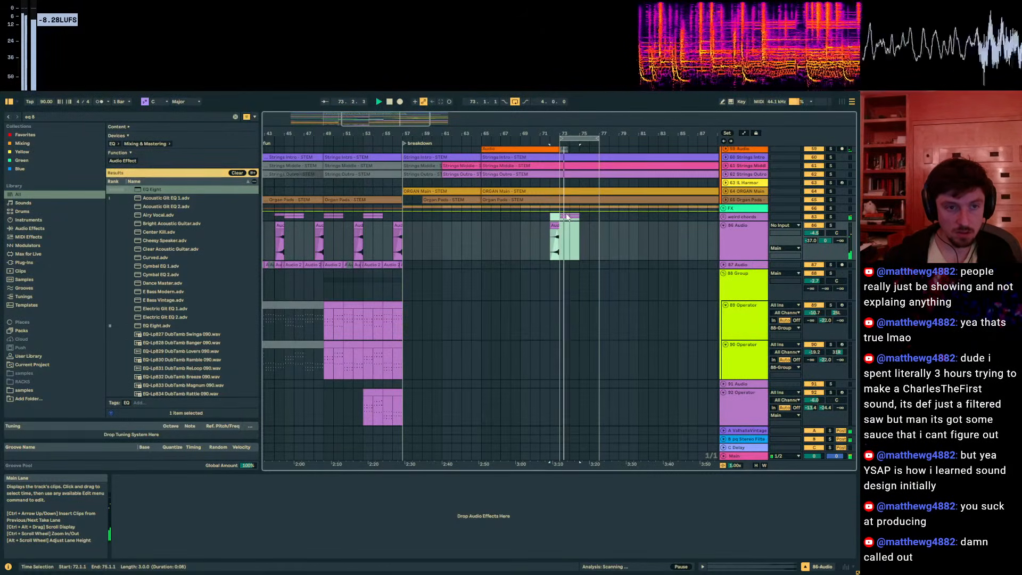
key(ctrl+z)
key(space)
Step: Duplicate bars 73 to 77 of the drums and SUBS groups so they continue to bar 81
click(603, 217)
click(632, 221)
click(634, 218)
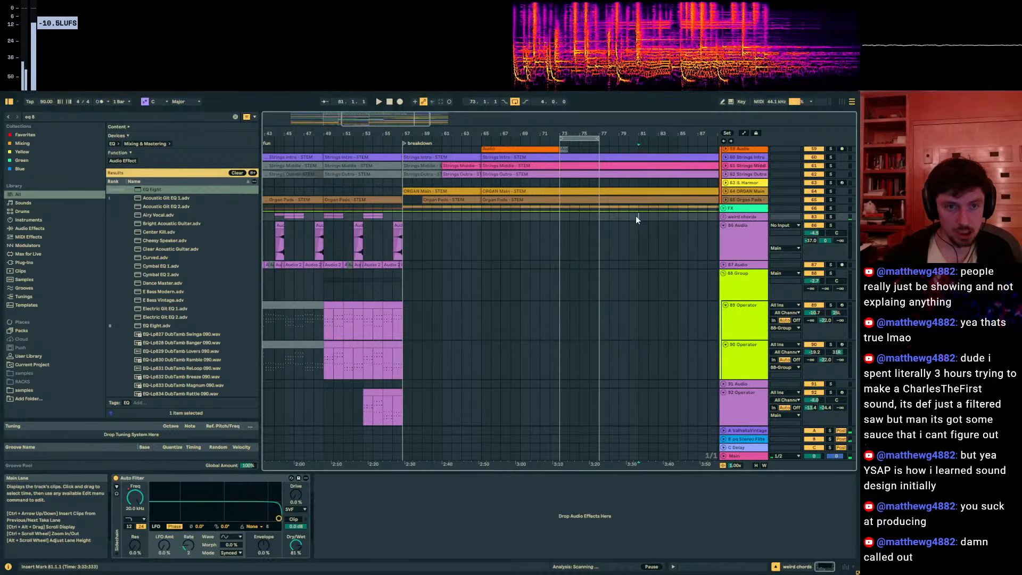
scroll(613, 240, up, 10)
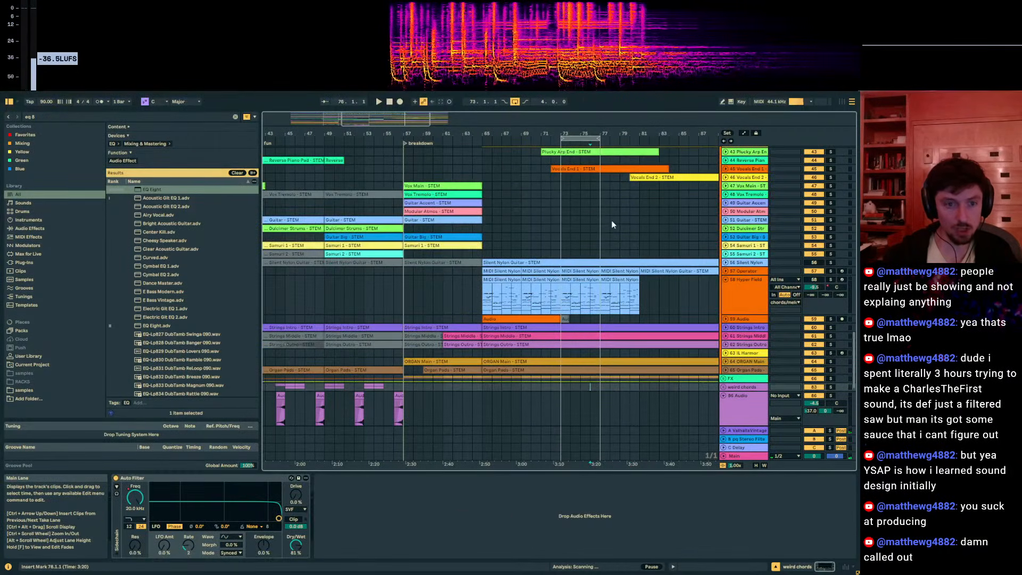
click(610, 310)
scroll(601, 275, up, 15)
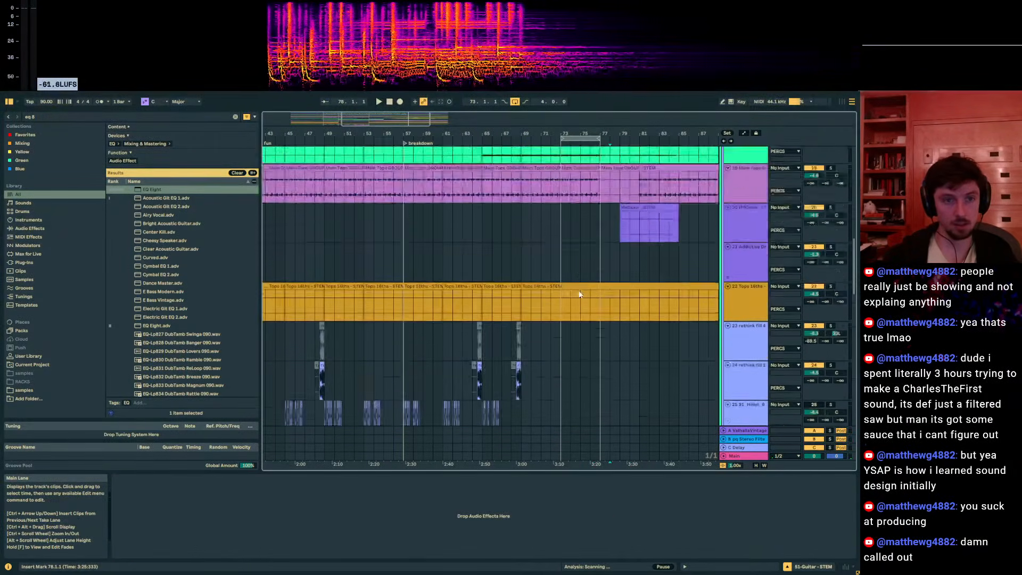
scroll(578, 290, up, 12)
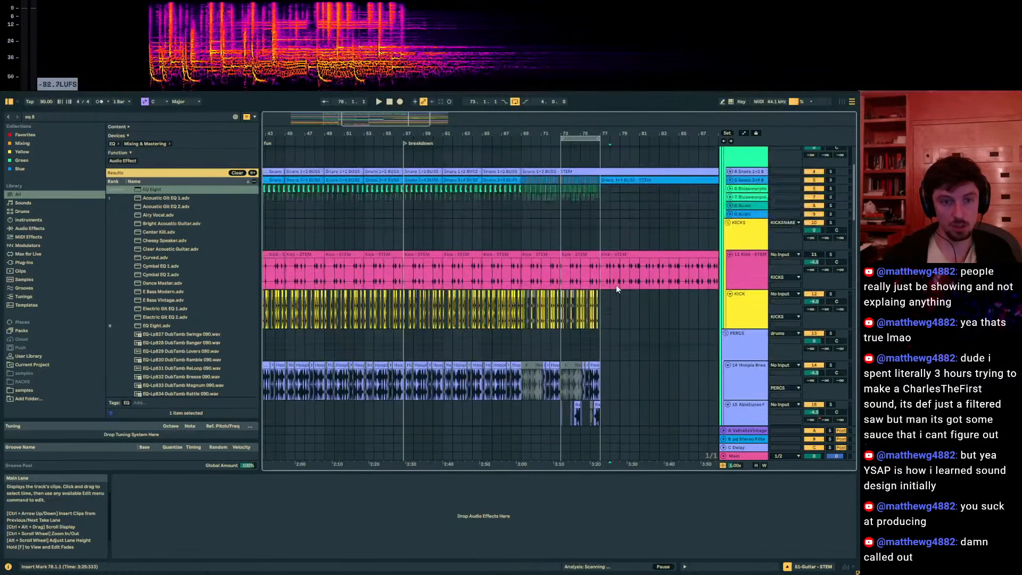
scroll(713, 225, up, 1)
click(747, 164)
key(u)
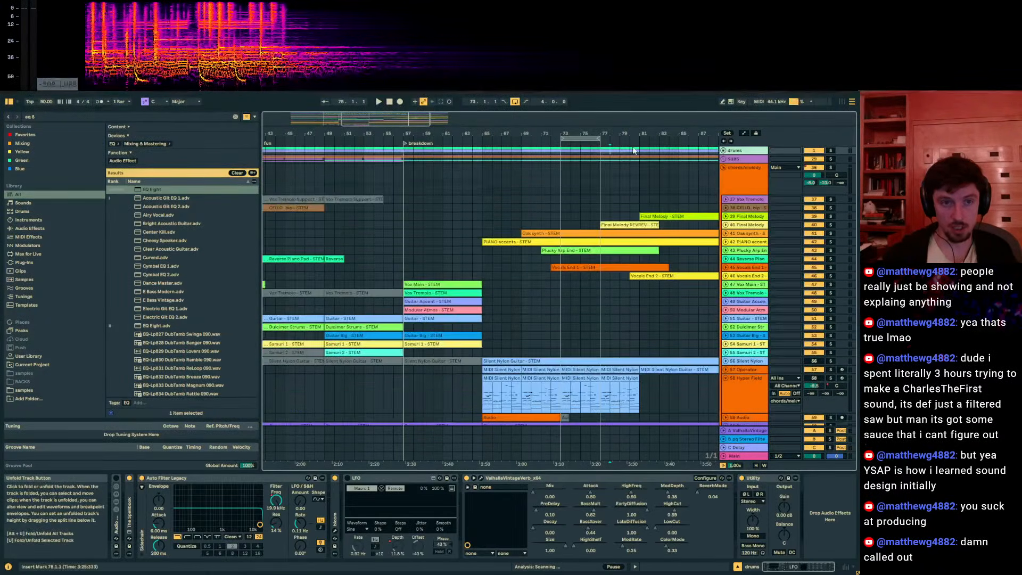
drag(602, 151, 559, 161)
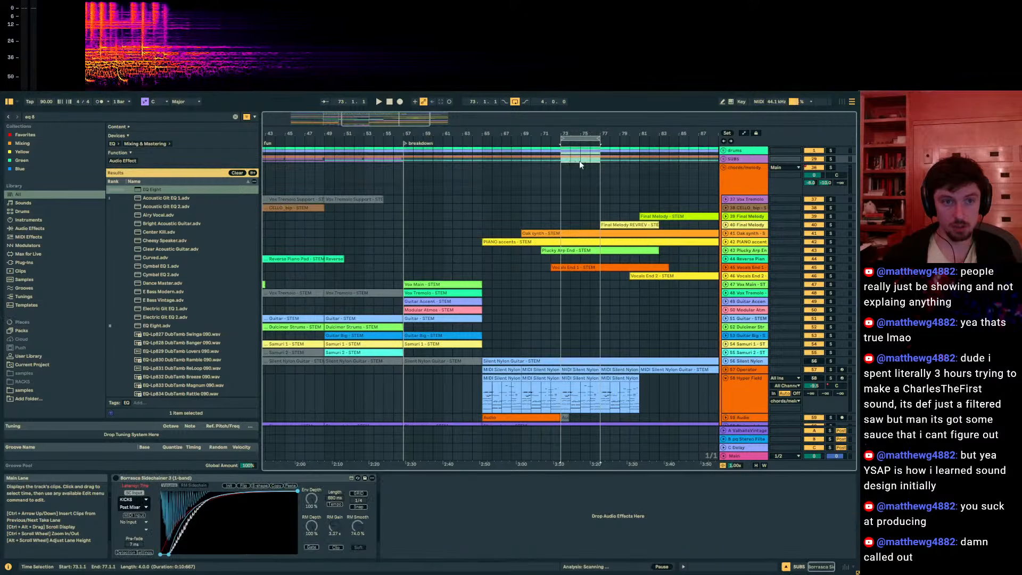
key(ctrl+d)
Step: Add the pq Stereo Filter + Swap Delay rack to the drums group and set its dry/wet to 0
click(735, 152)
click(724, 151)
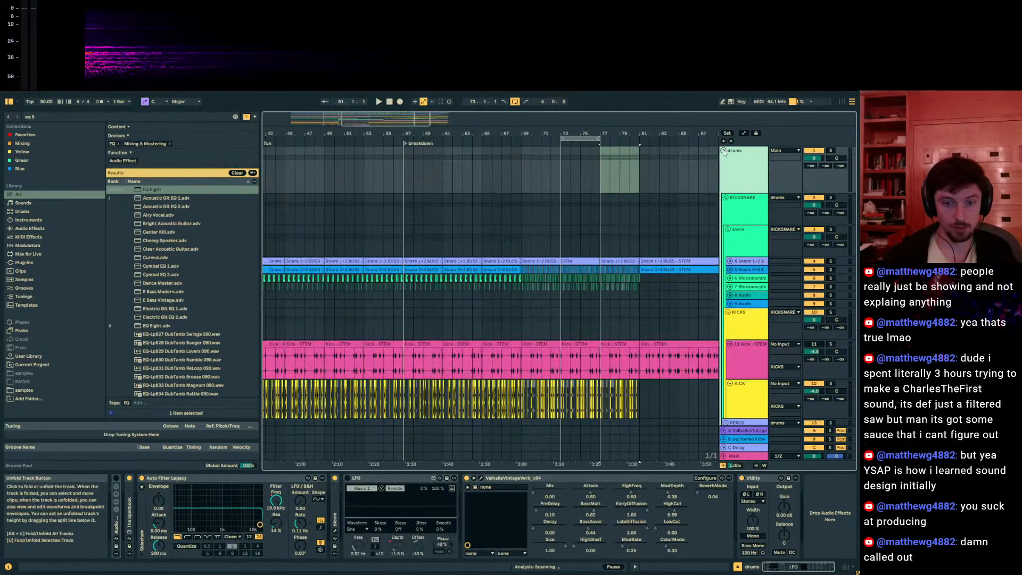
key(ctrl+f)
text(stere)
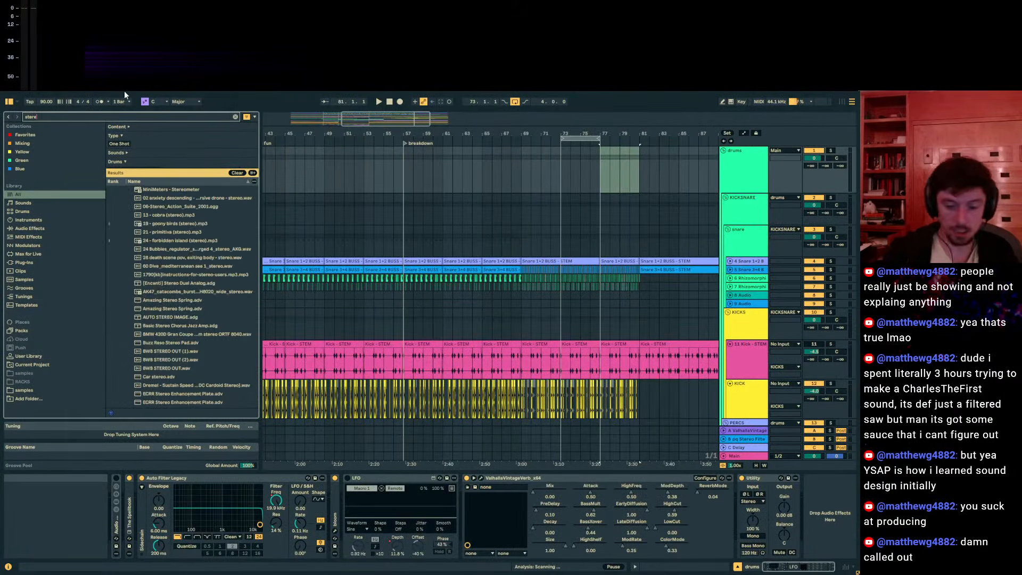
text(o swap)
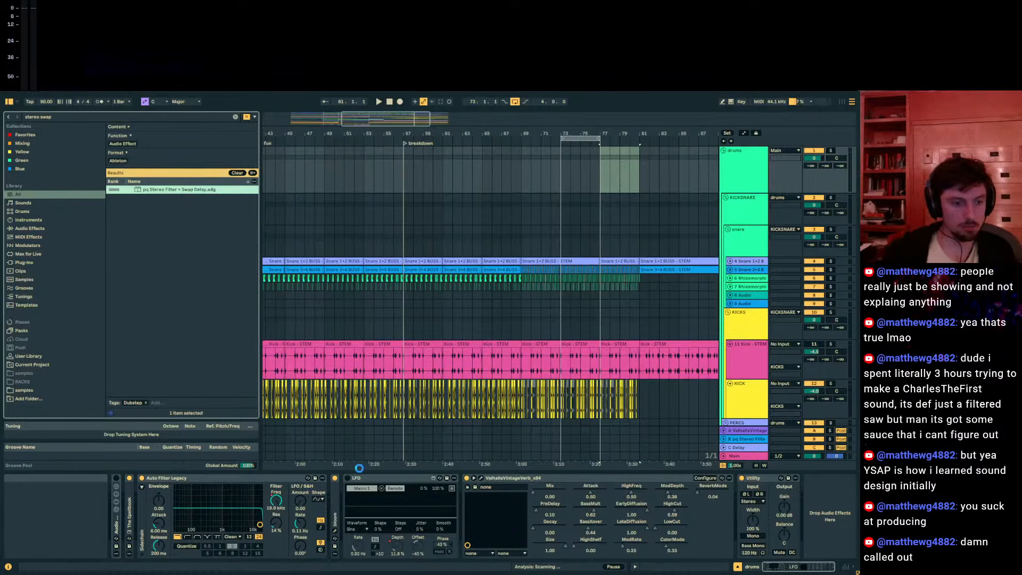
drag(663, 493, 663, 504)
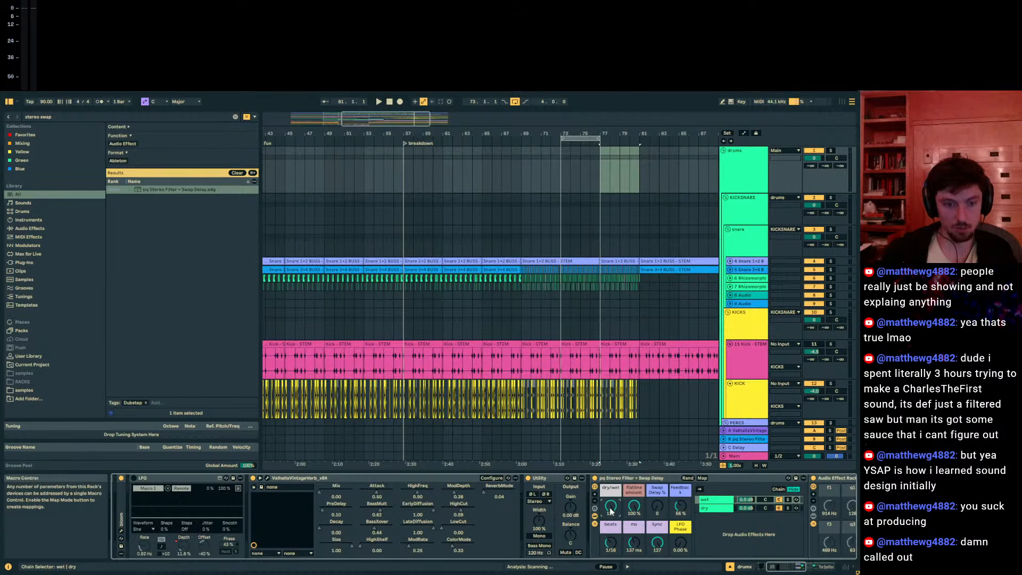
Step: Automate the drums rack's dry/wet with a steep curve from 0 at bar 76 to 127 at bar 78 and play it back
key(a)
click(590, 191)
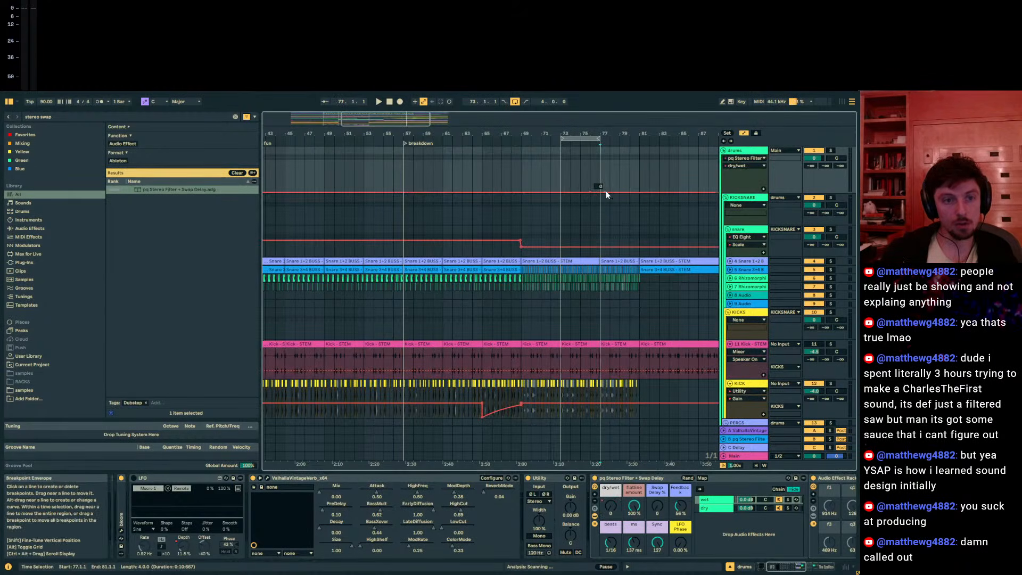
drag(609, 191, 610, 155)
click(590, 168)
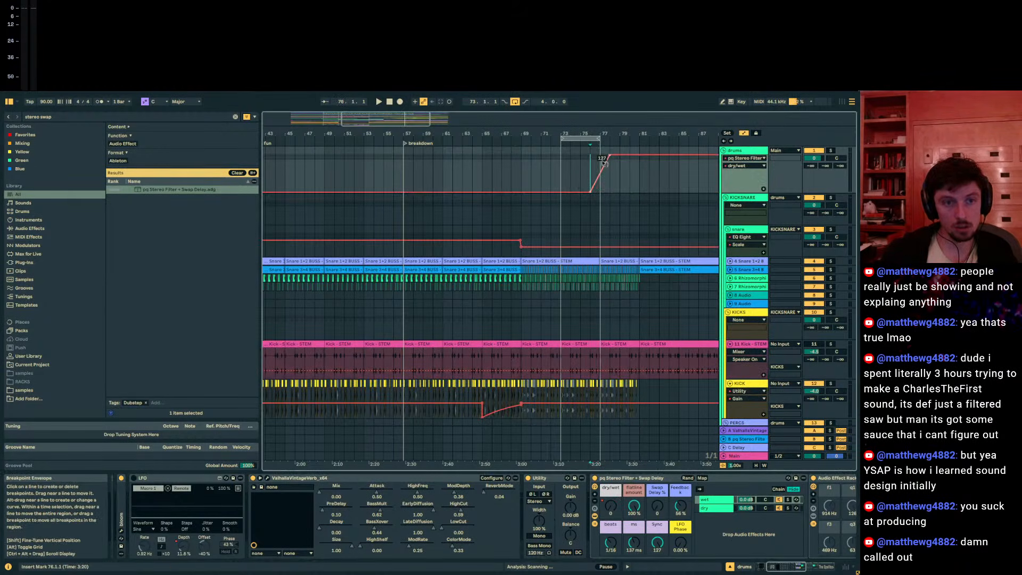
key(space)
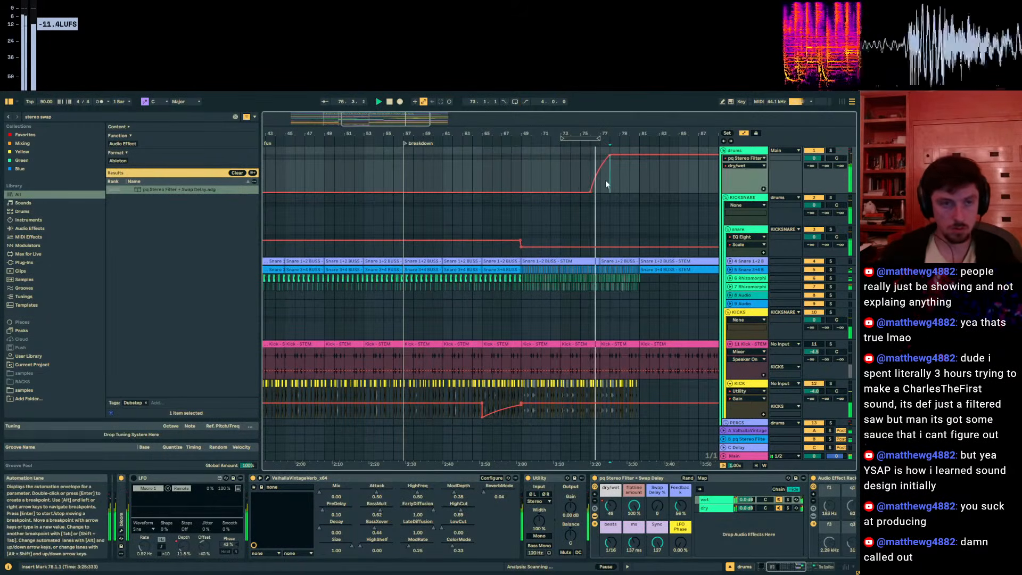
click(605, 180)
drag(605, 164, 604, 156)
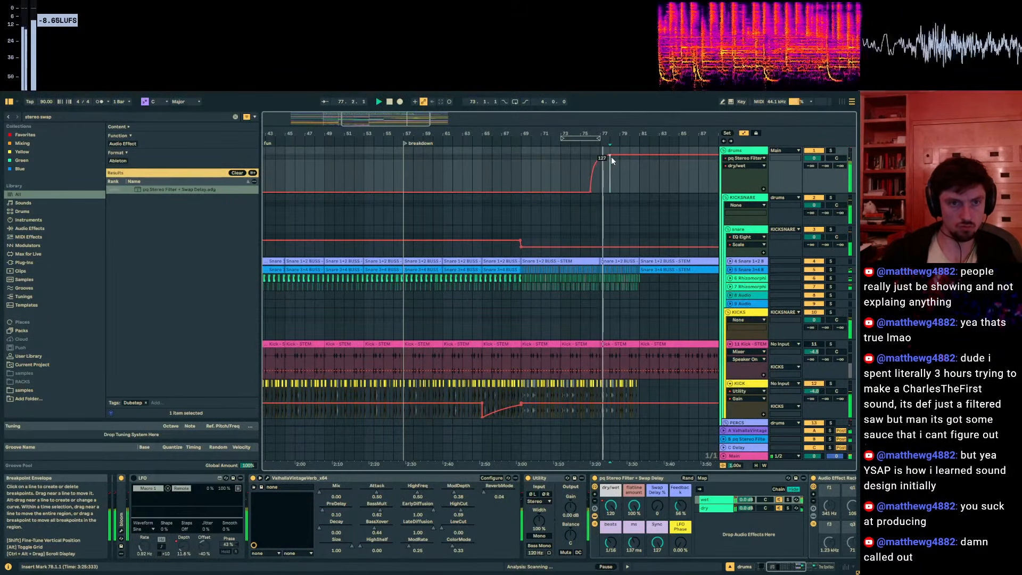
click(599, 186)
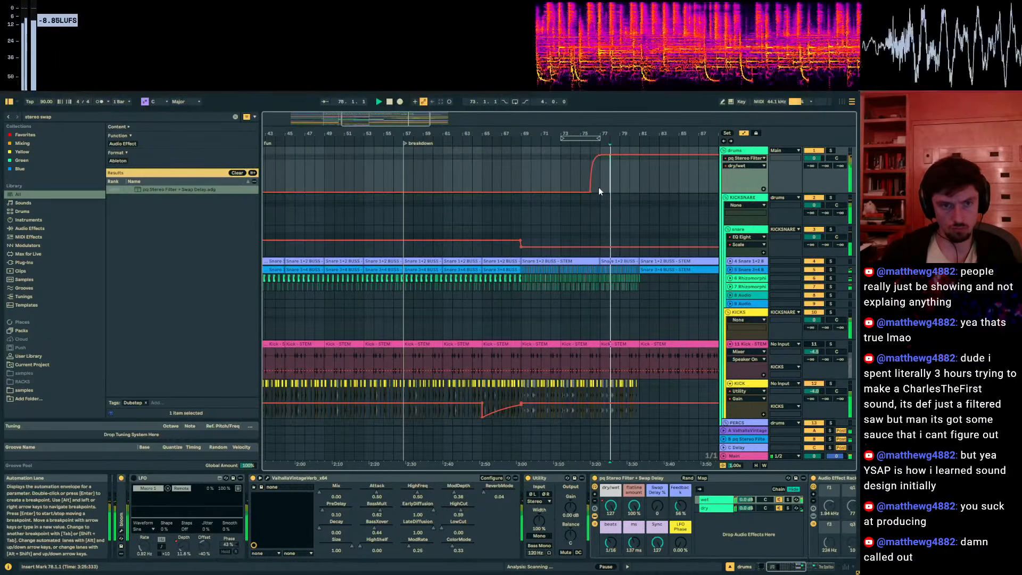
key(a)
click(723, 151)
drag(628, 133, 607, 80)
key(space)
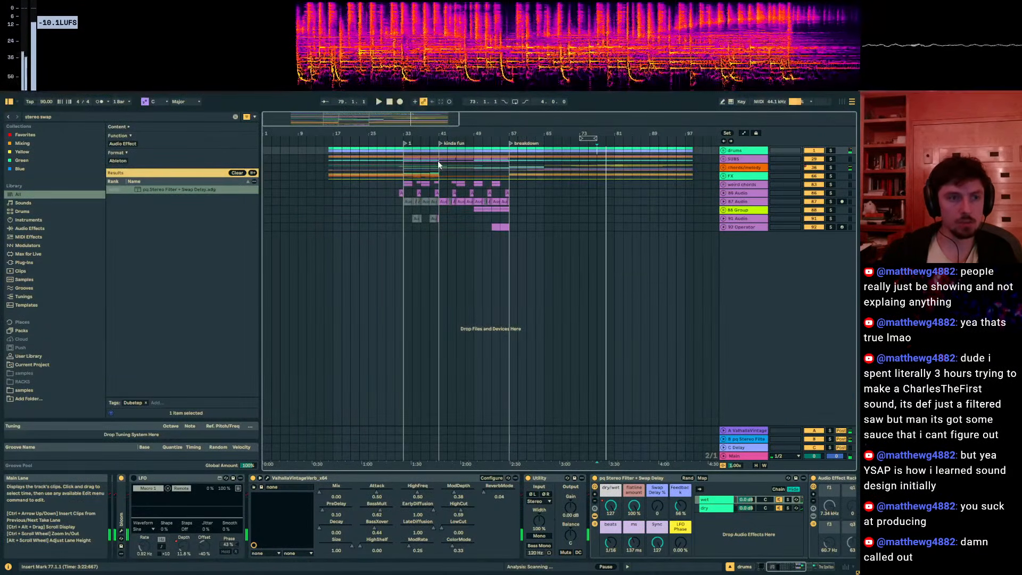
Step: Unfold the FX group and copy the hyper riser and restoration riser section from bars 33 to 41
click(440, 143)
key(space)
drag(428, 177, 406, 178)
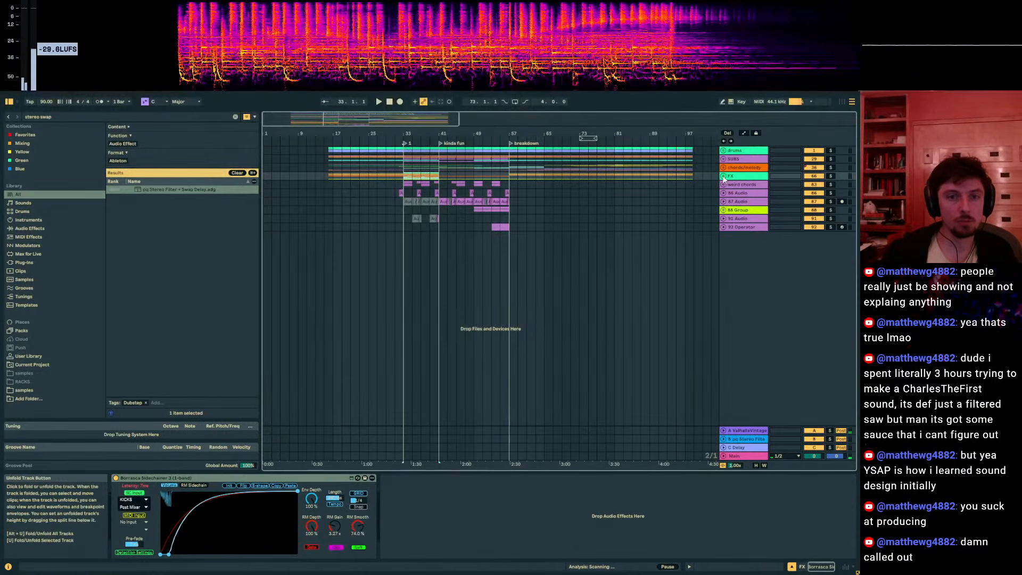
click(723, 177)
scroll(473, 207, down, 1)
click(402, 246)
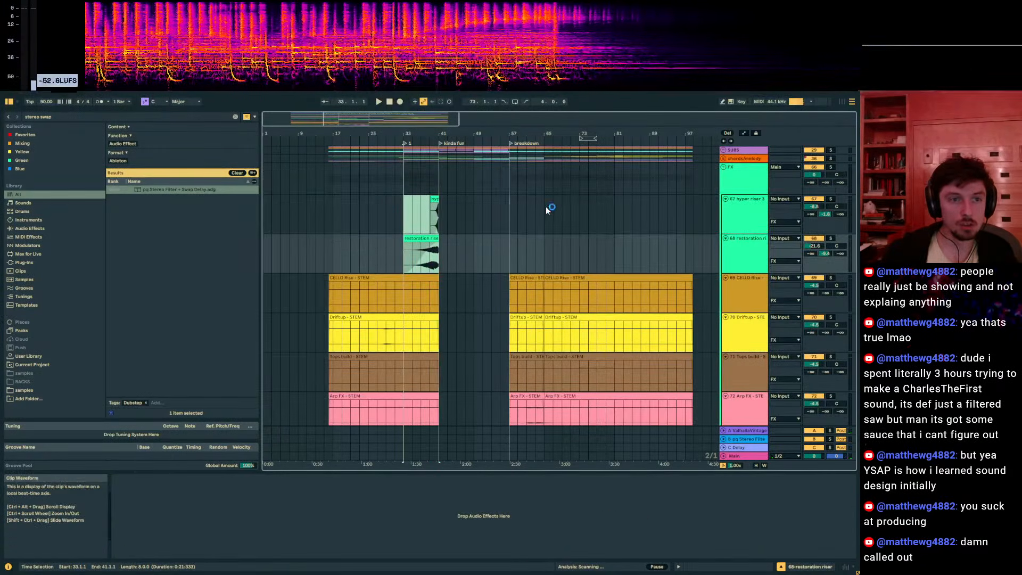
click(554, 211)
Step: Add a locator named 2, move it to bar 81 and play from there
click(580, 144)
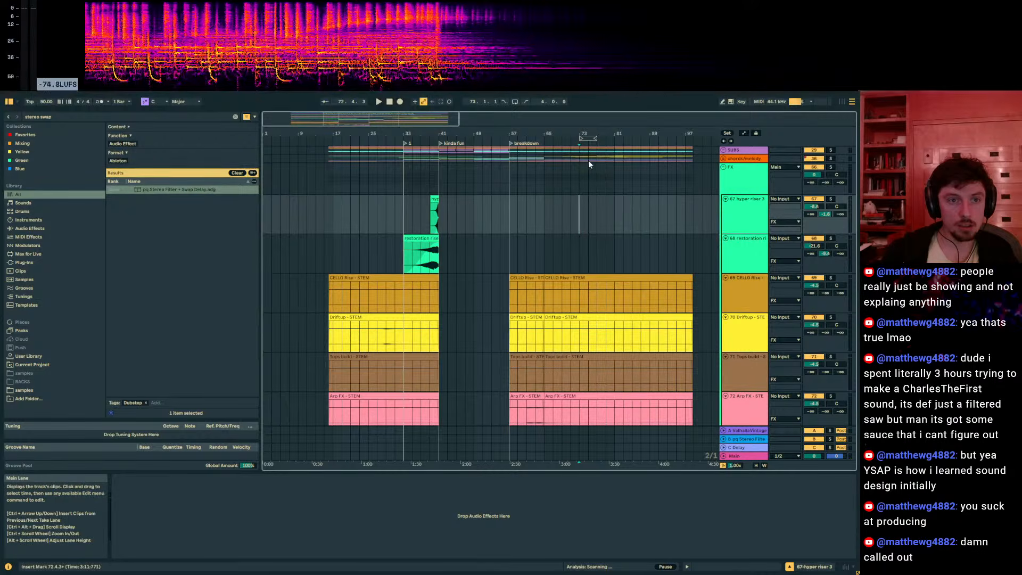
right_click(580, 145)
click(594, 165)
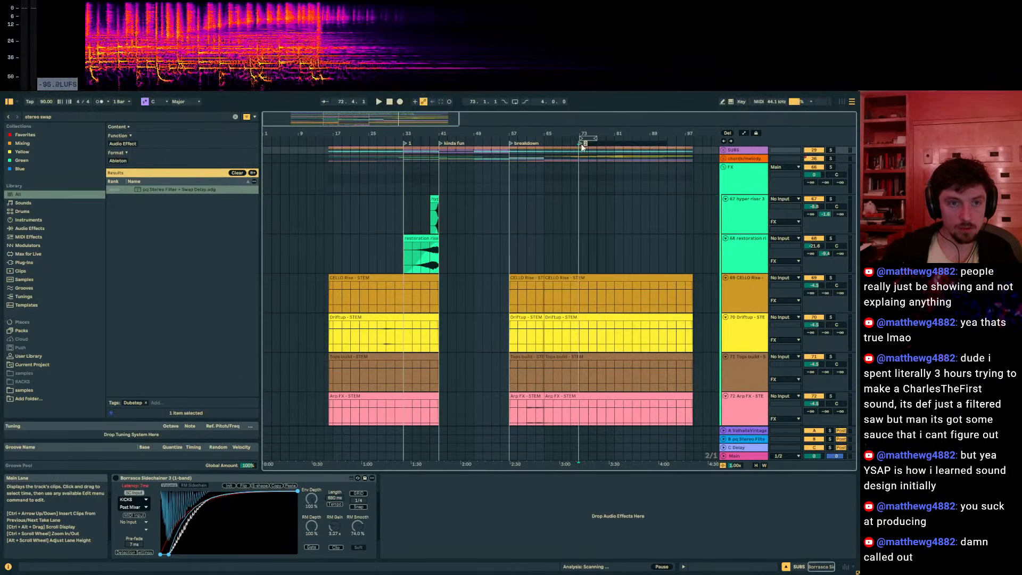
drag(582, 143, 612, 144)
click(614, 179)
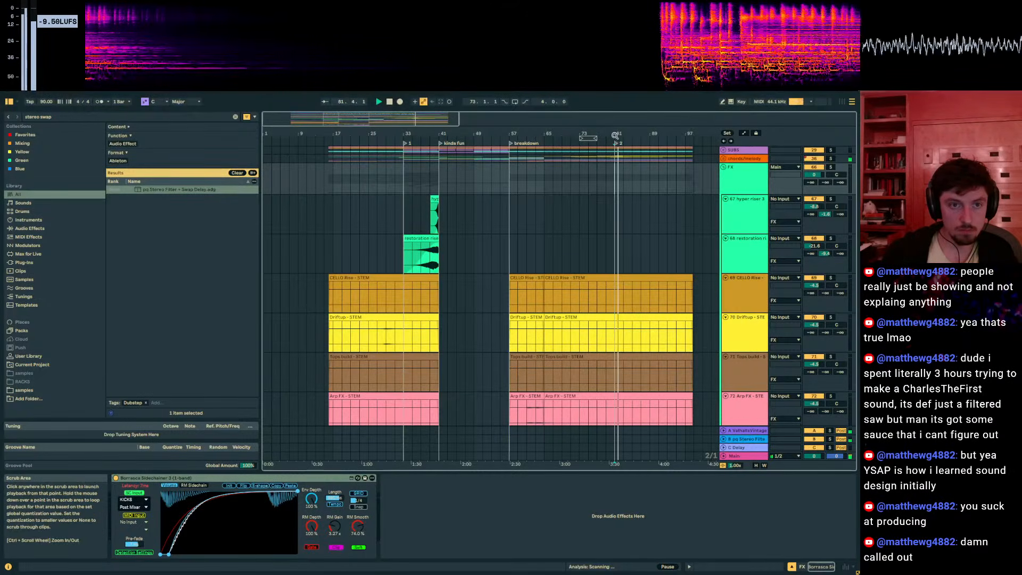
drag(615, 136, 618, 145)
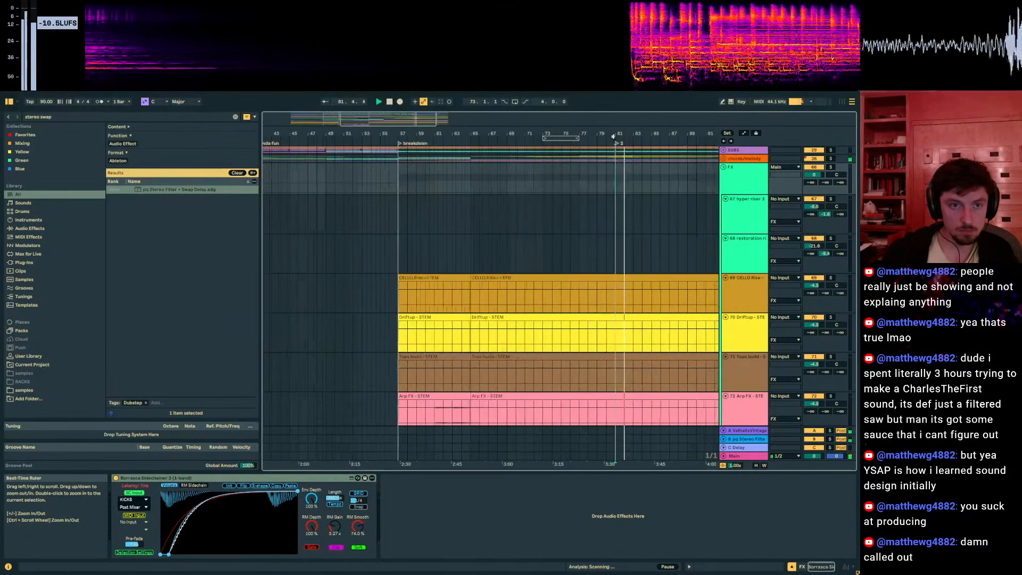
Step: Stop playback and add a locator named buildup at bar 73
click(540, 145)
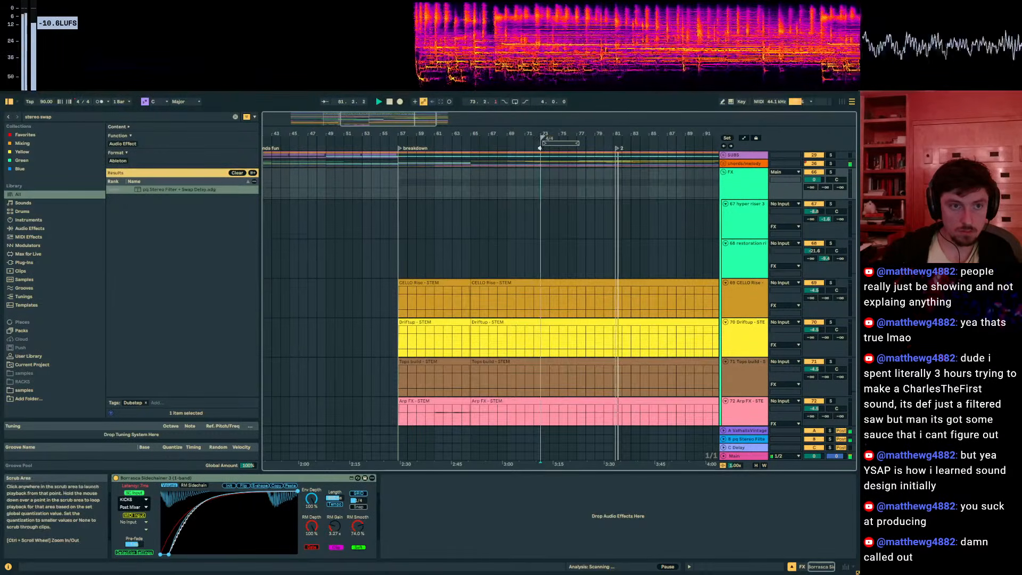
right_click(542, 143)
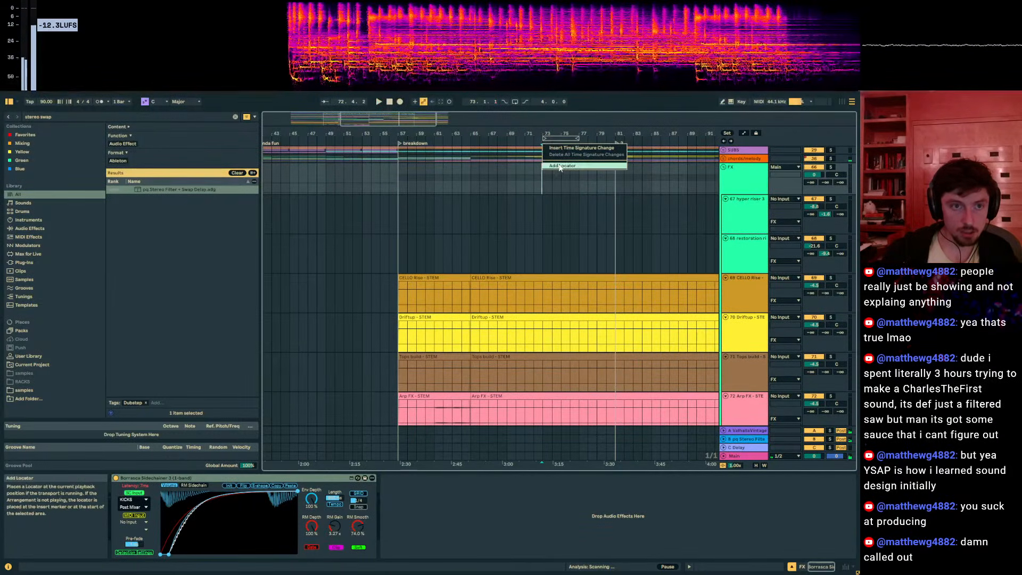
click(559, 167)
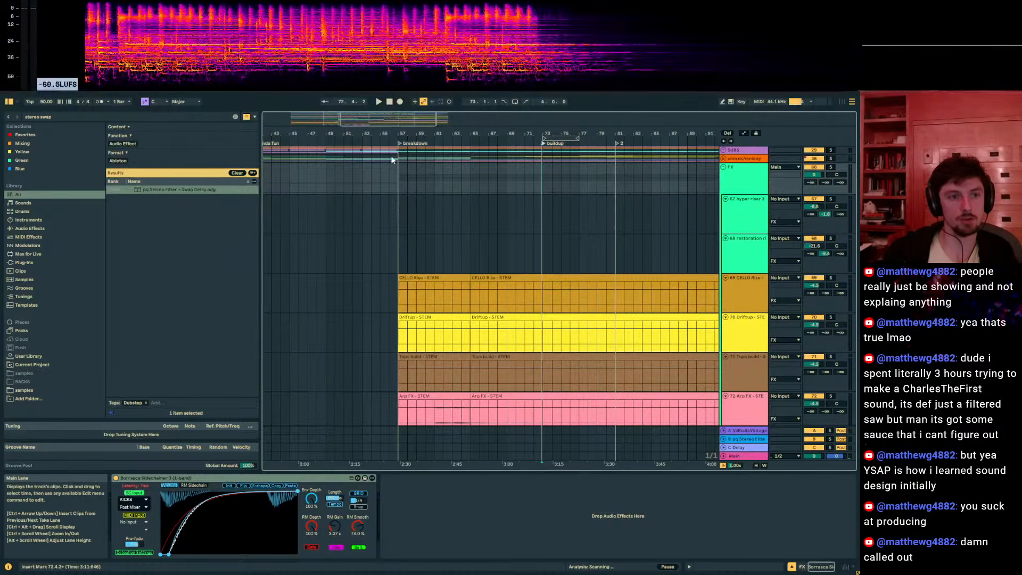
Step: Paste the copied risers onto the hyper riser and restoration riser tracks from bar 73 to 81
click(542, 218)
key(ctrl+v)
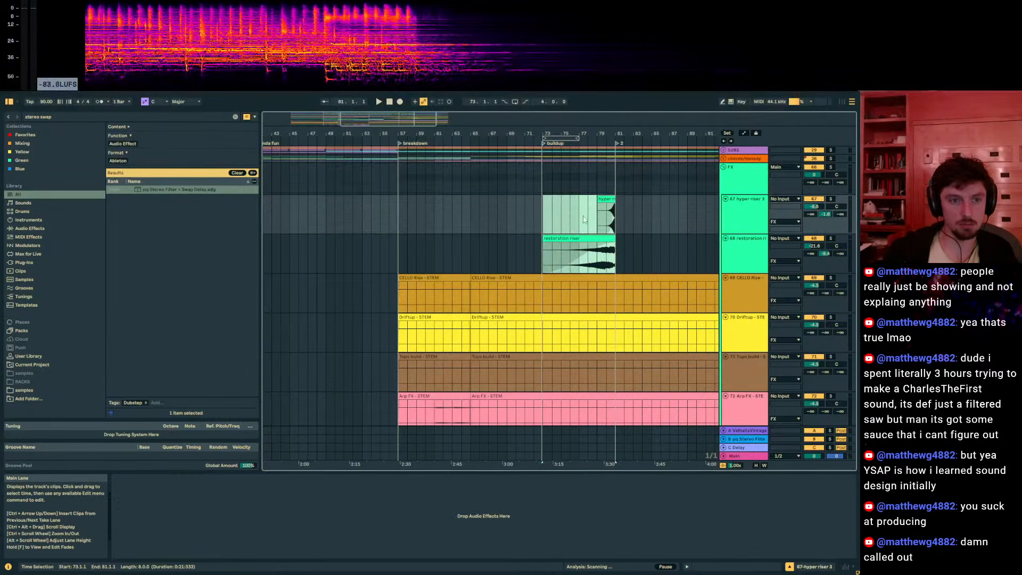
click(596, 213)
Step: Drop the drums group's Stereo Filter + Swap Delay dry/wet automation back to 0 at bar 81
scroll(621, 210, up, 1)
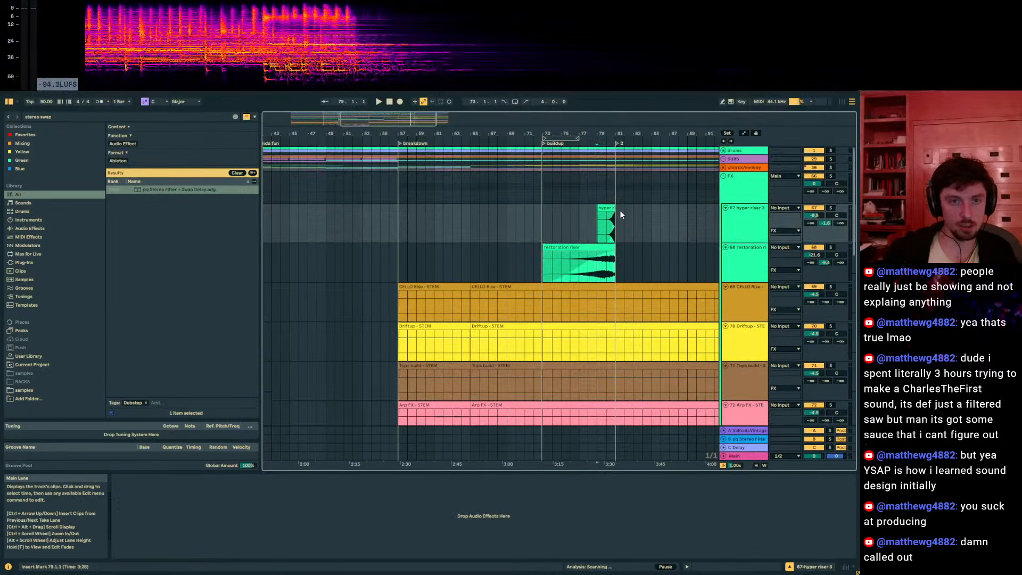
click(723, 151)
key(a)
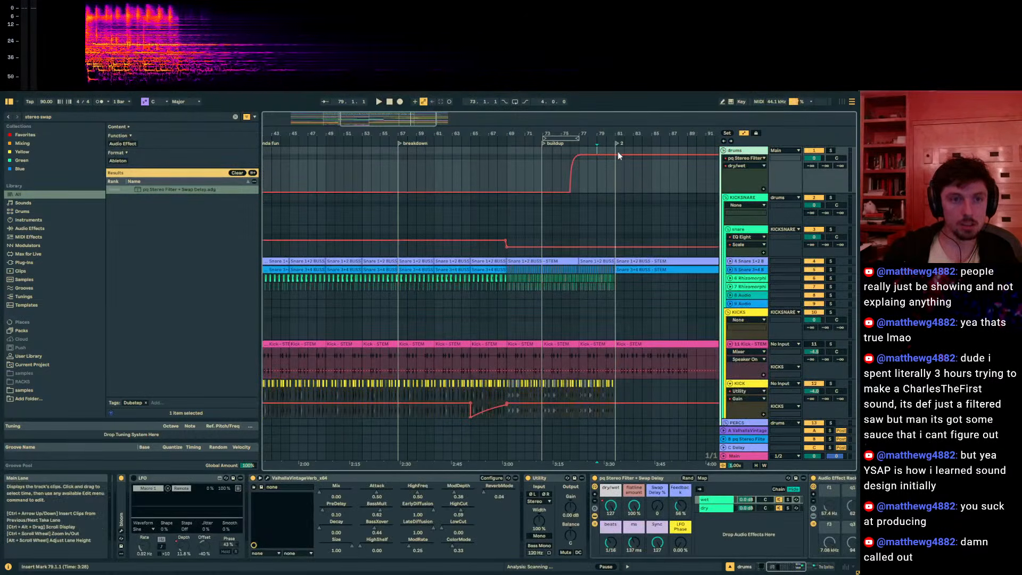
drag(614, 155, 615, 192)
Step: Hide automation, fold the drums group and copy bars 33 to 41 of the drums and subs groups
drag(625, 133, 381, 134)
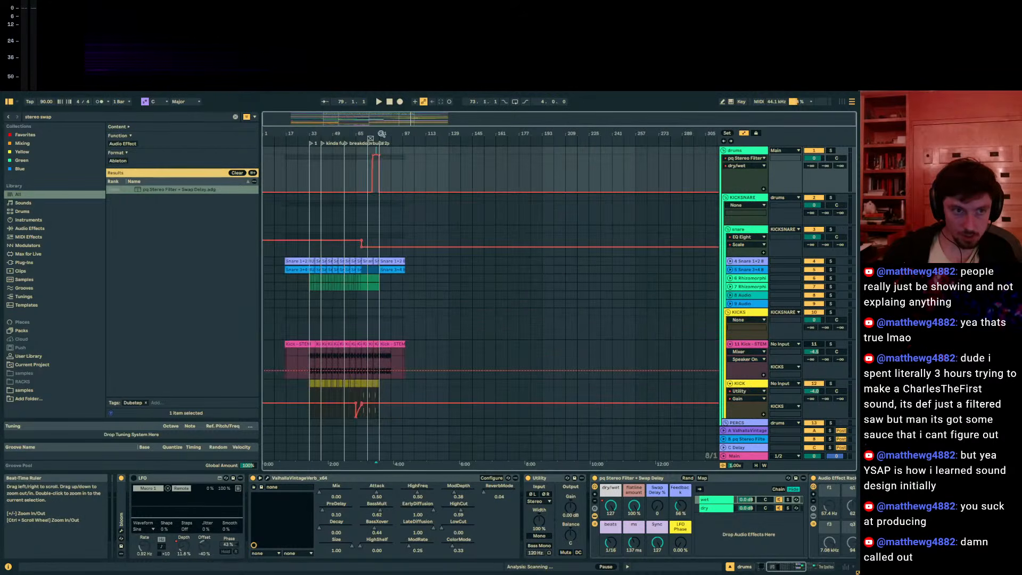
key(a)
click(725, 151)
right_click(320, 150)
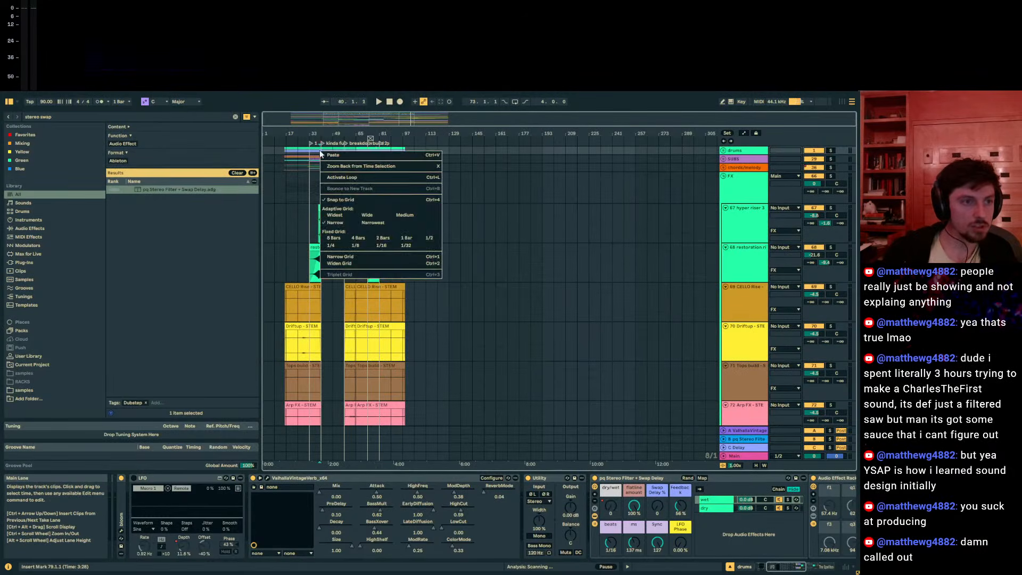
click(313, 153)
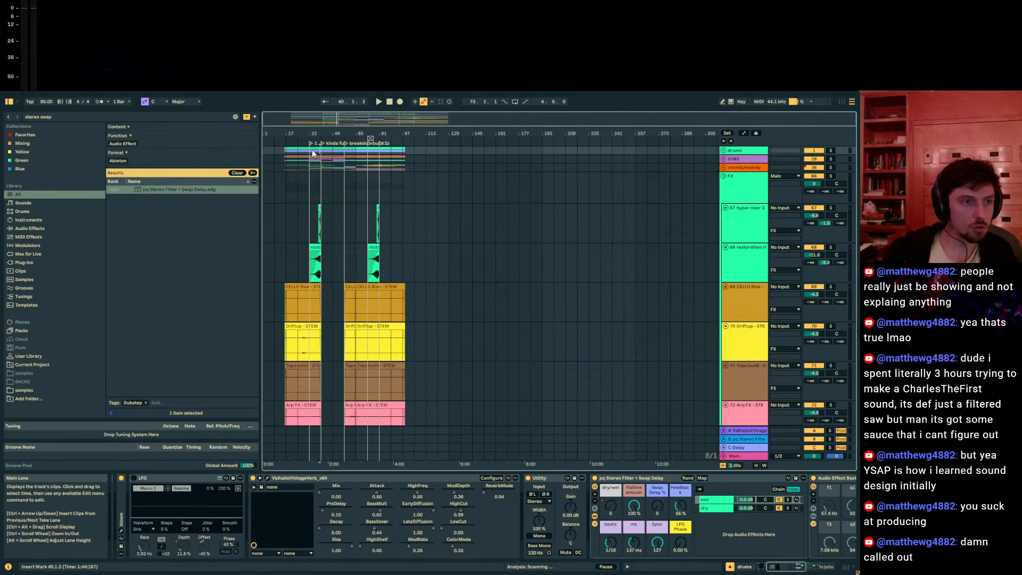
shift+click(342, 165)
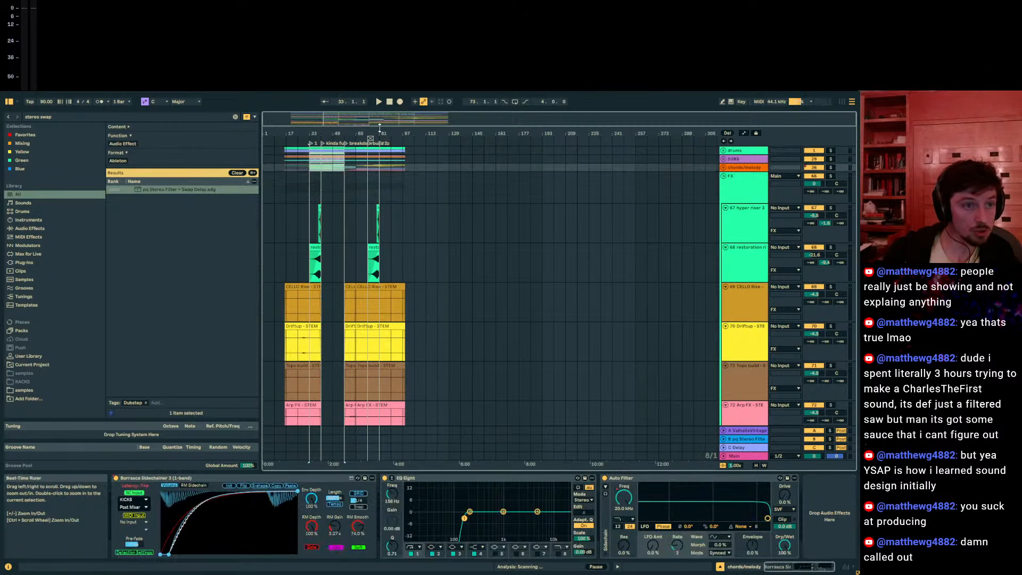
drag(378, 127, 554, 136)
click(387, 152)
click(341, 155)
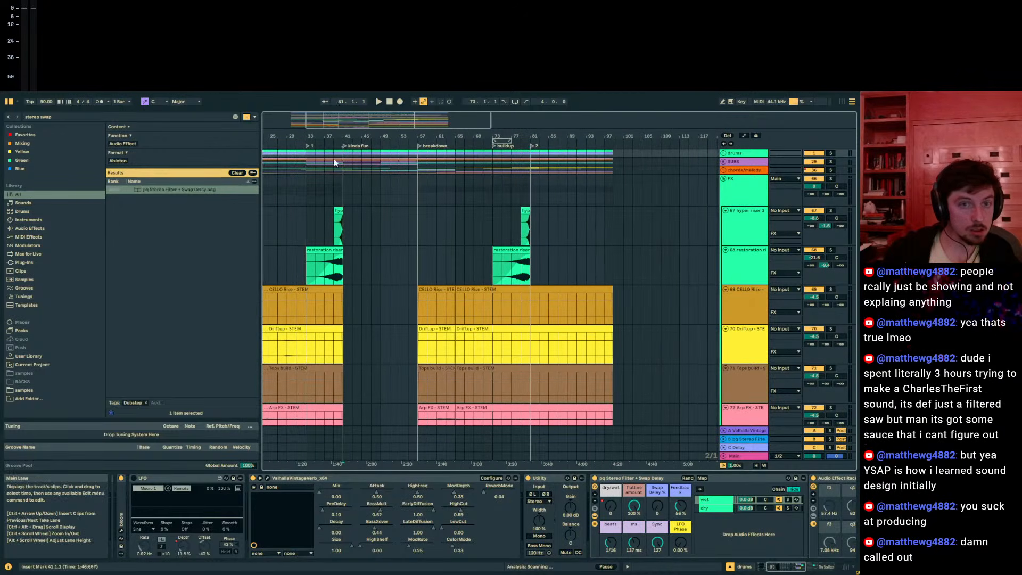
shift+click(302, 152)
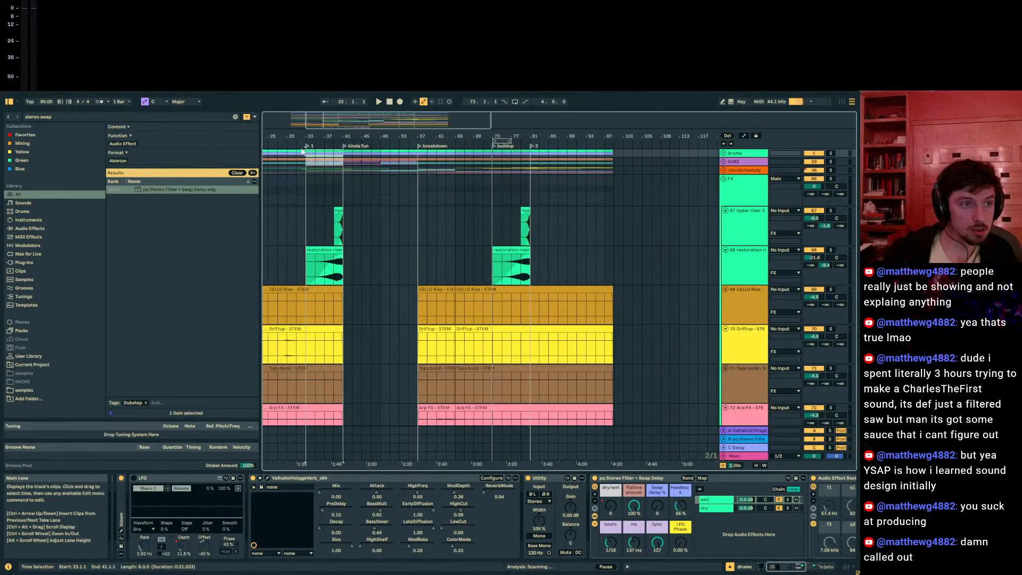
Step: Clear the existing drums and subs material after bar 81 and paste the copied eight bars at bar 81
drag(609, 159, 613, 168)
key(Delete)
click(532, 154)
key(ctrl+v)
Step: Play the buildup from bar 77, unfold the drums group and lower the volume of hi-hats track 17
click(515, 153)
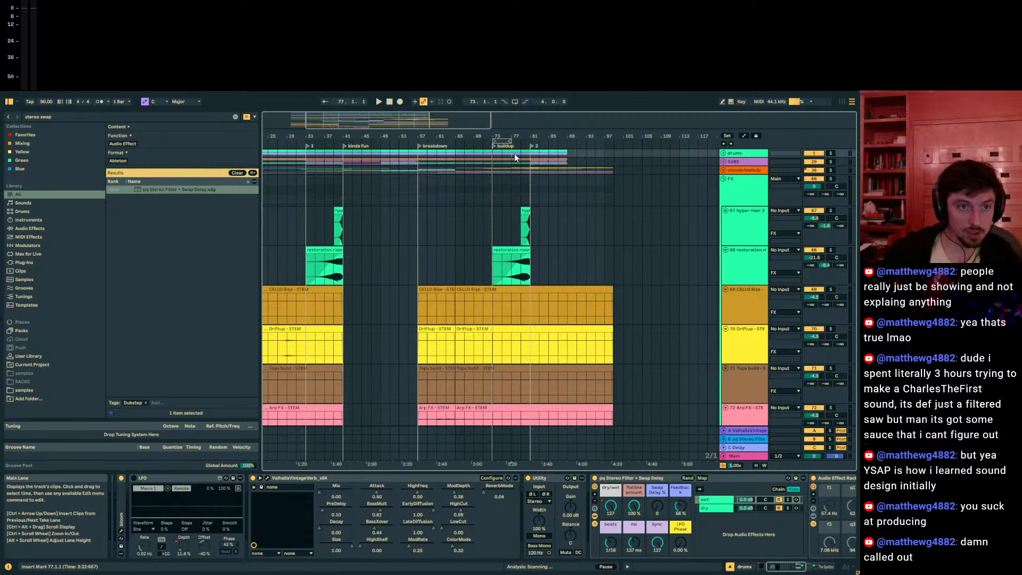
key(space)
click(527, 167)
scroll(716, 202, down, 10)
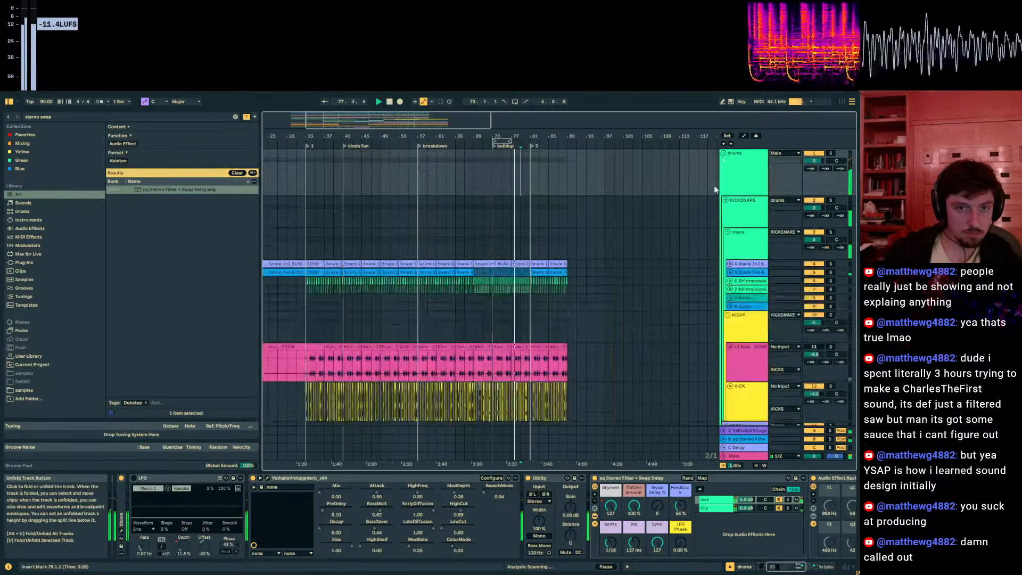
scroll(725, 278, down, 5)
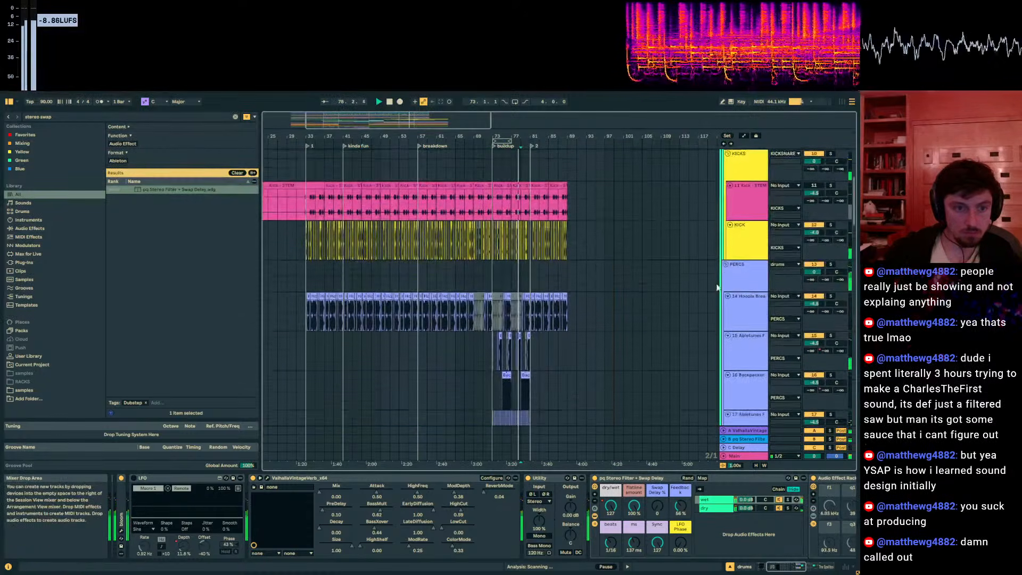
click(780, 339)
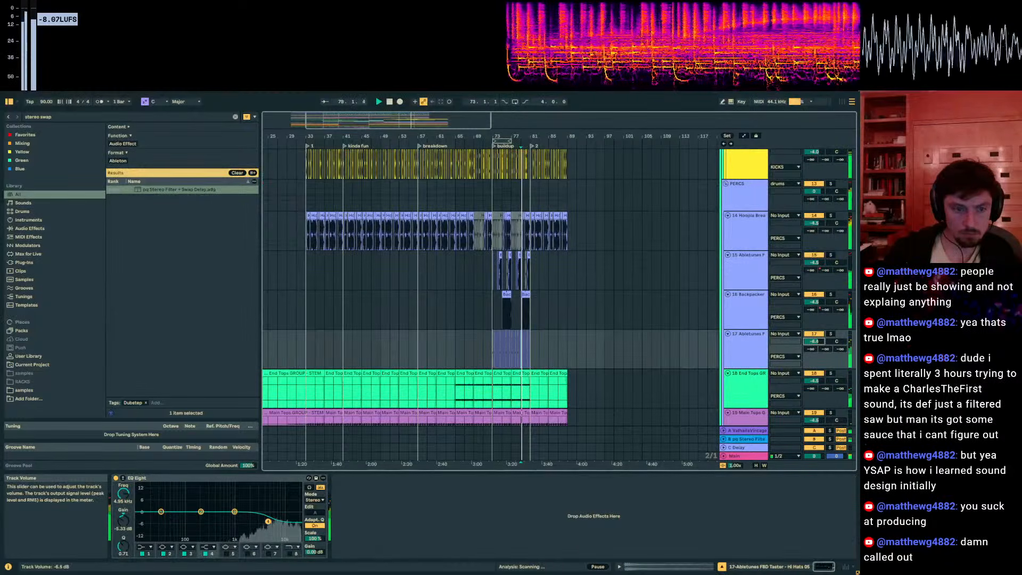
Step: Add a Utility device after the EQ Eight on hi-hats track 17 and select its gain
click(67, 118)
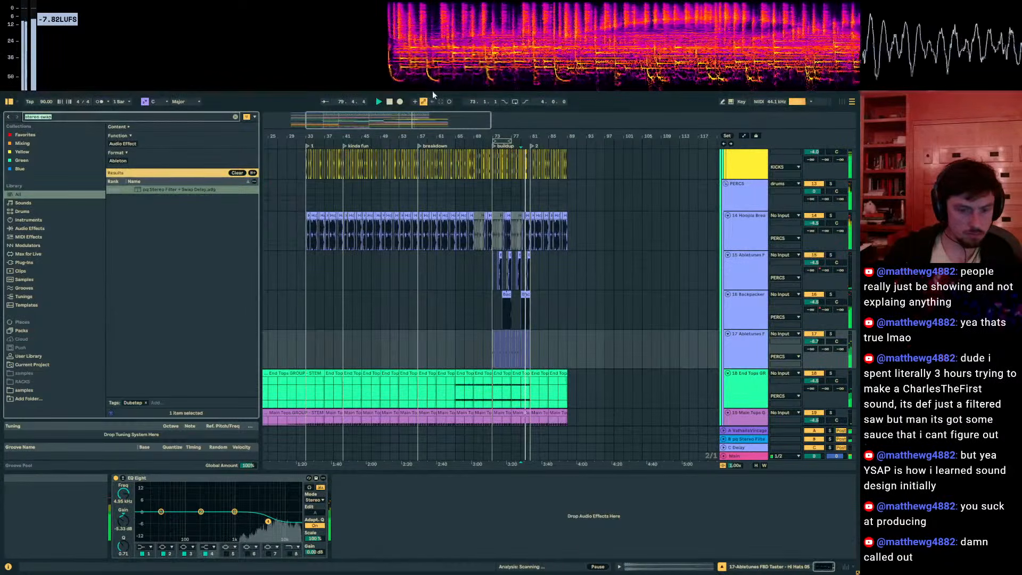
text(utilit)
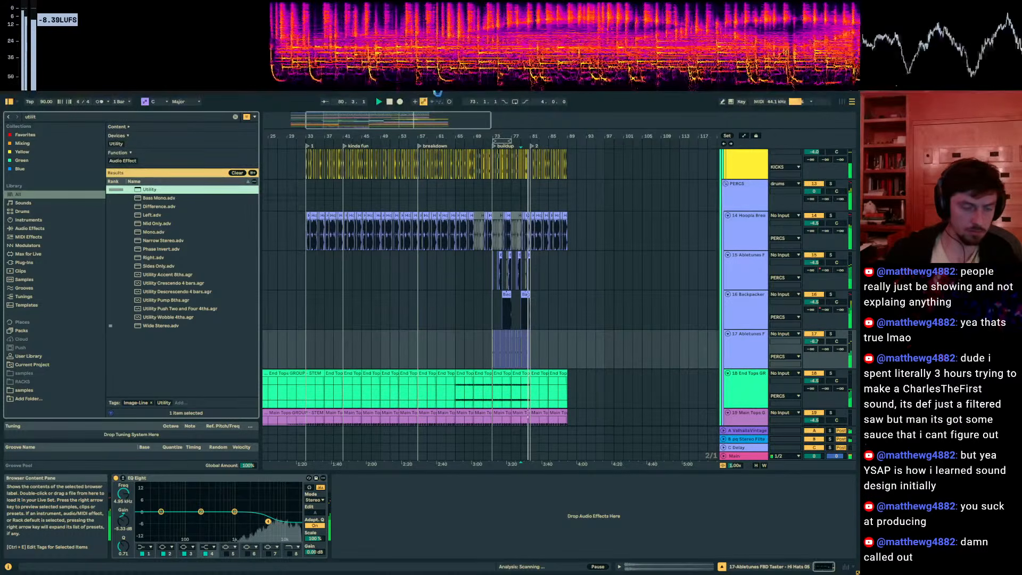
double_click(149, 190)
click(378, 509)
Step: Automate the hi-hats track's Utility gain across the buildup up to bar 81, stop playback and hide the automation
key(a)
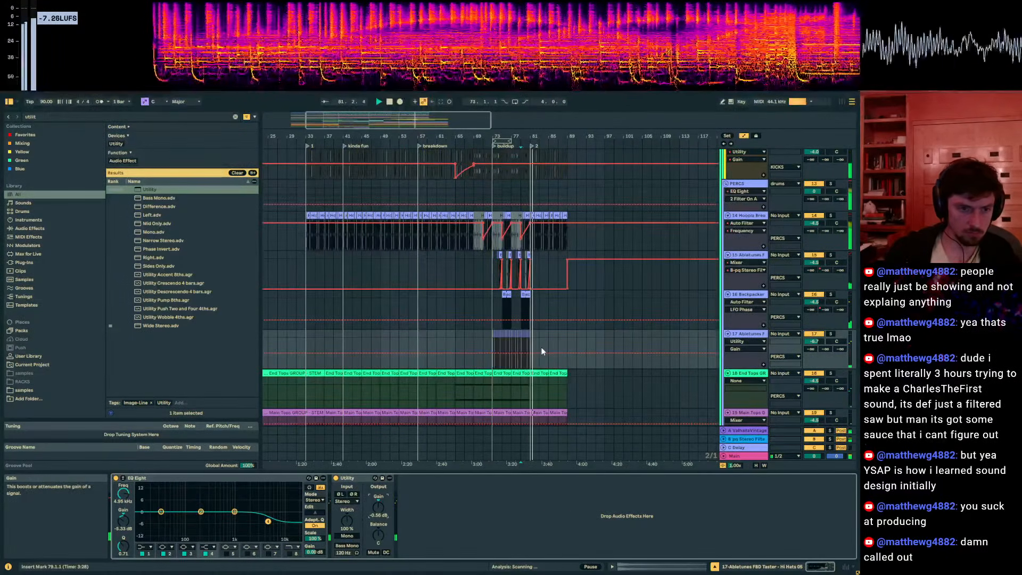
click(531, 353)
mouse_move(530, 354)
mouse_down()
mouse_move(531, 366)
mouse_move(511, 353)
mouse_up()
key(space)
key(a)
Step: Fold the drums group and play the end of the buildup from bar 79
scroll(523, 340, up, 5)
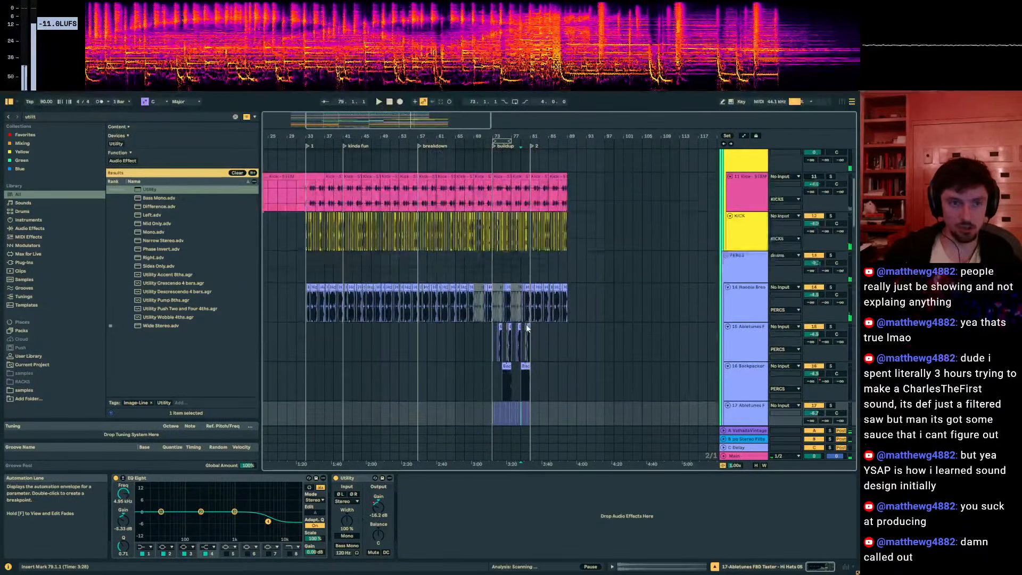
scroll(536, 264, up, 3)
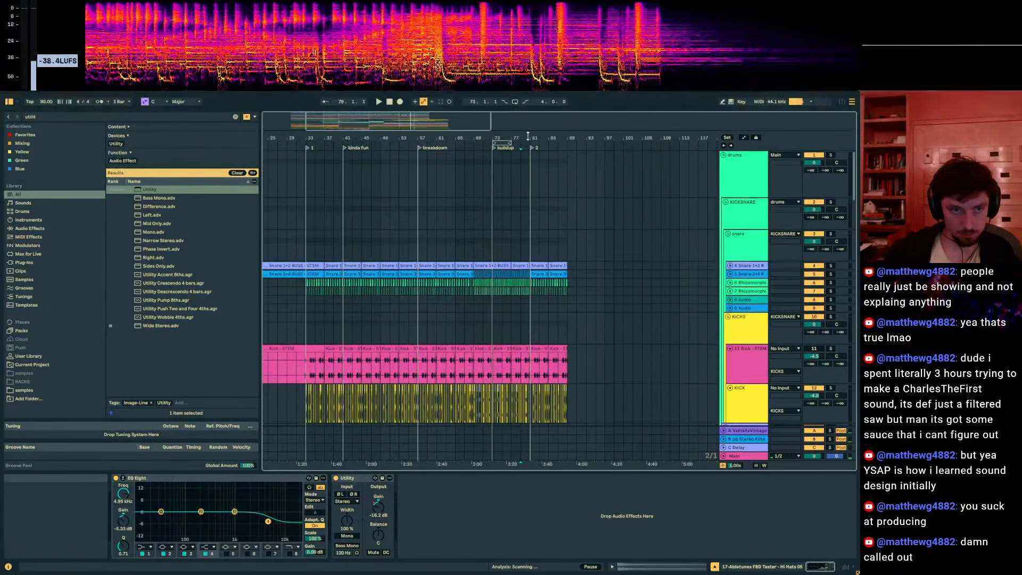
drag(524, 140, 563, 140)
click(724, 159)
click(522, 145)
key(space)
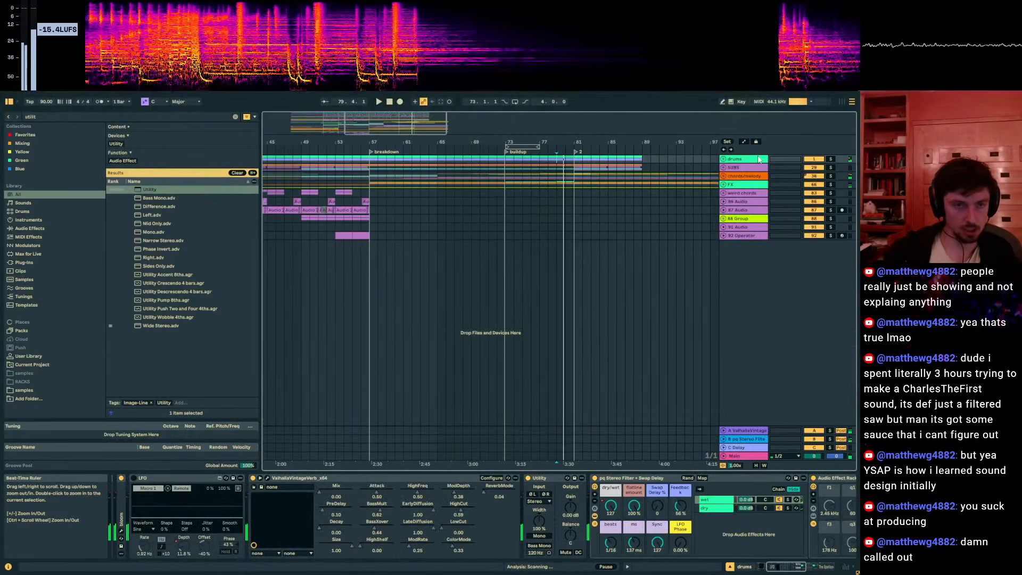
Step: Unfold the chords/melody group and its Operator track, and audition the Operator part solo from bar 77
click(723, 176)
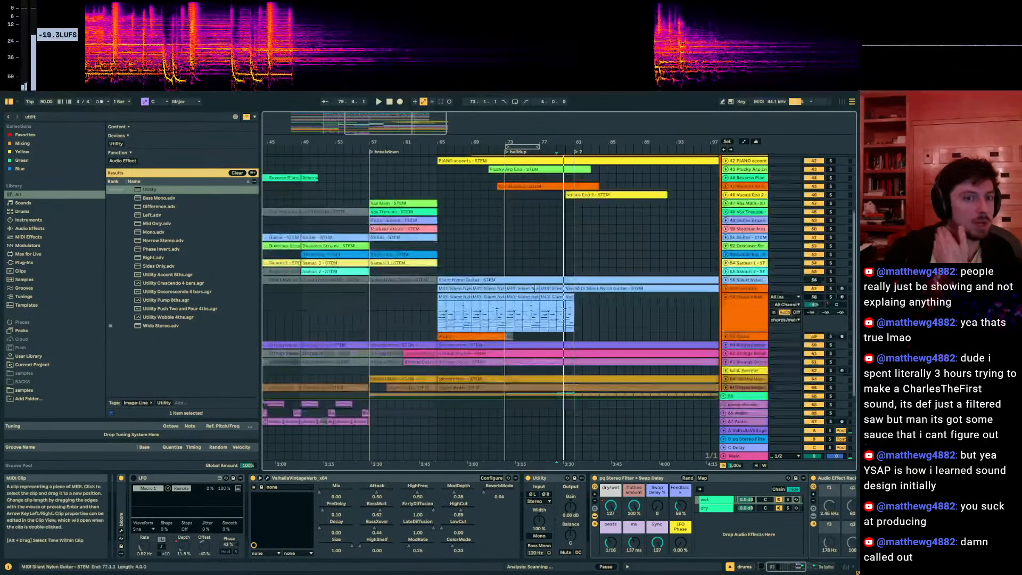
click(555, 262)
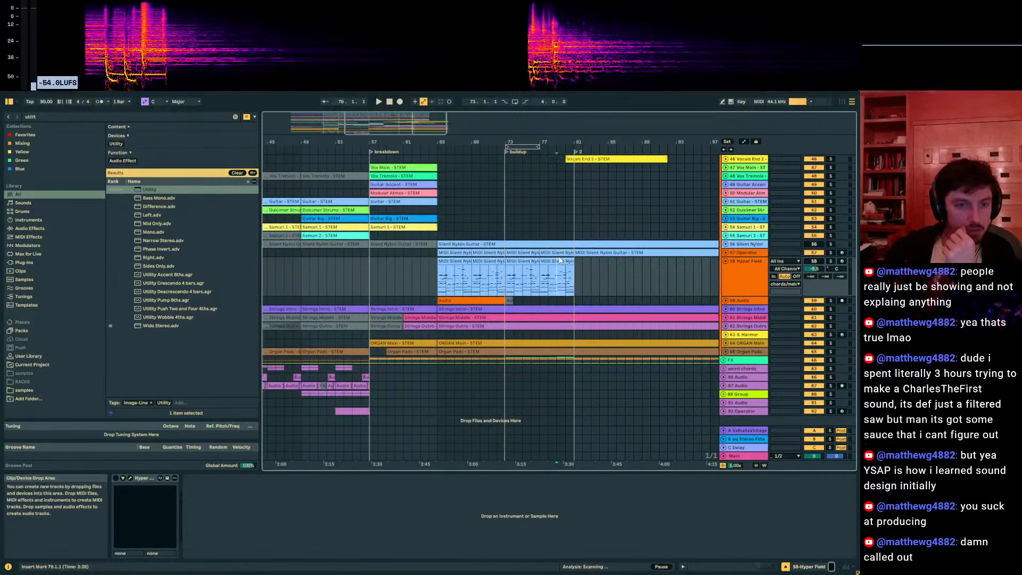
click(725, 253)
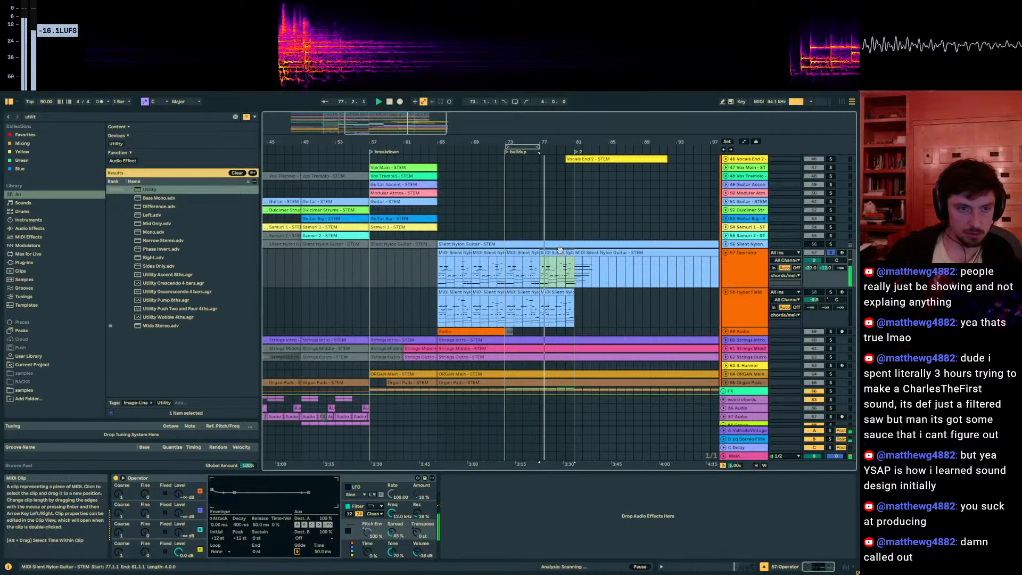
Step: Insert a MIDI track below the Operator track, copy the bar 77 to 81 clip onto it and load Operator
key(ctrl+shift+t)
right_click(744, 275)
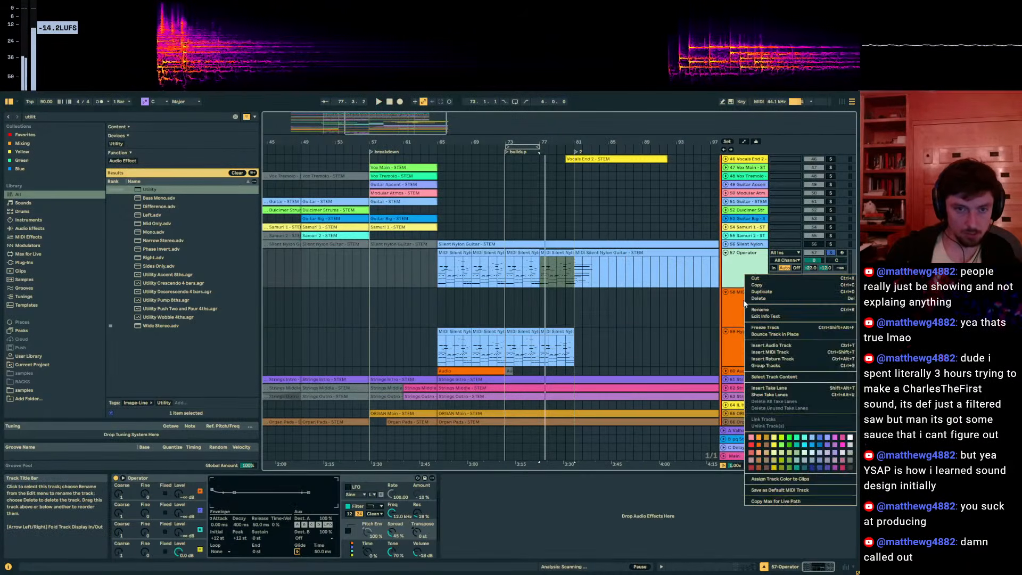
click(743, 301)
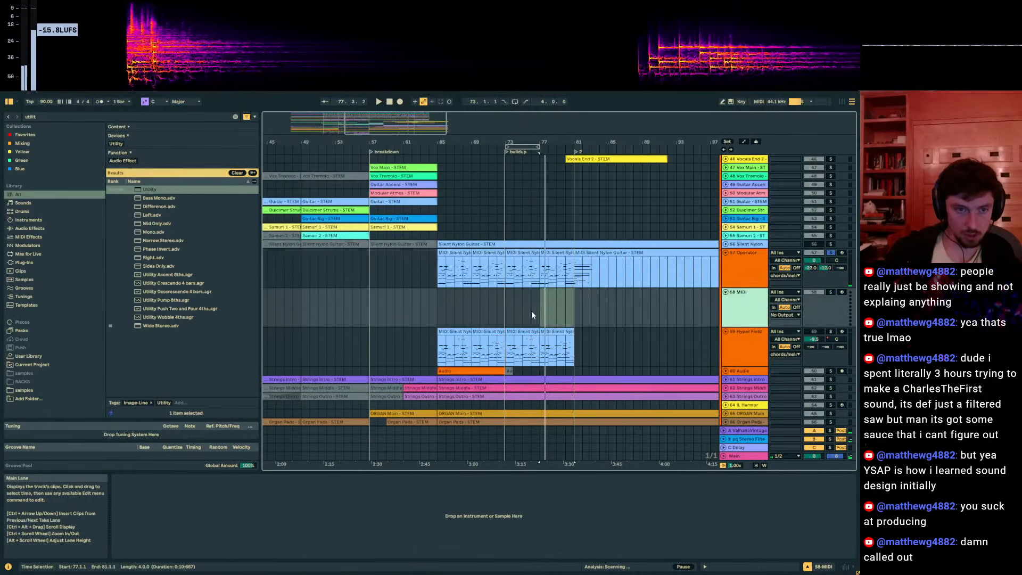
click(48, 118)
text(op)
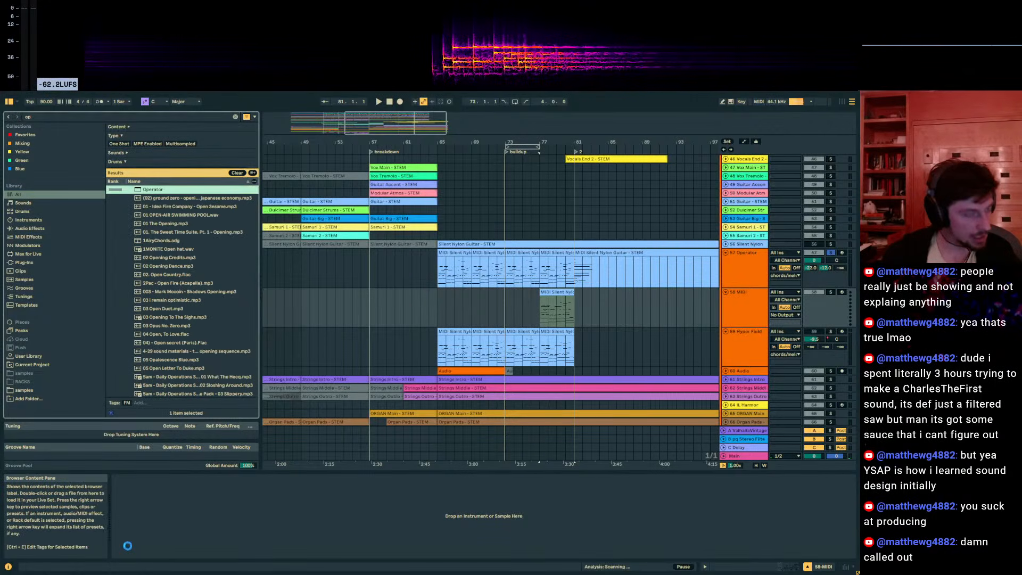
Step: Audition the new Operator solo, enabling its pitch envelope, transposing it +12 st and setting the oscillator envelope to 0.84 ms attack, 120 ms decay
click(365, 531)
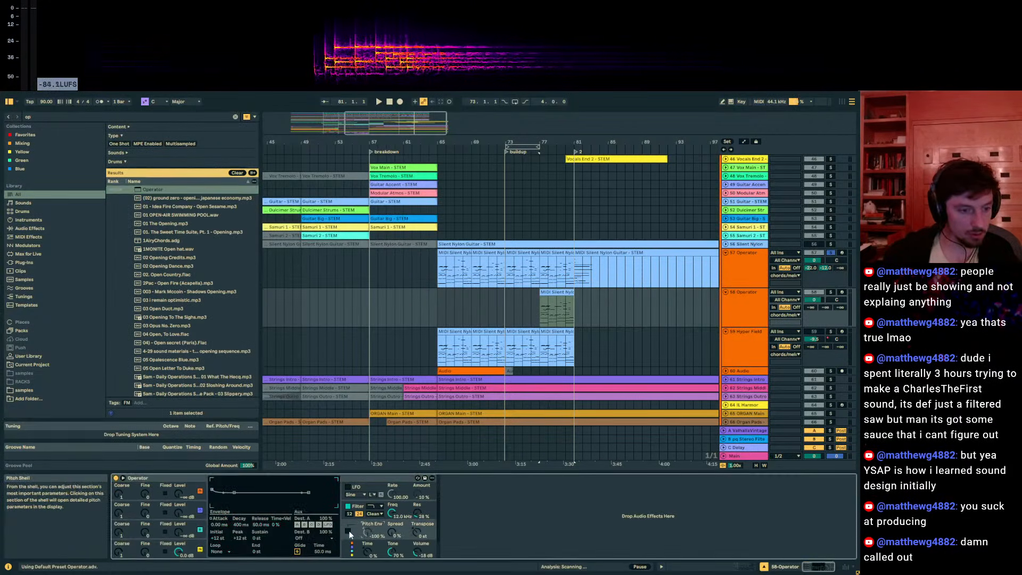
click(830, 292)
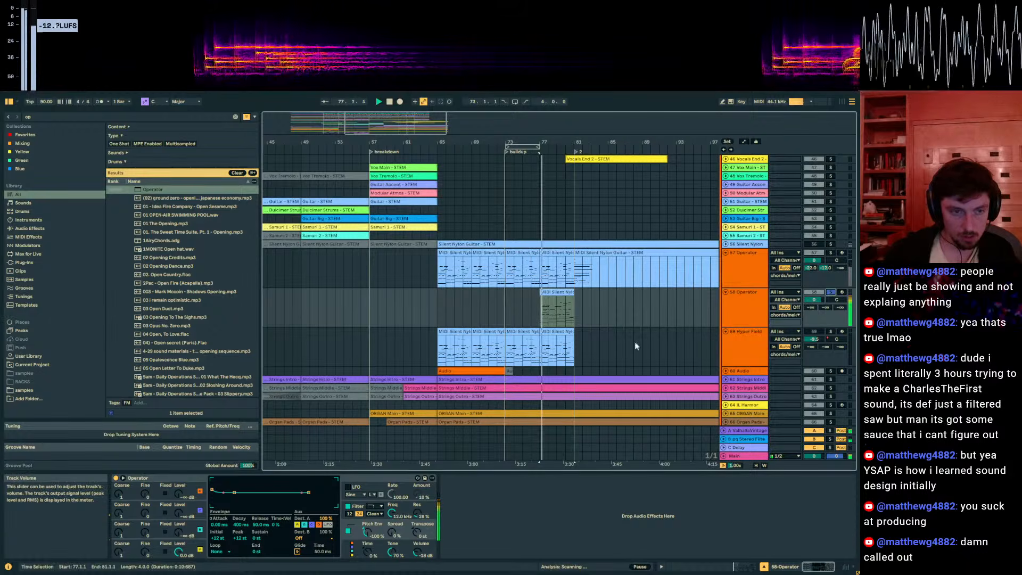
click(198, 546)
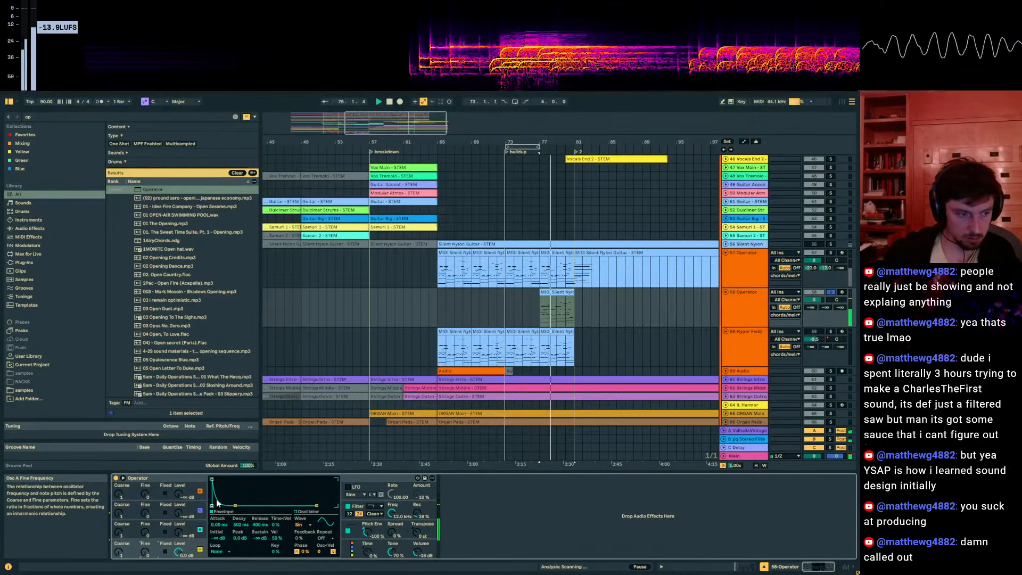
click(414, 532)
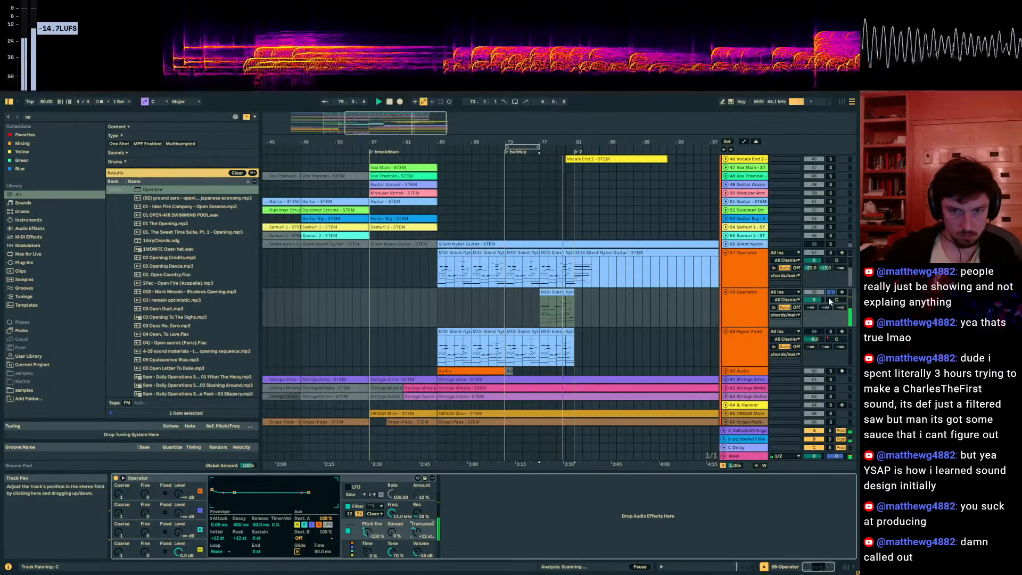
click(196, 540)
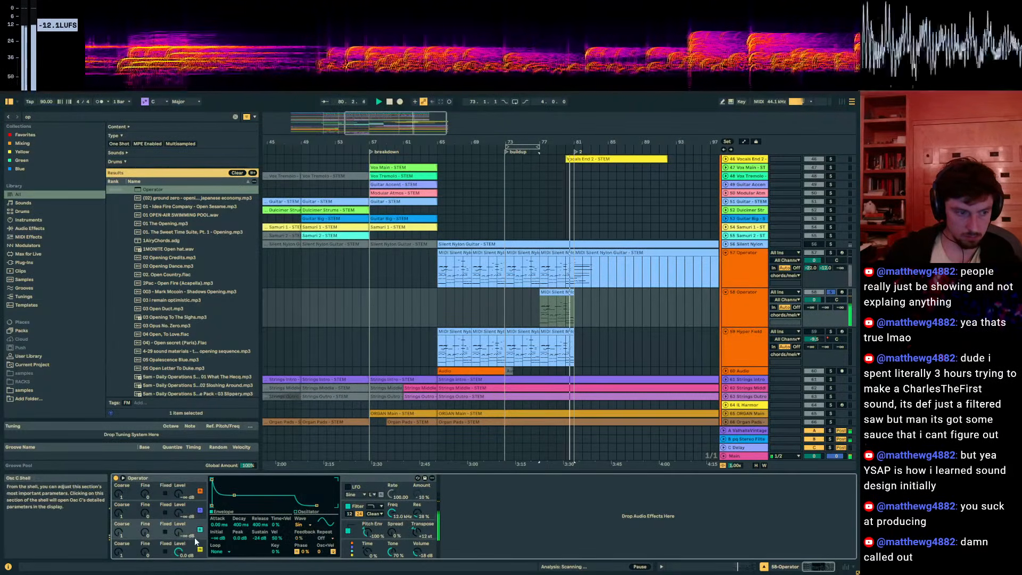
click(198, 547)
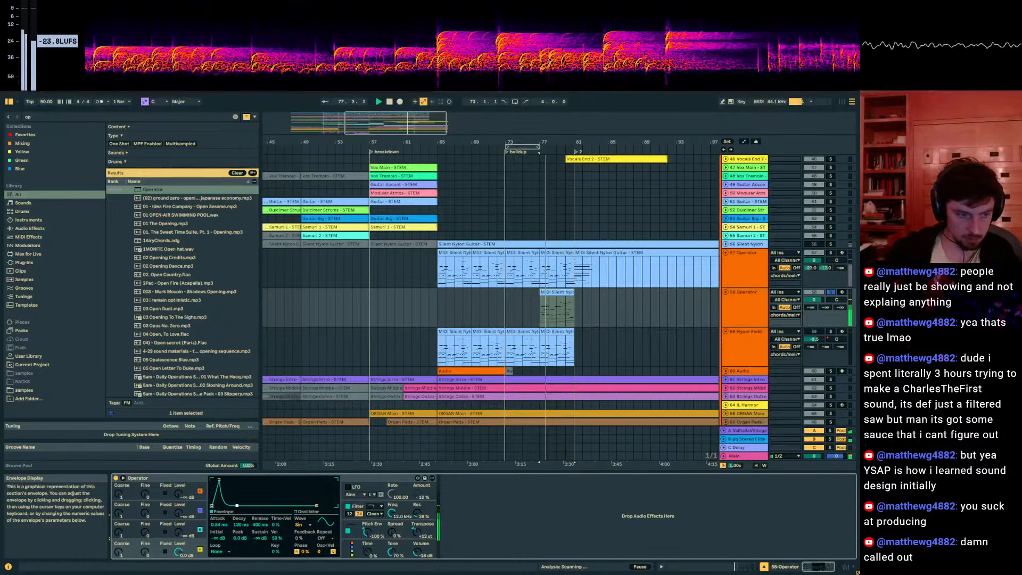
click(830, 293)
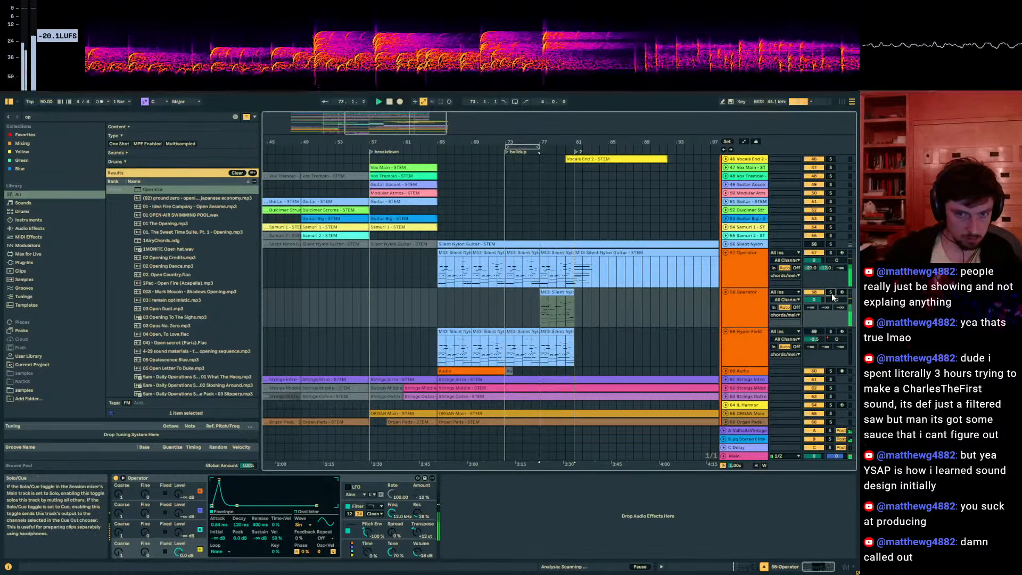
Step: Select the new Operator track's clip from bar 77 to 81 and insert another MIDI track below it
scroll(748, 313, up, 1)
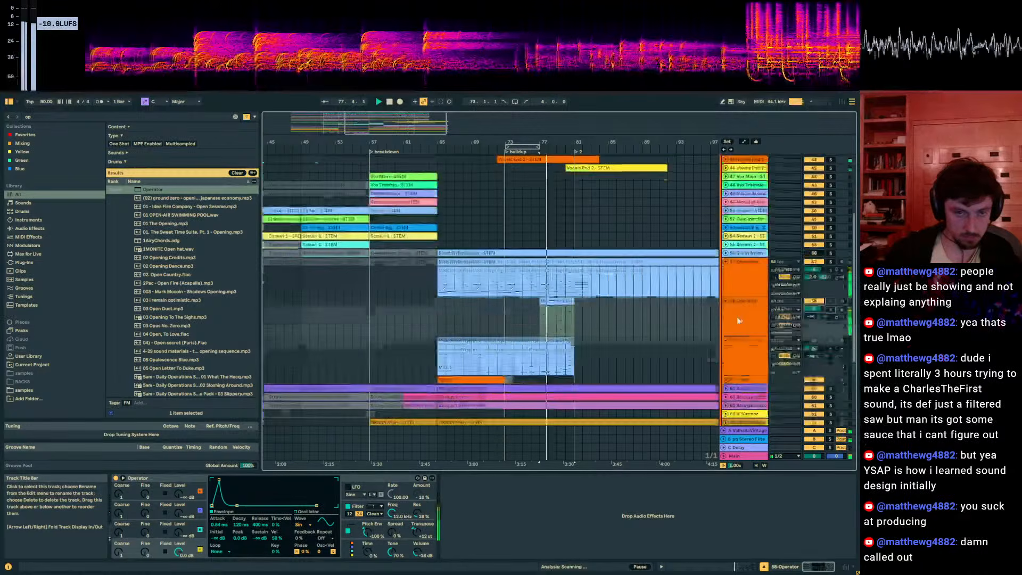
click(746, 317)
click(563, 300)
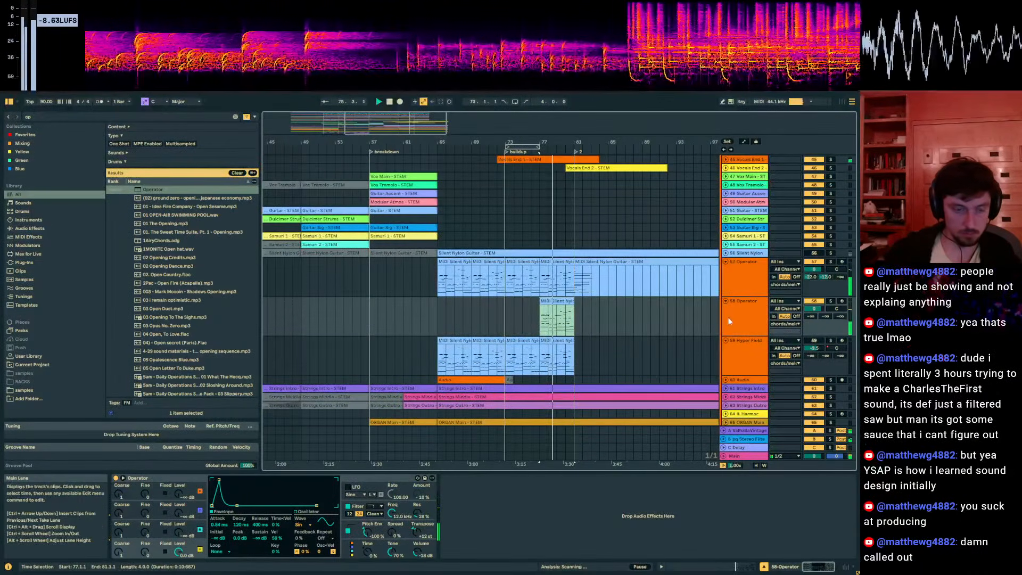
click(743, 316)
key(ctrl+shift+t)
Step: Search the library for dark xylopho and load the Xylophone Dark preset onto the new MIDI track
key(ctrl+f)
text(d)
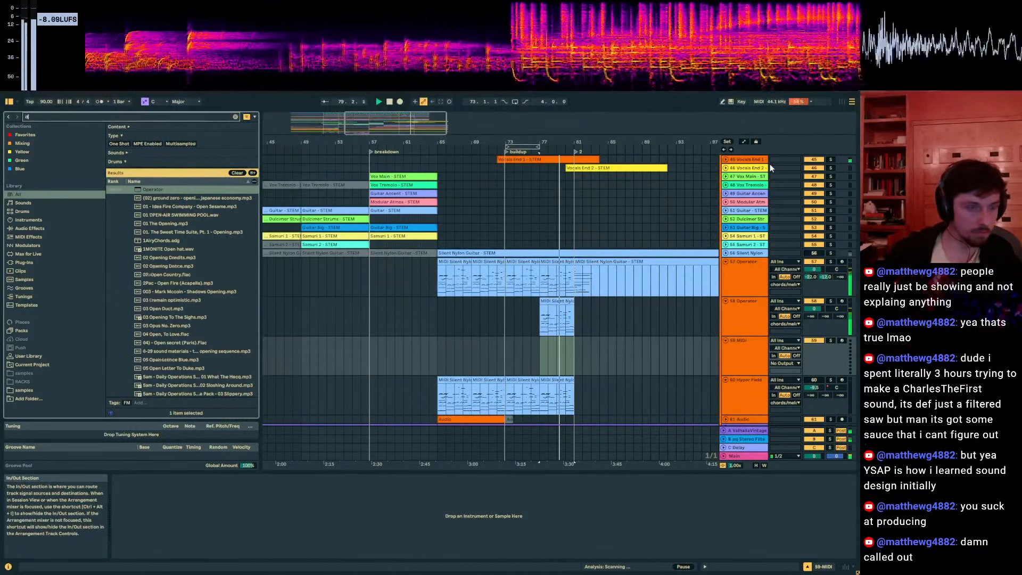
text(ark xylopho)
key(Down)
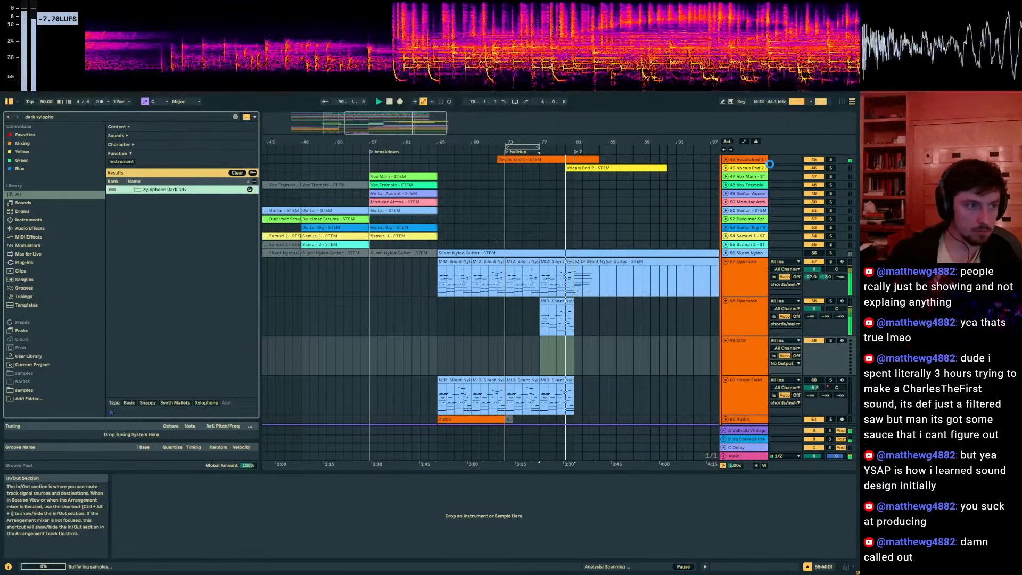
key(Return)
click(538, 350)
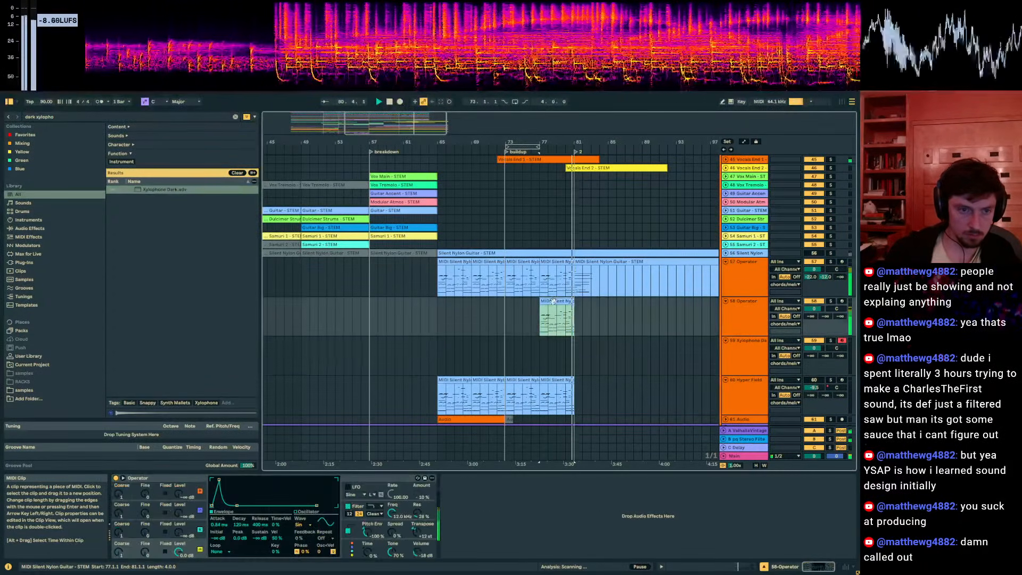
scroll(577, 327, up, 5)
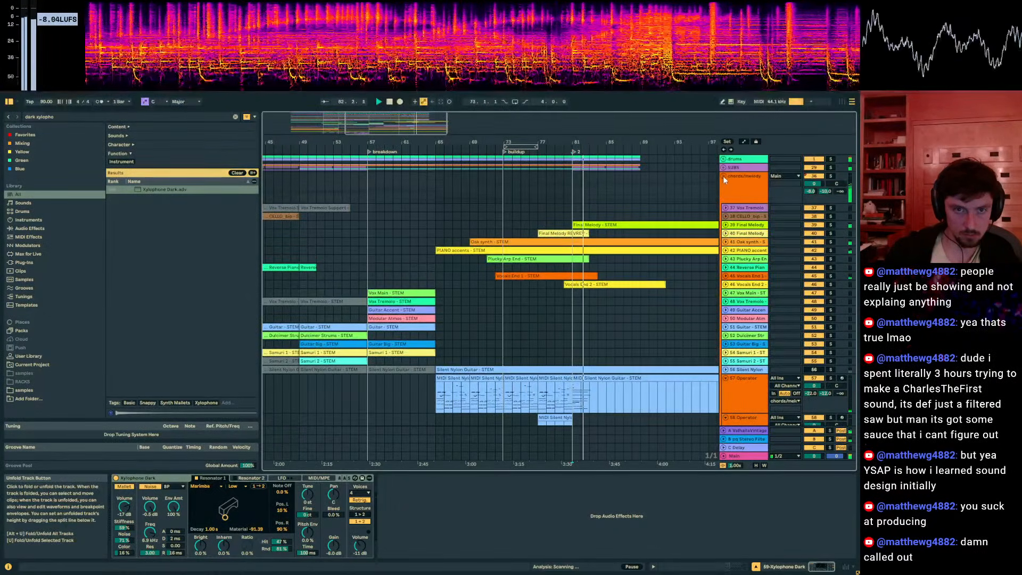
Step: Fold the chords/melody group, stop playback and place the insert marker at bar 81 on the SUBS group
click(723, 176)
click(590, 183)
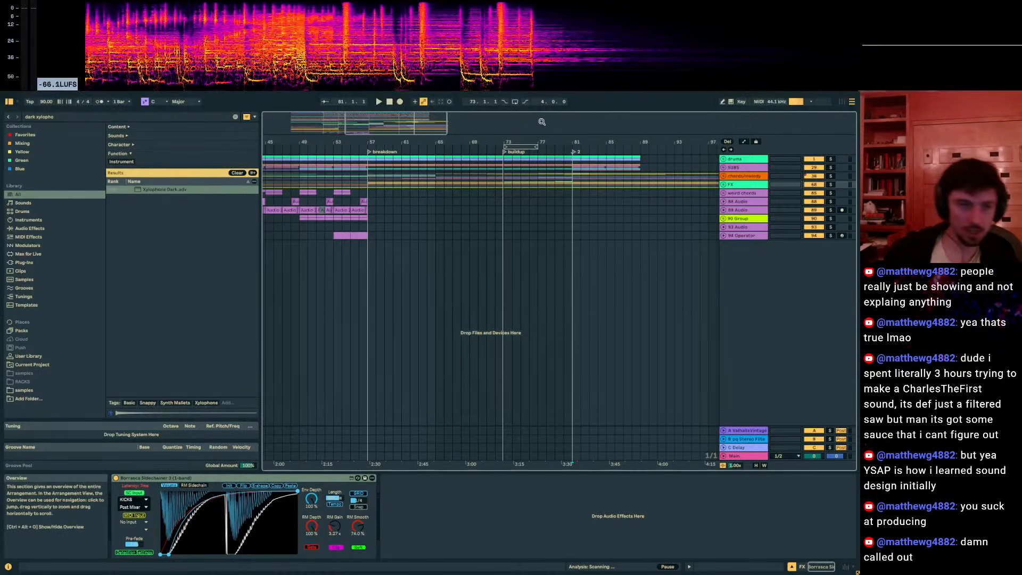
click(574, 175)
click(574, 168)
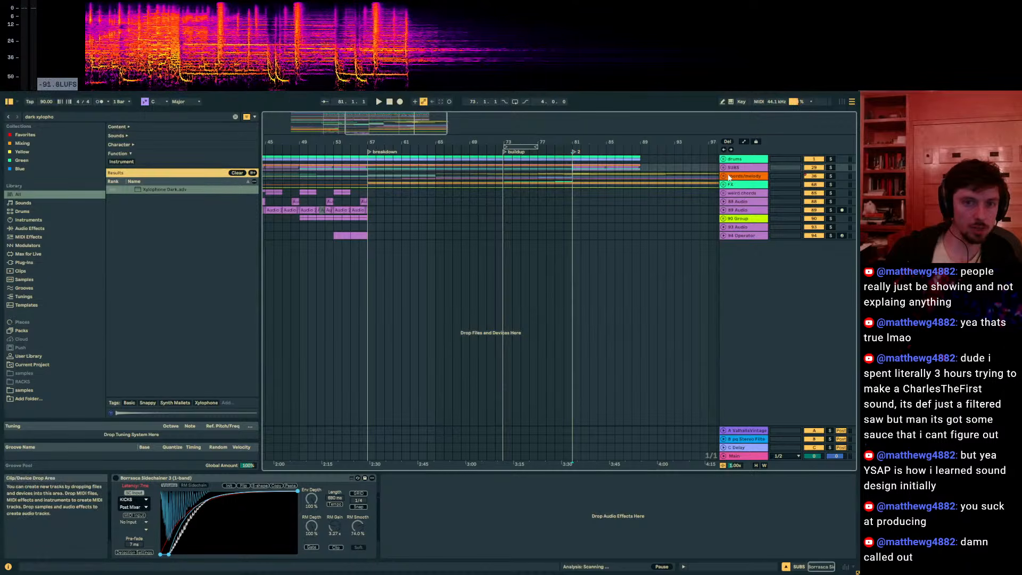
Step: Loop the range from bar 33 to bar 81 and play the arrangement from bar 33
drag(382, 137, 574, 177)
click(382, 195)
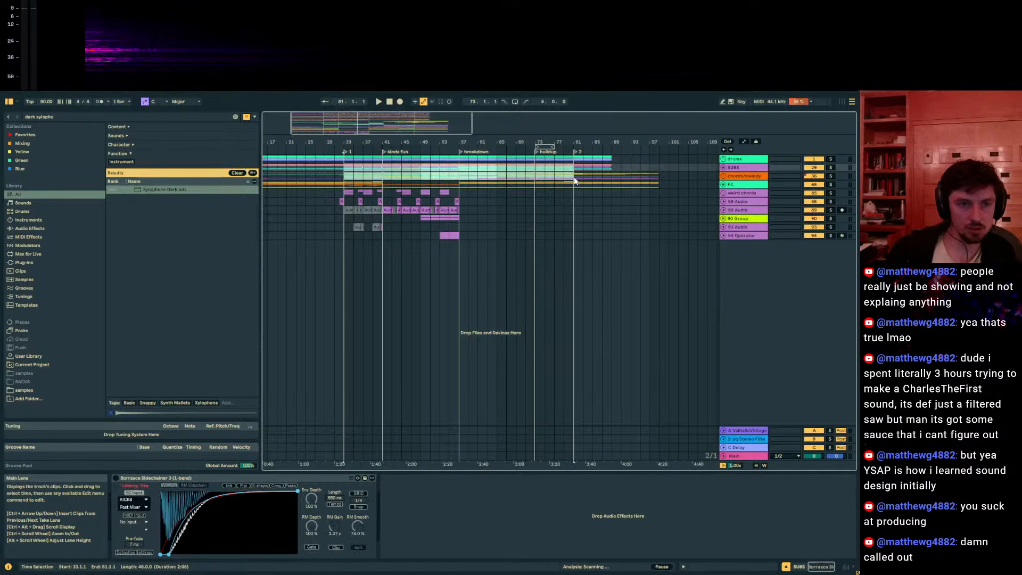
mouse_move(567, 140)
mouse_down()
mouse_move(573, 152)
mouse_move(660, 125)
mouse_move(665, 105)
mouse_move(645, 111)
mouse_move(645, 141)
mouse_up()
click(580, 160)
click(581, 167)
key(space)
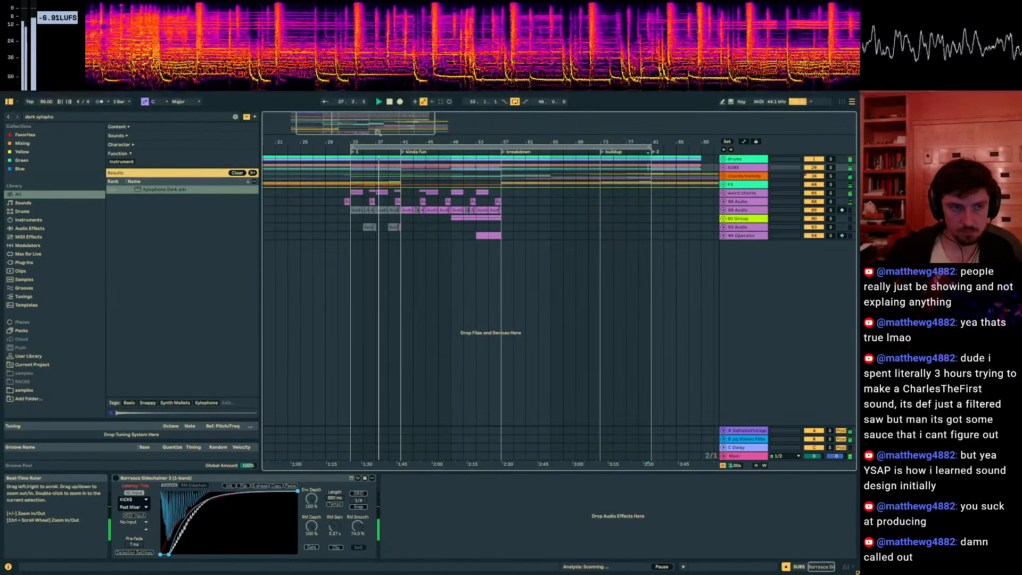
Step: Unfold the 88 Audio track and inspect its repeating clips around the kinda fun section during playback
drag(645, 140, 759, 215)
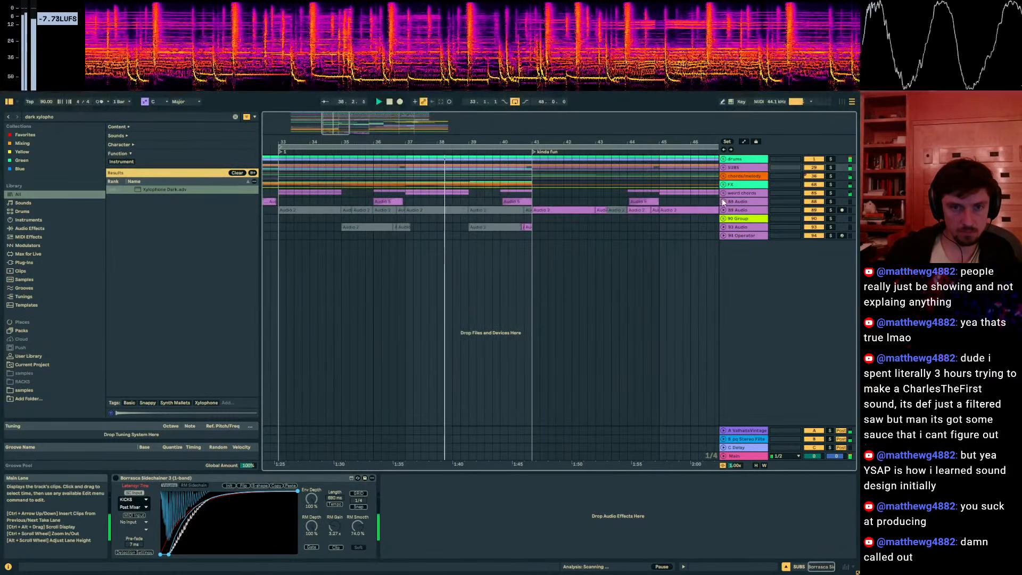
click(745, 202)
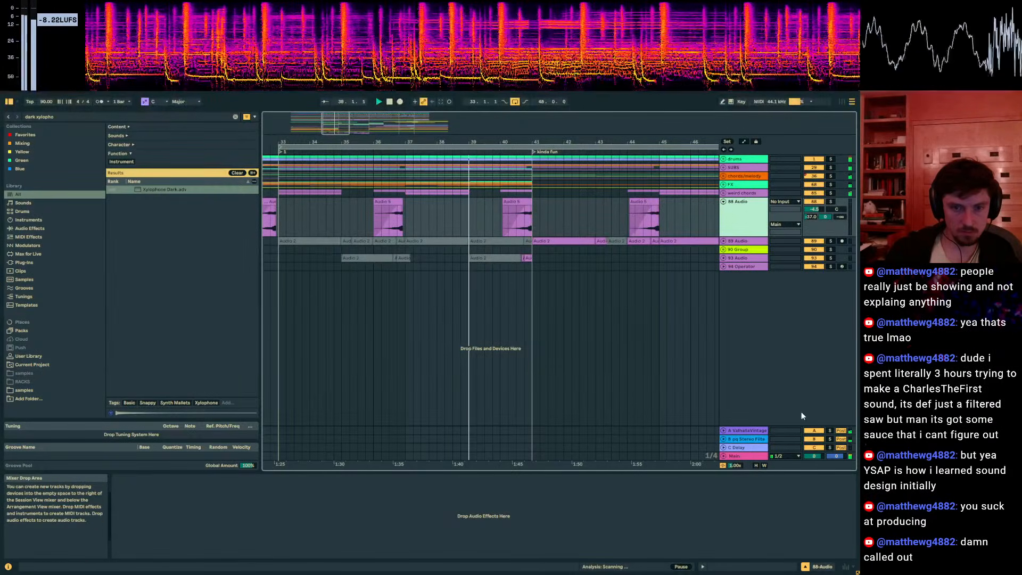
click(388, 216)
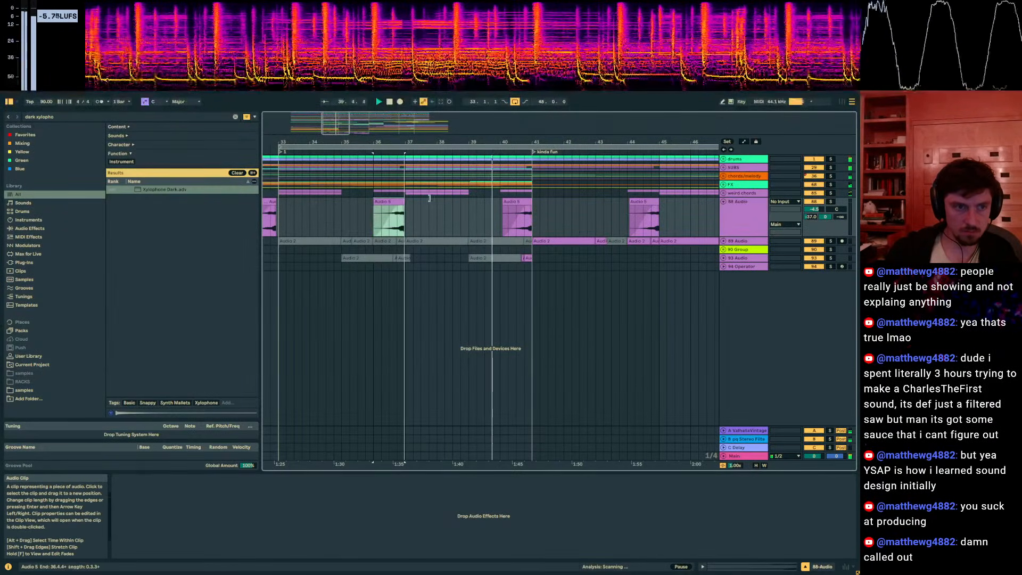
key(Left)
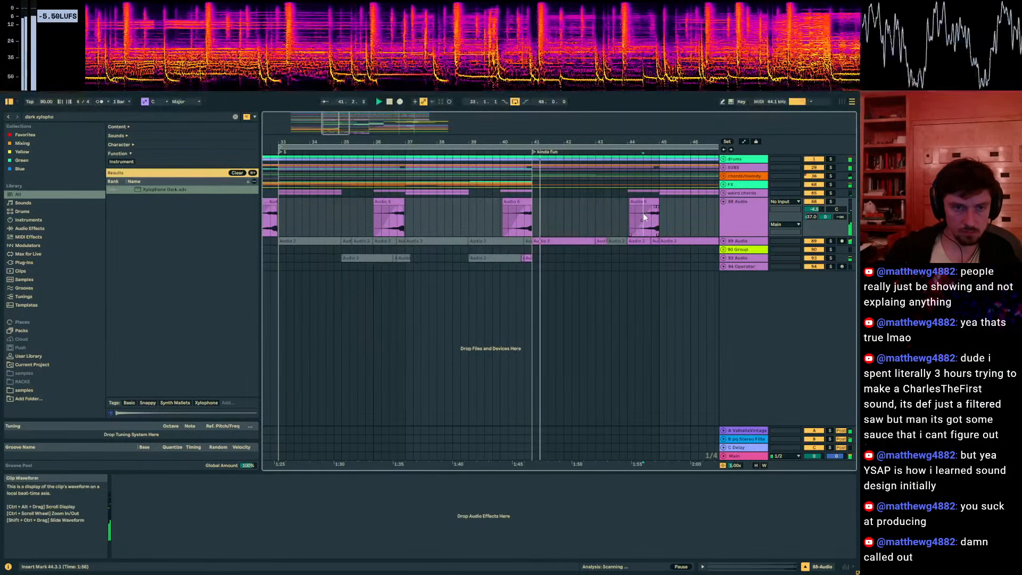
drag(642, 135, 582, 199)
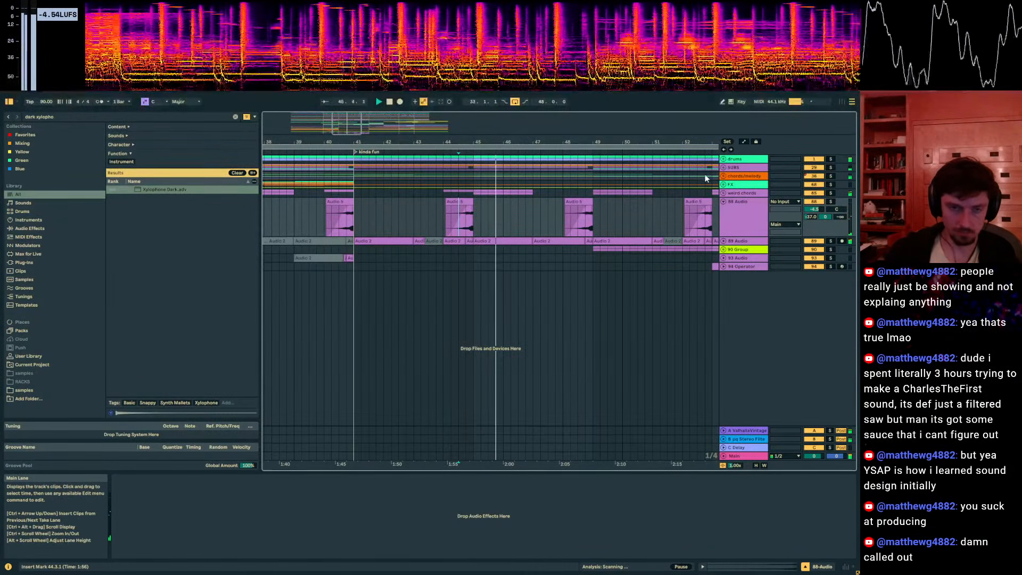
Step: Unfold the 89 Audio track and follow its clips up to the breakdown at bar 57 while listening
click(724, 240)
click(744, 251)
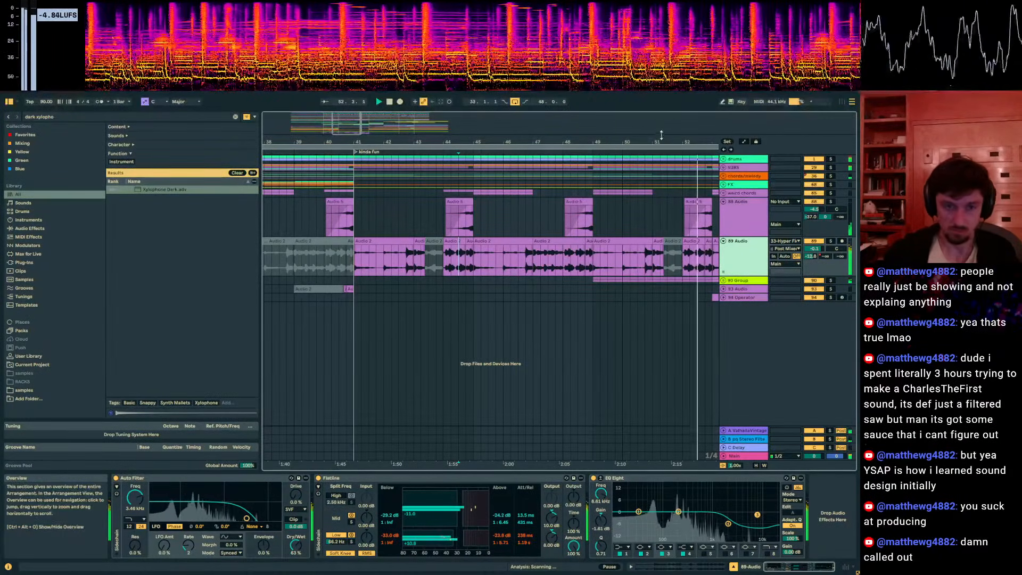
drag(661, 142, 505, 141)
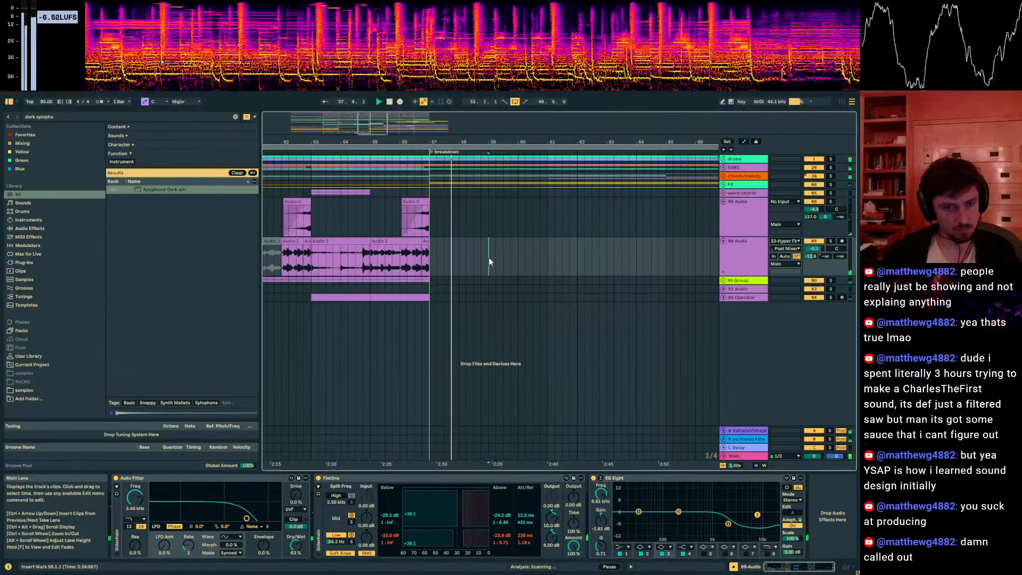
click(489, 258)
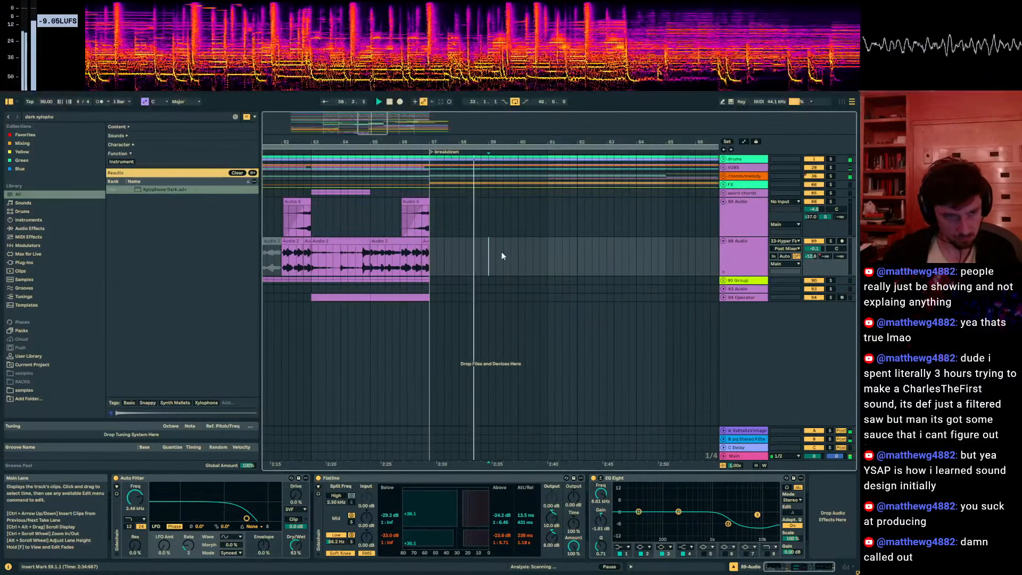
Step: Stop playback, select 88 Audio from bar 40 to 57.3, move the insert marker to bar 65 and save the set
drag(474, 134, 630, 125)
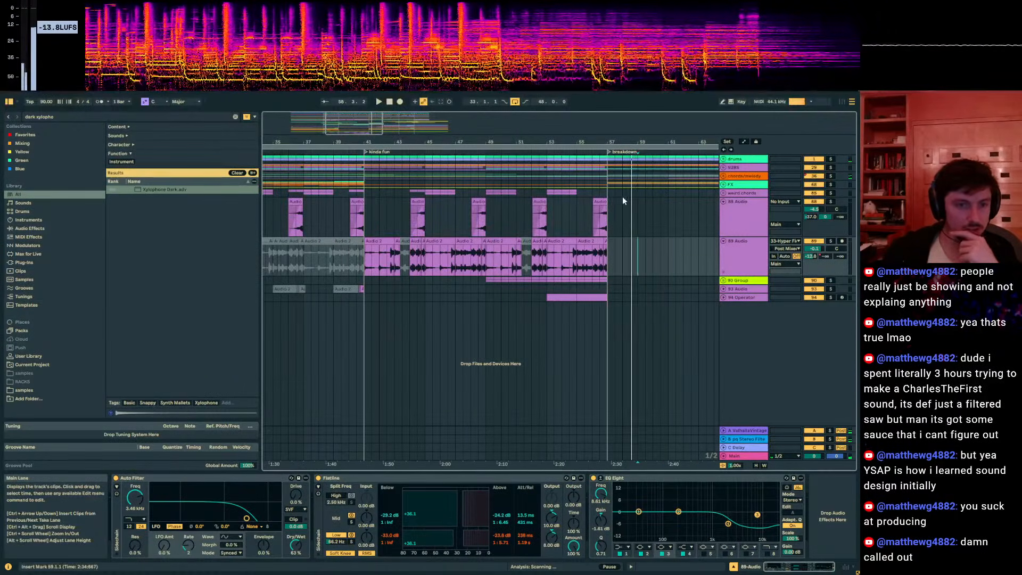
drag(616, 212, 349, 214)
drag(523, 136, 315, 130)
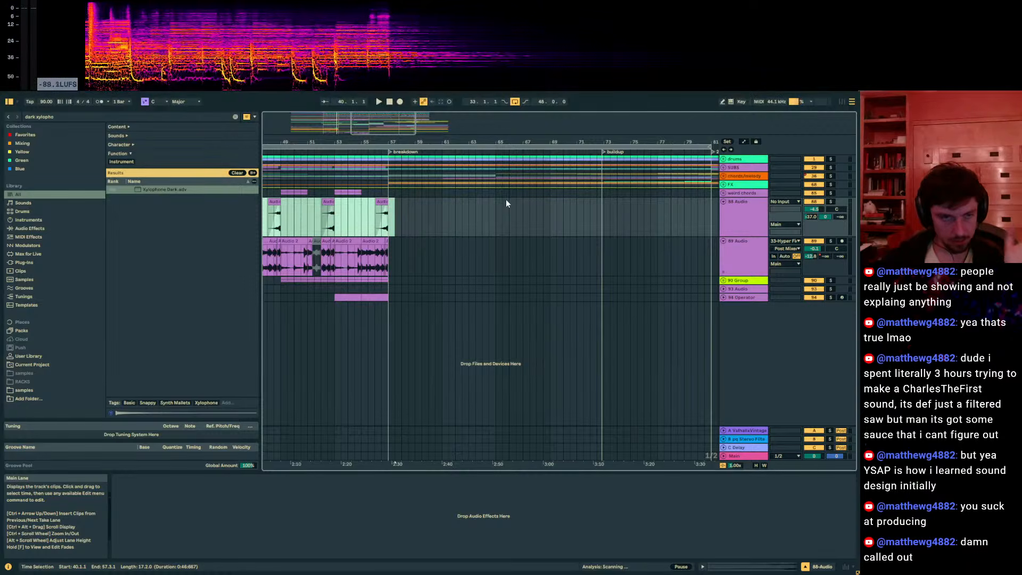
click(495, 211)
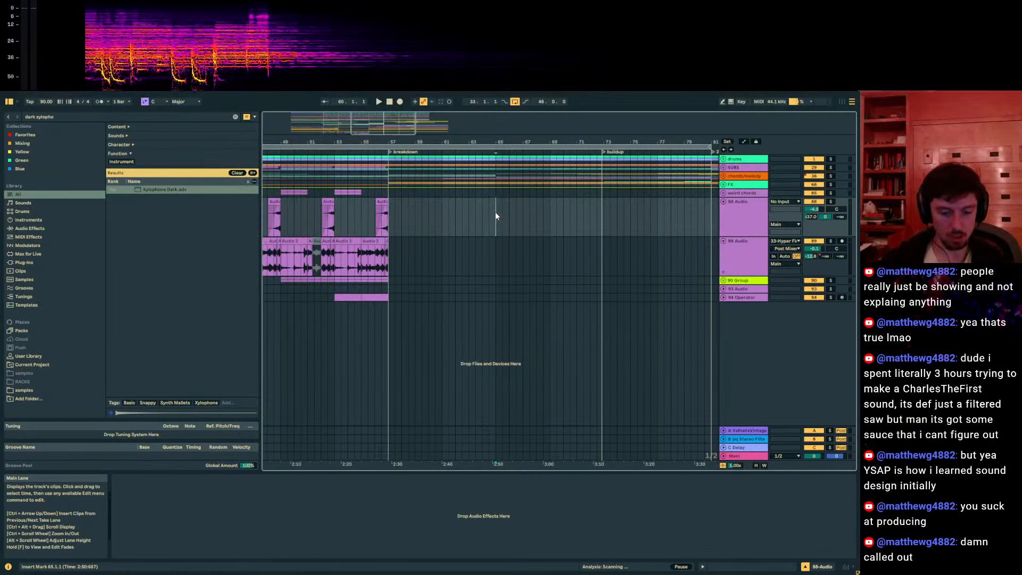
key(ctrl+s)
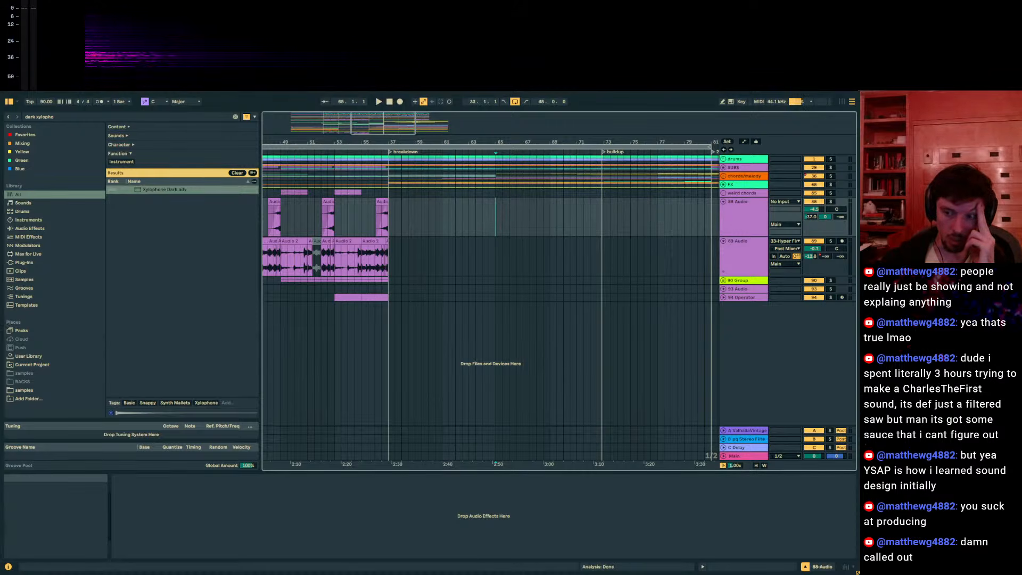
Step: Compare section lengths by selecting bars 57 to 81 on 89 Audio, then bars 41 to 57 and 81 to 89 on 88 Audio
drag(688, 233, 473, 240)
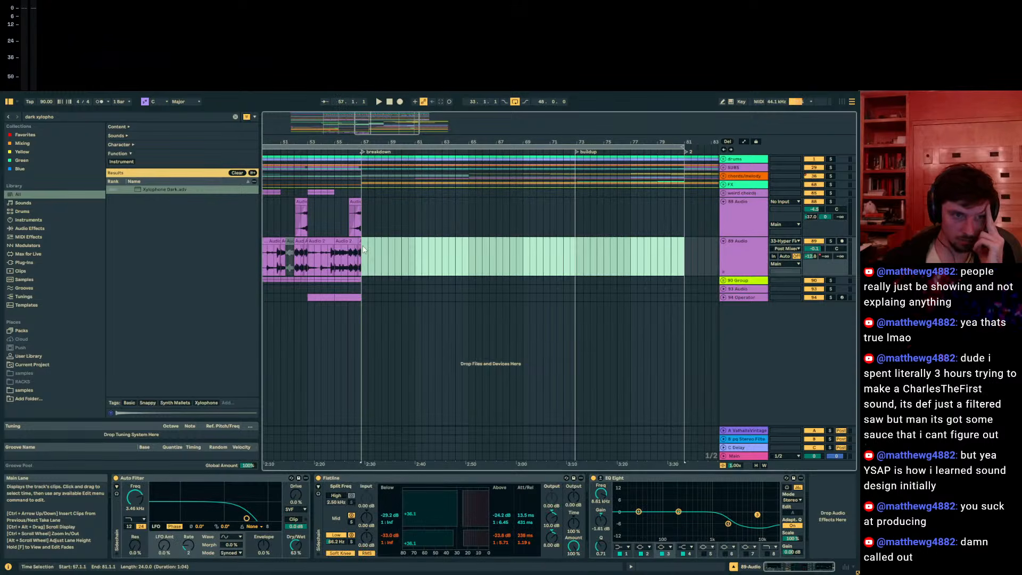
drag(382, 140, 509, 132)
click(491, 193)
click(460, 213)
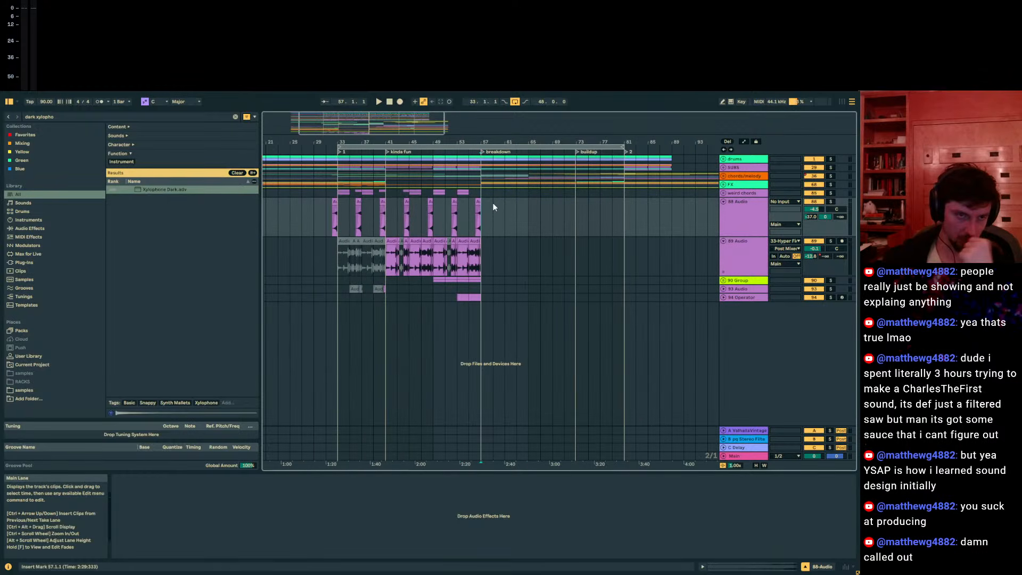
mouse_move(481, 212)
mouse_down()
mouse_move(348, 217)
mouse_move(487, 223)
mouse_up()
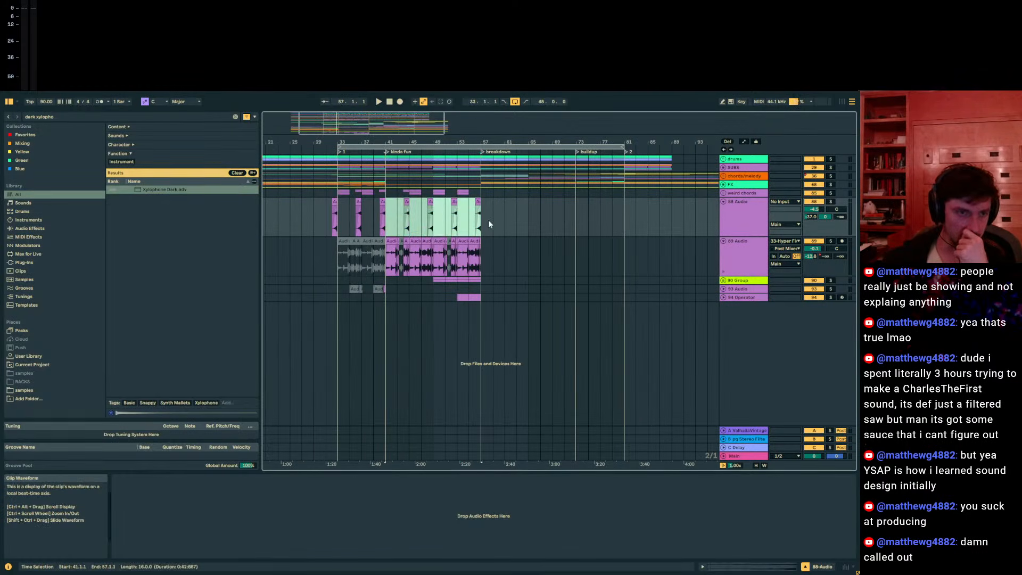
click(623, 207)
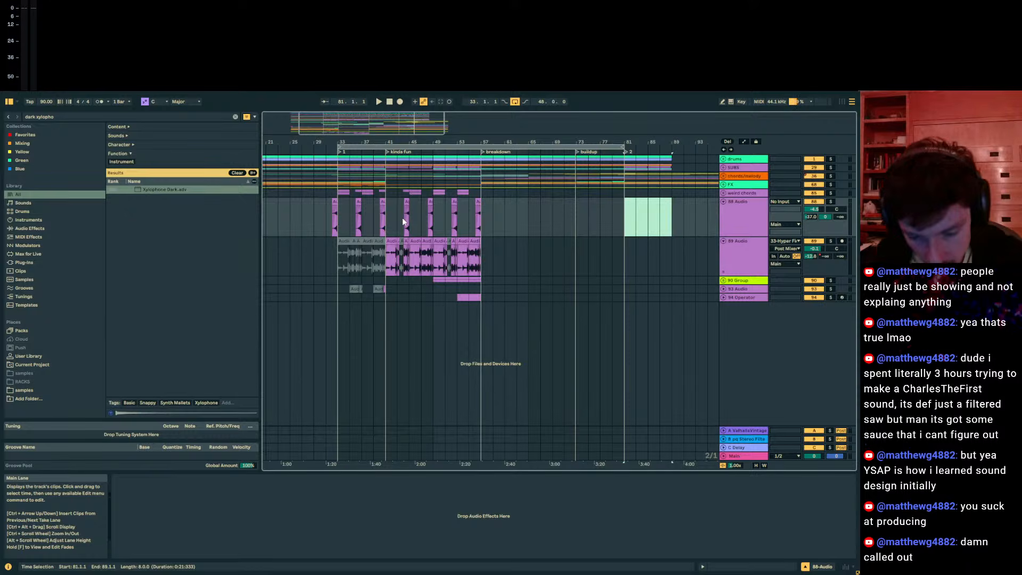
click(306, 218)
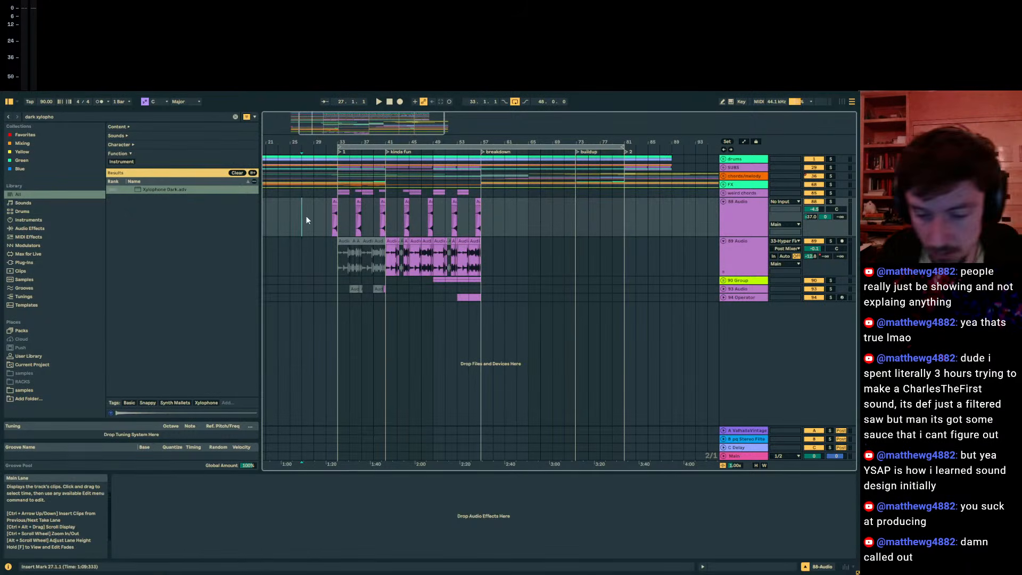
Step: Leave full-screen view, create a new Live Set and insert a MIDI track below the FX group
key(F11)
click(7, 107)
click(23, 118)
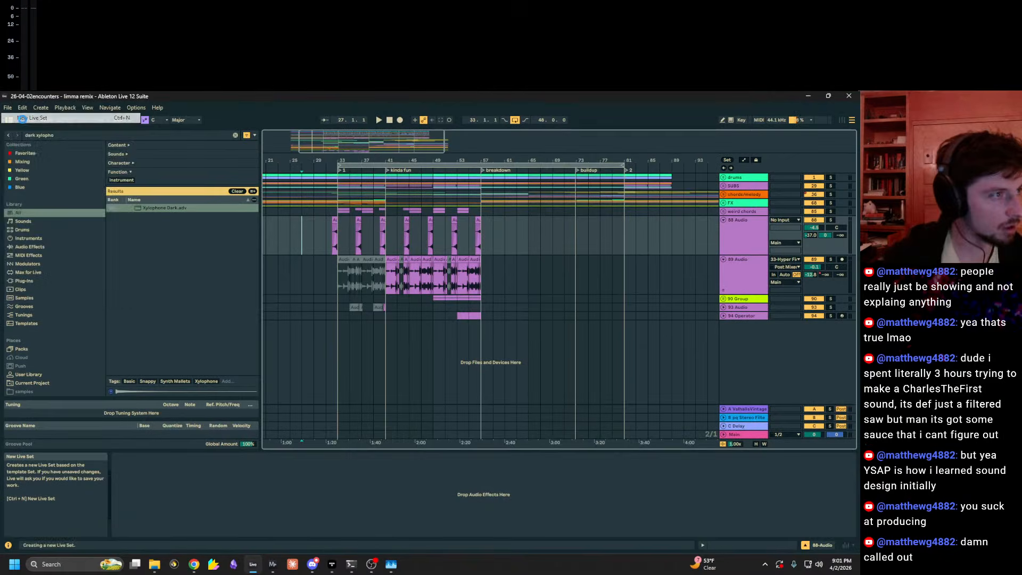
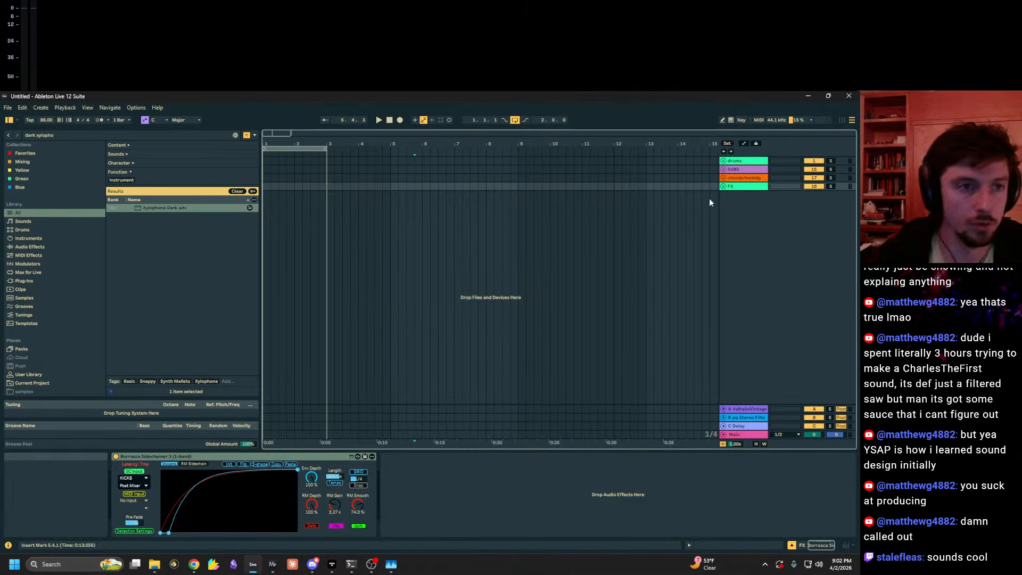
key(ctrl+shift+t)
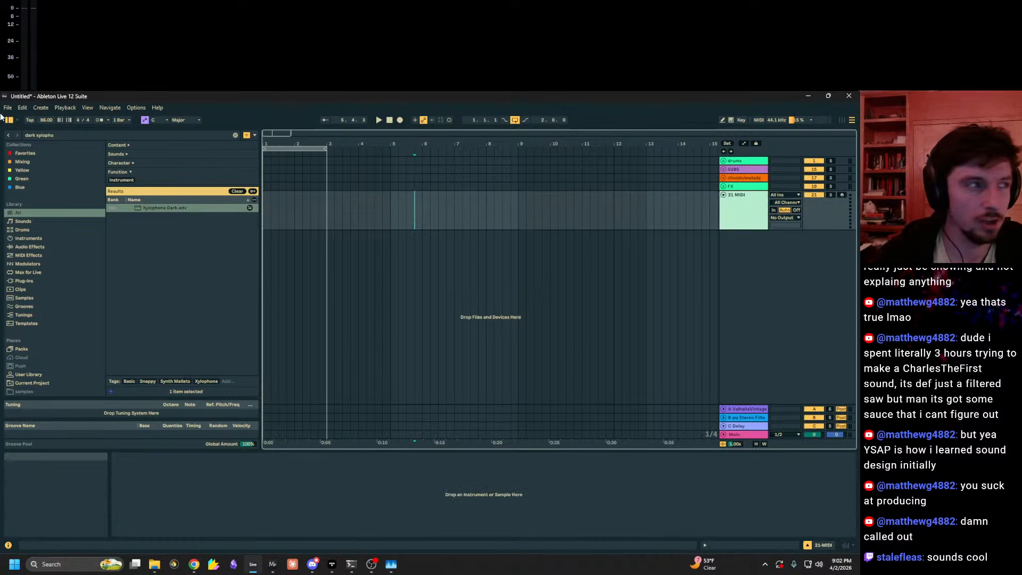
Step: Search the library for operator and load Operator onto the new MIDI track
click(40, 134)
key(BackSpace)
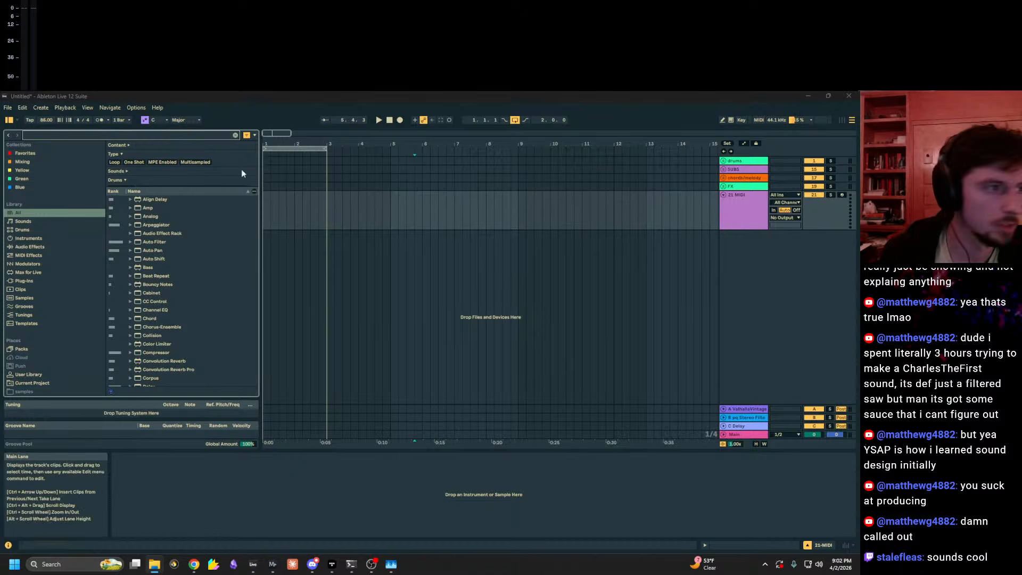
click(108, 137)
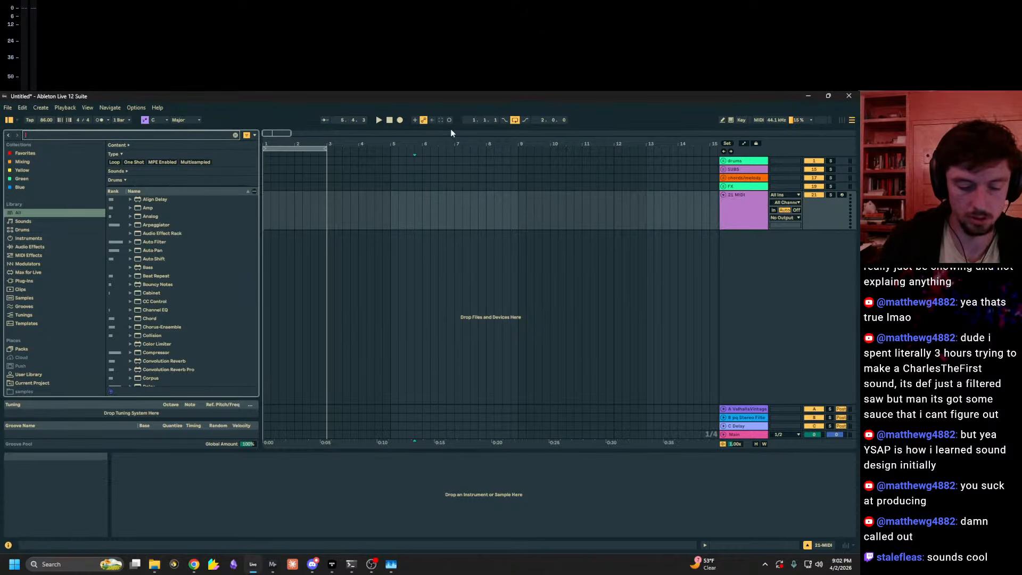
text(operator)
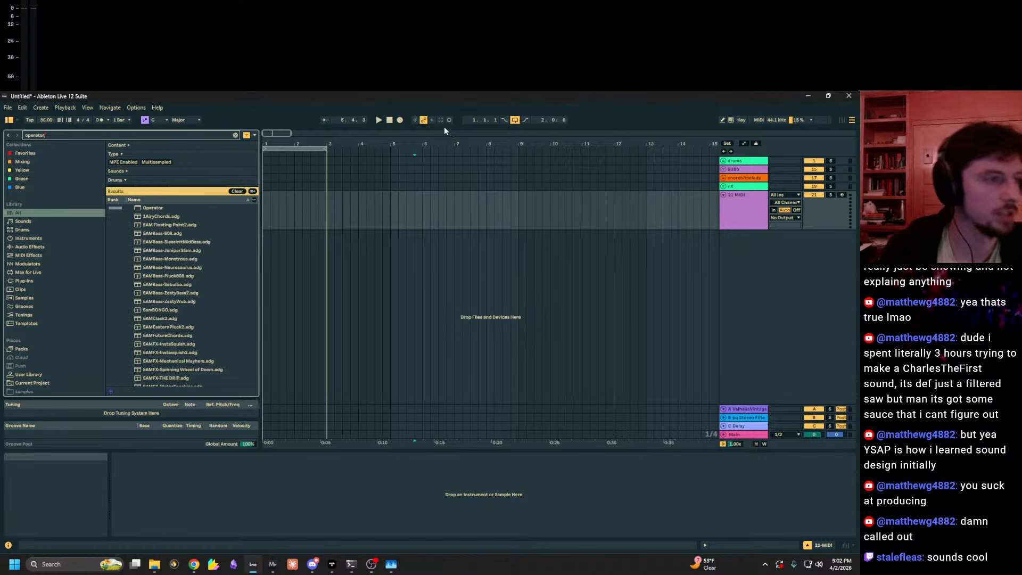
key(Down)
drag(270, 144, 269, 191)
Step: Clear the library search and browse the samples folder to the sounds in long mudpies
drag(55, 135, 13, 121)
key(BackSpace)
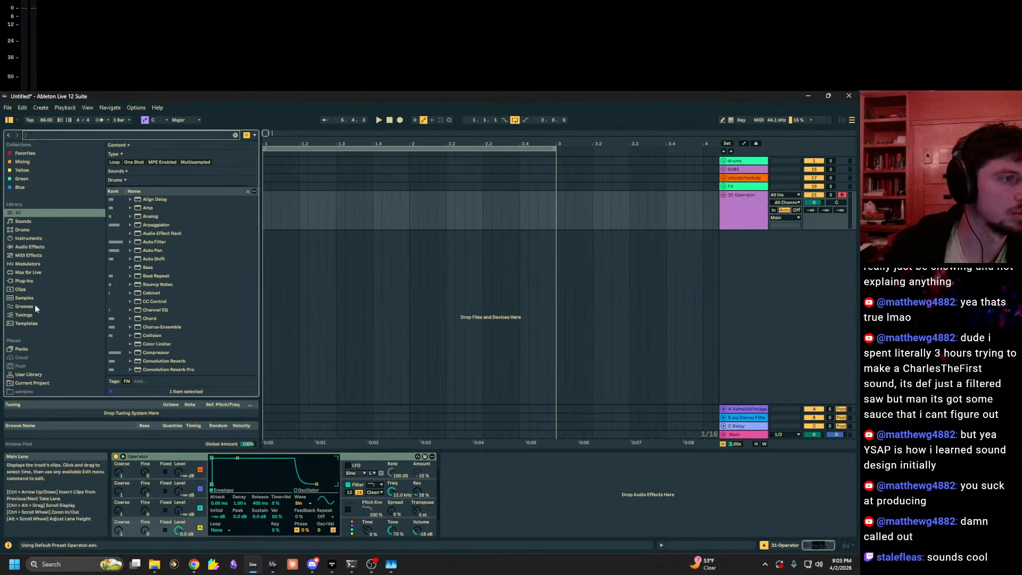
scroll(34, 304, down, 2)
click(42, 383)
scroll(122, 276, down, 5)
scroll(119, 265, down, 3)
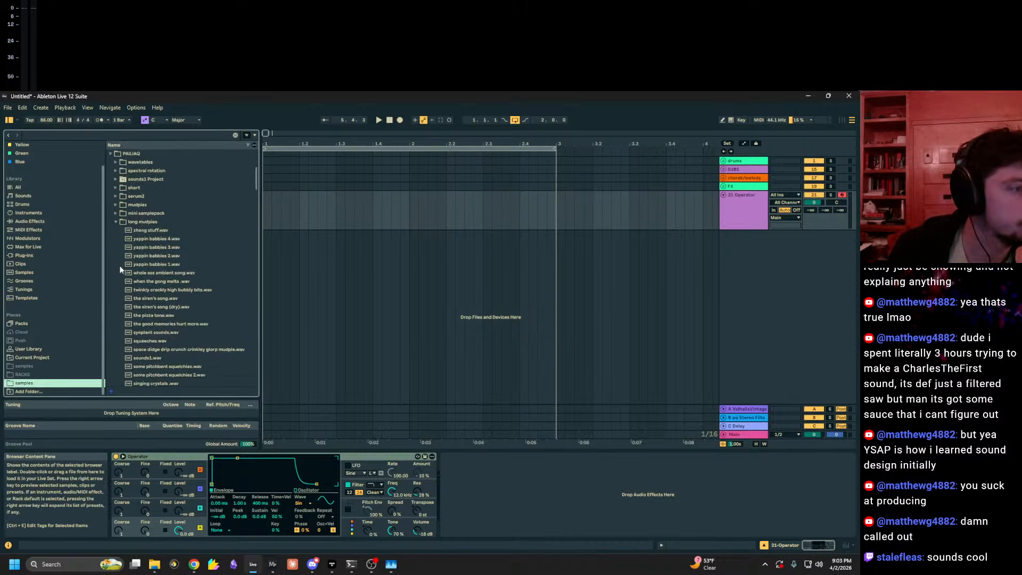
scroll(158, 230, down, 3)
Step: Preview whole ass ambient song.wav, place it at bar 1 on a new audio track and reset the track volume to 0 dB
click(149, 193)
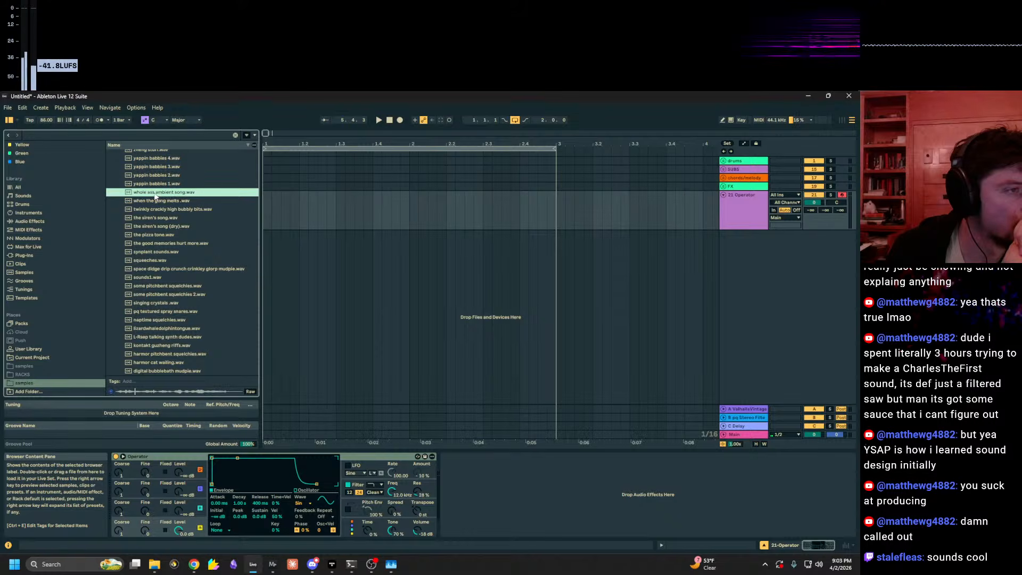
drag(165, 192, 314, 239)
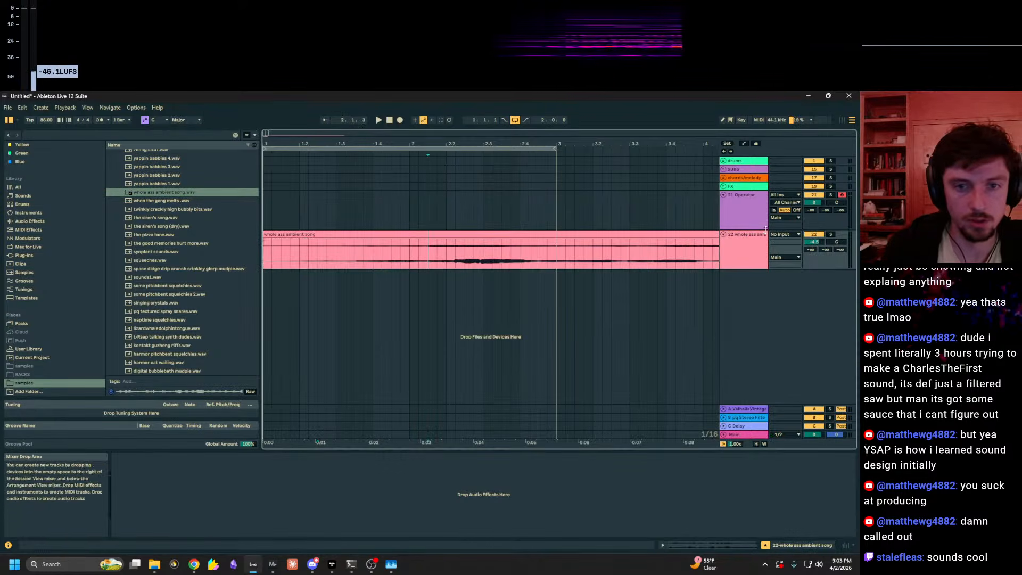
double_click(817, 241)
Step: Play the ambient clip with the loop off, raise its send to the ValhallaVintageVerb return, and check its warp settings
key(space)
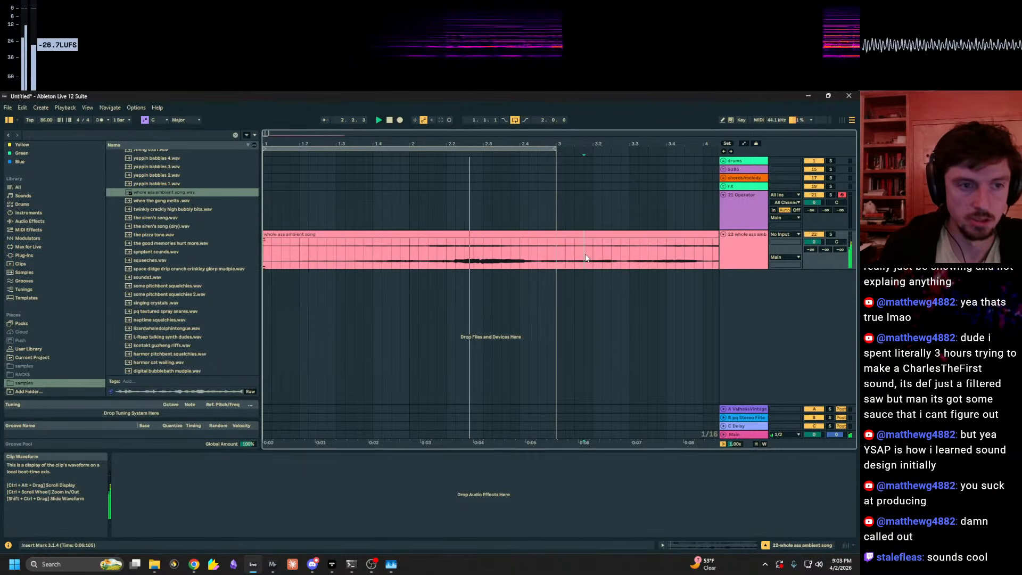
key(ctrl+l)
drag(516, 139, 375, 168)
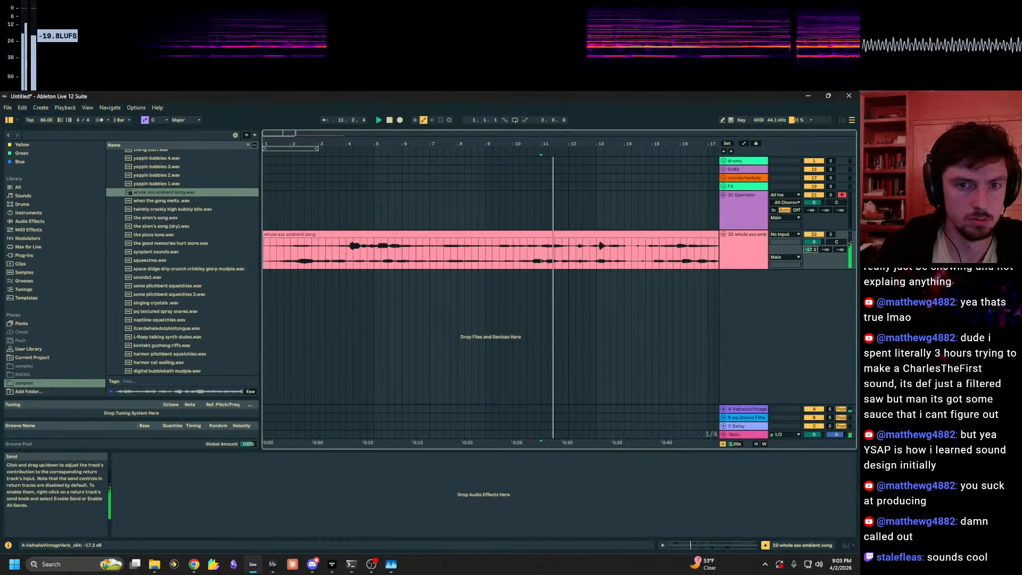
click(726, 547)
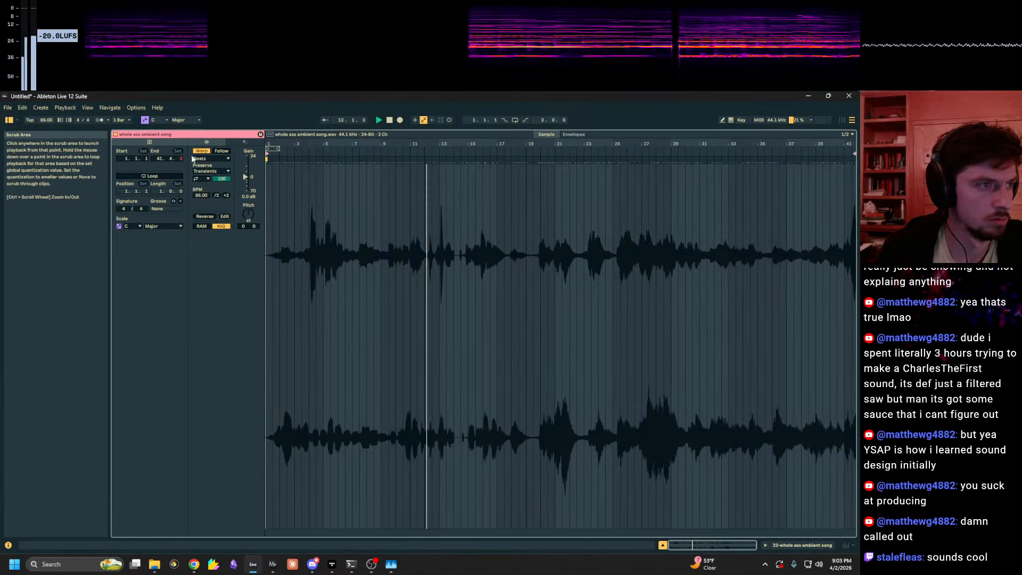
click(846, 545)
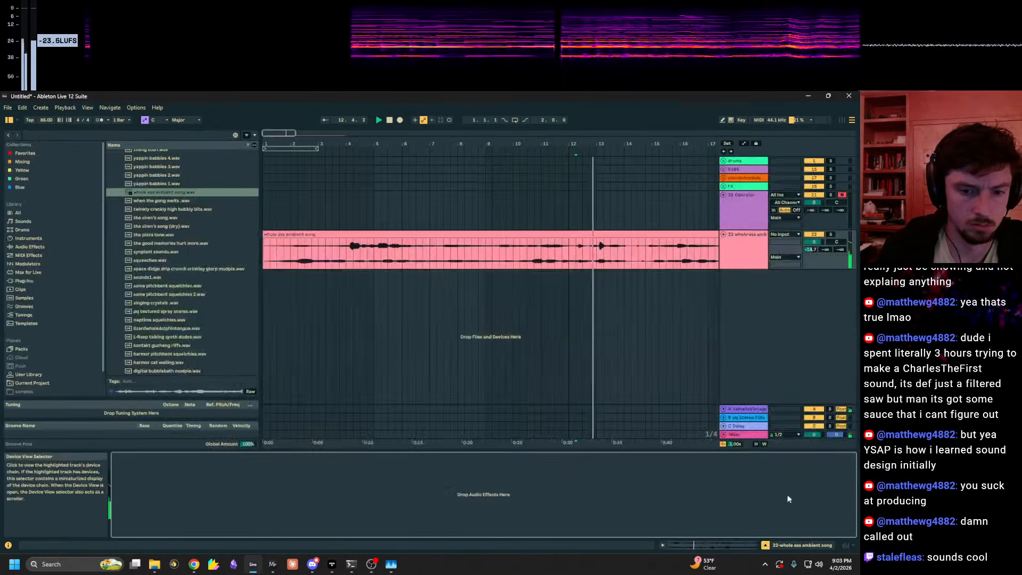
Step: Select the ambient song clip and raise its track's send to the pq Stereo Filter + Swap Delay return
key(minus)
key(minus)
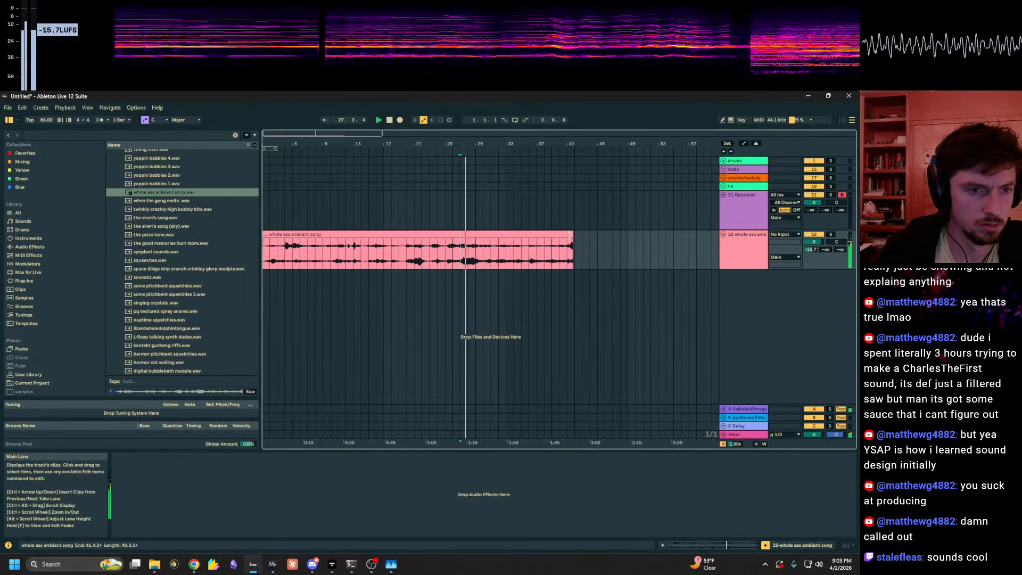
click(554, 247)
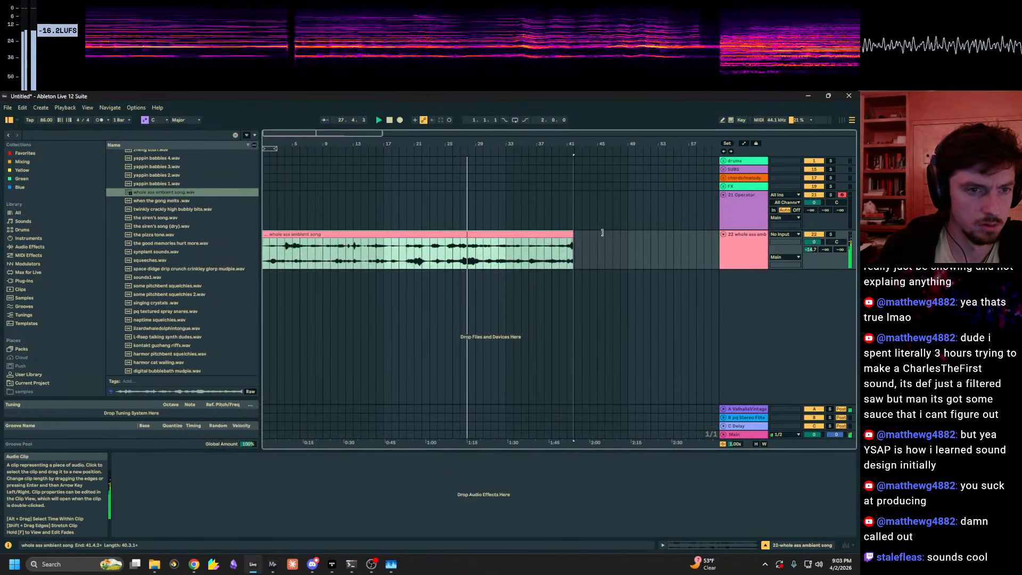
click(826, 249)
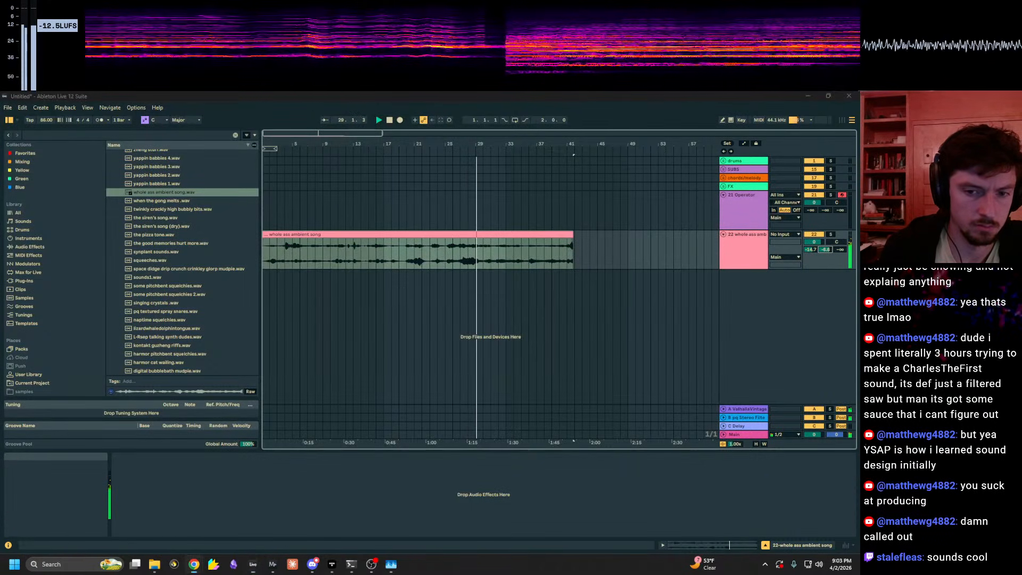
Step: Place when the gong melts.wav at bar 1 on a new audio track and mute the ambient song track
drag(158, 201, 314, 273)
double_click(300, 274)
click(815, 544)
click(387, 234)
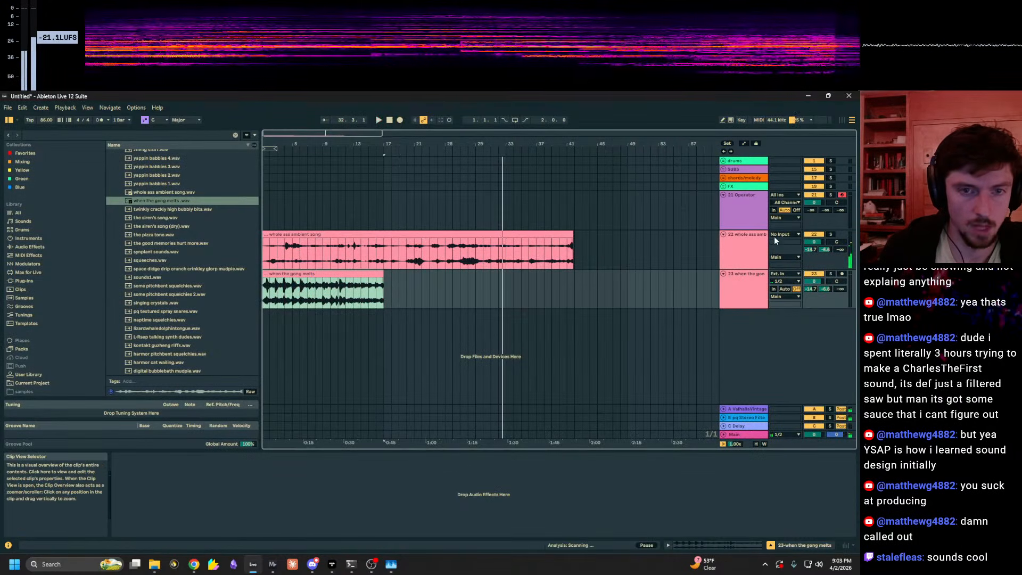
click(814, 234)
click(300, 273)
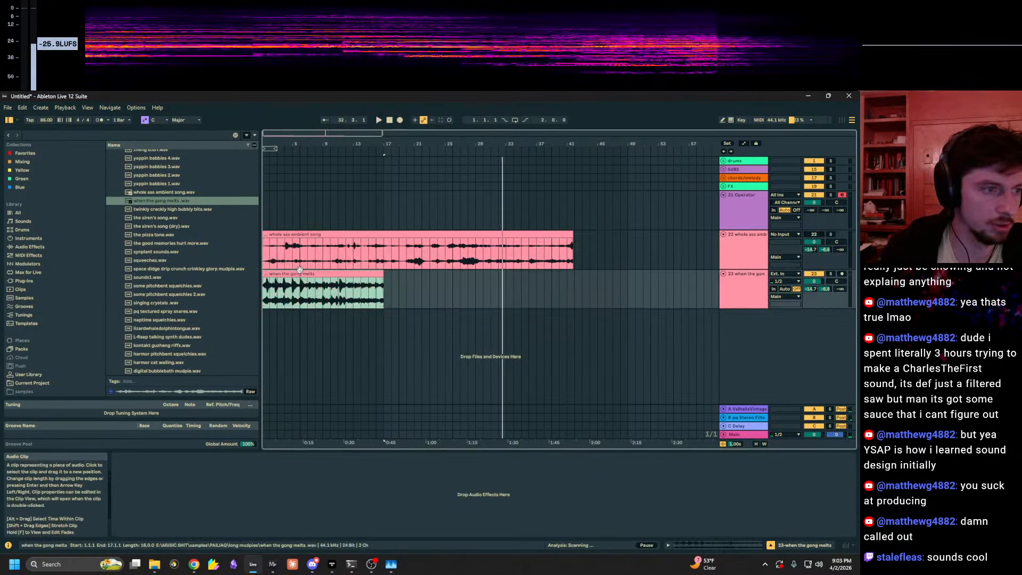
Step: Turn off warping for the gong clip and play it from bar 1 of the arrangement
click(699, 543)
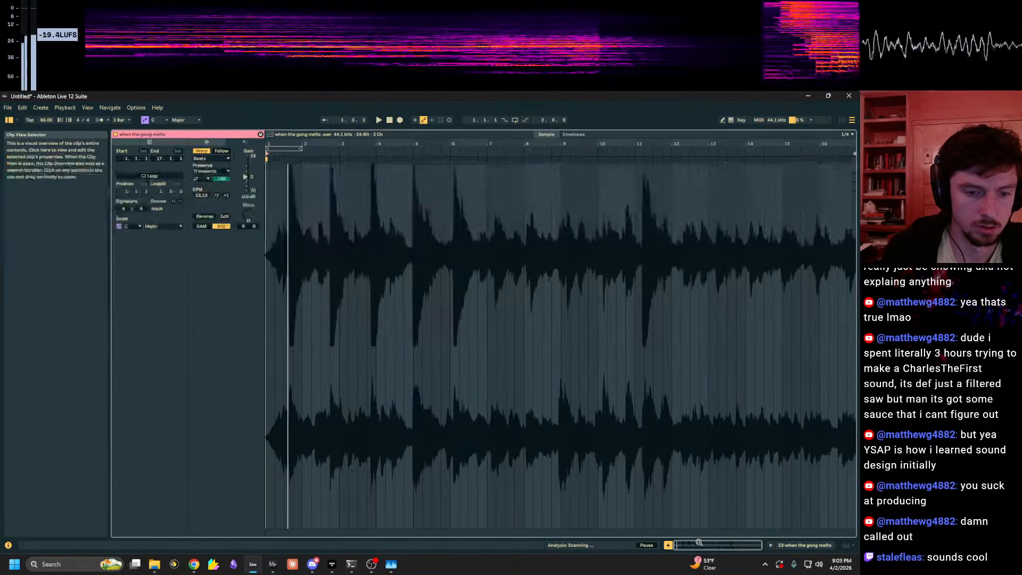
click(202, 150)
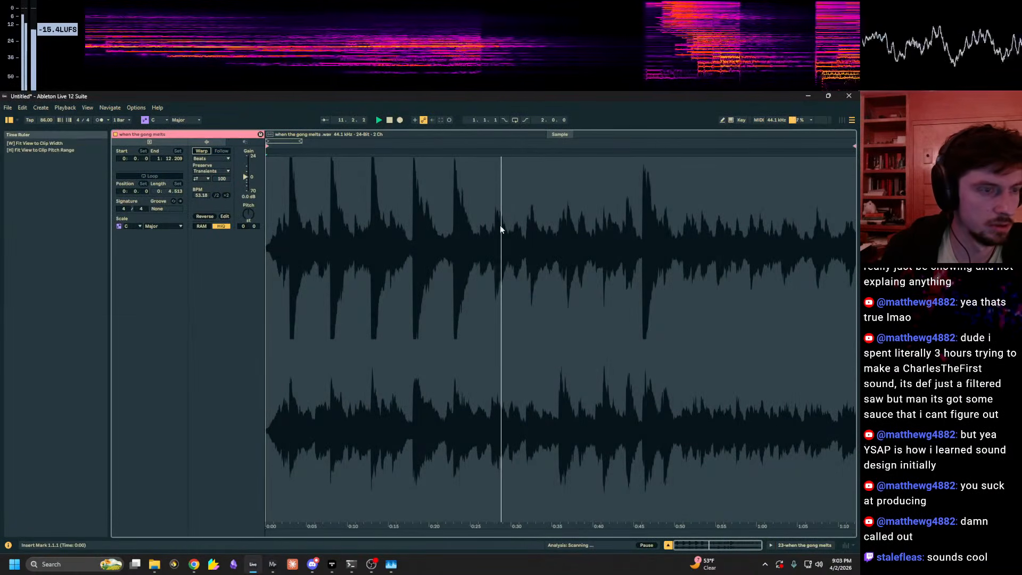
click(807, 547)
click(275, 273)
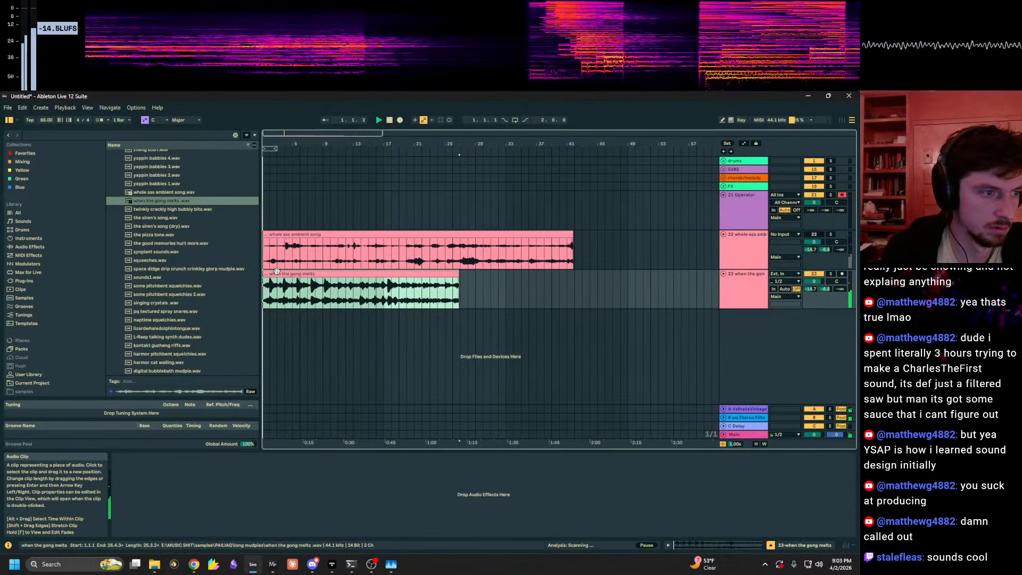
Step: Search the library for xyz and load XYZPan onto the gong track
click(745, 288)
click(42, 133)
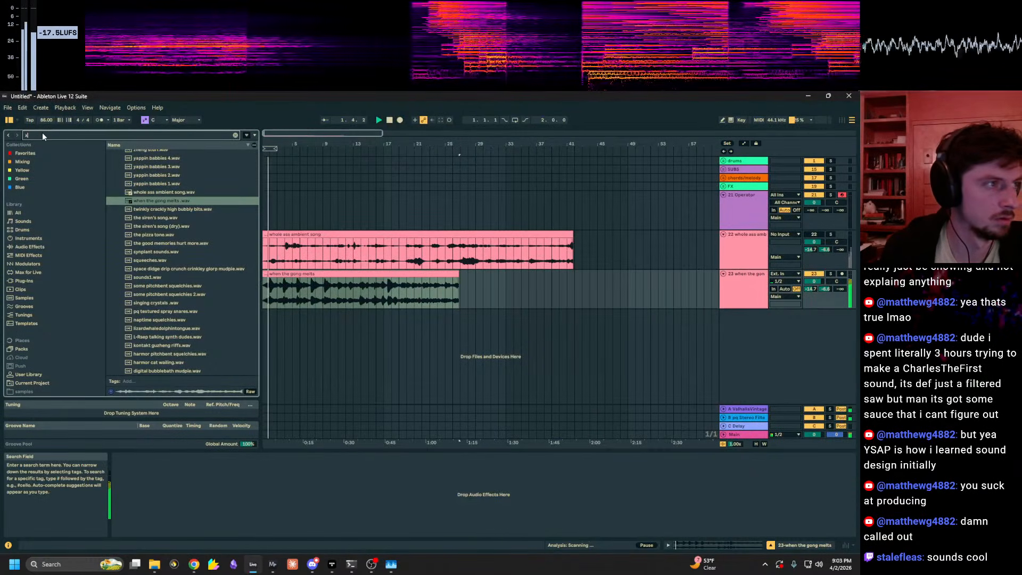
text(xyz)
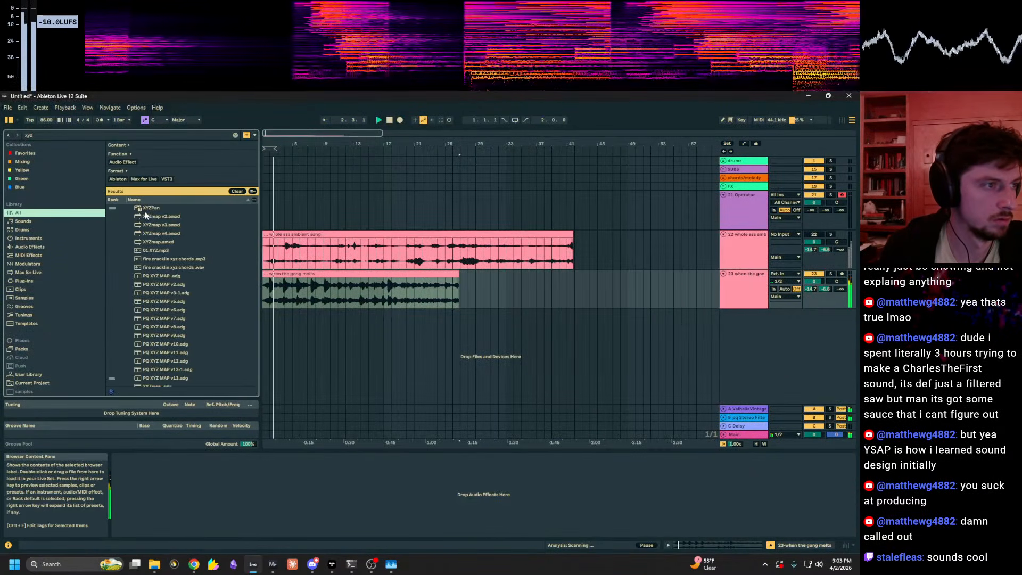
key(Down)
key(Return)
drag(441, 224, 490, 258)
Step: Hide XYZPan's developer settings and set Sphere to 5.00, source Y to 0.096 and In Gain to 1.3 dB
scroll(490, 259, up, 8)
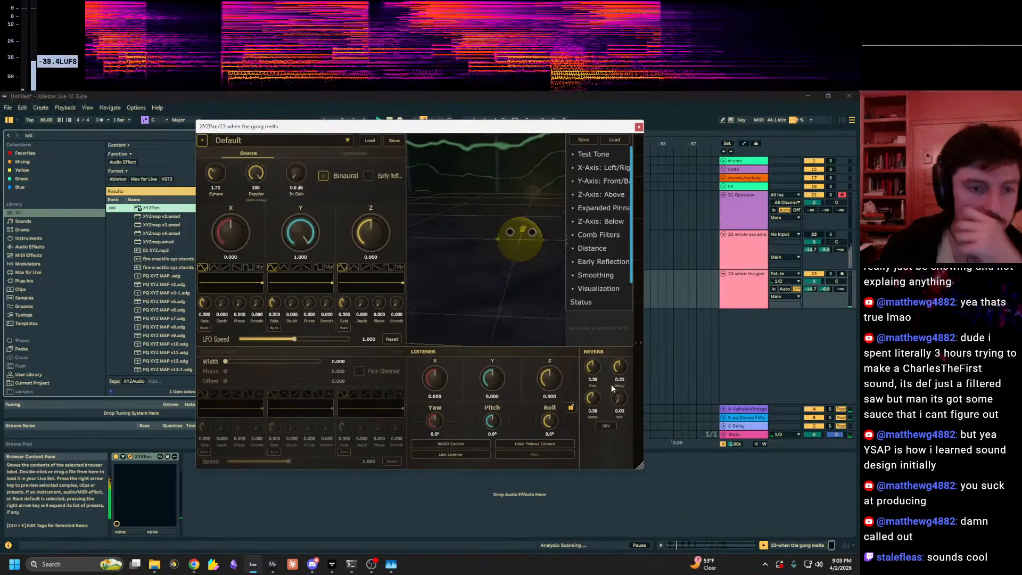
click(606, 426)
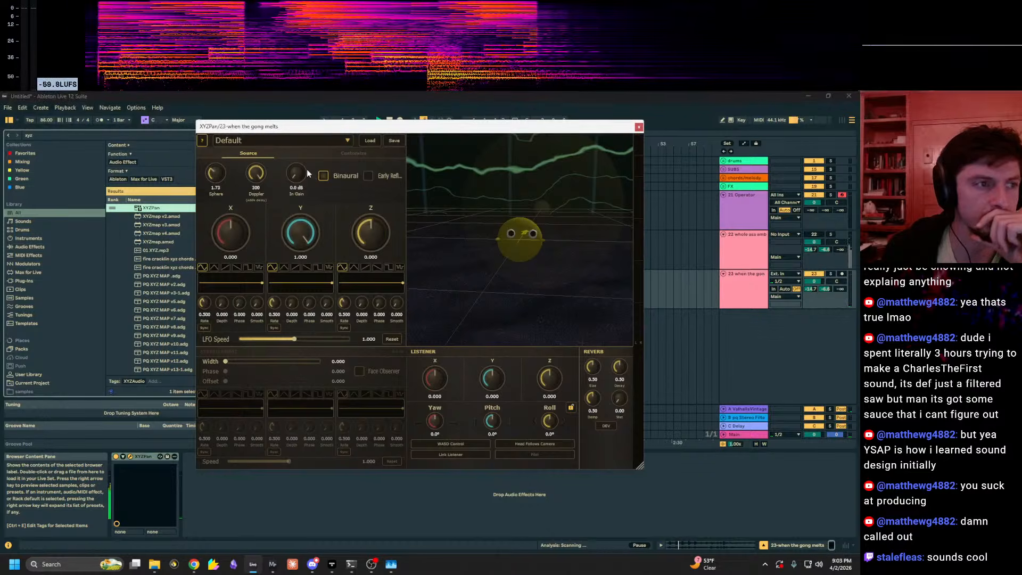
drag(288, 256, 284, 204)
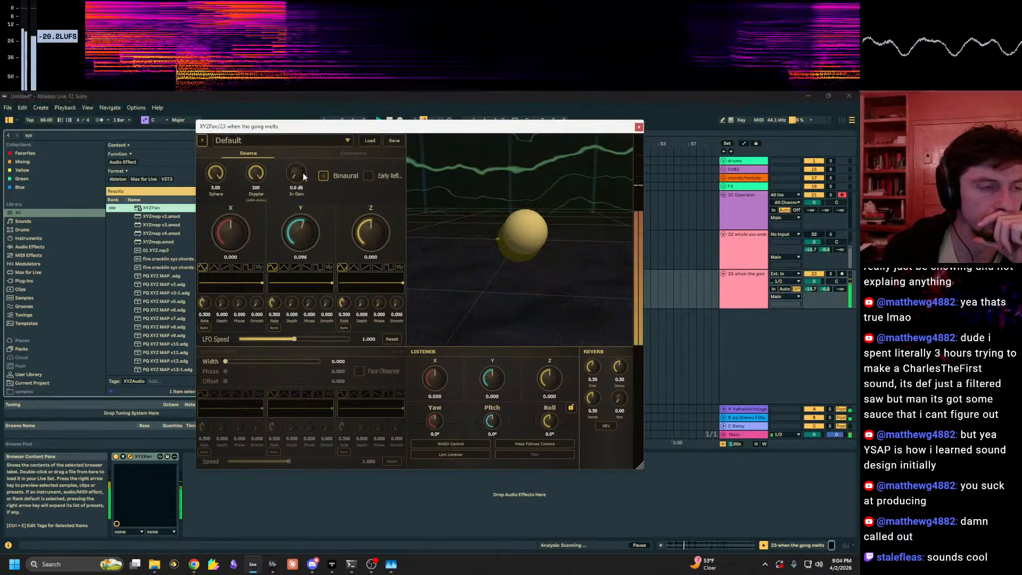
drag(306, 159, 304, 161)
Step: Enable WASD Control in XYZPan and lower Doppler to 112
drag(524, 213, 554, 209)
scroll(555, 208, down, 5)
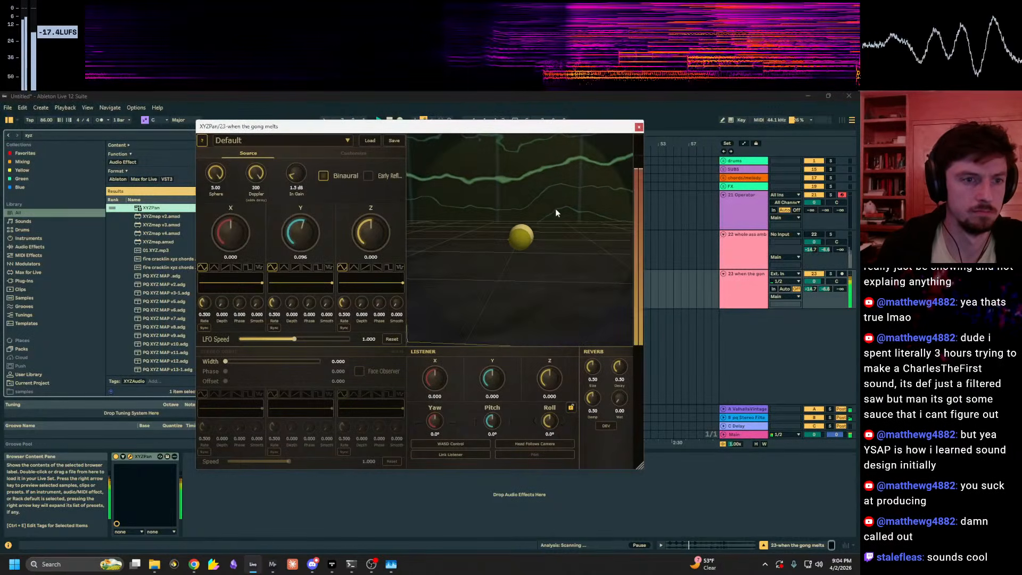
drag(435, 379, 436, 375)
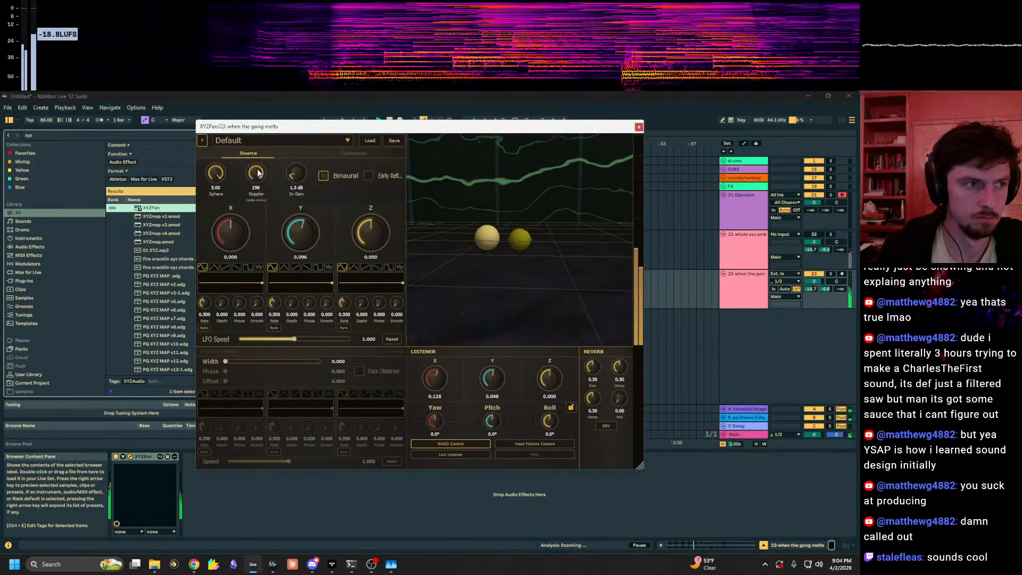
drag(261, 223, 261, 234)
Step: Move the XYZPan listener around the source in all directions while the gong clip plays
key(w)
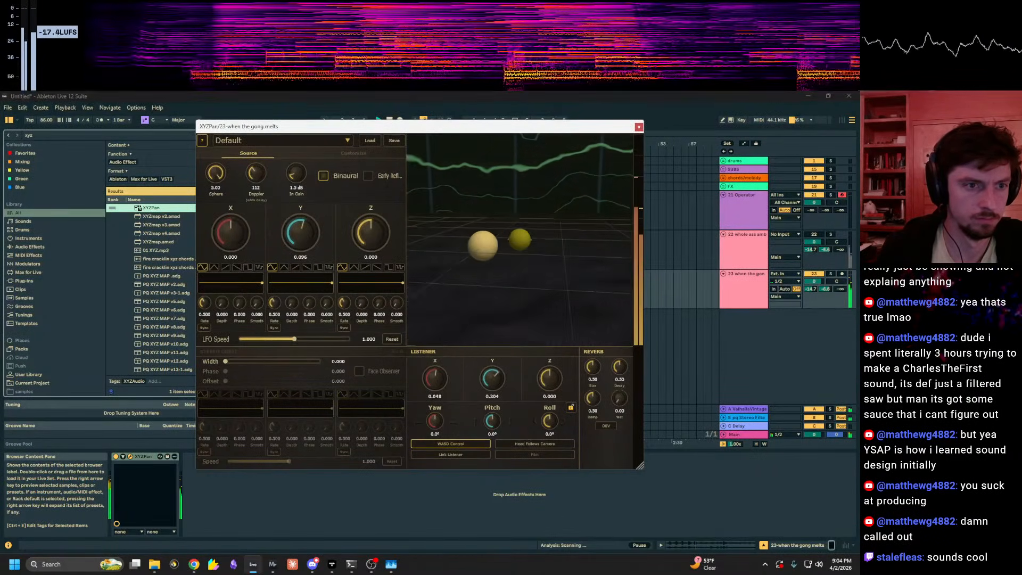
key(a)
key(s)
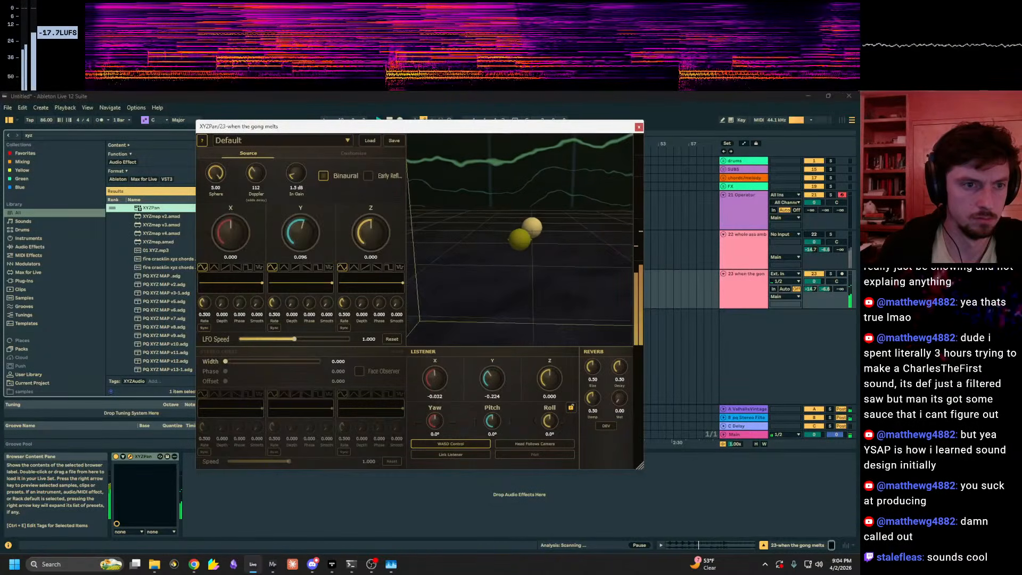
key(w)
key(d)
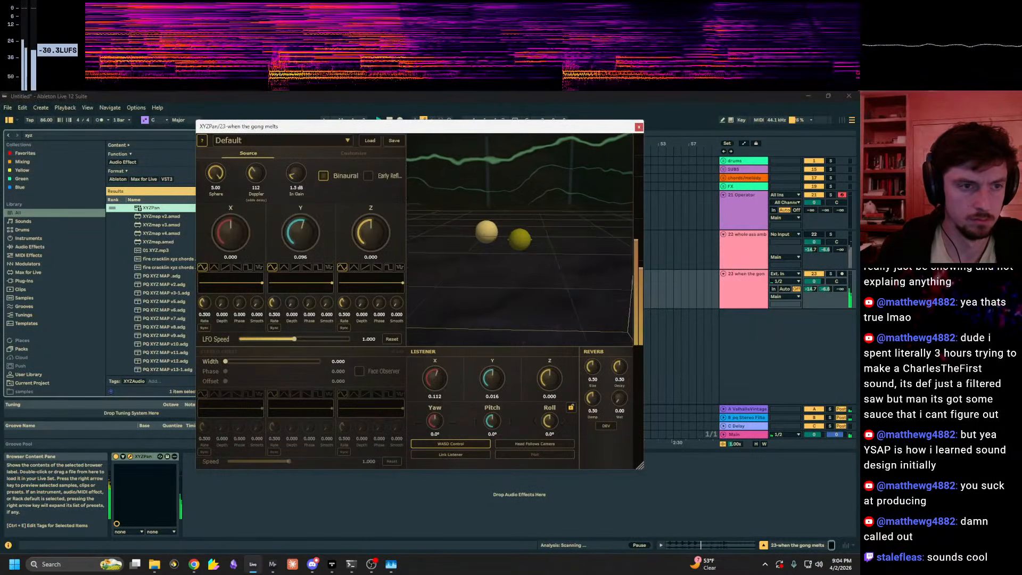
key(s)
drag(479, 266, 445, 227)
key(s)
key(a)
key(d)
key(a)
key(a)
key(a)
key(a)
key(d)
key(d)
key(a)
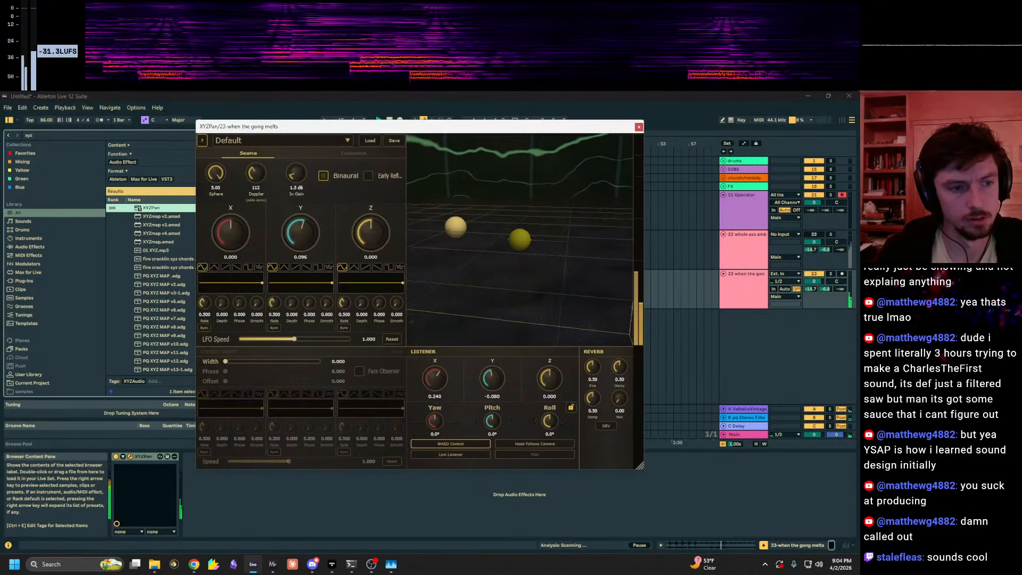
Step: Enlarge the XYZPan window and shift the listener sideways past the source
click(663, 470)
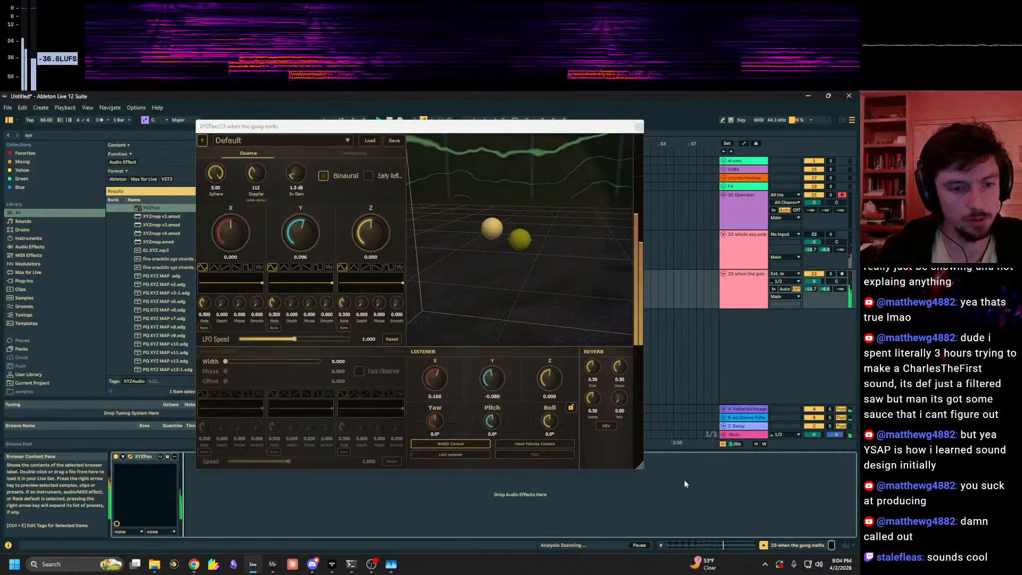
drag(640, 465, 690, 472)
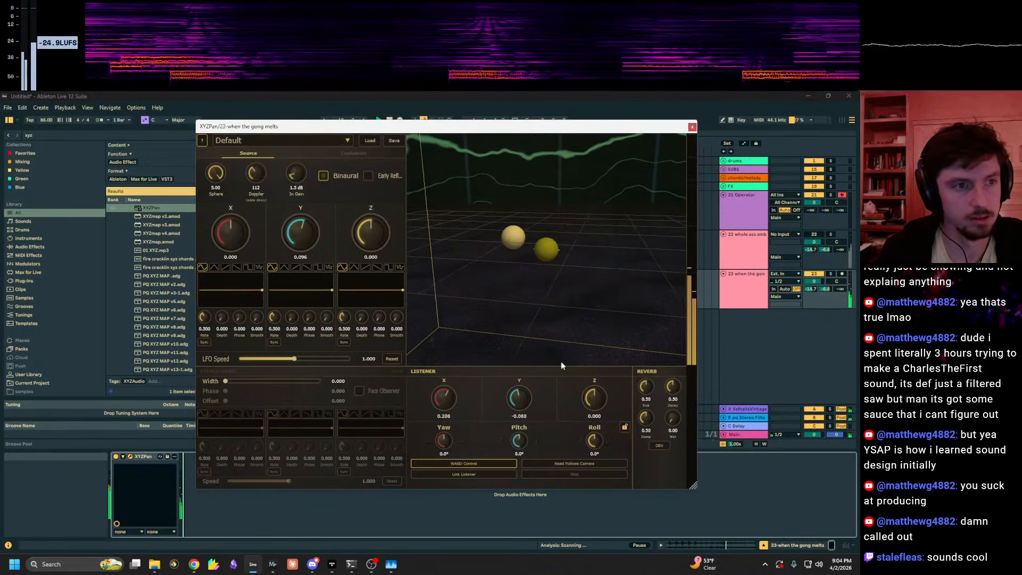
drag(561, 362, 589, 360)
key(a)
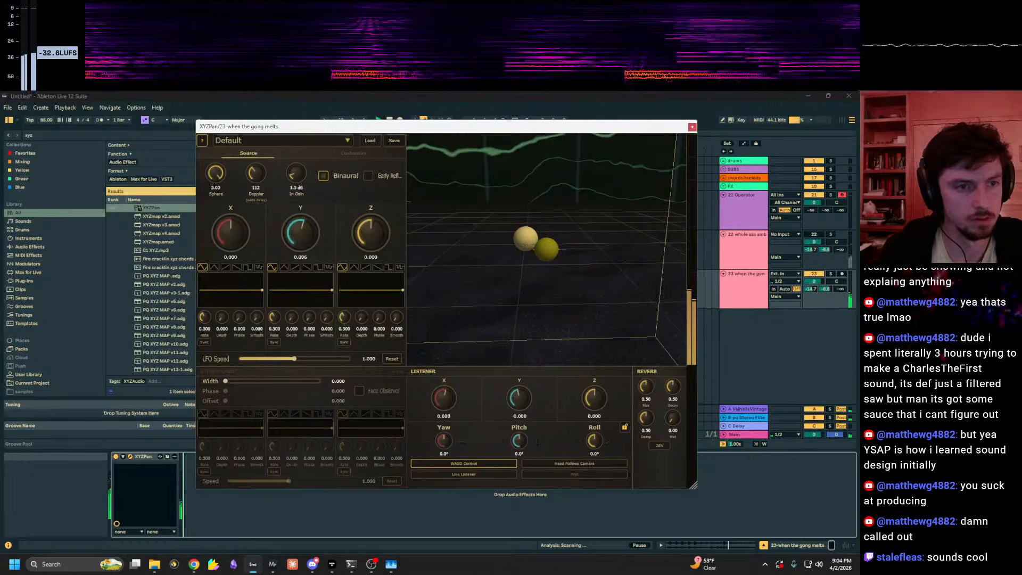
key(d)
Step: Show XYZPan's developer settings and expand the Test Tone section
click(371, 140)
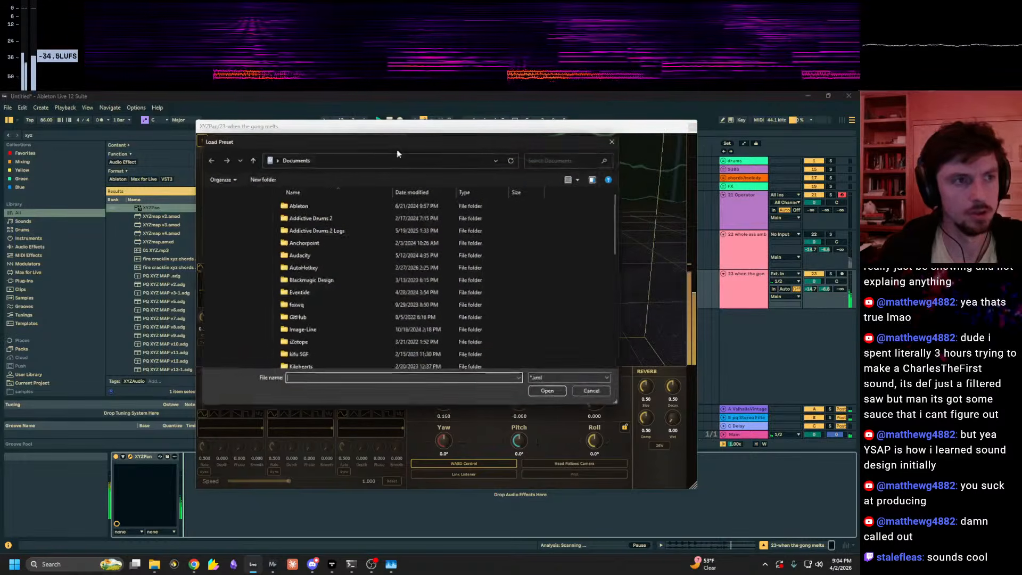
click(614, 138)
click(662, 446)
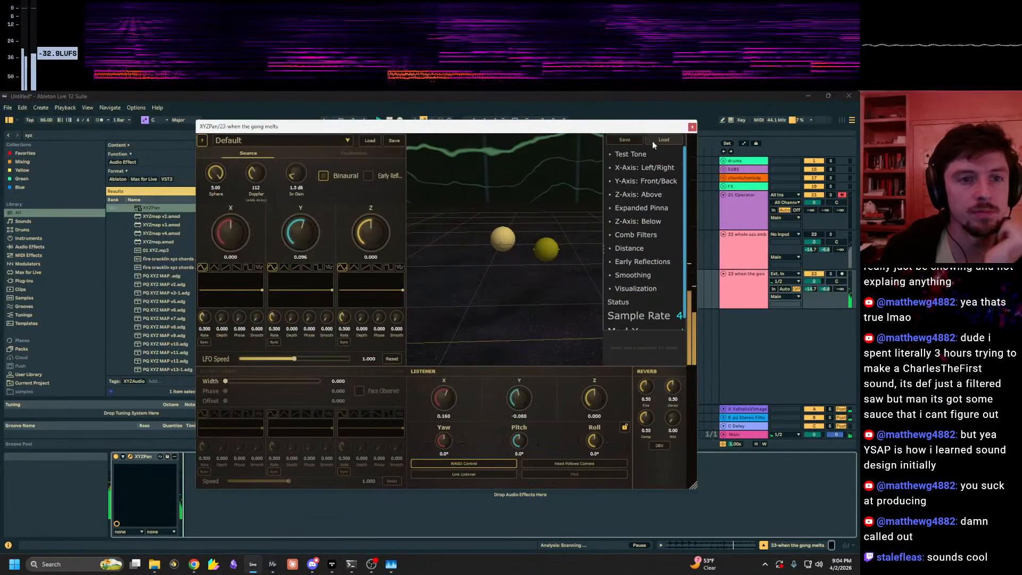
click(646, 155)
Step: Load 3-30 PRESET.xml from the xyzpan programming folder through XYZPan's developer settings
click(659, 141)
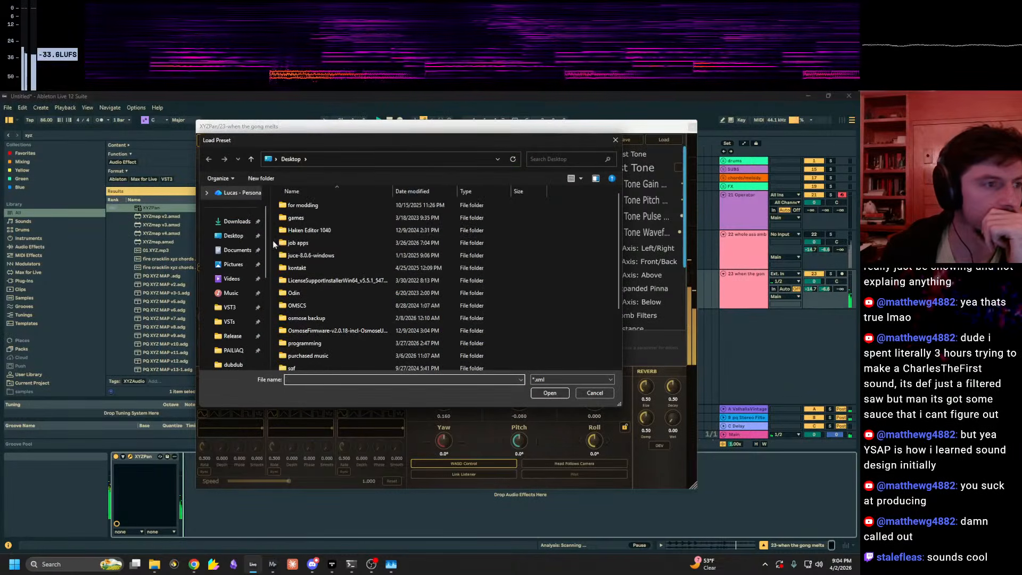
click(233, 337)
click(289, 159)
scroll(341, 319, down, 2)
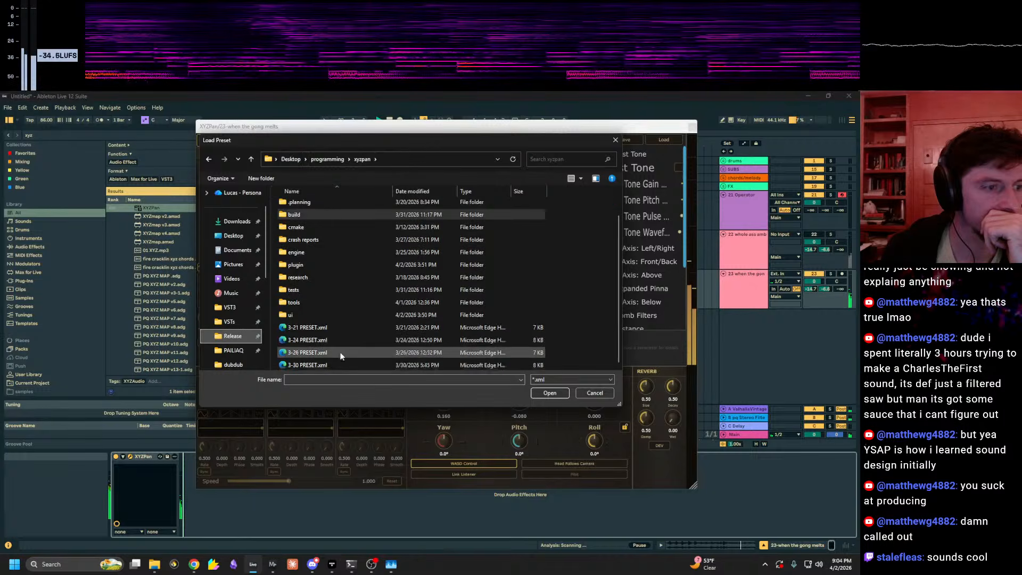
click(331, 365)
click(548, 393)
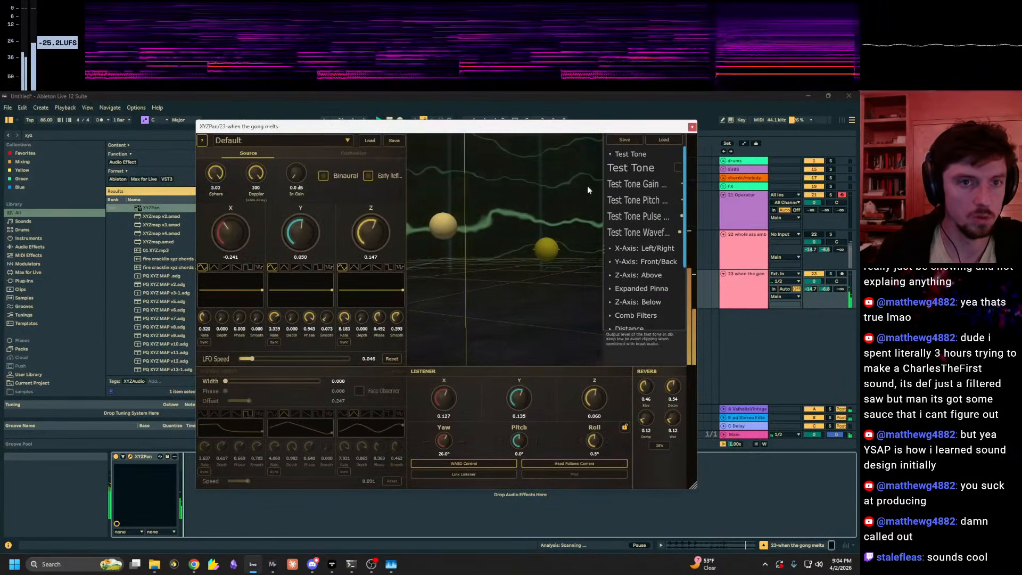
Step: Move and turn the XYZPan listener around the source, and raise In Gain to 11.4 dB
drag(587, 186, 554, 202)
key(w)
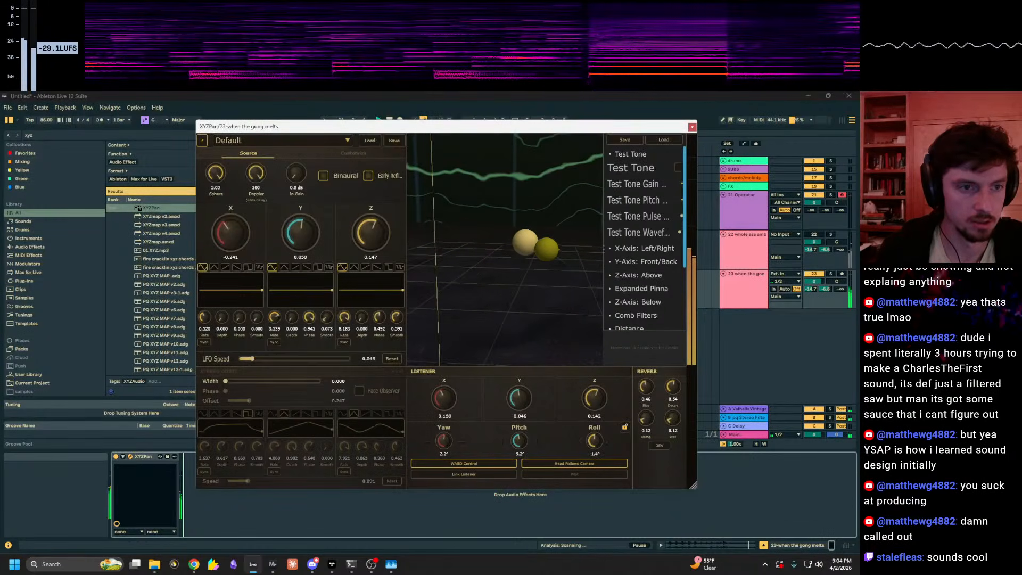
key(d)
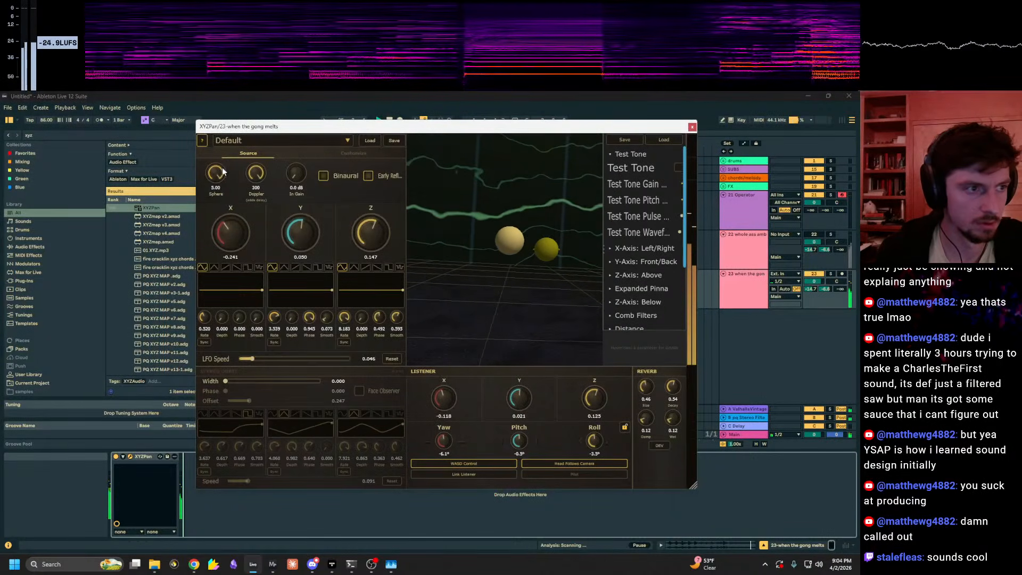
drag(304, 140, 321, 105)
key(s)
drag(464, 195, 464, 195)
key(w)
Step: Move the XYZPan window off the clips and loop playback over the gong clip from bar 1
drag(498, 127, 528, 318)
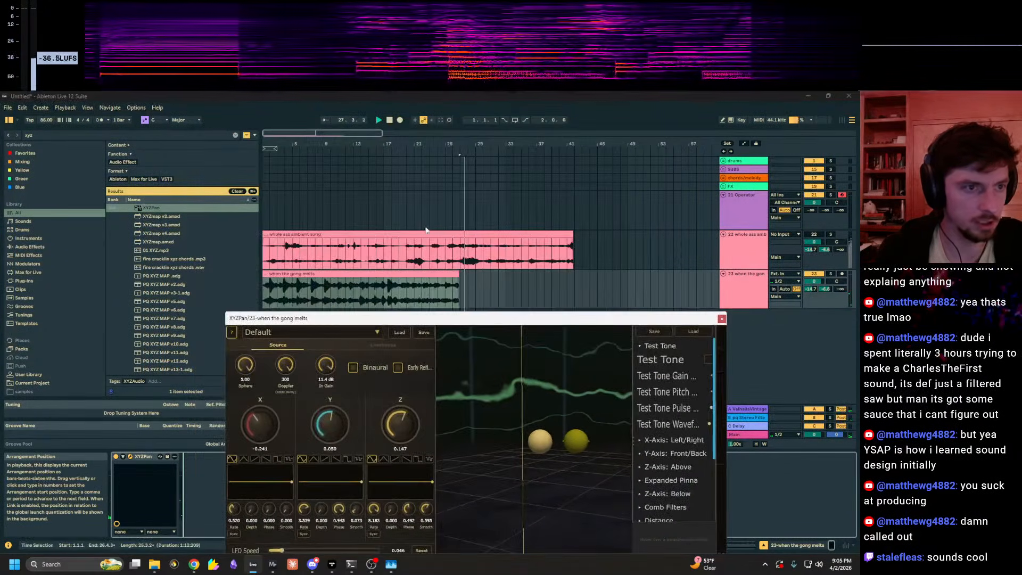
click(421, 235)
click(406, 274)
key(space)
key(space)
drag(437, 191, 529, 353)
click(400, 264)
click(403, 273)
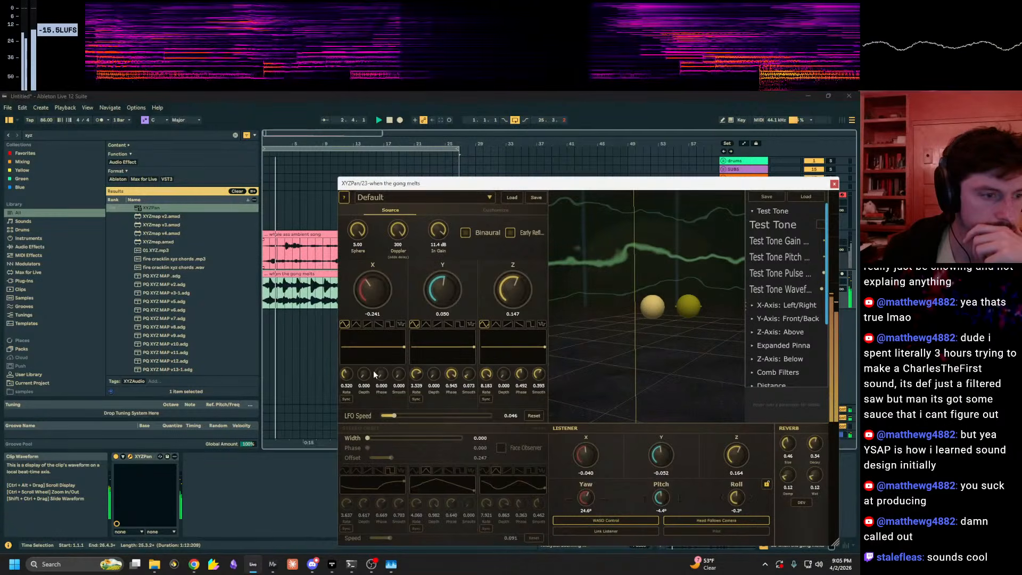
Step: Set XYZPan's X LFO to rate 6.932 and depth 0.224, and the gong track's pq Stereo Filter + Swap Delay send to about -10 dB
drag(365, 378, 362, 331)
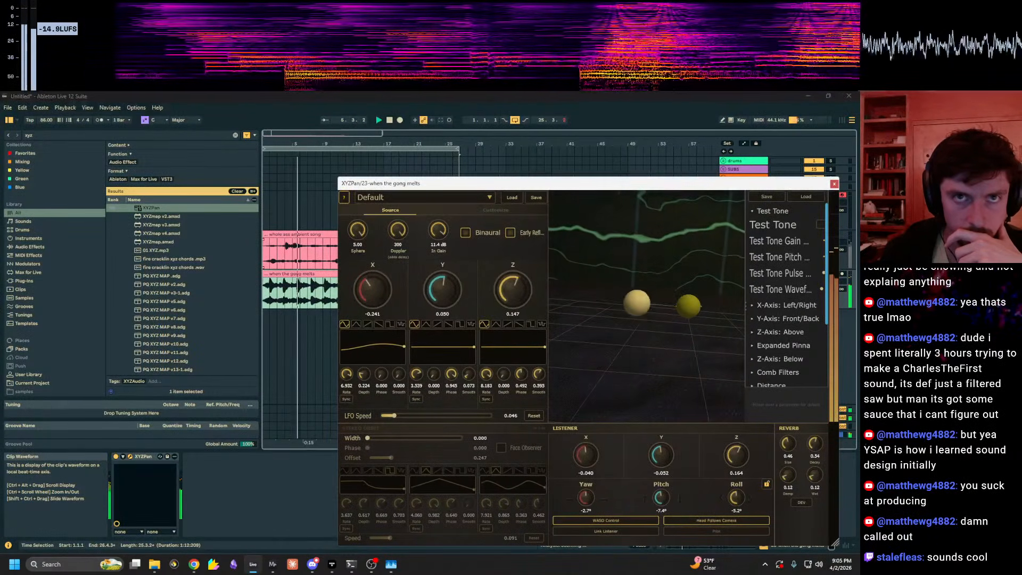
drag(643, 183, 477, 184)
drag(828, 290, 828, 299)
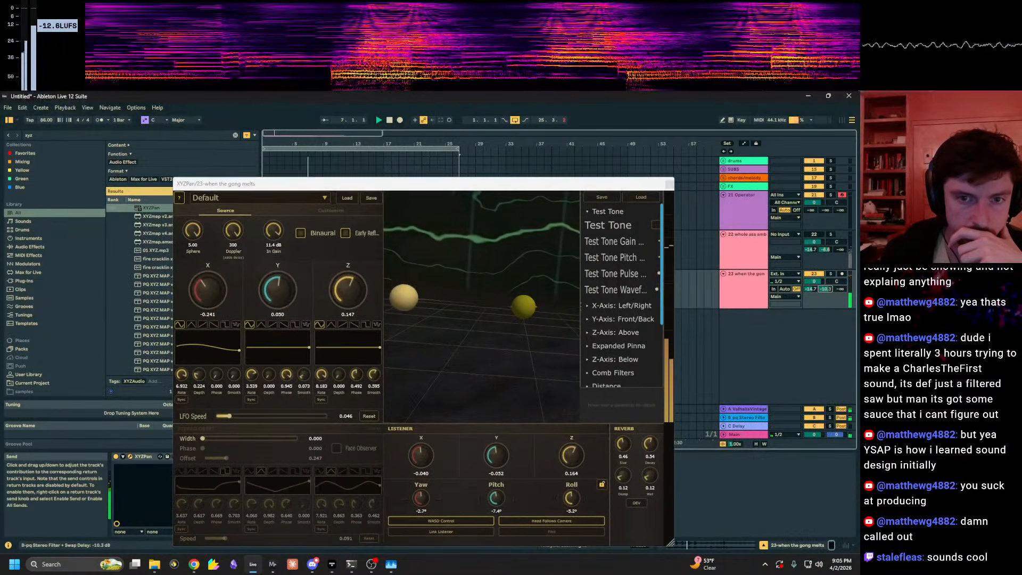
Step: Find Delay in the browser, add it to the pq Stereo Filter + Swap Delay return track, and set its Dry/Wet to 100%
drag(68, 134, 1, 109)
text(delay)
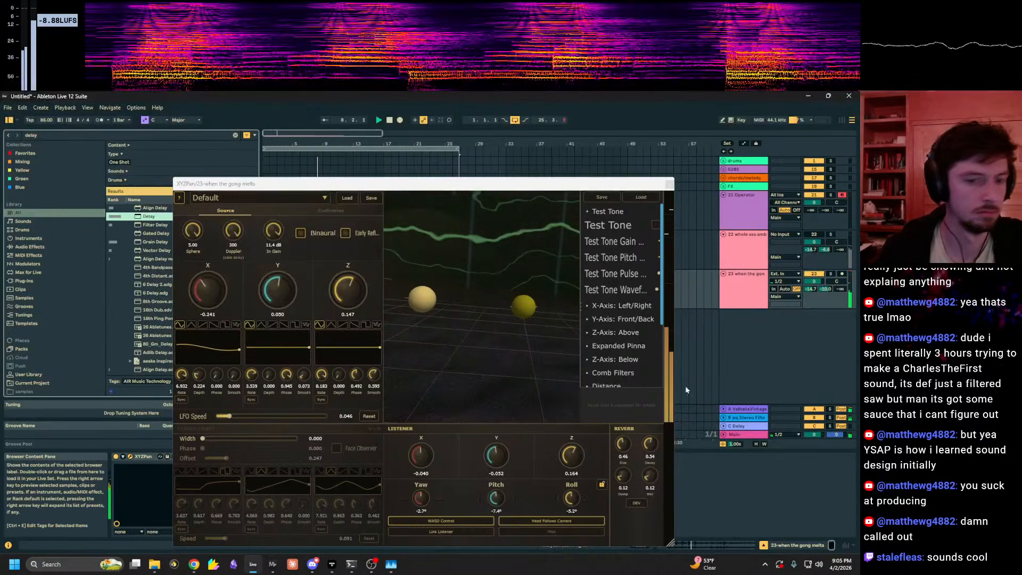
click(742, 418)
double_click(127, 458)
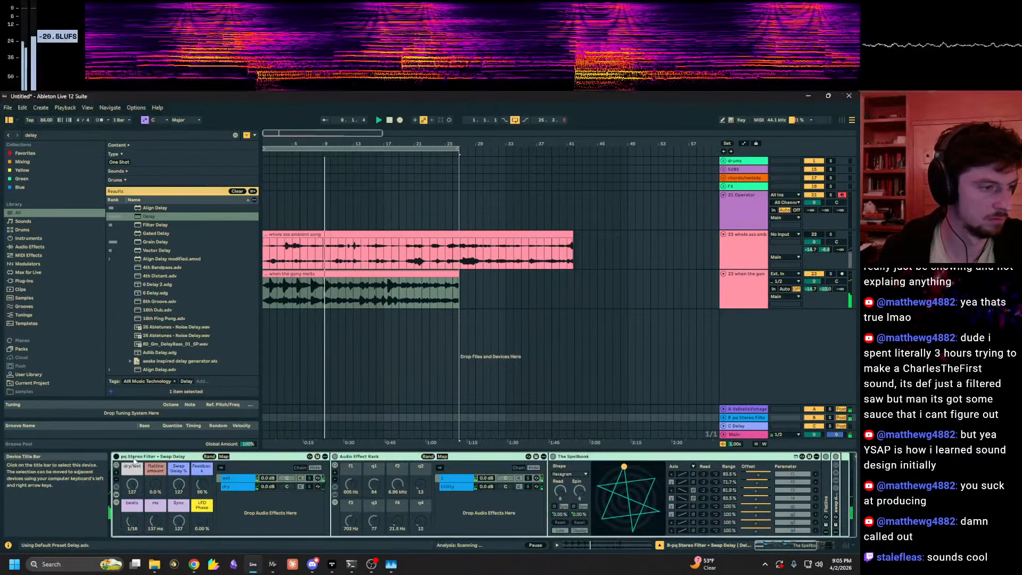
drag(275, 524, 274, 479)
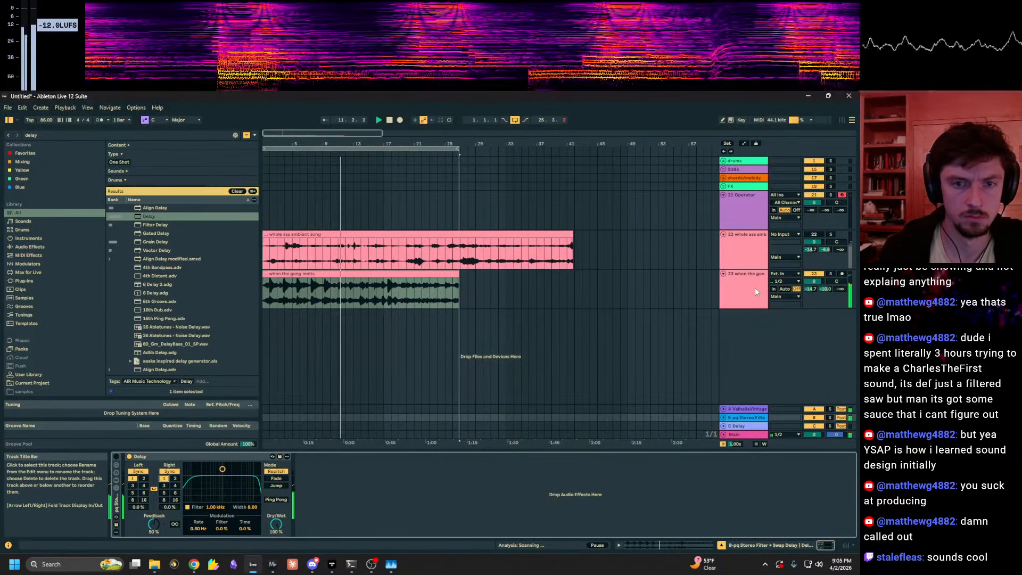
Step: Raise the gong track's ValhallaVintage send to about -8.7 dB, and offset the Delay's left and right times with Feedback at 71%
drag(810, 289, 810, 266)
drag(154, 524, 171, 493)
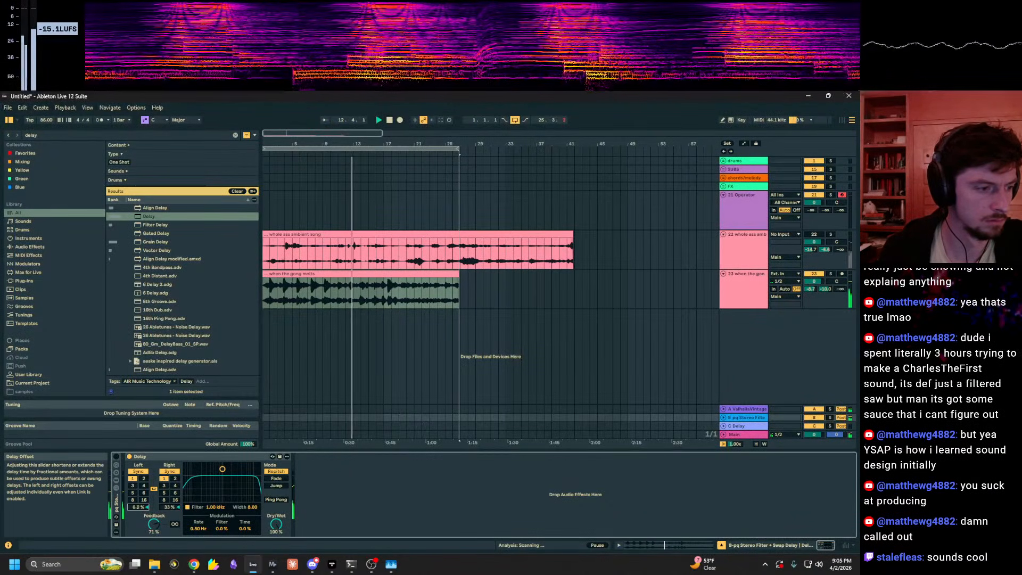
Step: On the gong track's XYZPan, raise LFO Speed to maximum, set the X LFO depth to 0.372, and hide the developer panel
click(748, 292)
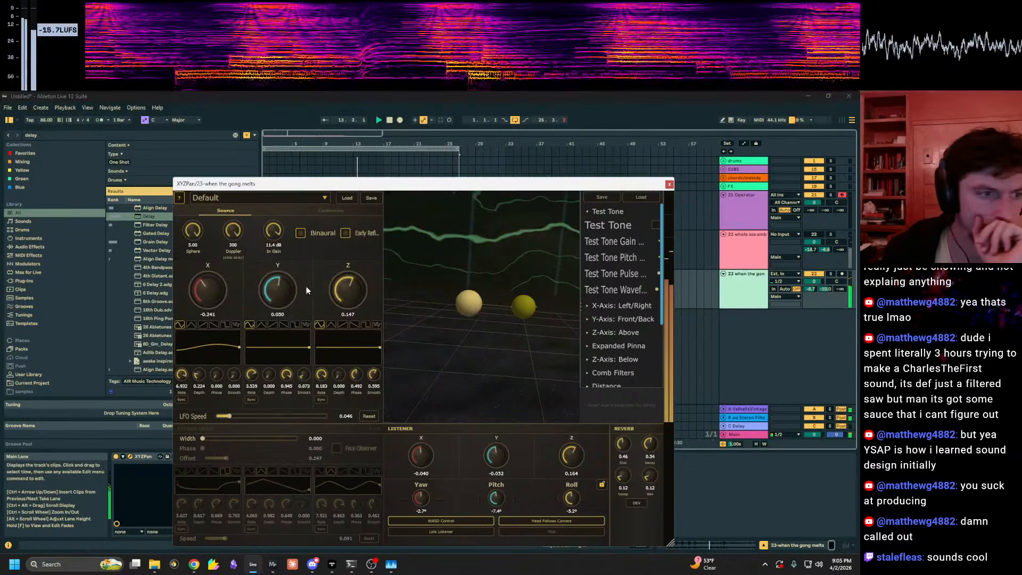
drag(226, 411, 306, 418)
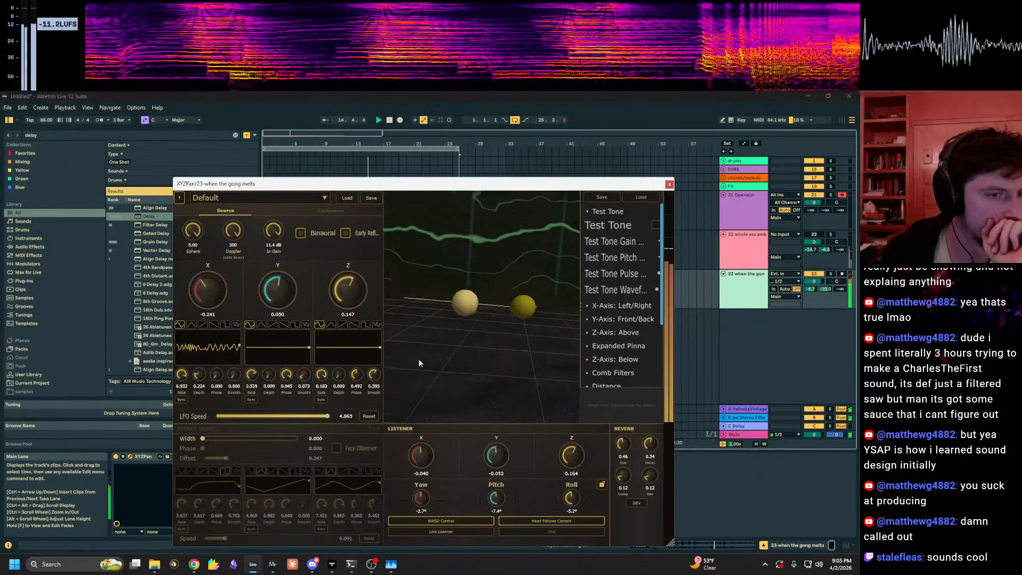
drag(419, 364, 212, 362)
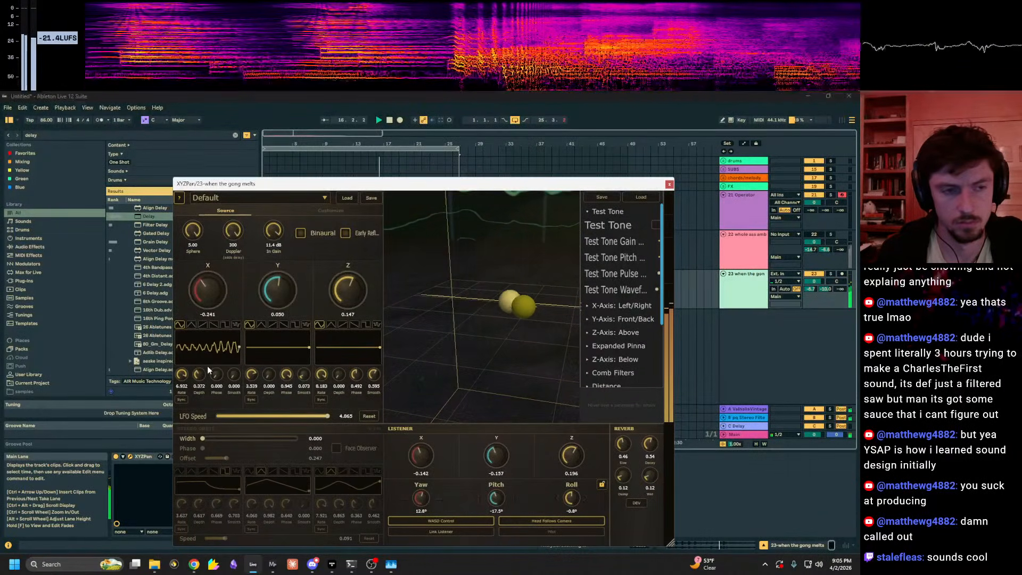
click(631, 503)
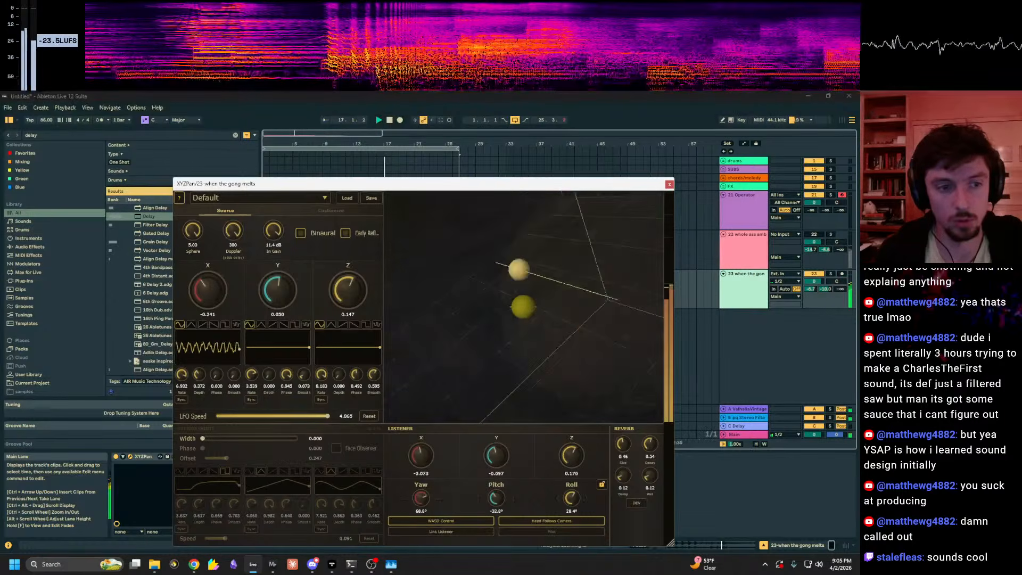
Step: Lower XYZPan's LFO Speed to 0.000, and set Stereo Orbit Width to 0.324 and its first LFO's rate to 2.382
drag(327, 416, 225, 416)
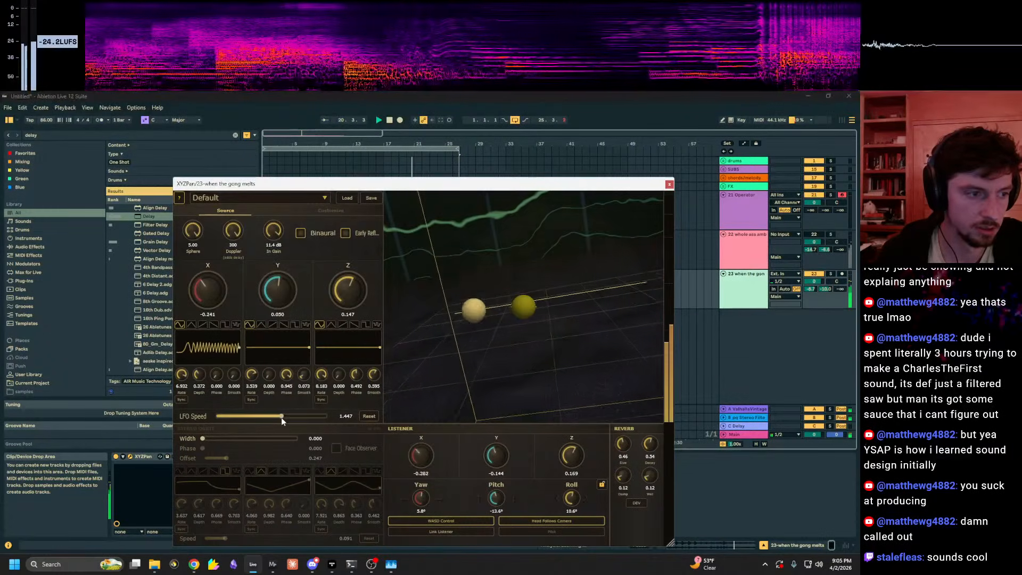
drag(279, 417, 217, 419)
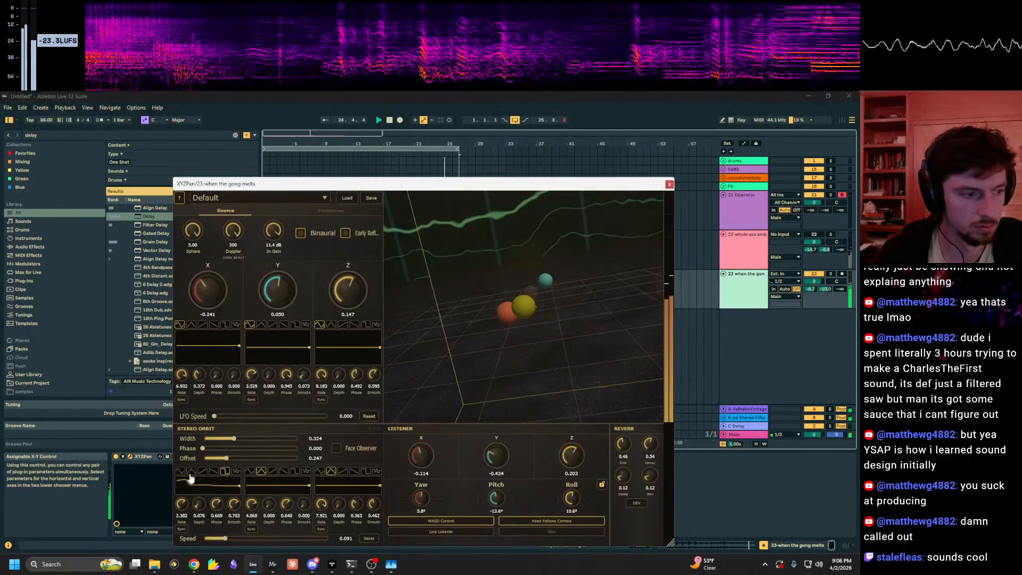
Step: Give the first Stereo Orbit LFO a saw wave with depth 1.000 and smooth 0.000, and move the XYZPan window higher
drag(198, 506, 209, 473)
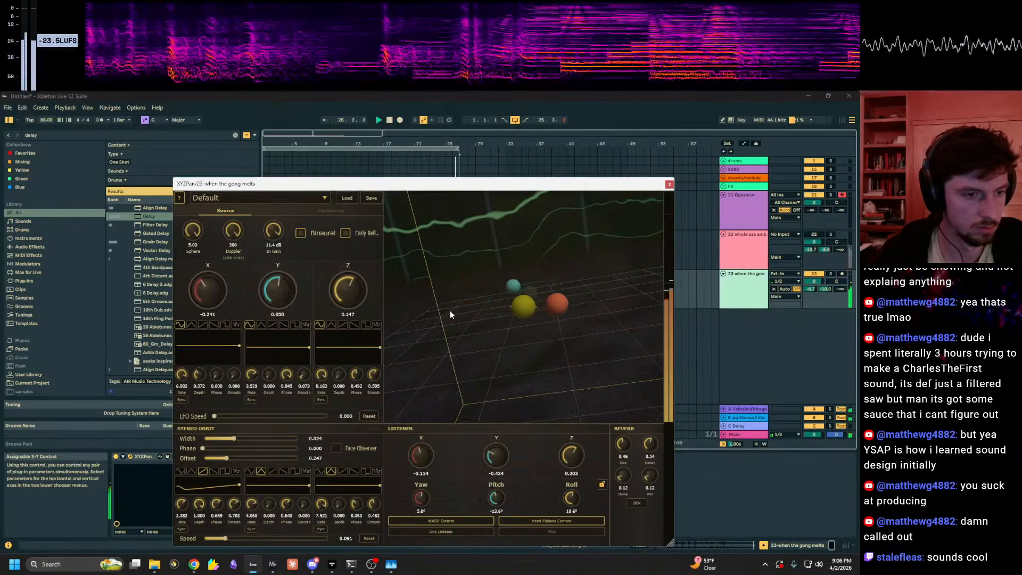
drag(450, 314, 477, 309)
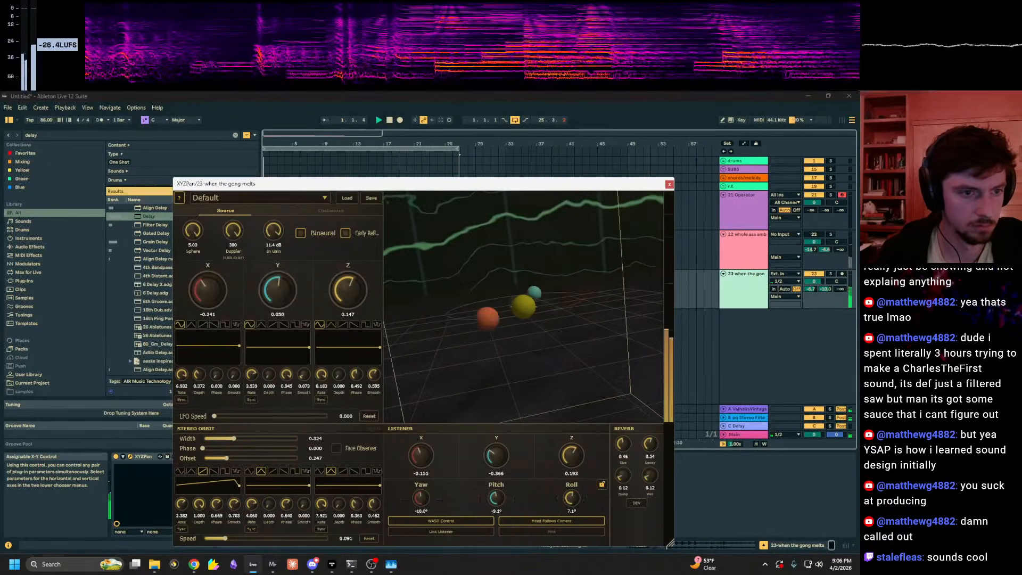
drag(235, 510, 226, 535)
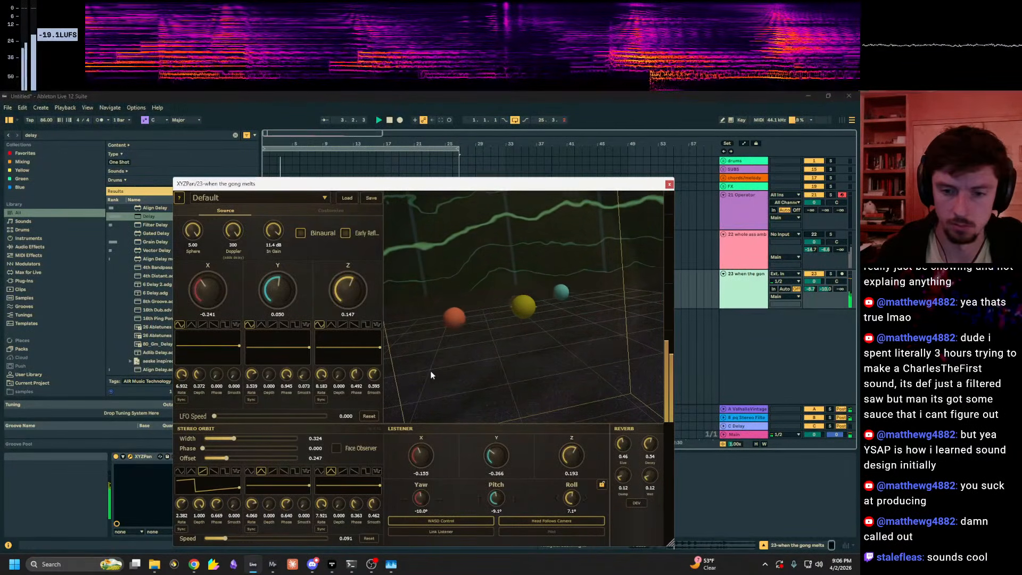
drag(459, 353, 473, 351)
drag(480, 188, 477, 165)
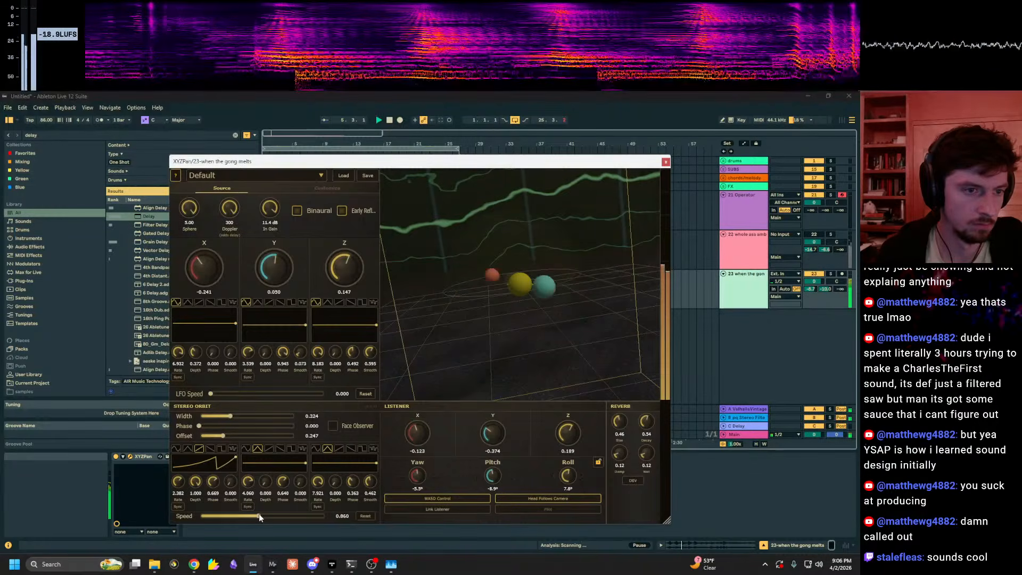
Step: Raise Stereo Orbit Speed to 5.000, set the first orbit LFO's rate to 5.330, and reduce Offset to 0.000
drag(259, 516, 357, 510)
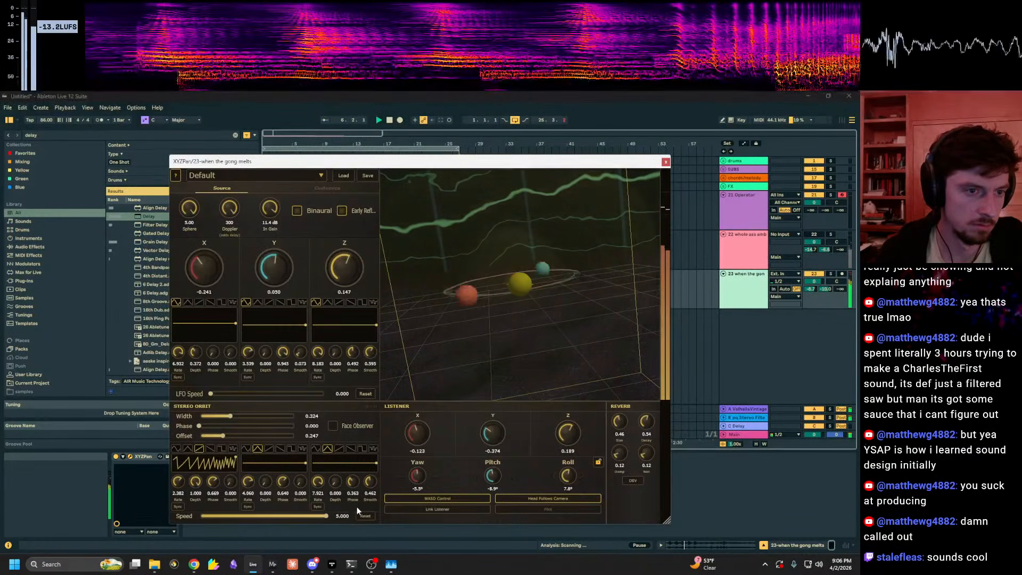
drag(484, 326, 482, 367)
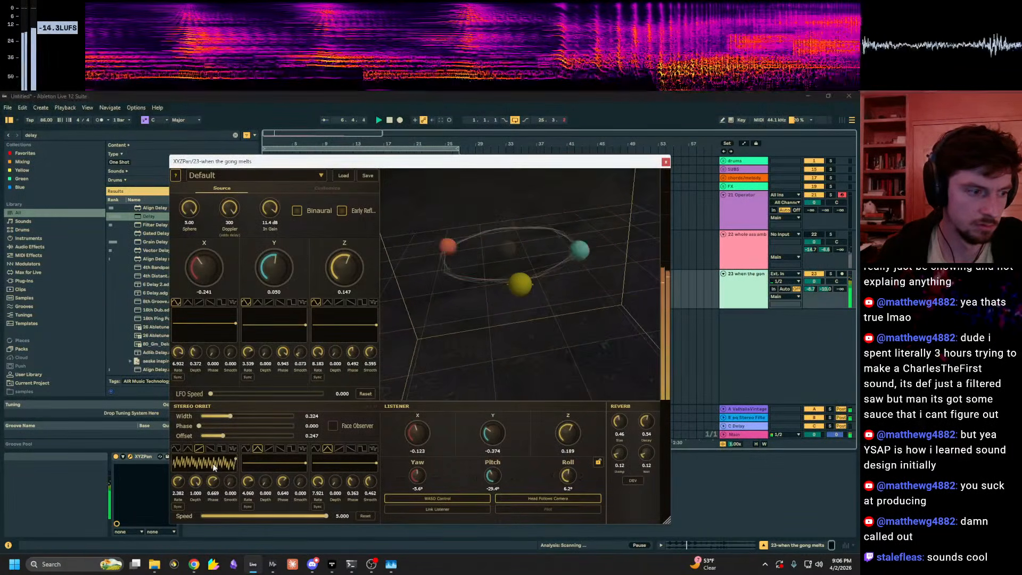
mouse_move(183, 480)
mouse_down()
mouse_move(219, 471)
mouse_move(165, 487)
mouse_up()
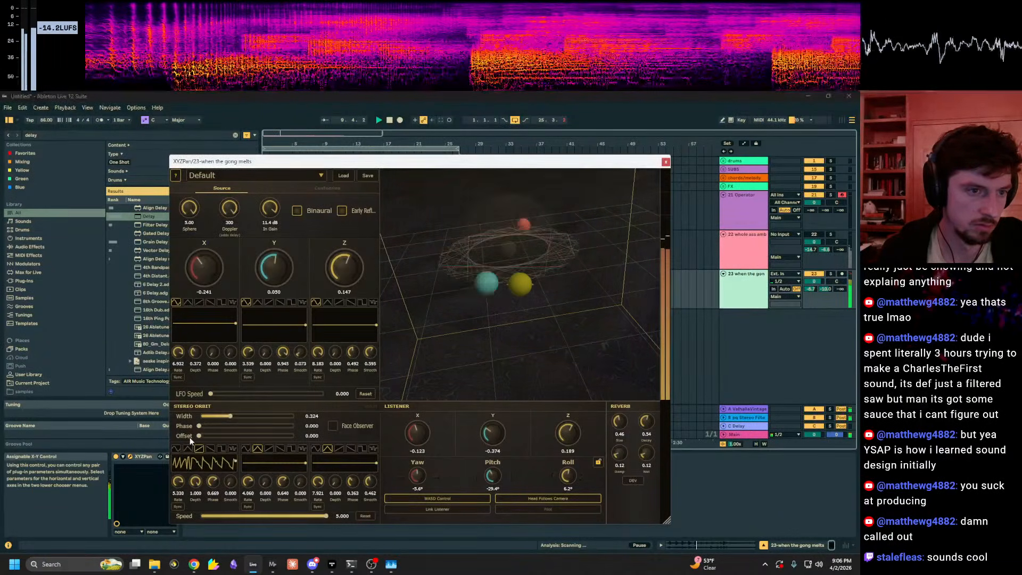
Step: Compare slow and fast Stereo Orbit speeds at low and high Doppler amounts, ending with Doppler at 295 and Speed at 0.531
drag(325, 516, 212, 515)
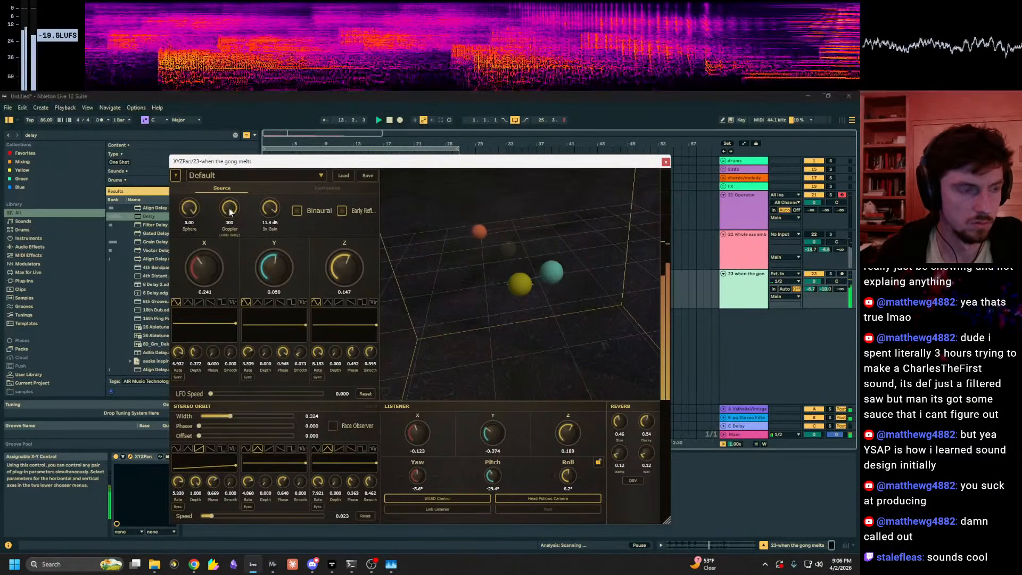
drag(218, 208, 219, 248)
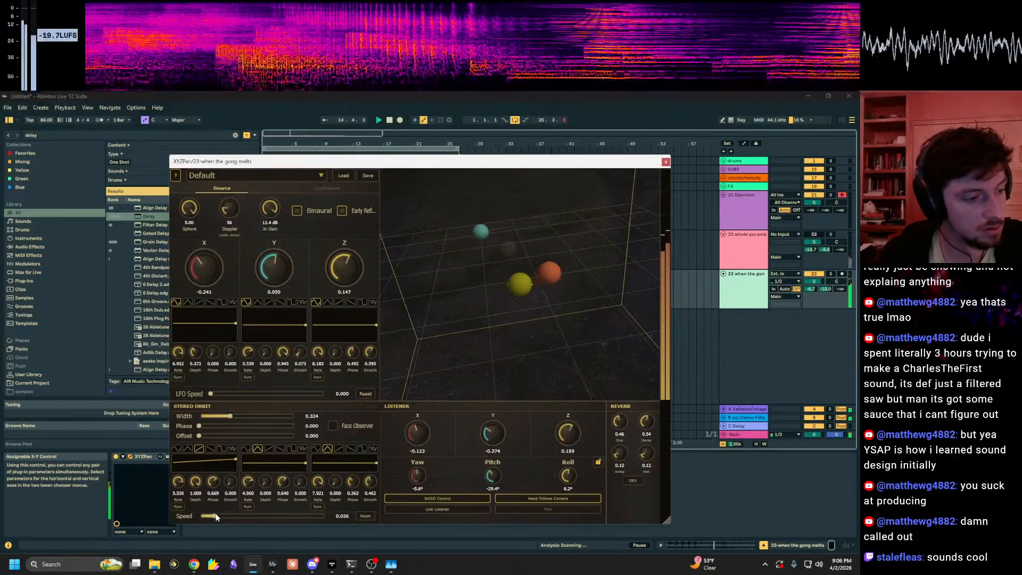
drag(212, 516, 322, 517)
drag(223, 211, 257, 123)
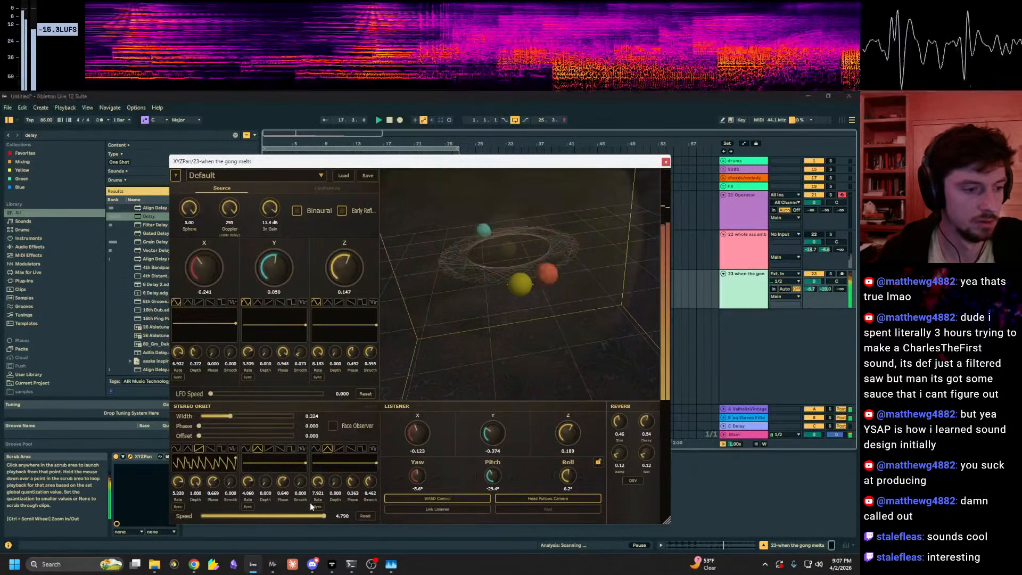
drag(308, 516, 247, 523)
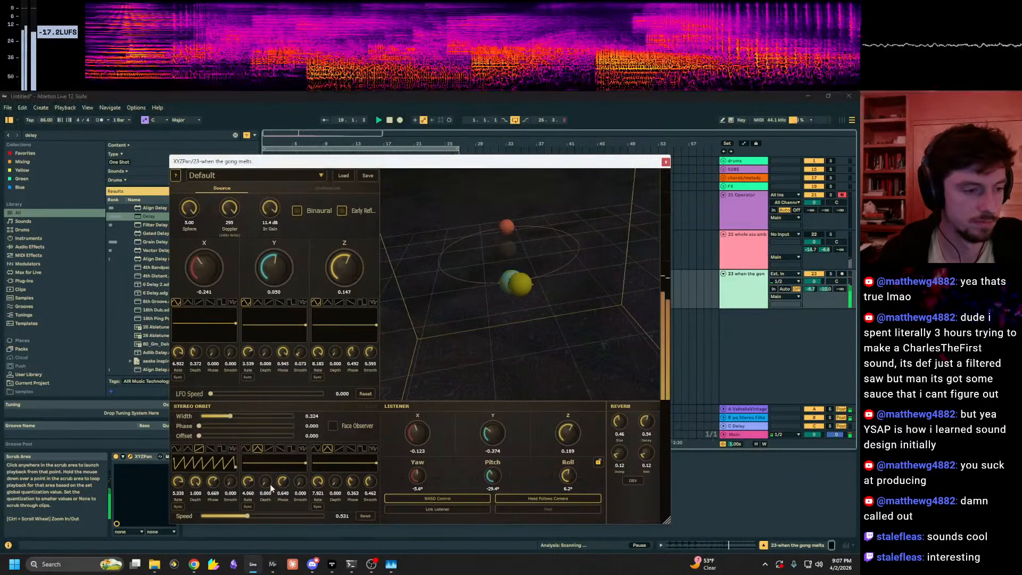
Step: Give the stereo orbit's Y LFO a sawtooth waveform with depth 1.000 and rate 10.000
click(270, 449)
drag(267, 483, 298, 273)
drag(567, 304, 523, 258)
drag(249, 483, 261, 435)
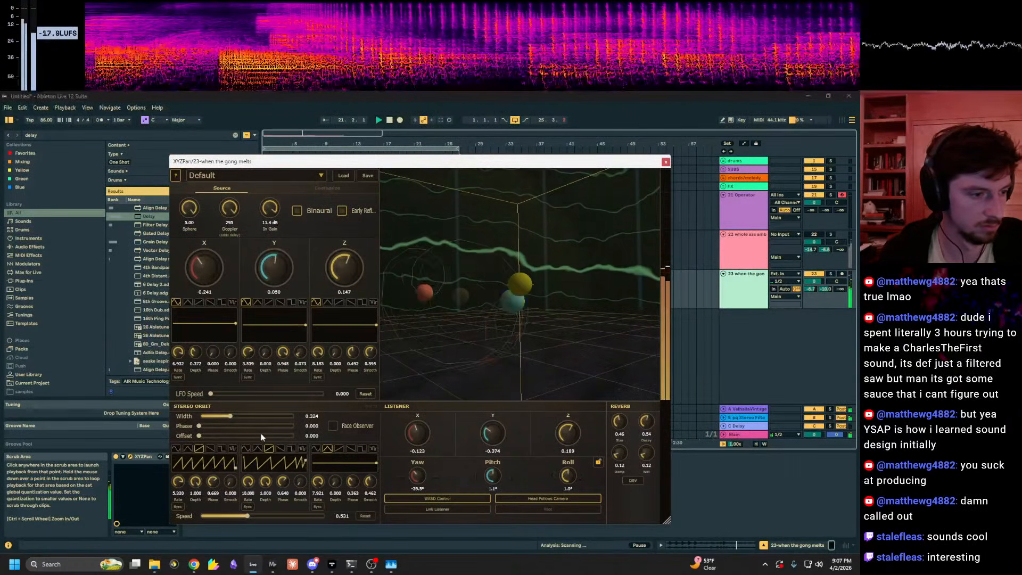
Step: Set the stereo orbit speed to 5.000 and X LFO rate to 10.000, and lower the Y LFO to rate 0.688, depth 0.000
drag(249, 519, 327, 510)
drag(432, 365, 511, 397)
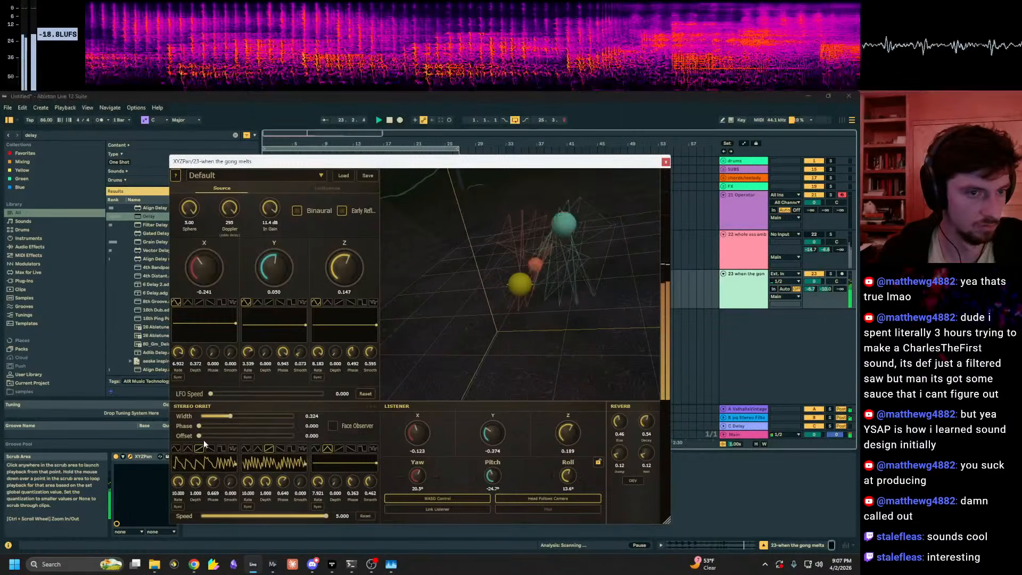
drag(248, 482, 247, 539)
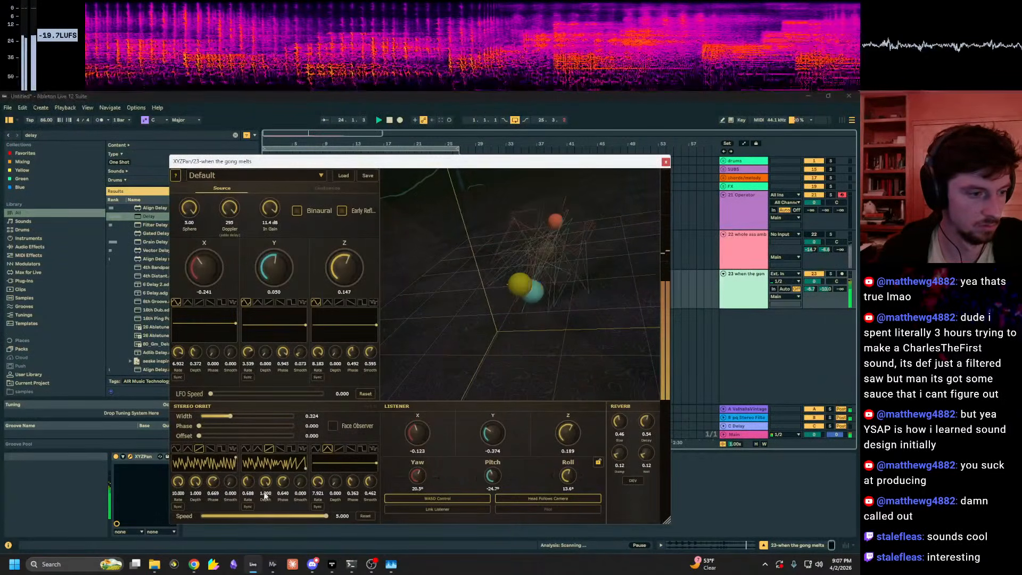
drag(264, 494, 254, 570)
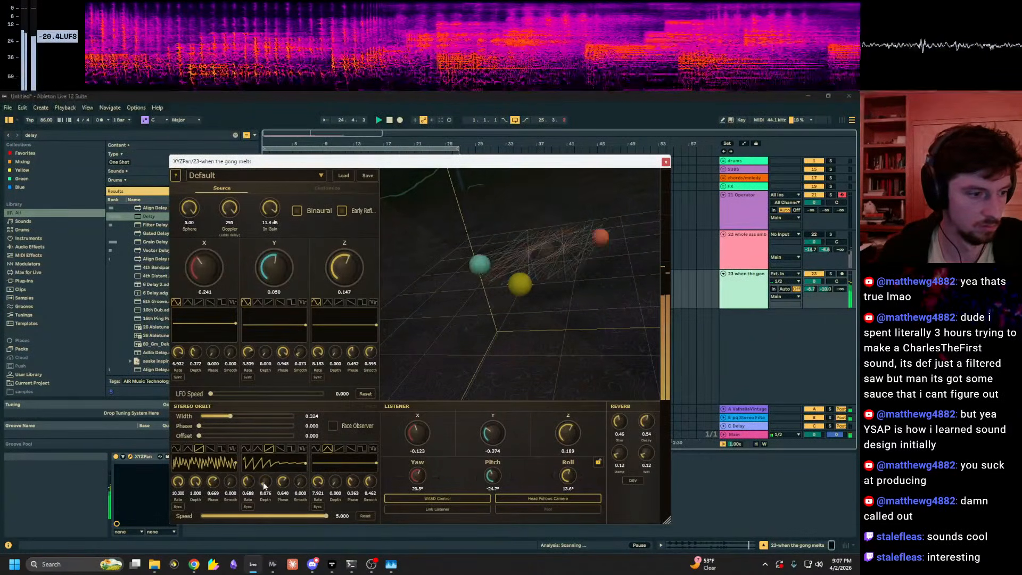
Step: Turn and move the listener through the space to about X -0.89, Y -0.25, Z 0.24
key(w)
drag(454, 372, 551, 334)
key(w)
key(s)
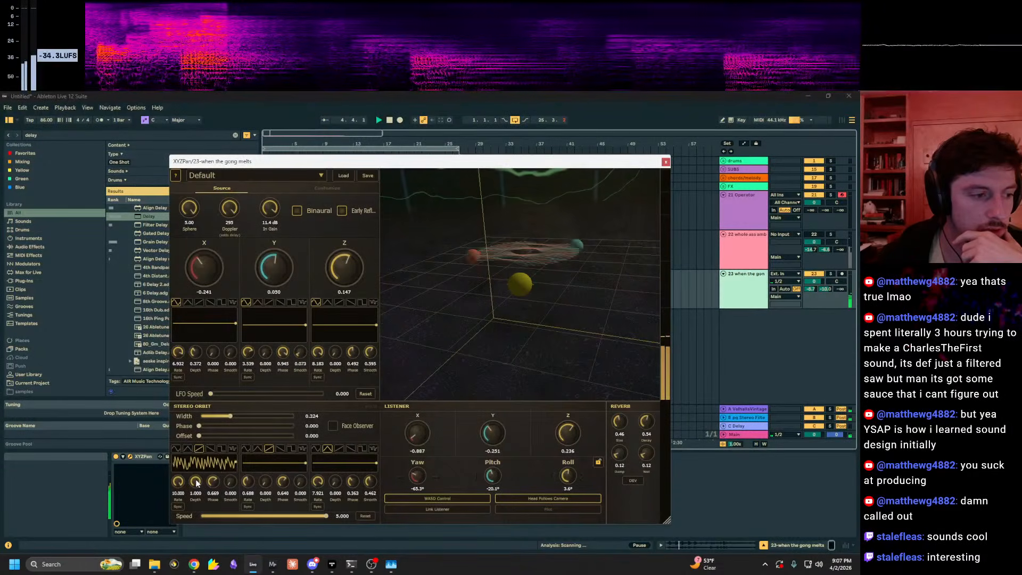
Step: Lower the stereo orbit's X LFO rate to 0.357 and move the listener to about X -0.11, Y 0.05, Z 0.14
drag(196, 483, 170, 543)
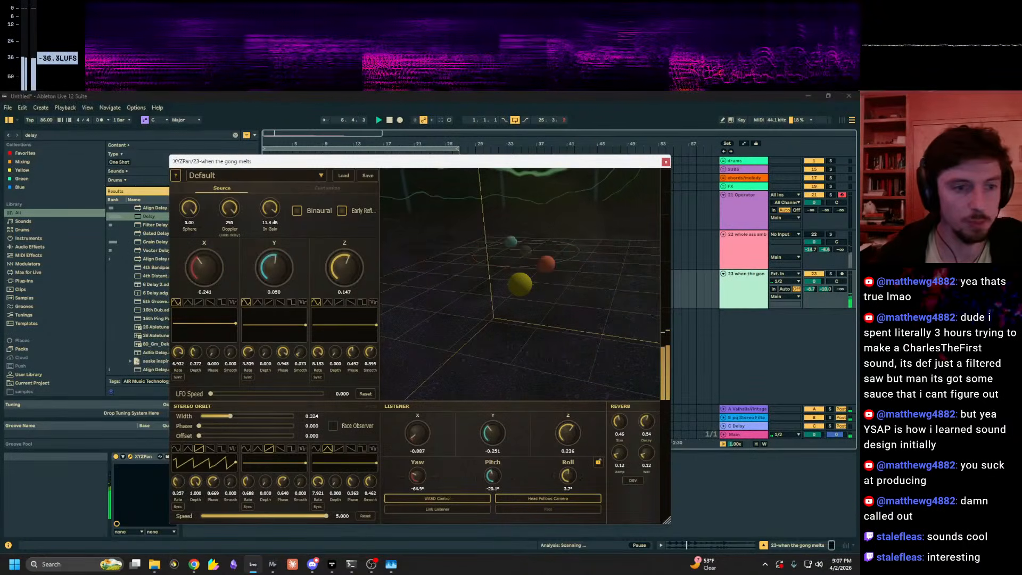
key(w)
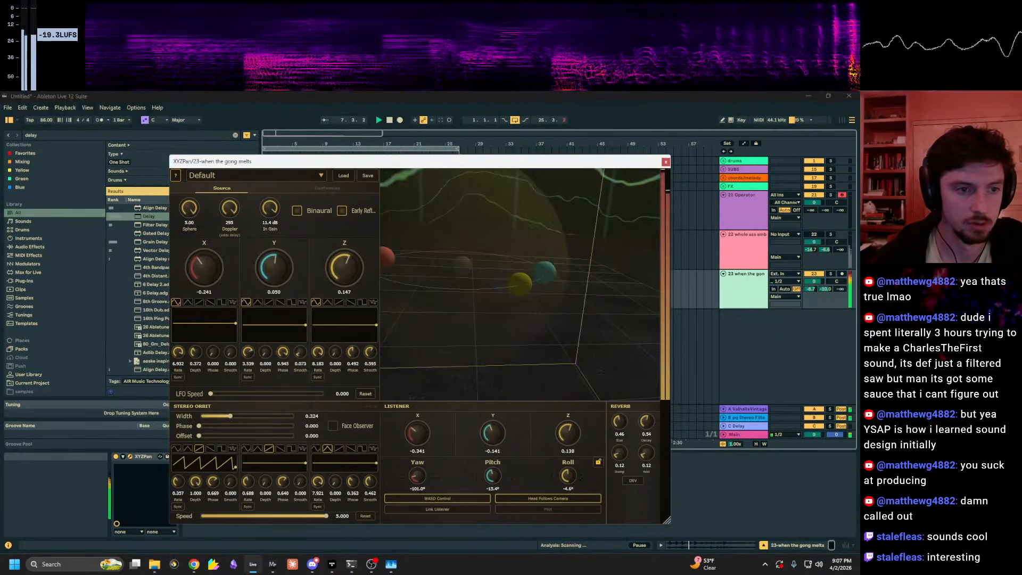
drag(521, 341, 561, 399)
drag(401, 347, 507, 299)
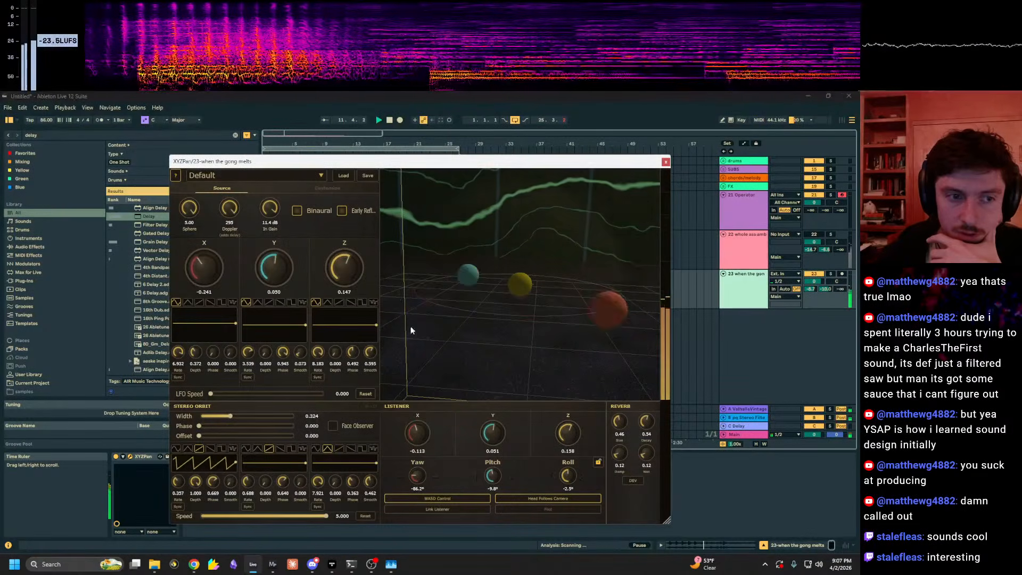
Step: Raise the stereo orbit's X LFO rate to 4.596
mouse_move(513, 272)
mouse_down()
mouse_move(515, 298)
mouse_move(515, 288)
mouse_up()
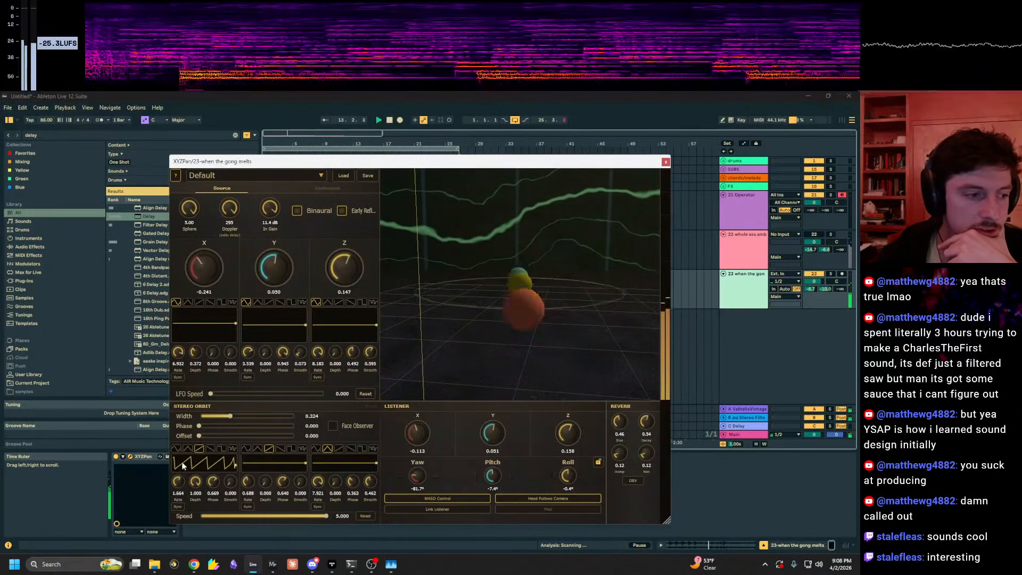
drag(181, 462, 189, 445)
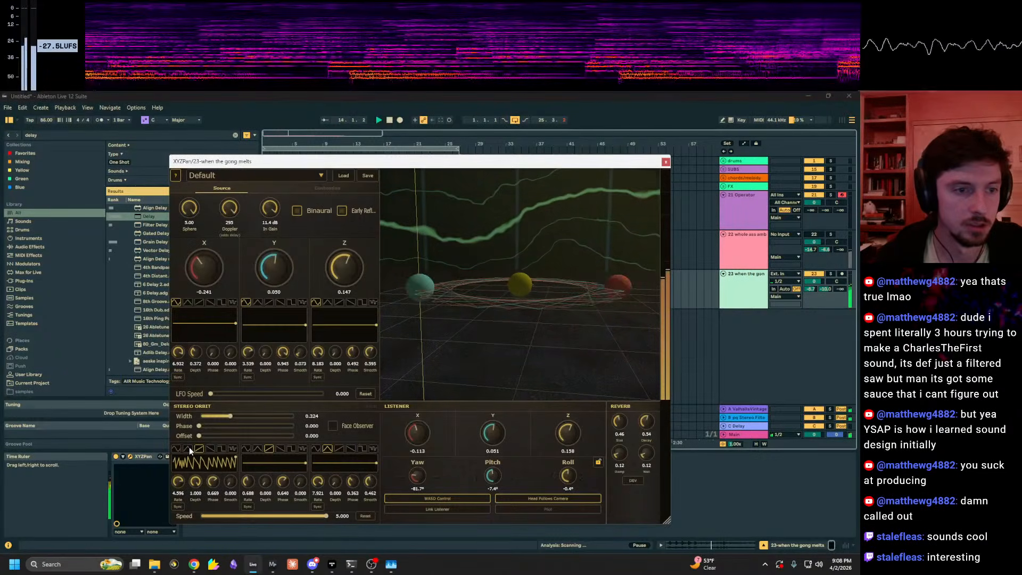
Step: Steer the listener around the orbiting sources and turn it, ending at about X 0.27, Y -0.45, Z 0.24
drag(426, 339, 429, 338)
key(a)
key(d)
key(a)
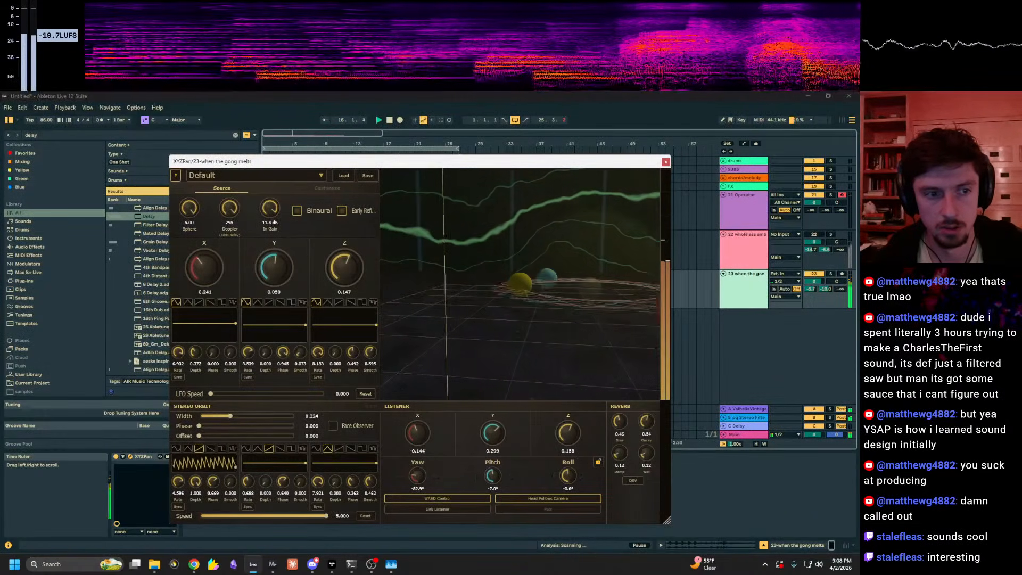
key(s)
key(d)
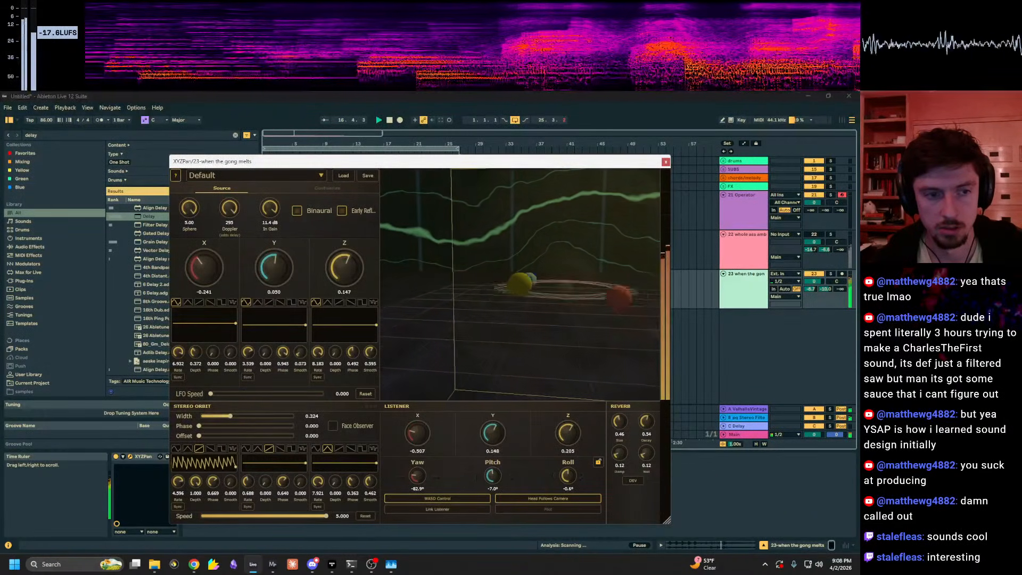
key(d)
key(w)
drag(429, 337, 338, 341)
key(s)
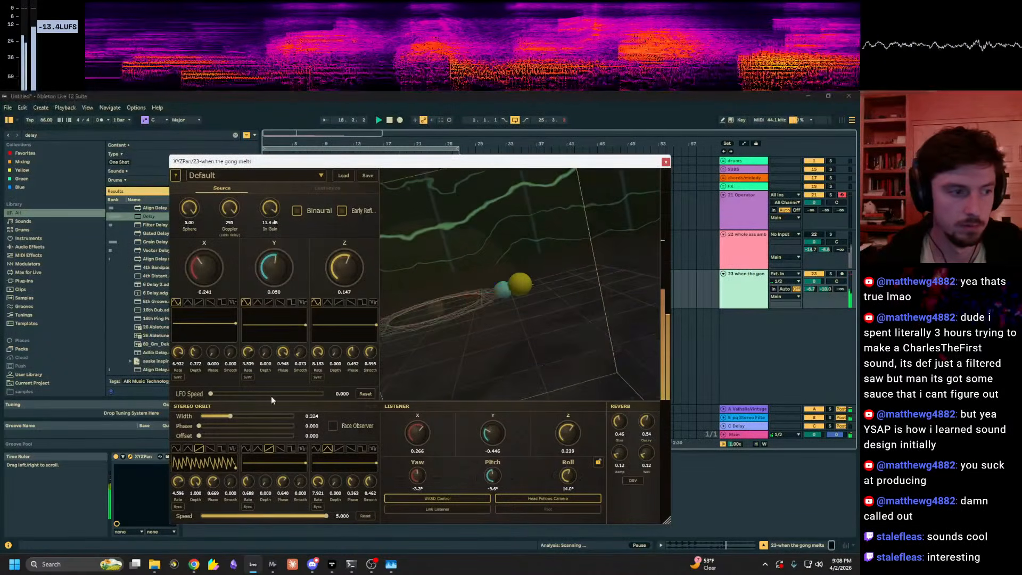
Step: Widen the stereo orbit to 0.745 and slow its speed to about 0.29
drag(231, 415, 271, 416)
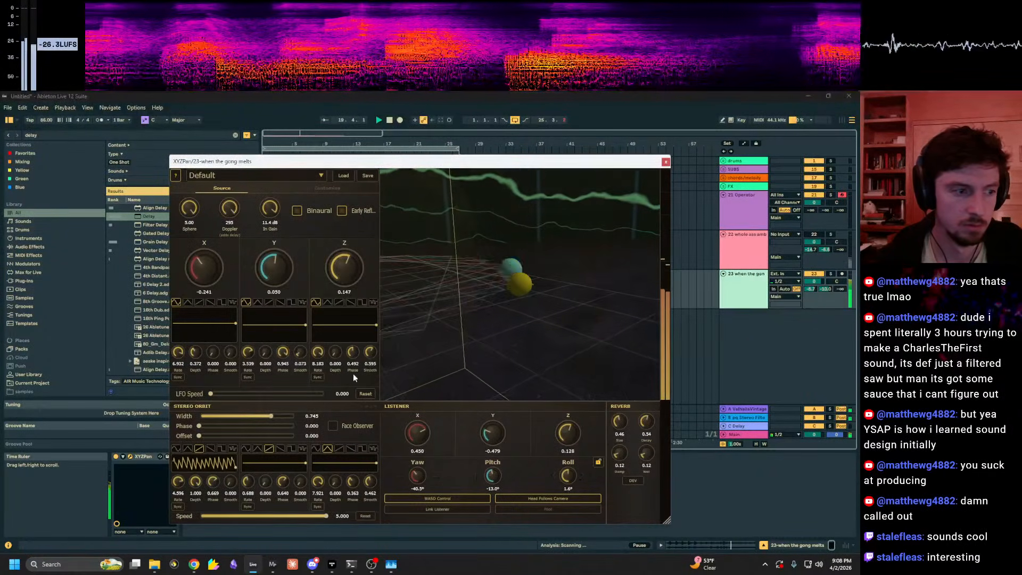
drag(322, 516, 236, 519)
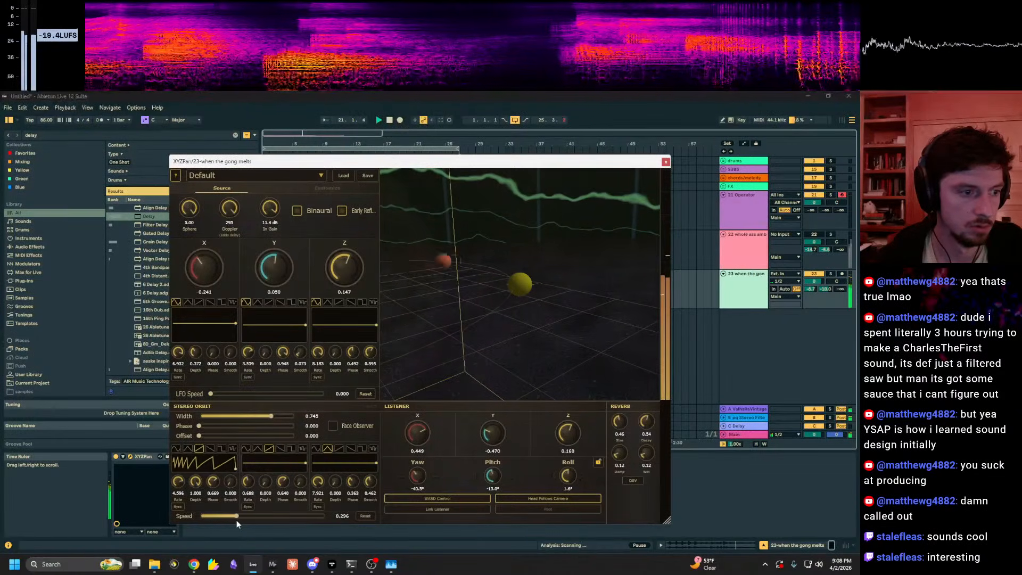
mouse_move(462, 301)
mouse_down()
mouse_move(479, 341)
mouse_move(522, 341)
mouse_move(559, 292)
mouse_move(443, 296)
mouse_up()
Step: On the "when the gong melts" track, reset the second send and lower the first send to -43.0 dB
double_click(827, 289)
drag(811, 289, 811, 326)
click(513, 299)
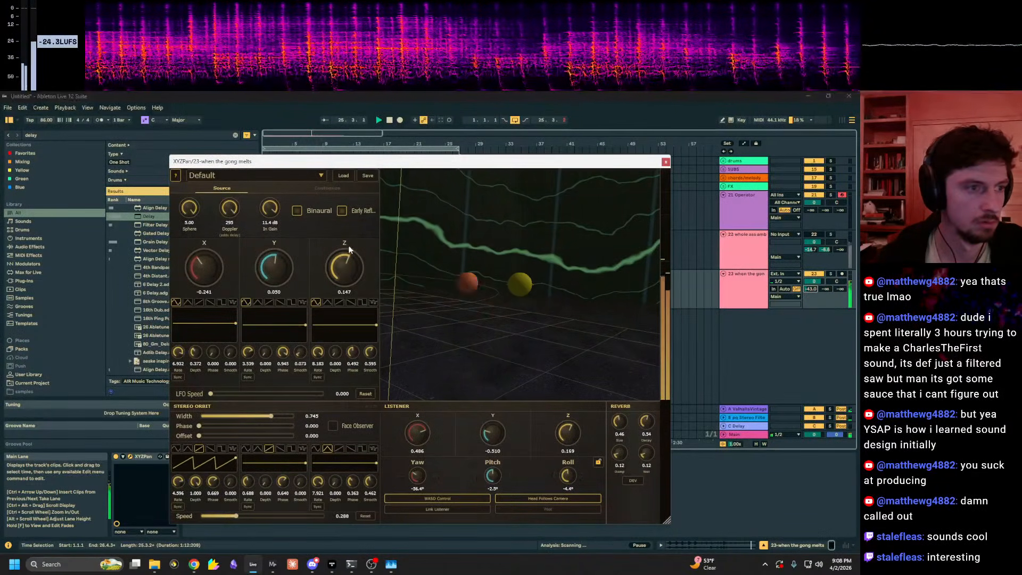
key(z)
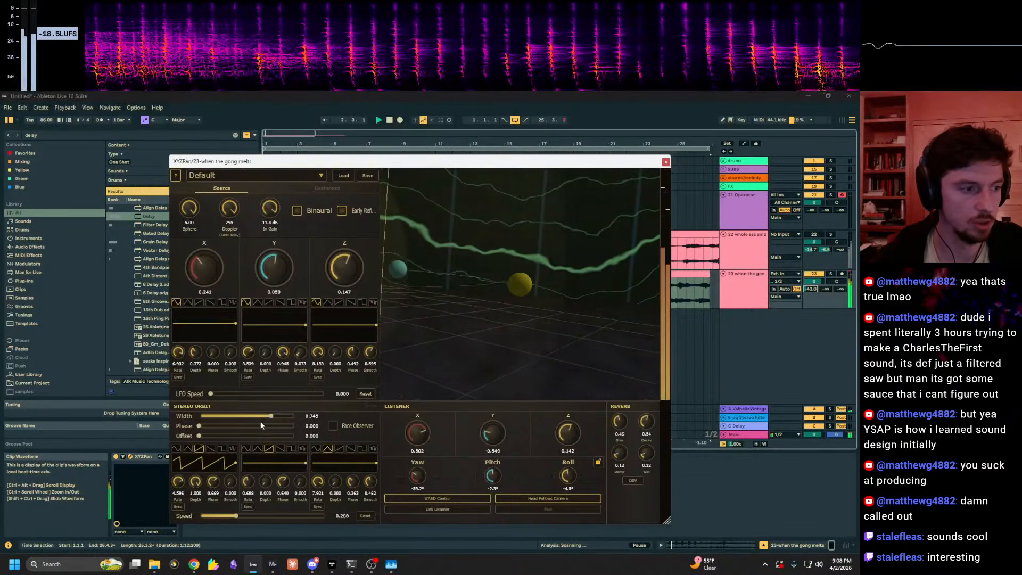
Step: Slow the stereo orbit speed to 0.041 and raise the X-axis ILD Max to 12.9 dB in the developer settings
drag(215, 517, 215, 518)
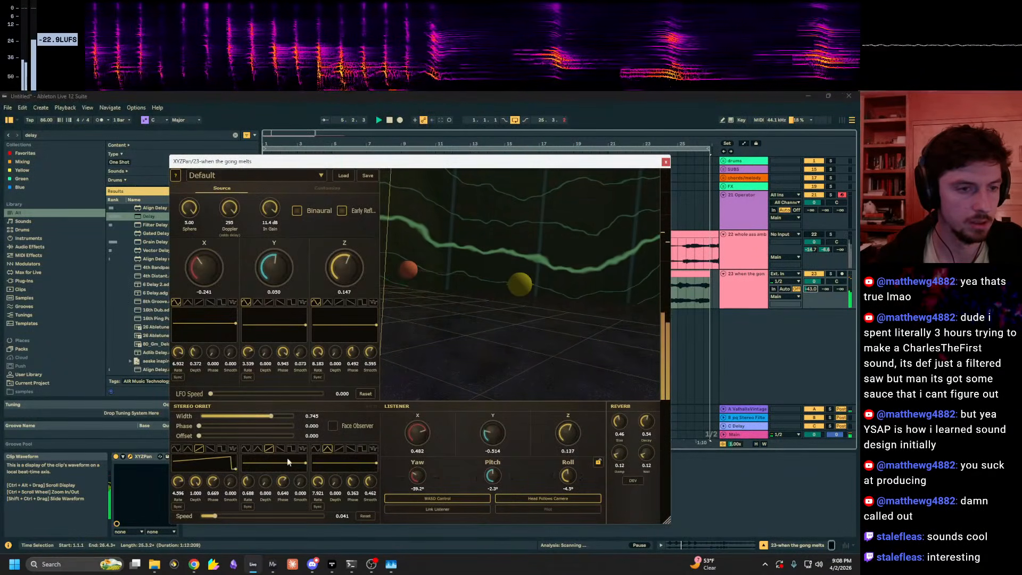
click(631, 481)
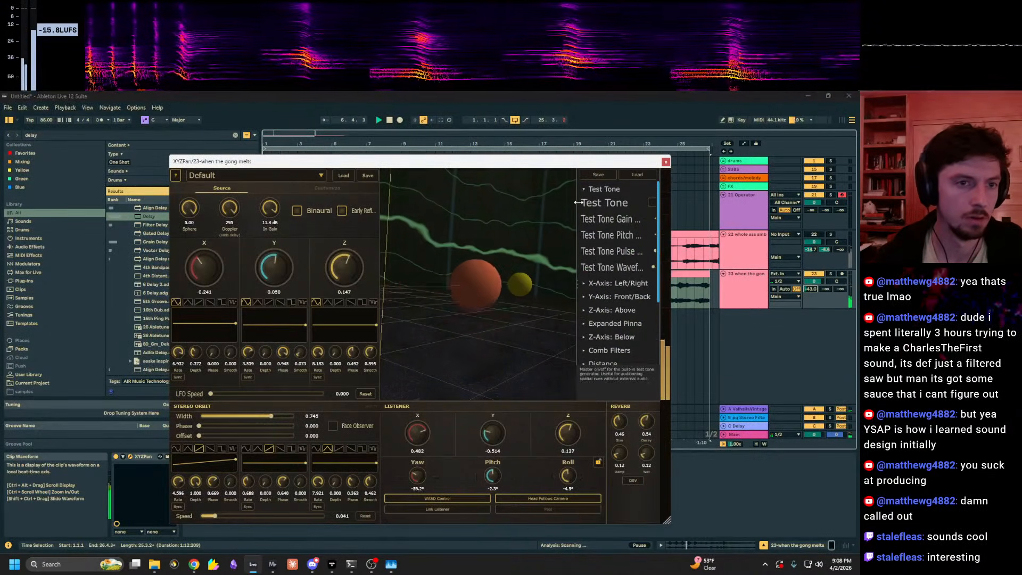
drag(578, 209, 512, 209)
click(523, 285)
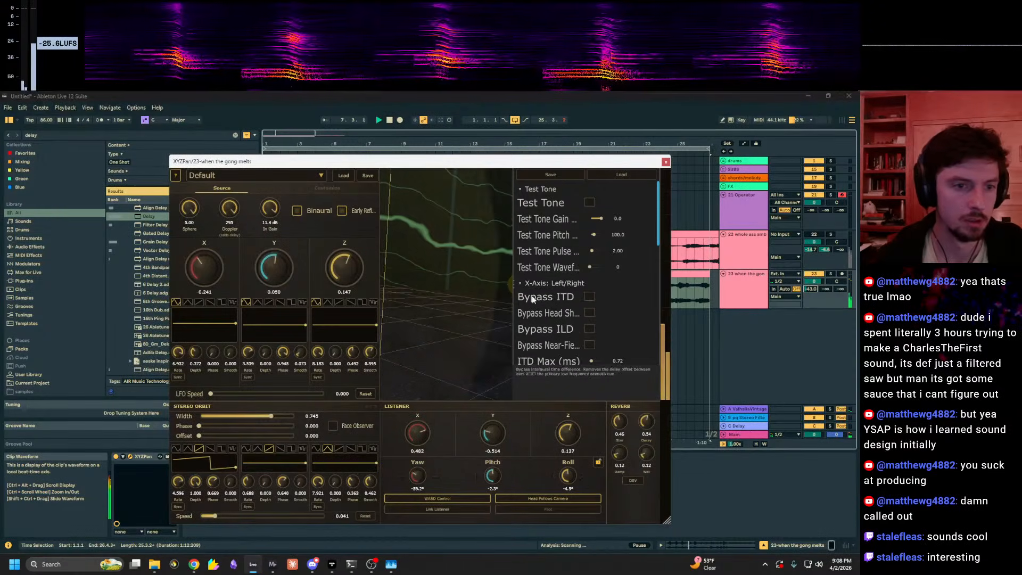
scroll(603, 305, down, 2)
scroll(613, 308, down, 2)
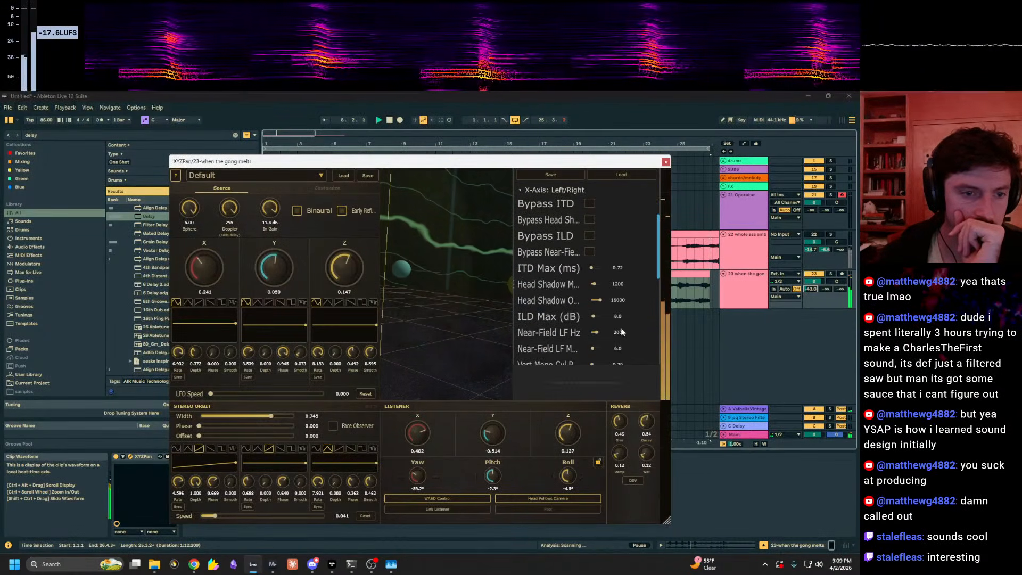
drag(596, 315, 596, 315)
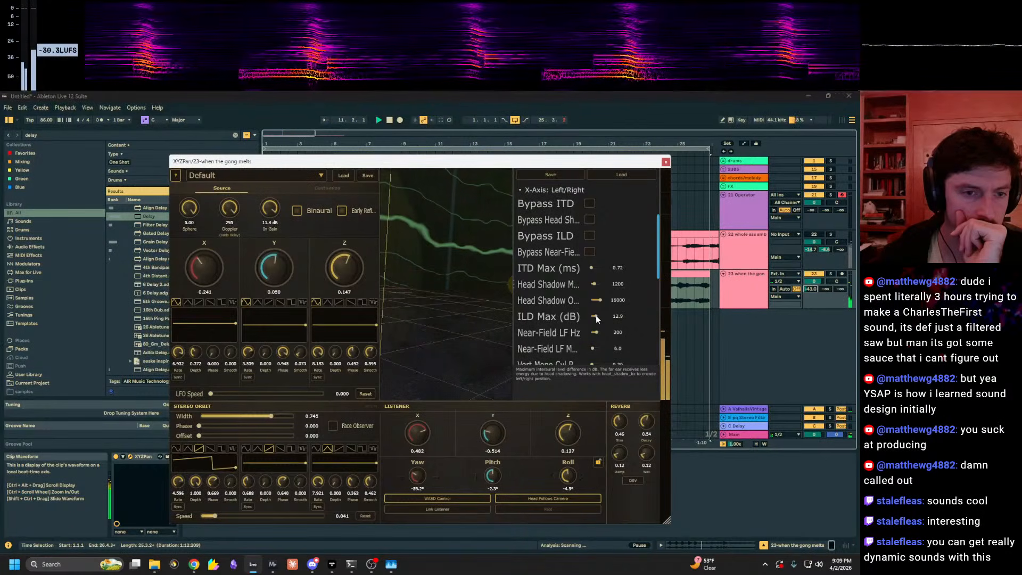
click(633, 481)
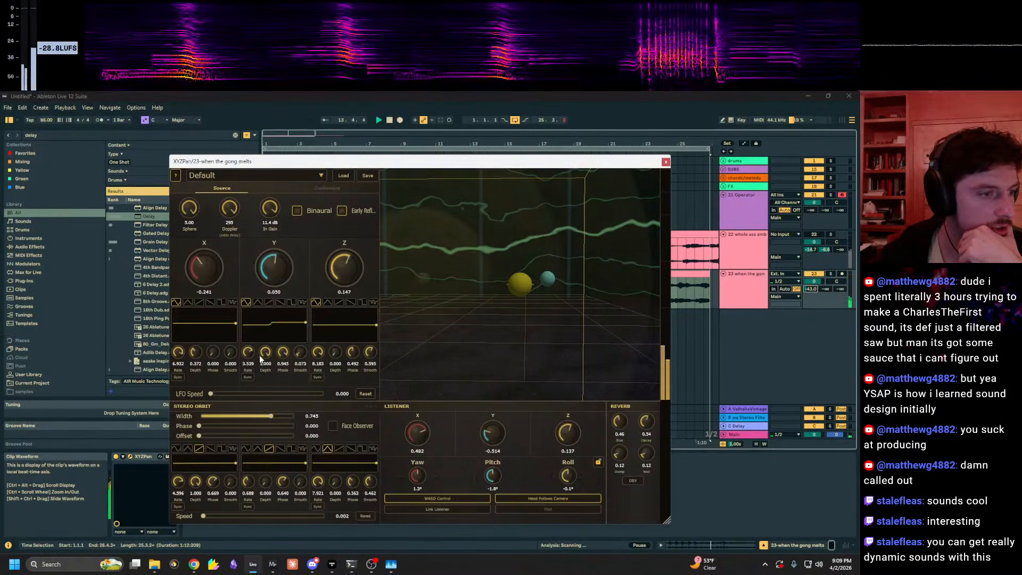
Step: Reduce the stereo orbit width to 0.000 and move the listener past the source to about X 0.77, Y 0.19, Z 0.11
drag(243, 415, 167, 414)
key(w)
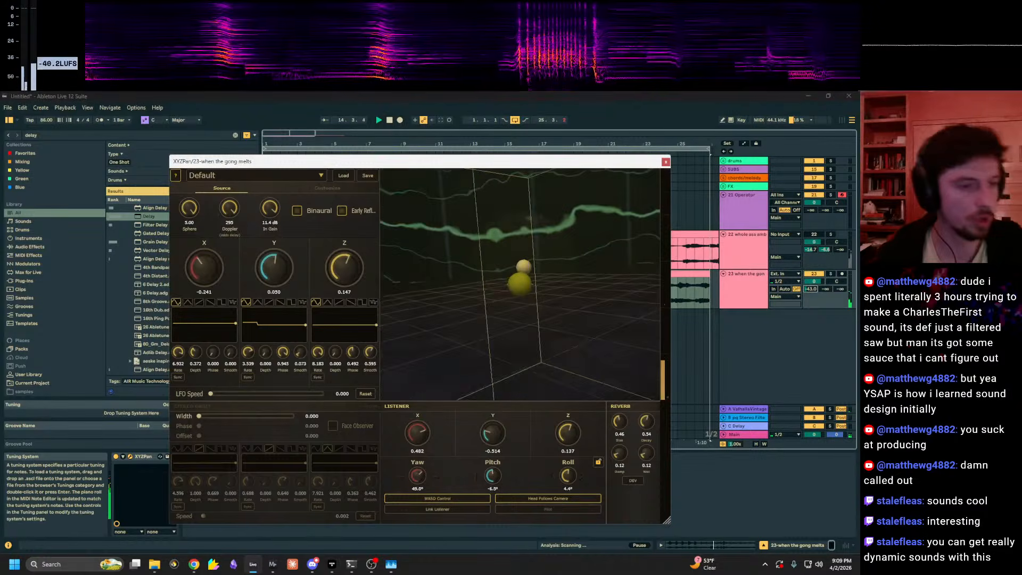
key(w)
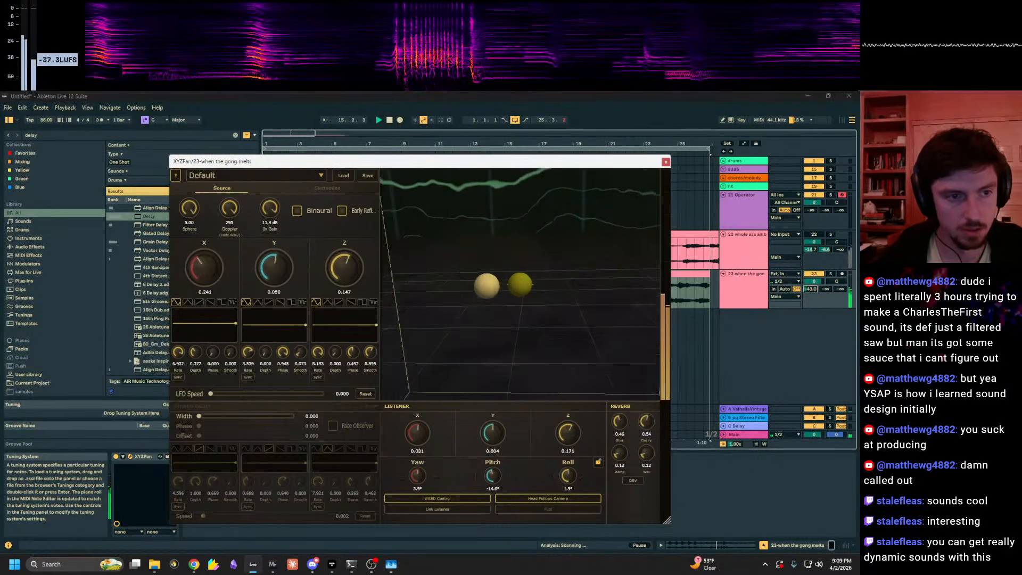
key(d)
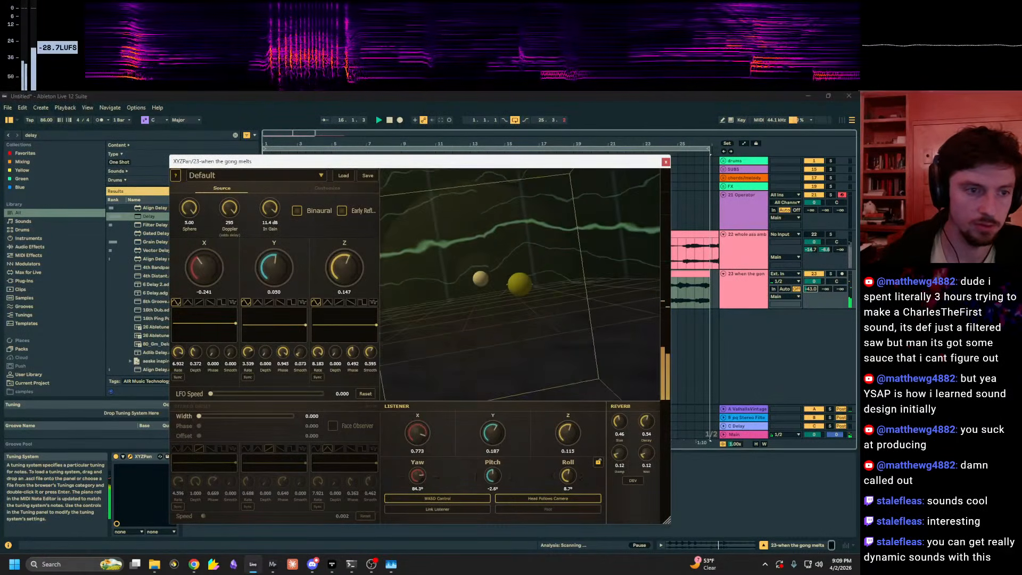
Step: Roll the listener in both directions and move it around the source to about X 0.47, Y -0.12, Z 0.18
key(a)
key(w)
key(q)
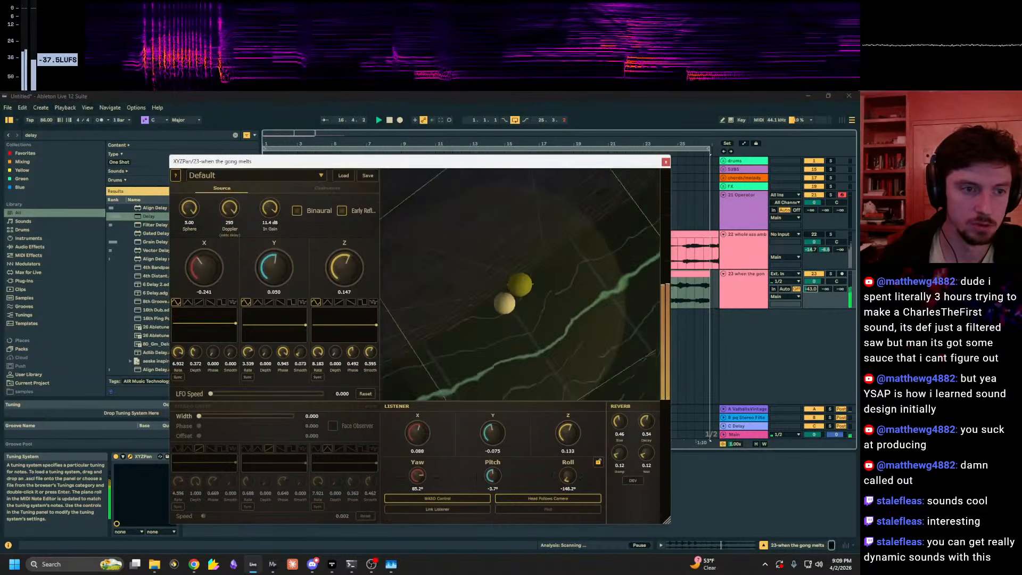
key(q)
key(s)
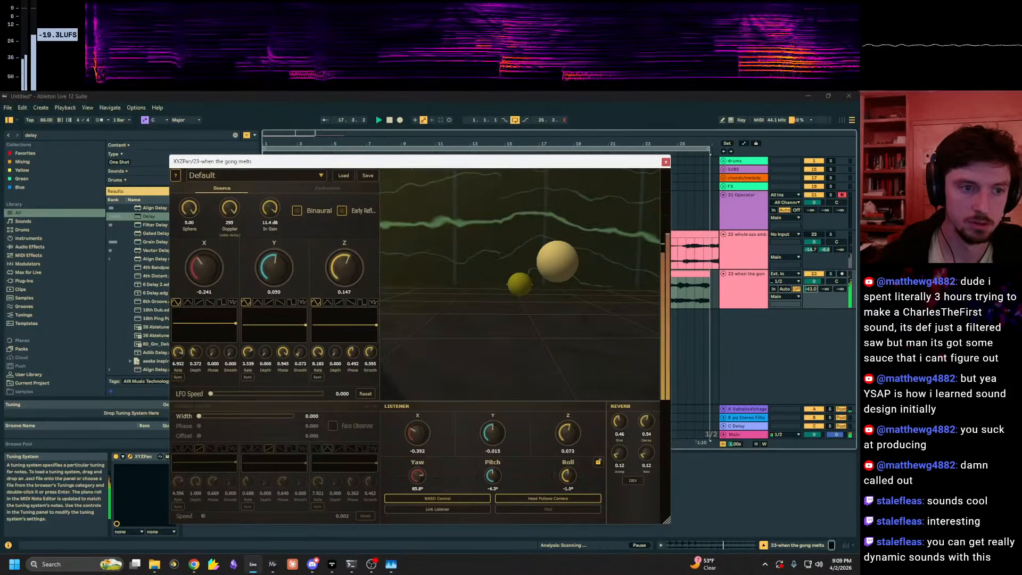
key(e)
key(e)
key(s)
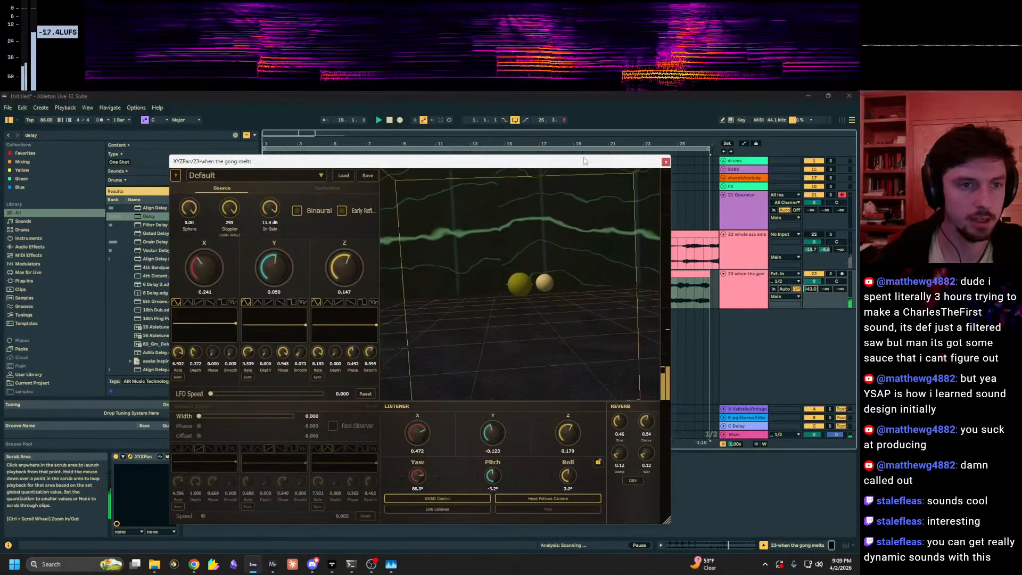
Step: Move the plugin window aside and copy the XYZPan device from the "when the gong melts" track
drag(657, 162, 620, 272)
drag(532, 265, 524, 352)
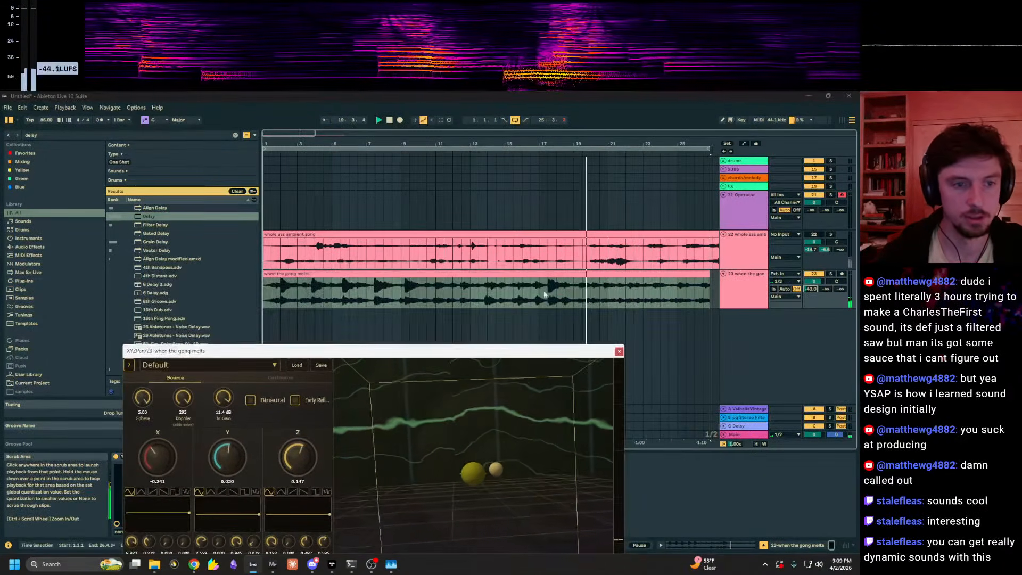
click(602, 274)
click(750, 288)
drag(305, 352, 703, 248)
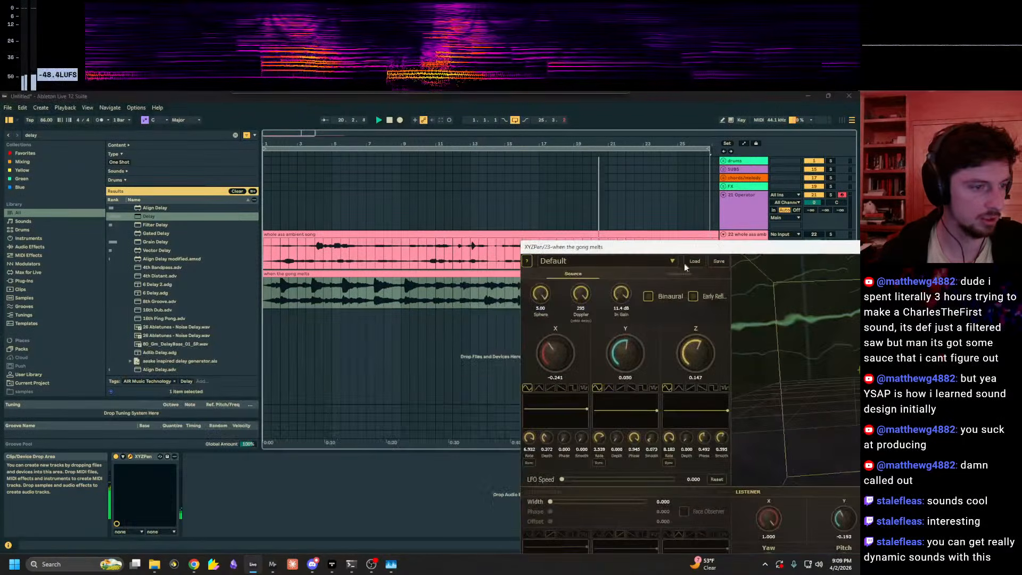
click(142, 458)
key(ctrl+c)
Step: Paste the XYZPan device onto the "whole ass ambient song" track and turn on its Link Listener option
click(323, 255)
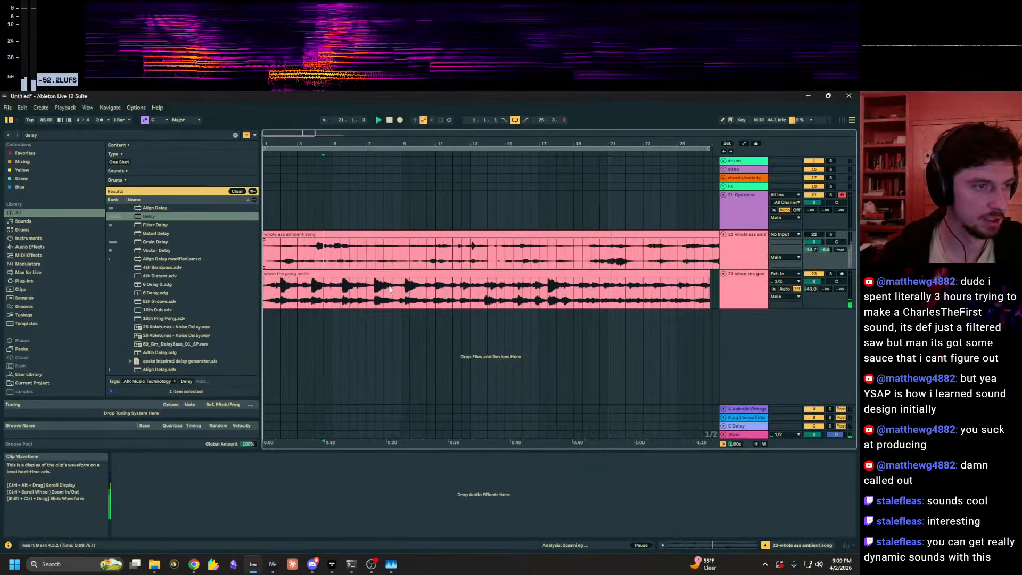
click(343, 492)
key(ctrl+v)
mouse_move(480, 213)
mouse_down()
mouse_move(325, 135)
mouse_move(294, 131)
mouse_up()
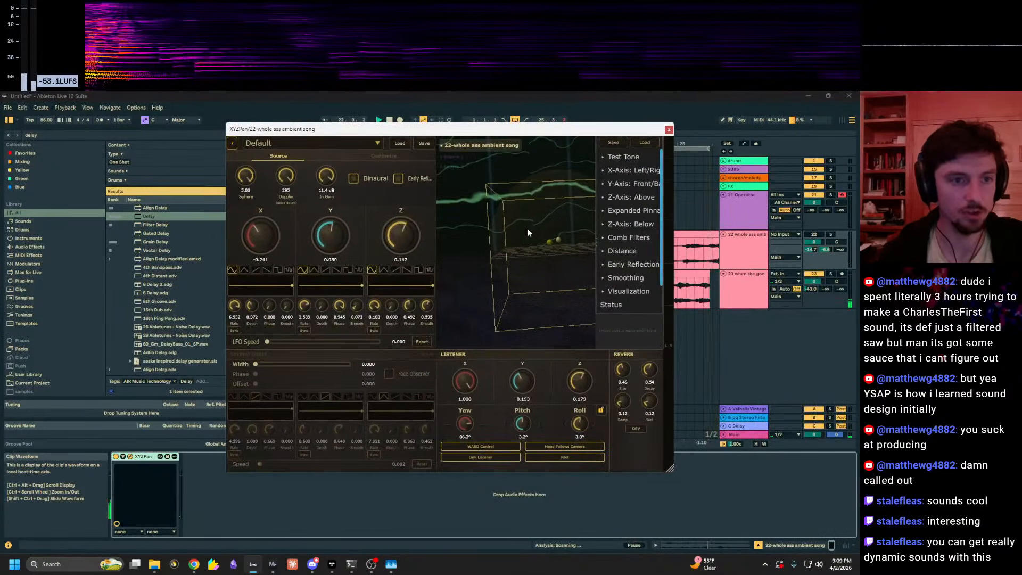
Step: Return to XYZPan on the "when the gong melts" track, turn on Link Listener, and reposition its window
click(745, 273)
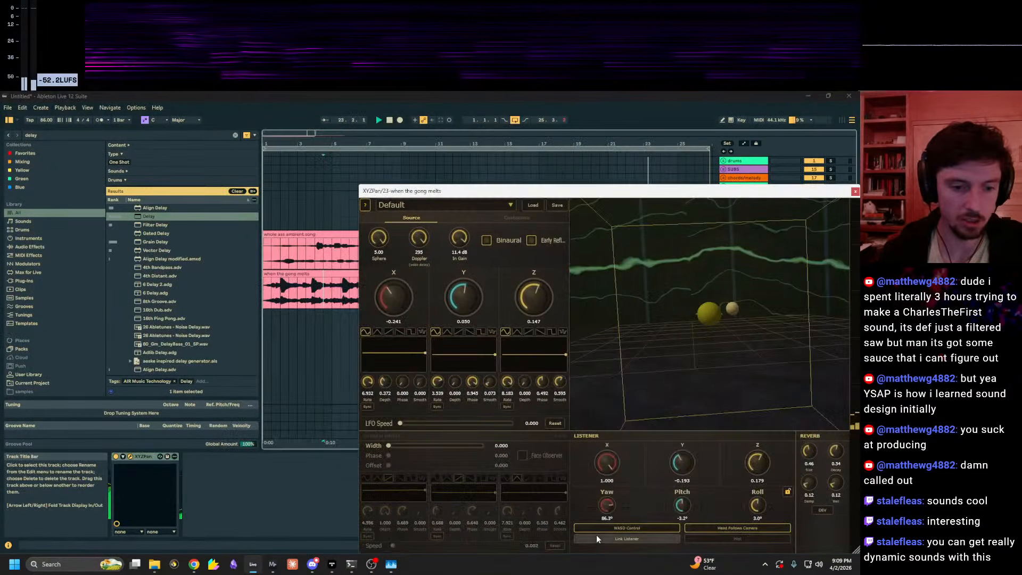
drag(636, 194, 572, 184)
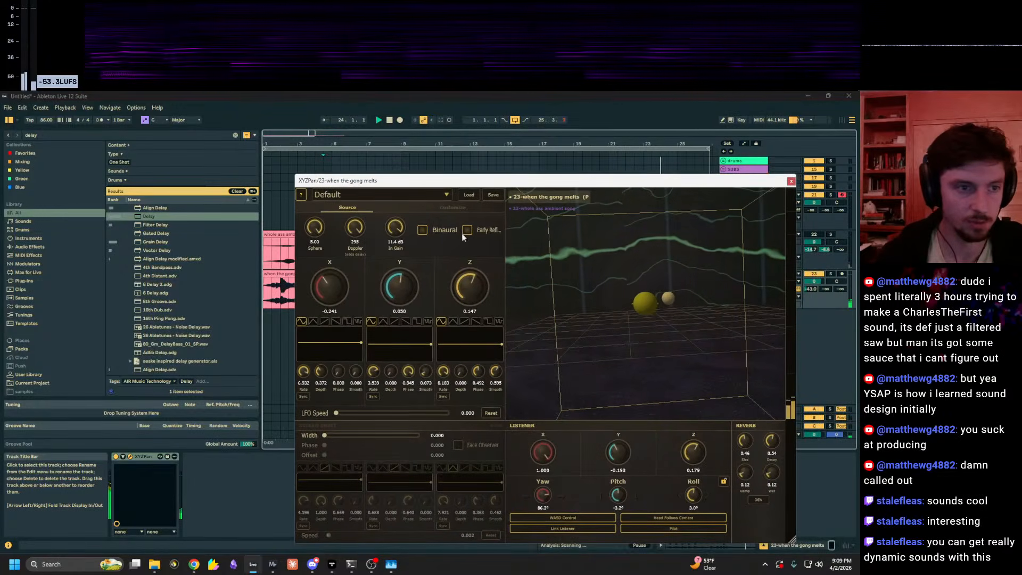
Step: Set the "when the gong melts" source's X to about 0.40 and fly the listener among the sources
drag(325, 290, 326, 266)
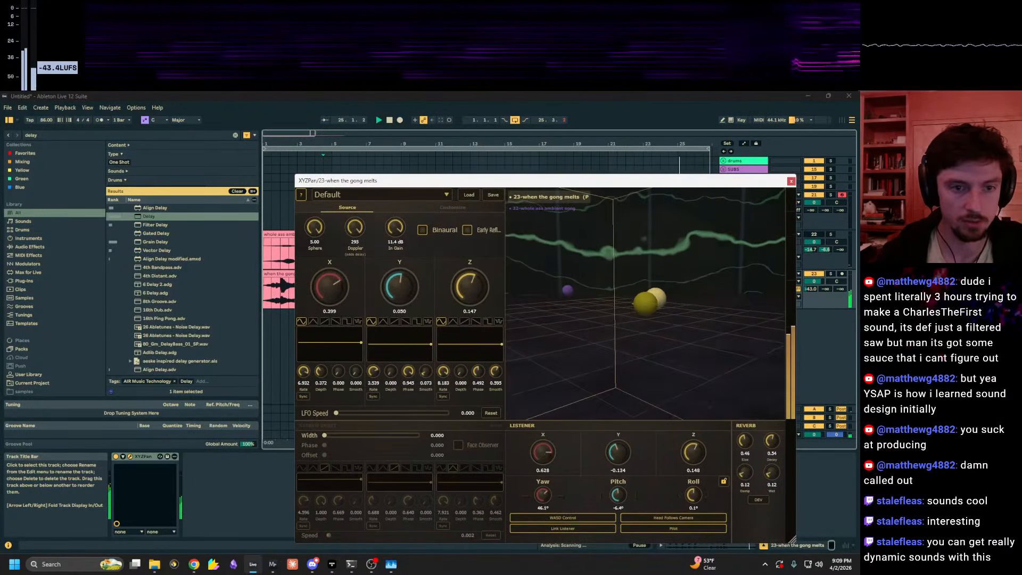
click(815, 236)
click(673, 274)
key(w)
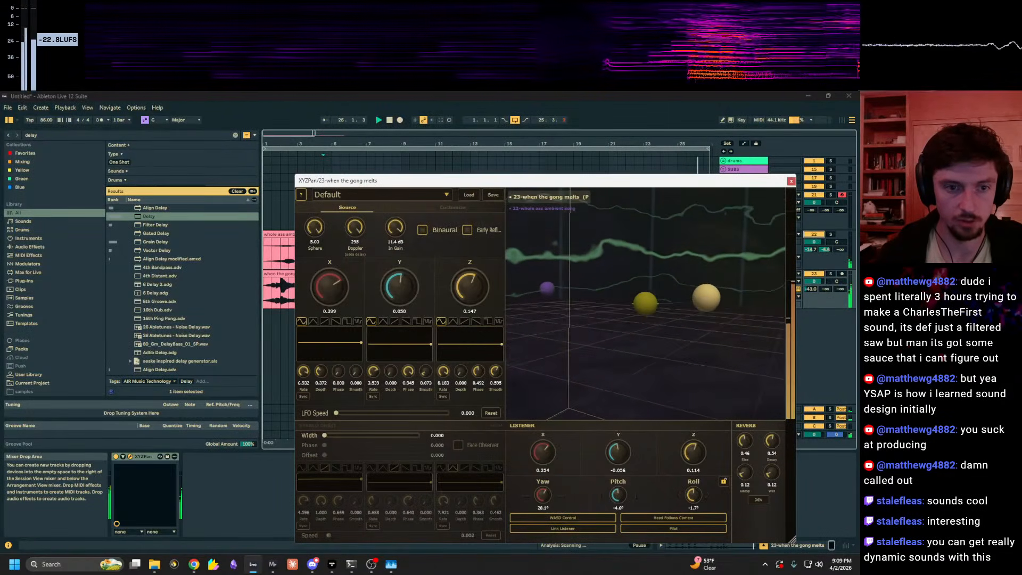
key(w)
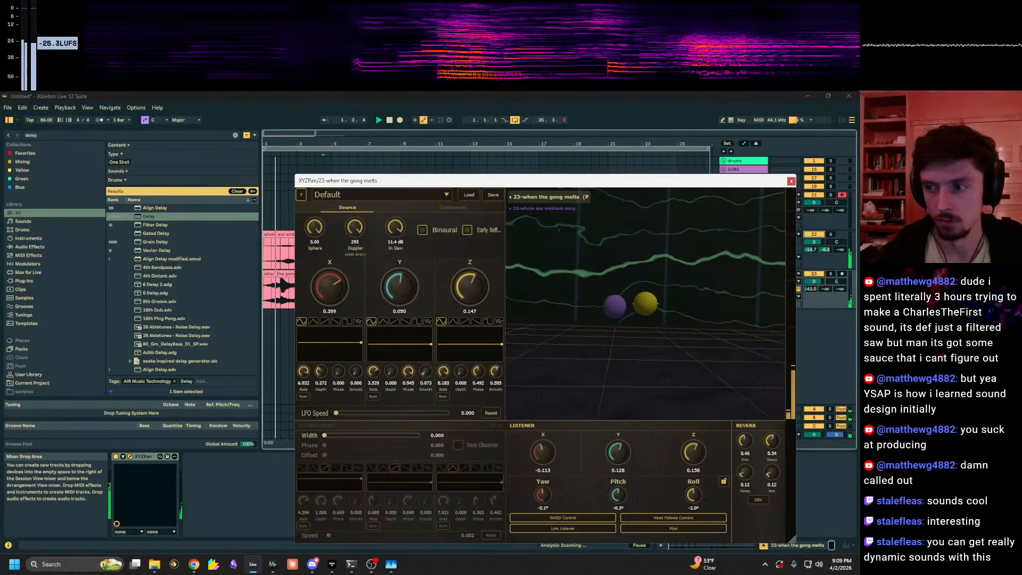
key(w)
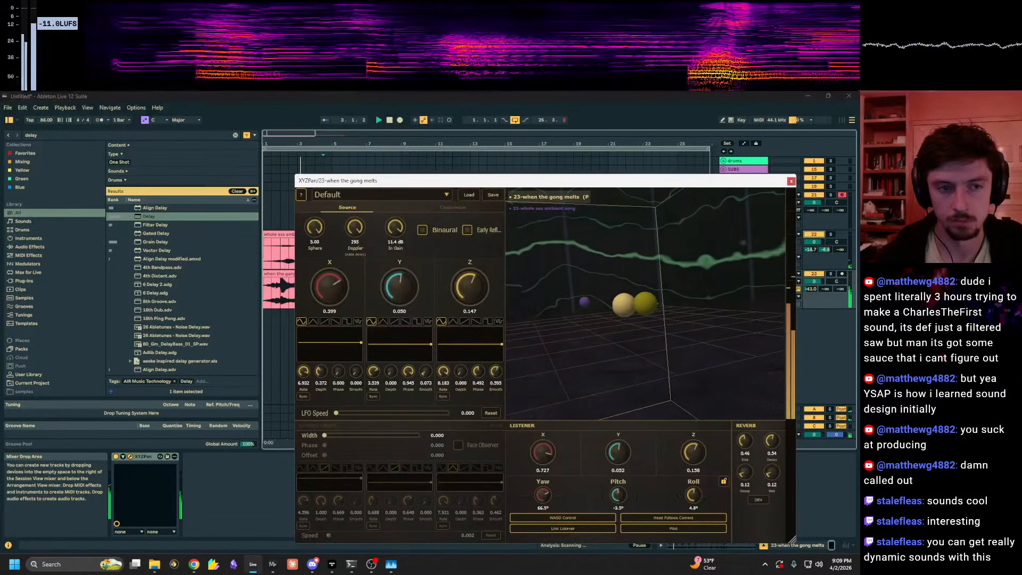
key(alt+Tab)
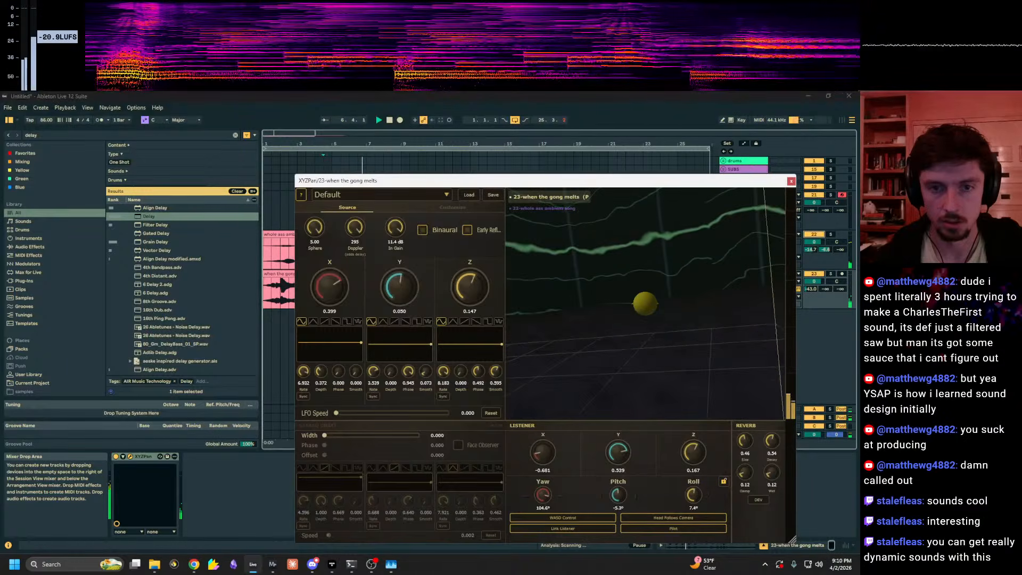
Step: Turn, roll and fly the listener around the two linked sources to about X 0.13, Z 0.25
key(w)
drag(647, 315, 756, 321)
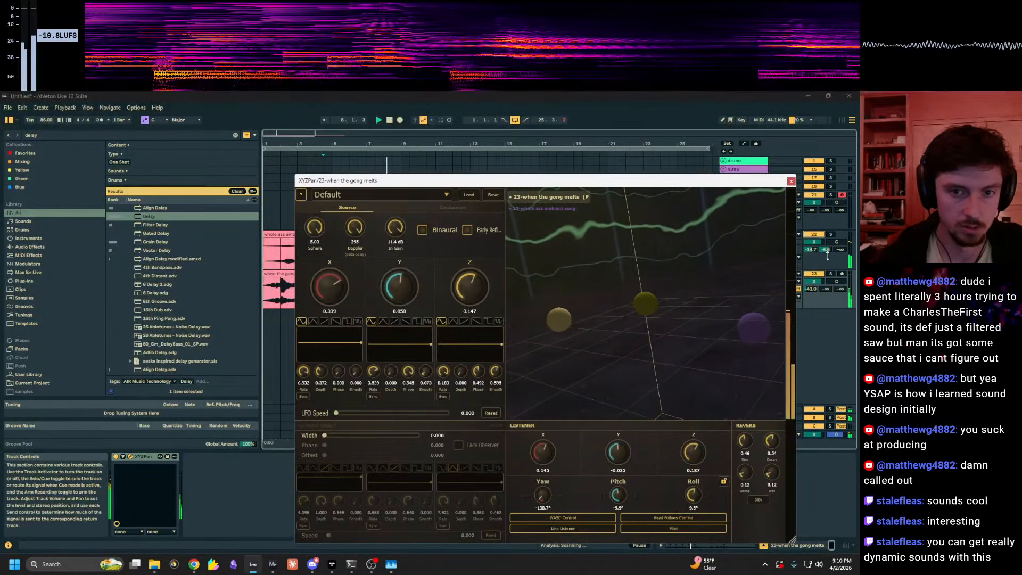
key(w)
drag(730, 274, 772, 288)
key(e)
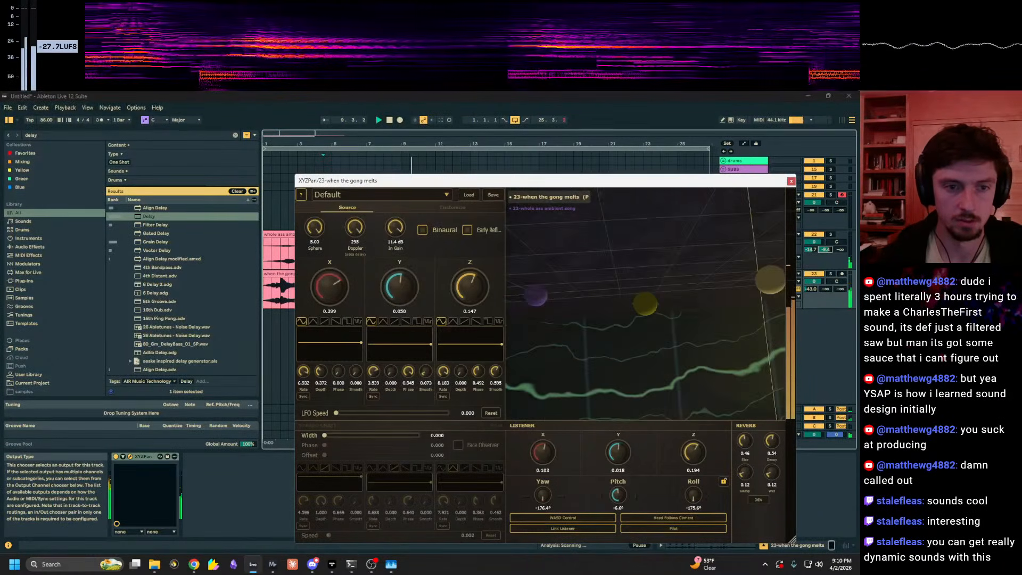
key(e)
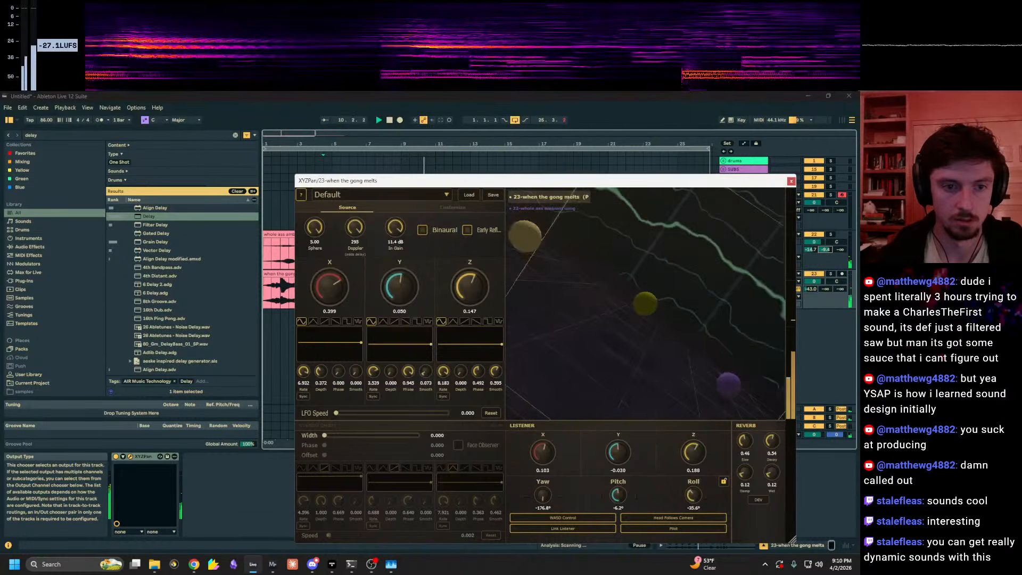
key(s)
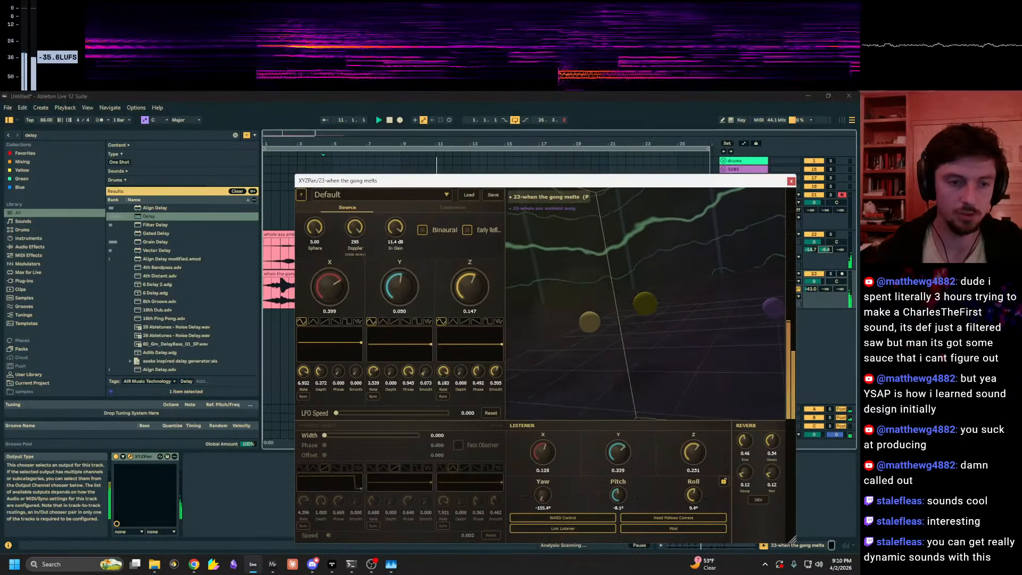
Step: Duplicate the "when the gong melts" track with its XYZPan device and move the new plugin window clear of the clips
drag(603, 186, 571, 371)
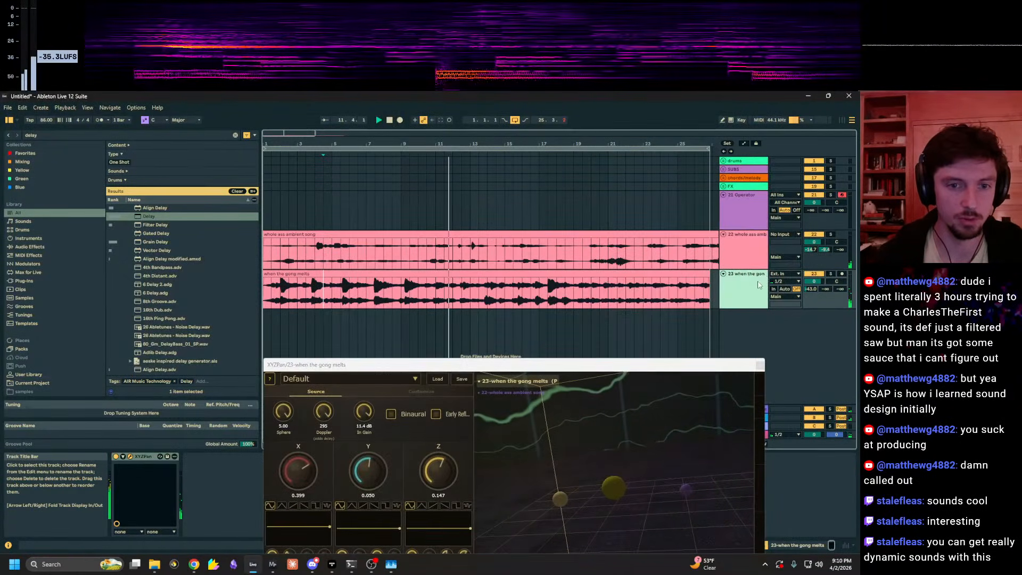
key(ctrl+d)
drag(412, 211, 588, 190)
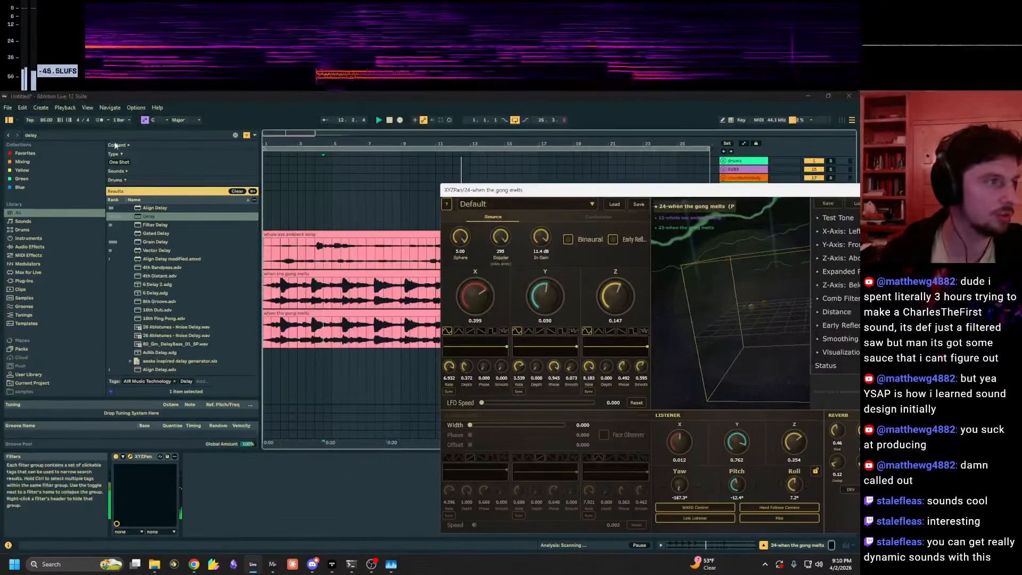
Step: Replace the duplicated track's clip with "yappin babbies 3.wav" from the long mudpies folder in samples, starting at bar 1
click(77, 136)
key(BackSpace)
scroll(64, 354, down, 2)
click(36, 382)
scroll(132, 296, down, 4)
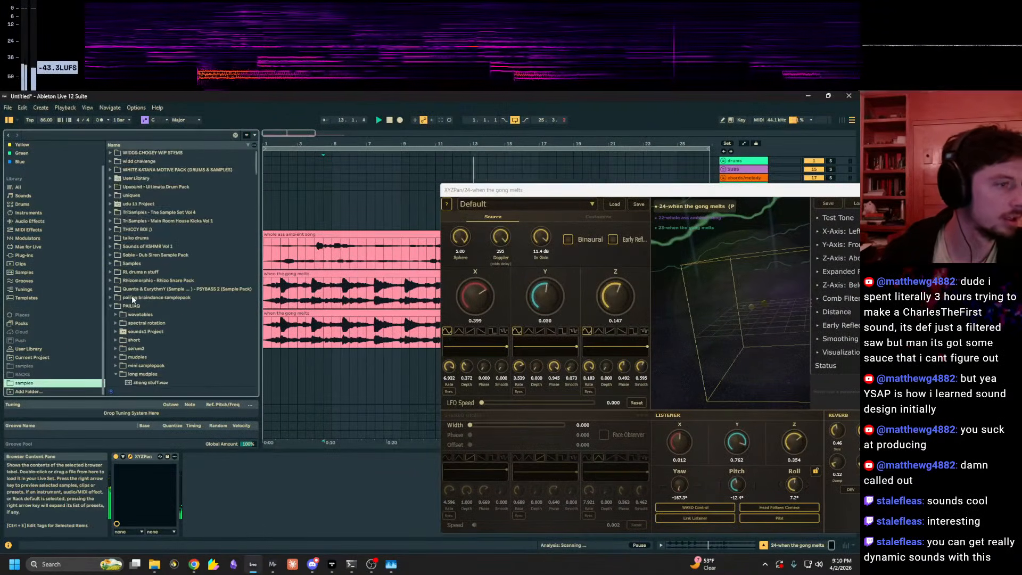
scroll(136, 299, down, 3)
click(156, 249)
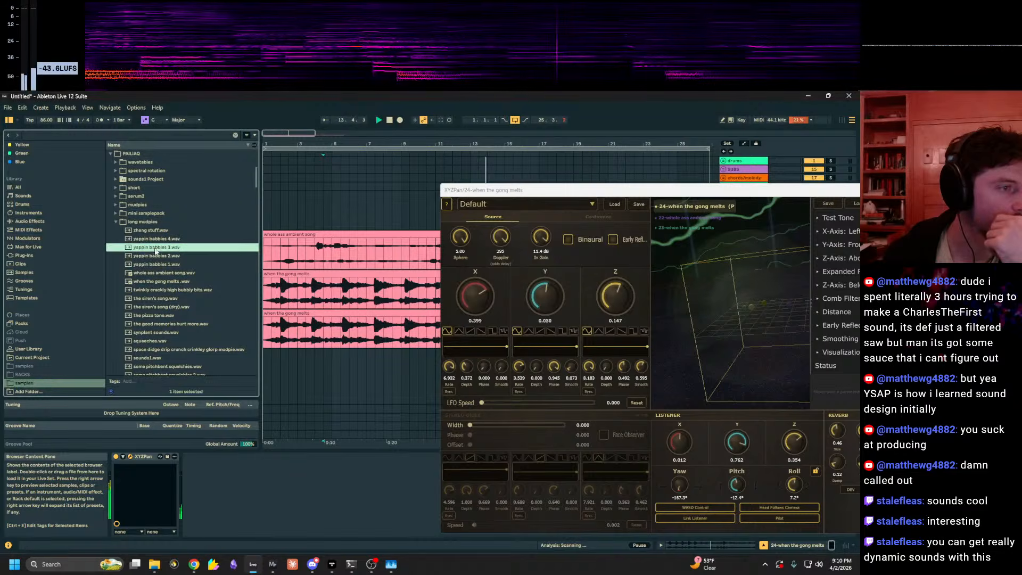
drag(272, 319, 321, 318)
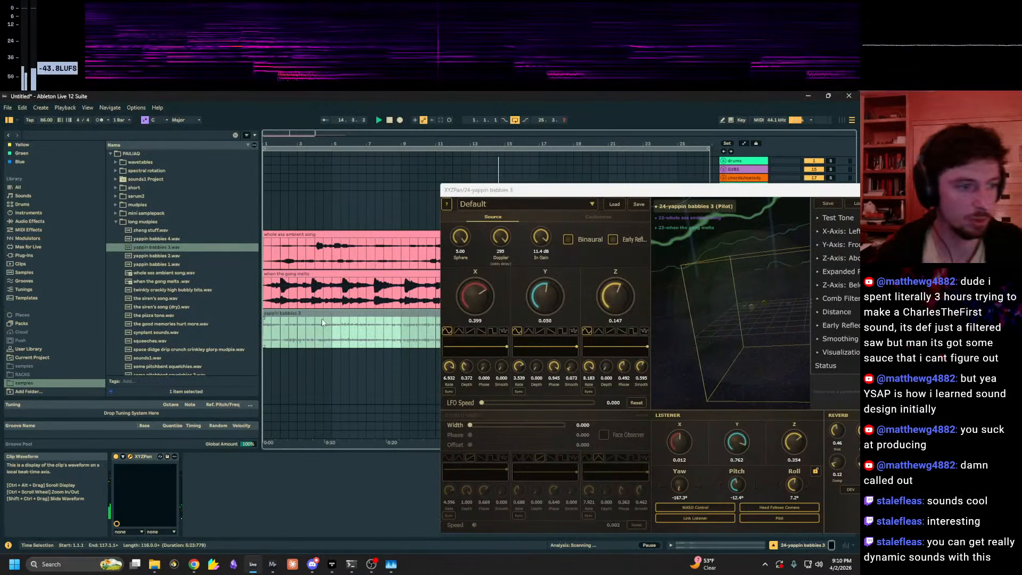
Step: Search the whole library for "delay" and insert the Delay device before XYZPan on the "yappin babbies 3" track
click(41, 133)
text(delay)
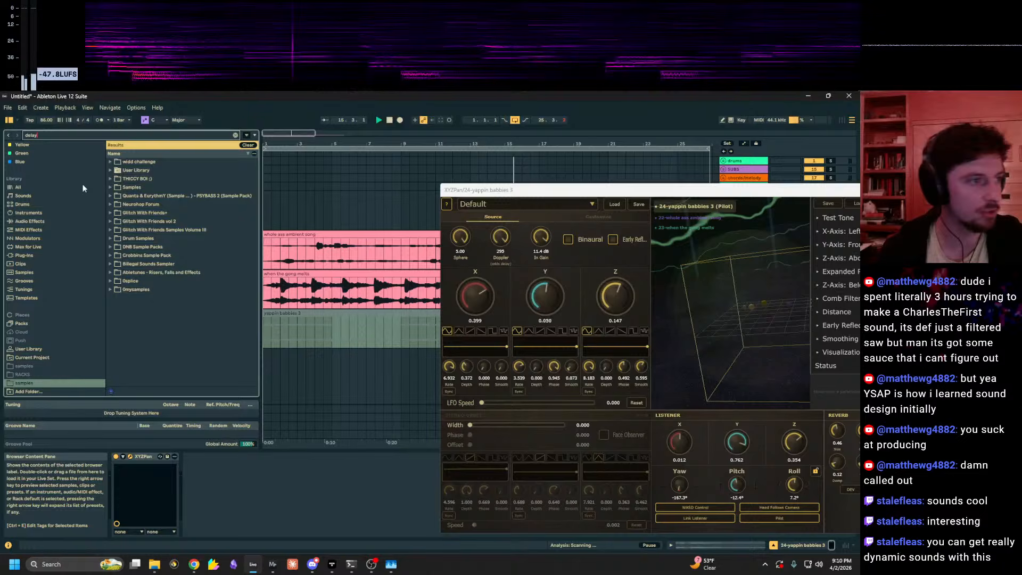
click(55, 189)
click(141, 218)
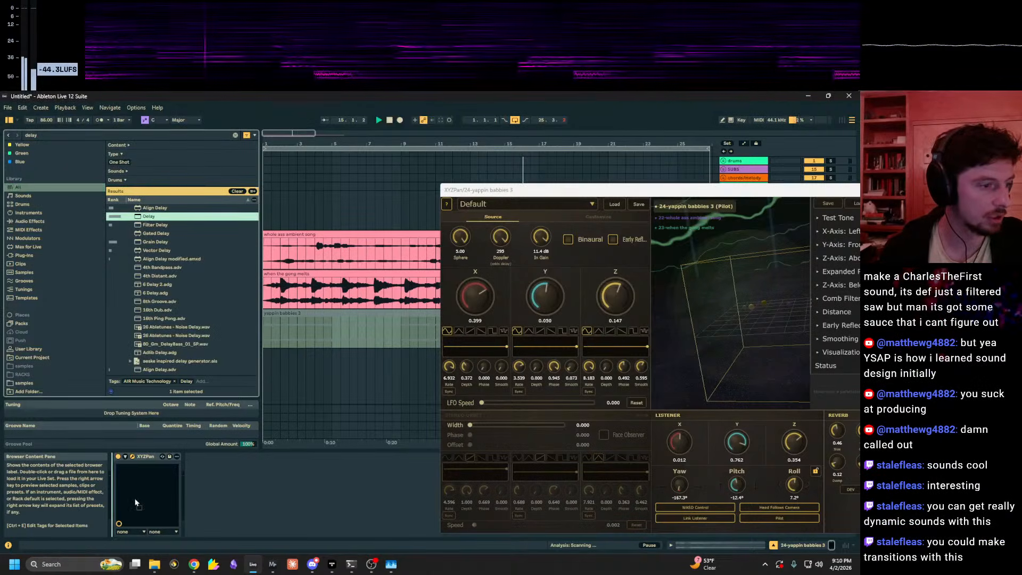
drag(136, 503, 158, 491)
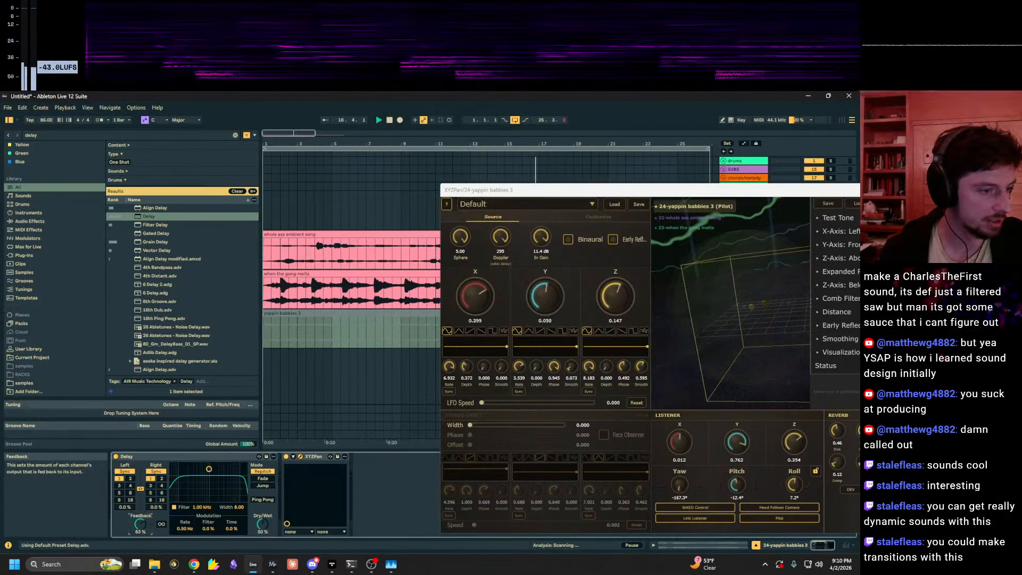
Step: Clear the plugin window from the arrangement, split the "yappin babbies 3" clip, and move its second part to start at bar 10
click(341, 312)
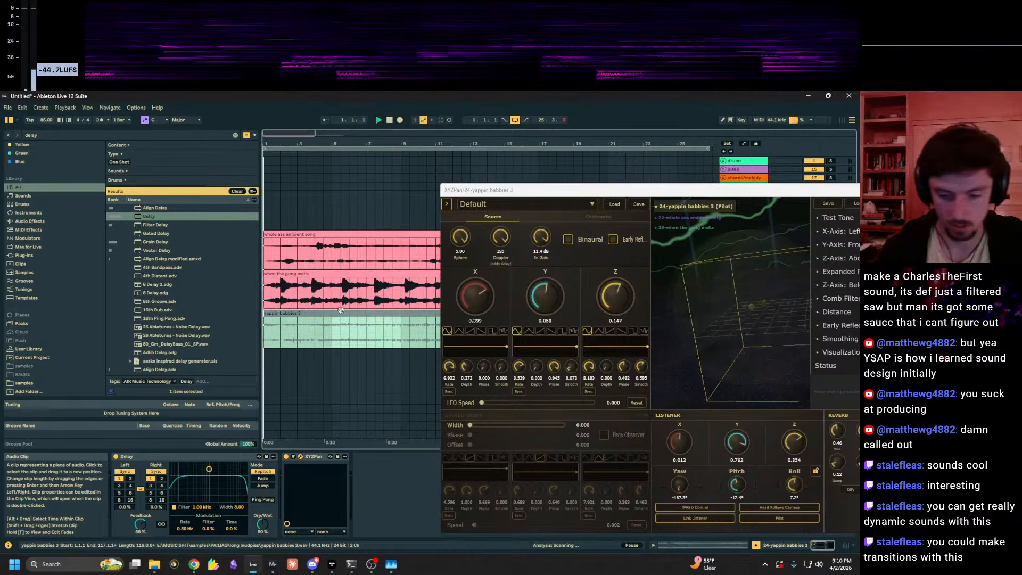
drag(621, 190, 905, 182)
click(613, 193)
click(504, 314)
key(0)
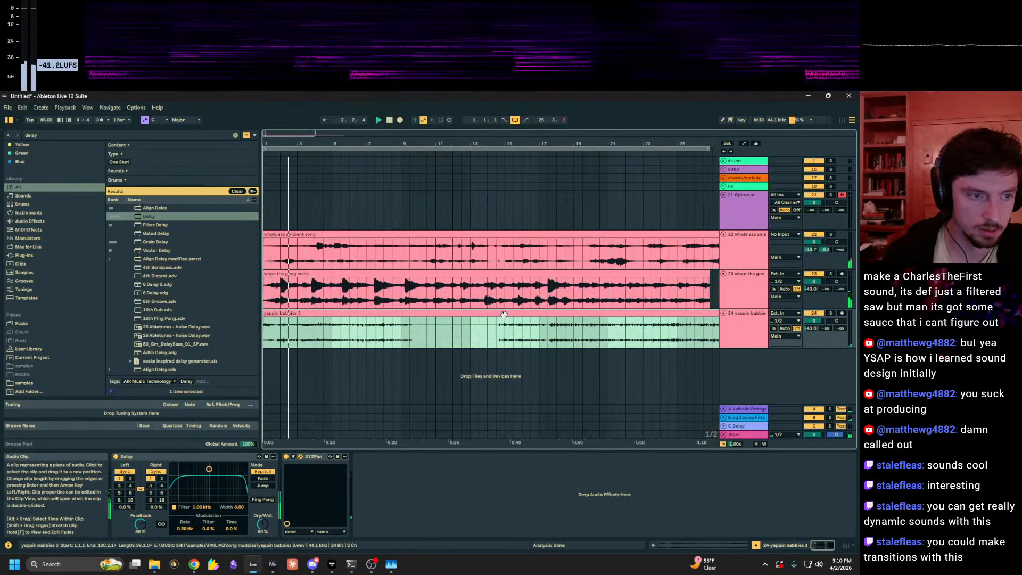
click(498, 329)
key(ctrl+e)
drag(508, 314, 427, 315)
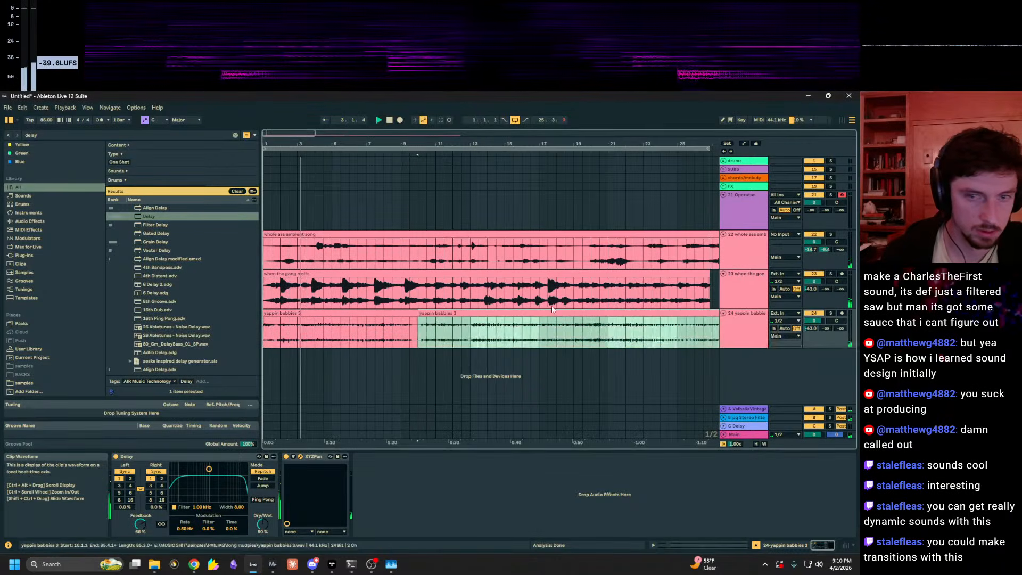
Step: Bring the "yappin babbies 3" XYZPan window back, set its source Y to about 0.75, and zoom the arrangement out
drag(906, 182, 375, 172)
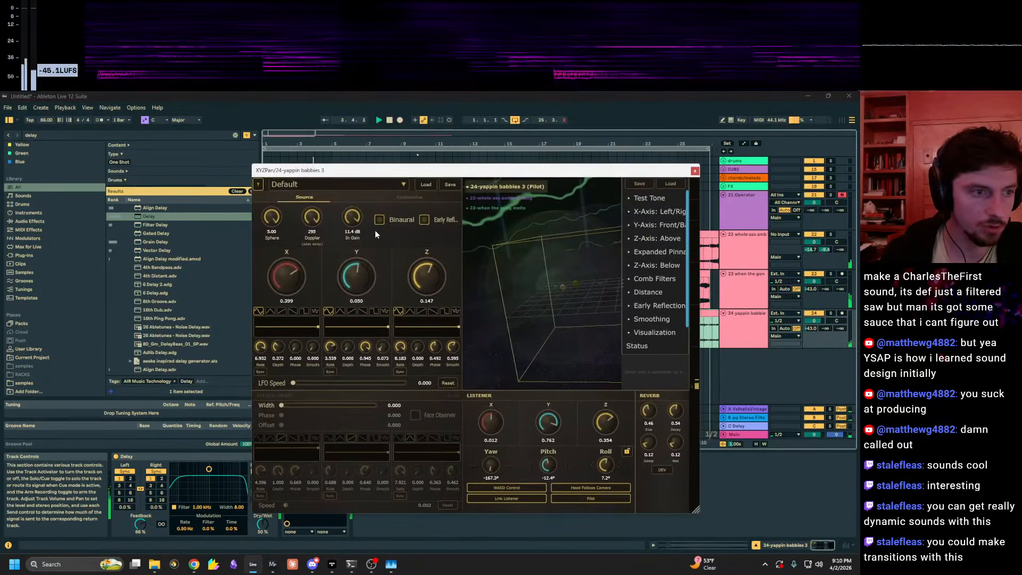
mouse_move(358, 276)
mouse_down()
mouse_move(353, 291)
mouse_move(365, 271)
mouse_up()
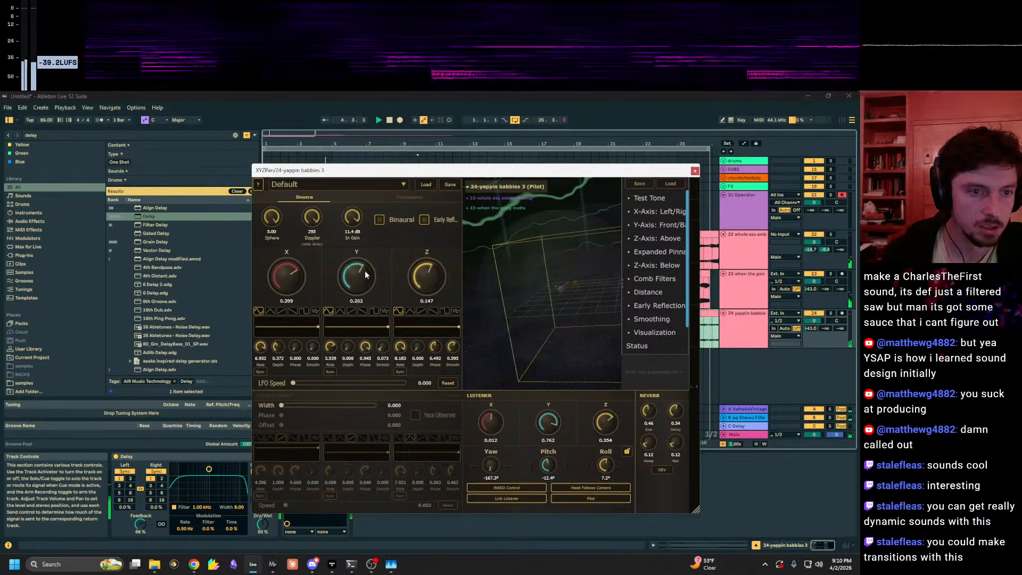
key(minus)
key(minus)
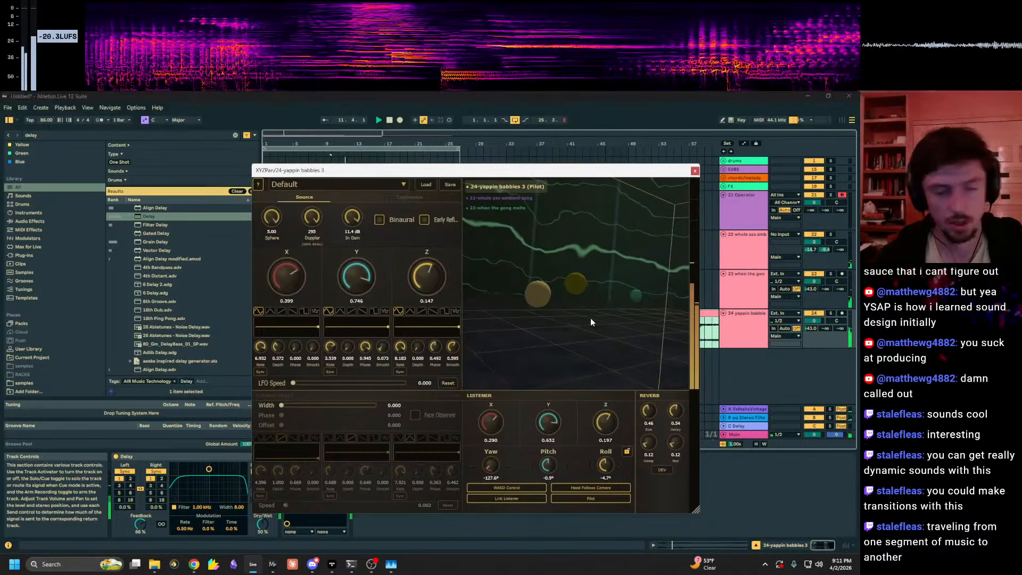
Step: Set the "yappin babbies 3" source's X to about -0.47, turn the listener, and enlarge and reposition the plugin window
click(485, 207)
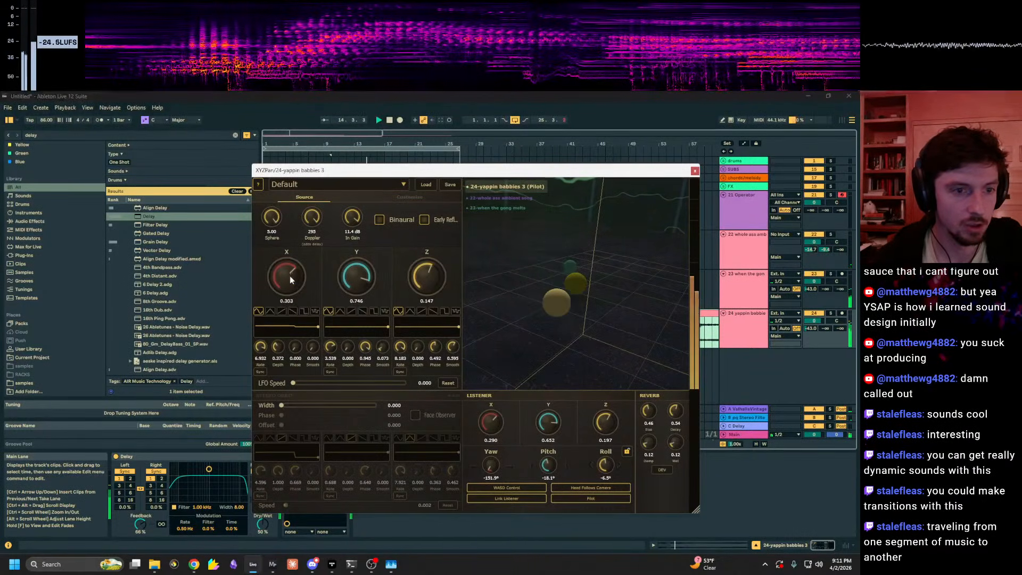
drag(472, 292, 590, 282)
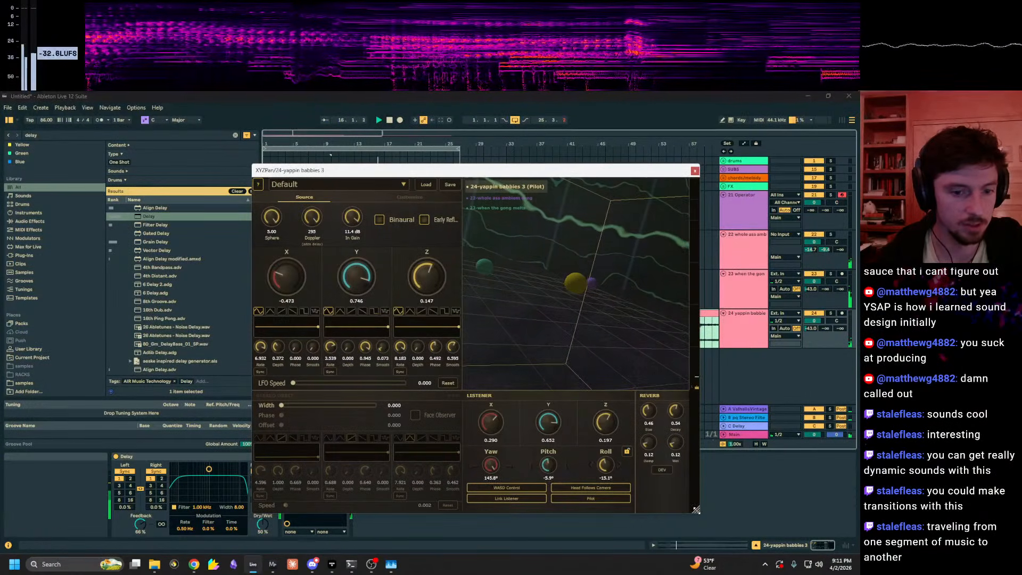
drag(696, 510, 722, 525)
drag(567, 171, 517, 135)
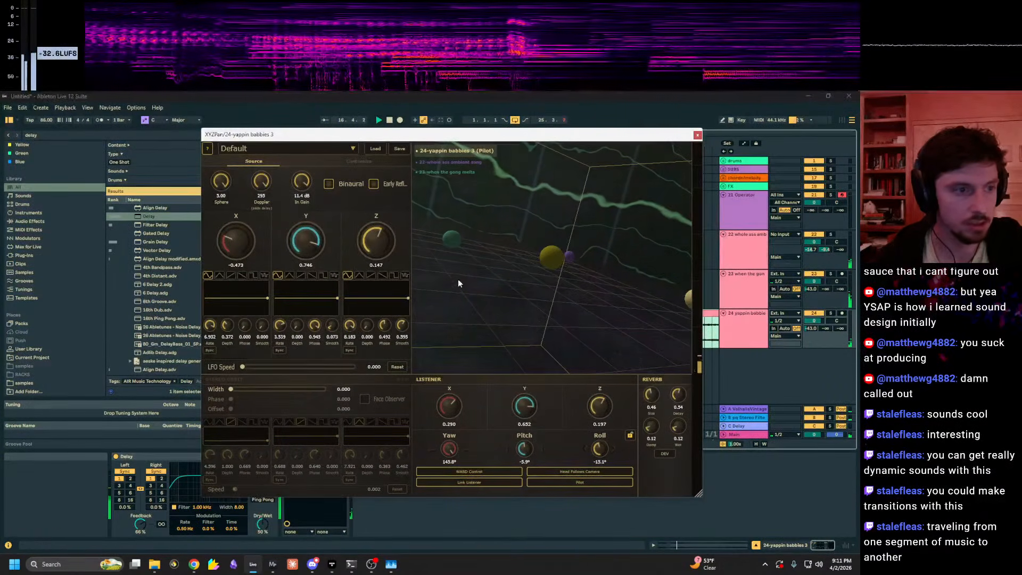
Step: Set the "whole ass ambient song" source's Y to 0.85 and turn the listener while flying forward
key(e)
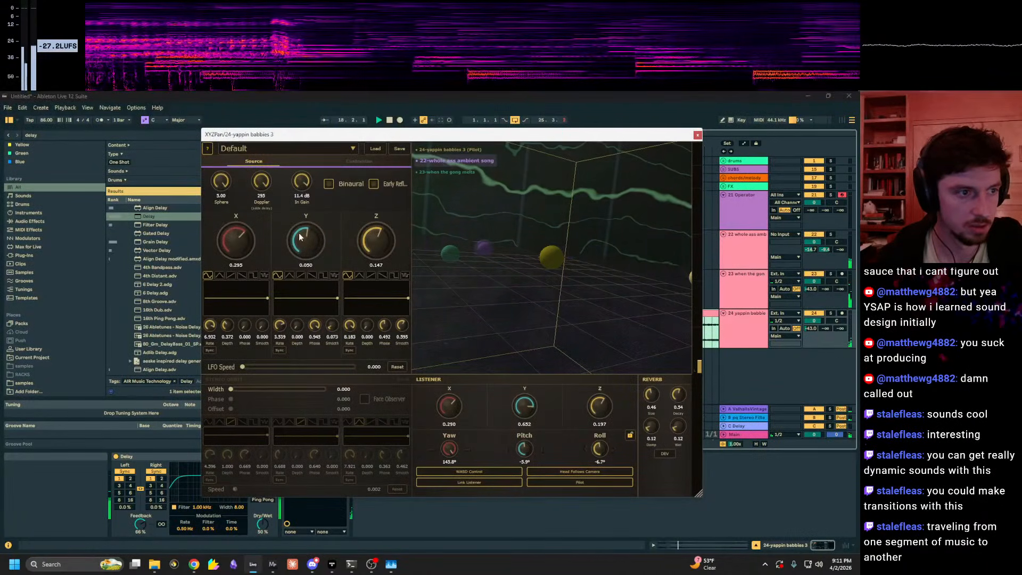
drag(324, 215, 328, 212)
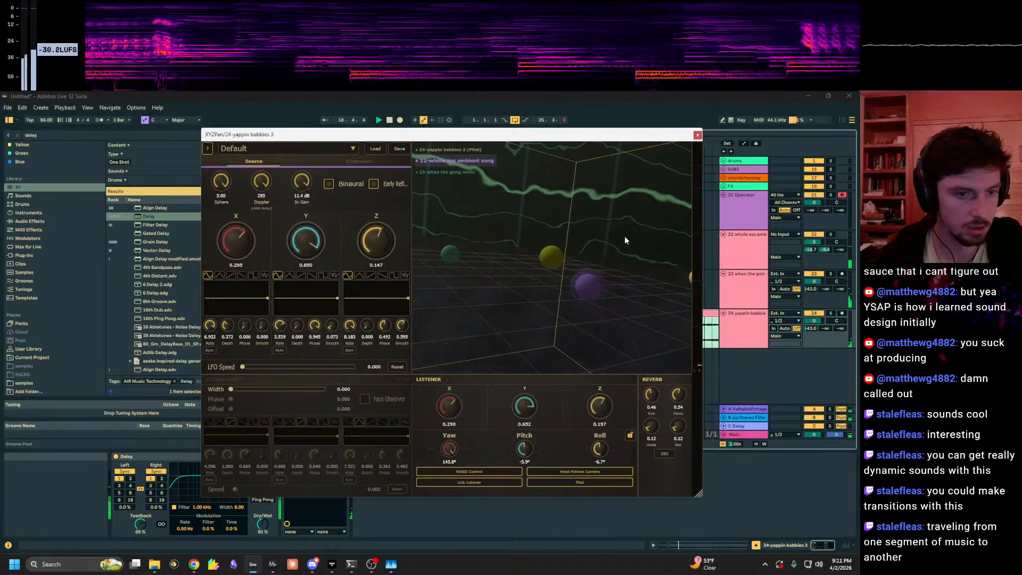
drag(625, 237, 672, 230)
key(w)
key(w)
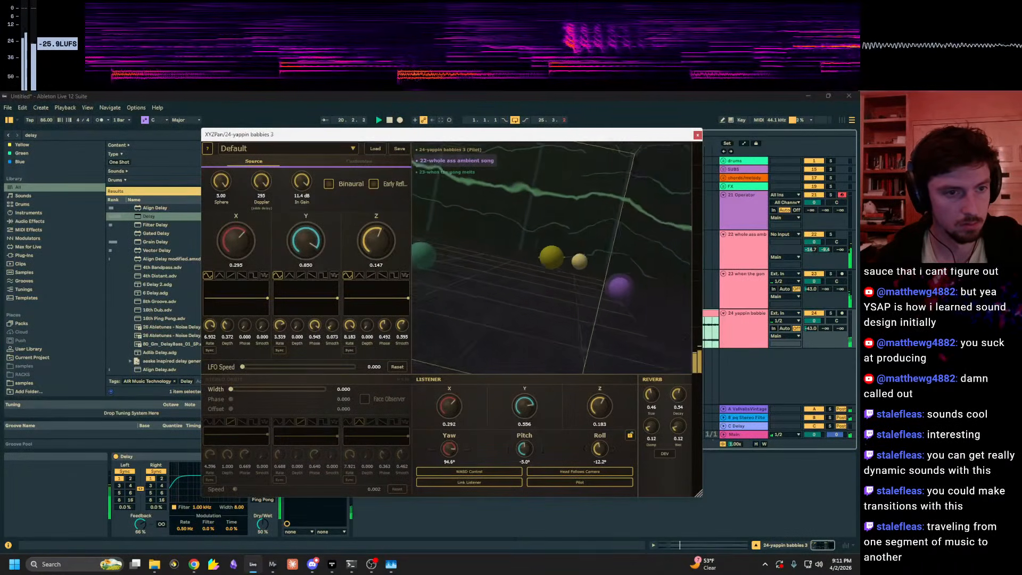
Step: Fly and roll the listener repeatedly past the three linked sources, and leave listener flight control
key(e)
key(e)
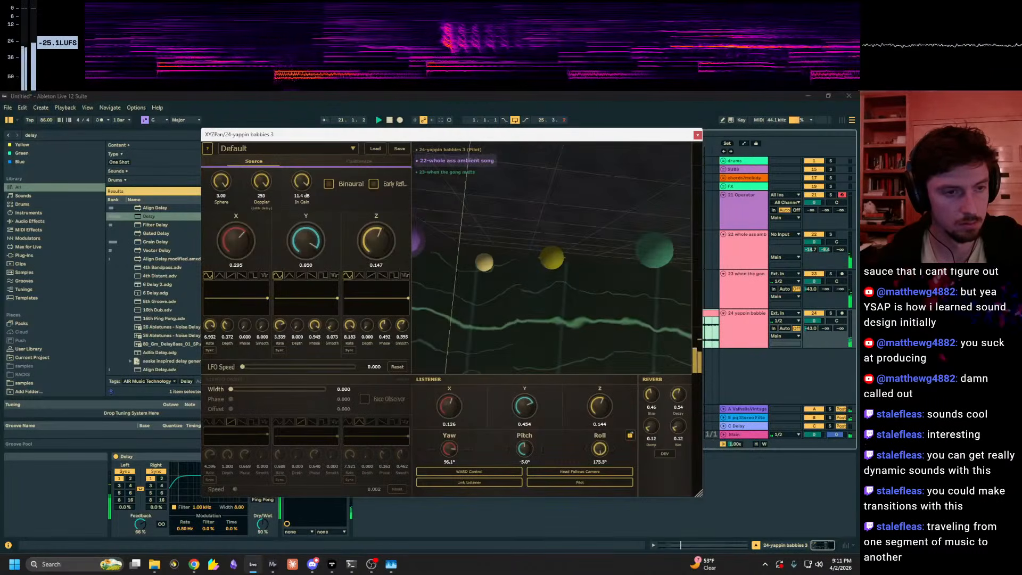
key(w)
key(e)
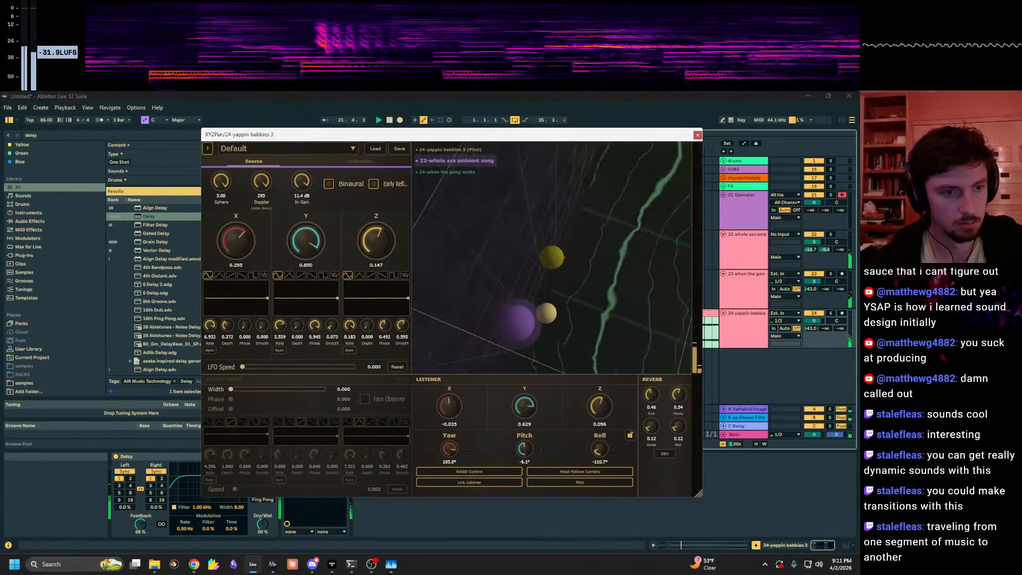
key(w)
key(e)
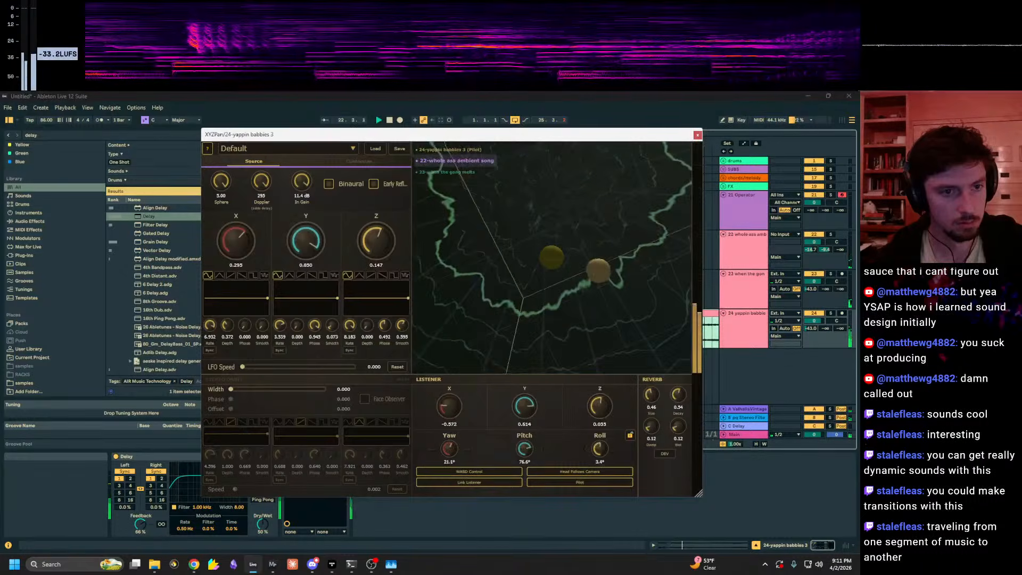
key(w)
key(Escape)
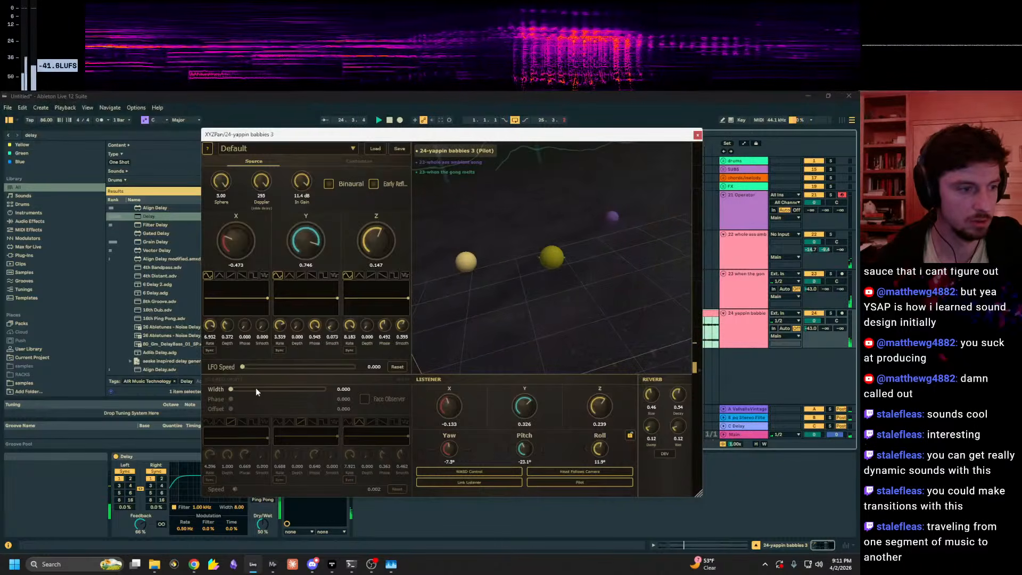
Step: Widen the "yappin babbies 3" source's stereo orbit and set the "whole ass ambient song" source's orbit Width to about 0.29
drag(256, 389, 252, 389)
key(d)
key(Tab)
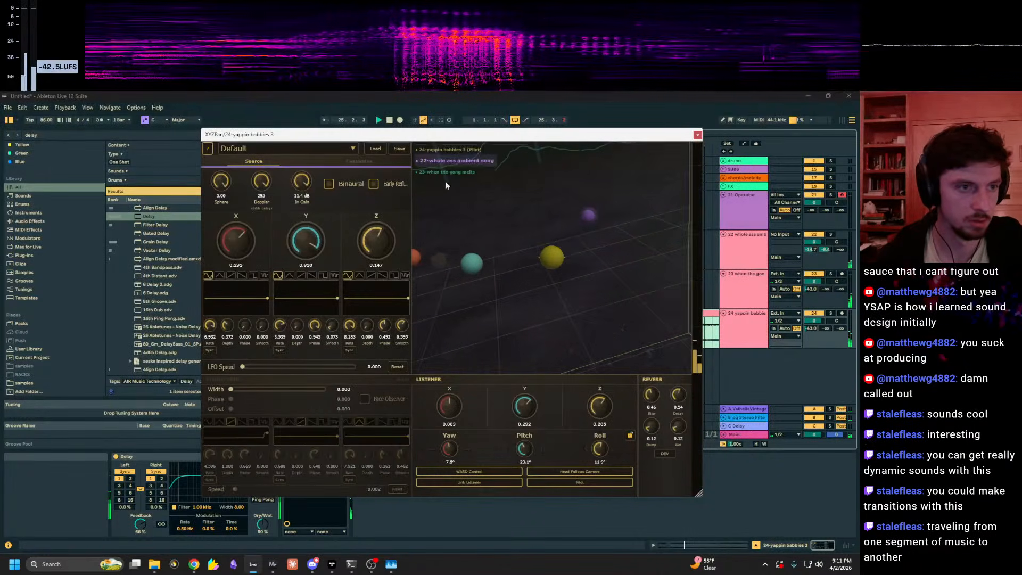
click(257, 389)
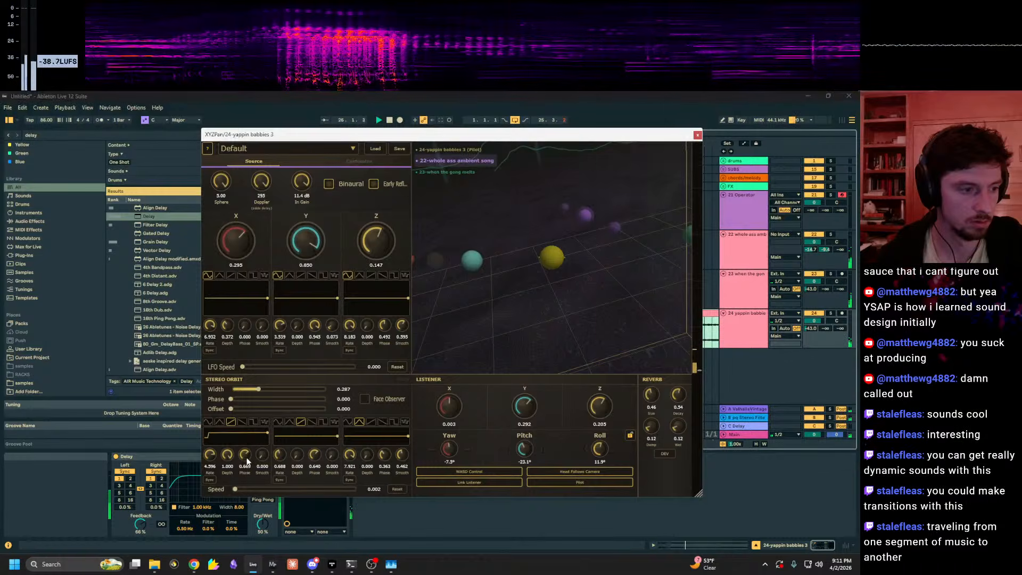
Step: Set the "whole ass ambient song" source's stereo orbit speed to about 0.257 and fly the listener sideways and backward past the sources
drag(261, 491, 267, 494)
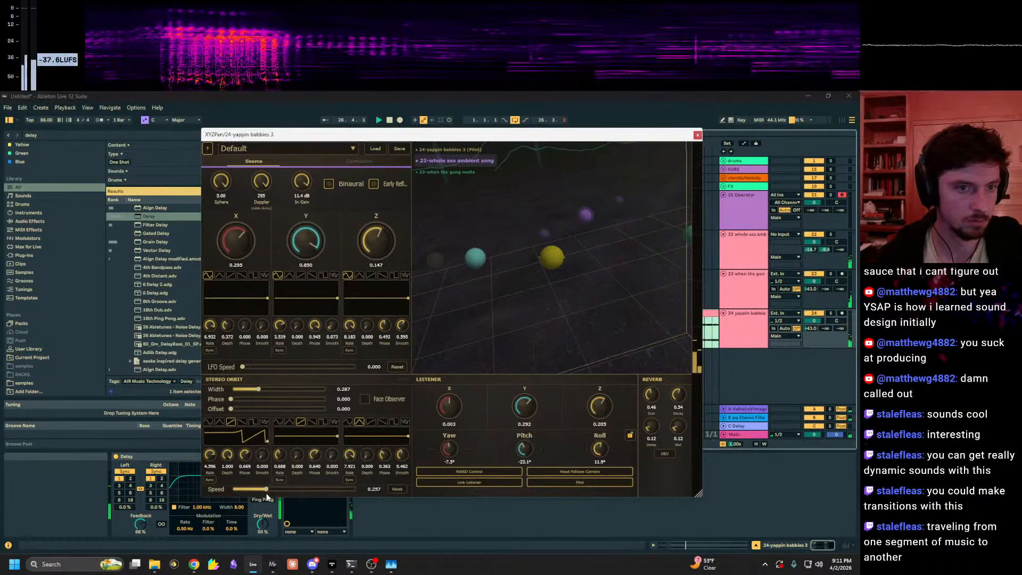
key(d)
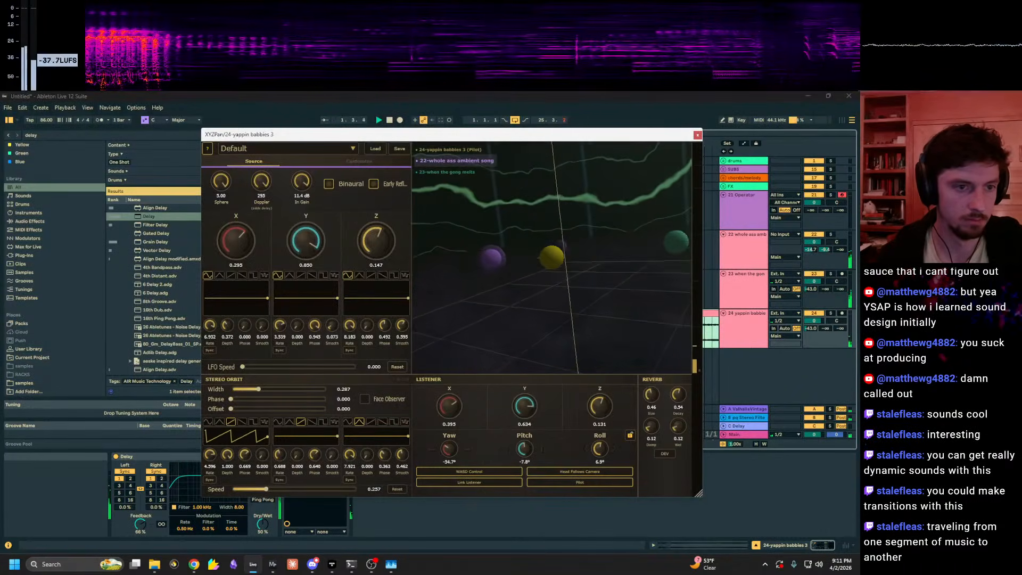
key(d)
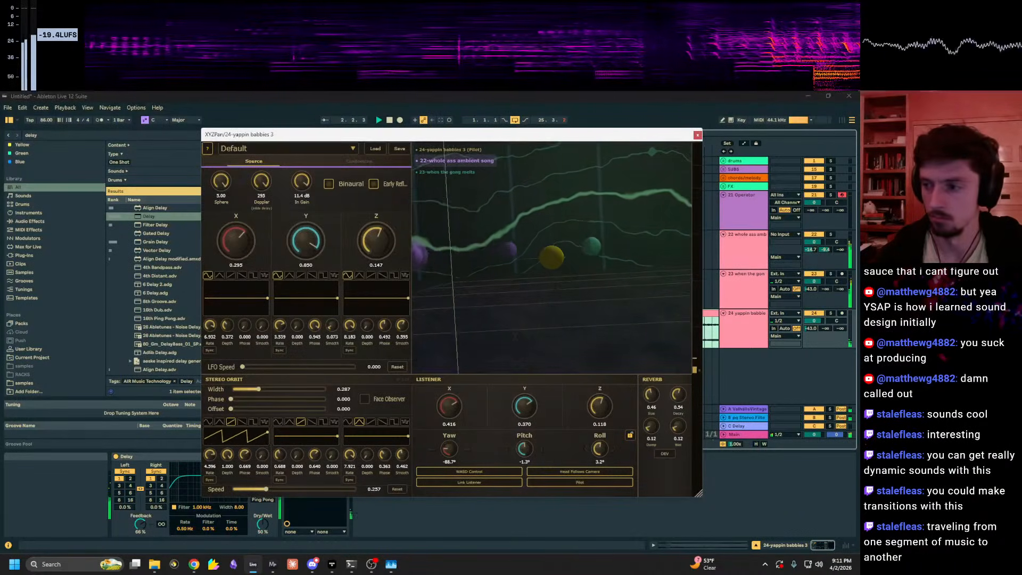
key(a)
key(s)
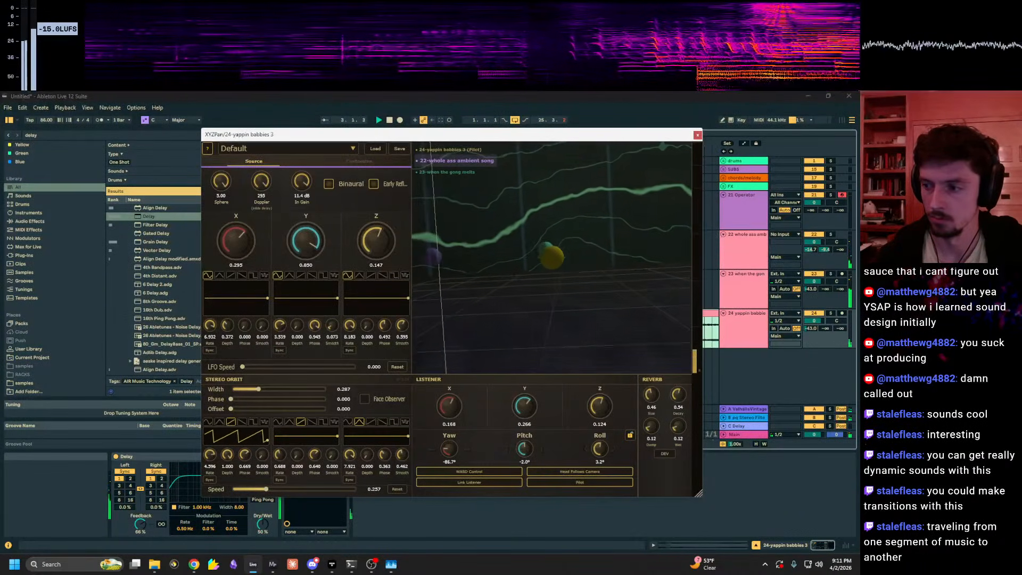
key(a)
key(s)
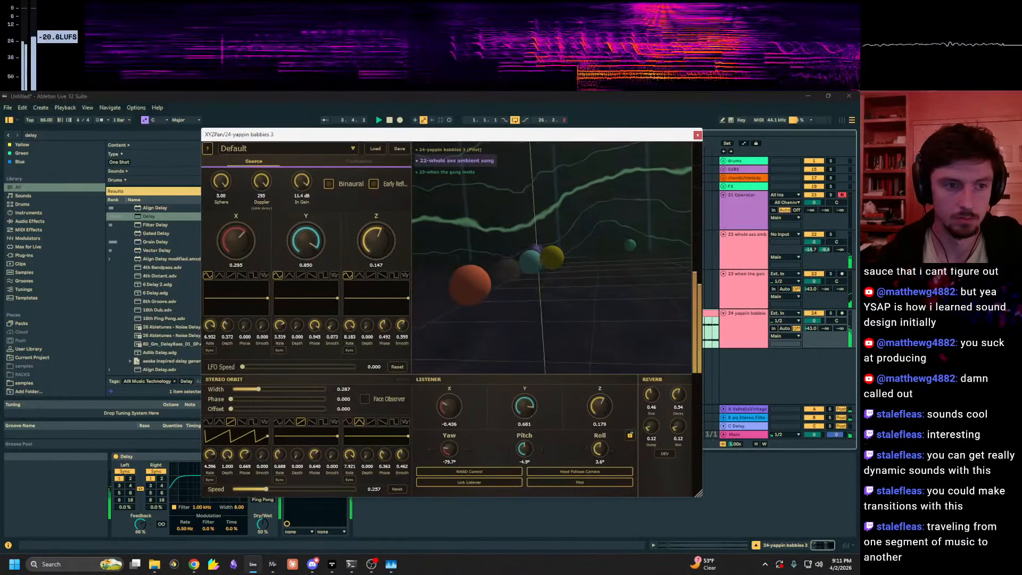
Step: Tilt the listener down toward the orbiting sources and fly it forward and backward while turning among them
drag(551, 257, 546, 290)
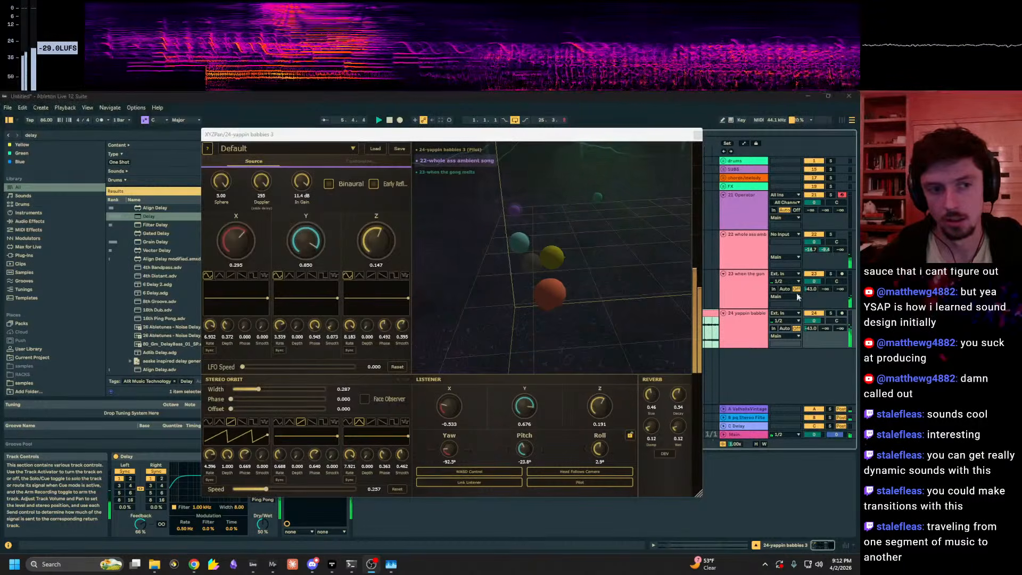
click(552, 257)
key(w)
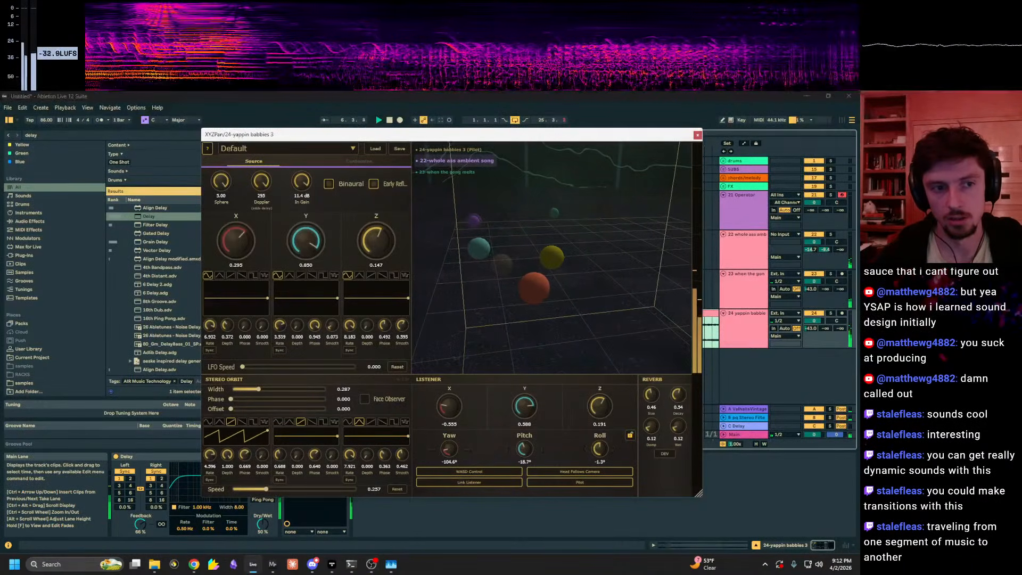
key(s)
drag(525, 264, 583, 242)
key(w)
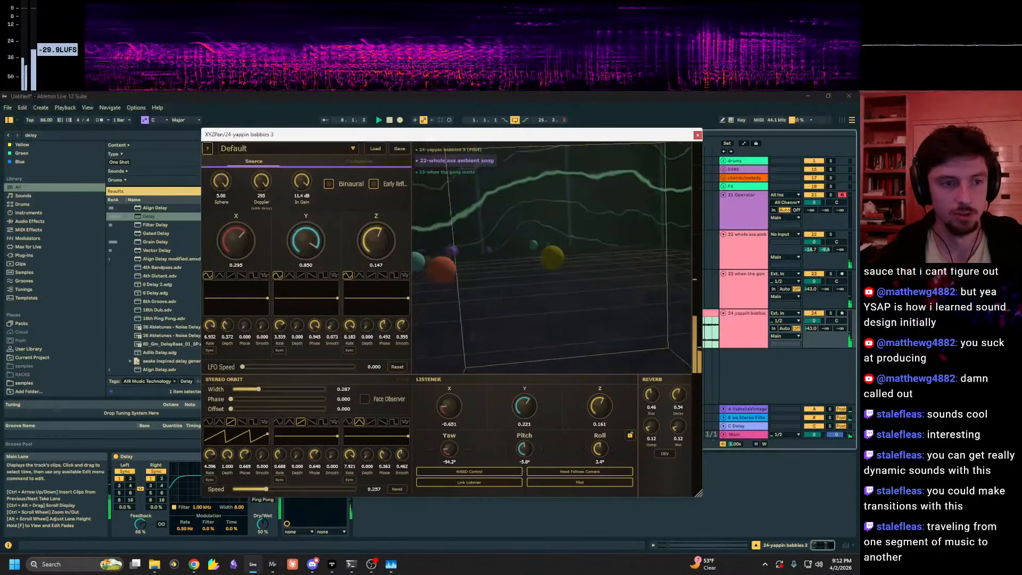
Step: Select the first "yappin babbies 3" clip and zoom the arrangement in to its opening bars, keeping the plugin window reachable
drag(582, 135, 604, 375)
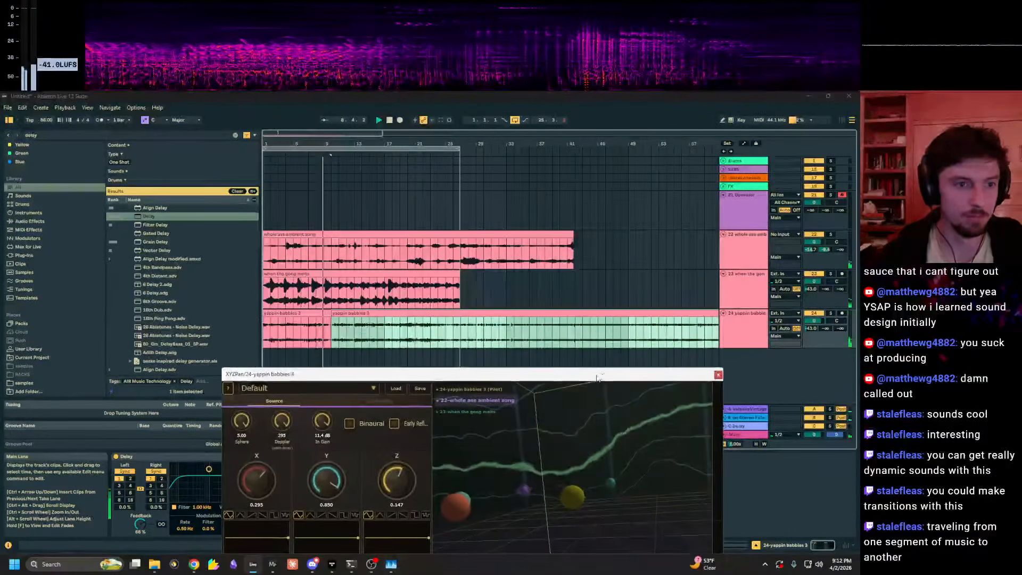
click(274, 315)
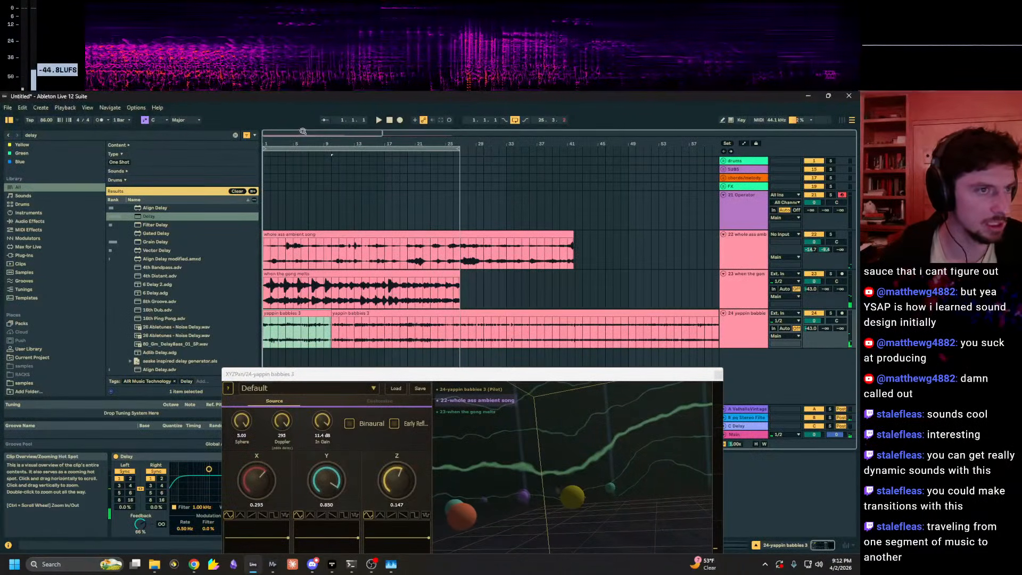
drag(273, 142, 507, 139)
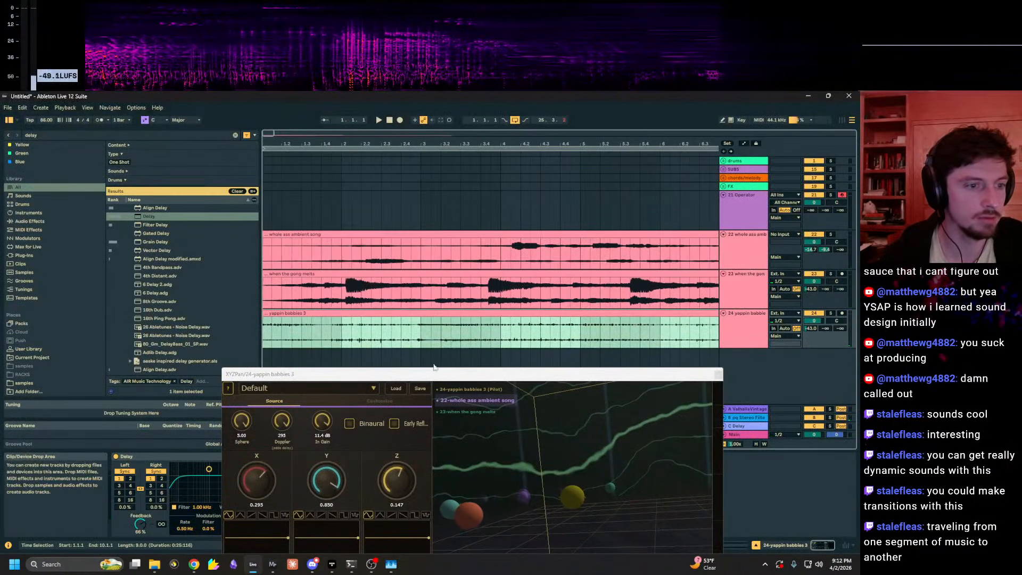
drag(430, 378, 453, 188)
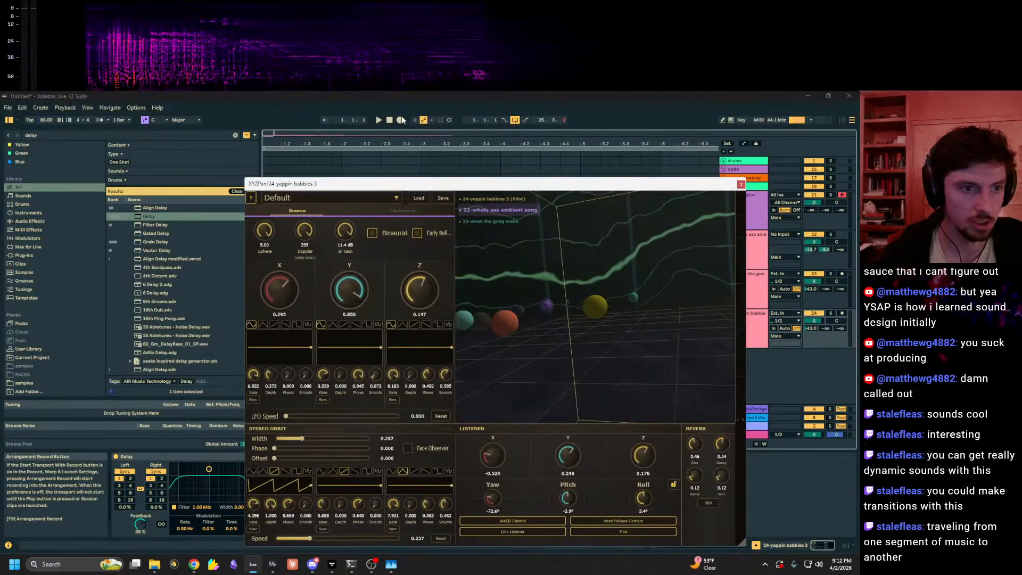
Step: Record into the arrangement from bar 1 while flying the listener forward past the sources
click(516, 216)
key(w)
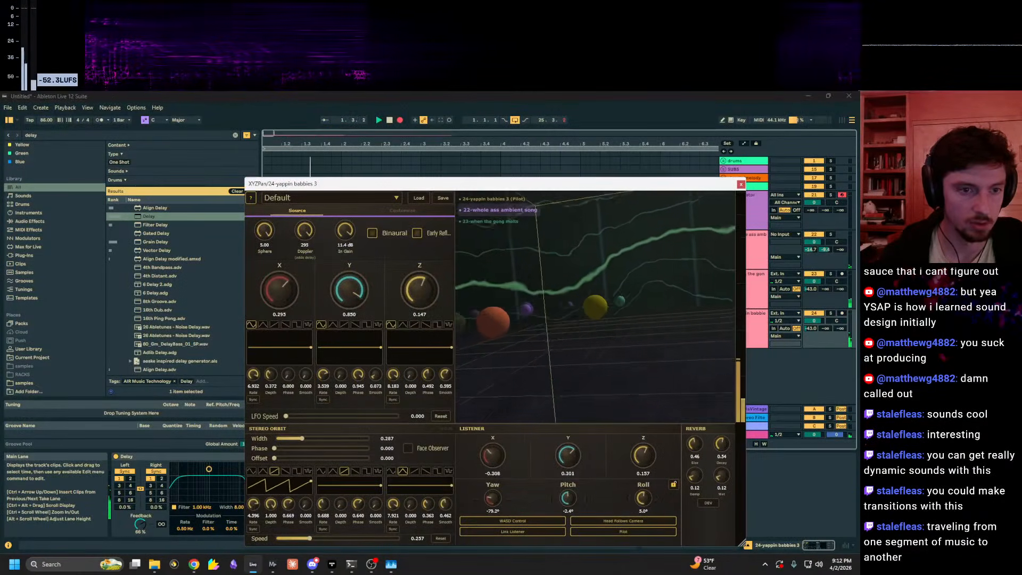
key(w)
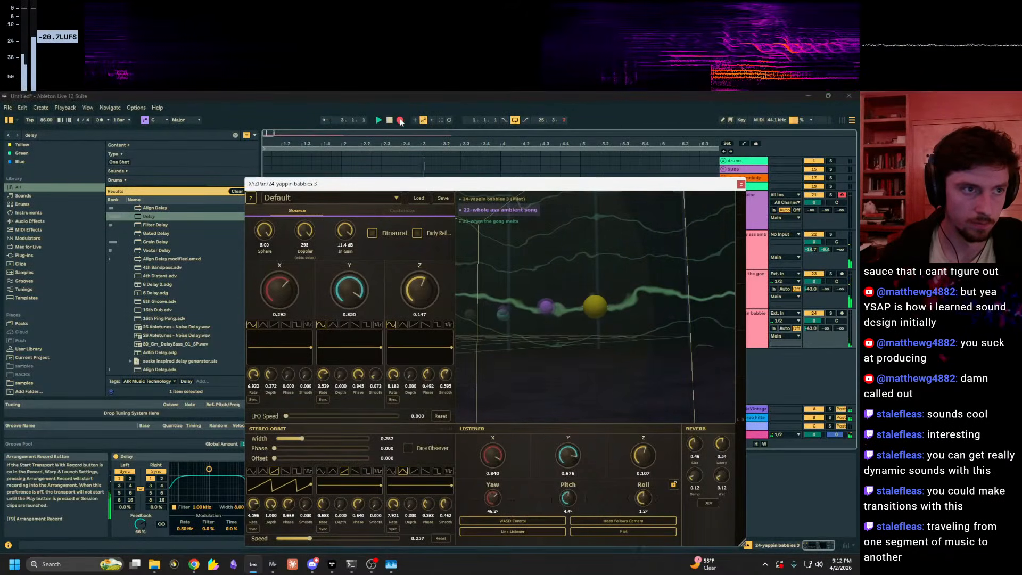
Step: Move the plugin window aside to check the newly recorded Operator clip, and play the arrangement briefly
drag(437, 189, 468, 226)
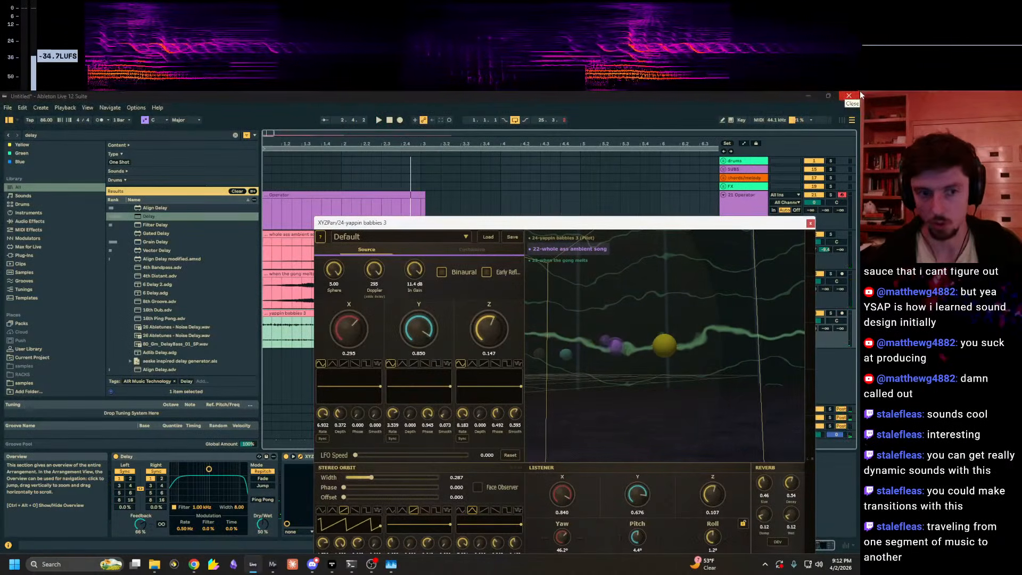
drag(617, 223, 366, 215)
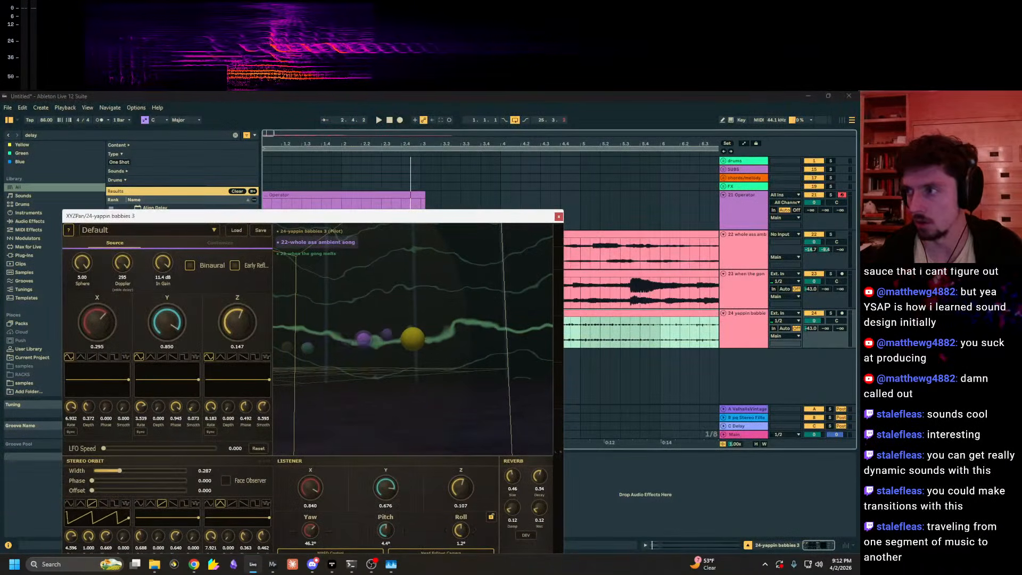
key(alt+Tab)
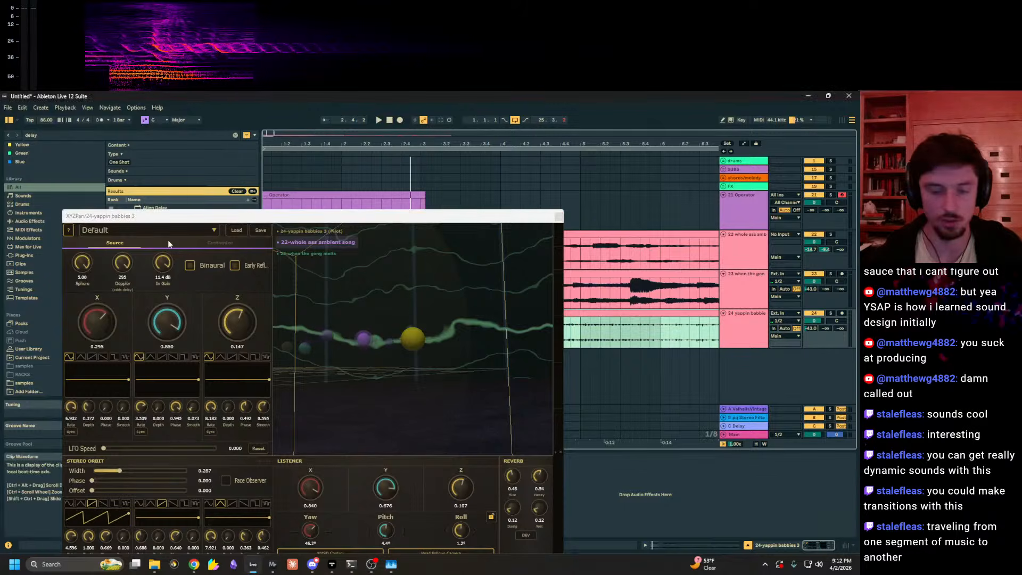
drag(443, 216, 495, 184)
key(space)
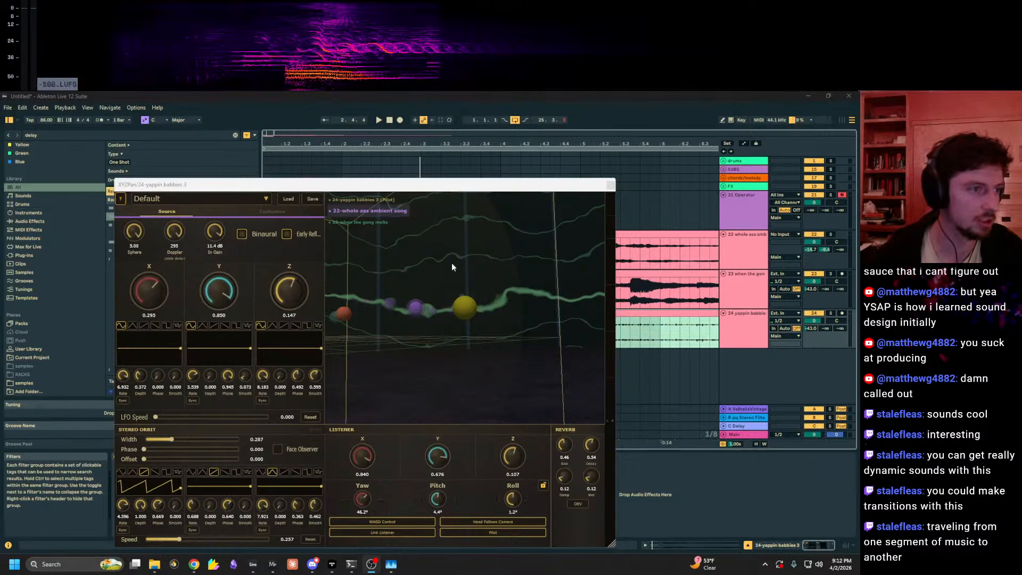
Step: Arm automation recording, open XYZPan on the "when the gong melts" track, and make that instance the pilot
drag(469, 221, 631, 342)
click(391, 293)
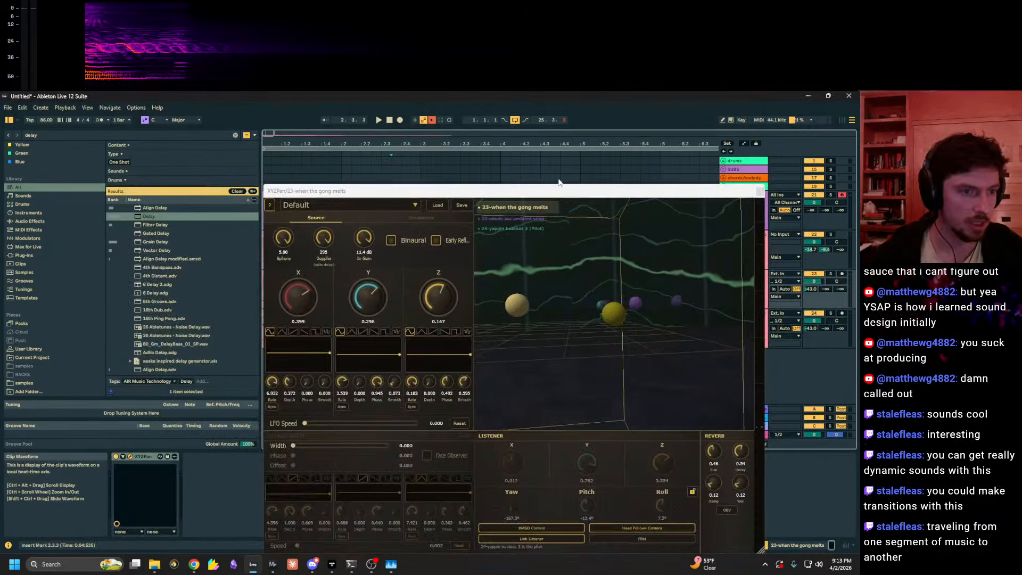
drag(677, 443, 631, 414)
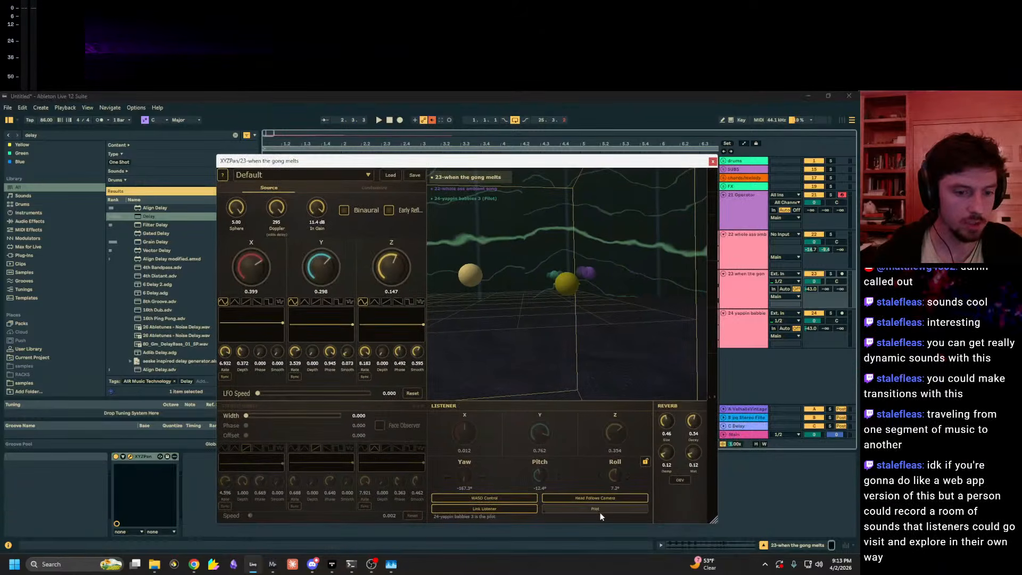
drag(532, 164, 582, 434)
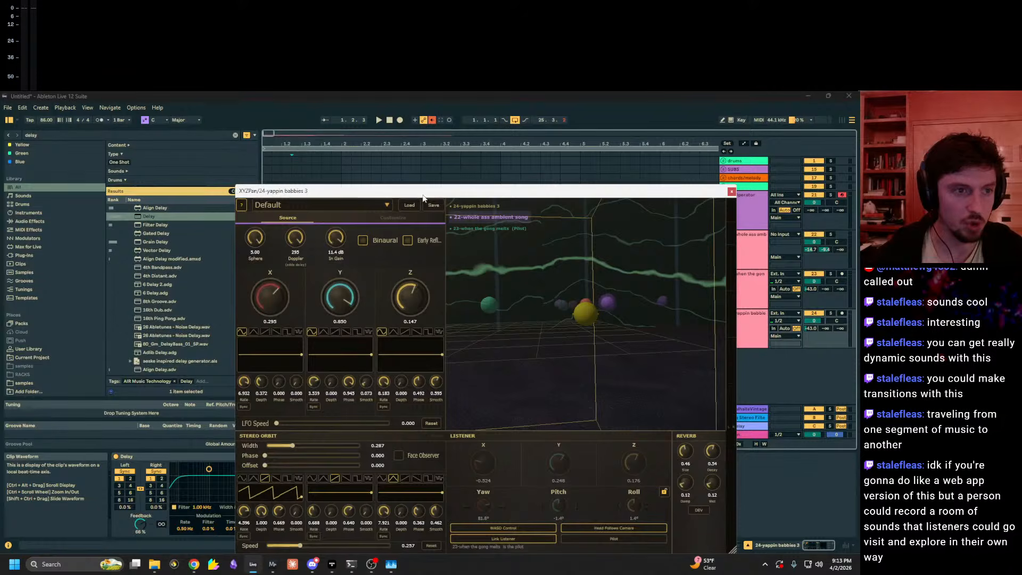
Step: Play the arrangement from the "when the gong melts" clip with automation armed, and fly the listener from that track's XYZPan
drag(368, 185, 669, 195)
click(311, 289)
key(space)
drag(316, 198, 503, 220)
key(space)
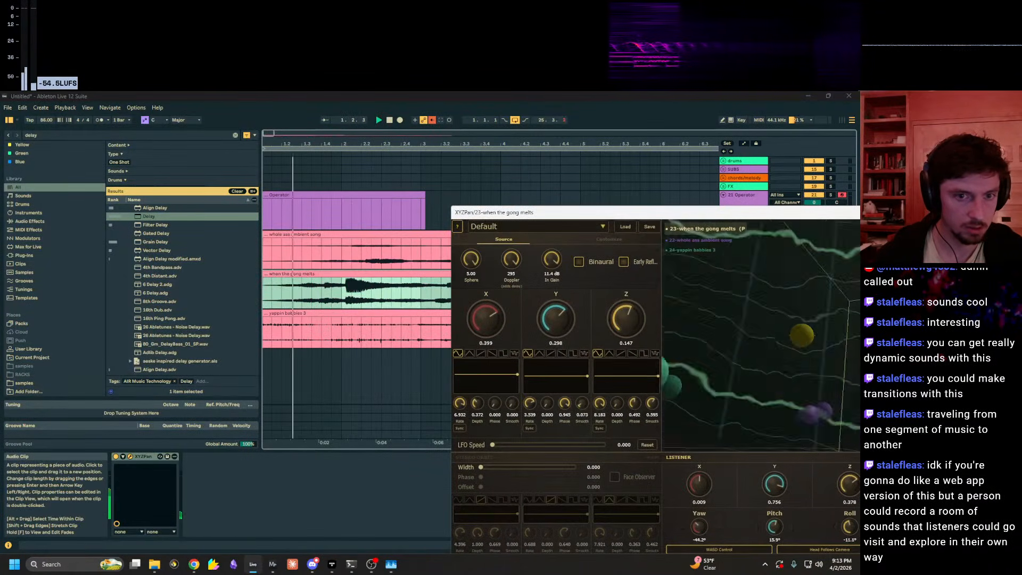
drag(747, 217, 765, 387)
click(737, 328)
key(a)
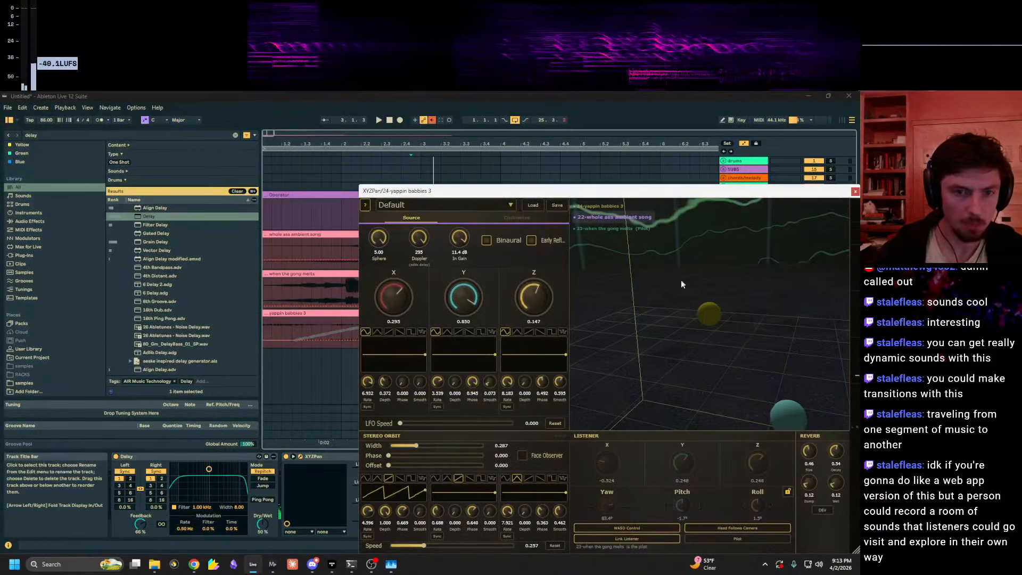
Step: Disarm automation recording, reopen the "when the gong melts" XYZPan, and move its window to show all its controls
drag(499, 194, 1011, 193)
click(432, 120)
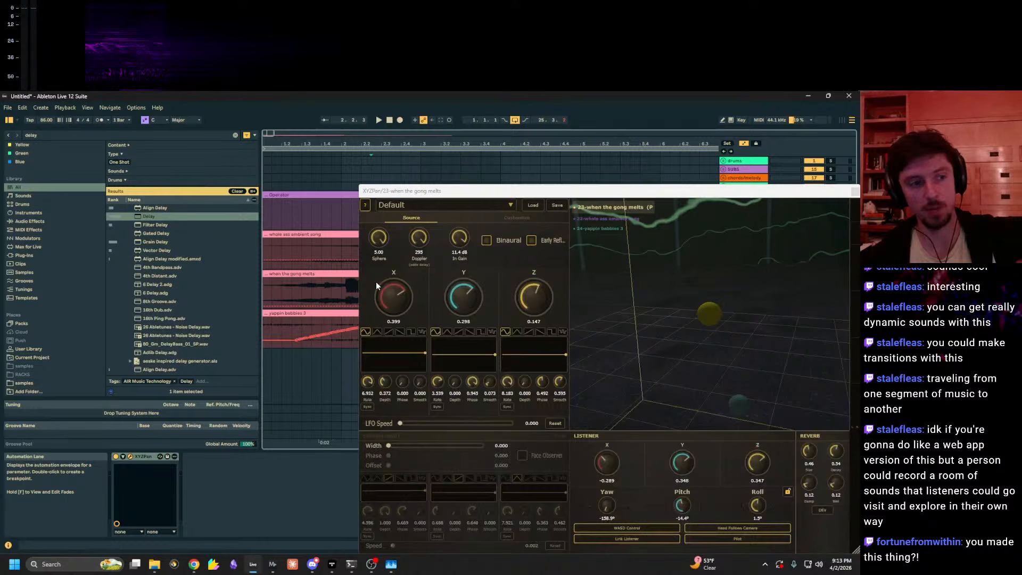
click(376, 283)
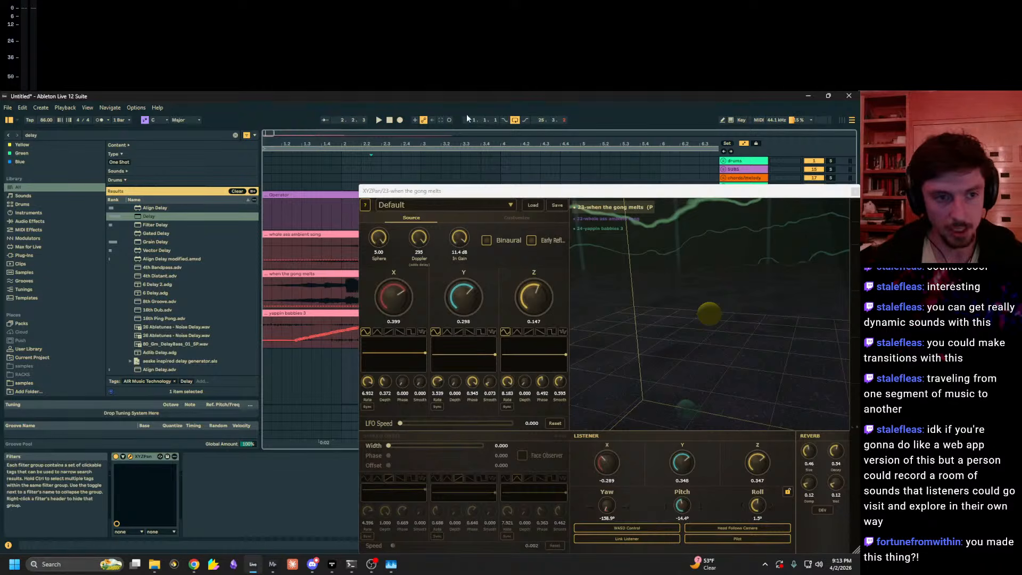
drag(583, 197, 432, 149)
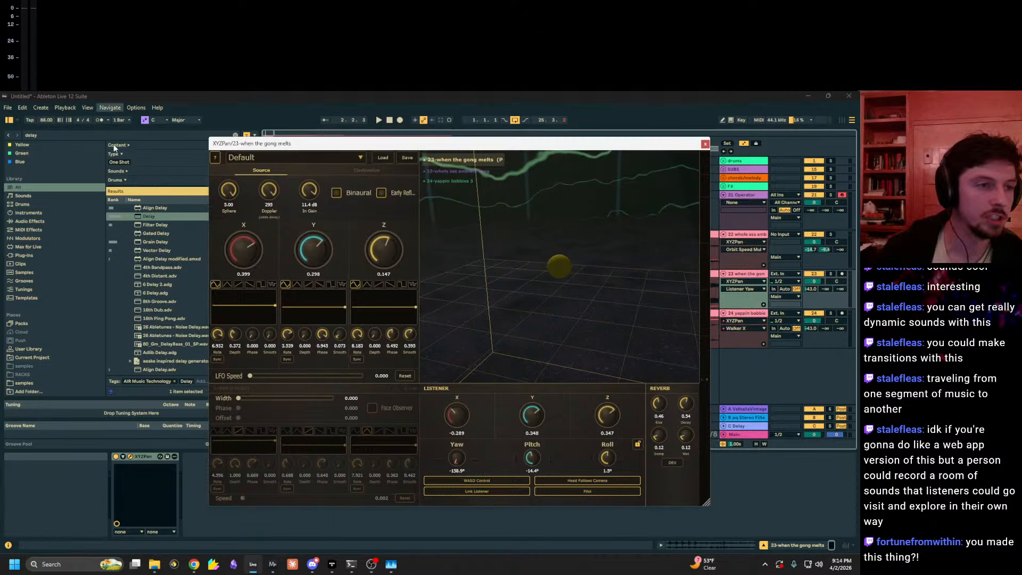
Step: In the plugin's customization settings, set the sky to Day Clouds and turn the listener to view the scene
click(365, 171)
mouse_move(518, 241)
mouse_down()
mouse_move(533, 154)
mouse_move(500, 234)
mouse_up()
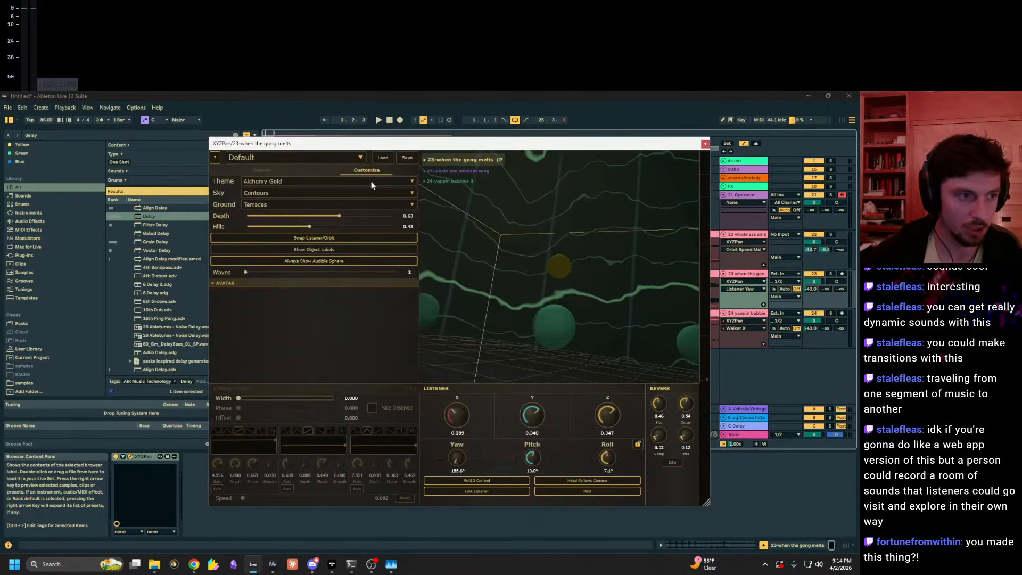
click(296, 193)
click(284, 146)
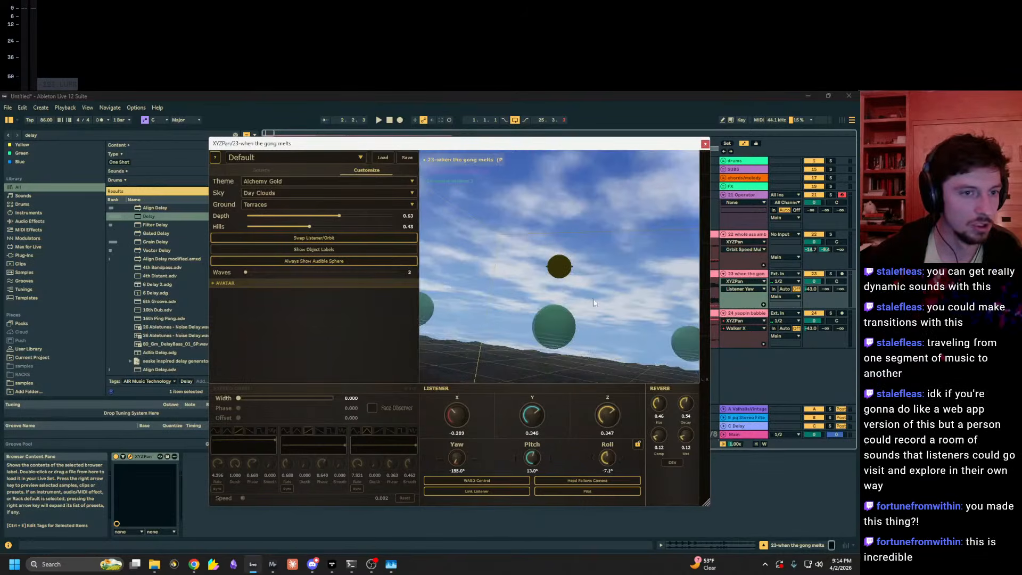
drag(533, 165, 479, 236)
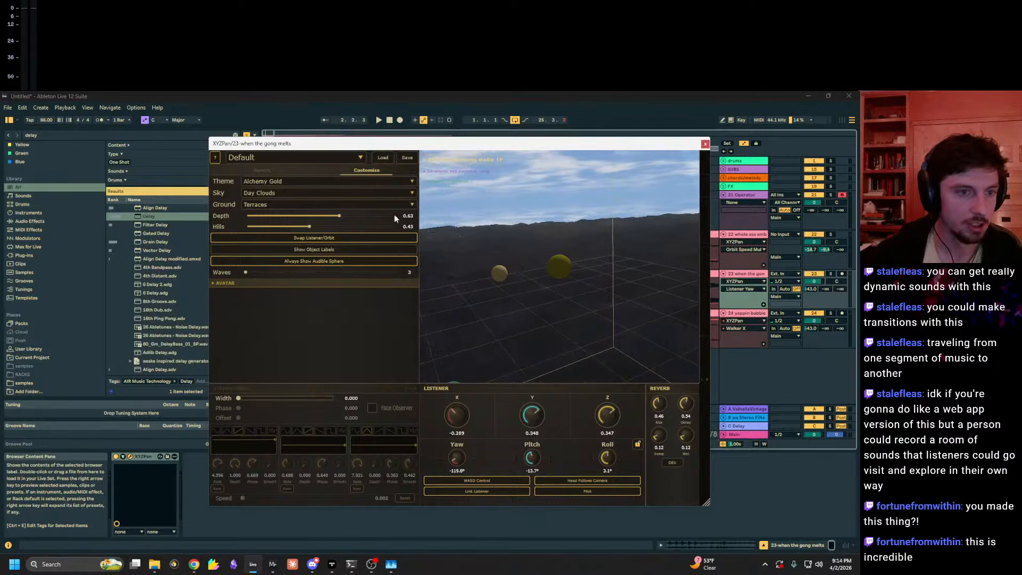
Step: Set the scene's sky to Night Sky and its ground to Ocean, turning the listener to view the sources
click(296, 192)
click(300, 200)
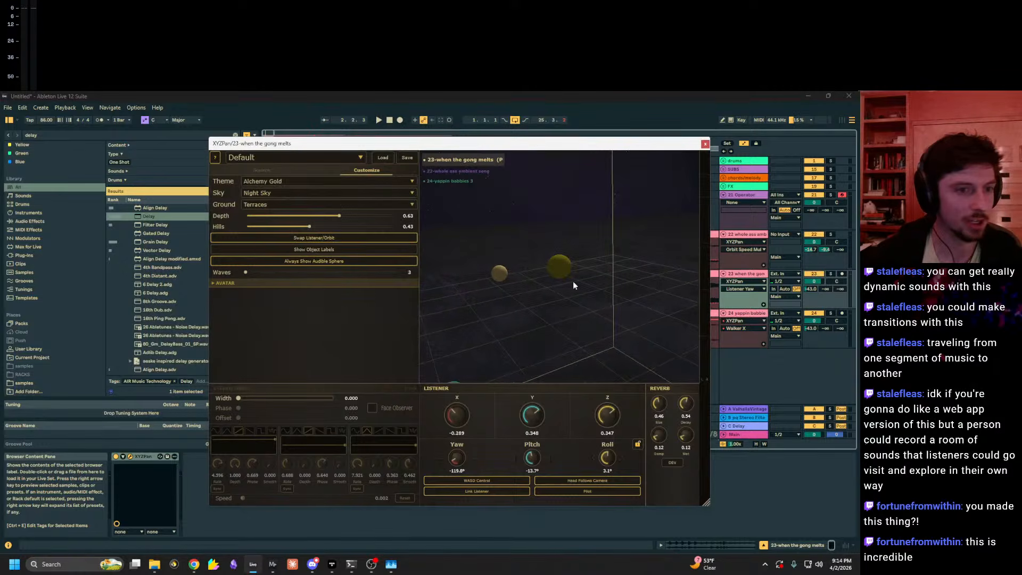
drag(573, 281, 395, 256)
click(291, 204)
click(292, 168)
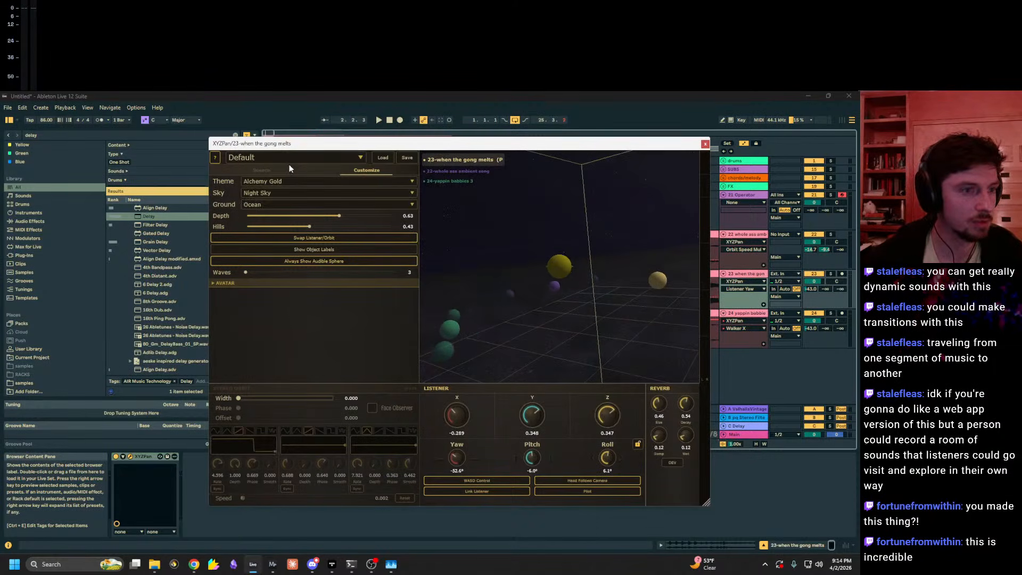
Step: Set Hills to 0.24 and Waves to 7, turn the listener to check the scene, and return to the source settings
drag(310, 227, 281, 226)
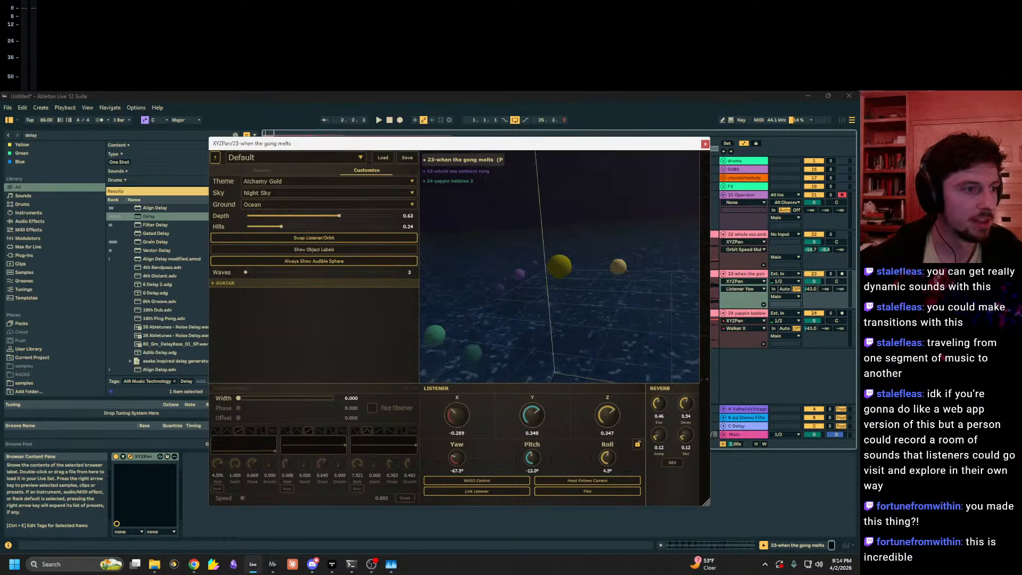
drag(246, 272, 265, 272)
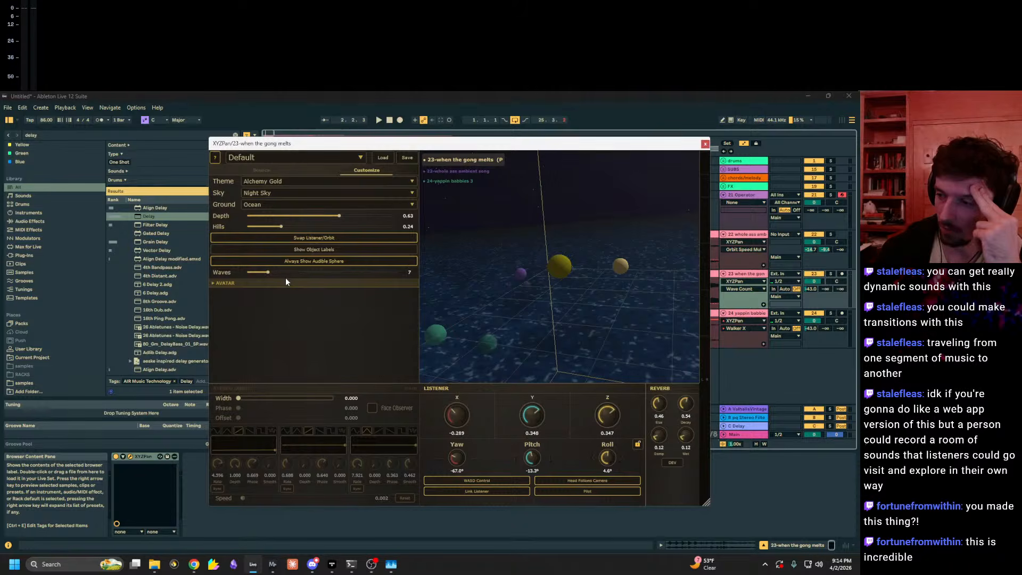
click(336, 237)
drag(511, 226, 520, 231)
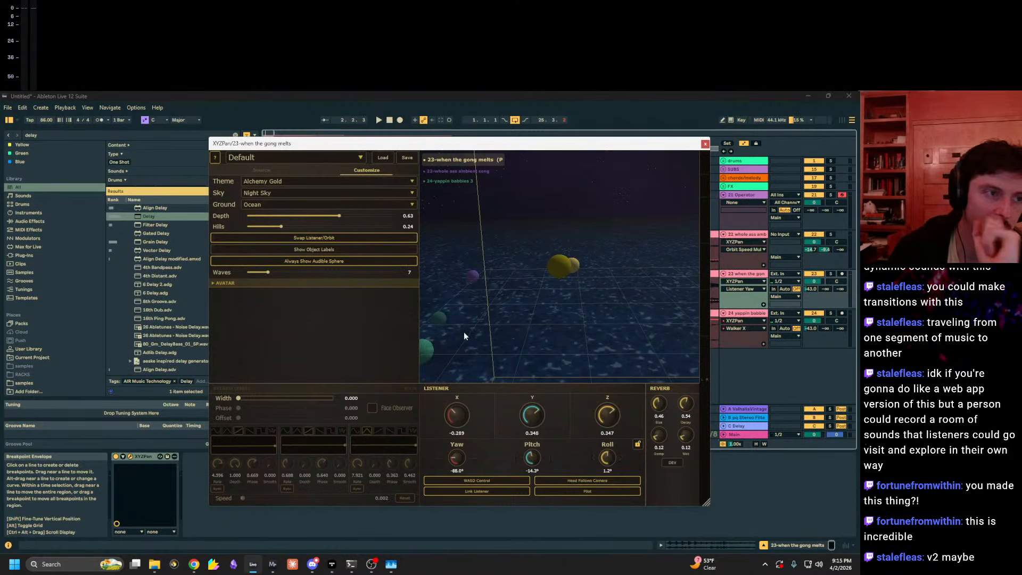
click(264, 170)
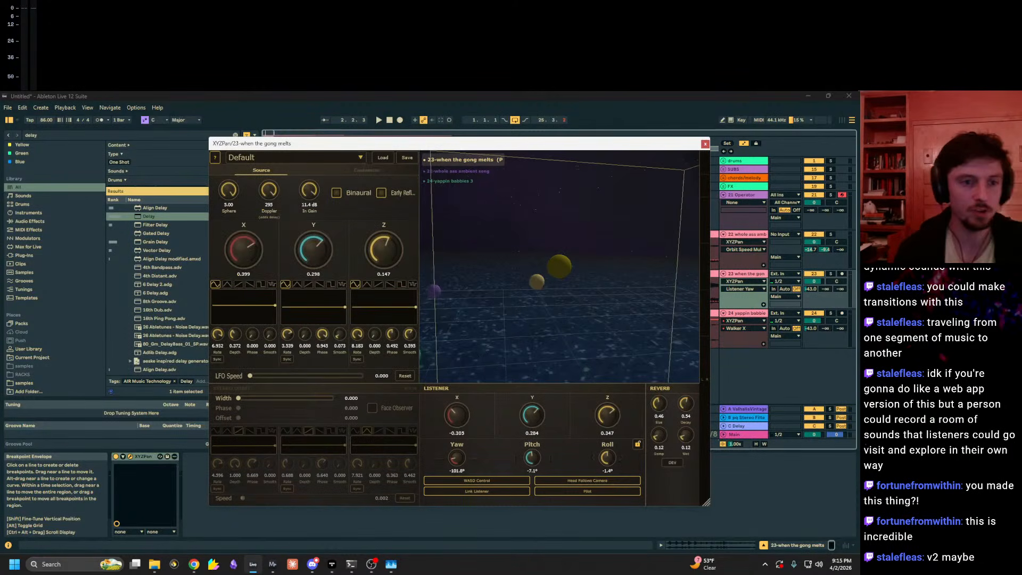
Step: Fly the listener through the scene, turn it to view the sources, and toggle the gong source's early reflections
key(d)
key(e)
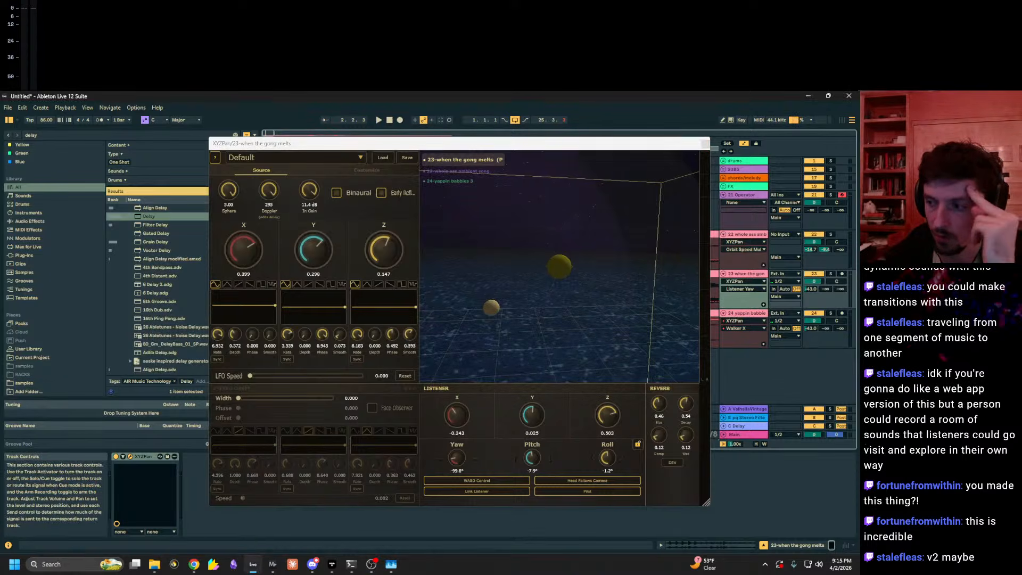
drag(564, 277, 540, 290)
scroll(540, 290, down, 3)
drag(607, 268, 637, 274)
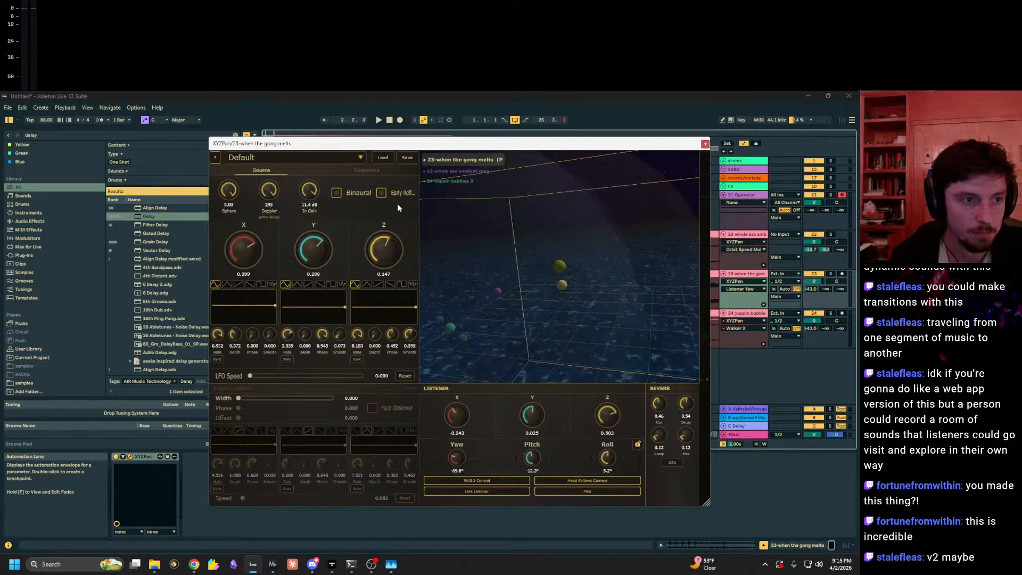
click(384, 193)
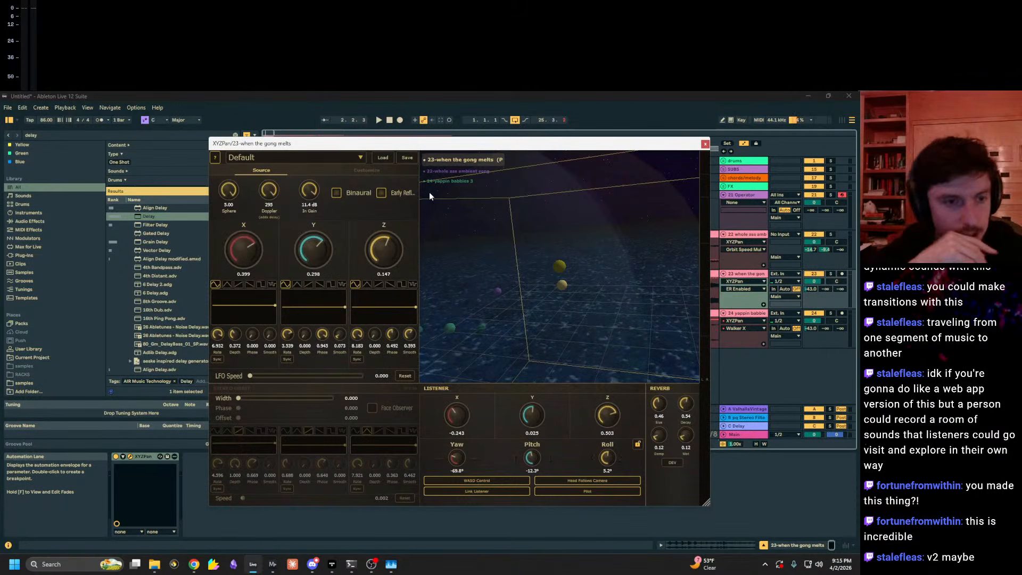
drag(603, 291, 626, 317)
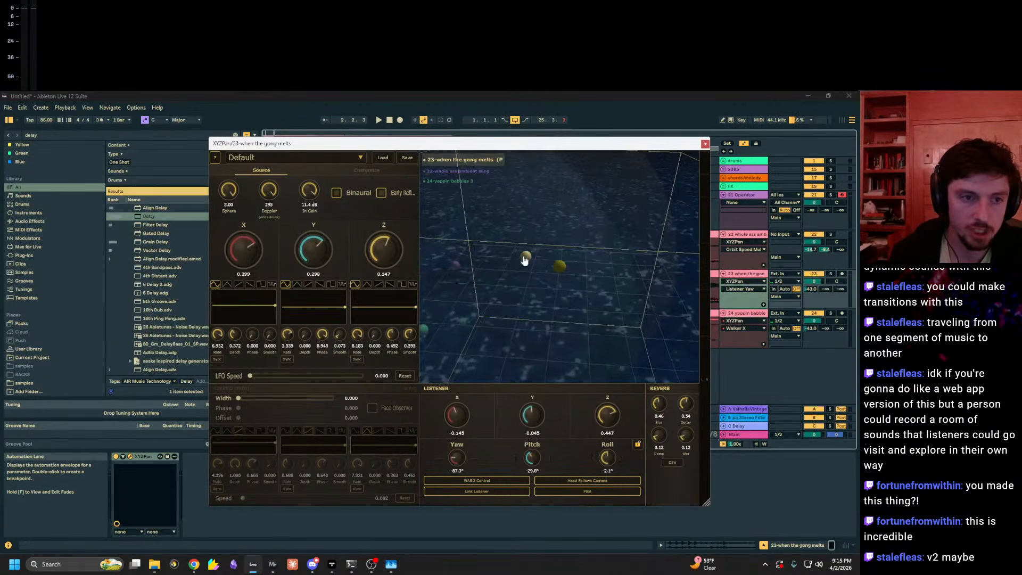
Step: Turn off Head Follows Camera and WASD Control, and inspect the listener and sources from an independent camera
click(555, 480)
click(516, 481)
drag(575, 325, 576, 340)
drag(613, 269, 589, 278)
scroll(589, 278, down, 3)
drag(563, 226, 567, 228)
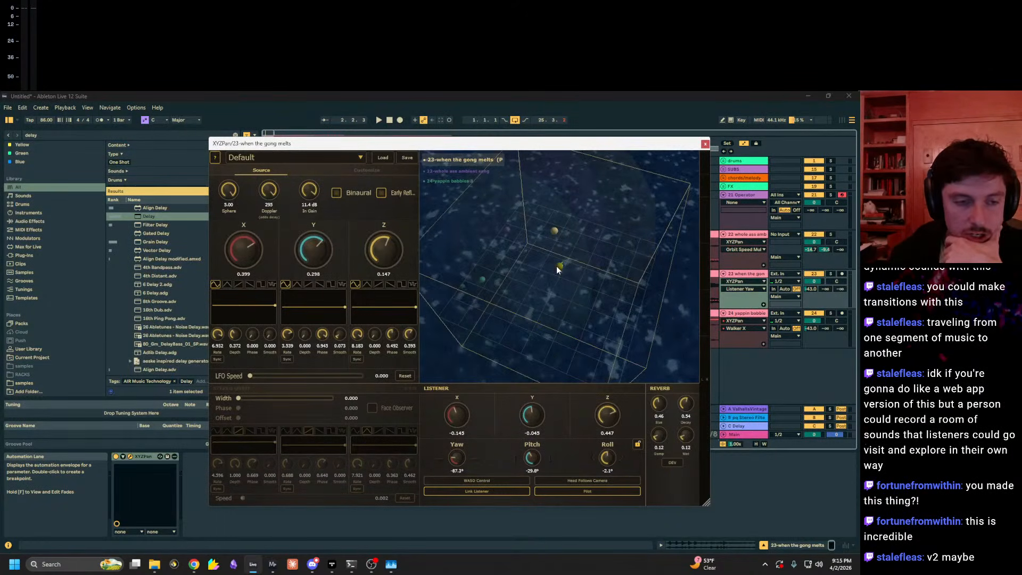
drag(557, 269, 573, 251)
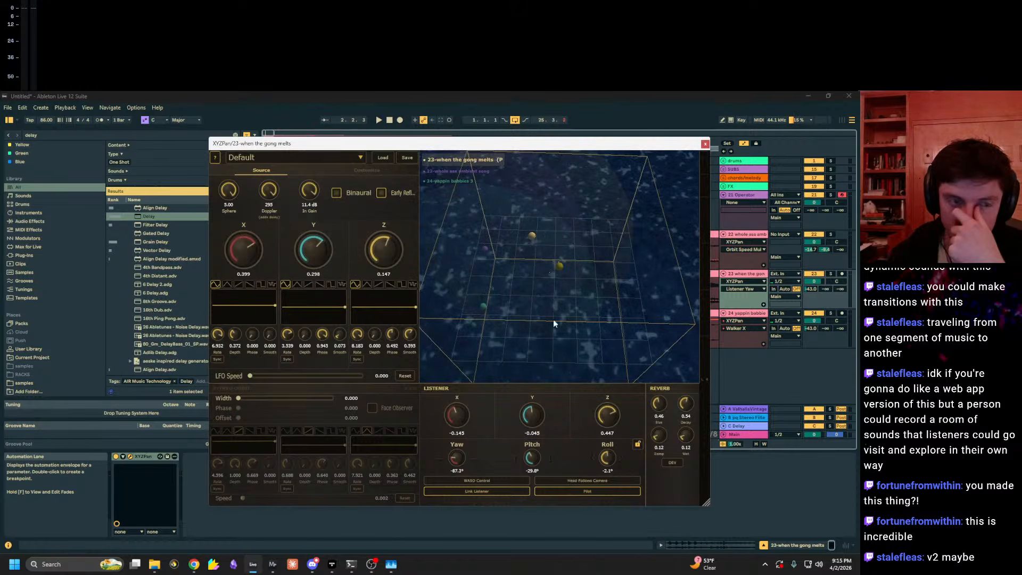
drag(545, 338, 544, 349)
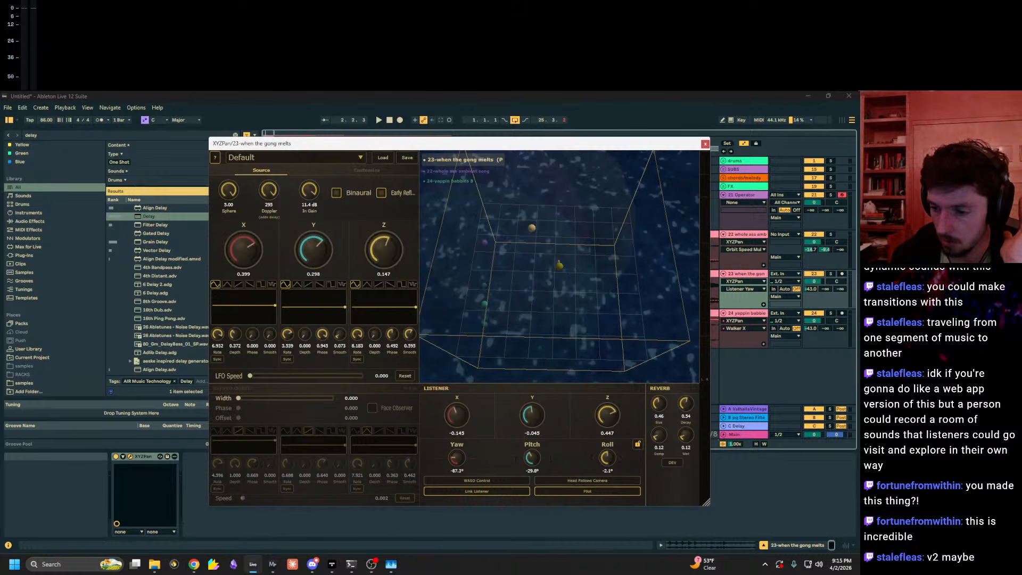
Step: Examine the bounding room and the source positions from above, from several angles and at a distance
key(alt+Tab)
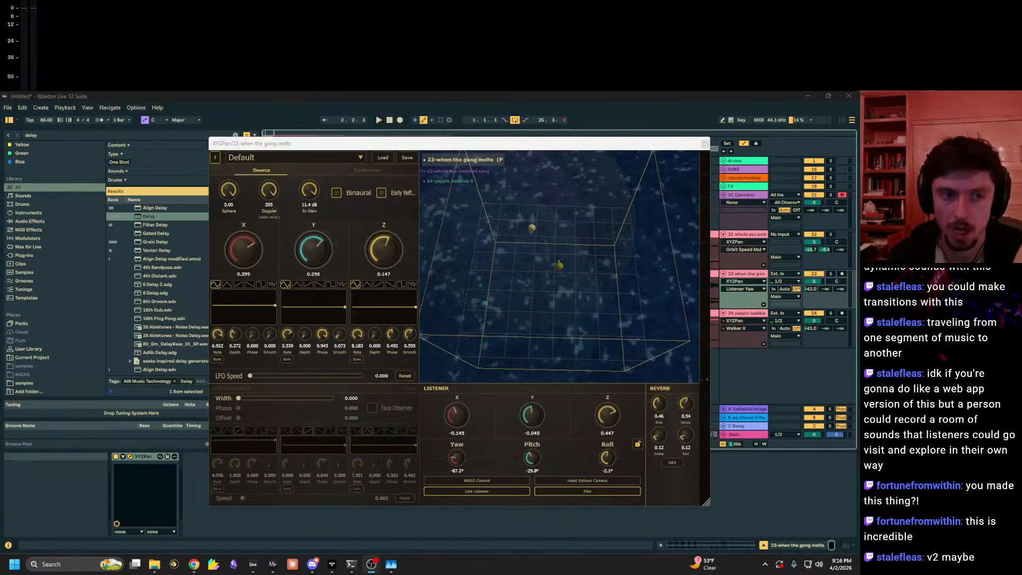
drag(640, 311, 638, 315)
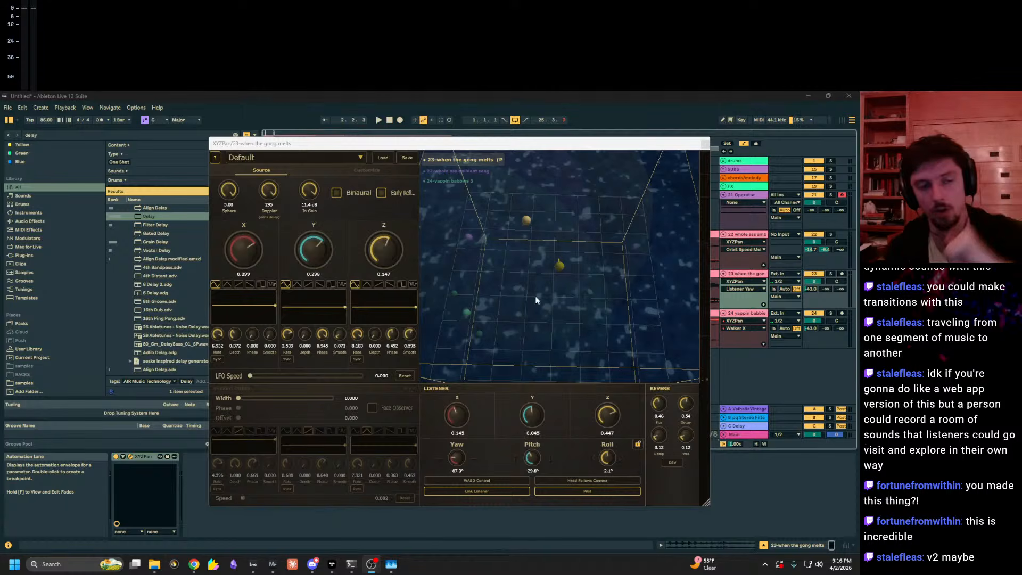
drag(547, 299, 547, 298)
scroll(547, 298, down, 3)
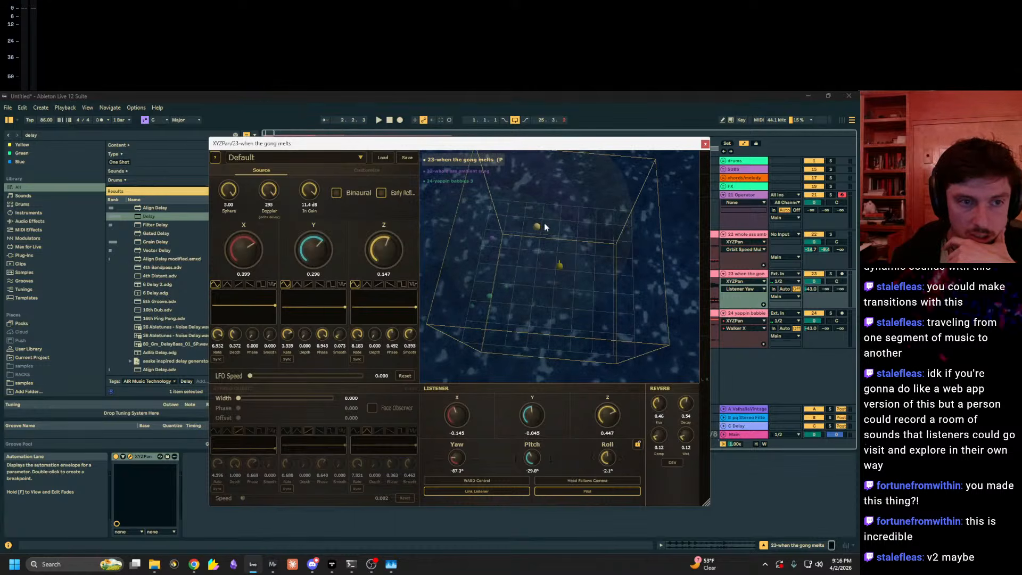
drag(574, 266, 549, 295)
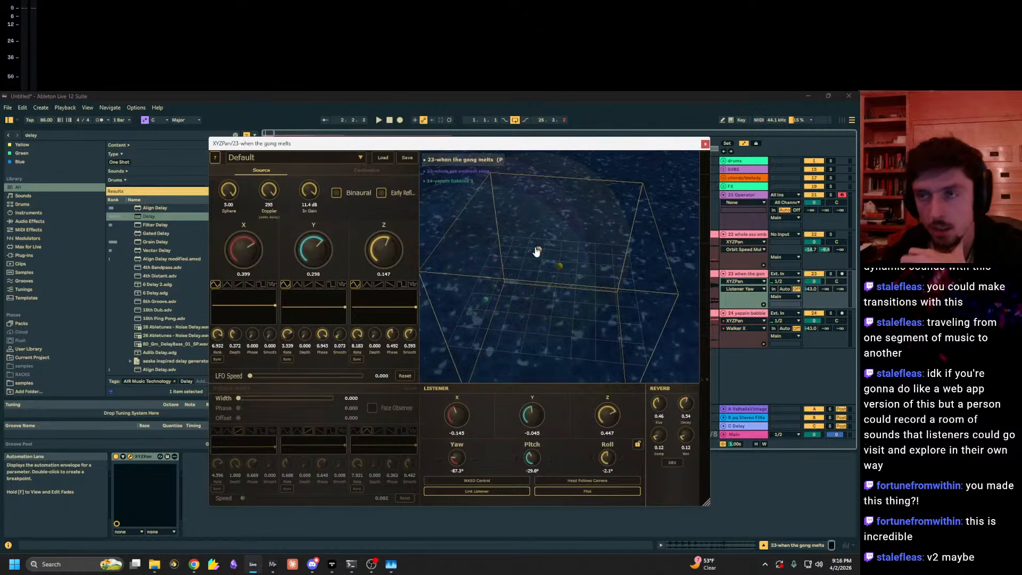
mouse_move(569, 268)
mouse_down()
mouse_move(602, 261)
mouse_move(587, 269)
mouse_up()
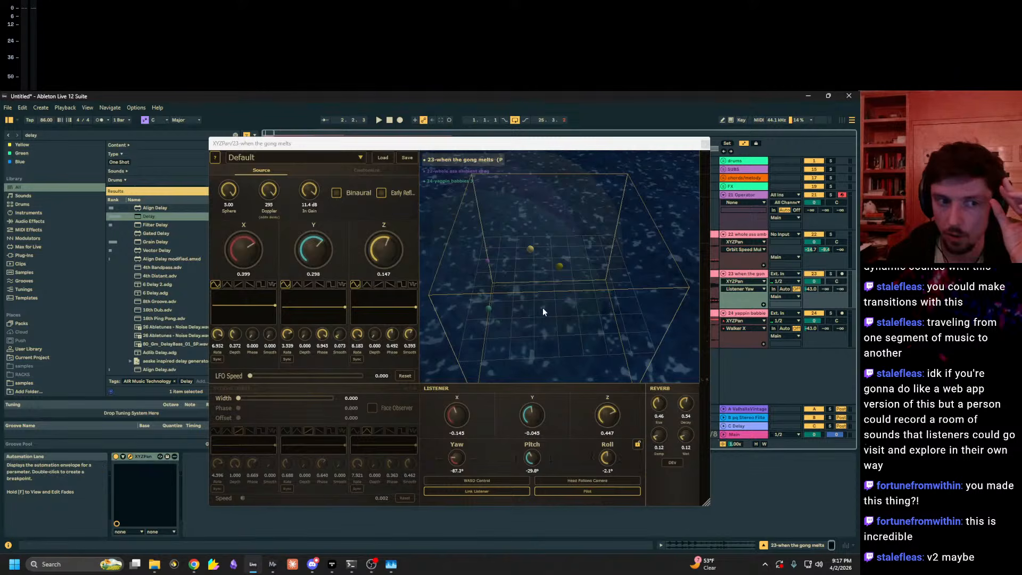
drag(493, 272, 493, 275)
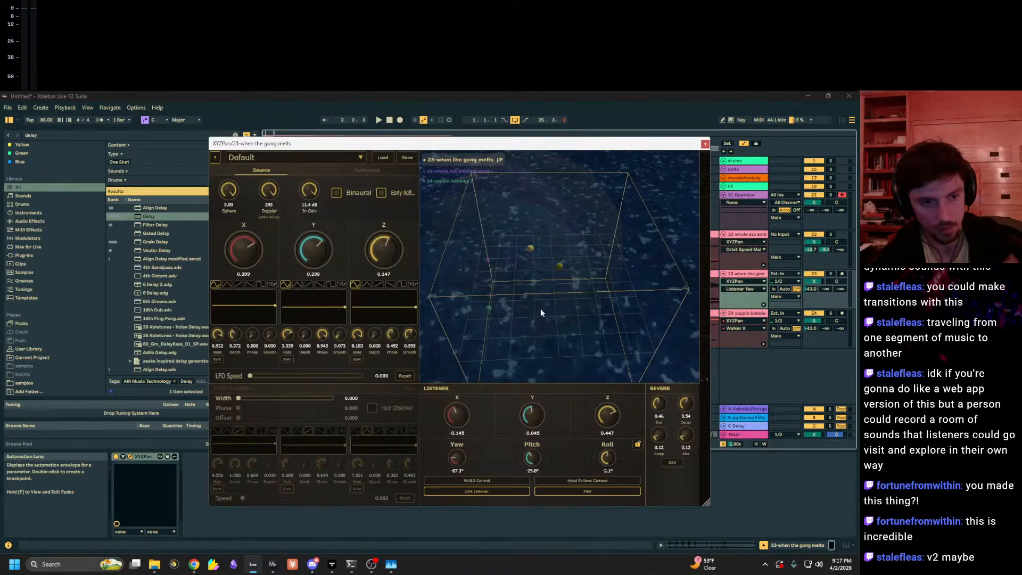
drag(541, 309, 541, 241)
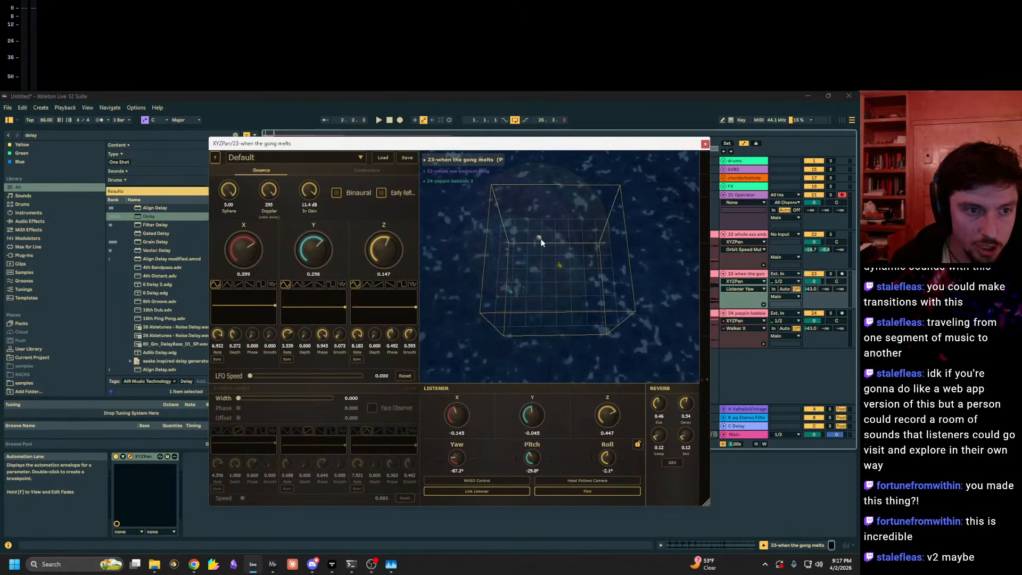
scroll(541, 244, down, 1)
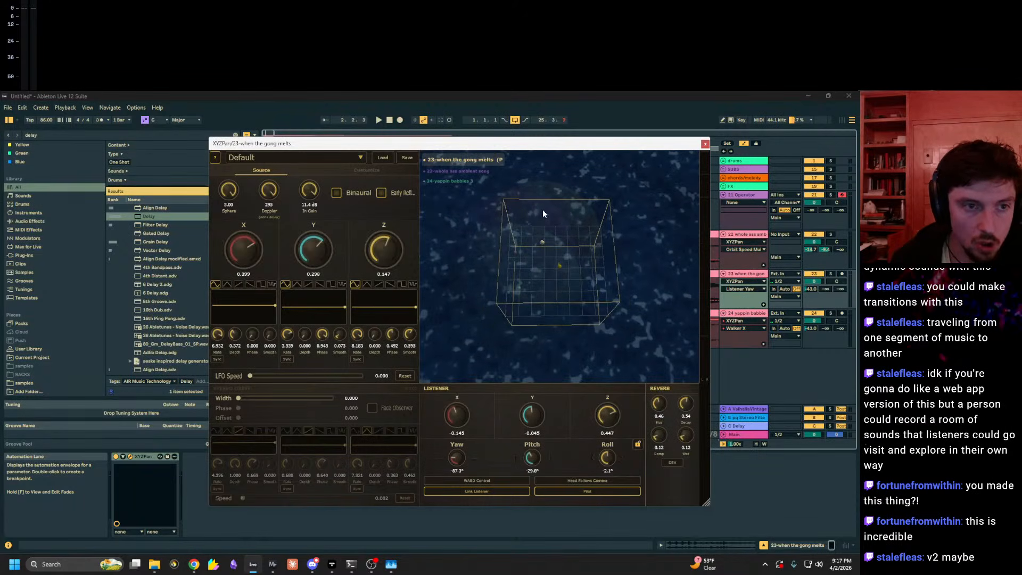
drag(547, 236, 570, 260)
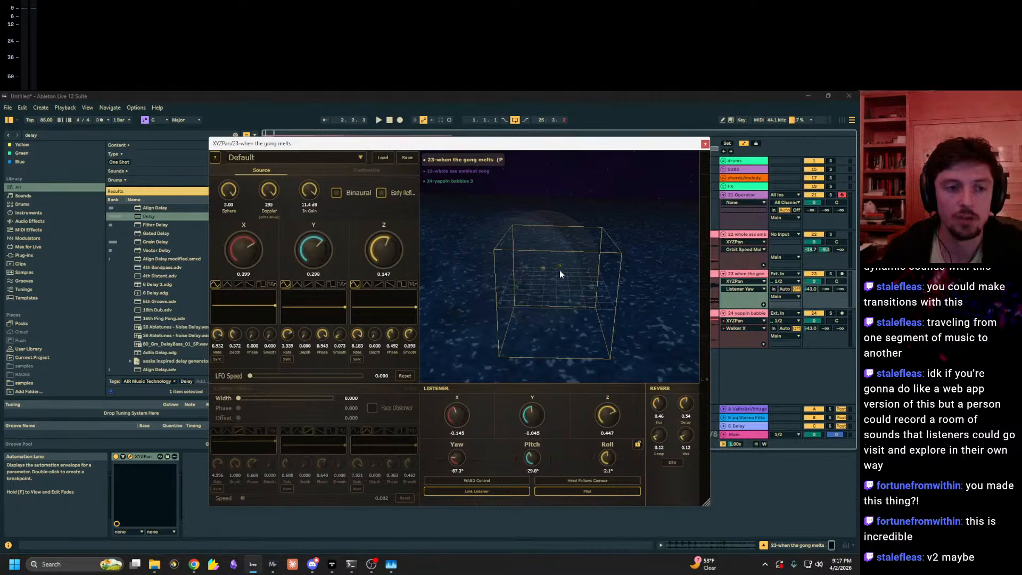
Step: Compare the gong source's placement relative to the listener from ocean-level and overhead viewpoints
scroll(553, 318, up, 5)
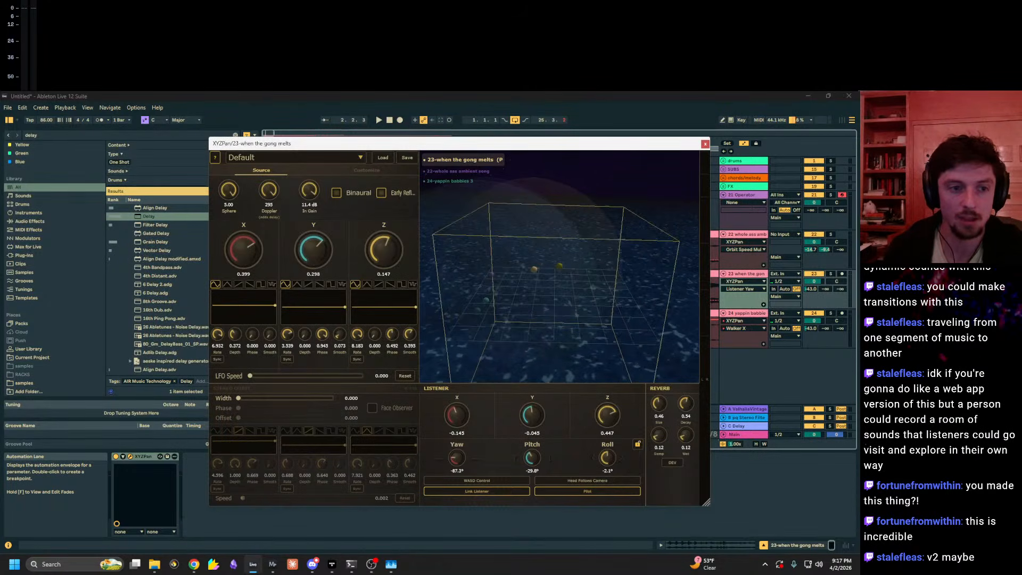
drag(561, 270, 561, 319)
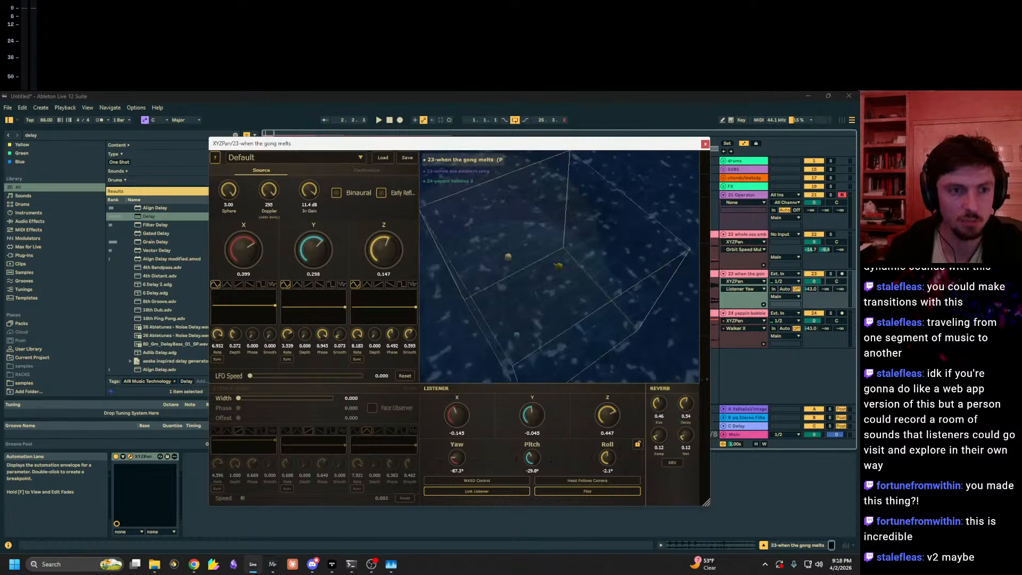
drag(540, 233, 539, 214)
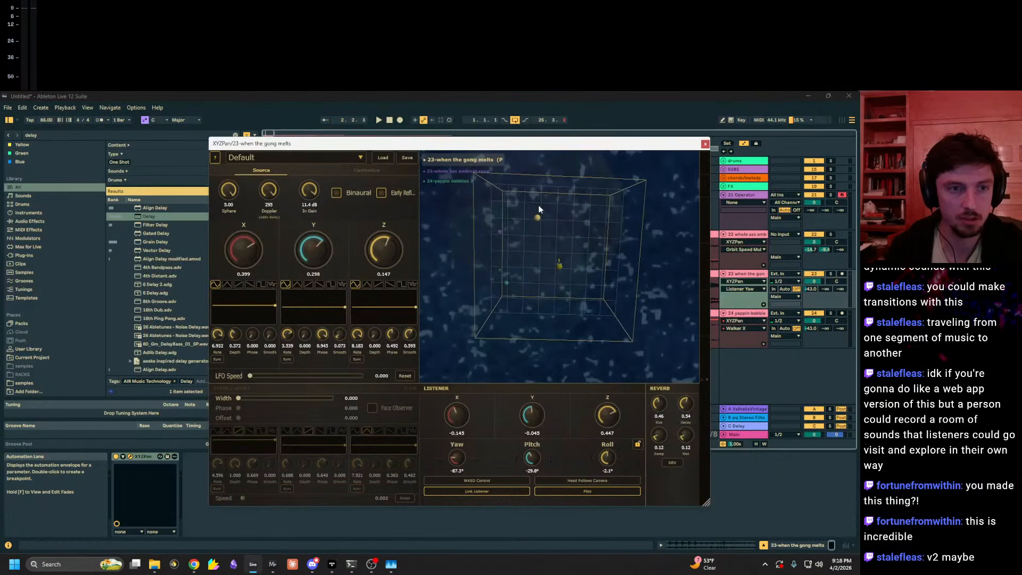
scroll(541, 220, down, 2)
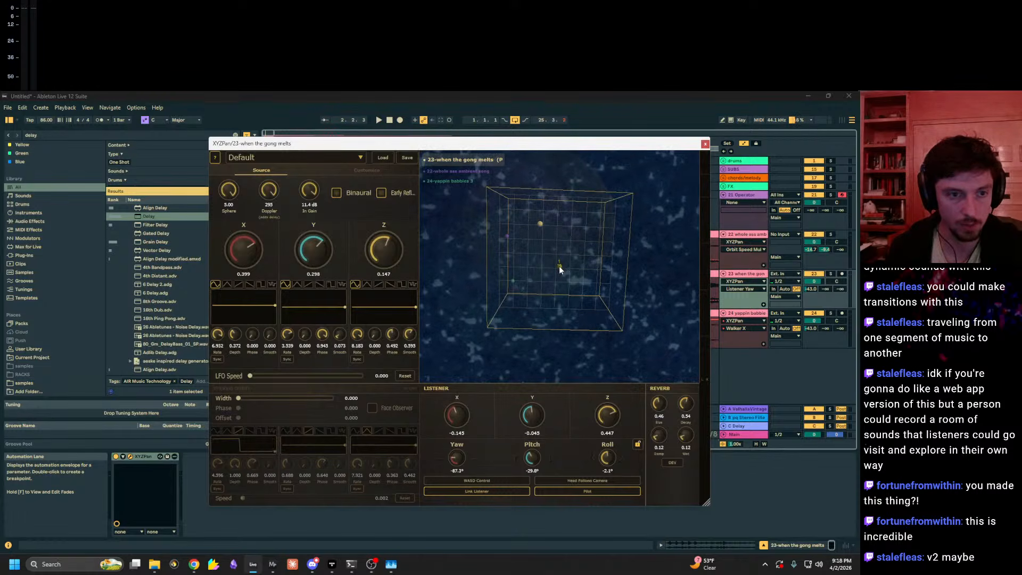
drag(559, 267, 578, 309)
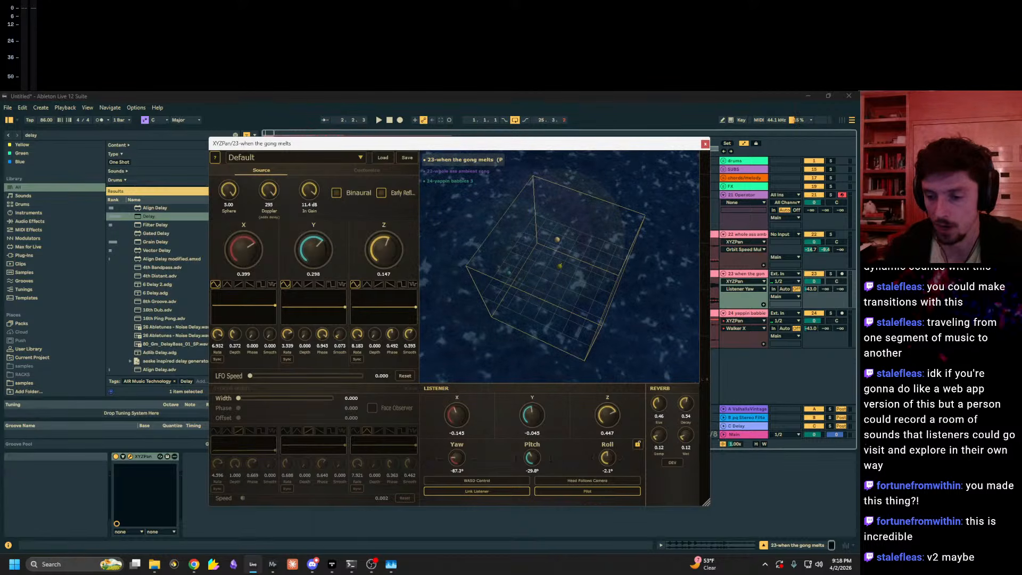
key(alt+Tab)
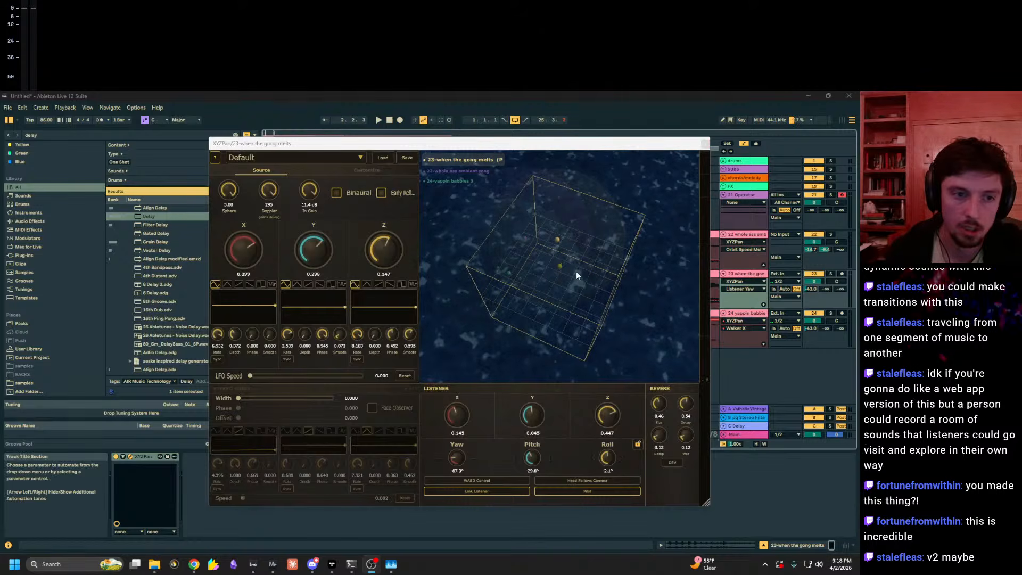
scroll(576, 270, up, 5)
drag(568, 270, 584, 226)
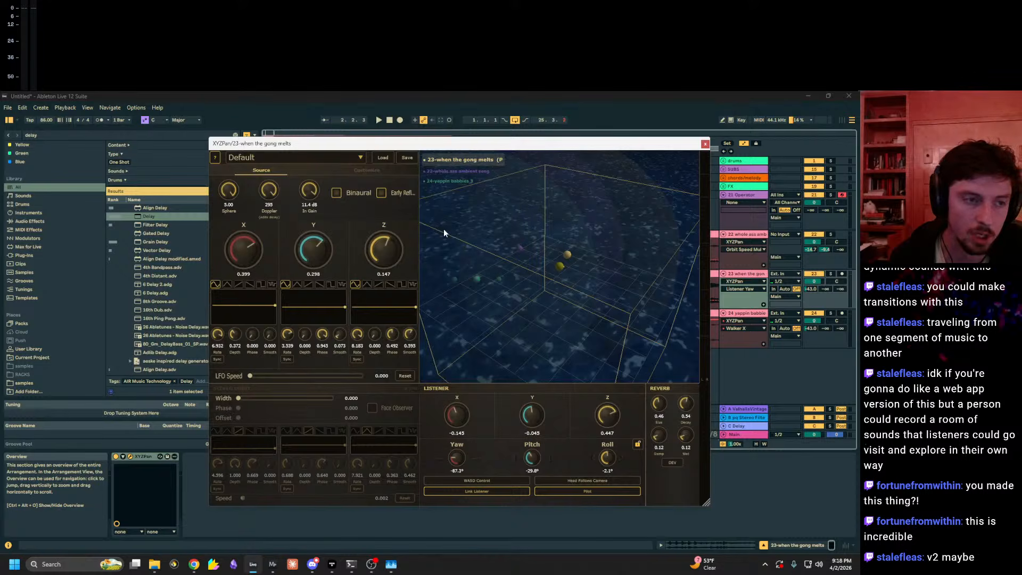
Step: Examine the listener's head up close from the front, and the whole room from below
scroll(445, 236, down, 3)
scroll(539, 305, up, 8)
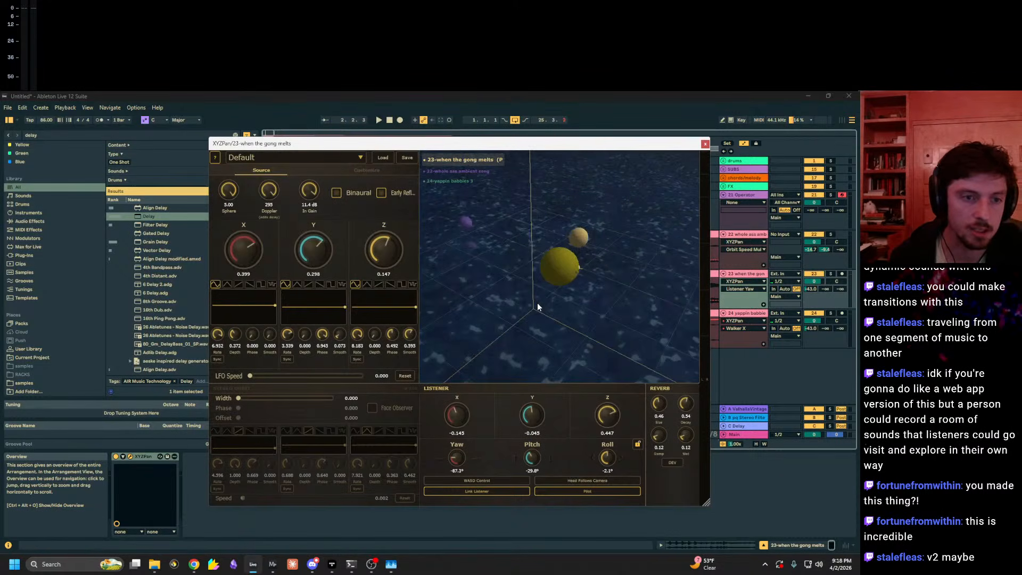
drag(539, 304, 562, 232)
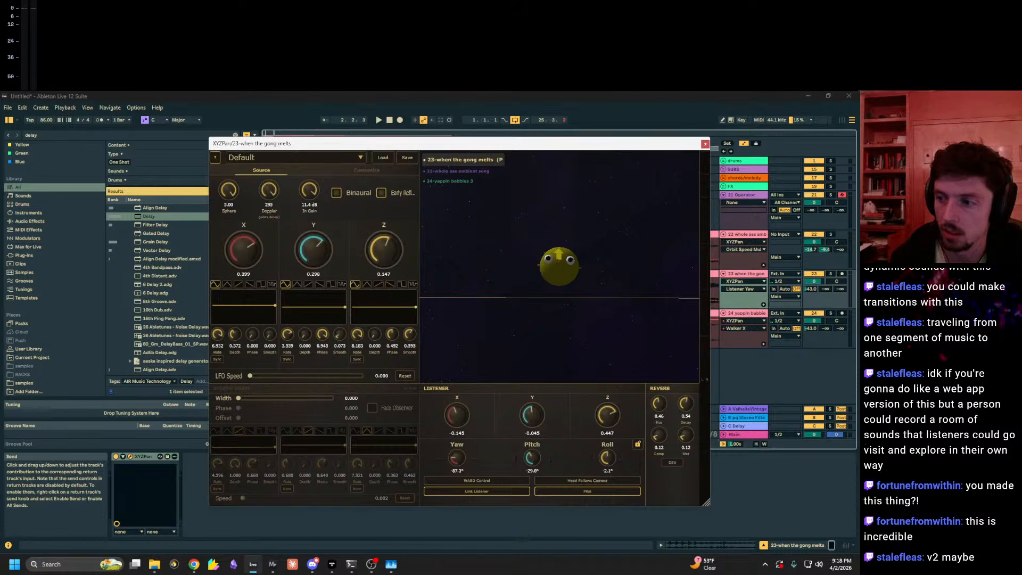
scroll(488, 371, down, 3)
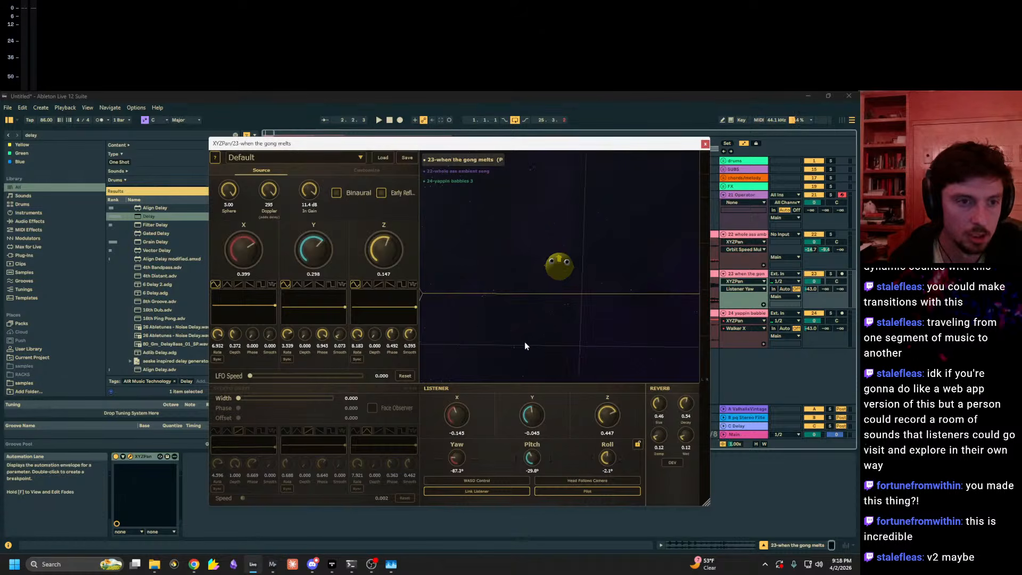
drag(525, 341, 633, 354)
scroll(524, 340, down, 4)
drag(502, 335, 543, 309)
scroll(511, 332, down, 4)
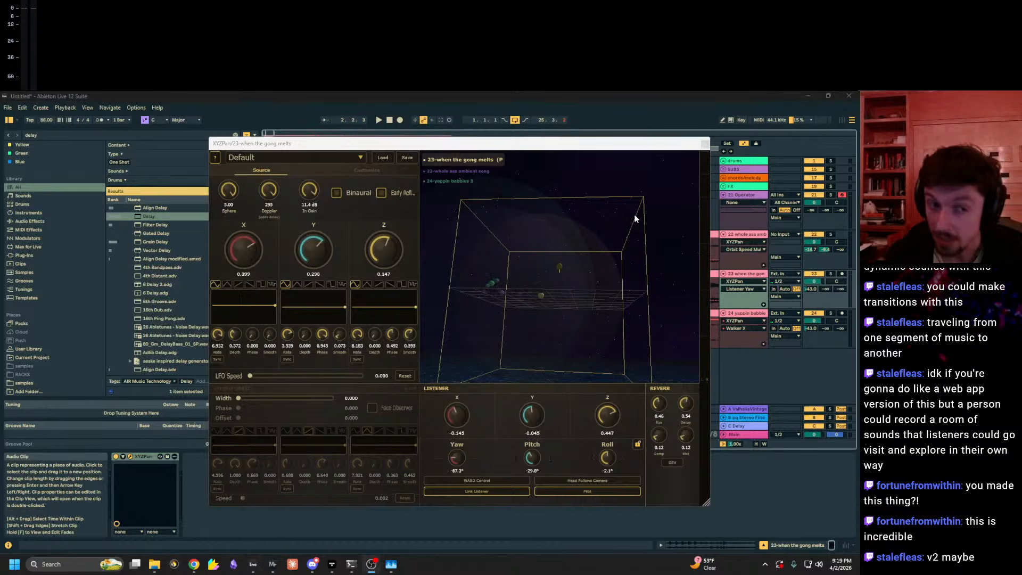
Step: Set the gong source's X position to 0.000 and check its placement around the listener from several angles
drag(621, 197, 570, 244)
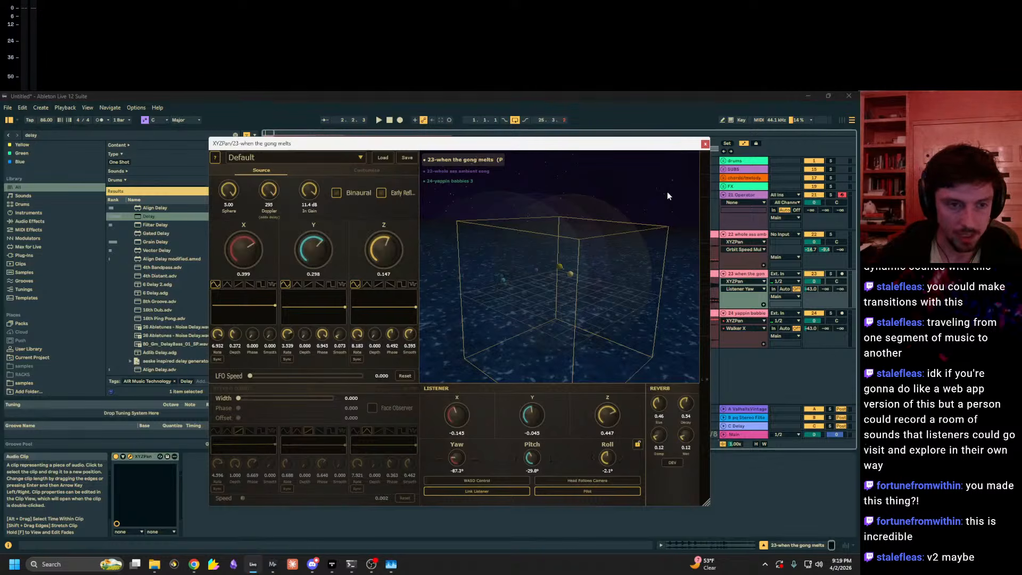
scroll(477, 211, up, 3)
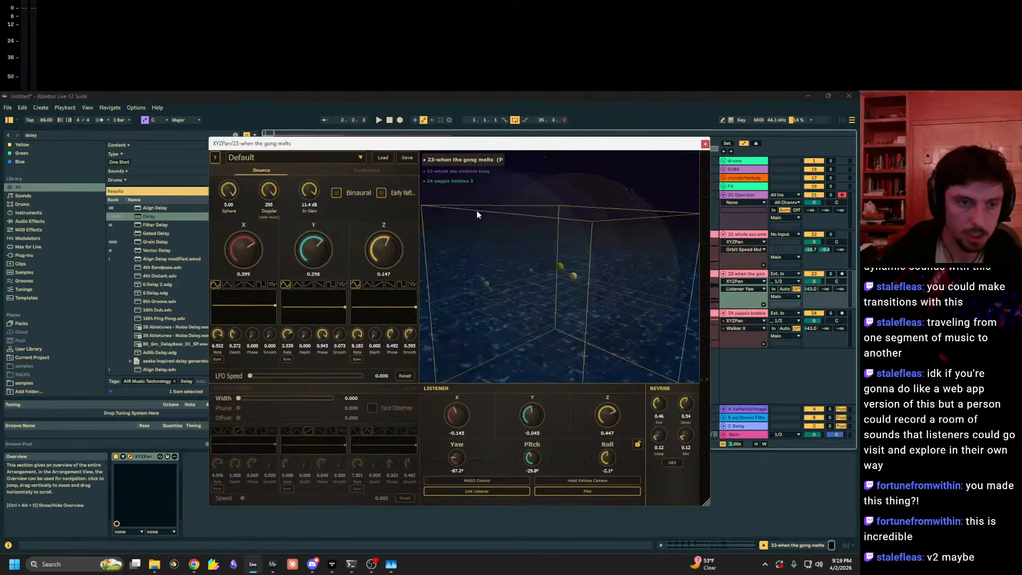
scroll(491, 235, up, 1)
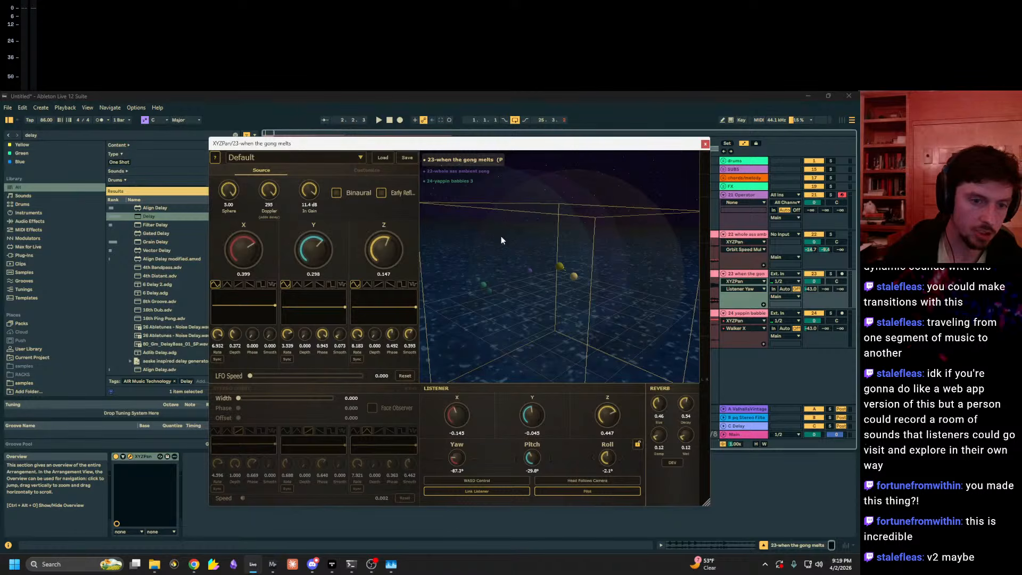
drag(512, 266, 564, 264)
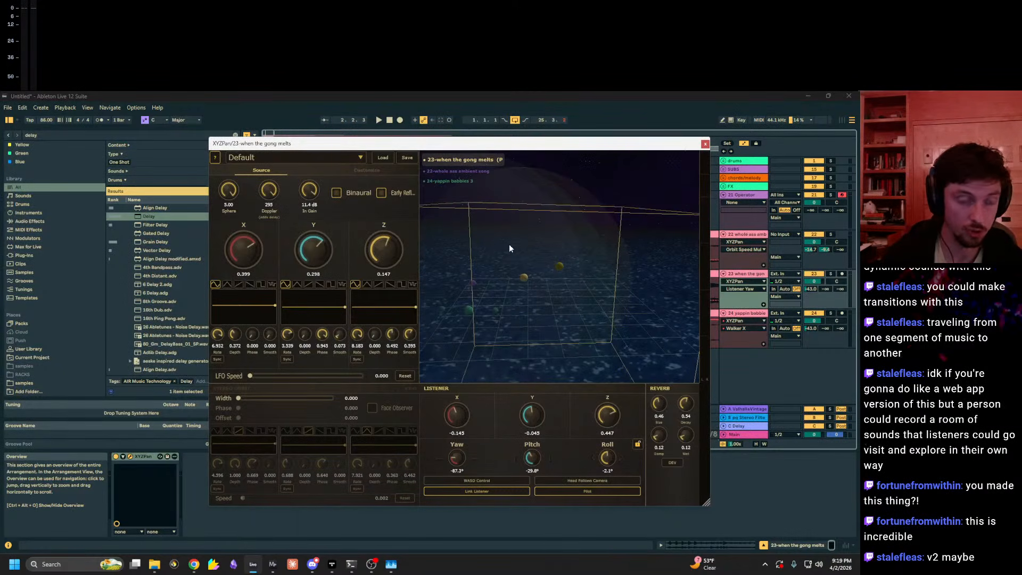
drag(509, 246, 458, 259)
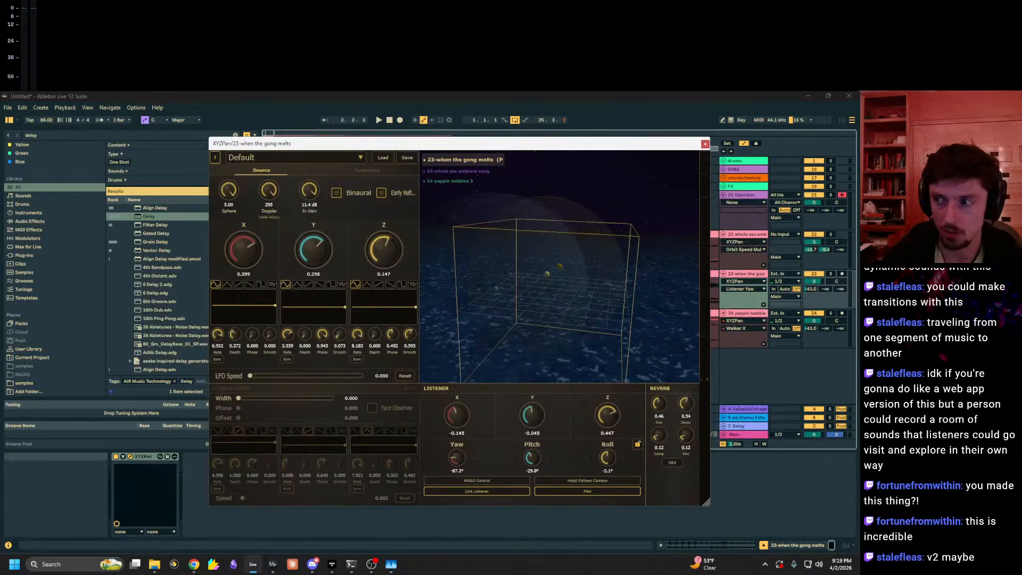
mouse_move(252, 238)
mouse_down()
mouse_move(253, 250)
mouse_move(267, 225)
mouse_move(269, 246)
mouse_up()
drag(469, 250, 469, 293)
mouse_move(243, 250)
mouse_down()
mouse_move(244, 284)
mouse_move(251, 239)
mouse_move(242, 315)
mouse_move(245, 223)
mouse_move(241, 283)
mouse_move(238, 257)
mouse_up()
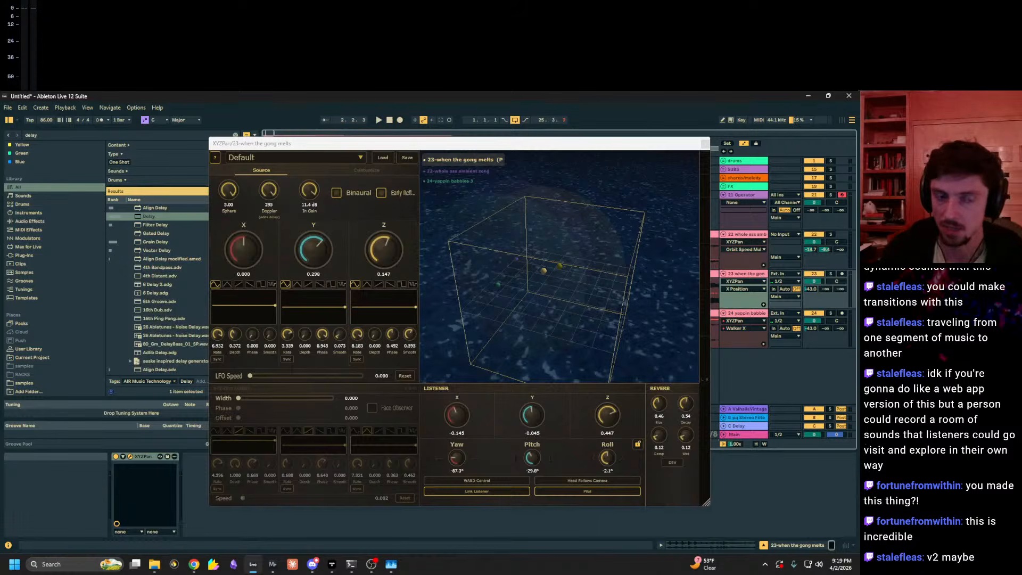
scroll(531, 287, up, 8)
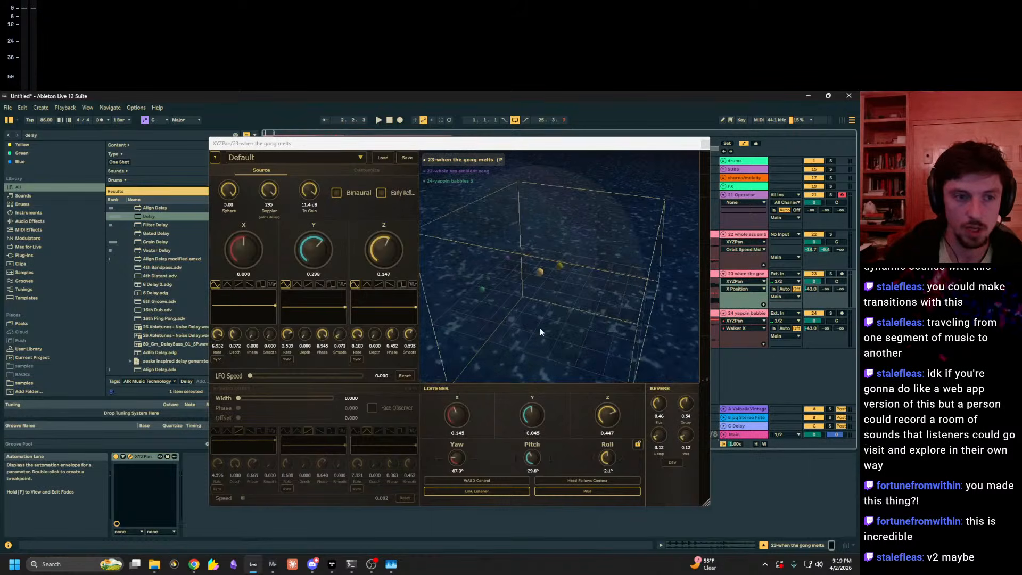
drag(531, 340, 552, 359)
scroll(555, 337, down, 6)
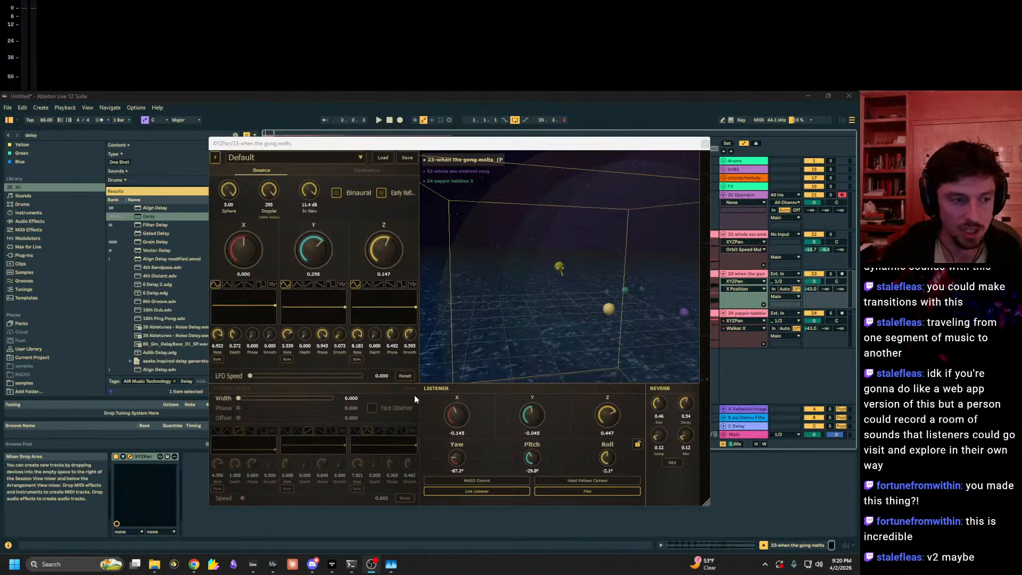
Step: Set the gong source's stereo orbit width to 0.560 and inspect its spread around the listener from several angles
mouse_move(266, 401)
mouse_down()
mouse_move(250, 399)
mouse_move(318, 395)
mouse_move(282, 398)
mouse_up()
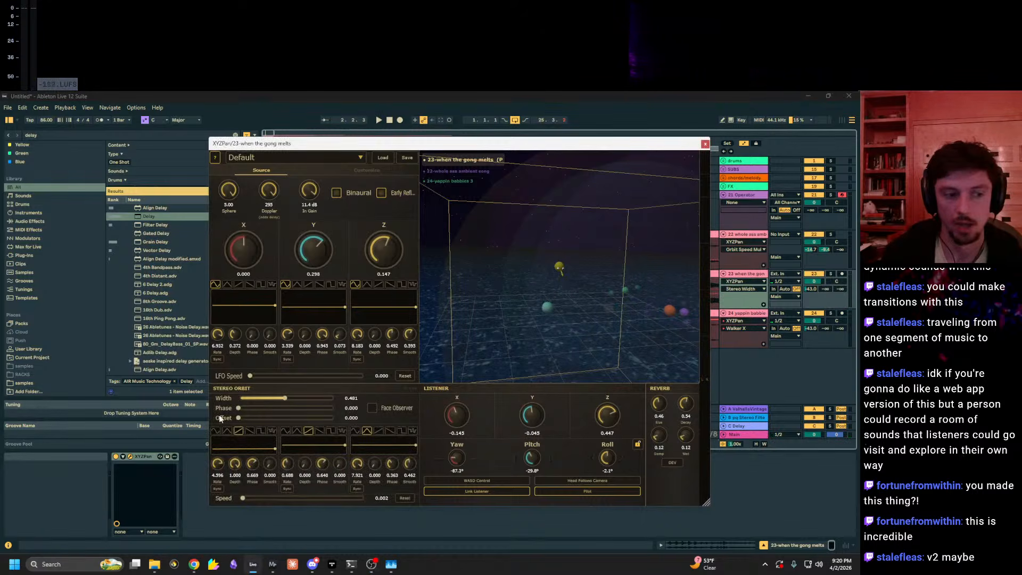
mouse_move(286, 399)
mouse_down()
mouse_move(306, 405)
mouse_move(244, 398)
mouse_move(310, 398)
mouse_move(293, 399)
mouse_up()
drag(658, 272, 626, 302)
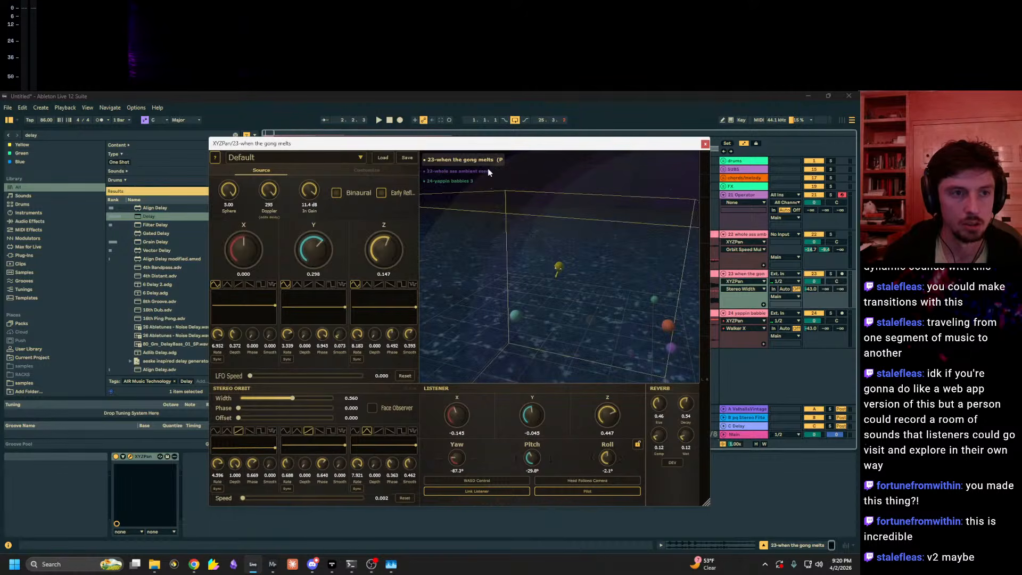
scroll(483, 166, up, 1)
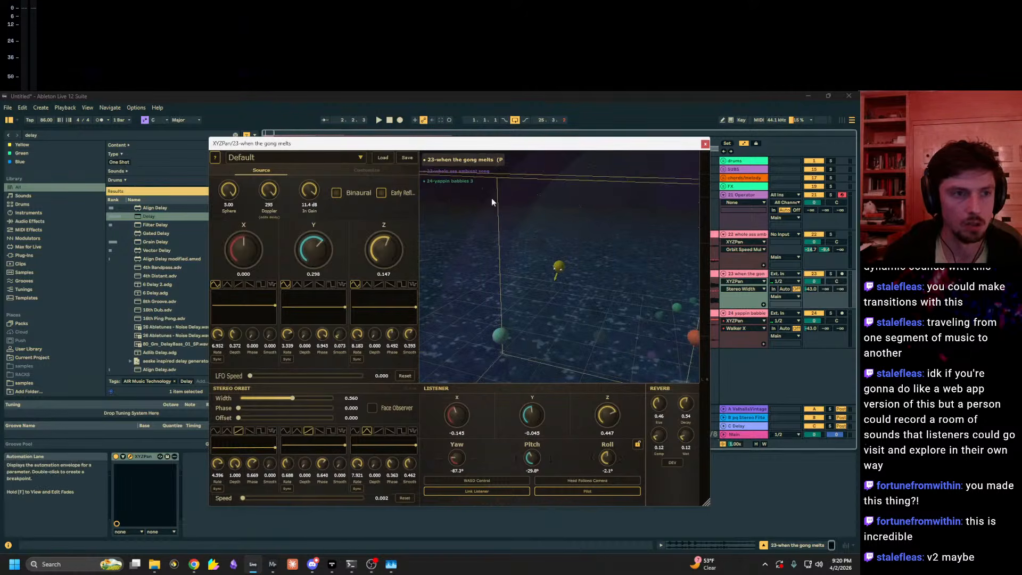
drag(580, 240, 561, 262)
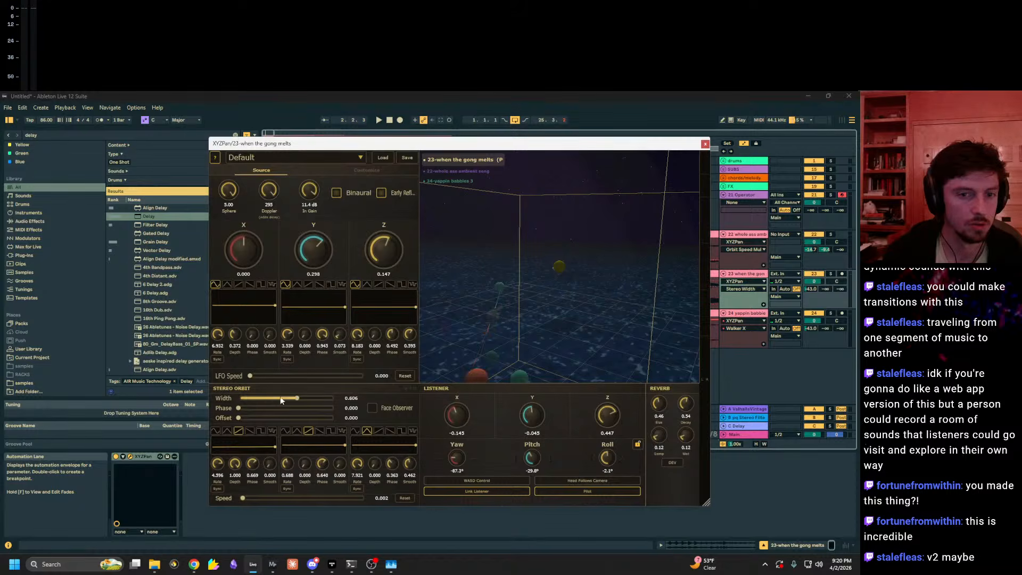
Step: Try narrower and wider stereo orbit widths on the gong source, ending at 0.301
drag(273, 395, 276, 394)
click(752, 274)
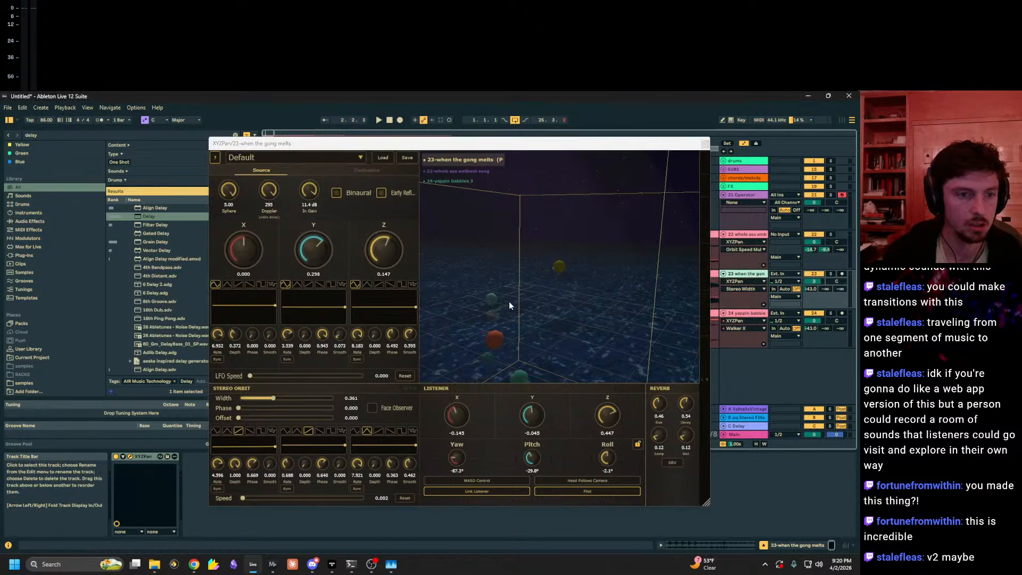
drag(273, 398, 322, 400)
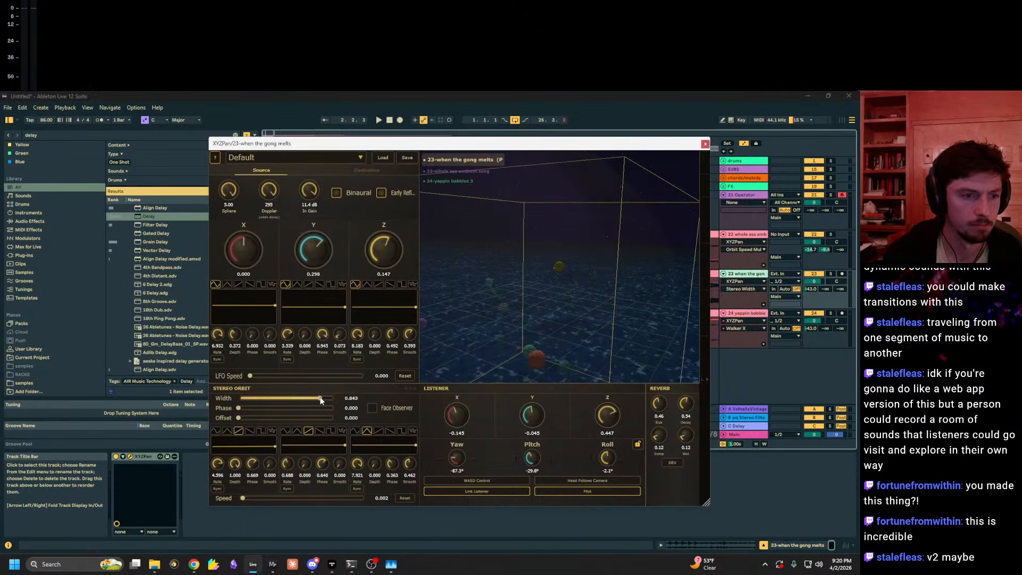
drag(257, 402, 269, 402)
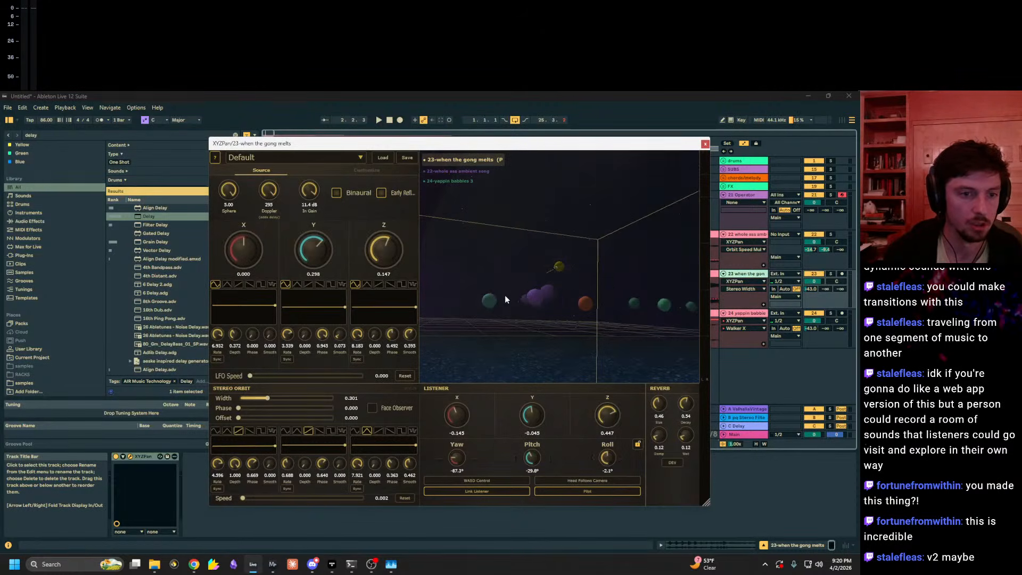
Step: Set the ambient song source's stereo orbit width to 0.185 and return to the gong source
click(456, 170)
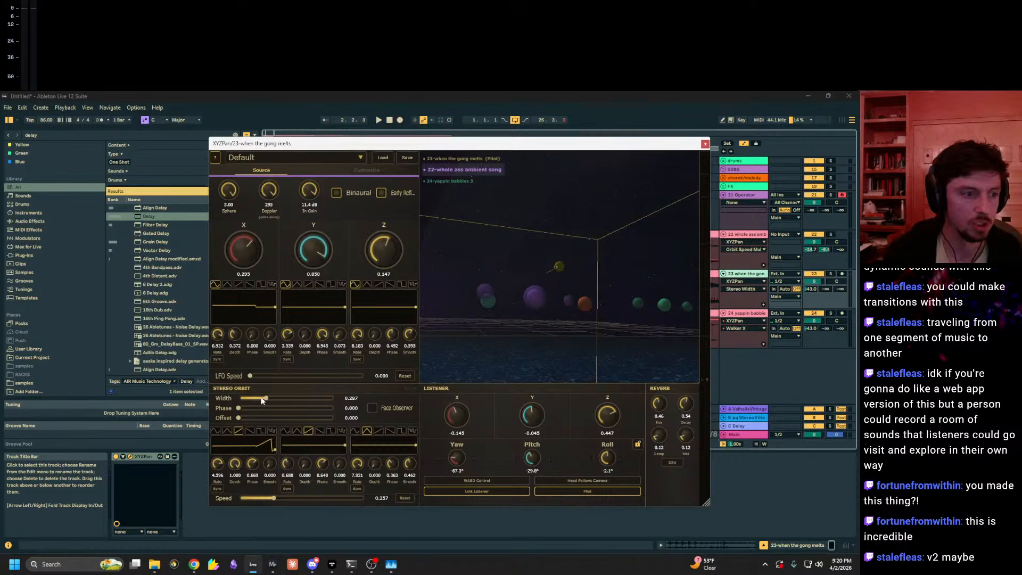
drag(289, 398, 257, 398)
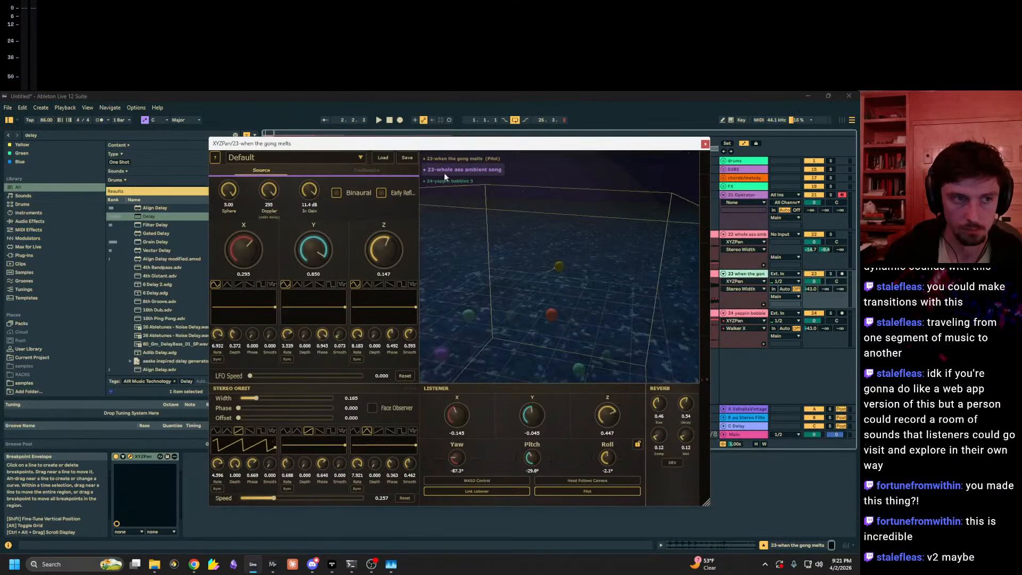
click(448, 159)
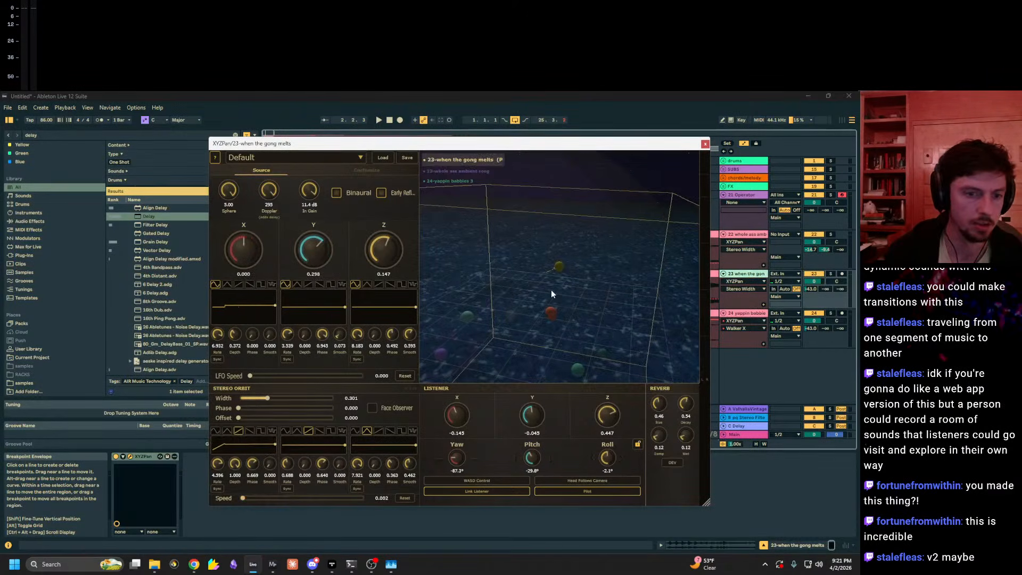
Step: During playback, set the yappin babbies 3 source's stereo orbit width to 0.676 and its orbit speed to 0.106
key(space)
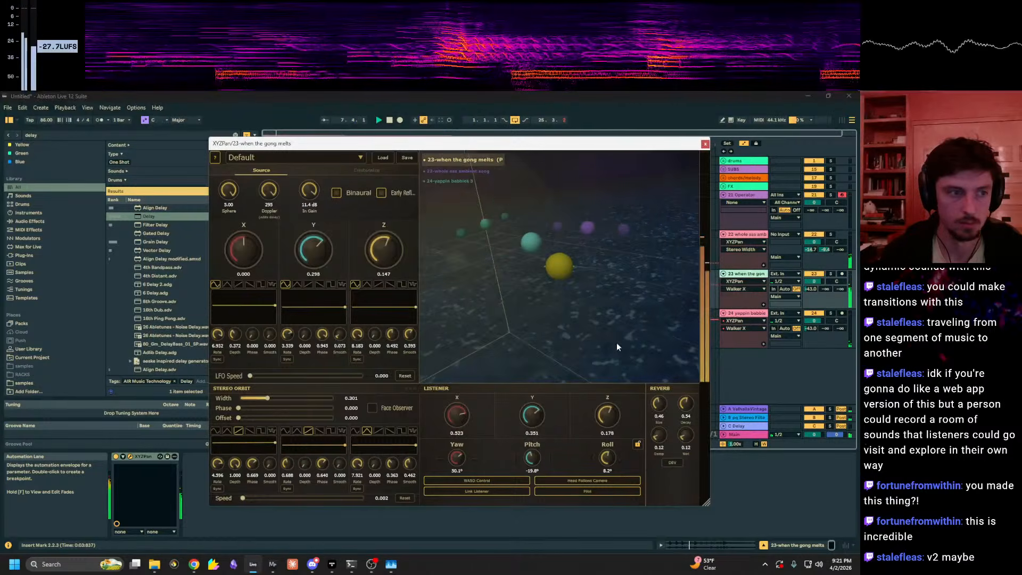
click(454, 180)
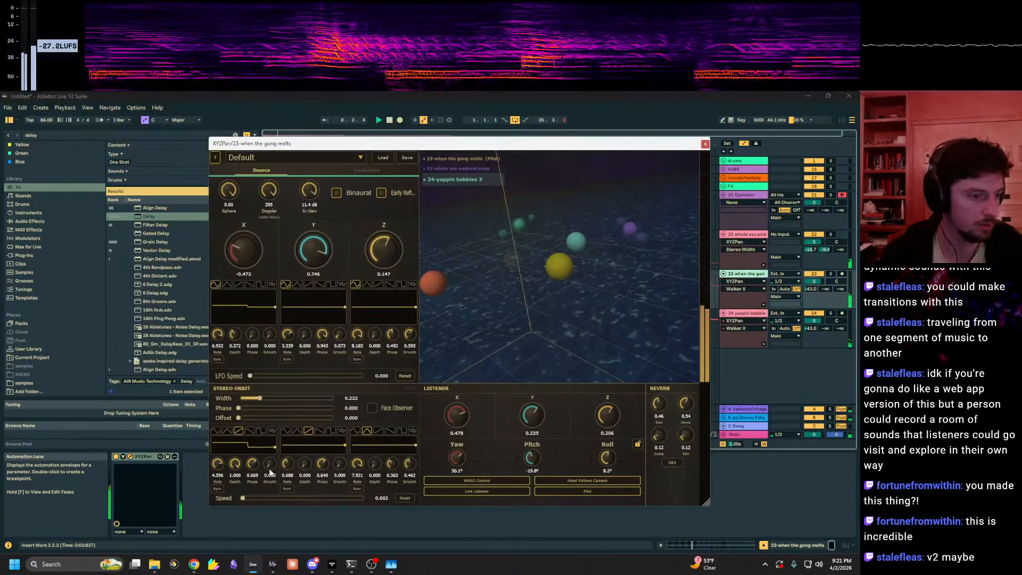
drag(258, 493, 370, 496)
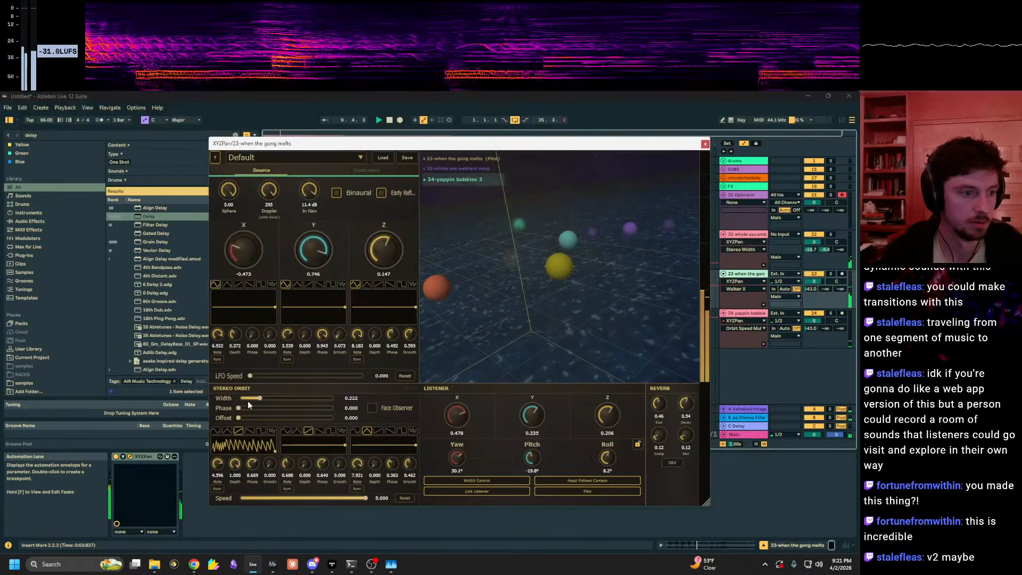
drag(248, 401, 304, 398)
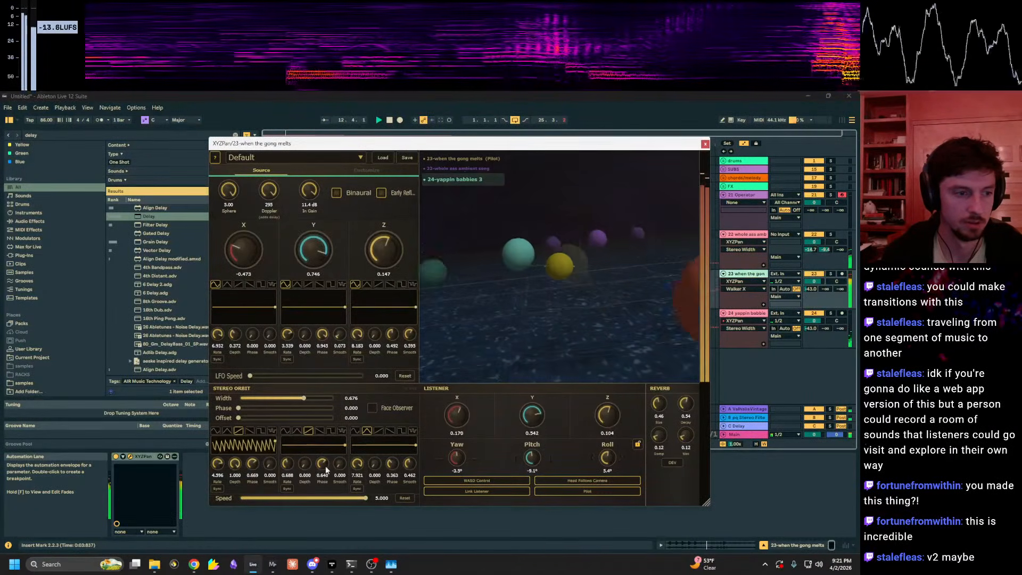
drag(365, 498, 263, 501)
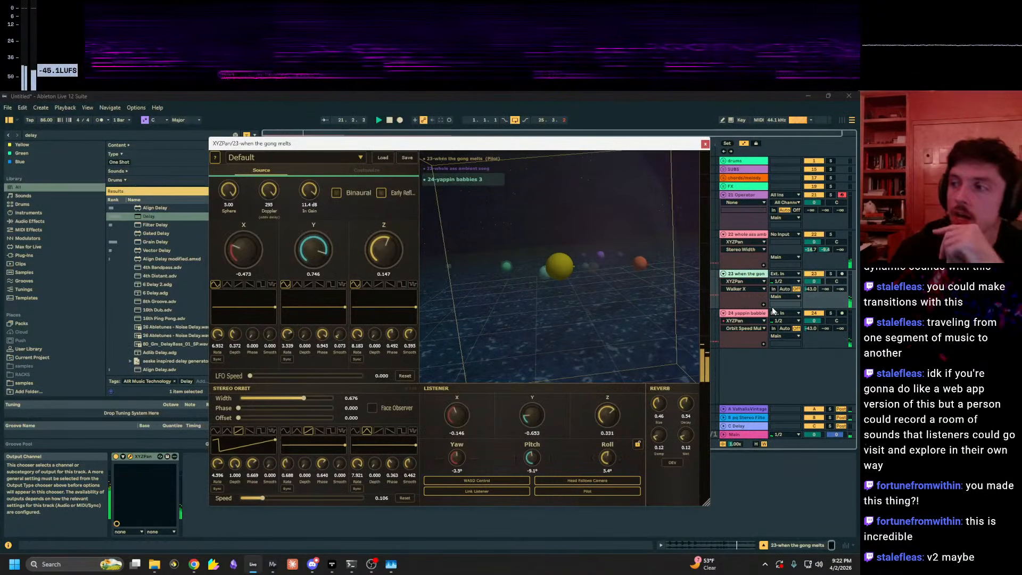
Step: Fly the listener forward toward the sources, to about X -0.055, Y -0.297 and Z 0.263
click(820, 300)
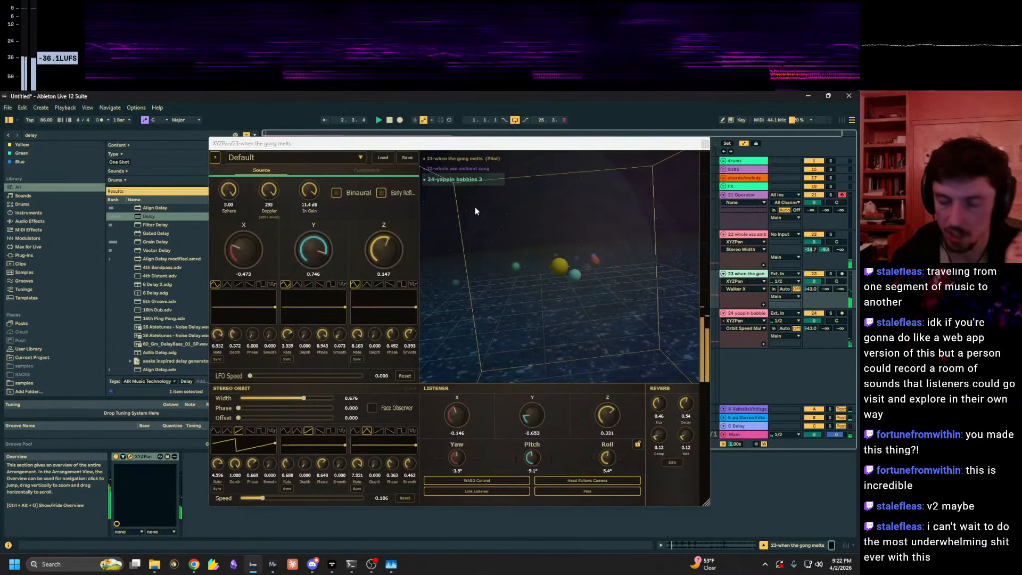
drag(495, 222, 511, 236)
key(w)
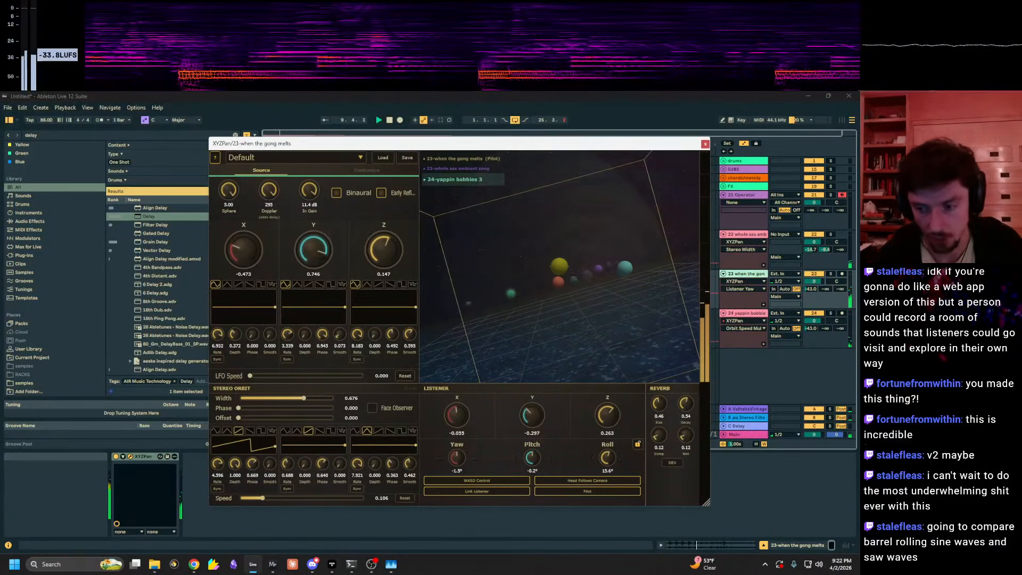
key(alt+Tab)
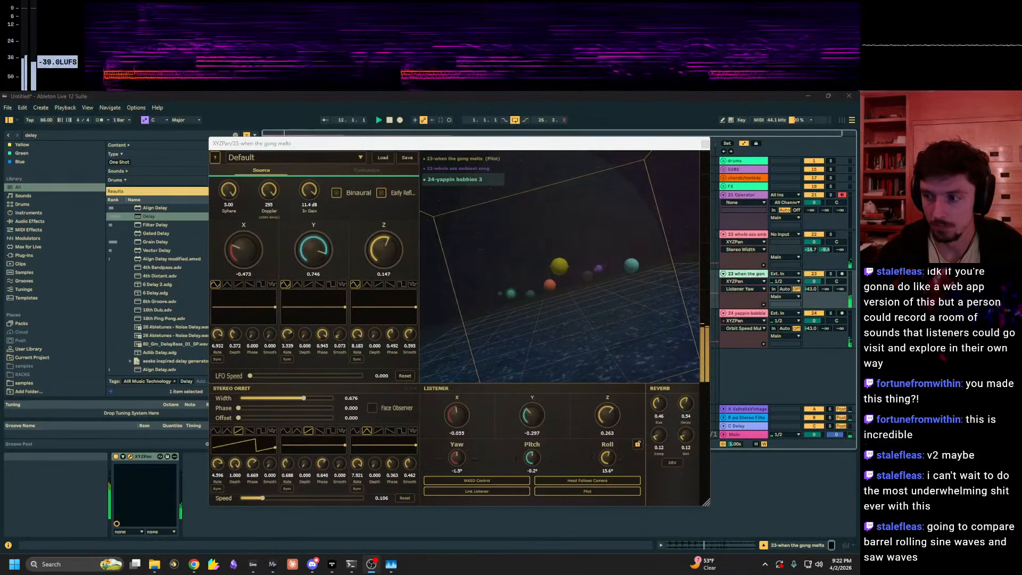
key(alt+Tab)
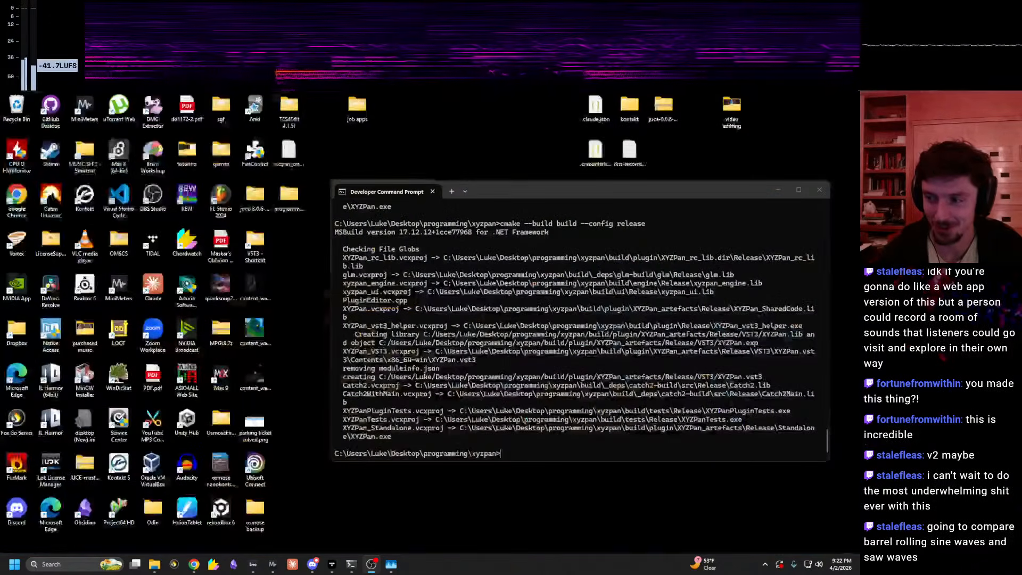
key(alt+Tab)
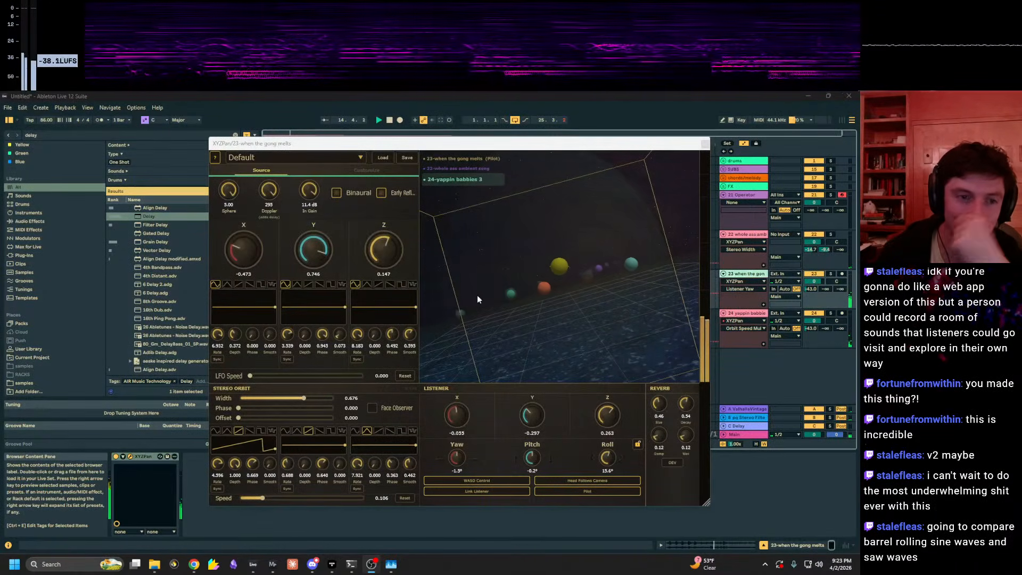
Step: Check the X-axis settings among XYZPan's developer options and move the plugin window lower over the arrangement
click(671, 463)
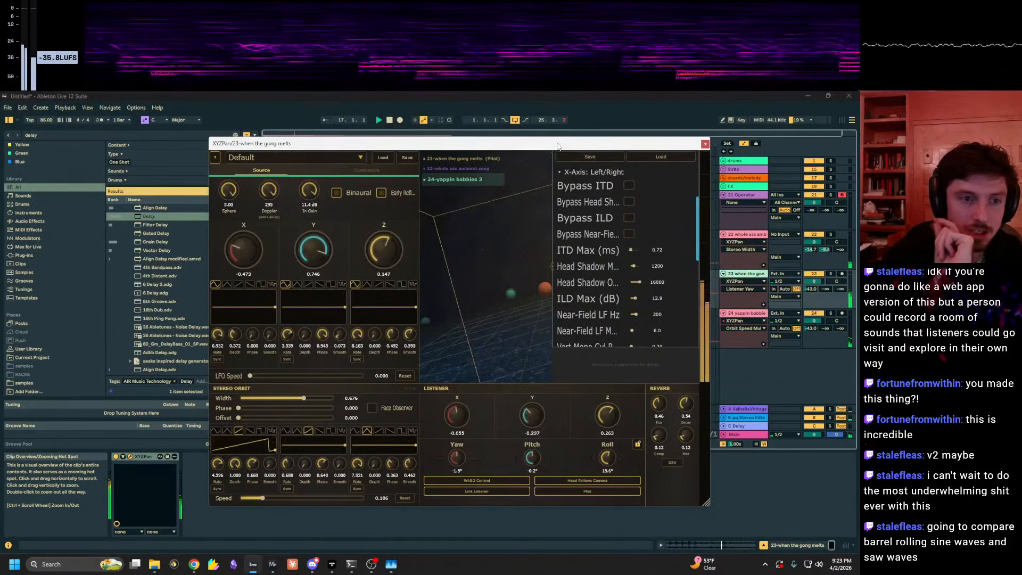
drag(558, 145, 560, 169)
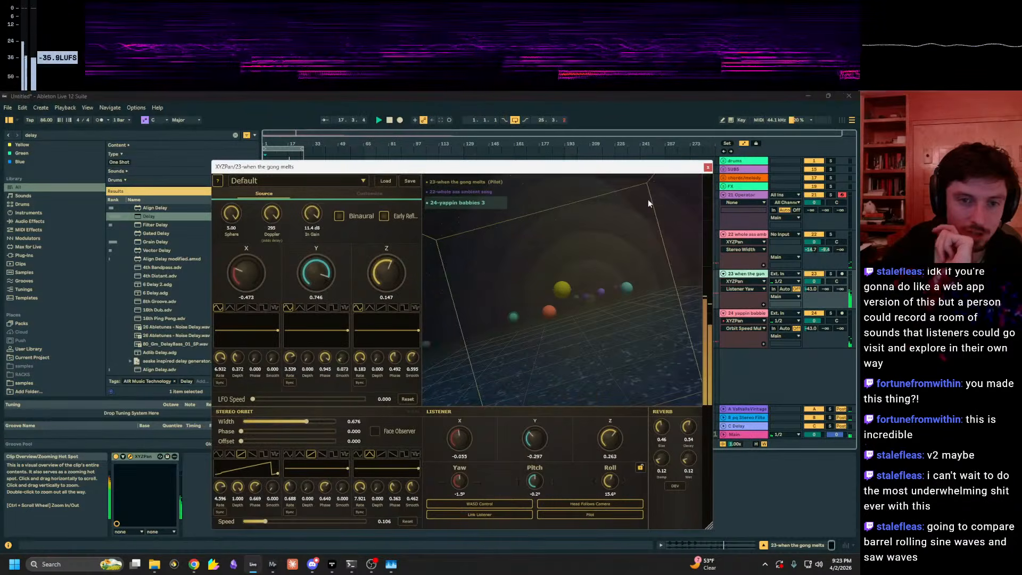
Step: Insert a MIDI track below the yappin babbies track and load Operator on it
click(745, 313)
key(ctrl+shift+t)
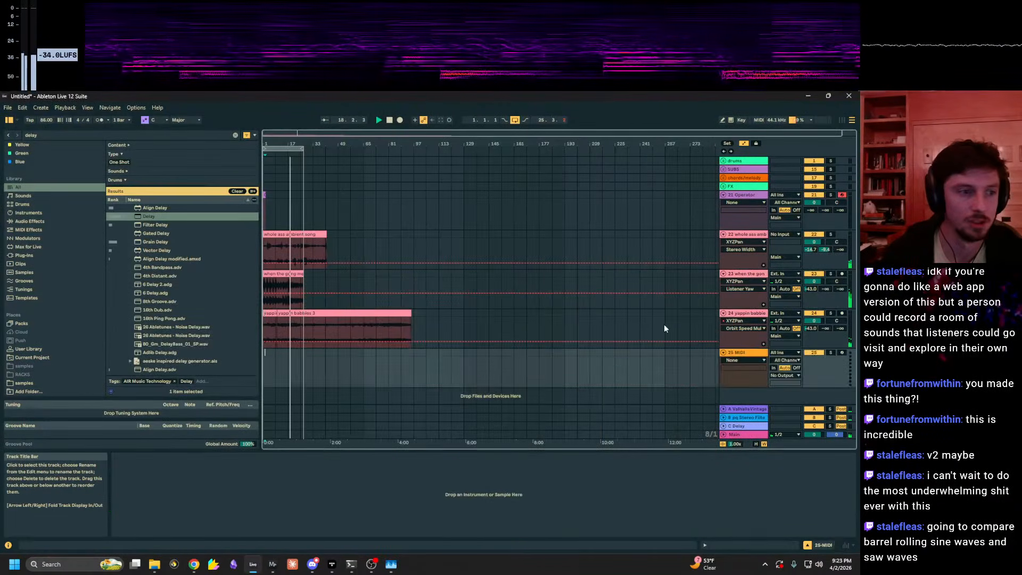
key(ctrl+f)
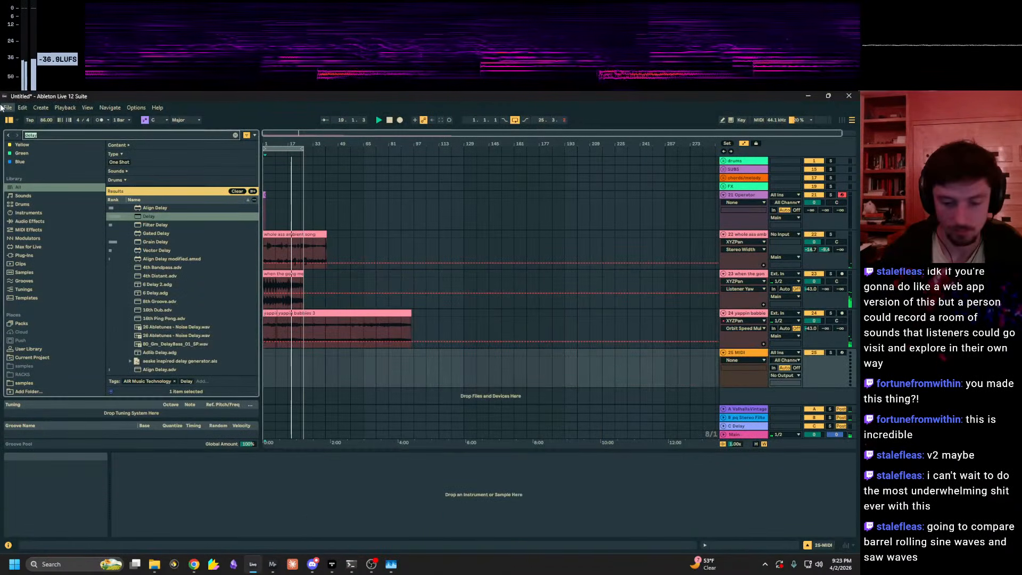
text(ope)
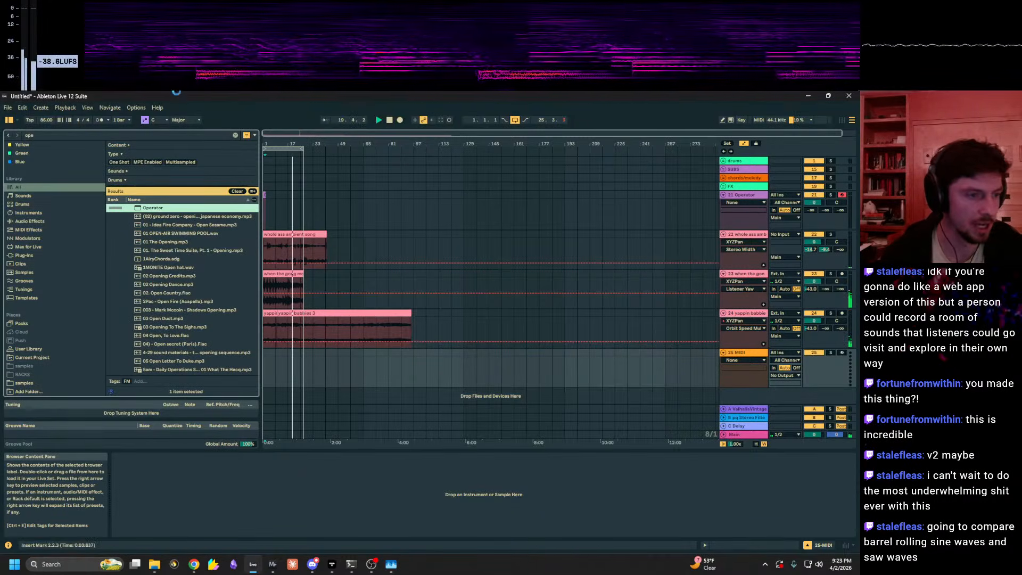
key(Return)
Step: Solo the new Operator track, with the arrangement showing its opening bars in detail
drag(285, 143, 414, 456)
click(429, 373)
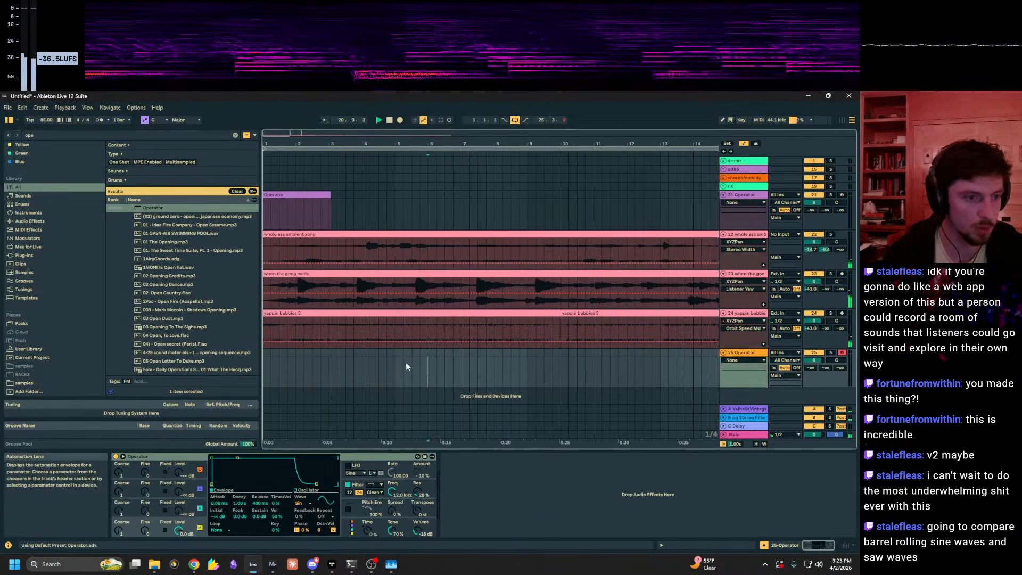
drag(390, 363, 271, 342)
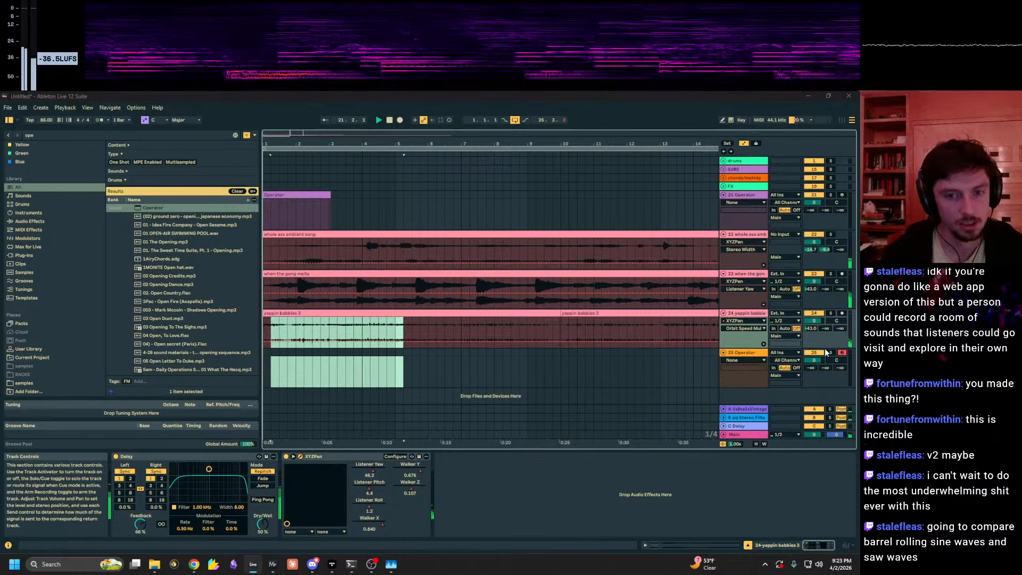
click(831, 349)
click(831, 352)
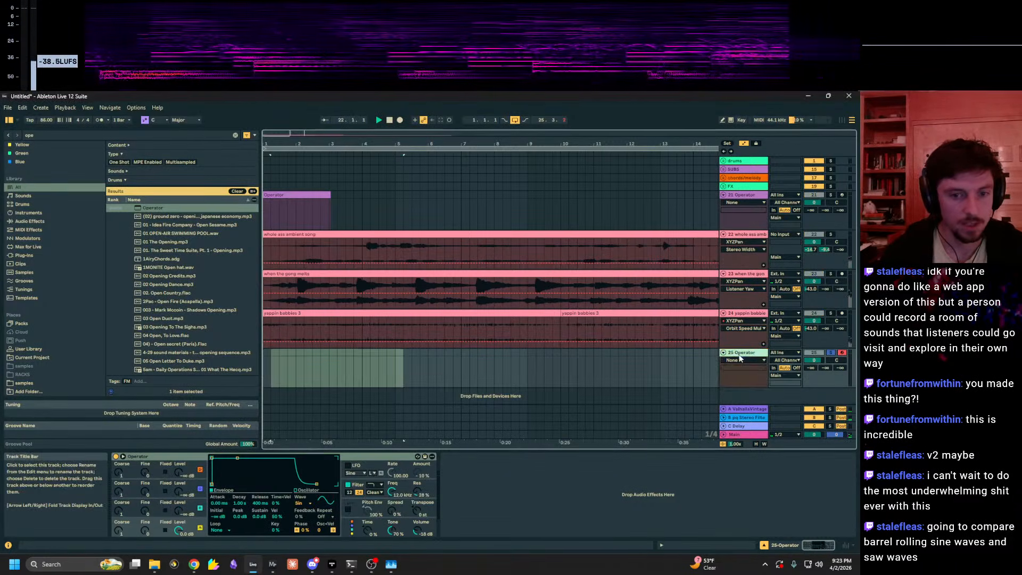
Step: Find XYZPan in the browser and add it after Operator on the Operator track
key(ctrl+f)
text(xyz)
click(149, 208)
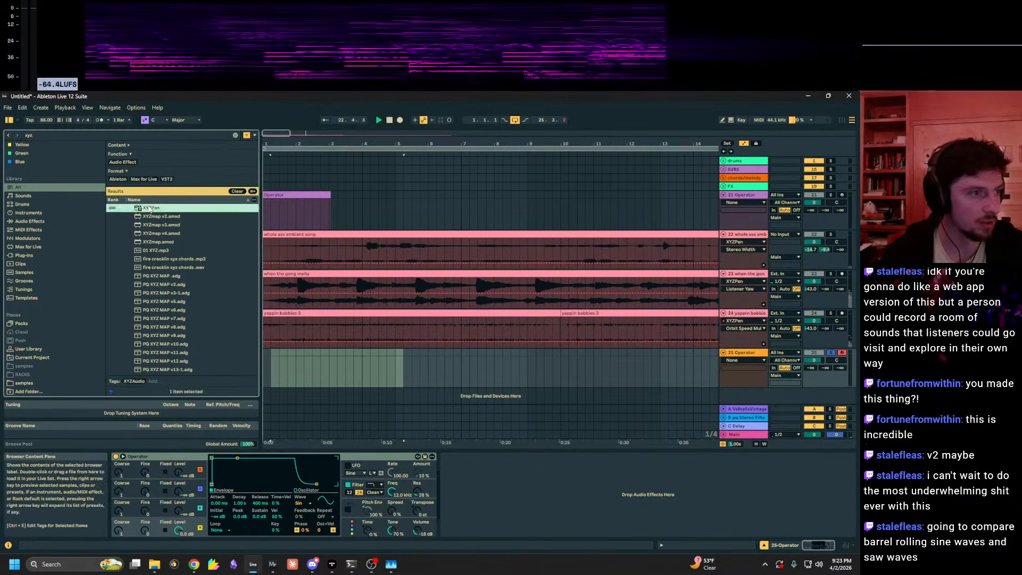
drag(326, 368, 327, 370)
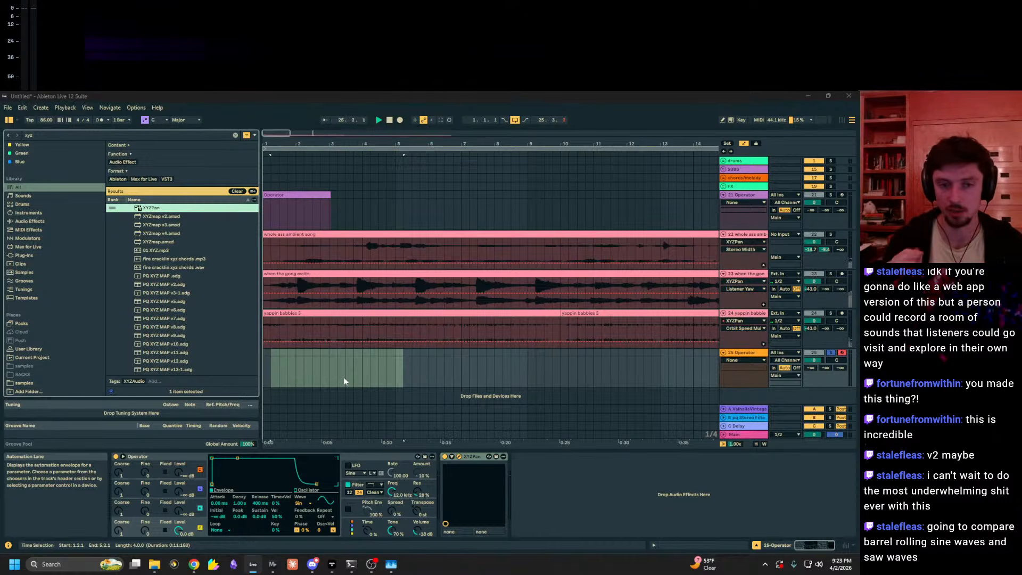
Step: Select the range 1.1.1 to 5.1.1 on the Operator track and create a one-beat MIDI clip in bar 4
key(space)
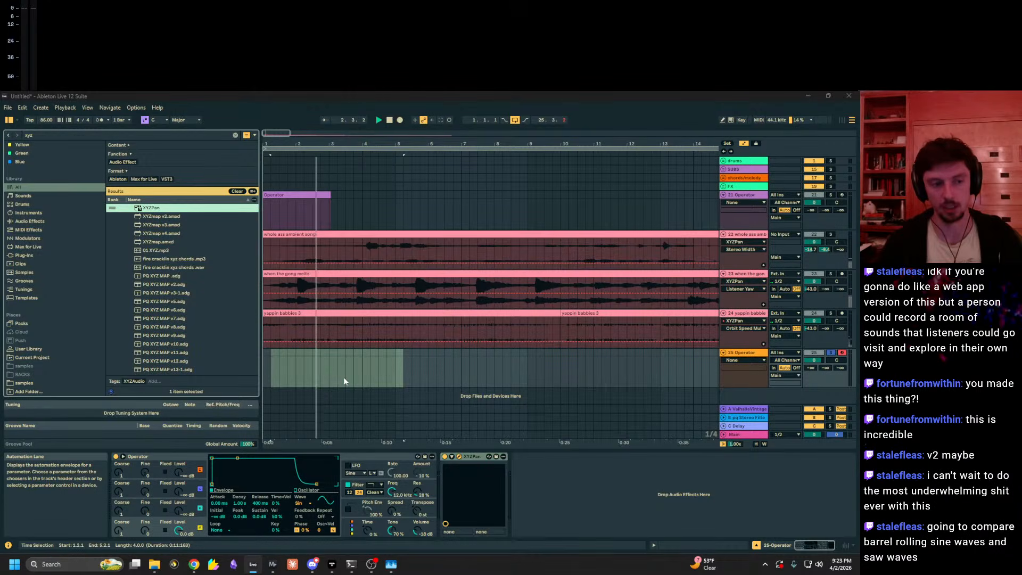
click(405, 364)
drag(397, 368, 165, 363)
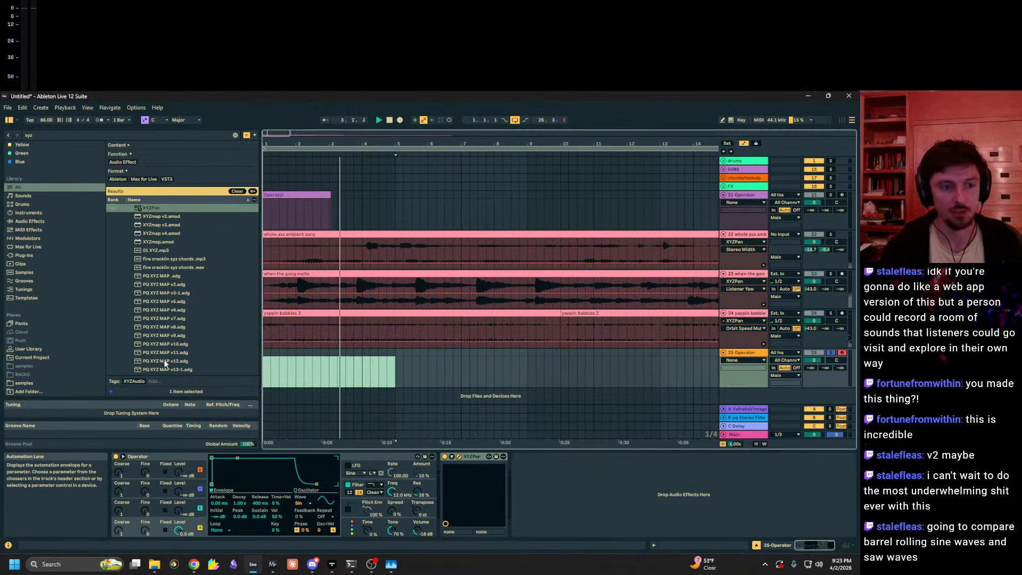
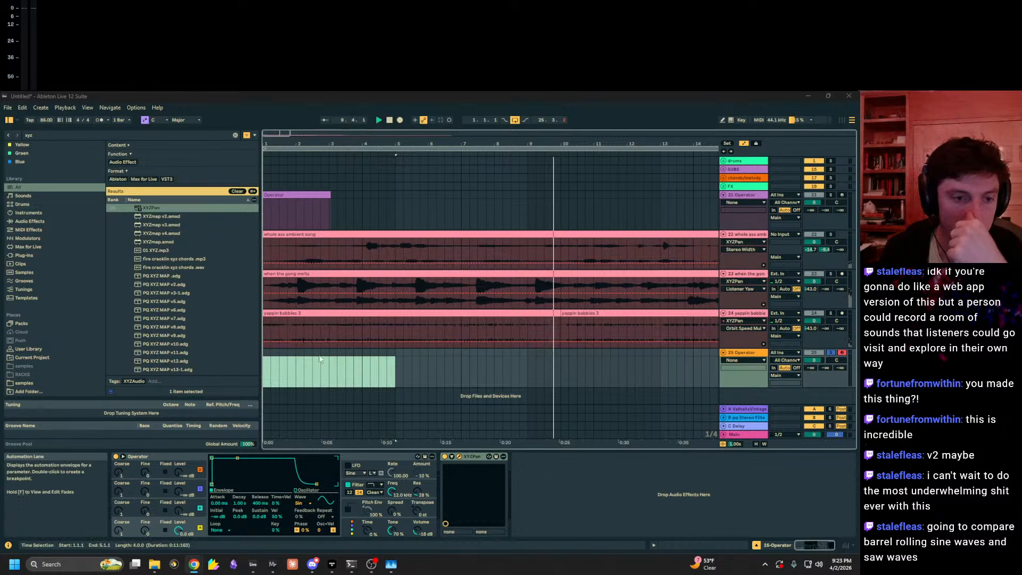
double_click(393, 357)
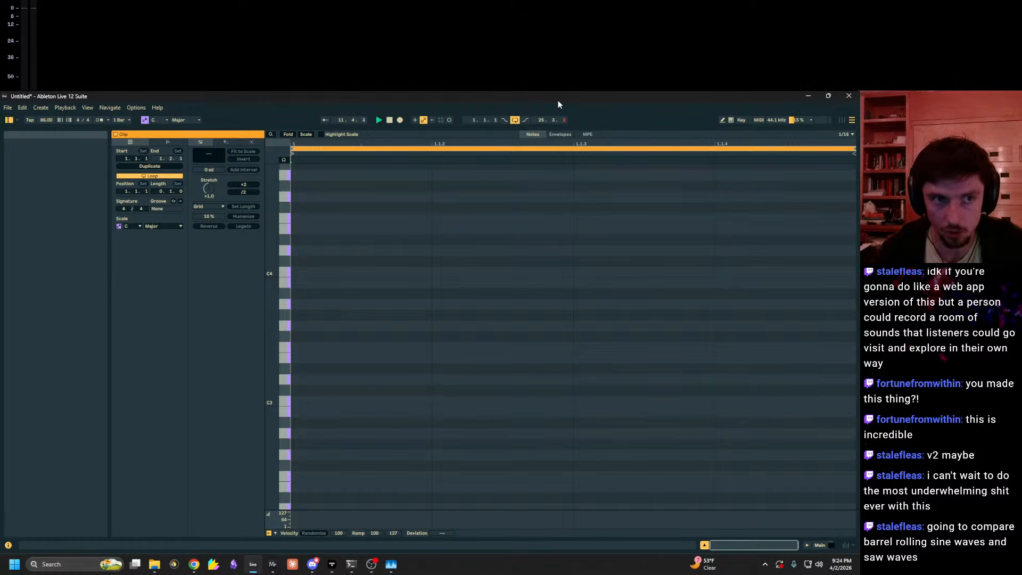
click(824, 545)
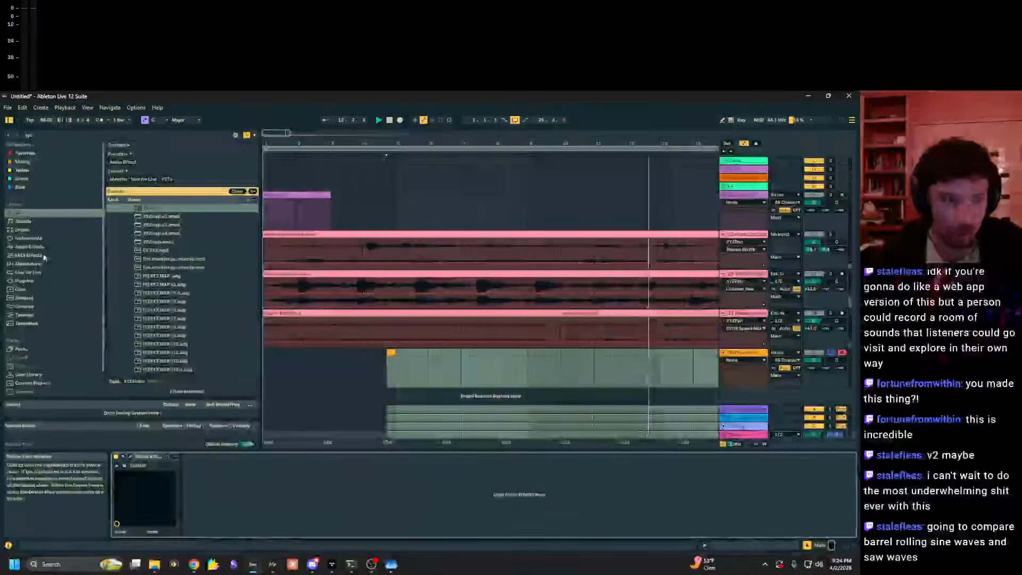
Step: Delete the one-beat MIDI clip in bar 4 from the new Operator track
drag(404, 365, 381, 372)
key(a)
key(Delete)
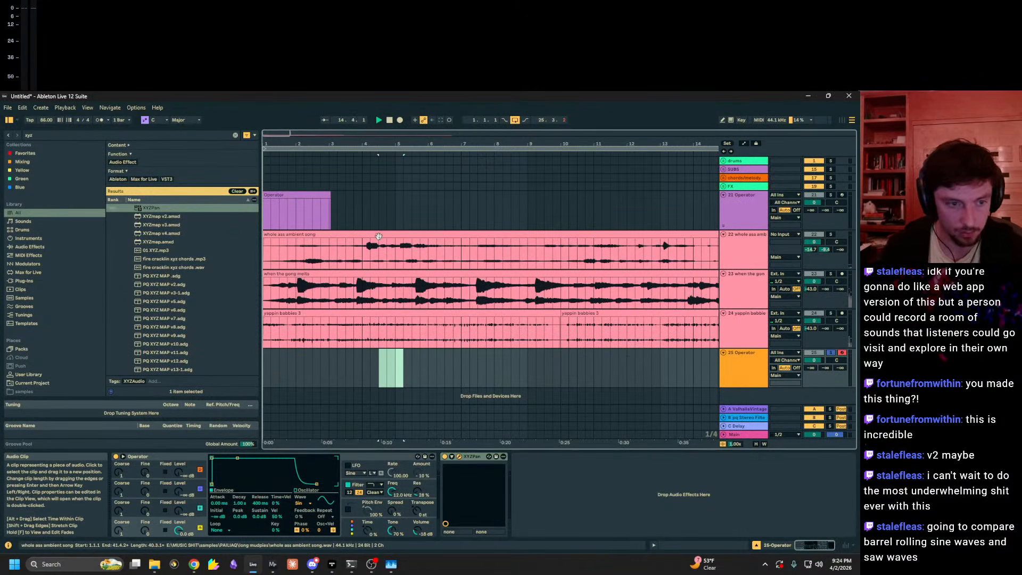
drag(407, 365, 114, 358)
click(403, 372)
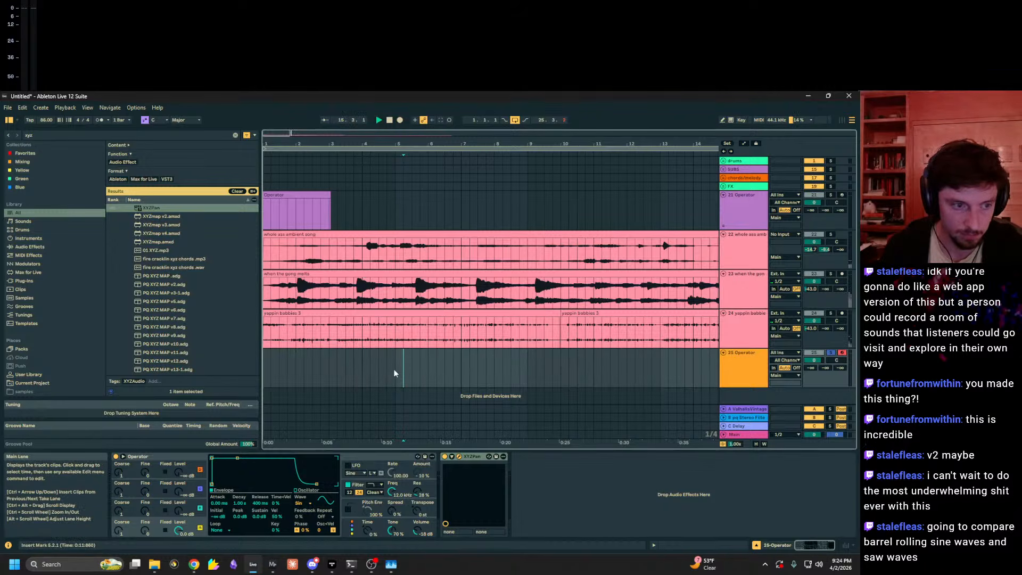
Step: Create an empty MIDI clip spanning 1.1.1 to 5.1.1 on the Operator track
drag(395, 373, 264, 370)
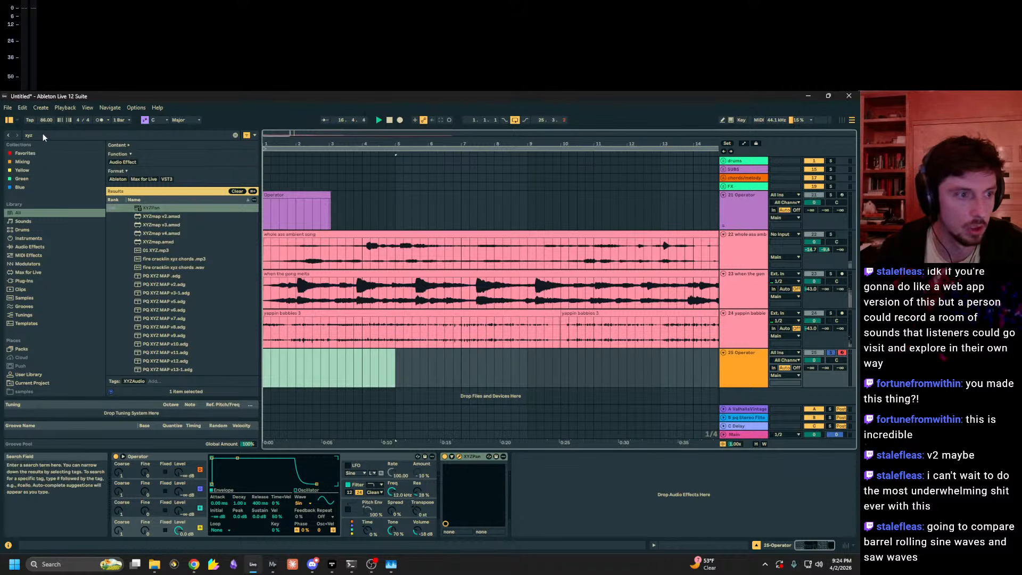
double_click(397, 360)
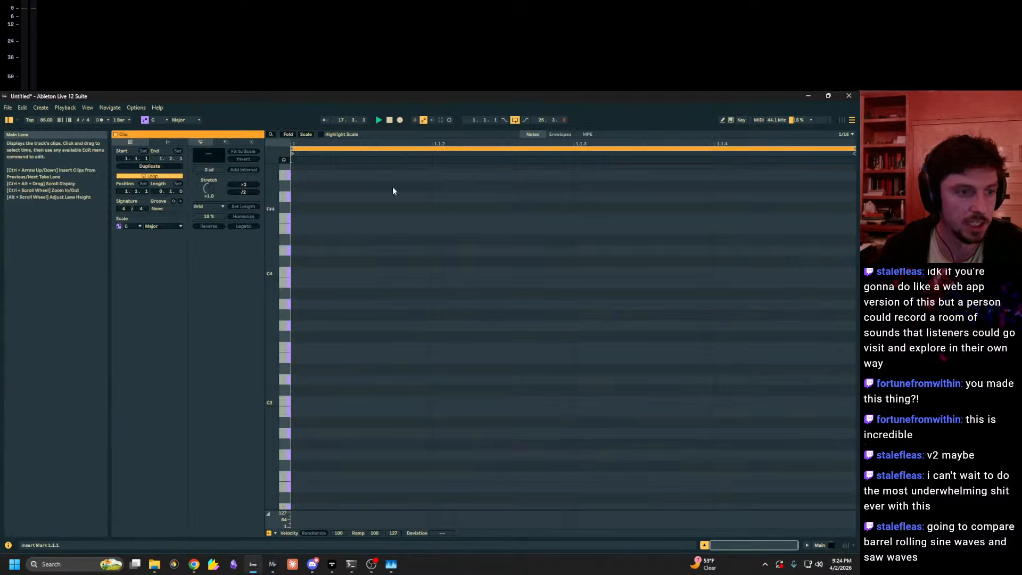
drag(378, 129, 308, 511)
drag(393, 378, 178, 391)
key(ctrl+shift+m)
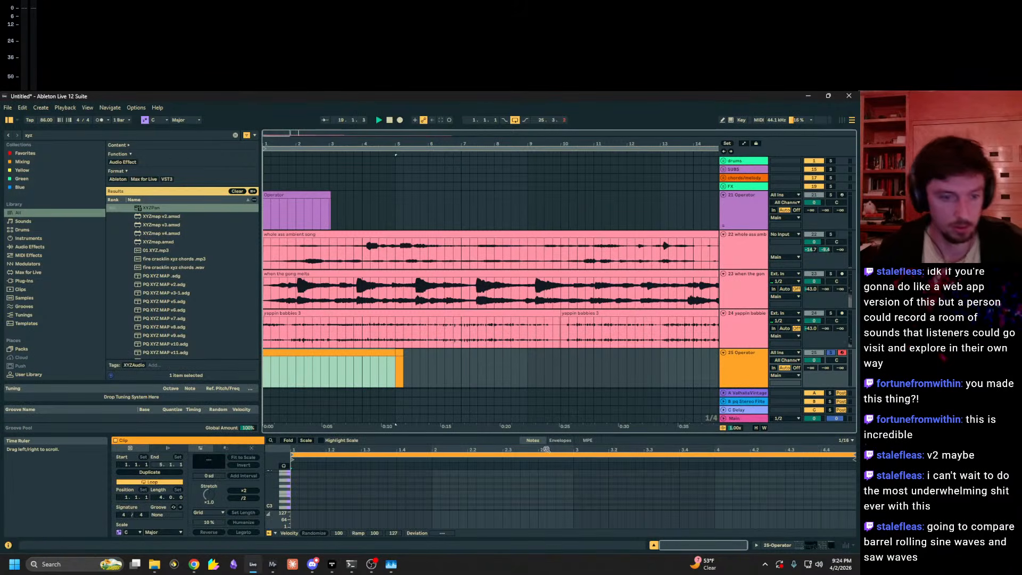
Step: Add a C1 note held through the whole four-bar clip, and return to the Operator track's devices
drag(543, 433, 545, 301)
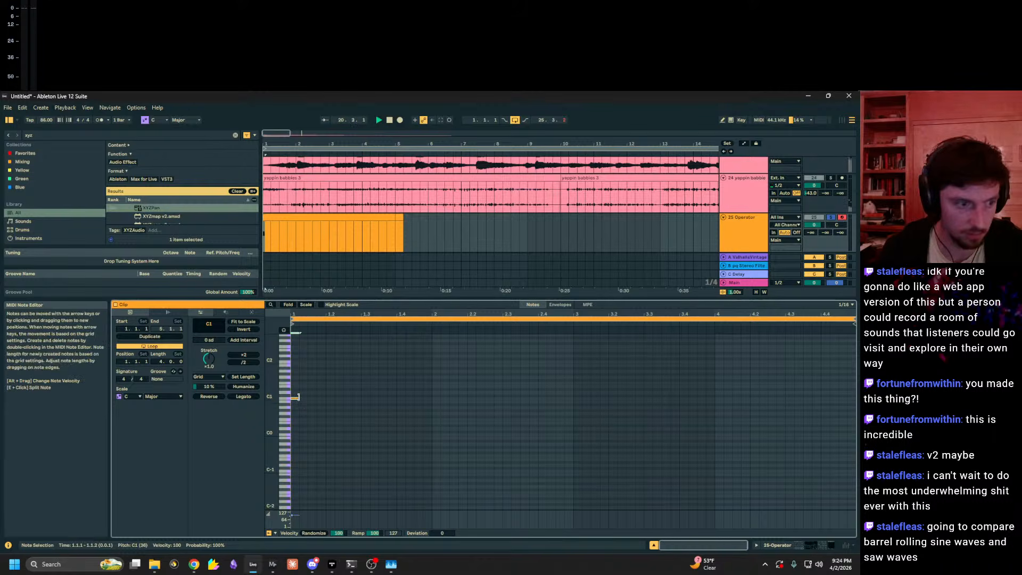
drag(293, 399, 715, 399)
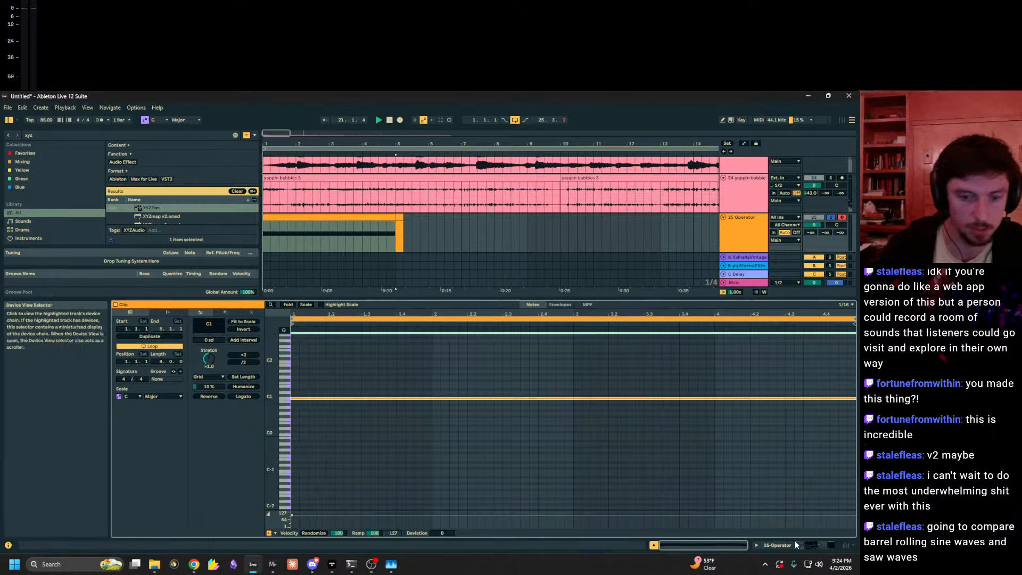
click(796, 543)
click(371, 354)
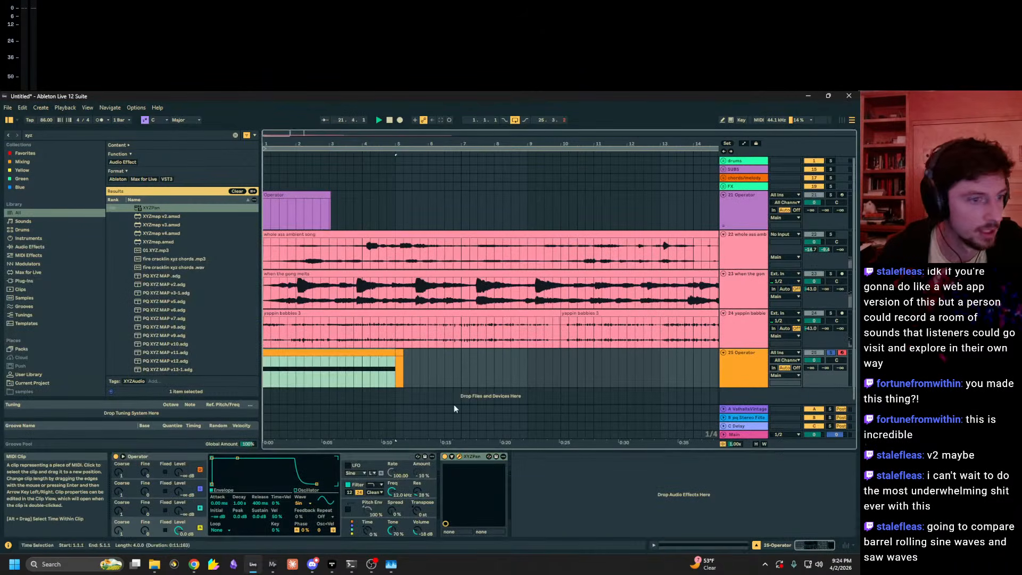
click(699, 545)
click(794, 543)
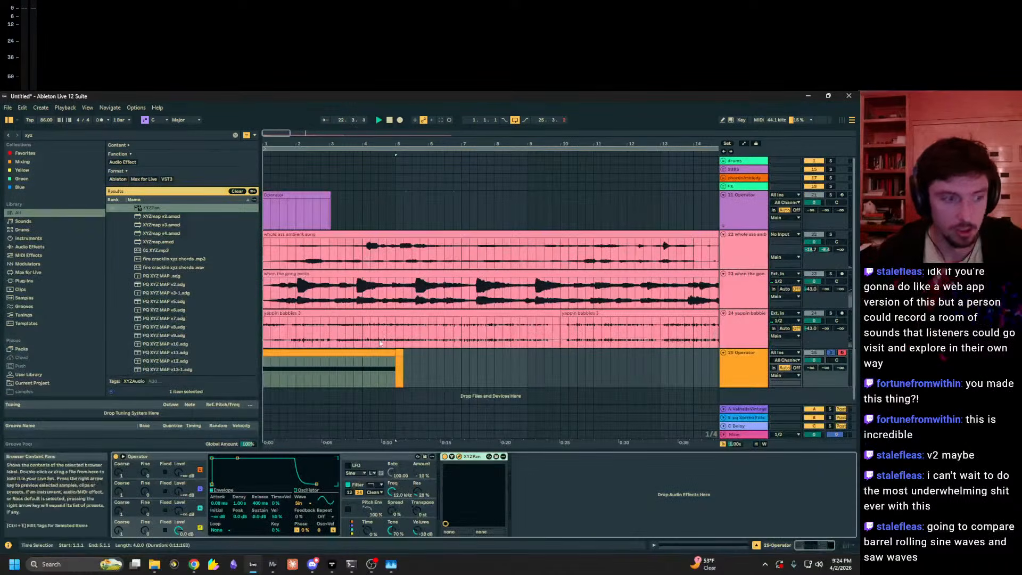
Step: Zoom the arrangement in on its opening bars, open the Operator track's XYZPan window and enlarge it
click(316, 348)
drag(270, 141, 271, 212)
click(732, 365)
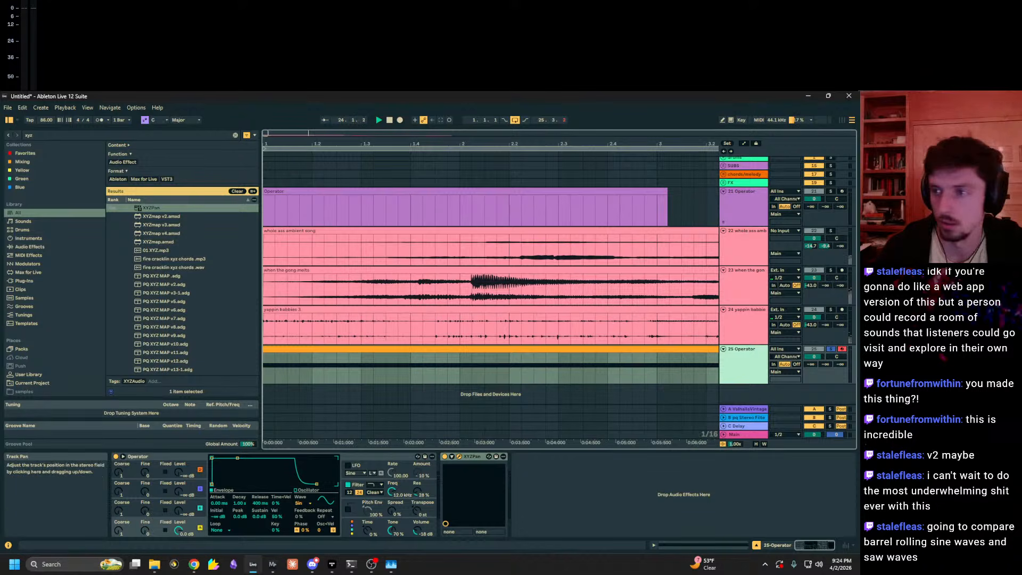
drag(860, 392, 687, 393)
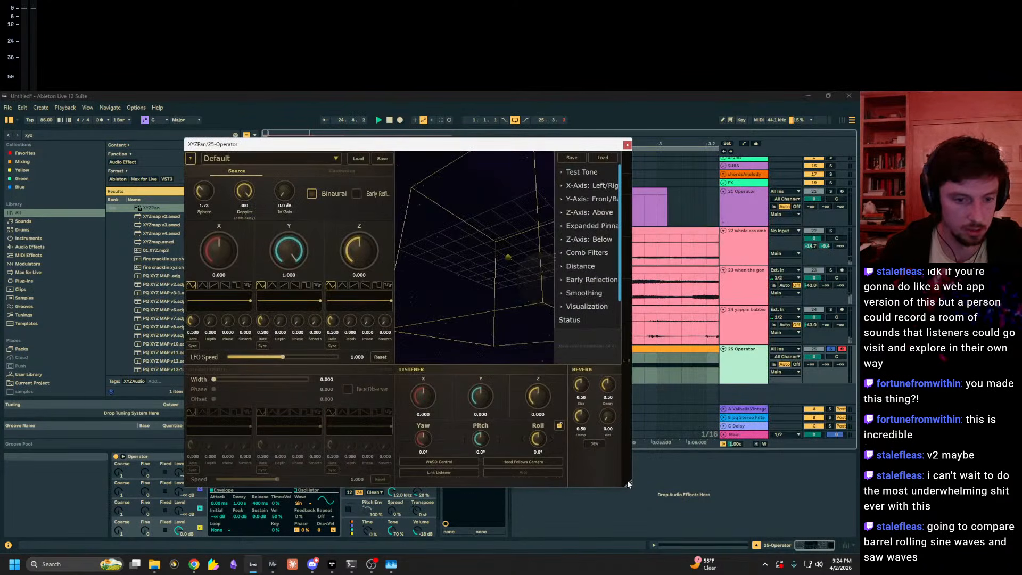
drag(630, 483, 683, 503)
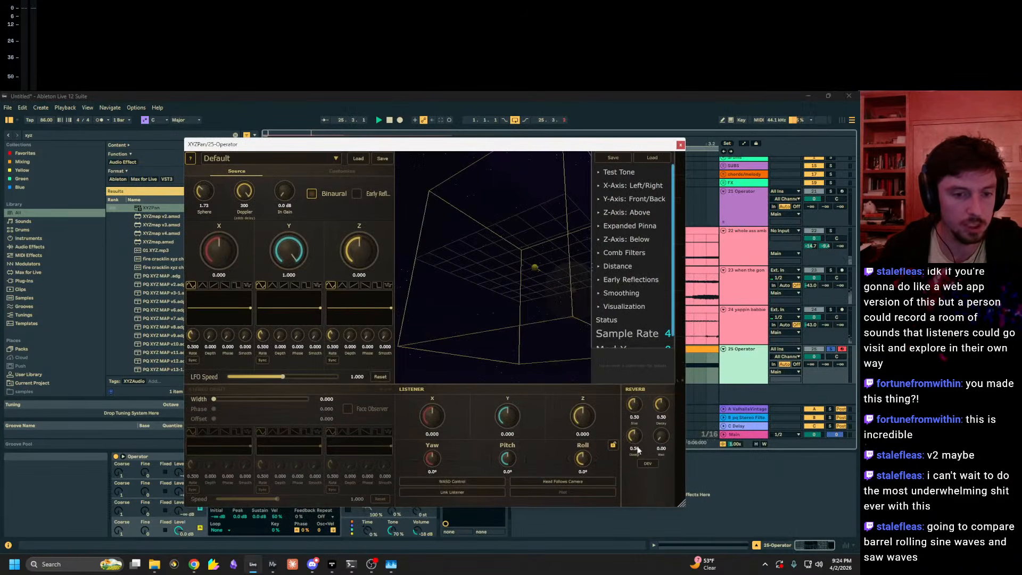
Step: Hide XYZPan's developer settings panel and try Link Listener with the other tracks' instances
click(649, 464)
scroll(561, 267, up, 5)
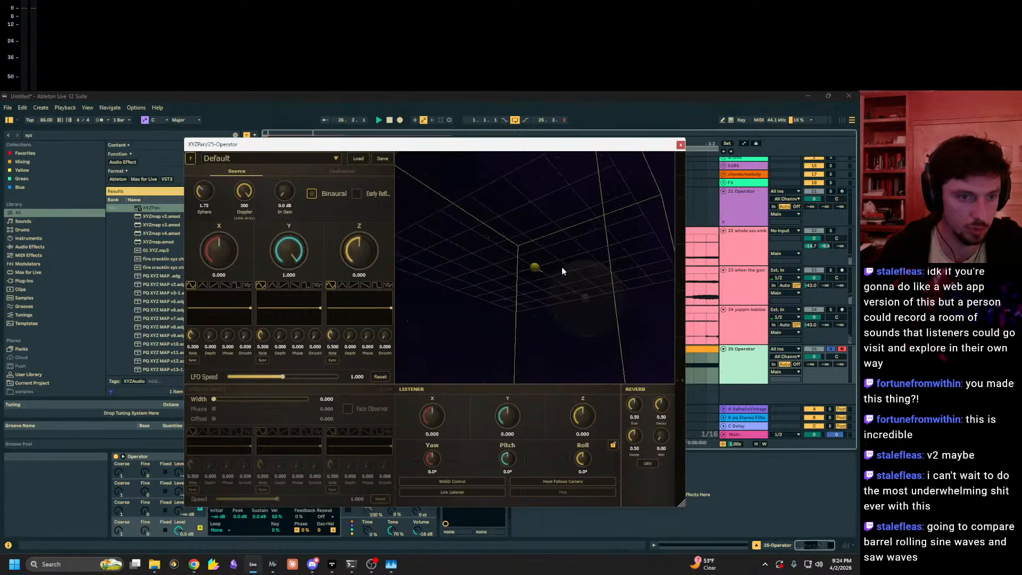
mouse_move(562, 269)
mouse_down()
mouse_move(445, 523)
mouse_move(557, 249)
mouse_up()
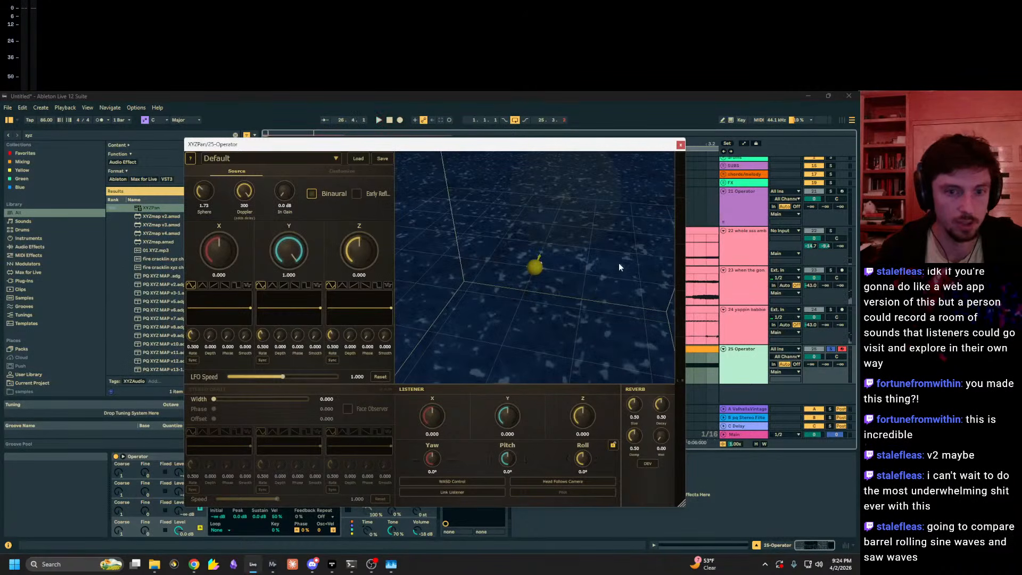
click(467, 493)
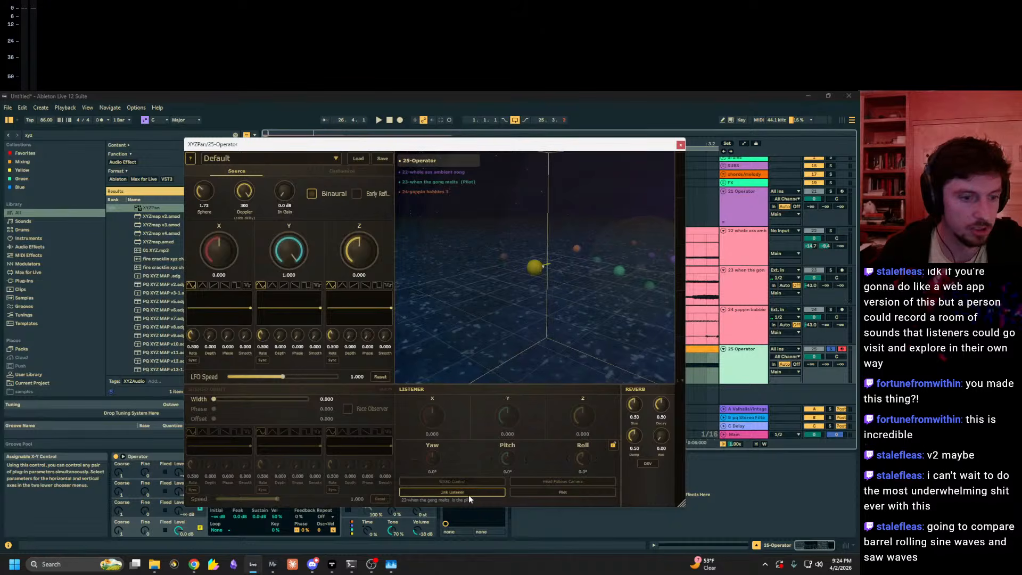
click(468, 493)
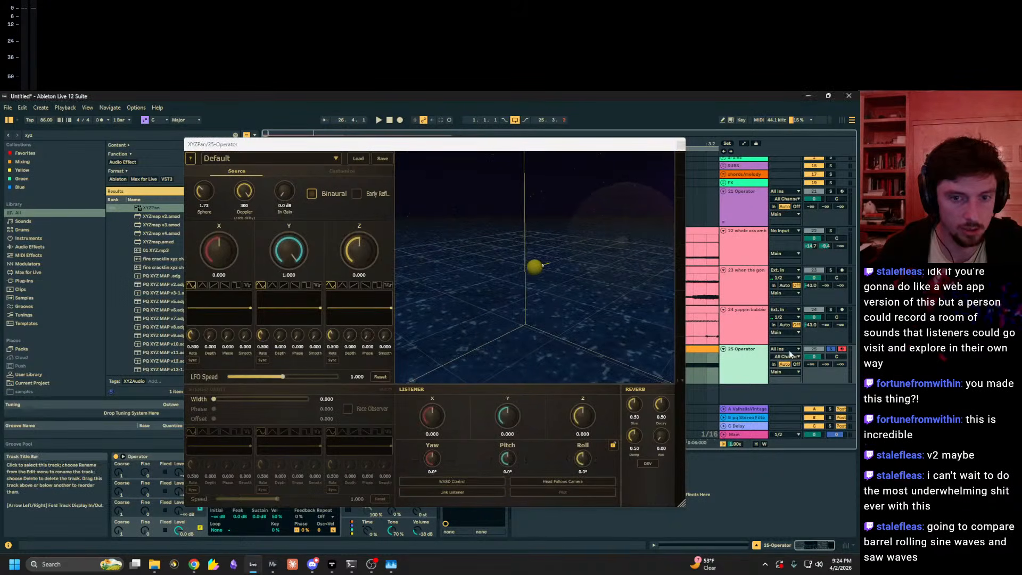
Step: While playing the track, place the source near the listener at Y about 0.08 and raise Sphere to its maximum
key(space)
drag(579, 139, 638, 225)
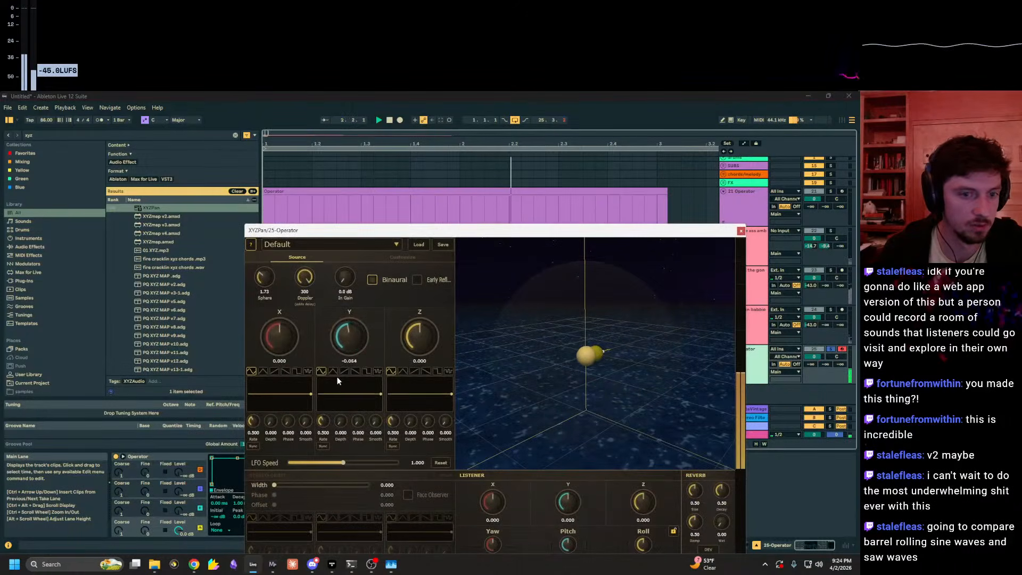
drag(265, 277, 299, 183)
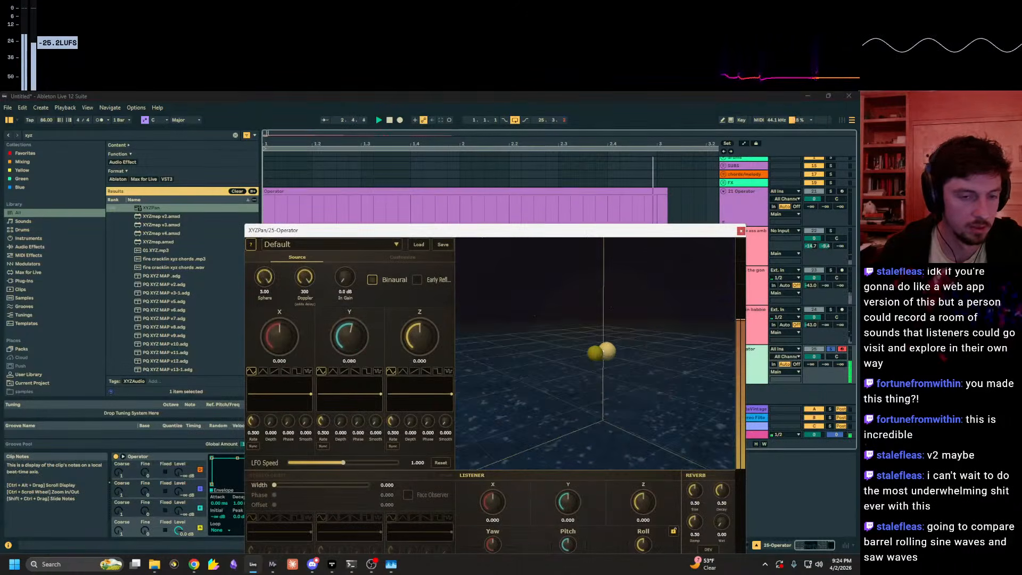
drag(587, 346, 638, 262)
key(space)
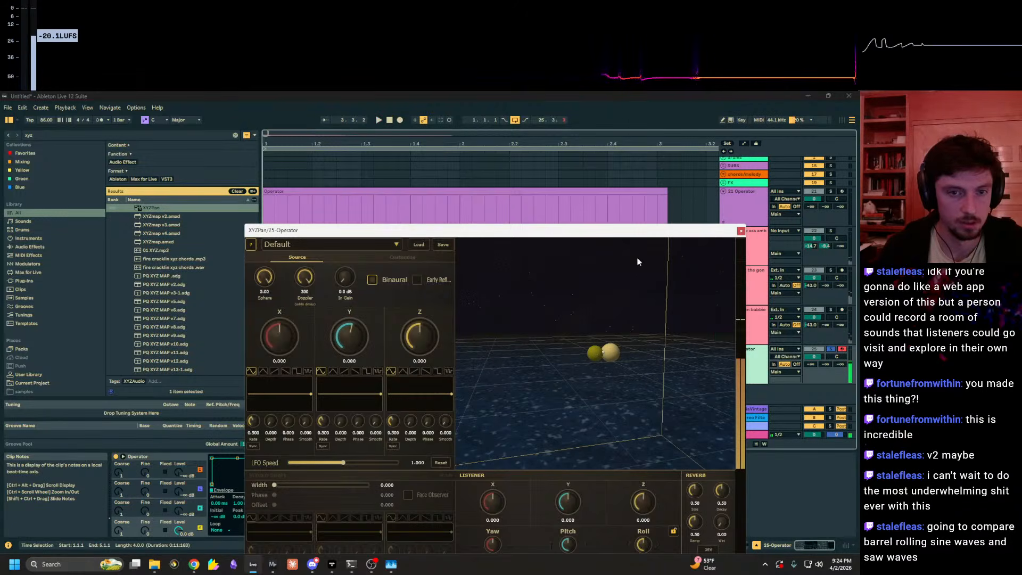
Step: Raise the source's In Gain to 9.7 dB during a short playback
key(space)
drag(345, 277, 388, 202)
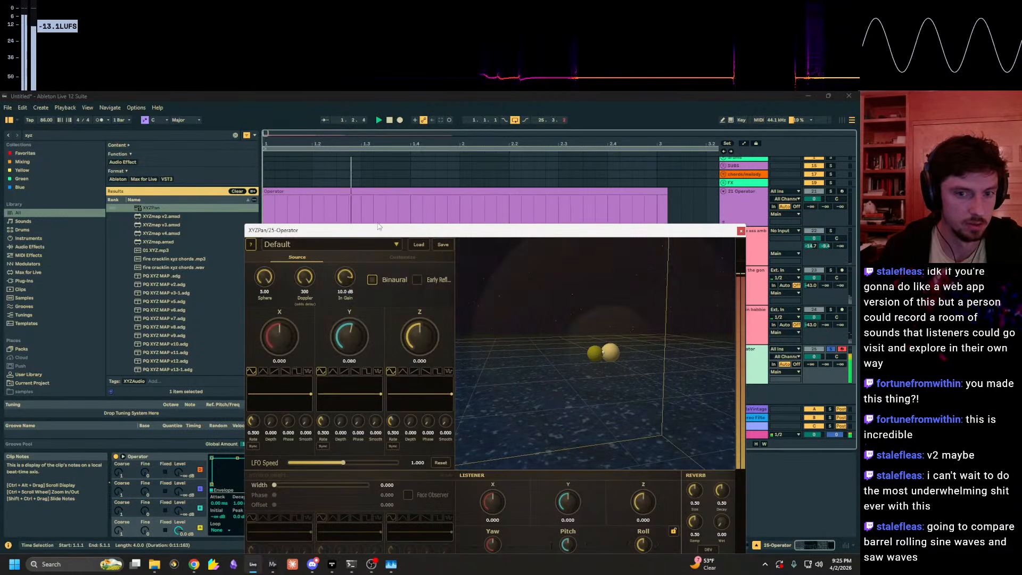
key(space)
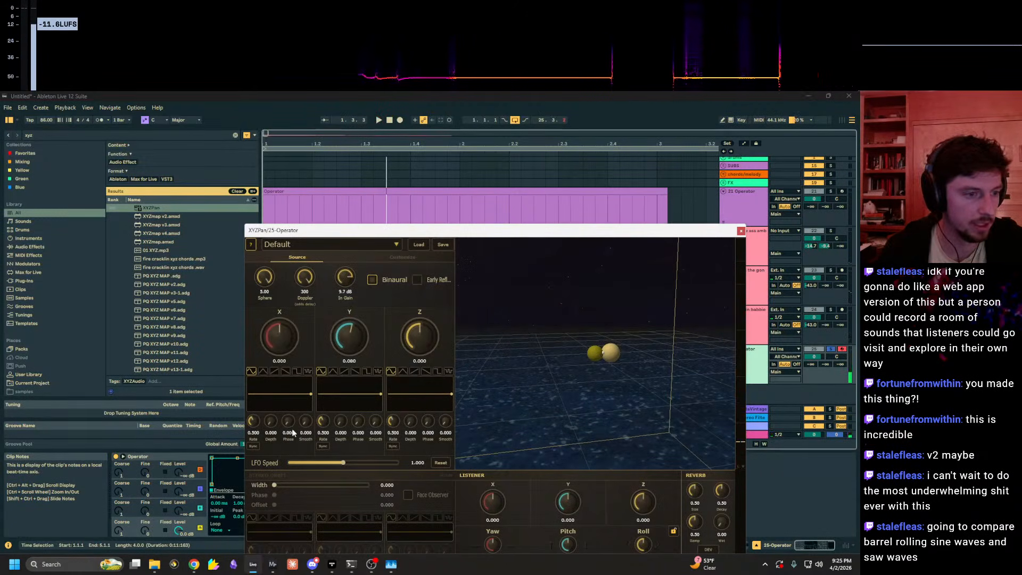
Step: Make the source orbit the listener: set the X LFO depth to 0.444, raise the Y LFO depth and set its phase to 0.260
drag(363, 230, 371, 159)
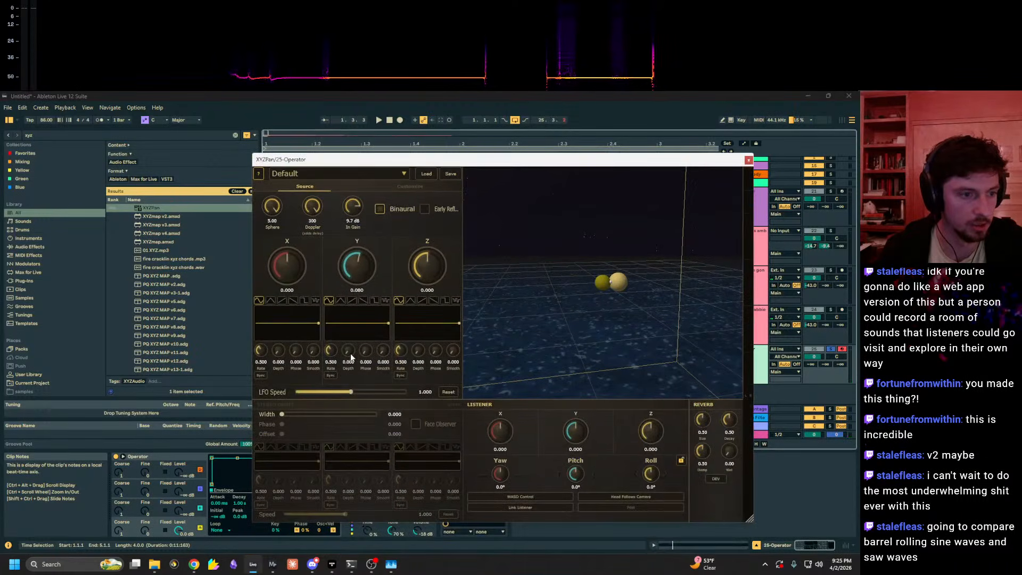
drag(284, 346, 289, 308)
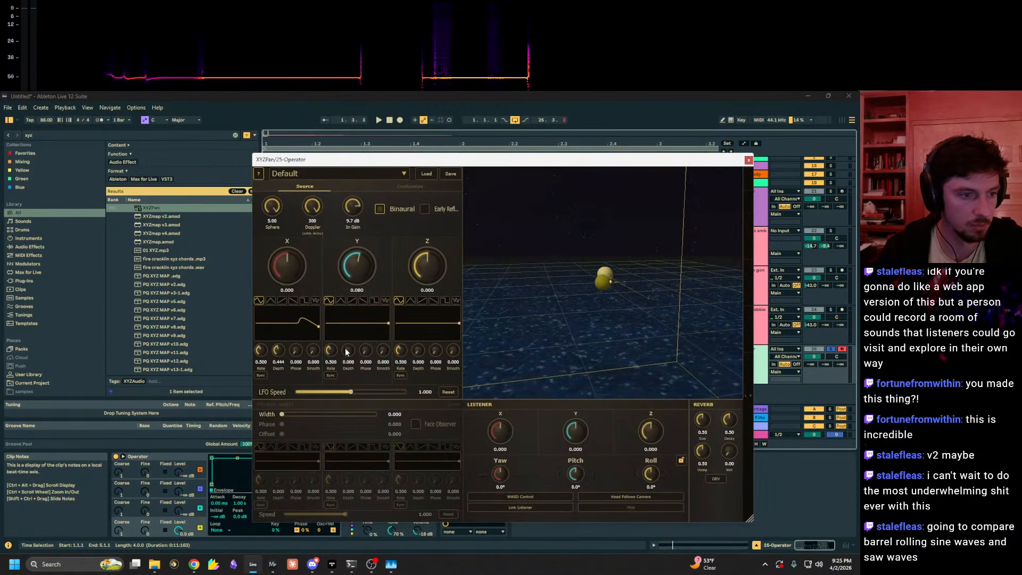
drag(346, 352, 356, 305)
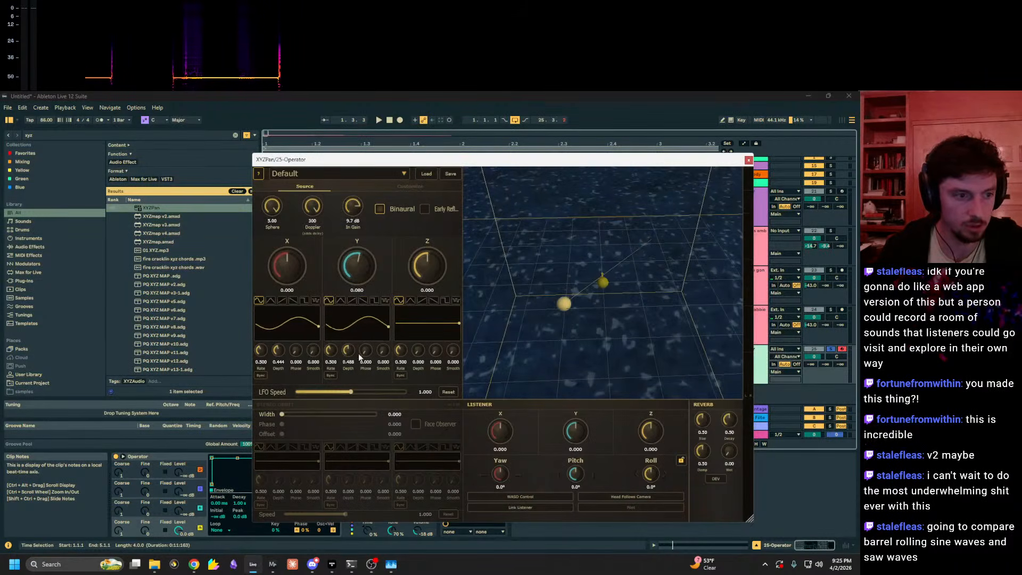
drag(360, 357, 368, 327)
drag(553, 226, 557, 254)
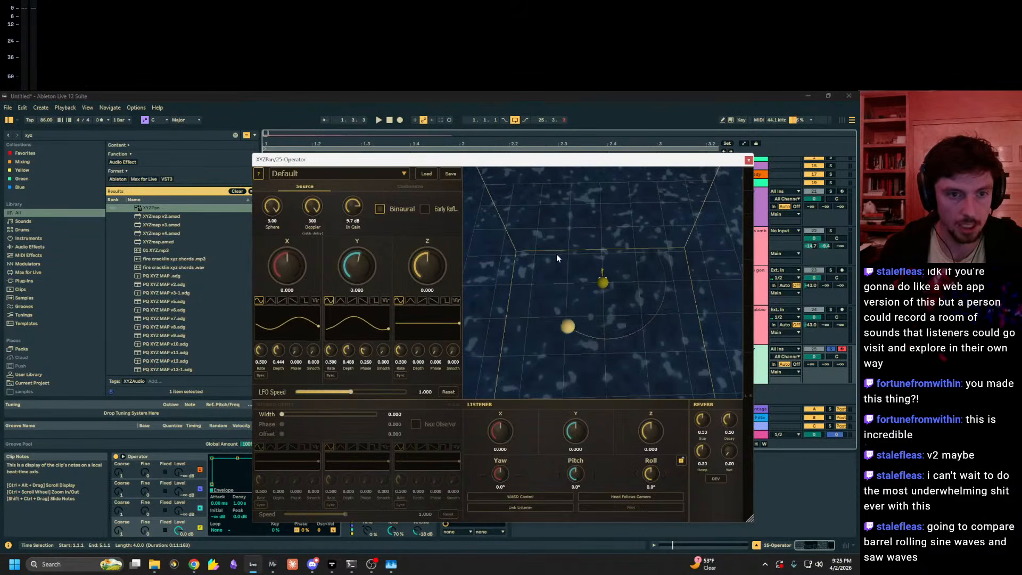
Step: During playback, set the X and Y LFO rates to 10.000 and the LFO Speed to 2.208
key(space)
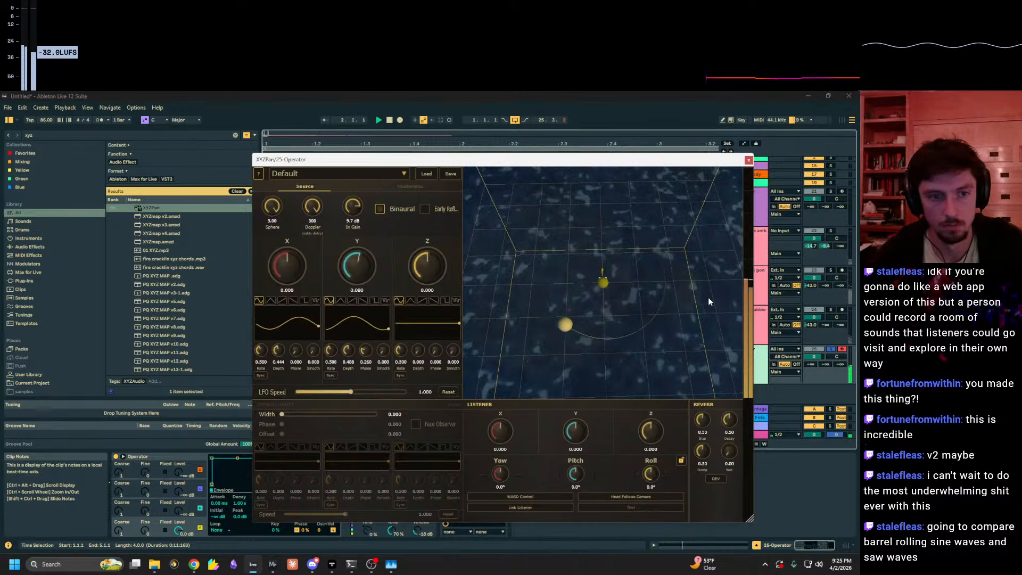
drag(499, 317, 519, 269)
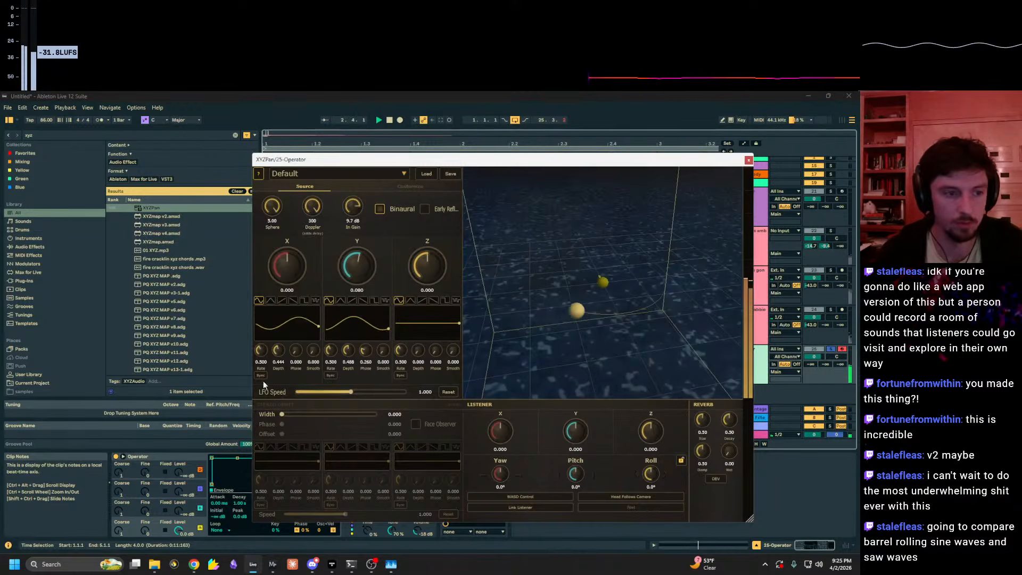
drag(349, 393, 426, 392)
drag(333, 350, 336, 282)
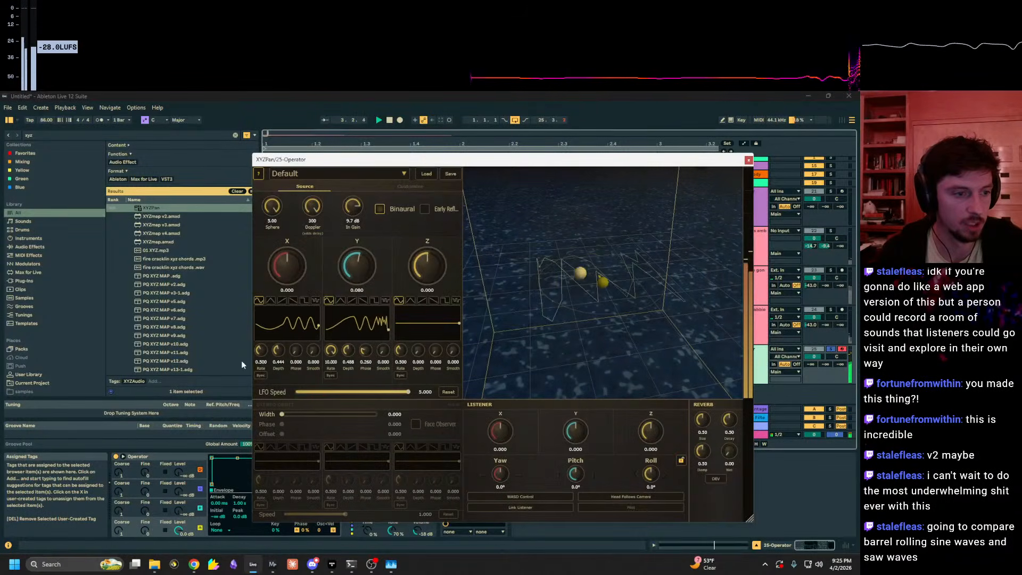
drag(268, 350, 314, 244)
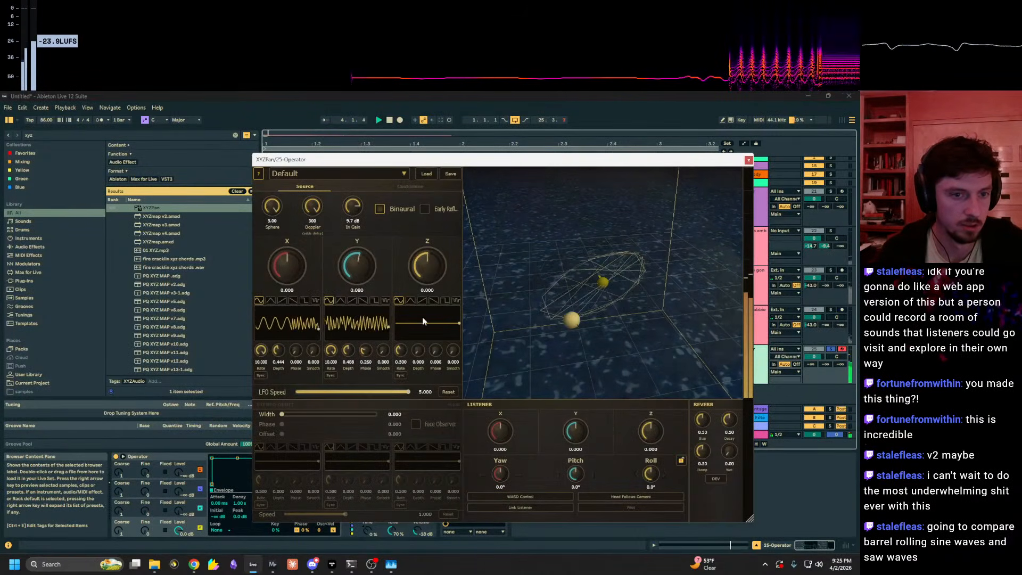
drag(409, 392, 375, 393)
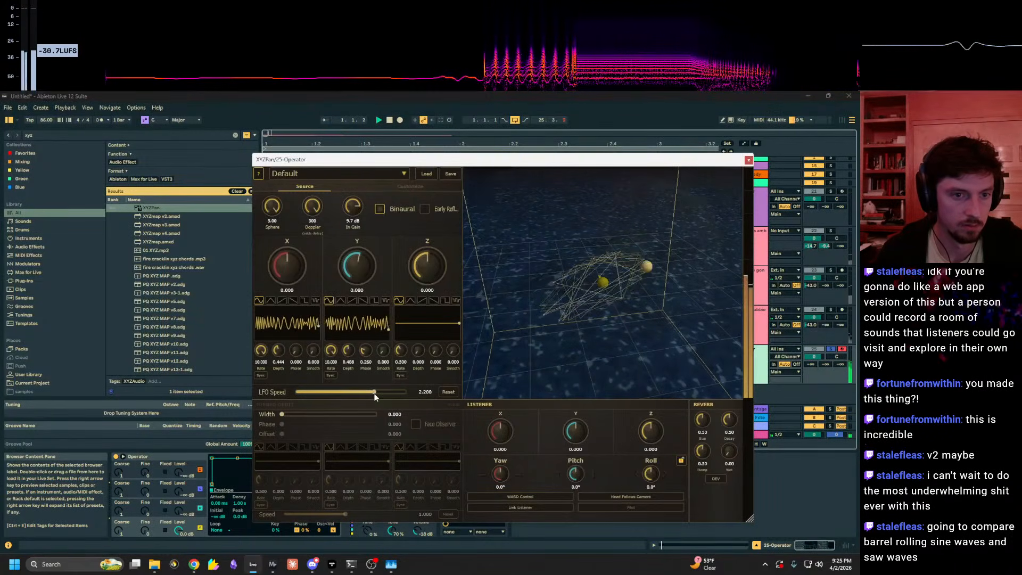
Step: Loop the four-bar Operator clip, restart playback and view the source's orbit from another angle
drag(439, 159, 557, 332)
click(298, 352)
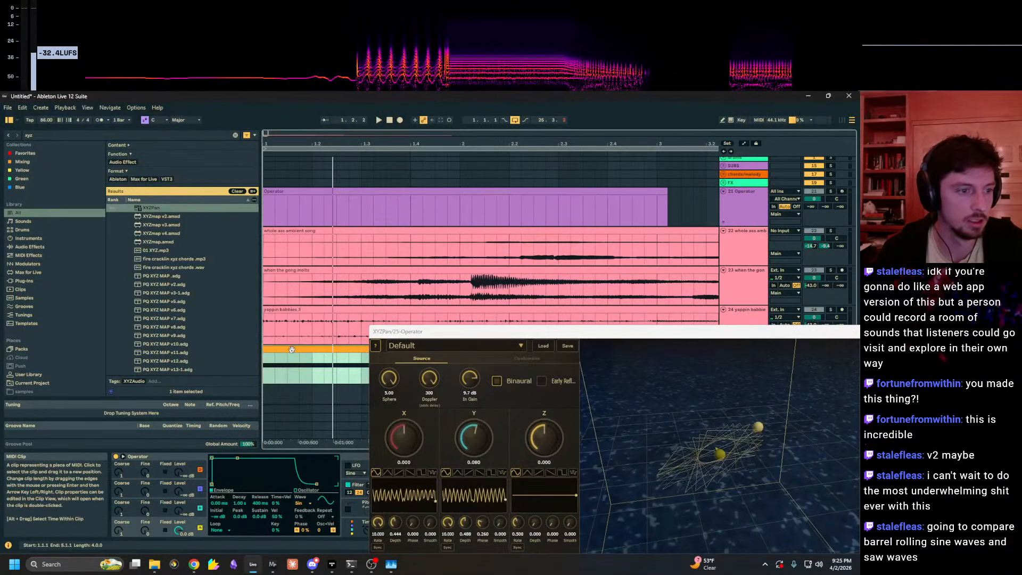
key(space)
drag(492, 332, 400, 231)
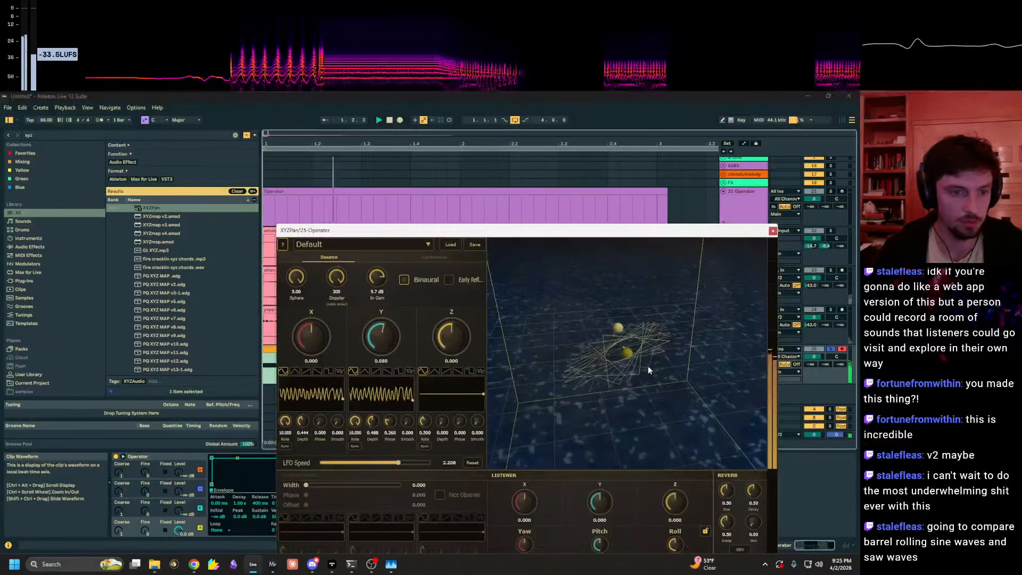
key(a)
drag(648, 367, 563, 133)
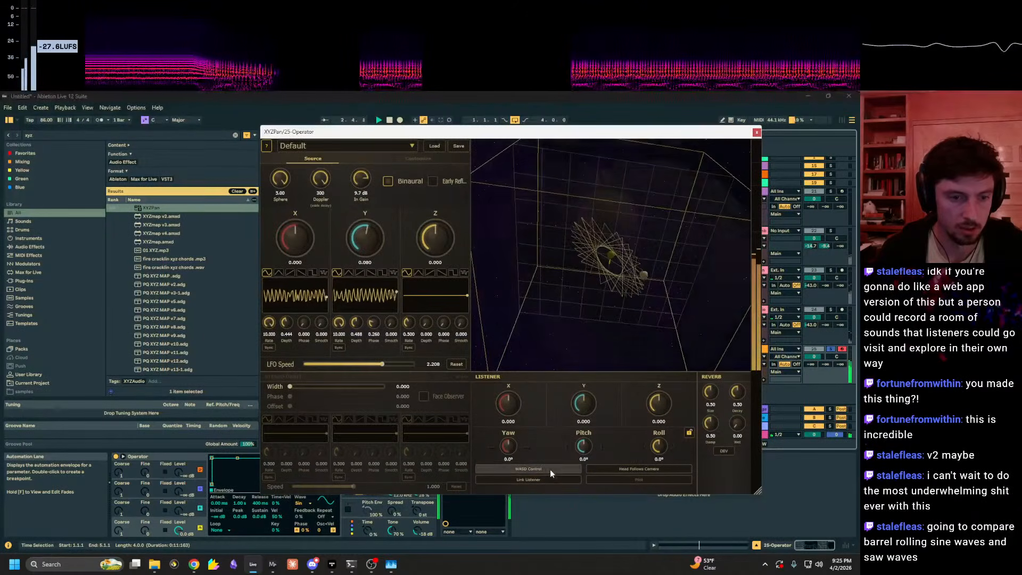
Step: Enable WASD Control and move the listener away from the orbit to about X -0.44, Y -0.43
click(550, 469)
drag(585, 298, 563, 367)
key(s)
scroll(600, 319, up, 5)
key(a)
scroll(593, 341, down, 3)
Step: Turn on Head Follows Camera so the listener's orientation tracks the view, and look around the orbiting source
click(621, 468)
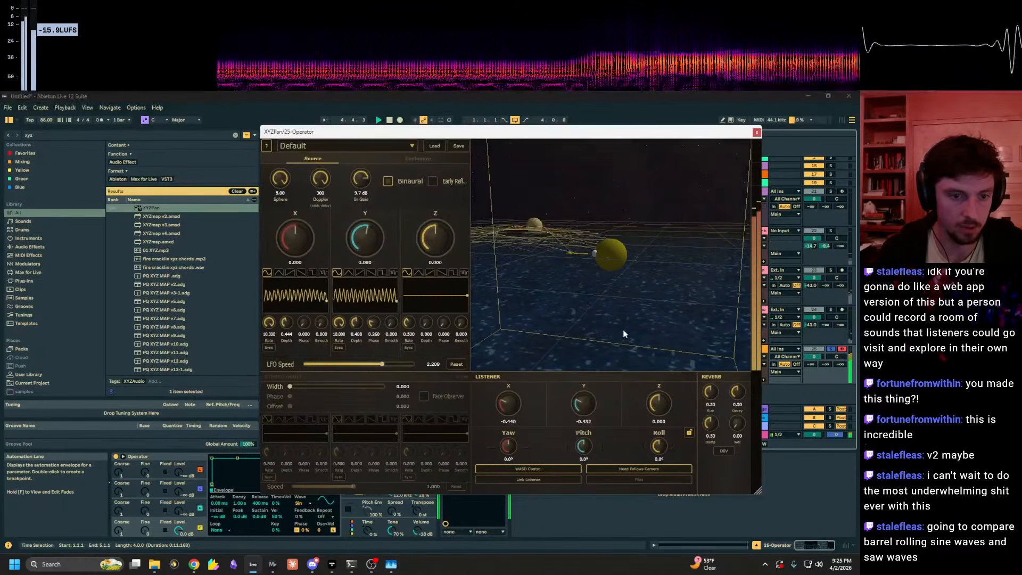
click(628, 467)
click(628, 467)
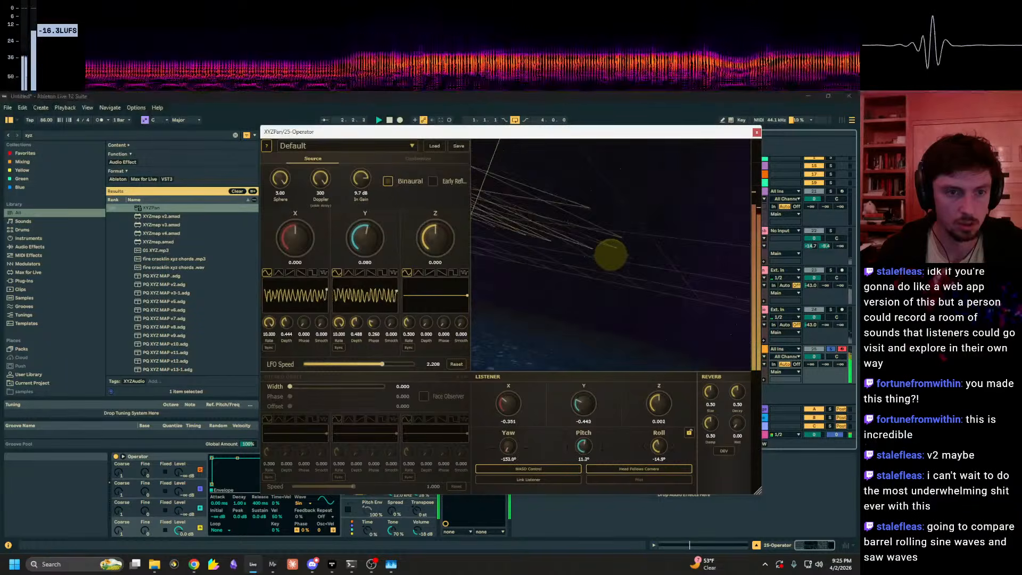
Step: Fly the listener around the orbiting source to about X 0.47, Y 0.72
drag(626, 279, 631, 260)
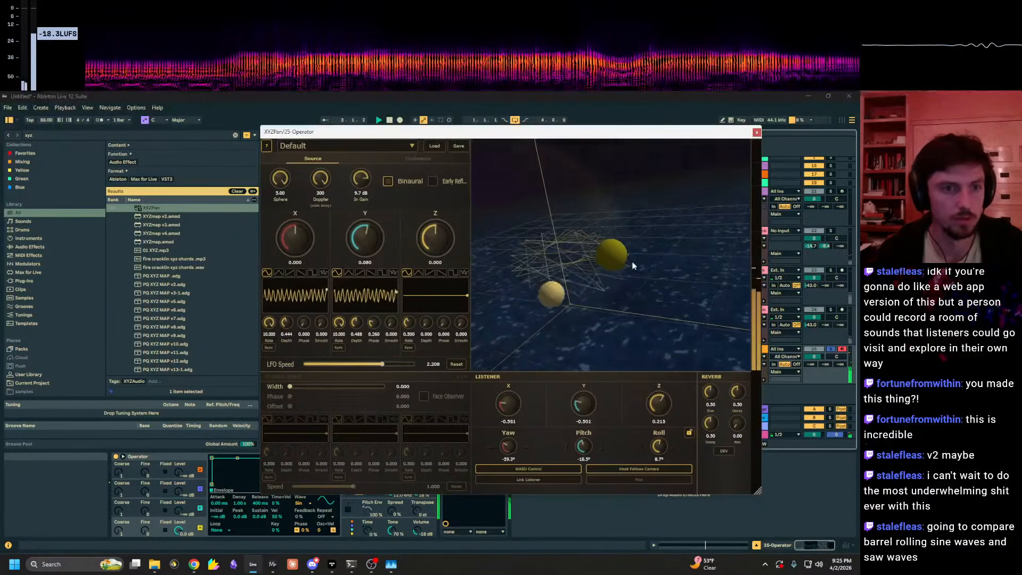
key(w)
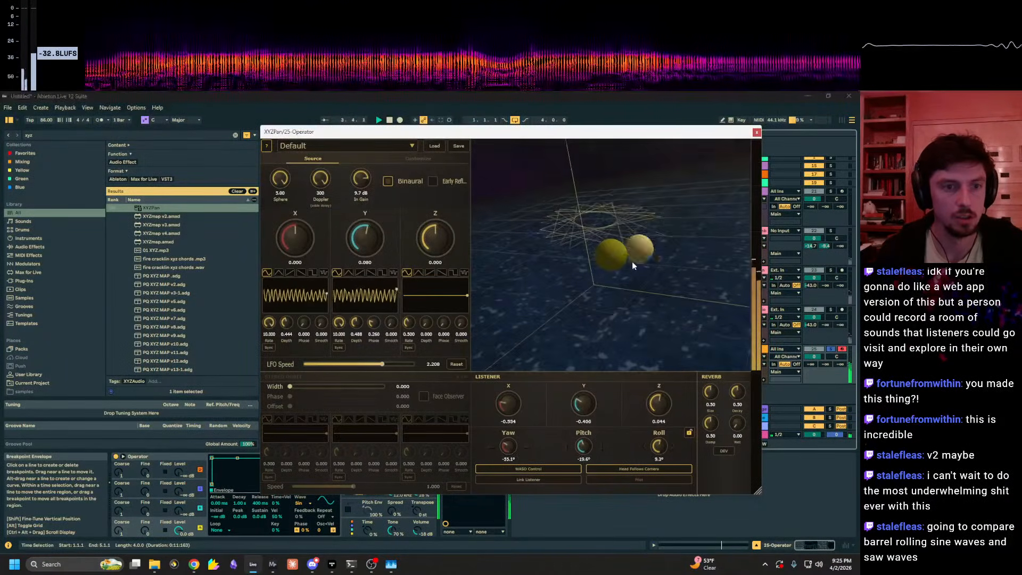
key(d)
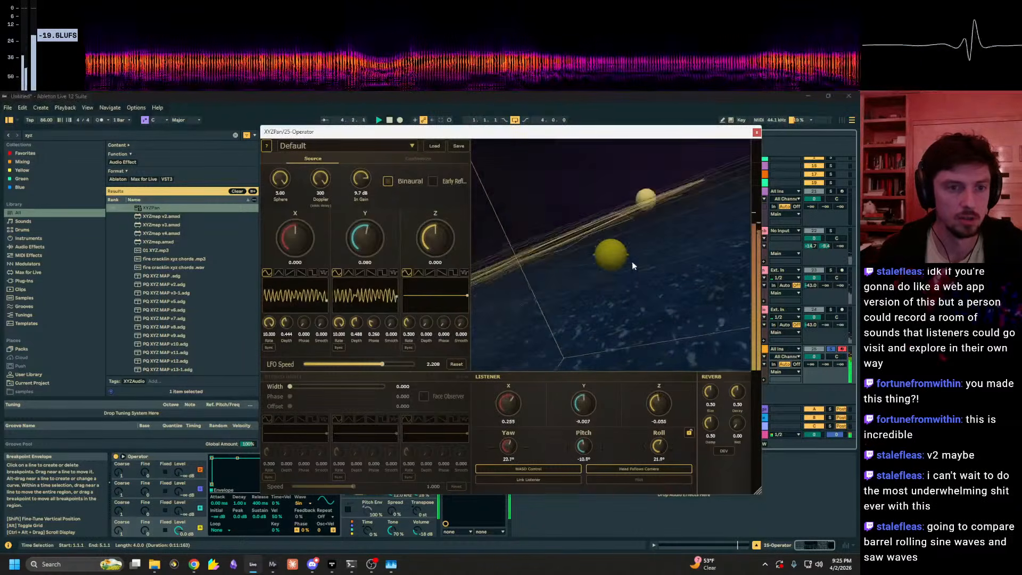
key(d)
key(s)
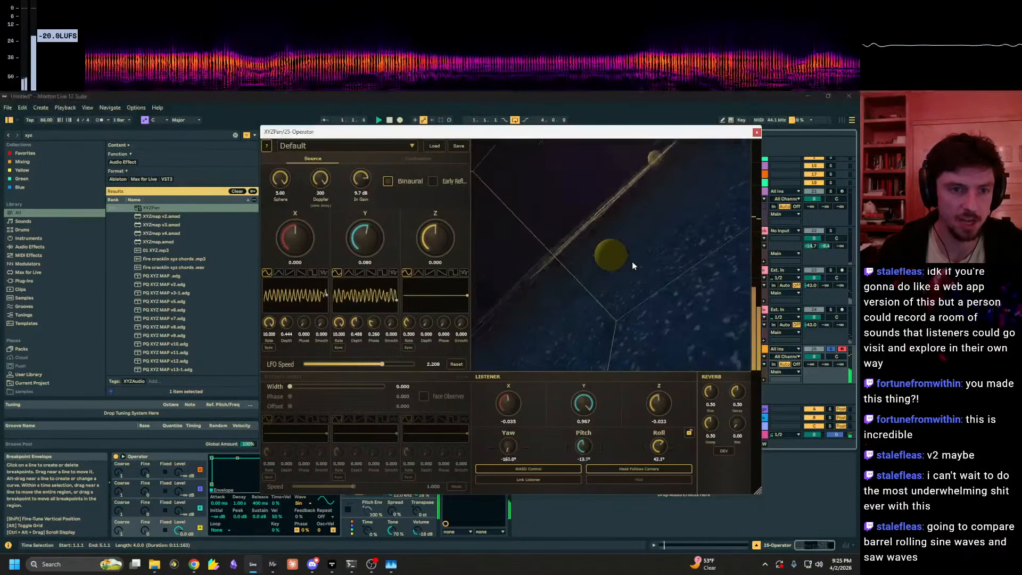
key(a)
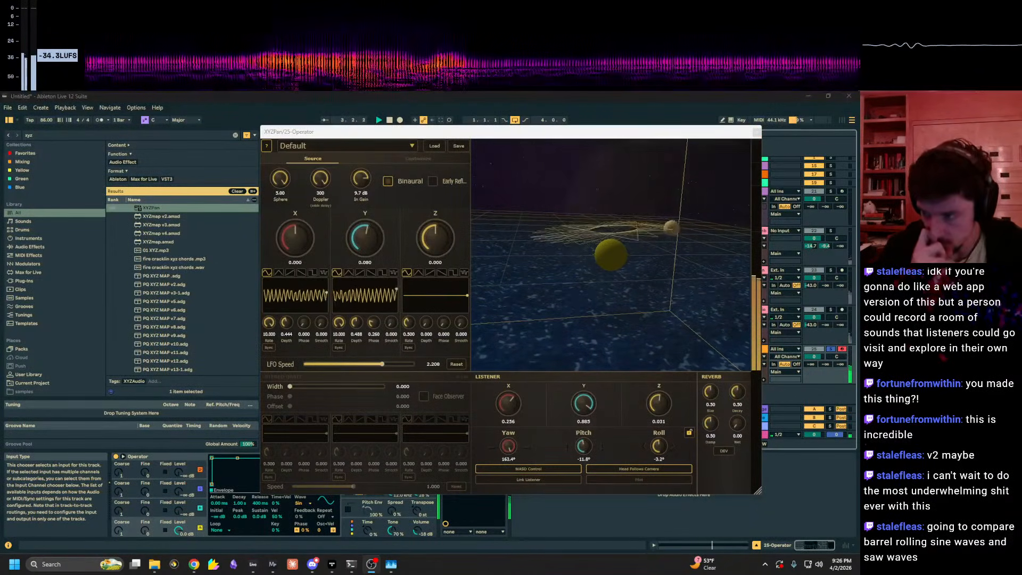
click(612, 256)
key(w)
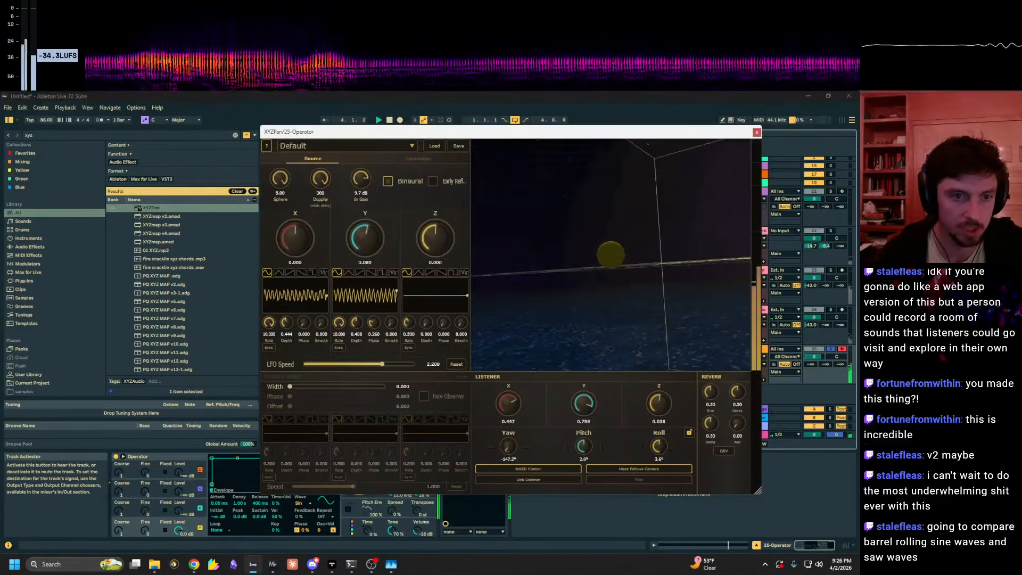
Step: Barrel-roll the listener repeatedly through full turns in both directions beside the orbiting source
key(e)
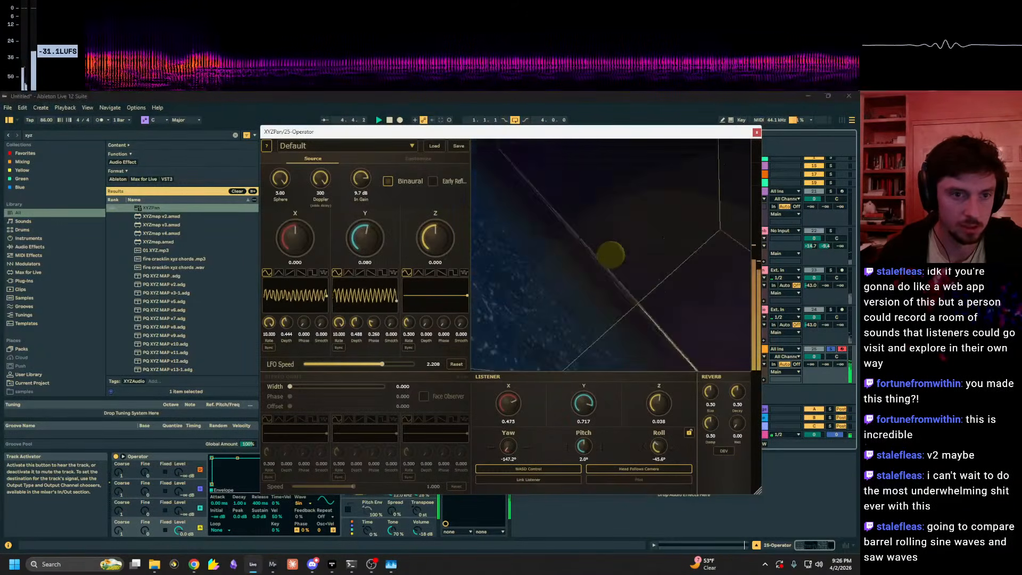
key(e)
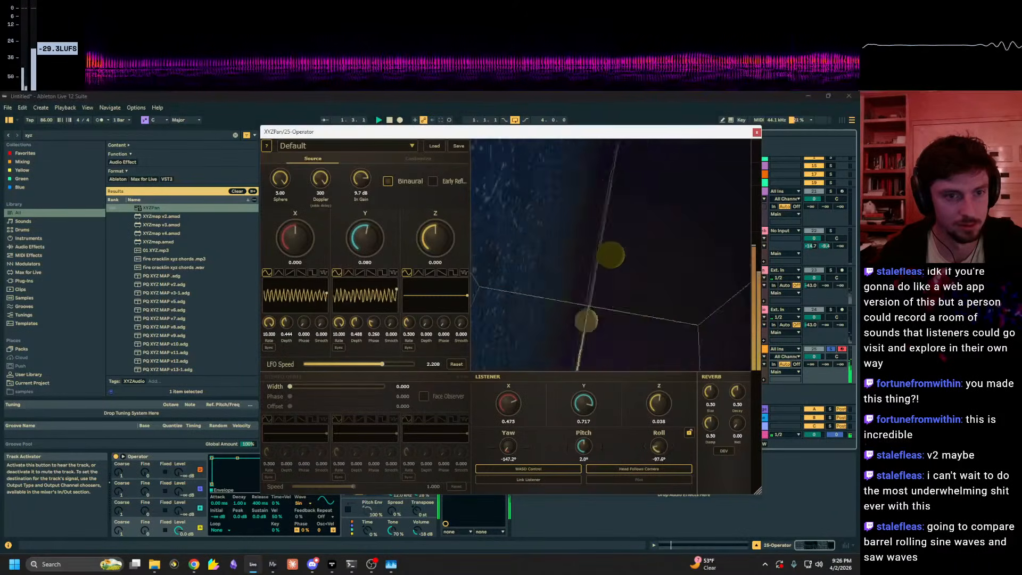
key(e)
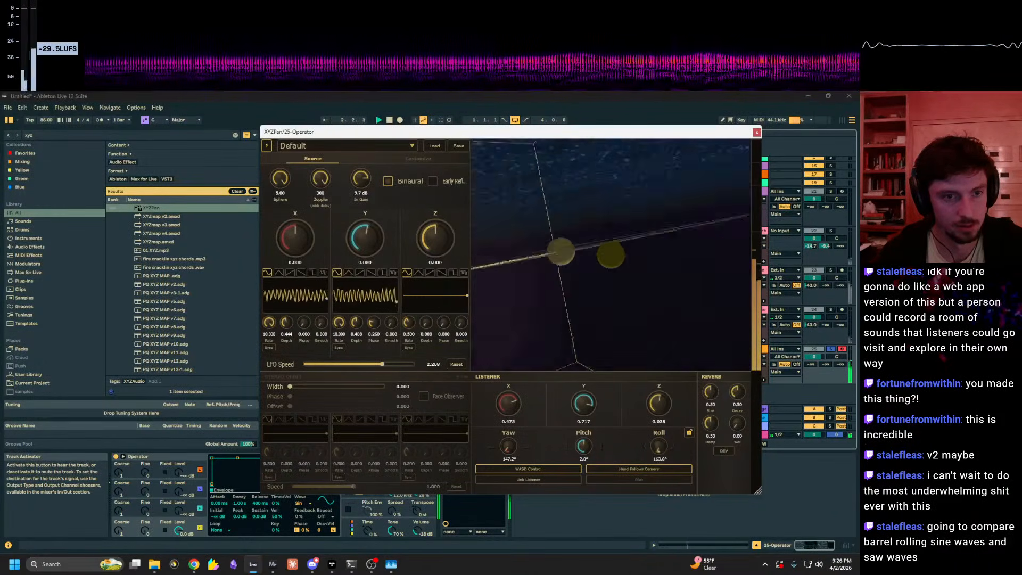
key(e)
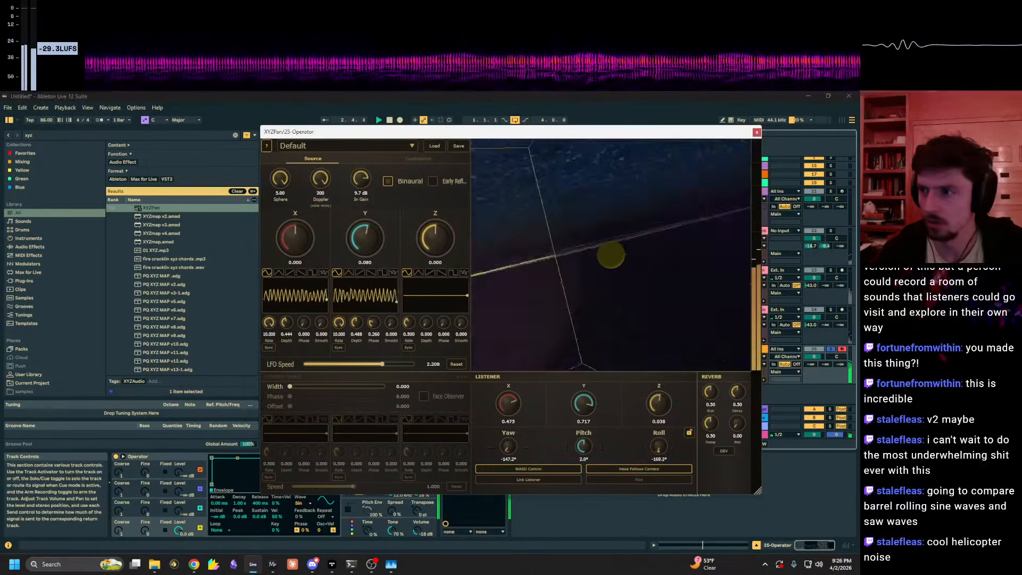
key(e)
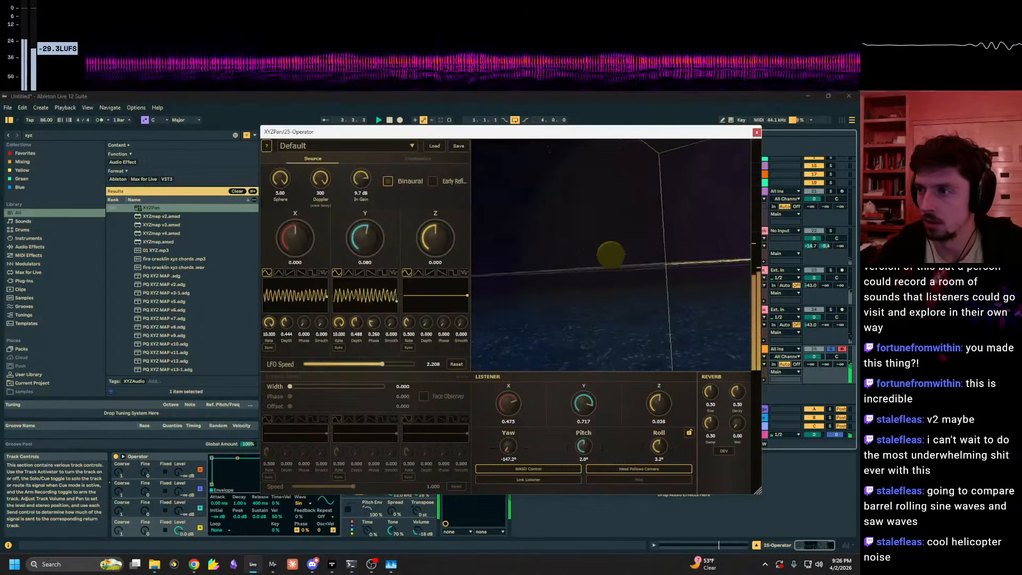
key(e)
key(e)
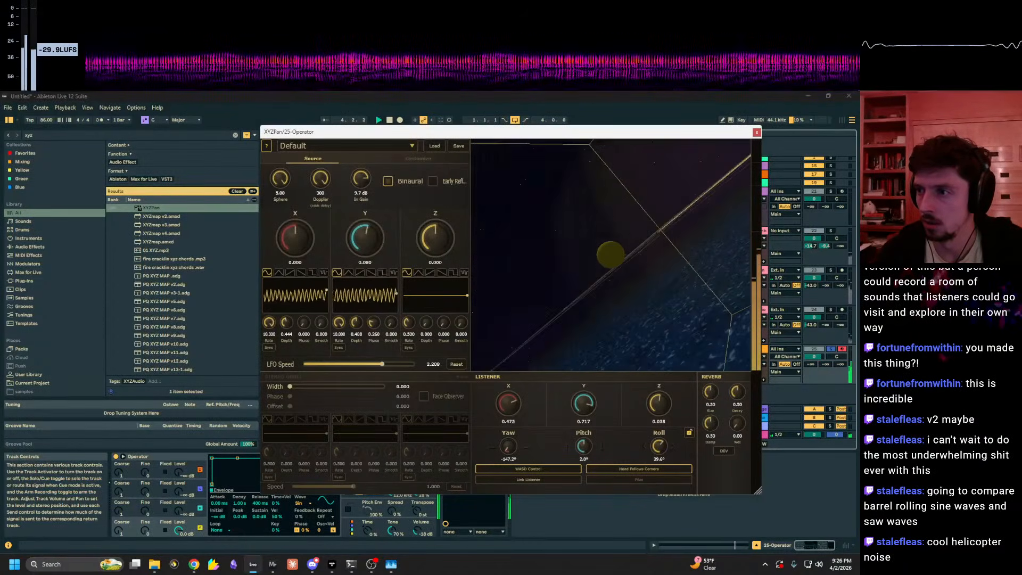
key(e)
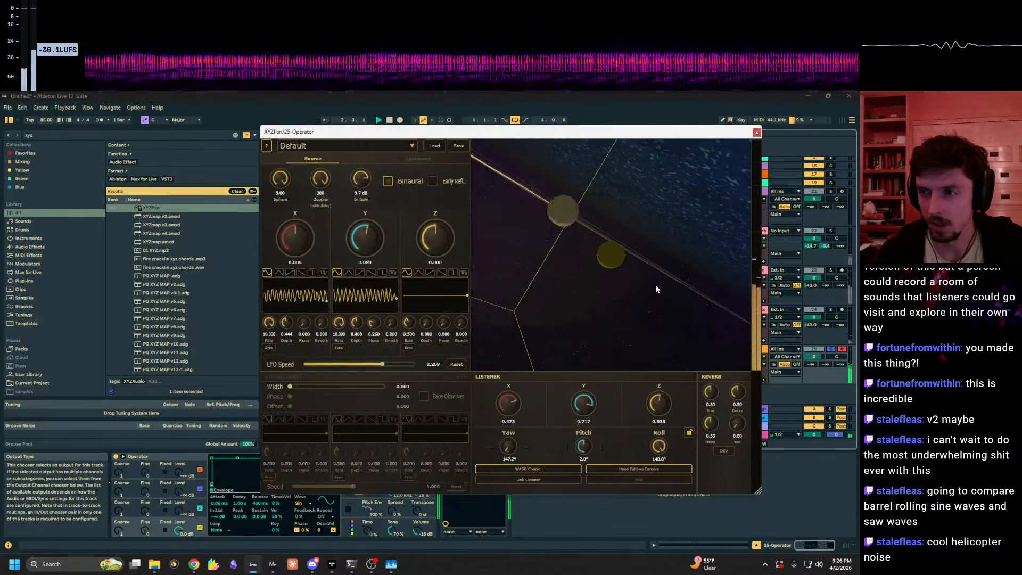
key(q)
key(e)
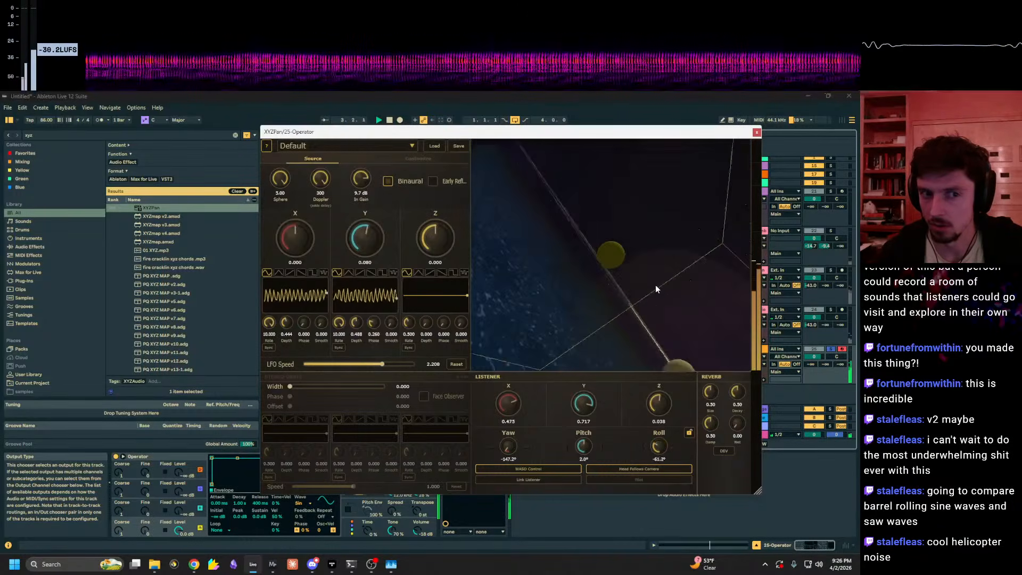
key(q)
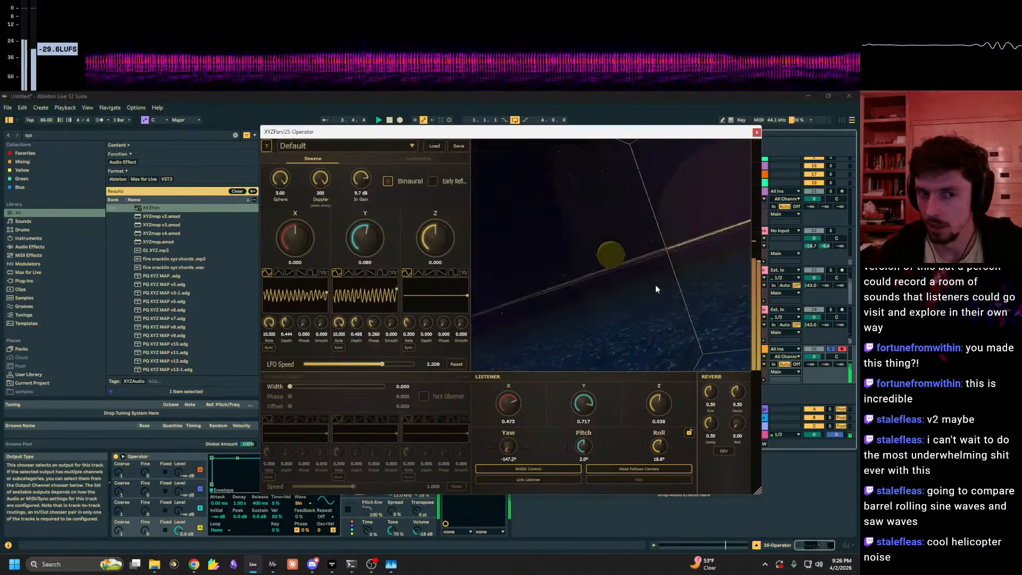
Step: Set the source's LFO Speed to 0.000 and the Stereo Orbit Width to 0.250
drag(656, 286, 714, 308)
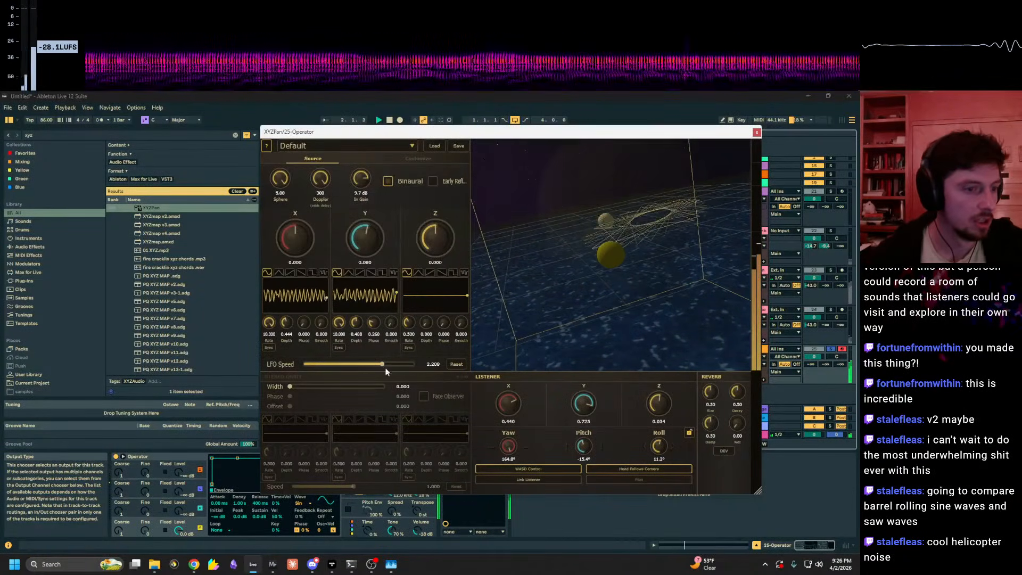
drag(386, 363, 314, 386)
drag(496, 287, 458, 288)
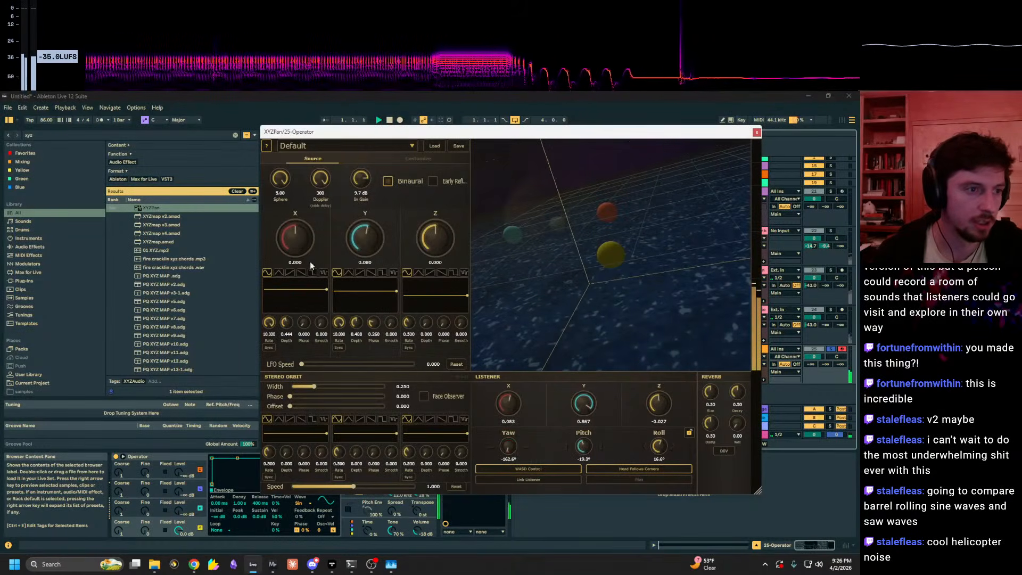
Step: Reset the Depth of the source's Y and X LFOs to 0.000
double_click(353, 323)
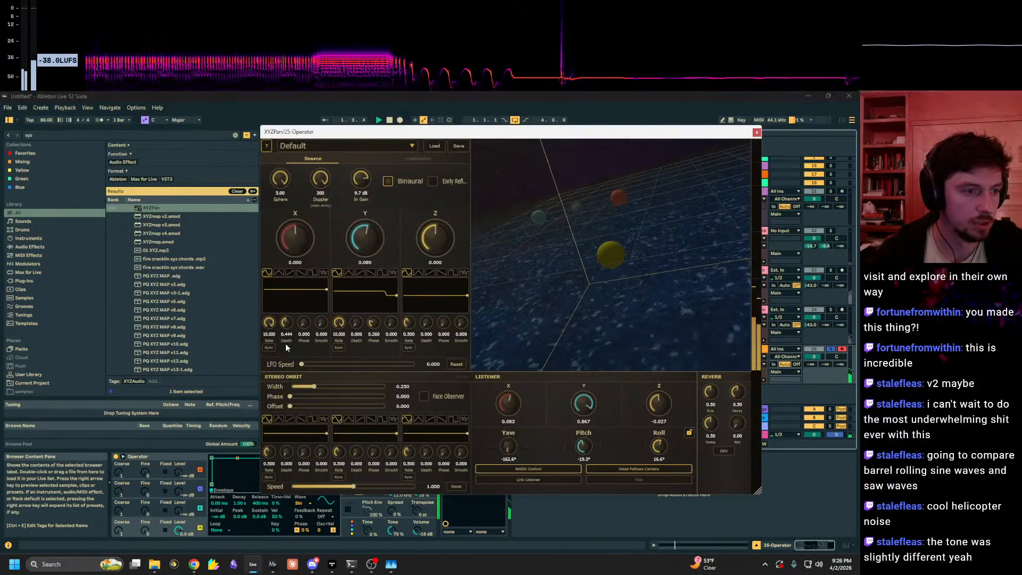
double_click(286, 323)
drag(591, 245, 619, 221)
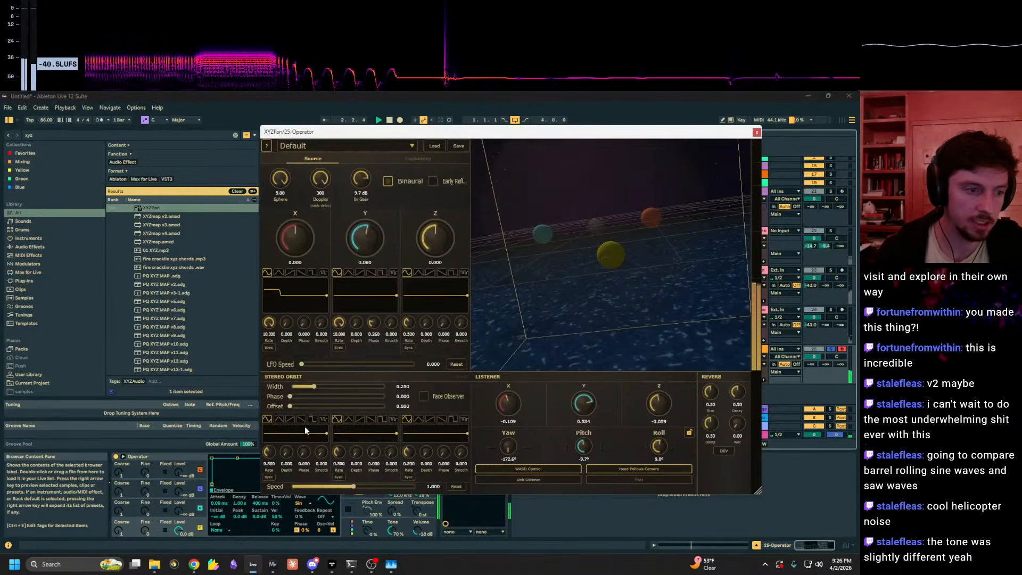
Step: Give the first Stereo Orbit LFO a sawtooth wave with Depth 1.000 and Rate 10.000, and set the orbit Speed to 2.040
click(290, 419)
drag(287, 452, 311, 387)
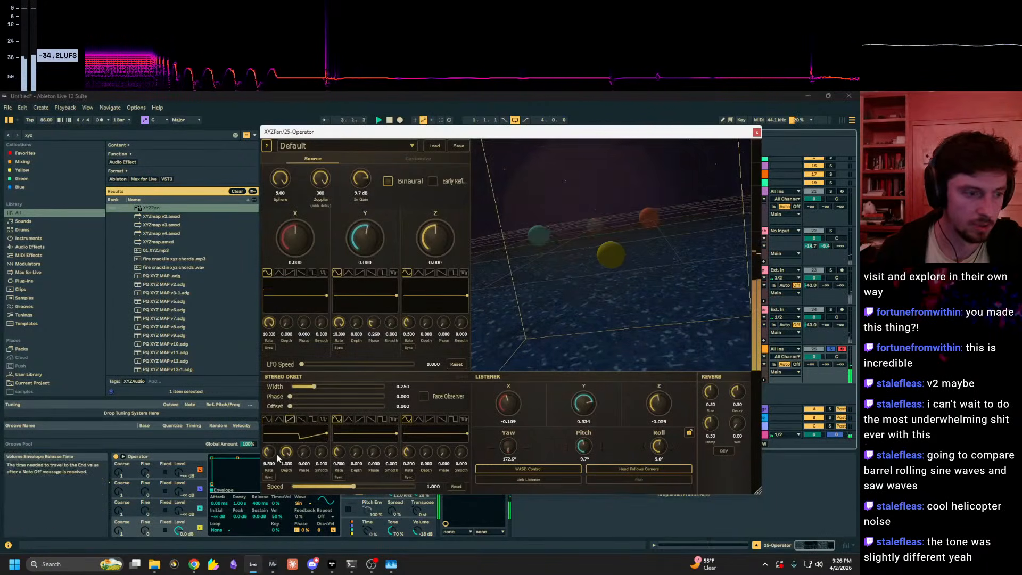
drag(277, 455, 280, 427)
drag(632, 278, 623, 251)
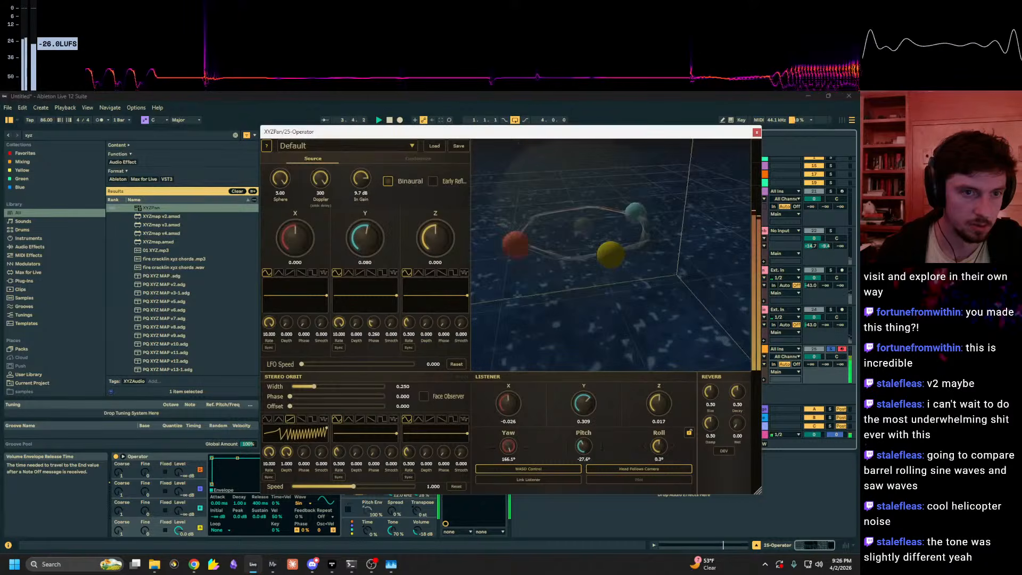
click(376, 487)
mouse_move(376, 489)
mouse_down()
mouse_move(394, 490)
mouse_move(376, 491)
mouse_up()
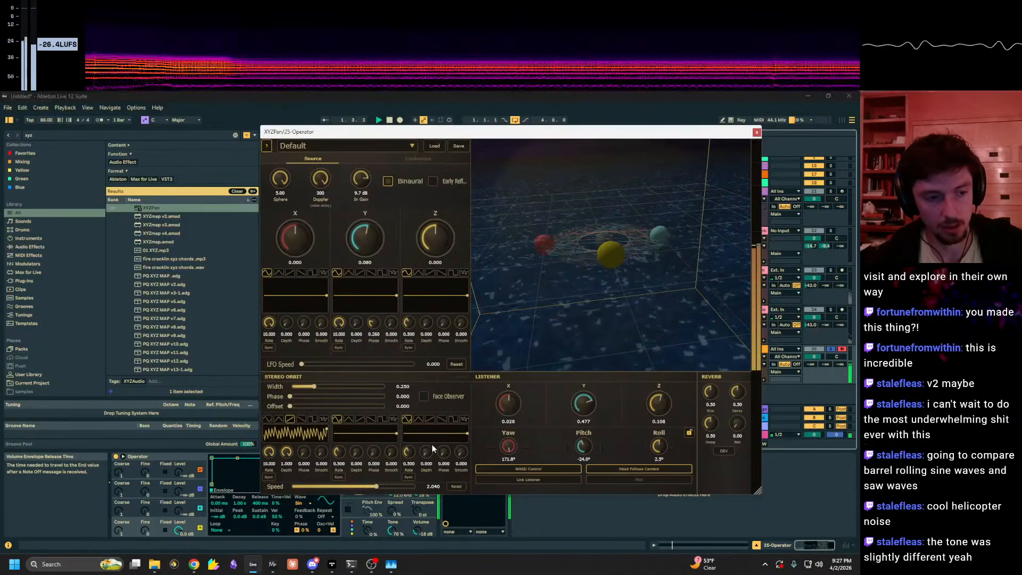
Step: Set the third Stereo Orbit LFO to Depth 1.000 and Rate 0.195, and view the stereo sources from the side
drag(433, 455, 445, 376)
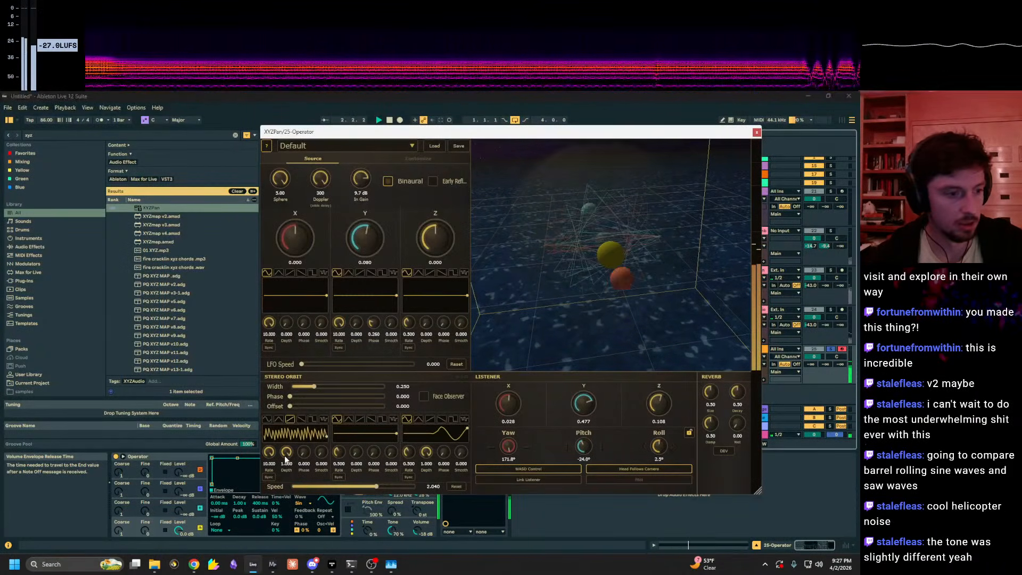
drag(409, 452, 403, 480)
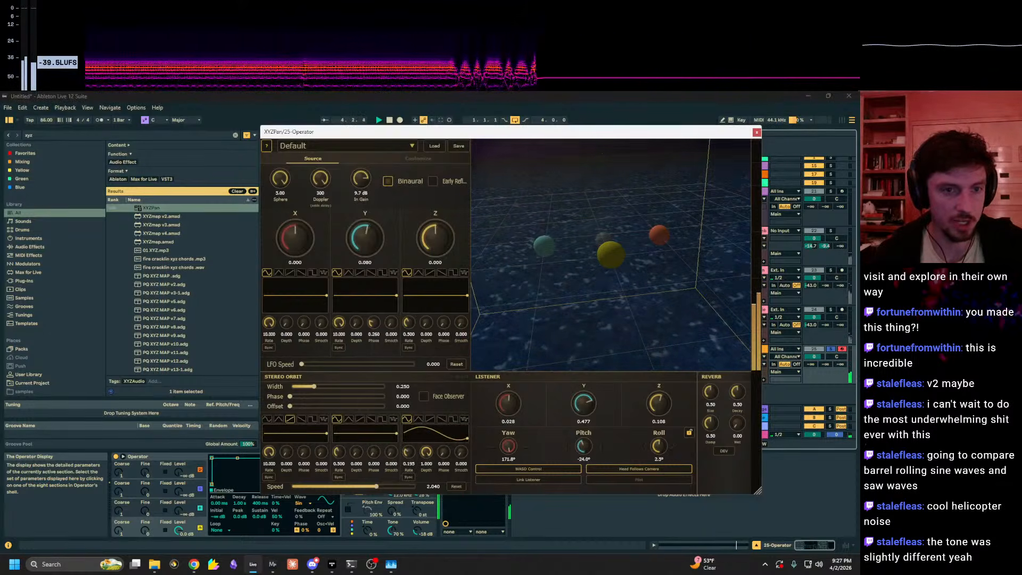
drag(615, 254, 527, 230)
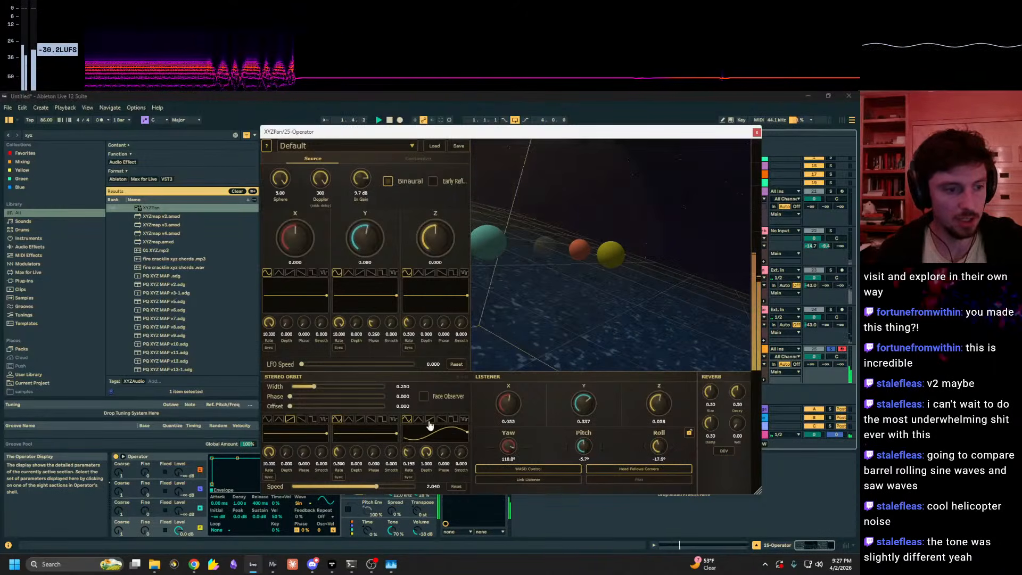
Step: Set the Stereo Orbit Offset to 0.255 and move the listener to about X 0.42, Y 0.07
drag(291, 406, 314, 408)
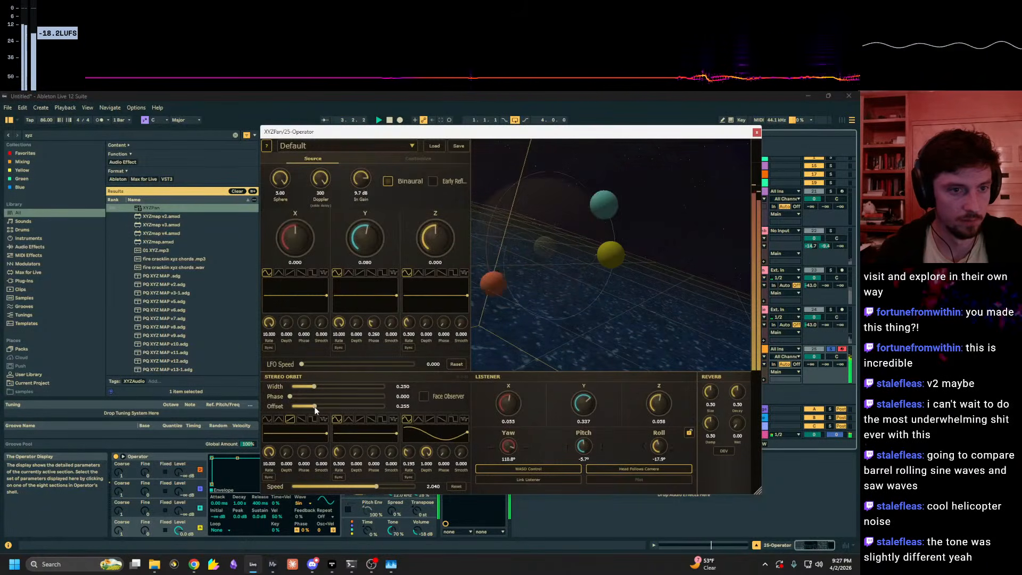
drag(532, 246, 509, 290)
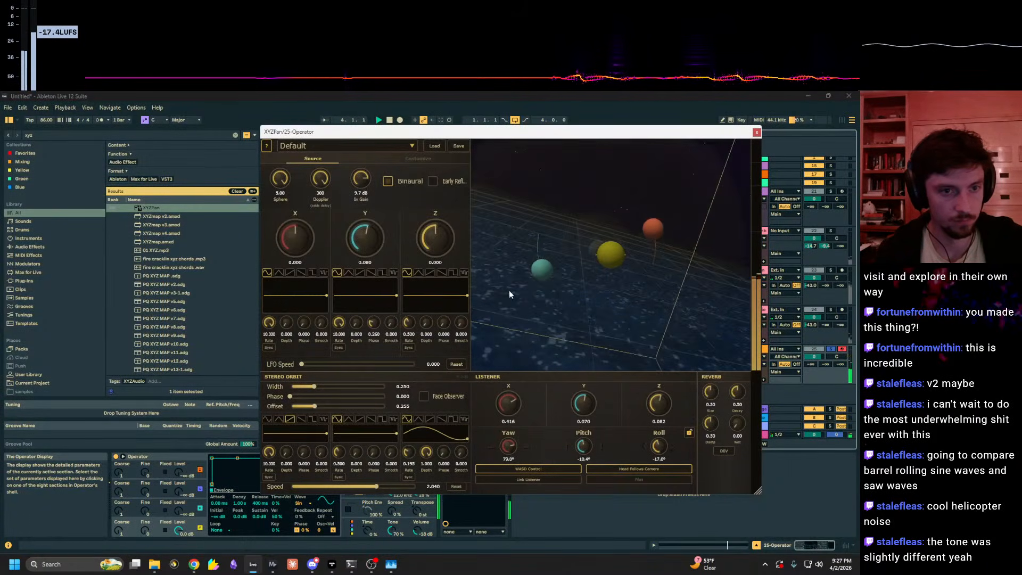
drag(548, 349, 589, 283)
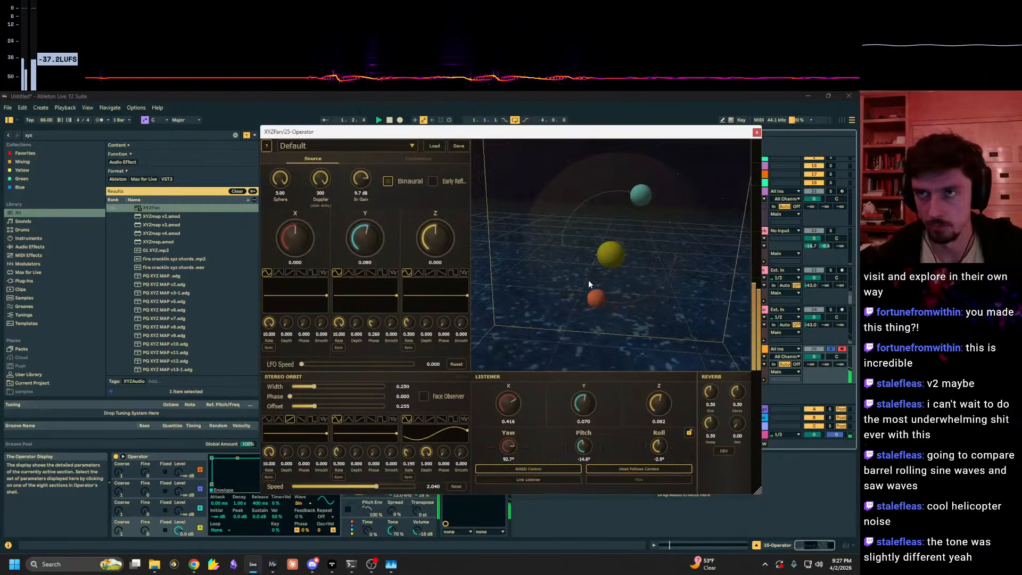
Step: Give the third Stereo Orbit LFO a sawtooth wave at Rate 10.000, with the orbit's Phase at 0.157 and Speed at 5.000
click(431, 419)
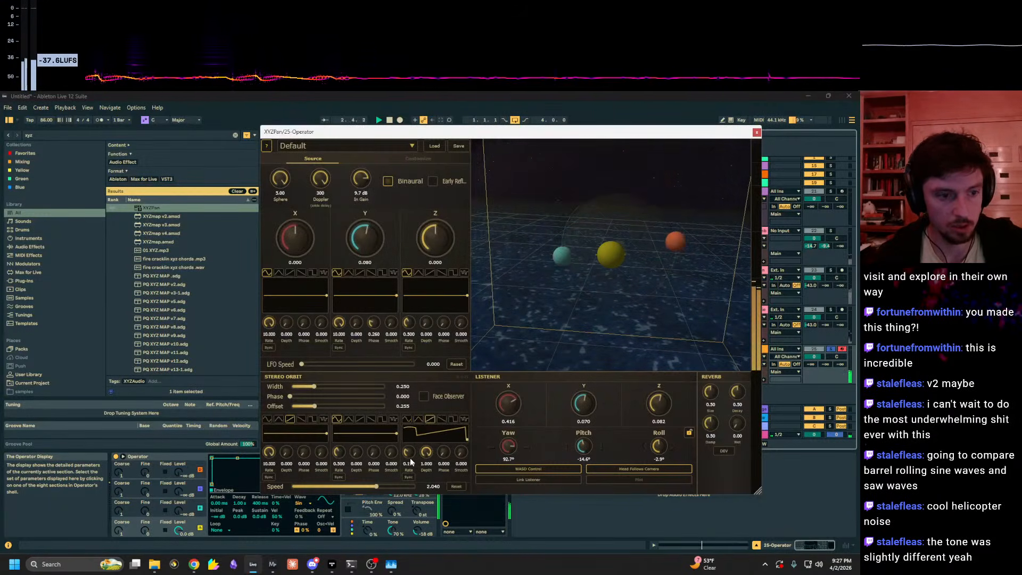
drag(415, 456, 424, 419)
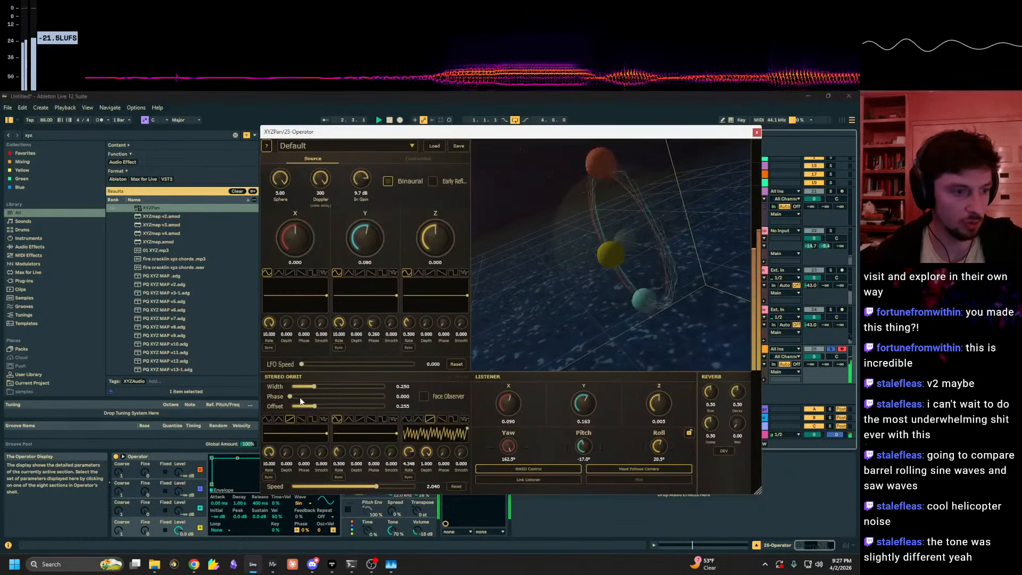
drag(300, 398, 312, 395)
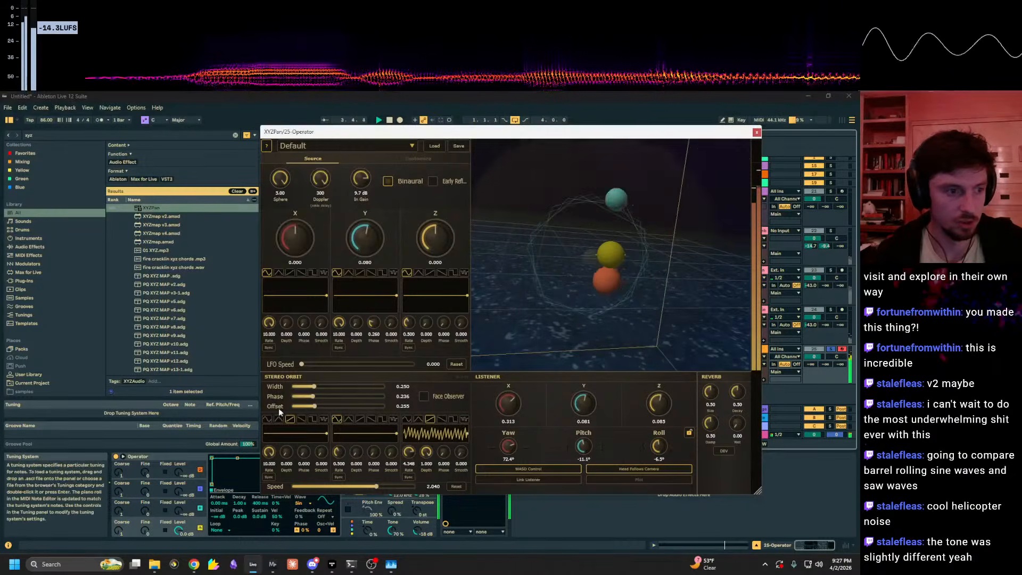
click(305, 397)
drag(377, 486, 423, 479)
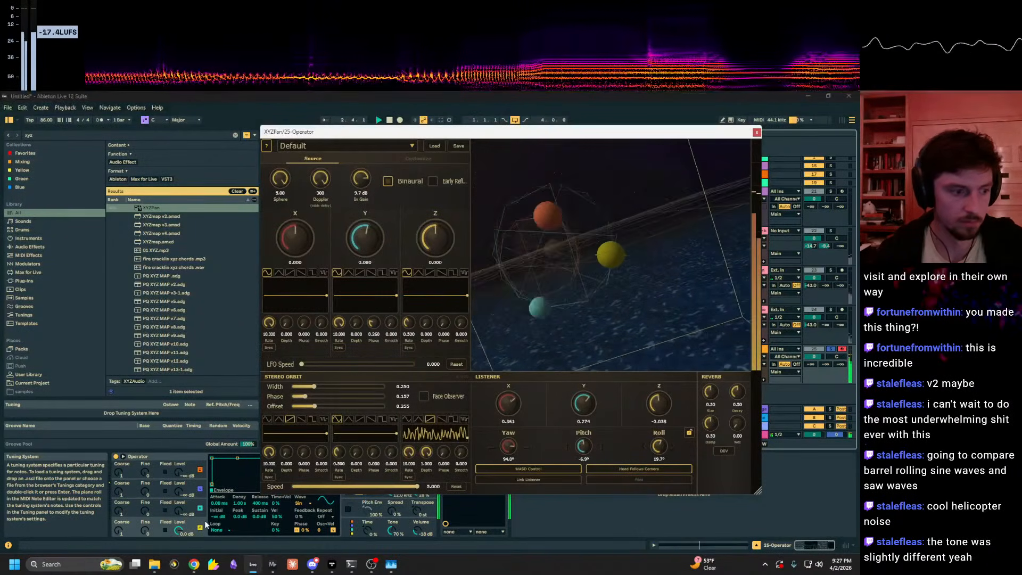
Step: Raise Operator's oscillator B level to -5.4 dB and reshape its envelope with a 445 ms decay
drag(178, 512, 178, 501)
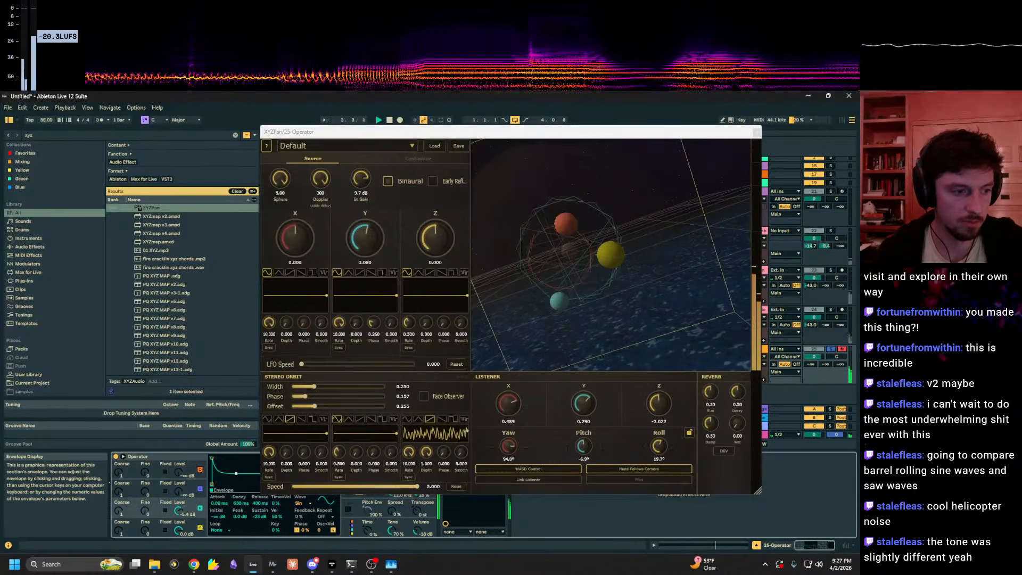
mouse_move(235, 473)
mouse_down()
mouse_move(239, 456)
mouse_move(212, 474)
mouse_move(235, 469)
mouse_up()
Step: Move the listener around the stereo sources and set the Stereo Orbit Speed to 2.140
click(450, 387)
key(w)
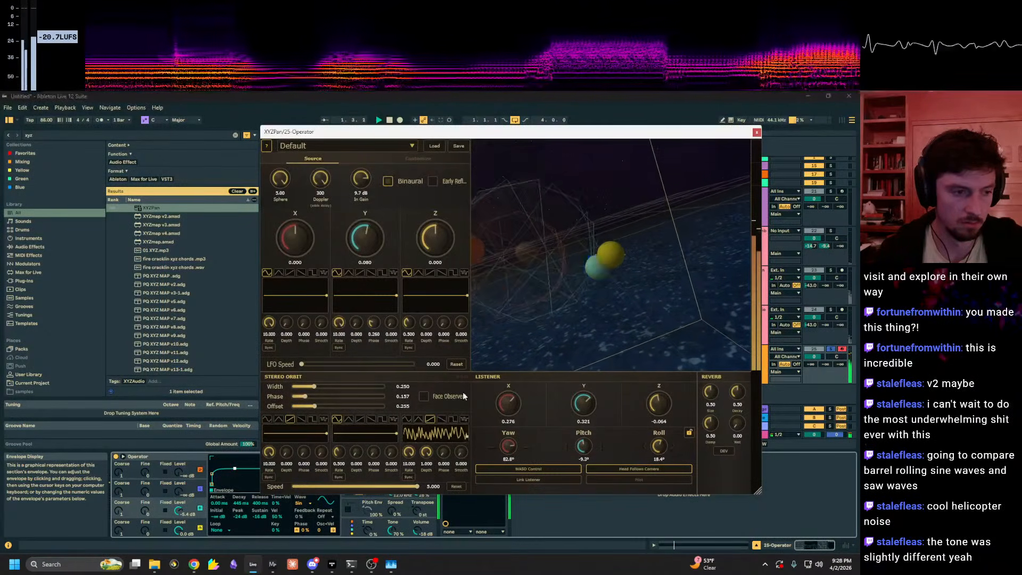
drag(418, 487, 378, 489)
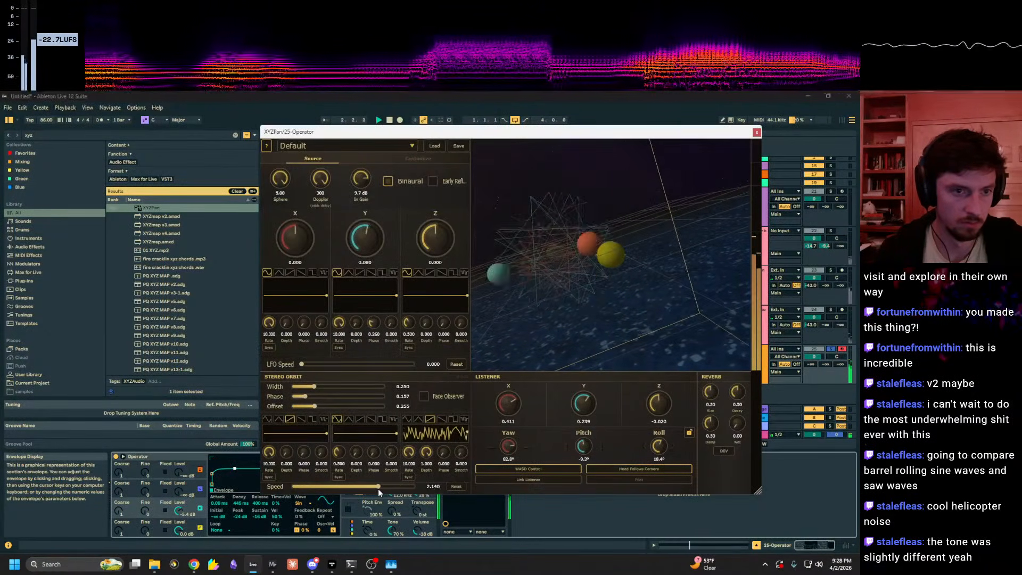
Step: Slow the Stereo Orbit Speed to 0.542 and fly the listener between the sources to about X -0.05, Y 0.075
click(603, 324)
drag(603, 324, 435, 354)
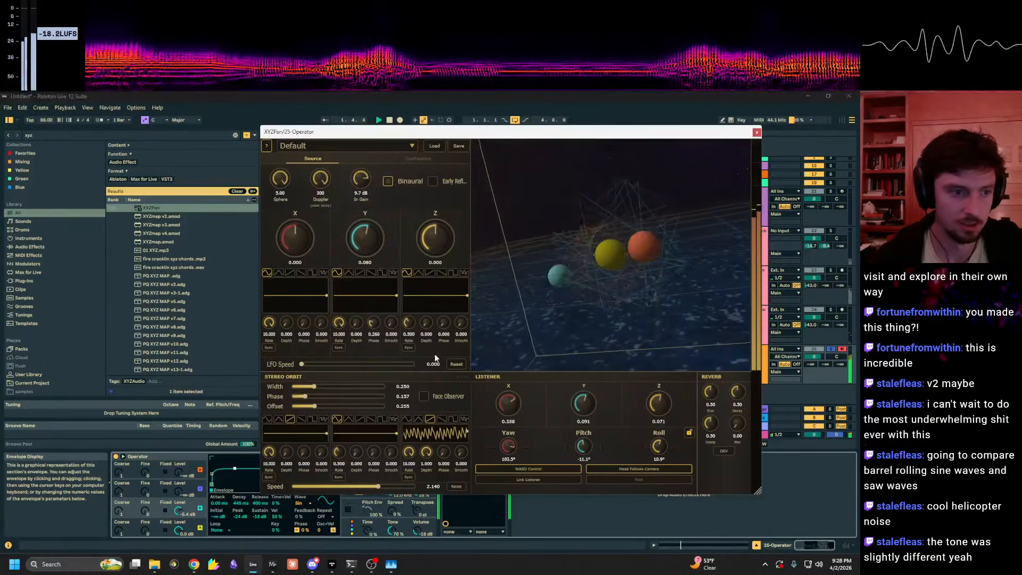
drag(377, 487, 339, 489)
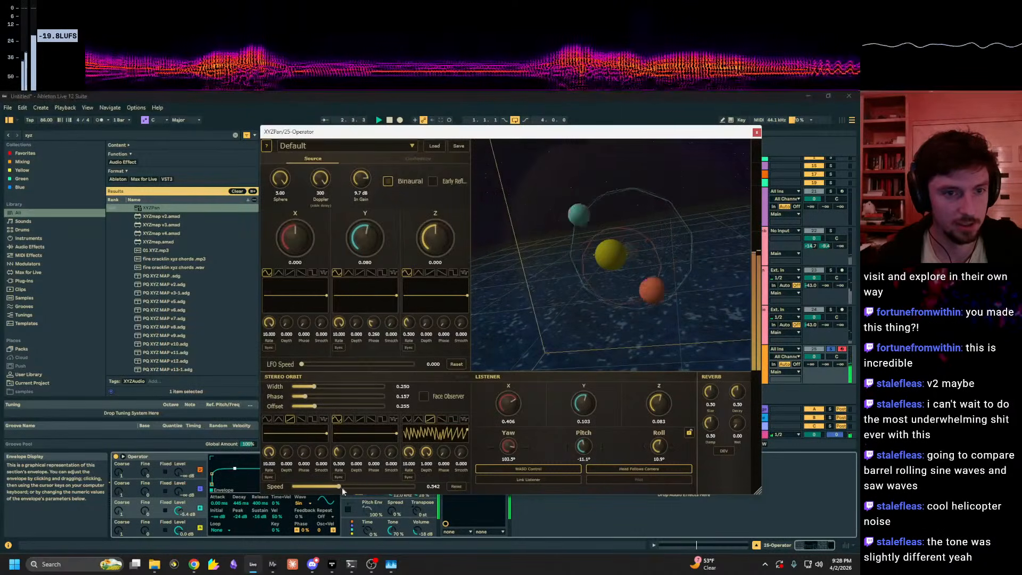
key(w)
drag(537, 314, 743, 331)
key(e)
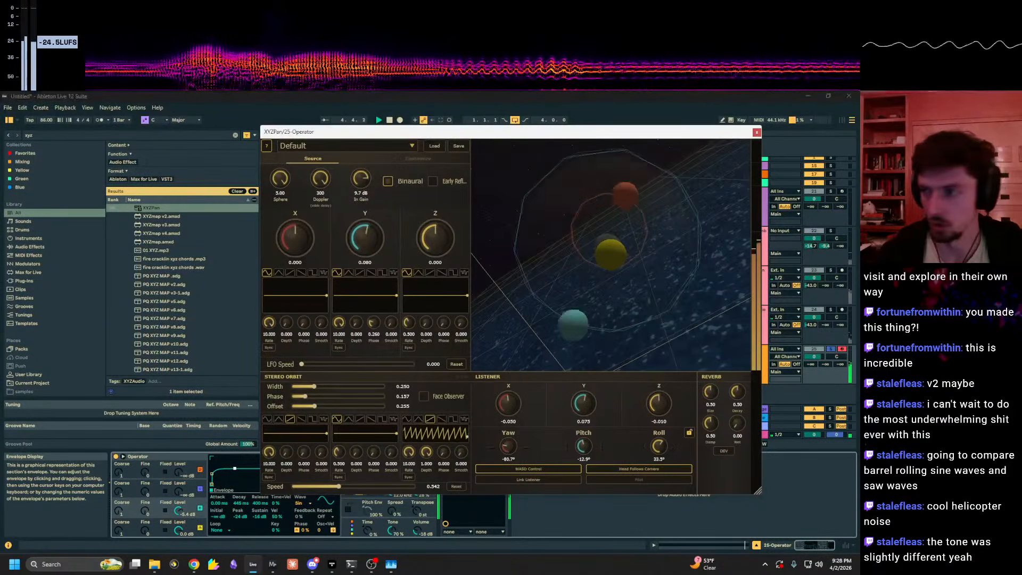
key(q)
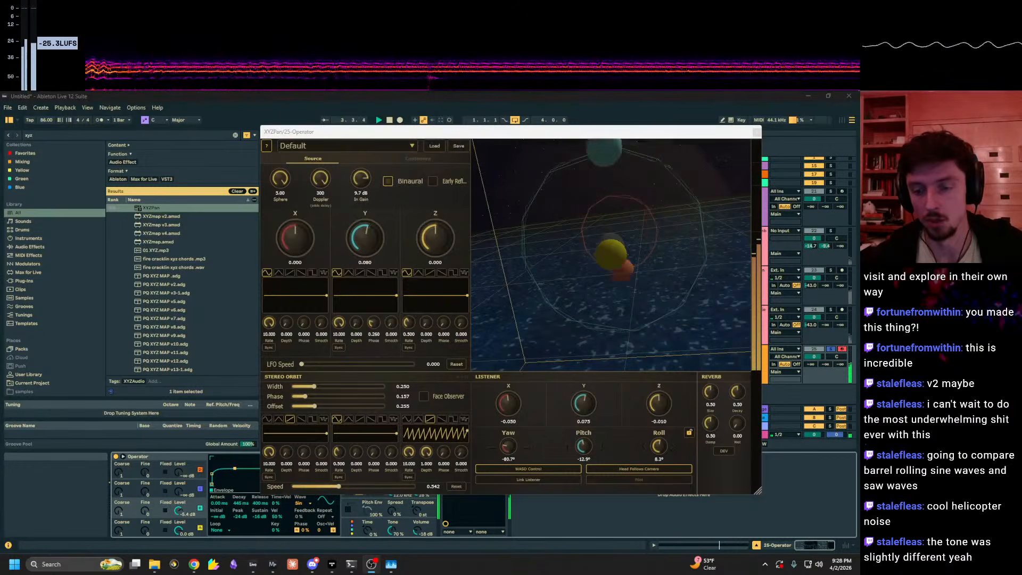
Step: Move the listener to about X 0.02, Y 0.37, and sweep the Stereo Orbit Speed down to 0.111 and up to 5.000
drag(712, 318, 743, 315)
key(a)
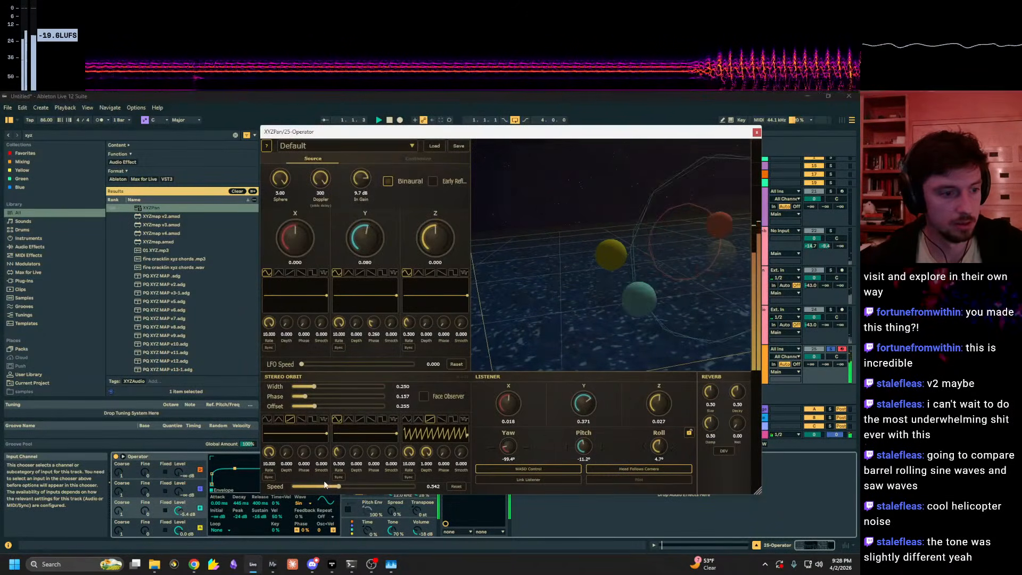
drag(339, 487, 315, 487)
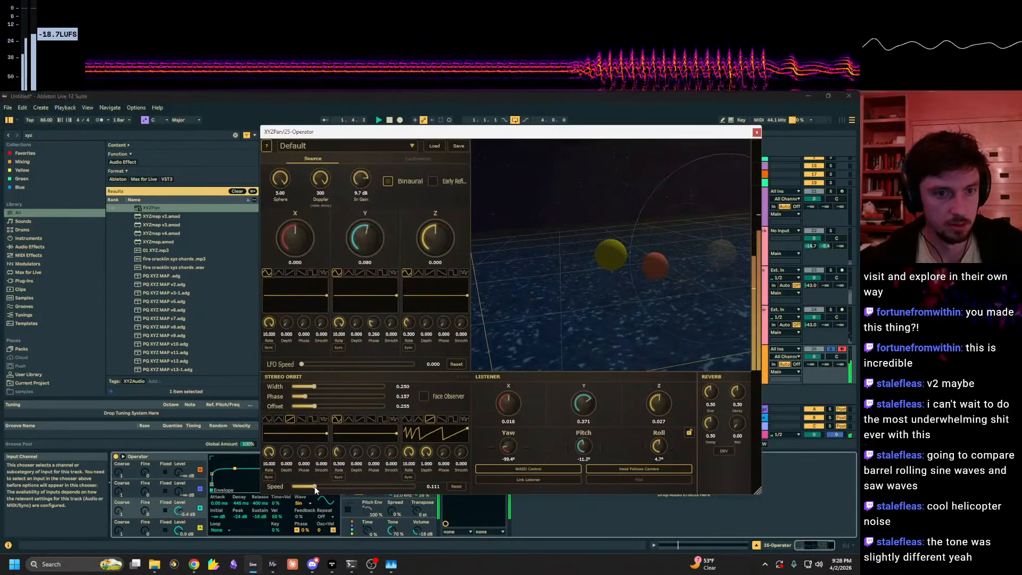
drag(317, 487, 420, 486)
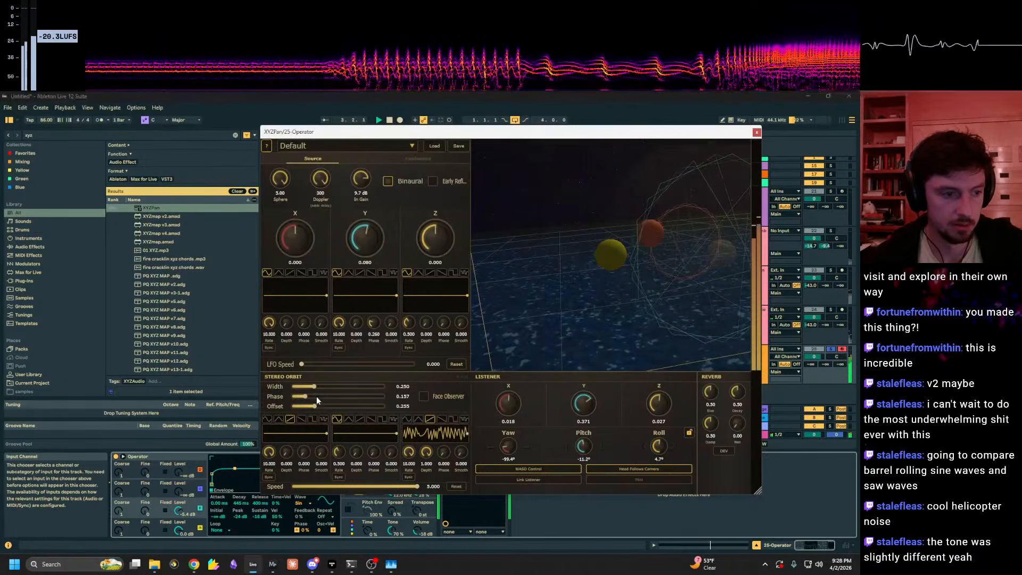
Step: Sweep the third Stereo Orbit LFO down to Rate 0.173 and Depth 0.528, restore 10.000 and 1.000, and fly the listener around the orbit
drag(420, 451, 403, 491)
drag(410, 453, 399, 507)
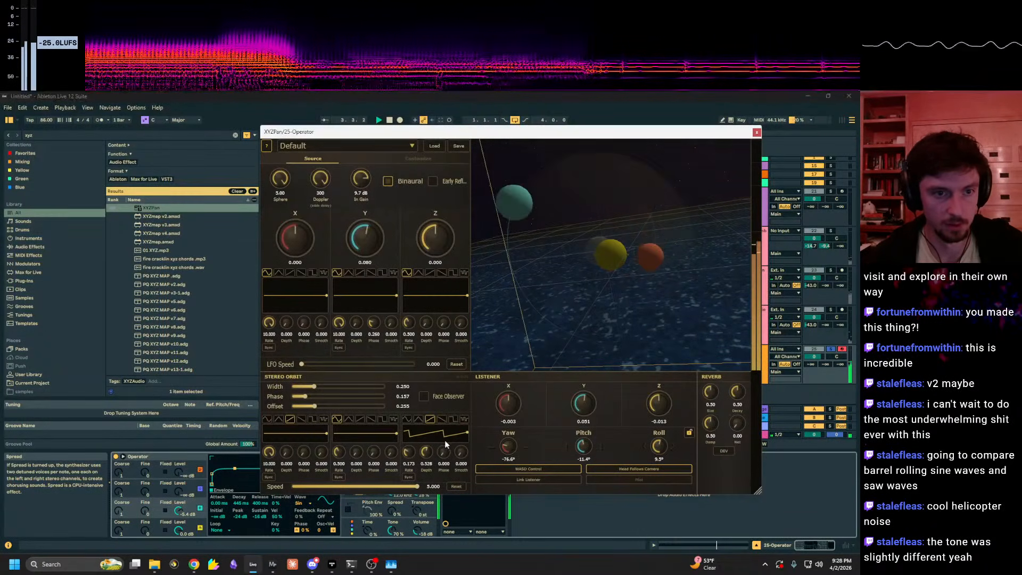
drag(409, 453, 437, 390)
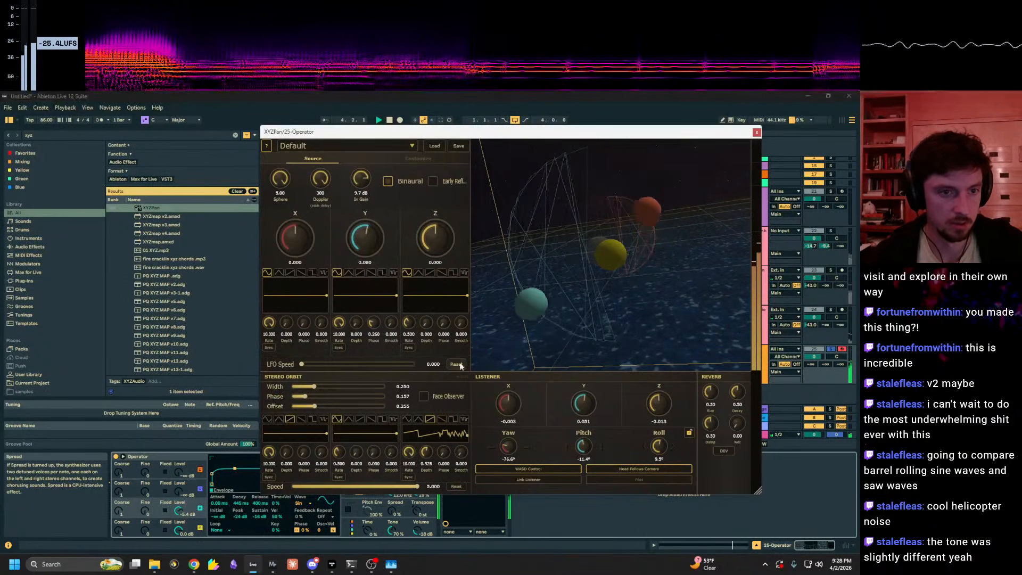
drag(506, 315, 593, 261)
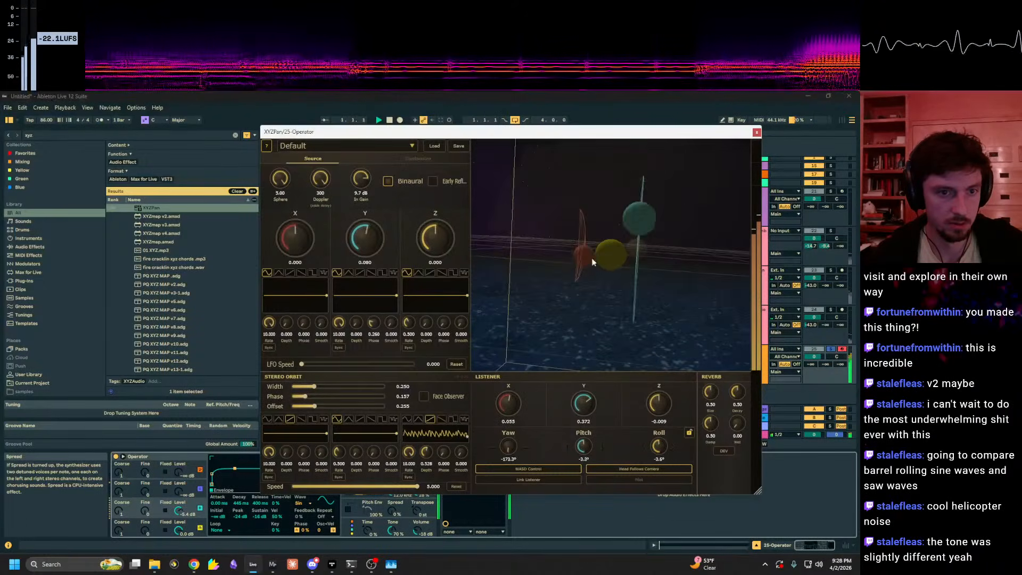
drag(427, 453, 471, 378)
drag(508, 303, 578, 301)
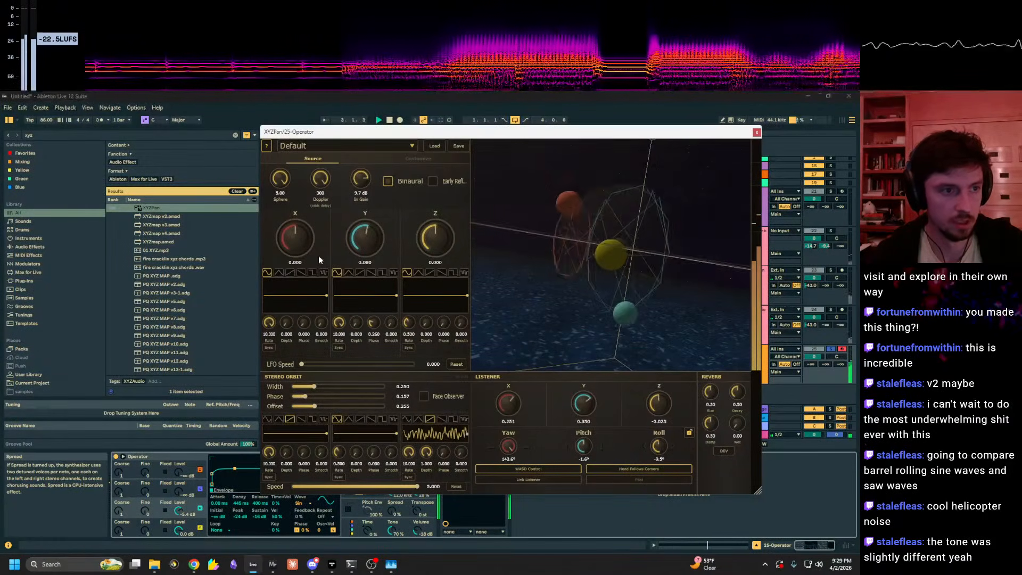
Step: Stop the Stereo Orbit at Speed 0.000 and drive the source's Y LFO at Depth 1.000 with LFO Speed 5.000
drag(361, 487, 290, 487)
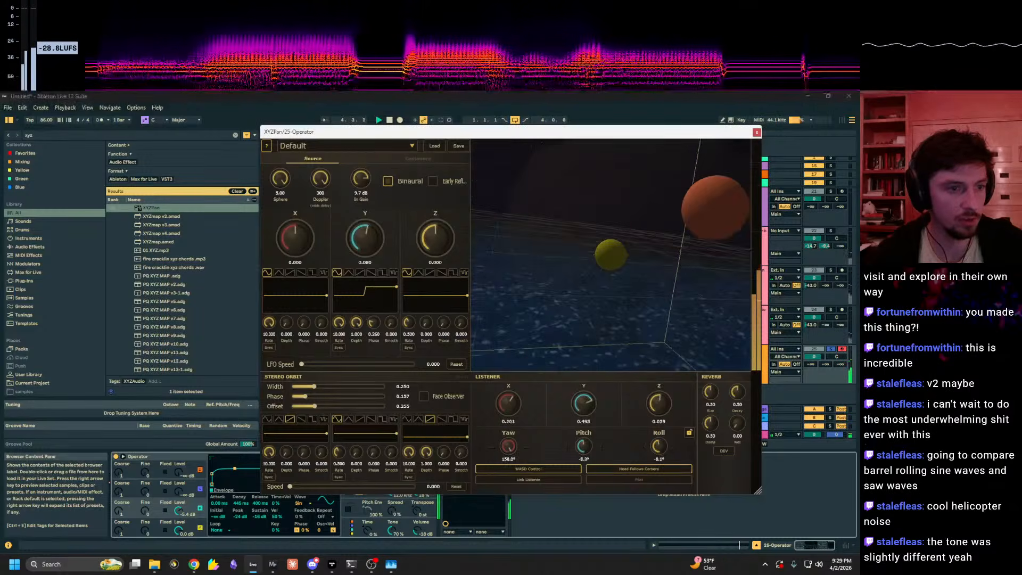
click(305, 364)
drag(304, 365, 352, 365)
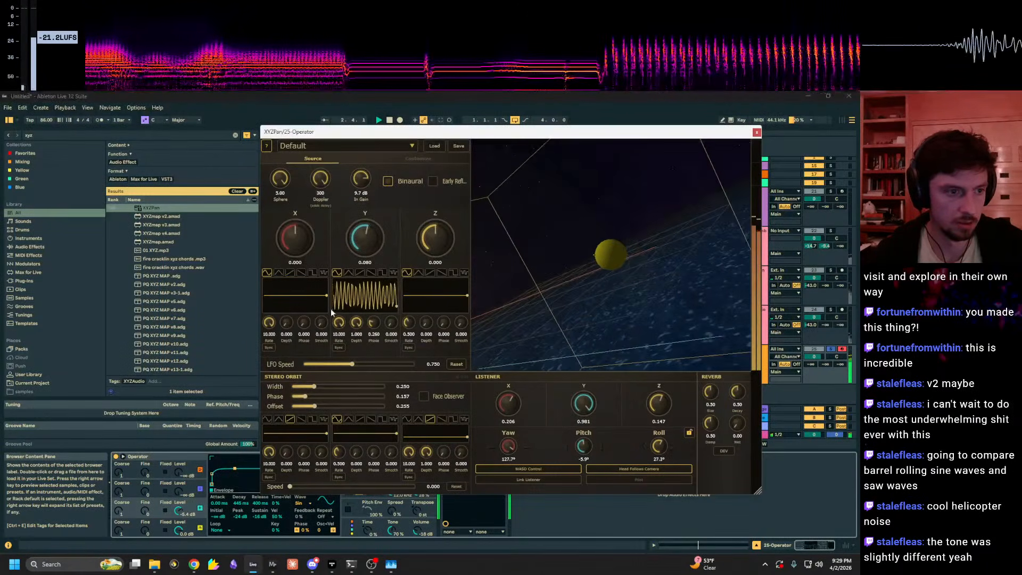
drag(361, 362, 421, 364)
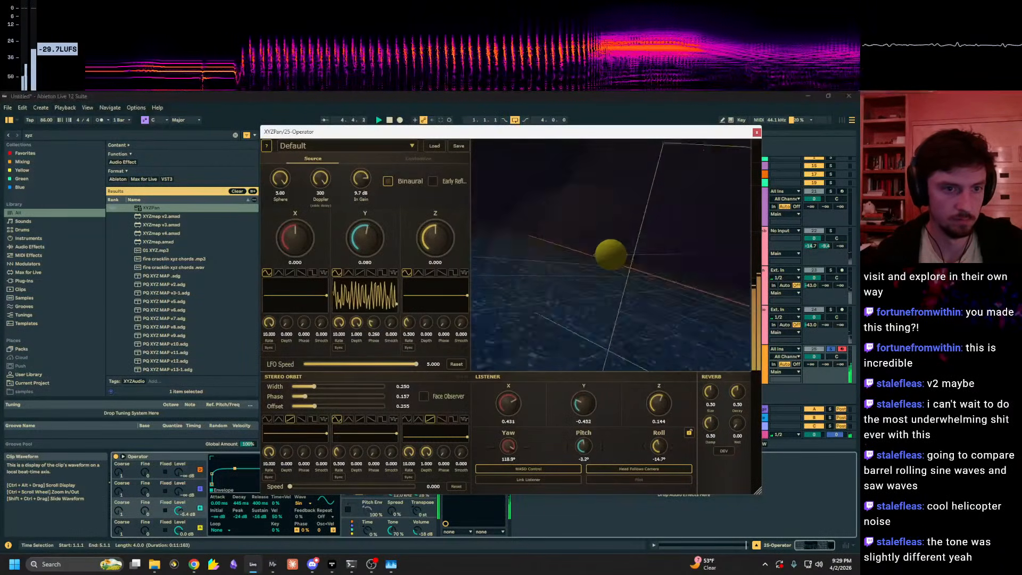
Step: Give the source's Y LFO a falling sawtooth at Depth 0.436, with Y at -0.176 and LFO Speed at 0.129
drag(357, 320, 338, 372)
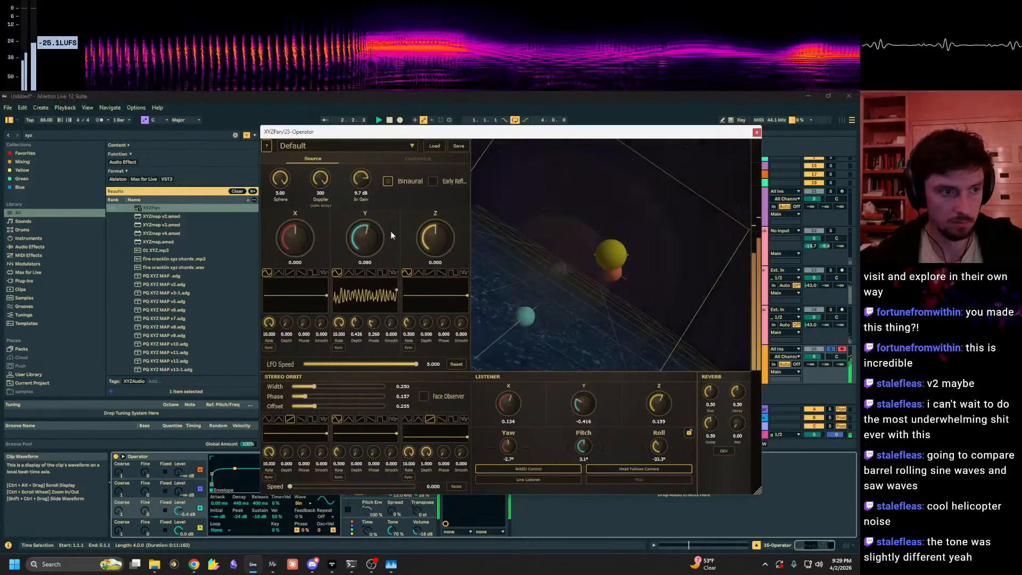
click(370, 275)
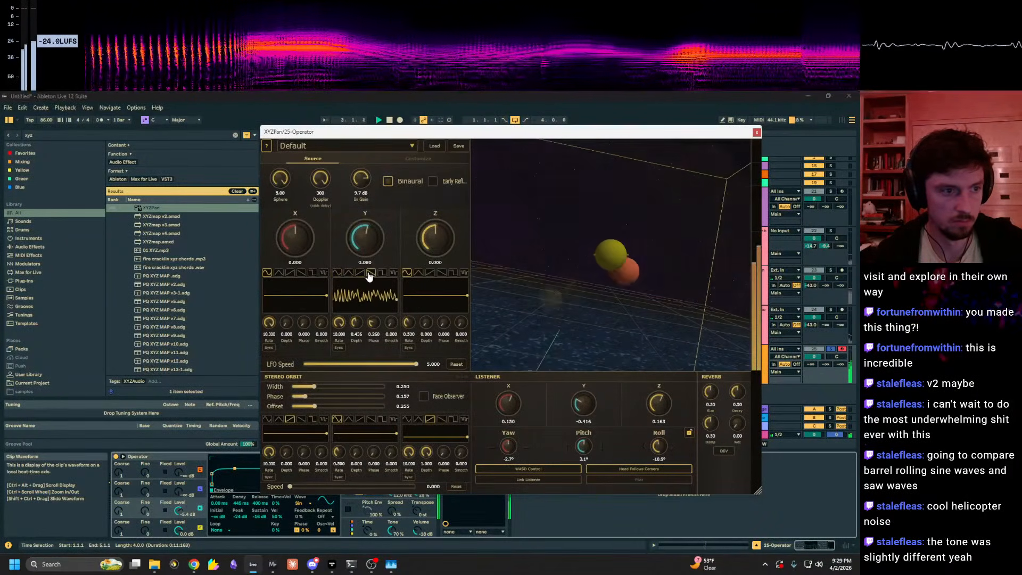
drag(390, 365, 348, 367)
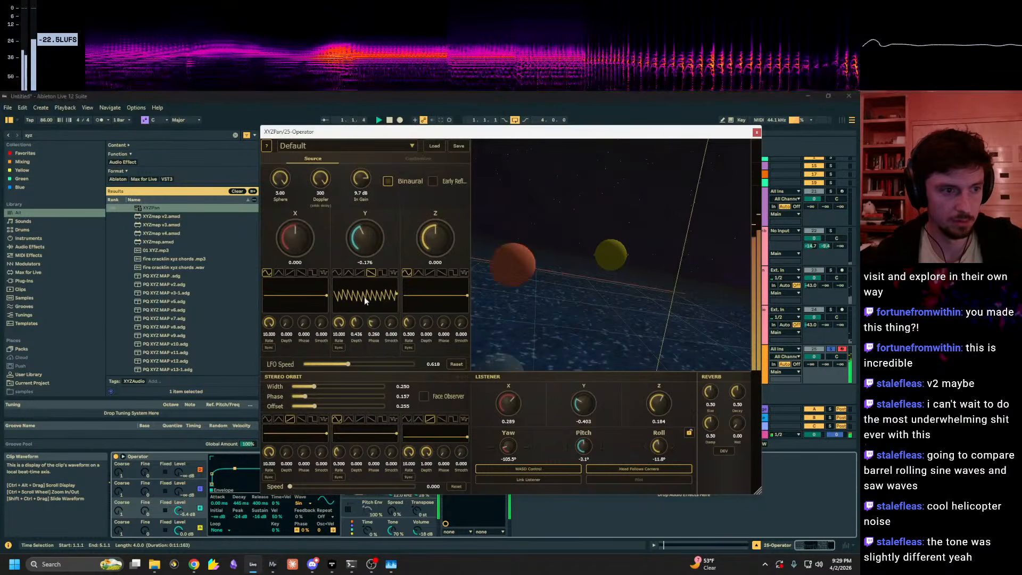
drag(348, 364, 325, 367)
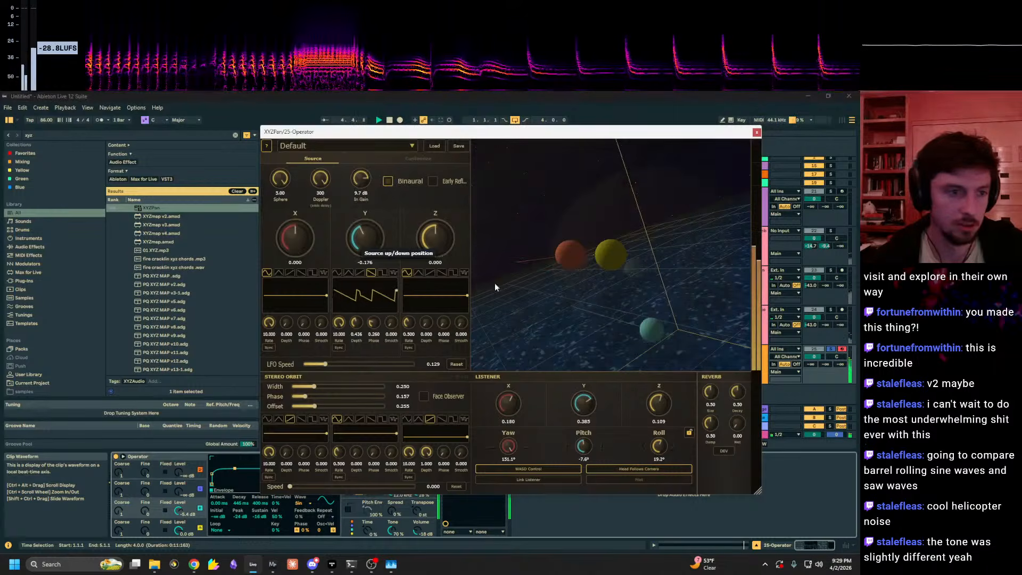
mouse_move(318, 364)
mouse_down()
mouse_move(400, 369)
mouse_move(308, 375)
mouse_move(327, 373)
mouse_up()
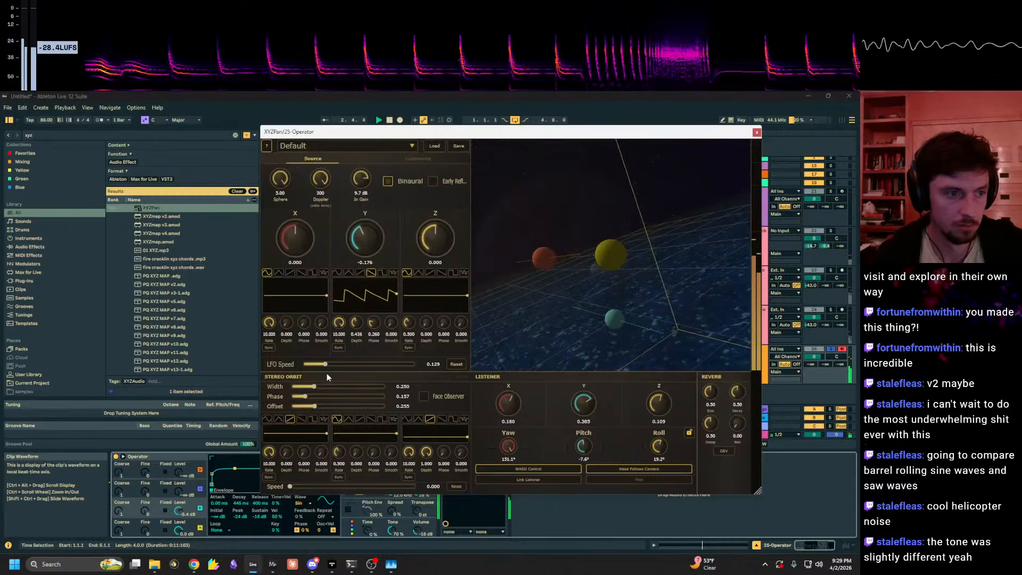
Step: Raise the Y LFO Depth to 0.888, sweep the LFO Speed up to 5.000 and down to 0.098, and set Y to -0.016
drag(357, 325, 354, 288)
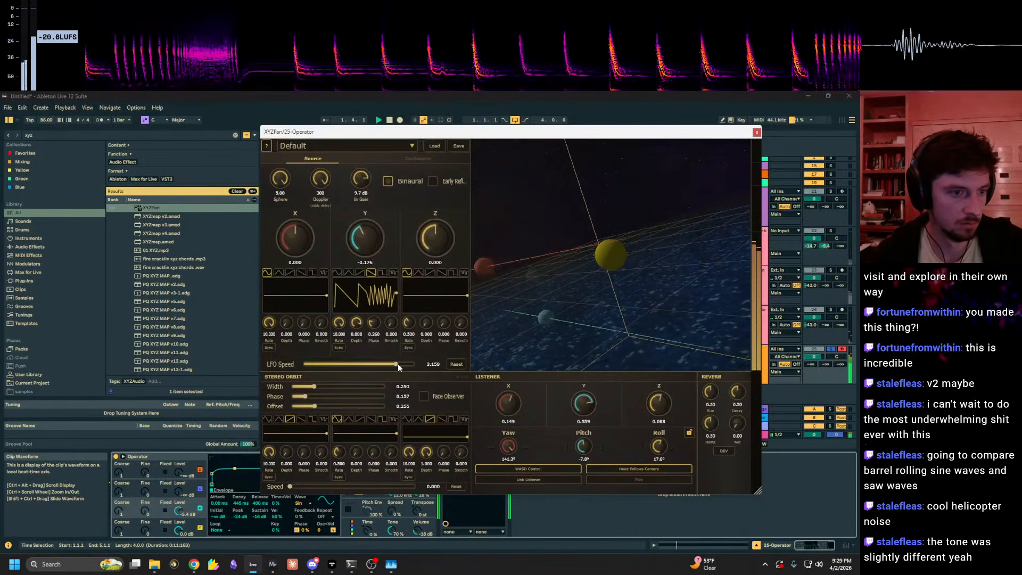
drag(415, 367, 423, 363)
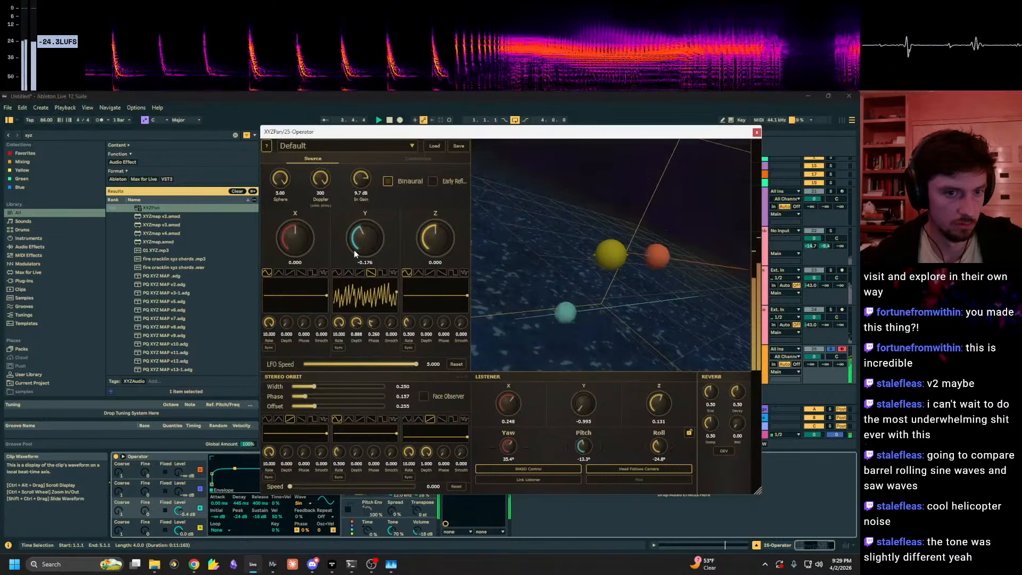
drag(415, 364, 324, 366)
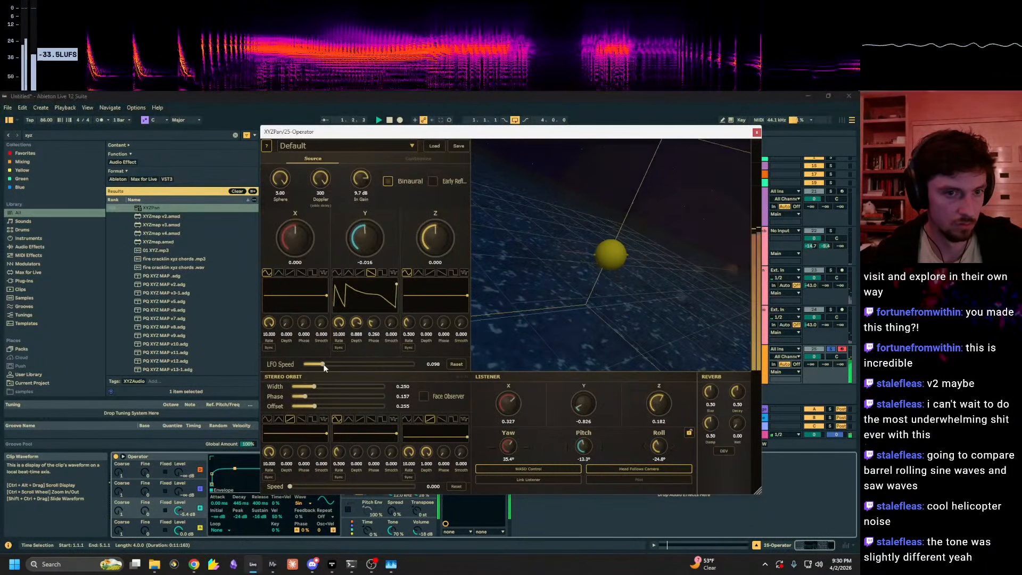
Step: Zero the Stereo Orbit Phase and Offset, and run its first LFO at Depth 0.996 with orbit Speed 1.302
drag(315, 407, 268, 441)
scroll(285, 452, up, 2)
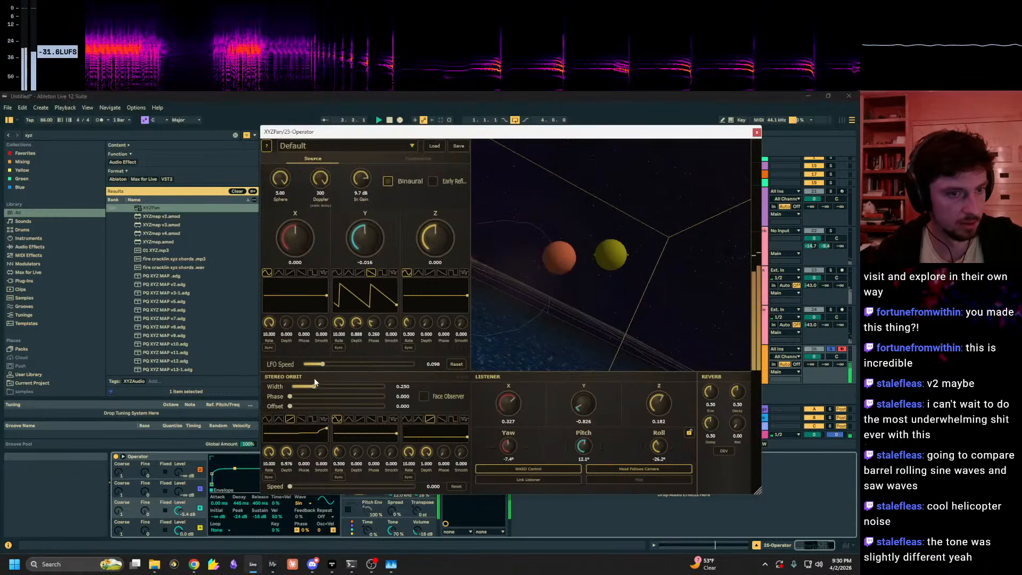
drag(324, 489, 361, 490)
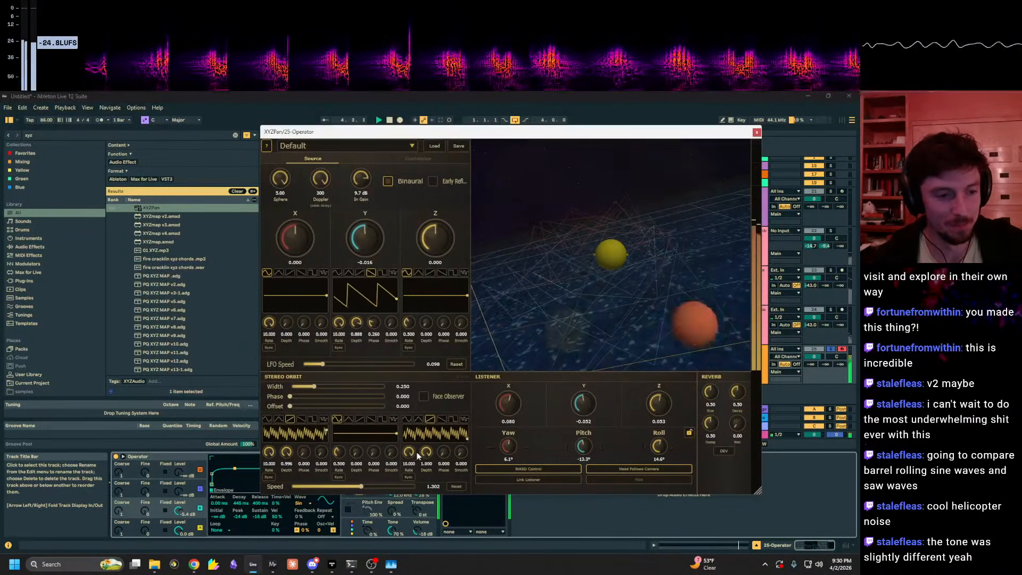
Step: Set the third Stereo Orbit LFO to Rate 0.072 and Depth 1.000, and raise the orbit Speed to 4.110
drag(426, 453, 427, 490)
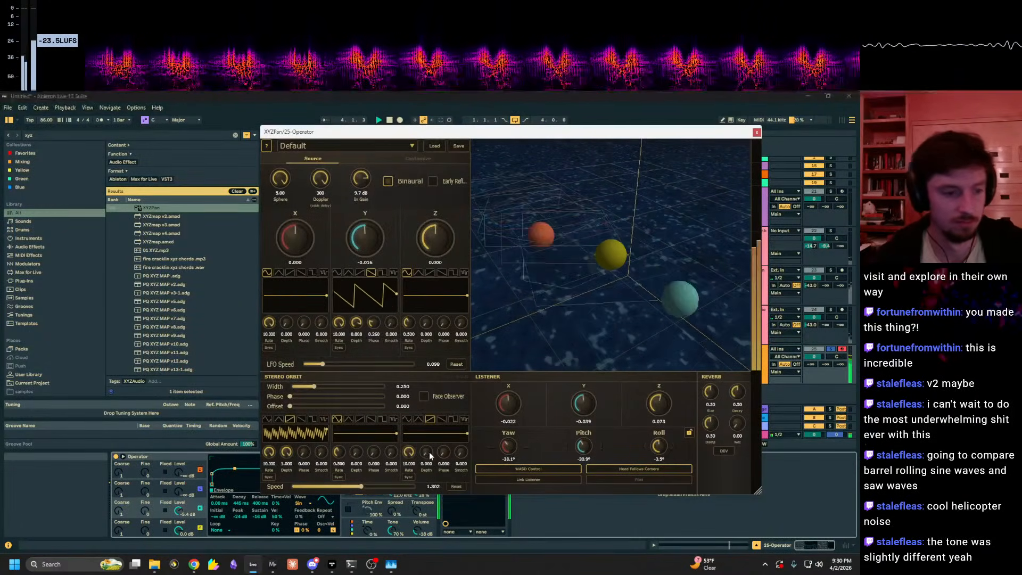
drag(428, 451, 452, 357)
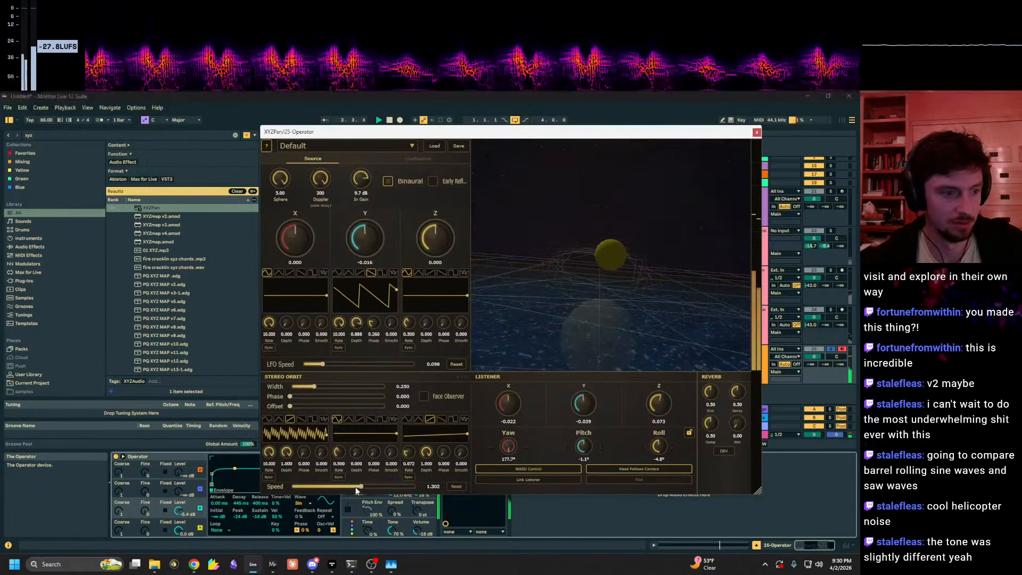
drag(355, 487, 407, 487)
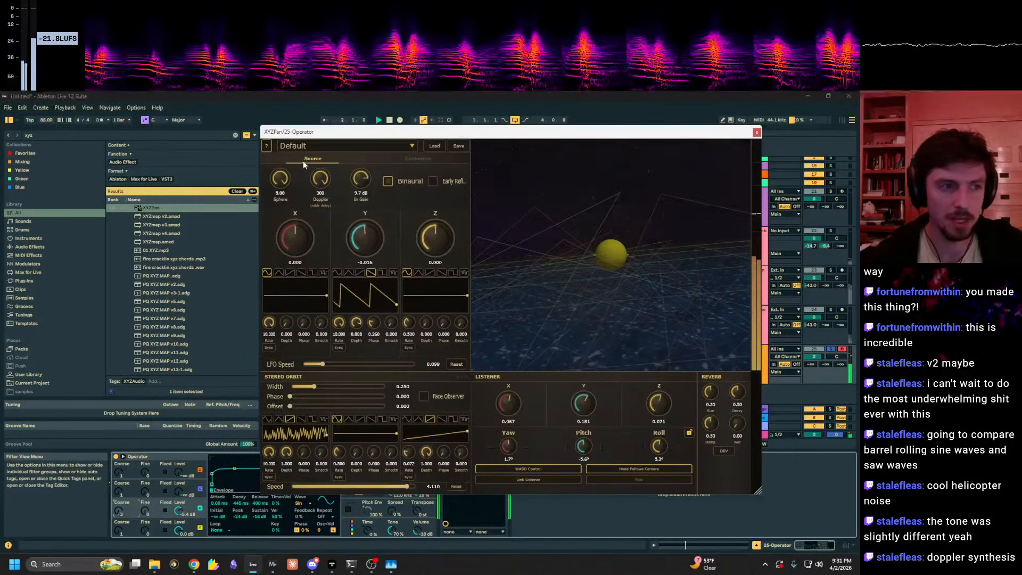
Step: Try adjusting the Doppler, then set the source LFO Speed to 0.046 and the reverb's Wet amount to 1.00
drag(319, 179, 286, 225)
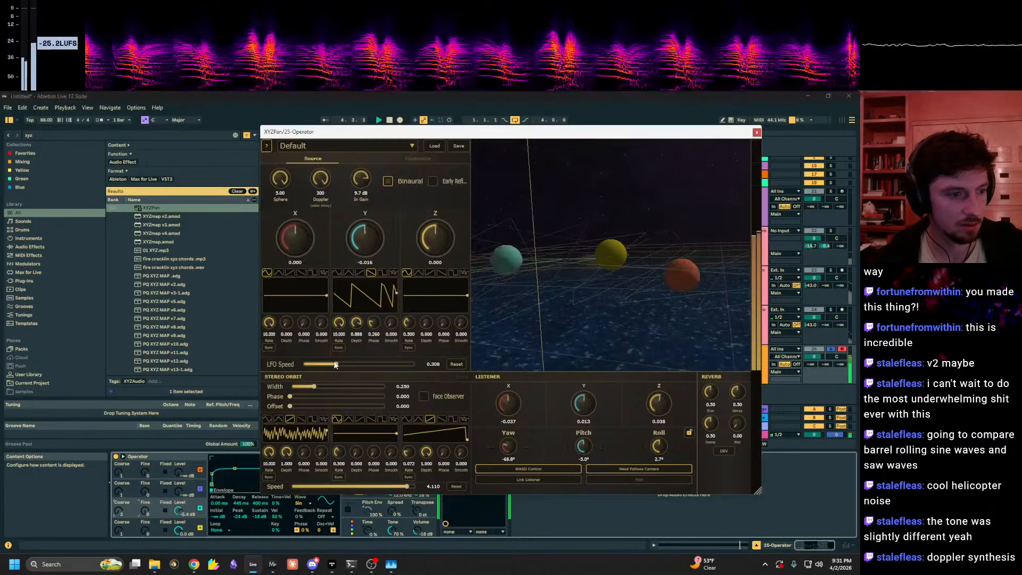
drag(364, 366, 317, 375)
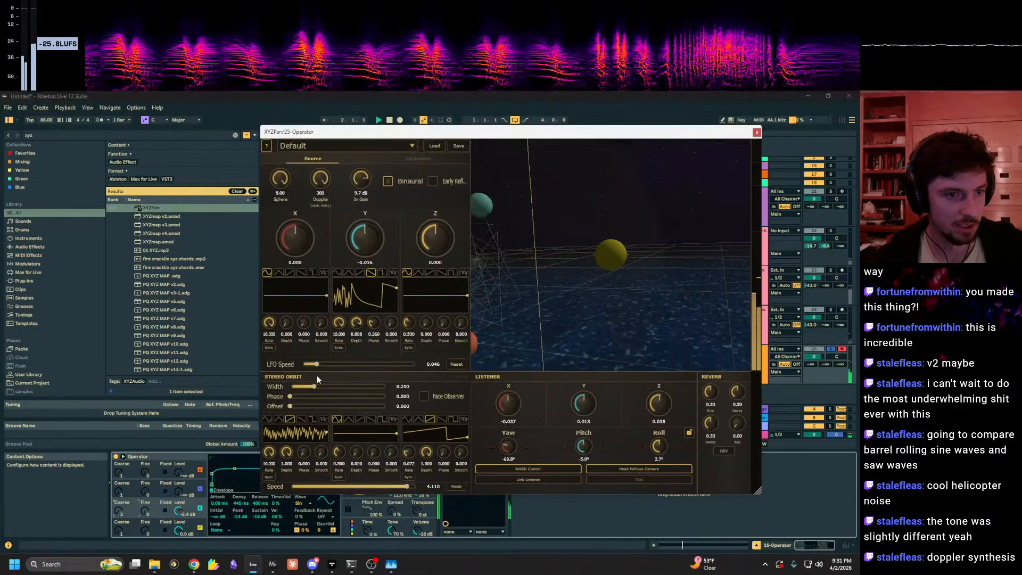
drag(705, 266, 715, 322)
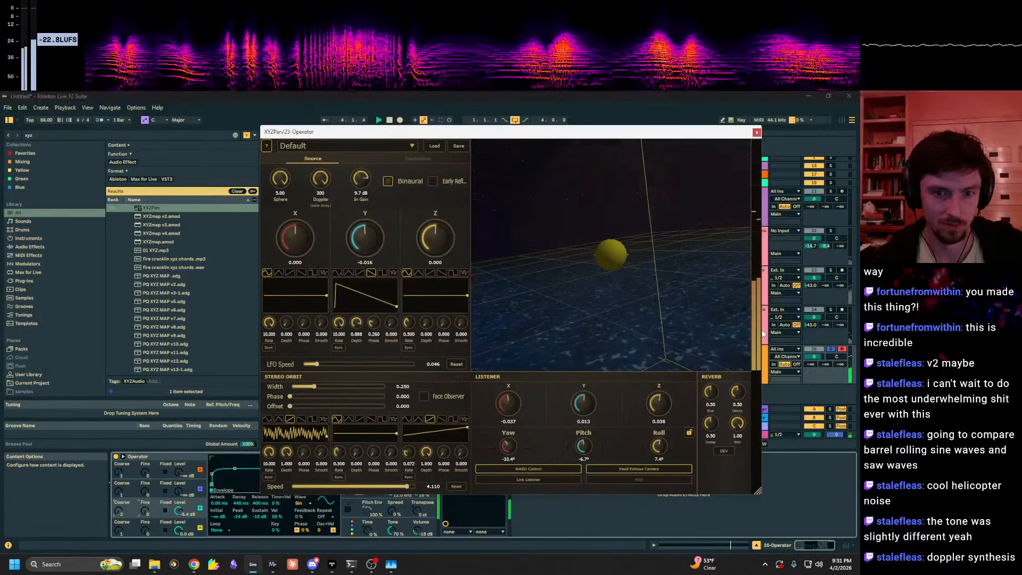
Step: Raise the Operator track's send to the ValhallaVintageVerb return and set Operator's oscillator B Coarse to 7
drag(825, 364, 811, 314)
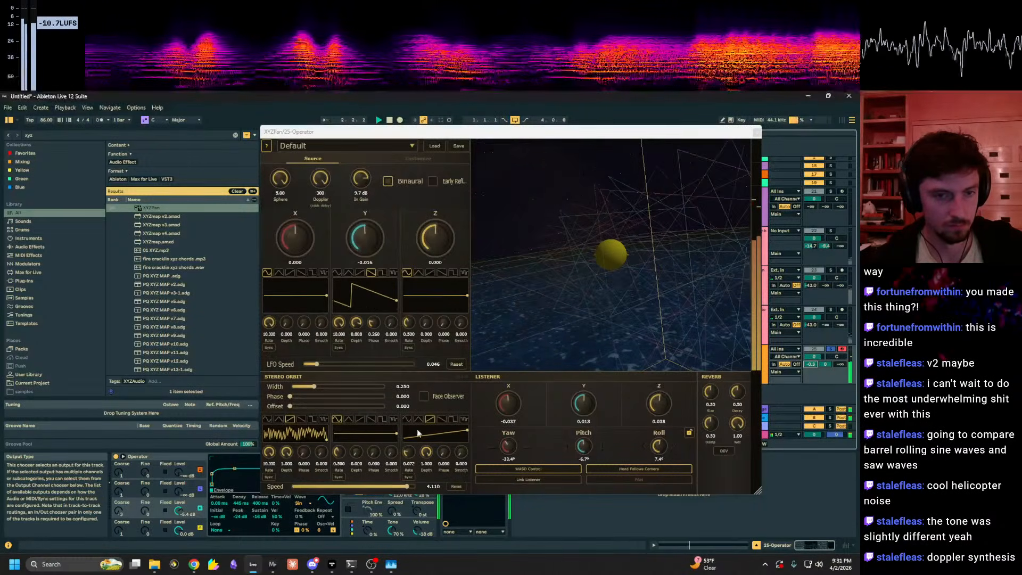
drag(119, 511, 119, 493)
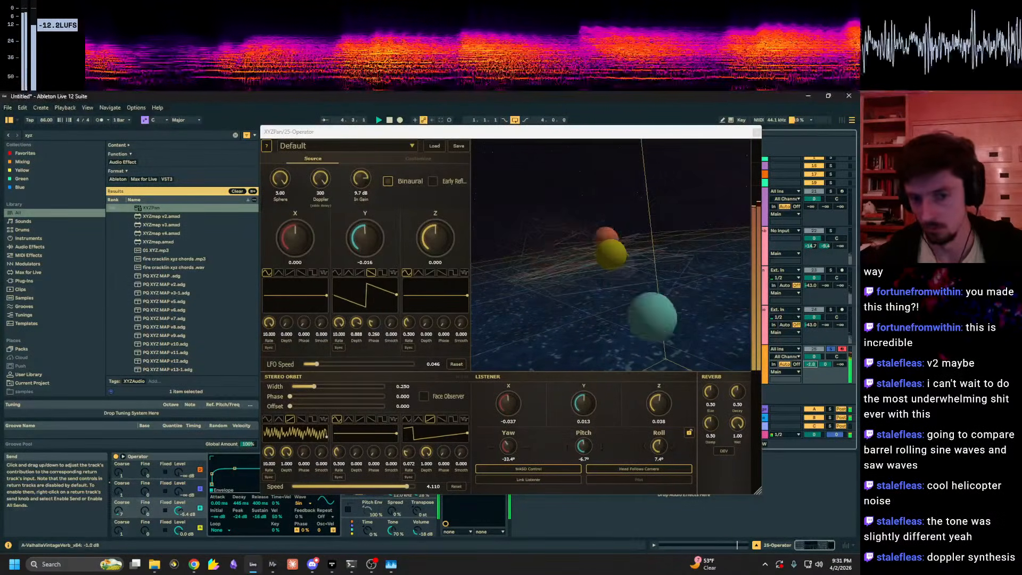
drag(811, 364, 811, 384)
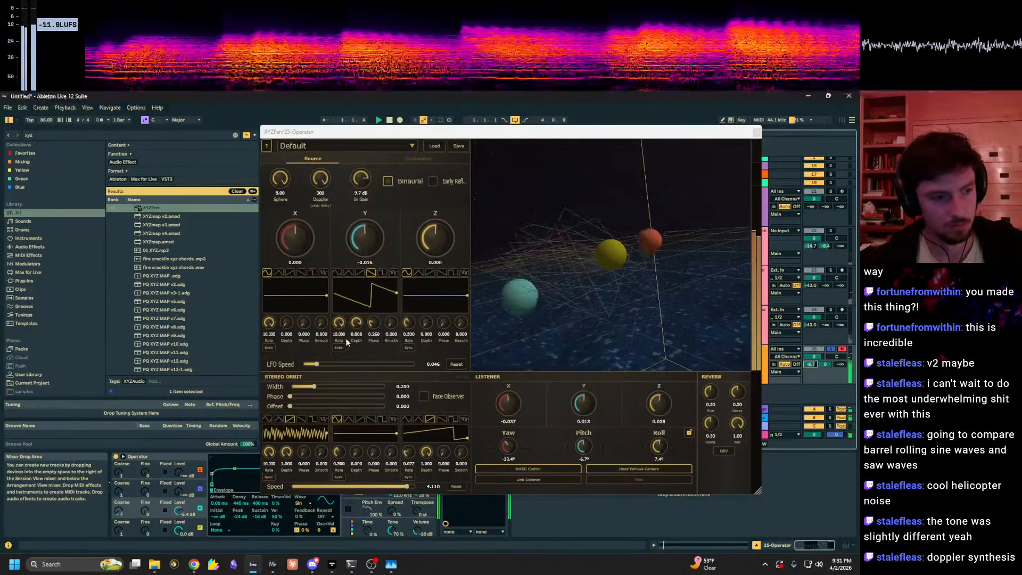
Step: Slow the Stereo Orbit Speed to 1.804
click(355, 324)
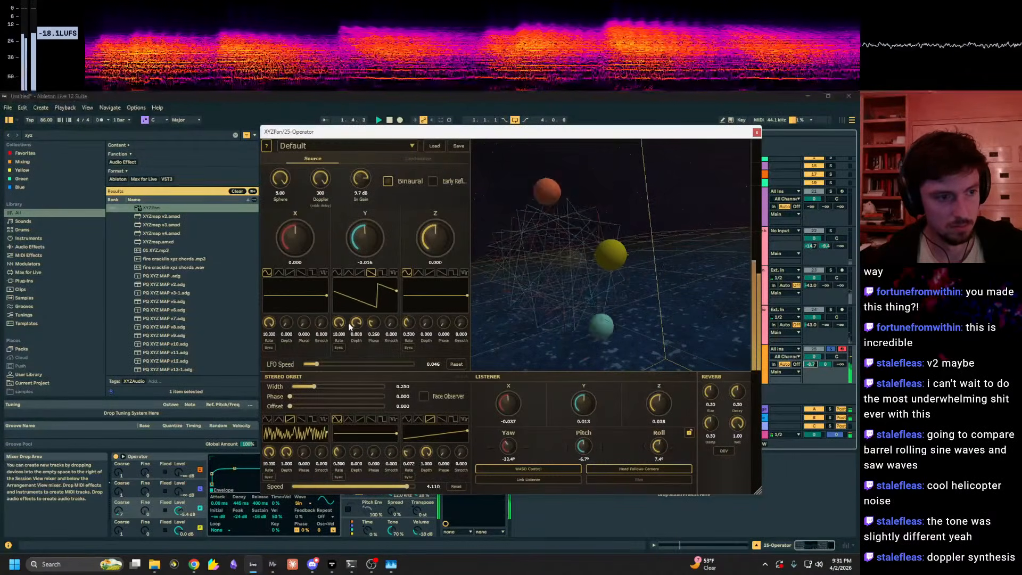
drag(406, 488, 373, 495)
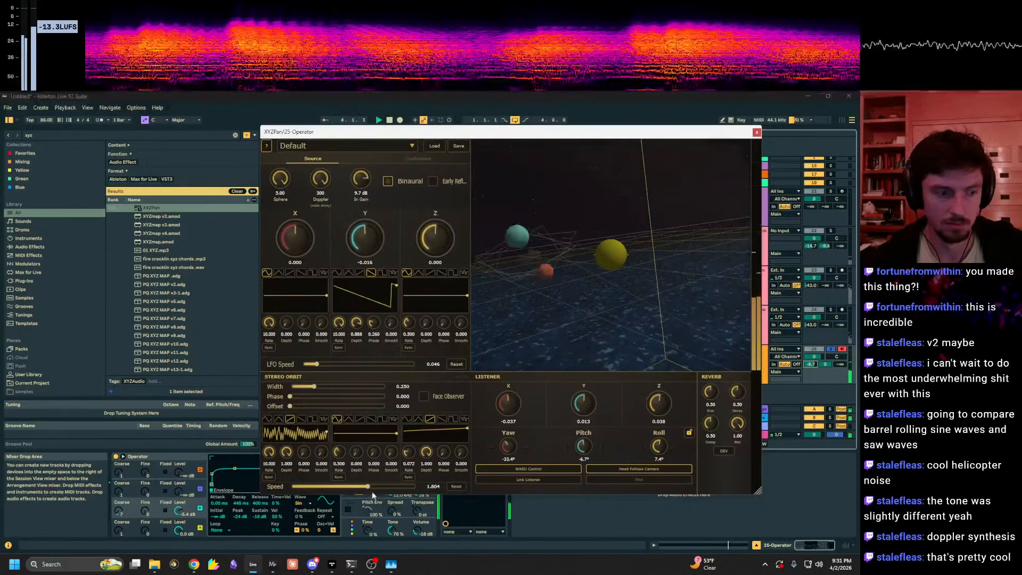
Step: Turn the Operator track's sends to the ValhallaVintageVerb and pq Stereo Filter returns down to minus infinity
drag(591, 256, 633, 263)
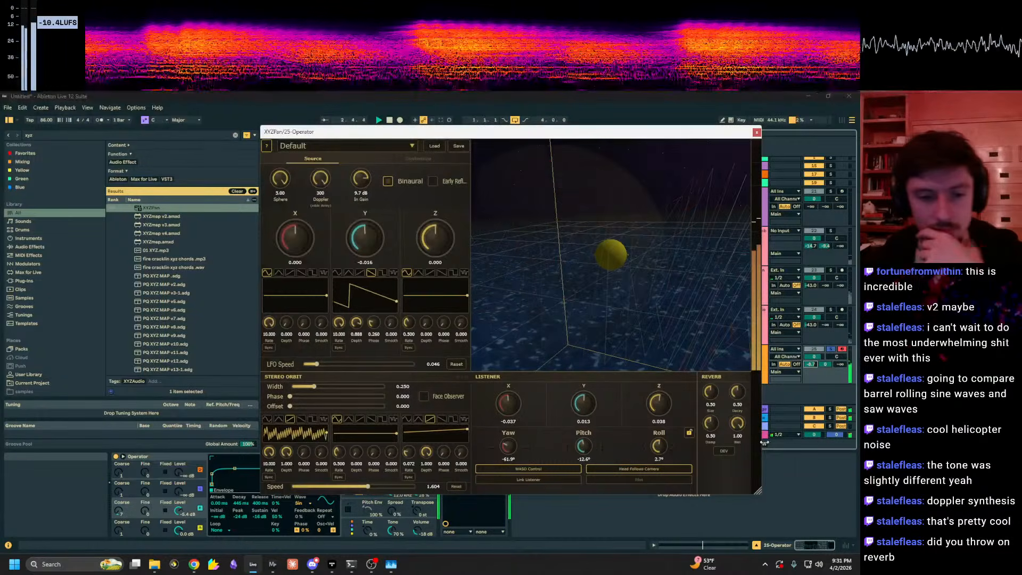
double_click(811, 365)
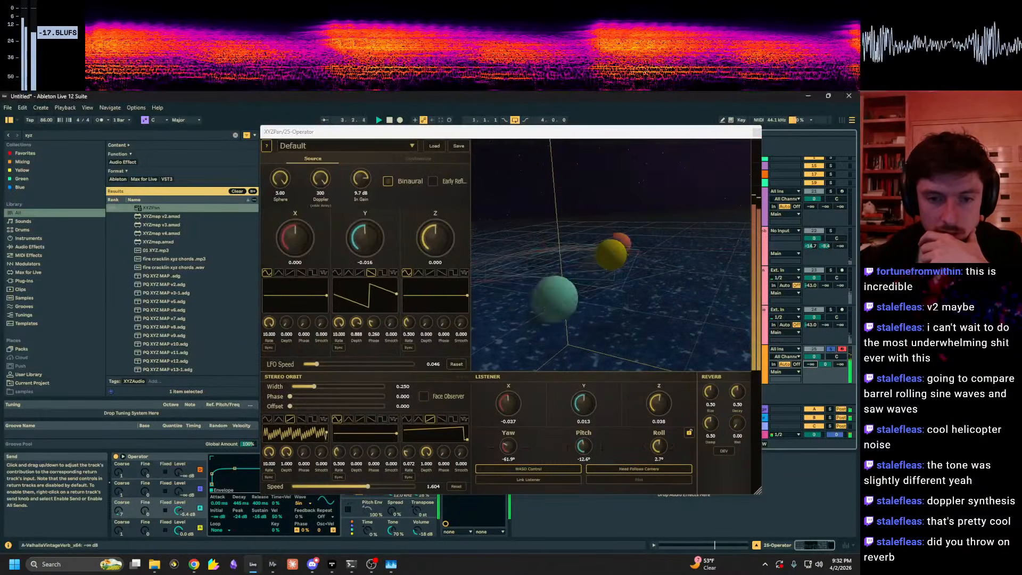
double_click(826, 364)
Step: Enable Early Reflections for the Operator's source and set the XYZPan reverb's Wet amount to 0.00
click(739, 433)
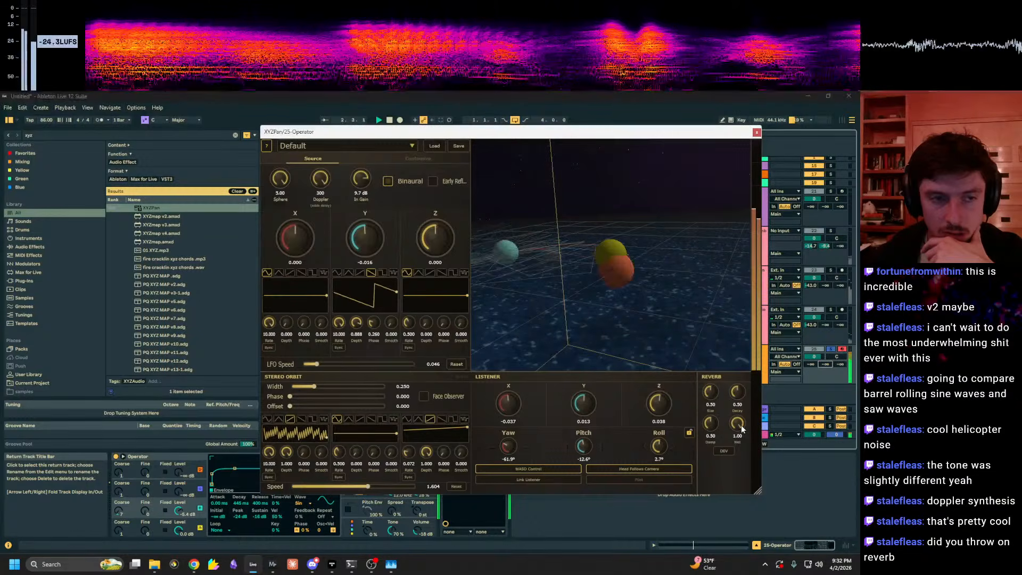
mouse_move(741, 425)
mouse_down()
mouse_move(720, 487)
mouse_move(745, 426)
mouse_up()
drag(810, 366, 810, 397)
click(432, 182)
drag(738, 424, 724, 475)
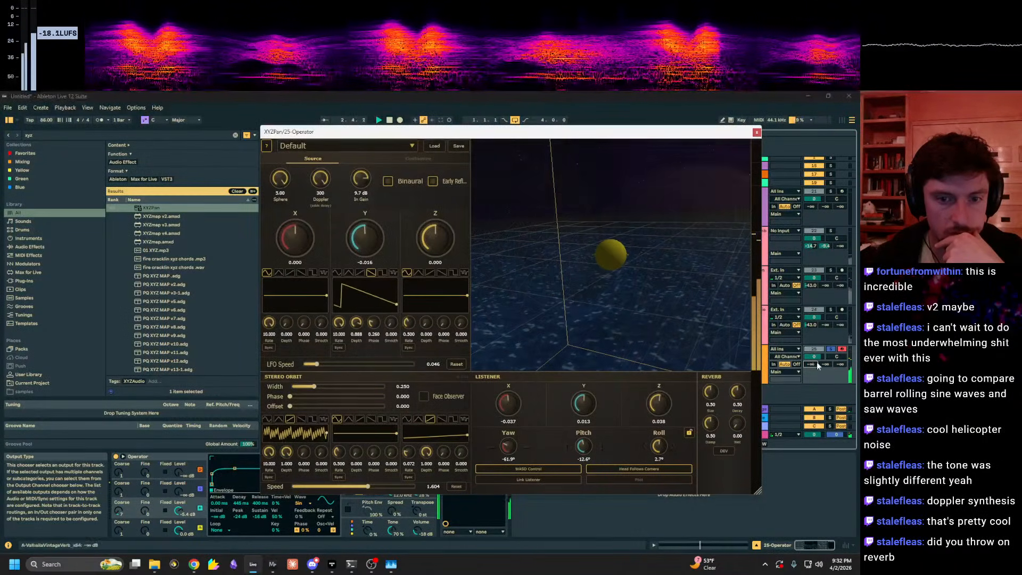
Step: Raise the Operator track's pq Stereo Filter send to 0 dB and slow the first Stereo Orbit LFO's Rate to 0.913
drag(825, 364, 826, 309)
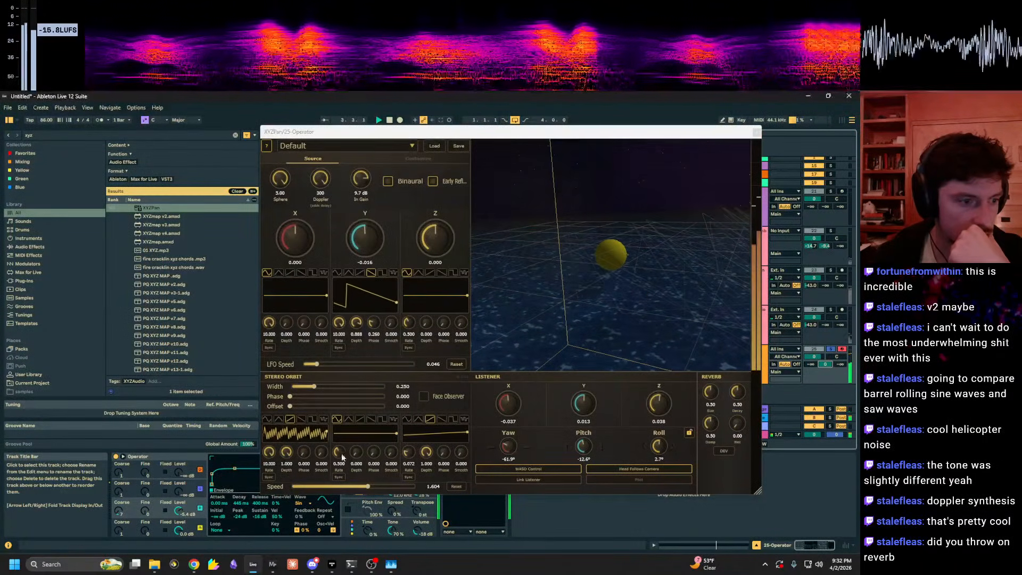
drag(268, 454, 259, 498)
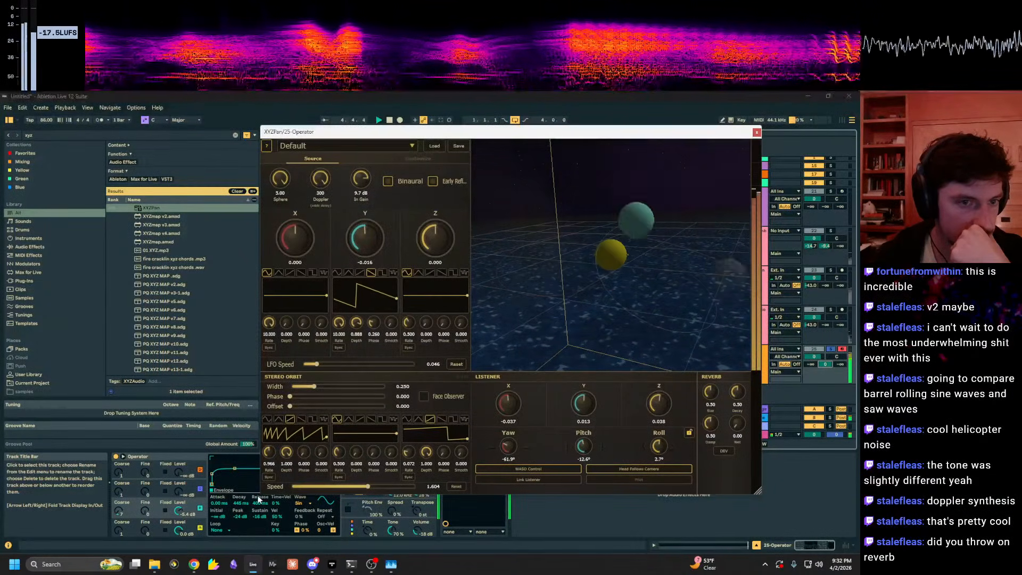
drag(612, 314, 782, 317)
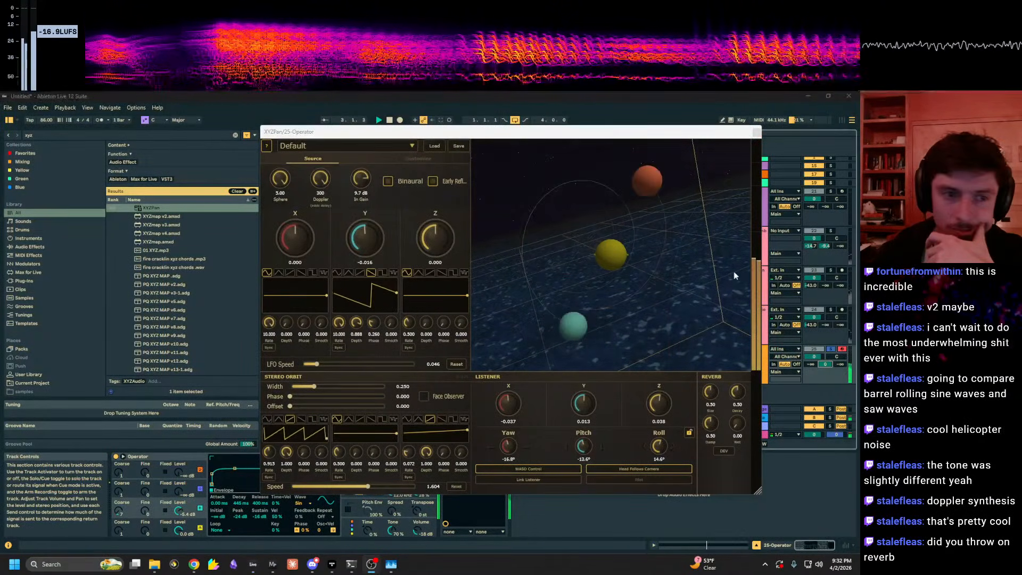
Step: Slow the source LFO Speed to 0.037 and the Stereo Orbit Speed to 0.228
mouse_move(317, 364)
mouse_down()
mouse_move(430, 370)
mouse_move(315, 375)
mouse_up()
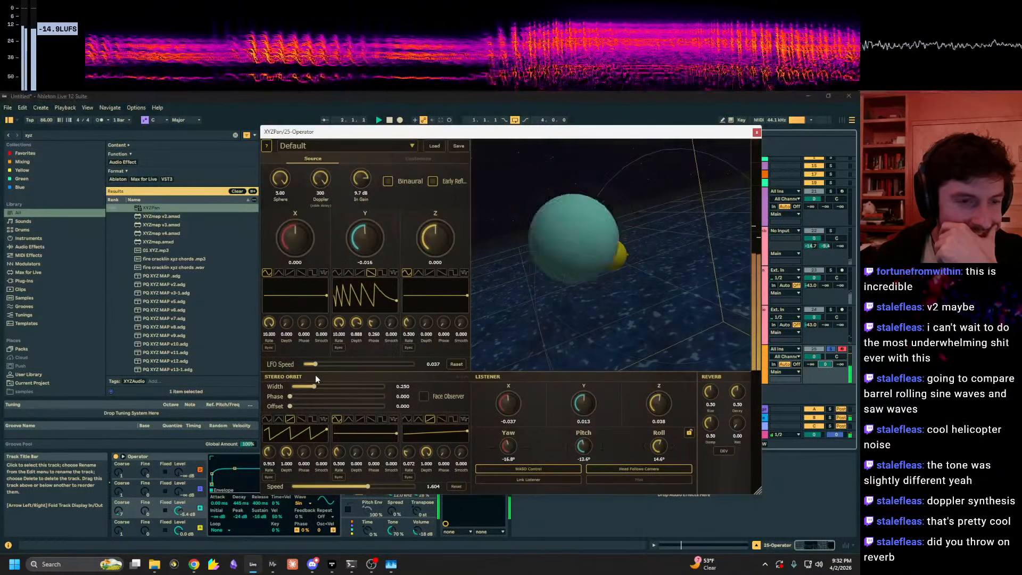
click(359, 488)
drag(360, 489, 323, 487)
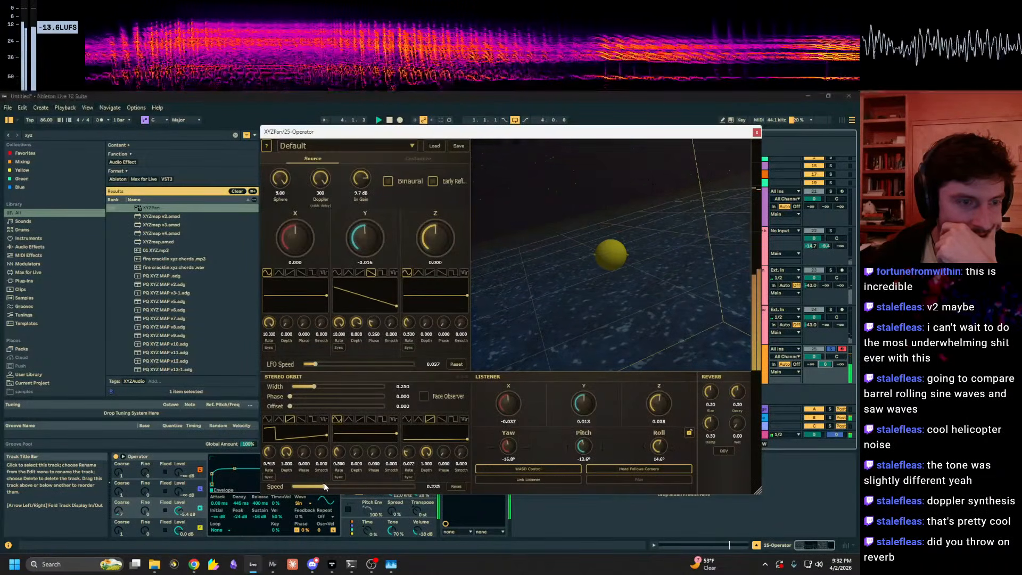
drag(611, 255, 676, 251)
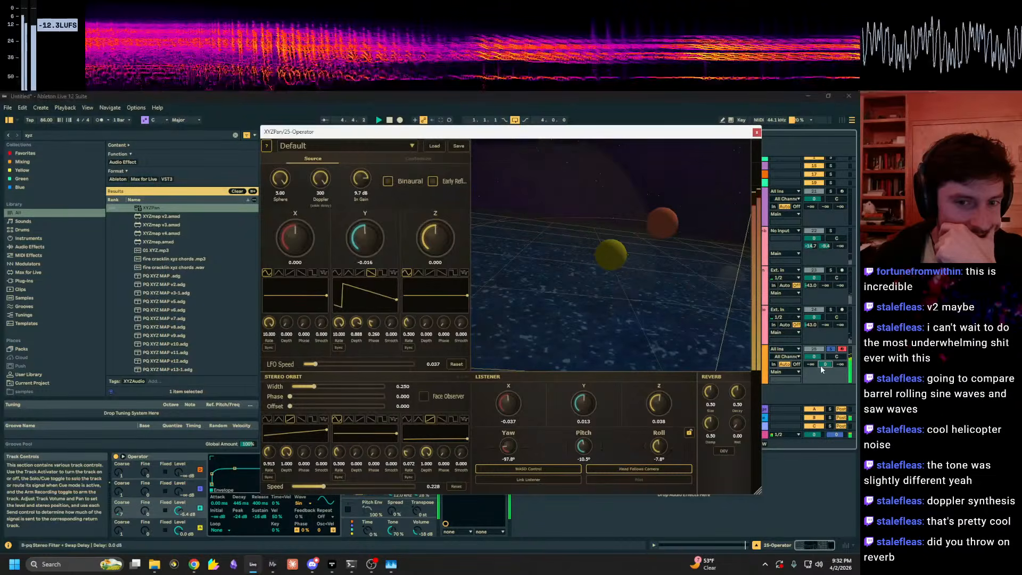
Step: Raise the Operator track's ValhallaVintageVerb send, lower its pq Stereo Filter send to -11.2 dB, and set the Stereo Orbit Speed to 5.000
drag(823, 365, 815, 364)
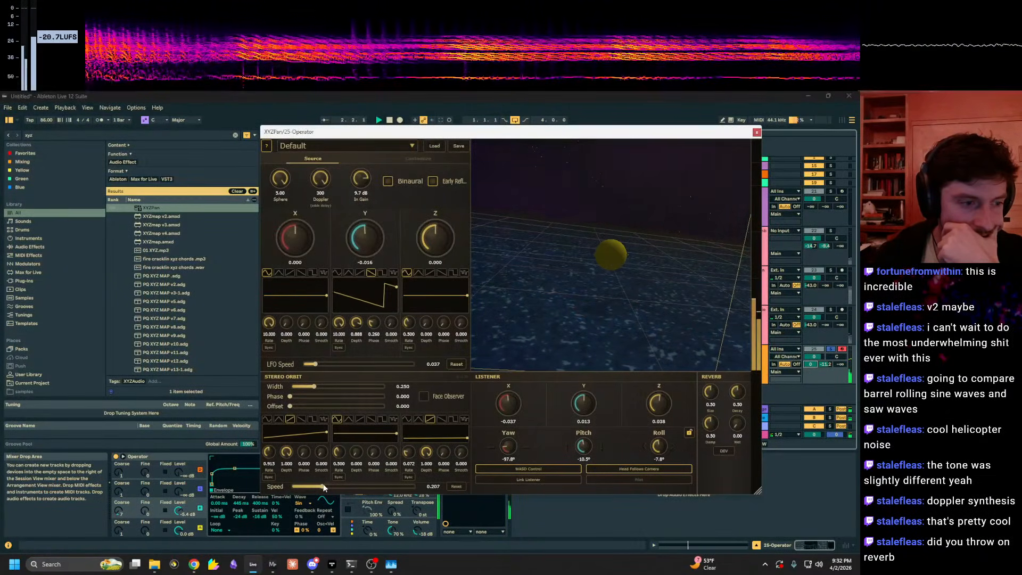
drag(323, 488, 413, 488)
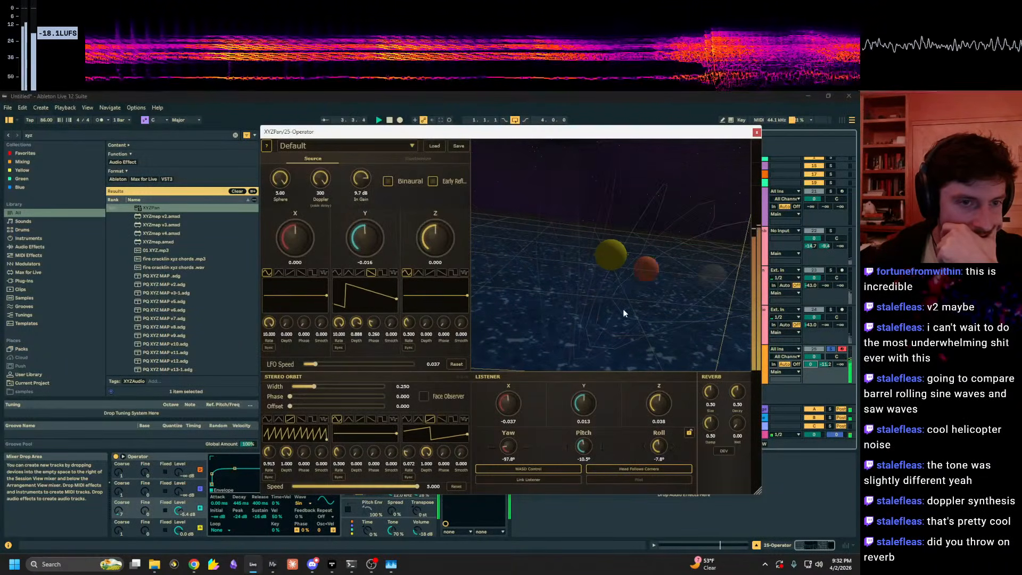
drag(624, 309, 732, 308)
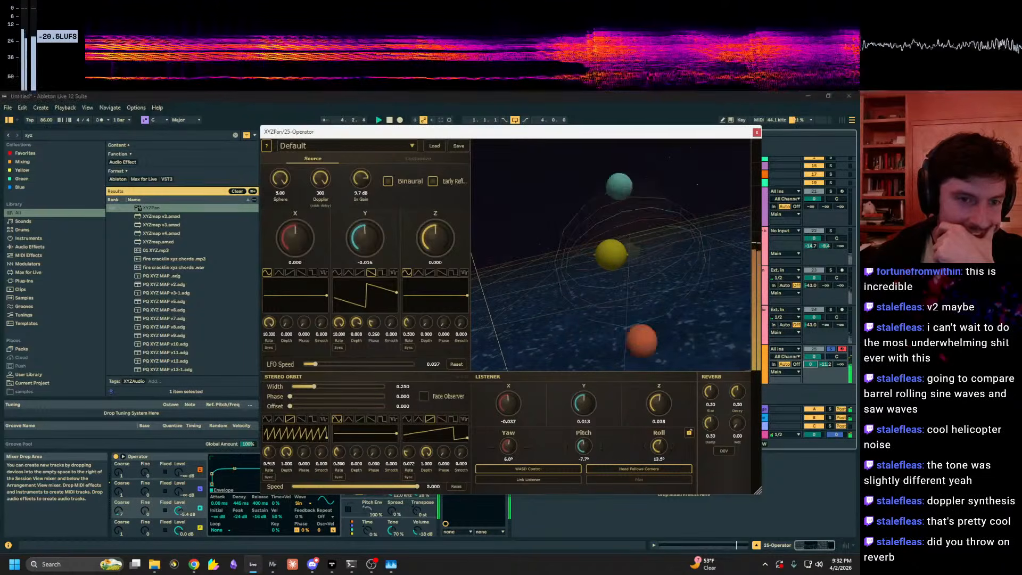
Step: Switch the first Stereo Orbit LFO to a triangle wave, slow the orbit Speed to 0.542, and set the source LFO Speed to 0.000
mouse_move(317, 366)
mouse_down()
mouse_move(360, 367)
mouse_move(313, 365)
mouse_move(319, 373)
mouse_up()
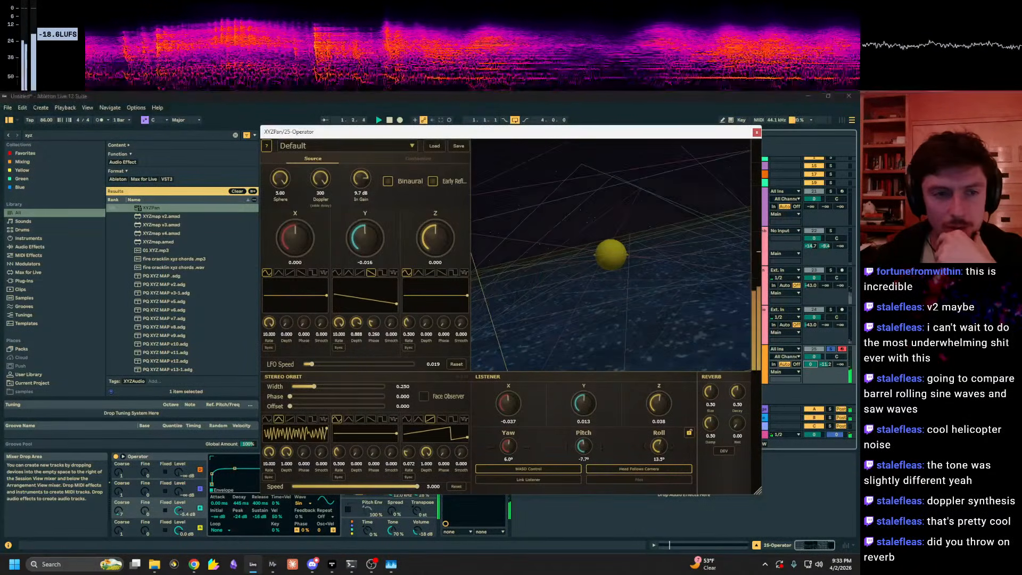
click(279, 421)
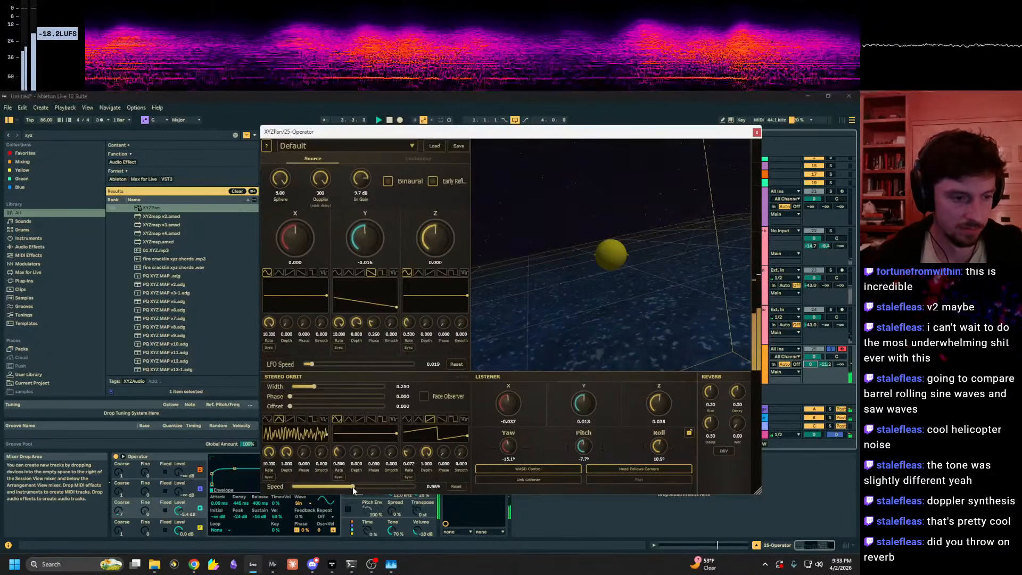
drag(352, 487, 339, 487)
drag(324, 362, 303, 366)
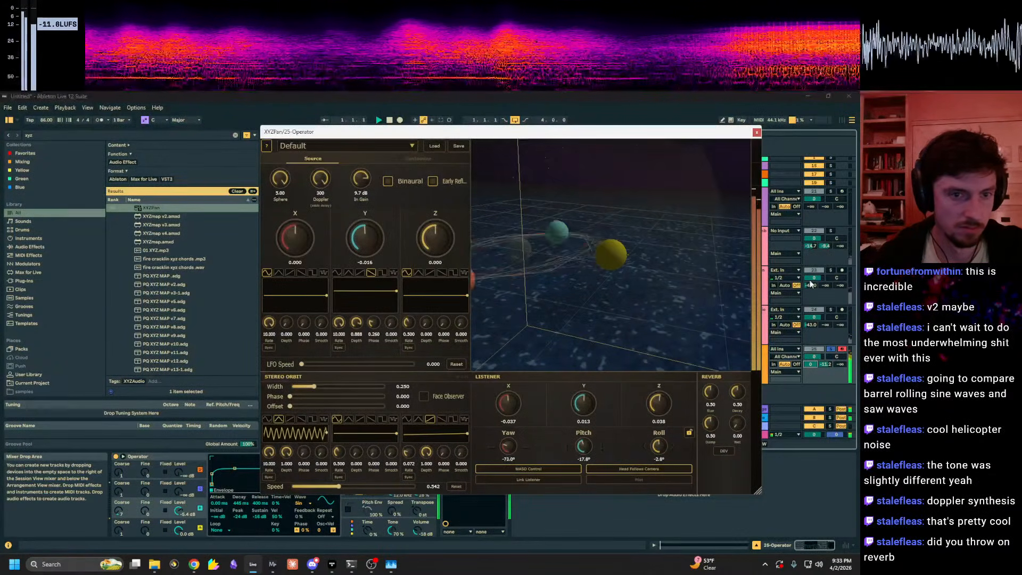
Step: Set the Operator track's ValhallaVintageVerb send to -4.7 dB, the Stereo Orbit Speed to 5.000, and the third orbit LFO's Rate to 10.000
drag(811, 364, 811, 376)
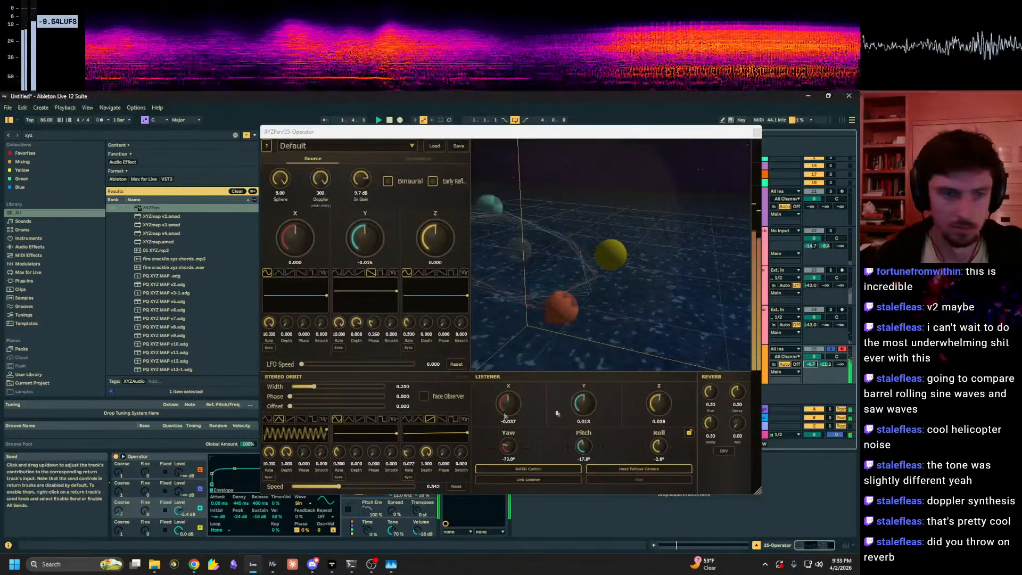
drag(346, 485, 421, 490)
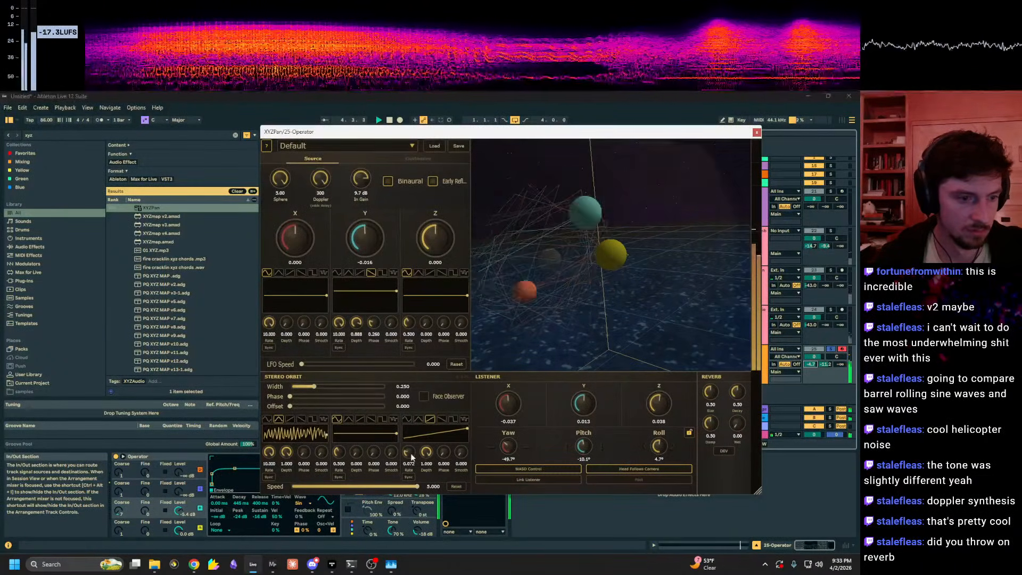
drag(411, 455, 448, 376)
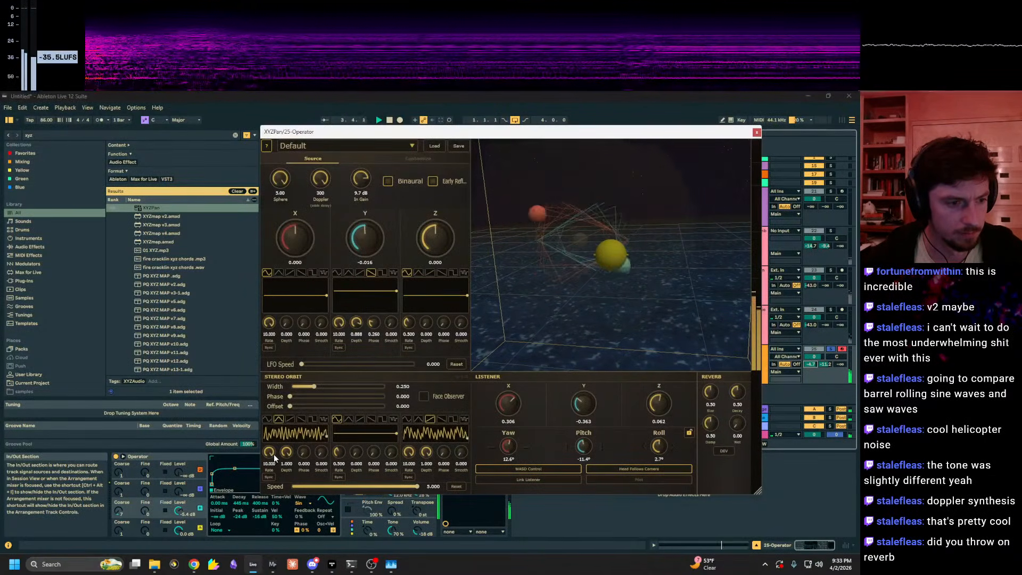
Step: Reset the Stereo Orbit Speed, try it at 3.000, and raise it to 5.000 again
click(456, 486)
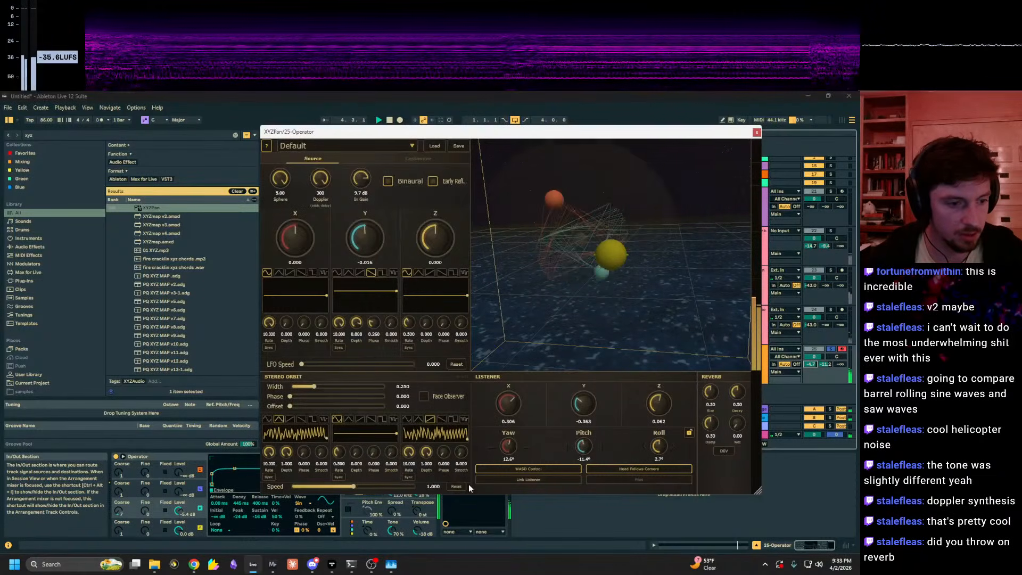
click(434, 487)
key(BackSpace)
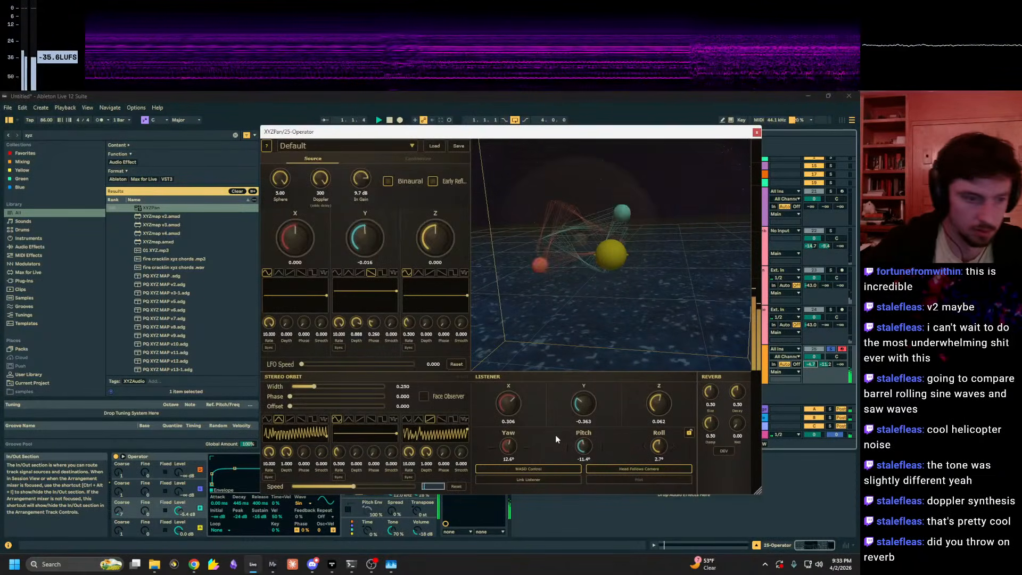
text(3)
key(Return)
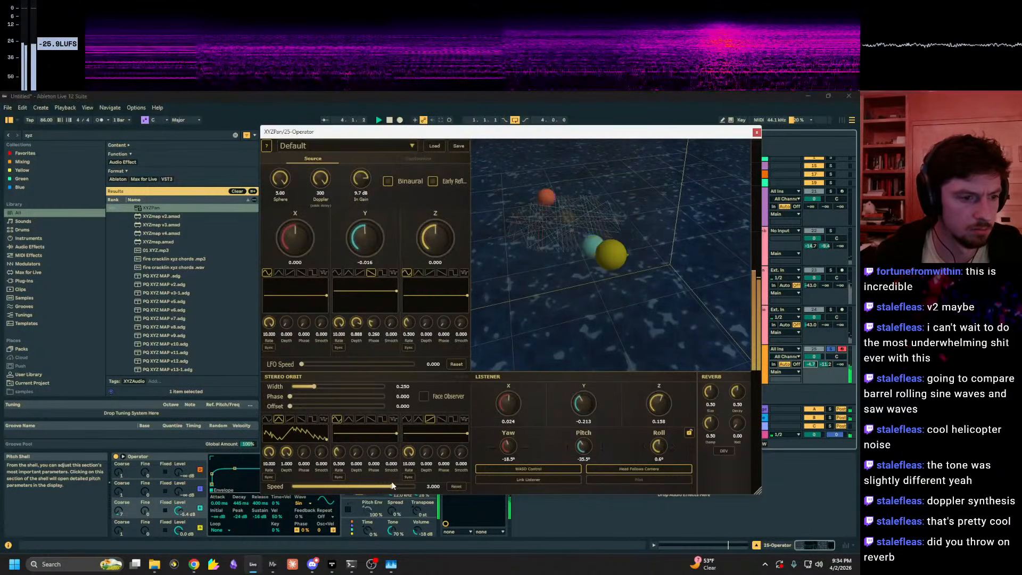
drag(392, 486, 417, 486)
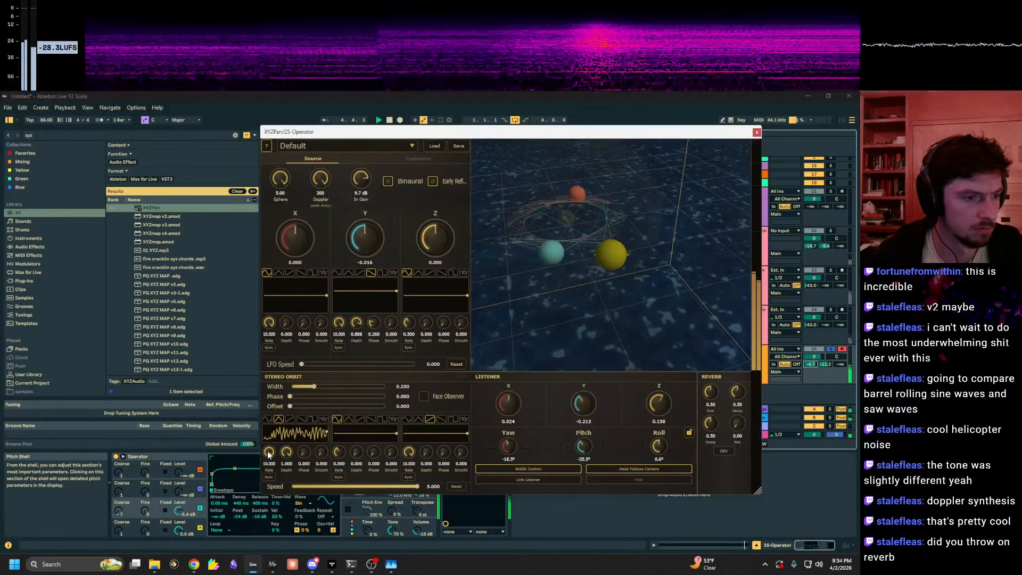
Step: Try a lower Rate and the two sawtooth waveforms on the first Stereo Orbit LFO, along with a slower orbit Speed
drag(269, 454, 255, 509)
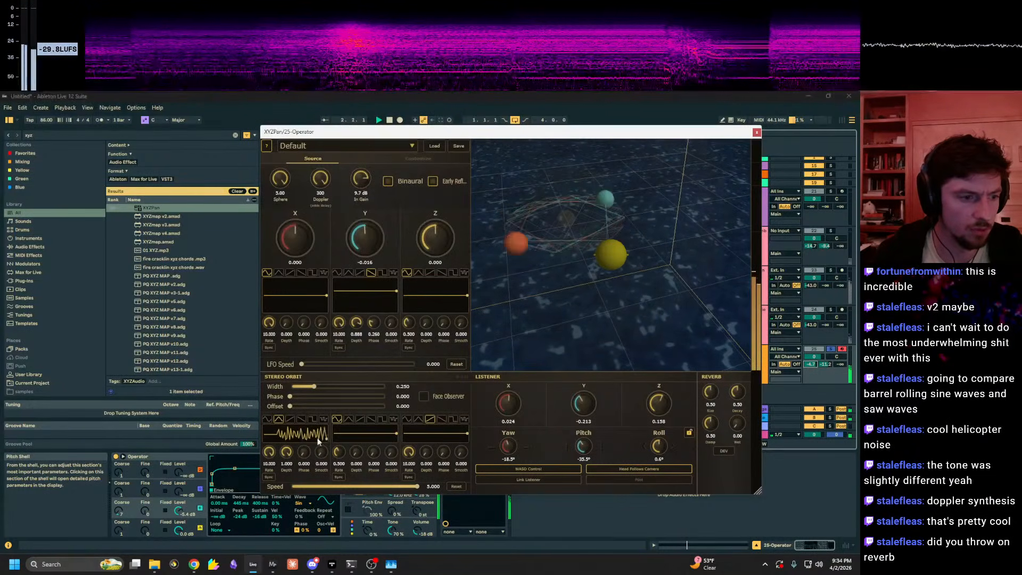
click(291, 420)
click(301, 421)
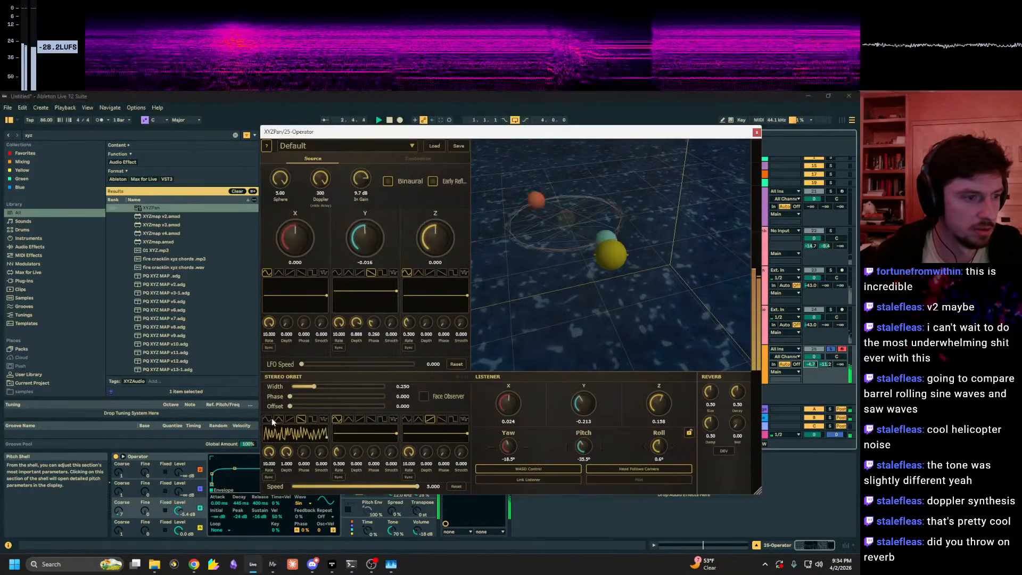
drag(359, 488, 304, 491)
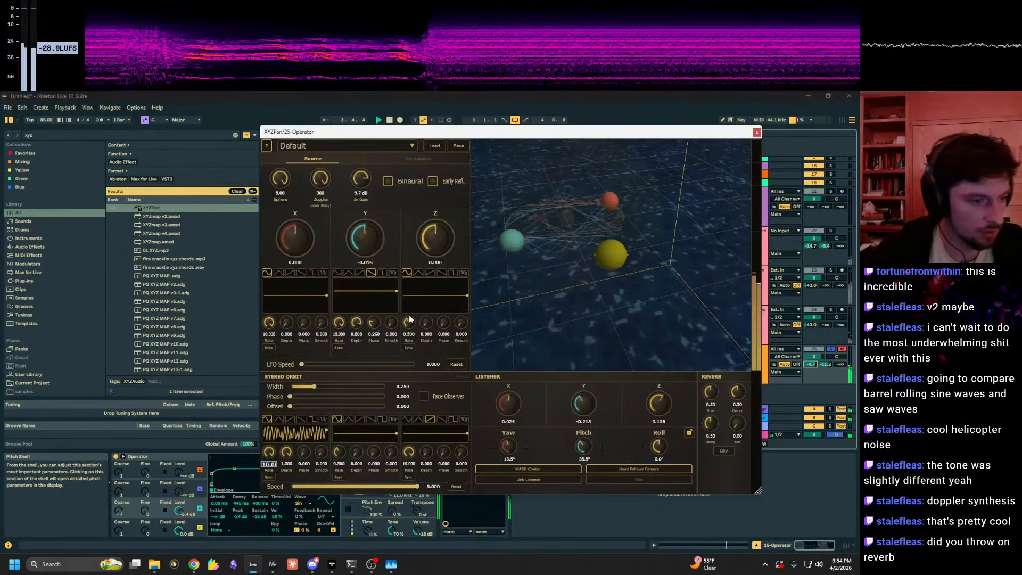
Step: Set the first Stereo Orbit LFO's Rate to 6, lower it to 0.000, and reduce the orbit Width to 0.000
text(6)
key(Return)
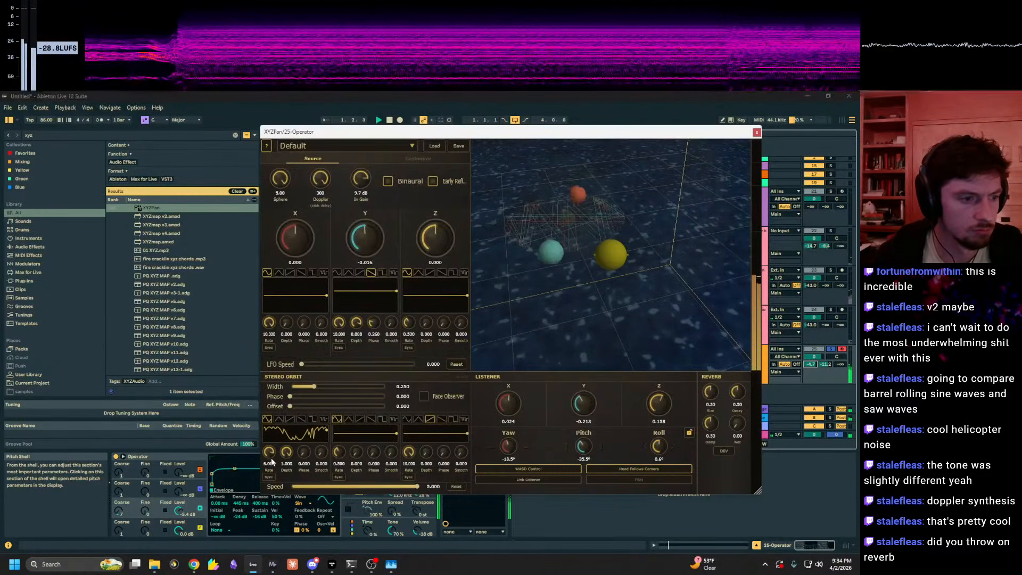
drag(269, 454, 255, 493)
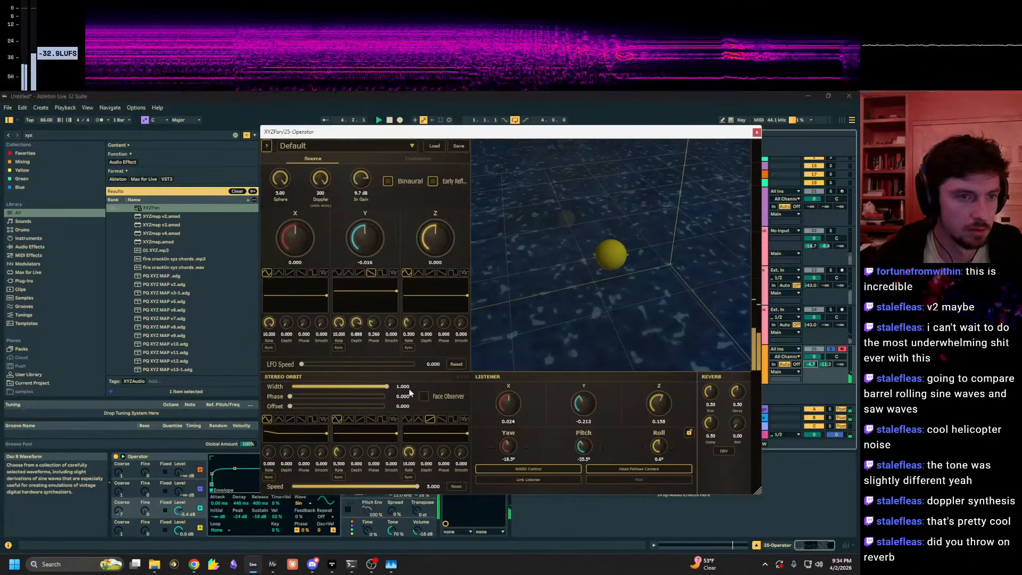
drag(378, 387, 275, 399)
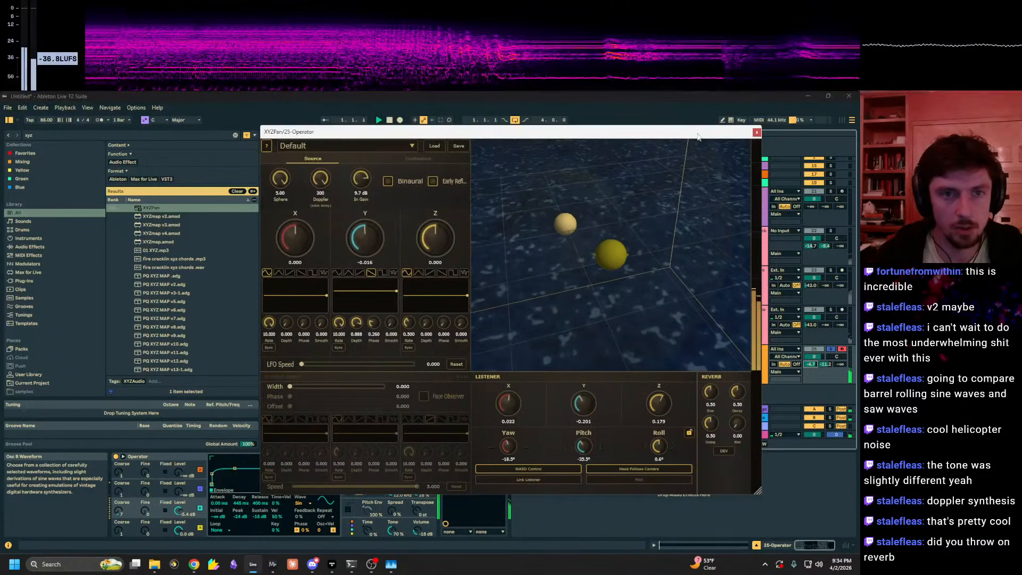
Step: Stop playback and clear the Operator track's solo so that all tracks can be heard
drag(699, 137, 459, 268)
click(749, 335)
key(space)
double_click(831, 310)
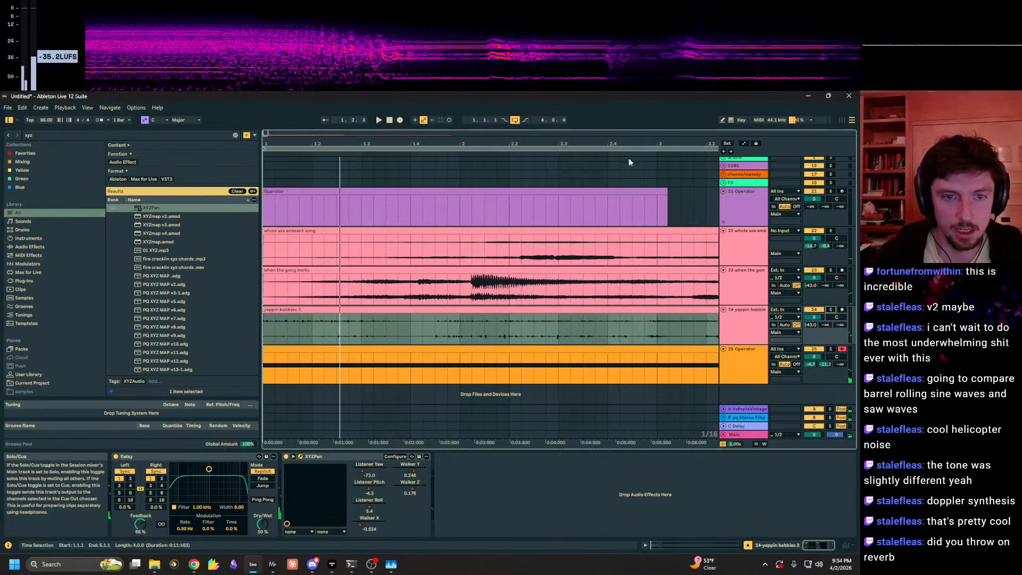
drag(629, 144, 630, 91)
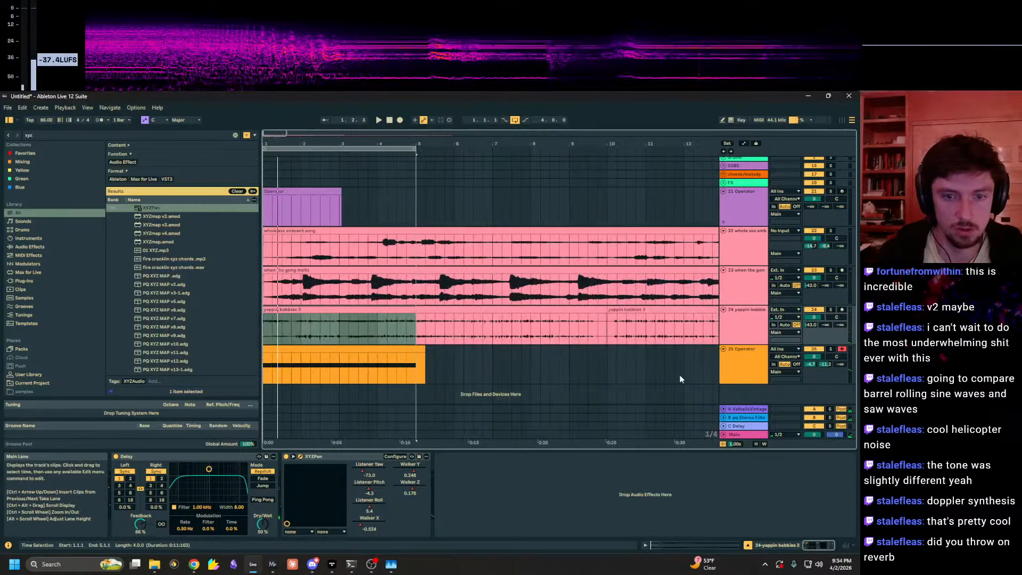
Step: Link the listener in the Operator track's XYZPan to the other instances and make this instance the pilot
click(708, 373)
drag(360, 202, 472, 131)
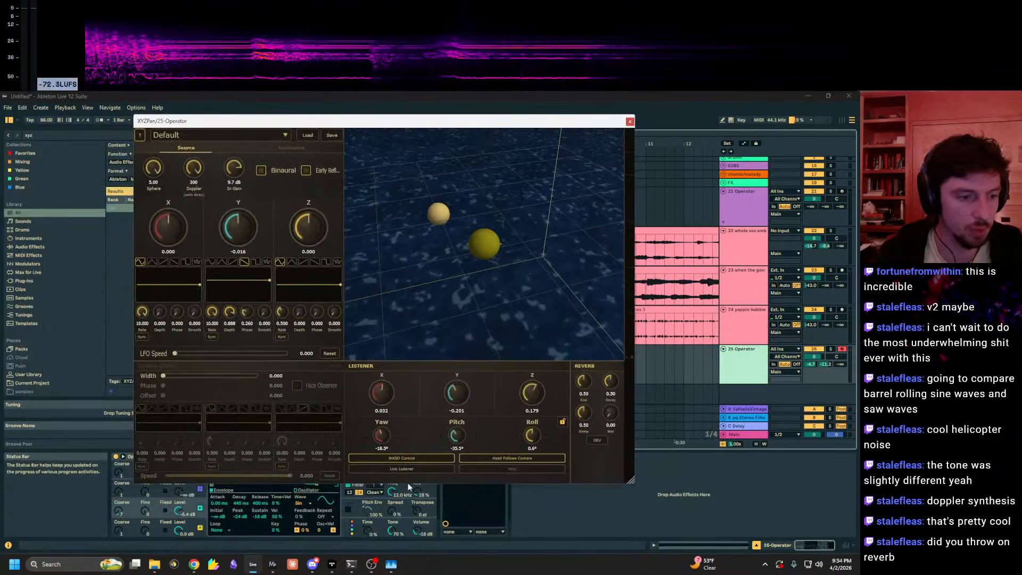
click(396, 470)
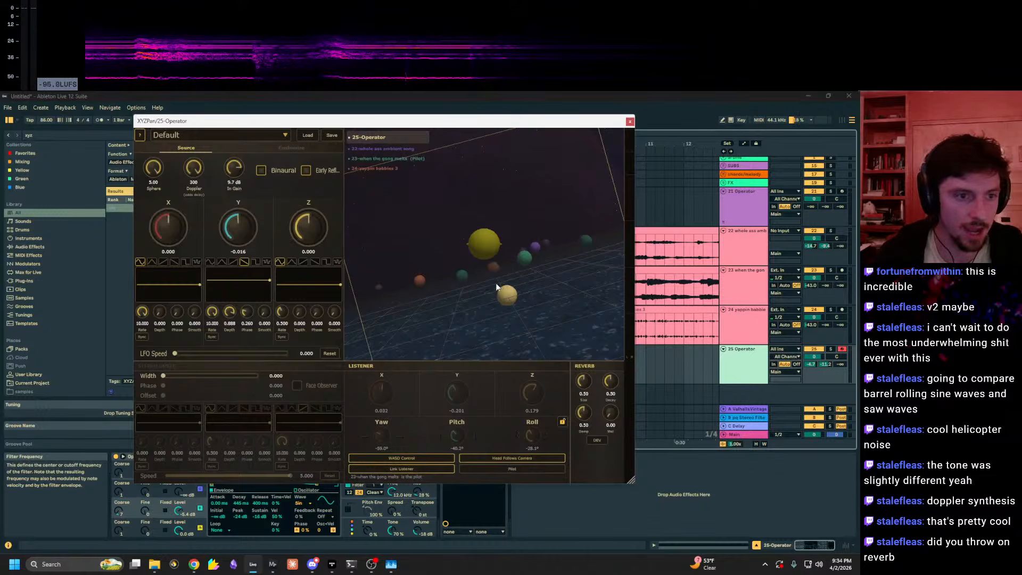
click(506, 467)
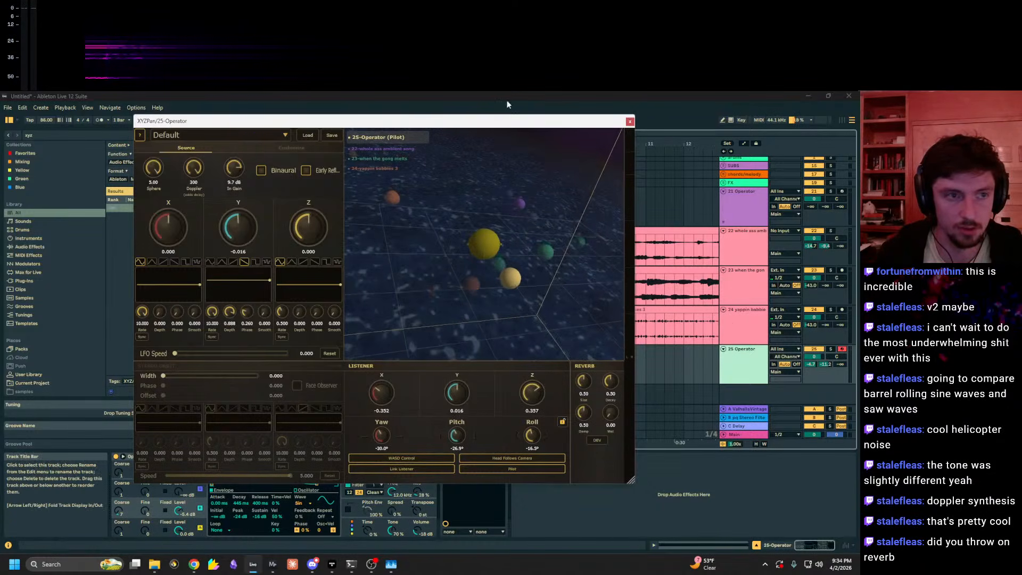
Step: Move the XYZPan window clear of the arrangement and start playback of all tracks from the Operator clip
drag(325, 122, 354, 419)
click(354, 352)
key(space)
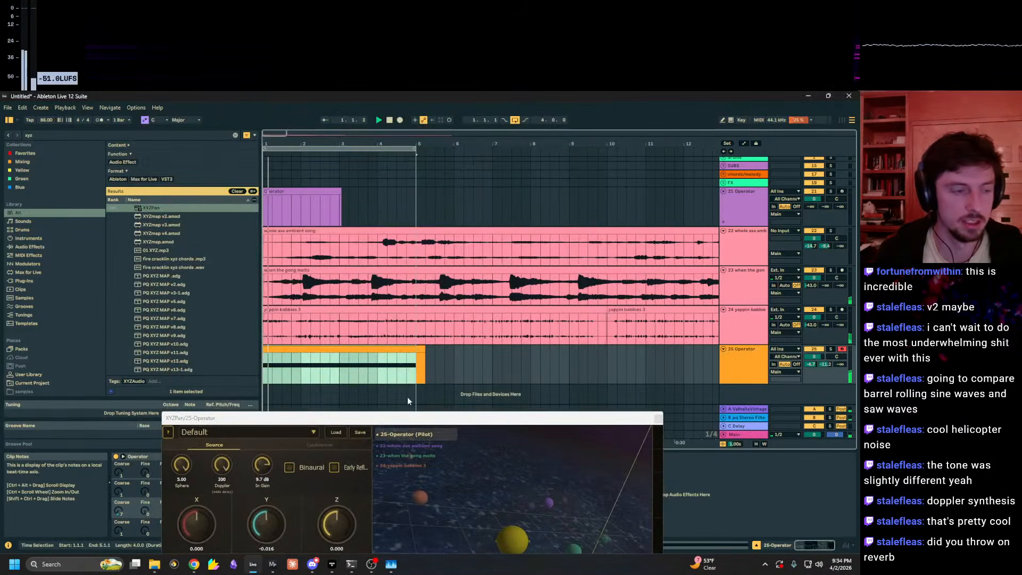
Step: Duplicate the four-bar Operator clip five times end to end, up to bar 25, and loop the whole 24-bar run
key(ctrl+d)
key(ctrl+d)
key(ctrl+d)
key(ctrl+d)
key(ctrl+d)
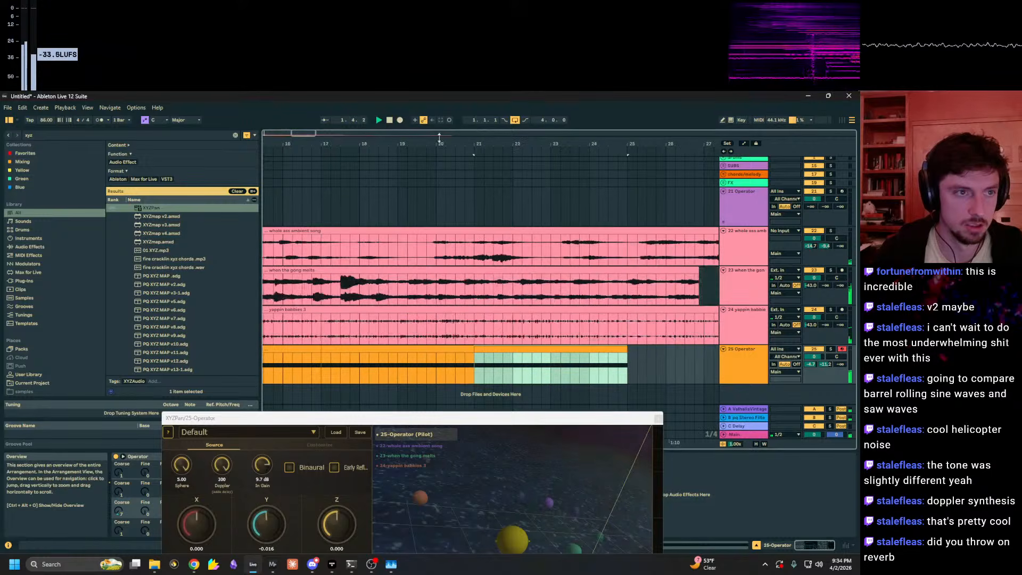
drag(440, 142, 442, 64)
shift+click(273, 350)
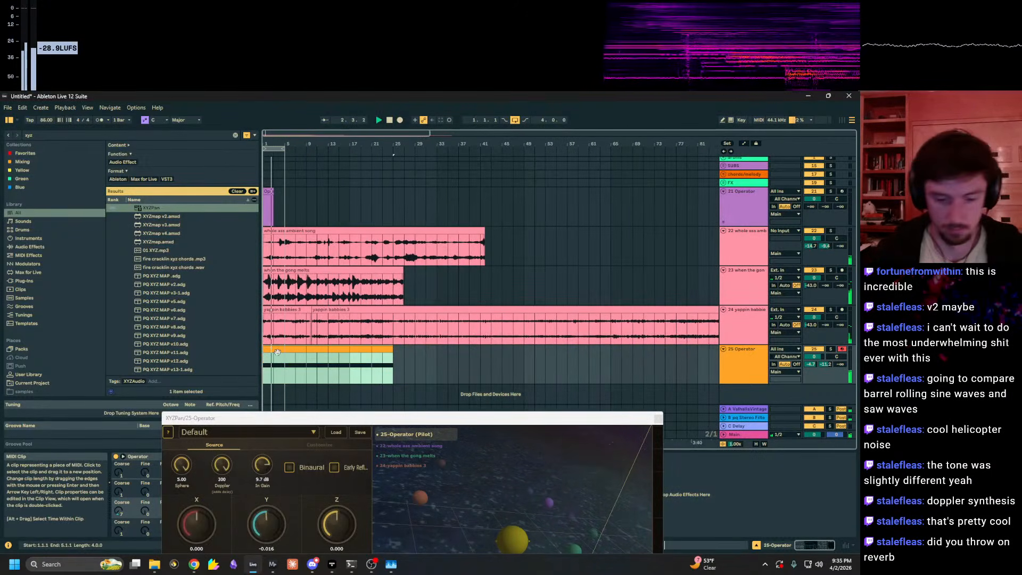
Step: Switch from the Operator's XYZPan to the one on the "whole ass ambient song" track and hide its developer panel
drag(474, 419, 506, 180)
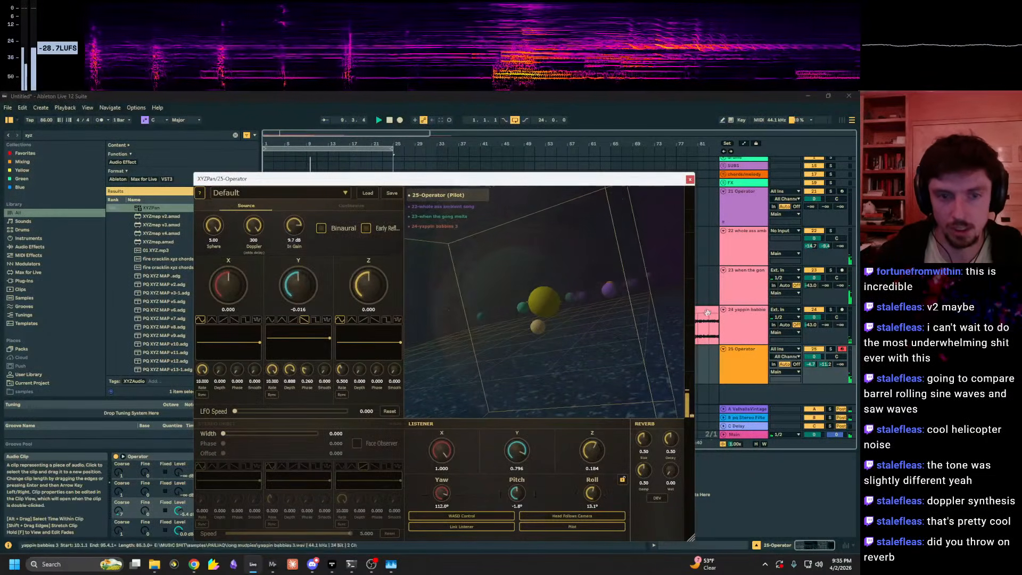
click(688, 251)
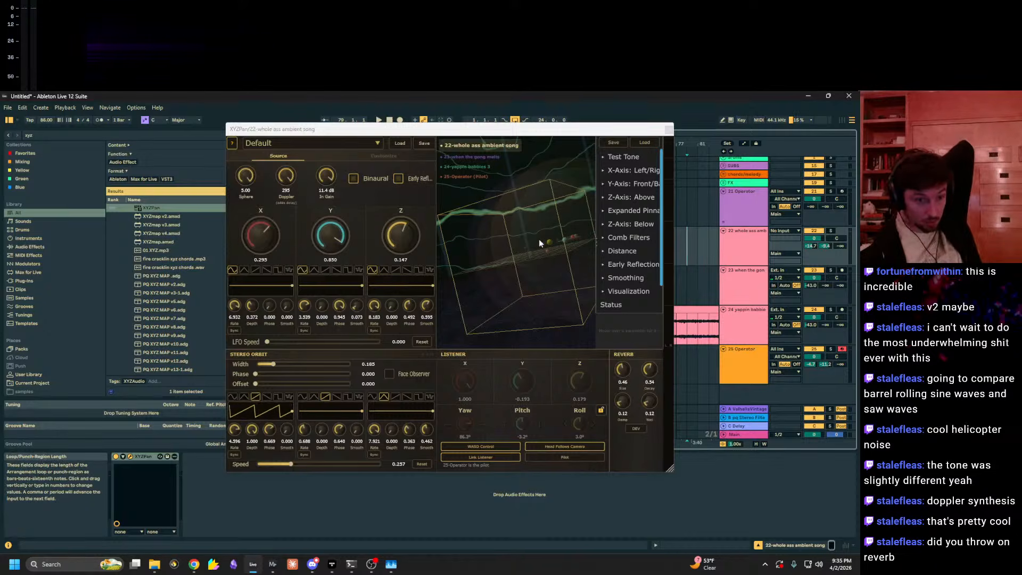
scroll(503, 209, up, 4)
scroll(517, 216, up, 5)
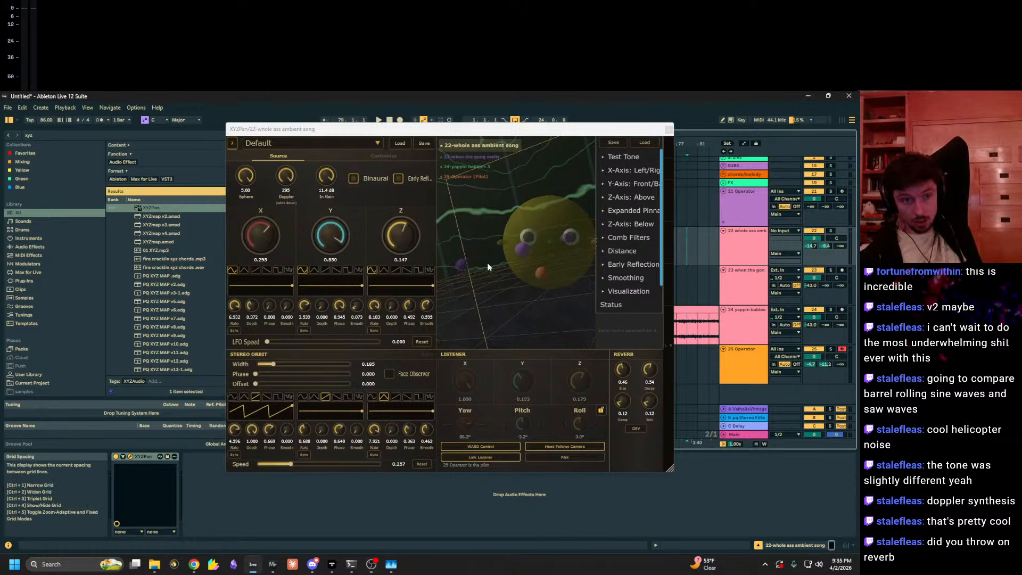
scroll(483, 263, down, 5)
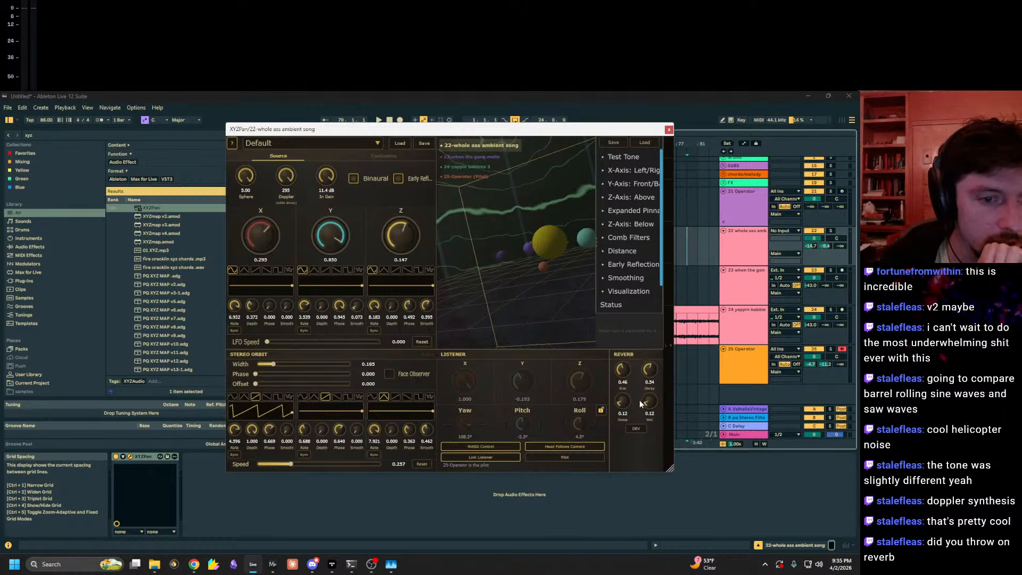
click(636, 429)
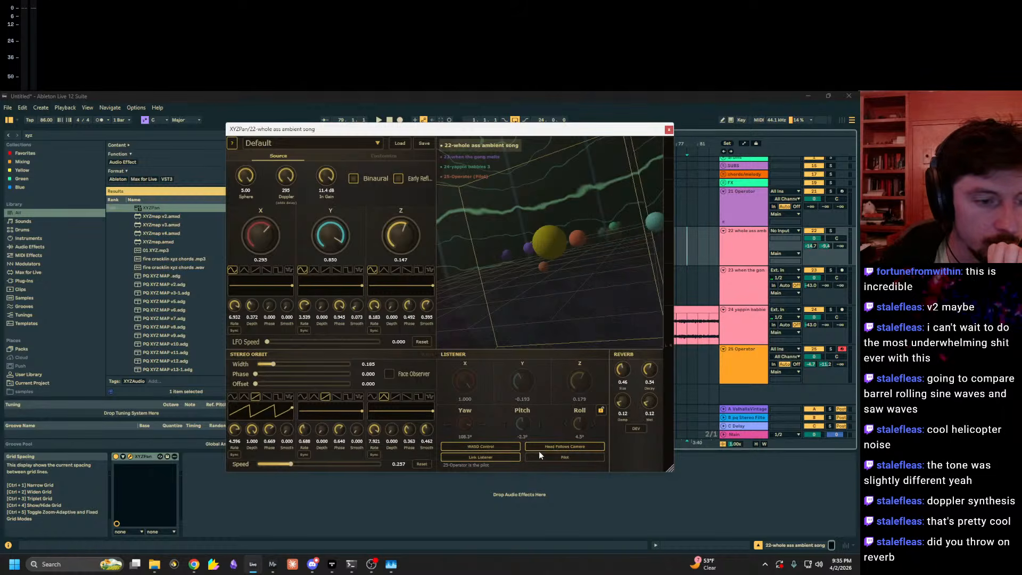
Step: Make the ambient song track's XYZPan the listener pilot and turn off Head Follows Camera
click(551, 457)
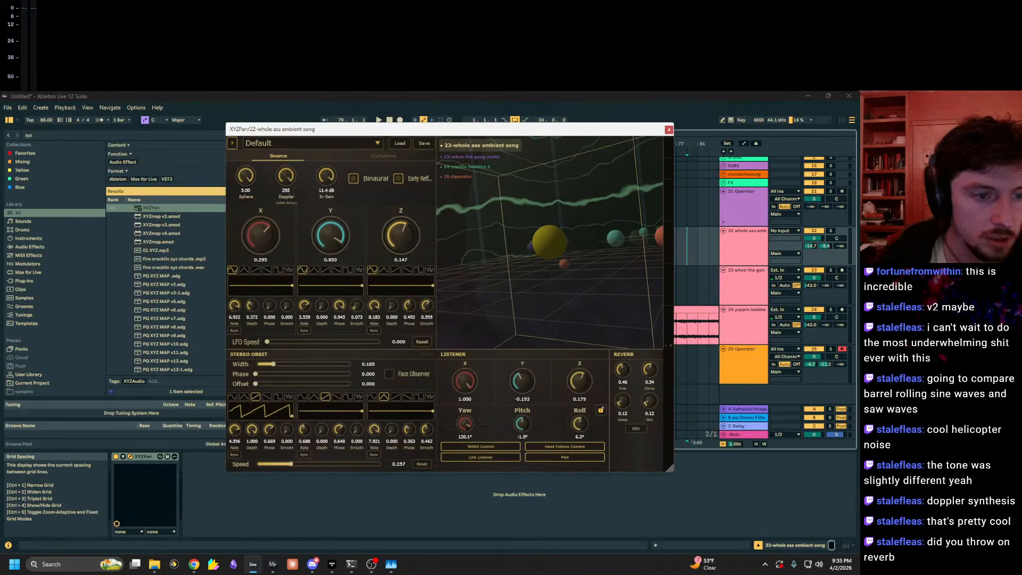
click(563, 446)
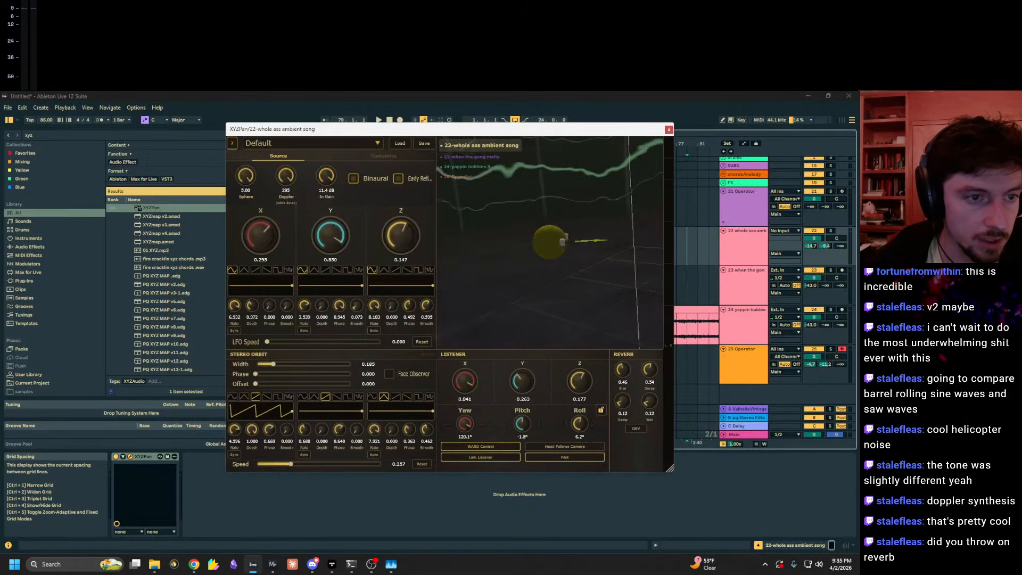
Step: Show the avatar customization settings and set the head's size to 0.86 and its elongation to 2.03
click(359, 158)
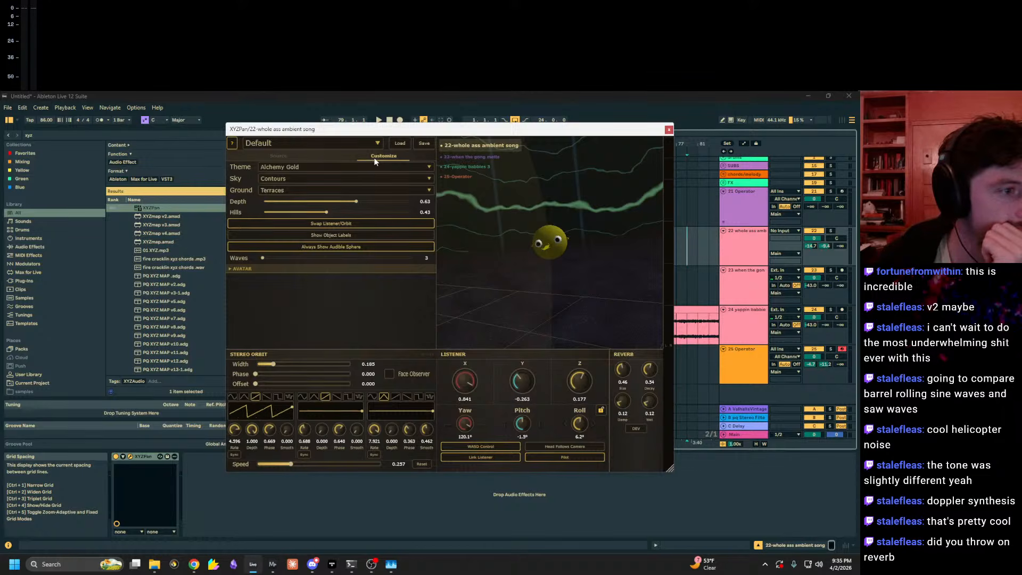
click(242, 268)
scroll(261, 272, down, 2)
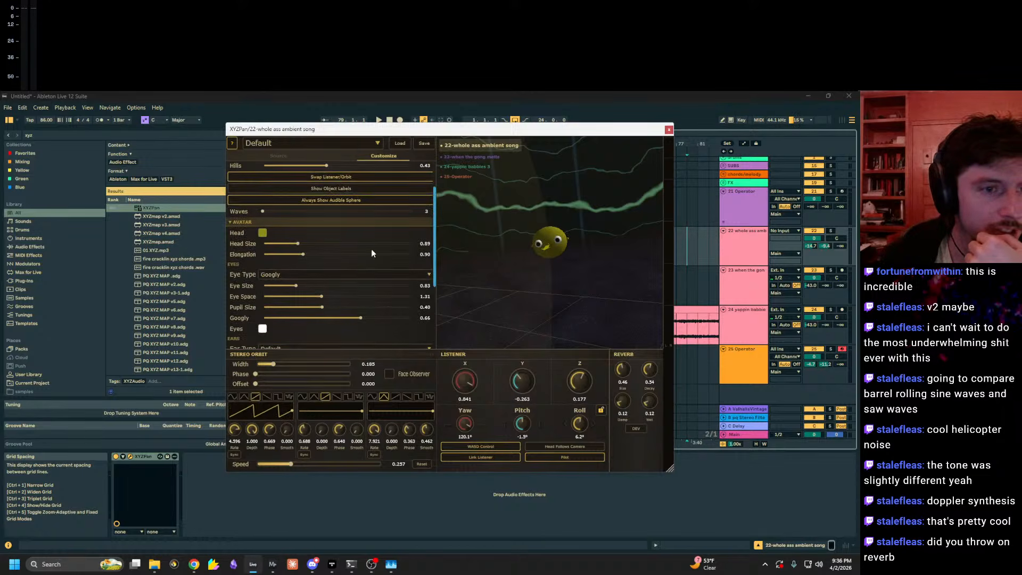
drag(427, 252, 404, 257)
Step: Try the Normal, X-Eyes and Cyclops eye types and return to Googly eyes with an eye size of 1.63
click(298, 279)
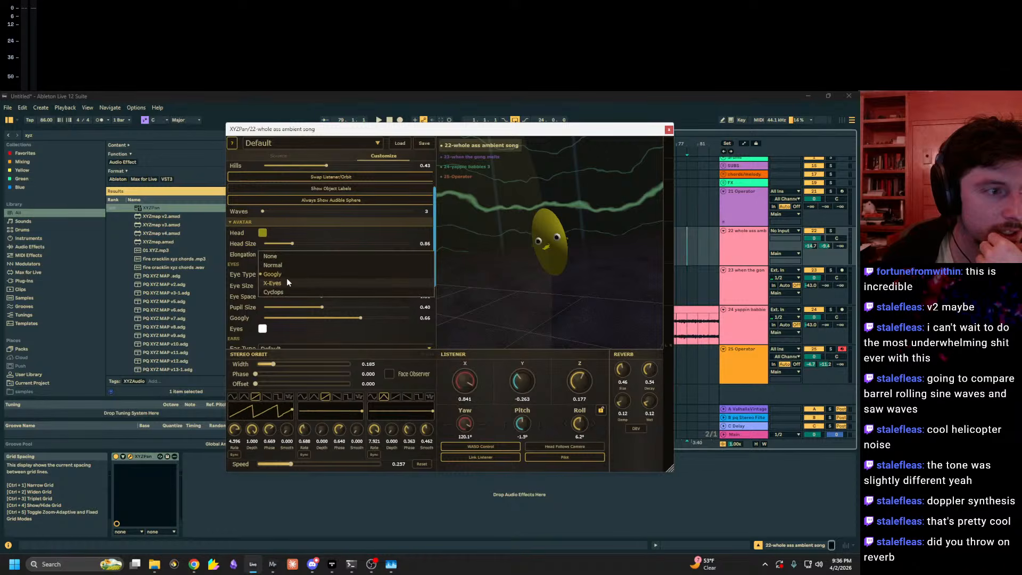
click(303, 264)
click(298, 273)
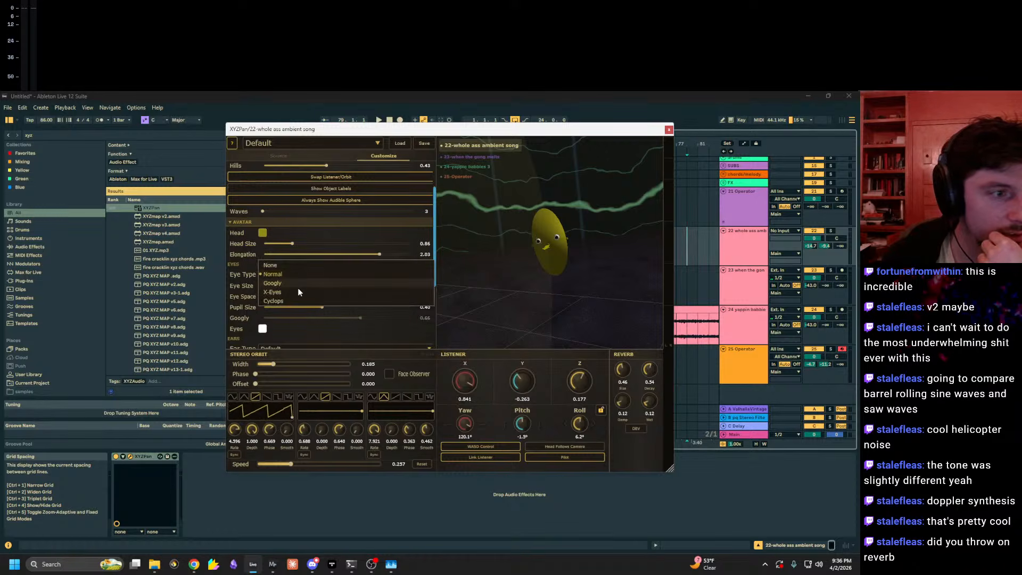
click(298, 293)
click(294, 274)
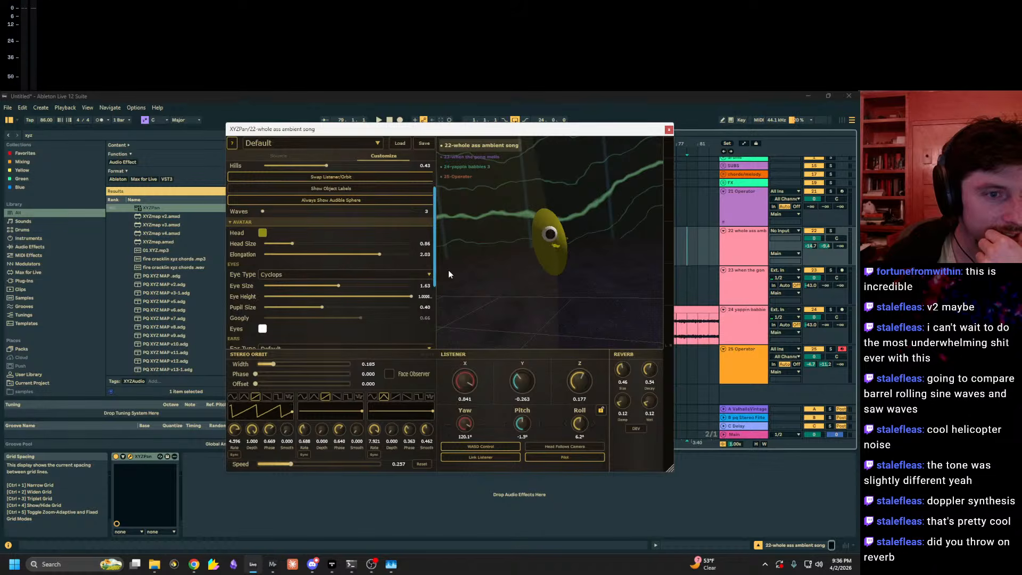
click(296, 275)
click(299, 254)
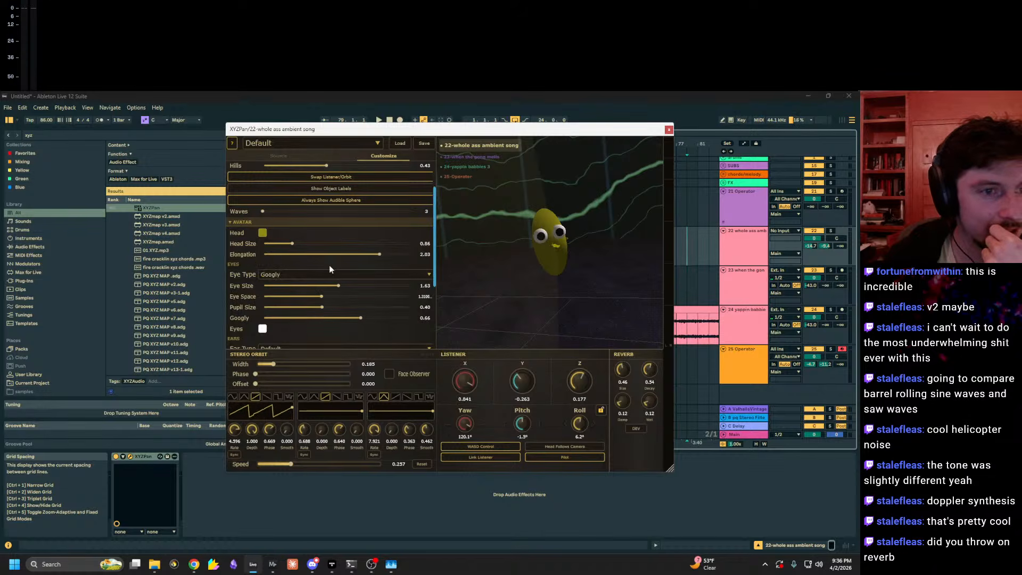
Step: Give the avatar a Top Hat and set the hat size to 1.04
scroll(281, 316, down, 1)
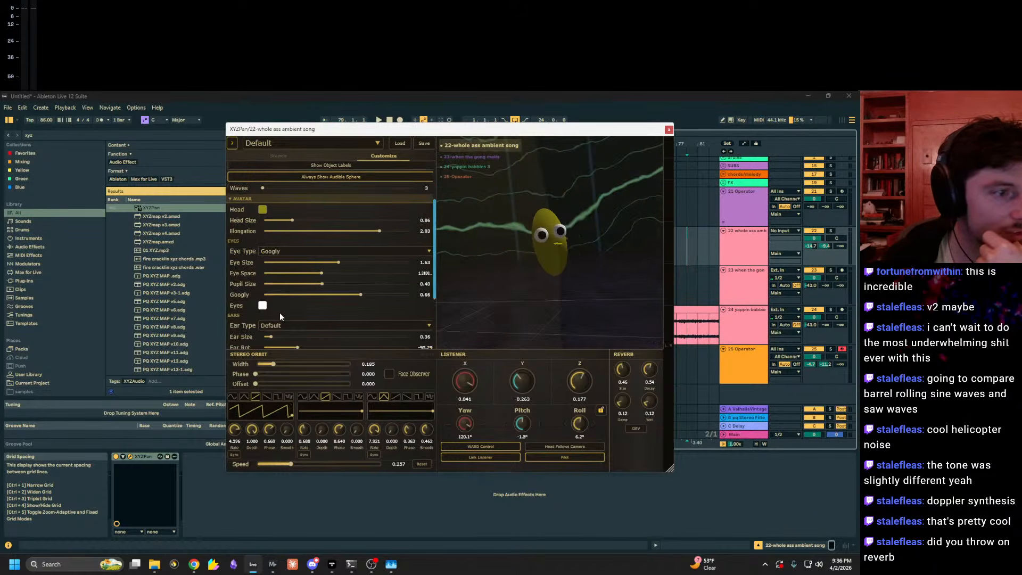
scroll(267, 322, down, 4)
click(275, 318)
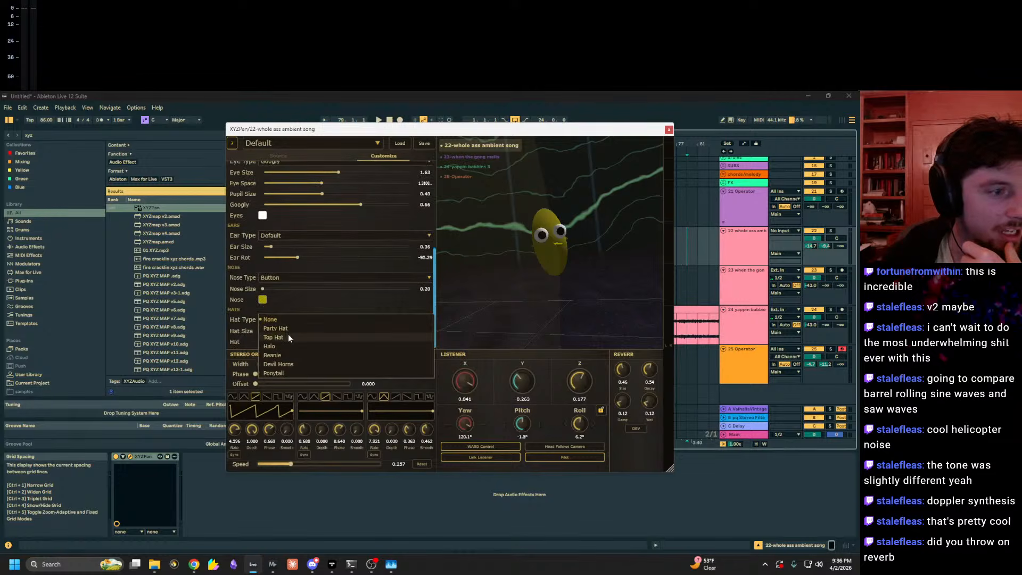
click(289, 334)
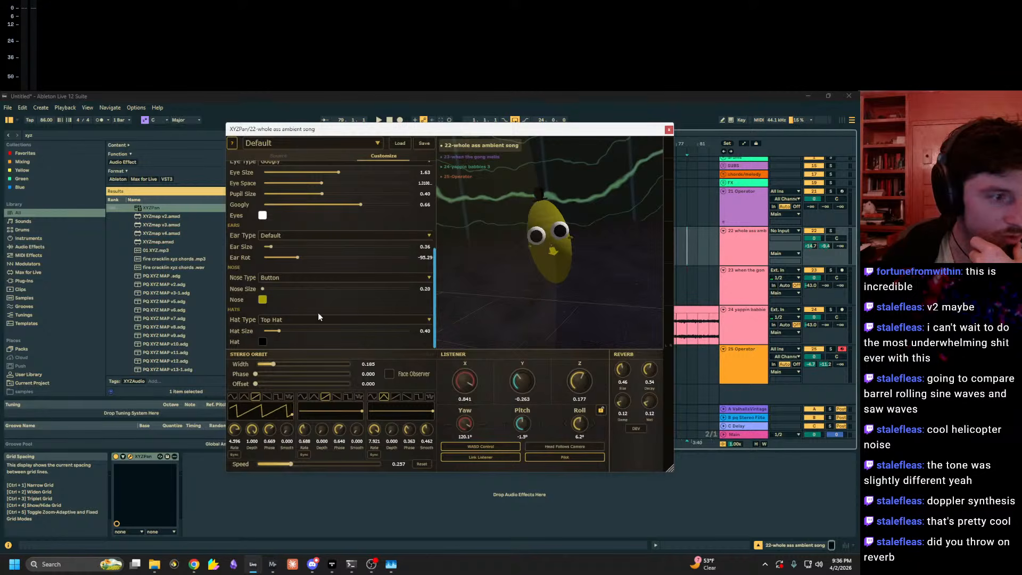
drag(279, 333, 332, 335)
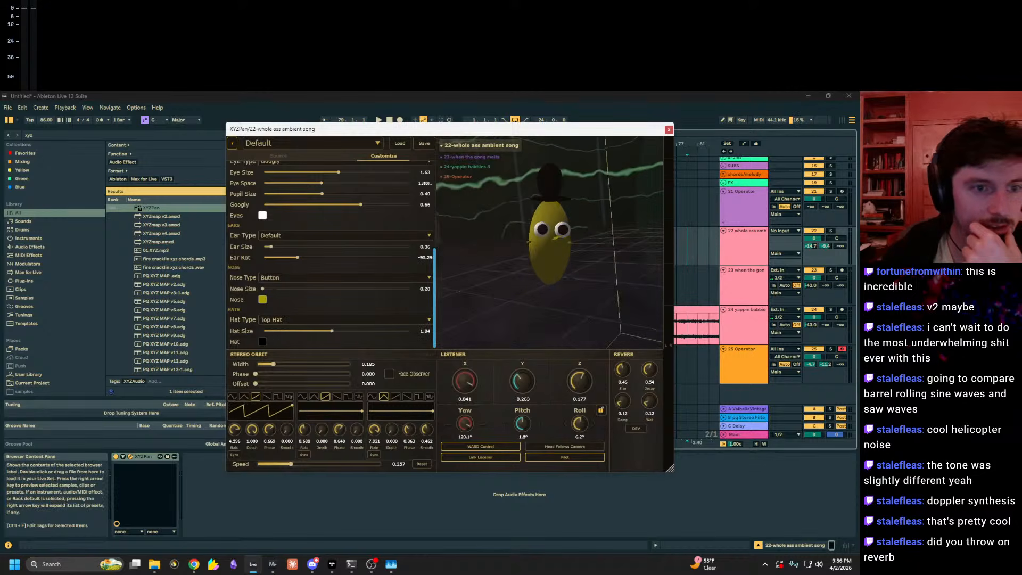
Step: Start playback from bar 5 with the XYZPan window moved clear, and return to the ambient song track's XYZPan
drag(559, 123, 621, 285)
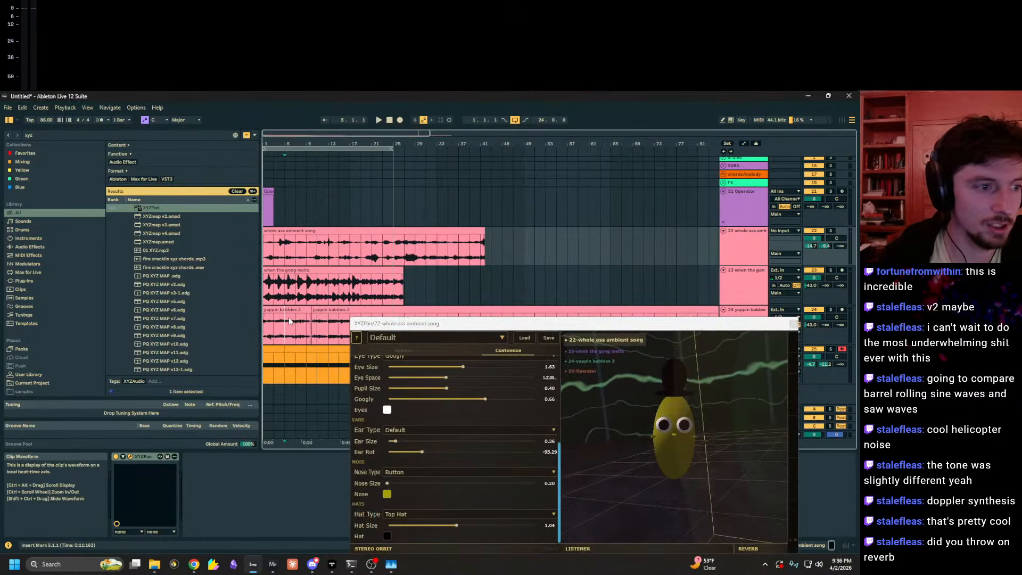
click(812, 341)
click(746, 282)
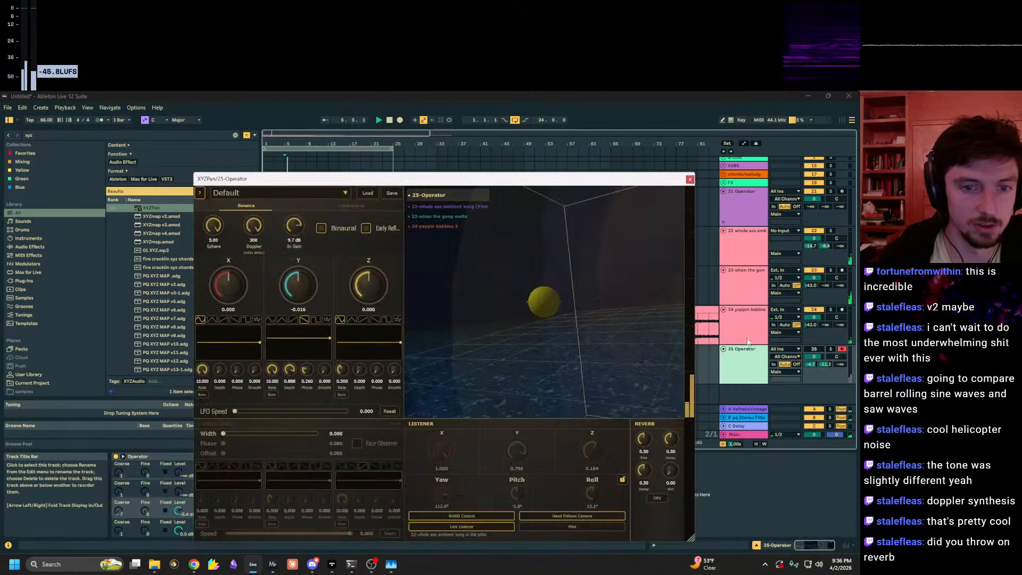
click(759, 253)
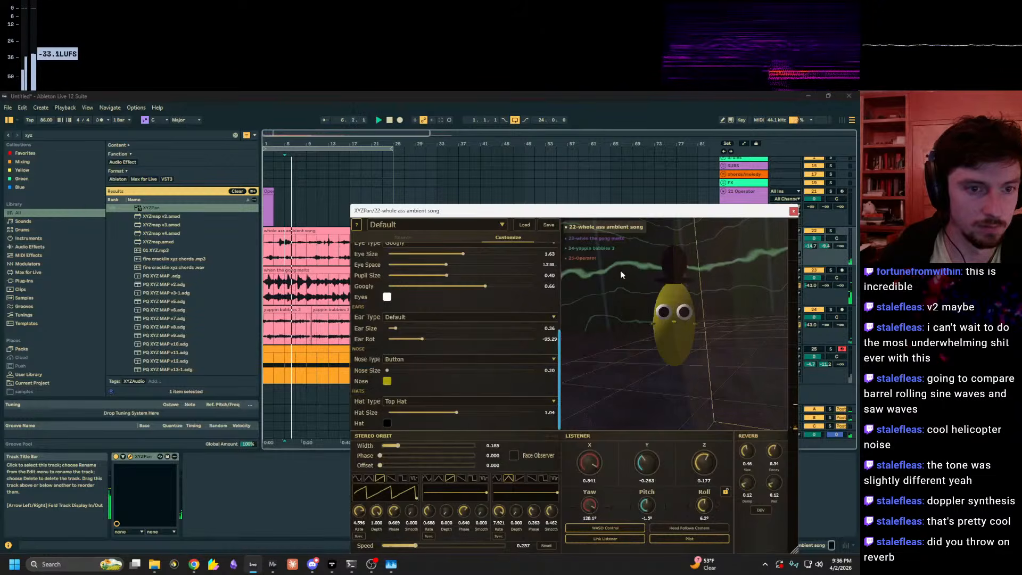
Step: Fly the listener among the sound sources during playback, turning on Head Follows Camera so the head turns with the view
mouse_move(621, 271)
mouse_down()
mouse_move(556, 280)
mouse_move(610, 274)
mouse_up()
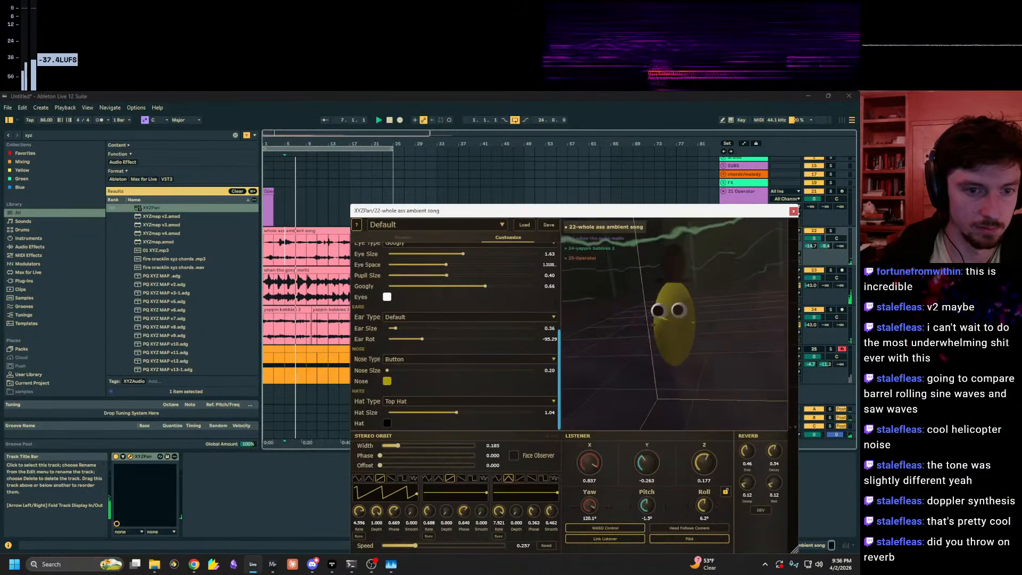
key(w)
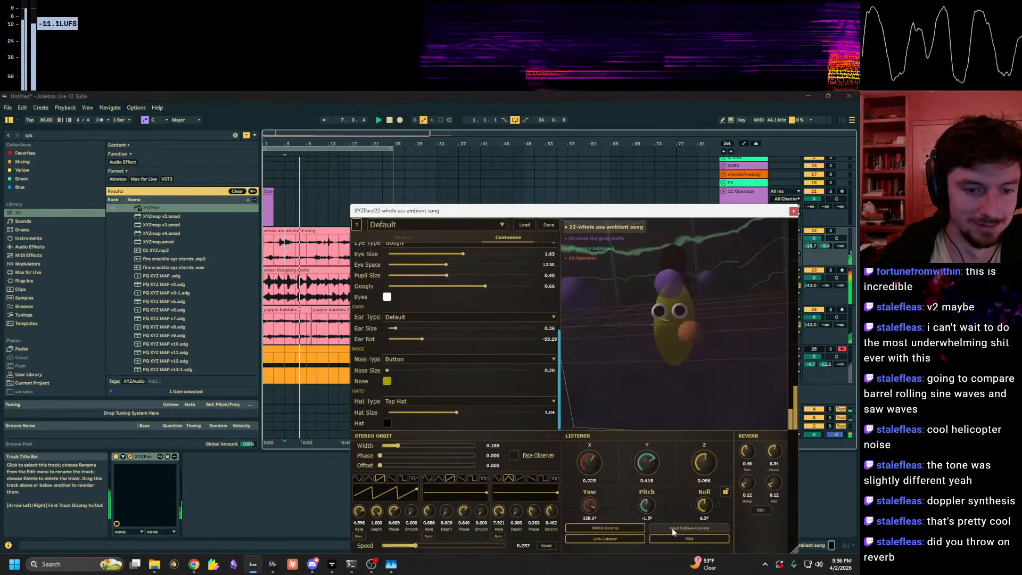
click(672, 529)
drag(664, 343, 601, 340)
key(w)
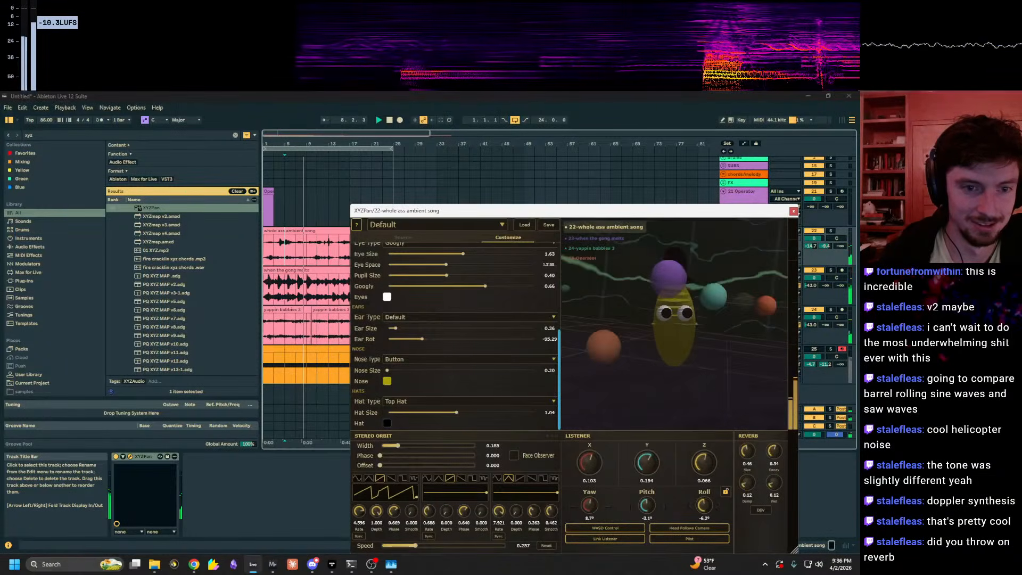
key(w)
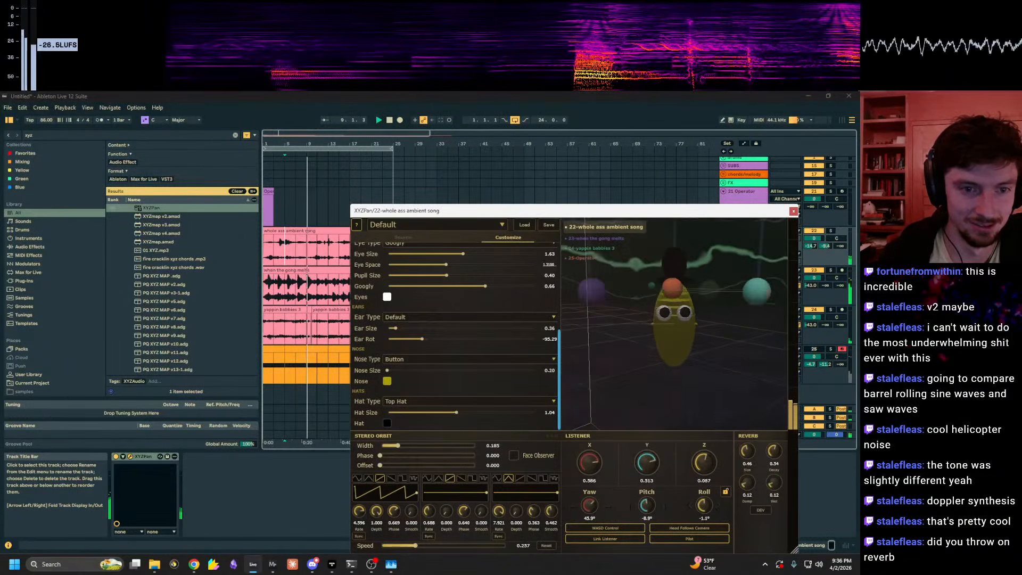
key(w)
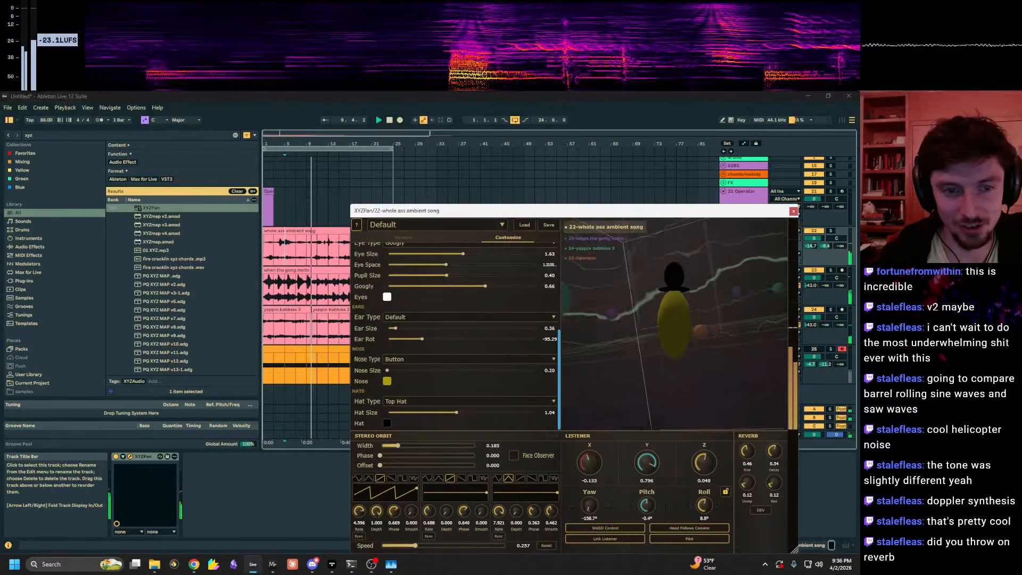
key(w)
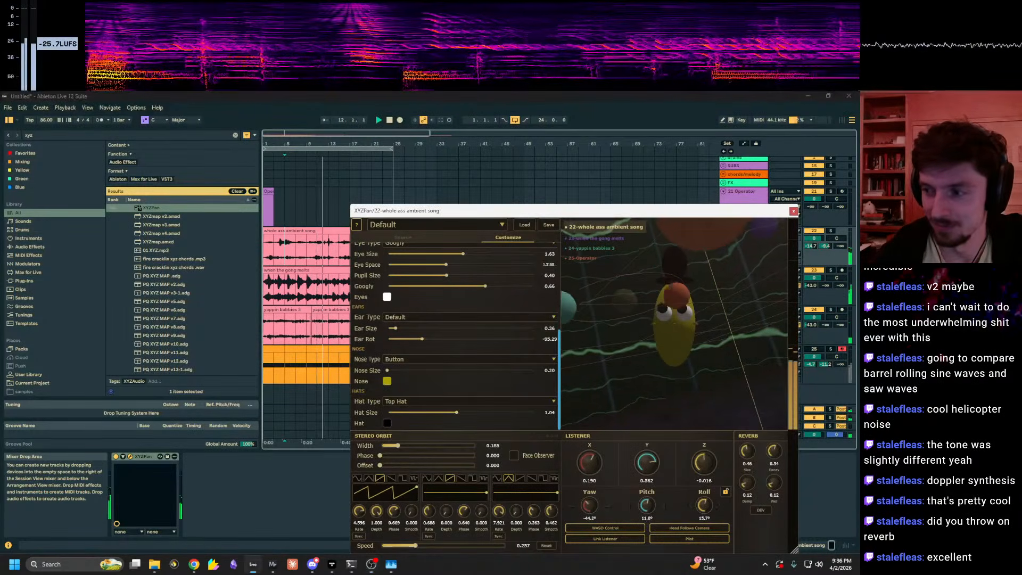
key(s)
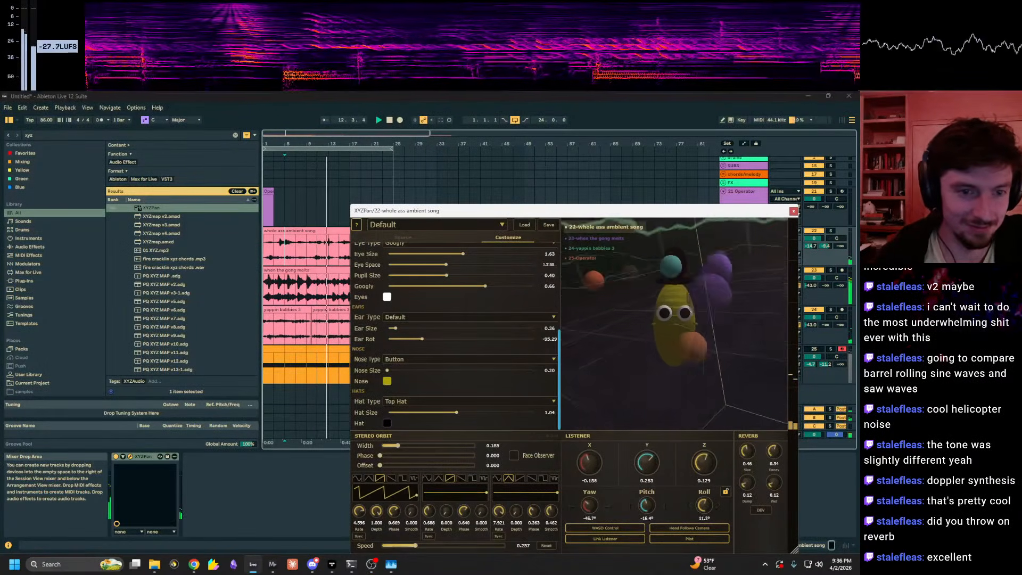
Step: Change the avatar's eyes to an orange-red Cyclops eye with eye size 2.34 and pupil size 0.67
scroll(392, 305, up, 1)
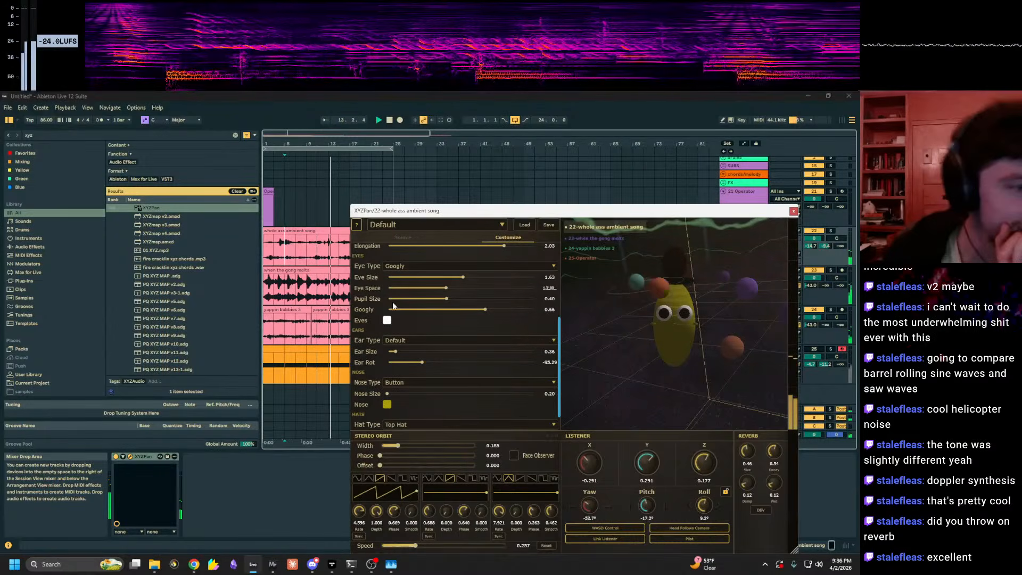
scroll(393, 305, up, 2)
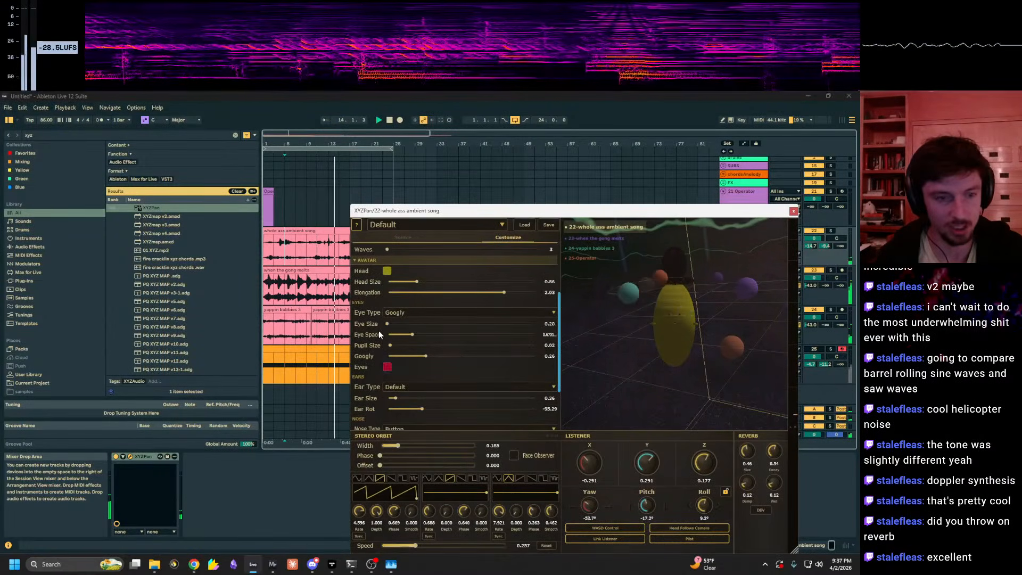
drag(648, 323, 677, 326)
click(369, 342)
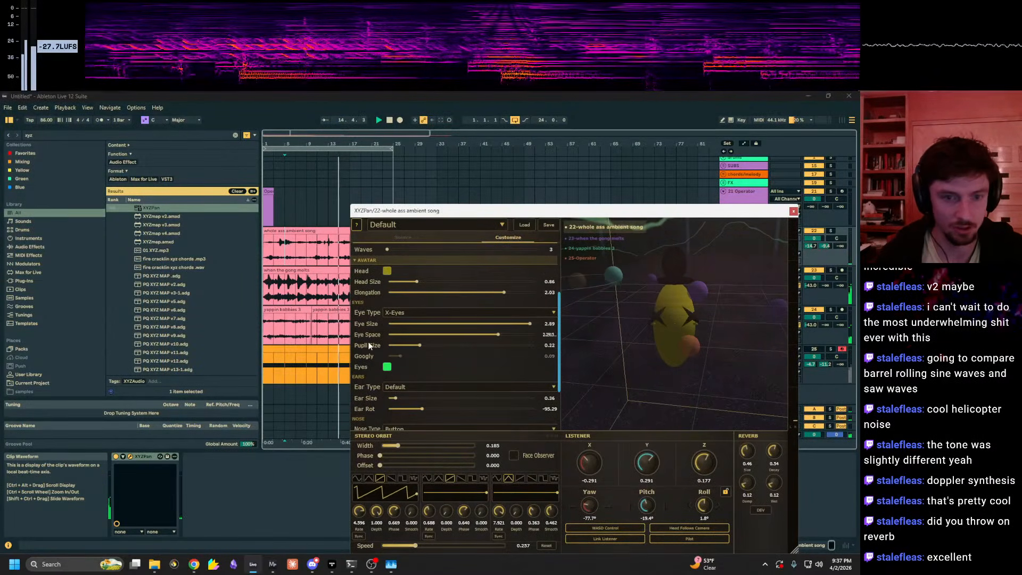
click(379, 344)
scroll(519, 347, down, 1)
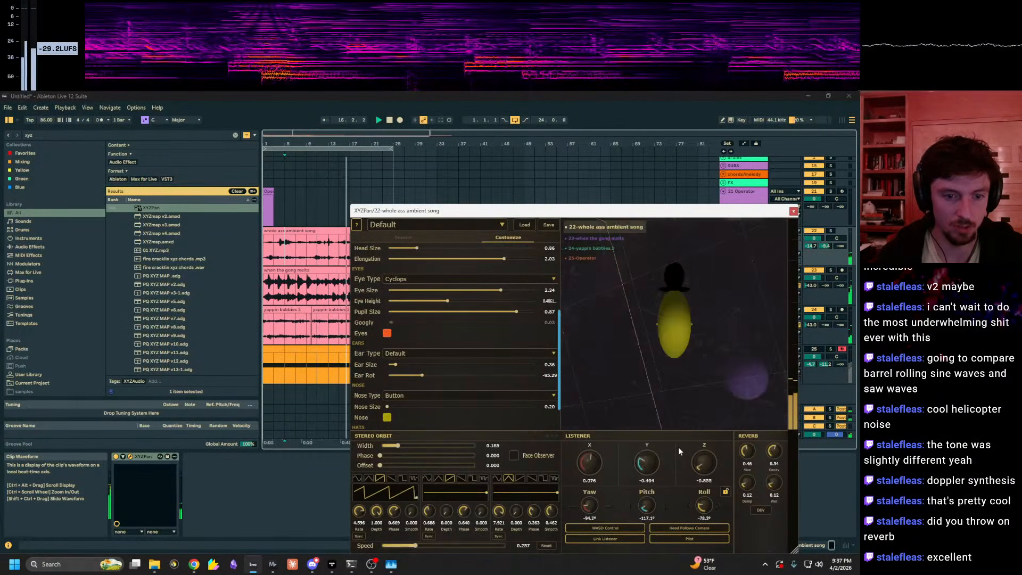
Step: Toggle Pilot and Link Listener off and back on for the ambient song track, and turn off Head Follows Camera
scroll(665, 378, down, 10)
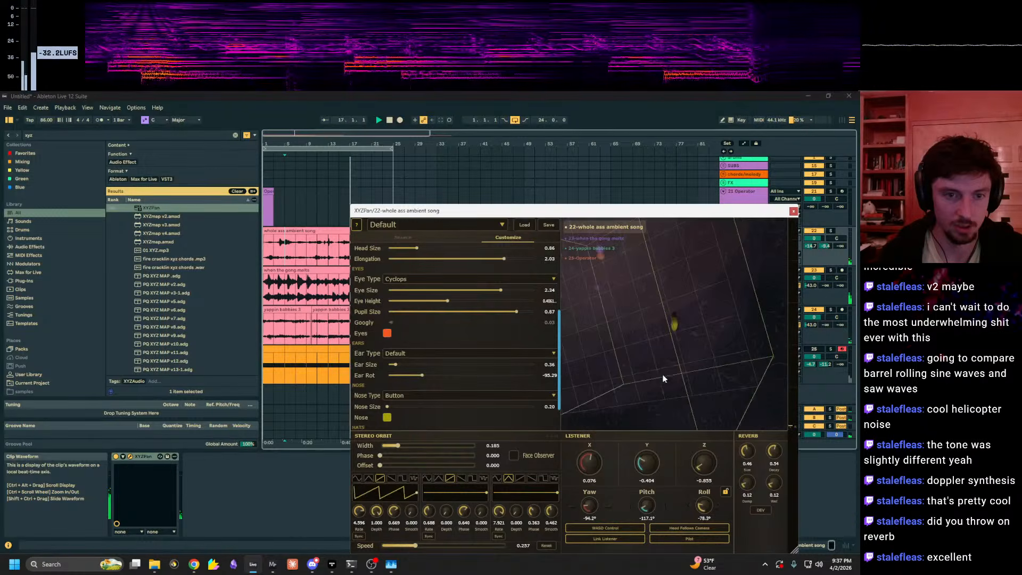
click(672, 539)
click(659, 540)
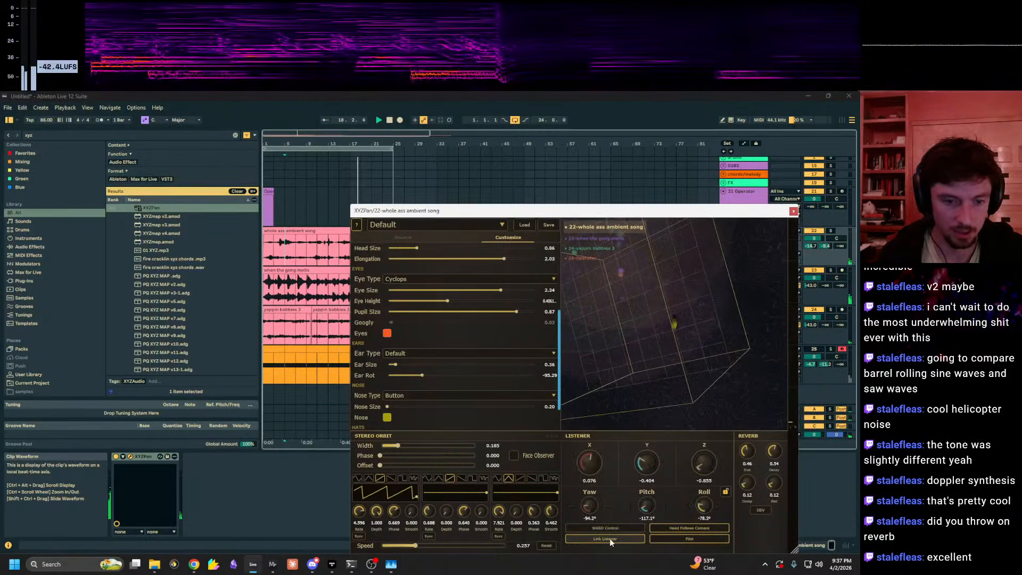
click(611, 539)
click(620, 540)
click(675, 528)
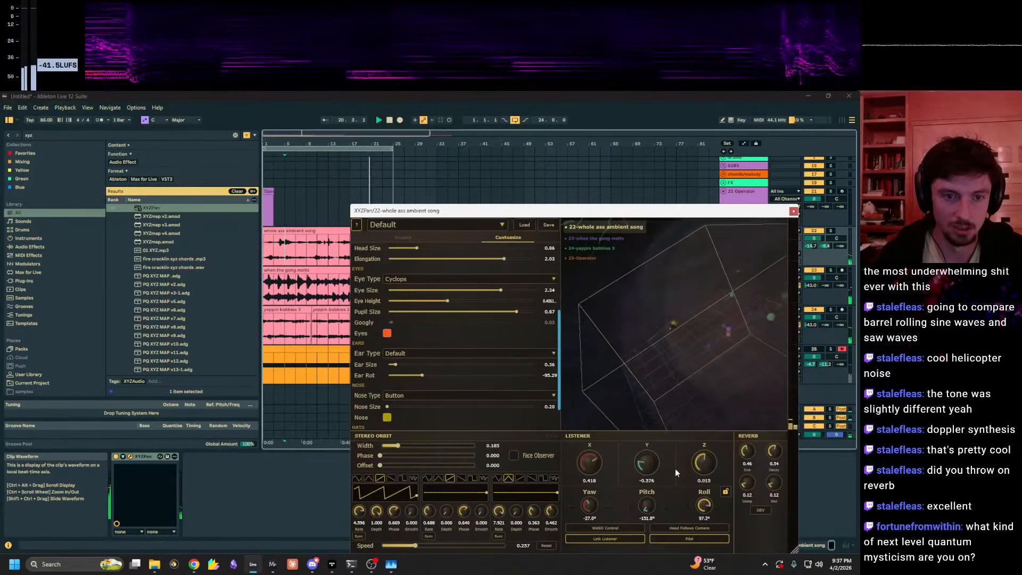
Step: Return to the ambient song's Source settings, view the scene from another angle and fit the arrangement to its full width
click(403, 237)
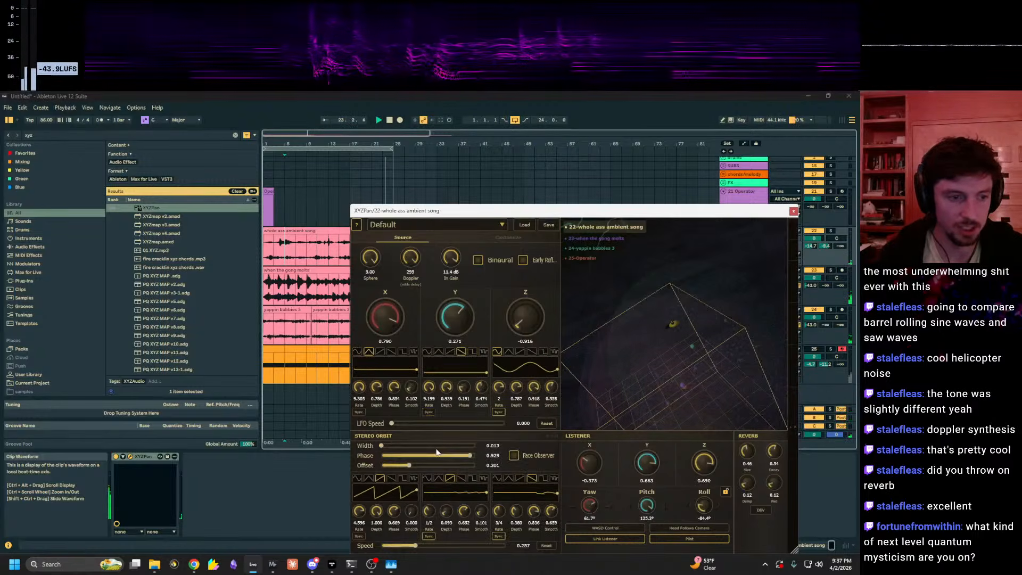
drag(693, 402, 704, 380)
key(w)
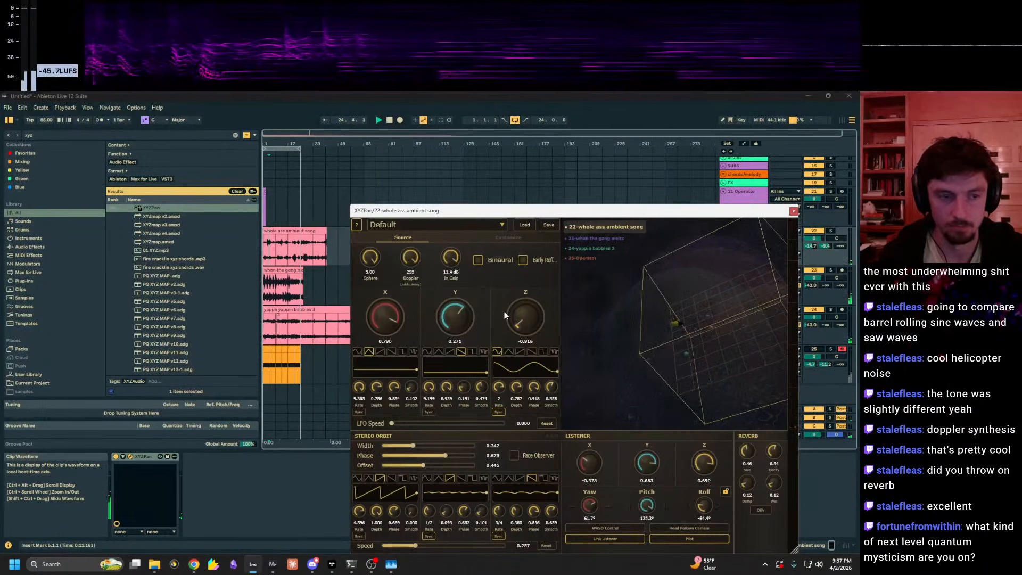
Step: Switch to XYZPan on the gong track, continue to the 25 Operator track's instance and move its window clear of the track headers
click(454, 226)
click(467, 200)
click(446, 299)
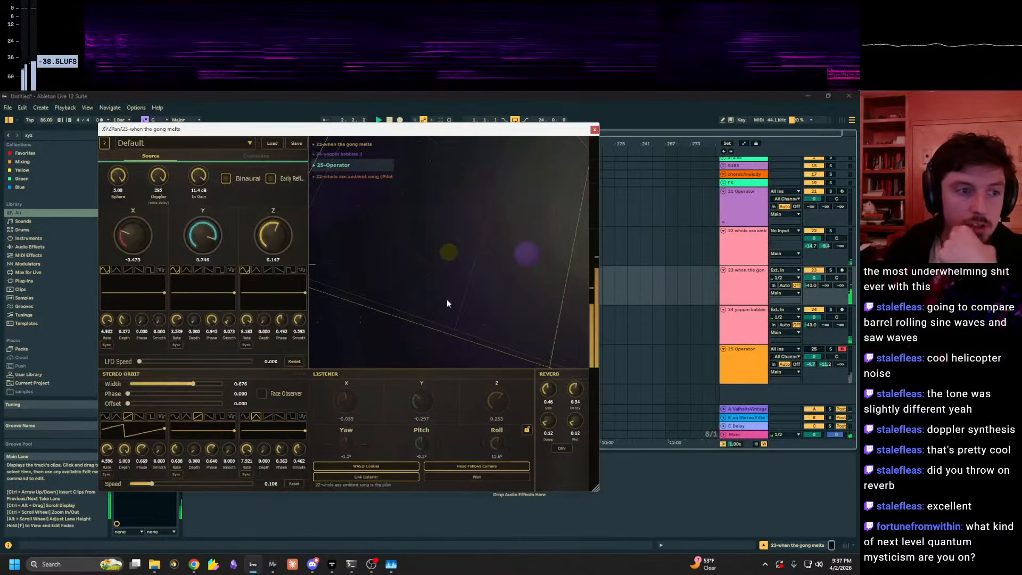
click(678, 353)
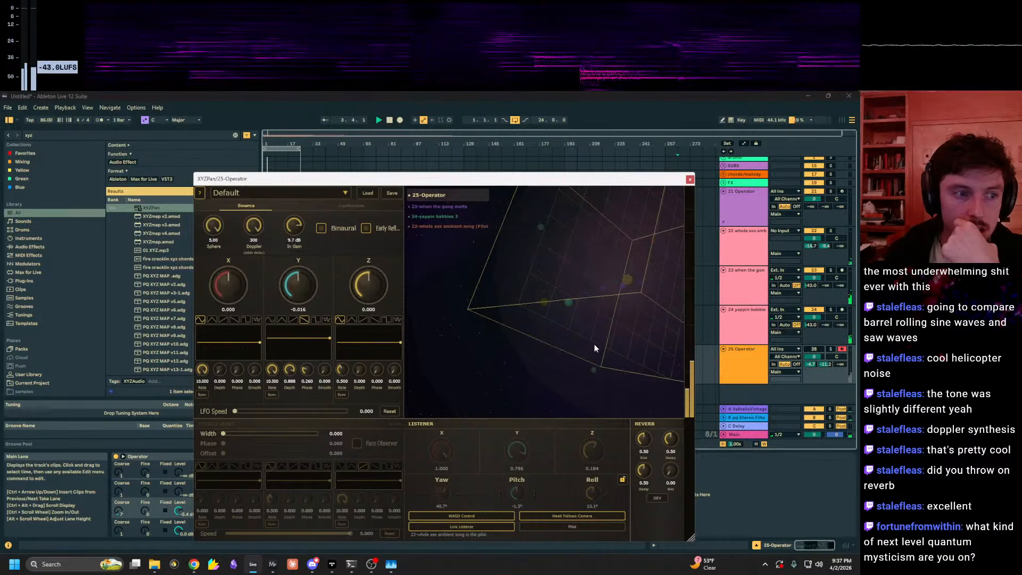
drag(416, 179, 355, 176)
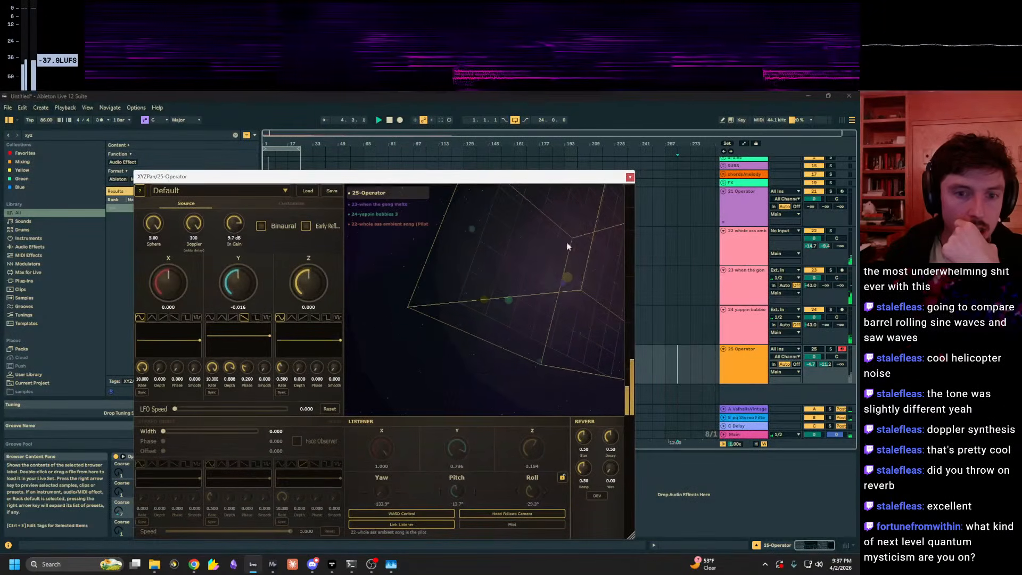
click(676, 328)
click(678, 359)
Step: Show the Operator instance's Customize settings, look through the sky choices and make 25-Operator the pilot
click(280, 206)
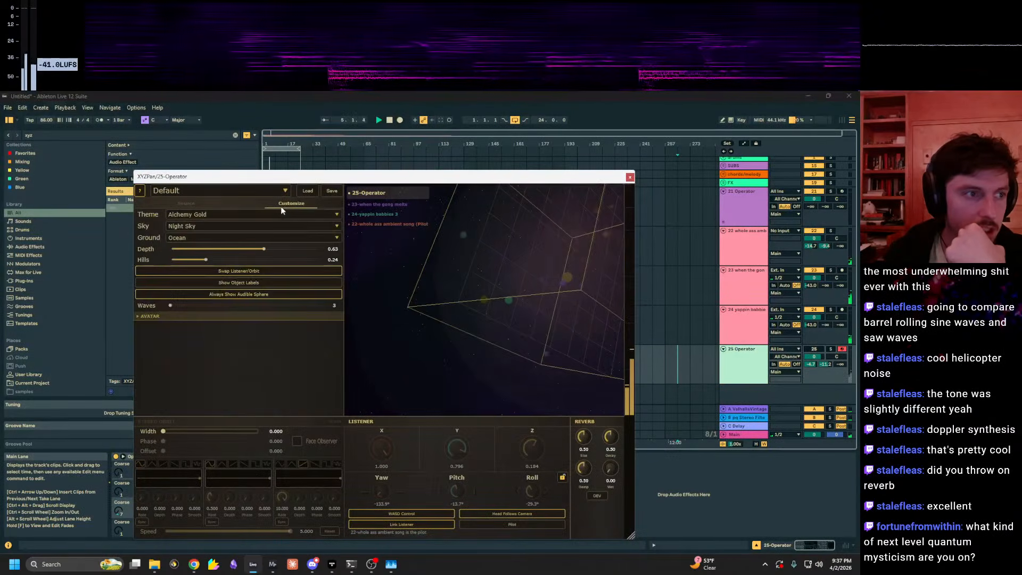
click(234, 216)
click(225, 214)
click(217, 227)
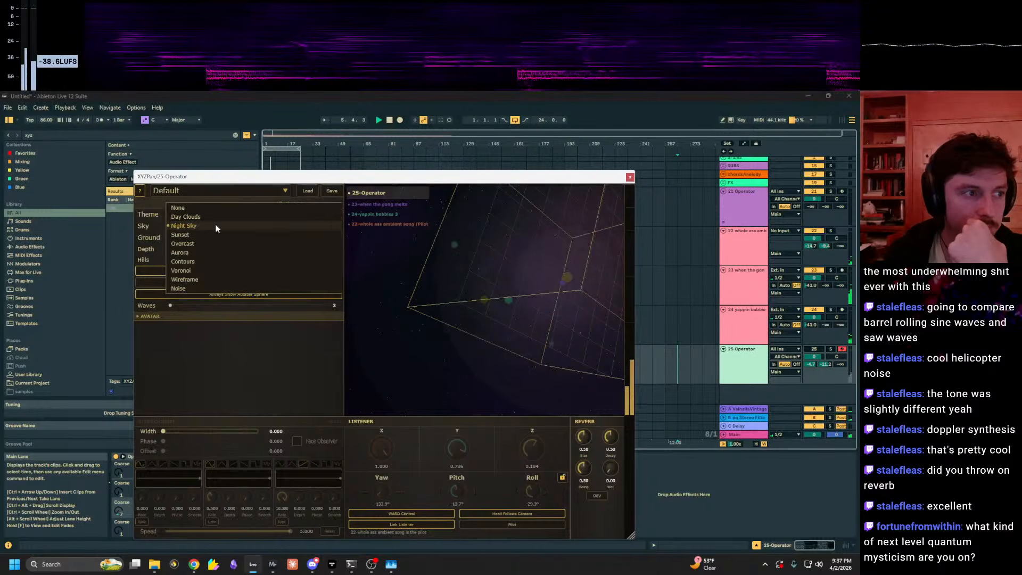
click(501, 313)
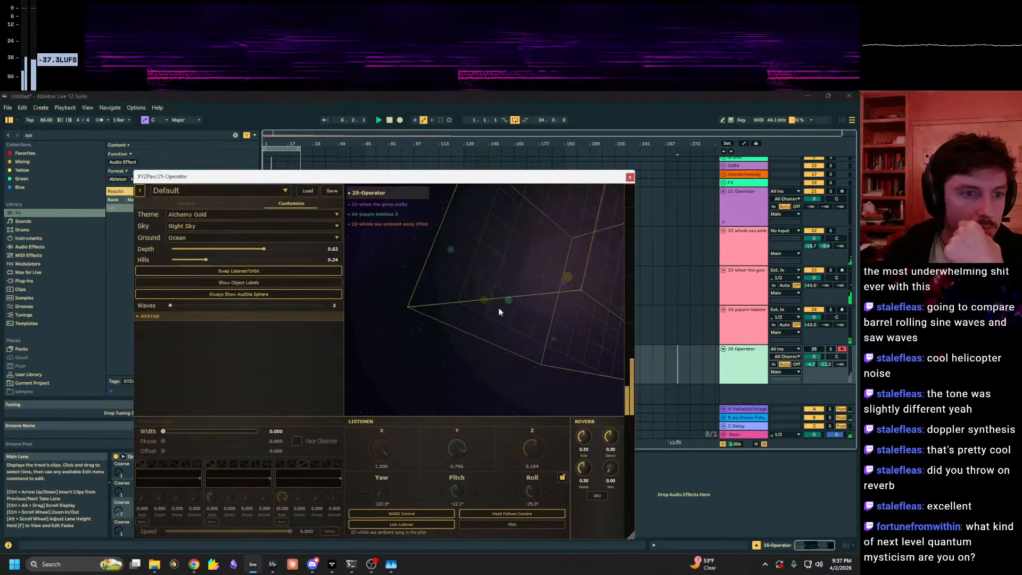
click(488, 525)
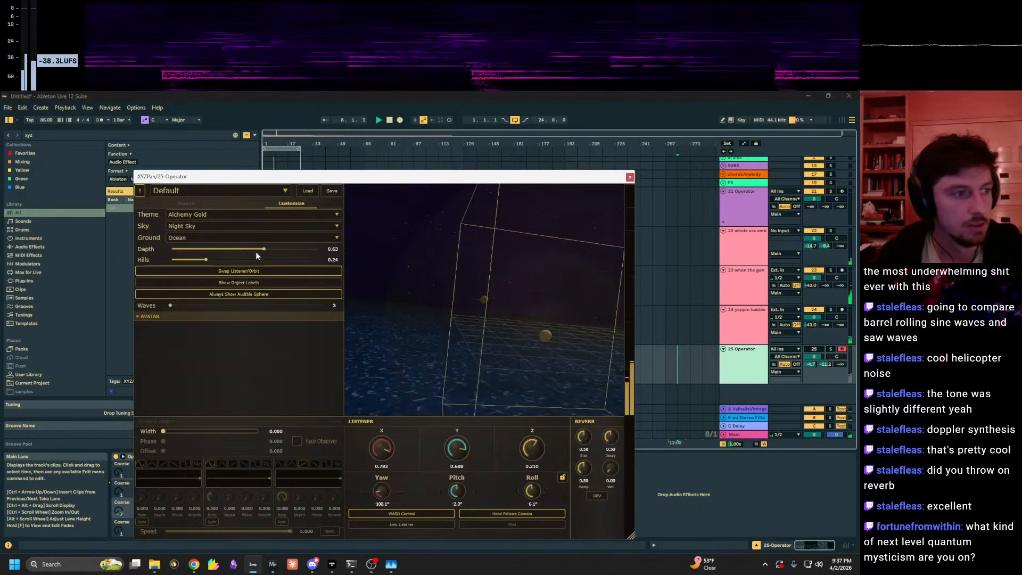
Step: Try the Contour Map ground with the Contours sky in the Operator track's scene
click(232, 237)
click(237, 254)
drag(482, 292, 438, 282)
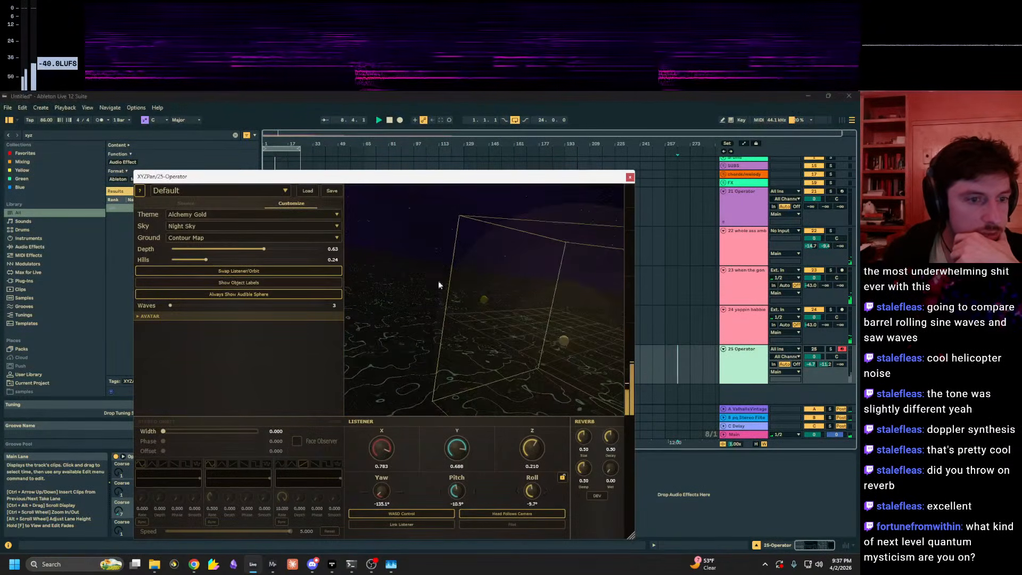
click(199, 228)
click(213, 260)
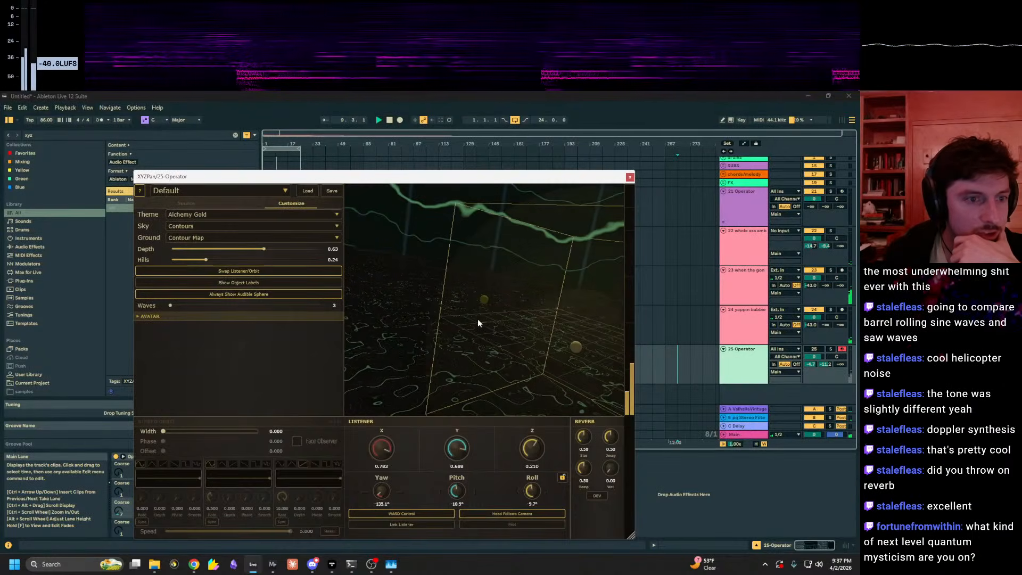
Step: Change the ground to Terraces and the sky to Sunset, and look around the scene
click(224, 228)
drag(479, 288, 373, 290)
click(199, 237)
click(199, 256)
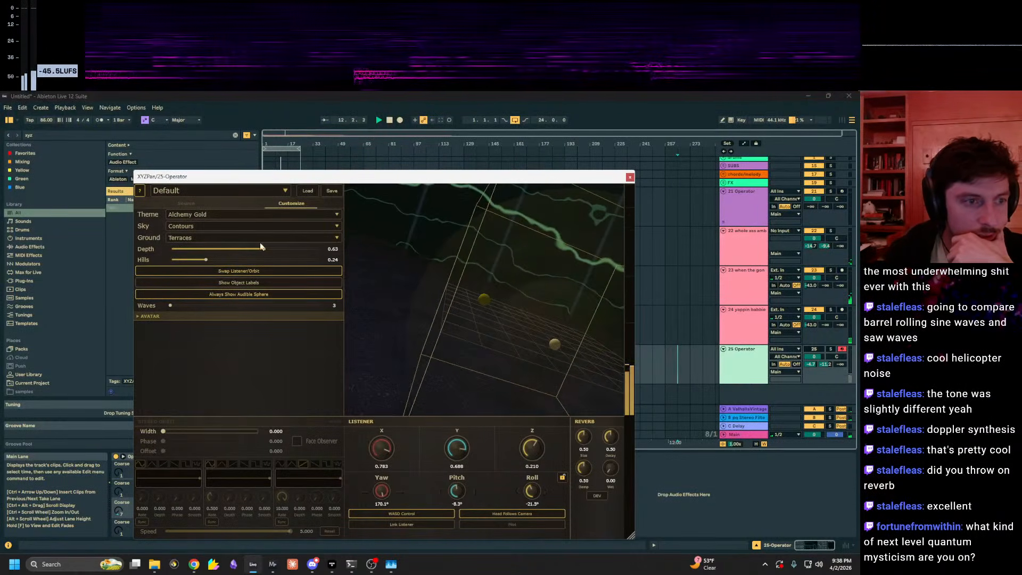
click(226, 229)
click(237, 203)
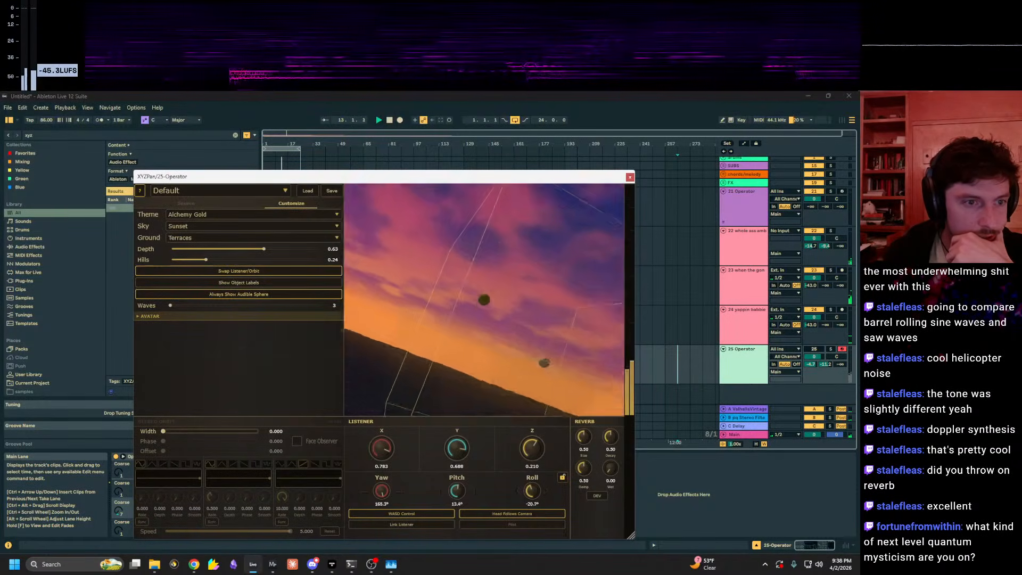
drag(436, 298, 546, 307)
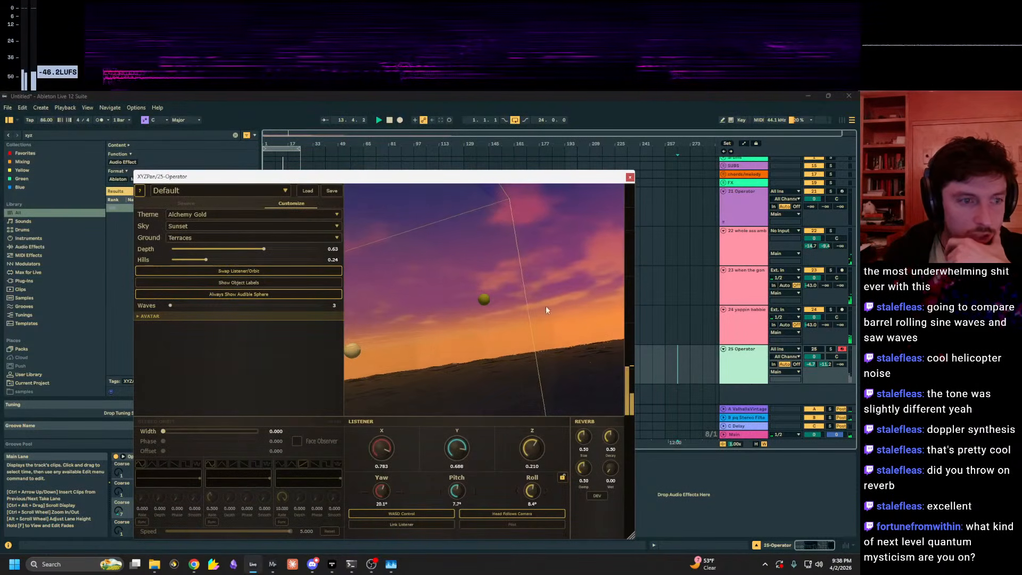
Step: Try the Night Sky background, and clear the scenery by setting both Sky and Ground to None
click(197, 228)
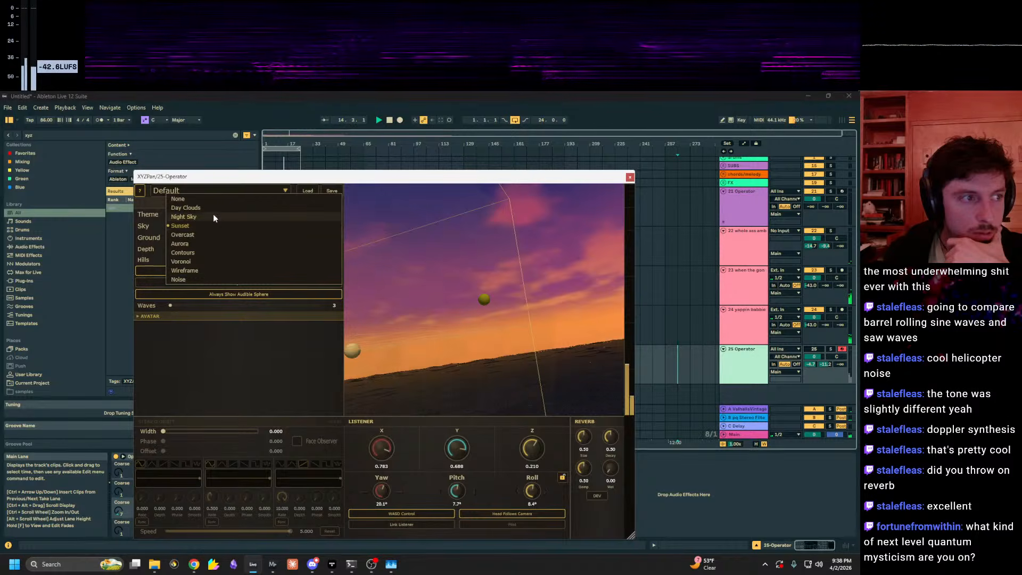
click(213, 214)
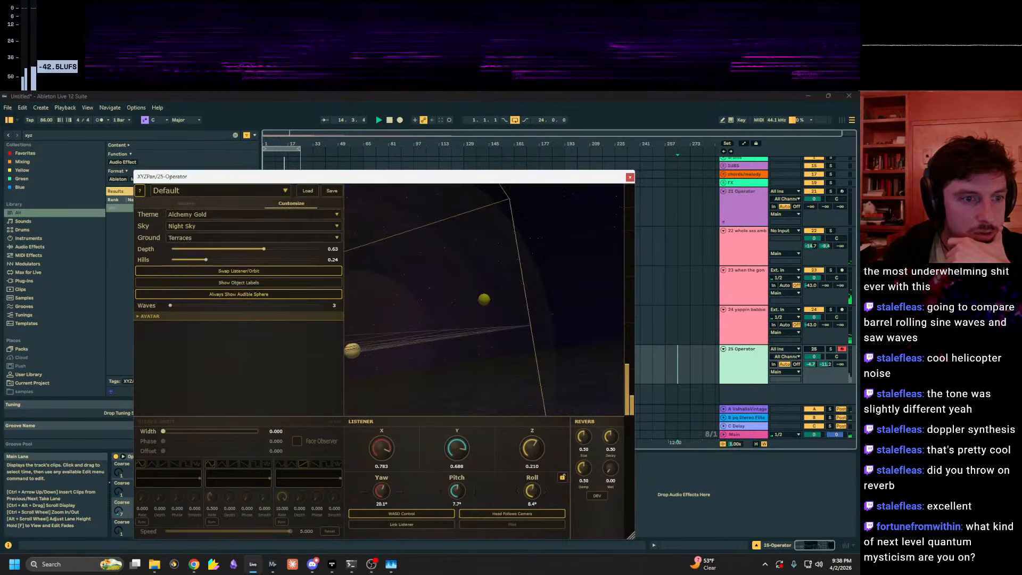
click(201, 214)
click(184, 208)
click(183, 238)
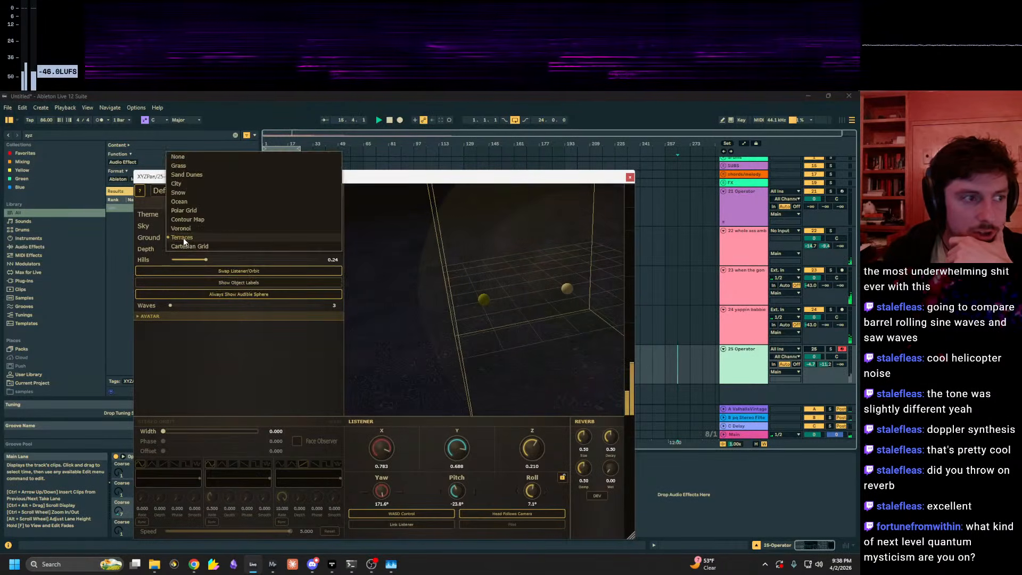
click(189, 156)
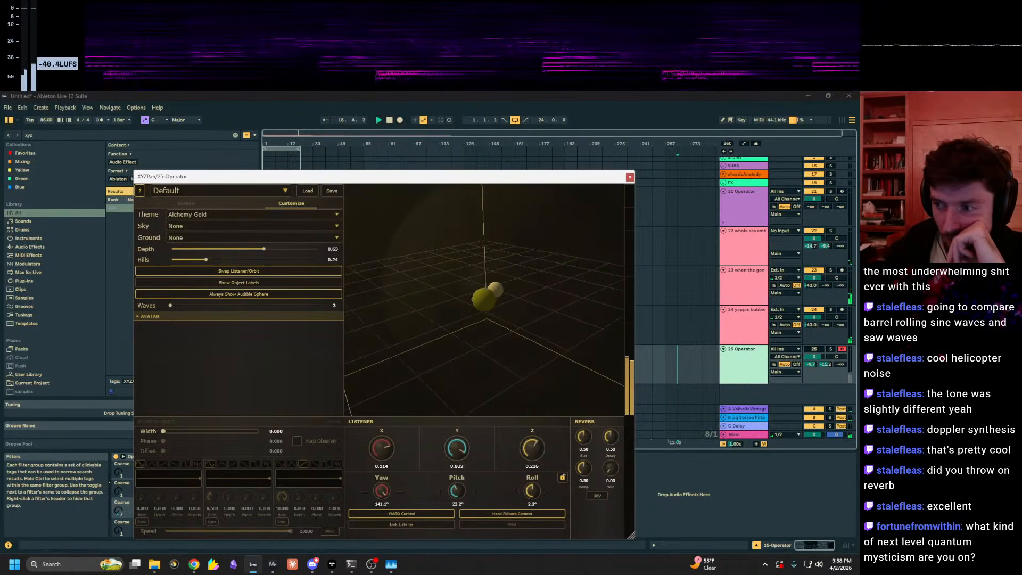
Step: Fly and roll the Operator pilot listener around the sound sources during playback, turning the view to steer
drag(520, 279, 572, 272)
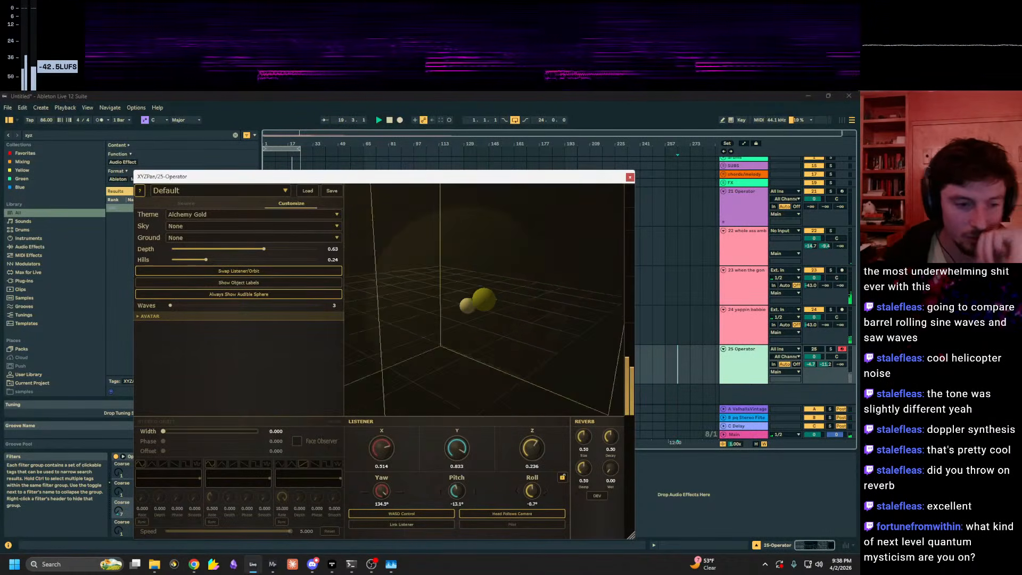
key(w)
key(e)
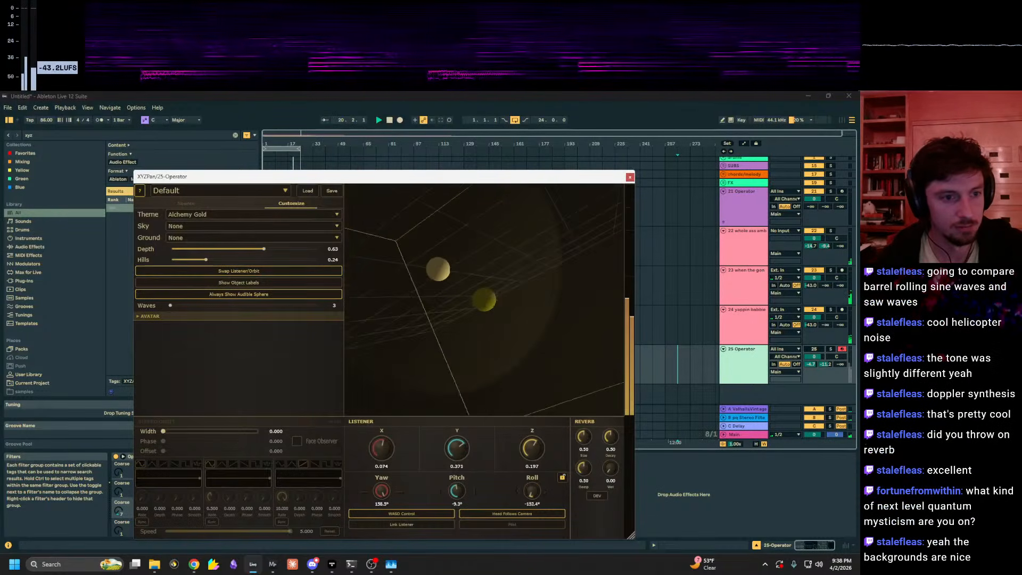
key(e)
drag(534, 319, 504, 311)
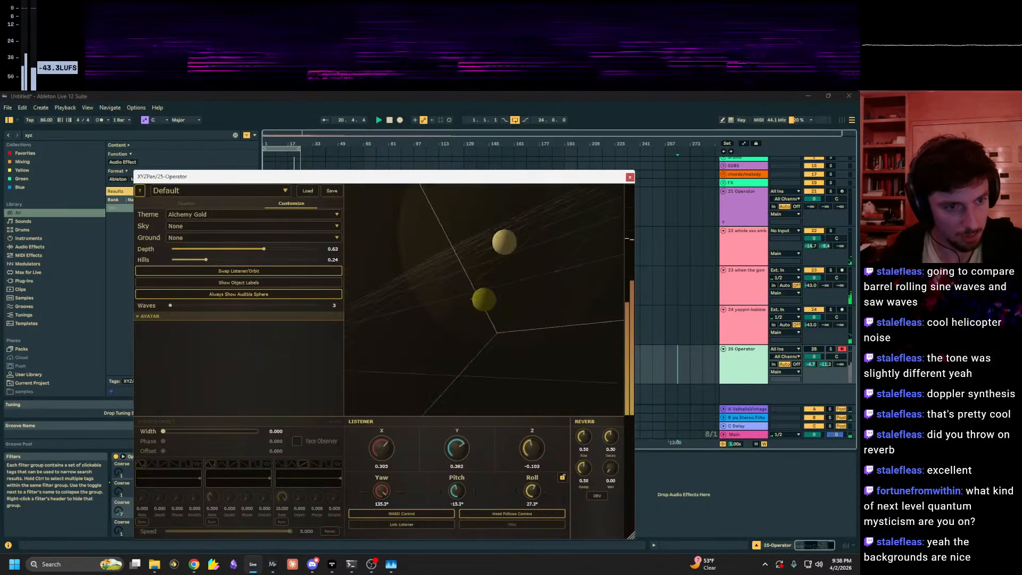
key(e)
key(s)
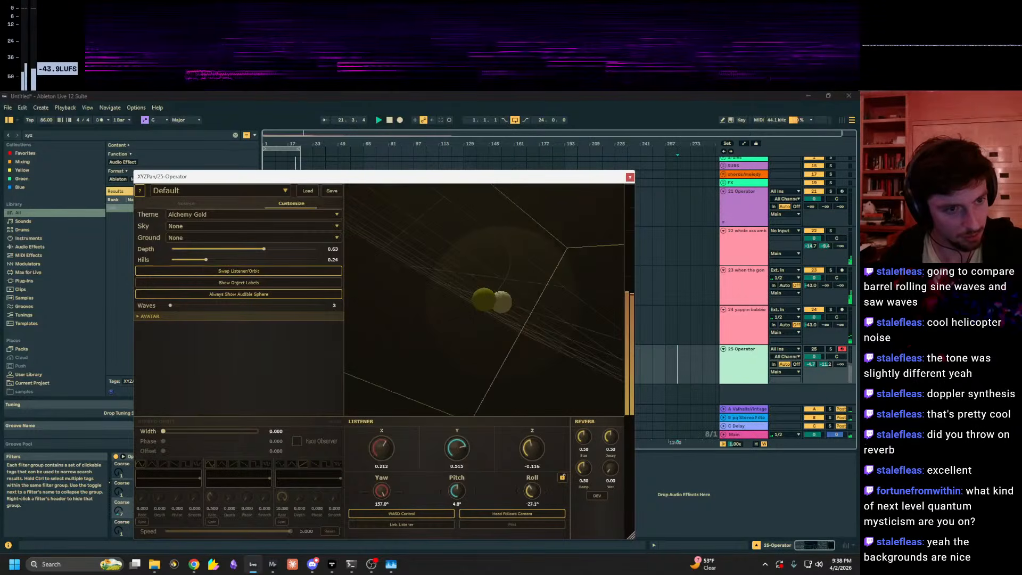
key(e)
key(a)
key(q)
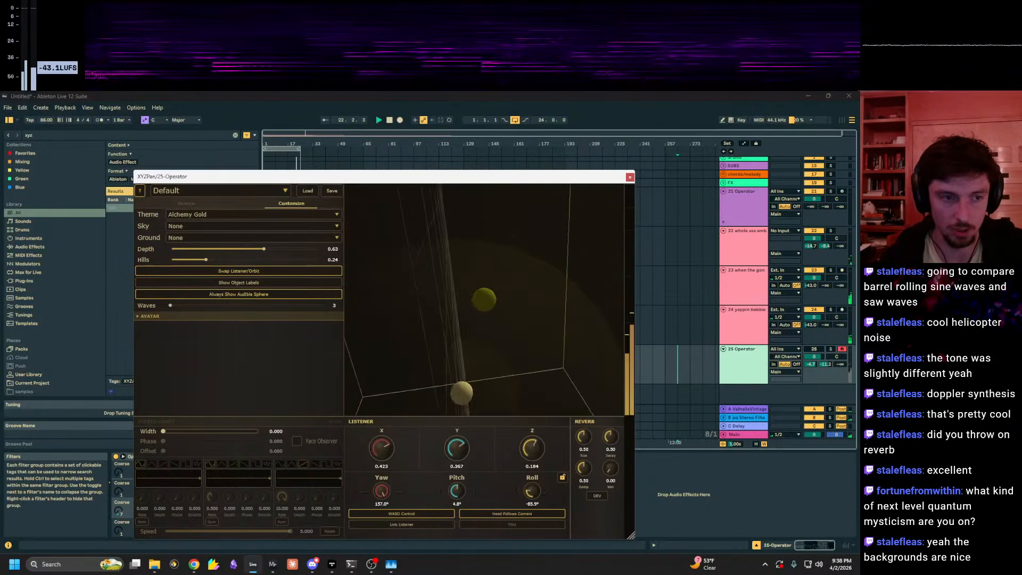
key(q)
key(w)
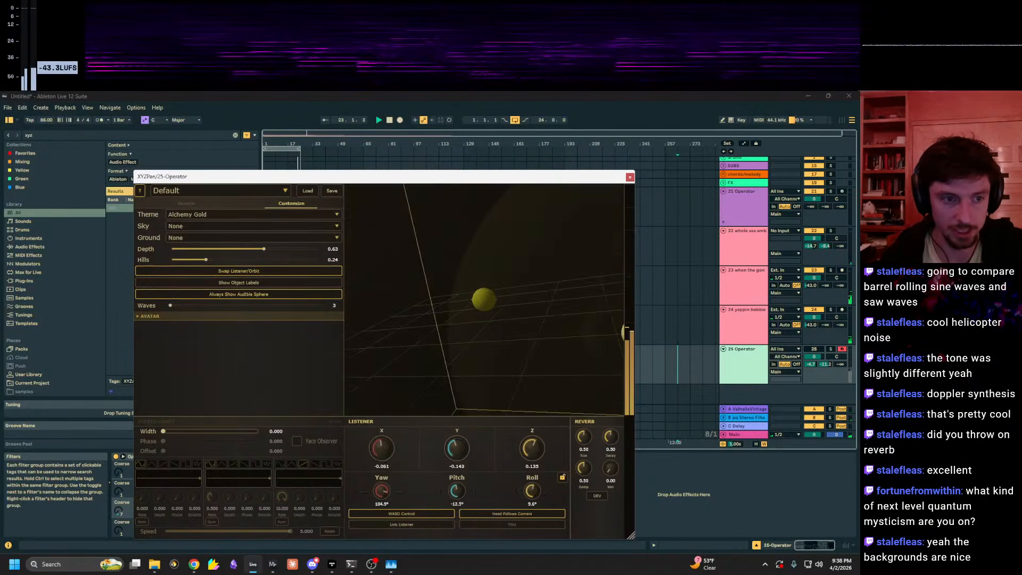
key(q)
key(w)
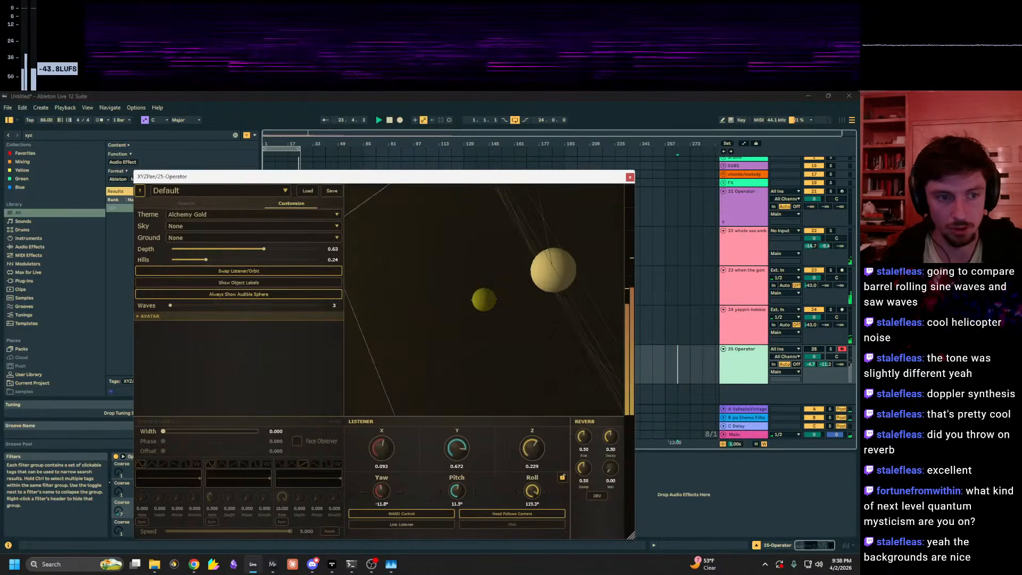
key(q)
key(s)
key(e)
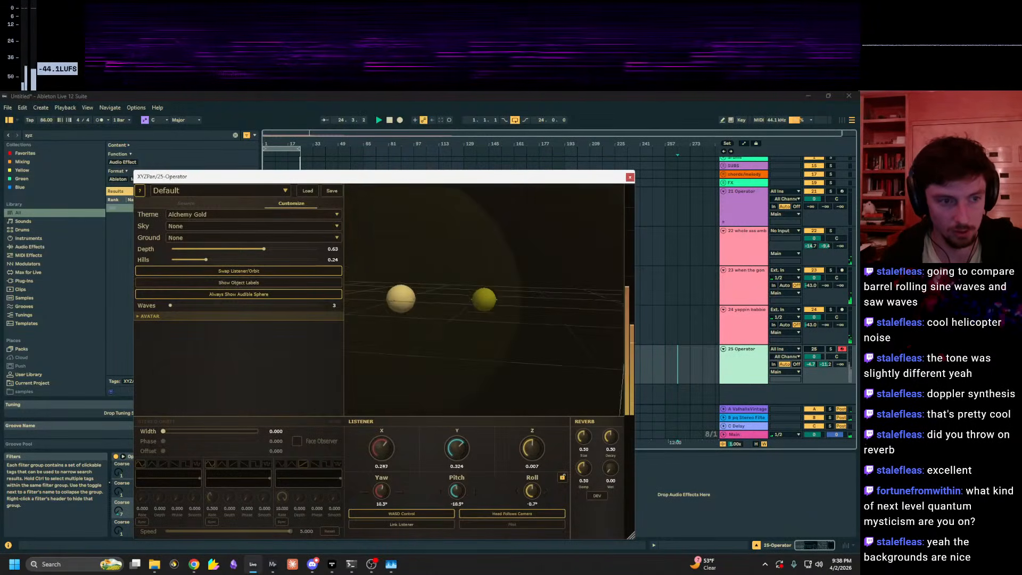
key(a)
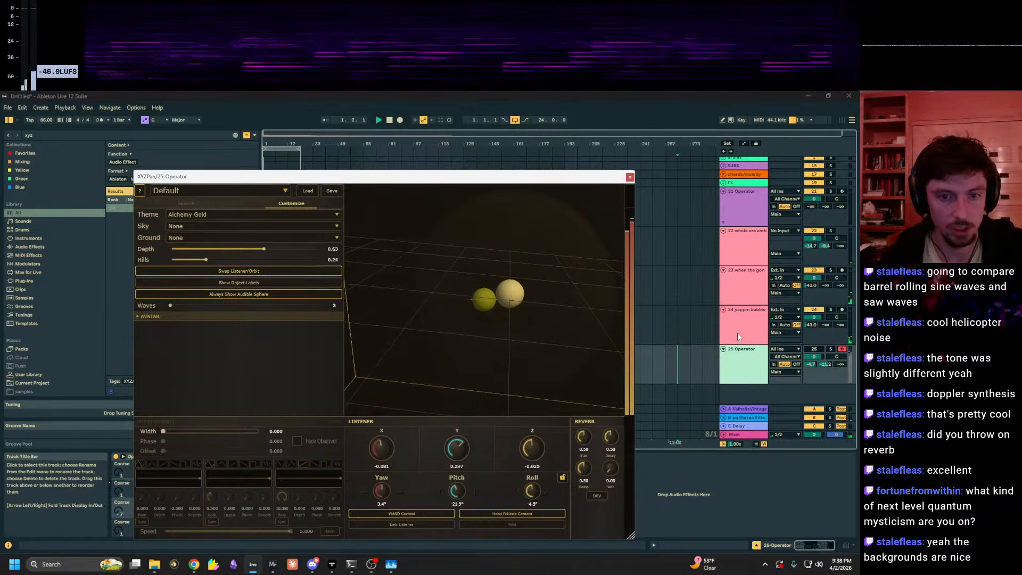
Step: Return to the arrangement, place the insert marker in the 21 Operator track at bar 241 and stop playback
click(665, 327)
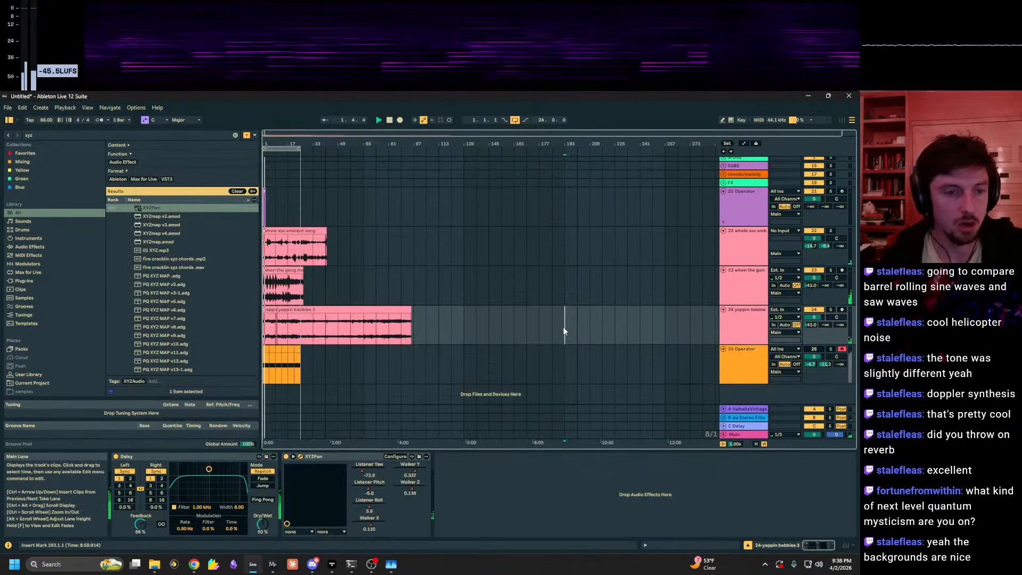
click(642, 211)
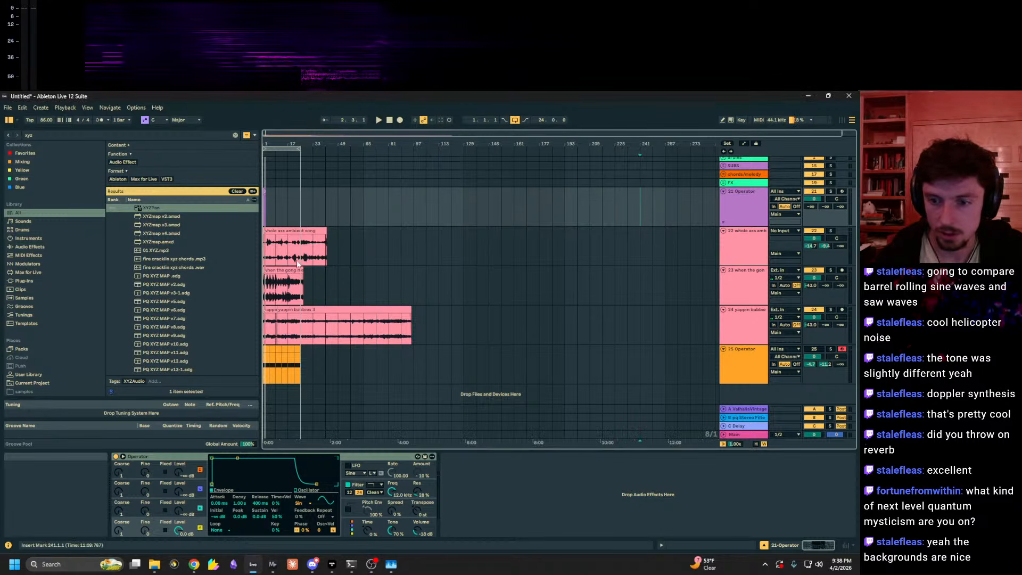
click(8, 107)
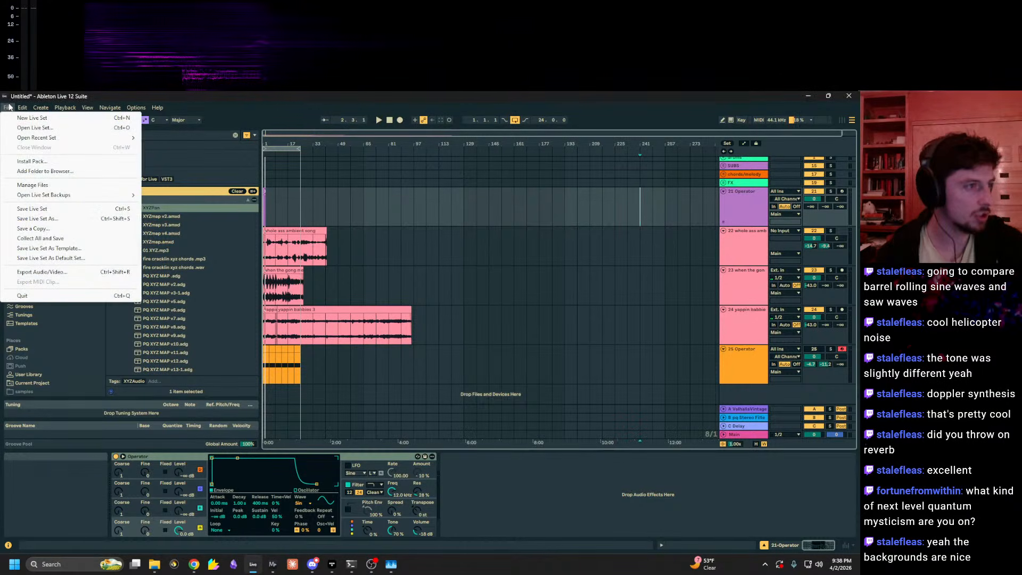
mouse_move(87, 107)
click(355, 100)
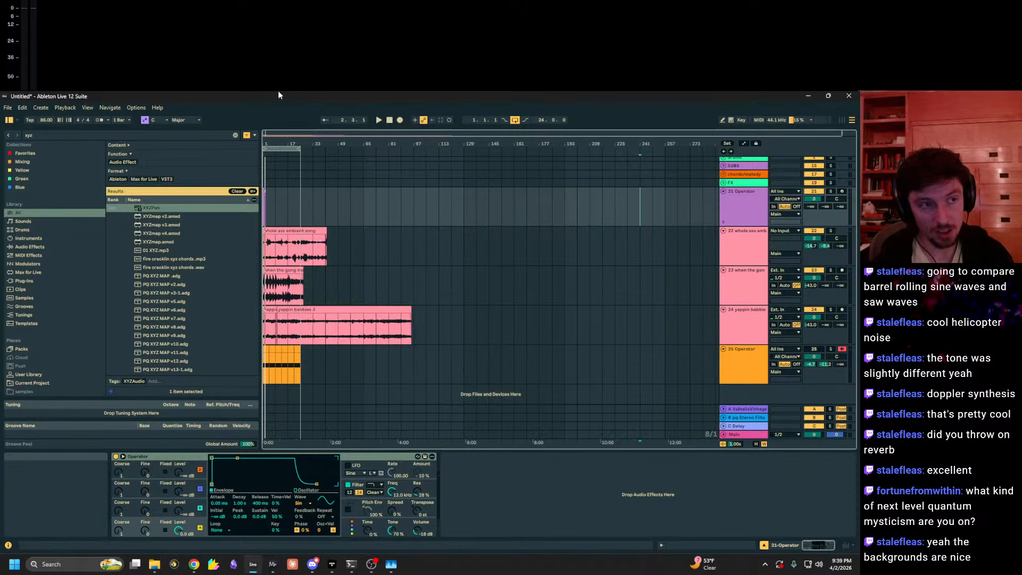
Step: Select the empty time range from bar 16 to bar 32 on the 21 Operator track
drag(274, 142, 277, 208)
drag(528, 190, 400, 215)
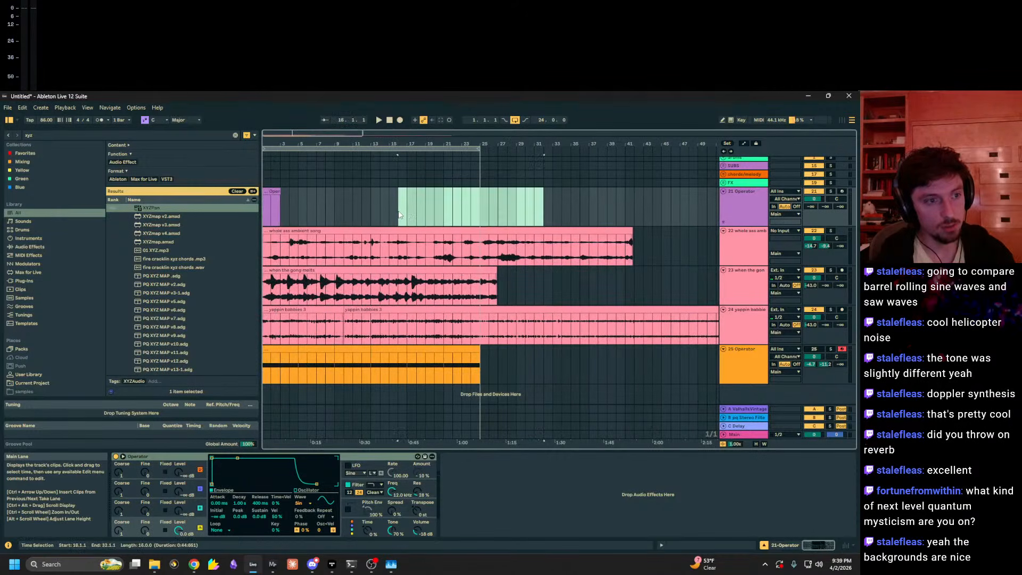
Step: Clear the time selection and examine the XYZPan 3D scene of the 23-when the gong melts track up close and from afar
click(398, 214)
drag(387, 143, 388, 140)
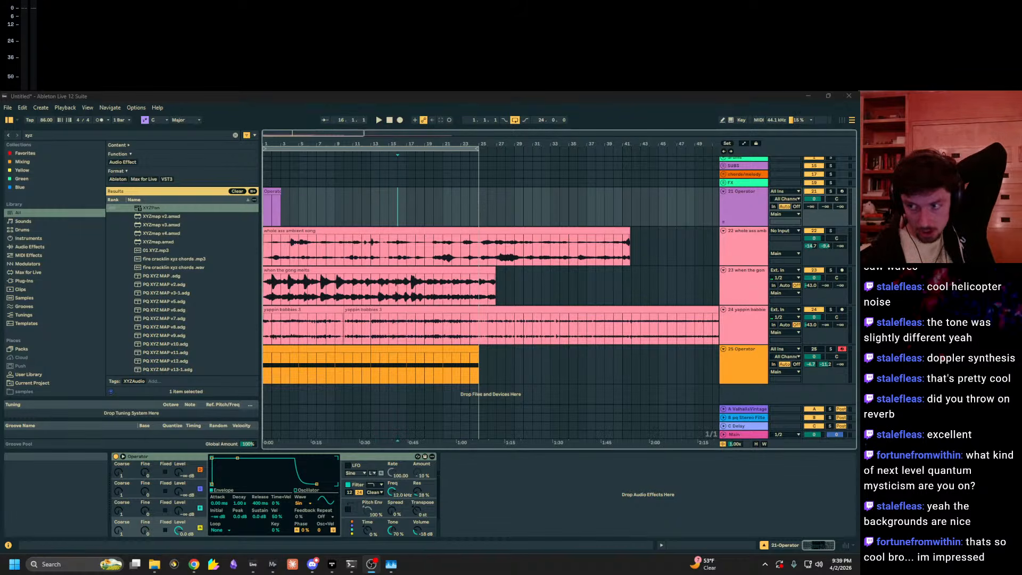
click(515, 281)
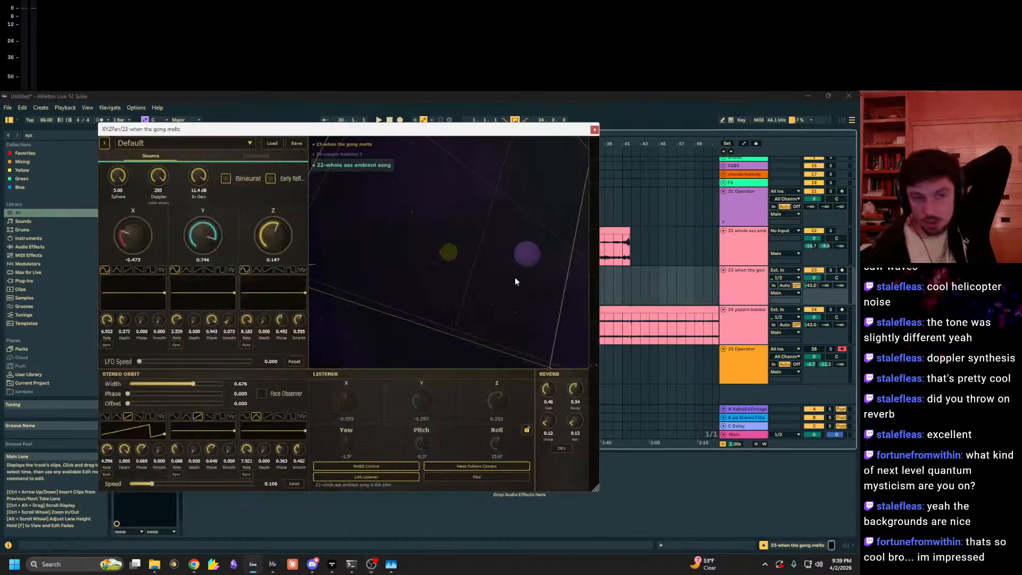
drag(503, 203, 480, 232)
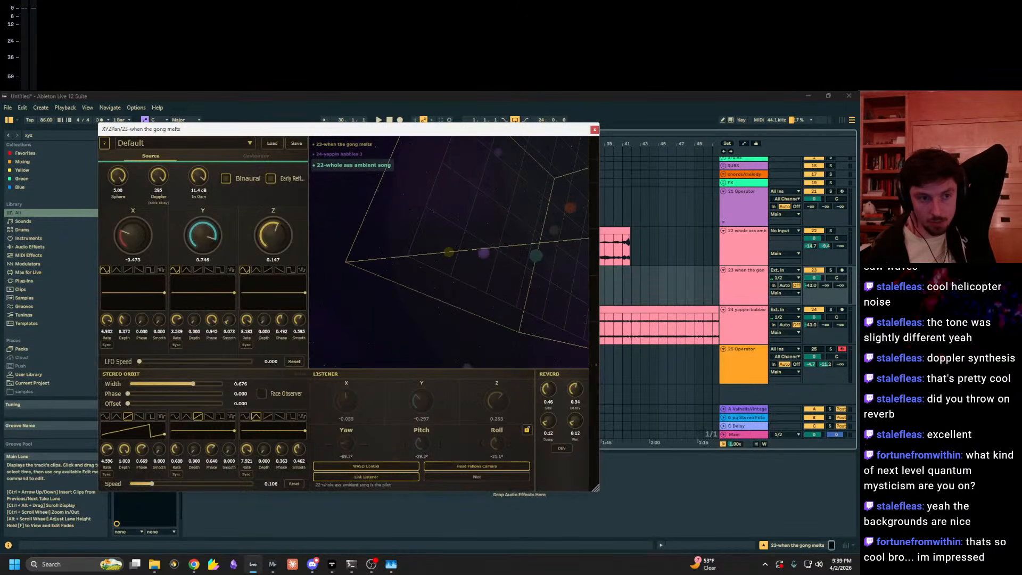
scroll(472, 233, up, 8)
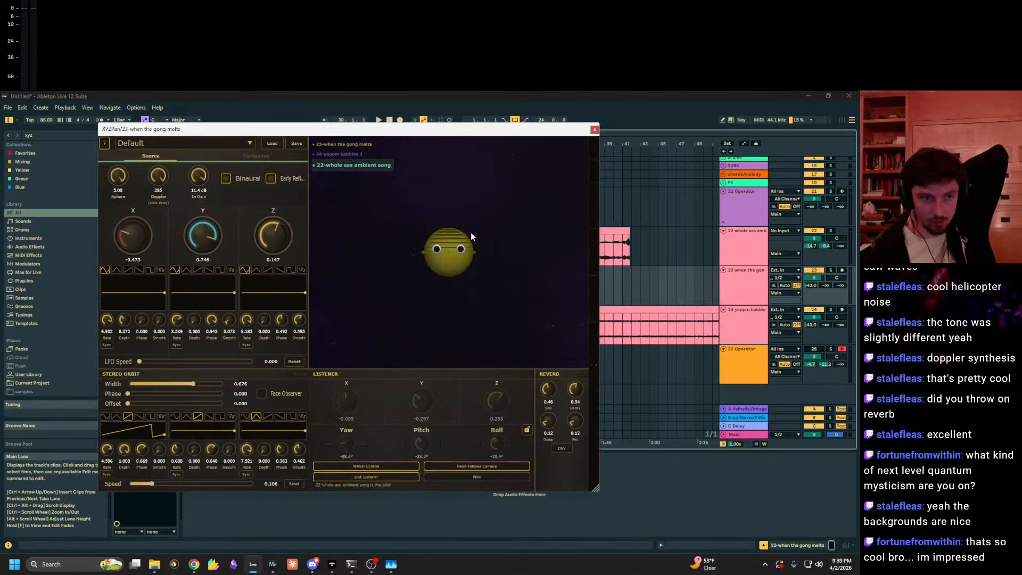
scroll(471, 232, down, 4)
scroll(446, 223, down, 5)
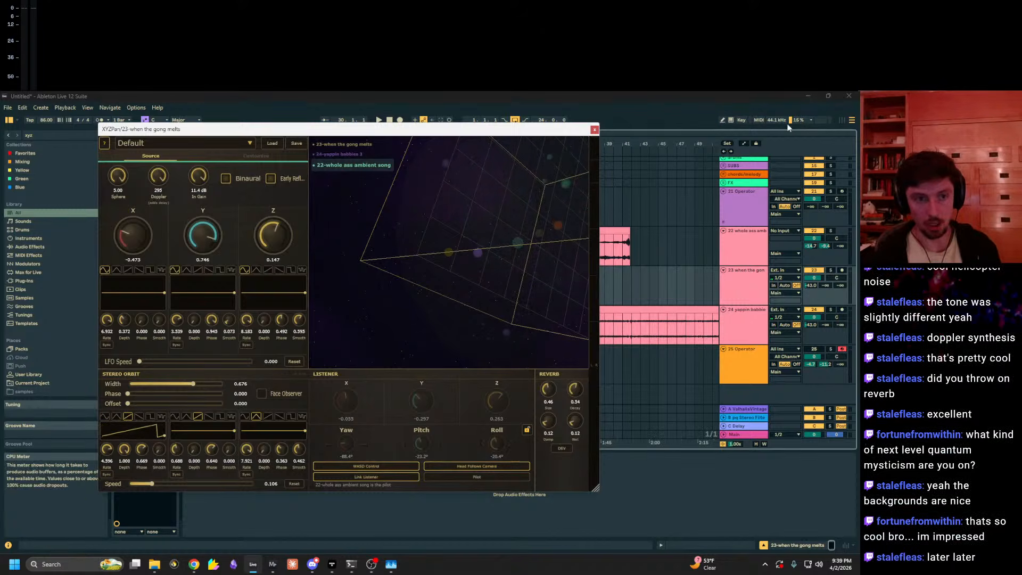
click(594, 130)
Step: Bring up XYZPan for the 25 Operator and 22-whole ass ambient song tracks, and examine the latter's listener avatar and scenery from different angles
click(746, 377)
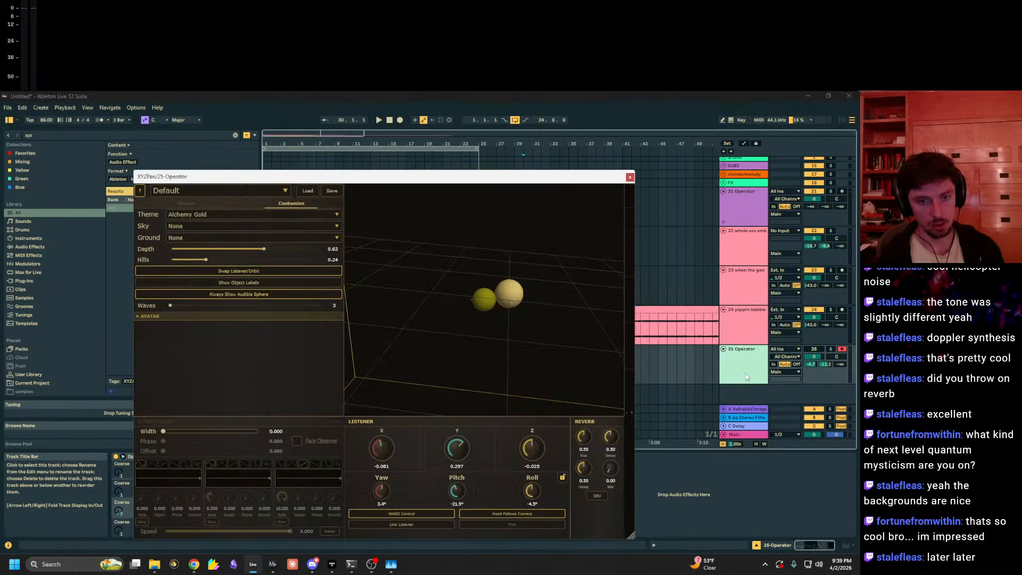
click(752, 231)
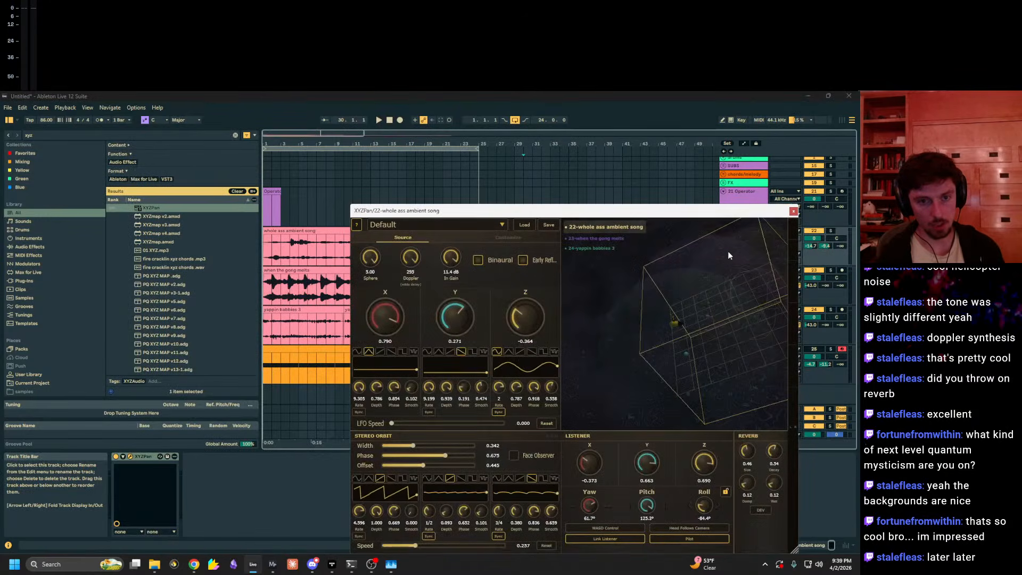
scroll(730, 256, up, 3)
scroll(729, 359, up, 5)
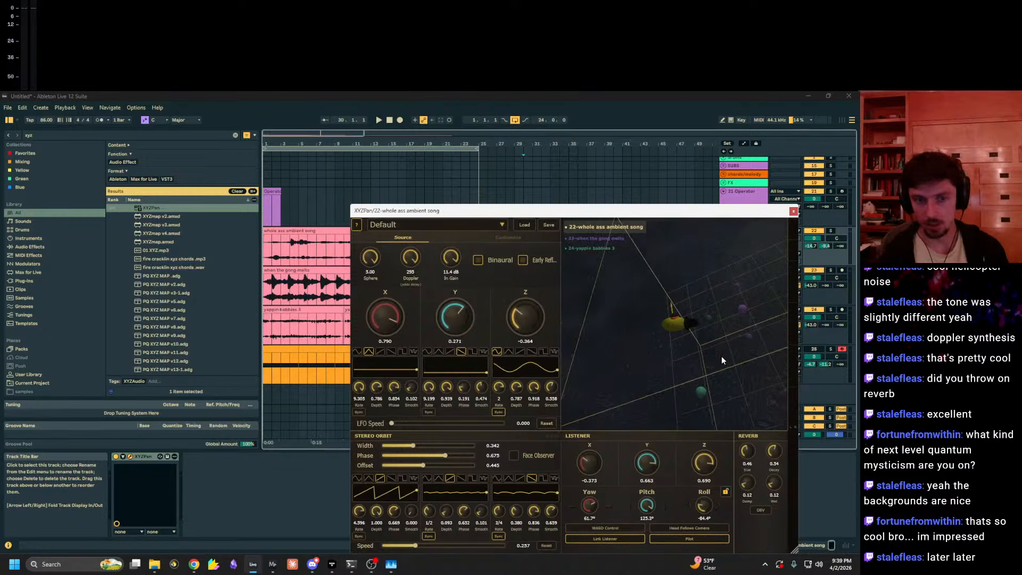
scroll(722, 357, up, 5)
drag(722, 357, 639, 301)
scroll(674, 323, down, 4)
drag(665, 330, 695, 314)
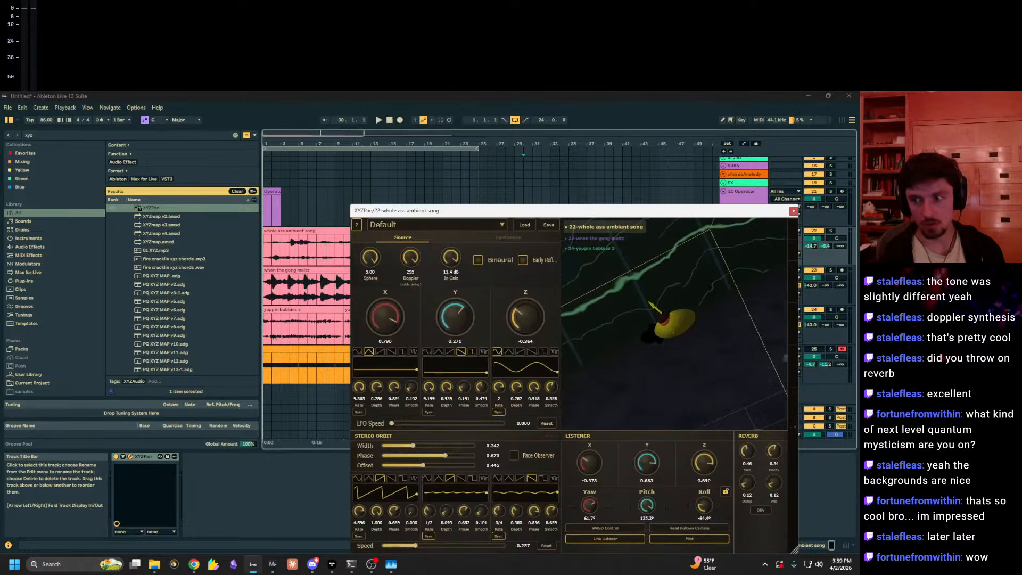
key(alt+Tab)
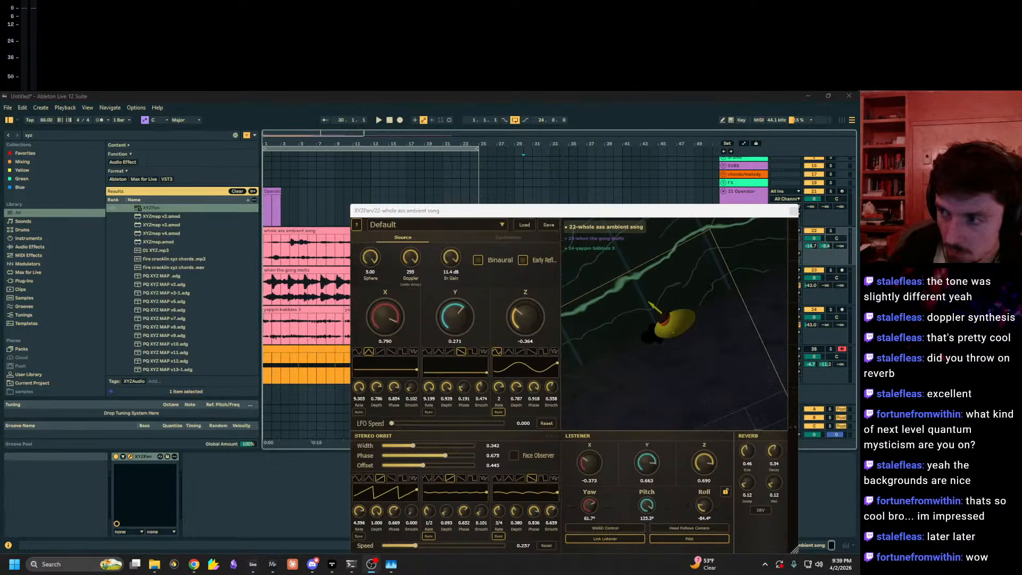